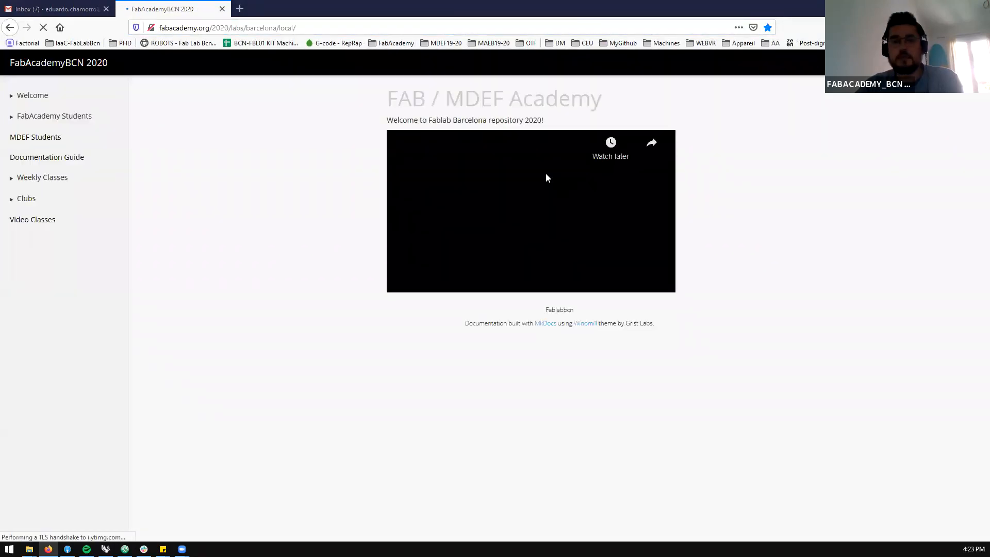
# Open the Grasshopper Class page in the Make Club section of the Clubs and look through its sample files
pyautogui.click(30, 178)
pyautogui.click(27, 420)
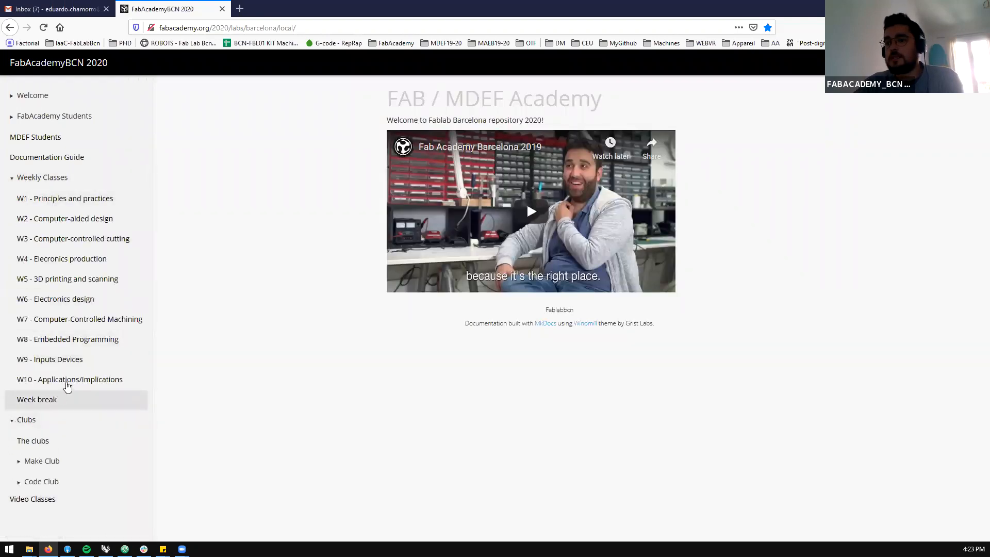
pyautogui.click(49, 468)
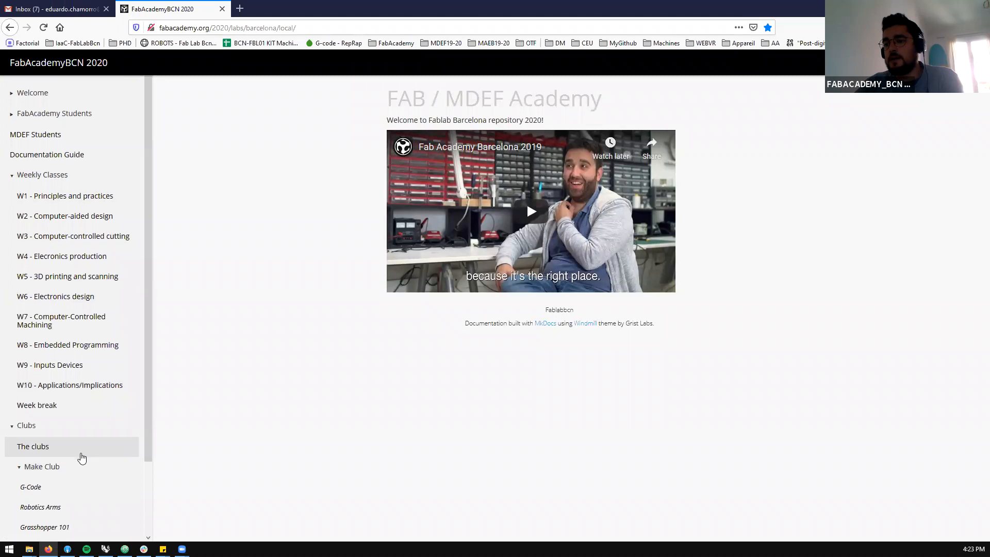
pyautogui.scroll(-3, 73, 459)
pyautogui.click(66, 466)
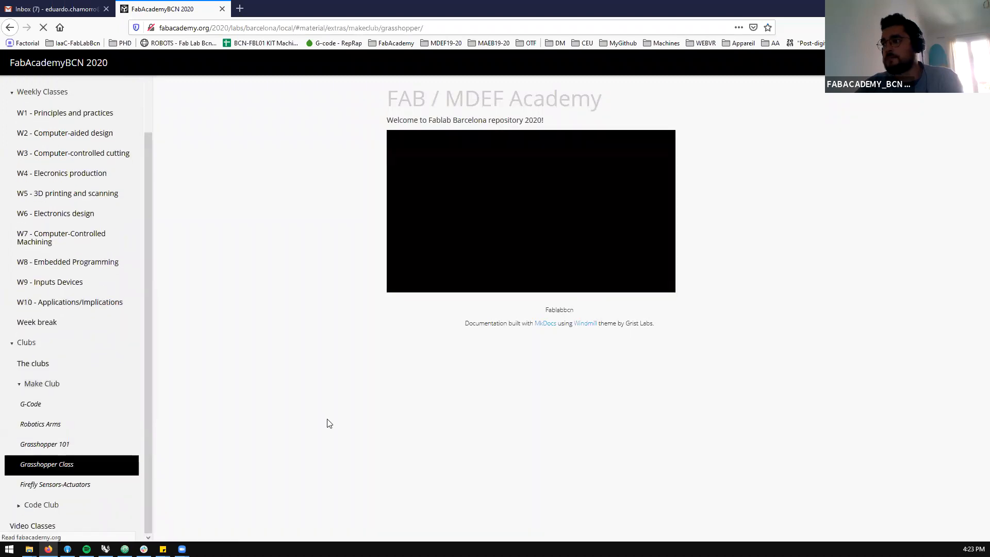
pyautogui.scroll(-4, 358, 288)
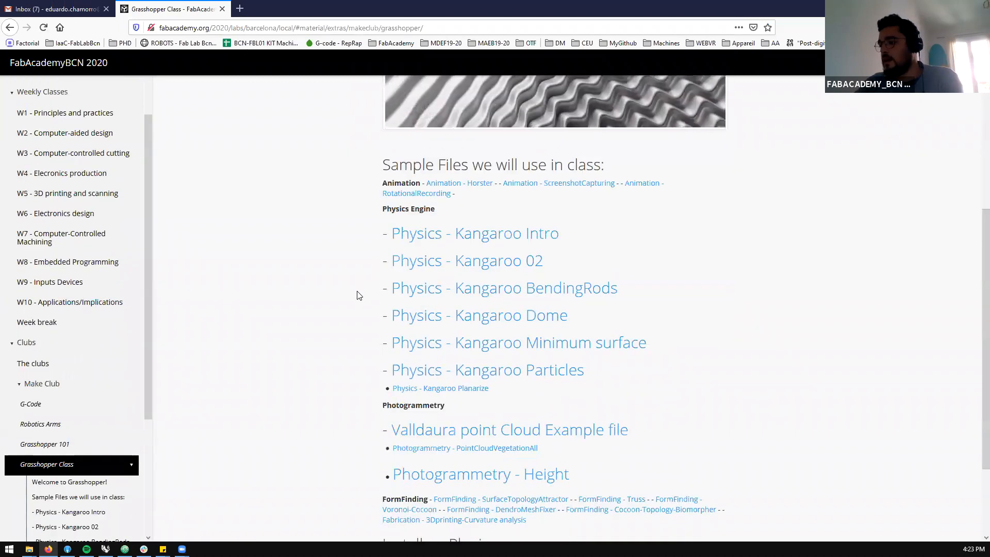
pyautogui.scroll(-2, 355, 299)
pyautogui.scroll(2, 354, 302)
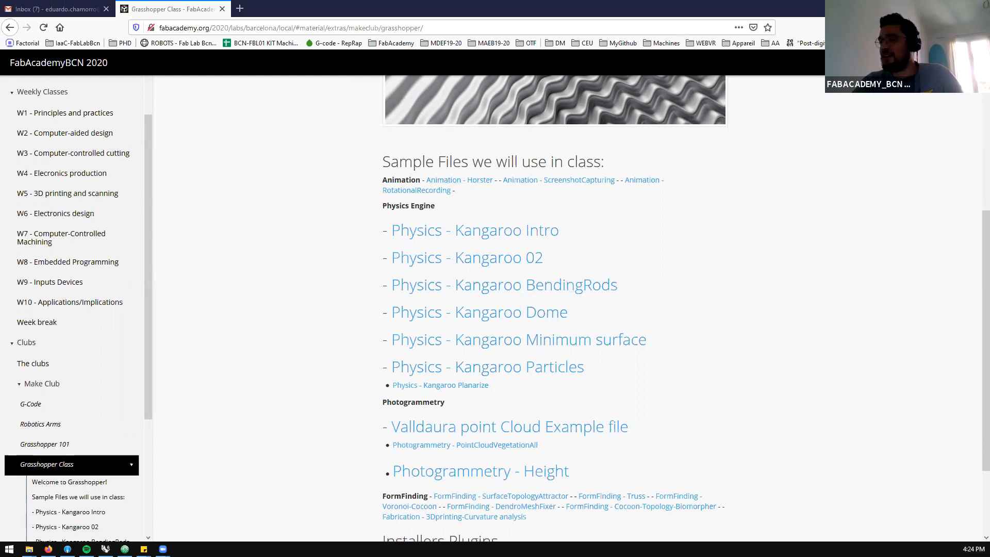
# Switch to Rhino and Grasshopper and load Physics-KangarooDome.gh from the Grass folder onto the canvas
pyautogui.click(931, 8)
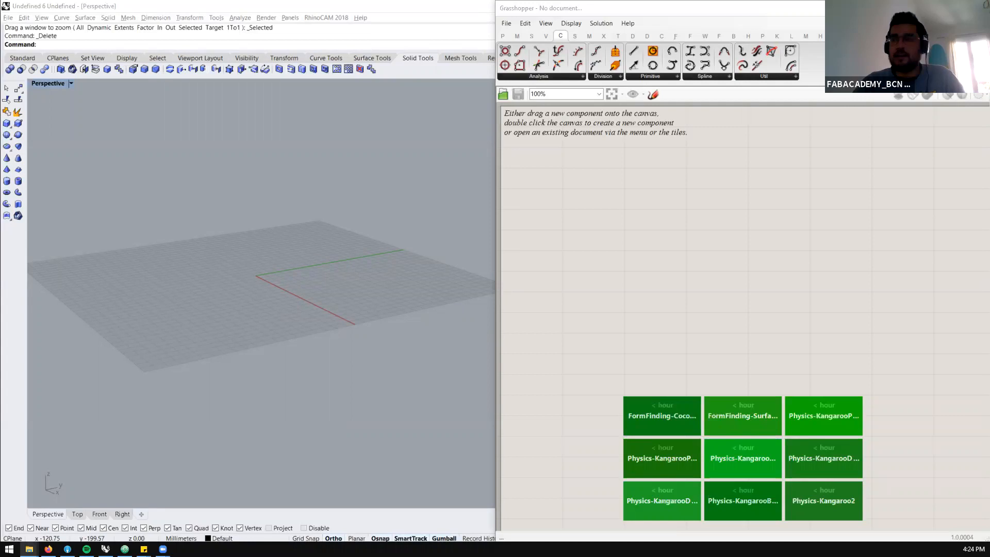
pyautogui.click(30, 549)
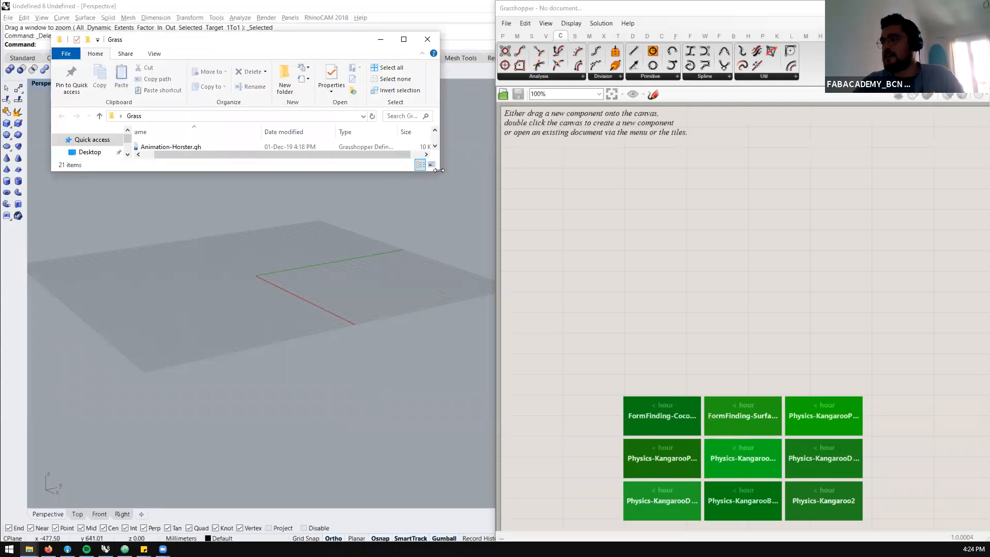
pyautogui.moveTo(437, 172); pyautogui.dragTo(438, 464)
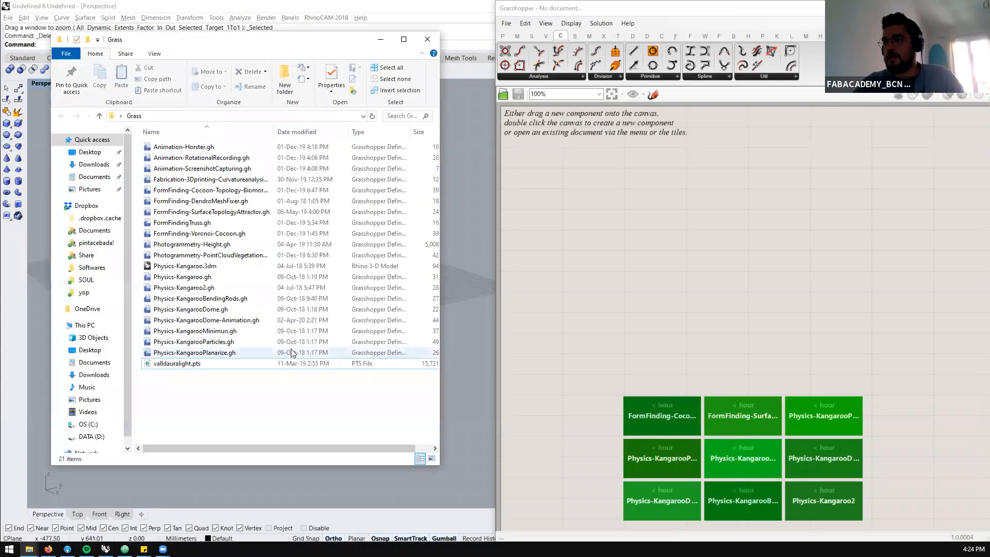
pyautogui.moveTo(202, 309); pyautogui.dragTo(639, 250)
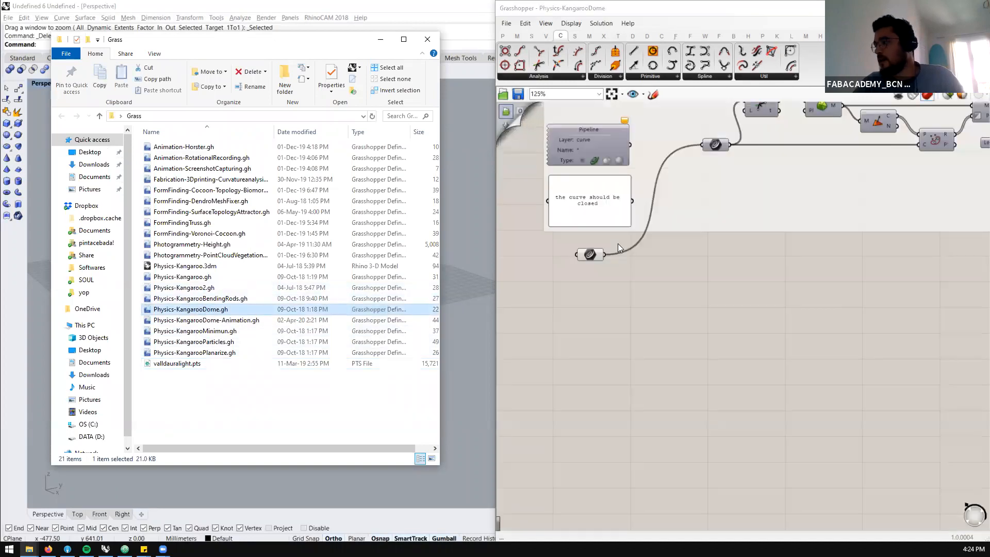
# View the pink mesh outline from above and widen the Grasshopper window over the Rhino viewport
pyautogui.scroll(7, 279, 265)
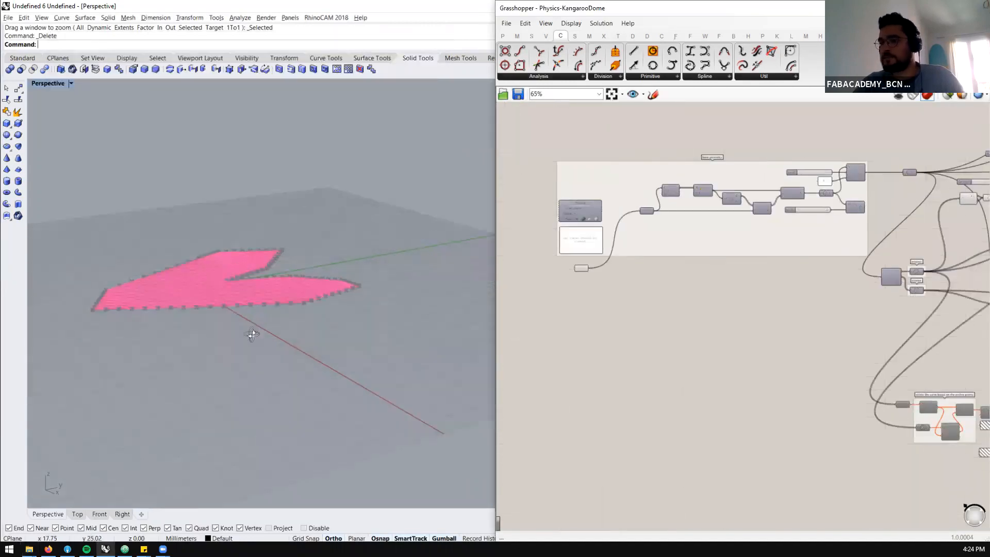
pyautogui.moveTo(252, 334); pyautogui.dragTo(258, 408, button='right')
pyautogui.scroll(-7, 361, 325)
pyautogui.scroll(9, 304, 261)
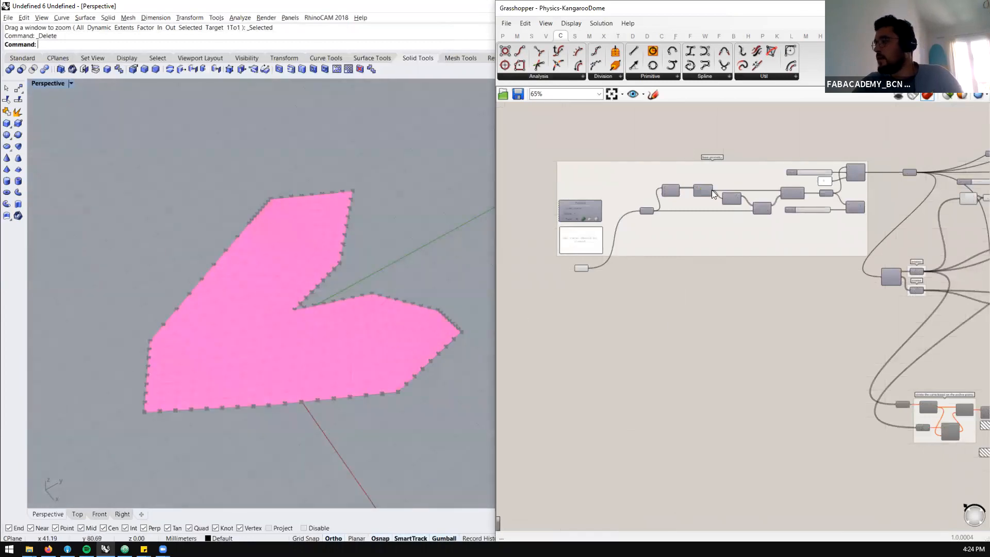
pyautogui.scroll(3, 713, 194)
pyautogui.scroll(-3, 607, 307)
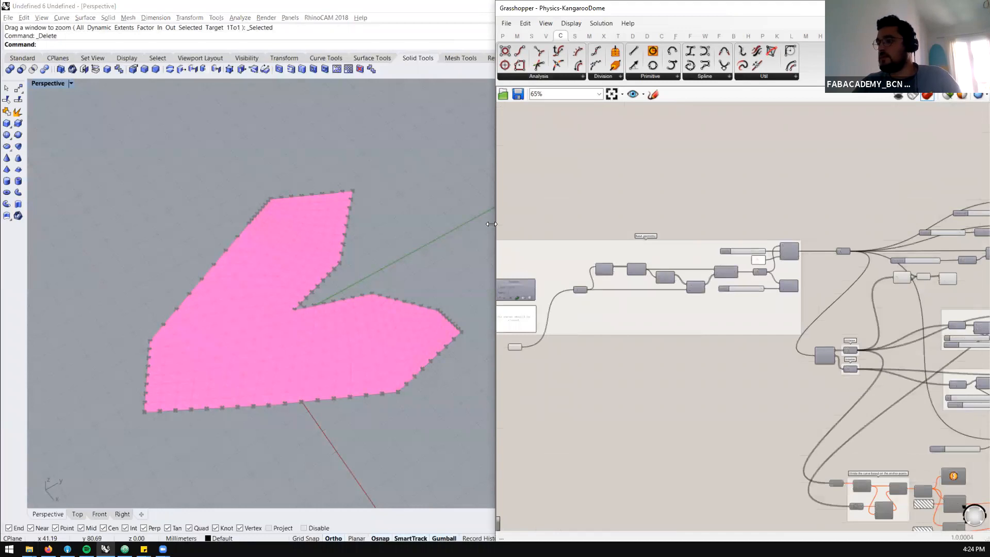
pyautogui.moveTo(496, 303); pyautogui.dragTo(256, 301)
# Add a Bifocals component to empty canvas above the base geometry group to label the components
pyautogui.scroll(-6, 149, 273)
pyautogui.scroll(2, 206, 217)
pyautogui.scroll(3, 340, 142)
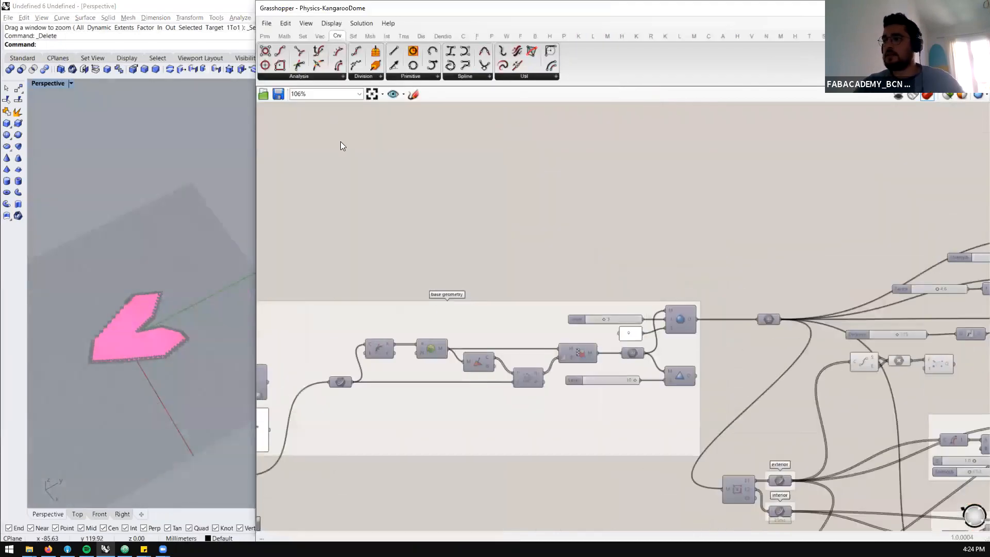
pyautogui.doubleClick(340, 141)
pyautogui.write('bifo')
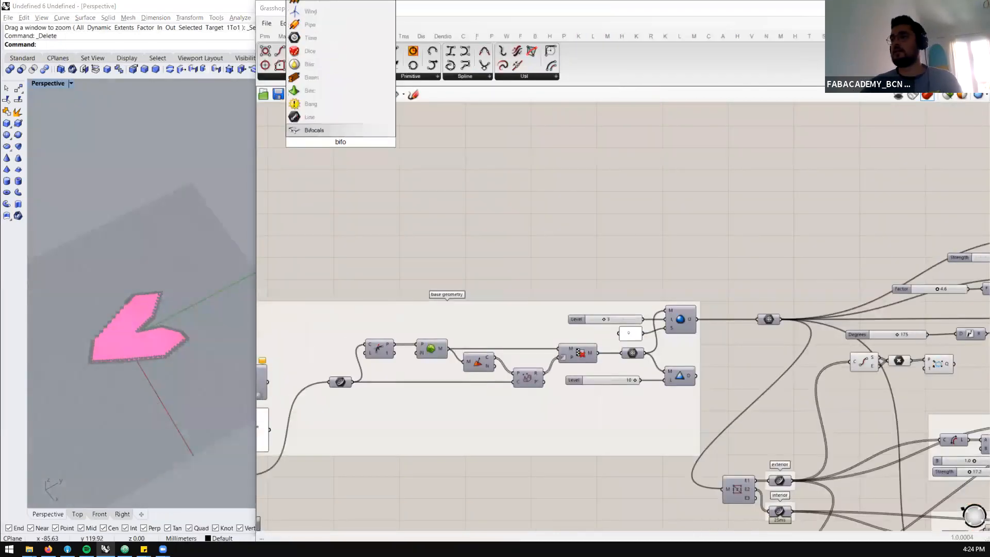
pyautogui.press('Return')
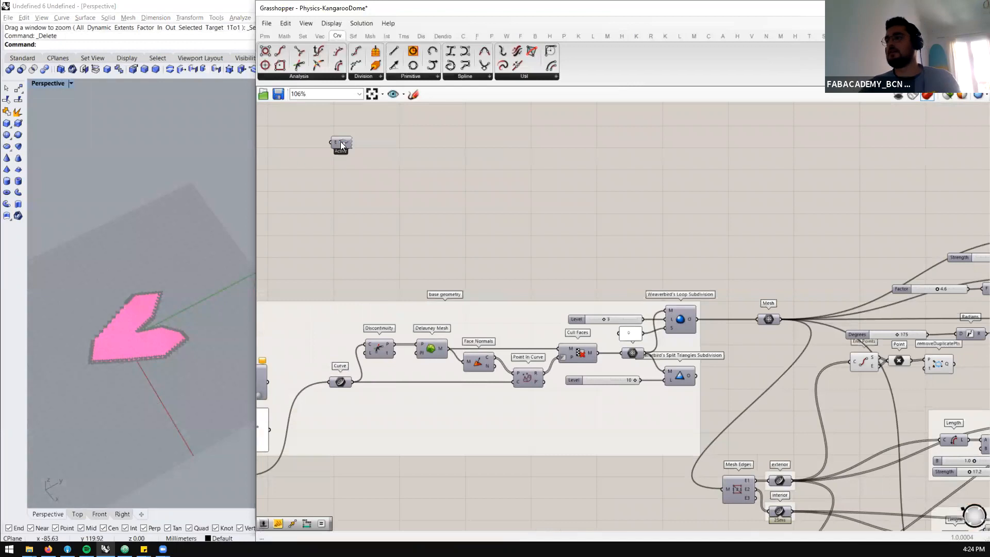
# Limit the preview to selected objects and inspect the mesh produced by the Delaunay Mesh component
pyautogui.click(435, 351)
pyautogui.click(948, 99)
pyautogui.scroll(10, 93, 353)
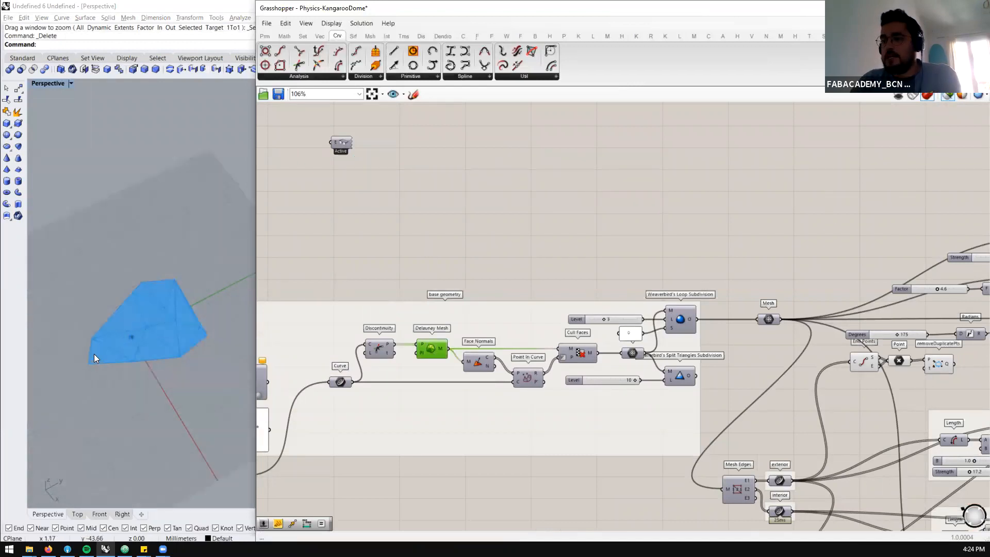
pyautogui.scroll(-8, 159, 303)
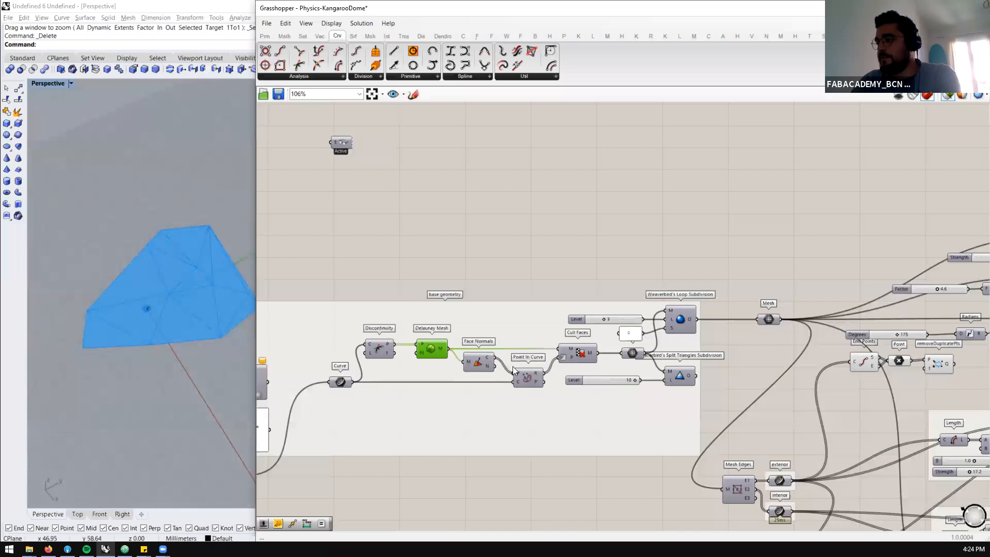
# Preview the Weaverbird's Loop Subdivision component and examine its subdivided mesh in the Rhino viewport
pyautogui.click(682, 318)
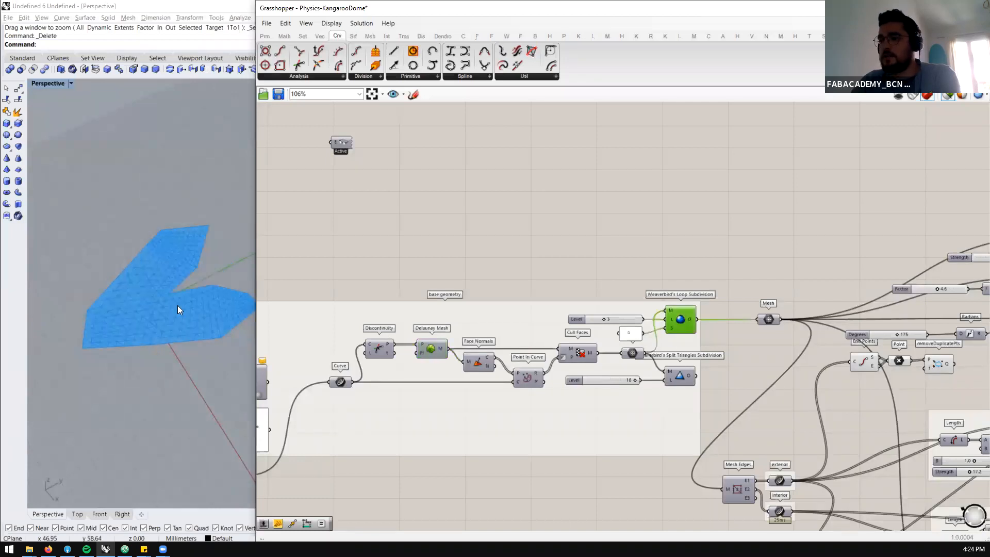
pyautogui.scroll(5, 178, 306)
pyautogui.scroll(-3, 178, 306)
pyautogui.moveTo(146, 333); pyautogui.dragTo(180, 305, button='right')
pyautogui.scroll(-5, 180, 305)
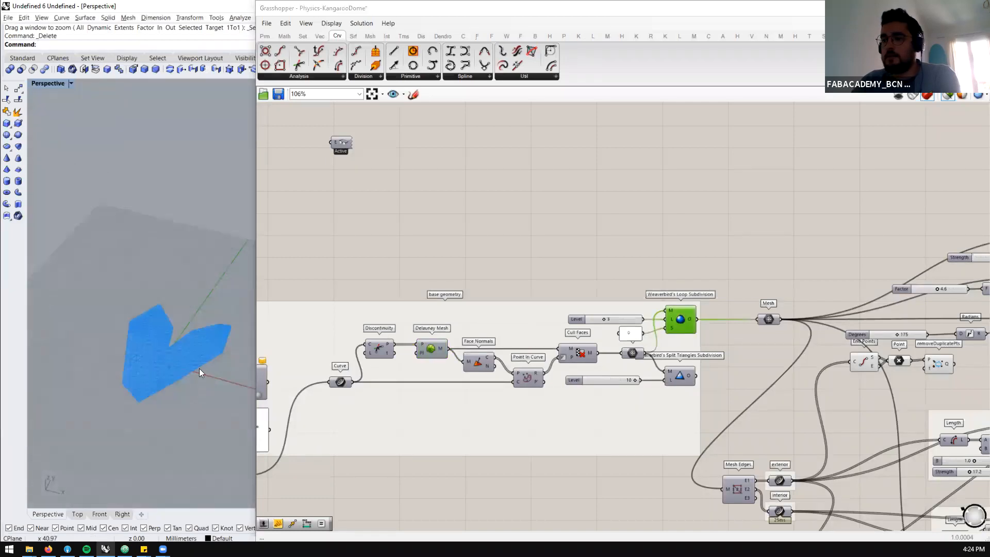
pyautogui.scroll(3, 199, 370)
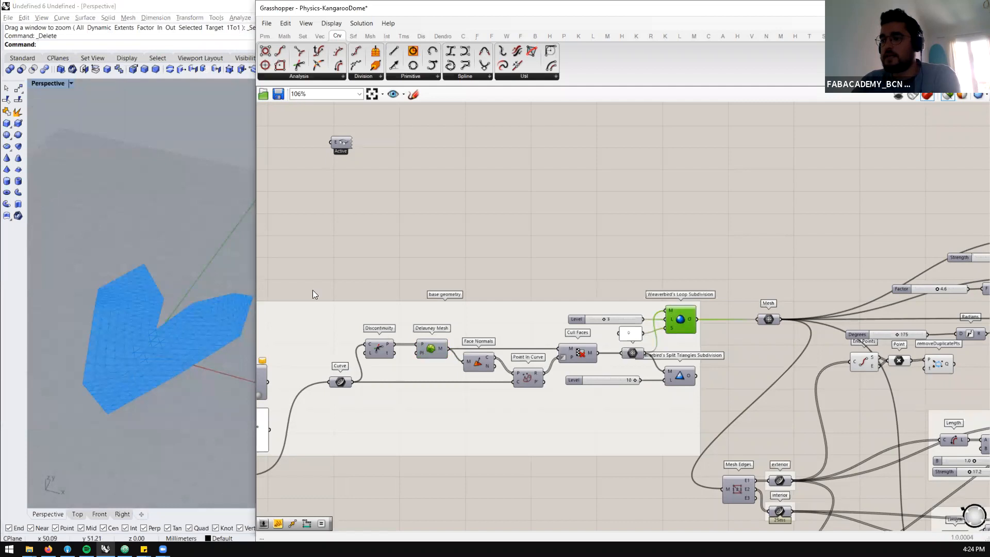
# Narrow the Grasshopper window to enlarge the Rhino viewport and examine the triangulated mesh closely
pyautogui.moveTo(255, 290); pyautogui.dragTo(315, 290)
pyautogui.scroll(3, 103, 371)
pyautogui.scroll(-3, 117, 367)
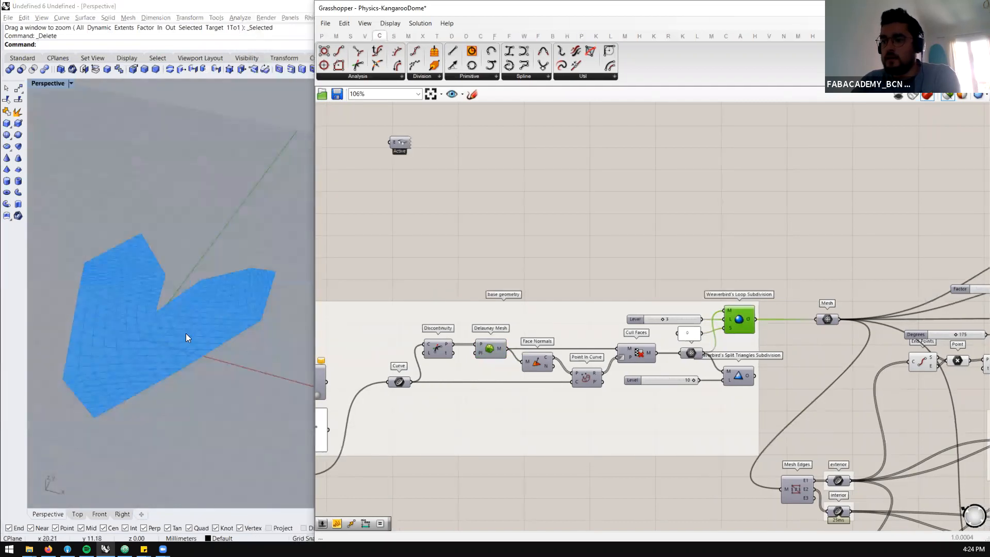
pyautogui.scroll(3, 144, 330)
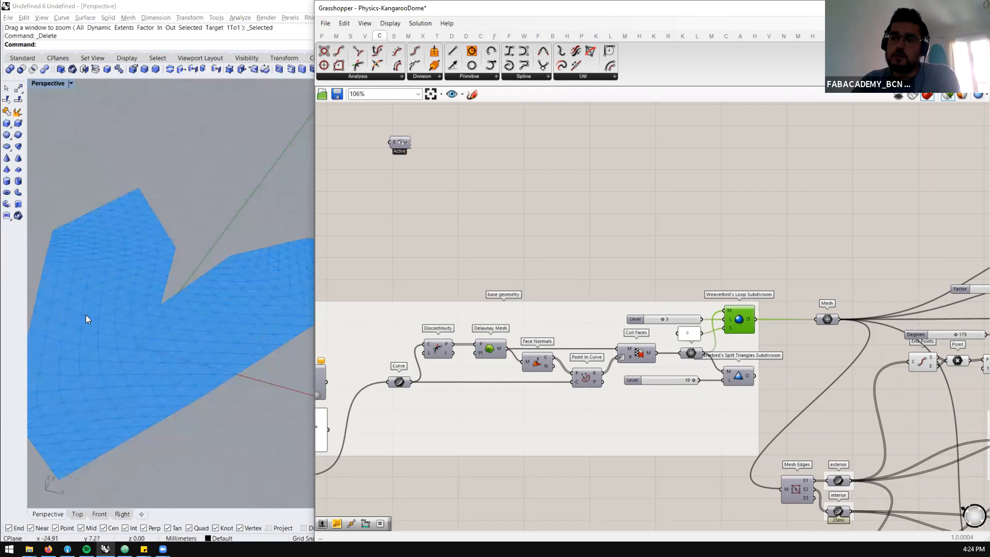
pyautogui.scroll(-2, 88, 330)
pyautogui.scroll(-2, 73, 374)
pyautogui.scroll(4, 77, 381)
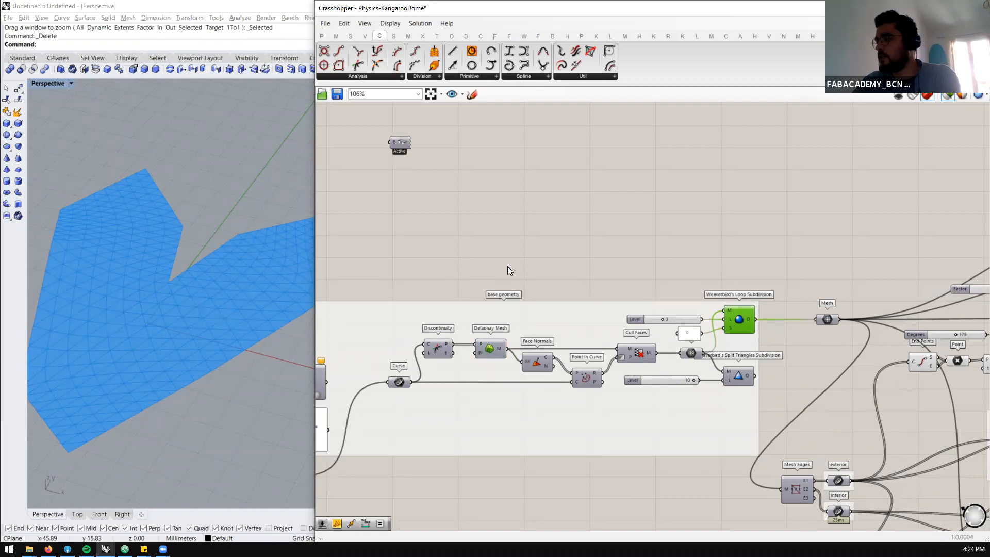
# Select the whole base geometry group with its input curve and move it away from the rest of the definition
pyautogui.scroll(-5, 516, 275)
pyautogui.scroll(5, 696, 285)
pyautogui.scroll(-6, 577, 241)
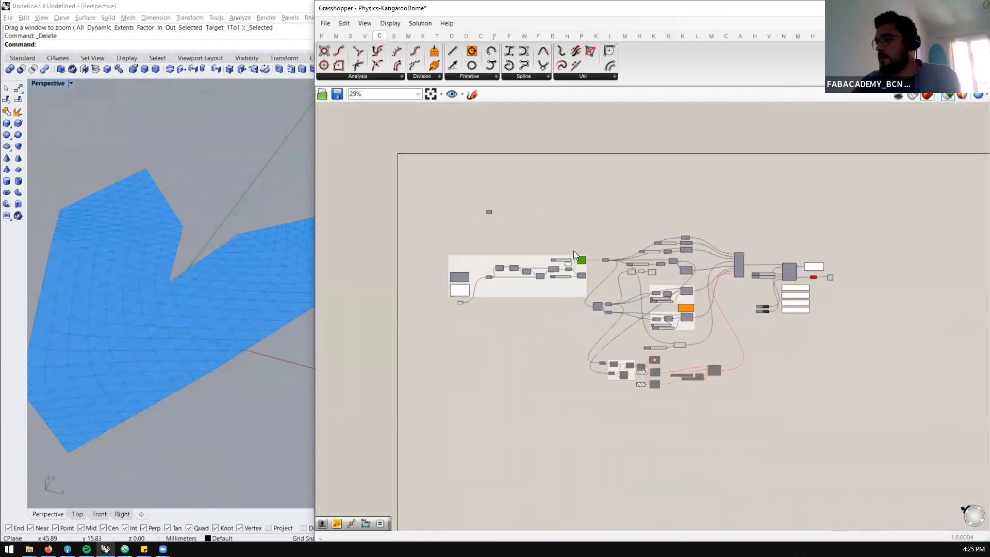
pyautogui.scroll(2, 573, 251)
pyautogui.moveTo(590, 235); pyautogui.dragTo(397, 338)
pyautogui.moveTo(586, 266); pyautogui.dragTo(520, 259)
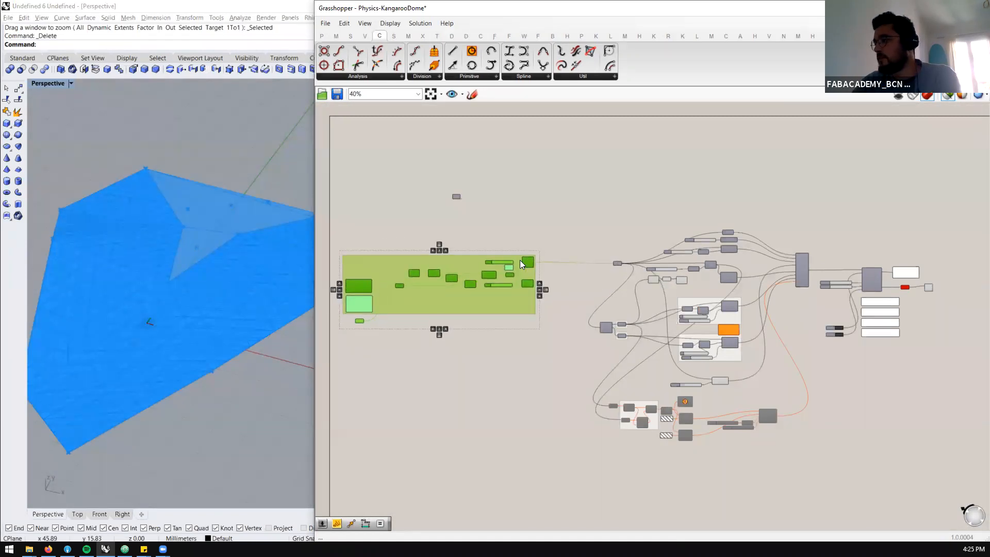
# Select the mesh edge and Kangaroo goal components feeding Merge and examine that part of the definition
pyautogui.scroll(2, 518, 255)
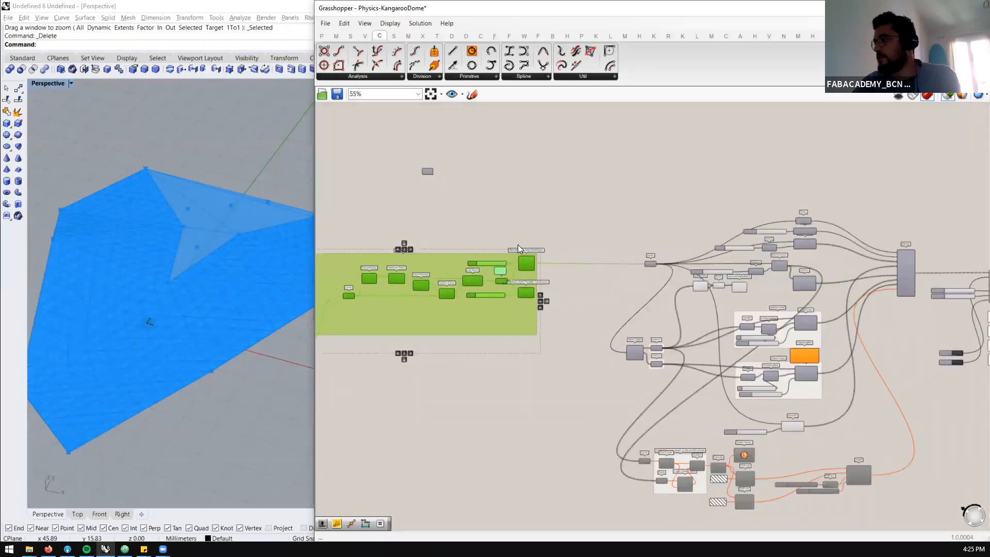
pyautogui.scroll(-2, 517, 245)
pyautogui.scroll(1, 742, 214)
pyautogui.moveTo(735, 181); pyautogui.dragTo(526, 464)
pyautogui.scroll(4, 693, 222)
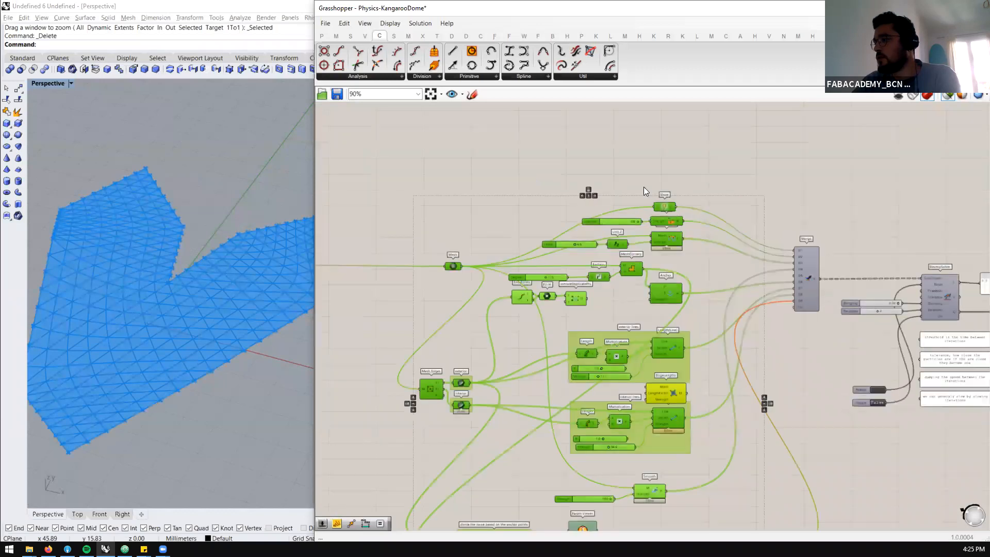
pyautogui.scroll(3, 674, 212)
pyautogui.scroll(-5, 593, 269)
pyautogui.scroll(2, 546, 266)
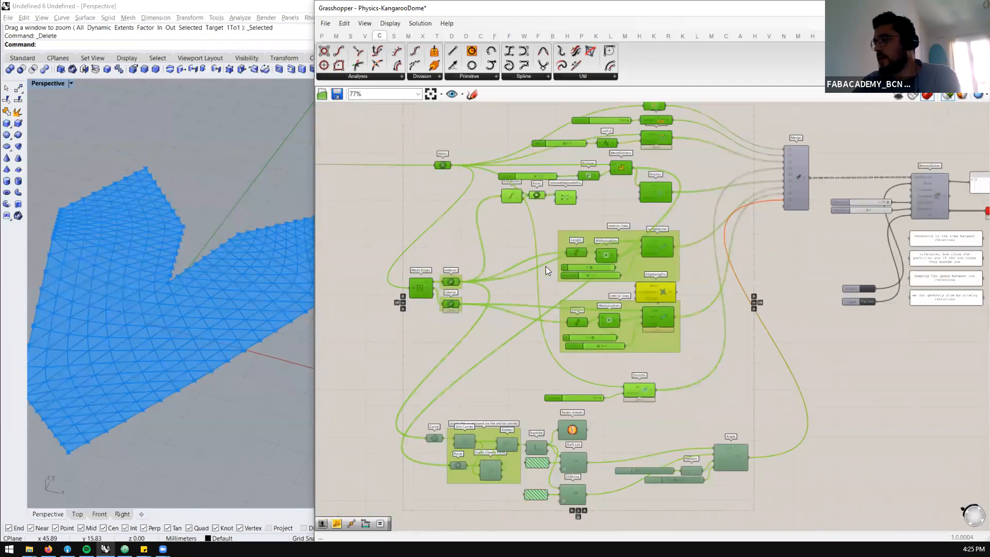
pyautogui.scroll(-2, 546, 266)
pyautogui.scroll(3, 915, 179)
# Select the solver section after Merge for review, and single out the BouncySolver component
pyautogui.moveTo(936, 170); pyautogui.dragTo(693, 391)
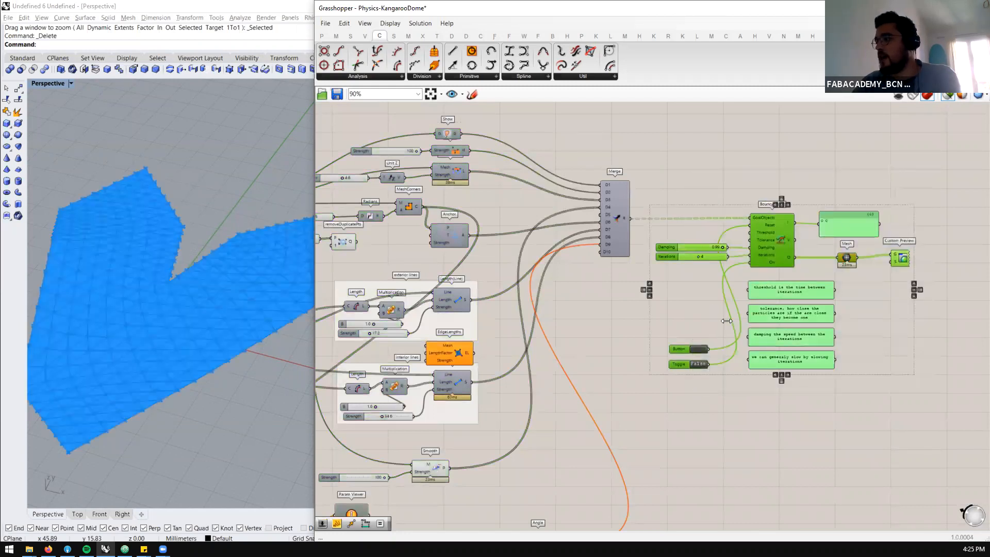
pyautogui.click(694, 324)
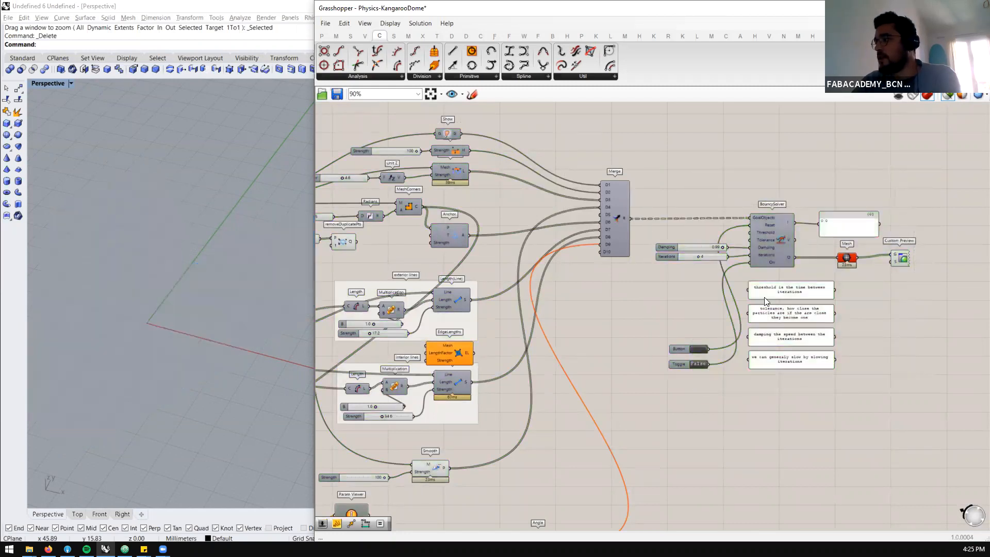
pyautogui.scroll(1, 765, 258)
pyautogui.click(786, 229)
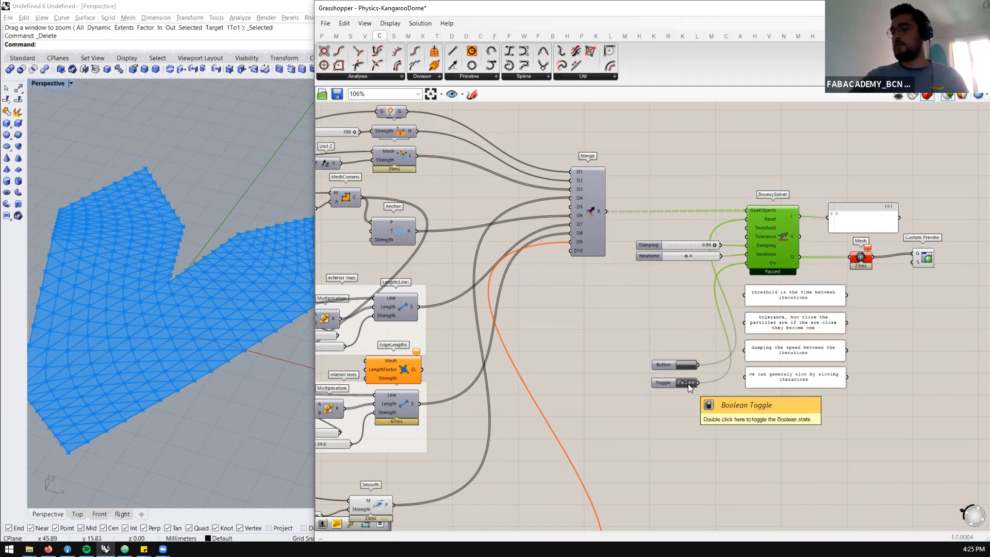
# Select the Show component feeding the first Merge input and inspect its connections up close
pyautogui.scroll(-5, 635, 312)
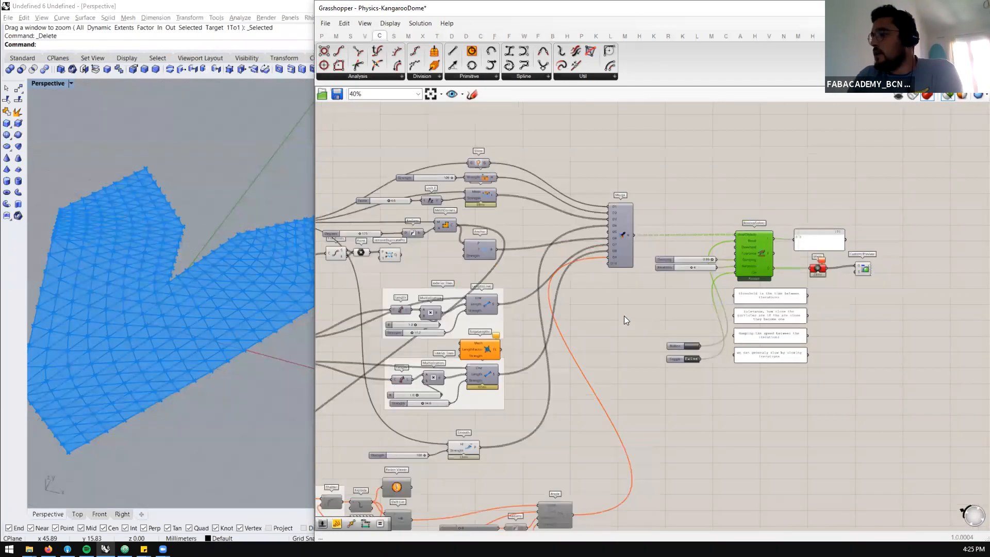
pyautogui.scroll(8, 591, 259)
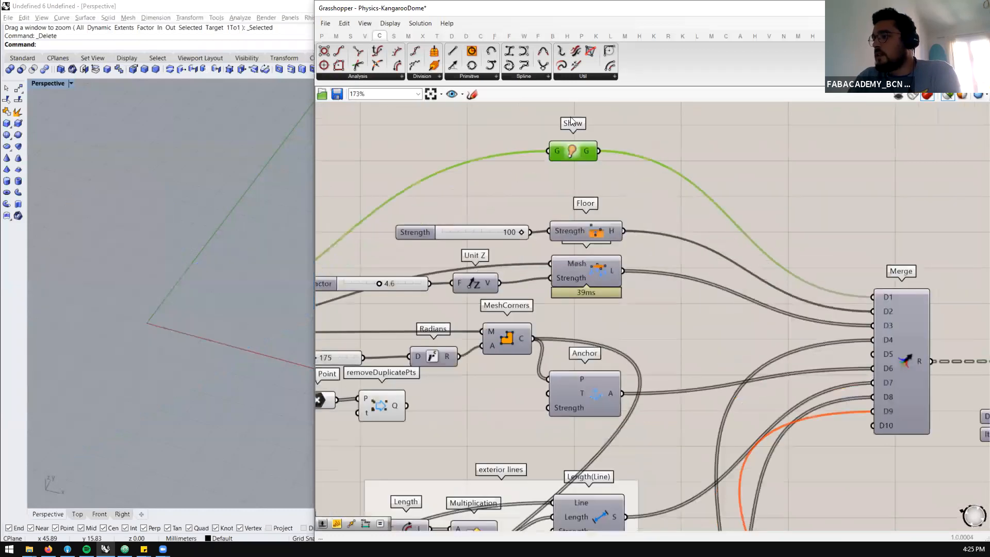
pyautogui.scroll(2, 574, 125)
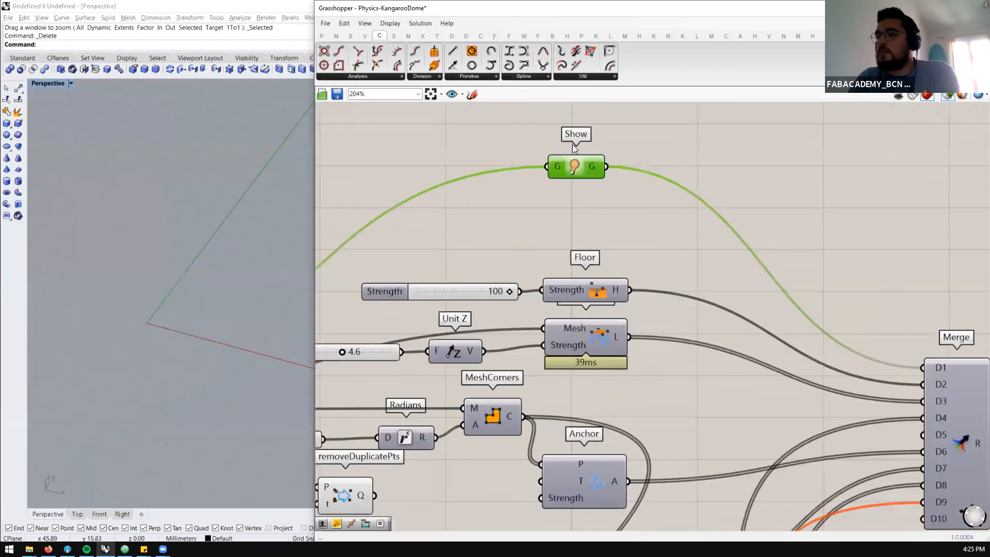
pyautogui.scroll(-6, 591, 163)
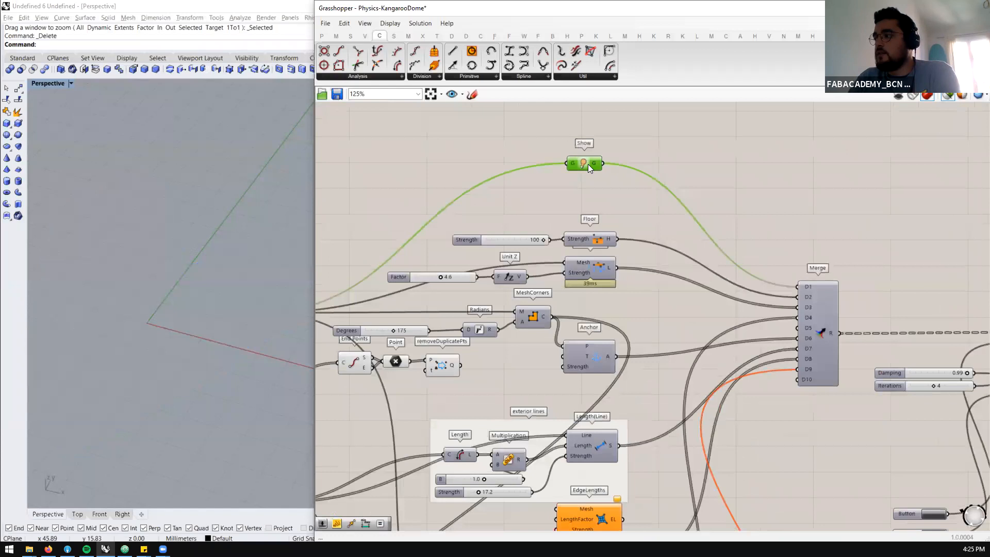
# Trace the Show component's connection through Merge to the solver section, and select BouncySolver to preview its geometry
pyautogui.scroll(6, 588, 164)
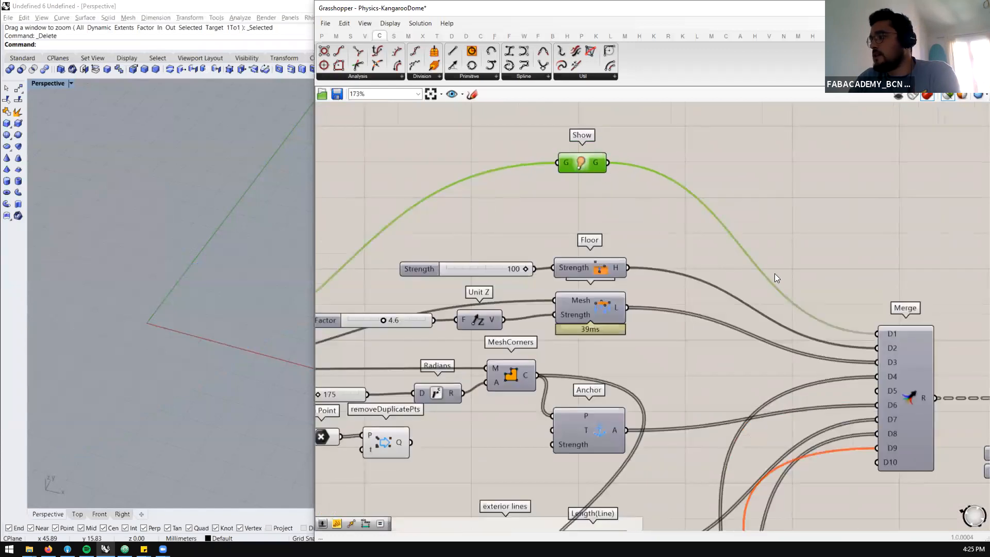
pyautogui.scroll(-2, 574, 164)
pyautogui.scroll(2, 621, 191)
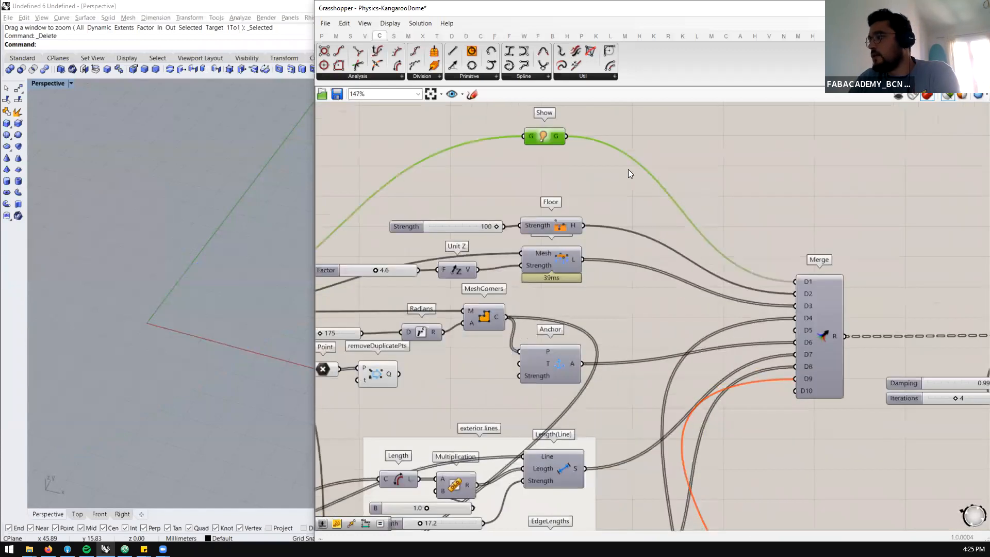
pyautogui.scroll(-5, 650, 248)
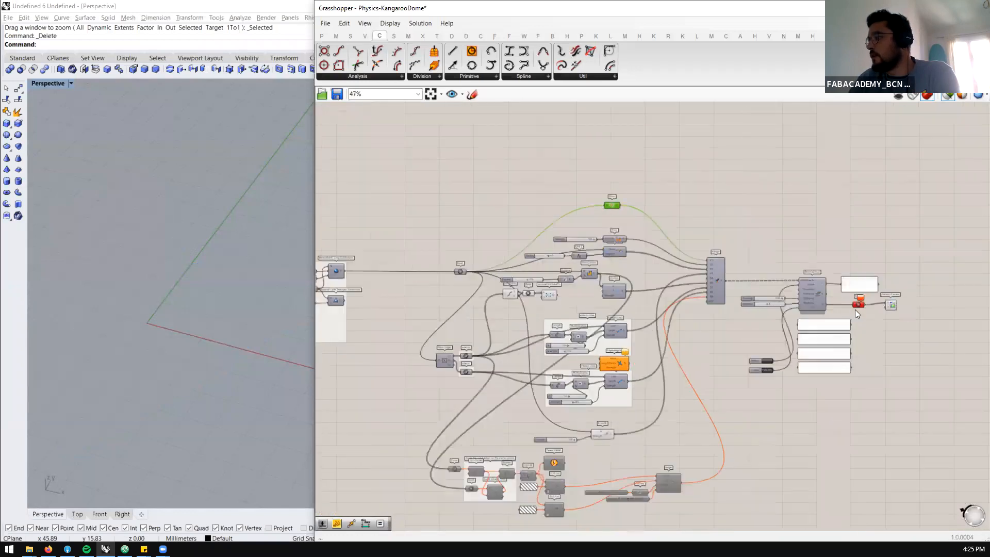
pyautogui.scroll(3, 851, 308)
pyautogui.scroll(2, 822, 293)
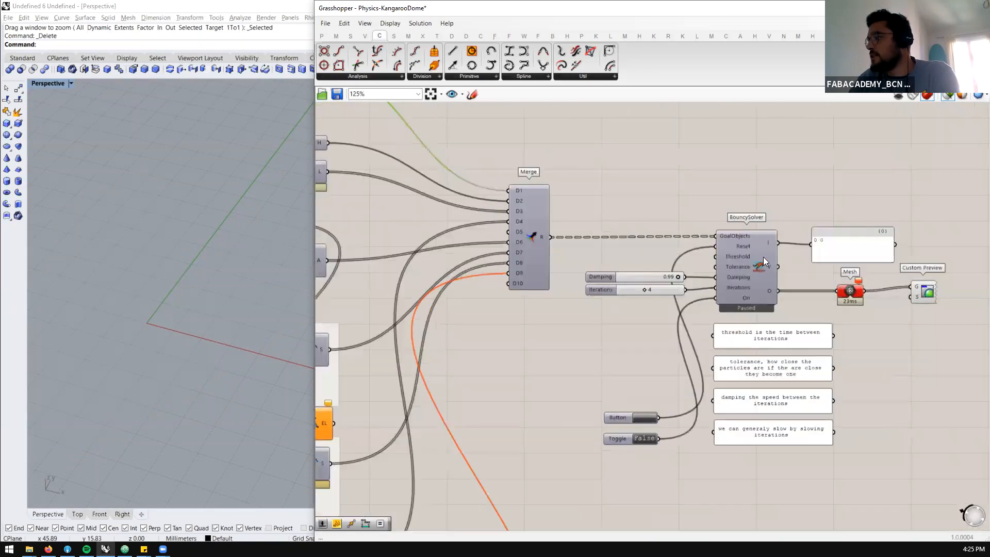
pyautogui.click(757, 266)
pyautogui.scroll(-2, 628, 223)
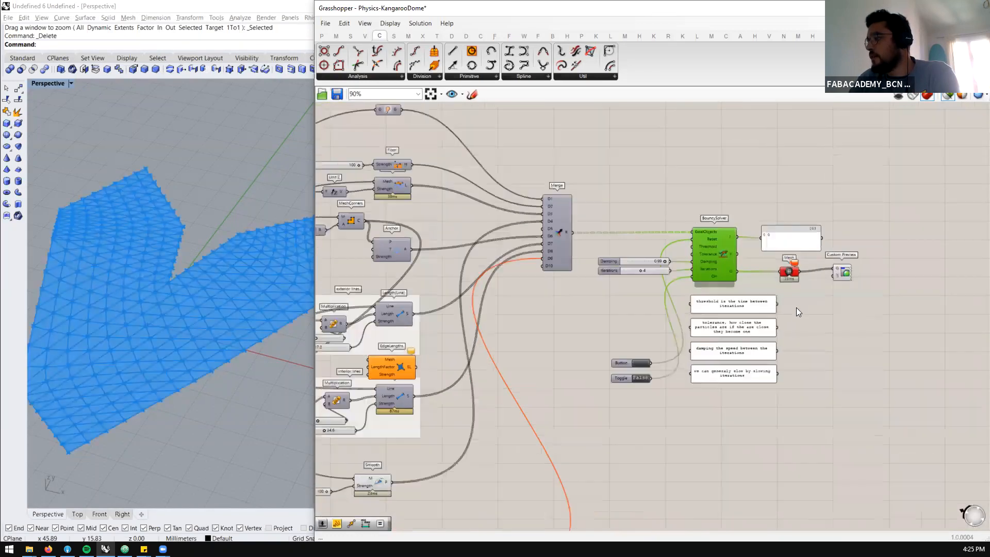
# Add a Panel beneath the Mesh component, connect BouncySolver's O output to it, and enlarge it to show the full list
pyautogui.scroll(1, 796, 307)
pyautogui.doubleClick(794, 306)
pyautogui.write('panel')
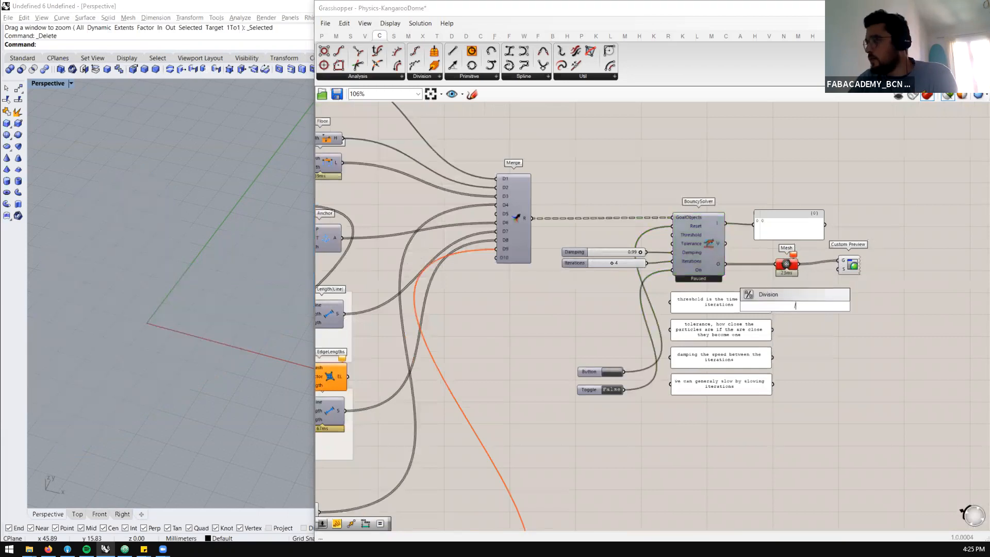
pyautogui.press('Return')
pyautogui.moveTo(726, 265); pyautogui.dragTo(763, 310)
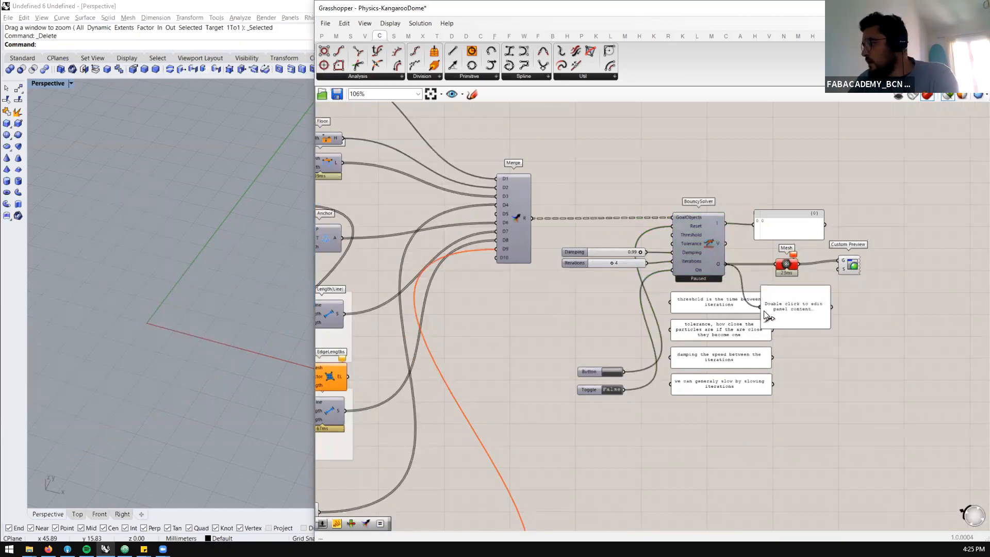
pyautogui.moveTo(825, 325); pyautogui.dragTo(915, 513)
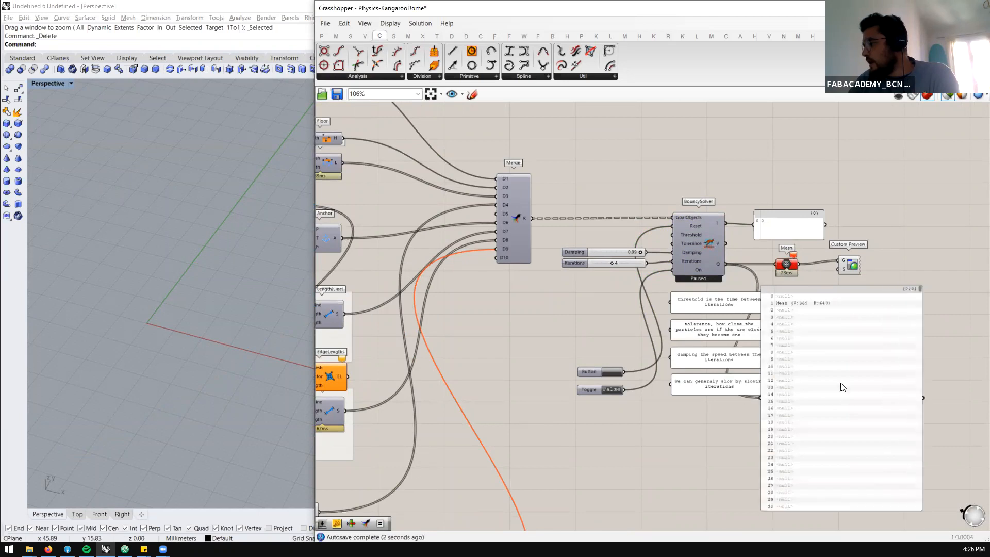
# Inspect the solver output list in the new panel, and select the Show component that feeds Merge
pyautogui.click(872, 352)
pyautogui.scroll(2, 870, 350)
pyautogui.moveTo(845, 234); pyautogui.dragTo(833, 261)
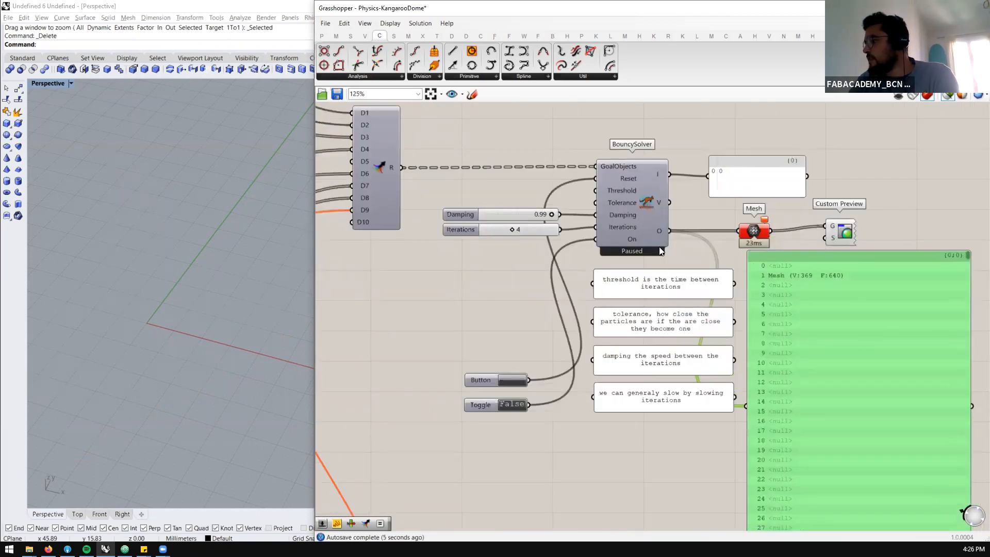
pyautogui.scroll(-1, 658, 245)
pyautogui.scroll(1, 768, 277)
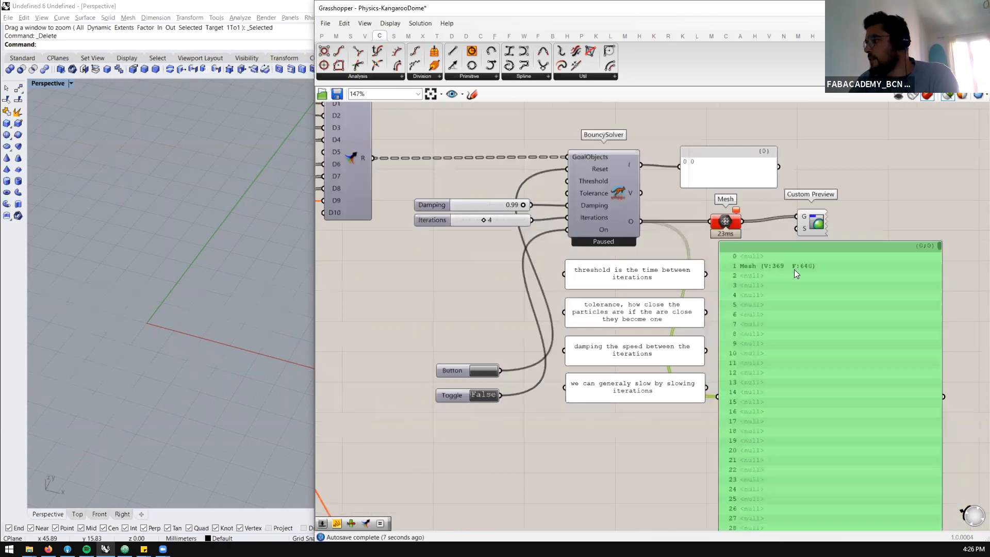
pyautogui.scroll(-7, 838, 281)
pyautogui.scroll(3, 600, 180)
pyautogui.scroll(2, 587, 175)
pyautogui.click(573, 174)
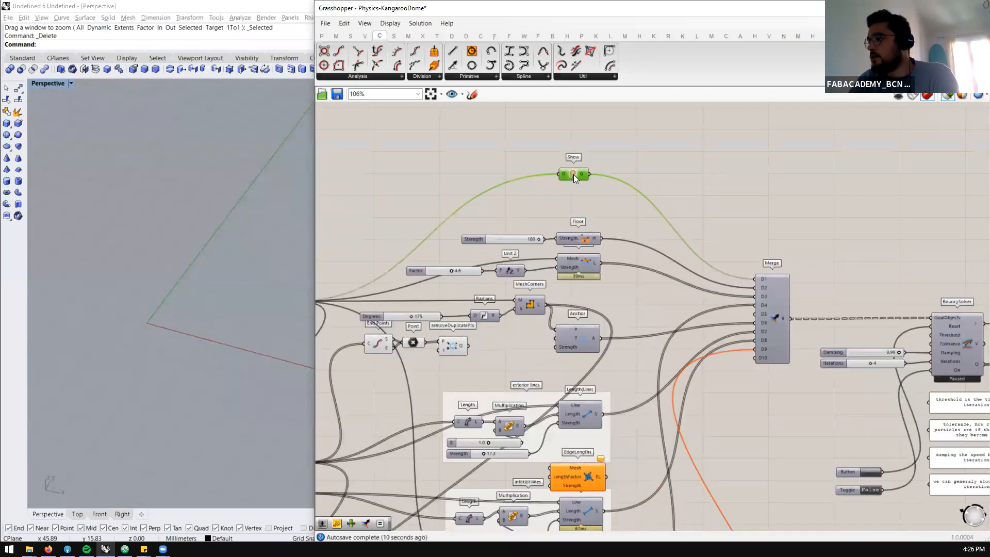
# Flatten the R output of the Merge component that feeds BouncySolver
pyautogui.rightClick(784, 316)
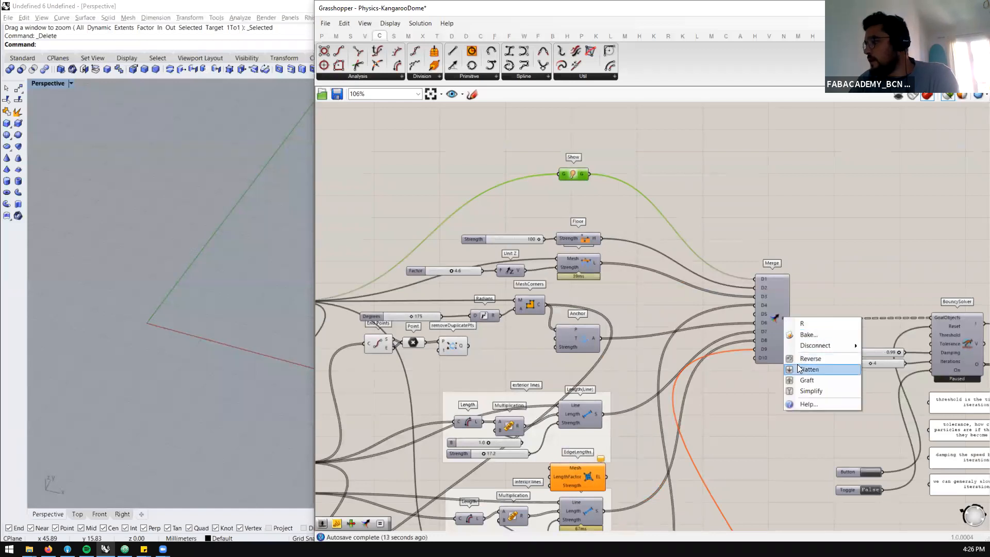
pyautogui.click(800, 368)
pyautogui.scroll(-4, 693, 295)
pyautogui.scroll(3, 846, 360)
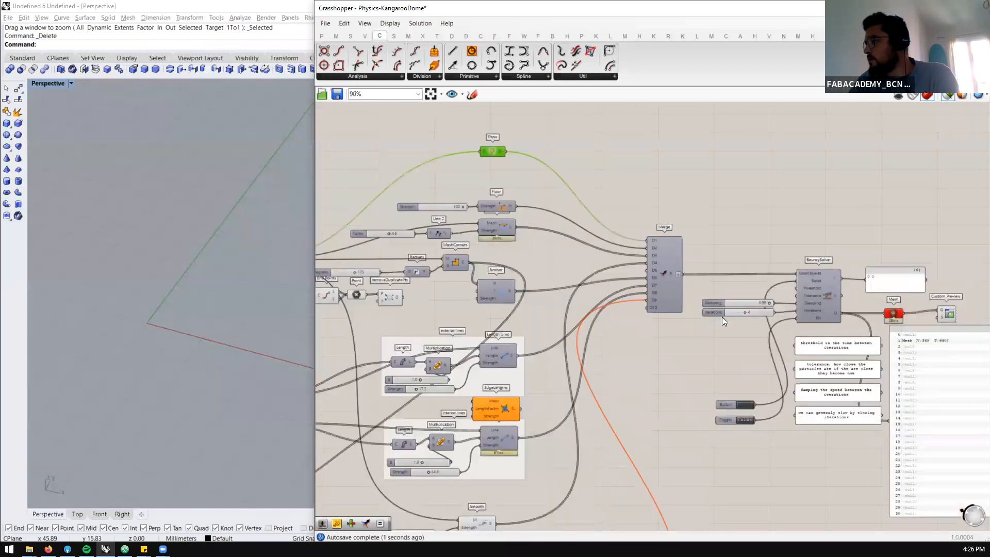
# Flatten the Merge component's inputs D1, D2, D3, D4 and D6
pyautogui.scroll(2, 650, 238)
pyautogui.rightClick(651, 238)
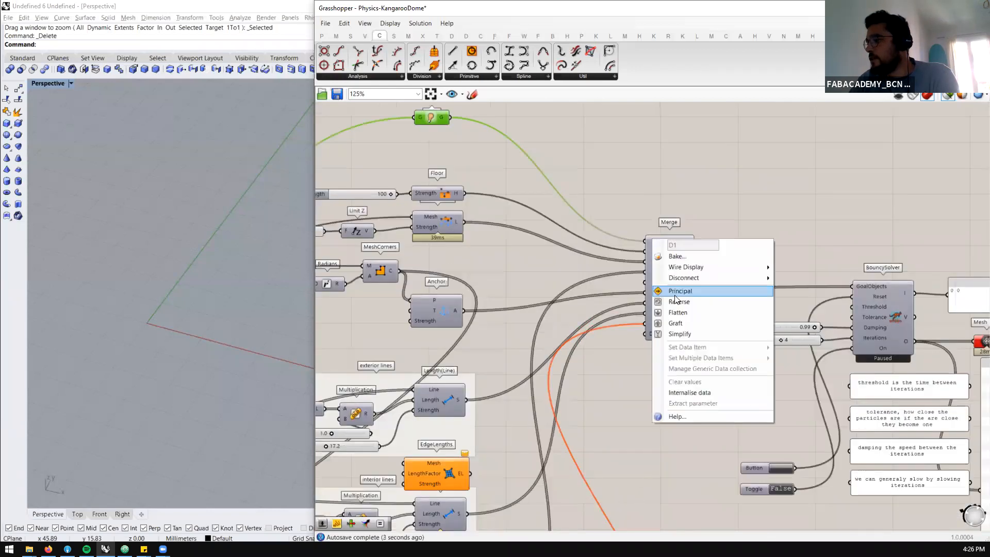
pyautogui.click(686, 311)
pyautogui.rightClick(651, 251)
pyautogui.click(683, 324)
pyautogui.rightClick(644, 257)
pyautogui.click(669, 330)
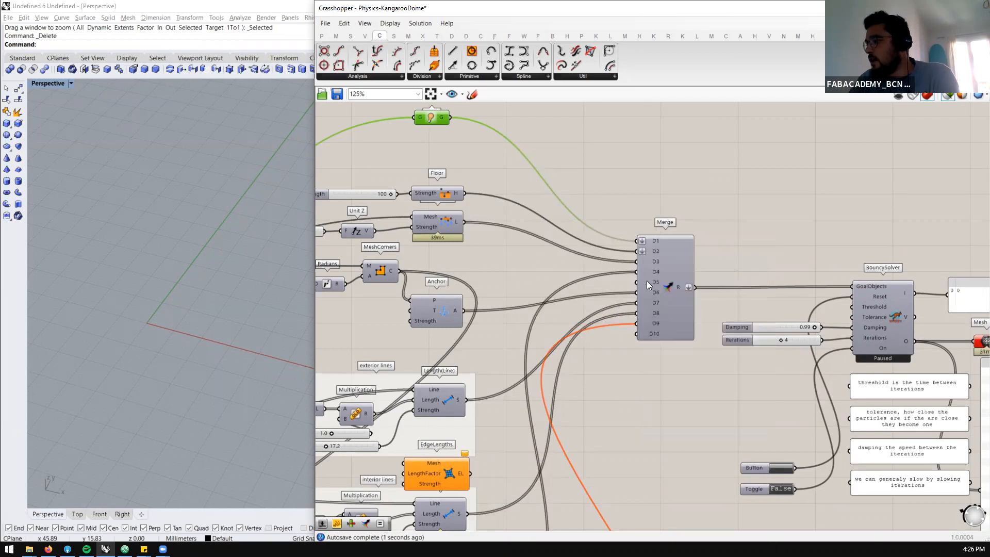
pyautogui.rightClick(640, 271)
pyautogui.click(669, 346)
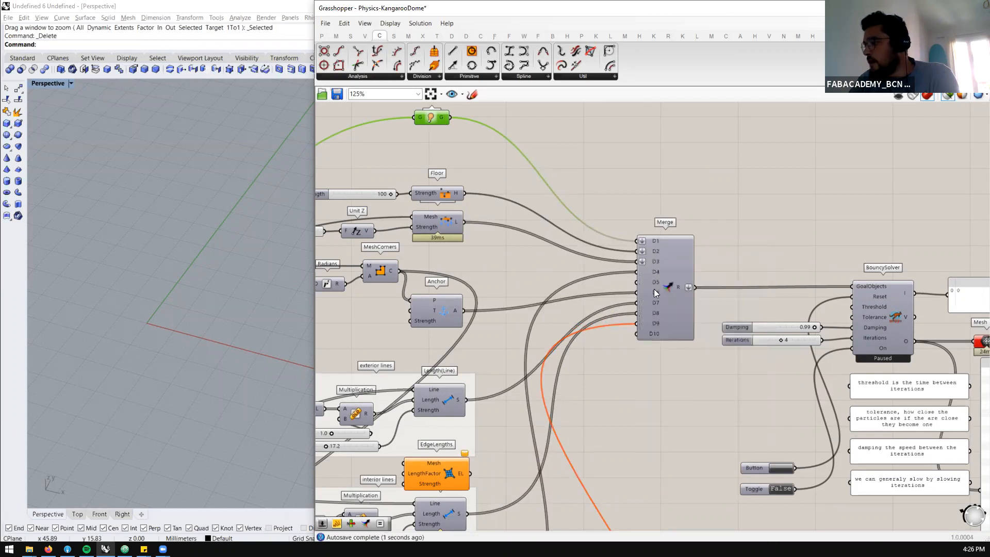
pyautogui.rightClick(642, 291)
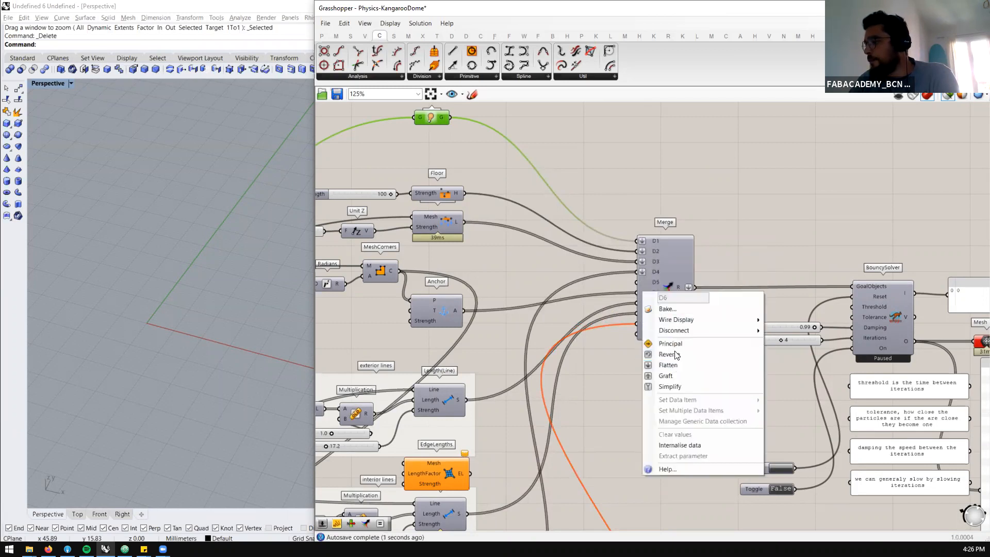
pyautogui.click(670, 364)
# Select the VertexLoads component below Floor and review its description, mesh input and Unit Z strength
pyautogui.scroll(-2, 737, 274)
pyautogui.moveTo(496, 300); pyautogui.dragTo(531, 296, button='right')
pyautogui.scroll(3, 448, 228)
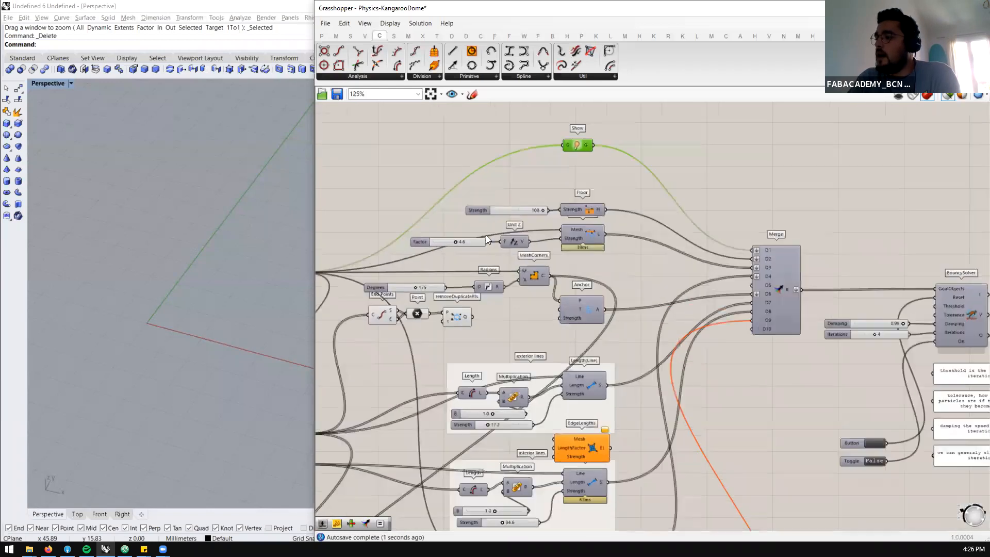
pyautogui.scroll(1, 655, 239)
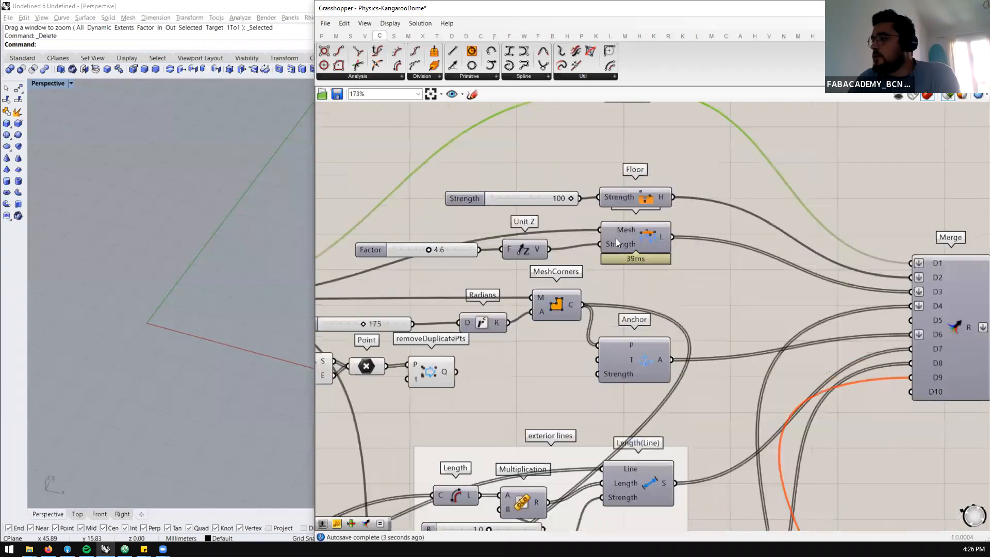
pyautogui.click(644, 238)
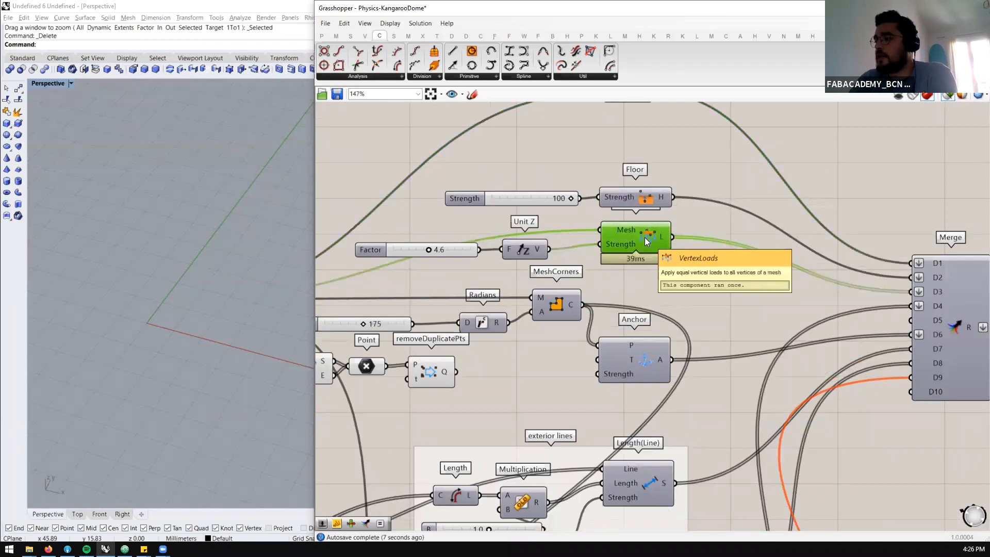
pyautogui.scroll(-1, 645, 237)
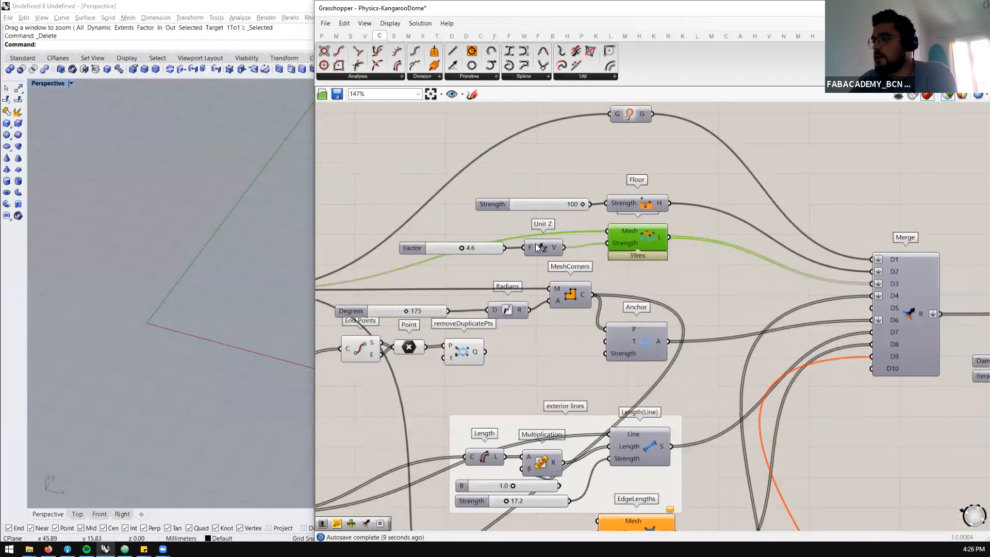
# Select the Mesh parameter feeding the goals and examine the whole triangulated mesh in the Rhino perspective view
pyautogui.scroll(-2, 634, 246)
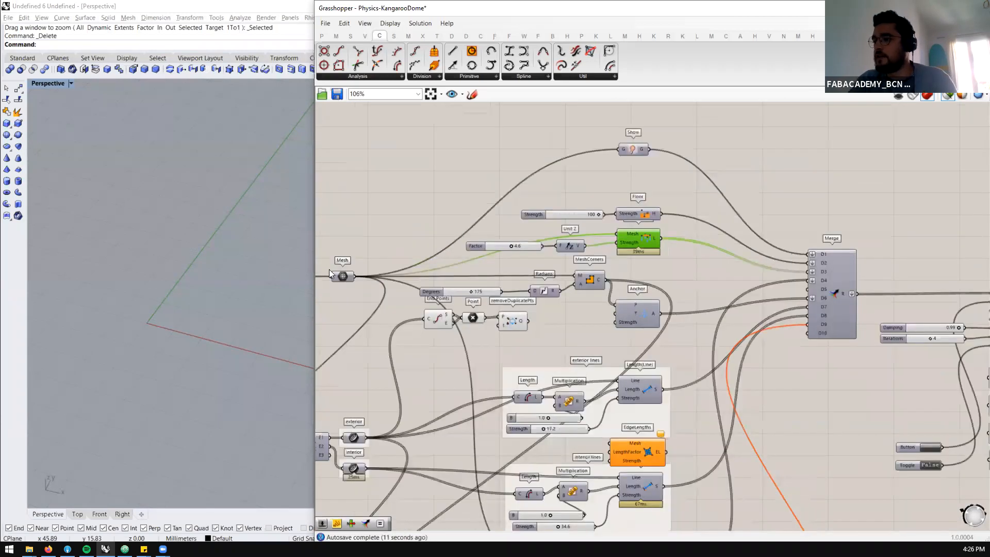
pyautogui.click(343, 276)
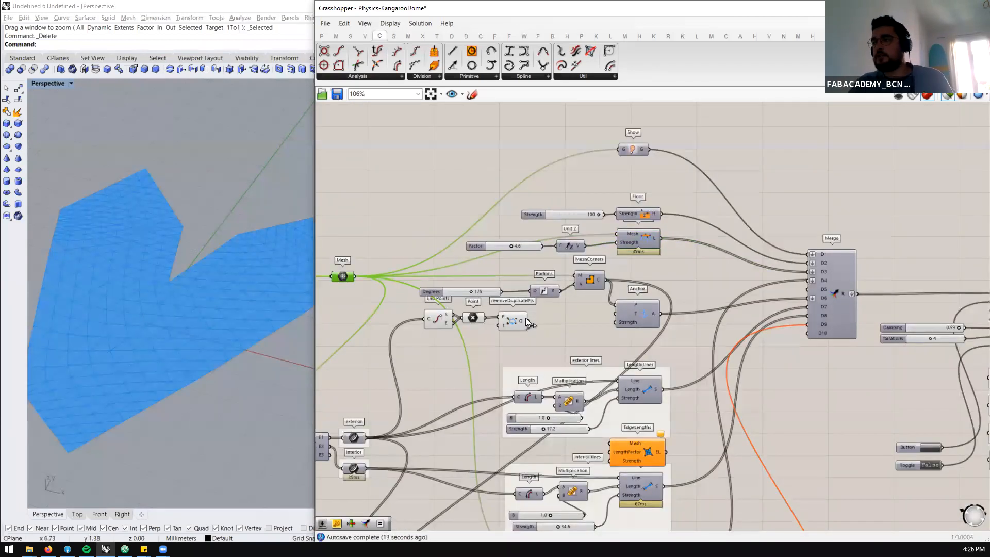
pyautogui.scroll(1, 573, 246)
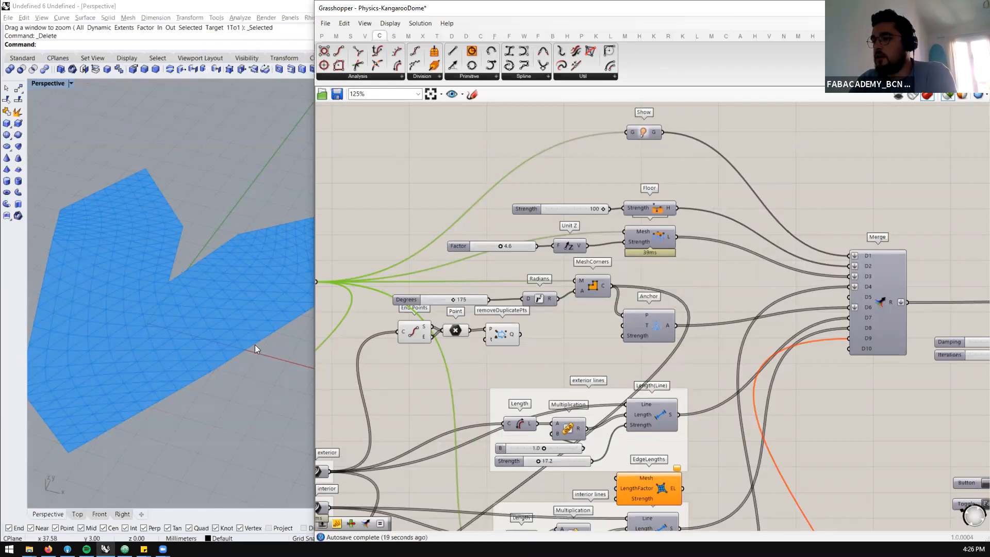
pyautogui.scroll(-2, 565, 225)
pyautogui.scroll(2, 589, 304)
pyautogui.scroll(-1, 663, 260)
pyautogui.scroll(1, 589, 258)
pyautogui.scroll(-1, 605, 257)
pyautogui.scroll(1, 594, 265)
pyautogui.scroll(-2, 188, 263)
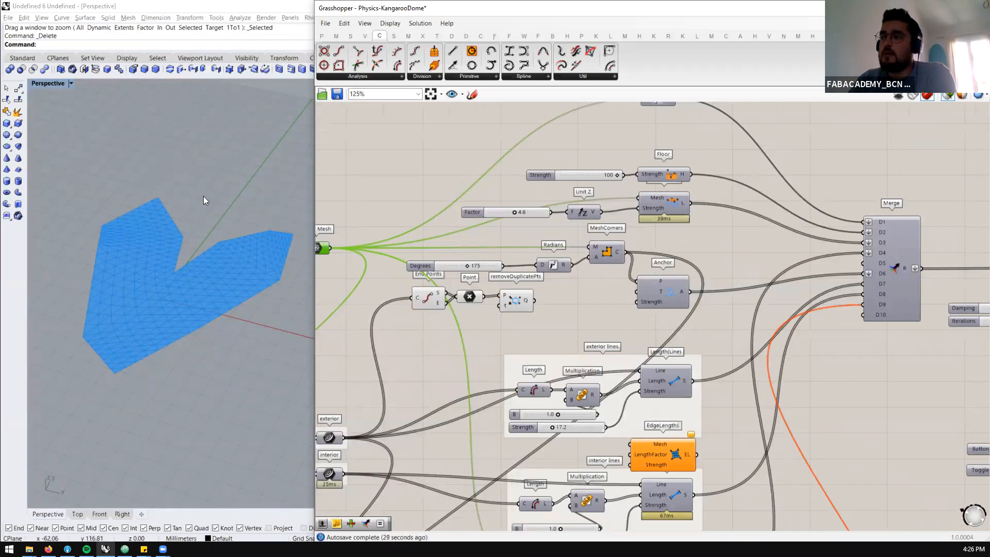
# Preview the MeshCorners points, and add the Mesh parameter to the selection to compare them with the mesh outline
pyautogui.scroll(1, 592, 266)
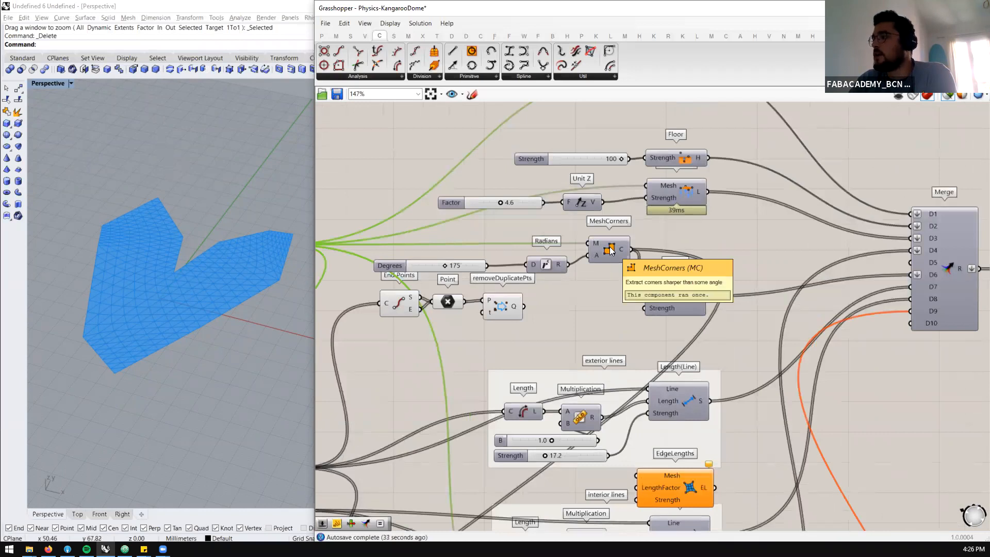
pyautogui.click(610, 250)
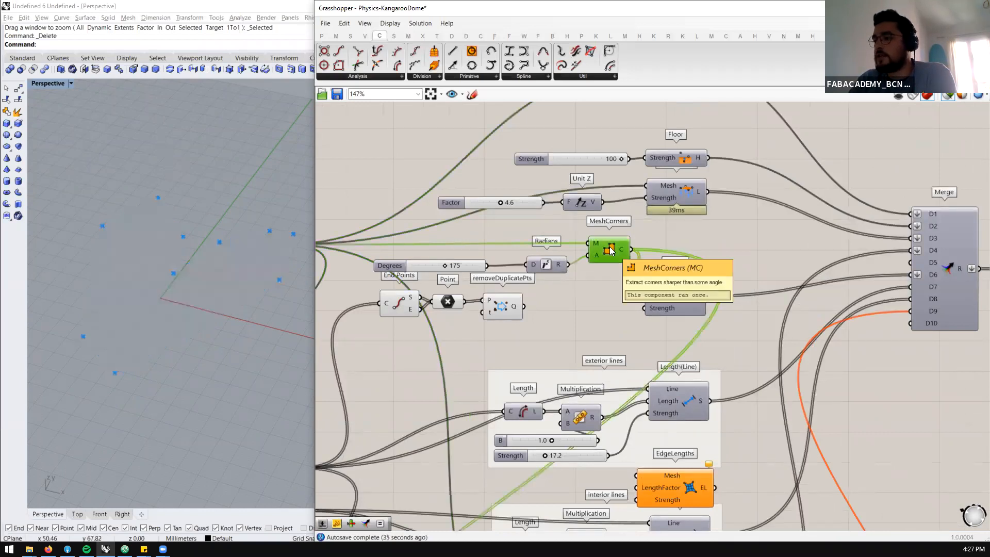
pyautogui.scroll(-2, 610, 250)
pyautogui.scroll(1, 369, 246)
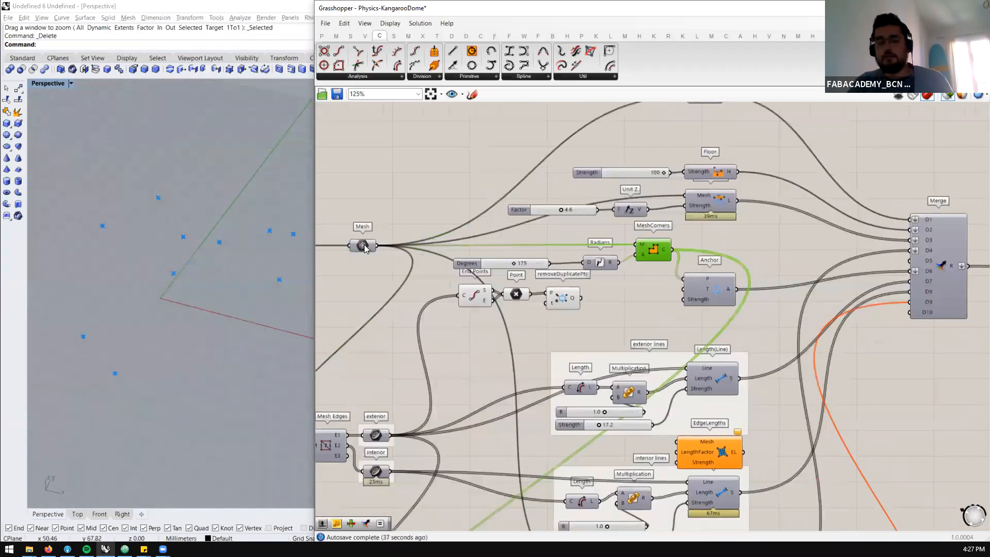
pyautogui.keyDown('shift'); pyautogui.click(364, 244); pyautogui.keyUp('shift')
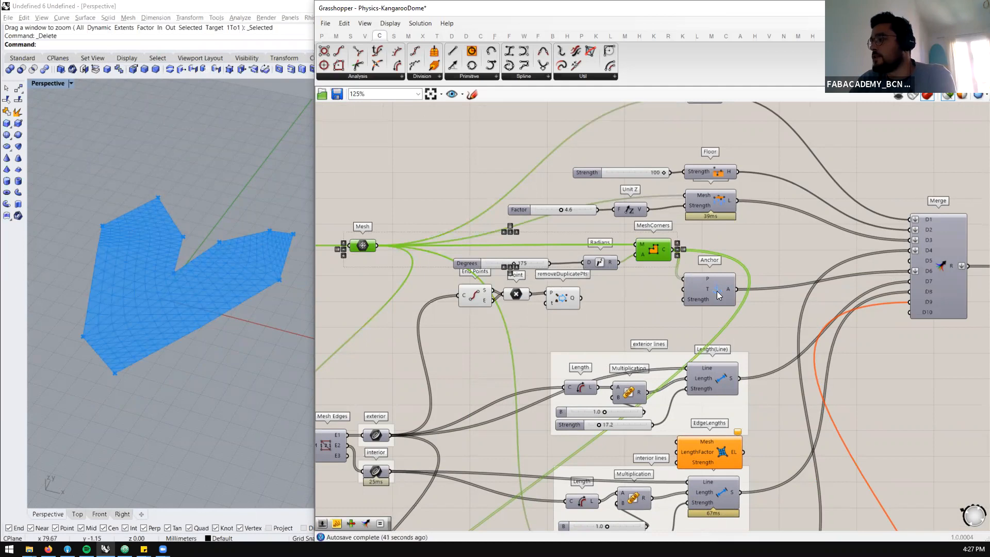
pyautogui.scroll(2, 717, 292)
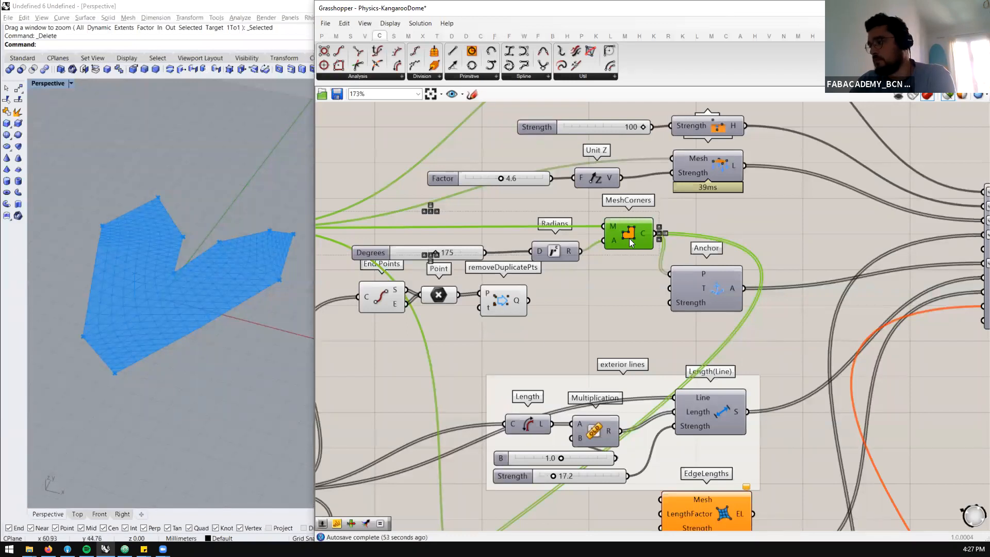
# Move the EdgeLengths component out from between the exterior and interior lines groups to the empty canvas below Merge
pyautogui.scroll(-2, 629, 238)
pyautogui.scroll(-3, 644, 258)
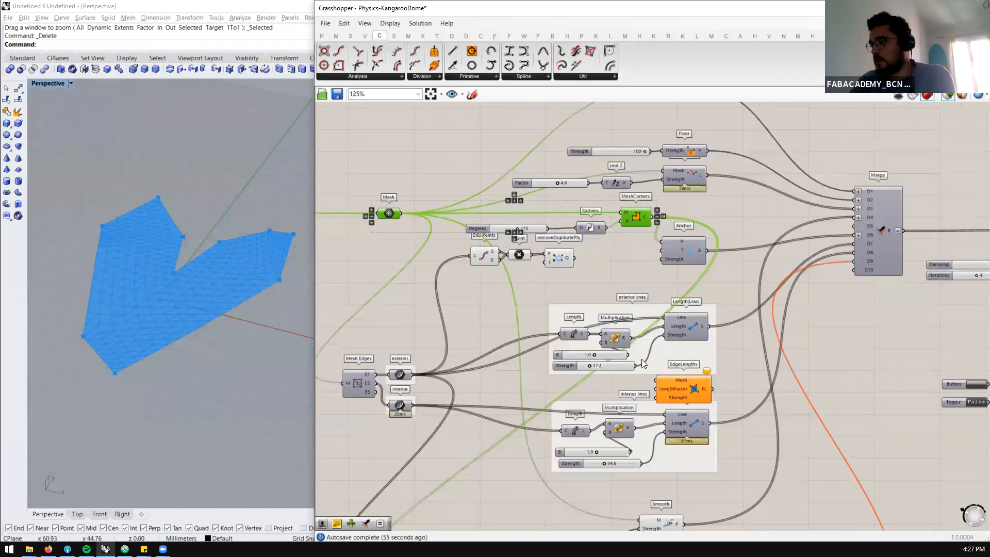
pyautogui.moveTo(689, 395); pyautogui.dragTo(889, 365)
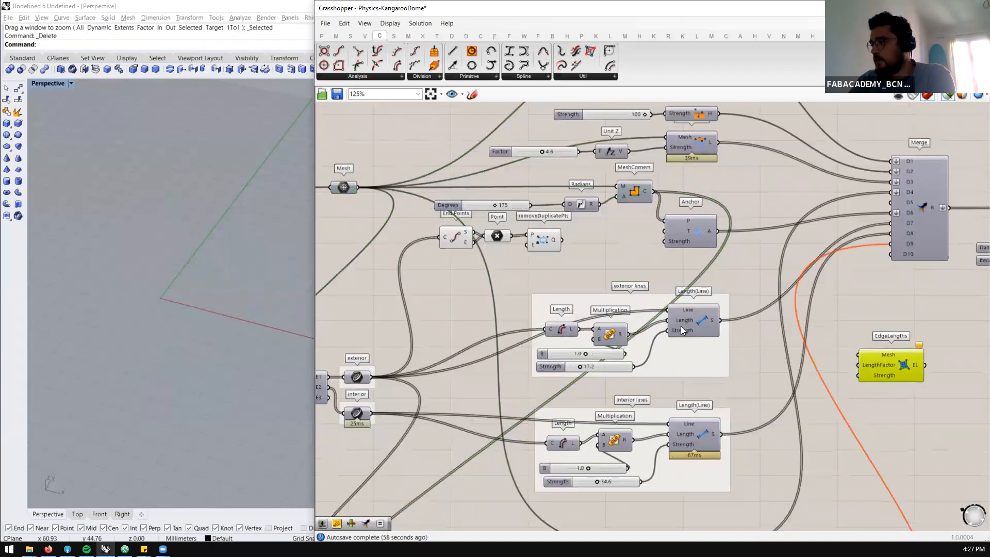
# Select the Mesh Edges component to preview the mesh edges and review its exterior and interior outputs
pyautogui.scroll(-2, 684, 315)
pyautogui.scroll(2, 508, 331)
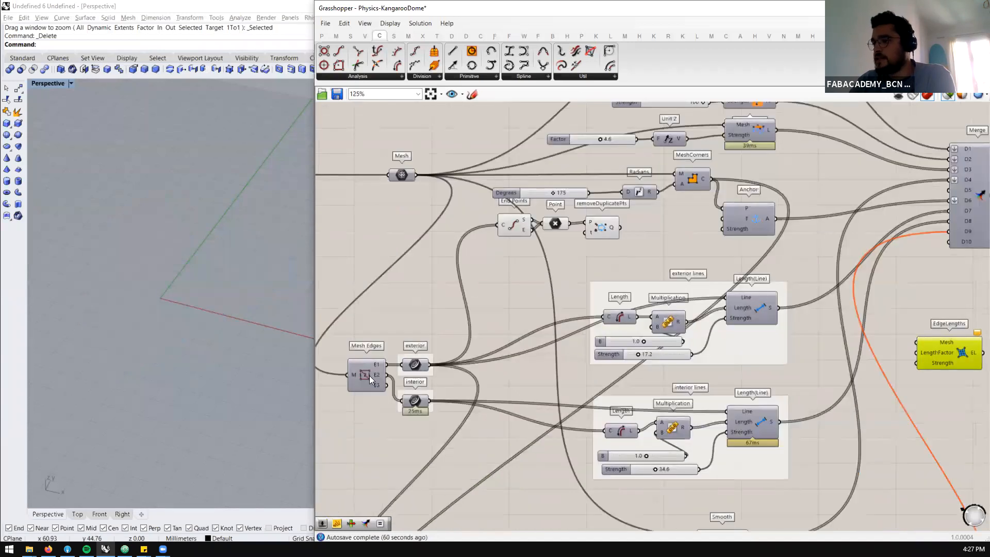
pyautogui.click(370, 376)
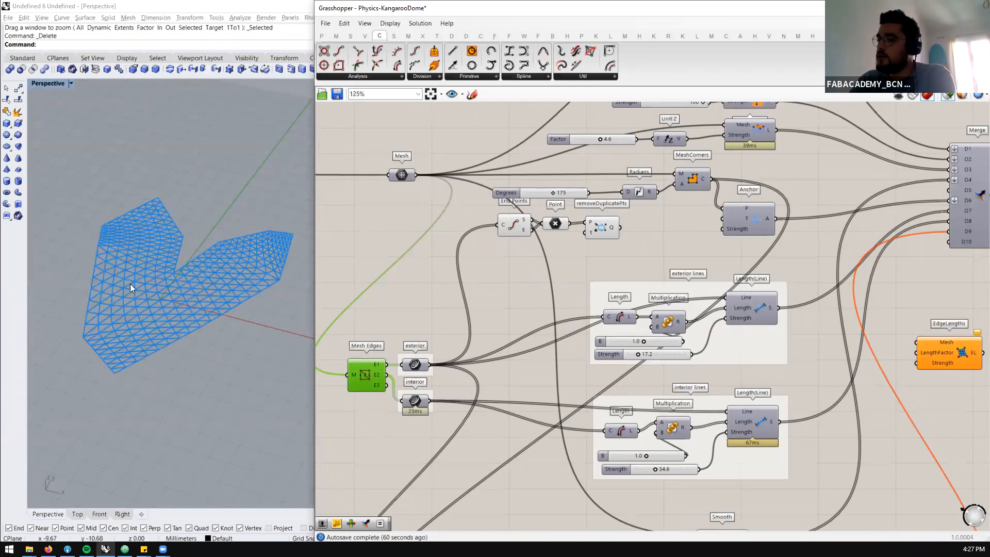
pyautogui.scroll(-1, 523, 325)
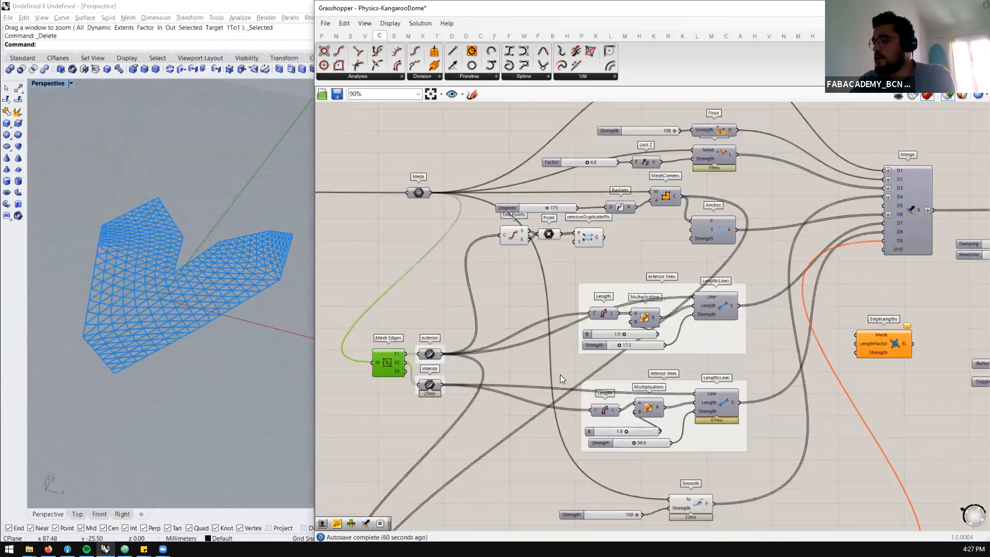
# Select the exterior and interior curve parameters in turn to compare the mesh edges each one holds
pyautogui.scroll(1, 568, 383)
pyautogui.moveTo(943, 329)
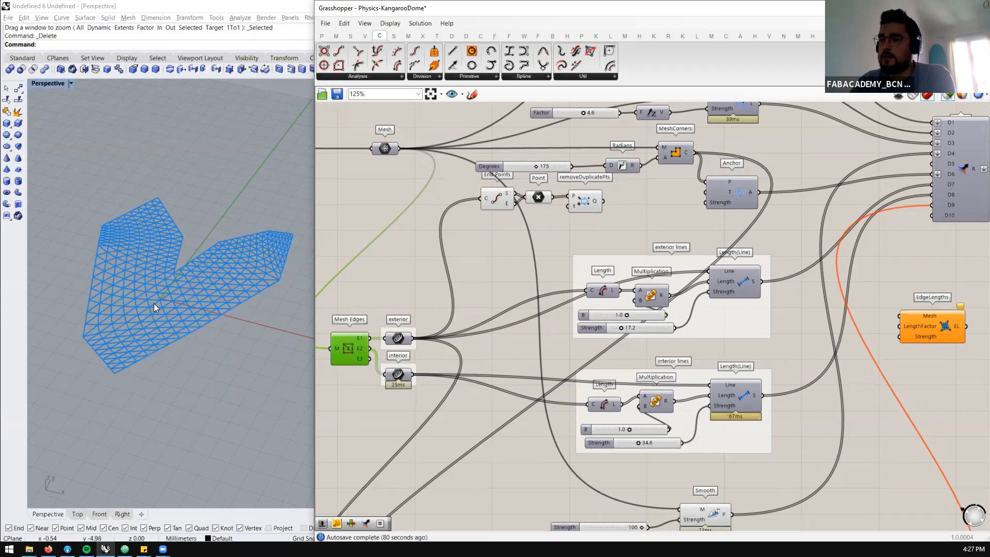
pyautogui.scroll(4, 334, 361)
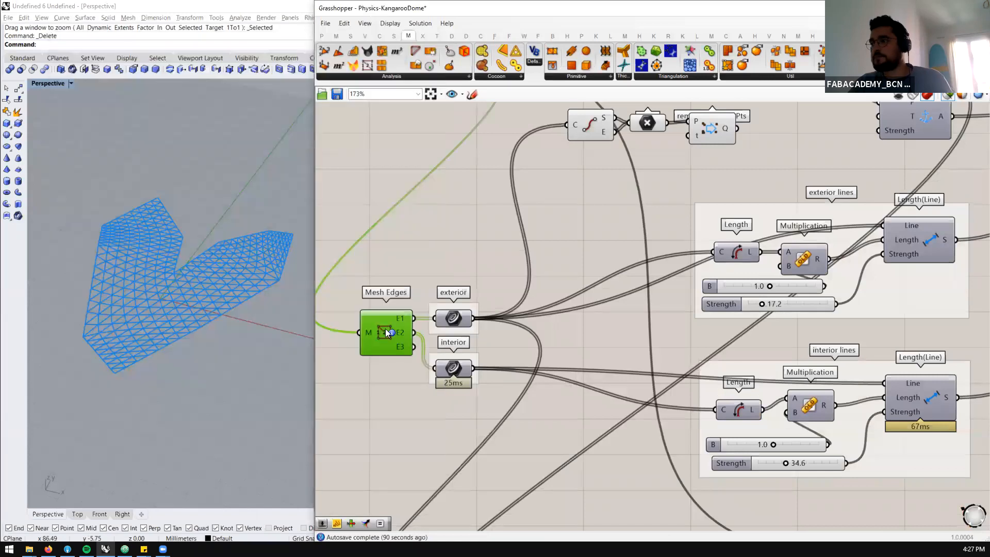
pyautogui.click(446, 321)
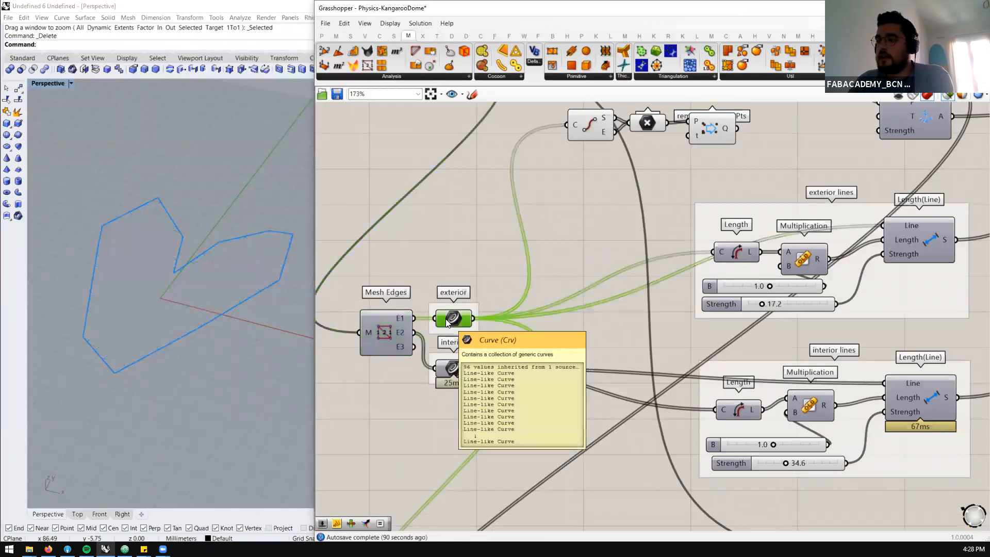
pyautogui.click(451, 369)
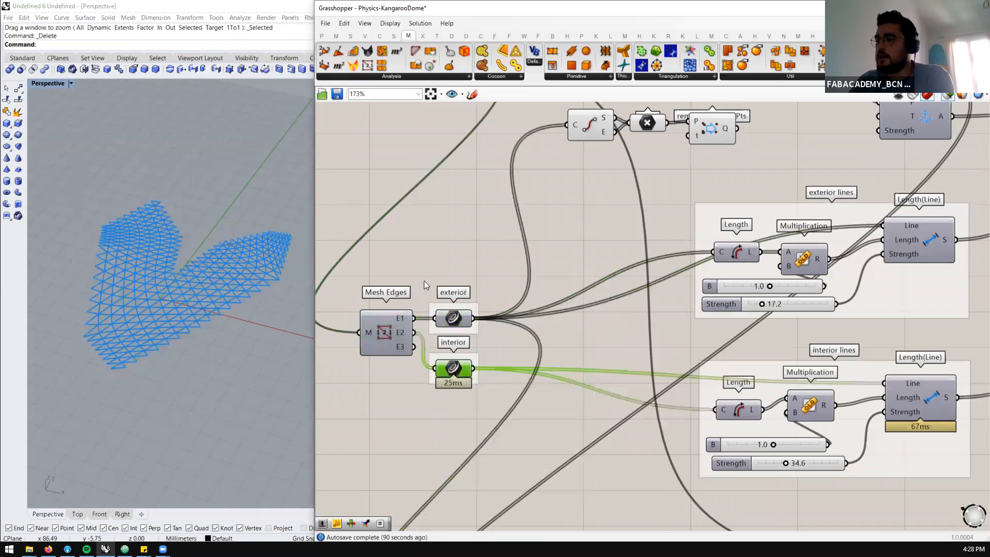
pyautogui.scroll(-4, 423, 281)
pyautogui.scroll(2, 554, 324)
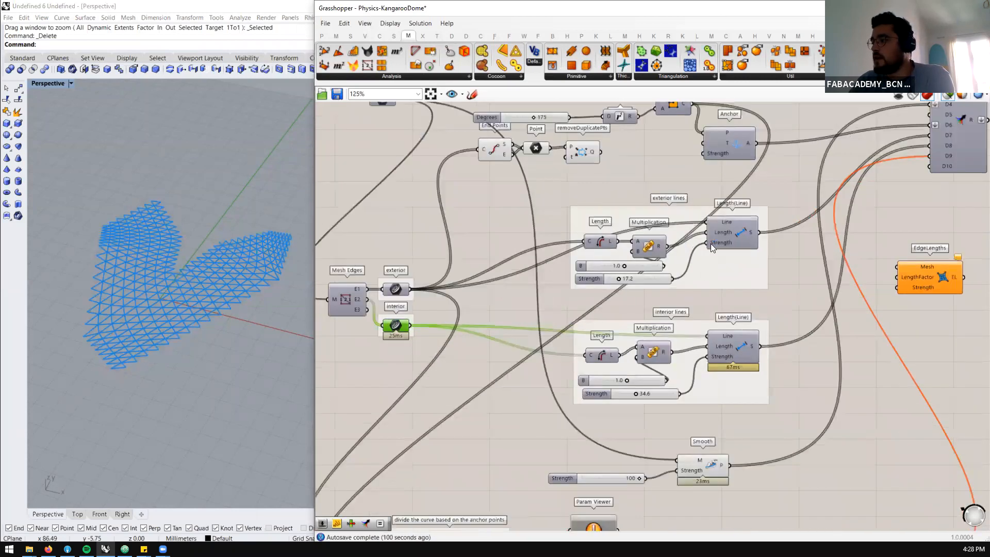
# Examine the Length(Line) goals of the exterior and interior lines groups, tracing the exterior goal back to its source curves
pyautogui.scroll(1, 710, 243)
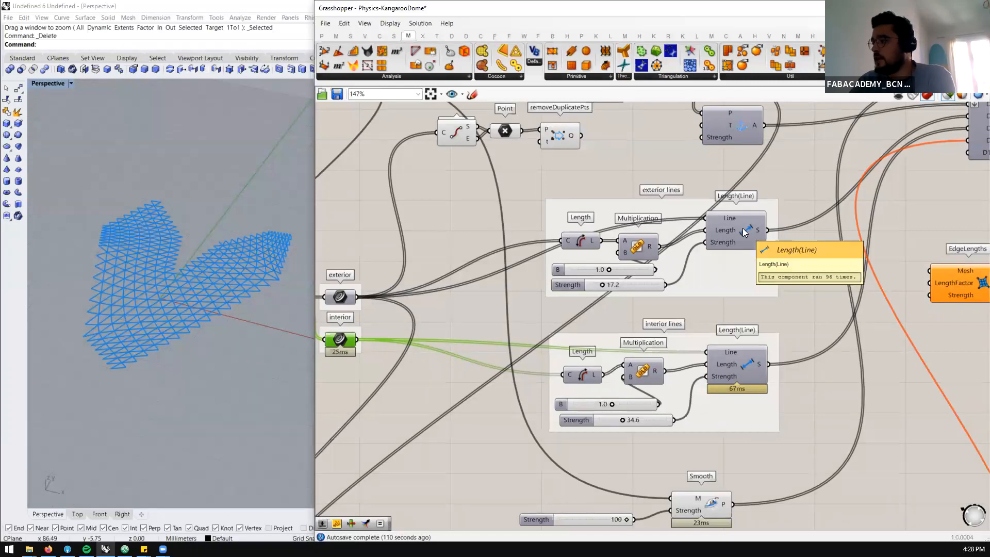
pyautogui.click(742, 228)
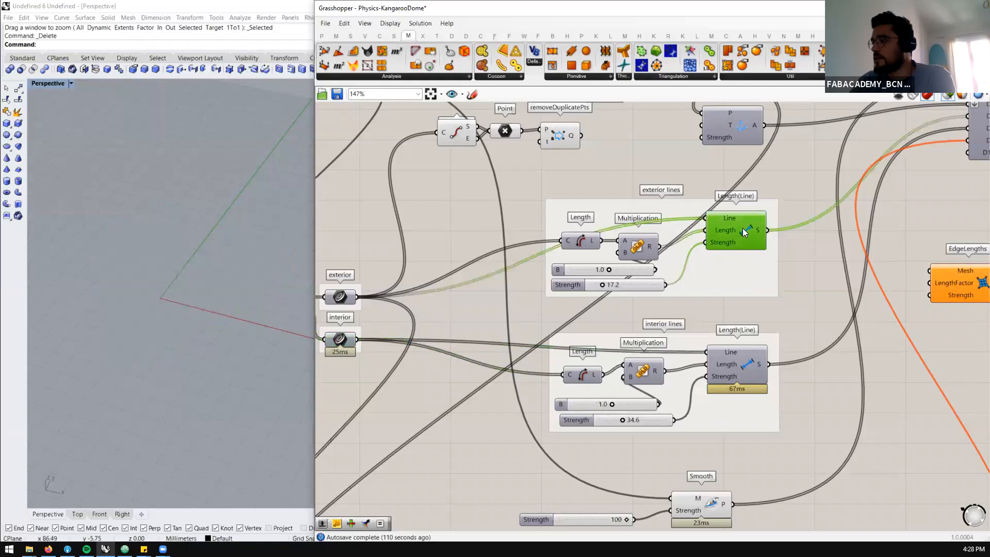
pyautogui.click(340, 298)
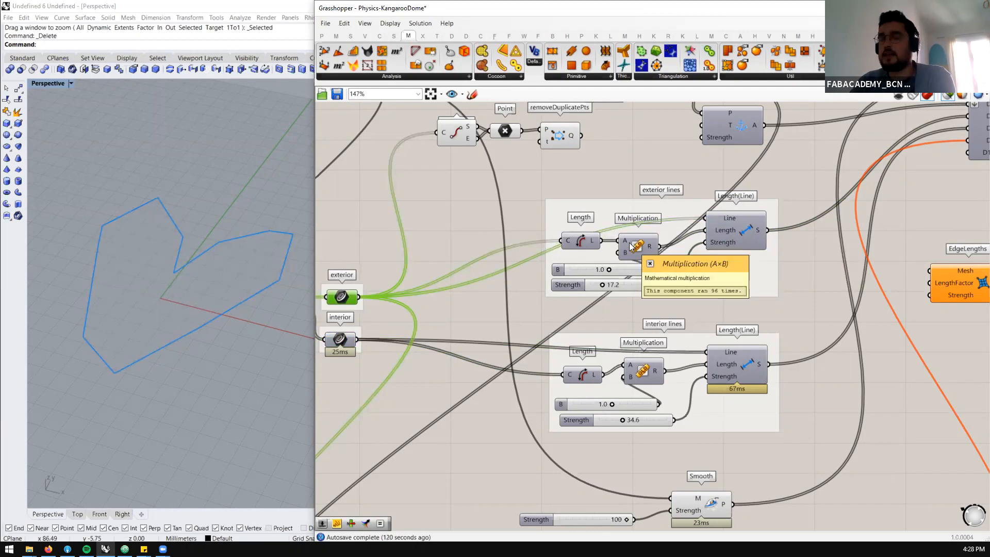
pyautogui.scroll(-2, 615, 222)
pyautogui.scroll(2, 671, 391)
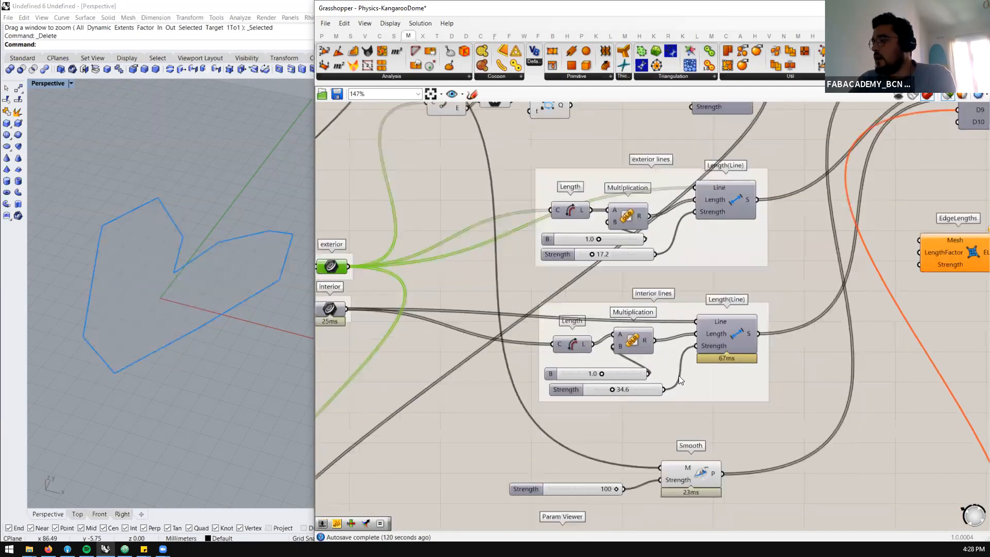
pyautogui.click(721, 334)
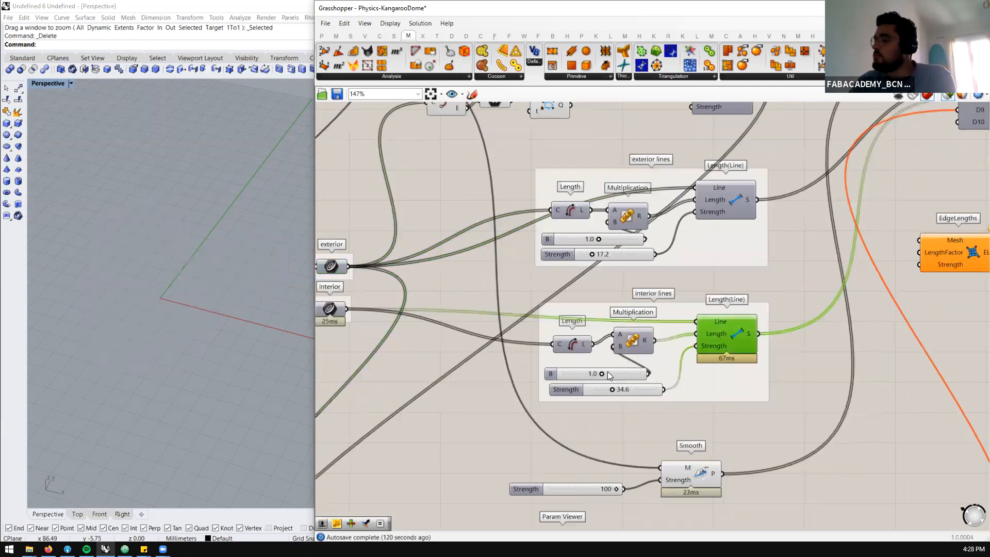
pyautogui.scroll(4, 655, 401)
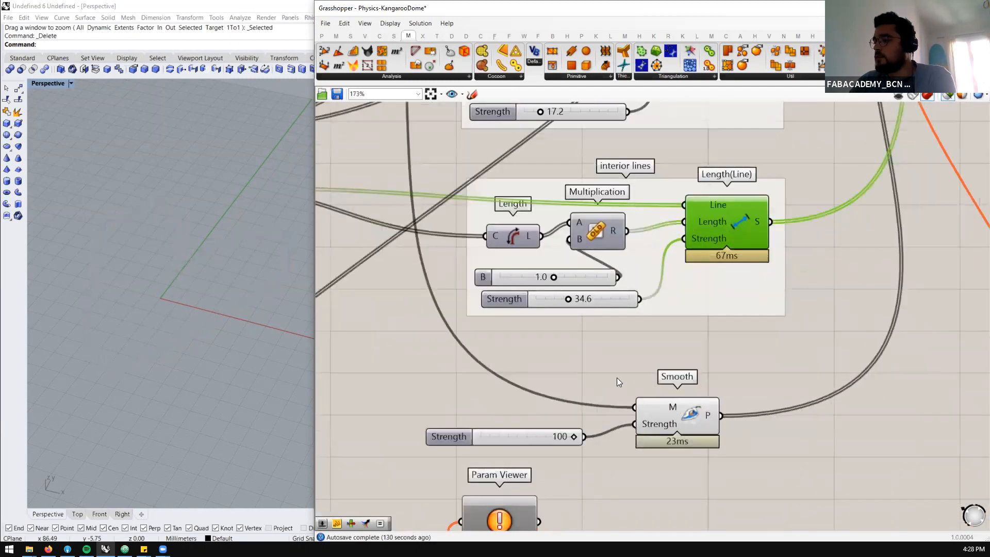
pyautogui.scroll(-1, 617, 378)
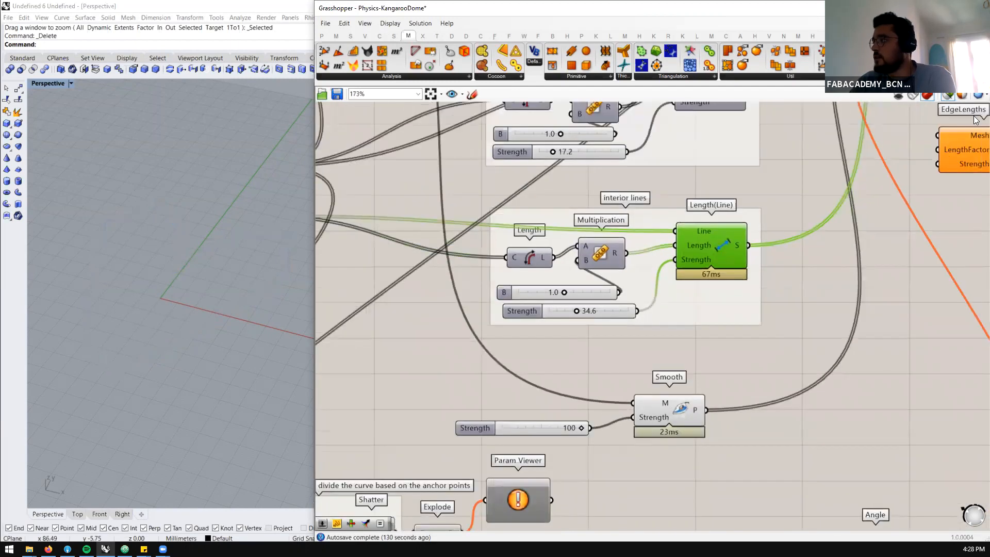
# Turn off drawing previews for selected objects only, and hide the preview of all components from the input group through the goals
pyautogui.click(948, 98)
pyautogui.scroll(-7, 754, 281)
pyautogui.moveTo(760, 152); pyautogui.dragTo(393, 398)
pyautogui.press('space')
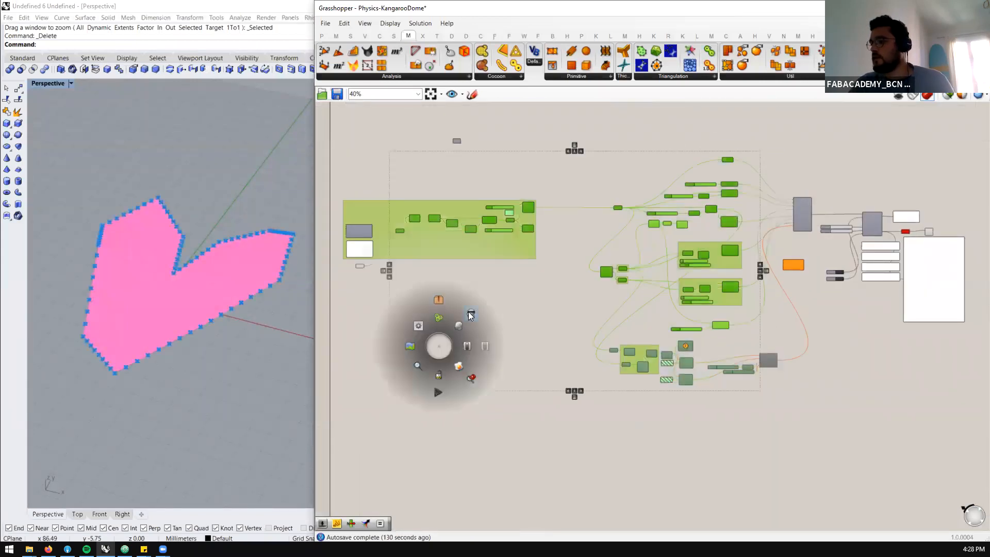
pyautogui.click(470, 313)
# Run the BouncySolver by setting its toggle to True, and inspect the inflating mesh in the Rhino perspective view
pyautogui.scroll(5, 934, 233)
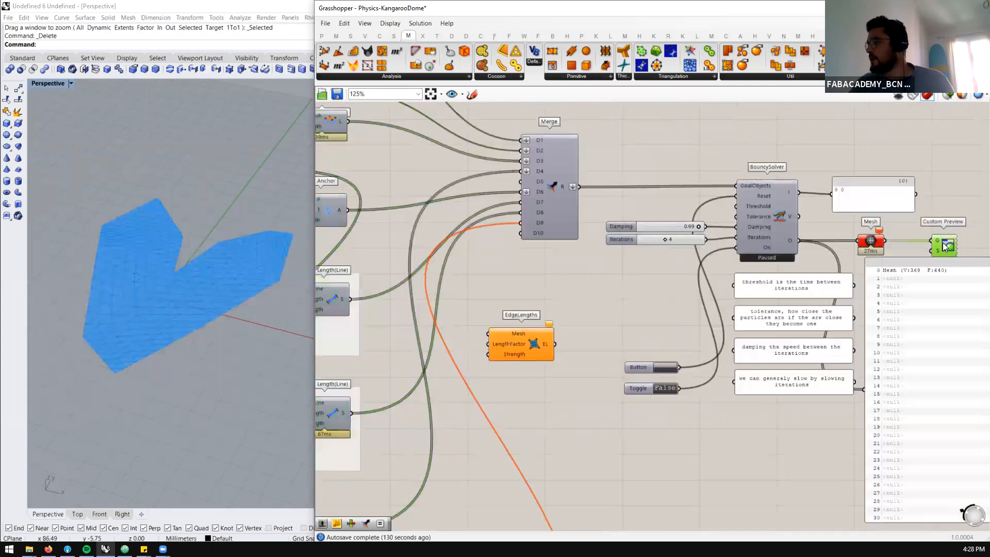
pyautogui.doubleClick(663, 389)
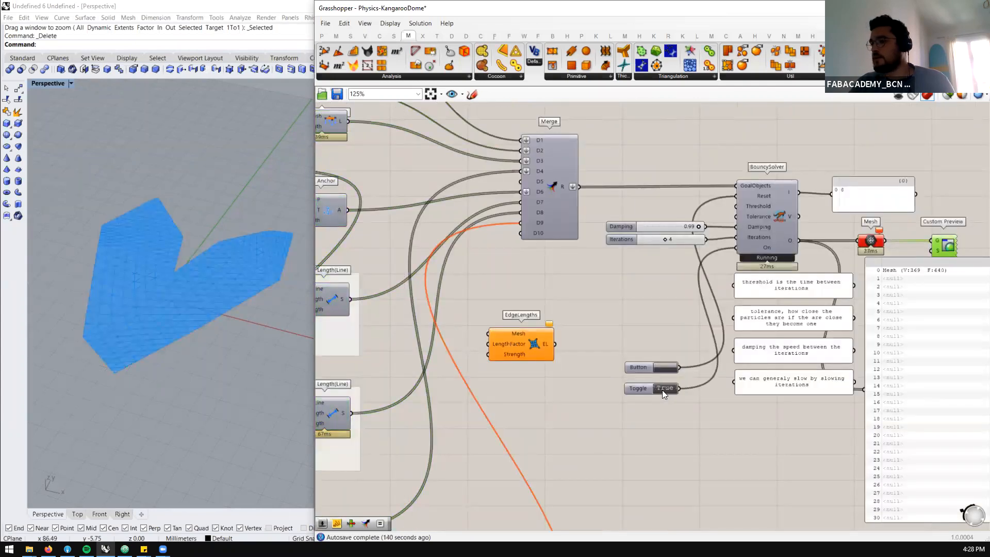
pyautogui.moveTo(207, 326); pyautogui.dragTo(215, 266, button='right')
pyautogui.scroll(5, 188, 242)
pyautogui.scroll(-6, 217, 273)
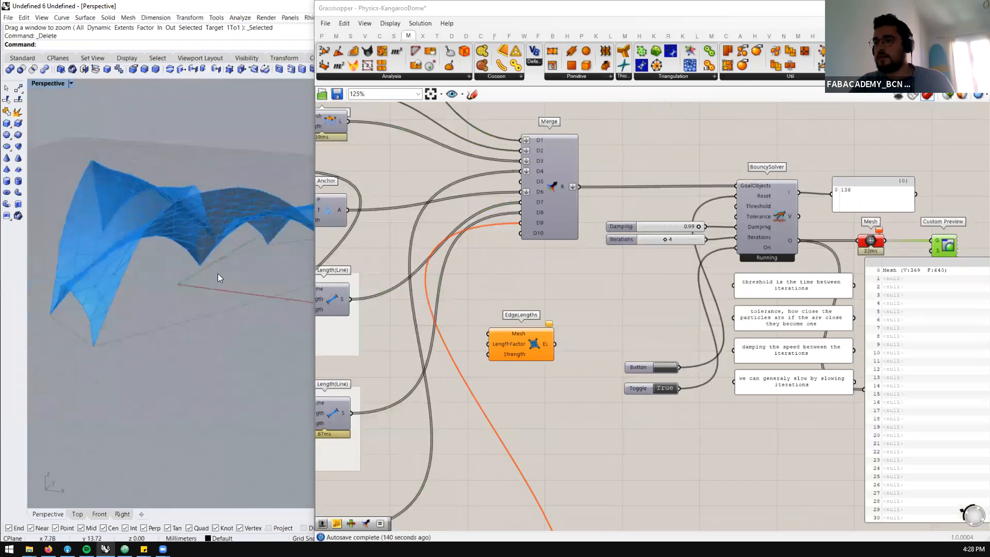
pyautogui.moveTo(192, 312); pyautogui.dragTo(233, 321, button='right')
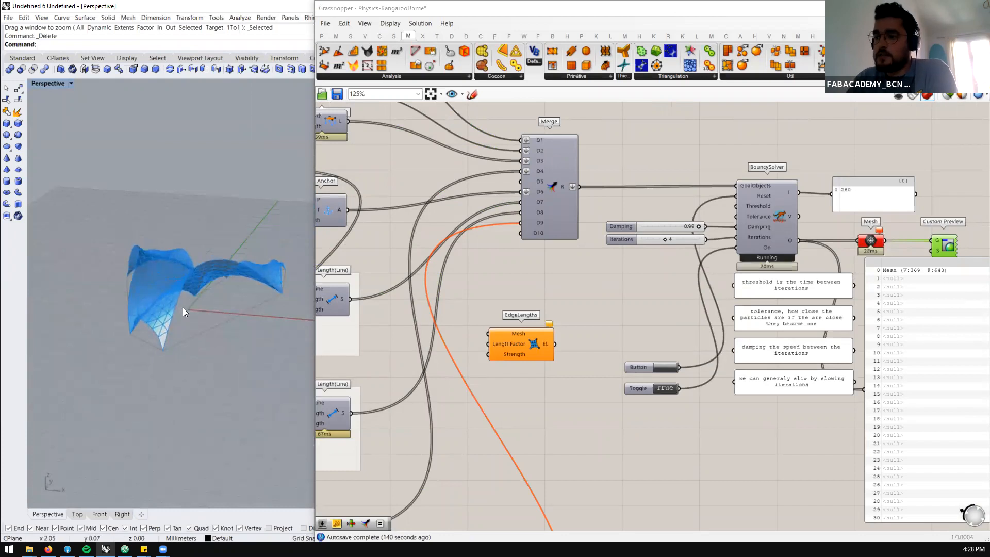
pyautogui.scroll(3, 228, 280)
pyautogui.scroll(-2, 433, 238)
# Select the VertexLoads goal to review its vertical load and examine the resulting shape of the simulated mesh
pyautogui.moveTo(434, 239); pyautogui.dragTo(575, 288, button='right')
pyautogui.scroll(-1, 575, 287)
pyautogui.scroll(2, 403, 256)
pyautogui.scroll(-1, 609, 239)
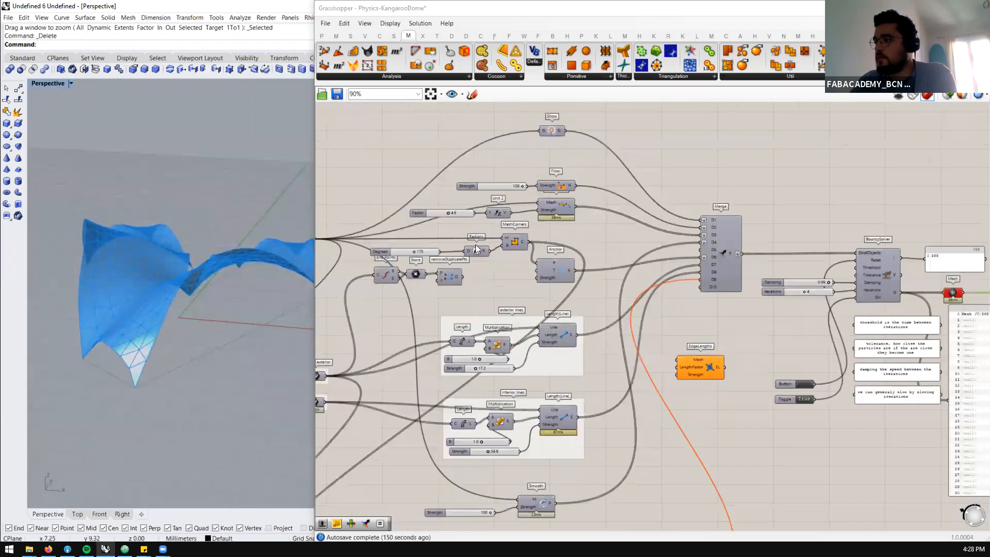
pyautogui.scroll(1, 482, 250)
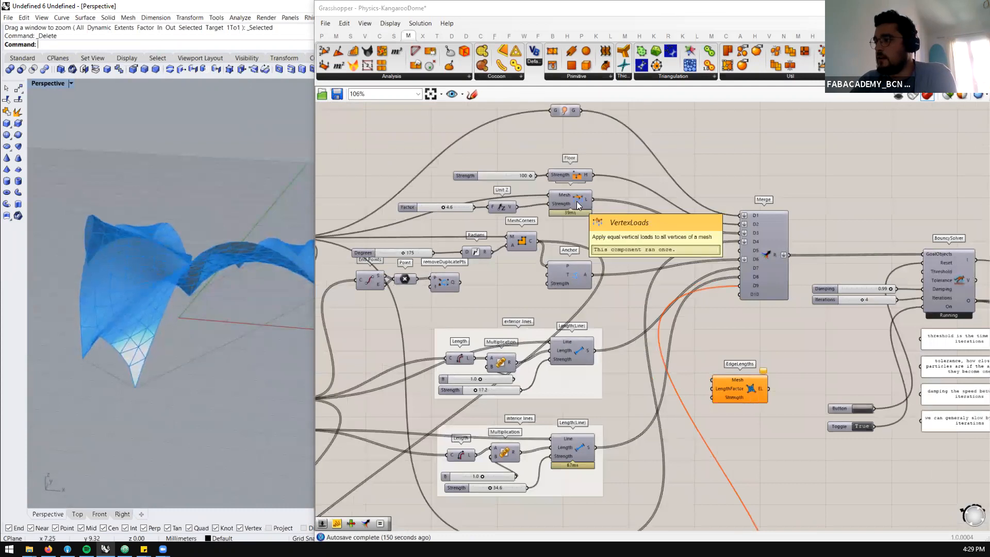
pyautogui.click(576, 201)
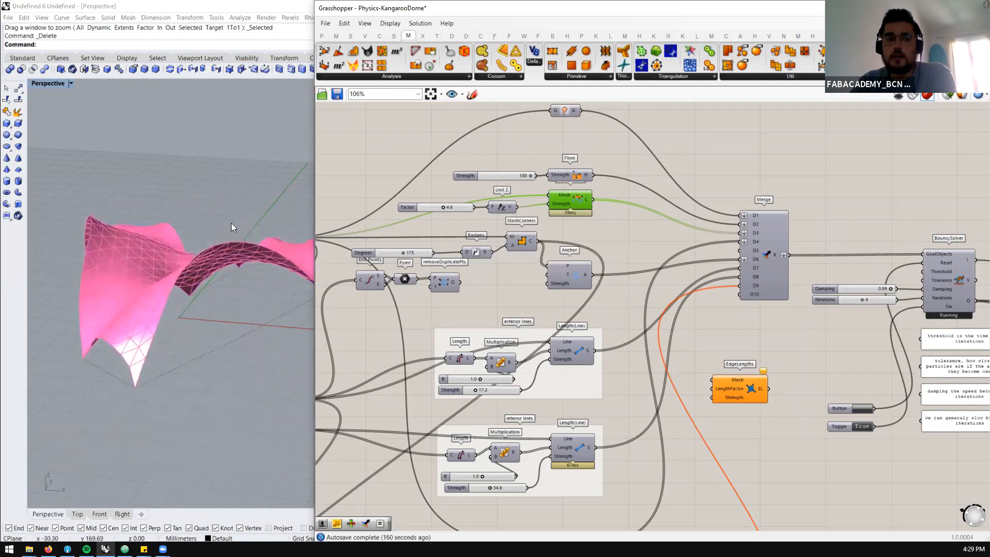
pyautogui.scroll(2, 188, 300)
pyautogui.scroll(-1, 580, 268)
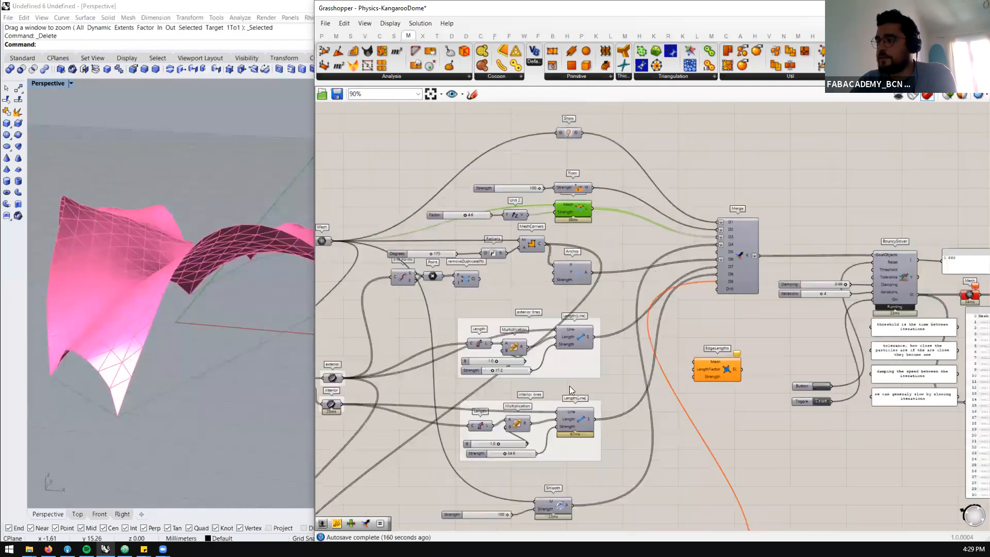
# Turn on the preview of the exterior and interior curves, and select the interior curves to highlight them beneath the mesh
pyautogui.scroll(1, 535, 407)
pyautogui.scroll(-1, 569, 258)
pyautogui.scroll(1, 490, 379)
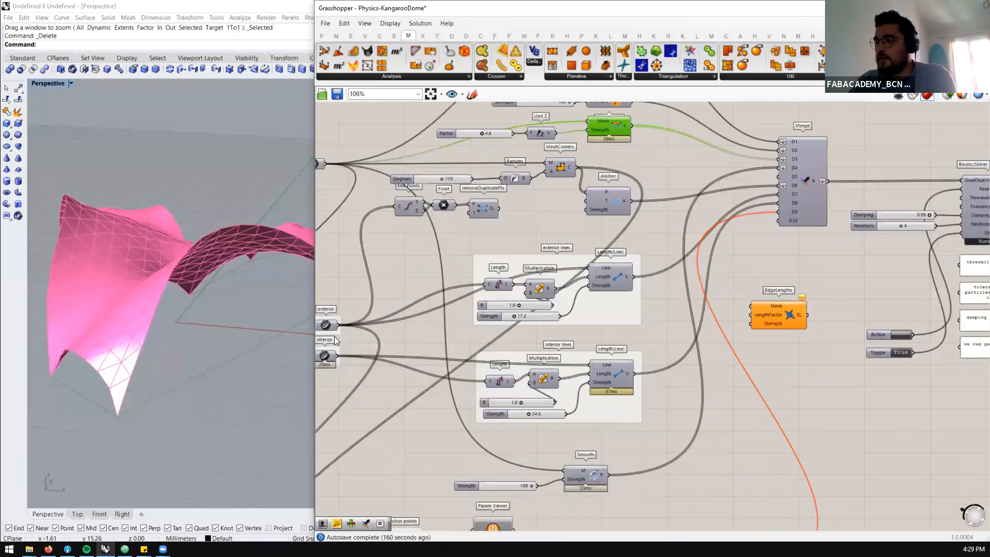
pyautogui.click(333, 324)
pyautogui.middleClick(334, 324)
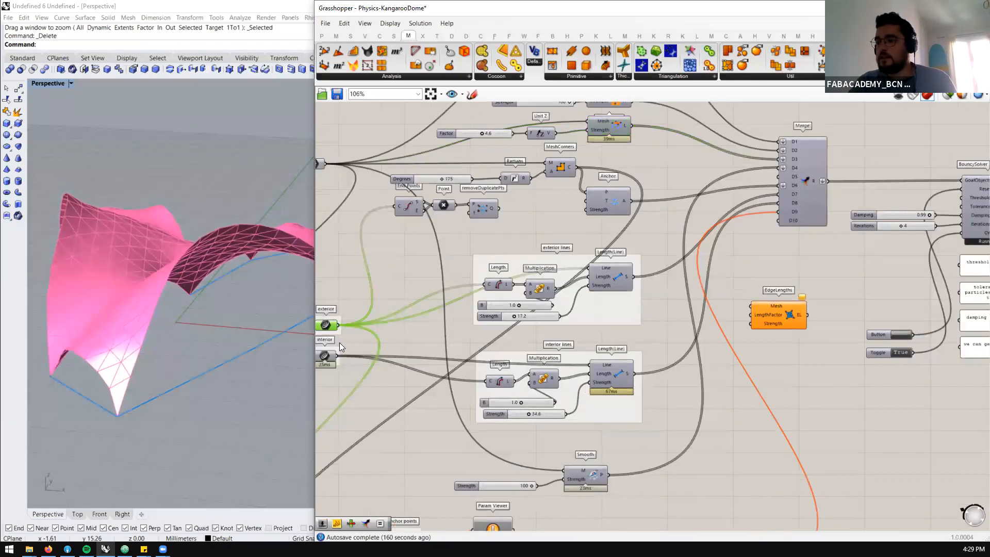
pyautogui.click(325, 356)
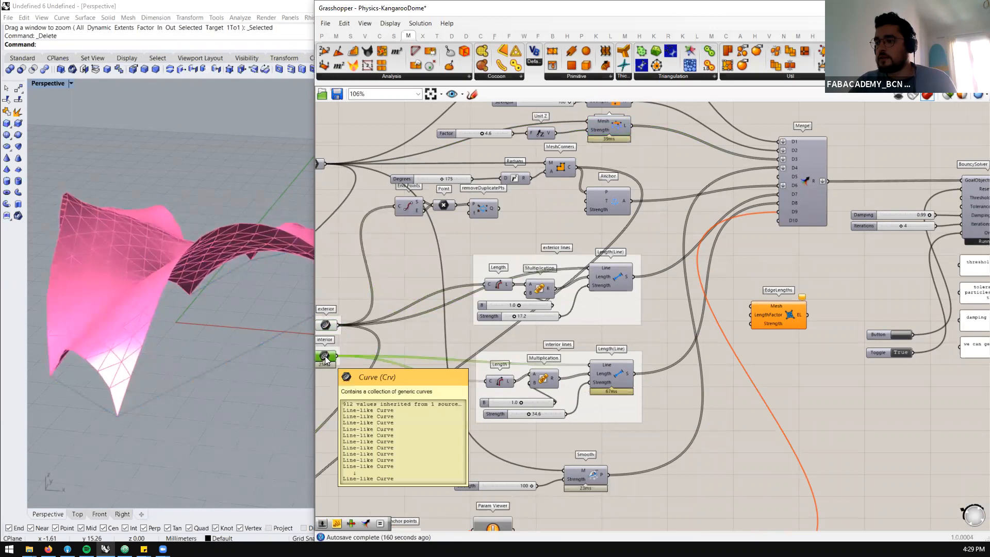
pyautogui.middleClick(325, 356)
pyautogui.click(346, 335)
pyautogui.click(355, 392)
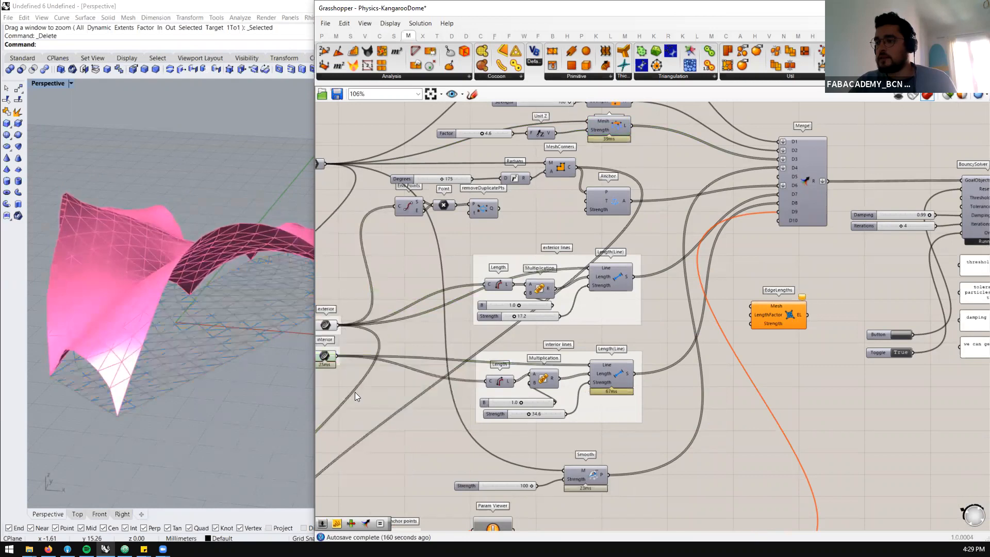
pyautogui.click(325, 356)
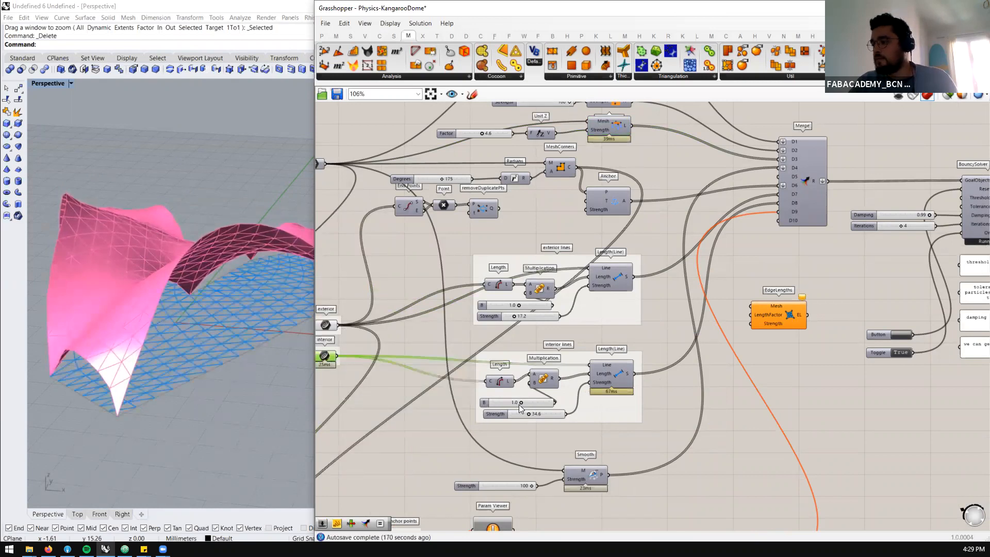
# Set the exterior lines' length multiplier B to 1.7 and inspect the mesh edges in the perspective view
pyautogui.scroll(1, 519, 404)
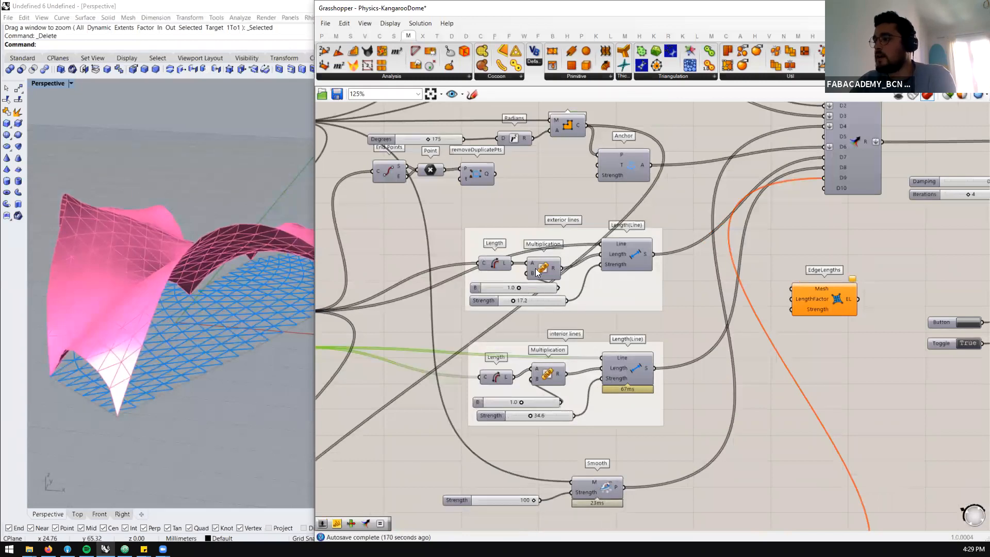
pyautogui.moveTo(506, 264)
pyautogui.moveTo(519, 289); pyautogui.dragTo(542, 290)
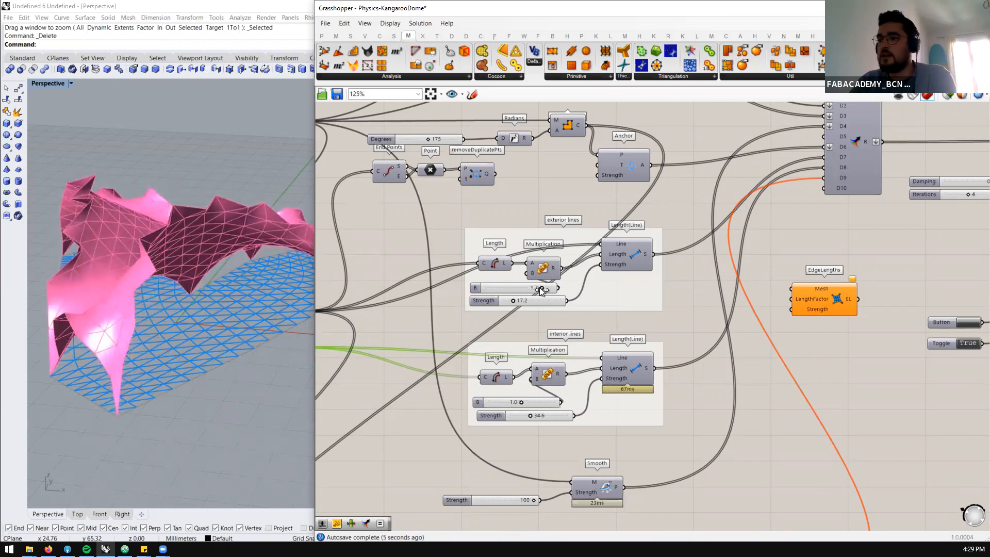
pyautogui.moveTo(177, 264); pyautogui.dragTo(102, 383, button='right')
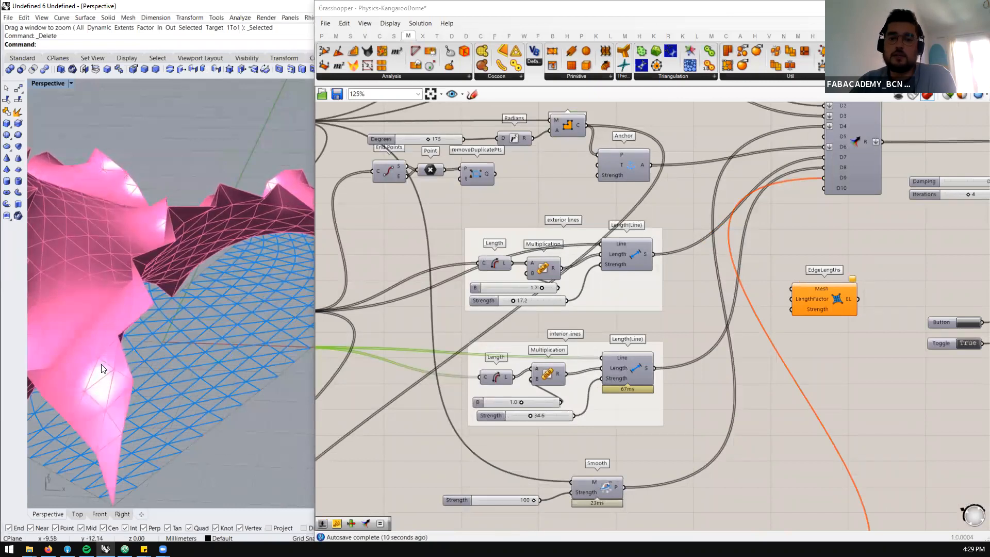
pyautogui.scroll(-4, 180, 236)
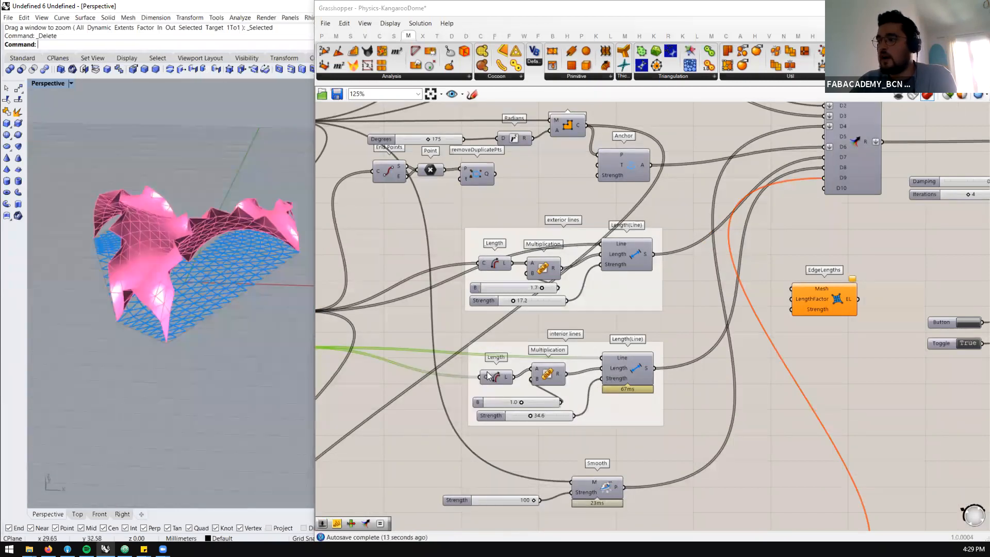
# Set the length multiplier B to 1.4 for the exterior lines and 1.3 for the interior lines
pyautogui.scroll(1, 487, 371)
pyautogui.moveTo(552, 276); pyautogui.dragTo(540, 274)
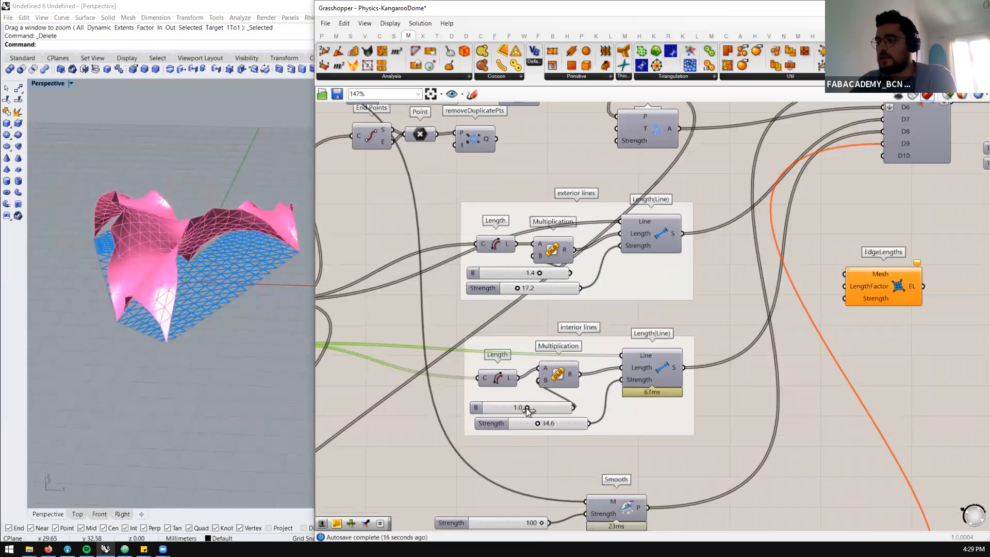
pyautogui.moveTo(526, 408); pyautogui.dragTo(536, 407)
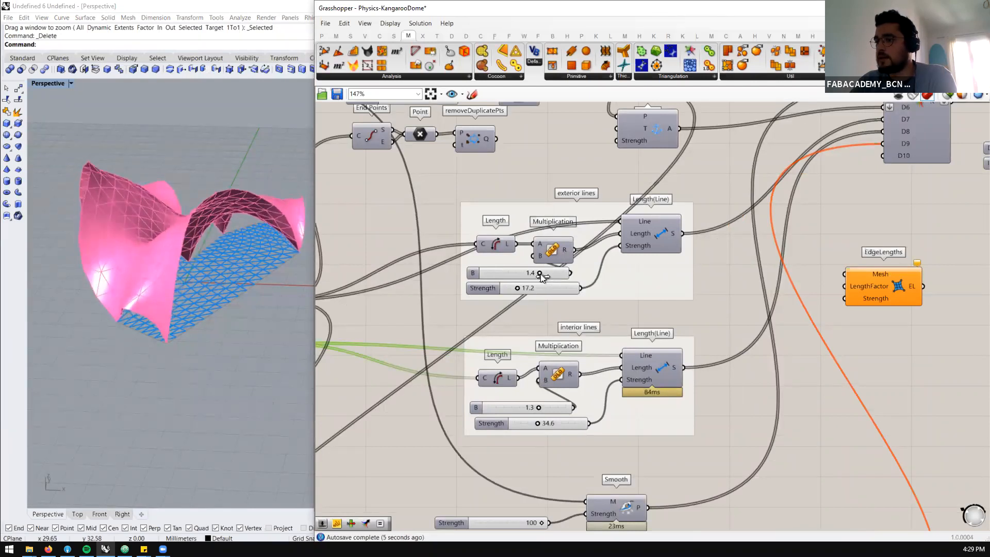
# Set the exterior lines' length multiplier to 0.5 and the interior lines' to 1.5, and view the mesh from the side
pyautogui.moveTo(539, 273); pyautogui.dragTo(506, 274)
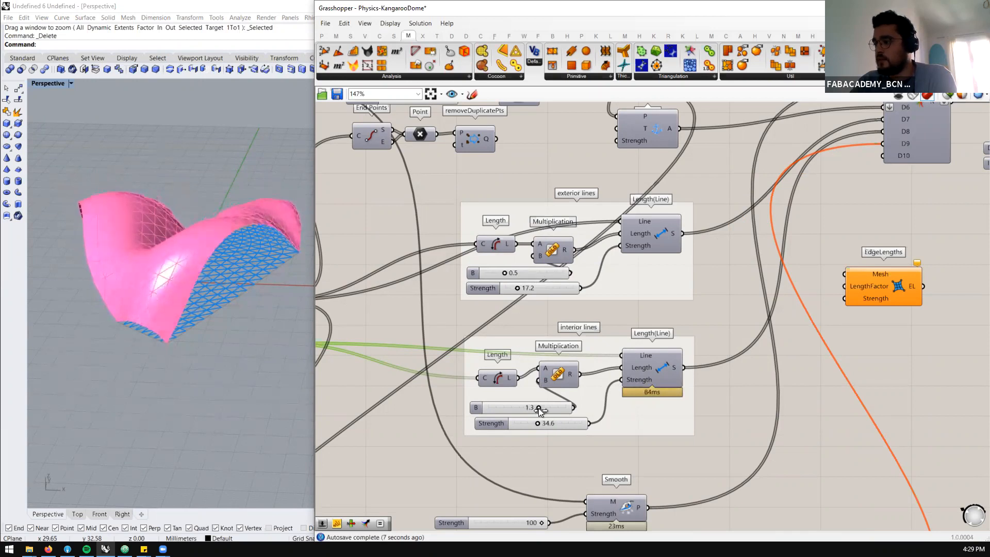
pyautogui.moveTo(539, 407); pyautogui.dragTo(546, 408)
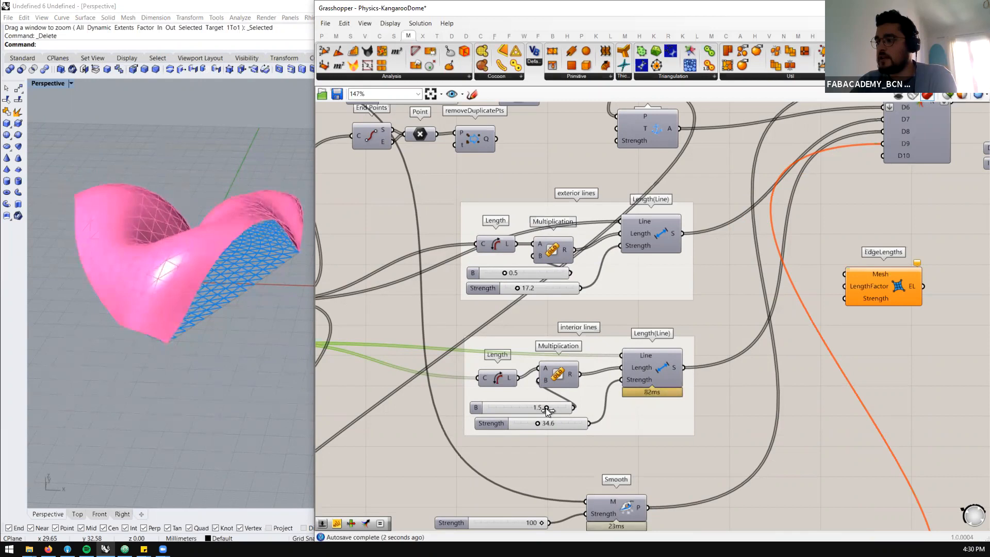
pyautogui.moveTo(214, 338)
pyautogui.mouseDown(button='right')
pyautogui.moveTo(239, 334)
pyautogui.moveTo(229, 349)
pyautogui.moveTo(146, 367)
pyautogui.moveTo(206, 358)
pyautogui.moveTo(209, 325)
pyautogui.mouseUp(button='right')
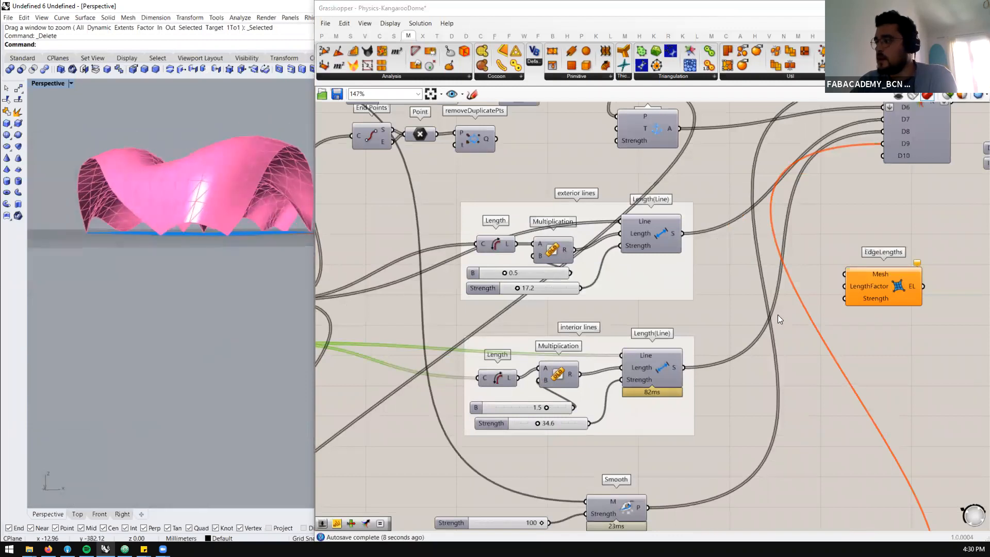
# Move the unconnected EdgeLengths component closer to the exterior and interior lines groups
pyautogui.moveTo(888, 287); pyautogui.dragTo(780, 310)
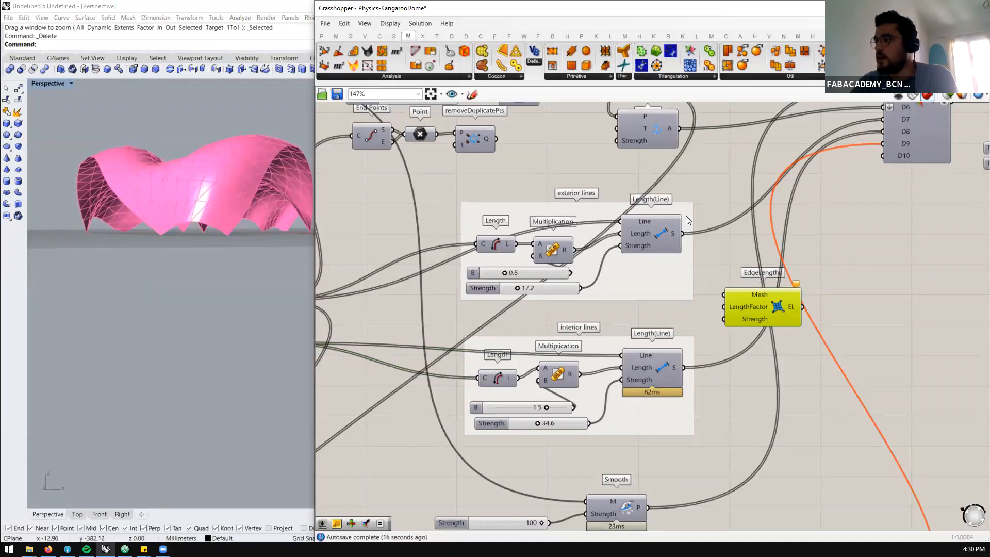
pyautogui.scroll(-1, 735, 235)
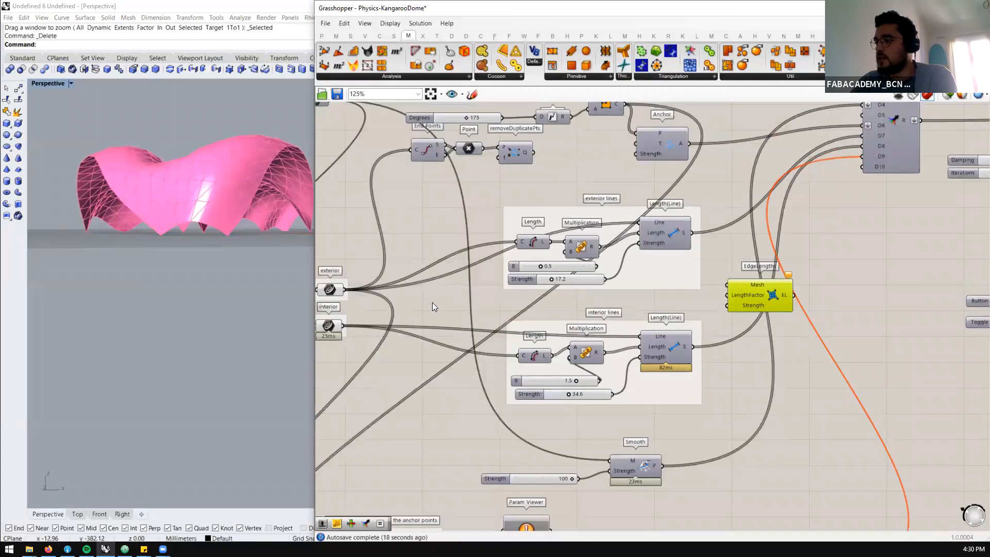
pyautogui.moveTo(326, 334)
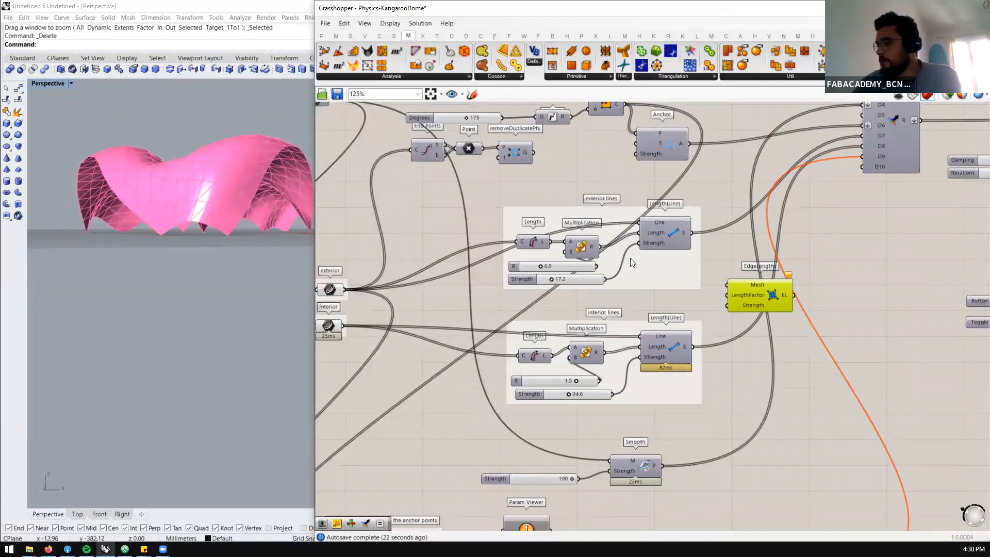
pyautogui.scroll(-3, 548, 246)
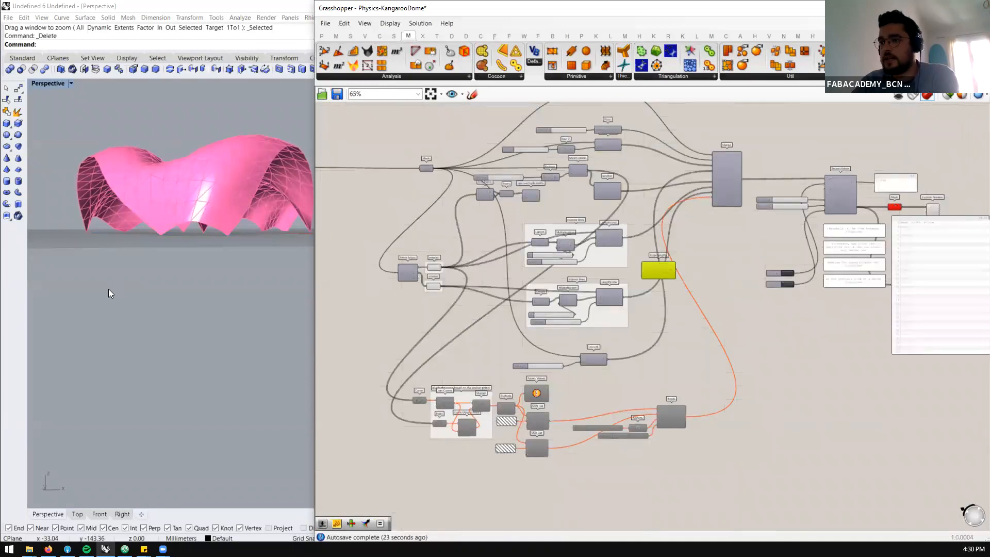
# Examine the reshaped mesh from above and in perspective alongside the Kangaroo goal components, with the Rhino viewport widened
pyautogui.moveTo(166, 285); pyautogui.dragTo(194, 336, button='right')
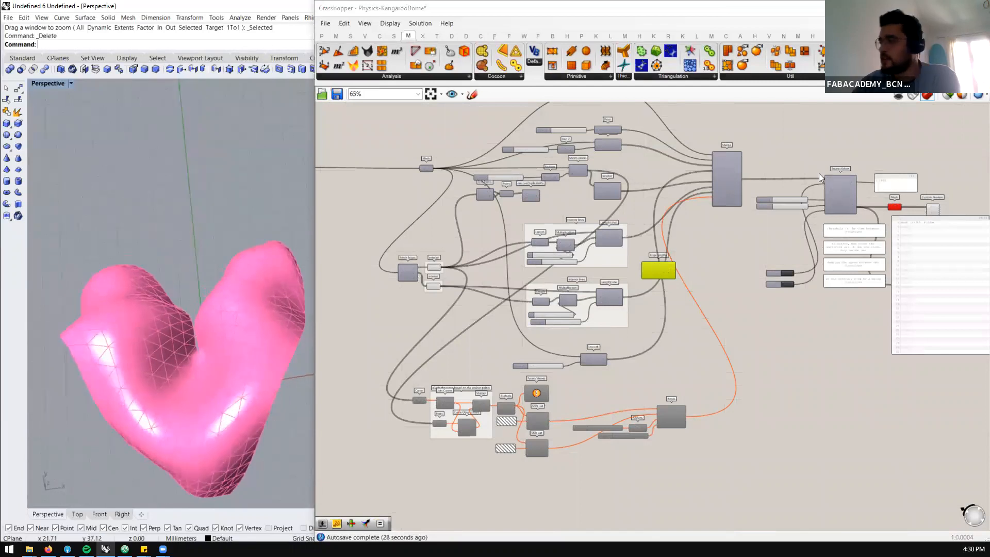
pyautogui.scroll(-1, 789, 168)
pyautogui.scroll(4, 745, 268)
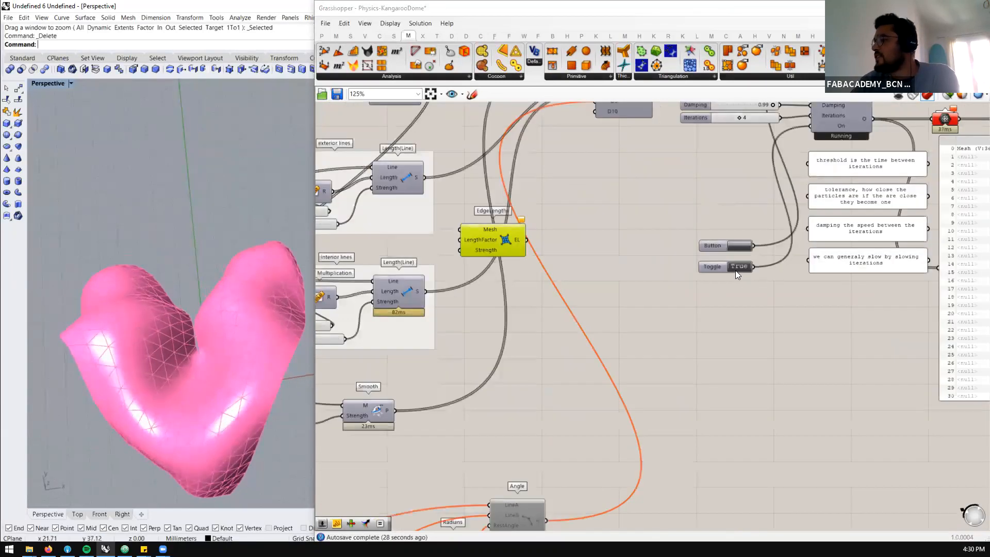
pyautogui.doubleClick(733, 267)
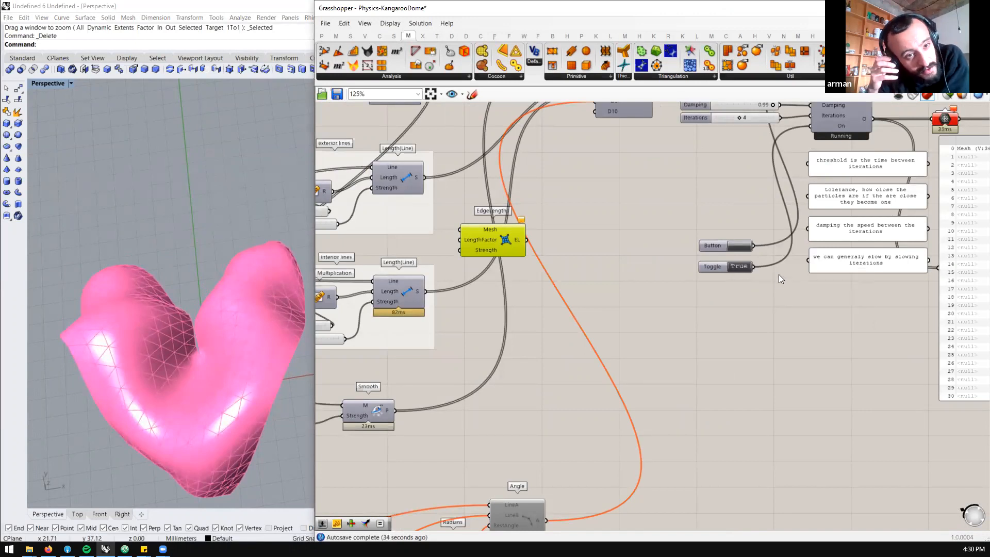
pyautogui.scroll(-3, 728, 279)
pyautogui.scroll(3, 421, 292)
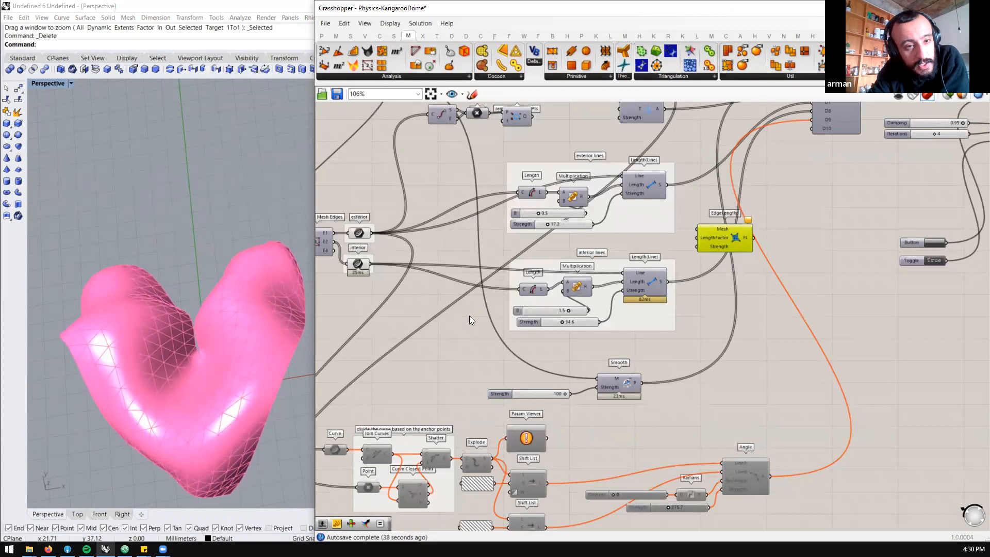
pyautogui.scroll(-2, 469, 315)
pyautogui.moveTo(695, 251); pyautogui.dragTo(692, 257)
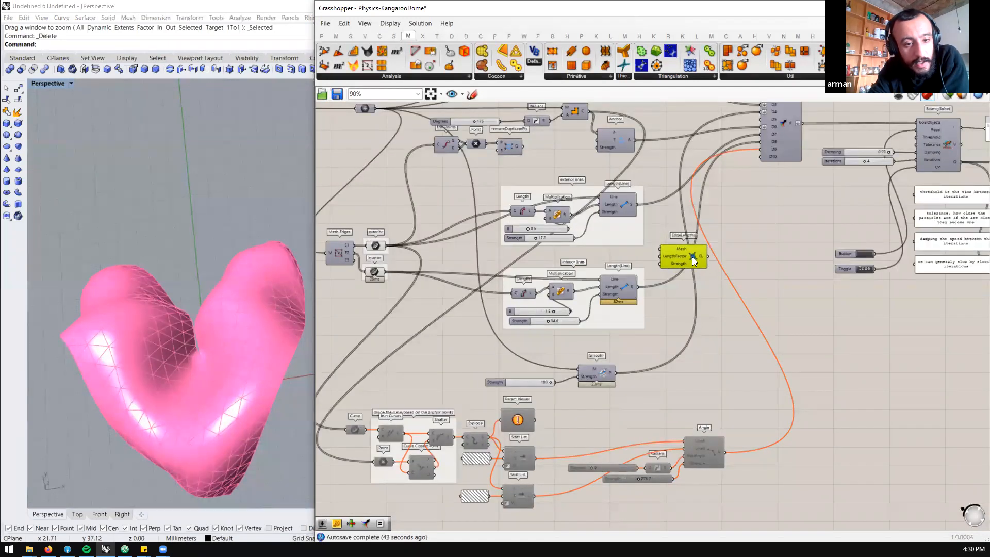
pyautogui.moveTo(251, 408); pyautogui.dragTo(242, 280, button='right')
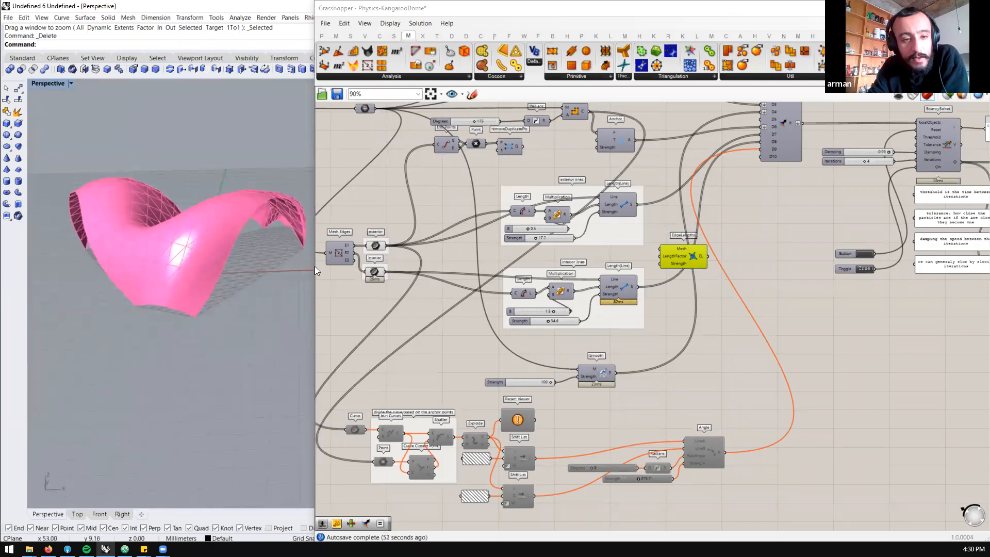
pyautogui.moveTo(314, 230); pyautogui.dragTo(340, 230)
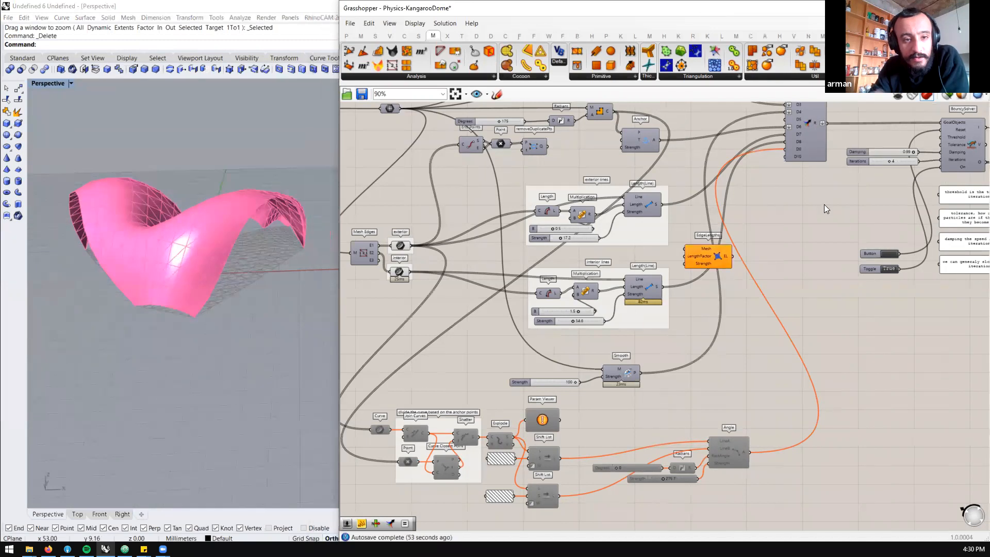
# Add an Entwine component to the canvas and place it below the Merge component
pyautogui.doubleClick(824, 204)
pyautogui.write('entw')
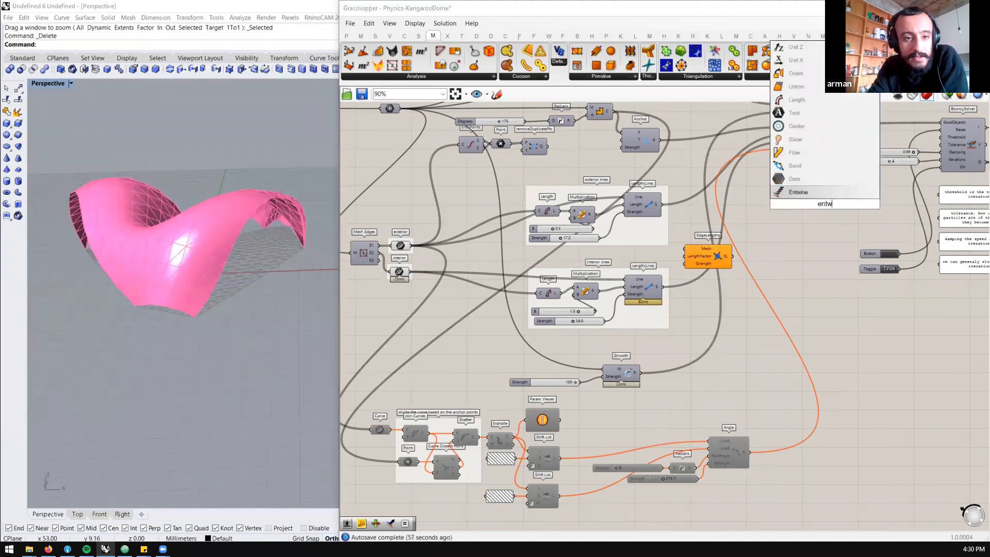
pyautogui.click(804, 189)
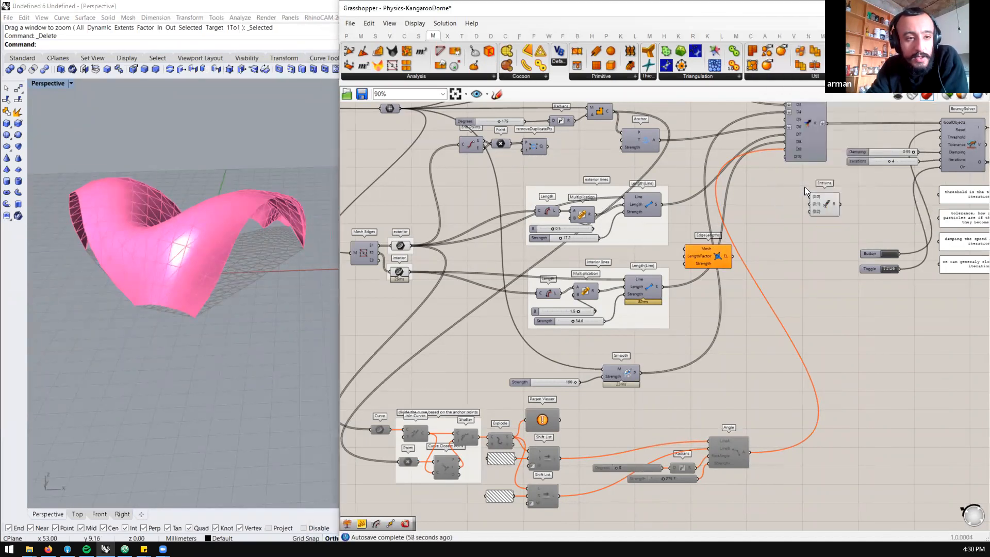
pyautogui.scroll(2, 825, 204)
pyautogui.scroll(1, 829, 204)
pyautogui.moveTo(829, 201); pyautogui.dragTo(811, 193)
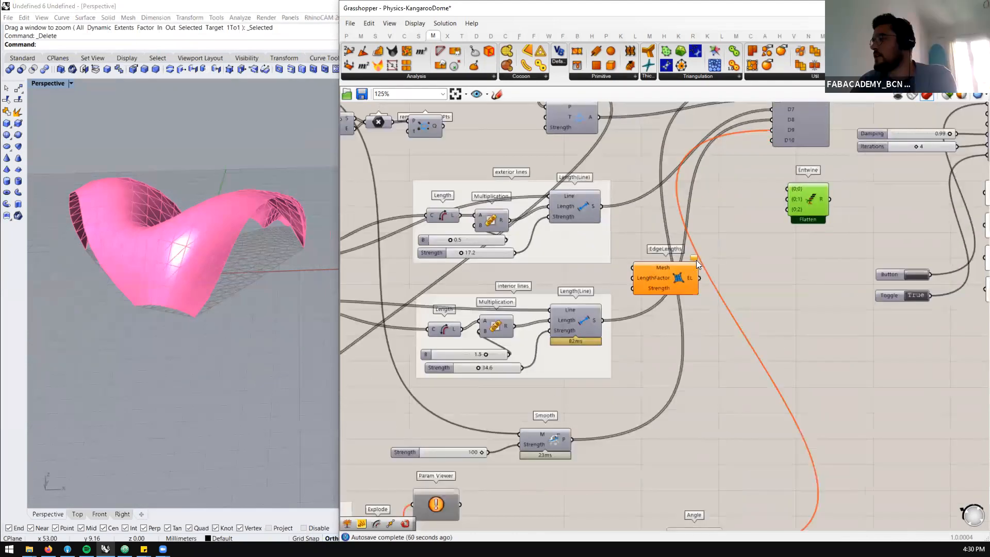
# Connect the Show, Floor and mesh load goals to Entwine's {0;0}, {0;1} and {0;2} inputs
pyautogui.scroll(-3, 695, 259)
pyautogui.scroll(2, 767, 194)
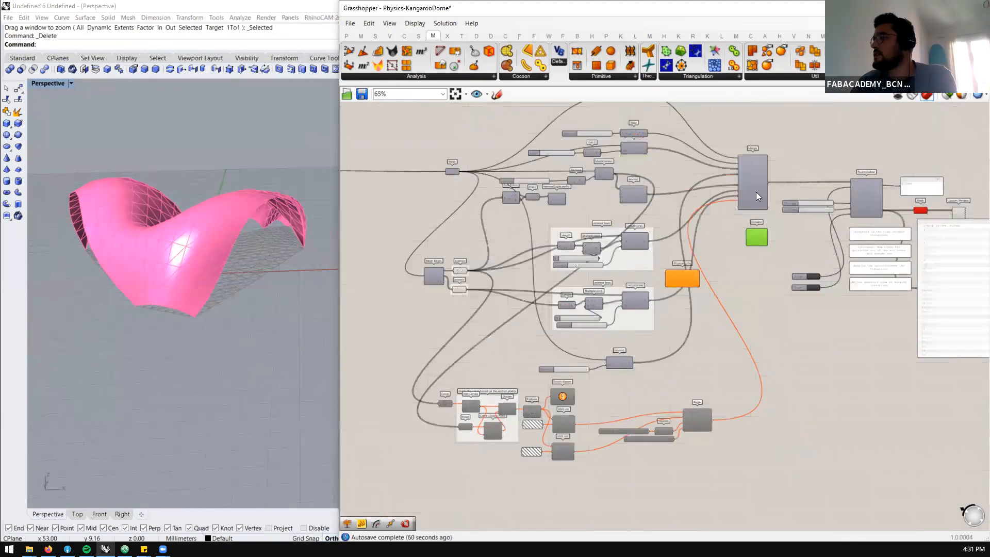
pyautogui.moveTo(760, 175)
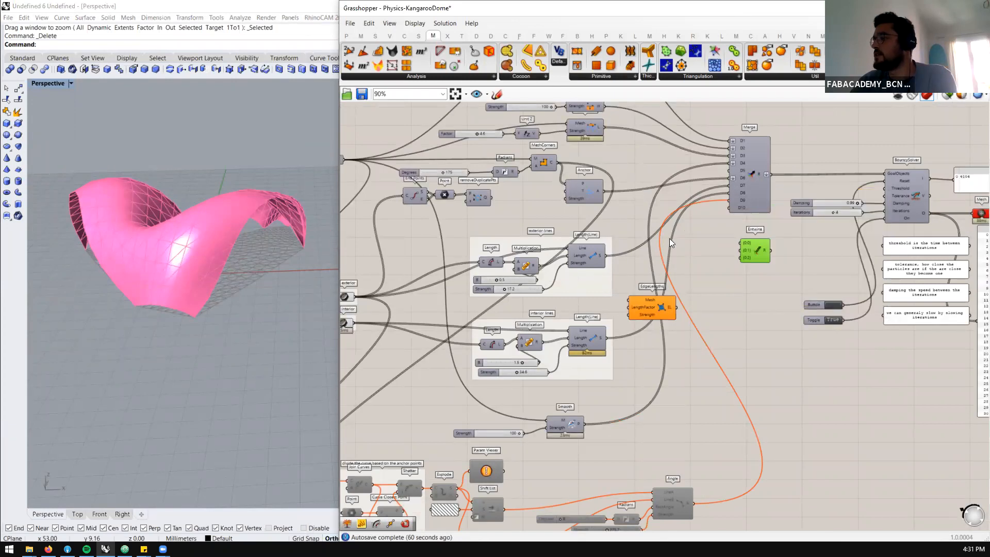
pyautogui.scroll(2, 746, 251)
pyautogui.scroll(-2, 732, 262)
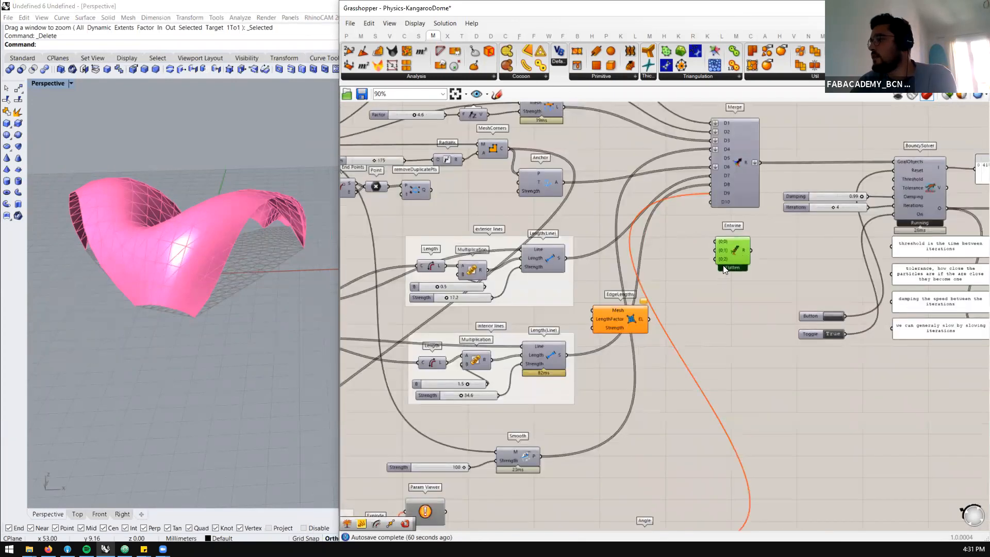
pyautogui.scroll(2, 705, 154)
pyautogui.scroll(-2, 630, 300)
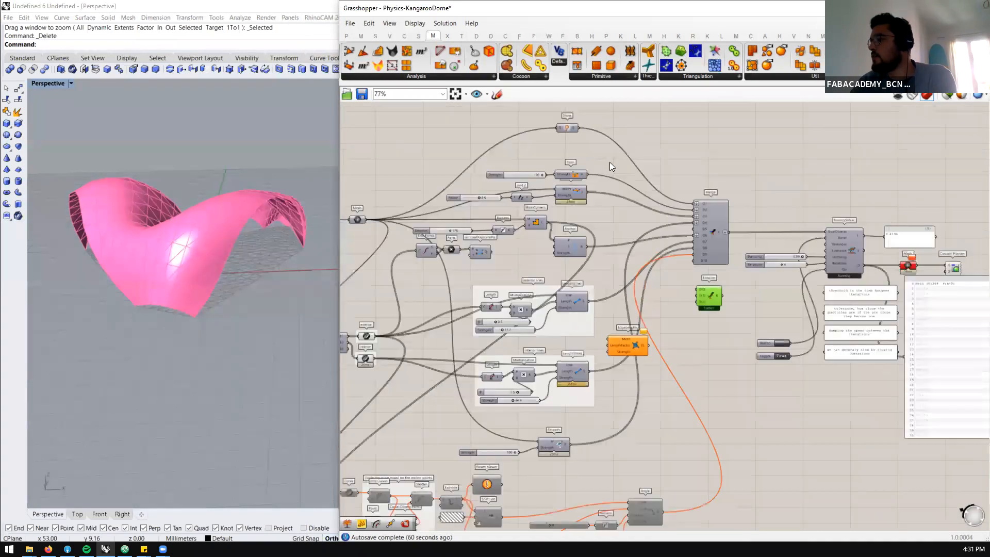
pyautogui.scroll(1, 575, 125)
pyautogui.moveTo(573, 122); pyautogui.dragTo(709, 307)
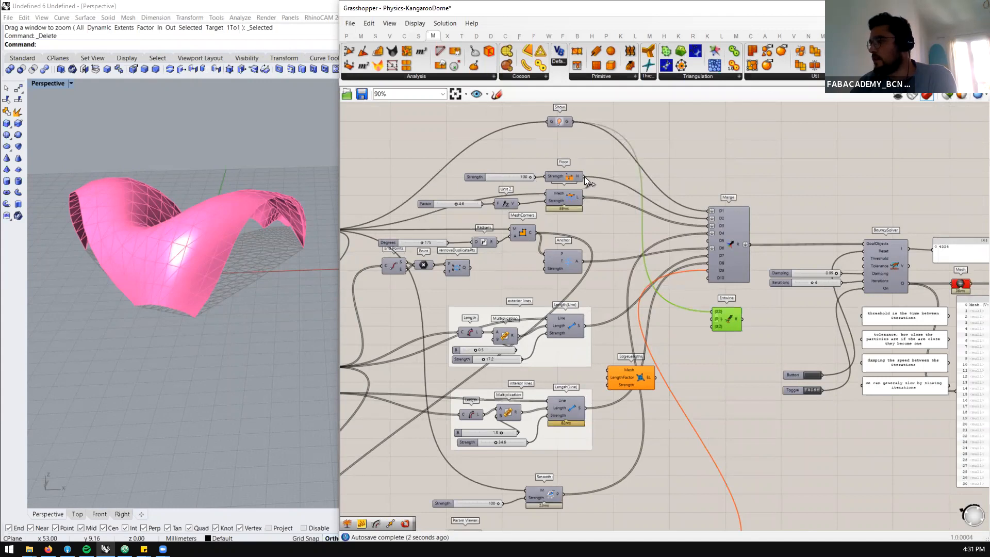
pyautogui.moveTo(654, 292); pyautogui.dragTo(719, 320)
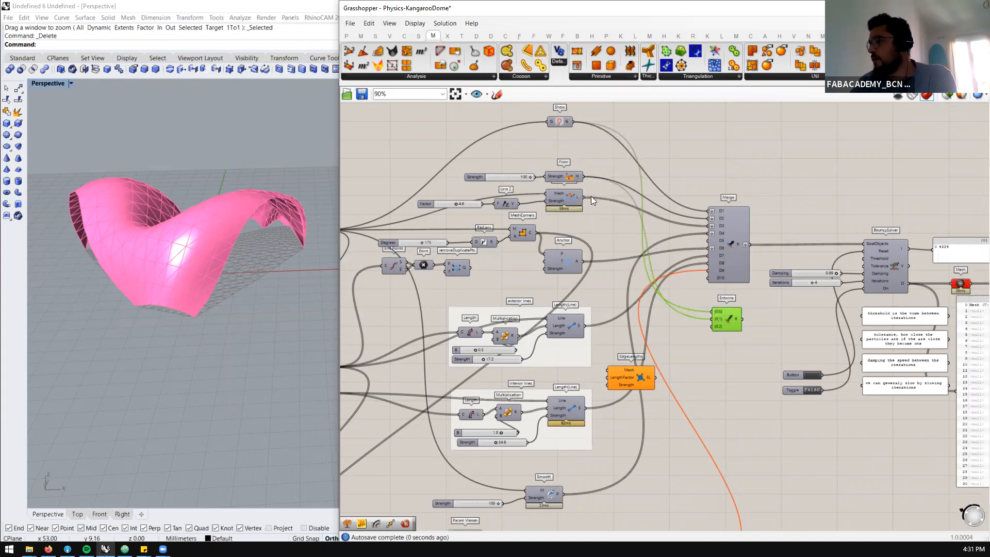
pyautogui.moveTo(582, 196); pyautogui.dragTo(717, 328)
pyautogui.moveTo(584, 262); pyautogui.dragTo(717, 342)
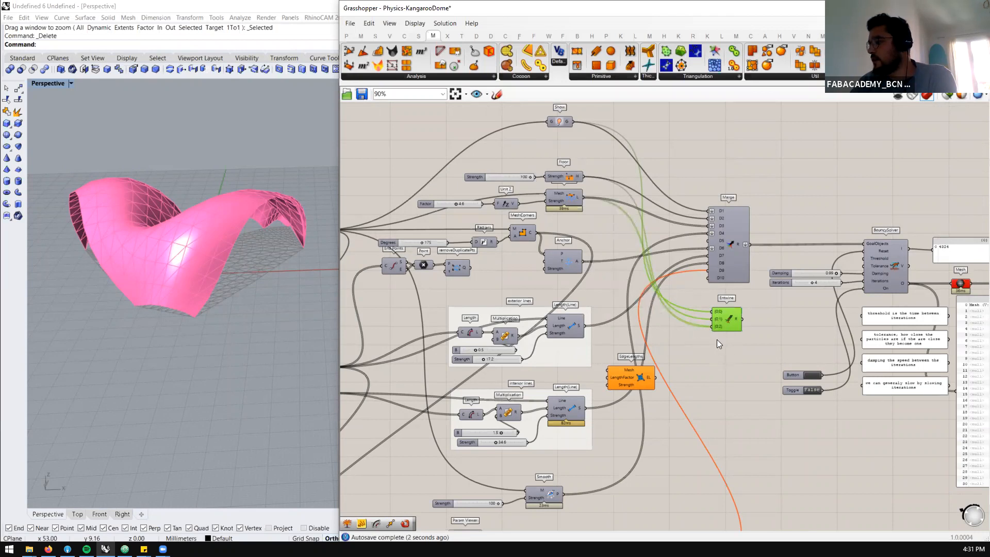
# Extend the Entwine component with five more inputs, up to {0;7}
pyautogui.scroll(10, 724, 328)
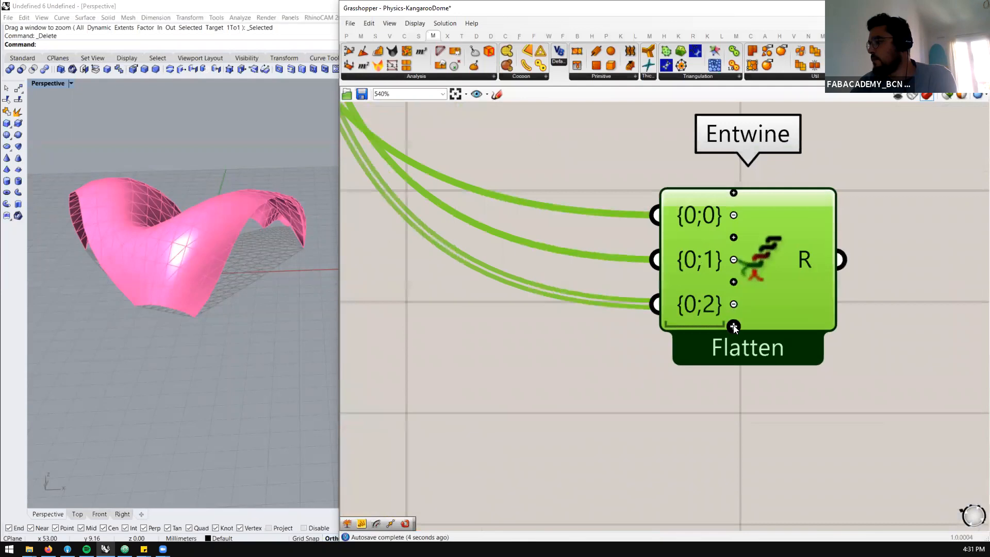
pyautogui.click(733, 327)
pyautogui.scroll(-4, 733, 327)
pyautogui.scroll(3, 734, 339)
pyautogui.click(734, 339)
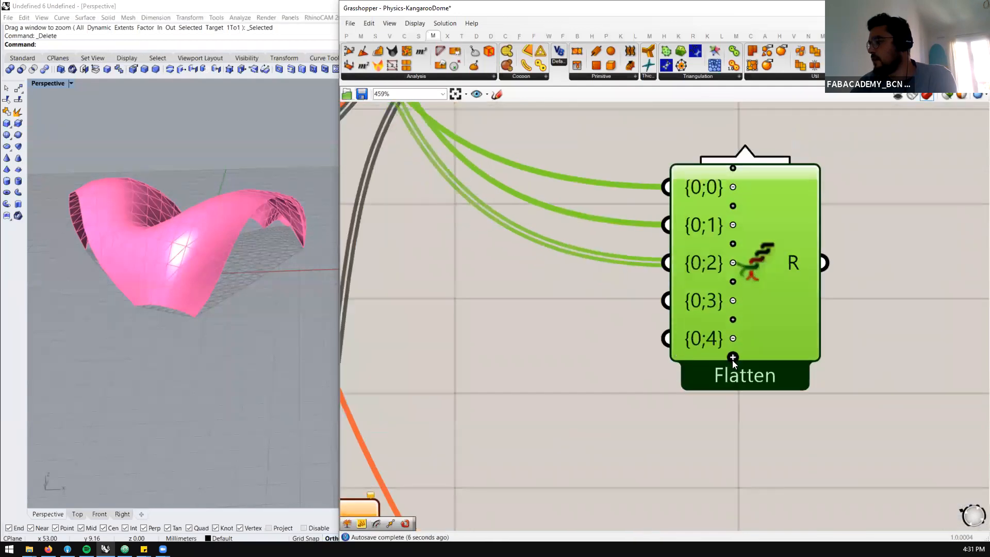
pyautogui.click(732, 360)
pyautogui.click(735, 376)
pyautogui.click(733, 395)
pyautogui.scroll(-8, 677, 287)
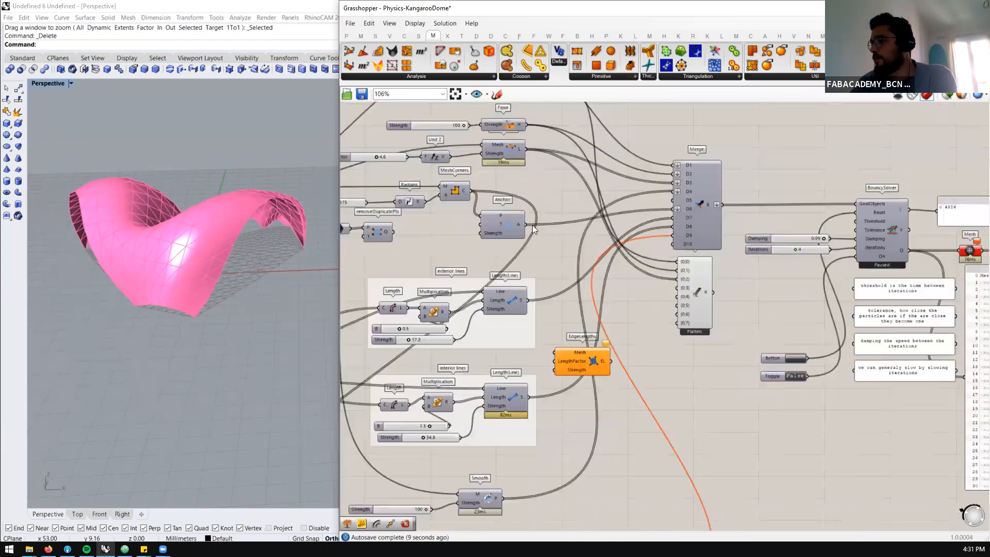
# Connect the Anchor, exterior and interior Length(Line), and Smooth goals to Entwine's {0;3} to {0;6} inputs, and tidy the nearby components
pyautogui.moveTo(583, 267); pyautogui.dragTo(677, 306)
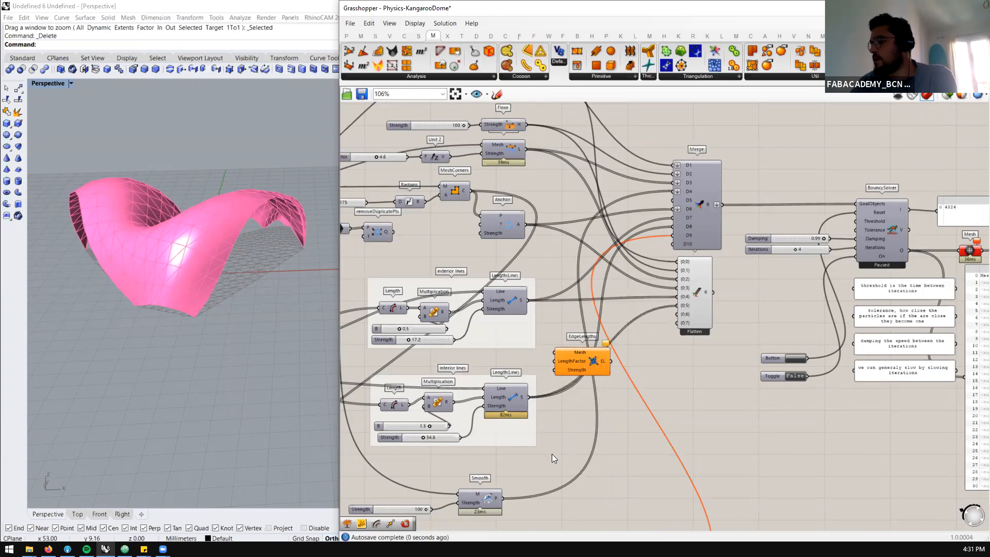
pyautogui.moveTo(508, 491)
pyautogui.mouseDown()
pyautogui.moveTo(676, 315)
pyautogui.moveTo(701, 324)
pyautogui.moveTo(709, 344)
pyautogui.mouseUp()
pyautogui.moveTo(806, 325); pyautogui.dragTo(754, 406)
pyautogui.moveTo(776, 369); pyautogui.dragTo(779, 278)
pyautogui.moveTo(702, 328); pyautogui.dragTo(682, 330)
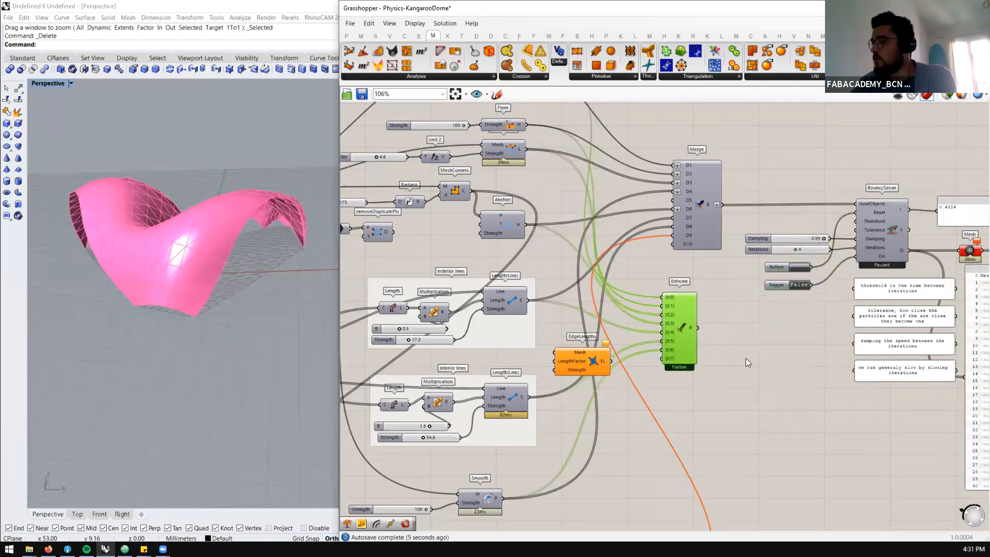
# Add two Param Viewers, one connected to the Merge output and one placed beside Entwine
pyautogui.doubleClick(771, 365)
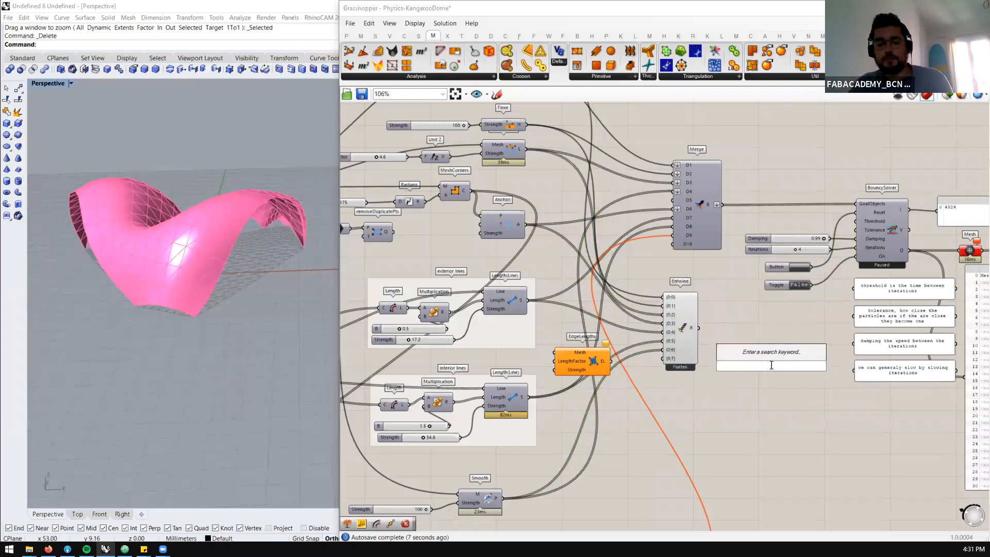
pyautogui.write('param v')
pyautogui.click(759, 352)
pyautogui.scroll(1, 761, 373)
pyautogui.scroll(2, 760, 372)
pyautogui.moveTo(760, 372); pyautogui.dragTo(700, 165)
pyautogui.scroll(-4, 660, 375)
pyautogui.scroll(2, 701, 368)
pyautogui.scroll(2, 748, 164)
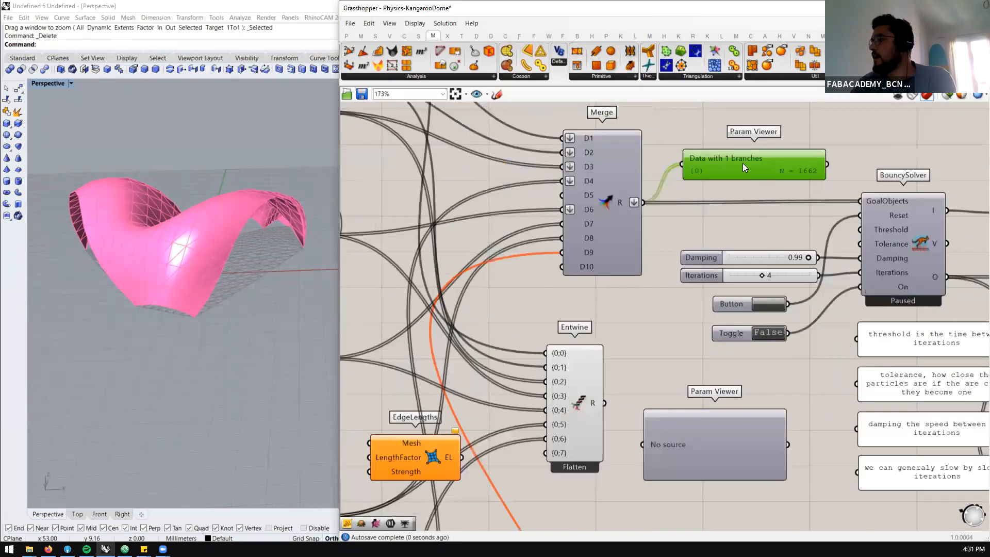
# Connect Entwine's output to the second Param Viewer and switch both viewers to the tree diagram display
pyautogui.doubleClick(752, 174)
pyautogui.moveTo(822, 176); pyautogui.dragTo(784, 244)
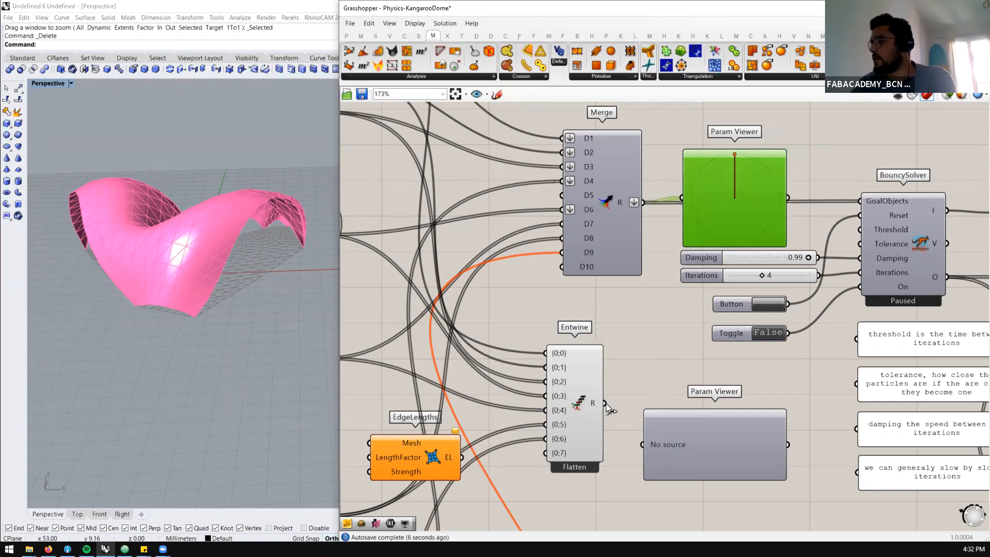
pyautogui.moveTo(642, 445); pyautogui.dragTo(644, 446)
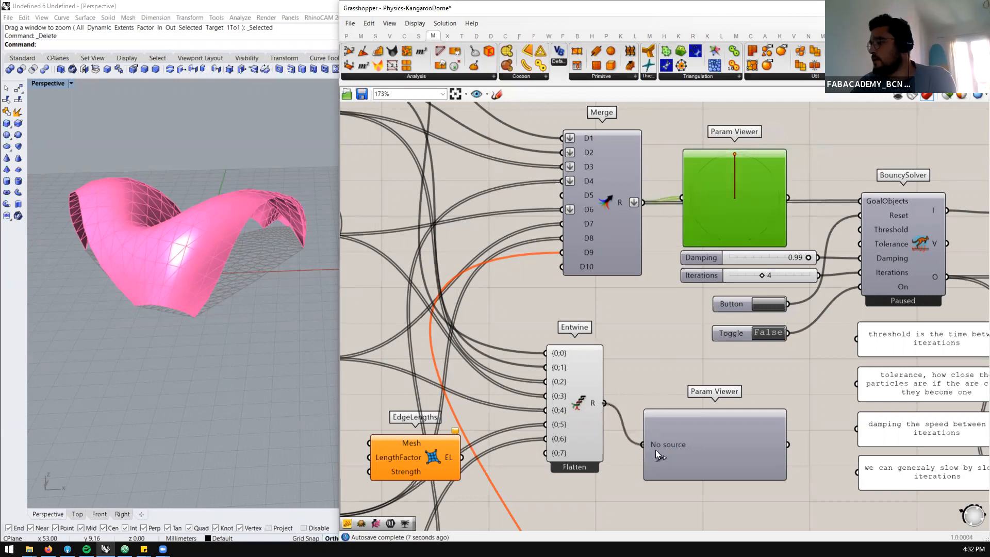
pyautogui.click(708, 436)
pyautogui.doubleClick(708, 436)
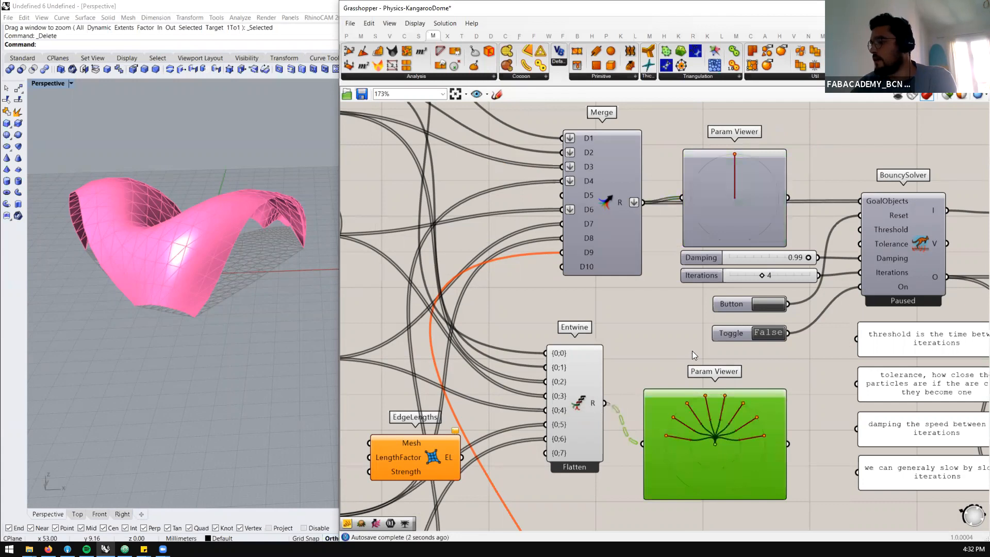
# Feed Entwine's output into the BouncySolver's GoalObjects in place of Merge, then reset the solver and set its toggle to True
pyautogui.scroll(-3, 692, 350)
pyautogui.scroll(2, 665, 372)
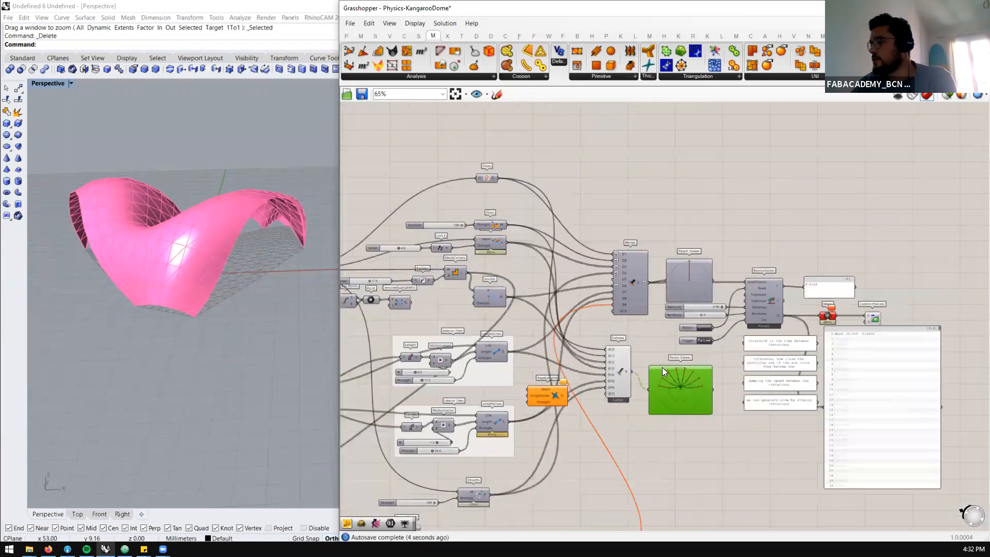
pyautogui.moveTo(595, 365); pyautogui.dragTo(781, 218)
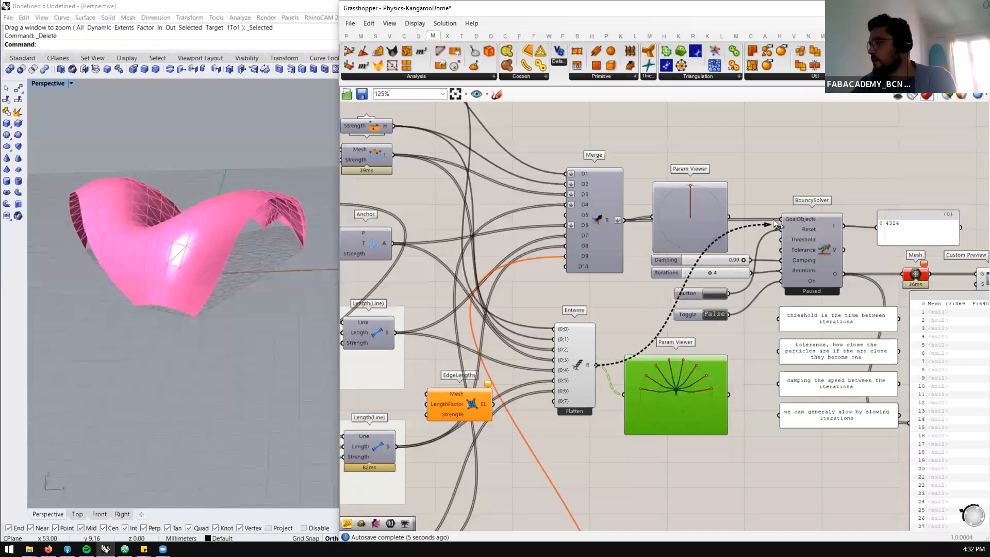
pyautogui.click(715, 294)
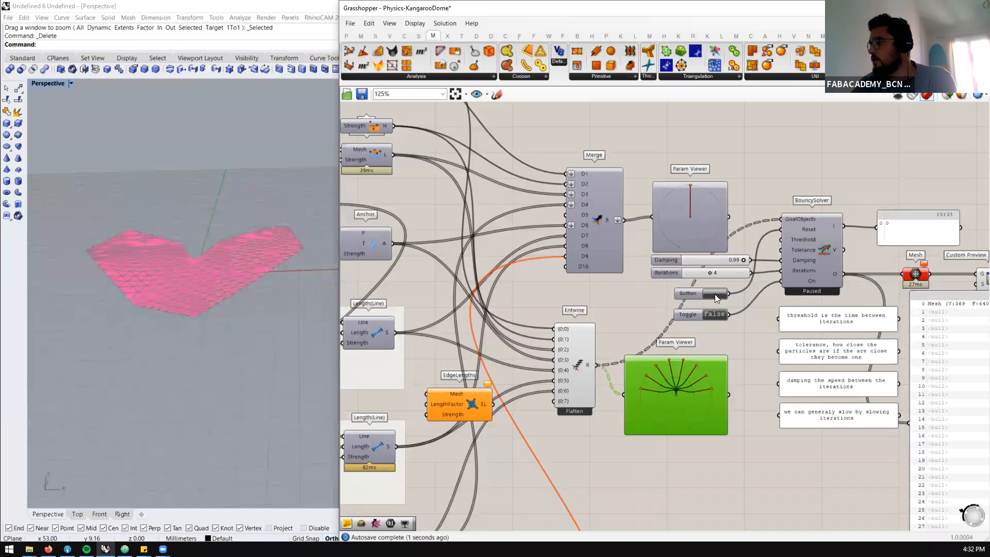
pyautogui.doubleClick(712, 316)
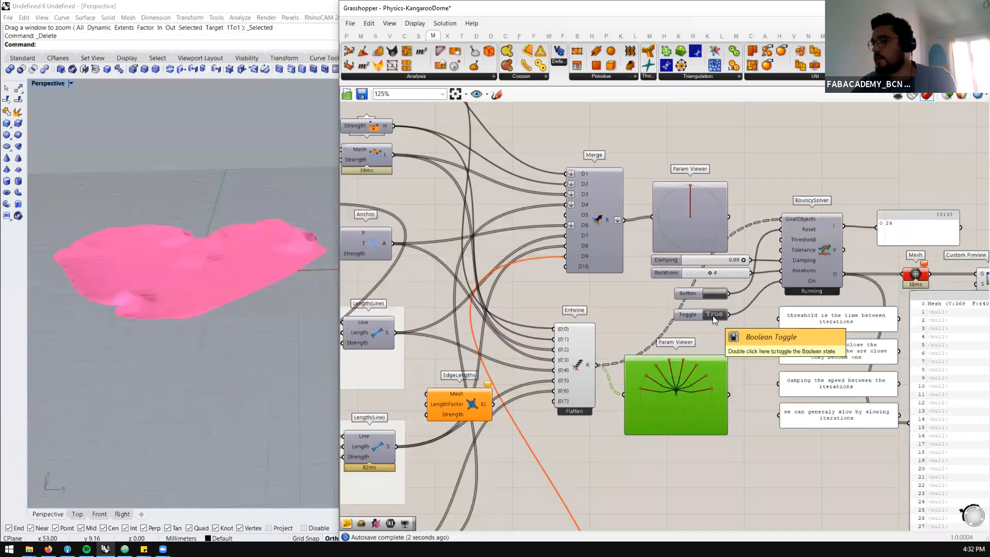
# Shift the mesh output panel slightly on the canvas and set the BouncySolver's toggle to False
pyautogui.scroll(-2, 830, 330)
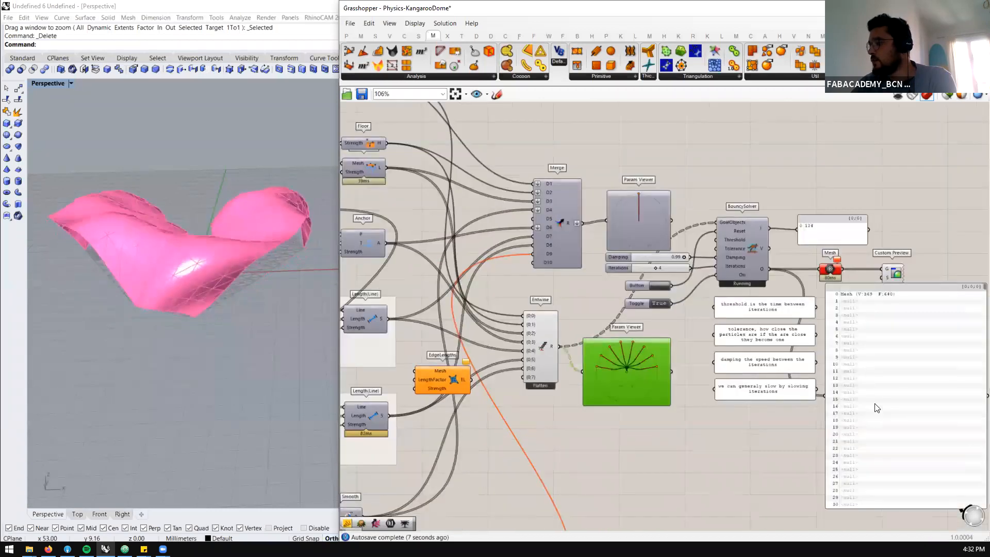
pyautogui.click(885, 395)
pyautogui.moveTo(886, 394); pyautogui.dragTo(888, 400)
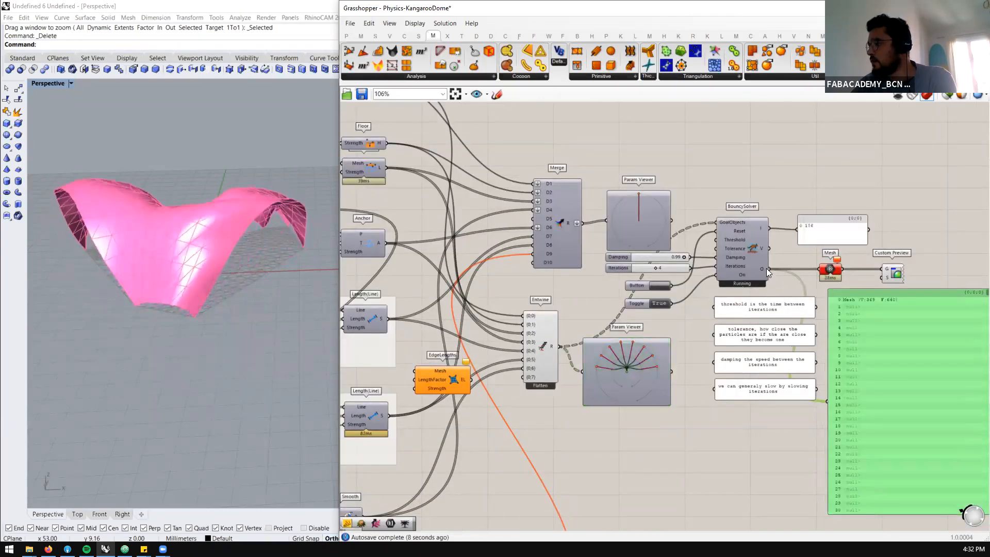
pyautogui.moveTo(761, 267)
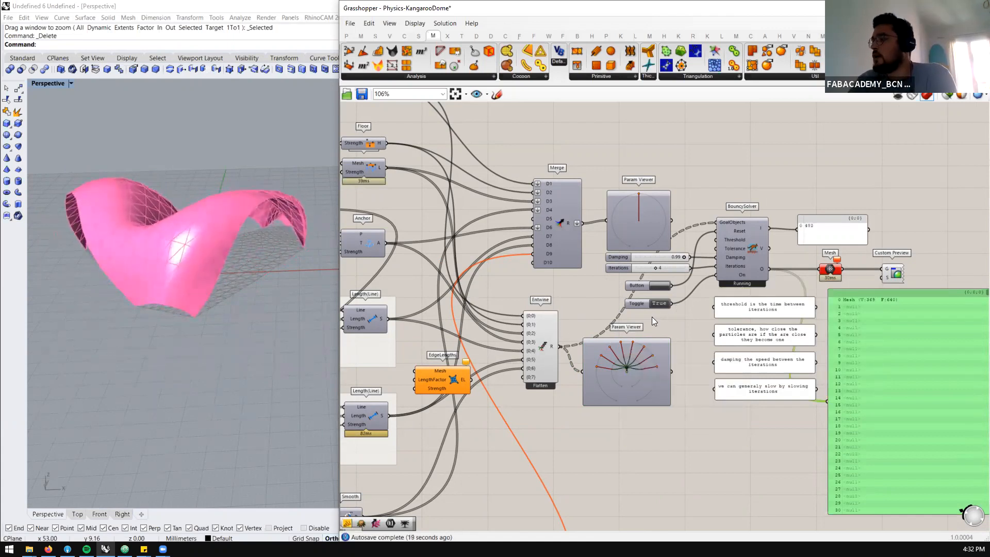
pyautogui.click(654, 303)
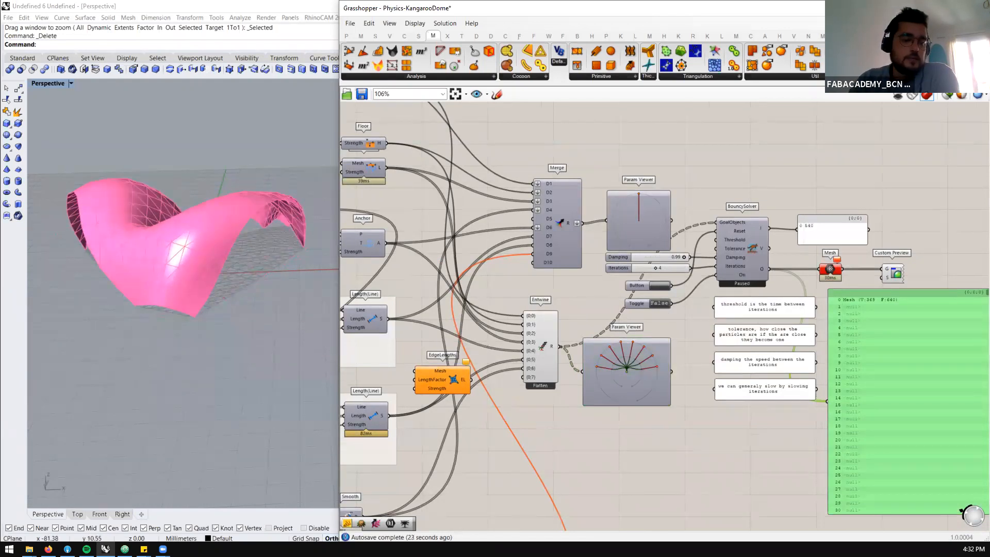
# Check the Physics-Kangaroo files in the Grass folder, then return to Grasshopper and review the dome with its whole definition
pyautogui.click(30, 549)
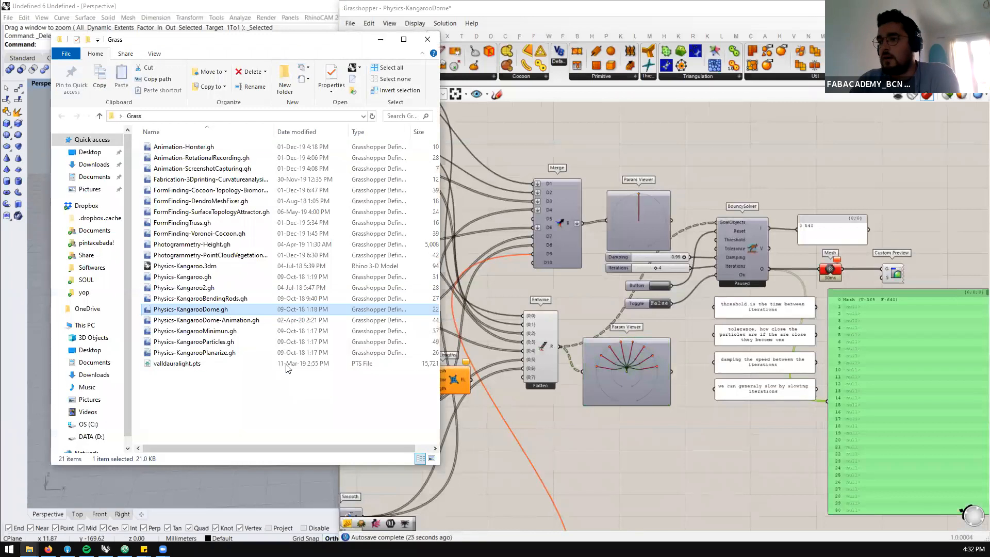
pyautogui.click(222, 394)
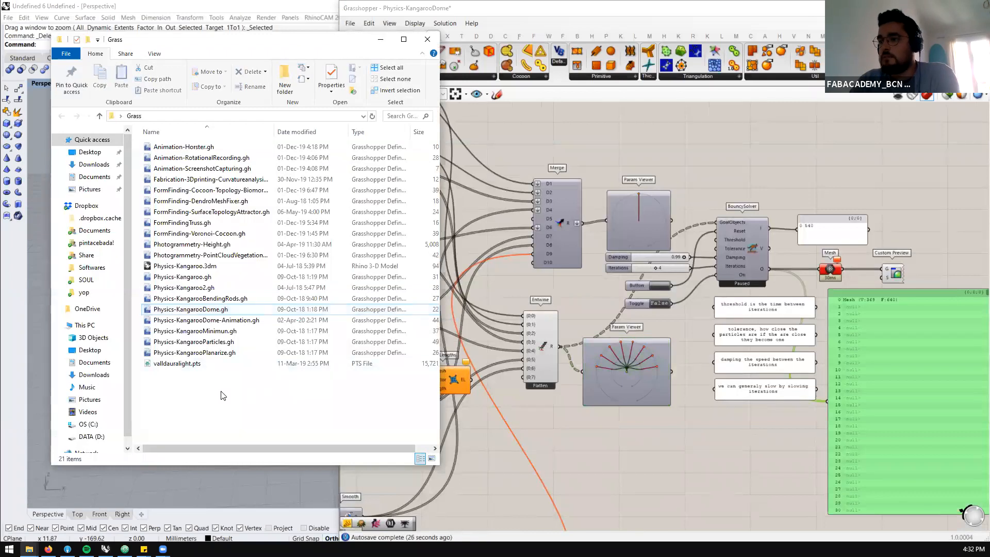
pyautogui.click(224, 332)
pyautogui.click(681, 170)
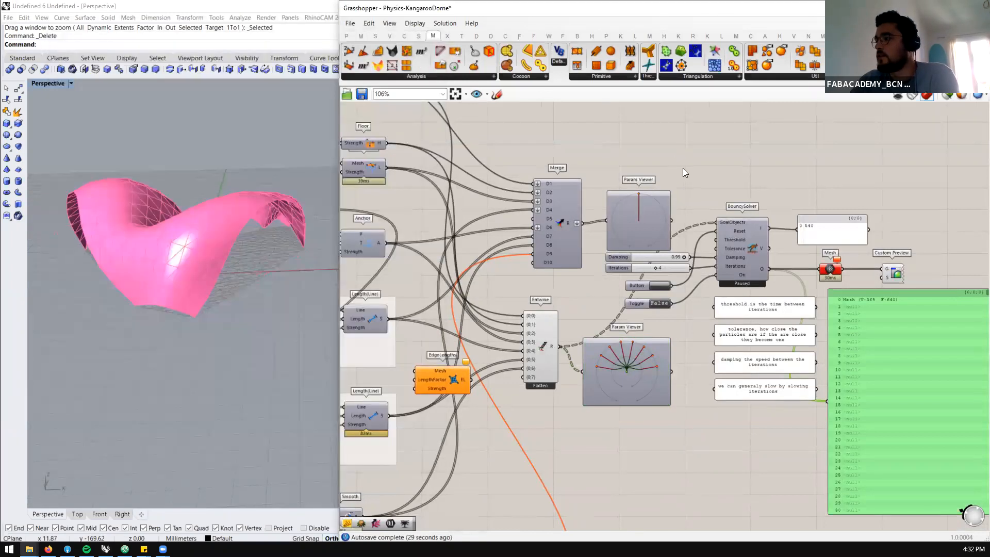
pyautogui.scroll(-5, 716, 239)
pyautogui.scroll(3, 547, 245)
pyautogui.scroll(2, 547, 245)
pyautogui.moveTo(192, 281); pyautogui.dragTo(191, 305, button='right')
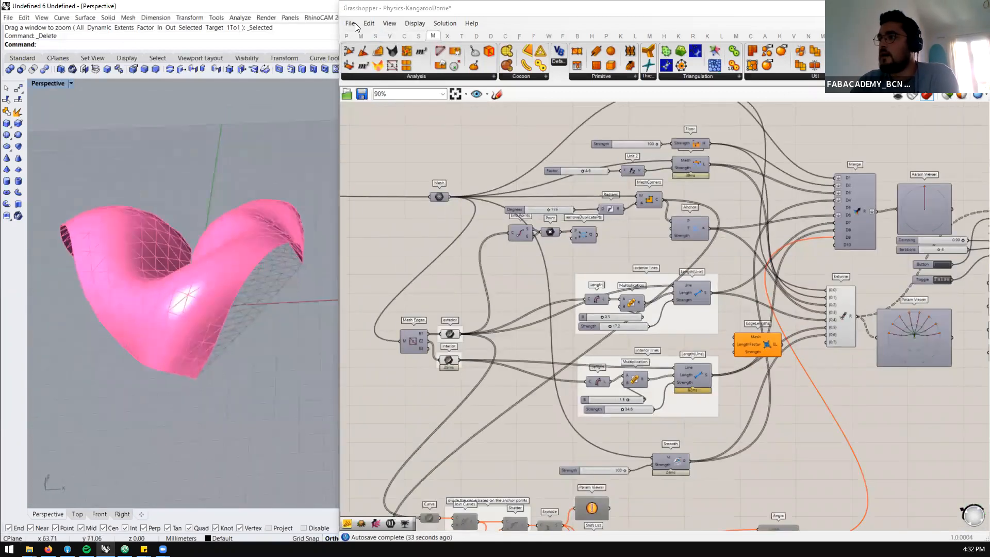
pyautogui.scroll(-5, 591, 242)
# Switch to Firefox and search the web for "minimun surface" in a new tab, showing the image results
pyautogui.click(48, 549)
pyautogui.click(237, 8)
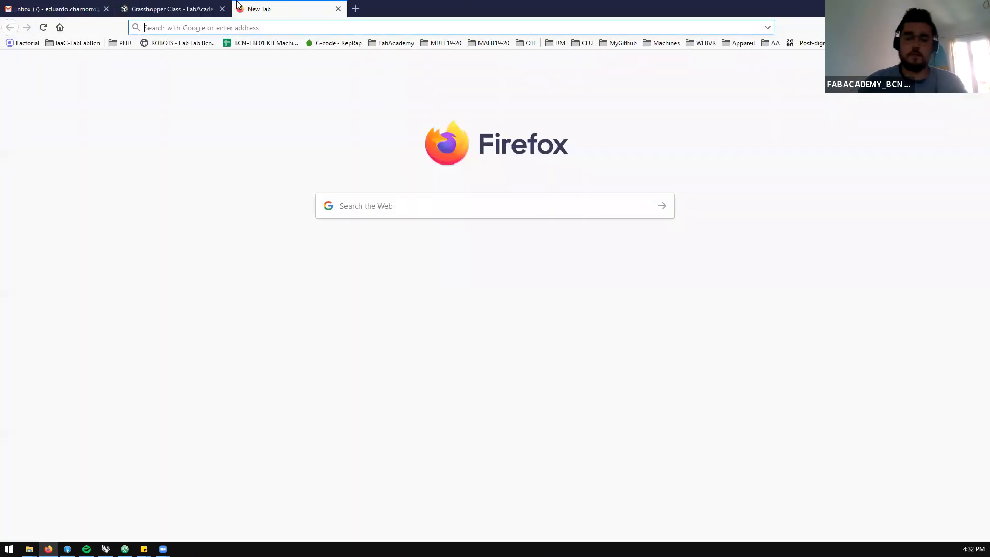
pyautogui.write('minimun surface')
pyautogui.press('Return')
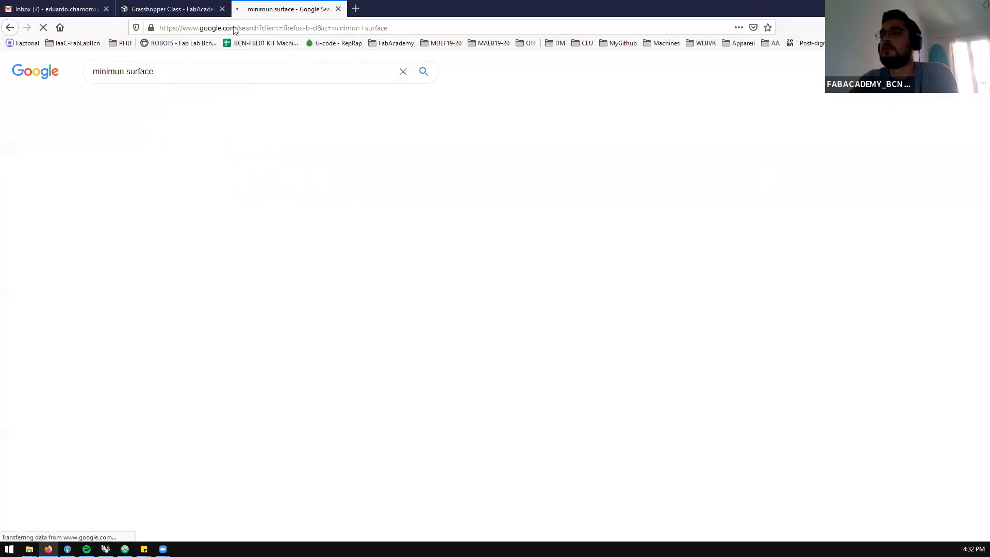
pyautogui.click(138, 100)
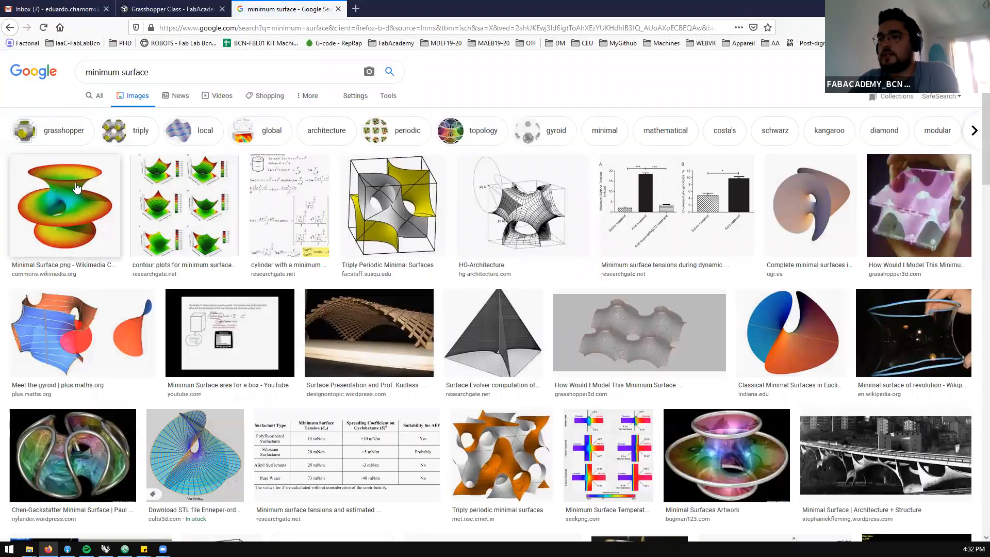
# Preview the Wikimedia Commons image of Costa's minimal surface, look over the neighbouring results, and close the search tab
pyautogui.click(77, 187)
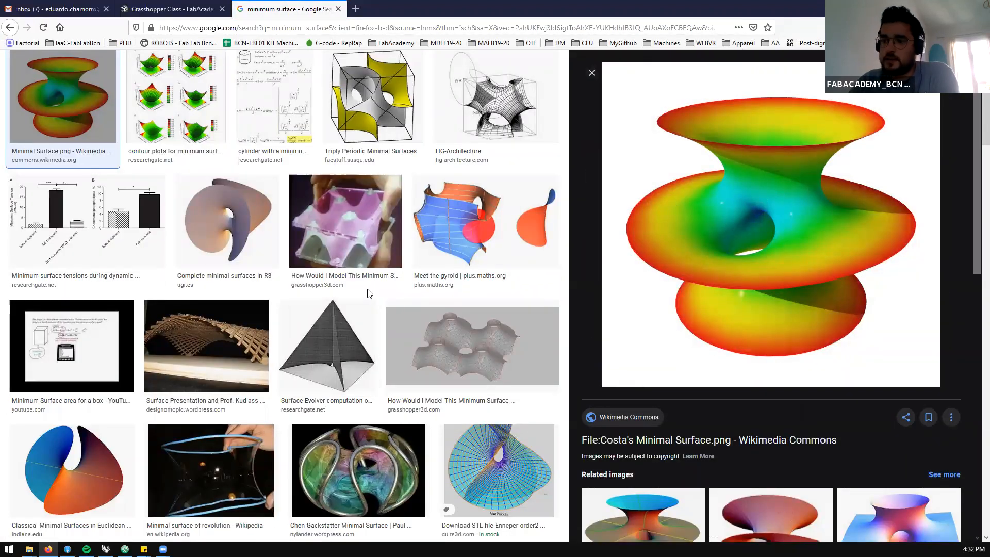
pyautogui.scroll(-2, 282, 311)
pyautogui.scroll(4, 282, 312)
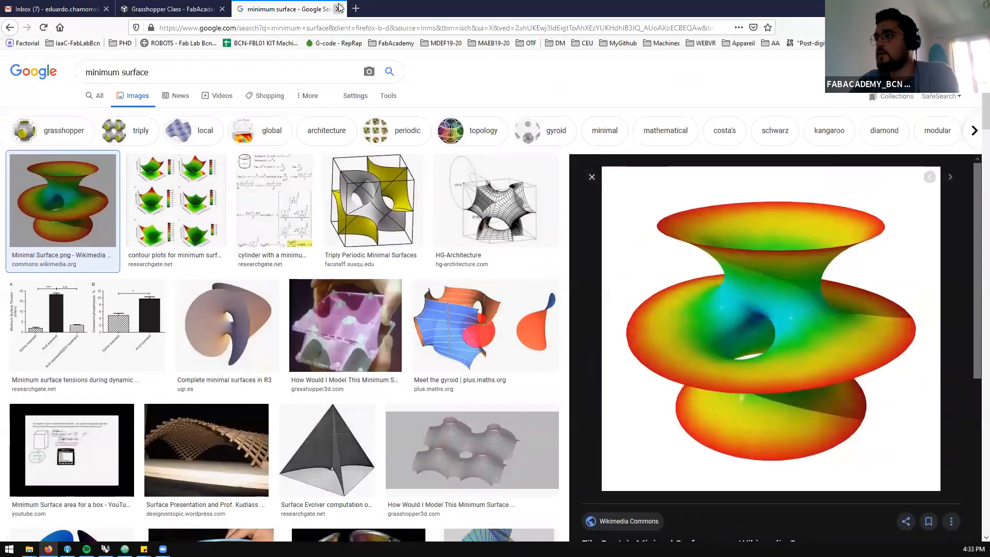
pyautogui.click(338, 9)
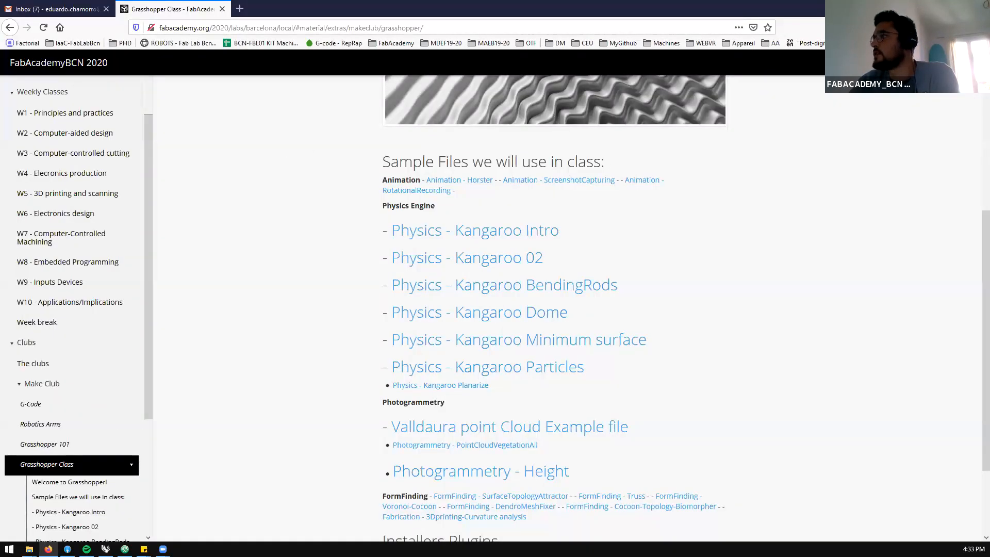
# Search for "minimun surface" again in a new tab and restore the browser to full screen to view the image results
pyautogui.click(240, 9)
pyautogui.write('mini')
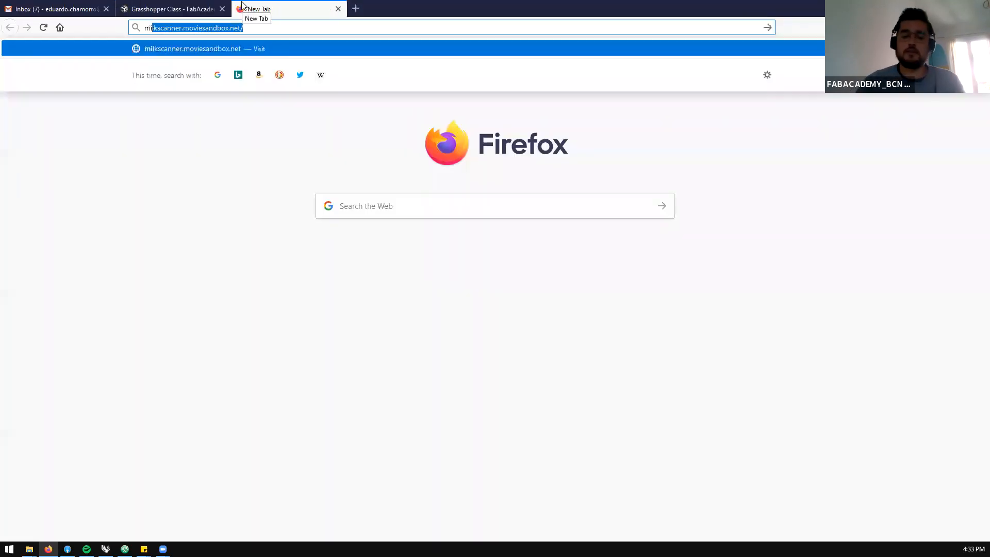
pyautogui.write('mun surfca')
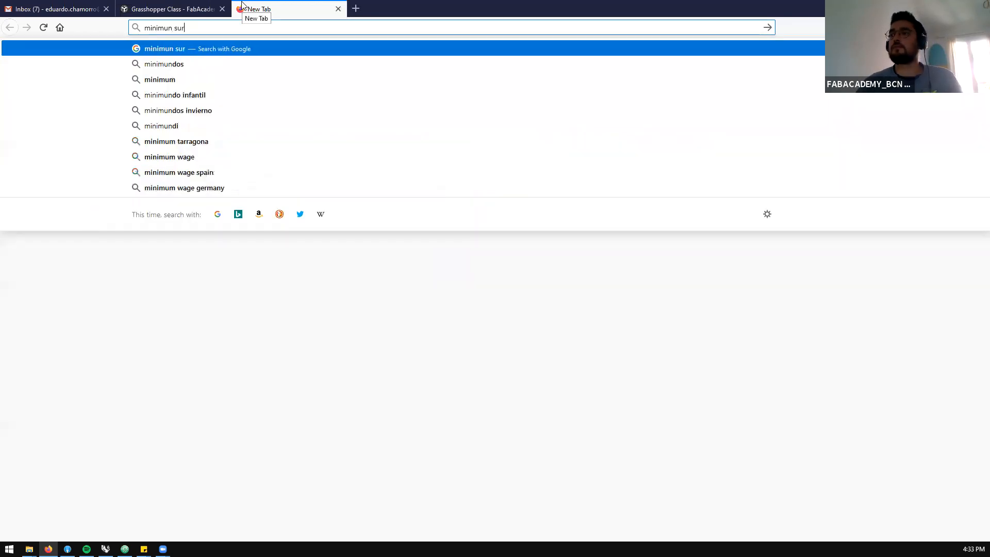
pyautogui.press('BackSpace')
pyautogui.press('BackSpace')
pyautogui.write('ace')
pyautogui.press('Return')
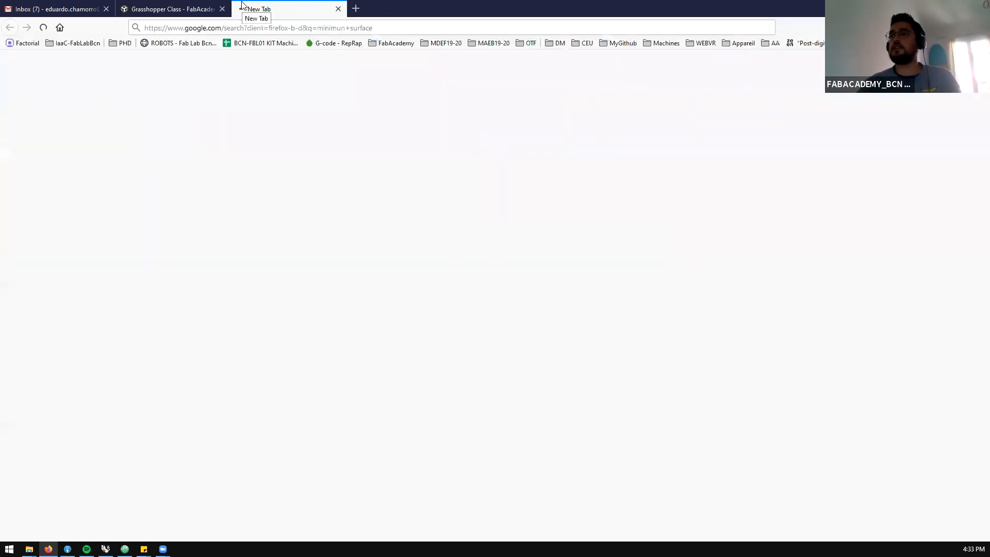
pyautogui.doubleClick(379, 5)
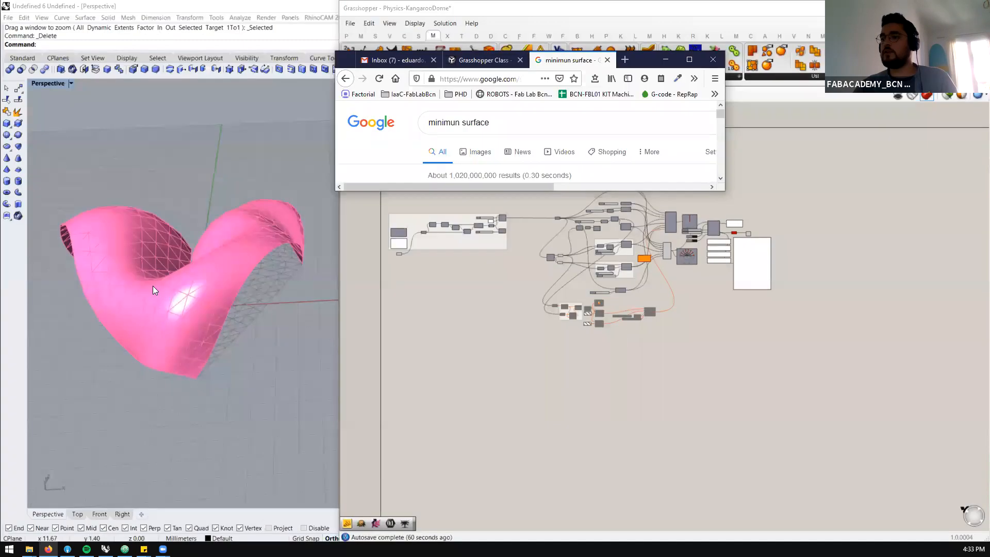
pyautogui.click(689, 60)
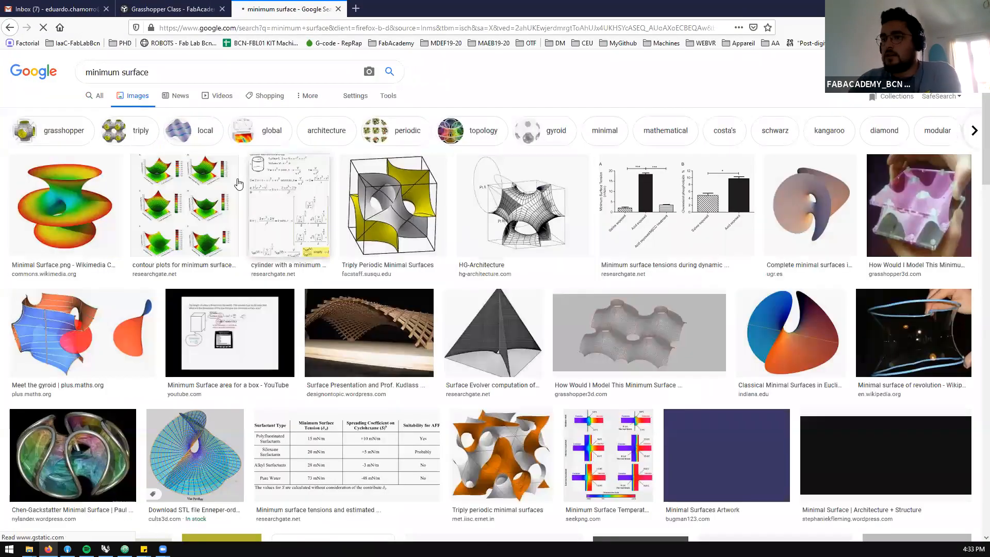
# Examine the enlarged image of Costa's minimal surface among the results, then close its tab
pyautogui.scroll(-3, 340, 182)
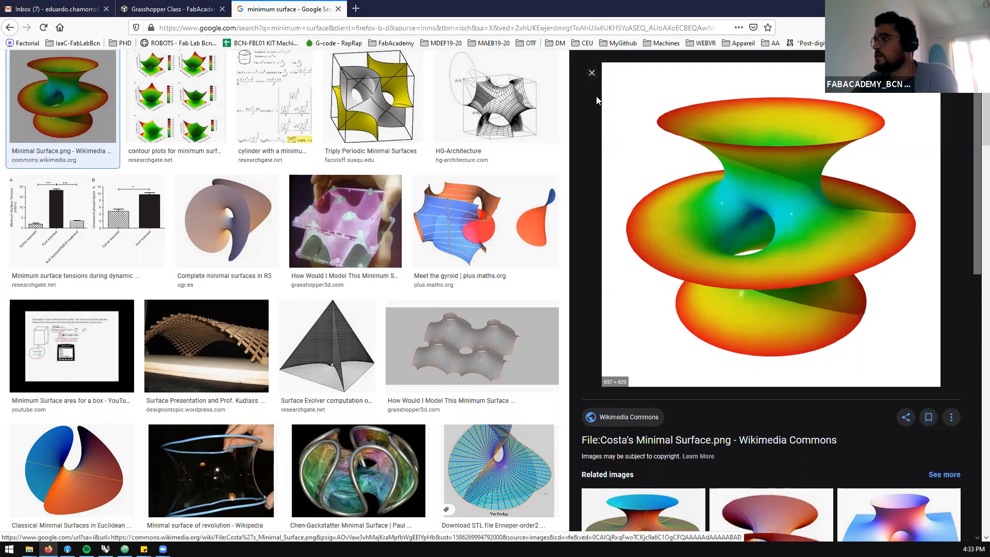
pyautogui.click(590, 77)
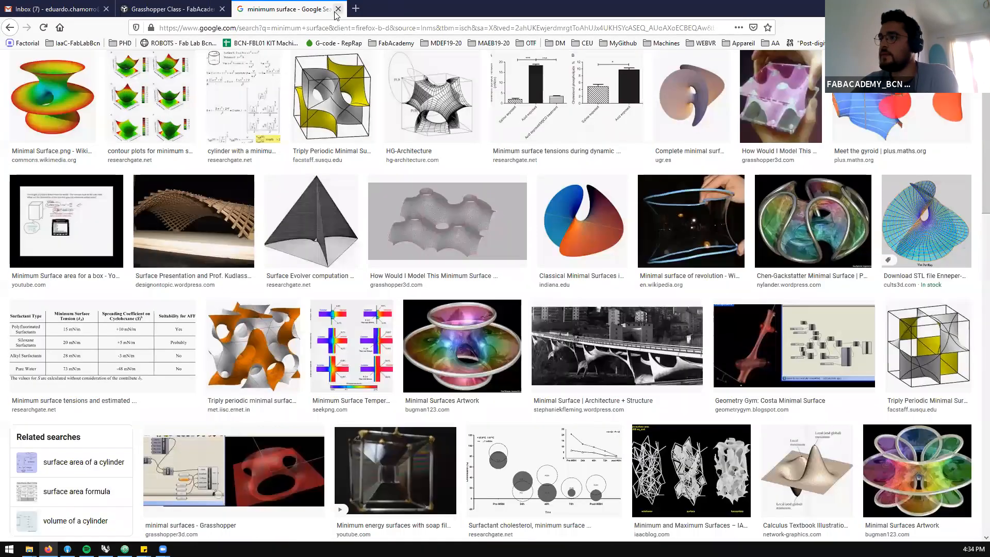
pyautogui.click(338, 8)
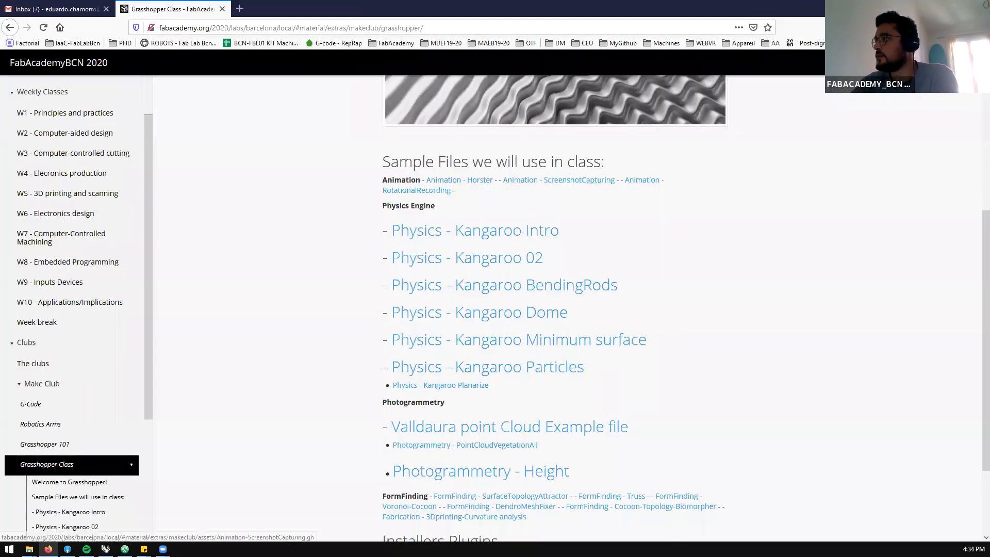
# Return to Grasshopper and close the Physics-KangarooDome definition without saving the changes
pyautogui.click(930, 7)
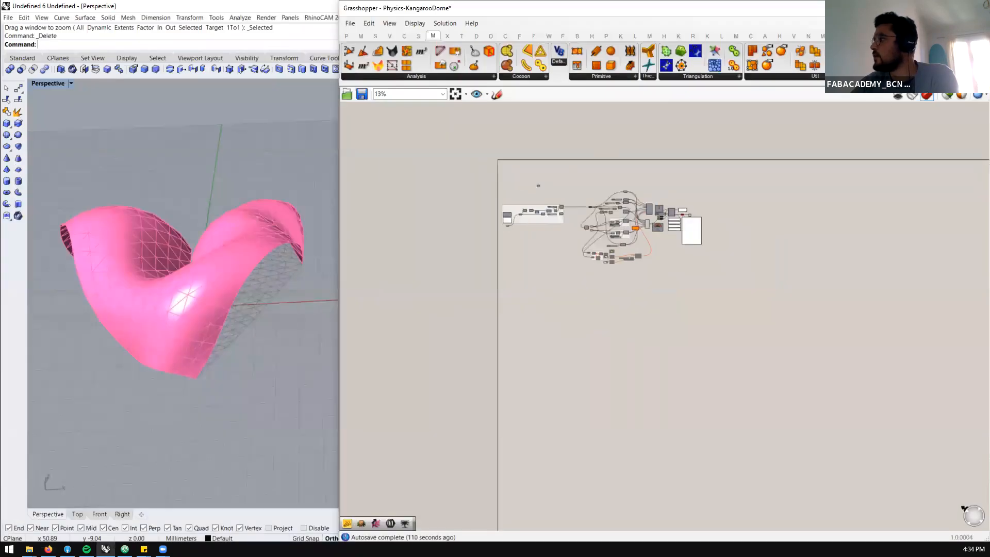
pyautogui.hotkey('ctrl', 'w')
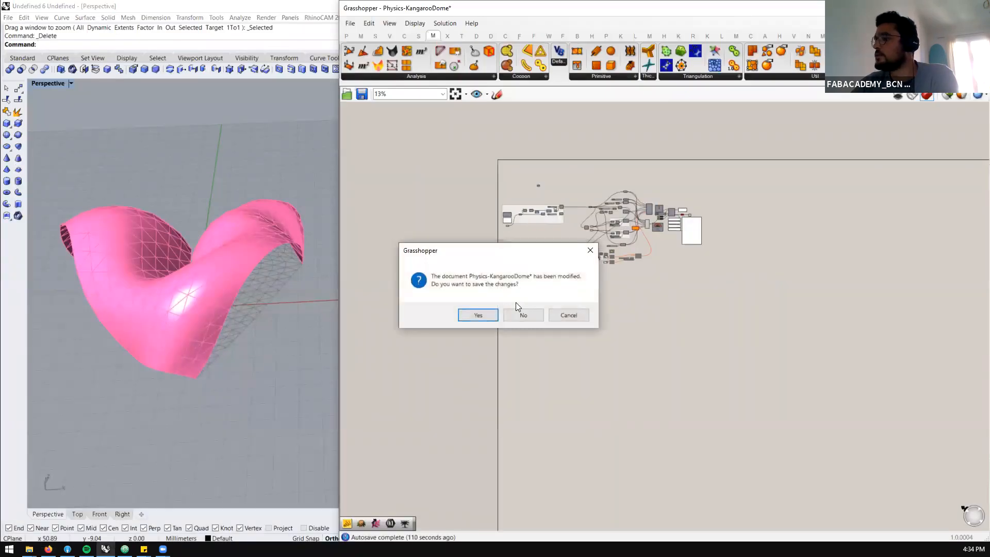
pyautogui.click(527, 313)
pyautogui.scroll(-1, 489, 204)
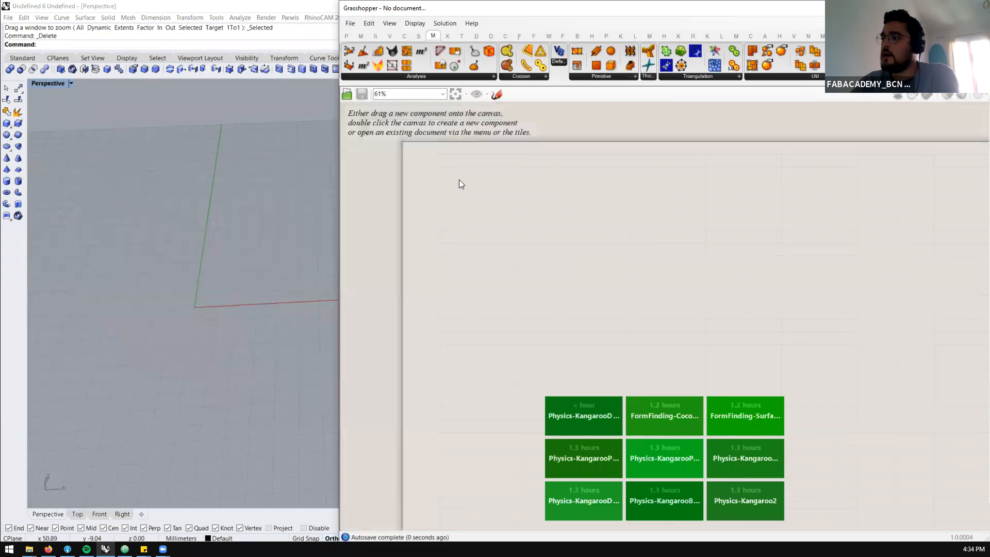
# Draw a large rectangle in Rhino's Perspective viewport with two smaller, separate rectangles inside it
pyautogui.scroll(-2, 124, 211)
pyautogui.scroll(1, 145, 243)
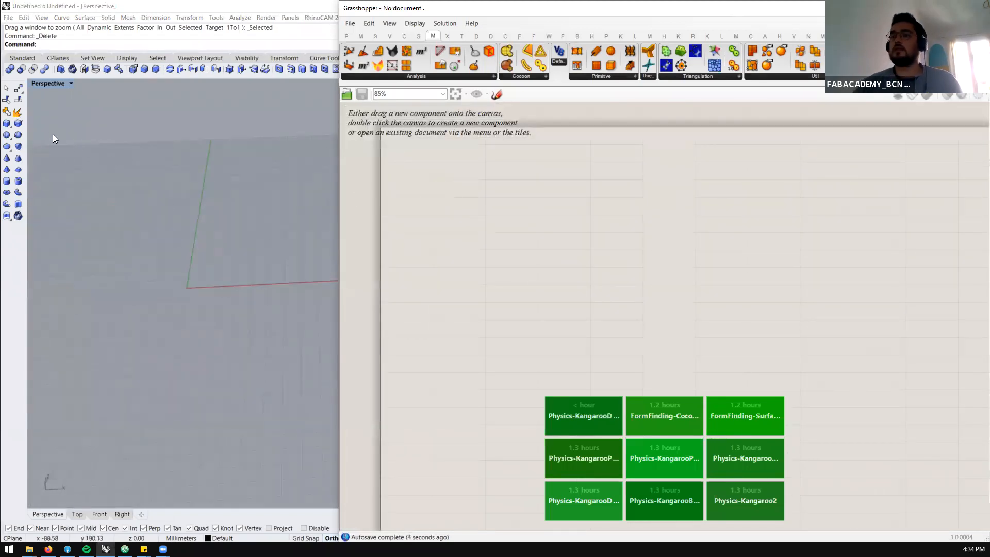
pyautogui.write('Rec')
pyautogui.press('Return')
pyautogui.click(123, 240)
pyautogui.scroll(2, 165, 262)
pyautogui.press('Return')
pyautogui.click(149, 256)
pyautogui.click(228, 310)
pyautogui.press('Return')
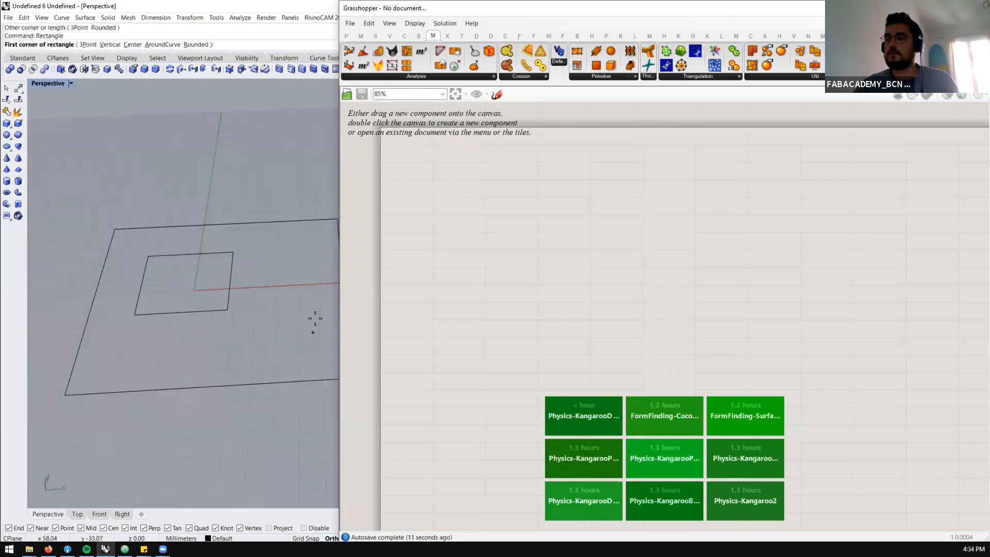
pyautogui.click(313, 325)
pyautogui.click(263, 370)
# Add a Curve parameter to the empty Grasshopper canvas
pyautogui.scroll(-4, 308, 311)
pyautogui.scroll(4, 294, 317)
pyautogui.scroll(-2, 249, 316)
pyautogui.scroll(1, 442, 183)
pyautogui.doubleClick(437, 182)
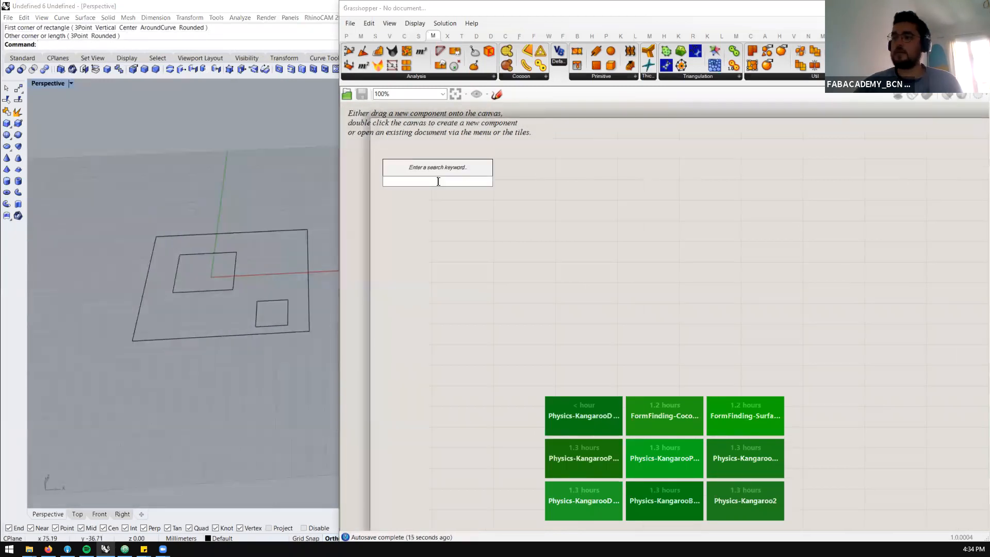
pyautogui.write('curve')
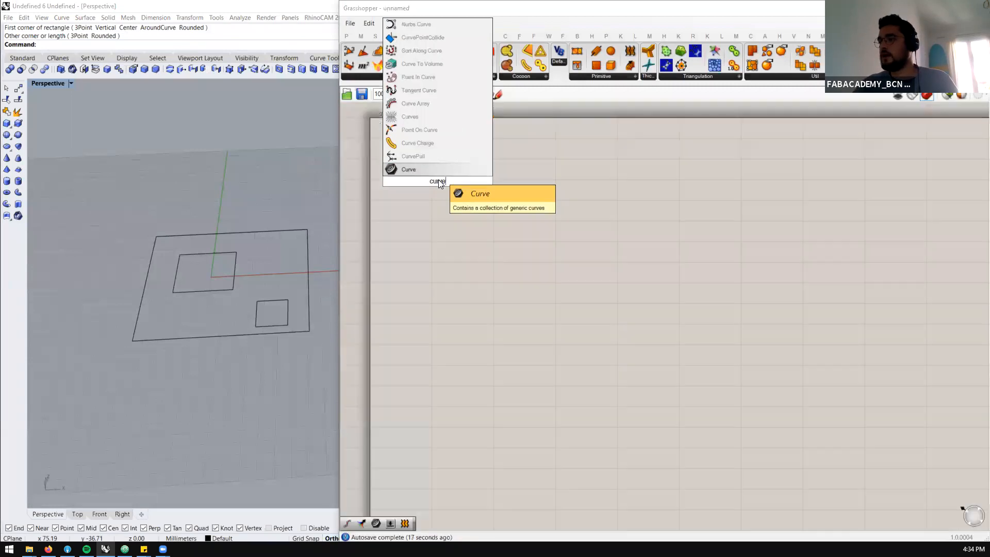
pyautogui.press('Return')
# Reference all three Rhino rectangles in the Curve parameter as multiple curves
pyautogui.scroll(2, 437, 178)
pyautogui.rightClick(437, 178)
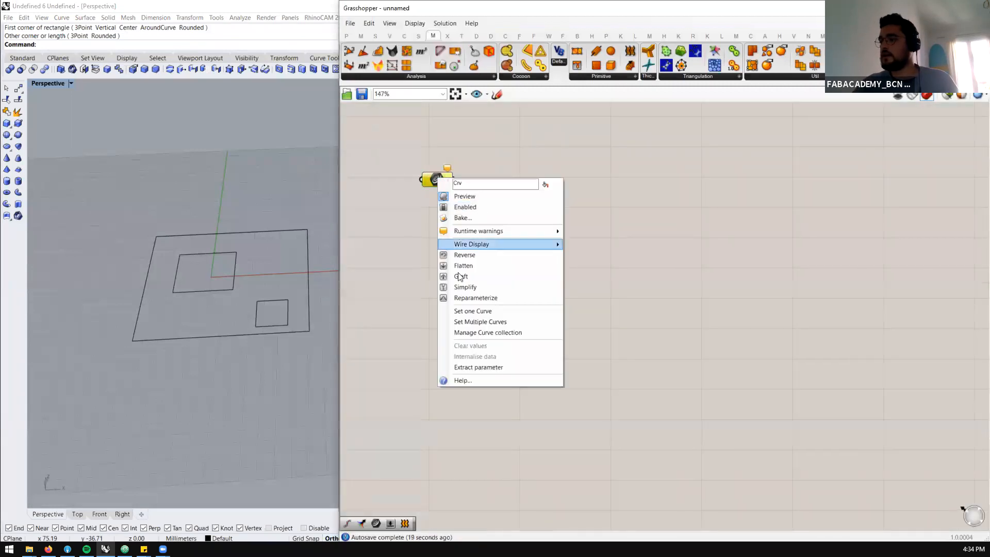
pyautogui.click(456, 323)
pyautogui.moveTo(320, 195); pyautogui.dragTo(212, 396)
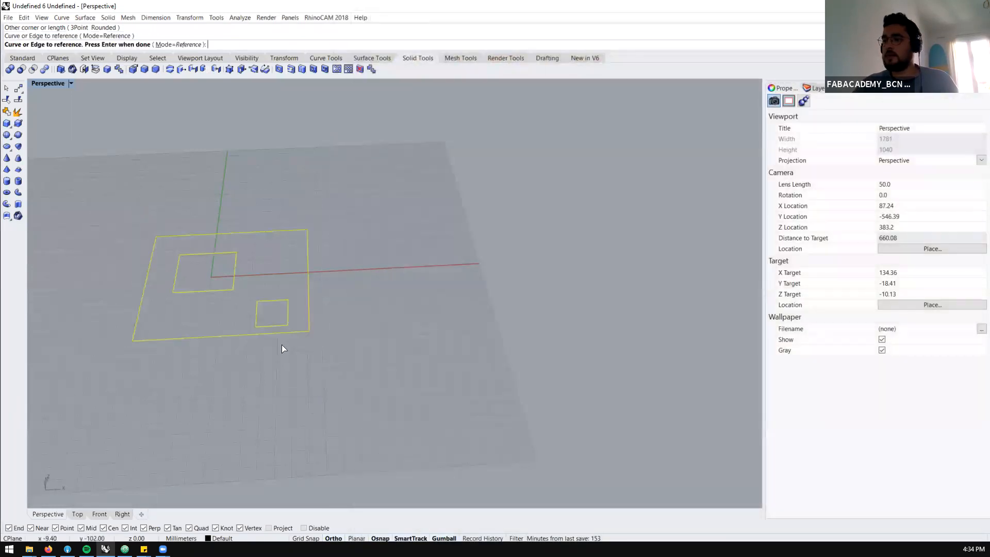
pyautogui.press('Return')
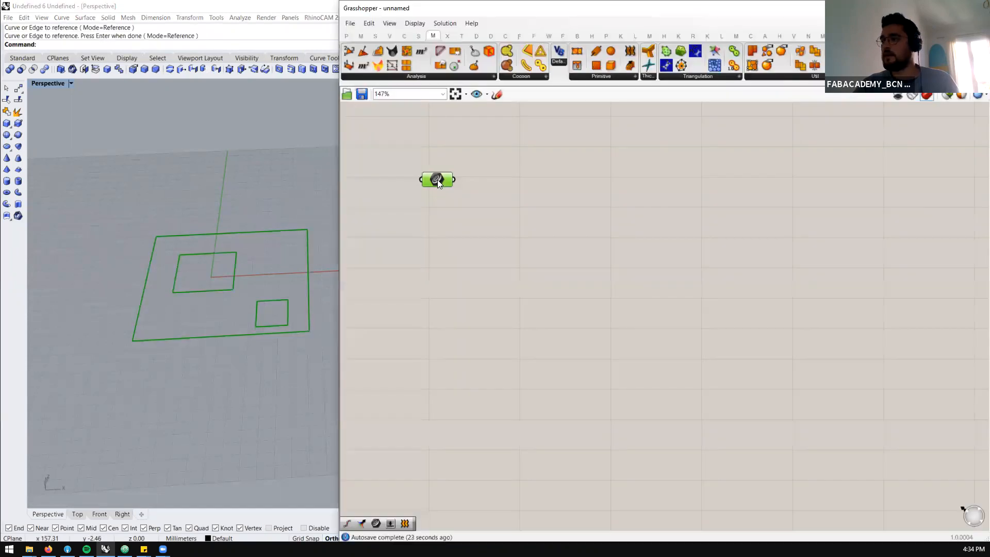
# Add a Boundary Surfaces component beside the Curve parameter
pyautogui.doubleClick(512, 191)
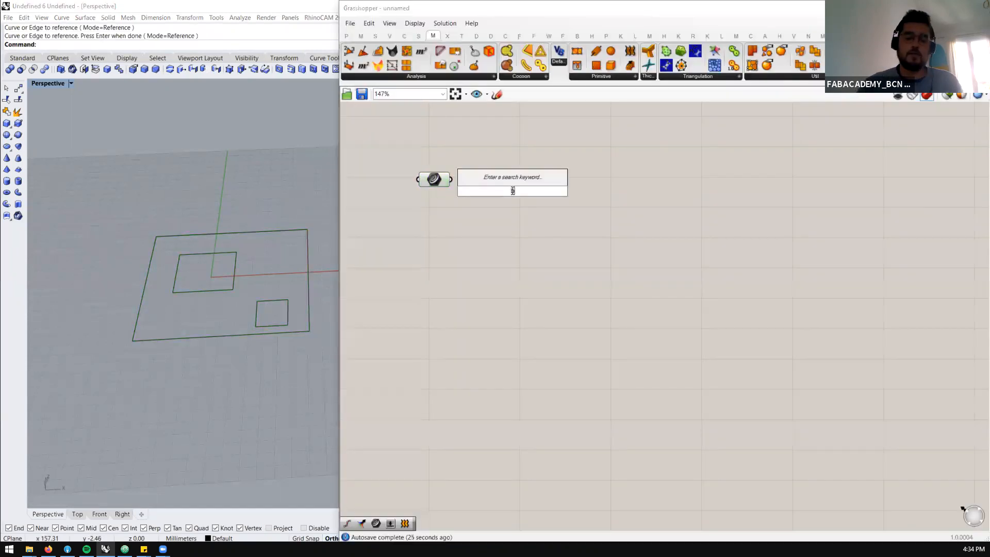
pyautogui.write('bou')
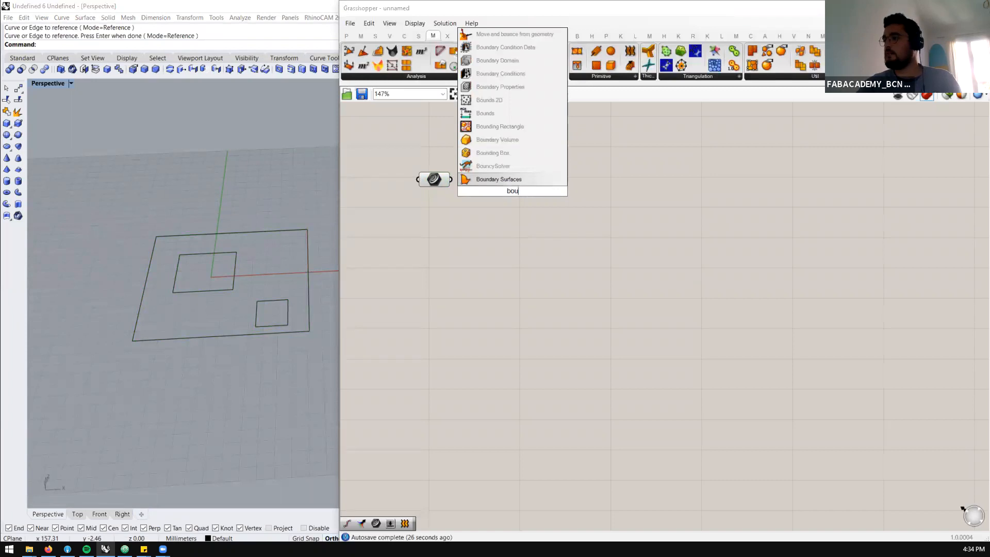
pyautogui.click(503, 181)
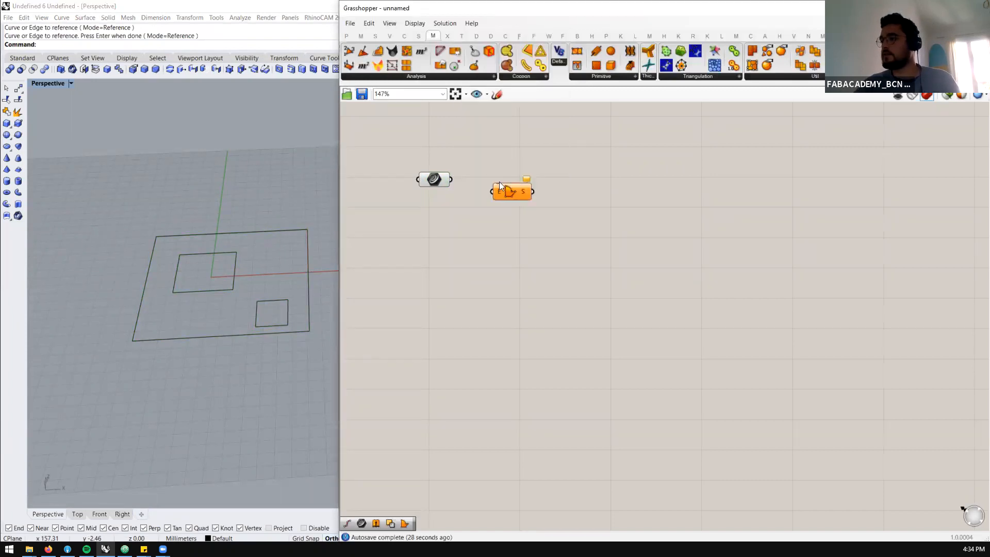
# Connect the Curve parameter to the Boundary Surfaces edges input to fill the outer rectangle with two openings
pyautogui.moveTo(494, 190); pyautogui.dragTo(469, 184)
pyautogui.moveTo(277, 298); pyautogui.dragTo(238, 350, button='right')
pyautogui.moveTo(200, 272)
pyautogui.mouseDown(button='right')
pyautogui.moveTo(203, 250)
pyautogui.moveTo(215, 342)
pyautogui.moveTo(209, 284)
pyautogui.mouseUp(button='right')
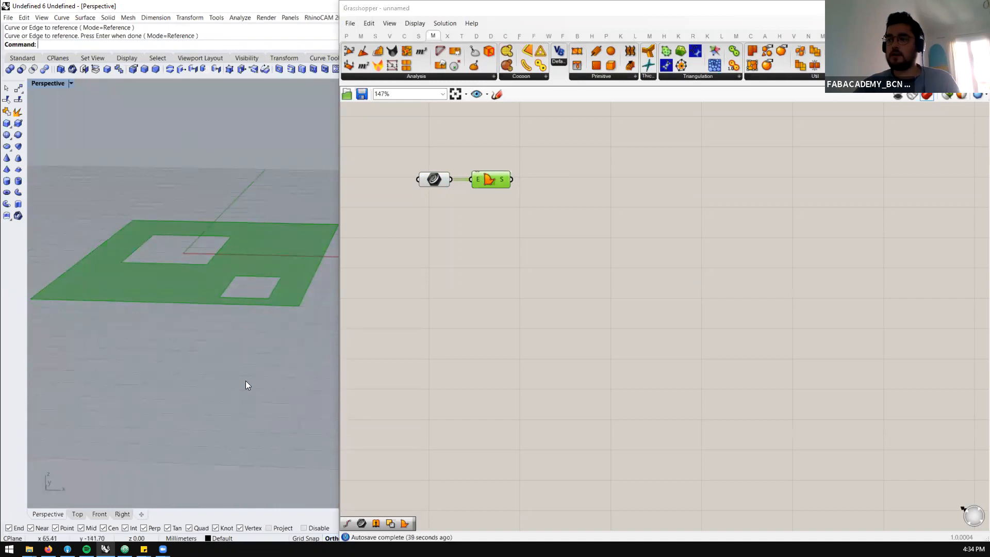
# Space the Curve and Boundary Surfaces components apart and add a List Item component fed by the Curve parameter
pyautogui.moveTo(425, 180); pyautogui.dragTo(455, 184, button='right')
pyautogui.moveTo(473, 176); pyautogui.dragTo(480, 135)
pyautogui.moveTo(521, 184); pyautogui.dragTo(508, 221)
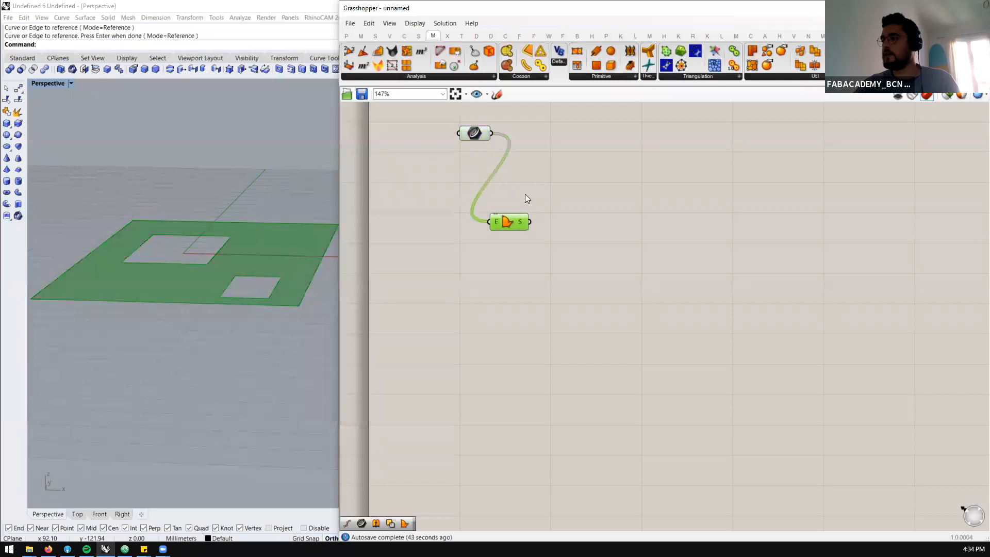
pyautogui.doubleClick(540, 170)
pyautogui.write('list ite')
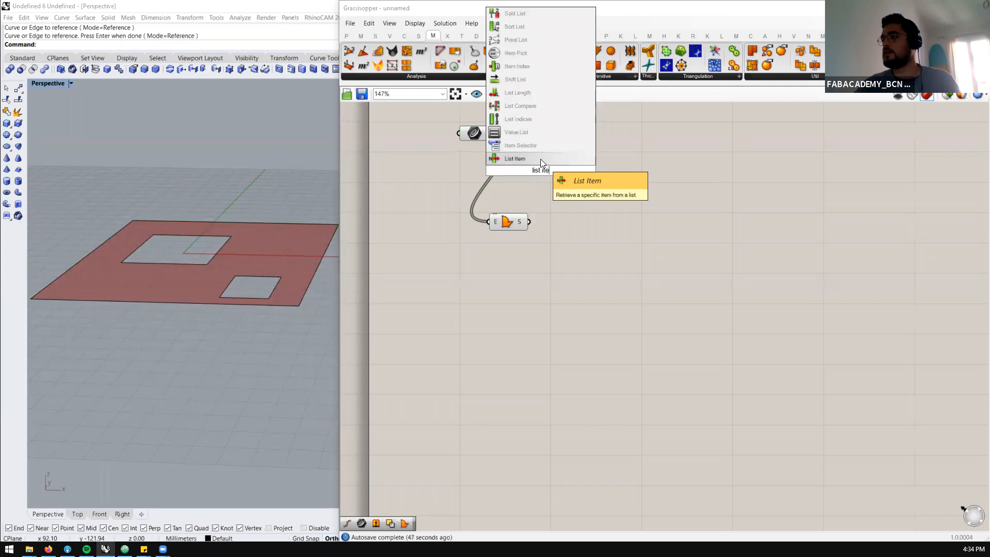
pyautogui.click(541, 159)
pyautogui.moveTo(538, 170); pyautogui.dragTo(554, 141)
# Expand the List Item component with the extra outputs +1 and +2
pyautogui.scroll(1, 568, 155)
pyautogui.scroll(3, 567, 155)
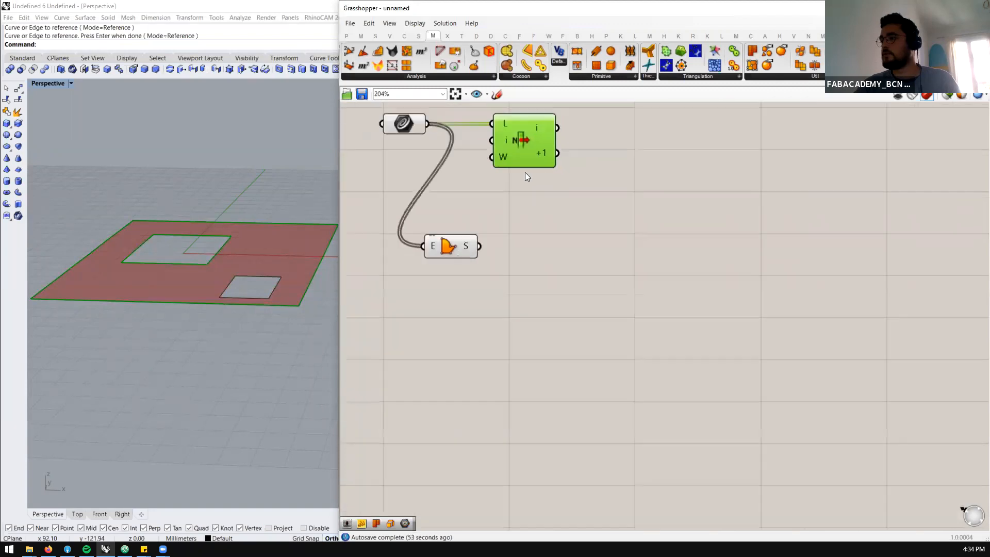
pyautogui.scroll(2, 525, 172)
pyautogui.click(534, 159)
pyautogui.scroll(-3, 515, 206)
pyautogui.scroll(2, 520, 233)
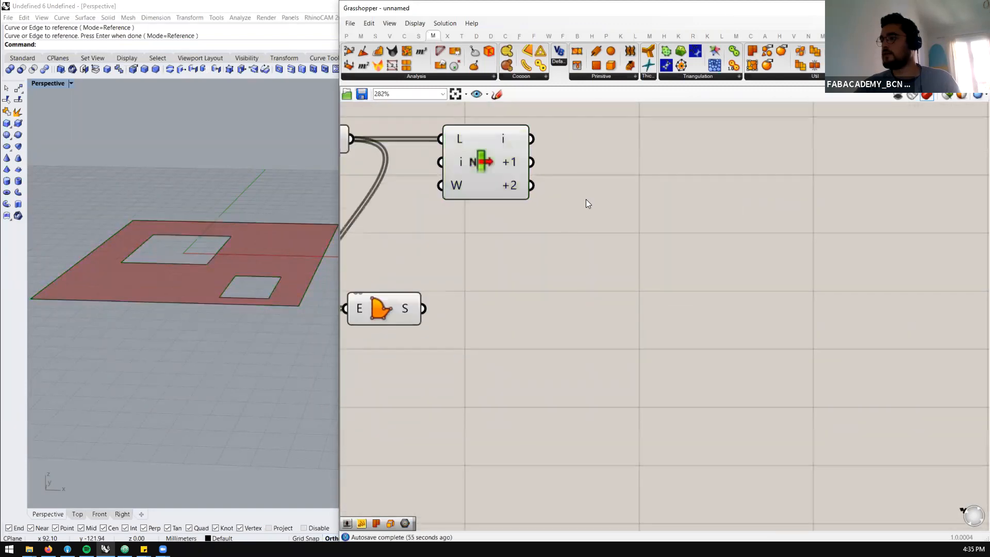
# Add a new Curve parameter beside the List Item component
pyautogui.doubleClick(586, 199)
pyautogui.write('curve')
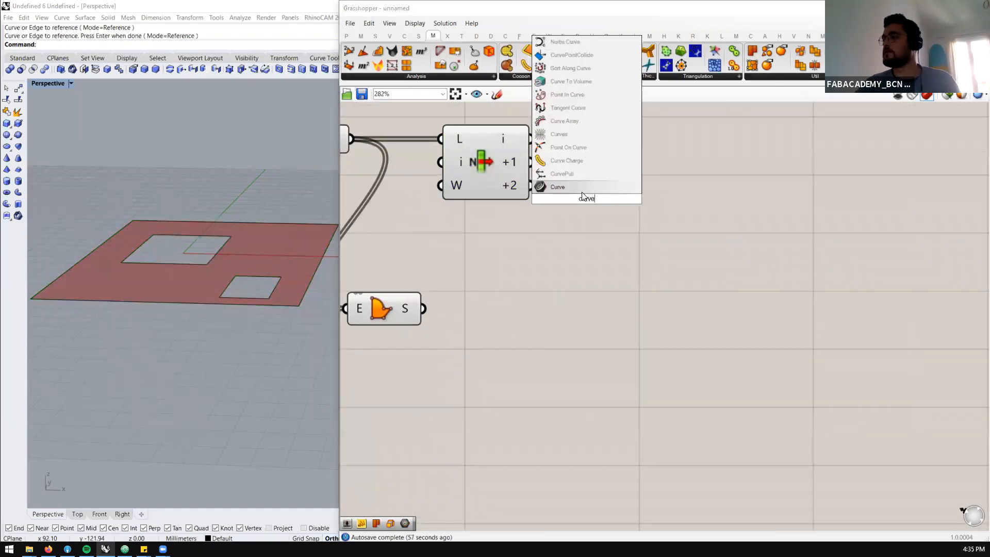
pyautogui.press('Return')
# Add a Bifocals component on the empty canvas above the definition to label every component
pyautogui.scroll(-3, 511, 159)
pyautogui.scroll(2, 510, 154)
pyautogui.doubleClick(509, 153)
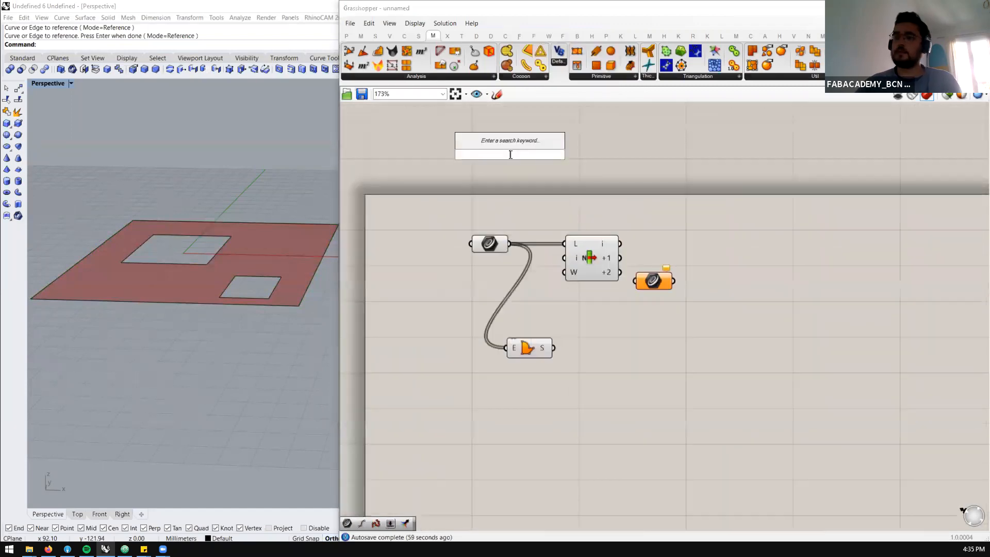
pyautogui.write('bifo')
pyautogui.press('Return')
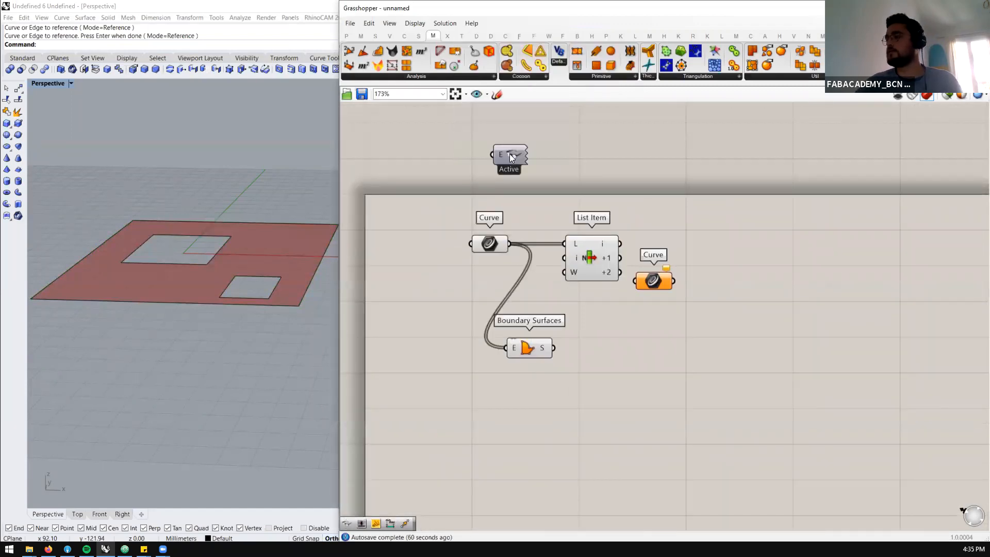
# Feed List Item output +1 into one Curve parameter and output +2 into a second Curve parameter below it
pyautogui.scroll(2, 656, 292)
pyautogui.moveTo(653, 280); pyautogui.dragTo(681, 269)
pyautogui.moveTo(607, 246); pyautogui.dragTo(711, 317)
# Add an Extrude component and connect the +2 Curve parameter to its base input
pyautogui.scroll(-4, 628, 293)
pyautogui.scroll(2, 747, 314)
pyautogui.click(748, 313)
pyautogui.doubleClick(748, 313)
pyautogui.write('extrude')
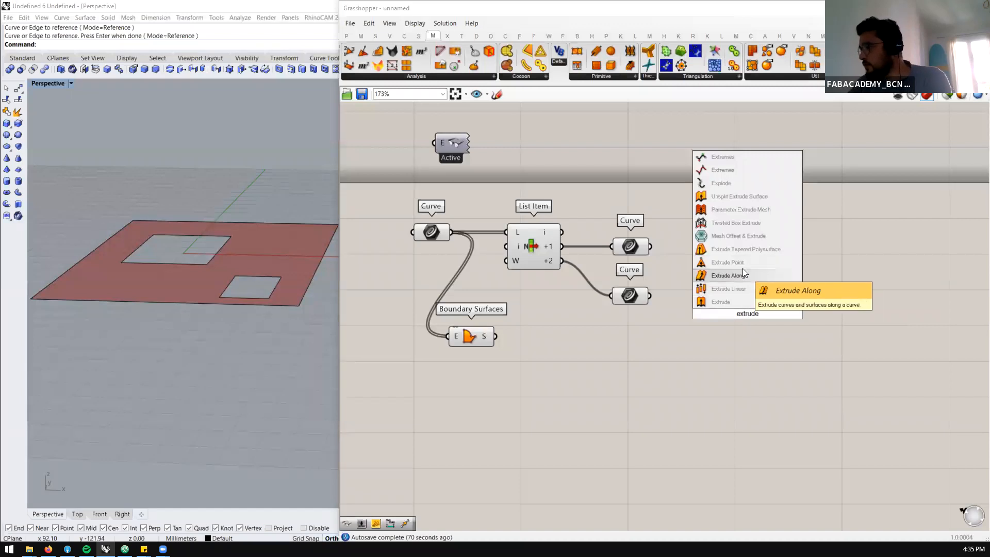
pyautogui.click(743, 299)
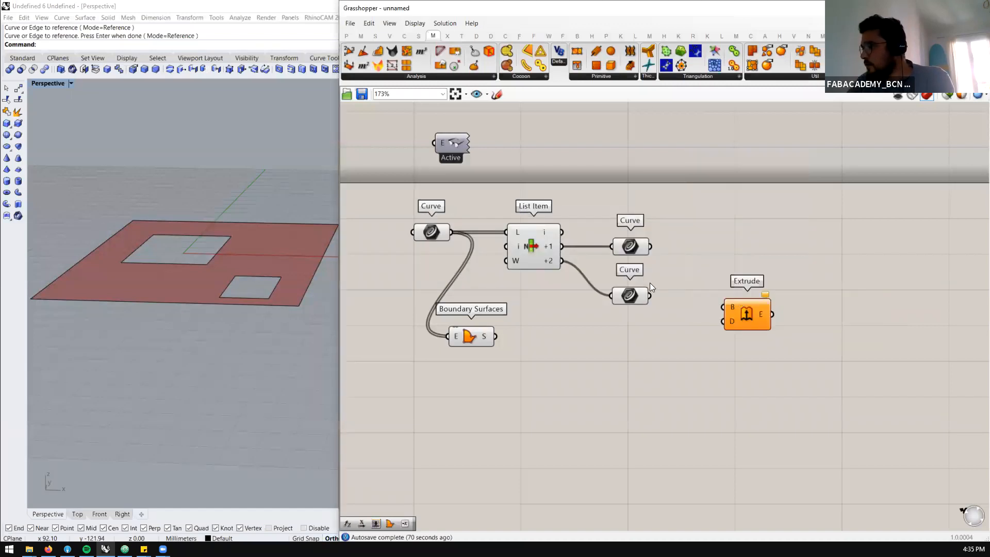
pyautogui.moveTo(648, 295); pyautogui.dragTo(746, 300)
# Drive the Extrude direction with a Unit Z vector and a slider of 50, and move Boundary Surfaces lower on the canvas
pyautogui.doubleClick(690, 327)
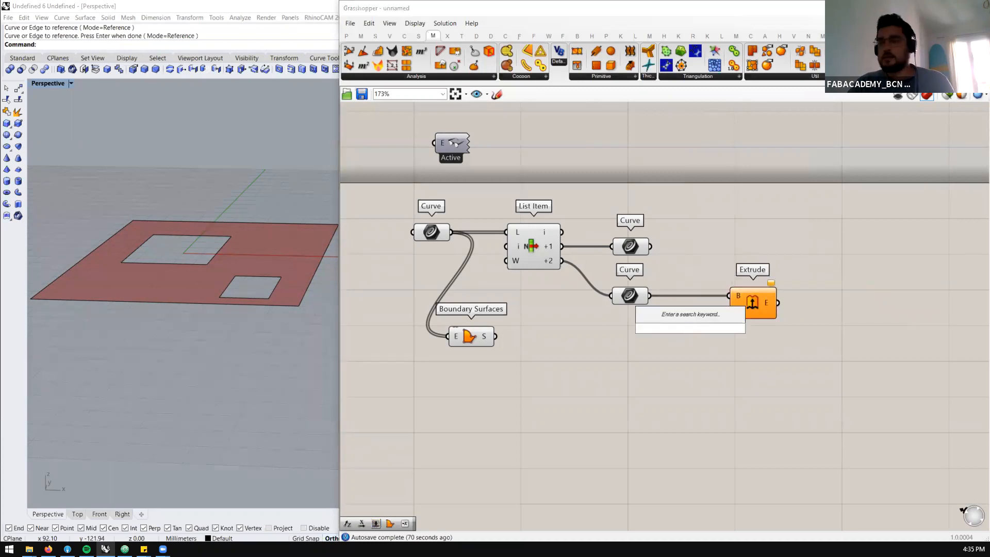
pyautogui.write('z')
pyautogui.click(684, 314)
pyautogui.click(740, 312)
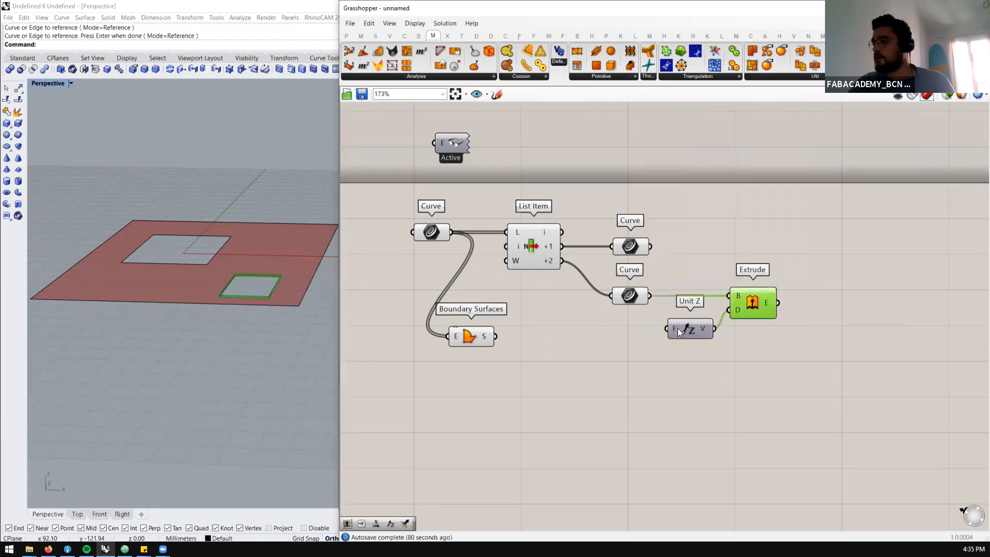
pyautogui.doubleClick(622, 326)
pyautogui.write('50')
pyautogui.press('Return')
pyautogui.moveTo(655, 329)
pyautogui.mouseDown()
pyautogui.moveTo(631, 326)
pyautogui.moveTo(670, 328)
pyautogui.mouseUp()
pyautogui.moveTo(468, 336); pyautogui.dragTo(537, 427)
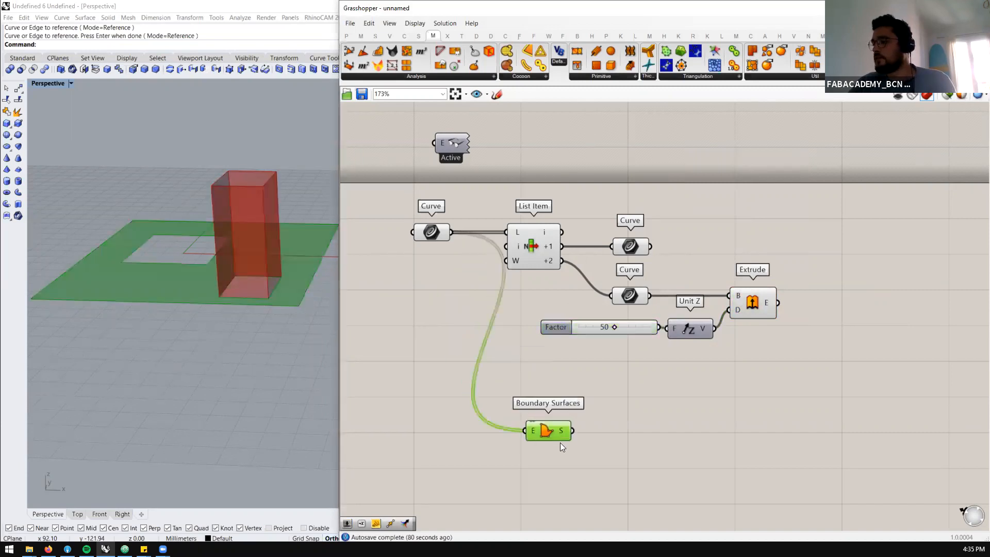
# Duplicate the Extrude component and connect the +1 Curve parameter to the copy's base input
pyautogui.click(720, 250)
pyautogui.scroll(-2, 613, 271)
pyautogui.scroll(2, 665, 261)
pyautogui.keyDown('alt'); pyautogui.moveTo(732, 302); pyautogui.dragTo(735, 248); pyautogui.keyUp('alt')
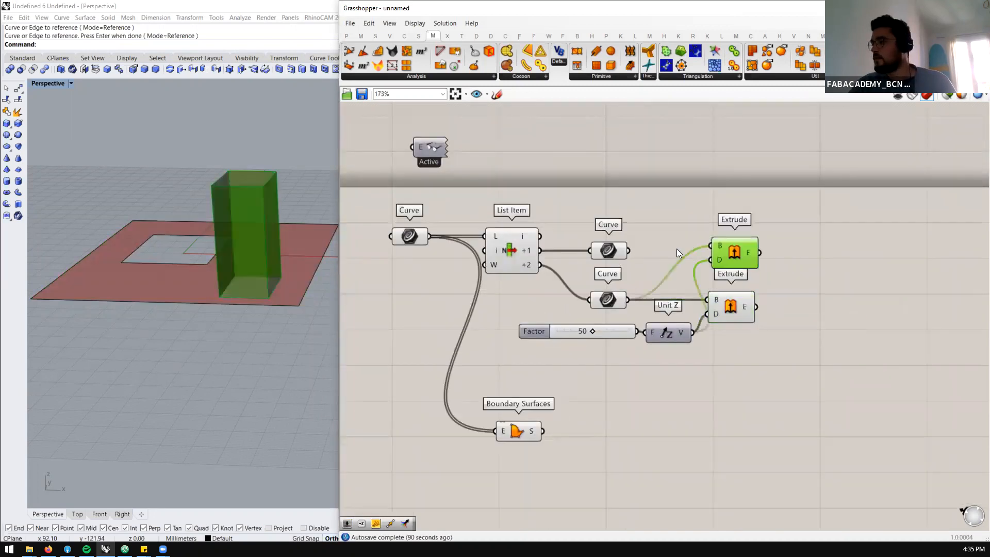
pyautogui.moveTo(645, 248); pyautogui.dragTo(715, 244)
pyautogui.moveTo(728, 243); pyautogui.dragTo(736, 244)
# Add a Negative component above Unit Z and shift both Extrude components away to make room for it
pyautogui.click(683, 263)
pyautogui.doubleClick(683, 263)
pyautogui.write('negative')
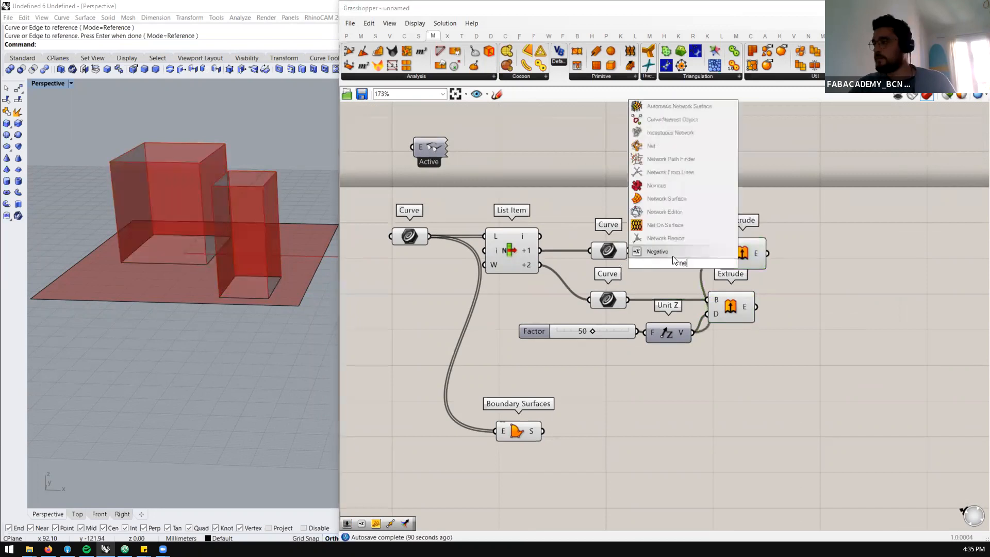
pyautogui.click(670, 256)
pyautogui.moveTo(689, 260); pyautogui.dragTo(680, 264)
pyautogui.moveTo(792, 231); pyautogui.dragTo(793, 305)
pyautogui.click(781, 299)
pyautogui.click(793, 256)
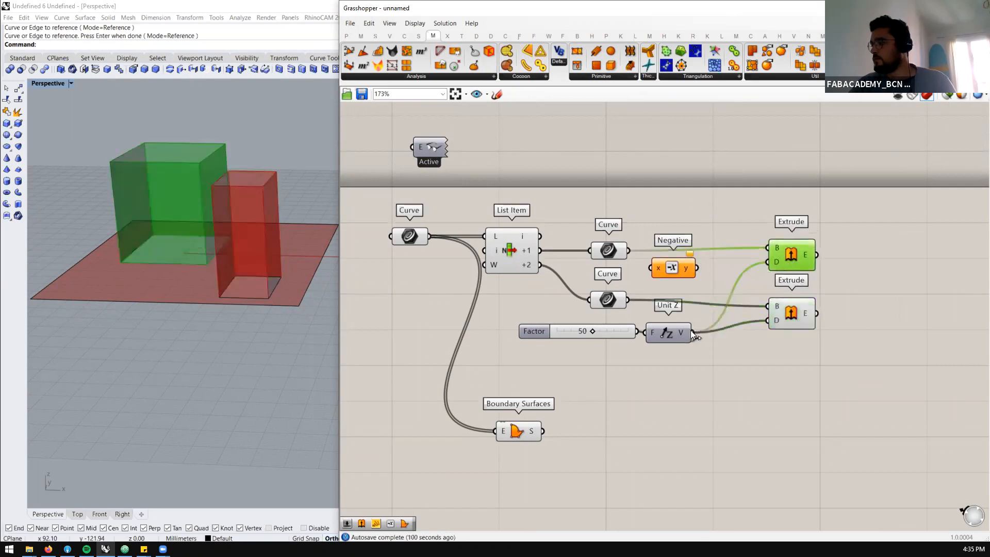
# Route the Unit Z vector through Negative into the +1 curve's Extrude direction so that box extends downward
pyautogui.moveTo(691, 335); pyautogui.dragTo(764, 263)
pyautogui.moveTo(672, 266); pyautogui.dragTo(723, 259)
pyautogui.click(783, 261)
pyautogui.moveTo(782, 261); pyautogui.dragTo(775, 261)
pyautogui.scroll(-2, 203, 291)
pyautogui.moveTo(204, 292); pyautogui.dragTo(227, 320, button='right')
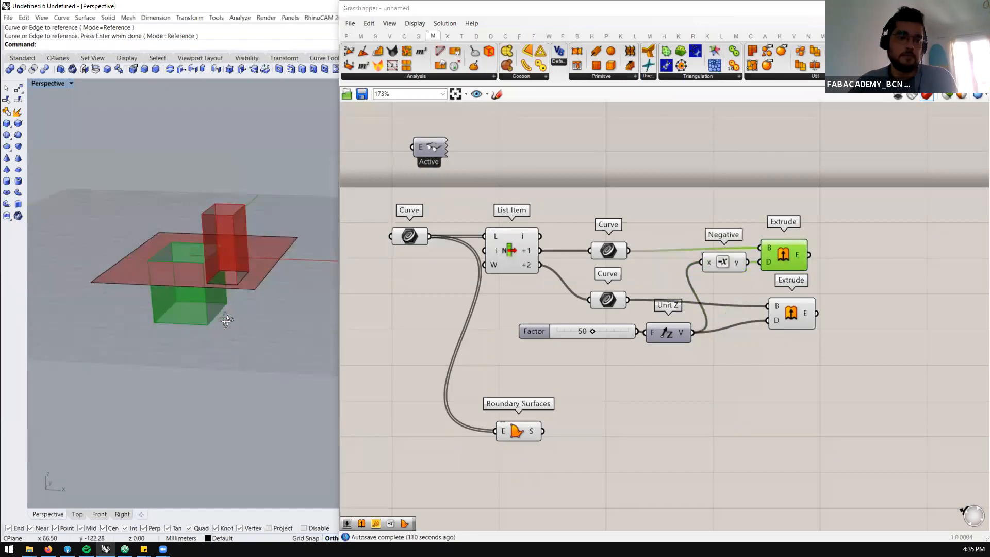
# Add a Brep Join component beyond the two Extrude components, leaving space between them
pyautogui.scroll(-1, 669, 282)
pyautogui.scroll(2, 802, 255)
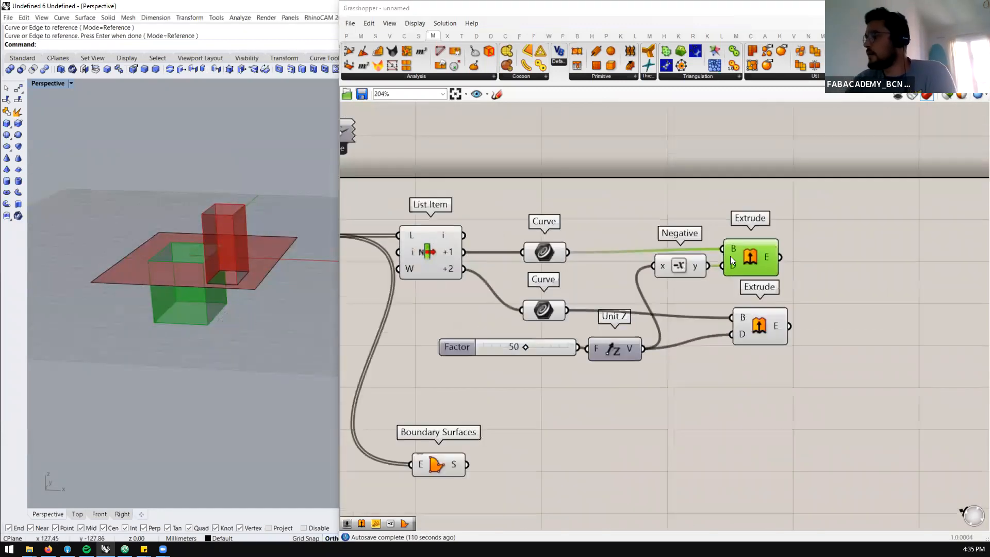
pyautogui.scroll(-4, 642, 239)
pyautogui.scroll(3, 745, 274)
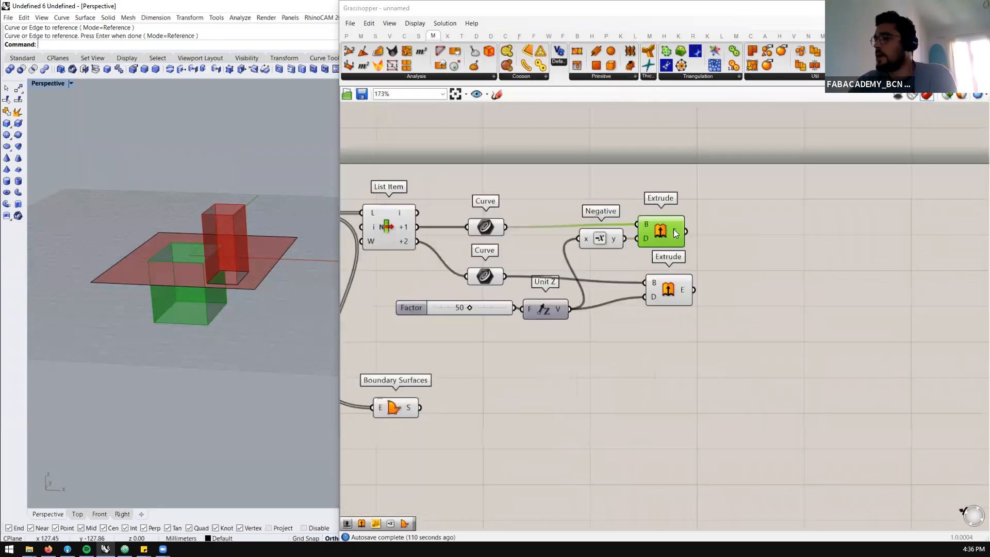
pyautogui.moveTo(674, 229); pyautogui.dragTo(680, 228)
pyautogui.moveTo(748, 258); pyautogui.dragTo(717, 262, button='right')
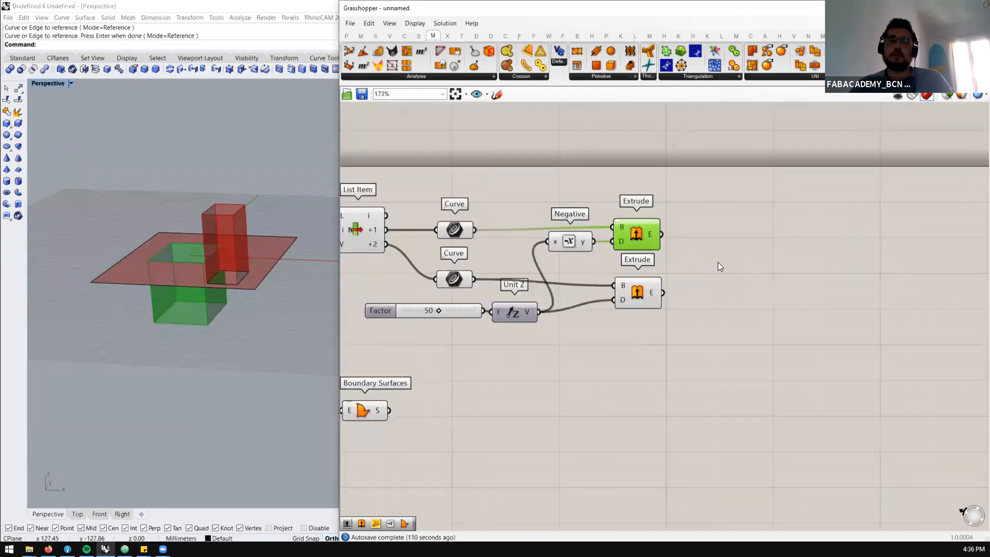
pyautogui.doubleClick(717, 261)
pyautogui.write('join')
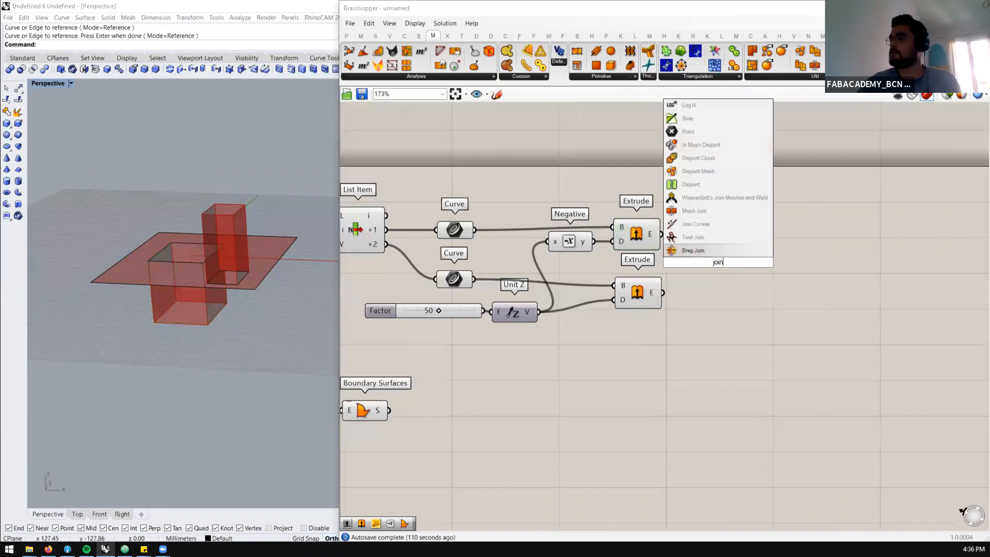
pyautogui.click(717, 253)
pyautogui.moveTo(711, 259); pyautogui.dragTo(783, 260)
# Add a Merge component and connect both Extrudes to D1 and D2 and Boundary Surfaces to D3
pyautogui.scroll(-1, 772, 259)
pyautogui.doubleClick(735, 279)
pyautogui.write('merge')
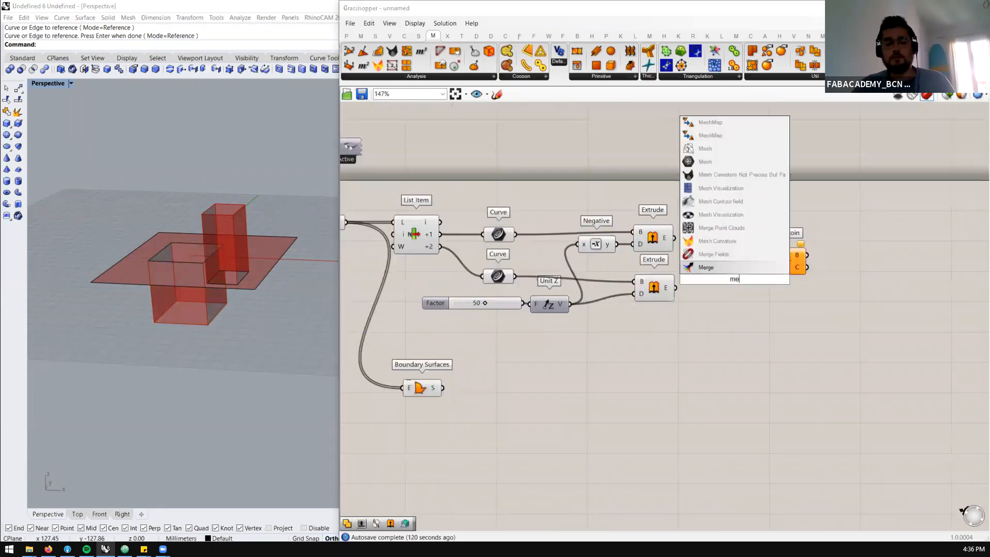
pyautogui.click(727, 271)
pyautogui.moveTo(713, 265); pyautogui.dragTo(712, 279)
pyautogui.click(665, 289)
pyautogui.moveTo(443, 388); pyautogui.dragTo(747, 287)
pyautogui.moveTo(750, 295)
# Connect the Merge result to Brep Join and check the combined shape in the viewport
pyautogui.moveTo(805, 256)
pyautogui.scroll(4, 214, 253)
pyautogui.moveTo(240, 281)
pyautogui.mouseDown(button='right')
pyautogui.moveTo(257, 304)
pyautogui.moveTo(250, 269)
pyautogui.mouseUp(button='right')
pyautogui.scroll(-3, 760, 295)
pyautogui.scroll(4, 766, 293)
pyautogui.click(740, 289)
pyautogui.scroll(-3, 763, 287)
pyautogui.scroll(2, 769, 286)
pyautogui.click(798, 264)
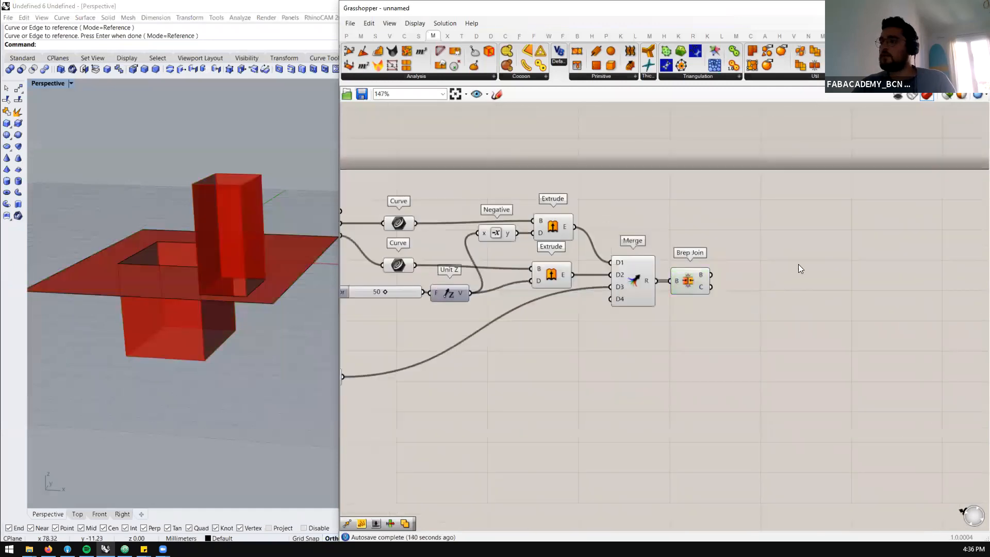
# Turn off the preview of the Extrude components, Merge and the other geometry upstream of Brep Join
pyautogui.scroll(-2, 798, 264)
pyautogui.moveTo(651, 195); pyautogui.dragTo(392, 381)
pyautogui.middleClick(419, 276)
pyautogui.click(455, 243)
pyautogui.scroll(-1, 457, 260)
pyautogui.scroll(2, 708, 245)
pyautogui.moveTo(708, 244); pyautogui.dragTo(594, 243, button='right')
pyautogui.moveTo(534, 238); pyautogui.dragTo(461, 330)
pyautogui.middleClick(516, 252)
pyautogui.click(544, 222)
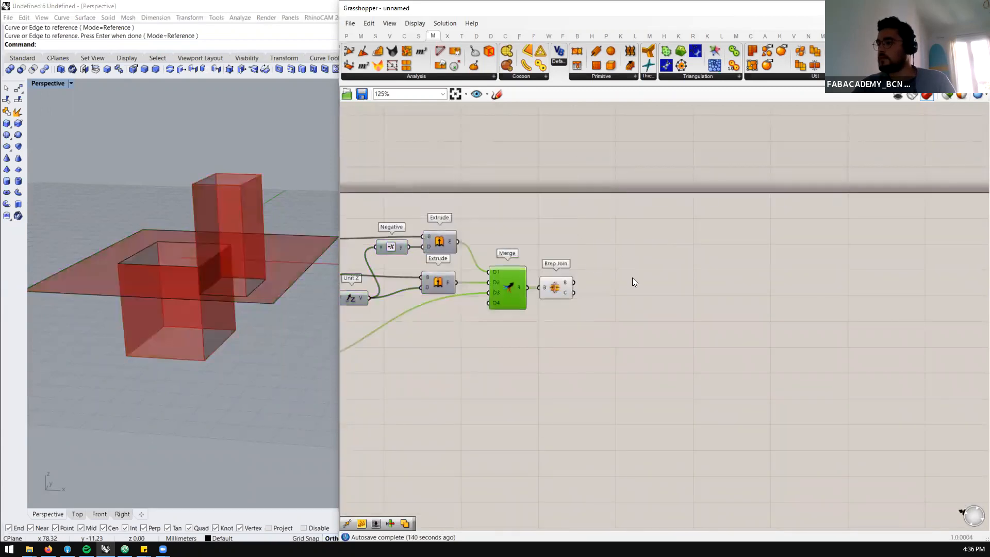
# Add a Mesh Brep component and connect the joined brep from Brep Join to it
pyautogui.doubleClick(655, 290)
pyautogui.write('mesh')
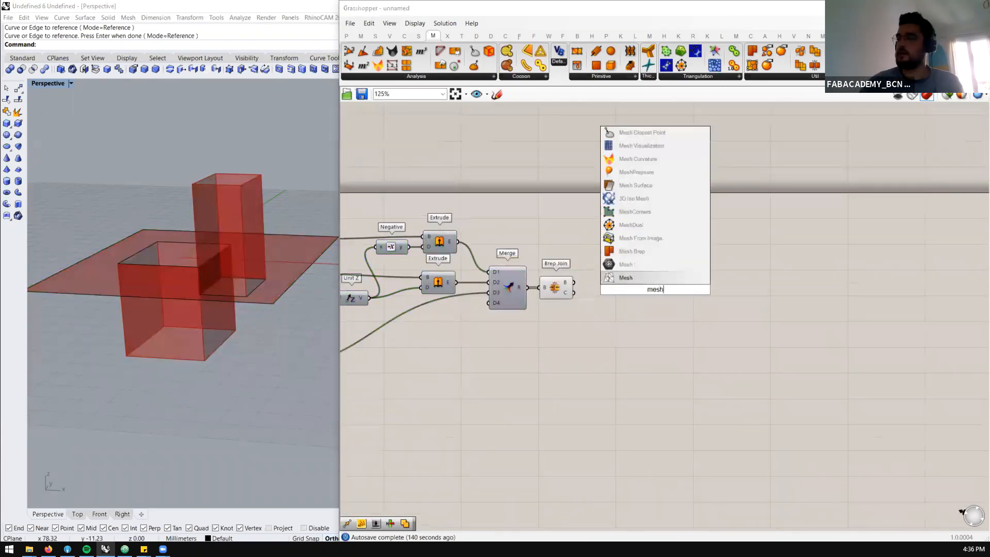
pyautogui.click(642, 250)
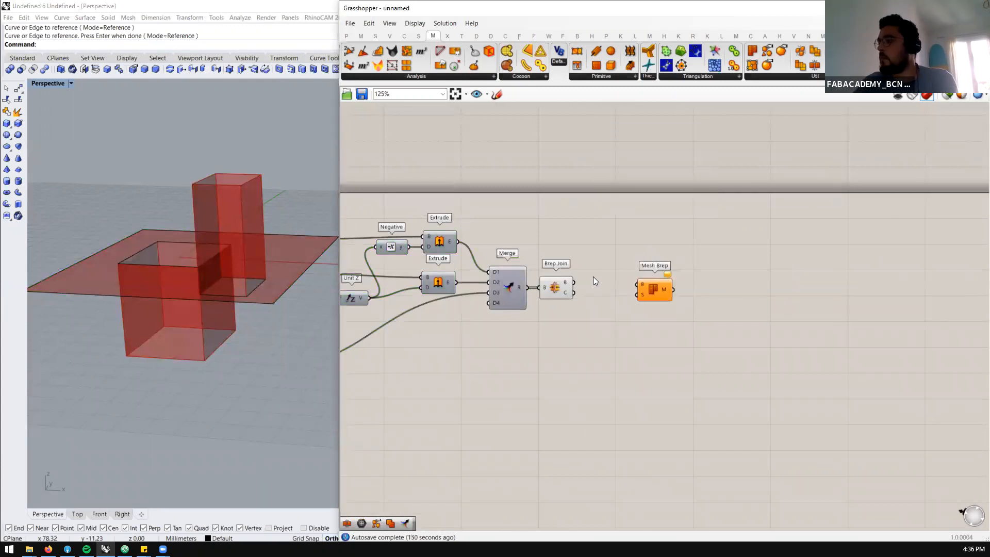
pyautogui.moveTo(648, 294); pyautogui.dragTo(629, 292)
# Turn off the Brep Join preview and inspect the remaining mesh in the Perspective viewport
pyautogui.moveTo(536, 316); pyautogui.dragTo(578, 257)
pyautogui.middleClick(580, 262)
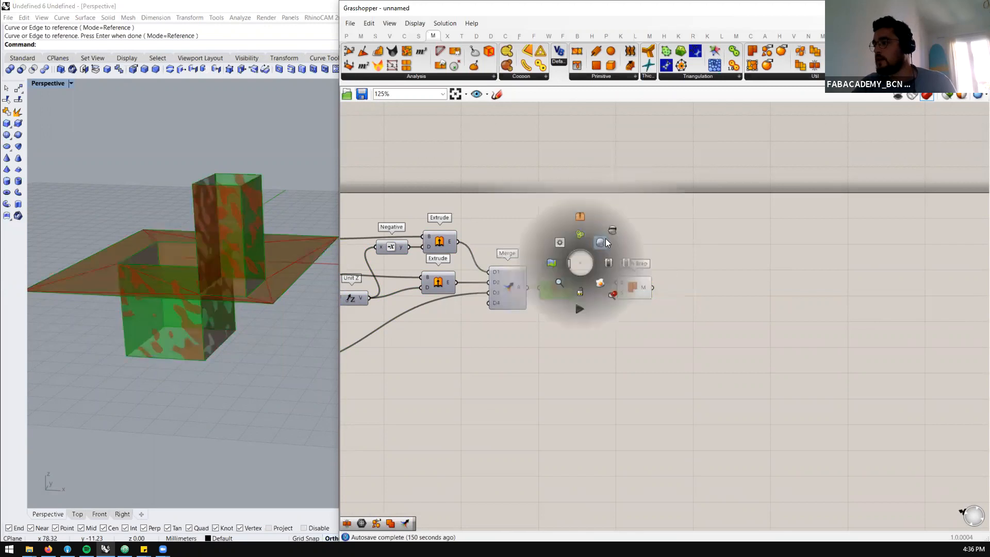
pyautogui.click(609, 230)
pyautogui.scroll(4, 140, 261)
pyautogui.moveTo(204, 260); pyautogui.dragTo(249, 293, button='right')
pyautogui.scroll(-2, 249, 294)
pyautogui.scroll(1, 568, 363)
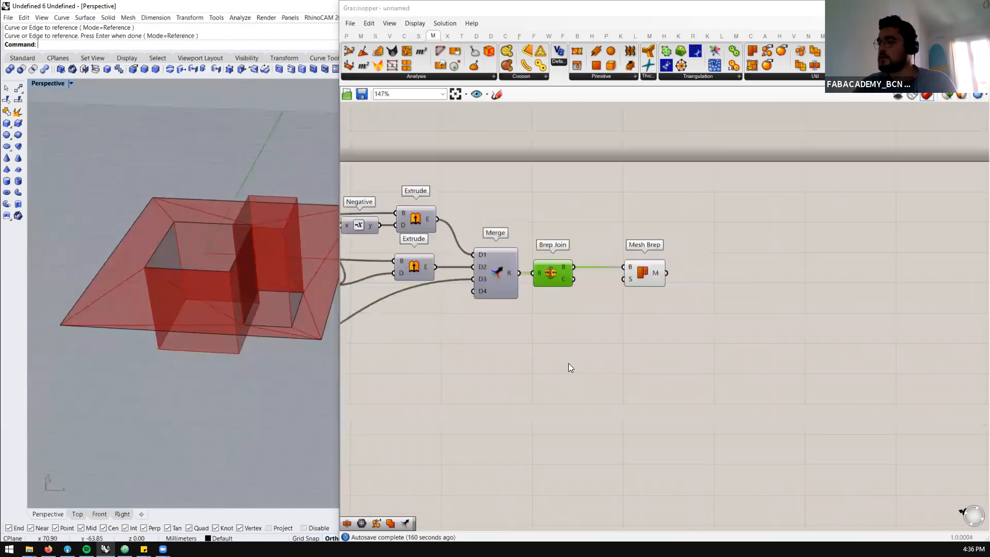
# Add a custom mesh Settings component and connect it to the settings input of Mesh Brep
pyautogui.doubleClick(568, 363)
pyautogui.write('mesh settings')
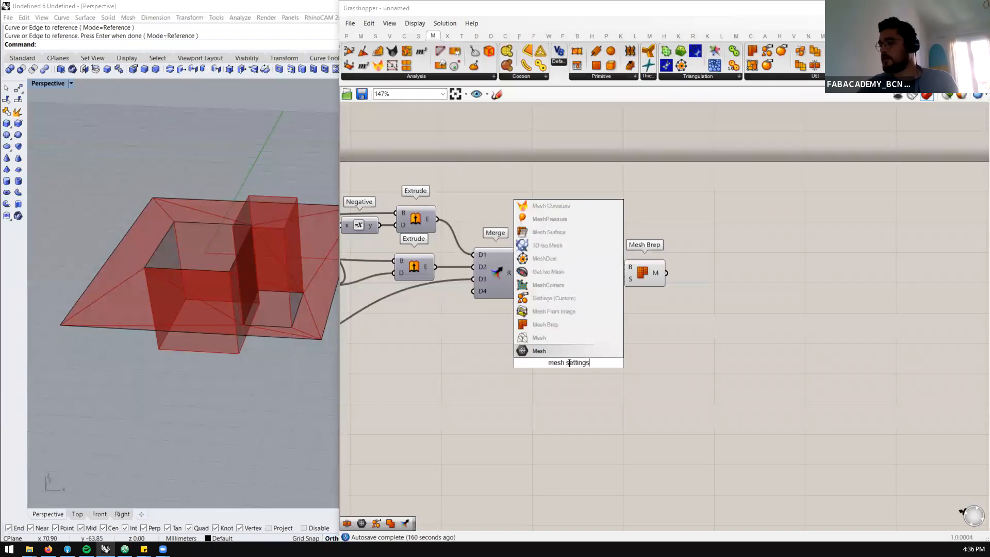
pyautogui.click(582, 304)
pyautogui.moveTo(633, 284); pyautogui.dragTo(634, 281)
pyautogui.click(642, 278)
pyautogui.moveTo(559, 357)
pyautogui.mouseDown()
pyautogui.moveTo(558, 367)
pyautogui.moveTo(549, 359)
pyautogui.mouseUp()
pyautogui.click(656, 369)
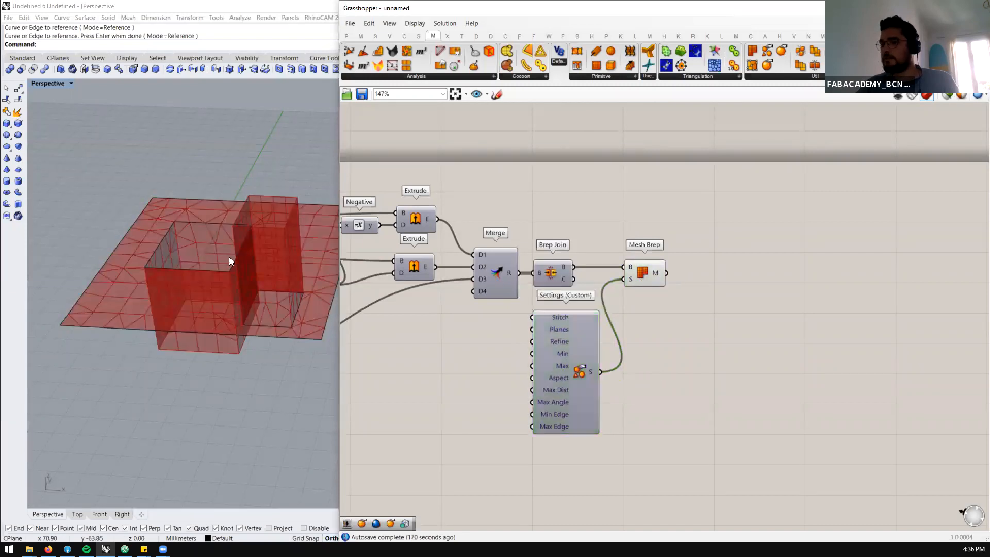
# Try a number slider of 100 as the Min count of the custom mesh settings
pyautogui.scroll(-3, 238, 314)
pyautogui.scroll(4, 234, 309)
pyautogui.moveTo(224, 292); pyautogui.dragTo(227, 315, button='right')
pyautogui.scroll(2, 554, 355)
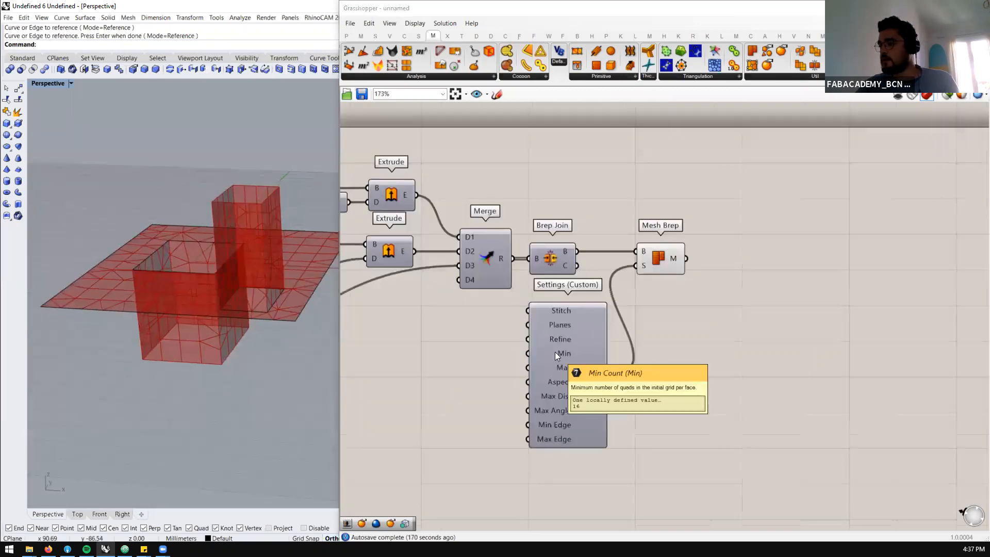
pyautogui.doubleClick(438, 366)
pyautogui.write('100')
pyautogui.press('Return')
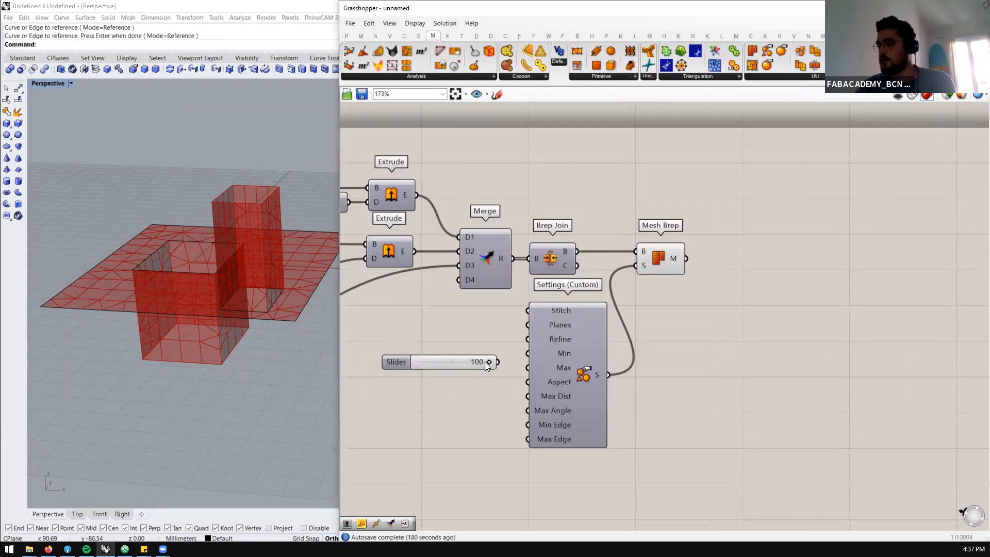
pyautogui.moveTo(526, 359); pyautogui.dragTo(527, 354)
pyautogui.moveTo(448, 359); pyautogui.dragTo(436, 354)
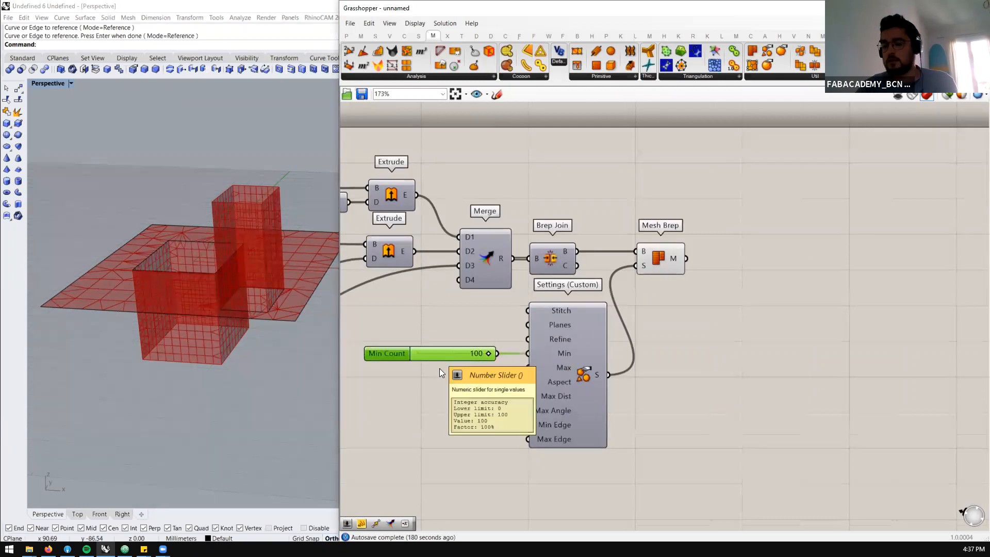
# Set the Min count of the custom mesh settings to 200 with a replacement number slider
pyautogui.doubleClick(444, 357)
pyautogui.write('200')
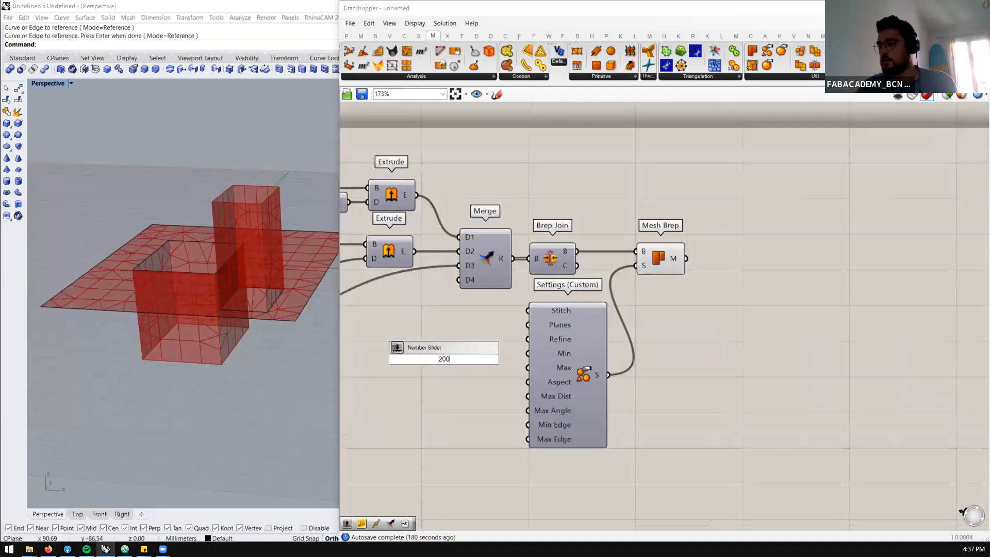
pyautogui.press('Return')
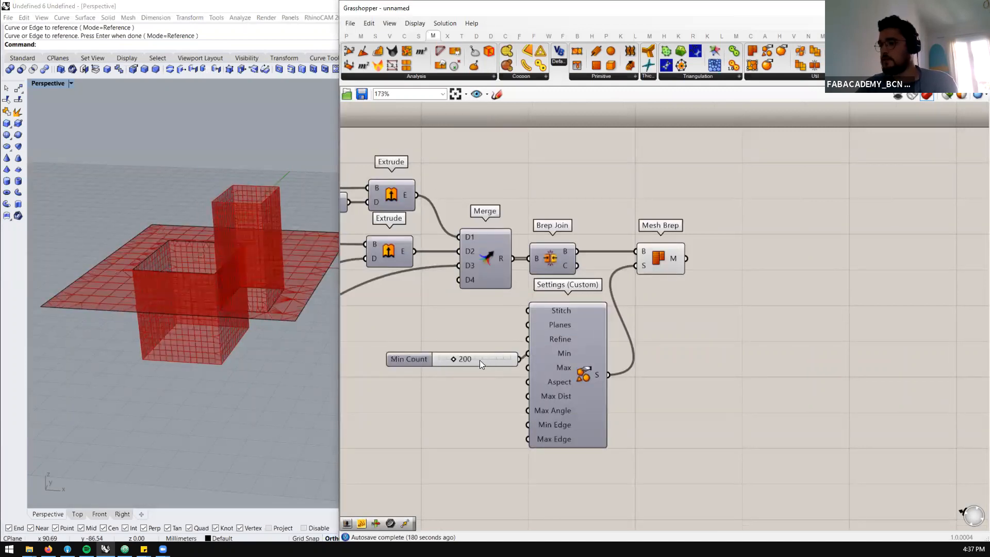
# Inspect the mesh faces of the base surface and the two extruded boxes, highlighting the Mesh Brep component for comparison
pyautogui.moveTo(479, 363); pyautogui.dragTo(473, 355)
pyautogui.click(575, 360)
pyautogui.moveTo(195, 273)
pyautogui.mouseDown(button='right')
pyautogui.moveTo(188, 334)
pyautogui.moveTo(199, 268)
pyautogui.mouseUp(button='right')
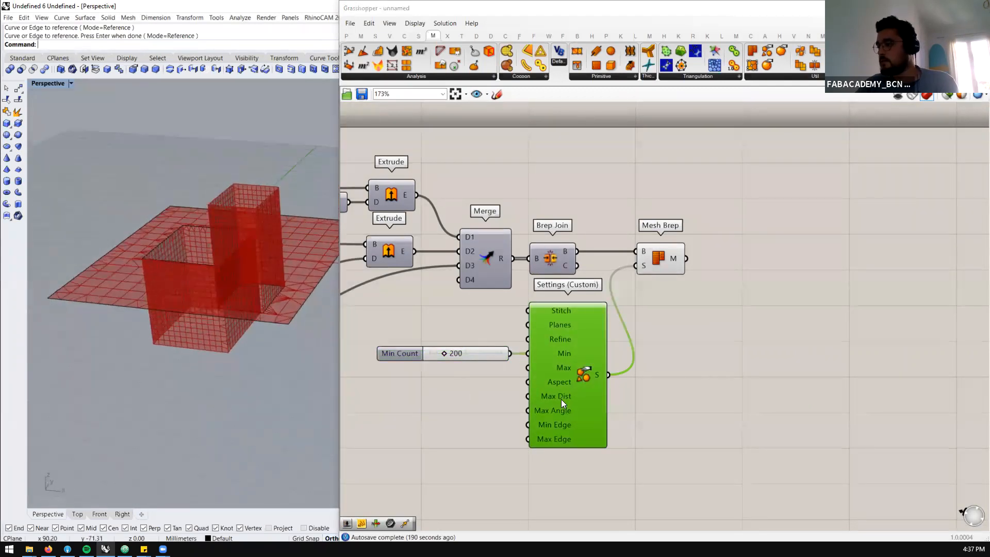
pyautogui.scroll(1, 558, 398)
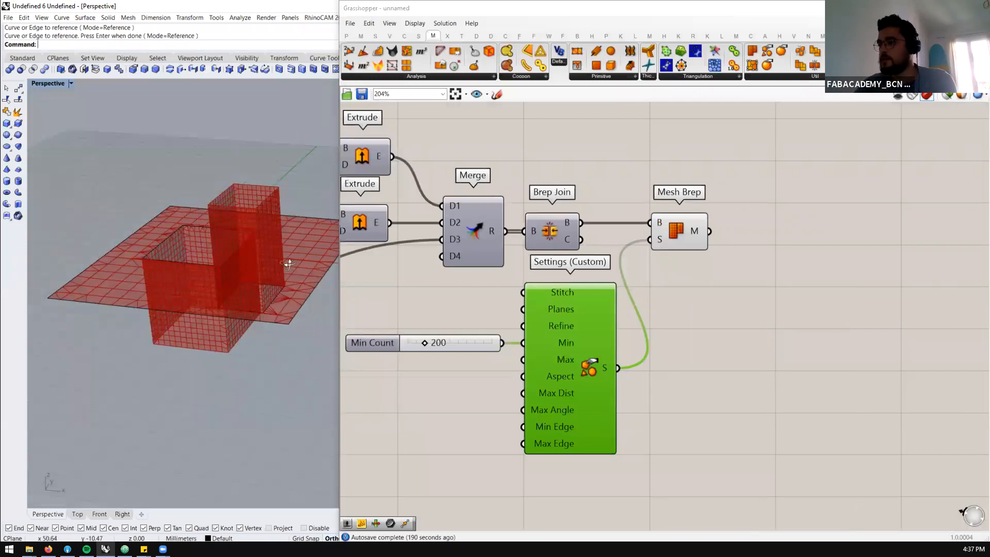
pyautogui.moveTo(288, 264); pyautogui.dragTo(294, 259, button='right')
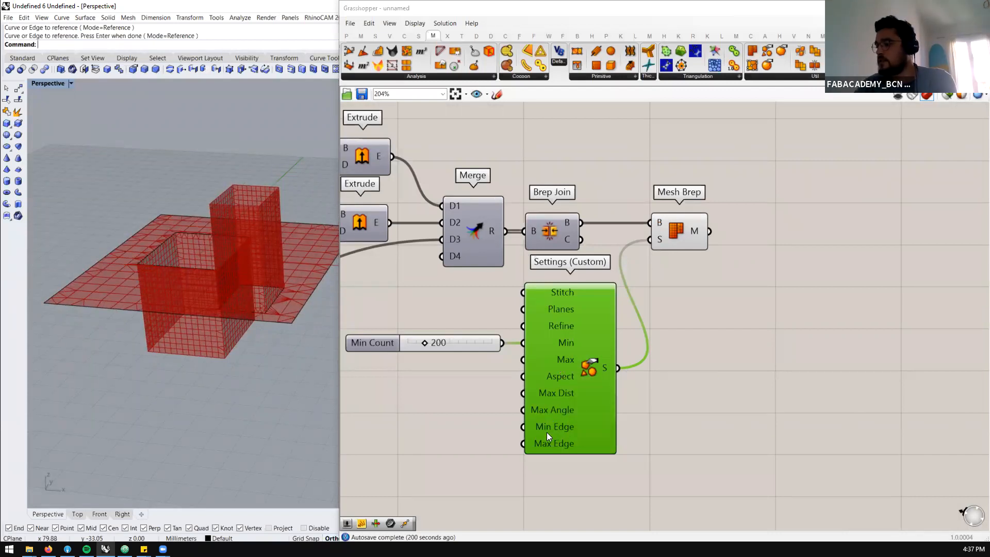
pyautogui.moveTo(236, 303); pyautogui.dragTo(277, 341, button='right')
pyautogui.scroll(7, 277, 342)
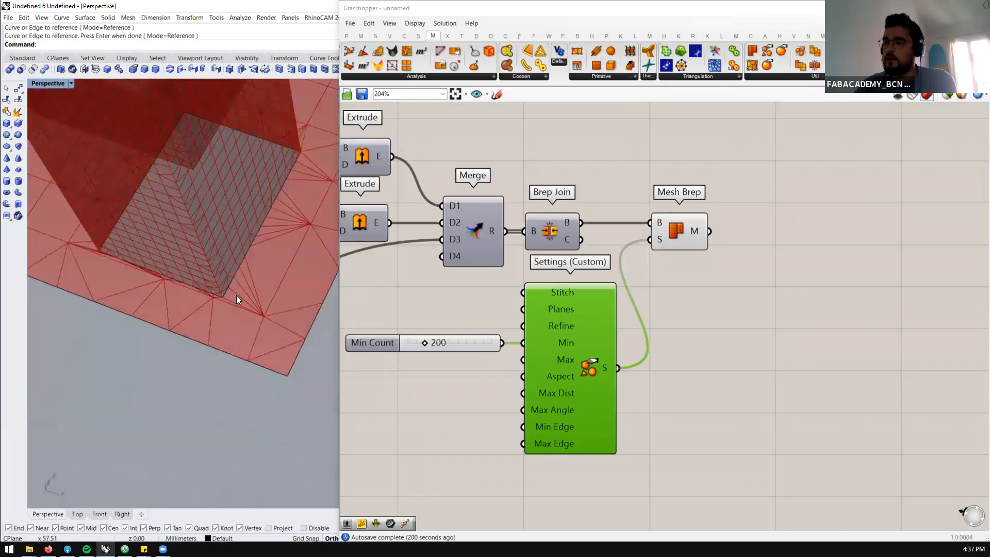
pyautogui.scroll(-8, 269, 329)
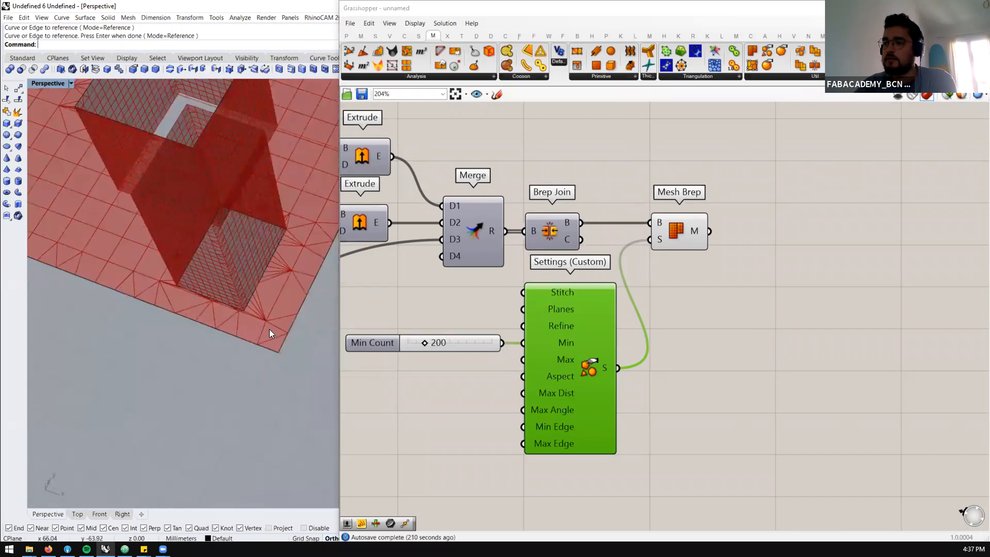
pyautogui.moveTo(269, 329); pyautogui.dragTo(274, 302, button='right')
pyautogui.scroll(2, 273, 318)
pyautogui.moveTo(738, 217); pyautogui.dragTo(645, 233, button='right')
pyautogui.click(583, 240)
pyautogui.scroll(-2, 516, 256)
pyautogui.moveTo(251, 302); pyautogui.dragTo(232, 347, button='right')
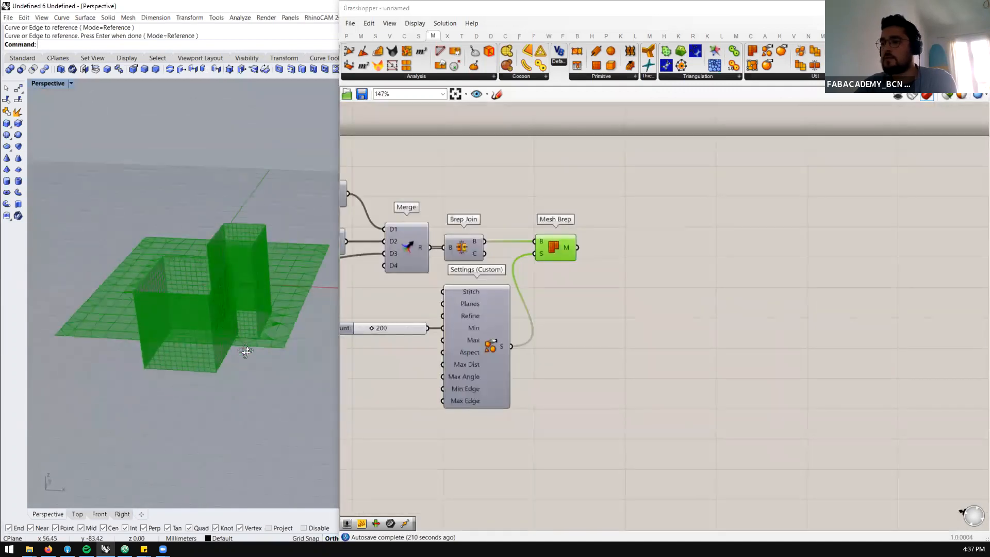
# Add a Mesh Edges component and connect the Mesh Brep output to its mesh input
pyautogui.click(659, 262)
pyautogui.doubleClick(659, 259)
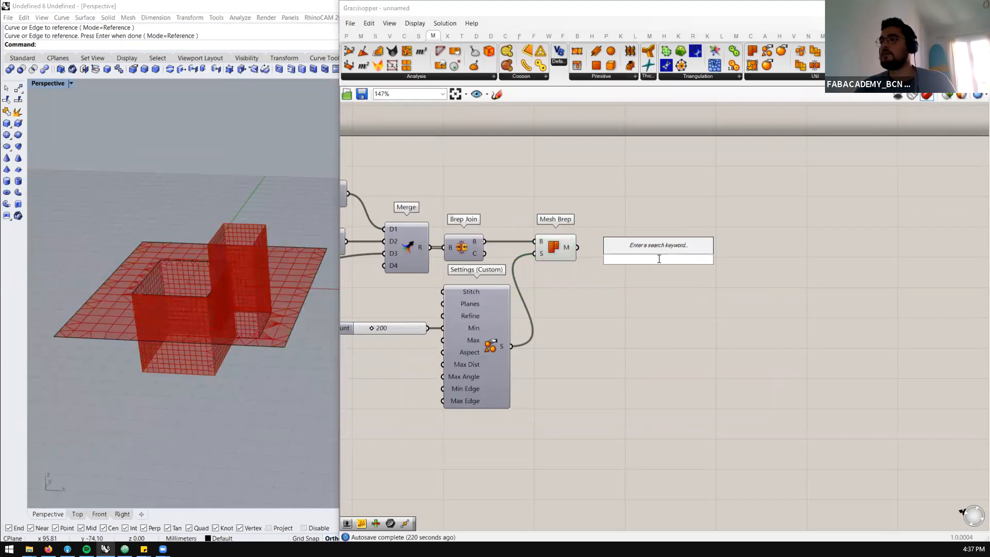
pyautogui.click(428, 76)
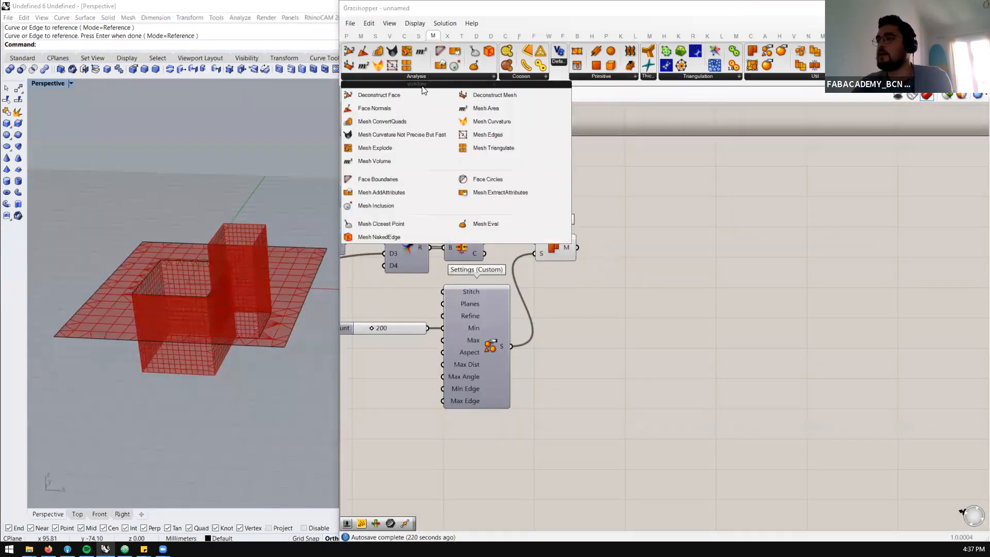
pyautogui.click(487, 135)
pyautogui.click(618, 271)
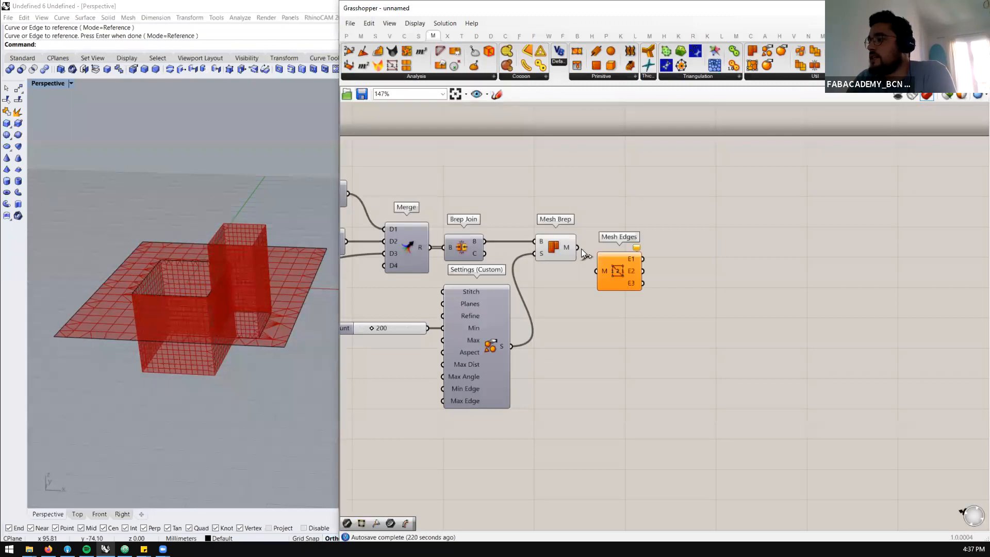
pyautogui.moveTo(616, 287)
pyautogui.mouseDown()
pyautogui.moveTo(614, 315)
pyautogui.moveTo(609, 289)
pyautogui.mouseUp()
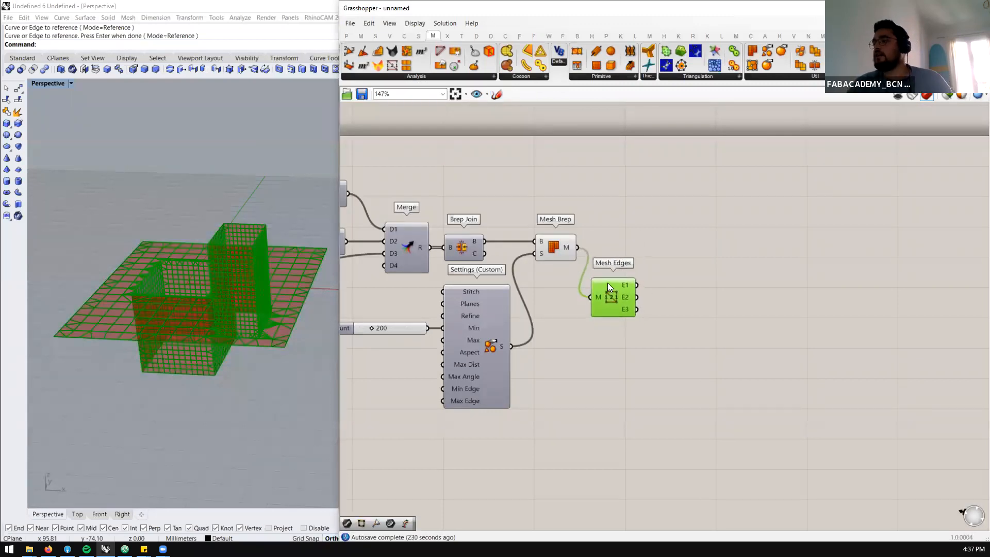
# Add a Curve parameter and connect the E1 output of Mesh Edges to it
pyautogui.doubleClick(645, 274)
pyautogui.write('curve')
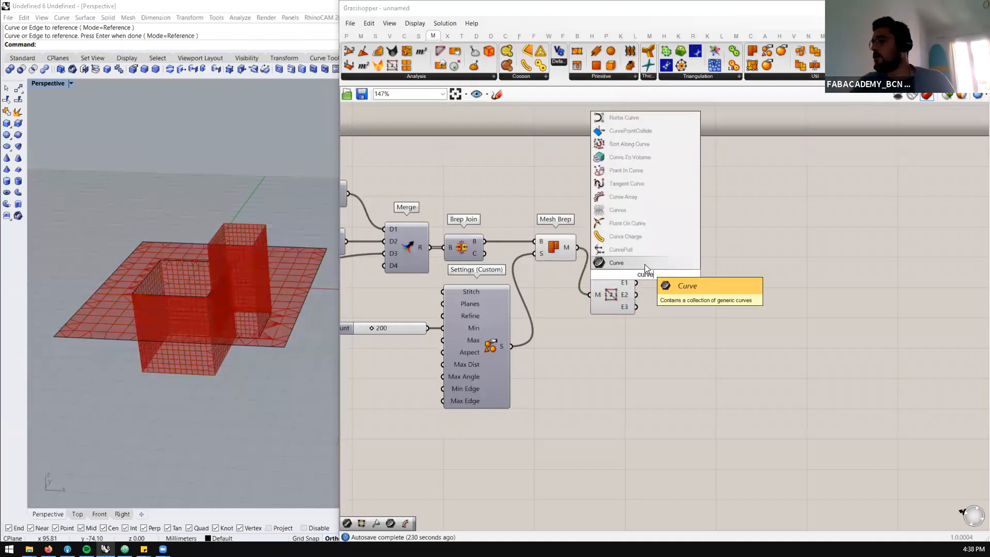
pyautogui.click(644, 264)
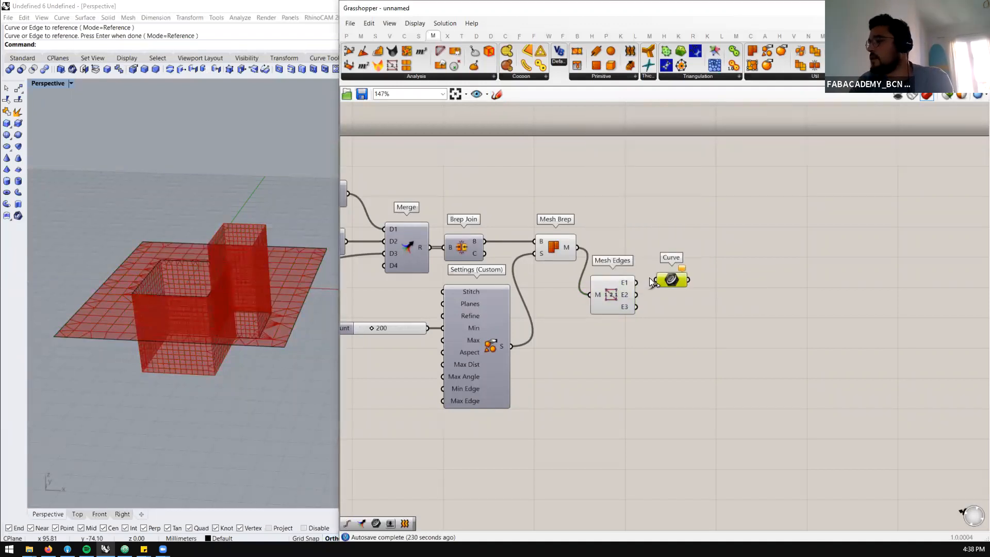
pyautogui.moveTo(638, 282); pyautogui.dragTo(673, 281)
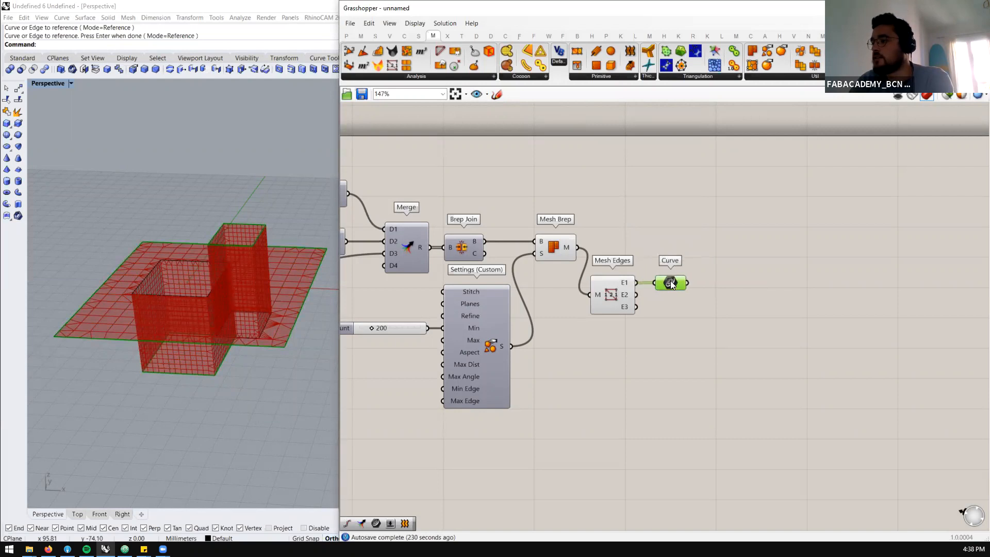
# Hide the three original rectangle curves in Rhino and narrow the Grasshopper window to give the Perspective viewport more room
pyautogui.moveTo(297, 325); pyautogui.dragTo(217, 378, button='right')
pyautogui.scroll(2, 215, 372)
pyautogui.scroll(-3, 206, 373)
pyautogui.scroll(2, 224, 358)
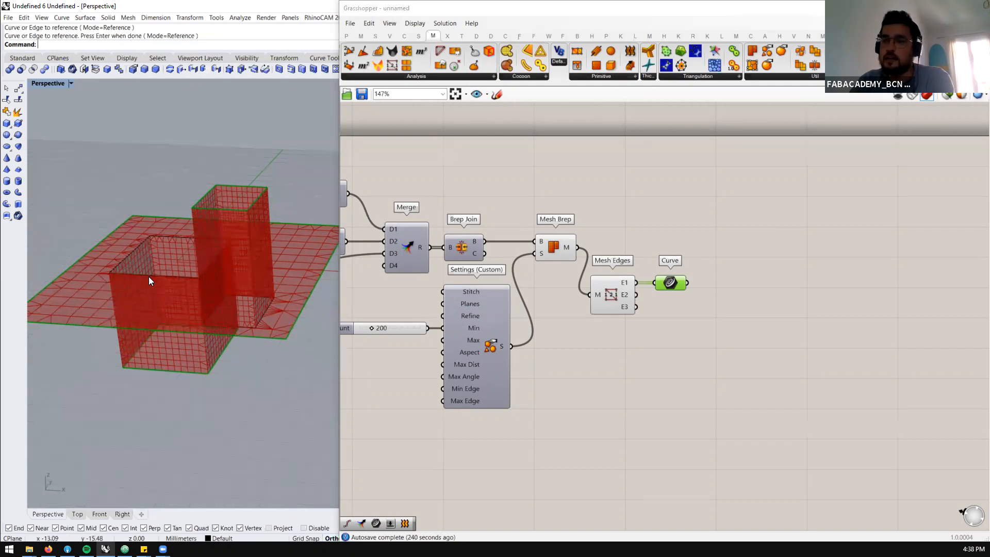
pyautogui.scroll(-2, 216, 227)
pyautogui.moveTo(248, 203); pyautogui.dragTo(102, 330)
pyautogui.write('Hide')
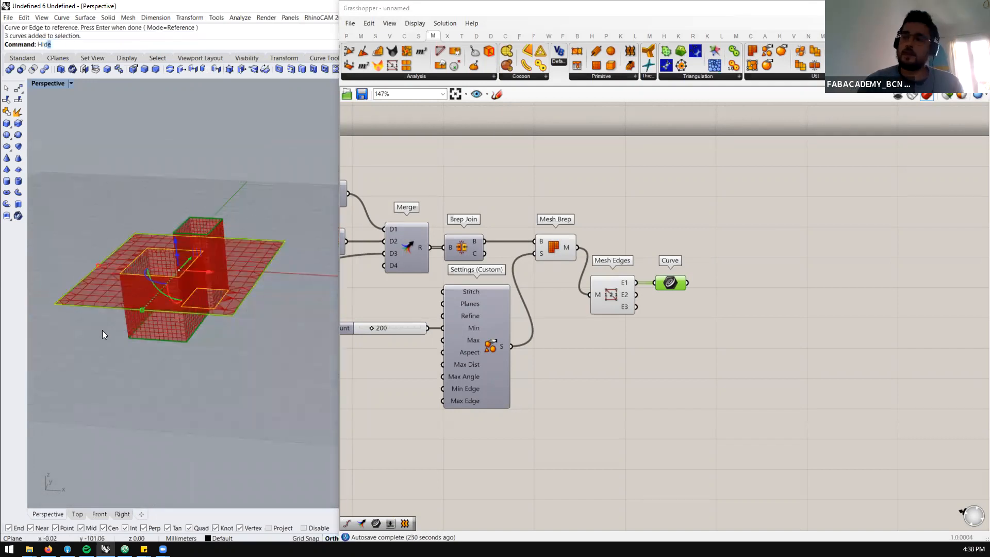
pyautogui.press('Return')
pyautogui.scroll(3, 109, 274)
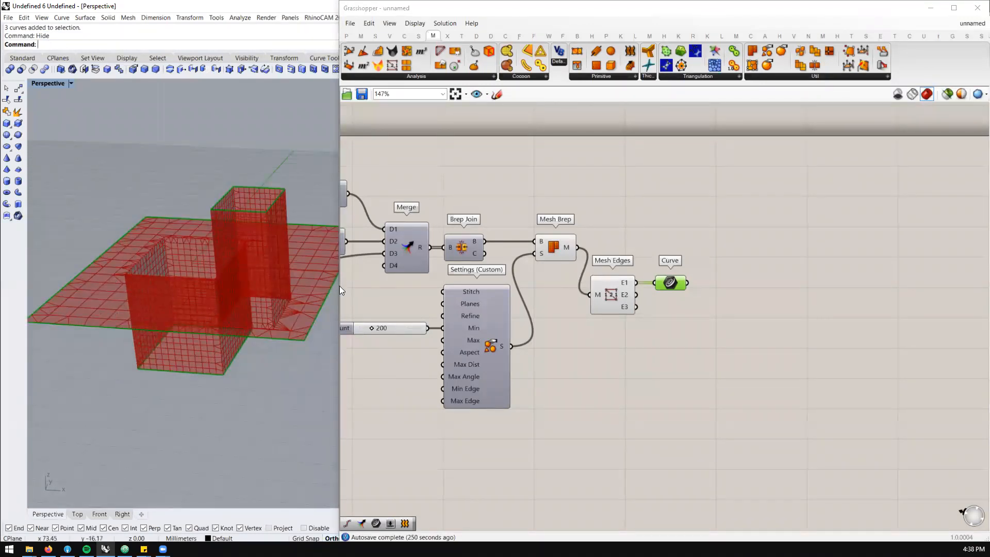
pyautogui.moveTo(339, 286); pyautogui.dragTo(391, 286)
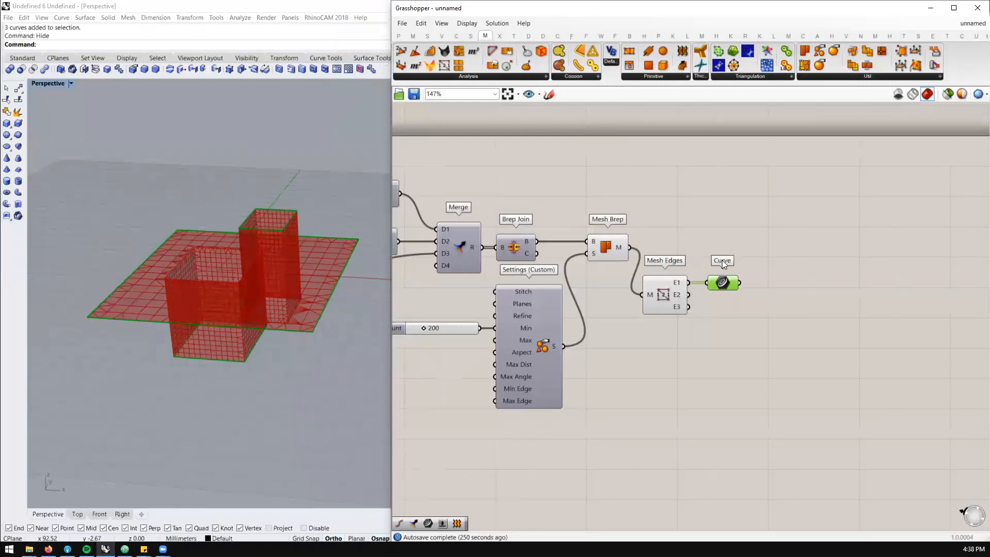
# Restrict the Grasshopper preview to selected components and display the source Curve parameter's rectangles
pyautogui.scroll(-4, 585, 262)
pyautogui.scroll(3, 518, 240)
pyautogui.scroll(2, 436, 227)
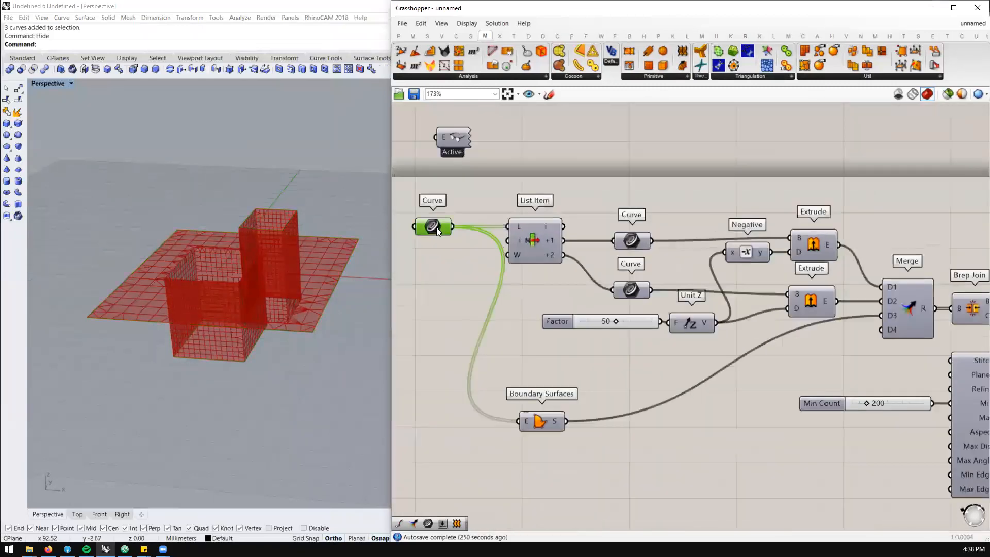
pyautogui.click(950, 96)
pyautogui.moveTo(260, 263)
pyautogui.mouseDown(button='right')
pyautogui.moveTo(254, 294)
pyautogui.moveTo(260, 277)
pyautogui.mouseUp(button='right')
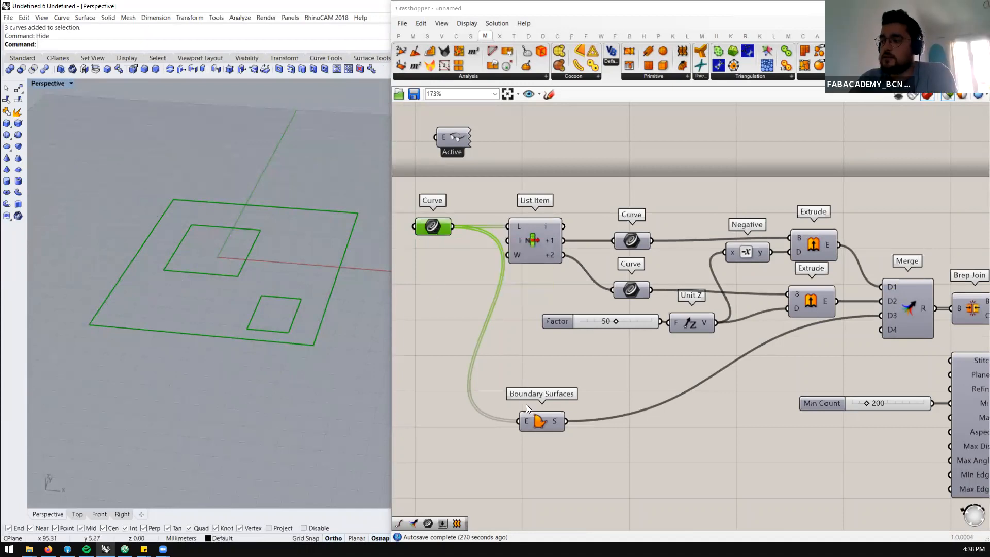
# Review the Boundary Surfaces, the two inner Curve parameters, the Extrude components and Merge by previewing each in turn
pyautogui.click(539, 421)
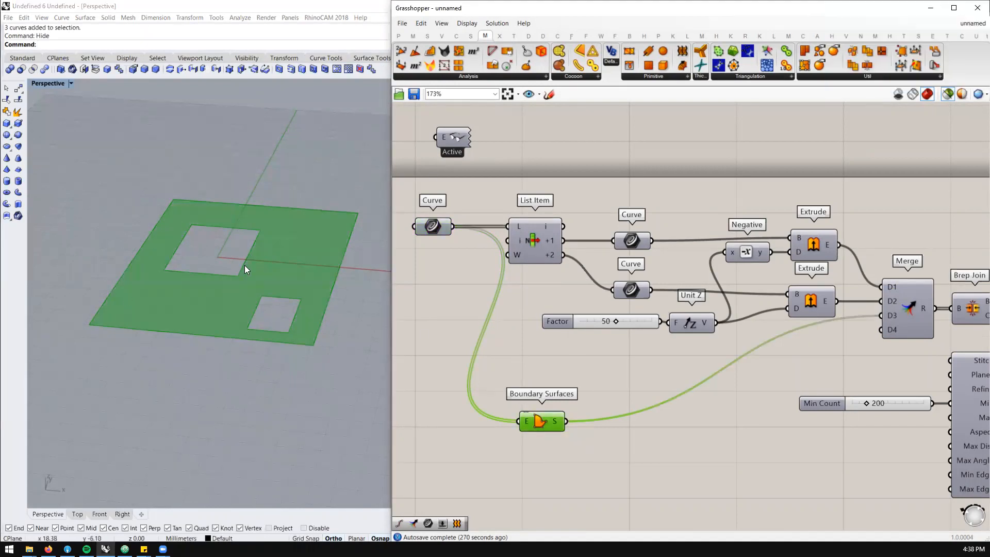
pyautogui.click(632, 241)
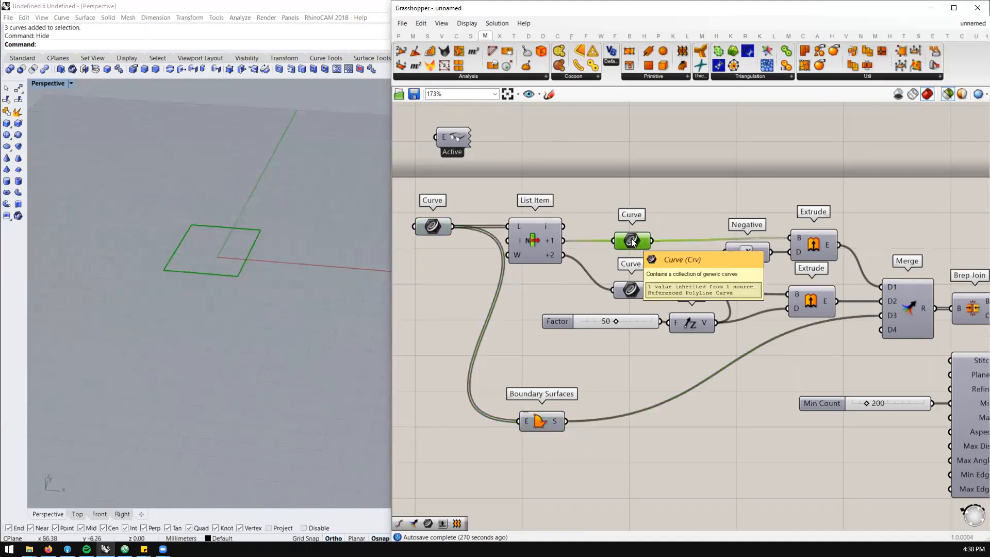
pyautogui.click(633, 289)
pyautogui.click(631, 241)
pyautogui.scroll(-2, 766, 267)
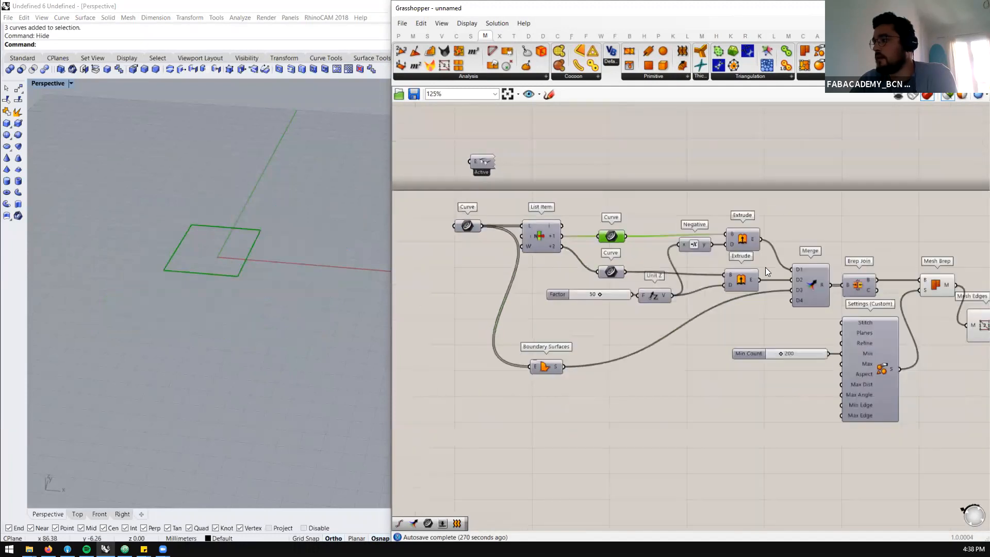
pyautogui.scroll(2, 740, 243)
pyautogui.click(740, 243)
pyautogui.click(728, 292)
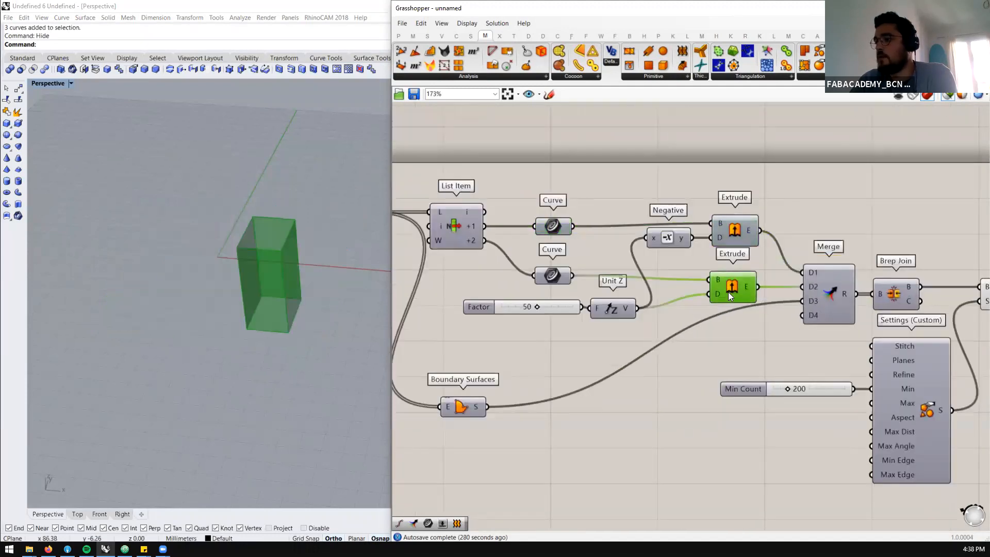
pyautogui.scroll(-3, 585, 228)
pyautogui.scroll(2, 738, 276)
pyautogui.click(738, 276)
pyautogui.moveTo(284, 326)
pyautogui.mouseDown(button='right')
pyautogui.moveTo(316, 268)
pyautogui.moveTo(299, 283)
pyautogui.moveTo(303, 316)
pyautogui.moveTo(293, 317)
pyautogui.mouseUp(button='right')
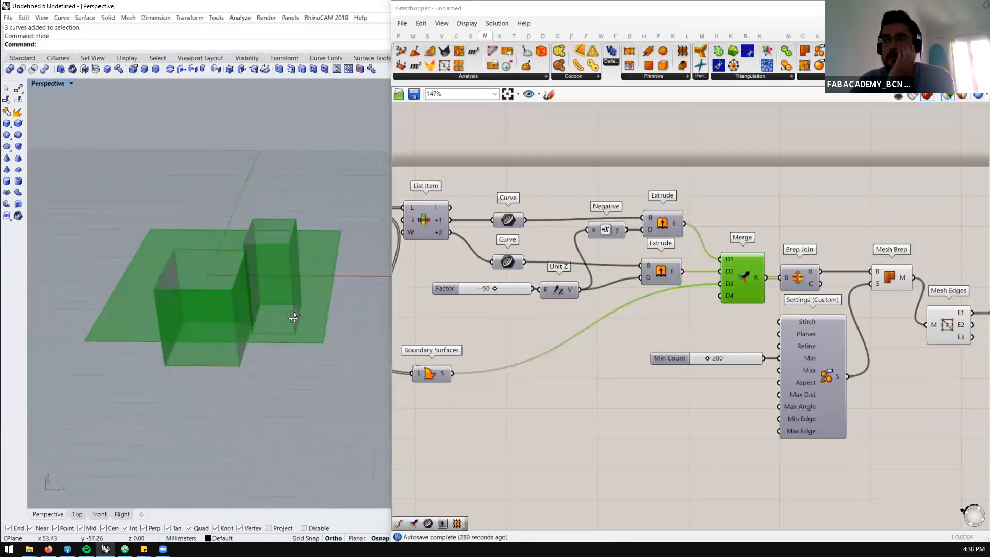
# Review Brep Join, Mesh Brep, Mesh Edges and the final Curve parameter by previewing each in turn
pyautogui.scroll(-3, 598, 259)
pyautogui.scroll(3, 711, 316)
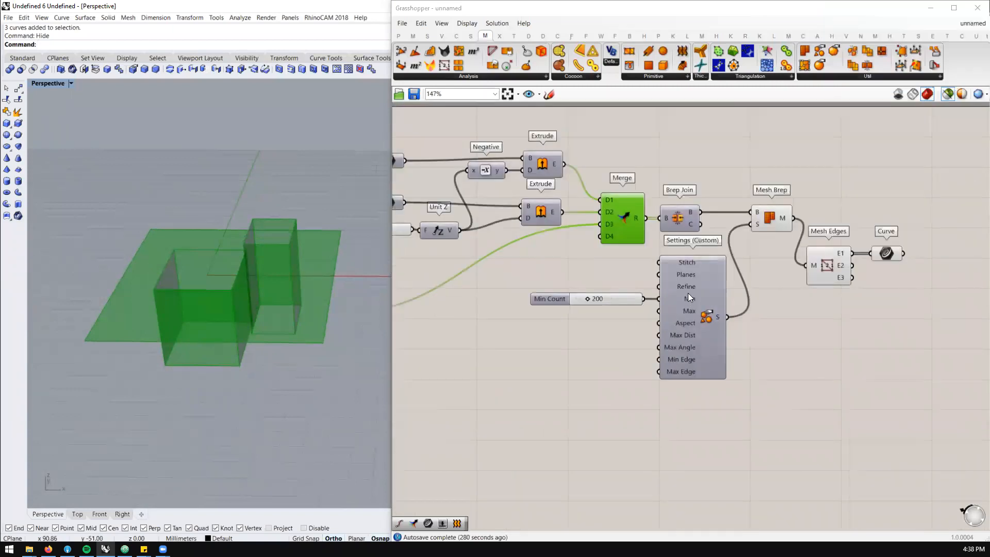
pyautogui.click(680, 219)
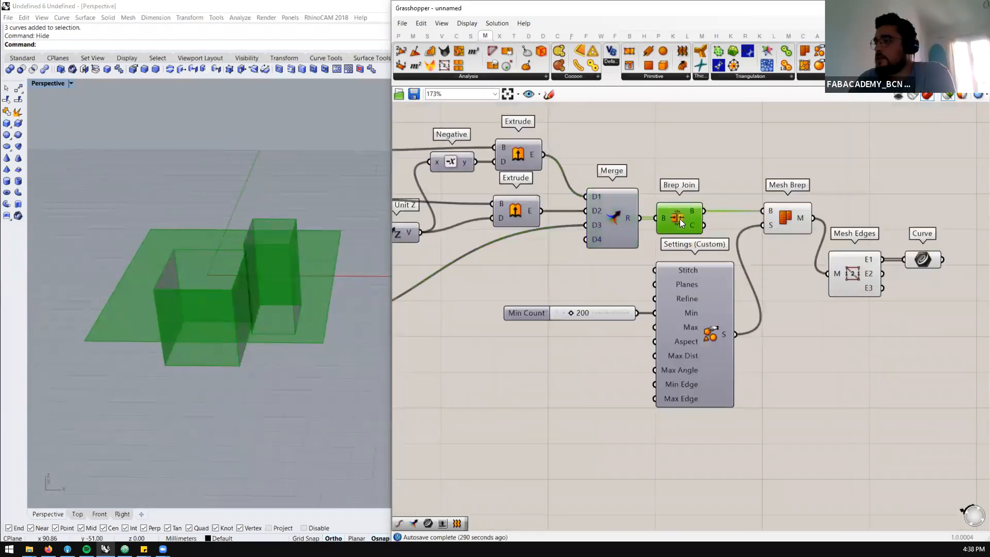
pyautogui.scroll(1, 680, 218)
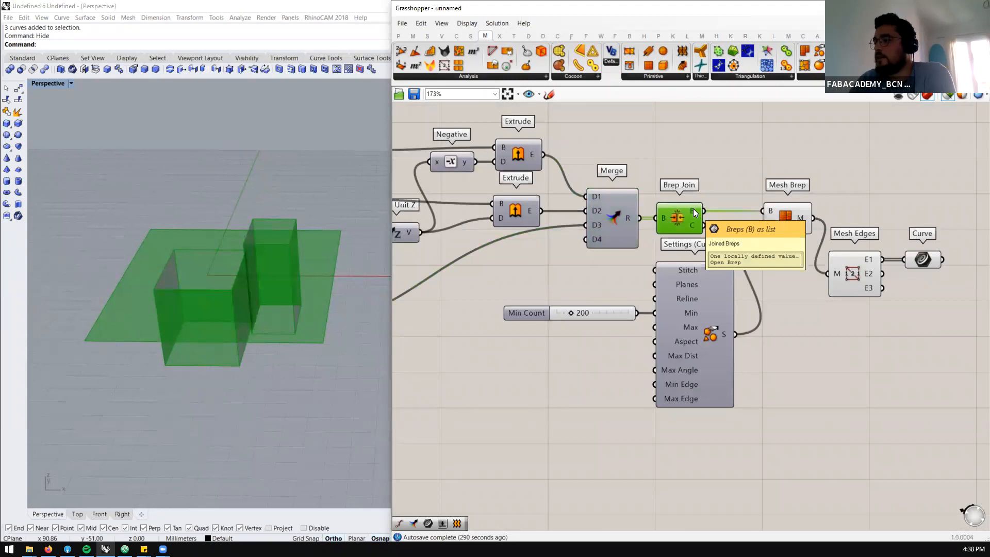
pyautogui.scroll(-3, 694, 213)
pyautogui.scroll(3, 737, 227)
pyautogui.click(738, 211)
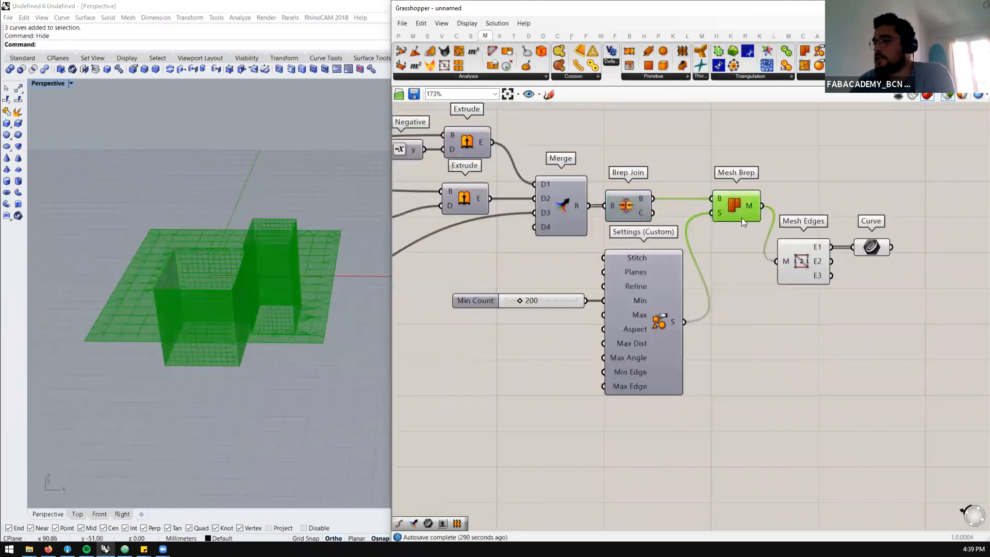
pyautogui.click(824, 261)
pyautogui.click(871, 247)
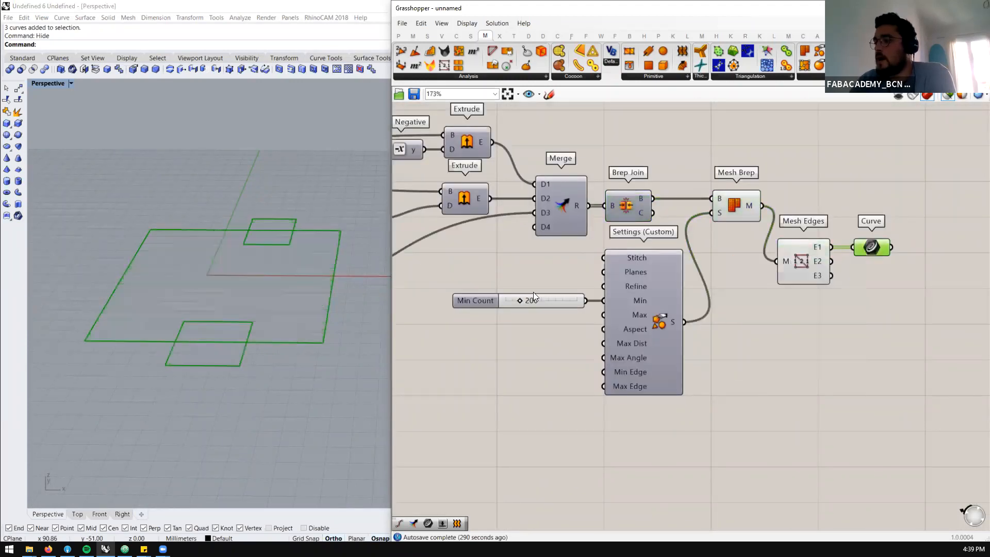
# Examine the Mesh Brep result on its own, and turn off the selected-only preview
pyautogui.click(734, 209)
pyautogui.moveTo(272, 338); pyautogui.dragTo(244, 303, button='right')
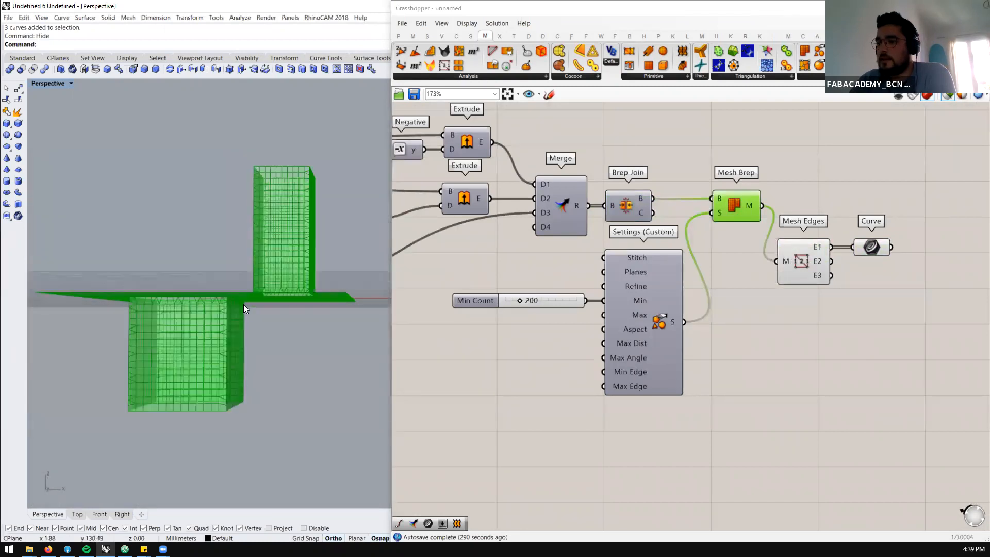
pyautogui.scroll(5, 244, 304)
pyautogui.moveTo(322, 266); pyautogui.dragTo(298, 318, button='right')
pyautogui.scroll(-6, 298, 318)
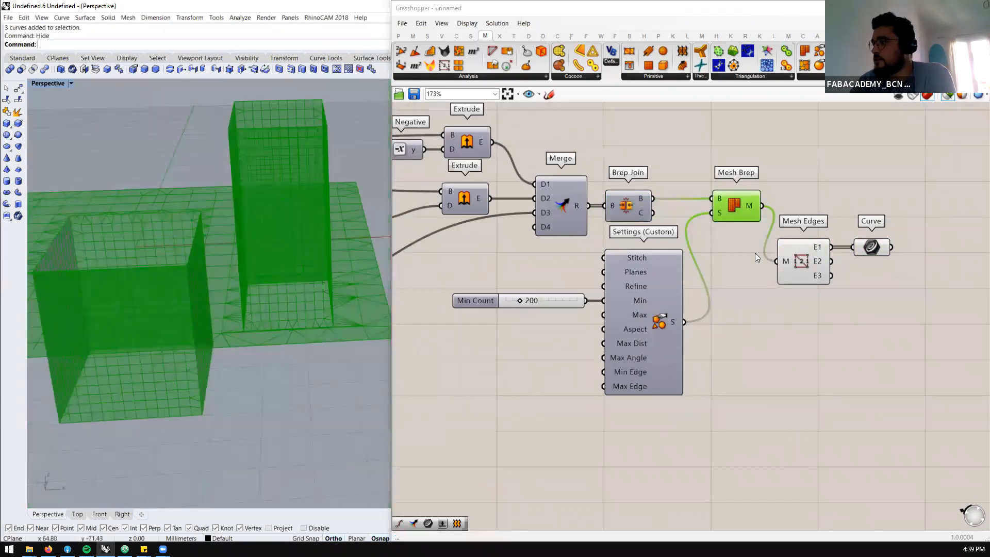
pyautogui.click(884, 130)
pyautogui.click(954, 97)
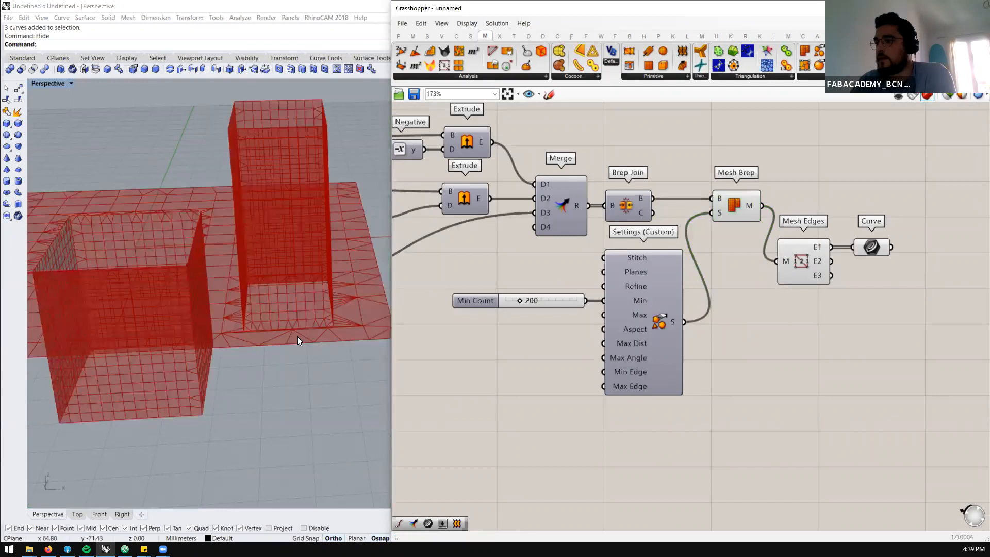
# Examine up close how the mesh faces meet where the extruded boxes join the base surface
pyautogui.scroll(4, 295, 334)
pyautogui.moveTo(290, 332); pyautogui.dragTo(287, 363, button='right')
pyautogui.scroll(6, 287, 365)
pyautogui.scroll(3, 279, 379)
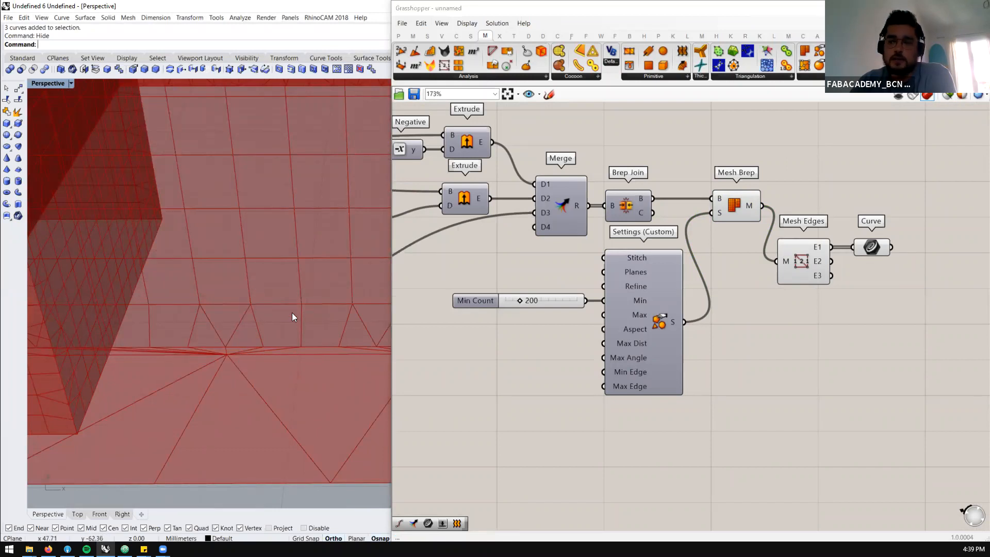
pyautogui.scroll(-8, 268, 304)
pyautogui.moveTo(201, 320); pyautogui.dragTo(193, 338, button='right')
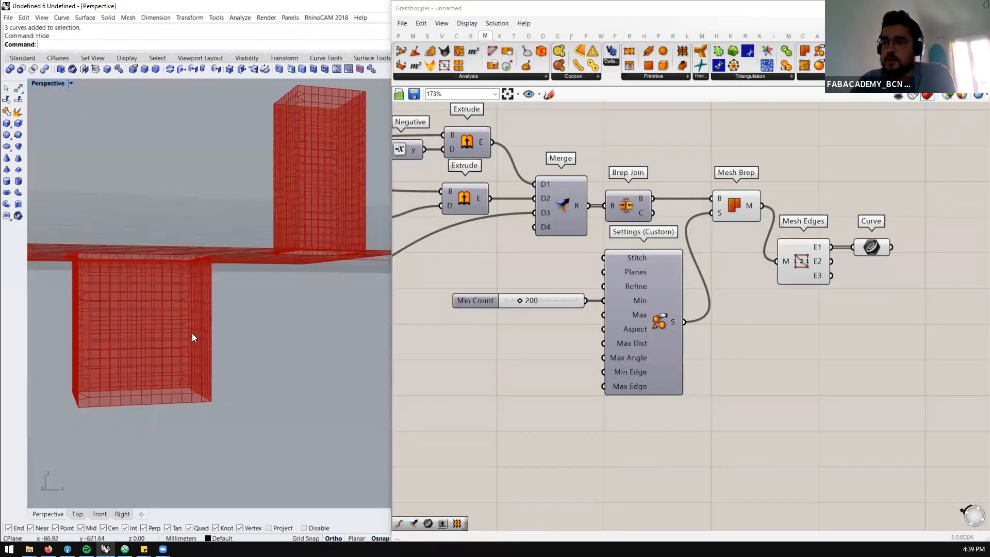
pyautogui.moveTo(242, 251); pyautogui.dragTo(232, 306, button='right')
pyautogui.scroll(8, 192, 264)
pyautogui.scroll(3, 510, 298)
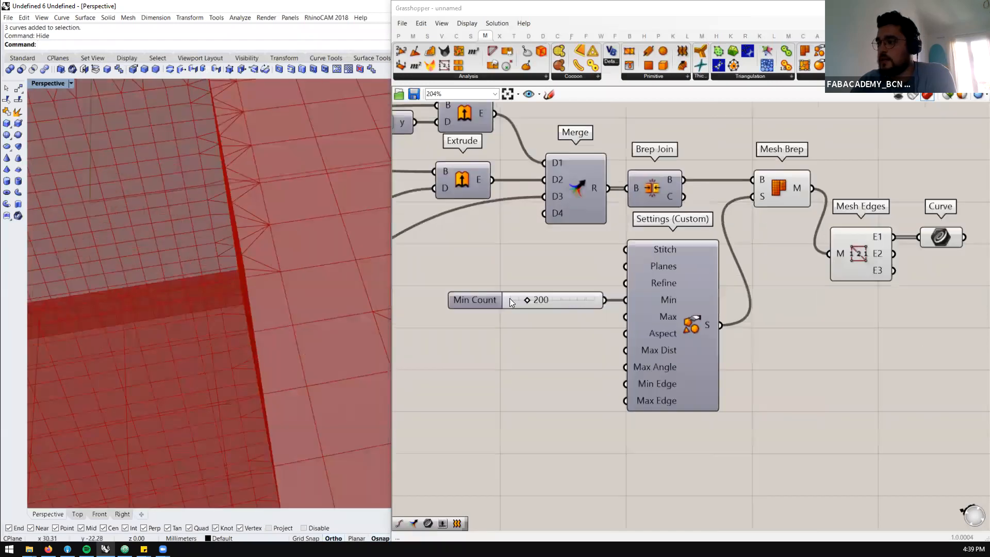
# Lower the mesh settings' Min Count to 12 and check the coarser mesh where the box walls meet the base surface
pyautogui.moveTo(534, 299); pyautogui.dragTo(516, 300)
pyautogui.scroll(-6, 304, 202)
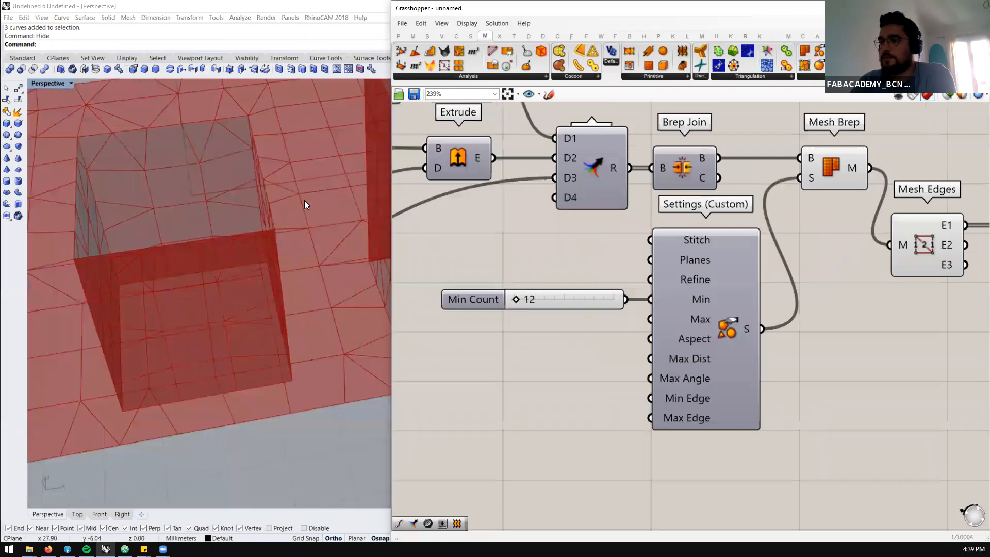
pyautogui.moveTo(289, 252); pyautogui.dragTo(245, 286, button='right')
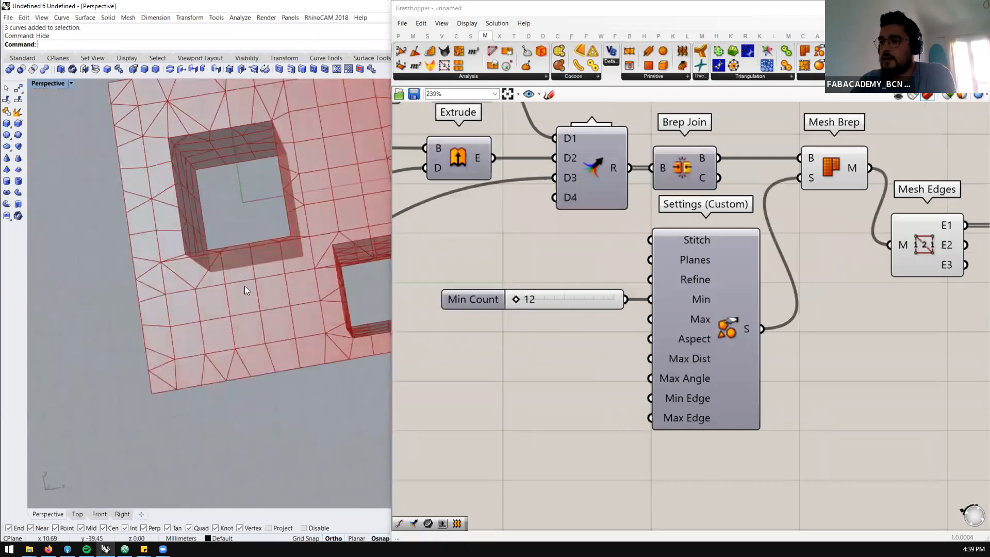
pyautogui.scroll(5, 226, 251)
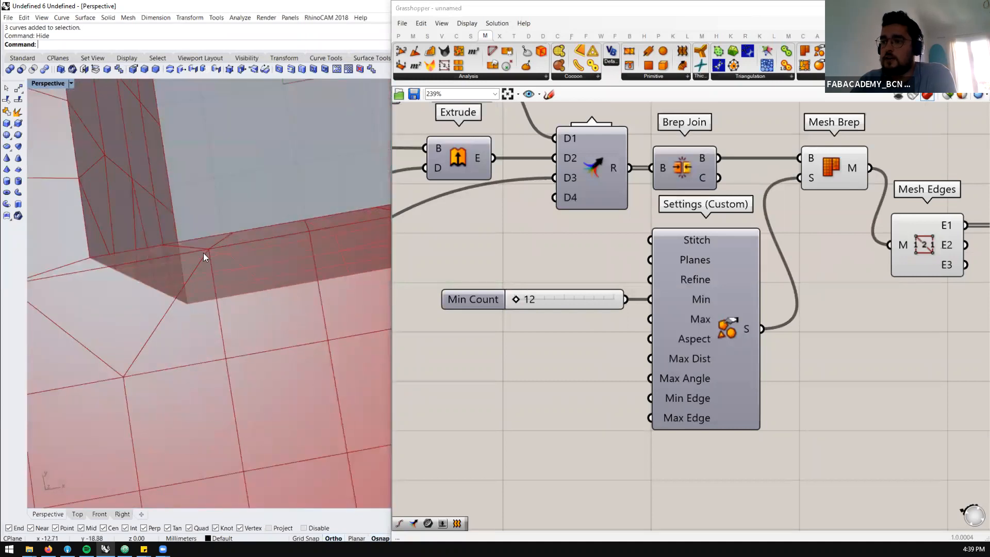
pyautogui.scroll(-4, 583, 289)
# Shift the meshing components and Min Count slider down, and set Brep Join apart above the Merge and Mesh Brep components
pyautogui.moveTo(823, 188); pyautogui.dragTo(600, 345)
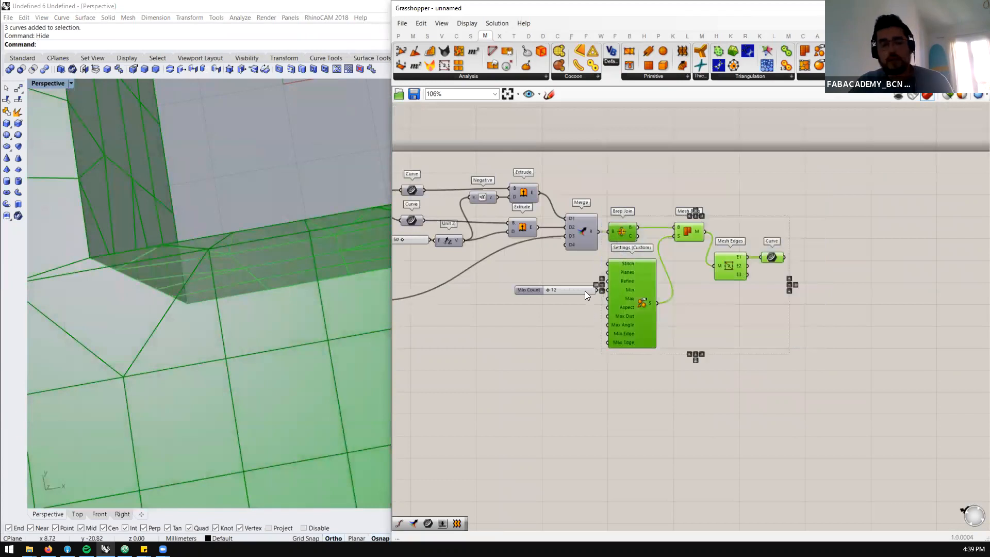
pyautogui.keyDown('shift'); pyautogui.moveTo(585, 286); pyautogui.dragTo(589, 306); pyautogui.keyUp('shift')
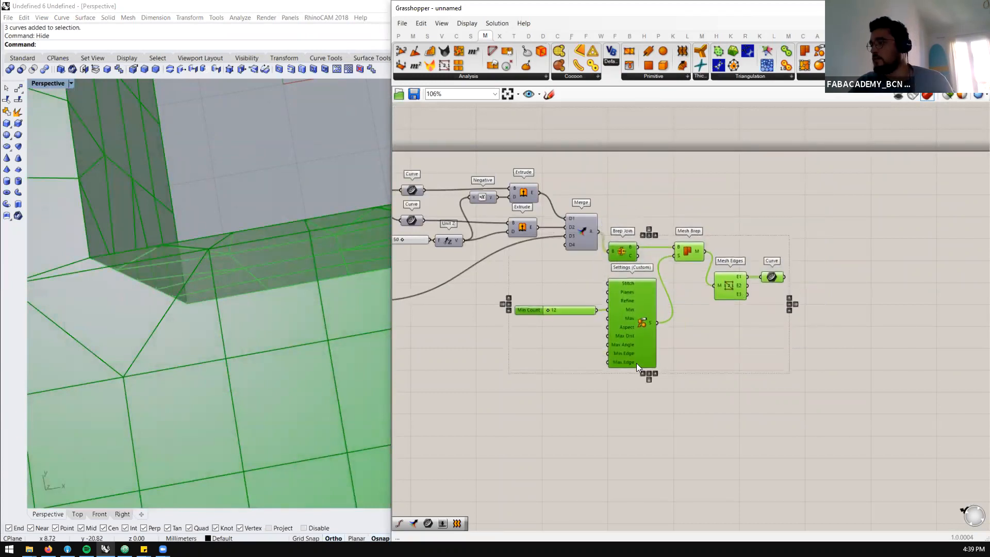
pyautogui.click(712, 244)
pyautogui.moveTo(626, 251); pyautogui.dragTo(636, 194)
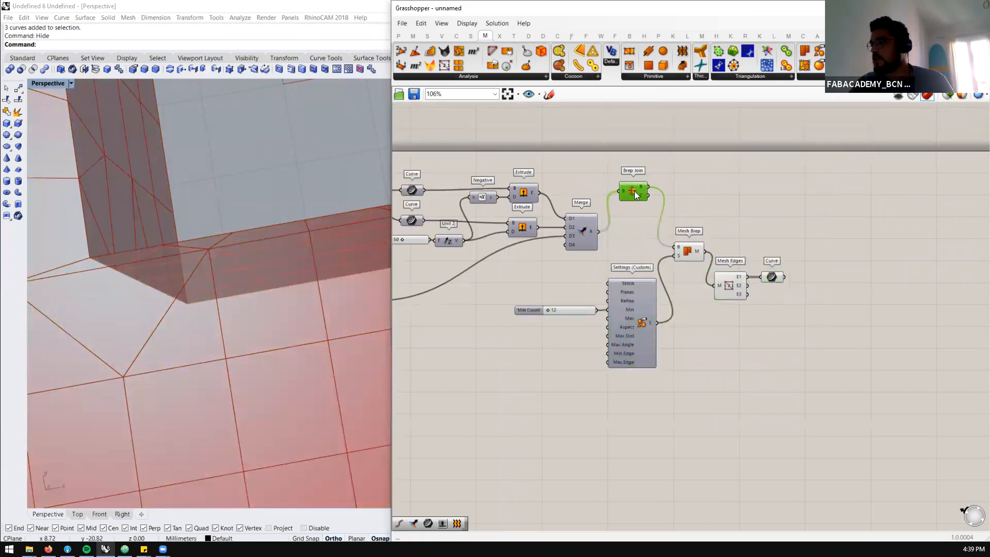
pyautogui.click(639, 243)
# Feed the Merge result directly into Mesh Brep's B input, bypassing Brep Join, and inspect the mesh along the box-to-base seam
pyautogui.scroll(2, 639, 243)
pyautogui.moveTo(589, 229); pyautogui.dragTo(695, 237)
pyautogui.click(645, 249)
pyautogui.moveTo(280, 251); pyautogui.dragTo(259, 311, button='right')
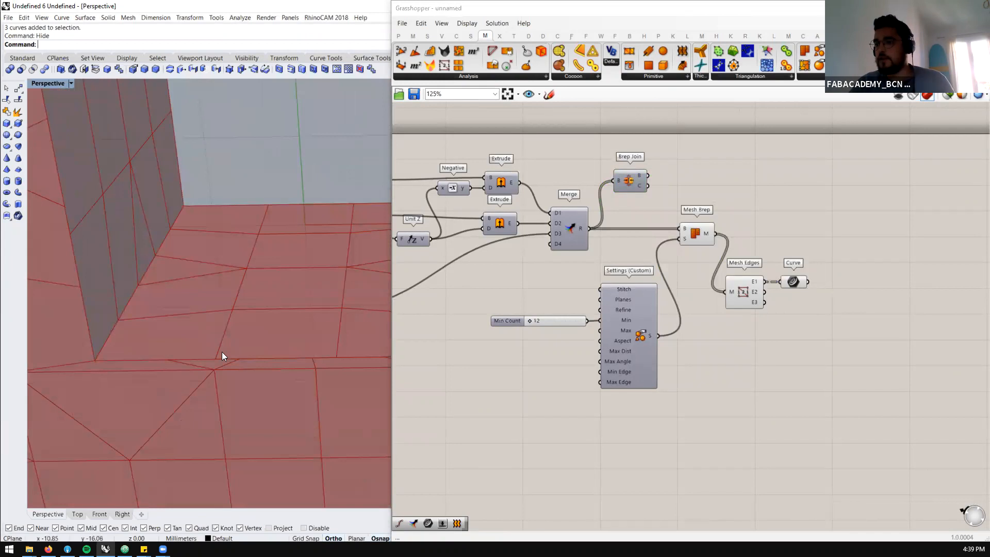
pyautogui.scroll(4, 222, 352)
pyautogui.scroll(-12, 240, 276)
pyautogui.scroll(10, 240, 276)
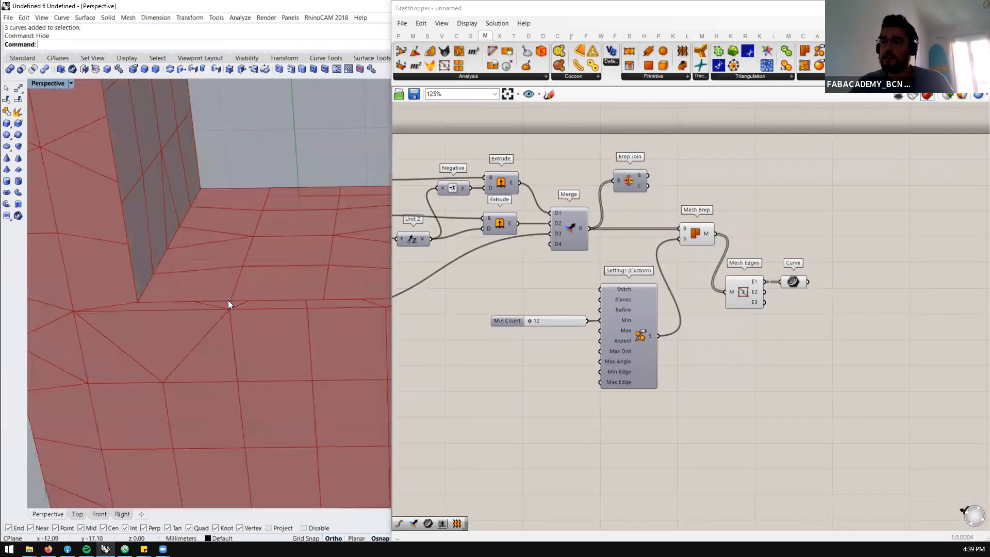
pyautogui.scroll(2, 234, 301)
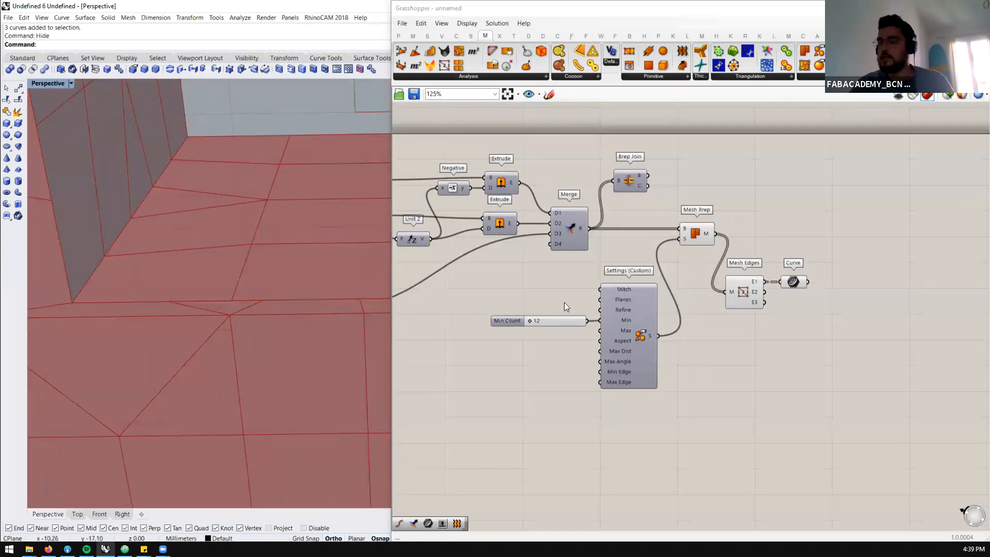
# Add a Deconstruct Mesh component above Mesh Edges, feed it the Mesh Brep output, and inspect the mesh vertices along the seam
pyautogui.doubleClick(762, 168)
pyautogui.write('deco')
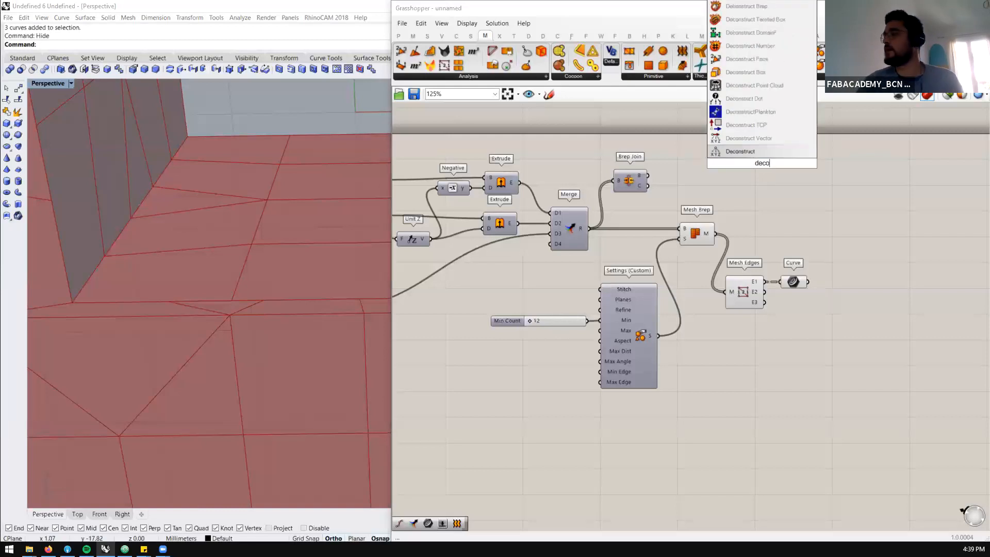
pyautogui.write('nstruc')
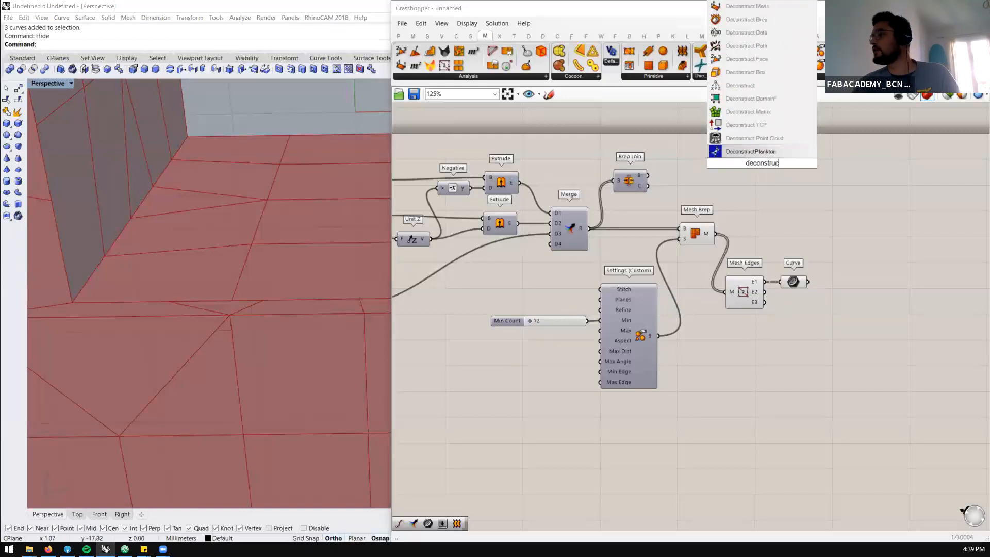
pyautogui.write(' mesh')
pyautogui.press('Up')
pyautogui.press('Up')
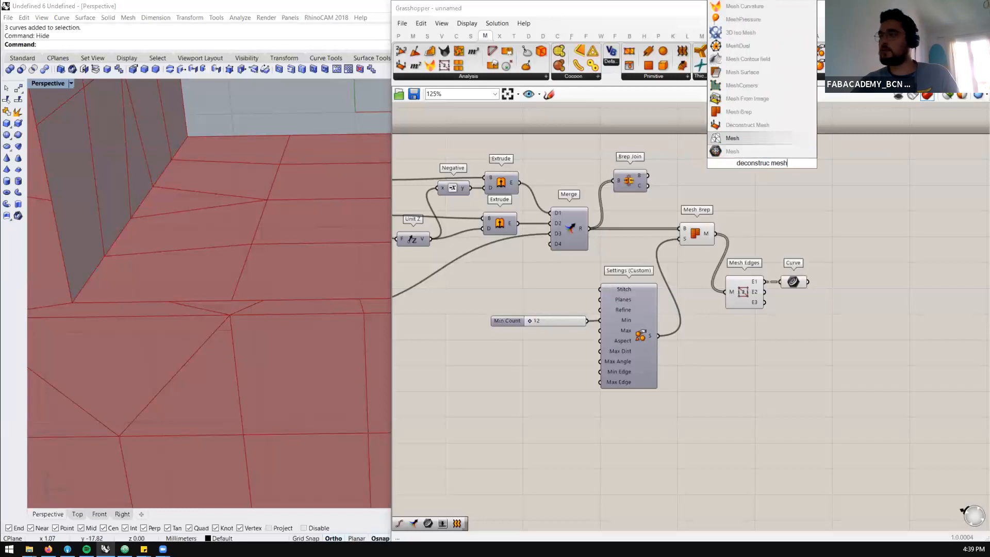
pyautogui.press('Return')
pyautogui.moveTo(744, 178)
pyautogui.mouseDown()
pyautogui.moveTo(744, 164)
pyautogui.moveTo(755, 184)
pyautogui.mouseUp()
pyautogui.click(770, 242)
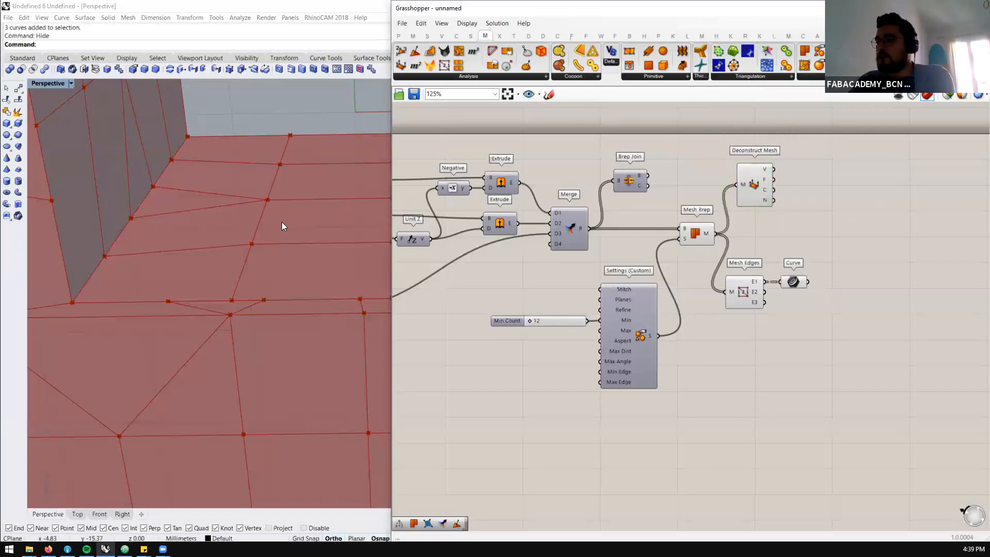
pyautogui.scroll(-6, 282, 222)
pyautogui.scroll(3, 234, 237)
pyautogui.scroll(2, 267, 175)
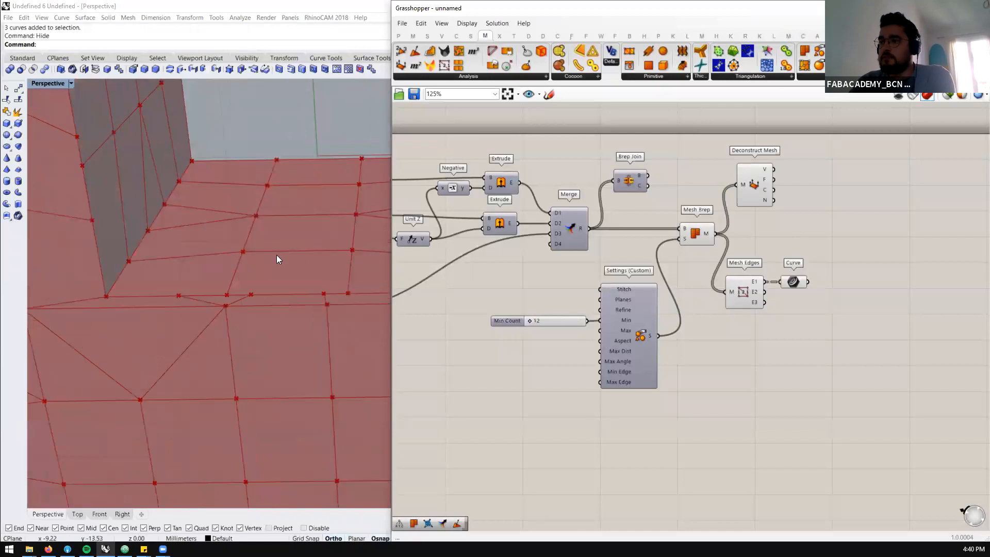
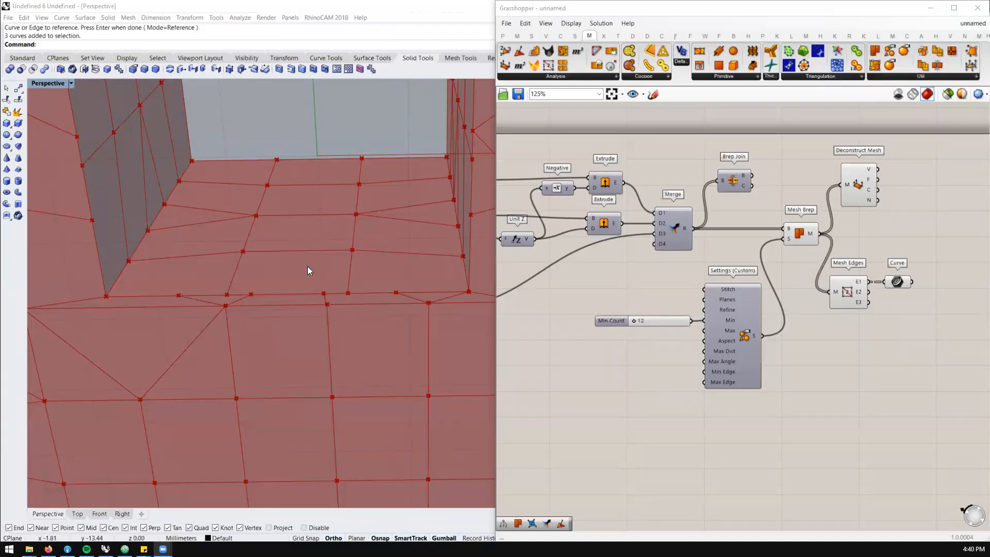
# Highlight the naked edges held by the Curve component and examine them along the unjoined box-to-base seam
pyautogui.scroll(-3, 621, 265)
pyautogui.scroll(3, 762, 276)
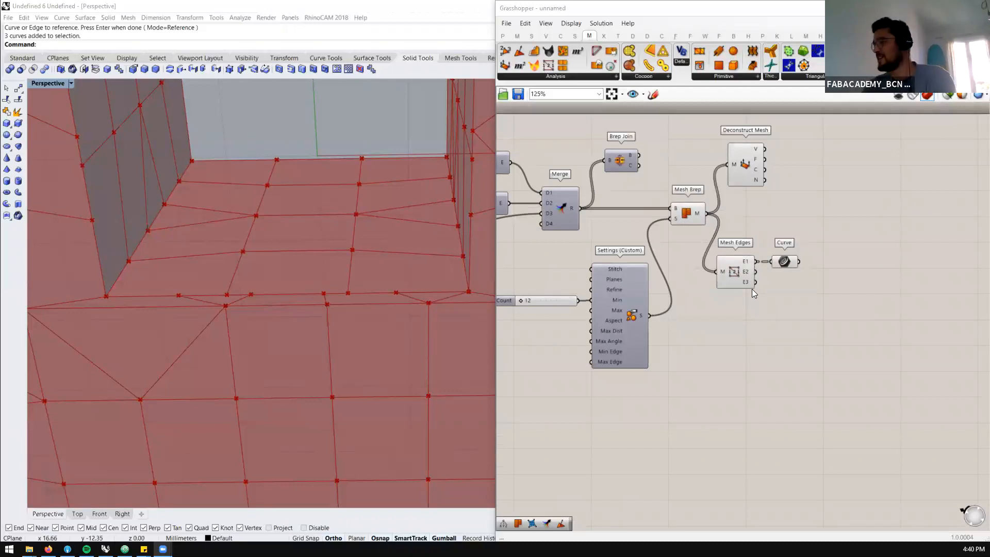
pyautogui.scroll(3, 783, 263)
pyautogui.click(788, 264)
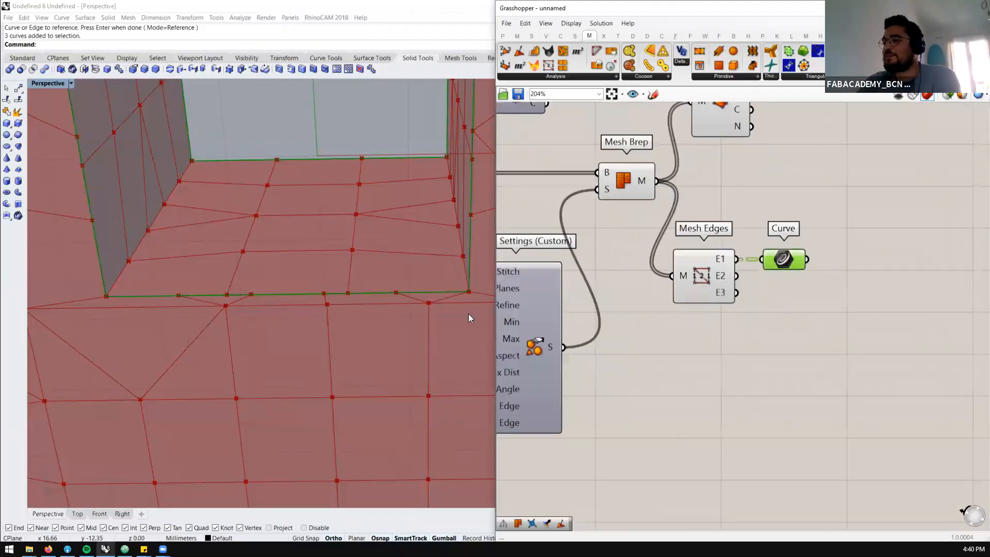
pyautogui.scroll(-5, 322, 326)
pyautogui.moveTo(319, 309); pyautogui.dragTo(300, 299, button='right')
pyautogui.scroll(10, 299, 297)
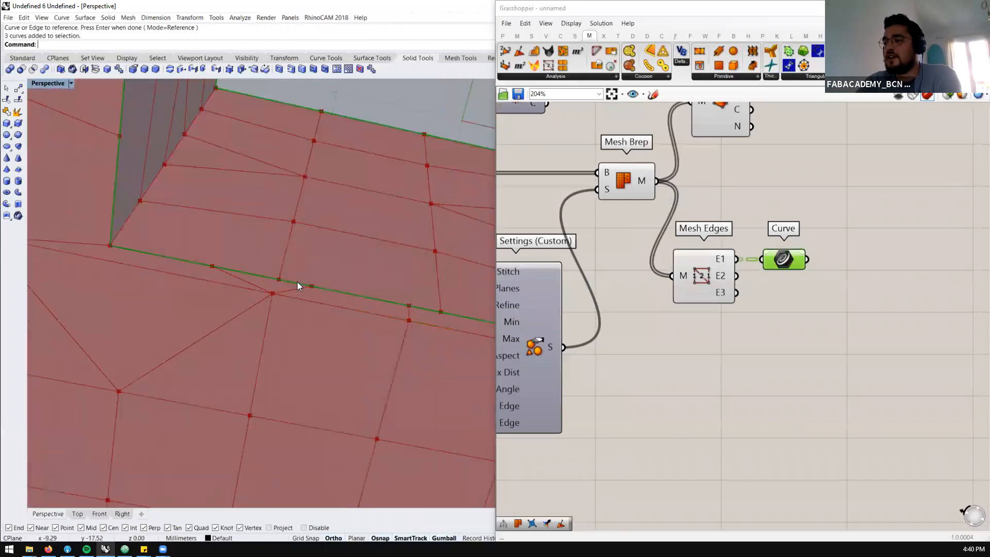
pyautogui.scroll(-7, 299, 247)
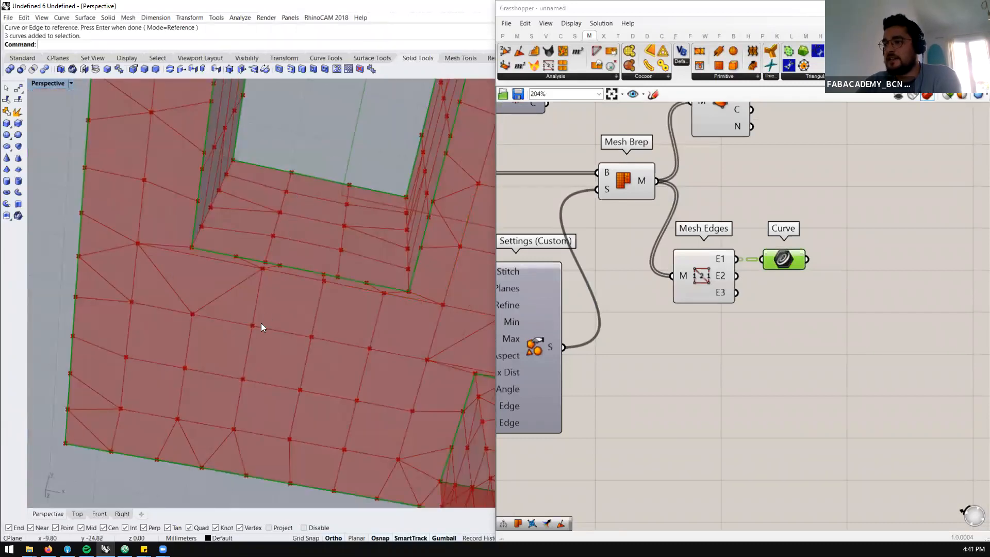
pyautogui.scroll(-2, 756, 280)
# Read the data at Mesh Brep's B input, and compare the mismatched mesh vertices on both sides of the seam
pyautogui.moveTo(752, 281); pyautogui.dragTo(789, 302, button='right')
pyautogui.moveTo(683, 221)
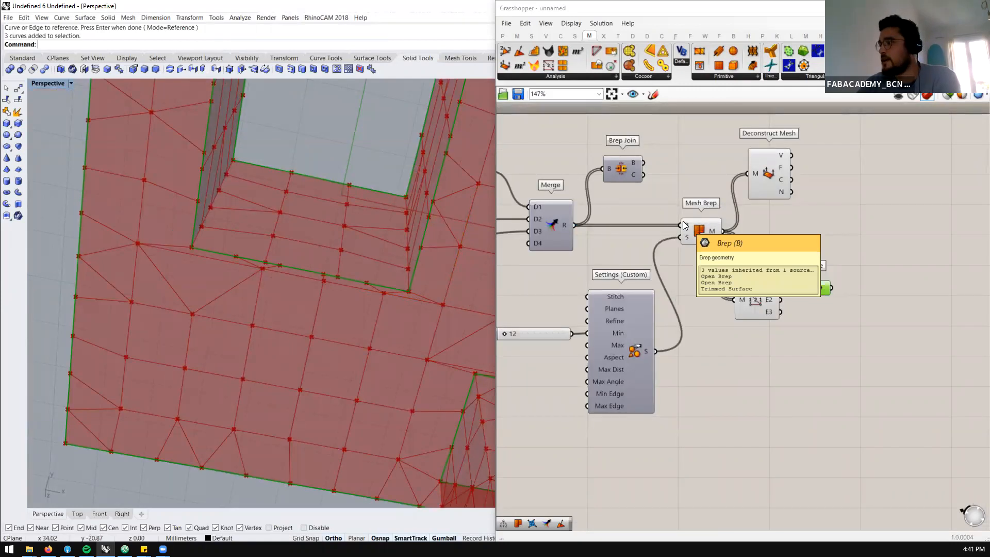
pyautogui.moveTo(712, 230)
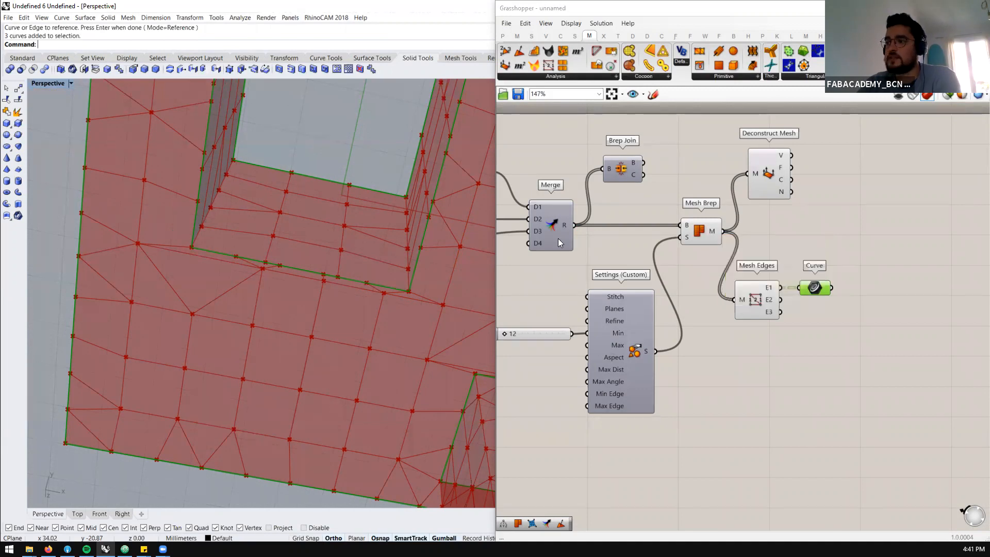
pyautogui.scroll(4, 359, 267)
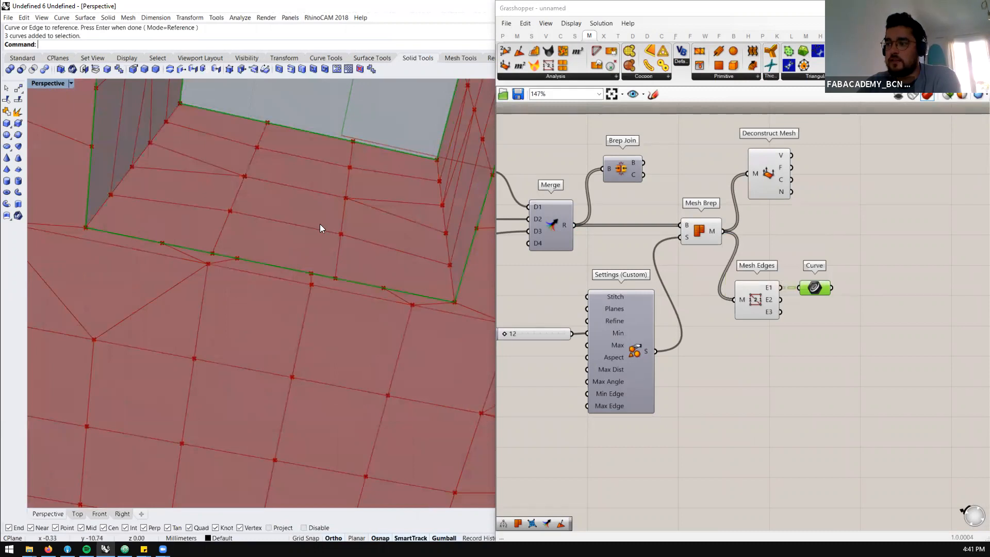
pyautogui.scroll(-2, 323, 198)
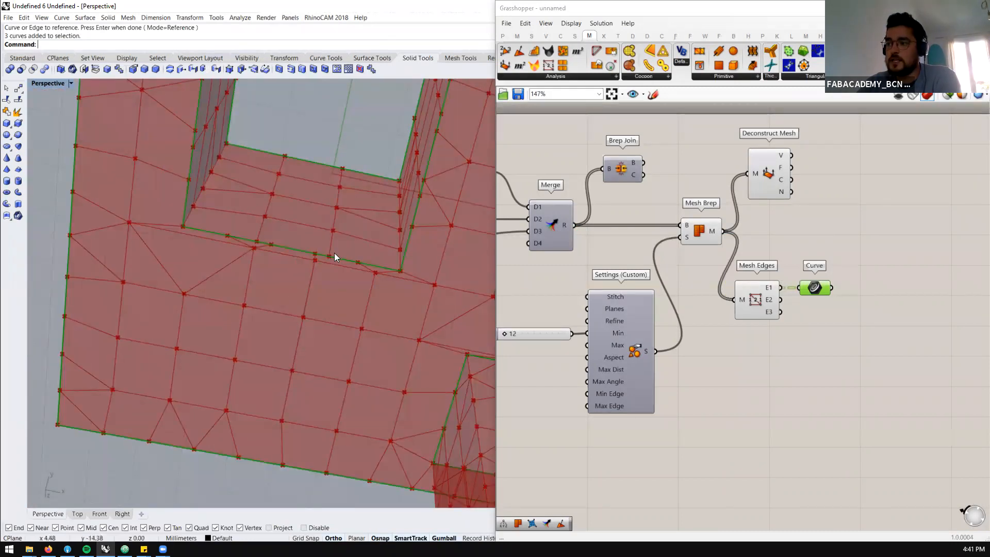
pyautogui.scroll(5, 324, 264)
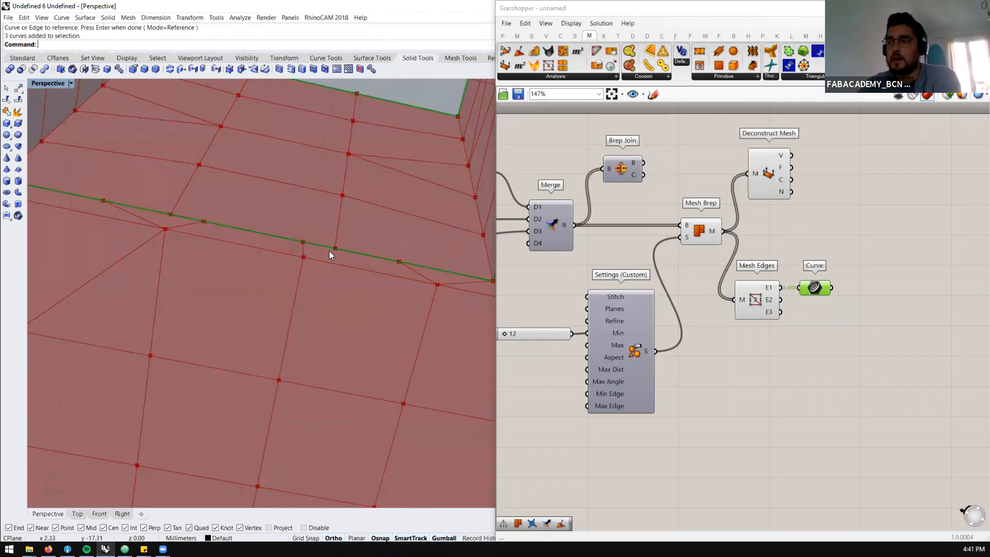
pyautogui.scroll(-1, 516, 184)
# Reposition Brep Join between Merge and Mesh Brep, and feed its B output into Mesh Brep's B input
pyautogui.moveTo(783, 169); pyautogui.dragTo(626, 390)
pyautogui.keyDown('shift'); pyautogui.click(551, 309); pyautogui.keyUp('shift')
pyautogui.click(632, 200)
pyautogui.moveTo(610, 176); pyautogui.dragTo(639, 221)
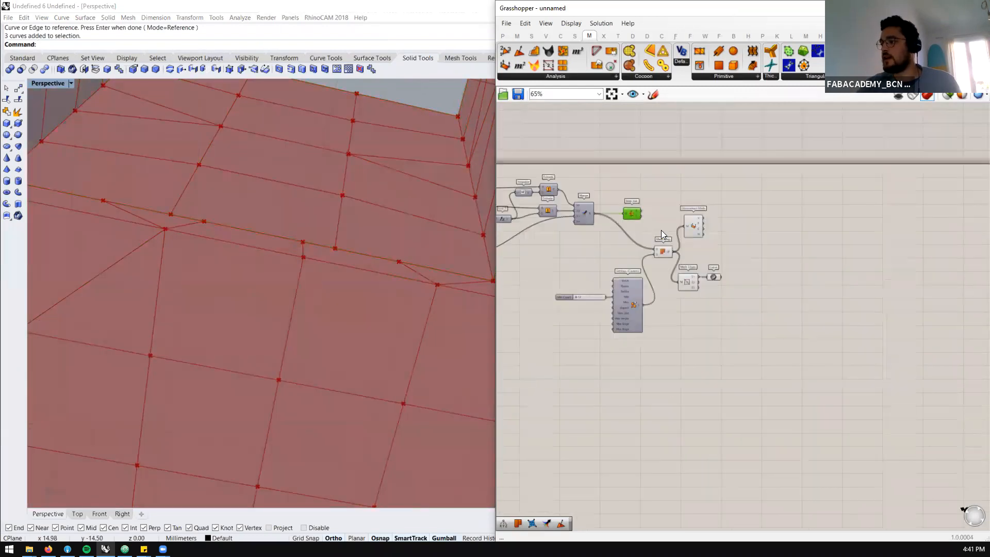
pyautogui.moveTo(658, 218); pyautogui.dragTo(626, 196, button='right')
pyautogui.moveTo(639, 245); pyautogui.dragTo(646, 264)
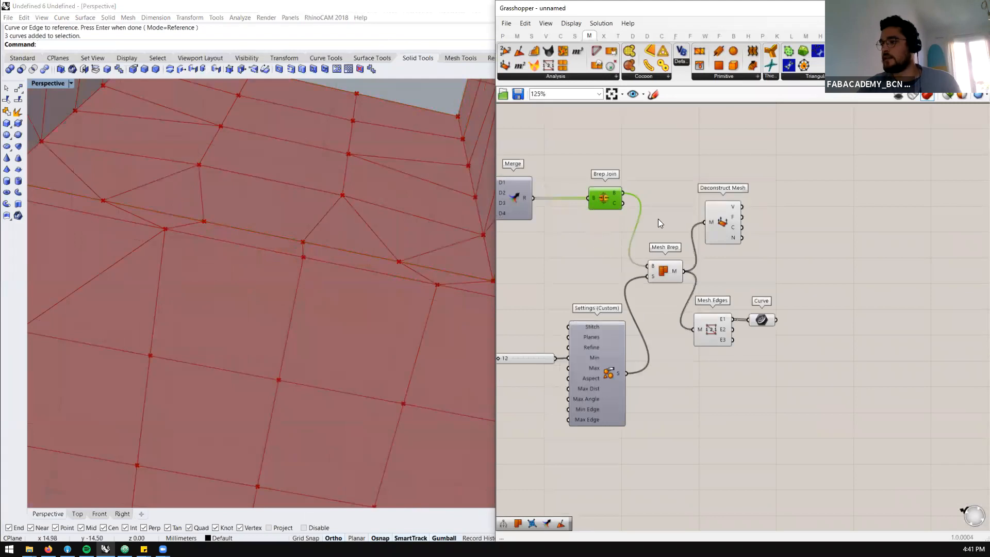
pyautogui.moveTo(702, 260); pyautogui.dragTo(680, 245, button='right')
pyautogui.scroll(-2, 651, 232)
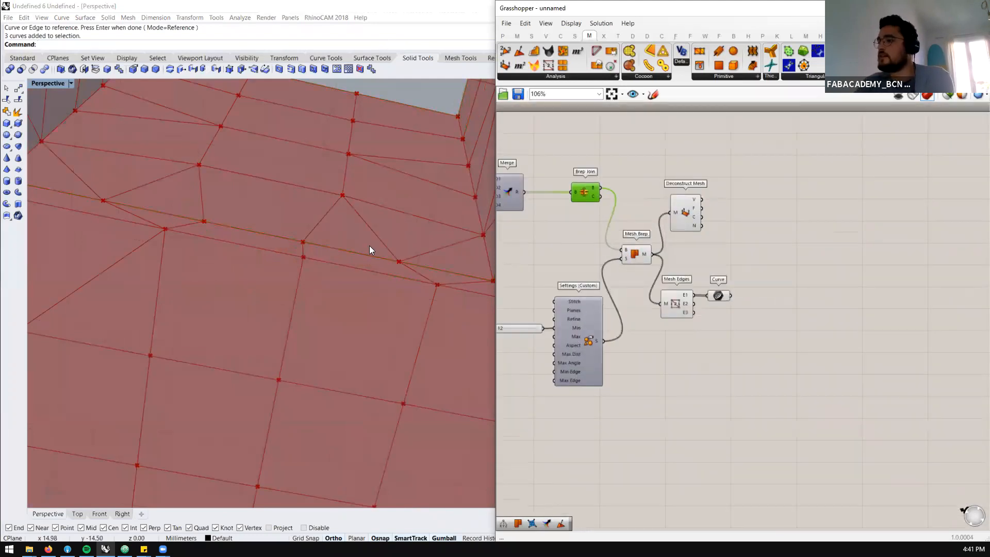
# Examine the whole joined mesh, highlighting all Mesh Edges output and the naked edges in Curve
pyautogui.scroll(-5, 369, 245)
pyautogui.scroll(-5, 337, 227)
pyautogui.scroll(4, 380, 226)
pyautogui.moveTo(380, 225); pyautogui.dragTo(385, 202, button='right')
pyautogui.scroll(5, 651, 228)
pyautogui.click(704, 331)
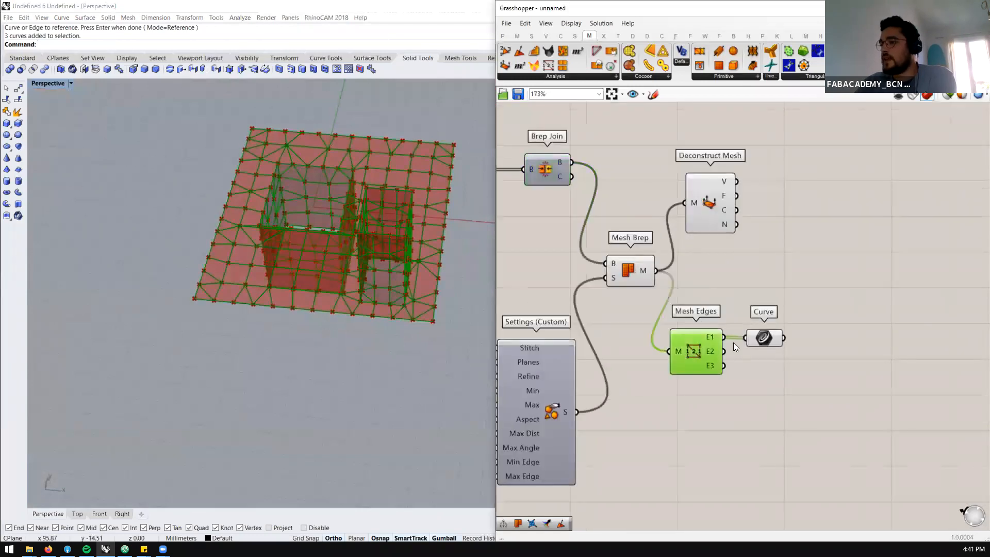
pyautogui.click(766, 340)
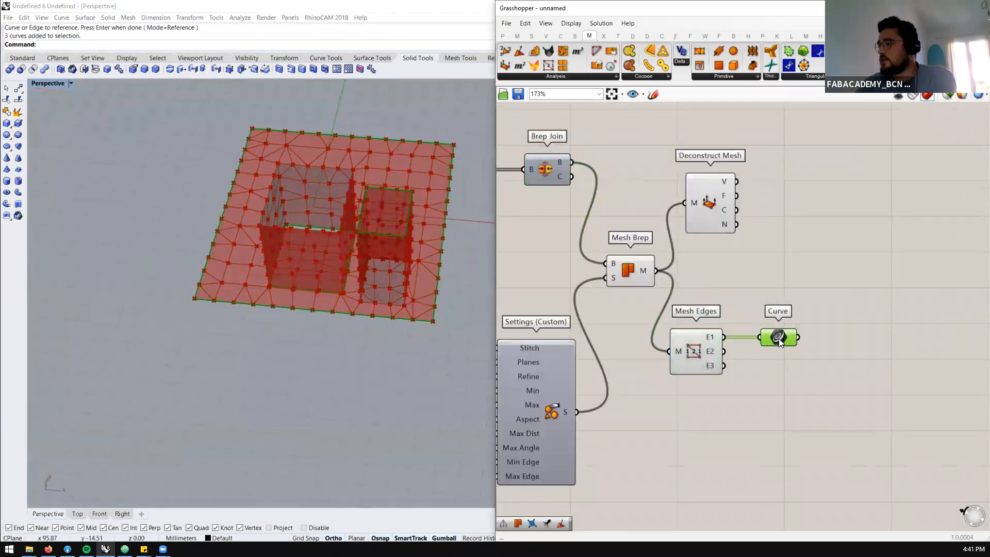
# Shift Mesh Edges and Curve slightly together, and turn off the preview of Mesh Brep and Deconstruct Mesh
pyautogui.moveTo(838, 311); pyautogui.dragTo(699, 359)
pyautogui.moveTo(708, 358); pyautogui.dragTo(717, 358)
pyautogui.click(776, 394)
pyautogui.moveTo(769, 192)
pyautogui.mouseDown()
pyautogui.moveTo(694, 216)
pyautogui.moveTo(628, 273)
pyautogui.mouseUp()
pyautogui.middleClick(648, 237)
pyautogui.click(680, 221)
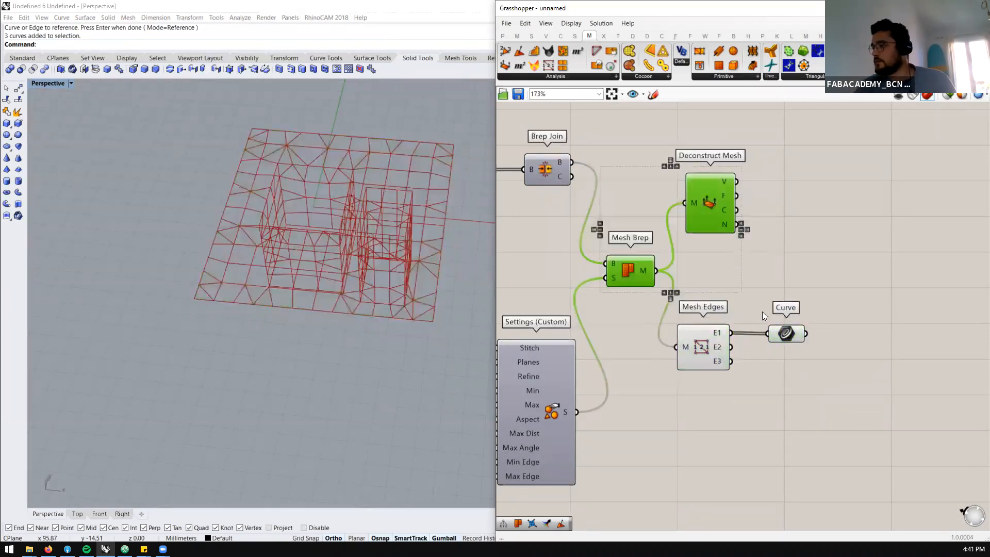
# Turn off the Mesh Edges preview and turn the Mesh Brep preview back on
pyautogui.scroll(3, 763, 313)
pyautogui.scroll(-3, 721, 318)
pyautogui.scroll(3, 688, 327)
pyautogui.click(688, 327)
pyautogui.middleClick(723, 295)
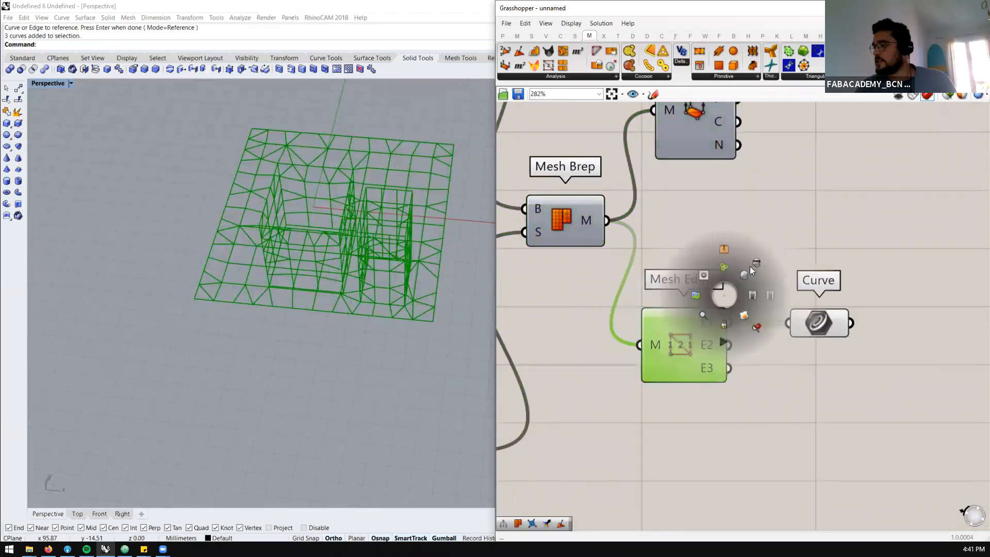
pyautogui.click(750, 266)
pyautogui.click(576, 219)
pyautogui.middleClick(576, 219)
pyautogui.click(593, 182)
pyautogui.click(667, 230)
# Highlight the joined mesh's naked edges from Curve and check how many curves it contains
pyautogui.scroll(-3, 368, 241)
pyautogui.scroll(3, 375, 250)
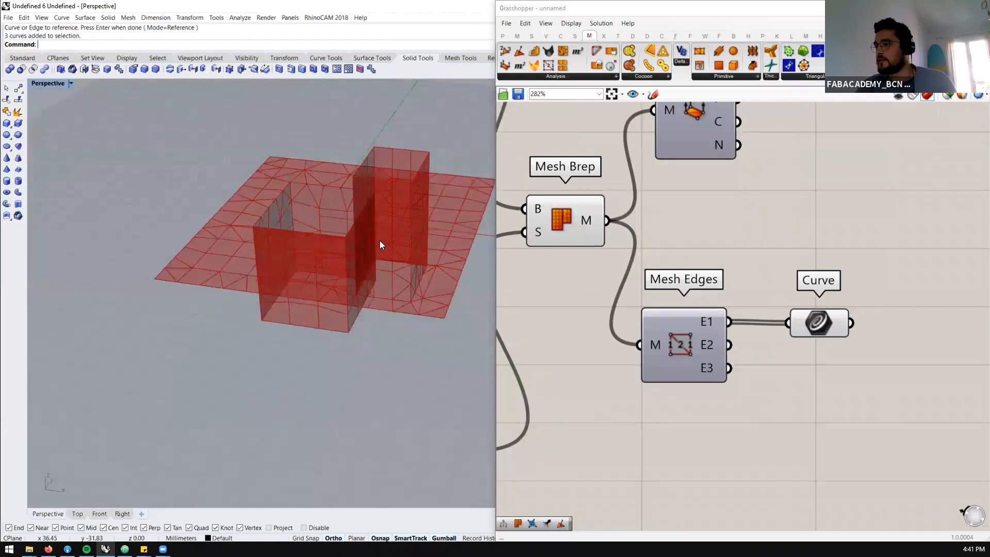
pyautogui.scroll(-4, 380, 250)
pyautogui.scroll(3, 383, 247)
pyautogui.scroll(2, 379, 248)
pyautogui.scroll(3, 819, 323)
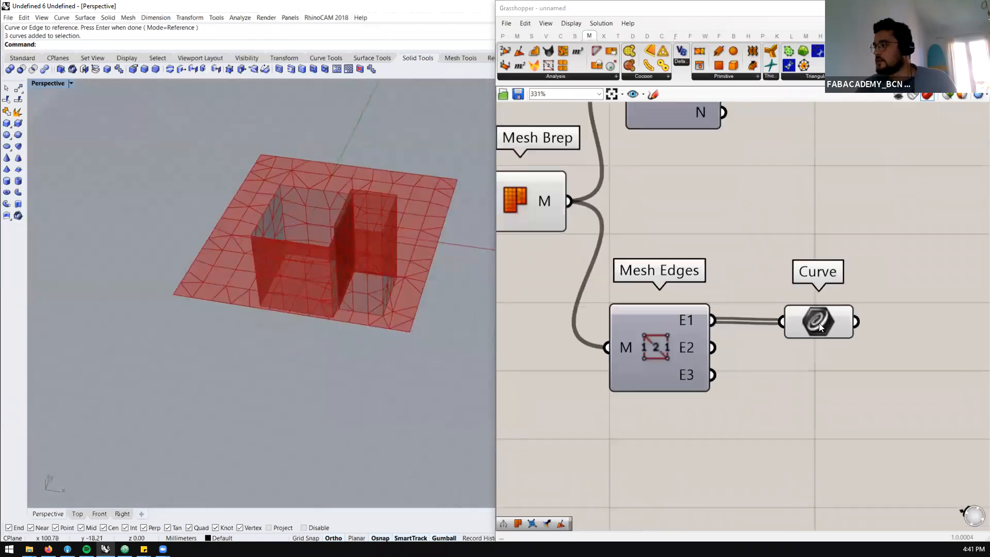
pyautogui.click(819, 323)
pyautogui.moveTo(795, 313)
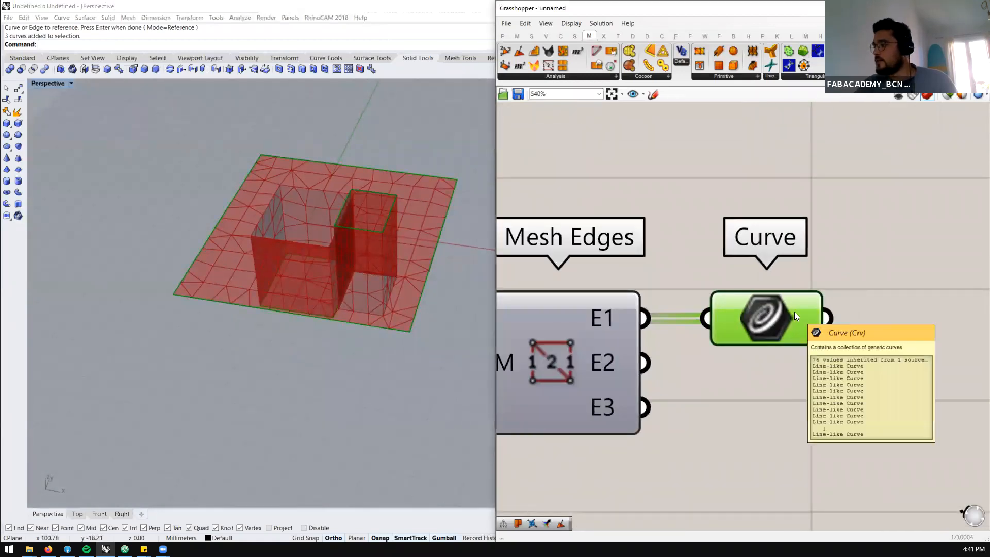
pyautogui.scroll(-3, 664, 282)
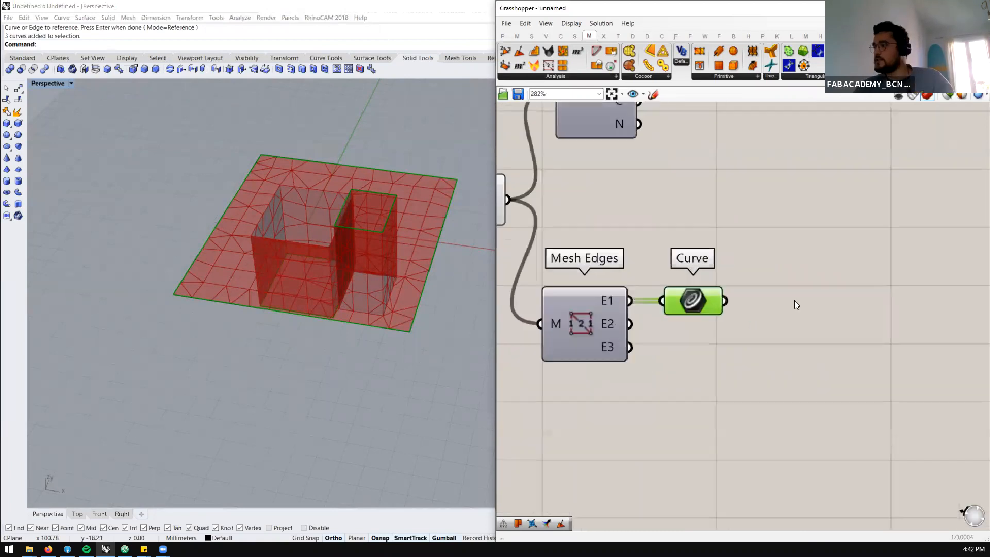
# Add a List Item component and feed Curve into its L input to isolate one naked edge segment
pyautogui.scroll(2, 794, 300)
pyautogui.doubleClick(791, 303)
pyautogui.write('li')
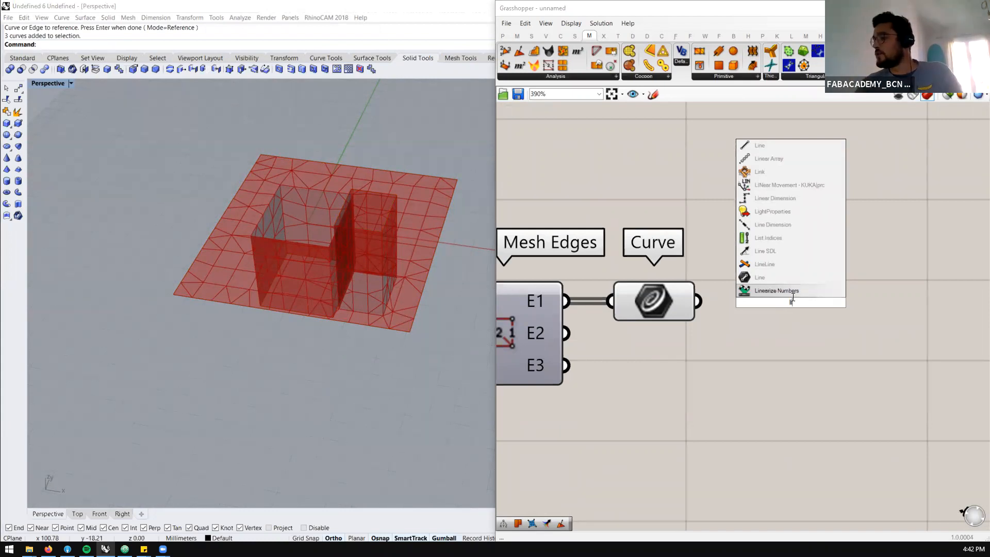
pyautogui.write('st')
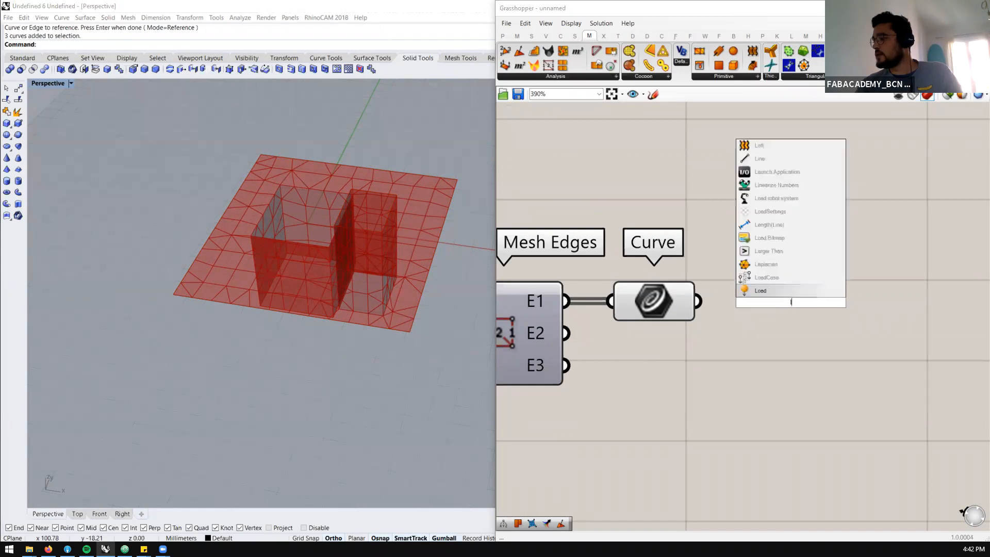
pyautogui.press('Up')
pyautogui.press('Up')
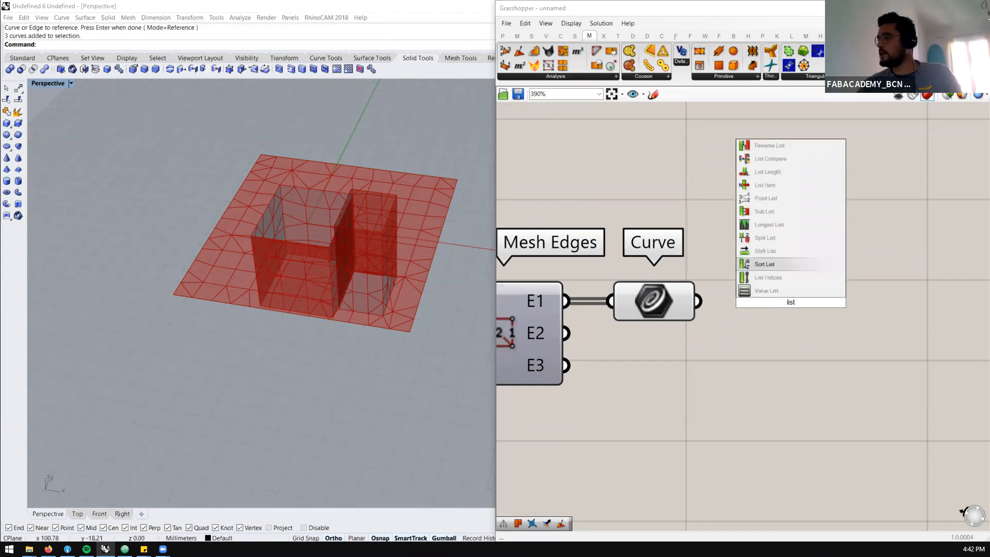
pyautogui.press('Up')
pyautogui.press('Up')
pyautogui.press('Up')
pyautogui.press('Up')
pyautogui.press('Up')
pyautogui.press('Up')
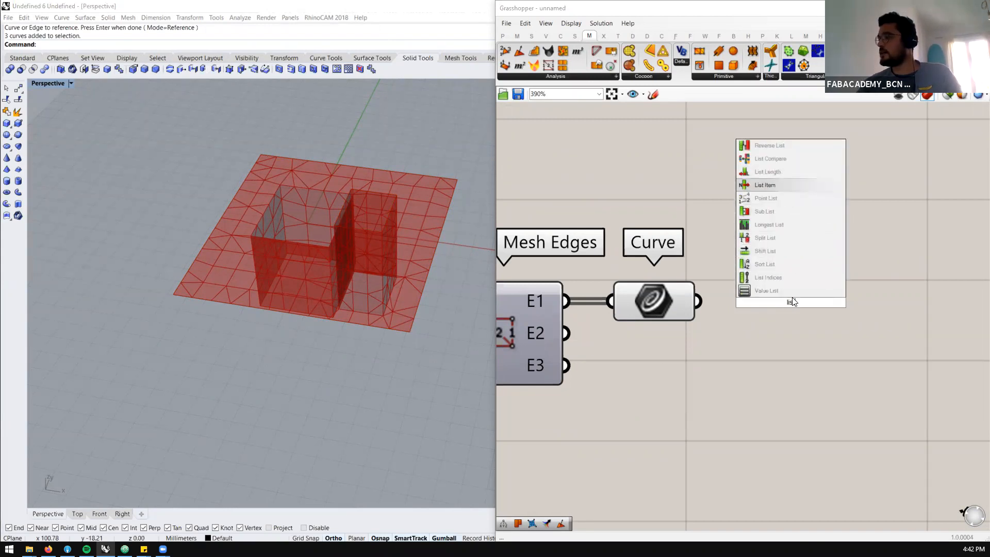
pyautogui.press('Return')
pyautogui.moveTo(698, 301); pyautogui.dragTo(736, 270)
pyautogui.moveTo(787, 300); pyautogui.dragTo(785, 335)
# Examine the isolated edge segment on the box's lower rim and read the data in Curve and Mesh Edges' E1 output
pyautogui.scroll(4, 331, 344)
pyautogui.moveTo(331, 344); pyautogui.dragTo(322, 272, button='right')
pyautogui.scroll(-4, 323, 273)
pyautogui.scroll(7, 223, 289)
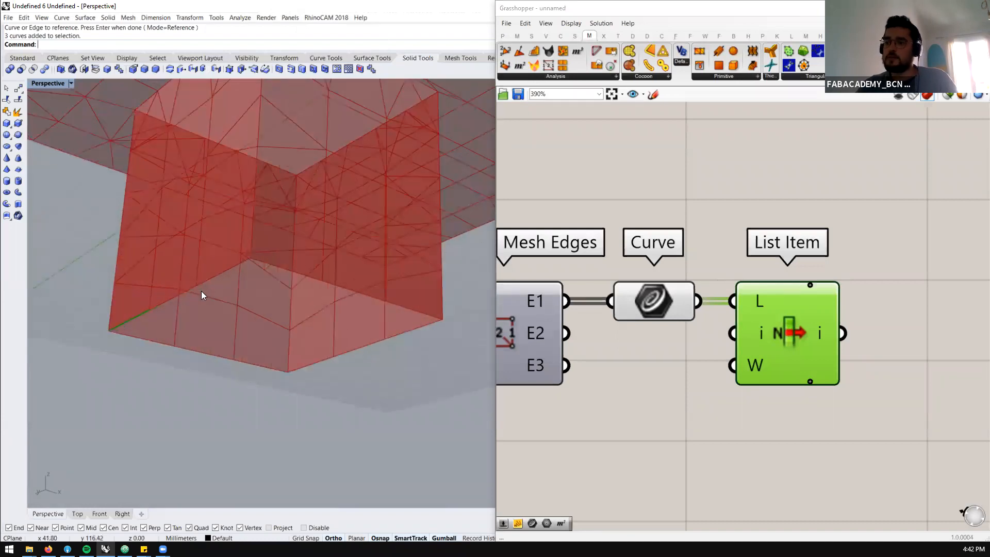
pyautogui.scroll(-3, 172, 297)
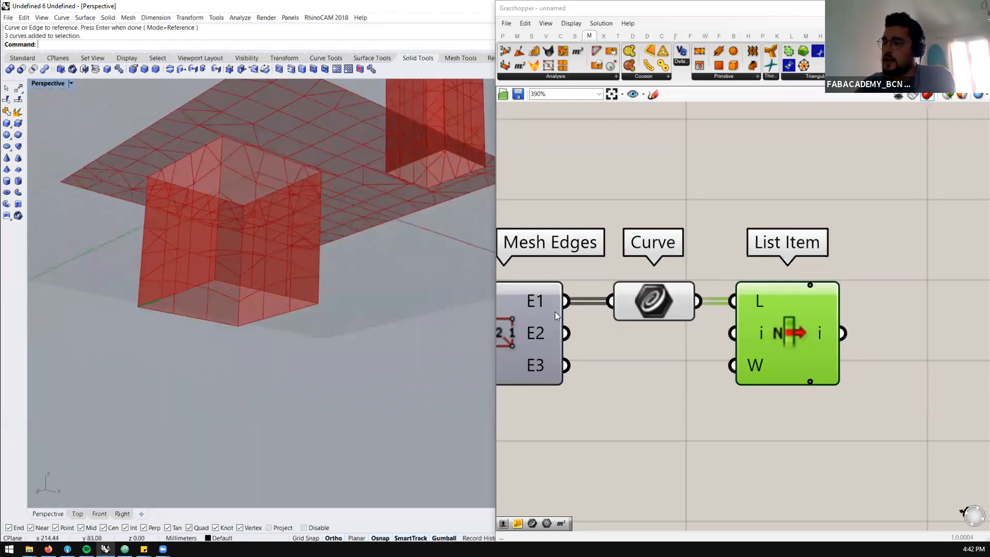
pyautogui.moveTo(651, 299)
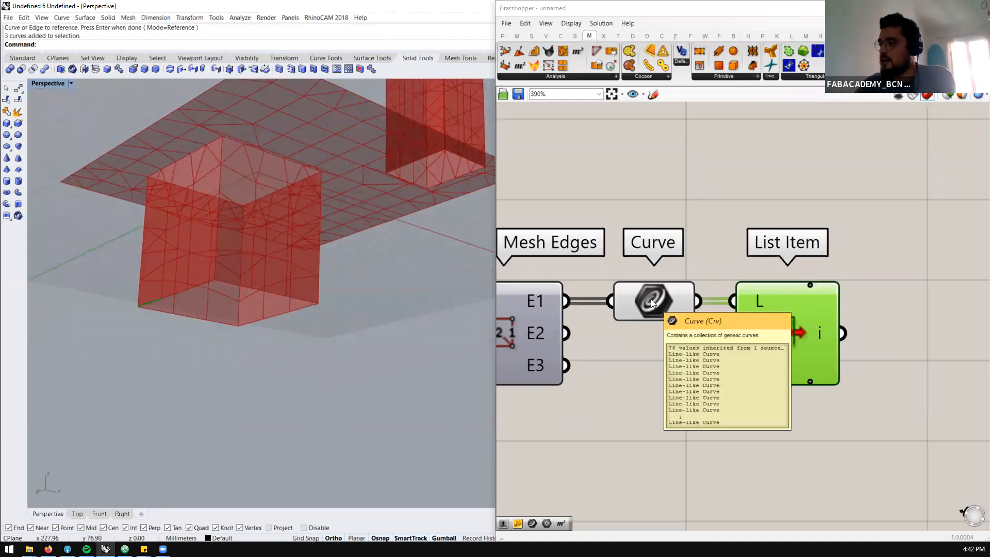
pyautogui.scroll(-2, 602, 297)
pyautogui.moveTo(550, 299)
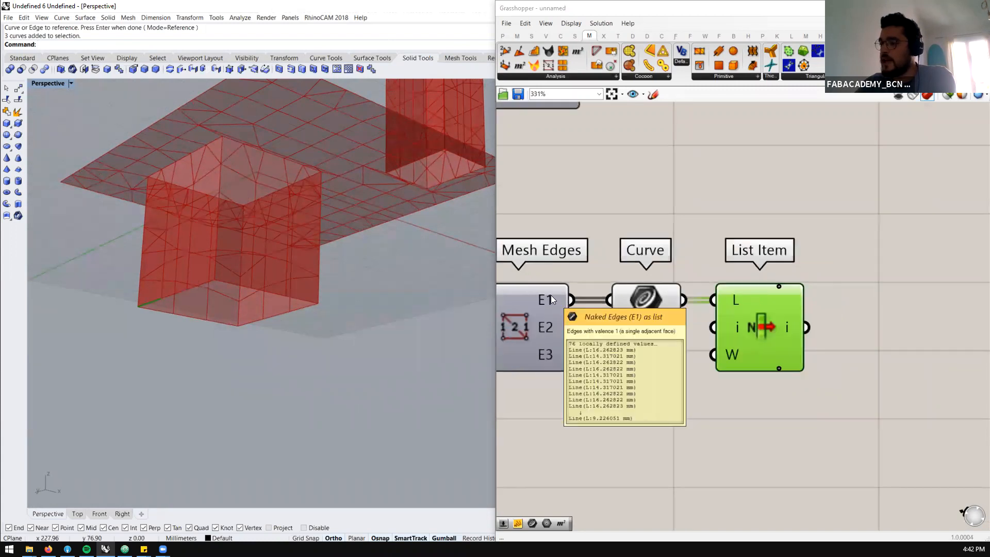
pyautogui.scroll(2, 144, 305)
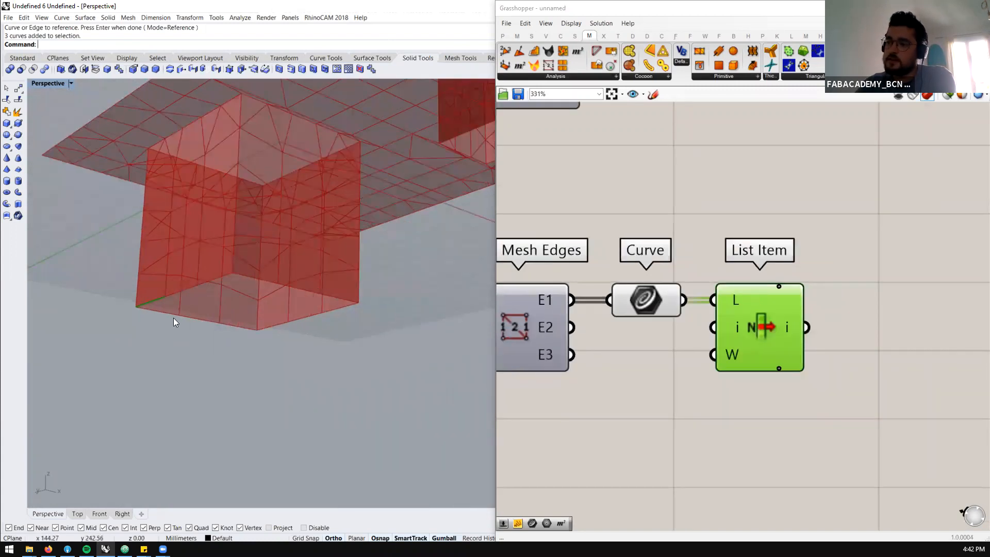
pyautogui.scroll(2, 149, 308)
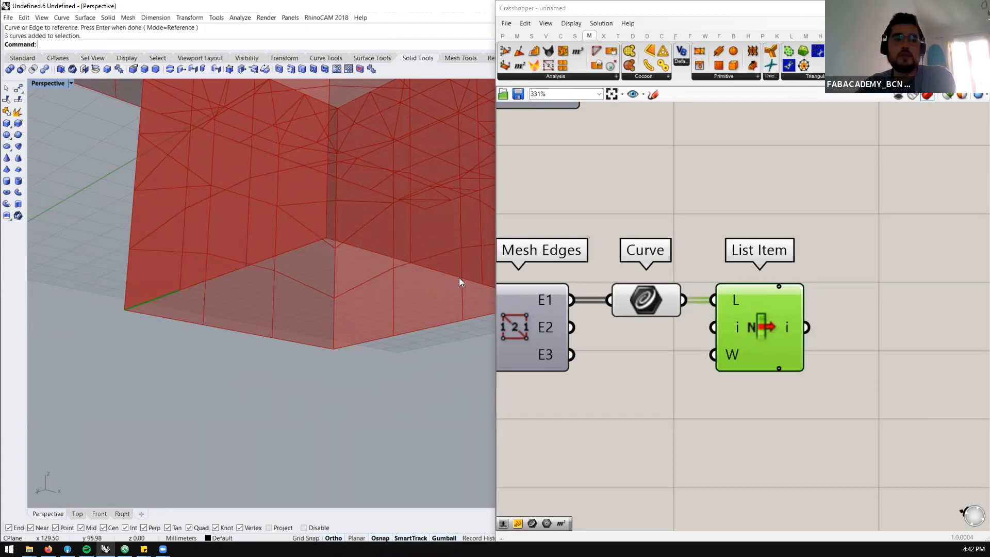
pyautogui.scroll(-2, 324, 253)
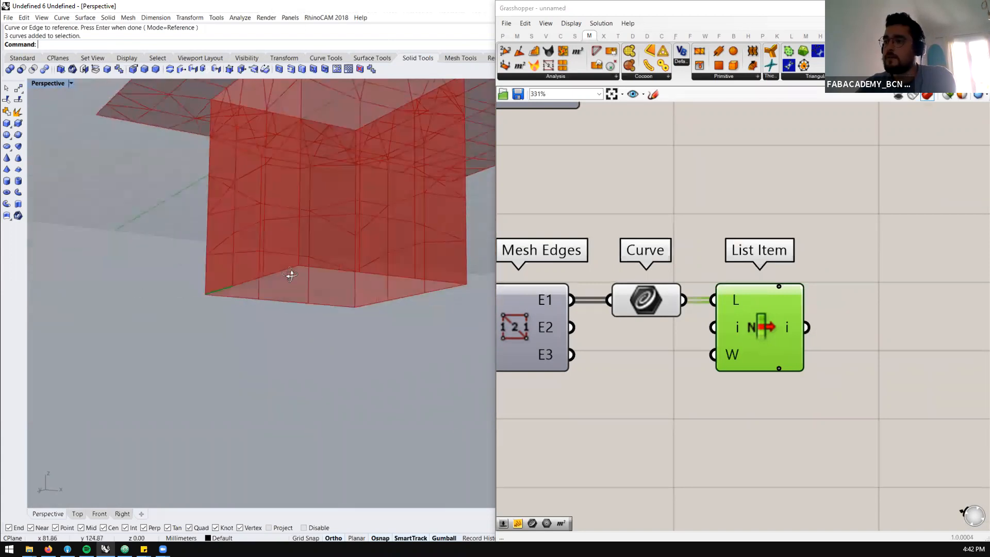
pyautogui.scroll(-2, 696, 311)
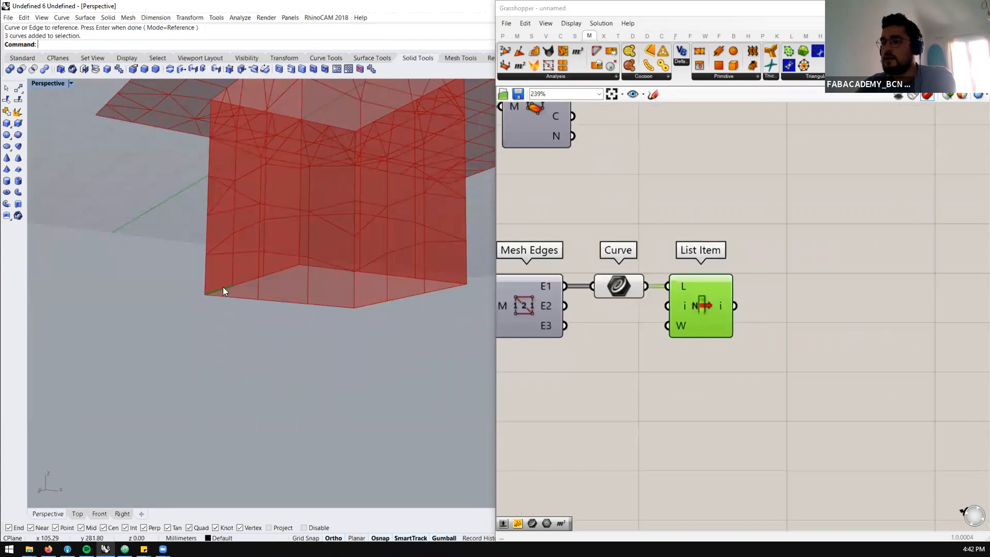
# Replace List Item with an End Points component fed by Curve, and view the points along the naked edges
pyautogui.moveTo(693, 313); pyautogui.dragTo(683, 395)
pyautogui.press('Delete')
pyautogui.doubleClick(718, 299)
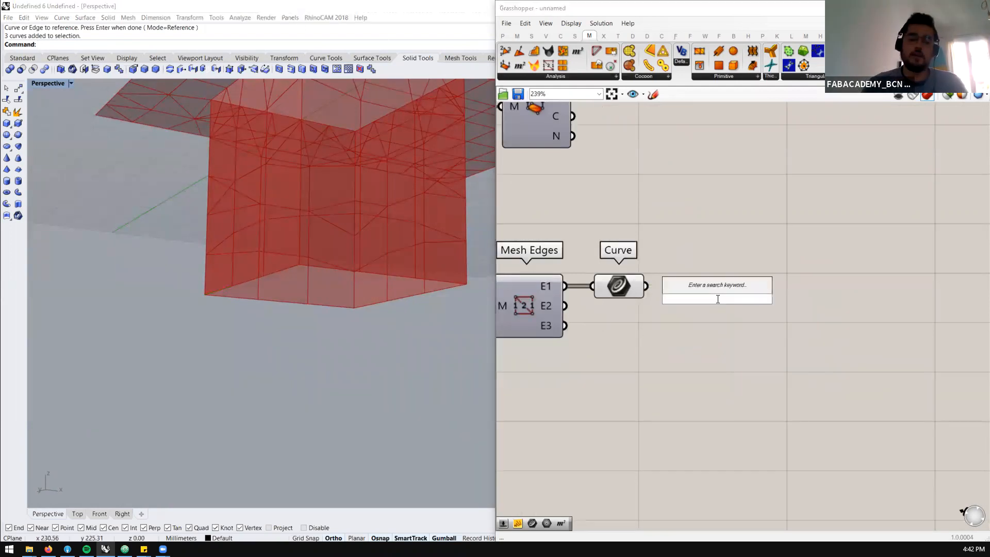
pyautogui.write('endpoin')
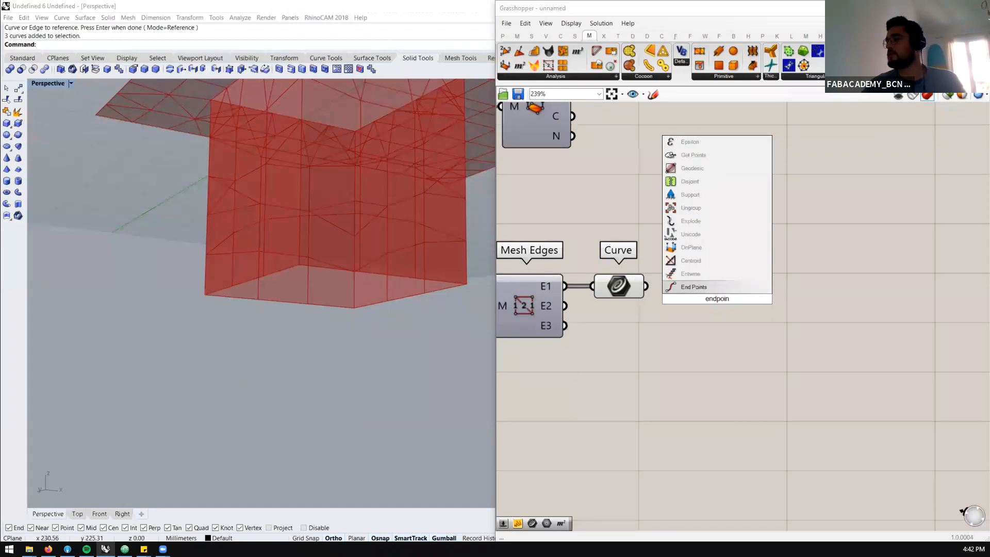
pyautogui.click(707, 287)
pyautogui.moveTo(646, 285); pyautogui.dragTo(703, 292)
pyautogui.scroll(-10, 247, 340)
pyautogui.scroll(6, 276, 299)
pyautogui.moveTo(301, 297); pyautogui.dragTo(255, 335, button='right')
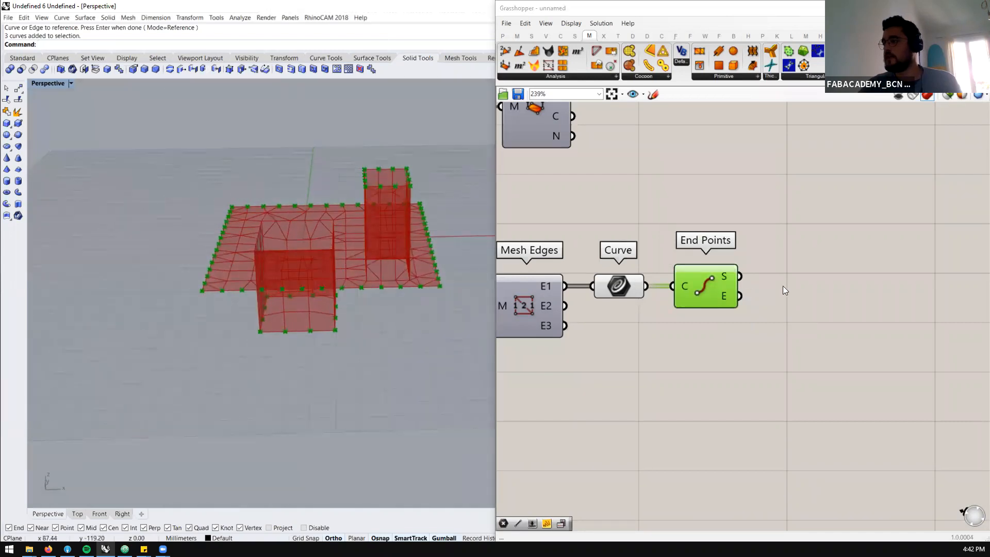
# Add a Point component and feed both the S and E outputs of End Points into it
pyautogui.scroll(1, 724, 275)
pyautogui.scroll(5, 387, 171)
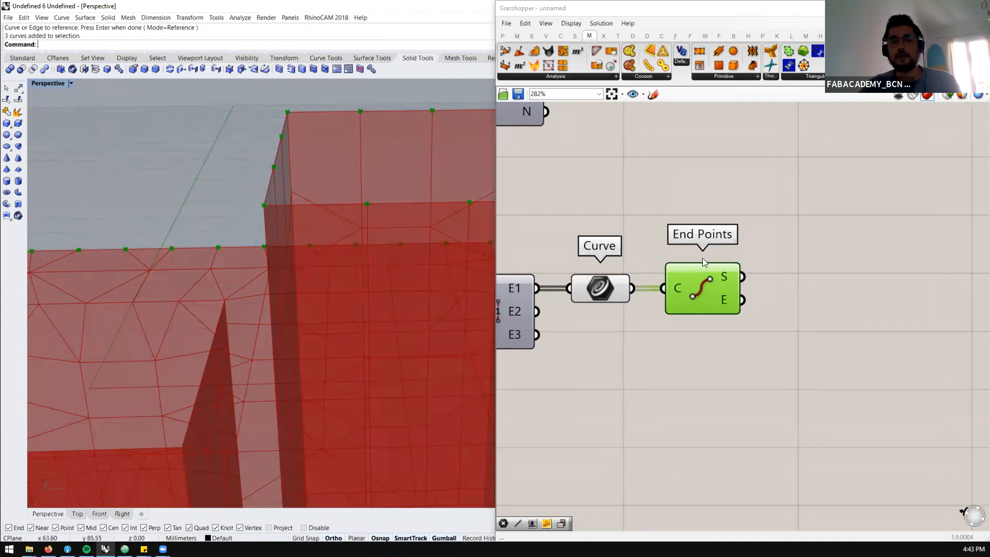
pyautogui.doubleClick(755, 286)
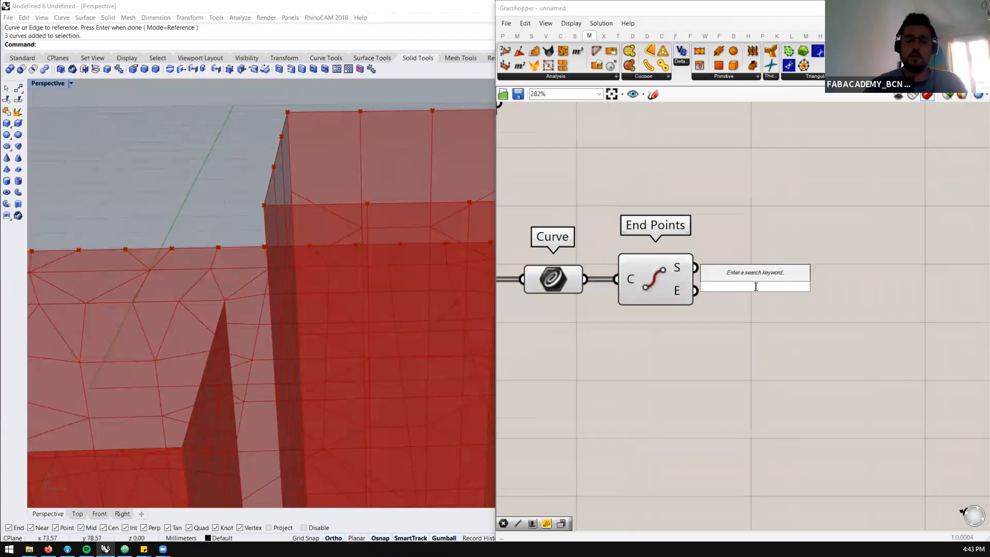
pyautogui.write('point')
pyautogui.press('Return')
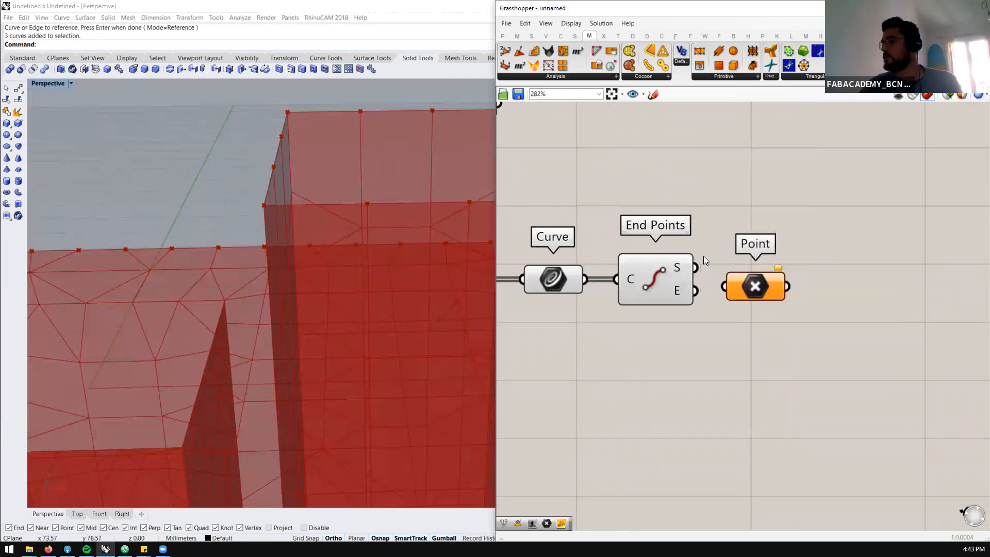
pyautogui.moveTo(720, 279); pyautogui.dragTo(765, 276)
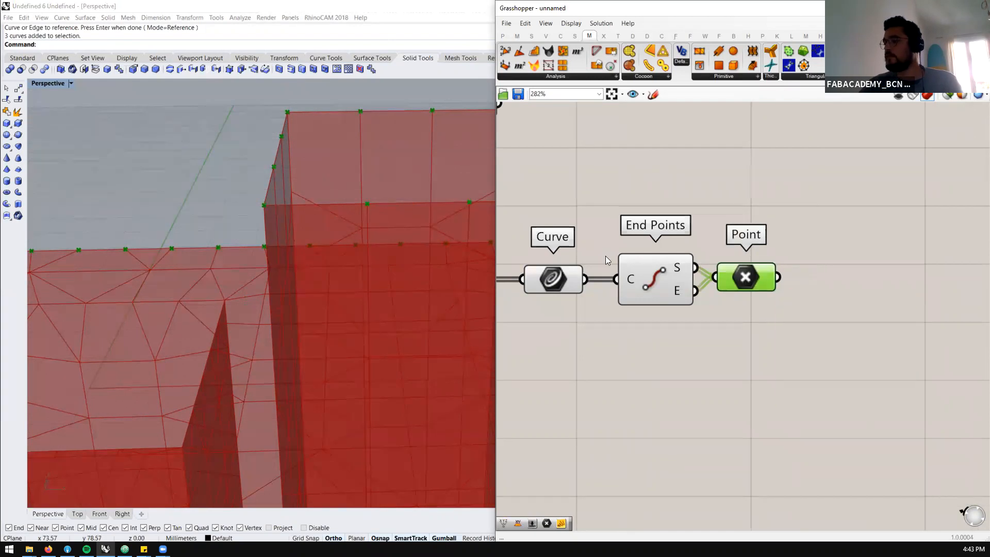
# Add a removeDuplicatePts component and connect Point to its P input
pyautogui.scroll(-5, 355, 246)
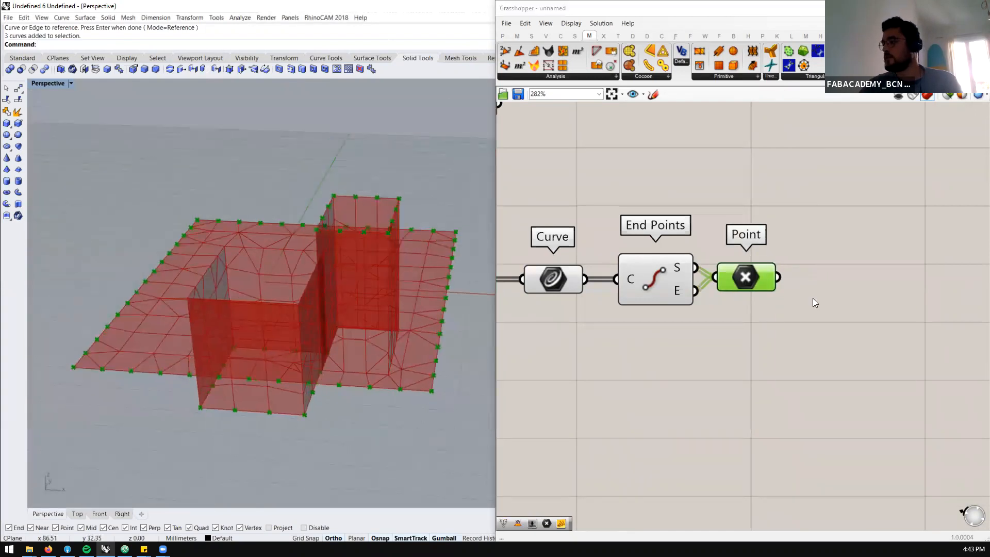
pyautogui.scroll(-4, 750, 299)
pyautogui.scroll(4, 730, 280)
pyautogui.click(730, 280)
pyautogui.doubleClick(730, 280)
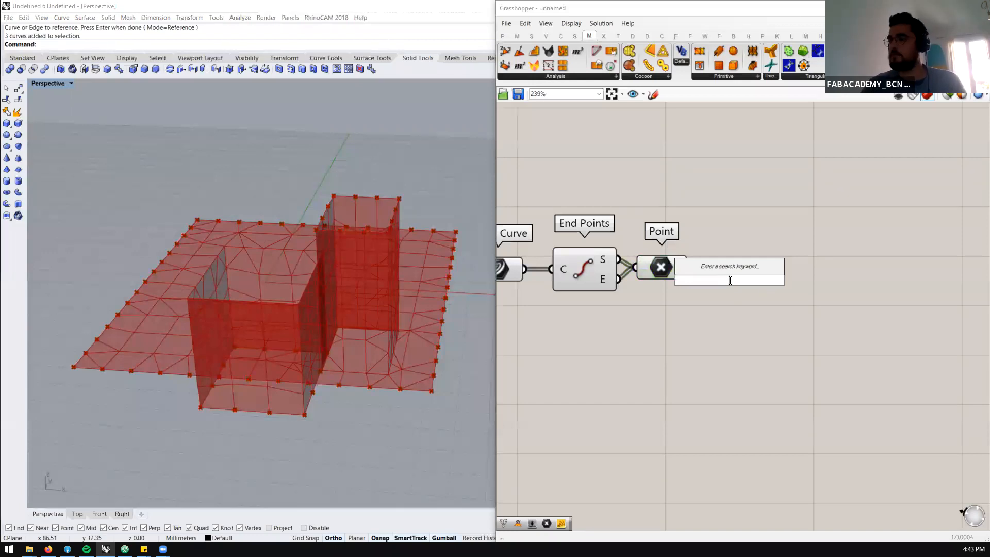
pyautogui.write('d')
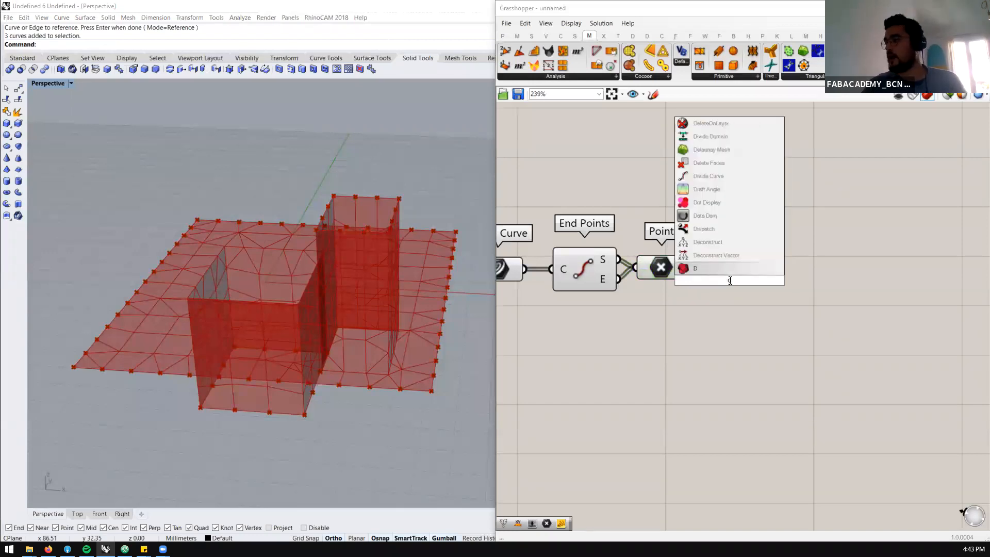
pyautogui.write('uplicate')
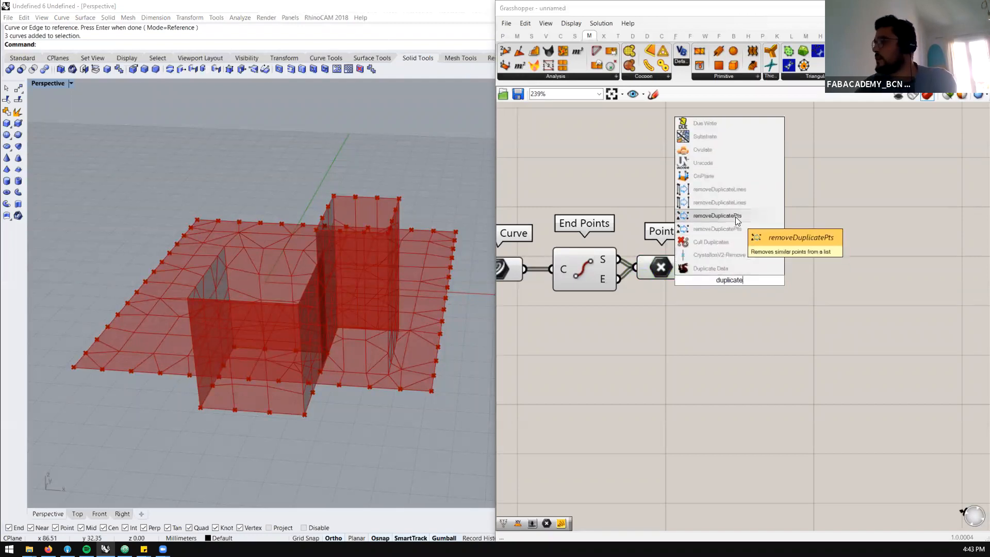
pyautogui.click(728, 228)
pyautogui.moveTo(719, 274); pyautogui.dragTo(737, 274)
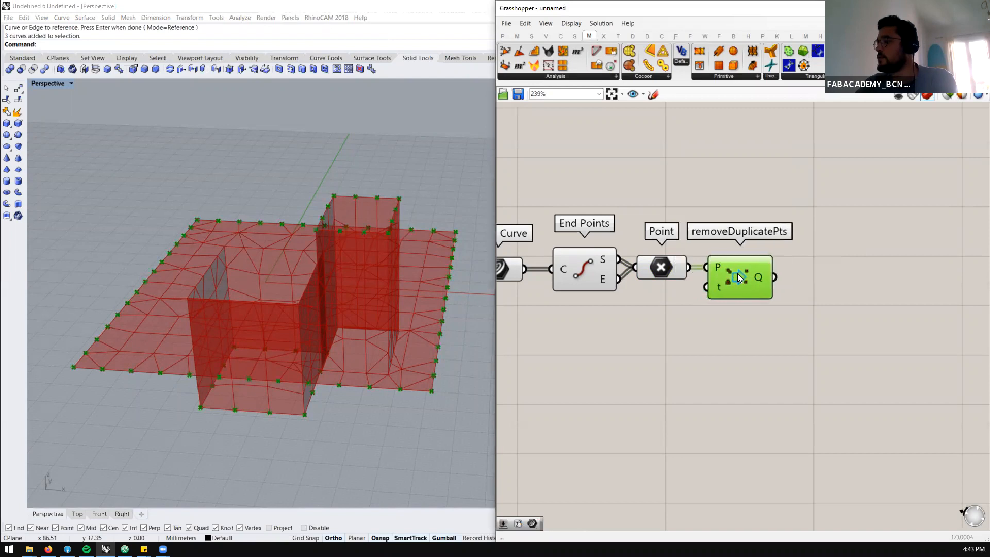
# Add a data panel fed by Point, shrink it and place it below the Point component
pyautogui.doubleClick(720, 333)
pyautogui.write('//')
pyautogui.press('Return')
pyautogui.moveTo(654, 319); pyautogui.dragTo(651, 325)
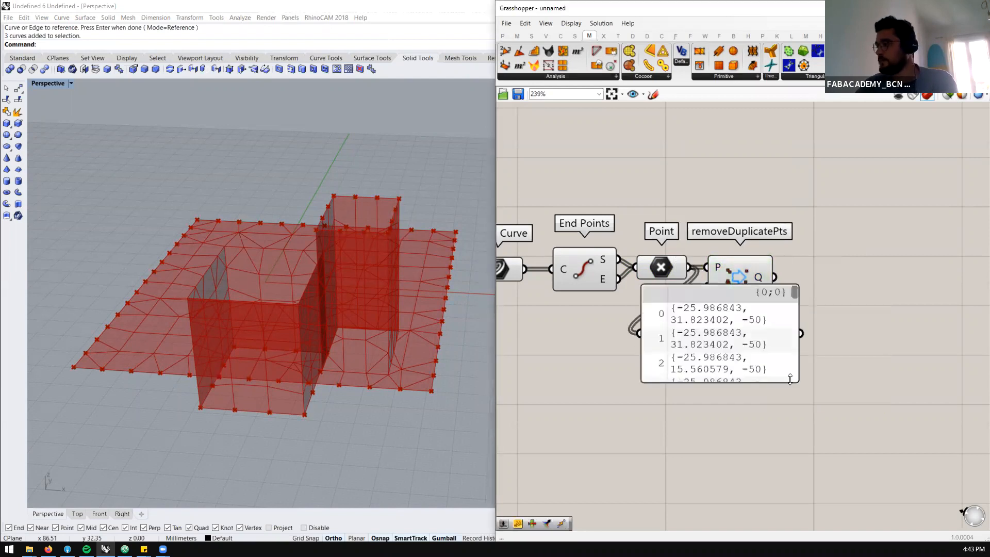
pyautogui.moveTo(796, 382); pyautogui.dragTo(737, 349)
pyautogui.moveTo(672, 340); pyautogui.dragTo(647, 440)
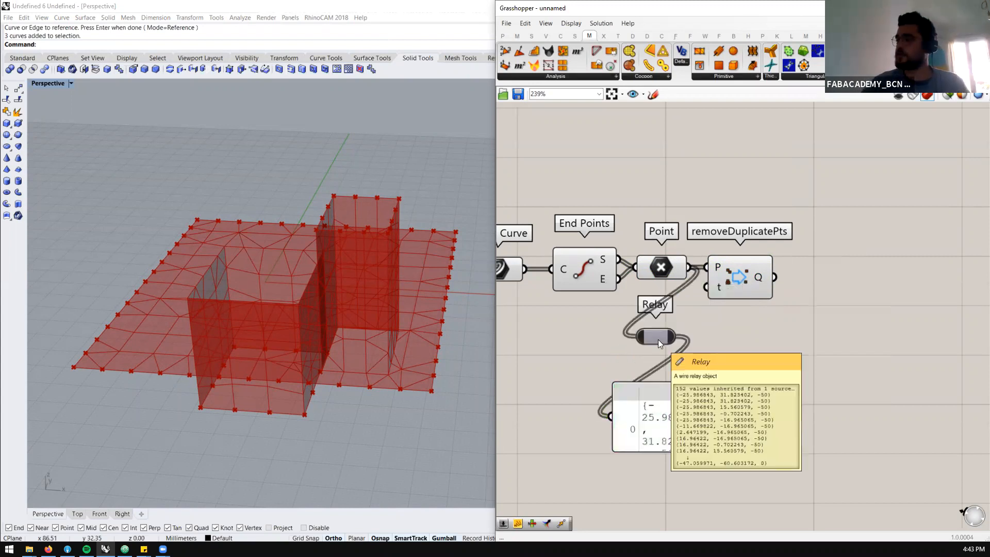
# Insert a List Length component between Point and the panel to count the collected points
pyautogui.doubleClick(722, 352)
pyautogui.write('list leng')
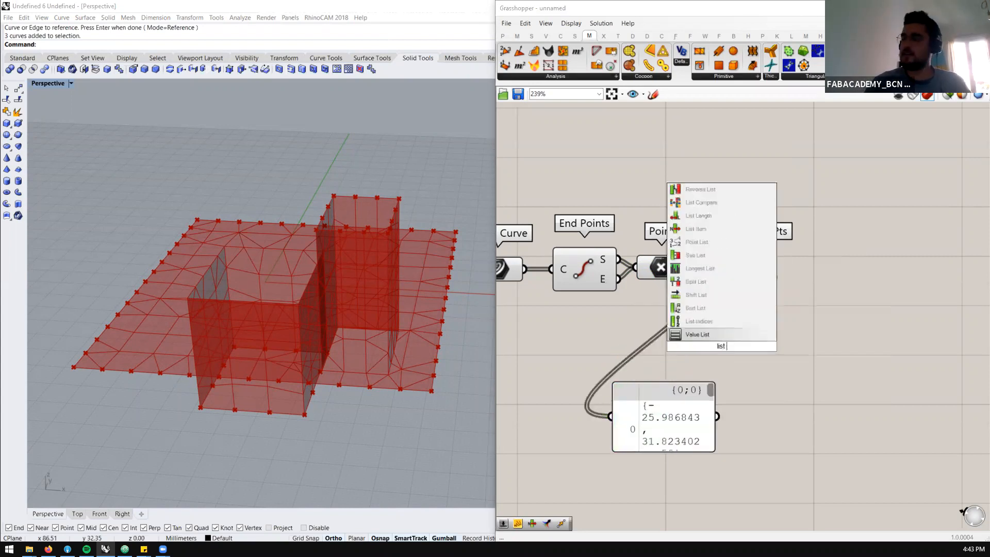
pyautogui.click(704, 320)
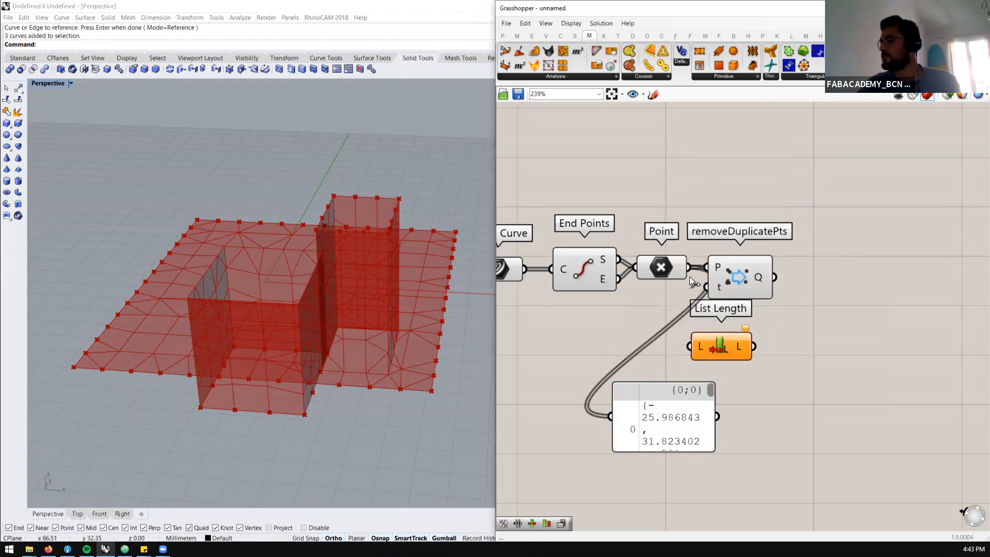
pyautogui.moveTo(724, 347); pyautogui.dragTo(623, 415)
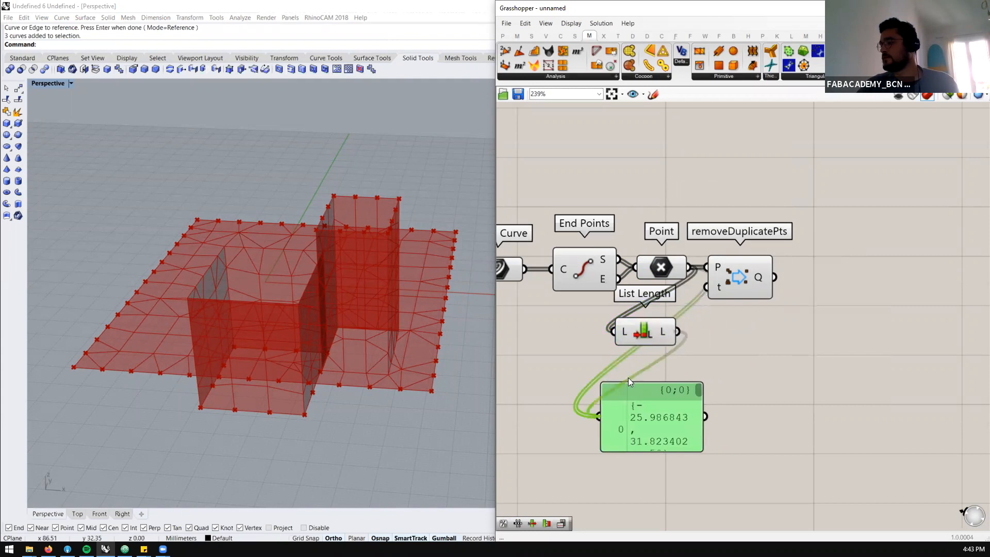
pyautogui.click(645, 332)
pyautogui.keyDown('shift'); pyautogui.click(650, 421); pyautogui.keyUp('shift')
# Duplicate List Length and its panel, feed the copy from removeDuplicatePts' Q output, and place the pair beneath it
pyautogui.moveTo(644, 320); pyautogui.dragTo(791, 326)
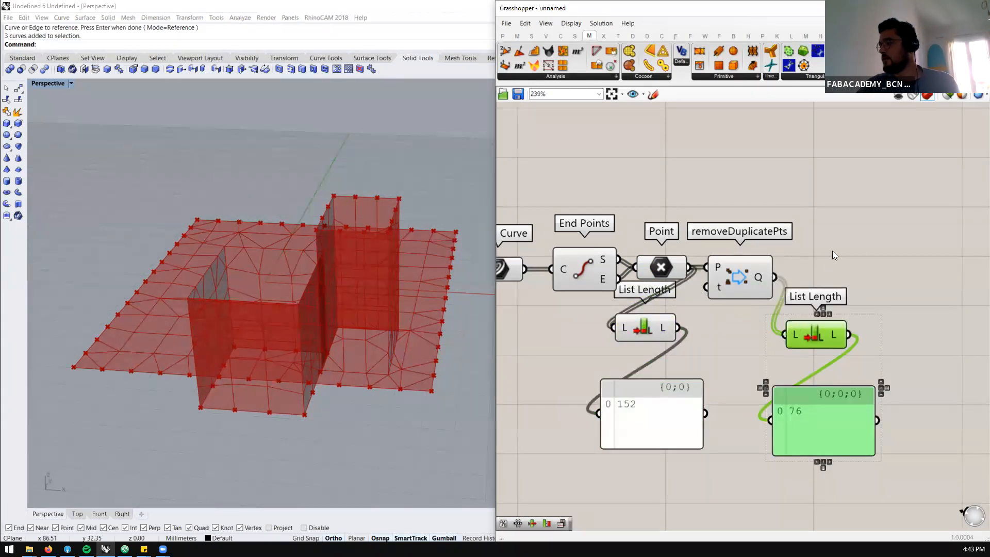
pyautogui.moveTo(891, 303); pyautogui.dragTo(785, 323)
pyautogui.click(848, 282)
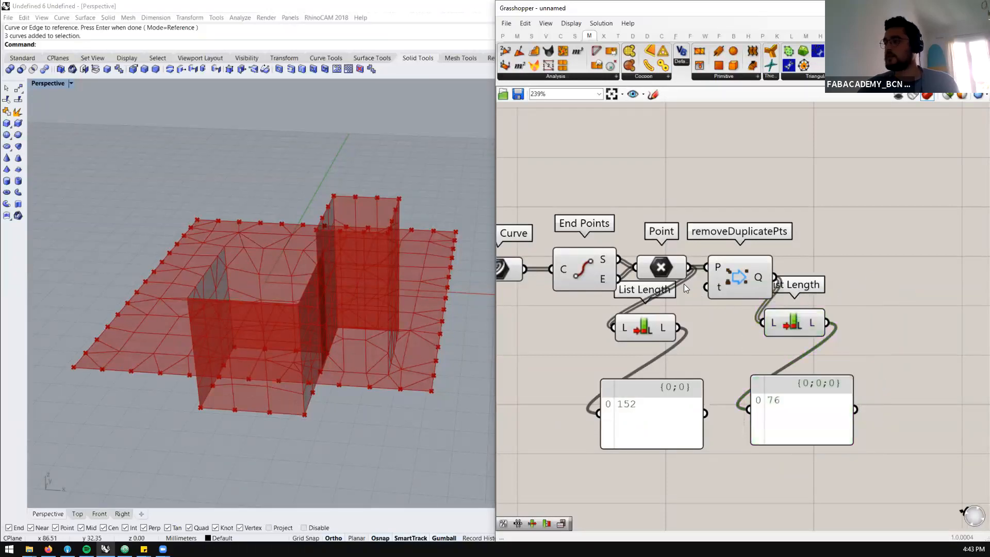
# Shift Point, removeDuplicatePts and both counting branches farther from End Points to make room for the wires
pyautogui.scroll(-3, 684, 285)
pyautogui.scroll(3, 660, 277)
pyautogui.scroll(-3, 661, 279)
pyautogui.scroll(3, 691, 327)
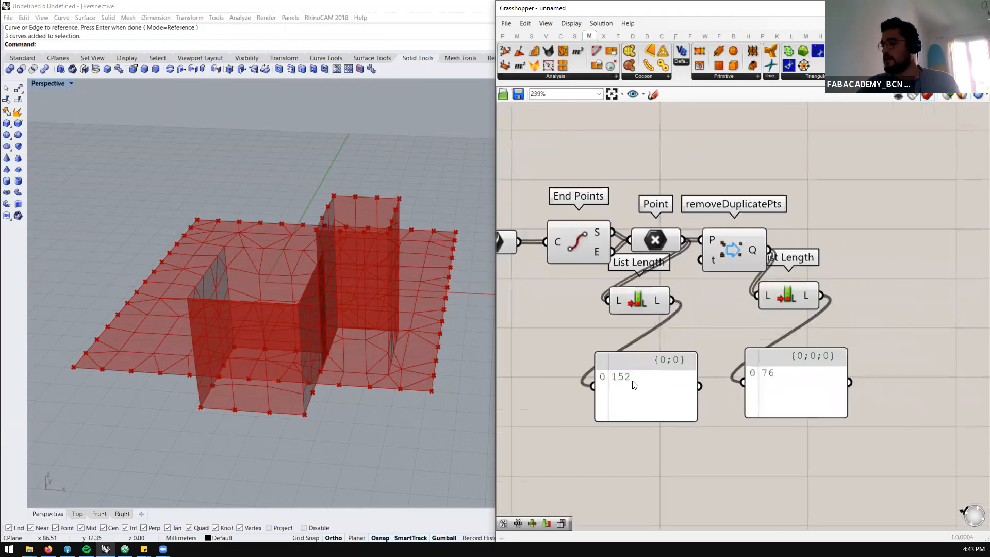
pyautogui.moveTo(852, 224); pyautogui.dragTo(590, 424)
pyautogui.moveTo(644, 312); pyautogui.dragTo(677, 317)
pyautogui.click(617, 335)
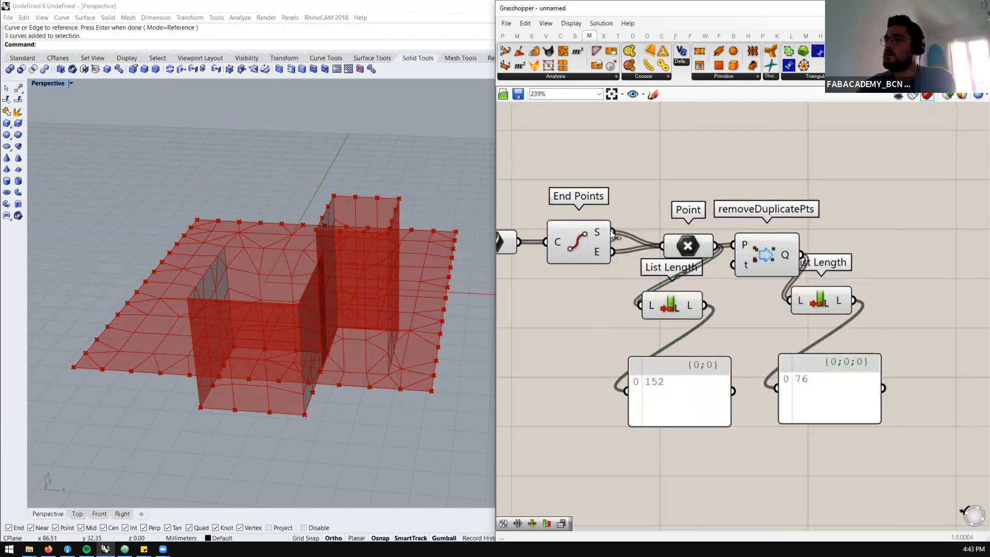
# Try feeding Point with only the S output of End Points, and reconnect the E output alongside it
pyautogui.moveTo(613, 232); pyautogui.dragTo(676, 241)
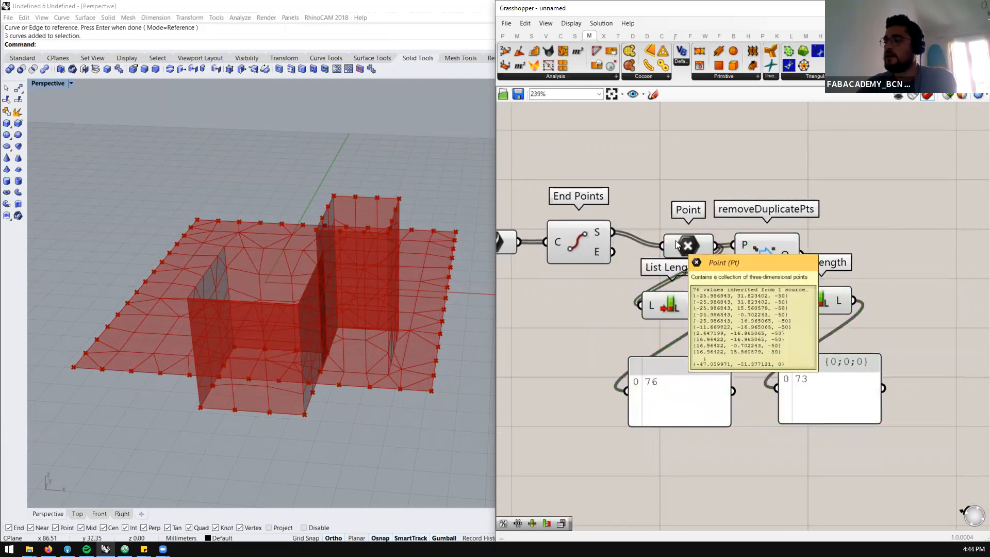
pyautogui.moveTo(826, 299); pyautogui.dragTo(842, 296)
pyautogui.moveTo(815, 381); pyautogui.dragTo(828, 375)
pyautogui.moveTo(612, 255); pyautogui.dragTo(663, 245)
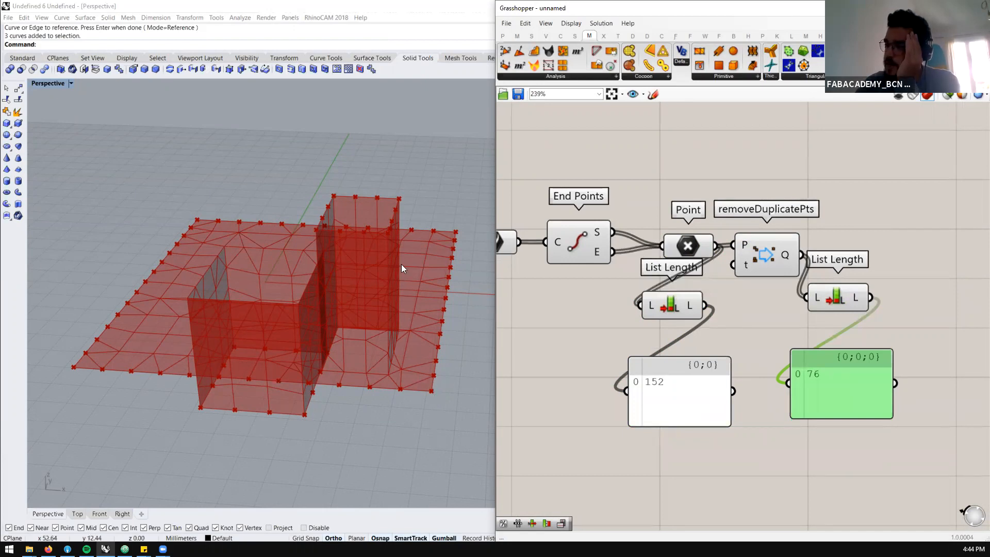
# Compare the point counts before and after duplicate removal in the two List Length panels
pyautogui.scroll(-2, 768, 294)
pyautogui.scroll(2, 768, 290)
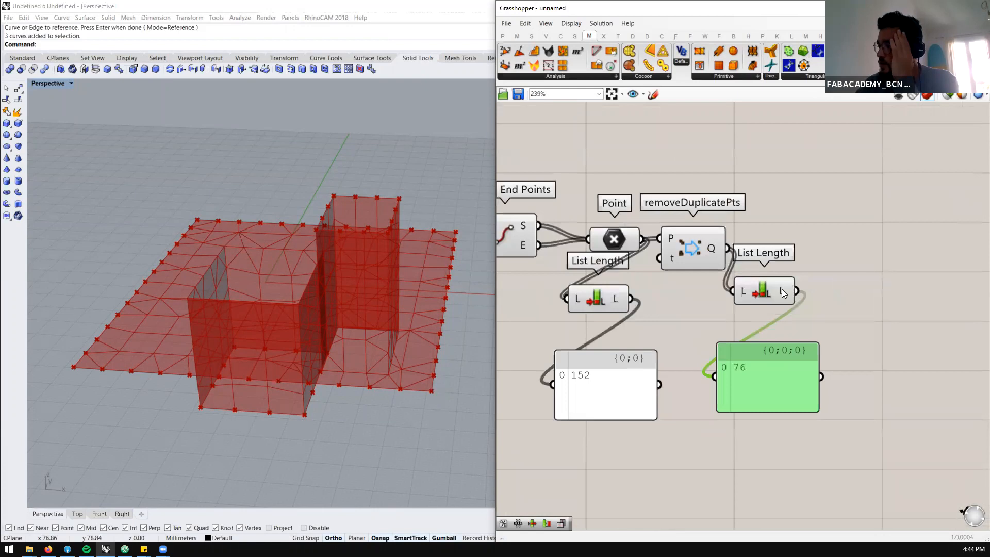
pyautogui.scroll(-2, 575, 248)
pyautogui.scroll(2, 633, 220)
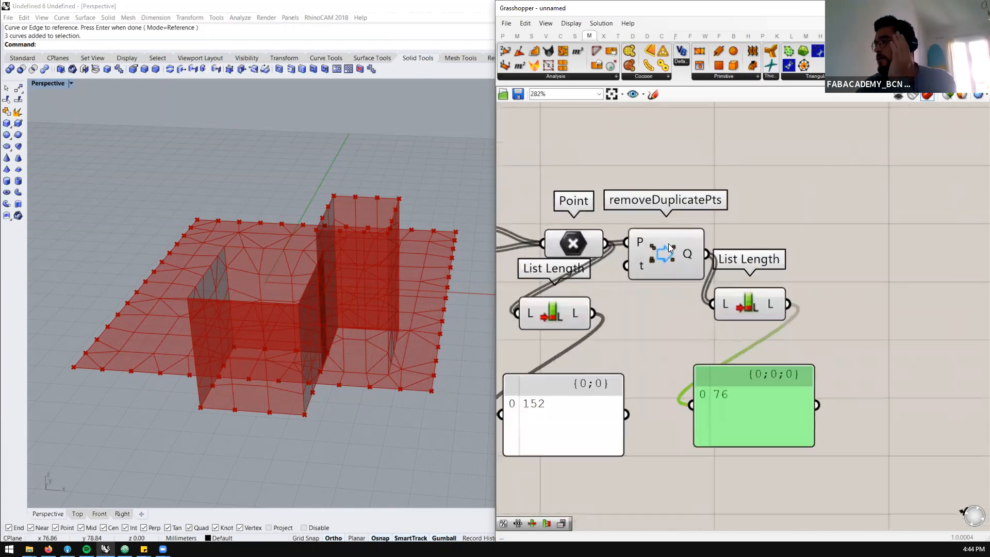
pyautogui.click(670, 245)
pyautogui.click(723, 305)
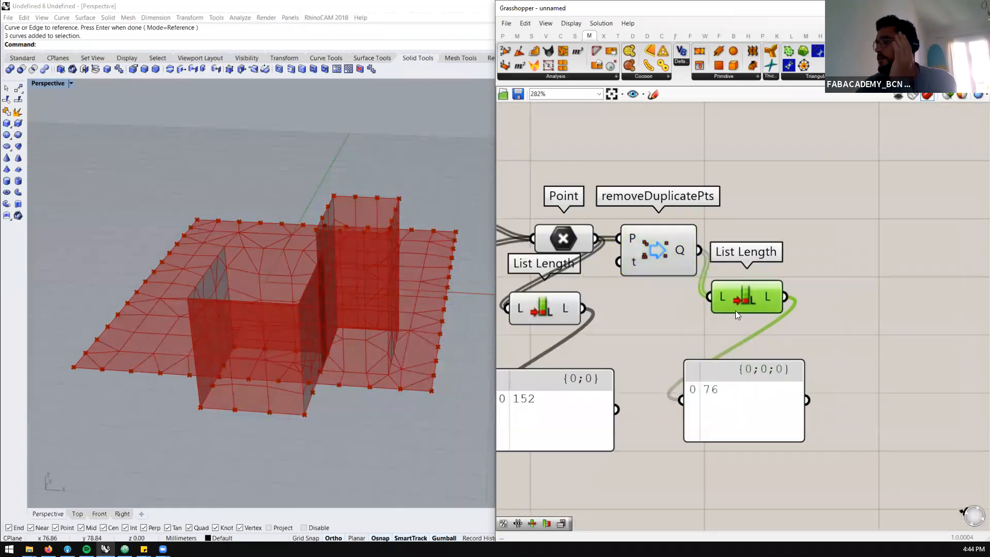
pyautogui.scroll(1, 736, 308)
pyautogui.scroll(-3, 740, 304)
pyautogui.scroll(2, 678, 280)
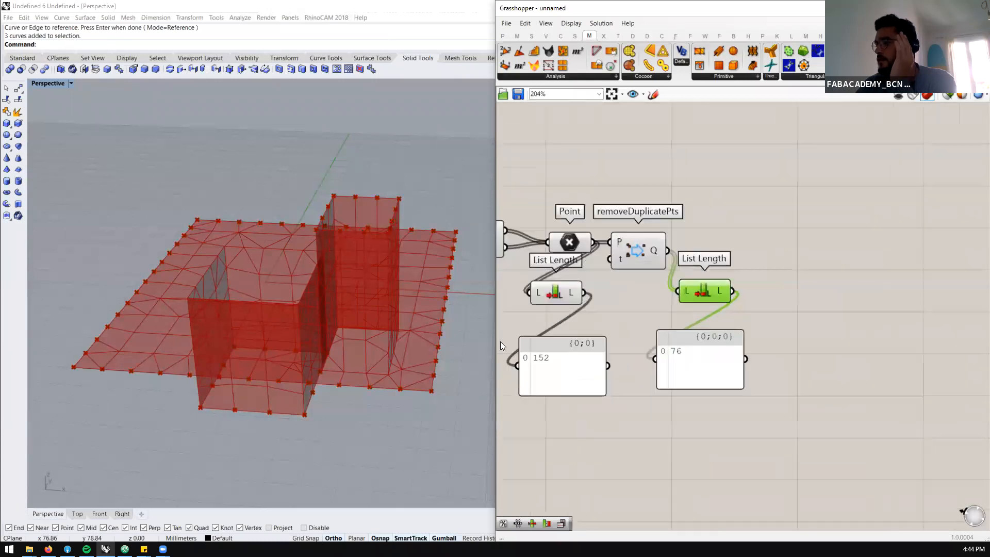
# Examine the joined mesh and its edge points from a higher angle and review the definition
pyautogui.scroll(-2, 409, 336)
pyautogui.scroll(-3, 662, 296)
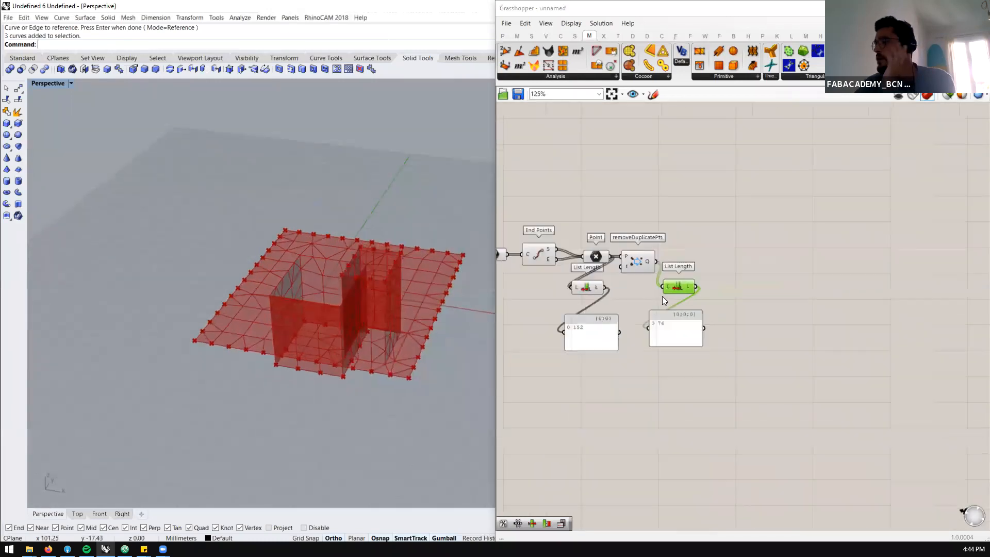
pyautogui.scroll(1, 400, 345)
pyautogui.moveTo(397, 361)
pyautogui.mouseDown(button='right')
pyautogui.moveTo(411, 338)
pyautogui.moveTo(389, 376)
pyautogui.mouseUp(button='right')
pyautogui.scroll(-3, 681, 252)
pyautogui.scroll(2, 680, 252)
pyautogui.moveTo(736, 223); pyautogui.dragTo(570, 326)
pyautogui.click(638, 265)
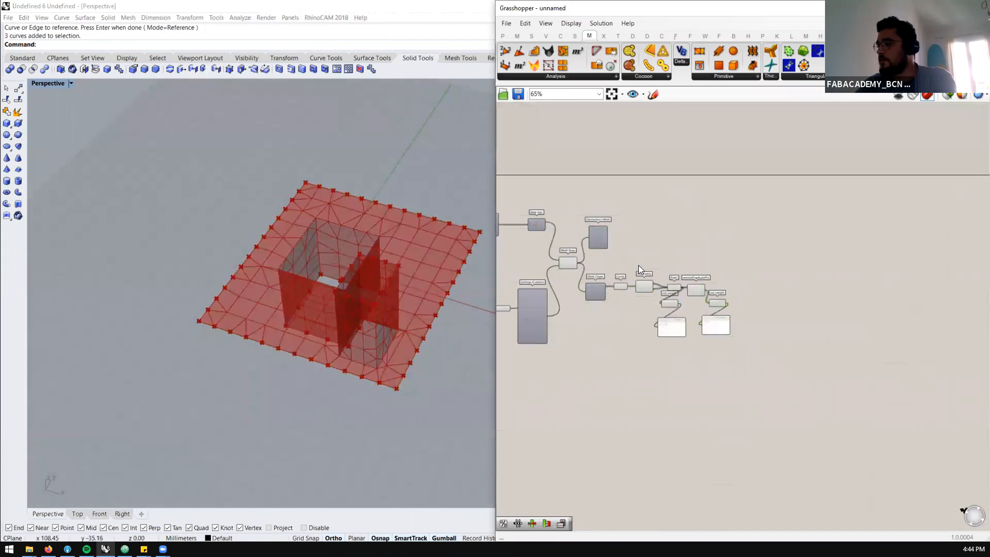
# Add a Mesh component and connect the M output of Mesh Brep to it
pyautogui.doubleClick(720, 243)
pyautogui.write('mesh')
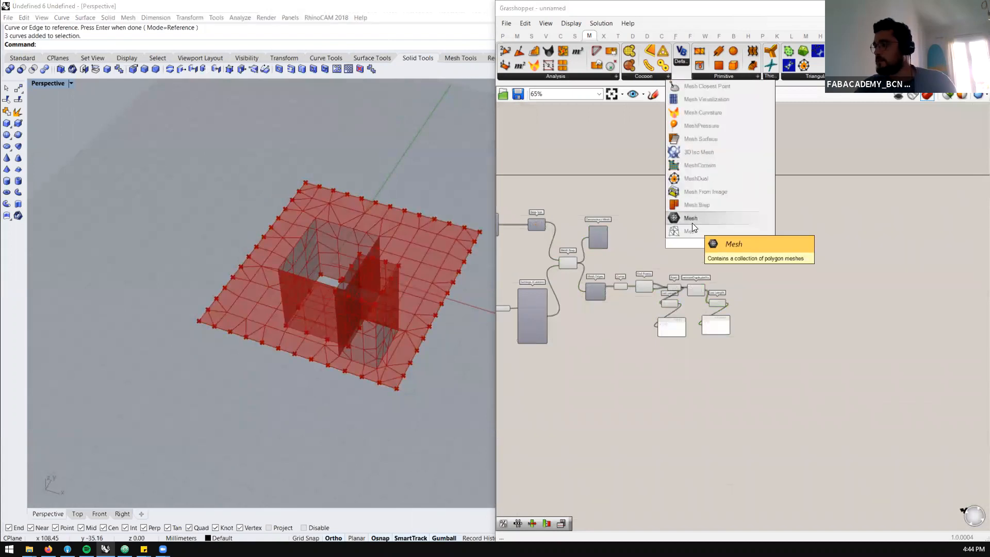
pyautogui.click(692, 223)
pyautogui.scroll(3, 536, 278)
pyautogui.moveTo(602, 251); pyautogui.dragTo(864, 213)
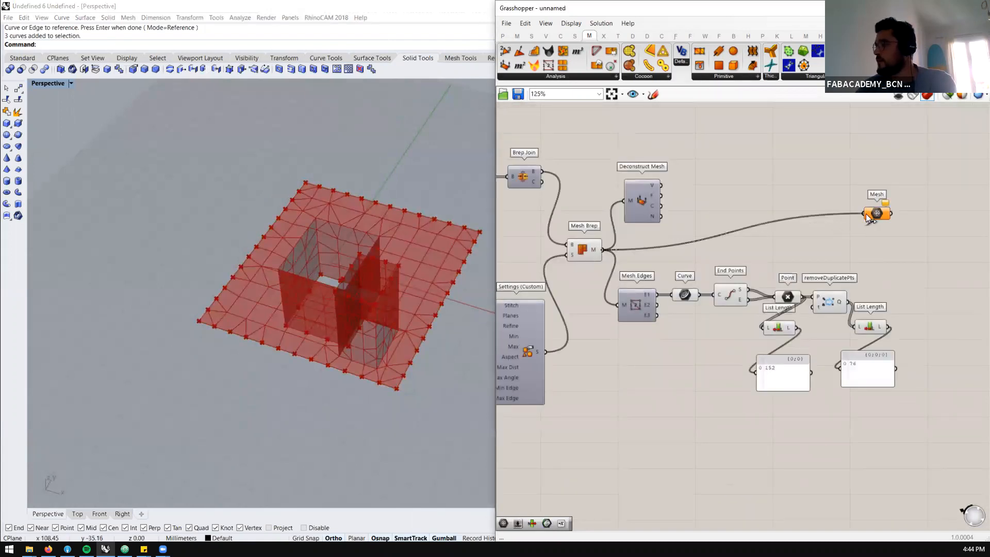
# Move the Mesh component down beside the point branch and put it in its own group
pyautogui.scroll(-2, 769, 179)
pyautogui.moveTo(770, 173); pyautogui.dragTo(757, 255)
pyautogui.middleClick(727, 223)
pyautogui.click(733, 194)
pyautogui.scroll(5, 720, 231)
pyautogui.doubleClick(752, 204)
pyautogui.scroll(-6, 709, 232)
pyautogui.click(797, 256)
# Add a Show component above the grouped Mesh component and feed Mesh into it
pyautogui.scroll(-2, 771, 248)
pyautogui.scroll(5, 781, 228)
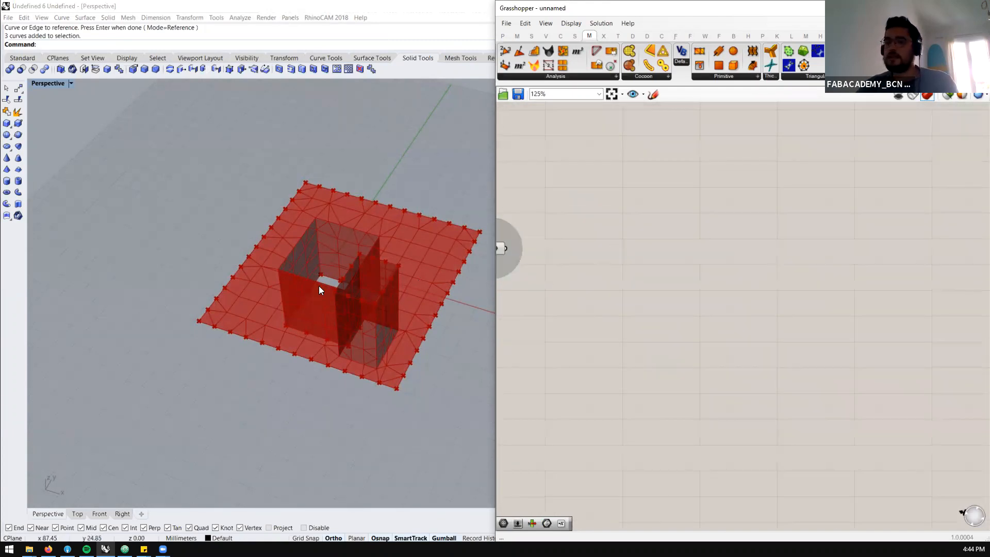
pyautogui.scroll(-7, 171, 281)
pyautogui.scroll(7, 286, 281)
pyautogui.scroll(-3, 683, 272)
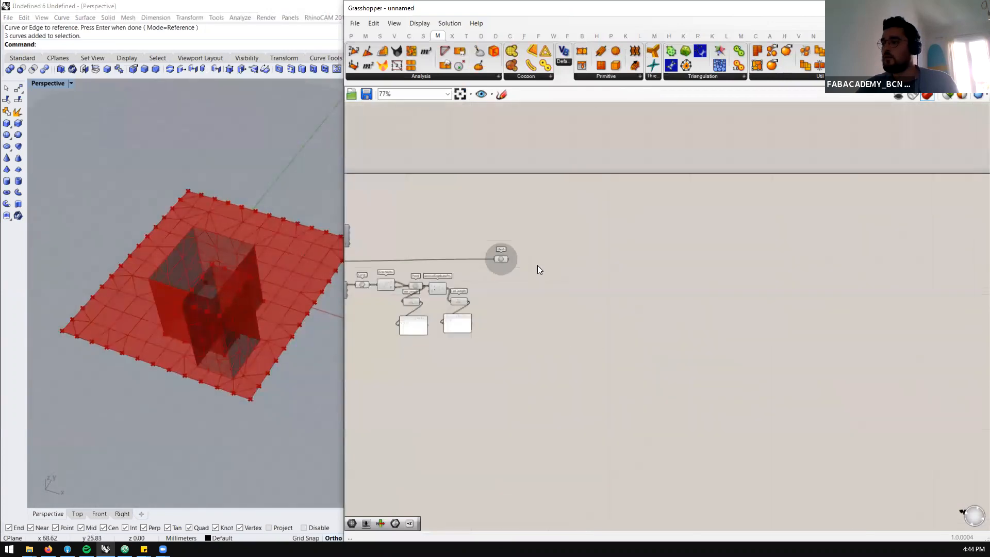
pyautogui.scroll(3, 565, 267)
pyautogui.scroll(-1, 692, 271)
pyautogui.doubleClick(646, 213)
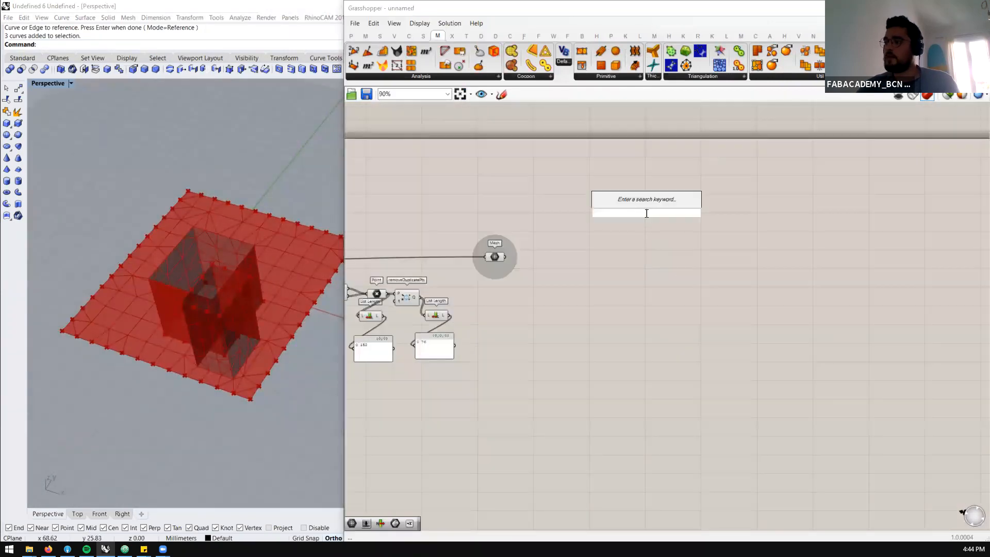
pyautogui.write('show')
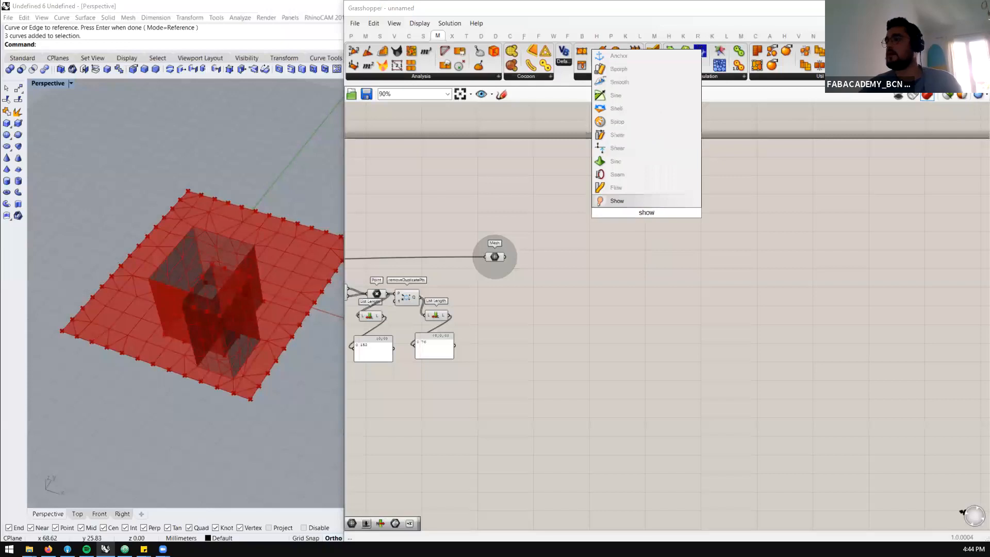
pyautogui.press('Return')
pyautogui.moveTo(498, 261); pyautogui.dragTo(648, 170)
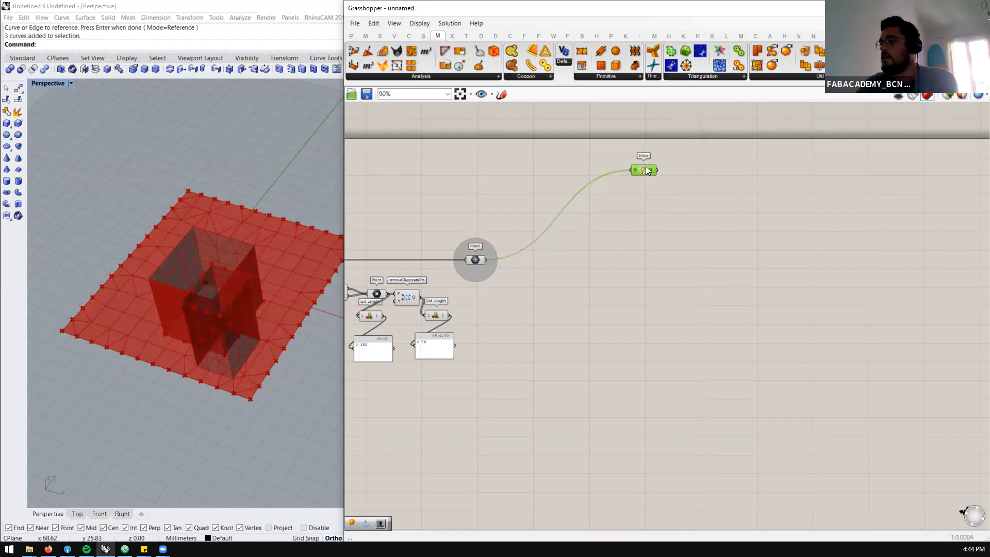
# Add a Kangaroo Anchor goal beneath the Show component
pyautogui.doubleClick(637, 243)
pyautogui.click(633, 278)
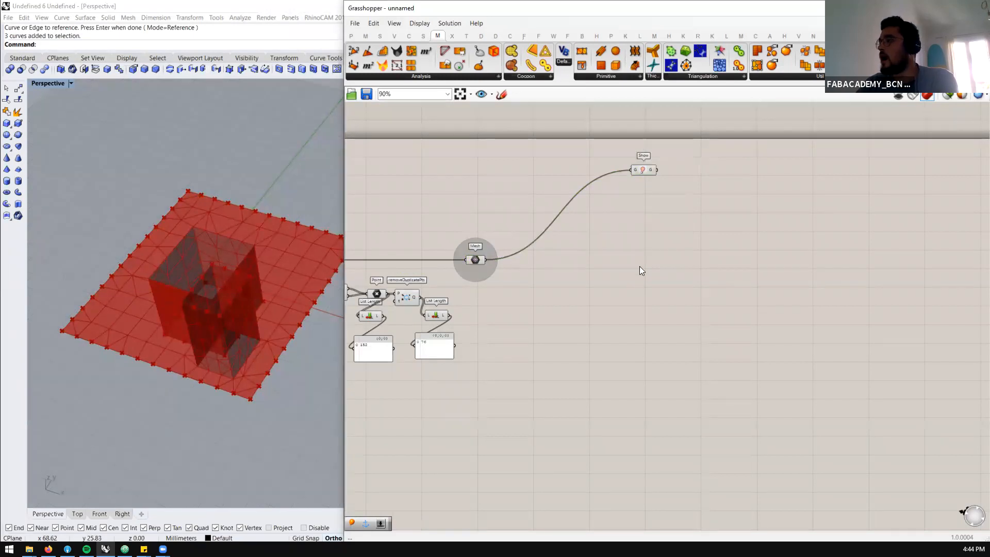
pyautogui.click(711, 37)
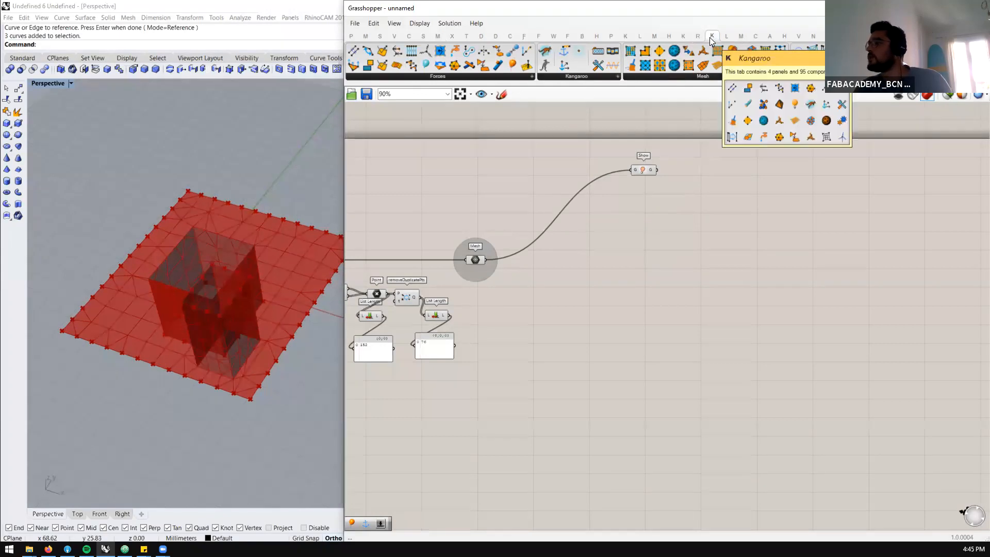
pyautogui.moveTo(624, 38)
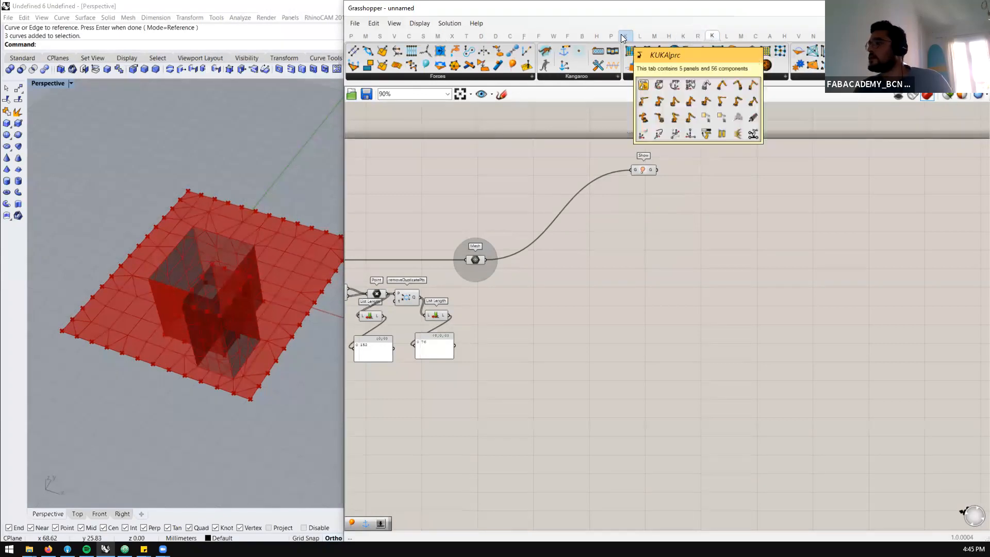
pyautogui.click(681, 37)
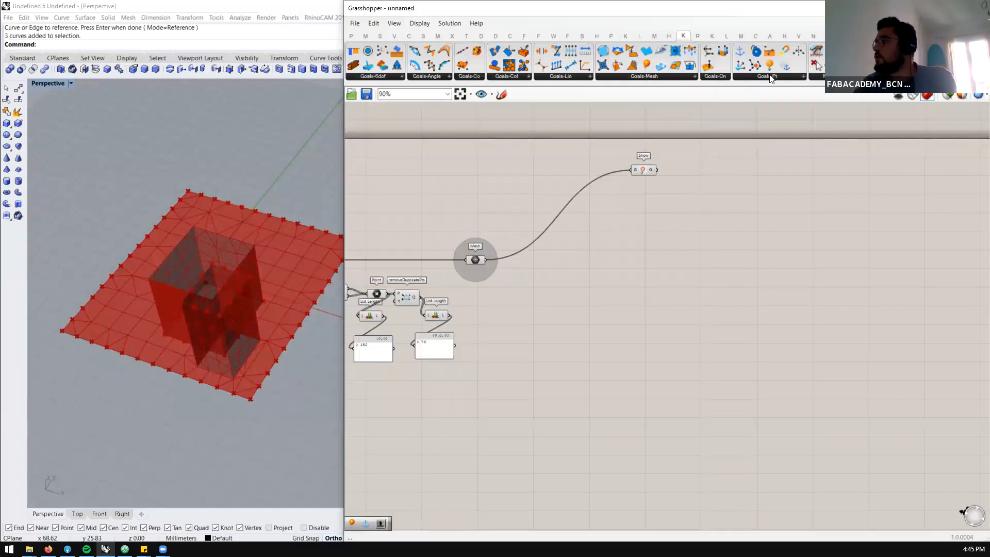
pyautogui.click(769, 76)
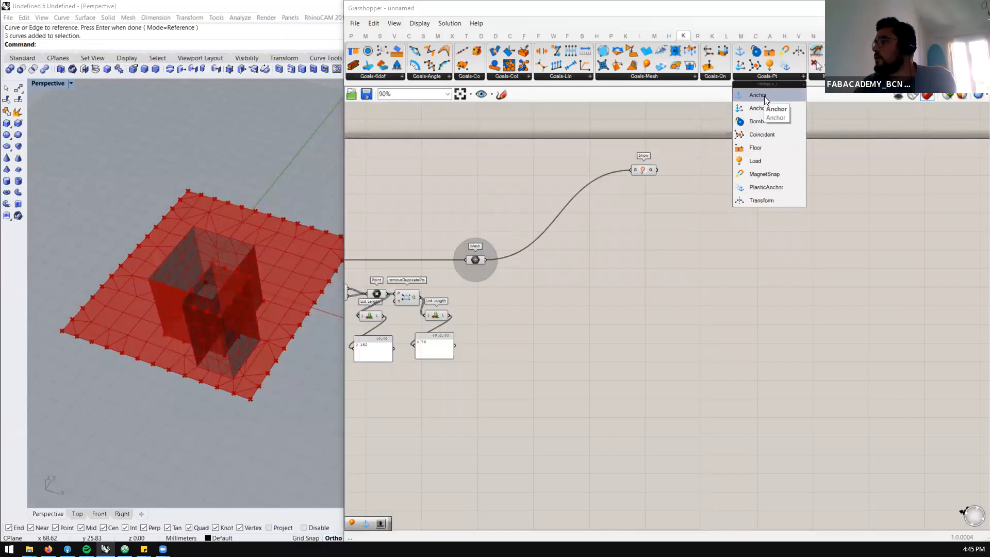
pyautogui.moveTo(764, 96); pyautogui.dragTo(660, 250)
pyautogui.click(644, 216)
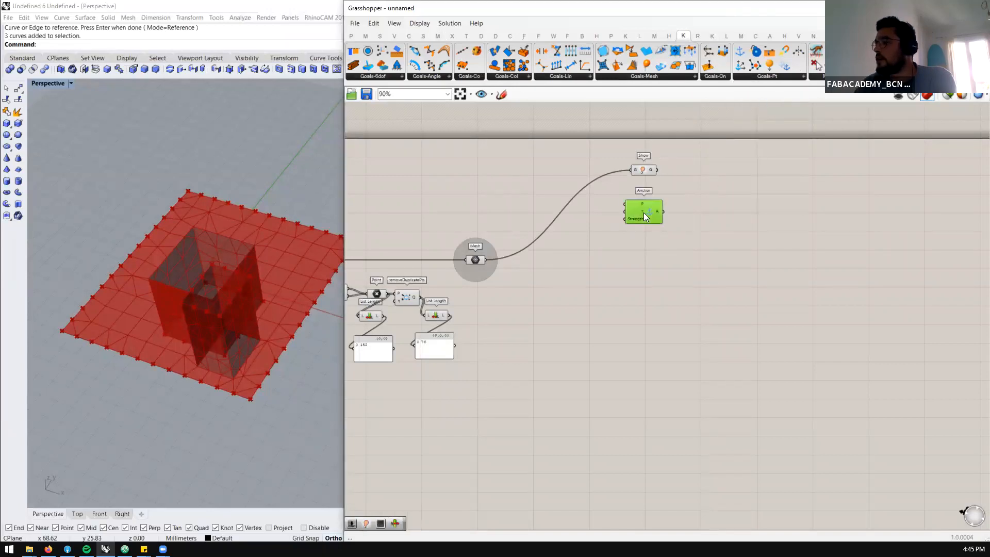
# Connect the removeDuplicatePts output to the P input of the Anchor goal and check the anchor points on the mesh
pyautogui.moveTo(600, 259); pyautogui.dragTo(633, 247, button='right')
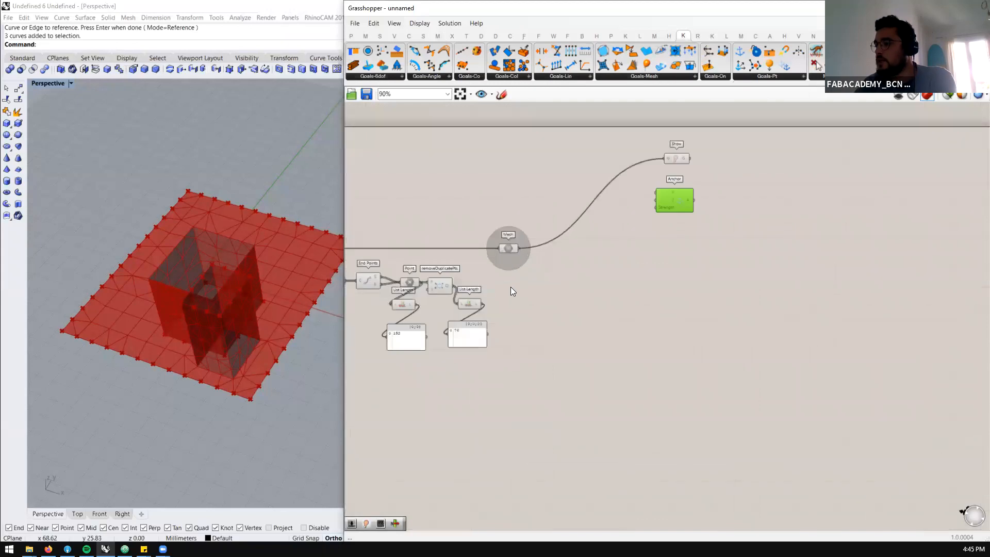
pyautogui.click(442, 287)
pyautogui.moveTo(453, 285); pyautogui.dragTo(657, 192)
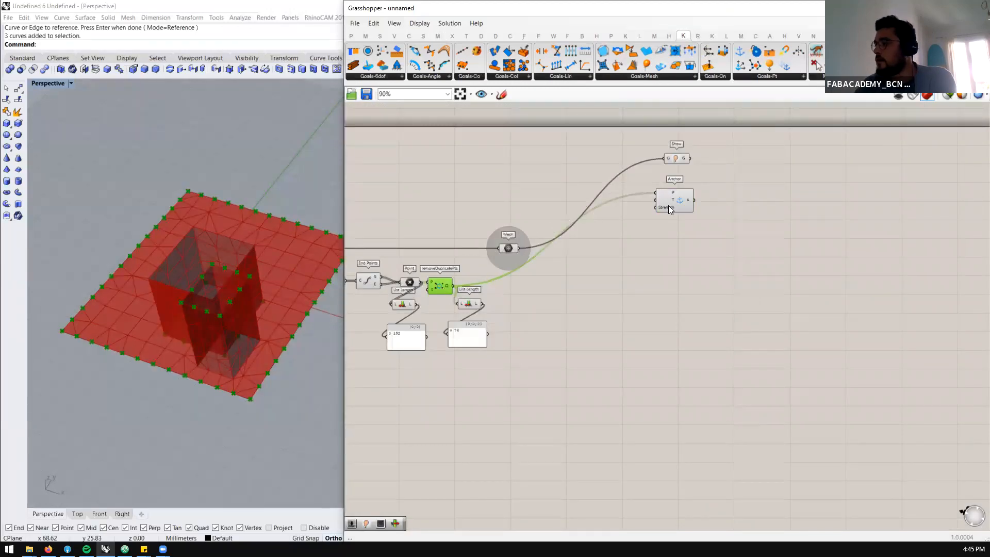
pyautogui.moveTo(665, 208)
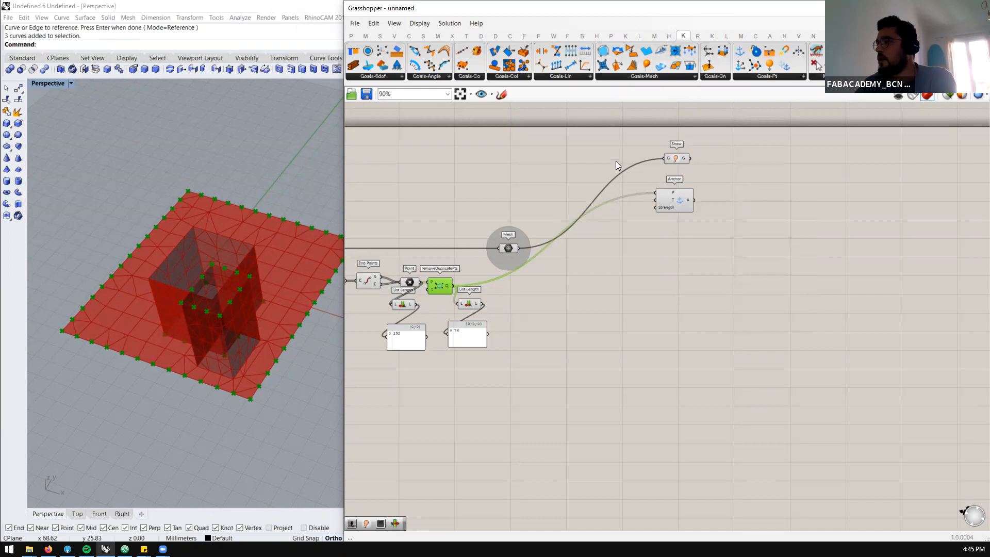
pyautogui.moveTo(299, 285); pyautogui.dragTo(281, 257, button='right')
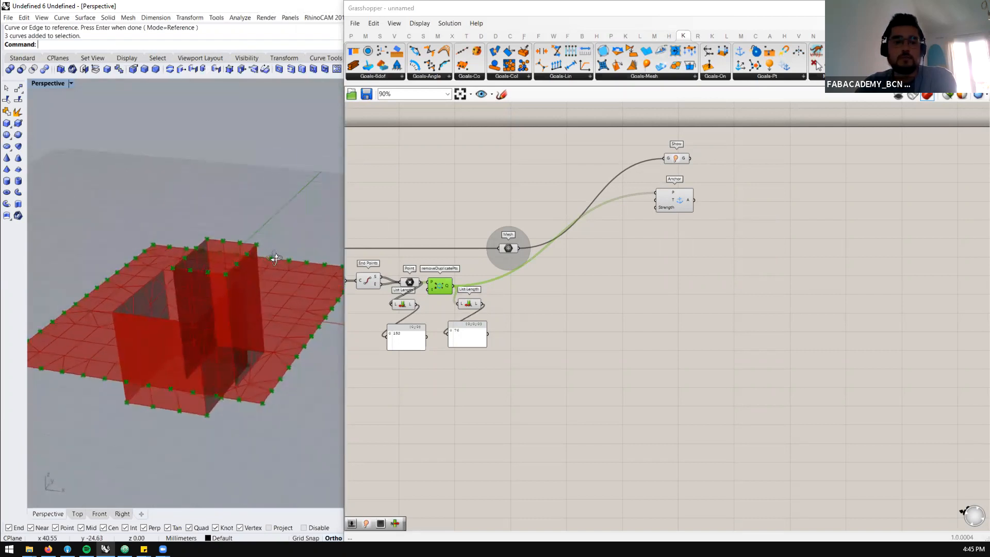
# Add a Kangaroo EdgeLengths goal below the Anchor and feed the grouped Mesh component into its Mesh input
pyautogui.click(661, 76)
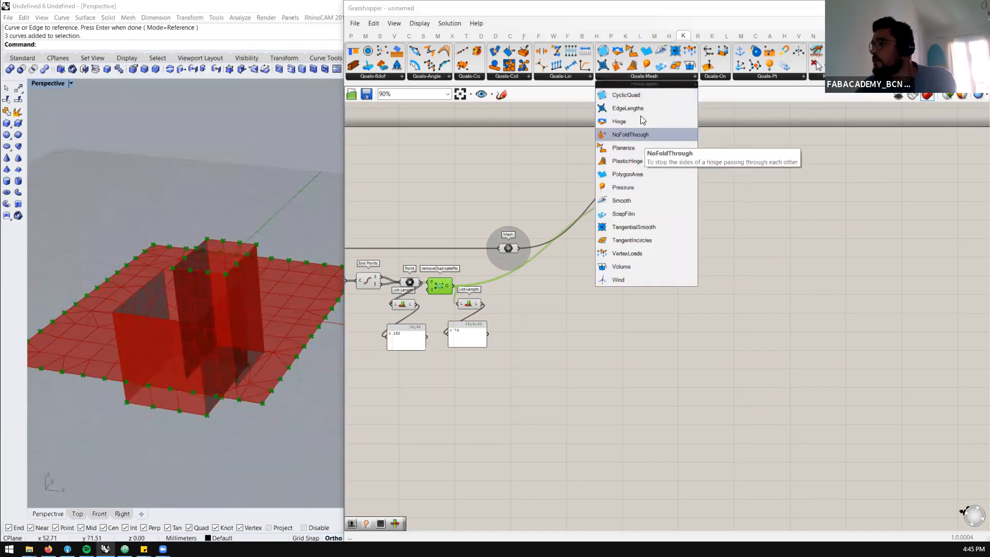
pyautogui.moveTo(638, 108); pyautogui.dragTo(674, 258)
pyautogui.click(673, 248)
pyautogui.click(675, 249)
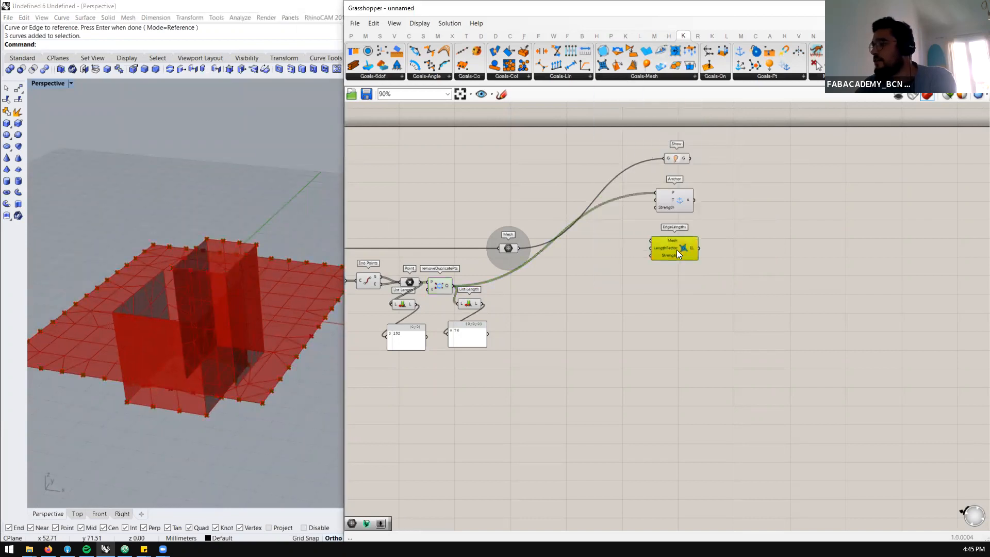
pyautogui.click(572, 247)
pyautogui.moveTo(519, 248); pyautogui.dragTo(679, 259)
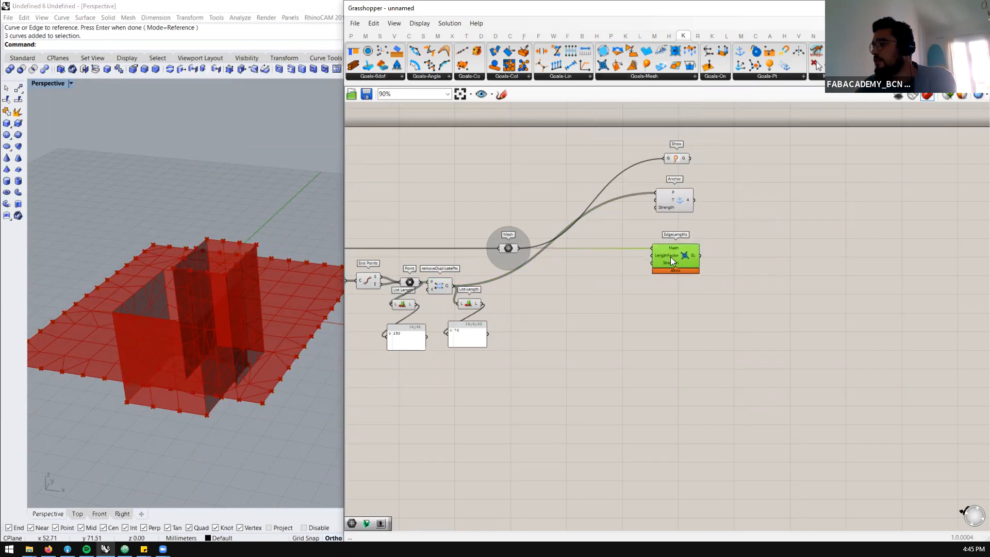
# Create a number slider ranging from 0.0 to 2.0, connect it to the LengthFactor of EdgeLengths and set it to 1.0
pyautogui.doubleClick(656, 284)
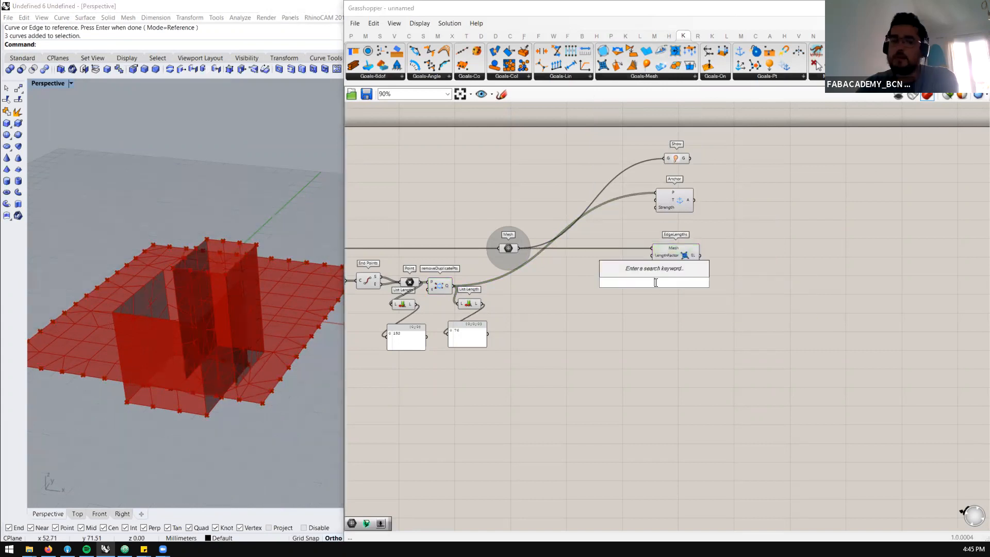
pyautogui.write('0')
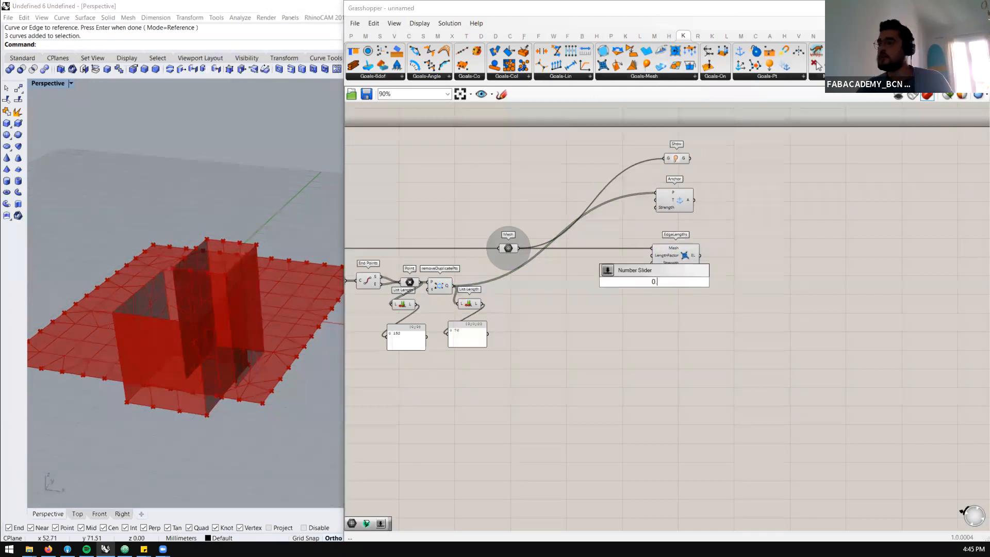
pyautogui.write('.0<2.0')
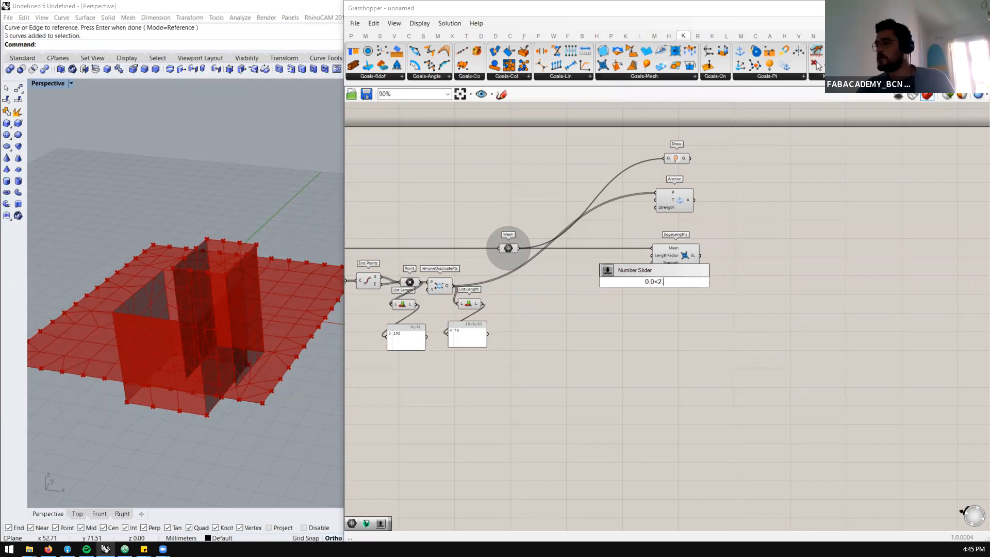
pyautogui.press('Return')
pyautogui.moveTo(646, 282); pyautogui.dragTo(654, 253)
pyautogui.scroll(2, 633, 269)
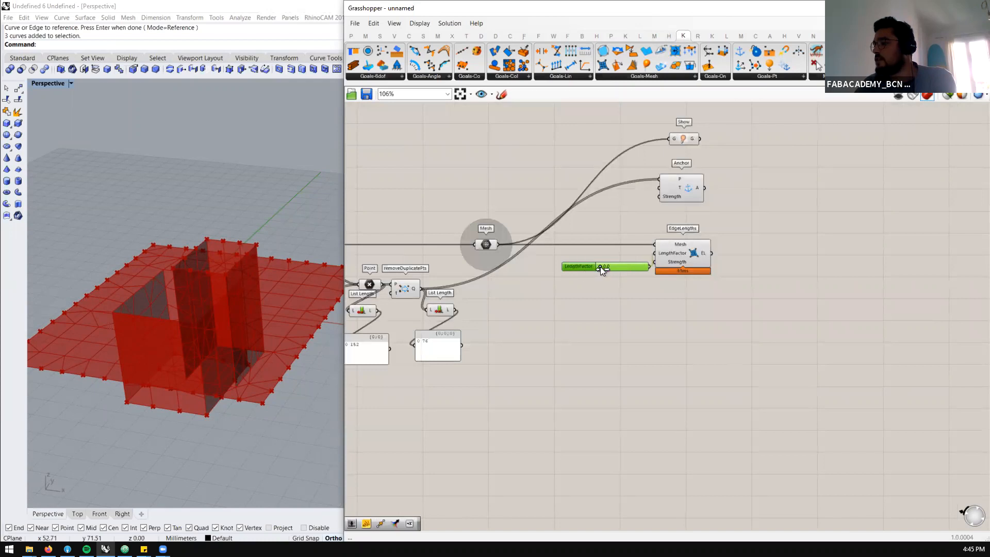
pyautogui.moveTo(631, 267); pyautogui.dragTo(601, 262)
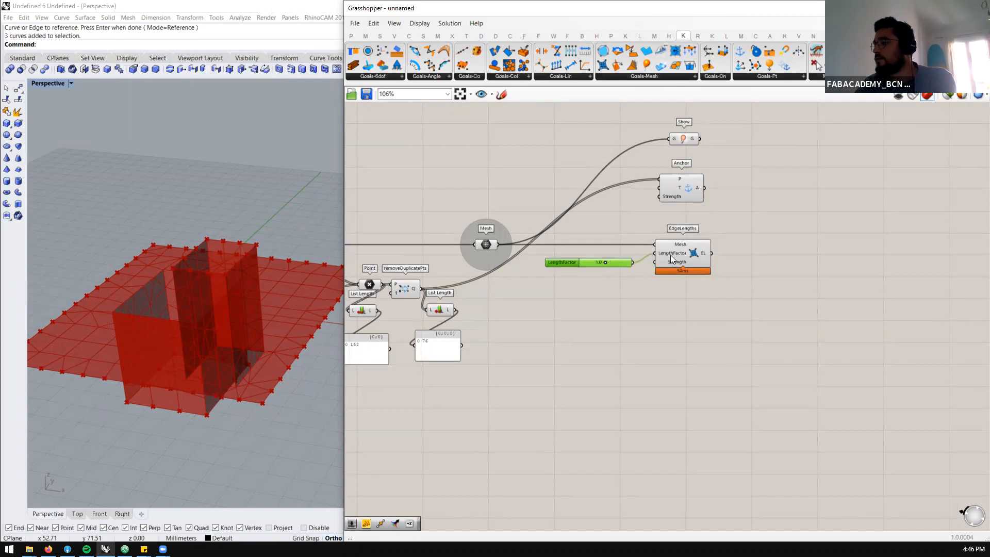
pyautogui.moveTo(674, 258)
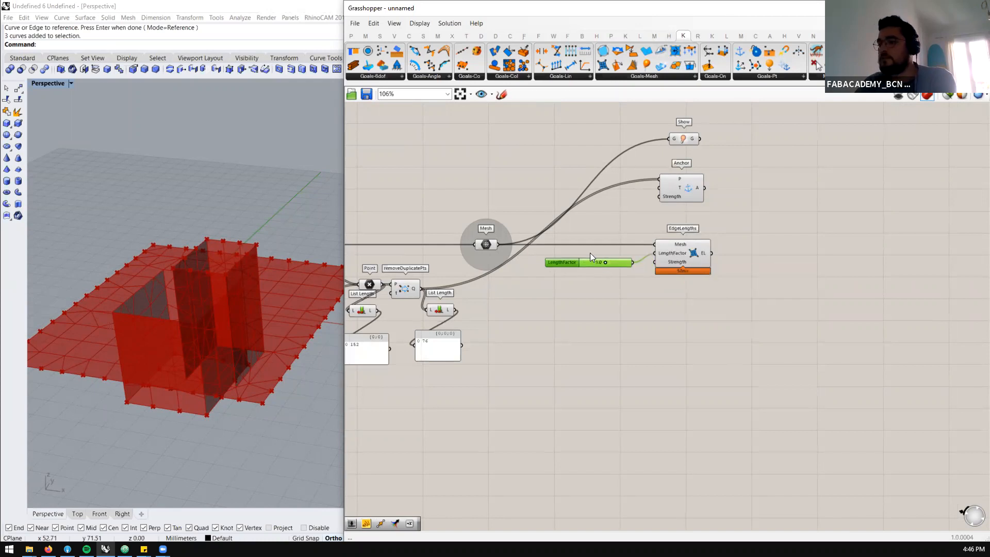
# Line up the LengthFactor slider with its input on the EdgeLengths goal
pyautogui.scroll(-3, 661, 266)
pyautogui.scroll(3, 666, 249)
pyautogui.click(665, 249)
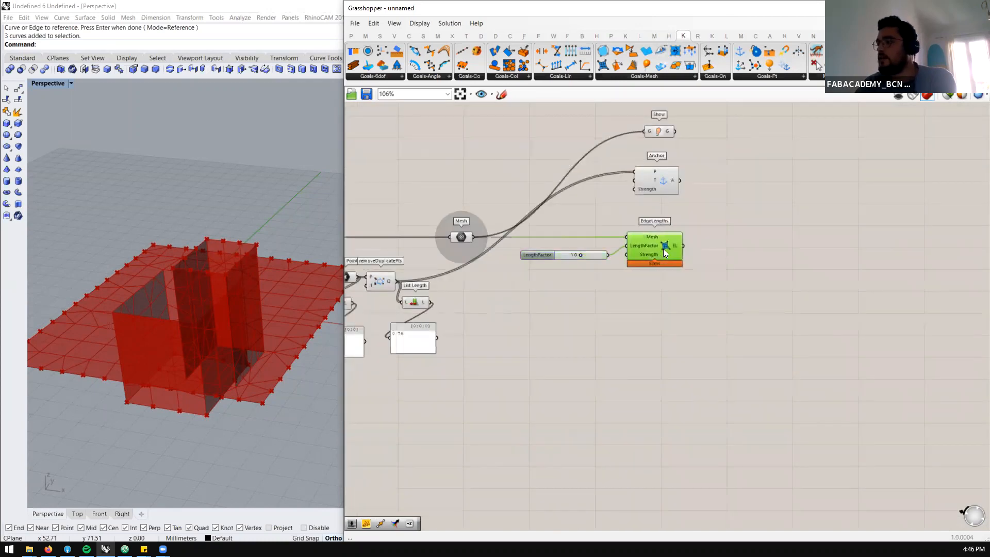
pyautogui.scroll(2, 651, 242)
pyautogui.click(577, 250)
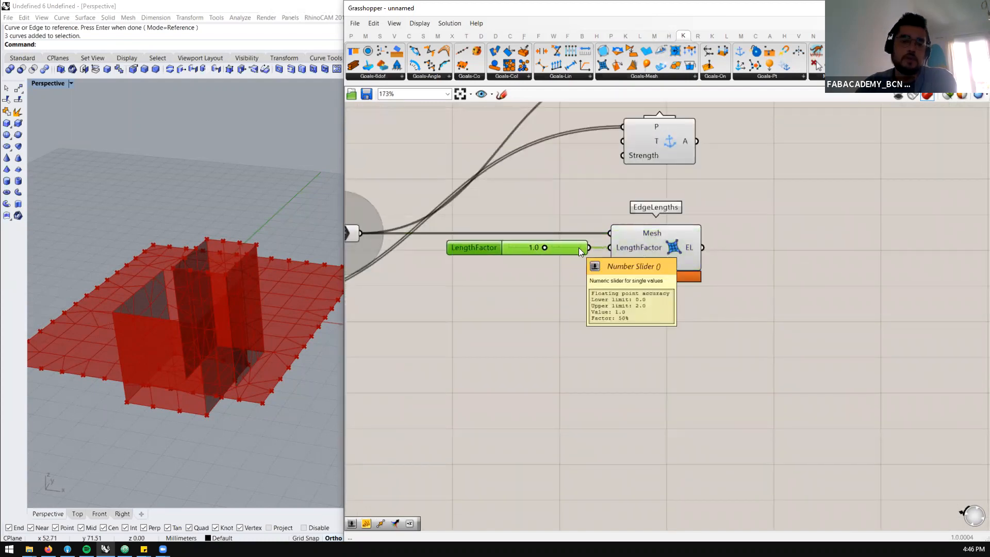
pyautogui.scroll(-3, 623, 241)
pyautogui.scroll(2, 739, 232)
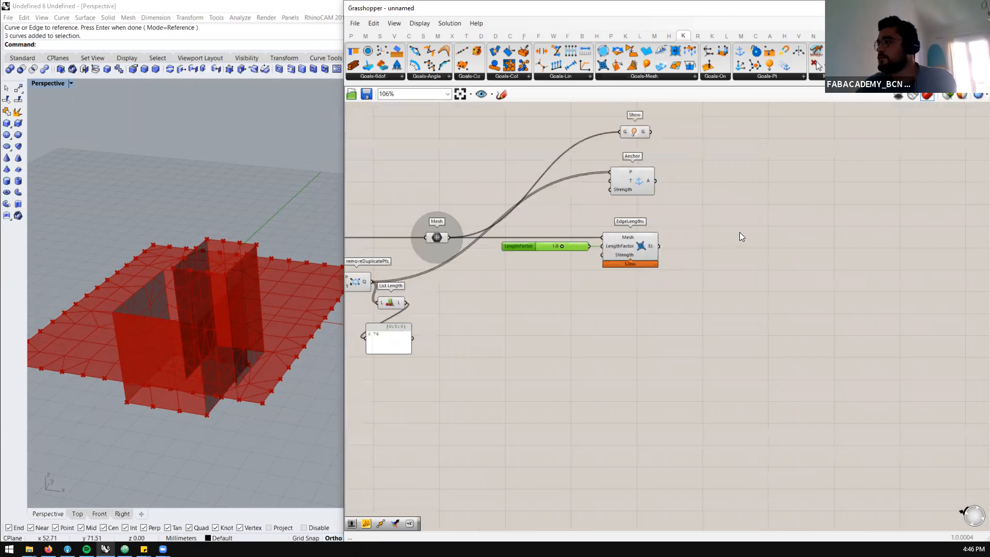
# Add a Merge component and connect the Show, Anchor and EdgeLengths outputs to D1, D2 and D3
pyautogui.doubleClick(789, 211)
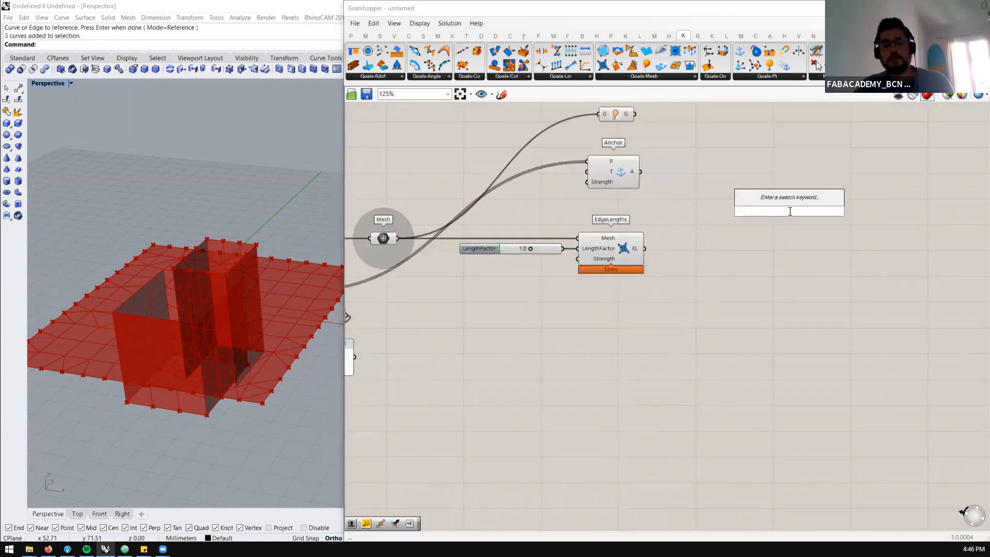
pyautogui.write('merge')
pyautogui.click(775, 199)
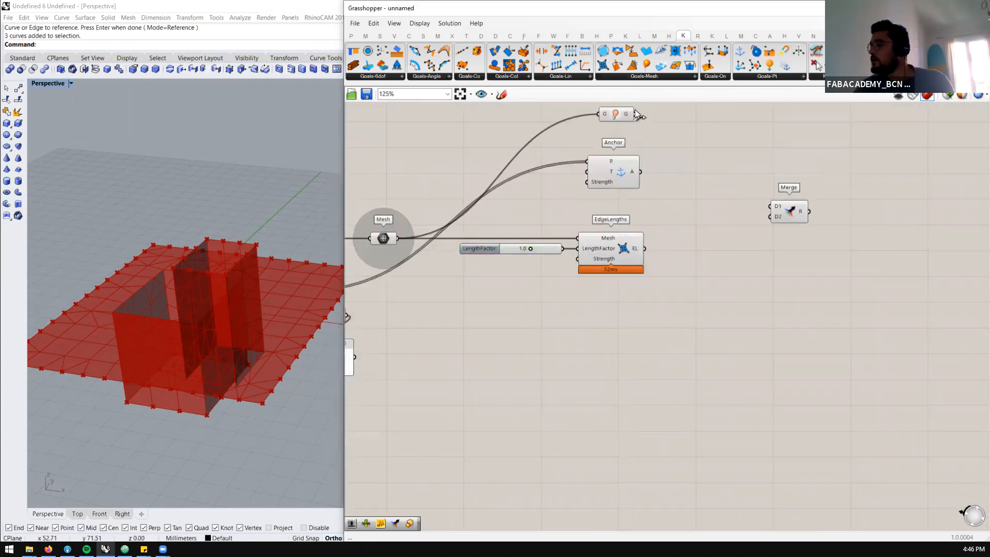
pyautogui.moveTo(635, 113); pyautogui.dragTo(667, 177)
pyautogui.moveTo(634, 115); pyautogui.dragTo(771, 206)
pyautogui.moveTo(645, 175); pyautogui.dragTo(771, 222)
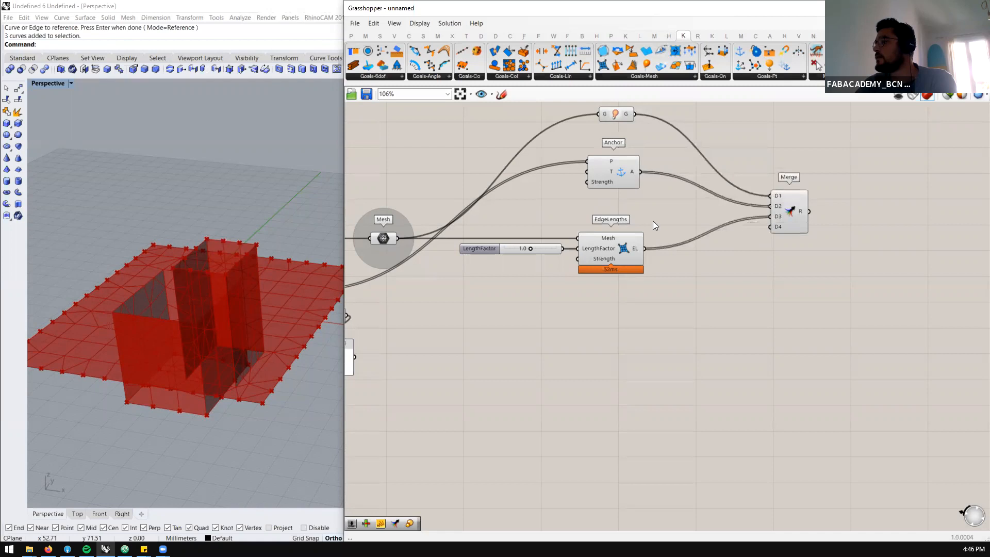
pyautogui.scroll(-2, 769, 232)
pyautogui.moveTo(669, 199); pyautogui.dragTo(668, 205)
# Place a Kangaroo BouncySolver component downstream of the Merge component
pyautogui.click(838, 76)
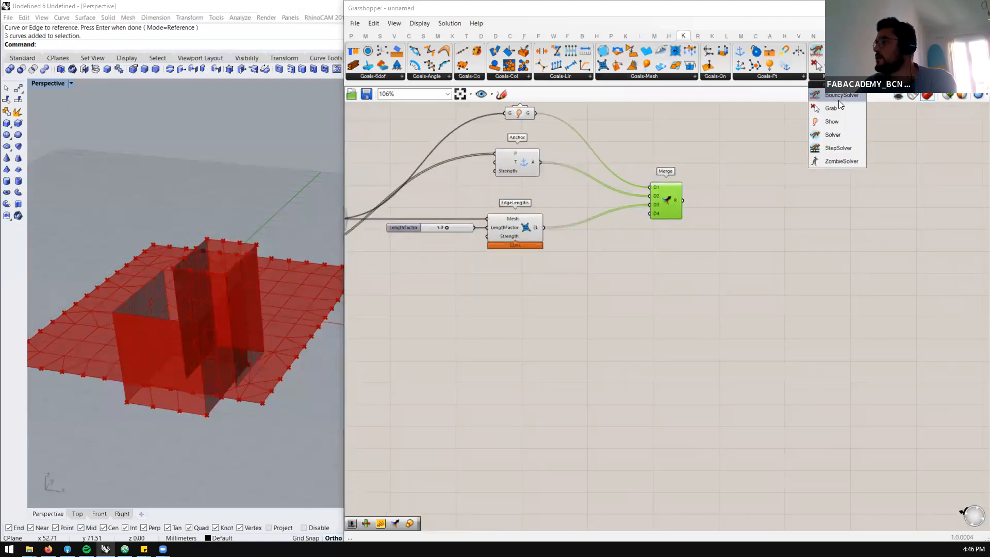
pyautogui.click(838, 100)
pyautogui.click(866, 219)
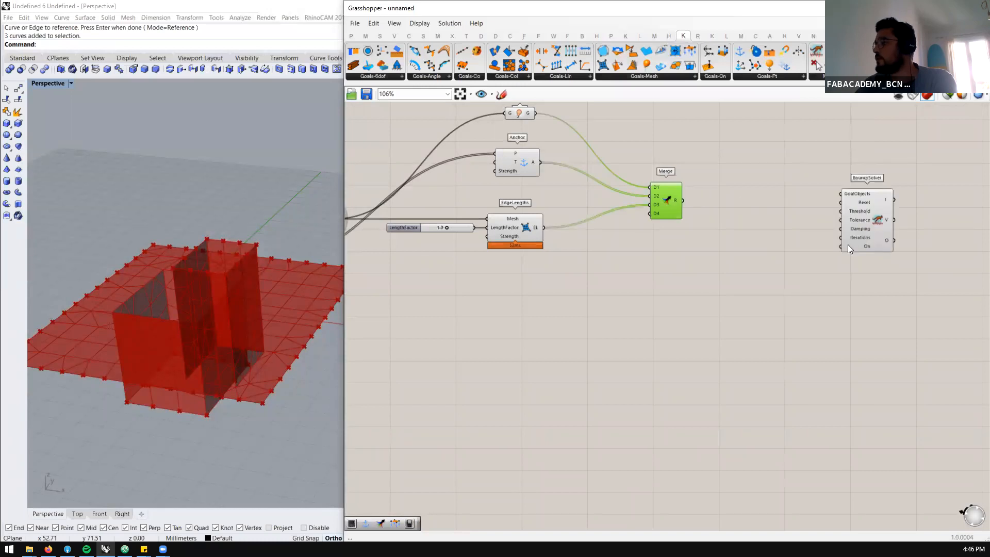
# Add a Boolean Toggle wired to the On input of BouncySolver and flatten the R output of Merge
pyautogui.doubleClick(788, 259)
pyautogui.write('bool')
pyautogui.press('Up')
pyautogui.press('Return')
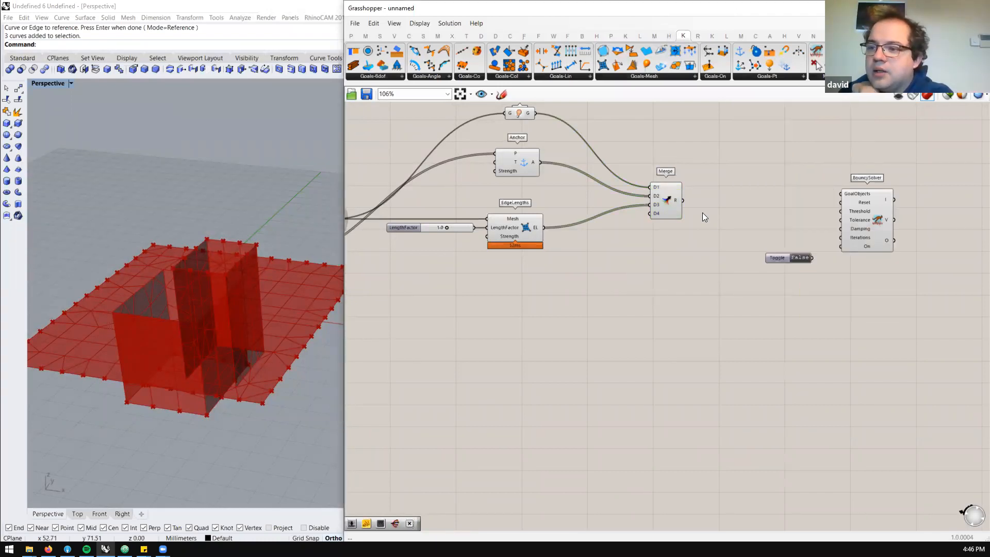
pyautogui.rightClick(674, 201)
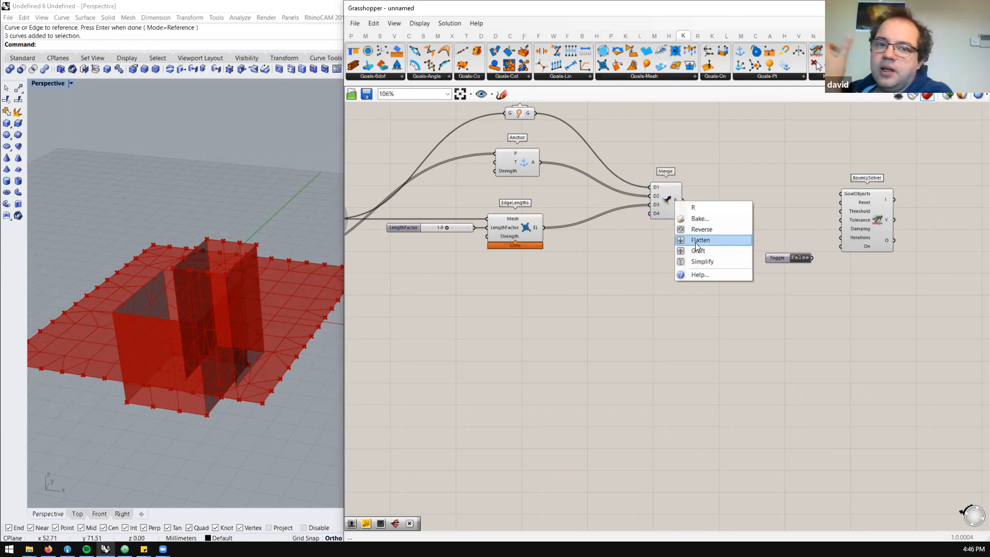
pyautogui.click(706, 237)
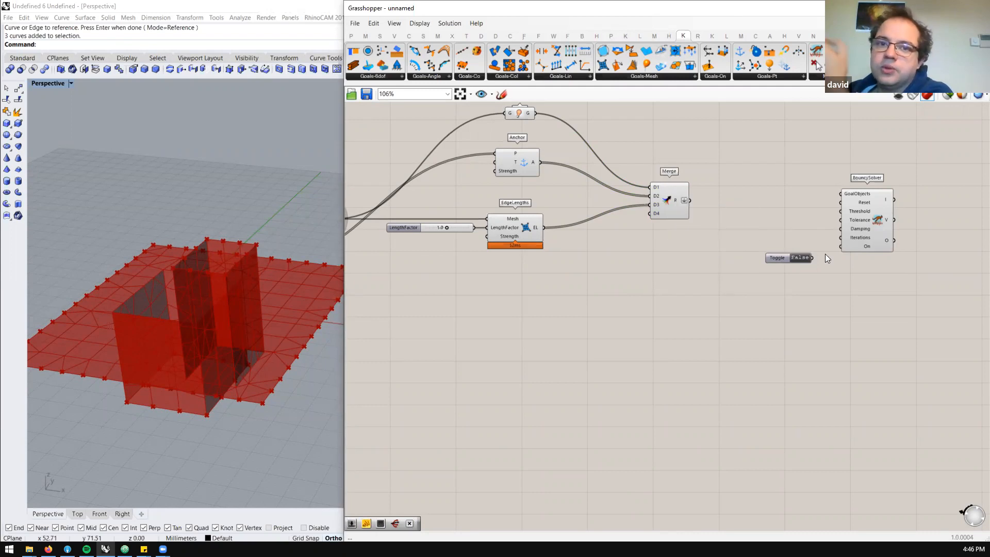
# Add a Button wired to the Reset input of BouncySolver and connect the Merge output to GoalObjects
pyautogui.doubleClick(772, 197)
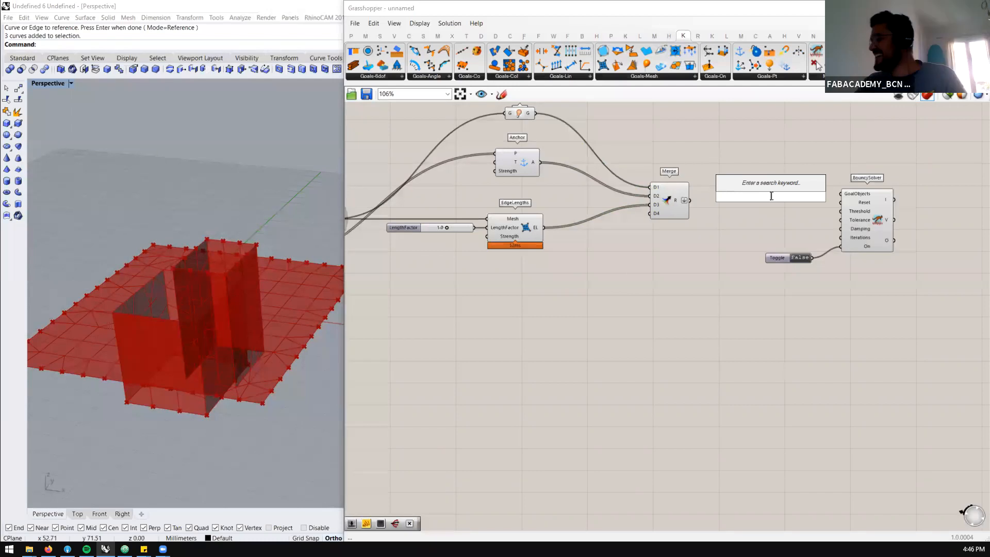
pyautogui.write('but')
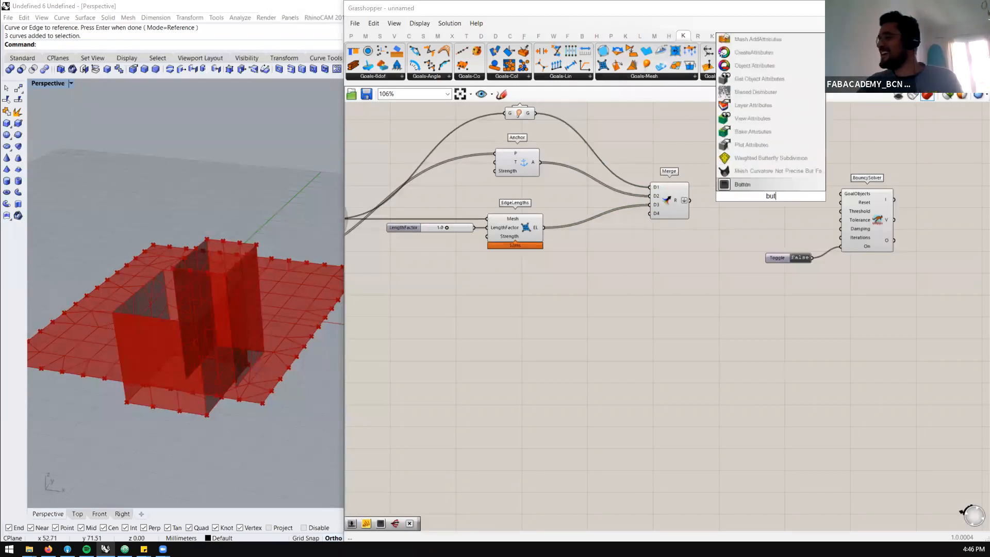
pyautogui.press('Return')
pyautogui.moveTo(795, 196); pyautogui.dragTo(841, 203)
pyautogui.moveTo(762, 198); pyautogui.dragTo(765, 209)
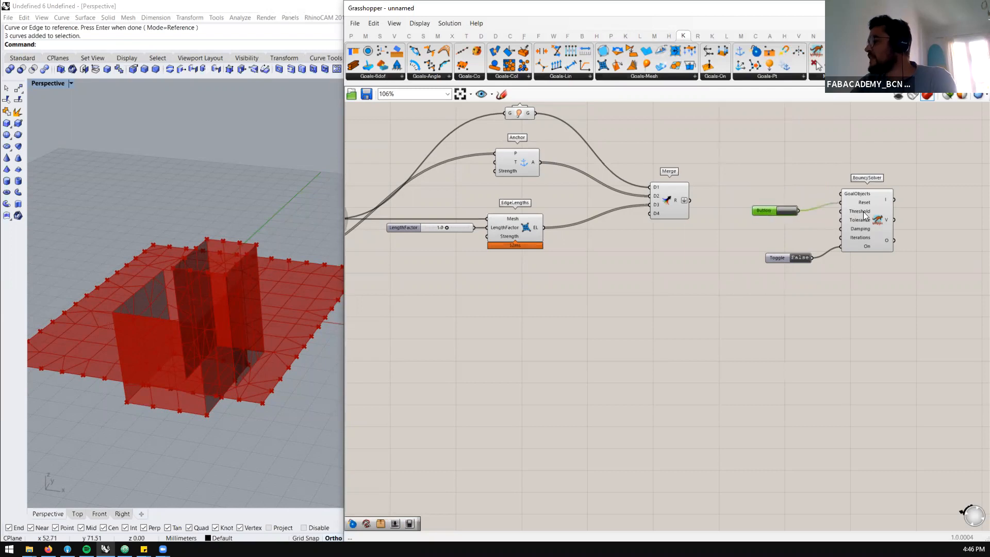
pyautogui.moveTo(855, 227)
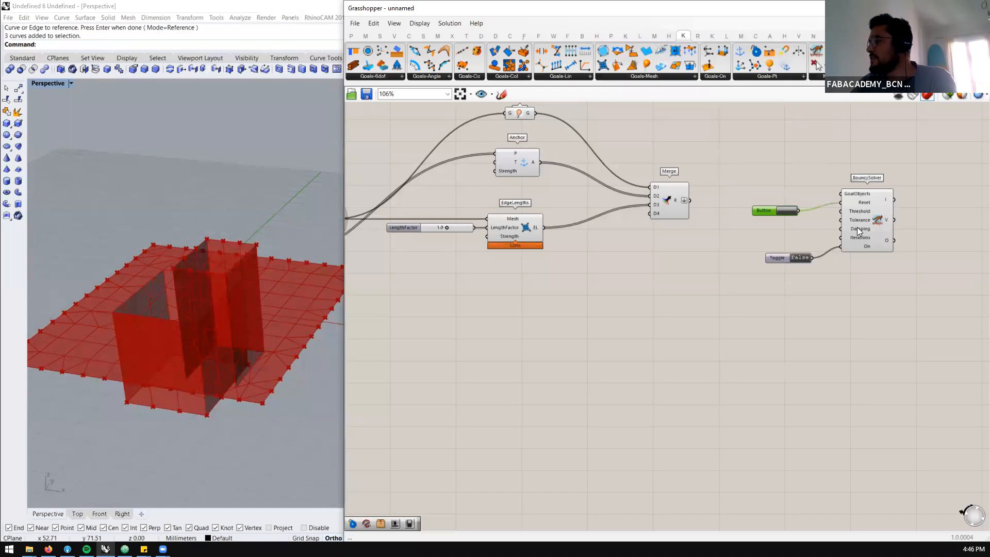
pyautogui.moveTo(691, 200); pyautogui.dragTo(857, 202)
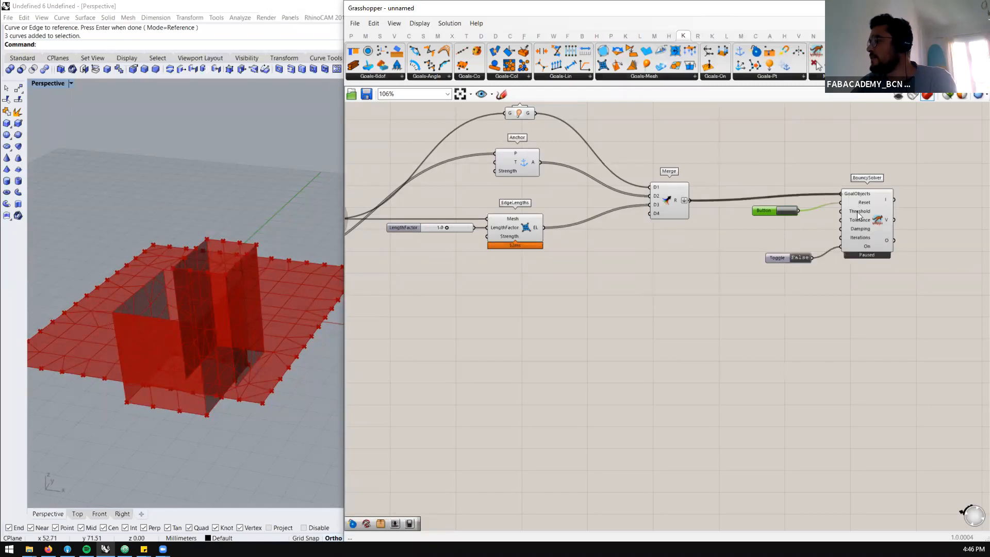
# Add a List Item component after BouncySolver and connect the solver's O output to its L input
pyautogui.click(764, 211)
pyautogui.scroll(-2, 900, 248)
pyautogui.scroll(2, 870, 258)
pyautogui.doubleClick(870, 258)
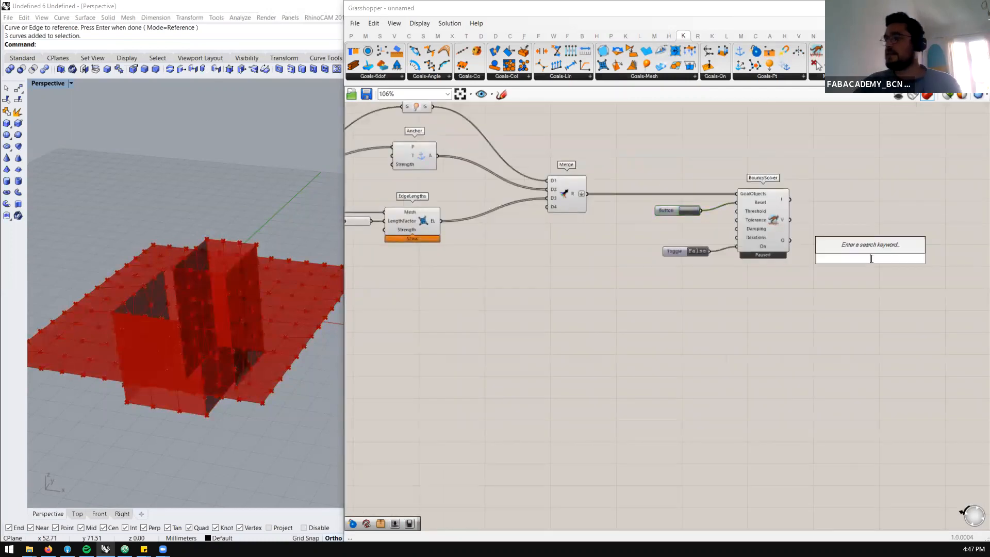
pyautogui.write('list ite')
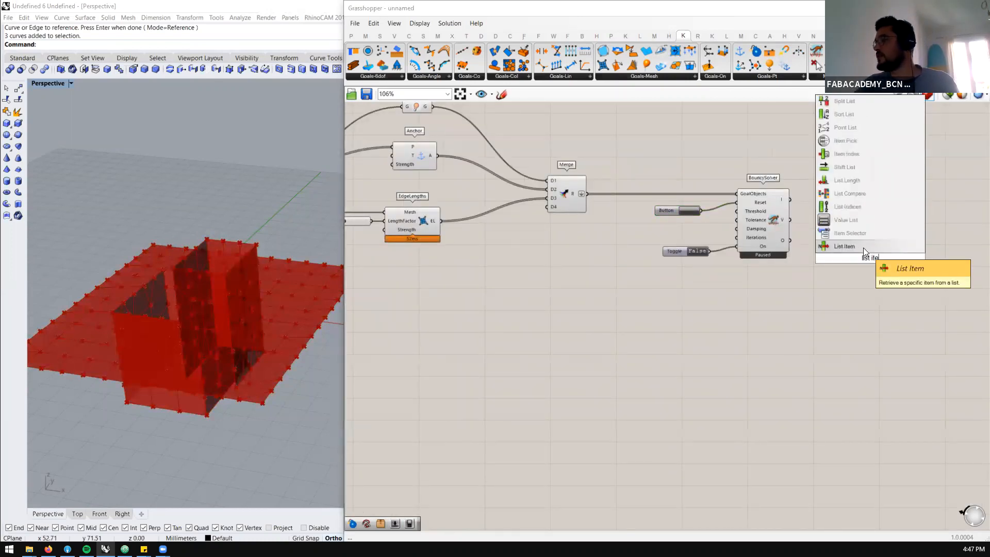
pyautogui.click(863, 247)
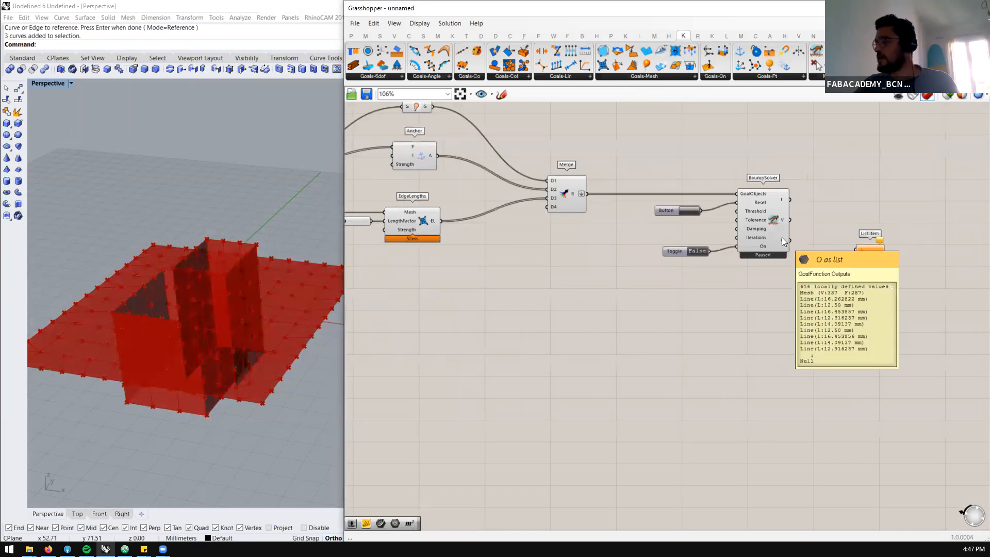
pyautogui.moveTo(789, 240); pyautogui.dragTo(826, 251)
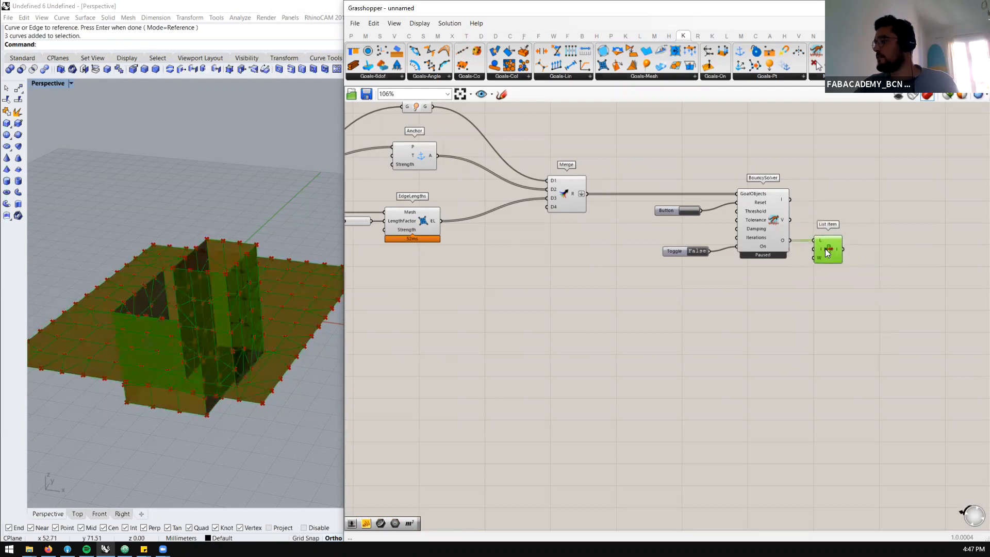
# Add a Custom Preview component and connect the List Item output to its G input
pyautogui.doubleClick(883, 256)
pyautogui.write('custom prev')
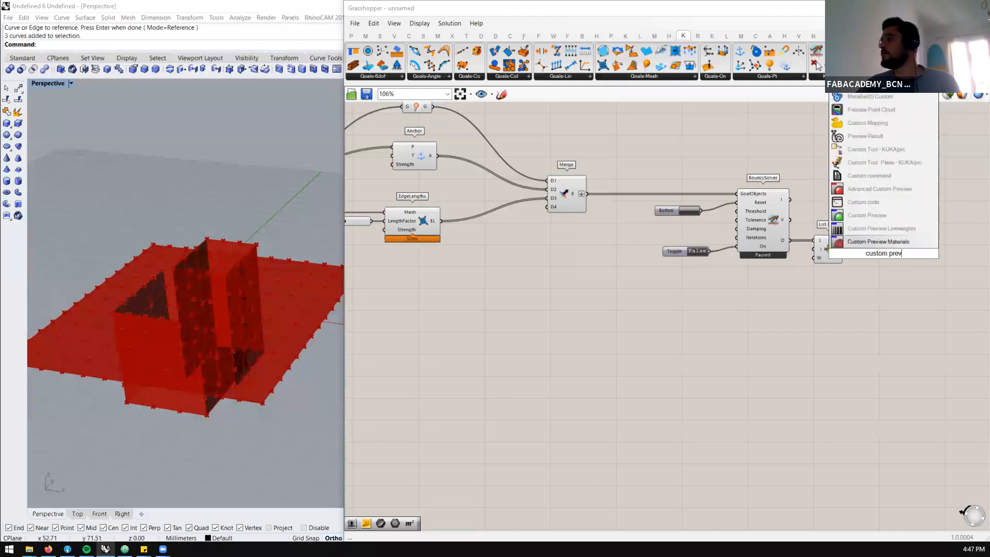
pyautogui.click(878, 216)
pyautogui.moveTo(844, 249); pyautogui.dragTo(879, 250)
# Turn off the preview of the components upstream of List Item, from the mesh setup through BouncySolver
pyautogui.scroll(-5, 852, 248)
pyautogui.scroll(-1, 794, 237)
pyautogui.moveTo(831, 199); pyautogui.dragTo(604, 316)
pyautogui.middleClick(606, 315)
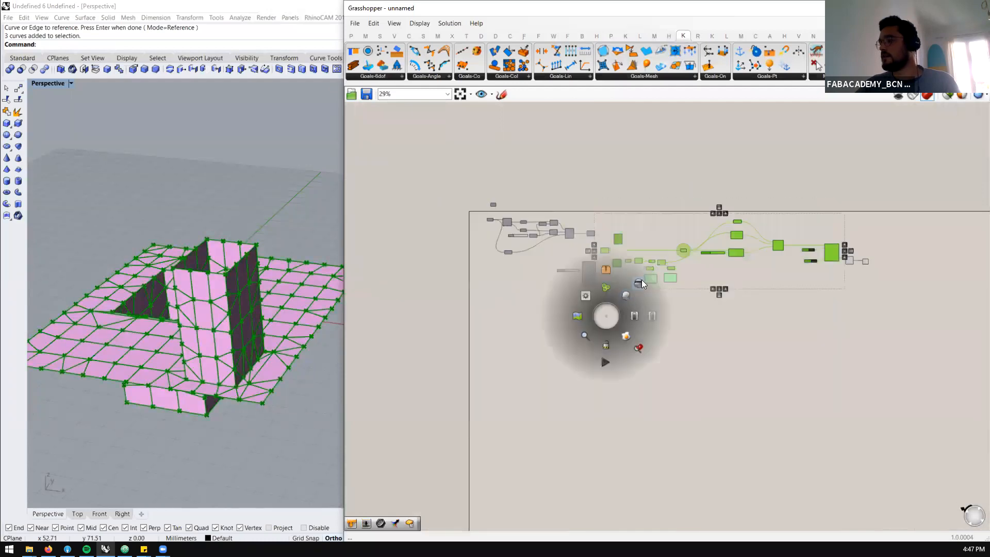
pyautogui.click(641, 281)
pyautogui.click(764, 341)
pyautogui.scroll(6, 185, 339)
pyautogui.moveTo(234, 341); pyautogui.dragTo(251, 338, button='right')
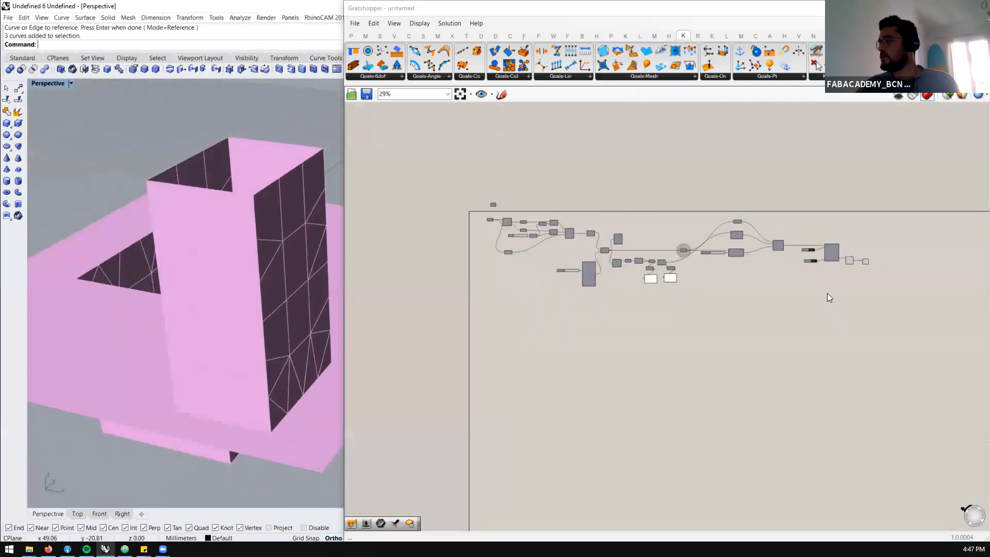
# Add a Colour Swatch wired to the M input of Custom Preview, keeping List Item connected to G
pyautogui.scroll(10, 887, 290)
pyautogui.moveTo(769, 320); pyautogui.dragTo(841, 310)
pyautogui.click(792, 356)
pyautogui.doubleClick(745, 381)
pyautogui.write('swa')
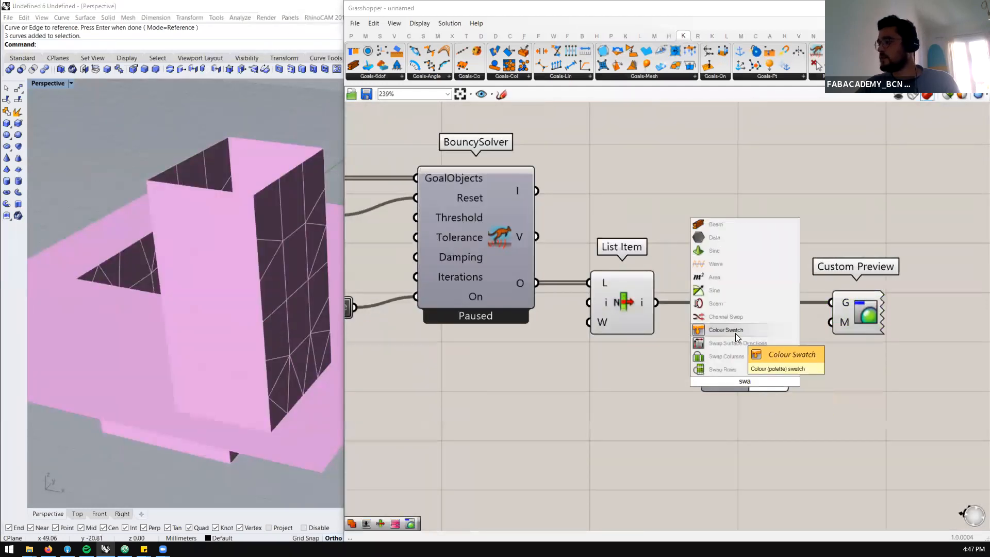
pyautogui.click(735, 331)
pyautogui.click(773, 381)
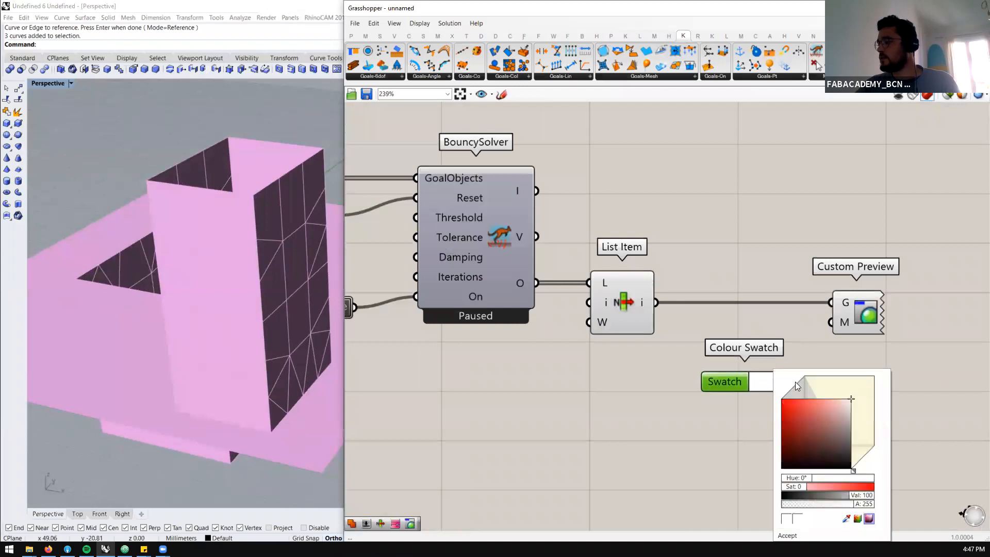
pyautogui.moveTo(791, 382); pyautogui.dragTo(835, 313)
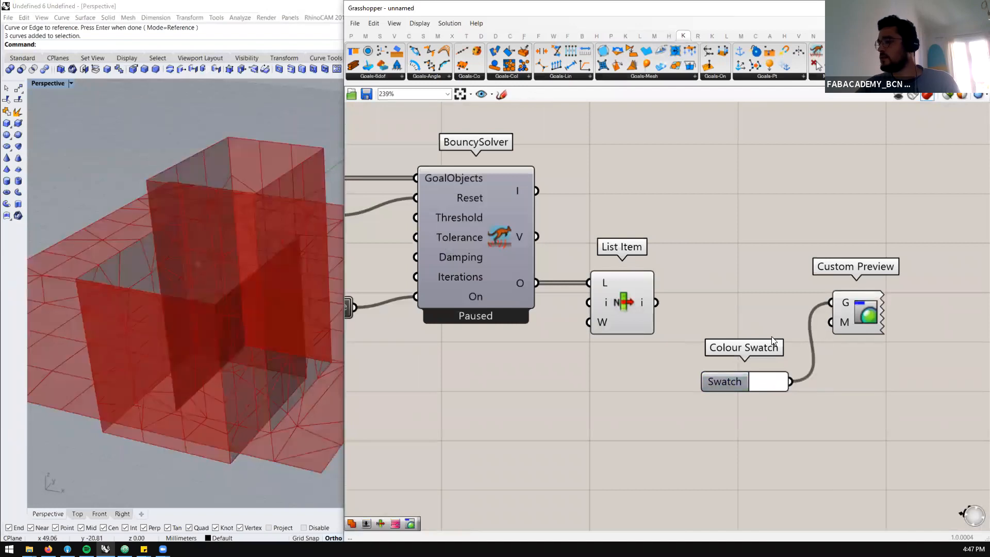
pyautogui.moveTo(657, 304); pyautogui.dragTo(844, 332)
# Set the Colour Swatch to a muted red with hue 0, saturation 45 and value 63
pyautogui.click(767, 382)
pyautogui.moveTo(828, 438); pyautogui.dragTo(842, 431)
pyautogui.scroll(-4, 361, 340)
pyautogui.moveTo(248, 333)
pyautogui.mouseDown(button='right')
pyautogui.moveTo(223, 343)
pyautogui.moveTo(208, 390)
pyautogui.moveTo(219, 368)
pyautogui.moveTo(248, 403)
pyautogui.moveTo(249, 310)
pyautogui.moveTo(263, 325)
pyautogui.mouseUp(button='right')
pyautogui.scroll(3, 223, 341)
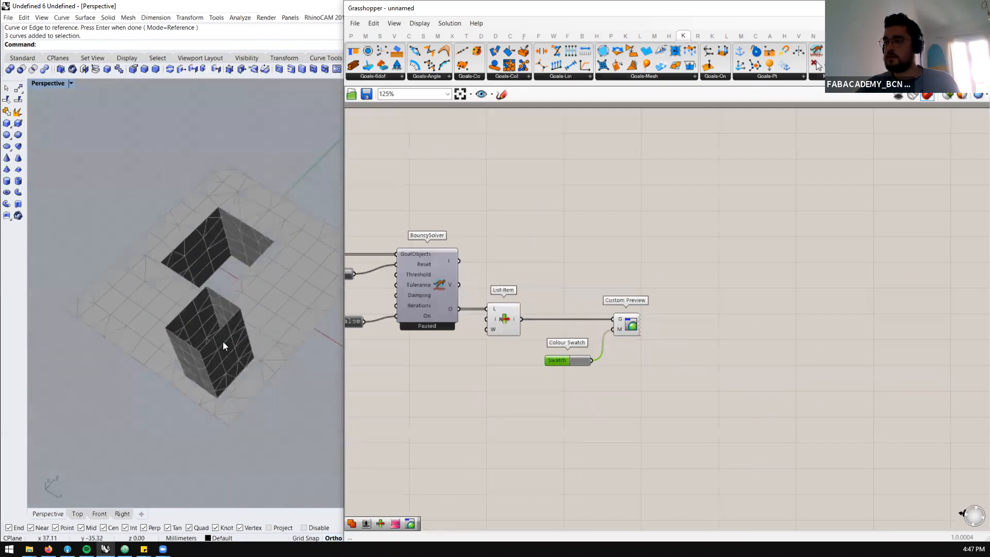
pyautogui.scroll(4, 568, 366)
pyautogui.click(581, 355)
pyautogui.moveTo(633, 416)
pyautogui.mouseDown()
pyautogui.moveTo(617, 412)
pyautogui.moveTo(627, 411)
pyautogui.mouseUp()
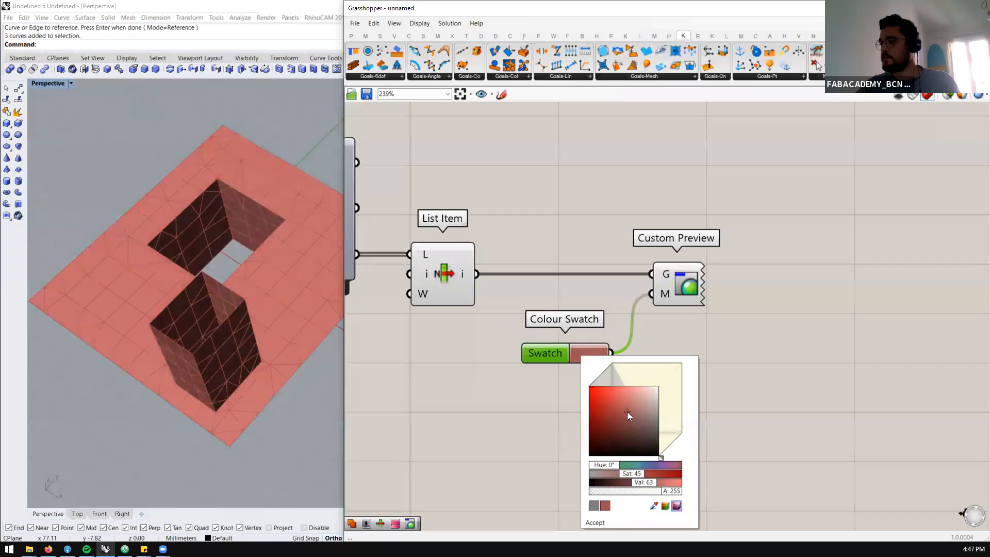
pyautogui.click(848, 325)
# Switch the Boolean Toggle to True and align the Toggle and Button with the On and Reset inputs of BouncySolver
pyautogui.scroll(-4, 849, 289)
pyautogui.scroll(1, 740, 287)
pyautogui.moveTo(704, 276); pyautogui.dragTo(754, 280, button='right')
pyautogui.scroll(-2, 755, 279)
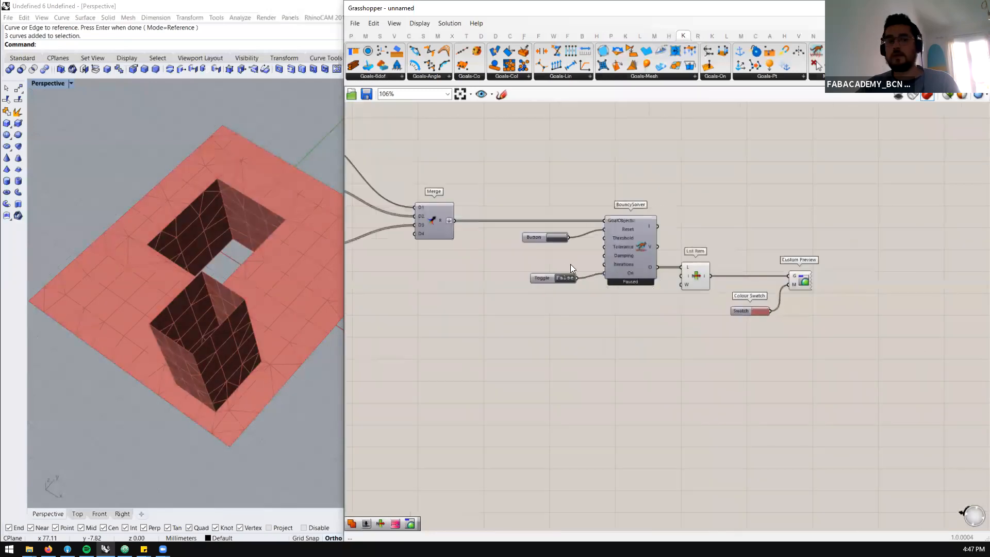
pyautogui.scroll(3, 570, 268)
pyautogui.doubleClick(568, 287)
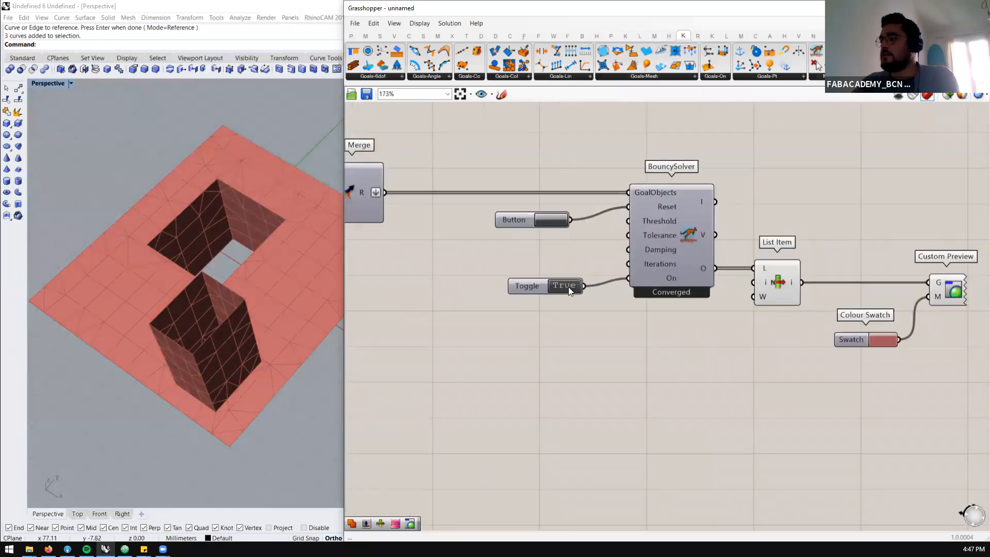
pyautogui.moveTo(523, 288); pyautogui.dragTo(510, 282)
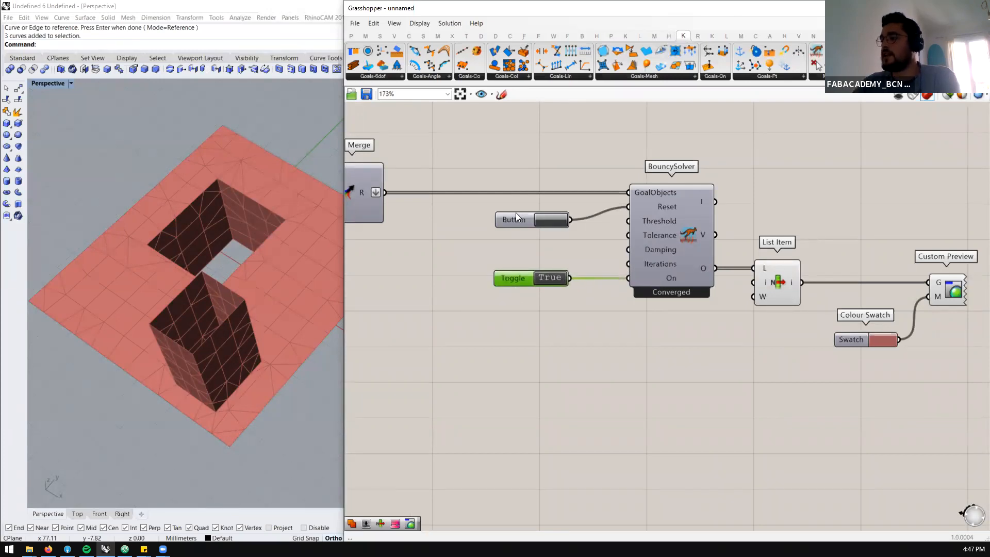
pyautogui.moveTo(518, 215); pyautogui.dragTo(514, 205)
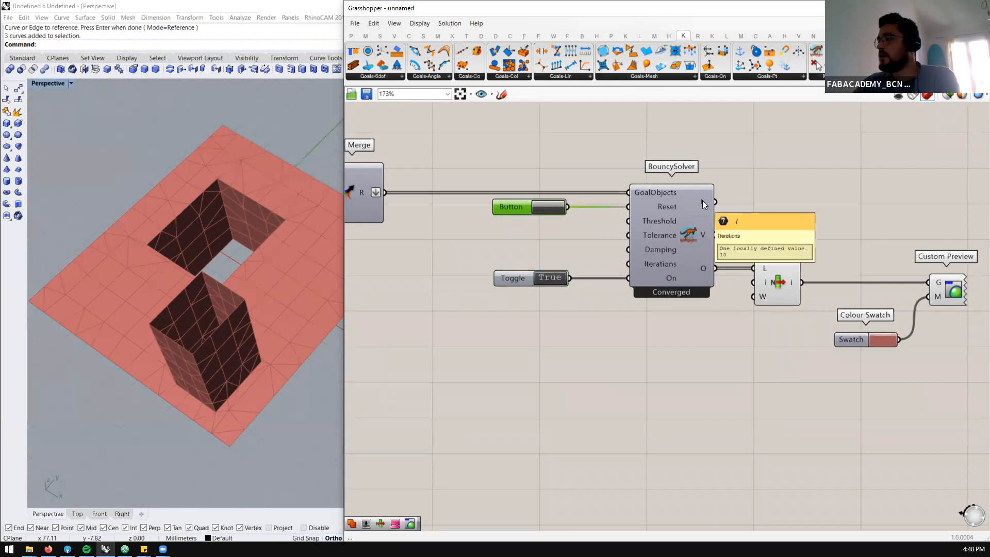
# Add a Panel beside BouncySolver and connect the solver's I output to it
pyautogui.doubleClick(818, 164)
pyautogui.write('//')
pyautogui.press('Return')
pyautogui.moveTo(716, 202); pyautogui.dragTo(789, 163)
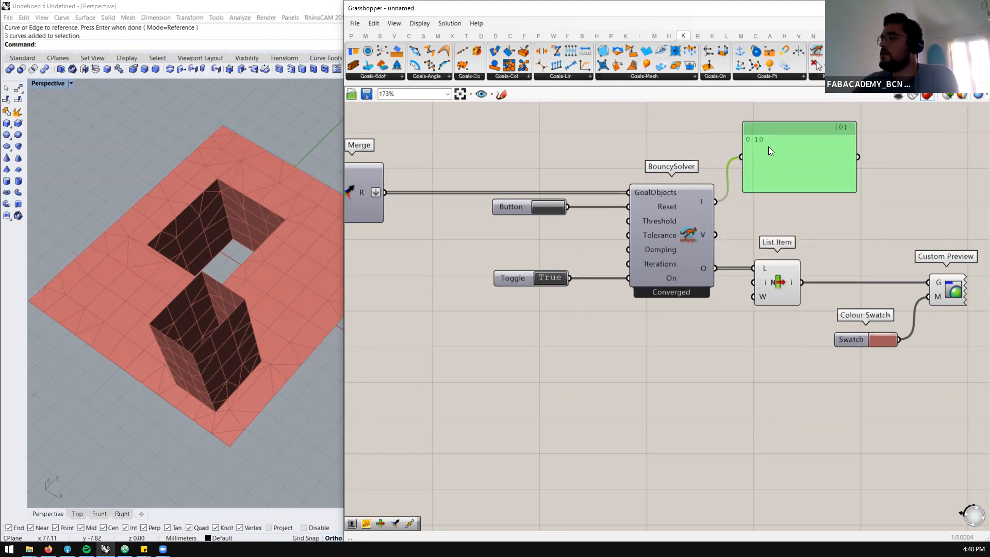
# Examine the BouncySolver Threshold input and the Anchor and EdgeLengths goals that feed the solver
pyautogui.scroll(-3, 796, 165)
pyautogui.scroll(3, 760, 181)
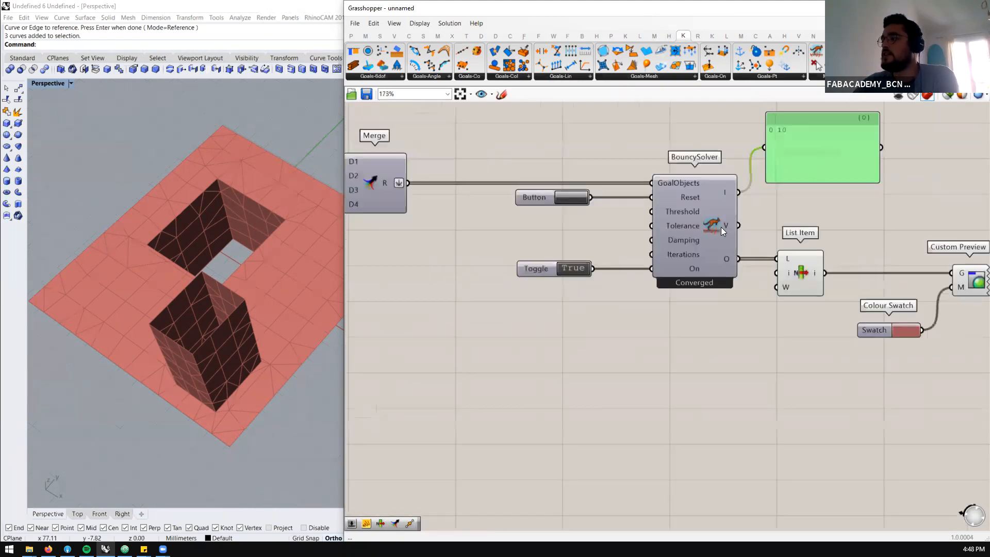
pyautogui.scroll(-3, 721, 230)
pyautogui.scroll(3, 746, 221)
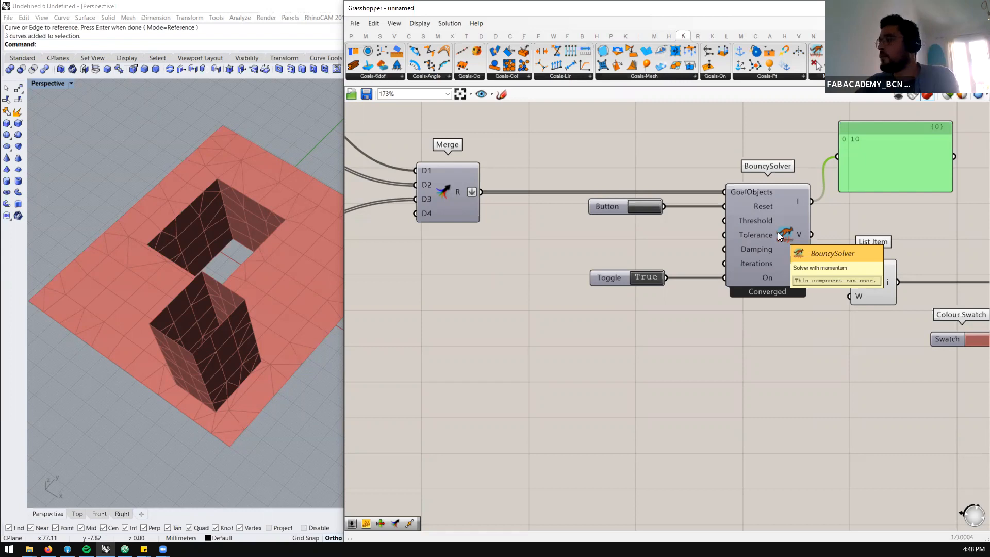
pyautogui.moveTo(764, 220)
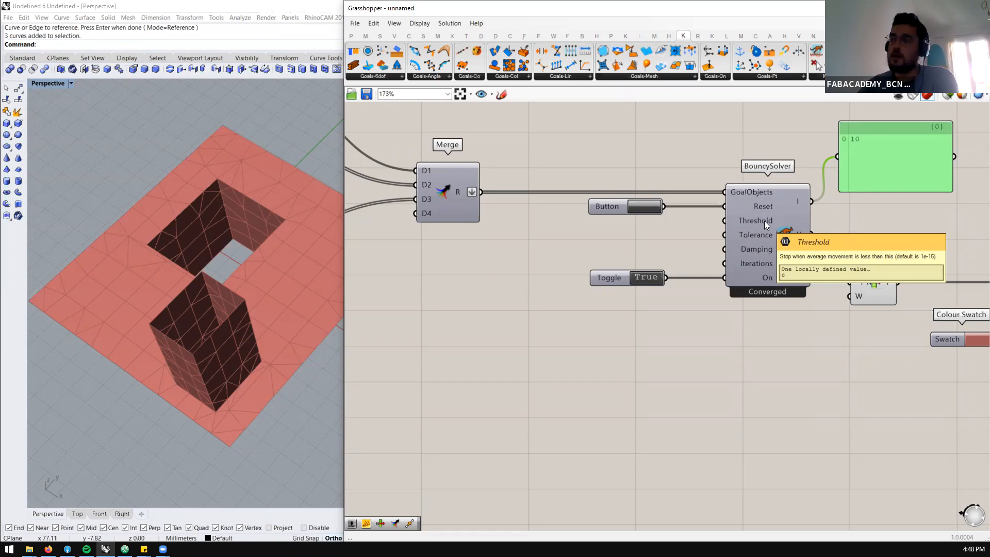
pyautogui.scroll(-3, 595, 188)
pyautogui.scroll(2, 542, 182)
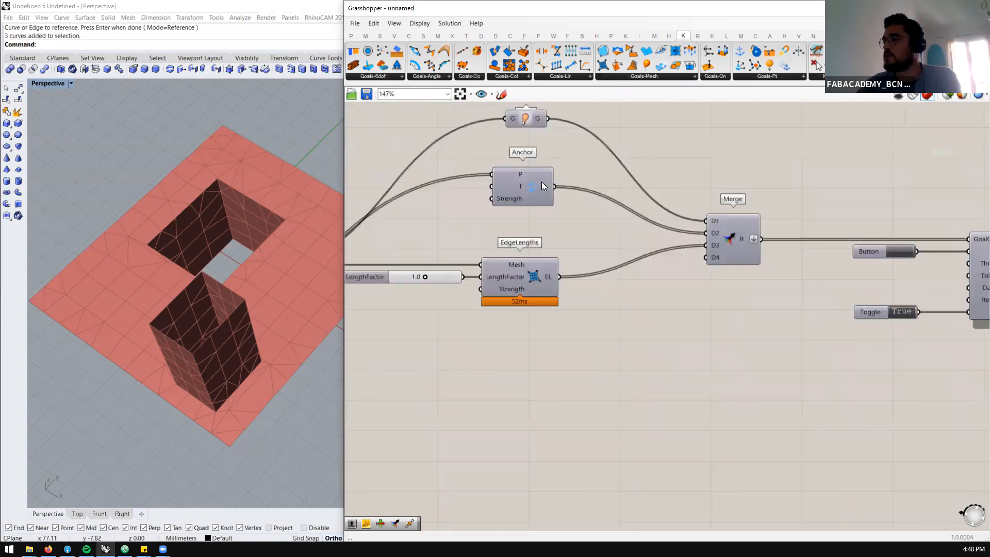
pyautogui.scroll(-2, 532, 240)
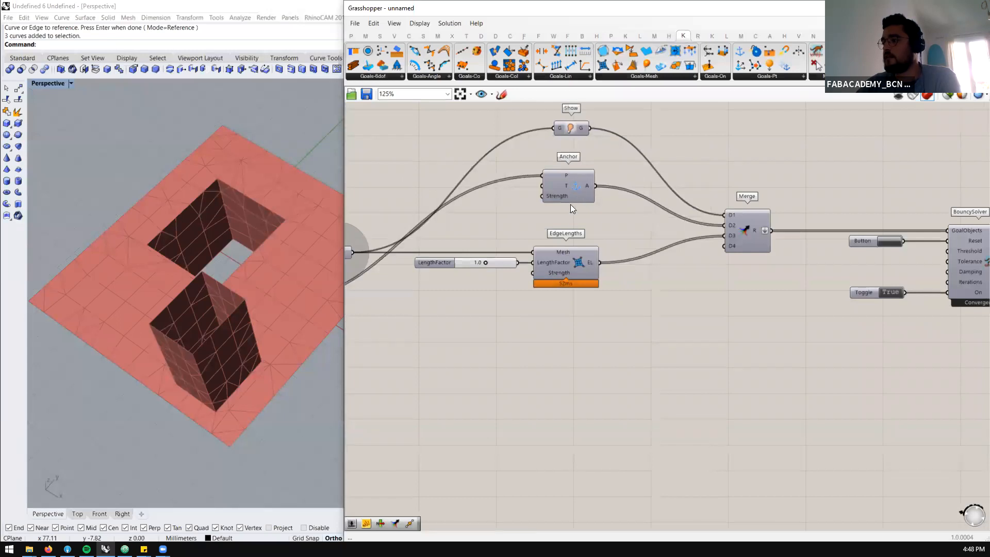
pyautogui.click(573, 191)
pyautogui.click(578, 255)
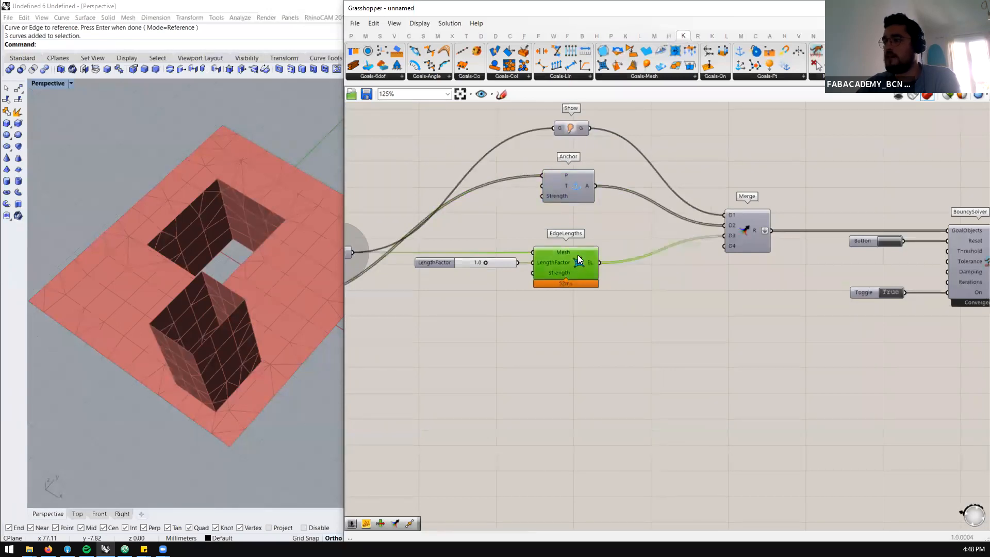
# Set the LengthFactor slider of EdgeLengths to 0.9
pyautogui.moveTo(173, 281); pyautogui.dragTo(202, 306, button='right')
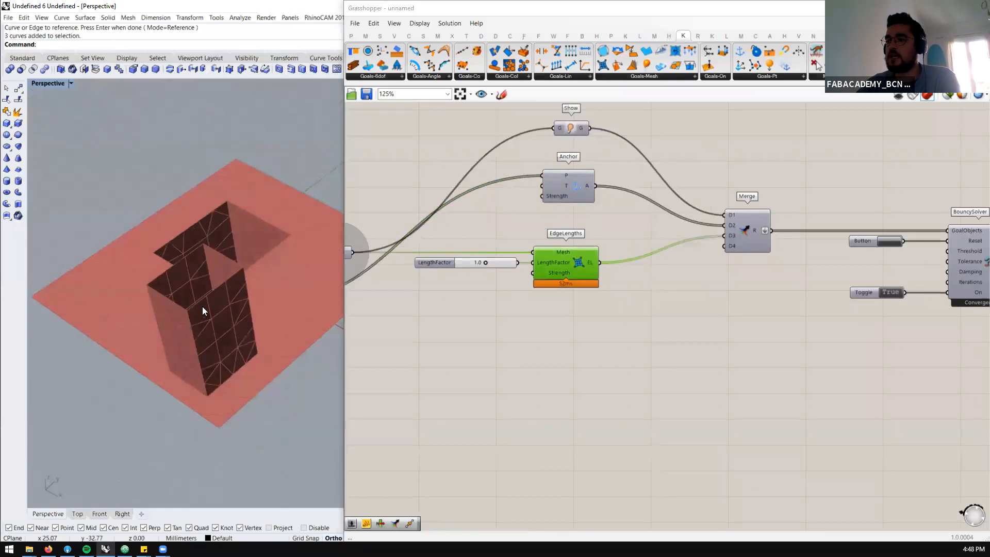
pyautogui.scroll(-5, 253, 295)
pyautogui.scroll(2, 252, 294)
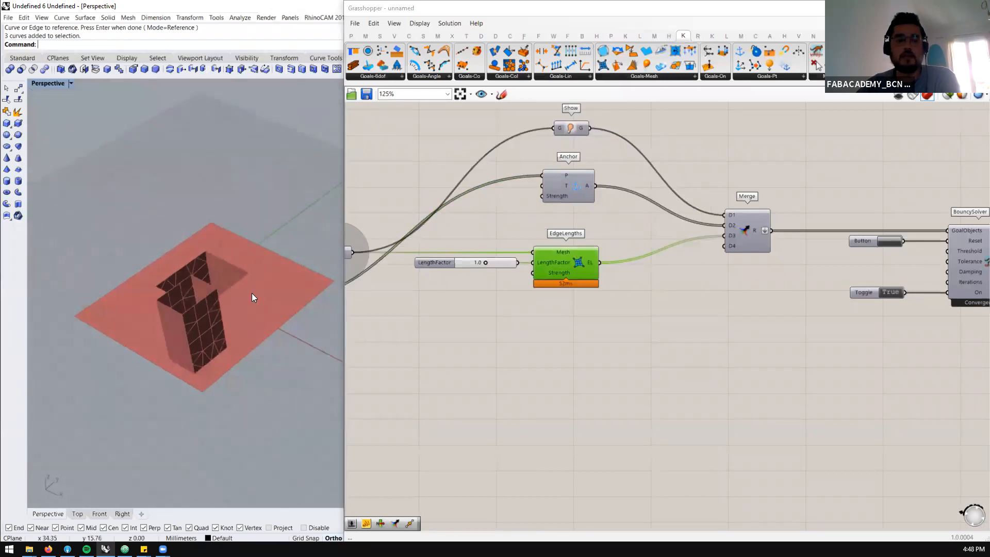
pyautogui.scroll(2, 485, 263)
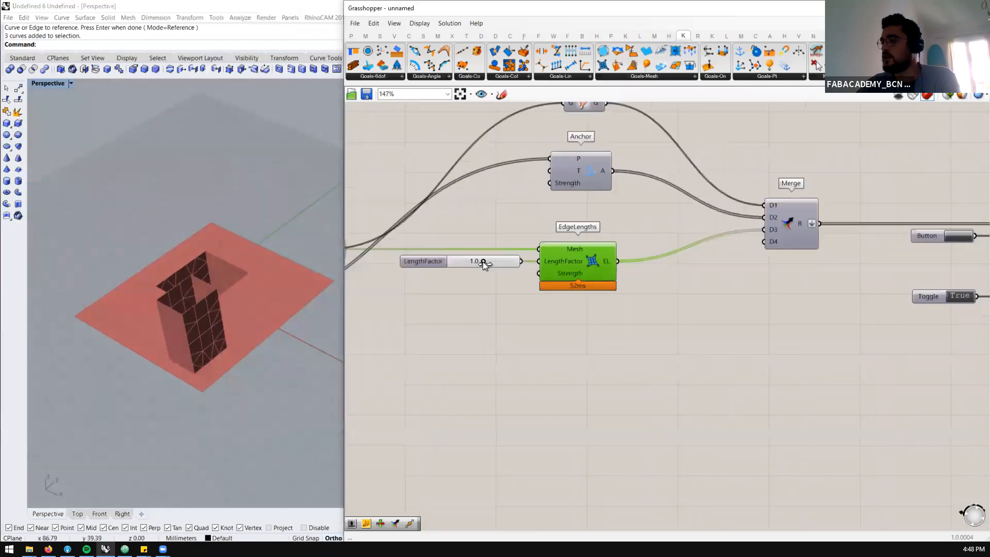
pyautogui.moveTo(481, 261); pyautogui.dragTo(480, 262)
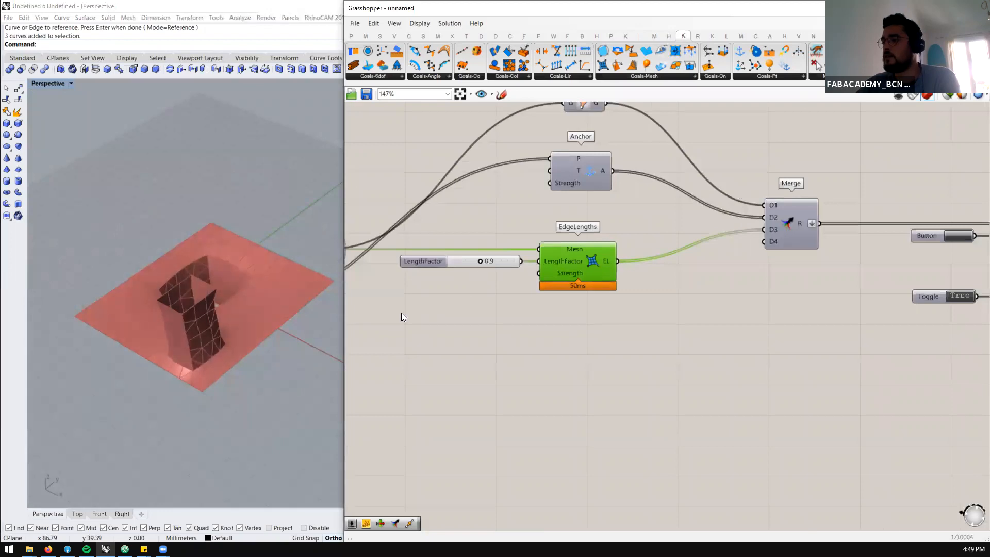
# Inspect the relaxing mesh up close and check the iteration Panel and status of BouncySolver
pyautogui.scroll(-2, 407, 311)
pyautogui.scroll(2, 856, 270)
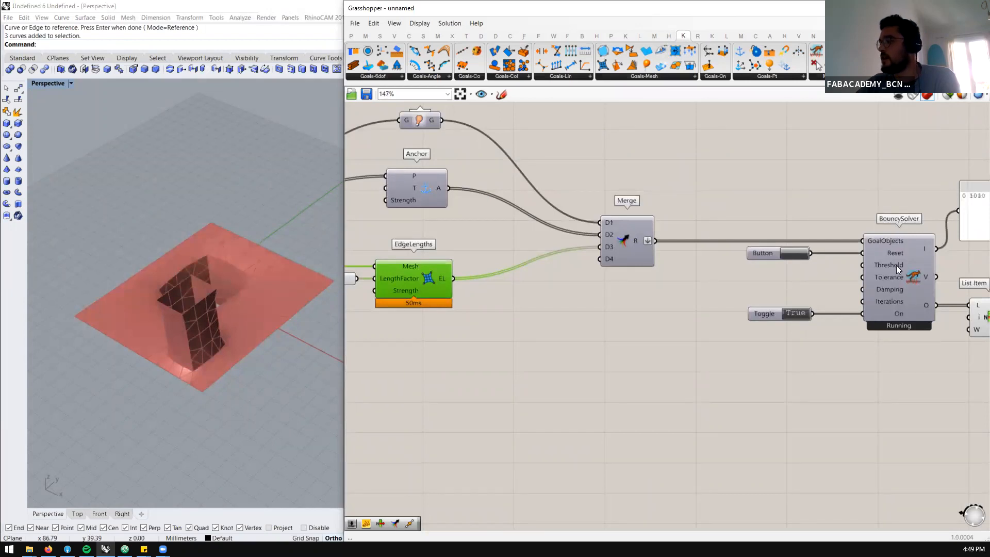
pyautogui.scroll(8, 154, 338)
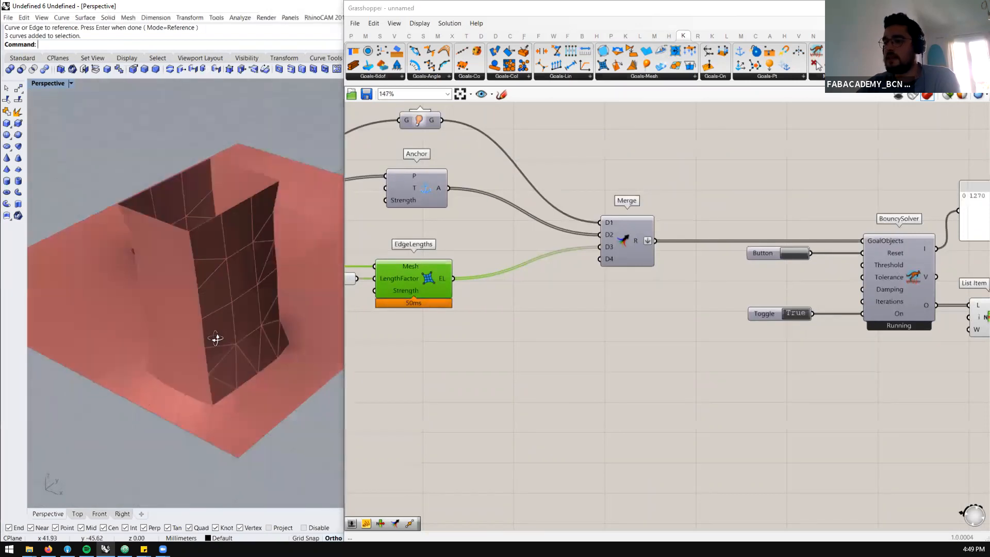
pyautogui.moveTo(211, 310); pyautogui.dragTo(209, 383, button='right')
pyautogui.scroll(5, 216, 410)
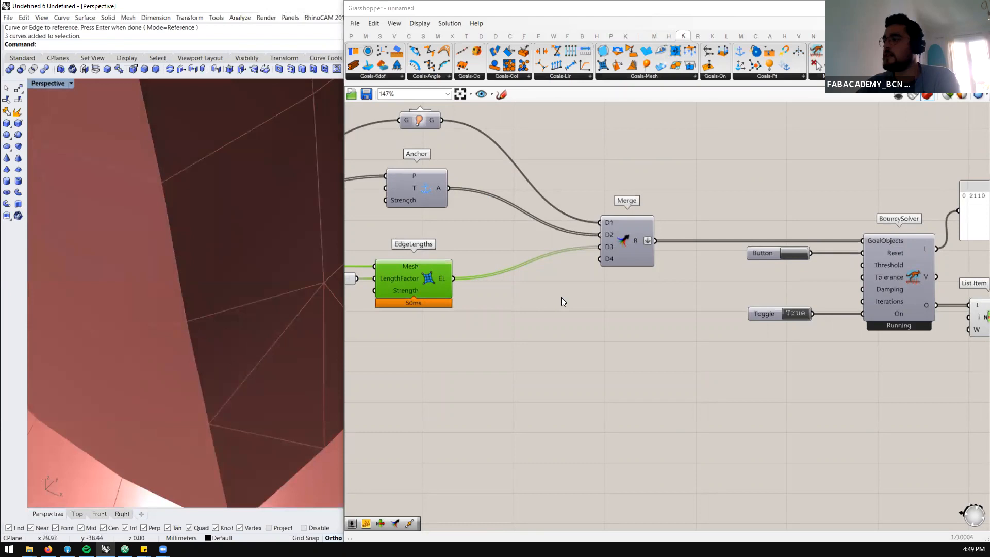
pyautogui.scroll(-2, 624, 230)
pyautogui.scroll(2, 839, 254)
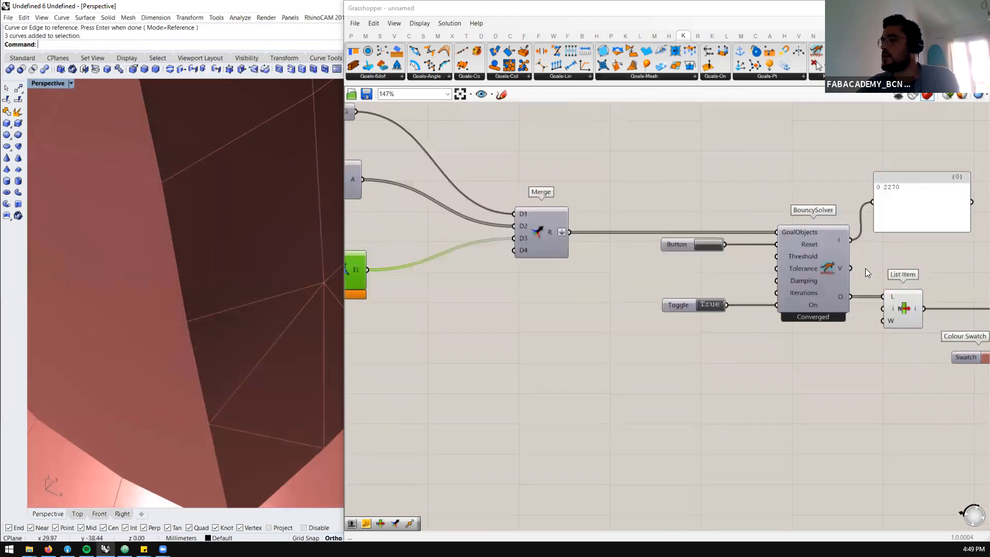
pyautogui.scroll(-3, 866, 268)
pyautogui.scroll(4, 490, 264)
# Set the LengthFactor slider of EdgeLengths to 0.0 and inspect the relaxed mesh from the side
pyautogui.scroll(-5, 204, 263)
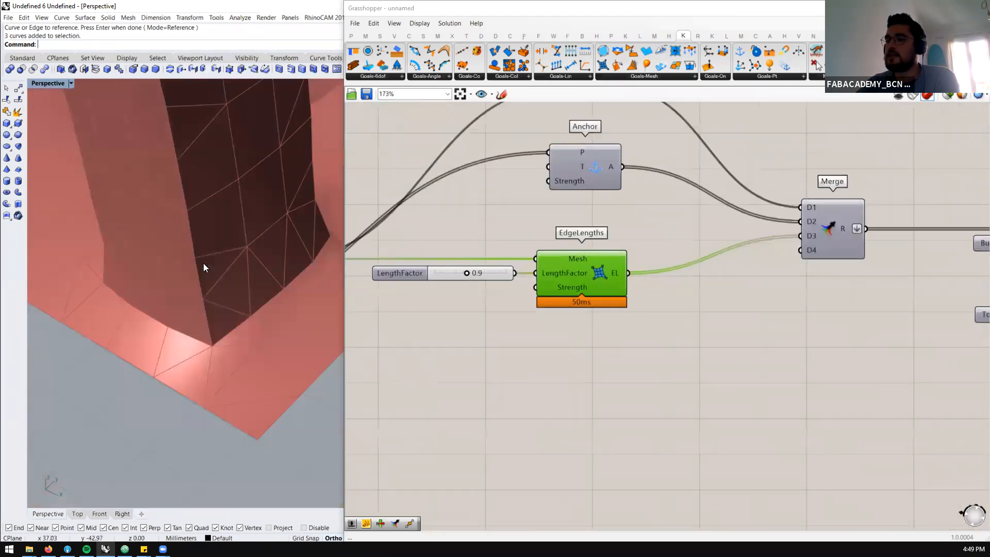
pyautogui.scroll(3, 176, 240)
pyautogui.scroll(2, 465, 276)
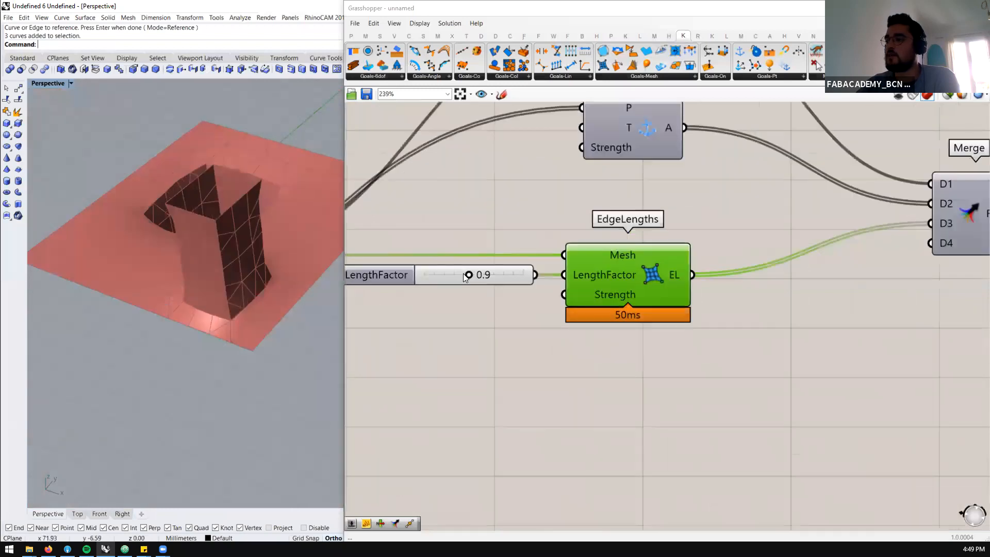
pyautogui.moveTo(466, 277); pyautogui.dragTo(420, 278)
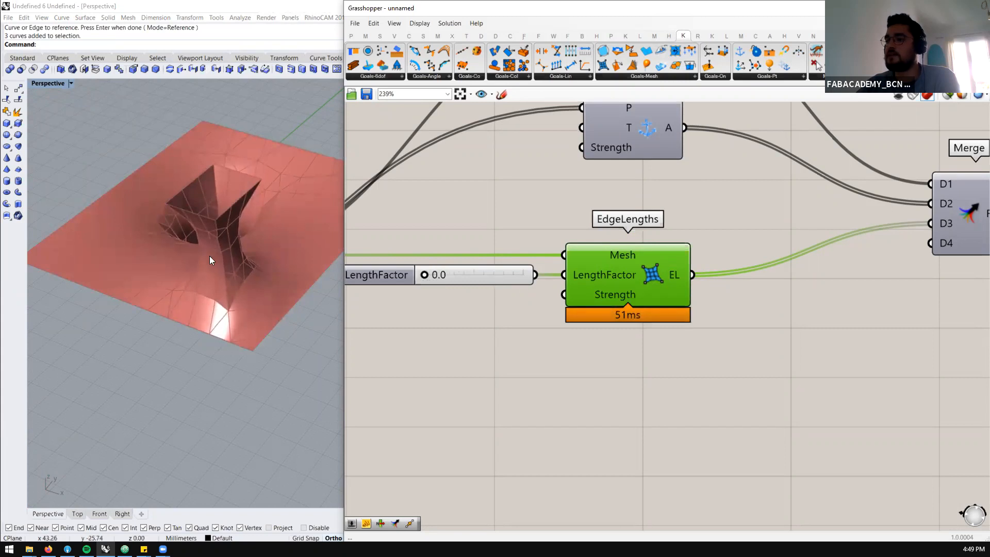
pyautogui.moveTo(304, 294); pyautogui.dragTo(238, 239, button='right')
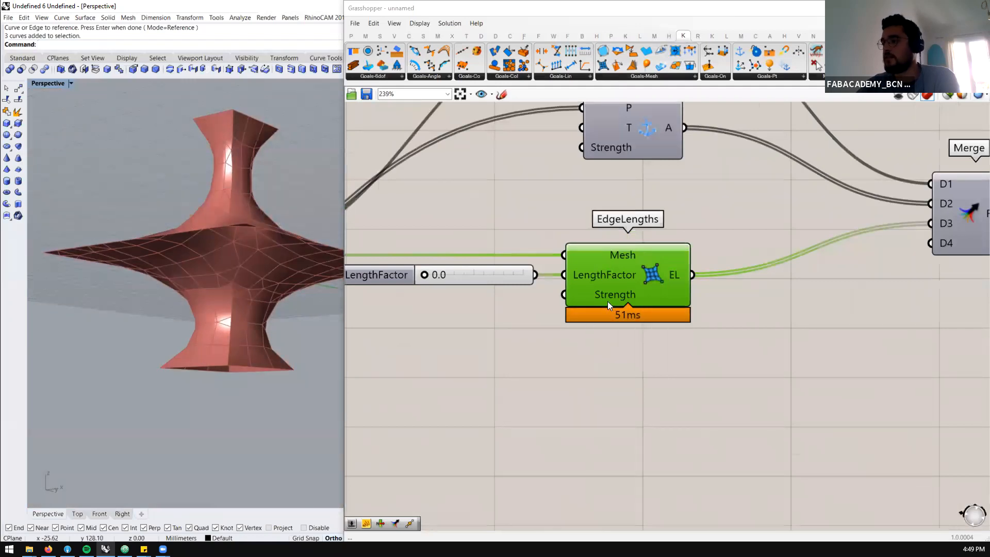
# Set the LengthFactor slider of EdgeLengths to 1.0
pyautogui.scroll(-3, 601, 299)
pyautogui.scroll(1, 477, 289)
pyautogui.moveTo(478, 286); pyautogui.dragTo(510, 293)
pyautogui.scroll(-4, 509, 293)
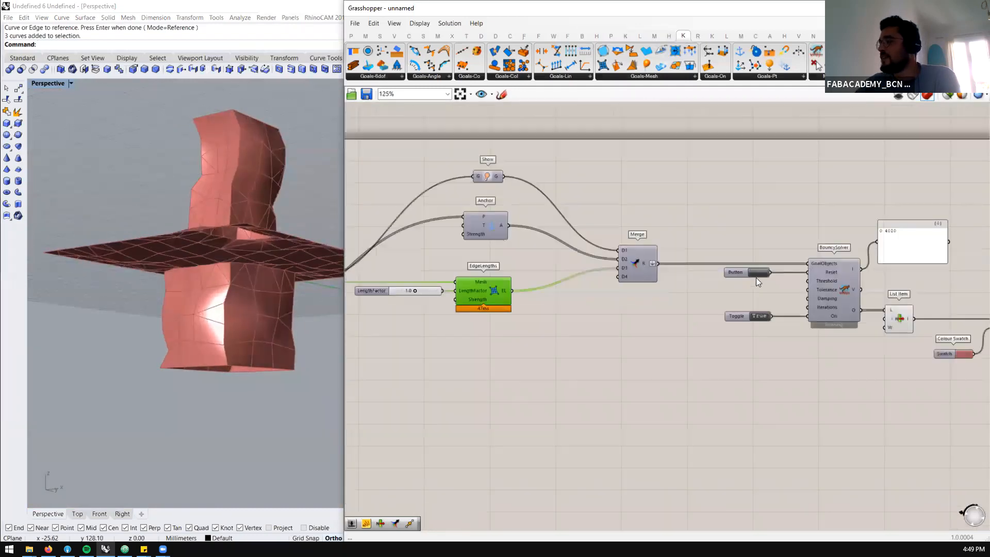
# Switch the BouncySolver toggle to False and reset the simulation
pyautogui.scroll(3, 756, 278)
pyautogui.doubleClick(758, 320)
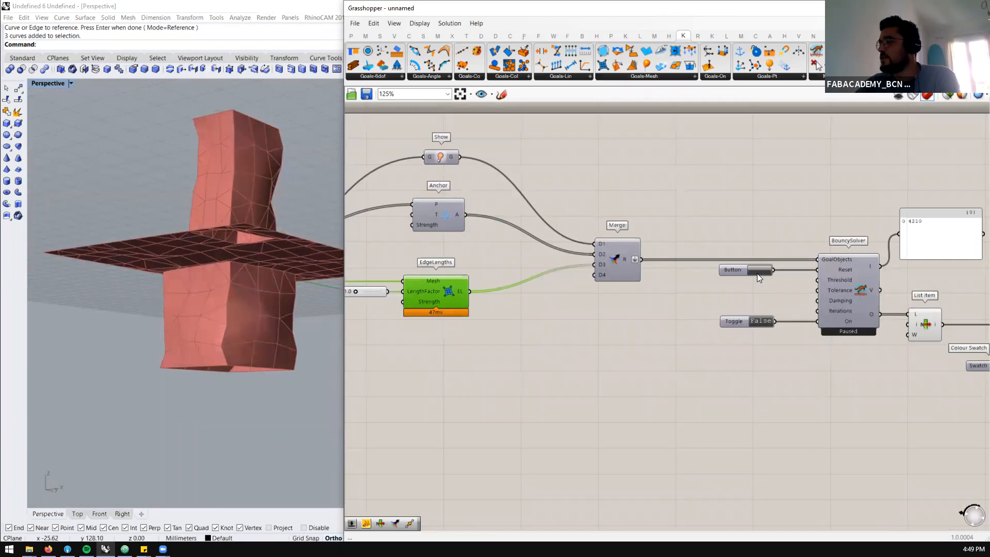
pyautogui.click(758, 270)
# Raise the Min Count slider of the custom mesh settings to 960
pyautogui.scroll(-5, 832, 294)
pyautogui.scroll(5, 546, 266)
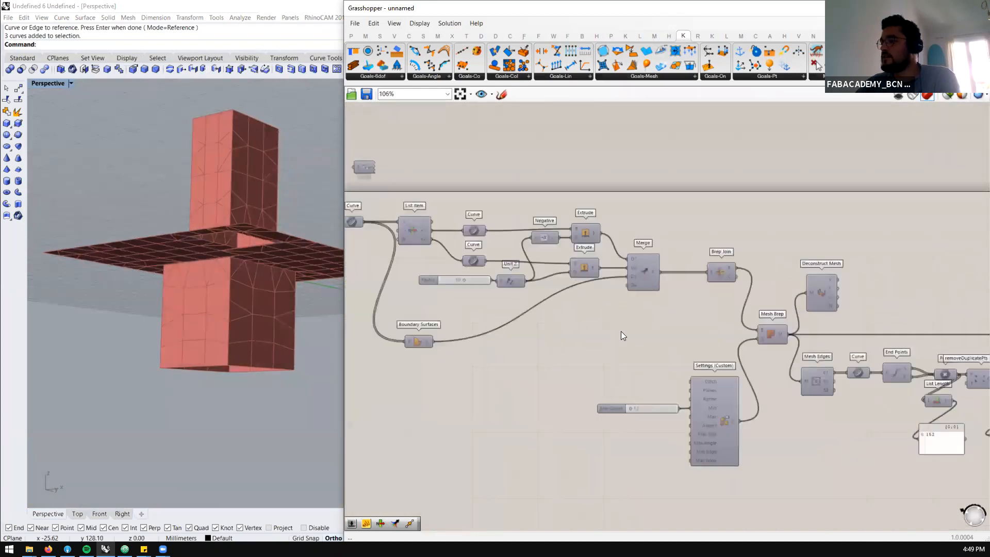
pyautogui.moveTo(267, 296); pyautogui.dragTo(277, 355, button='right')
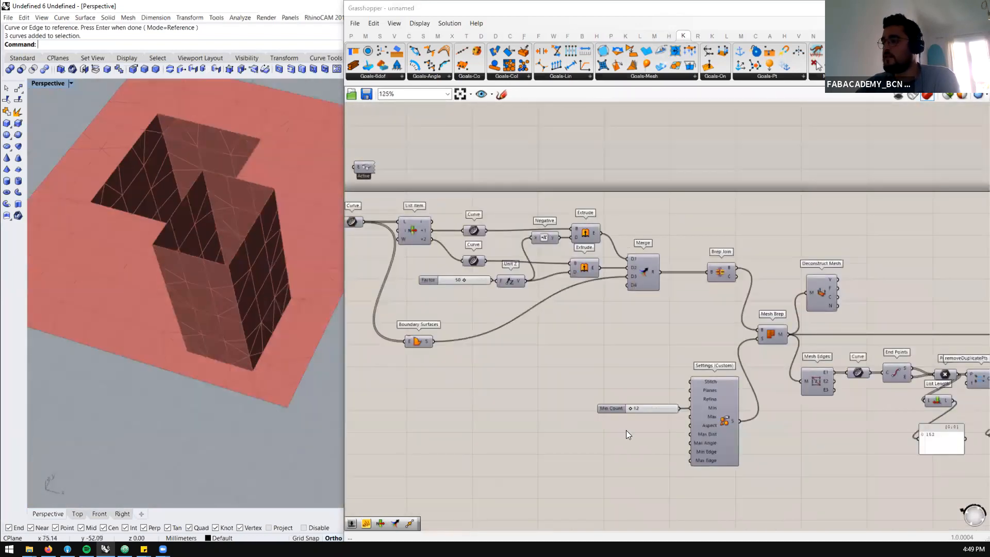
pyautogui.scroll(4, 634, 394)
pyautogui.moveTo(631, 394); pyautogui.dragTo(702, 392)
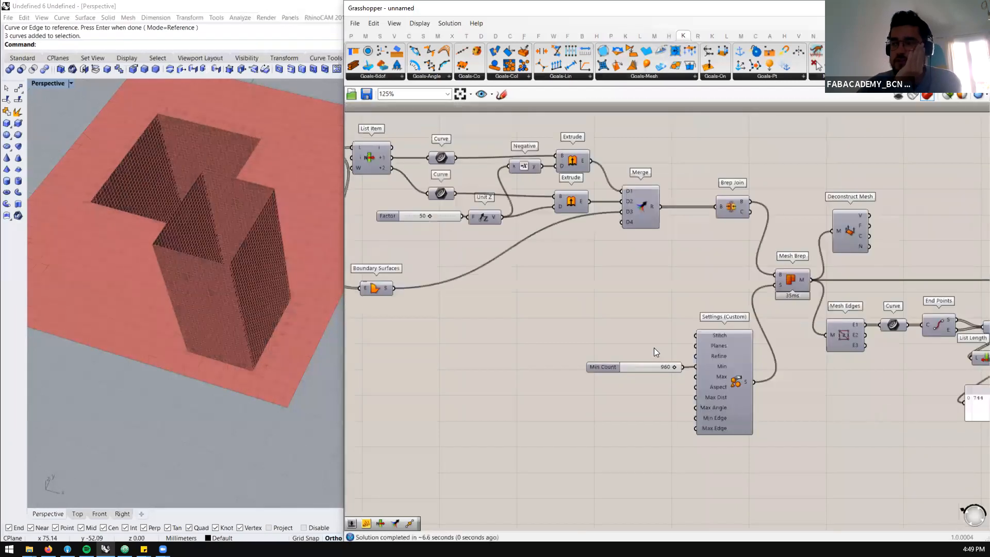
# Set the Min Count slider of the custom mesh settings to 300 and inspect the mesh from above
pyautogui.scroll(4, 660, 374)
pyautogui.click(649, 365)
pyautogui.doubleClick(650, 365)
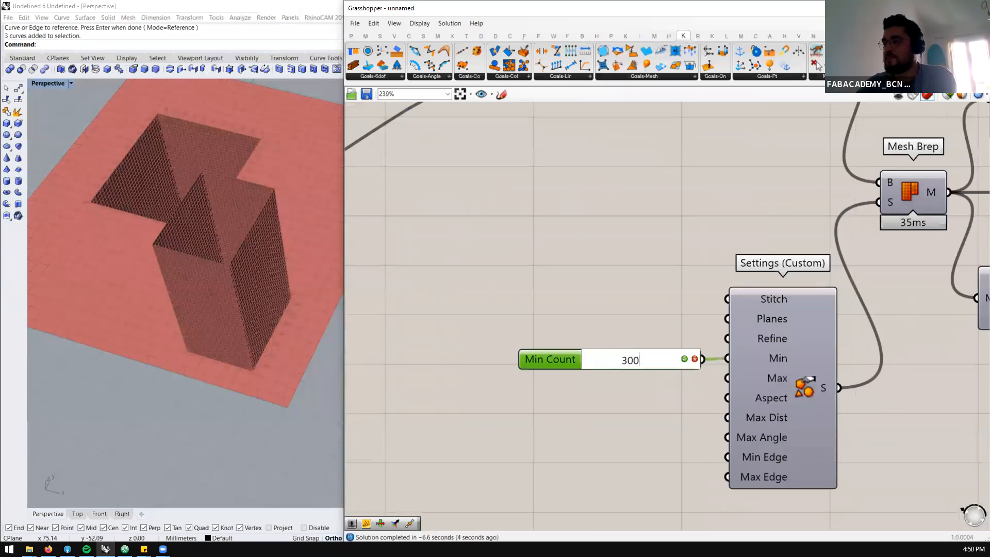
pyautogui.press('Return')
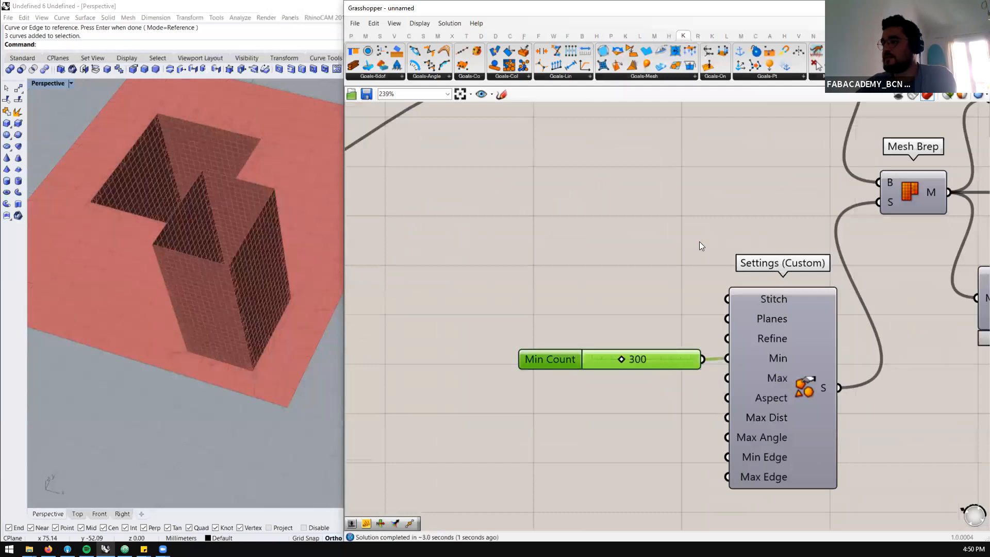
pyautogui.scroll(-5, 699, 241)
pyautogui.scroll(3, 694, 264)
pyautogui.moveTo(230, 242); pyautogui.dragTo(203, 281, button='right')
# Reduce Min Count in the custom mesh settings to 200 and look over the mesh density
pyautogui.scroll(4, 584, 305)
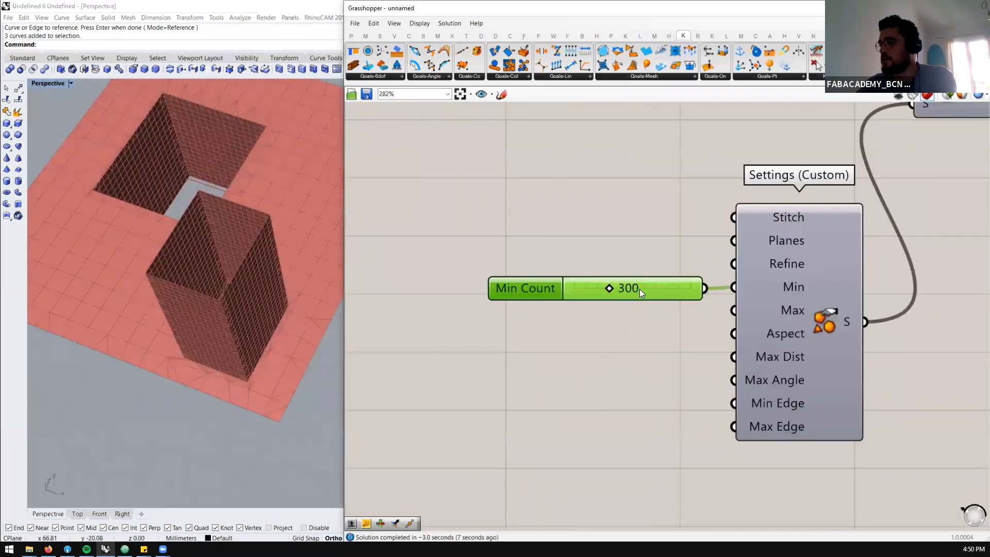
pyautogui.doubleClick(640, 289)
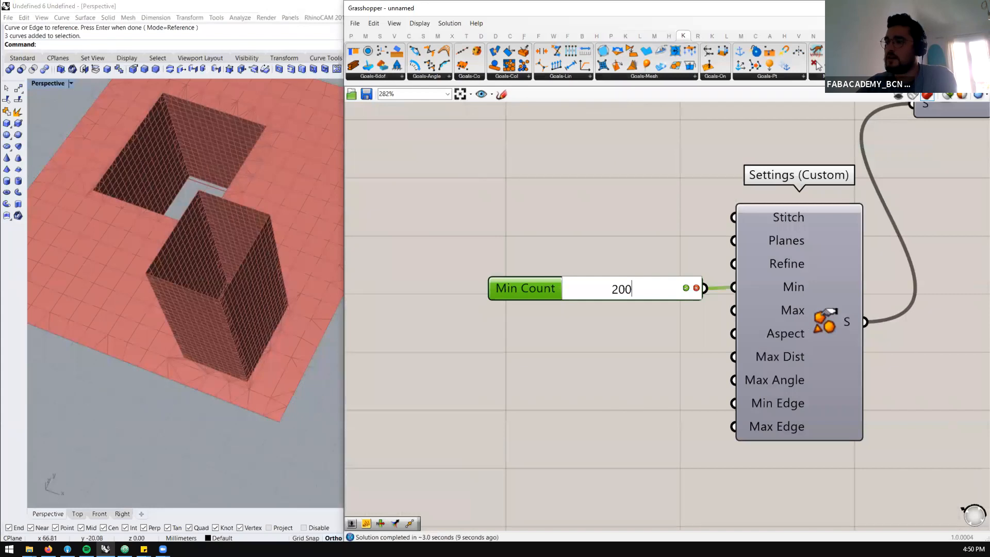
pyautogui.write('200')
pyautogui.press('Return')
pyautogui.scroll(-6, 301, 265)
pyautogui.scroll(5, 301, 265)
pyautogui.moveTo(301, 265)
pyautogui.mouseDown(button='right')
pyautogui.moveTo(289, 268)
pyautogui.moveTo(297, 253)
pyautogui.mouseUp(button='right')
# Set the LengthFactor slider of EdgeLengths to 0.9
pyautogui.scroll(-6, 477, 253)
pyautogui.scroll(-3, 474, 267)
pyautogui.scroll(6, 797, 216)
pyautogui.scroll(-5, 582, 255)
pyautogui.scroll(5, 784, 251)
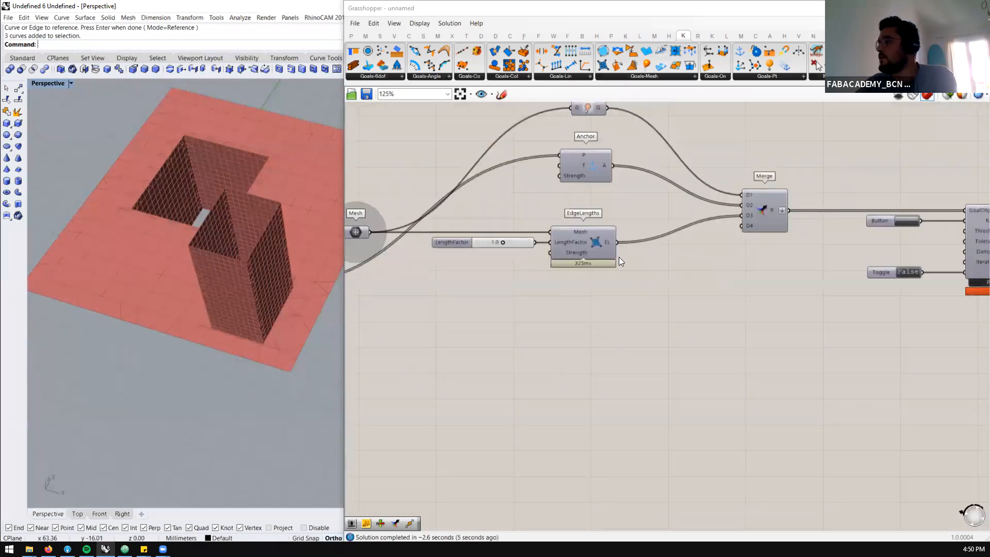
pyautogui.scroll(1, 585, 244)
pyautogui.scroll(2, 620, 247)
pyautogui.click(482, 248)
pyautogui.doubleClick(482, 246)
pyautogui.write('0')
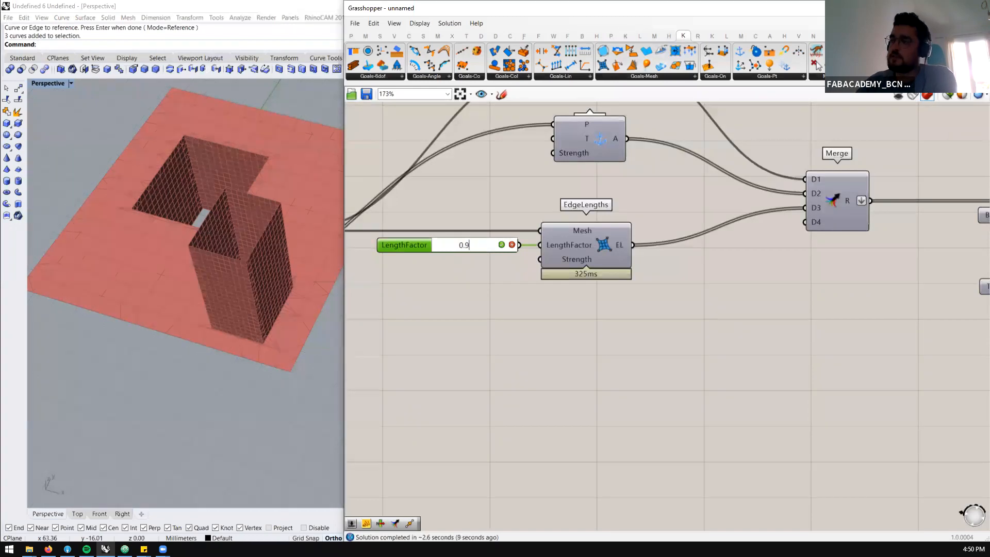
pyautogui.write('.9')
pyautogui.press('Return')
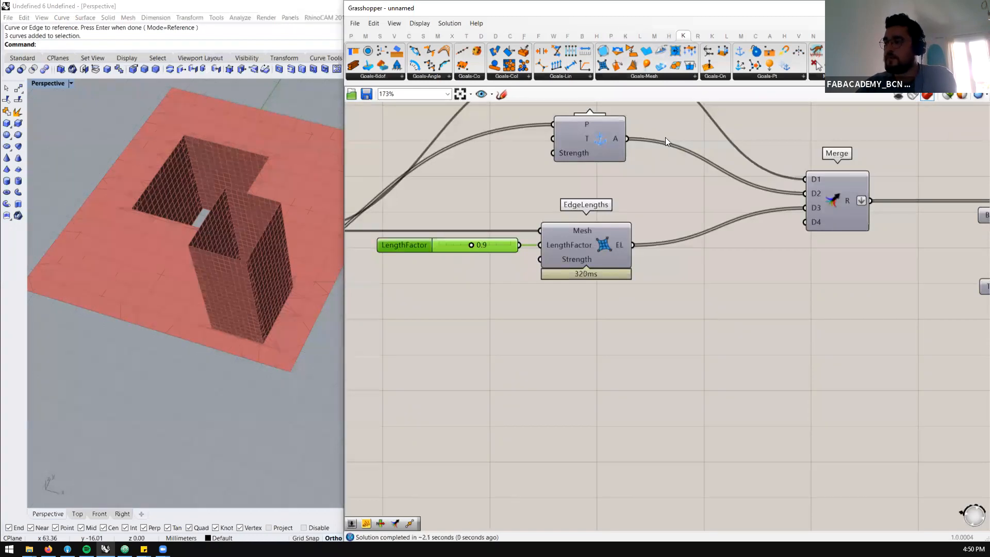
# Reset BouncySolver and run it by switching its toggle to True
pyautogui.scroll(-4, 657, 244)
pyautogui.scroll(5, 658, 252)
pyautogui.scroll(-3, 573, 253)
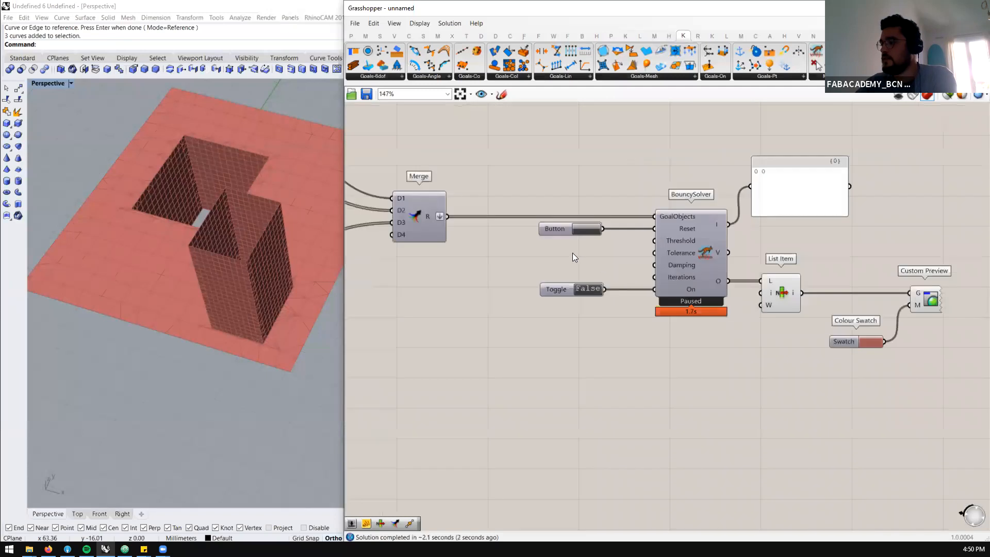
pyautogui.scroll(2, 590, 228)
pyautogui.click(590, 228)
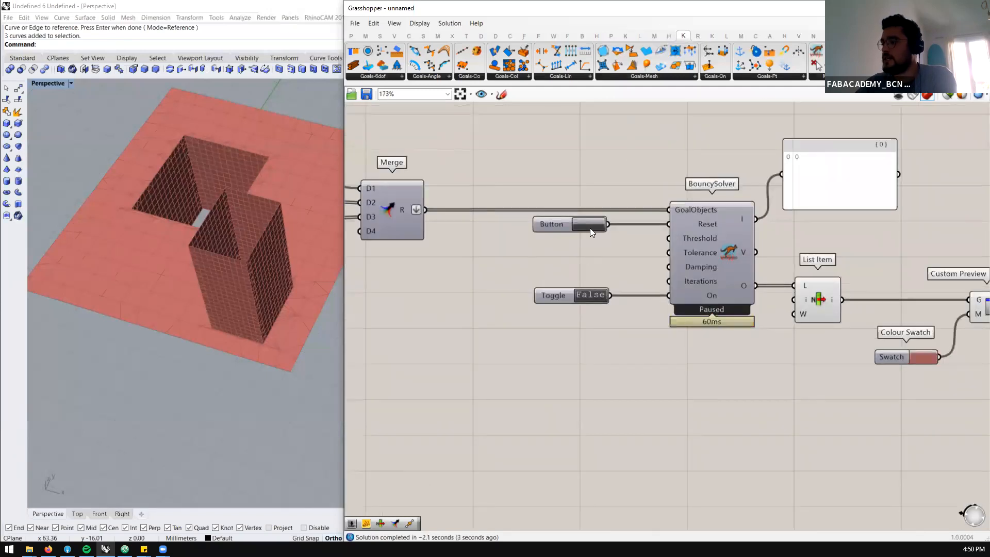
pyautogui.click(588, 293)
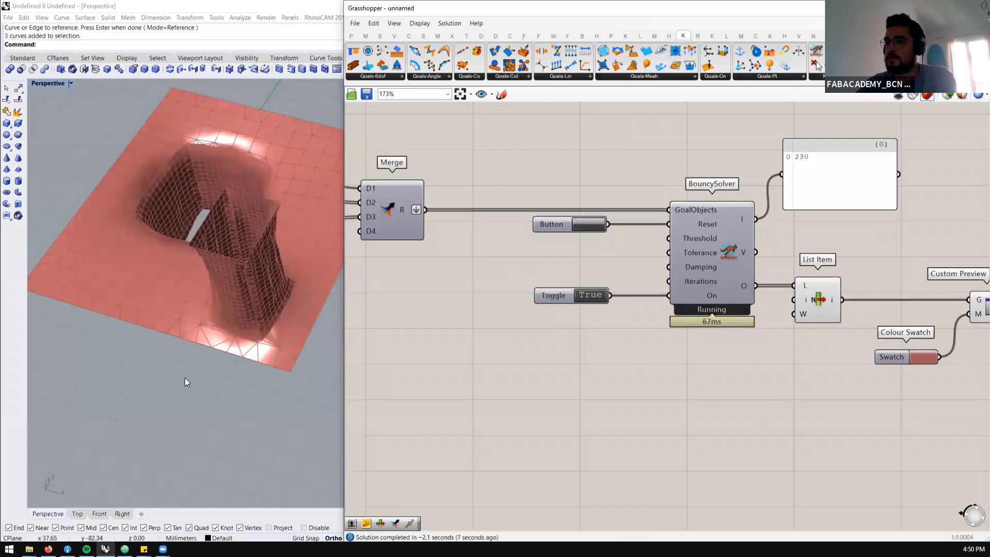
# Inspect the relaxing mesh from the side and up close, and review the goals feeding BouncySolver
pyautogui.moveTo(172, 380); pyautogui.dragTo(166, 347, button='right')
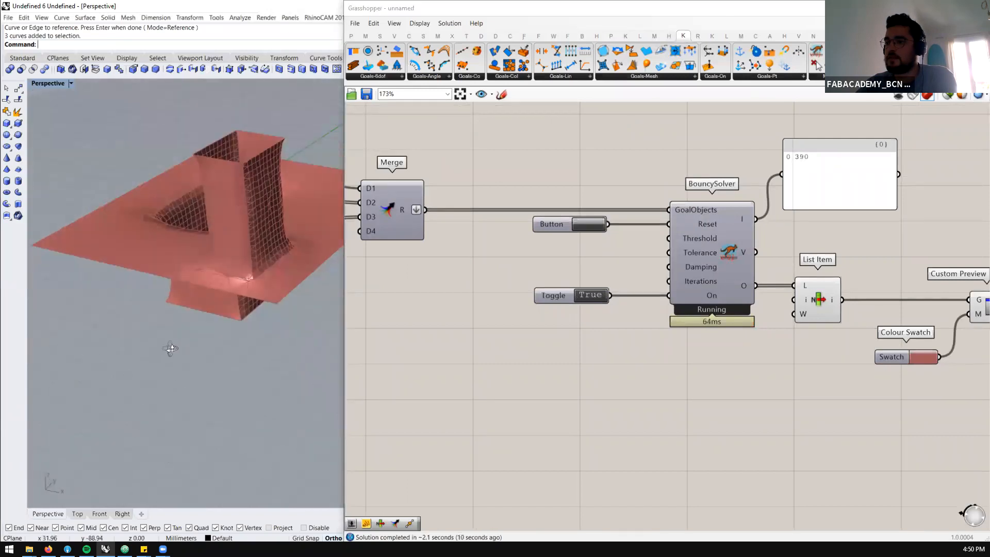
pyautogui.scroll(6, 227, 234)
pyautogui.moveTo(219, 278); pyautogui.dragTo(207, 245, button='right')
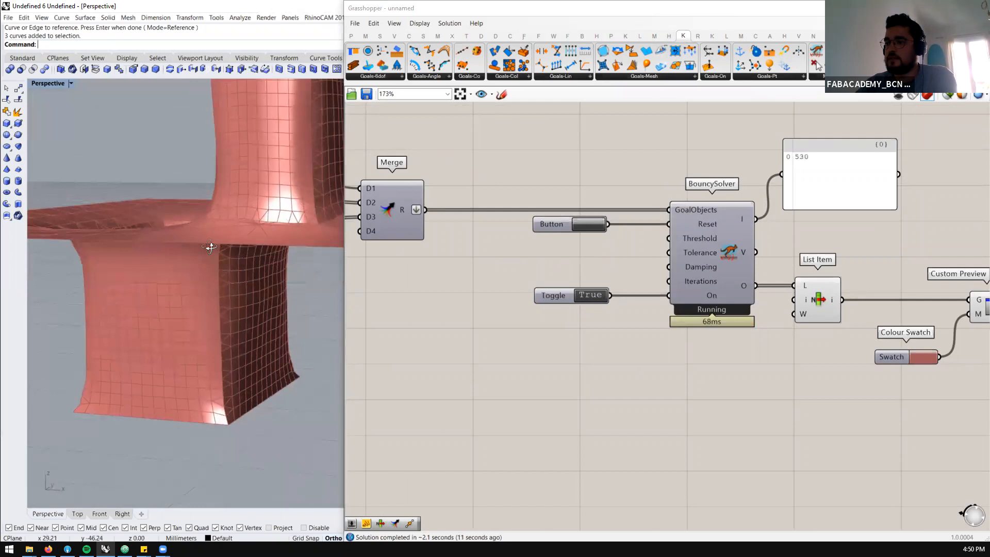
pyautogui.scroll(-3, 809, 242)
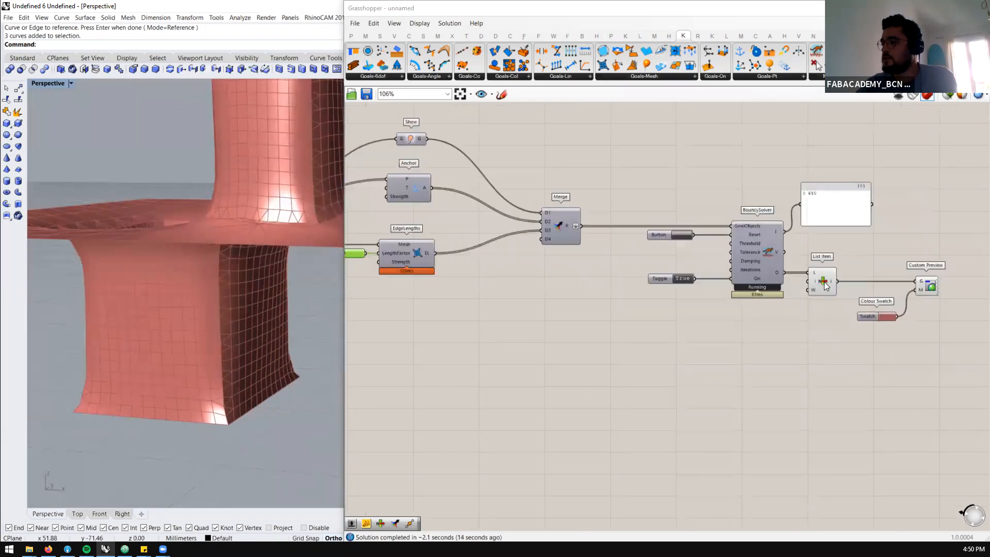
pyautogui.scroll(-1, 824, 282)
pyautogui.scroll(2, 472, 266)
pyautogui.moveTo(471, 266)
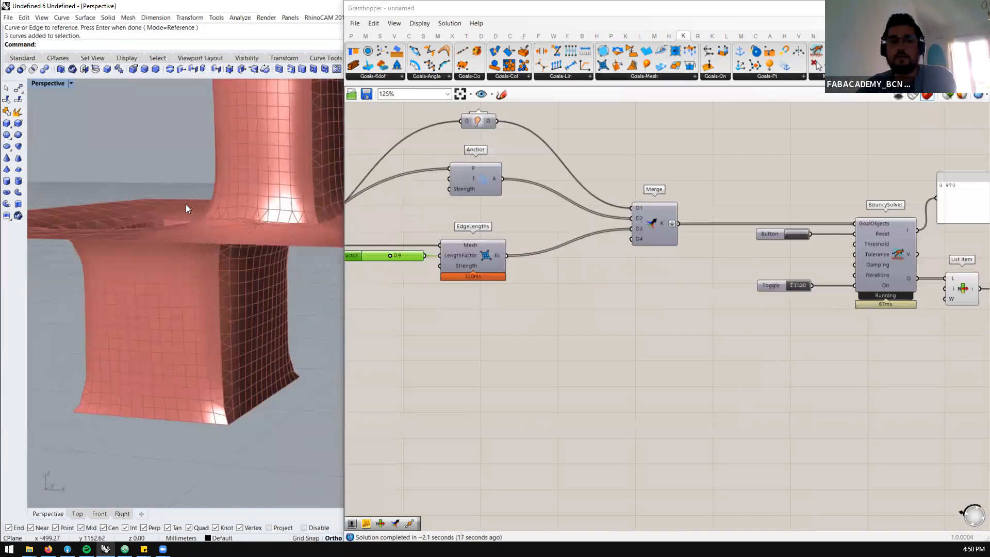
# Stop and reset BouncySolver, and lower the Min Count slider of the custom mesh settings to 140
pyautogui.click(798, 286)
pyautogui.scroll(-4, 894, 254)
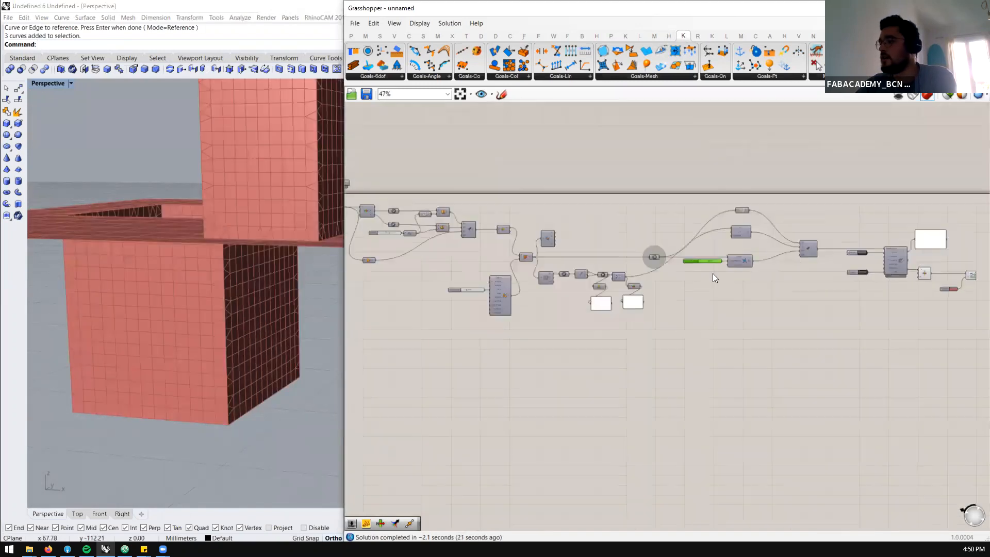
pyautogui.scroll(3, 489, 288)
pyautogui.scroll(4, 426, 273)
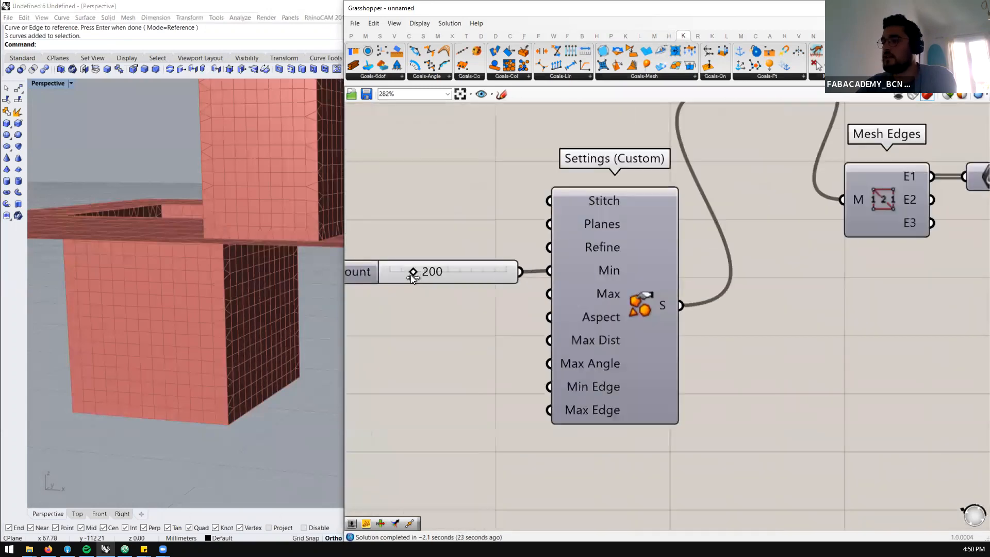
pyautogui.moveTo(404, 276); pyautogui.dragTo(398, 276)
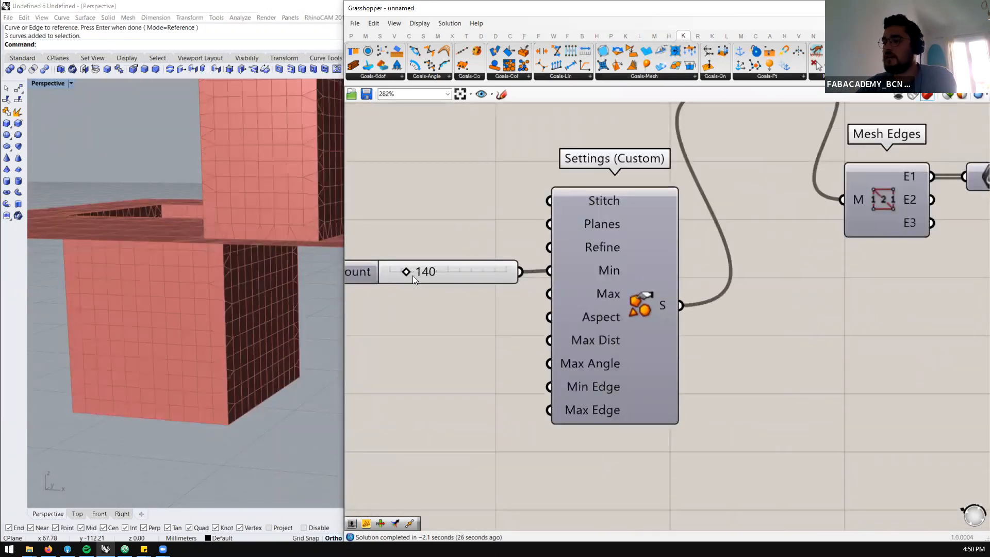
# Set the Min Count slider of the custom mesh settings to 100 and inspect the coarser mesh
pyautogui.scroll(-2, 463, 291)
pyautogui.scroll(-4, 264, 280)
pyautogui.moveTo(264, 281); pyautogui.dragTo(254, 303, button='right')
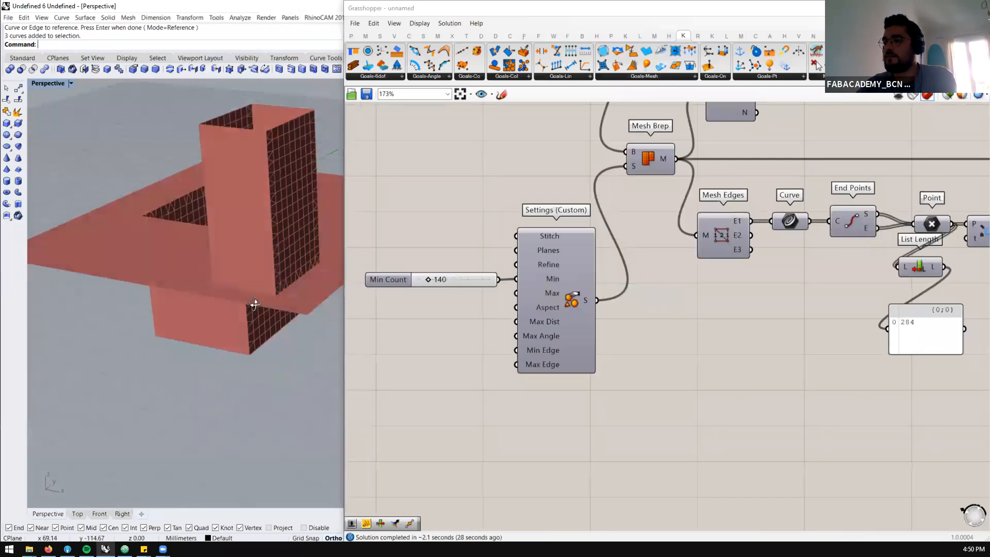
pyautogui.scroll(1, 457, 277)
pyautogui.doubleClick(455, 278)
pyautogui.write('1')
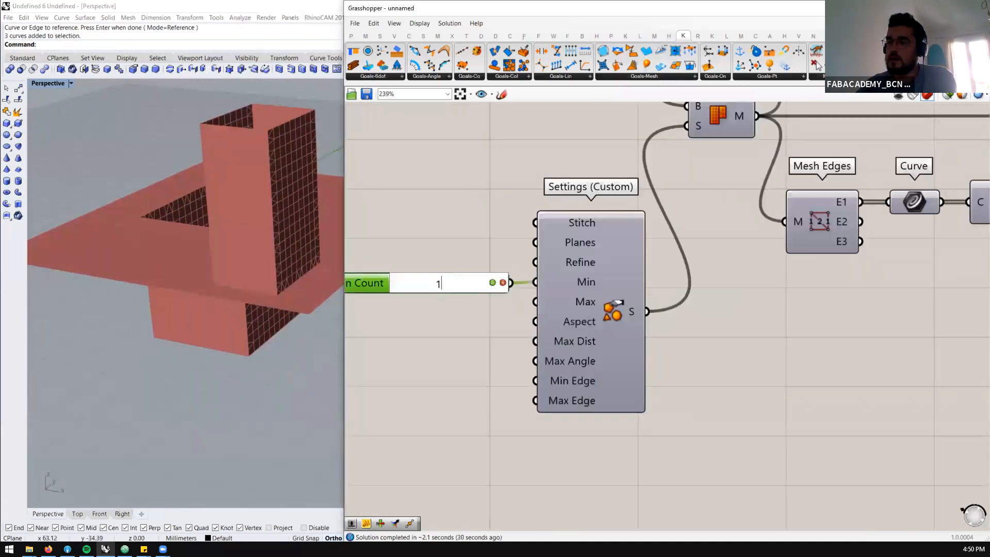
pyautogui.write('00')
pyautogui.press('Return')
pyautogui.scroll(-6, 446, 272)
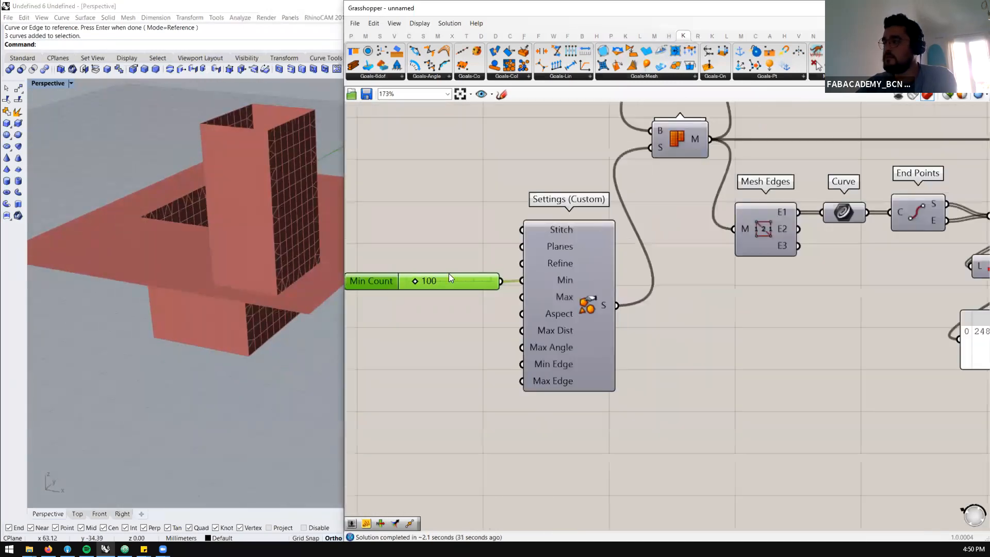
pyautogui.scroll(2, 533, 282)
pyautogui.click(499, 279)
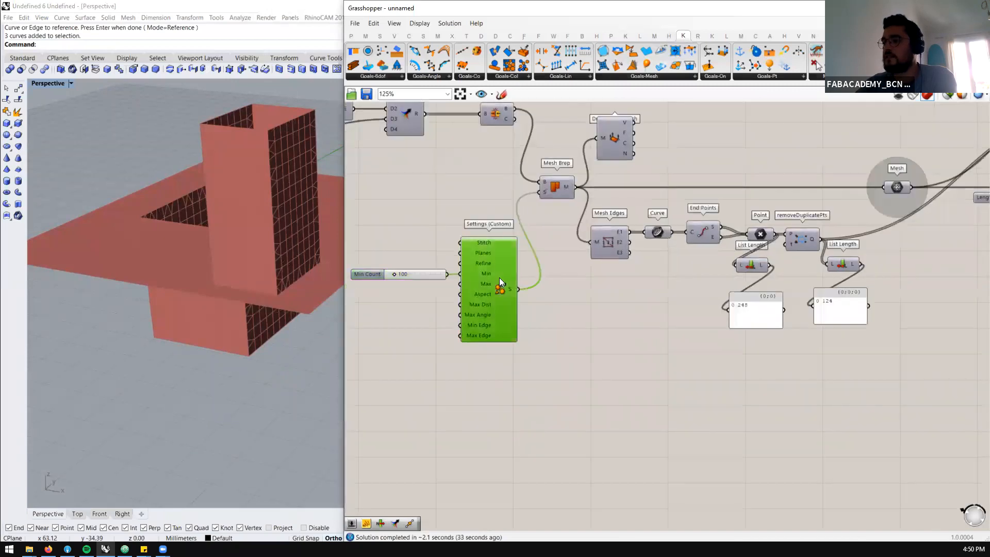
pyautogui.moveTo(257, 299)
pyautogui.mouseDown(button='right')
pyautogui.moveTo(255, 375)
pyautogui.moveTo(258, 289)
pyautogui.mouseUp(button='right')
# Add a Kangaroo Smooth goal below EdgeLengths, feed it the Mesh and connect its output to D4 of Merge
pyautogui.scroll(-3, 687, 279)
pyautogui.scroll(4, 928, 258)
pyautogui.scroll(-3, 840, 265)
pyautogui.scroll(2, 818, 284)
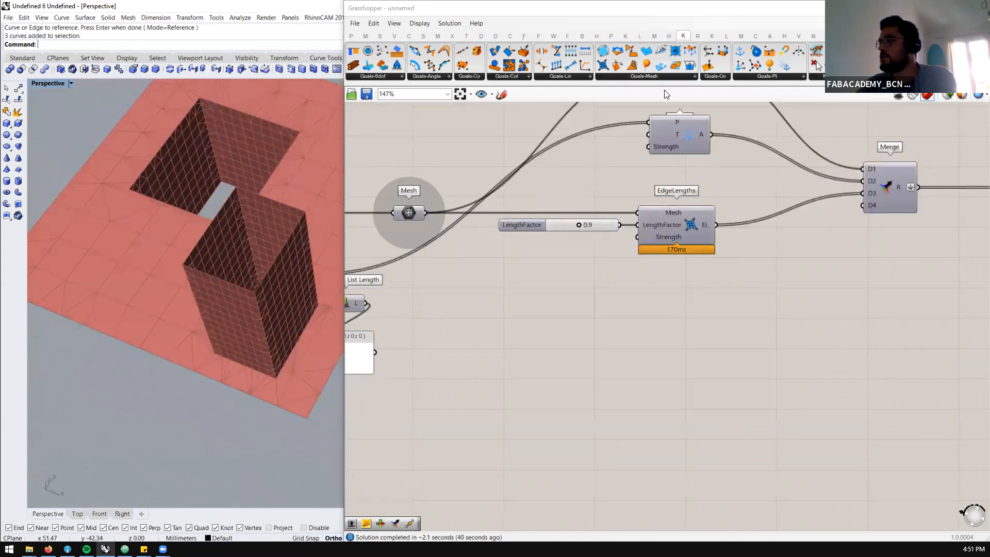
pyautogui.click(656, 76)
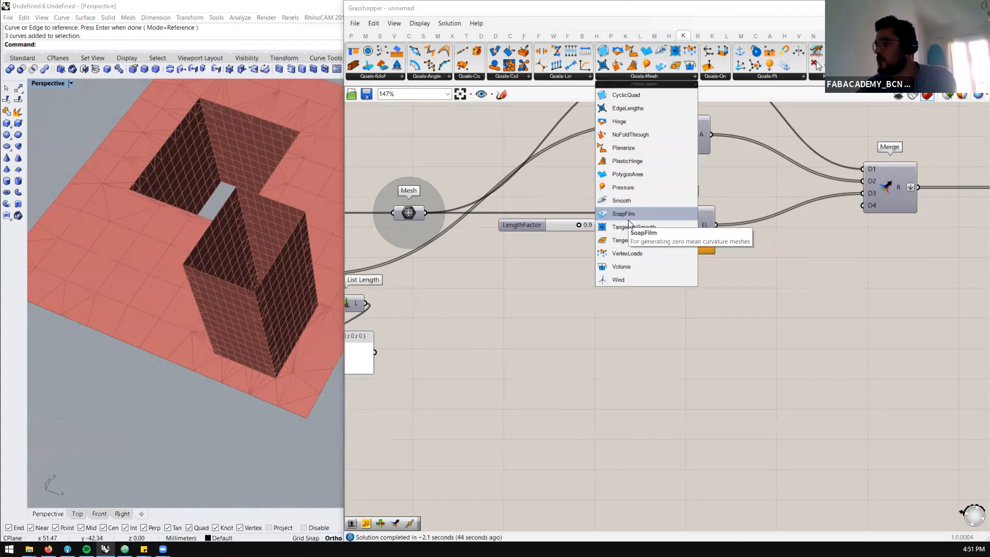
pyautogui.moveTo(630, 203); pyautogui.dragTo(676, 319)
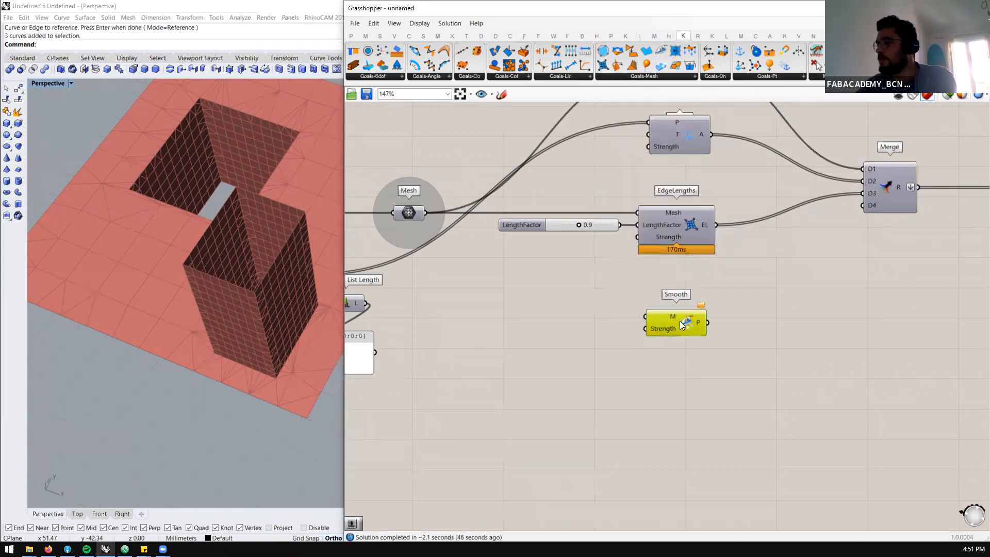
pyautogui.moveTo(427, 213); pyautogui.dragTo(645, 313)
pyautogui.moveTo(707, 318); pyautogui.dragTo(875, 206)
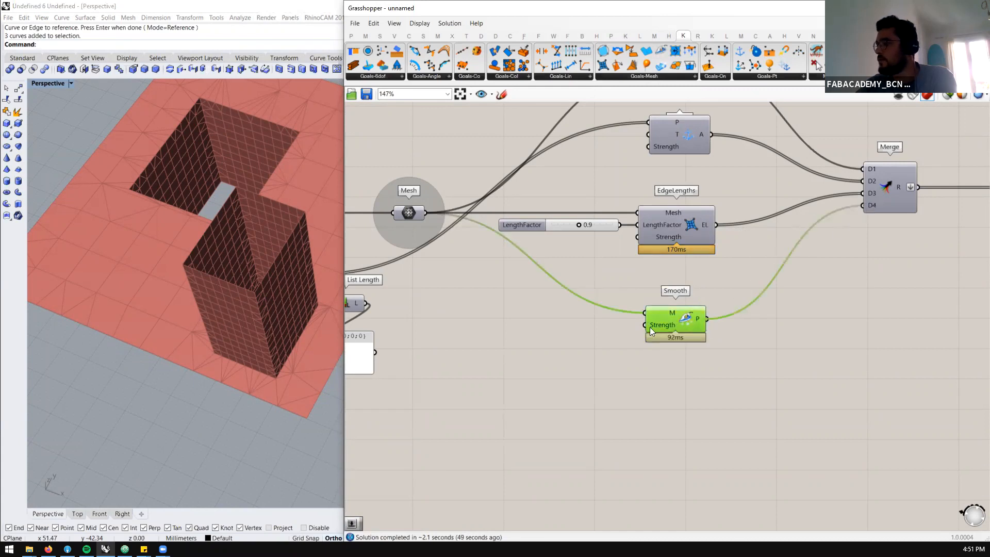
# Create a number slider at 1000 and connect it to the Strength input of Smooth
pyautogui.doubleClick(562, 328)
pyautogui.write('1000')
pyautogui.press('Return')
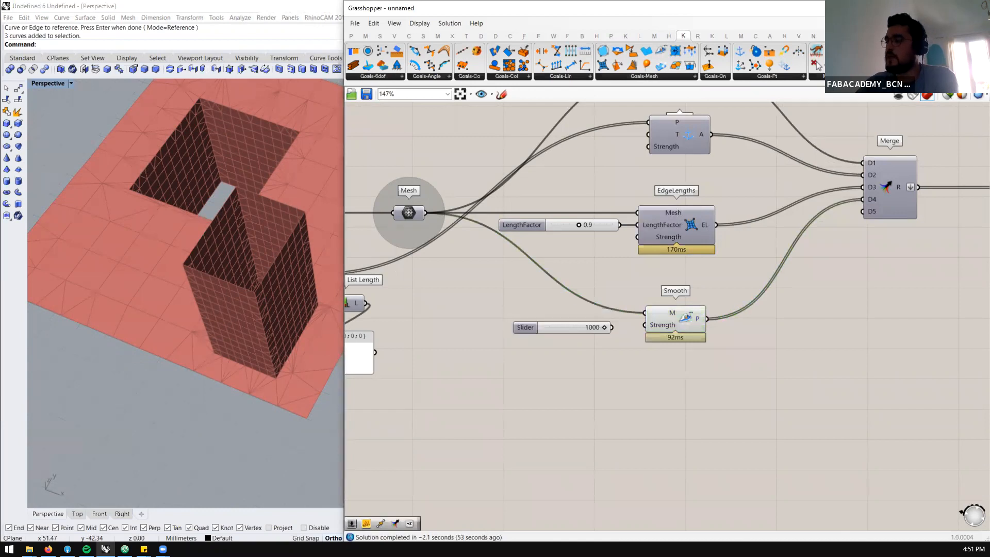
pyautogui.moveTo(611, 325); pyautogui.dragTo(648, 321)
pyautogui.click(663, 325)
# Switch the BouncySolver toggle to True and view the relaxing mesh from the side
pyautogui.scroll(-3, 591, 276)
pyautogui.scroll(-4, 591, 277)
pyautogui.scroll(7, 961, 254)
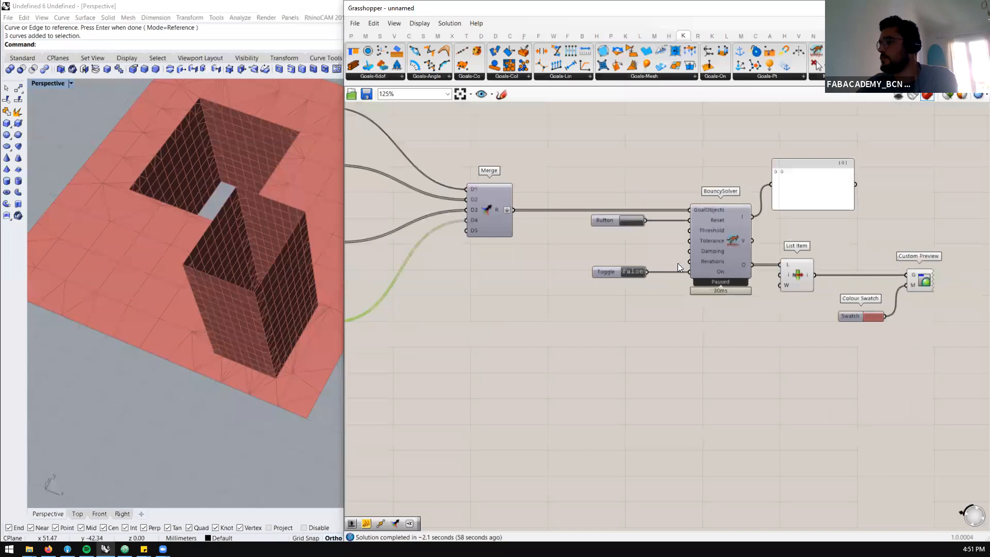
pyautogui.doubleClick(625, 273)
pyautogui.moveTo(251, 320); pyautogui.dragTo(261, 294, button='right')
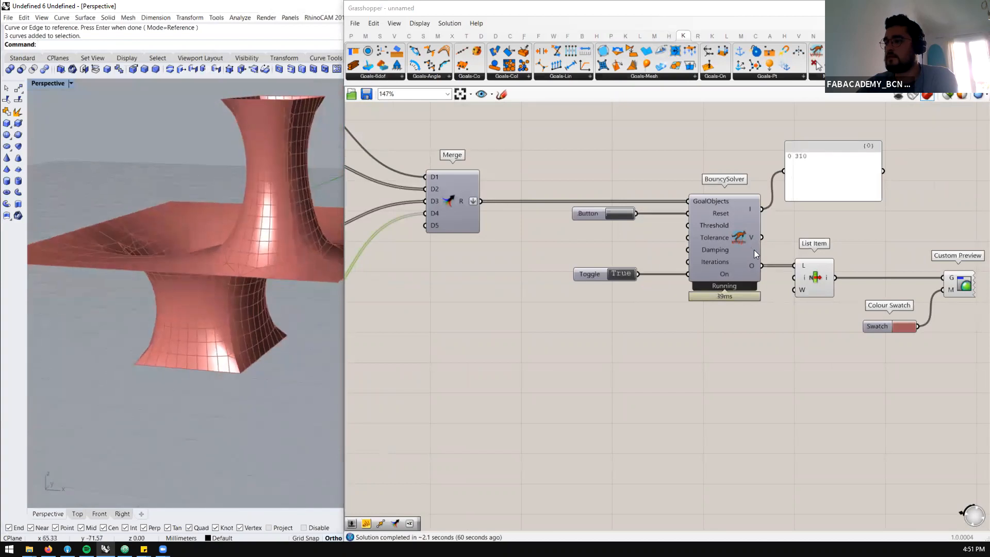
# Set the EdgeLengths LengthFactor slider to 0.7 and reset the BouncySolver simulation
pyautogui.scroll(-4, 802, 275)
pyautogui.scroll(3, 618, 254)
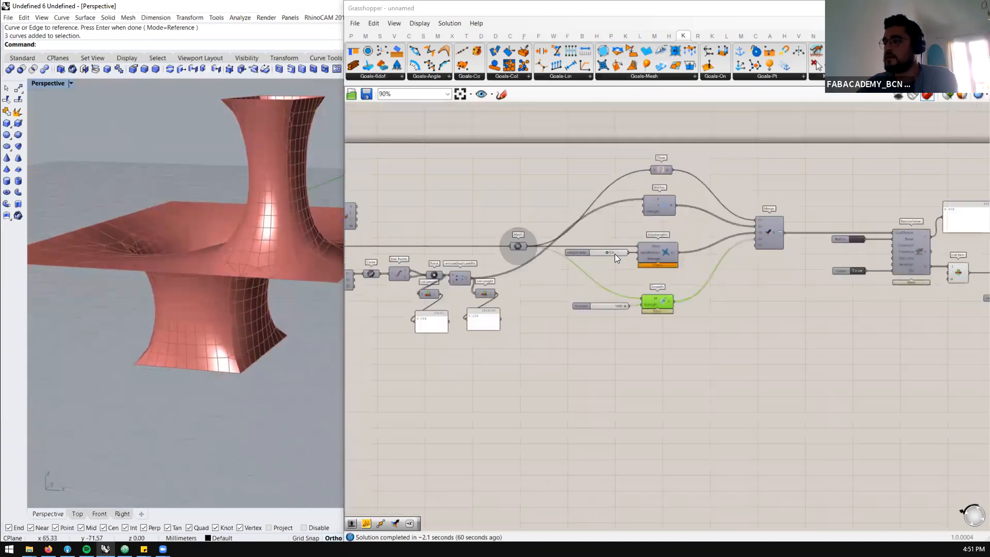
pyautogui.scroll(5, 610, 247)
pyautogui.doubleClick(612, 248)
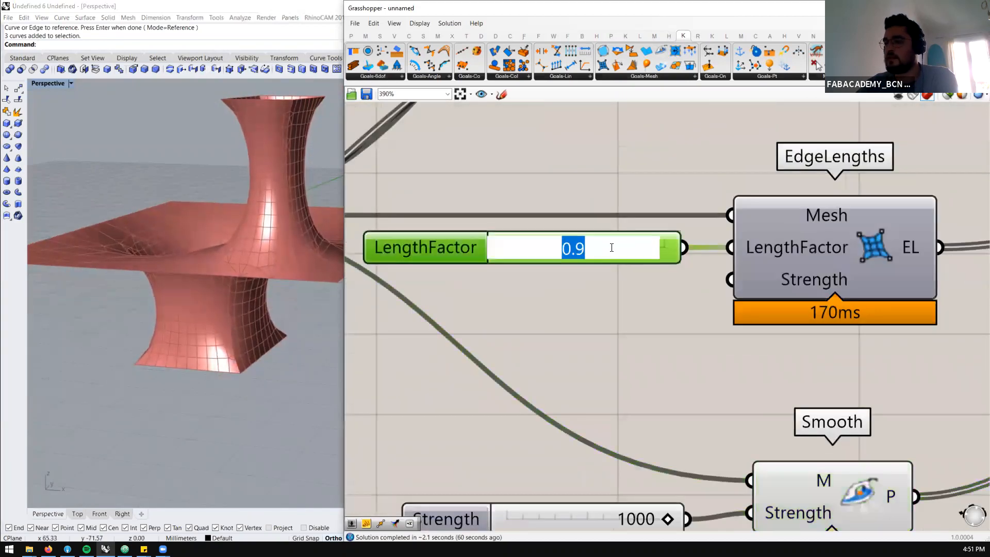
pyautogui.write('0.')
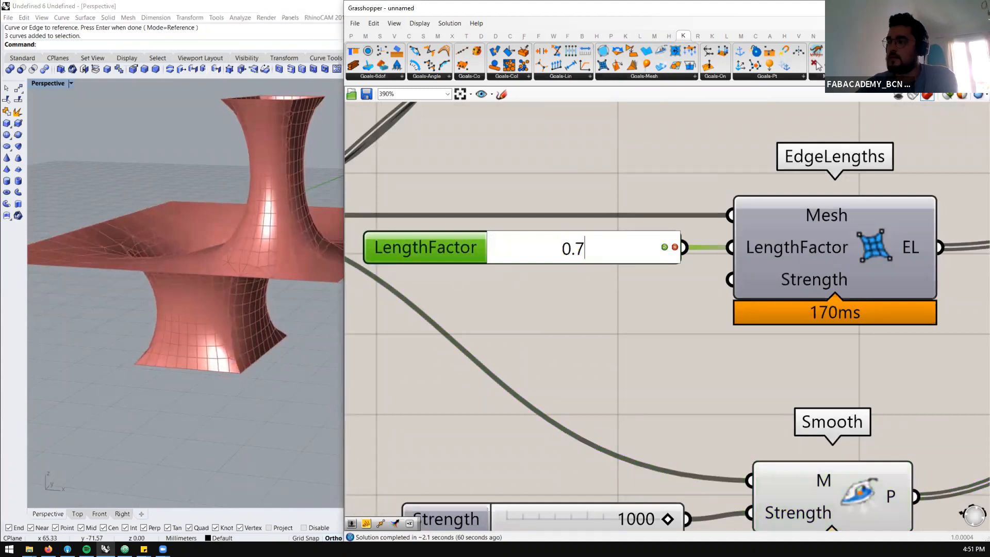
pyautogui.write('7')
pyautogui.press('Return')
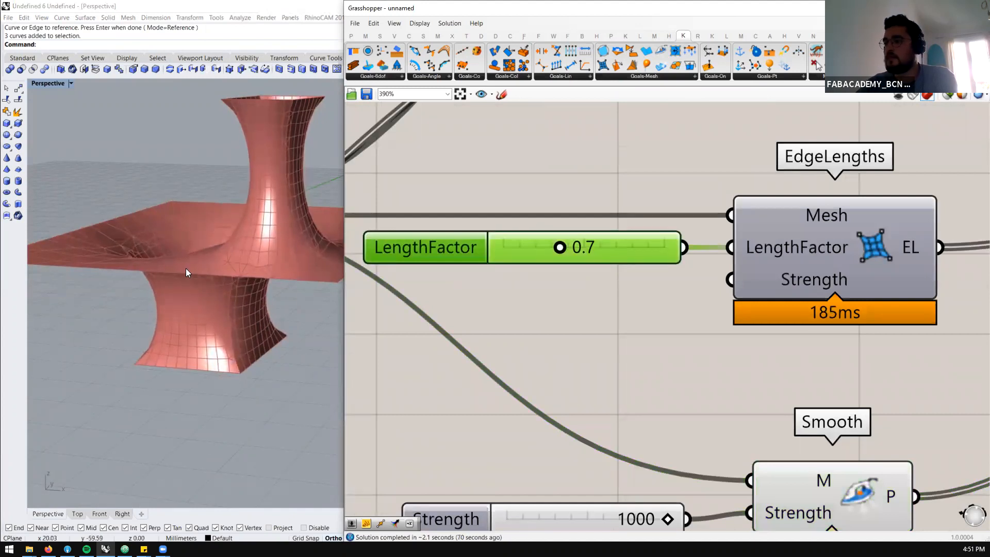
pyautogui.scroll(-8, 495, 299)
pyautogui.scroll(5, 704, 266)
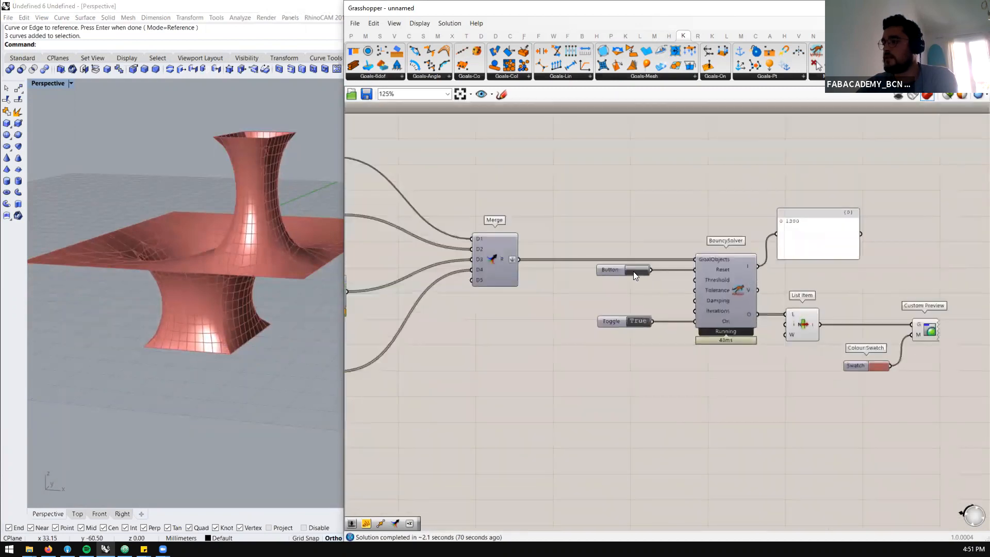
pyautogui.click(633, 271)
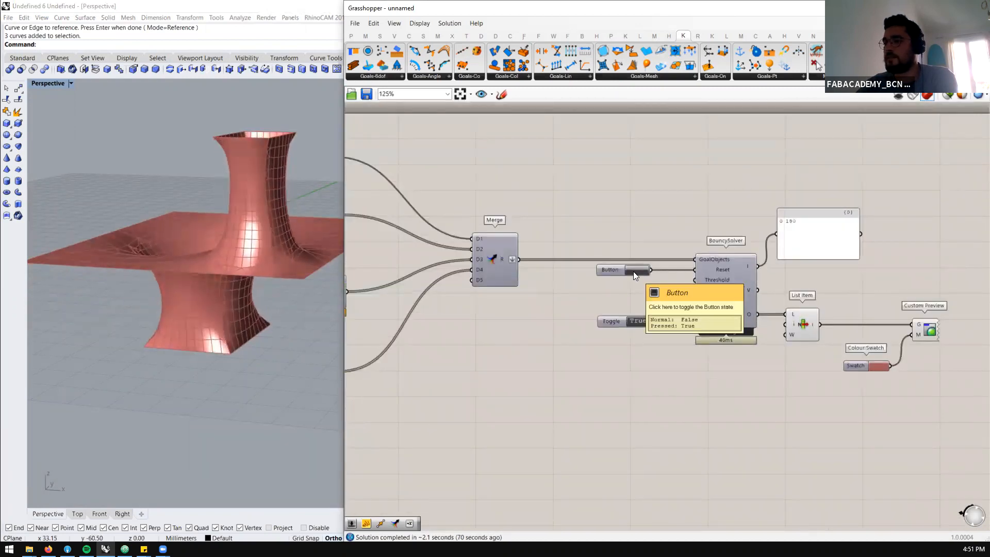
# Create a number slider at 10 and connect it to the Strength input of EdgeLengths
pyautogui.scroll(-4, 726, 273)
pyautogui.scroll(2, 441, 295)
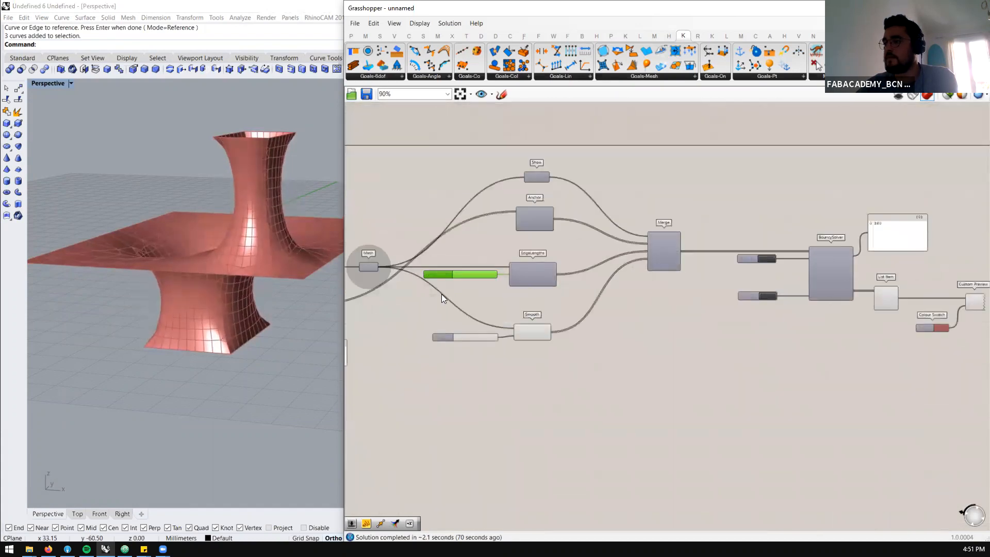
pyautogui.scroll(2, 511, 286)
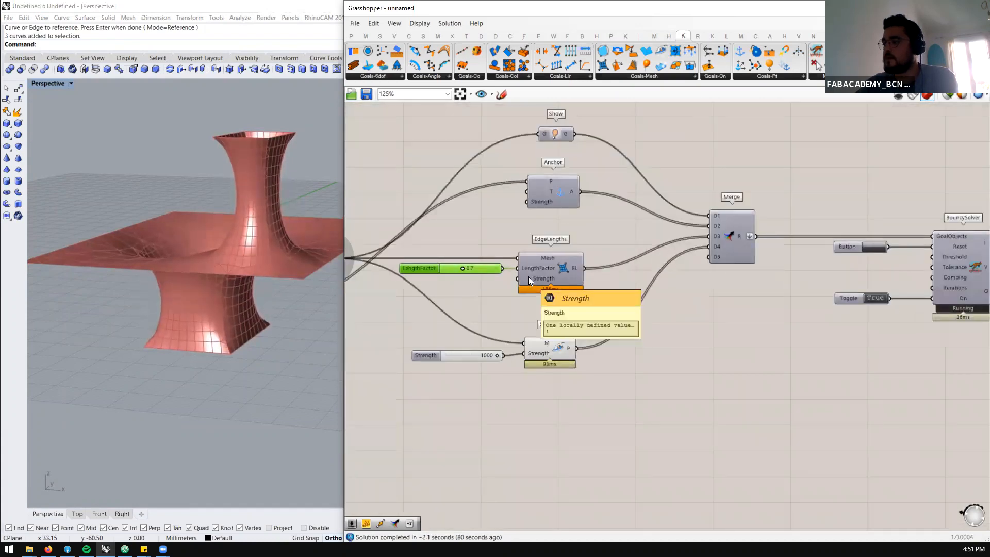
pyautogui.scroll(2, 470, 297)
pyautogui.doubleClick(469, 297)
pyautogui.write('10')
pyautogui.press('Return')
pyautogui.moveTo(443, 286); pyautogui.dragTo(438, 285)
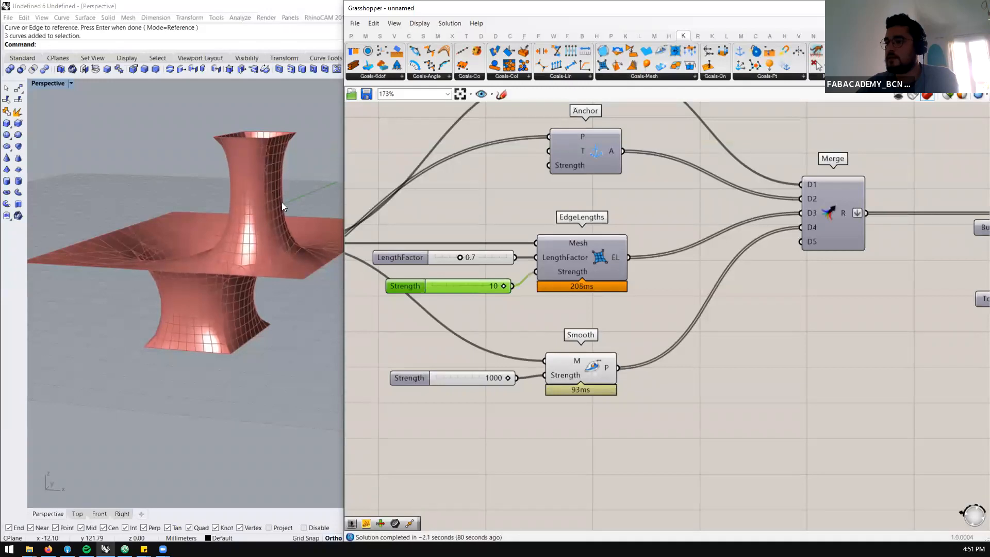
# Feed the EdgeLengths Strength input from a new number slider at 1000 and lower its LengthFactor to 0.0
pyautogui.doubleClick(487, 304)
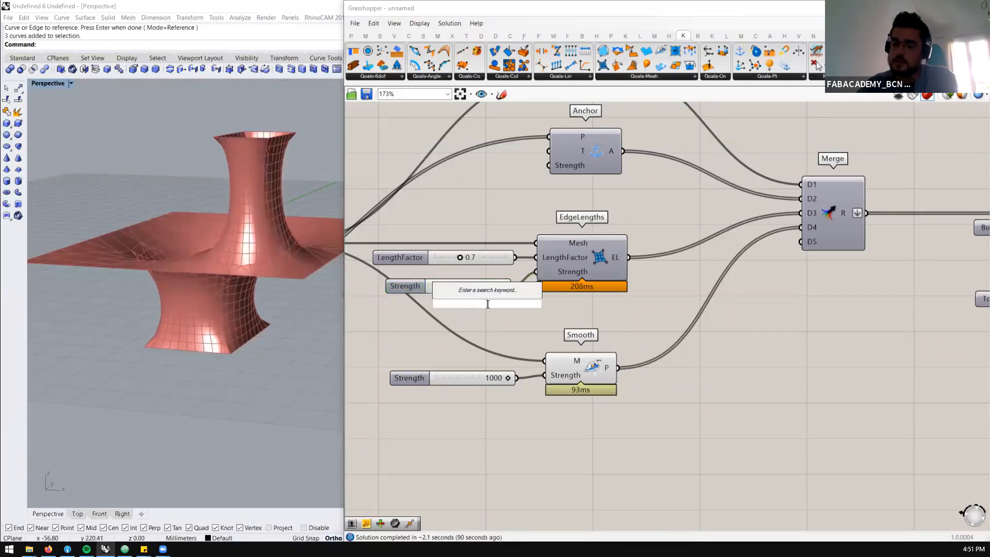
pyautogui.press('Return')
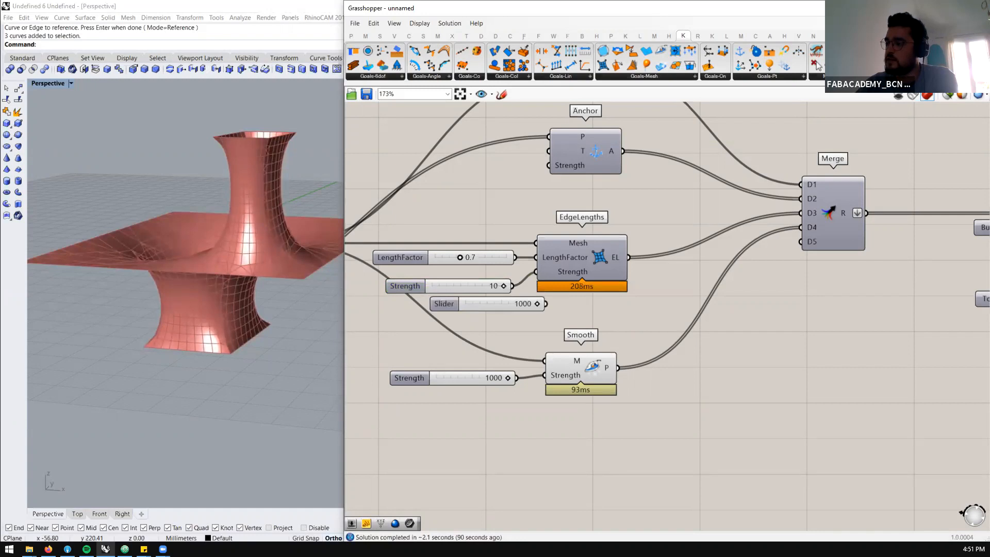
pyautogui.moveTo(527, 301); pyautogui.dragTo(507, 311)
pyautogui.moveTo(536, 278); pyautogui.dragTo(534, 281)
pyautogui.moveTo(446, 255); pyautogui.dragTo(428, 258)
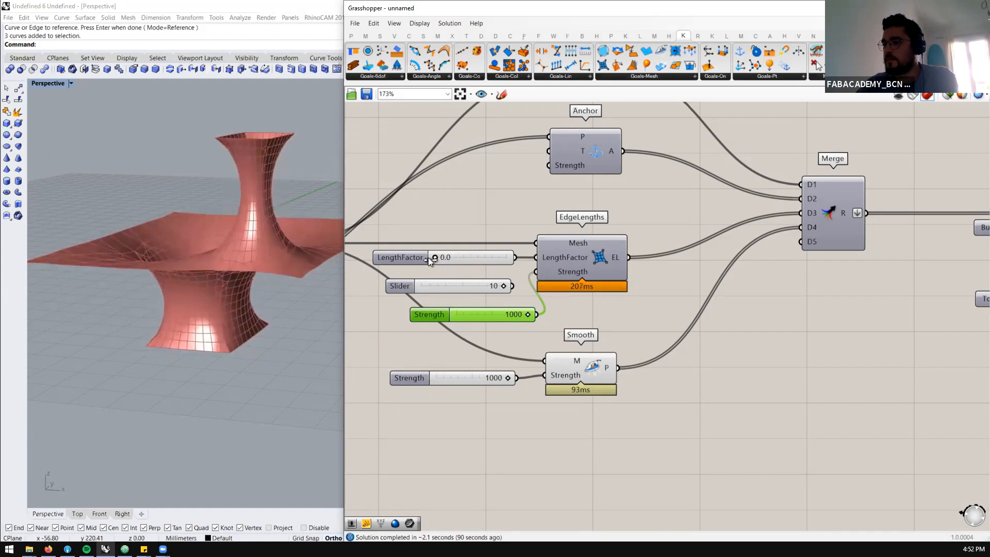
pyautogui.moveTo(217, 309); pyautogui.dragTo(249, 278, button='right')
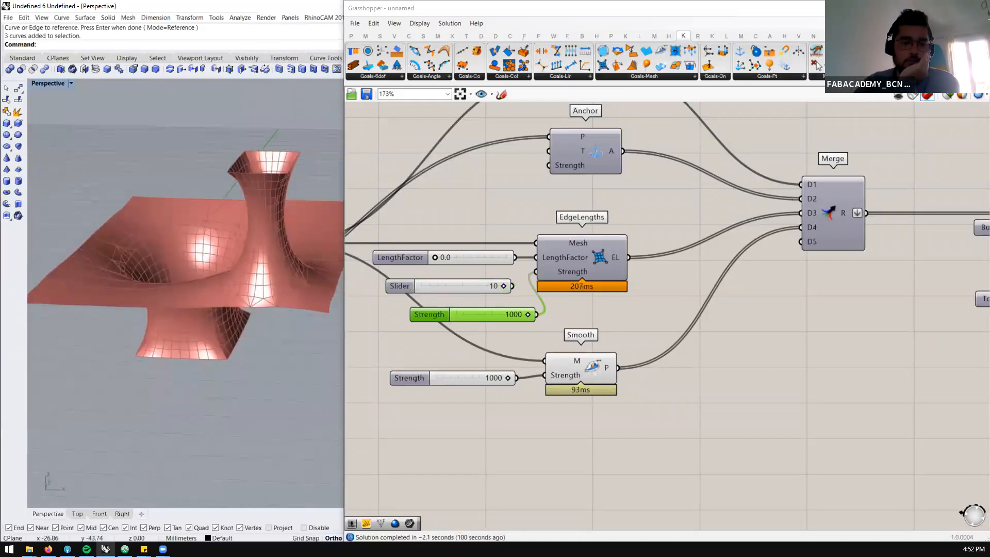
# Move the 1000 Strength slider closer to EdgeLengths and delete the unconnected slider set to 10
pyautogui.scroll(-2, 506, 270)
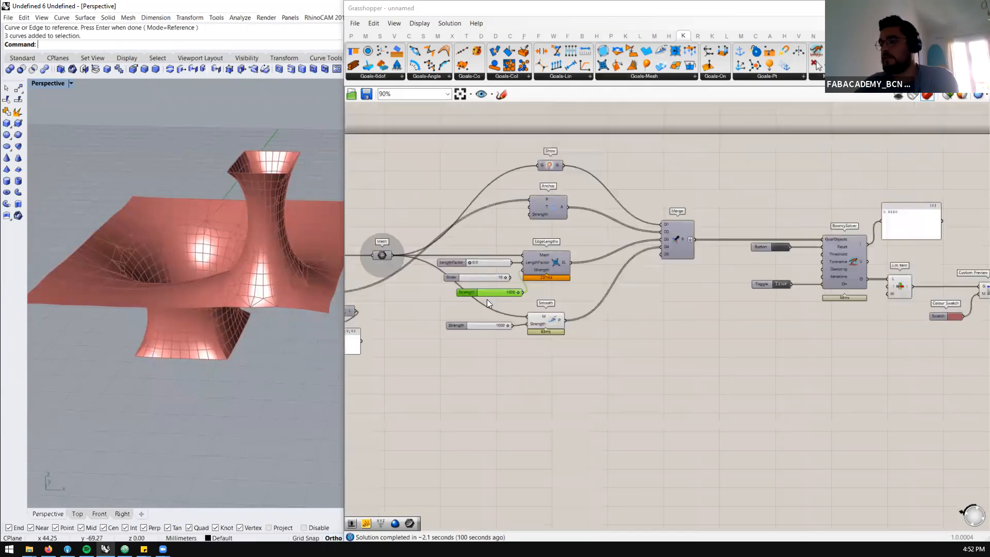
pyautogui.moveTo(483, 292); pyautogui.dragTo(465, 285)
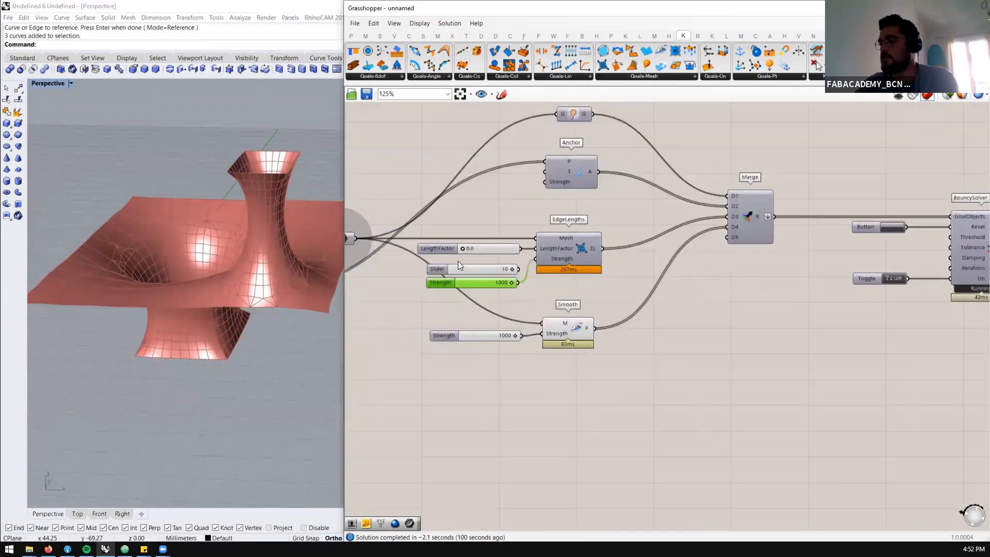
pyautogui.click(459, 270)
pyautogui.press('Delete')
# Examine the relaxed mesh around the hole and from the side, and review the goals and Mesh Brep components
pyautogui.scroll(-2, 459, 269)
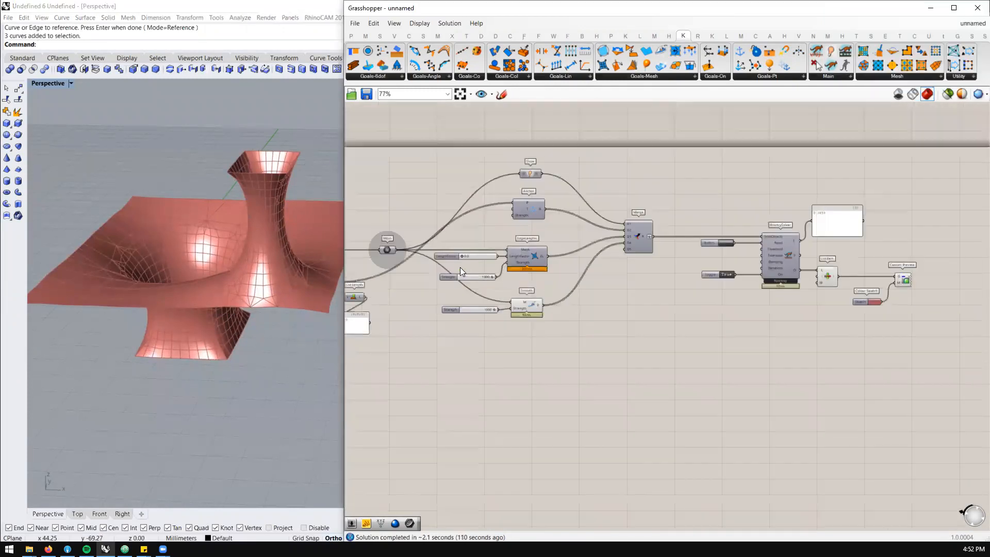
pyautogui.scroll(2, 529, 288)
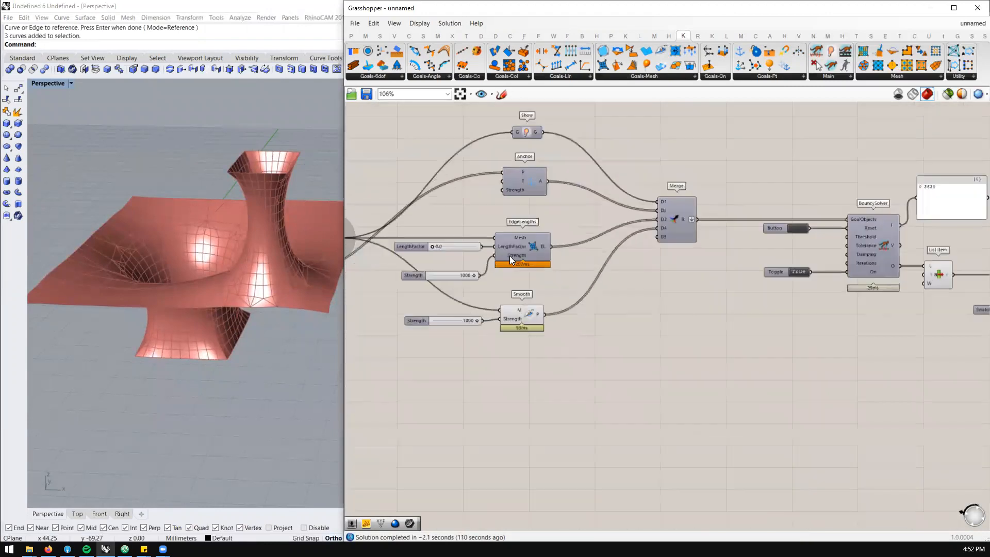
pyautogui.scroll(-3, 738, 251)
pyautogui.scroll(-1, 534, 262)
pyautogui.moveTo(266, 294); pyautogui.dragTo(239, 233, button='right')
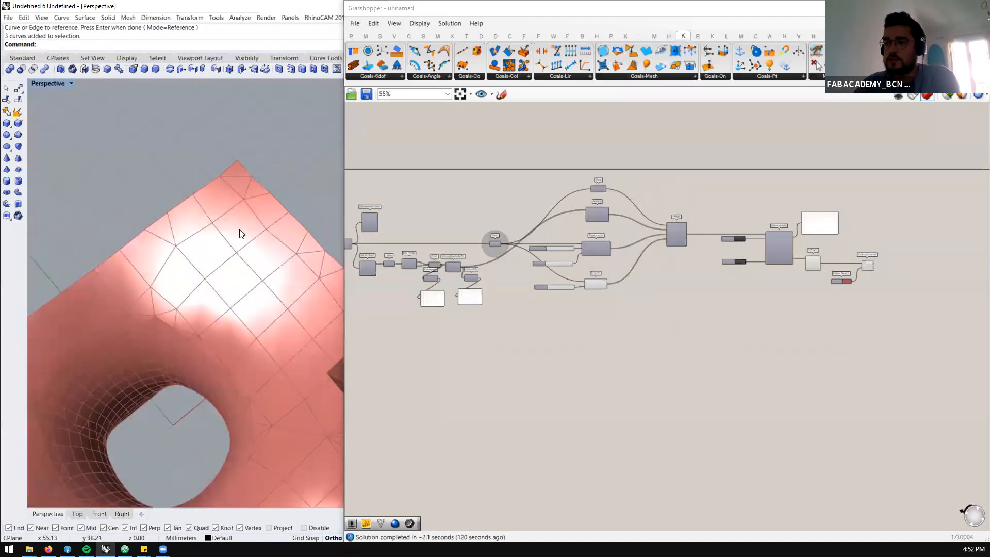
pyautogui.moveTo(150, 381); pyautogui.dragTo(227, 226, button='right')
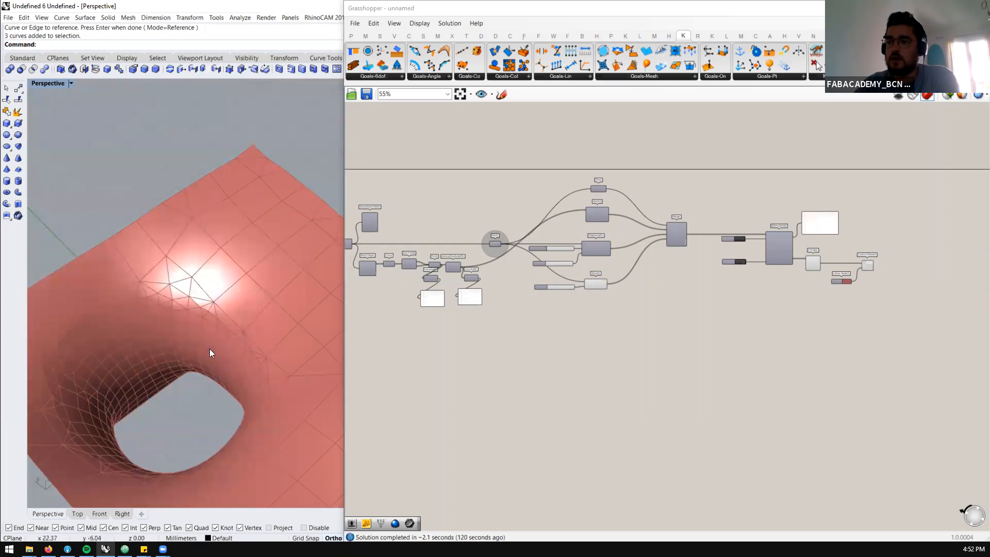
pyautogui.scroll(4, 753, 256)
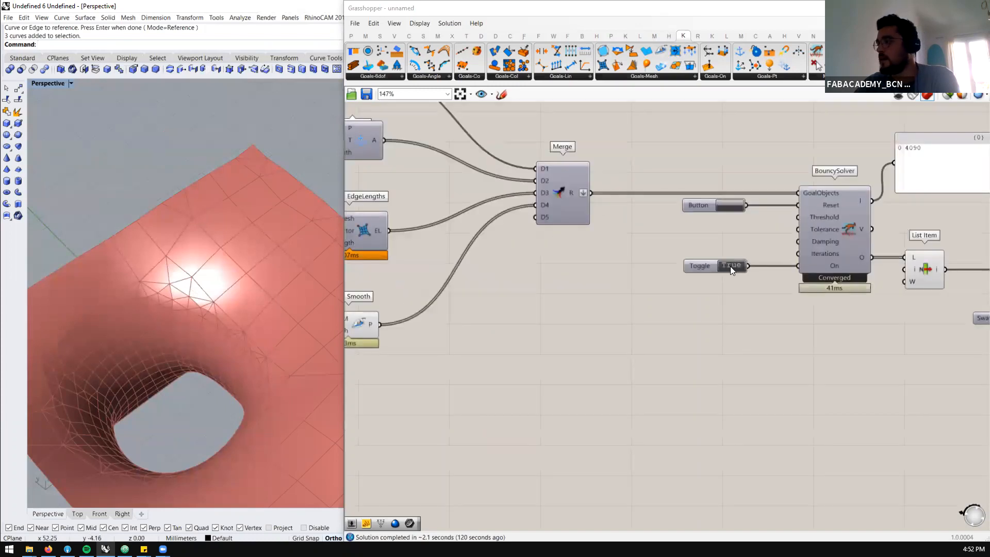
pyautogui.scroll(-2, 735, 243)
pyautogui.scroll(-2, 749, 232)
pyautogui.scroll(4, 521, 243)
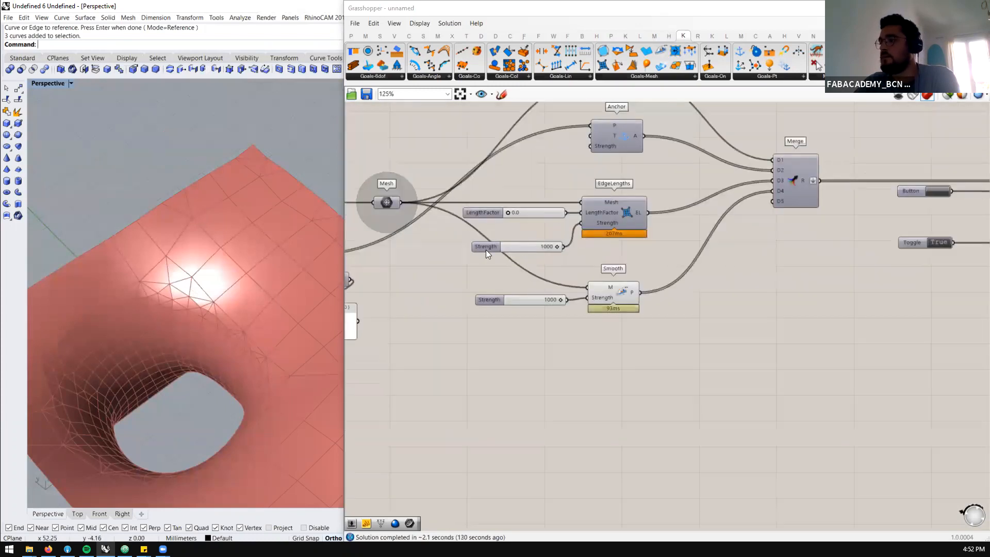
pyautogui.moveTo(246, 316); pyautogui.dragTo(226, 265, button='right')
pyautogui.scroll(-5, 745, 294)
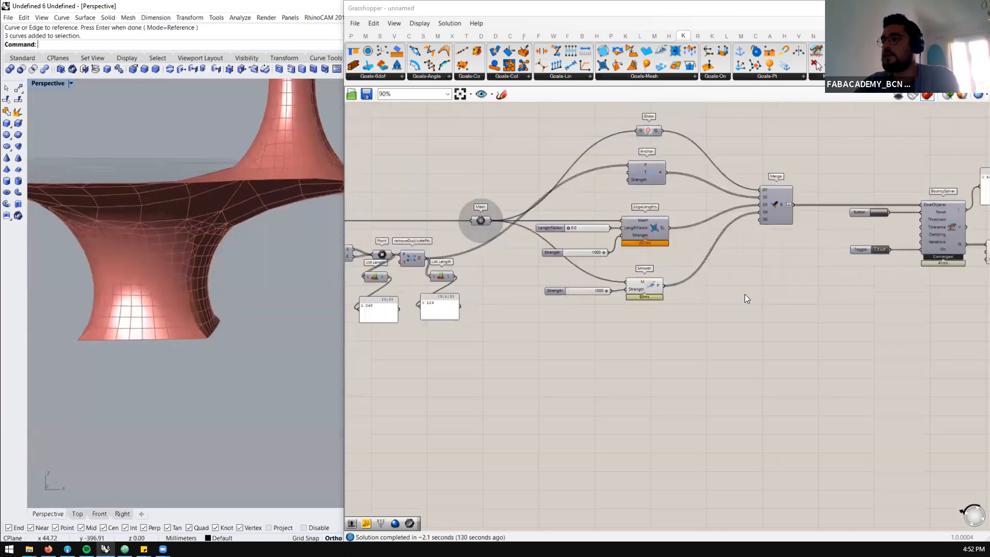
pyautogui.scroll(6, 436, 236)
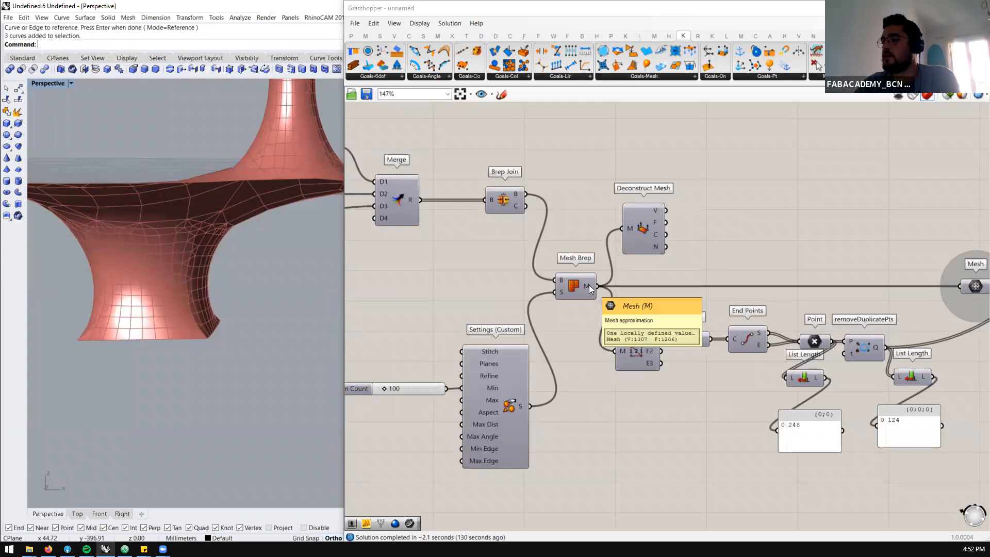
# Switch the BouncySolver toggle to False and reset the simulation to the original mesh
pyautogui.scroll(-5, 571, 253)
pyautogui.scroll(5, 824, 260)
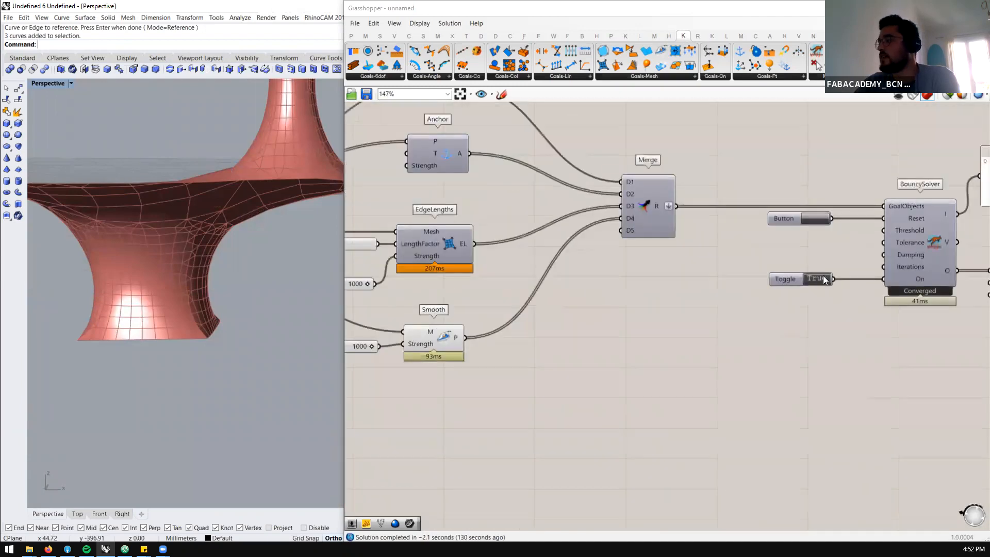
pyautogui.click(817, 221)
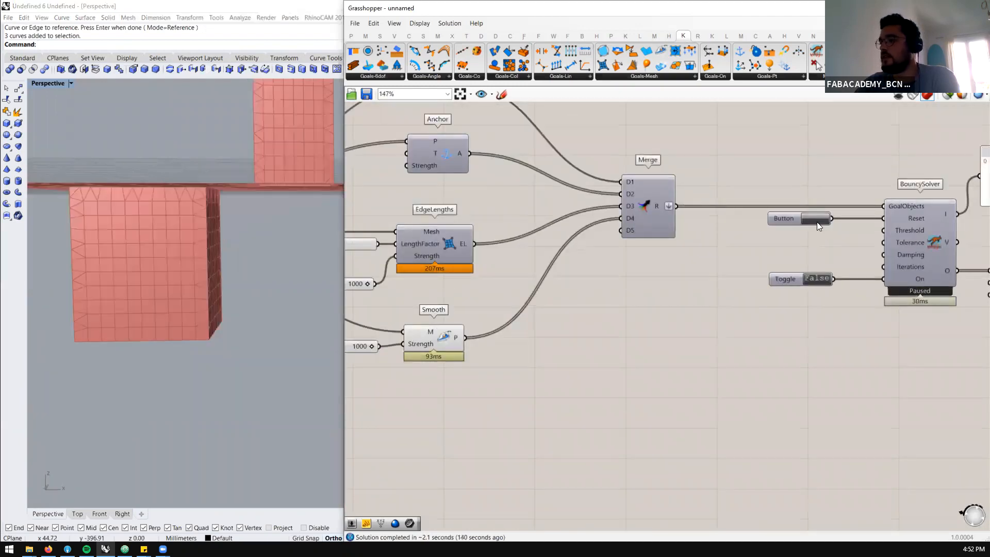
# Move Brep Join aside and connect the Merge output directly to the B input of Mesh Brep, bypassing the join
pyautogui.scroll(-5, 845, 274)
pyautogui.scroll(4, 550, 245)
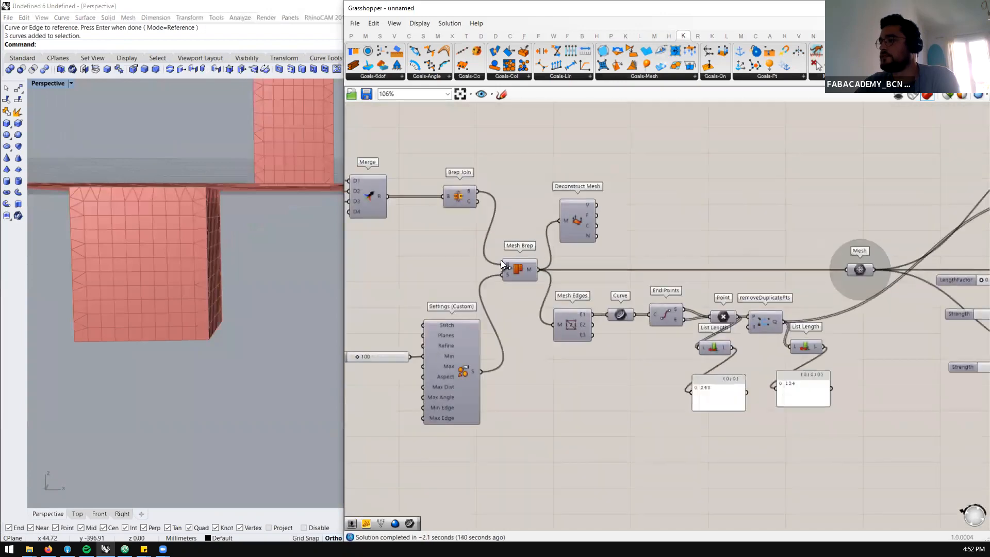
pyautogui.moveTo(462, 194); pyautogui.dragTo(458, 171)
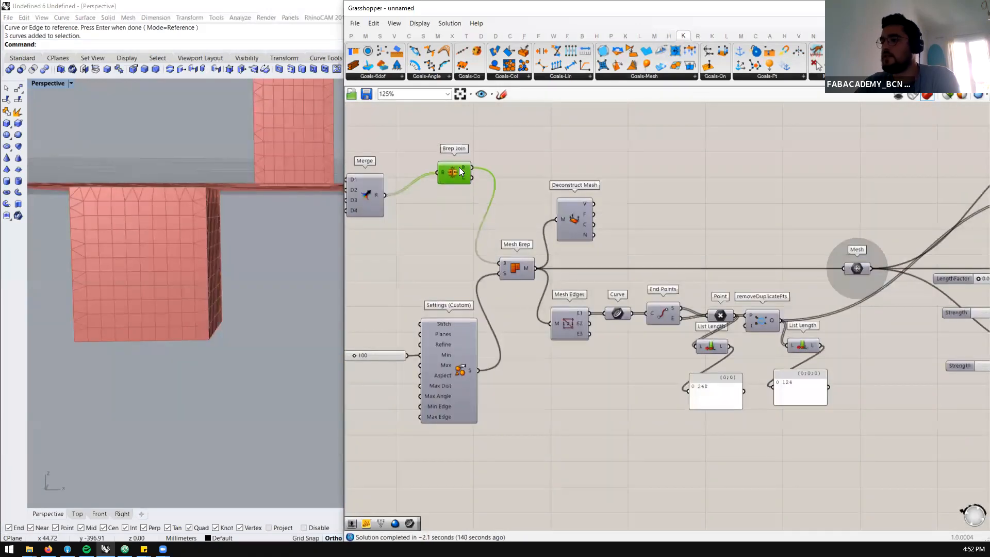
pyautogui.scroll(-1, 458, 204)
pyautogui.moveTo(401, 195); pyautogui.dragTo(499, 253)
pyautogui.moveTo(238, 210); pyautogui.dragTo(170, 266, button='right')
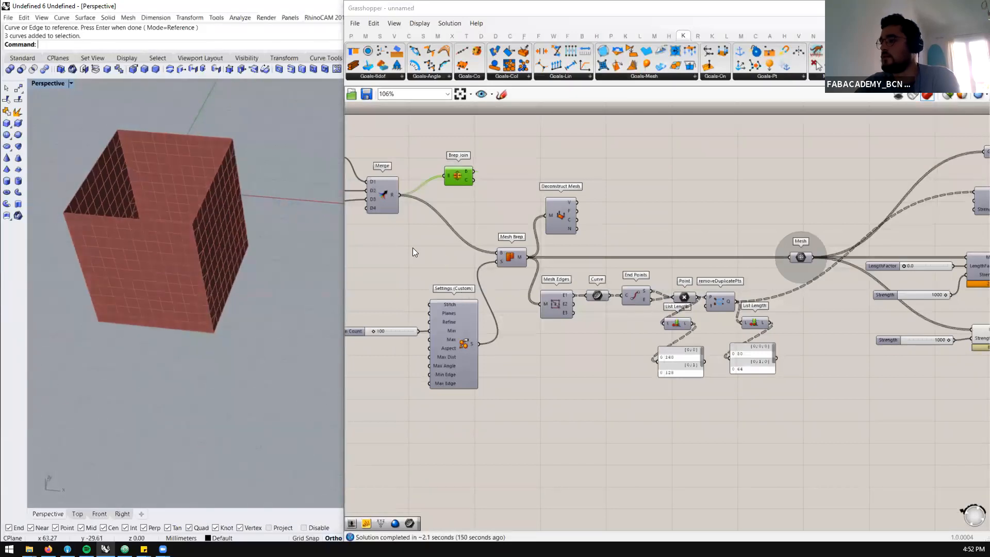
# Turn on the viewport preview of the Mesh Brep component
pyautogui.scroll(-5, 183, 281)
pyautogui.scroll(2, 613, 257)
pyautogui.scroll(-4, 465, 241)
pyautogui.scroll(2, 611, 273)
pyautogui.scroll(1, 426, 244)
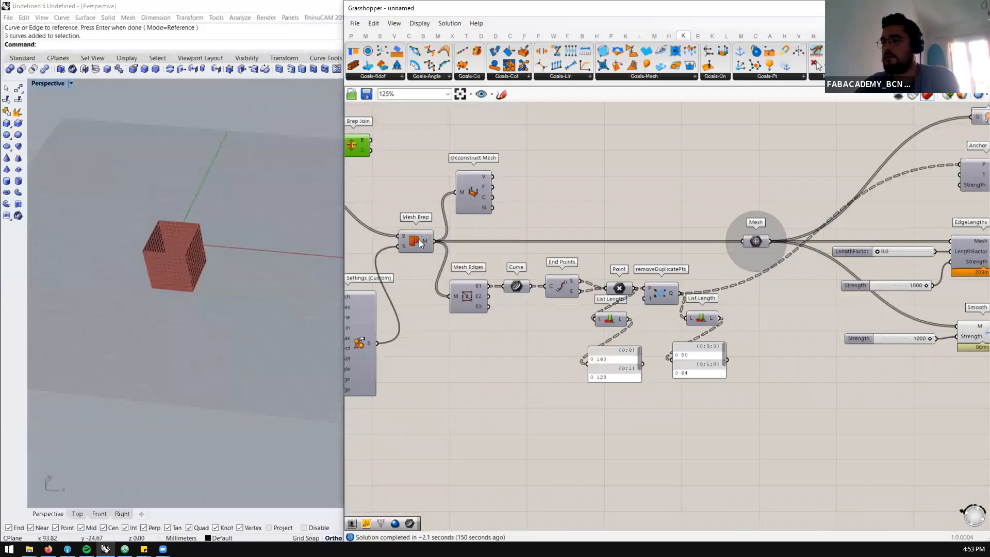
pyautogui.click(420, 243)
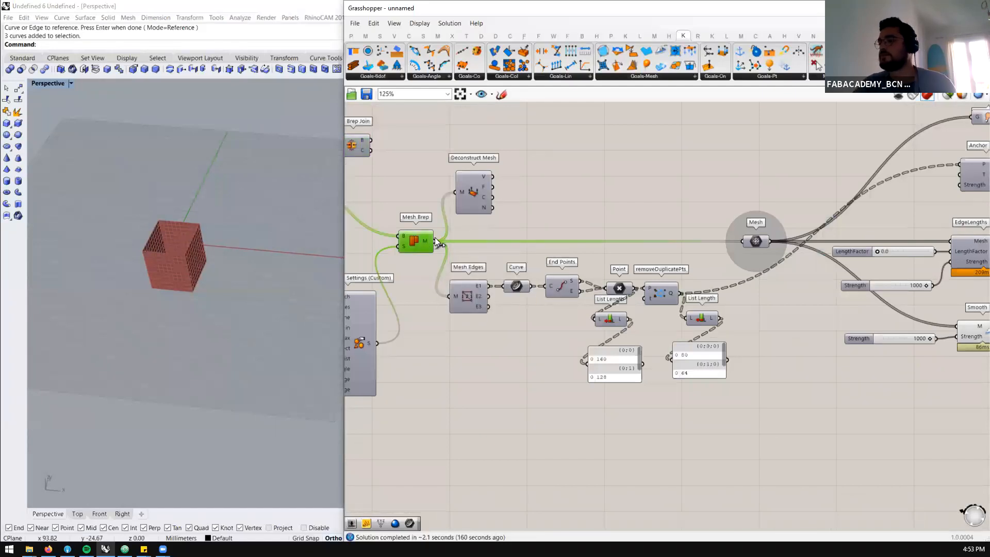
pyautogui.middleClick(435, 239)
pyautogui.click(453, 218)
# Inspect the unjoined meshes in the viewport and check the Mesh parameter, Show component and goal connections into Merge
pyautogui.scroll(-3, 428, 242)
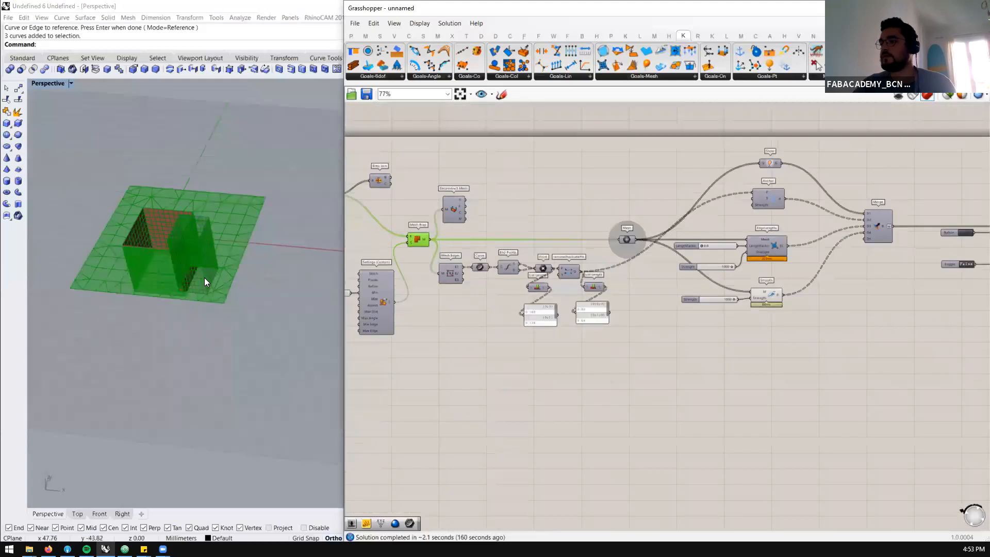
pyautogui.scroll(2, 204, 278)
pyautogui.click(510, 224)
pyautogui.scroll(2, 165, 268)
pyautogui.moveTo(164, 268); pyautogui.dragTo(159, 261, button='right')
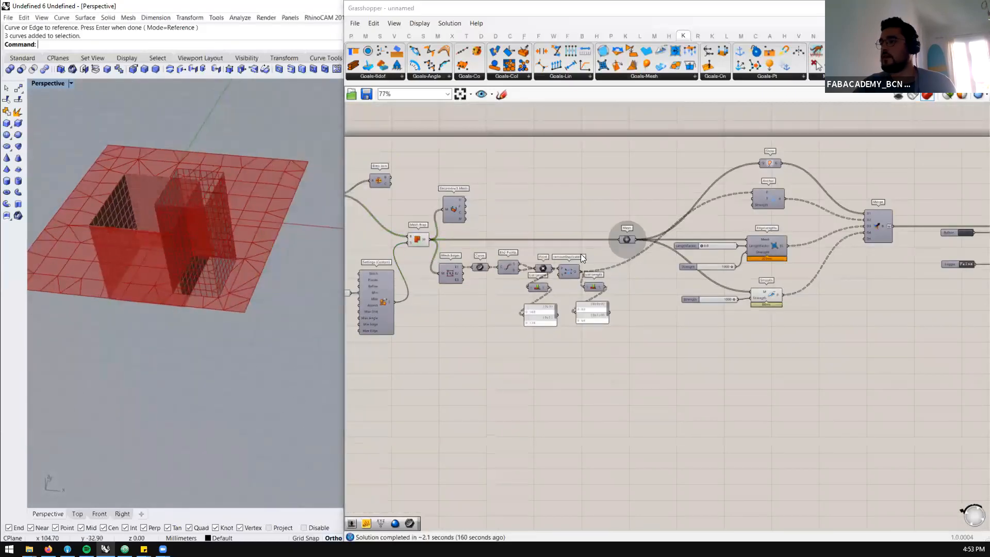
pyautogui.scroll(2, 637, 239)
pyautogui.click(632, 237)
pyautogui.scroll(-3, 644, 202)
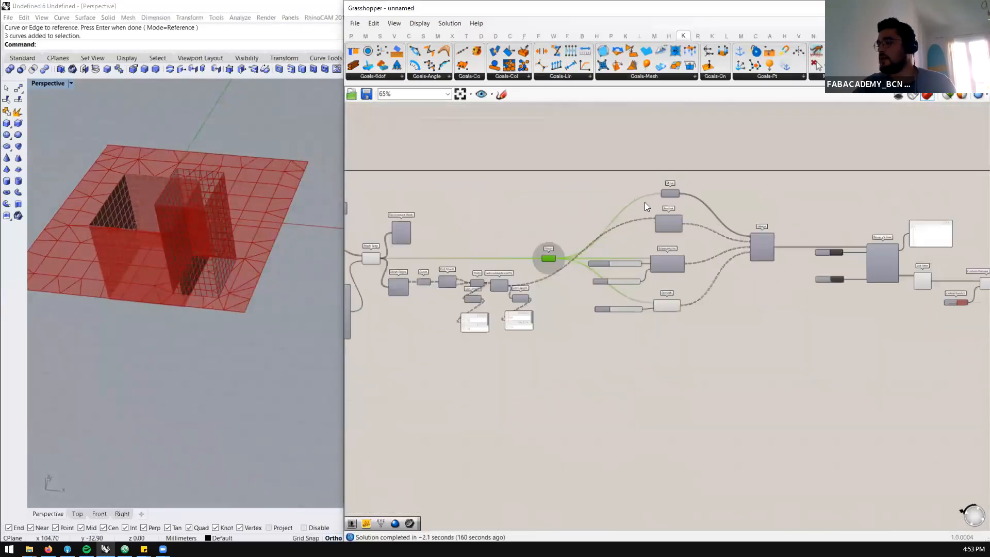
pyautogui.scroll(3, 644, 202)
pyautogui.click(691, 186)
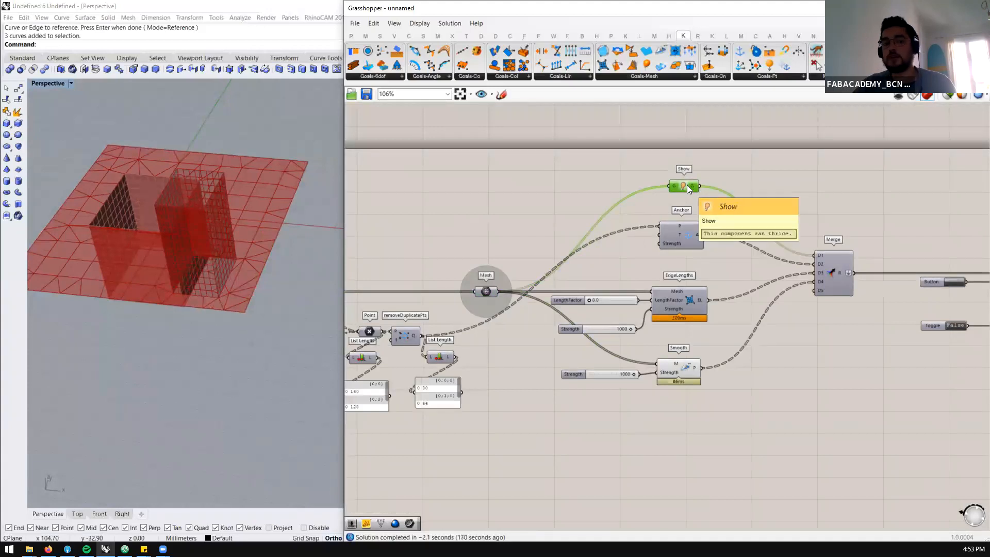
pyautogui.scroll(3, 682, 187)
pyautogui.scroll(1, 775, 224)
pyautogui.scroll(-7, 589, 211)
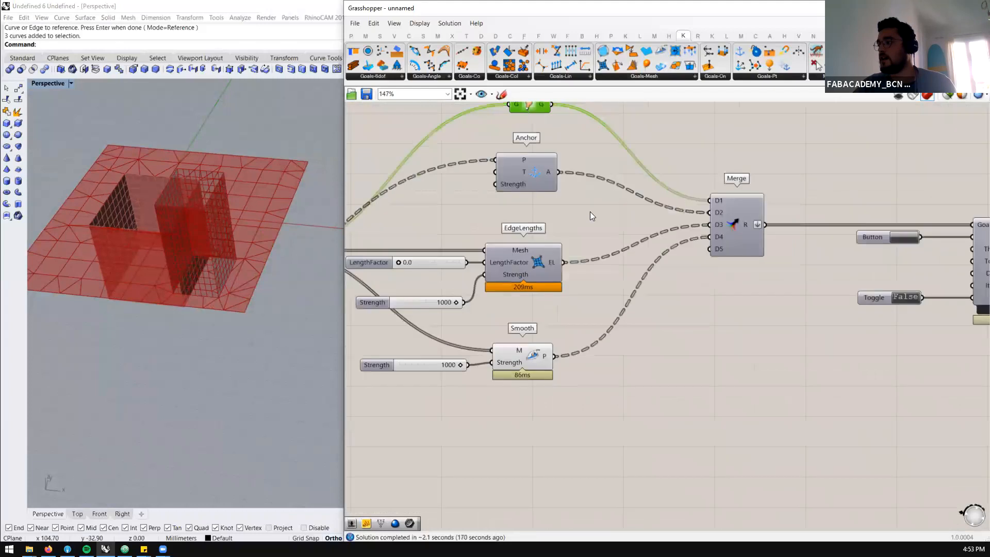
# Add a panel below List Item, connect it to BouncySolver's O output and enlarge it to show the list entries
pyautogui.scroll(7, 812, 265)
pyautogui.scroll(-3, 616, 256)
pyautogui.scroll(3, 674, 275)
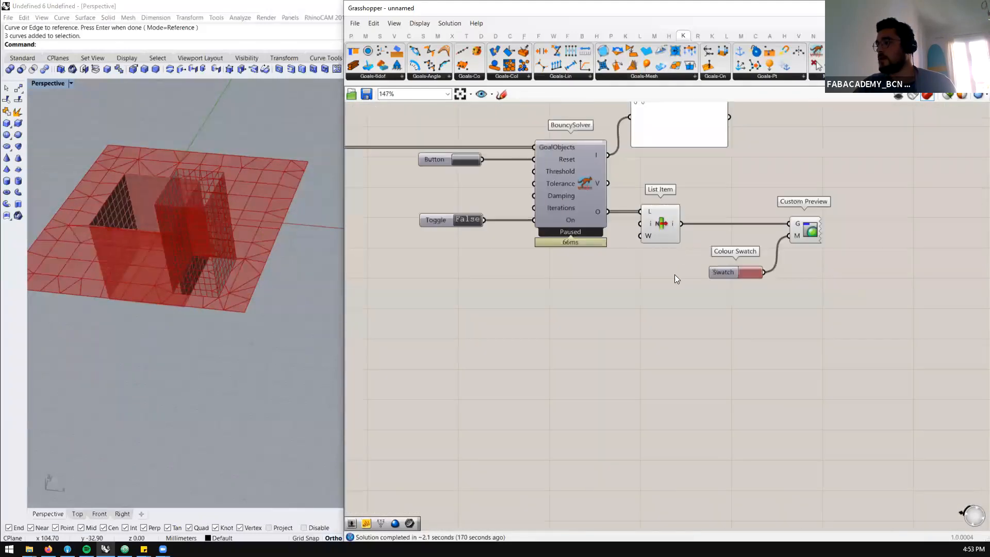
pyautogui.doubleClick(674, 276)
pyautogui.write('panel')
pyautogui.press('Return')
pyautogui.moveTo(681, 224); pyautogui.dragTo(625, 276)
pyautogui.moveTo(722, 302); pyautogui.dragTo(722, 350)
pyautogui.moveTo(654, 279); pyautogui.dragTo(621, 347)
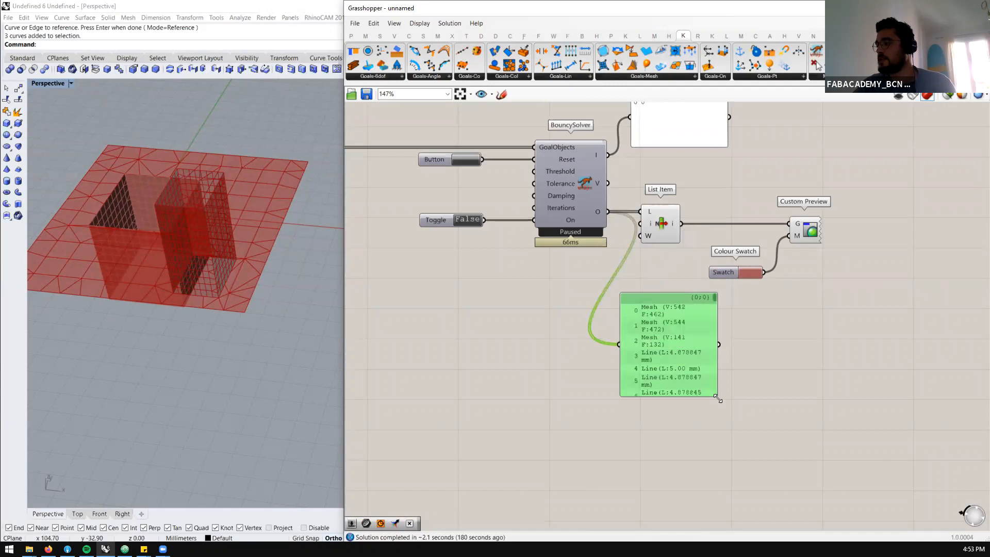
pyautogui.moveTo(715, 392); pyautogui.dragTo(766, 421)
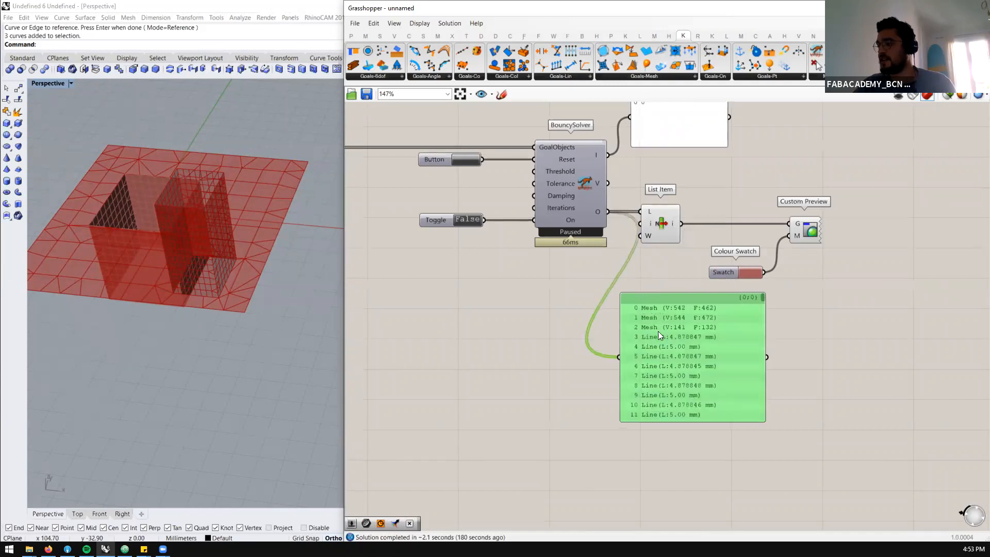
# Add the +1 and +2 outputs to List Item and connect both to the G input of Custom Preview
pyautogui.click(671, 240)
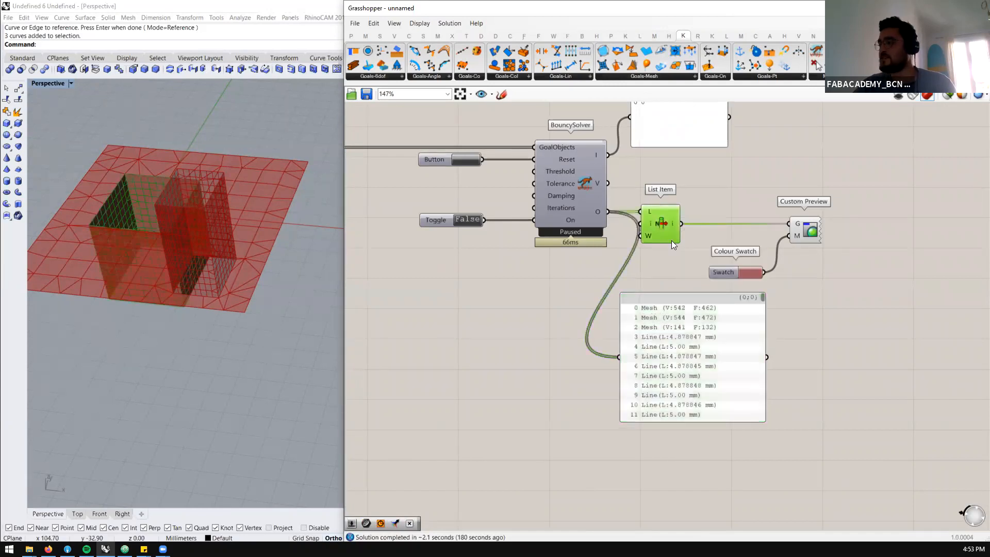
pyautogui.scroll(4, 671, 240)
pyautogui.click(667, 242)
pyautogui.click(668, 252)
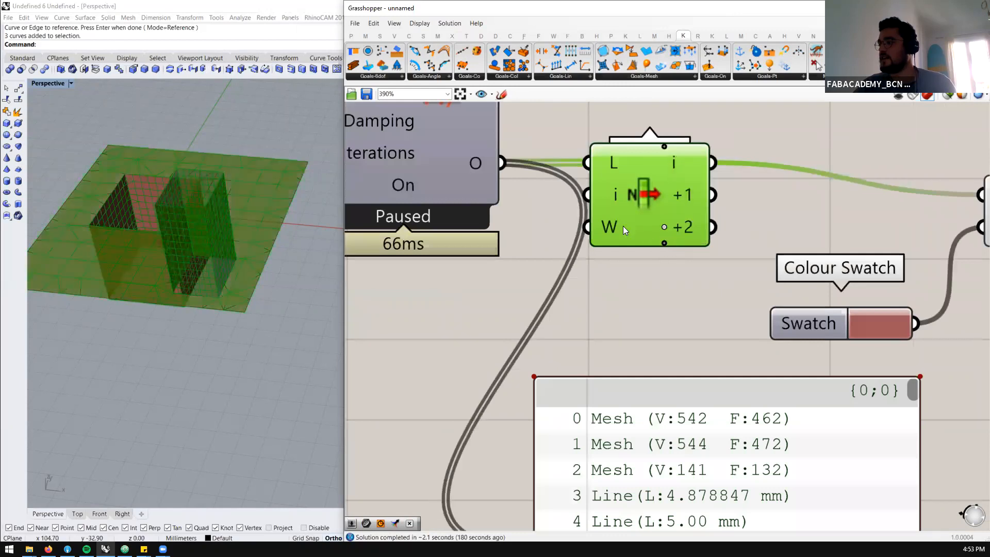
pyautogui.scroll(-2, 680, 219)
pyautogui.keyDown('shift'); pyautogui.moveTo(680, 219); pyautogui.dragTo(844, 208); pyautogui.keyUp('shift')
pyautogui.keyDown('shift'); pyautogui.moveTo(680, 230); pyautogui.dragTo(867, 210); pyautogui.keyUp('shift')
pyautogui.keyDown('shift'); pyautogui.moveTo(680, 228); pyautogui.dragTo(837, 212); pyautogui.keyUp('shift')
pyautogui.scroll(-4, 837, 212)
pyautogui.moveTo(722, 241); pyautogui.dragTo(724, 242)
# Turn off the viewport previews of List Item and of the upstream components from Mesh Brep to End Points
pyautogui.middleClick(748, 214)
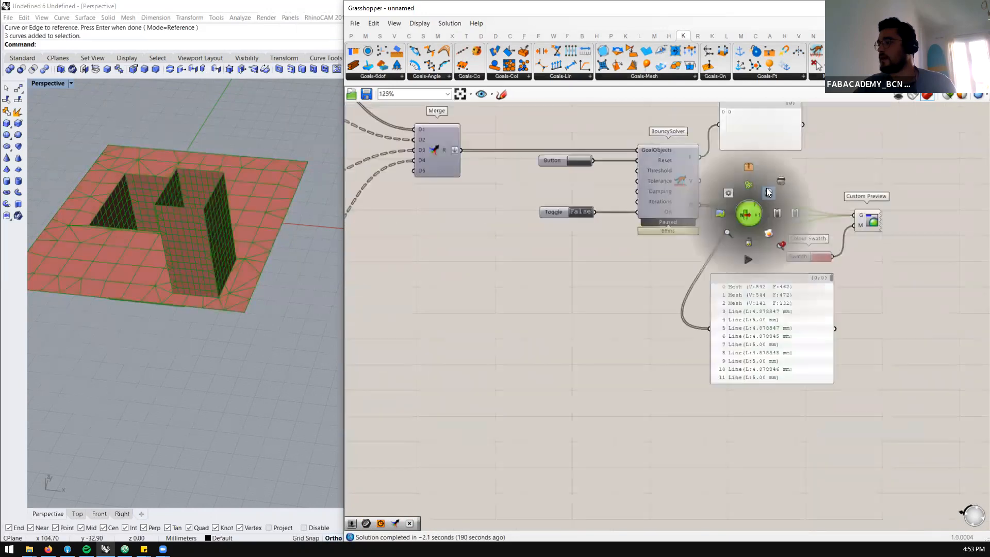
pyautogui.click(775, 189)
pyautogui.scroll(-6, 880, 223)
pyautogui.scroll(3, 587, 219)
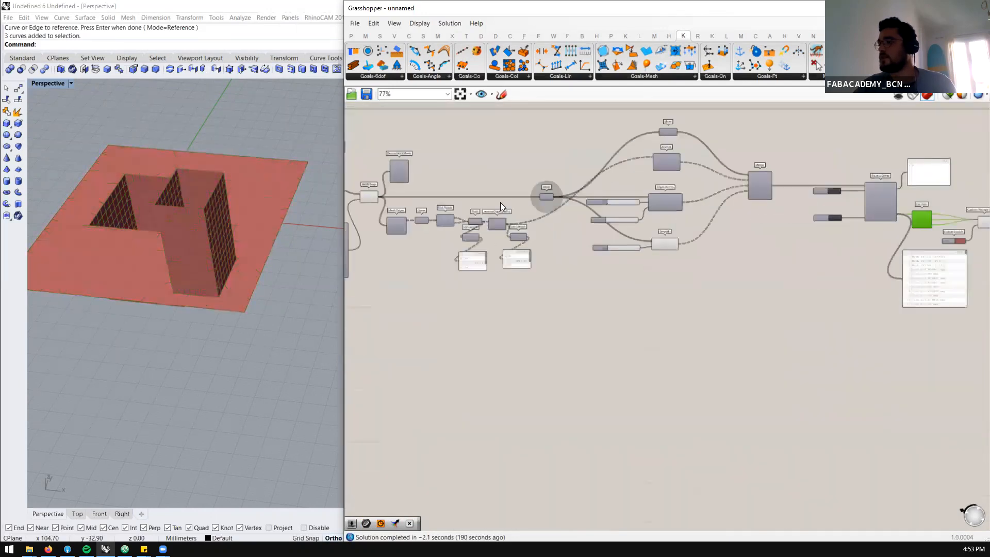
pyautogui.scroll(-2, 482, 146)
pyautogui.moveTo(478, 152); pyautogui.dragTo(382, 189)
pyautogui.middleClick(382, 189)
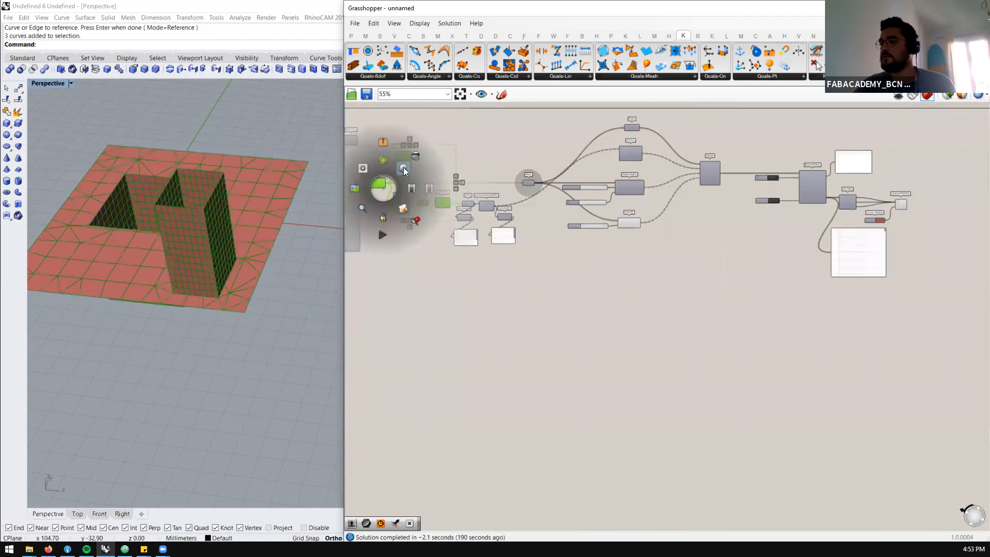
pyautogui.click(402, 167)
pyautogui.scroll(1, 402, 205)
pyautogui.middleClick(409, 147)
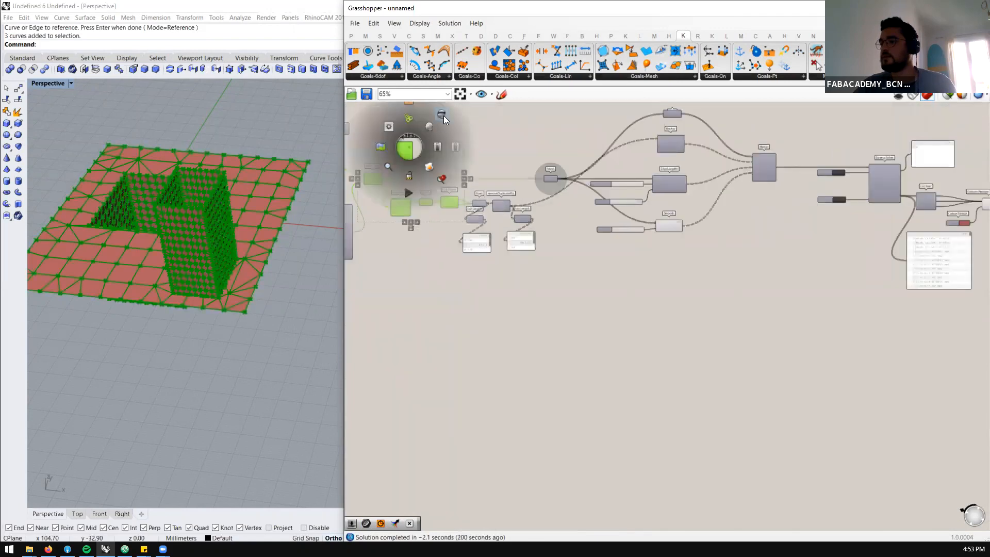
pyautogui.click(442, 115)
# Turn on the viewport preview of End Points and view its points along the mesh borders from a lower angle
pyautogui.scroll(2, 530, 199)
pyautogui.click(587, 242)
pyautogui.scroll(1, 463, 212)
pyautogui.moveTo(464, 214); pyautogui.dragTo(551, 222, button='right')
pyautogui.scroll(2, 500, 204)
pyautogui.click(509, 193)
pyautogui.middleClick(511, 194)
pyautogui.click(530, 175)
pyautogui.moveTo(158, 282); pyautogui.dragTo(196, 242, button='right')
pyautogui.scroll(-2, 490, 239)
pyautogui.scroll(4, 490, 239)
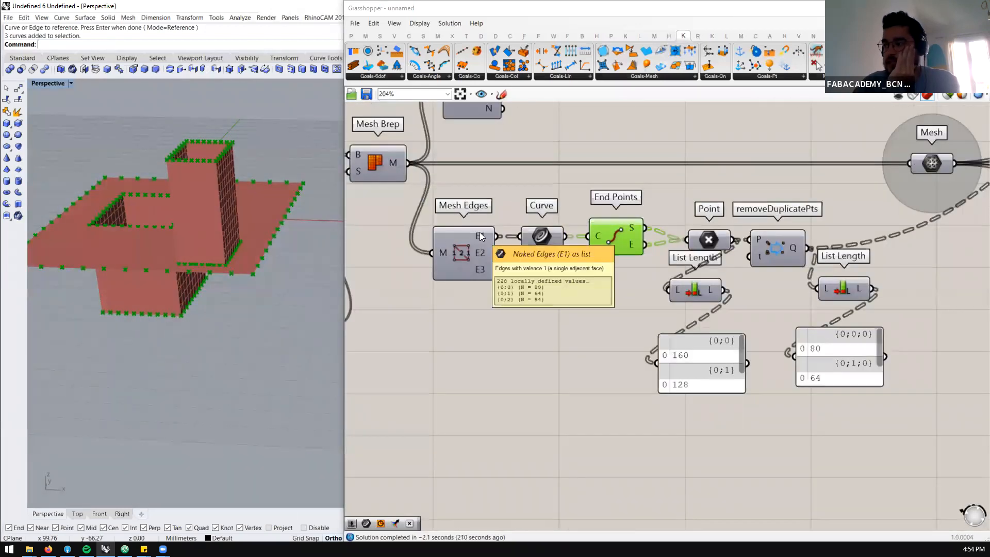
# Add a panel below Mesh Brep and connect it to the M output to list the meshes
pyautogui.doubleClick(403, 339)
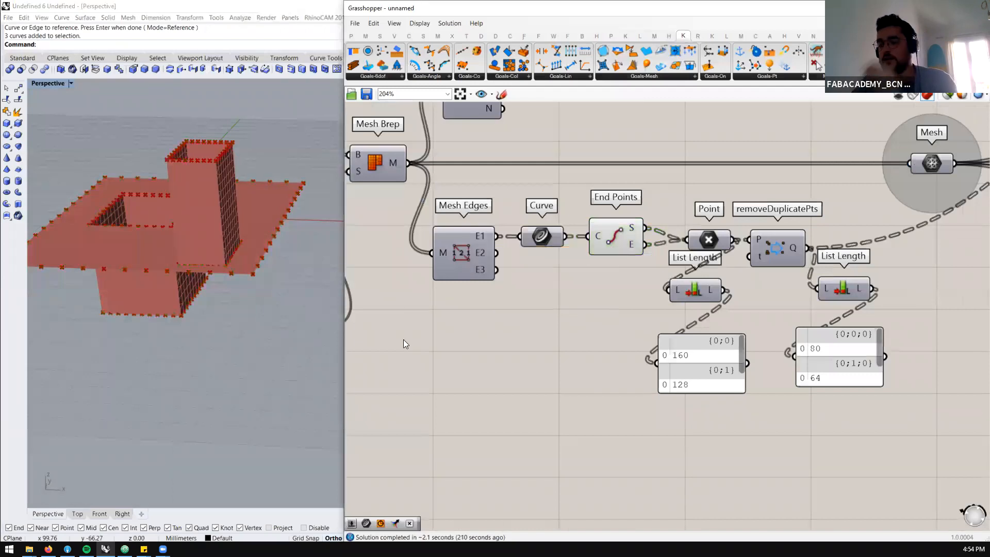
pyautogui.write('//')
pyautogui.press('Return')
pyautogui.moveTo(407, 163); pyautogui.dragTo(339, 342)
pyautogui.scroll(-3, 598, 255)
pyautogui.scroll(2, 528, 316)
pyautogui.click(505, 305)
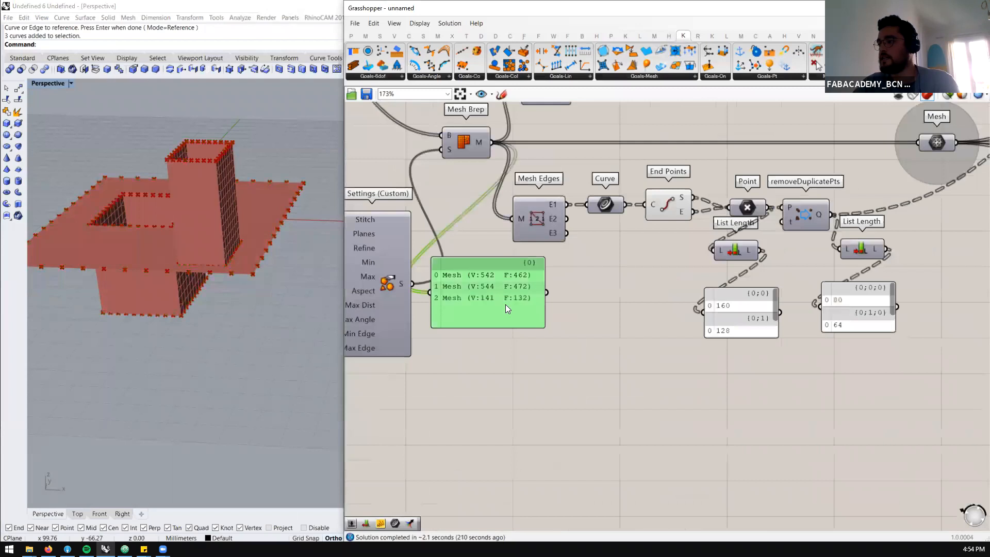
# Add a Param Viewer connected to the E1 output of Mesh Edges and place it beside the mesh list panel
pyautogui.click(573, 302)
pyautogui.doubleClick(573, 302)
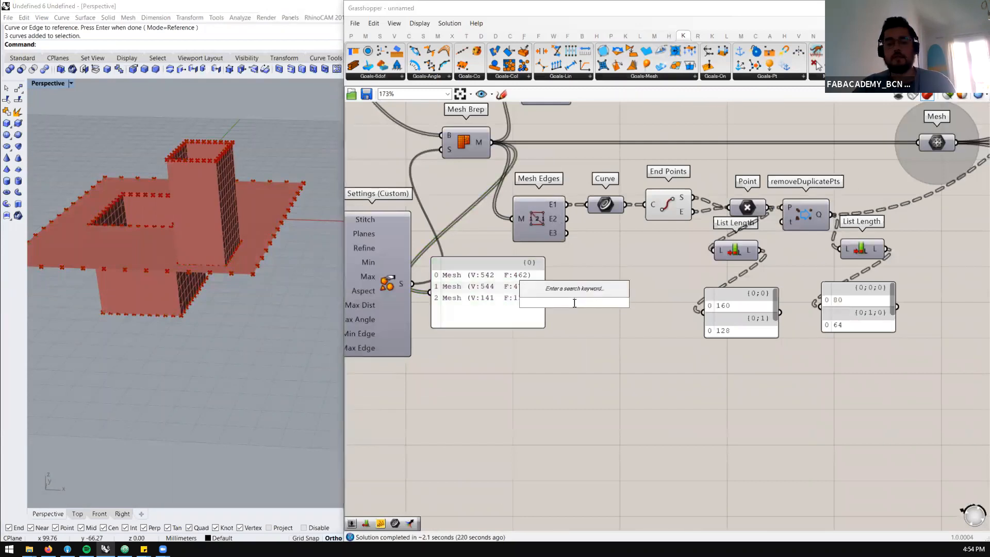
pyautogui.write('paramvie')
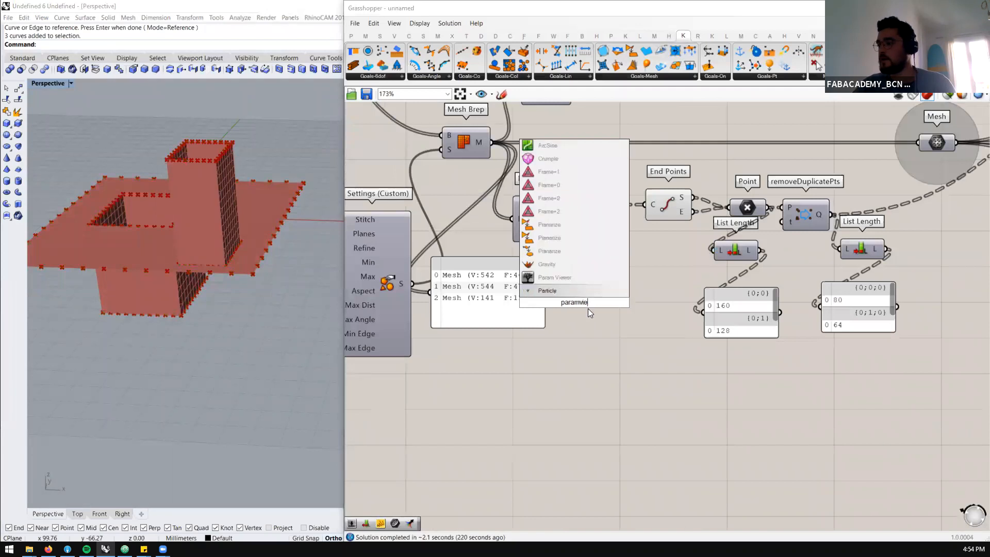
pyautogui.click(557, 286)
pyautogui.moveTo(567, 205); pyautogui.dragTo(509, 303)
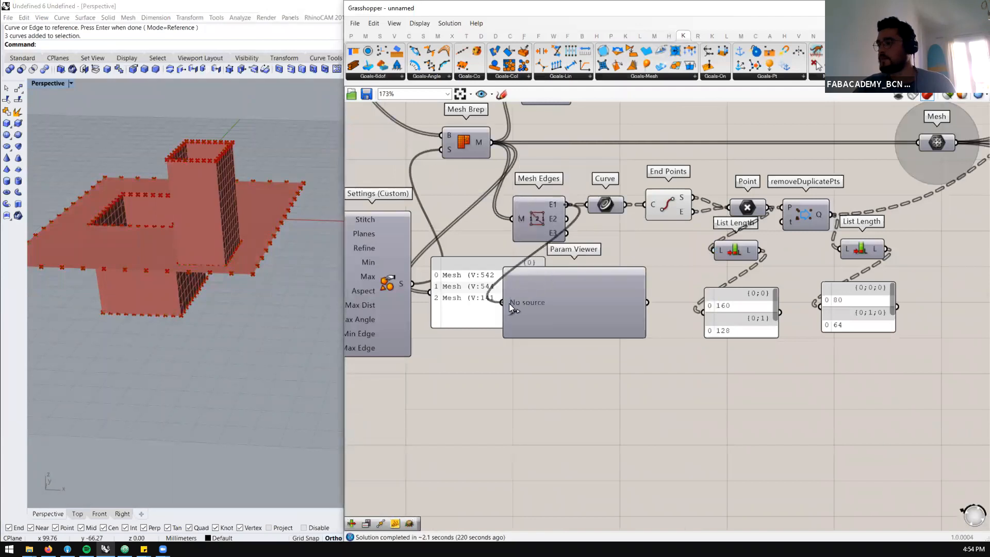
pyautogui.moveTo(581, 314); pyautogui.dragTo(643, 301)
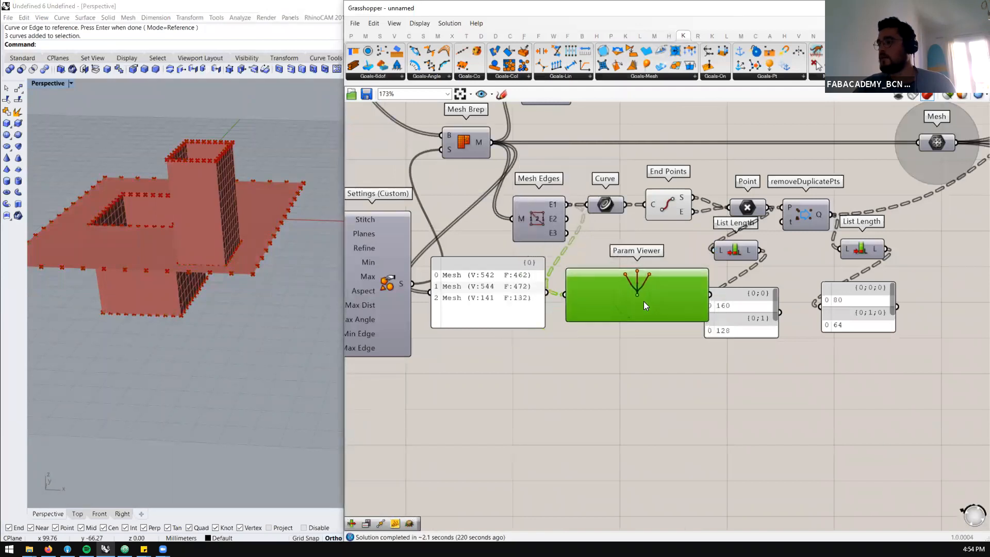
# Turn on the viewport preview of the Curve parameter that collects the naked edges
pyautogui.scroll(2, 558, 207)
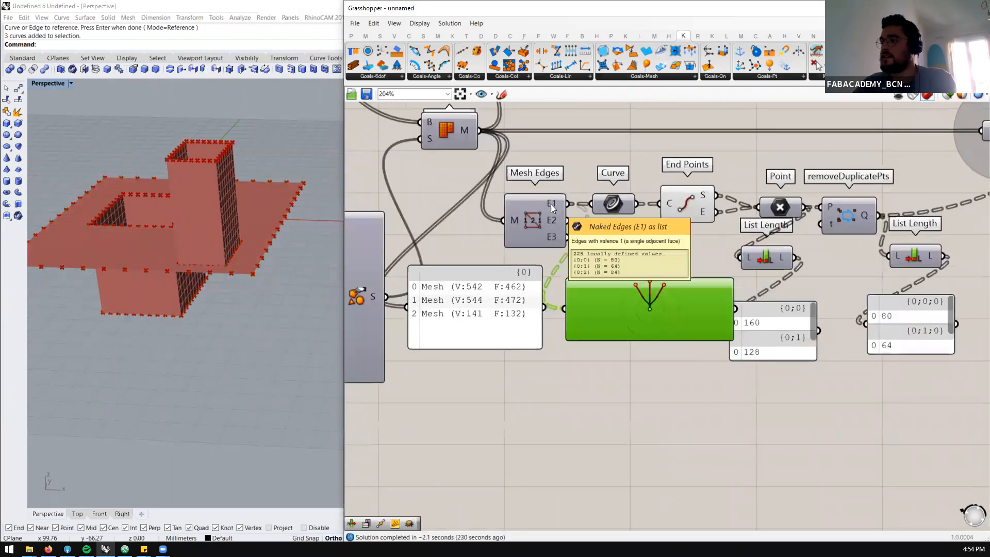
pyautogui.scroll(-2, 567, 213)
pyautogui.scroll(3, 575, 212)
pyautogui.click(572, 206)
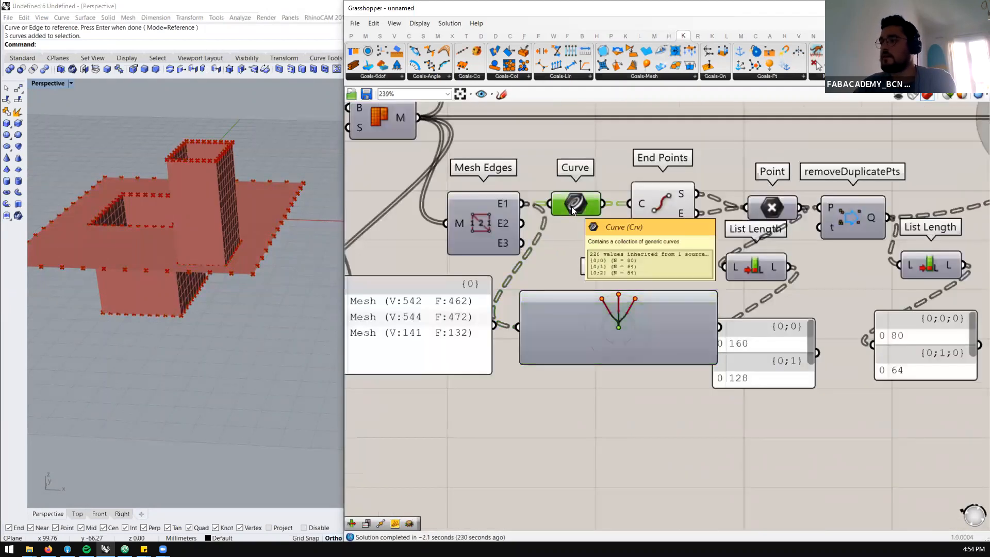
pyautogui.middleClick(581, 205)
pyautogui.click(597, 182)
# Examine the highlighted naked edge curves around the tower base, flat sheet and lower box in the viewport
pyautogui.scroll(2, 183, 170)
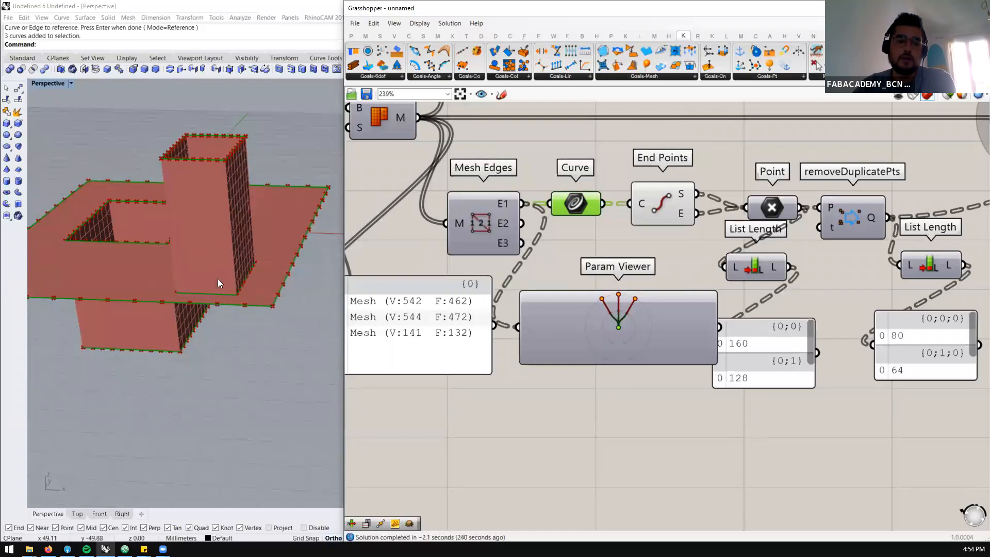
pyautogui.scroll(3, 207, 278)
pyautogui.scroll(-3, 229, 285)
pyautogui.scroll(2, 198, 286)
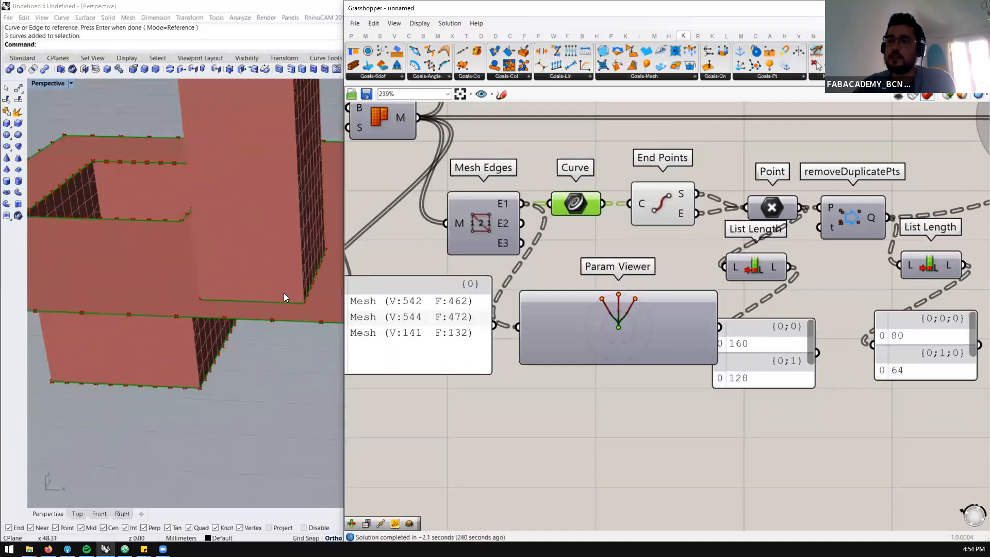
pyautogui.scroll(-2, 283, 298)
pyautogui.scroll(3, 298, 299)
pyautogui.scroll(-4, 238, 297)
pyautogui.scroll(5, 177, 265)
pyautogui.scroll(-3, 198, 282)
pyautogui.scroll(6, 312, 320)
pyautogui.scroll(-5, 310, 333)
pyautogui.scroll(4, 198, 281)
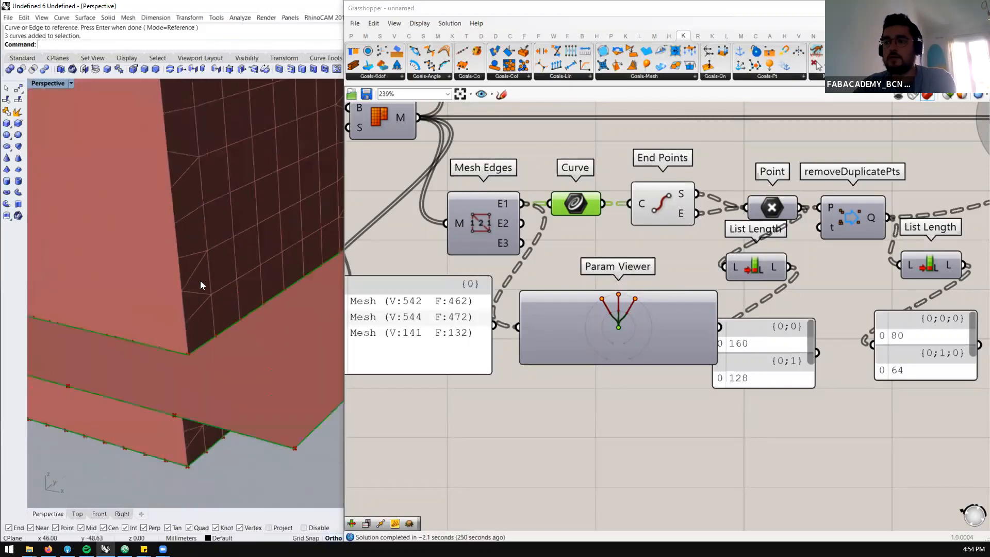
pyautogui.scroll(-2, 171, 335)
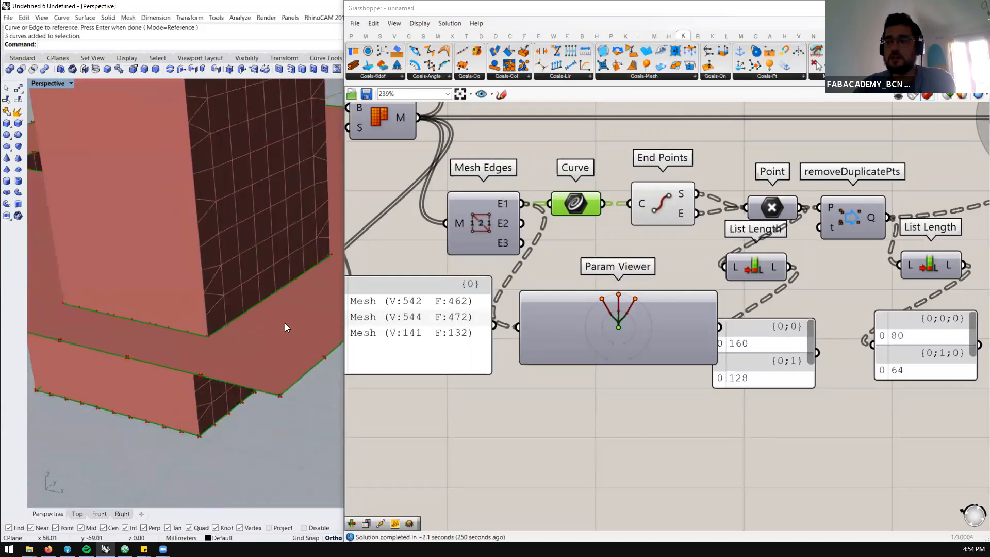
# Select End Points and inspect its highlighted points along the naked mesh edges up close in the viewport
pyautogui.click(640, 203)
pyautogui.moveTo(165, 340); pyautogui.dragTo(276, 318, button='right')
pyautogui.scroll(-7, 275, 318)
pyautogui.scroll(5, 103, 199)
pyautogui.scroll(6, 101, 198)
pyautogui.moveTo(103, 198); pyautogui.dragTo(273, 198, button='right')
pyautogui.scroll(-5, 147, 262)
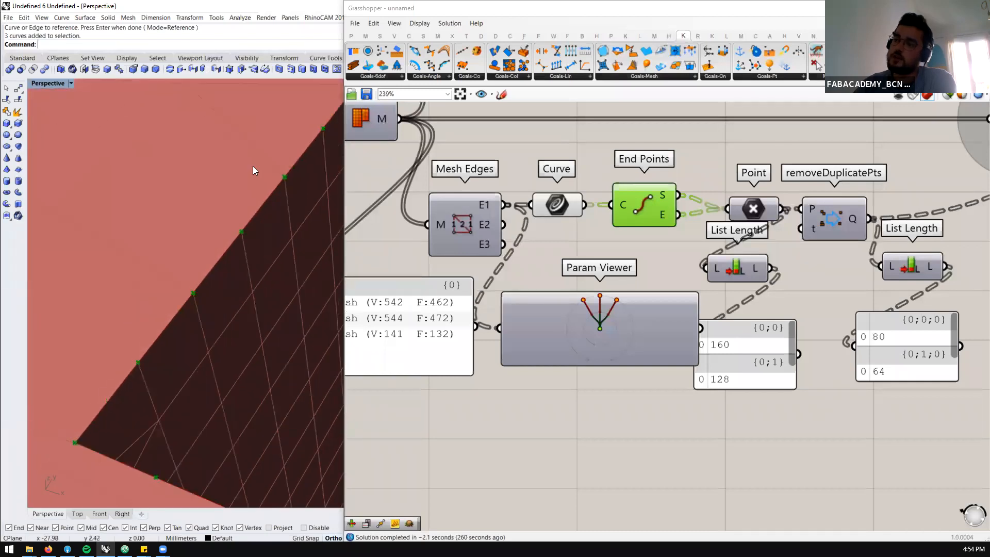
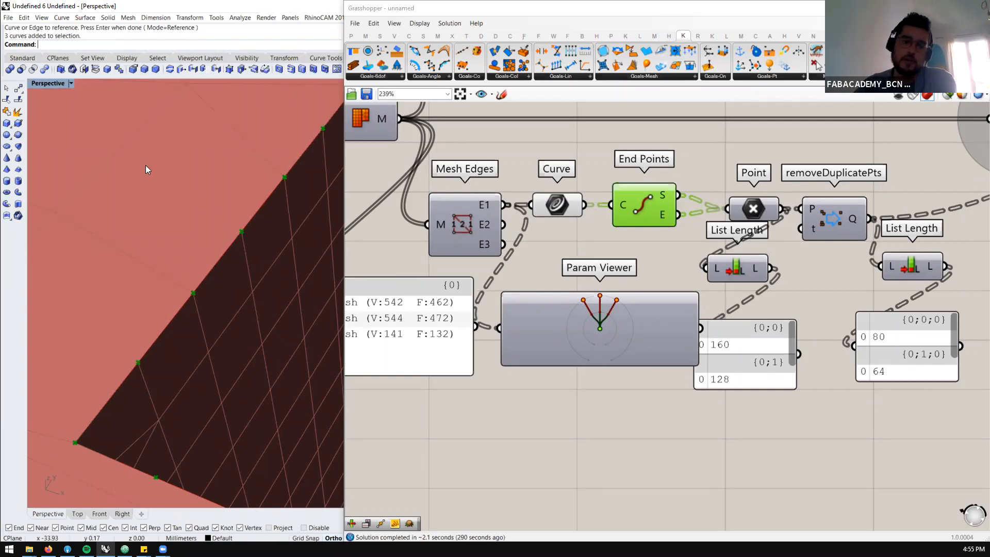
# Select the Point parameter after End Points and examine the naked-edge points on the meshes in the viewport
pyautogui.scroll(-5, 567, 266)
pyautogui.scroll(3, 702, 227)
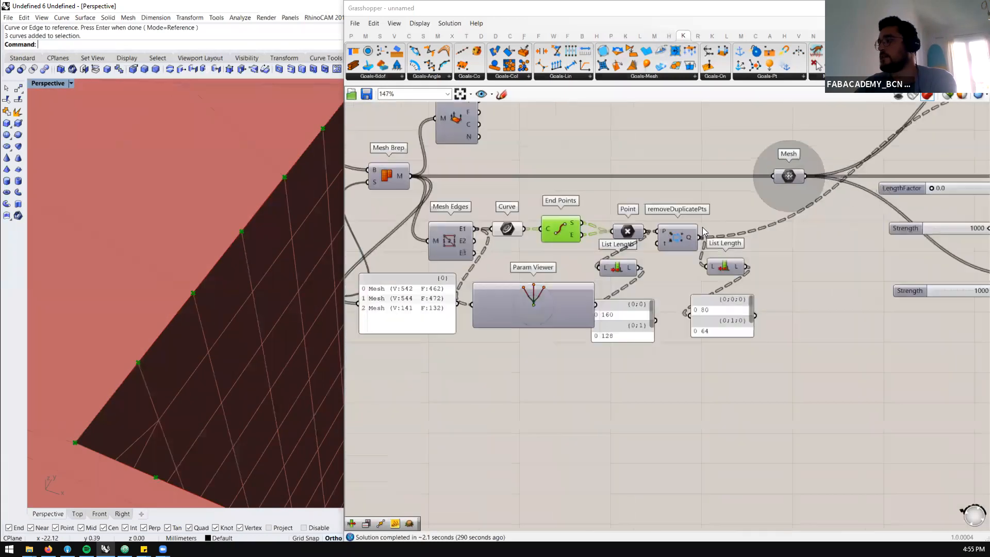
pyautogui.scroll(-2, 550, 237)
pyautogui.scroll(3, 671, 295)
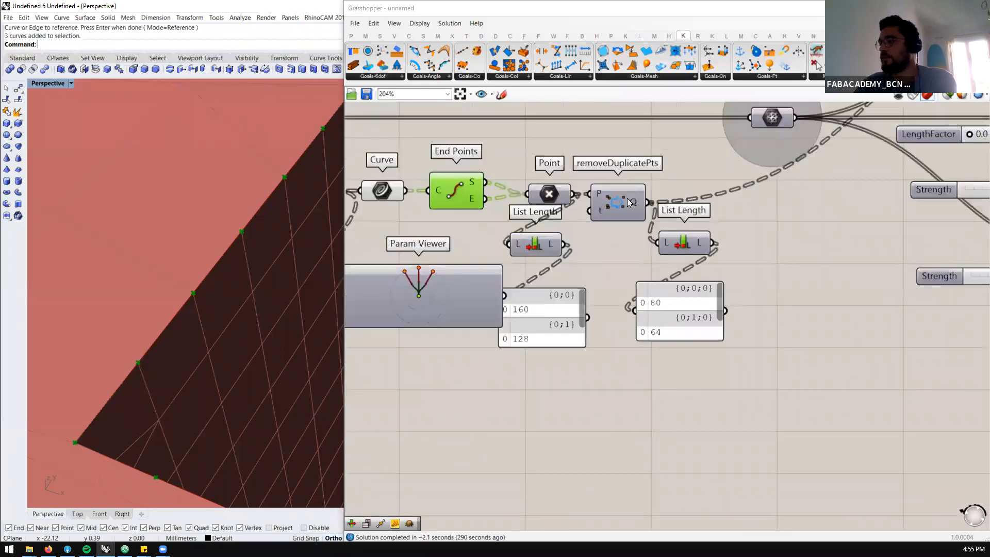
pyautogui.click(461, 187)
pyautogui.click(544, 194)
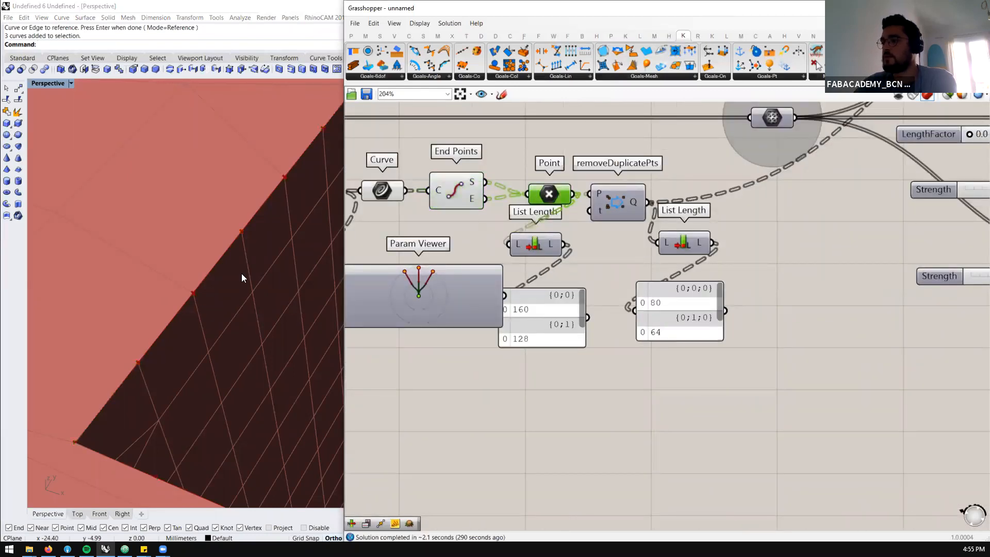
pyautogui.scroll(-5, 243, 277)
pyautogui.scroll(-2, 556, 215)
pyautogui.scroll(-4, 555, 213)
pyautogui.scroll(7, 575, 209)
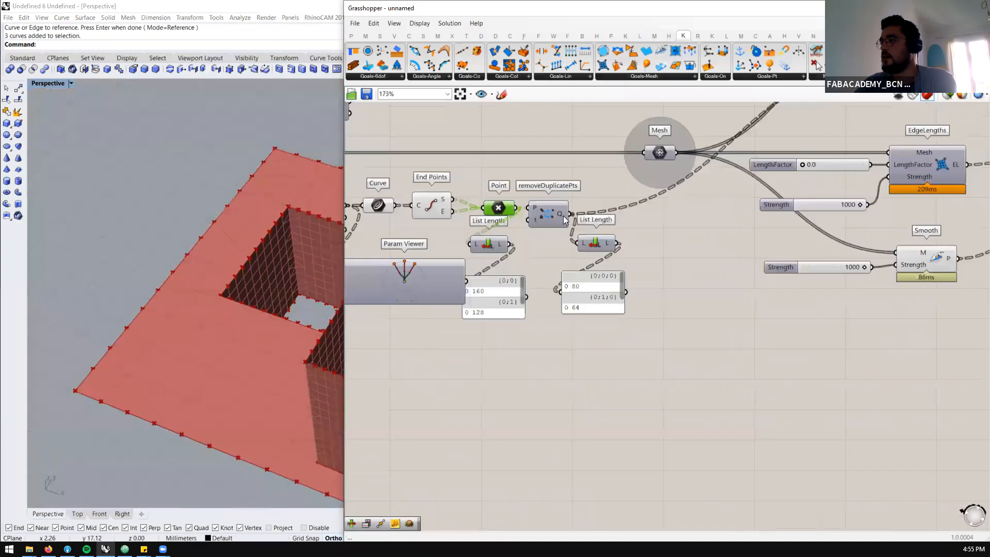
# Turn on the preview of removeDuplicatePts and inspect its points along the naked edges of the meshes
pyautogui.click(527, 227)
pyautogui.middleClick(549, 210)
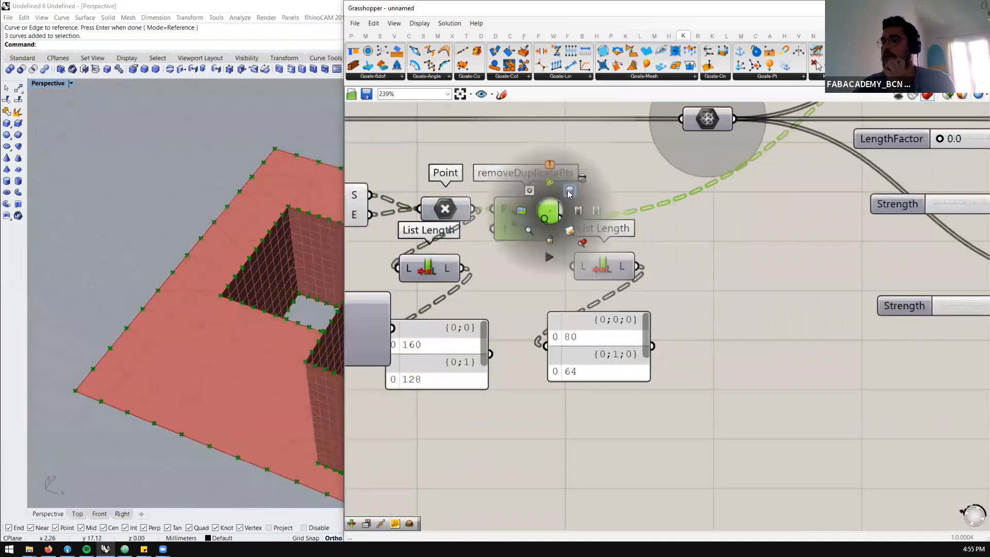
pyautogui.scroll(-3, 116, 361)
pyautogui.scroll(3, 204, 383)
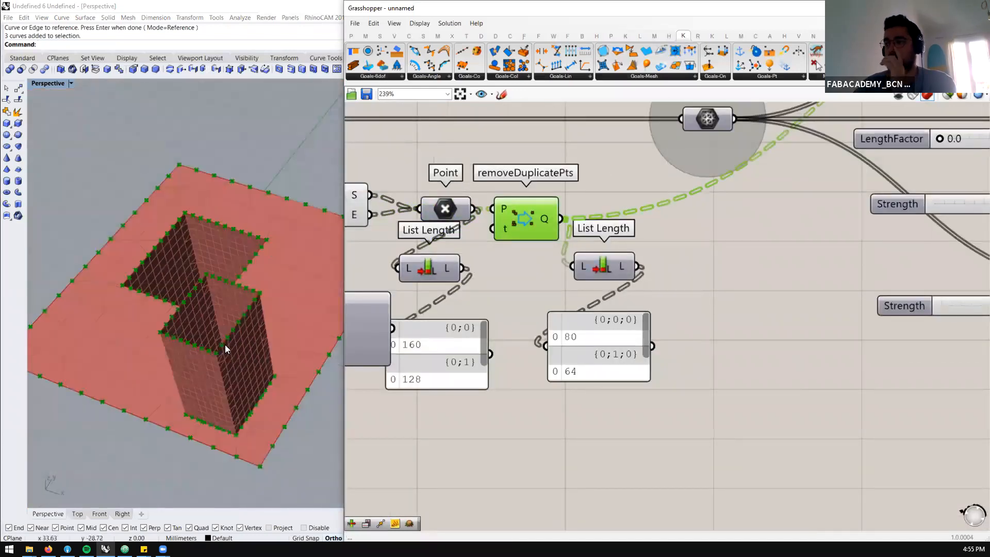
pyautogui.scroll(2, 224, 344)
pyautogui.scroll(-5, 525, 293)
pyautogui.scroll(3, 801, 200)
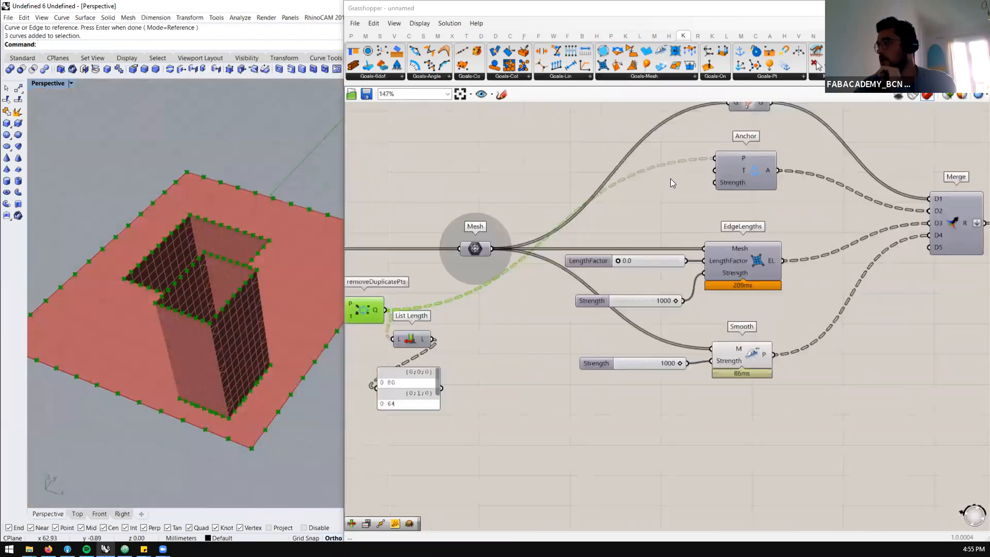
# Start the BouncySolver simulation by setting its On toggle to True
pyautogui.scroll(-5, 565, 213)
pyautogui.scroll(2, 699, 245)
pyautogui.scroll(3, 813, 261)
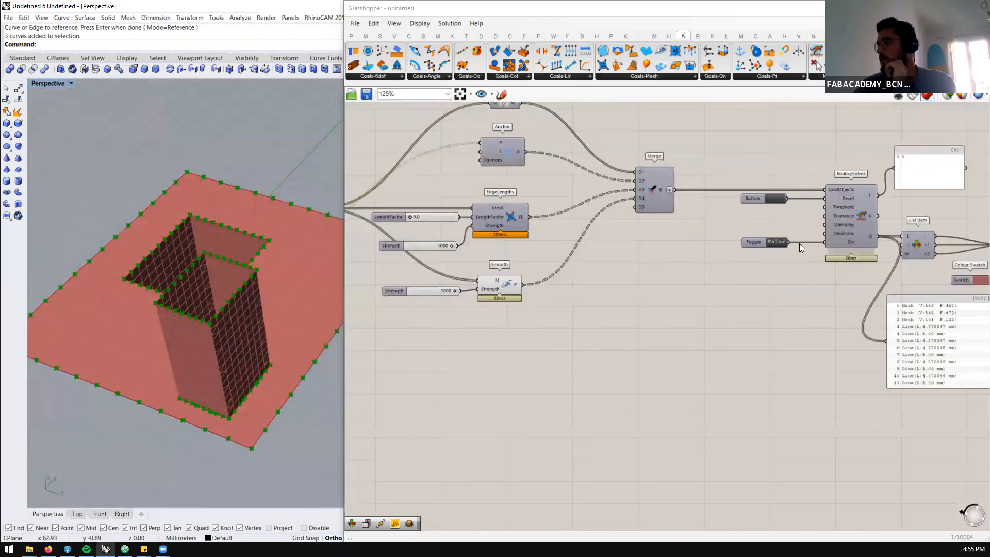
pyautogui.doubleClick(766, 241)
# Examine the relaxed meshes around the base of the tower against their anchor points
pyautogui.moveTo(238, 339); pyautogui.dragTo(283, 379, button='right')
pyautogui.click(661, 356)
pyautogui.scroll(-2, 656, 343)
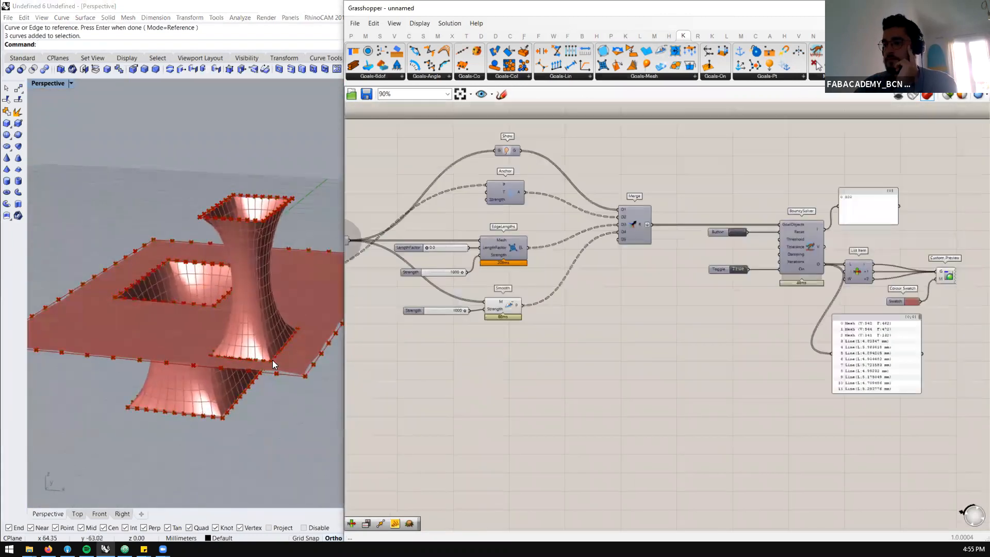
pyautogui.scroll(10, 242, 361)
pyautogui.moveTo(244, 369); pyautogui.dragTo(241, 375, button='right')
pyautogui.scroll(-5, 241, 375)
pyautogui.scroll(3, 188, 377)
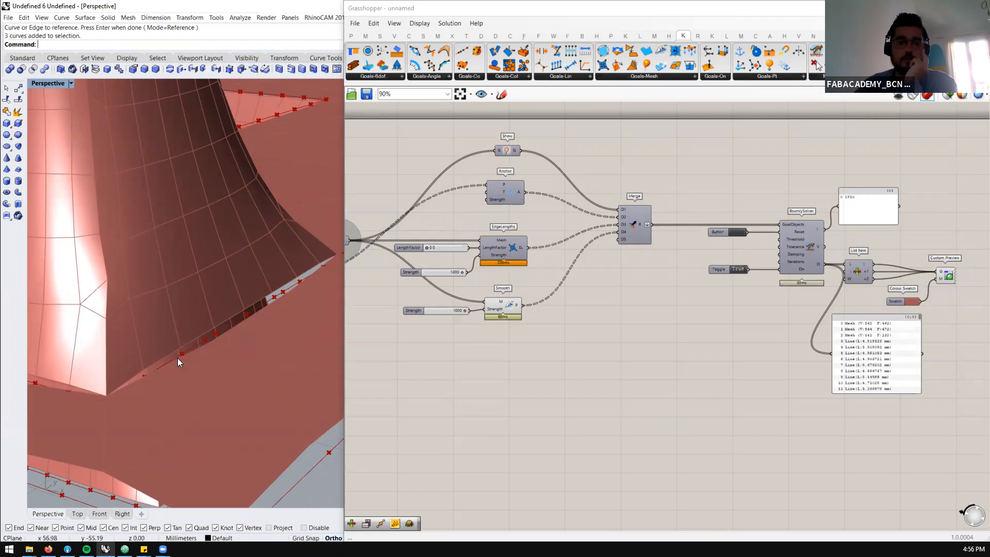
pyautogui.moveTo(188, 368); pyautogui.dragTo(239, 370, button='right')
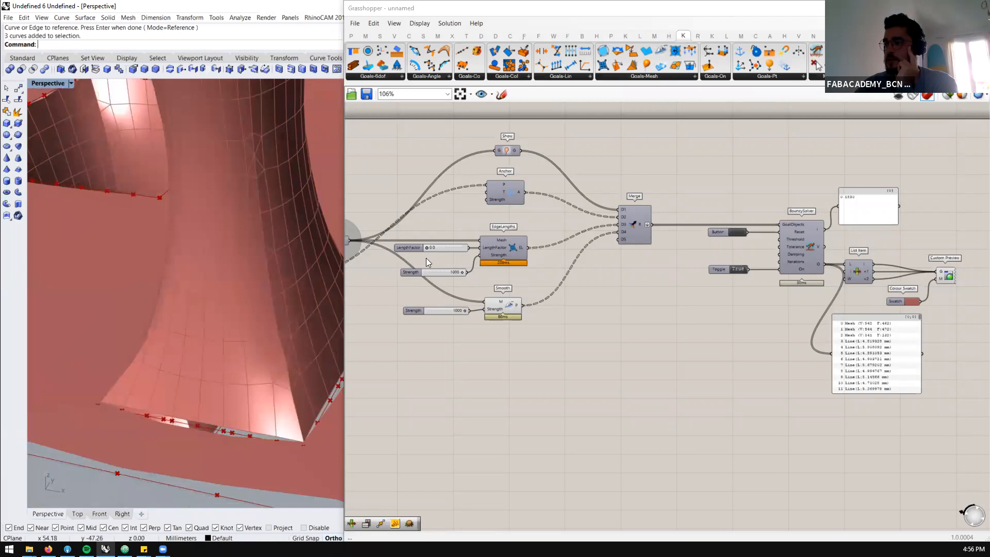
# Set the LengthFactor to 0.2 and drive the EdgeLengths Strength with a new number slider of 10000
pyautogui.scroll(4, 426, 255)
pyautogui.moveTo(423, 239)
pyautogui.mouseDown()
pyautogui.moveTo(440, 238)
pyautogui.moveTo(429, 237)
pyautogui.mouseUp()
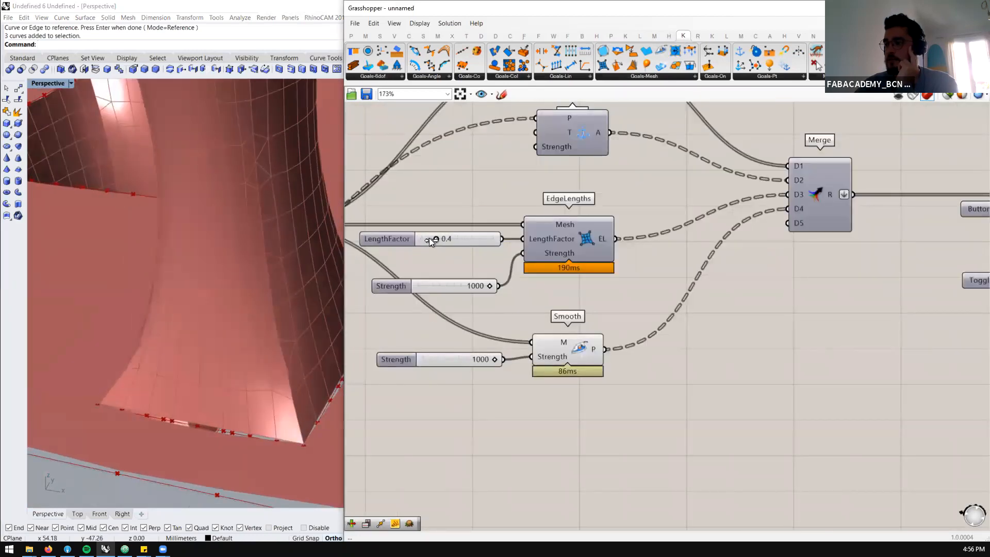
pyautogui.doubleClick(485, 303)
pyautogui.write('10000')
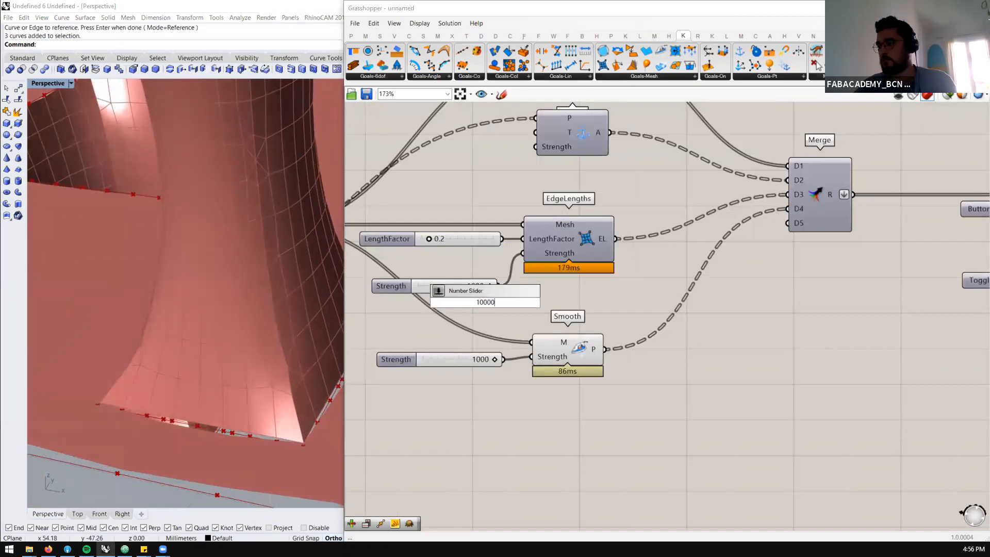
pyautogui.press('Return')
pyautogui.moveTo(544, 303); pyautogui.dragTo(523, 253)
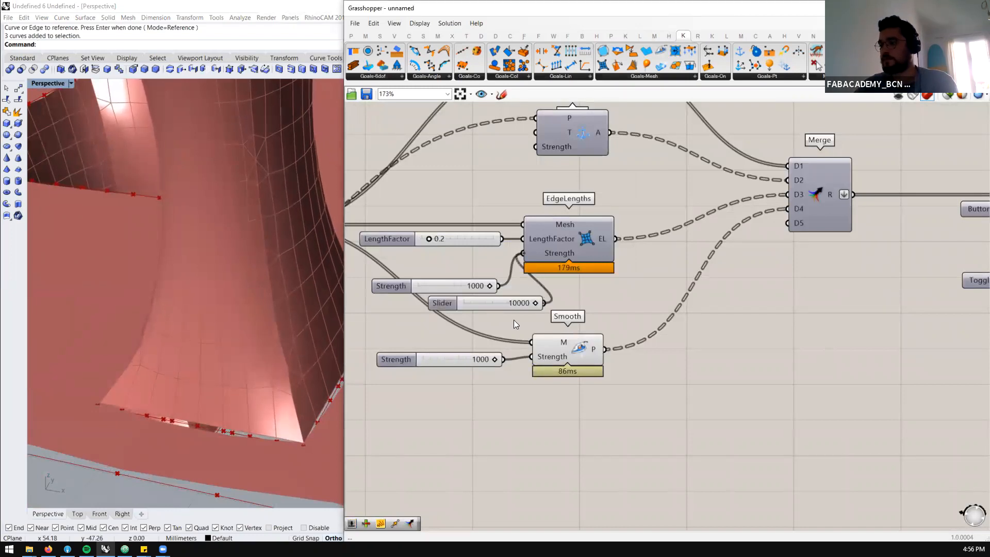
# Set the Strength slider of the Smooth goal to 100
pyautogui.click(460, 362)
pyautogui.doubleClick(460, 362)
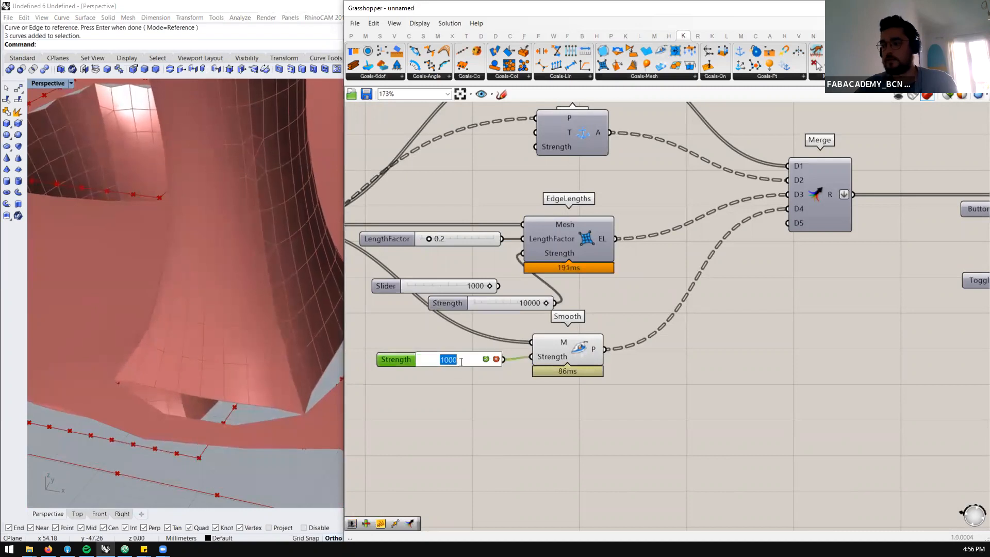
pyautogui.write('100')
pyautogui.press('Return')
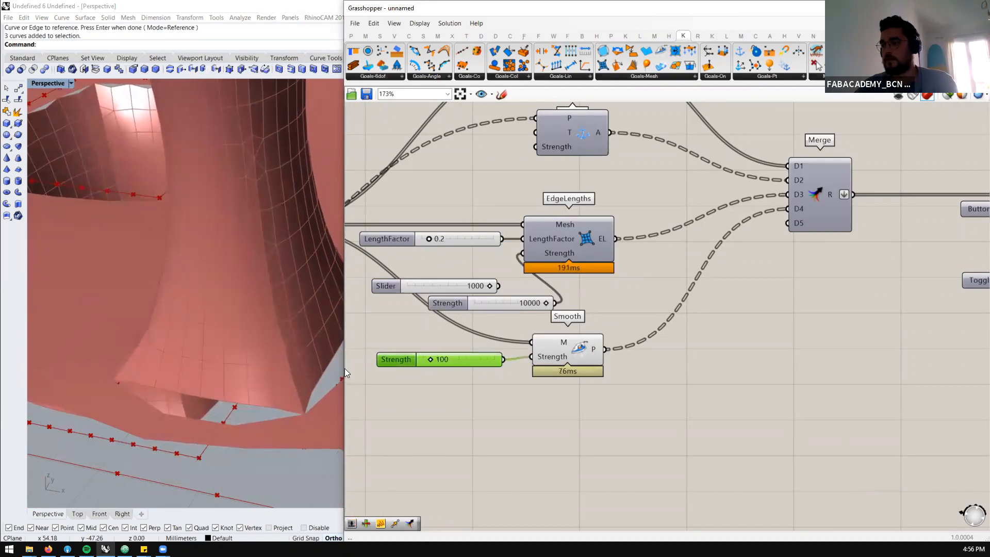
# Examine how closely the relaxed mesh borders and the rim of the square opening follow the anchor points
pyautogui.scroll(6, 126, 275)
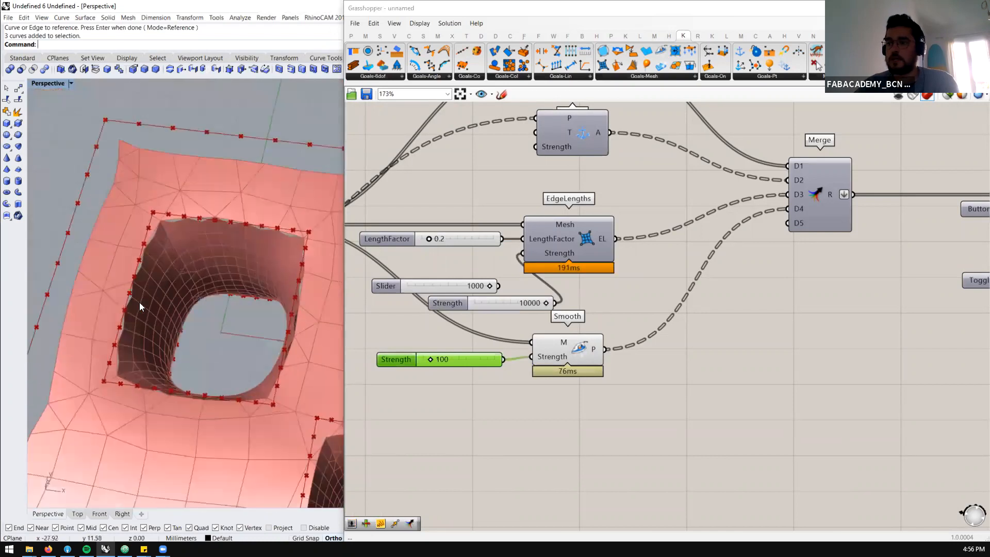
pyautogui.moveTo(154, 327); pyautogui.dragTo(144, 230, button='right')
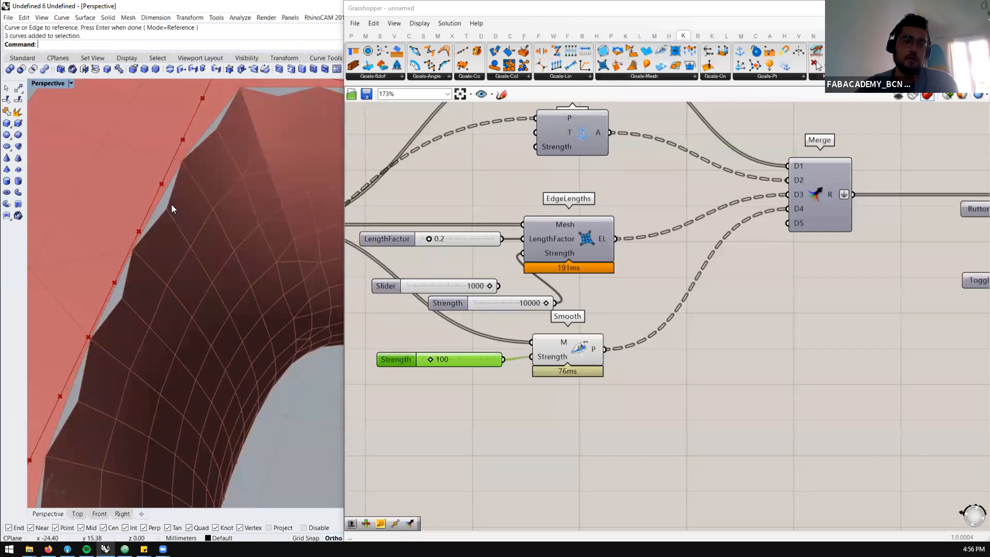
pyautogui.scroll(-3, 274, 215)
pyautogui.scroll(-5, 468, 215)
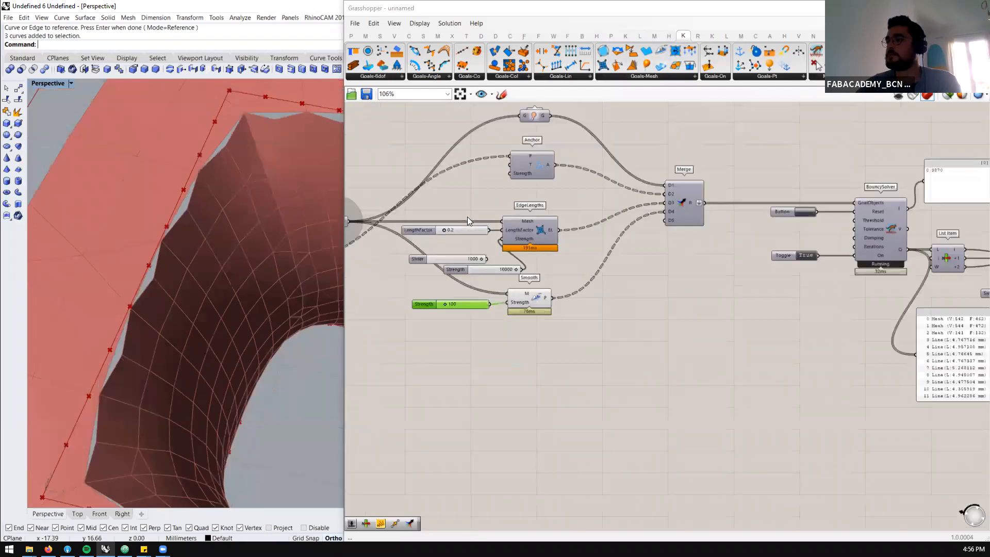
pyautogui.scroll(-3, 190, 248)
pyautogui.scroll(-5, 169, 255)
pyautogui.moveTo(213, 297)
pyautogui.mouseDown(button='right')
pyautogui.moveTo(243, 265)
pyautogui.moveTo(260, 297)
pyautogui.moveTo(223, 298)
pyautogui.mouseUp(button='right')
pyautogui.scroll(2, 413, 258)
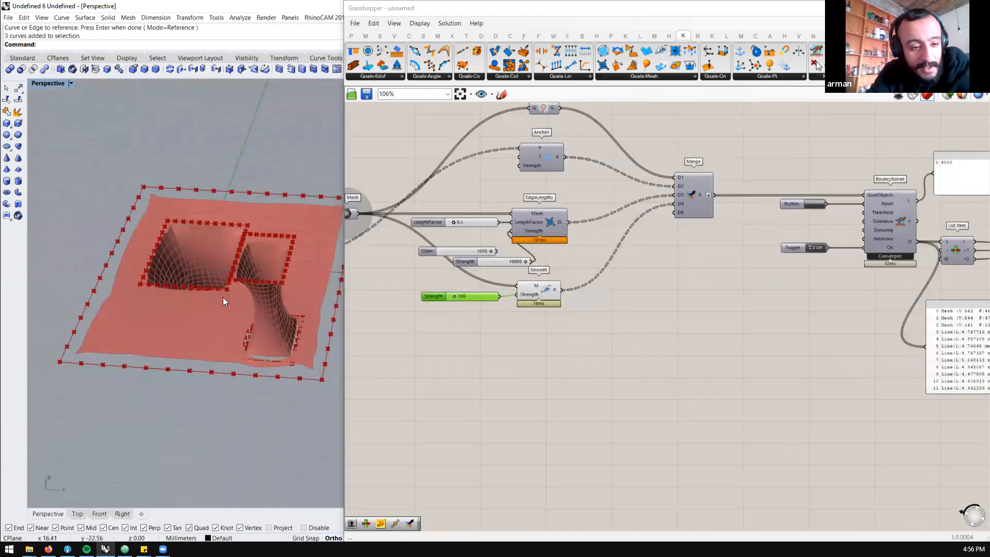
pyautogui.scroll(3, 222, 297)
pyautogui.moveTo(216, 290); pyautogui.dragTo(219, 309, button='right')
# Add a SoapFilm goal below Smooth and connect the Mesh parameter to its M input
pyautogui.click(629, 77)
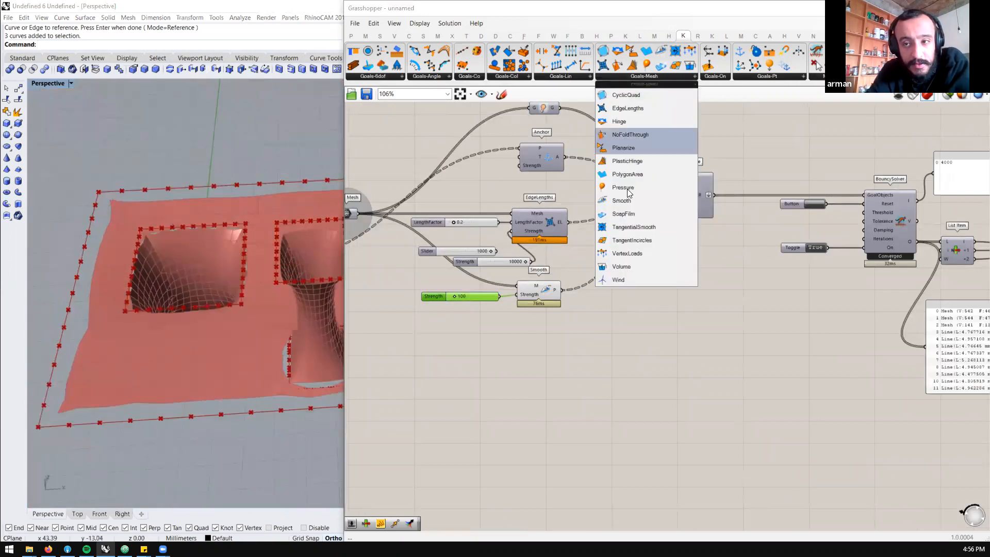
pyautogui.click(624, 213)
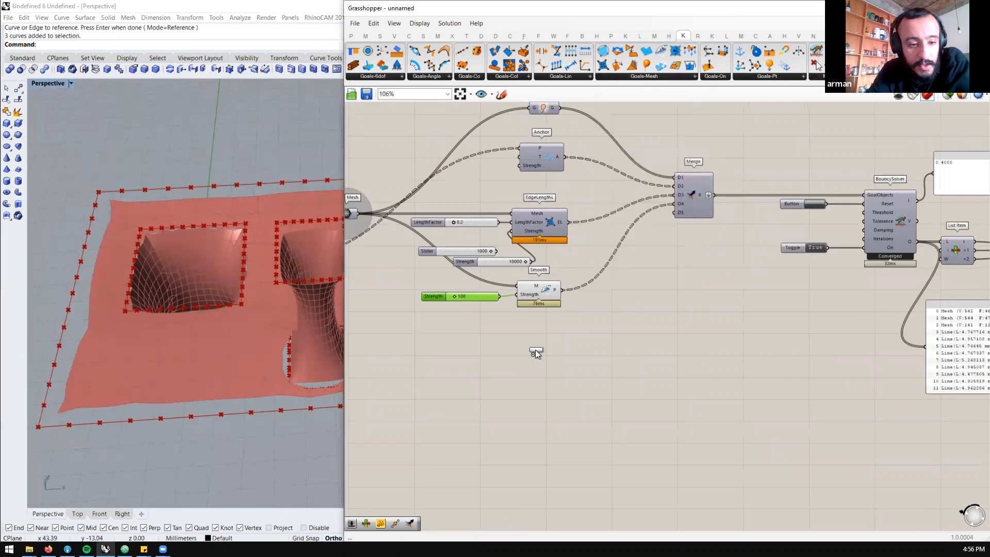
pyautogui.click(535, 351)
pyautogui.scroll(2, 535, 350)
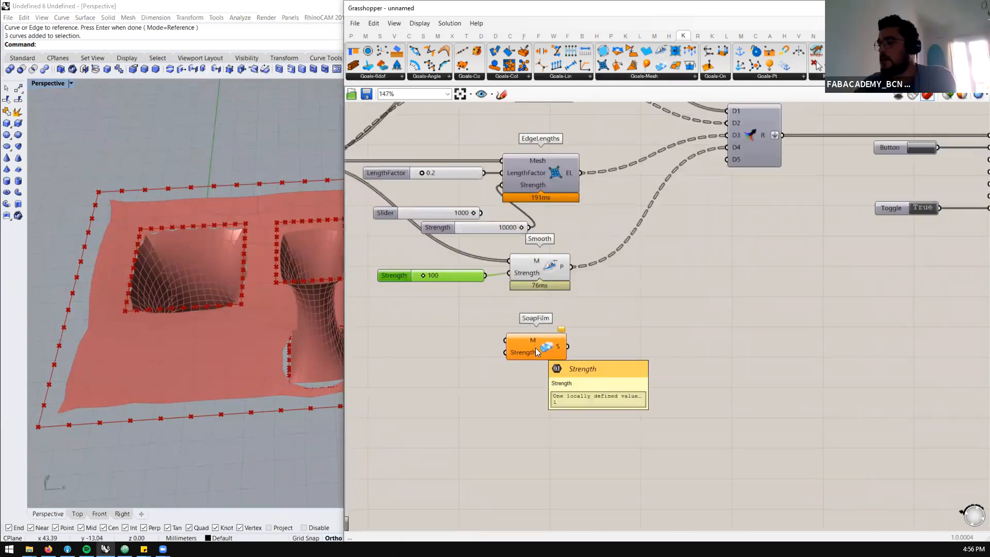
pyautogui.click(535, 349)
pyautogui.scroll(-2, 588, 309)
pyautogui.scroll(3, 443, 259)
pyautogui.moveTo(415, 214); pyautogui.dragTo(599, 356)
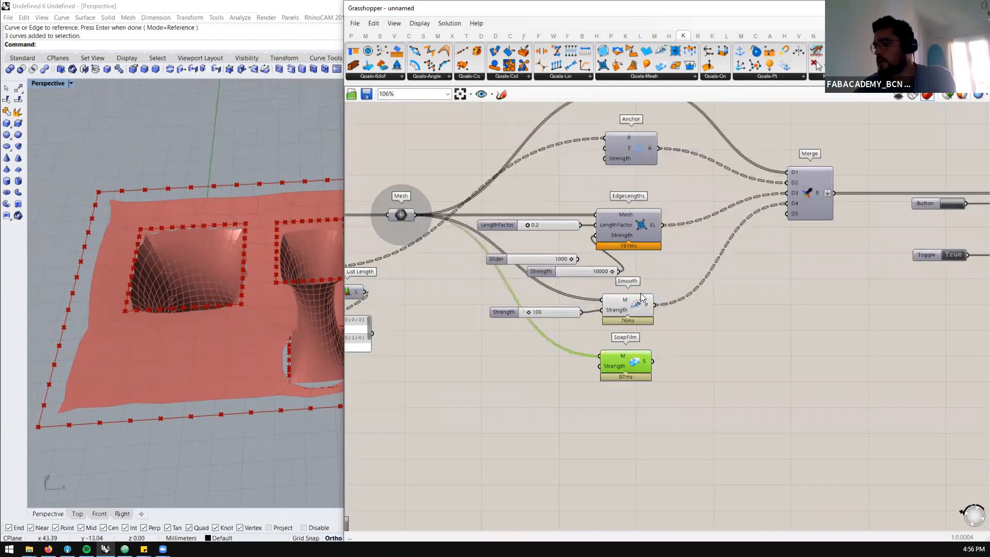
# Feed the Brep Join result into Mesh Brep and reset the BouncySolver simulation
pyautogui.scroll(-3, 641, 298)
pyautogui.scroll(5, 577, 281)
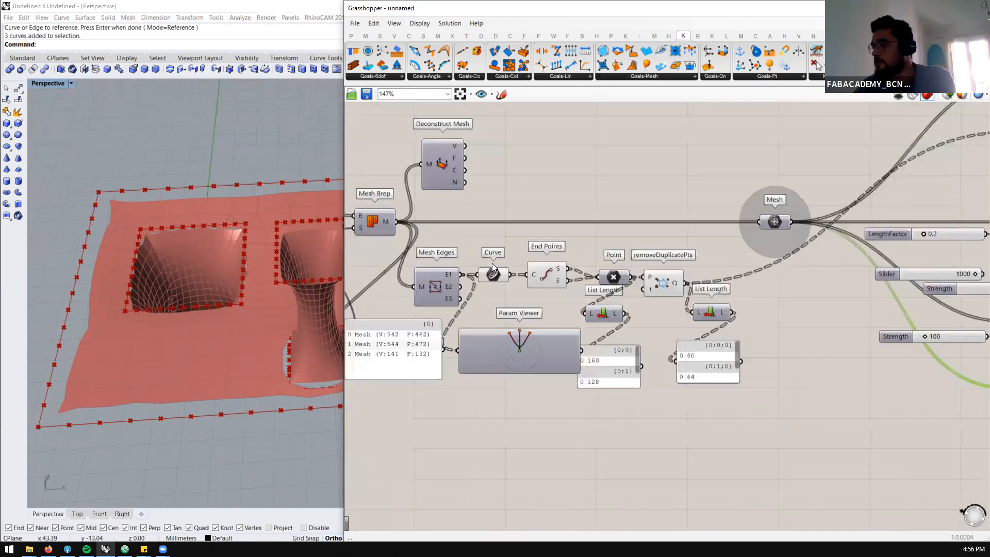
pyautogui.scroll(-3, 492, 266)
pyautogui.scroll(2, 479, 183)
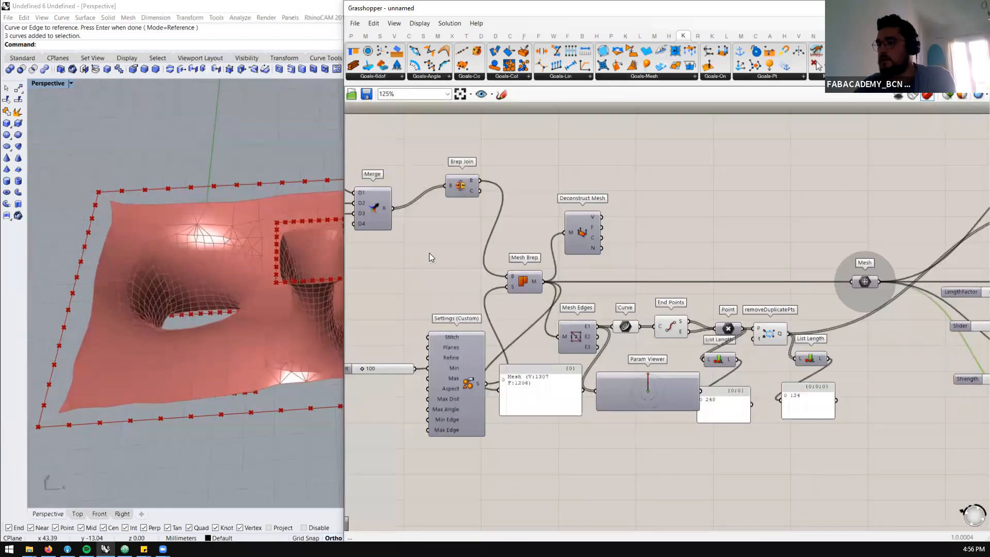
pyautogui.scroll(-3, 418, 250)
pyautogui.scroll(3, 787, 264)
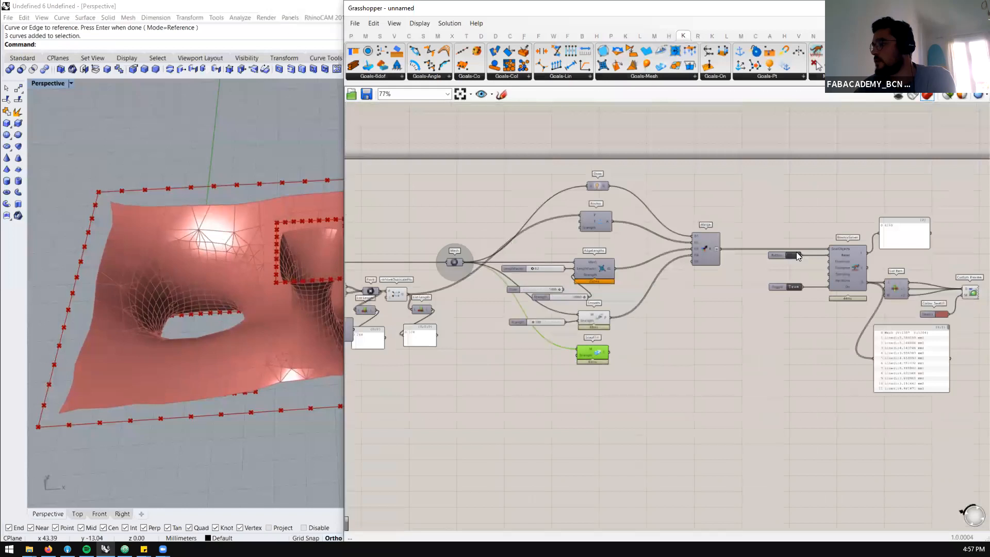
pyautogui.click(796, 251)
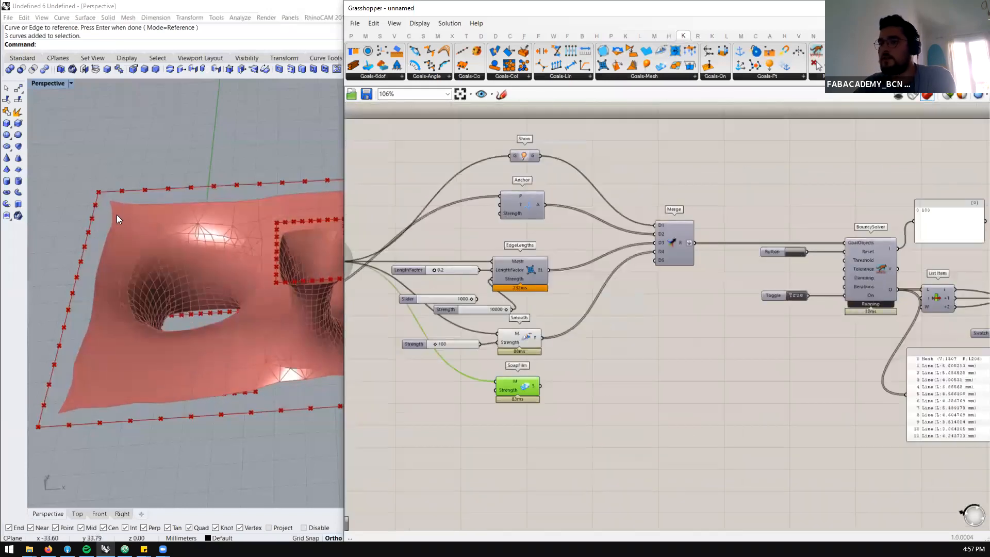
# Add a Power of 10 component beside the Strength input of the Anchor goal
pyautogui.scroll(2, 206, 366)
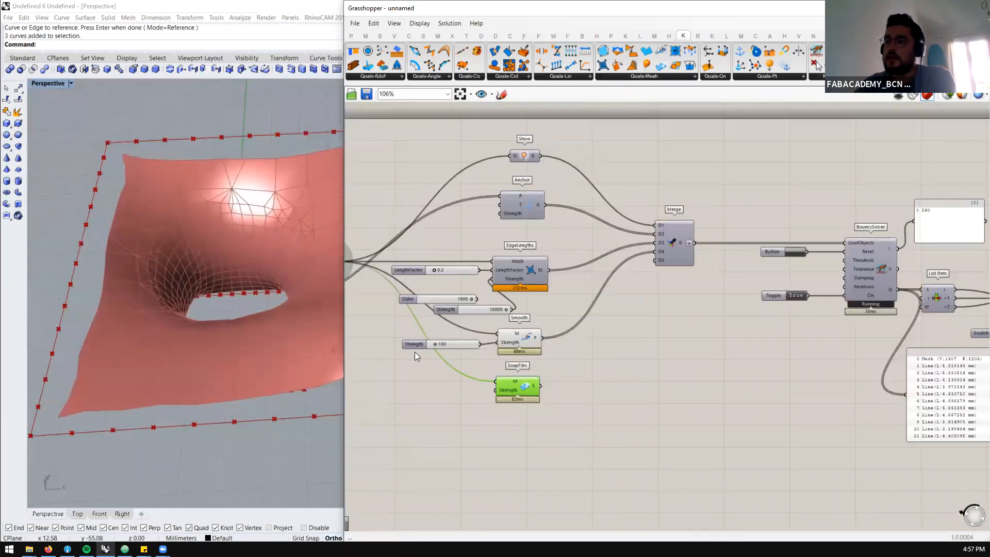
pyautogui.scroll(1, 474, 203)
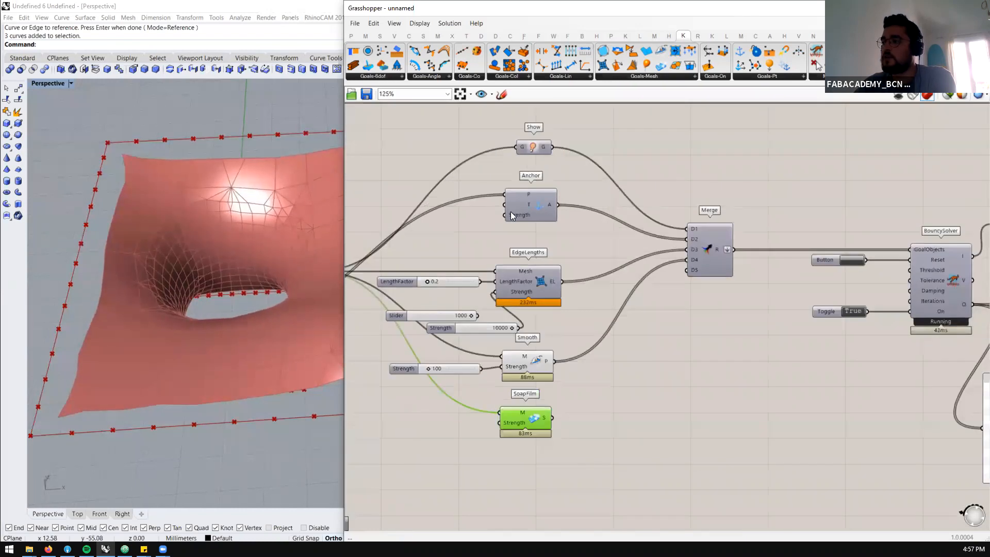
pyautogui.doubleClick(455, 225)
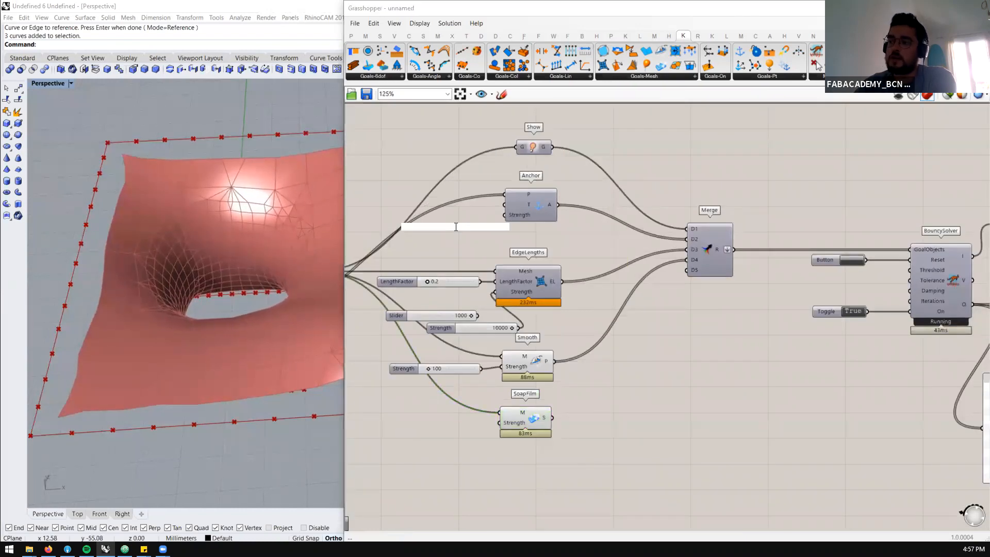
pyautogui.click(410, 37)
pyautogui.click(394, 36)
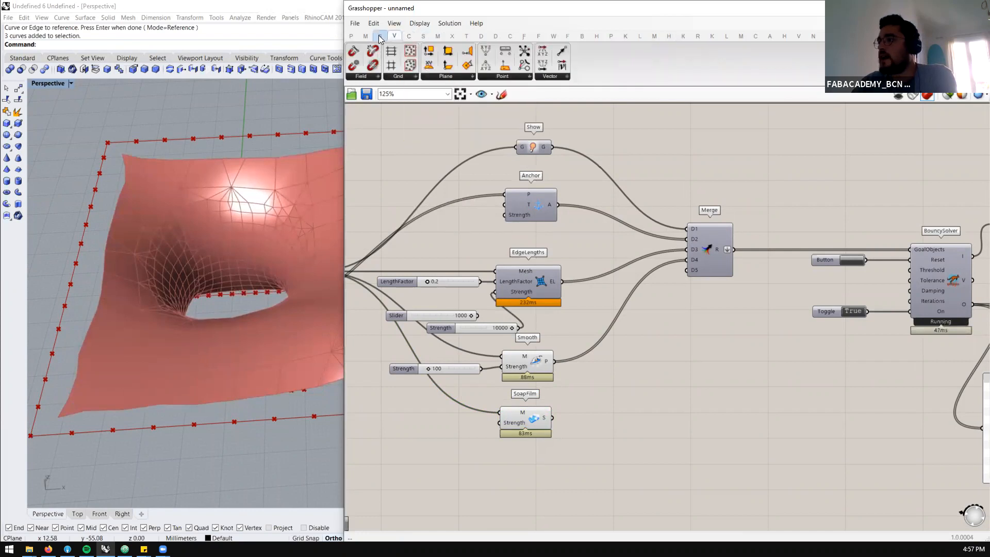
pyautogui.click(380, 37)
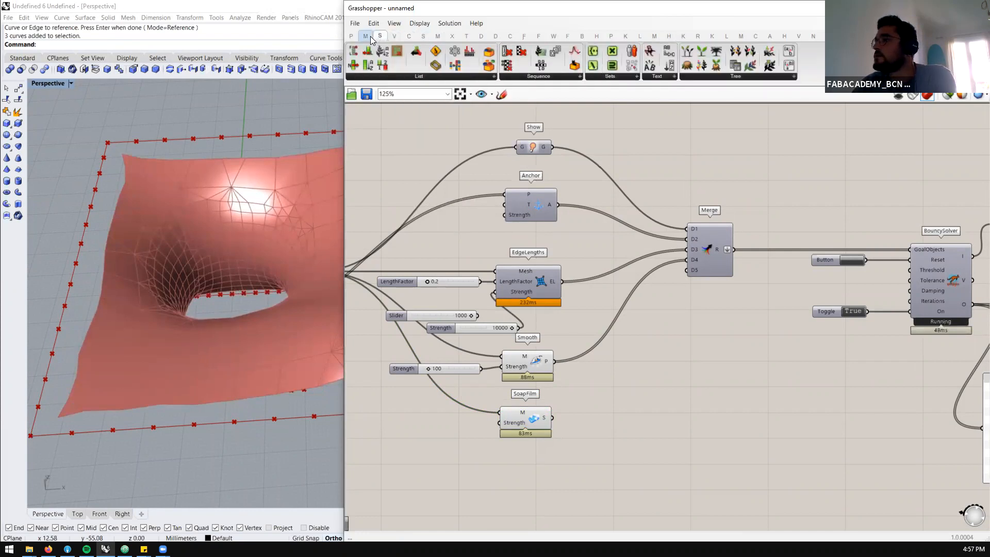
pyautogui.click(370, 36)
pyautogui.click(518, 77)
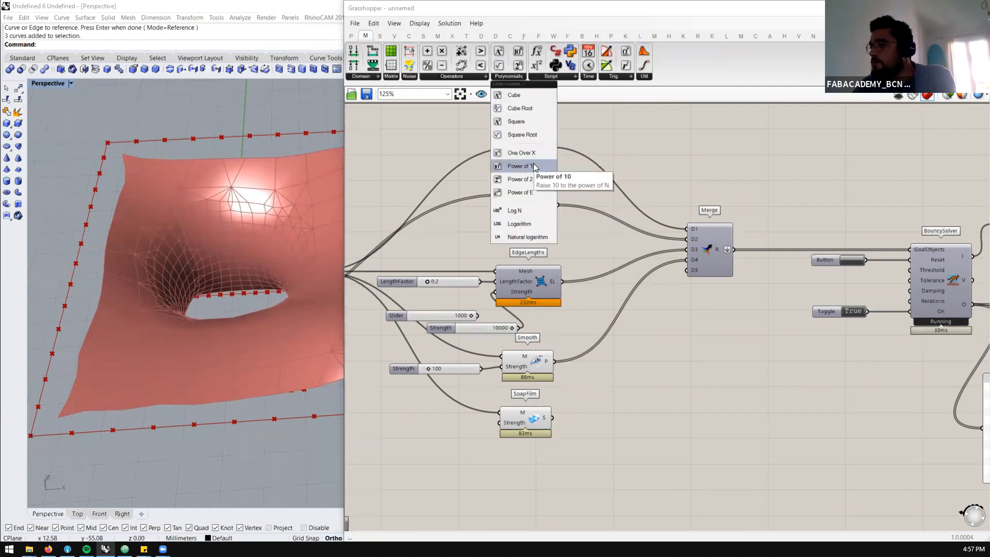
pyautogui.moveTo(534, 168); pyautogui.dragTo(522, 177)
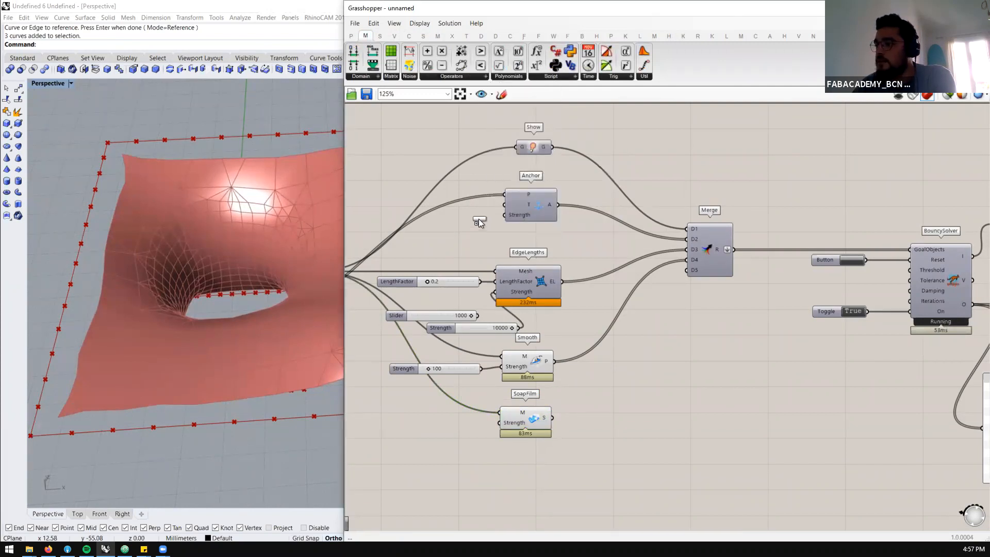
pyautogui.scroll(-1, 464, 217)
pyautogui.scroll(3, 408, 213)
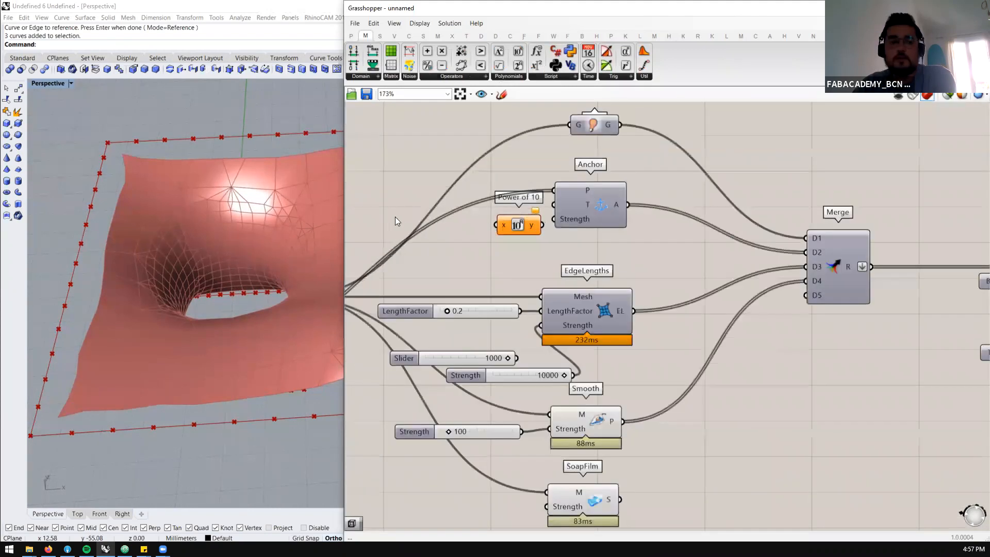
# Create a number slider of 1000 and wire it through Power of 10 into the Anchor's Strength input
pyautogui.doubleClick(395, 216)
pyautogui.write('100')
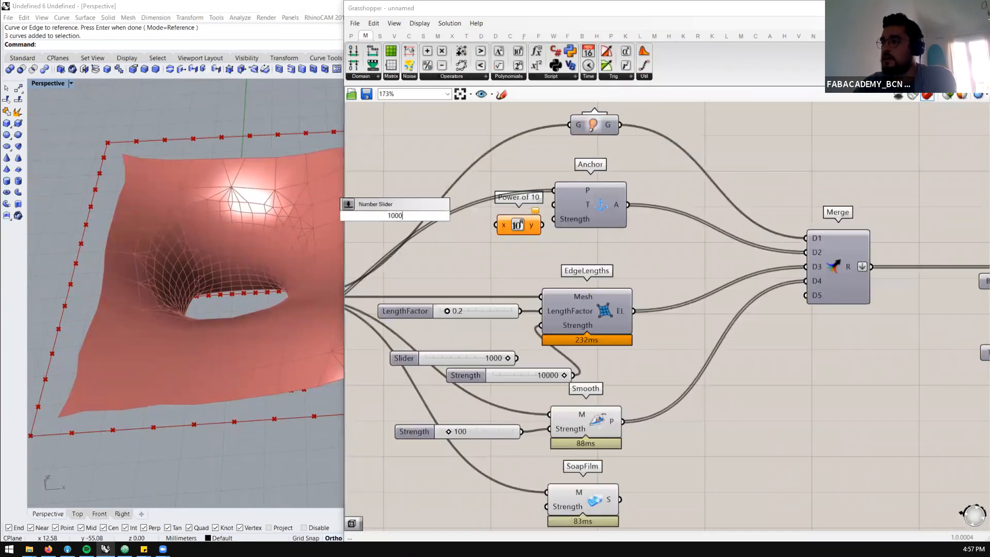
pyautogui.write('0')
pyautogui.press('Return')
pyautogui.moveTo(453, 216); pyautogui.dragTo(495, 212)
pyautogui.moveTo(516, 219)
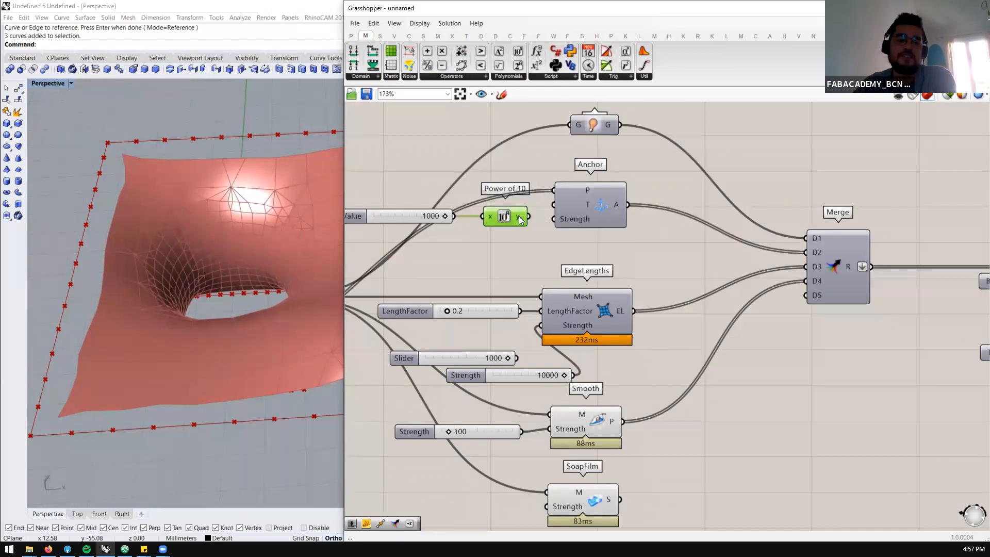
pyautogui.moveTo(518, 218); pyautogui.dragTo(553, 218)
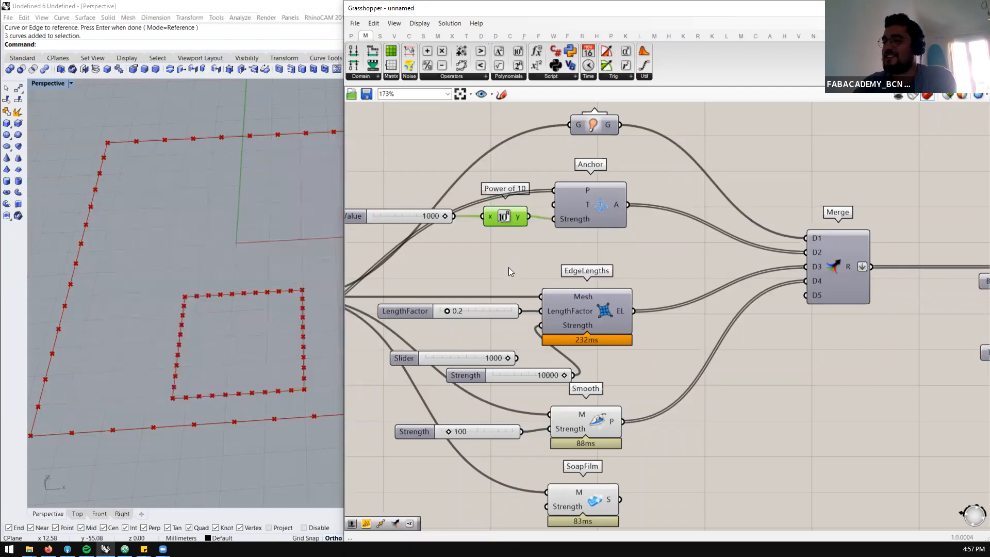
# Set the slider feeding Power of 10 to 10 and reset the BouncySolver simulation
pyautogui.scroll(-3, 498, 229)
pyautogui.scroll(2, 771, 263)
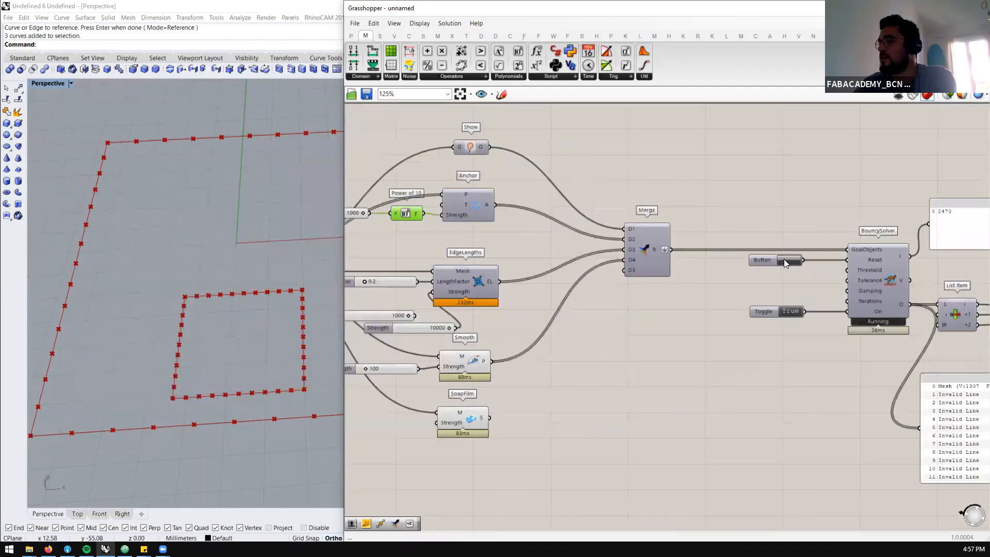
pyautogui.click(784, 263)
pyautogui.scroll(-1, 627, 221)
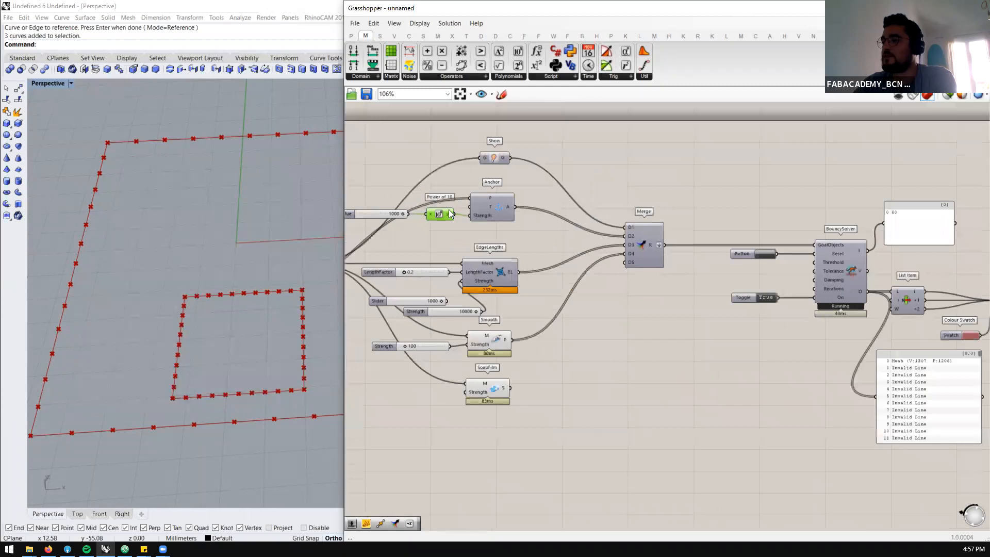
pyautogui.scroll(3, 419, 213)
pyautogui.click(374, 216)
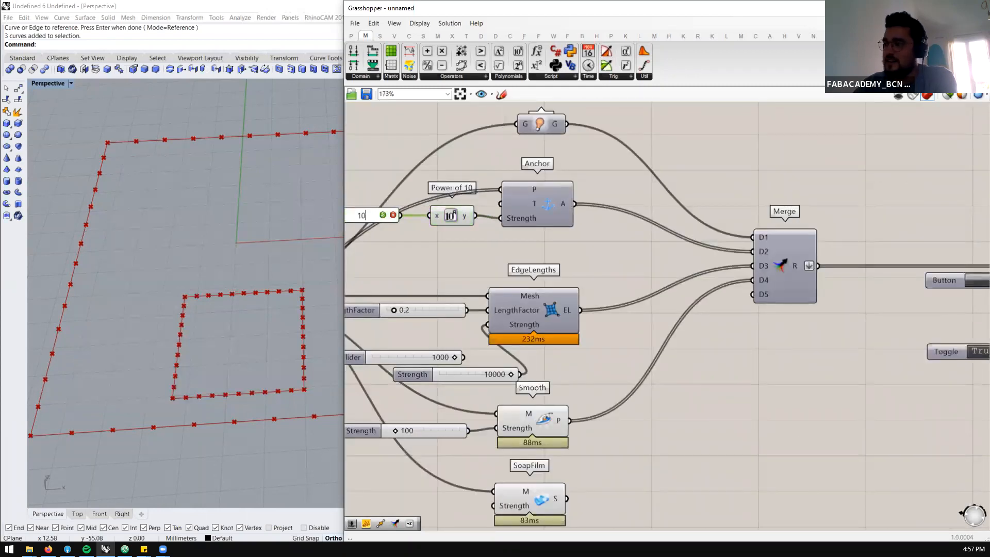
pyautogui.scroll(-3, 605, 260)
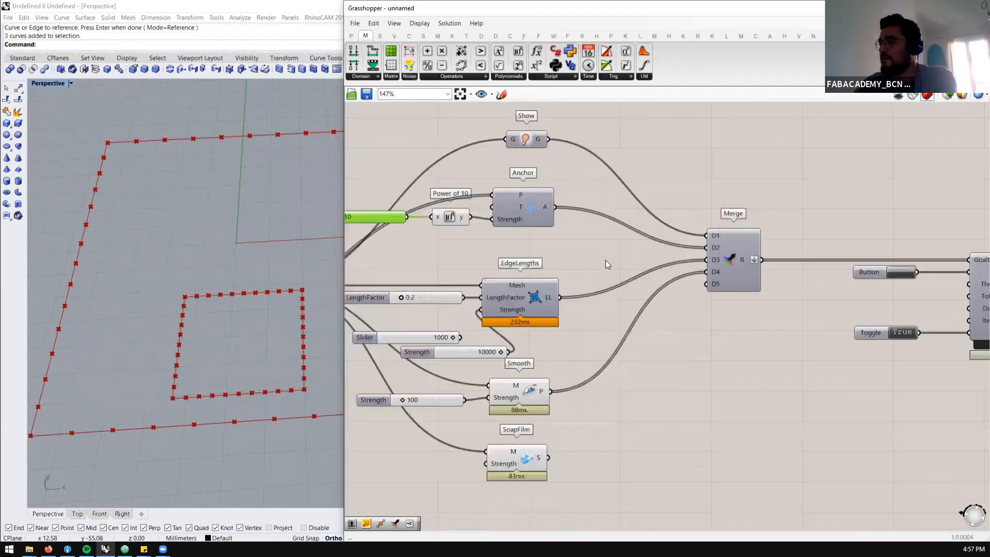
pyautogui.click(835, 266)
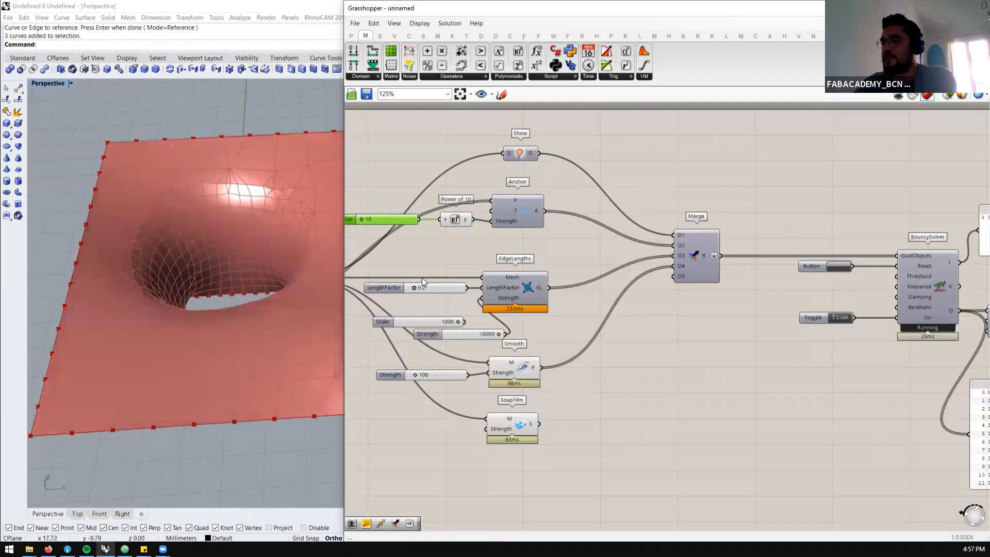
# Connect the SoapFilm output to the D5 input of Merge
pyautogui.moveTo(258, 319); pyautogui.dragTo(144, 292, button='right')
pyautogui.scroll(-2, 145, 292)
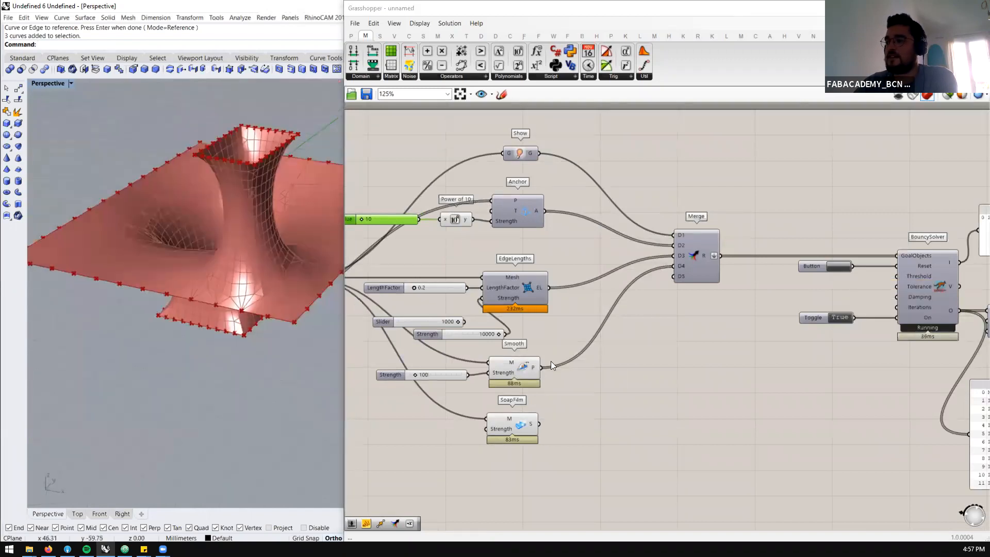
pyautogui.scroll(-1, 613, 351)
pyautogui.scroll(1, 546, 416)
pyautogui.moveTo(552, 412); pyautogui.dragTo(689, 274)
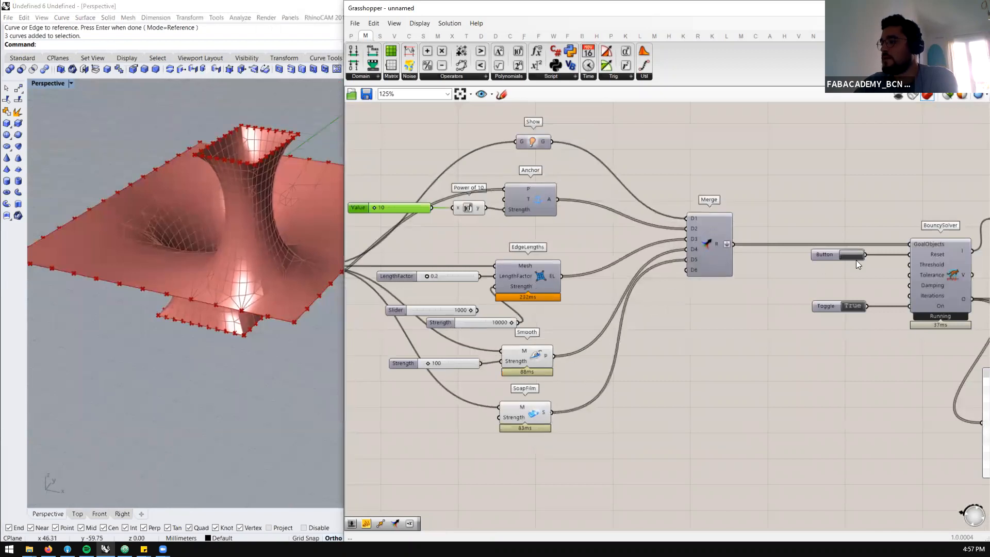
# Disable the Smooth goal component
pyautogui.click(530, 356)
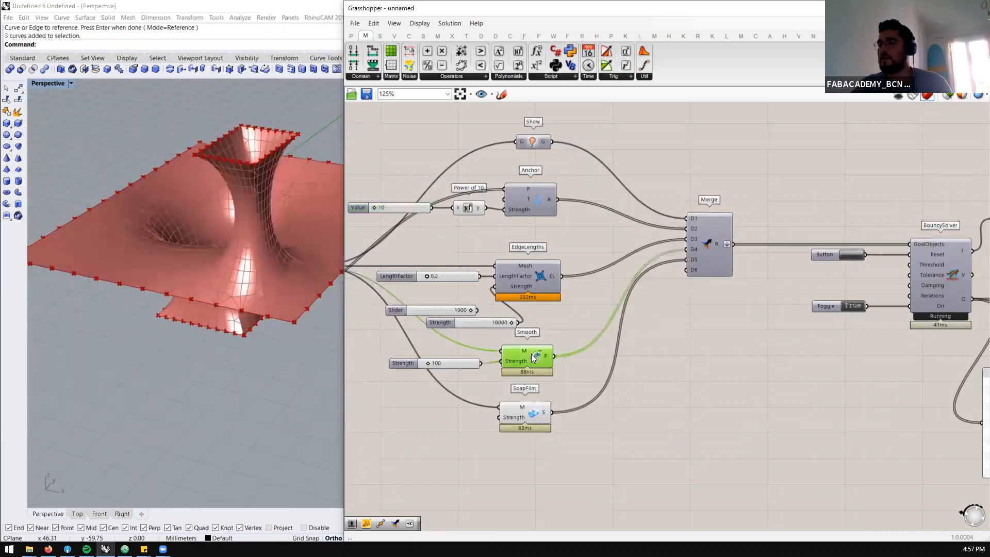
pyautogui.middleClick(531, 354)
pyautogui.click(563, 323)
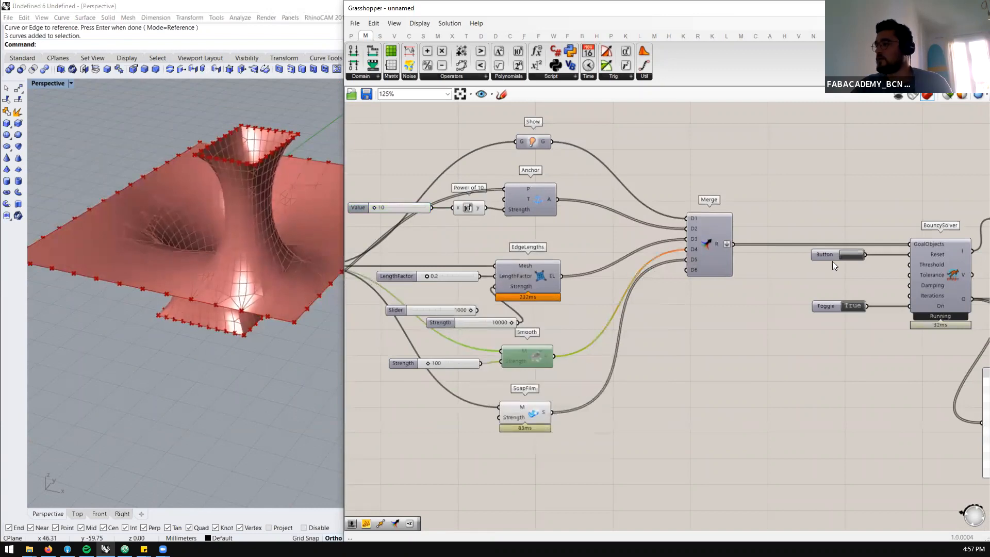
# Add a number slider of 1000 and connect it to the Strength input of SoapFilm
pyautogui.doubleClick(440, 414)
pyautogui.write('100')
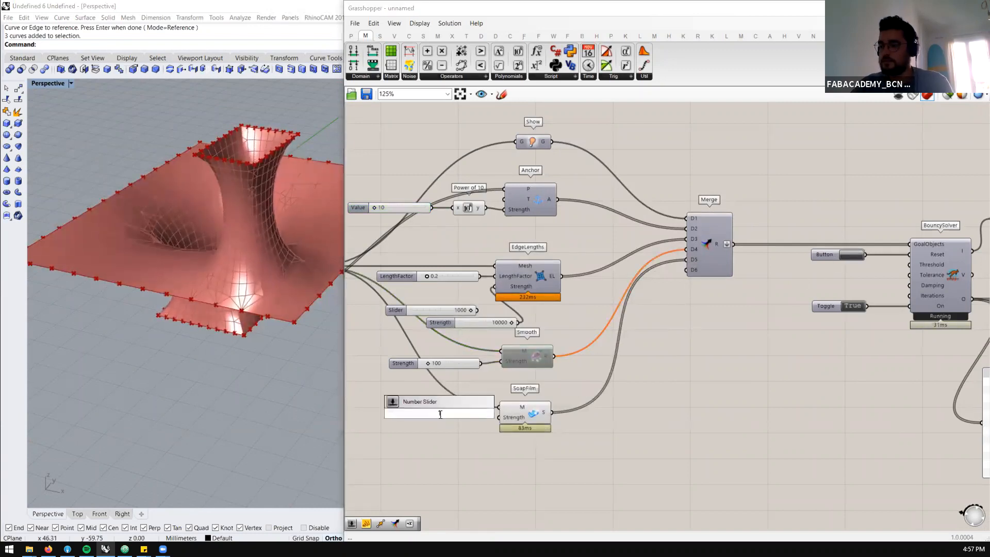
pyautogui.press('Return')
pyautogui.moveTo(483, 413); pyautogui.dragTo(529, 405)
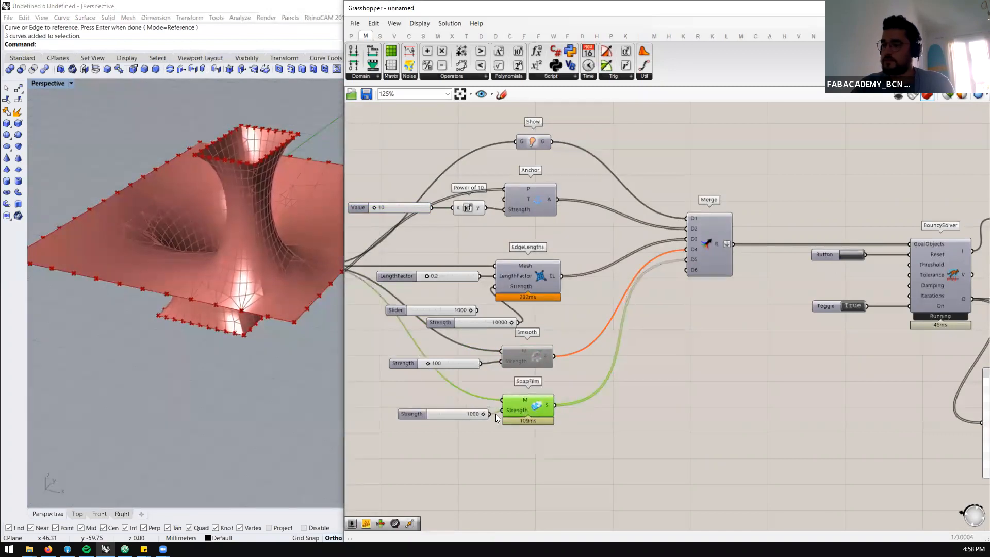
pyautogui.scroll(2, 495, 414)
pyautogui.click(463, 412)
pyautogui.moveTo(222, 263); pyautogui.dragTo(82, 280, button='right')
pyautogui.scroll(3, 268, 204)
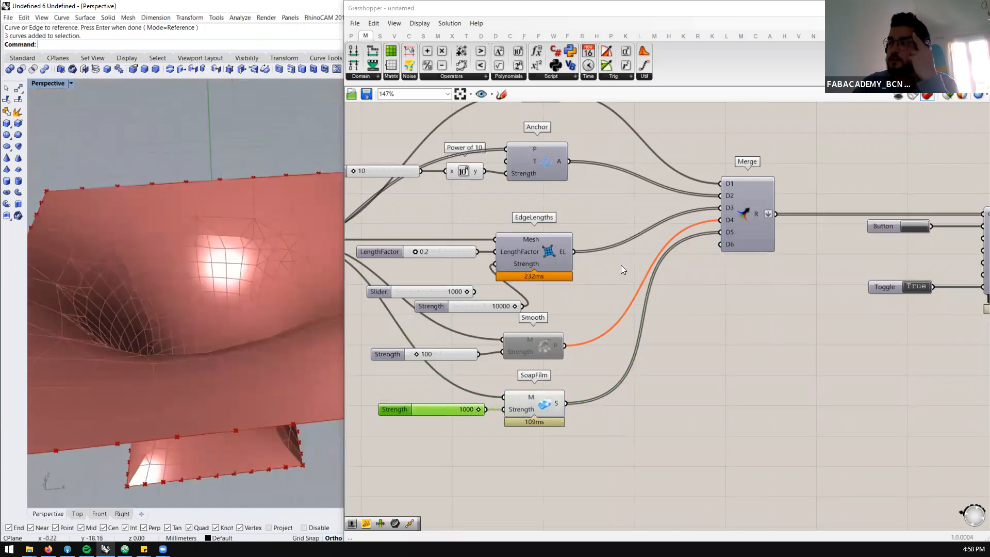
# Place a Weaverbird's Loop Subdivision component beside Deconstruct Mesh and connect the Mesh Brep output to its M input
pyautogui.scroll(-5, 646, 284)
pyautogui.scroll(3, 475, 259)
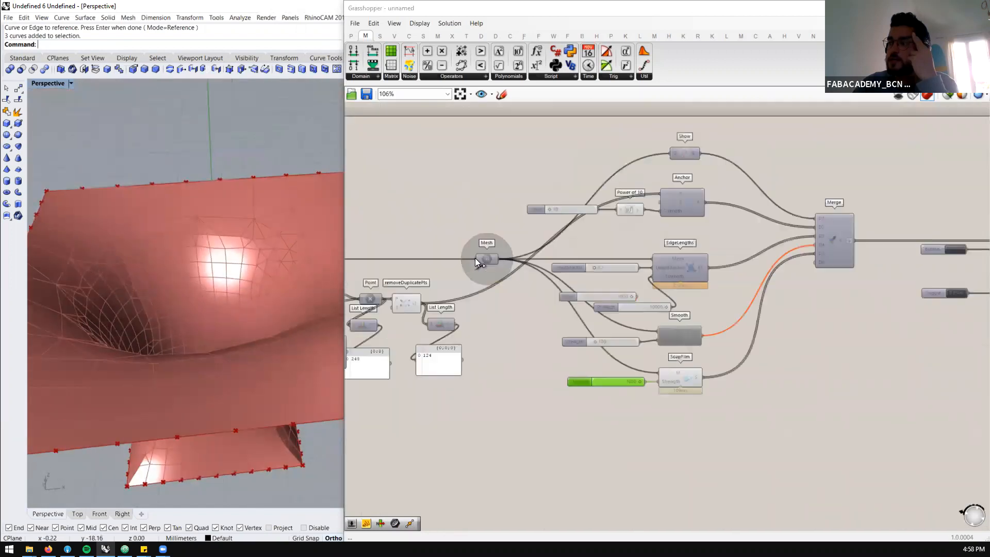
pyautogui.scroll(1, 475, 259)
pyautogui.scroll(-4, 736, 261)
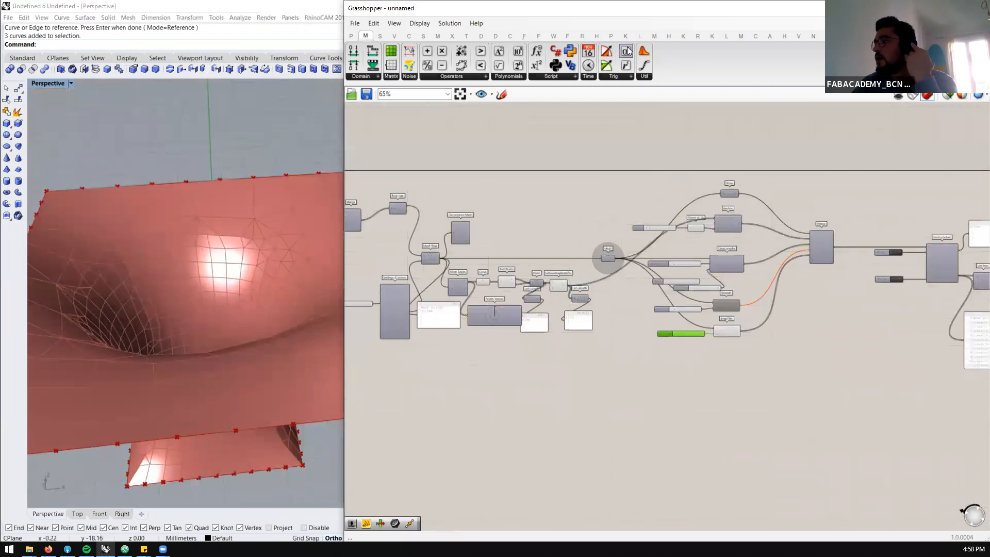
pyautogui.click(553, 35)
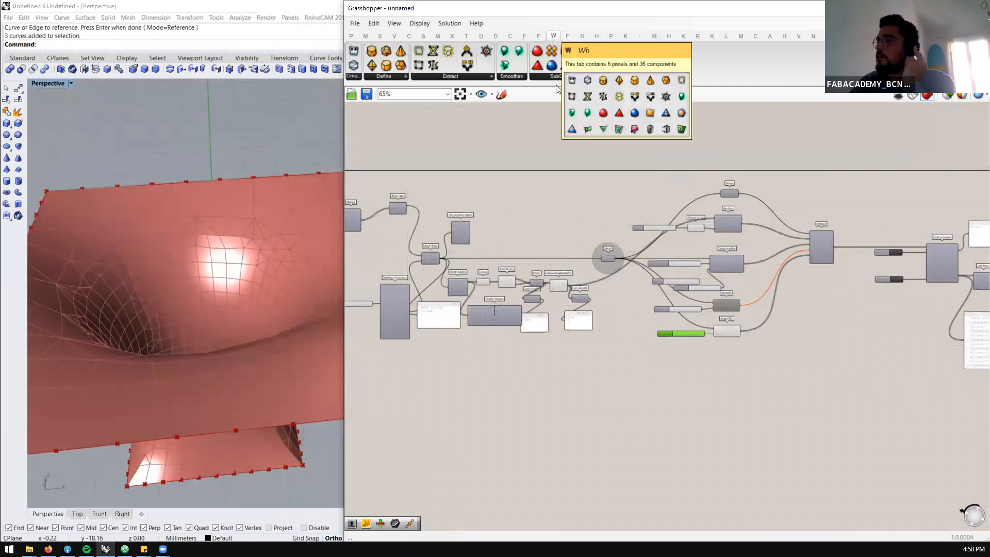
pyautogui.click(551, 77)
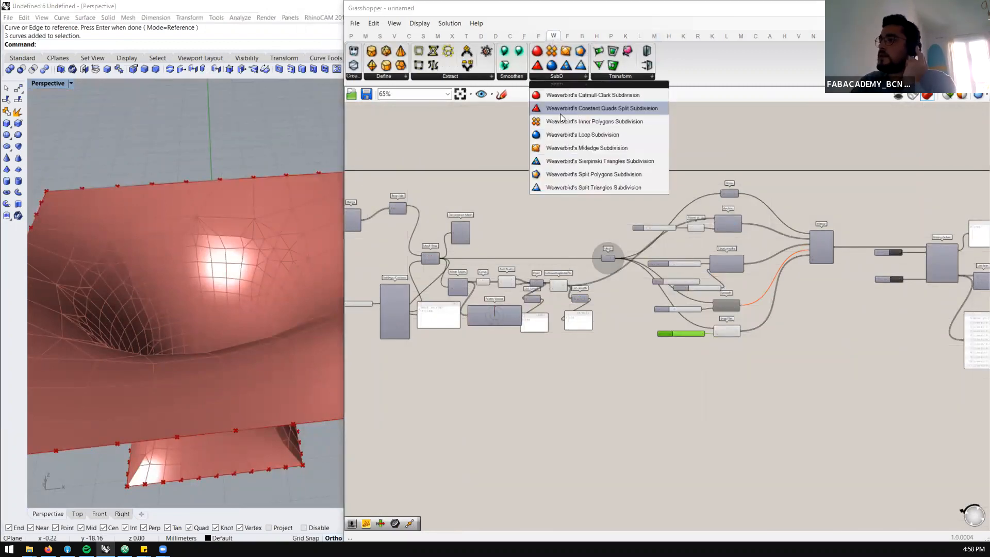
pyautogui.click(556, 139)
pyautogui.scroll(4, 526, 236)
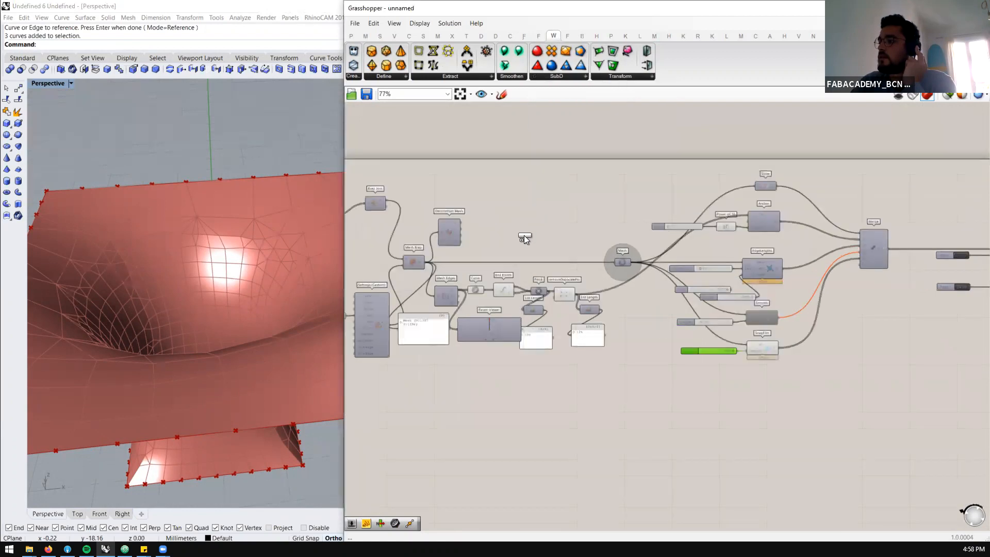
pyautogui.scroll(-2, 644, 238)
pyautogui.scroll(2, 463, 259)
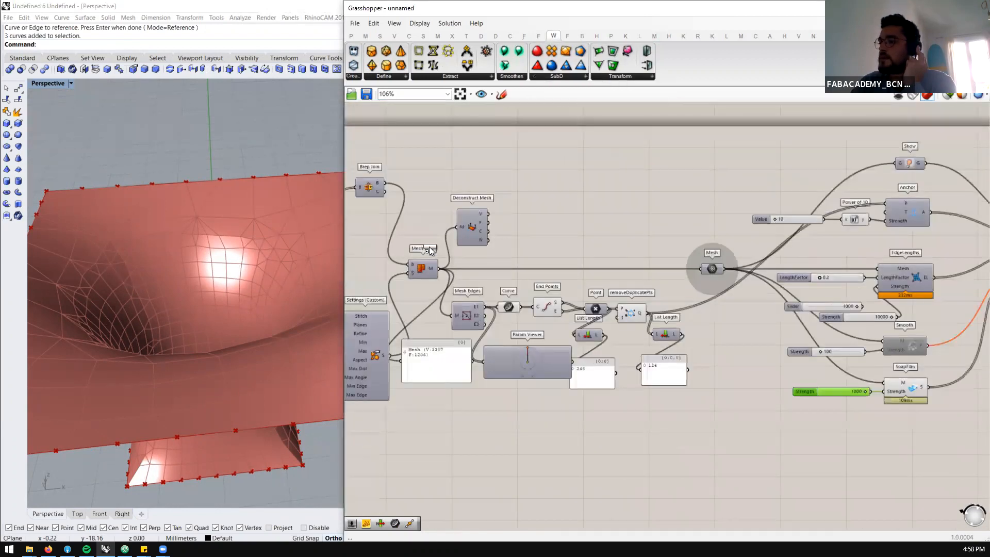
pyautogui.click(574, 235)
pyautogui.moveTo(556, 225); pyautogui.dragTo(562, 227)
# Examine the subdivided mesh around the square opening and undo the last Hide in Rhino
pyautogui.moveTo(230, 261); pyautogui.dragTo(221, 346, button='right')
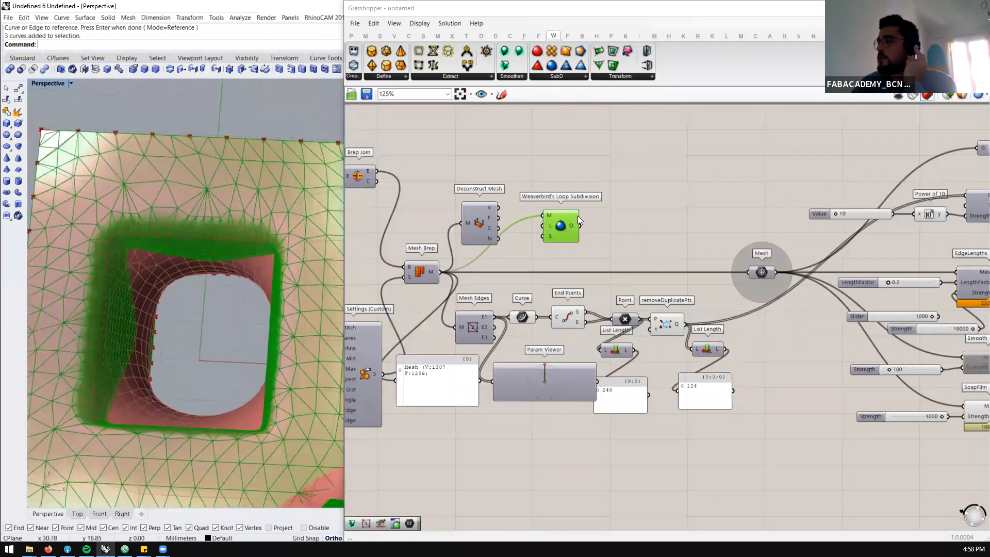
pyautogui.hotkey('ctrl', 'z')
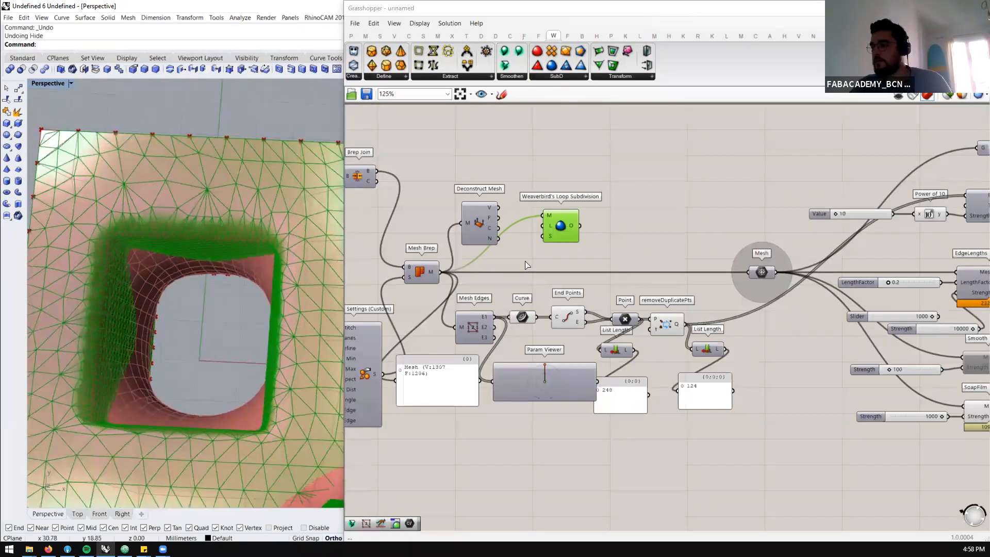
pyautogui.scroll(-5, 548, 235)
pyautogui.scroll(3, 892, 258)
pyautogui.click(881, 268)
pyautogui.scroll(-3, 882, 268)
pyautogui.scroll(4, 434, 246)
pyautogui.click(585, 234)
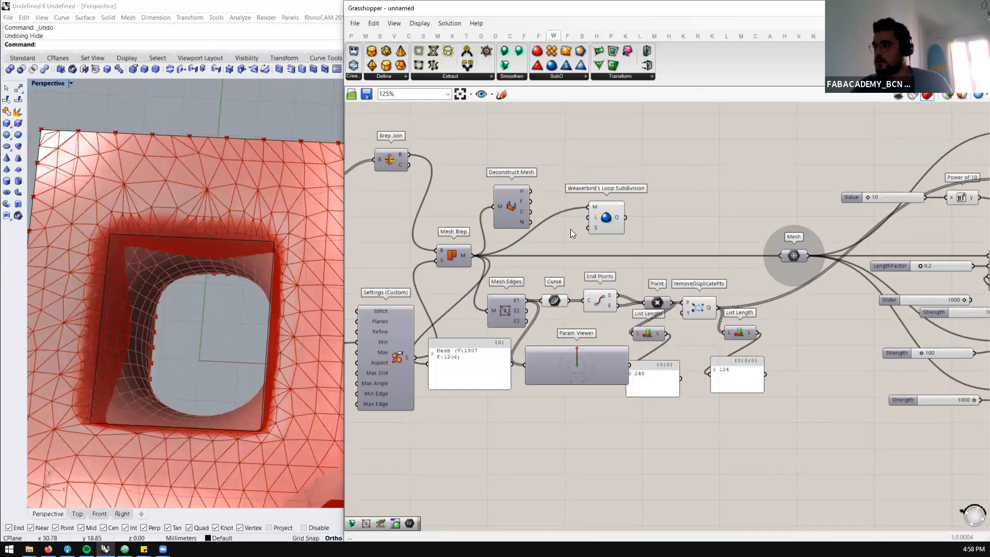
# Reroute the Mesh Brep result through Loop Subdivision to the Mesh parameter, Mesh Edges, Deconstruct Mesh and the mesh panel
pyautogui.scroll(-5, 537, 221)
pyautogui.scroll(5, 713, 239)
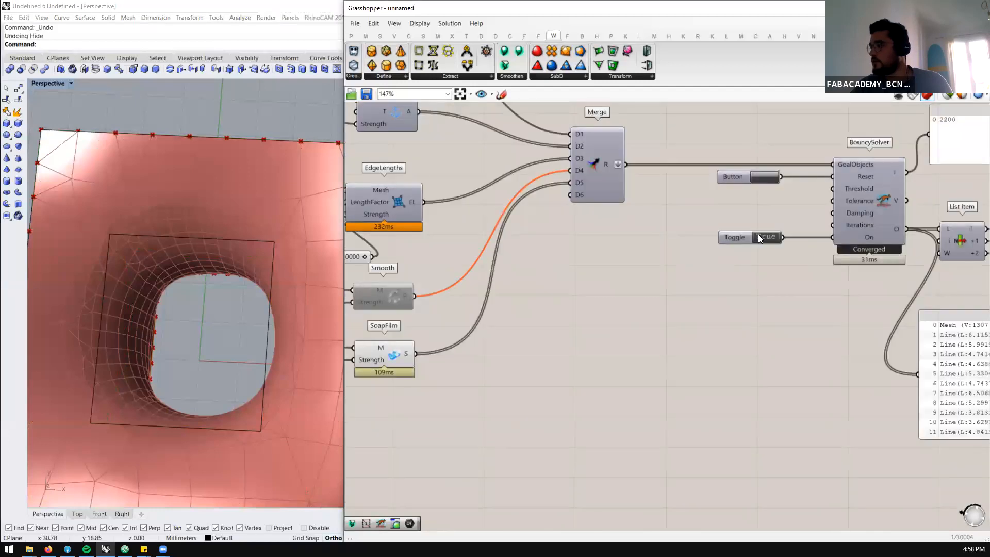
pyautogui.scroll(-3, 616, 243)
pyautogui.scroll(5, 463, 232)
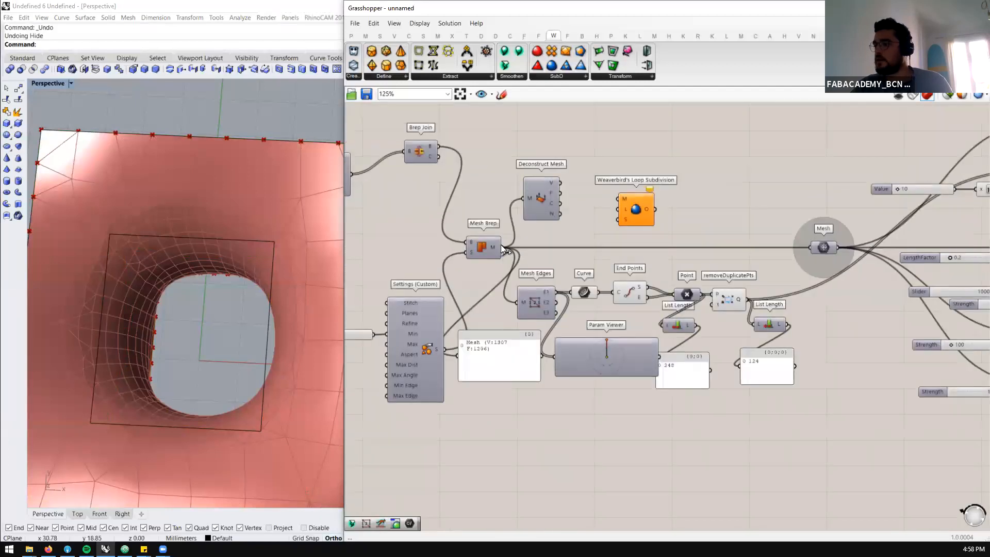
pyautogui.keyDown('ctrl'); pyautogui.keyDown('shift'); pyautogui.moveTo(670, 211); pyautogui.dragTo(656, 210); pyautogui.keyUp('shift'); pyautogui.keyUp('ctrl')
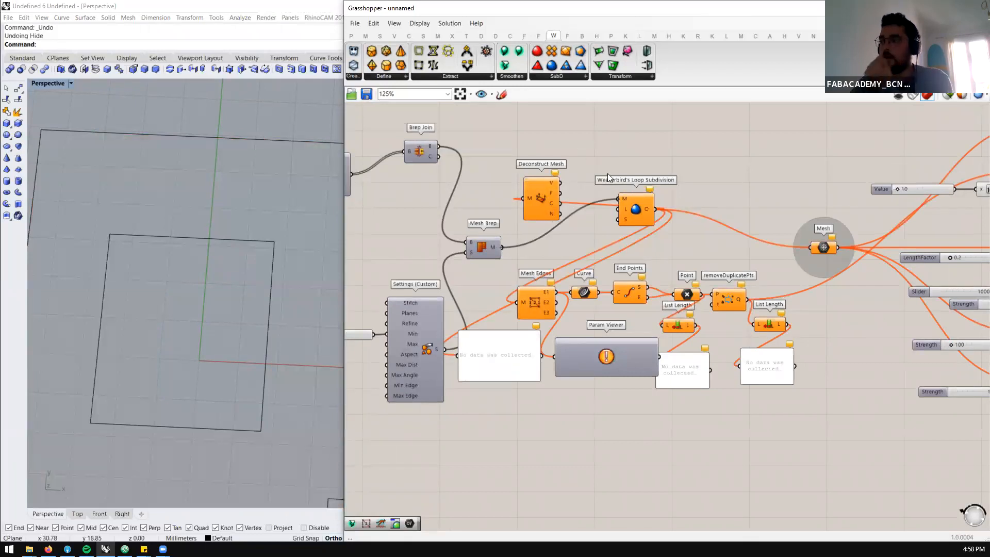
# Move Deconstruct Mesh up out of the way and place Weaverbird's Loop Subdivision next to Mesh Brep
pyautogui.moveTo(544, 201); pyautogui.dragTo(619, 138)
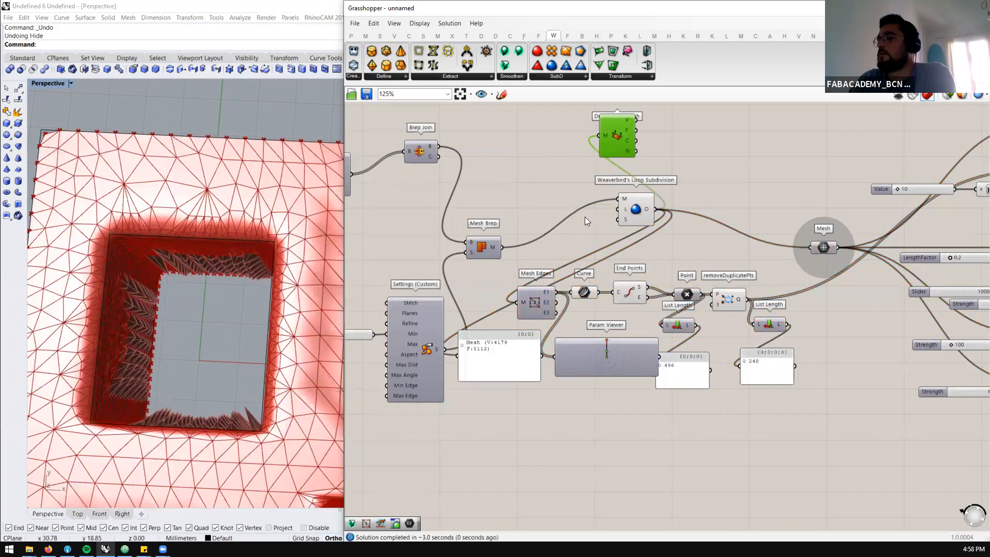
pyautogui.moveTo(637, 214); pyautogui.dragTo(550, 237)
pyautogui.click(549, 211)
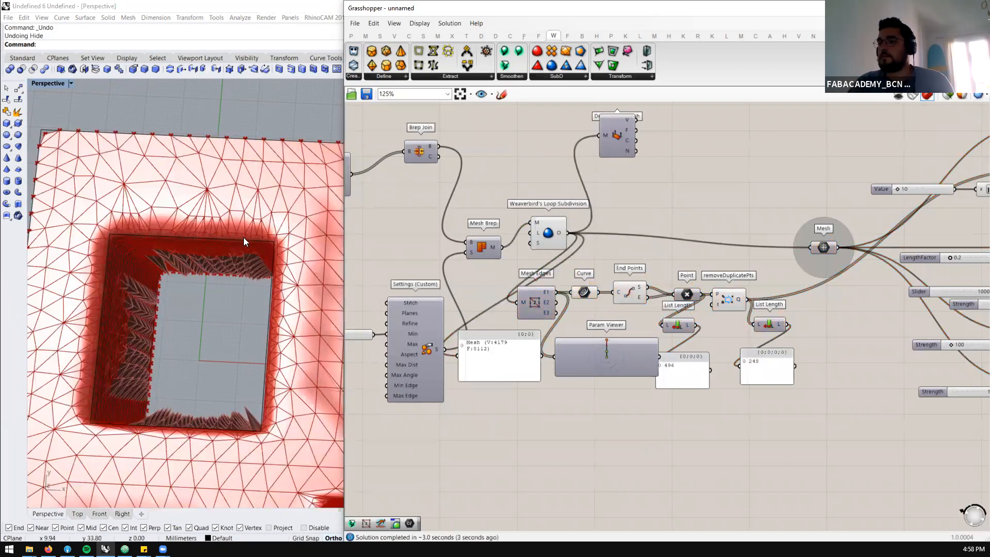
# Turn off the preview of Loop Subdivision, Mesh Edges and the connected curve and point components
pyautogui.scroll(-8, 245, 238)
pyautogui.scroll(8, 254, 293)
pyautogui.moveTo(148, 291); pyautogui.dragTo(238, 286, button='right')
pyautogui.scroll(-3, 628, 236)
pyautogui.scroll(1, 628, 232)
pyautogui.moveTo(634, 224); pyautogui.dragTo(450, 361)
pyautogui.middleClick(476, 306)
pyautogui.click(508, 274)
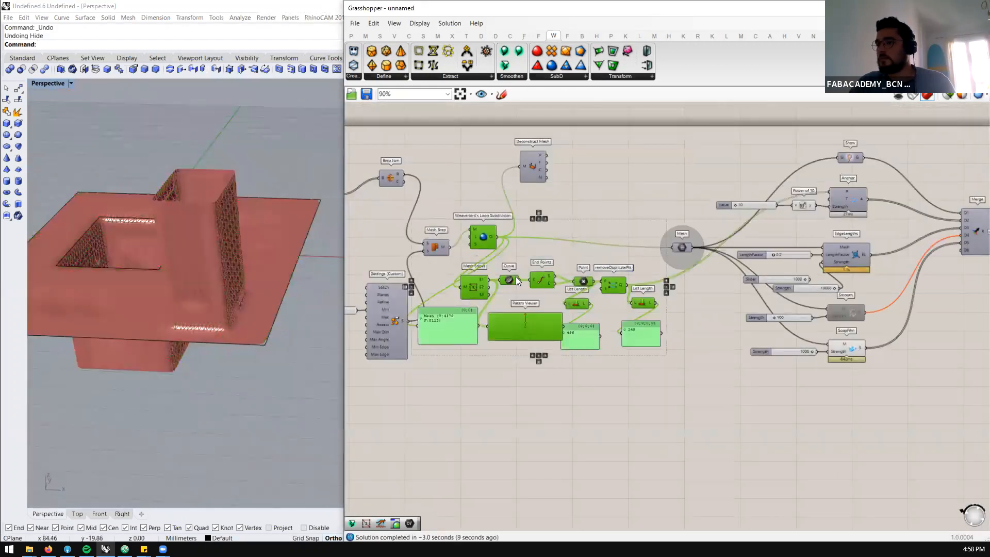
# Reset the BouncySolver and start the simulation by setting its On toggle to True
pyautogui.scroll(4, 873, 296)
pyautogui.scroll(-5, 646, 306)
pyautogui.scroll(3, 853, 291)
pyautogui.scroll(-5, 651, 286)
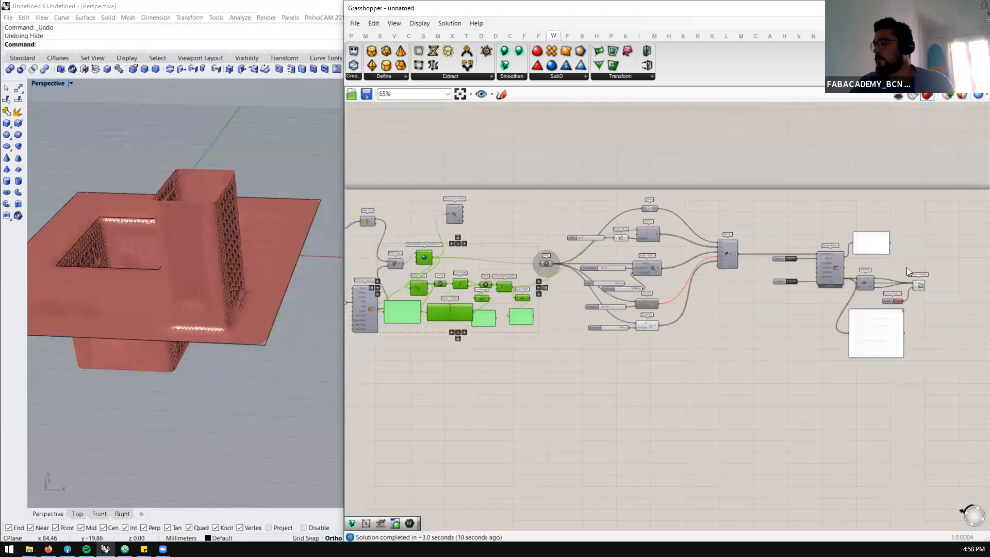
pyautogui.scroll(5, 906, 267)
pyautogui.scroll(3, 781, 296)
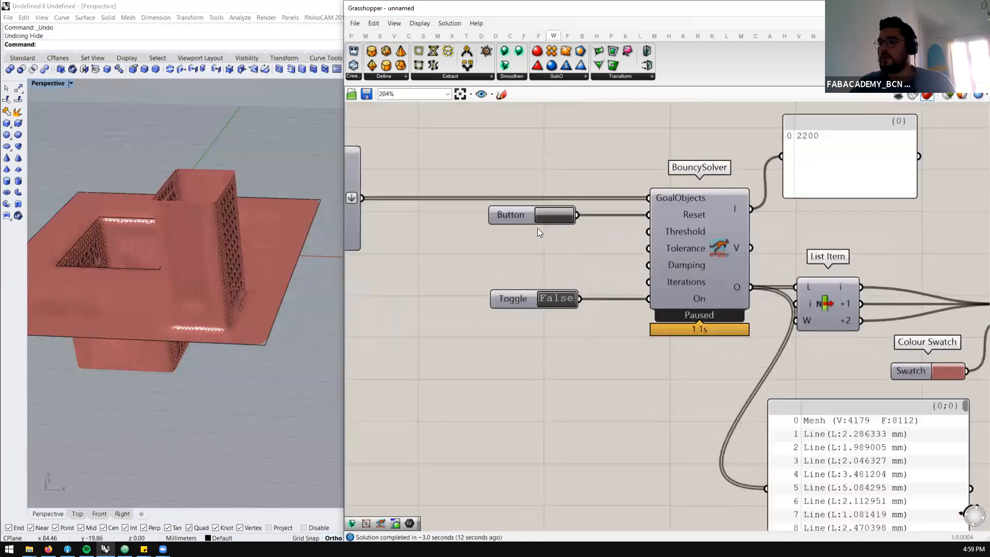
pyautogui.scroll(-3, 154, 237)
pyautogui.scroll(8, 64, 248)
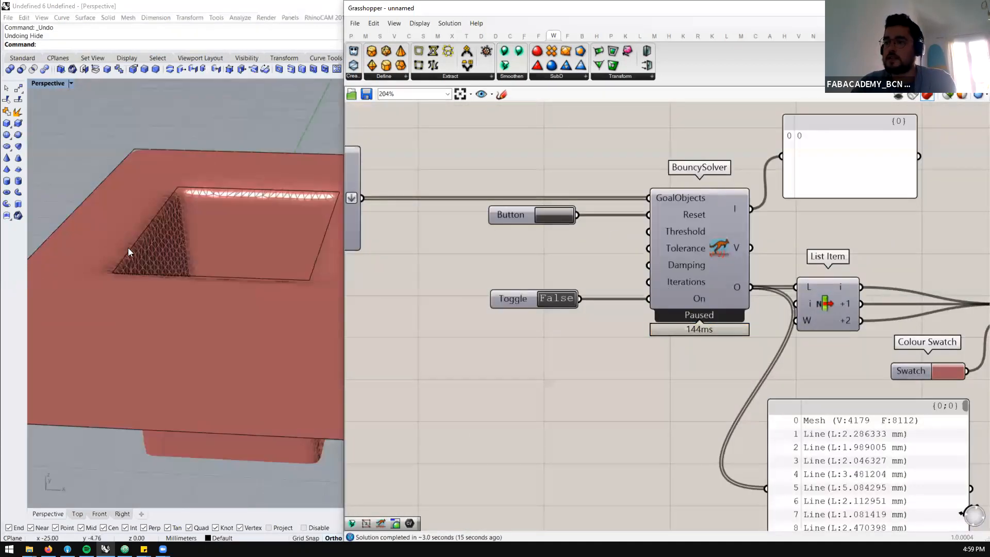
pyautogui.scroll(-4, 128, 248)
pyautogui.scroll(4, 230, 273)
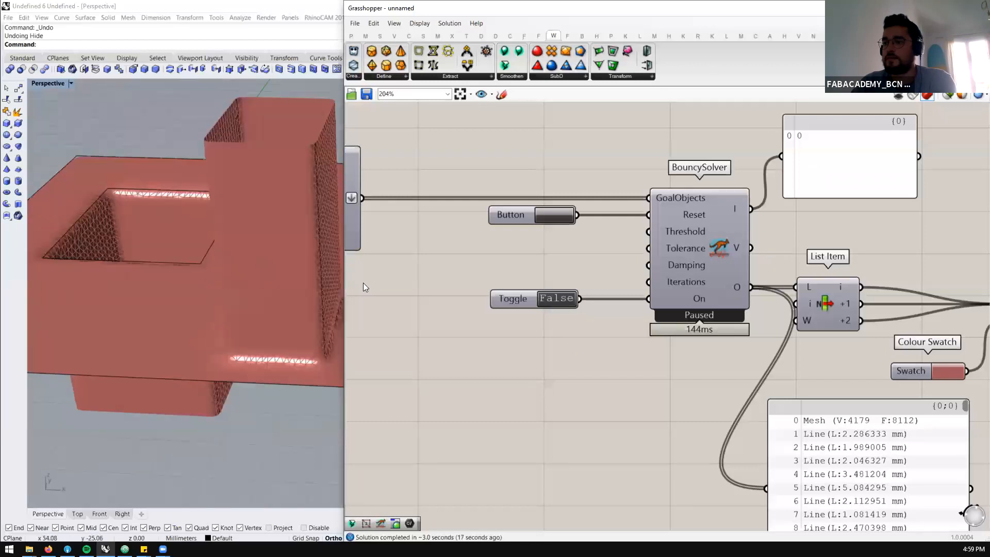
pyautogui.click(562, 302)
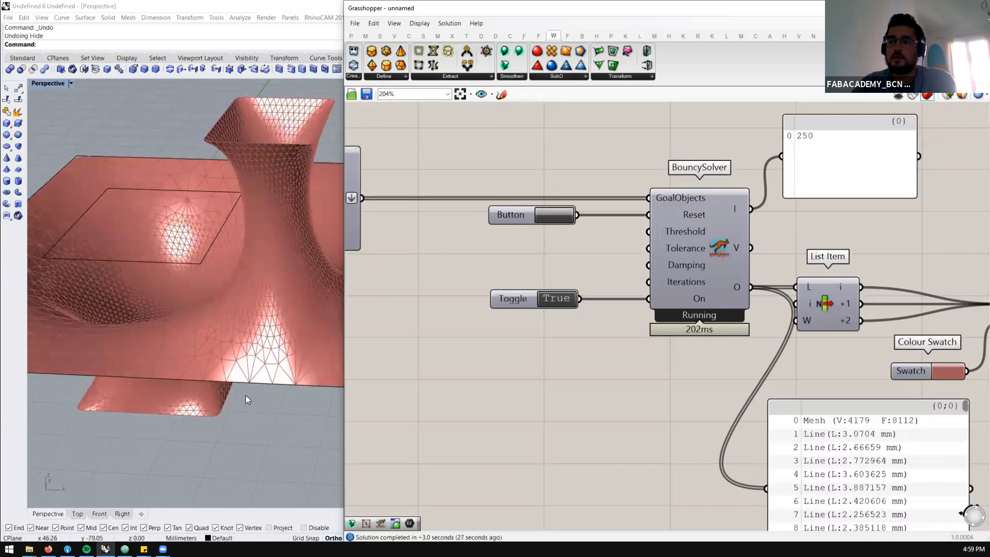
# Examine the relaxing mesh from the side and pause the solver by setting its toggle to False
pyautogui.scroll(-5, 221, 307)
pyautogui.moveTo(230, 319)
pyautogui.mouseDown(button='right')
pyautogui.moveTo(283, 263)
pyautogui.moveTo(281, 235)
pyautogui.moveTo(243, 309)
pyautogui.mouseUp(button='right')
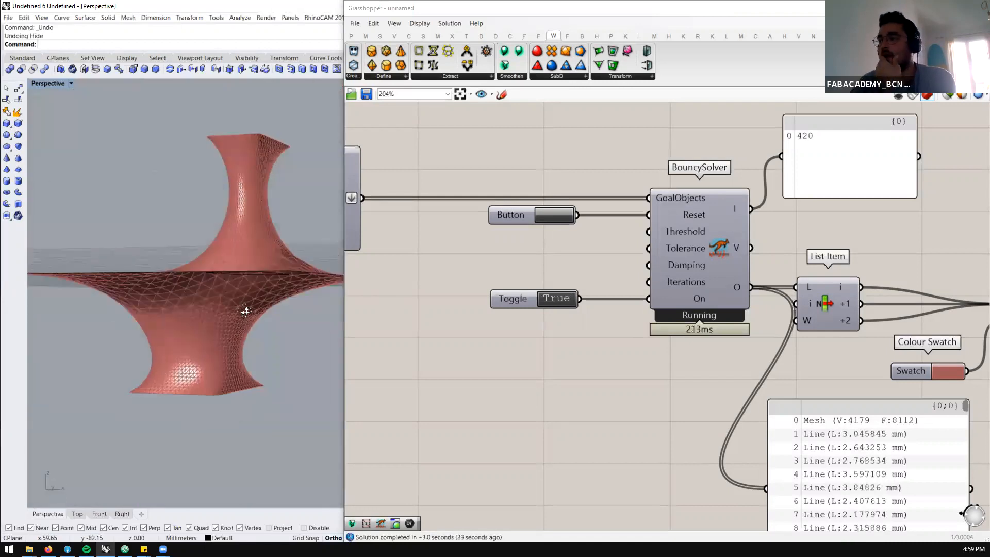
pyautogui.click(553, 302)
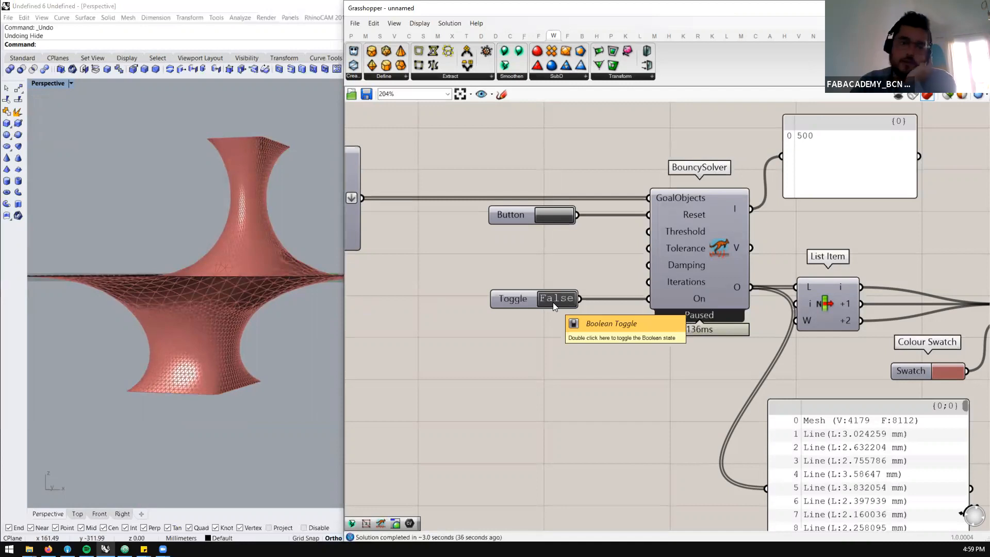
# Examine the goal components feeding the solver and read the data of the Anchor output
pyautogui.scroll(-1, 609, 257)
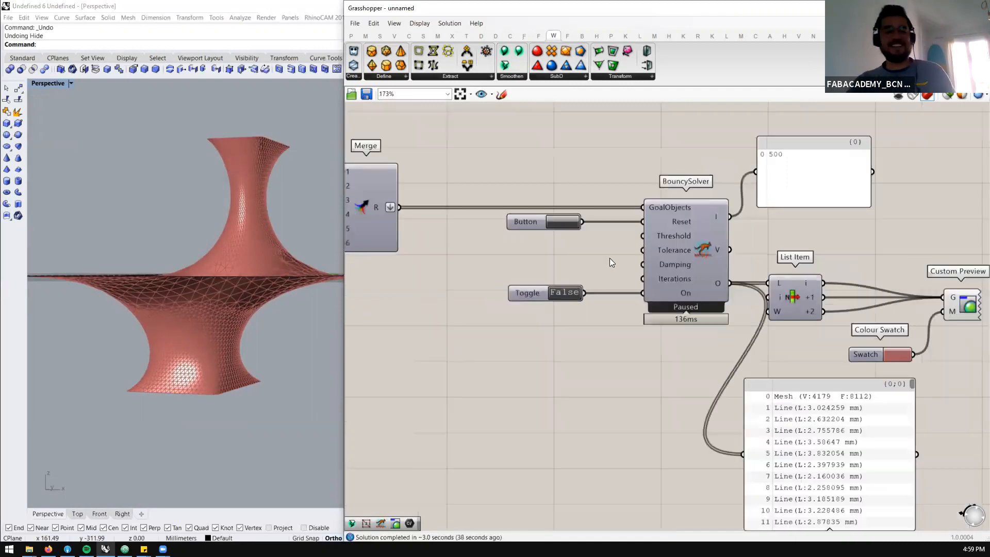
pyautogui.scroll(-5, 683, 261)
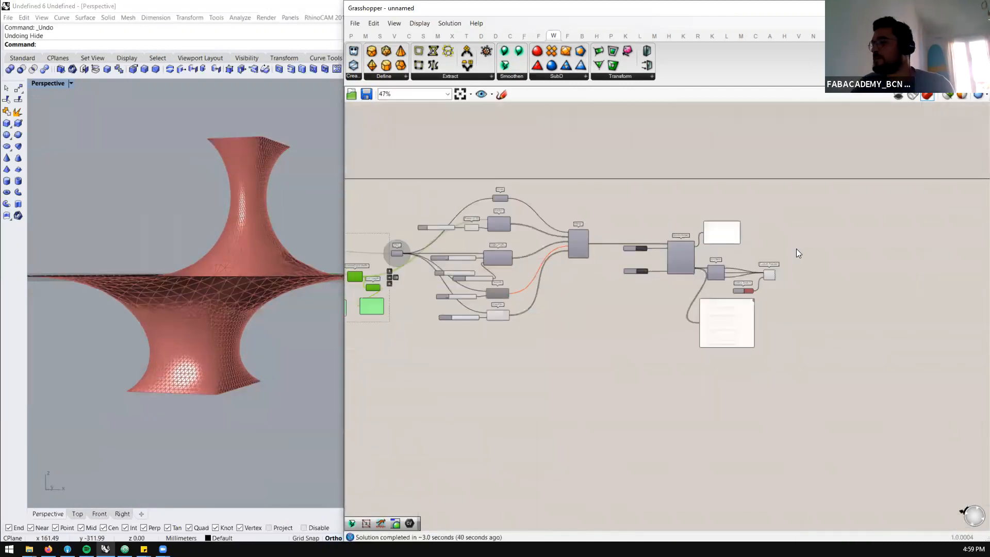
pyautogui.scroll(2, 525, 248)
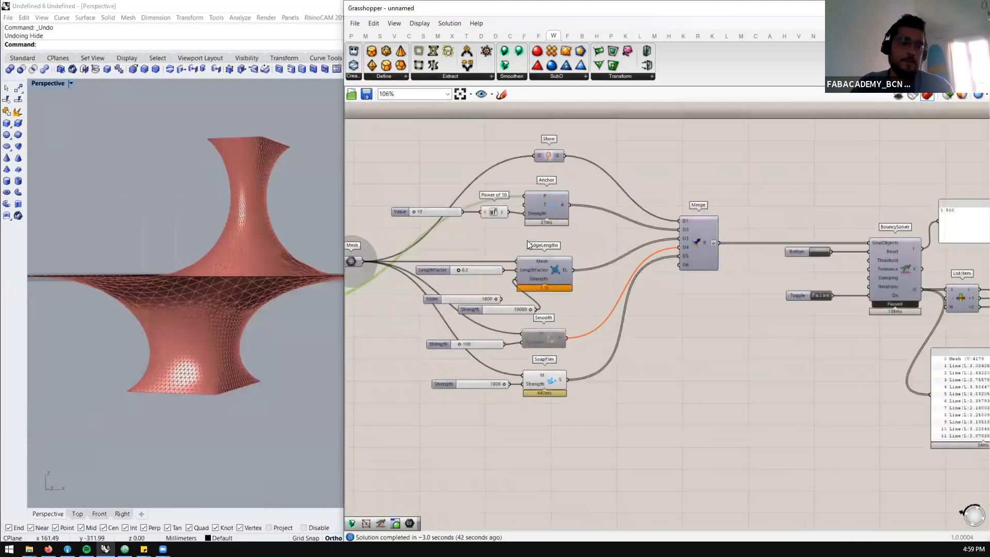
pyautogui.scroll(-1, 727, 180)
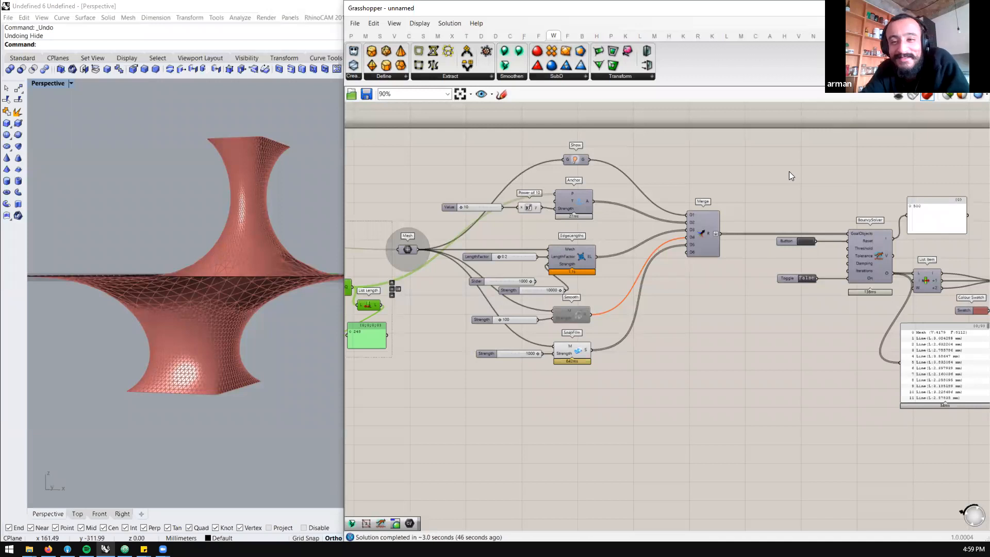
pyautogui.scroll(-3, 789, 171)
pyautogui.scroll(3, 667, 182)
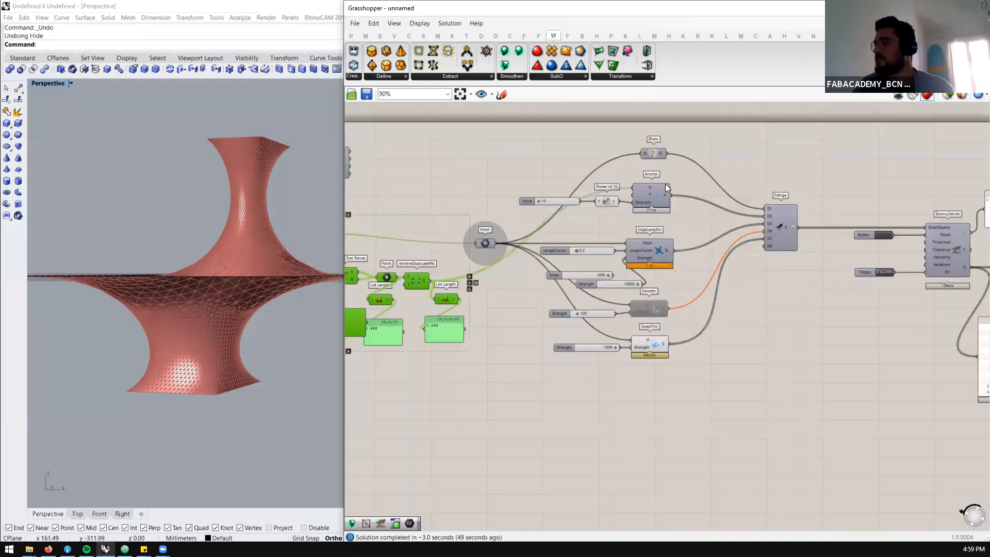
pyautogui.moveTo(665, 193)
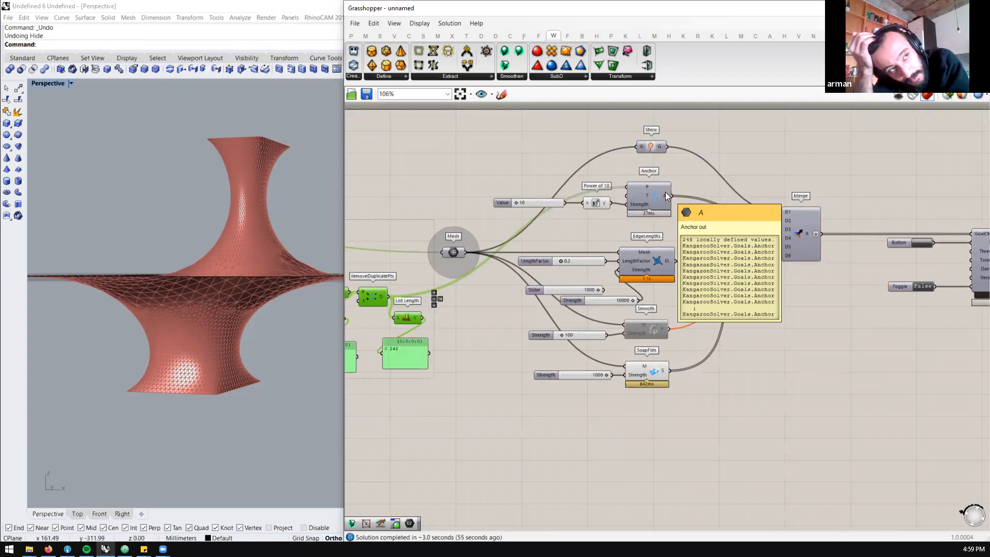
# Examine the upstream chain from Merge and Brep Join through Mesh Brep, its settings and Loop Subdivision
pyautogui.scroll(-5, 761, 210)
pyautogui.scroll(6, 413, 287)
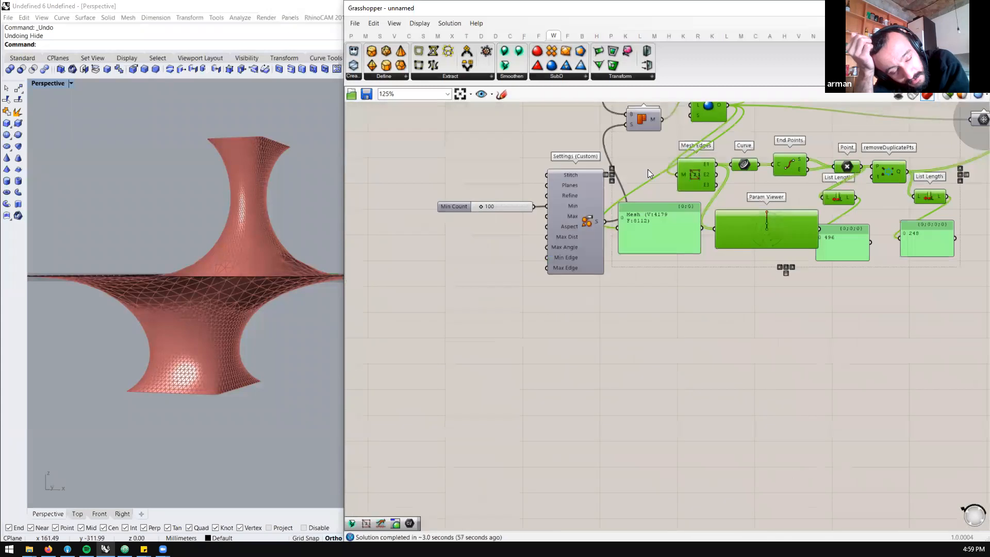
pyautogui.scroll(2, 648, 170)
pyautogui.scroll(-2, 527, 281)
pyautogui.scroll(1, 566, 230)
pyautogui.scroll(-3, 520, 299)
pyautogui.scroll(3, 564, 207)
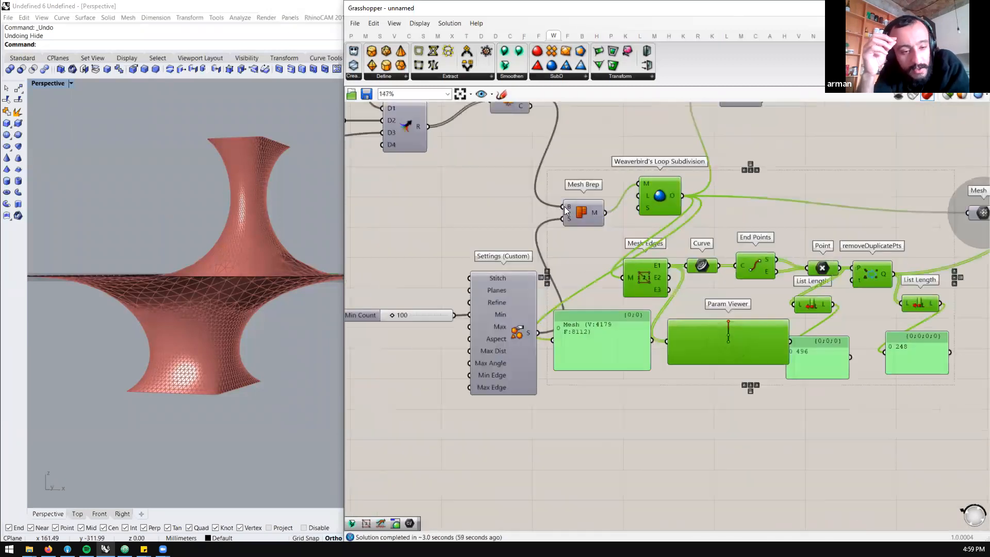
pyautogui.scroll(-4, 548, 311)
pyautogui.scroll(1, 573, 277)
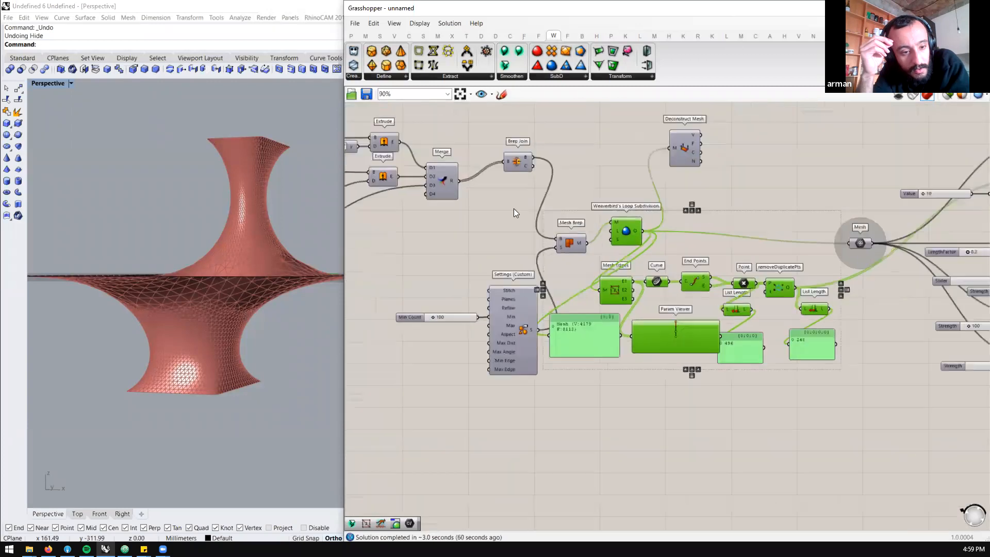
# Duplicate the Mesh Brep component near the upper Extrude, connect the Extrude output to it and show its preview
pyautogui.scroll(4, 472, 188)
pyautogui.click(646, 277)
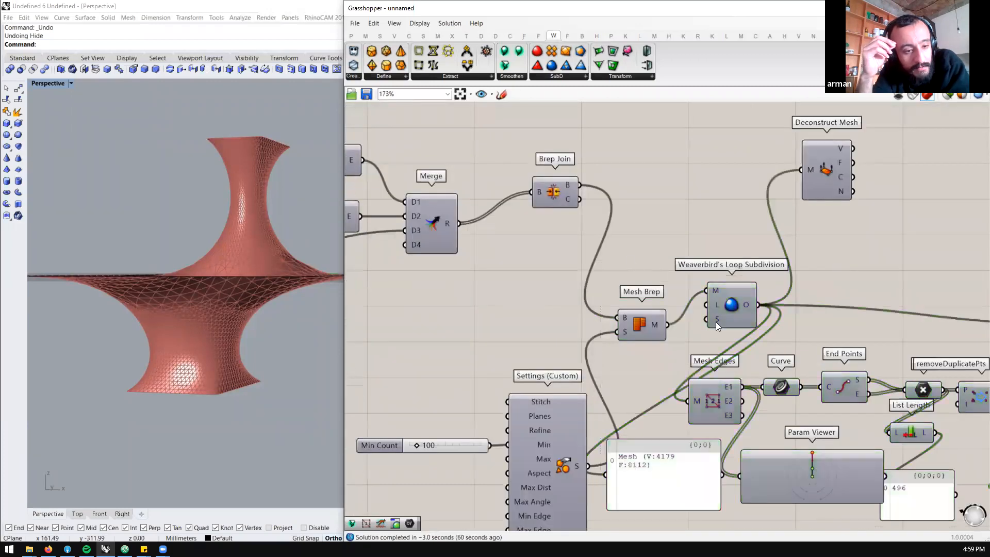
pyautogui.scroll(-2, 805, 326)
pyautogui.scroll(1, 650, 325)
pyautogui.keyDown('alt'); pyautogui.moveTo(696, 322); pyautogui.dragTo(571, 164); pyautogui.keyUp('alt')
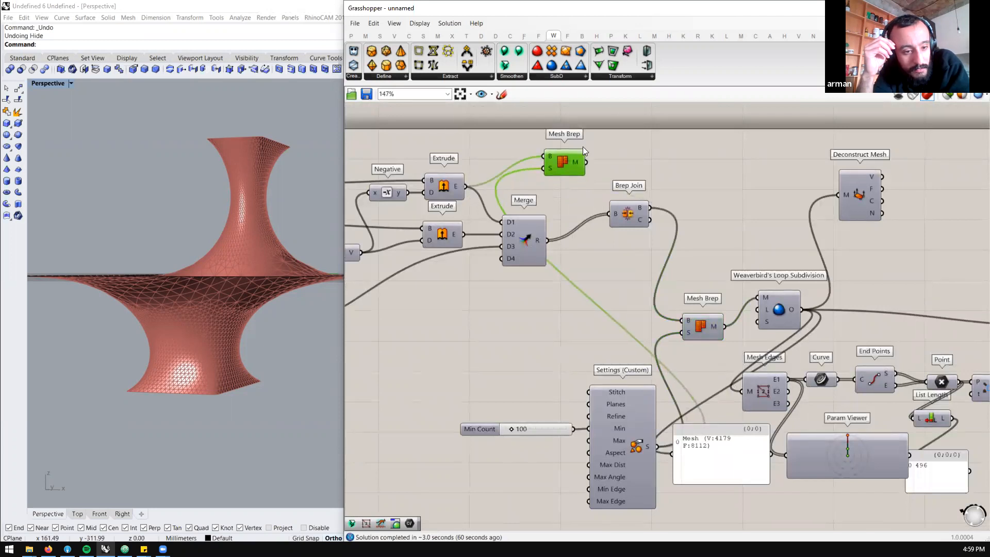
pyautogui.middleClick(571, 164)
pyautogui.click(568, 115)
# Connect the Boundary Surfaces output to the B input of the duplicated Mesh Brep
pyautogui.moveTo(284, 242); pyautogui.dragTo(281, 297, button='right')
pyautogui.scroll(-1, 532, 198)
pyautogui.scroll(1, 489, 212)
pyautogui.scroll(-3, 595, 218)
pyautogui.scroll(1, 383, 287)
pyautogui.moveTo(382, 286); pyautogui.dragTo(551, 285)
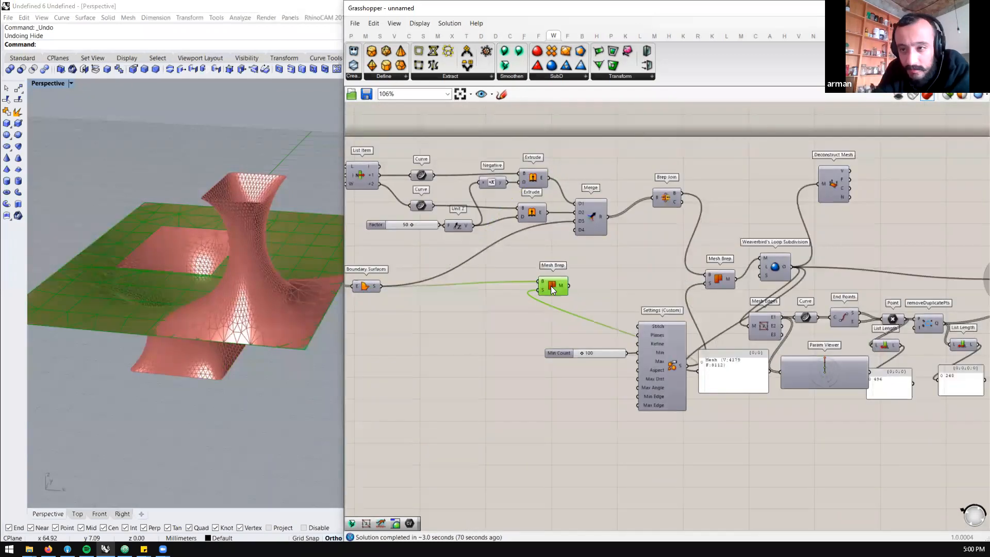
# Place a Simple Mesh component below Boundary Surfaces' output wire and connect the Boundary Surfaces output to it
pyautogui.doubleClick(462, 307)
pyautogui.write('simplemesh')
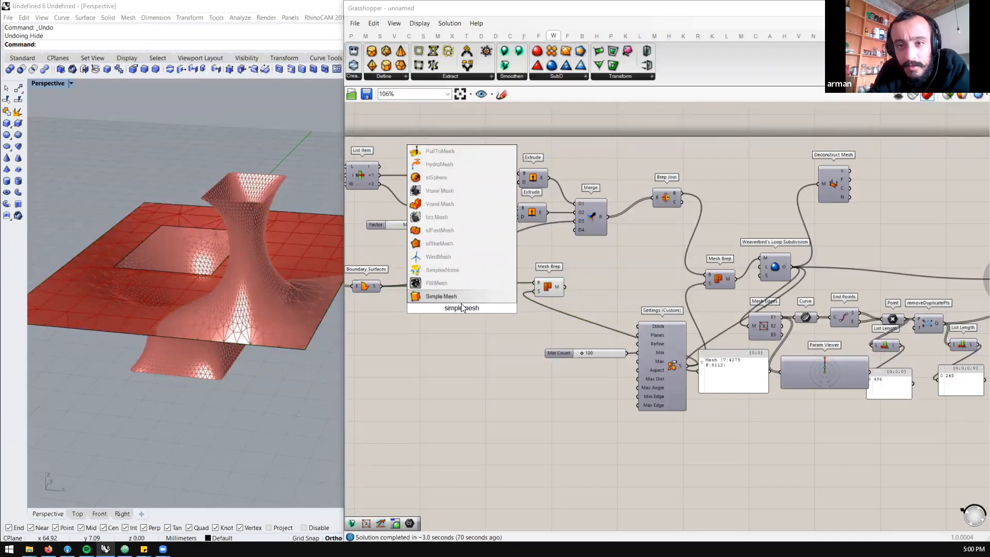
pyautogui.click(459, 297)
pyautogui.moveTo(445, 301); pyautogui.dragTo(459, 302)
pyautogui.moveTo(469, 291)
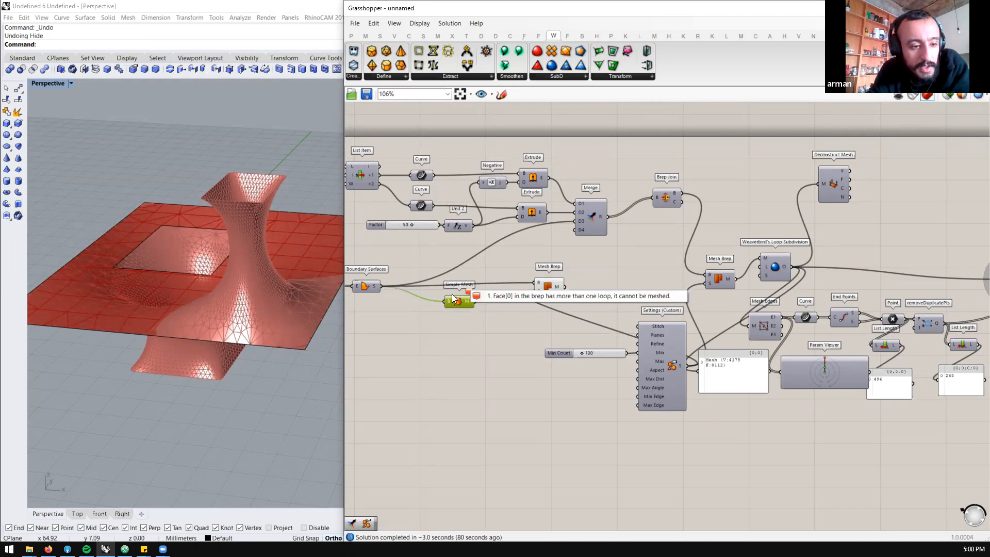
pyautogui.click(452, 294)
# Move Simple Mesh below Brep Join, feed it the joined Brep output and inspect its mesh result
pyautogui.moveTo(456, 300); pyautogui.dragTo(639, 258)
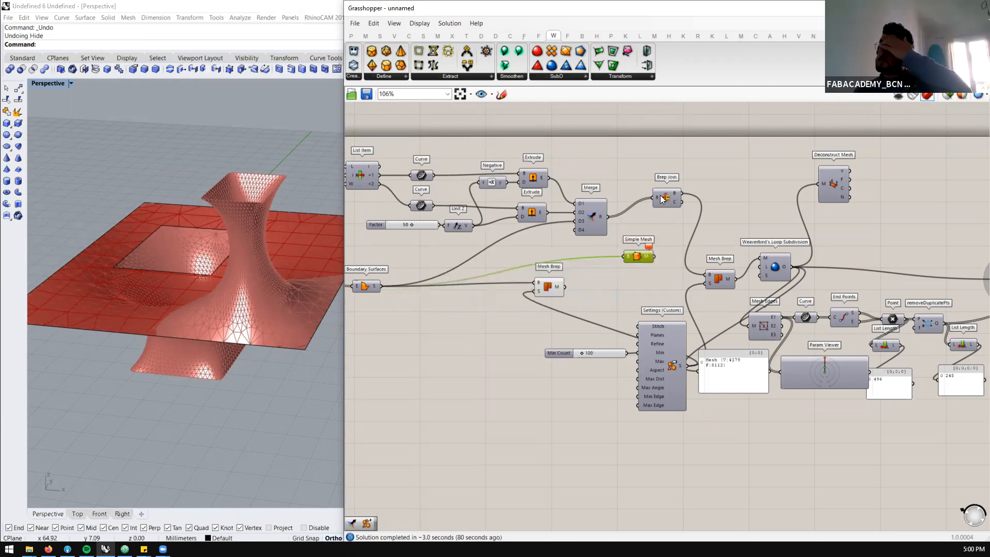
pyautogui.moveTo(680, 193); pyautogui.dragTo(632, 263)
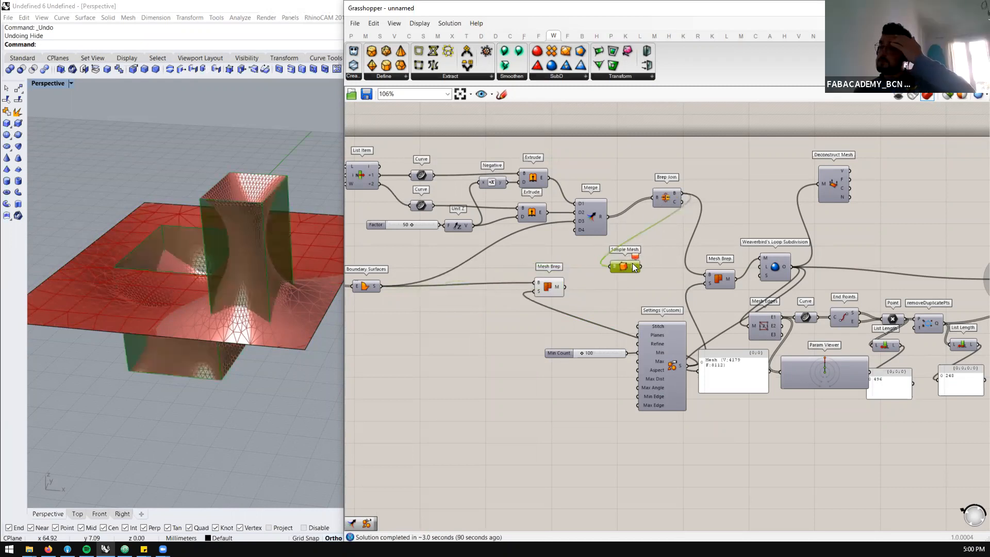
pyautogui.moveTo(633, 253)
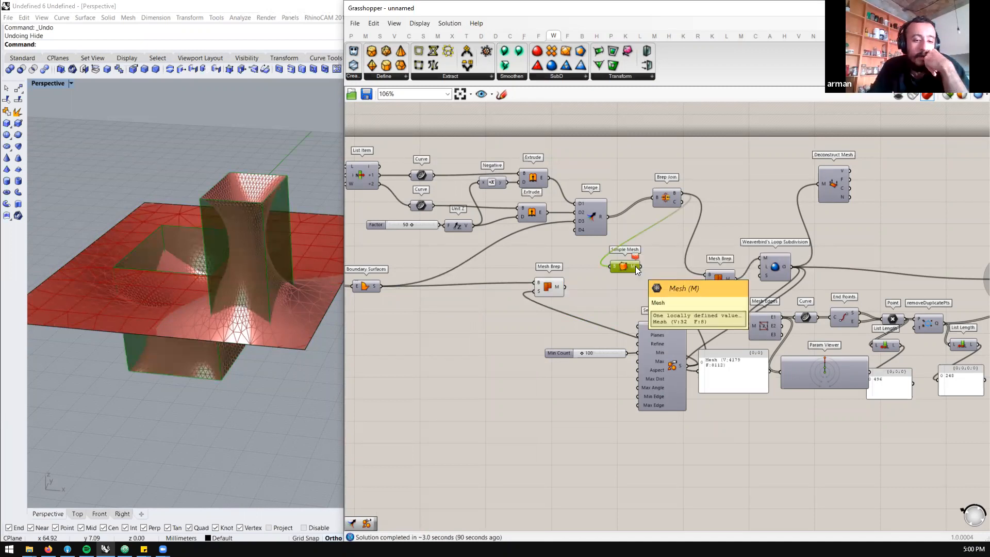
# Place Simple Mesh to the right of Brep Join and shift Loop Subdivision and Deconstruct Mesh to make room
pyautogui.moveTo(629, 266)
pyautogui.mouseDown()
pyautogui.moveTo(601, 258)
pyautogui.moveTo(635, 266)
pyautogui.mouseUp()
pyautogui.moveTo(707, 249); pyautogui.dragTo(766, 180)
pyautogui.moveTo(772, 267); pyautogui.dragTo(786, 253)
pyautogui.moveTo(828, 180); pyautogui.dragTo(880, 201)
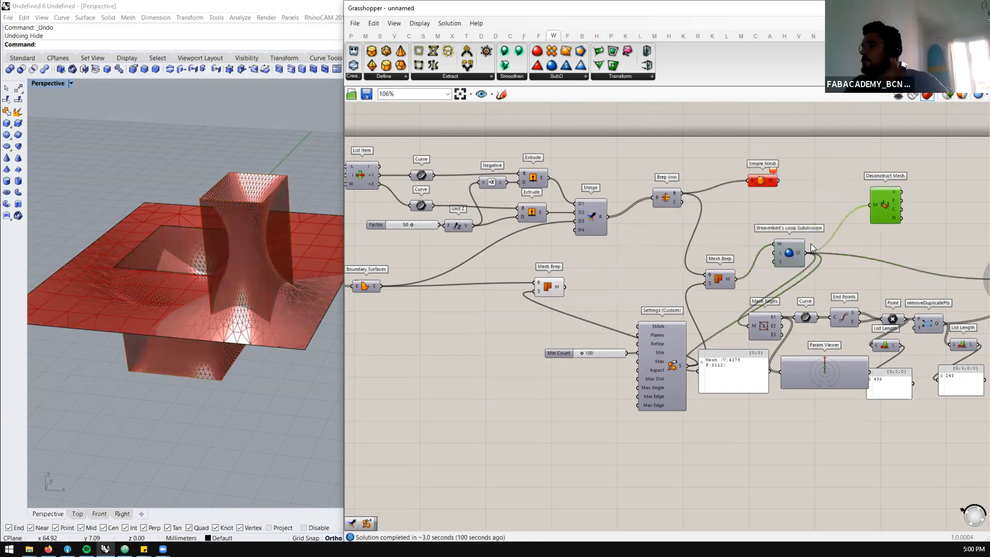
# Copy the Loop Subdivision component, connect the Simple Mesh output to the copy's M input and show its preview
pyautogui.click(785, 251)
pyautogui.hotkey('ctrl', 'c')
pyautogui.hotkey('ctrl', 'v')
pyautogui.scroll(4, 783, 186)
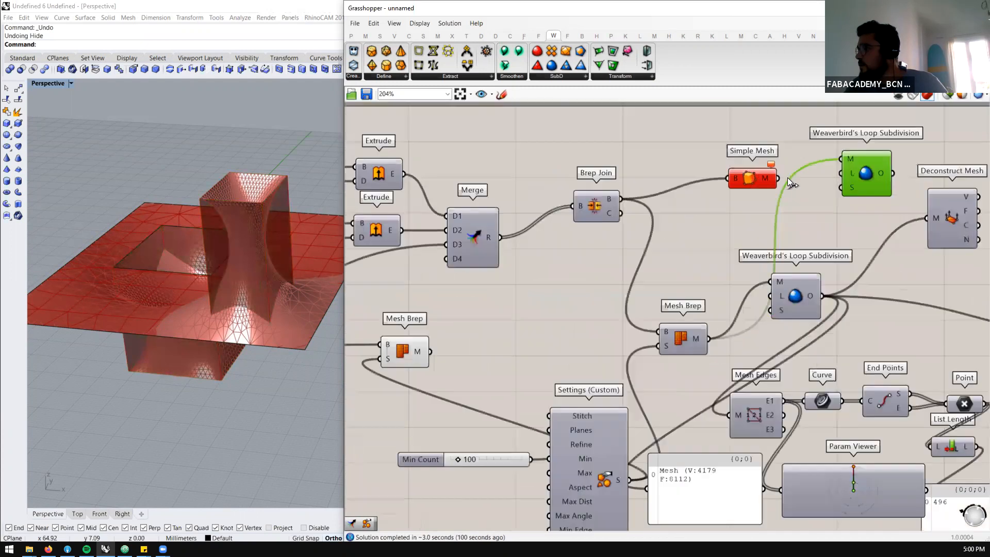
pyautogui.moveTo(842, 158); pyautogui.dragTo(712, 152)
pyautogui.moveTo(883, 160); pyautogui.dragTo(793, 160)
pyautogui.middleClick(793, 160)
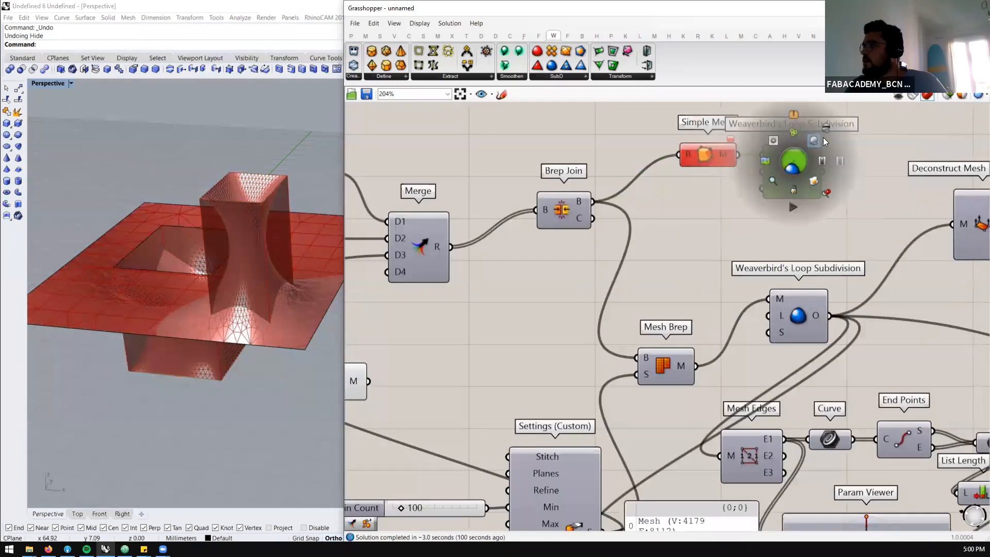
# Examine the subdivided Simple Mesh result from above and delete Simple Mesh together with the copied Loop Subdivision
pyautogui.moveTo(247, 206); pyautogui.dragTo(263, 269, button='right')
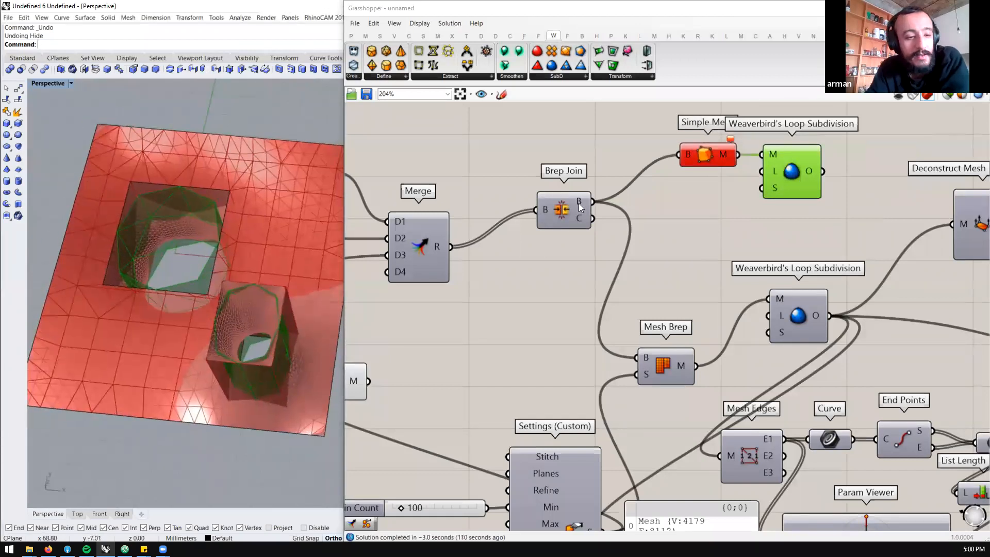
pyautogui.moveTo(712, 155); pyautogui.dragTo(678, 155)
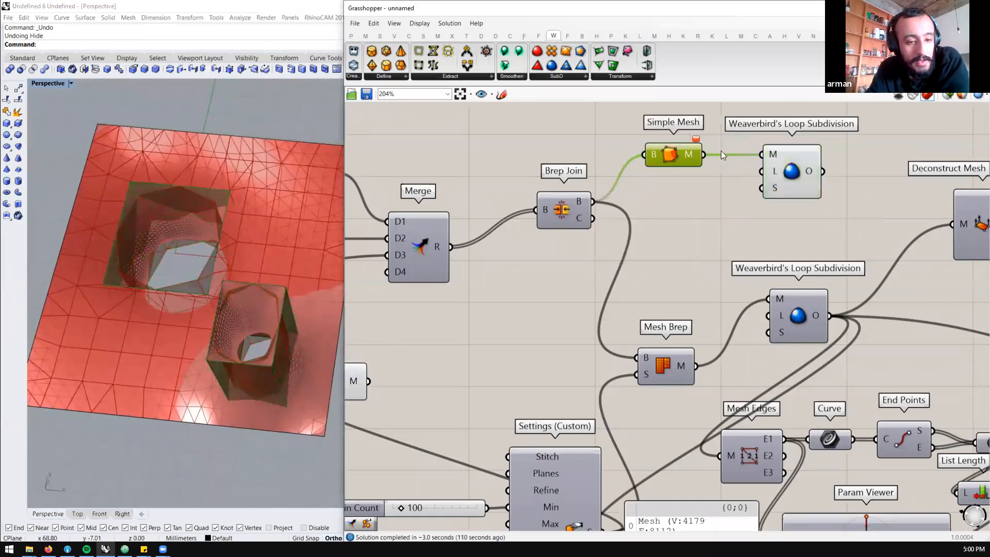
pyautogui.click(785, 161)
pyautogui.moveTo(796, 150); pyautogui.dragTo(713, 170)
pyautogui.moveTo(802, 134); pyautogui.dragTo(639, 191)
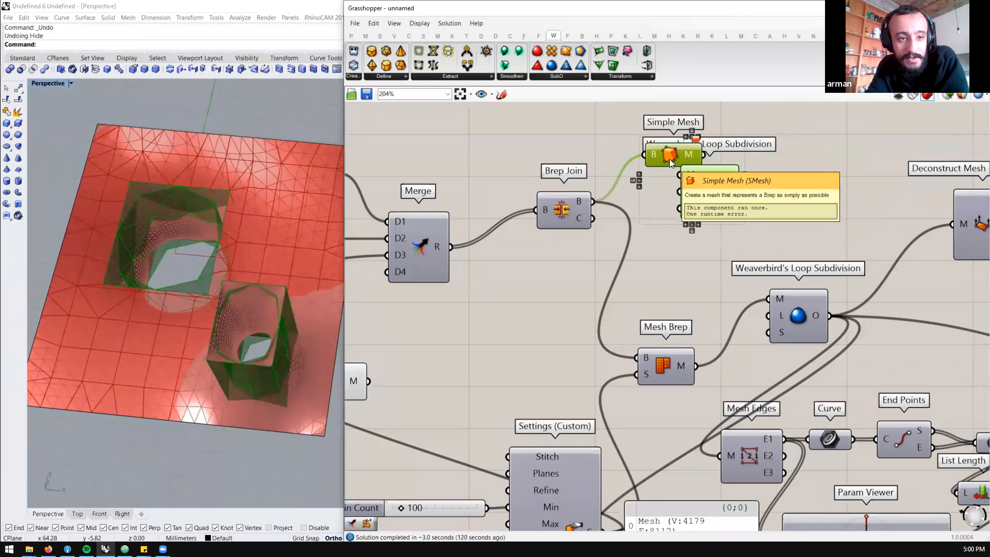
pyautogui.press('Delete')
# Examine the relaxed mesh in Rhino from a low side angle, including its density around the flat plane
pyautogui.scroll(-2, 679, 161)
pyautogui.scroll(2, 594, 207)
pyautogui.click(610, 185)
pyautogui.moveTo(184, 339); pyautogui.dragTo(289, 242, button='right')
pyautogui.scroll(-3, 586, 257)
pyautogui.scroll(2, 577, 350)
pyautogui.scroll(-2, 629, 252)
pyautogui.scroll(2, 728, 251)
# Disable the Weaverbird's Loop Subdivision component and move the main Mesh Brep up beside Brep Join
pyautogui.click(737, 244)
pyautogui.scroll(-2, 670, 253)
pyautogui.scroll(2, 721, 260)
pyautogui.moveTo(719, 252); pyautogui.dragTo(729, 265)
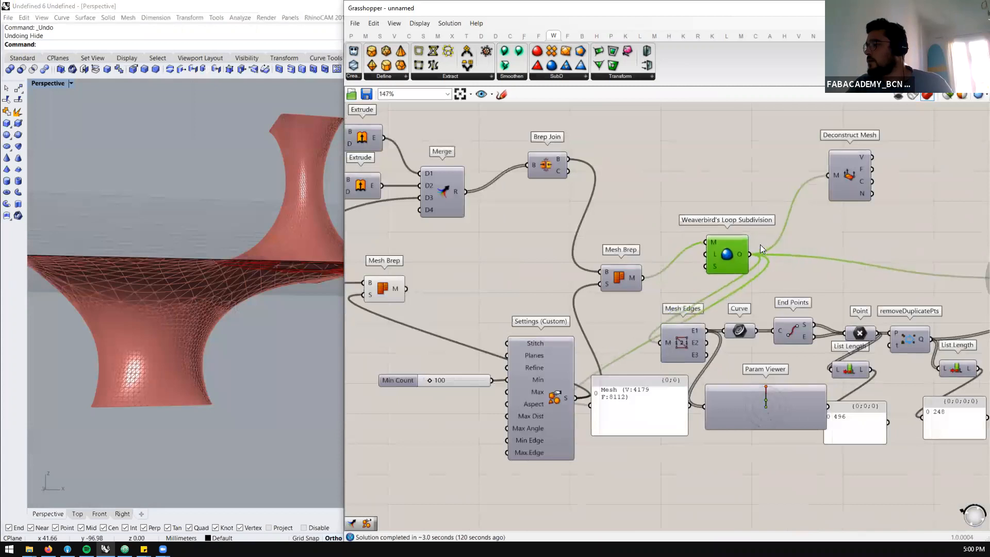
pyautogui.middleClick(753, 250)
pyautogui.click(708, 259)
pyautogui.moveTo(626, 276); pyautogui.dragTo(627, 171)
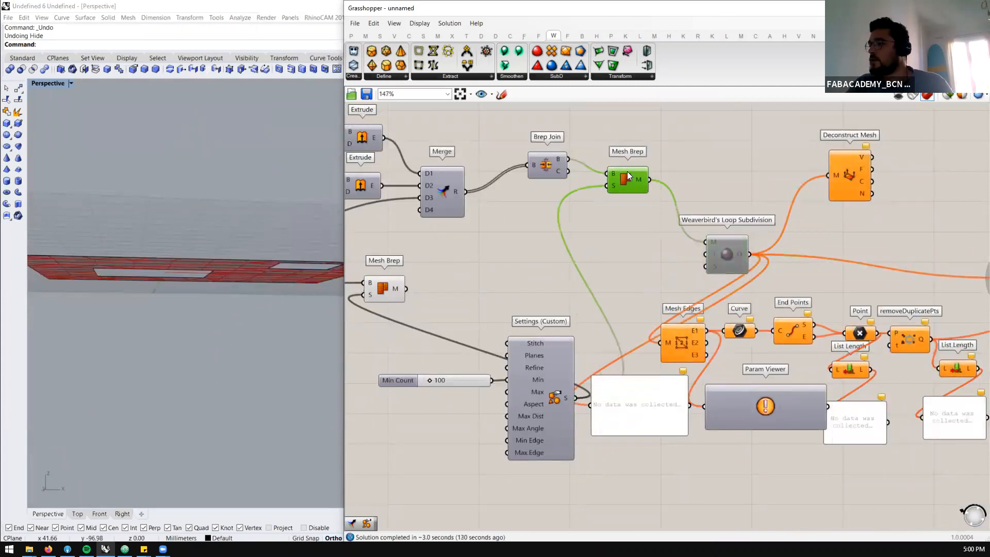
# Show the preview of the main Mesh Brep and view its mesh from above in Rhino
pyautogui.middleClick(627, 171)
pyautogui.click(648, 148)
pyautogui.moveTo(215, 276)
pyautogui.mouseDown(button='right')
pyautogui.moveTo(201, 320)
pyautogui.moveTo(199, 283)
pyautogui.mouseUp(button='right')
pyautogui.scroll(-1, 690, 220)
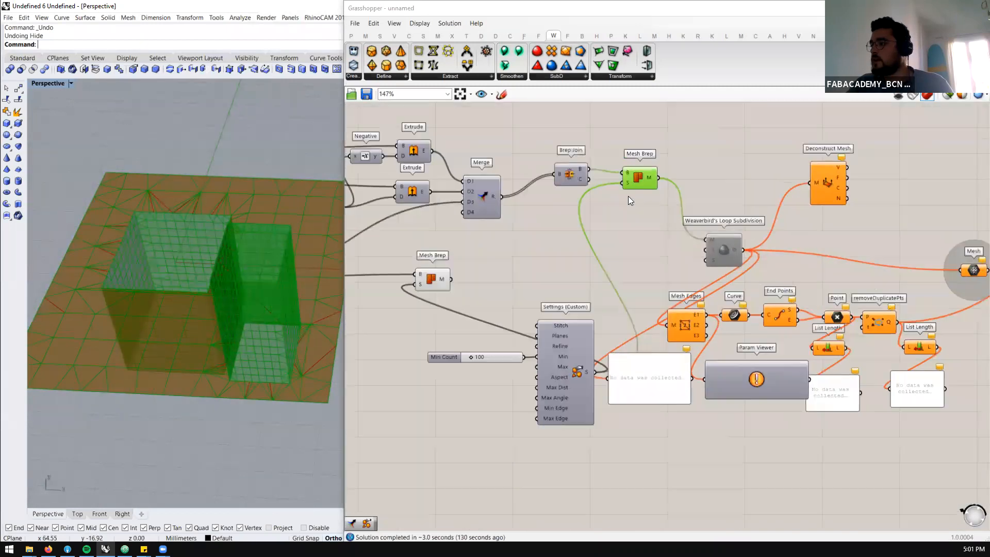
# Connect Brep Join's B output to the second Mesh Brep's B input and disconnect Settings (Custom) from its S input
pyautogui.scroll(1, 626, 196)
pyautogui.keyDown('ctrl'); pyautogui.moveTo(590, 402); pyautogui.dragTo(608, 330); pyautogui.keyUp('ctrl')
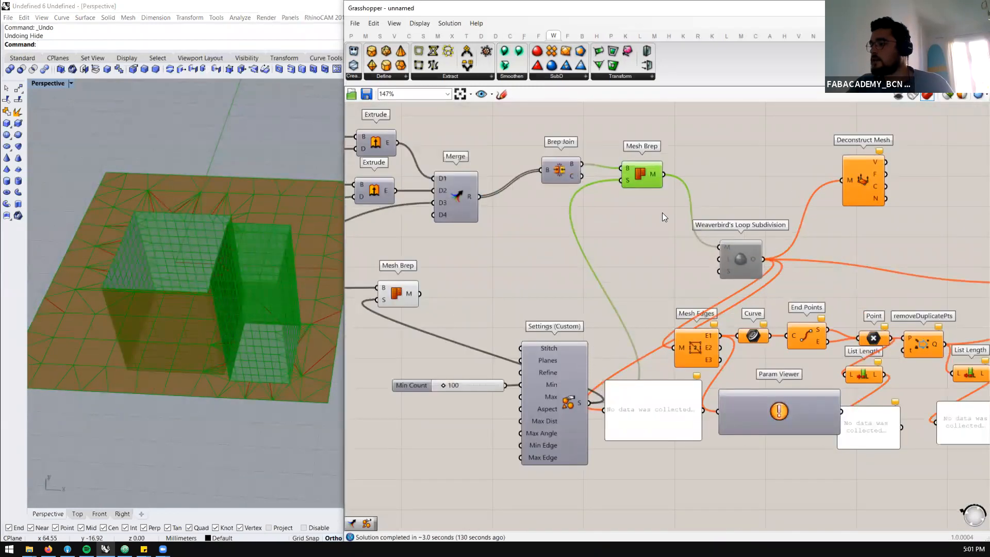
pyautogui.scroll(-1, 540, 248)
pyautogui.scroll(1, 524, 250)
pyautogui.moveTo(510, 248); pyautogui.dragTo(598, 236)
pyautogui.scroll(1, 690, 130)
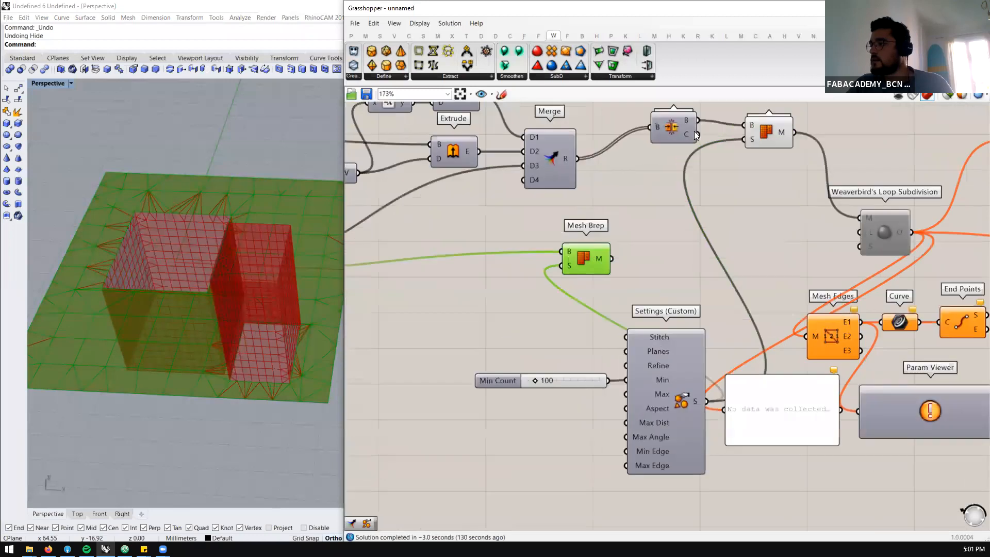
pyautogui.moveTo(697, 120); pyautogui.dragTo(598, 261)
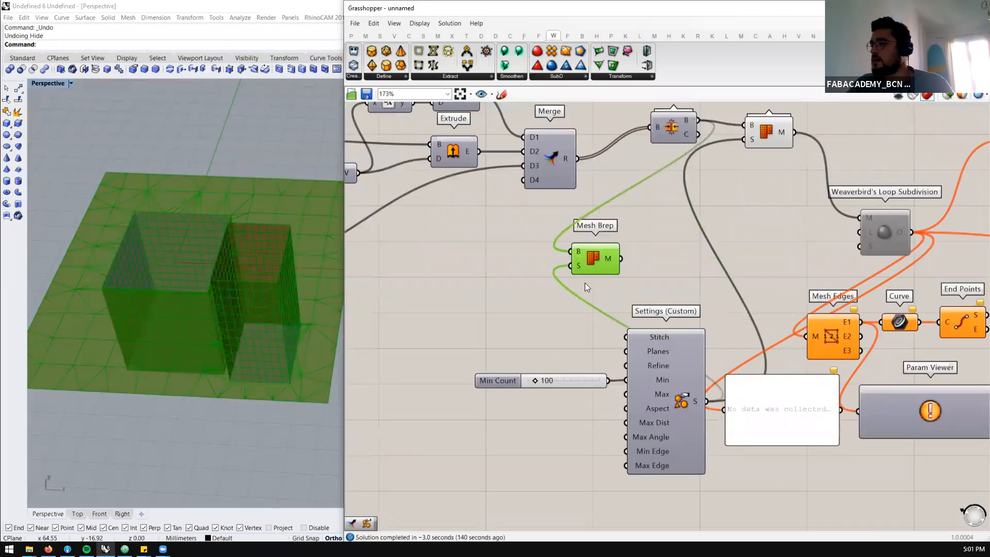
pyautogui.keyDown('ctrl'); pyautogui.moveTo(710, 402); pyautogui.dragTo(601, 253); pyautogui.keyUp('ctrl')
pyautogui.scroll(-1, 686, 222)
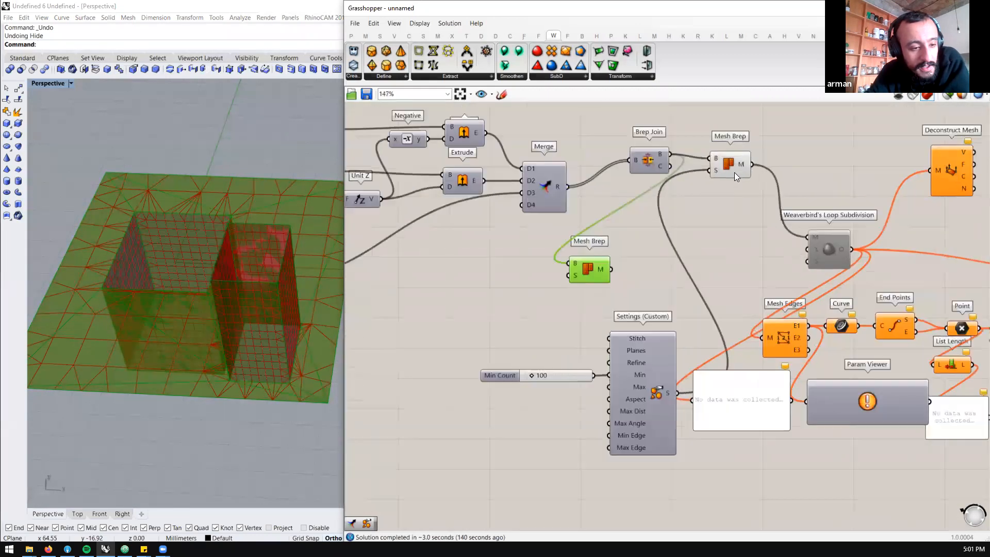
# Hide the main Mesh Brep's preview and inspect the second Mesh Brep's mesh and its default S settings
pyautogui.middleClick(736, 170)
pyautogui.click(765, 140)
pyautogui.moveTo(261, 330)
pyautogui.mouseDown(button='right')
pyautogui.moveTo(232, 380)
pyautogui.moveTo(245, 361)
pyautogui.moveTo(239, 408)
pyautogui.moveTo(231, 401)
pyautogui.moveTo(247, 387)
pyautogui.moveTo(256, 332)
pyautogui.moveTo(273, 326)
pyautogui.mouseUp(button='right')
pyautogui.scroll(3, 599, 267)
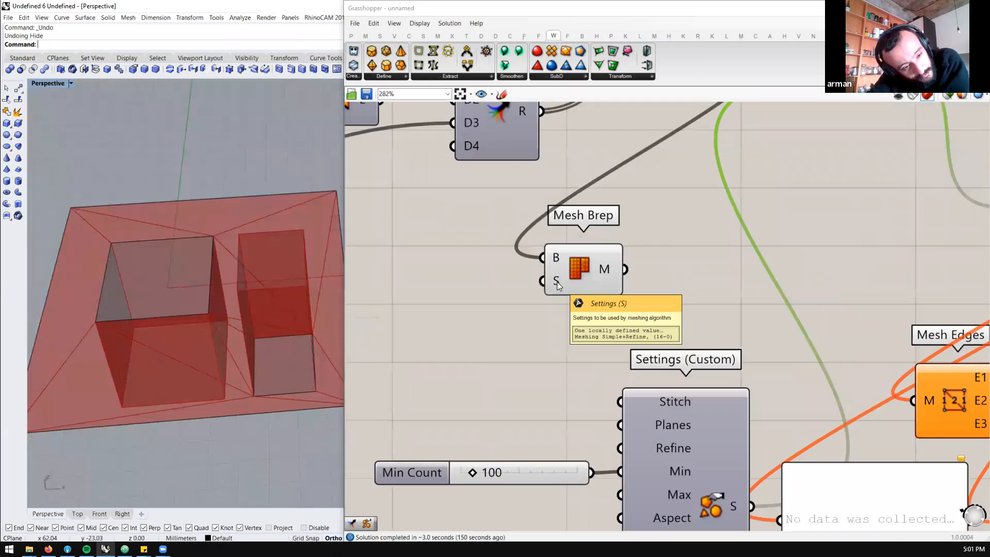
# Read the Refine, Max Count and Aspect Ratio descriptions on Settings (Custom) and view the coarse mesh from a lower angle
pyautogui.moveTo(642, 417); pyautogui.dragTo(631, 258, button='right')
pyautogui.scroll(-2, 657, 340)
pyautogui.scroll(2, 632, 258)
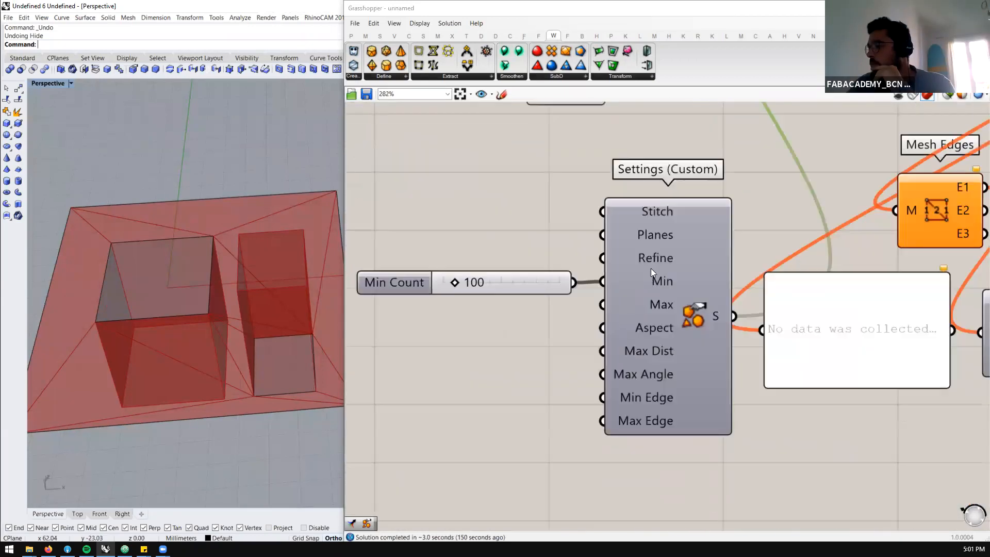
pyautogui.moveTo(654, 258)
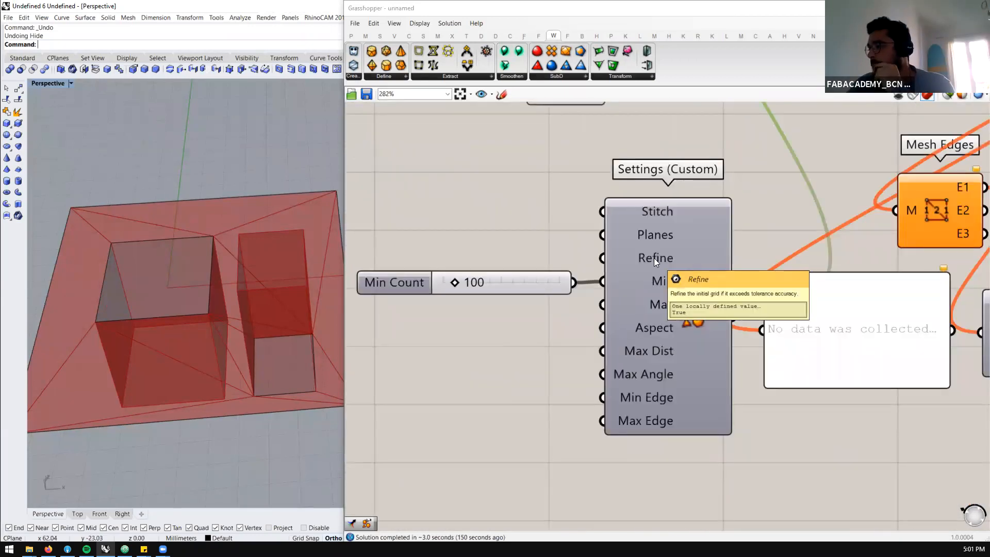
pyautogui.moveTo(653, 312)
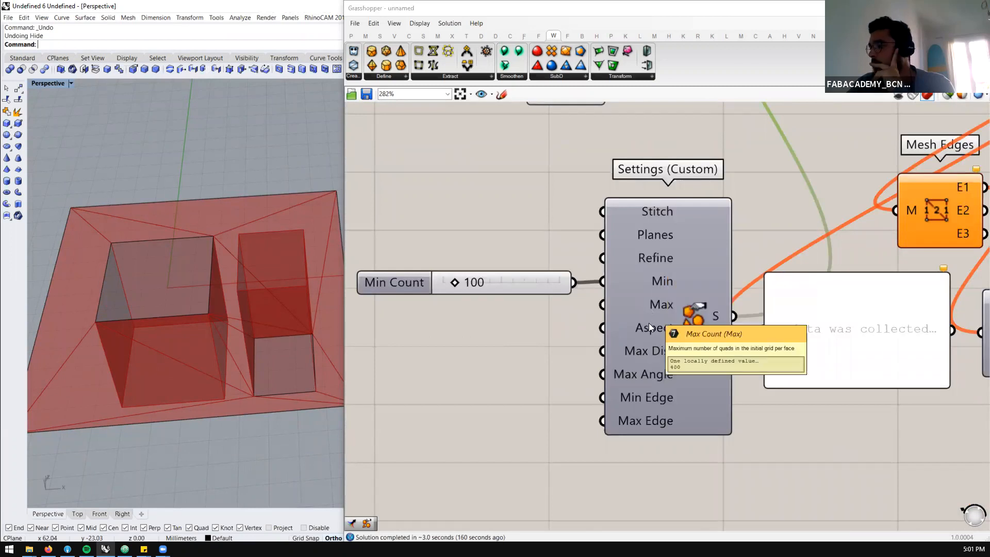
pyautogui.moveTo(650, 329)
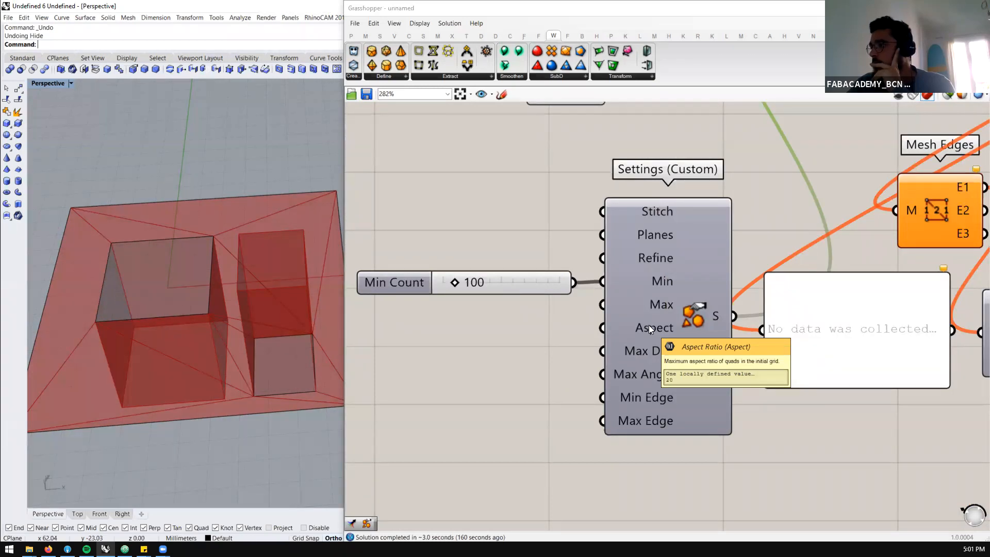
pyautogui.moveTo(177, 327); pyautogui.dragTo(233, 300, button='right')
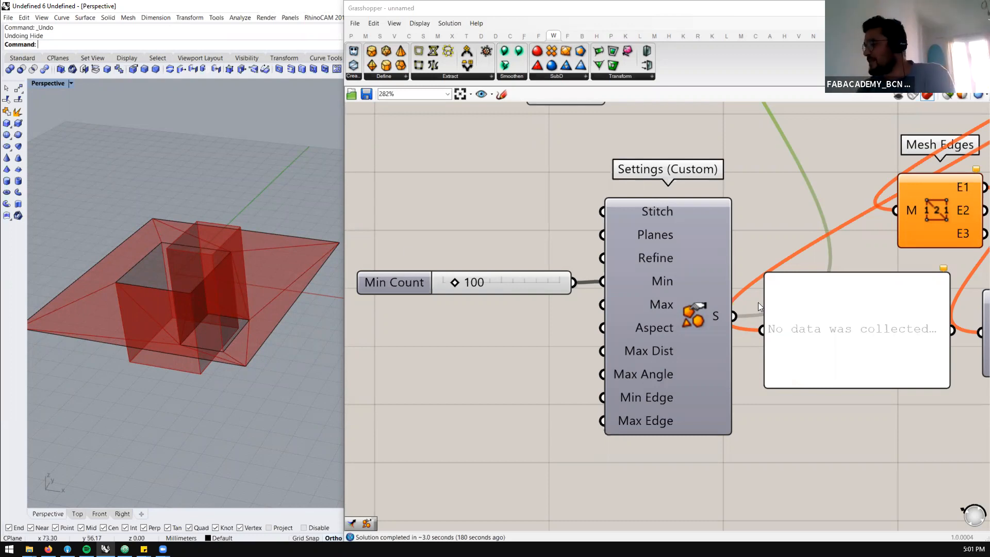
# Move the Min Count slider slightly closer to Settings (Custom) and place the second Mesh Brep directly above that component
pyautogui.scroll(-3, 611, 309)
pyautogui.scroll(2, 643, 300)
pyautogui.click(664, 301)
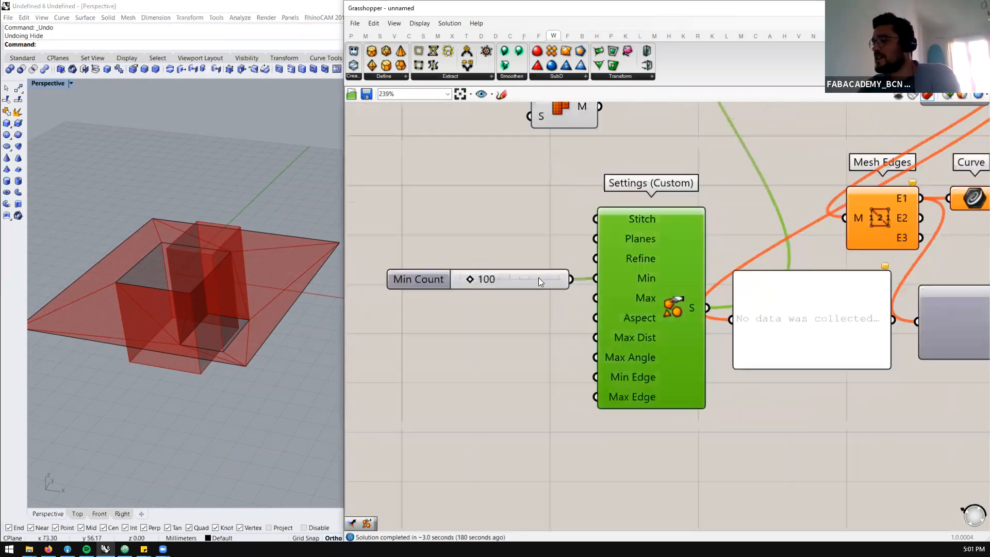
pyautogui.moveTo(539, 278); pyautogui.dragTo(541, 276)
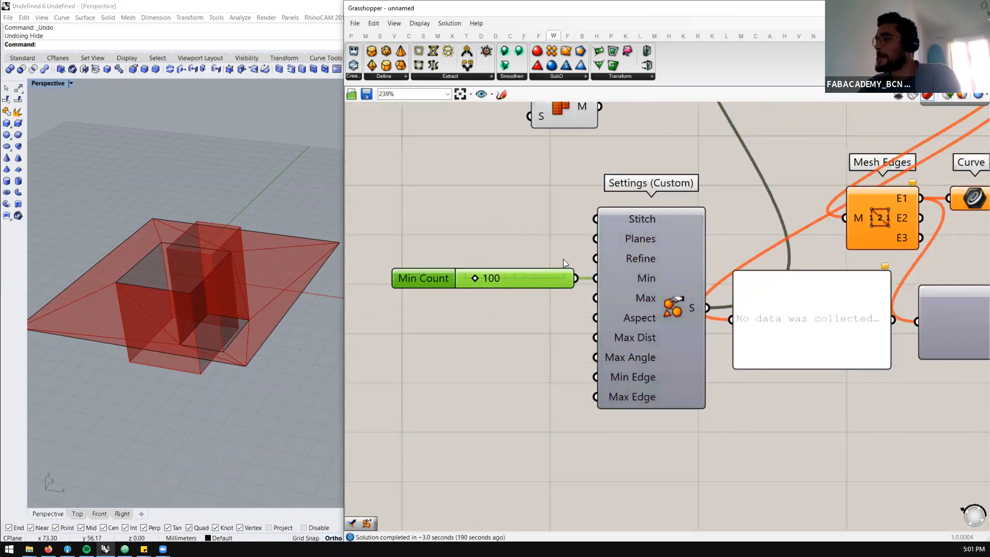
pyautogui.scroll(-4, 469, 226)
pyautogui.scroll(2, 468, 179)
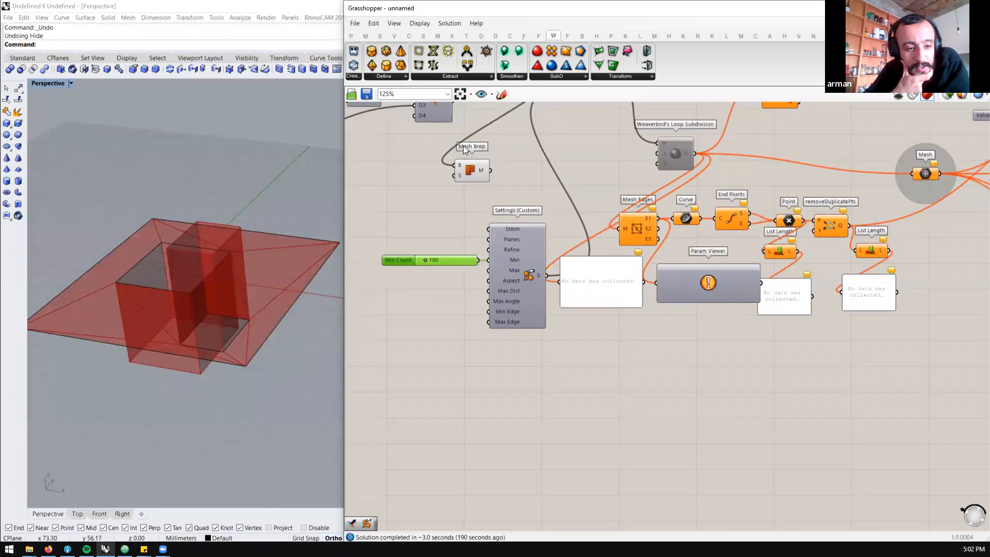
pyautogui.click(476, 176)
pyautogui.moveTo(476, 176); pyautogui.dragTo(531, 177)
pyautogui.scroll(-3, 488, 130)
pyautogui.scroll(2, 480, 147)
pyautogui.click(473, 144)
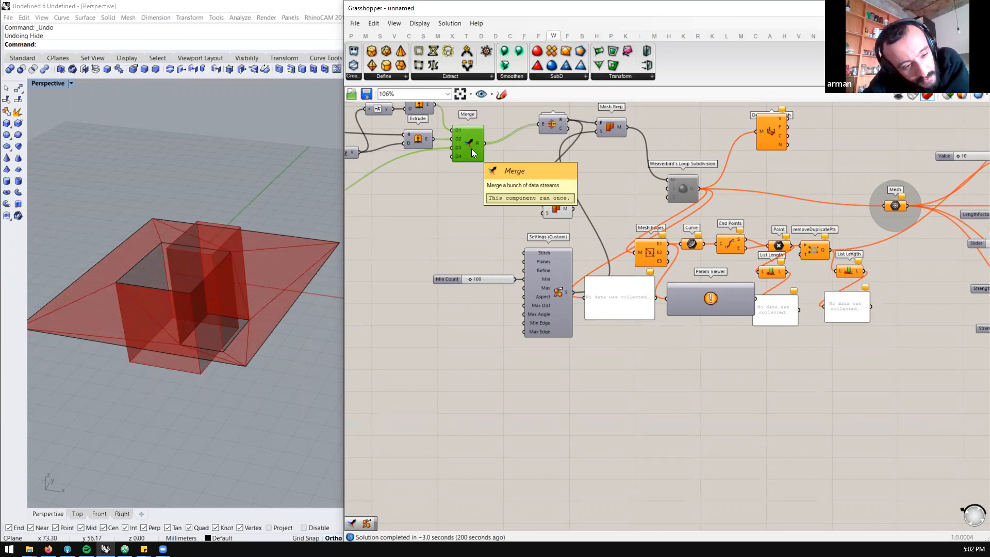
# Add a Mesh Surface component above Brep Join and try feeding Brep Join's B output into its S input
pyautogui.scroll(-2, 500, 159)
pyautogui.scroll(3, 520, 149)
pyautogui.doubleClick(514, 141)
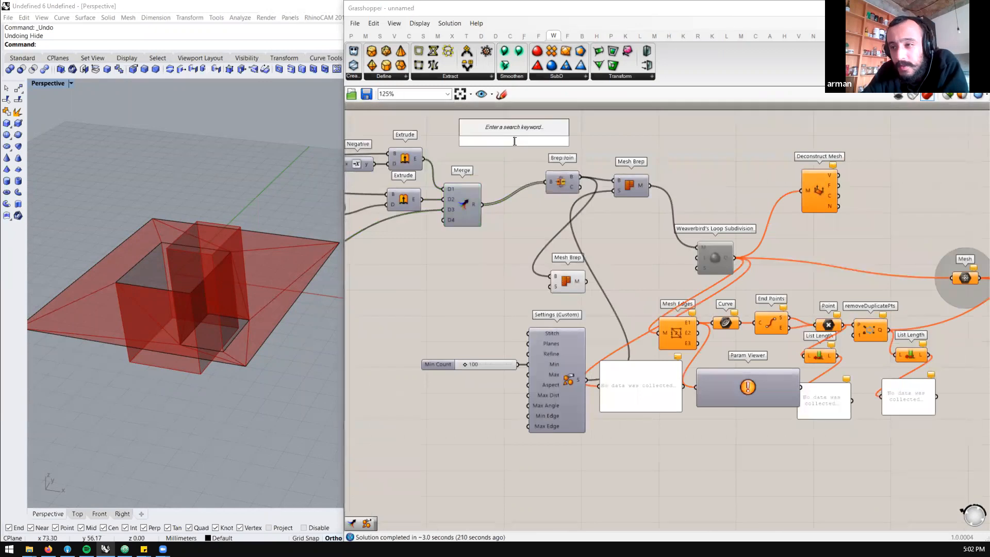
pyautogui.write('surface mesh')
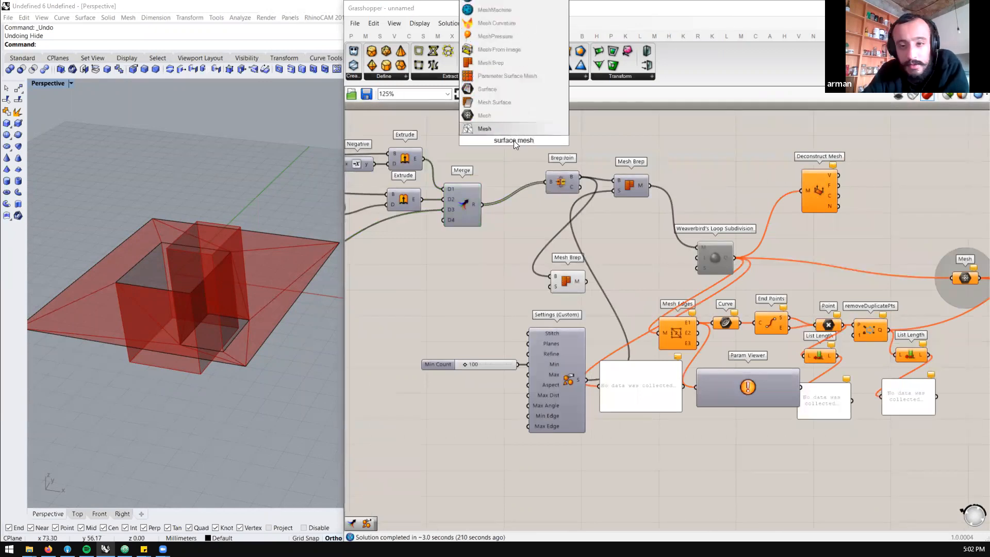
pyautogui.click(505, 101)
pyautogui.moveTo(579, 176); pyautogui.dragTo(538, 117)
pyautogui.moveTo(551, 109)
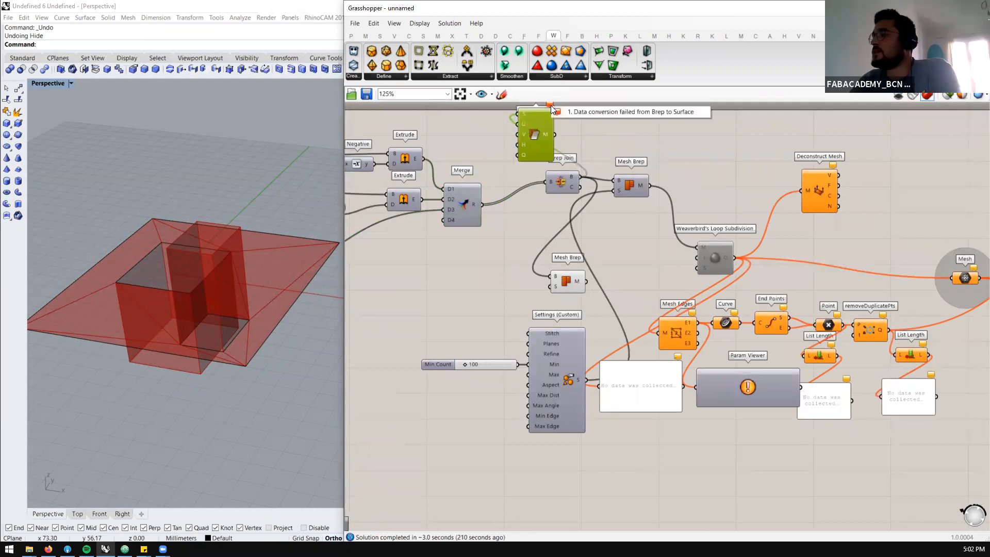
pyautogui.click(593, 137)
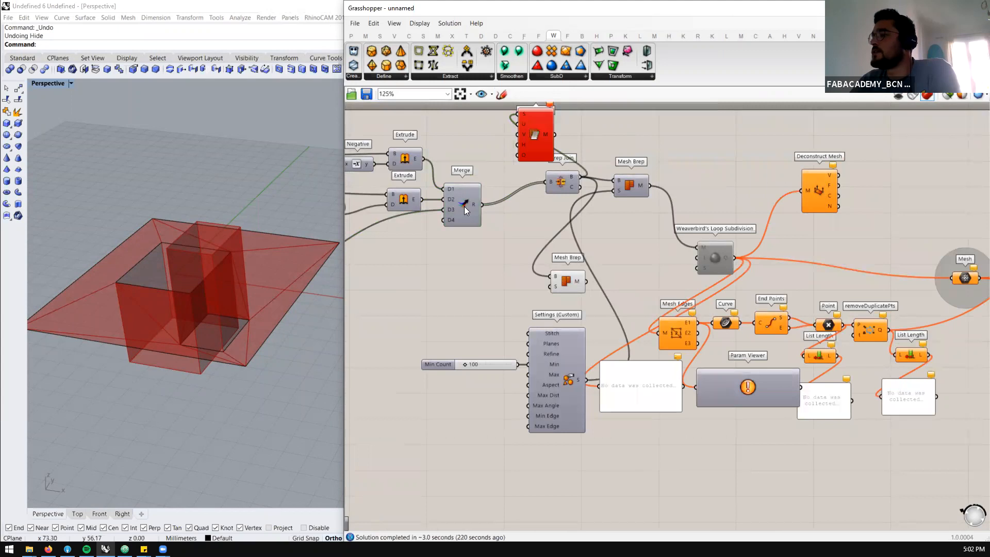
# Place Mesh Surface near Boundary Surfaces and connect the Boundary Surfaces output to its S input instead of Brep Join
pyautogui.scroll(-2, 567, 181)
pyautogui.moveTo(567, 180); pyautogui.dragTo(673, 150, button='right')
pyautogui.moveTo(425, 225); pyautogui.dragTo(541, 244)
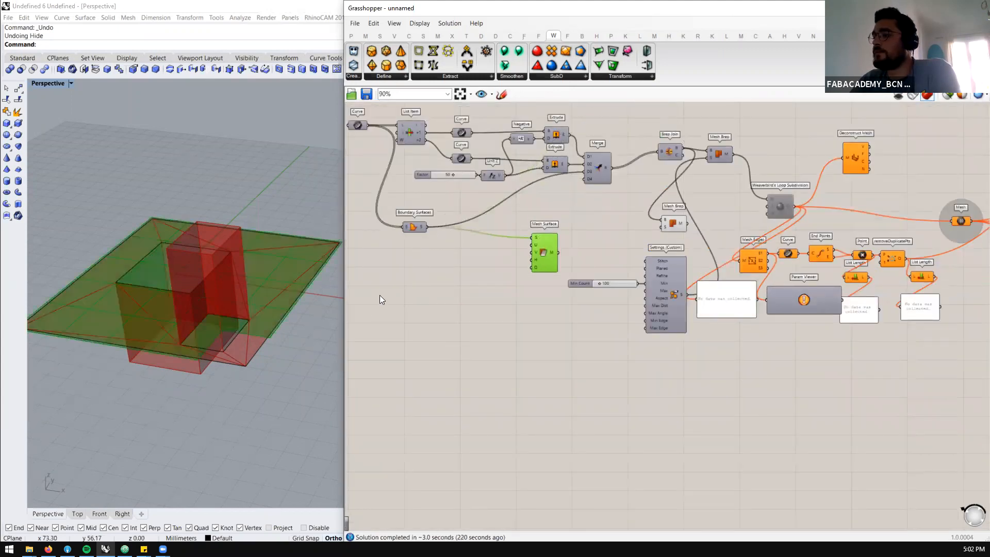
pyautogui.click(632, 215)
# Hide the second Mesh Brep's preview and inspect the Mesh Surface grid around the openings up close
pyautogui.click(678, 224)
pyautogui.middleClick(678, 223)
pyautogui.click(715, 188)
pyautogui.moveTo(163, 308); pyautogui.dragTo(255, 377, button='right')
pyautogui.scroll(3, 255, 378)
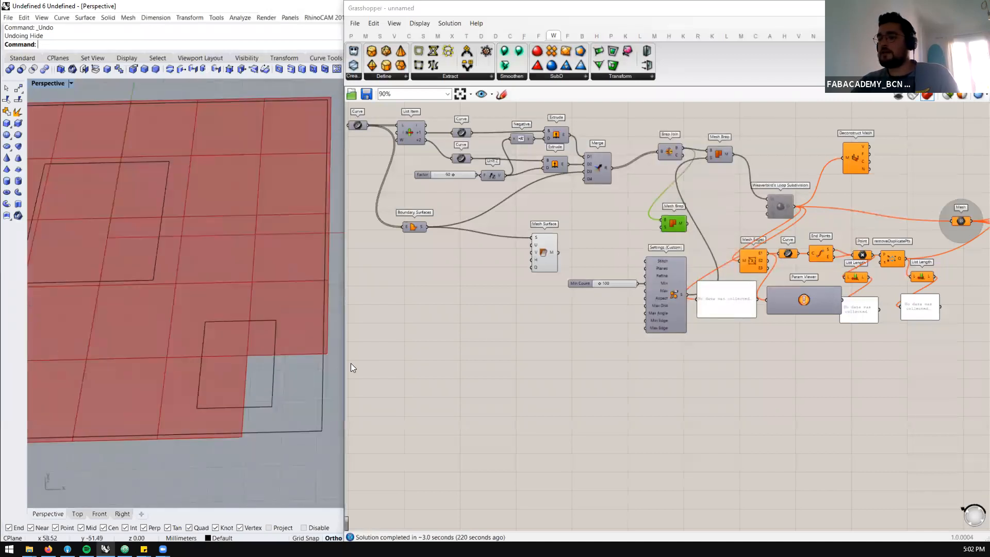
# Add a Boolean Toggle and connect it to Mesh Surface's Equalize (Q) input
pyautogui.scroll(3, 534, 261)
pyautogui.click(535, 253)
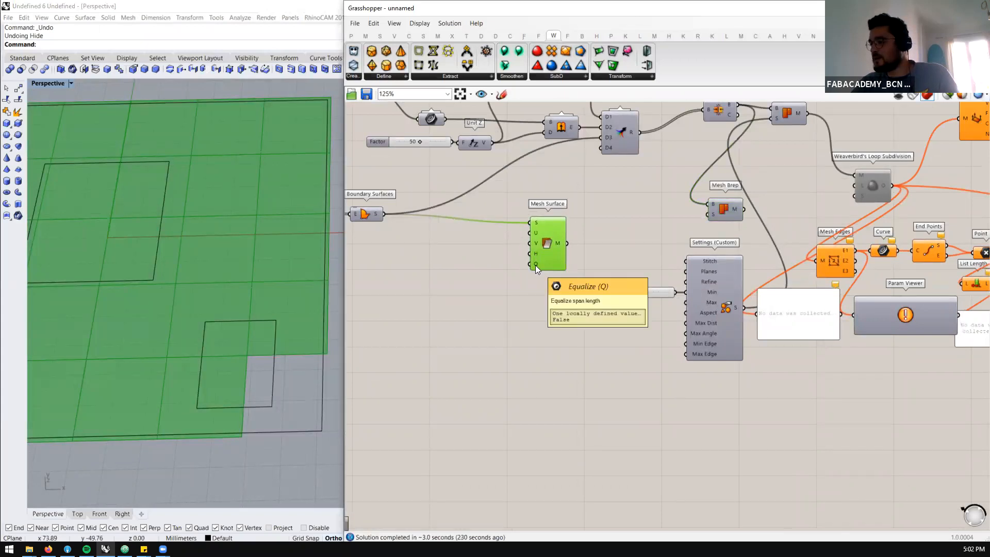
pyautogui.doubleClick(506, 263)
pyautogui.write('boo')
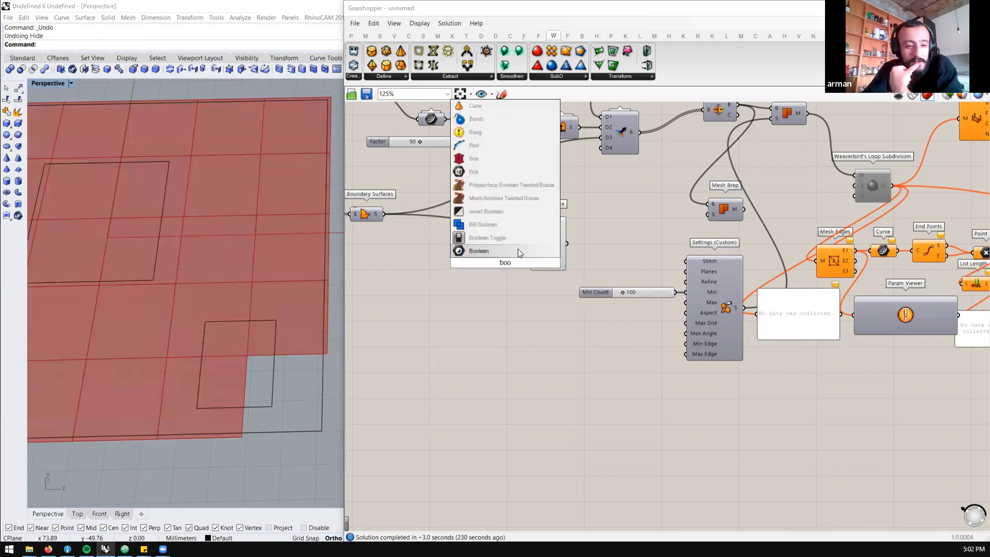
pyautogui.click(517, 251)
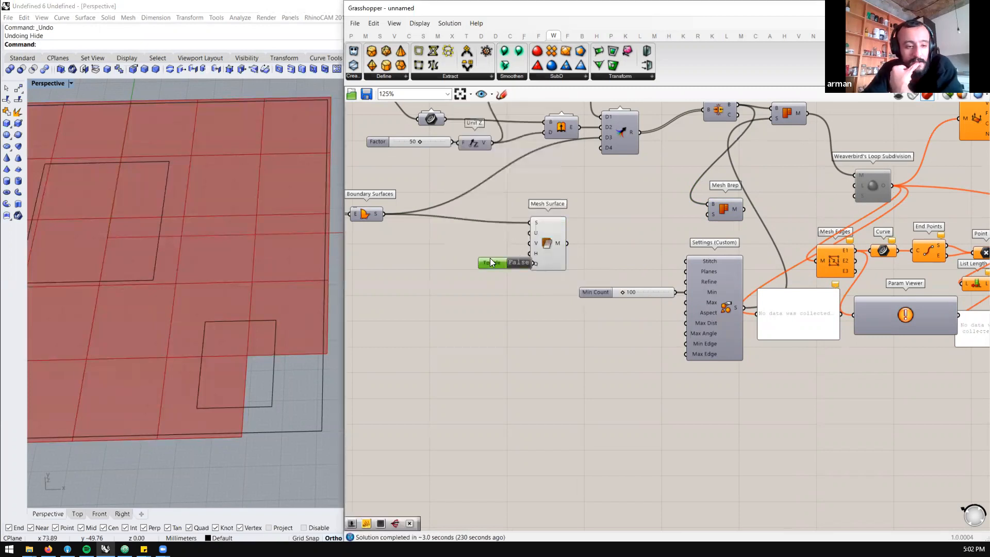
pyautogui.moveTo(518, 261); pyautogui.dragTo(552, 244)
# Check Mesh Surface's U Count input and move Mesh Surface with its toggle closer to Boundary Surfaces
pyautogui.moveTo(536, 229)
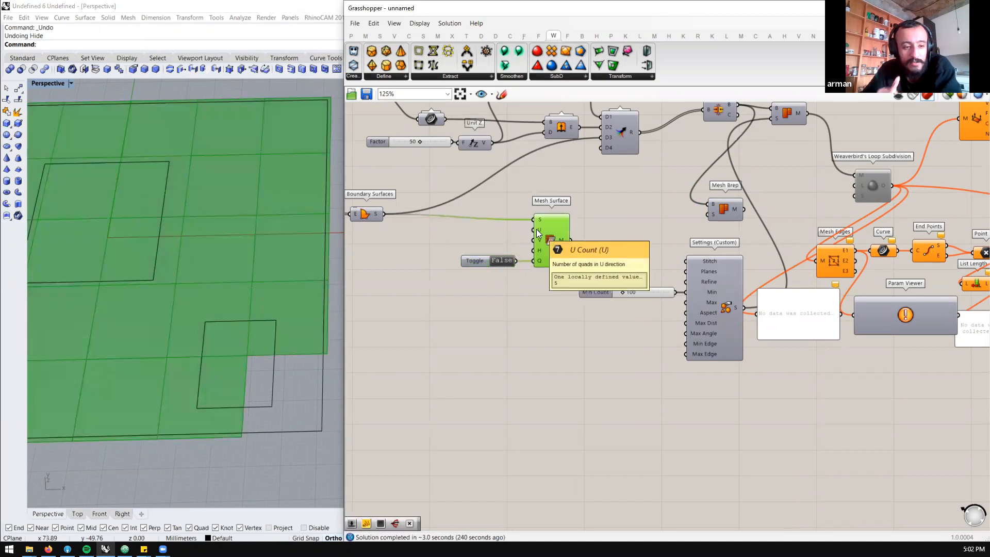
pyautogui.moveTo(559, 234); pyautogui.dragTo(554, 229)
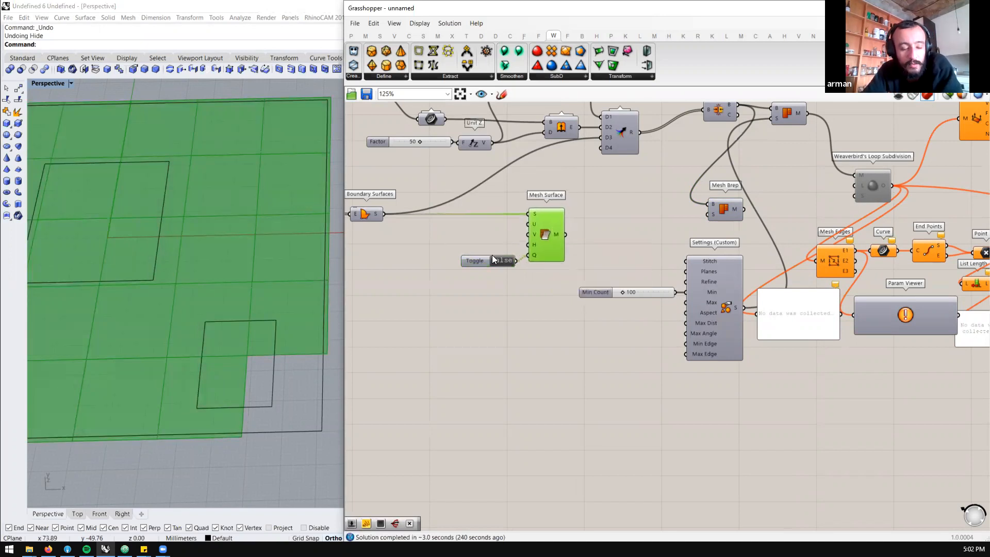
pyautogui.moveTo(483, 256); pyautogui.dragTo(477, 252)
pyautogui.scroll(-2, 513, 251)
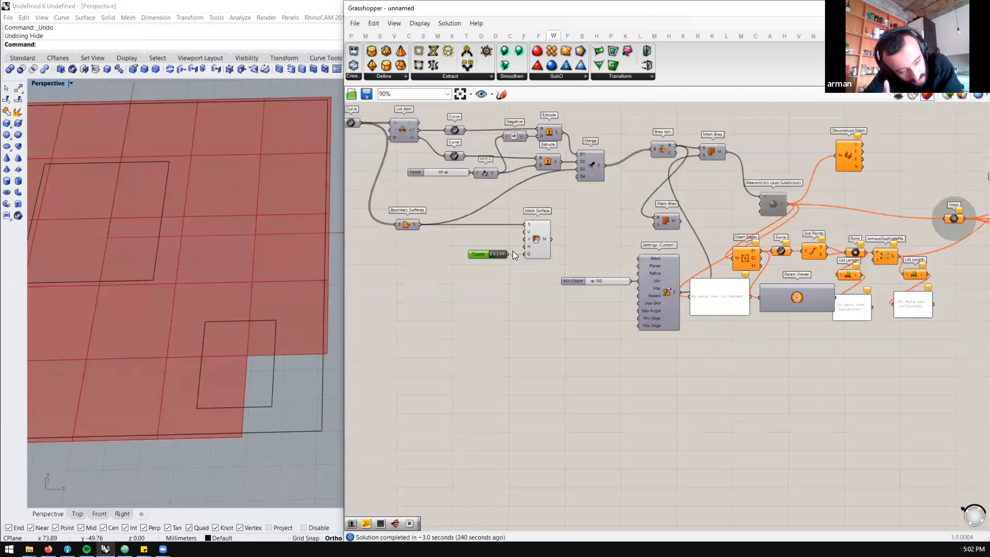
pyautogui.scroll(1, 324, 257)
pyautogui.scroll(1, 528, 250)
pyautogui.moveTo(597, 232); pyautogui.dragTo(471, 268)
pyautogui.moveTo(529, 248); pyautogui.dragTo(475, 244)
# Add a Deconstruct Mesh component beside Mesh Surface and feed it the Mesh Surface output
pyautogui.doubleClick(486, 299)
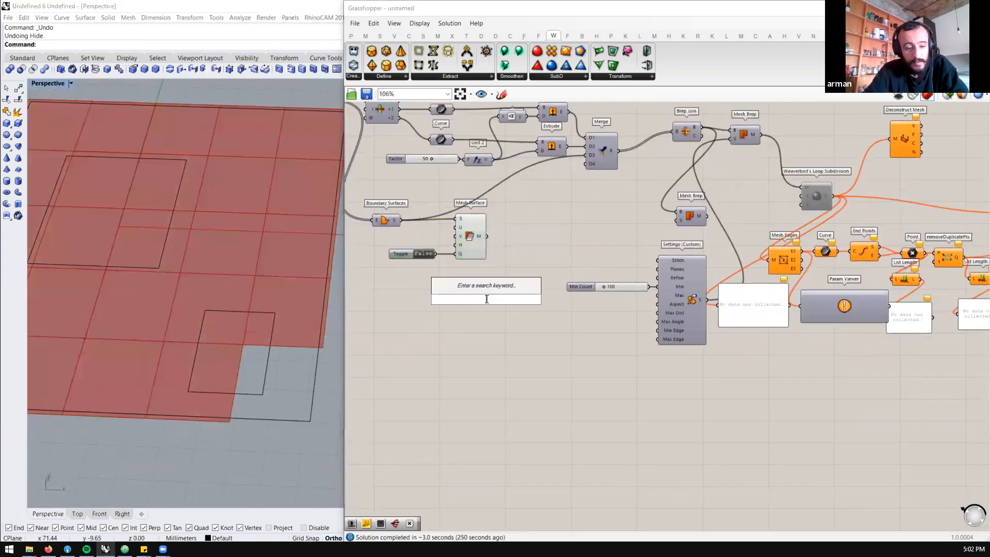
pyautogui.write('deconstruc mesh')
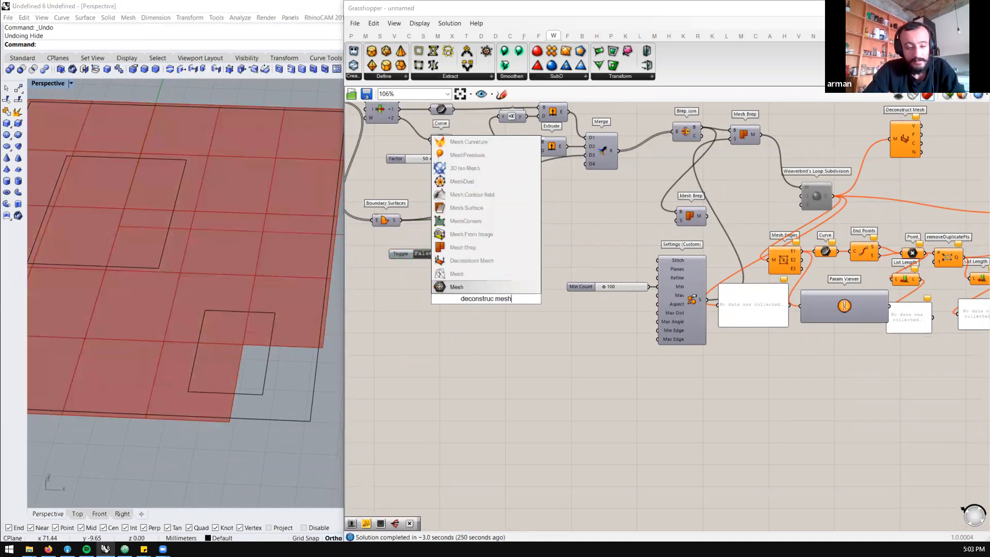
pyautogui.press('Return')
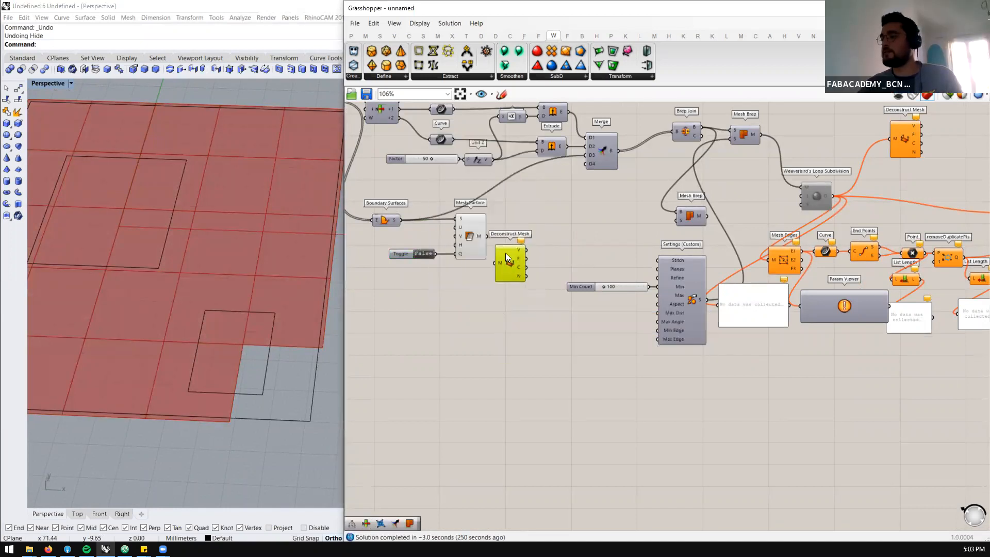
pyautogui.moveTo(507, 267); pyautogui.dragTo(507, 238)
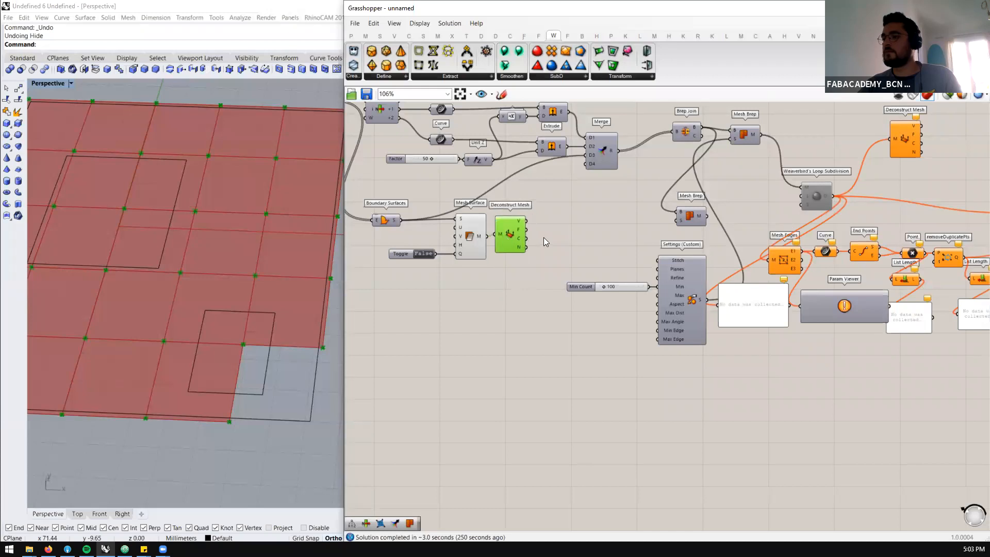
# Move the Boolean Toggle's wire from Mesh Surface's Q input to its H input and set the toggle to False
pyautogui.scroll(-4, 253, 333)
pyautogui.scroll(2, 271, 339)
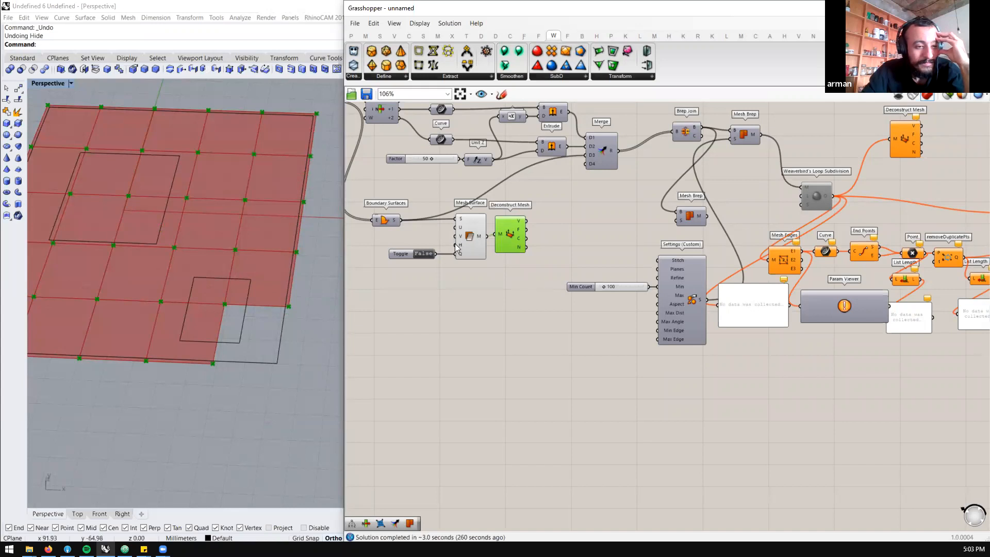
pyautogui.scroll(3, 466, 249)
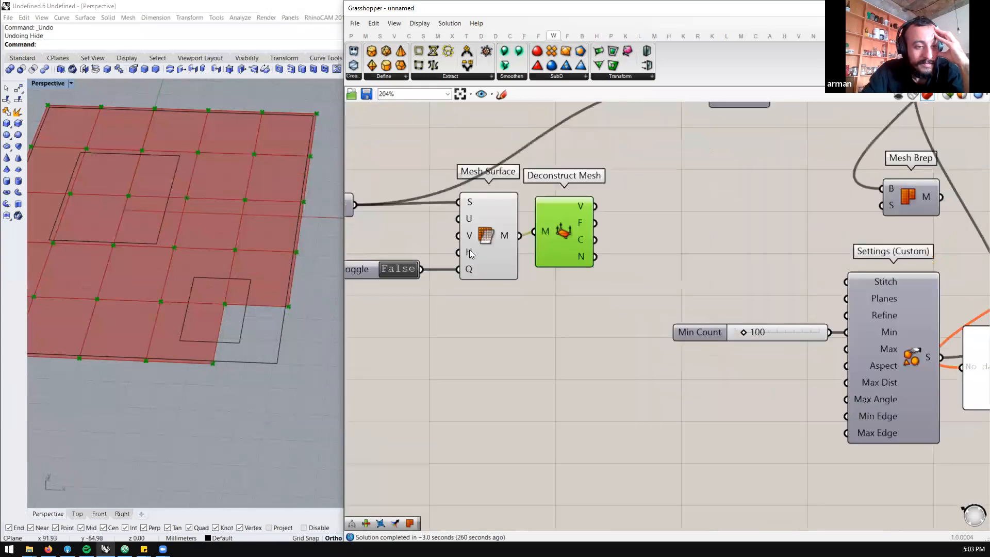
pyautogui.doubleClick(416, 273)
pyautogui.moveTo(422, 270); pyautogui.dragTo(458, 269)
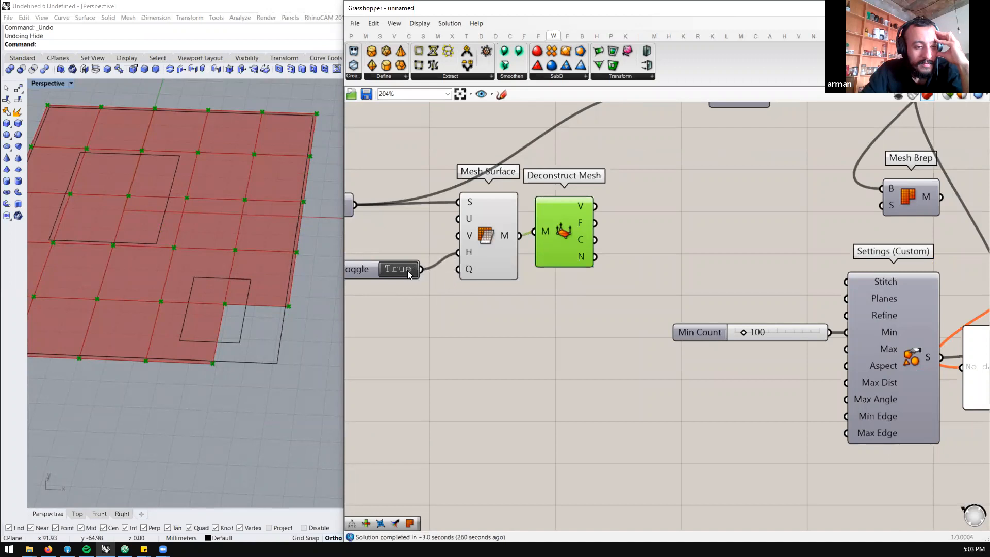
pyautogui.doubleClick(405, 269)
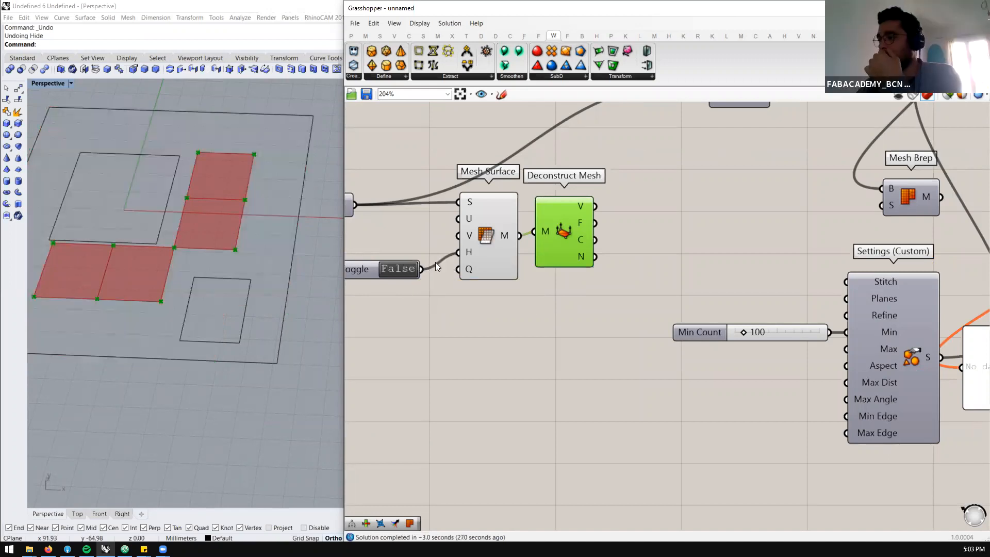
# Set the Boolean Toggle on Mesh Surface's H input to True and inspect the Mesh Surface result
pyautogui.click(407, 269)
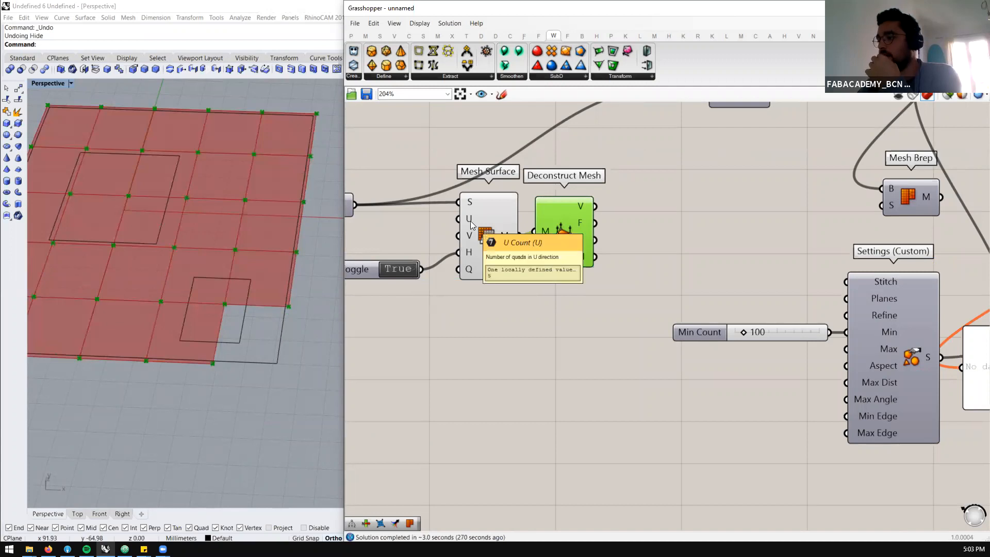
pyautogui.click(491, 238)
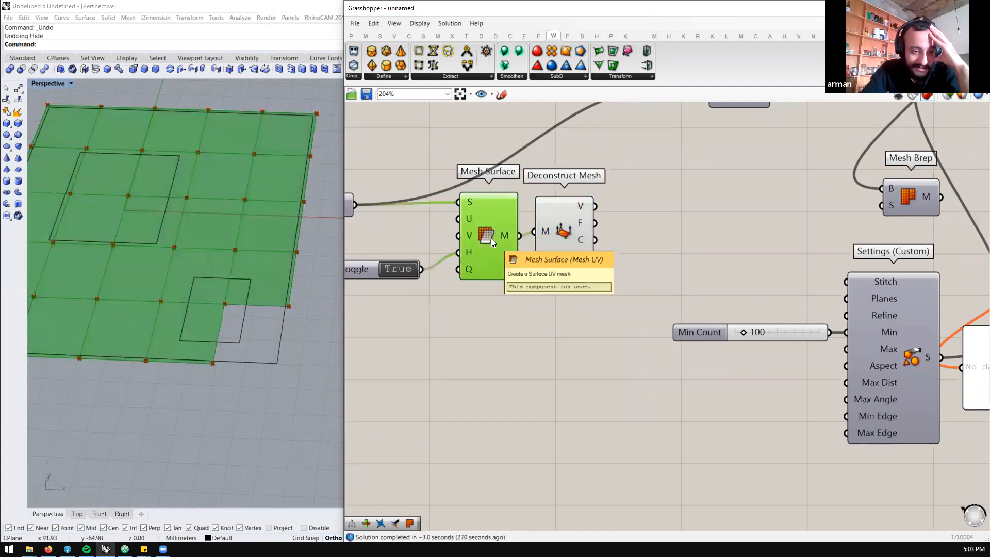
pyautogui.keyDown('ctrl'); pyautogui.keyDown('alt'); pyautogui.click(491, 238); pyautogui.keyUp('alt'); pyautogui.keyUp('ctrl')
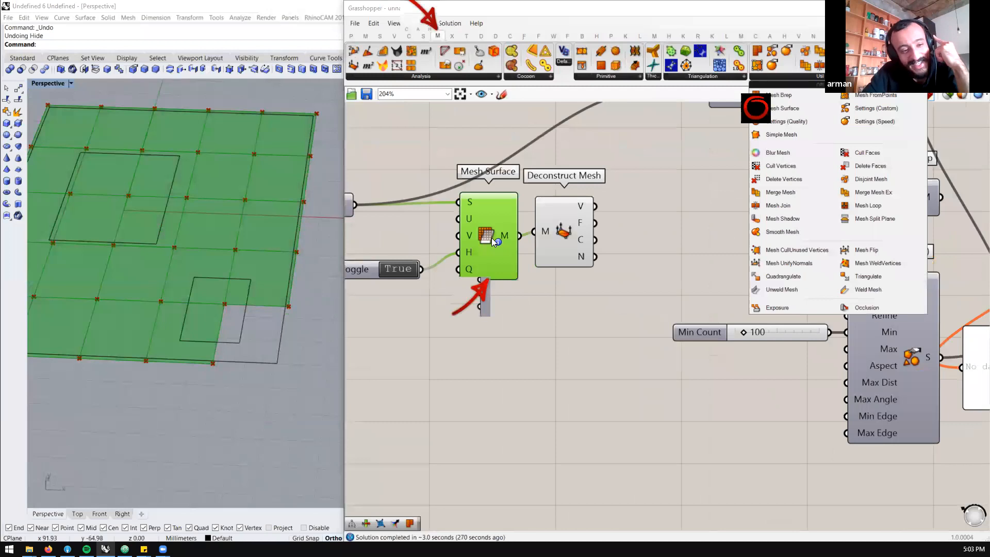
# Add a Mesh FromPoints component and delete Mesh Surface, Deconstruct Mesh and the Boolean Toggle
pyautogui.click(779, 77)
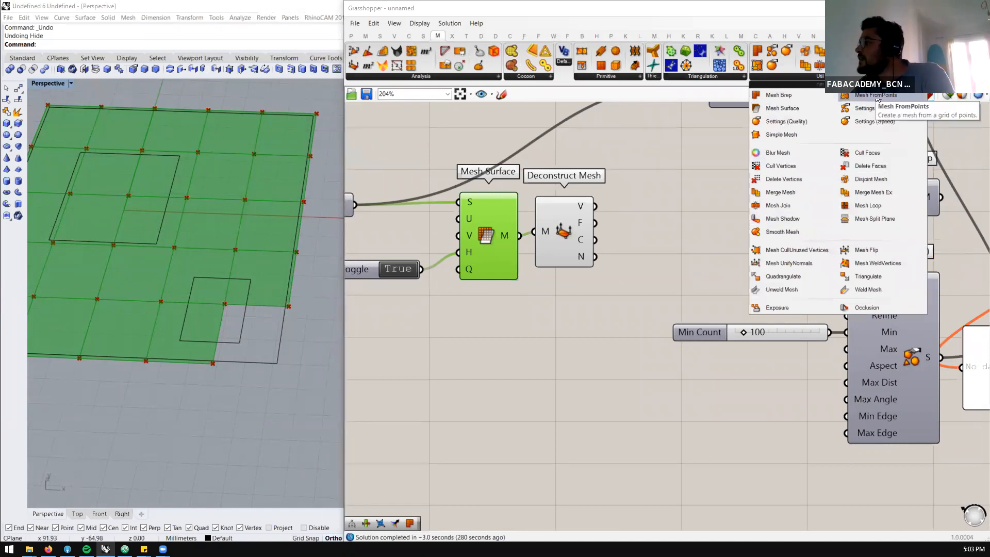
pyautogui.moveTo(878, 99); pyautogui.dragTo(562, 339)
pyautogui.scroll(-2, 670, 260)
pyautogui.moveTo(701, 215); pyautogui.dragTo(517, 264)
pyautogui.press('Delete')
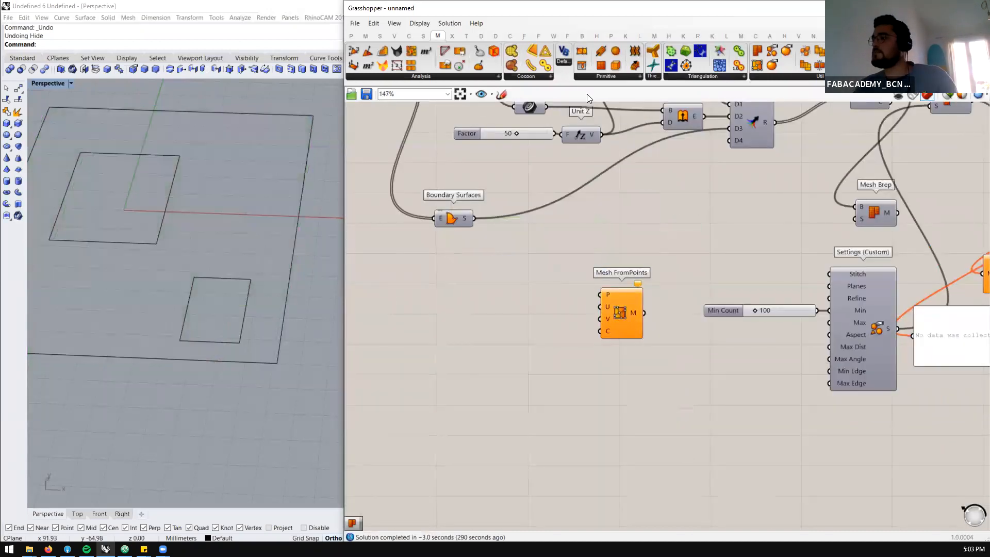
# Add a Surface Frames component beside Boundary Surfaces and feed it the boundary surface
pyautogui.click(423, 35)
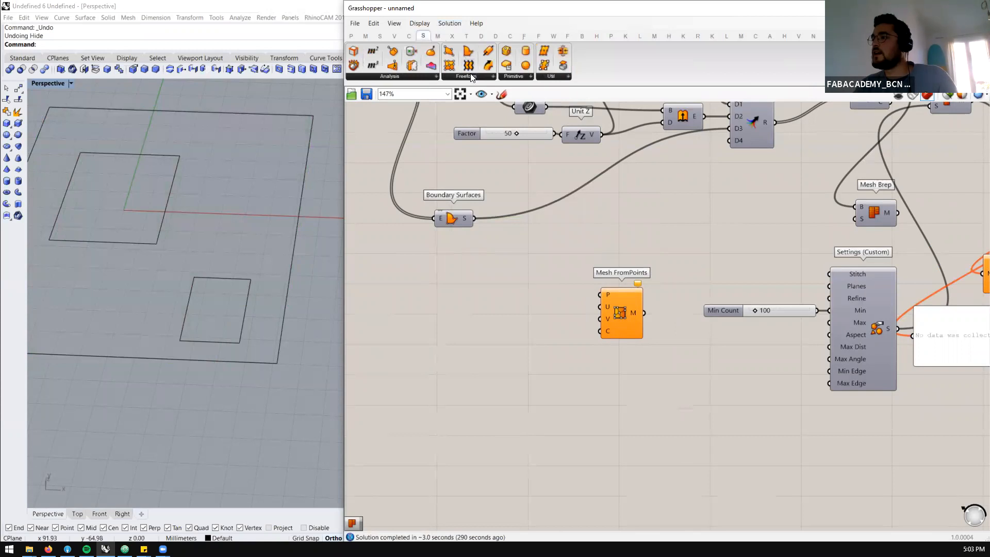
pyautogui.click(470, 75)
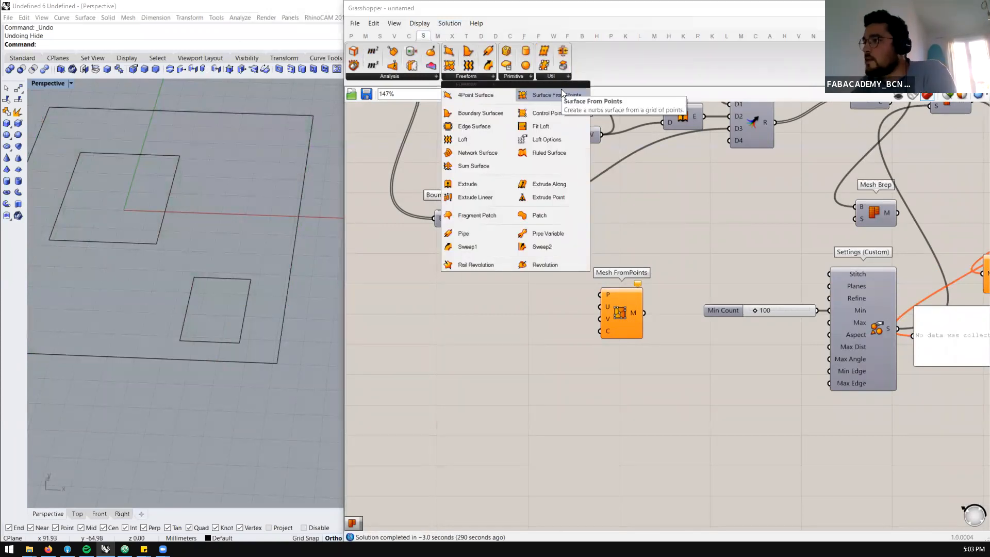
pyautogui.click(551, 76)
pyautogui.moveTo(569, 108); pyautogui.dragTo(548, 246)
pyautogui.moveTo(473, 218); pyautogui.dragTo(536, 243)
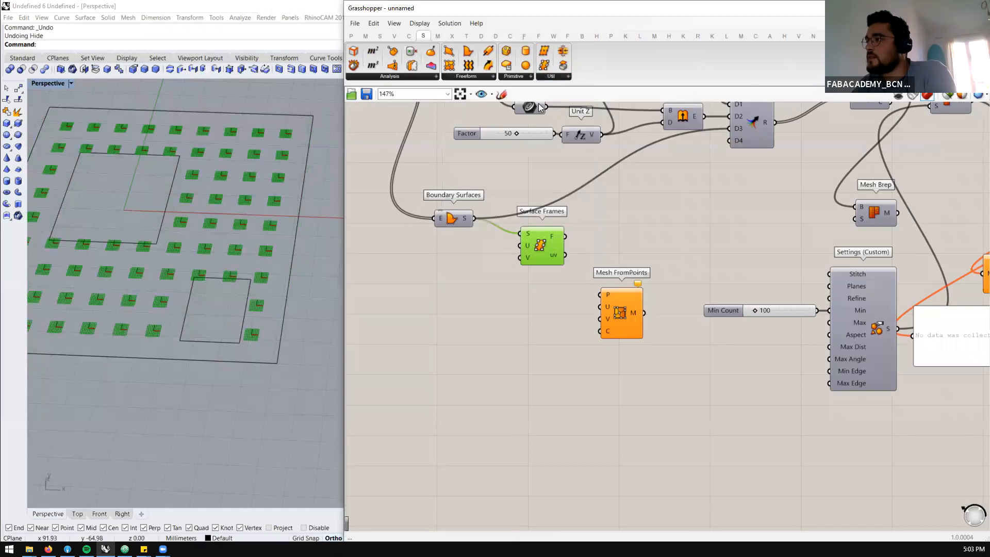
# Add Divide Surface, feed it the boundary surface and connect its points to Mesh FromPoints' P input
pyautogui.click(561, 78)
pyautogui.moveTo(569, 94); pyautogui.dragTo(542, 301)
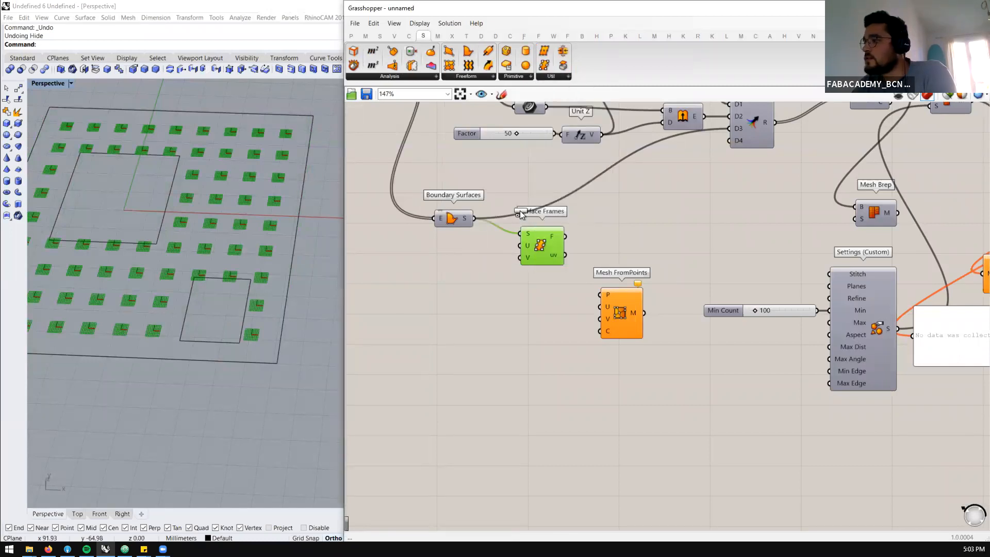
pyautogui.moveTo(473, 218); pyautogui.dragTo(622, 300)
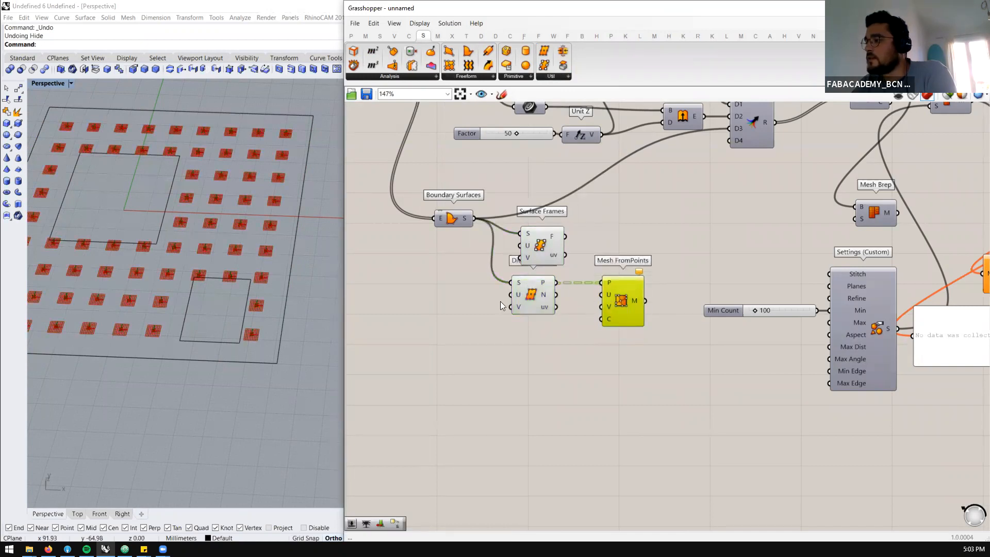
# Add a slider set to 10 and connect it to the U and V inputs of Divide Surface and Mesh FromPoints
pyautogui.doubleClick(455, 310)
pyautogui.write('5')
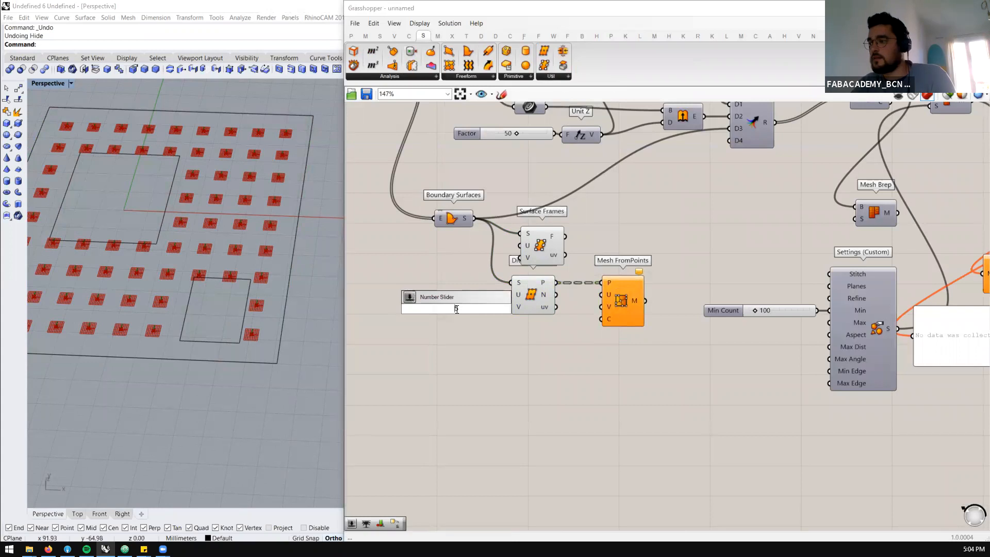
pyautogui.press('Return')
pyautogui.moveTo(501, 306); pyautogui.dragTo(597, 298)
pyautogui.moveTo(487, 310); pyautogui.dragTo(602, 306)
pyautogui.click(634, 289)
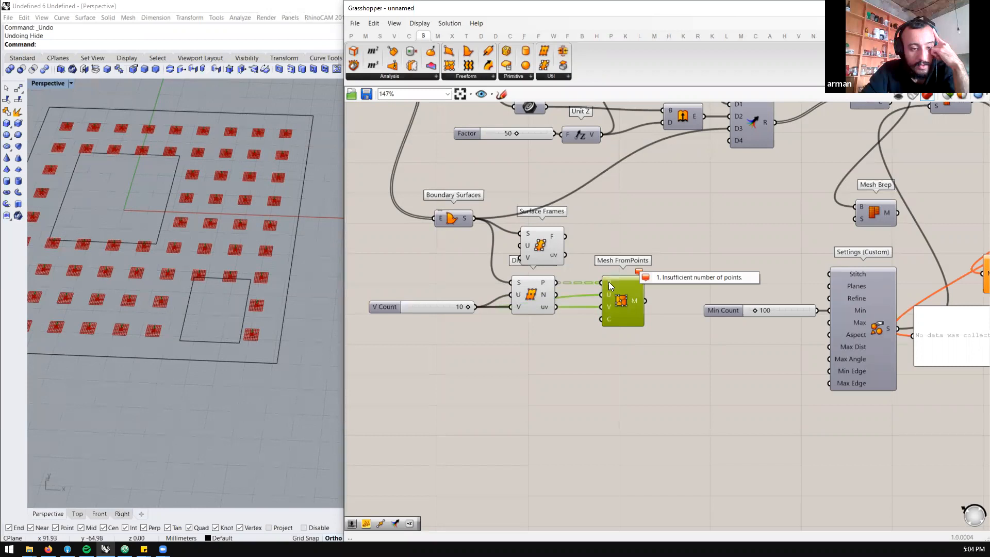
# Add a number slider set to 11 and connect it to Mesh FromPoints' V input
pyautogui.doubleClick(400, 327)
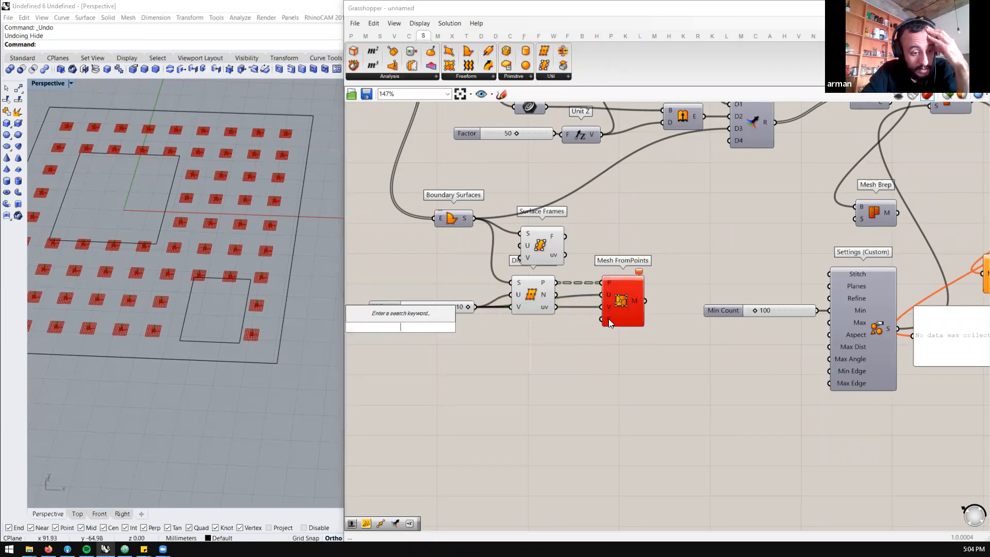
pyautogui.click(544, 331)
pyautogui.doubleClick(544, 331)
pyautogui.write('11')
pyautogui.press('Return')
pyautogui.moveTo(579, 335); pyautogui.dragTo(601, 307)
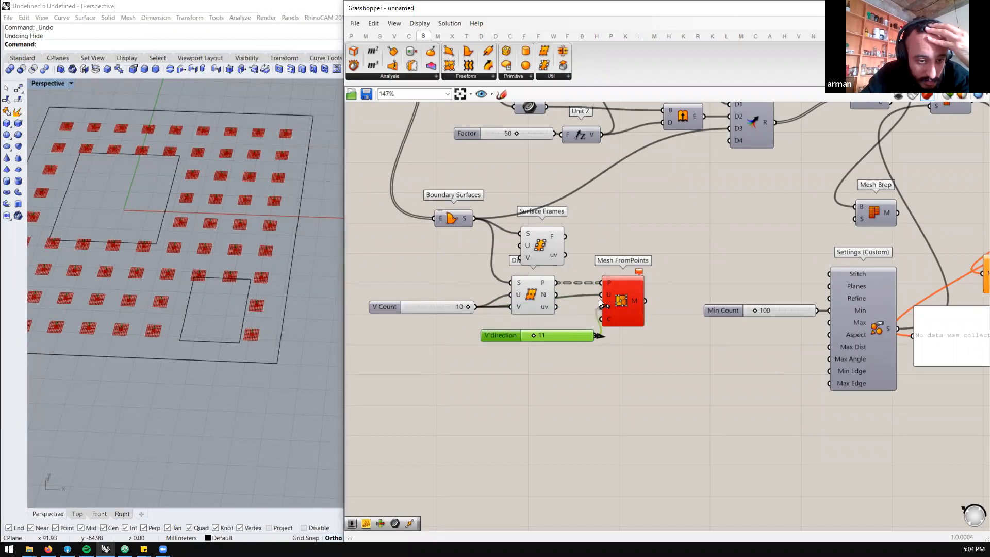
# Drive the U and V inputs of both Divide Surface and Mesh FromPoints with the new slider and set it to 24
pyautogui.moveTo(560, 333); pyautogui.dragTo(509, 294)
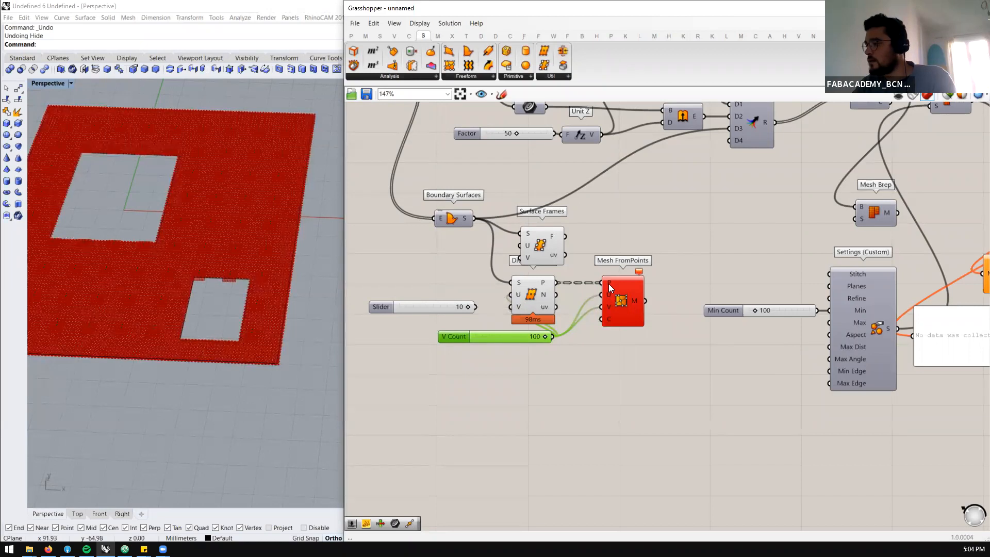
pyautogui.moveTo(609, 287)
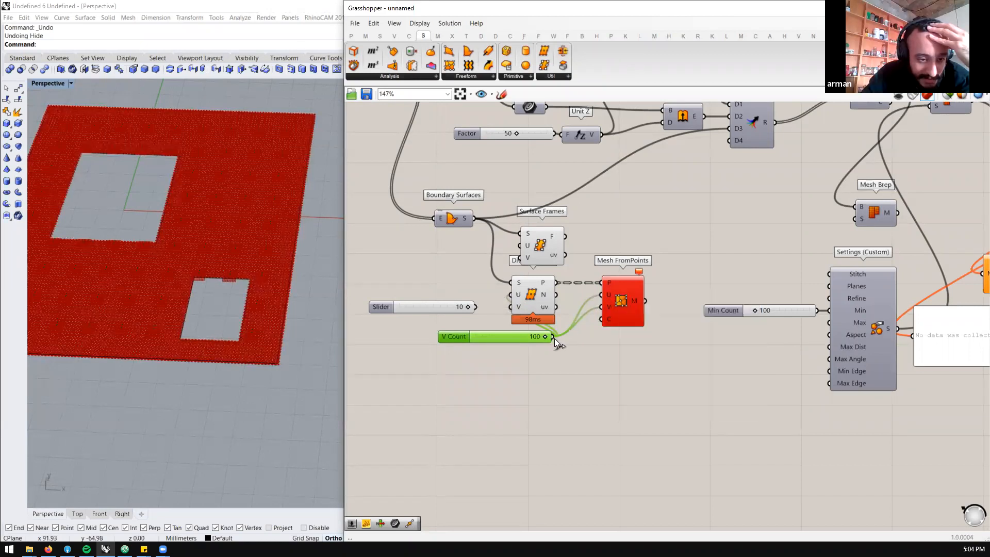
pyautogui.moveTo(527, 335); pyautogui.dragTo(491, 335)
pyautogui.moveTo(608, 280)
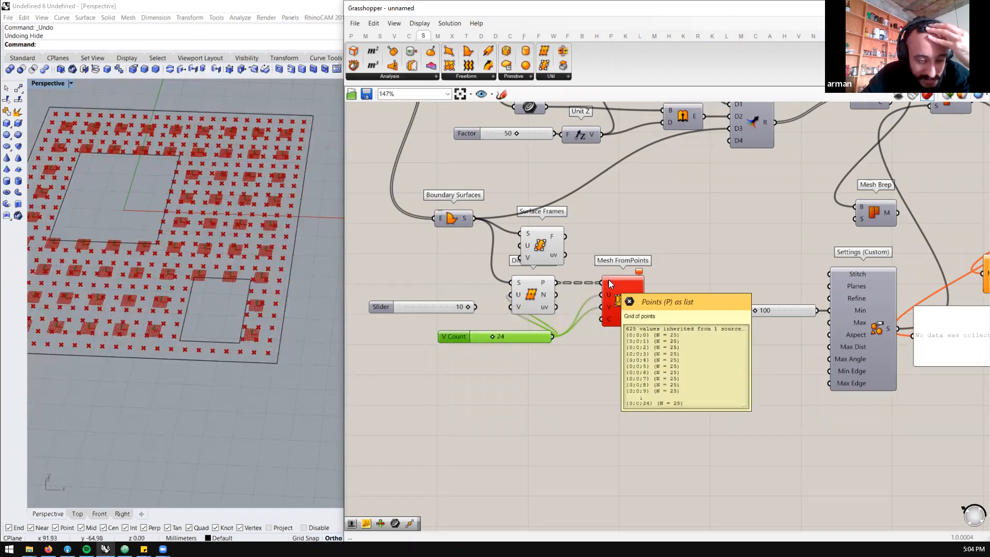
# Add a separate slider for Mesh FromPoints' U and V inputs and set it to 25
pyautogui.doubleClick(540, 383)
pyautogui.write('23')
pyautogui.press('Return')
pyautogui.moveTo(590, 382); pyautogui.dragTo(601, 306)
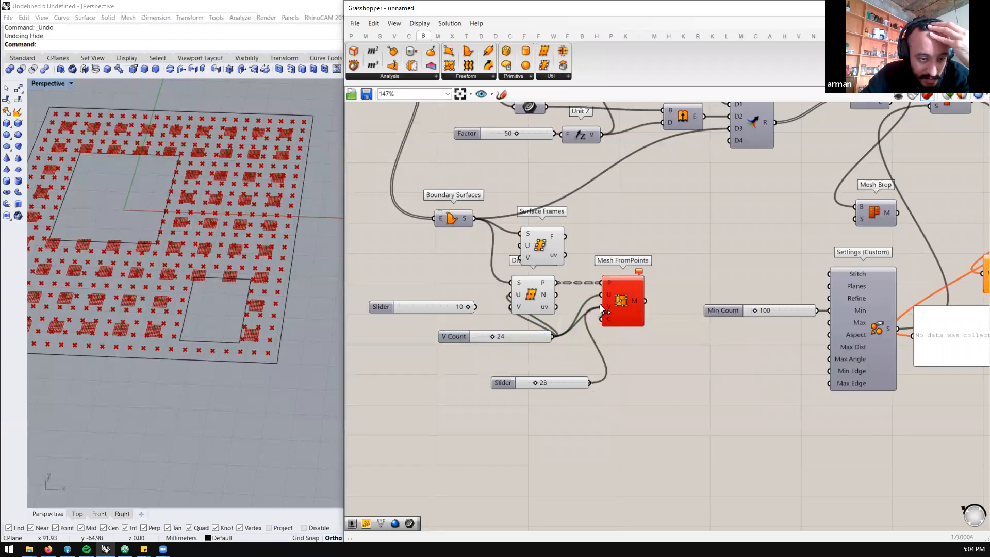
pyautogui.moveTo(607, 380); pyautogui.dragTo(605, 295)
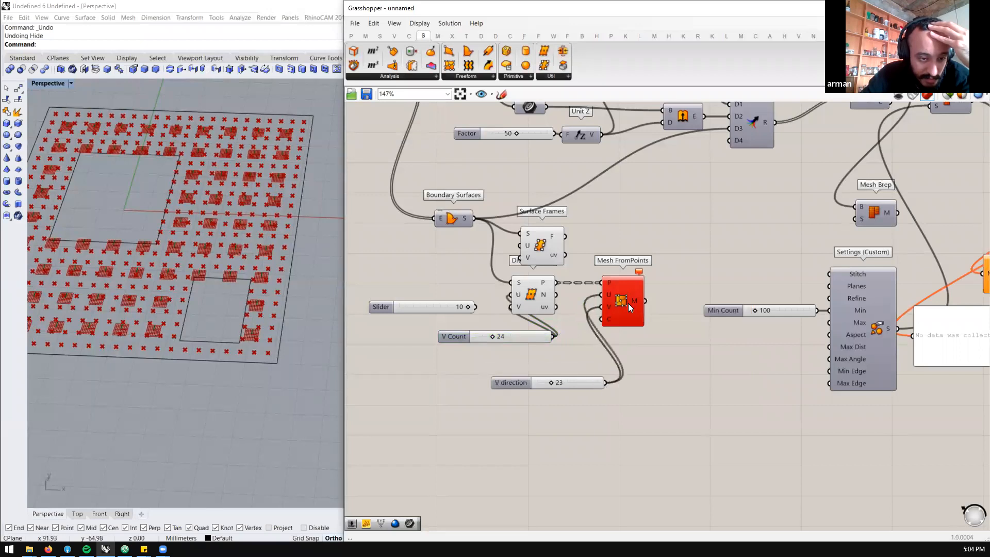
pyautogui.click(628, 303)
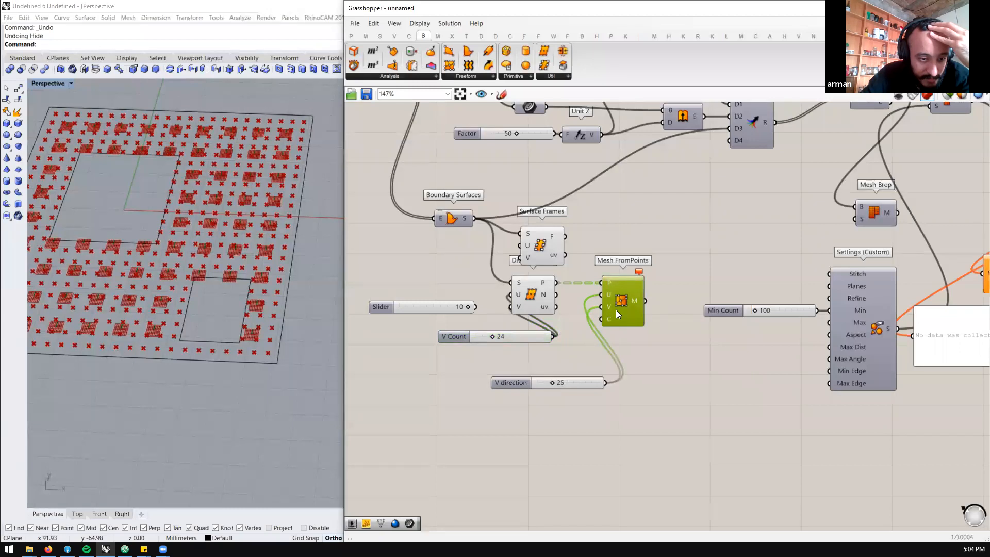
# Flatten the points input of Mesh FromPoints and select the component to check its mesh
pyautogui.rightClick(609, 285)
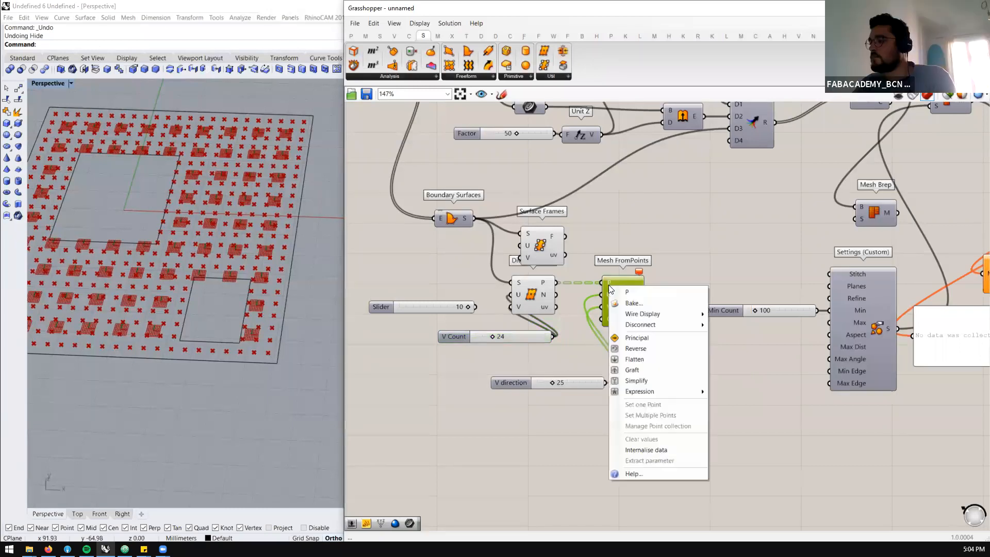
pyautogui.click(634, 359)
pyautogui.click(618, 351)
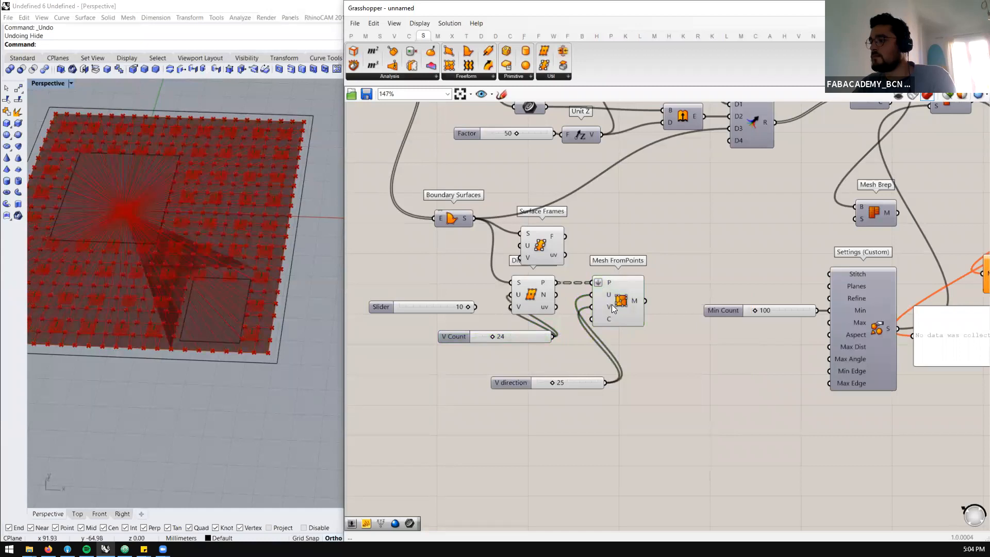
pyautogui.click(612, 304)
# Set the slider feeding Mesh FromPoints' U and V inputs to 24
pyautogui.moveTo(550, 382); pyautogui.dragTo(549, 382)
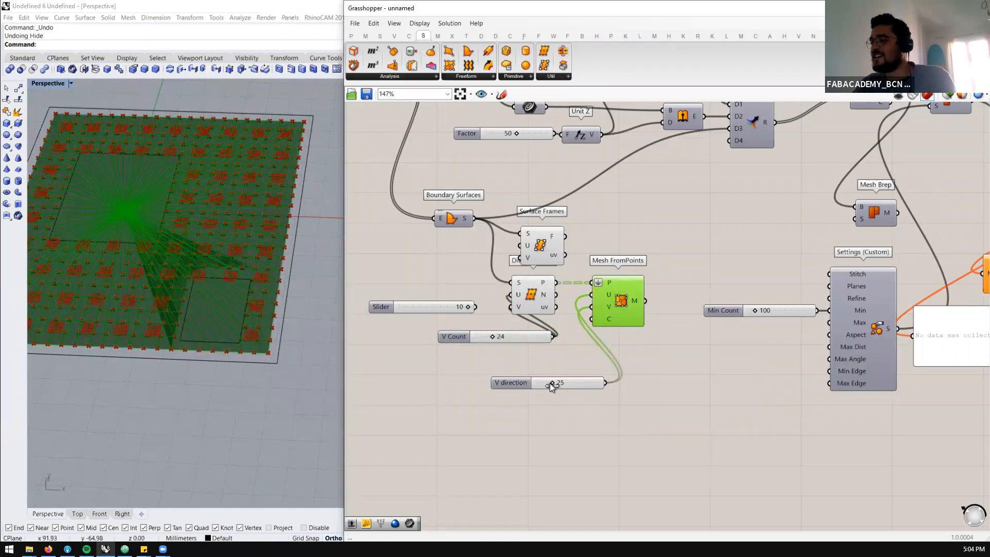
pyautogui.doubleClick(557, 383)
pyautogui.write('24')
pyautogui.press('Return')
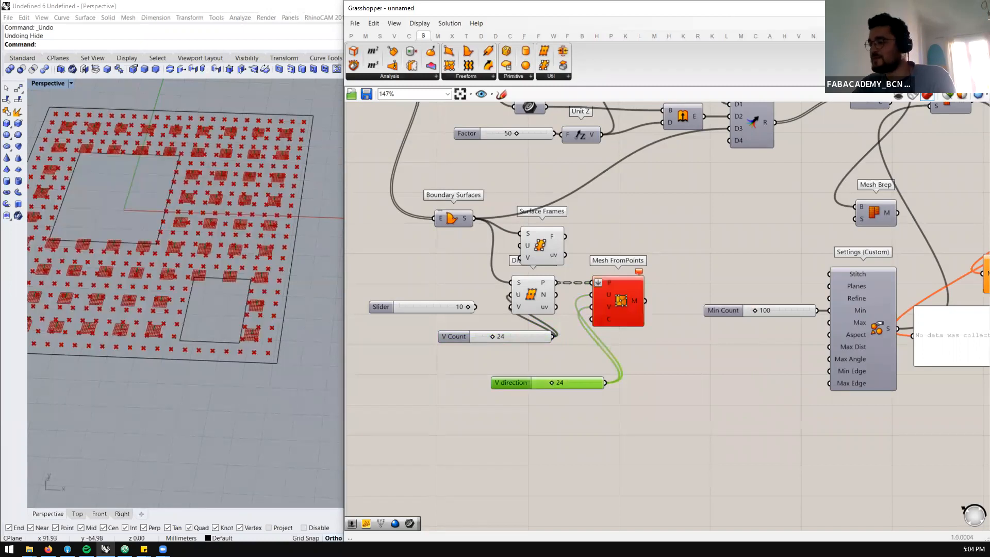
# Delete the Surface Frames, Divide Surface and Mesh FromPoints components from the canvas
pyautogui.click(628, 282)
pyautogui.scroll(-3, 642, 262)
pyautogui.moveTo(664, 242); pyautogui.dragTo(516, 332)
pyautogui.press('Delete')
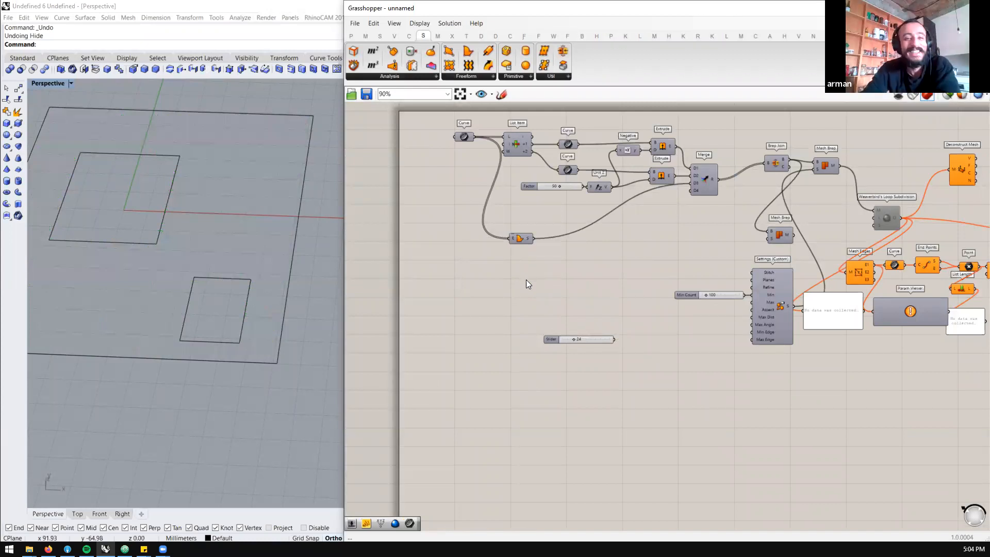
# Clear the rest of the minimal surface definition from the canvas
pyautogui.scroll(-4, 526, 279)
pyautogui.scroll(-2, 678, 209)
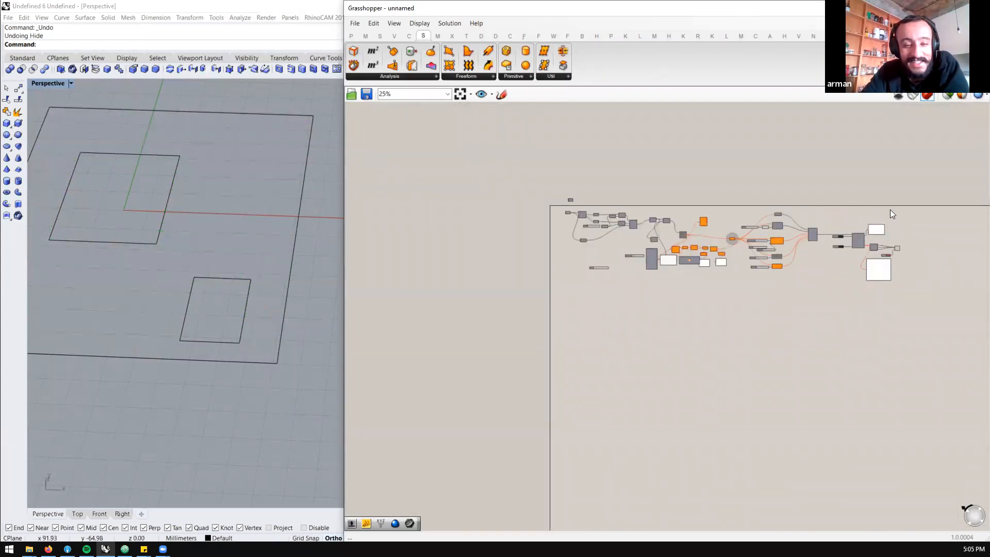
pyautogui.moveTo(921, 213); pyautogui.dragTo(543, 332)
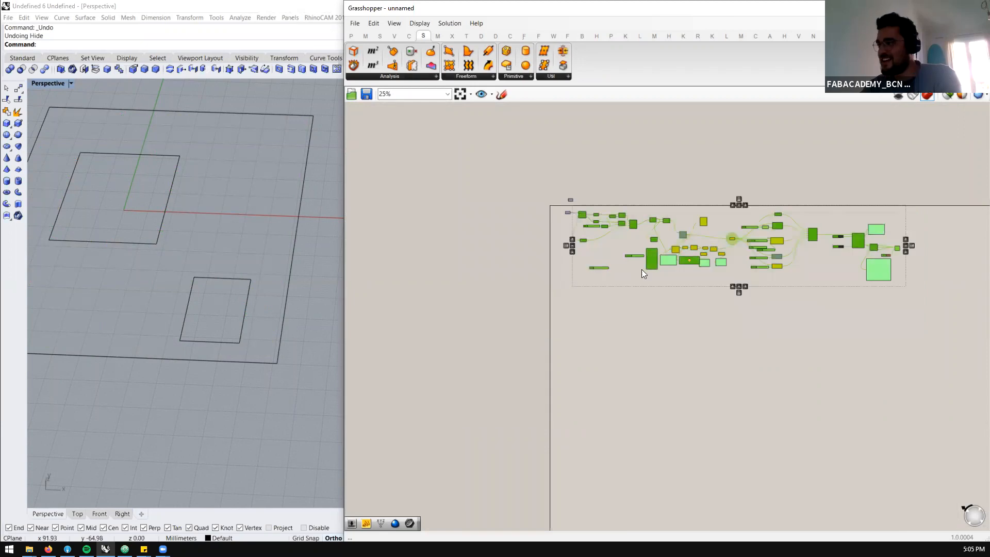
pyautogui.press('Delete')
pyautogui.moveTo(587, 211); pyautogui.dragTo(530, 230)
pyautogui.scroll(6, 588, 202)
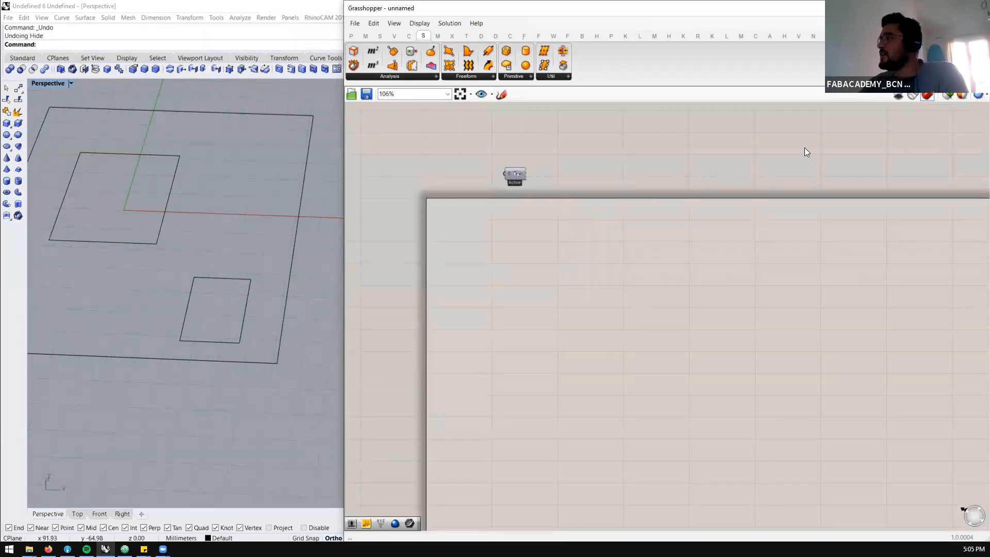
# Load Physics-KangarooParticles.gh from the Grass folder into Grasshopper and delete the three curves in Rhino
pyautogui.moveTo(29, 548)
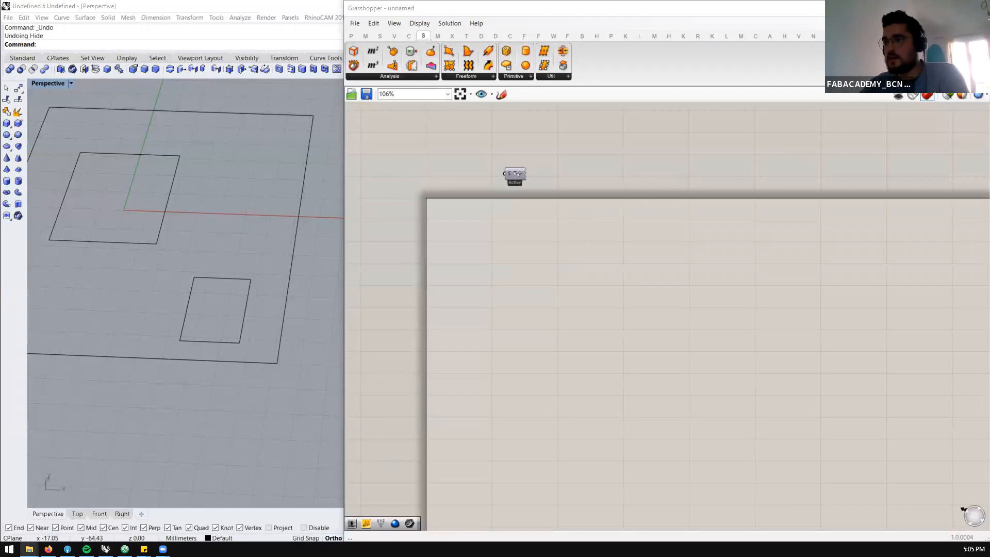
pyautogui.hotkey('alt', 'Tab')
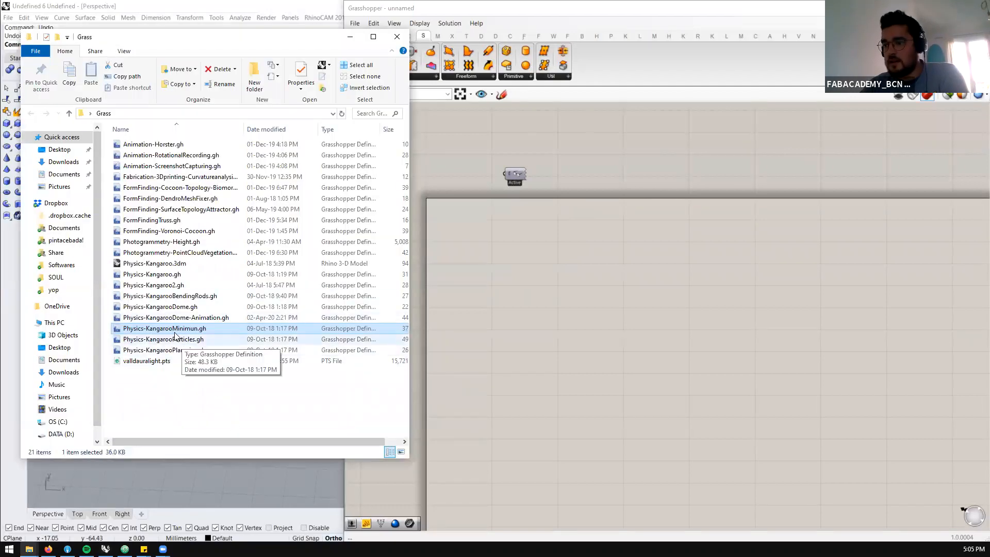
pyautogui.moveTo(165, 339); pyautogui.dragTo(626, 289)
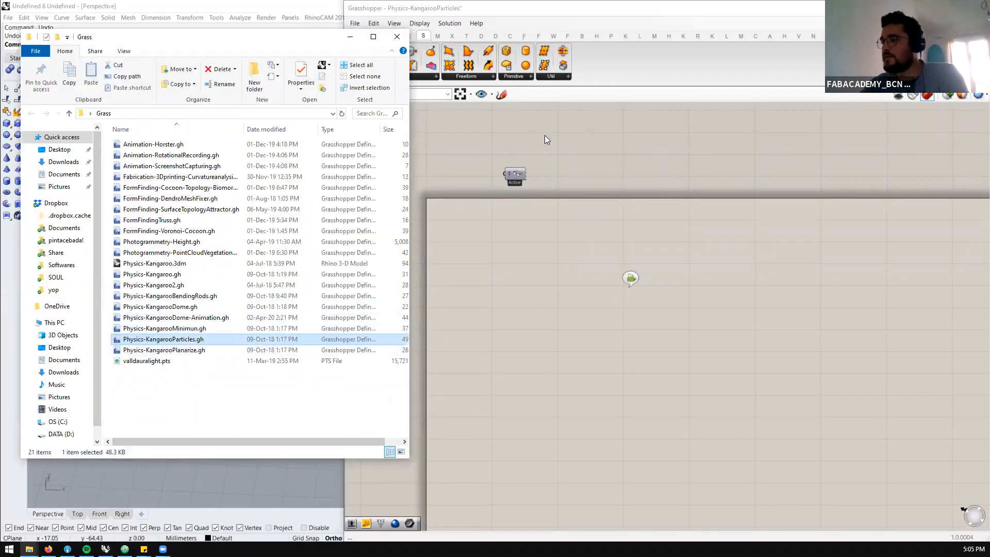
pyautogui.click(350, 36)
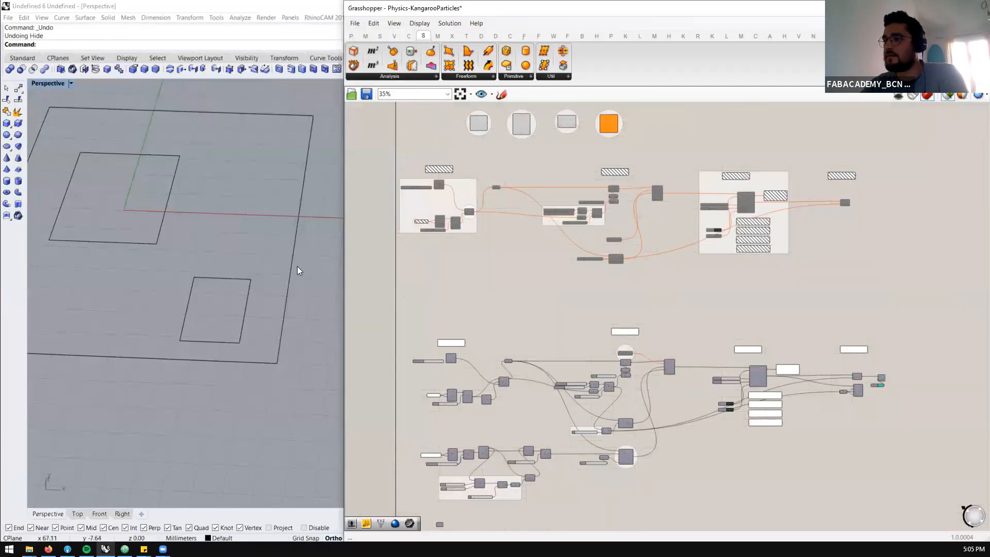
pyautogui.moveTo(312, 198); pyautogui.dragTo(184, 303)
pyautogui.press('Delete')
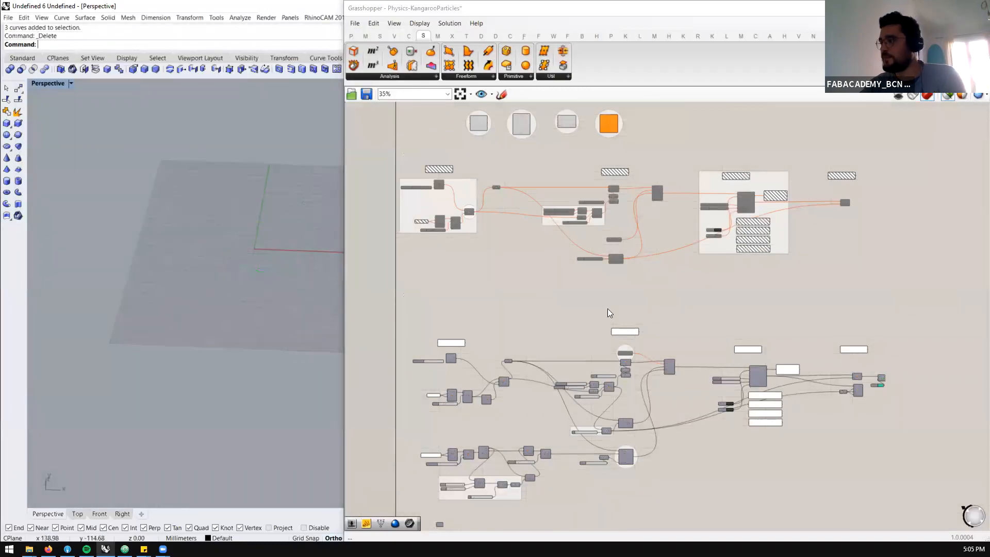
# Enable the disabled upper group of components in the particles definition and view its particles in the Rhino viewport
pyautogui.scroll(-2, 607, 309)
pyautogui.moveTo(757, 242); pyautogui.dragTo(464, 311)
pyautogui.middleClick(455, 309)
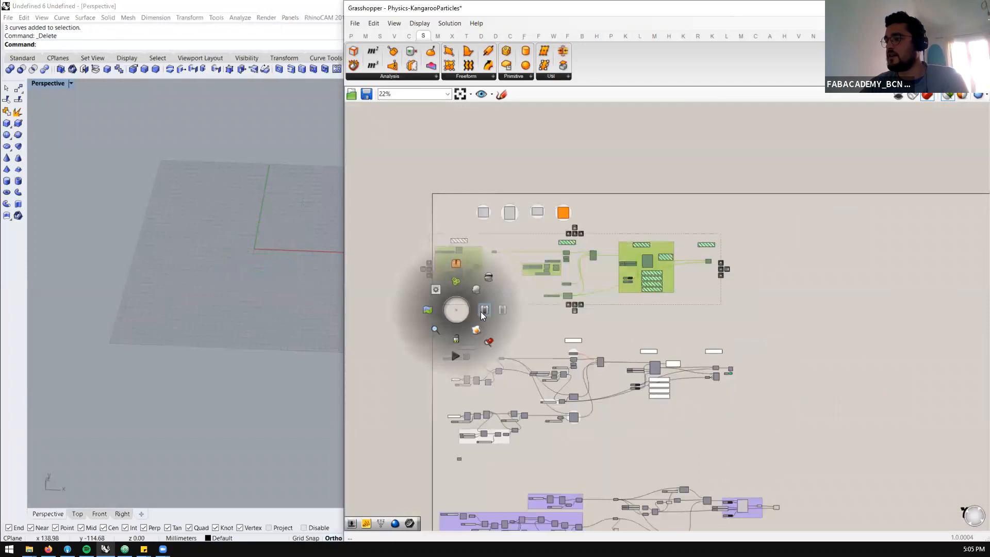
pyautogui.moveTo(222, 264); pyautogui.dragTo(301, 262, button='right')
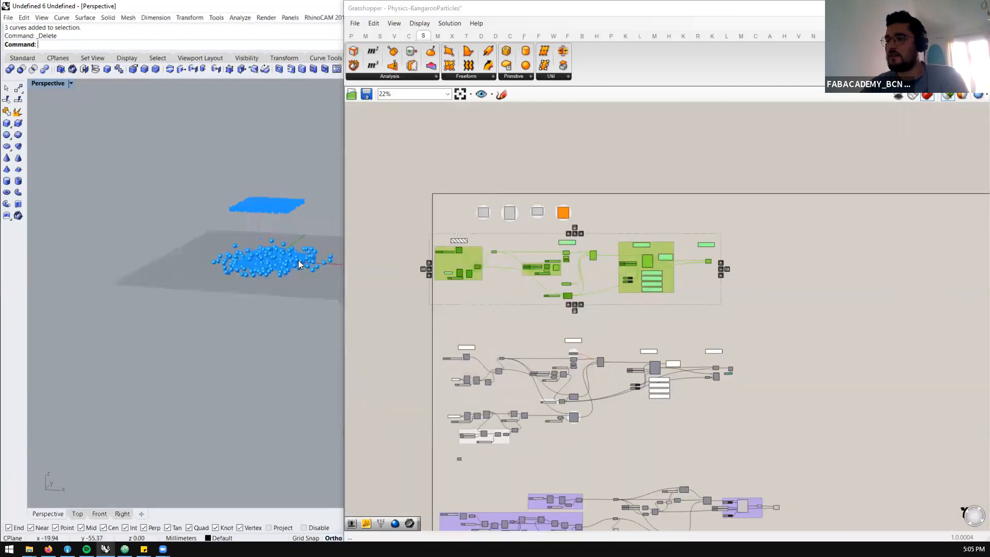
# Reset the particle simulation with the Sphere component selected, and stop the solver by setting its Toggle to False
pyautogui.scroll(6, 632, 309)
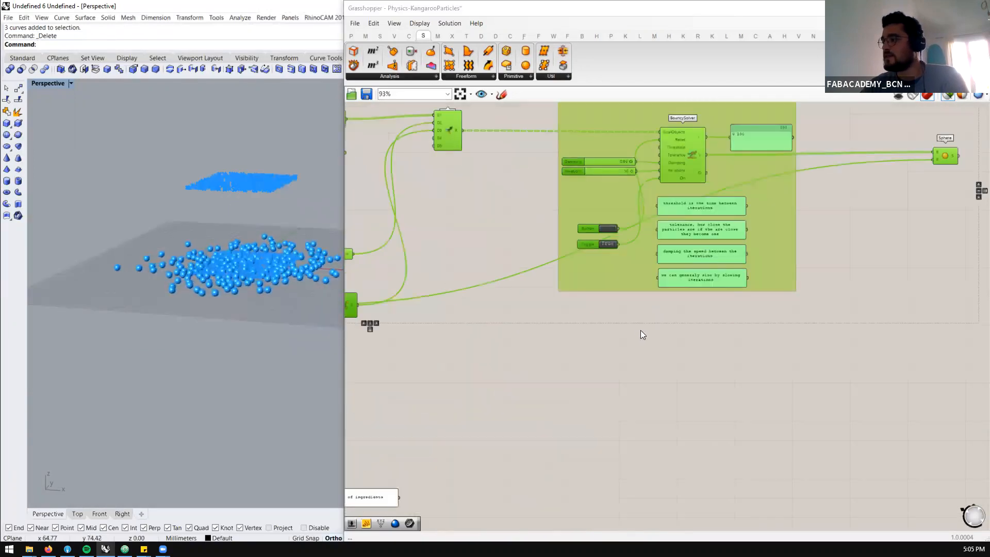
pyautogui.click(610, 229)
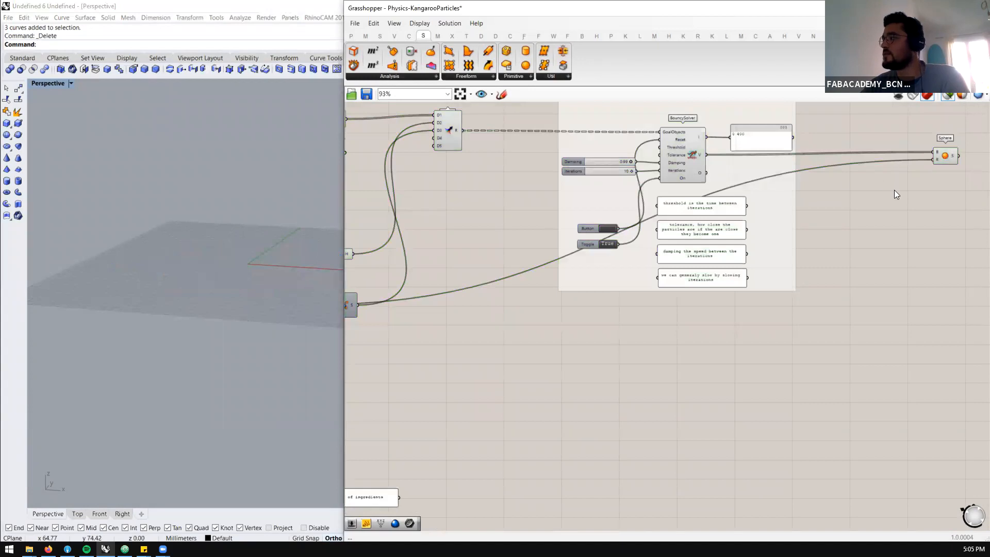
pyautogui.click(948, 153)
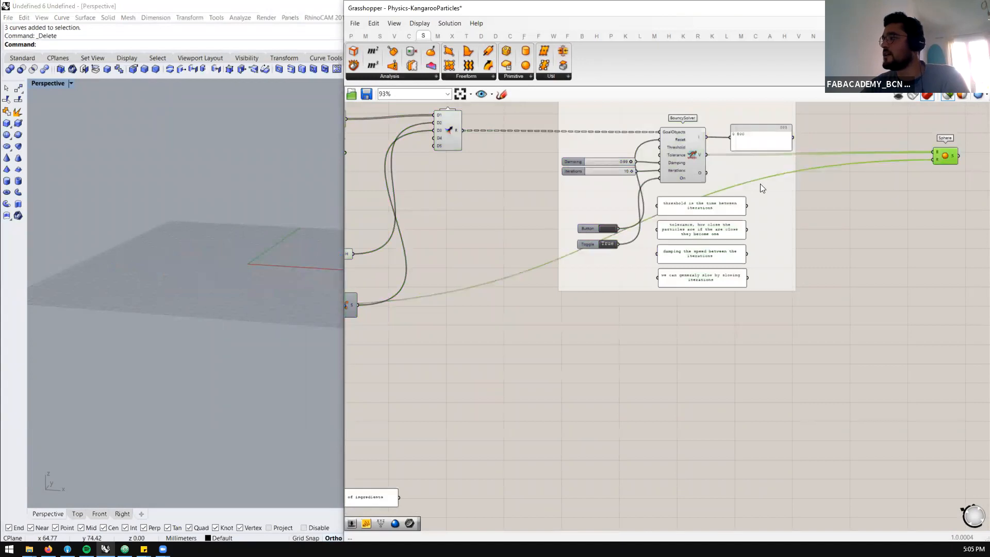
pyautogui.click(609, 229)
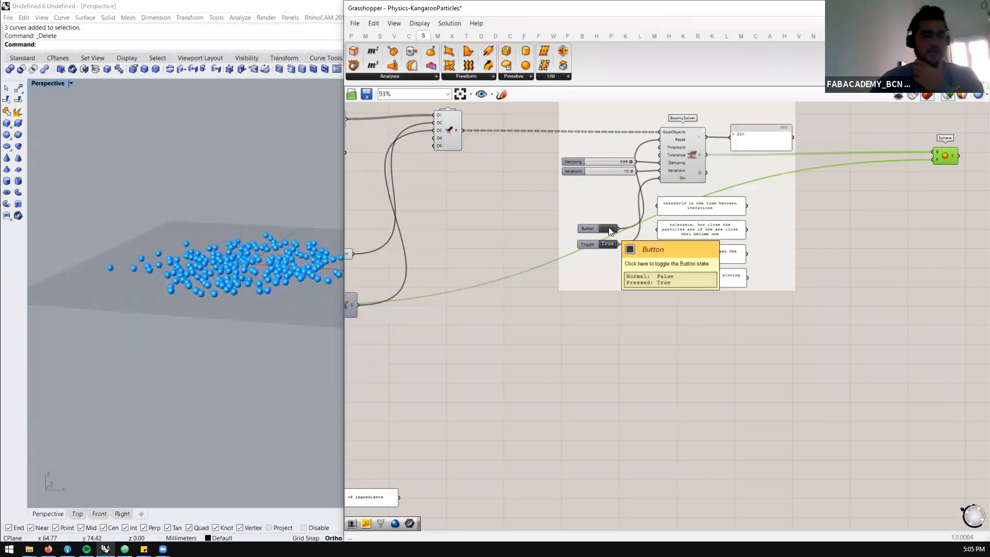
pyautogui.doubleClick(608, 243)
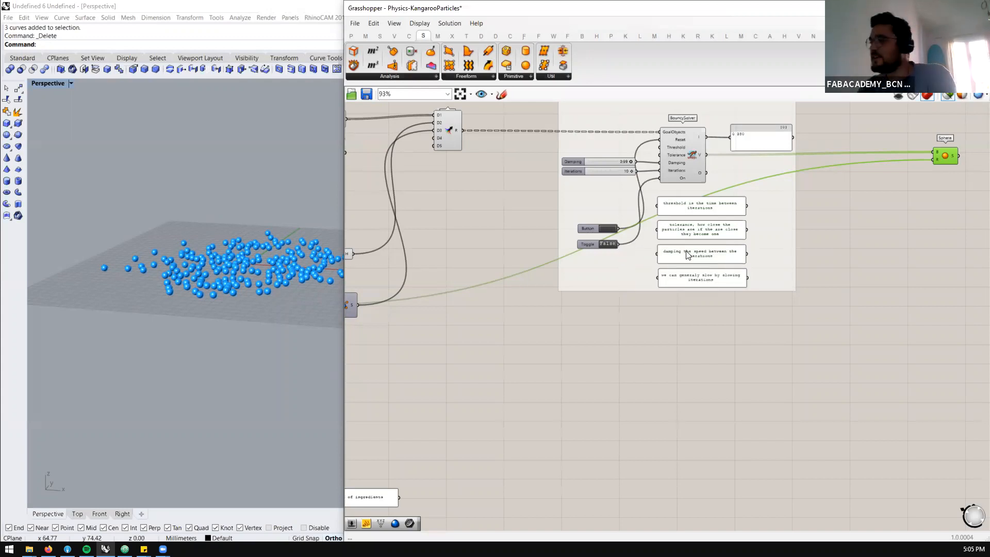
# Examine the merged forces and BouncySolver parts of the upper definition alongside the scattered particles from a higher viewing angle
pyautogui.scroll(-3, 598, 219)
pyautogui.scroll(4, 538, 227)
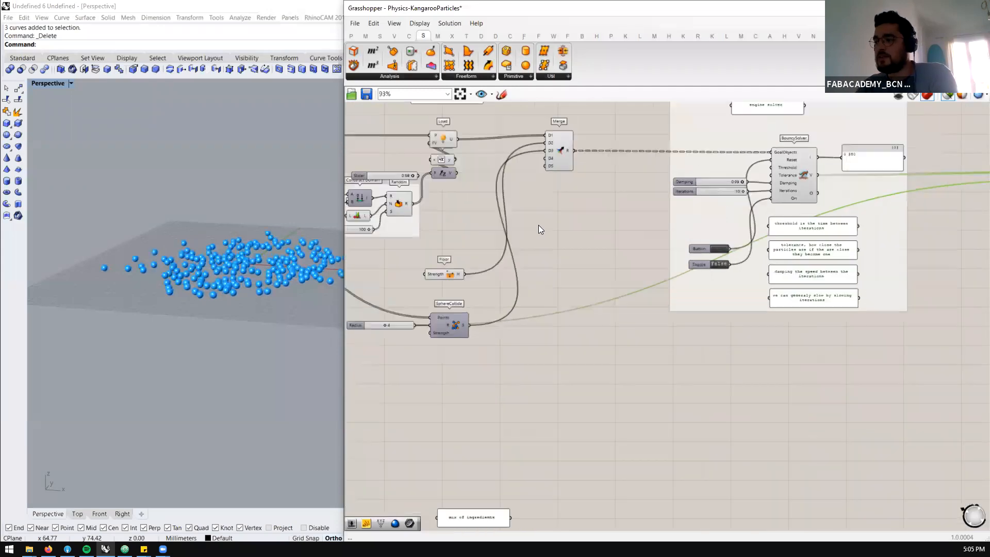
pyautogui.scroll(-3, 654, 230)
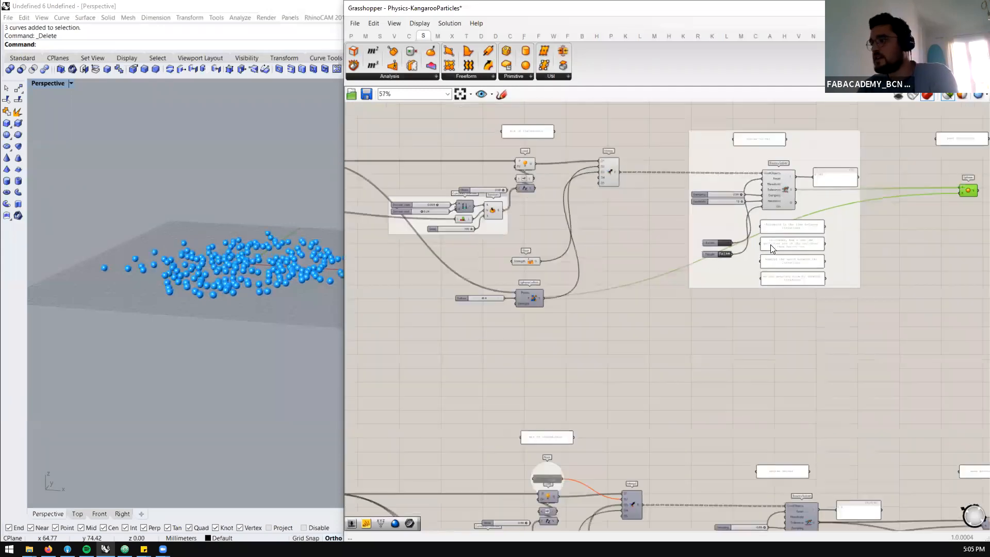
pyautogui.scroll(5, 629, 200)
pyautogui.moveTo(260, 275)
pyautogui.mouseDown(button='right')
pyautogui.moveTo(220, 314)
pyautogui.moveTo(263, 254)
pyautogui.moveTo(259, 312)
pyautogui.moveTo(260, 295)
pyautogui.mouseUp(button='right')
pyautogui.scroll(-3, 618, 207)
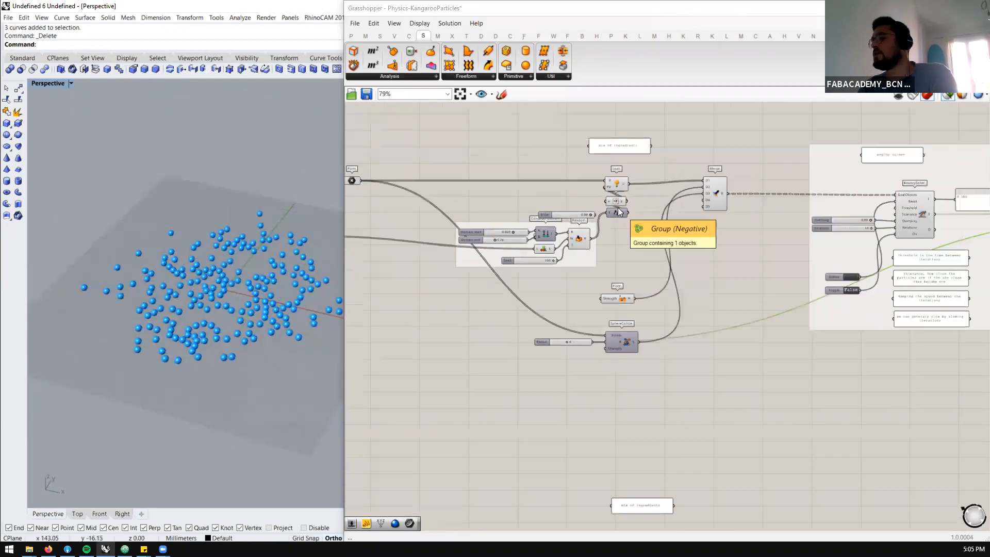
pyautogui.moveTo(258, 295); pyautogui.dragTo(250, 304, button='right')
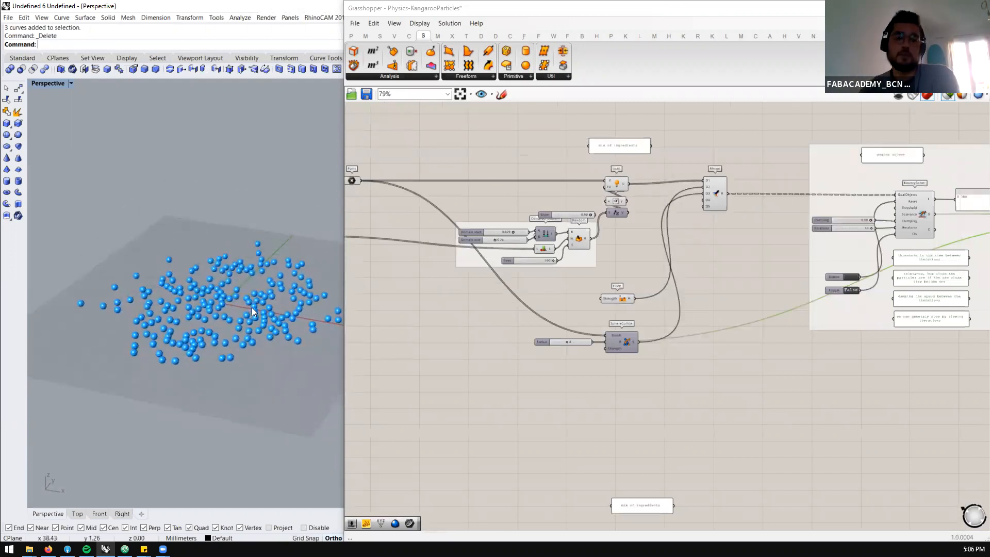
pyautogui.moveTo(246, 349)
pyautogui.mouseDown(button='right')
pyautogui.moveTo(252, 338)
pyautogui.moveTo(245, 349)
pyautogui.mouseUp(button='right')
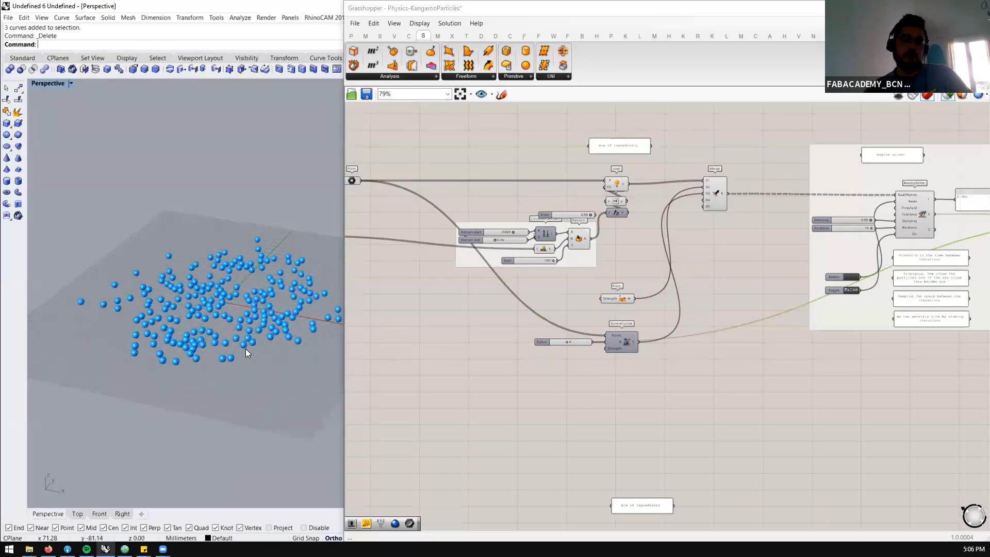
pyautogui.scroll(-2, 645, 256)
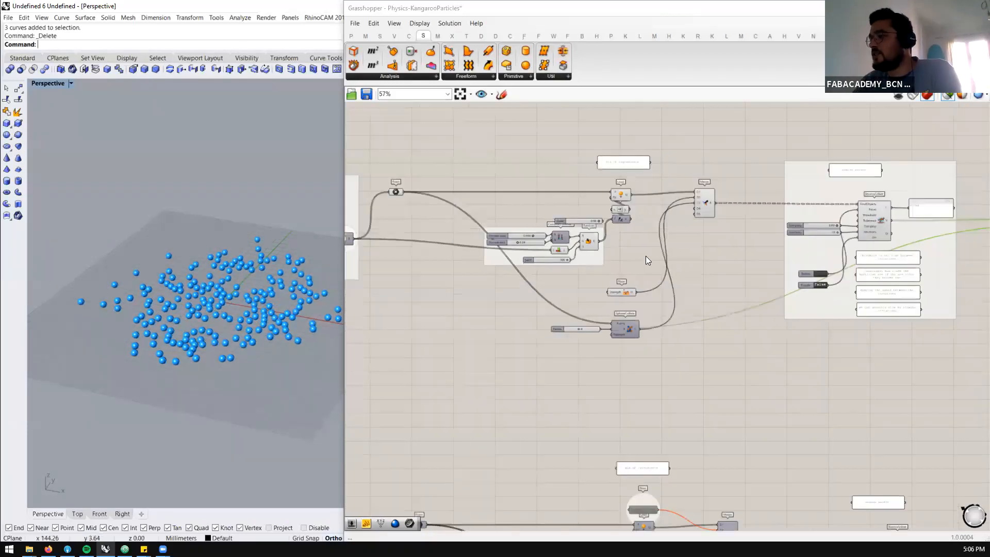
pyautogui.scroll(-2, 646, 256)
pyautogui.scroll(4, 449, 246)
pyautogui.scroll(-4, 492, 252)
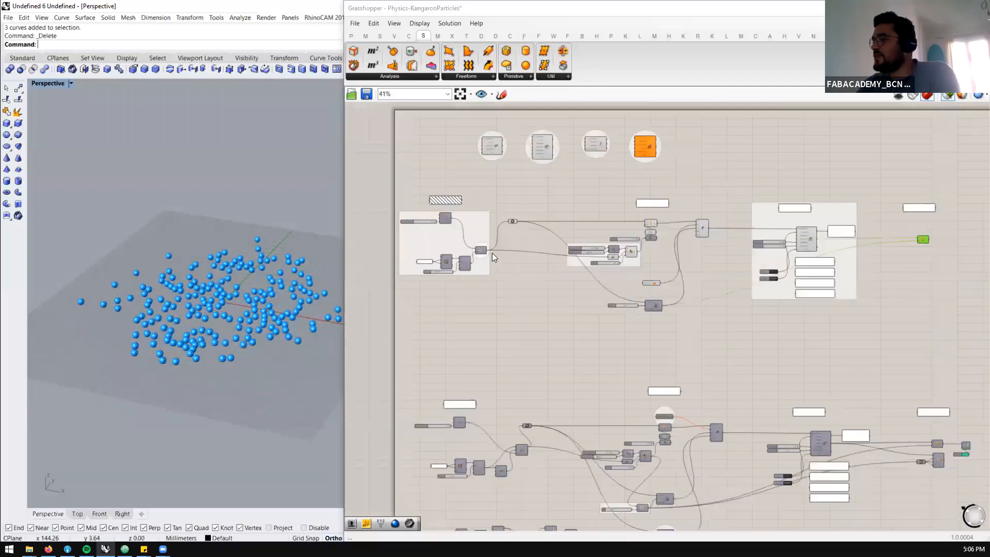
# Select the whole particles definition and shift it down the canvas to clear working space above it
pyautogui.scroll(-10, 492, 253)
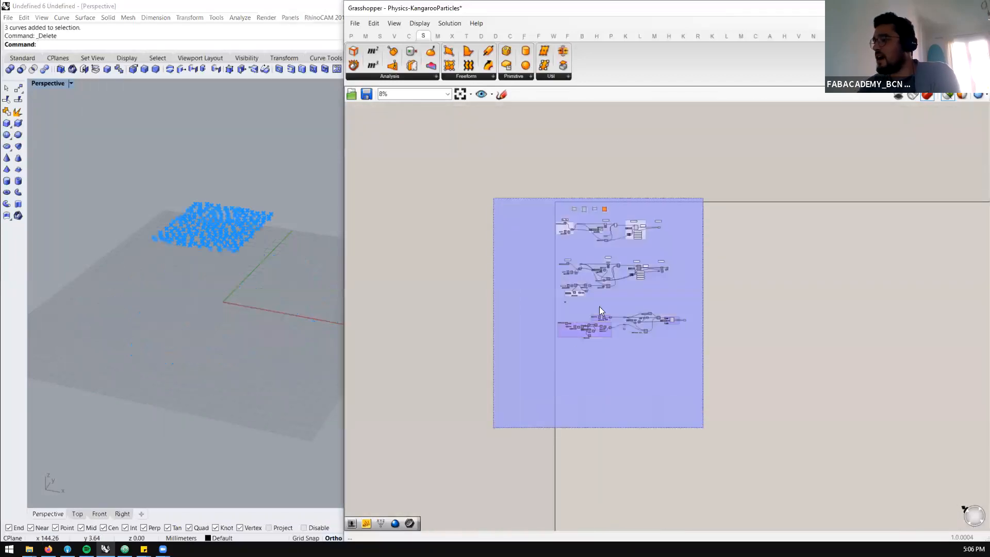
pyautogui.moveTo(636, 270); pyautogui.dragTo(652, 402)
pyautogui.doubleClick(611, 223)
pyautogui.click(586, 235)
pyautogui.scroll(6, 592, 216)
pyautogui.scroll(4, 592, 217)
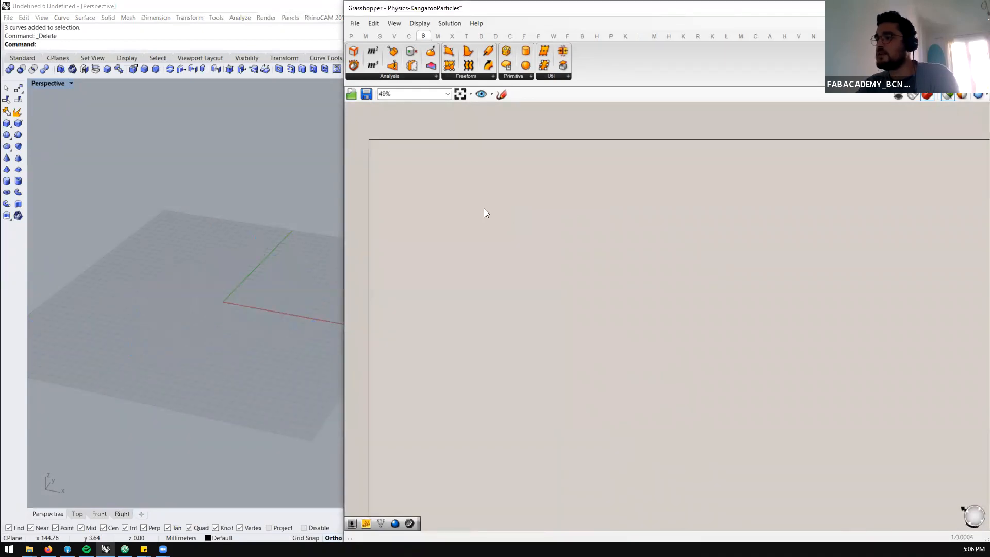
# Add a Rectangle component near the upper corner of the cleared canvas area
pyautogui.doubleClick(484, 208)
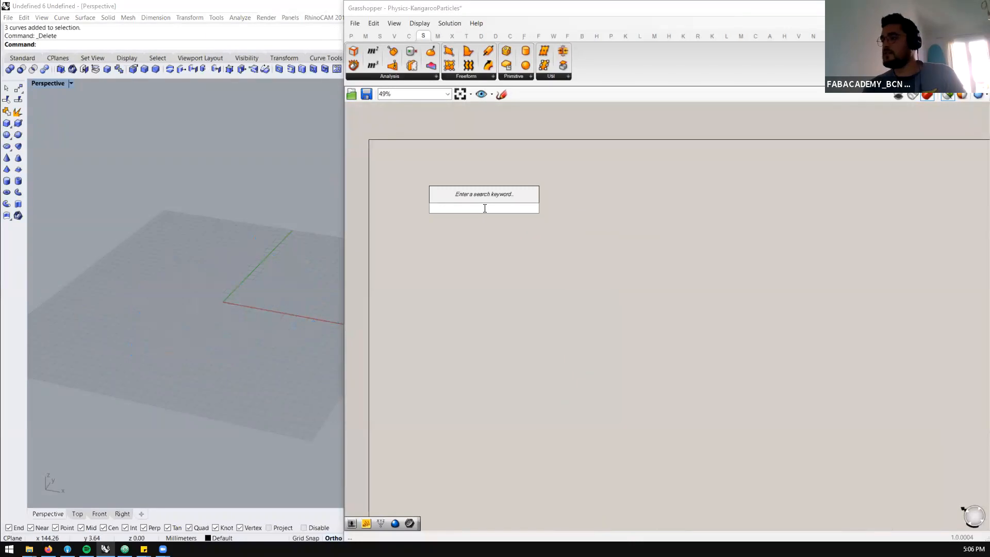
pyautogui.write('recta')
pyautogui.press('Return')
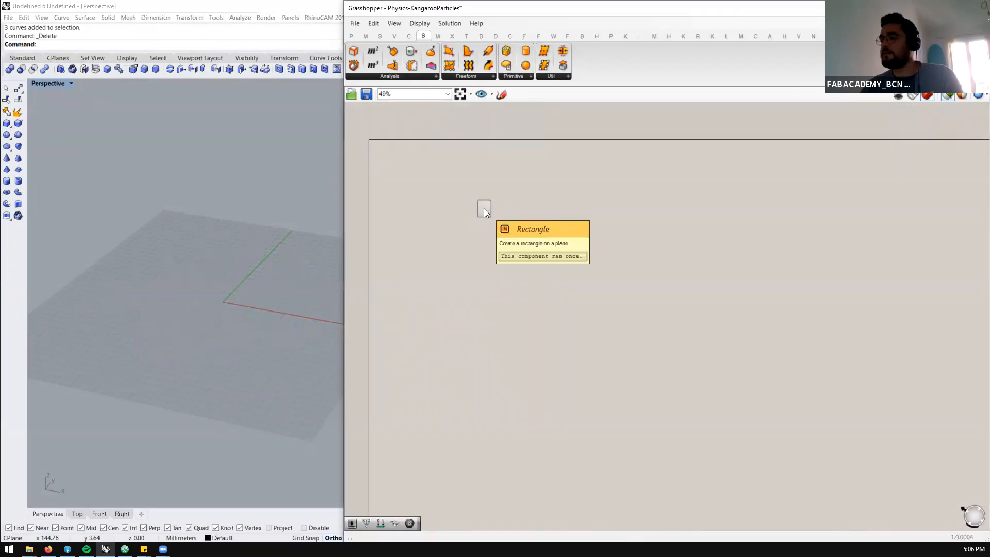
pyautogui.moveTo(485, 207); pyautogui.dragTo(471, 182)
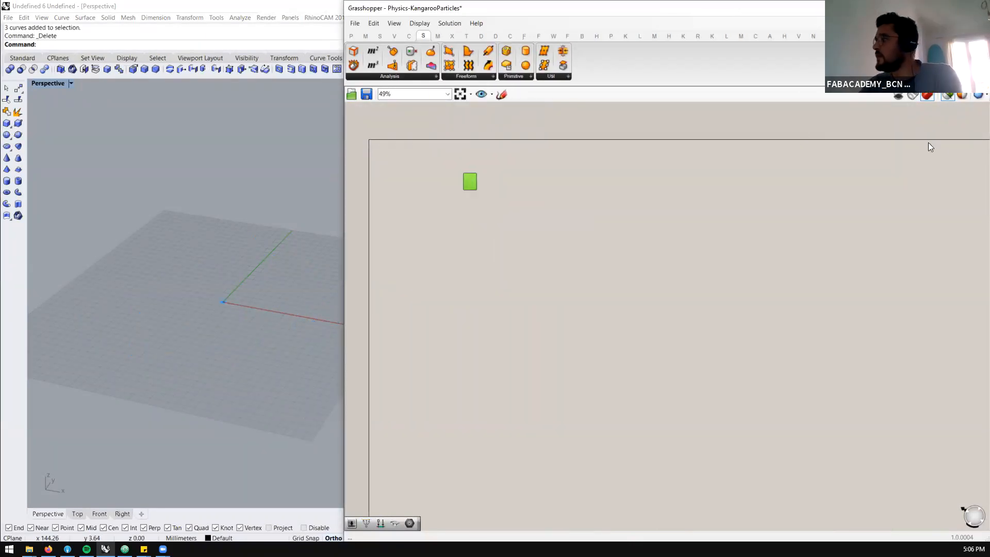
# Select all components of the existing particles definition and turn off their preview
pyautogui.scroll(-5, 794, 207)
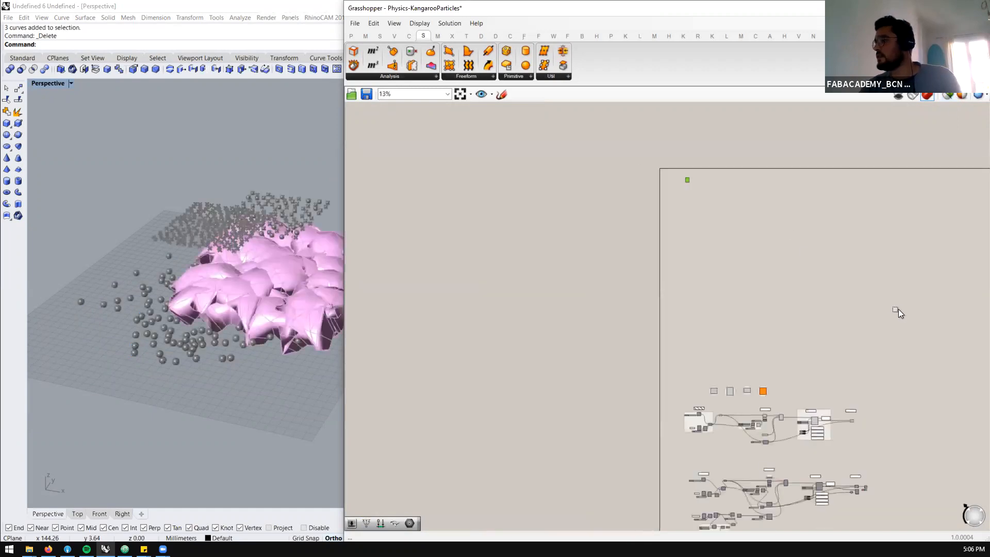
pyautogui.scroll(-2, 898, 308)
pyautogui.moveTo(871, 359); pyautogui.dragTo(722, 503)
pyautogui.middleClick(761, 452)
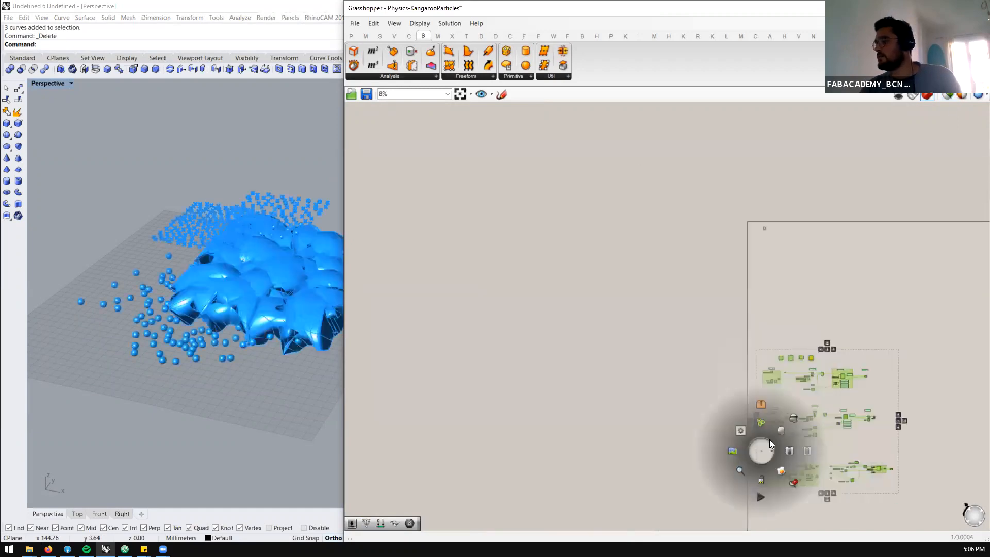
pyautogui.click(793, 419)
pyautogui.scroll(8, 786, 223)
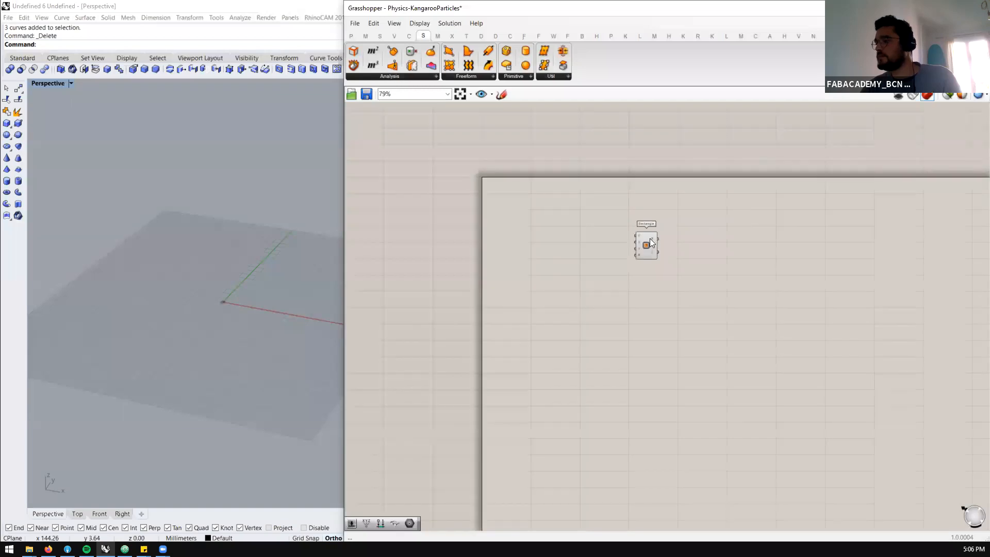
# Add a number slider of 1000 and connect it to both the X and Y inputs of the Rectangle component
pyautogui.scroll(3, 649, 239)
pyautogui.doubleClick(455, 231)
pyautogui.write('100')
pyautogui.press('Return')
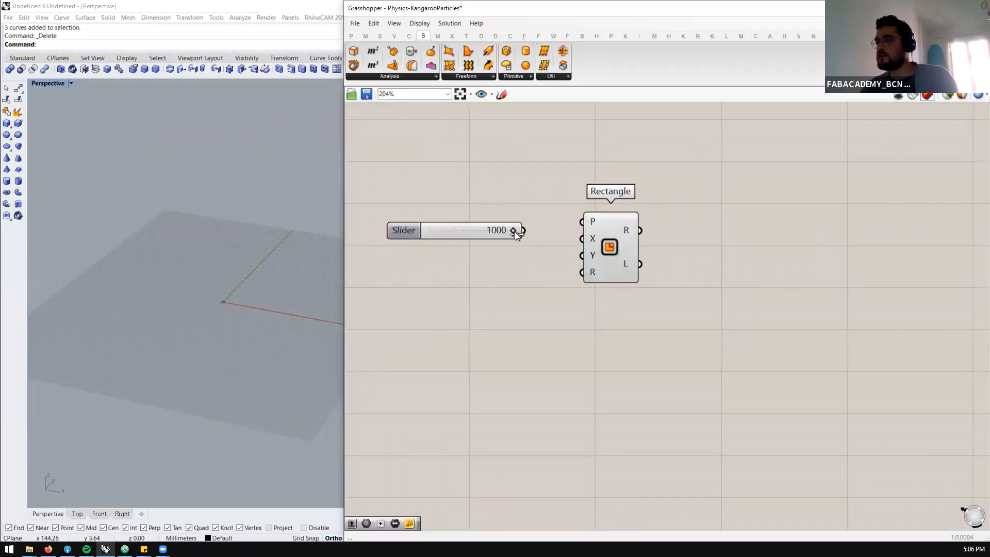
pyautogui.moveTo(573, 235); pyautogui.dragTo(576, 257)
pyautogui.click(463, 236)
# Set the rectangle's size slider to 280 and place the Rectangle component closer to the slider
pyautogui.scroll(-4, 208, 298)
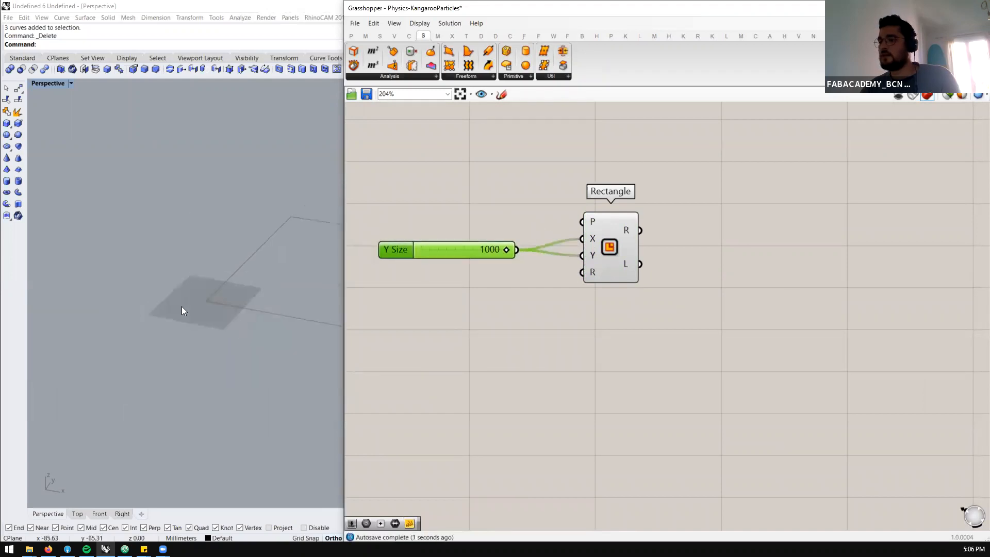
pyautogui.scroll(2, 467, 253)
pyautogui.moveTo(557, 247); pyautogui.dragTo(469, 252)
pyautogui.click(705, 240)
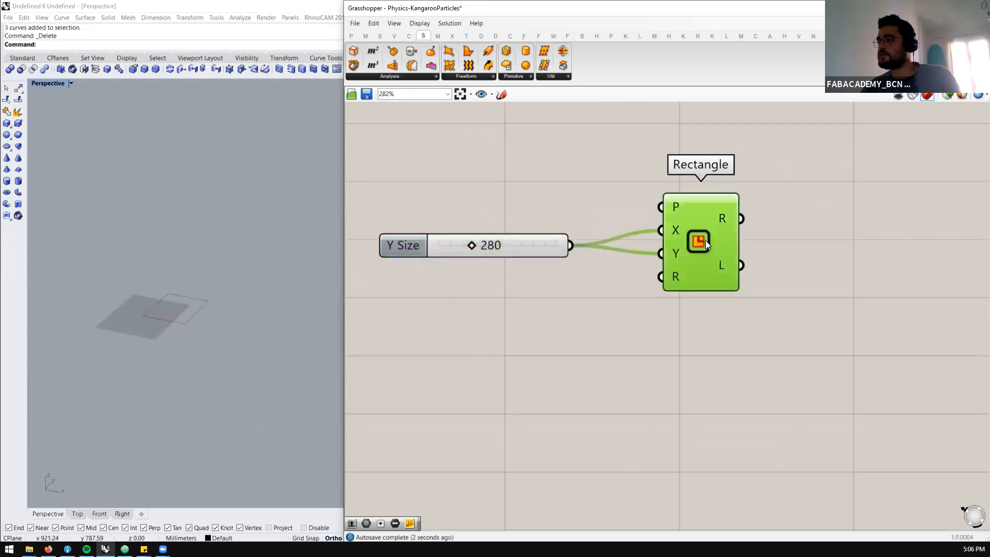
pyautogui.moveTo(706, 240); pyautogui.dragTo(662, 247)
pyautogui.scroll(5, 159, 319)
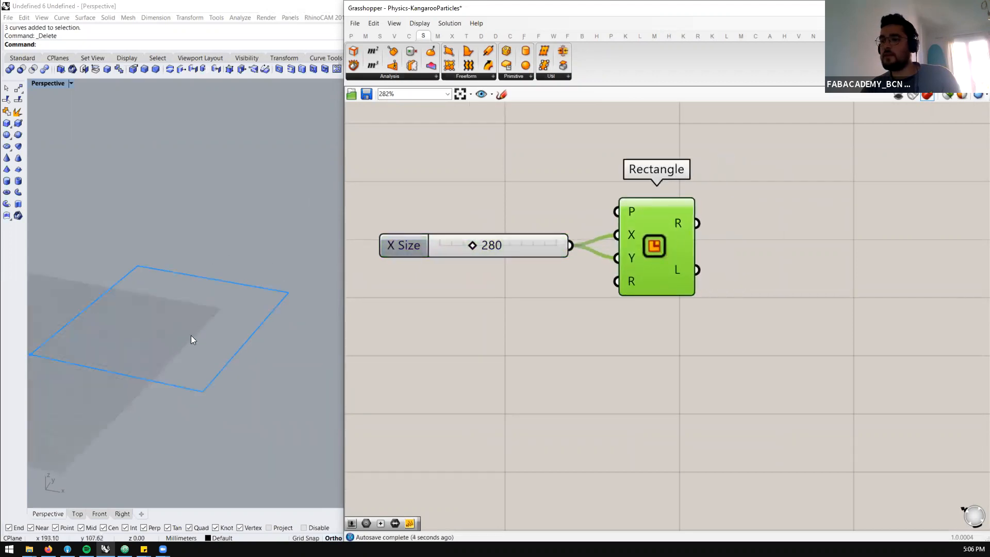
pyautogui.scroll(-2, 547, 273)
# Add a Move component after the Rectangle and feed it the rectangle as its geometry
pyautogui.doubleClick(691, 243)
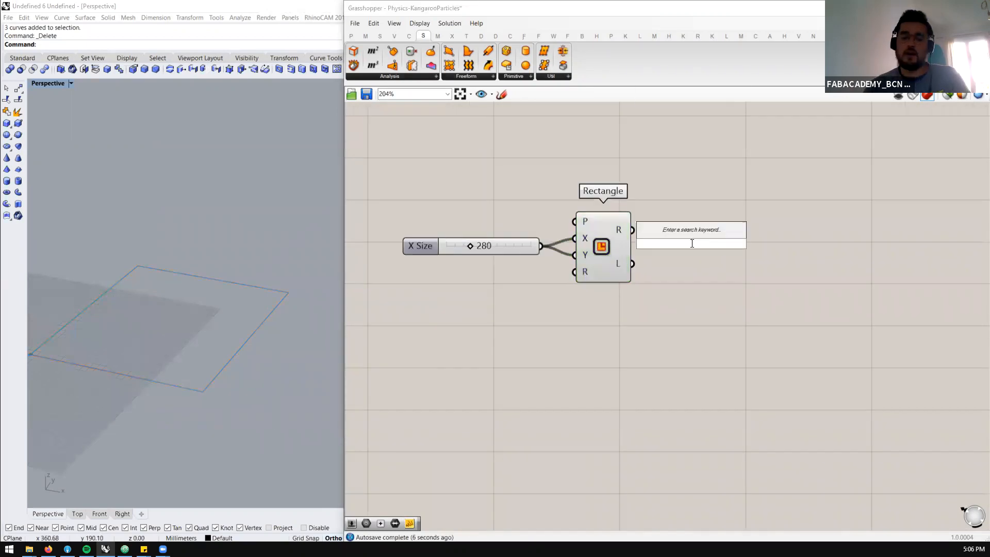
pyautogui.write('move')
pyautogui.press('Return')
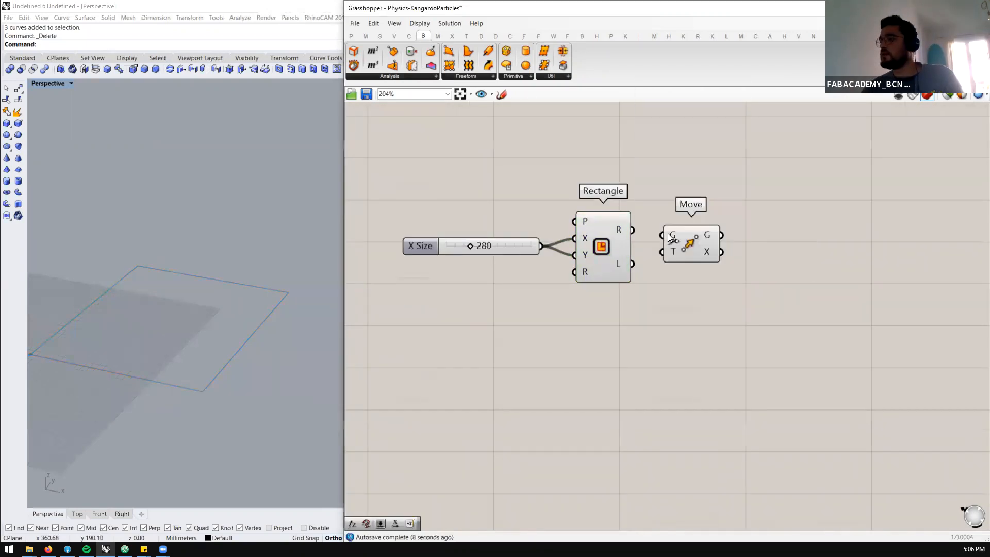
pyautogui.moveTo(638, 232); pyautogui.dragTo(780, 238)
# Add a Unit Z component below the Rectangle and connect it to the Move component's T input
pyautogui.doubleClick(643, 359)
pyautogui.write('z')
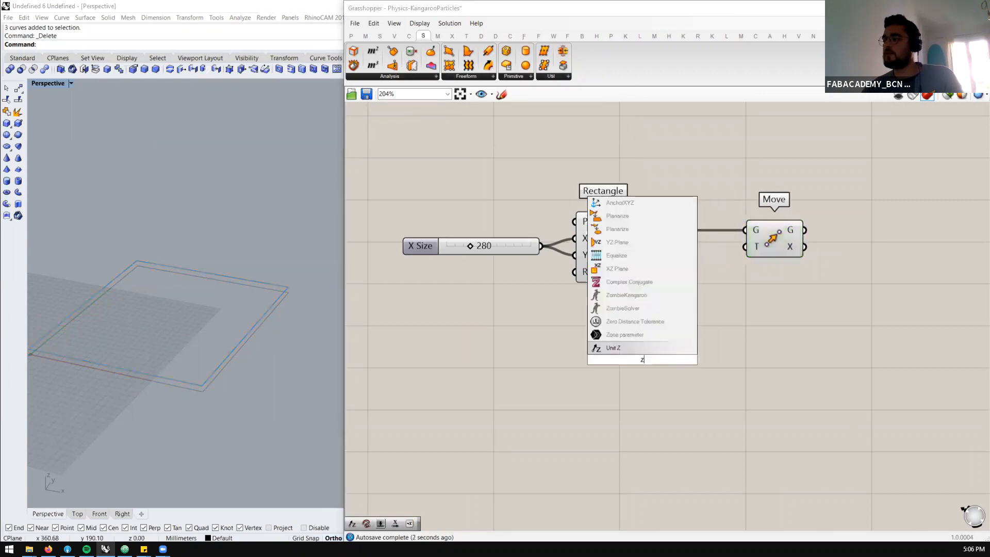
pyautogui.press('Return')
pyautogui.moveTo(672, 360); pyautogui.dragTo(745, 247)
pyautogui.moveTo(634, 351); pyautogui.dragTo(657, 313)
pyautogui.click(572, 322)
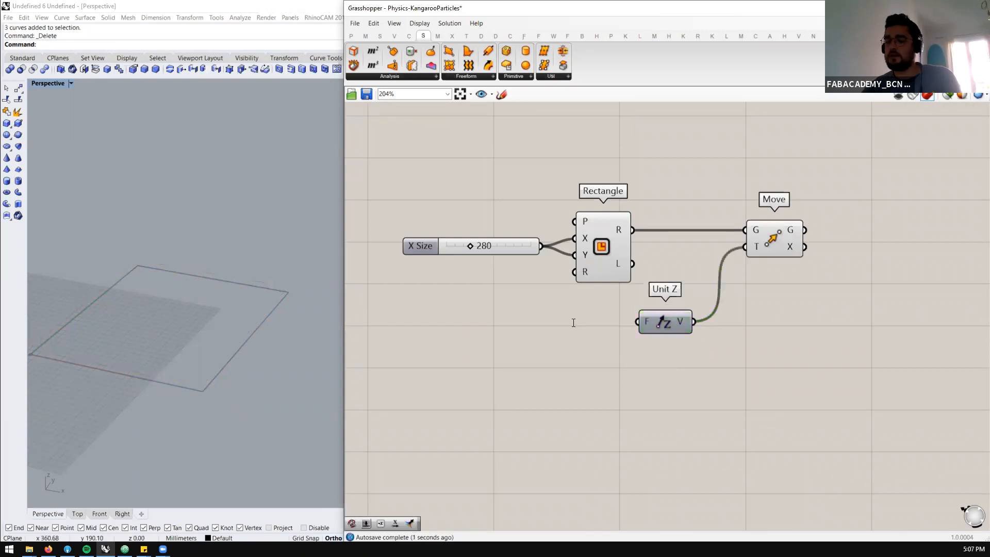
# Drive the Unit Z factor with a new number slider of 1000 and align the Unit Z component with it
pyautogui.doubleClick(535, 310)
pyautogui.write('1000')
pyautogui.press('Return')
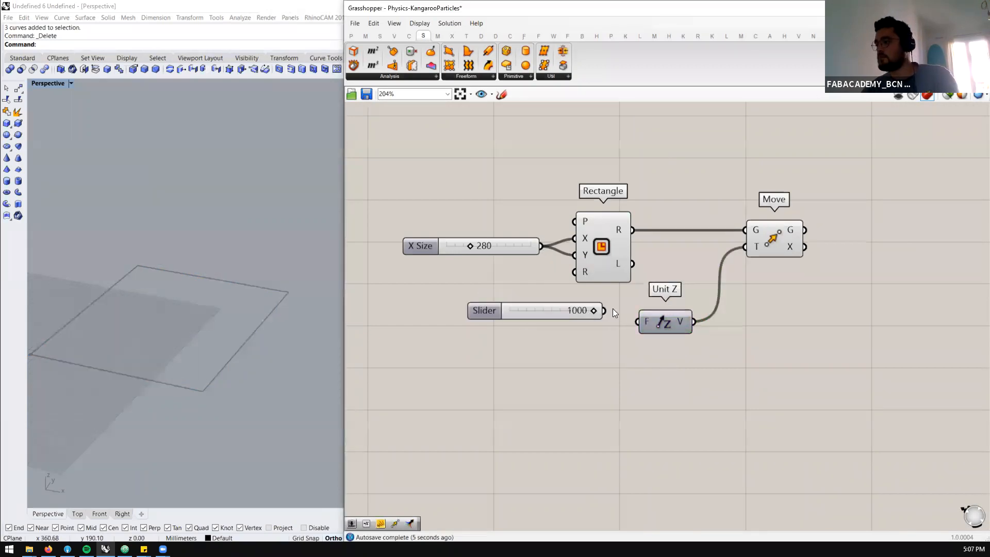
pyautogui.moveTo(644, 324); pyautogui.dragTo(649, 305)
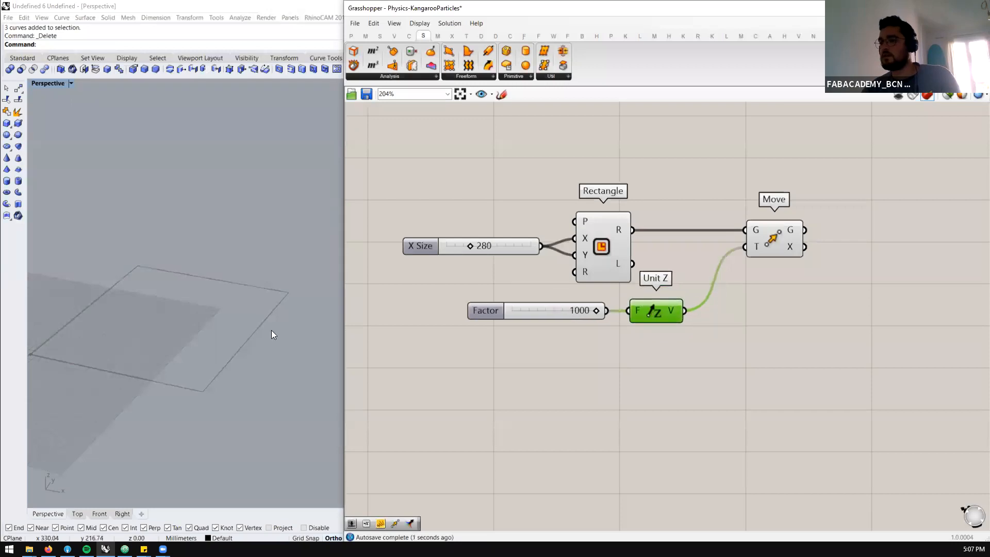
pyautogui.scroll(4, 247, 359)
pyautogui.moveTo(246, 359); pyautogui.dragTo(242, 347, button='right')
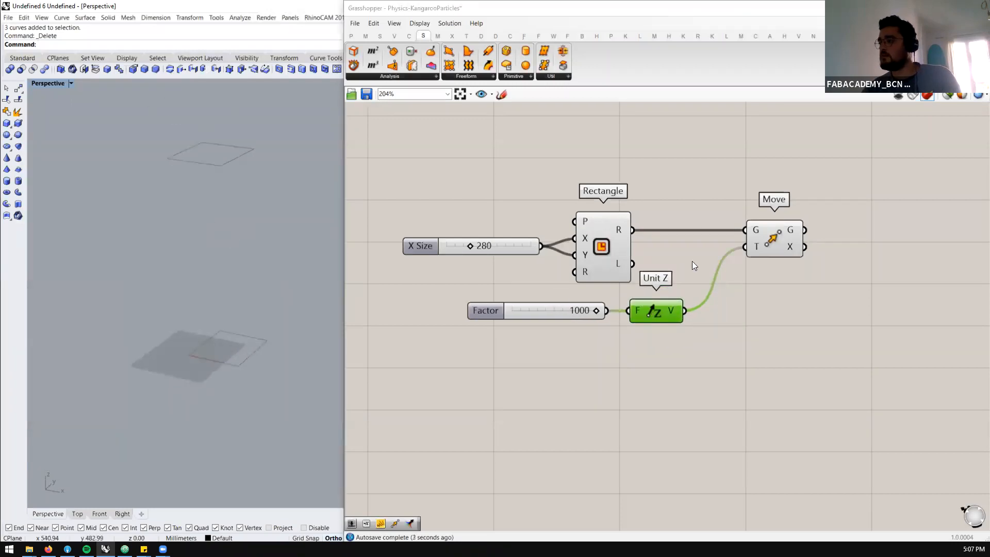
# Place the Move component closer to the Rectangle and view the raised rectangle up close in the Rhino viewport
pyautogui.scroll(1, 692, 261)
pyautogui.moveTo(814, 226); pyautogui.dragTo(784, 226)
pyautogui.scroll(-7, 647, 297)
pyautogui.scroll(6, 711, 281)
pyautogui.click(644, 266)
pyautogui.moveTo(217, 175); pyautogui.dragTo(207, 154, button='right')
pyautogui.scroll(8, 207, 154)
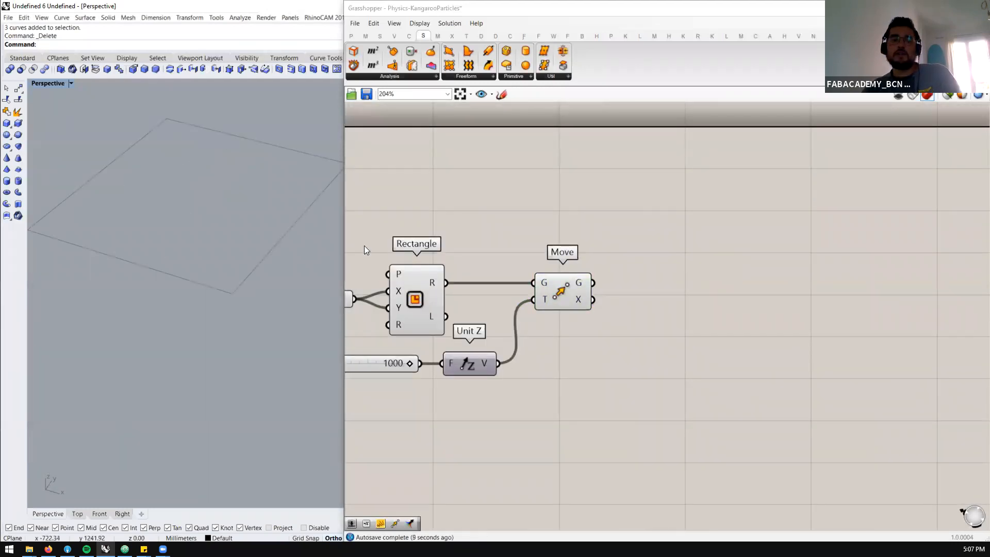
# Find the Populate 2D component among the vector grid components and place it after the Move component
pyautogui.click(409, 36)
pyautogui.click(425, 34)
pyautogui.click(437, 36)
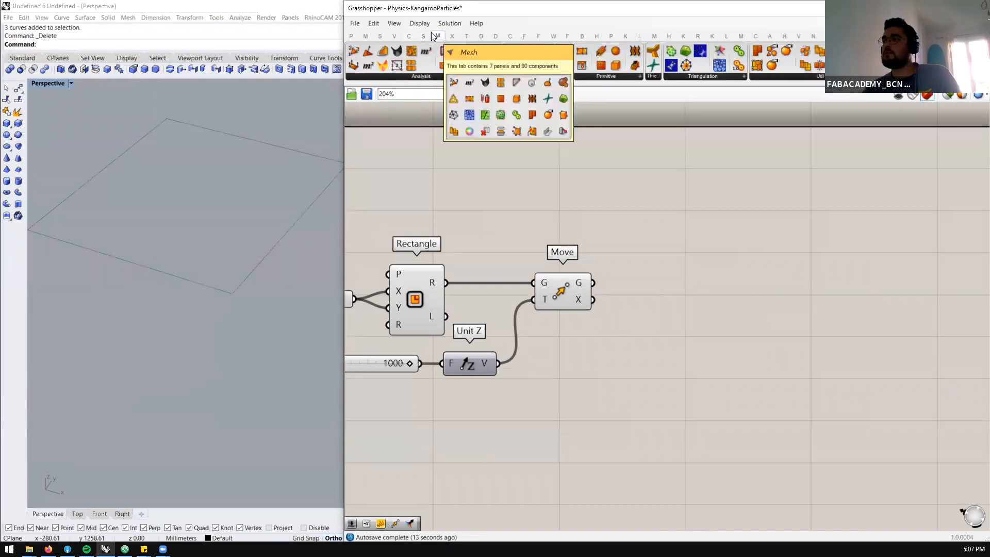
pyautogui.click(395, 35)
pyautogui.click(413, 76)
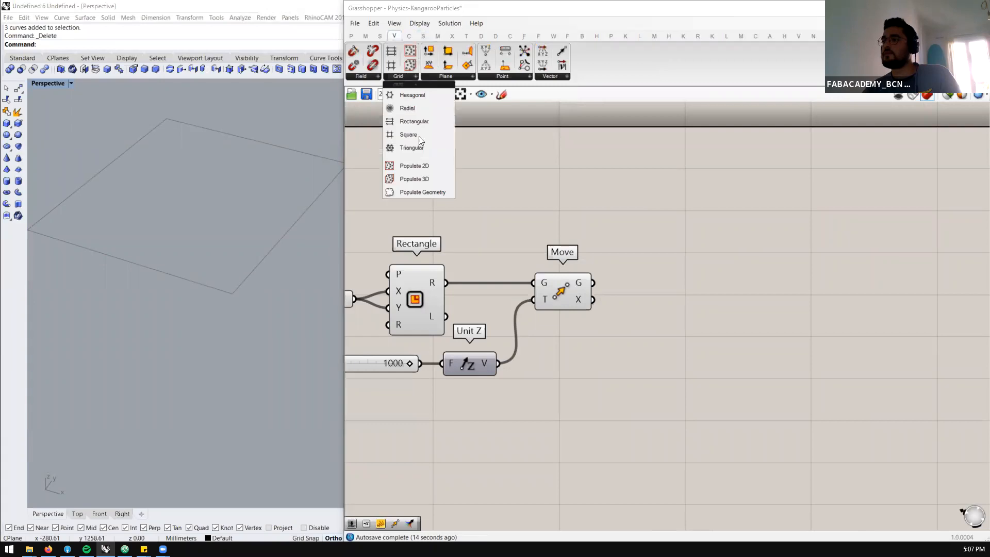
pyautogui.click(429, 166)
pyautogui.click(680, 291)
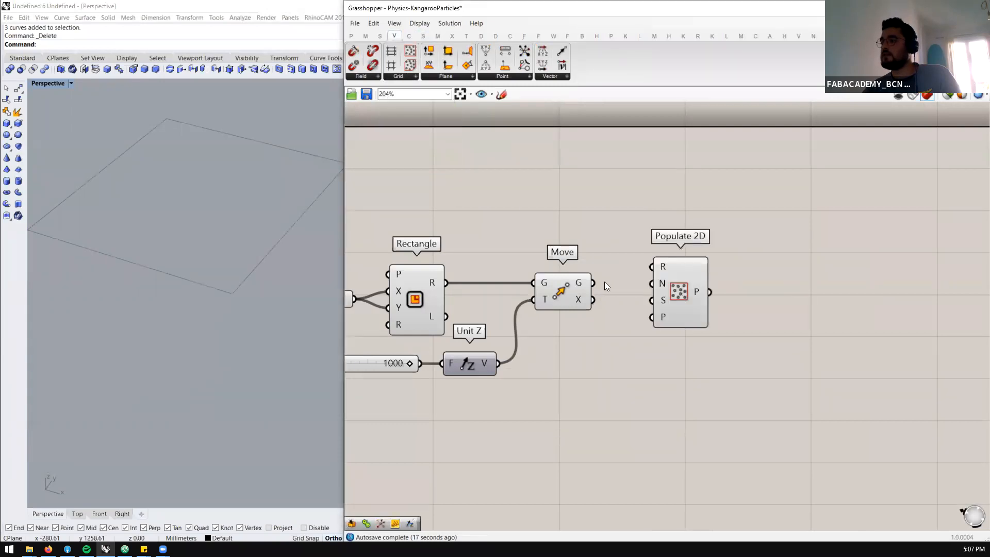
# Connect the Move component's geometry output to Populate 2D's R input and place Populate 2D close beside Move
pyautogui.moveTo(678, 277); pyautogui.dragTo(766, 299)
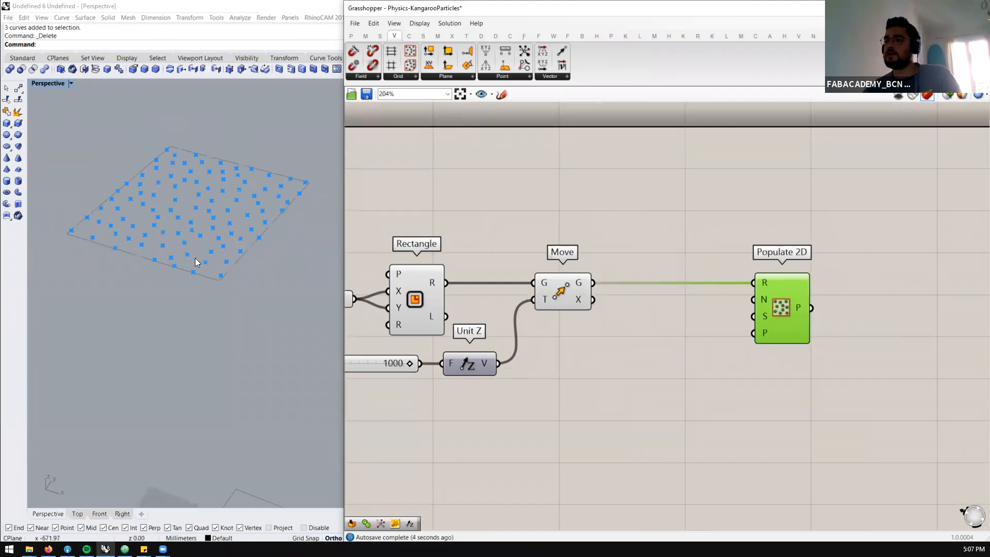
pyautogui.scroll(-5, 195, 258)
pyautogui.scroll(1, 789, 309)
pyautogui.moveTo(789, 310); pyautogui.dragTo(670, 300)
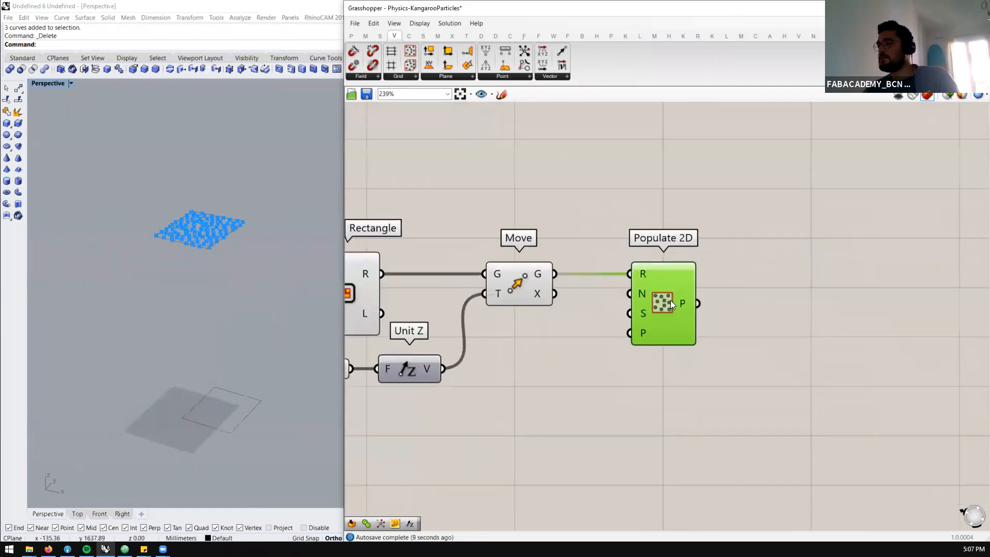
# Add Kangaroo2's SphereCollide goal to the canvas, well beyond Populate 2D
pyautogui.click(683, 36)
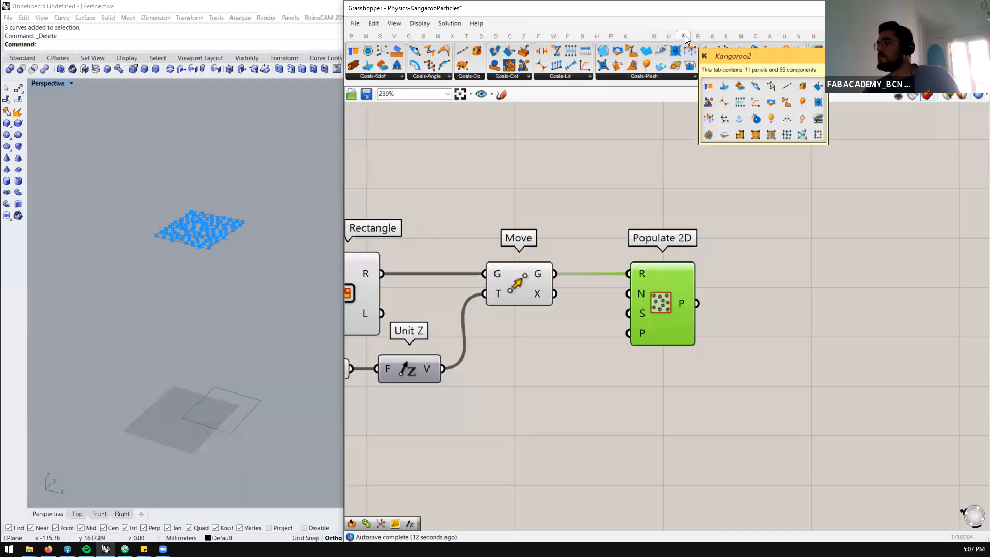
pyautogui.click(514, 77)
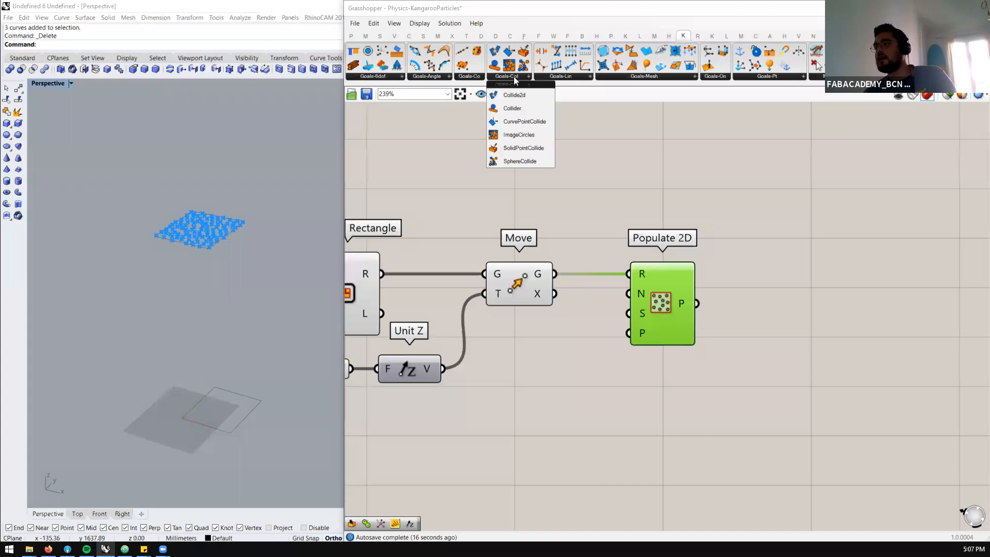
pyautogui.click(521, 161)
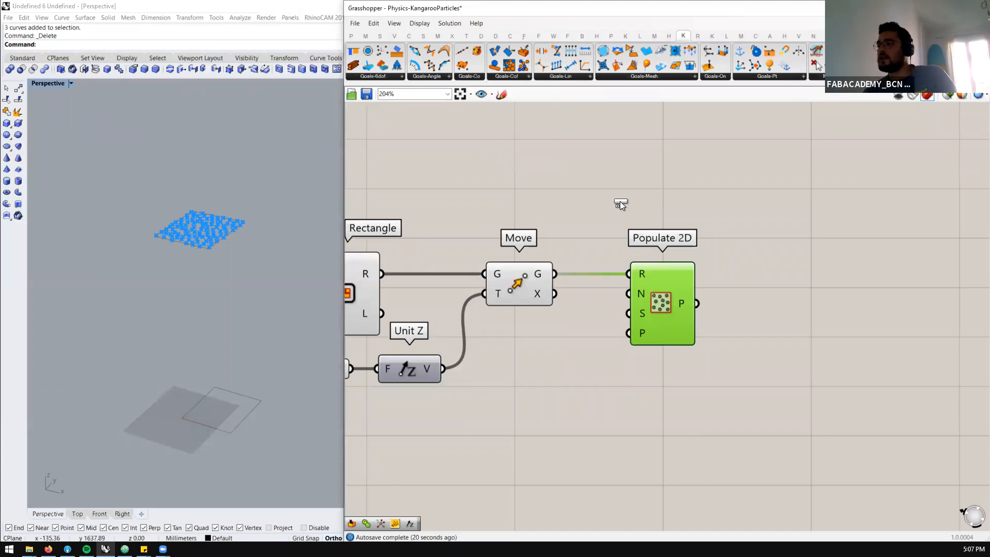
pyautogui.scroll(-1, 620, 201)
pyautogui.click(791, 196)
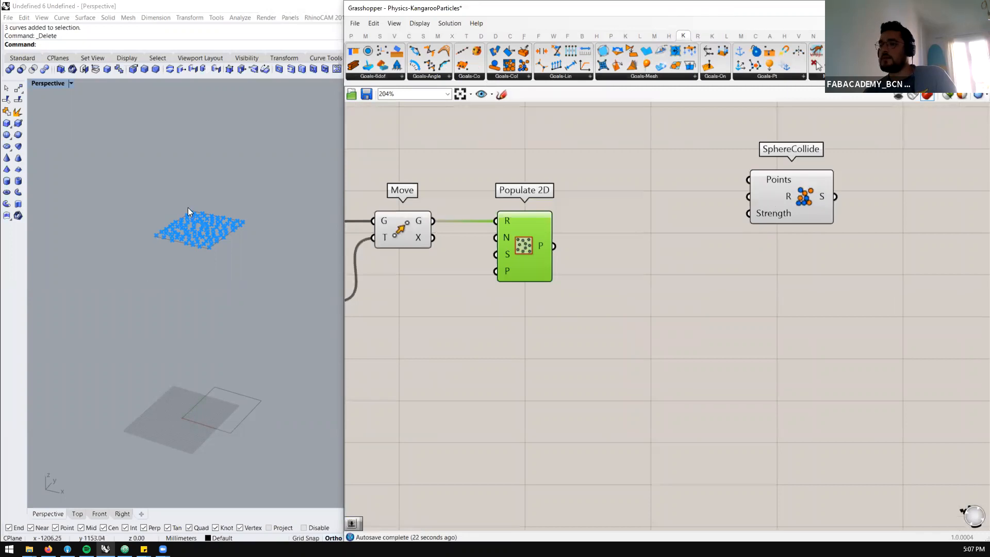
# Connect the Populate 2D points to SphereCollide's Points input and move SphereCollide further from Populate 2D
pyautogui.scroll(10, 222, 281)
pyautogui.moveTo(240, 304); pyautogui.dragTo(194, 278, button='right')
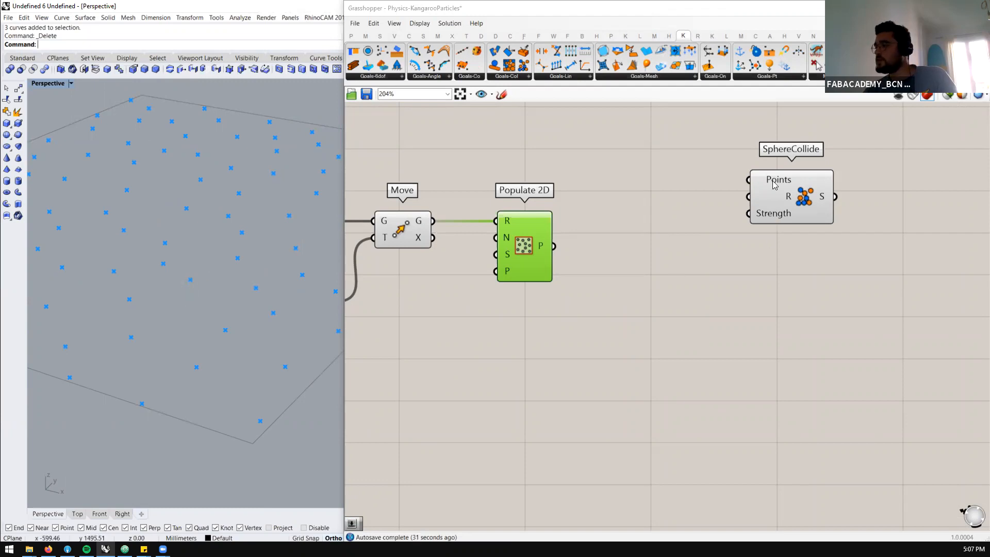
pyautogui.scroll(-2, 772, 181)
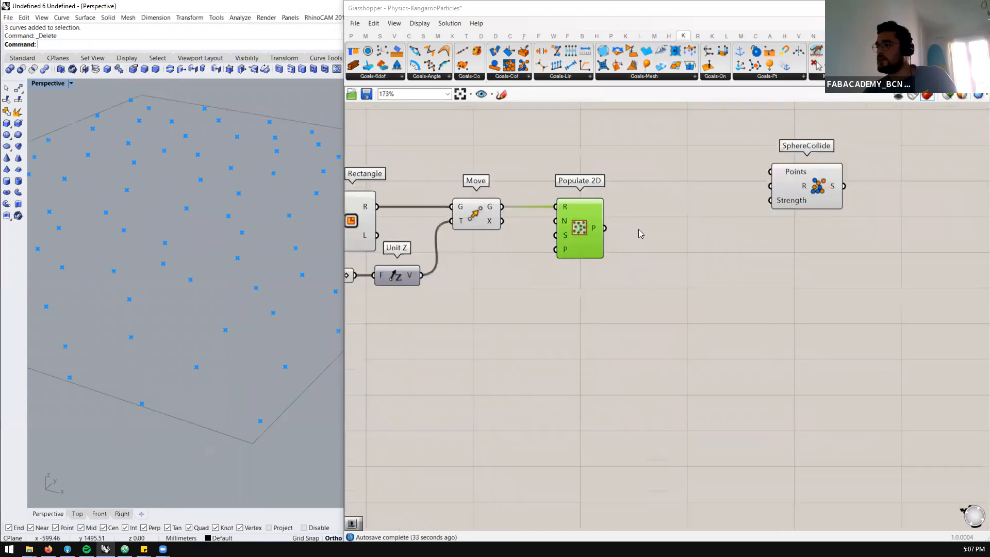
pyautogui.moveTo(604, 229); pyautogui.dragTo(894, 184)
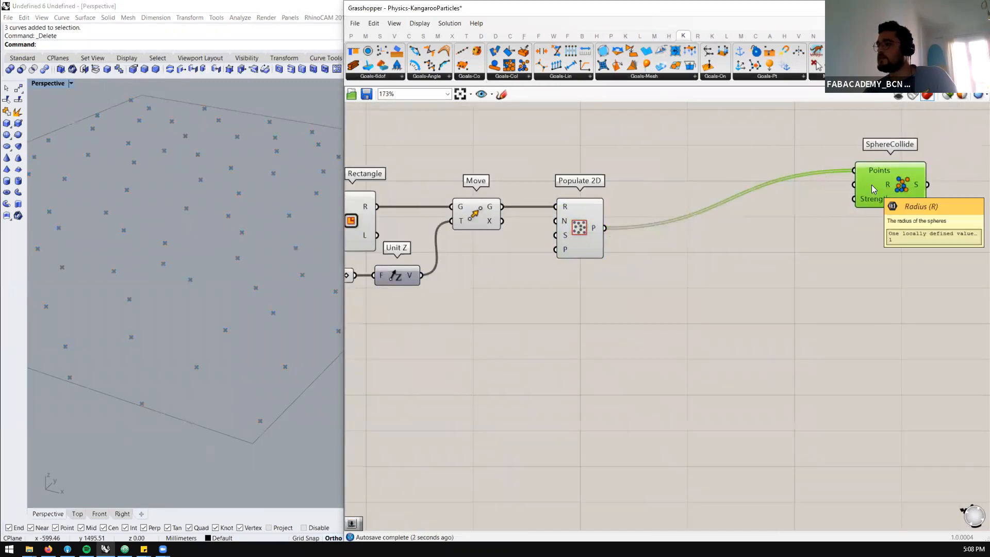
# Add a Sphere component near Populate 2D and feed the populated points into its B input
pyautogui.doubleClick(608, 311)
pyautogui.write('spher')
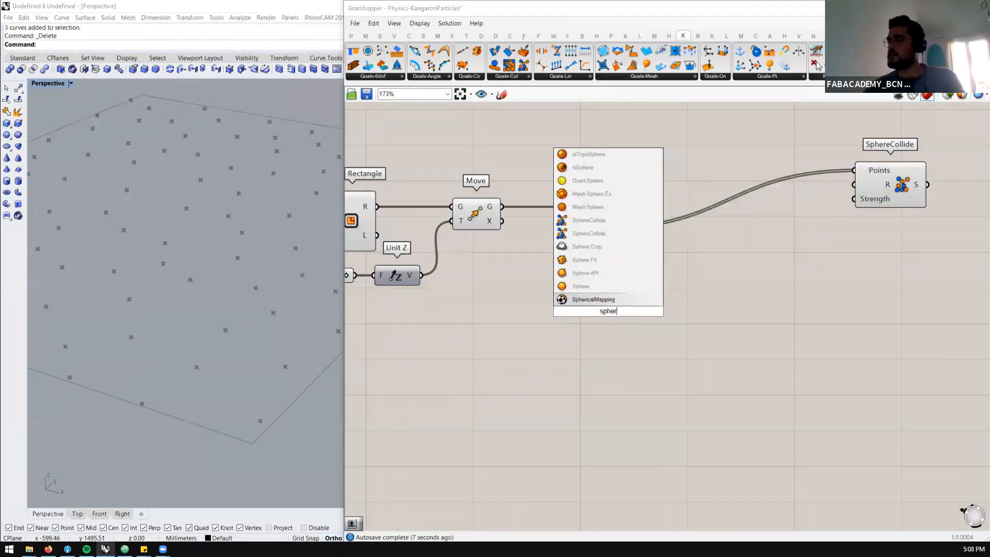
pyautogui.click(581, 287)
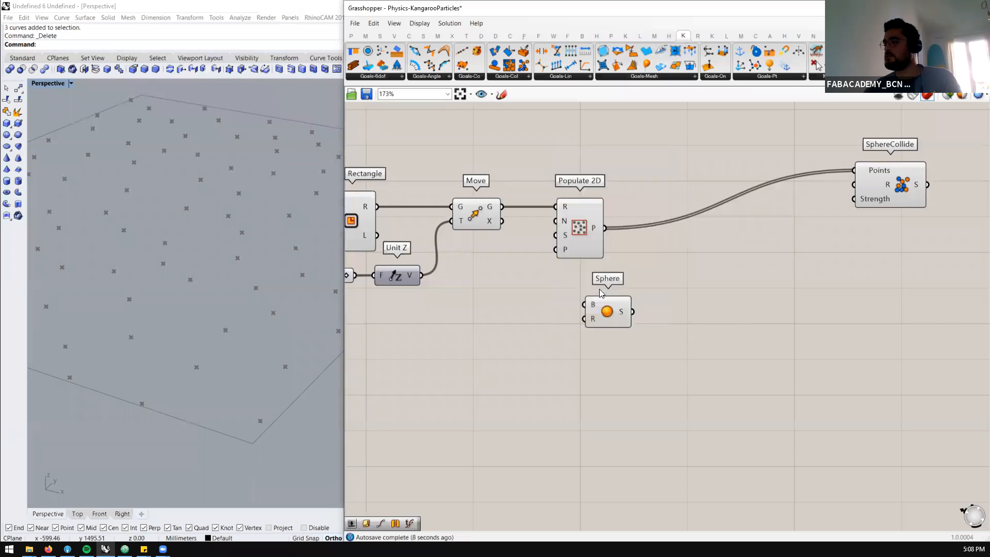
pyautogui.moveTo(606, 228); pyautogui.dragTo(669, 265)
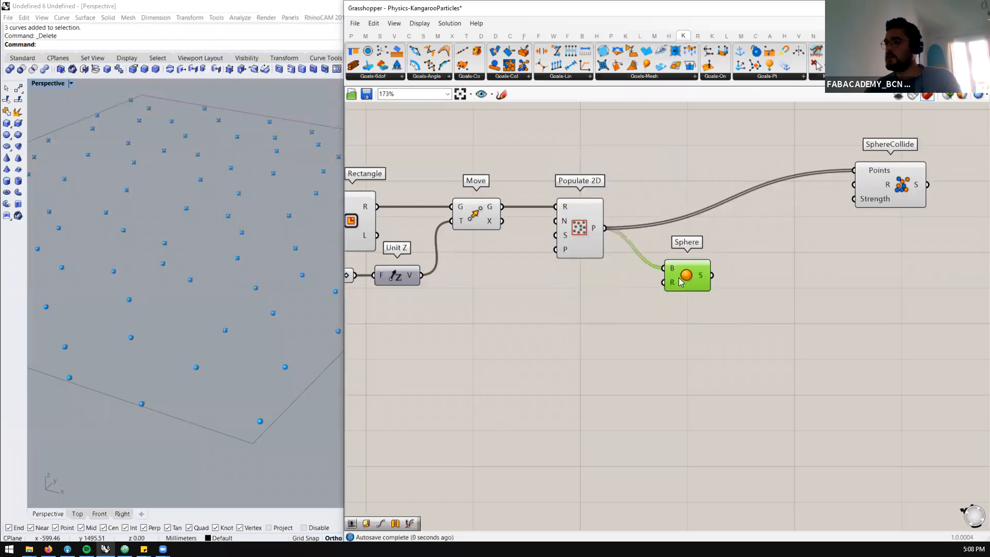
# Create a number slider of 5 and connect it to the radius inputs of both Sphere and SphereCollide
pyautogui.doubleClick(578, 325)
pyautogui.write('5')
pyautogui.press('Return')
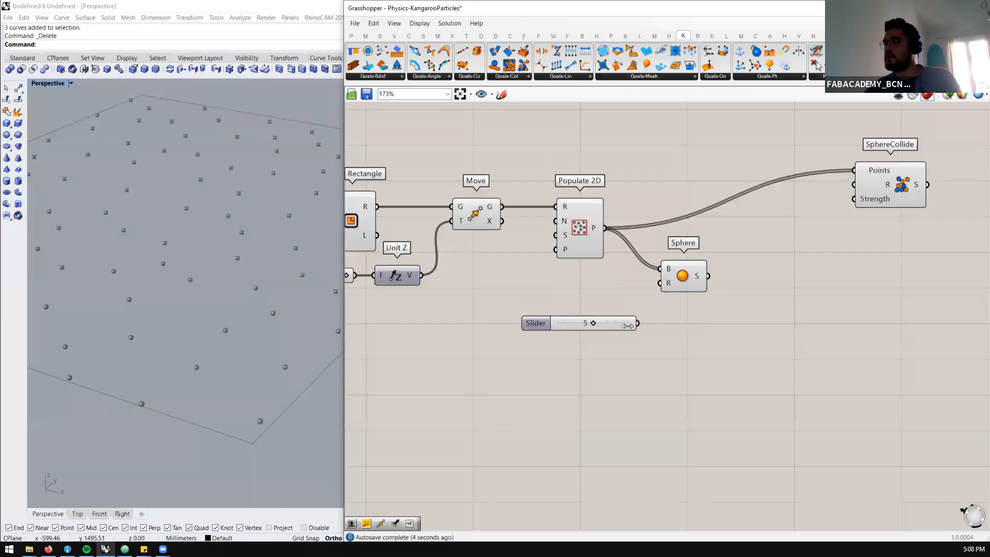
pyautogui.moveTo(638, 323); pyautogui.dragTo(660, 283)
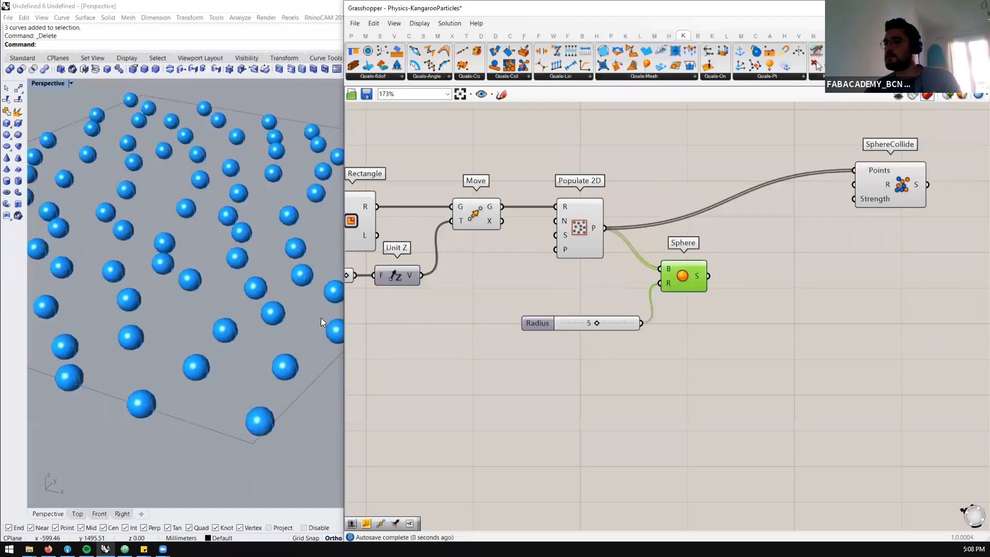
pyautogui.scroll(-5, 233, 317)
pyautogui.moveTo(232, 317)
pyautogui.mouseDown(button='right')
pyautogui.moveTo(238, 336)
pyautogui.moveTo(232, 321)
pyautogui.moveTo(231, 330)
pyautogui.mouseUp(button='right')
pyautogui.moveTo(642, 322); pyautogui.dragTo(890, 235)
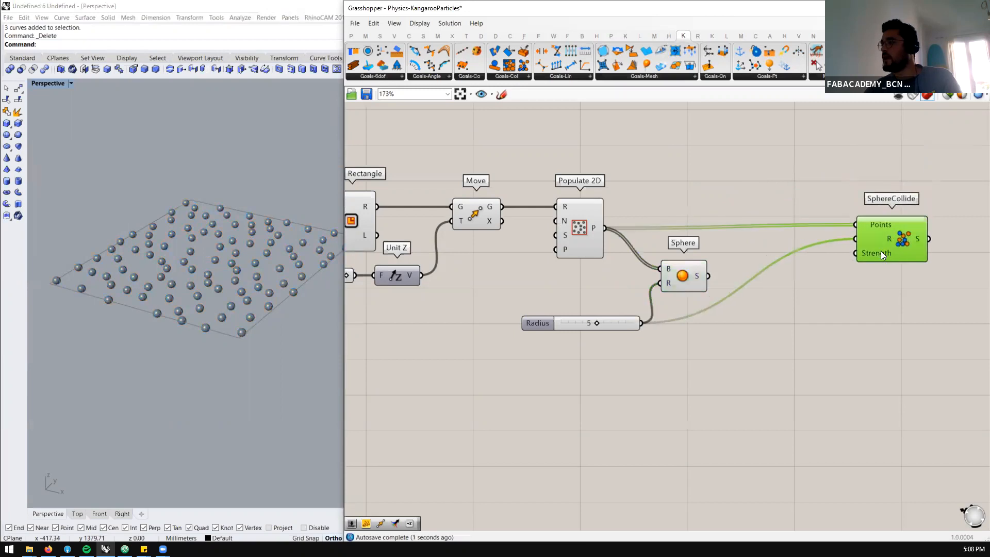
# Drive SphereCollide's Strength input with a new number slider of 100 and arrange the slider below the component
pyautogui.click(839, 294)
pyautogui.doubleClick(839, 294)
pyautogui.write('100')
pyautogui.press('Return')
pyautogui.moveTo(899, 295); pyautogui.dragTo(870, 257)
pyautogui.moveTo(847, 296); pyautogui.dragTo(755, 328)
pyautogui.moveTo(621, 324); pyautogui.dragTo(615, 305)
pyautogui.scroll(-2, 617, 261)
pyautogui.scroll(-4, 730, 268)
pyautogui.scroll(5, 727, 261)
pyautogui.click(723, 257)
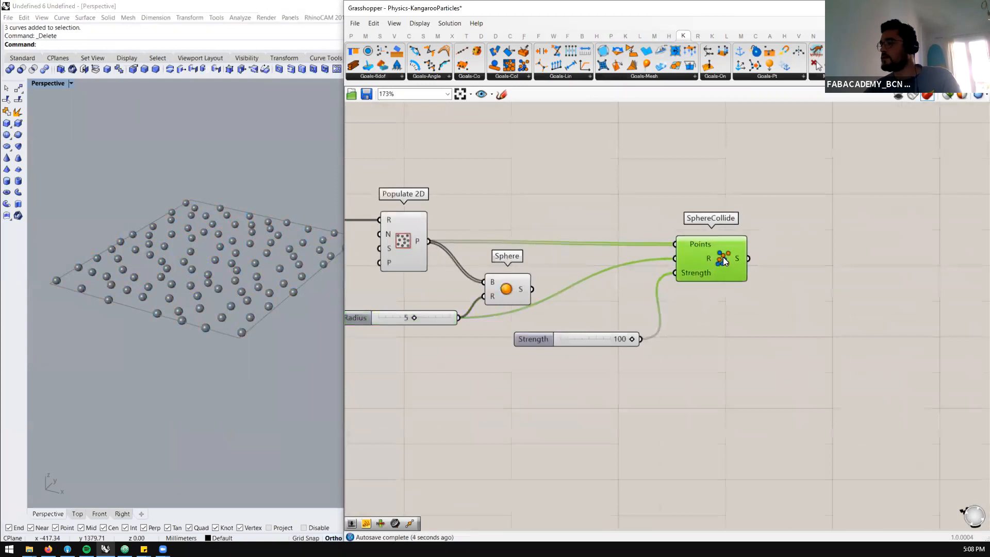
# Add Kangaroo2's Floor point goal and place it above SphereCollide
pyautogui.scroll(-3, 696, 249)
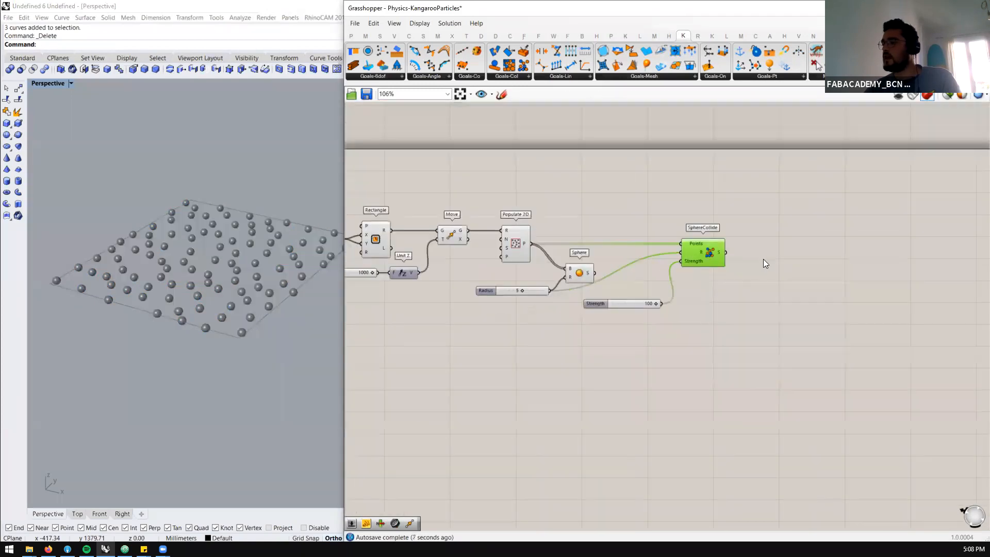
pyautogui.scroll(3, 693, 208)
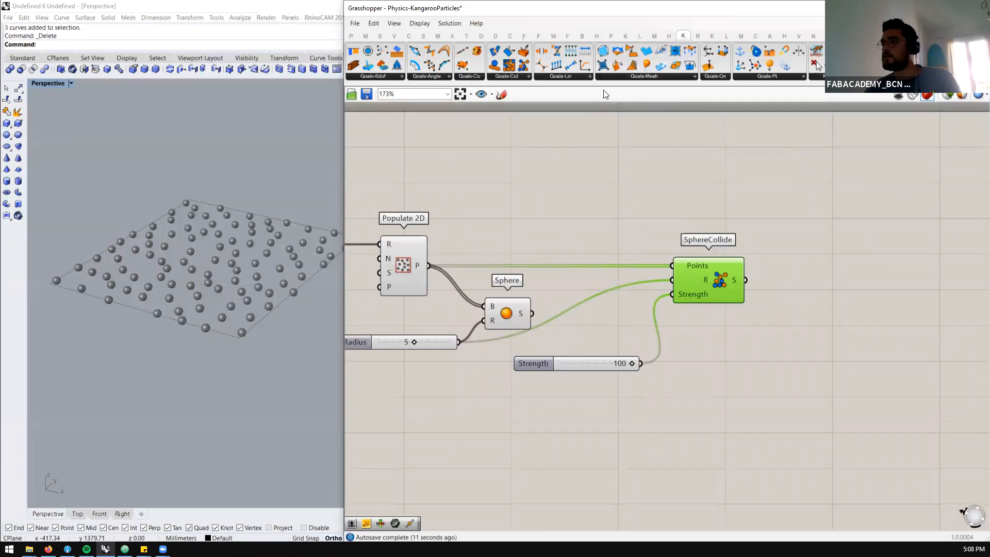
pyautogui.click(501, 78)
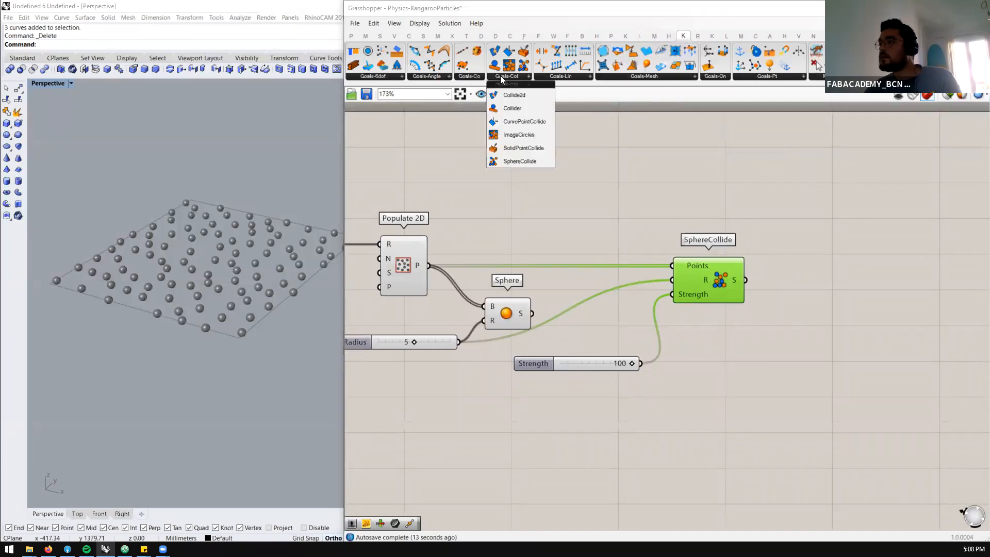
pyautogui.click(686, 76)
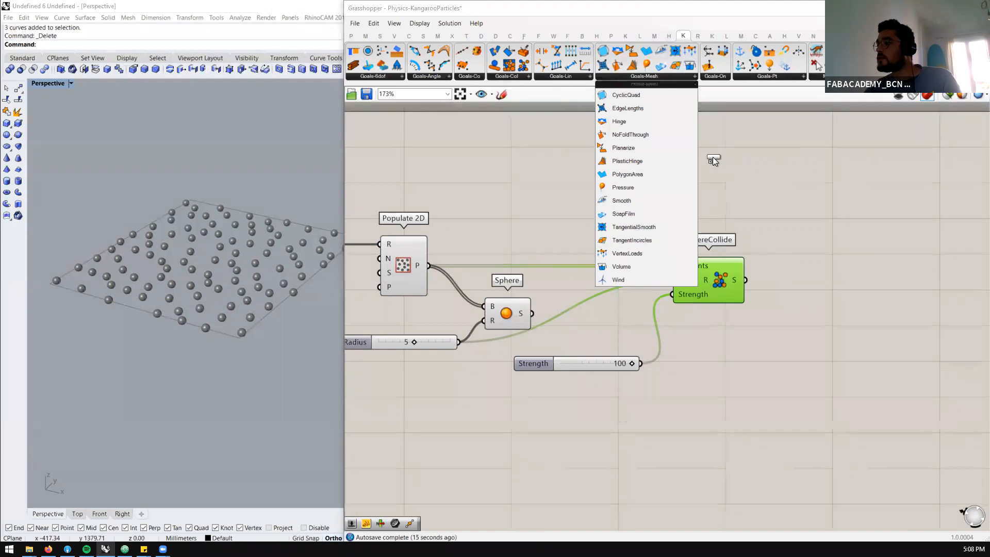
pyautogui.click(749, 76)
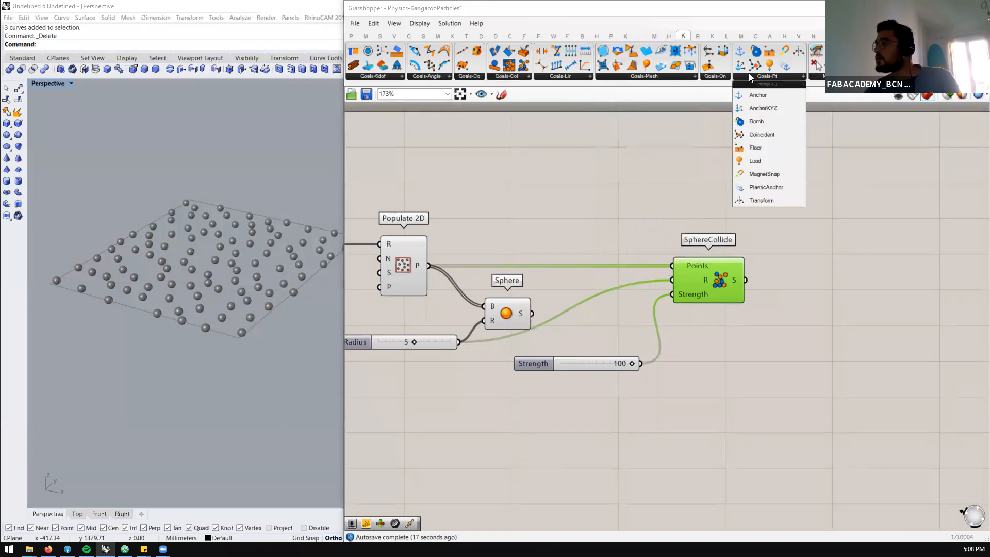
pyautogui.moveTo(748, 160); pyautogui.dragTo(706, 194)
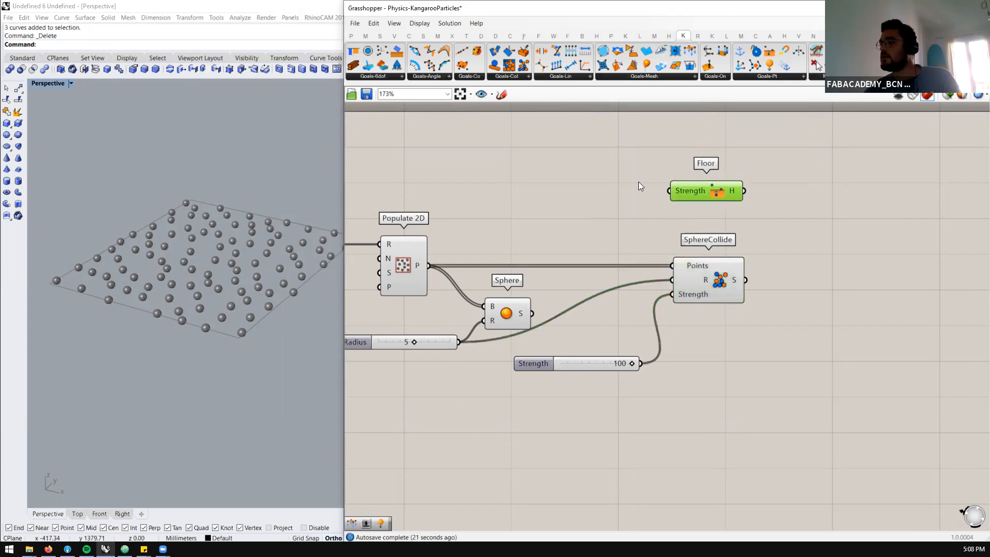
# Drive the Floor goal's Strength input with a new number slider of 1000 and place the slider beside it
pyautogui.doubleClick(583, 187)
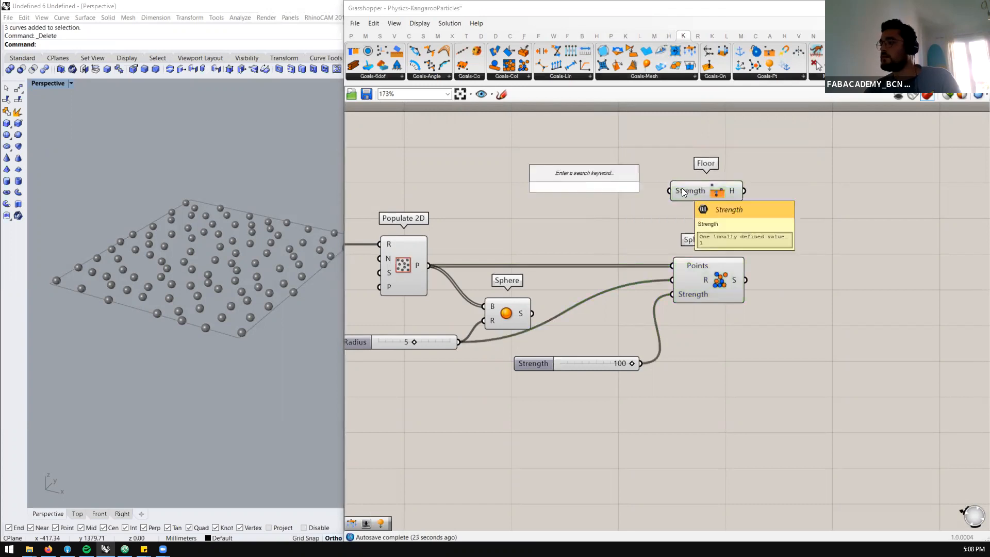
pyautogui.click(577, 156)
pyautogui.doubleClick(576, 157)
pyautogui.write('100')
pyautogui.press('Return')
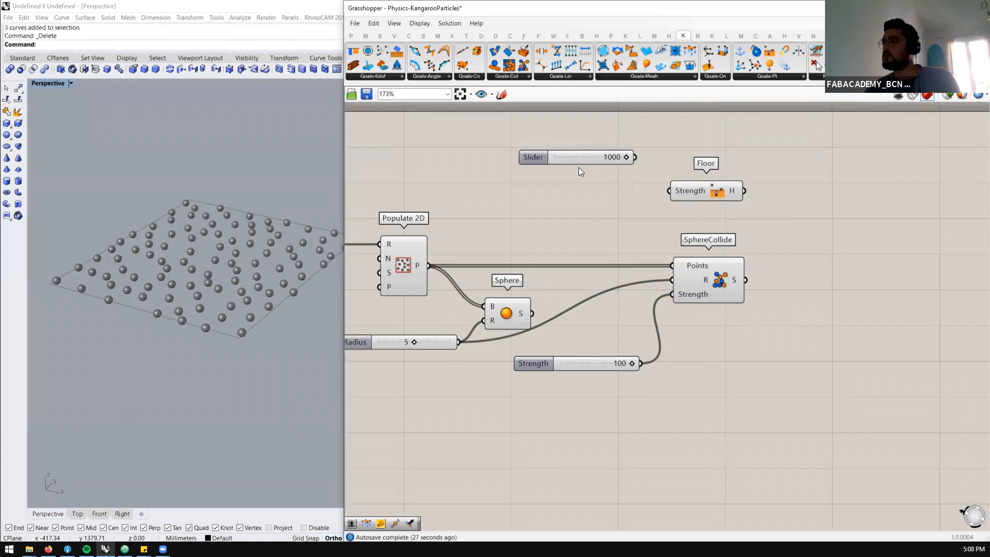
pyautogui.moveTo(579, 165); pyautogui.dragTo(575, 184)
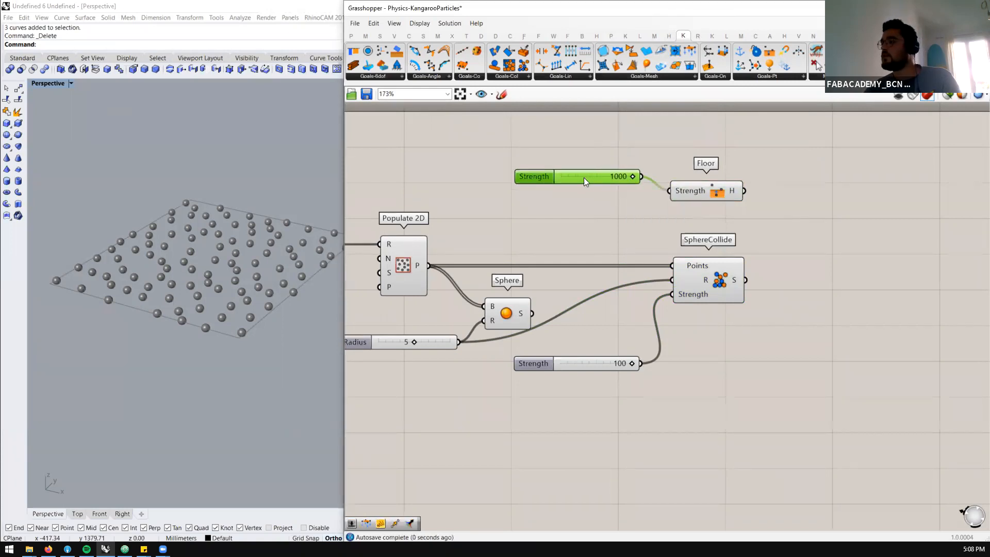
# Examine the goal components and the height of the raised spheres above the base rectangle in the Rhino viewport
pyautogui.scroll(-3, 651, 225)
pyautogui.scroll(3, 661, 299)
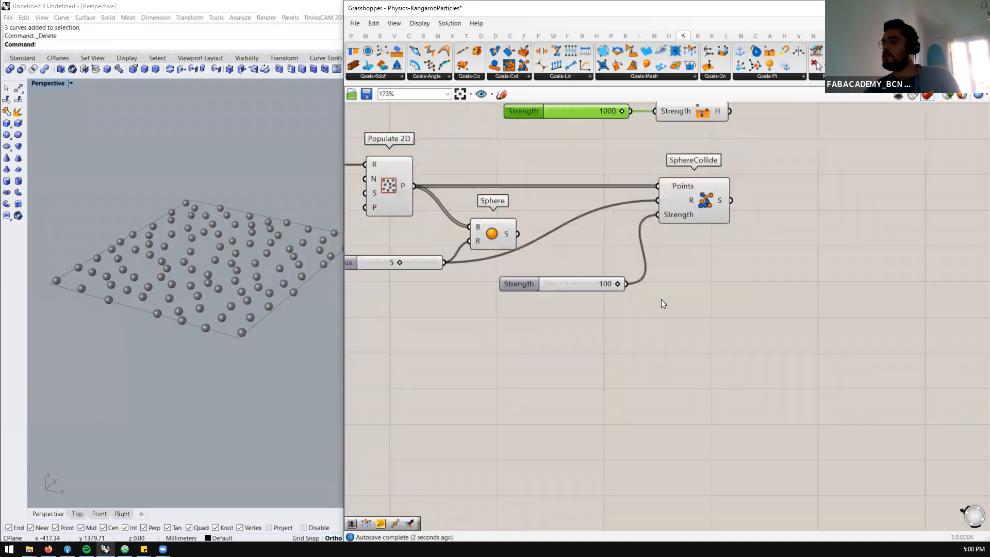
pyautogui.scroll(-3, 531, 190)
pyautogui.scroll(2, 462, 202)
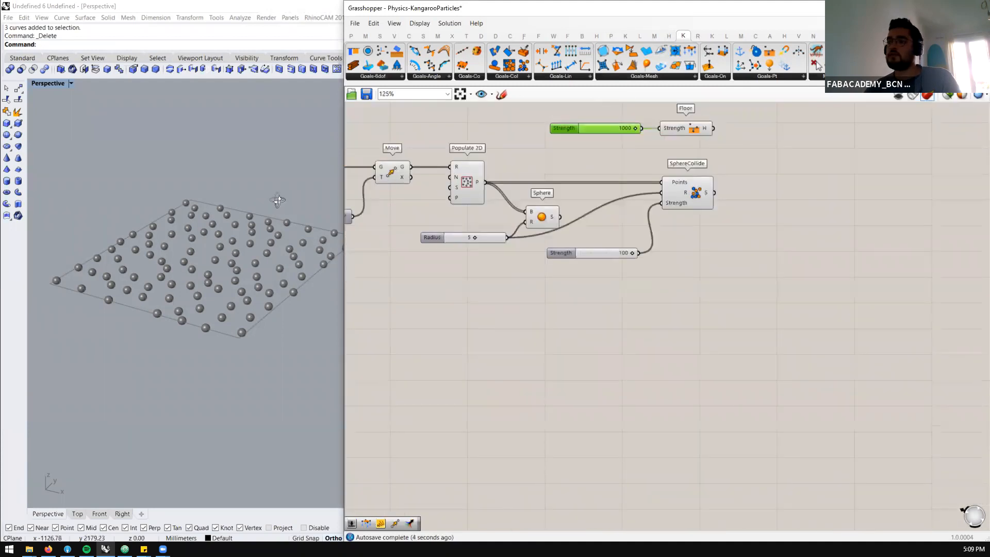
pyautogui.scroll(-5, 270, 192)
pyautogui.keyDown('shift'); pyautogui.moveTo(268, 368); pyautogui.dragTo(273, 295, button='right'); pyautogui.keyUp('shift')
# Add Kangaroo2's Load goal below SphereCollide and feed it the Populate 2D points
pyautogui.scroll(2, 276, 193)
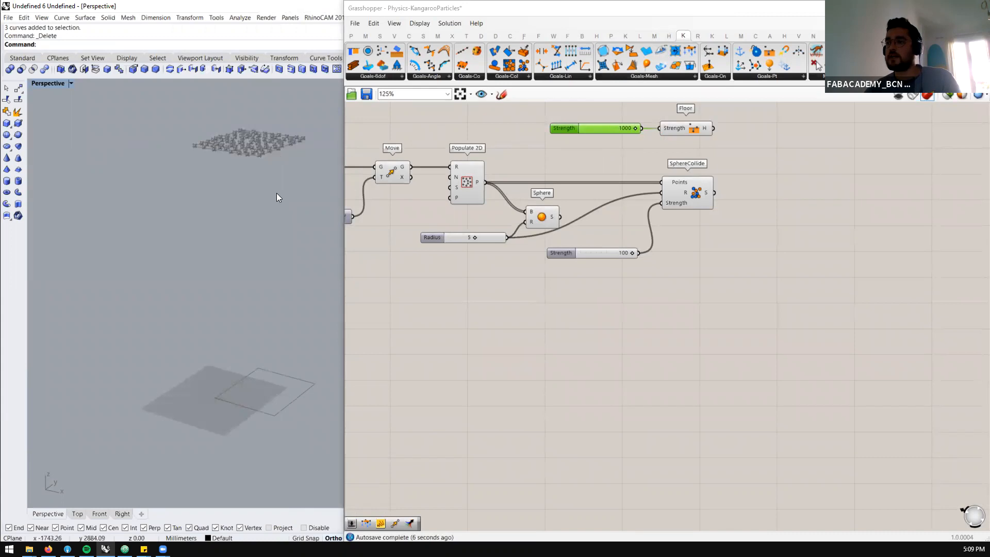
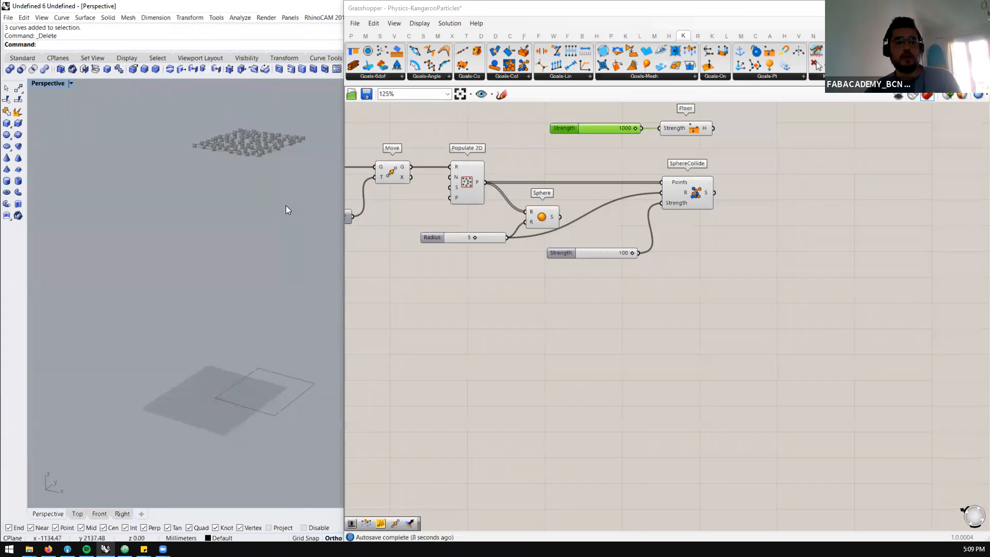
pyautogui.scroll(2, 711, 192)
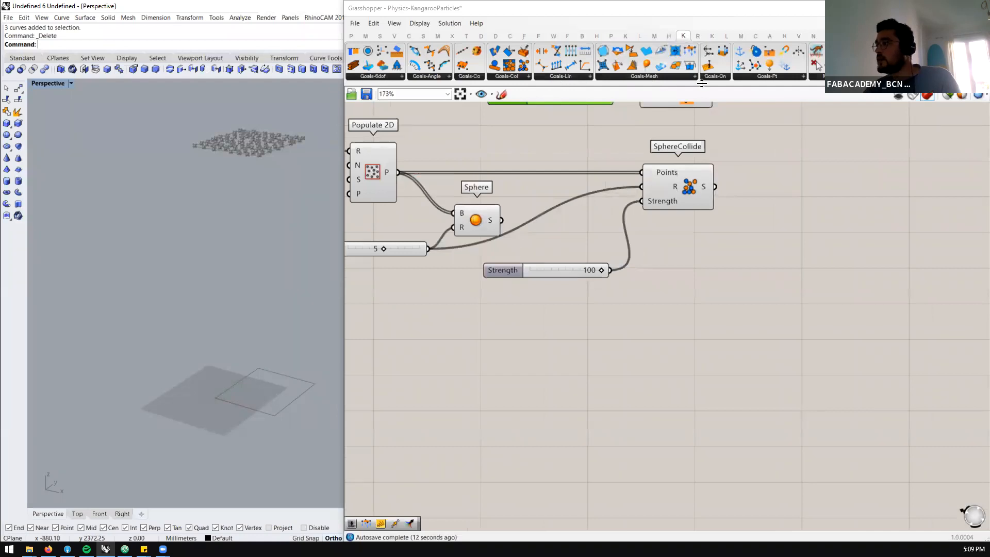
# Add Kangaroo2's Load goal below SphereCollide and feed it the Populate 2D points
pyautogui.click(768, 76)
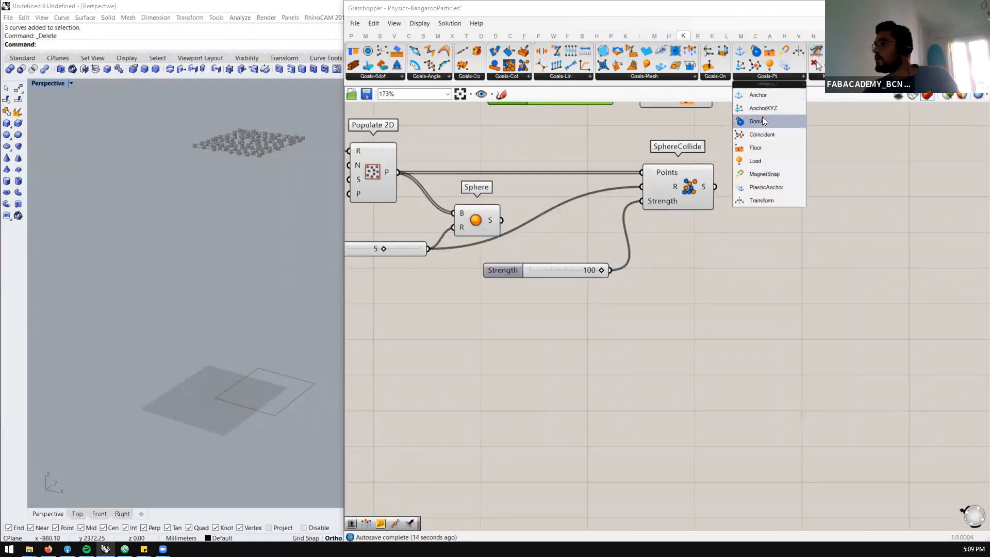
pyautogui.click(760, 160)
pyautogui.click(670, 296)
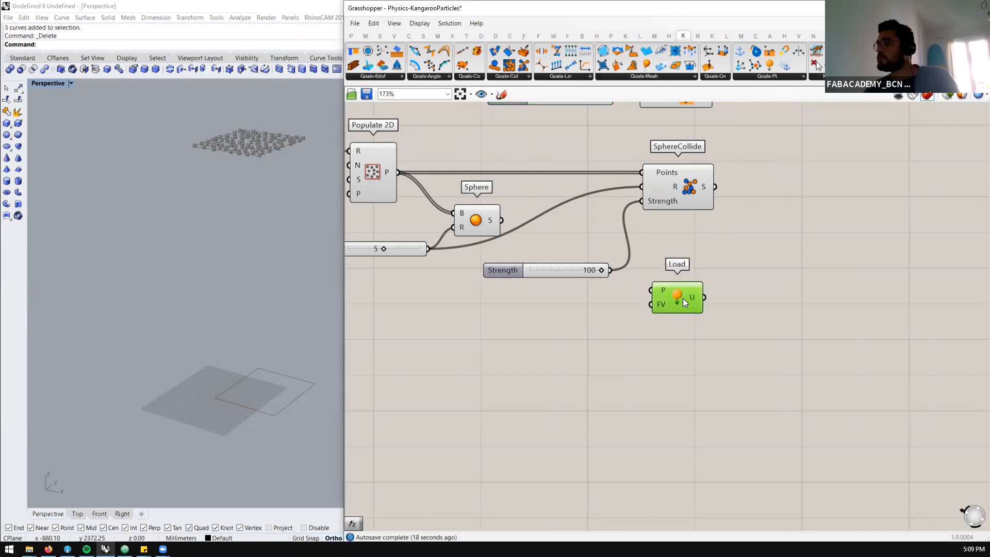
pyautogui.scroll(-2, 682, 300)
pyautogui.moveTo(458, 207); pyautogui.dragTo(673, 306)
# Add Unit Z and Negative components beside Load and connect Unit Z's vector to Load's FV input
pyautogui.doubleClick(606, 336)
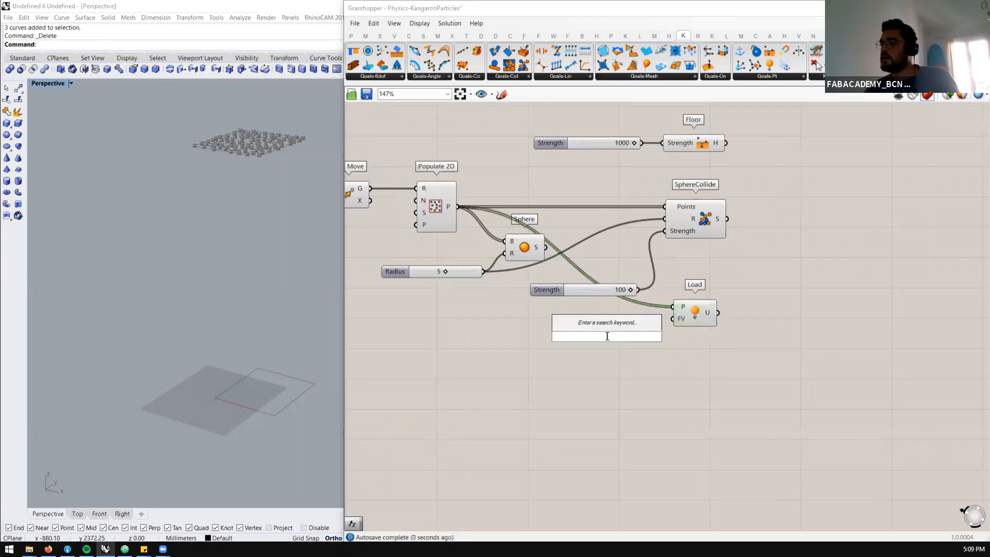
pyautogui.write('z')
pyautogui.click(593, 324)
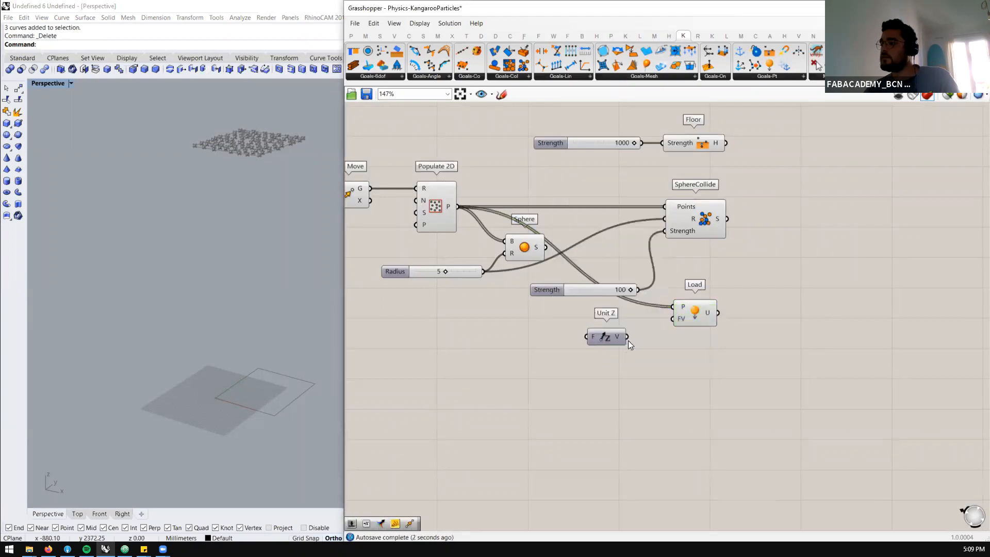
pyautogui.doubleClick(550, 352)
pyautogui.write('ne')
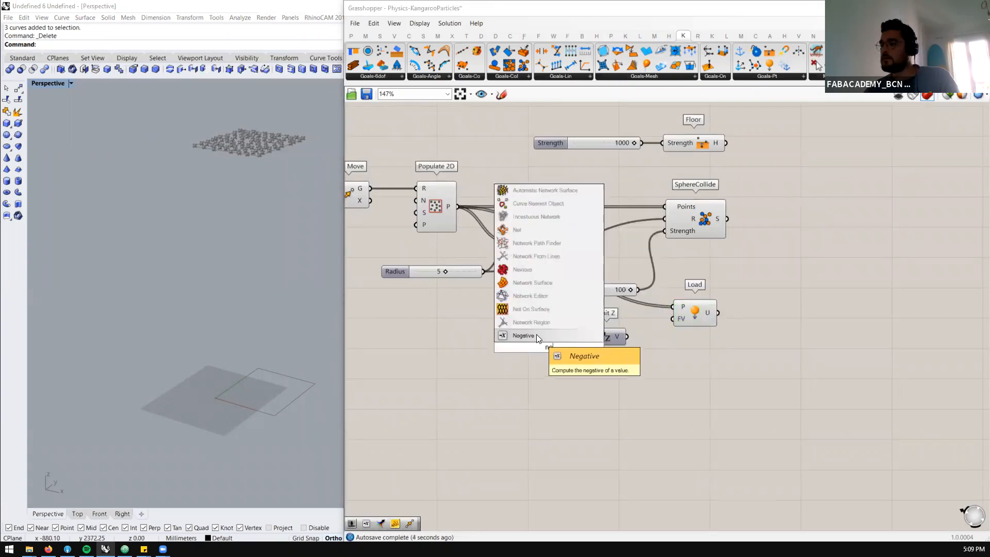
pyautogui.click(537, 335)
pyautogui.moveTo(625, 337); pyautogui.dragTo(674, 318)
# Drive the Negative component with a new number slider of 10 and pass its result into Unit Z
pyautogui.doubleClick(462, 336)
pyautogui.write('10')
pyautogui.press('Return')
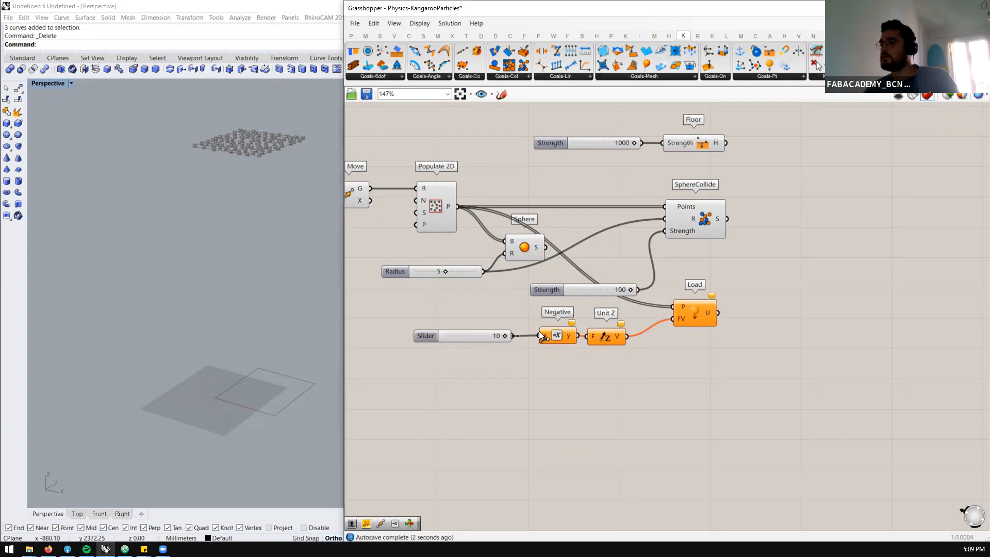
pyautogui.moveTo(540, 332); pyautogui.dragTo(541, 334)
# Add a Merge component and connect the Floor, SphereCollide and Load outputs to D1, D2 and D3
pyautogui.scroll(-2, 557, 336)
pyautogui.moveTo(752, 268); pyautogui.dragTo(712, 270, button='right')
pyautogui.doubleClick(710, 263)
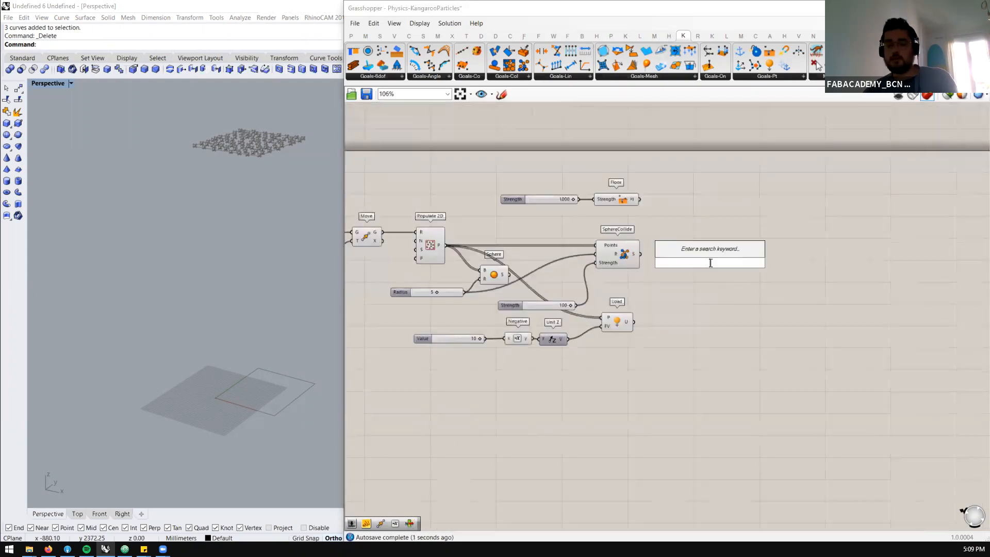
pyautogui.write('mre')
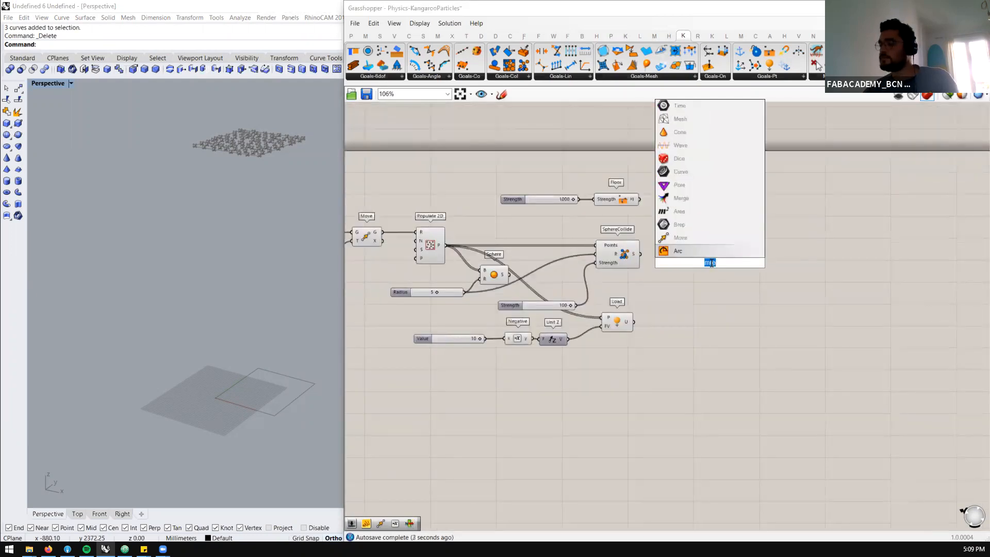
pyautogui.write('merge')
pyautogui.press('Return')
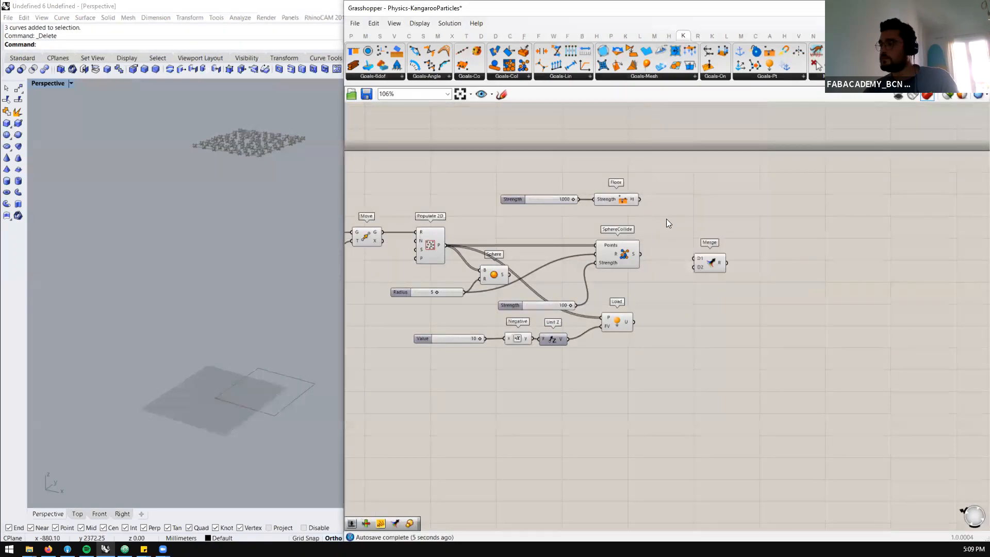
pyautogui.moveTo(639, 198); pyautogui.dragTo(692, 272)
# Flatten the Merge component's result output
pyautogui.click(711, 265)
pyautogui.rightClick(718, 261)
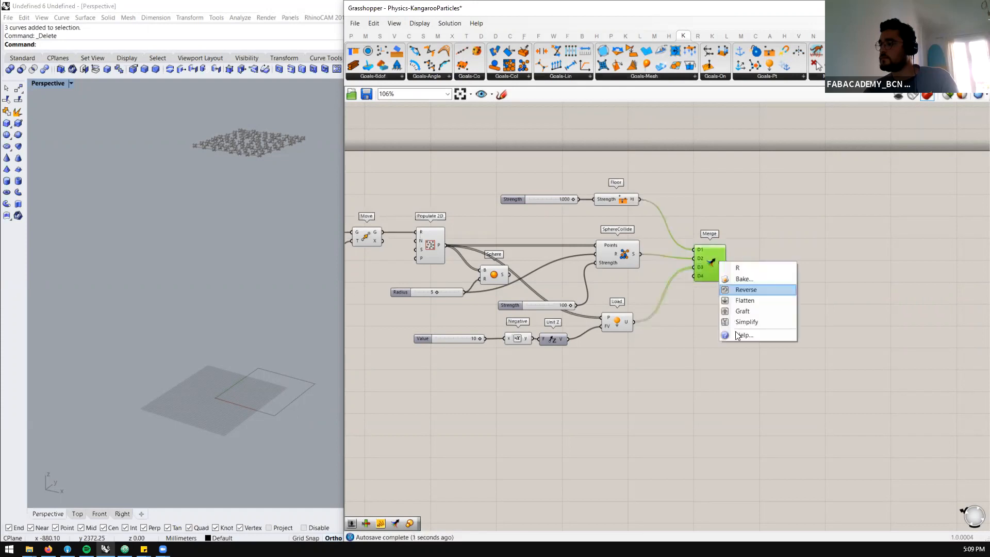
pyautogui.click(745, 300)
pyautogui.scroll(-2, 722, 269)
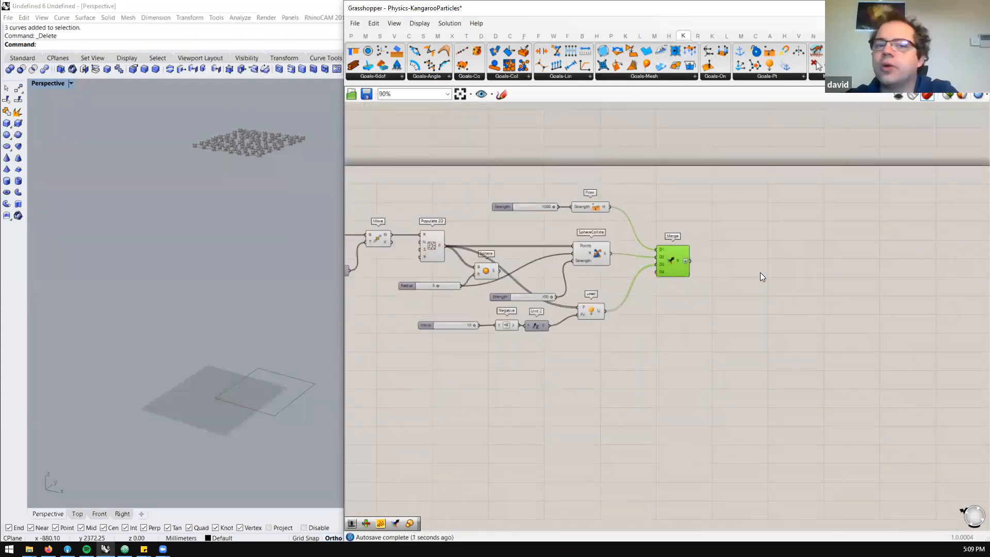
pyautogui.click(760, 273)
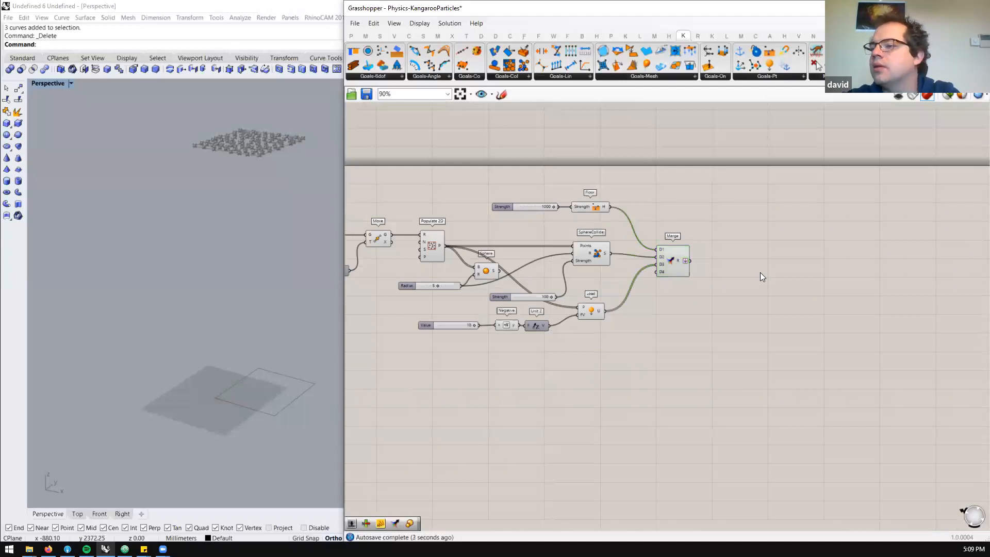
# Move the Sphere component and its Radius slider to a clear spot below Populate 2D
pyautogui.scroll(-1, 760, 272)
pyautogui.scroll(3, 499, 242)
pyautogui.scroll(3, 305, 144)
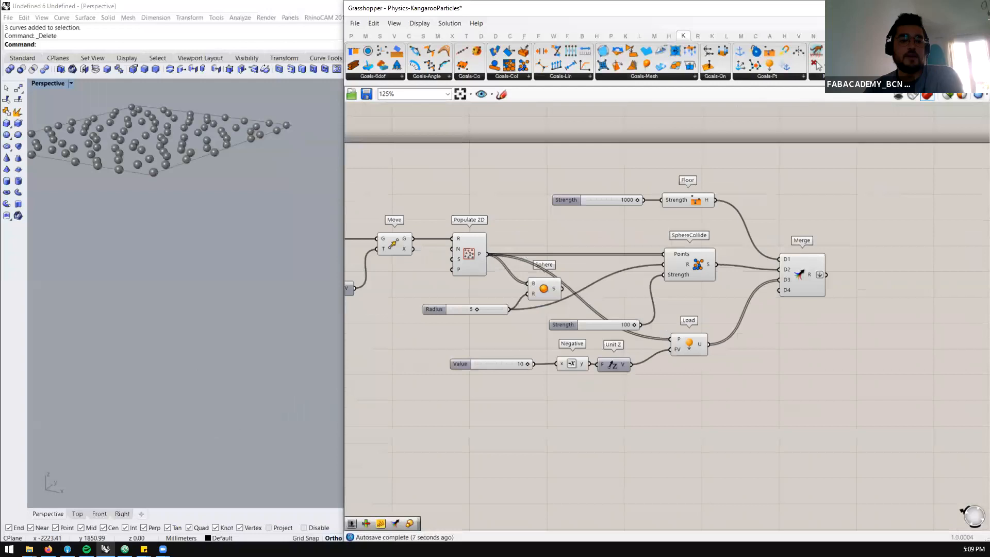
pyautogui.moveTo(548, 282); pyautogui.dragTo(437, 342)
pyautogui.moveTo(454, 309); pyautogui.dragTo(372, 335)
pyautogui.scroll(-3, 534, 302)
pyautogui.scroll(3, 533, 324)
# Add a Custom Preview for the sphere geometry below the Sphere component and turn off Sphere's own preview
pyautogui.doubleClick(418, 357)
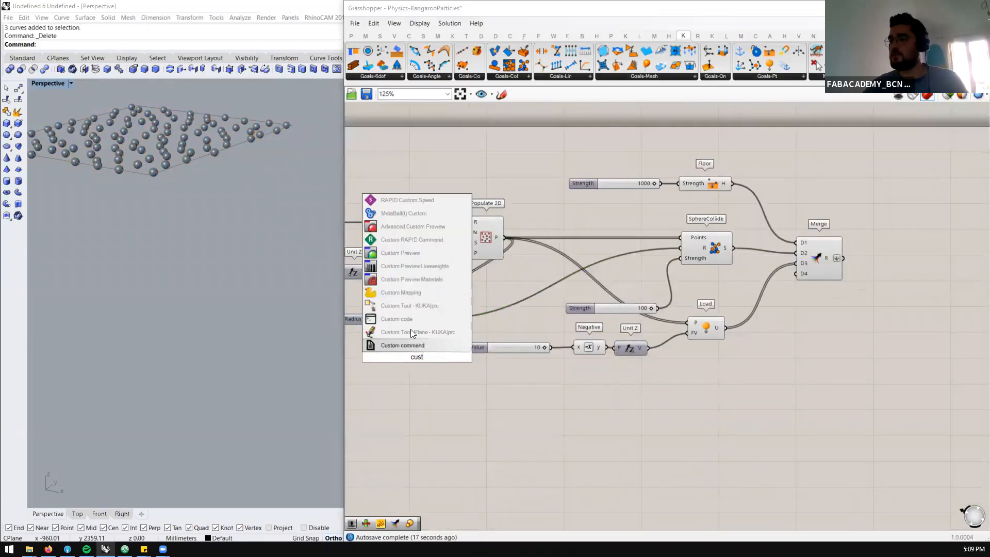
pyautogui.click(415, 254)
pyautogui.moveTo(400, 355); pyautogui.dragTo(447, 333)
pyautogui.click(451, 312)
pyautogui.middleClick(452, 311)
pyautogui.click(483, 276)
pyautogui.click(514, 296)
# Set the slider for the raised rectangle's move height to 50
pyautogui.scroll(-4, 711, 276)
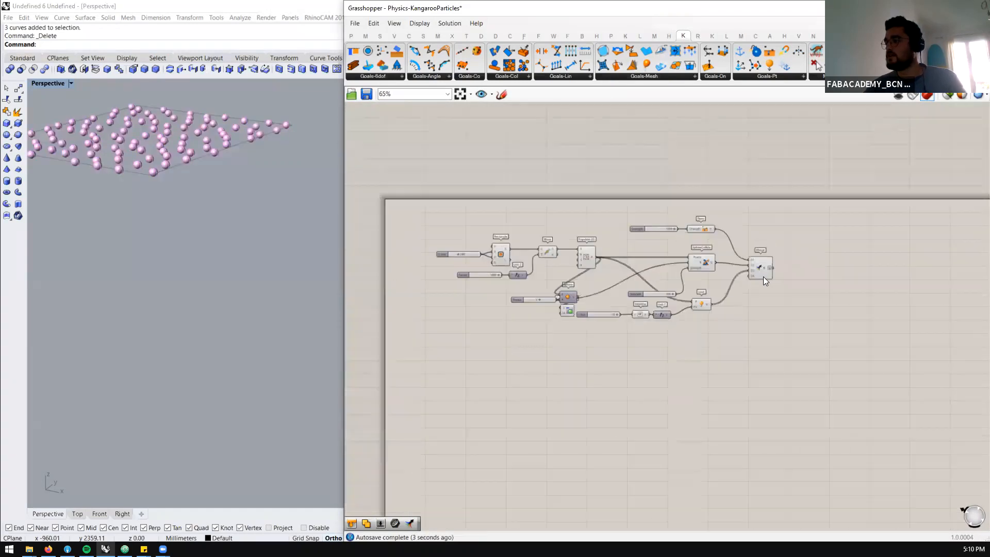
pyautogui.scroll(4, 764, 275)
pyautogui.moveTo(748, 256); pyautogui.dragTo(746, 253)
pyautogui.scroll(-5, 253, 208)
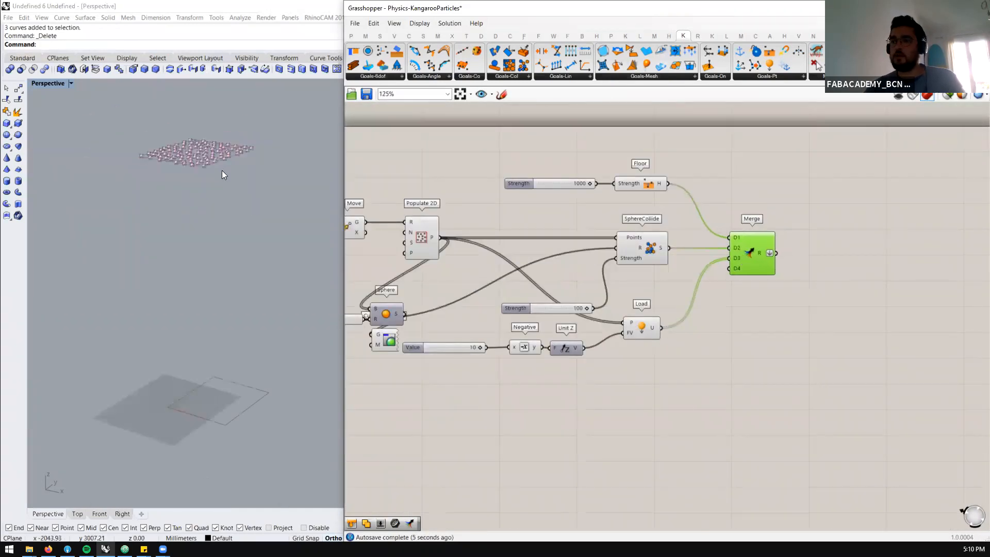
pyautogui.scroll(-2, 554, 274)
pyautogui.scroll(4, 345, 266)
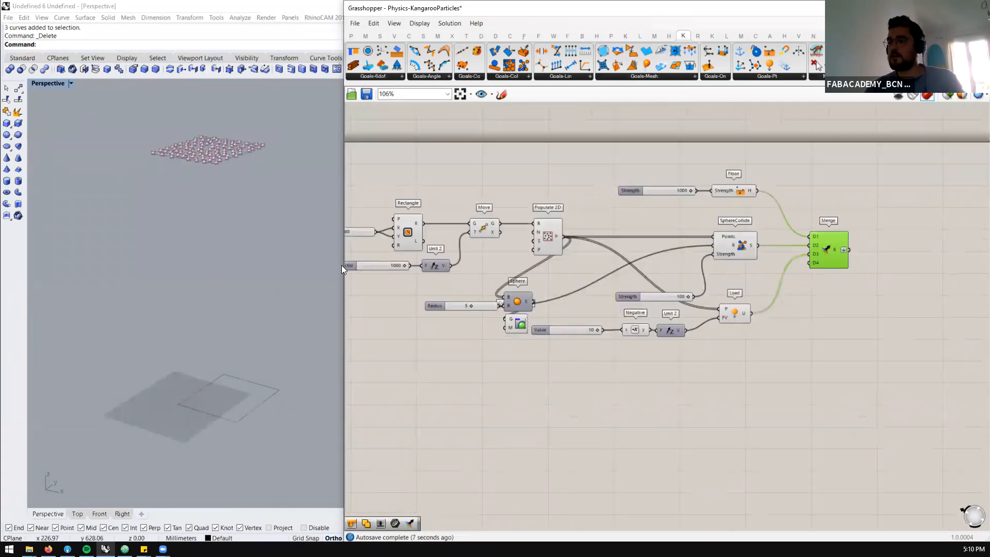
pyautogui.click(383, 265)
pyautogui.write('50')
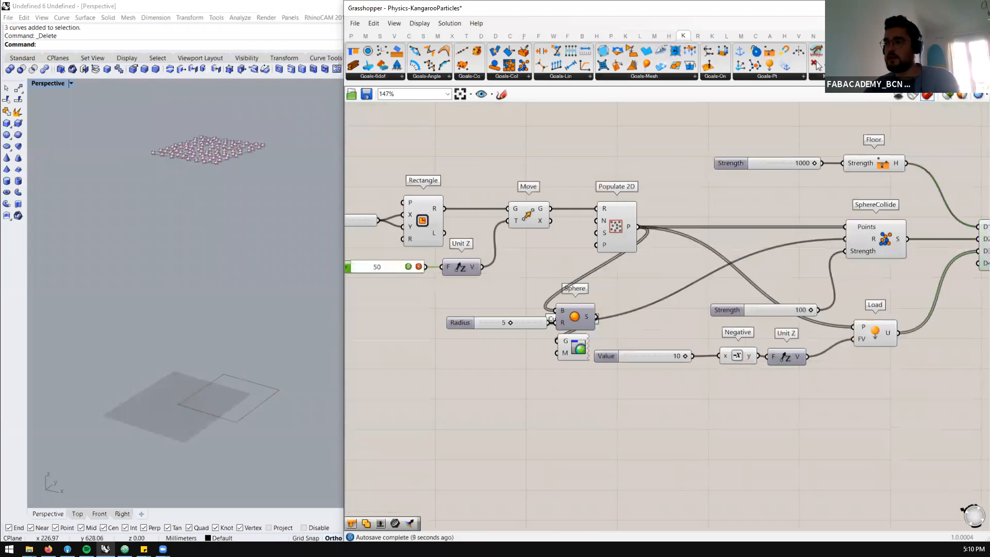
pyautogui.press('Return')
# Set the slider for the raised rectangle's move height to 200
pyautogui.click(379, 267)
pyautogui.write('200')
pyautogui.press('Return')
pyautogui.scroll(3, 234, 372)
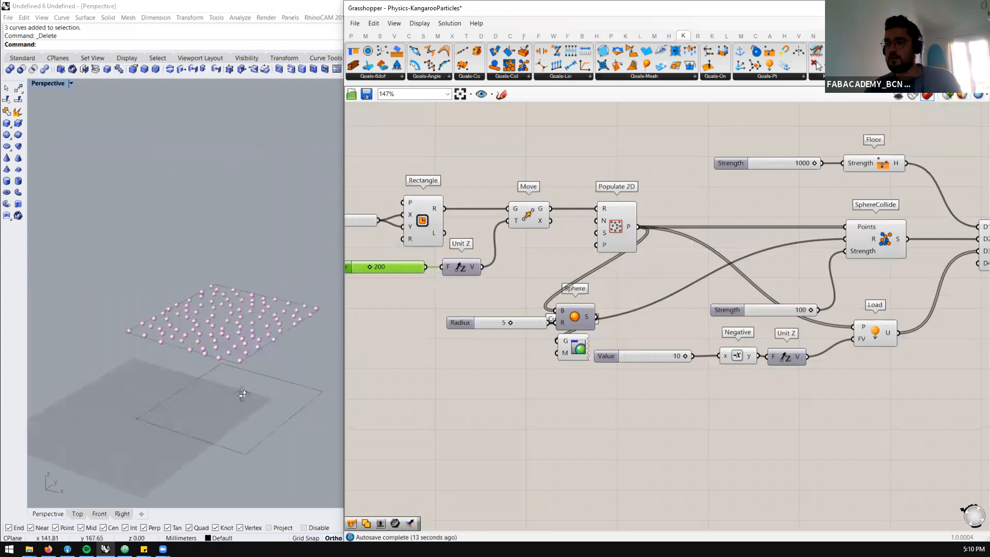
pyautogui.scroll(3, 244, 395)
# Add Kangaroo2's BouncySolver and place it beyond the Merge component with room for its inputs
pyautogui.scroll(-5, 544, 293)
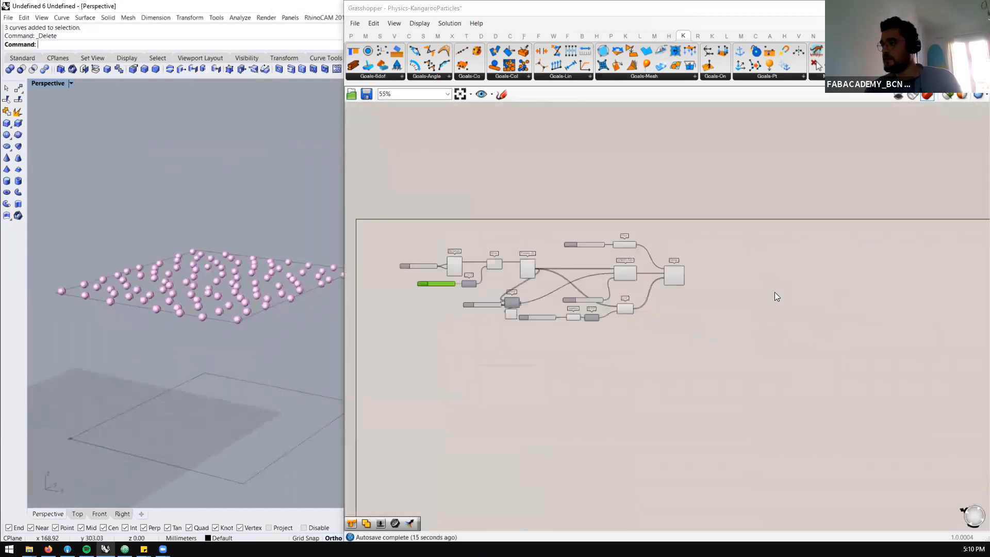
pyautogui.scroll(4, 774, 292)
pyautogui.click(833, 77)
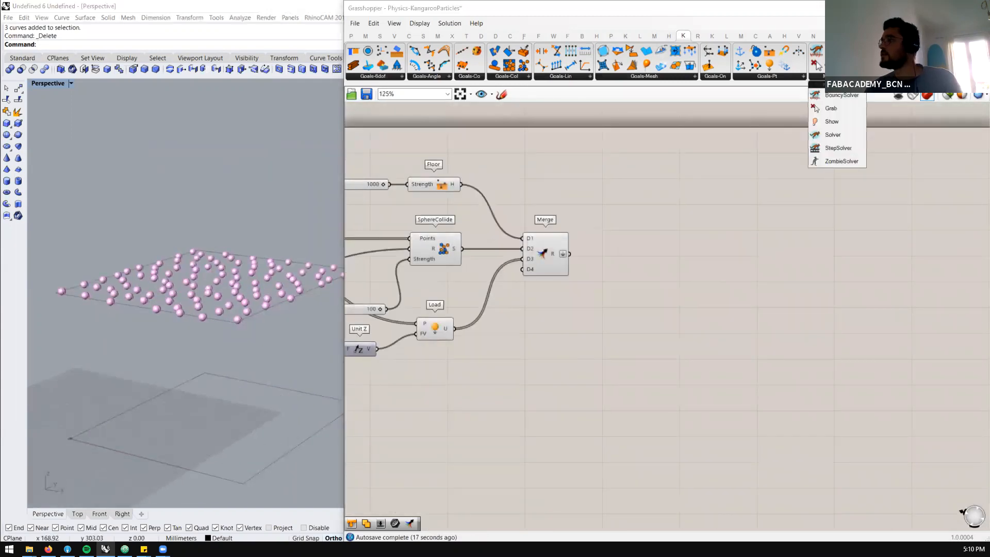
pyautogui.click(840, 95)
pyautogui.click(760, 235)
pyautogui.moveTo(760, 233); pyautogui.dragTo(775, 288)
# Add a Boolean Toggle and a Button before BouncySolver and connect the Button to its Reset input
pyautogui.click(676, 316)
pyautogui.doubleClick(675, 316)
pyautogui.write('boo')
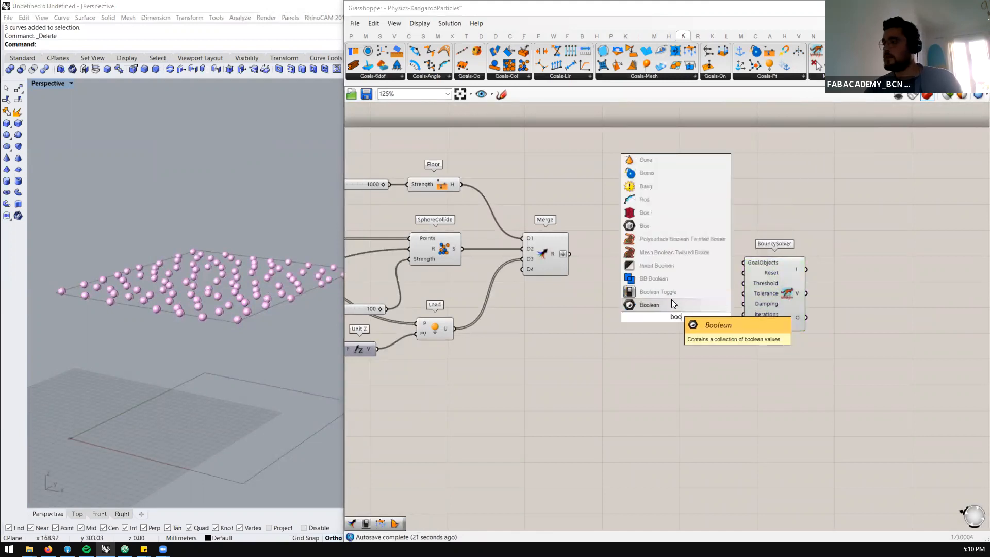
pyautogui.click(671, 299)
pyautogui.doubleClick(679, 286)
pyautogui.write('but')
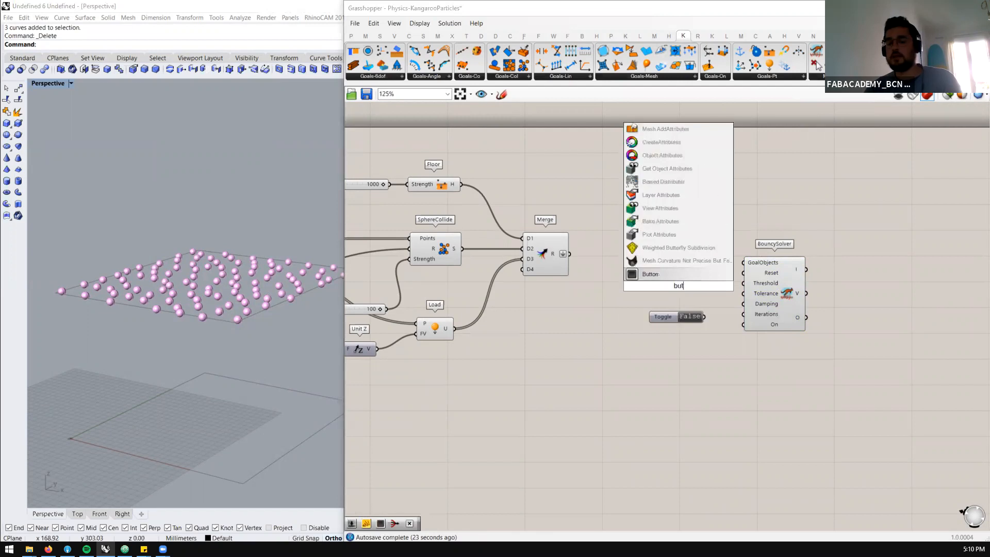
pyautogui.click(675, 275)
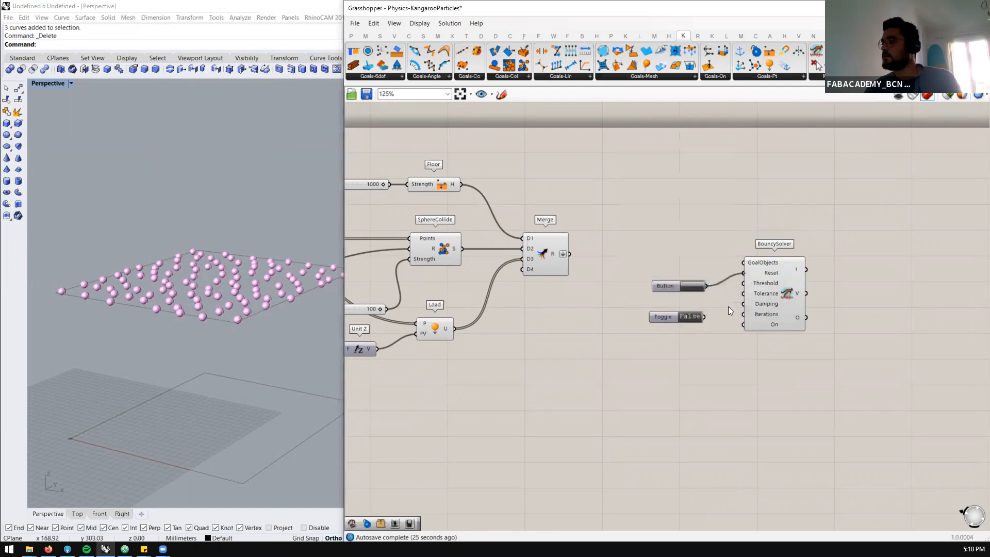
# Connect the Toggle to BouncySolver's On input and the flattened Merge result to its GoalObjects input
pyautogui.moveTo(676, 321); pyautogui.dragTo(683, 329)
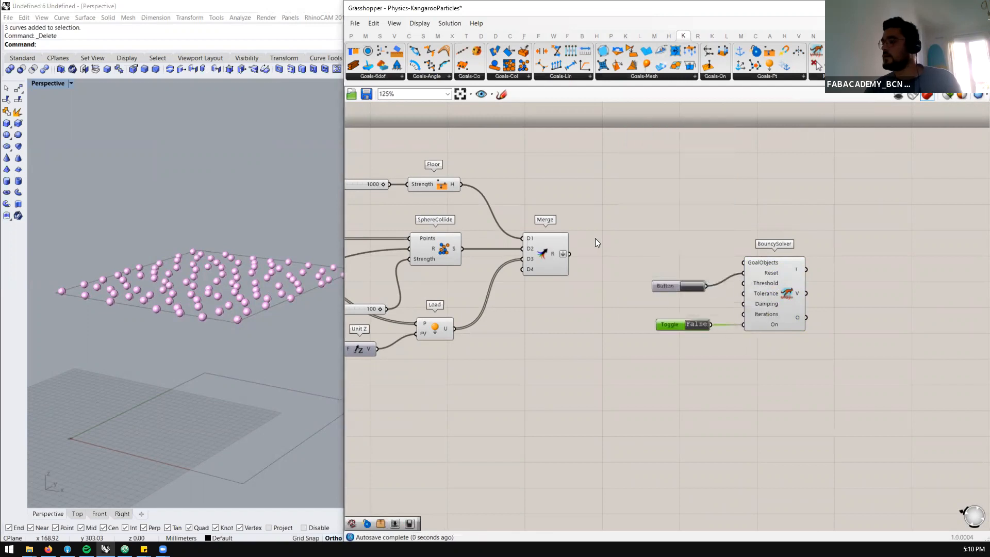
pyautogui.moveTo(570, 253); pyautogui.dragTo(775, 283)
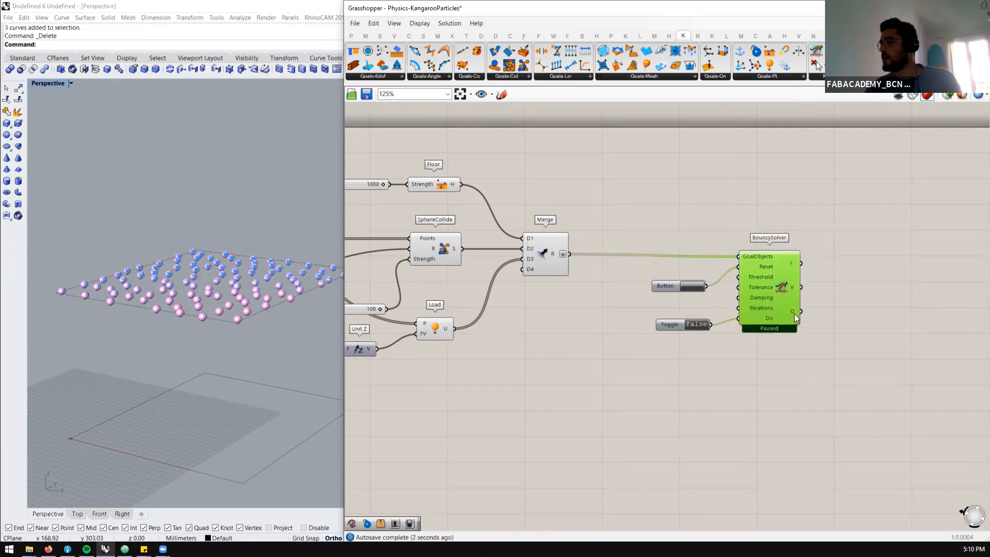
pyautogui.scroll(2, 813, 314)
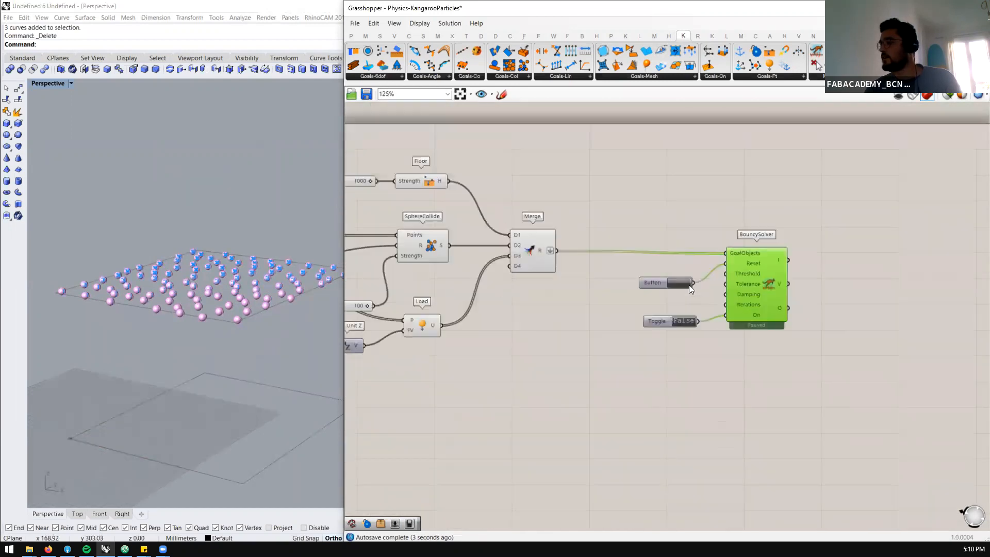
# Add an empty panel, connect it to BouncySolver's O output and enlarge it to read the list
pyautogui.doubleClick(812, 313)
pyautogui.write('//')
pyautogui.press('Return')
pyautogui.moveTo(813, 313); pyautogui.dragTo(876, 307)
pyautogui.moveTo(779, 305); pyautogui.dragTo(819, 307)
pyautogui.moveTo(885, 334); pyautogui.dragTo(867, 468)
pyautogui.moveTo(933, 297); pyautogui.dragTo(906, 313, button='right')
pyautogui.moveTo(899, 305); pyautogui.dragTo(901, 473)
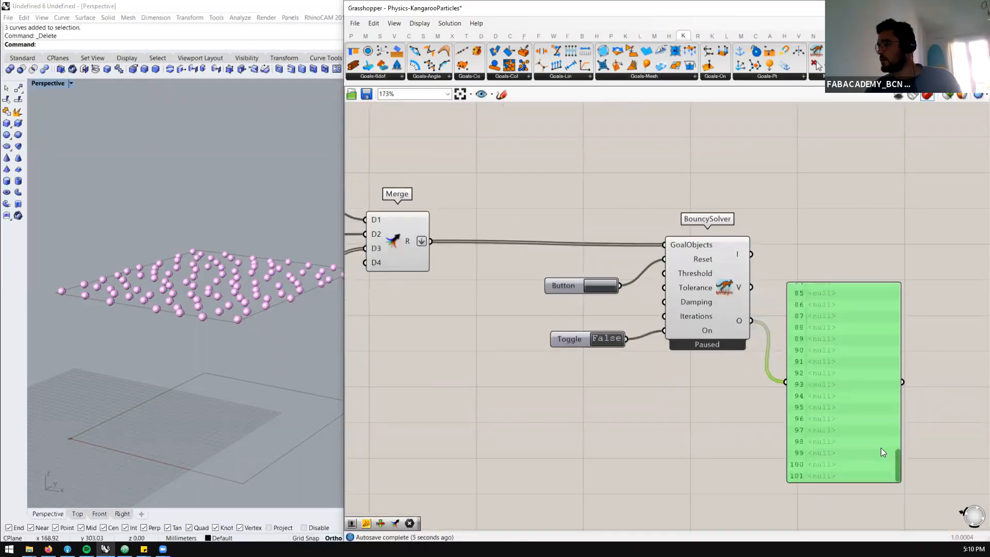
# Examine the order in which the reference definition merges its Load, Floor and SphereCollide goals
pyautogui.scroll(-8, 812, 214)
pyautogui.scroll(-7, 811, 213)
pyautogui.scroll(8, 790, 340)
pyautogui.scroll(-1, 812, 419)
pyautogui.moveTo(820, 433); pyautogui.dragTo(763, 356, button='right')
pyautogui.scroll(7, 763, 357)
pyautogui.scroll(-6, 686, 261)
pyautogui.scroll(4, 708, 319)
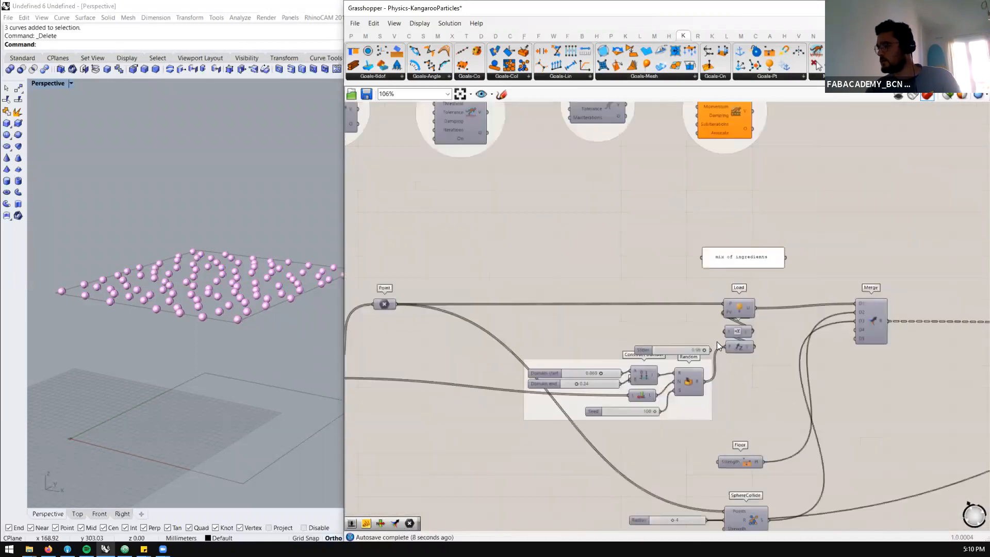
pyautogui.scroll(-6, 715, 345)
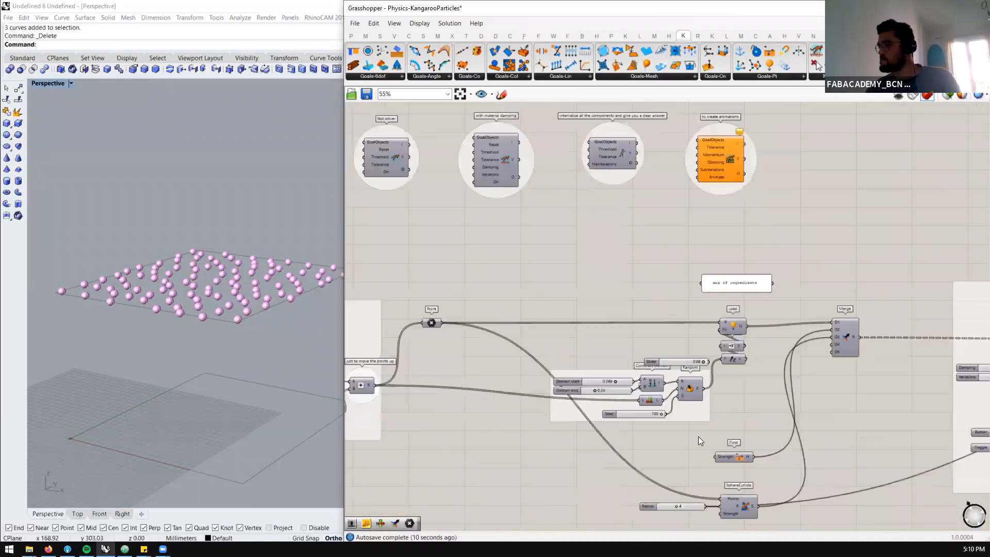
# Rewire the new definition's Merge so that Load feeds D1 and Floor feeds D3
pyautogui.scroll(9, 659, 248)
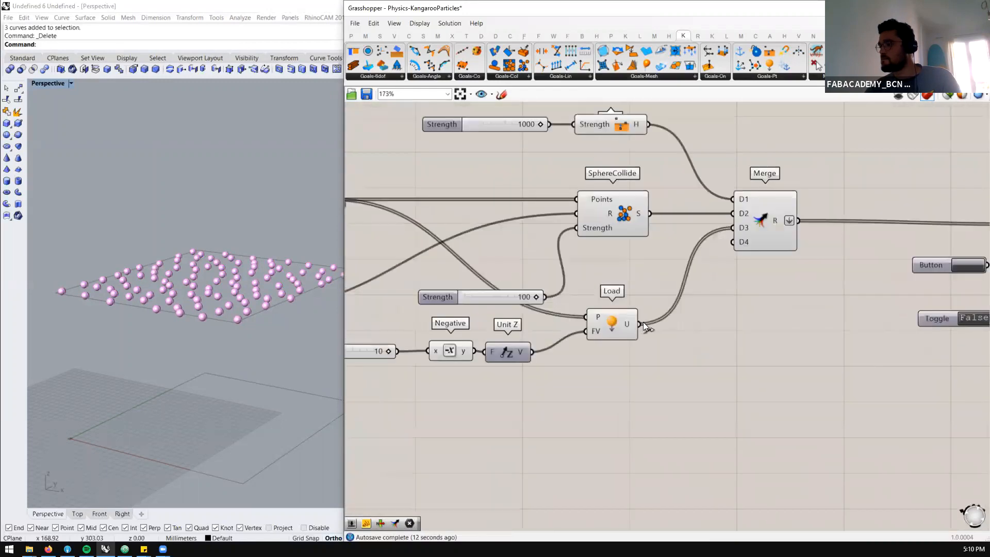
pyautogui.scroll(-2, 629, 320)
pyautogui.moveTo(634, 323); pyautogui.dragTo(702, 226)
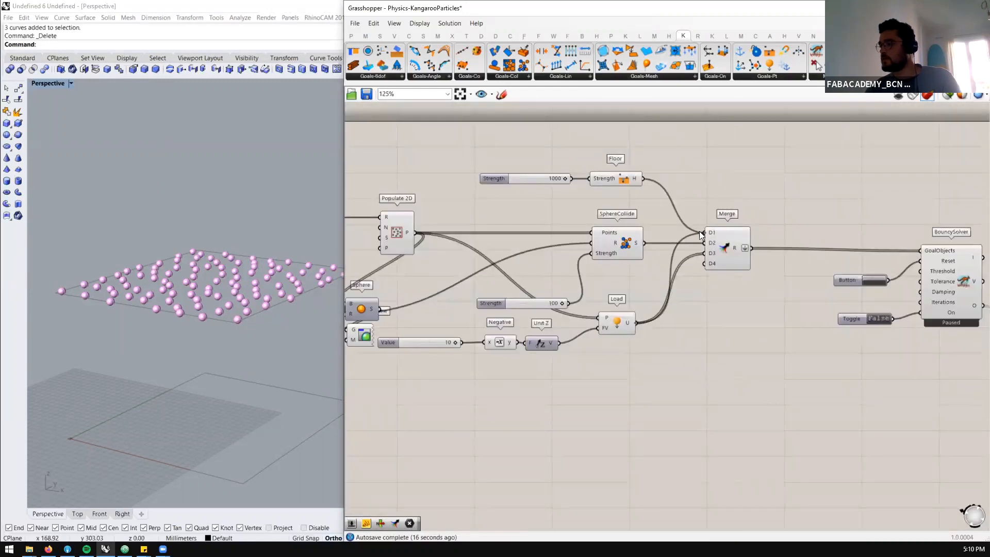
pyautogui.moveTo(644, 178); pyautogui.dragTo(703, 252)
# Start the BouncySolver simulation by switching its Toggle to True
pyautogui.scroll(-4, 710, 244)
pyautogui.scroll(4, 755, 252)
pyautogui.scroll(2, 677, 279)
pyautogui.click(580, 227)
pyautogui.scroll(-3, 578, 228)
pyautogui.click(651, 230)
pyautogui.scroll(2, 651, 230)
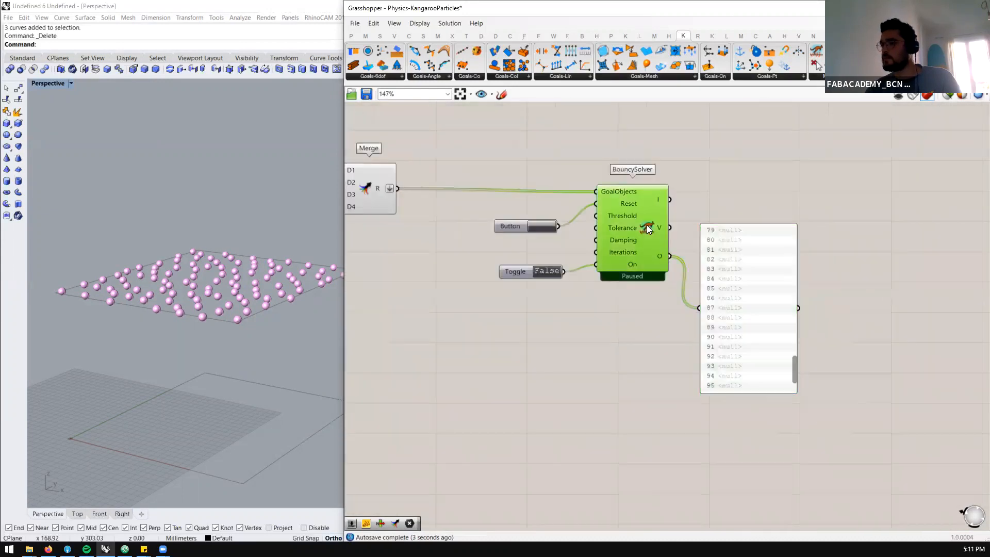
pyautogui.click(546, 271)
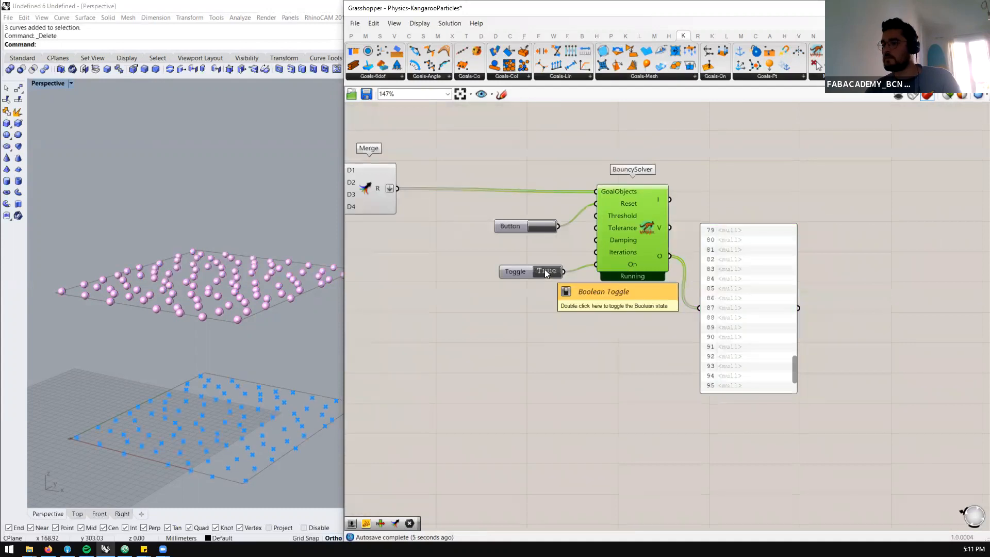
# Reset the simulation and delete the panel attached to BouncySolver's O output
pyautogui.click(534, 226)
pyautogui.scroll(9, 792, 358)
pyautogui.click(751, 345)
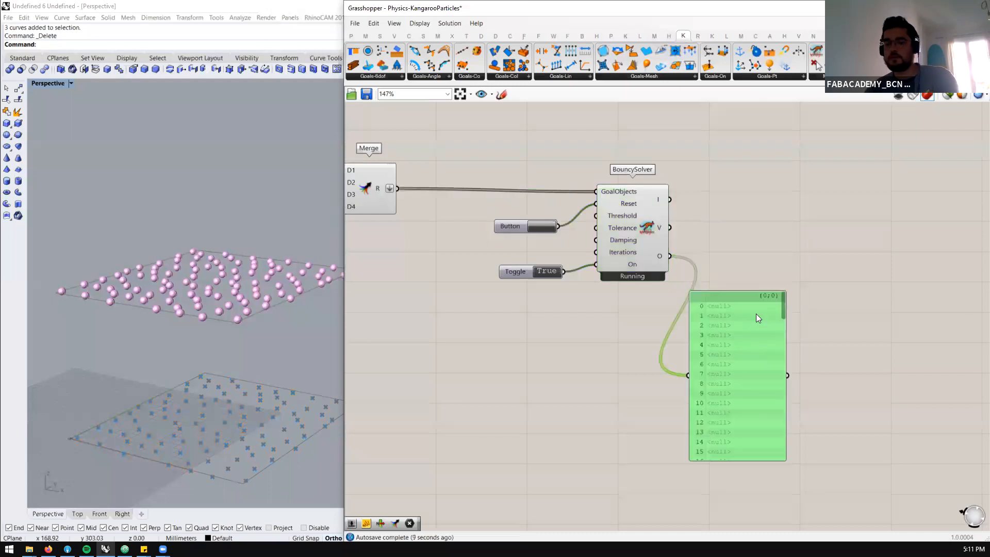
pyautogui.press('Delete')
# Add a Sphere component beside BouncySolver and connect the solver's V output to its B input
pyautogui.doubleClick(788, 300)
pyautogui.write('sphere')
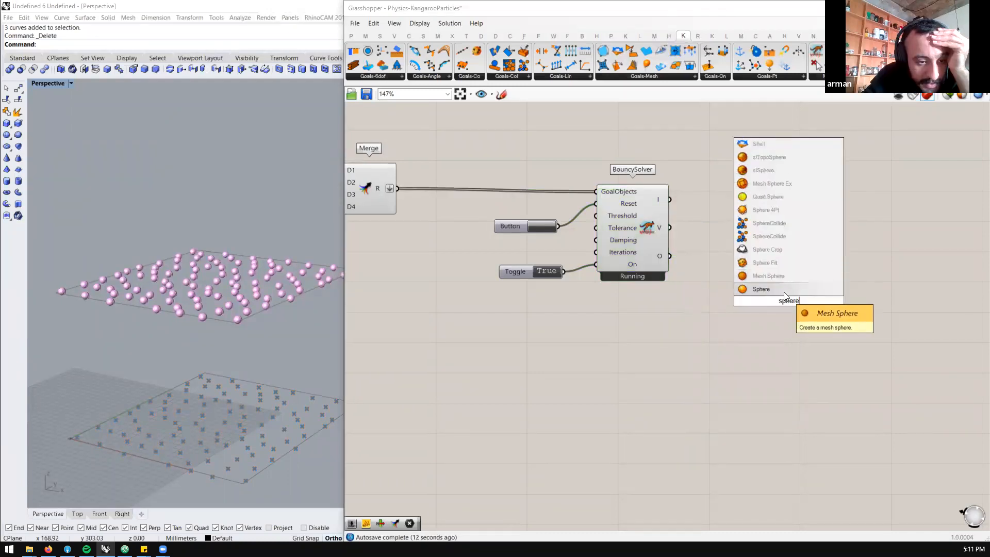
pyautogui.click(784, 291)
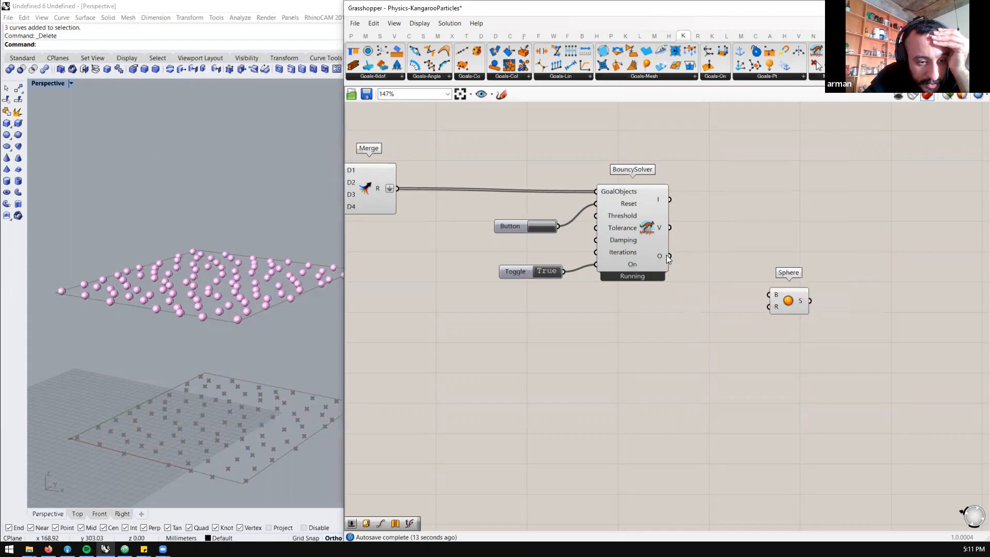
pyautogui.moveTo(766, 285); pyautogui.dragTo(856, 233)
pyautogui.click(790, 273)
# Connect the original sphere's Radius slider to the R input of the new Sphere component
pyautogui.scroll(-4, 845, 235)
pyautogui.scroll(5, 561, 221)
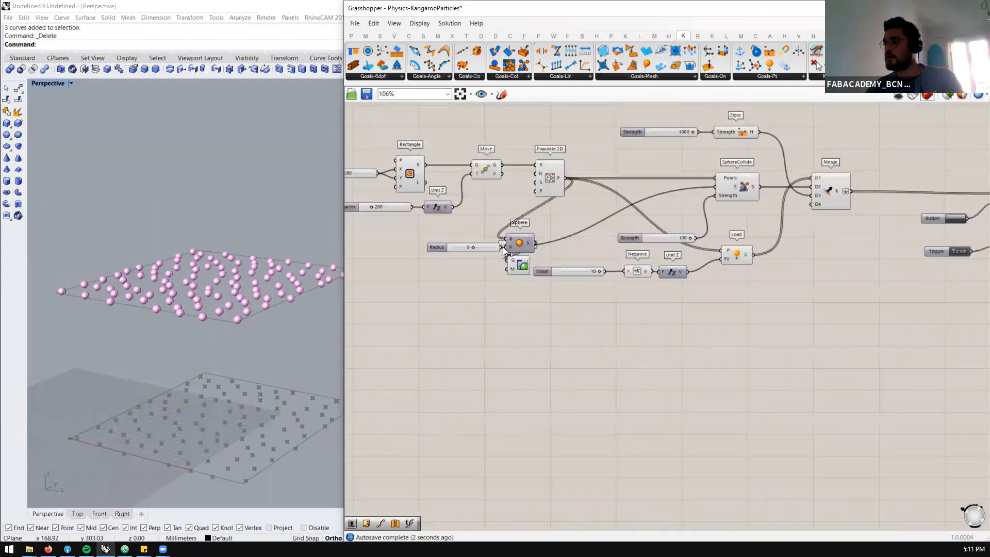
pyautogui.scroll(-5, 486, 234)
pyautogui.moveTo(486, 235); pyautogui.dragTo(685, 222)
pyautogui.scroll(4, 864, 230)
pyautogui.scroll(3, 725, 225)
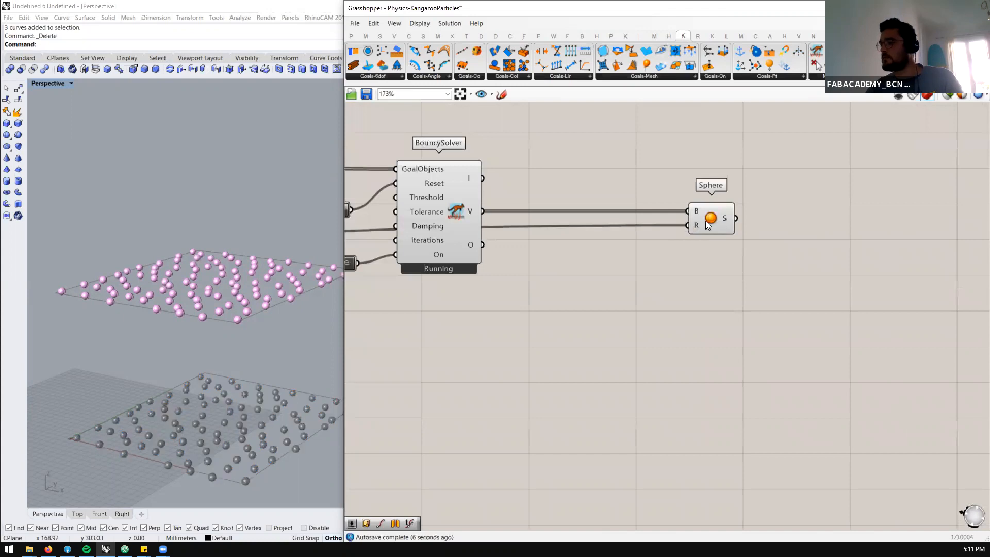
# Highlight the new Sphere's output in the viewport and move the reset Button up level with BouncySolver's Reset input
pyautogui.click(704, 221)
pyautogui.scroll(-3, 784, 206)
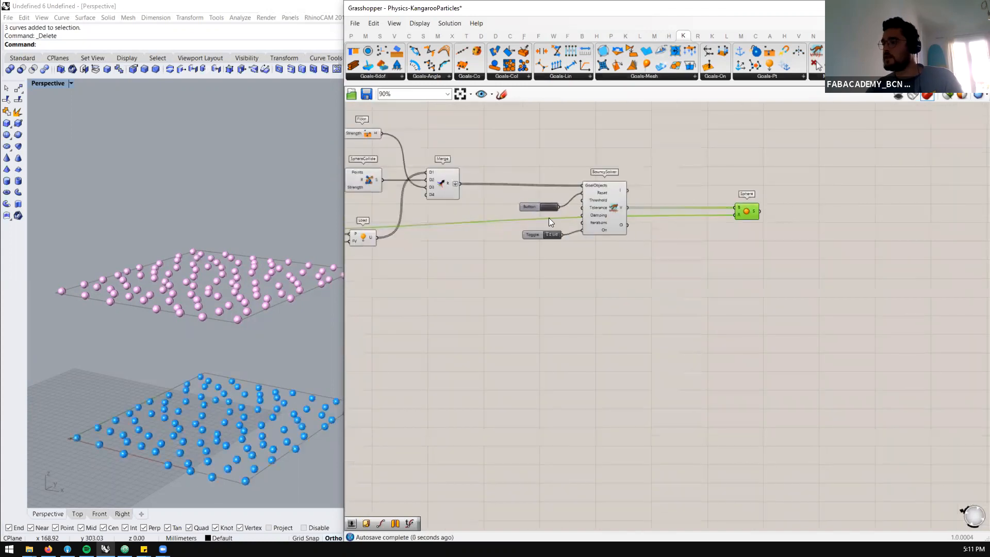
pyautogui.scroll(3, 548, 218)
pyautogui.scroll(-3, 252, 258)
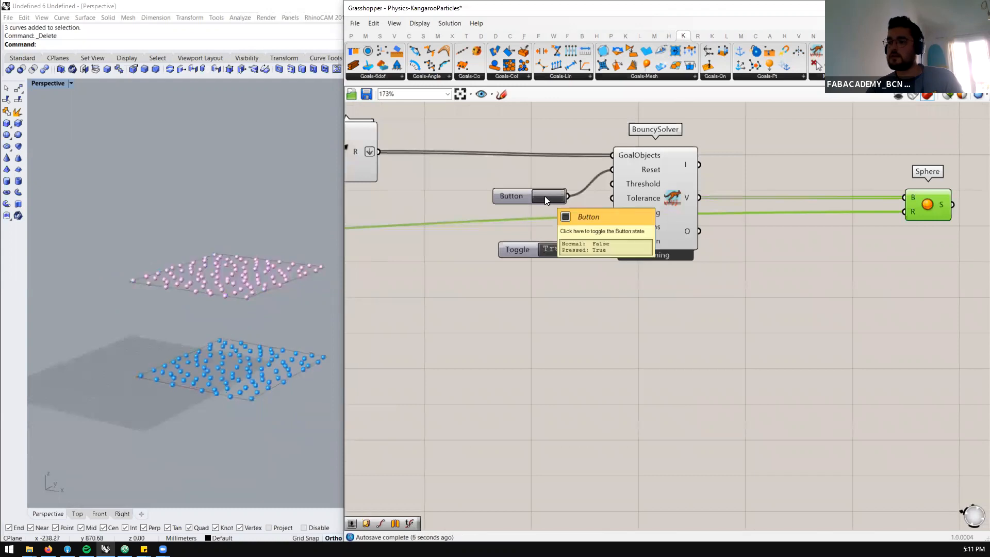
pyautogui.scroll(-4, 721, 221)
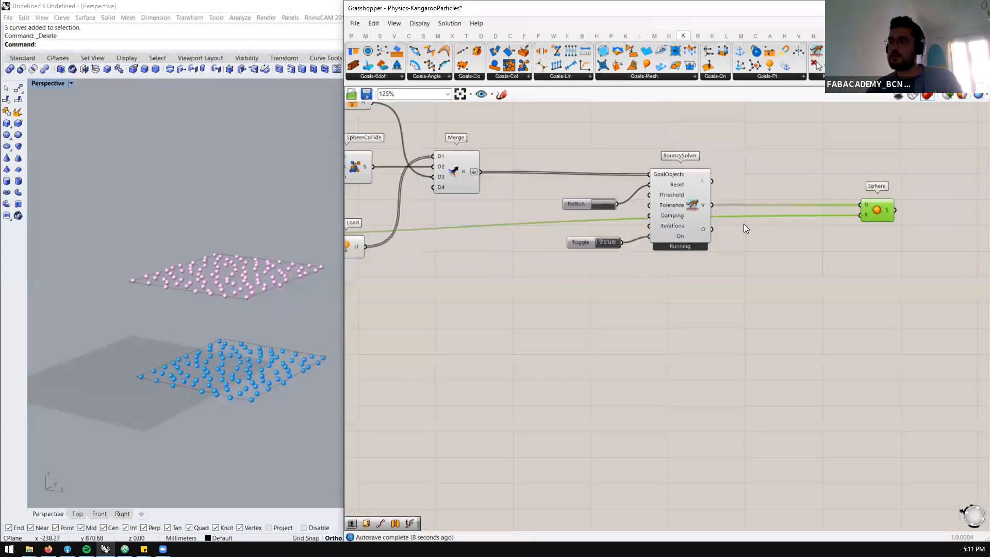
pyautogui.scroll(3, 634, 212)
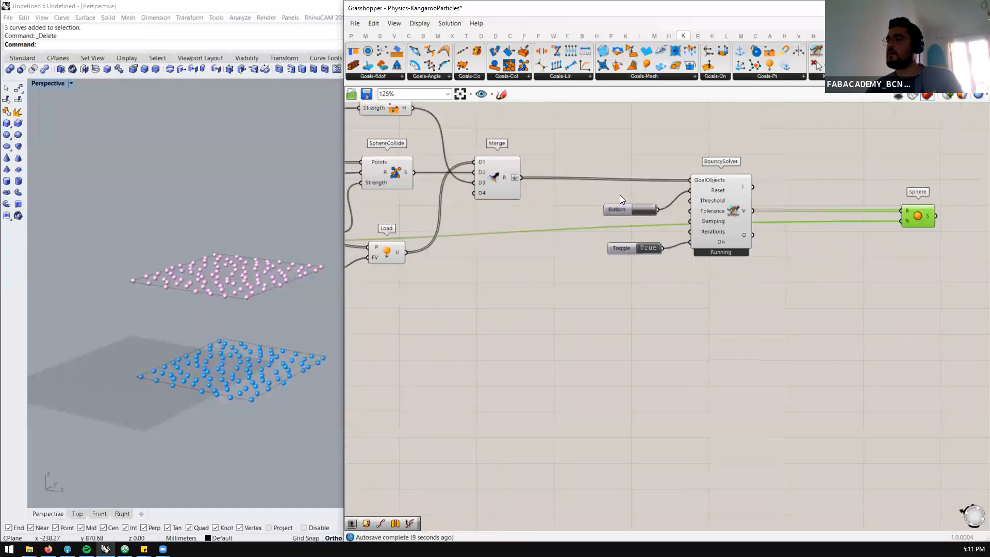
pyautogui.click(623, 191)
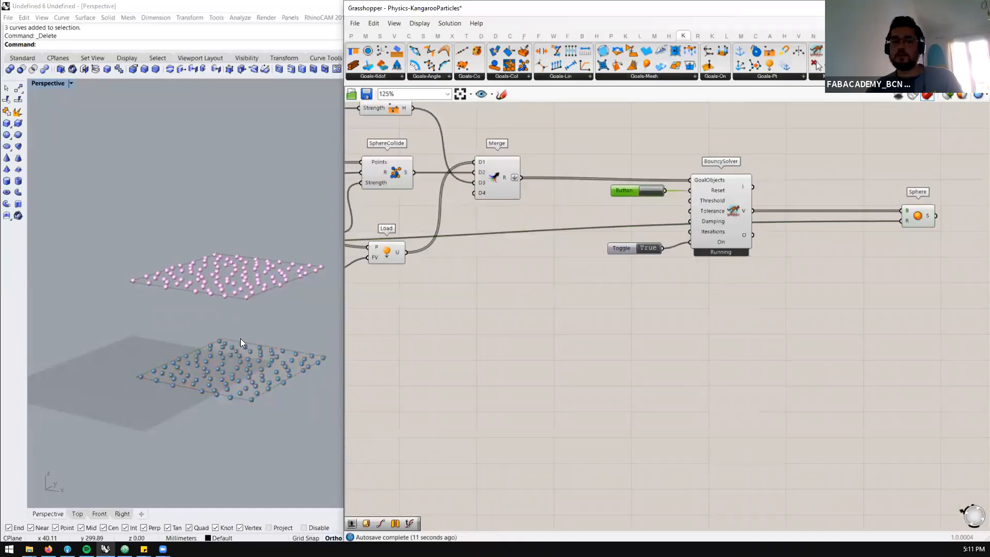
# Add a number slider set to 0.5 and connect it to BouncySolver's Damping input
pyautogui.scroll(-1, 608, 268)
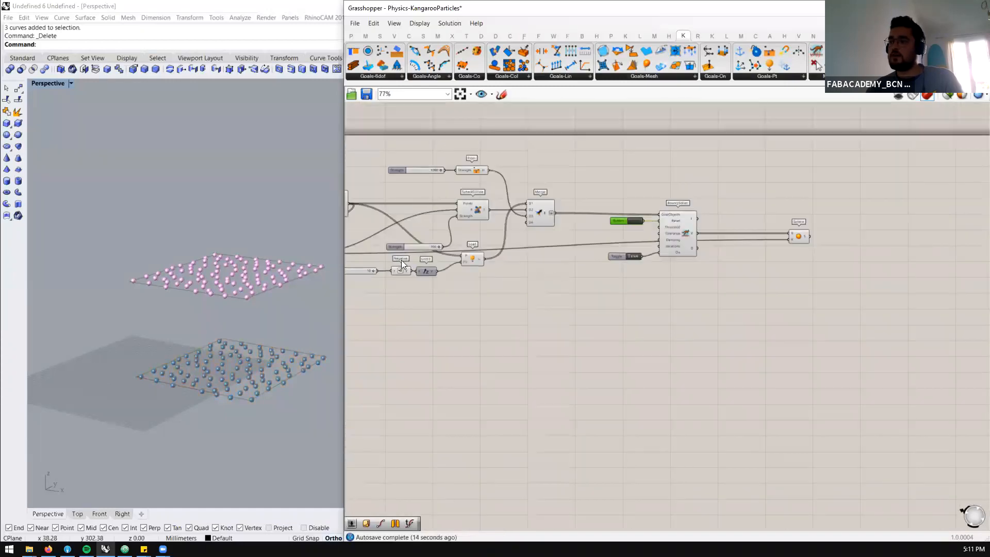
pyautogui.scroll(3, 850, 195)
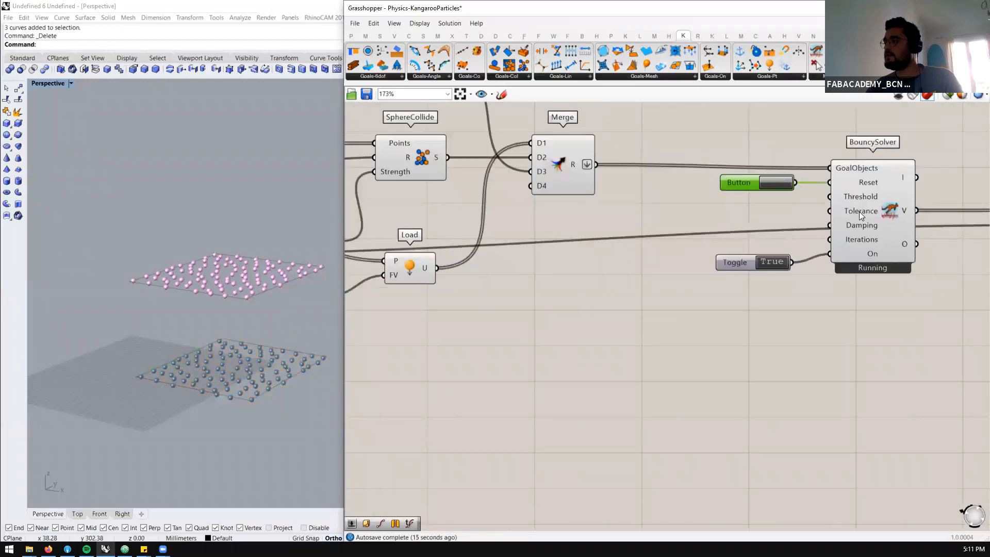
pyautogui.doubleClick(738, 224)
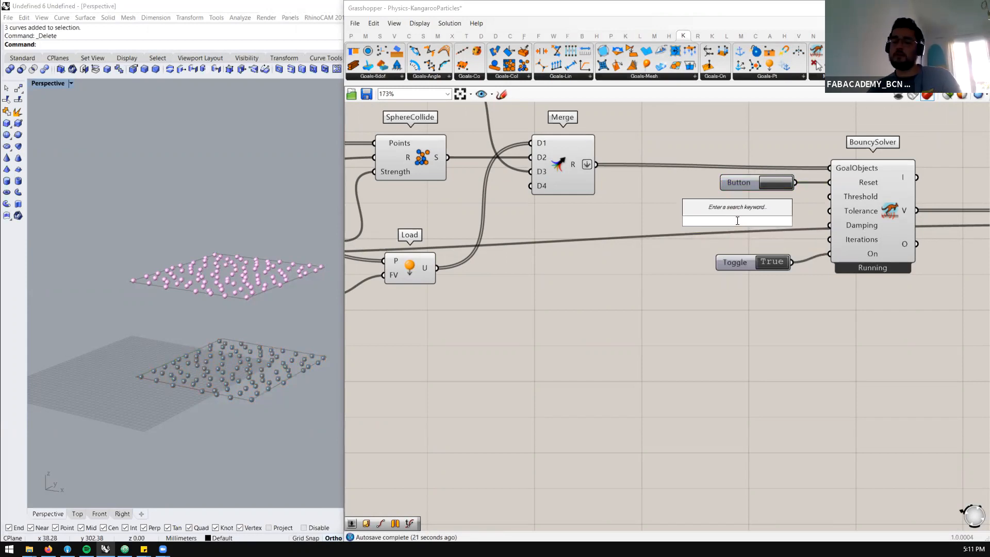
pyautogui.write('0.5')
pyautogui.press('Return')
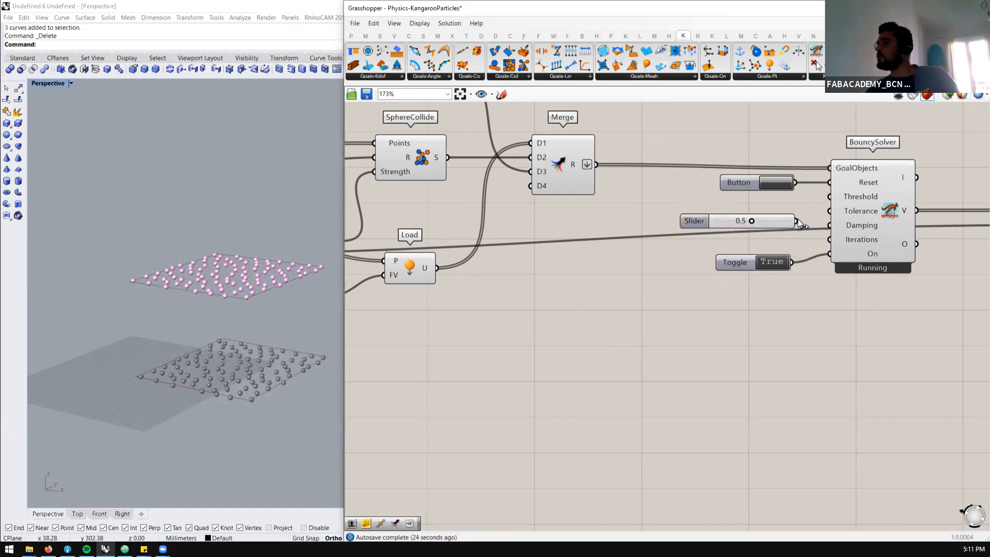
pyautogui.moveTo(832, 230); pyautogui.dragTo(831, 228)
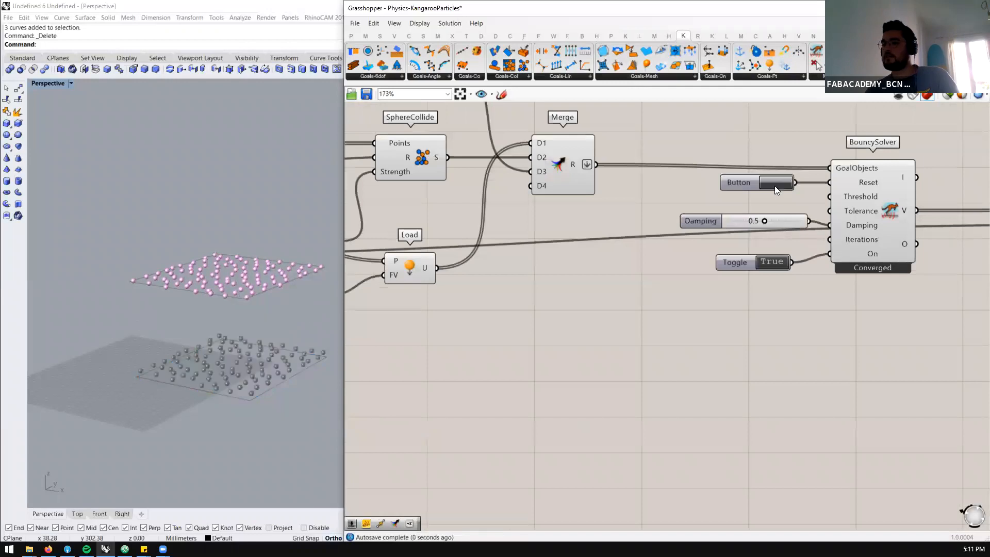
# Reset the simulation repeatedly and watch the spheres fall with the 0.5 damping
pyautogui.click(775, 182)
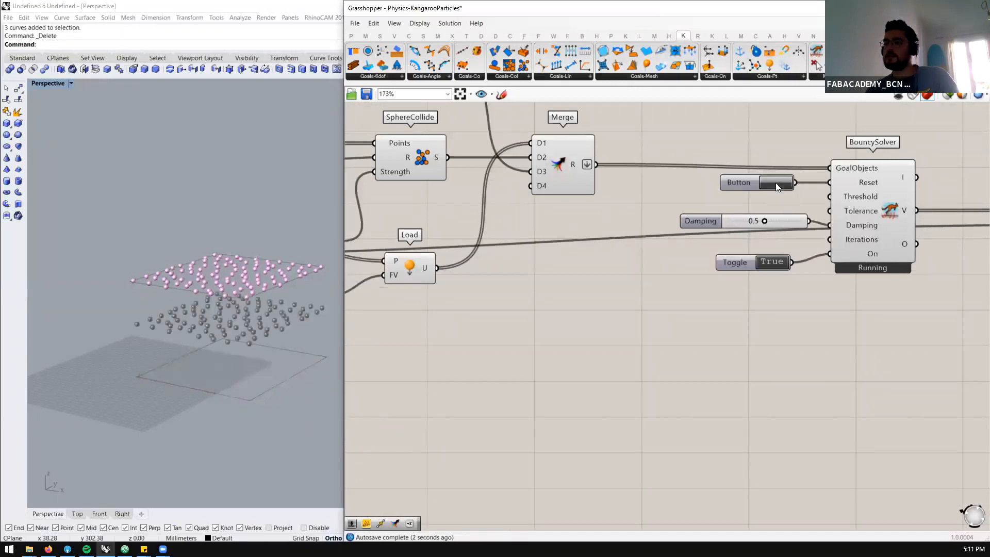
pyautogui.click(775, 183)
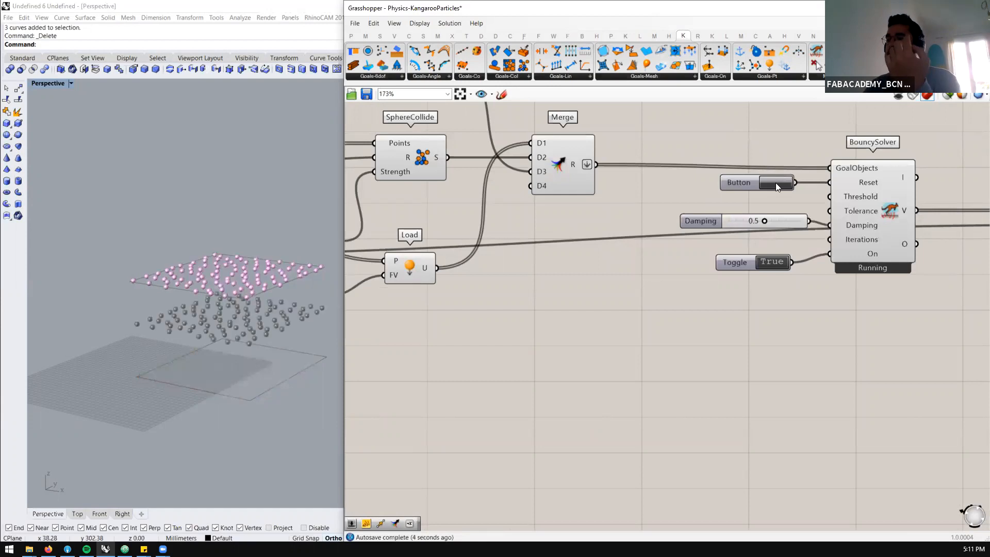
pyautogui.scroll(4, 275, 403)
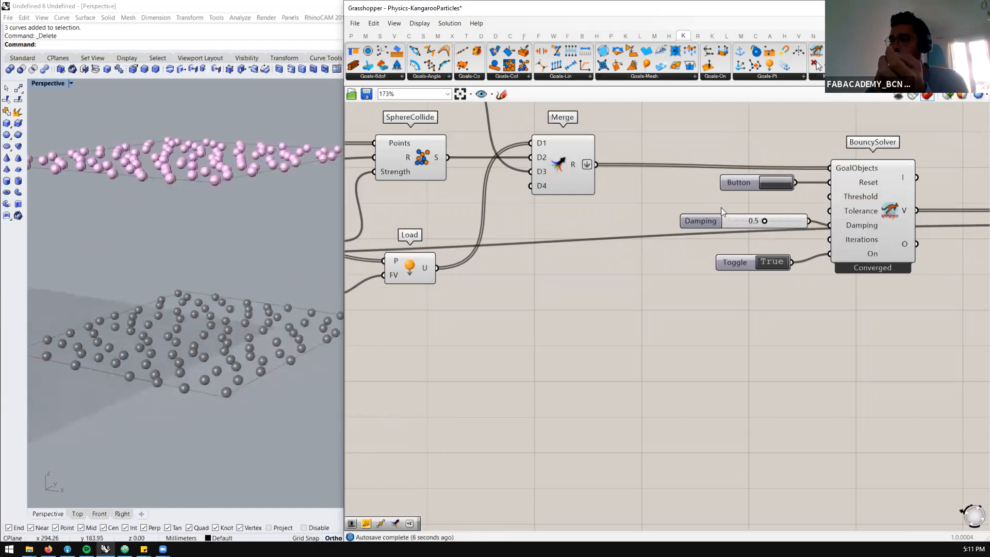
pyautogui.click(781, 185)
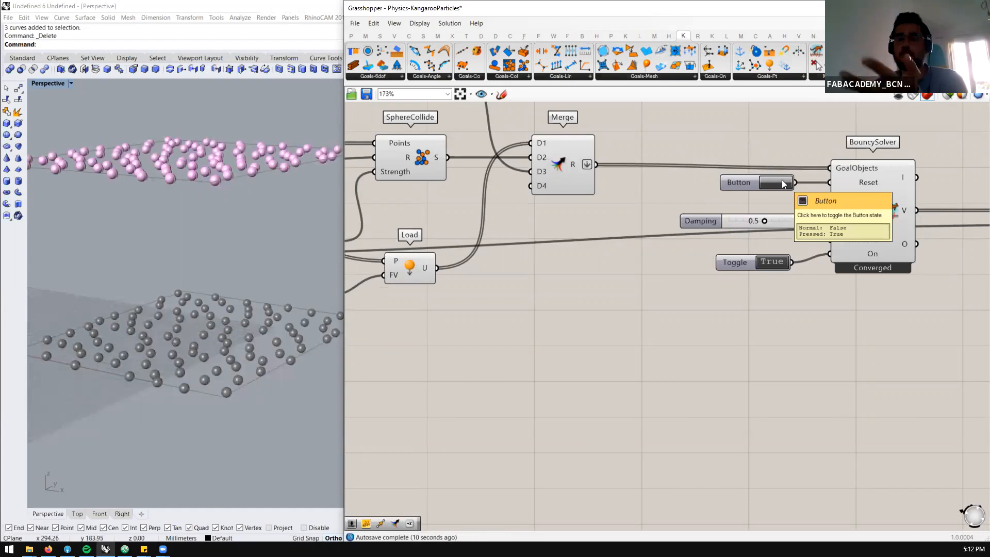
# Try a Damping value of 0.9 with a simulation reset, and remove the Damping slider
pyautogui.moveTo(765, 221); pyautogui.dragTo(792, 220)
pyautogui.click(772, 184)
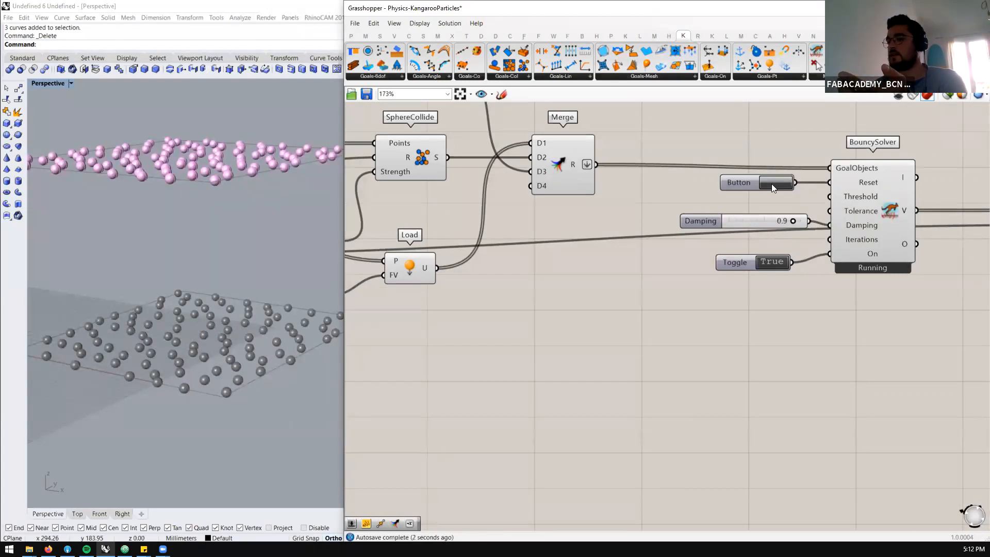
pyautogui.click(764, 222)
pyautogui.press('Delete')
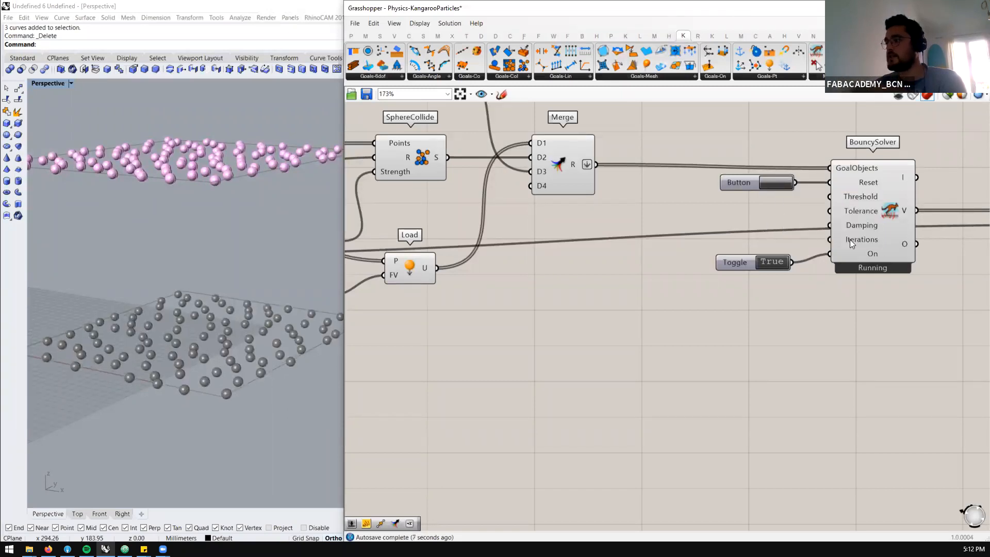
# Set the slider feeding the Load's Negative component to 1 and reset the simulation
pyautogui.scroll(-5, 884, 249)
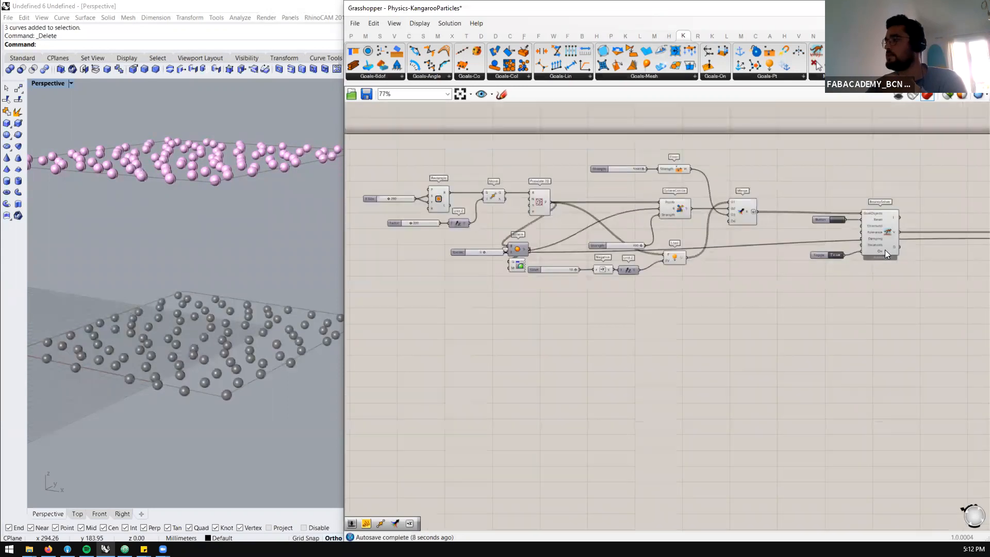
pyautogui.scroll(4, 651, 241)
pyautogui.click(600, 300)
pyautogui.doubleClick(599, 300)
pyautogui.write('1')
pyautogui.press('Return')
pyautogui.scroll(-2, 534, 254)
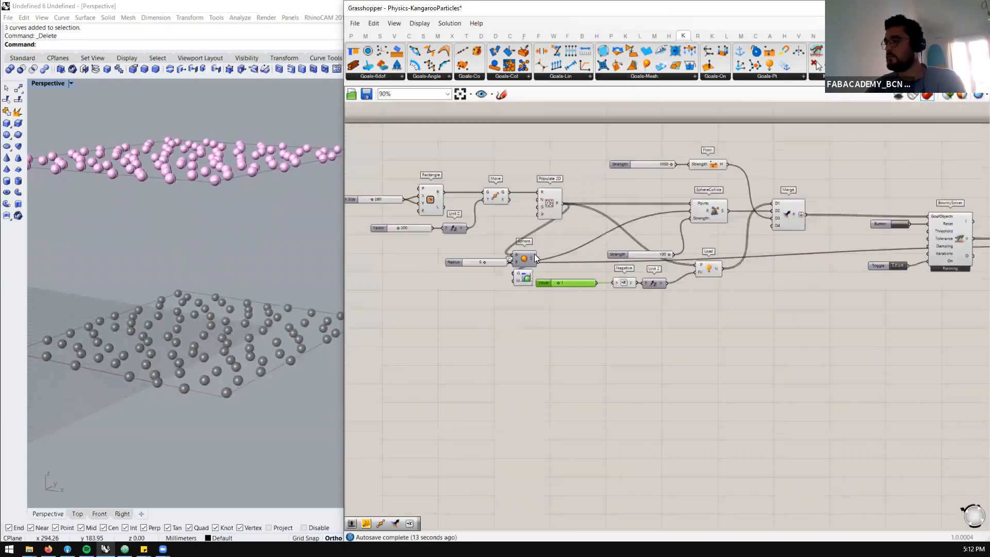
pyautogui.click(907, 225)
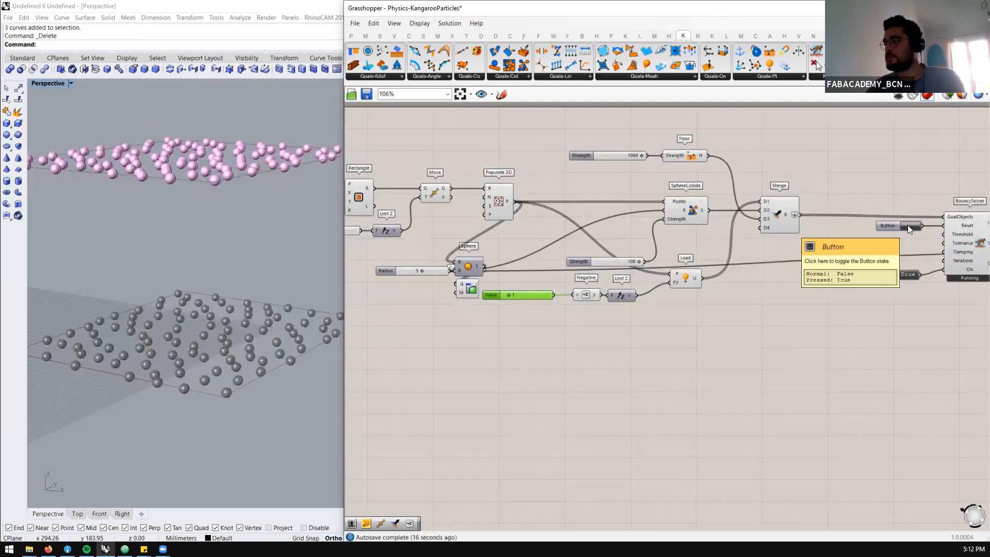
# Move SphereCollide's Strength slider up beside the component's Strength input
pyautogui.scroll(2, 617, 262)
pyautogui.moveTo(621, 264); pyautogui.dragTo(612, 215)
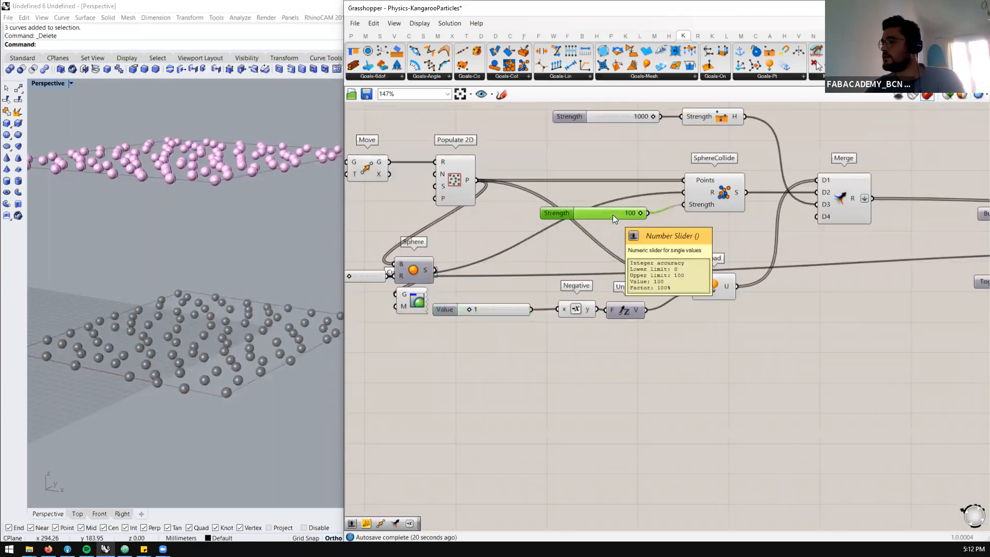
pyautogui.scroll(-1, 665, 222)
pyautogui.scroll(1, 459, 204)
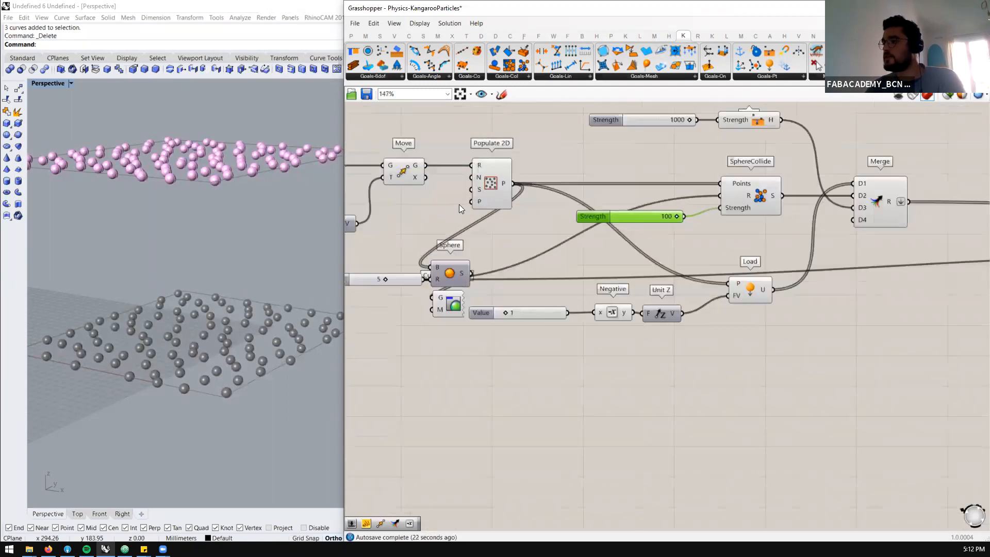
# Add a number slider set to 200 and connect it to Populate 2D's N input
pyautogui.scroll(-1, 459, 204)
pyautogui.moveTo(458, 204); pyautogui.dragTo(550, 205, button='right')
pyautogui.scroll(1, 480, 204)
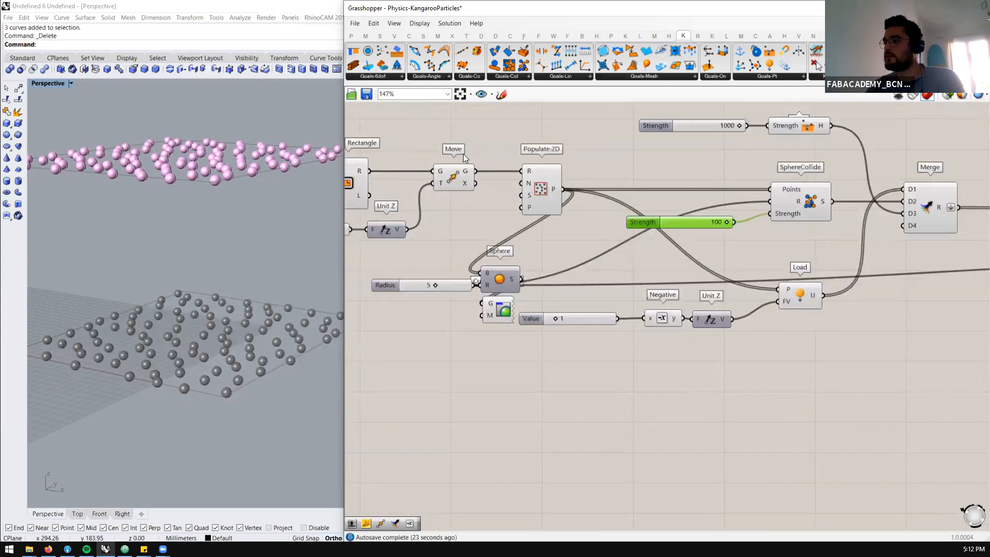
pyautogui.click(452, 220)
pyautogui.doubleClick(452, 220)
pyautogui.write('//')
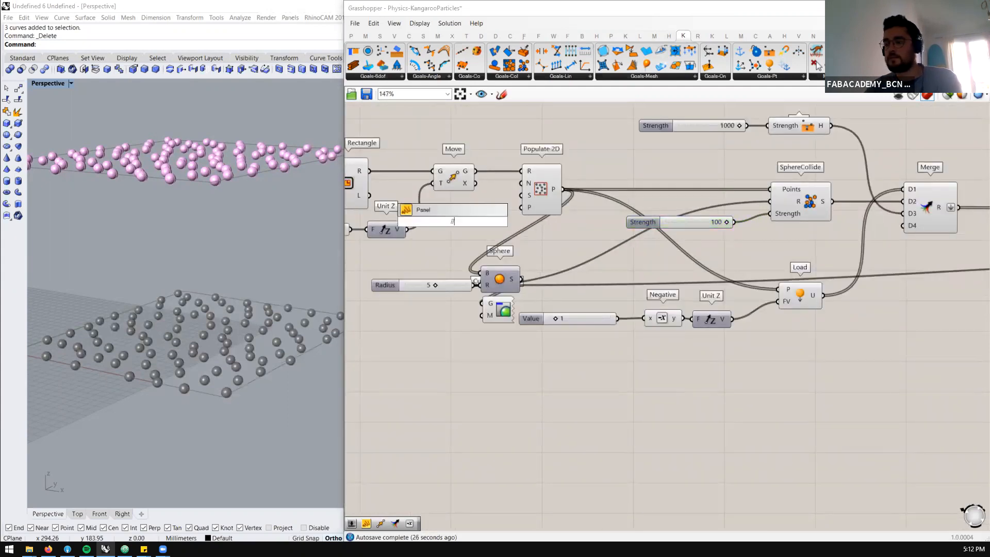
pyautogui.press('BackSpace')
pyautogui.press('BackSpace')
pyautogui.write('200')
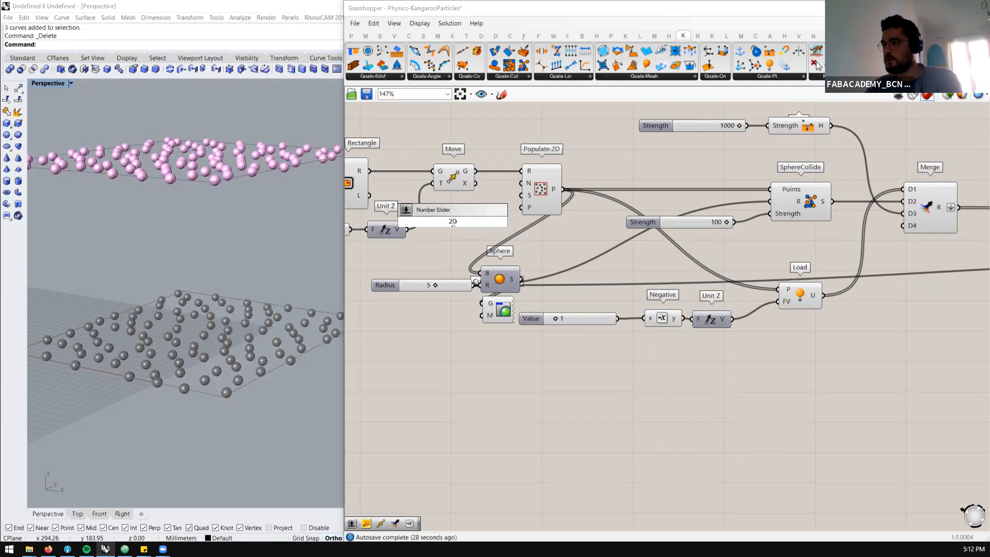
pyautogui.press('Return')
pyautogui.moveTo(500, 221); pyautogui.dragTo(522, 184)
# Set the Floor goal's Strength slider to 1
pyautogui.scroll(-1, 473, 201)
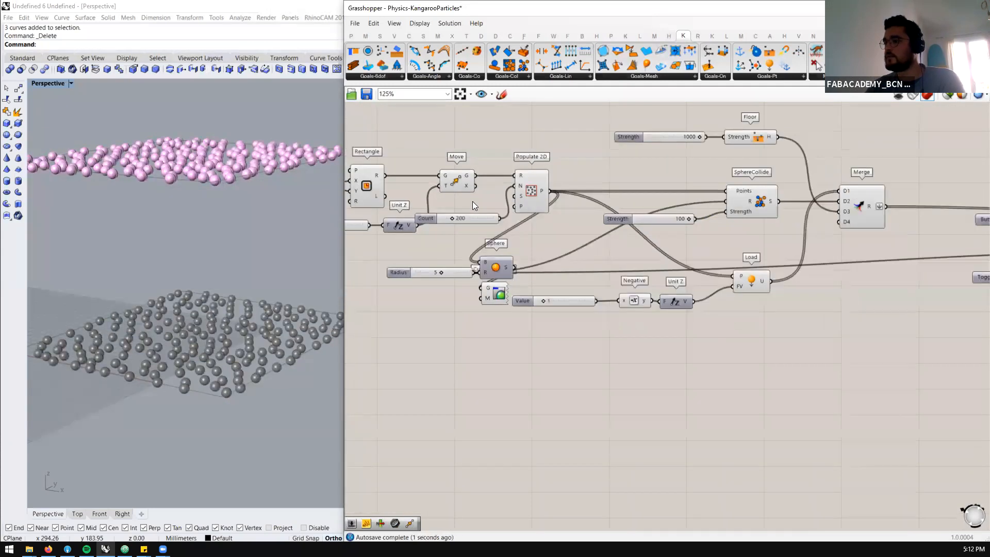
pyautogui.scroll(-1, 472, 201)
pyautogui.scroll(2, 642, 139)
pyautogui.doubleClick(632, 135)
pyautogui.write('1')
pyautogui.press('Return')
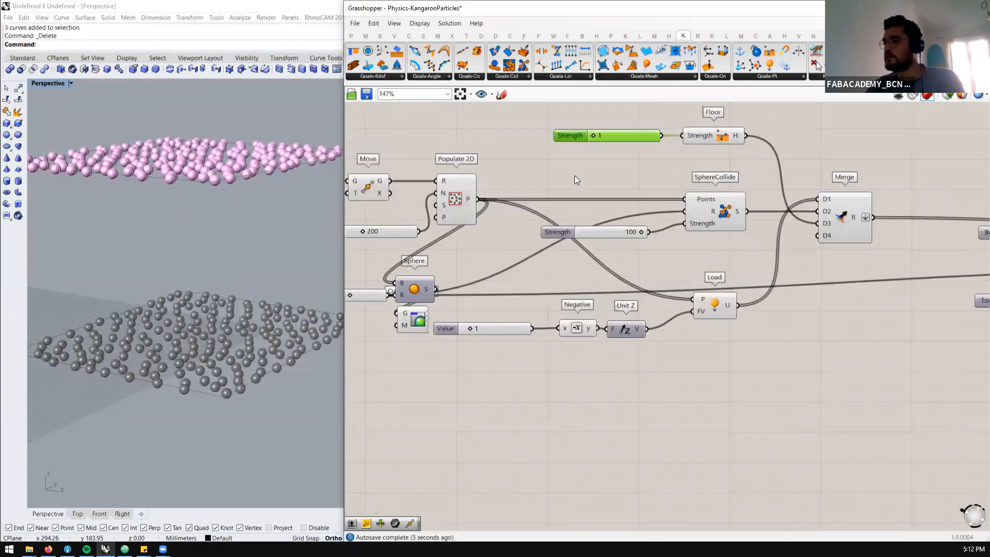
# Add a 0.2 number slider and connect it to the Negative component in place of the existing one
pyautogui.scroll(-3, 574, 175)
pyautogui.scroll(2, 562, 277)
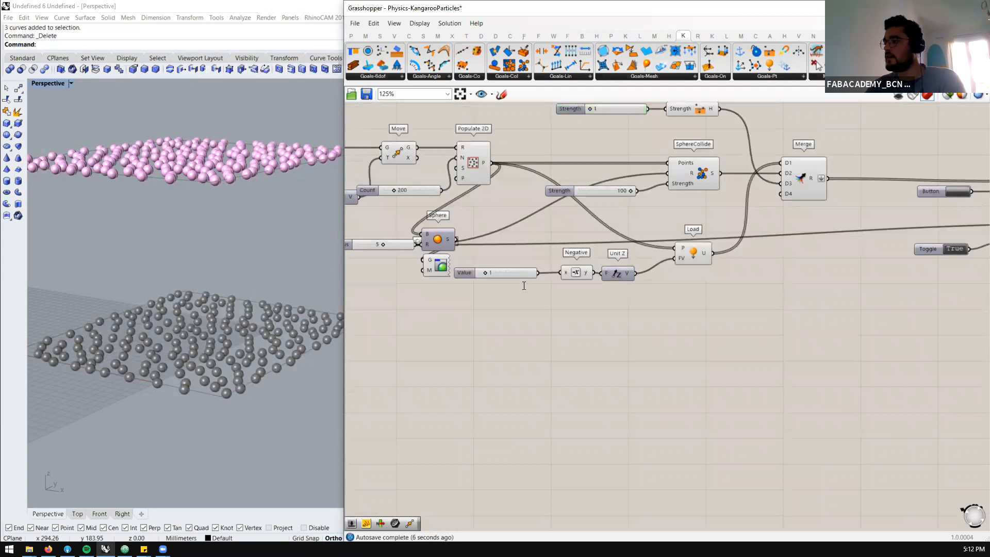
pyautogui.doubleClick(523, 275)
pyautogui.write('0.2')
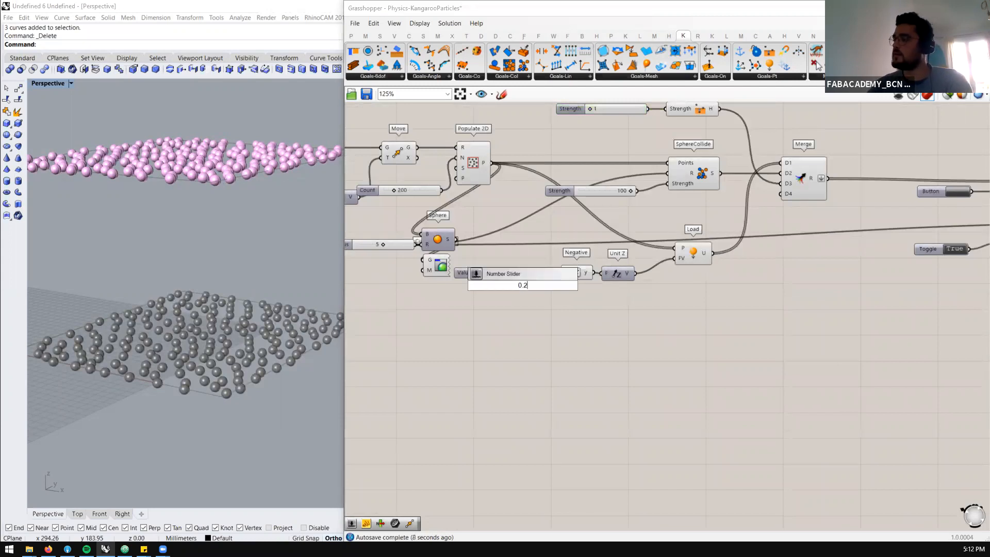
pyautogui.press('Return')
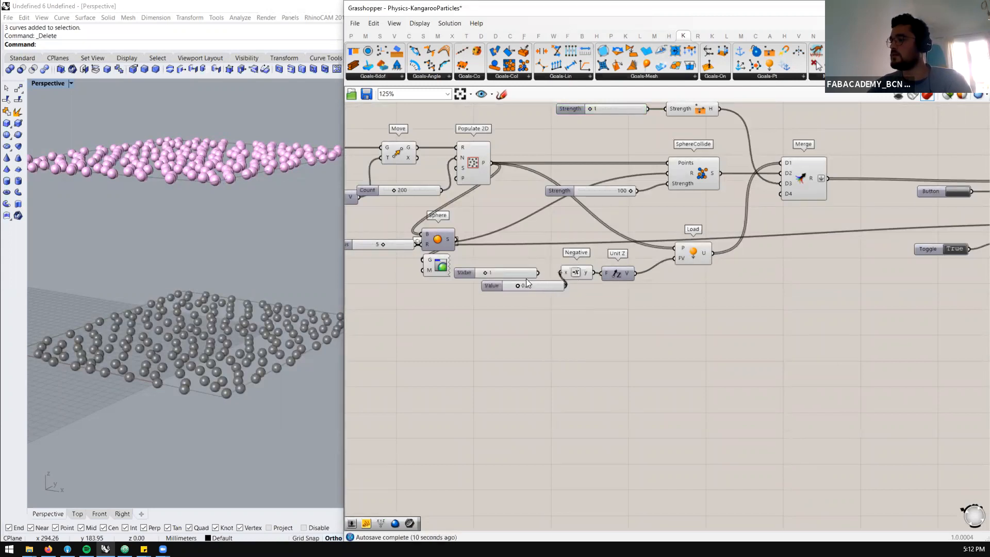
pyautogui.scroll(-2, 567, 276)
pyautogui.scroll(-2, 773, 232)
pyautogui.scroll(4, 752, 233)
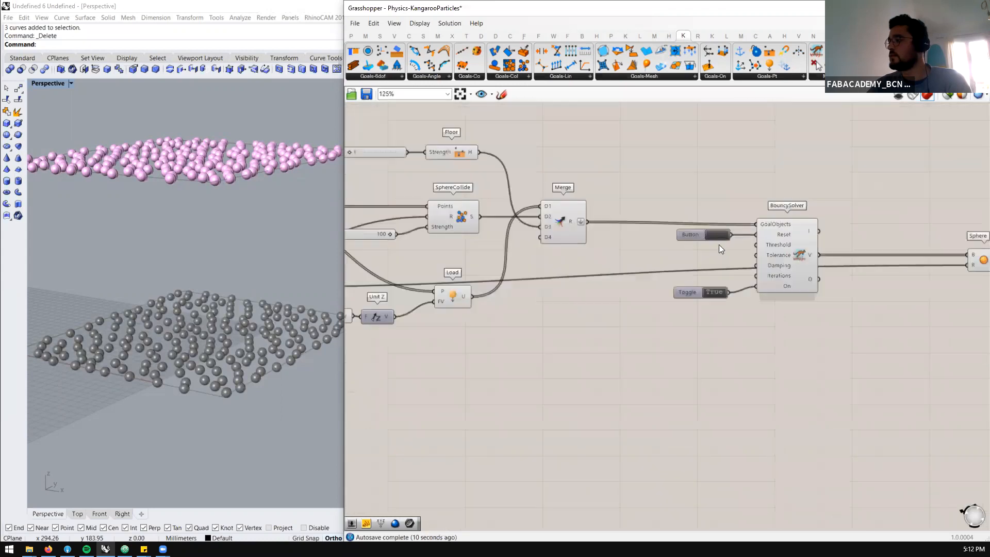
# Reset the BouncySolver simulation and check the force vector feeding the Load goal
pyautogui.click(723, 232)
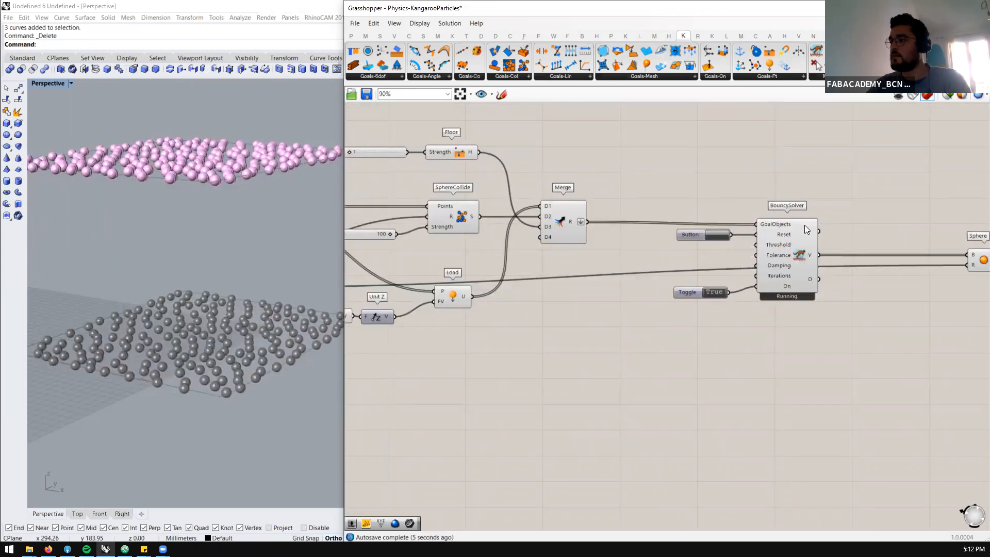
pyautogui.scroll(-2, 584, 273)
pyautogui.scroll(2, 584, 270)
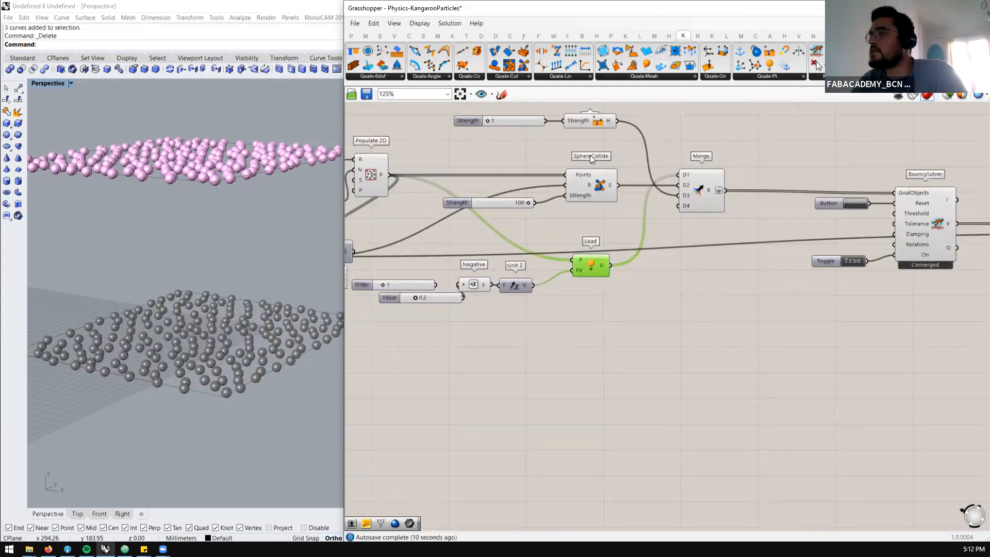
pyautogui.scroll(-2, 626, 222)
pyautogui.scroll(2, 601, 243)
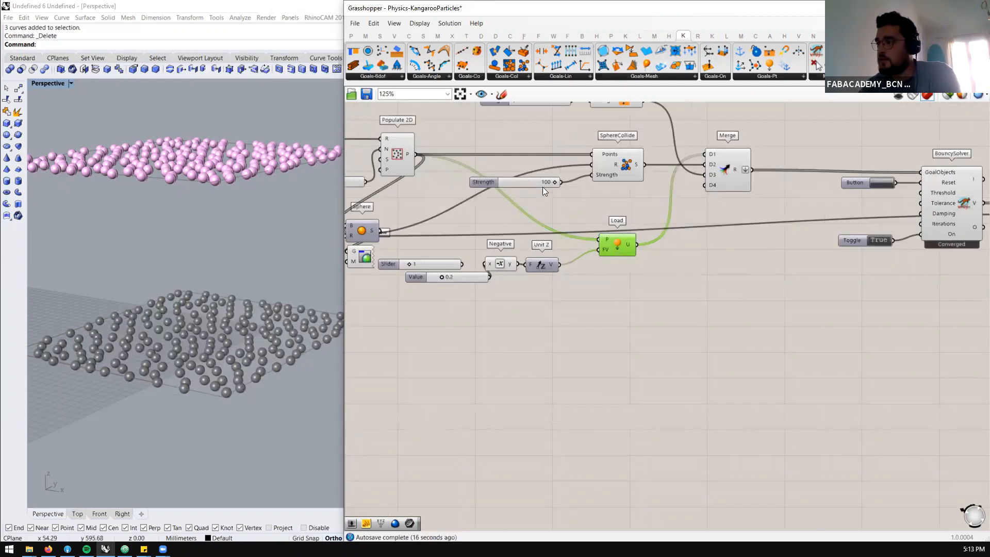
pyautogui.scroll(3, 572, 237)
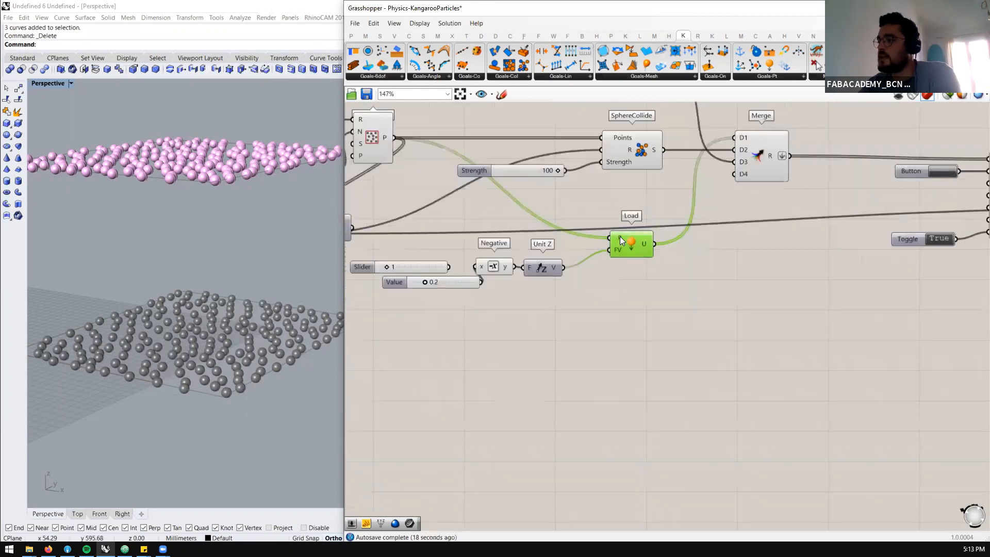
pyautogui.moveTo(620, 236)
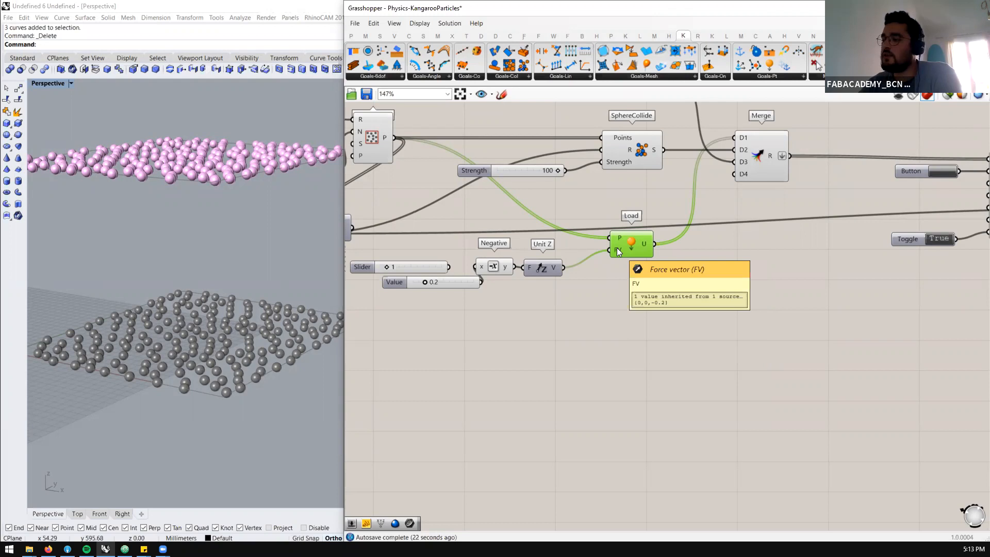
# Look over the available collision goals and the Load, Floor and SphereCollide setup in the finished example definition
pyautogui.click(518, 76)
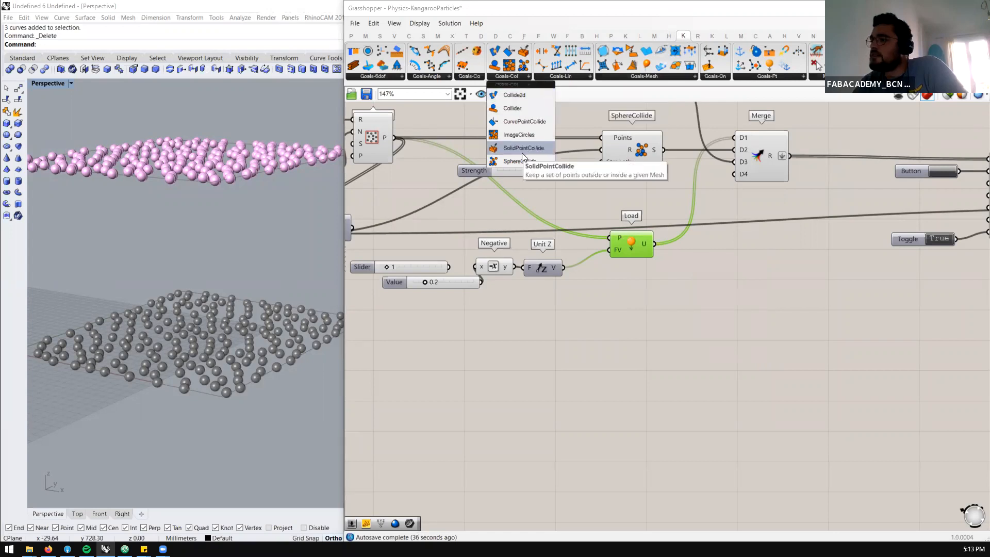
pyautogui.scroll(-12, 668, 175)
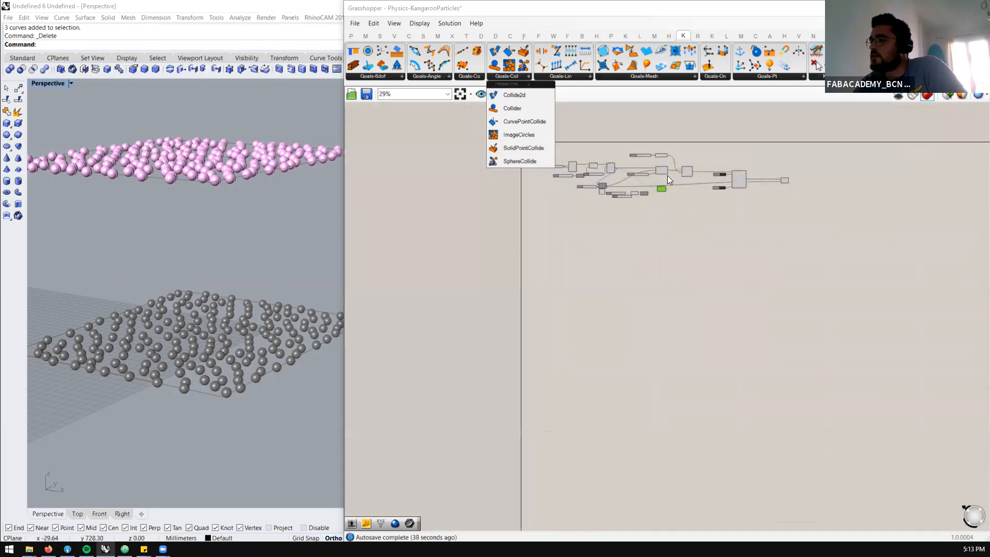
pyautogui.scroll(7, 681, 316)
pyautogui.scroll(4, 727, 457)
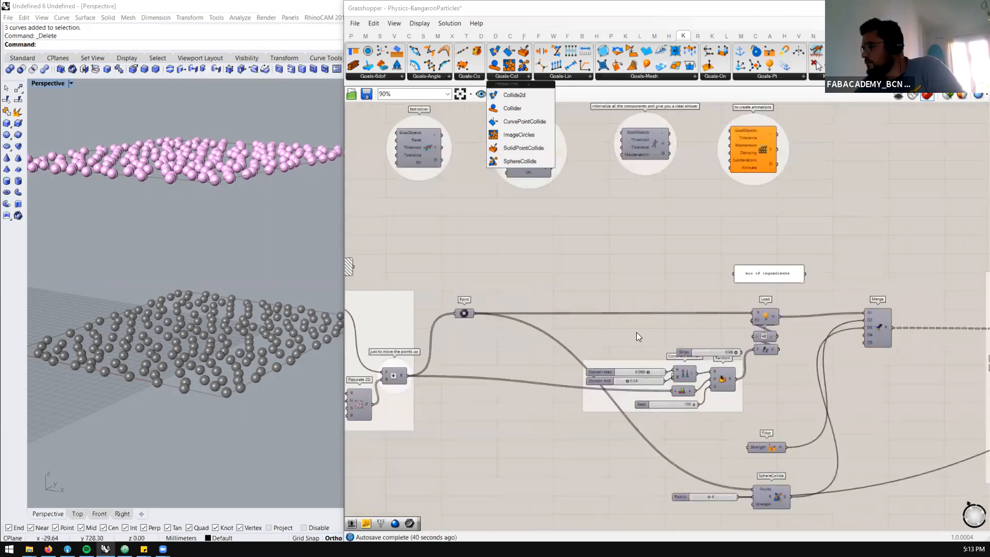
pyautogui.scroll(-2, 715, 417)
pyautogui.scroll(3, 716, 417)
pyautogui.scroll(1, 716, 417)
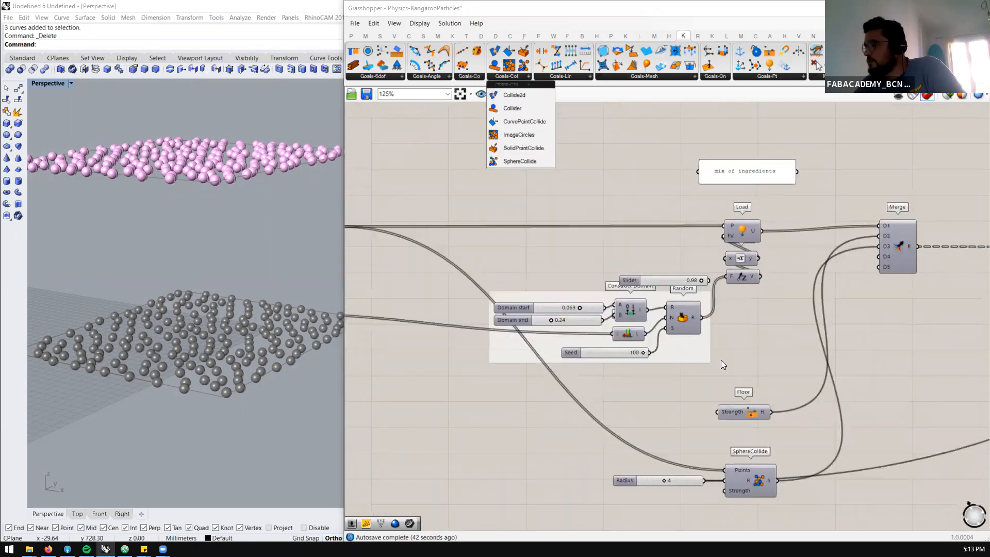
pyautogui.scroll(-4, 737, 218)
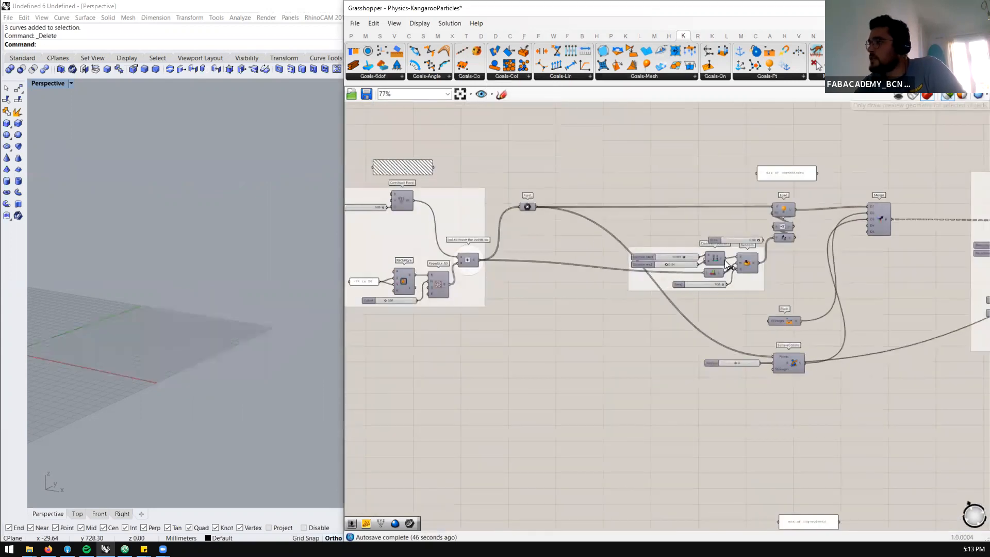
# Limit the preview to selected components and select the example definition's Point component to display its points
pyautogui.scroll(2, 532, 195)
pyautogui.click(522, 195)
pyautogui.moveTo(177, 270); pyautogui.dragTo(137, 274, button='right')
pyautogui.scroll(1, 136, 274)
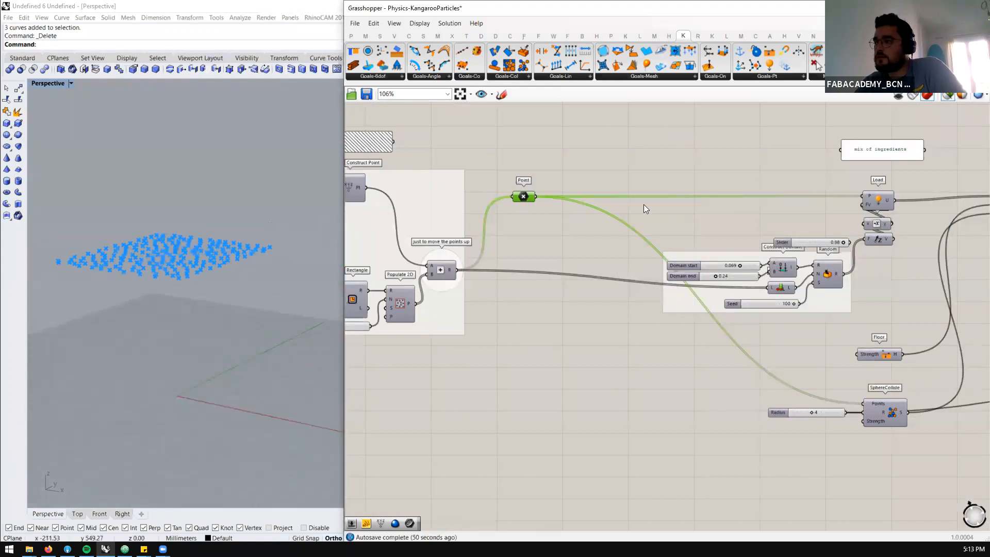
# Inspect the example's Load goal, the points it receives and the Random values driving its force
pyautogui.scroll(-2, 552, 224)
pyautogui.scroll(2, 754, 209)
pyautogui.click(800, 208)
pyautogui.click(800, 209)
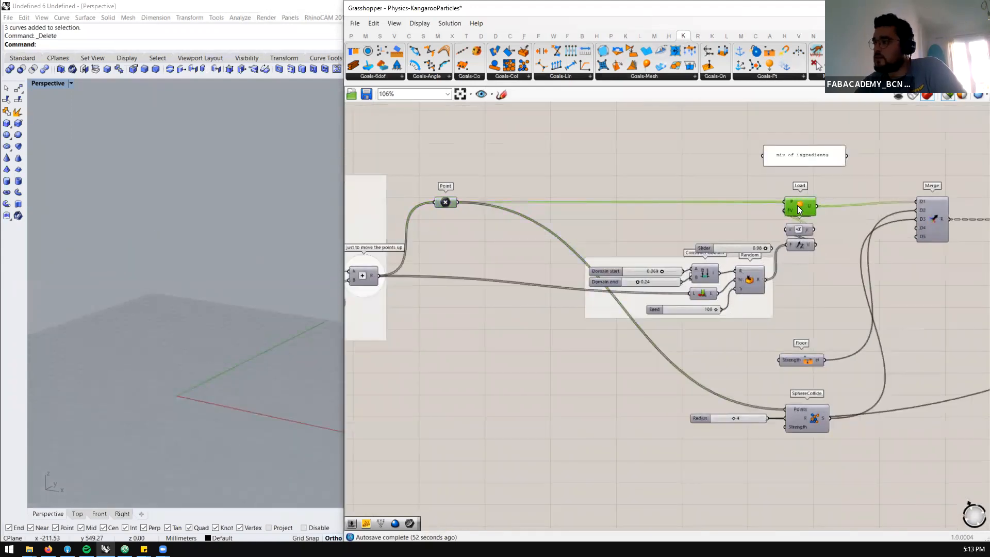
pyautogui.click(443, 204)
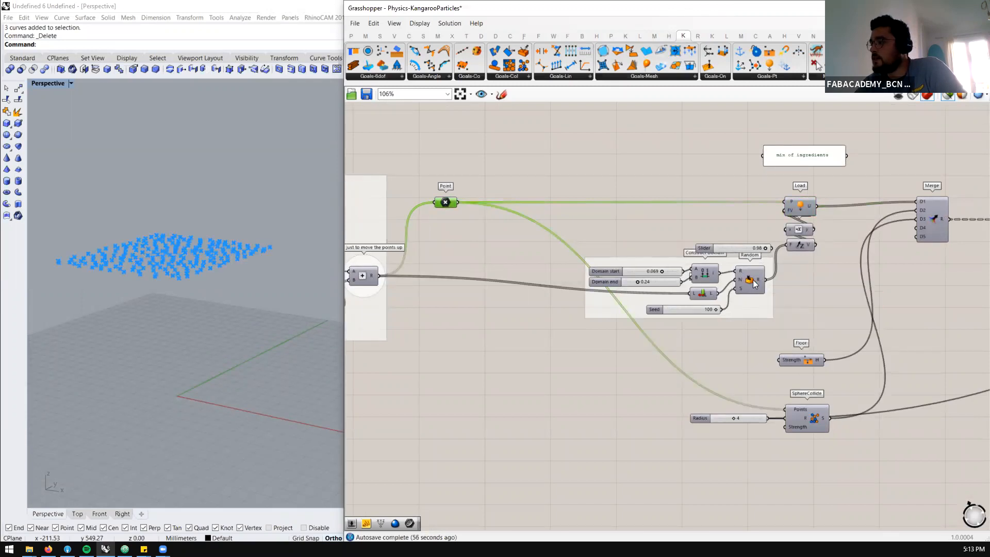
pyautogui.moveTo(760, 282)
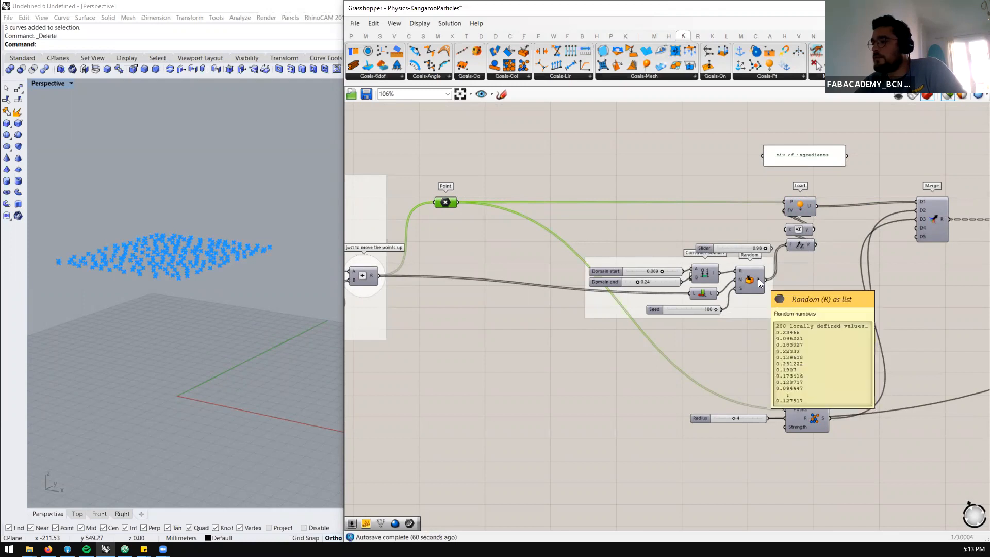
# Compare the list of points in the example's Point component with the Random values and the Load goal
pyautogui.scroll(-2, 760, 282)
pyautogui.scroll(2, 467, 298)
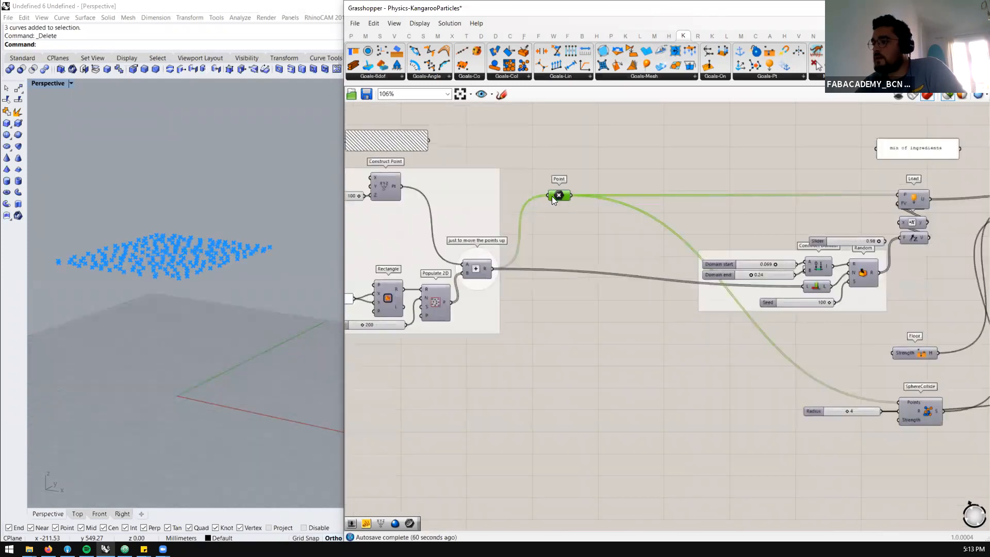
pyautogui.moveTo(139, 249); pyautogui.dragTo(330, 264, button='right')
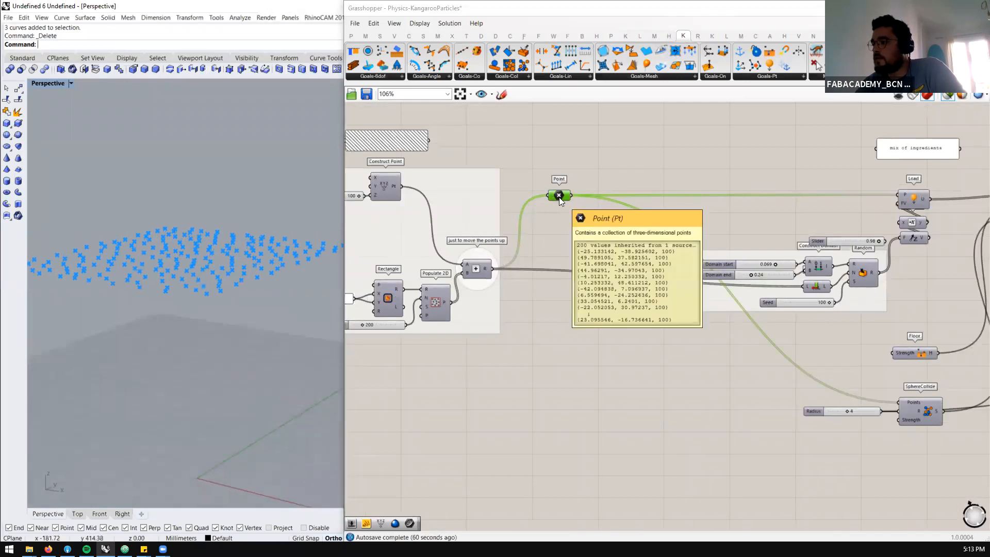
pyautogui.scroll(-2, 536, 217)
pyautogui.scroll(3, 757, 256)
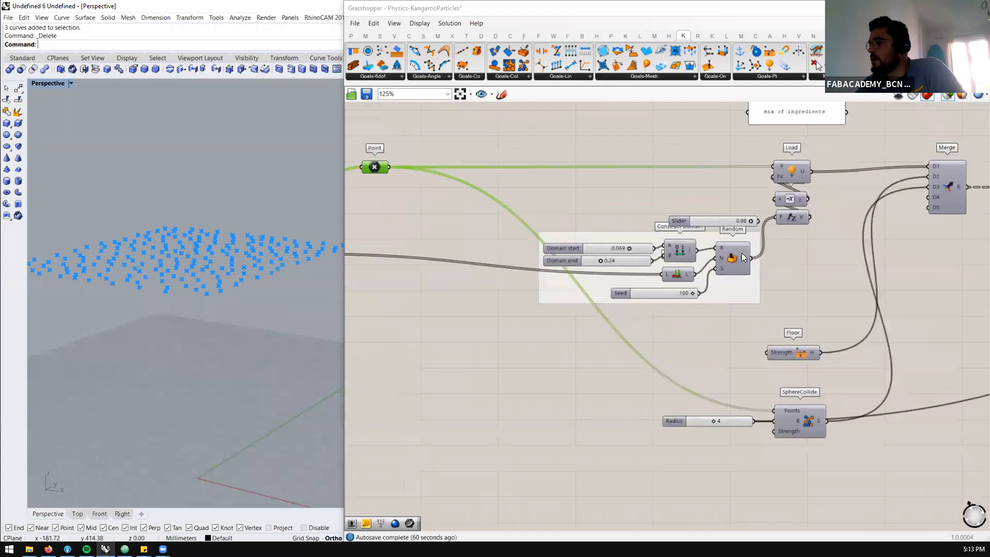
pyautogui.moveTo(742, 258)
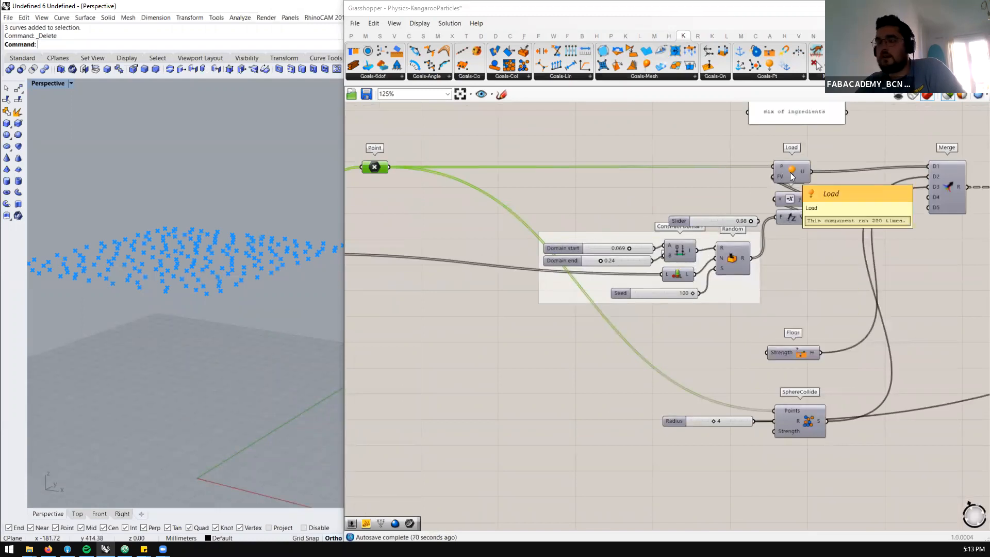
pyautogui.scroll(-2, 657, 174)
pyautogui.scroll(2, 798, 281)
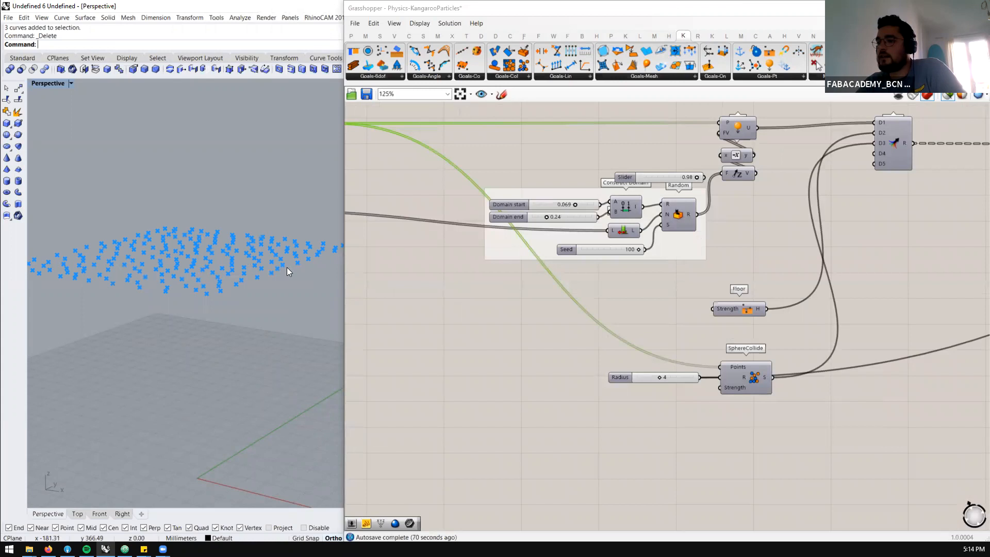
# Select the Sphere component after the example's BouncySolver to preview the simulated particles
pyautogui.scroll(-3, 523, 267)
pyautogui.scroll(3, 974, 205)
pyautogui.scroll(1, 905, 237)
pyautogui.scroll(-1, 557, 294)
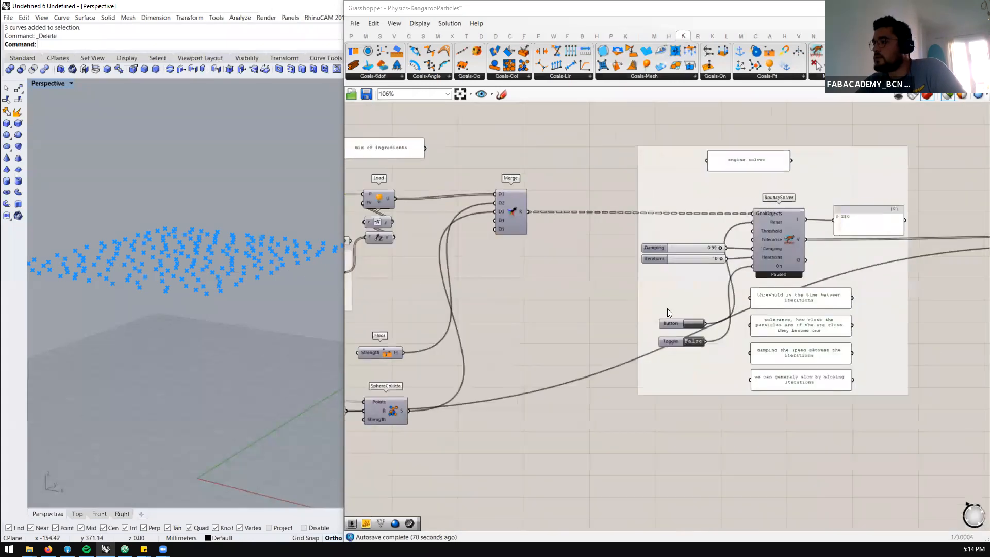
pyautogui.scroll(2, 769, 303)
pyautogui.scroll(-3, 614, 284)
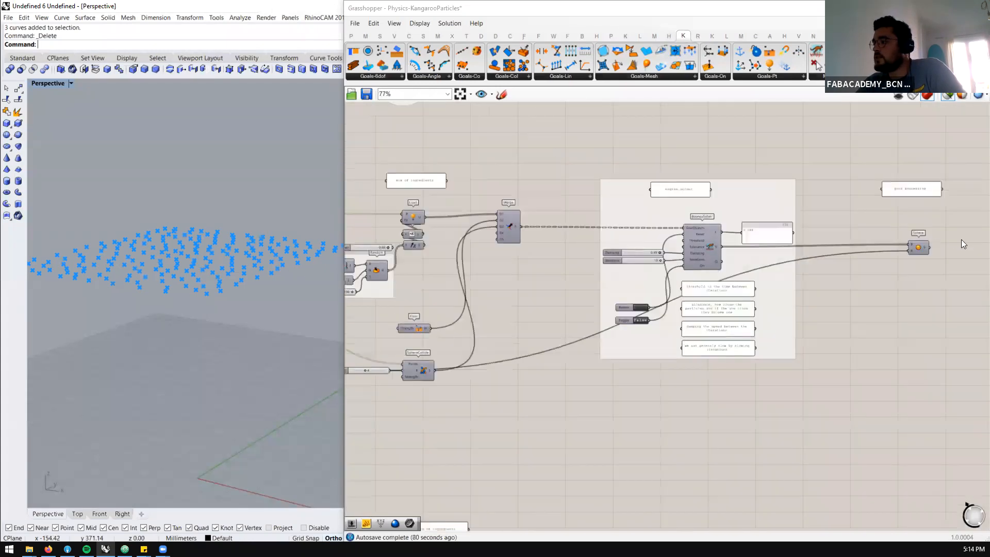
pyautogui.click(919, 250)
pyautogui.scroll(1, 631, 320)
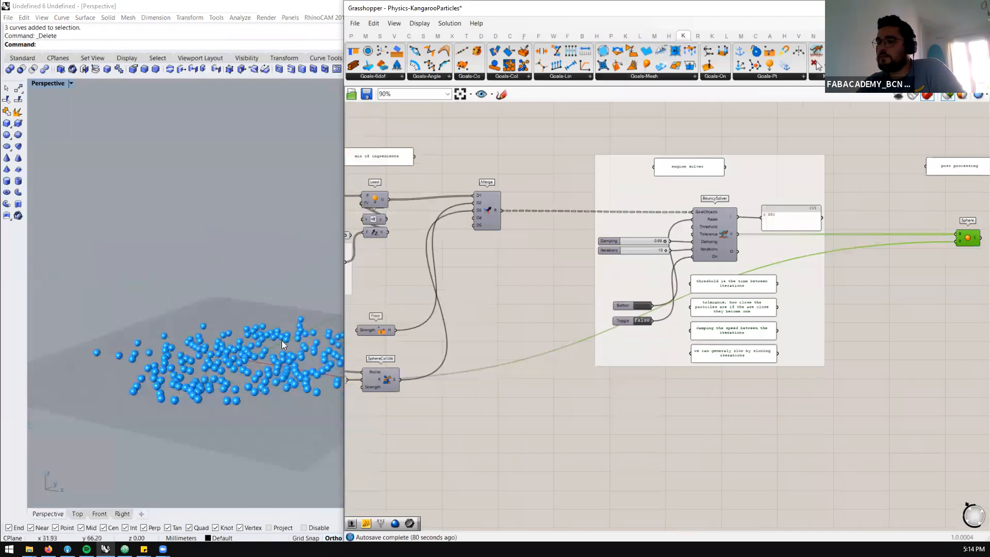
pyautogui.scroll(1, 659, 272)
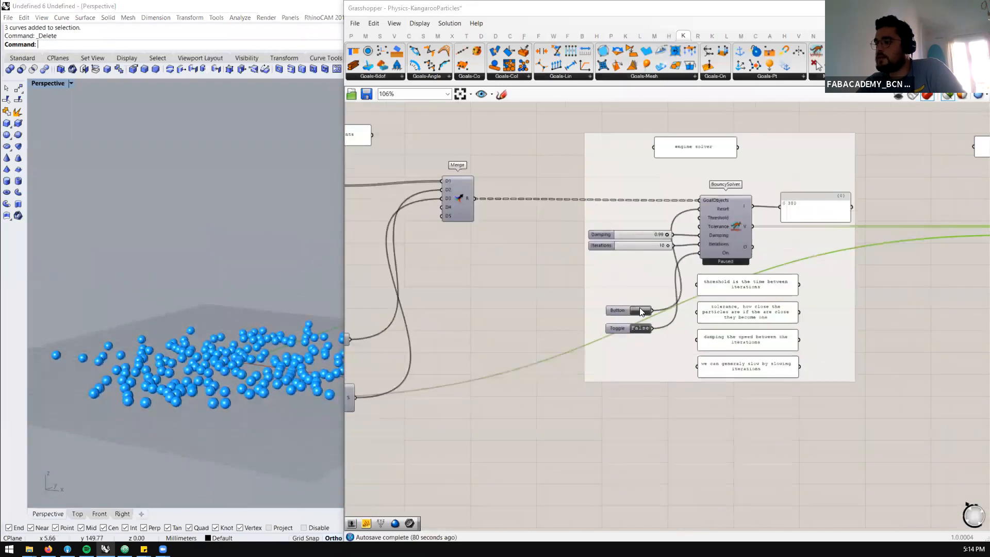
# Set the example BouncySolver's toggle to True and restart the simulation from its reset button component
pyautogui.click(640, 310)
pyautogui.doubleClick(642, 328)
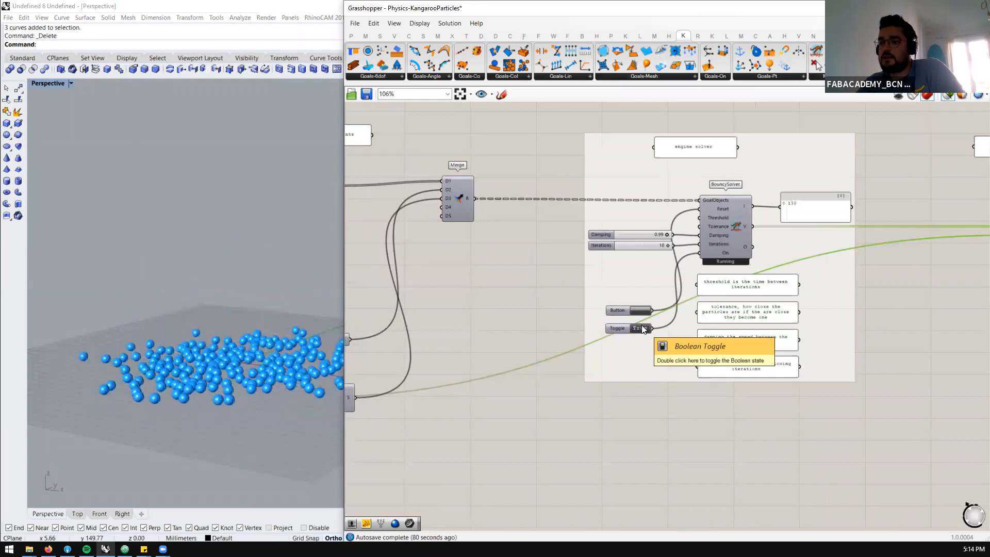
pyautogui.click(636, 311)
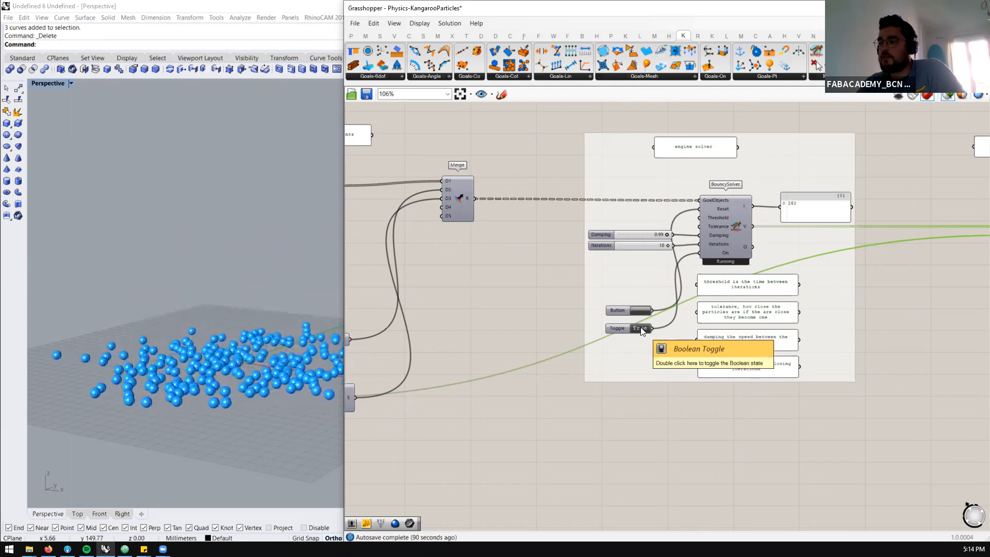
pyautogui.click(638, 309)
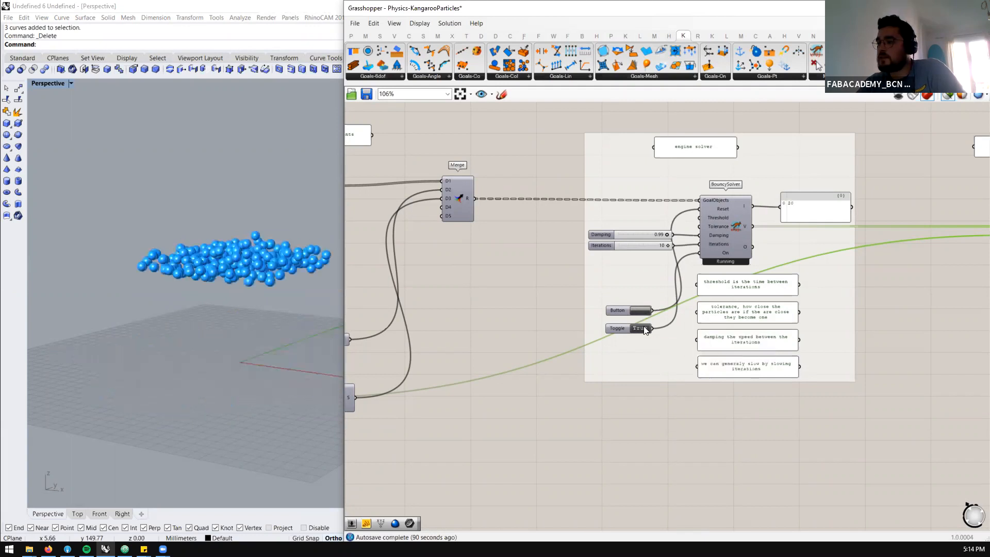
# Set the example solver's toggle to False, reset the simulation and inspect its spheres up close
pyautogui.click(640, 328)
pyautogui.click(639, 313)
pyautogui.moveTo(224, 279); pyautogui.dragTo(222, 344, button='right')
pyautogui.scroll(4, 232, 355)
pyautogui.scroll(6, 232, 355)
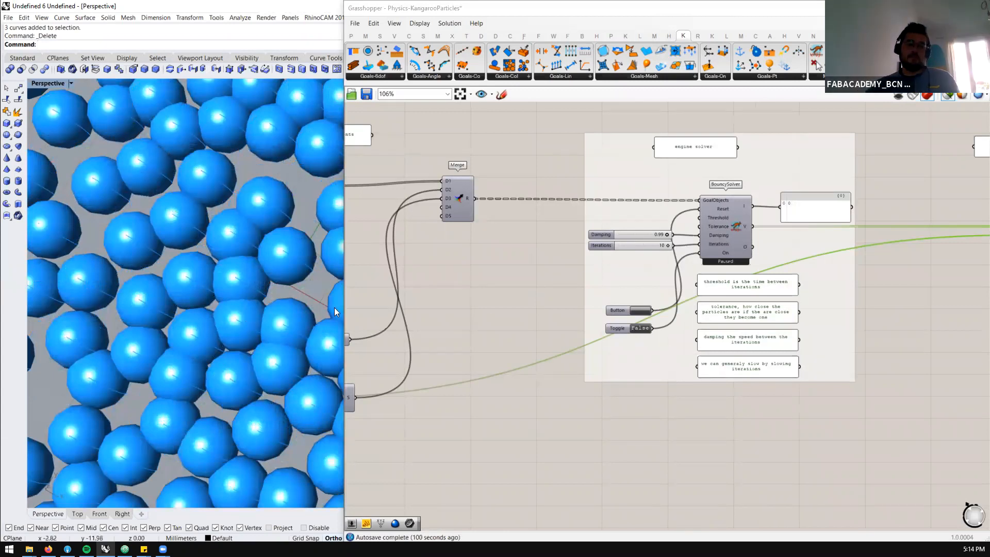
# Select the Sphere component at the end of the rebuilt definition and inspect its particles from several angles
pyautogui.scroll(-10, 631, 340)
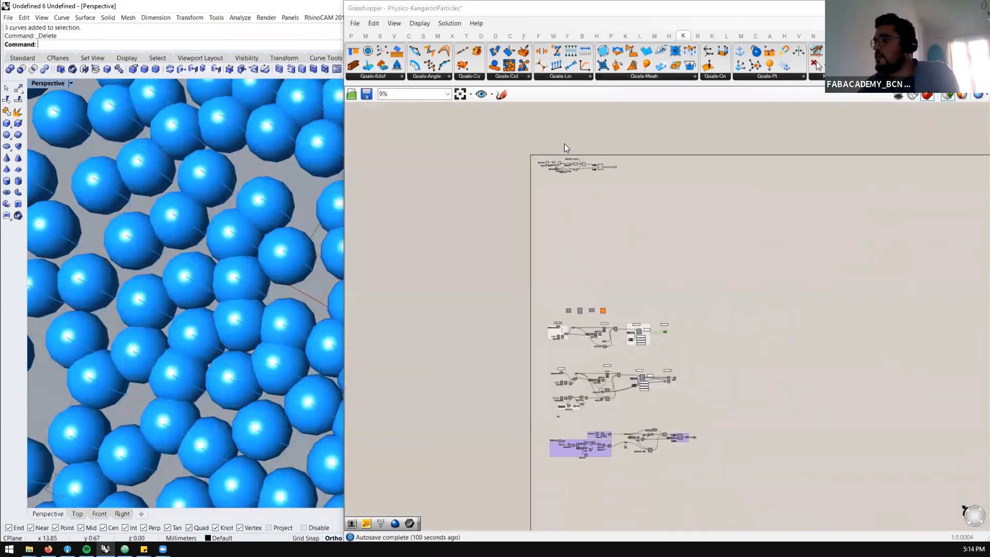
pyautogui.scroll(10, 572, 158)
pyautogui.scroll(-2, 595, 198)
pyautogui.click(875, 224)
pyautogui.scroll(-10, 169, 295)
pyautogui.keyDown('shift'); pyautogui.moveTo(325, 266); pyautogui.dragTo(228, 281, button='right'); pyautogui.keyUp('shift')
pyautogui.scroll(2, 228, 281)
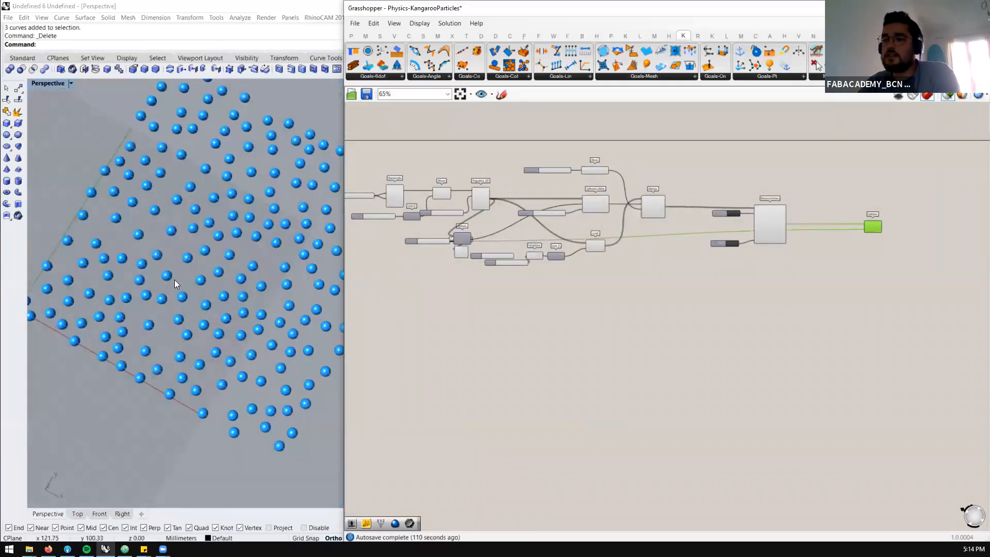
pyautogui.scroll(2, 174, 279)
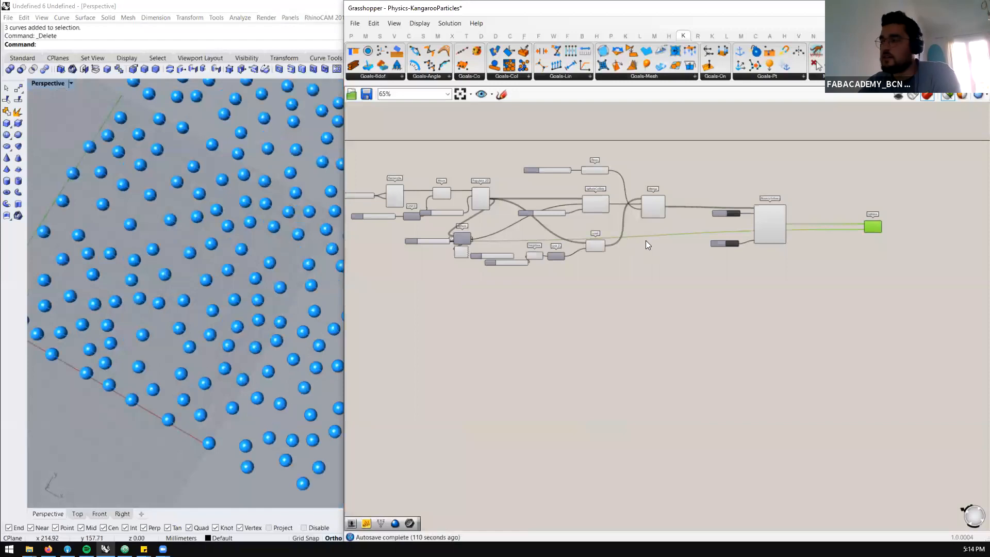
pyautogui.scroll(-1, 798, 235)
pyautogui.moveTo(127, 270); pyautogui.dragTo(242, 297, button='right')
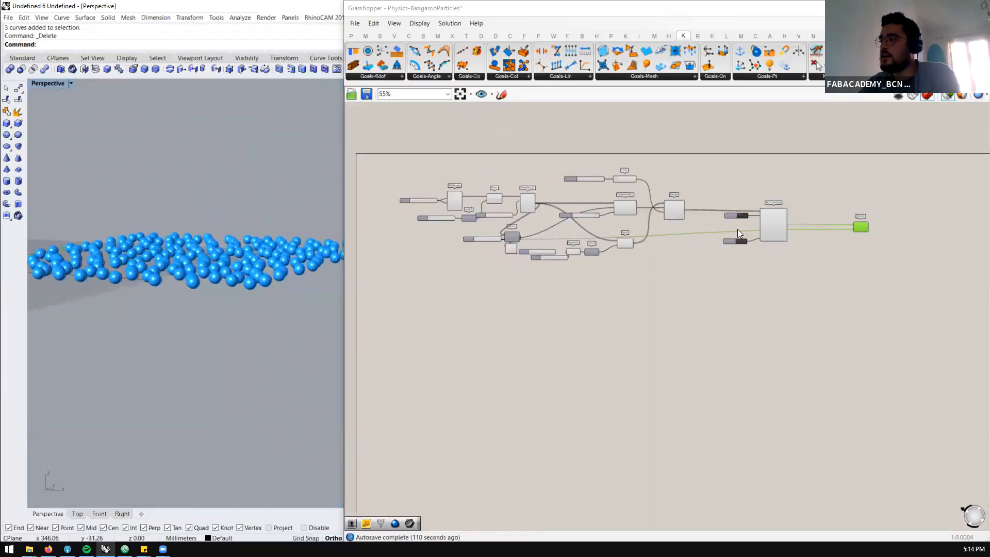
# Reset the rebuilt BouncySolver, set its toggle to False and reset it once more
pyautogui.scroll(3, 740, 234)
pyautogui.click(737, 204)
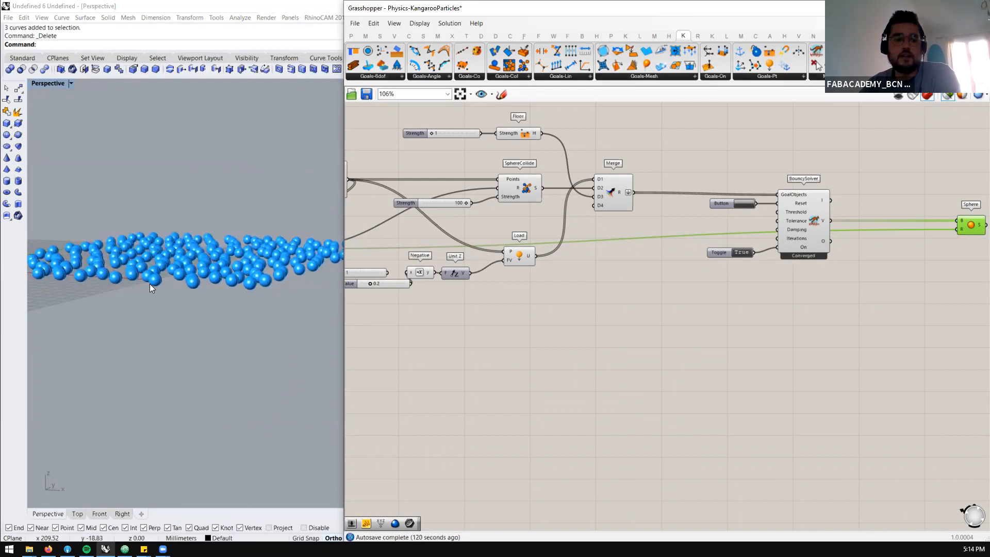
pyautogui.scroll(-4, 633, 311)
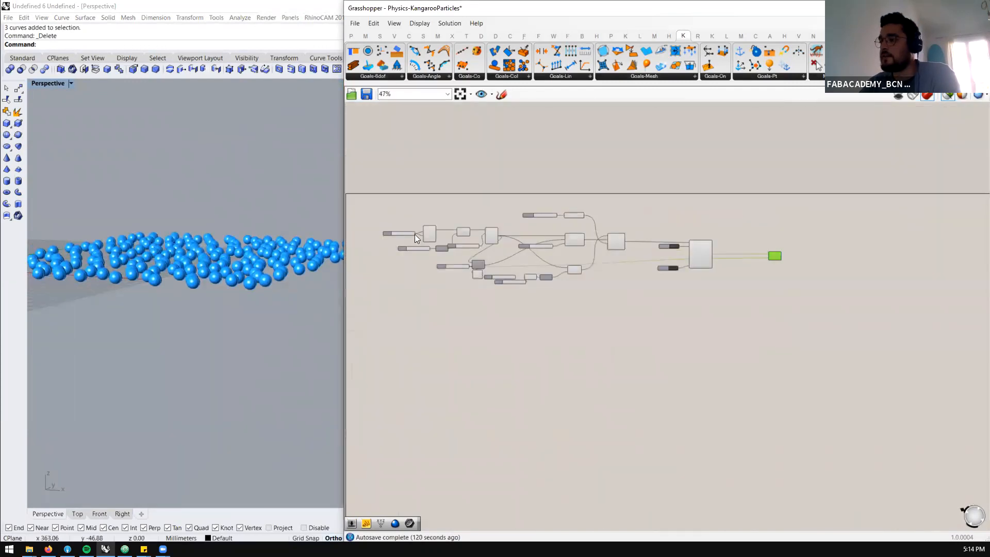
pyautogui.scroll(3, 415, 235)
pyautogui.moveTo(276, 242); pyautogui.dragTo(283, 281, button='right')
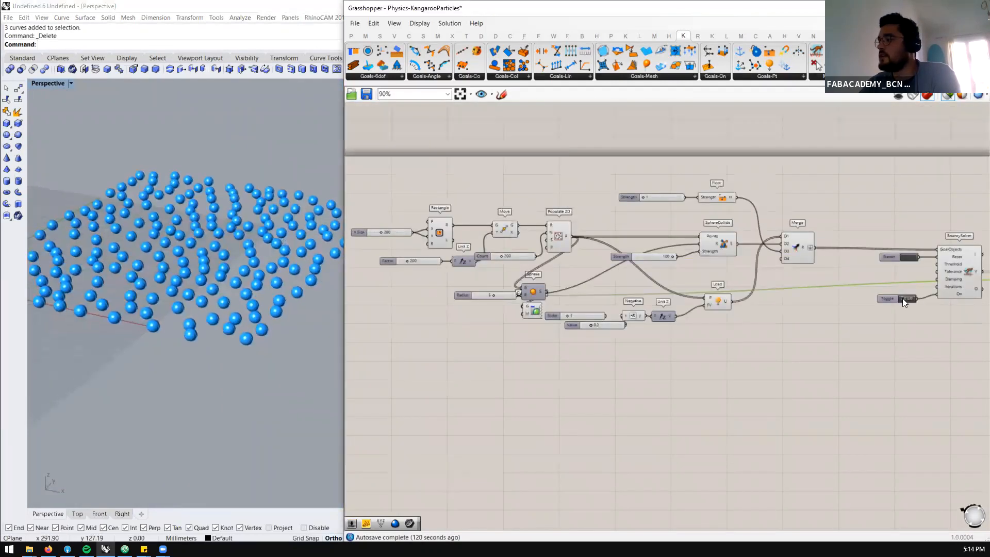
pyautogui.click(914, 256)
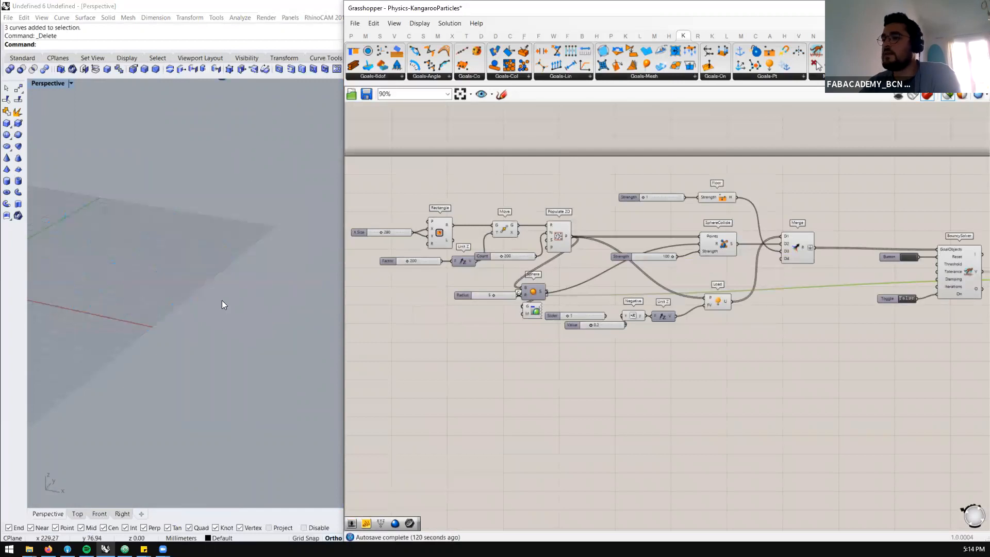
# Preview the outputs of the Rectangle, Populate 2D and first Sphere components one after another in the Rhino viewport
pyautogui.scroll(4, 377, 227)
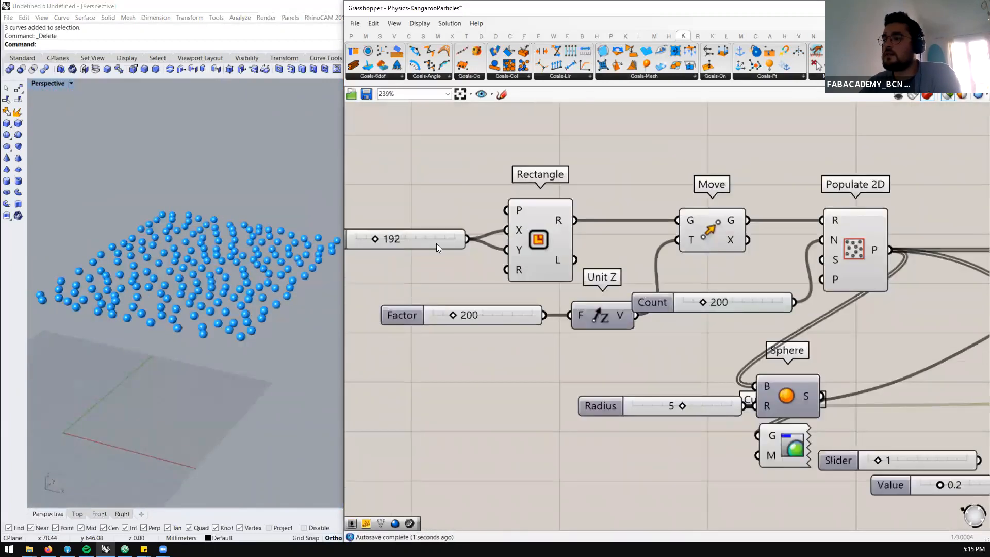
pyautogui.scroll(-2, 555, 232)
pyautogui.click(552, 221)
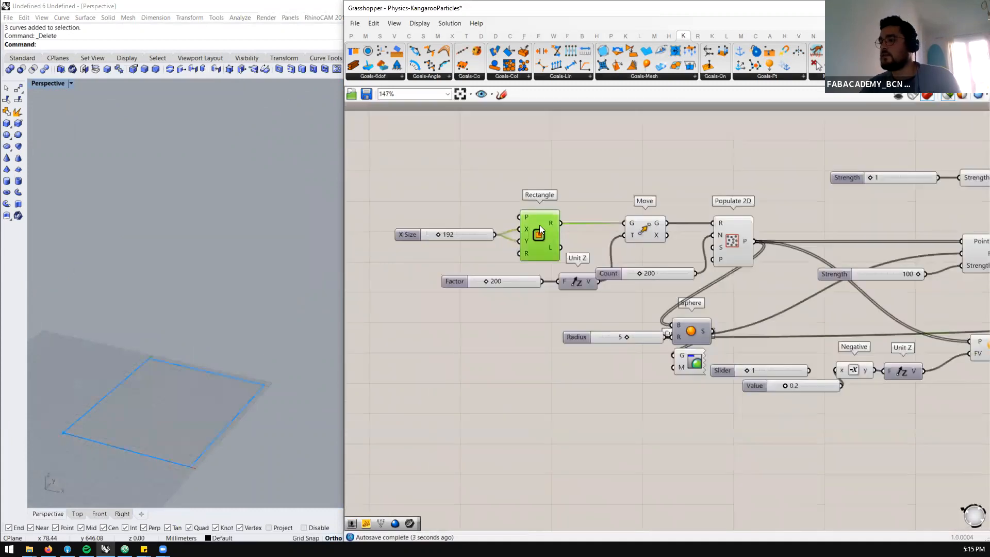
pyautogui.click(718, 238)
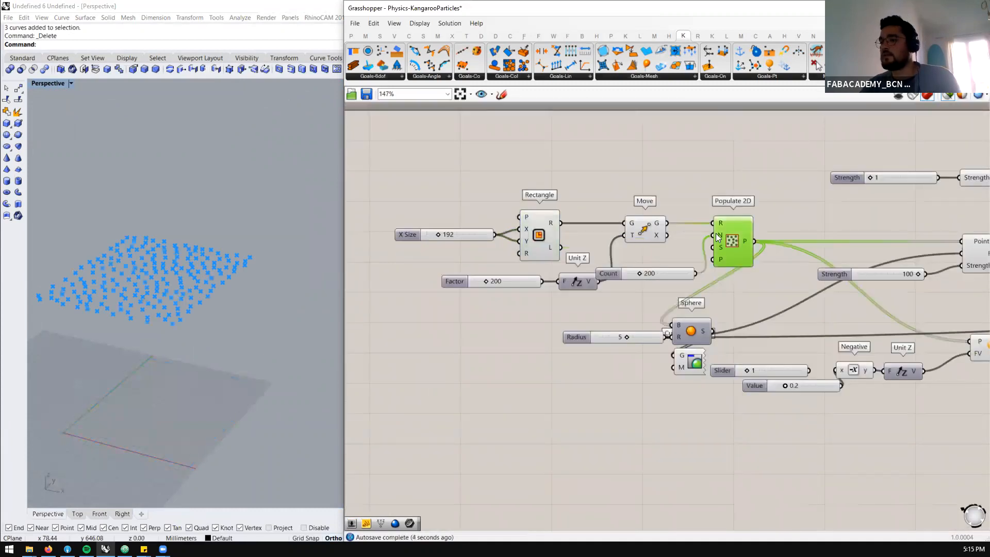
pyautogui.click(702, 331)
pyautogui.scroll(4, 187, 292)
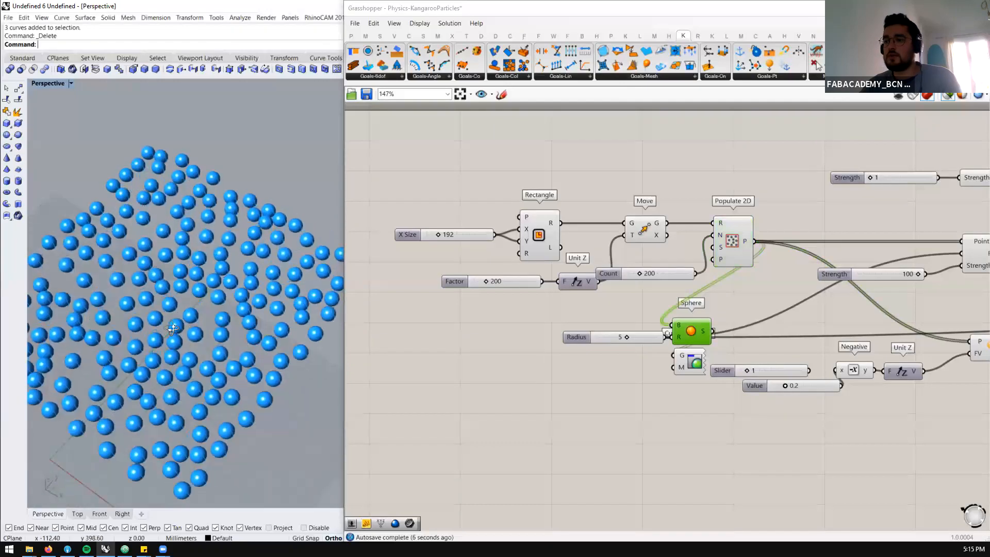
pyautogui.scroll(1, 551, 261)
# Set the X Size slider feeding the Rectangle component to 50
pyautogui.doubleClick(497, 223)
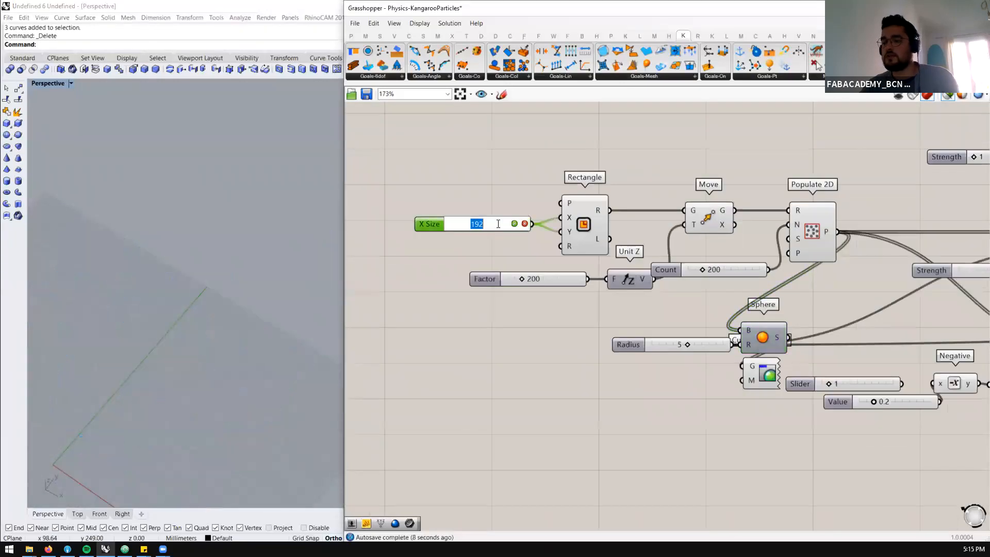
pyautogui.write('5')
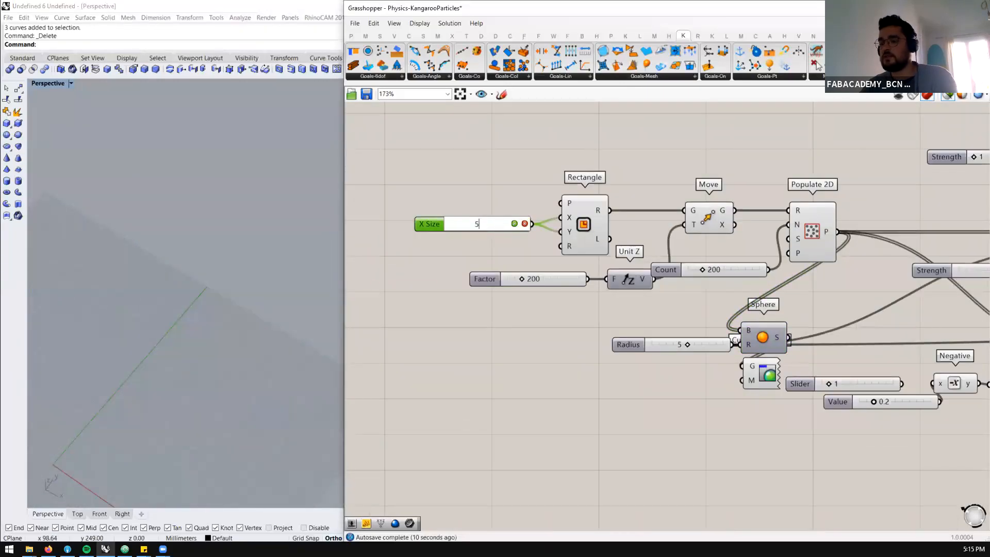
pyautogui.write('0')
pyautogui.press('Return')
# Preview the Populate 2D points and the first Sphere component's spheres, and examine their spacing and overlap from several angles
pyautogui.click(820, 242)
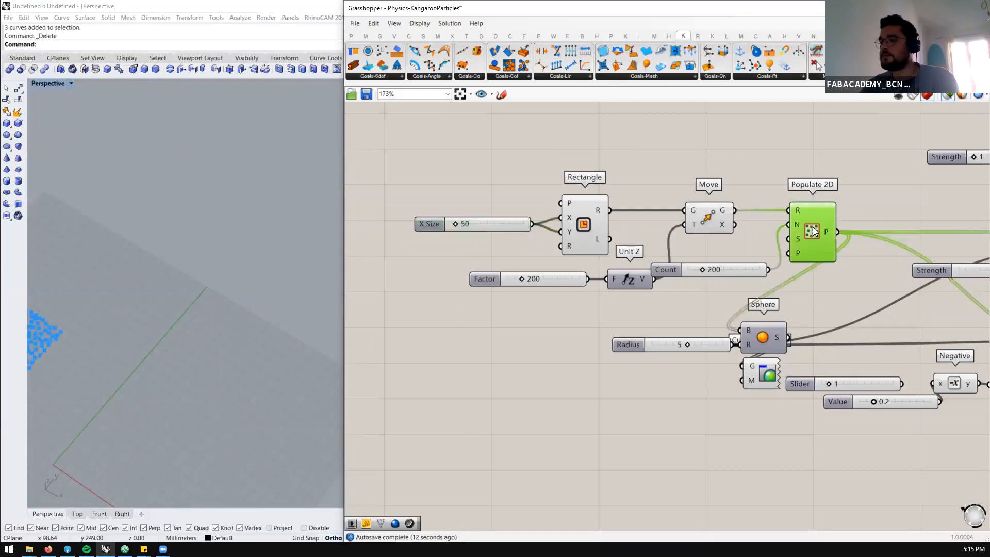
pyautogui.click(763, 338)
pyautogui.scroll(-3, 281, 252)
pyautogui.scroll(12, 198, 303)
pyautogui.moveTo(252, 321); pyautogui.dragTo(262, 271, button='right')
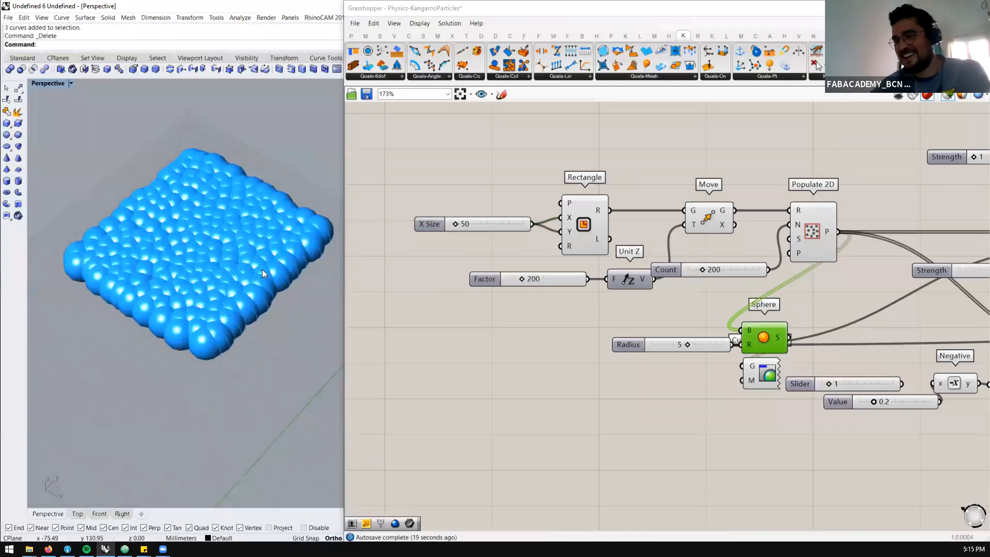
pyautogui.scroll(-6, 571, 231)
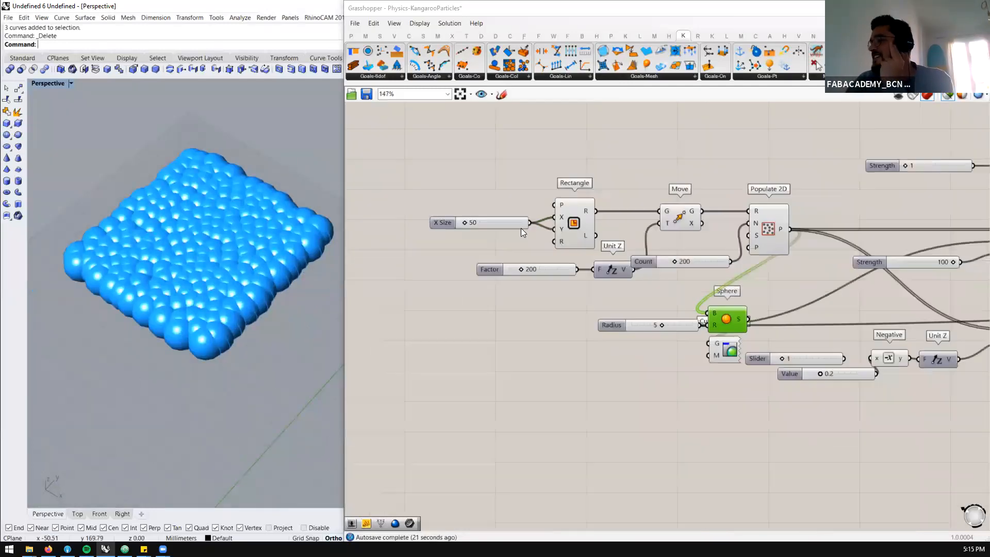
pyautogui.scroll(3, 825, 238)
pyautogui.scroll(-1, 785, 230)
pyautogui.moveTo(237, 283); pyautogui.dragTo(232, 258, button='right')
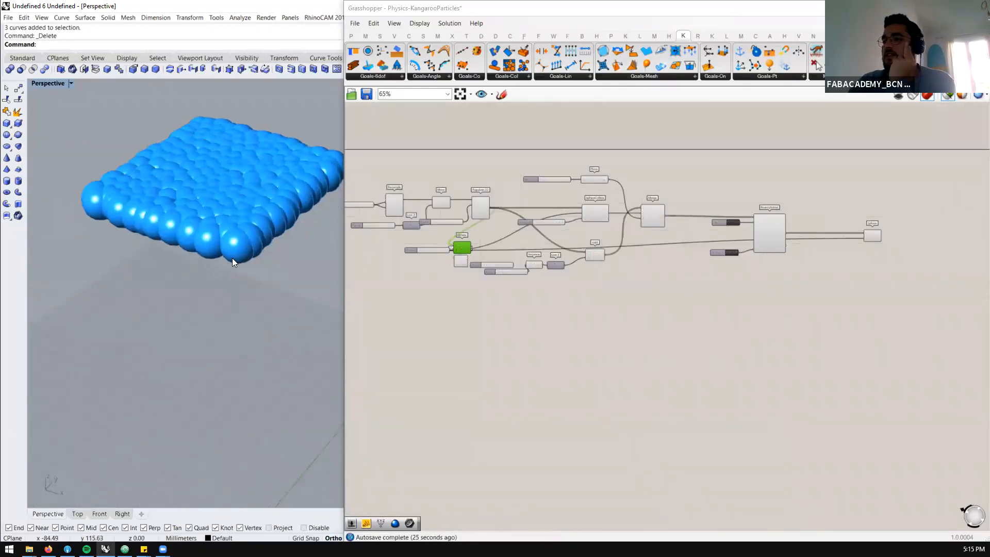
pyautogui.scroll(-9, 232, 258)
pyautogui.scroll(3, 238, 239)
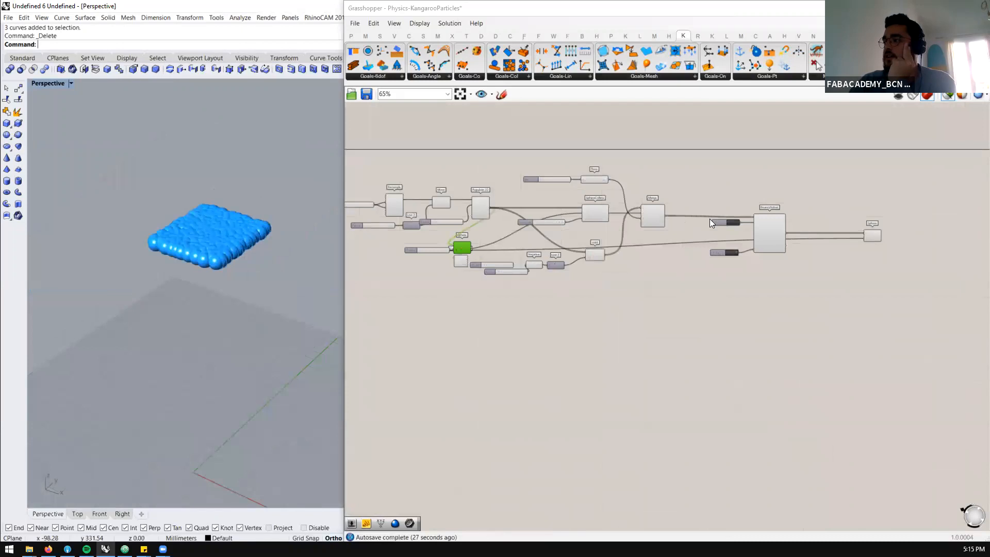
# Reset the rebuilt BouncySolver and set its toggle to True
pyautogui.scroll(3, 709, 222)
pyautogui.click(745, 217)
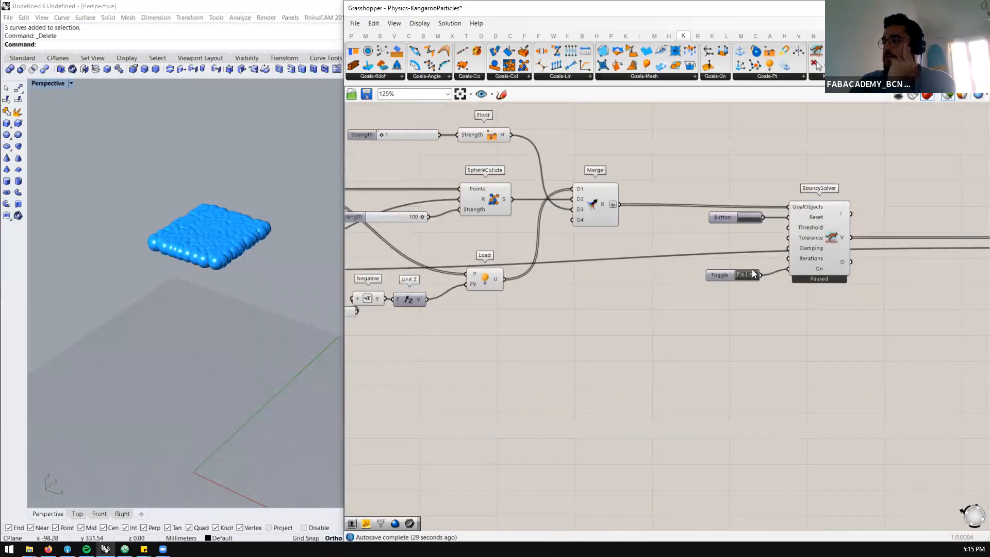
pyautogui.doubleClick(751, 273)
# Select the Sphere component at the end of the definition, reset the BouncySolver again and examine the particles from a lower angle
pyautogui.scroll(-3, 705, 214)
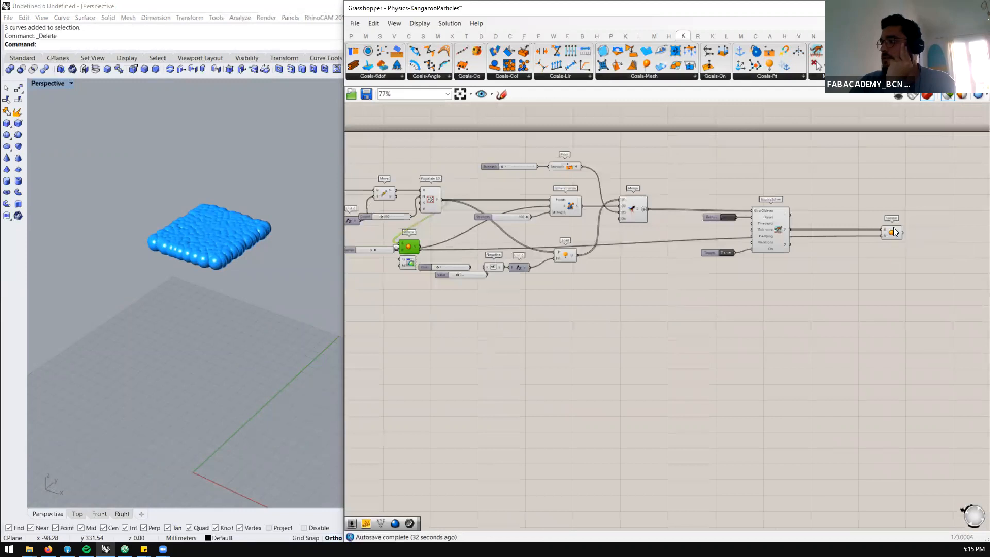
pyautogui.click(892, 230)
pyautogui.scroll(-3, 208, 276)
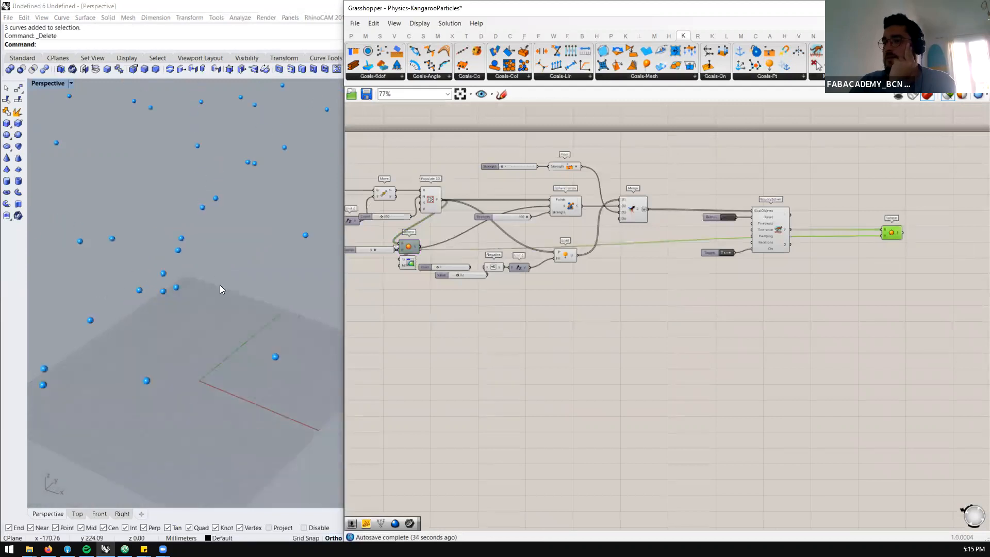
pyautogui.scroll(1, 695, 232)
pyautogui.click(735, 216)
pyautogui.moveTo(239, 298); pyautogui.dragTo(242, 276, button='right')
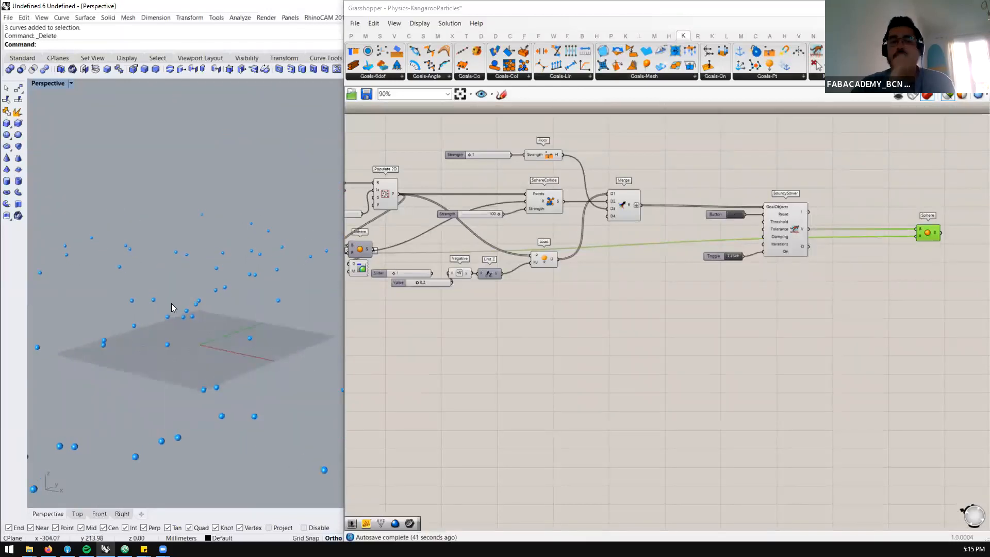
# Move the Custom Preview component clear of the first Sphere component and widen the Rhino viewport to see the final particles
pyautogui.click(397, 278)
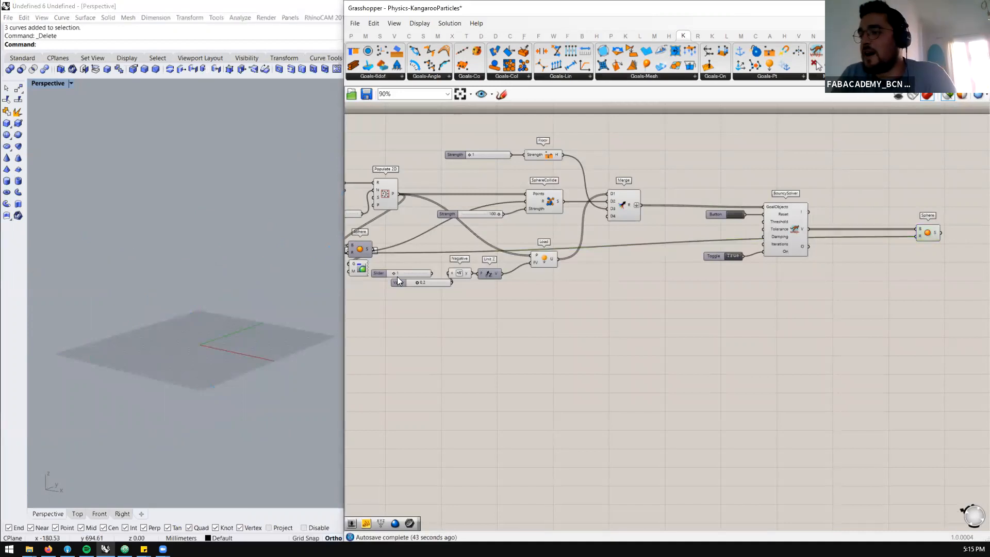
pyautogui.click(929, 234)
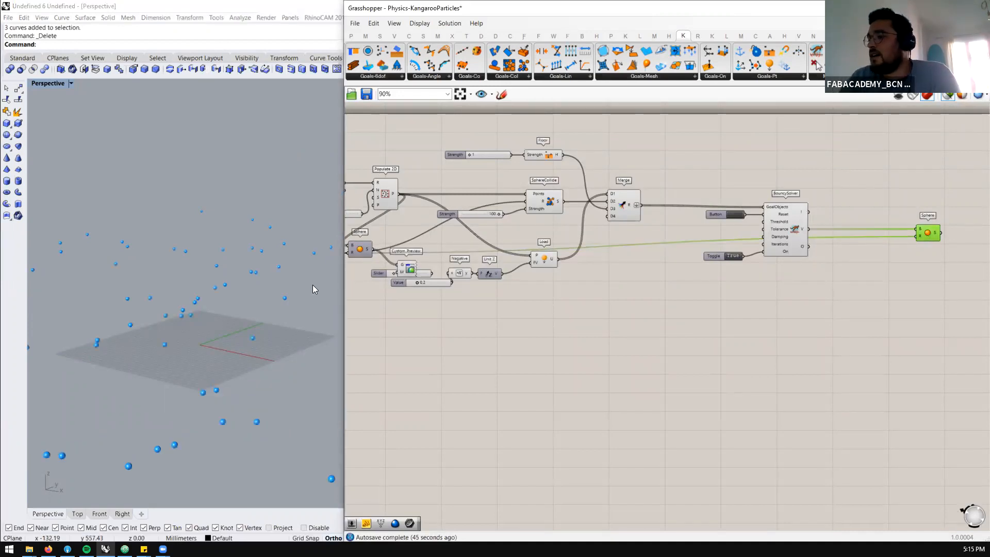
pyautogui.moveTo(343, 285); pyautogui.dragTo(406, 285)
pyautogui.scroll(-10, 304, 299)
pyautogui.scroll(4, 300, 301)
# Select the SphereCollide component and set its Strength slider to 1
pyautogui.scroll(2, 688, 269)
pyautogui.scroll(2, 598, 198)
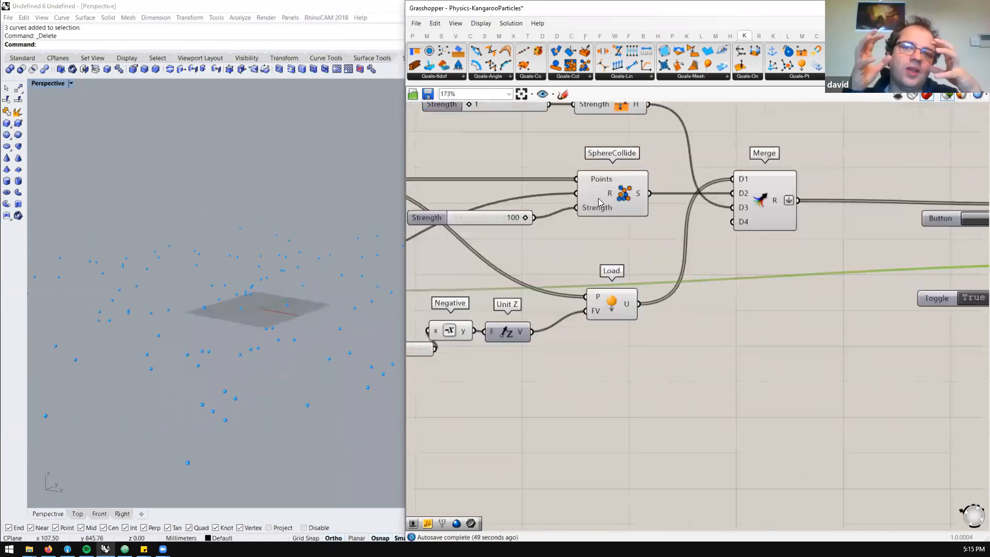
pyautogui.click(601, 198)
pyautogui.scroll(-2, 601, 198)
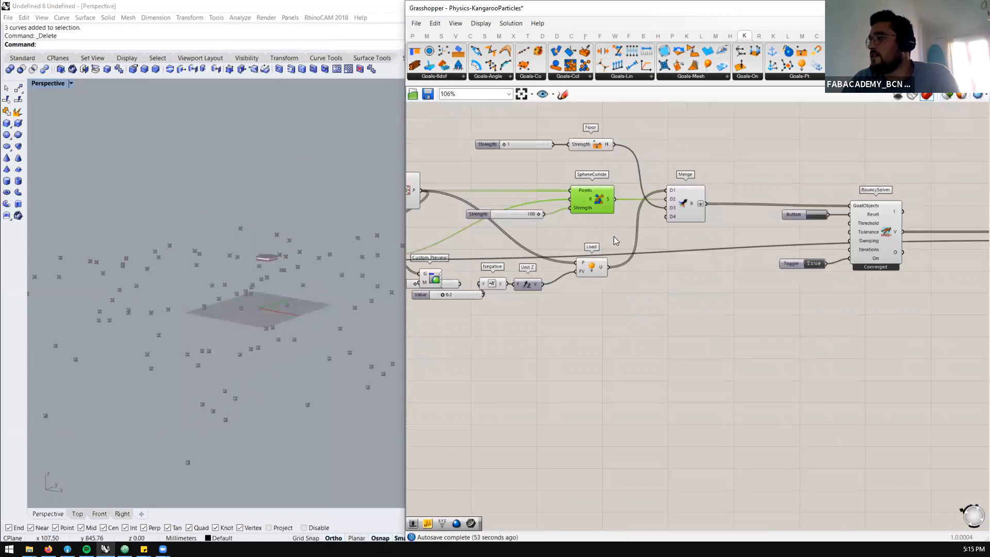
pyautogui.scroll(5, 266, 289)
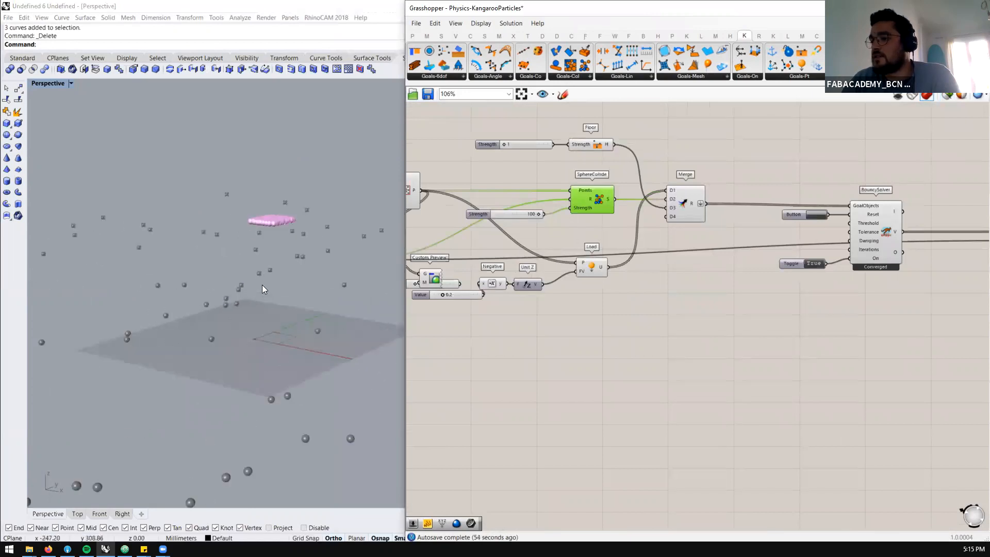
pyautogui.scroll(3, 513, 217)
pyautogui.doubleClick(513, 215)
pyautogui.press('Return')
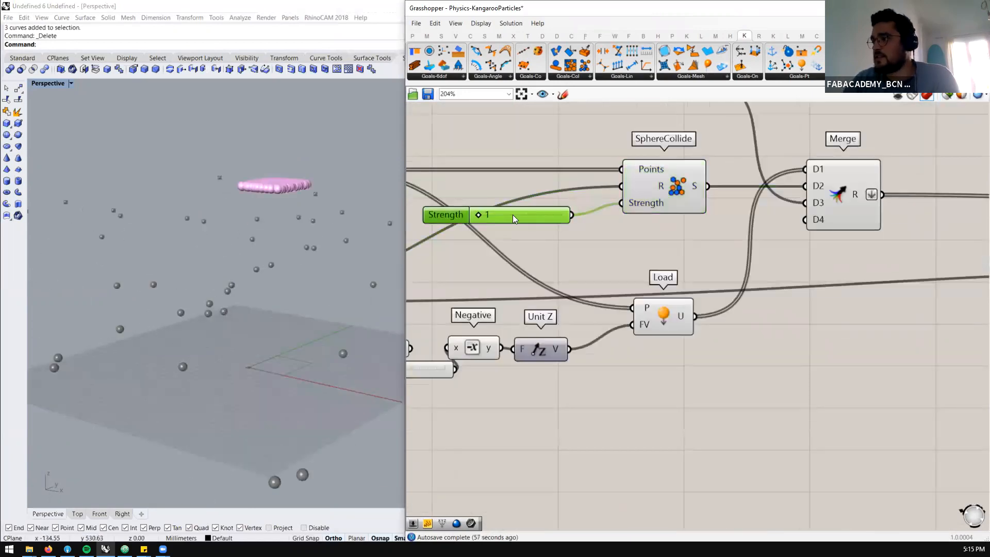
# Restart the BouncySolver simulation from its reset button component, examine how the spheres spread around the floor, and restart it once more
pyautogui.scroll(-4, 512, 215)
pyautogui.scroll(2, 829, 249)
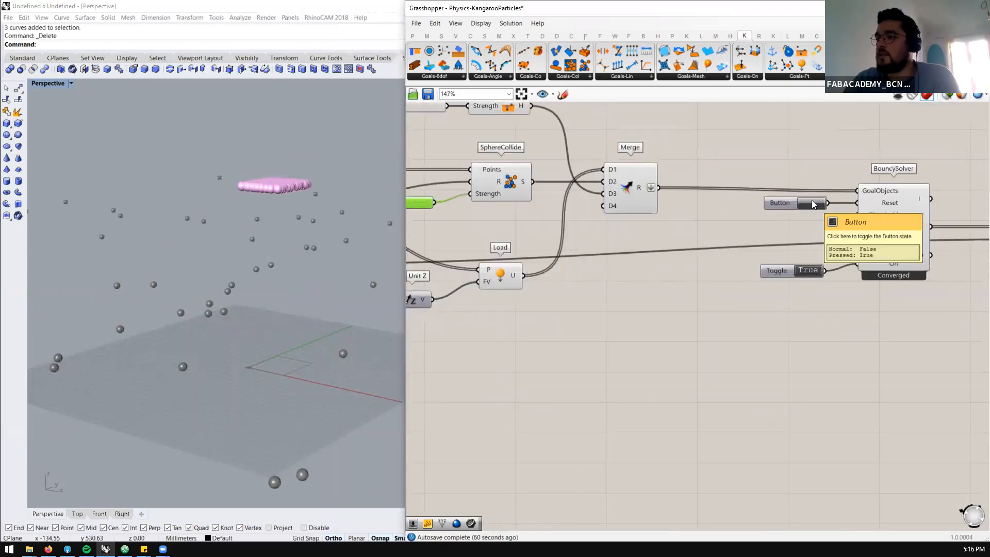
pyautogui.click(811, 202)
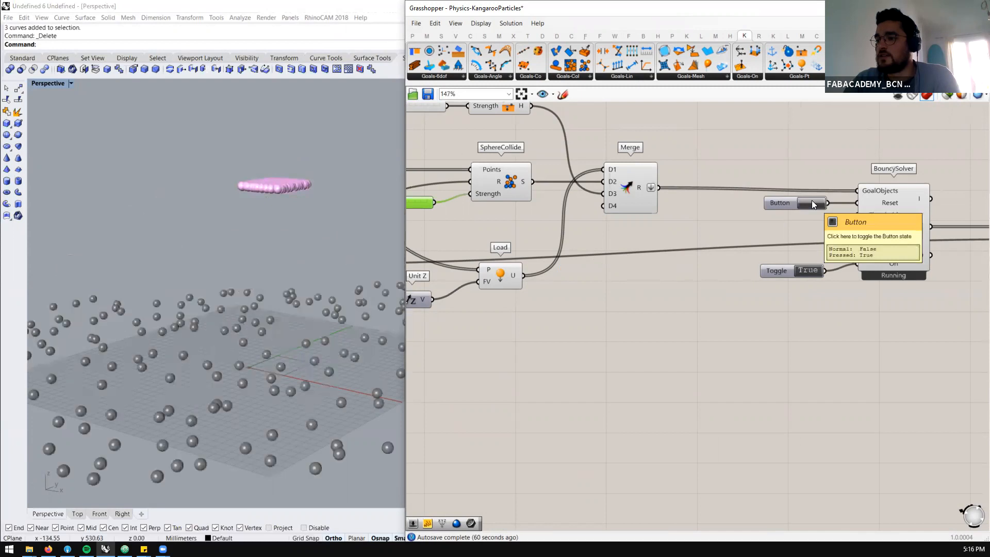
pyautogui.scroll(-5, 260, 230)
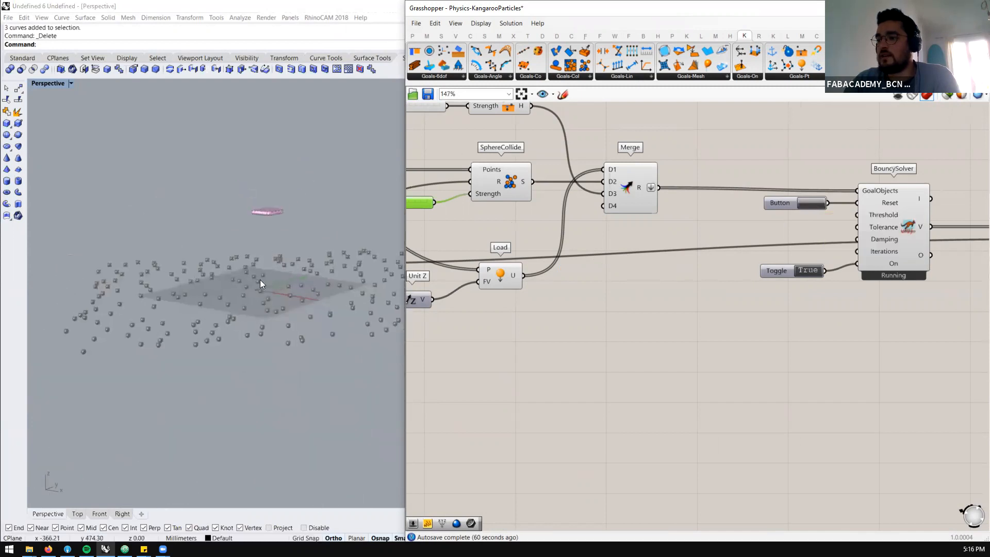
pyautogui.moveTo(260, 279); pyautogui.dragTo(258, 321, button='right')
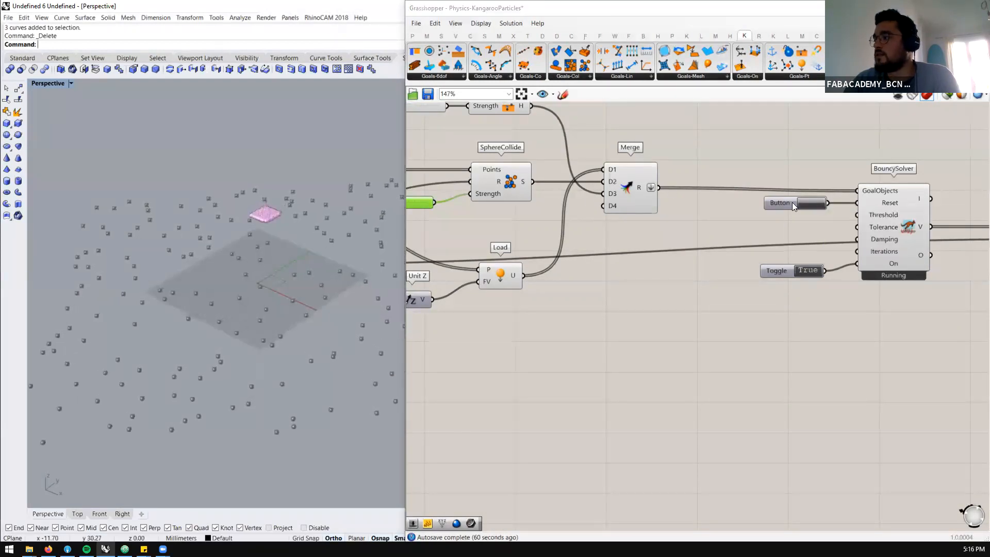
pyautogui.scroll(-1, 755, 223)
pyautogui.scroll(1, 445, 211)
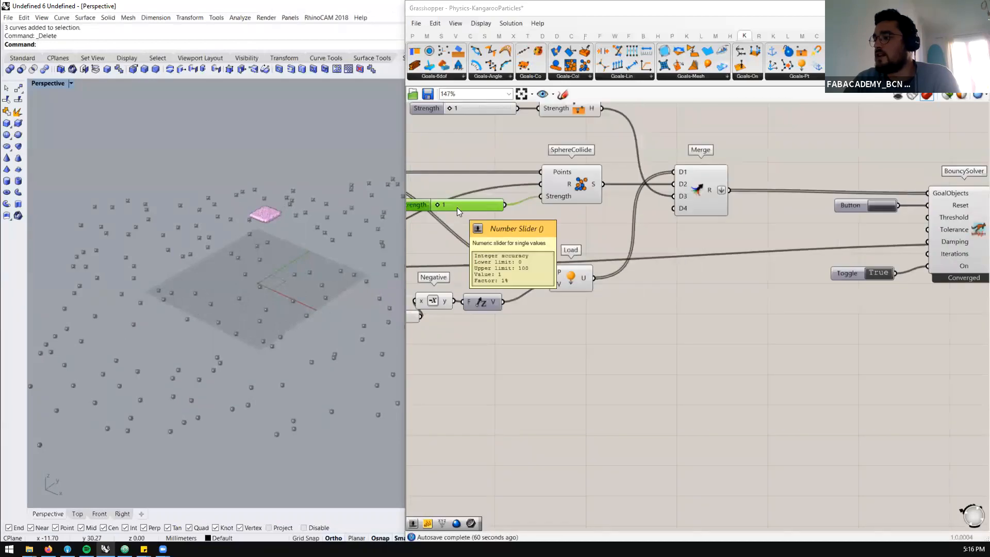
pyautogui.click(874, 205)
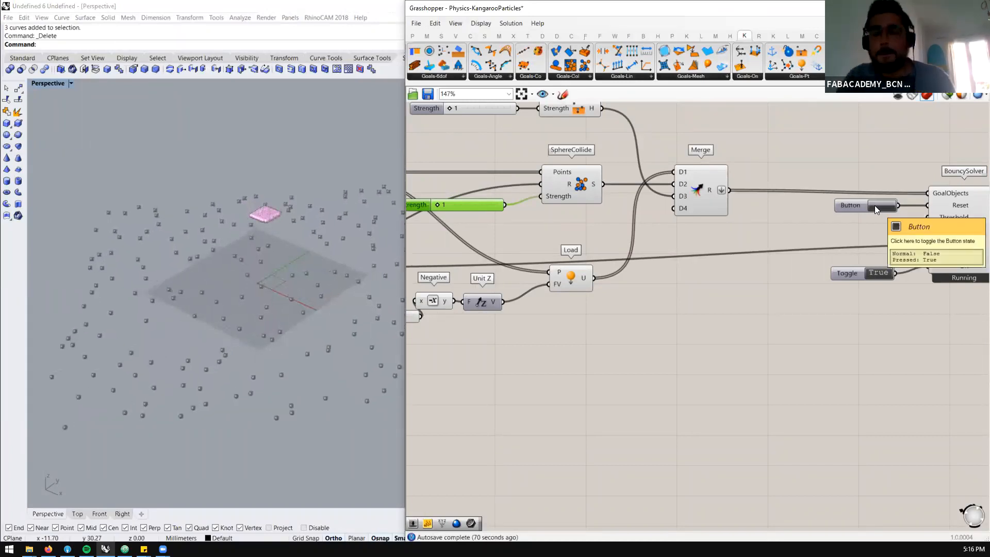
# Move the Custom Preview component up beside the first Sphere component, away from the force sliders
pyautogui.scroll(-3, 813, 235)
pyautogui.scroll(-1, 811, 247)
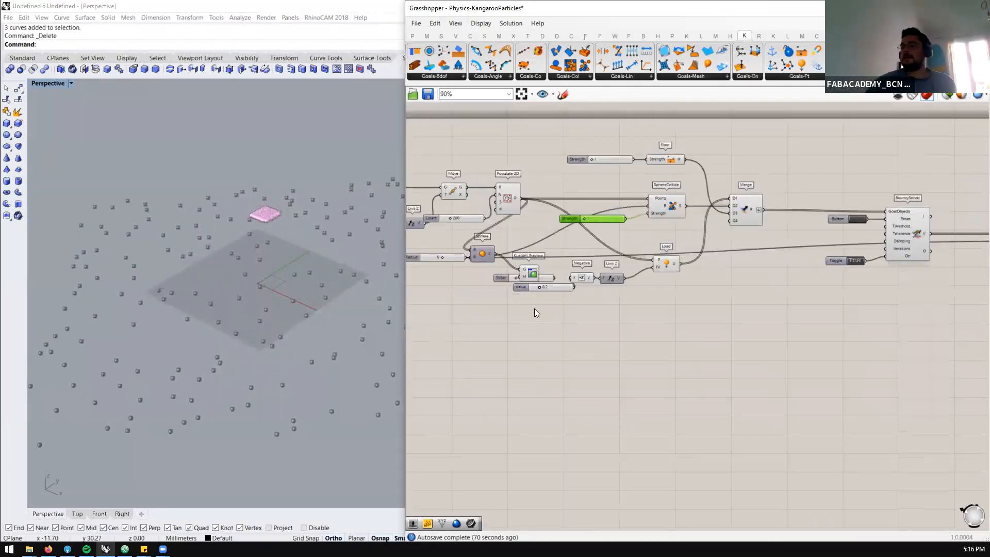
pyautogui.scroll(3, 534, 271)
pyautogui.moveTo(532, 263); pyautogui.dragTo(562, 236)
# Clear space below Custom Preview by moving the force sliders, Negative and Unit Z components well down and repositioning Load
pyautogui.moveTo(725, 346); pyautogui.dragTo(475, 261)
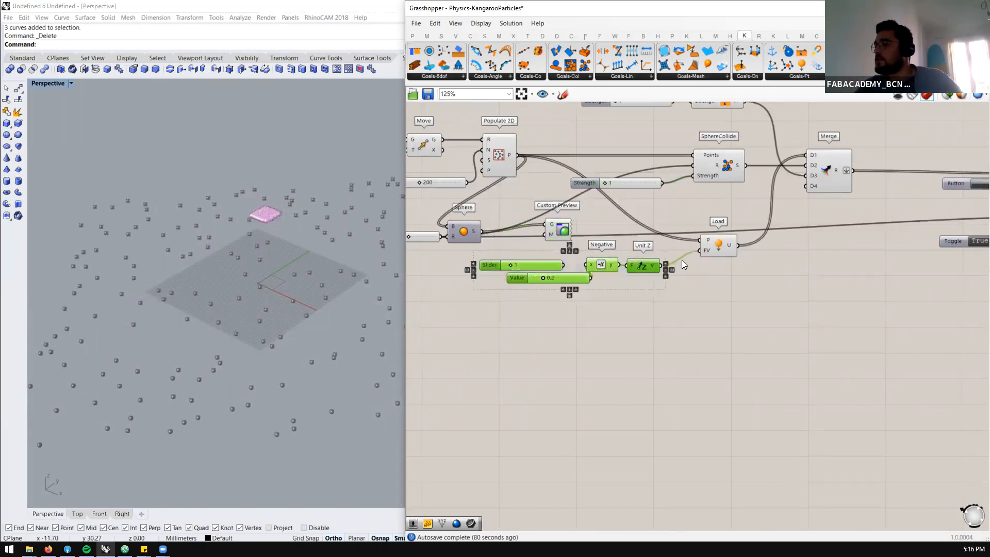
pyautogui.moveTo(641, 264); pyautogui.dragTo(638, 297)
pyautogui.click(669, 348)
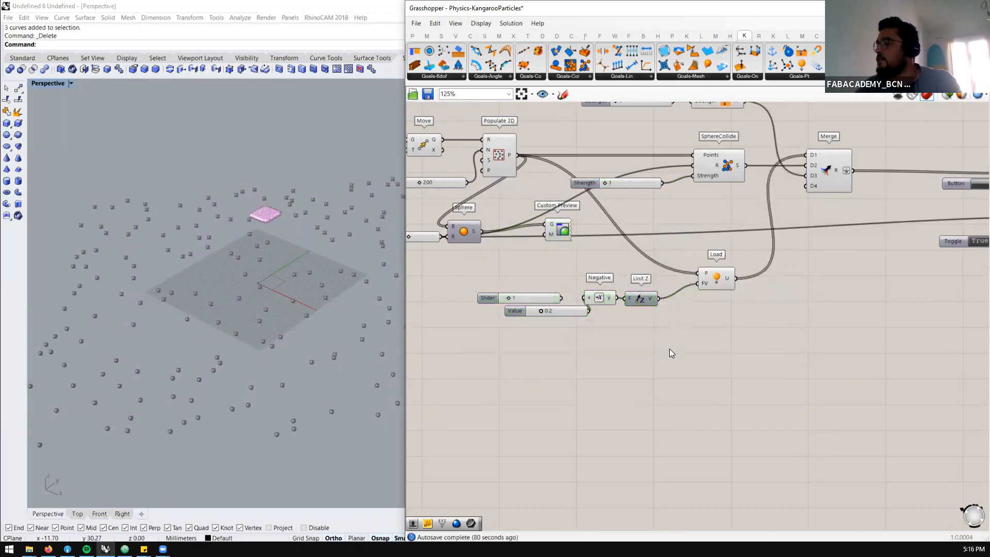
pyautogui.moveTo(718, 266); pyautogui.dragTo(702, 254)
pyautogui.click(723, 291)
pyautogui.scroll(-2, 722, 292)
pyautogui.scroll(2, 614, 333)
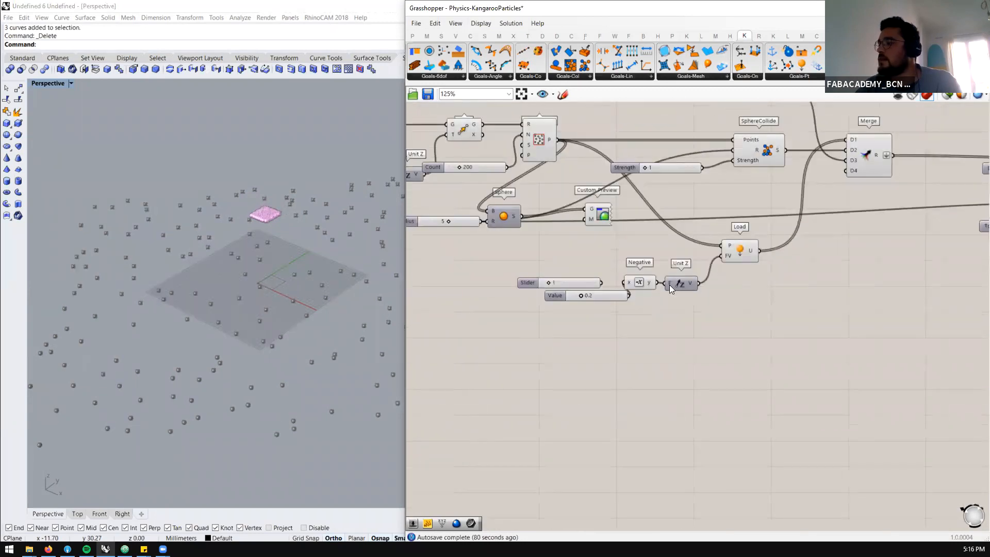
pyautogui.moveTo(562, 320); pyautogui.dragTo(556, 320)
pyautogui.moveTo(677, 287); pyautogui.dragTo(617, 400)
# Add a List Length component below Custom Preview and connect the Populate 2D points output to its list input
pyautogui.click(625, 282)
pyautogui.doubleClick(624, 278)
pyautogui.write('list ')
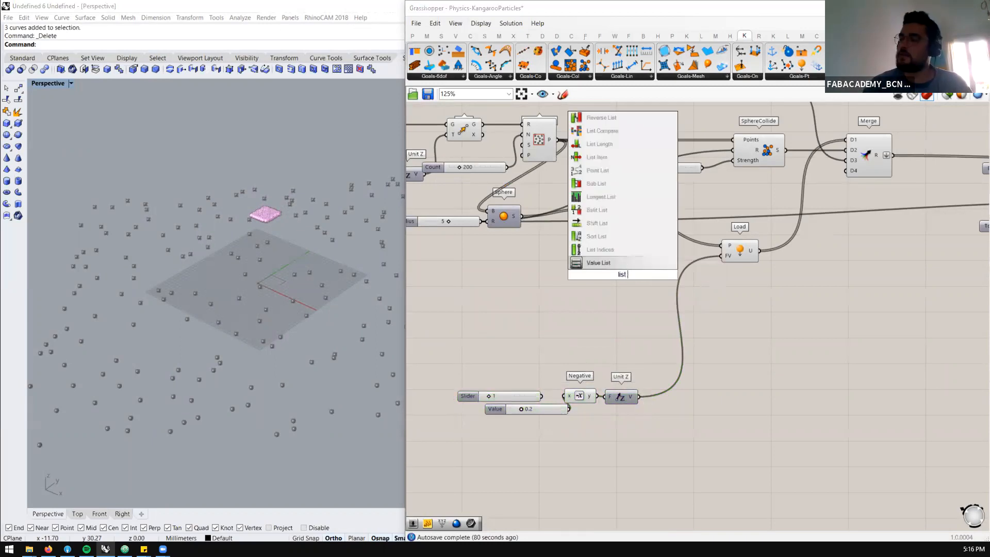
pyautogui.write('lenght')
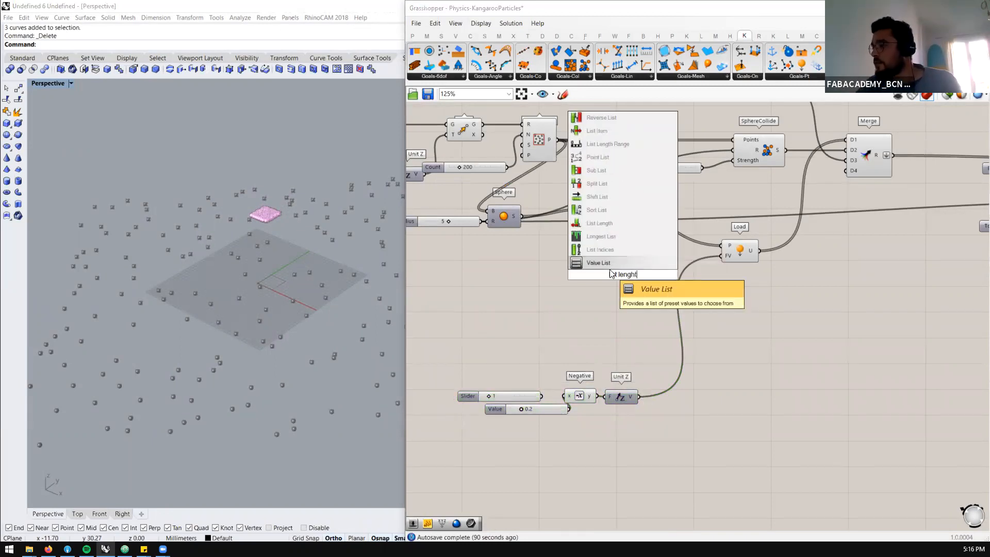
pyautogui.click(598, 222)
pyautogui.moveTo(557, 140); pyautogui.dragTo(607, 274)
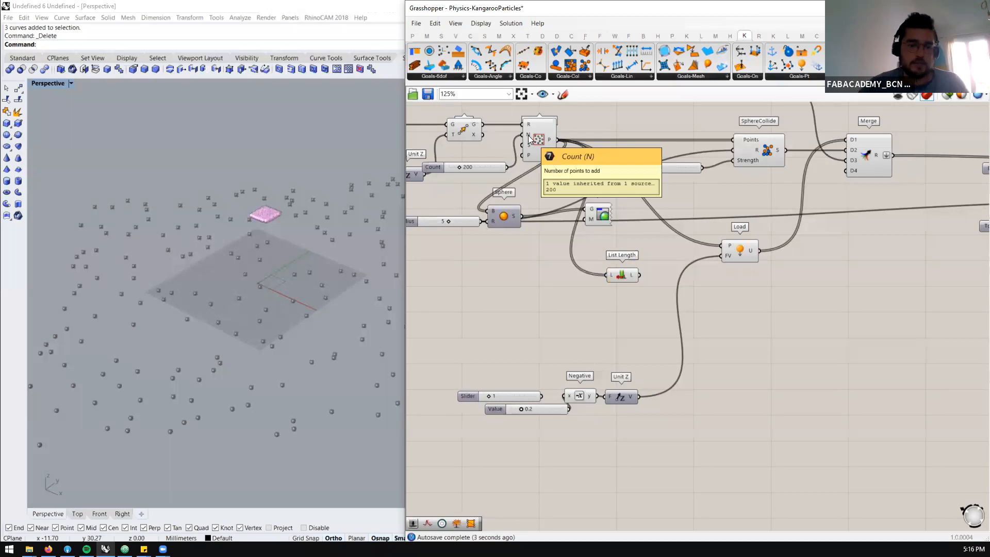
# Delete the List Length component below Custom Preview
pyautogui.moveTo(495, 164); pyautogui.dragTo(422, 187)
pyautogui.scroll(-3, 553, 170)
pyautogui.scroll(3, 473, 154)
pyautogui.click(419, 184)
pyautogui.scroll(-1, 641, 229)
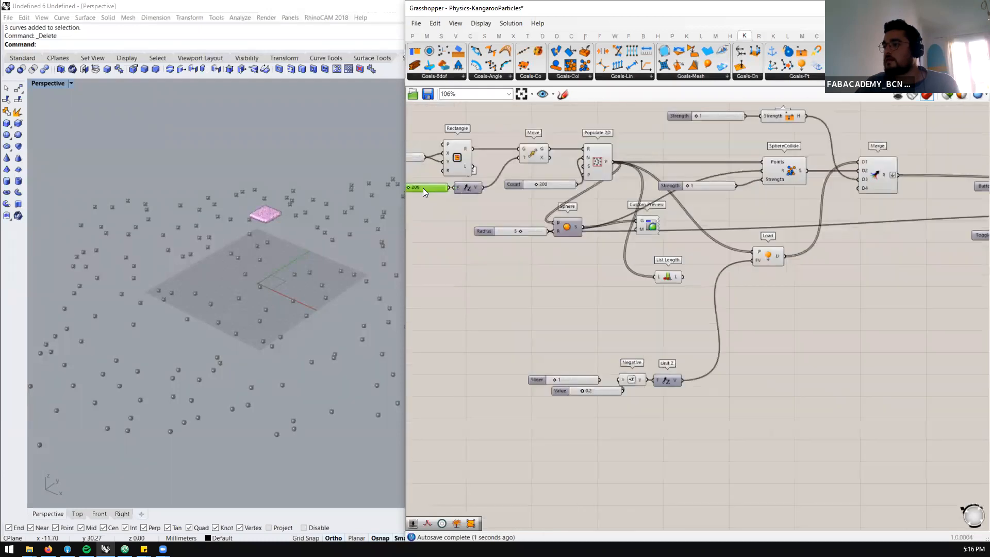
pyautogui.click(563, 186)
pyautogui.scroll(1, 671, 283)
pyautogui.click(672, 283)
pyautogui.press('Delete')
# Add a Series component below the Sphere component and check its output list
pyautogui.doubleClick(647, 276)
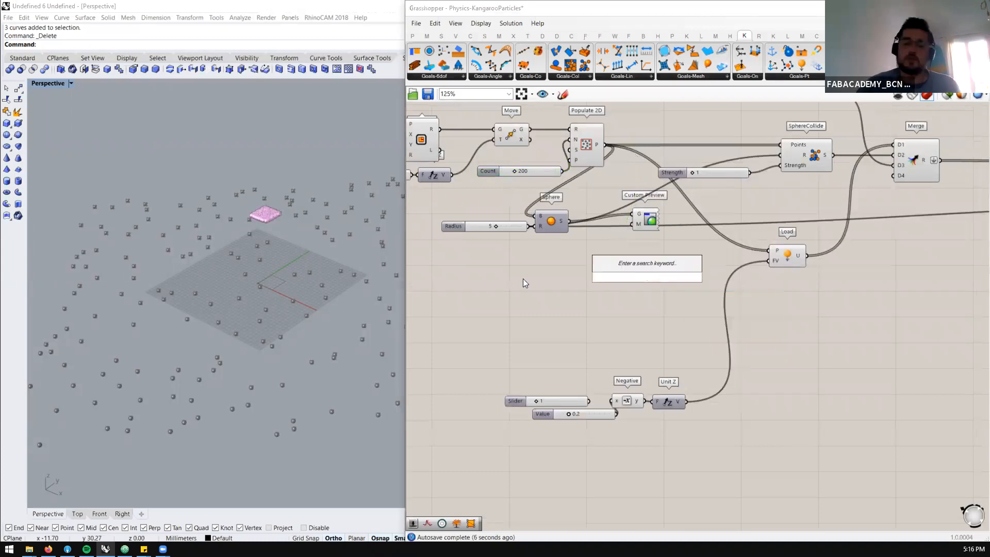
pyautogui.write('serie')
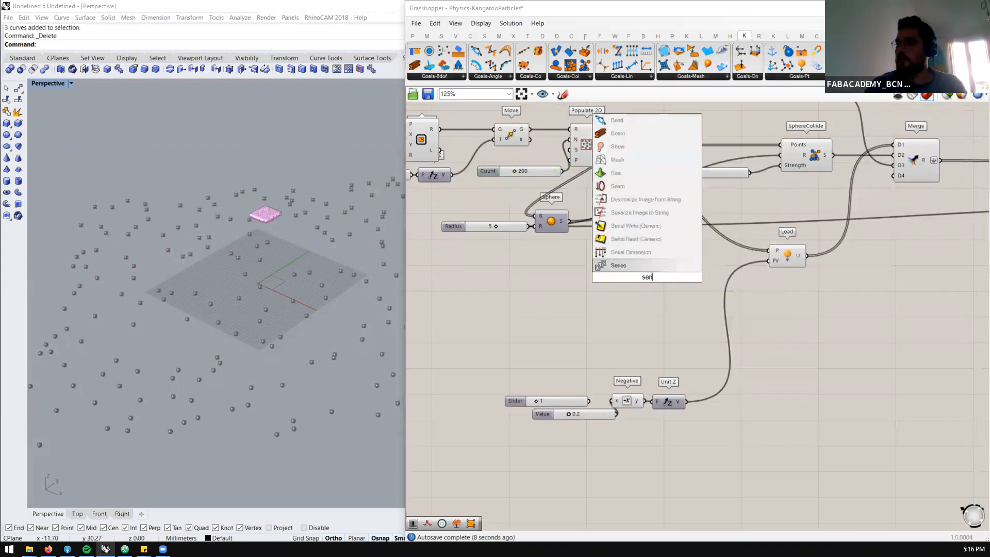
pyautogui.click(627, 268)
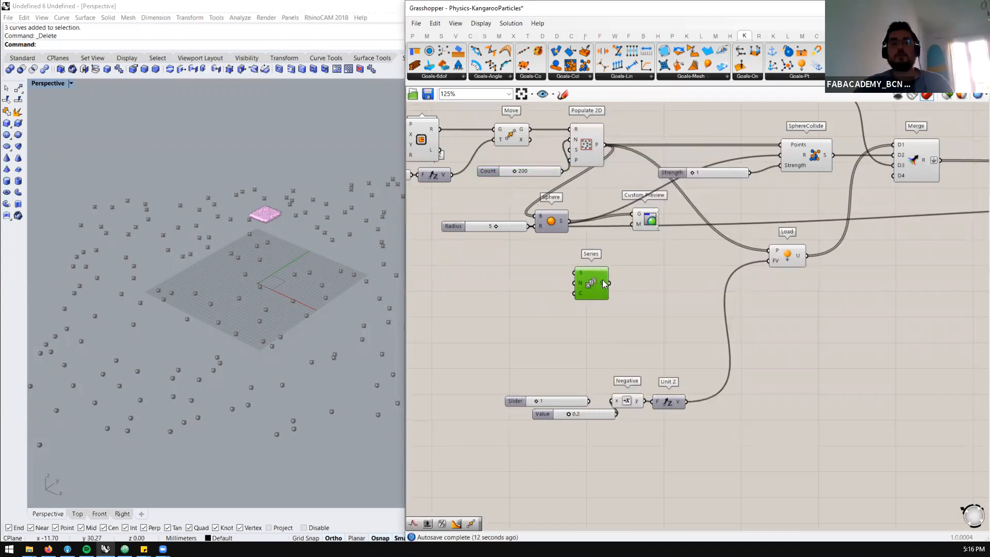
pyautogui.moveTo(602, 281)
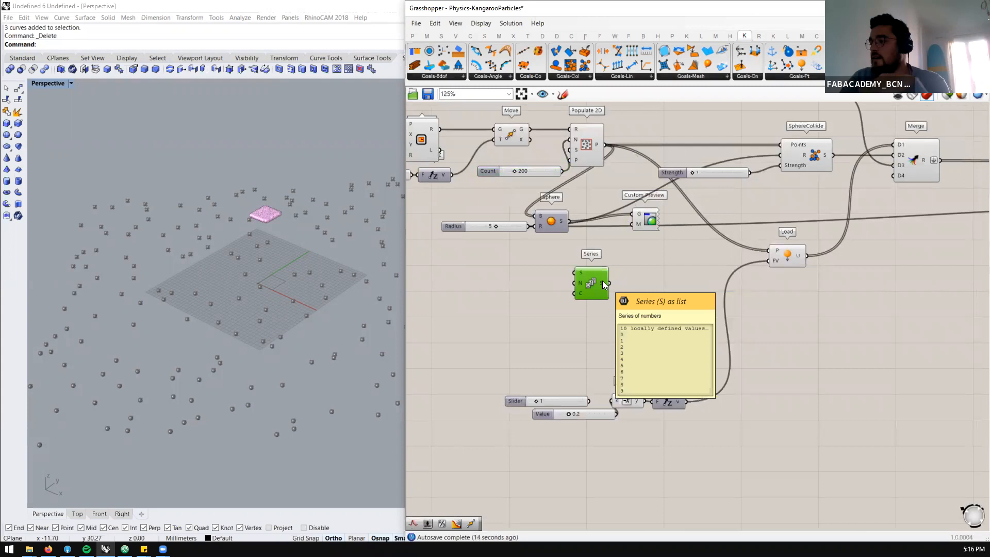
pyautogui.moveTo(593, 282); pyautogui.dragTo(578, 279)
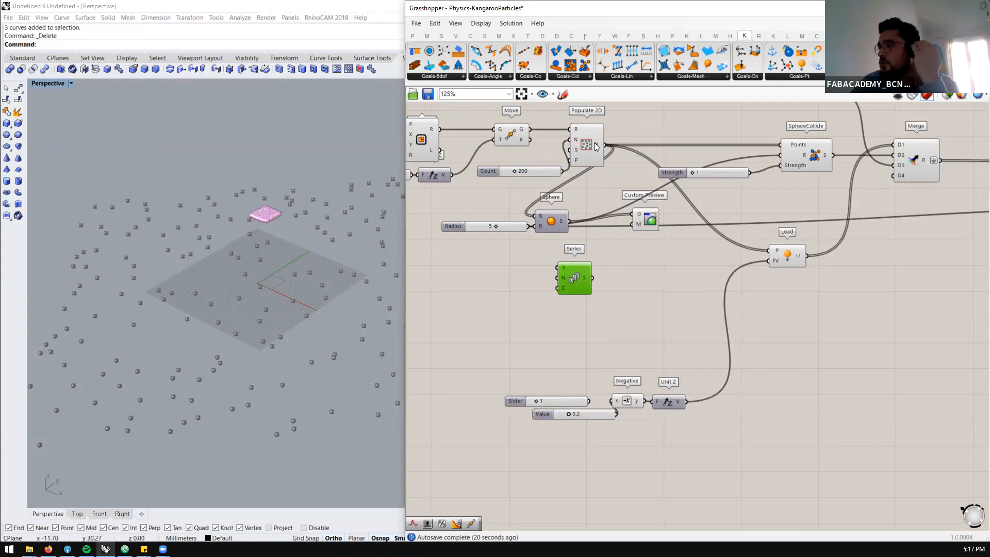
# Highlight the Populate 2D points in the Rhino viewport and examine them up close
pyautogui.click(594, 145)
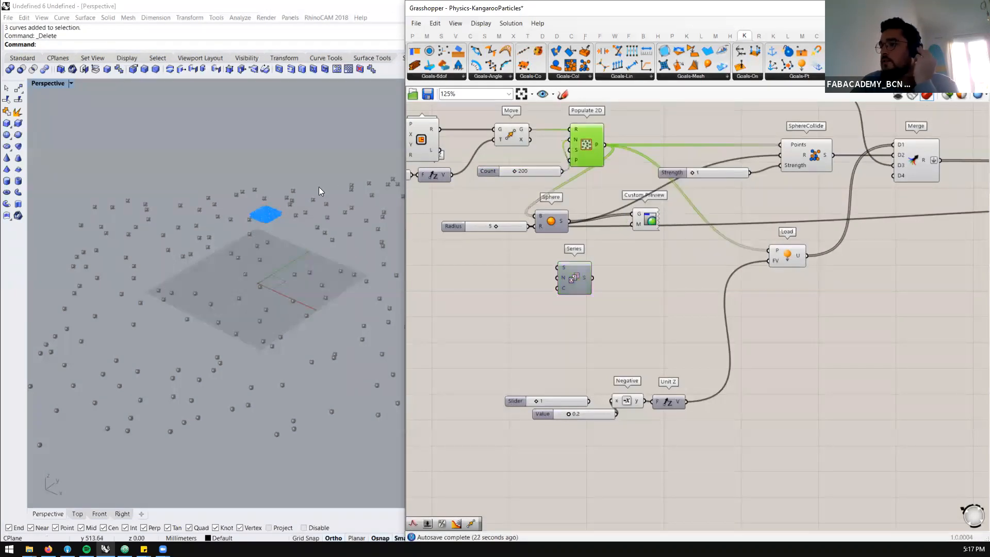
pyautogui.scroll(4, 241, 223)
pyautogui.scroll(5, 241, 223)
pyautogui.moveTo(675, 207); pyautogui.dragTo(626, 240)
pyautogui.middleClick(630, 234)
pyautogui.click(663, 203)
# Add a List Item component below Custom Preview and connect the Populate 2D points output to its list input
pyautogui.doubleClick(660, 268)
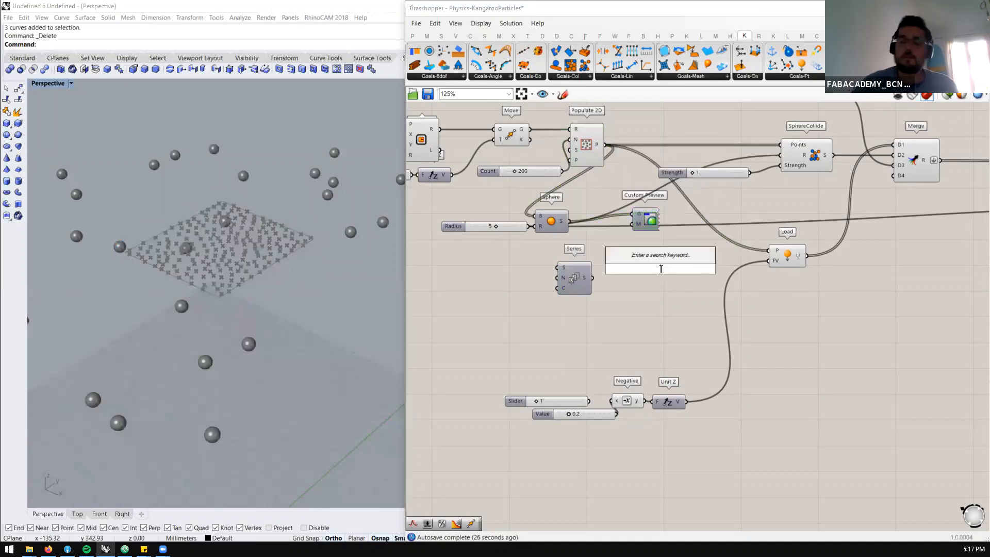
pyautogui.write('list')
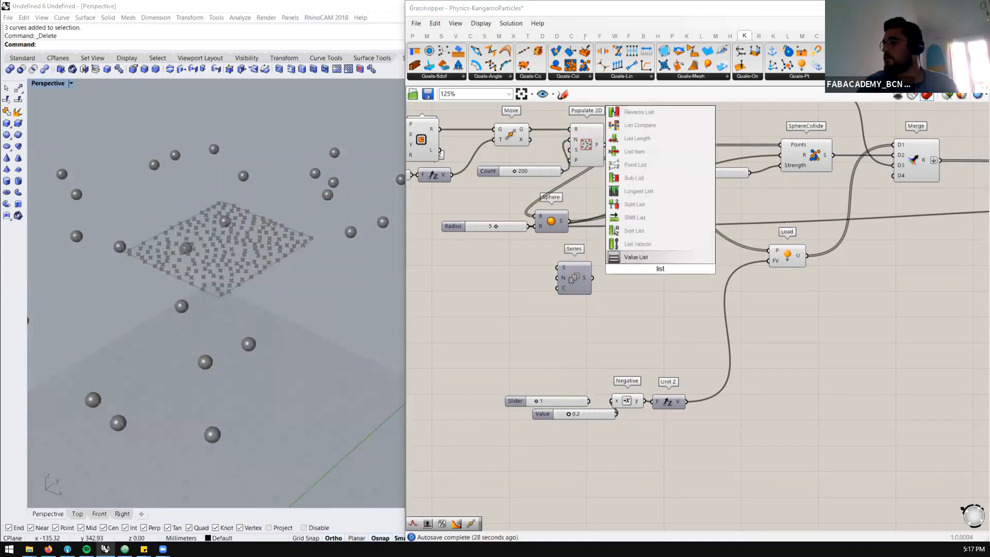
pyautogui.write(' item')
pyautogui.press('Return')
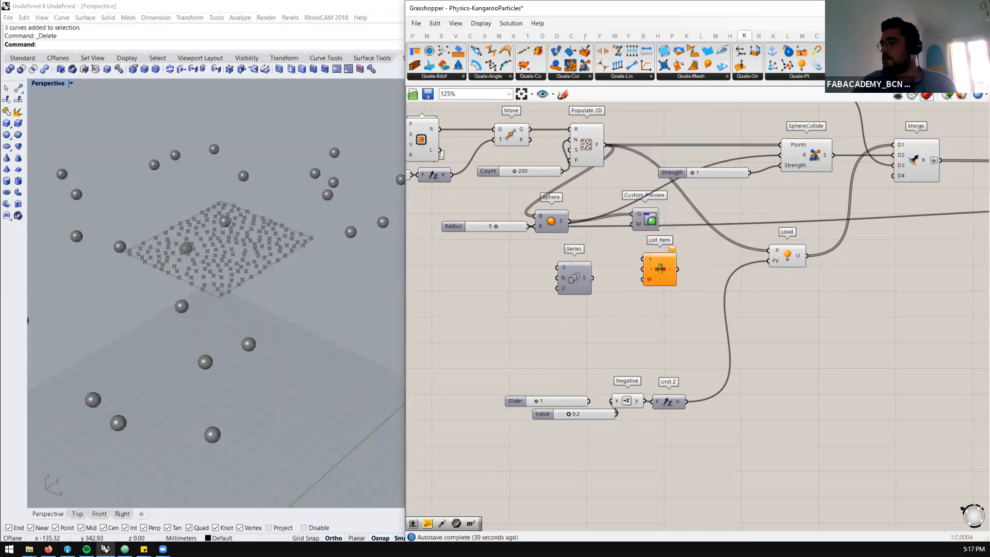
pyautogui.moveTo(604, 144); pyautogui.dragTo(644, 259)
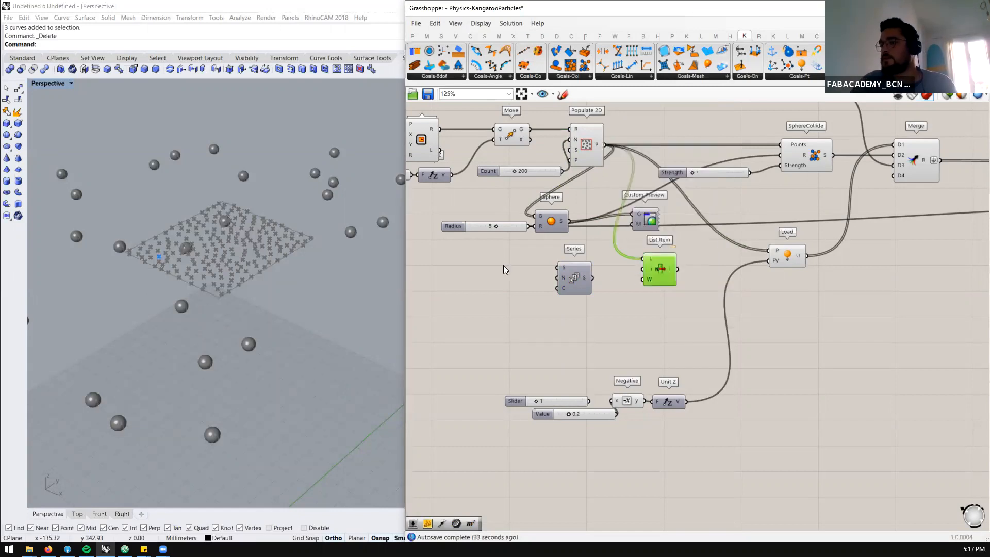
# Add a 0 to 100 number slider, connect it to List Item's index input and set it to 17
pyautogui.scroll(3, 216, 247)
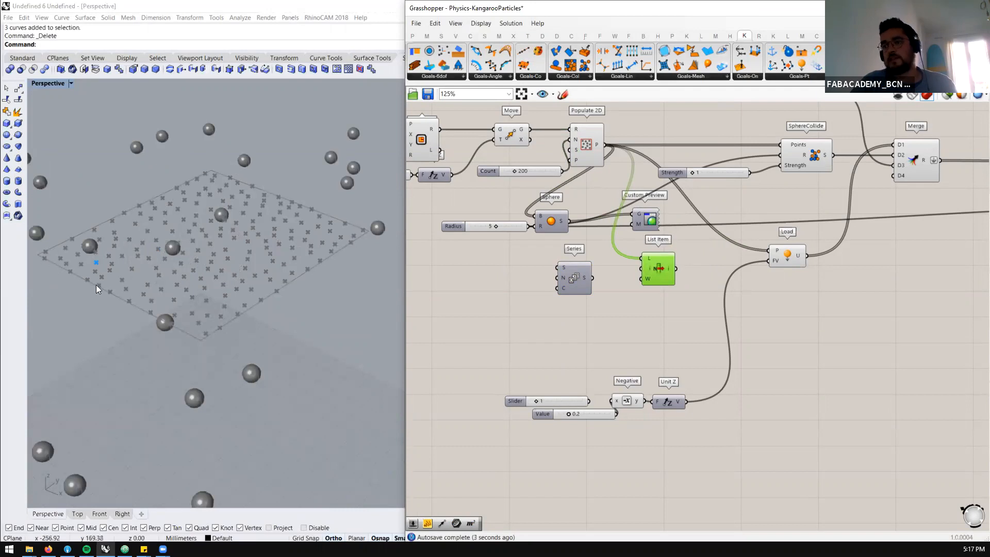
pyautogui.click(629, 310)
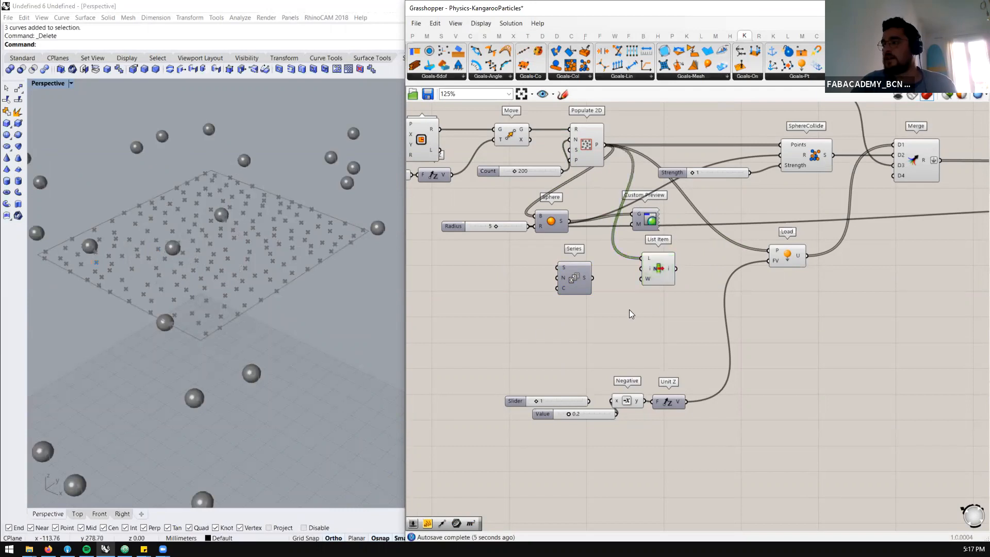
pyautogui.doubleClick(629, 309)
pyautogui.write('0<100')
pyautogui.press('Return')
pyautogui.moveTo(672, 309); pyautogui.dragTo(651, 269)
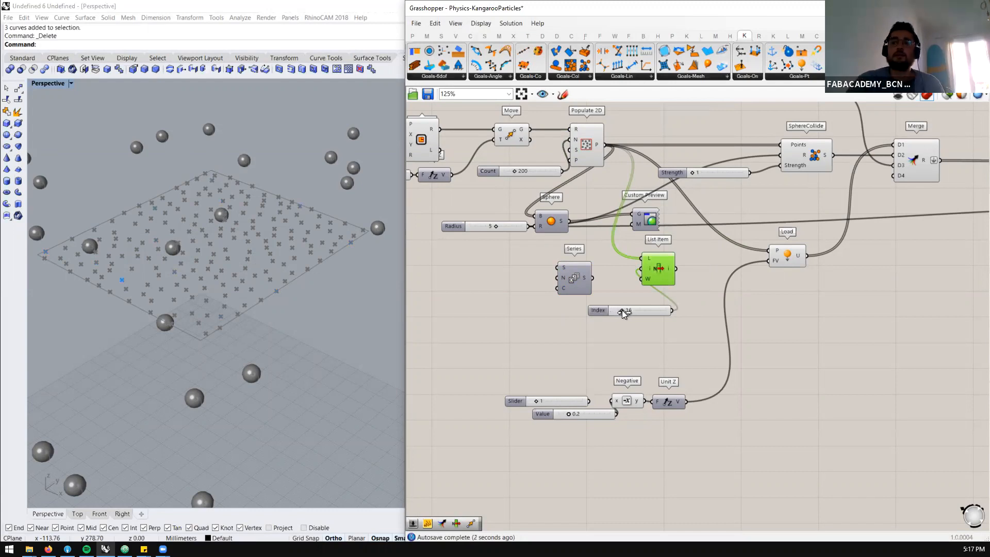
# Inspect the Series output values alongside List Item and move Series farther away from it
pyautogui.click(583, 279)
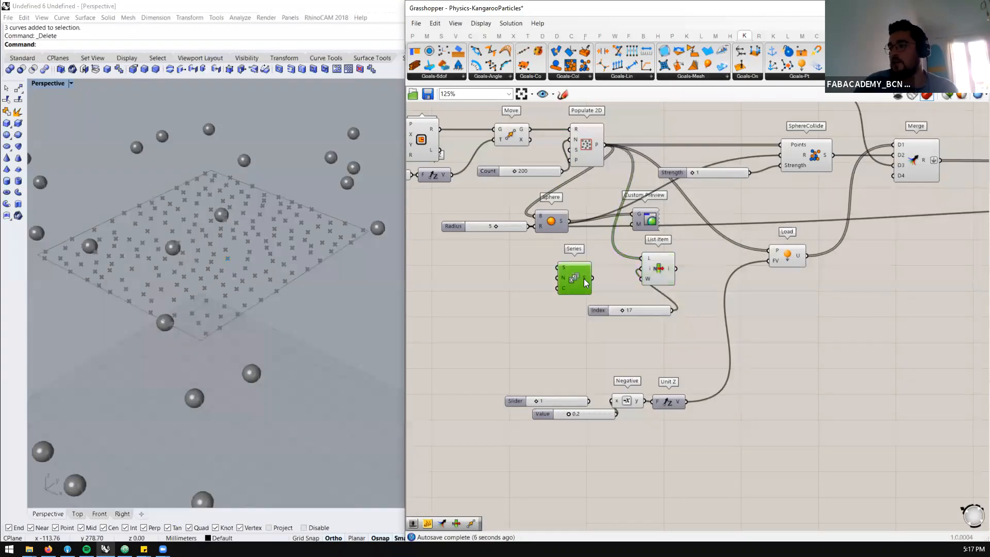
pyautogui.moveTo(584, 278)
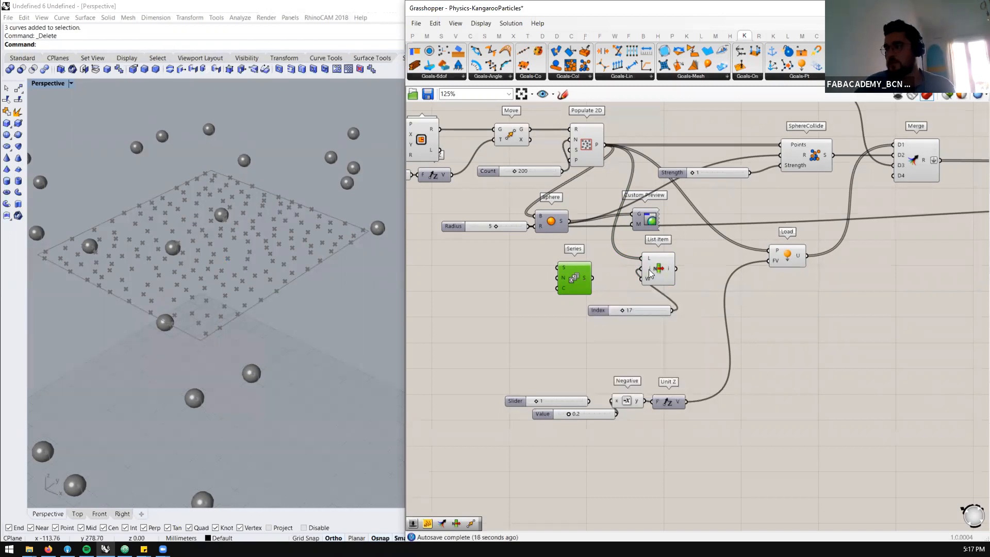
pyautogui.moveTo(700, 264); pyautogui.dragTo(585, 285)
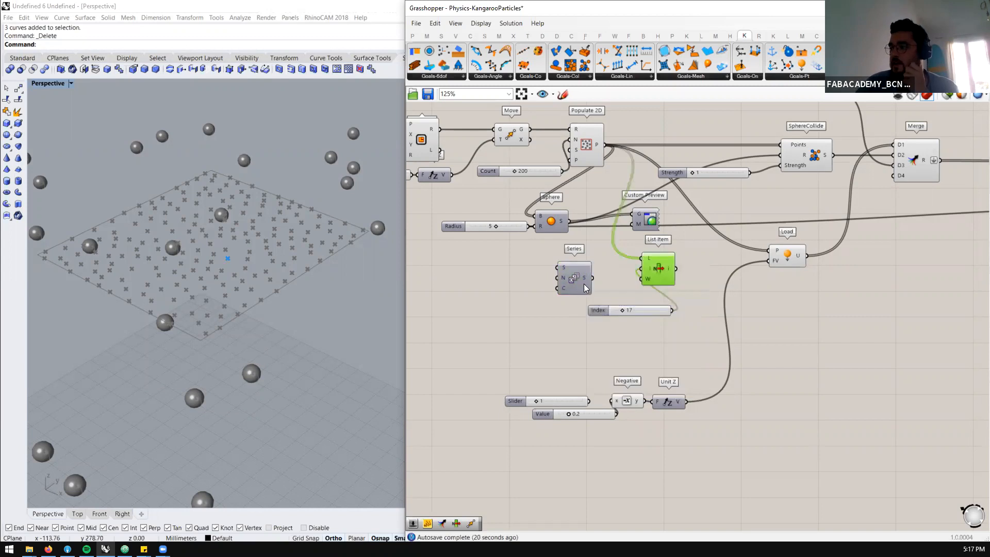
pyautogui.moveTo(584, 282)
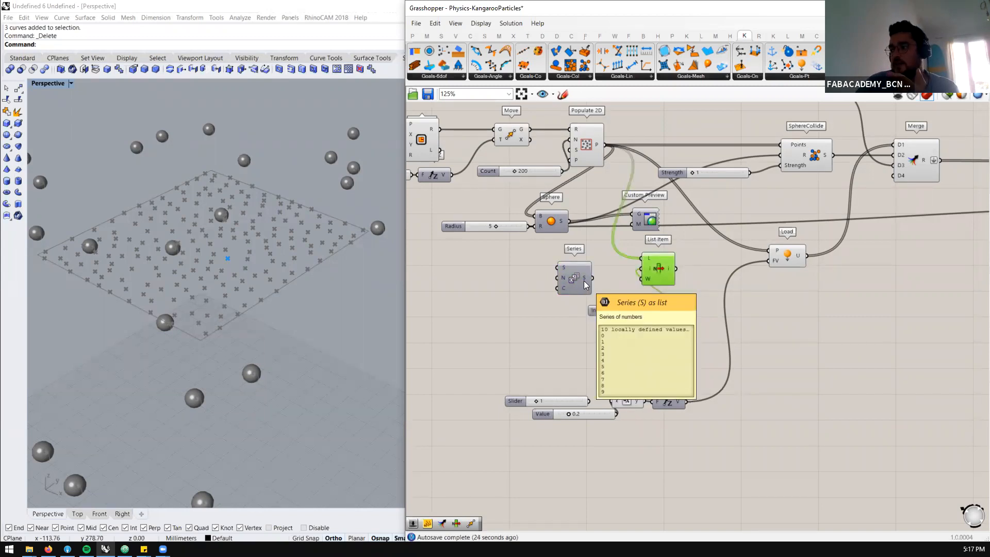
pyautogui.moveTo(580, 280); pyautogui.dragTo(539, 290)
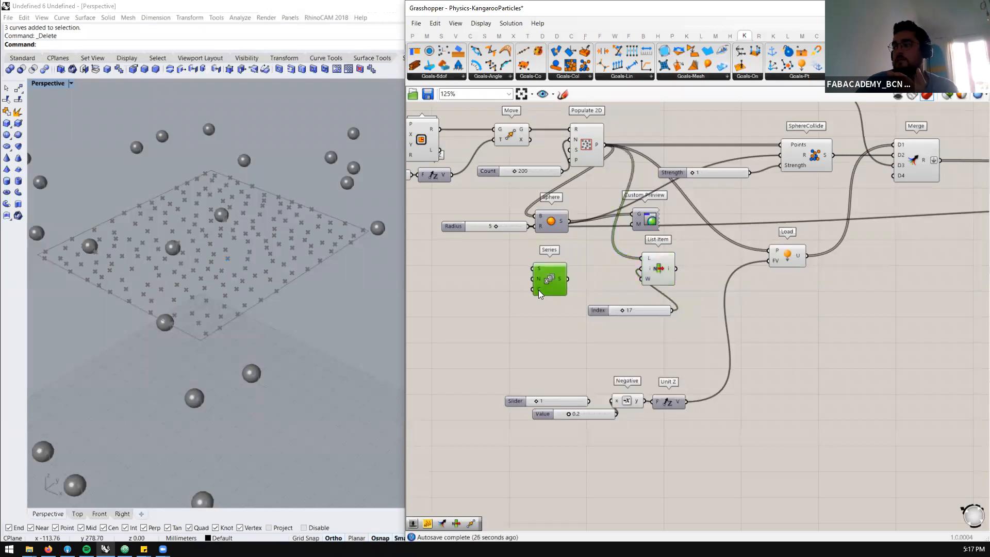
pyautogui.moveTo(538, 290)
# Add a Range component just below Series
pyautogui.click(513, 323)
pyautogui.doubleClick(514, 323)
pyautogui.write('range')
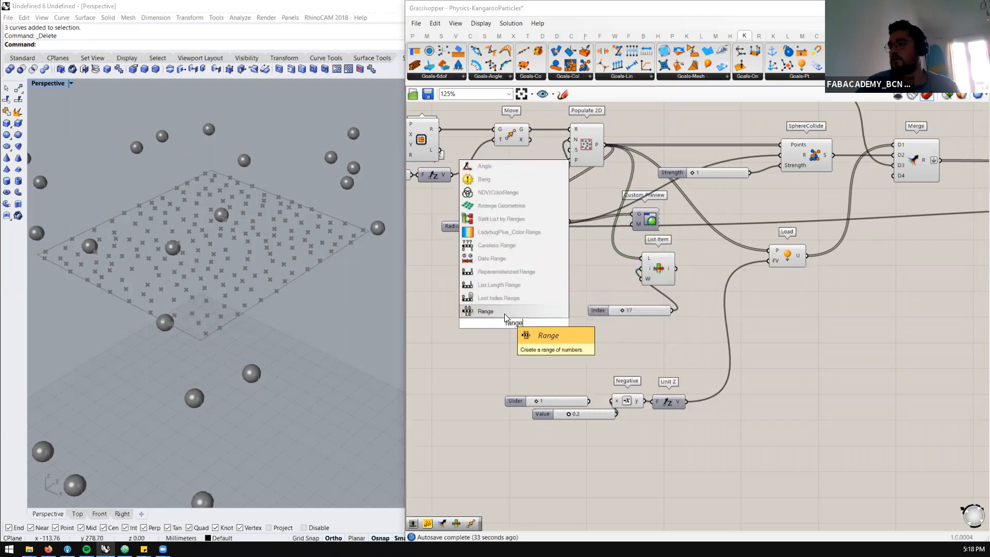
pyautogui.press('Return')
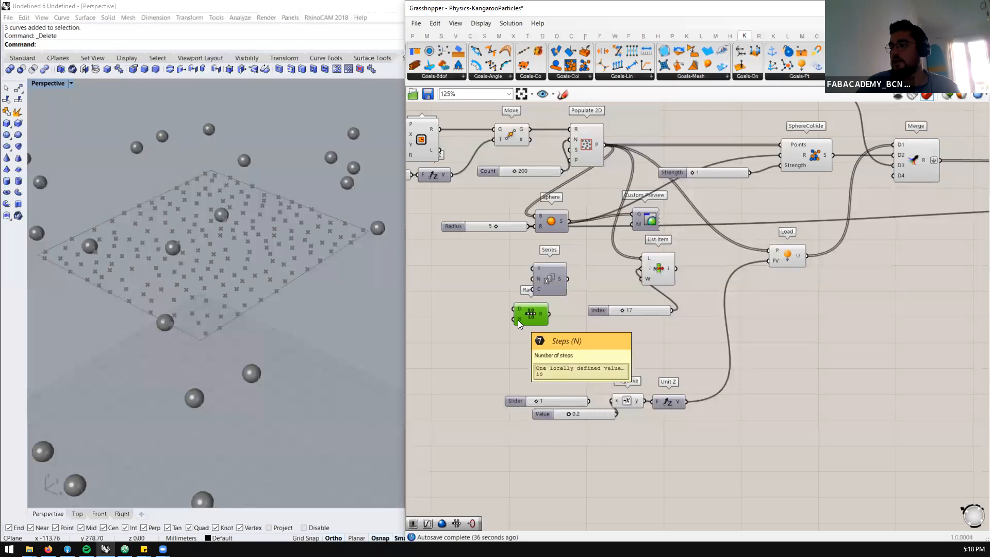
# Add a Subtraction component beside Range and connect the Populate 2D Count slider to its A input
pyautogui.scroll(-1, 580, 297)
pyautogui.moveTo(580, 296); pyautogui.dragTo(646, 302, button='right')
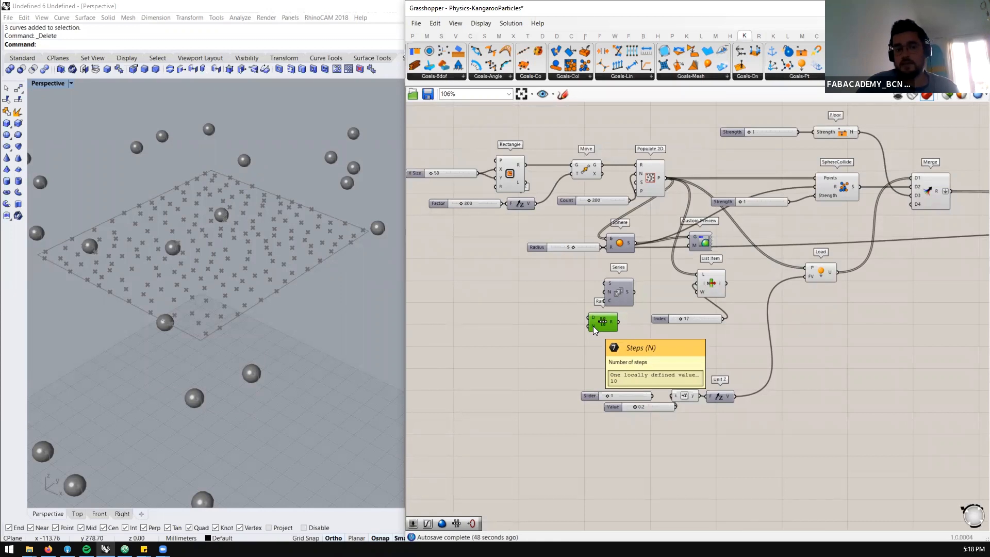
pyautogui.doubleClick(564, 322)
pyautogui.write('substract')
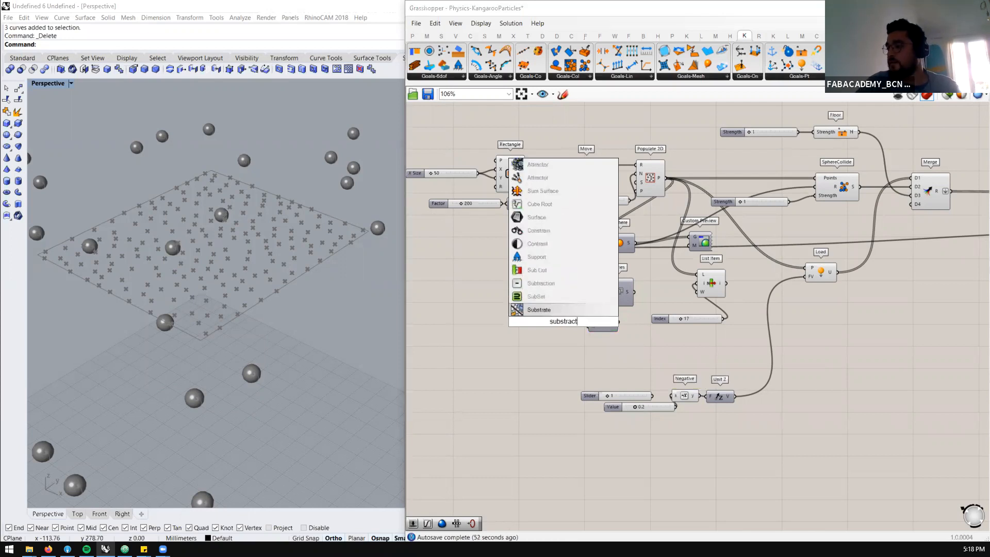
pyautogui.click(564, 281)
pyautogui.scroll(2, 563, 324)
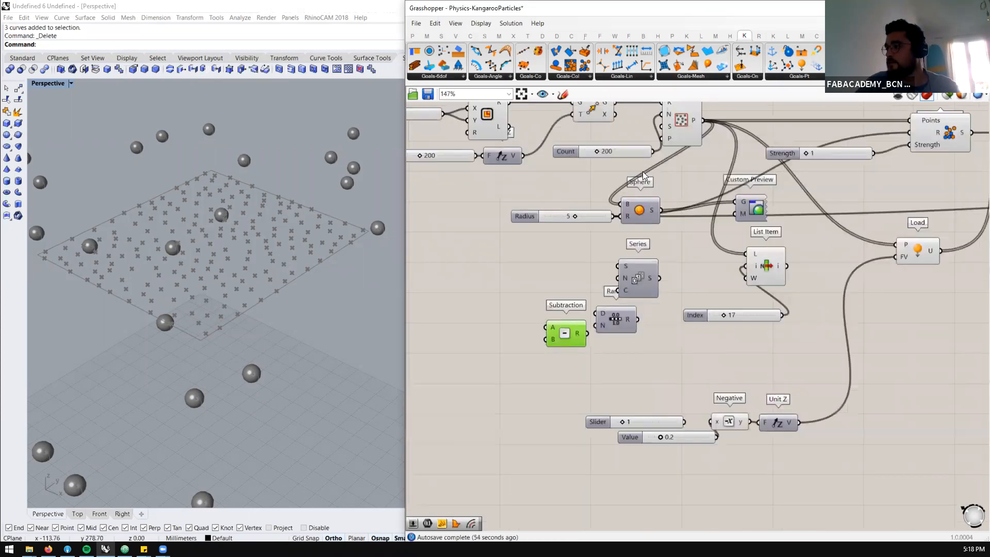
pyautogui.moveTo(652, 151); pyautogui.dragTo(546, 325)
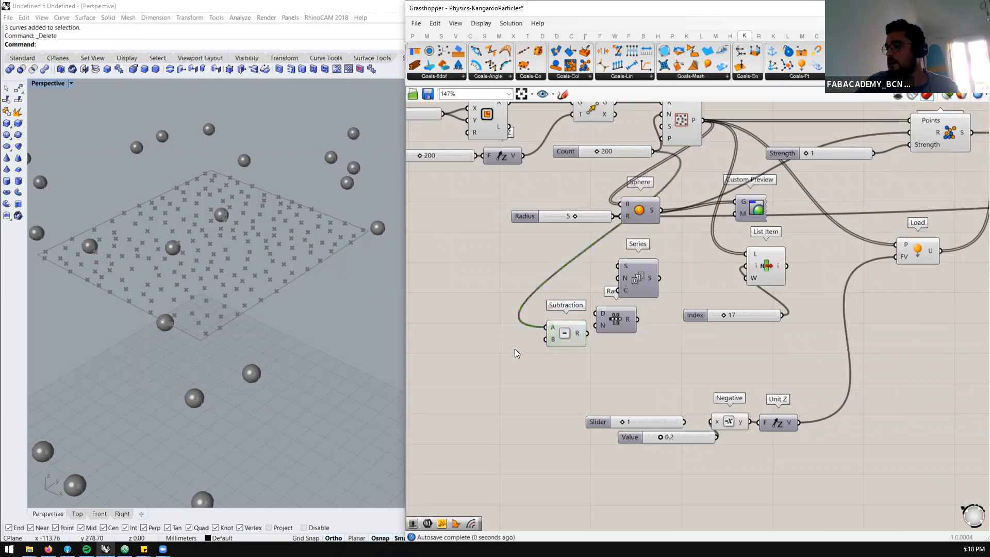
# Add a panel containing 1, connect it to Subtraction's B input, and feed the Subtraction result into Range's steps input
pyautogui.doubleClick(515, 349)
pyautogui.write('//1')
pyautogui.press('Return')
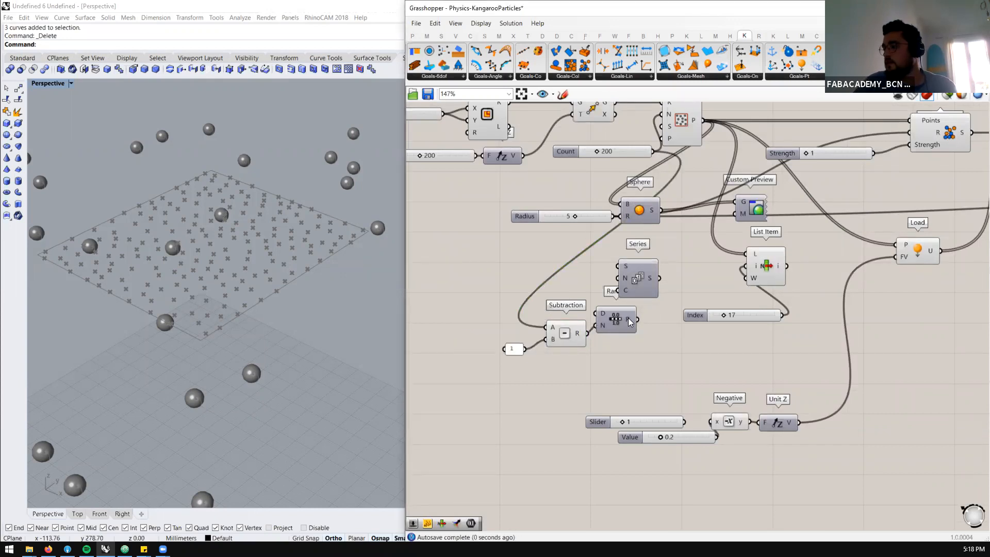
pyautogui.moveTo(629, 319)
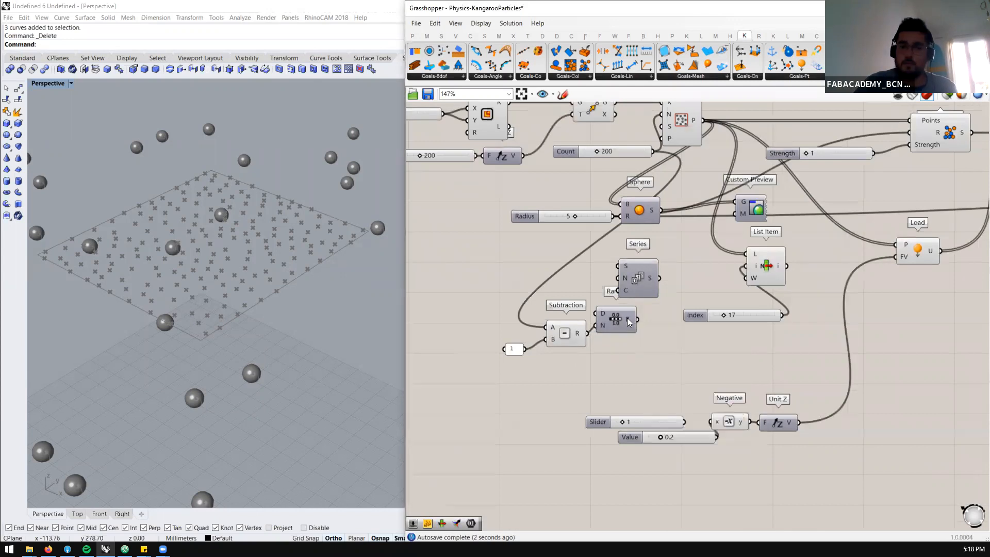
# Delete the Index slider, Series and List Item components, and move Range clear of Subtraction
pyautogui.moveTo(685, 262); pyautogui.dragTo(681, 261)
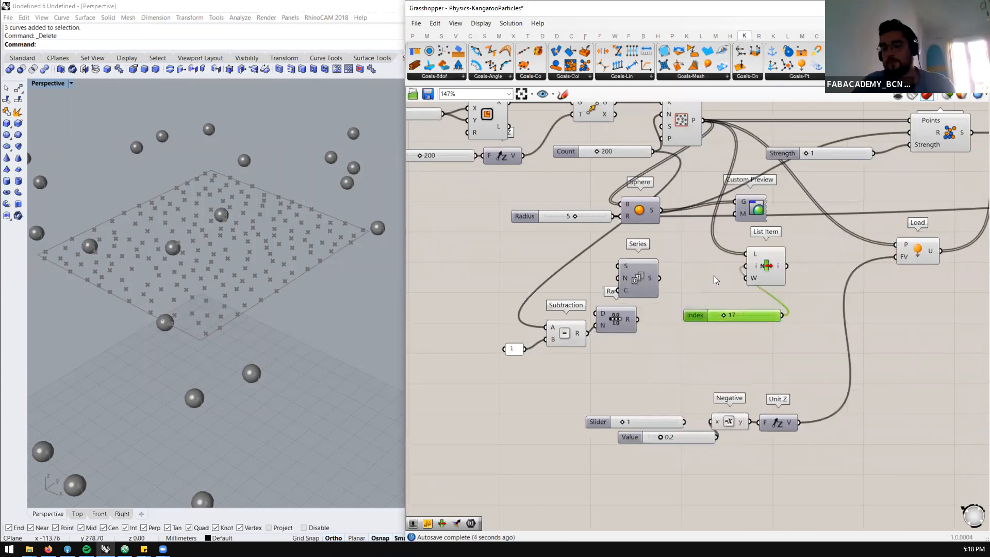
pyautogui.press('Delete')
pyautogui.click(639, 278)
pyautogui.press('Delete')
pyautogui.moveTo(759, 268); pyautogui.dragTo(753, 268)
pyautogui.moveTo(612, 324); pyautogui.dragTo(643, 311)
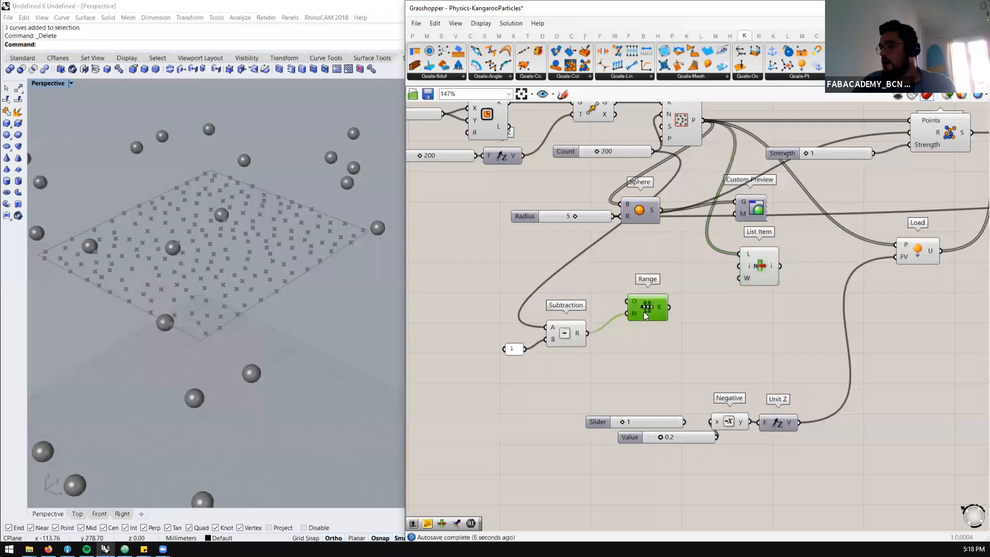
pyautogui.click(751, 271)
pyautogui.press('Delete')
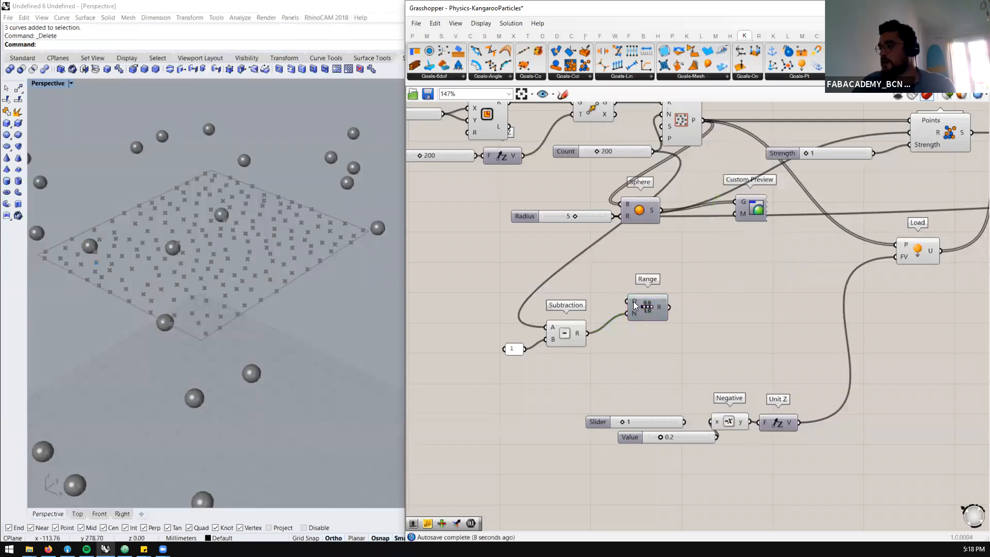
# Add a Construct Domain component above Subtraction
pyautogui.doubleClick(512, 285)
pyautogui.write('construc')
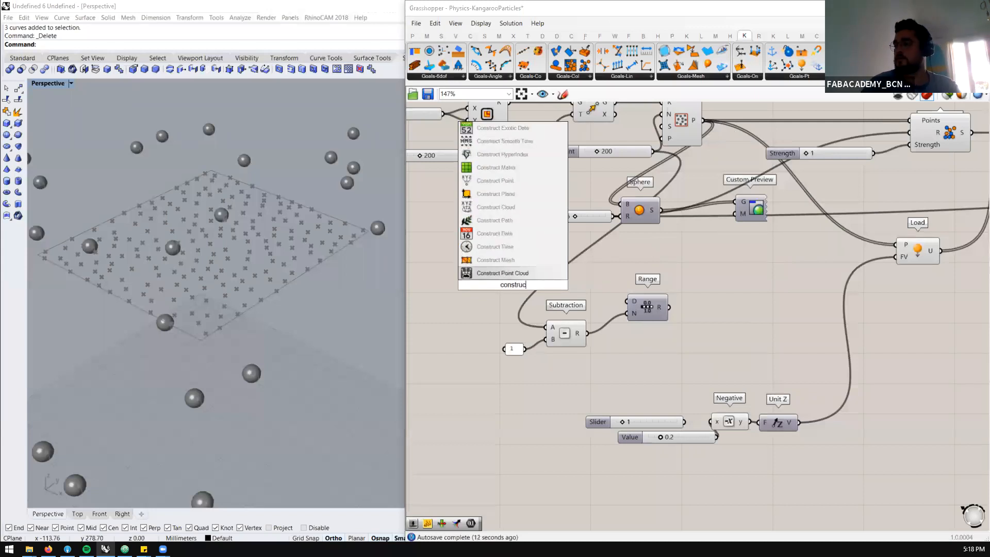
pyautogui.write('t domain')
pyautogui.press('Up')
pyautogui.press('Return')
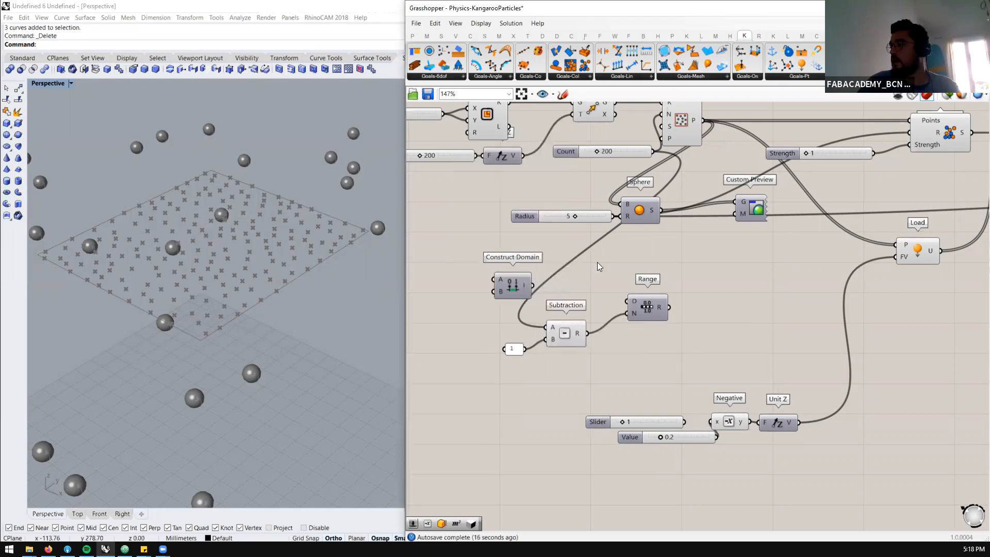
# Move Construct Domain closer to Range and connect a new 0.1 number slider to its domain start input
pyautogui.scroll(-2, 624, 265)
pyautogui.scroll(2, 700, 369)
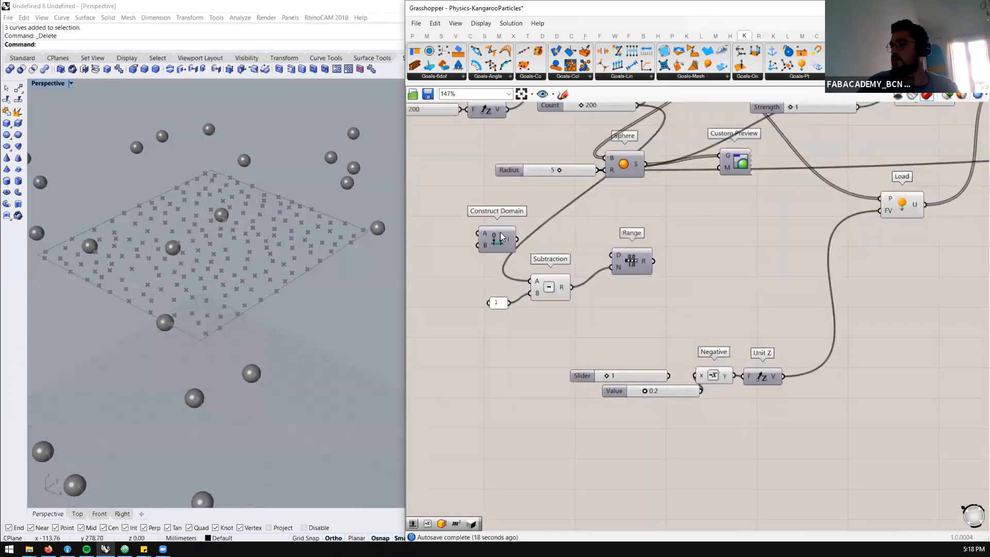
pyautogui.moveTo(500, 237); pyautogui.dragTo(551, 225)
pyautogui.doubleClick(467, 209)
pyautogui.write('0.1')
pyautogui.press('Return')
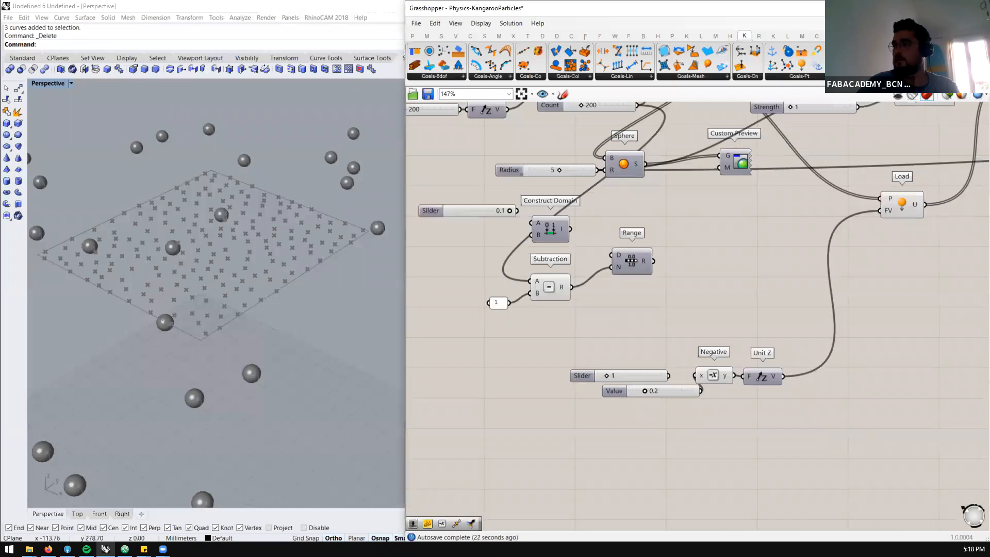
pyautogui.moveTo(530, 215); pyautogui.dragTo(531, 222)
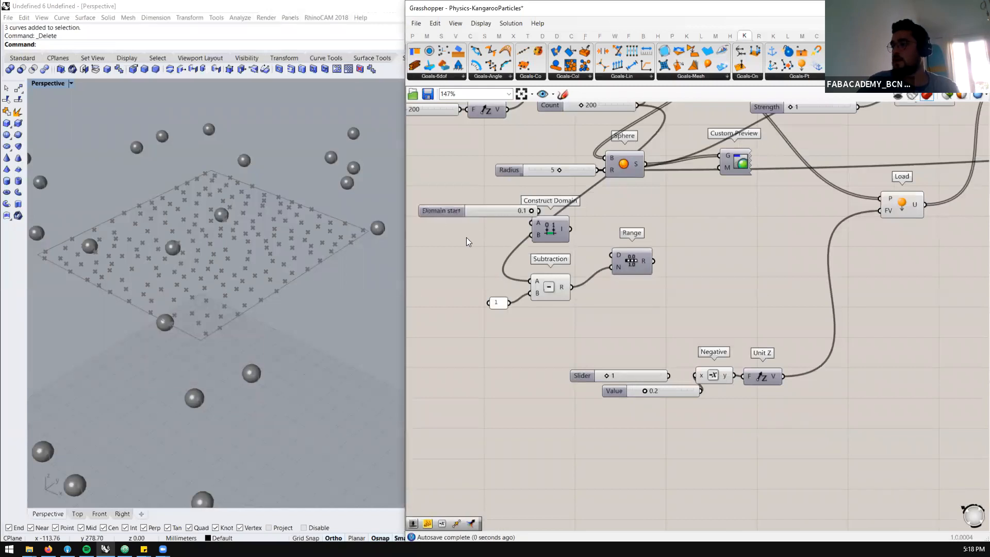
# Add a number slider set to 1, connect it to Construct Domain's end input, and feed the domain into Range's domain input
pyautogui.doubleClick(466, 237)
pyautogui.write('1')
pyautogui.press('Return')
pyautogui.moveTo(470, 212); pyautogui.dragTo(445, 209)
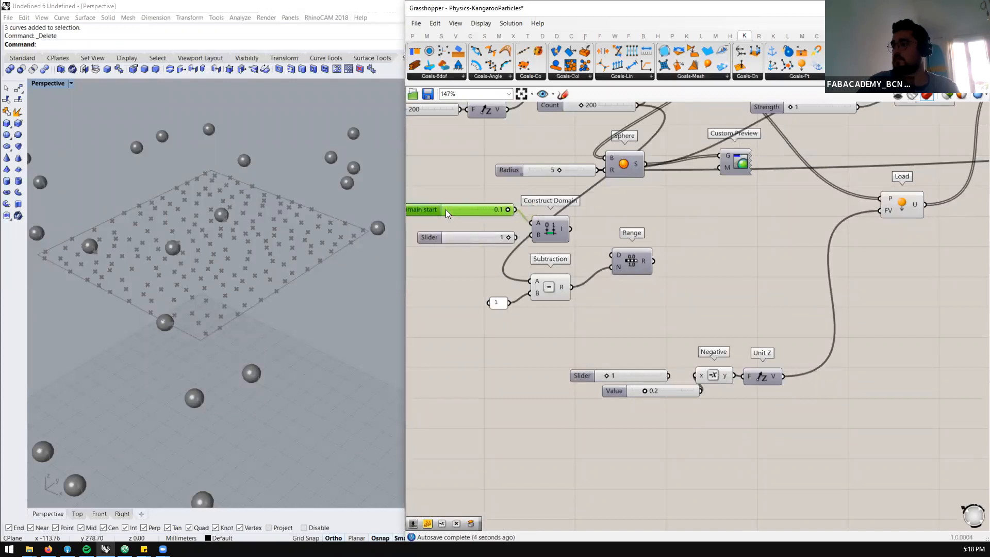
pyautogui.moveTo(517, 238); pyautogui.dragTo(532, 235)
pyautogui.moveTo(608, 255); pyautogui.dragTo(612, 254)
pyautogui.moveTo(454, 233); pyautogui.dragTo(433, 230)
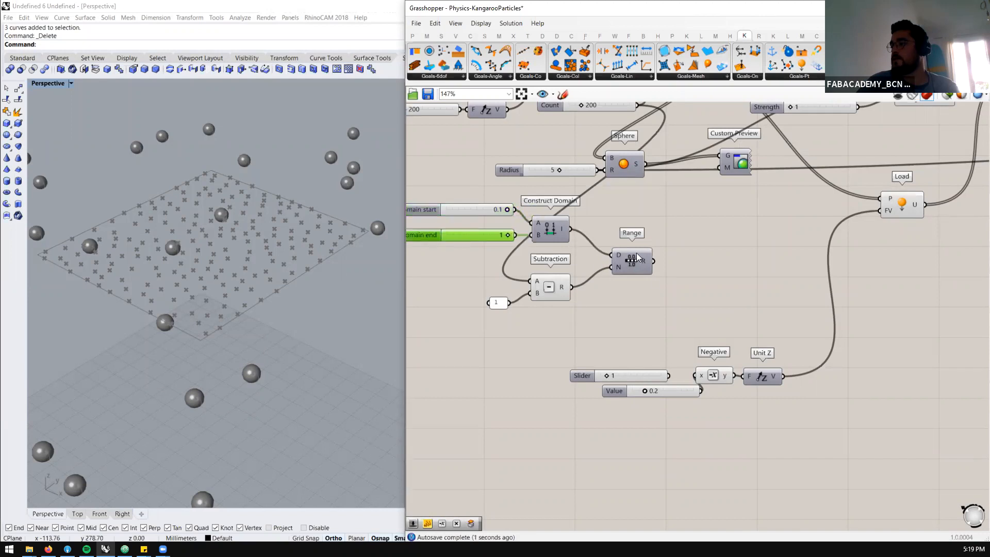
# Inspect Range's output and examine how the Rectangle, Move and Populate 2D components generate the sphere positions
pyautogui.moveTo(648, 264)
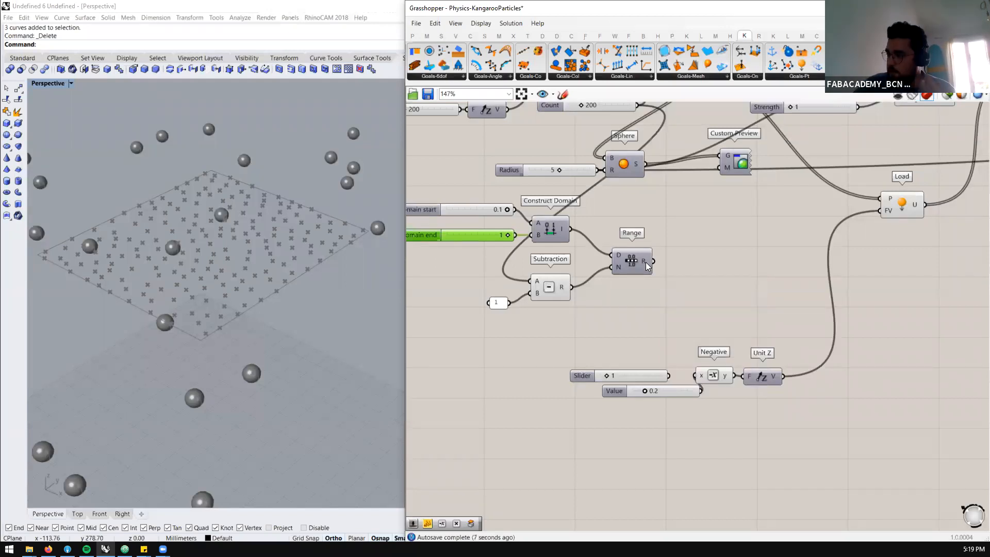
pyautogui.scroll(-2, 499, 267)
pyautogui.scroll(2, 536, 271)
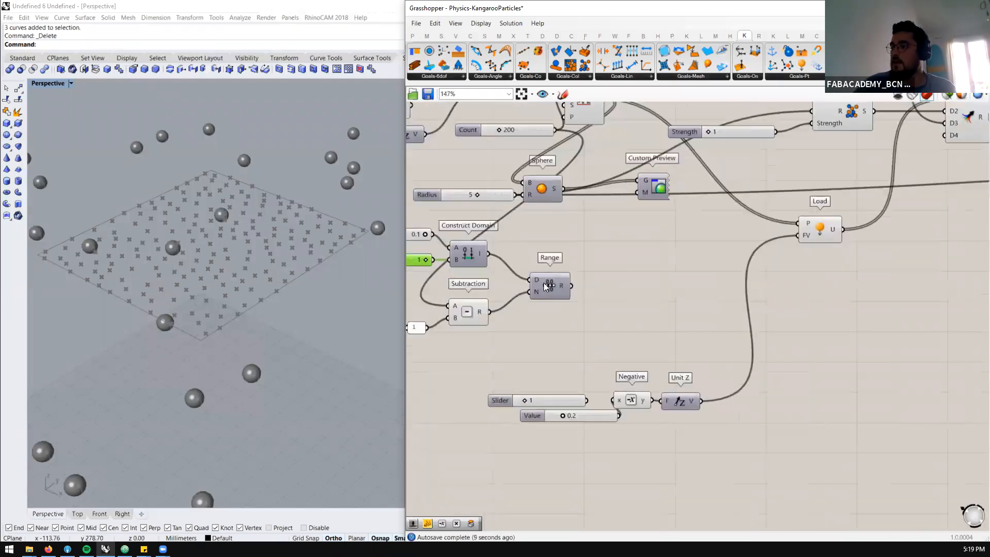
pyautogui.scroll(-3, 560, 168)
pyautogui.scroll(3, 567, 169)
pyautogui.click(571, 170)
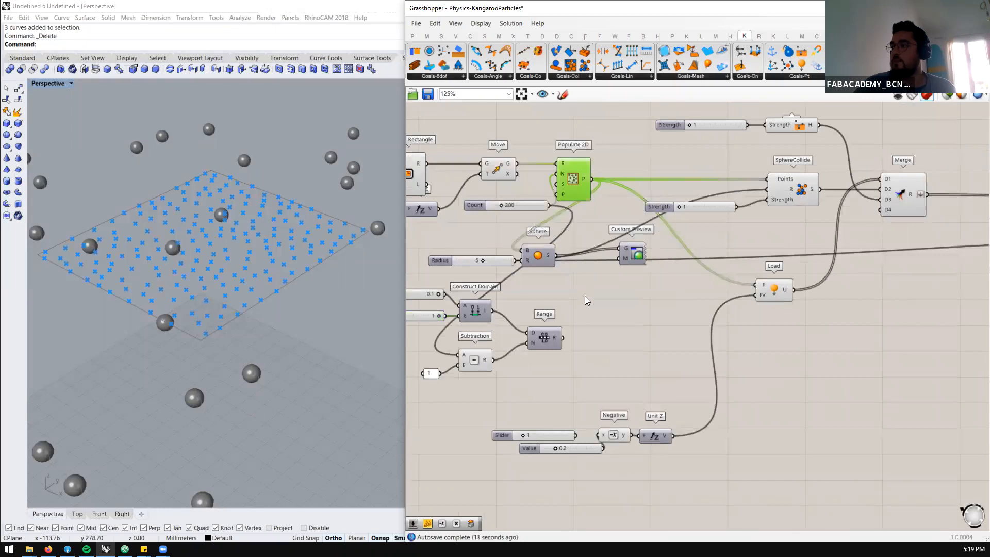
pyautogui.scroll(-2, 585, 301)
pyautogui.scroll(2, 578, 210)
pyautogui.click(577, 210)
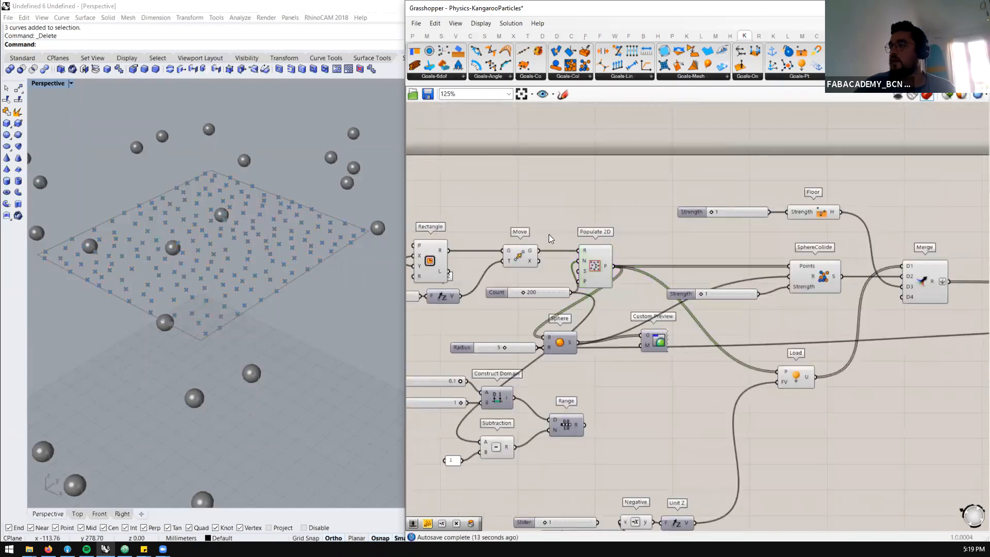
pyautogui.click(523, 256)
pyautogui.scroll(-1, 522, 256)
pyautogui.click(491, 248)
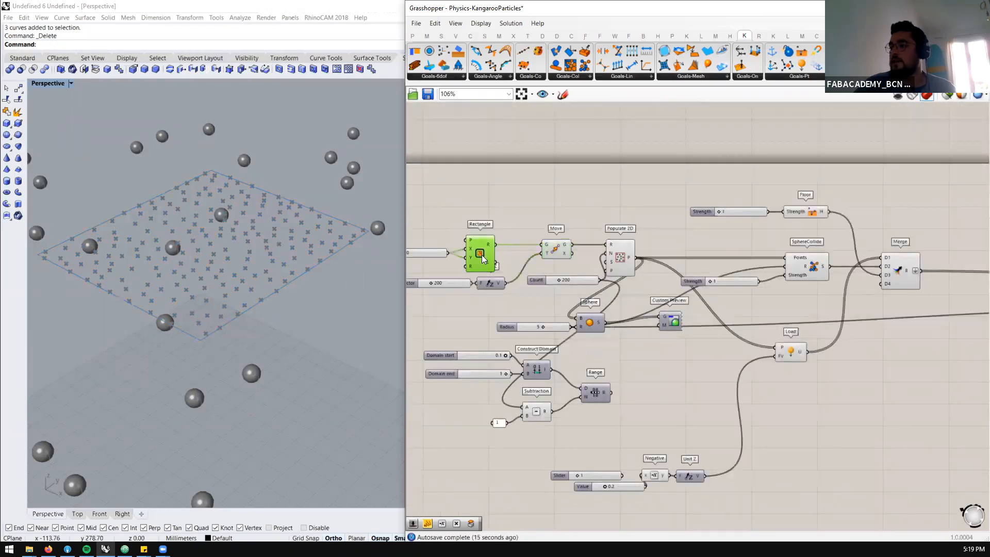
# Add a Square grid component above the definition and connect Rectangle's rectangle output to its plane input
pyautogui.click(455, 36)
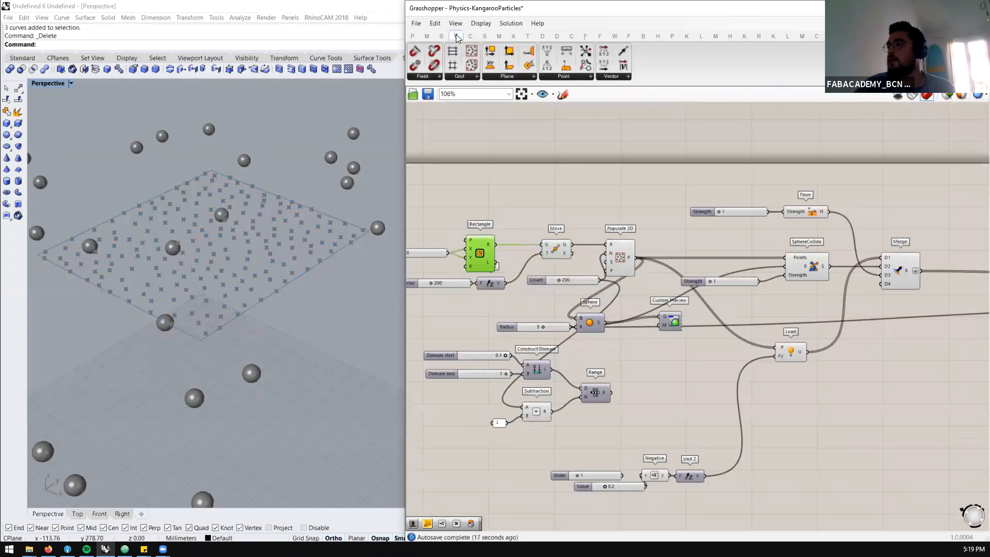
pyautogui.click(457, 76)
pyautogui.moveTo(470, 135); pyautogui.dragTo(558, 172)
pyautogui.moveTo(495, 244); pyautogui.dragTo(535, 165)
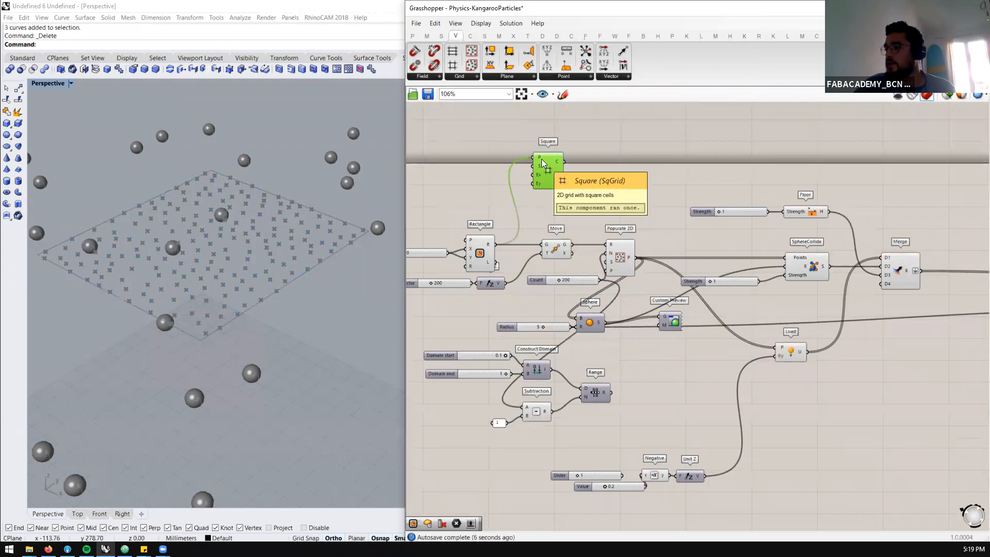
# Add a Point parameter beside the Square grid and connect the grid's points output to it
pyautogui.scroll(-5, 266, 255)
pyautogui.scroll(8, 236, 361)
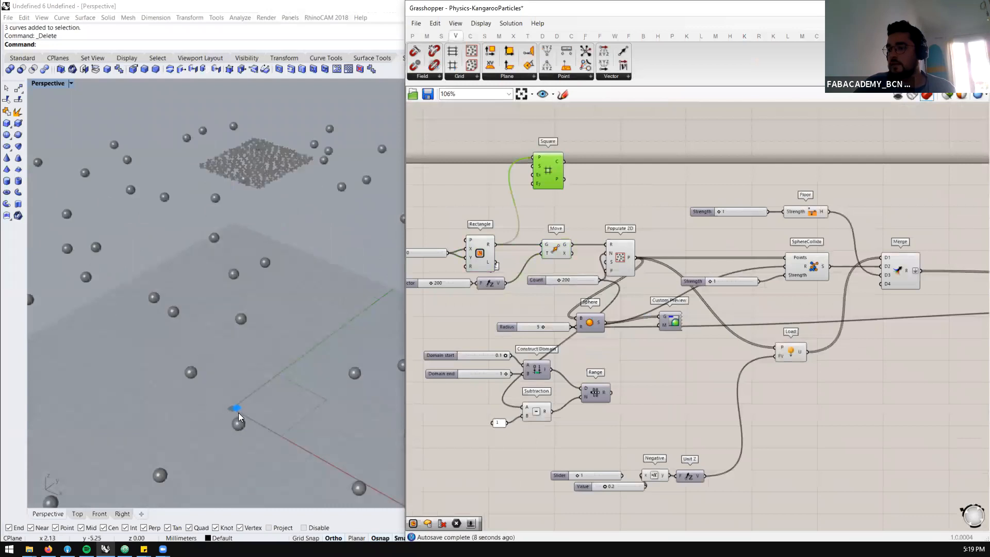
pyautogui.scroll(2, 532, 189)
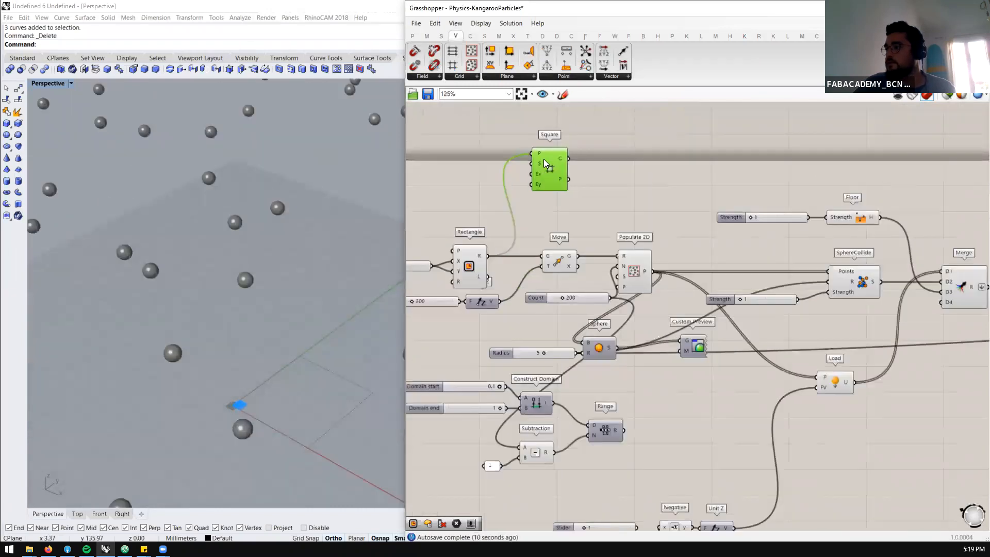
pyautogui.click(470, 77)
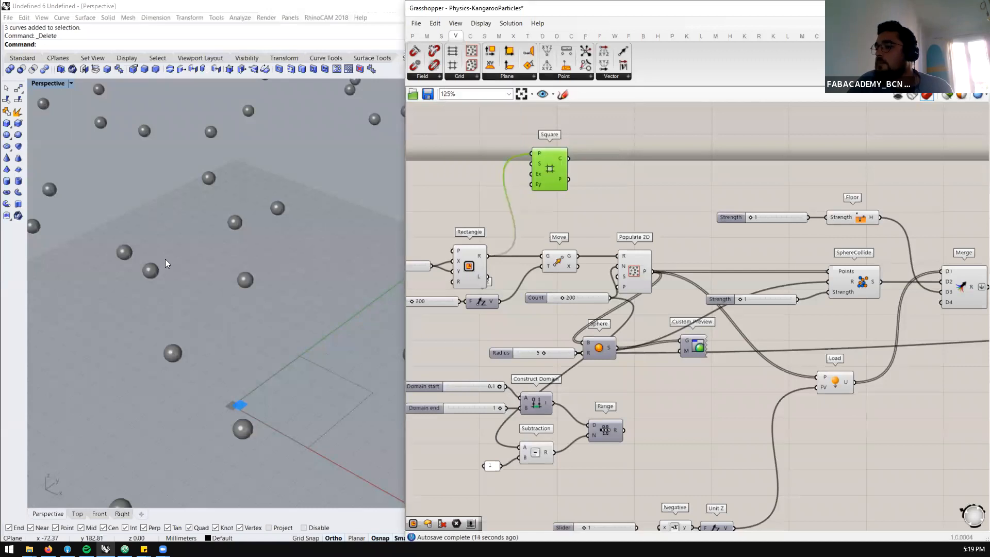
pyautogui.scroll(-2, 206, 347)
pyautogui.scroll(5, 253, 292)
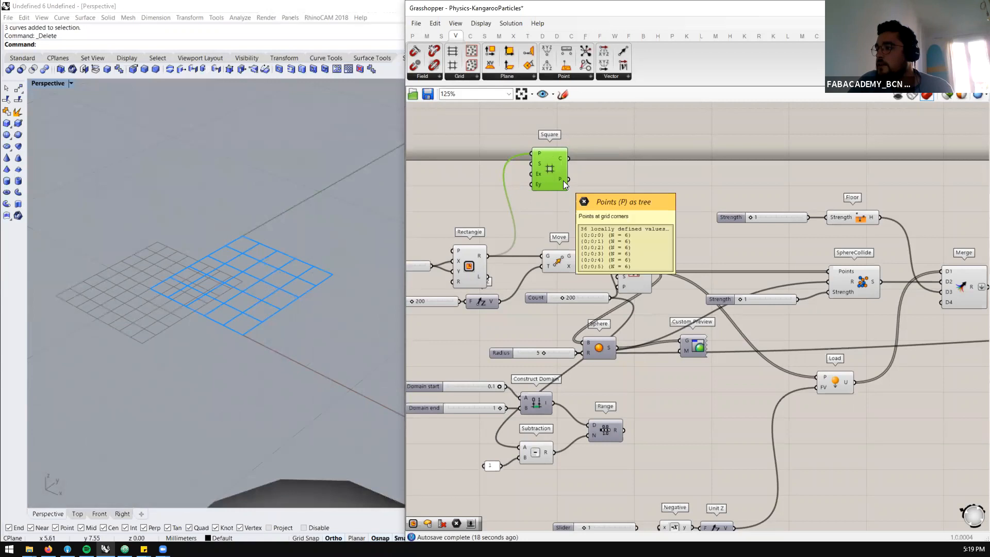
pyautogui.doubleClick(620, 181)
pyautogui.write('point')
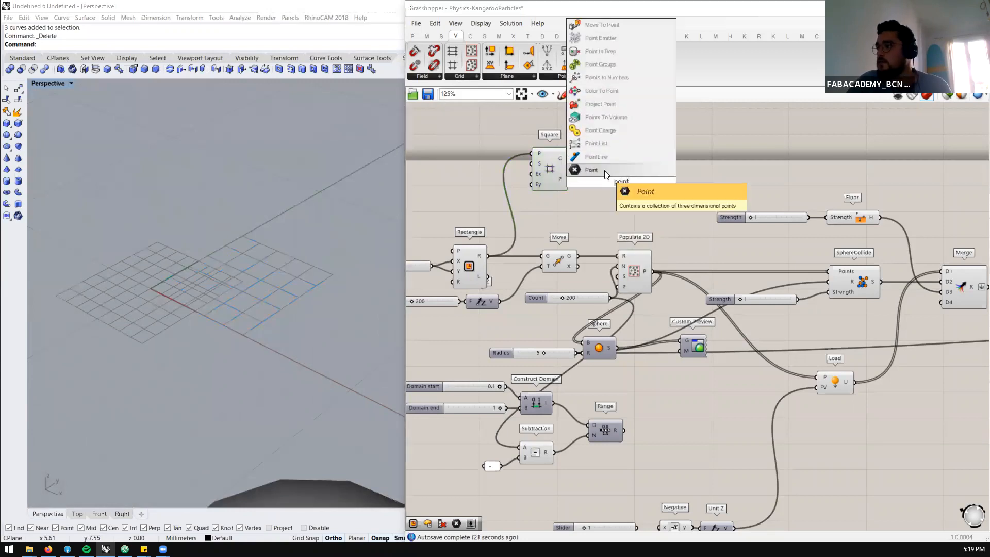
pyautogui.press('Return')
pyautogui.moveTo(569, 180); pyautogui.dragTo(609, 182)
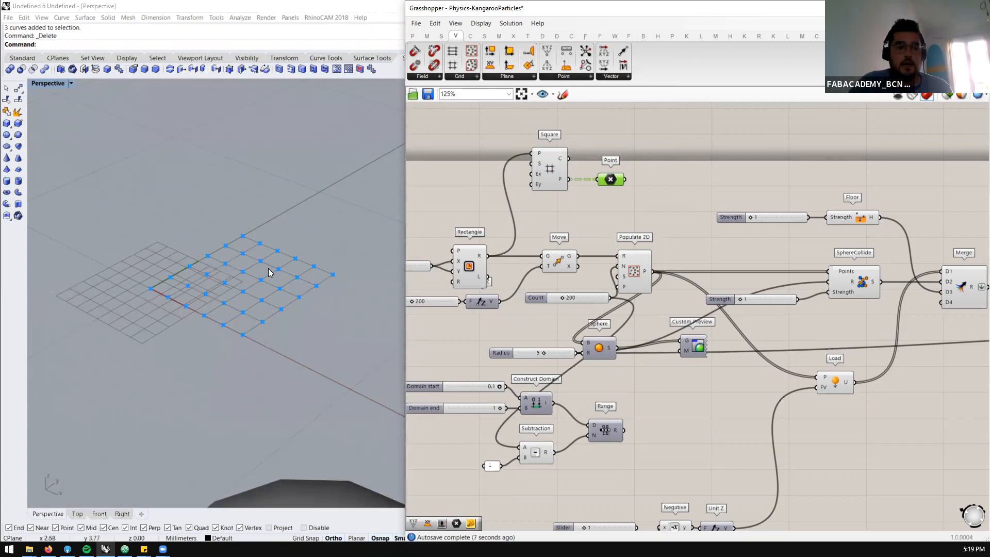
pyautogui.moveTo(611, 179); pyautogui.dragTo(597, 179)
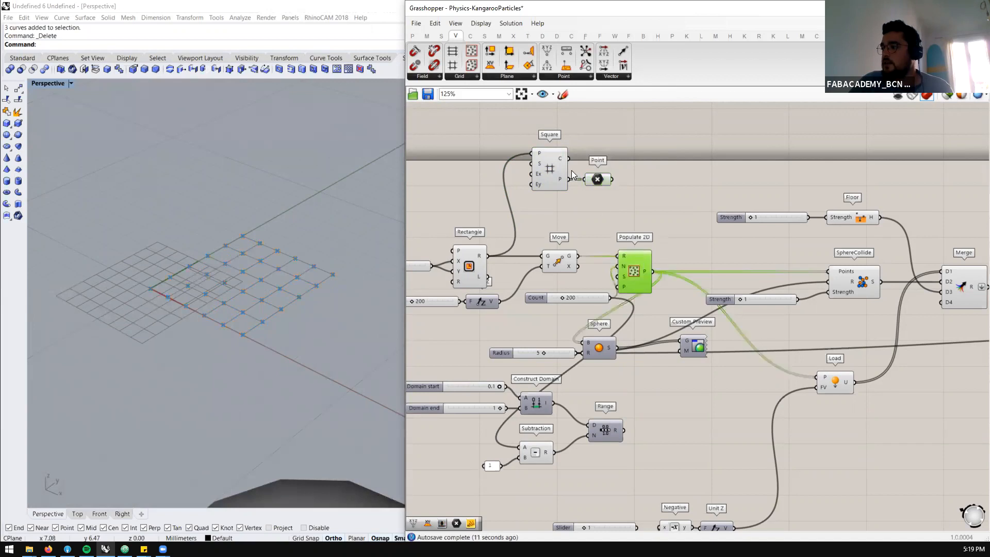
# Move the Square grid and Point components together farther above the main definition
pyautogui.scroll(-3, 573, 175)
pyautogui.scroll(2, 589, 171)
pyautogui.moveTo(621, 154); pyautogui.dragTo(533, 181)
pyautogui.moveTo(561, 170); pyautogui.dragTo(585, 146)
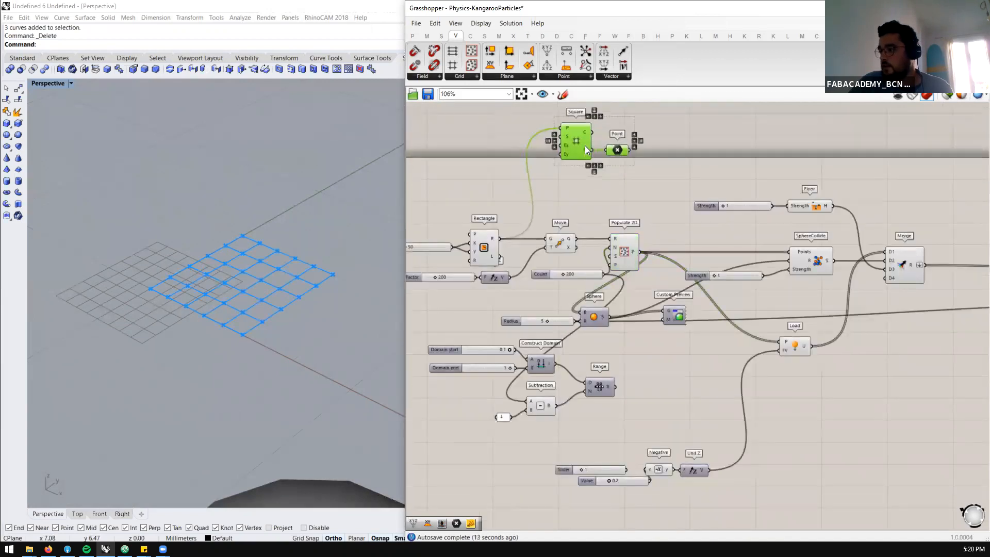
# Add a Random number component and place it directly below Range
pyautogui.scroll(3, 631, 407)
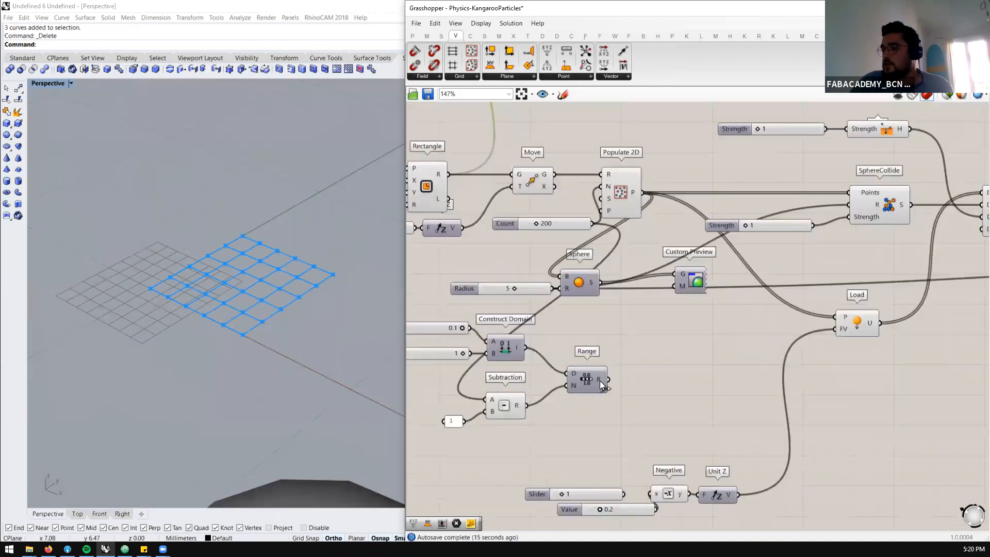
pyautogui.moveTo(600, 380)
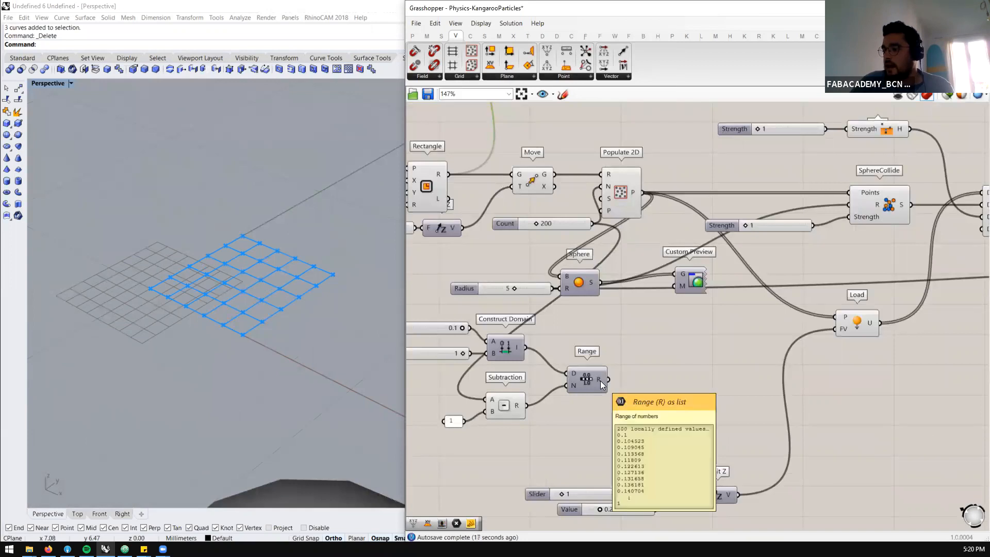
pyautogui.doubleClick(660, 382)
pyautogui.write('rando')
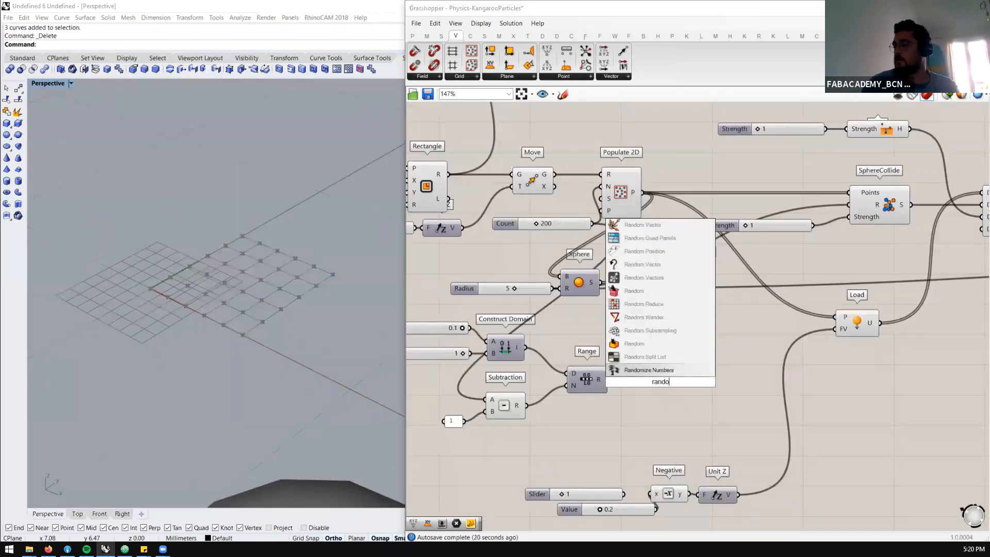
pyautogui.click(630, 343)
pyautogui.moveTo(660, 386); pyautogui.dragTo(587, 437)
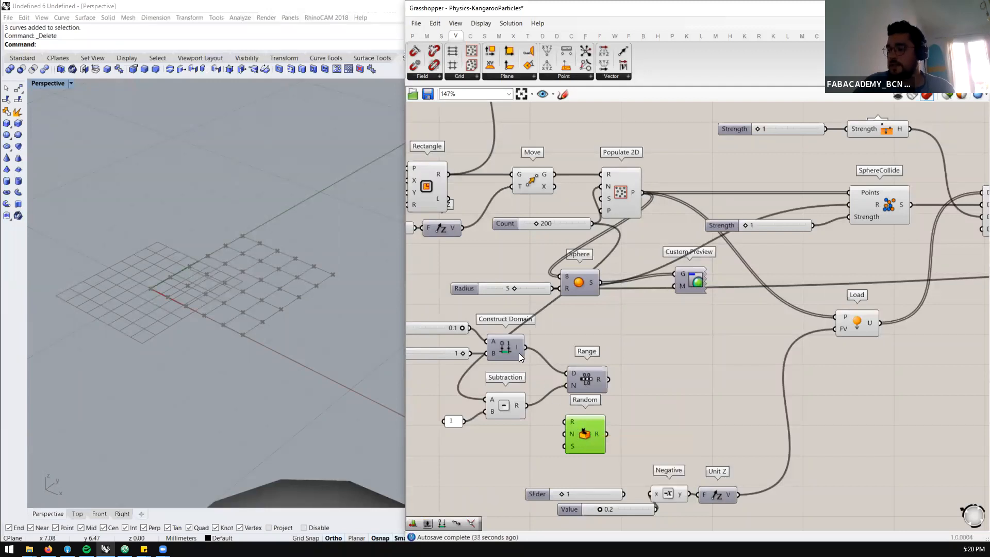
# Connect the Count slider to Random's number input and Construct Domain's output to Random's range input
pyautogui.click(590, 383)
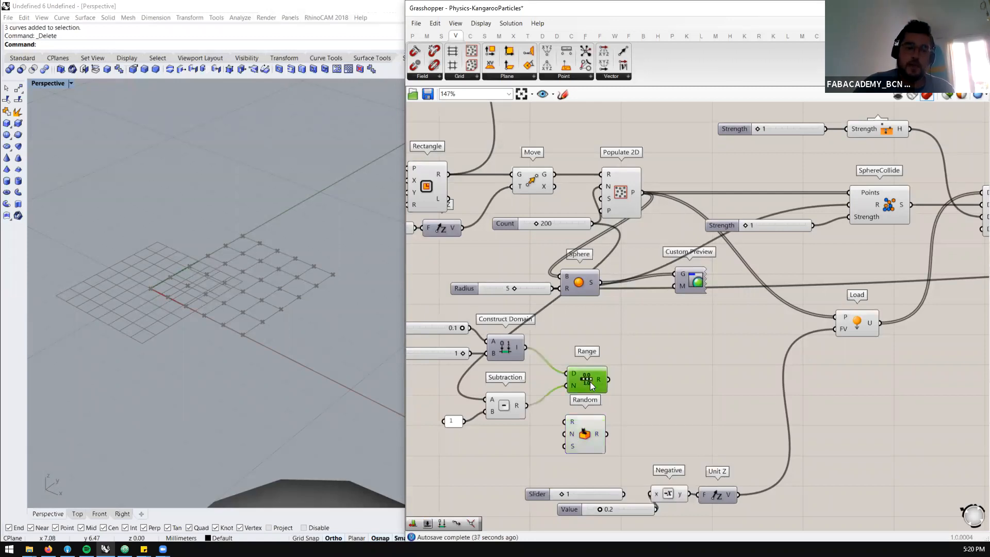
pyautogui.scroll(3, 607, 364)
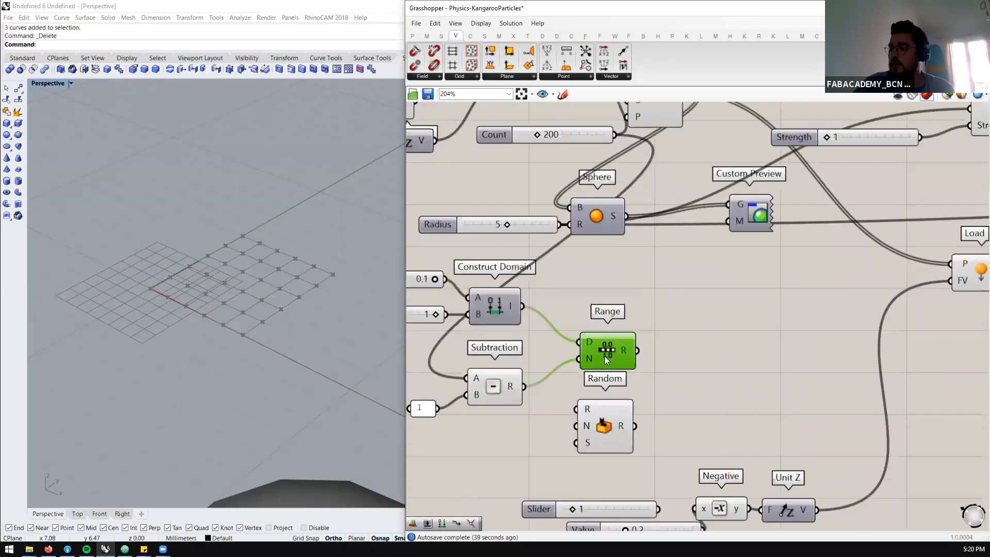
pyautogui.scroll(-1, 627, 351)
pyautogui.moveTo(626, 353)
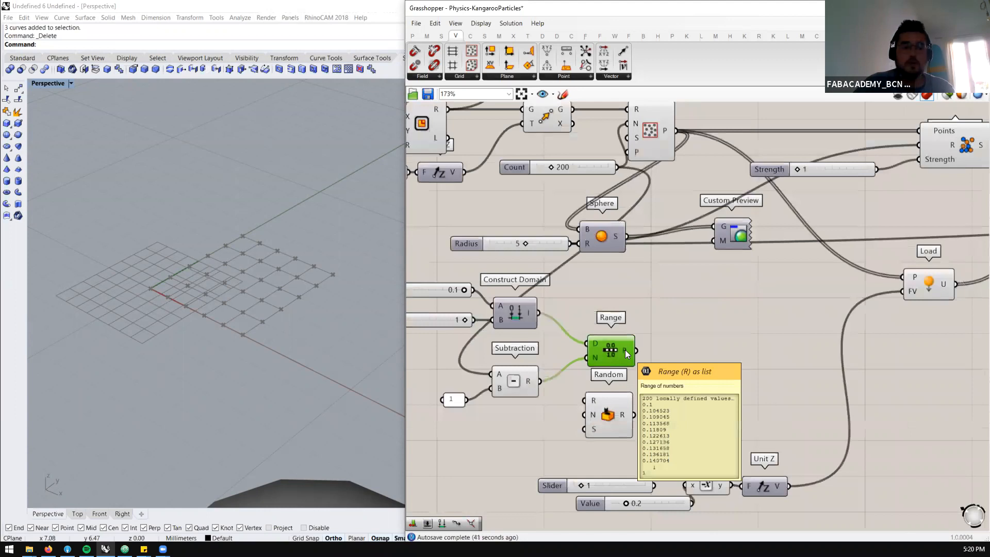
pyautogui.click(611, 415)
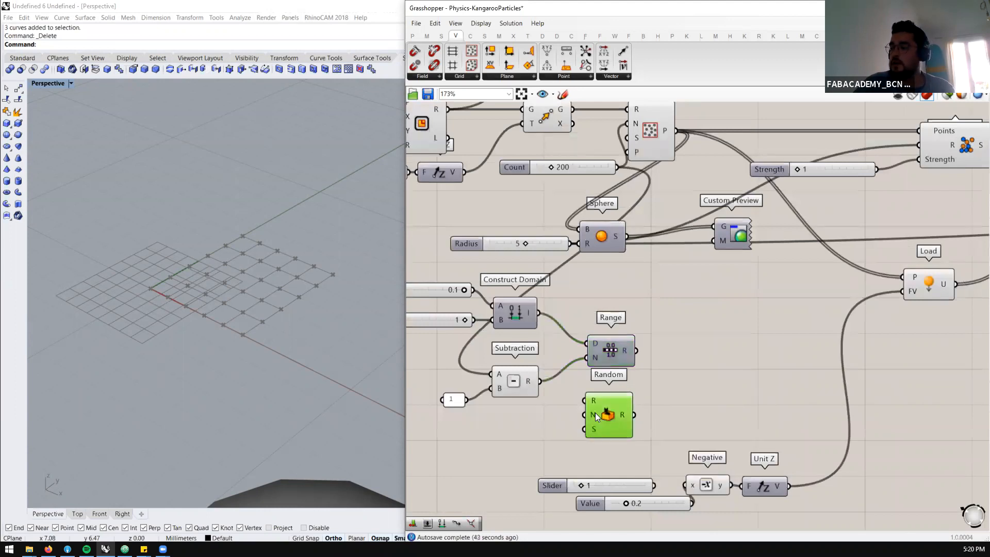
pyautogui.moveTo(593, 412)
pyautogui.scroll(-2, 594, 412)
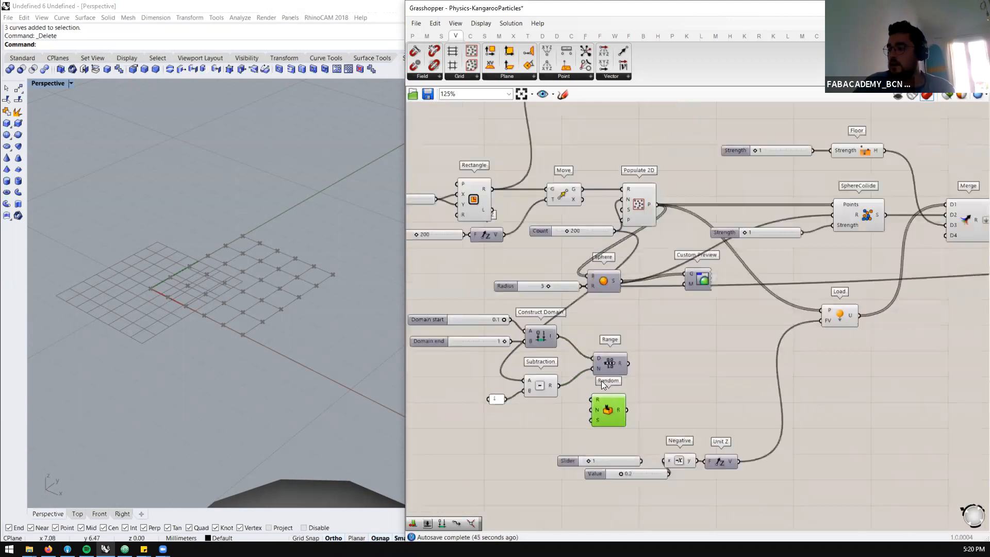
pyautogui.moveTo(615, 233); pyautogui.dragTo(595, 411)
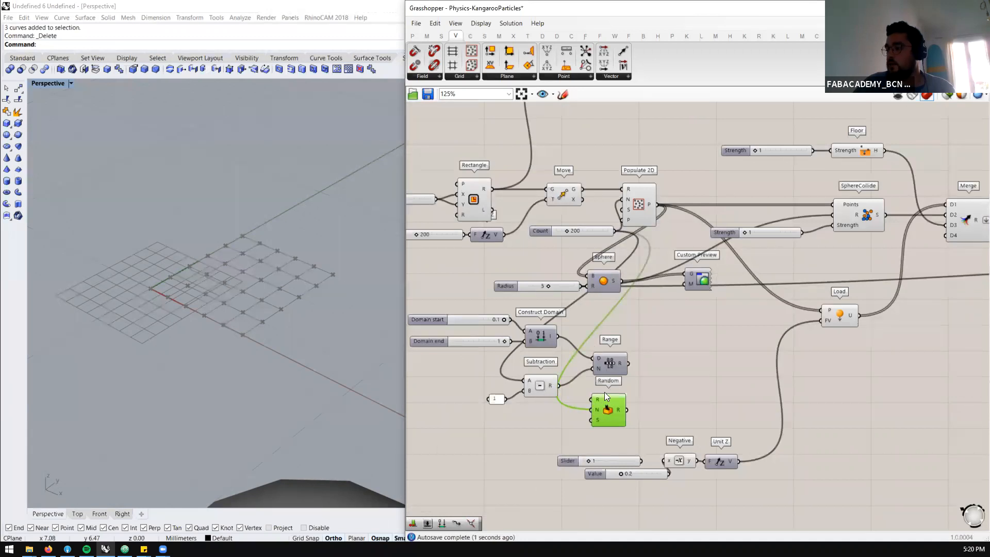
pyautogui.moveTo(558, 336); pyautogui.dragTo(593, 400)
pyautogui.moveTo(619, 410)
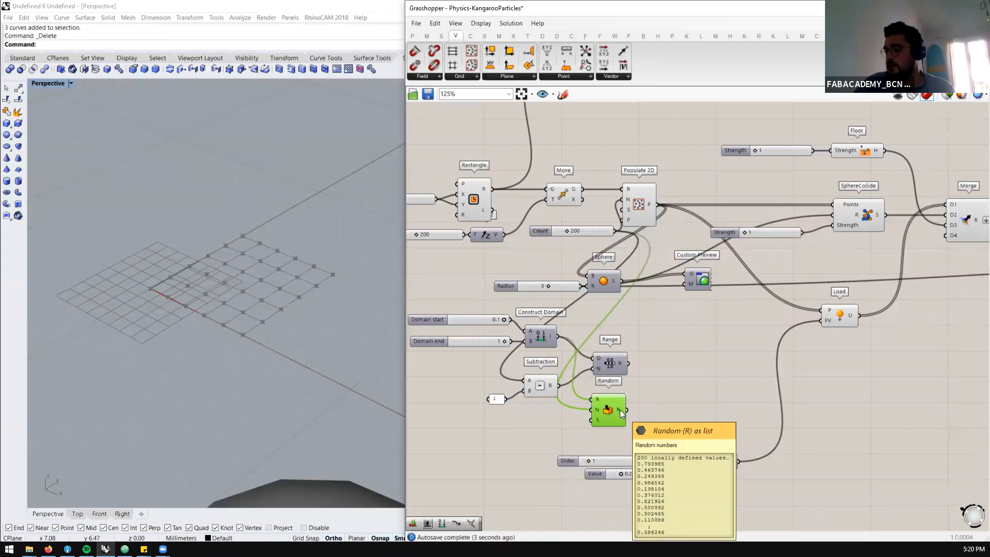
# Nudge Range slightly away from the free space and add a Jitter component beside it
pyautogui.scroll(3, 620, 410)
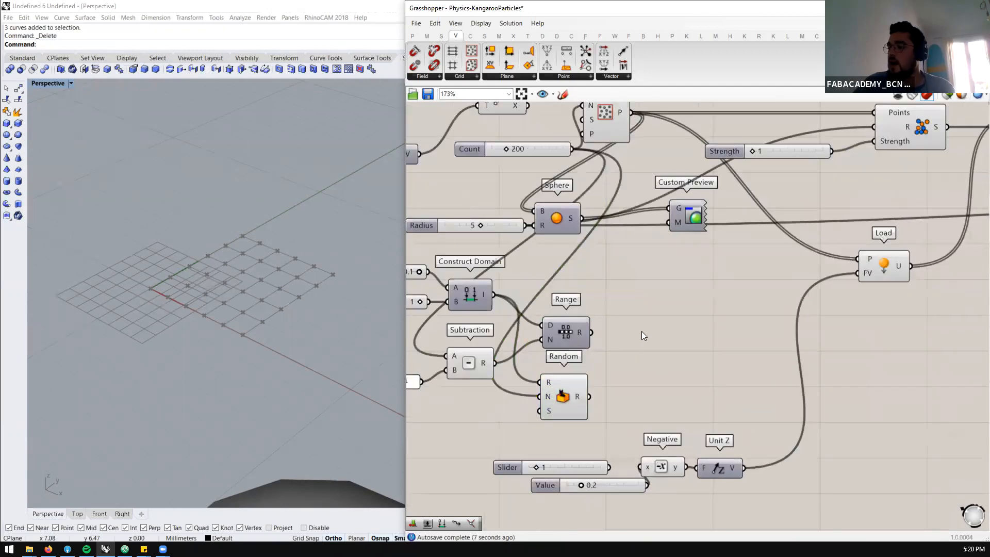
pyautogui.doubleClick(642, 333)
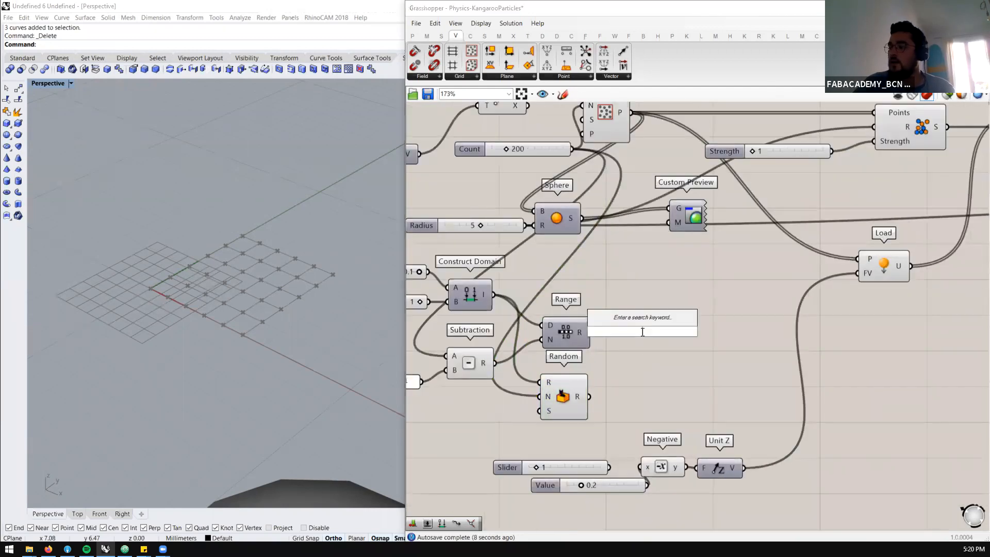
pyautogui.click(562, 328)
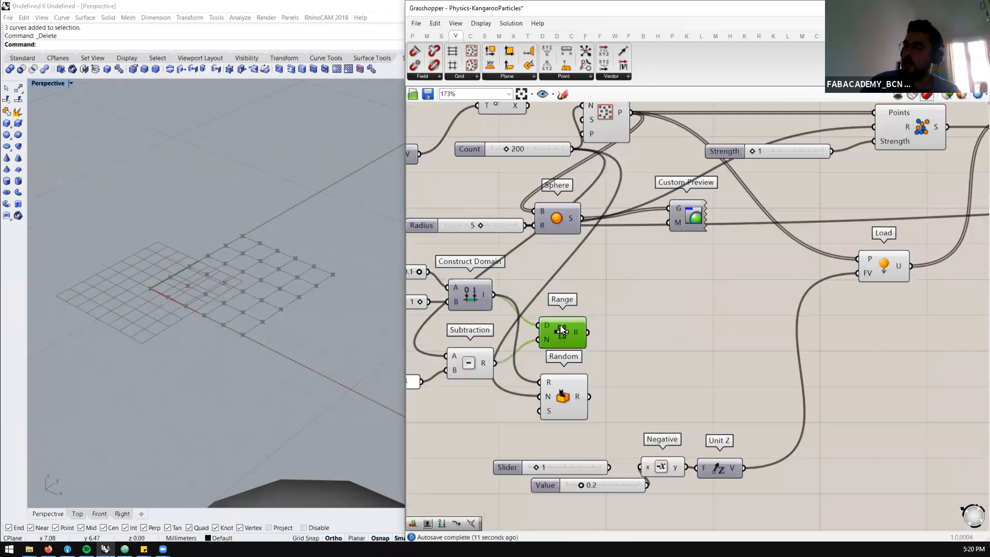
pyautogui.moveTo(574, 330)
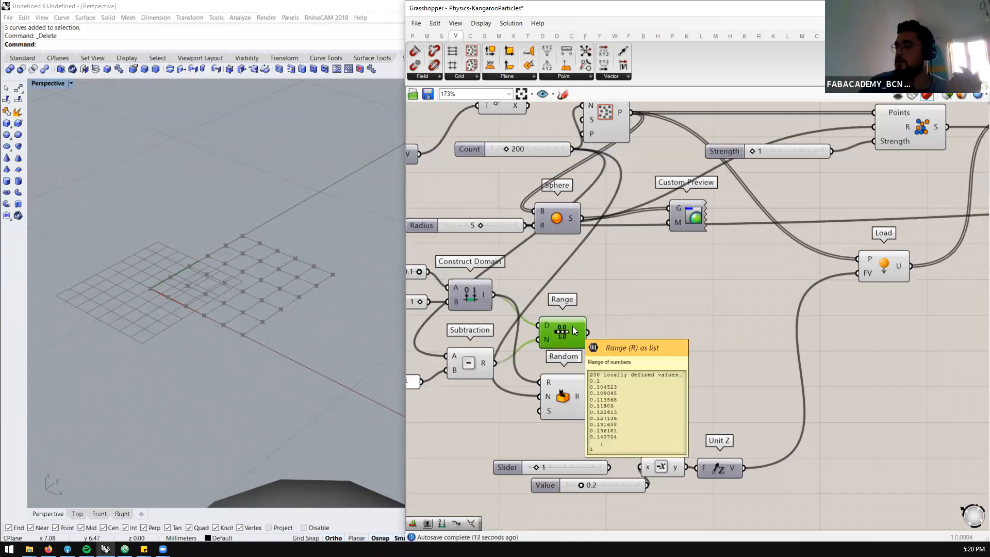
pyautogui.doubleClick(638, 335)
pyautogui.write('jit')
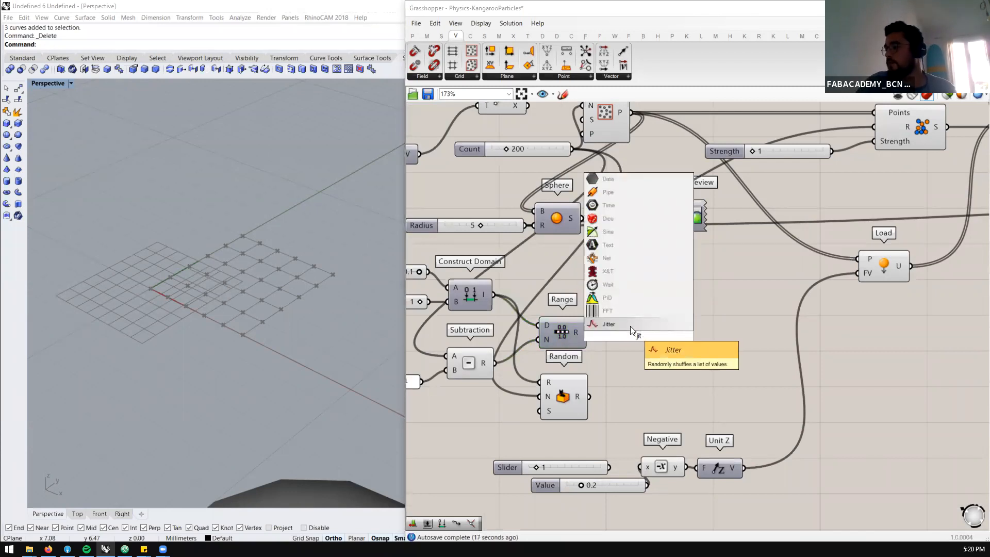
pyautogui.click(630, 325)
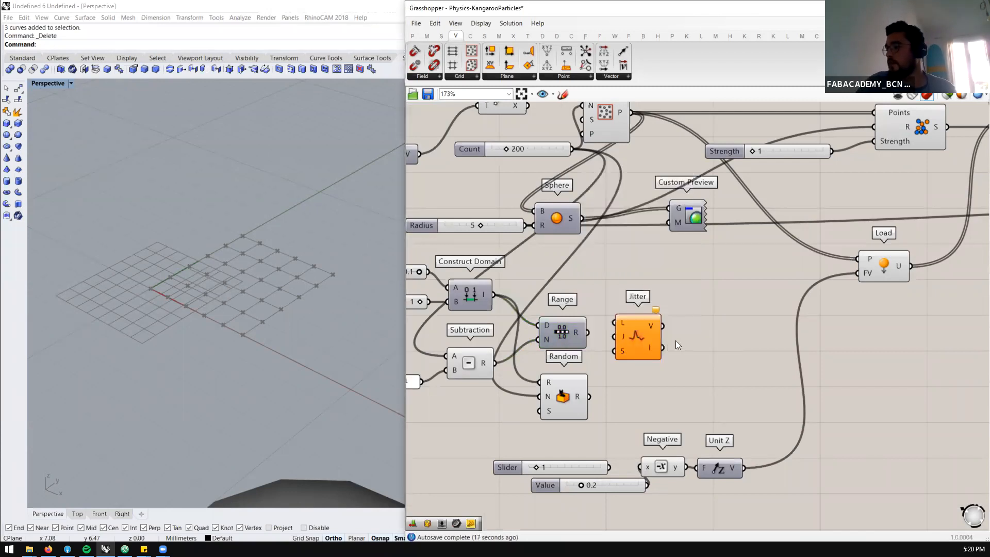
# Search for a shuffle component by name and look through the Sequence and List component sets for one
pyautogui.doubleClick(681, 338)
pyautogui.write('shult')
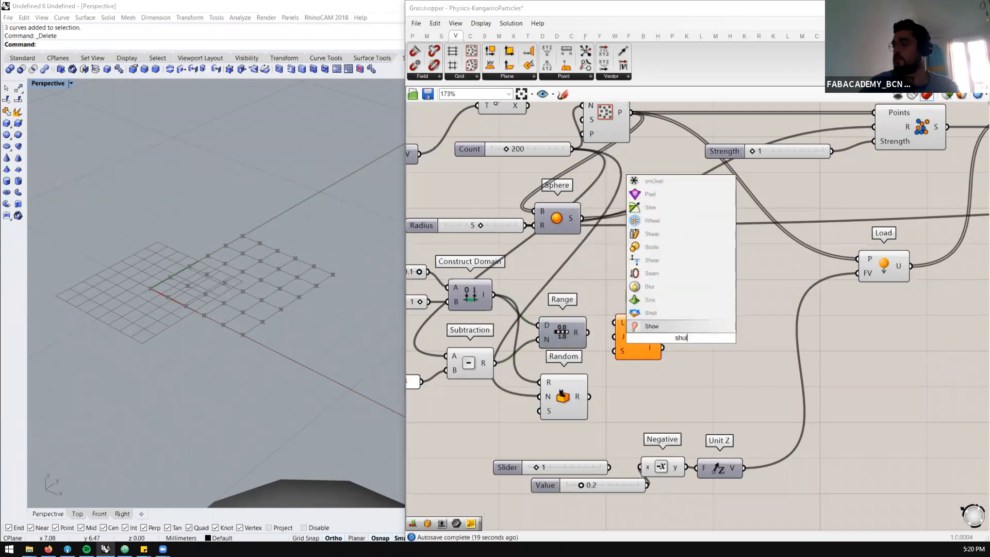
pyautogui.press('BackSpace')
pyautogui.press('BackSpace')
pyautogui.write('ffl')
pyautogui.press('Escape')
pyautogui.keyDown('ctrl'); pyautogui.keyDown('alt'); pyautogui.click(559, 385); pyautogui.keyUp('alt'); pyautogui.keyUp('ctrl')
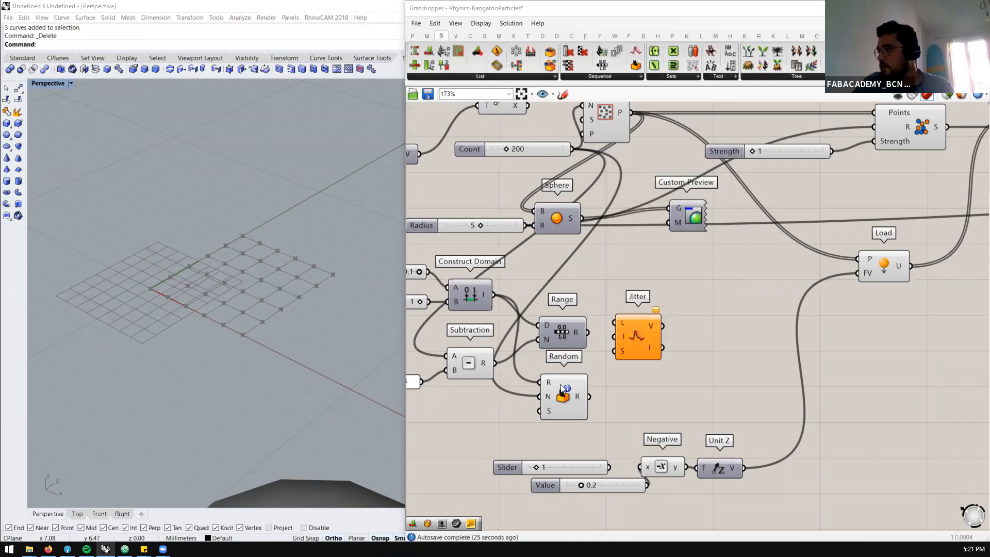
pyautogui.click(616, 74)
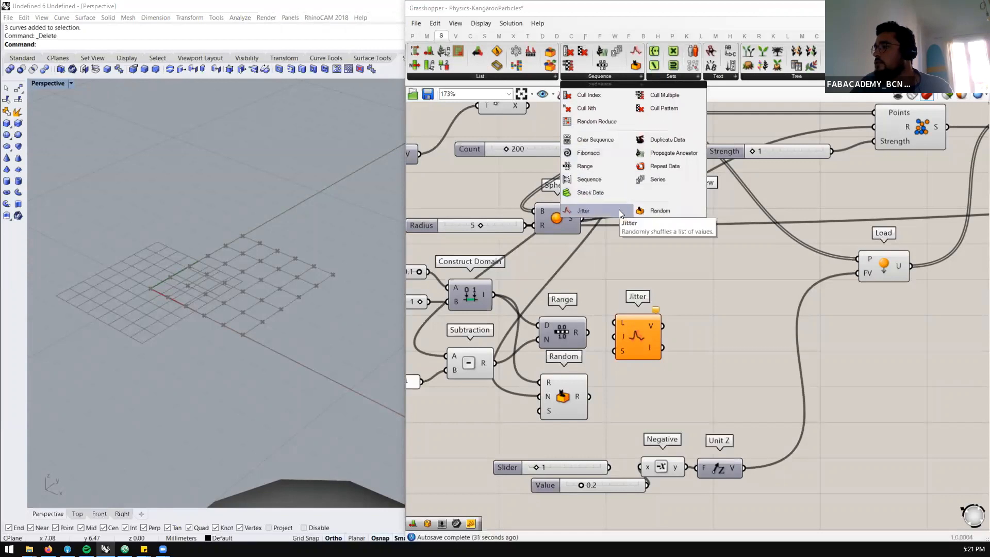
pyautogui.click(509, 75)
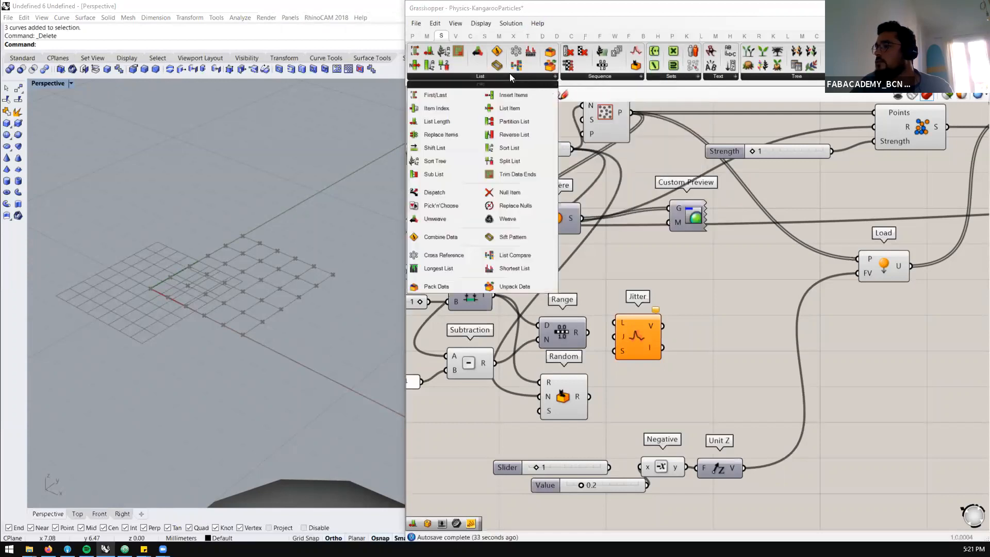
# Connect Range's output to Jitter's list input and align Jitter beside Range
pyautogui.click(641, 328)
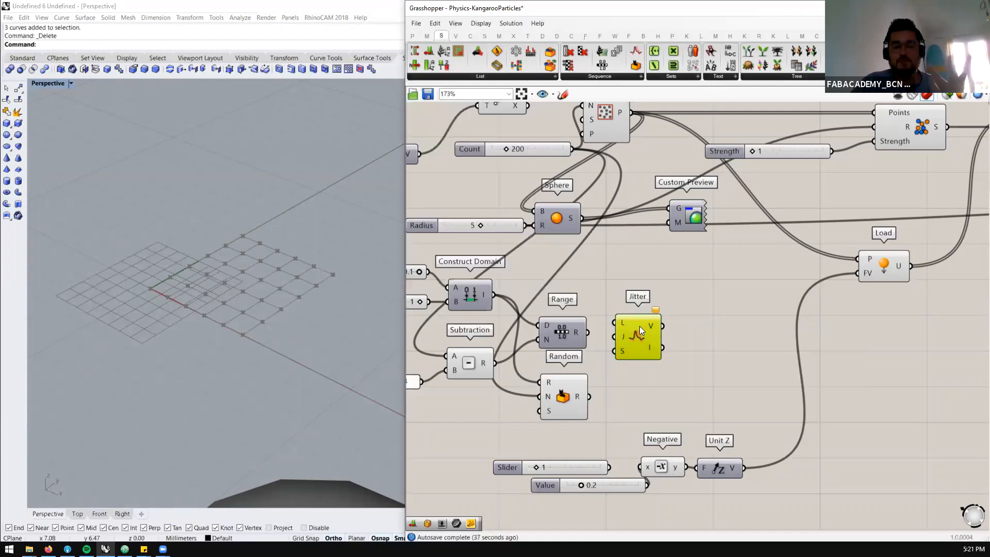
pyautogui.moveTo(589, 332); pyautogui.dragTo(635, 341)
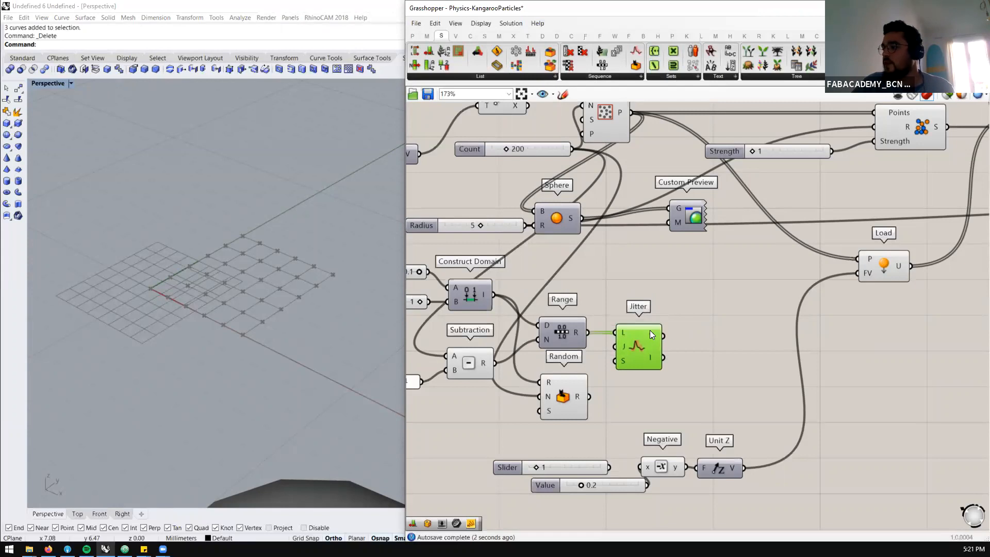
pyautogui.moveTo(650, 334)
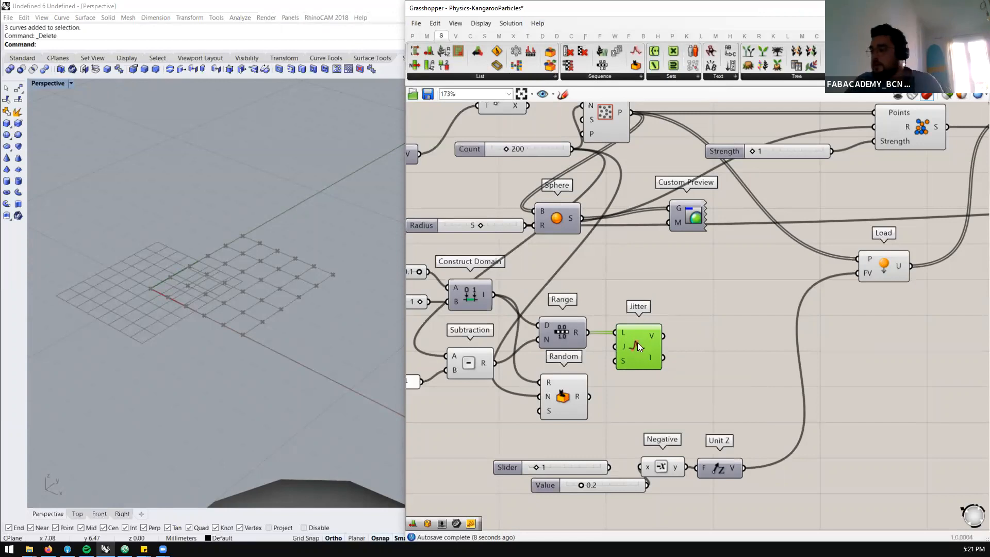
# Move Random below Jitter and Negative with Unit Z up beside it, and connect Random's output to Negative's input in place of the 0.2 slider
pyautogui.scroll(-3, 651, 330)
pyautogui.scroll(3, 655, 339)
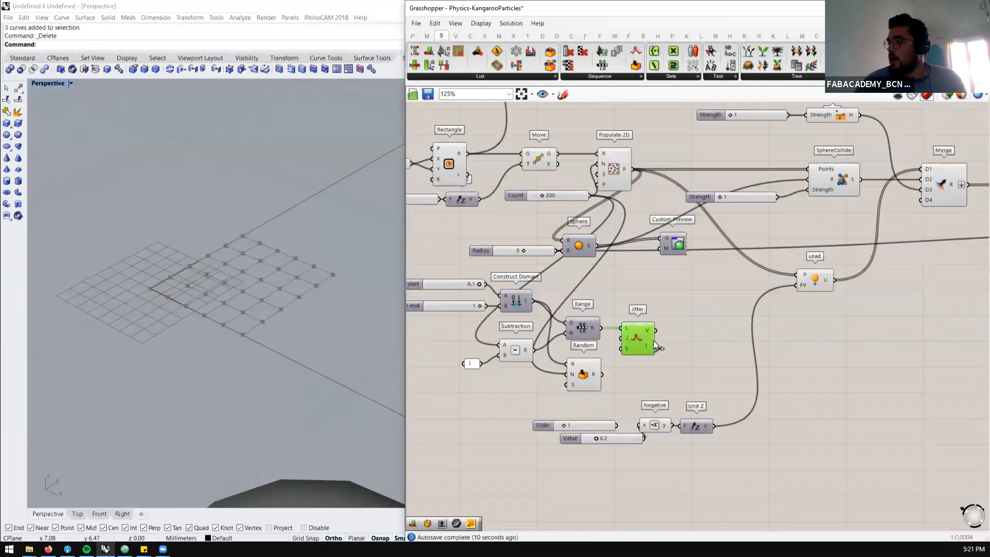
pyautogui.scroll(-3, 637, 345)
pyautogui.scroll(2, 644, 334)
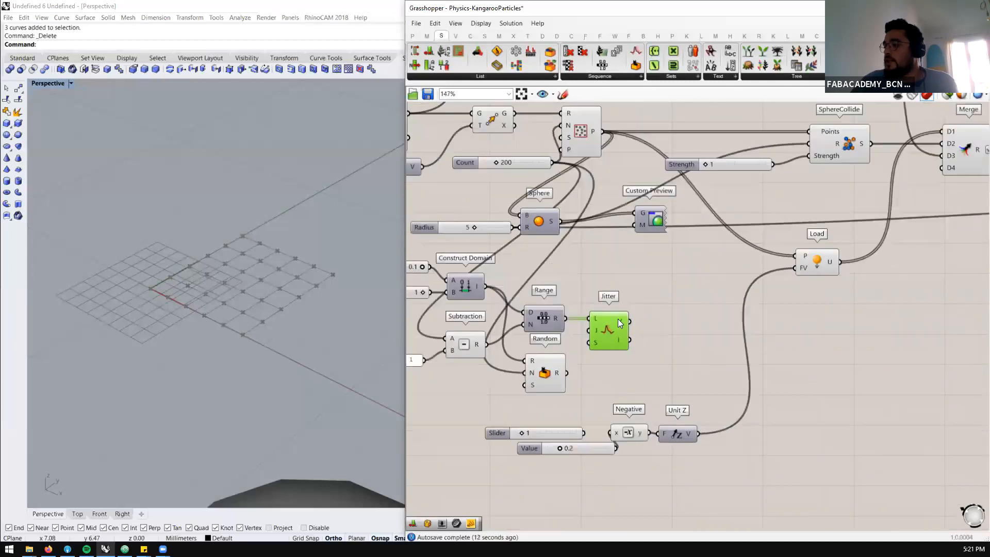
pyautogui.moveTo(559, 371); pyautogui.dragTo(617, 377)
pyautogui.moveTo(701, 395); pyautogui.dragTo(630, 436)
pyautogui.moveTo(633, 429)
pyautogui.mouseDown()
pyautogui.moveTo(704, 362)
pyautogui.moveTo(615, 439)
pyautogui.moveTo(637, 430)
pyautogui.mouseUp()
pyautogui.moveTo(707, 396); pyautogui.dragTo(707, 362)
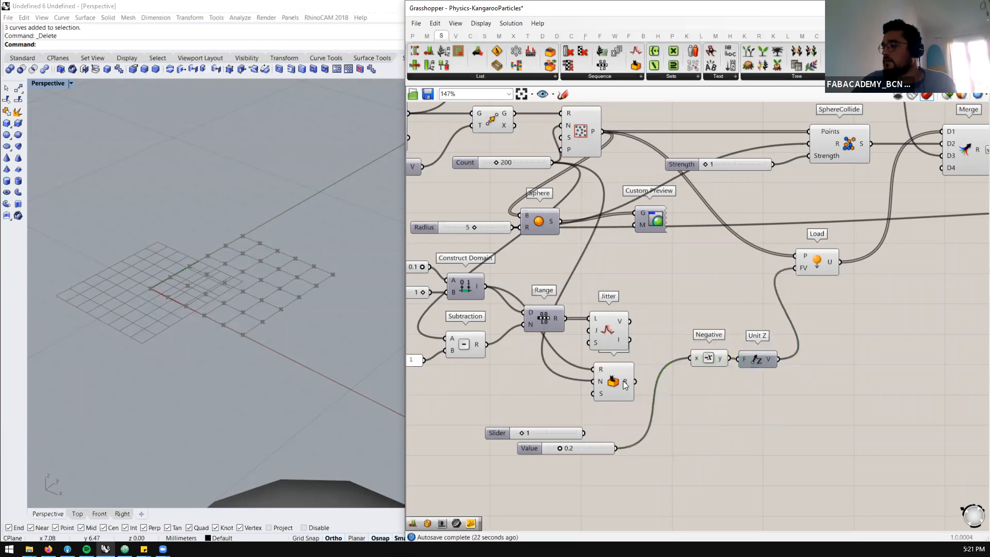
pyautogui.moveTo(623, 380); pyautogui.dragTo(616, 381)
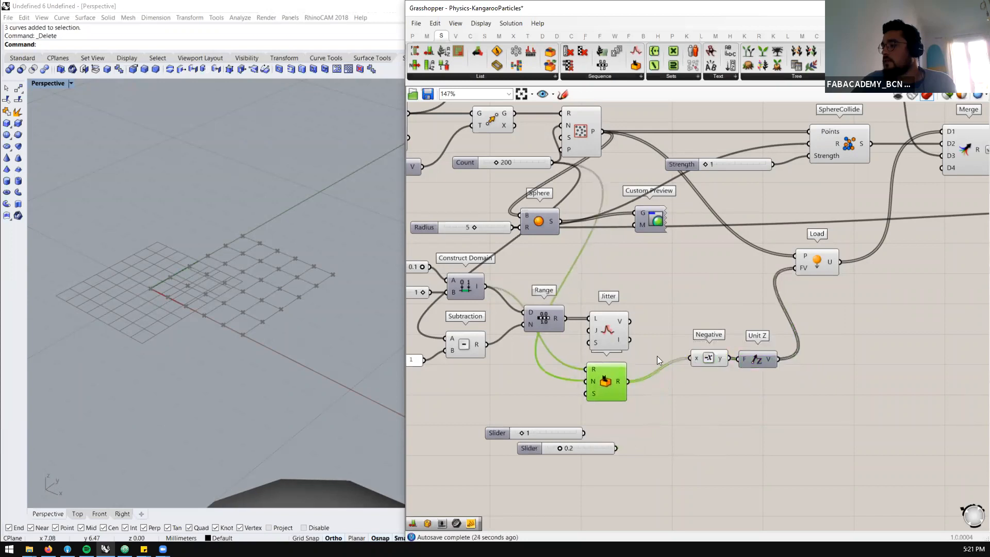
# Reset the BouncySolver simulation with the random load forces and view the falling spheres from a low angle in the Perspective viewport
pyautogui.scroll(-5, 726, 342)
pyautogui.scroll(4, 792, 311)
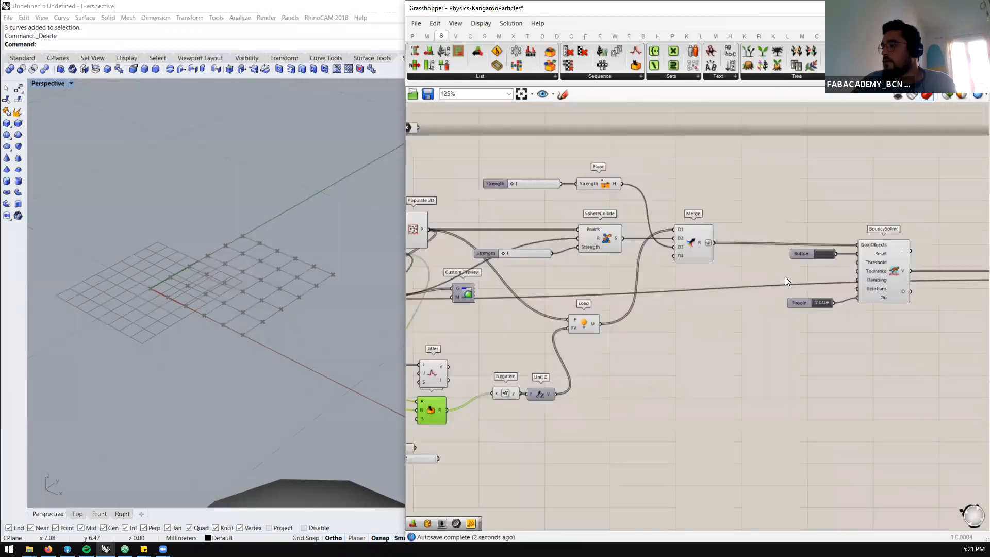
pyautogui.scroll(-20, 268, 309)
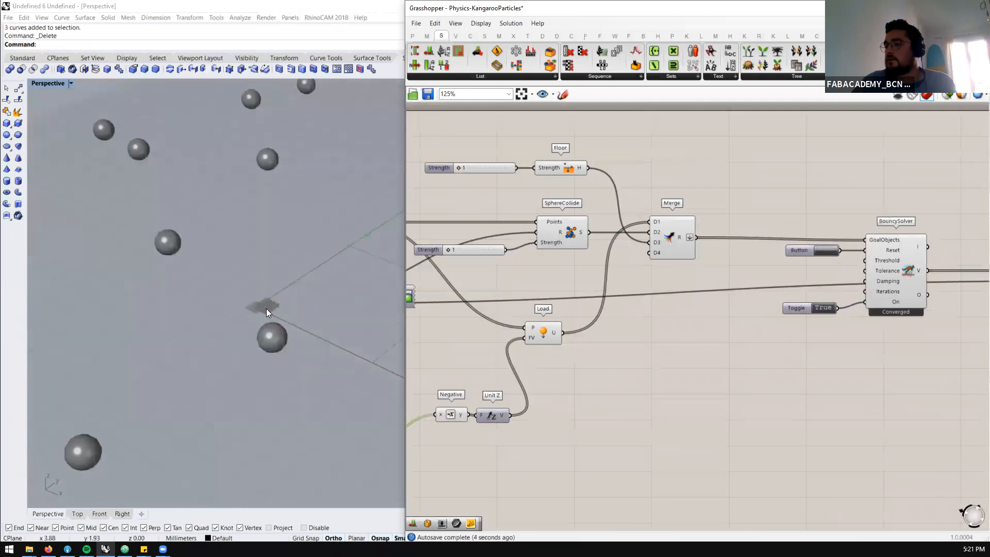
pyautogui.moveTo(263, 311); pyautogui.dragTo(293, 294, button='right')
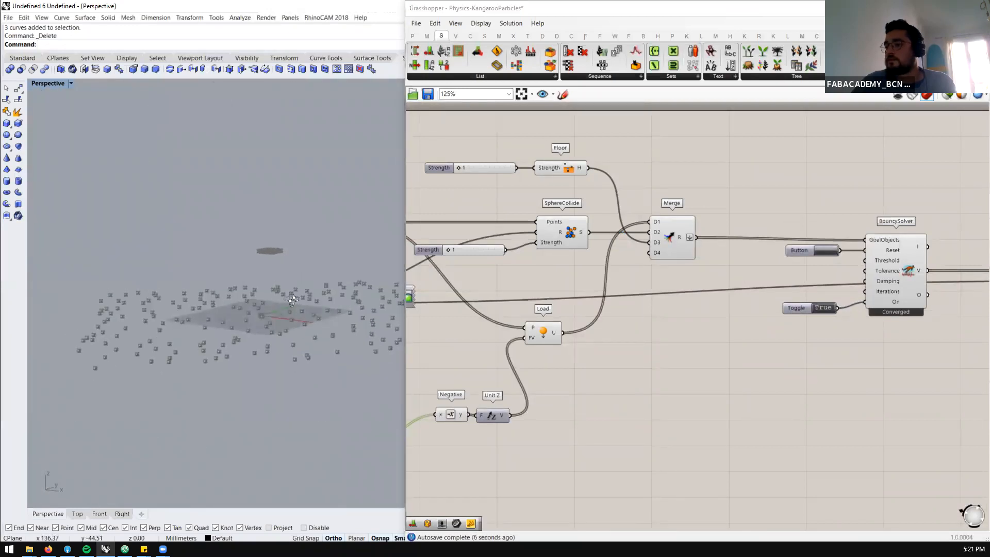
pyautogui.scroll(2, 295, 296)
pyautogui.click(827, 251)
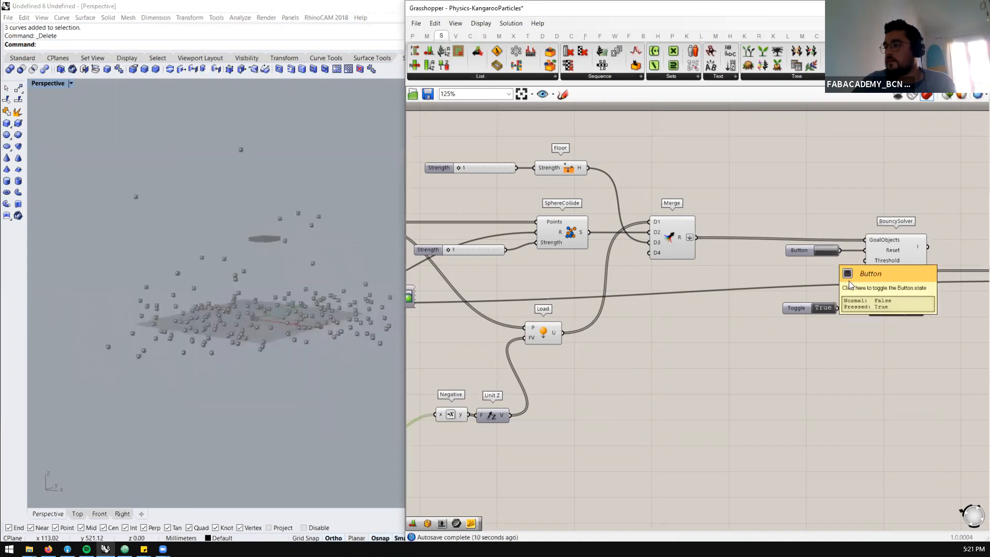
pyautogui.scroll(-3, 768, 292)
pyautogui.scroll(-2, 598, 267)
pyautogui.scroll(4, 594, 269)
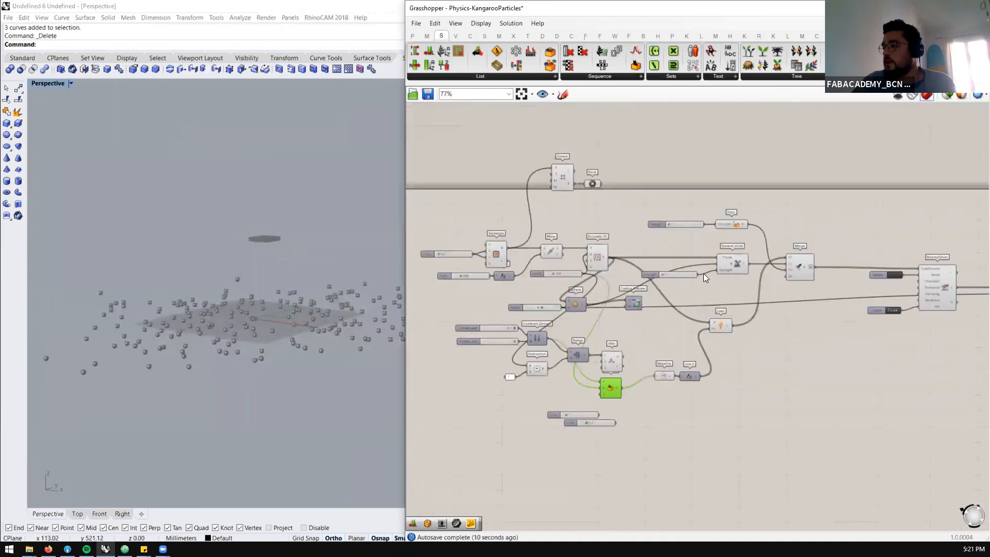
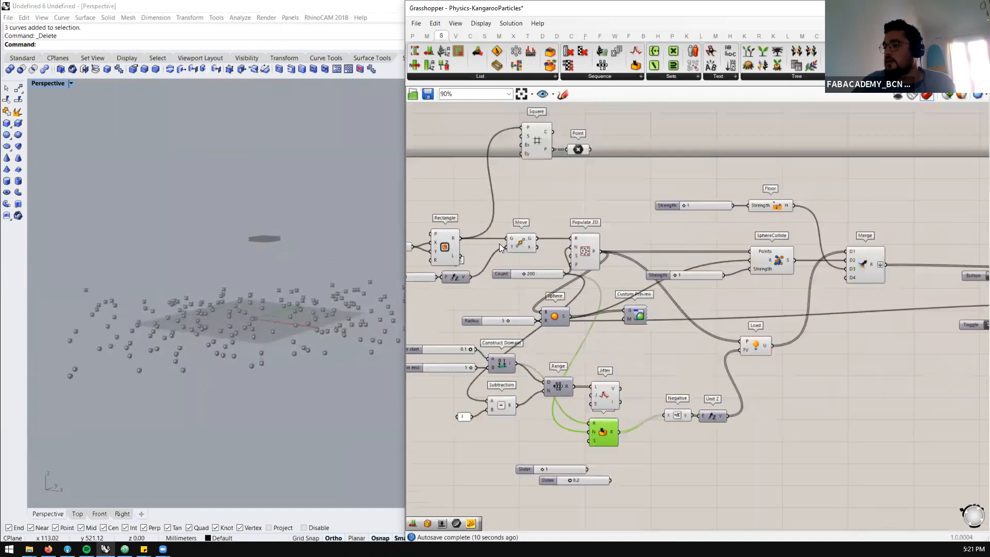
pyautogui.scroll(-2, 499, 243)
pyautogui.scroll(-1, 452, 250)
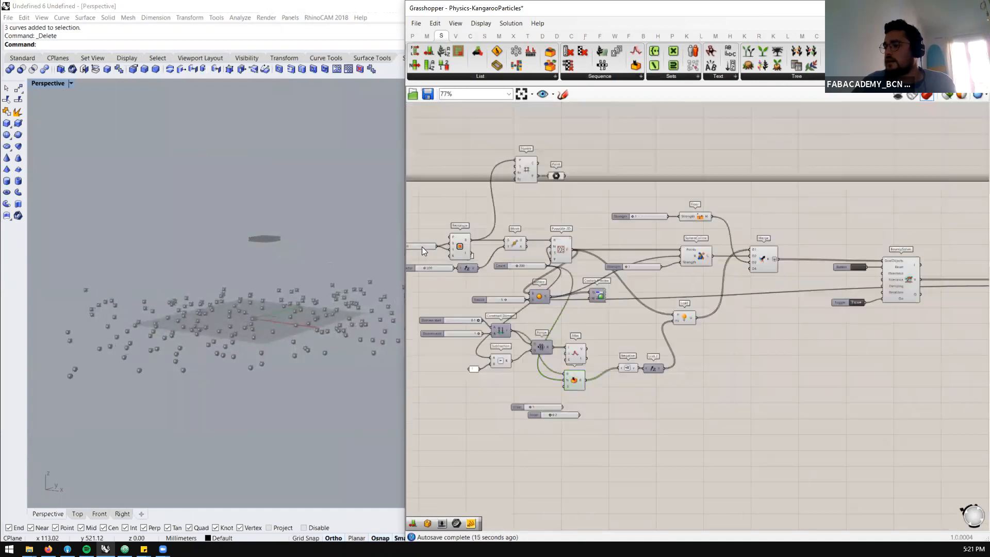
pyautogui.doubleClick(422, 248)
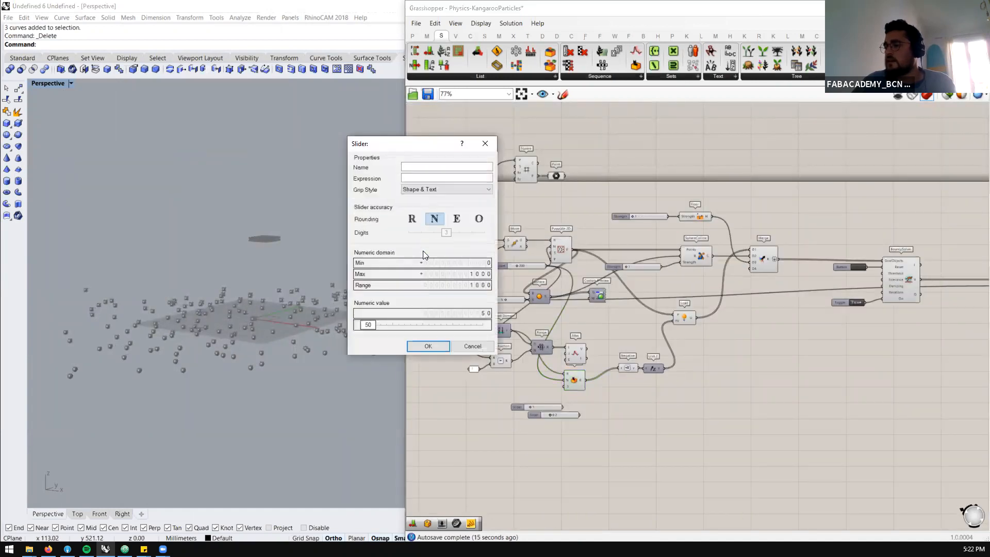
pyautogui.click(476, 350)
pyautogui.scroll(3, 424, 250)
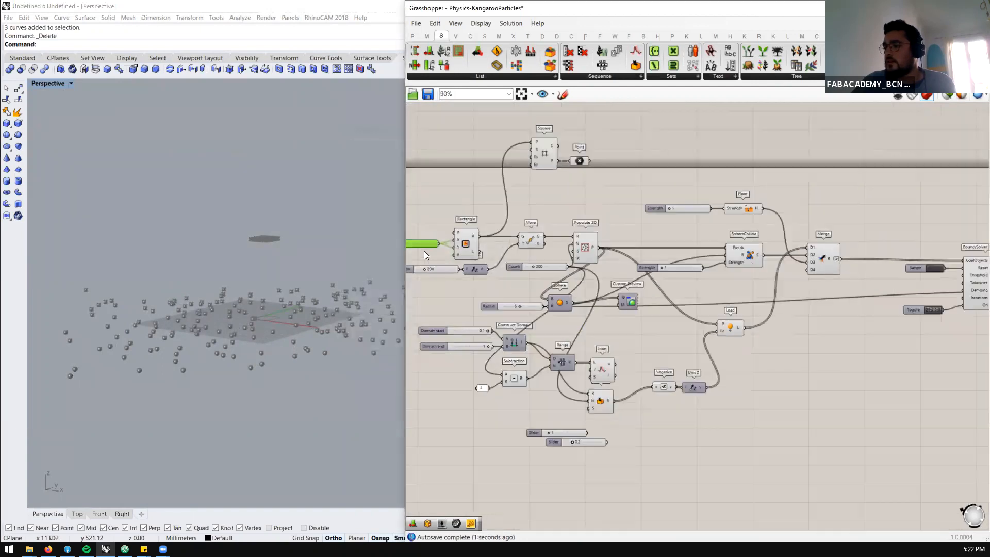
# Set the rectangle's X Size slider to 100
pyautogui.scroll(-4, 491, 247)
pyautogui.scroll(-2, 621, 267)
pyautogui.scroll(4, 785, 301)
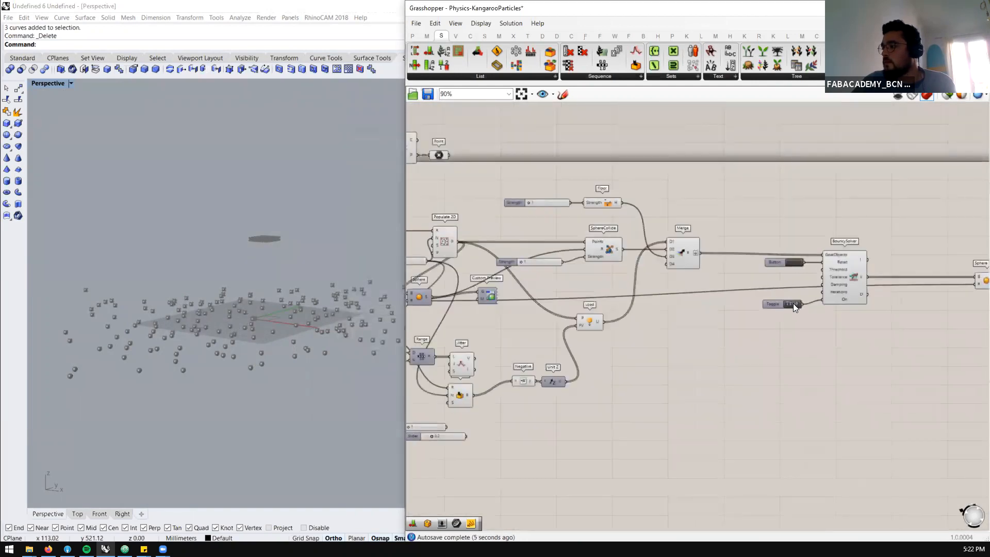
pyautogui.scroll(-4, 860, 301)
pyautogui.scroll(5, 558, 275)
pyautogui.doubleClick(539, 251)
pyautogui.write('100')
pyautogui.press('Return')
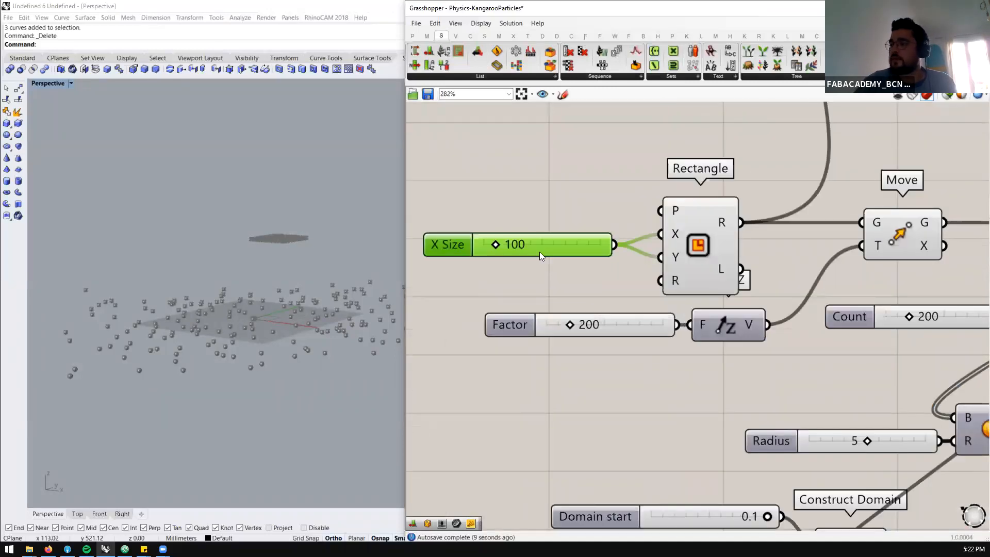
# Enable the preview of the Sphere component that is fed by the Radius slider
pyautogui.scroll(2, 267, 212)
pyautogui.moveTo(267, 212); pyautogui.dragTo(344, 212, button='right')
pyautogui.scroll(-3, 344, 213)
pyautogui.scroll(-3, 556, 198)
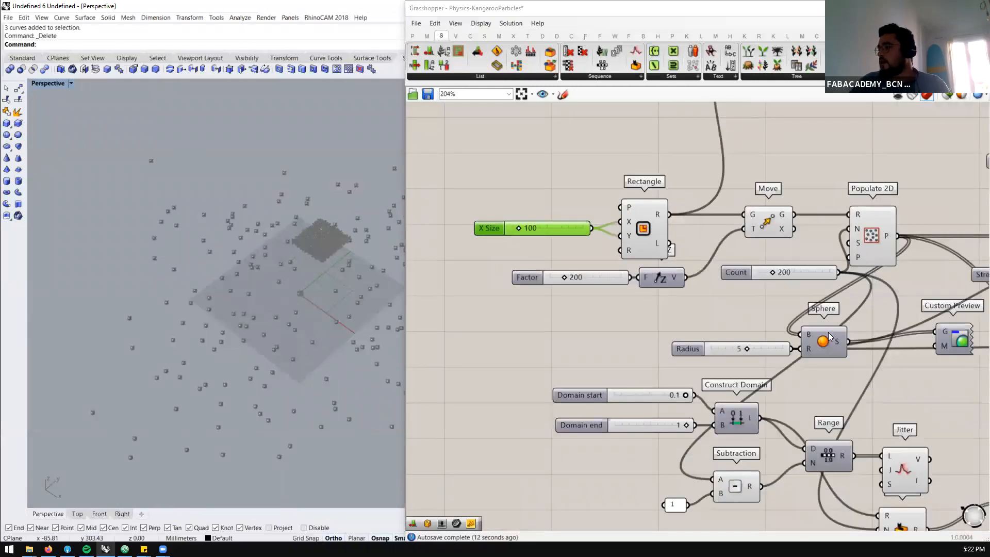
pyautogui.scroll(1, 820, 330)
pyautogui.click(827, 330)
pyautogui.middleClick(828, 327)
pyautogui.click(848, 307)
pyautogui.scroll(5, 379, 250)
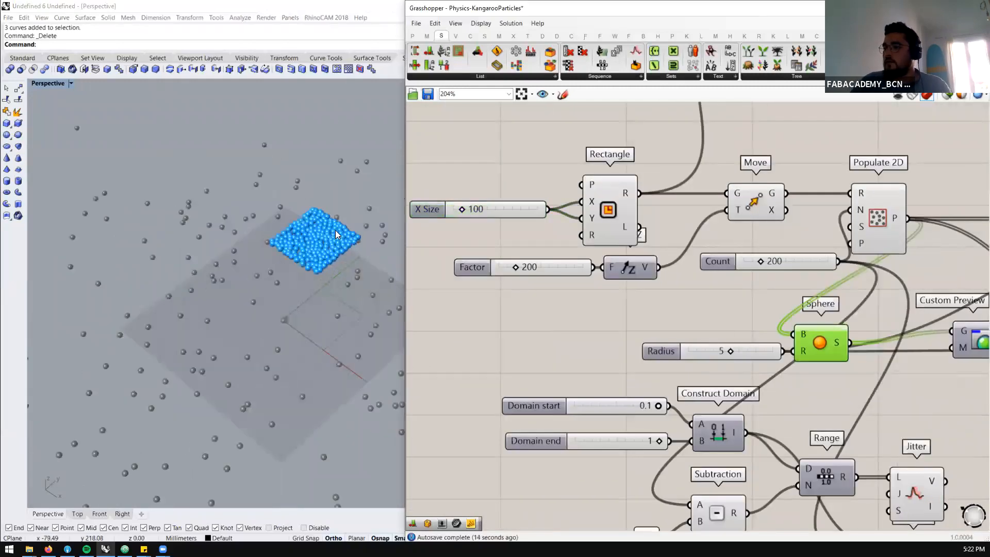
# Enlarge the rectangle by setting its X Size slider to 150
pyautogui.doubleClick(497, 213)
pyautogui.write('150')
pyautogui.press('Return')
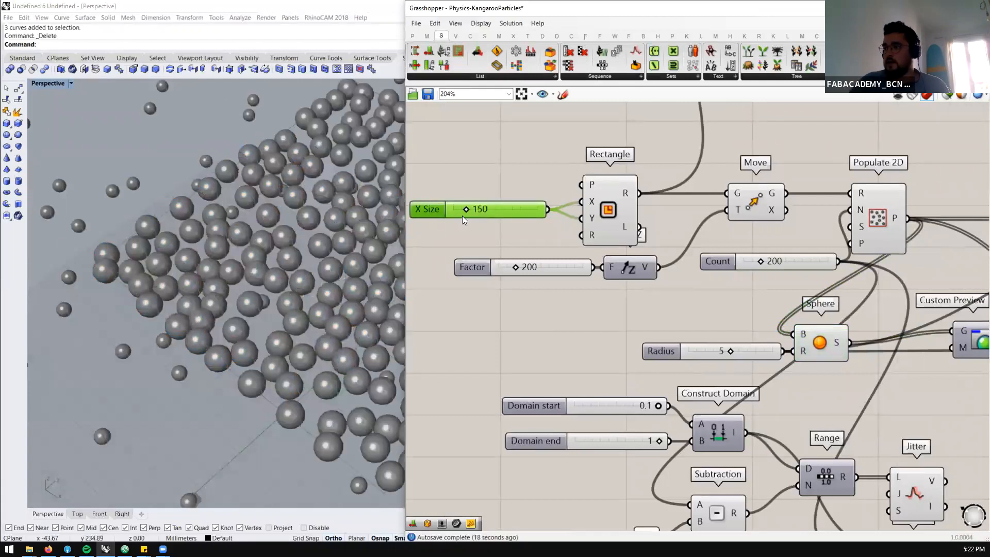
# Set the rectangle's X Size slider to 250 and check how the spheres spread over the area
pyautogui.doubleClick(505, 208)
pyautogui.write('250')
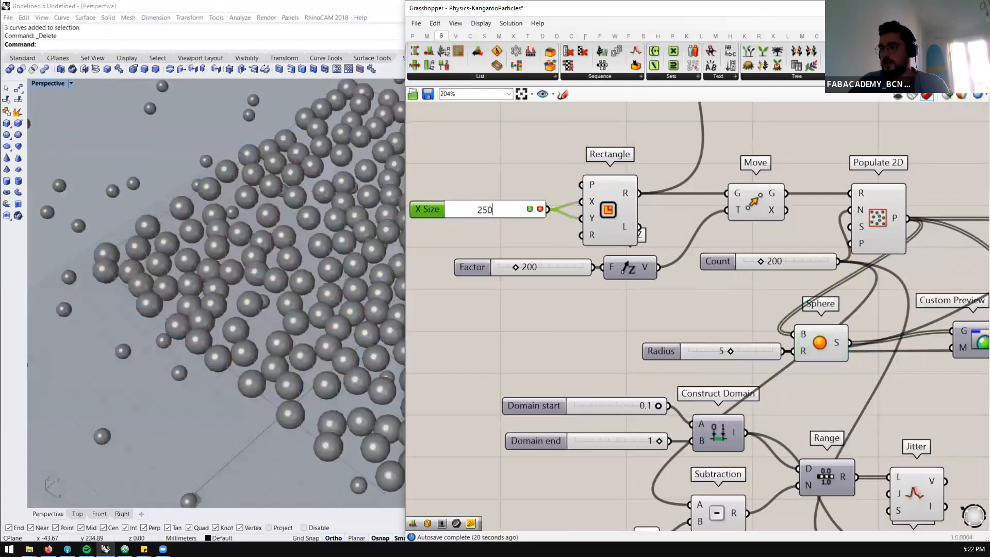
pyautogui.press('Return')
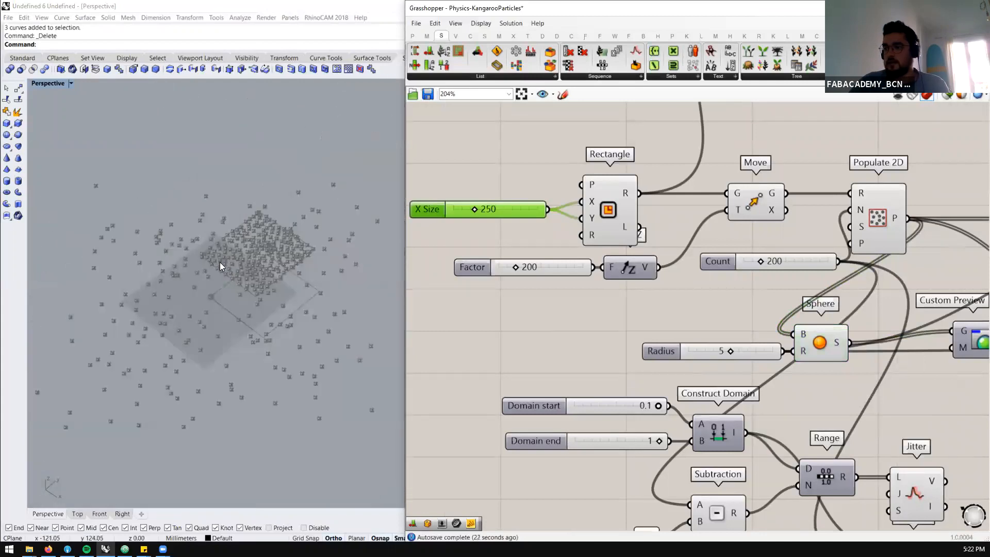
pyautogui.moveTo(247, 248); pyautogui.dragTo(305, 311, button='right')
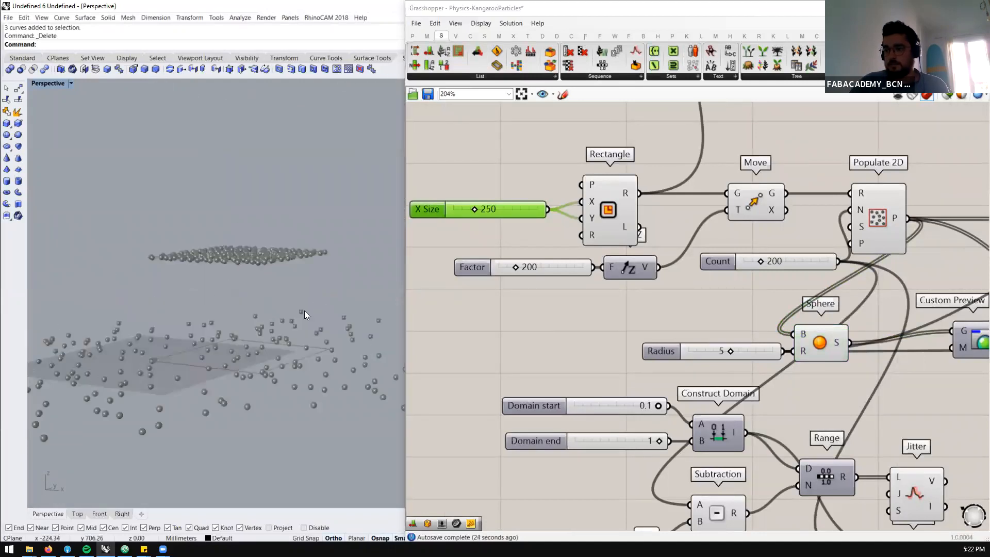
# Pause the BouncySolver, reset it, and set its toggle back to True to run the simulation
pyautogui.scroll(-7, 598, 233)
pyautogui.scroll(6, 903, 255)
pyautogui.click(879, 279)
pyautogui.click(887, 201)
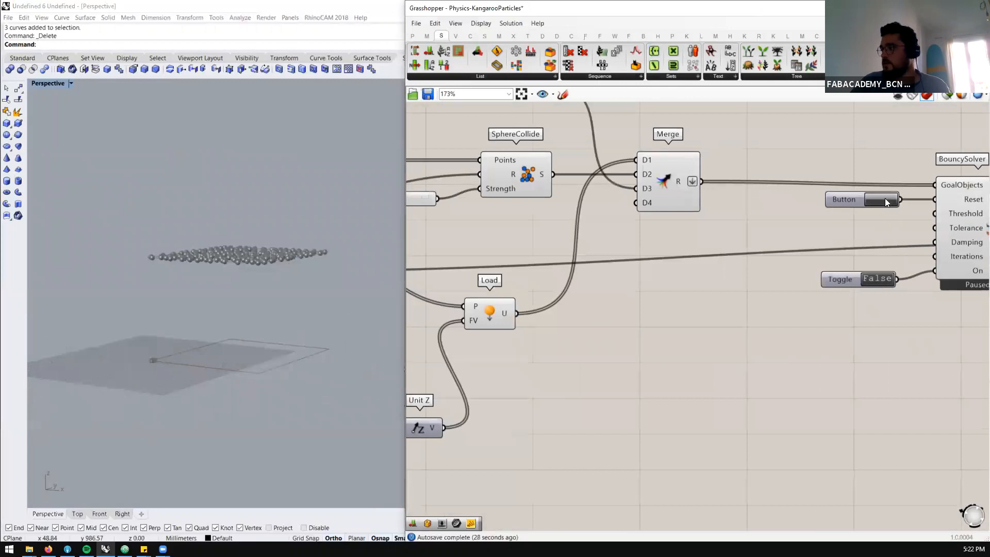
pyautogui.click(870, 279)
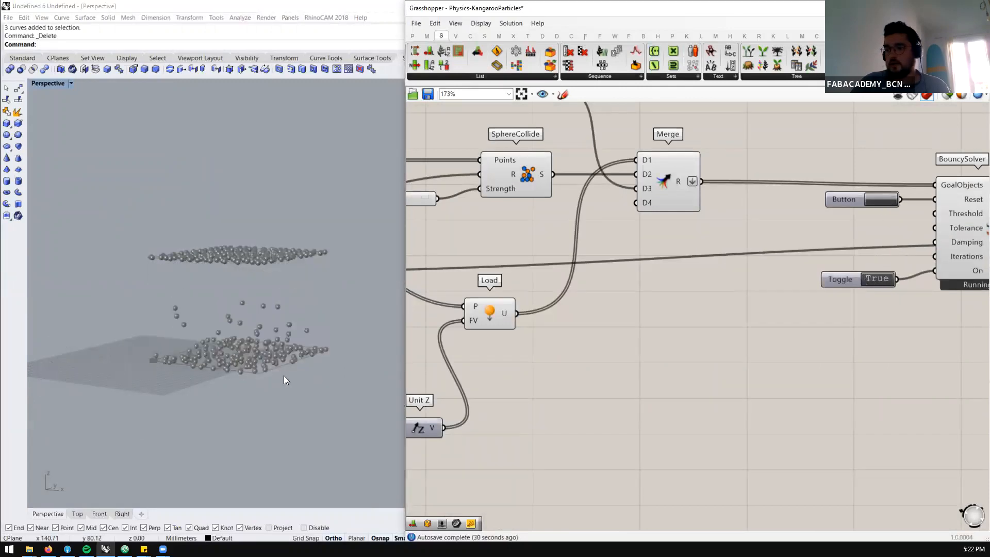
# Restart the running particle simulation twice and watch the spheres fall from different viewing angles
pyautogui.moveTo(283, 369); pyautogui.dragTo(223, 339, button='right')
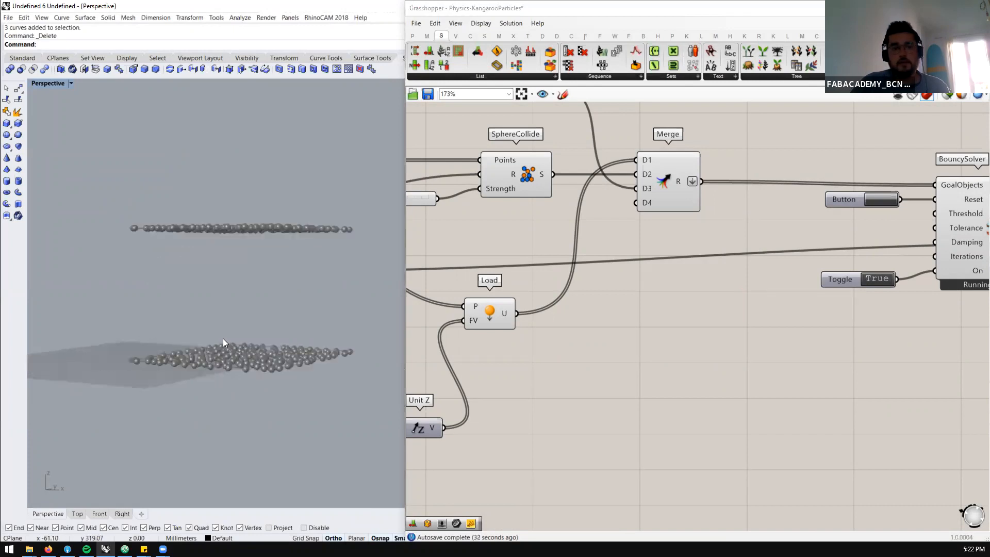
pyautogui.click(883, 203)
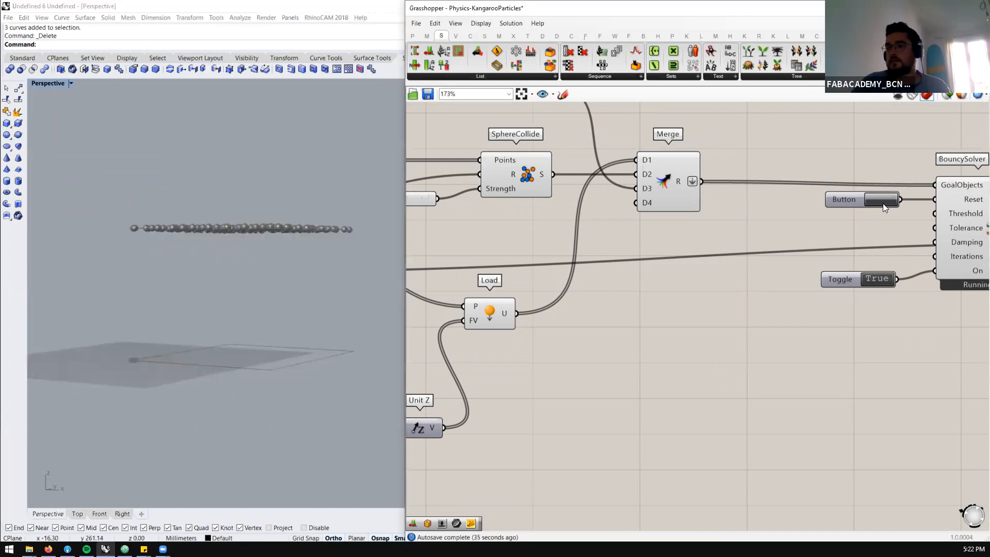
pyautogui.moveTo(307, 313); pyautogui.dragTo(349, 327, button='right')
pyautogui.click(881, 201)
# Rewire the Negative component's input to the Jitter component's V output
pyautogui.scroll(-5, 892, 253)
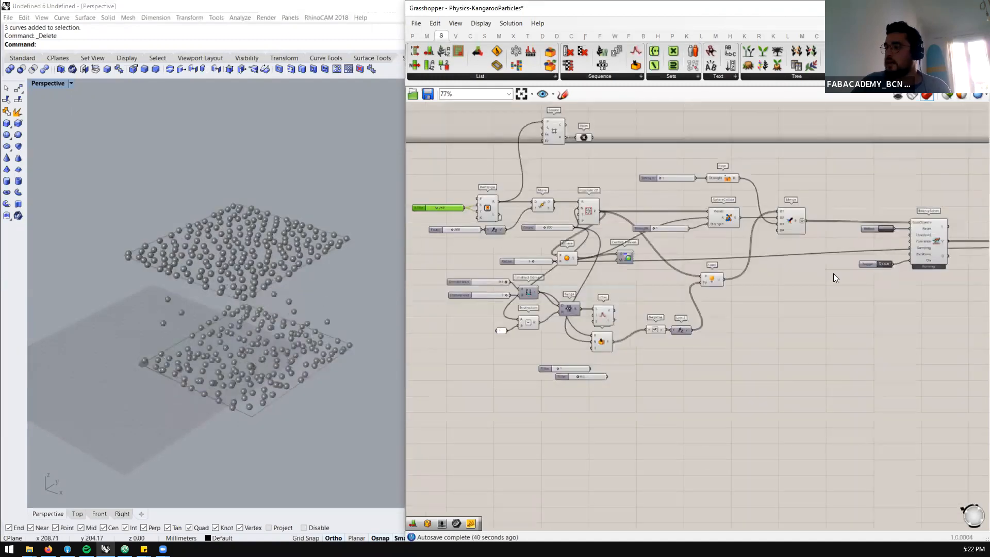
pyautogui.scroll(-1, 722, 306)
pyautogui.scroll(3, 675, 313)
pyautogui.scroll(1, 536, 312)
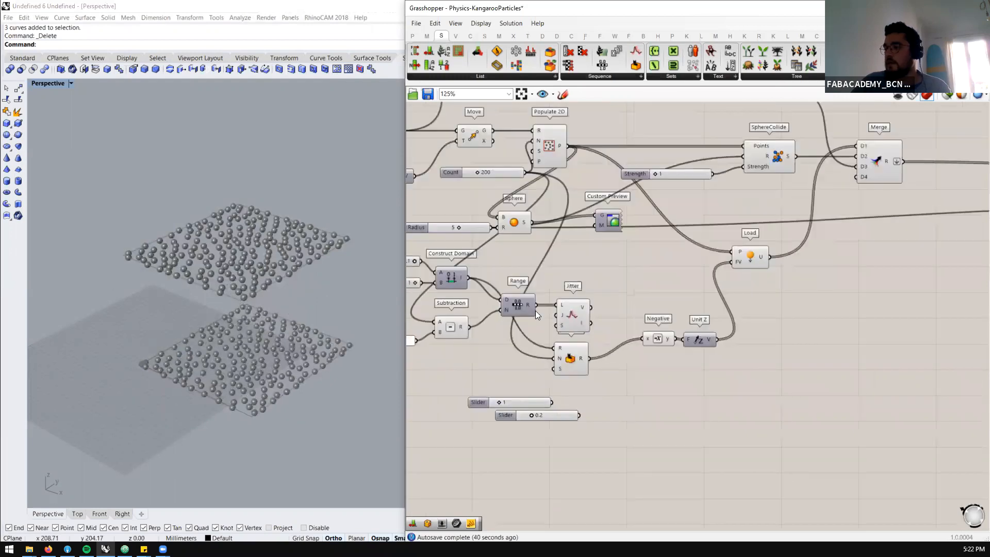
pyautogui.click(528, 308)
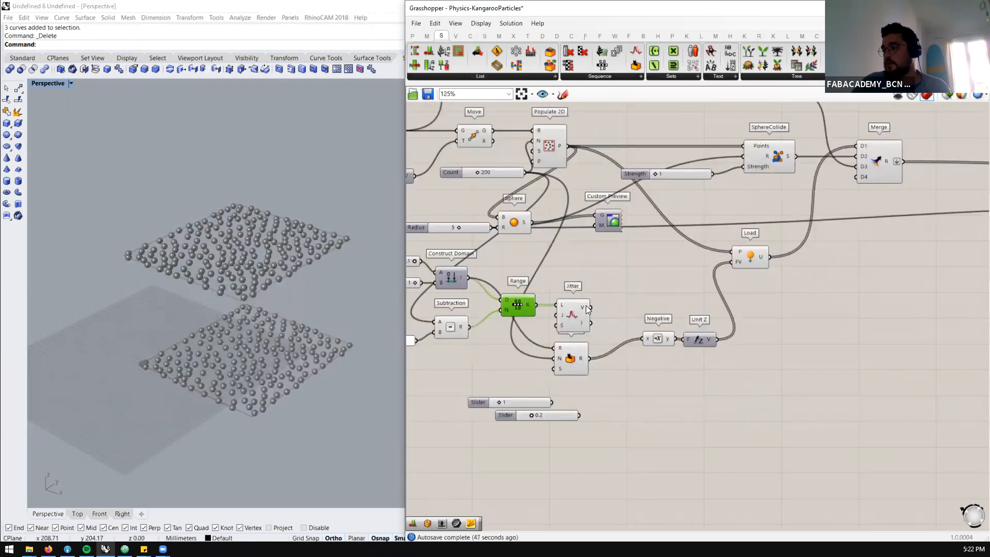
pyautogui.scroll(-2, 586, 311)
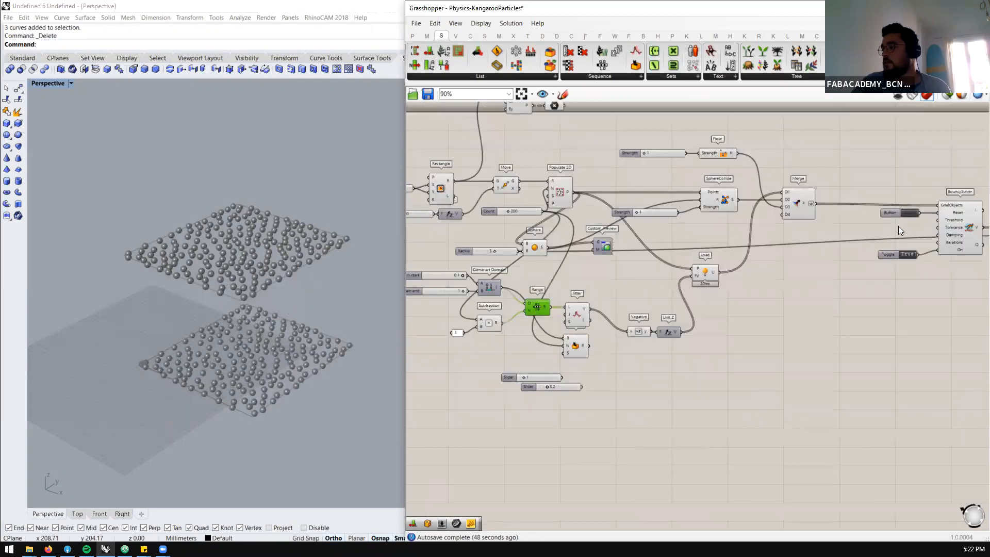
# Reset the BouncySolver simulation and set its toggle to False
pyautogui.scroll(1, 908, 211)
pyautogui.click(909, 208)
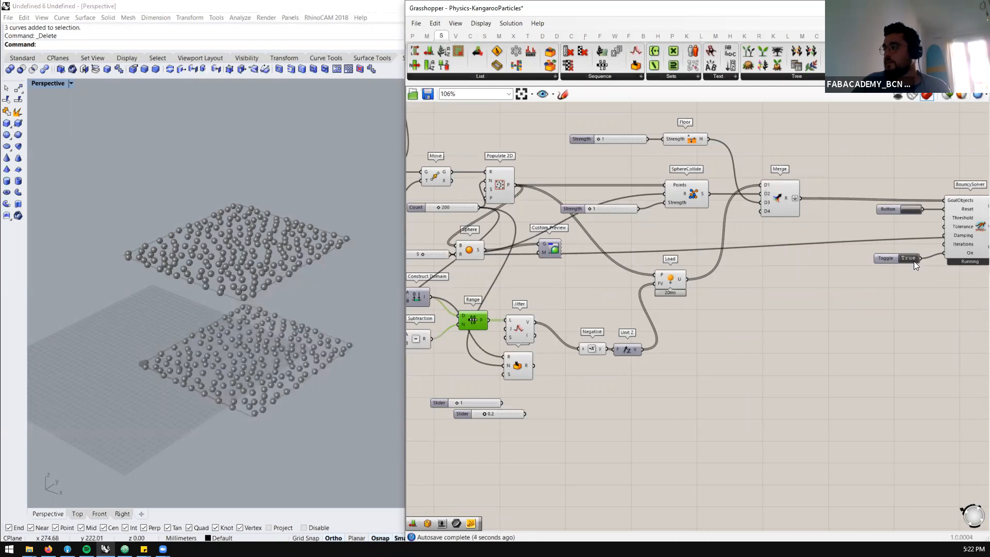
pyautogui.click(911, 207)
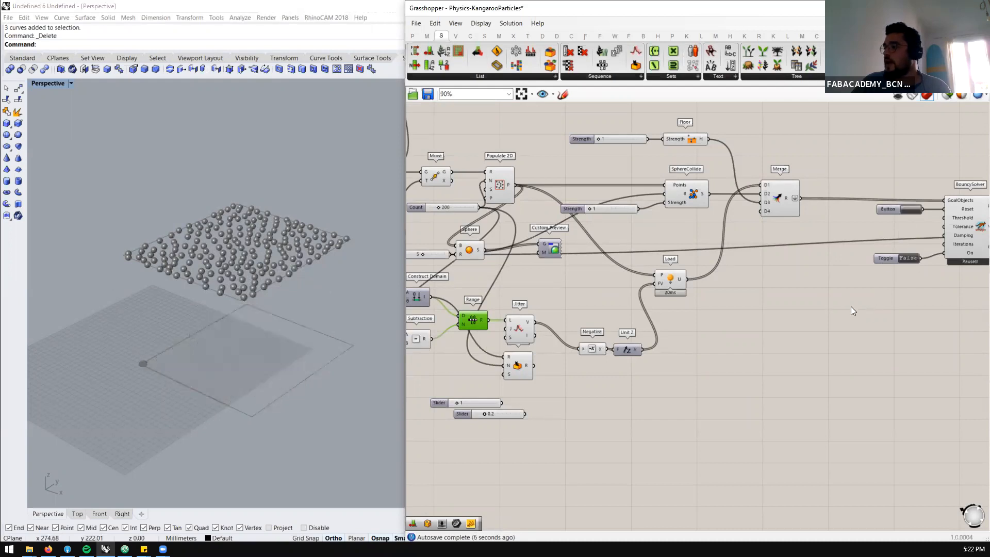
# Examine the Populate 2D points and the grid points produced by the Square component in the viewport
pyautogui.scroll(-3, 851, 306)
pyautogui.scroll(4, 694, 228)
pyautogui.click(591, 233)
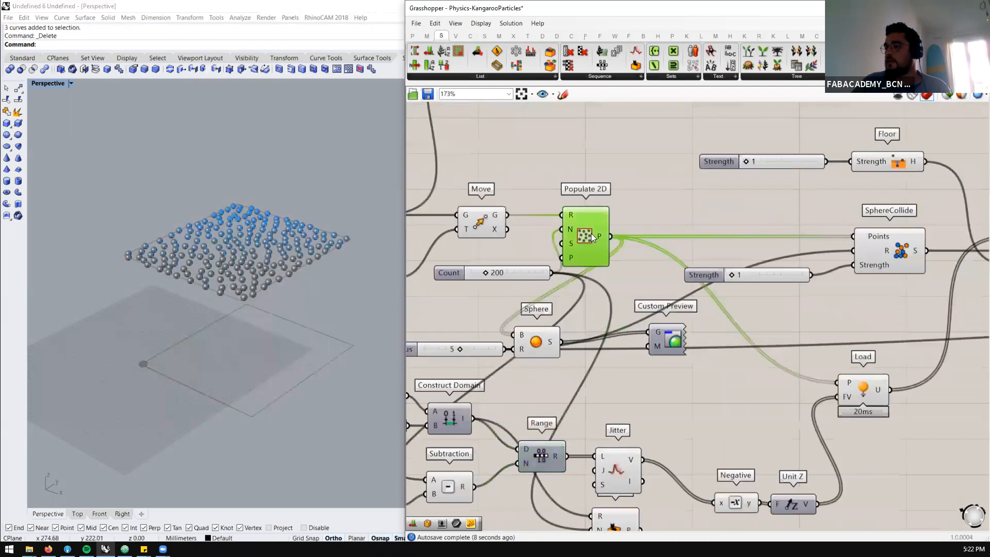
pyautogui.scroll(-2, 550, 252)
pyautogui.scroll(1, 561, 217)
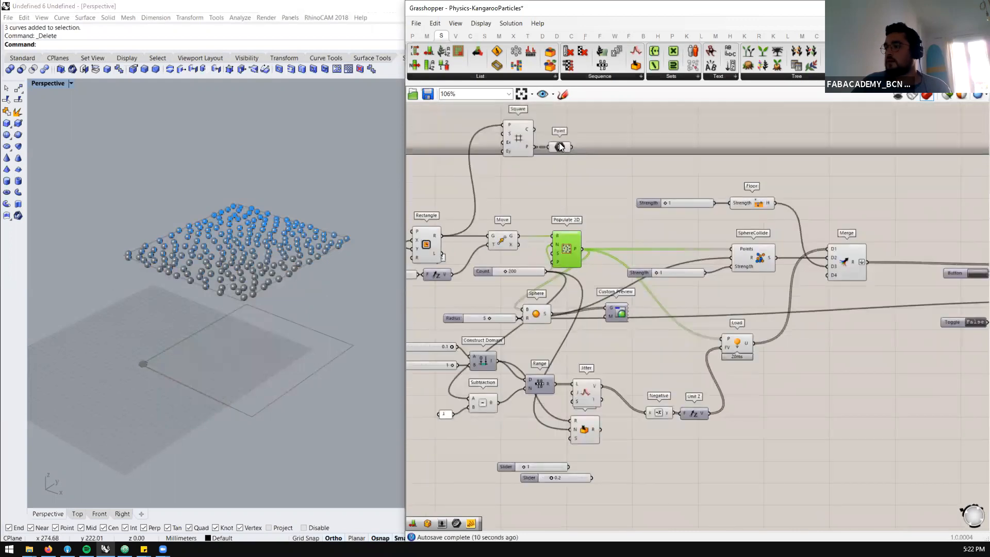
pyautogui.click(560, 148)
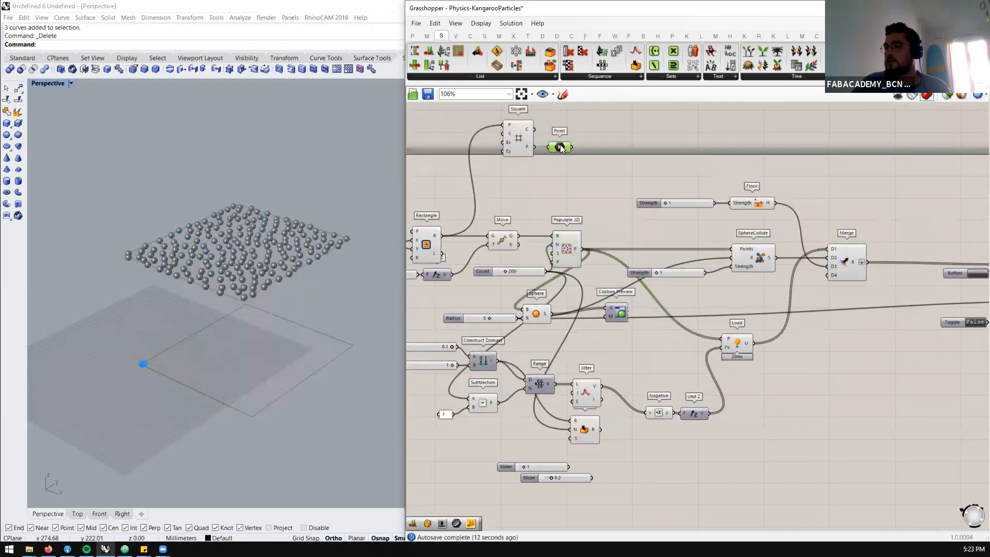
pyautogui.scroll(1, 503, 133)
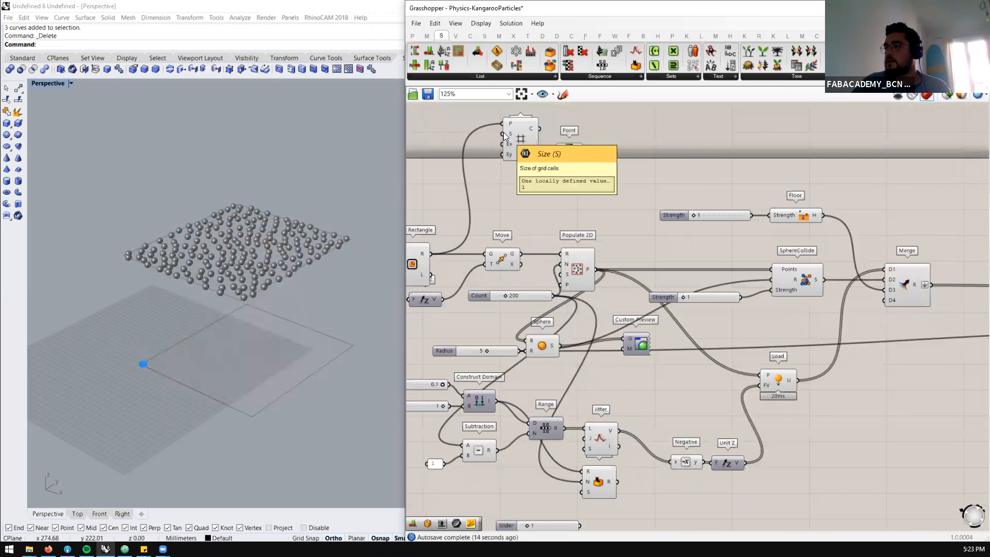
# Add a number slider with the value 50, connect it to the Square grid's Size input, and align it beside the component
pyautogui.scroll(-2, 526, 155)
pyautogui.scroll(4, 582, 163)
pyautogui.scroll(-1, 583, 162)
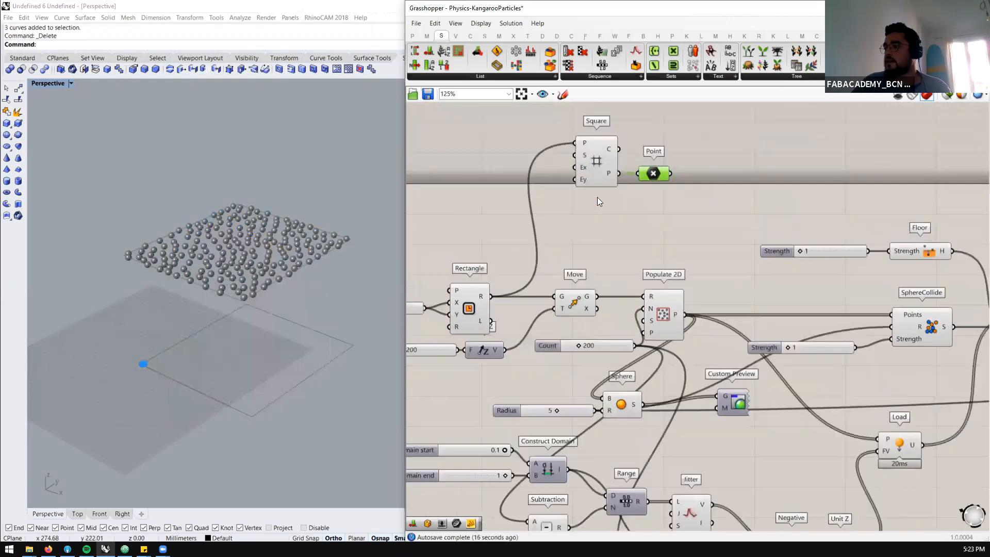
pyautogui.doubleClick(532, 170)
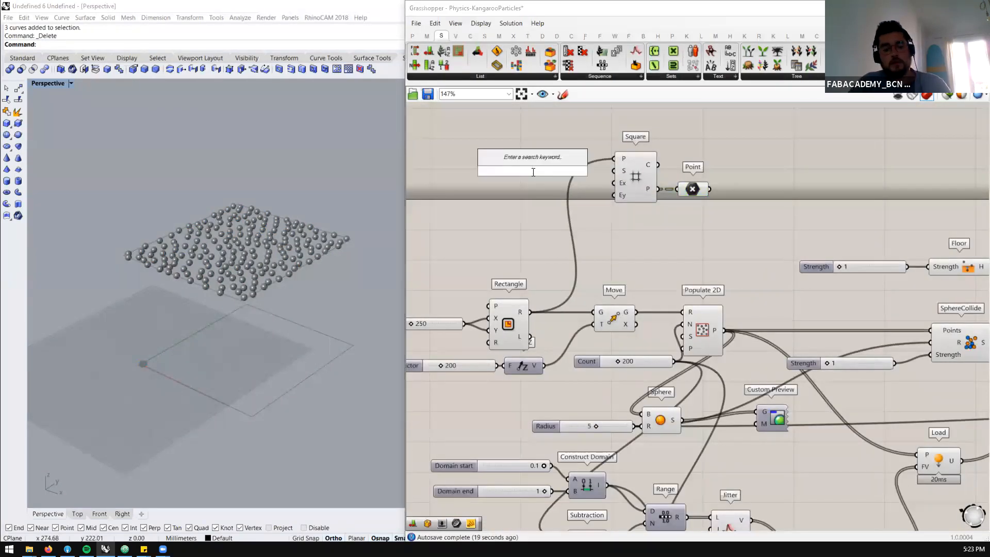
pyautogui.write('50')
pyautogui.press('Return')
pyautogui.moveTo(565, 170); pyautogui.dragTo(618, 174)
pyautogui.click(631, 176)
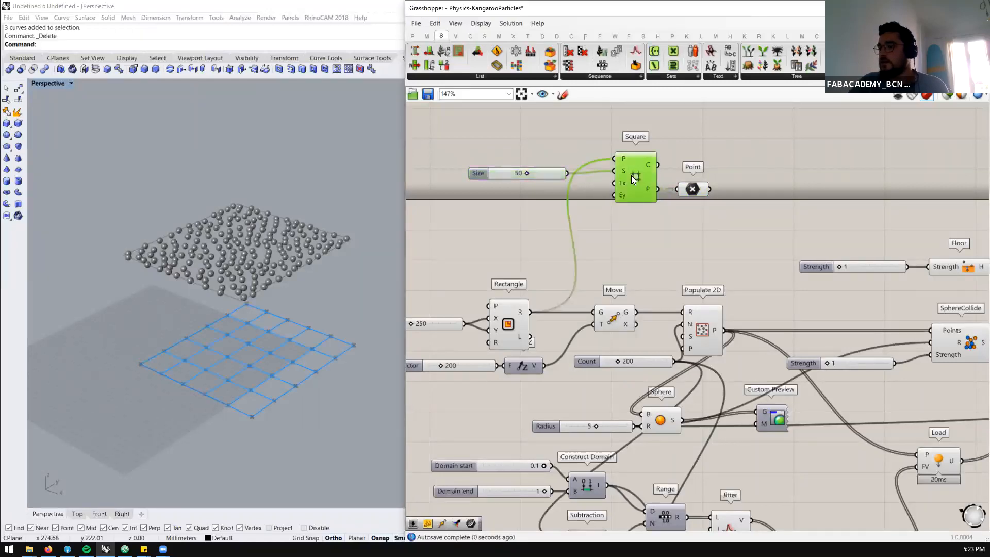
pyautogui.moveTo(551, 176); pyautogui.dragTo(546, 173)
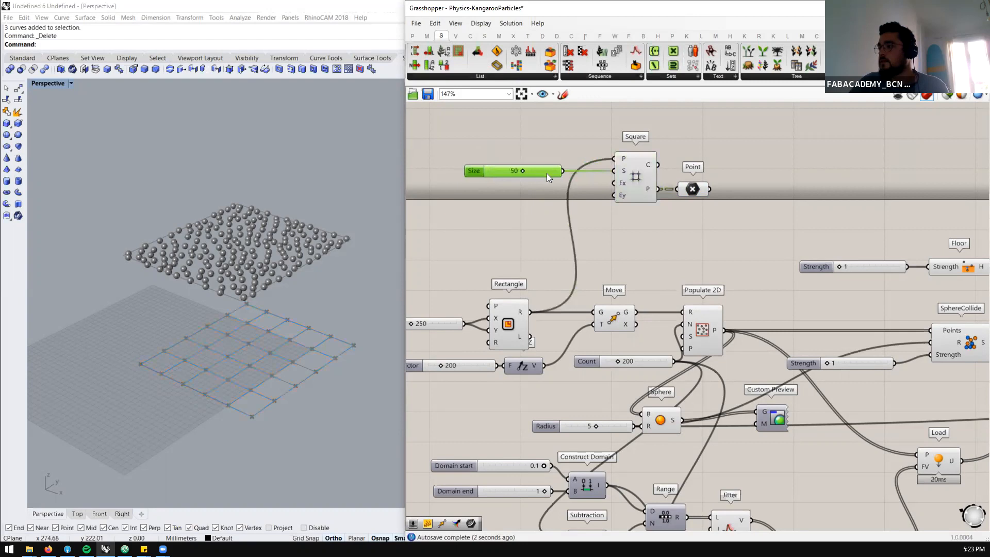
# Flatten the data of the Point parameter connected to the Square grid
pyautogui.scroll(-2, 546, 174)
pyautogui.scroll(2, 618, 183)
pyautogui.rightClick(650, 186)
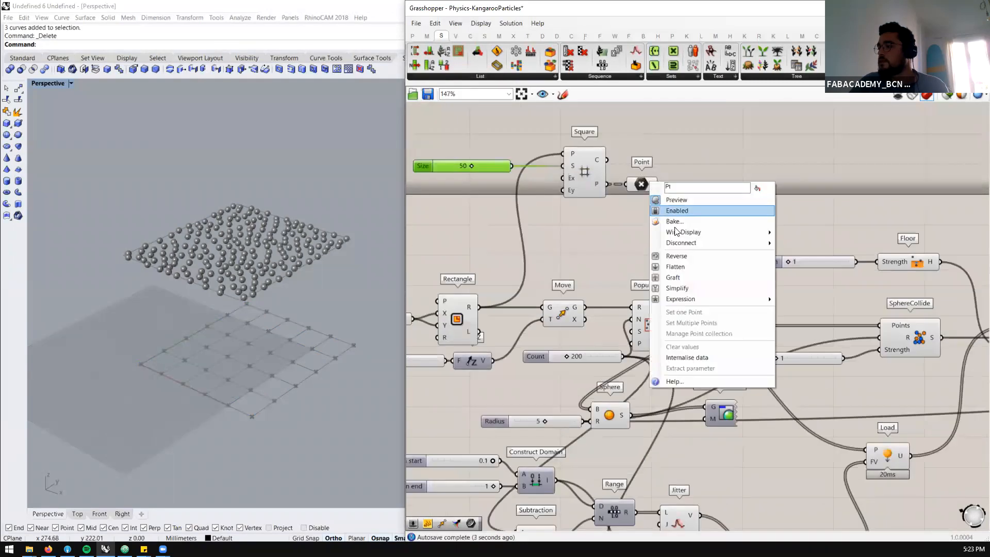
pyautogui.click(676, 267)
# Shift the Rectangle, Move, Populate 2D and Count components farther left on the canvas
pyautogui.scroll(-1, 594, 224)
pyautogui.click(604, 288)
pyautogui.moveTo(617, 249); pyautogui.dragTo(487, 297)
pyautogui.moveTo(593, 274); pyautogui.dragTo(522, 266)
pyautogui.click(544, 285)
# Add a List Length component below the Square grid and connect the flattened Point parameter to its input
pyautogui.scroll(2, 544, 266)
pyautogui.scroll(1, 629, 225)
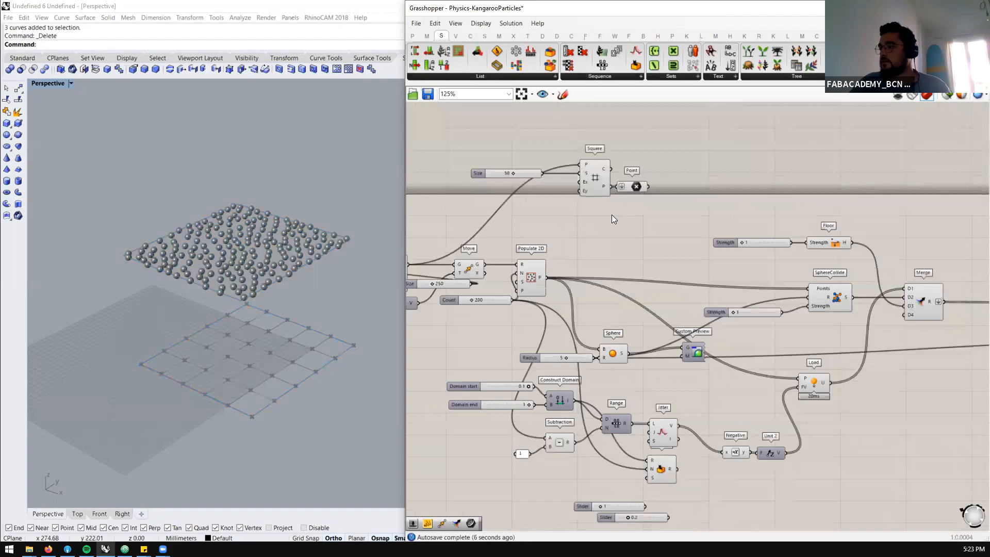
pyautogui.doubleClick(624, 240)
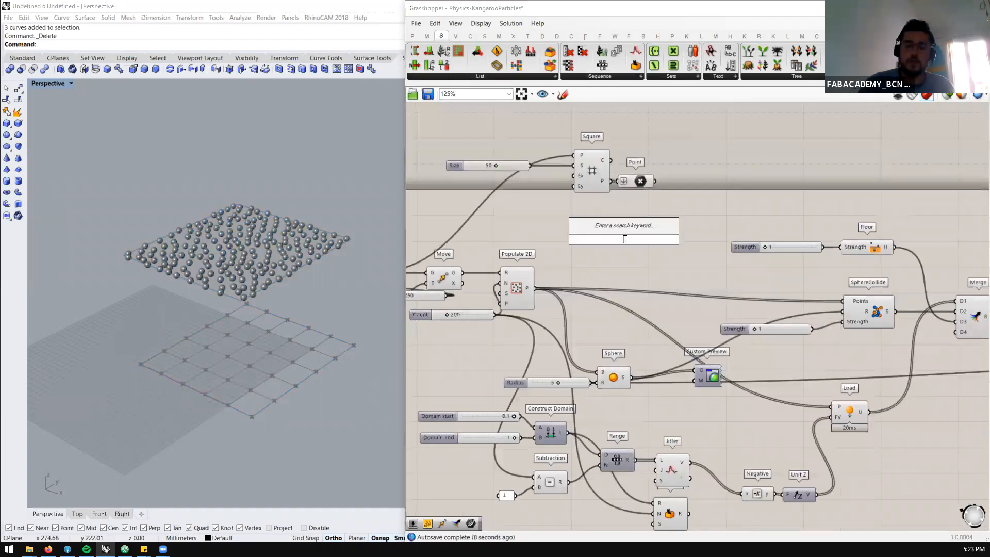
pyautogui.write('list lenght')
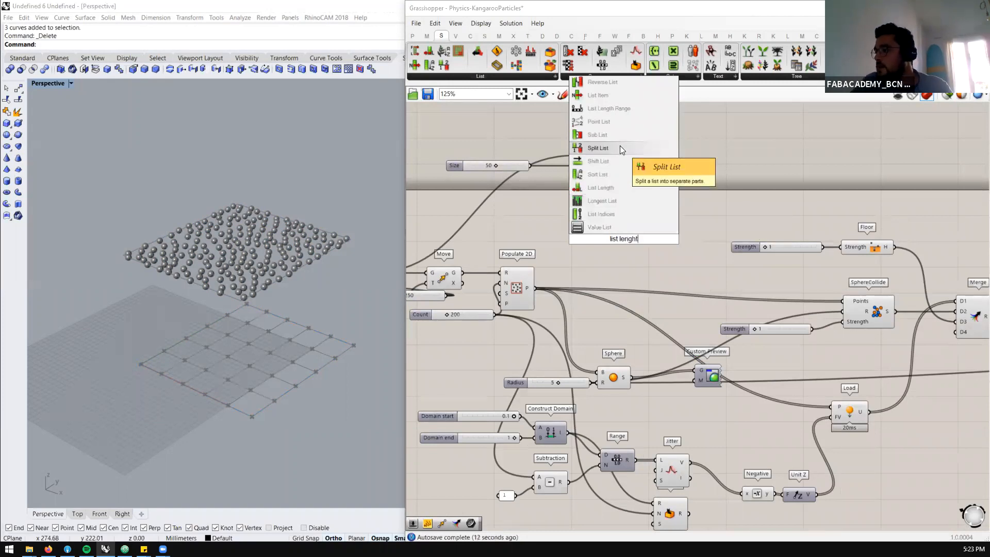
pyautogui.click(617, 187)
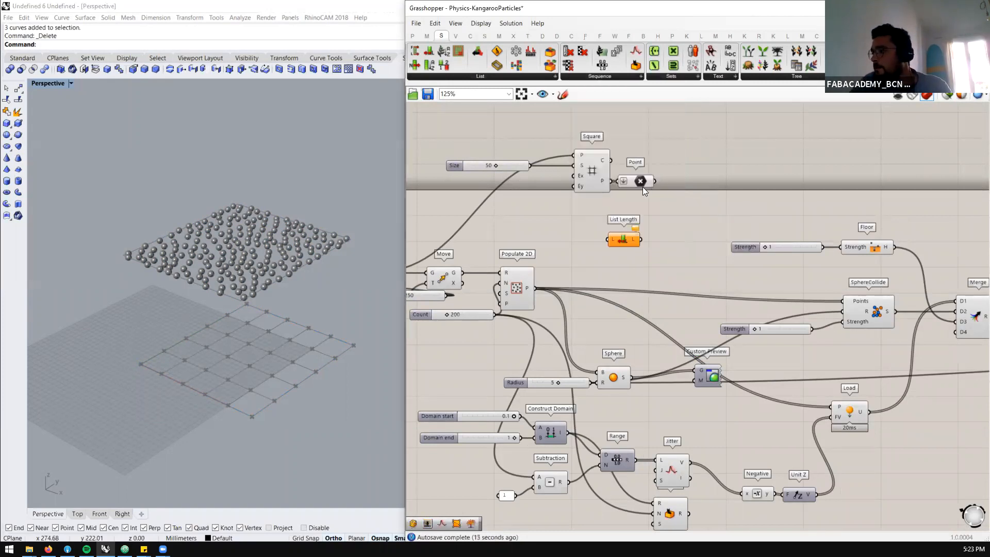
pyautogui.moveTo(615, 223); pyautogui.dragTo(609, 240)
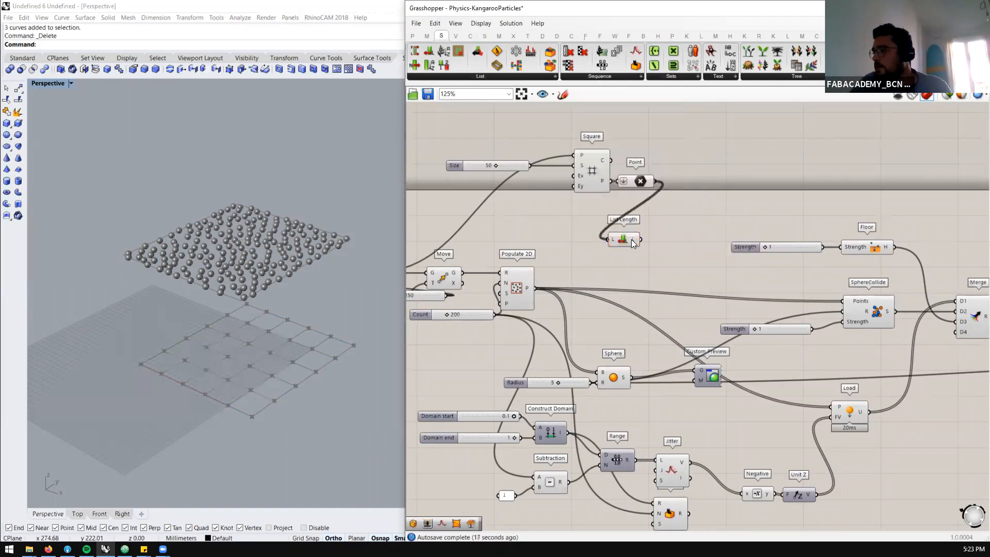
# Add a number slider with the value 10 and connect it to the Square grid's Extent X and Extent Y inputs
pyautogui.click(627, 241)
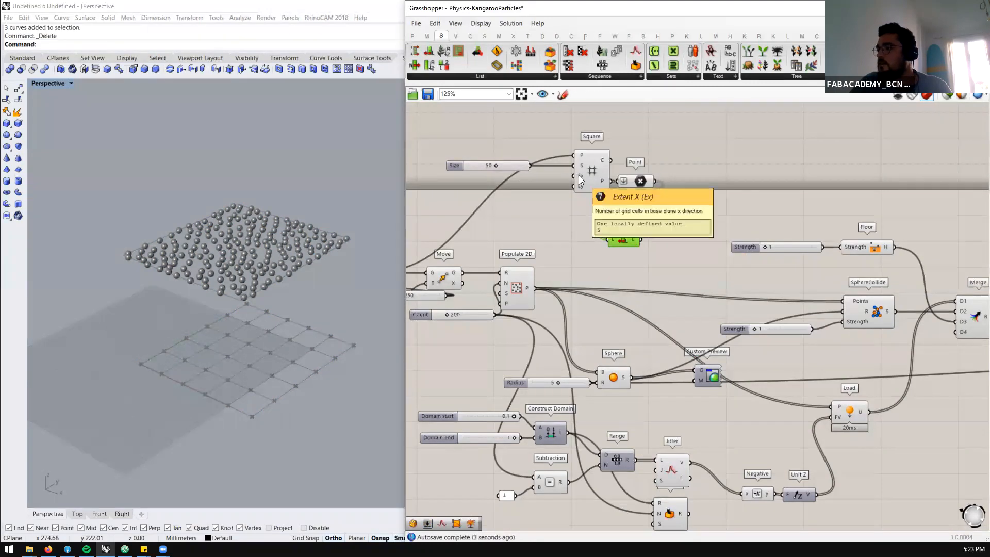
pyautogui.click(506, 195)
pyautogui.doubleClick(506, 195)
pyautogui.write('10')
pyautogui.press('Return')
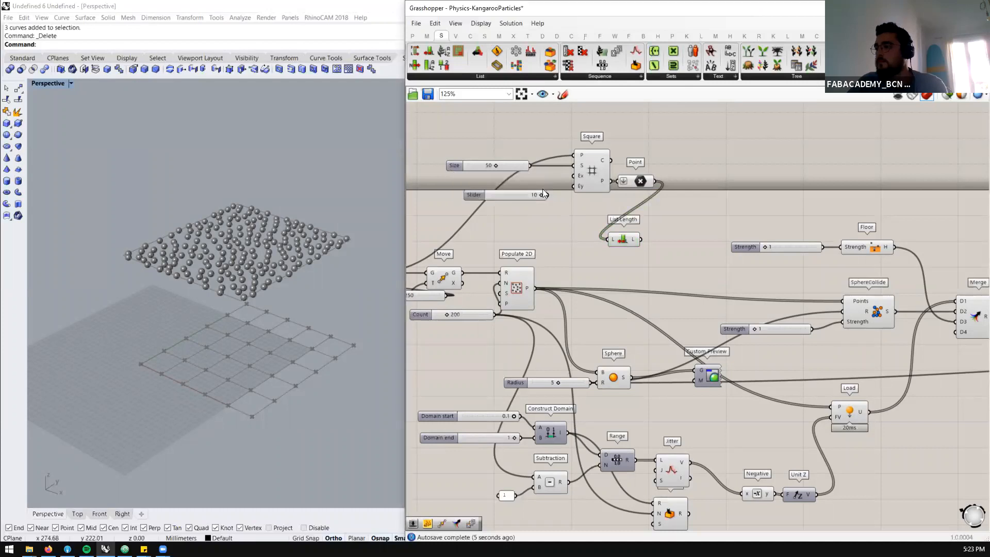
pyautogui.moveTo(580, 175)
pyautogui.mouseDown()
pyautogui.moveTo(547, 194)
pyautogui.moveTo(571, 187)
pyautogui.mouseUp()
# Place the extent slider beneath the Size slider and lower the Square grid's Size to 26
pyautogui.moveTo(500, 195); pyautogui.dragTo(481, 168)
pyautogui.scroll(-9, 260, 273)
pyautogui.scroll(3, 262, 277)
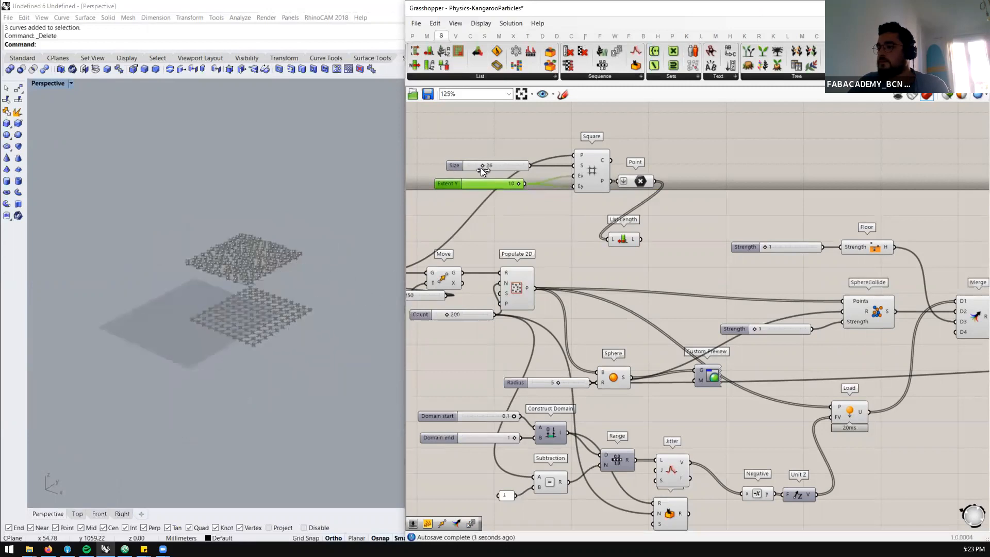
pyautogui.scroll(-2, 602, 183)
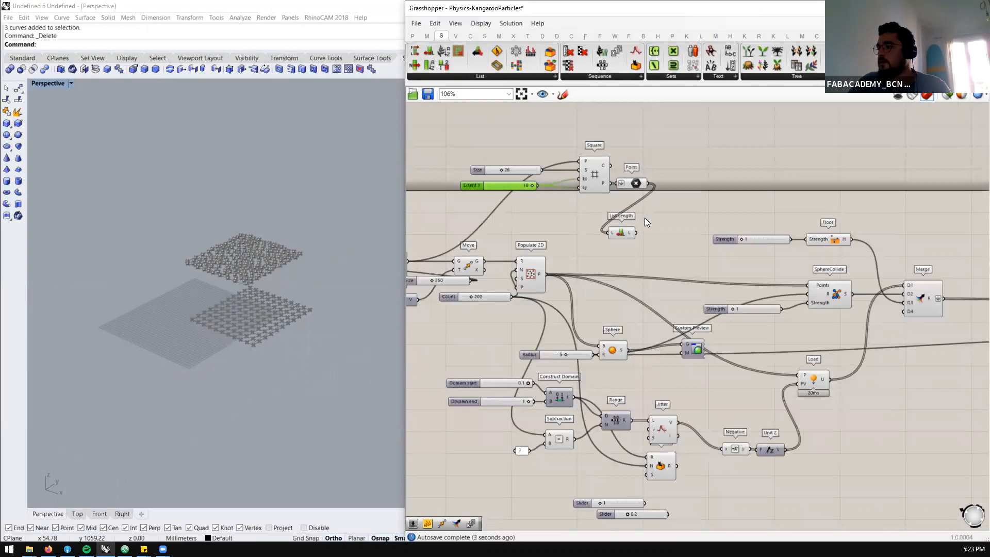
# Shift the Square grid, its sliders, the Point parameter and List Length farther up and left on the canvas
pyautogui.scroll(2, 647, 189)
pyautogui.moveTo(652, 154); pyautogui.dragTo(480, 234)
pyautogui.moveTo(583, 183); pyautogui.dragTo(478, 160)
pyautogui.scroll(-2, 567, 178)
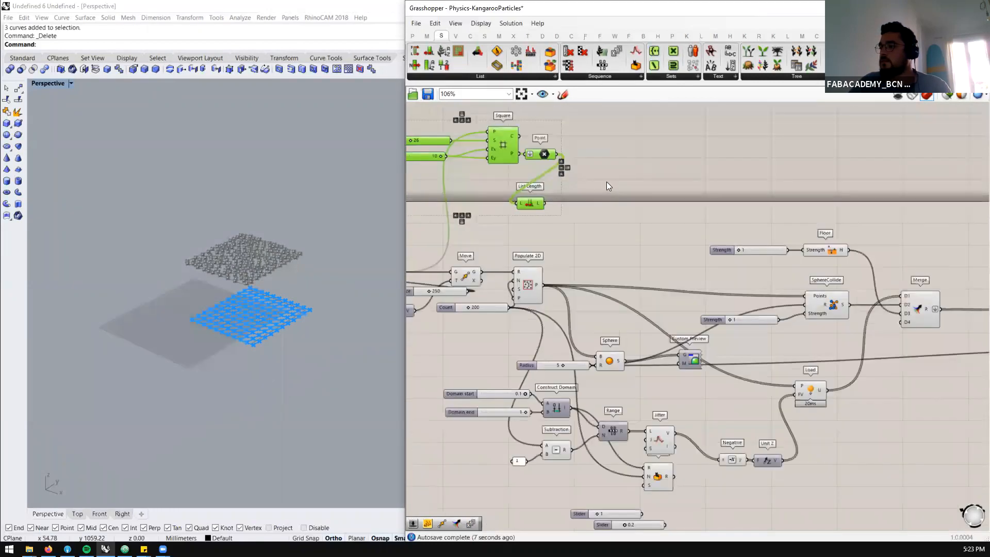
# Add a Move and a Unit Z component beside the Point parameter and connect Unit Z to Move's translation input
pyautogui.doubleClick(607, 182)
pyautogui.write('move')
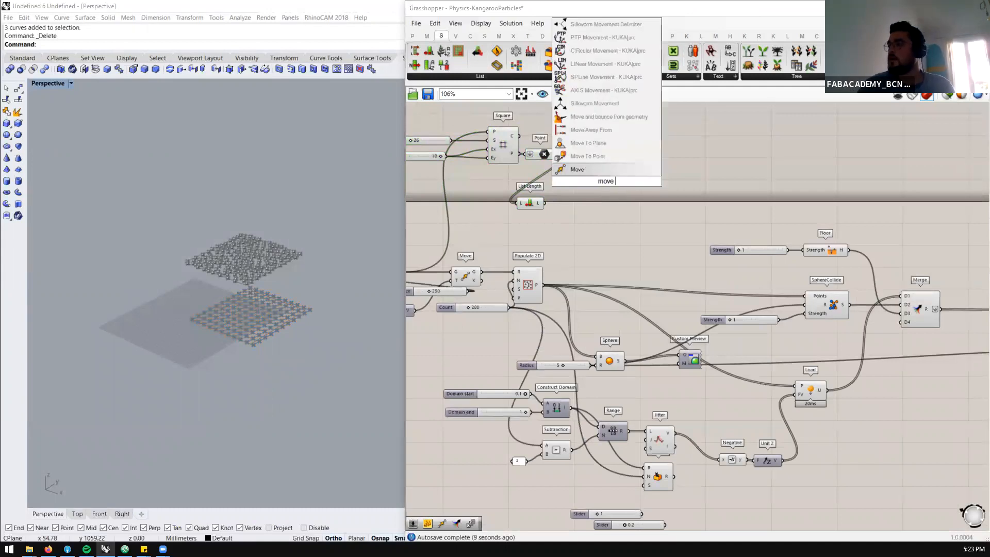
pyautogui.press('Return')
pyautogui.scroll(2, 592, 185)
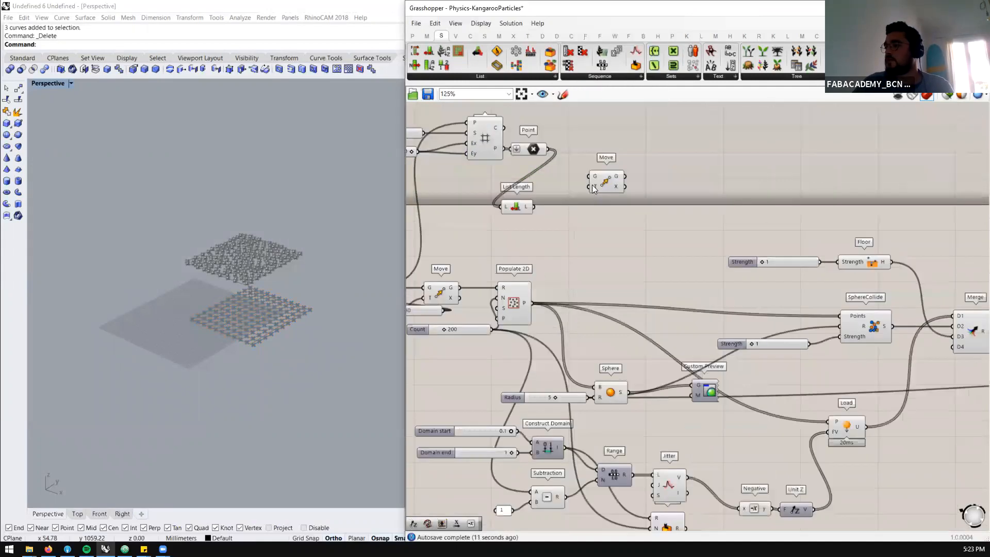
pyautogui.scroll(2, 592, 184)
pyautogui.doubleClick(574, 197)
pyautogui.write('unit z')
pyautogui.press('Return')
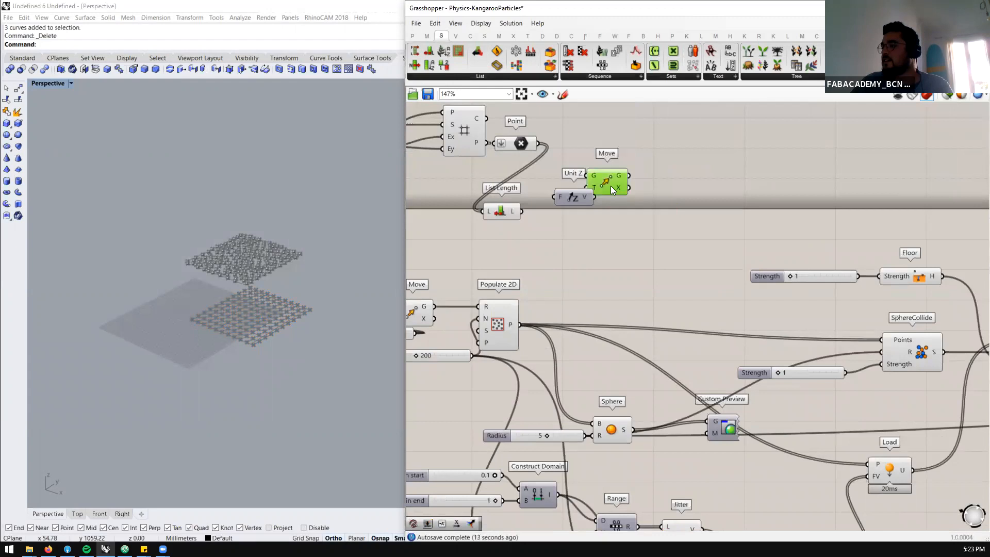
pyautogui.moveTo(616, 191); pyautogui.dragTo(614, 189)
# Connect the 250 slider to the new Unit Z's factor and the Point parameter to Move's geometry input, placing List Length below them
pyautogui.scroll(-4, 527, 254)
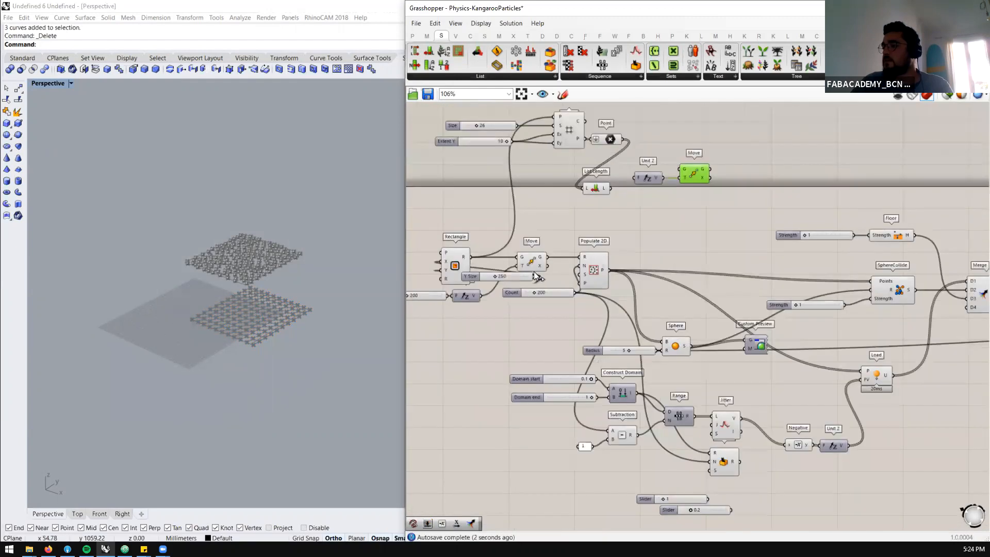
pyautogui.moveTo(534, 275); pyautogui.dragTo(634, 178)
pyautogui.moveTo(623, 140); pyautogui.dragTo(691, 144)
pyautogui.moveTo(597, 192); pyautogui.dragTo(663, 203)
# Connect the List Length output to the Subtraction's A input in place of Count, and inspect the Range output
pyautogui.scroll(-1, 649, 240)
pyautogui.scroll(2, 728, 384)
pyautogui.scroll(-1, 605, 404)
pyautogui.scroll(-1, 605, 403)
pyautogui.scroll(1, 636, 397)
pyautogui.click(635, 395)
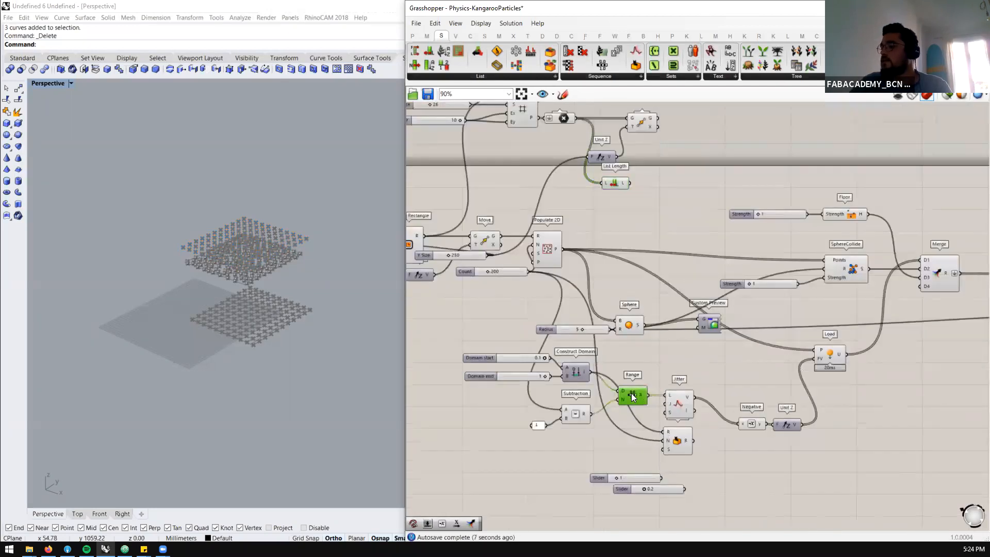
pyautogui.scroll(-1, 634, 396)
pyautogui.moveTo(630, 214); pyautogui.dragTo(621, 398)
pyautogui.moveTo(641, 396)
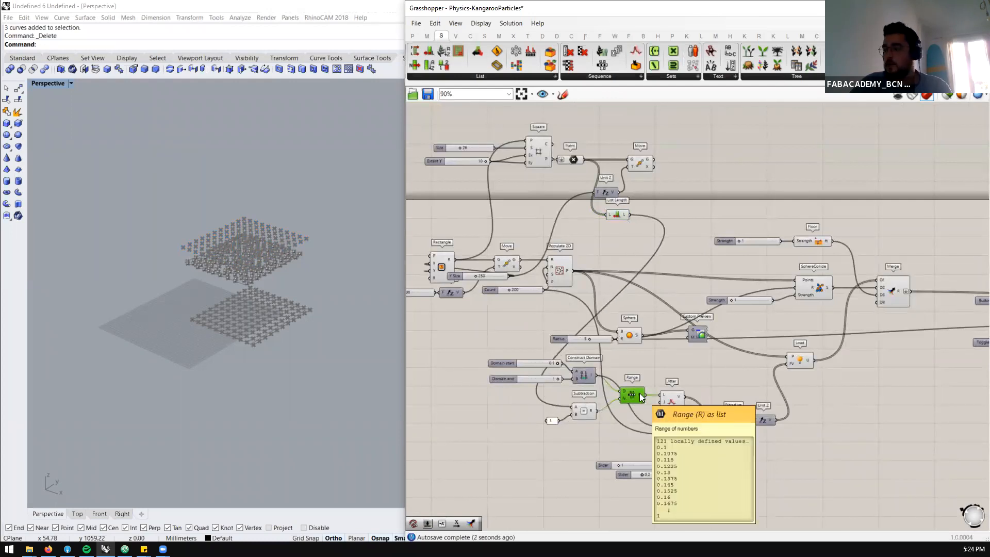
# Reroute Populate 2D's output wires to Sphere, SphereCollide and Load so they come from the new Move's geometry output
pyautogui.click(643, 164)
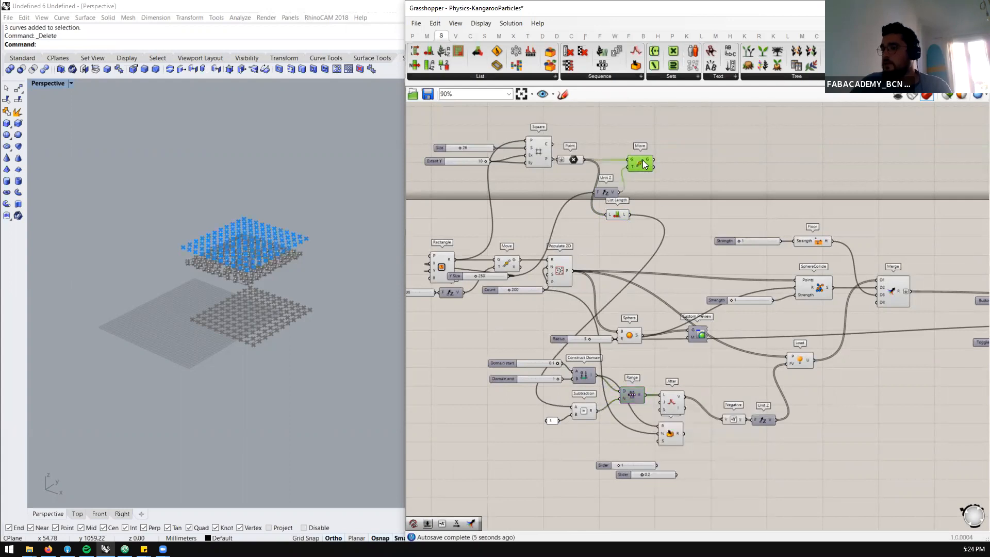
pyautogui.scroll(2, 643, 160)
pyautogui.scroll(2, 179, 248)
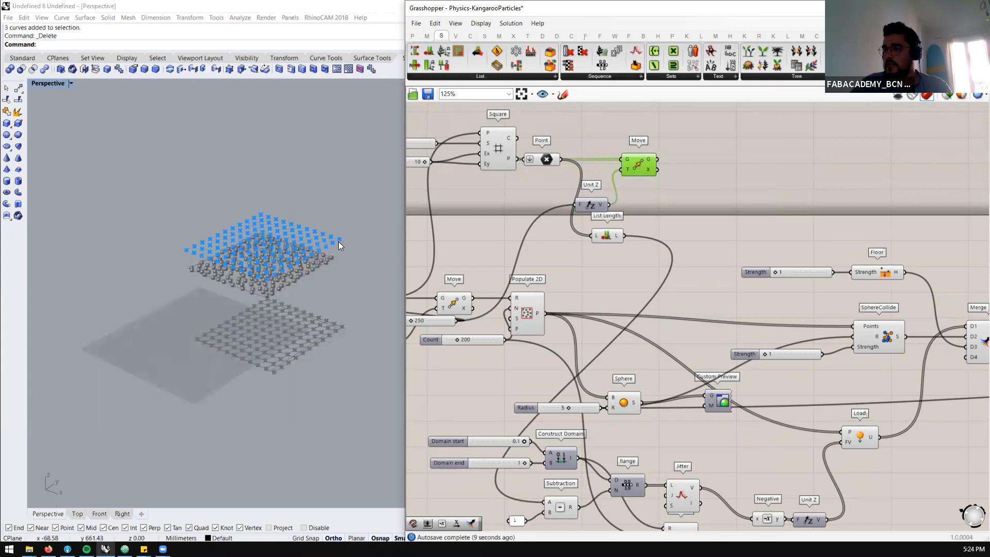
pyautogui.moveTo(335, 242); pyautogui.dragTo(268, 238, button='right')
pyautogui.scroll(5, 315, 233)
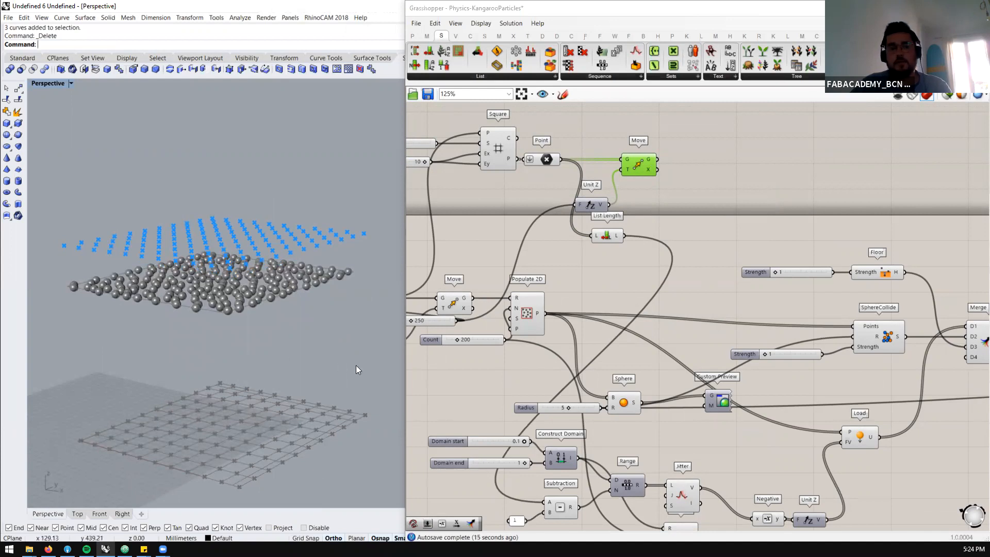
pyautogui.scroll(-2, 550, 177)
pyautogui.scroll(1, 550, 309)
pyautogui.keyDown('ctrl'); pyautogui.keyDown('shift'); pyautogui.moveTo(543, 273); pyautogui.dragTo(634, 142); pyautogui.keyUp('shift'); pyautogui.keyUp('ctrl')
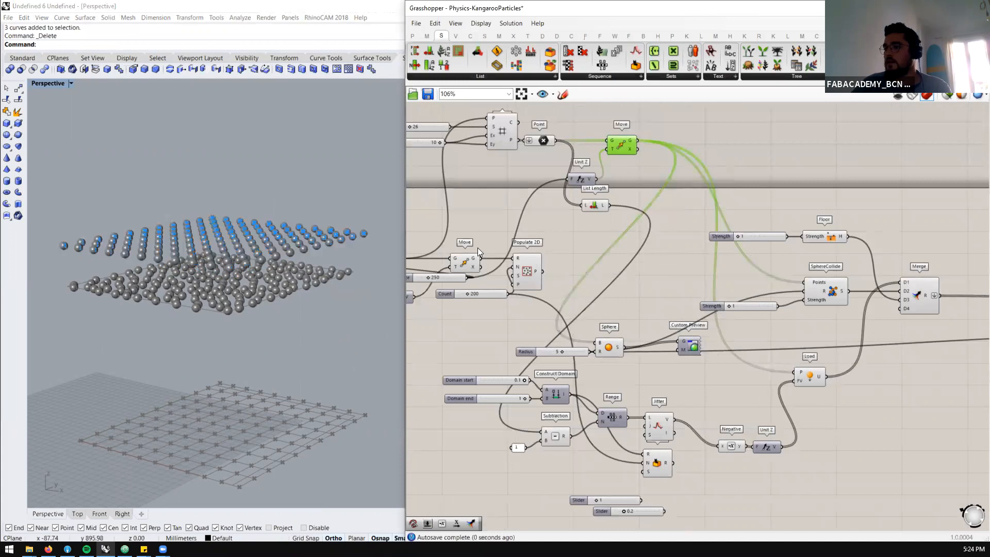
# Reset the BouncySolver and set its On toggle to True to run the simulation with the grid points
pyautogui.scroll(-5, 574, 232)
pyautogui.scroll(5, 812, 270)
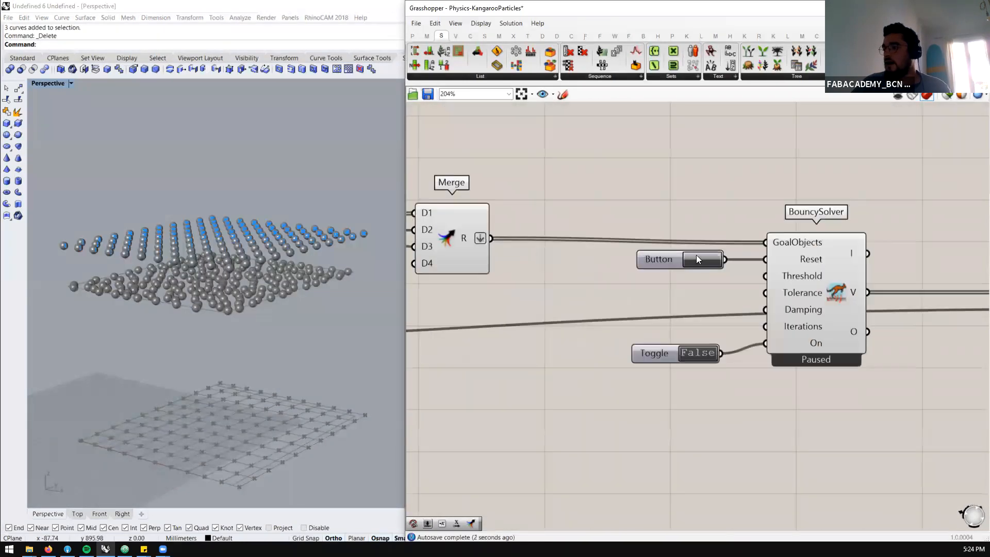
pyautogui.click(697, 258)
pyautogui.doubleClick(687, 354)
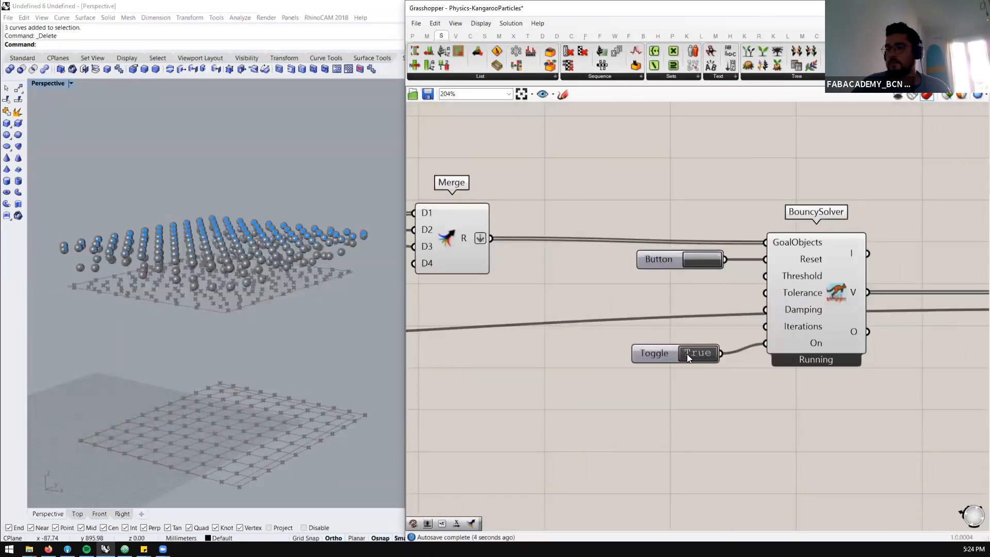
pyautogui.scroll(-4, 789, 268)
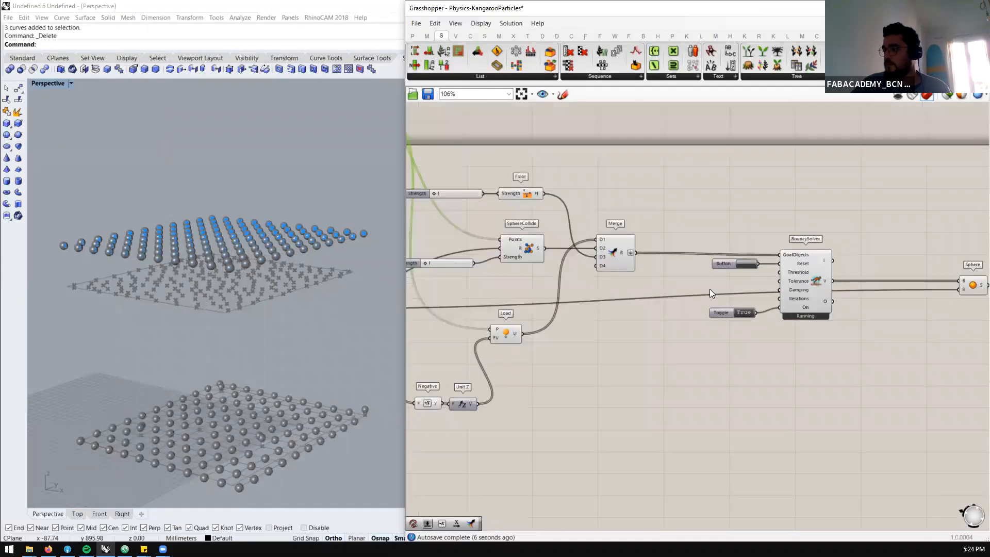
# Move Jitter below the Random component and connect the Range output directly to Negative
pyautogui.scroll(3, 597, 339)
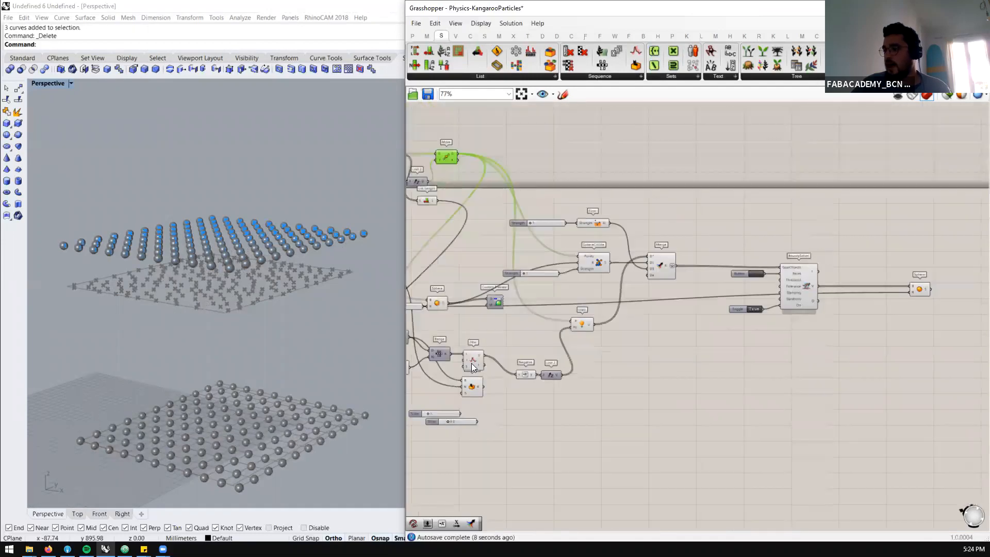
pyautogui.moveTo(482, 363); pyautogui.dragTo(477, 457)
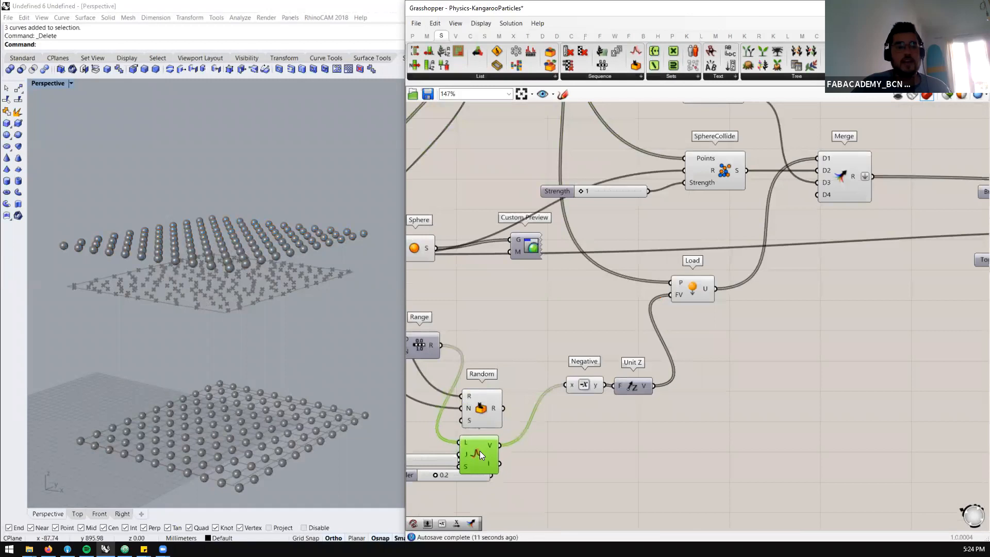
pyautogui.moveTo(548, 376); pyautogui.dragTo(565, 385)
pyautogui.scroll(-3, 609, 341)
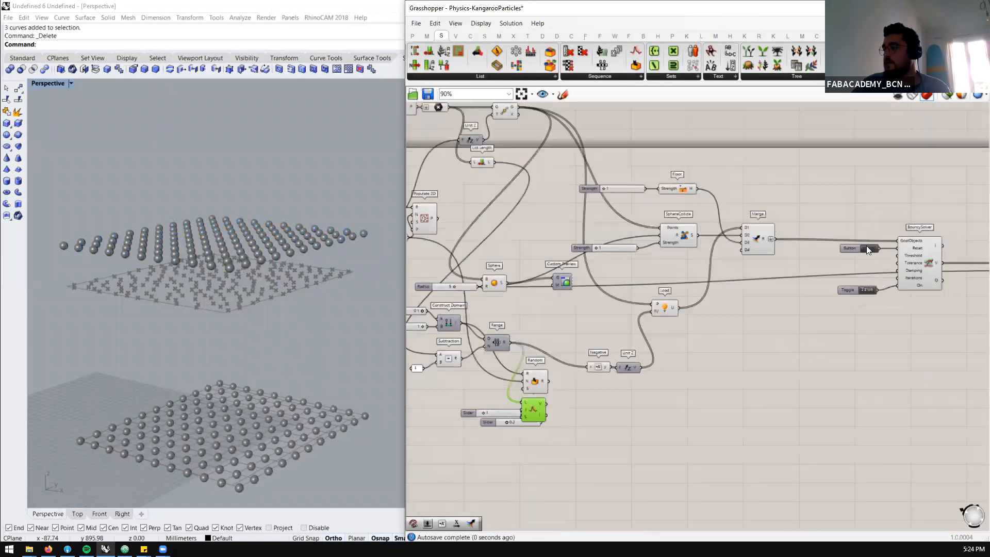
# Rerun the particle simulation several times from reset and examine the fall from the side and in perspective
pyautogui.click(866, 246)
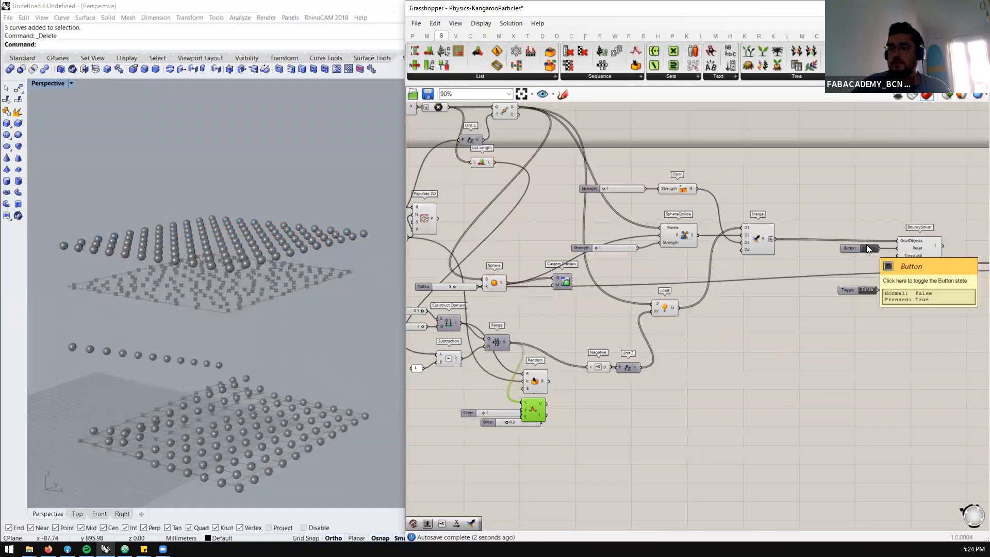
pyautogui.moveTo(209, 363)
pyautogui.mouseDown(button='right')
pyautogui.moveTo(254, 343)
pyautogui.moveTo(200, 347)
pyautogui.moveTo(221, 356)
pyautogui.mouseUp(button='right')
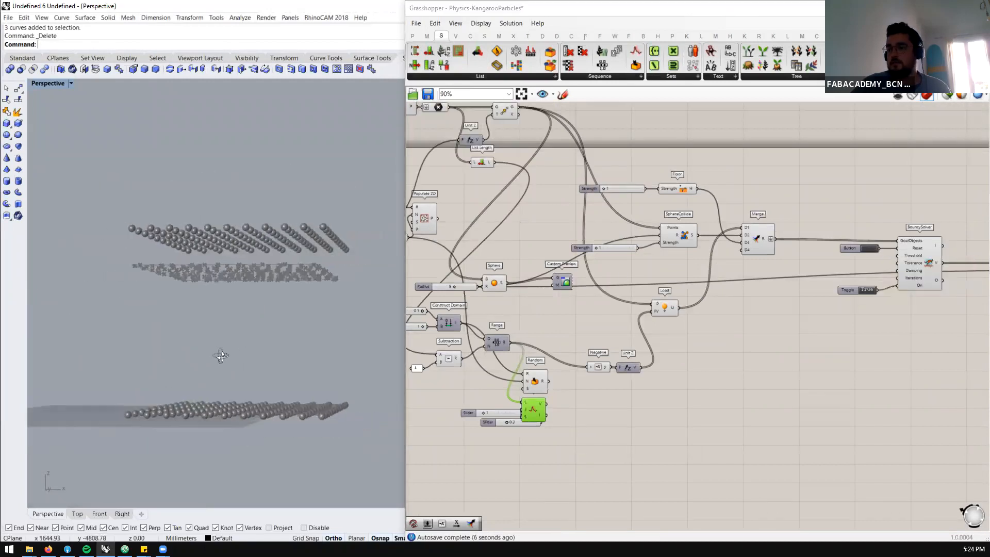
pyautogui.click(870, 244)
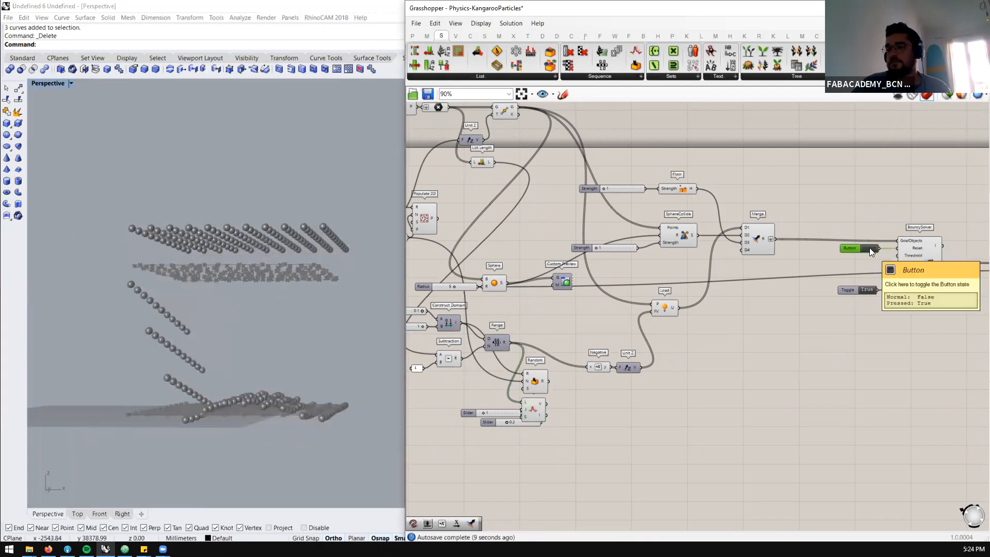
pyautogui.moveTo(255, 372); pyautogui.dragTo(365, 392, button='right')
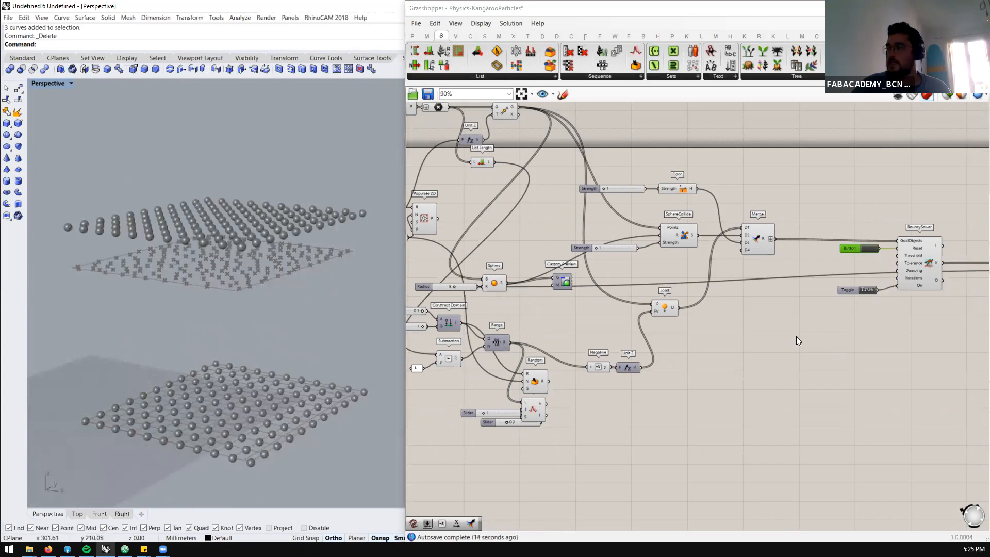
pyautogui.click(867, 247)
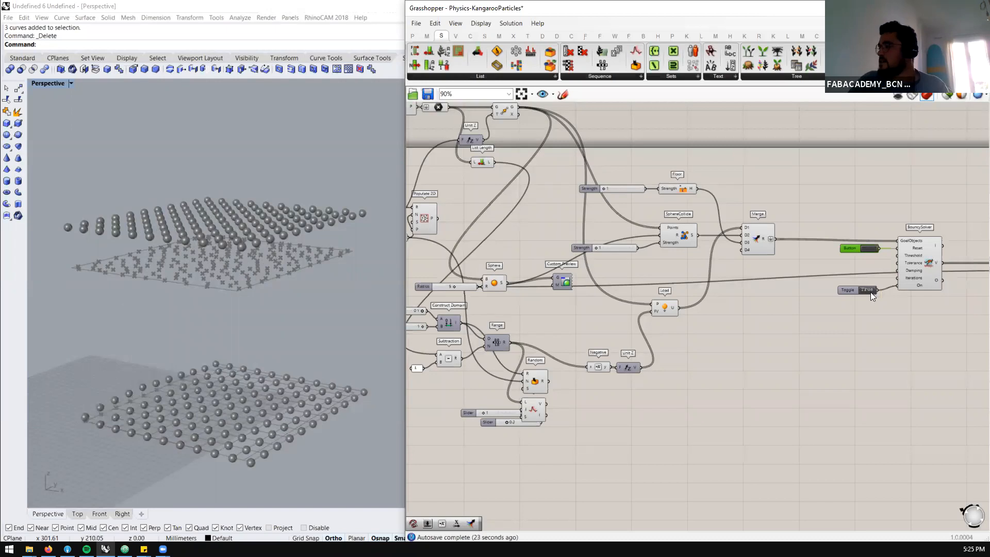
# Delete the two unconnected sliders with values 1 and 0.2 beside Jitter
pyautogui.scroll(2, 562, 201)
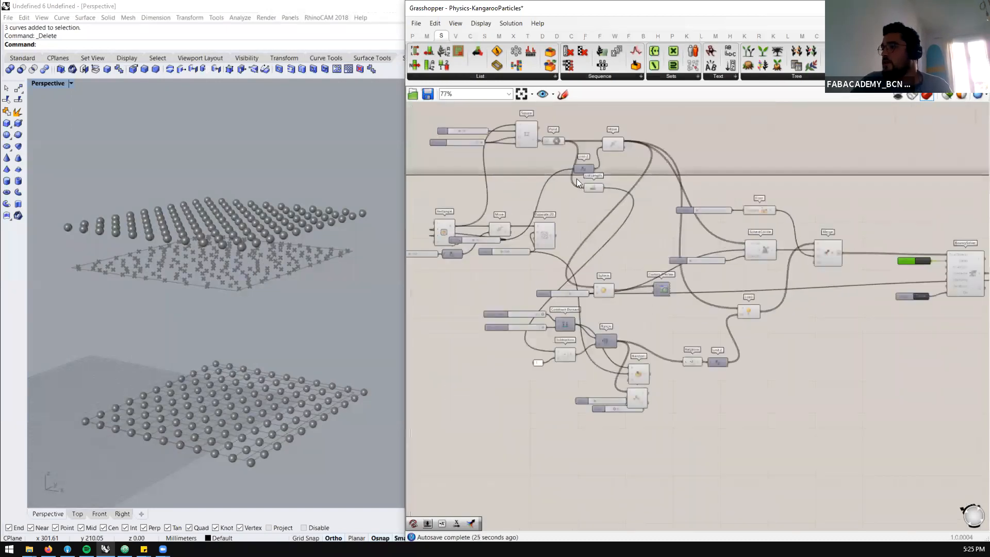
pyautogui.scroll(-1, 587, 181)
pyautogui.scroll(2, 626, 407)
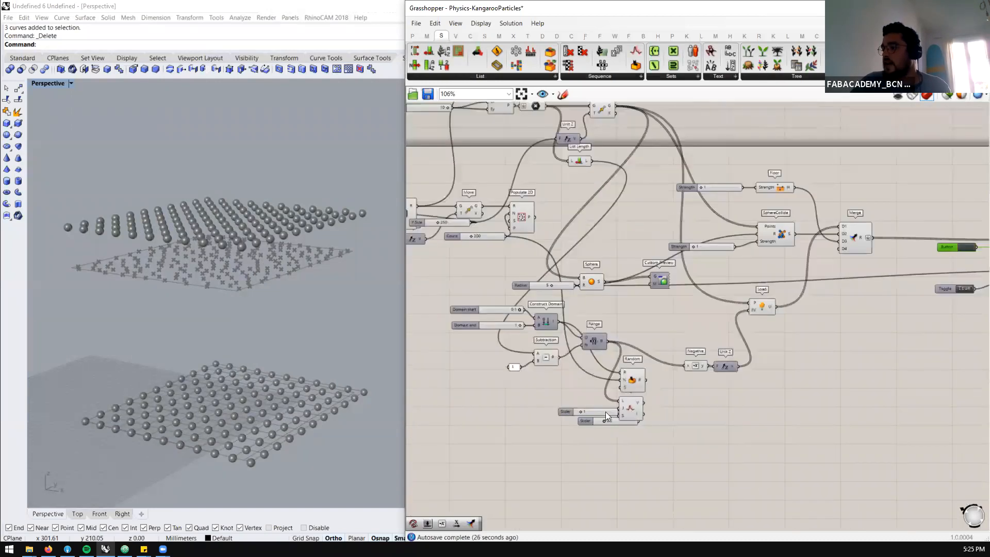
pyautogui.moveTo(577, 438); pyautogui.dragTo(547, 418)
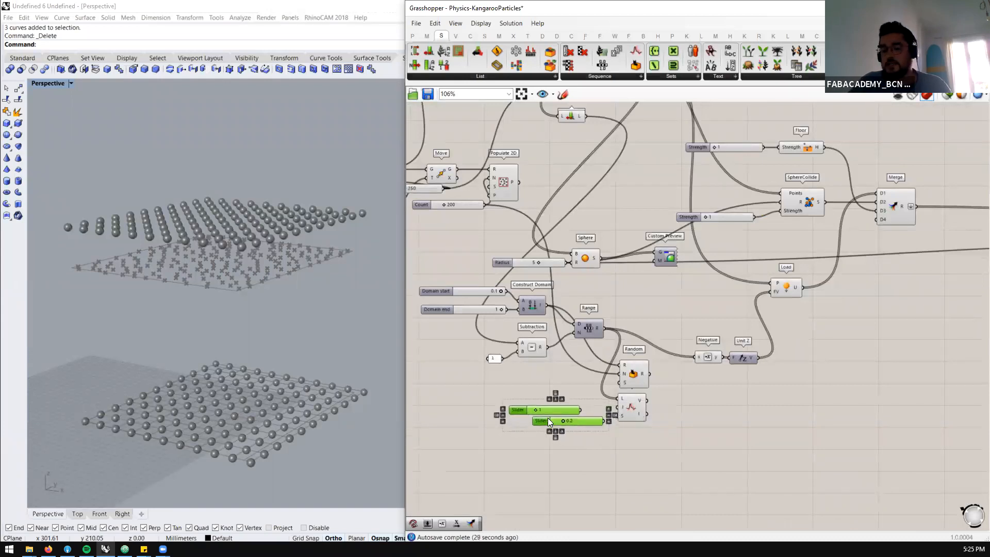
pyautogui.press('Delete')
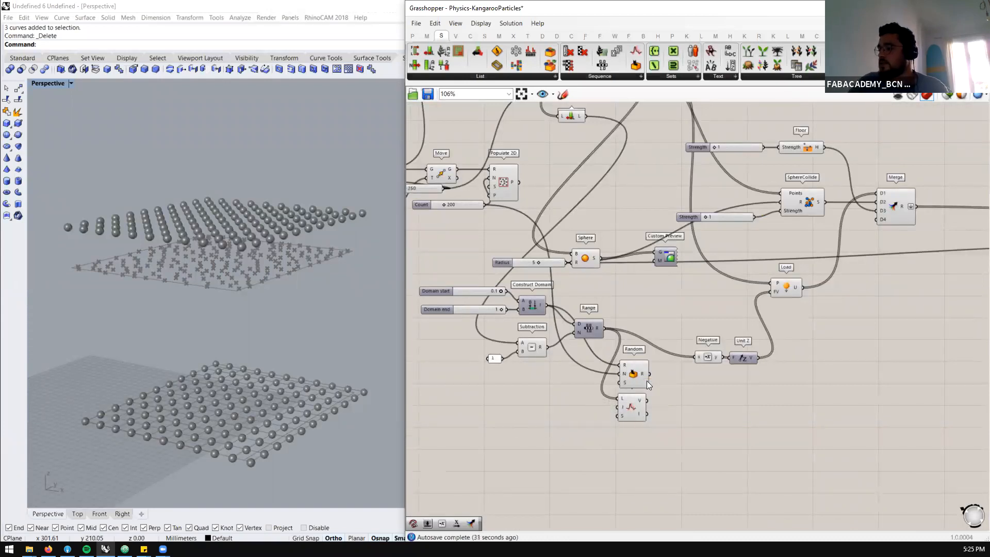
# Connect List Length to Random's N input and Random's output to Negative in place of Range
pyautogui.moveTo(648, 373); pyautogui.dragTo(667, 391)
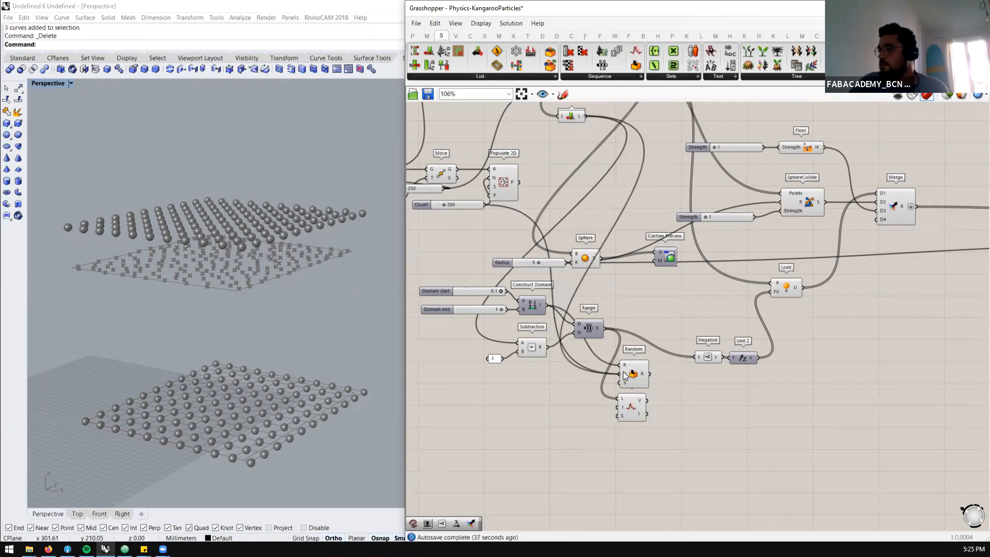
pyautogui.moveTo(649, 374); pyautogui.dragTo(692, 354)
# Rerun the simulation from reset with the random load values and switch the BouncySolver toggle to False
pyautogui.scroll(-3, 560, 362)
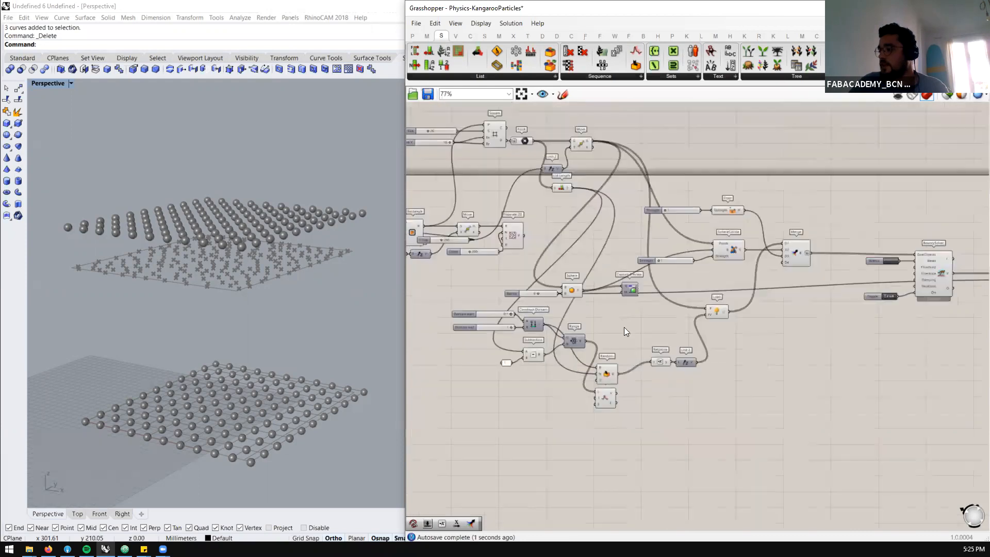
pyautogui.scroll(1, 570, 160)
pyautogui.scroll(1, 571, 183)
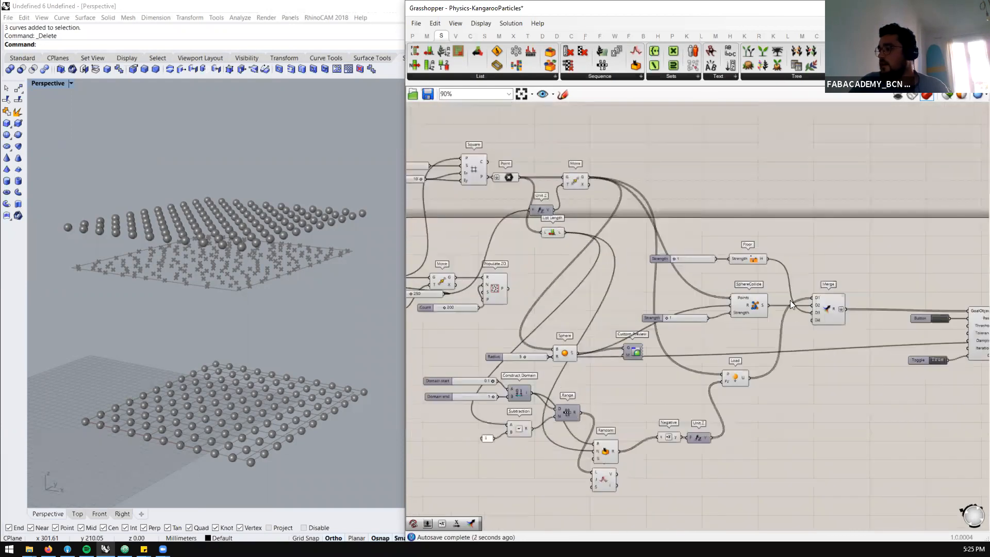
pyautogui.click(940, 317)
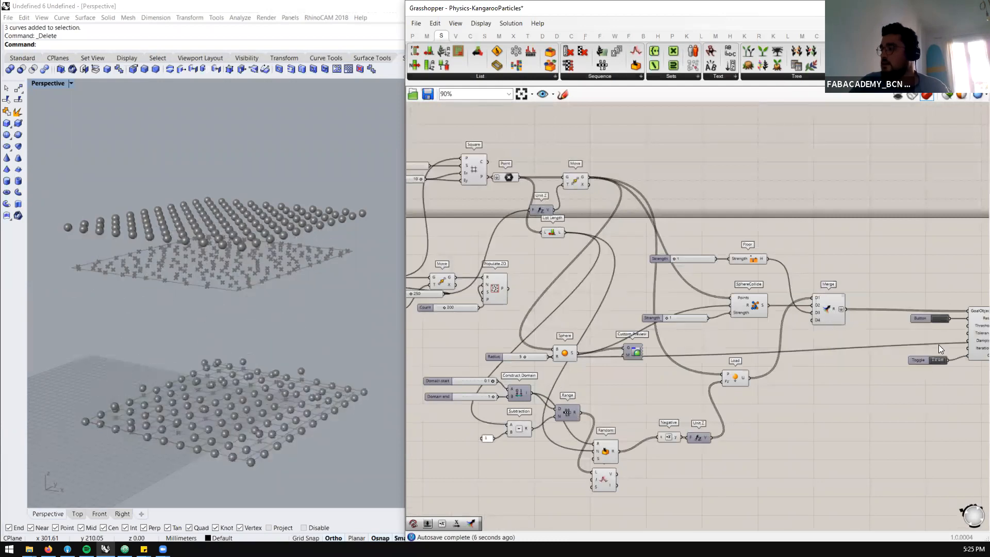
pyautogui.scroll(-2, 724, 252)
pyautogui.scroll(4, 562, 232)
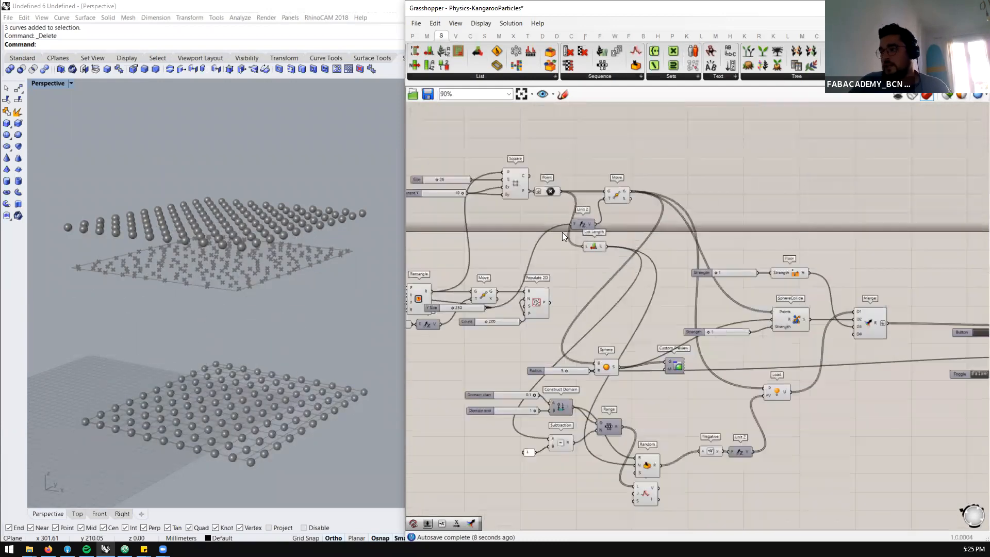
# Reroute the grid Move component's outgoing wires to Populate 2D's P output and connect the Count slider to Random's N input
pyautogui.scroll(-3, 573, 282)
pyautogui.scroll(2, 617, 188)
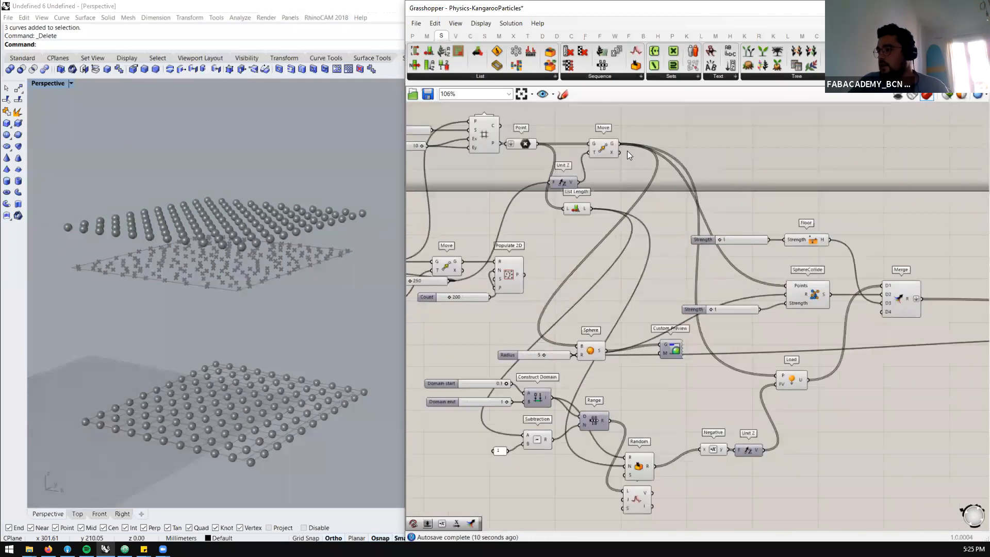
pyautogui.keyDown('ctrl'); pyautogui.keyDown('shift'); pyautogui.moveTo(619, 143); pyautogui.dragTo(524, 275); pyautogui.keyUp('shift'); pyautogui.keyUp('ctrl')
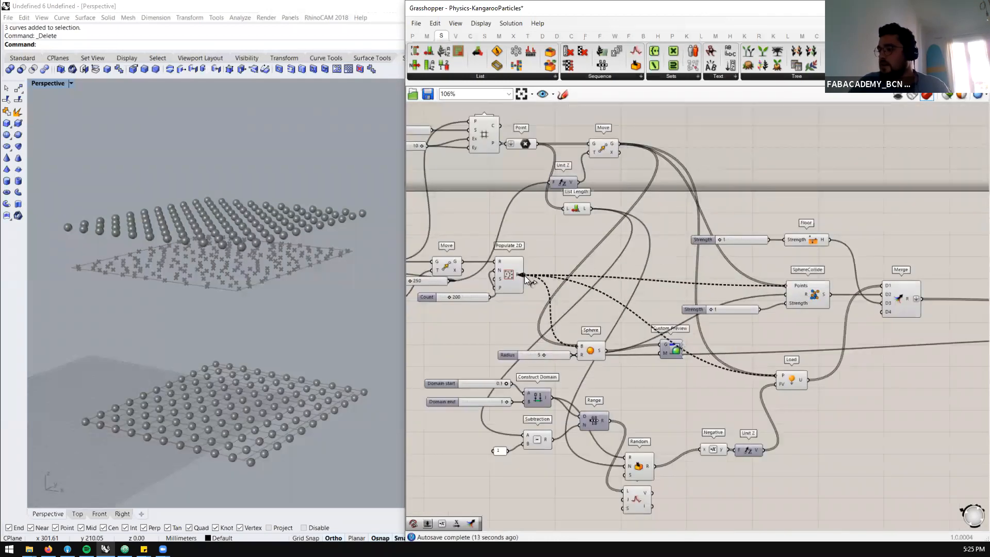
pyautogui.scroll(-2, 589, 193)
pyautogui.scroll(2, 588, 281)
pyautogui.scroll(-1, 547, 231)
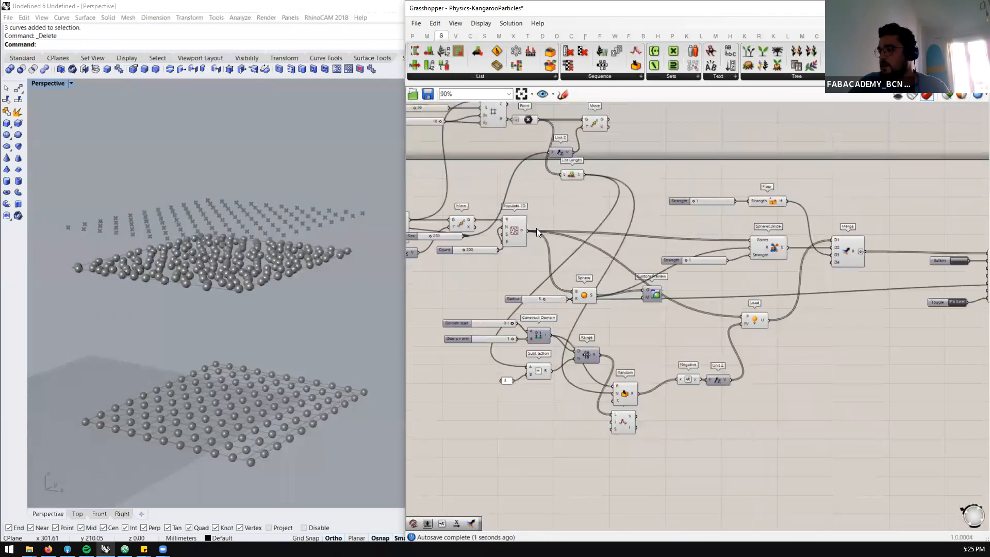
pyautogui.scroll(1, 521, 231)
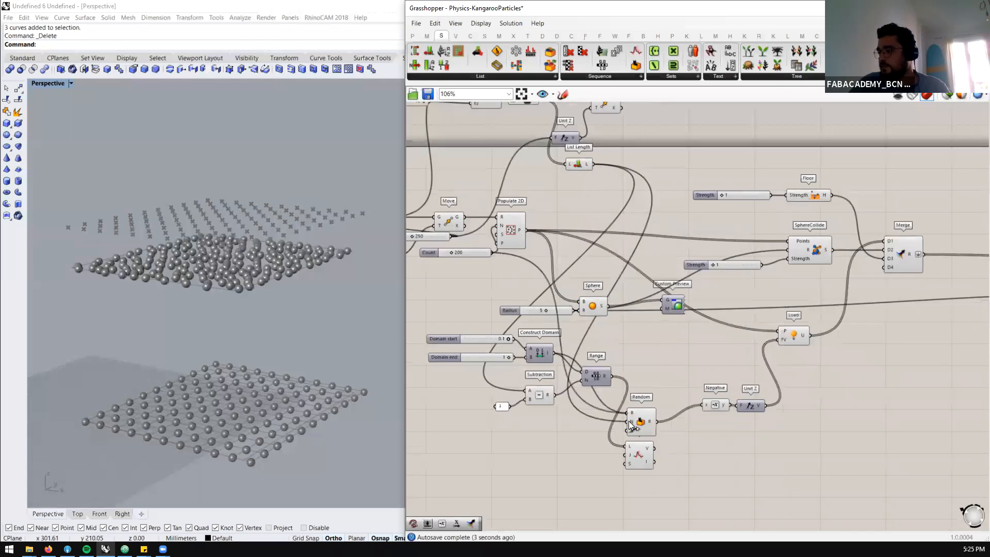
pyautogui.scroll(-4, 664, 297)
pyautogui.scroll(3, 770, 284)
# Reset the particle simulation and switch the BouncySolver toggle to True to run it with the Populate 2D points
pyautogui.click(731, 297)
pyautogui.doubleClick(723, 339)
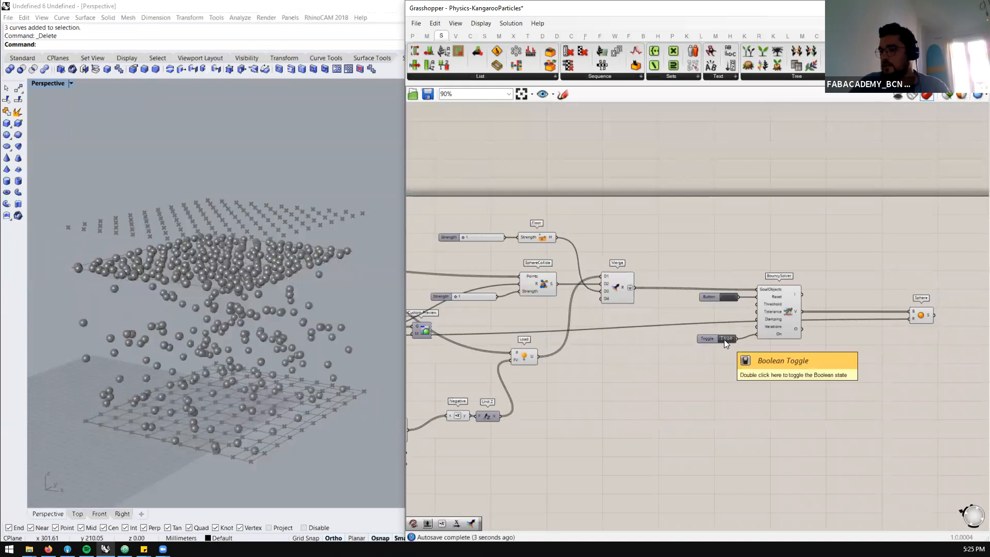
pyautogui.scroll(-4, 865, 273)
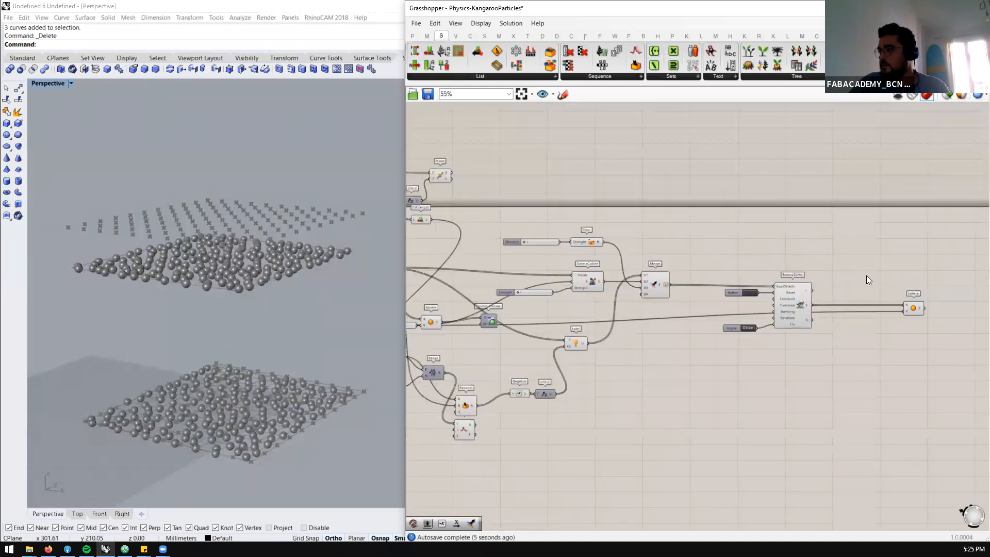
# Delete the square grid group of Square, Point, Move, Unit Z and List Length together with its two input sliders
pyautogui.moveTo(637, 169); pyautogui.dragTo(542, 247)
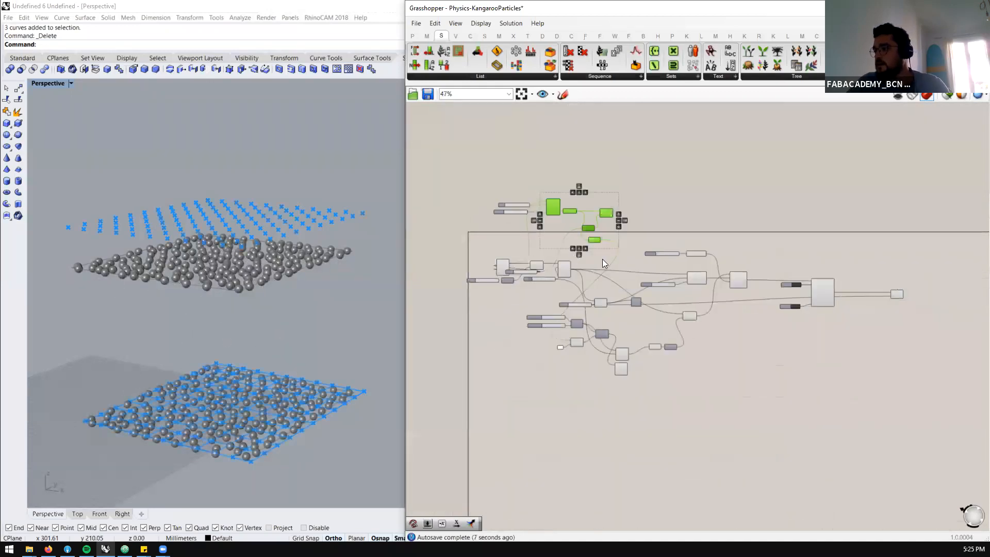
pyautogui.scroll(3, 602, 259)
pyautogui.press('Delete')
pyautogui.moveTo(535, 140); pyautogui.dragTo(433, 198)
pyautogui.press('Delete')
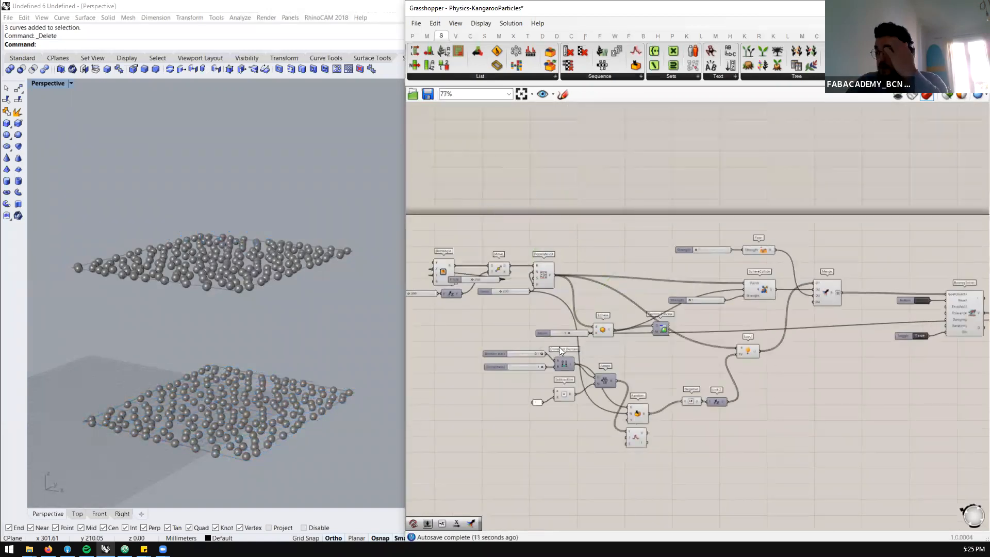
# Set the Factor slider feeding the rectangle's Unit Z vector to 50
pyautogui.scroll(2, 558, 347)
pyautogui.scroll(-2, 805, 281)
pyautogui.scroll(5, 473, 274)
pyautogui.doubleClick(498, 277)
pyautogui.write('50')
pyautogui.press('Return')
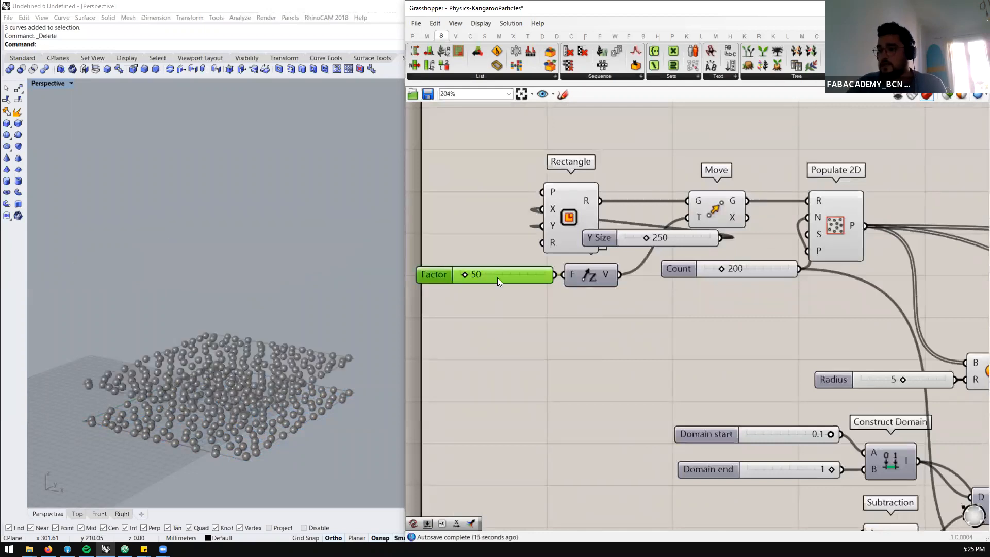
# Set the Factor slider feeding the rectangle's Unit Z vector to 400
pyautogui.doubleClick(497, 277)
pyautogui.write('2')
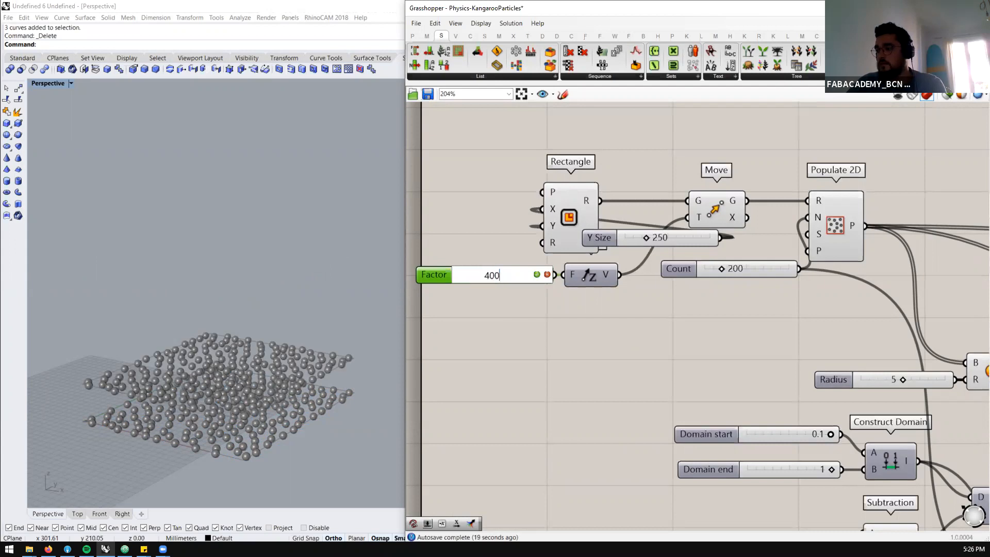
pyautogui.press('Return')
pyautogui.scroll(-3, 539, 255)
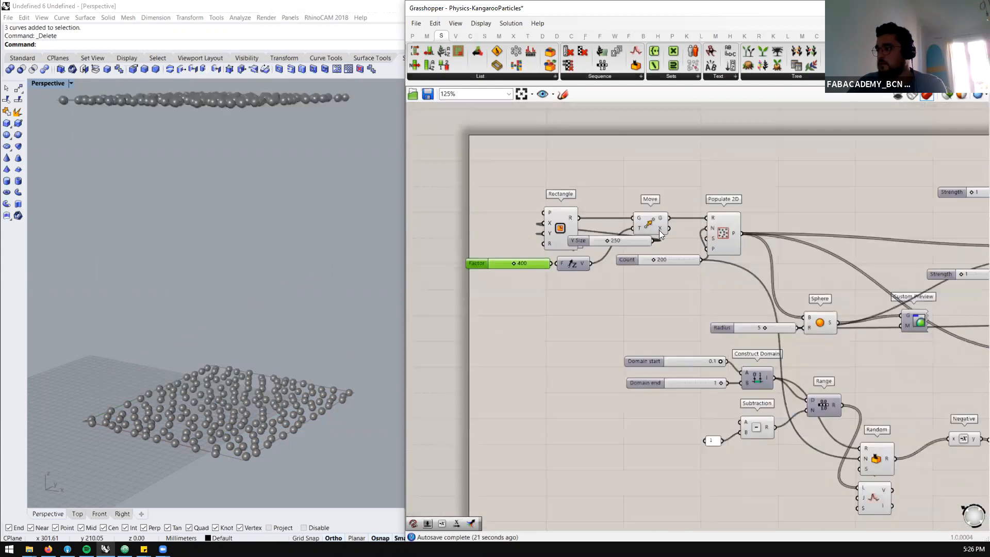
# Move the Y Size slider clear of the Rectangle component, in front of its inputs, and set it to 100
pyautogui.scroll(2, 672, 256)
pyautogui.moveTo(543, 235); pyautogui.dragTo(388, 219)
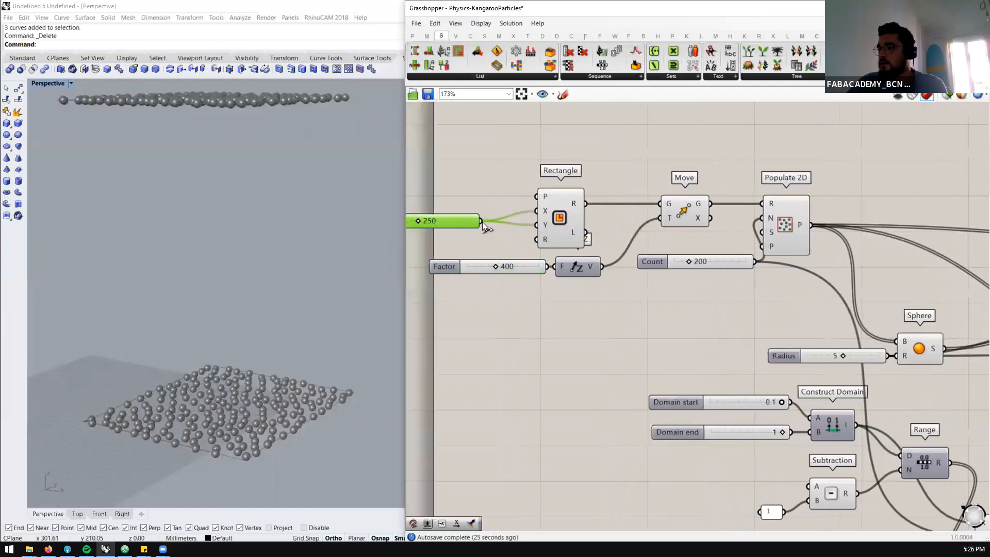
pyautogui.doubleClick(446, 218)
pyautogui.write('100')
pyautogui.press('Return')
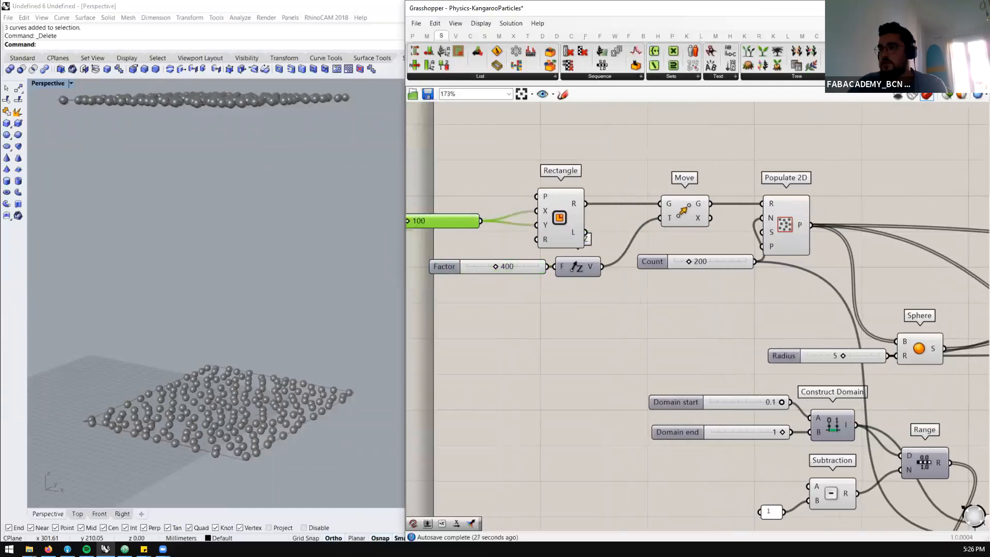
# Rerun the simulation from the smaller, higher rectangle, then switch the BouncySolver toggle to False and reset the particles
pyautogui.scroll(-5, 334, 237)
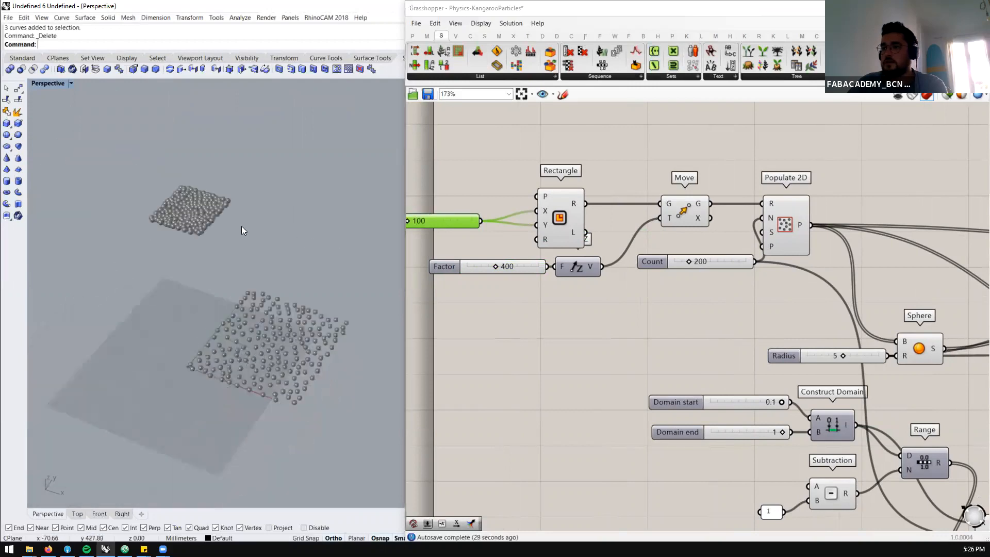
pyautogui.scroll(7, 182, 219)
pyautogui.scroll(-12, 391, 205)
pyautogui.scroll(-1, 511, 229)
pyautogui.scroll(-5, 509, 230)
pyautogui.scroll(3, 910, 244)
pyautogui.scroll(-4, 512, 232)
pyautogui.scroll(7, 856, 247)
pyautogui.click(691, 254)
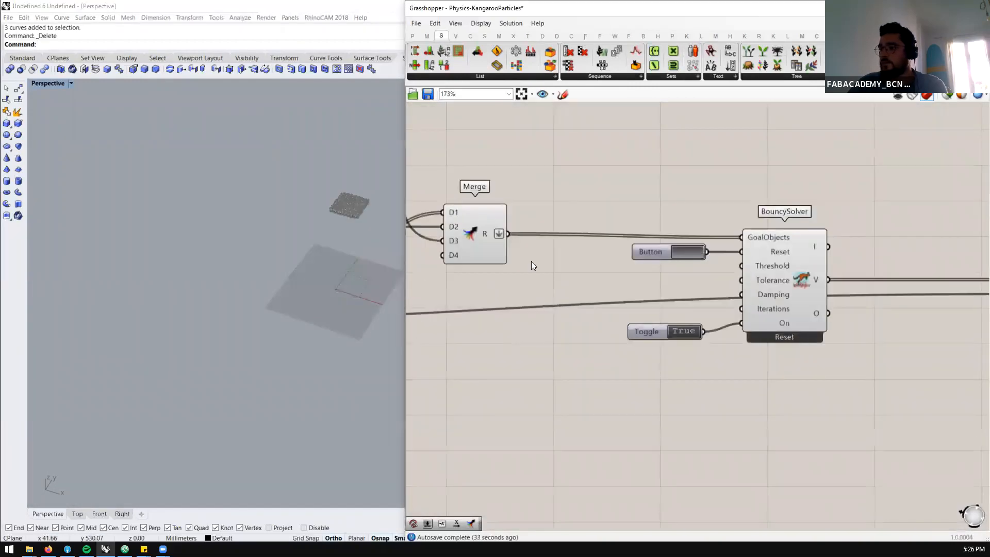
pyautogui.moveTo(279, 262); pyautogui.dragTo(305, 258, button='right')
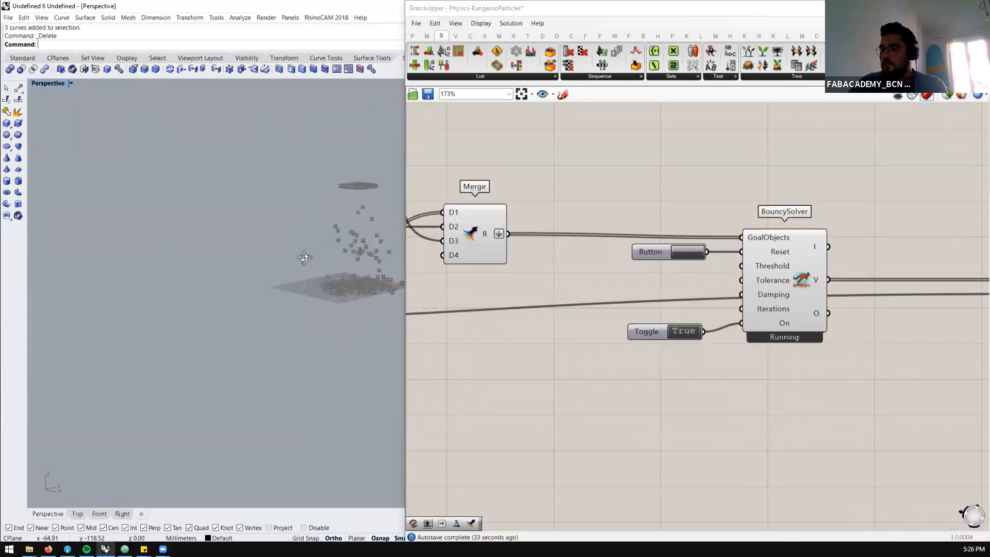
pyautogui.scroll(8, 380, 279)
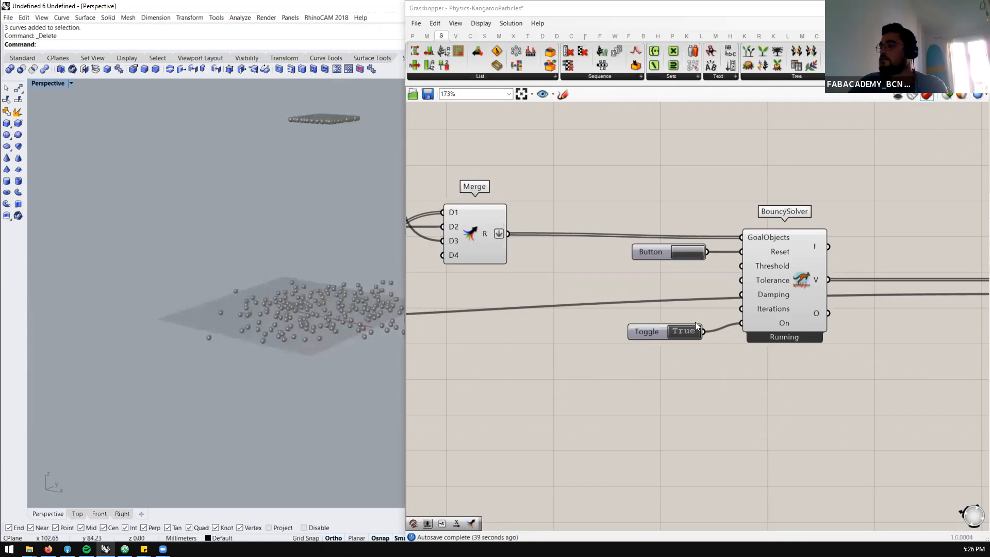
pyautogui.doubleClick(681, 332)
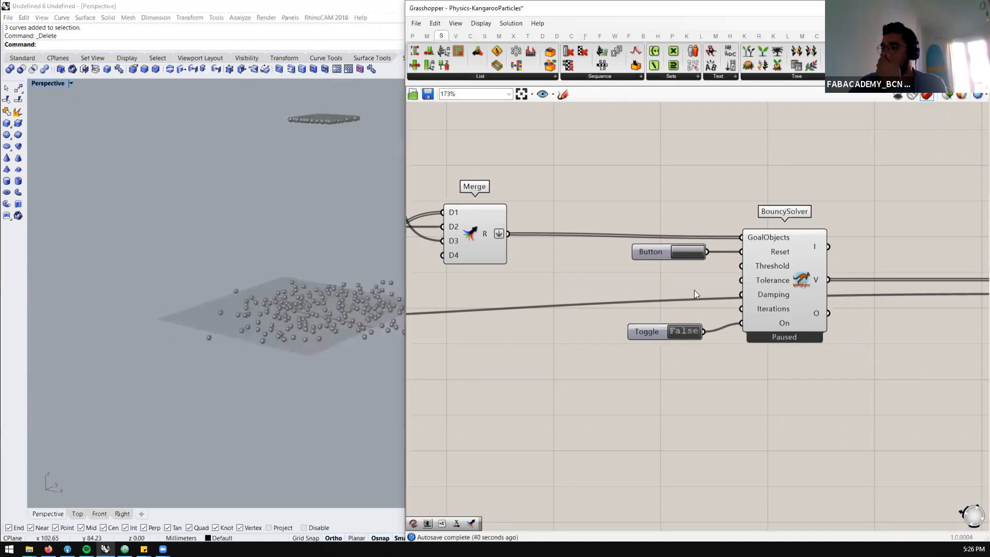
pyautogui.click(679, 252)
# Add a Wind component below Load and connect a new Unit X vector to its W input
pyautogui.scroll(-5, 681, 249)
pyautogui.scroll(3, 633, 324)
pyautogui.doubleClick(633, 308)
pyautogui.write('wind')
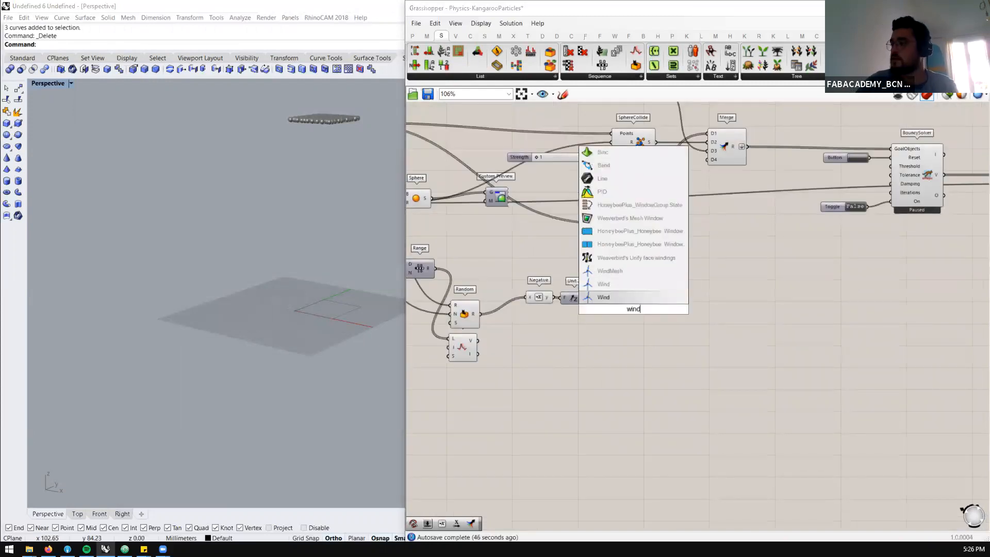
pyautogui.click(623, 298)
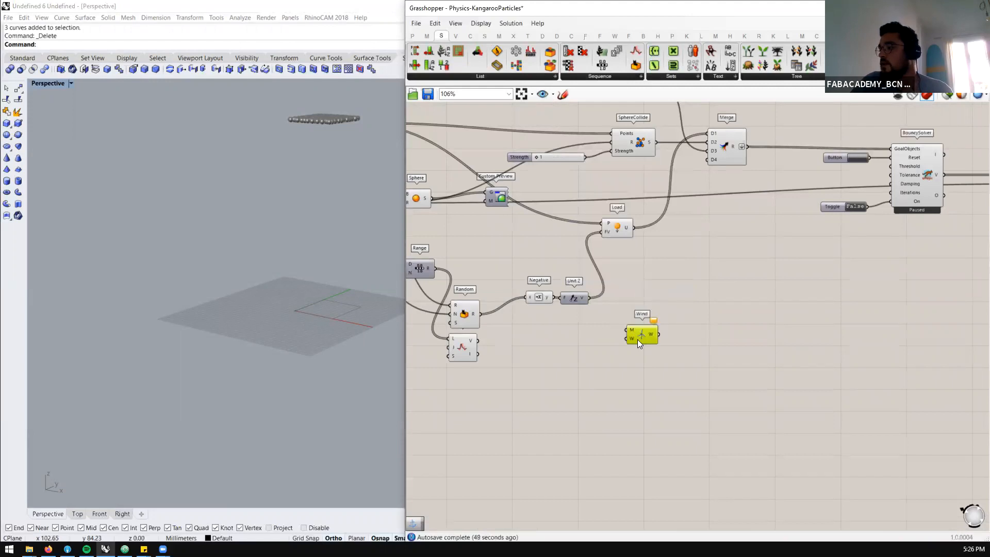
pyautogui.doubleClick(578, 355)
pyautogui.write('x')
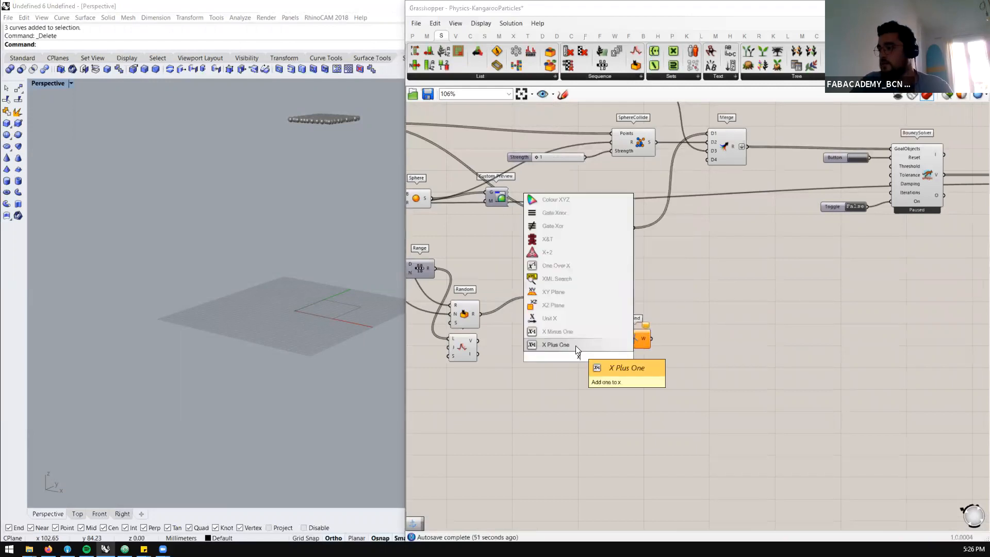
pyautogui.click(563, 320)
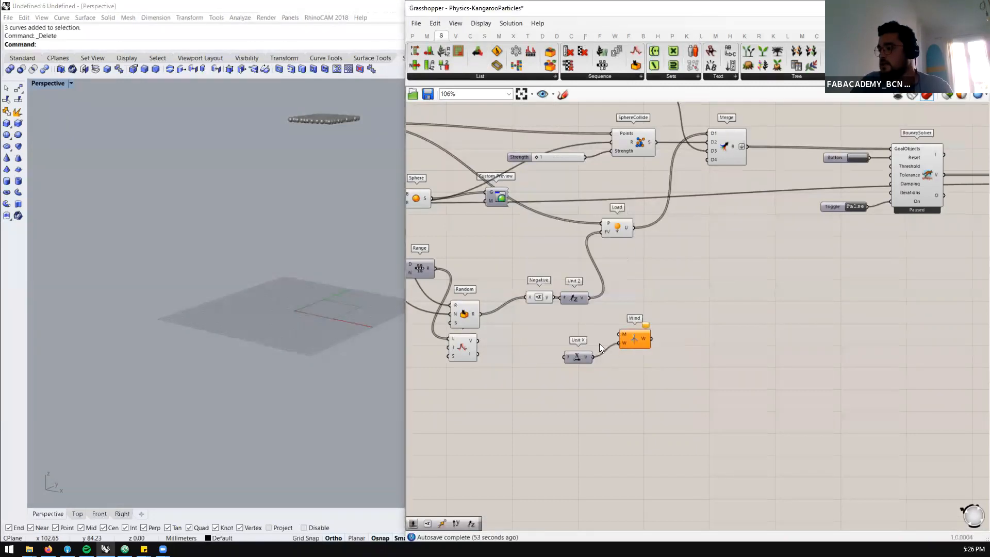
# Delete the Jitter component below Random and align Random with the Negative component
pyautogui.moveTo(469, 348); pyautogui.dragTo(485, 281)
pyautogui.press('Delete')
pyautogui.moveTo(471, 313); pyautogui.dragTo(478, 298)
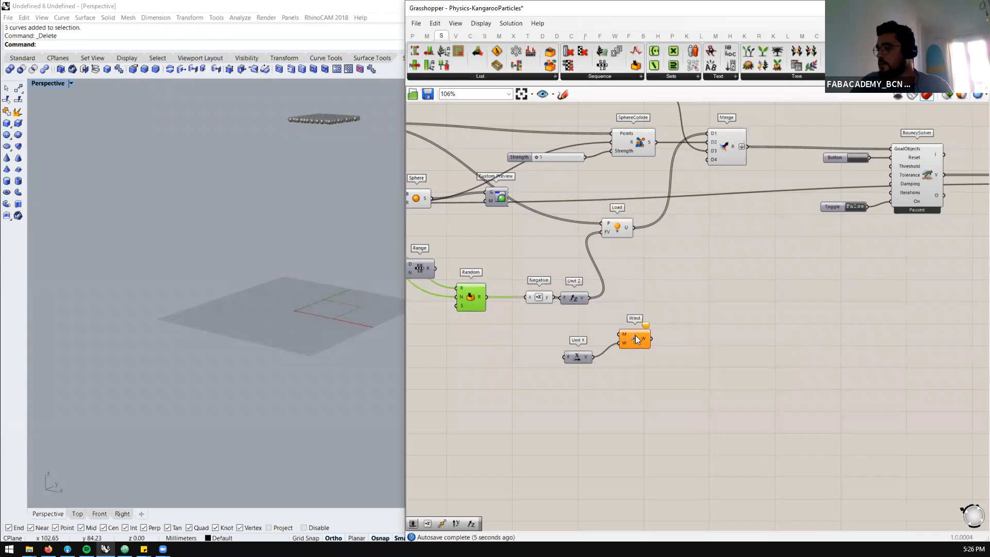
# Add a second Load and a MagnetSnap from Kangaroo's point goals below the Wind component
pyautogui.click(744, 36)
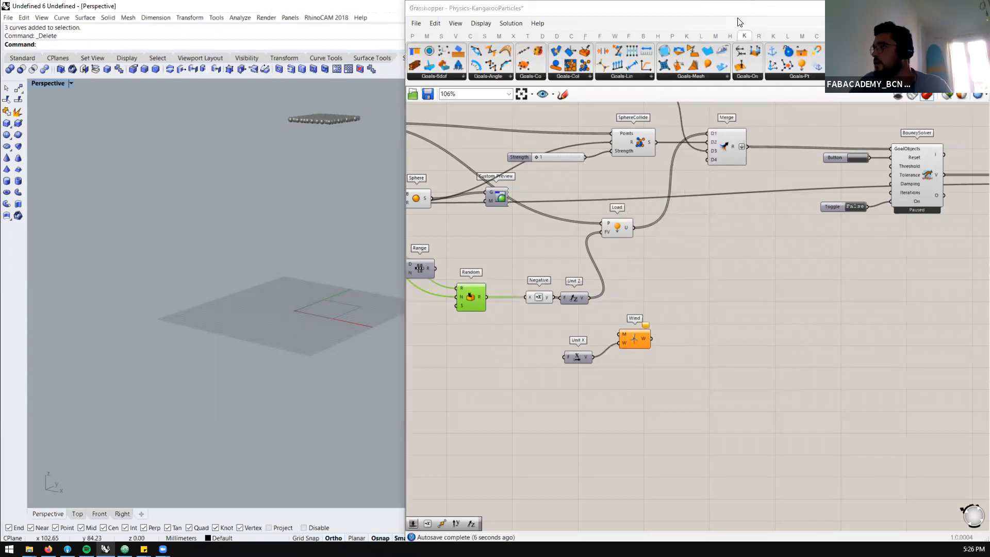
pyautogui.click(754, 75)
pyautogui.click(792, 77)
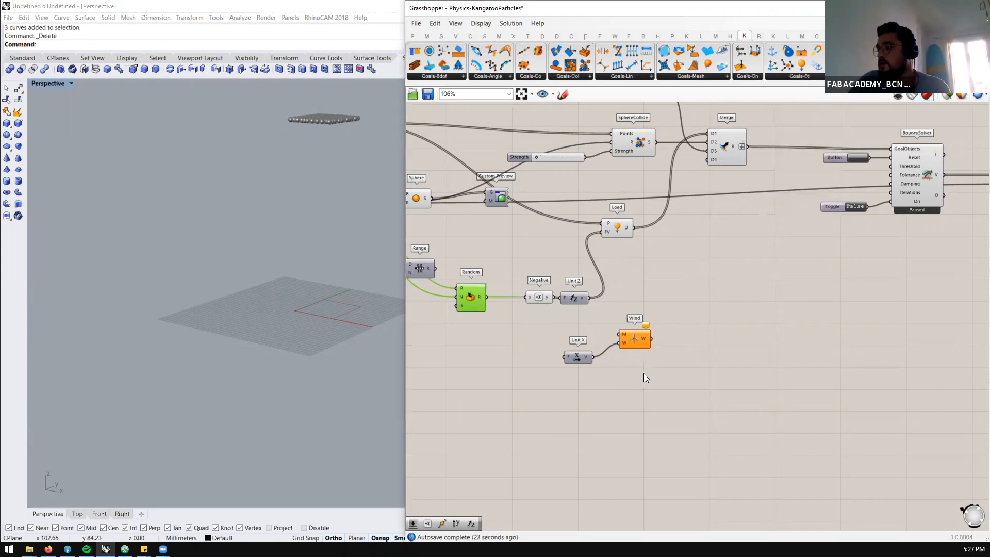
pyautogui.click(806, 81)
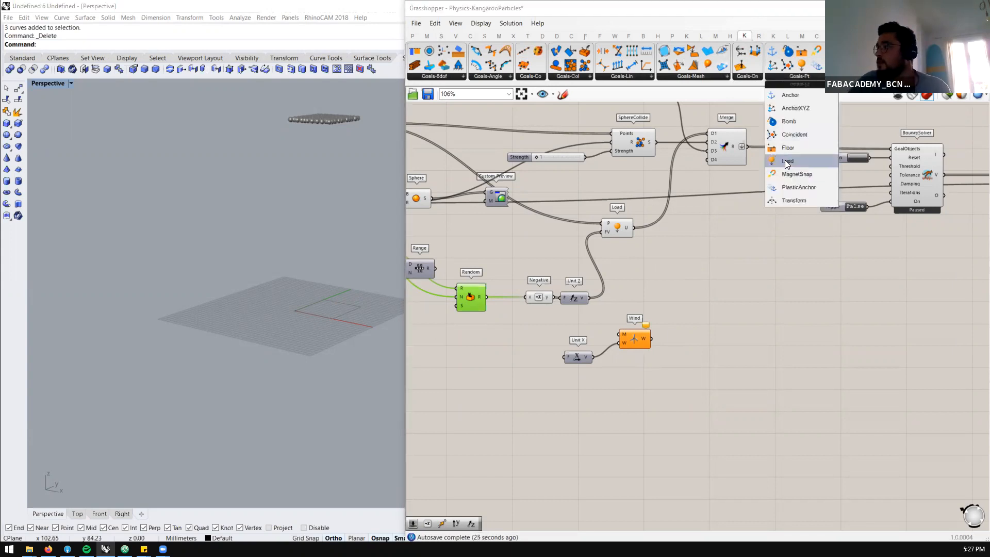
pyautogui.moveTo(785, 160); pyautogui.dragTo(634, 372)
pyautogui.click(800, 80)
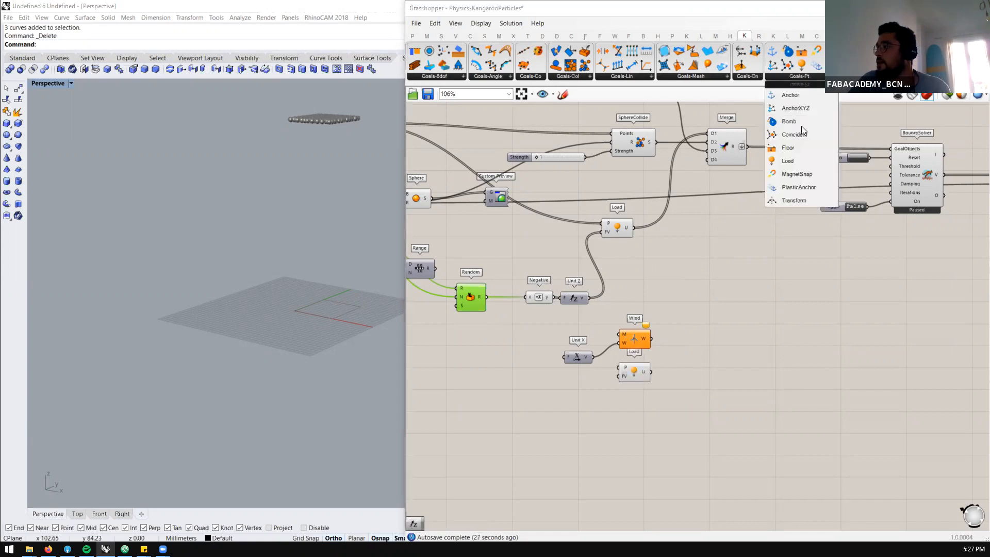
pyautogui.moveTo(794, 175); pyautogui.dragTo(636, 408)
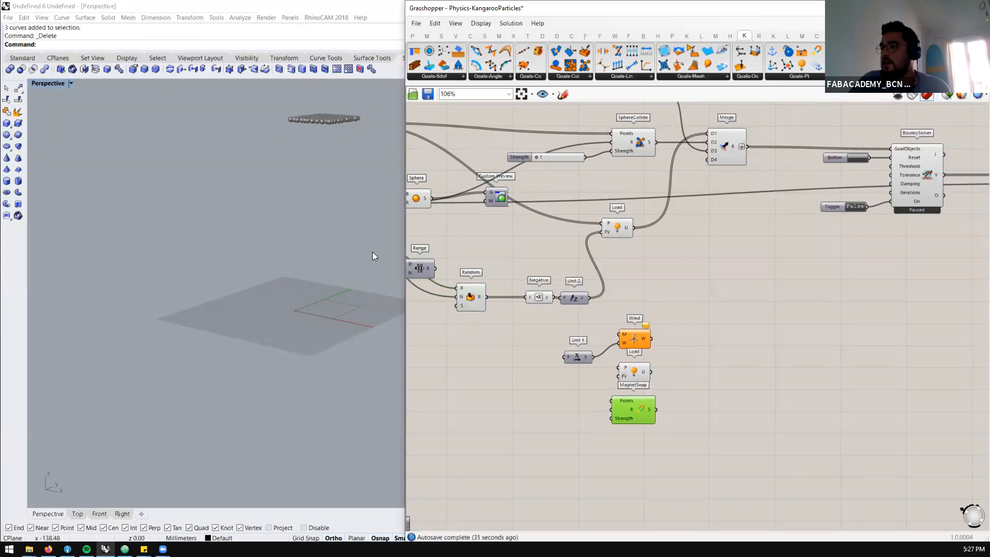
# Rerun the simulation with the BouncySolver toggle set to True and examine the scattered particles from above
pyautogui.scroll(8, 372, 256)
pyautogui.scroll(-5, 313, 141)
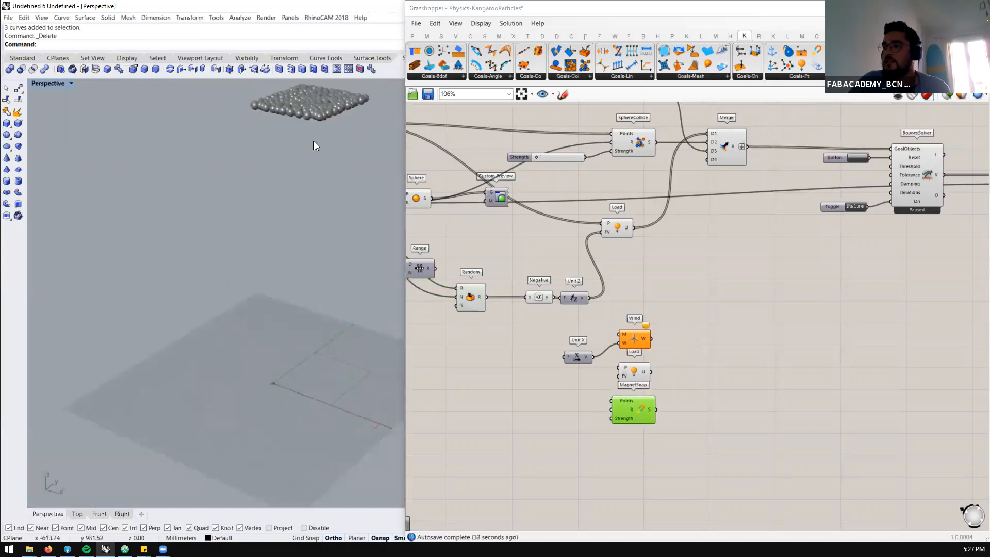
pyautogui.scroll(3, 629, 408)
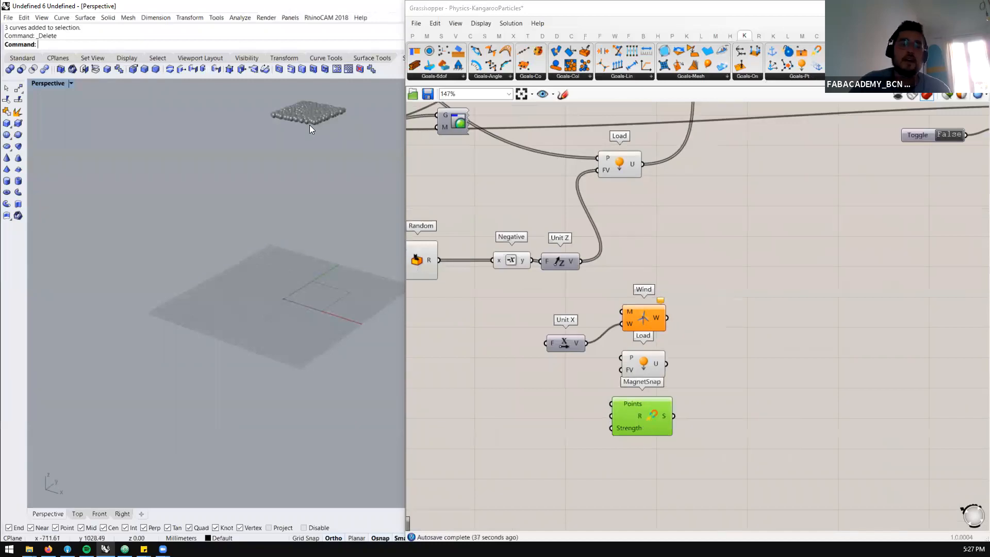
pyautogui.scroll(-3, 752, 210)
pyautogui.scroll(2, 804, 154)
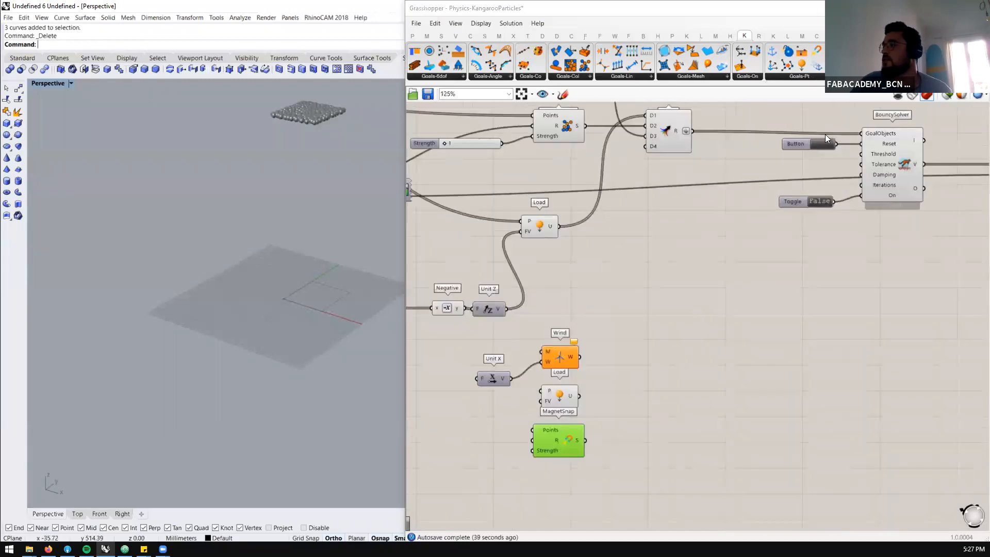
pyautogui.click(820, 146)
pyautogui.click(814, 204)
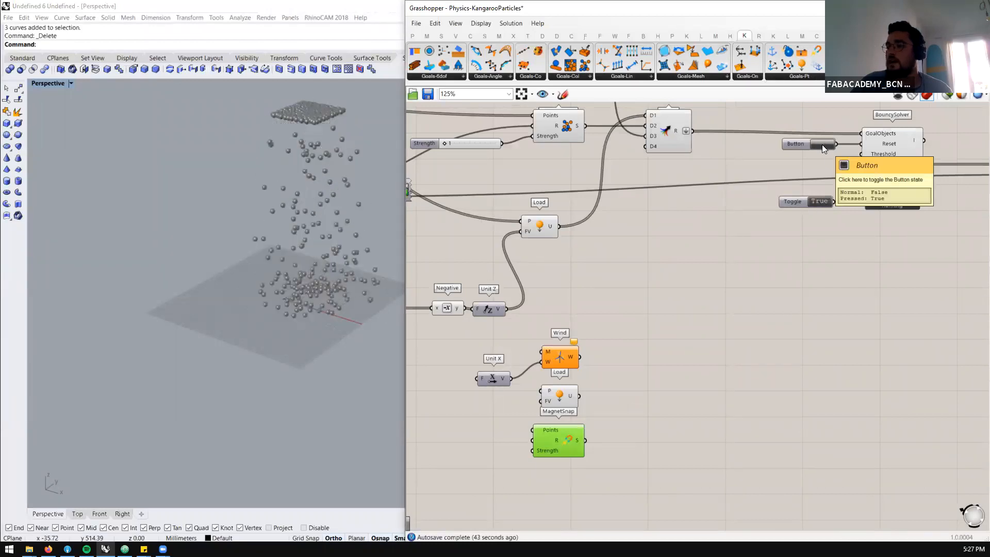
pyautogui.moveTo(325, 345); pyautogui.dragTo(317, 344, button='right')
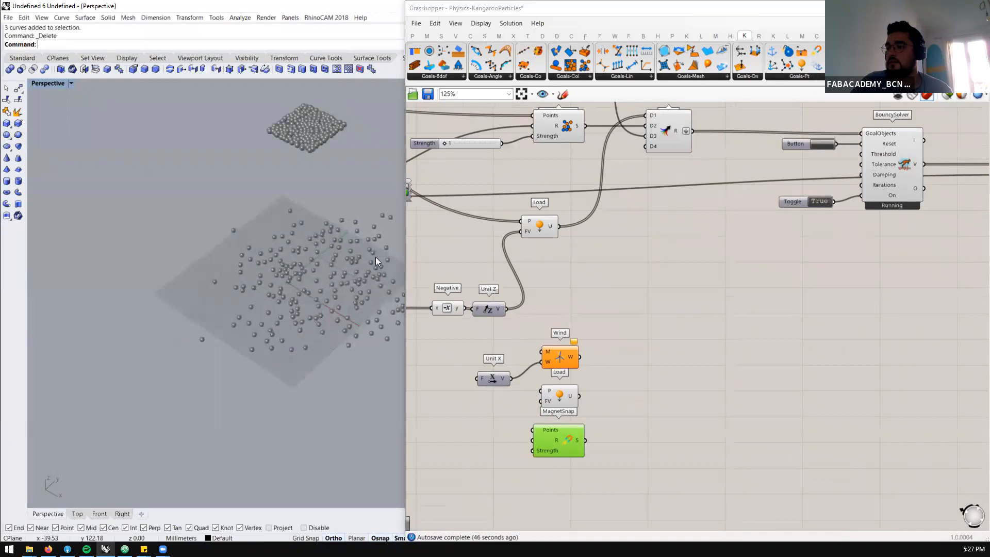
# Add a second Random component below the existing one
pyautogui.scroll(-4, 690, 382)
pyautogui.scroll(3, 513, 358)
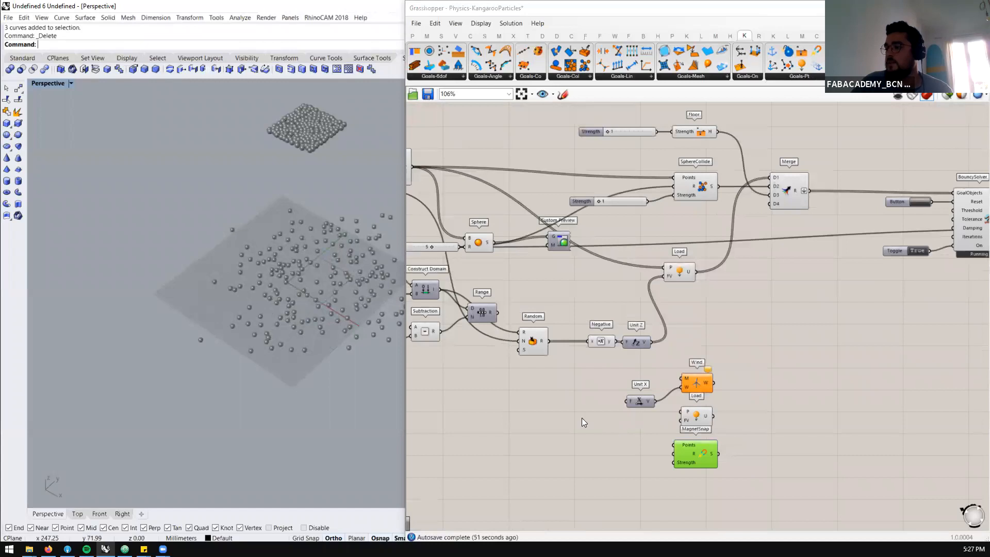
pyautogui.click(537, 408)
pyautogui.doubleClick(536, 407)
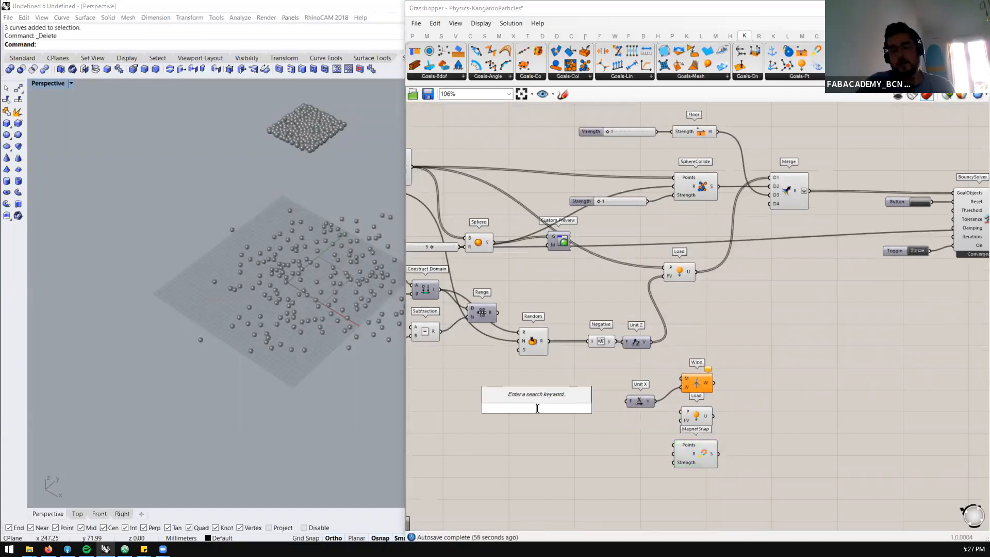
pyautogui.write('random')
pyautogui.click(510, 381)
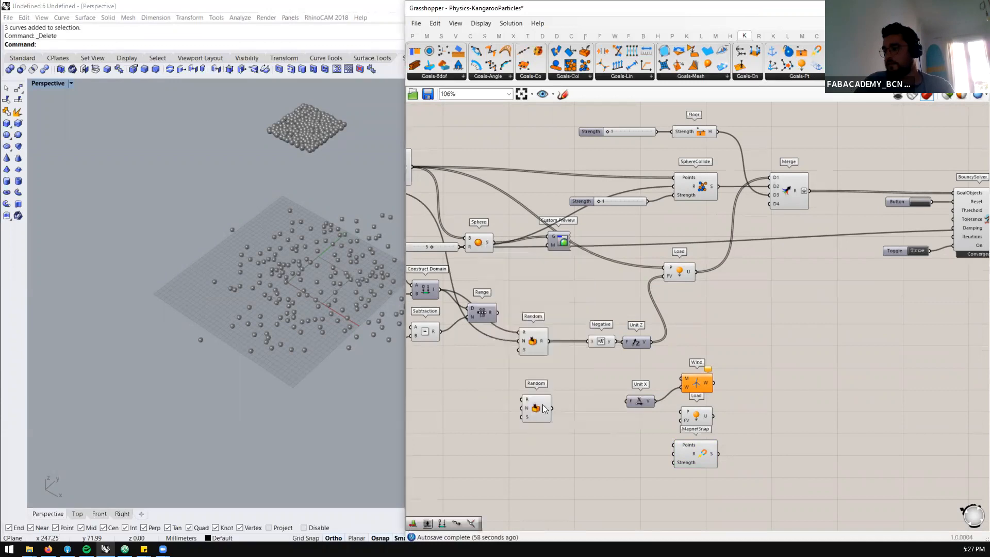
# Move the second Random component aside, add a Point parameter beside it, and feed it the Populate 2D points
pyautogui.scroll(3, 564, 414)
pyautogui.moveTo(601, 416); pyautogui.dragTo(553, 451)
pyautogui.scroll(-3, 551, 443)
pyautogui.doubleClick(511, 383)
pyautogui.write('point')
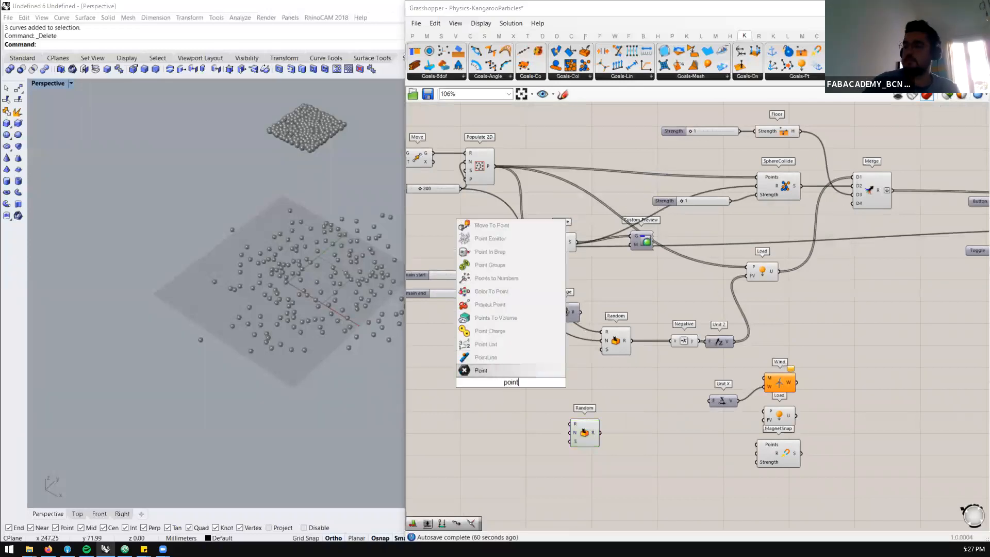
pyautogui.click(515, 372)
pyautogui.moveTo(495, 246); pyautogui.dragTo(518, 430)
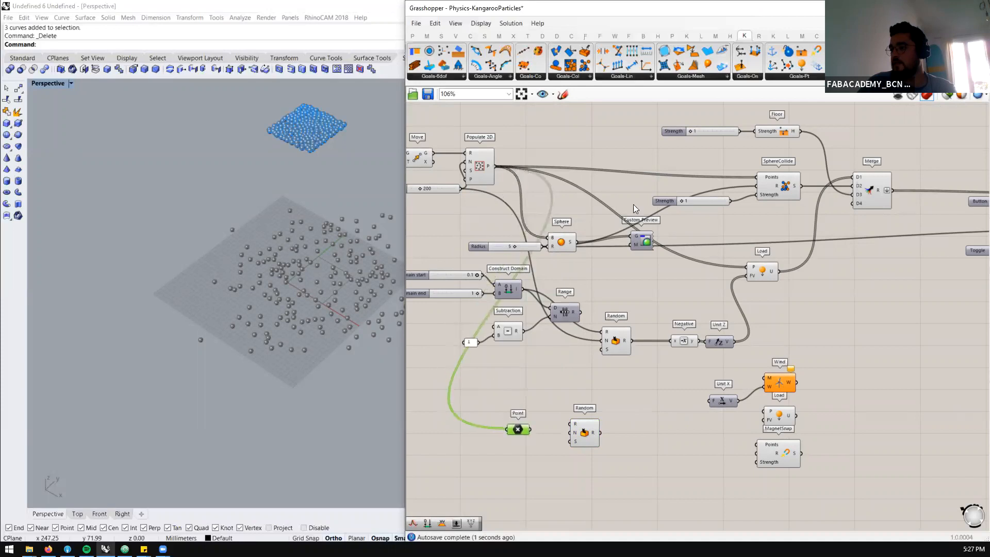
# Turn off the preview of the Sphere component fed by the Populate 2D points
pyautogui.moveTo(590, 222); pyautogui.dragTo(536, 255)
pyautogui.middleClick(561, 239)
pyautogui.click(586, 216)
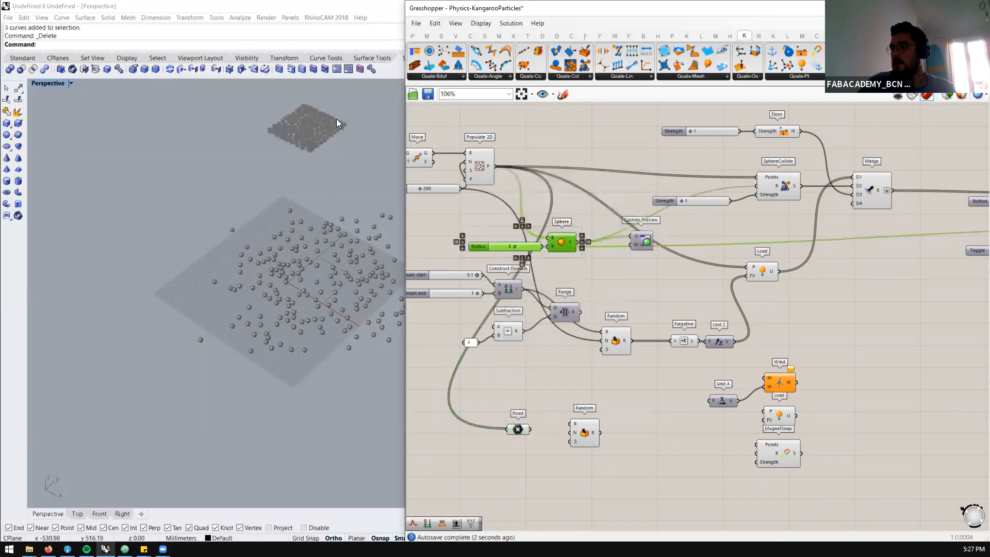
pyautogui.scroll(8, 333, 121)
pyautogui.scroll(-5, 275, 174)
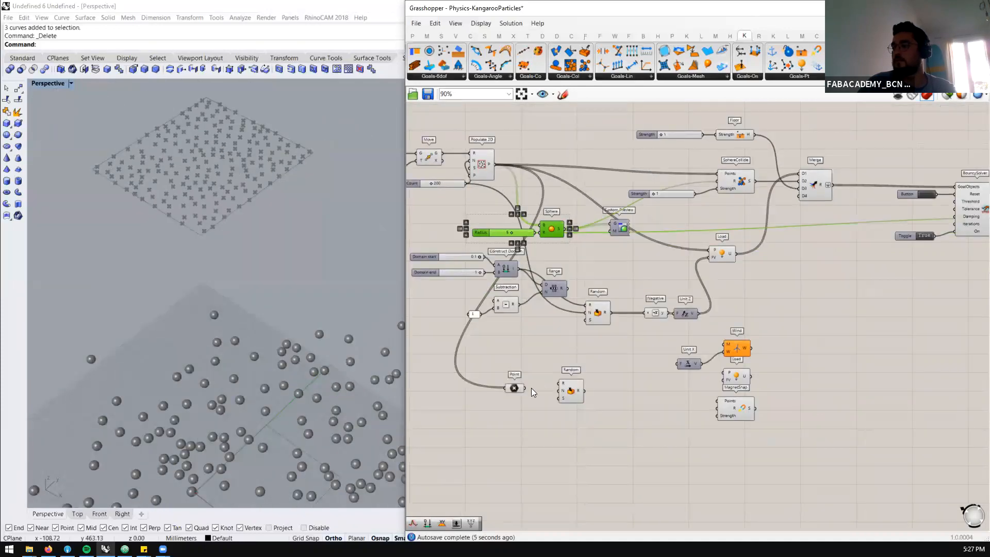
# Move the second Random component below the Point parameter and highlight the Point parameter's points in the viewport
pyautogui.scroll(2, 514, 391)
pyautogui.click(514, 391)
pyautogui.scroll(5, 549, 409)
pyautogui.click(619, 387)
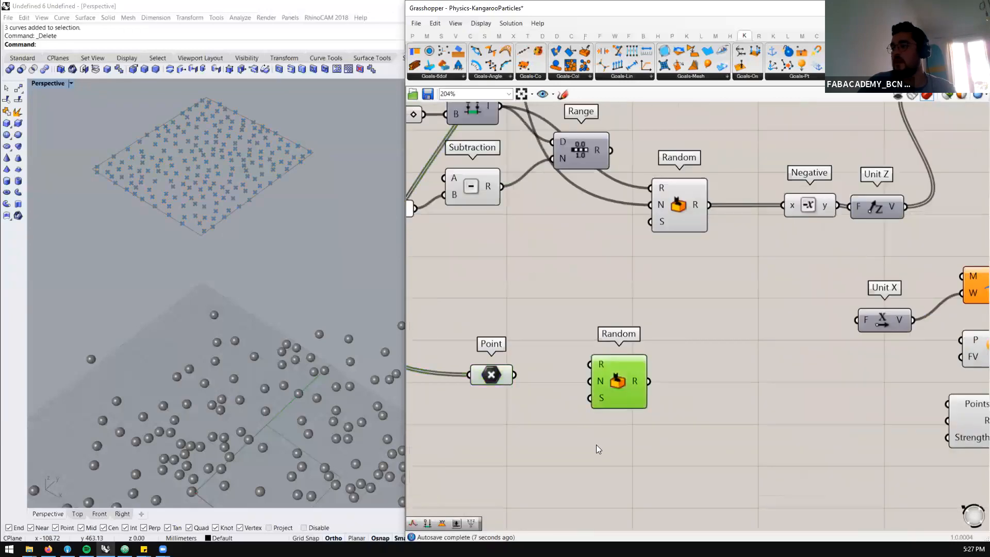
pyautogui.moveTo(618, 388); pyautogui.dragTo(580, 464)
pyautogui.click(490, 378)
pyautogui.scroll(-4, 608, 341)
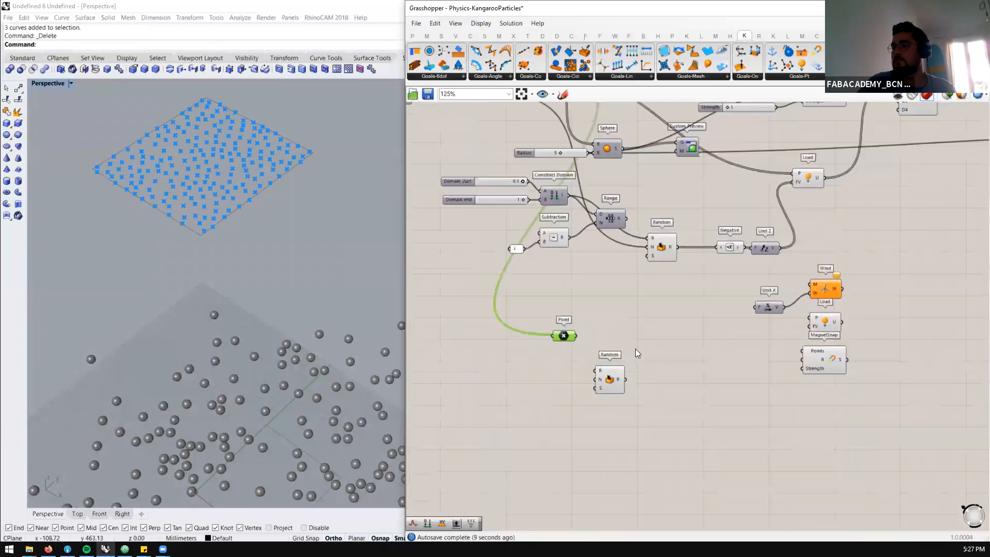
# Add a List Item component and connect the Point parameter to its list input
pyautogui.scroll(3, 647, 328)
pyautogui.doubleClick(654, 343)
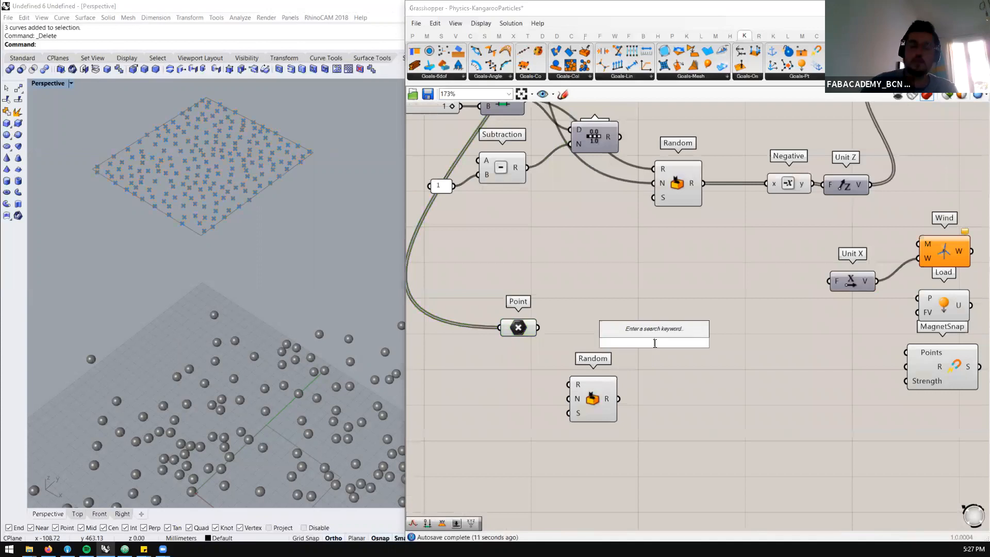
pyautogui.write('list ite')
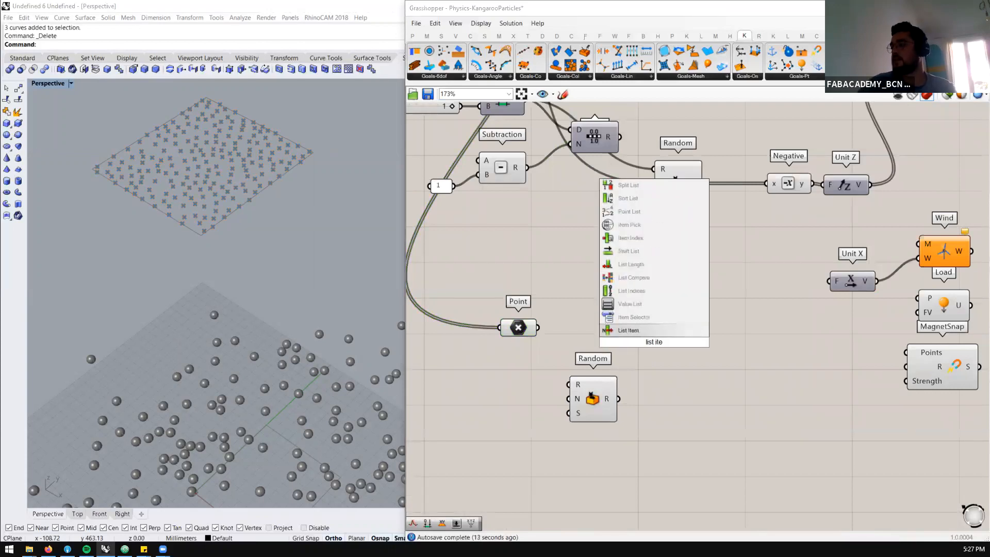
pyautogui.press('Return')
pyautogui.moveTo(537, 327); pyautogui.dragTo(631, 328)
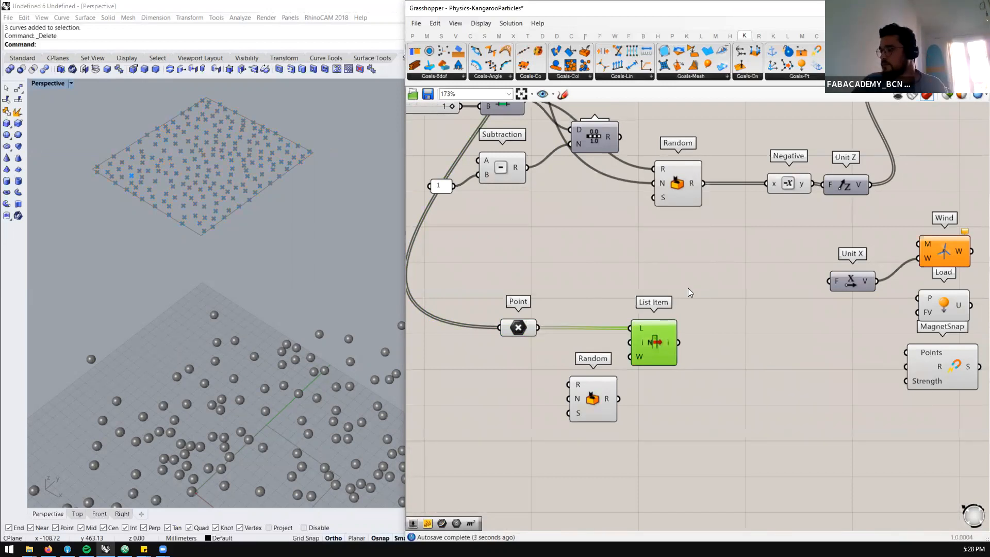
# Shift the second Random component closer beneath the Point parameter and inspect its random number output
pyautogui.scroll(-1, 688, 287)
pyautogui.scroll(2, 893, 368)
pyautogui.scroll(-3, 542, 329)
pyautogui.scroll(1, 502, 372)
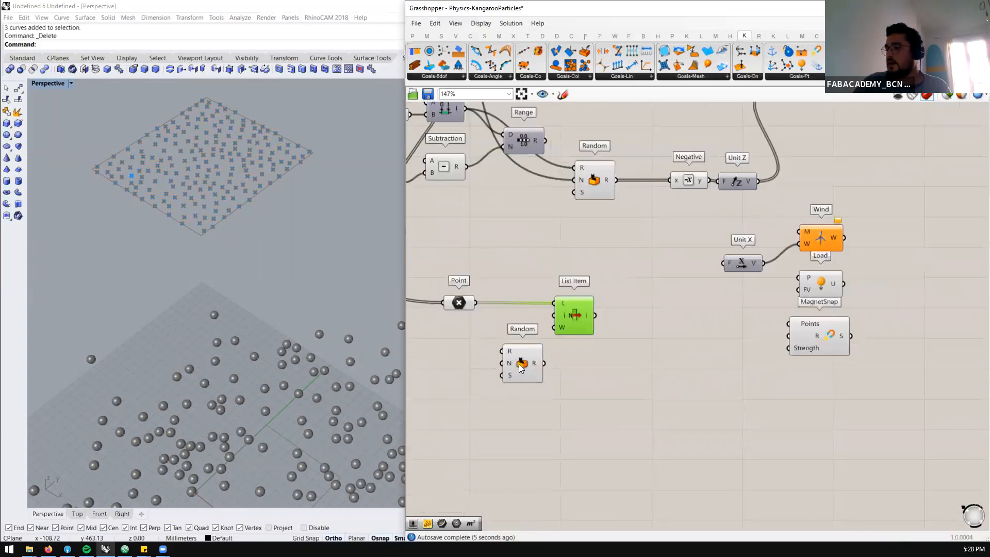
pyautogui.click(500, 364)
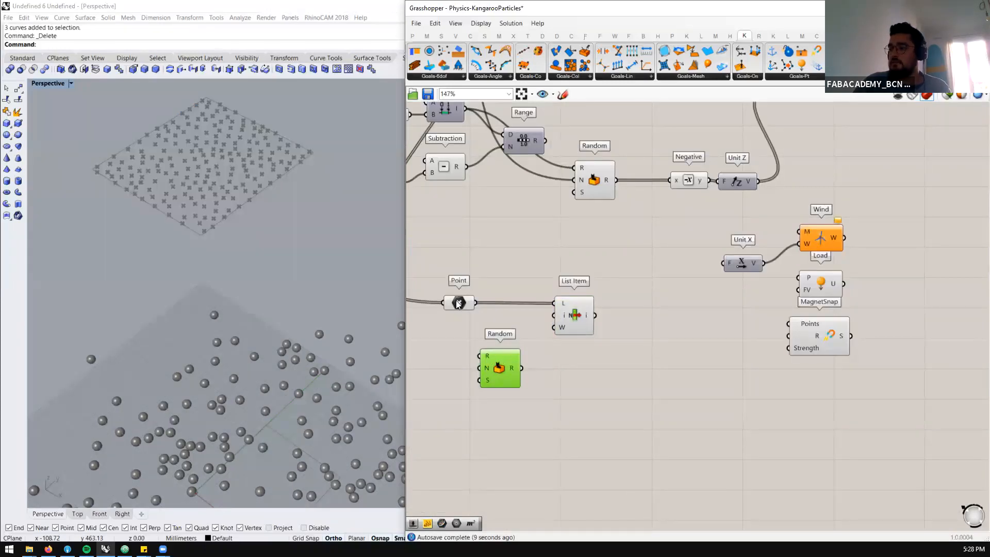
pyautogui.moveTo(511, 366)
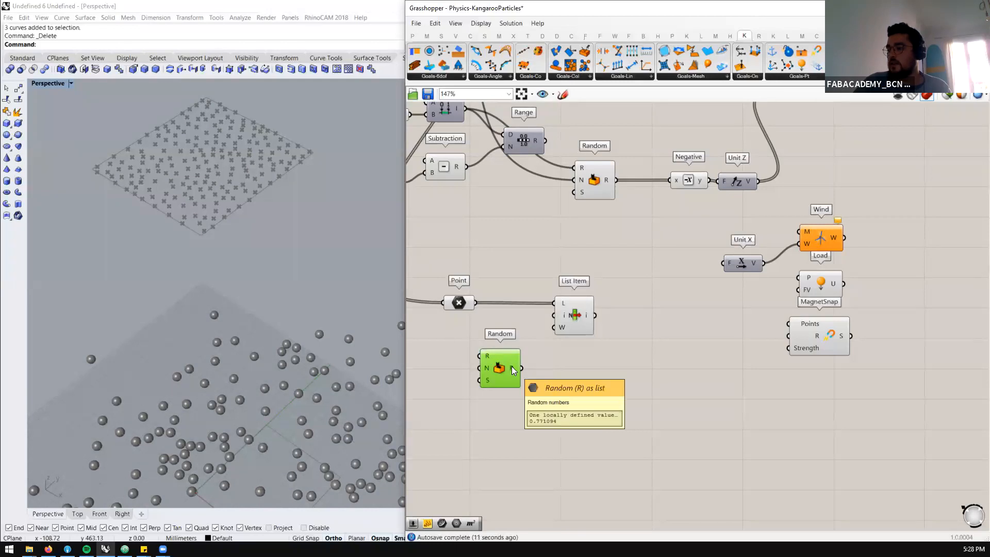
pyautogui.scroll(-3, 674, 347)
pyautogui.scroll(2, 510, 294)
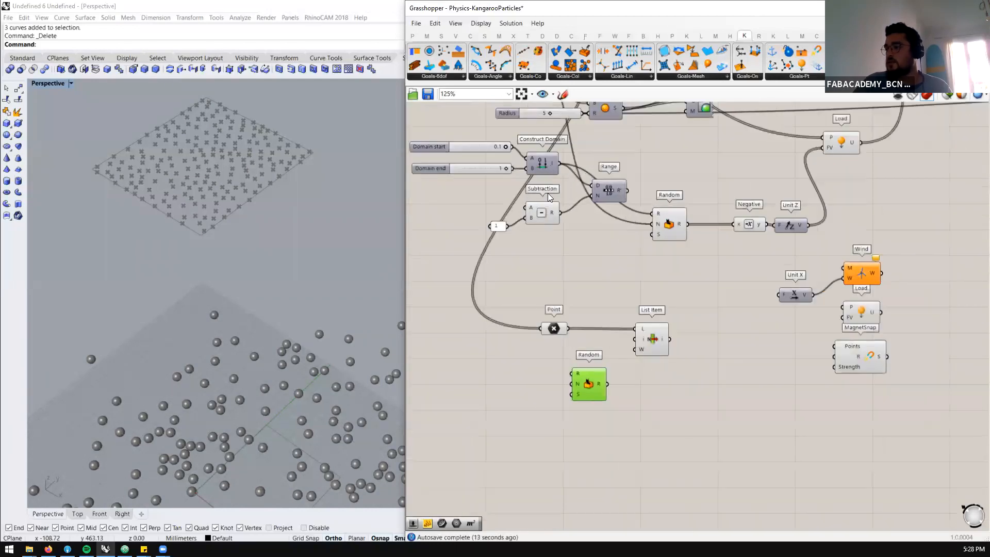
# Duplicate Construct Domain with its sliders beside the second Random, and delete the two copied sliders
pyautogui.moveTo(574, 146); pyautogui.dragTo(485, 182)
pyautogui.keyDown('alt'); pyautogui.moveTo(547, 164); pyautogui.dragTo(541, 379); pyautogui.keyUp('alt')
pyautogui.click(471, 374)
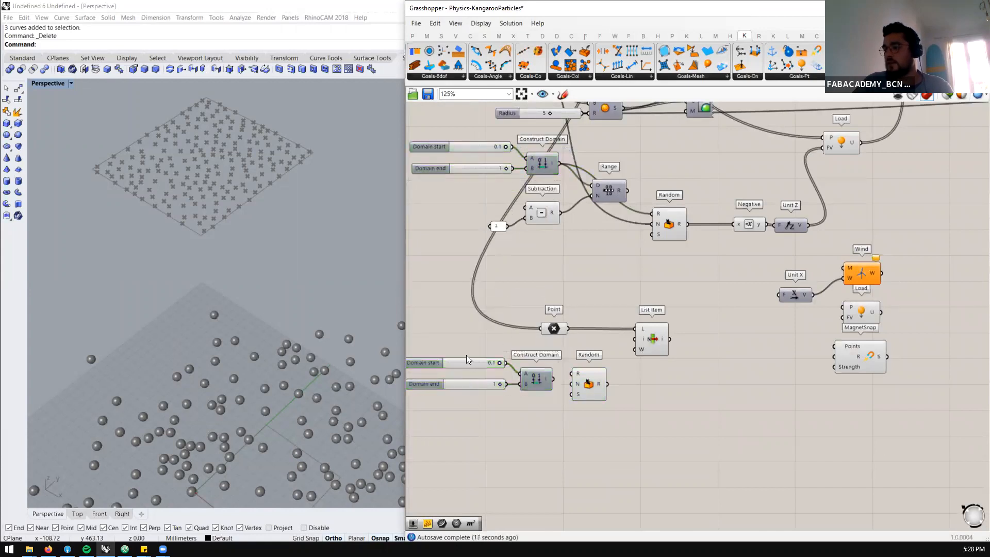
pyautogui.moveTo(466, 355); pyautogui.dragTo(459, 389)
pyautogui.press('Delete')
# Feed the copied Construct Domain with new number sliders, 0 for the domain start and 200 for the domain end
pyautogui.doubleClick(462, 376)
pyautogui.write('0')
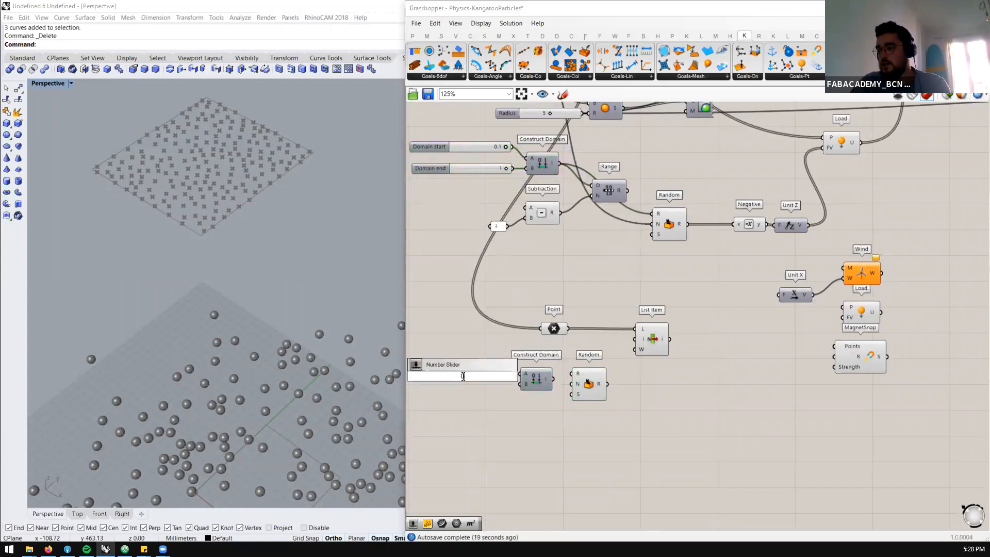
pyautogui.press('Return')
pyautogui.click(556, 329)
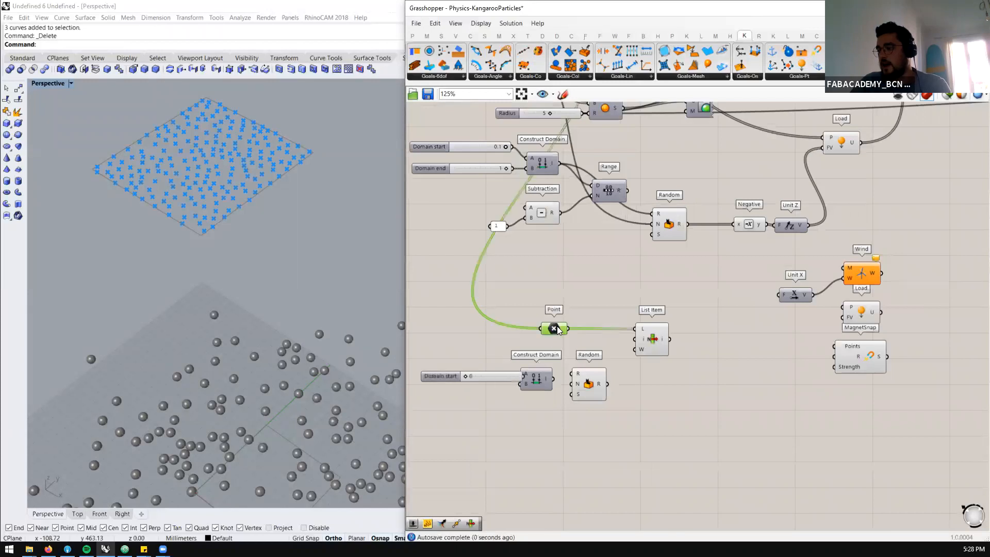
pyautogui.moveTo(556, 326); pyautogui.dragTo(539, 313)
pyautogui.moveTo(503, 377); pyautogui.dragTo(469, 379)
pyautogui.doubleClick(470, 389)
pyautogui.write('200')
pyautogui.press('Return')
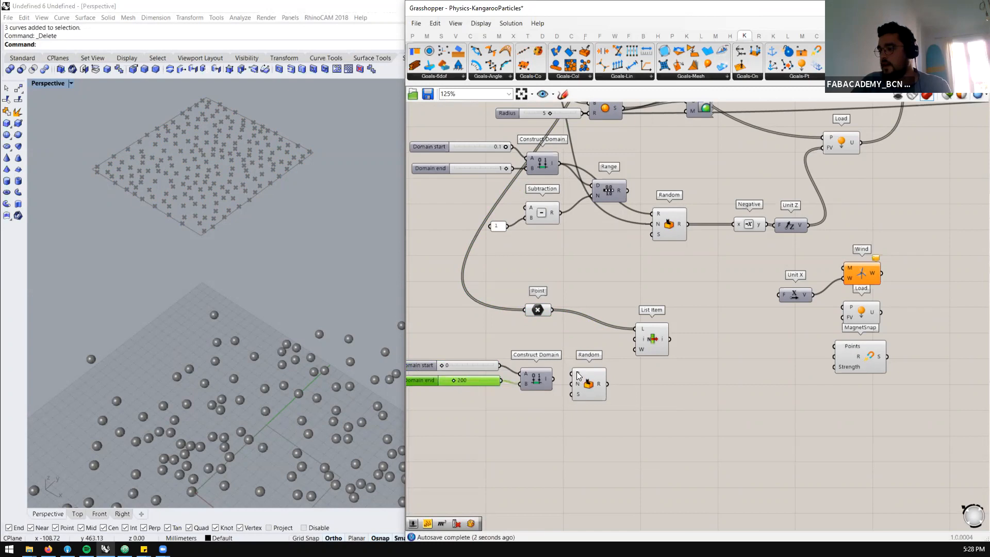
# Connect the 0 to 200 domain to the second Random's range and a new slider of 50 to its number input
pyautogui.moveTo(597, 400); pyautogui.dragTo(604, 411)
pyautogui.click(530, 410)
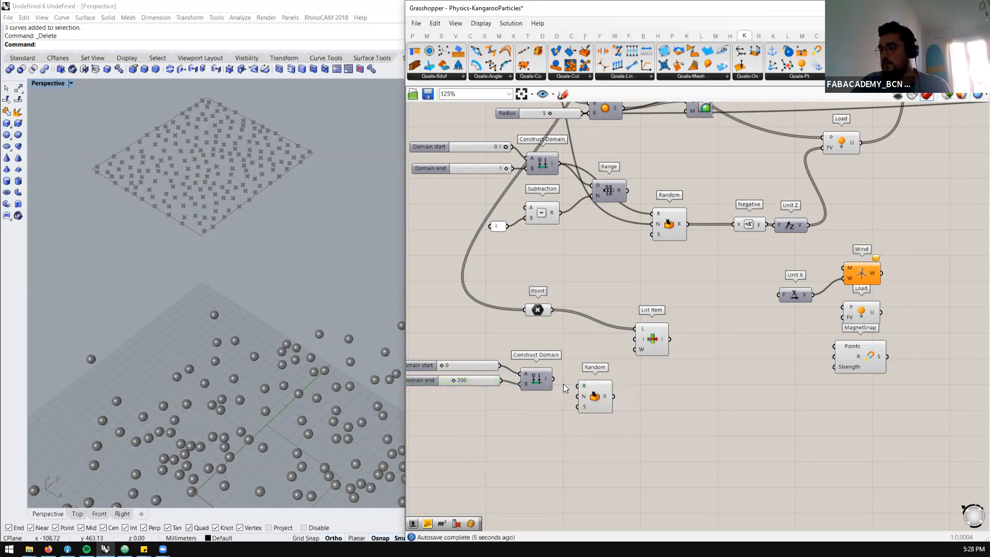
pyautogui.doubleClick(563, 383)
pyautogui.write('50')
pyautogui.press('Return')
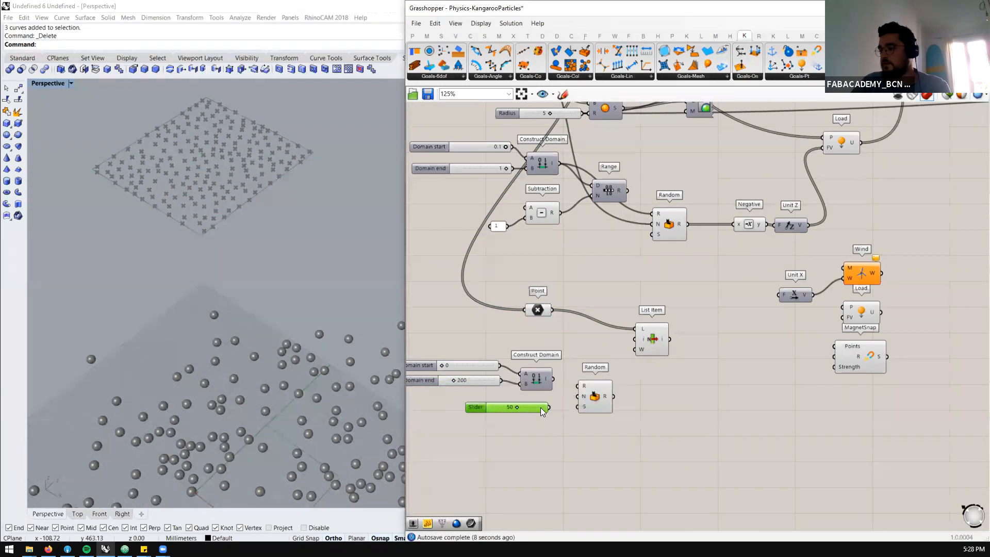
pyautogui.moveTo(549, 407); pyautogui.dragTo(572, 393)
pyautogui.moveTo(607, 396)
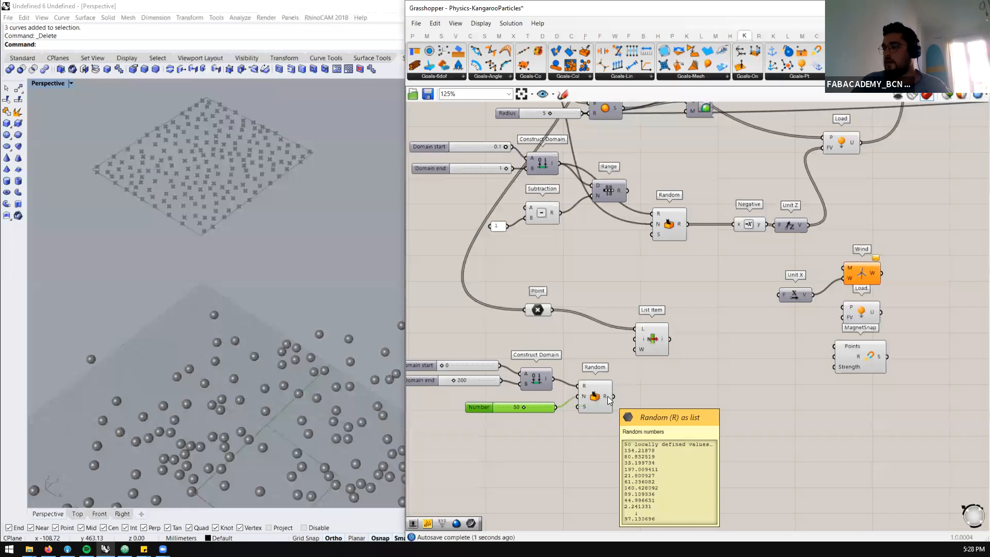
# Connect the second Random's output to the List Item index and examine the picked points in the viewport
pyautogui.scroll(-8, 260, 241)
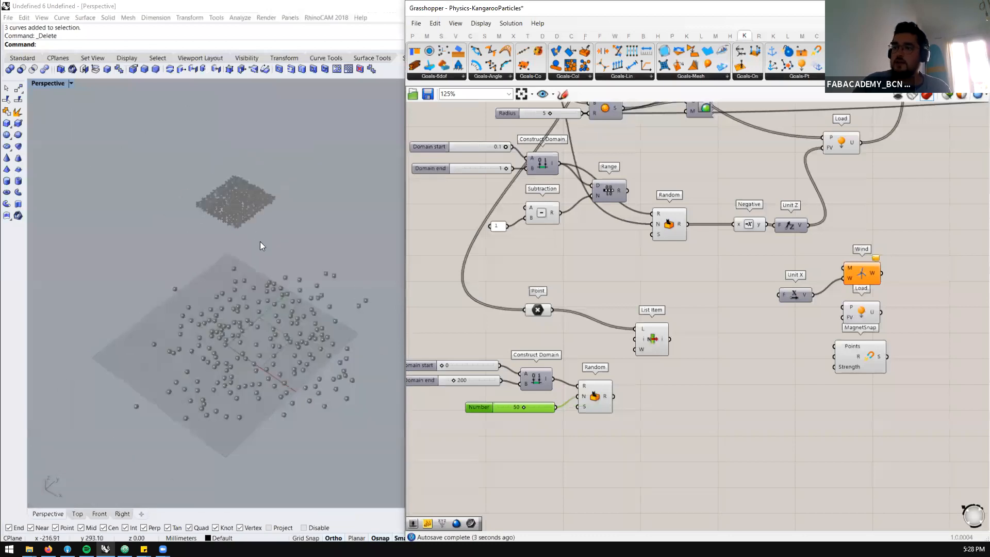
pyautogui.scroll(4, 268, 247)
pyautogui.moveTo(613, 397); pyautogui.dragTo(639, 339)
pyautogui.click(659, 342)
pyautogui.scroll(5, 193, 150)
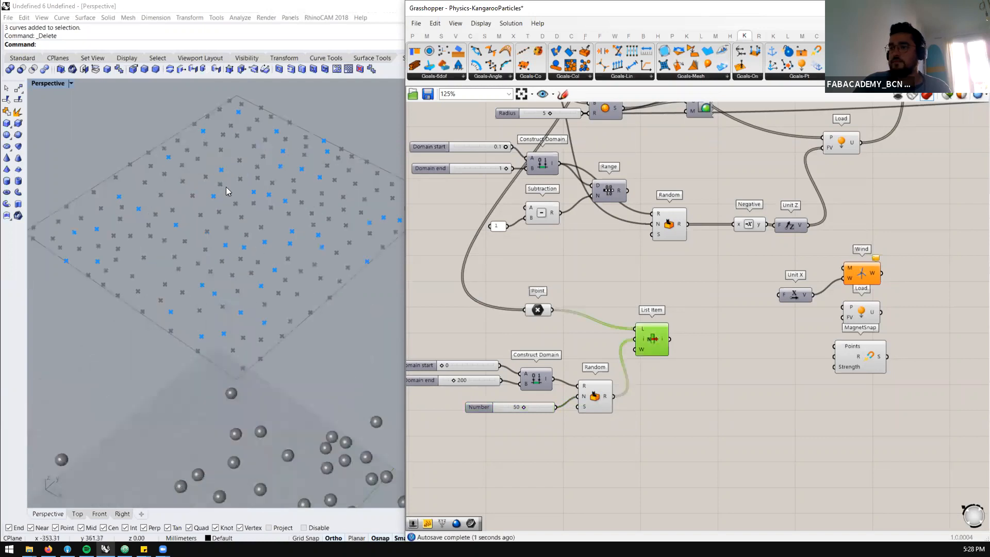
pyautogui.scroll(-3, 220, 178)
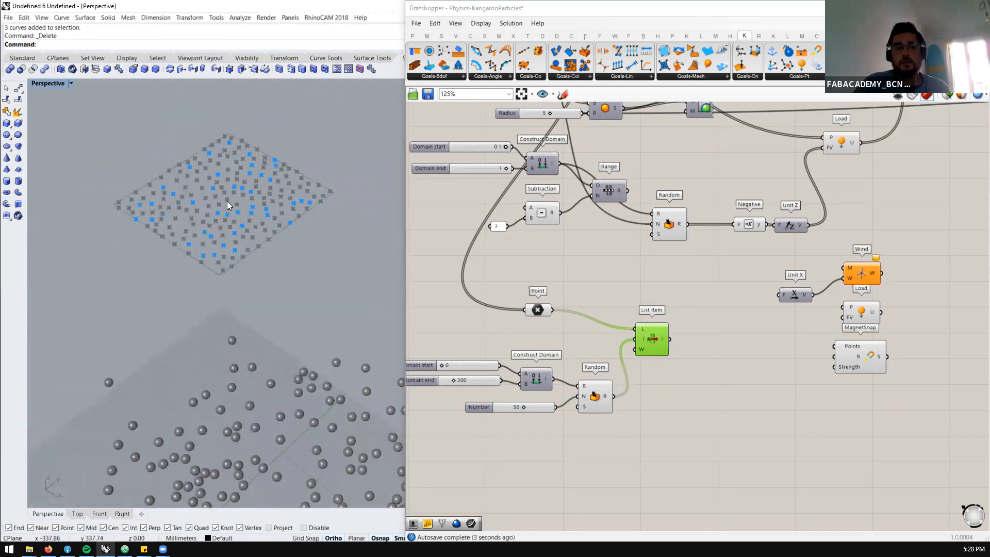
# Connect the List Item output to the Points input of MagnetSnap
pyautogui.moveTo(669, 339); pyautogui.dragTo(877, 349)
pyautogui.scroll(1, 892, 355)
pyautogui.moveTo(822, 334); pyautogui.dragTo(781, 331, button='right')
pyautogui.scroll(1, 782, 335)
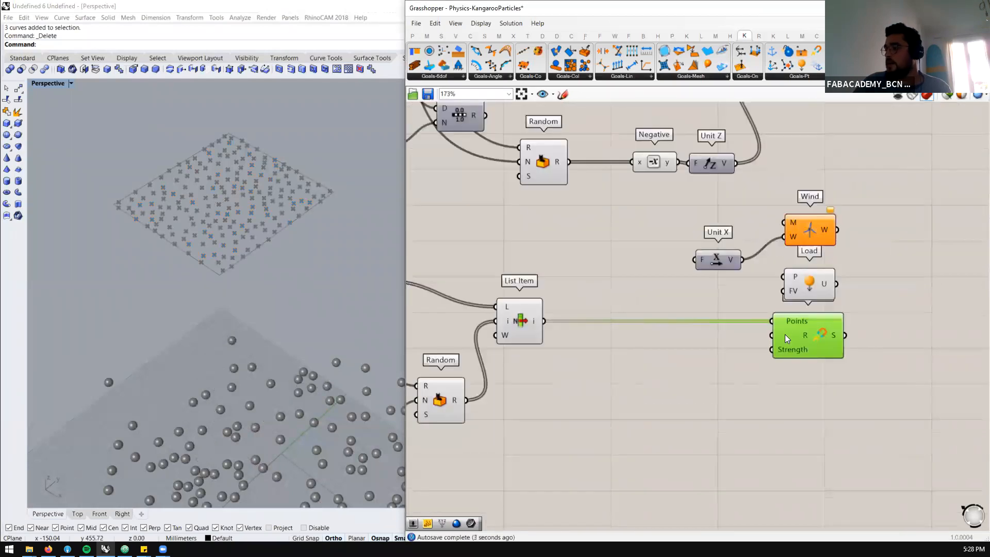
# Connect the MagnetSnap output to the D4 input of Merge and reset the BouncySolver simulation
pyautogui.scroll(-5, 732, 338)
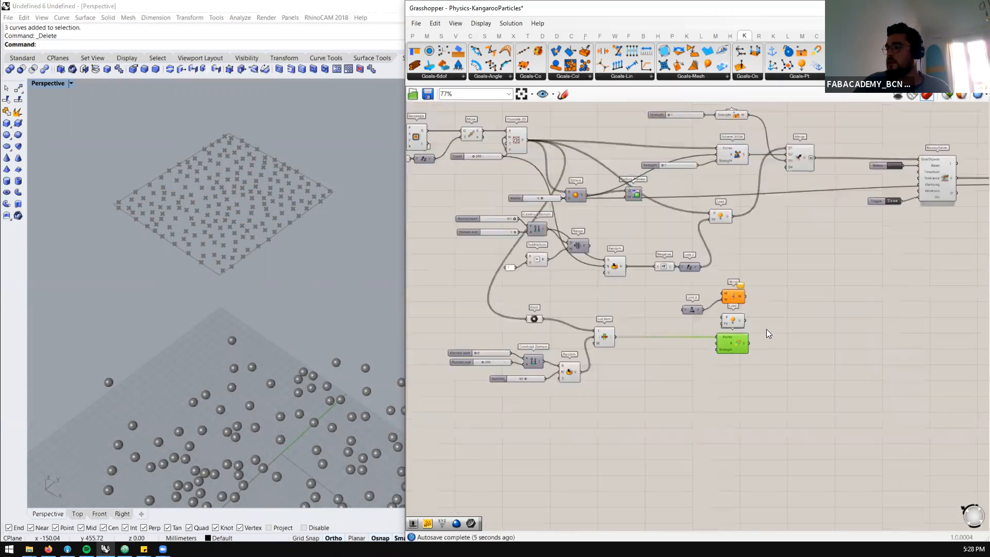
pyautogui.scroll(1, 754, 353)
pyautogui.moveTo(723, 353); pyautogui.dragTo(767, 142)
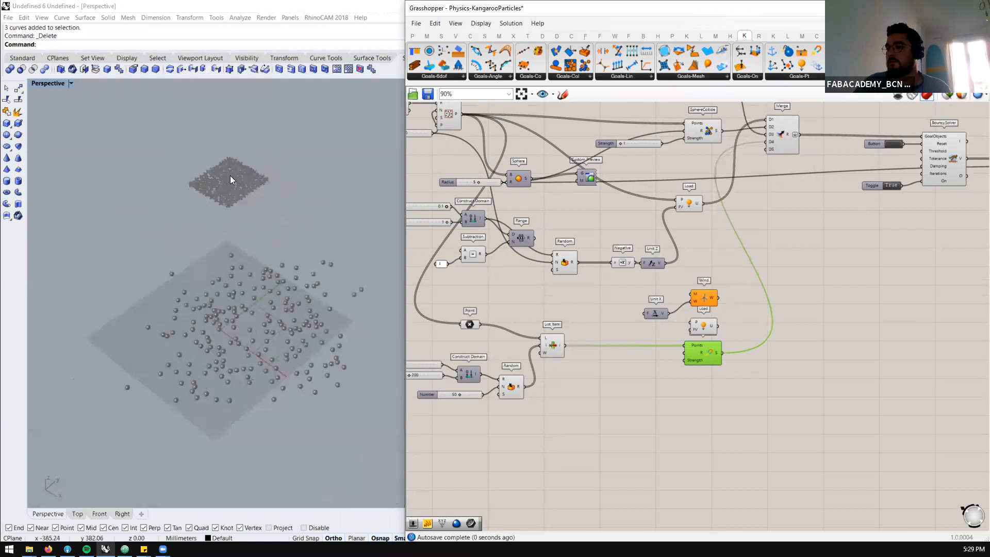
pyautogui.click(891, 145)
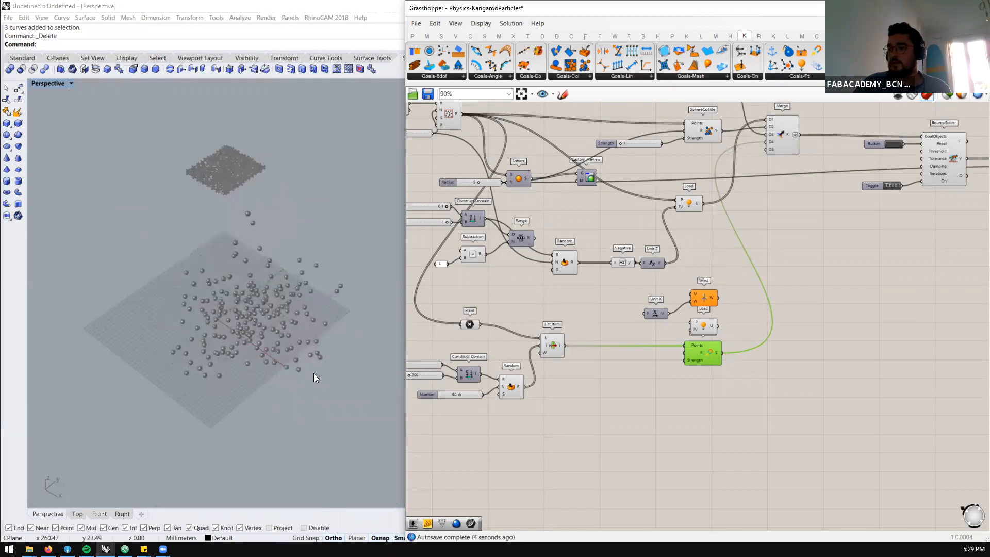
# Add a number slider of 20 below MagnetSnap and connect it to the range input
pyautogui.click(680, 376)
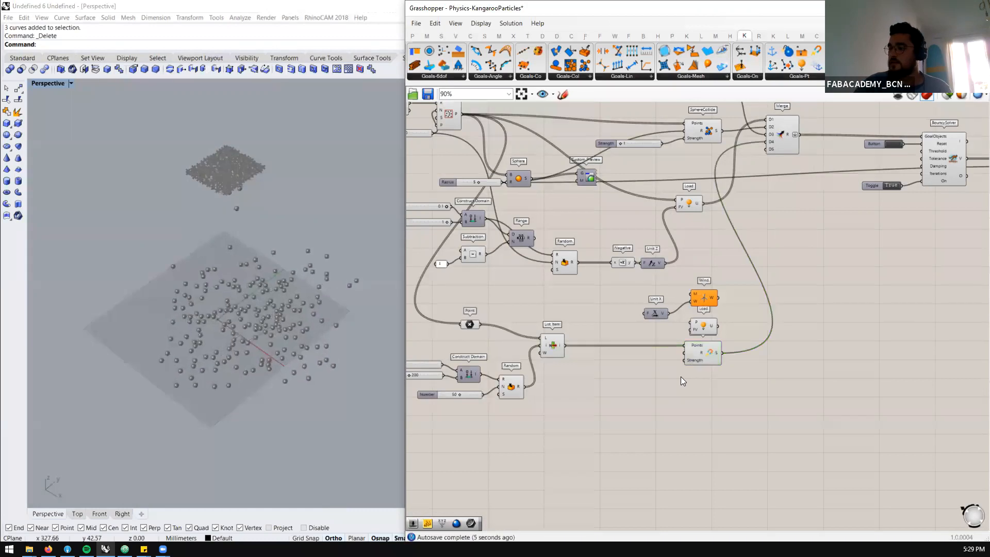
pyautogui.doubleClick(681, 376)
pyautogui.write('20')
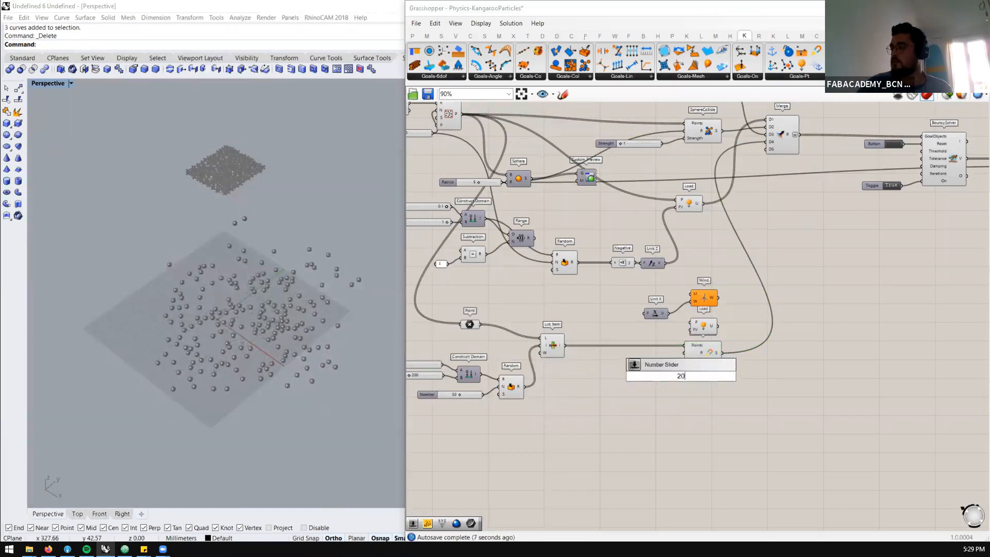
pyautogui.press('Return')
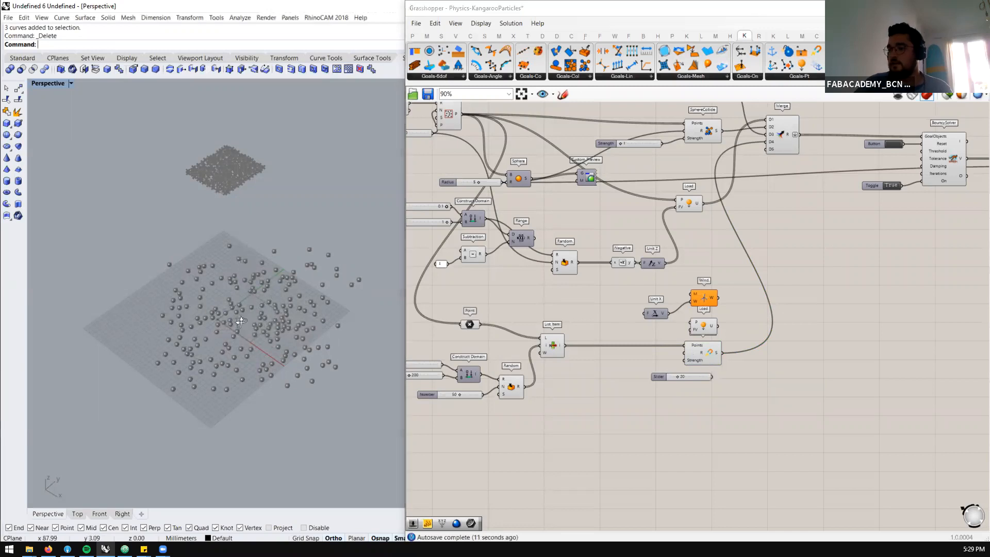
pyautogui.scroll(3, 239, 316)
pyautogui.scroll(2, 631, 392)
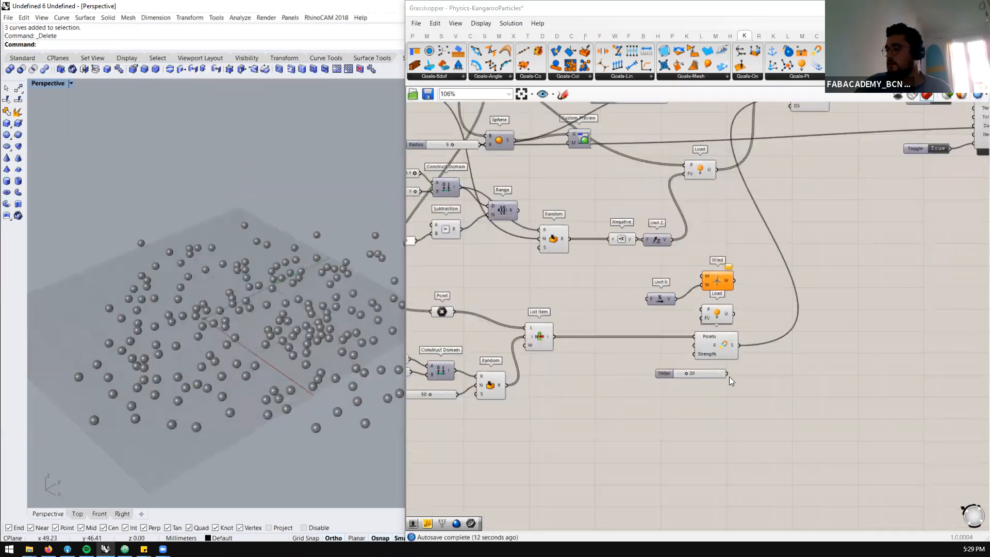
pyautogui.moveTo(728, 373); pyautogui.dragTo(694, 351)
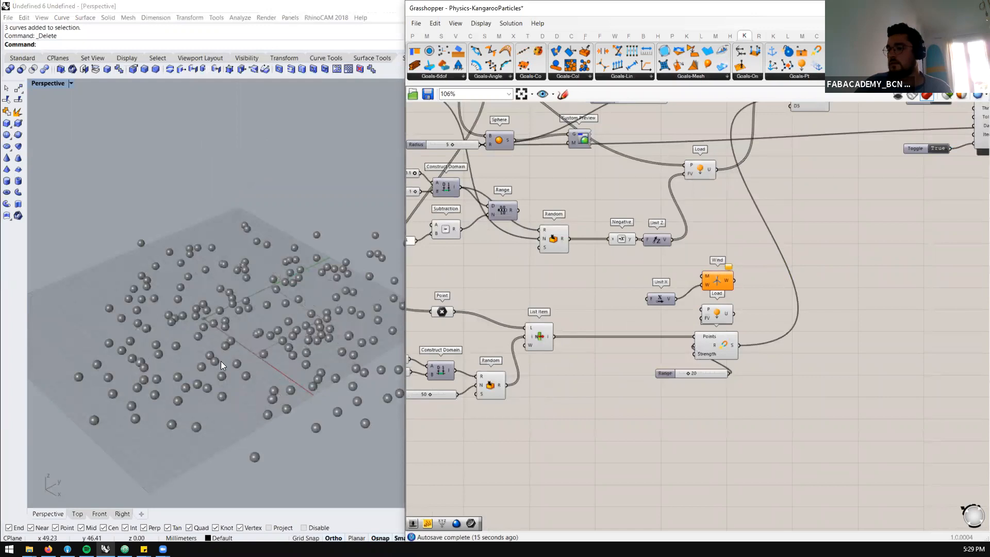
# Reset the BouncySolver simulation and examine how the particles react to the magnet range
pyautogui.scroll(-3, 220, 360)
pyautogui.scroll(-2, 619, 410)
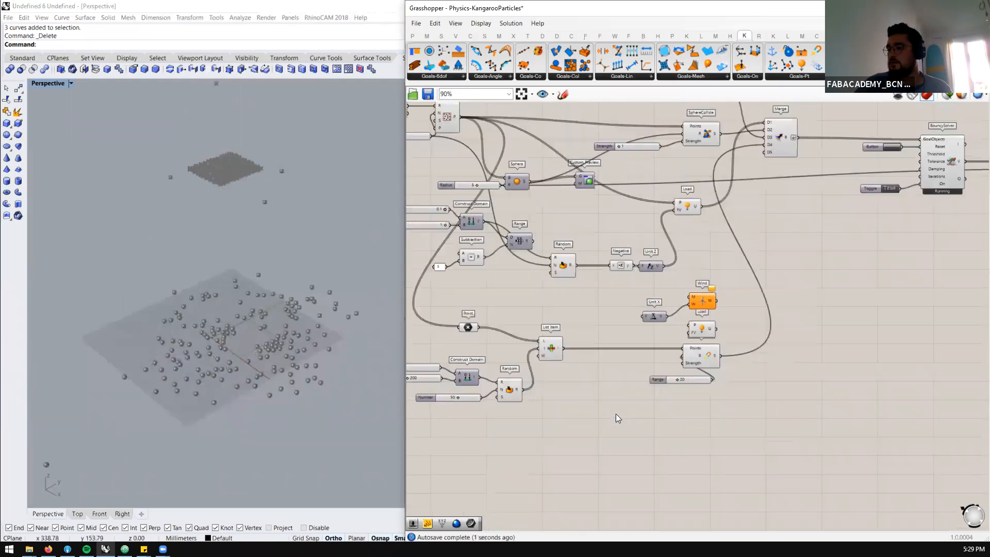
pyautogui.scroll(-1, 616, 414)
pyautogui.scroll(2, 763, 275)
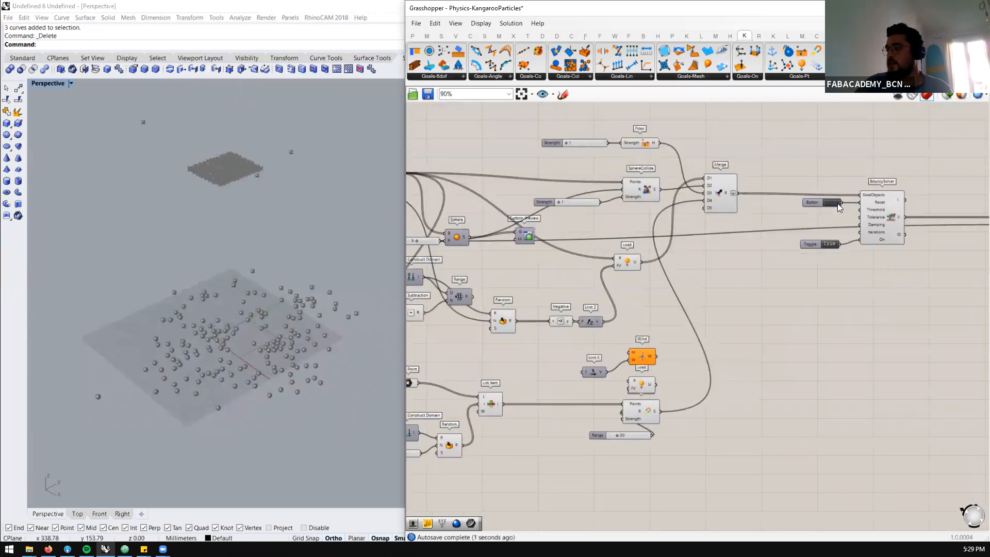
pyautogui.click(833, 205)
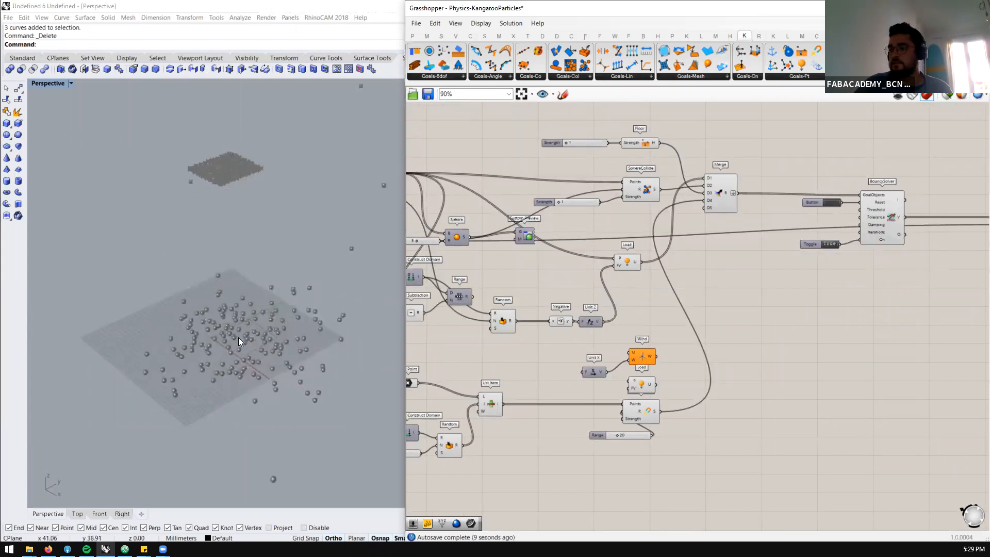
# Switch the BouncySolver toggle to False and highlight the Sphere component to inspect the starting spheres up close
pyautogui.scroll(-3, 238, 338)
pyautogui.scroll(3, 237, 340)
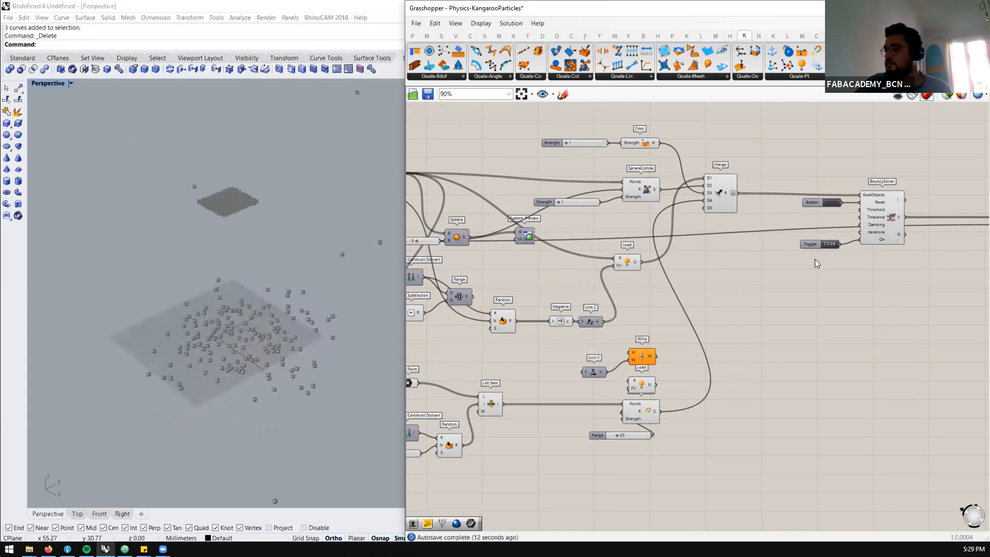
pyautogui.scroll(1, 815, 259)
pyautogui.scroll(-4, 746, 270)
pyautogui.scroll(2, 673, 216)
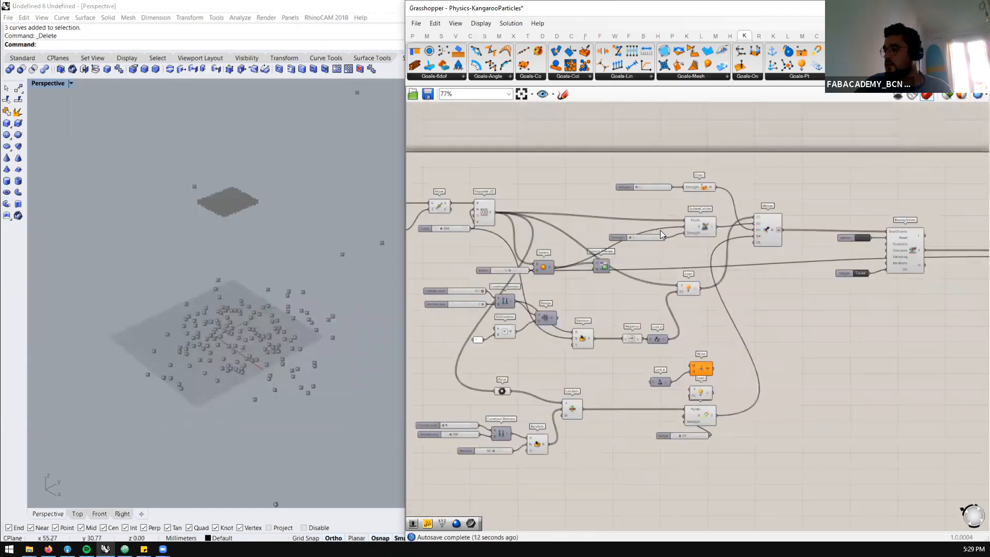
pyautogui.scroll(2, 660, 230)
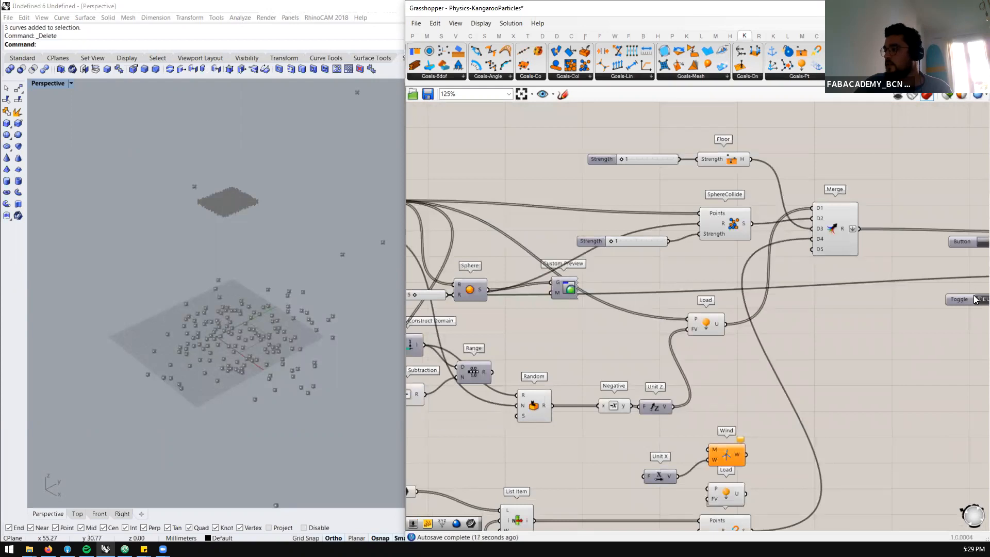
pyautogui.scroll(-3, 825, 274)
pyautogui.scroll(3, 472, 204)
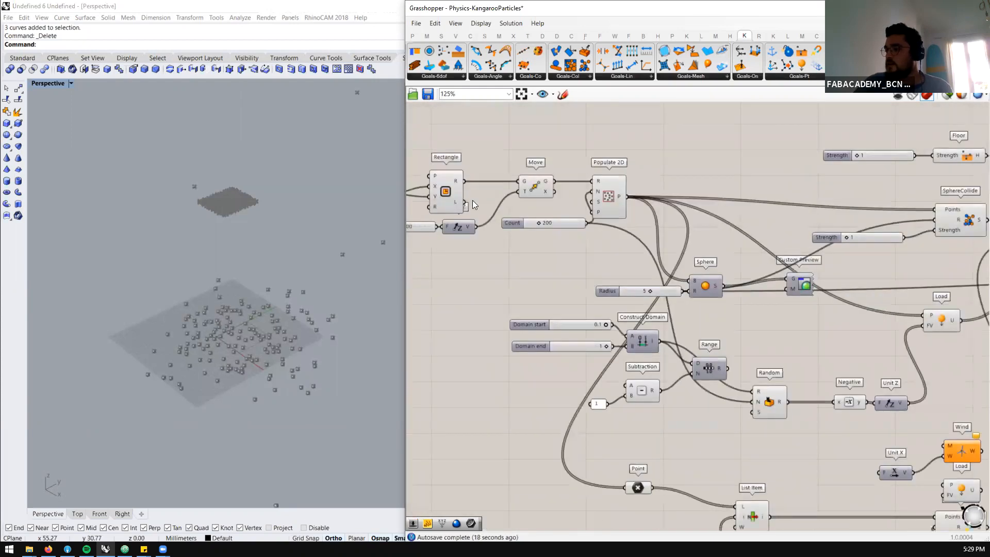
pyautogui.click(693, 288)
pyautogui.middleClick(710, 265)
pyautogui.click(730, 246)
pyautogui.scroll(5, 216, 196)
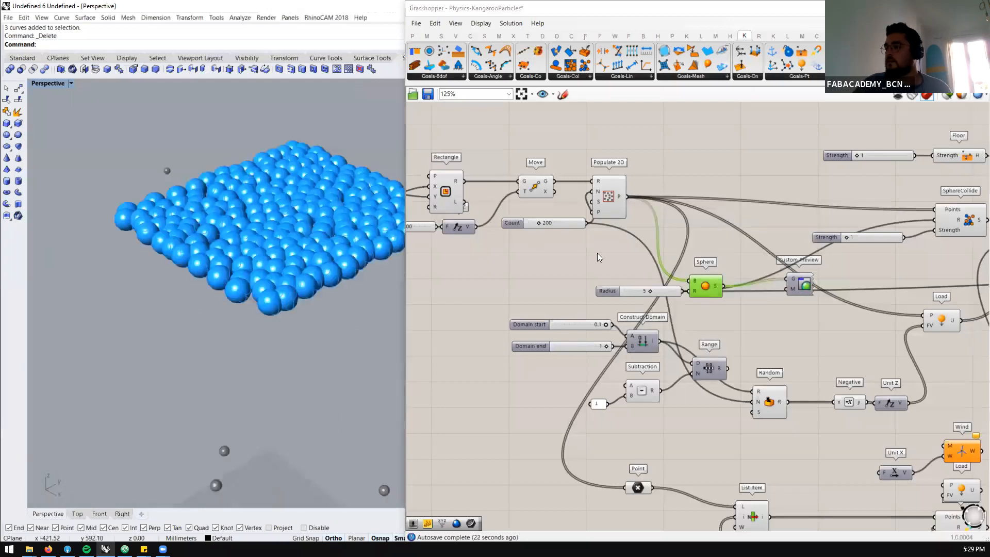
# Set the Y Size slider that drives the Rectangle's X and Y inputs to 200
pyautogui.scroll(-2, 654, 236)
pyautogui.scroll(3, 456, 210)
pyautogui.doubleClick(462, 217)
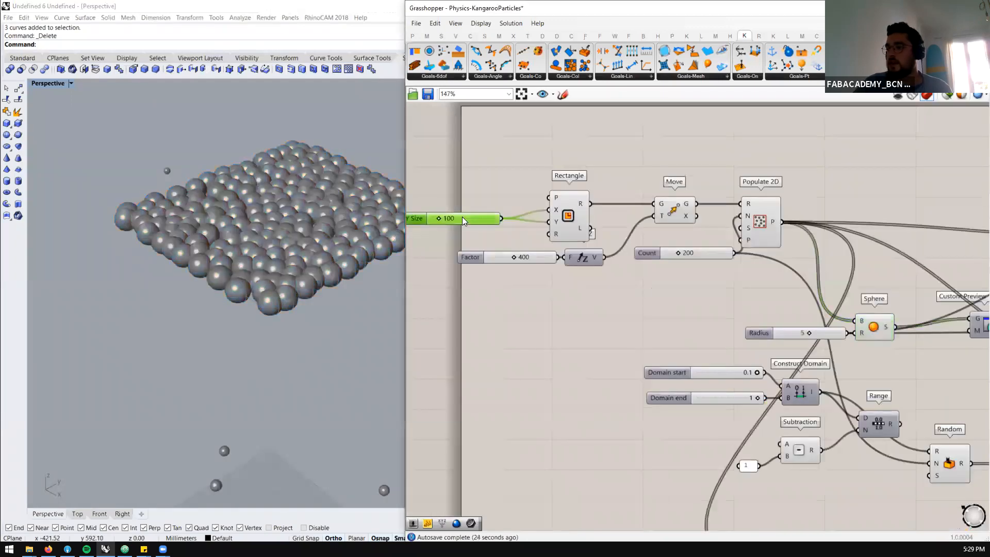
pyautogui.write('200')
pyautogui.press('Return')
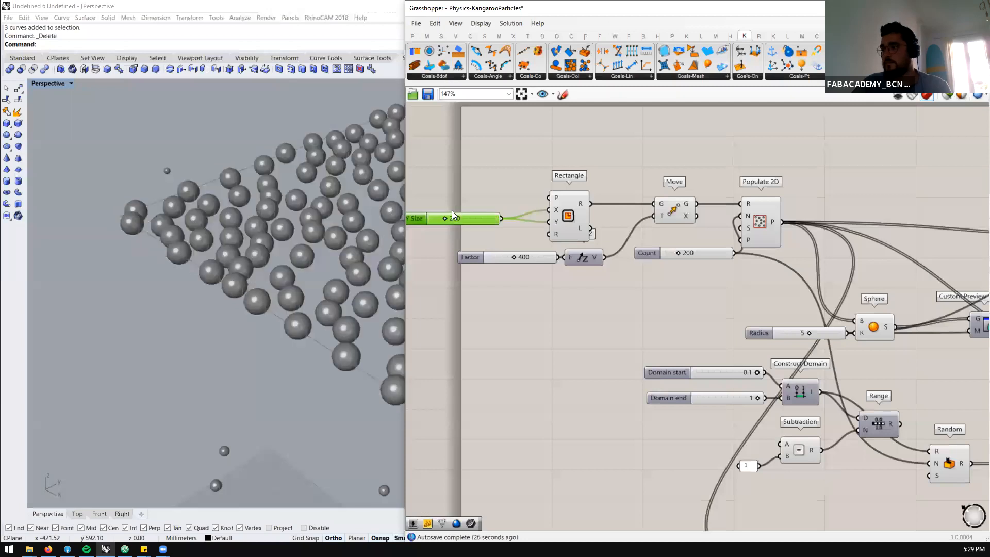
# Reset the BouncySolver and switch its toggle to True to run the simulation on the enlarged rectangle
pyautogui.scroll(-1, 454, 214)
pyautogui.scroll(-3, 240, 228)
pyautogui.scroll(-6, 644, 172)
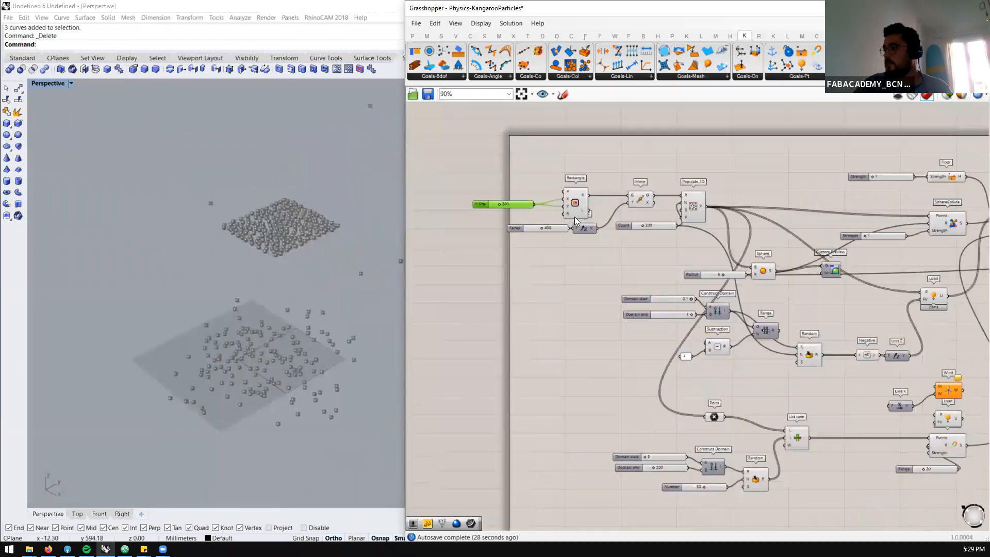
pyautogui.scroll(6, 859, 225)
pyautogui.click(760, 202)
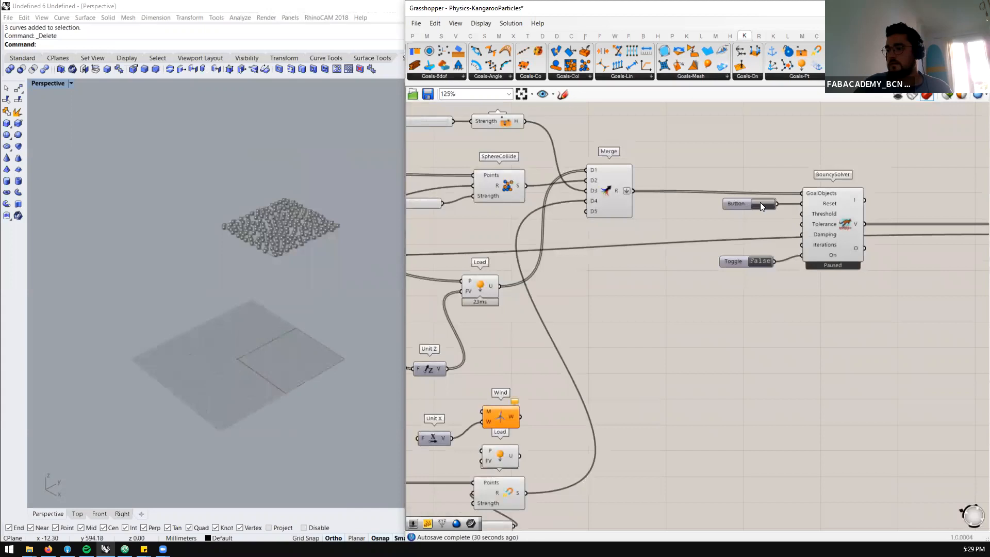
pyautogui.doubleClick(759, 260)
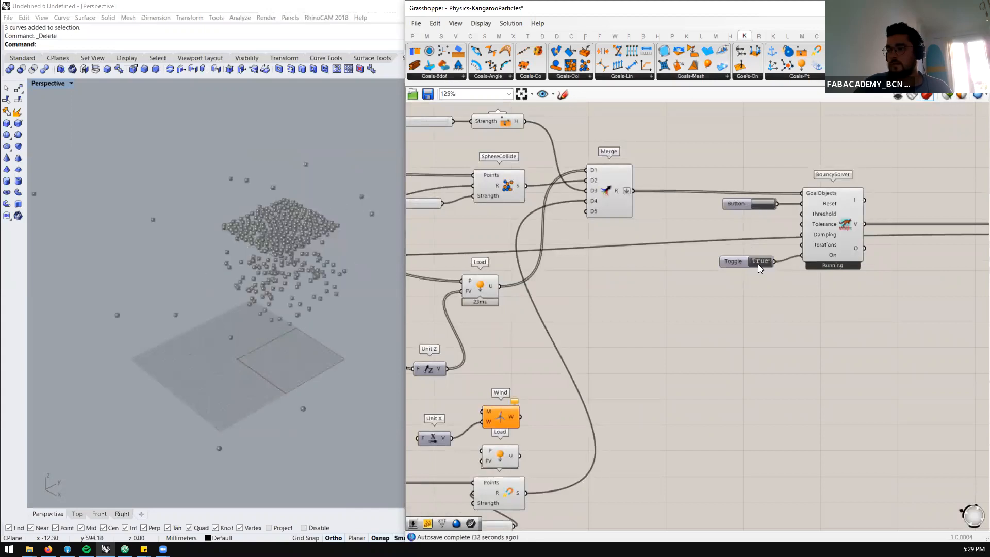
# Examine the points entering MagnetSnap and how the fallen particles cluster on the ground plane
pyautogui.scroll(-2, 552, 283)
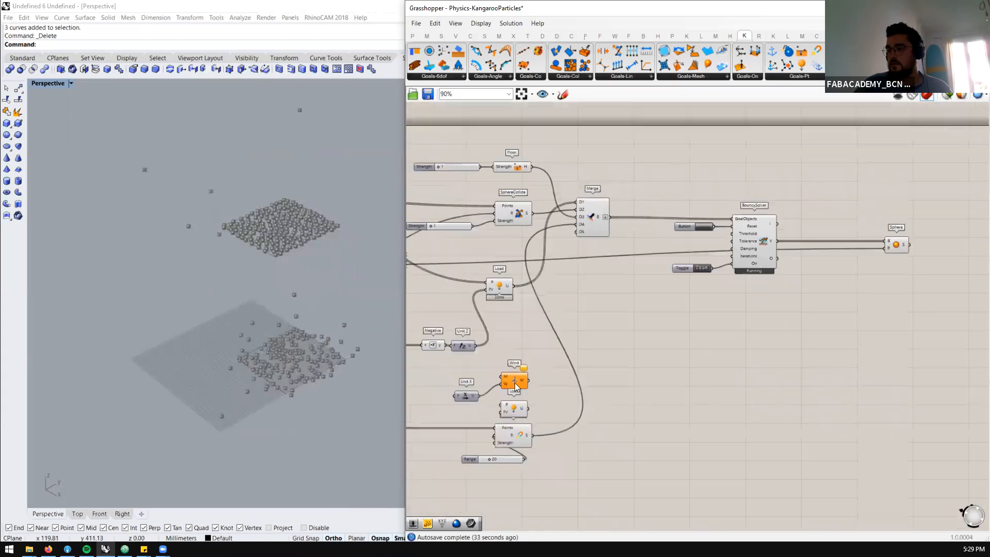
pyautogui.scroll(2, 513, 436)
pyautogui.scroll(3, 517, 423)
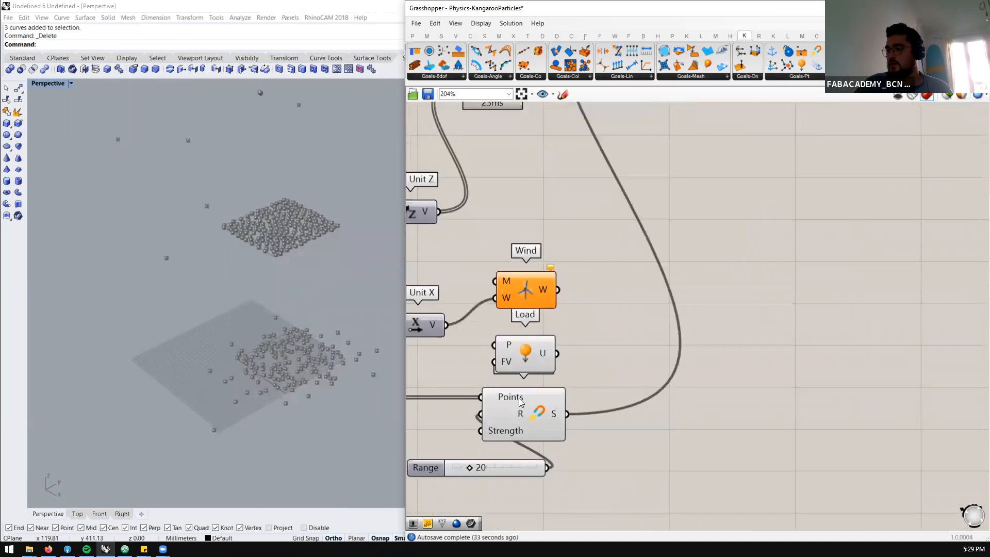
pyautogui.moveTo(519, 398)
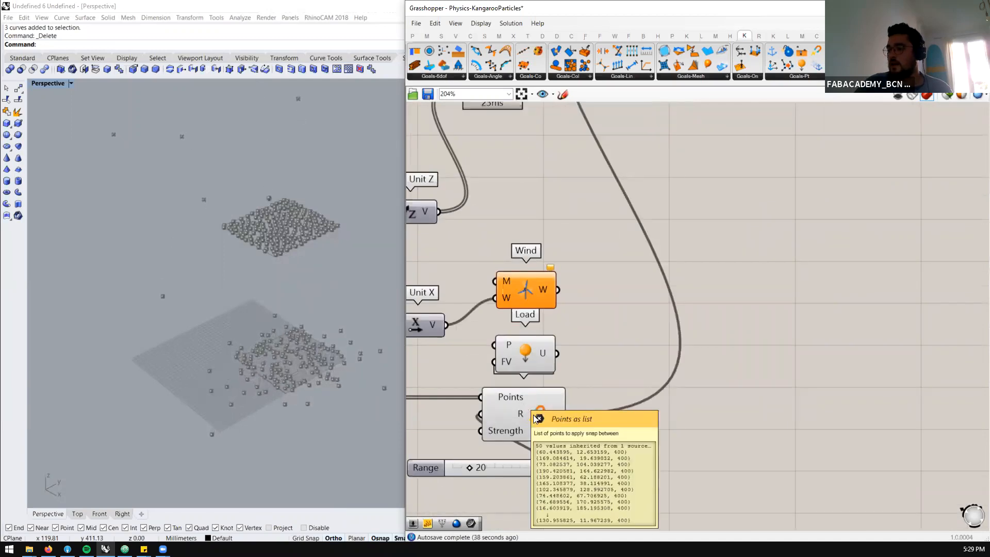
pyautogui.click(529, 412)
pyautogui.moveTo(290, 381); pyautogui.dragTo(284, 409, button='right')
pyautogui.moveTo(285, 378); pyautogui.dragTo(325, 354, button='right')
pyautogui.scroll(10, 280, 355)
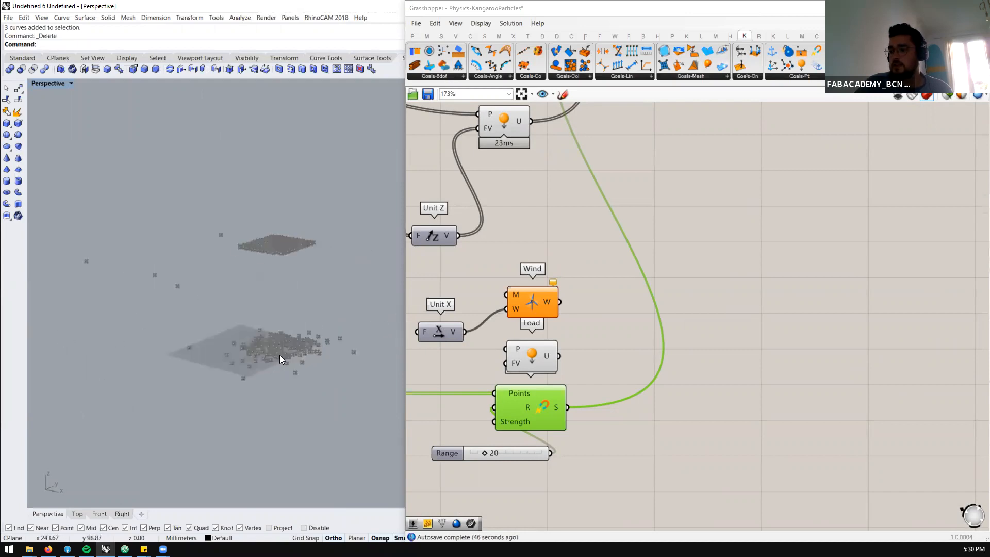
pyautogui.moveTo(273, 353); pyautogui.dragTo(293, 375, button='right')
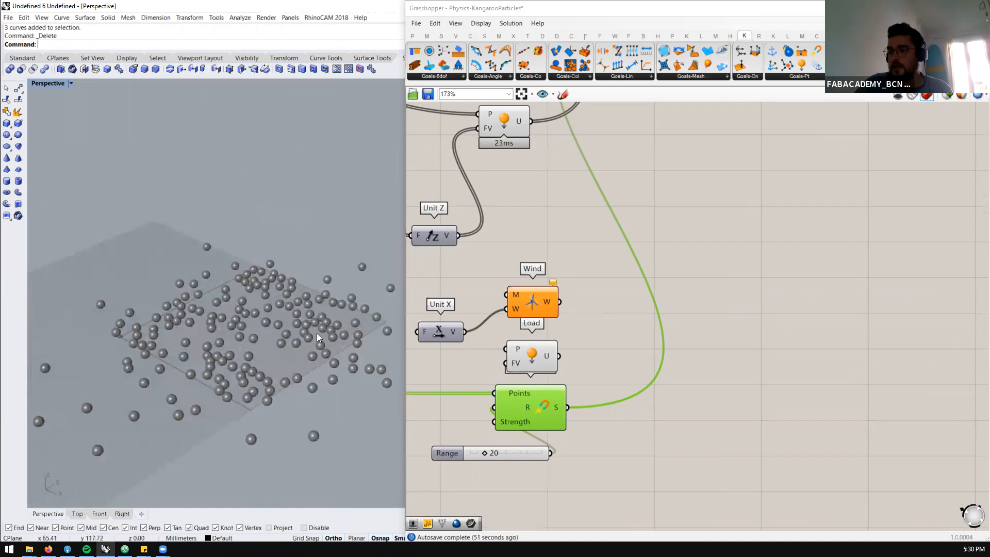
# Add a number slider of 1000 below MagnetSnap and connect it to the Strength input
pyautogui.scroll(-4, 618, 405)
pyautogui.scroll(2, 526, 437)
pyautogui.click(529, 428)
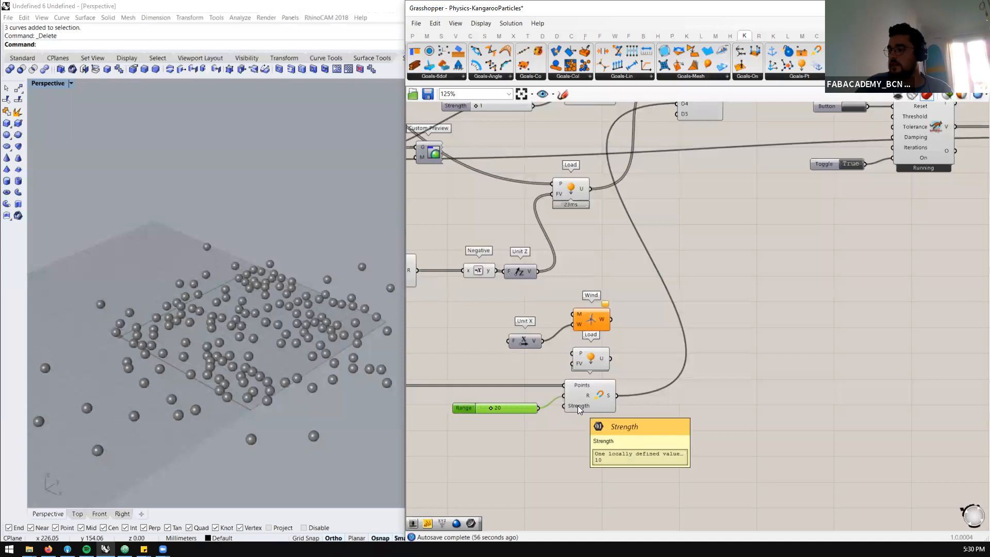
pyautogui.doubleClick(546, 451)
pyautogui.write('1000')
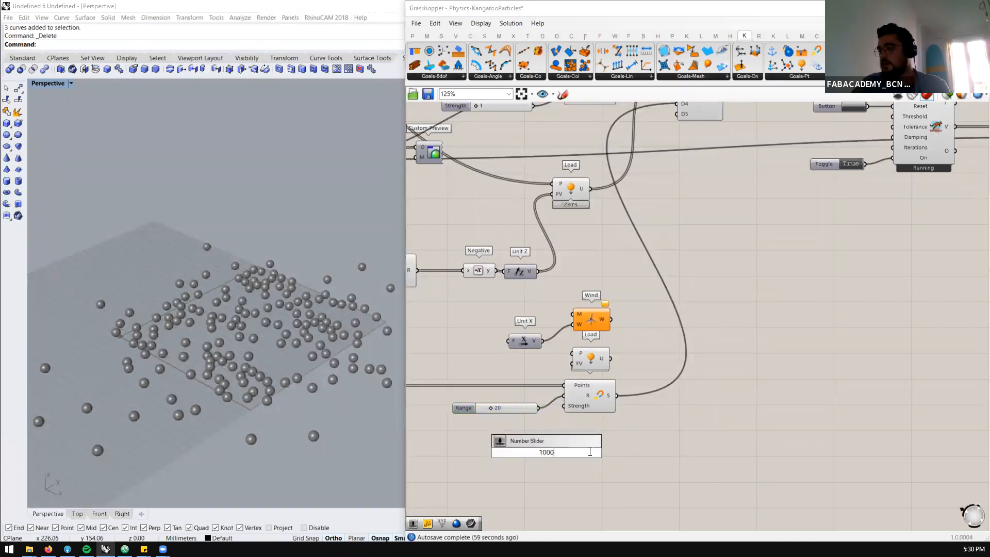
pyautogui.press('Return')
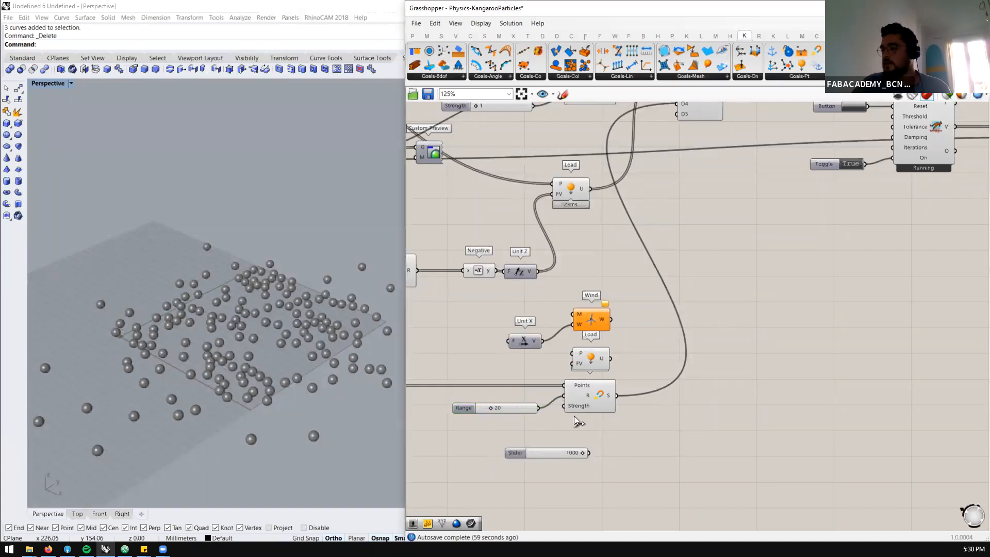
pyautogui.moveTo(570, 414); pyautogui.dragTo(569, 412)
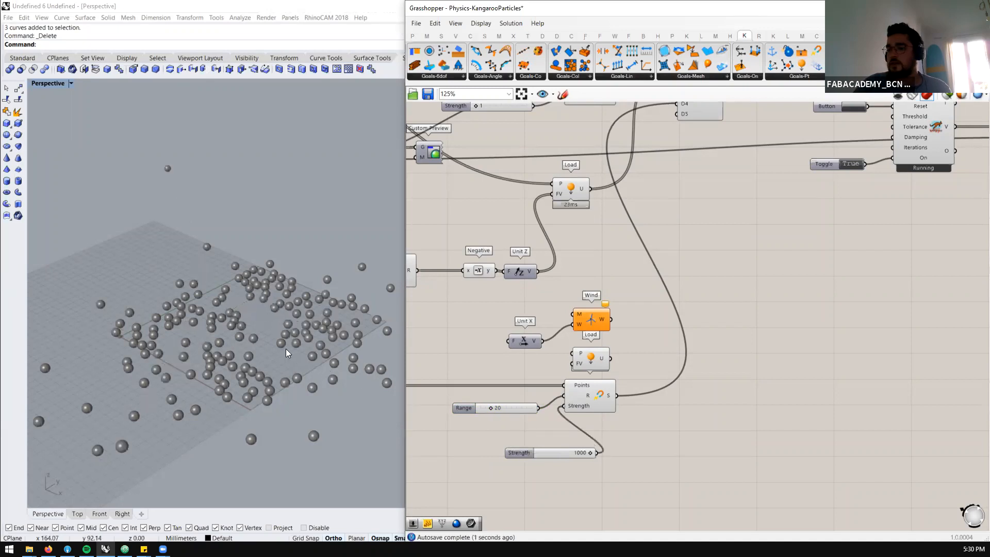
# Rerun the BouncySolver simulation from its start and examine how the particles react to the stronger magnet snap
pyautogui.scroll(-2, 266, 345)
pyautogui.scroll(-2, 266, 344)
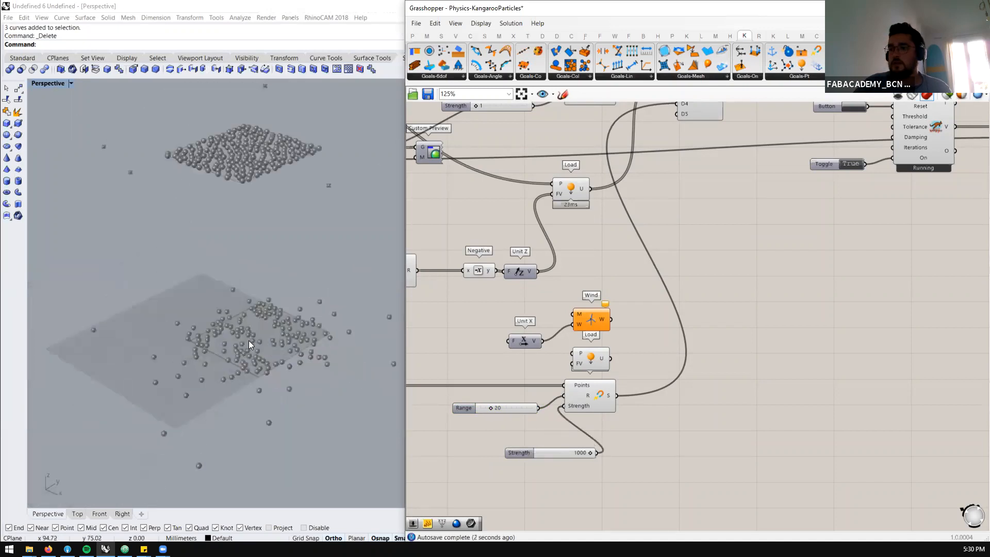
pyautogui.scroll(-2, 249, 341)
pyautogui.scroll(-3, 250, 351)
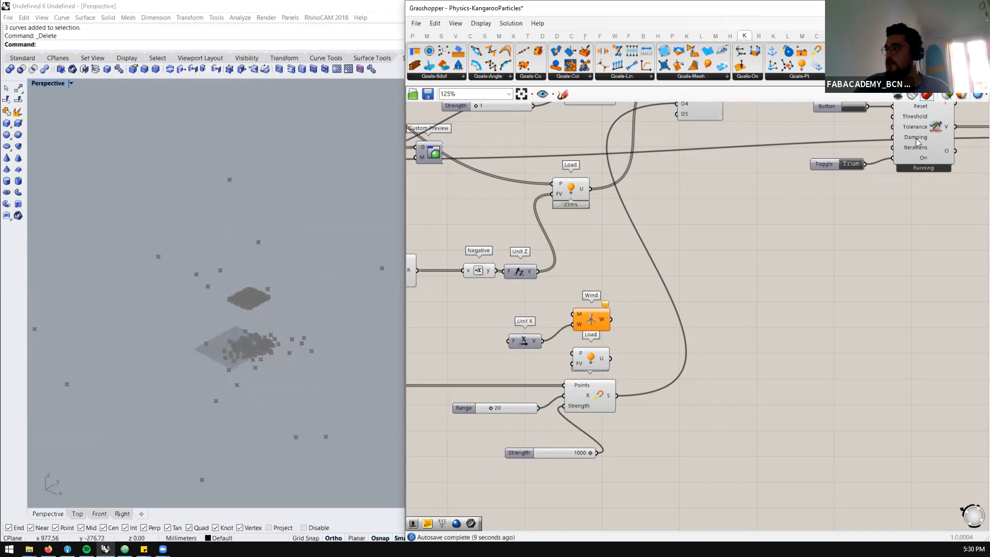
pyautogui.click(849, 106)
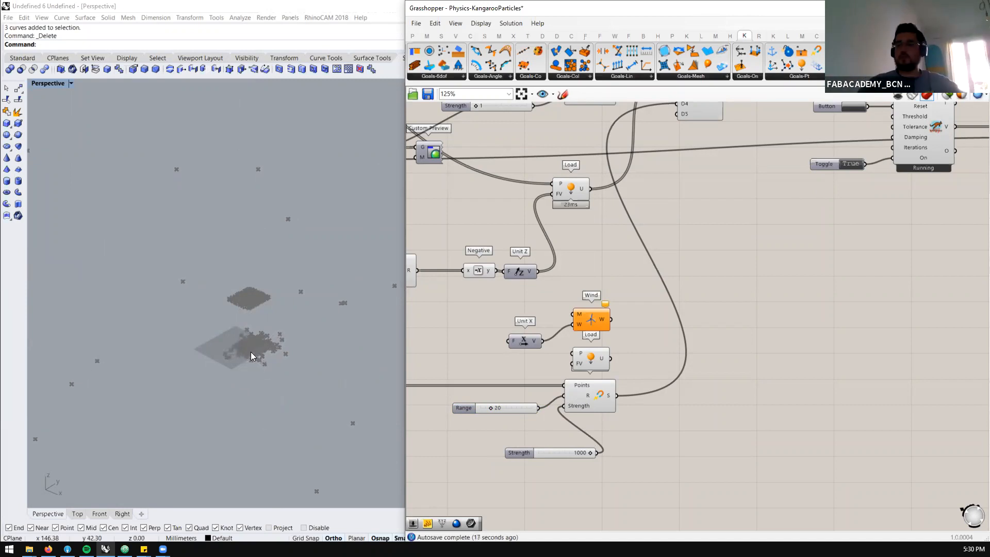
pyautogui.scroll(3, 251, 352)
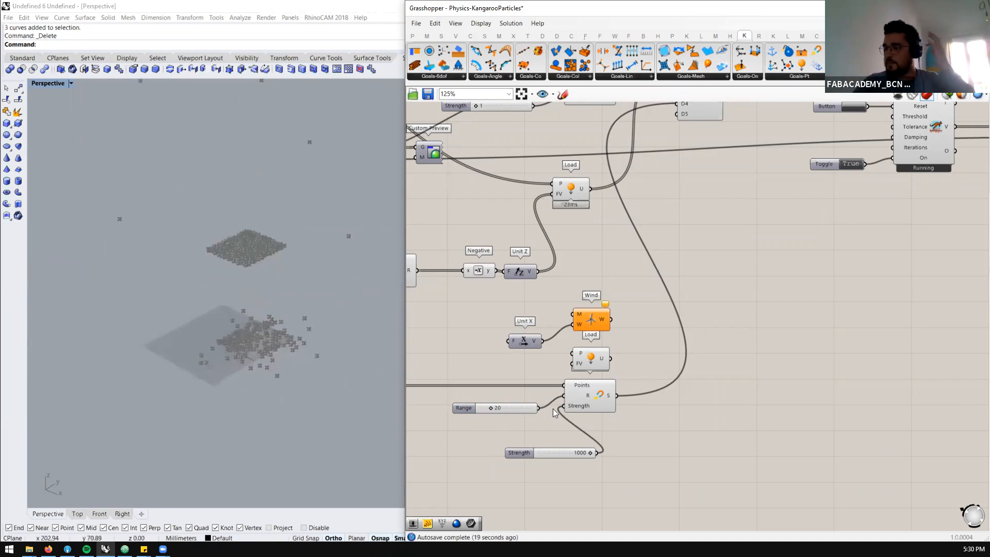
# Disable the MagnetSnap component together with its Range and Strength sliders
pyautogui.moveTo(670, 382); pyautogui.dragTo(532, 460)
pyautogui.middleClick(622, 405)
pyautogui.click(666, 404)
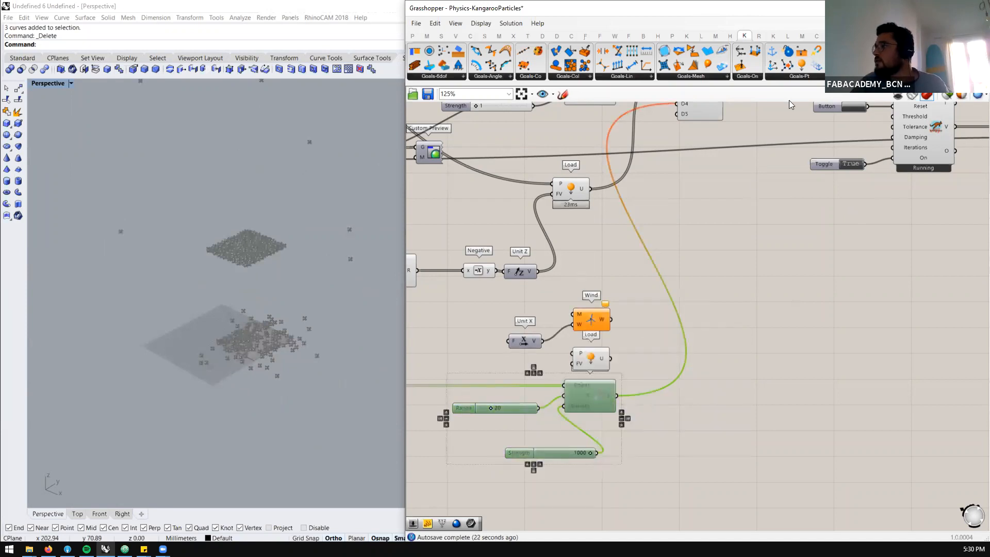
# Browse the available Goals-Pt components and inspect the particles on the ground plane
pyautogui.click(798, 78)
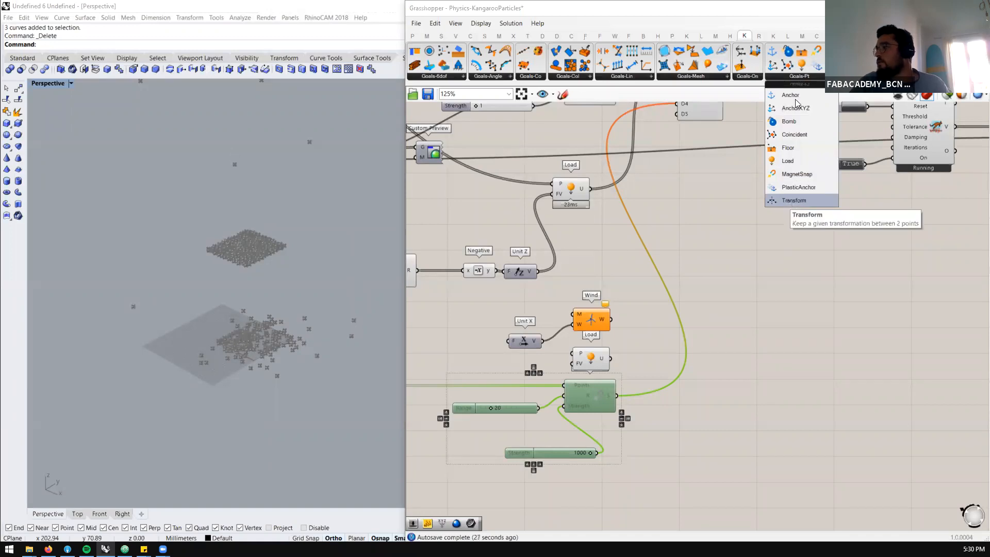
pyautogui.click(263, 355)
pyautogui.moveTo(264, 343); pyautogui.dragTo(263, 304, button='right')
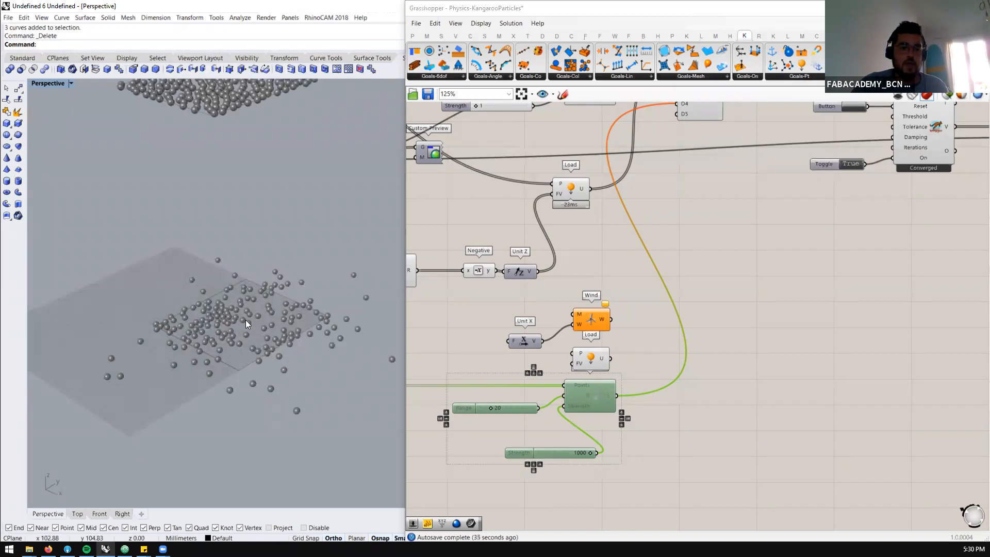
# Switch the BouncySolver toggle to False and reset the particles to their starting positions
pyautogui.scroll(-3, 739, 347)
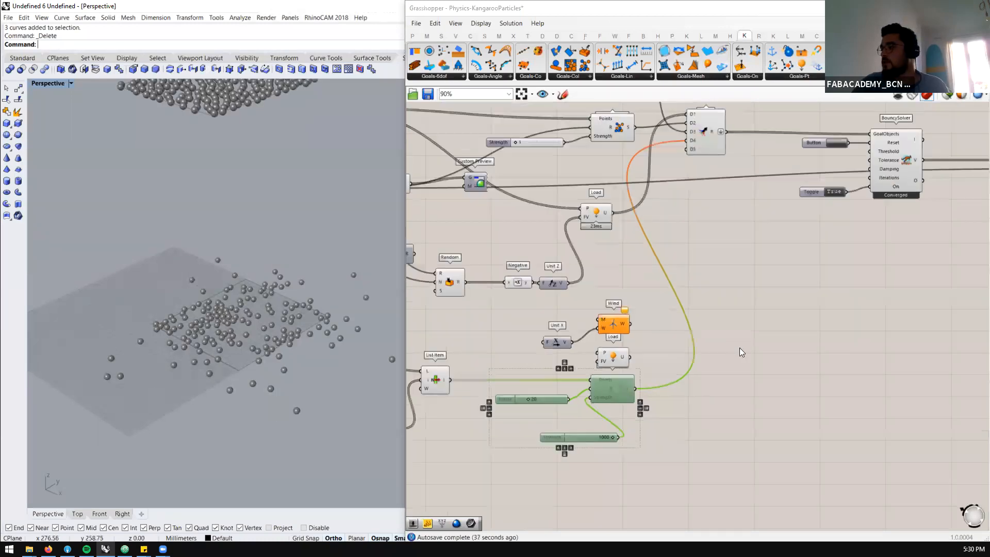
pyautogui.scroll(3, 769, 283)
pyautogui.click(808, 204)
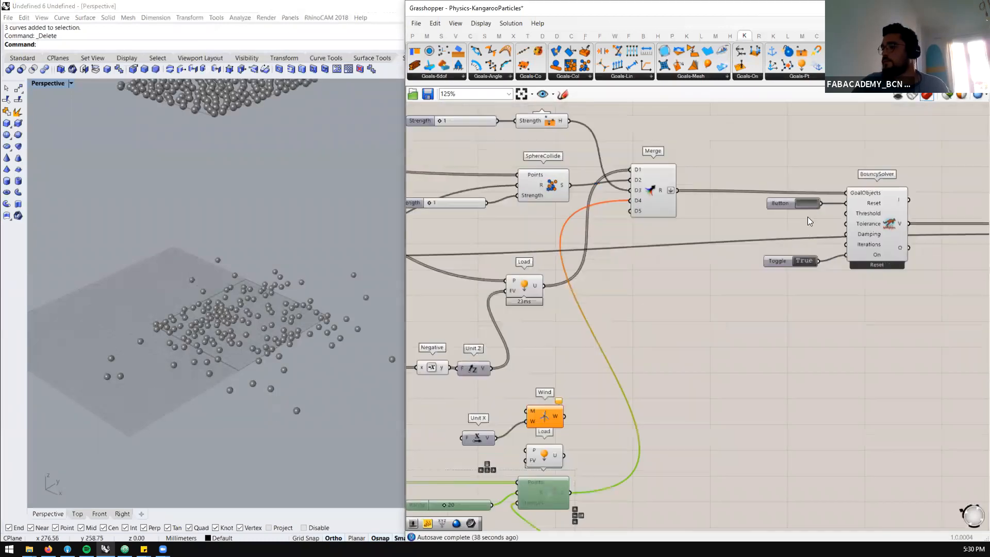
pyautogui.click(803, 261)
pyautogui.click(806, 204)
pyautogui.moveTo(142, 324); pyautogui.dragTo(265, 301, button='right')
# Set the Y Size slider that drives the Rectangle to 150
pyautogui.scroll(-5, 846, 270)
pyautogui.scroll(4, 611, 247)
pyautogui.scroll(-2, 608, 246)
pyautogui.scroll(-1, 504, 214)
pyautogui.scroll(-1, 446, 208)
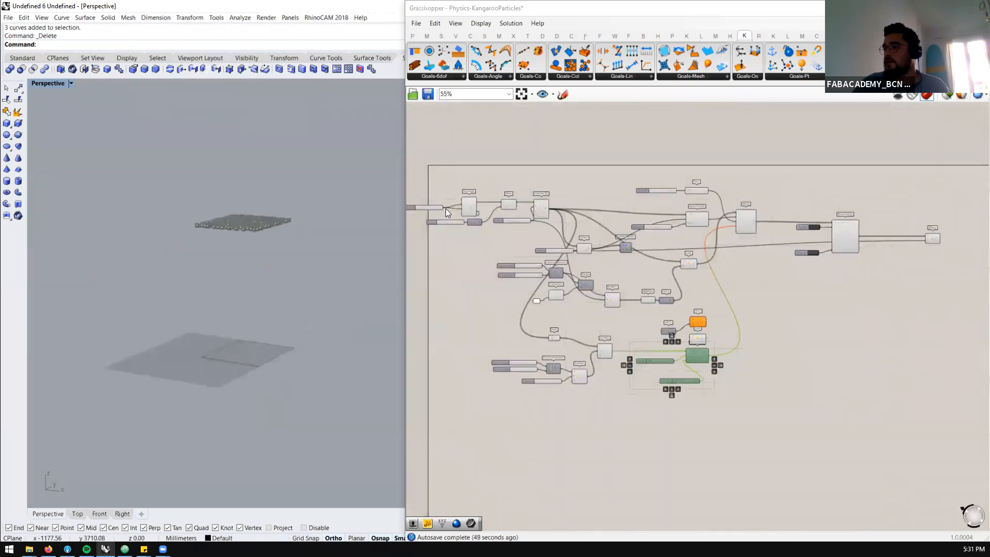
pyautogui.scroll(4, 422, 203)
pyautogui.doubleClick(427, 205)
pyautogui.write('150')
pyautogui.press('Return')
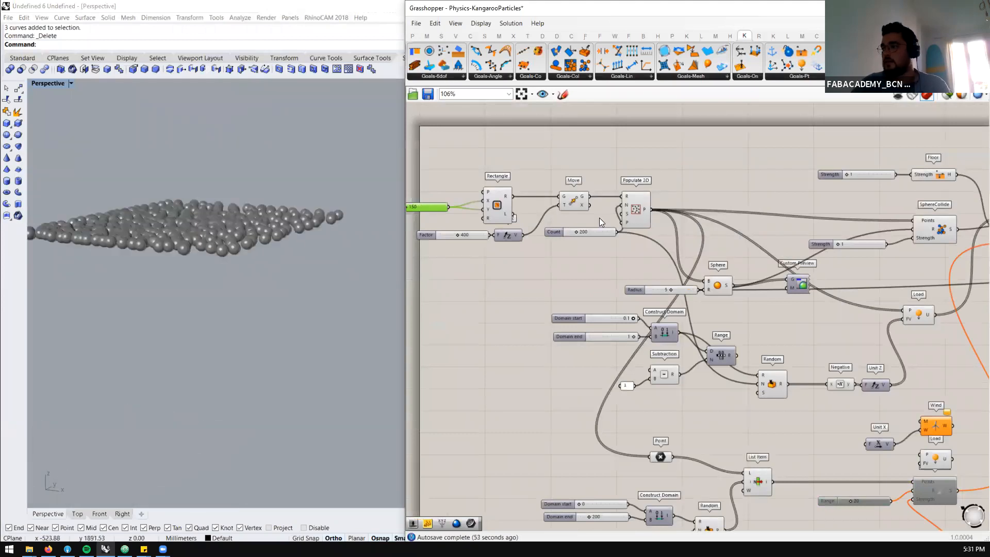
# Check the spacing of the starting spheres and set the Rectangle's Y Size slider to 120
pyautogui.scroll(-3, 600, 217)
pyautogui.scroll(1, 516, 237)
pyautogui.scroll(-2, 783, 227)
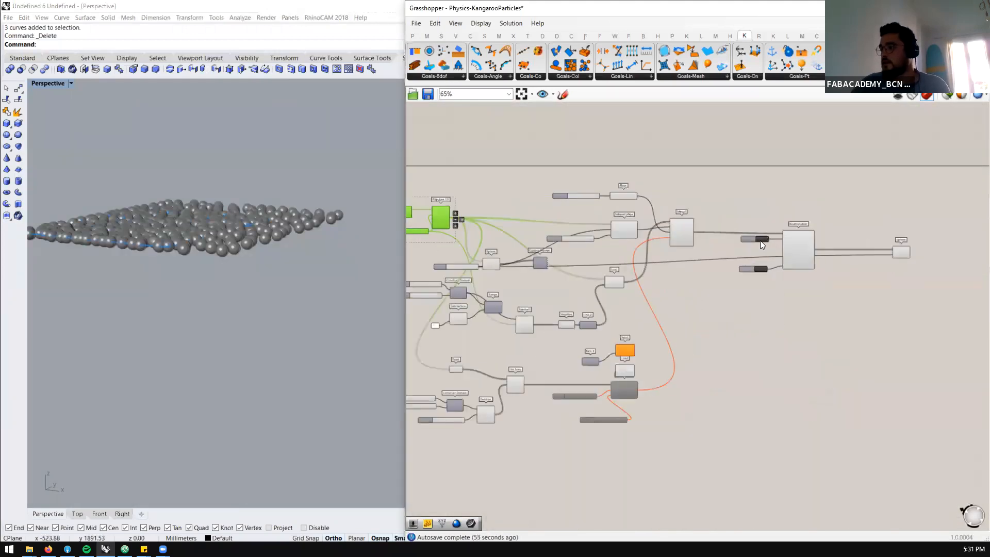
pyautogui.moveTo(231, 244); pyautogui.dragTo(221, 315, button='right')
pyautogui.scroll(-3, 785, 217)
pyautogui.scroll(4, 518, 214)
pyautogui.scroll(-2, 497, 205)
pyautogui.scroll(6, 599, 225)
pyautogui.doubleClick(624, 233)
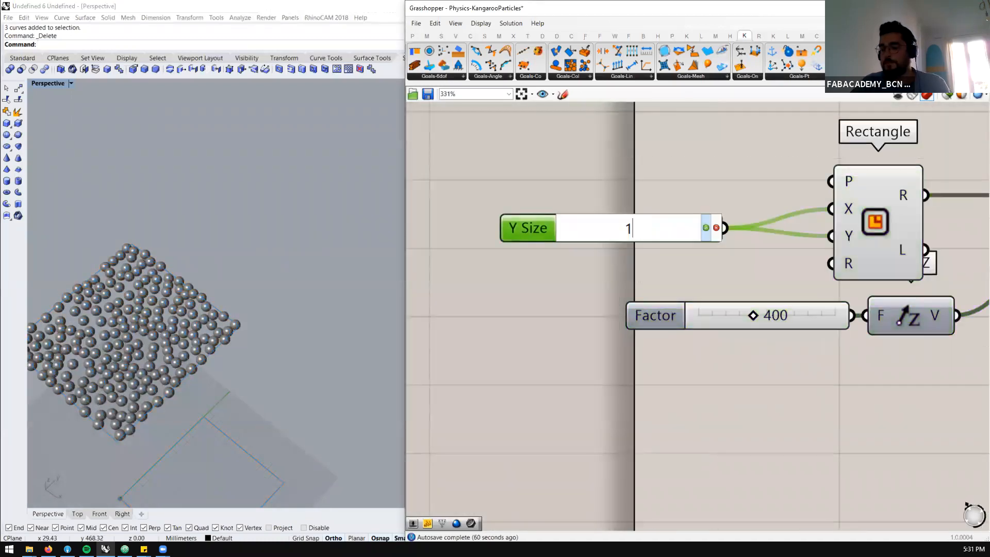
pyautogui.press('Return')
pyautogui.scroll(-6, 524, 231)
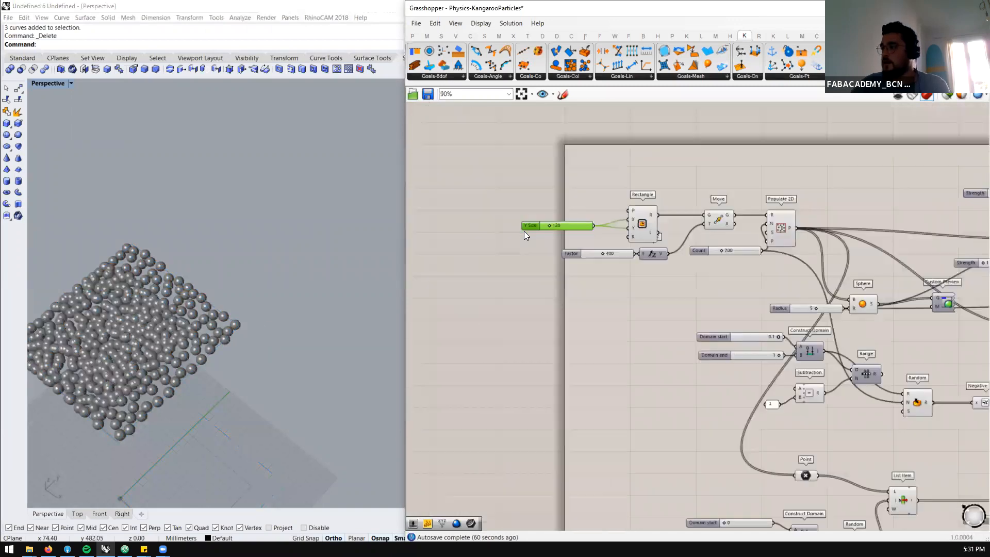
# Reset the BouncySolver and switch its toggle to True to drop the particles without the magnet goal
pyautogui.scroll(3, 867, 233)
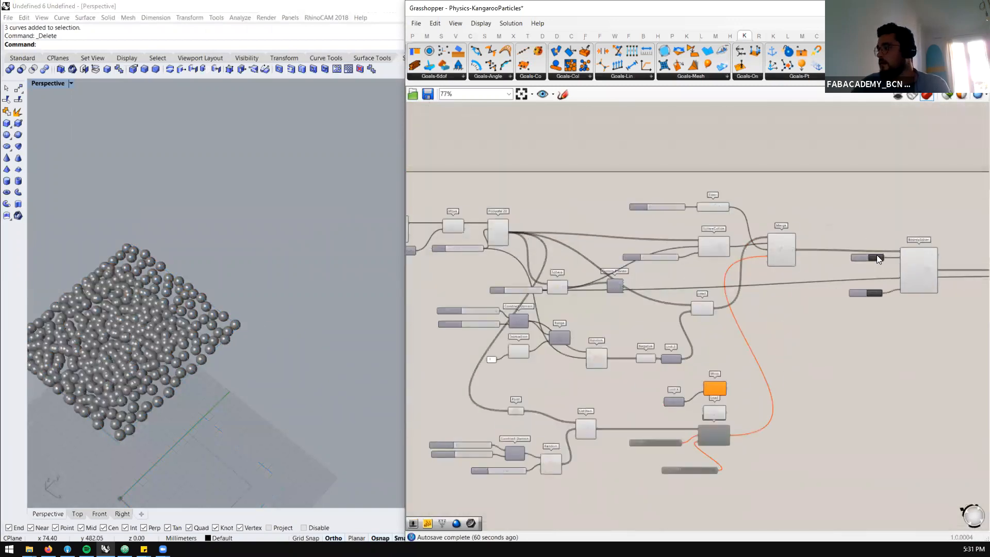
pyautogui.scroll(-3, 129, 222)
pyautogui.scroll(6, 241, 244)
pyautogui.moveTo(187, 277); pyautogui.dragTo(195, 258, button='right')
pyautogui.scroll(-5, 273, 264)
pyautogui.moveTo(273, 266); pyautogui.dragTo(275, 258, button='right')
pyautogui.click(873, 294)
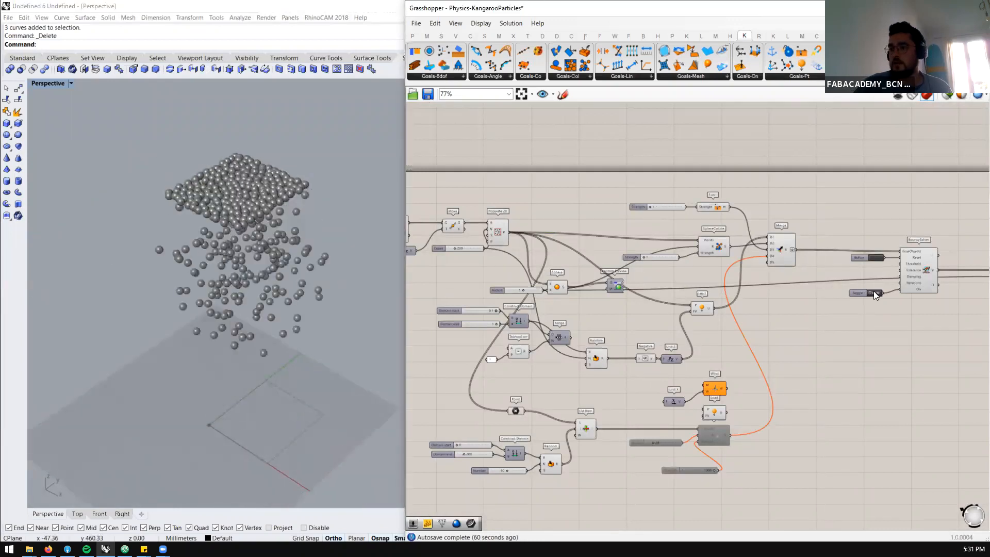
# Stop the simulation by setting the BouncySolver toggle to False and reset the particles to their starting layout
pyautogui.click(874, 293)
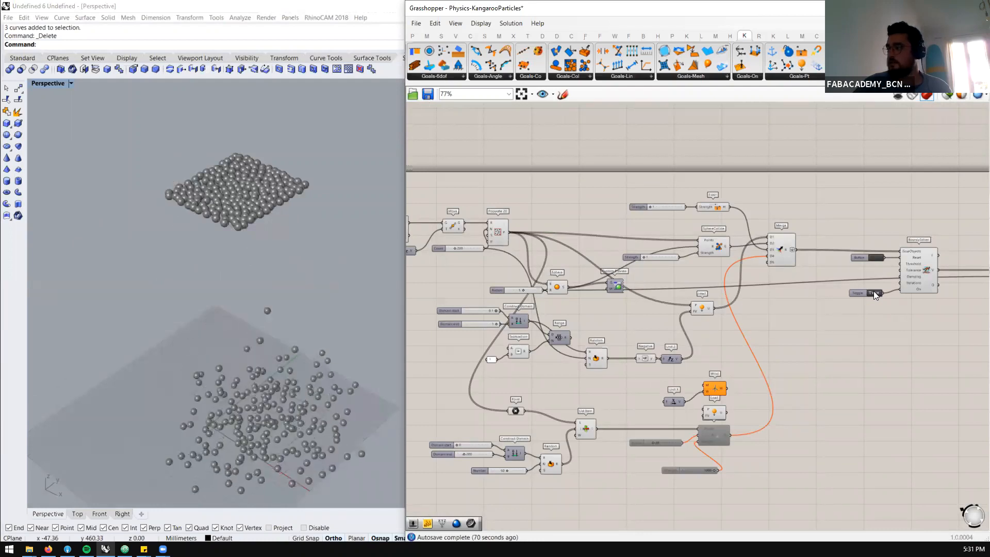
pyautogui.click(877, 255)
pyautogui.moveTo(327, 276); pyautogui.dragTo(327, 217, button='right')
pyautogui.click(10, 122)
pyautogui.moveTo(239, 198); pyautogui.dragTo(301, 274, button='right')
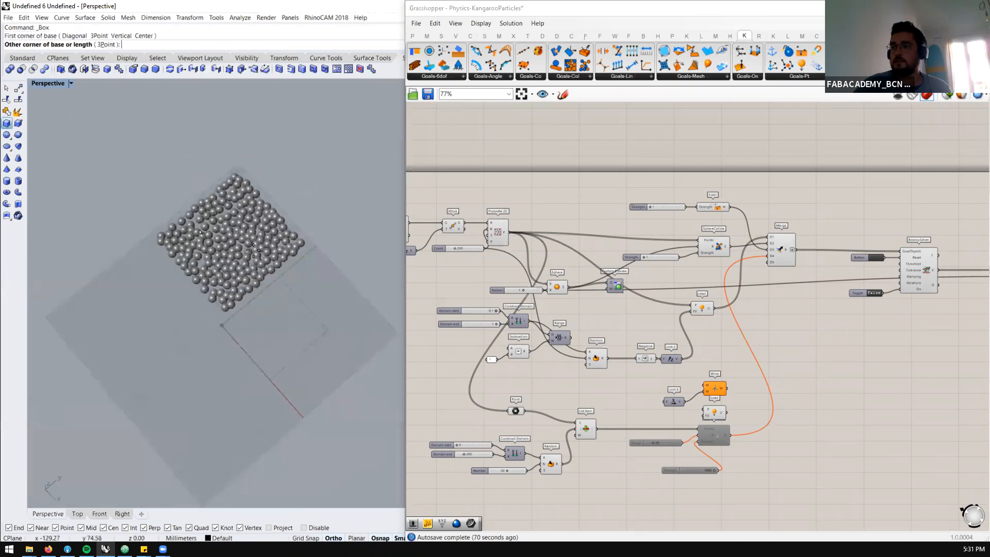
pyautogui.click(299, 240)
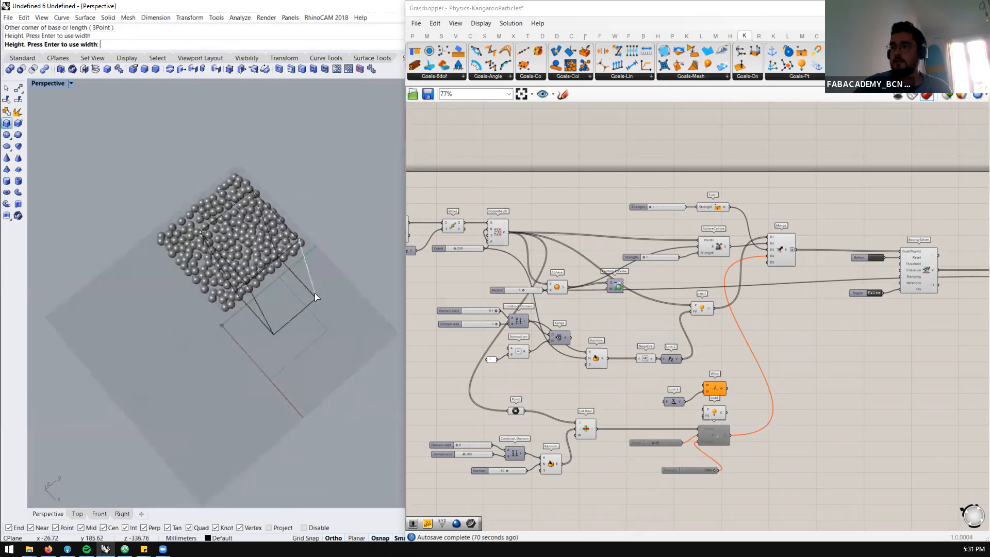
pyautogui.click(304, 231)
pyautogui.moveTo(305, 231); pyautogui.dragTo(308, 226, button='right')
pyautogui.scroll(-7, 308, 225)
pyautogui.click(296, 328)
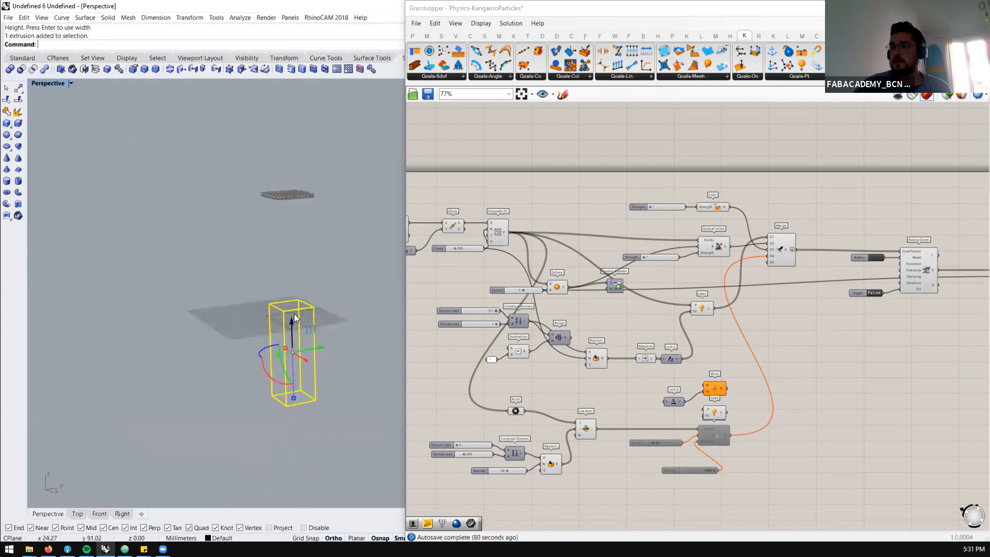
pyautogui.moveTo(295, 331); pyautogui.dragTo(267, 300)
pyautogui.click(292, 348)
pyautogui.scroll(4, 307, 294)
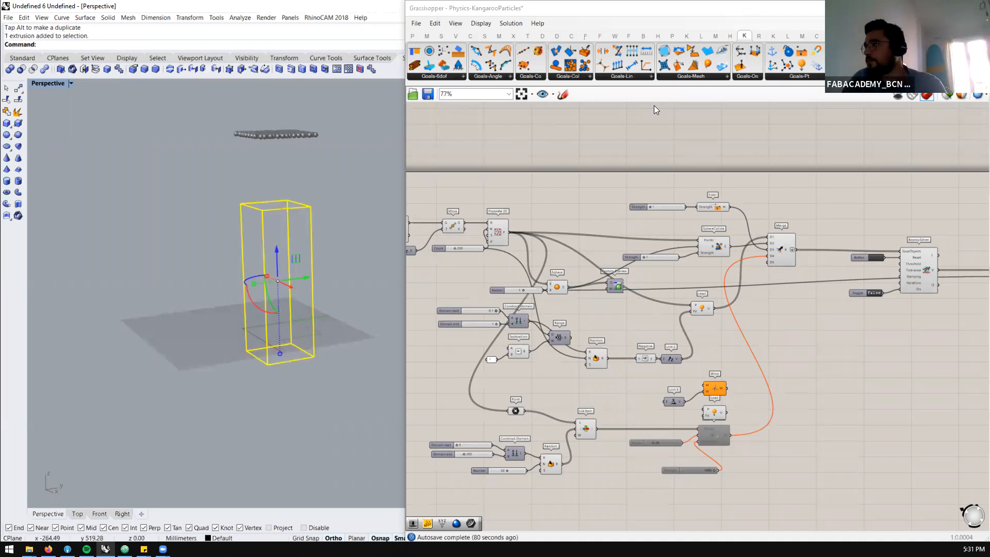
pyautogui.press('Delete')
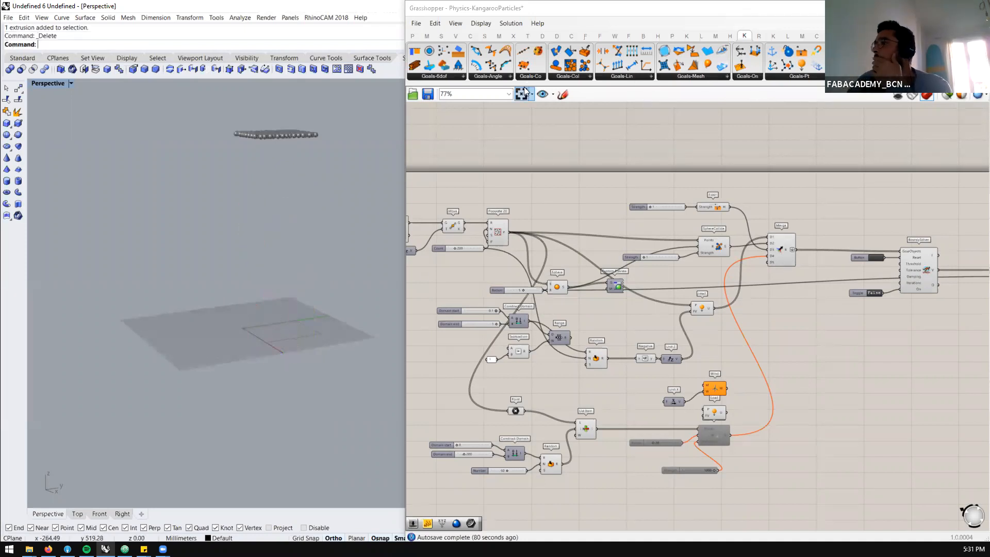
# Place a SolidPointCollide goal on the canvas below the disabled magnet goal and its Strength slider
pyautogui.click(567, 77)
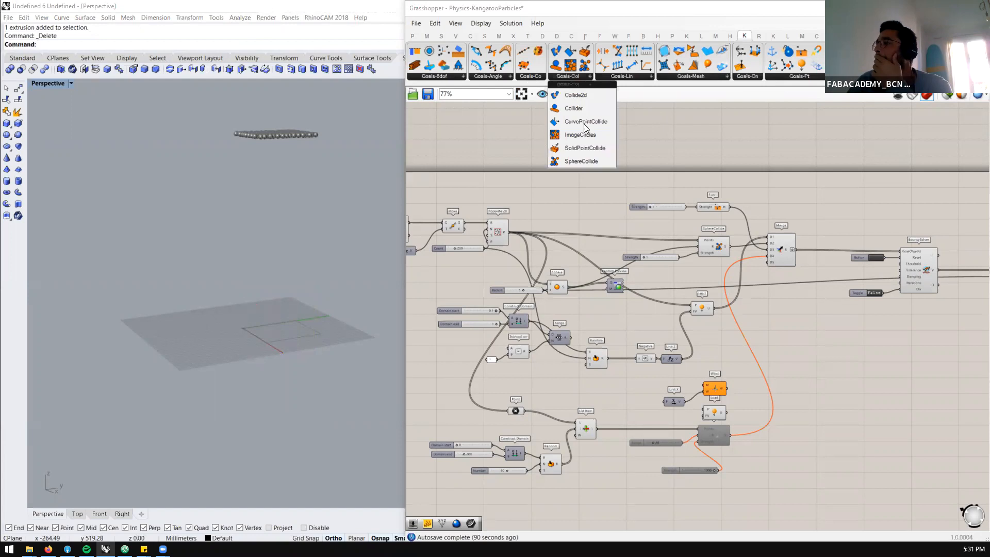
pyautogui.click(589, 151)
pyautogui.scroll(-3, 702, 274)
pyautogui.scroll(5, 677, 343)
pyautogui.scroll(-3, 668, 386)
pyautogui.click(661, 447)
pyautogui.scroll(4, 660, 448)
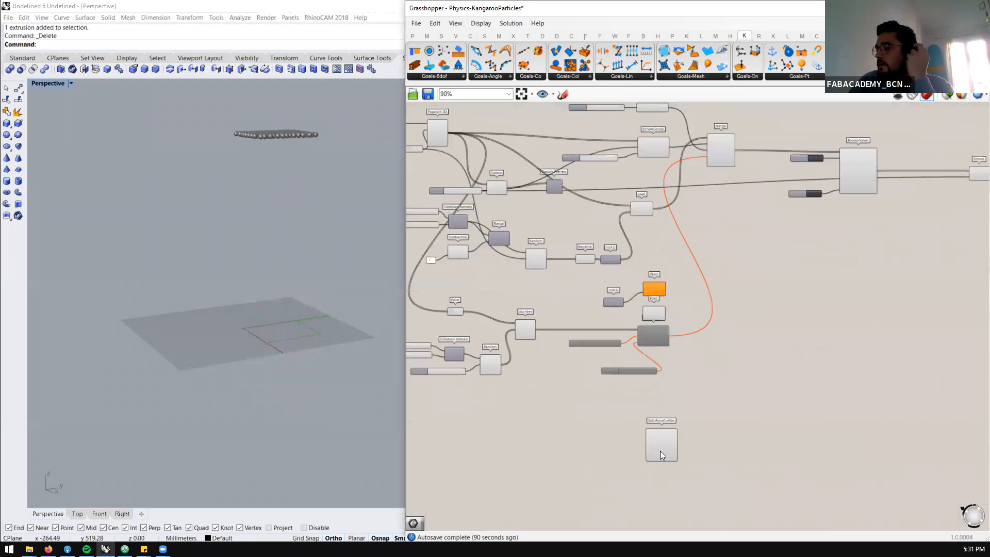
pyautogui.moveTo(661, 437); pyautogui.dragTo(654, 437)
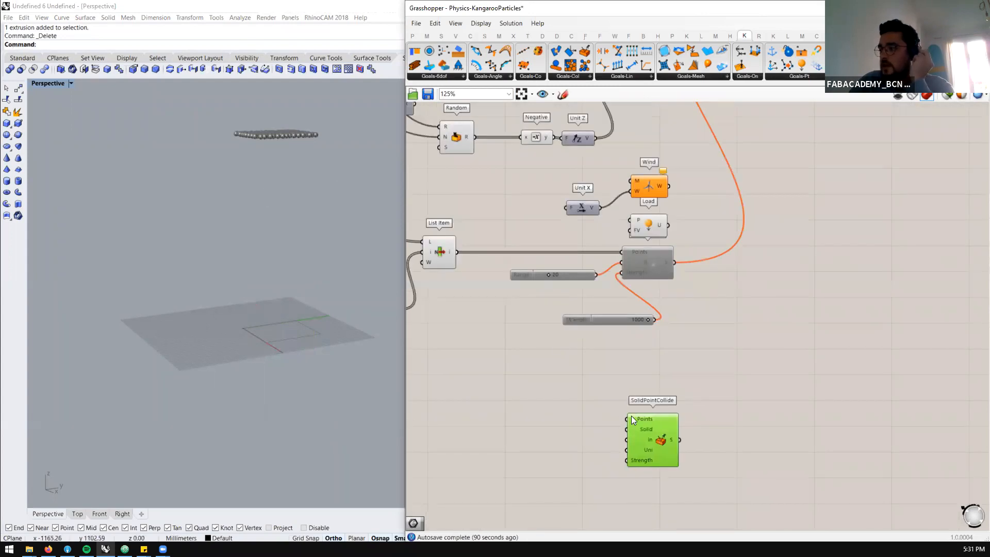
pyautogui.scroll(1, 631, 415)
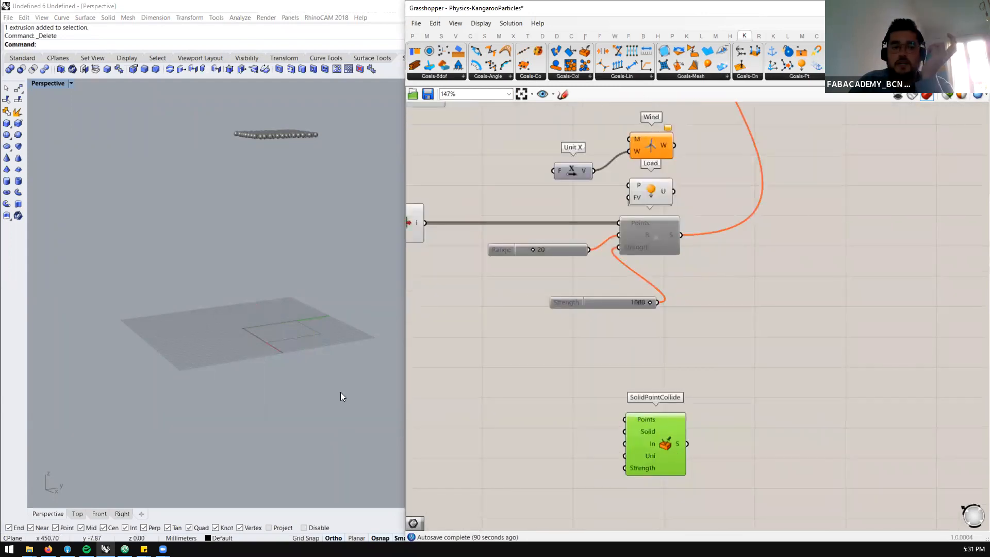
# Draw a box about 187 mm tall on the ground plane beneath the particles
pyautogui.moveTo(290, 267); pyautogui.dragTo(289, 289, button='right')
pyautogui.press('Return')
pyautogui.click(207, 329)
pyautogui.click(335, 346)
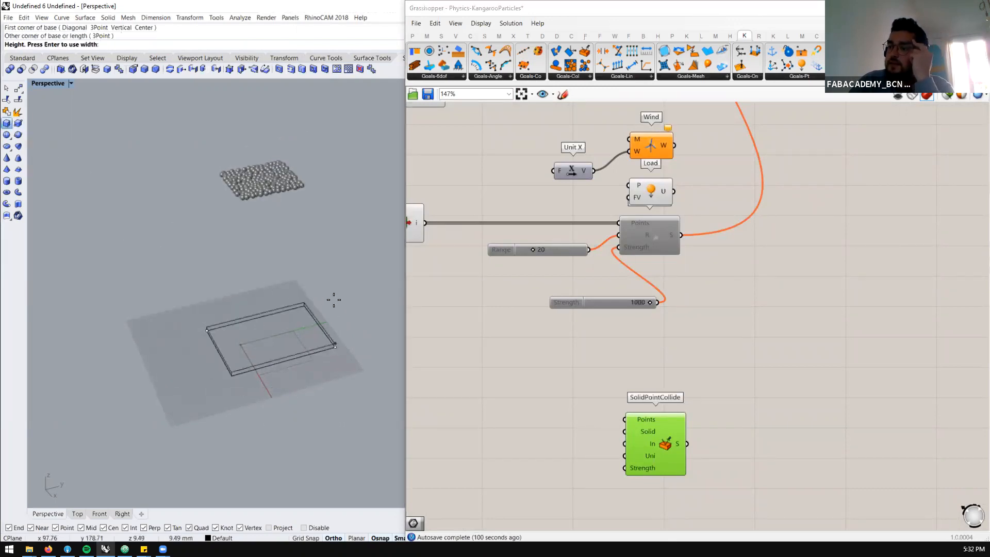
pyautogui.click(329, 271)
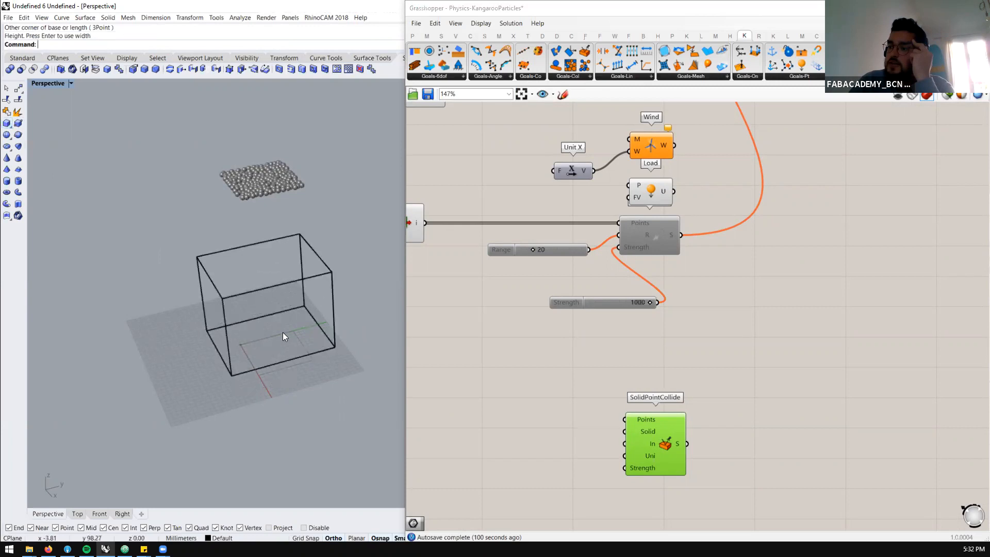
# Switch the Perspective viewport to a display mode that shows the box with solid faces and dark edges
pyautogui.click(72, 83)
pyautogui.click(75, 206)
pyautogui.moveTo(301, 312); pyautogui.dragTo(283, 288, button='right')
pyautogui.click(282, 288)
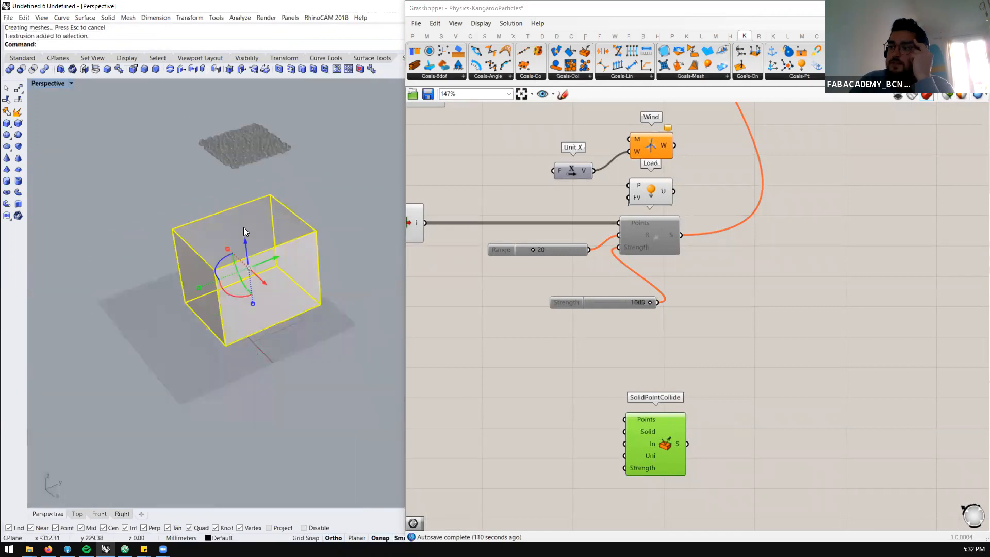
pyautogui.click(335, 125)
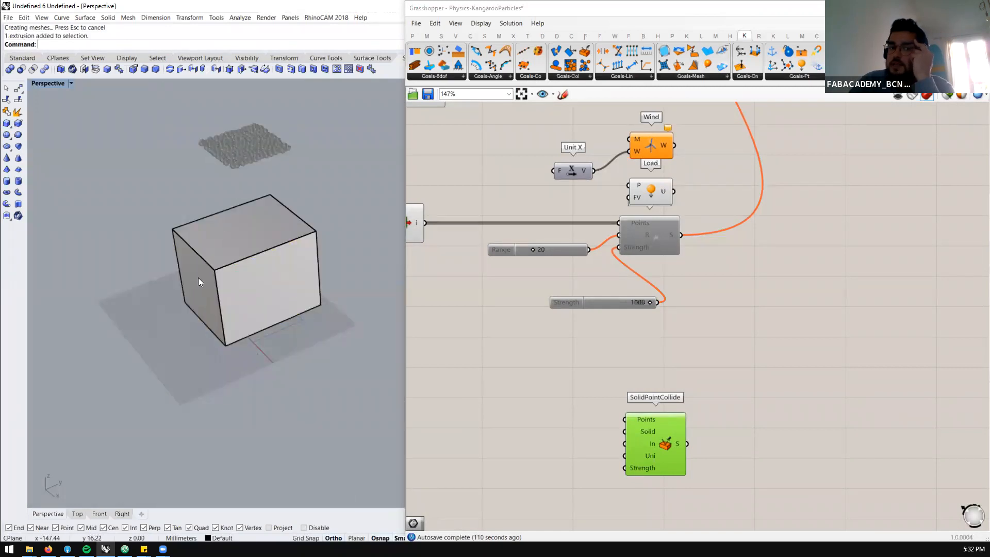
pyautogui.click(6, 125)
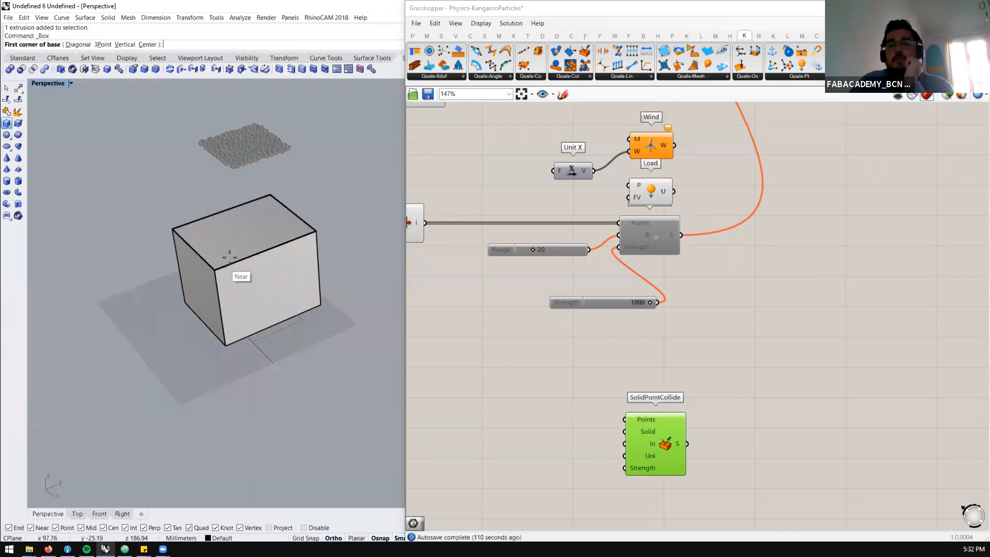
pyautogui.scroll(3, 227, 235)
pyautogui.click(169, 223)
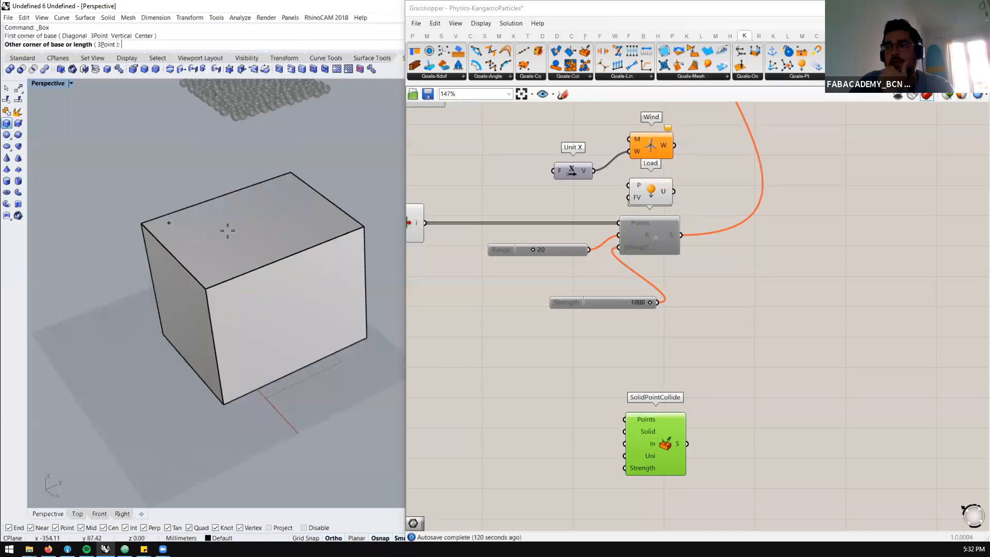
pyautogui.click(328, 222)
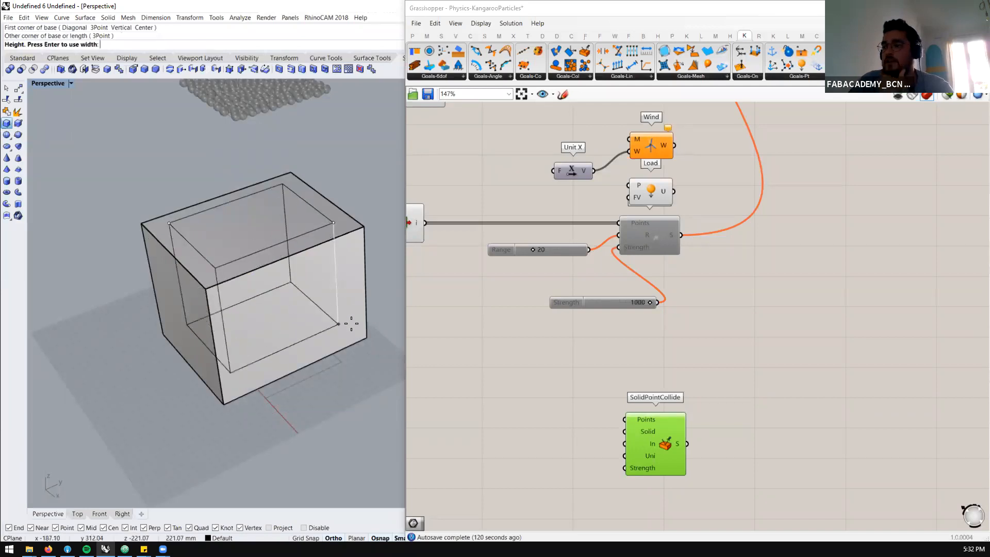
pyautogui.click(348, 334)
pyautogui.moveTo(255, 282); pyautogui.dragTo(243, 297)
pyautogui.moveTo(243, 297)
pyautogui.mouseDown(button='right')
pyautogui.moveTo(312, 216)
pyautogui.moveTo(232, 263)
pyautogui.moveTo(261, 298)
pyautogui.mouseUp(button='right')
pyautogui.scroll(-4, 261, 298)
pyautogui.press('Escape')
pyautogui.click(184, 311)
pyautogui.press('Delete')
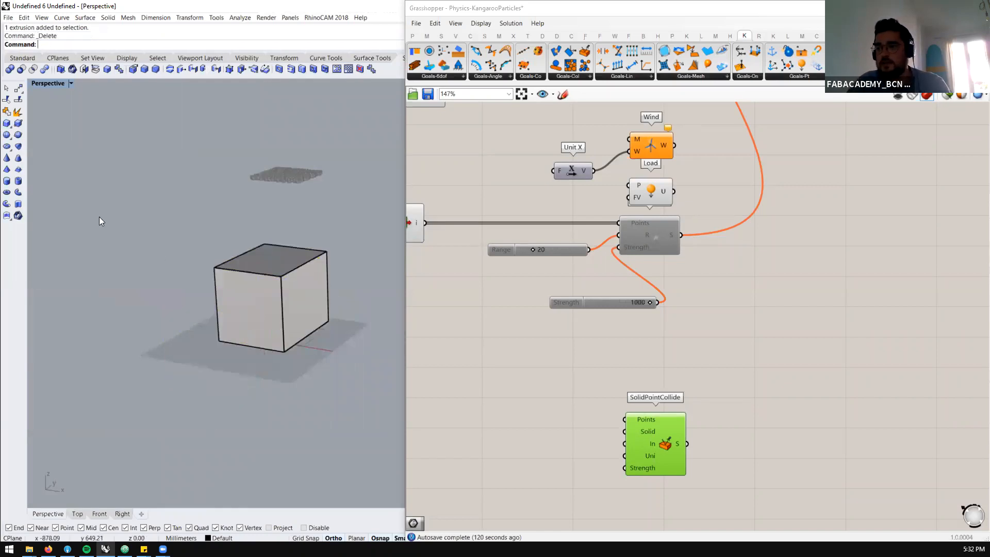
# Draw a second box from opposite top corners of the existing box, extending about 220 mm downward past its base
pyautogui.click(7, 123)
pyautogui.scroll(3, 197, 221)
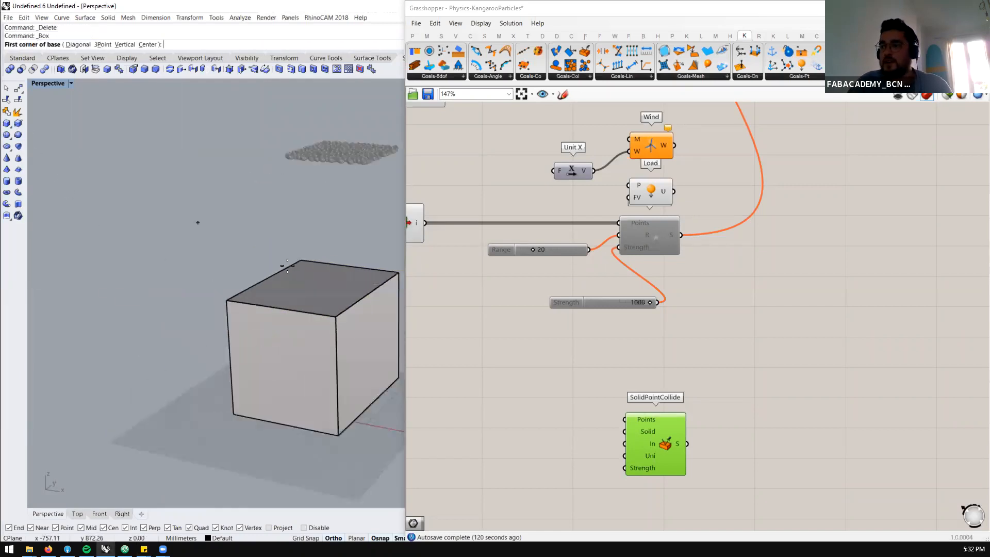
pyautogui.click(323, 263)
pyautogui.keyDown('shift'); pyautogui.moveTo(256, 296); pyautogui.dragTo(204, 269, button='right'); pyautogui.keyUp('shift')
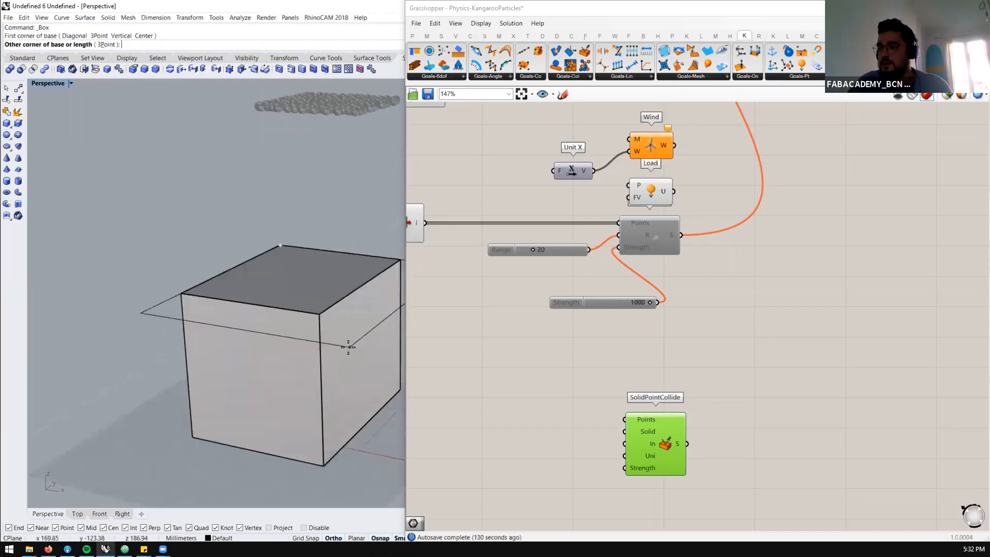
pyautogui.click(317, 309)
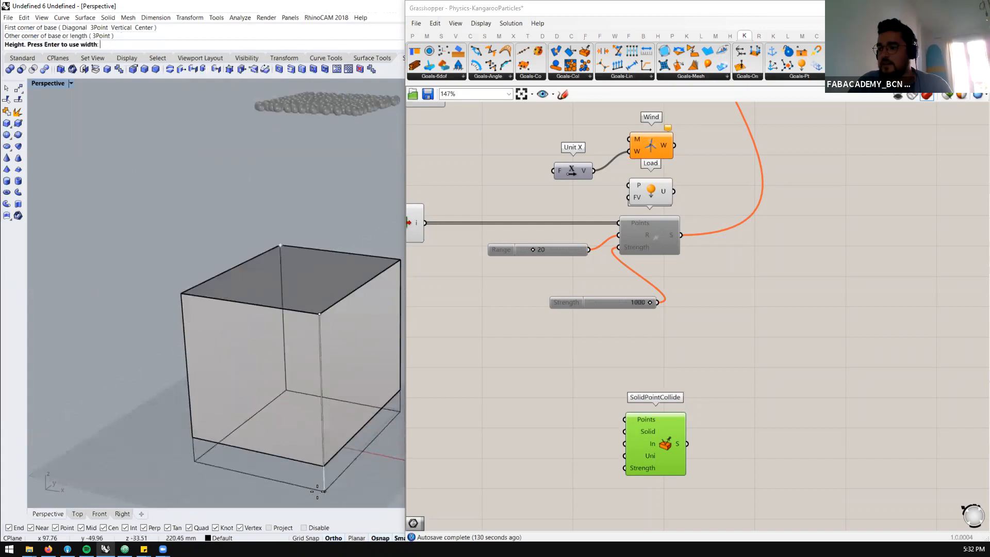
pyautogui.click(318, 497)
# Scale the new box outward in both horizontal directions so it surrounds the first box with a wall margin
pyautogui.click(276, 448)
pyautogui.moveTo(277, 447); pyautogui.dragTo(204, 330, button='right')
pyautogui.moveTo(204, 334); pyautogui.dragTo(189, 339)
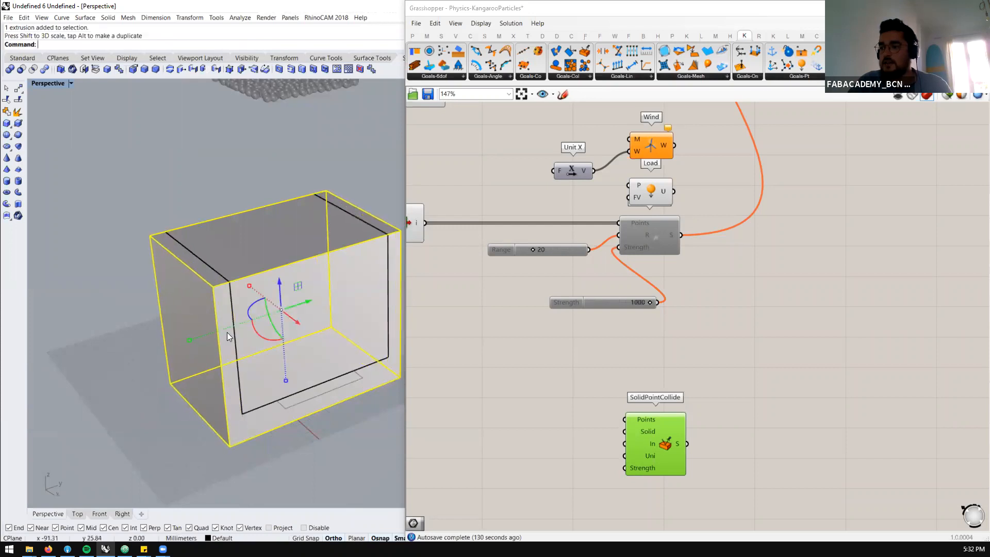
pyautogui.moveTo(249, 285); pyautogui.dragTo(237, 275)
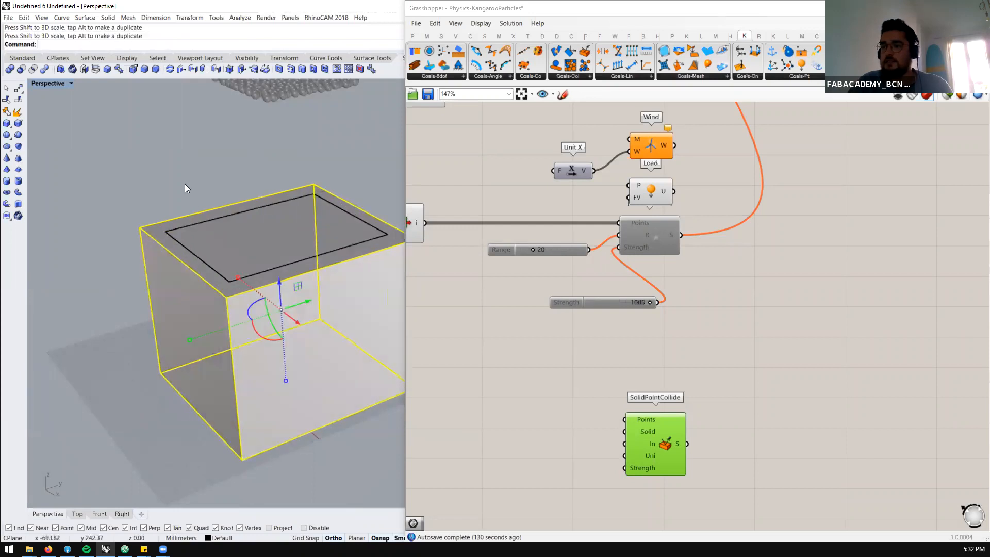
pyautogui.click(184, 182)
# Duplicate both nested boxes and place the copies next to the originals
pyautogui.moveTo(206, 160); pyautogui.dragTo(126, 296)
pyautogui.scroll(-6, 170, 251)
pyautogui.keyDown('alt'); pyautogui.moveTo(265, 266); pyautogui.dragTo(127, 306); pyautogui.keyUp('alt')
pyautogui.keyDown('shift'); pyautogui.moveTo(111, 236); pyautogui.dragTo(342, 262, button='right'); pyautogui.keyUp('shift')
pyautogui.click(98, 113)
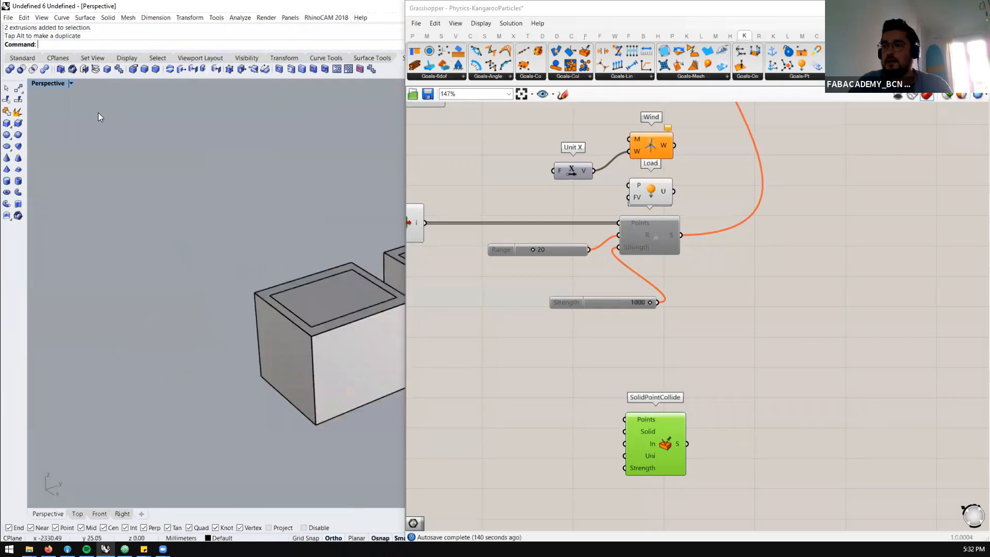
# Subtract the inner box from the outer box of one pair with Boolean Difference to make an open container
pyautogui.click(21, 69)
pyautogui.click(261, 334)
pyautogui.press('Return')
pyautogui.click(326, 291)
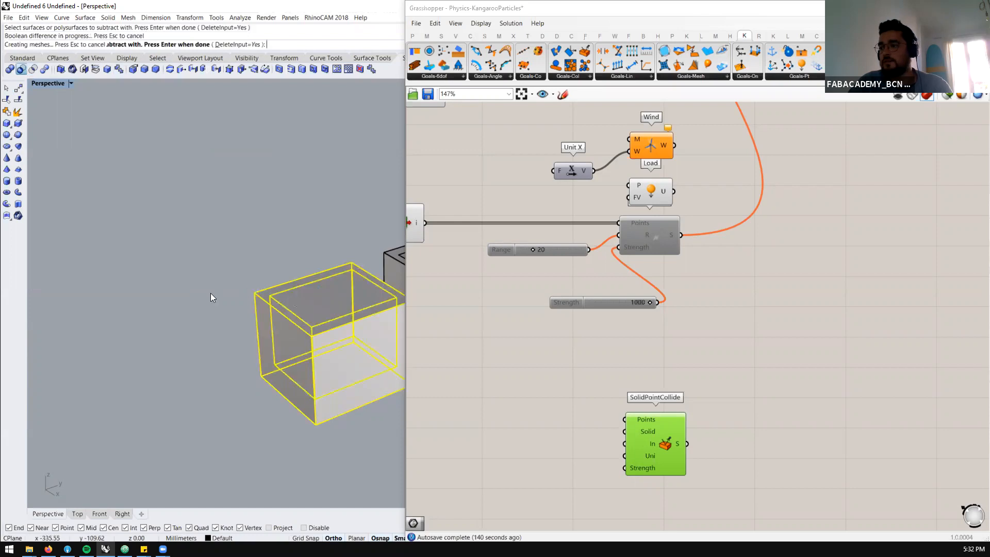
pyautogui.press('Return')
# Examine the open container's interior, rim and wall thickness from several angles
pyautogui.scroll(-6, 210, 292)
pyautogui.moveTo(211, 292); pyautogui.dragTo(275, 227, button='right')
pyautogui.scroll(8, 259, 354)
pyautogui.moveTo(279, 267); pyautogui.dragTo(289, 266, button='right')
pyautogui.scroll(5, 288, 265)
pyautogui.scroll(2, 319, 283)
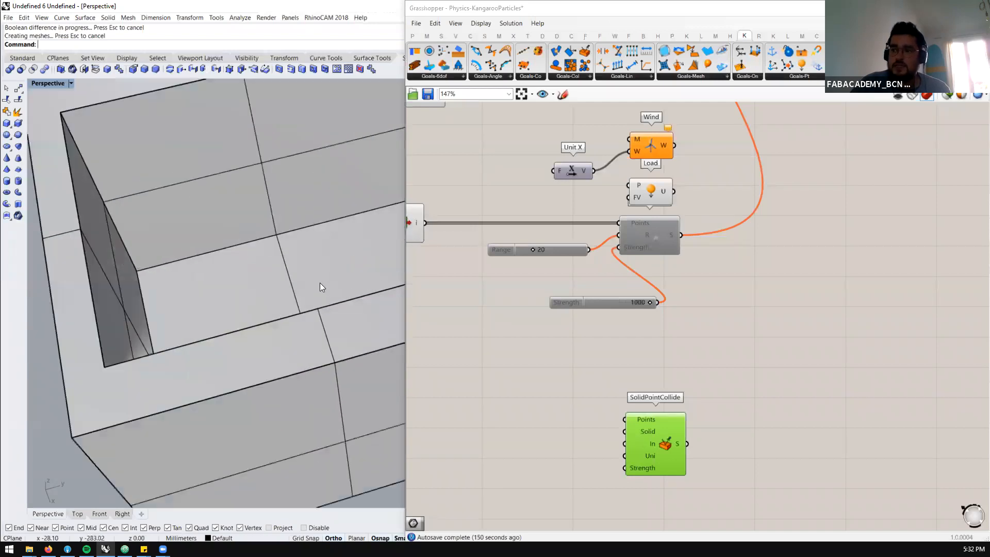
pyautogui.scroll(-8, 273, 287)
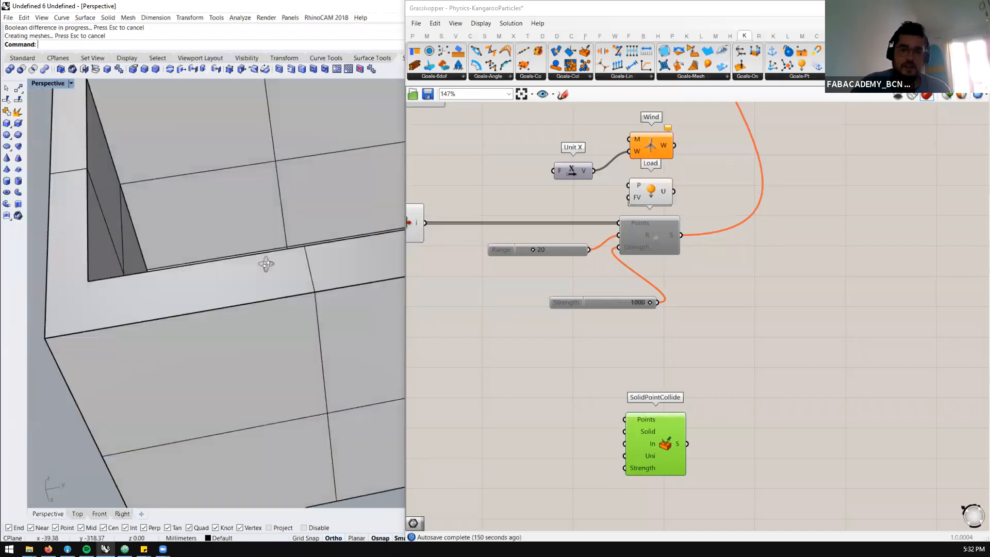
pyautogui.scroll(1, 175, 234)
pyautogui.scroll(2, 180, 263)
pyautogui.moveTo(180, 263); pyautogui.dragTo(210, 264, button='right')
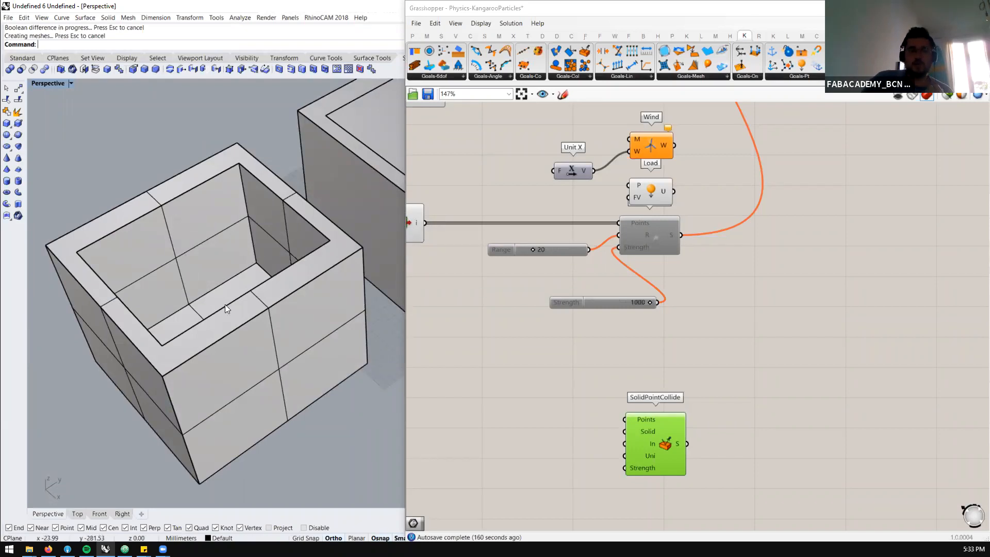
pyautogui.scroll(-3, 196, 269)
pyautogui.moveTo(195, 268)
pyautogui.mouseDown(button='right')
pyautogui.moveTo(176, 189)
pyautogui.moveTo(191, 285)
pyautogui.mouseUp(button='right')
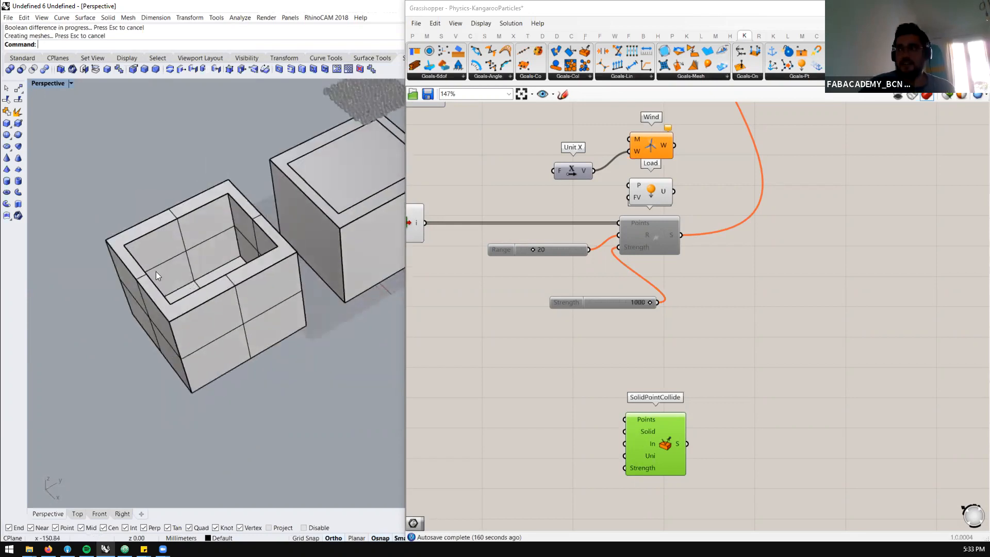
# Delete the inner box of the remaining pair beneath the particles
pyautogui.scroll(-5, 156, 271)
pyautogui.scroll(2, 309, 258)
pyautogui.click(185, 227)
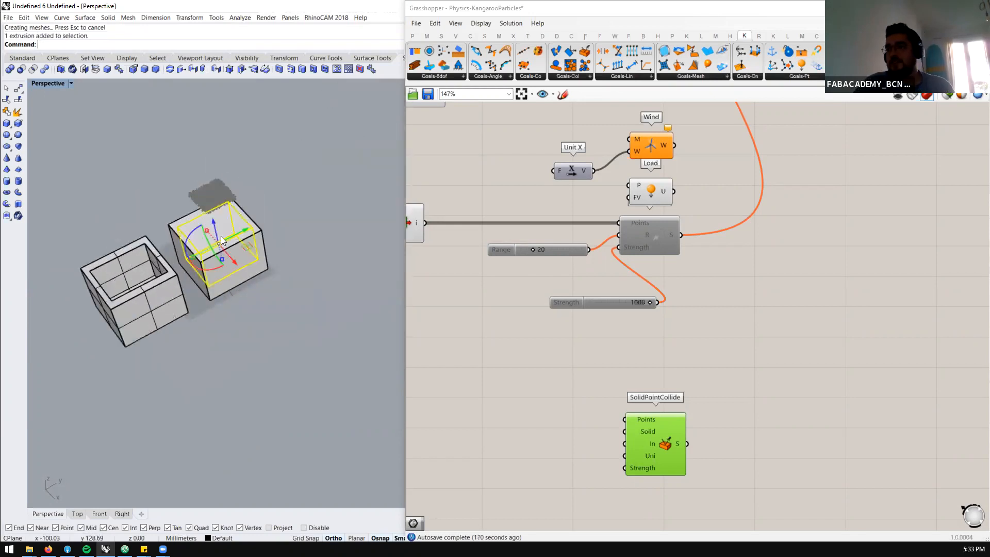
pyautogui.press('Delete')
pyautogui.scroll(-1, 221, 289)
pyautogui.scroll(2, 221, 289)
# Move the hollow container farther away from the solid box under the particles
pyautogui.click(220, 288)
pyautogui.moveTo(228, 265); pyautogui.dragTo(151, 308)
pyautogui.click(305, 221)
pyautogui.scroll(-4, 761, 292)
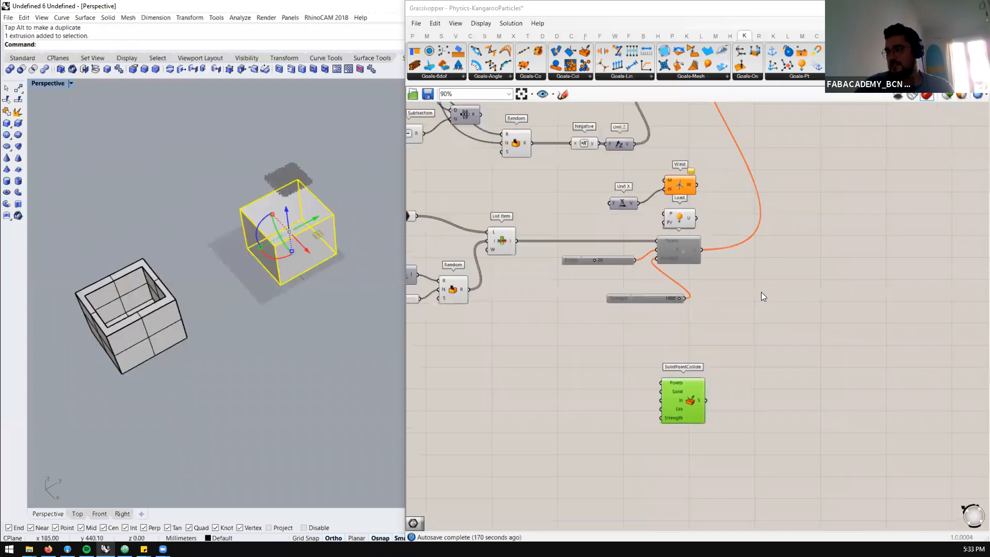
pyautogui.scroll(2, 627, 282)
pyautogui.scroll(-3, 677, 283)
pyautogui.scroll(3, 626, 331)
pyautogui.click(626, 333)
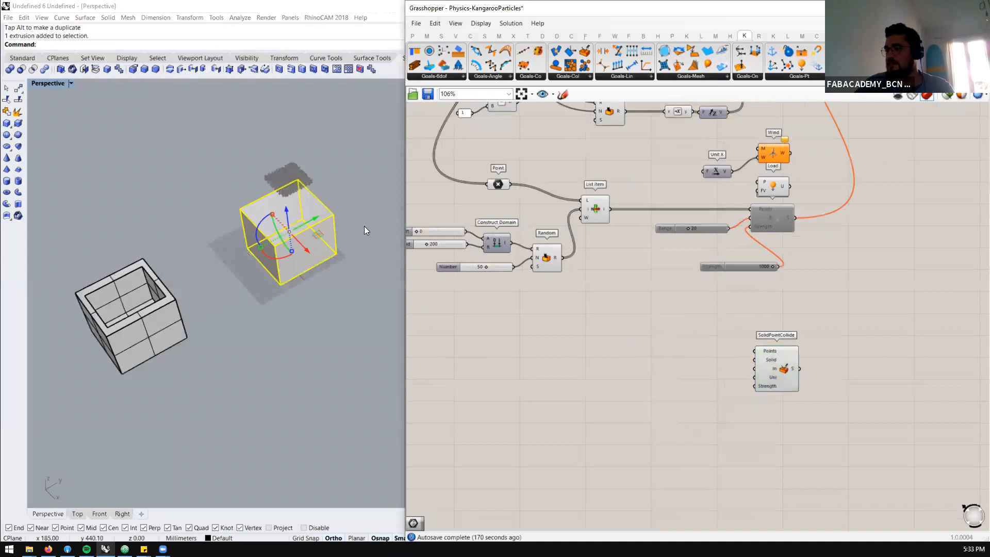
pyautogui.click(266, 284)
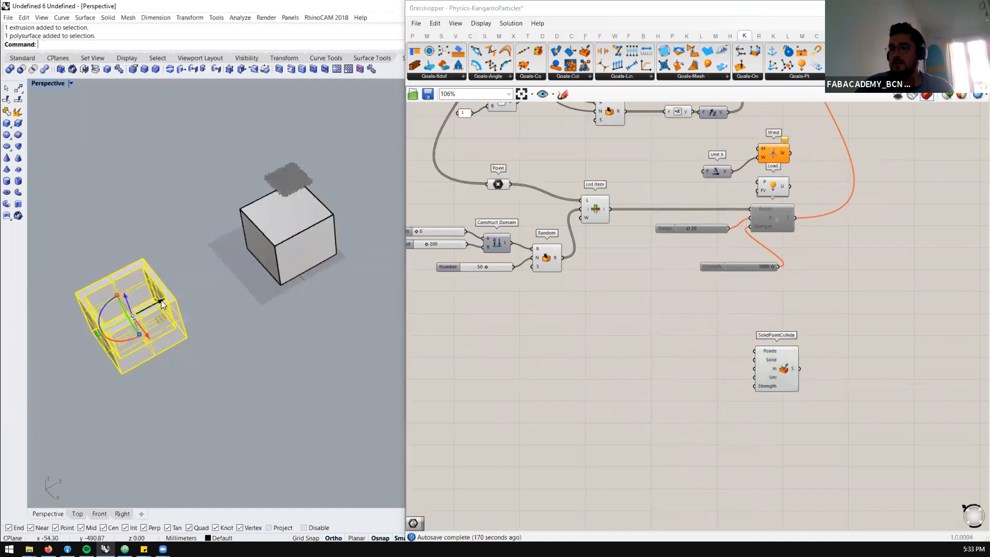
pyautogui.moveTo(162, 304); pyautogui.dragTo(191, 327)
pyautogui.click(390, 315)
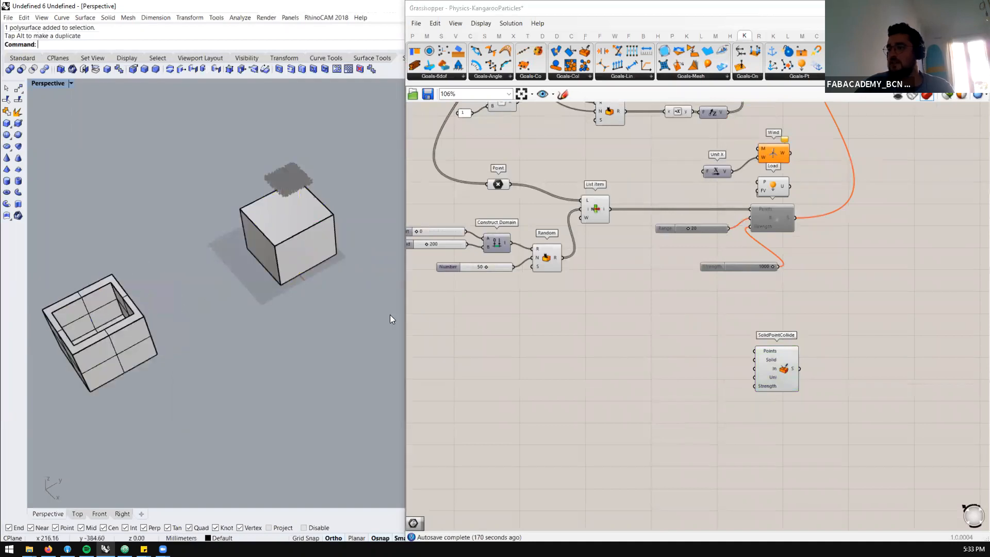
# Add a Brep parameter to the canvas near the SolidPointCollide component
pyautogui.doubleClick(554, 341)
pyautogui.write('brep')
pyautogui.click(548, 330)
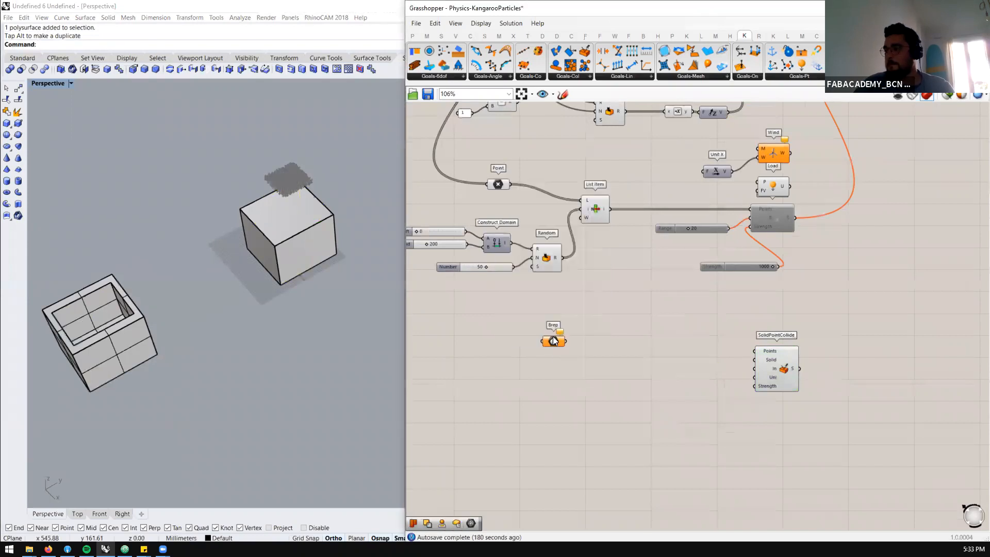
# Reference the solid box beneath the particles in the Brep parameter
pyautogui.rightClick(550, 340)
pyautogui.click(589, 459)
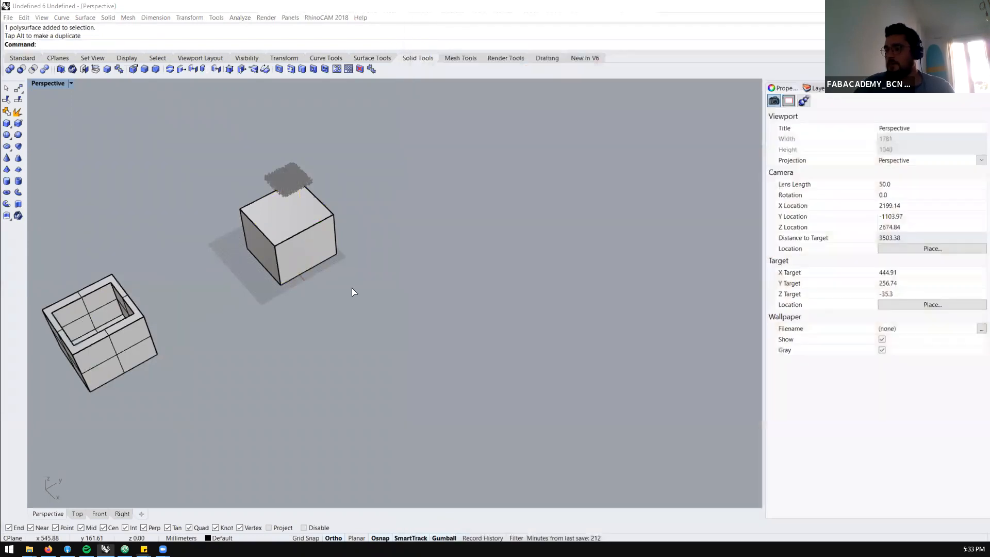
pyautogui.click(292, 236)
# Scale the solid box in one direction so it extends farther under the particle grid
pyautogui.scroll(2, 343, 291)
pyautogui.moveTo(320, 308); pyautogui.dragTo(347, 253, button='right')
pyautogui.scroll(4, 271, 255)
pyautogui.click(245, 300)
pyautogui.moveTo(218, 324); pyautogui.dragTo(273, 323)
pyautogui.moveTo(360, 256); pyautogui.dragTo(253, 257, button='right')
pyautogui.moveTo(280, 236); pyautogui.dragTo(354, 324)
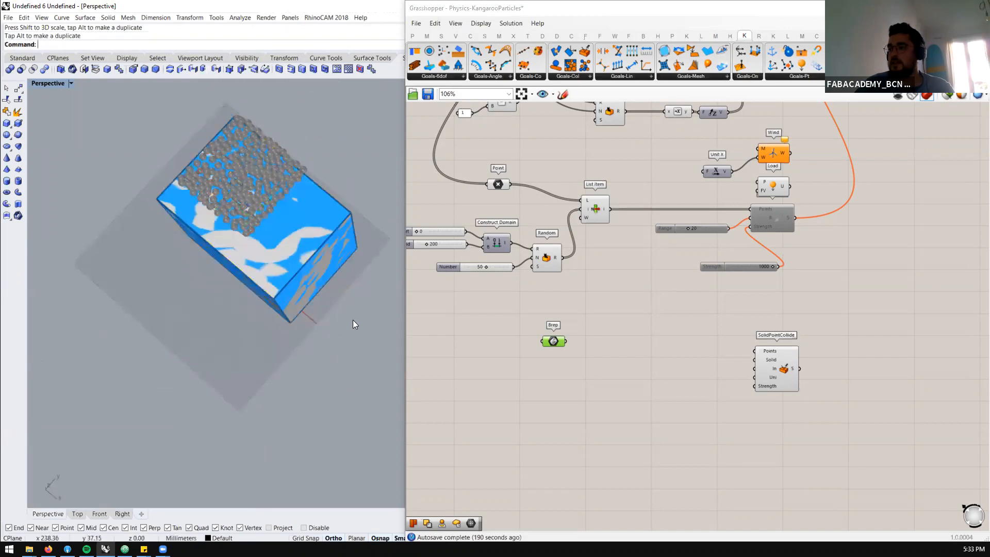
# Hide the original Rhino box, leaving only the Brep parameter's preview
pyautogui.click(300, 267)
pyautogui.write('Hide')
pyautogui.press('Return')
pyautogui.moveTo(343, 318); pyautogui.dragTo(326, 273, button='right')
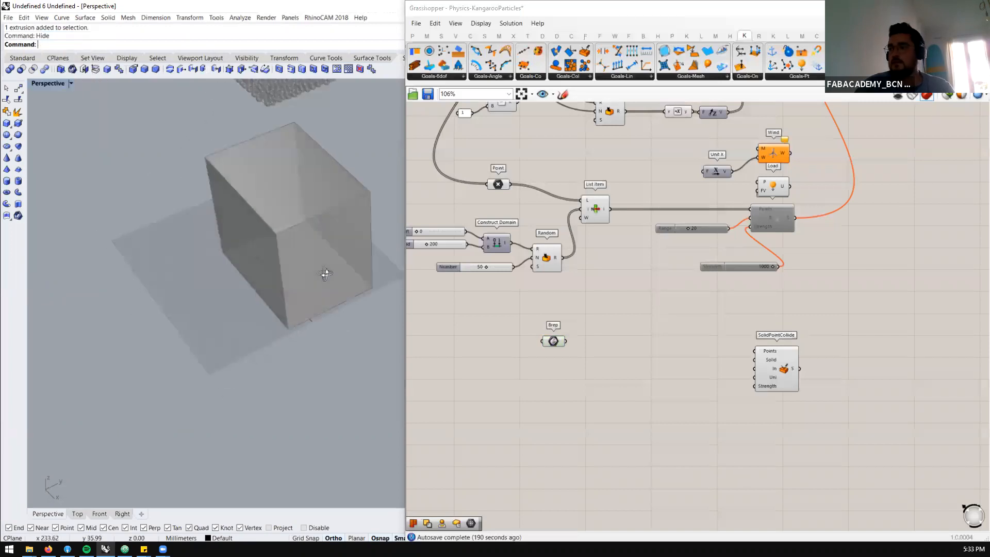
# Add a Mesh Brep component and feed the Brep parameter into its B input
pyautogui.doubleClick(618, 354)
pyautogui.write('mesh')
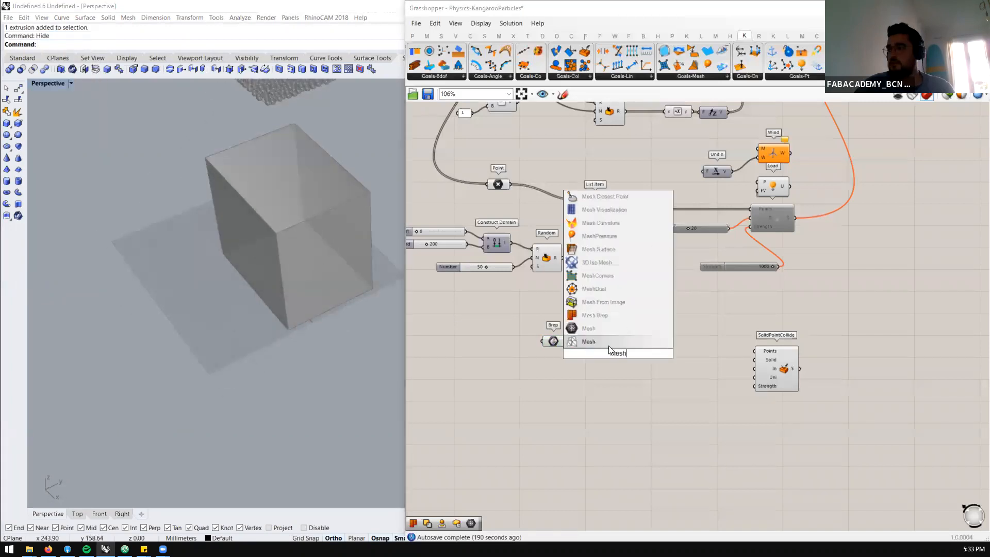
pyautogui.click(598, 317)
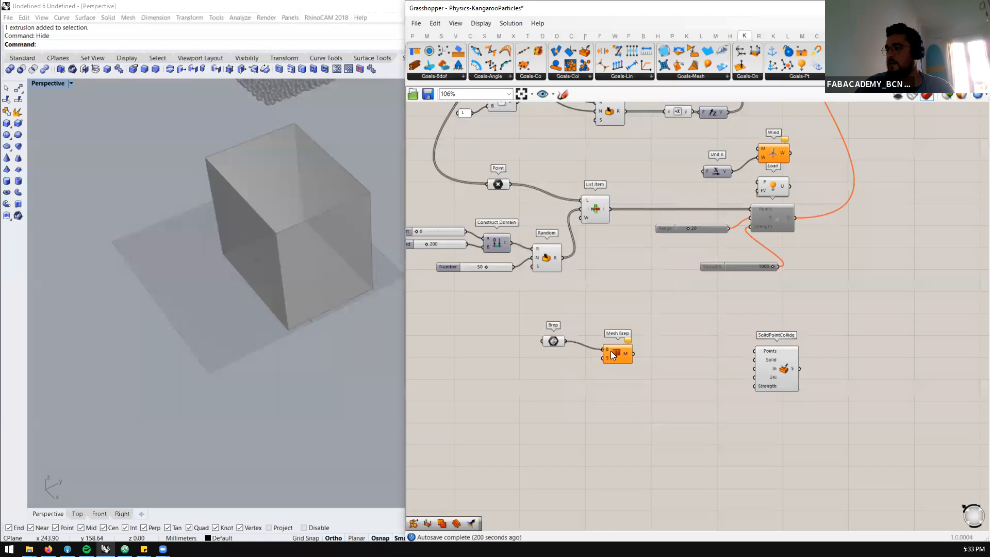
pyautogui.moveTo(611, 355); pyautogui.dragTo(593, 346)
# Add a Settings (Custom) component and connect it to the S input of Mesh Brep
pyautogui.doubleClick(566, 399)
pyautogui.write('s')
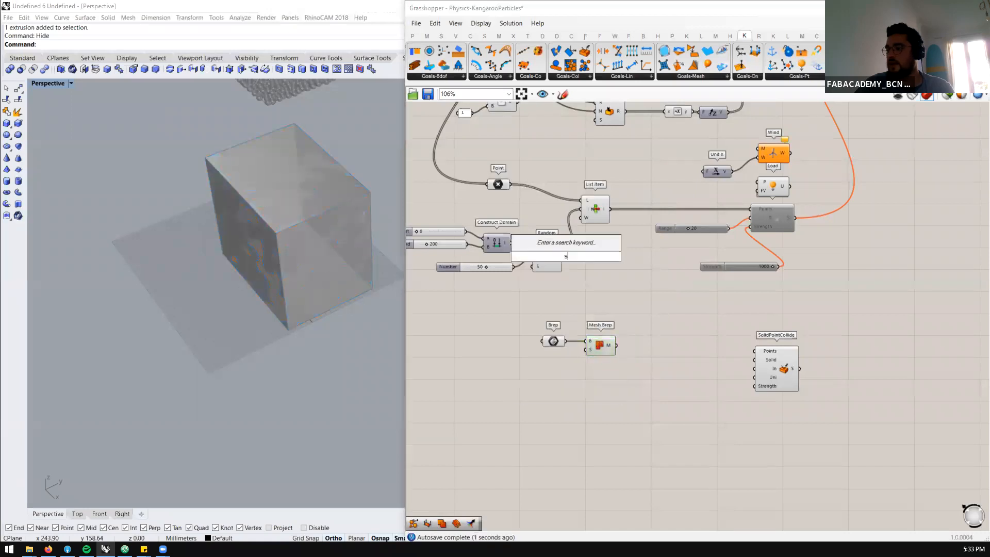
pyautogui.write('ett')
pyautogui.click(556, 383)
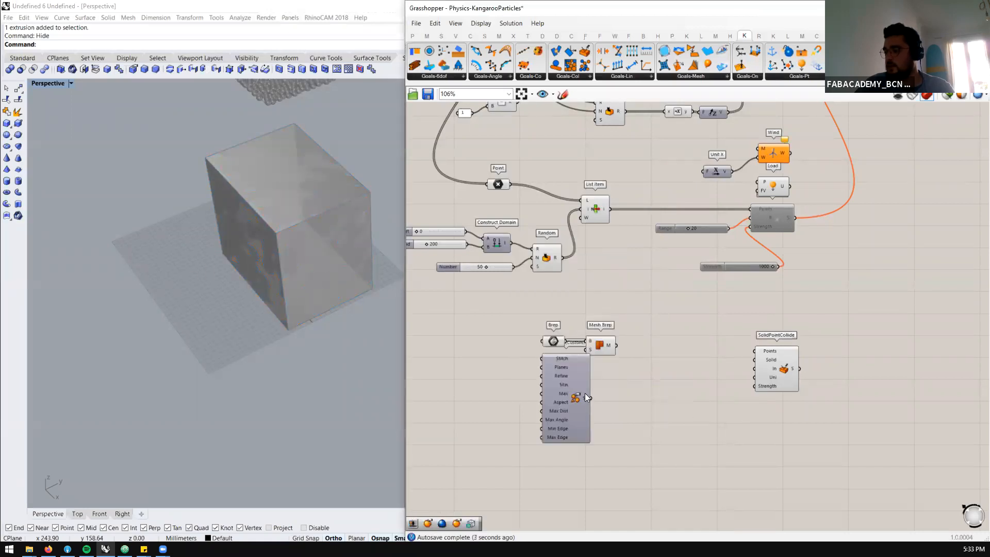
pyautogui.moveTo(591, 395); pyautogui.dragTo(557, 398)
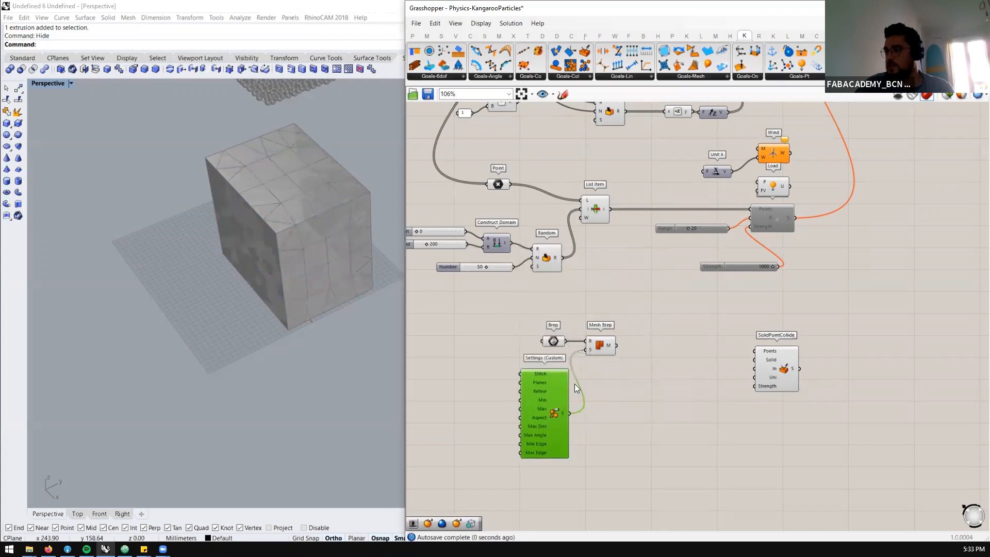
# Connect the Mesh Brep output to SolidPointCollide's Solid input and the particle points to its Points input
pyautogui.scroll(-1, 635, 350)
pyautogui.click(615, 338)
pyautogui.moveTo(599, 341); pyautogui.dragTo(745, 359)
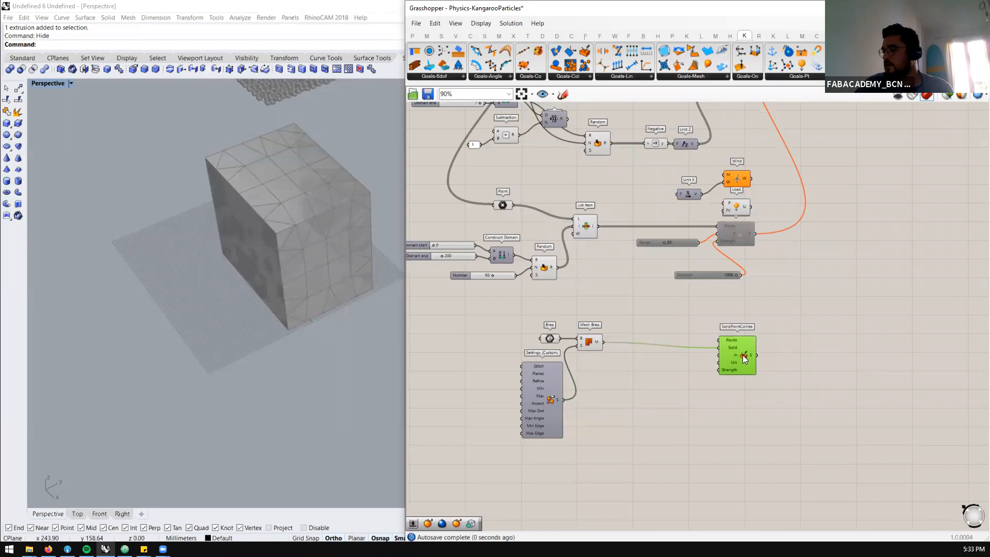
pyautogui.scroll(-2, 696, 356)
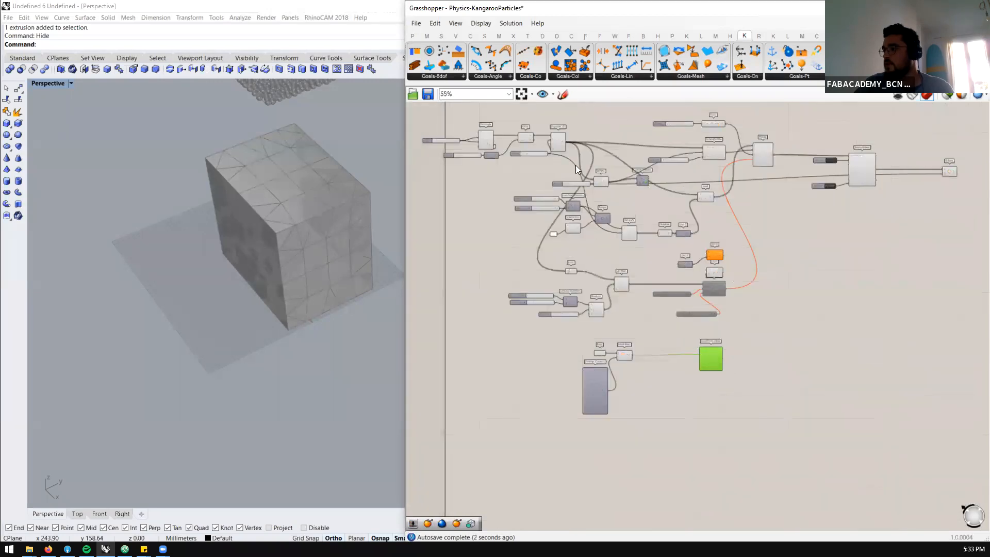
pyautogui.scroll(1, 567, 145)
pyautogui.moveTo(559, 129); pyautogui.dragTo(745, 415)
pyautogui.scroll(4, 767, 451)
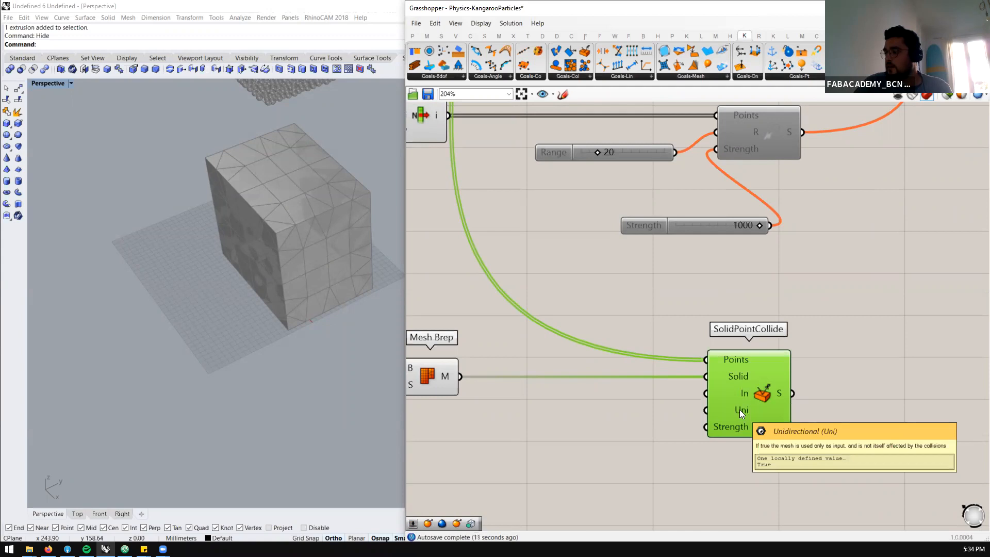
pyautogui.scroll(-3, 734, 415)
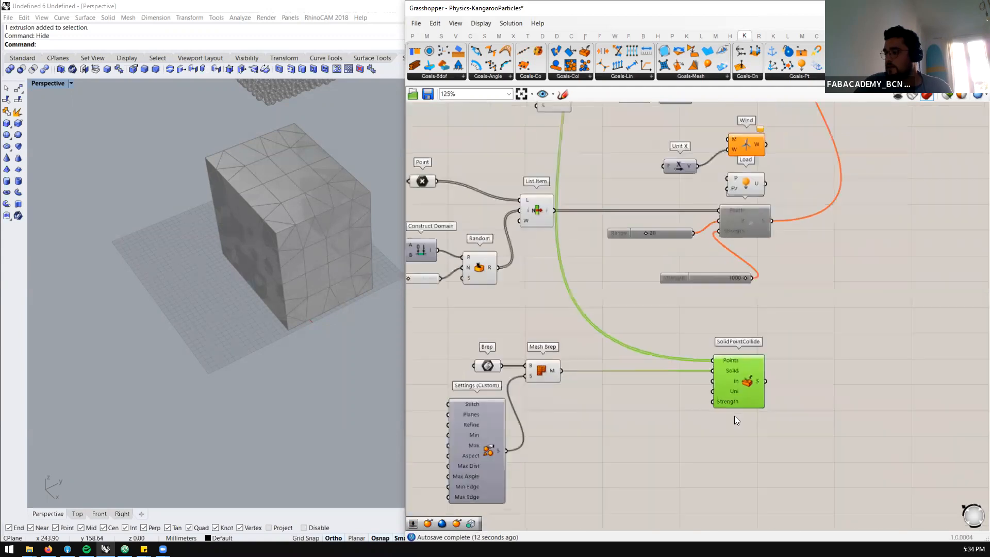
pyautogui.scroll(4, 728, 375)
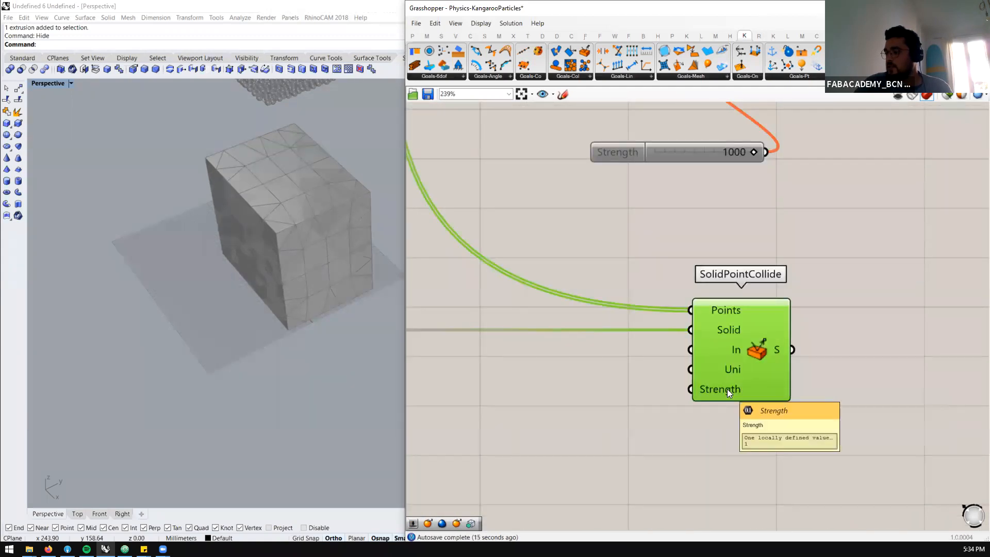
# Create a number slider with the value 10 beside SolidPointCollide
pyautogui.doubleClick(560, 424)
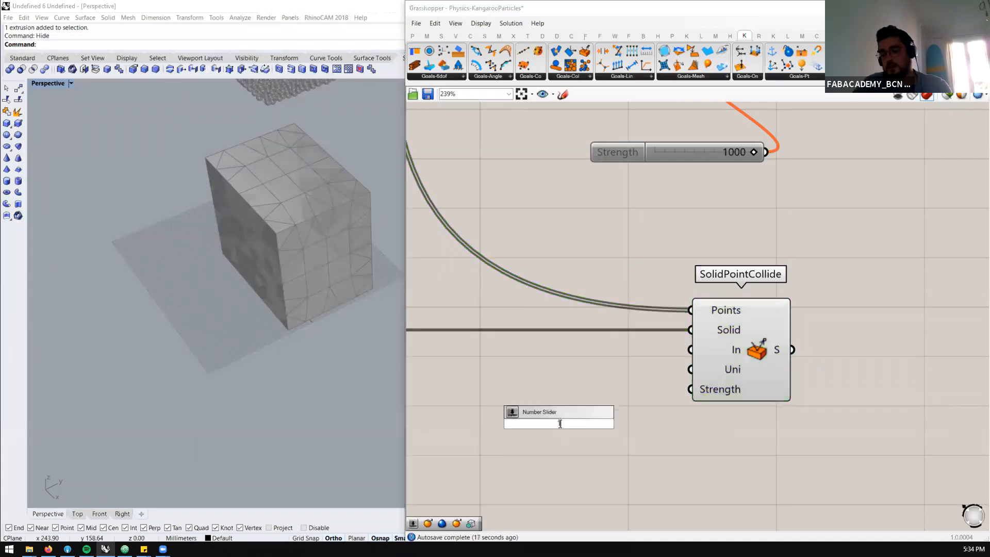
pyautogui.write('10')
pyautogui.press('Return')
pyautogui.scroll(-4, 561, 415)
pyautogui.click(557, 416)
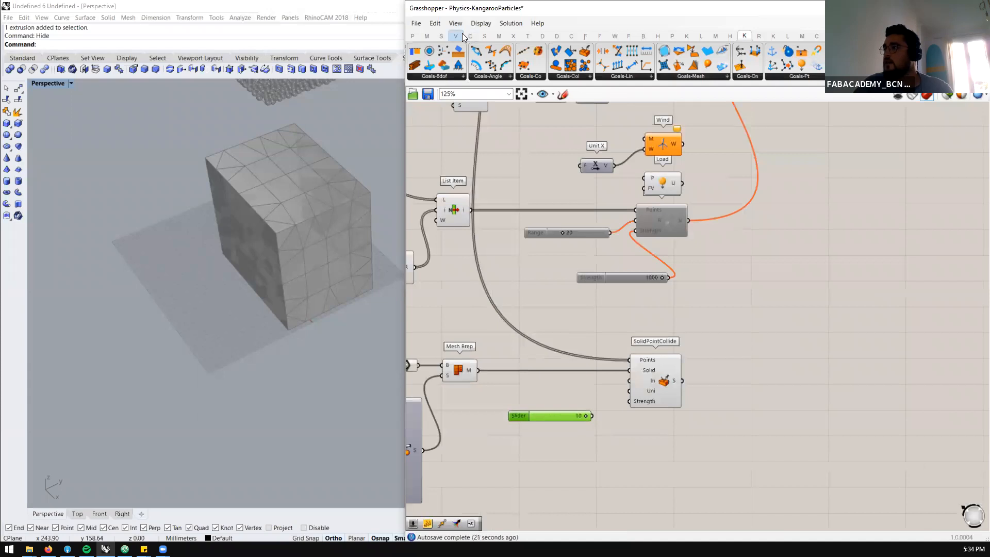
# Add a Power of 10 component and wire the slider through it into SolidPointCollide's Strength input
pyautogui.click(427, 36)
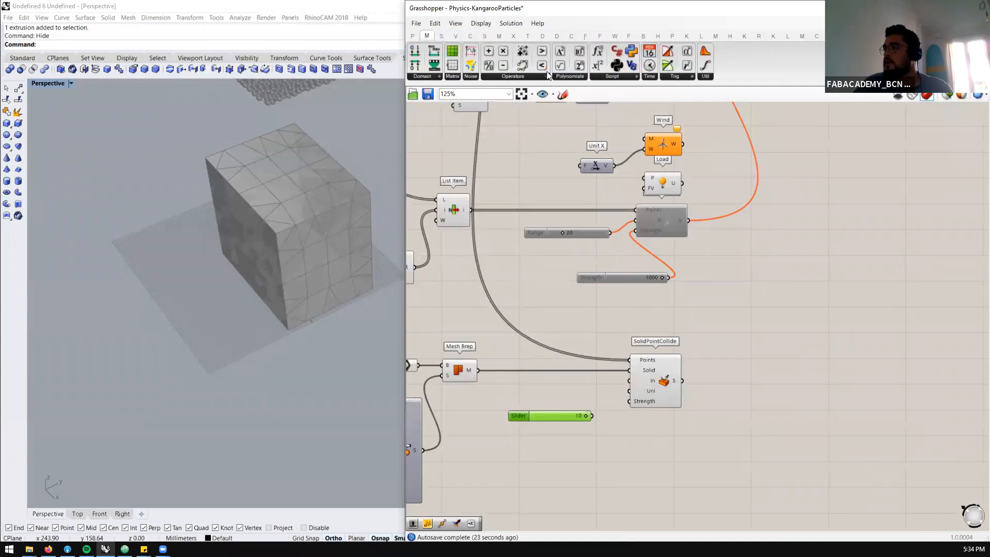
pyautogui.click(556, 76)
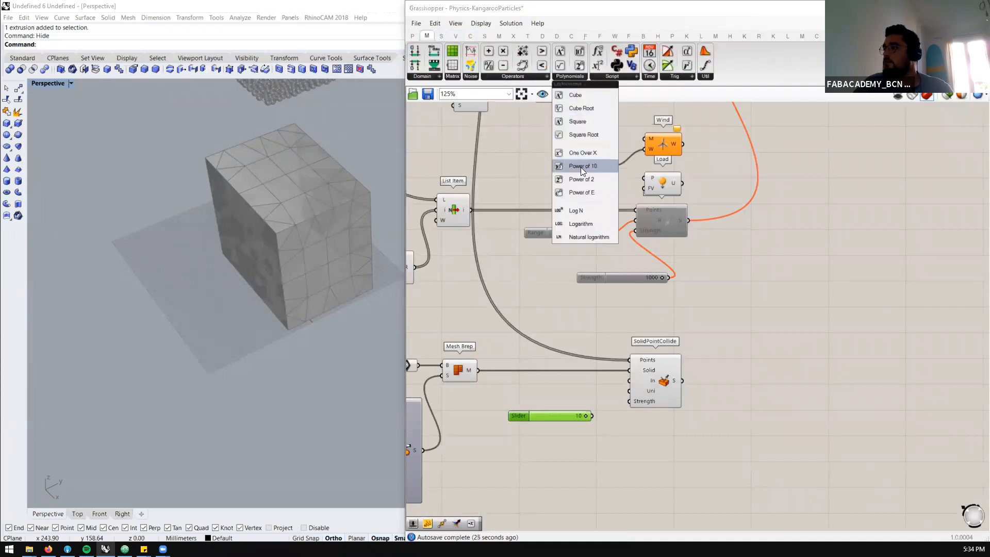
pyautogui.moveTo(580, 167); pyautogui.dragTo(629, 402)
pyautogui.moveTo(571, 417); pyautogui.dragTo(547, 407)
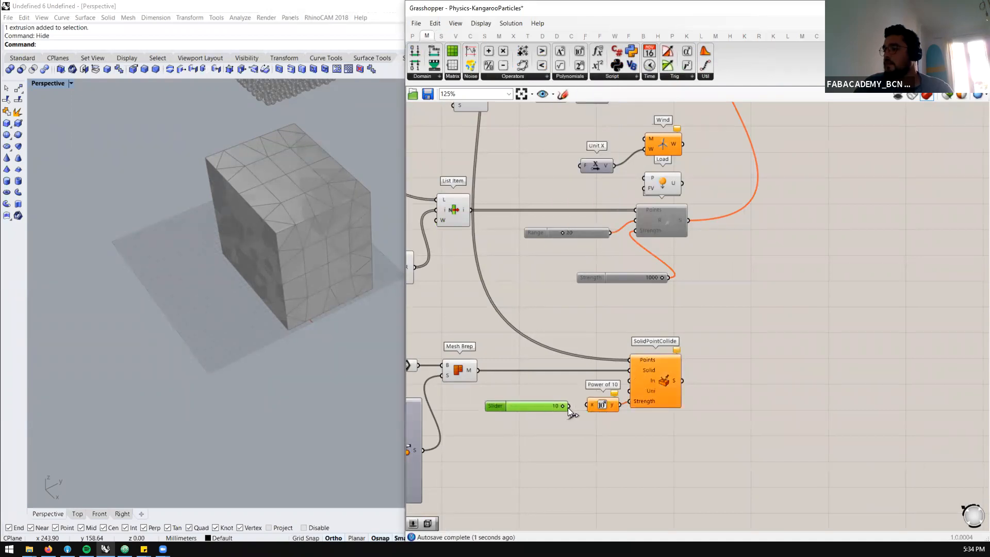
pyautogui.scroll(-2, 617, 391)
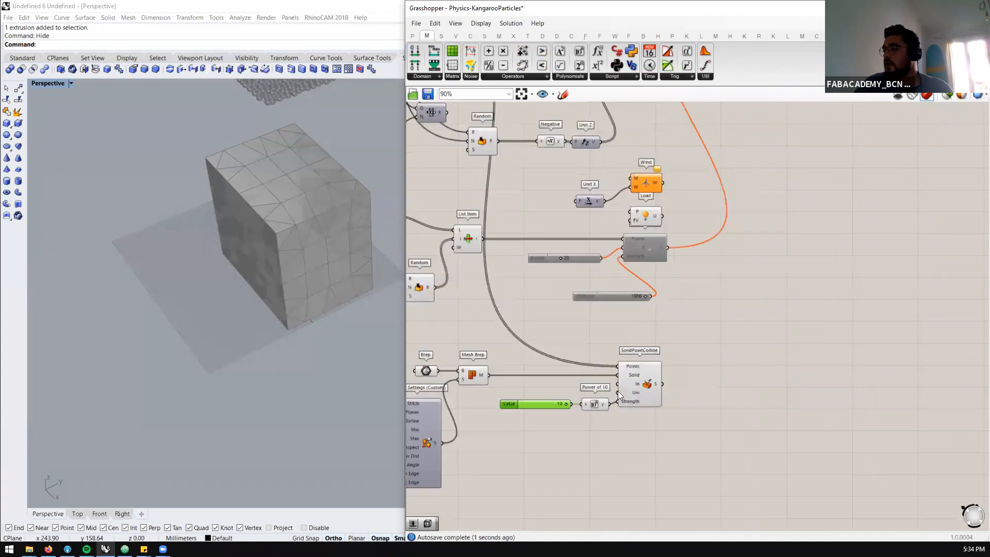
# Connect the SolidPointCollide output to the D5 input of the Merge component
pyautogui.scroll(-4, 645, 310)
pyautogui.scroll(5, 654, 169)
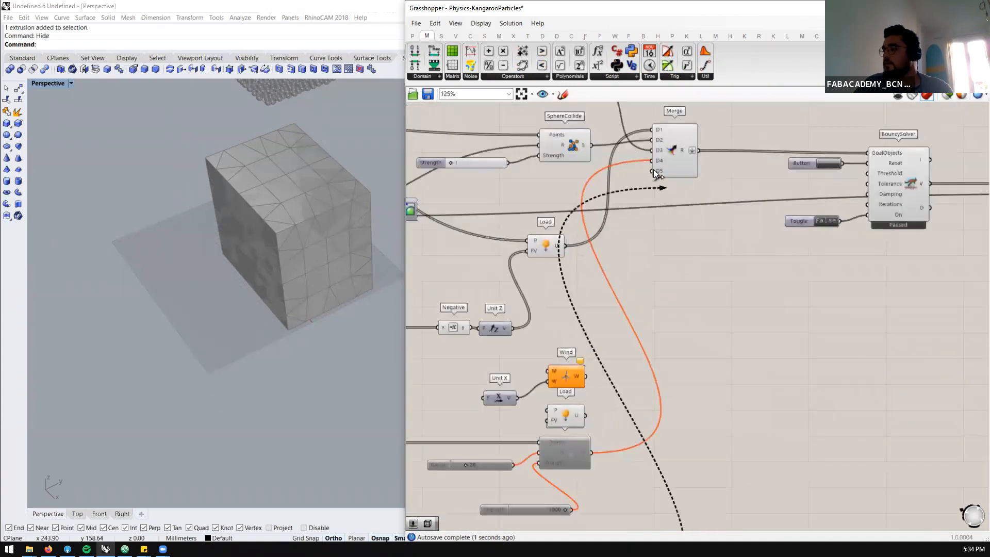
pyautogui.scroll(-5, 330, 311)
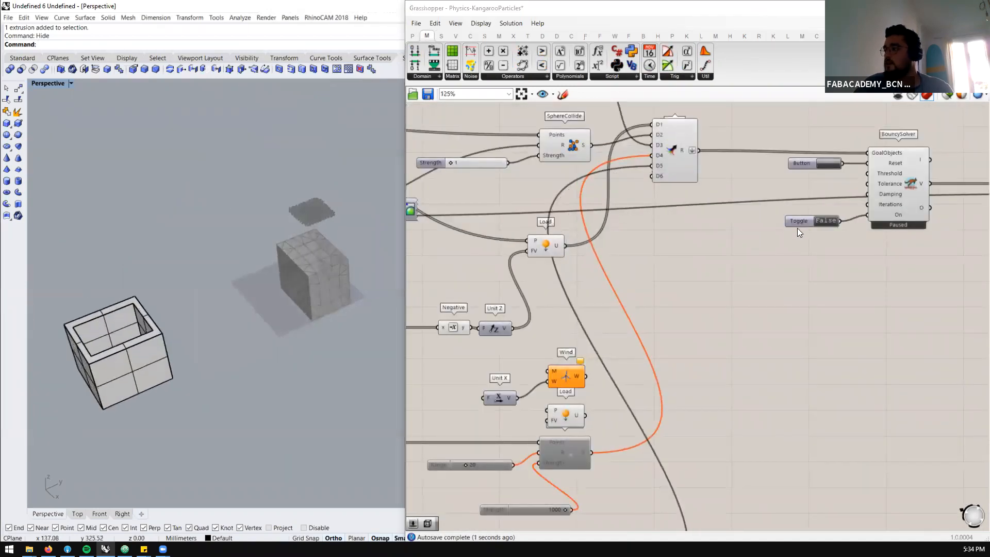
# Reset the BouncySolver simulation and set its On toggle to True with the meshed box in view
pyautogui.scroll(2, 797, 228)
pyautogui.click(839, 139)
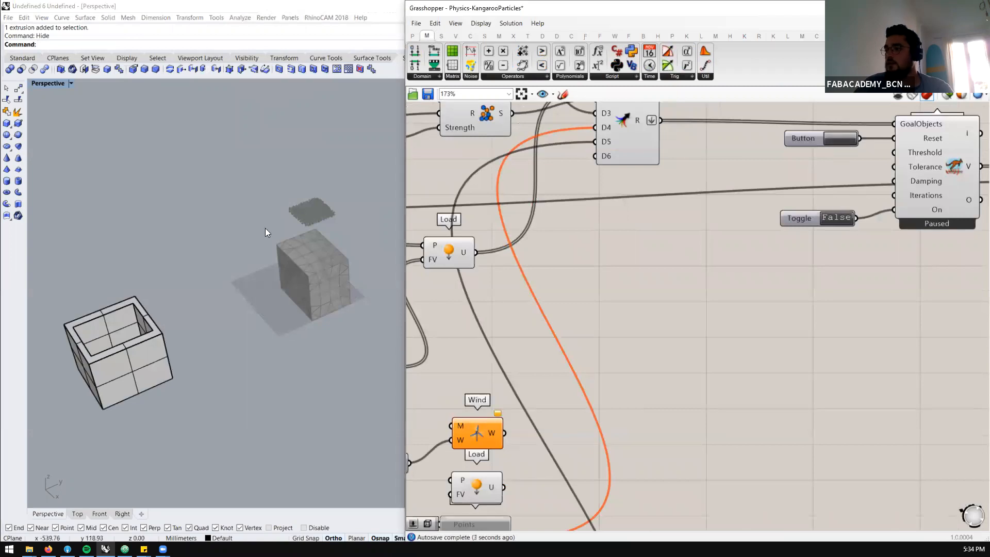
pyautogui.scroll(3, 310, 248)
pyautogui.scroll(1, 814, 216)
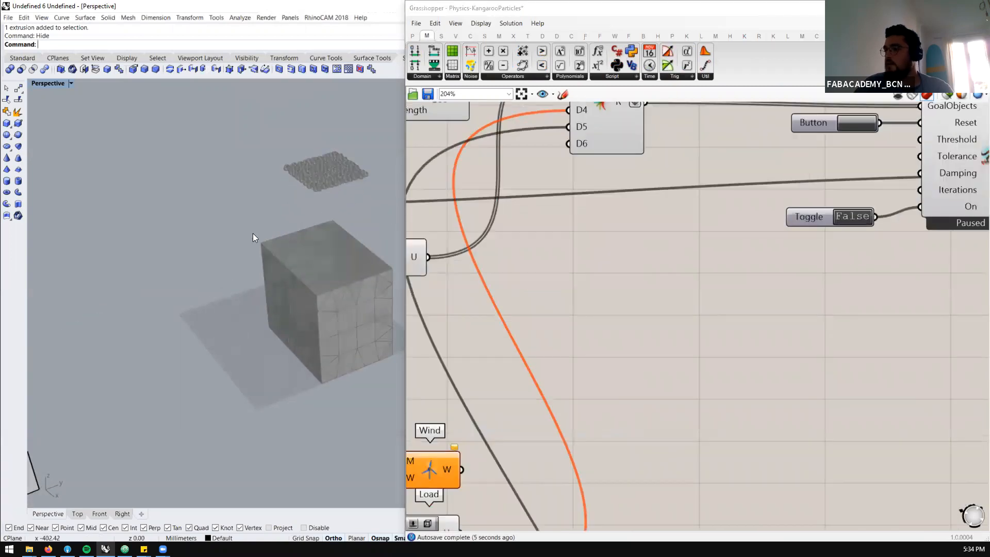
pyautogui.scroll(-2, 289, 248)
pyautogui.scroll(4, 316, 259)
pyautogui.moveTo(263, 273); pyautogui.dragTo(241, 238, button='right')
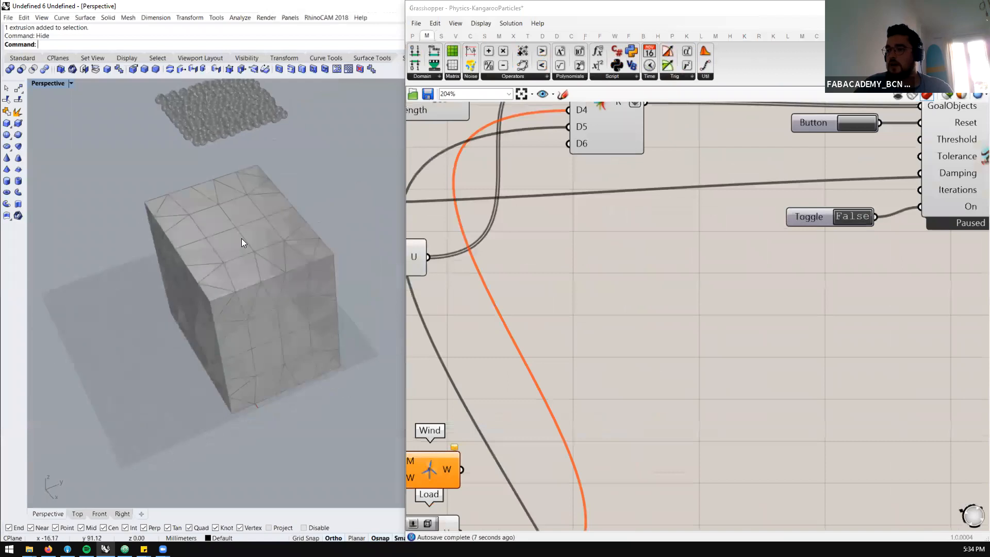
pyautogui.doubleClick(845, 216)
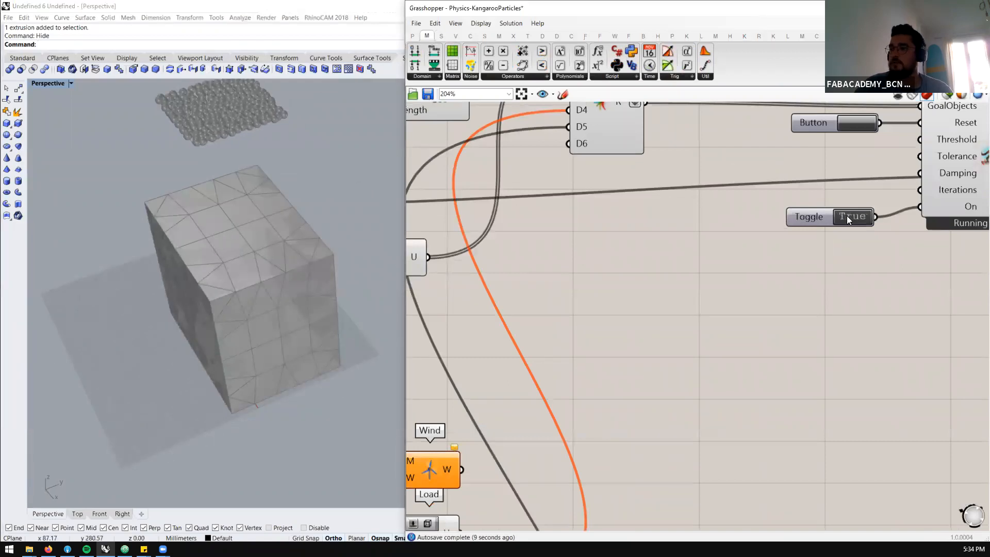
# Examine up close how the falling particles collide with the box's top face
pyautogui.moveTo(321, 331); pyautogui.dragTo(323, 316, button='right')
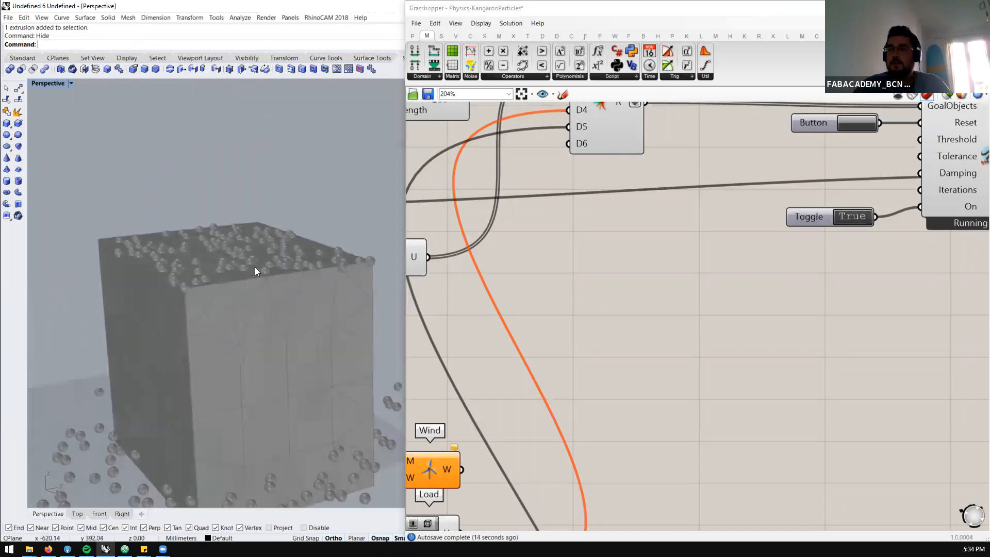
pyautogui.scroll(5, 254, 267)
pyautogui.scroll(2, 251, 273)
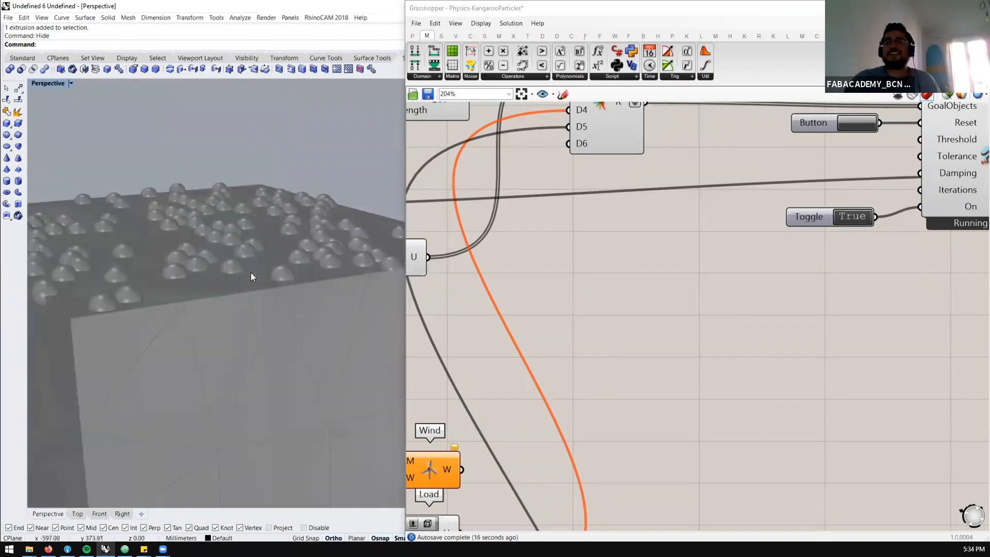
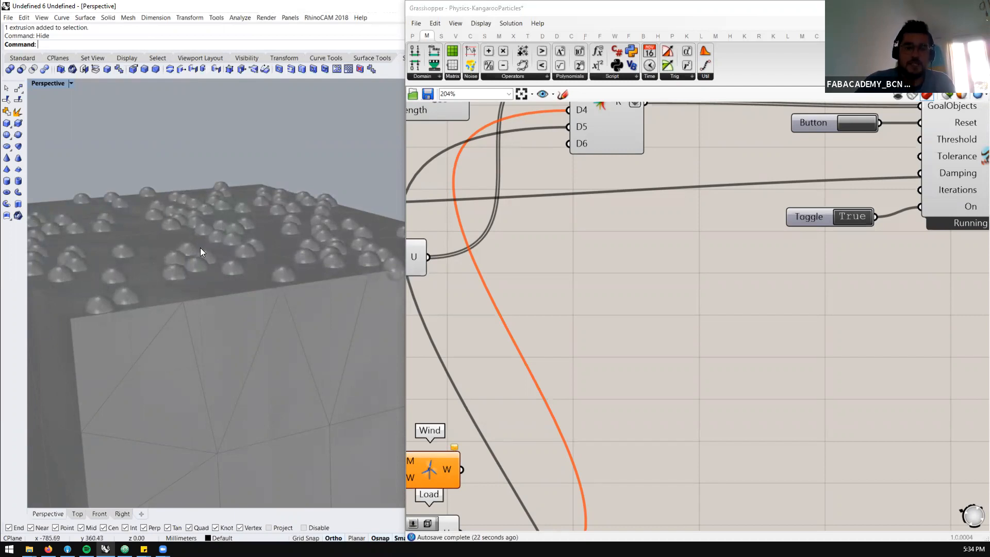
# Examine the particles on the box's top face, highlighting the Mesh Brep and Brep geometry to compare the surfaces
pyautogui.scroll(-3, 221, 243)
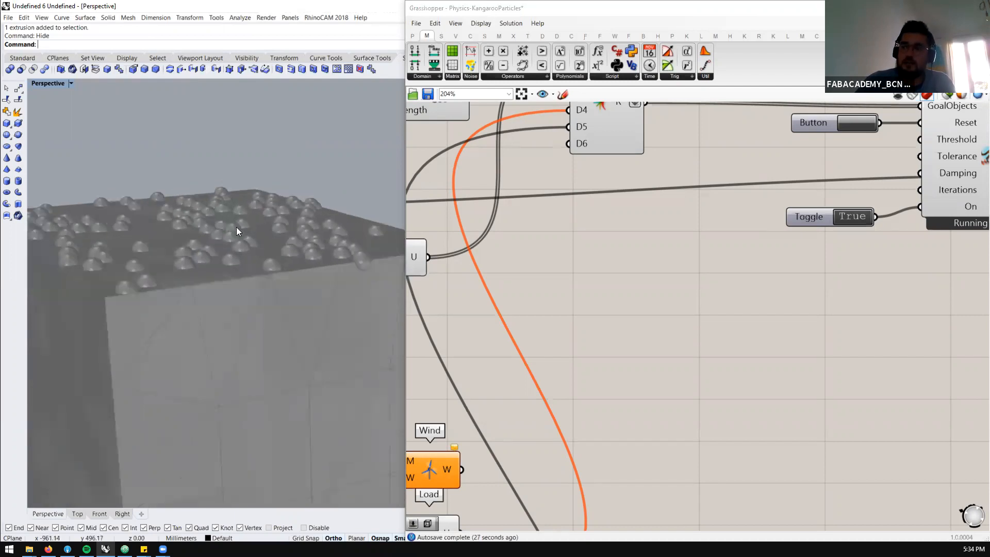
pyautogui.scroll(3, 217, 278)
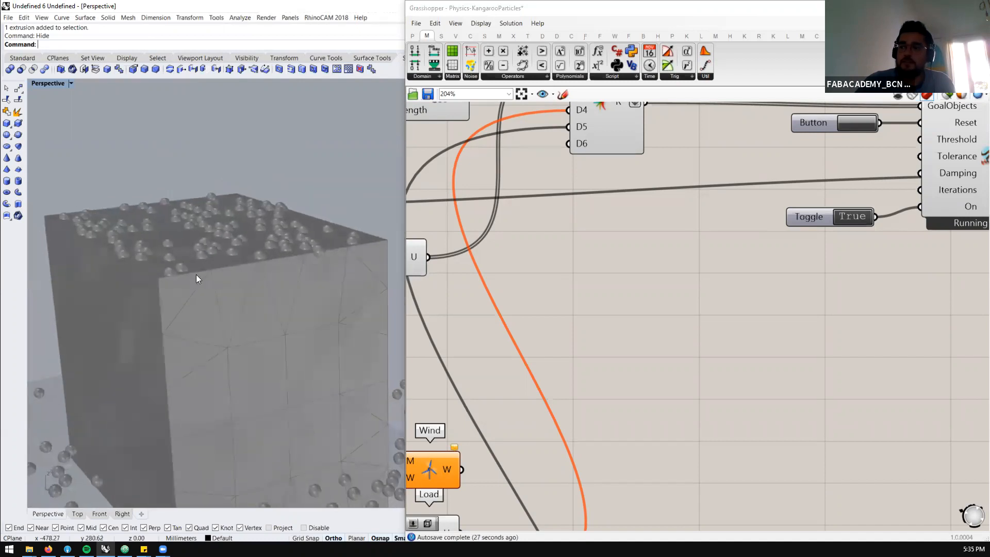
pyautogui.scroll(-4, 620, 228)
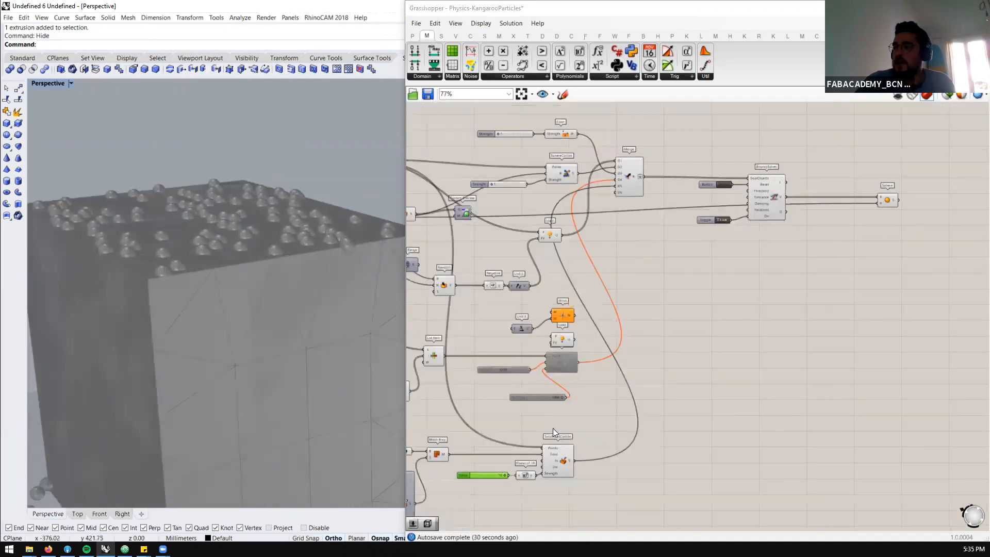
pyautogui.scroll(3, 445, 449)
pyautogui.click(447, 435)
pyautogui.scroll(1, 448, 435)
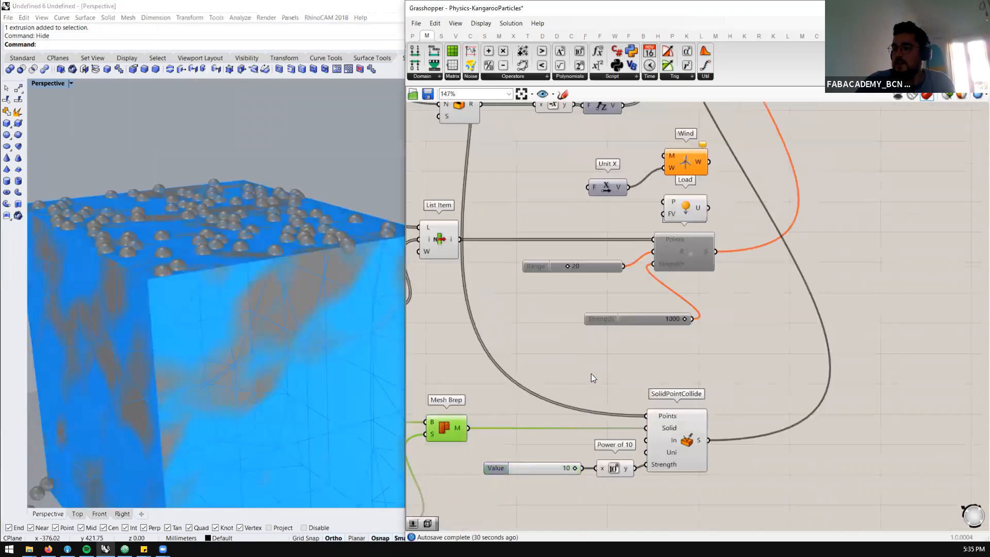
pyautogui.scroll(-3, 569, 390)
pyautogui.scroll(2, 499, 395)
pyautogui.click(498, 390)
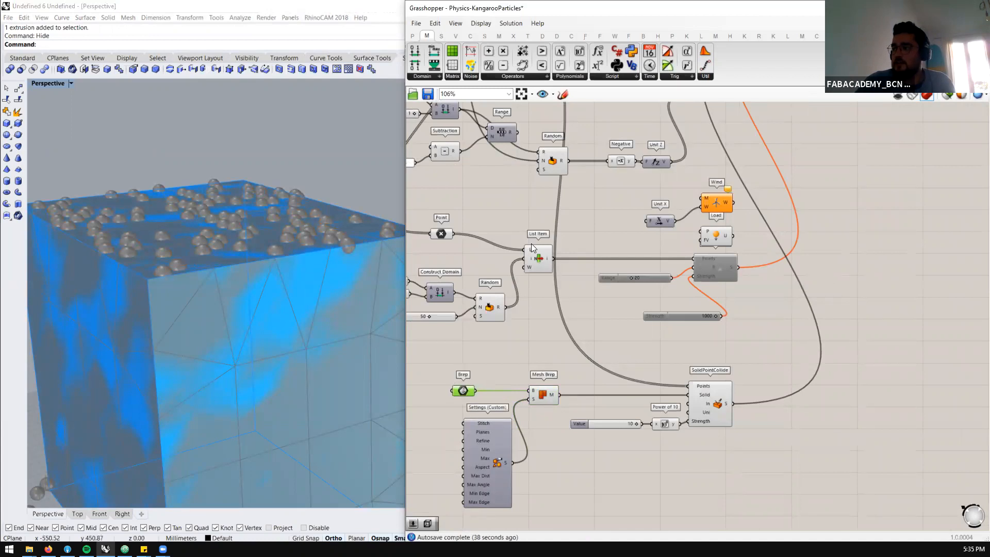
pyautogui.scroll(-1, 531, 243)
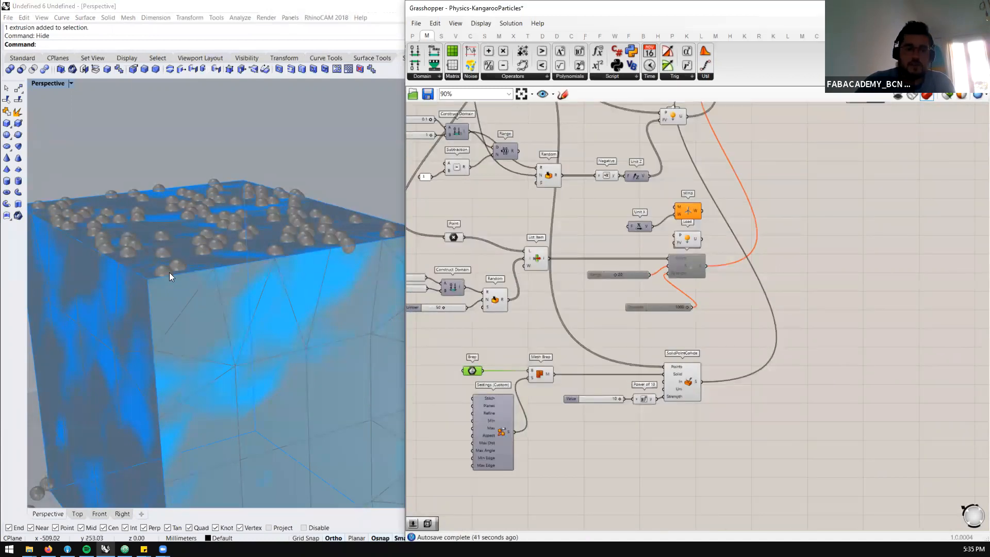
pyautogui.click(530, 376)
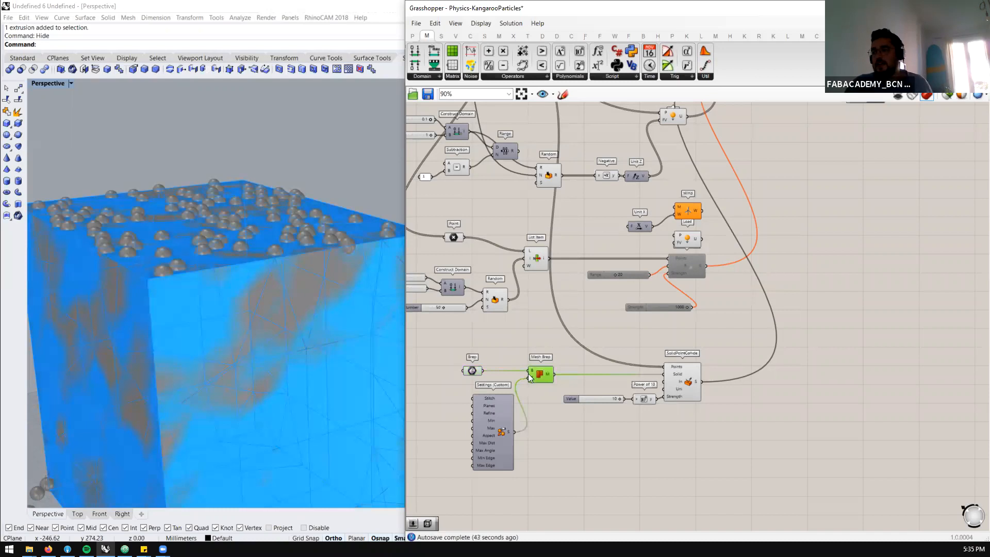
# Turn off the Brep component's preview and move SolidPointCollide with its slider and Power of 10 further away from Mesh Brep
pyautogui.moveTo(442, 399); pyautogui.dragTo(496, 343)
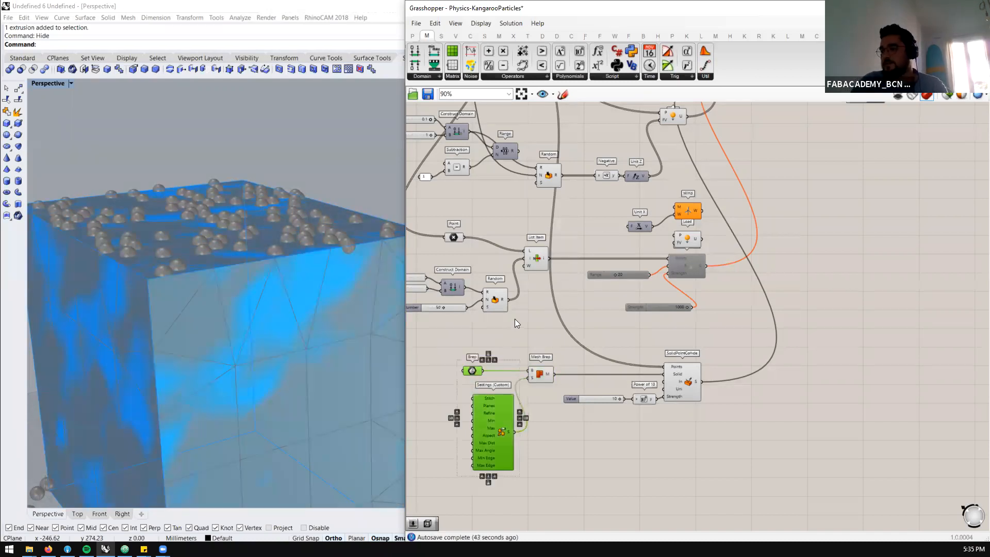
pyautogui.middleClick(516, 335)
pyautogui.moveTo(707, 452); pyautogui.dragTo(603, 361)
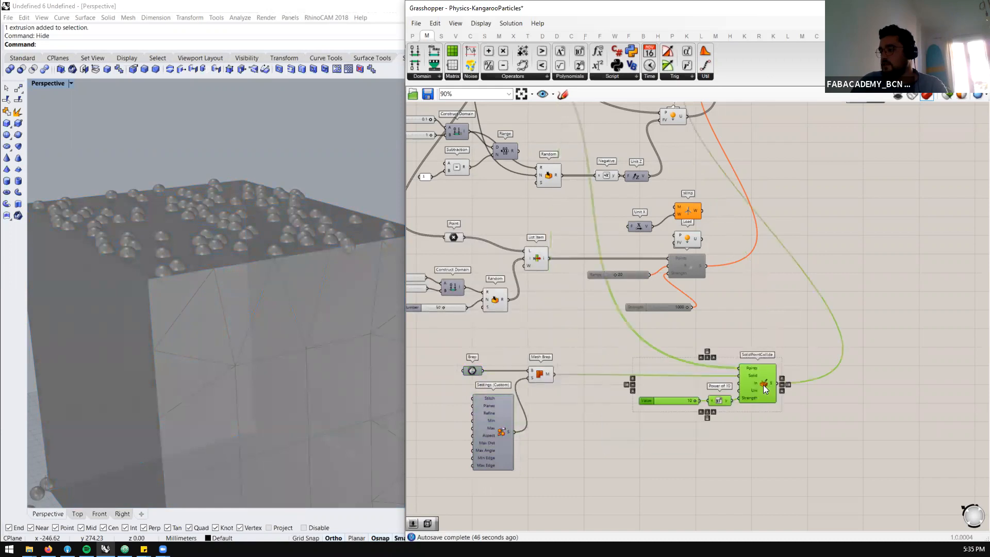
pyautogui.scroll(-3, 732, 361)
pyautogui.scroll(2, 807, 178)
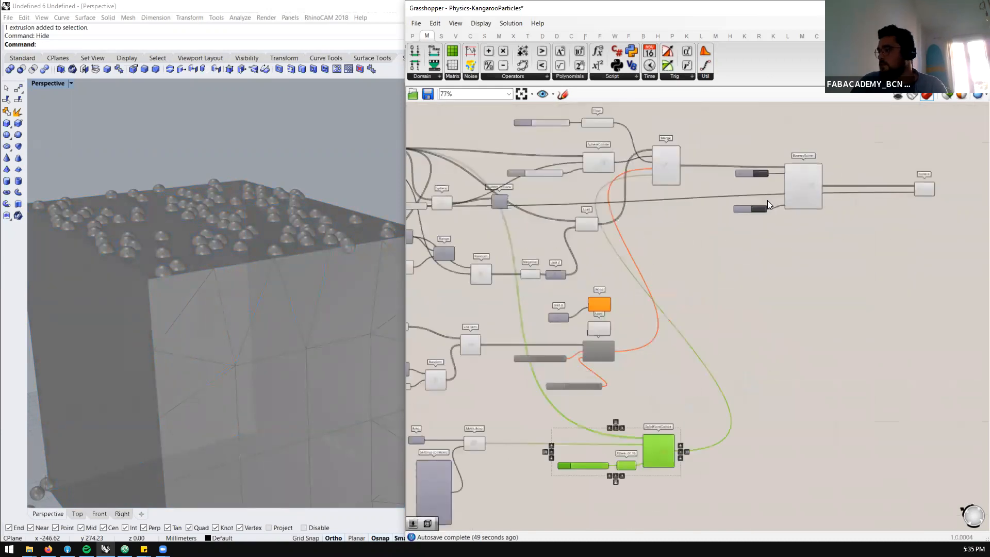
pyautogui.scroll(2, 562, 395)
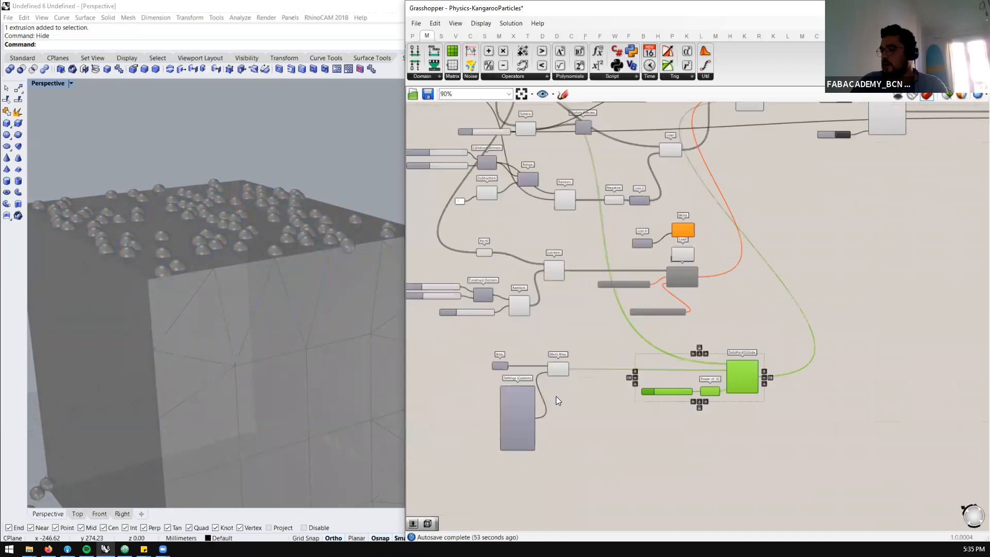
# Add a Scale component beside Mesh Brep and feed the mesh into its Geometry input
pyautogui.doubleClick(593, 385)
pyautogui.write('sca')
pyautogui.click(582, 375)
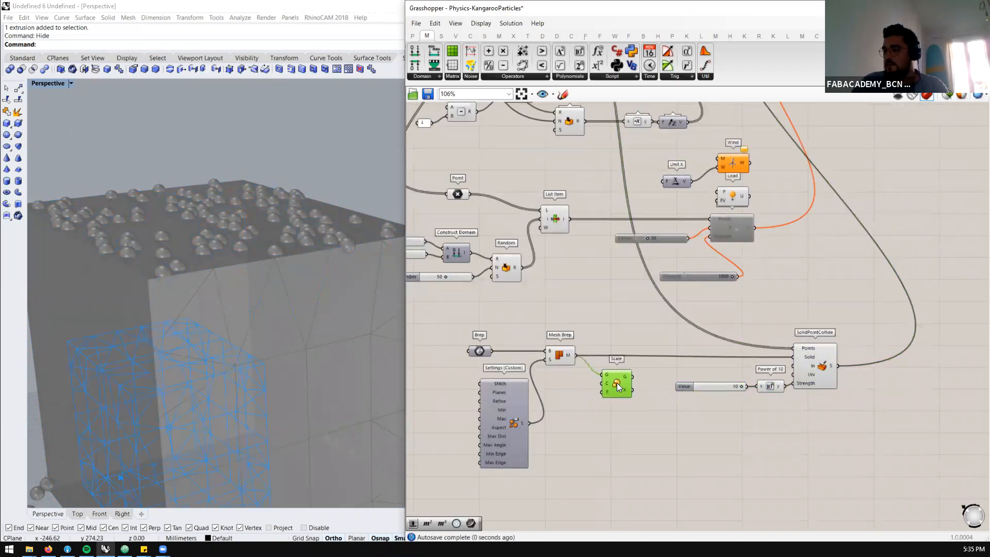
# Add a Volume component fed by the Mesh Brep output and wire its centroid into the Scale's Center input, making room around them
pyautogui.doubleClick(573, 398)
pyautogui.write('volu')
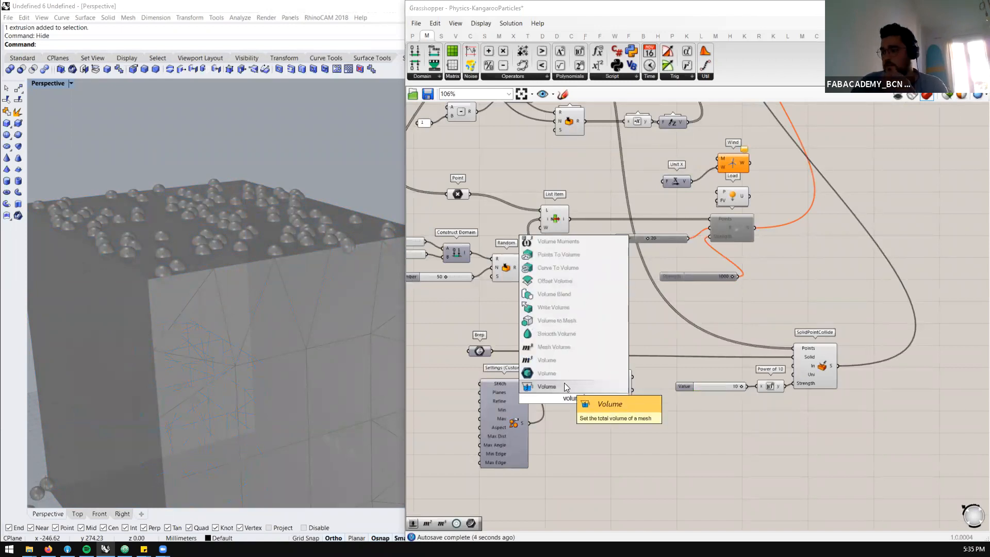
pyautogui.click(557, 365)
pyautogui.moveTo(510, 397); pyautogui.dragTo(480, 390)
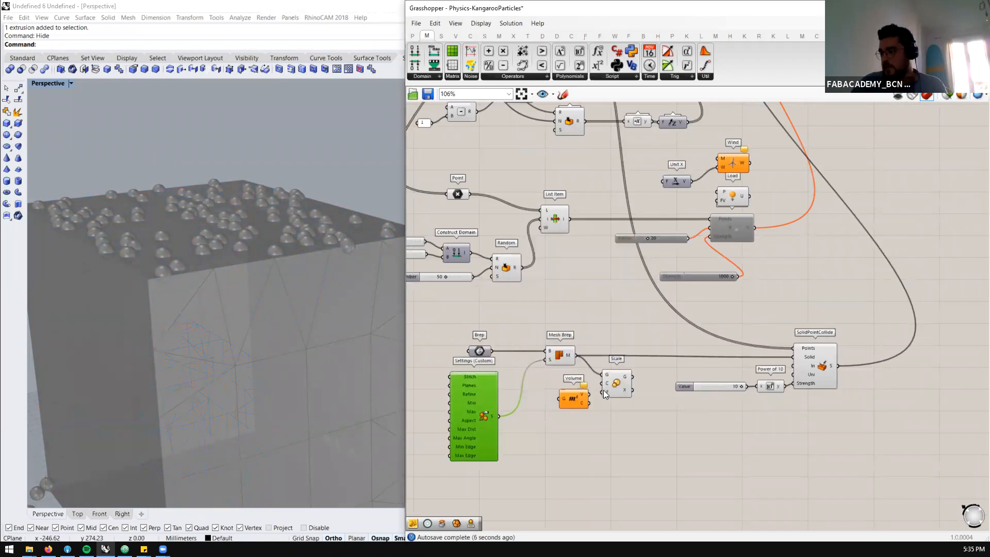
pyautogui.moveTo(624, 386); pyautogui.dragTo(651, 385)
pyautogui.moveTo(574, 355); pyautogui.dragTo(584, 389)
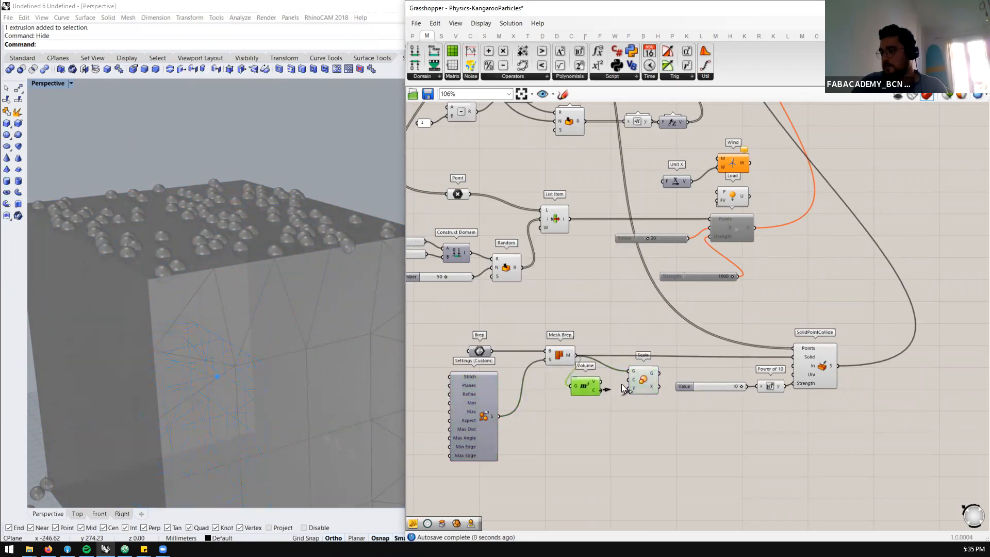
pyautogui.moveTo(651, 381); pyautogui.dragTo(657, 391)
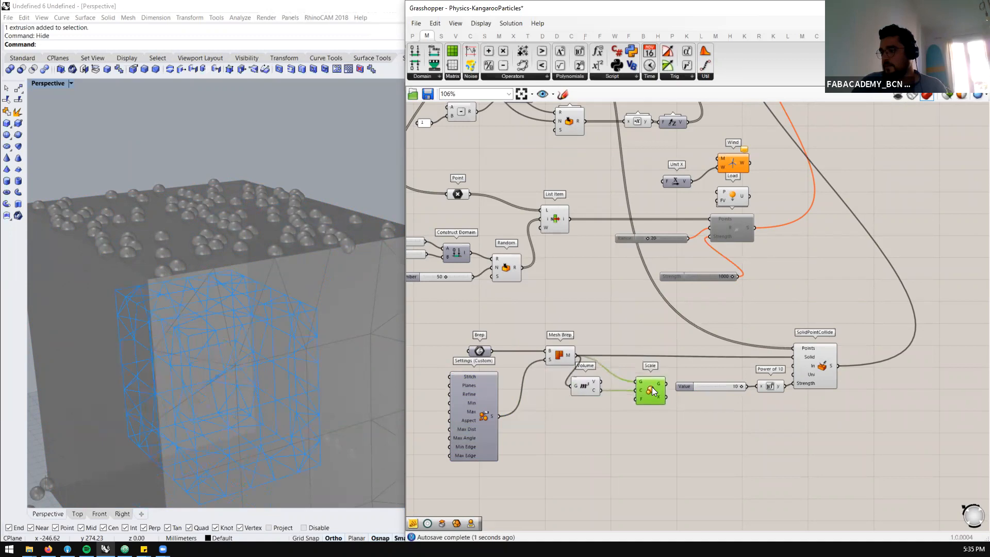
# Create a number slider at 1.05 and connect it to the Scale's Factor input
pyautogui.doubleClick(612, 442)
pyautogui.write('1.0')
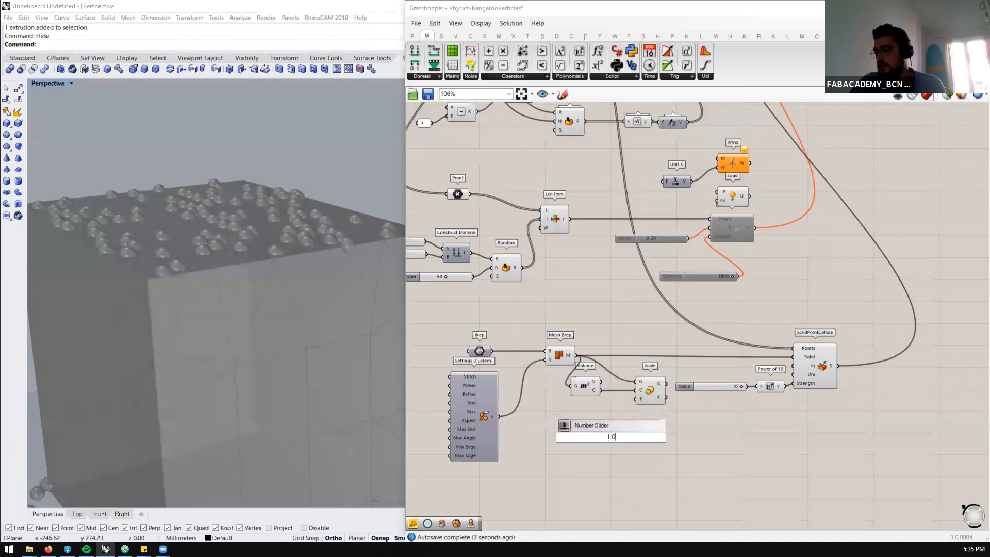
pyautogui.write('5')
pyautogui.press('Return')
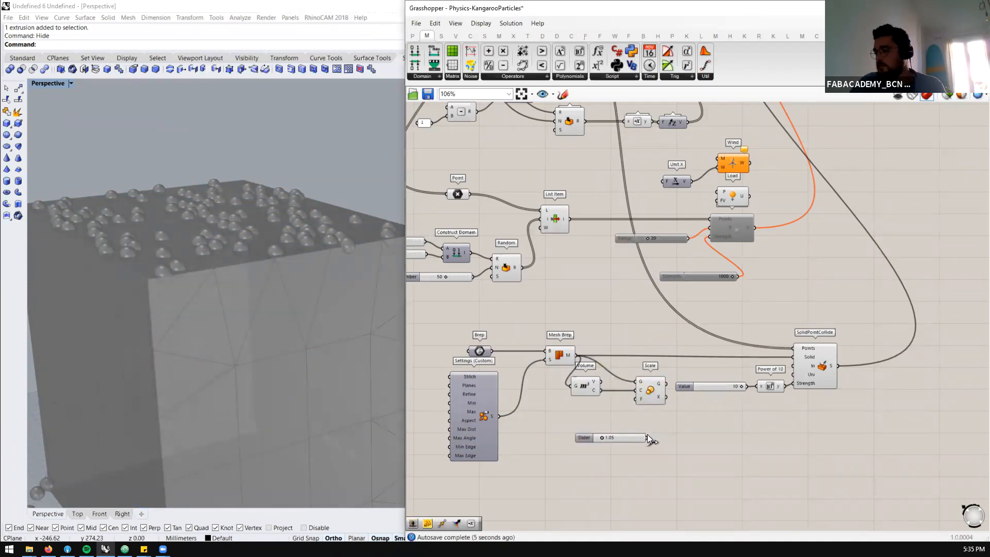
pyautogui.moveTo(638, 405); pyautogui.dragTo(635, 398)
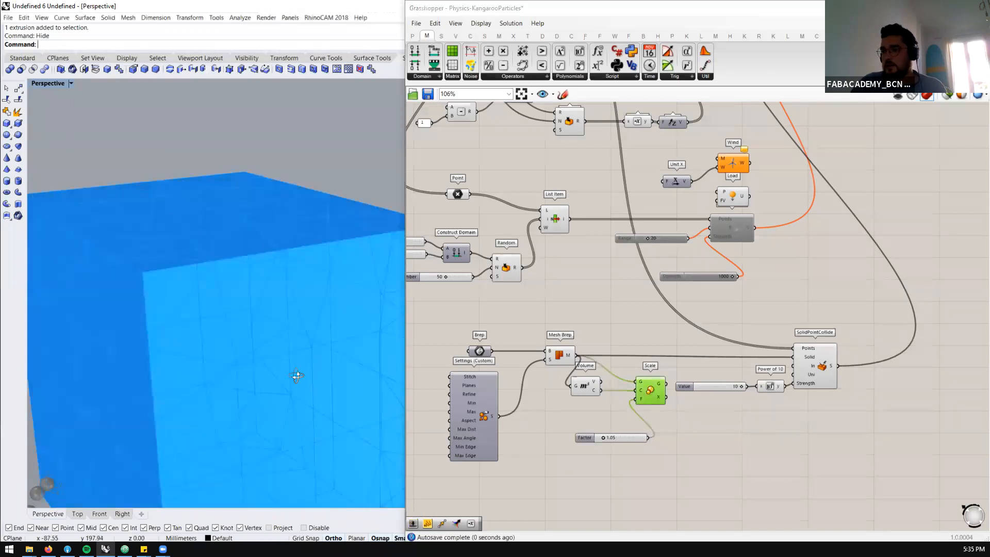
# Check the offset between the scaled and original meshes and set the Scale's Factor slider to 1.04
pyautogui.click(752, 441)
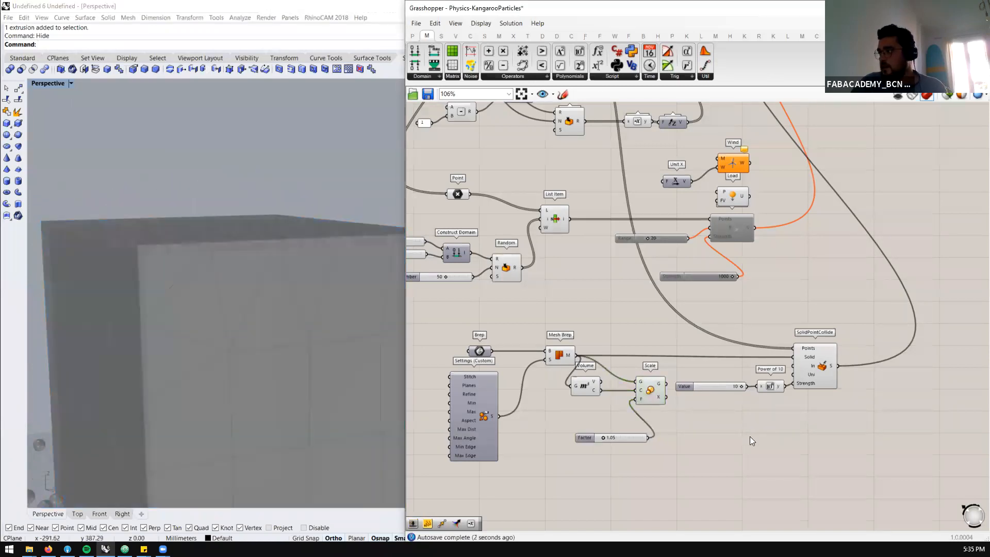
pyautogui.moveTo(299, 313); pyautogui.dragTo(278, 307, button='right')
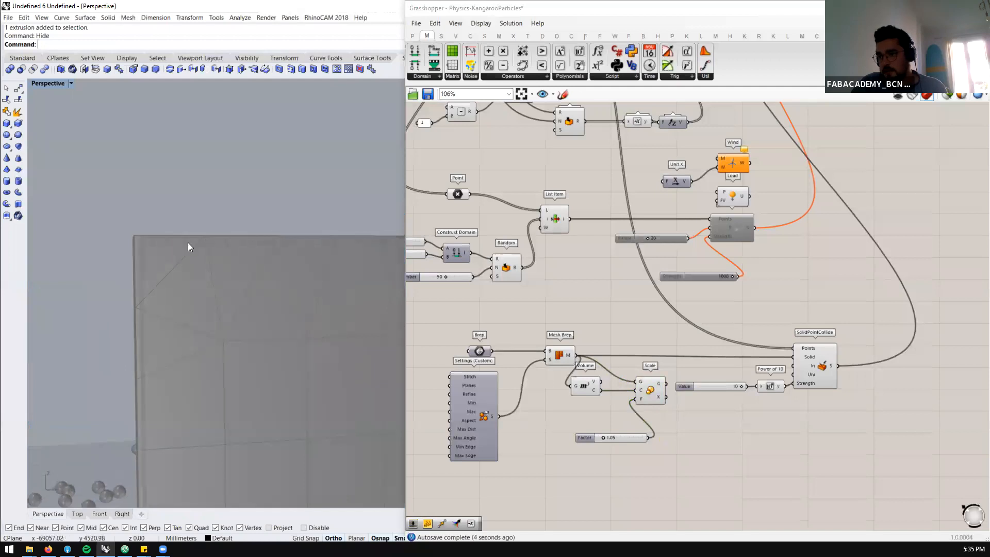
pyautogui.scroll(5, 187, 243)
pyautogui.moveTo(139, 235); pyautogui.dragTo(158, 263, button='right')
pyautogui.scroll(5, 607, 420)
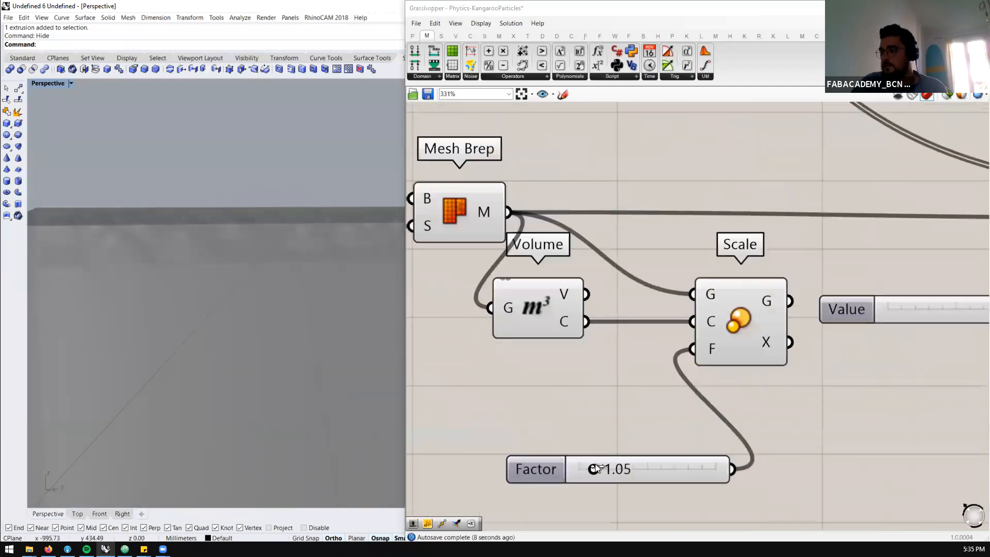
pyautogui.doubleClick(615, 470)
pyautogui.write('1.')
pyautogui.press('Return')
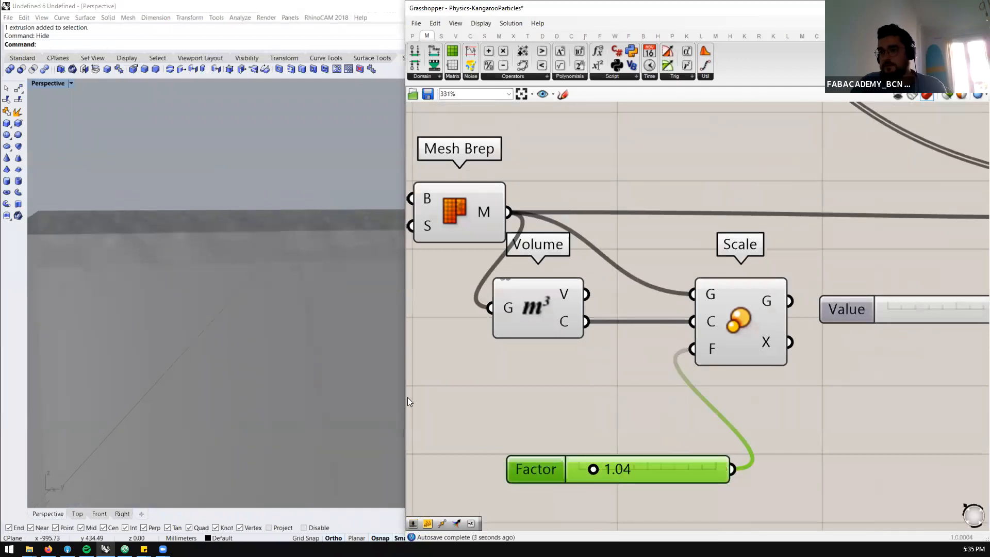
# Connect the Scale's geometry output to SolidPointCollide's Solid input in place of the Mesh Brep mesh
pyautogui.moveTo(236, 252); pyautogui.dragTo(235, 318, button='right')
pyautogui.scroll(-5, 485, 346)
pyautogui.scroll(2, 551, 327)
pyautogui.click(555, 323)
pyautogui.scroll(3, 555, 324)
pyautogui.moveTo(593, 316); pyautogui.dragTo(797, 271)
pyautogui.scroll(-5, 565, 297)
pyautogui.scroll(-3, 633, 294)
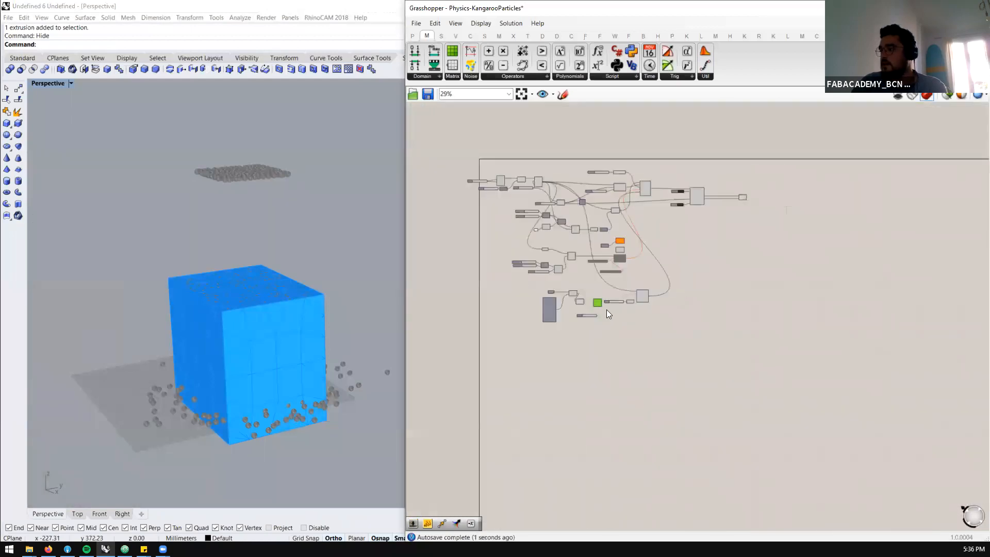
# Turn off the viewport preview of the Scale component
pyautogui.scroll(4, 606, 310)
pyautogui.middleClick(598, 275)
pyautogui.click(630, 243)
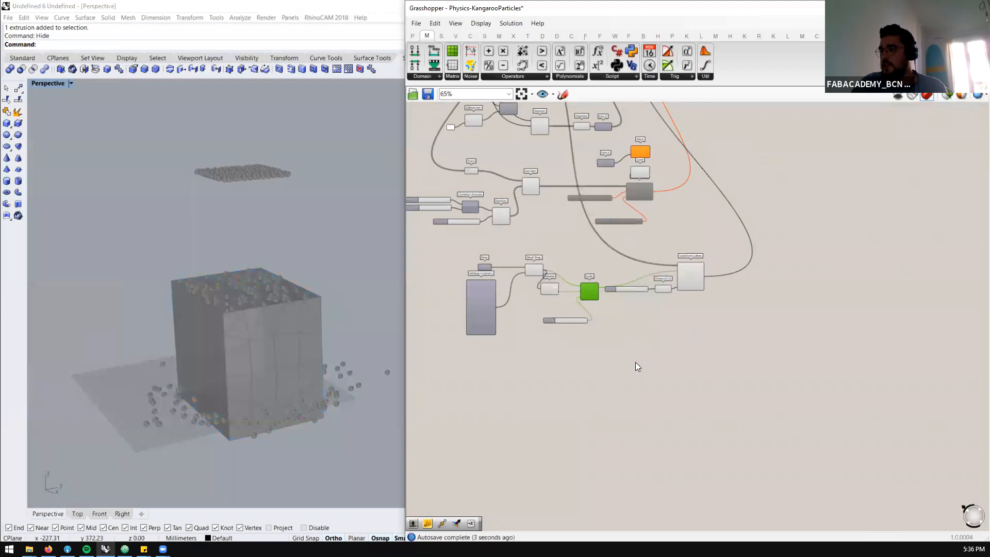
pyautogui.scroll(-2, 635, 362)
pyautogui.scroll(3, 478, 449)
pyautogui.scroll(1, 444, 426)
# Select Mesh Brep to highlight the original box, reset the BouncySolver simulation and set its On toggle to True
pyautogui.click(445, 426)
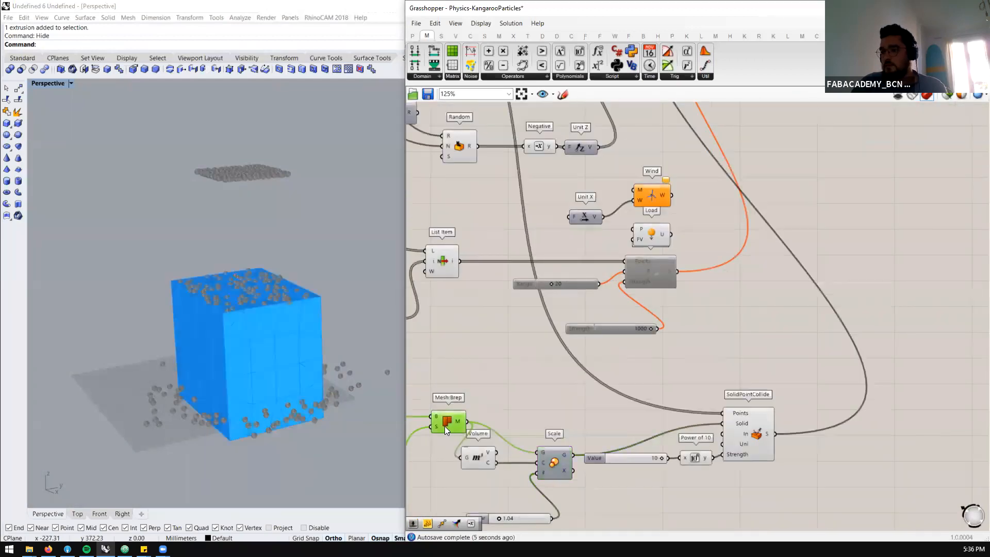
pyautogui.scroll(3, 226, 317)
pyautogui.scroll(-2, 728, 334)
pyautogui.scroll(2, 823, 141)
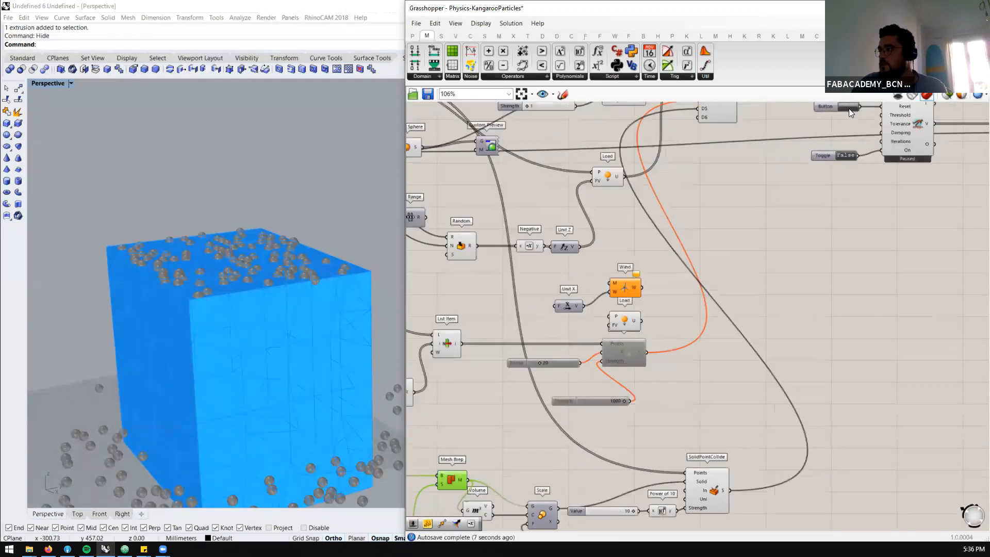
pyautogui.click(849, 109)
pyautogui.doubleClick(847, 154)
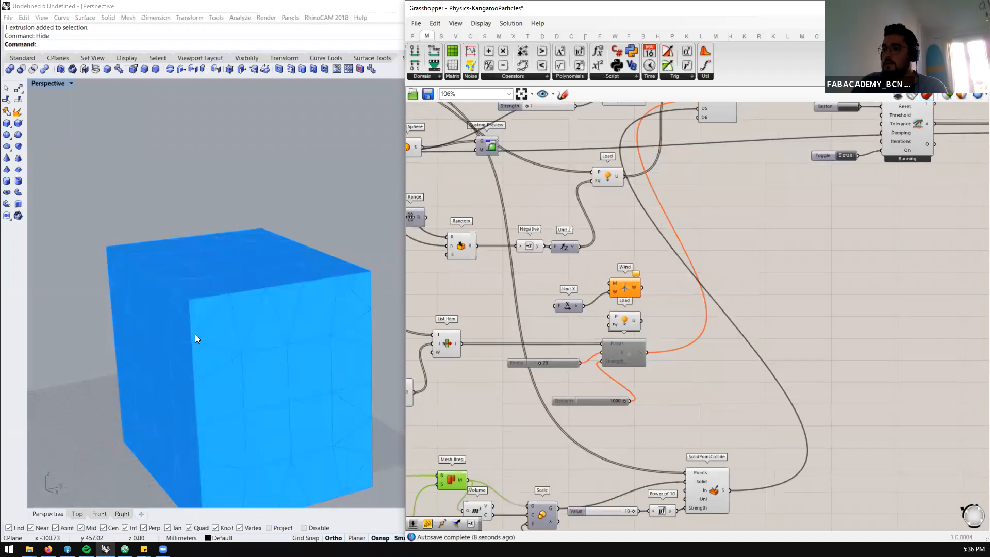
# Examine up close how the particles rest on the original box's top face with the scaled collision mesh
pyautogui.scroll(7, 208, 284)
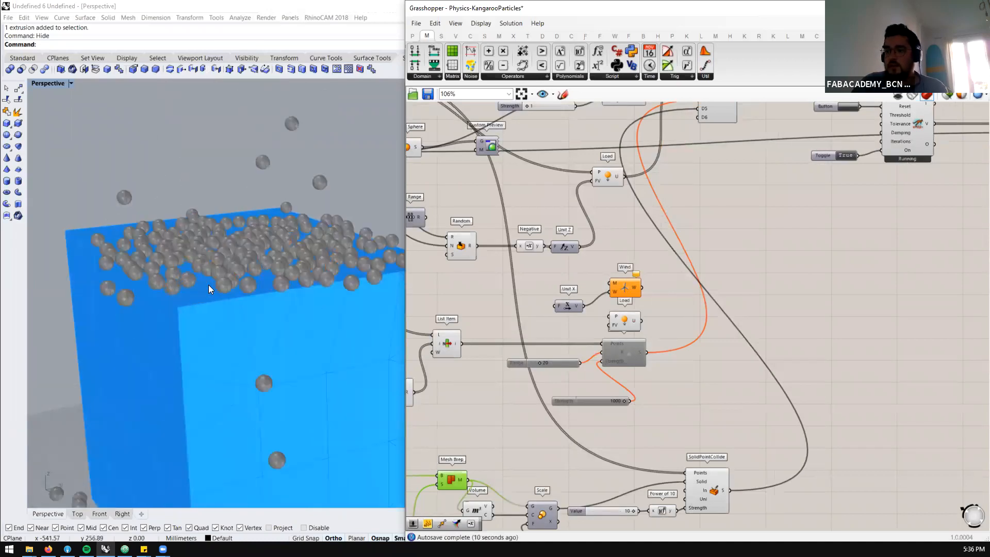
pyautogui.moveTo(225, 295); pyautogui.dragTo(215, 281, button='right')
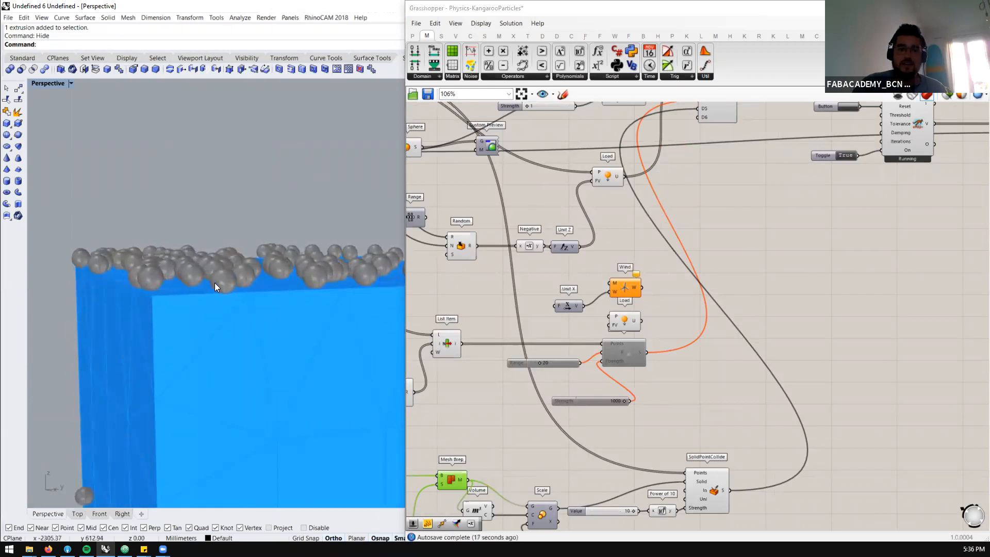
pyautogui.scroll(2, 224, 286)
pyautogui.scroll(1, 222, 286)
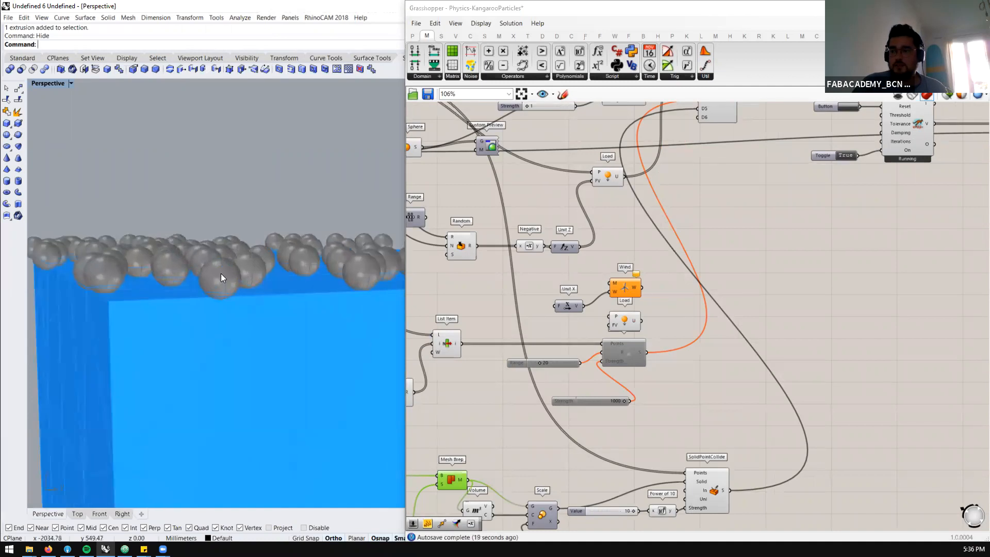
pyautogui.scroll(5, 230, 293)
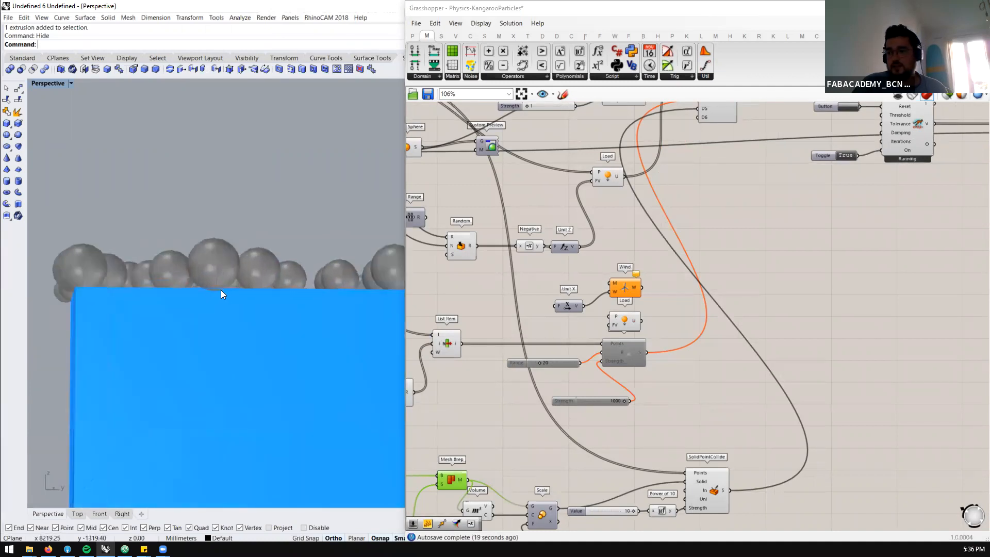
pyautogui.scroll(5, 215, 299)
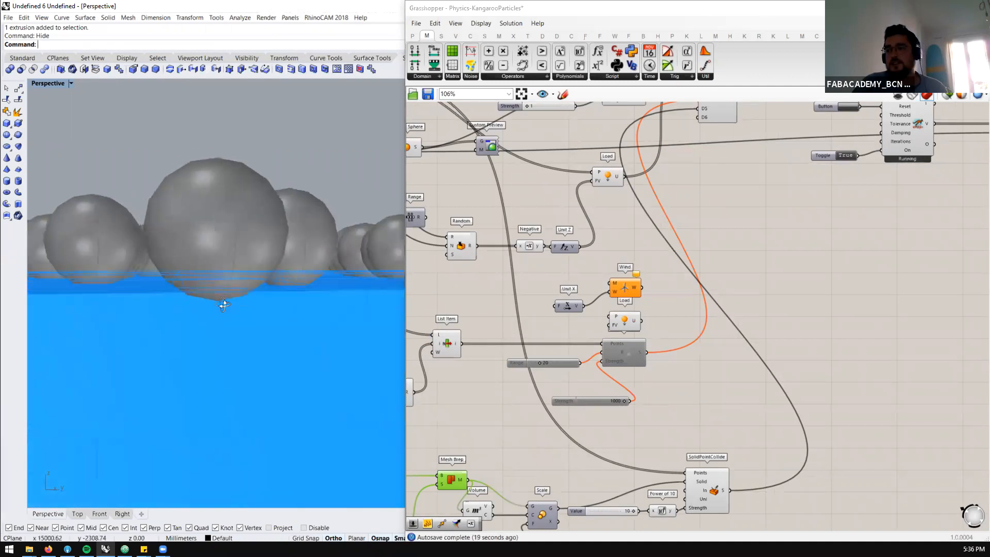
pyautogui.moveTo(224, 293); pyautogui.dragTo(228, 290, button='right')
pyautogui.scroll(-1, 673, 356)
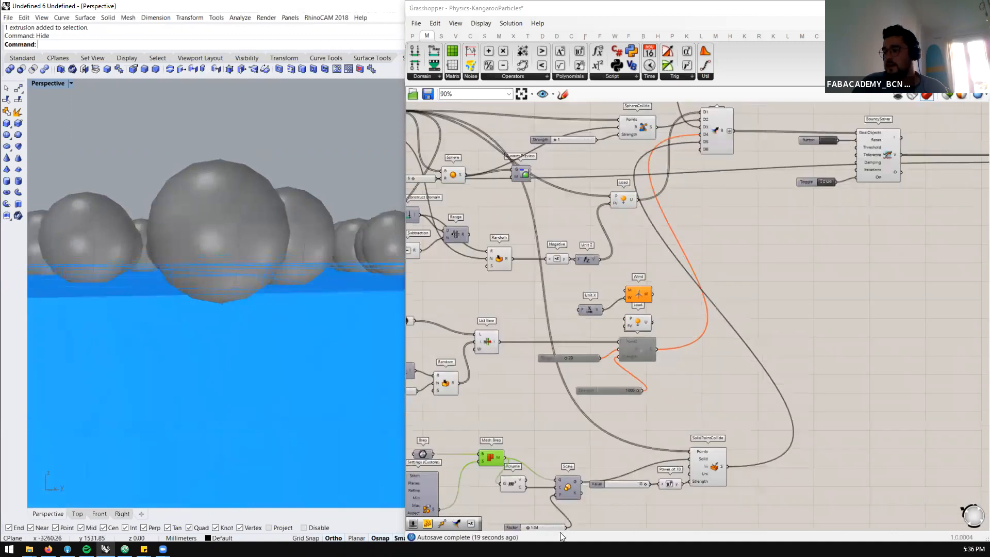
pyautogui.scroll(1, 555, 523)
pyautogui.scroll(3, 535, 426)
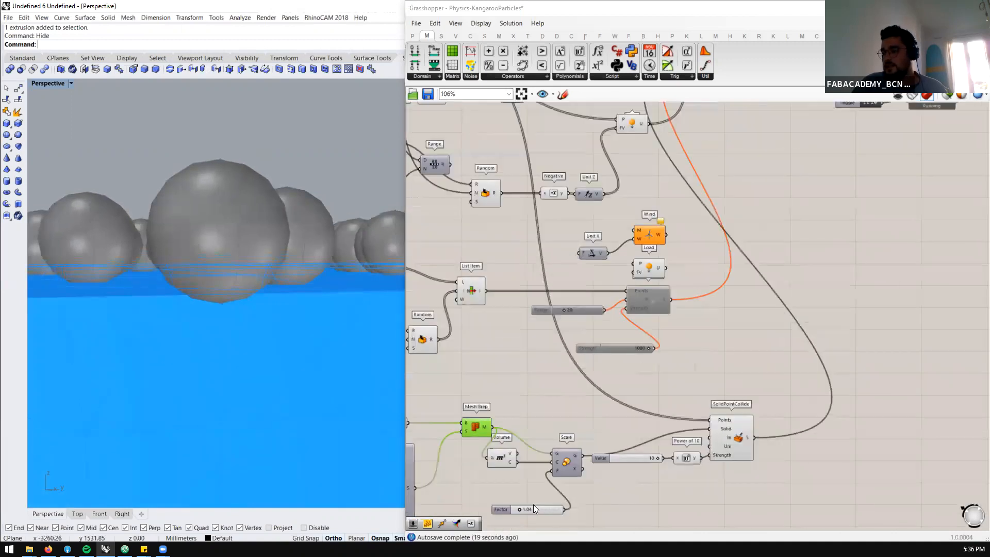
# Try collision mesh scale factors of 1.05 and 1.01 to compare how the spheres rest on the box
pyautogui.scroll(1, 538, 508)
pyautogui.click(537, 508)
pyautogui.doubleClick(537, 507)
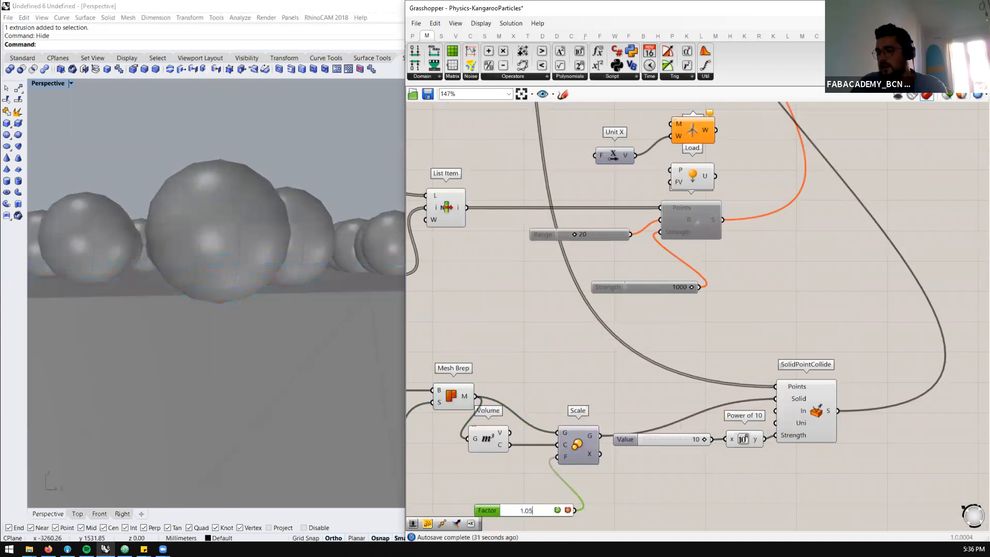
pyautogui.press('Return')
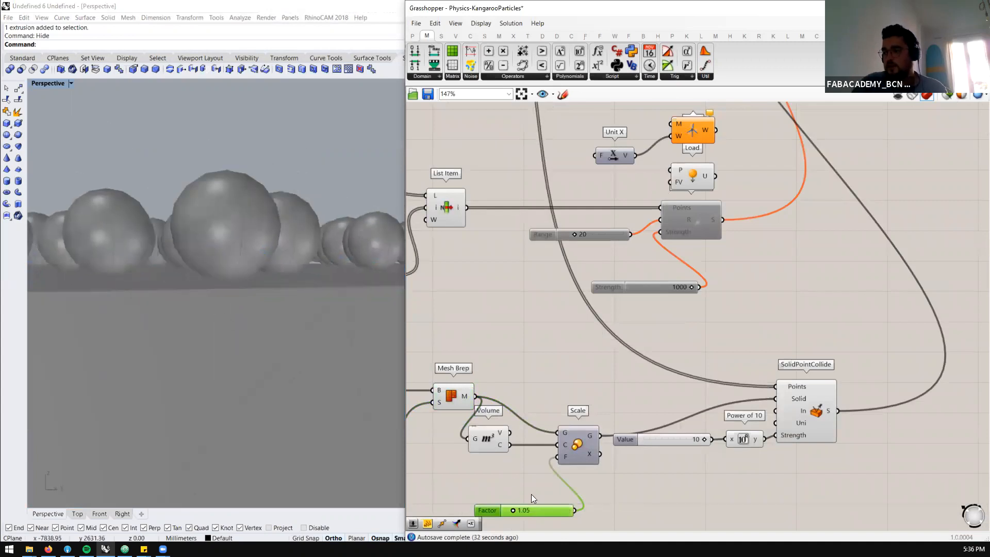
pyautogui.doubleClick(541, 511)
pyautogui.write('1')
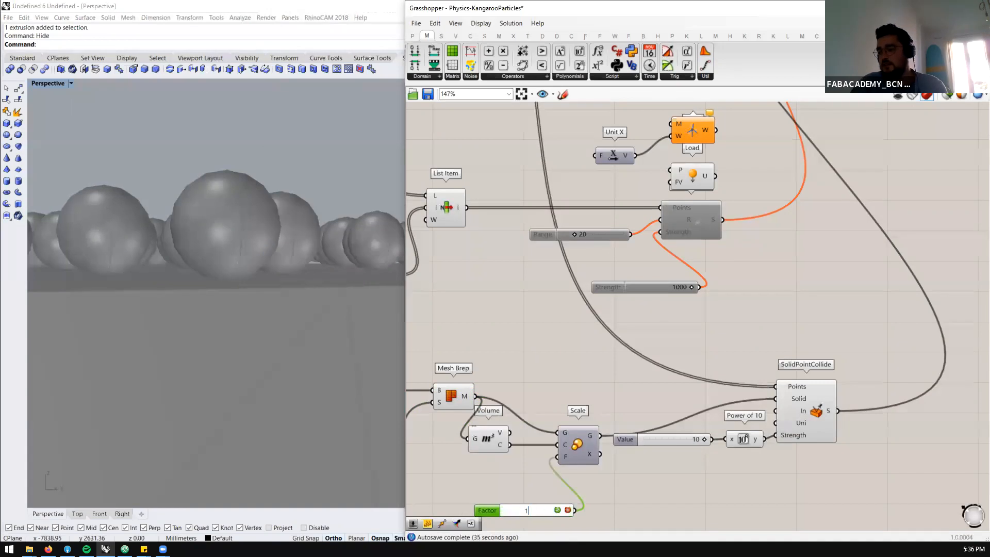
pyautogui.write('.01')
pyautogui.press('Return')
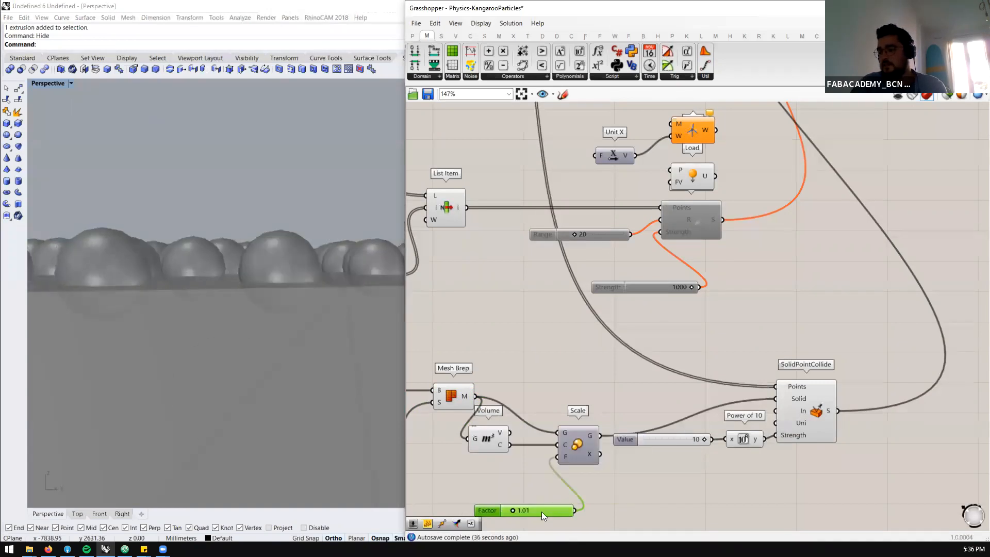
# Try a scale factor of 1.1 and inspect the gap between the spheres and the box's top face
pyautogui.doubleClick(542, 512)
pyautogui.write('1.1')
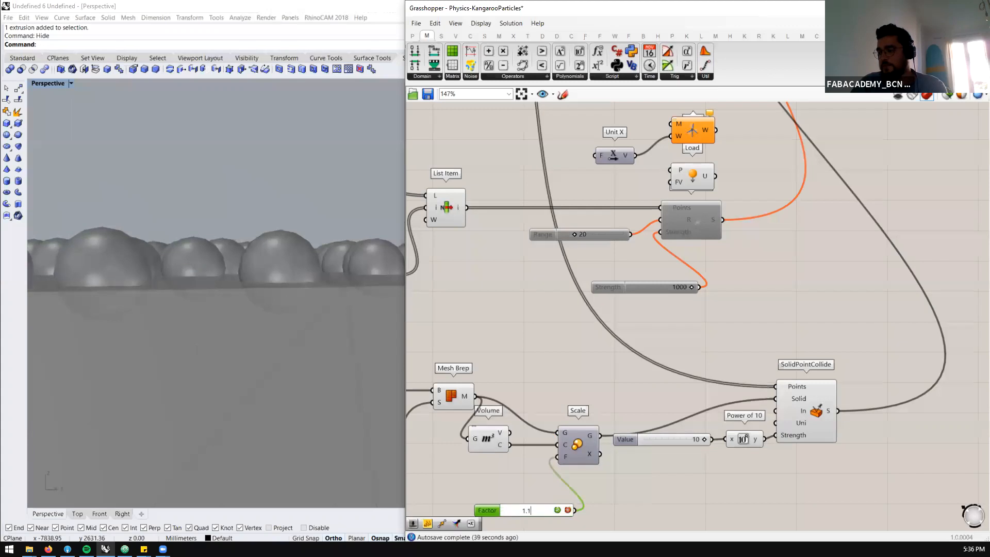
pyautogui.press('Return')
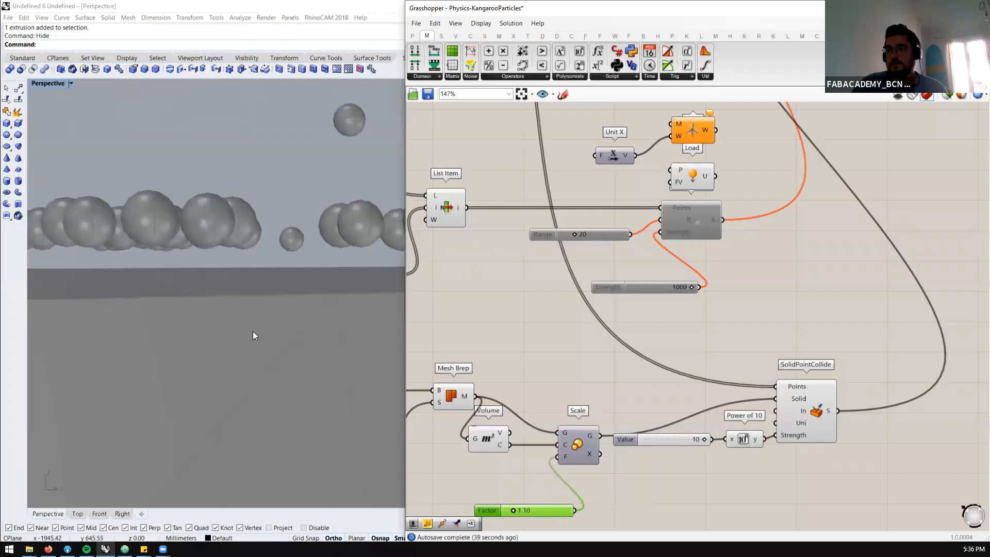
pyautogui.rightClick(211, 322)
pyautogui.scroll(-5, 182, 322)
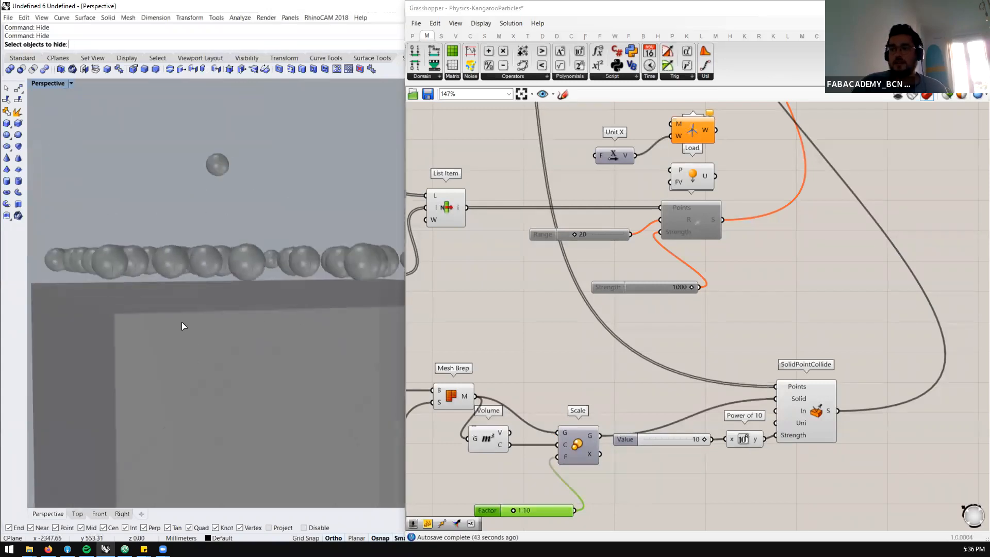
pyautogui.moveTo(206, 336); pyautogui.dragTo(214, 336, button='right')
# Set the Scale component's Factor slider to 1.05
pyautogui.click(534, 510)
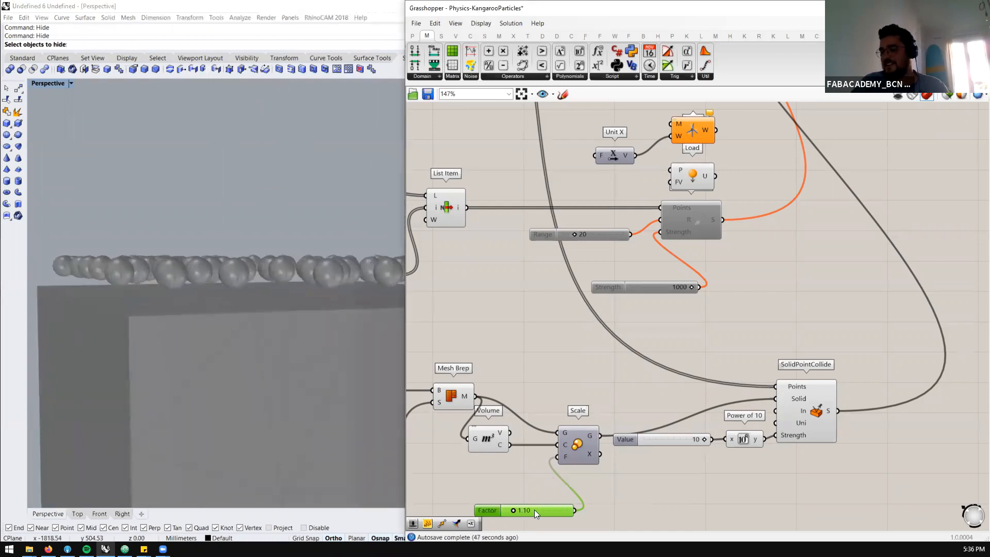
pyautogui.doubleClick(534, 509)
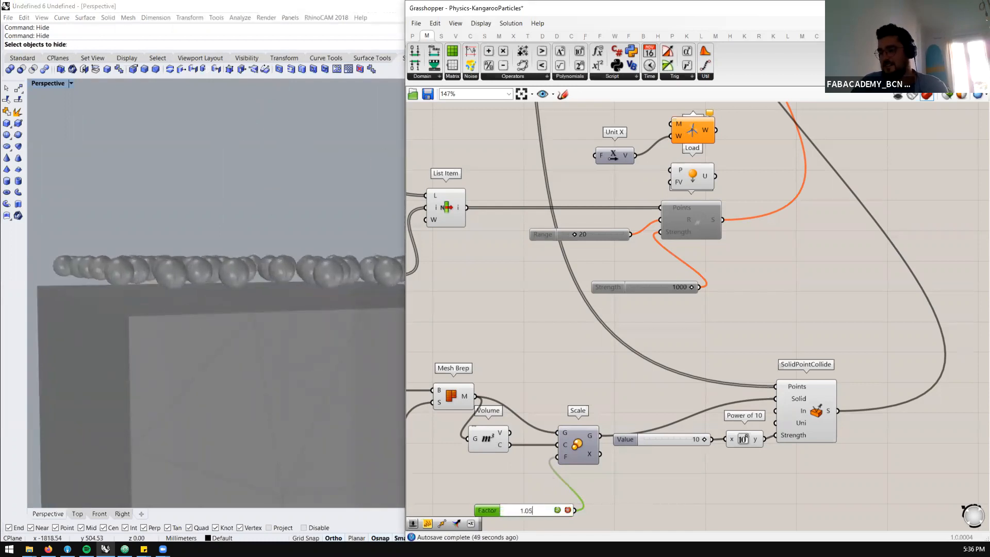
pyautogui.press('Return')
# Cancel the pending Hide command and show the hidden Rhino objects again
pyautogui.scroll(-5, 511, 376)
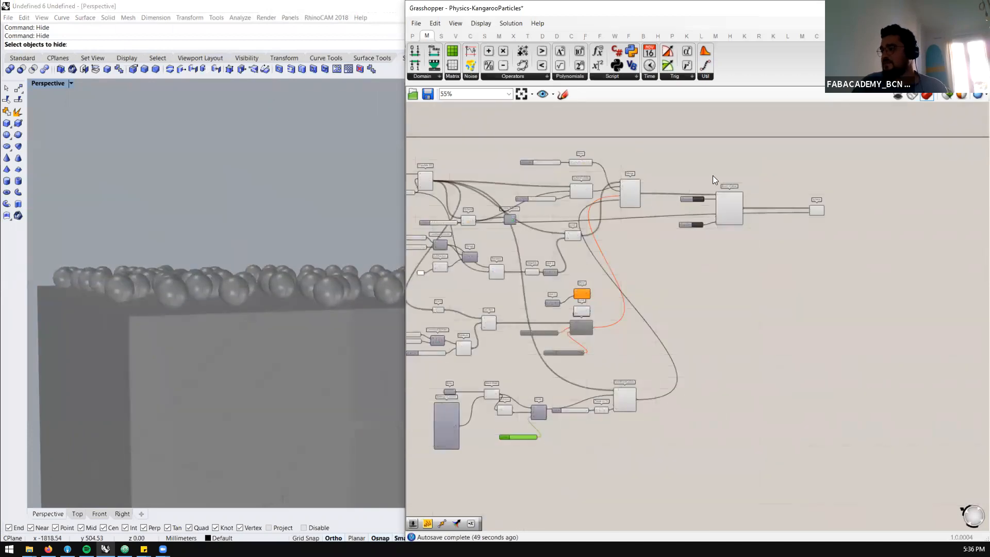
pyautogui.scroll(5, 701, 196)
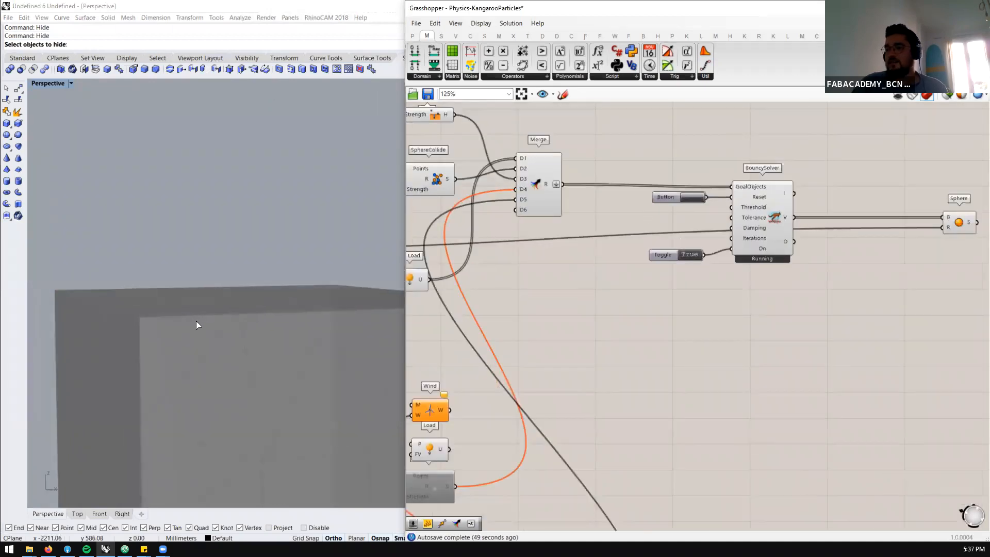
pyautogui.scroll(-8, 196, 321)
pyautogui.moveTo(202, 356); pyautogui.dragTo(290, 351, button='right')
pyautogui.scroll(-6, 272, 351)
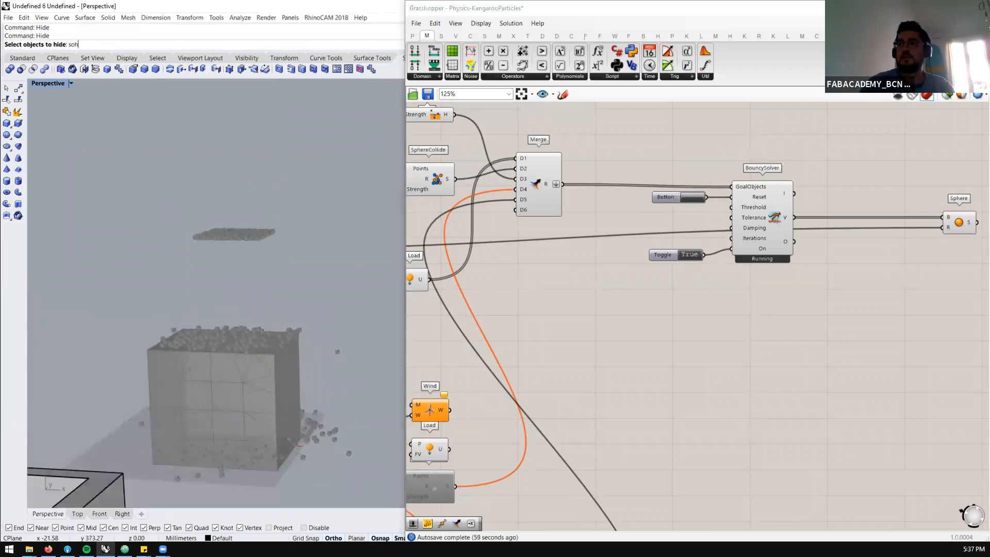
pyautogui.press('Escape')
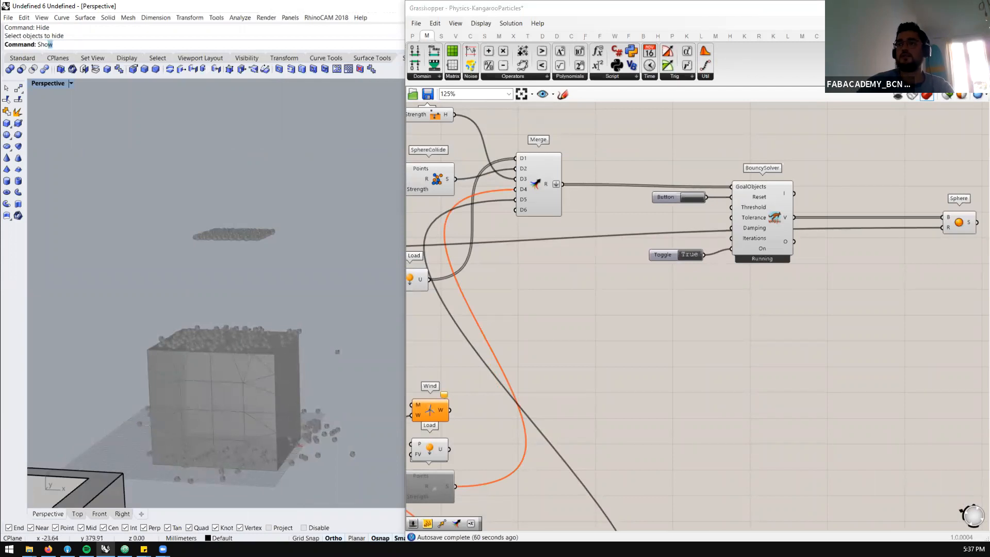
pyautogui.write('Sho')
pyautogui.press('Return')
# Turn Ortho off and rotate the solid box freehand so that it stands tilted on one edge
pyautogui.click(236, 376)
pyautogui.moveTo(212, 421); pyautogui.dragTo(242, 479)
pyautogui.press('F8')
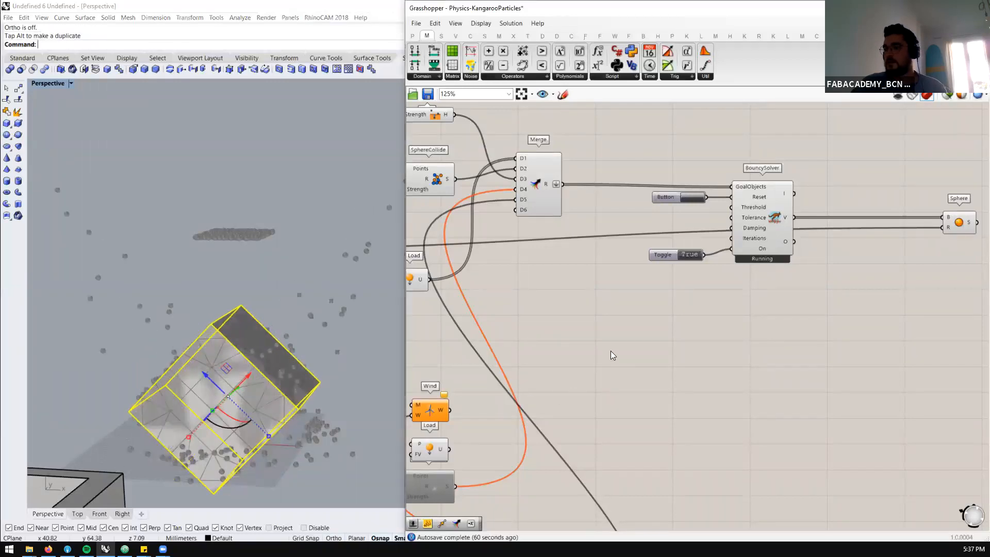
# Reset the BouncySolver simulation and set its On toggle to False
pyautogui.click(692, 199)
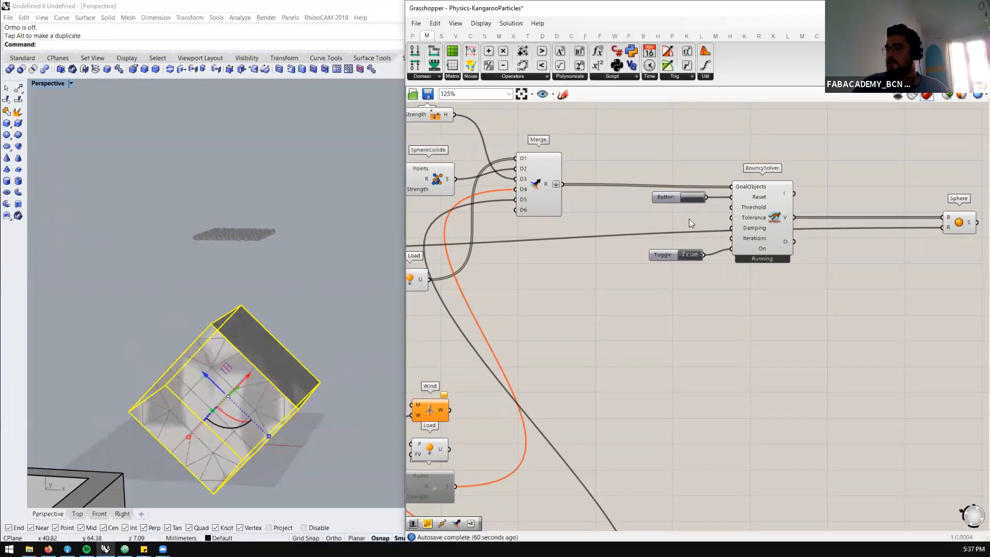
pyautogui.doubleClick(691, 255)
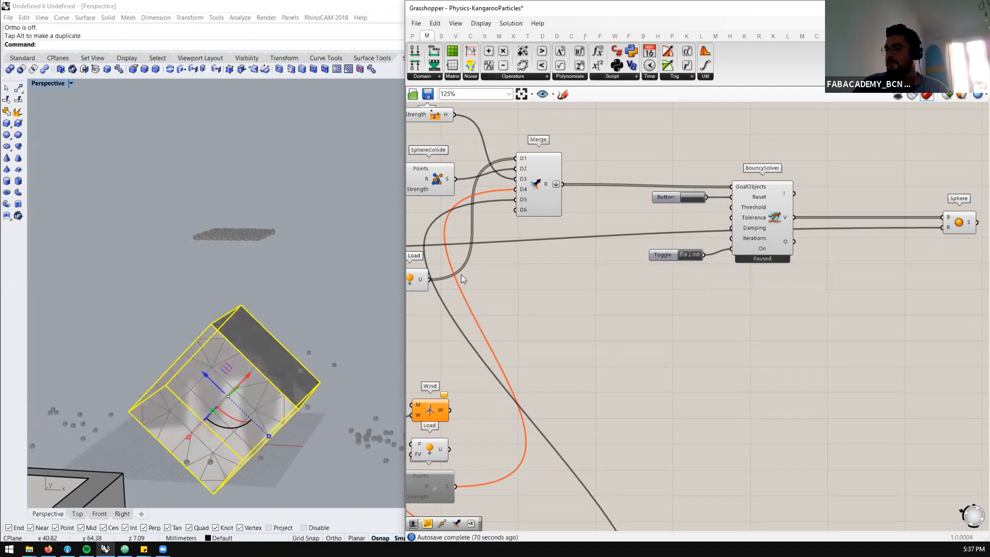
# Move the tilted solid box aside and place the hollow open-topped box beneath the starting particle grid
pyautogui.scroll(-2, 461, 279)
pyautogui.scroll(-6, 289, 290)
pyautogui.moveTo(236, 334); pyautogui.dragTo(287, 260, button='right')
pyautogui.moveTo(287, 260); pyautogui.dragTo(365, 240)
pyautogui.click(183, 285)
pyautogui.moveTo(202, 276); pyautogui.dragTo(276, 256)
pyautogui.scroll(4, 243, 258)
pyautogui.click(212, 337)
pyautogui.moveTo(211, 339); pyautogui.dragTo(293, 326, button='right')
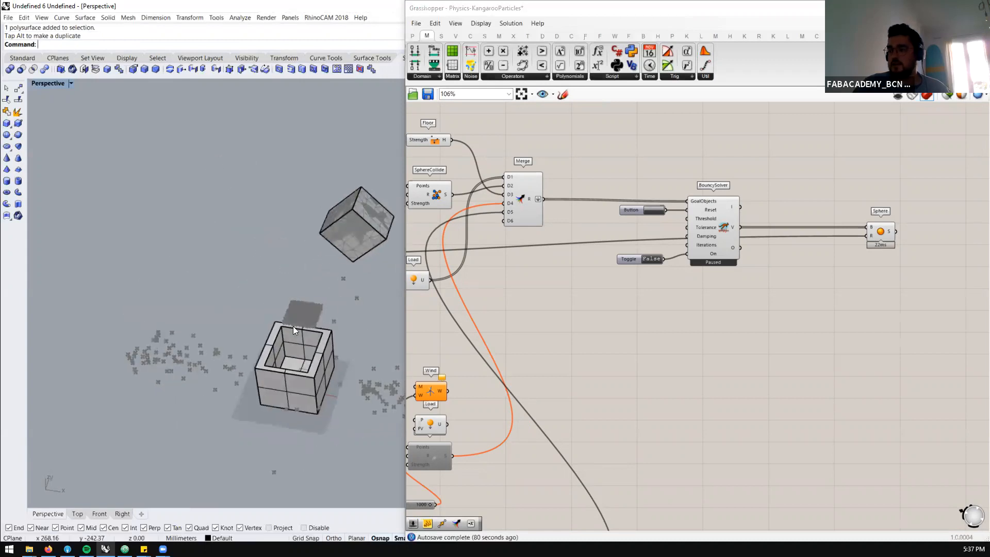
# Reference the hollow open-topped box as the single geometry of the Brep parameter
pyautogui.scroll(-2, 363, 301)
pyautogui.scroll(-6, 588, 298)
pyautogui.scroll(6, 441, 381)
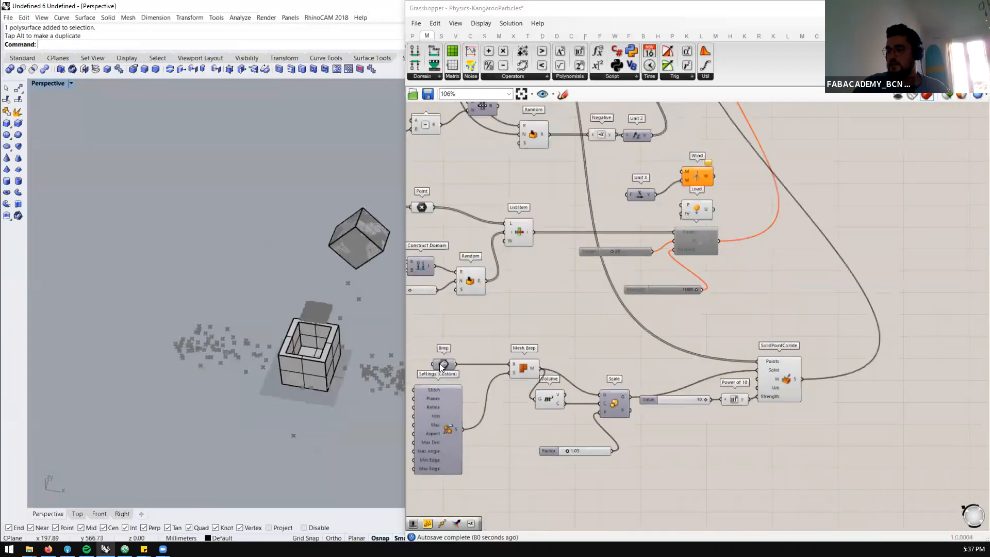
pyautogui.scroll(1, 440, 363)
pyautogui.rightClick(441, 364)
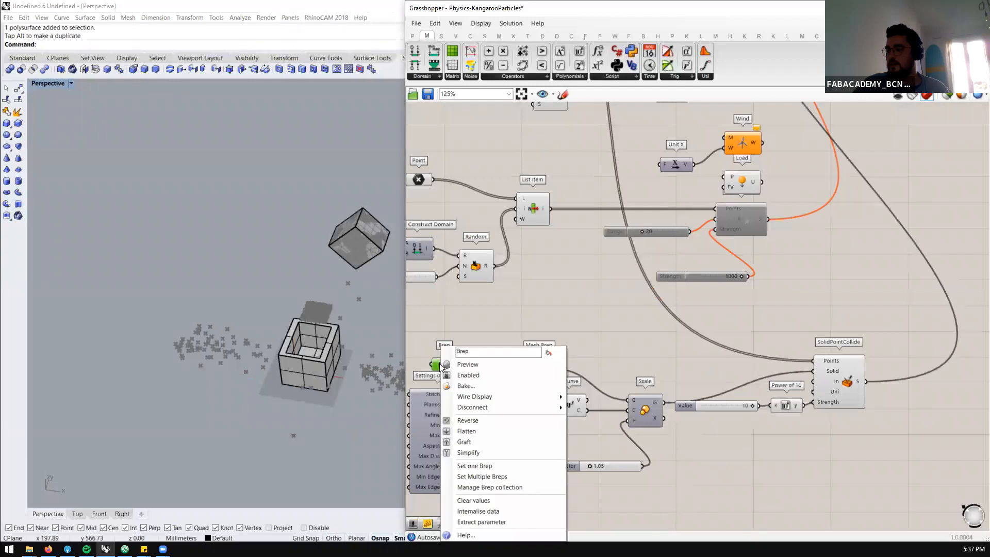
pyautogui.click(475, 465)
pyautogui.click(324, 353)
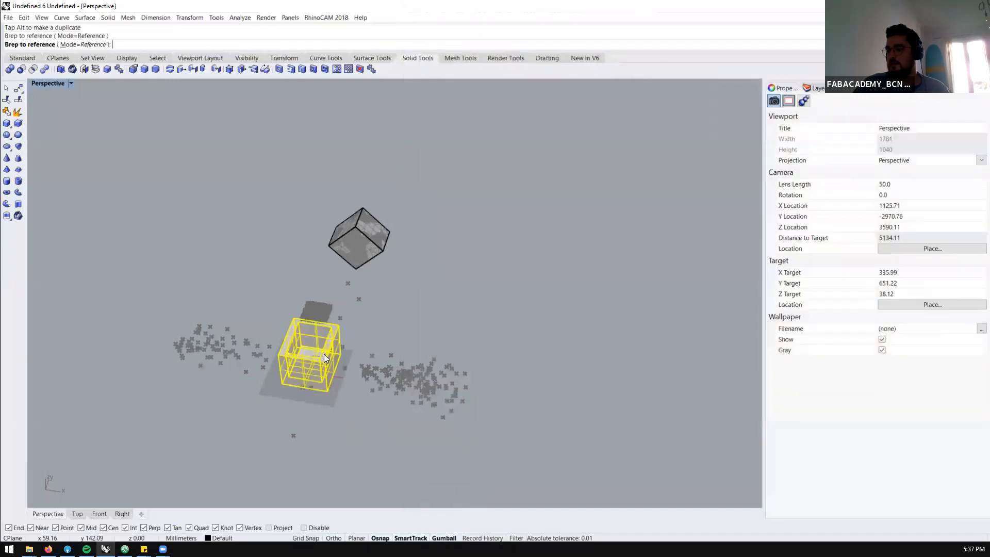
# Hide the hollow box's original polysurface in Rhino
pyautogui.scroll(-1, 552, 387)
pyautogui.scroll(3, 358, 375)
pyautogui.moveTo(358, 374); pyautogui.dragTo(342, 358, button='right')
pyautogui.scroll(-6, 671, 365)
pyautogui.scroll(4, 812, 240)
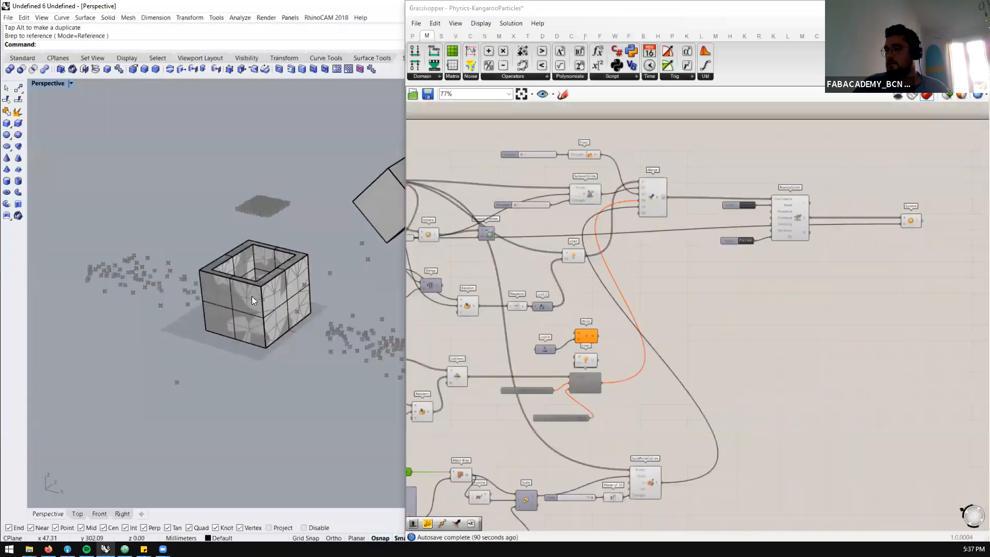
pyautogui.click(247, 303)
pyautogui.hotkey('ctrl', 'h')
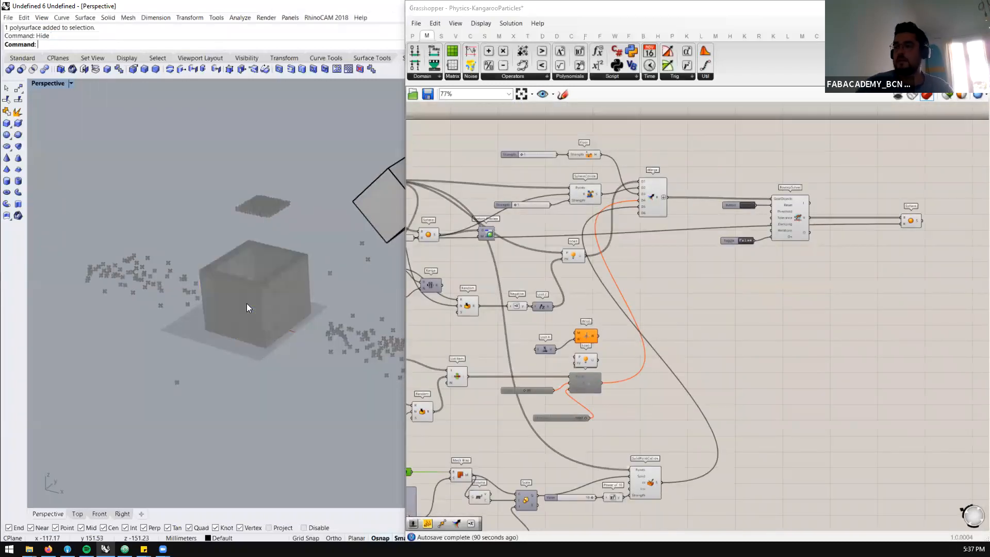
# Add a Custom Preview component and connect the final Sphere output to its geometry input
pyautogui.scroll(-3, 900, 222)
pyautogui.scroll(6, 887, 227)
pyautogui.moveTo(780, 257); pyautogui.dragTo(697, 258)
pyautogui.doubleClick(801, 257)
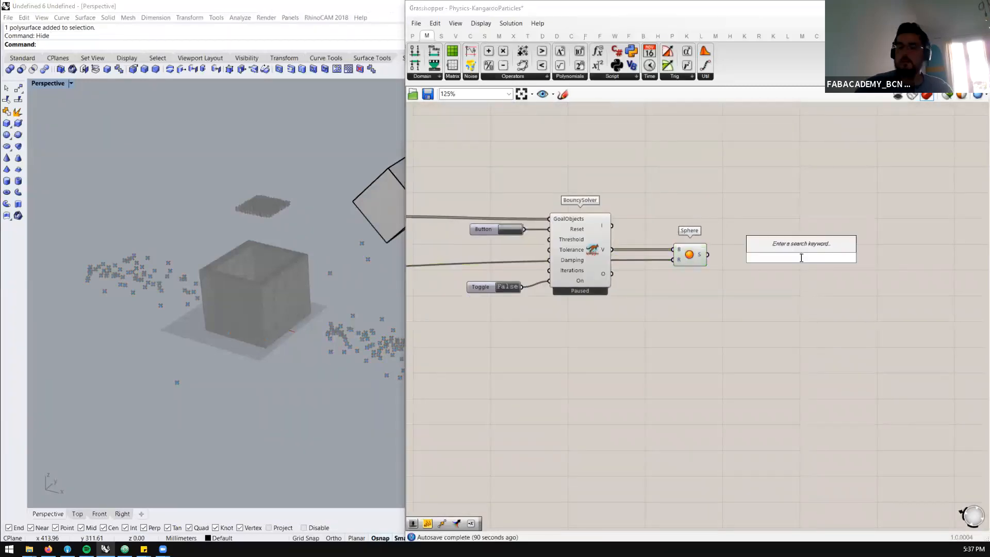
pyautogui.write('custom')
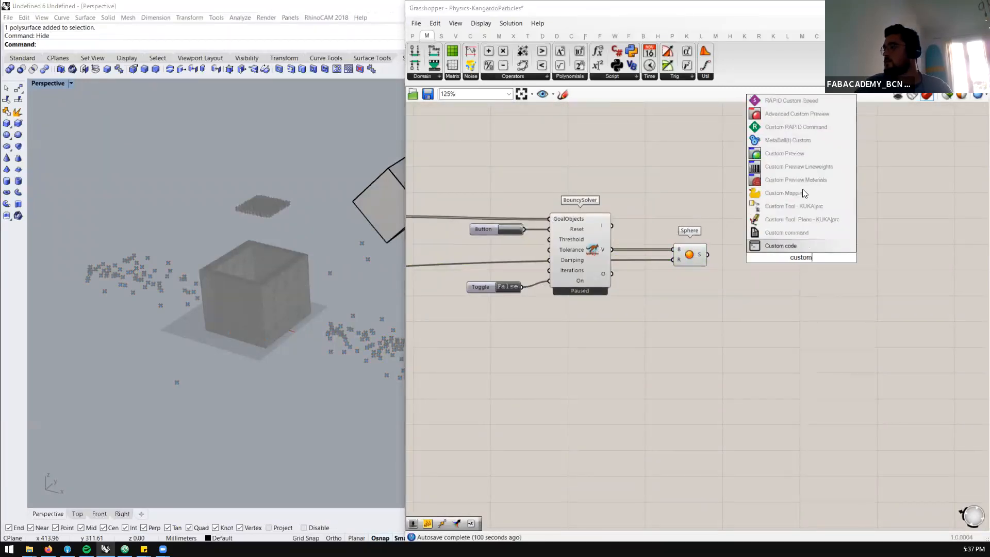
pyautogui.click(792, 153)
pyautogui.moveTo(776, 245); pyautogui.dragTo(794, 259)
# Add a Colour Swatch, connect it to the Custom Preview's material input and set it to bright red
pyautogui.doubleClick(732, 312)
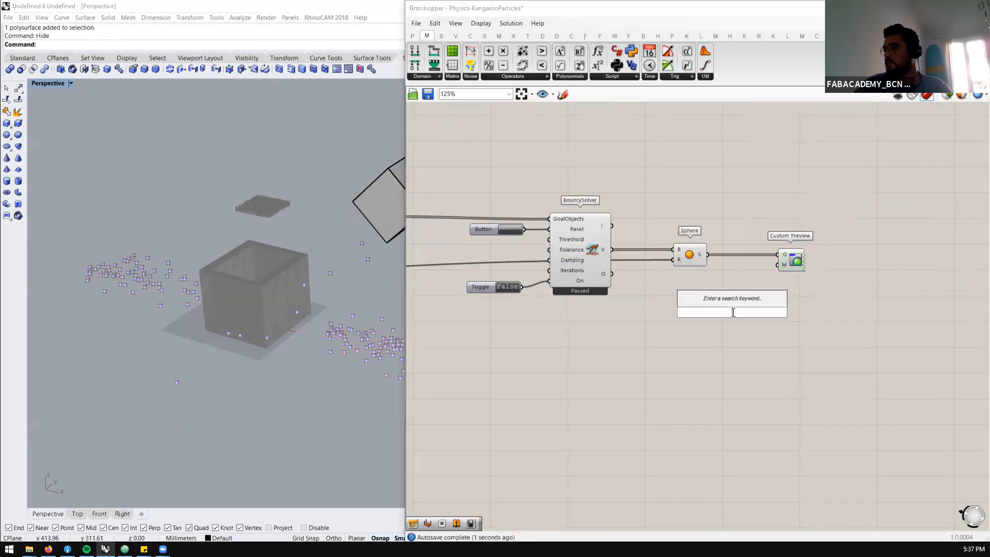
pyautogui.write('swa')
pyautogui.click(711, 259)
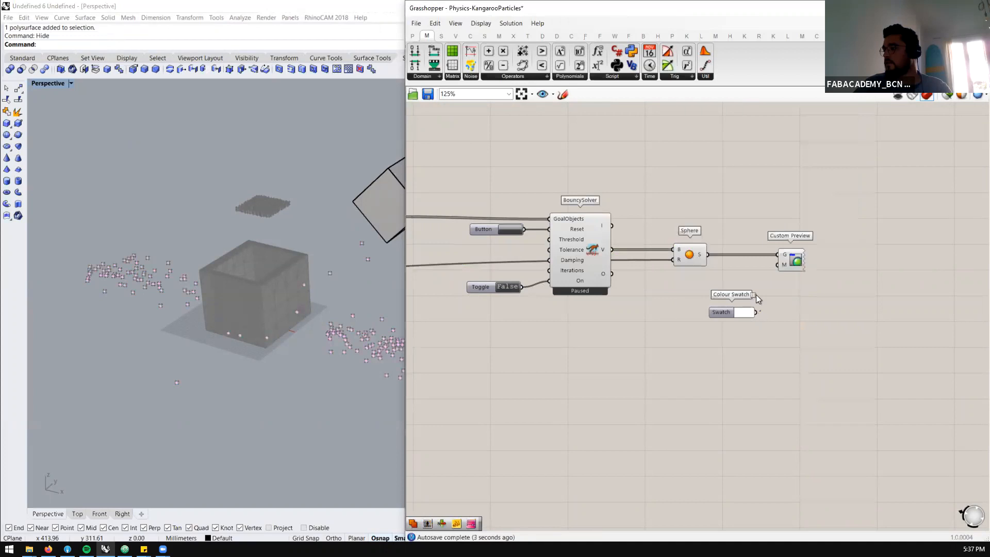
pyautogui.moveTo(756, 312); pyautogui.dragTo(778, 264)
pyautogui.click(738, 312)
pyautogui.moveTo(769, 360); pyautogui.dragTo(734, 339)
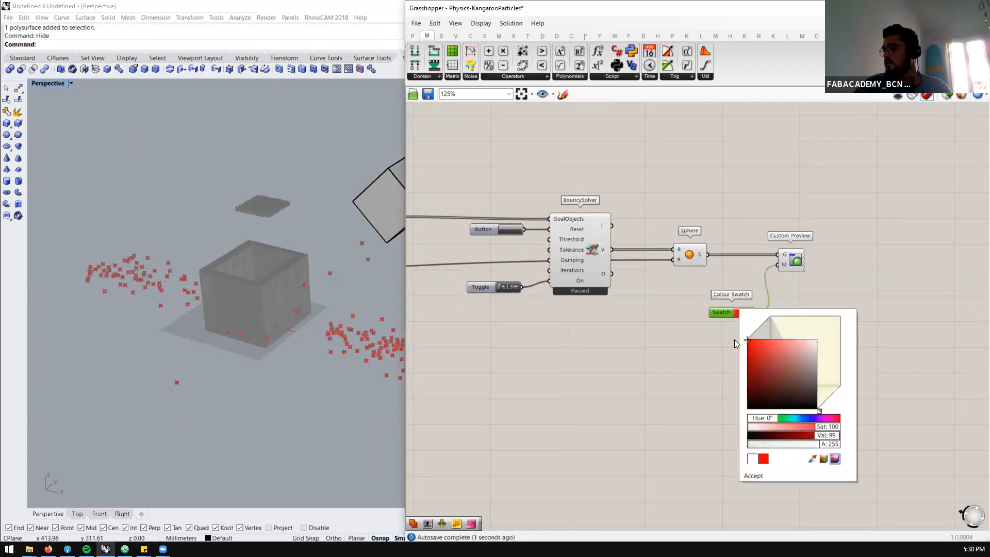
pyautogui.click(657, 339)
# Turn off the viewport preview of the final Sphere component that feeds the red Custom Preview
pyautogui.scroll(-5, 751, 262)
pyautogui.scroll(5, 731, 272)
pyautogui.moveTo(752, 191); pyautogui.dragTo(708, 222)
pyautogui.middleClick(689, 254)
pyautogui.click(721, 224)
# Select all components upstream of the BouncySolver and turn off their viewport previews
pyautogui.scroll(-7, 806, 216)
pyautogui.moveTo(694, 168); pyautogui.dragTo(531, 383)
pyautogui.middleClick(570, 351)
pyautogui.click(605, 316)
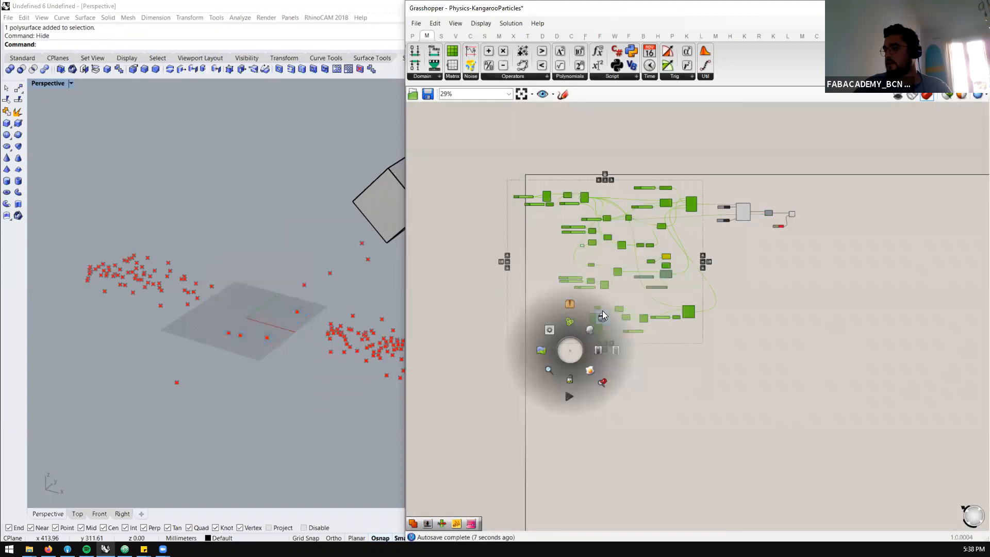
# Restore the preview of the starting grid's Custom Preview component, leaving its source Sphere's own preview off
pyautogui.scroll(7, 541, 236)
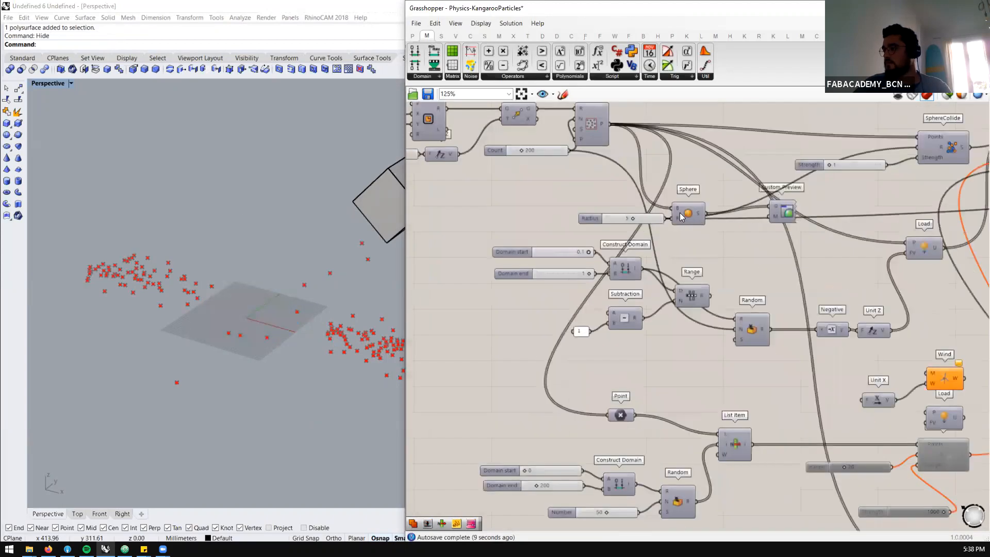
pyautogui.middleClick(698, 195)
pyautogui.click(716, 175)
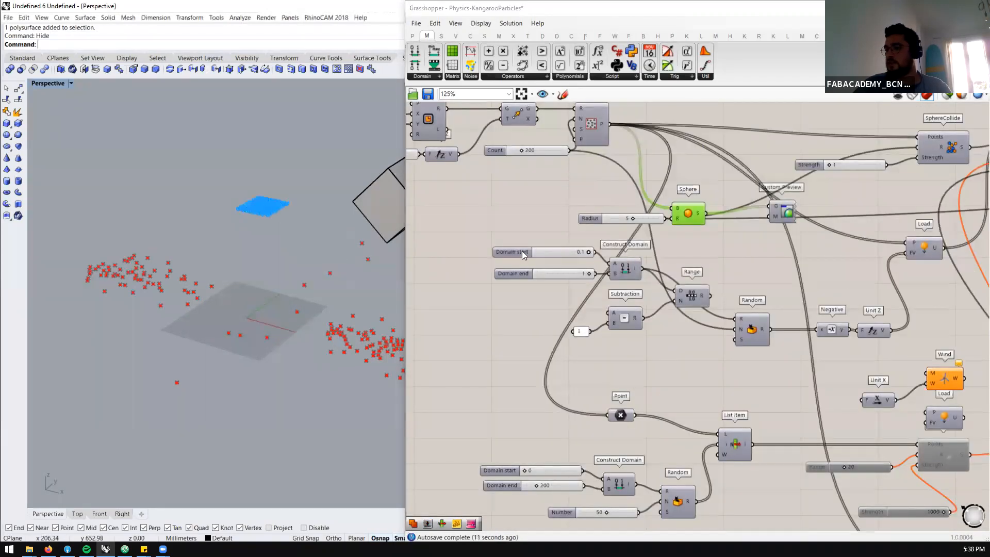
pyautogui.click(781, 208)
pyautogui.middleClick(783, 209)
pyautogui.click(807, 180)
pyautogui.click(686, 211)
pyautogui.middleClick(687, 214)
pyautogui.click(712, 184)
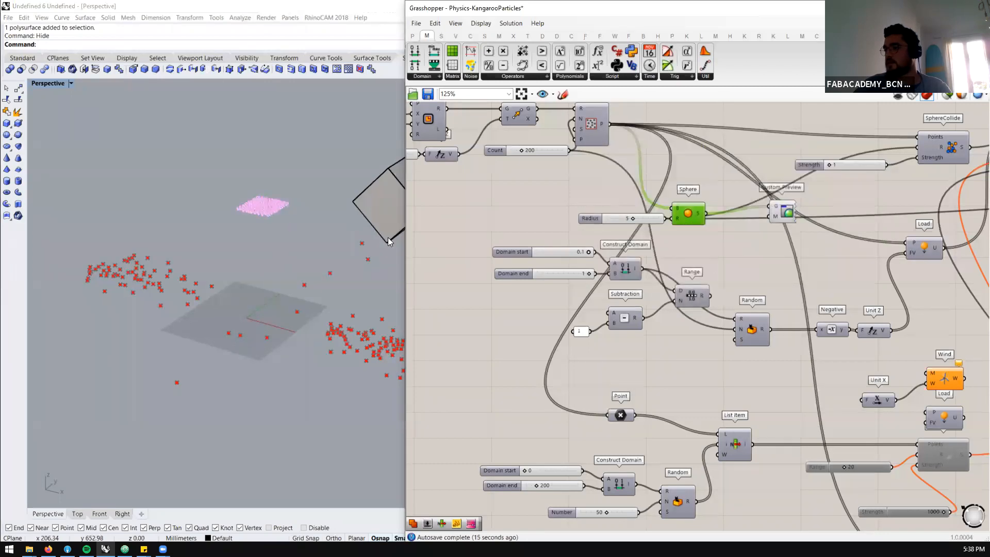
# Turn off the viewport preview of the BouncySolver component
pyautogui.scroll(-2, 554, 252)
pyautogui.scroll(-2, 552, 254)
pyautogui.click(918, 213)
pyautogui.middleClick(938, 195)
pyautogui.click(908, 193)
pyautogui.click(793, 334)
pyautogui.scroll(2, 698, 467)
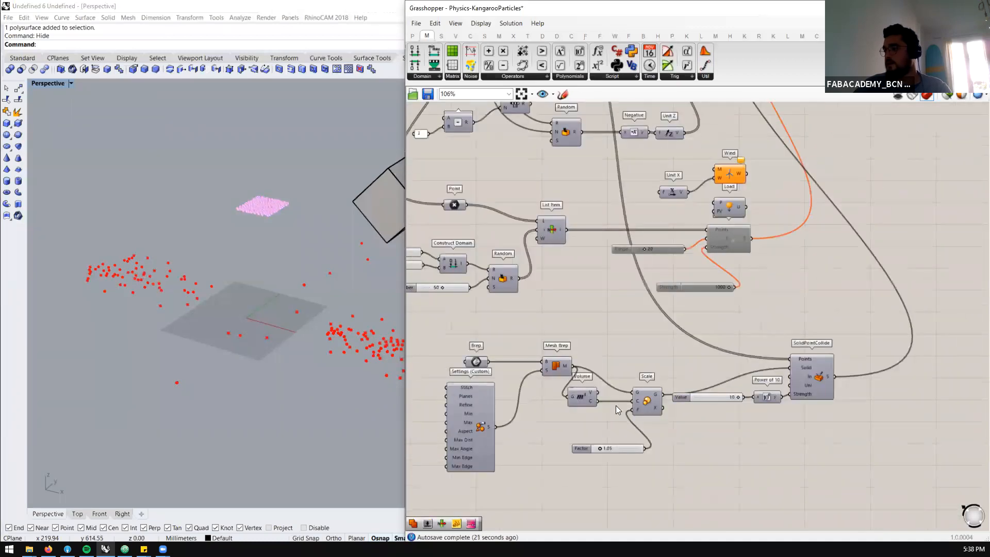
# Turn on the previews of the Scale and Mesh Brep components to compare the enlarged and original hollow box meshes
pyautogui.click(652, 404)
pyautogui.middleClick(655, 400)
pyautogui.click(684, 370)
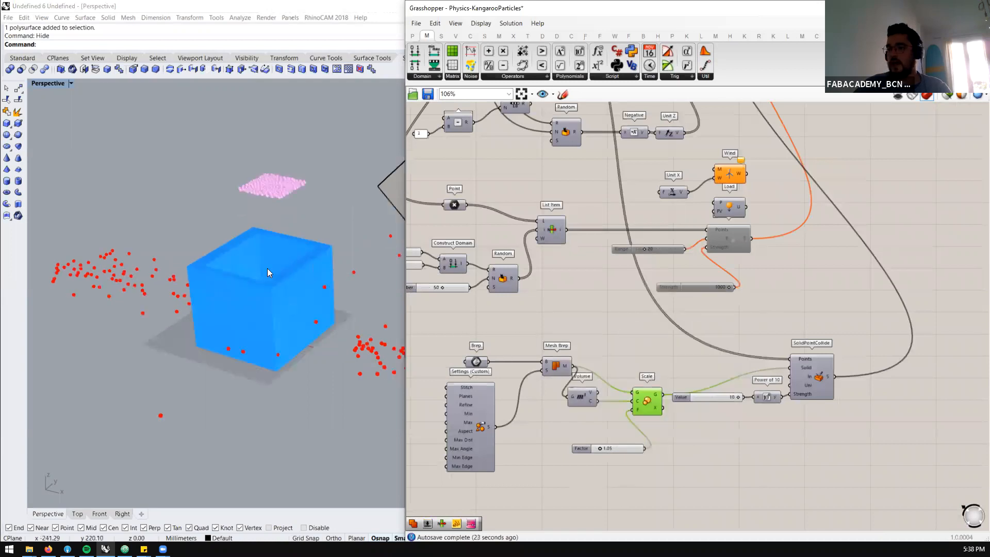
pyautogui.scroll(4, 267, 268)
pyautogui.click(555, 364)
pyautogui.middleClick(579, 333)
pyautogui.click(526, 306)
pyautogui.moveTo(131, 267); pyautogui.dragTo(140, 208, button='right')
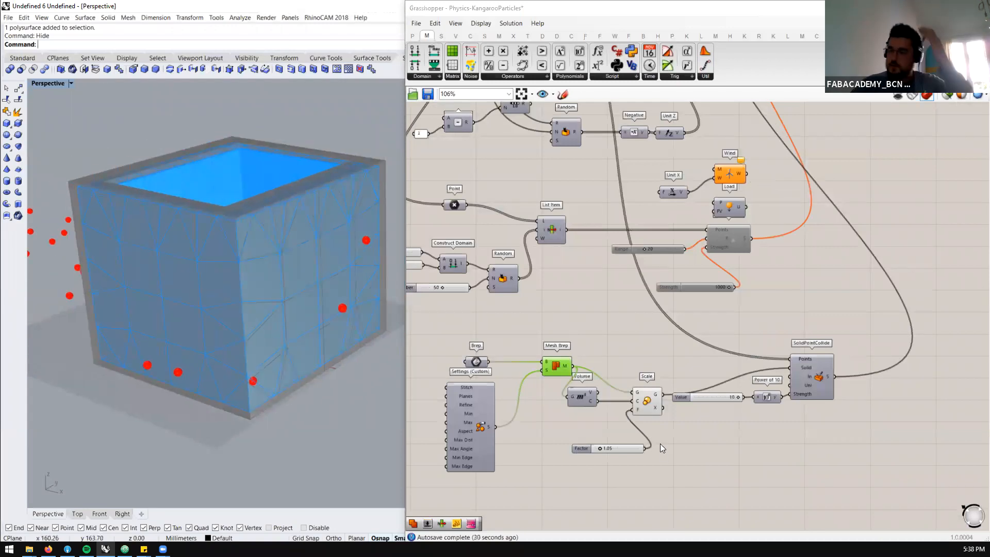
# Turn off the viewport preview of the Scale component, leaving the Mesh Brep box displayed
pyautogui.click(647, 404)
pyautogui.middleClick(655, 399)
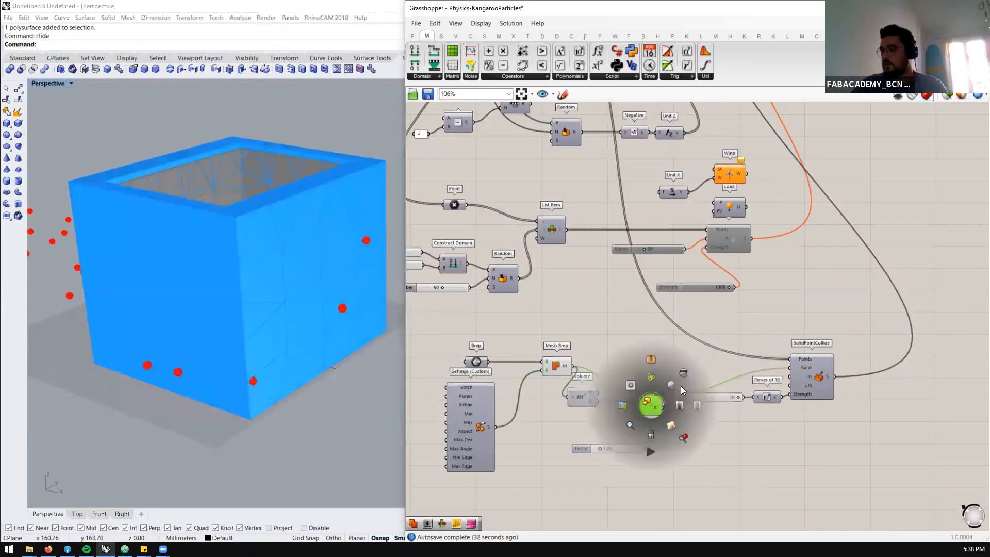
pyautogui.click(685, 375)
pyautogui.click(638, 364)
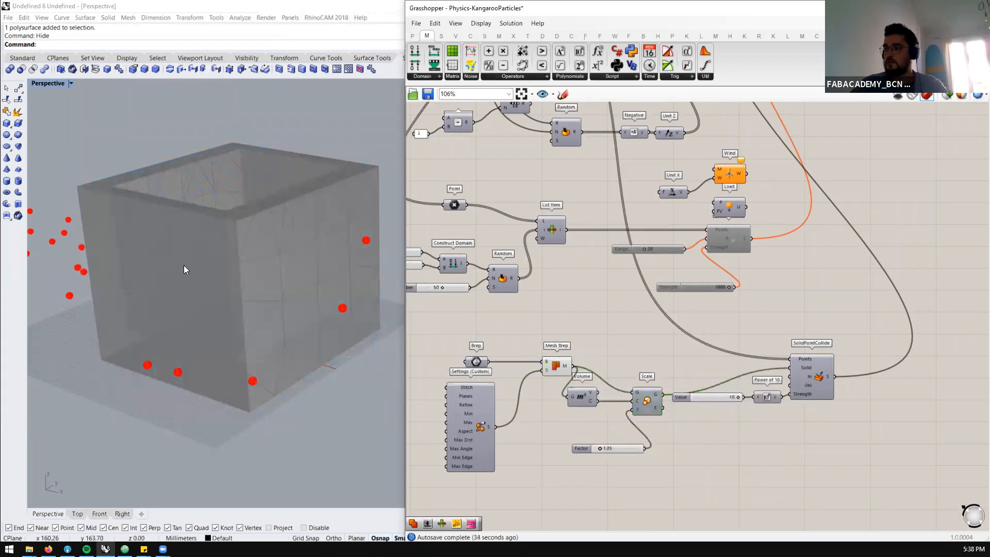
# Reset the BouncySolver simulation and restart it by setting its toggle to True
pyautogui.scroll(-5, 221, 307)
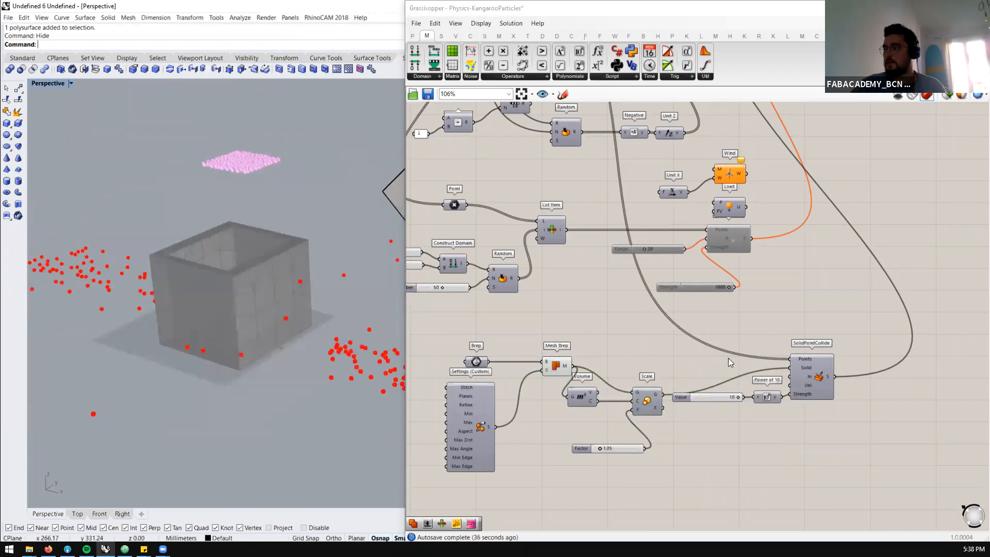
pyautogui.scroll(-3, 818, 184)
pyautogui.scroll(5, 818, 184)
pyautogui.click(818, 173)
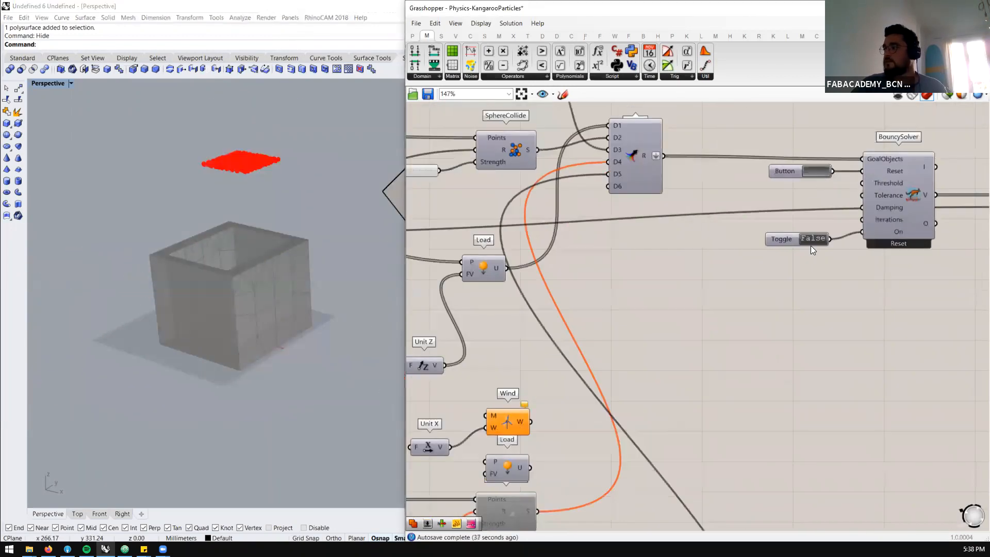
pyautogui.doubleClick(812, 240)
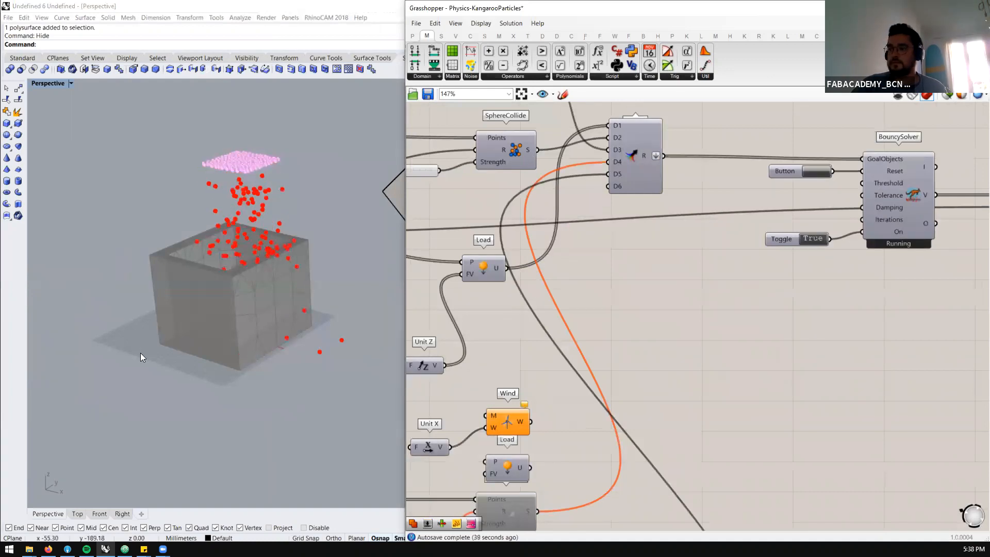
# Examine from above, the side and below how the falling particles collide with the hollow box's walls and floor
pyautogui.moveTo(265, 380); pyautogui.dragTo(266, 339, button='right')
pyautogui.scroll(5, 299, 474)
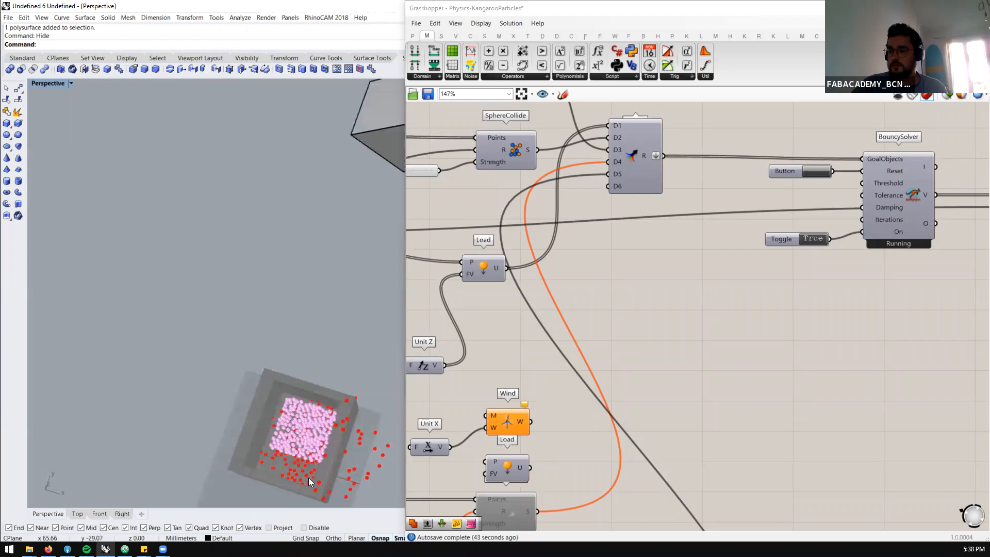
pyautogui.moveTo(322, 447); pyautogui.dragTo(308, 291, button='right')
pyautogui.scroll(2, 291, 298)
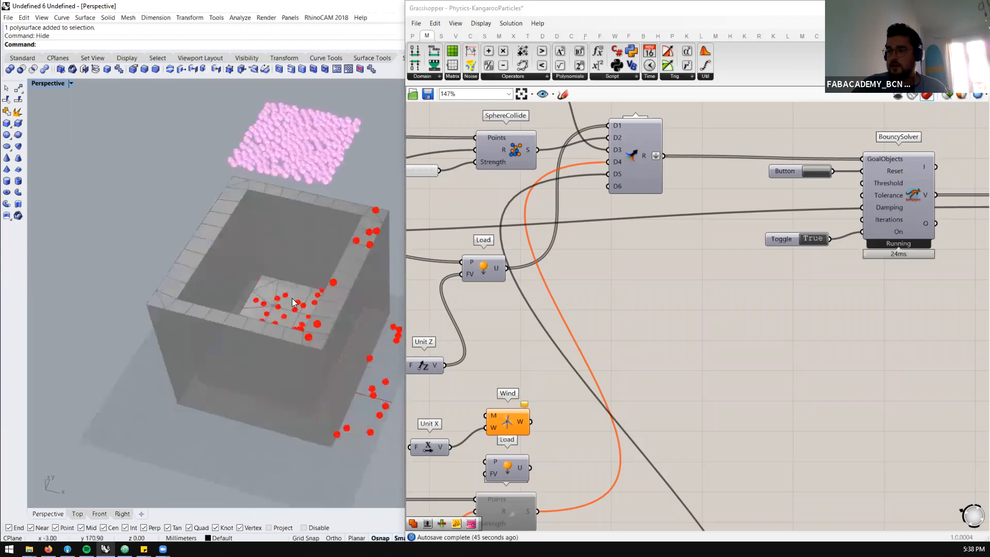
pyautogui.scroll(3, 286, 302)
pyautogui.scroll(2, 238, 288)
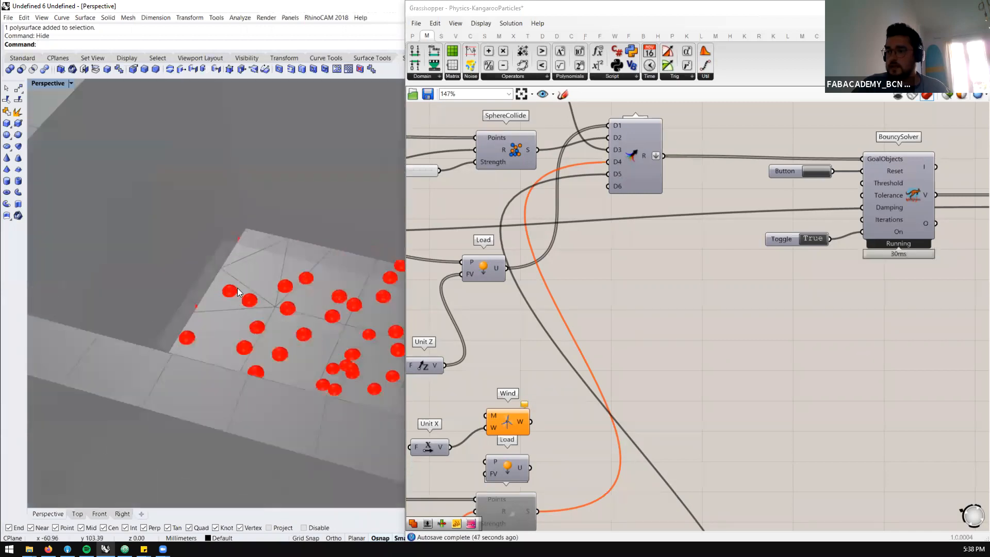
pyautogui.scroll(2, 229, 302)
pyautogui.scroll(5, 230, 301)
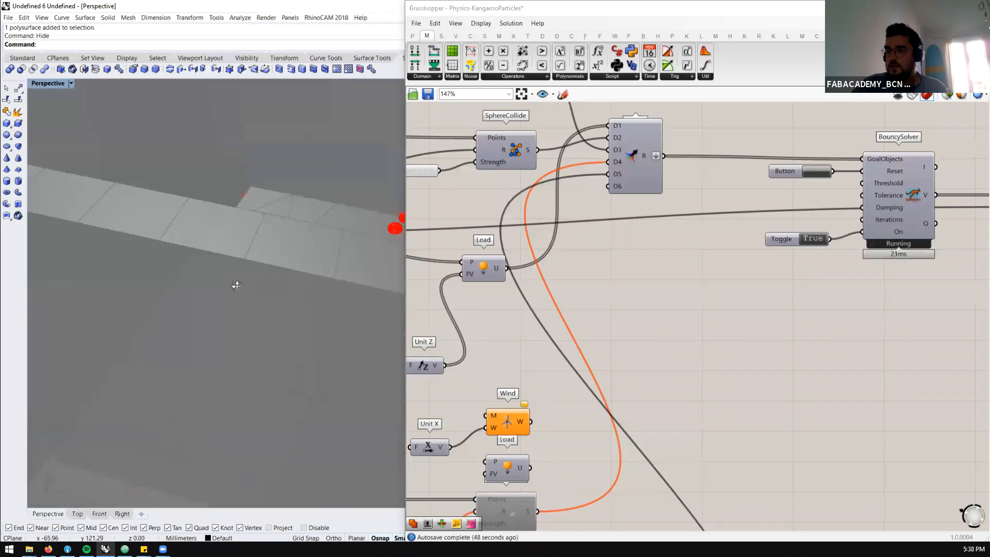
pyautogui.scroll(-5, 215, 248)
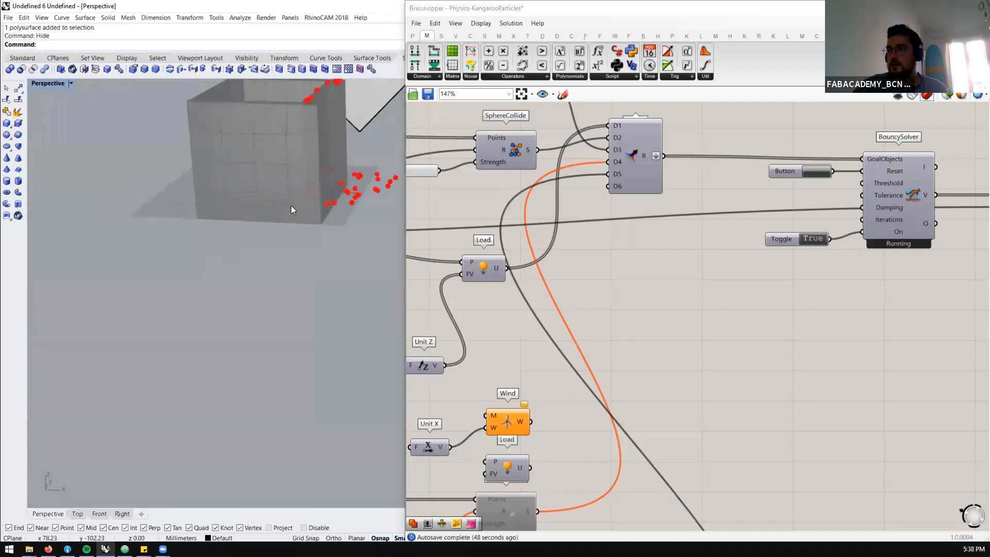
pyautogui.moveTo(296, 189); pyautogui.dragTo(301, 184, button='right')
pyautogui.scroll(5, 330, 107)
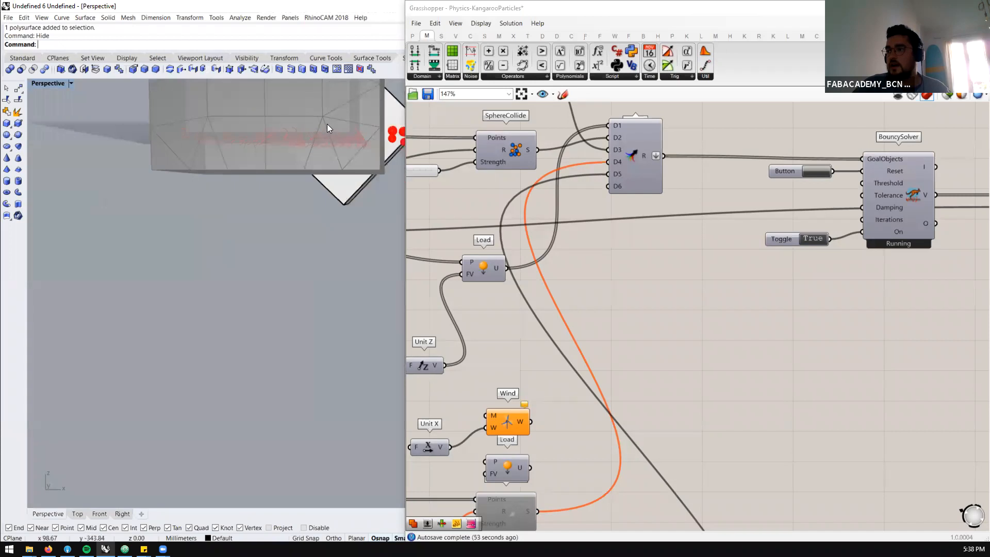
pyautogui.scroll(-7, 224, 169)
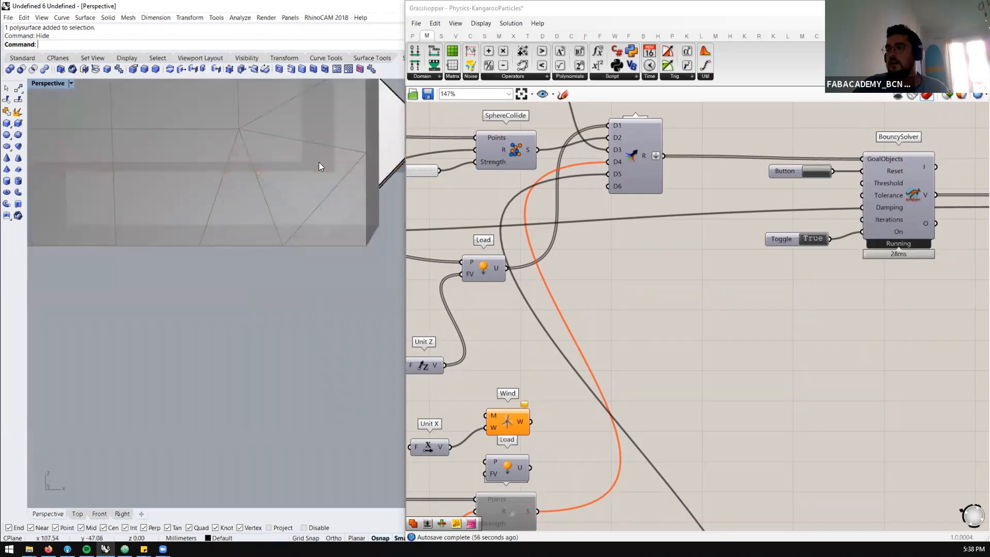
pyautogui.scroll(-4, 743, 315)
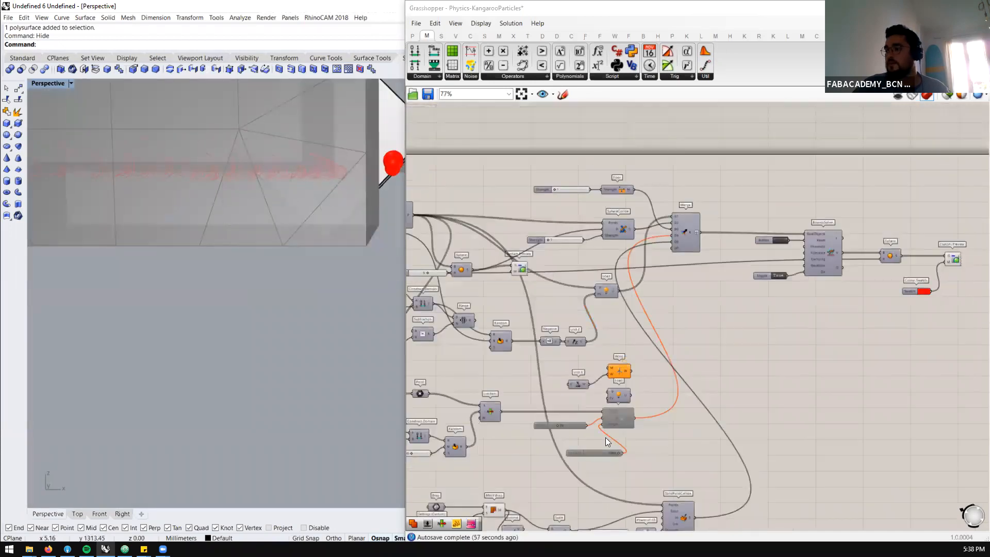
pyautogui.scroll(2, 558, 512)
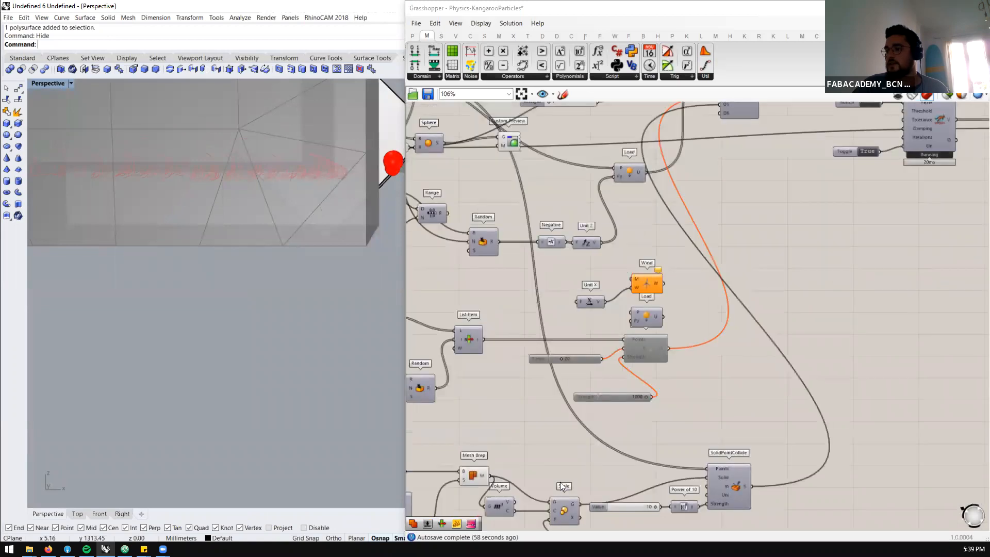
pyautogui.scroll(-3, 570, 408)
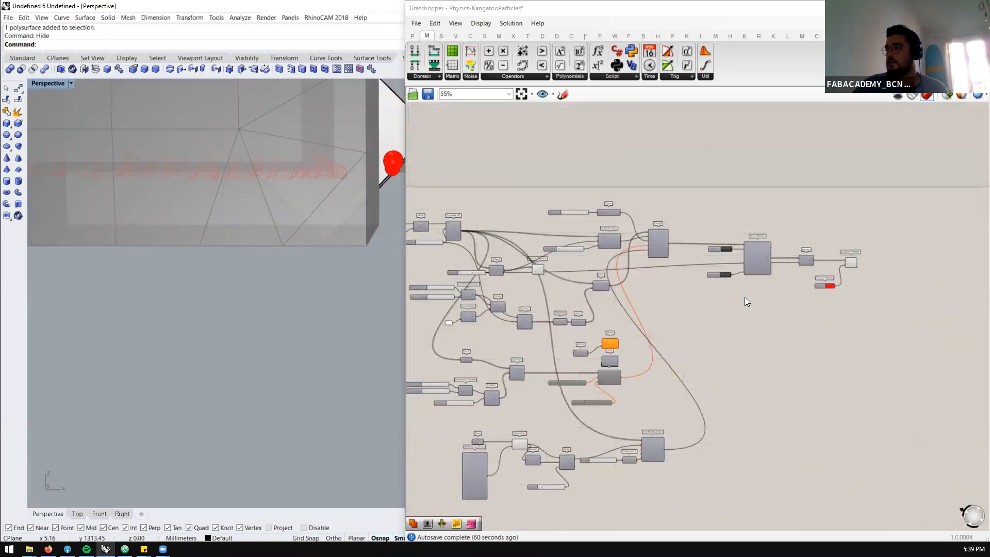
pyautogui.scroll(-2, 745, 298)
pyautogui.scroll(-4, 263, 317)
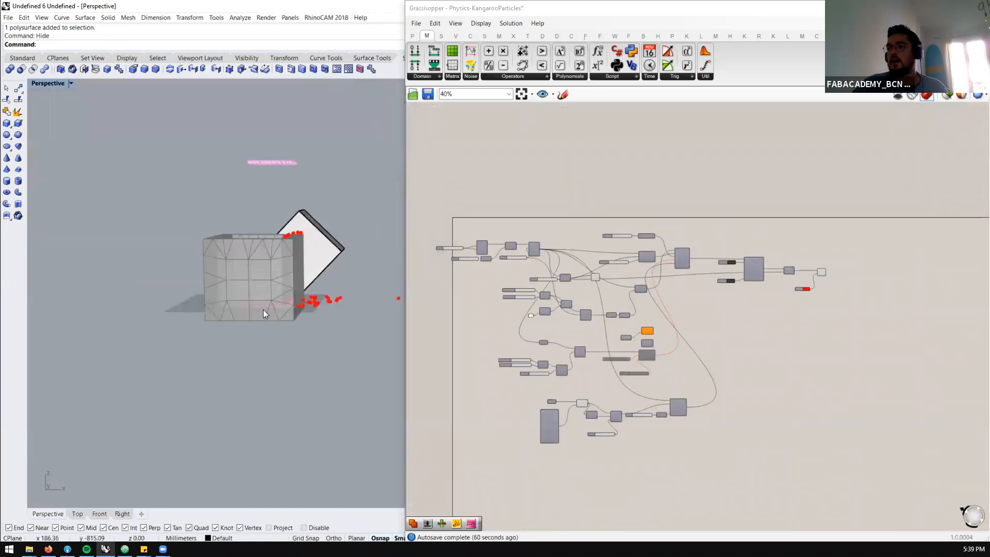
pyautogui.moveTo(246, 345); pyautogui.dragTo(248, 354, button='right')
pyautogui.scroll(5, 246, 466)
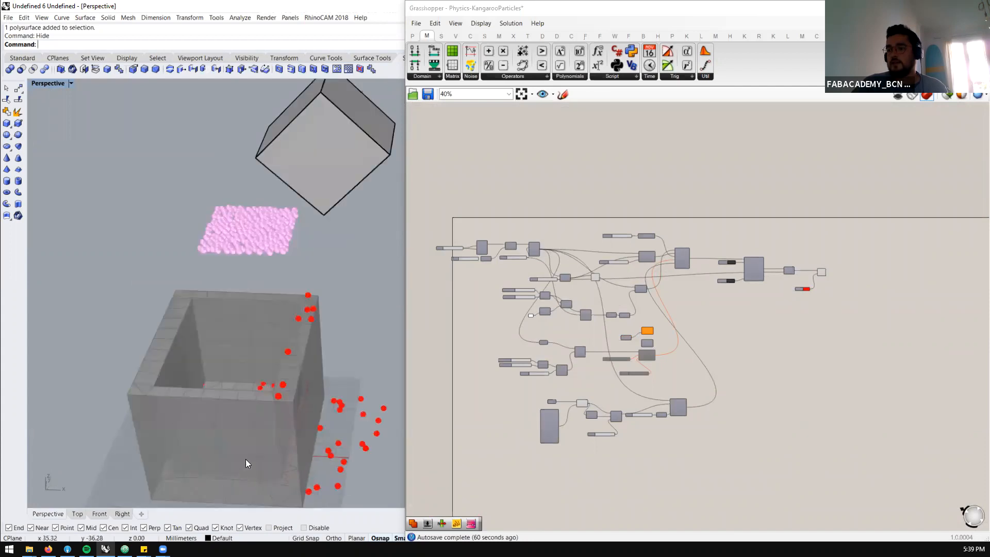
# Pause the simulation by setting the BouncySolver's toggle to False and inspect the particles inside the box
pyautogui.scroll(3, 732, 282)
pyautogui.scroll(3, 722, 280)
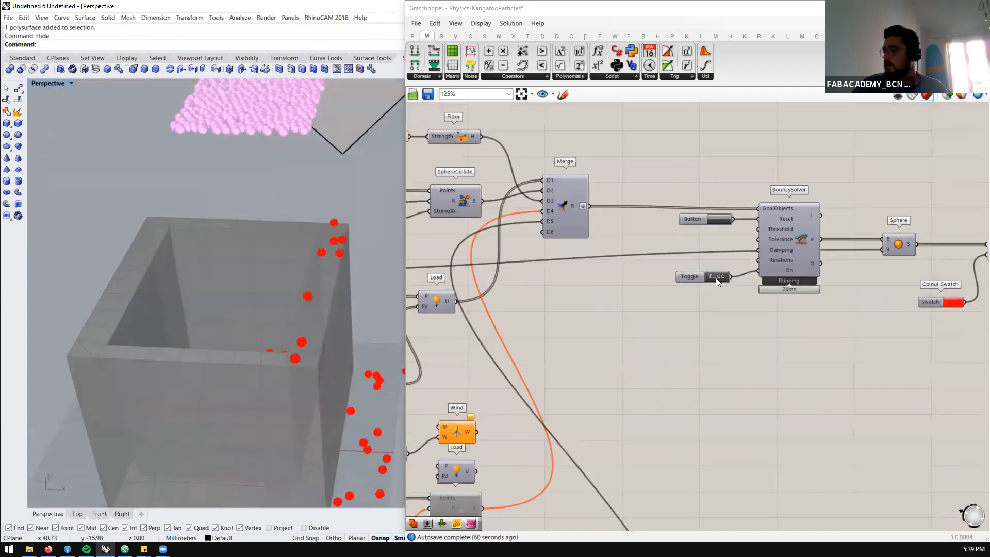
pyautogui.scroll(-6, 256, 277)
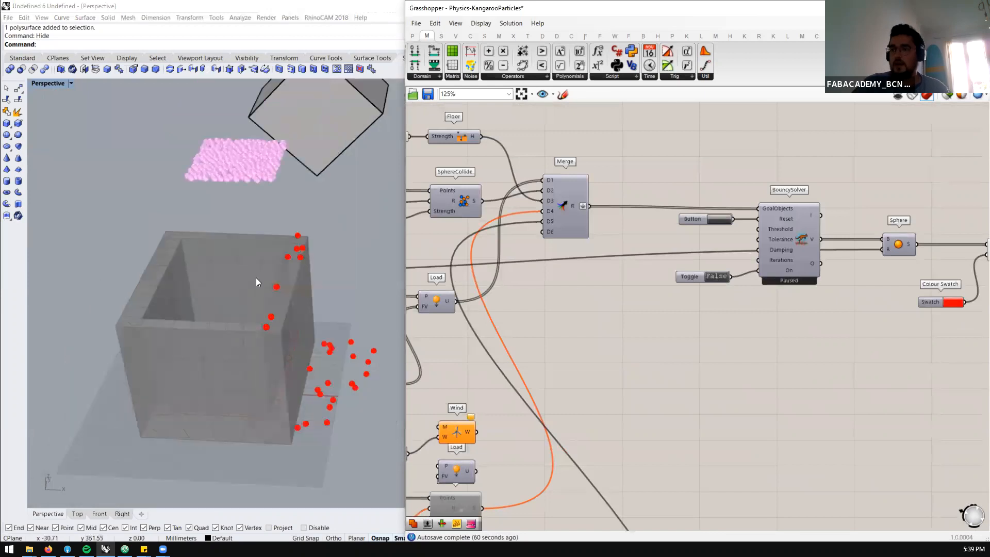
pyautogui.scroll(5, 237, 421)
pyautogui.moveTo(234, 423); pyautogui.dragTo(246, 401, button='right')
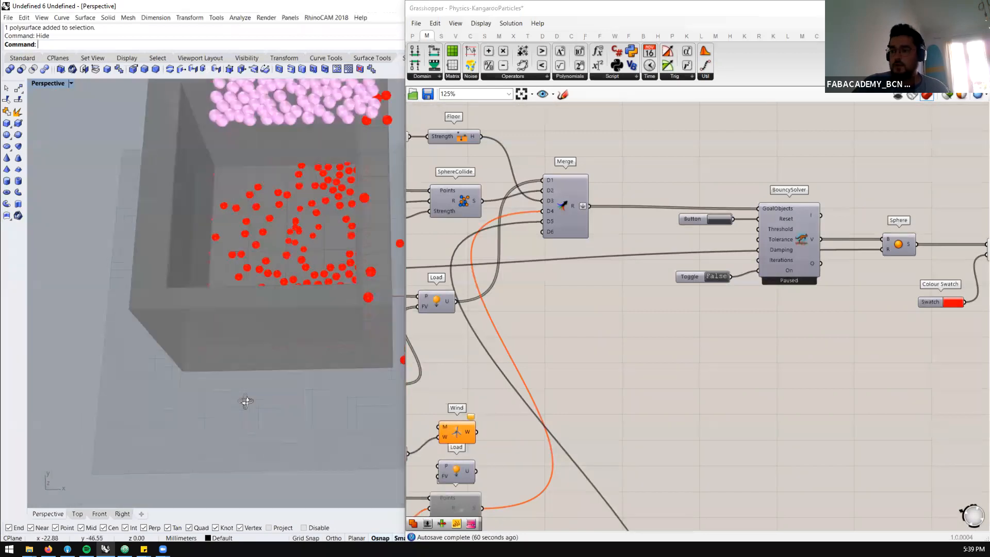
pyautogui.scroll(3, 264, 263)
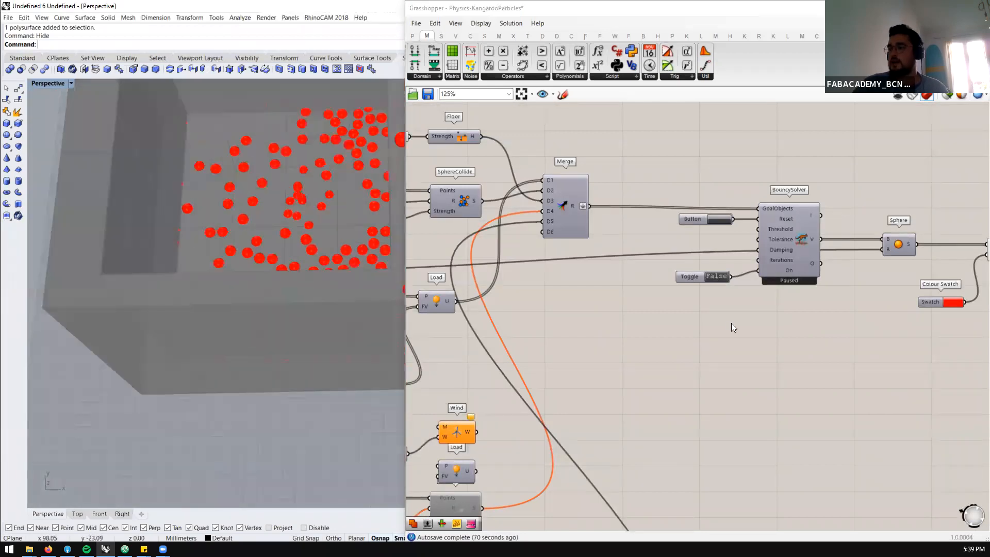
# Bake the Mesh Brep output into the Rhino document with the default attributes
pyautogui.scroll(-5, 645, 408)
pyautogui.scroll(5, 643, 404)
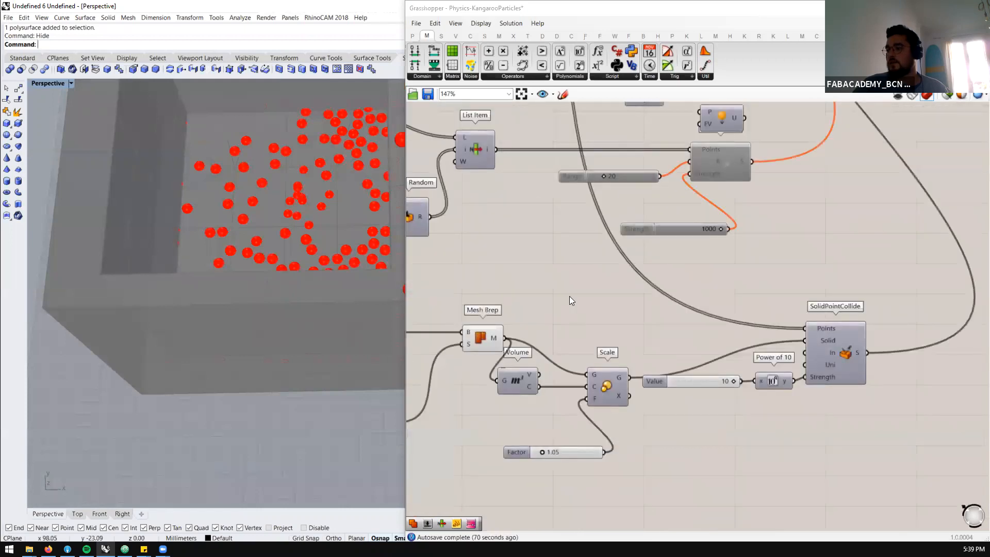
pyautogui.scroll(-2, 570, 302)
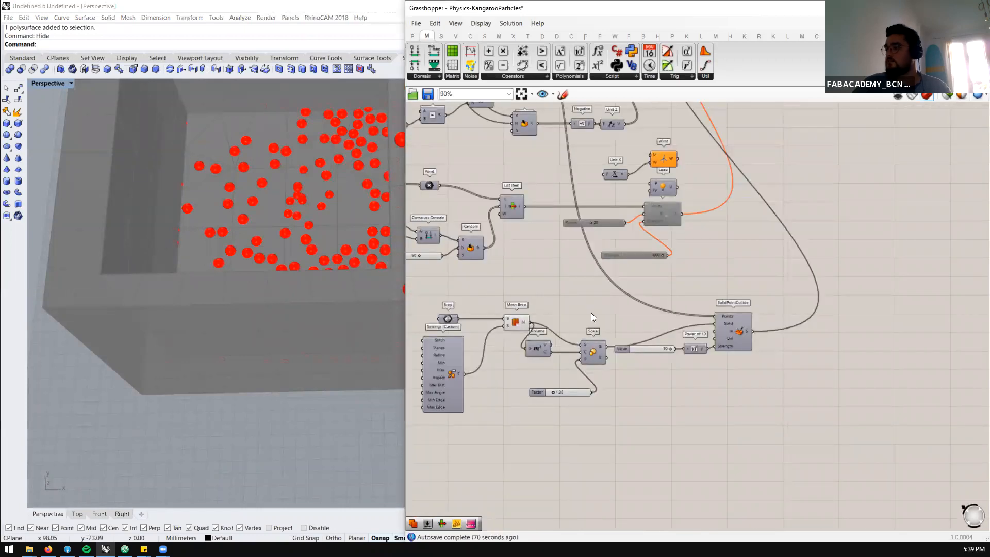
pyautogui.click(520, 323)
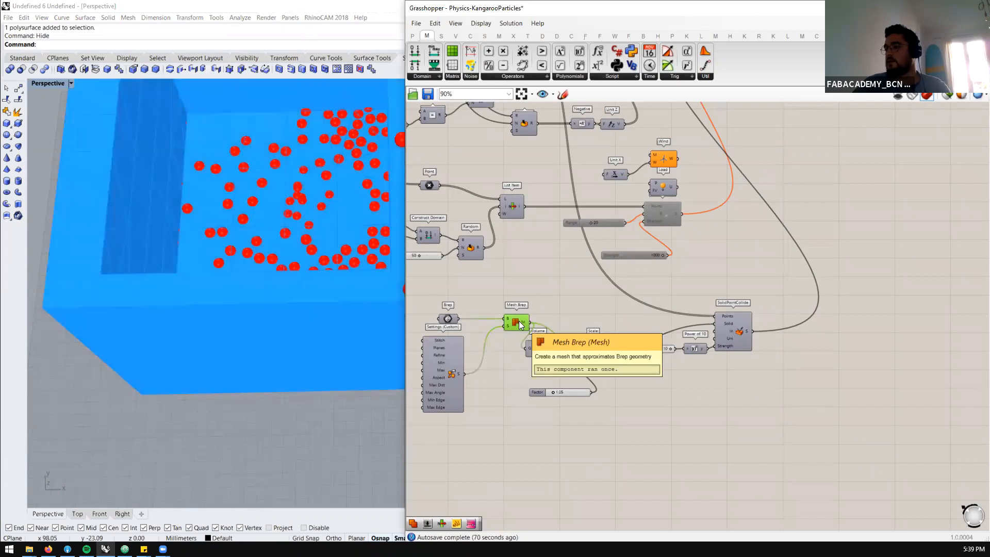
pyautogui.middleClick(519, 321)
pyautogui.click(538, 326)
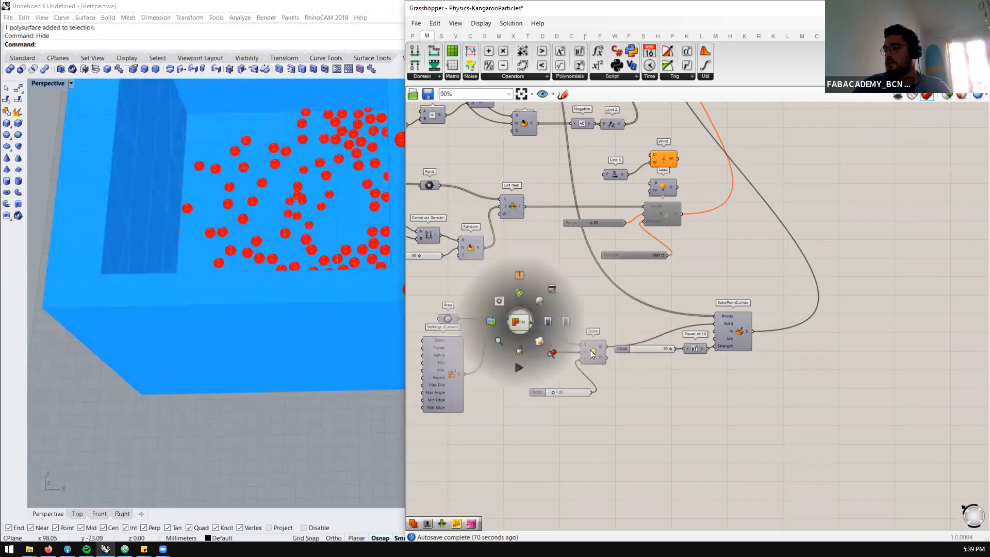
pyautogui.click(513, 321)
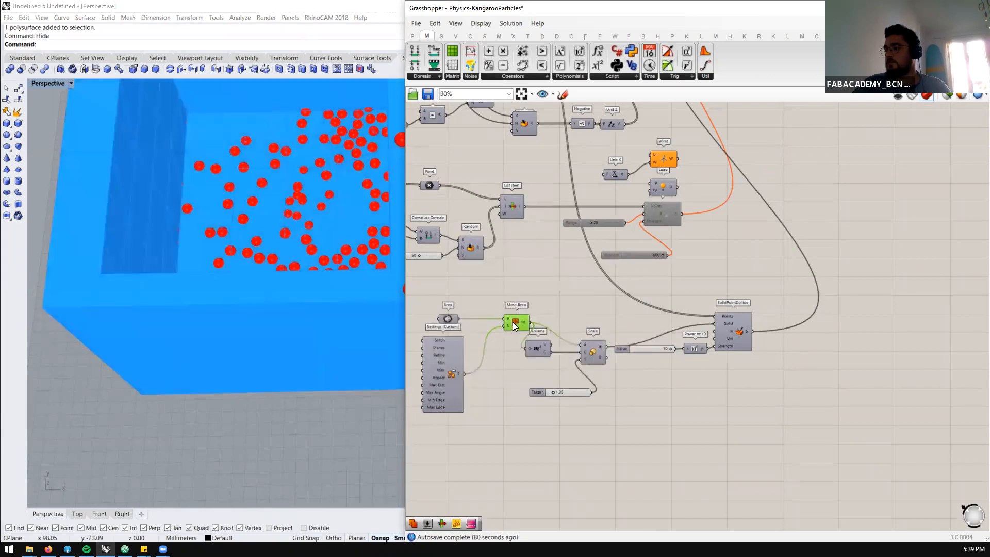
pyautogui.rightClick(513, 322)
pyautogui.click(543, 362)
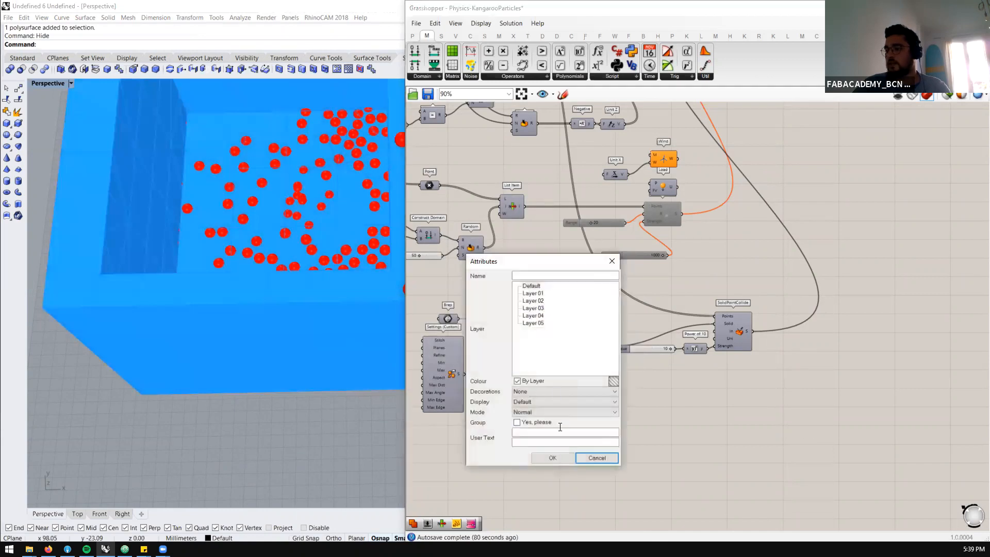
pyautogui.click(555, 458)
# Select the baked box mesh to check it and hide all Grasshopper previews so only the baked mesh is shown
pyautogui.scroll(-5, 277, 252)
pyautogui.scroll(2, 275, 263)
pyautogui.click(284, 268)
pyautogui.click(260, 332)
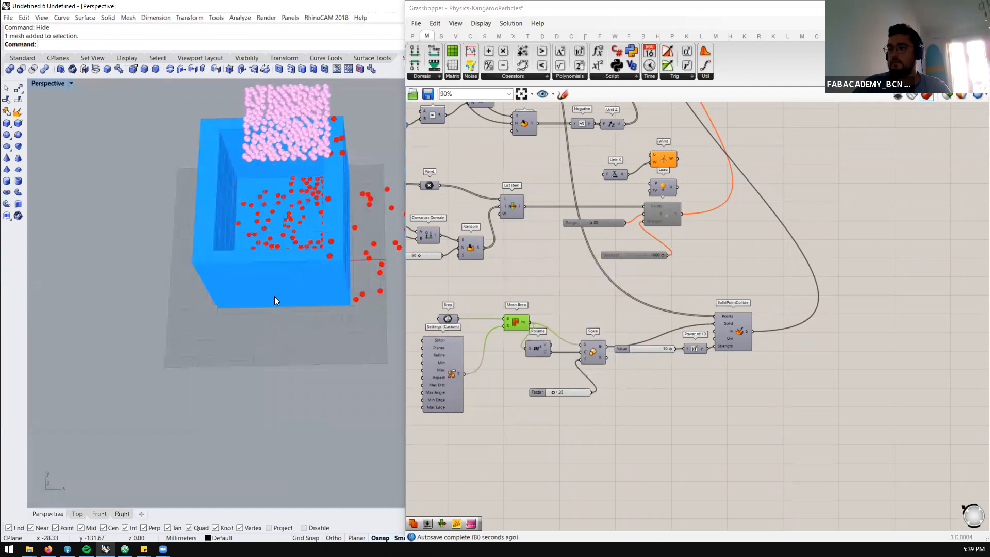
pyautogui.click(274, 294)
pyautogui.click(591, 316)
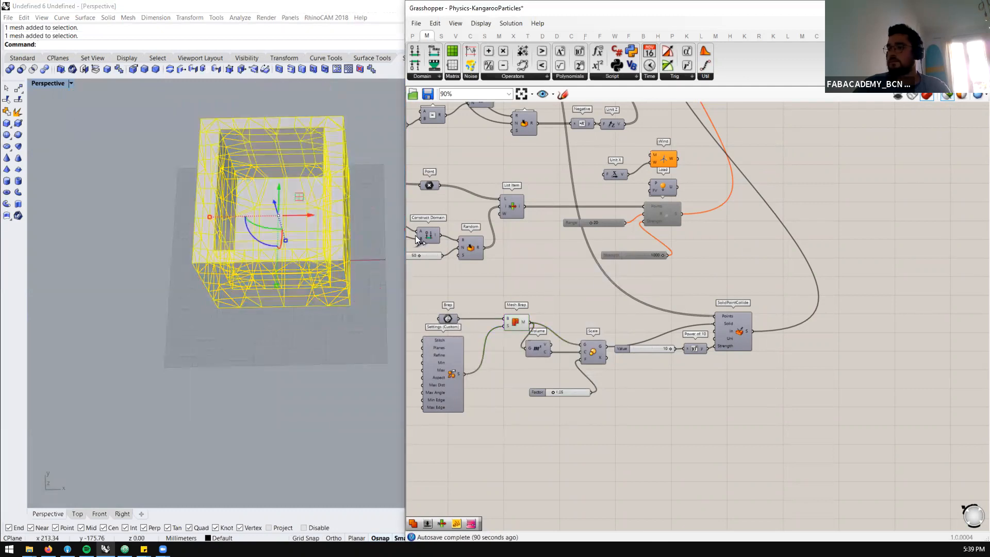
pyautogui.click(300, 333)
# Place a Rhino point object on a mesh vertex of the box's inner floor
pyautogui.scroll(2, 283, 258)
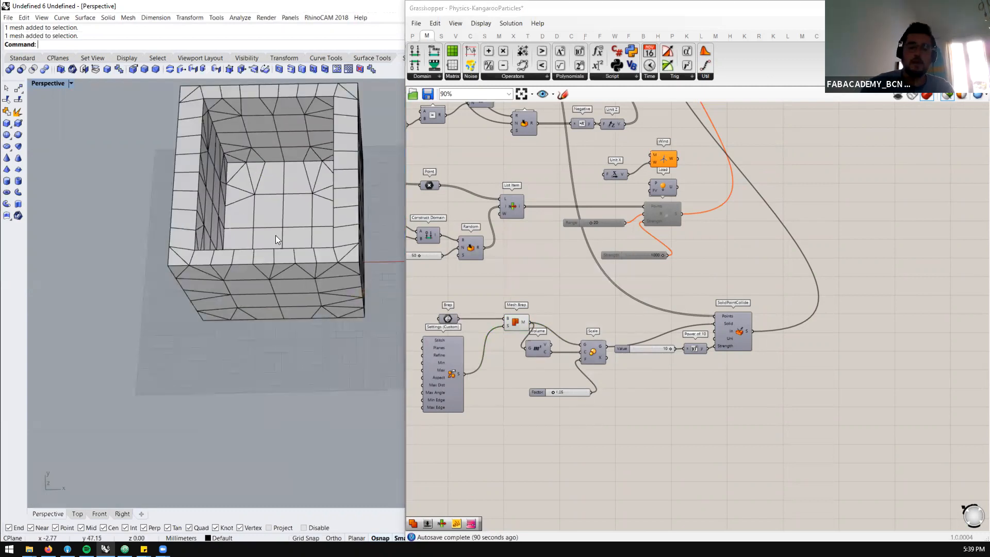
pyautogui.press('Return')
pyautogui.scroll(3, 275, 236)
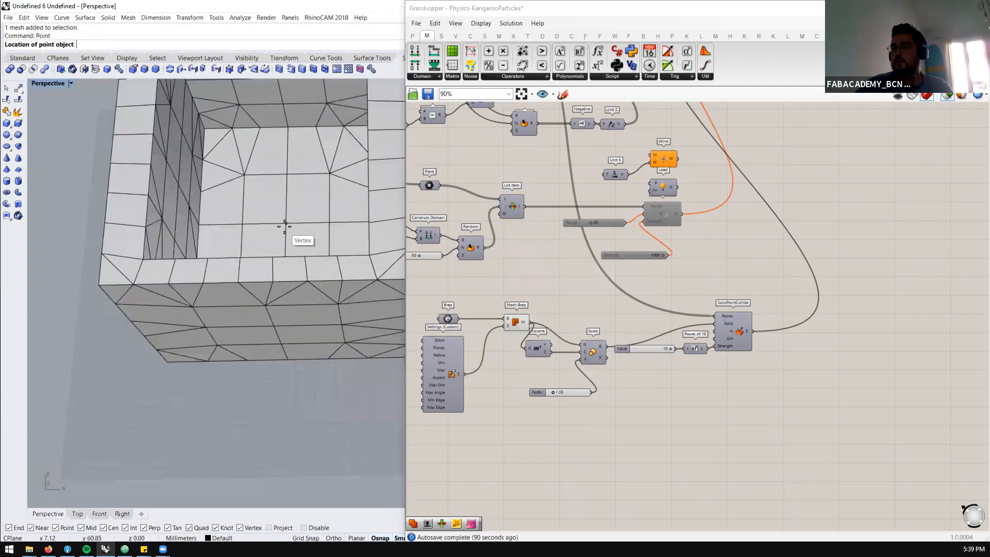
pyautogui.click(285, 223)
# Delete the baked box mesh to inspect the remaining point, and undo the deletion
pyautogui.scroll(-4, 270, 231)
pyautogui.click(266, 229)
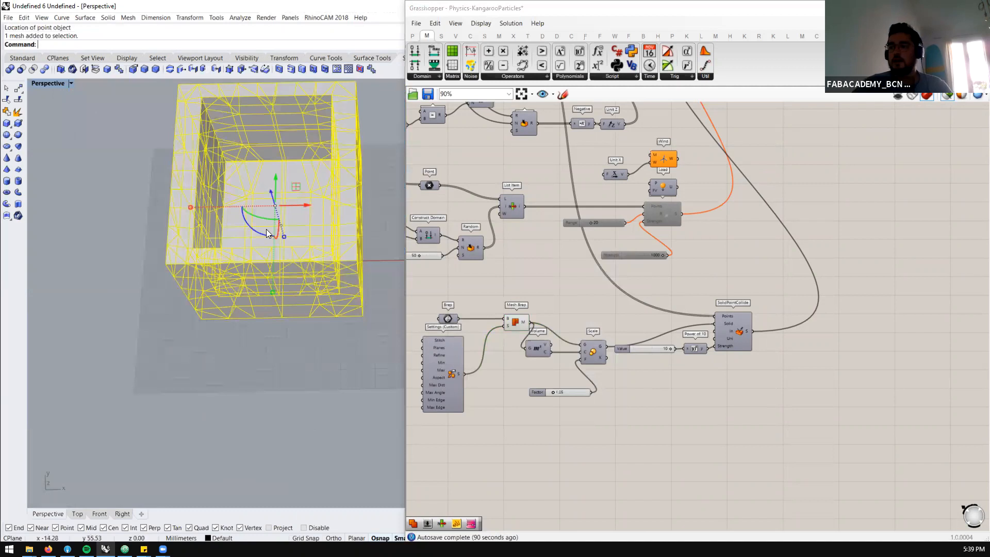
pyautogui.press('Delete')
pyautogui.moveTo(239, 258); pyautogui.dragTo(303, 271, button='right')
pyautogui.hotkey('ctrl', 'z')
pyautogui.press('Escape')
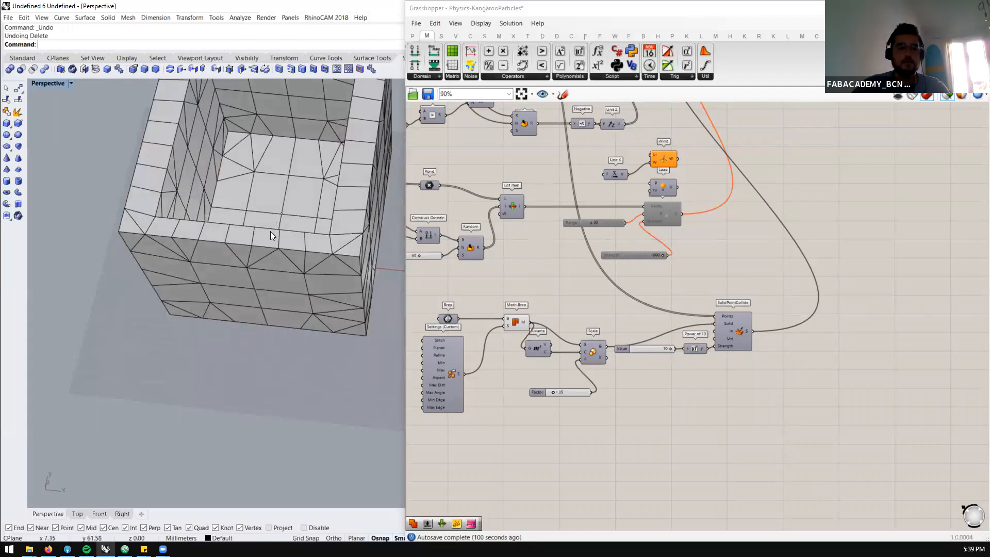
# Delete the baked box mesh, keeping the point object
pyautogui.click(269, 232)
pyautogui.press('Delete')
pyautogui.scroll(-2, 363, 243)
# Add a Point parameter below the collision components and reference the Rhino point object in it
pyautogui.scroll(1, 570, 456)
pyautogui.doubleClick(558, 450)
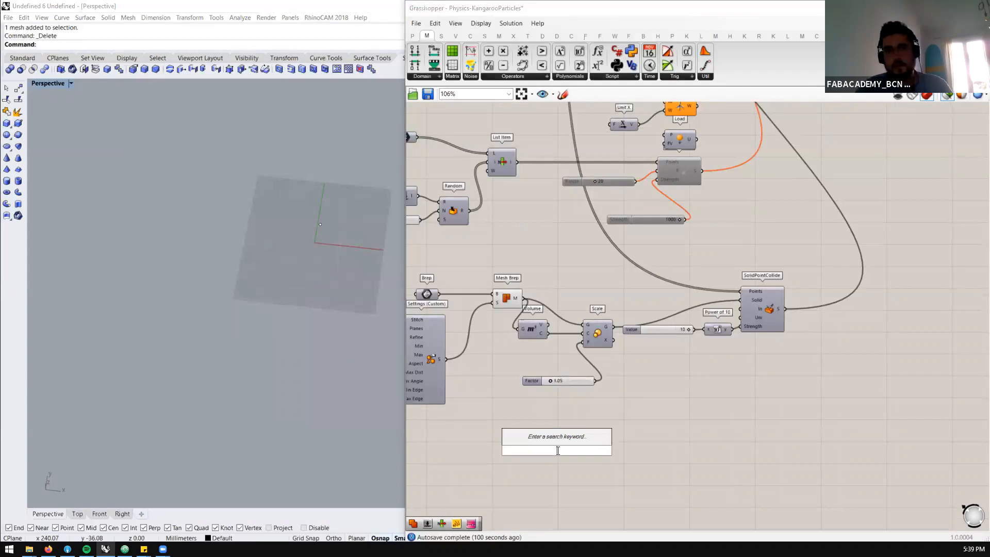
pyautogui.write('point')
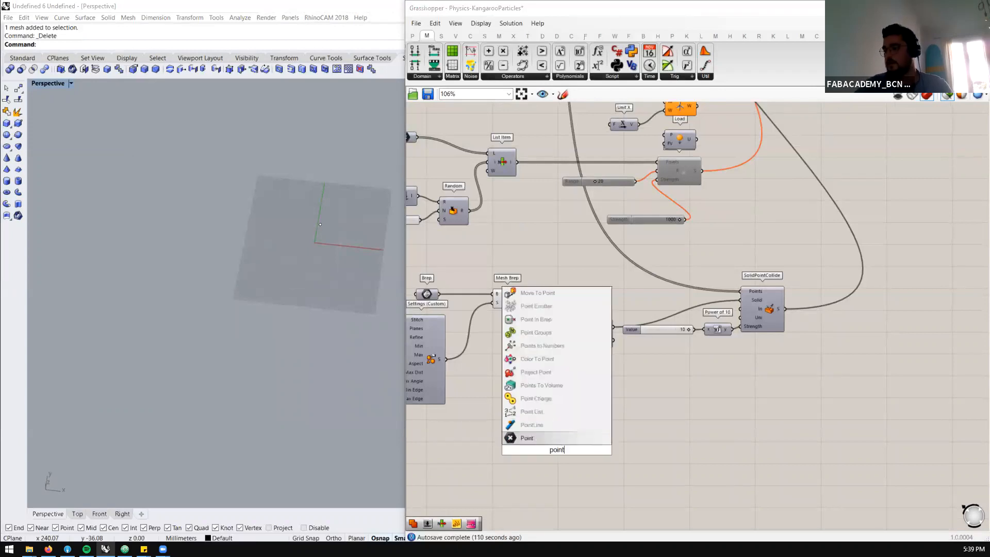
pyautogui.press('Return')
pyautogui.rightClick(557, 452)
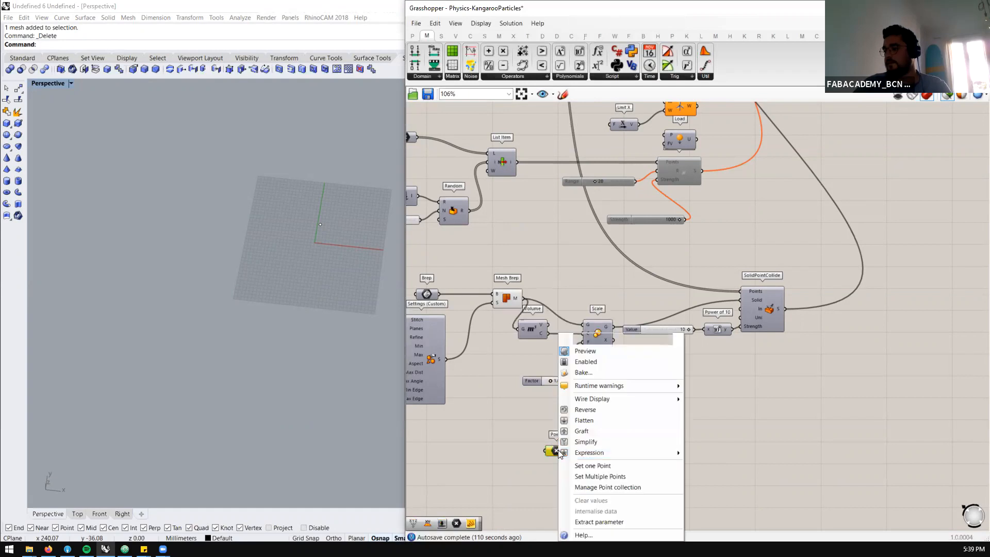
pyautogui.click(570, 466)
pyautogui.click(299, 281)
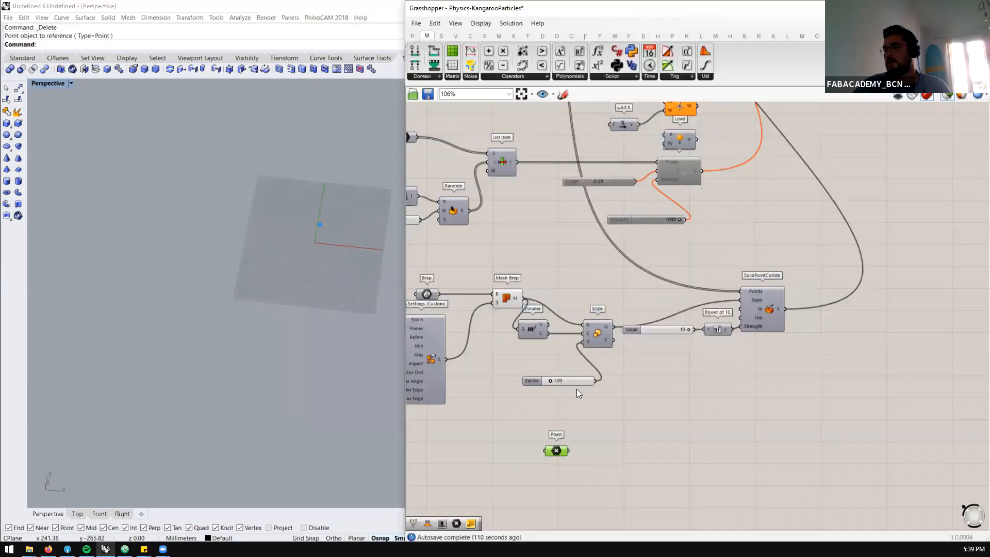
# Place Kangaroo's Bomb goal on the canvas and connect the referenced point to its Location input
pyautogui.scroll(-3, 610, 322)
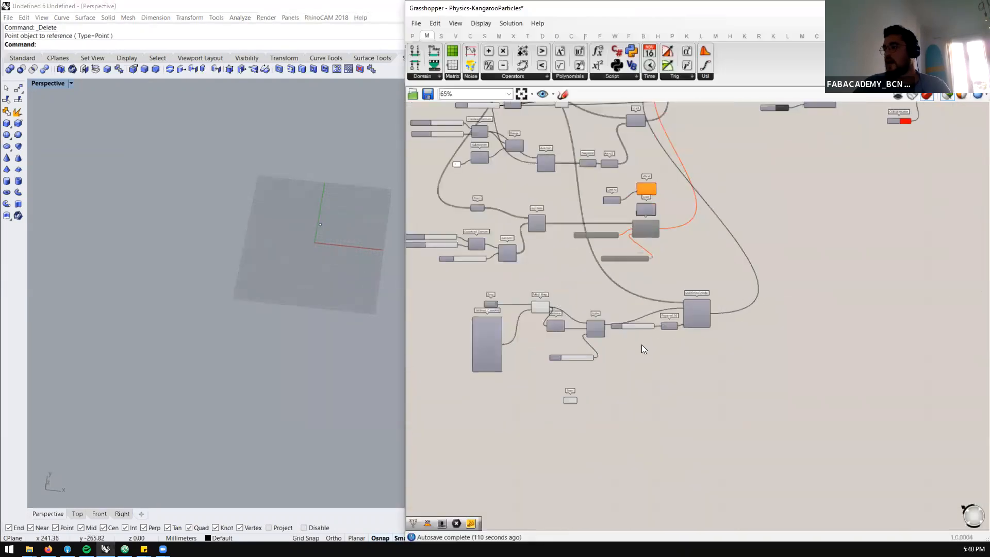
pyautogui.scroll(3, 644, 345)
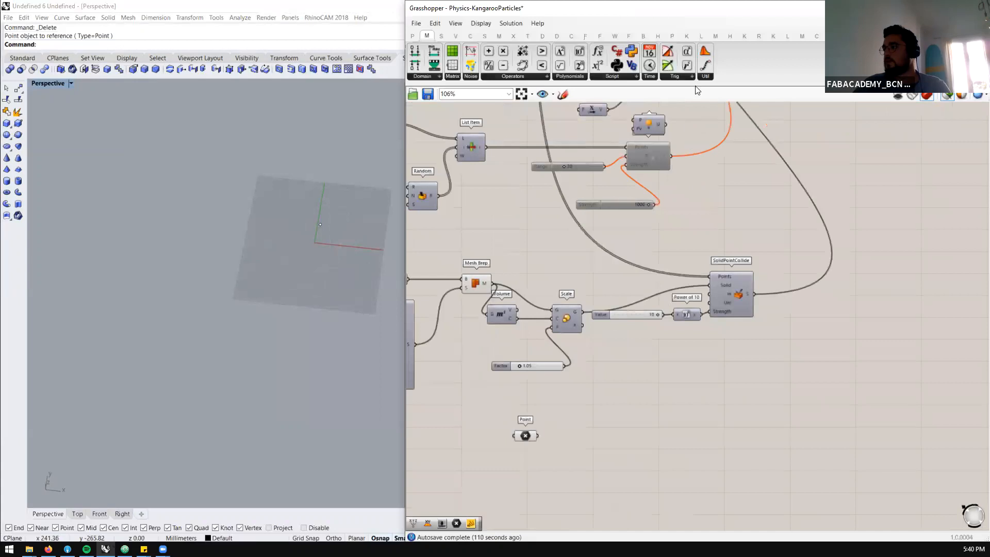
pyautogui.click(686, 35)
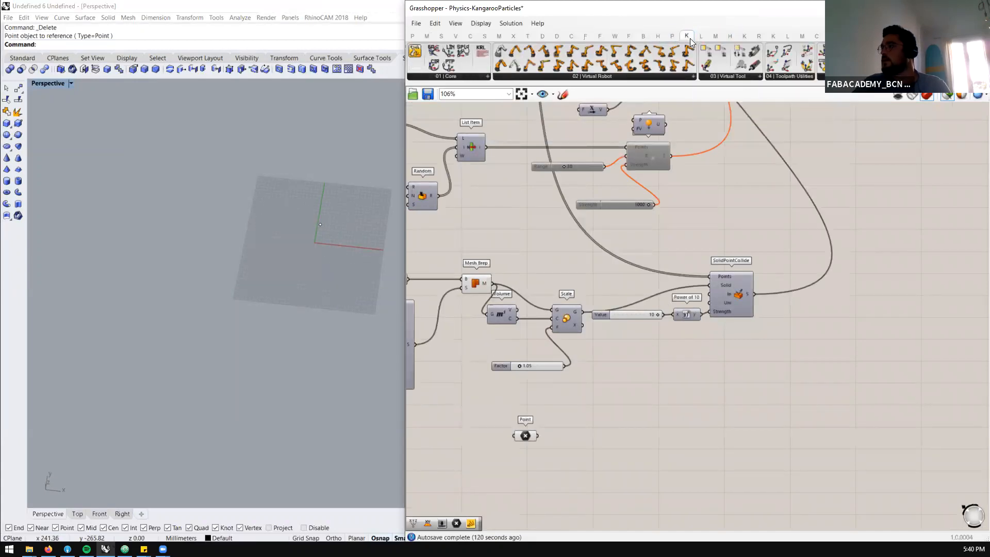
pyautogui.click(744, 36)
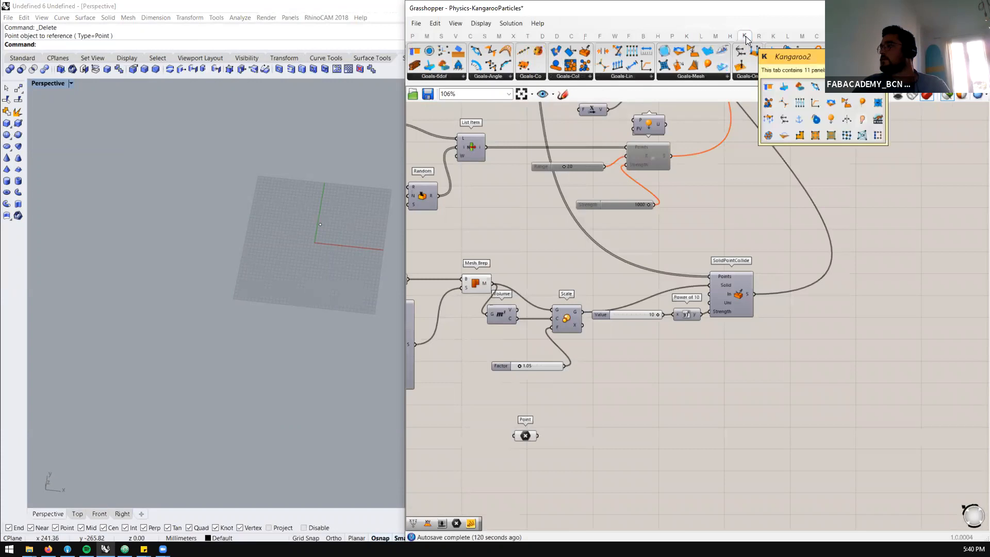
pyautogui.click(686, 36)
pyautogui.click(671, 37)
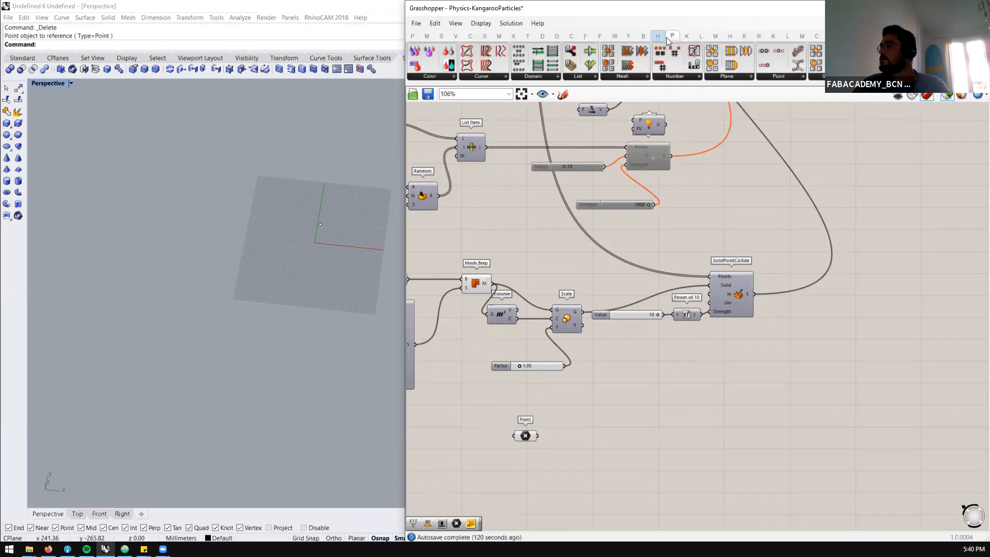
pyautogui.click(773, 36)
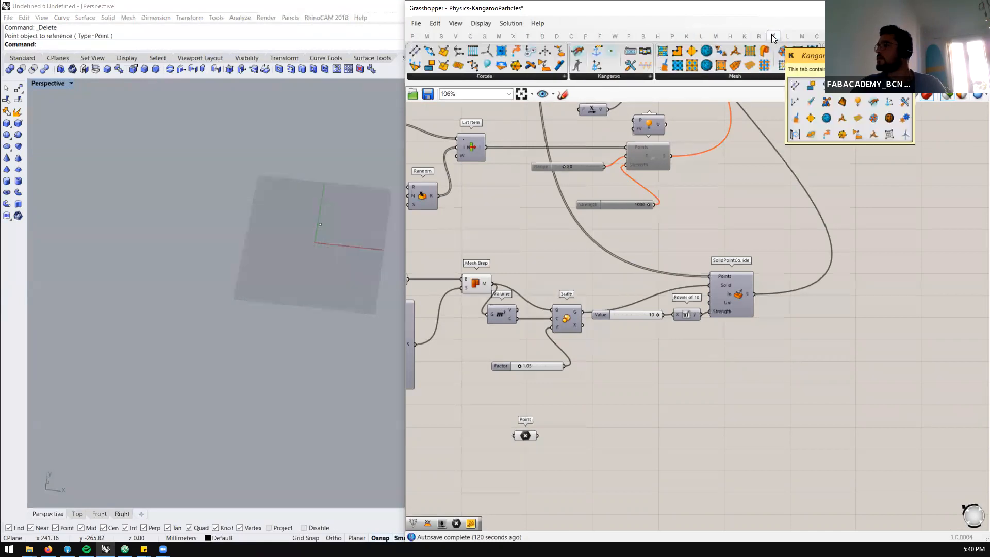
pyautogui.click(744, 35)
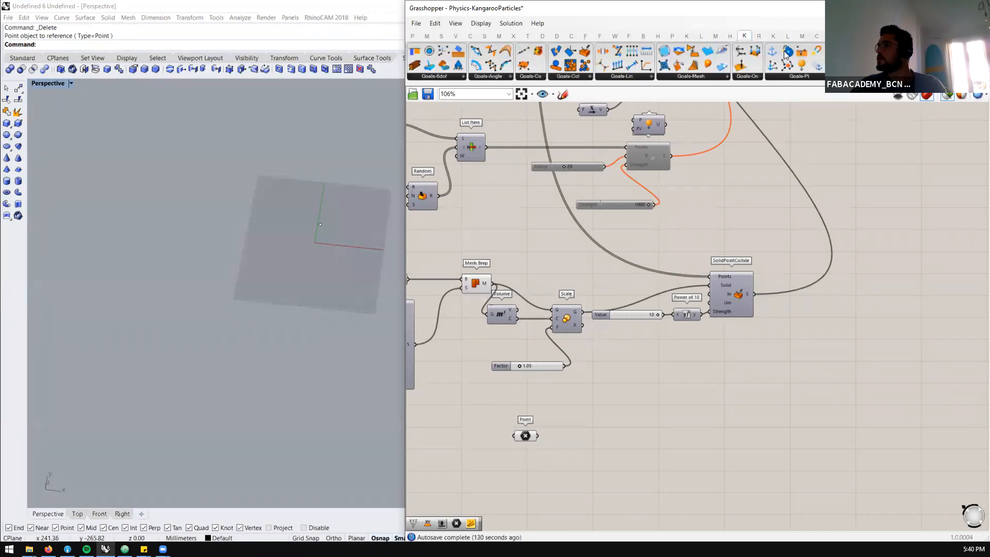
pyautogui.click(821, 76)
pyautogui.moveTo(796, 123); pyautogui.dragTo(673, 442)
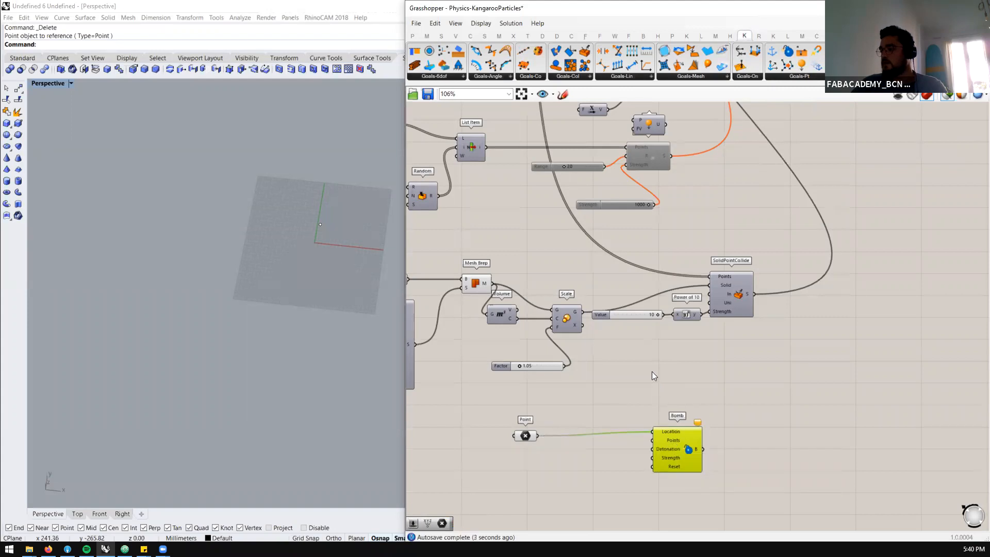
# Connect the particle points to the Bomb's Points input
pyautogui.scroll(-6, 638, 341)
pyautogui.scroll(4, 562, 263)
pyautogui.scroll(-5, 557, 268)
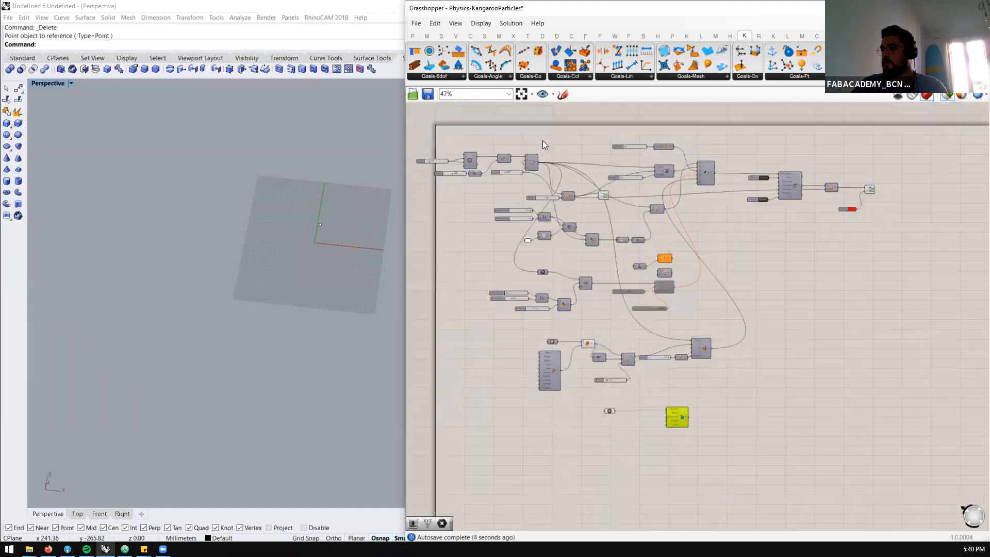
pyautogui.scroll(4, 539, 154)
pyautogui.scroll(-3, 609, 232)
pyautogui.scroll(7, 583, 365)
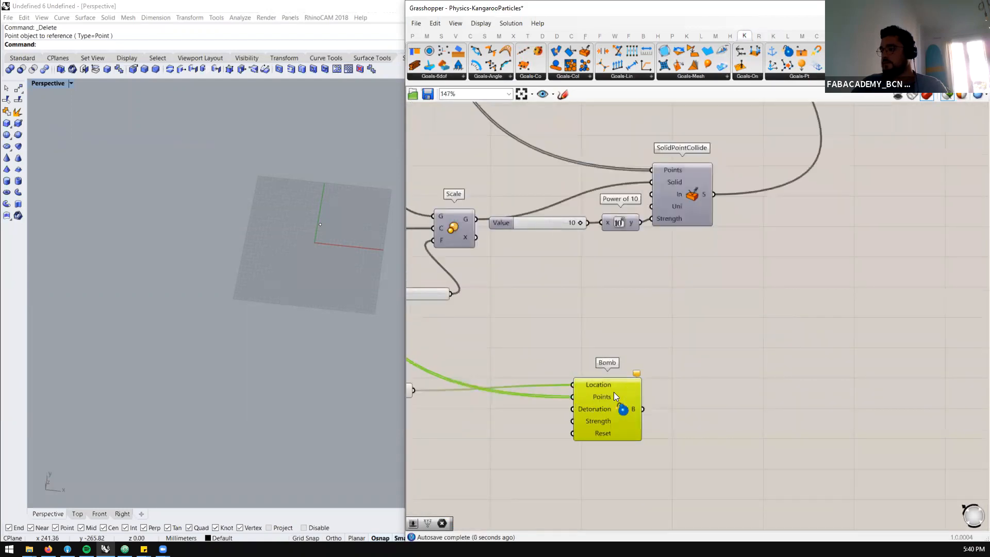
pyautogui.scroll(-1, 644, 405)
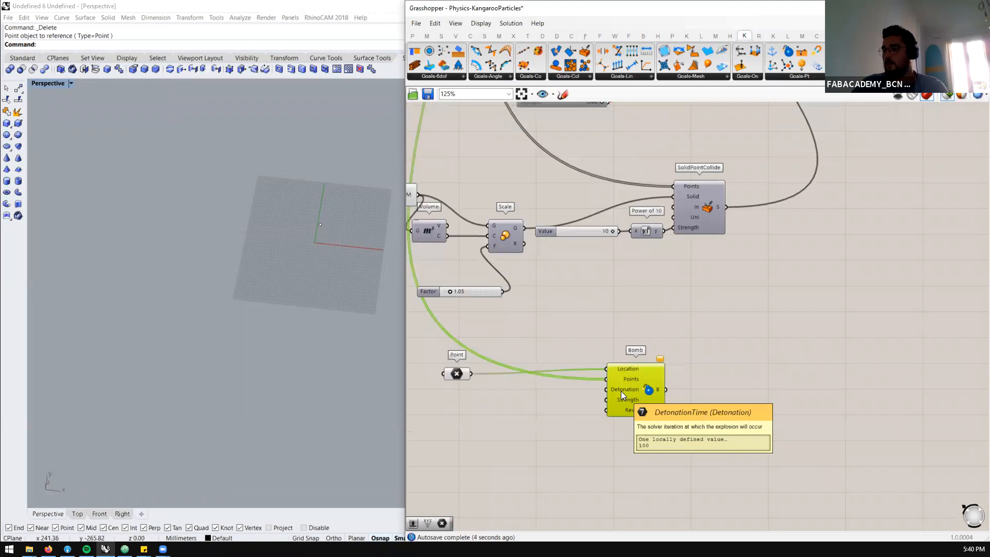
# Turn the shaded Grasshopper preview back on and show the box with its particles up close in Rhino
pyautogui.scroll(-5, 621, 391)
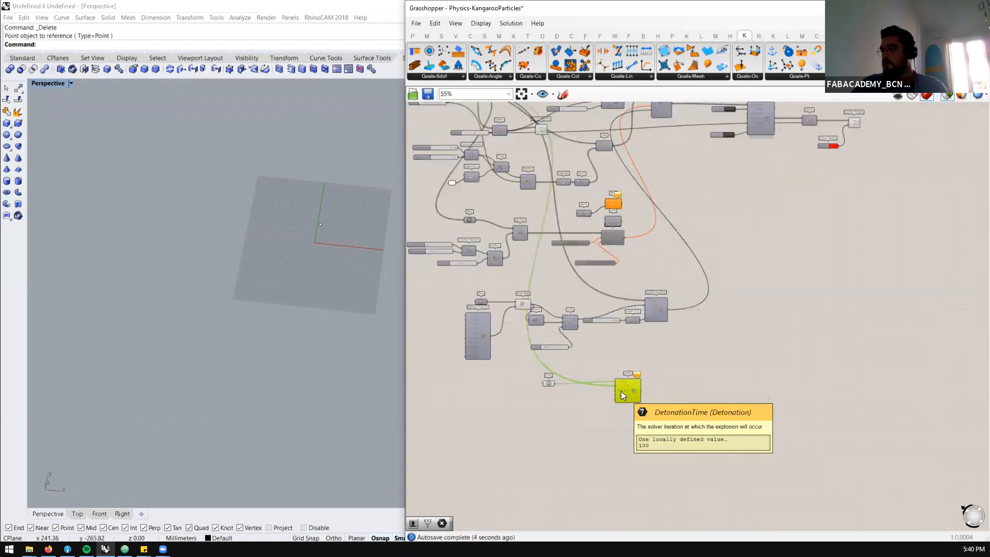
pyautogui.click(949, 100)
pyautogui.scroll(4, 351, 241)
pyautogui.moveTo(351, 241); pyautogui.dragTo(347, 203, button='right')
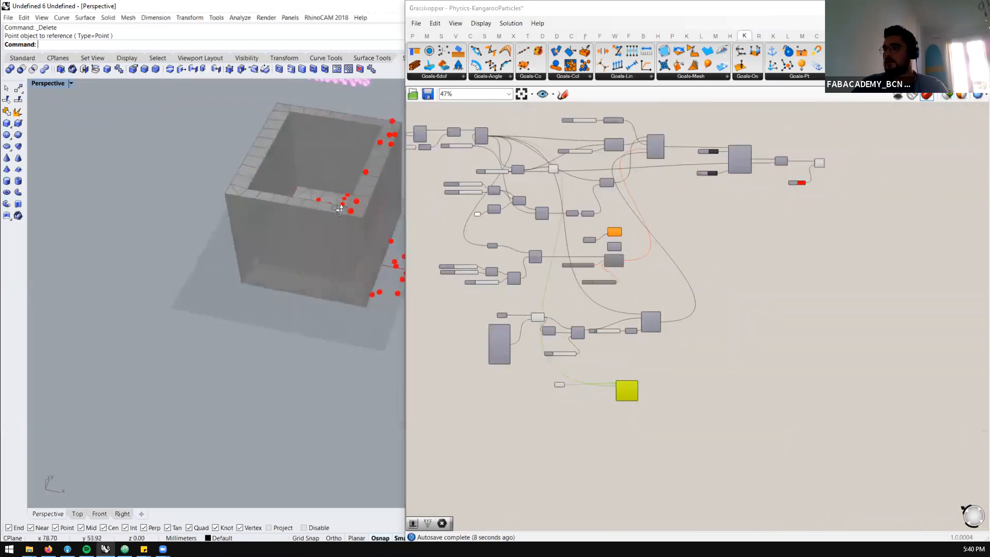
pyautogui.scroll(-5, 315, 215)
pyautogui.scroll(3, 316, 216)
# Add a panel and connect it to the BouncySolver's I output to read the iteration count
pyautogui.scroll(8, 732, 155)
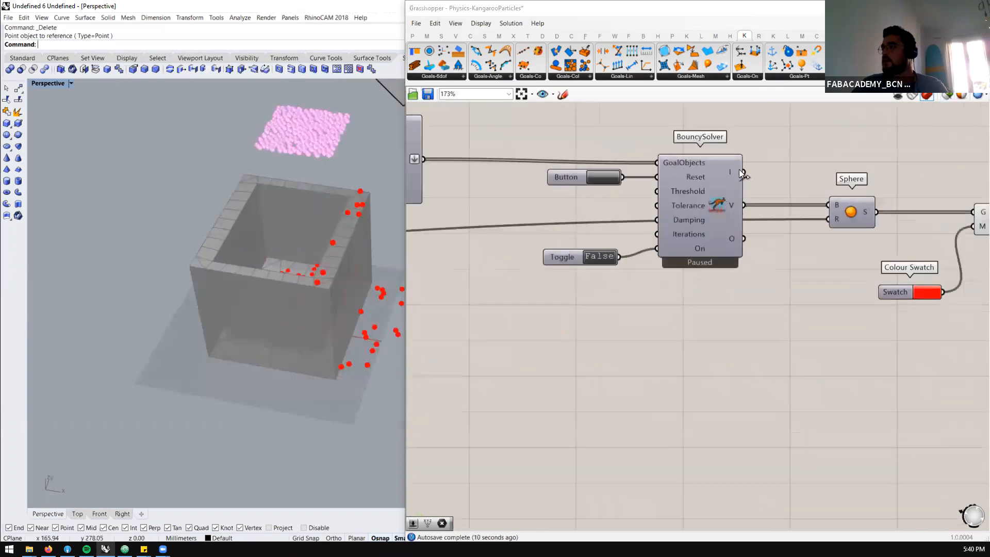
pyautogui.scroll(-3, 704, 179)
pyautogui.scroll(2, 772, 145)
pyautogui.doubleClick(772, 145)
pyautogui.write('//')
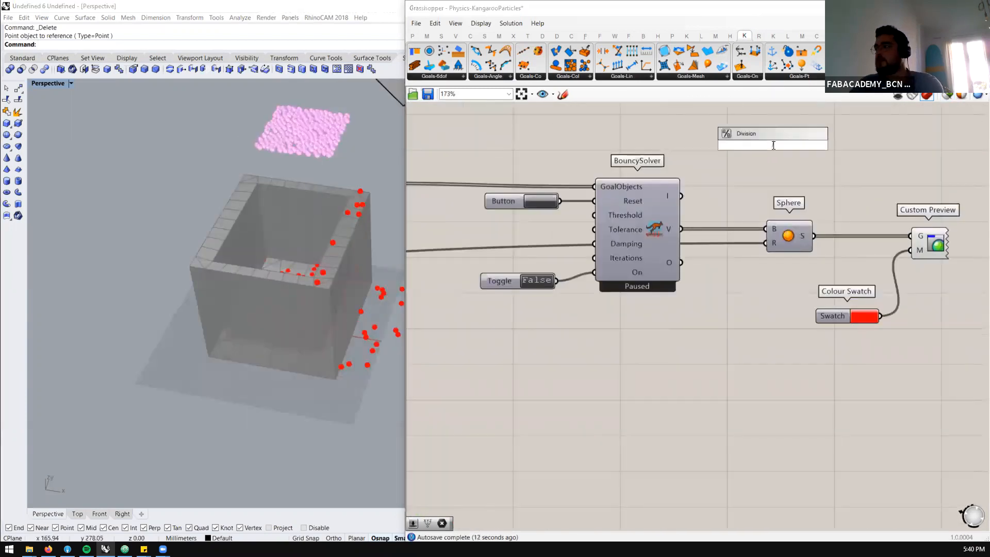
pyautogui.press('Return')
pyautogui.moveTo(681, 195); pyautogui.dragTo(714, 145)
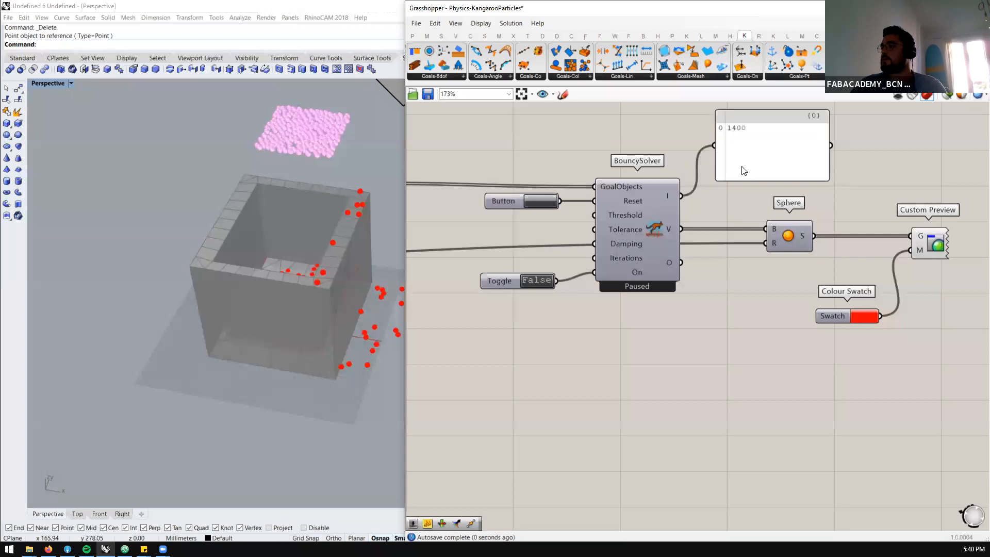
pyautogui.moveTo(712, 216); pyautogui.dragTo(757, 200, button='right')
# Reset and run the simulation to check at which iteration the particles reach the box floor, and pause it
pyautogui.doubleClick(585, 265)
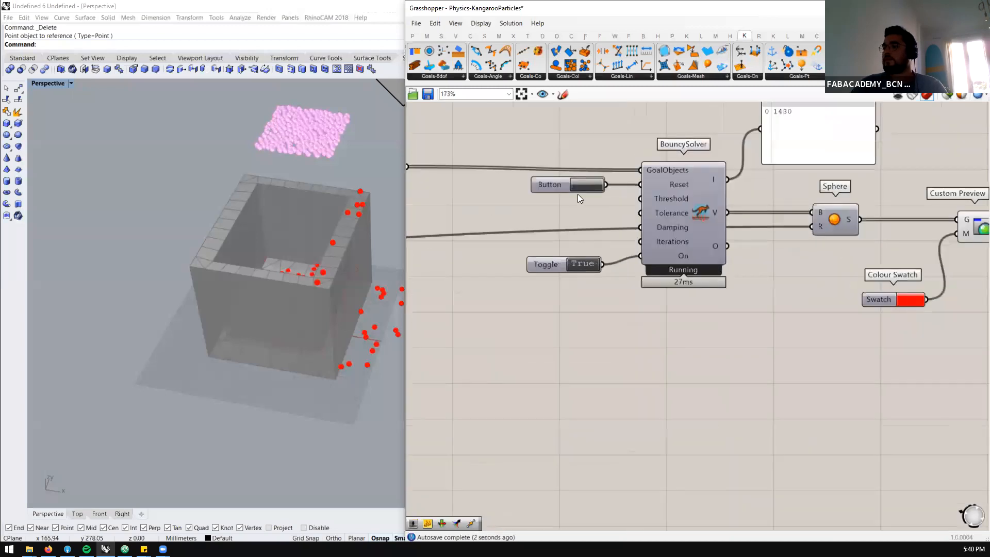
pyautogui.click(589, 184)
pyautogui.scroll(-4, 228, 319)
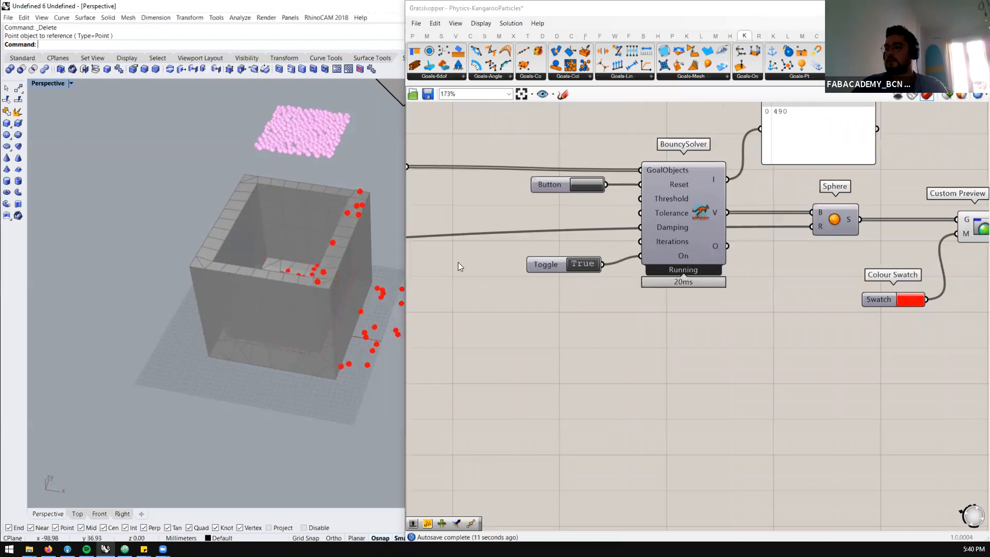
pyautogui.doubleClick(583, 264)
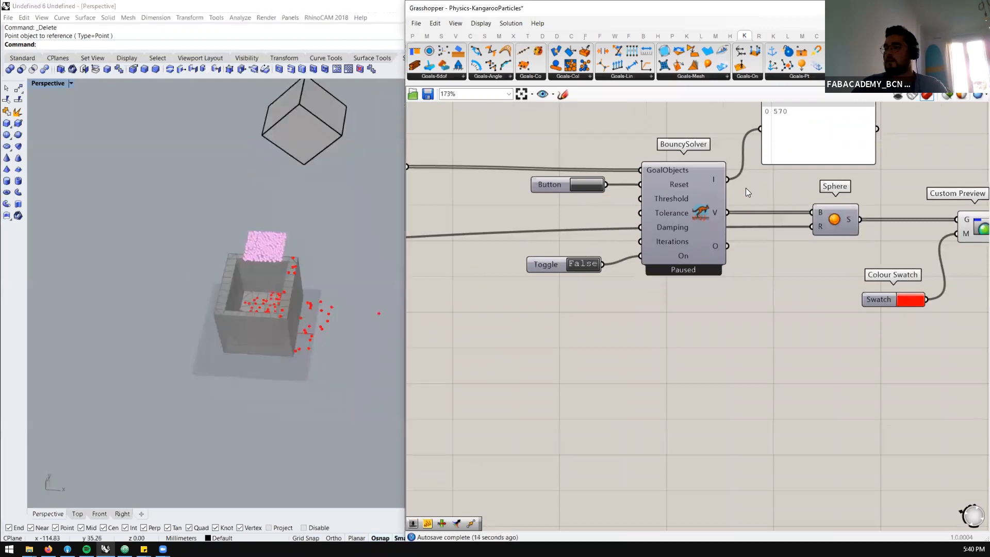
# Add a number slider with the value 400 and connect it to the Bomb's Detonation input
pyautogui.scroll(-6, 813, 163)
pyautogui.scroll(5, 626, 422)
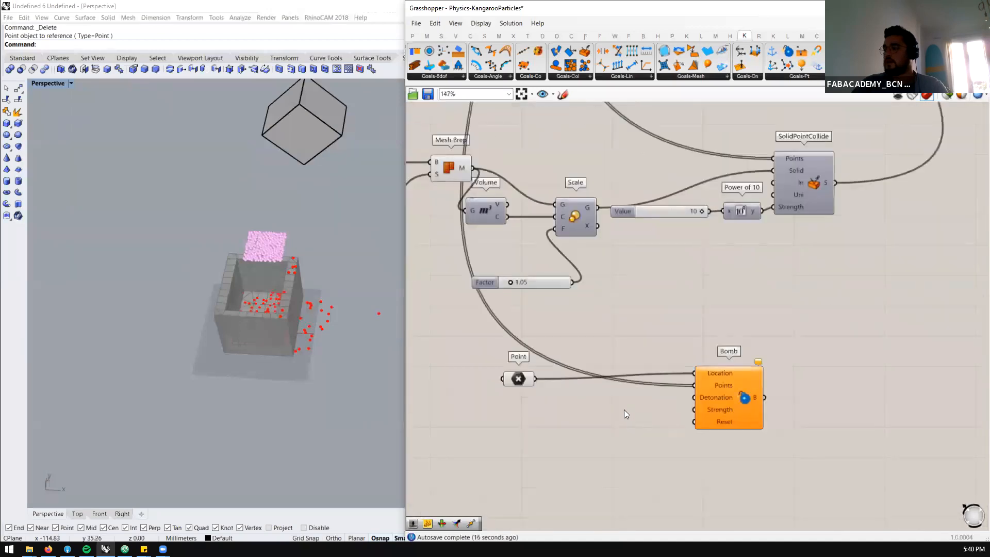
pyautogui.doubleClick(624, 409)
pyautogui.write('40')
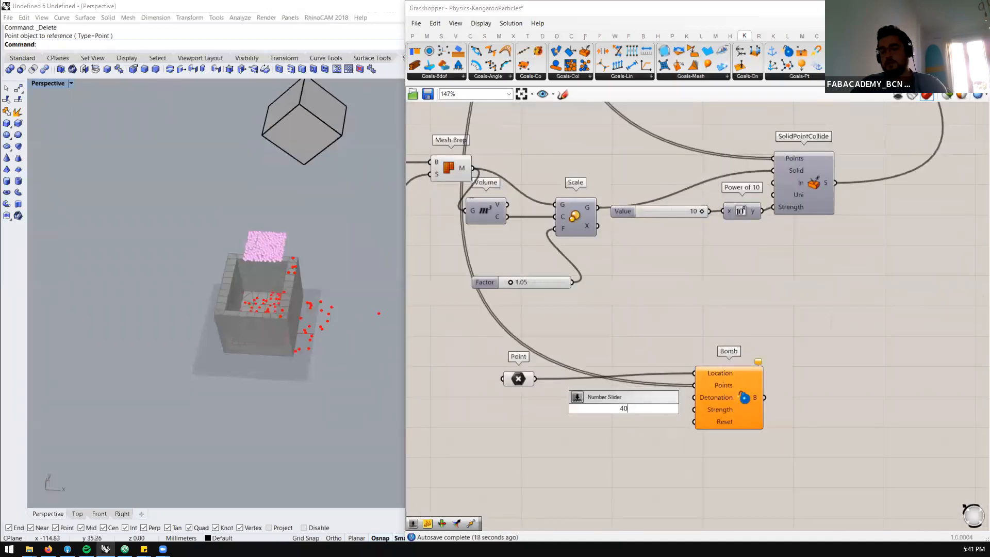
pyautogui.write('0')
pyautogui.press('Return')
pyautogui.moveTo(674, 408); pyautogui.dragTo(603, 403)
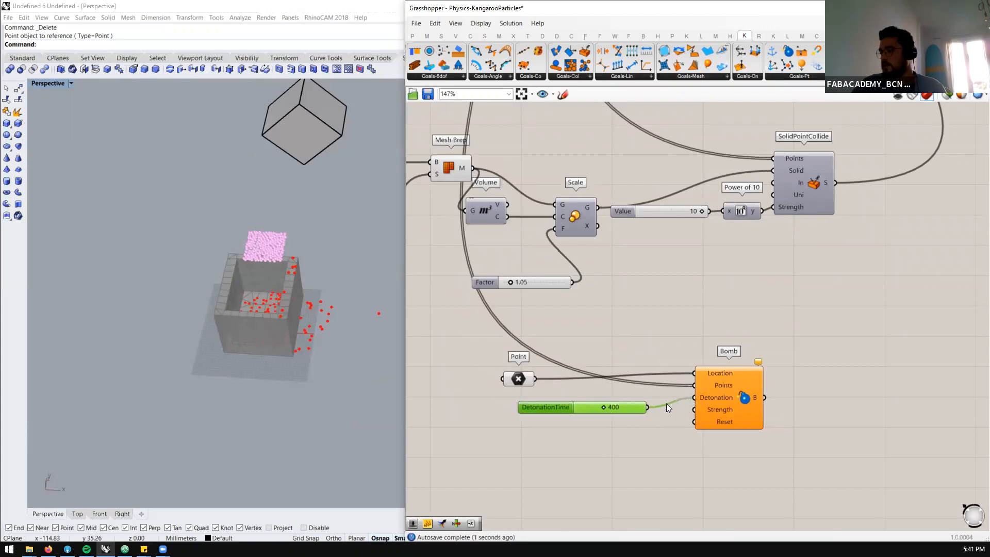
# Connect the solver's reset Button to the Bomb's Reset input
pyautogui.moveTo(710, 420)
pyautogui.click(633, 436)
pyautogui.scroll(-5, 633, 437)
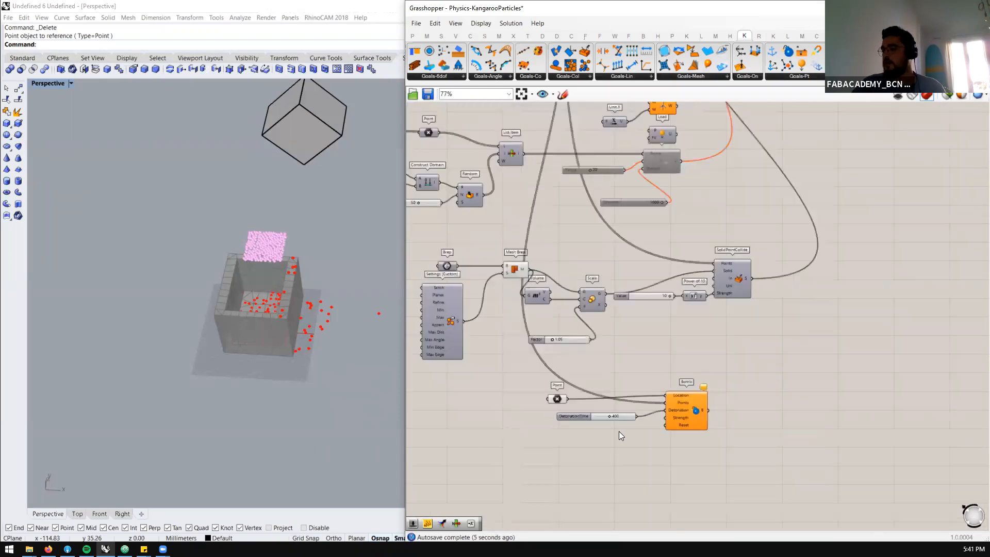
pyautogui.scroll(2, 736, 242)
pyautogui.scroll(-2, 769, 167)
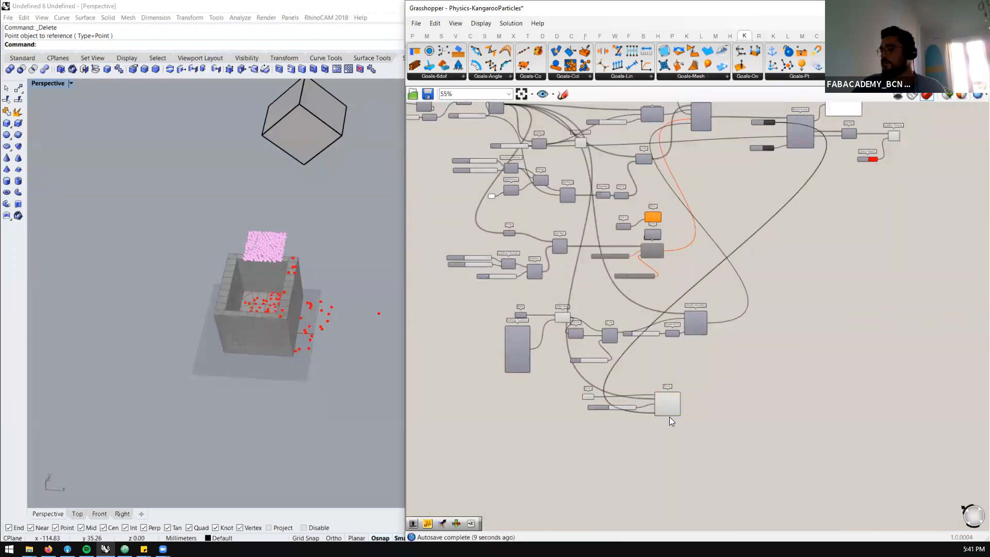
pyautogui.scroll(5, 653, 414)
# Connect the Bomb's output to the Merge component's D6 input that feeds the solver
pyautogui.scroll(-2, 649, 403)
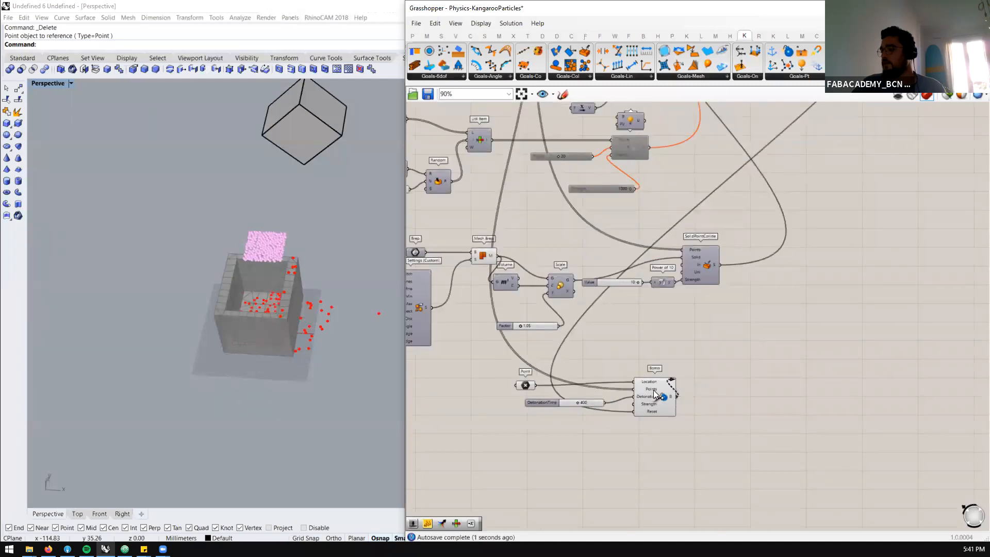
pyautogui.scroll(-3, 716, 234)
pyautogui.scroll(6, 627, 202)
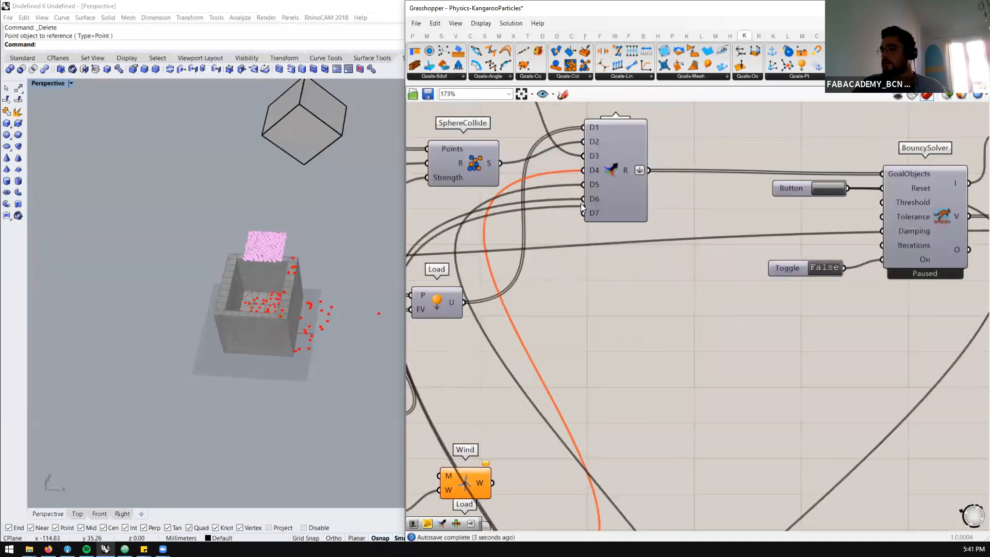
pyautogui.scroll(-4, 307, 312)
# Reset the BouncySolver and set its toggle to True to run the simulation with the Bomb goal
pyautogui.scroll(3, 302, 294)
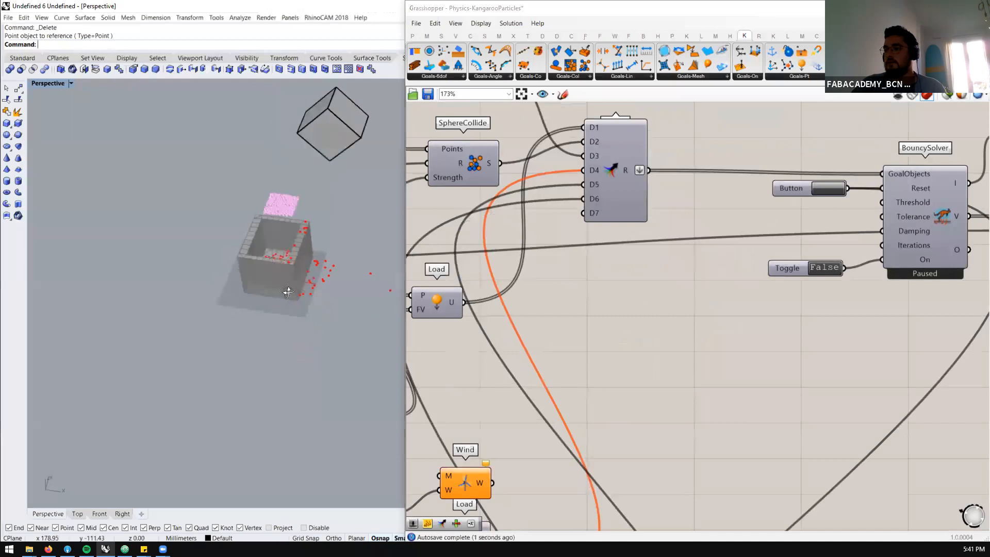
pyautogui.scroll(4, 295, 237)
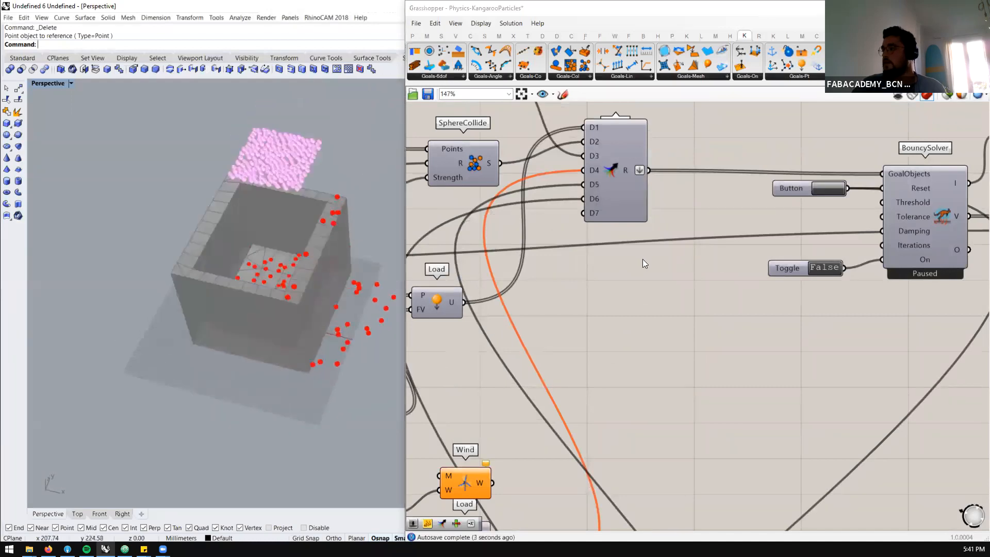
pyautogui.scroll(-3, 642, 259)
pyautogui.scroll(4, 795, 210)
pyautogui.click(757, 209)
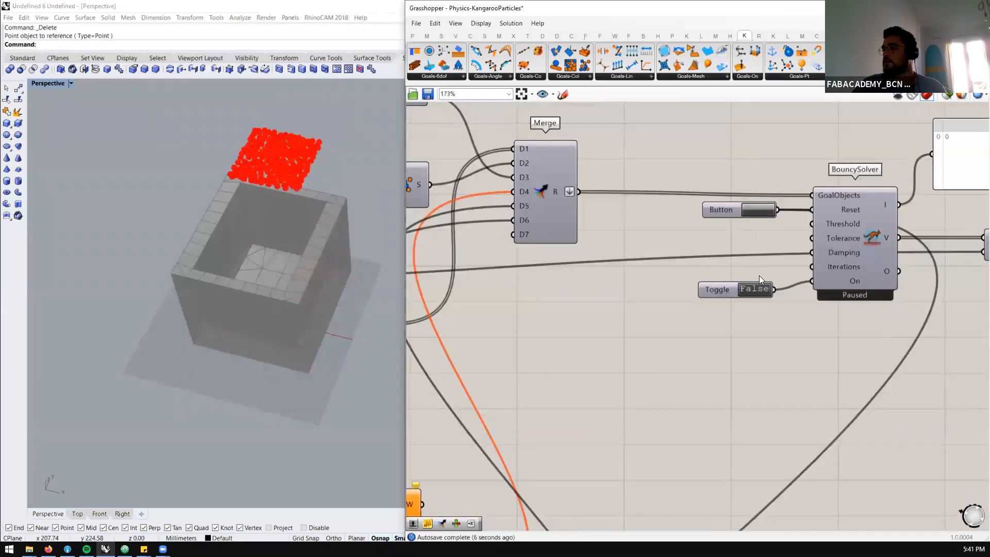
pyautogui.doubleClick(753, 290)
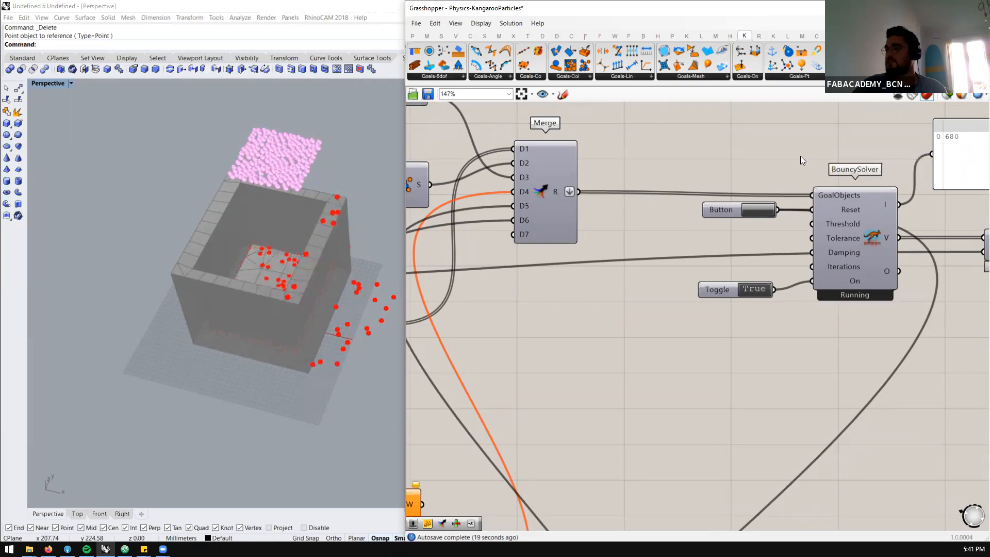
pyautogui.scroll(-5, 800, 156)
pyautogui.scroll(-5, 799, 158)
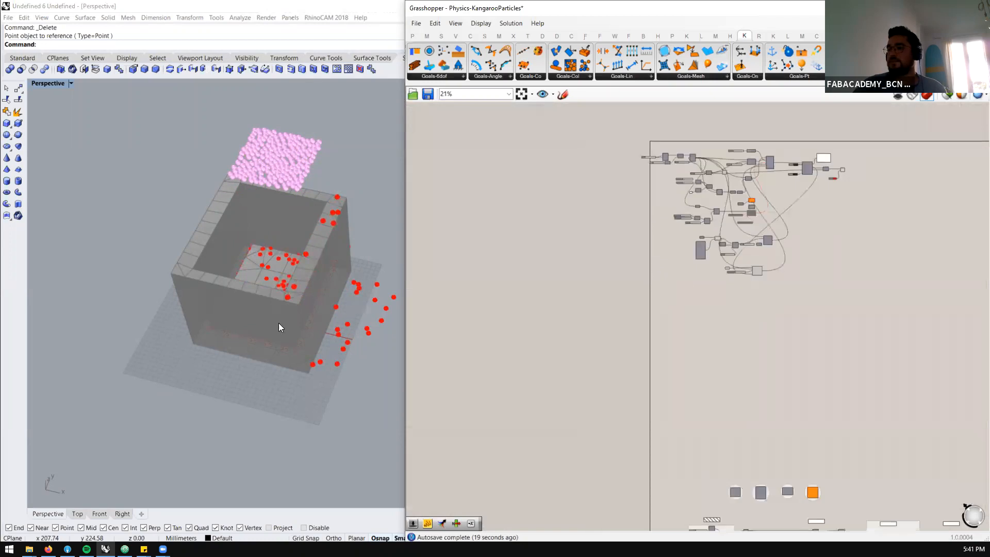
# Pause the particle simulation by setting the BouncySolver's toggle to False
pyautogui.moveTo(283, 302); pyautogui.dragTo(287, 295, button='right')
pyautogui.scroll(8, 797, 174)
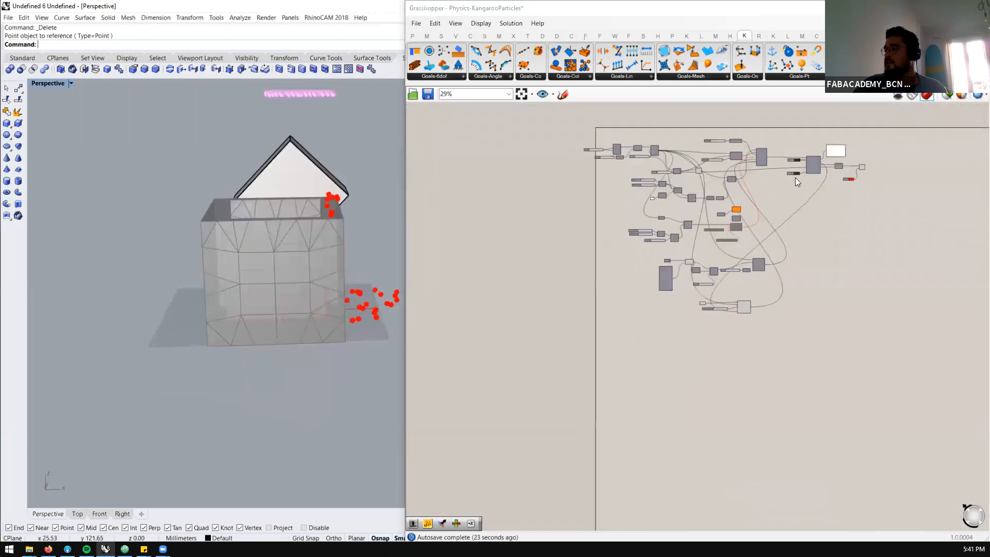
pyautogui.doubleClick(797, 174)
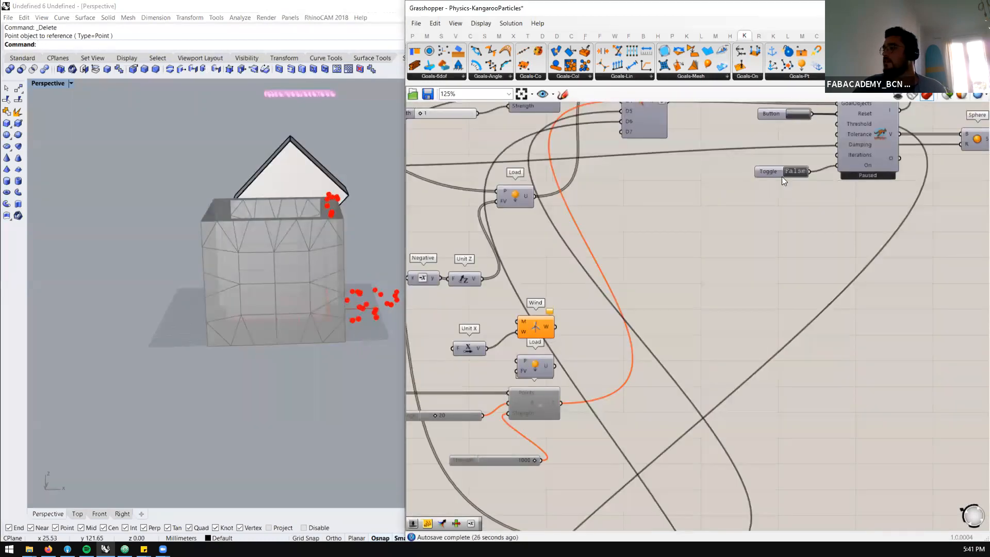
# Select the bomb point in the hollow box's floor and move it vertically down to just below the box
pyautogui.moveTo(292, 294); pyautogui.dragTo(325, 315, button='right')
pyautogui.scroll(-7, 638, 326)
pyautogui.scroll(6, 622, 381)
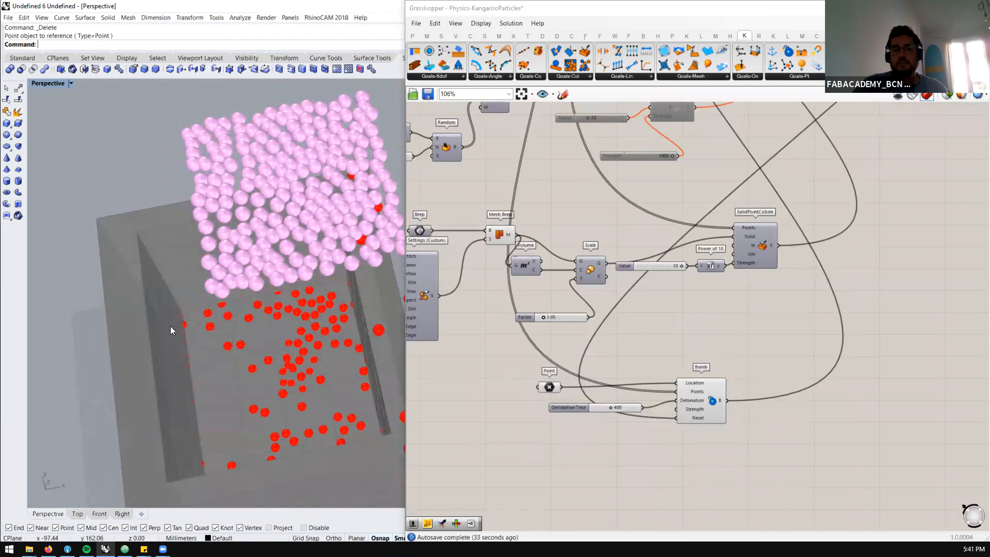
pyautogui.click(281, 398)
pyautogui.moveTo(300, 421); pyautogui.dragTo(316, 334, button='right')
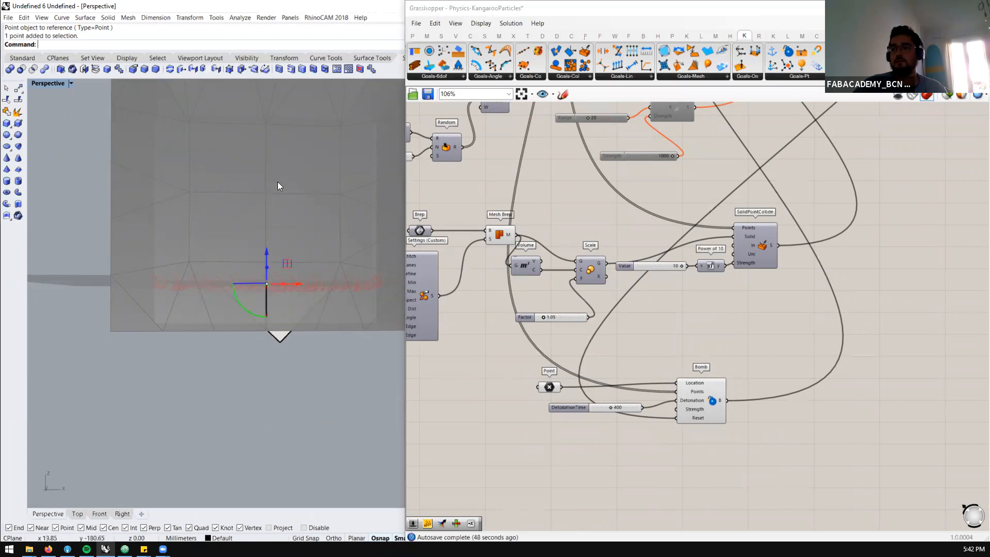
pyautogui.moveTo(266, 251); pyautogui.dragTo(302, 357)
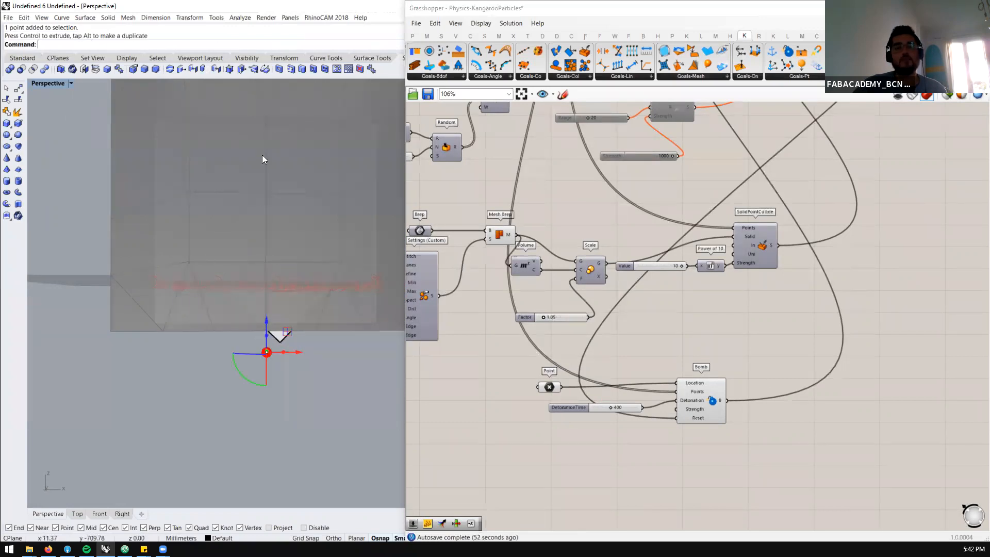
# Add a number slider with the value 1000 and connect it to the Bomb's Strength input
pyautogui.doubleClick(607, 435)
pyautogui.write('1000')
pyautogui.press('Return')
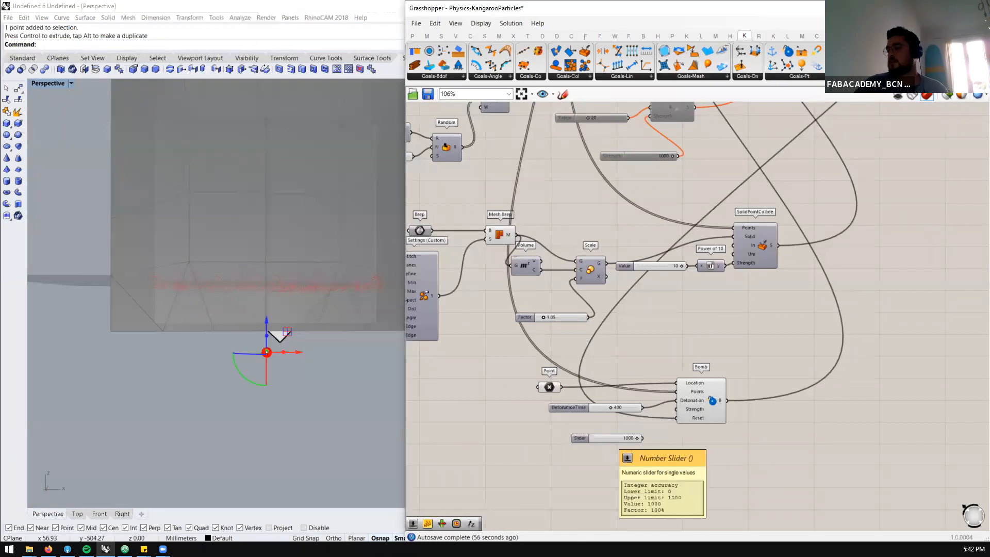
pyautogui.moveTo(671, 418); pyautogui.dragTo(677, 409)
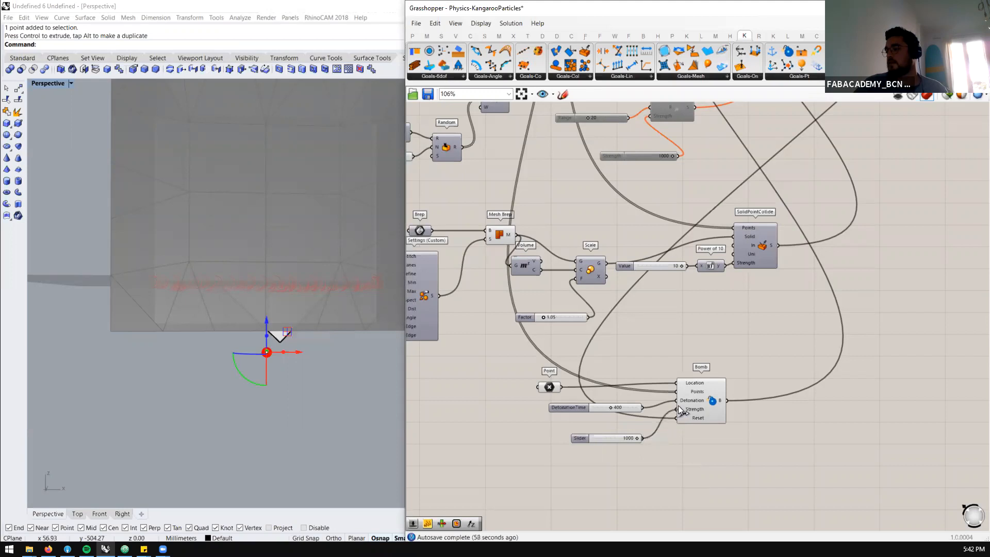
# Reset the BouncySolver, set its toggle to True and examine how the particles react to the Bomb in the box
pyautogui.scroll(-5, 287, 360)
pyautogui.moveTo(287, 360); pyautogui.dragTo(269, 407, button='right')
pyautogui.scroll(-10, 300, 345)
pyautogui.moveTo(301, 344); pyautogui.dragTo(292, 288, button='right')
pyautogui.scroll(3, 292, 288)
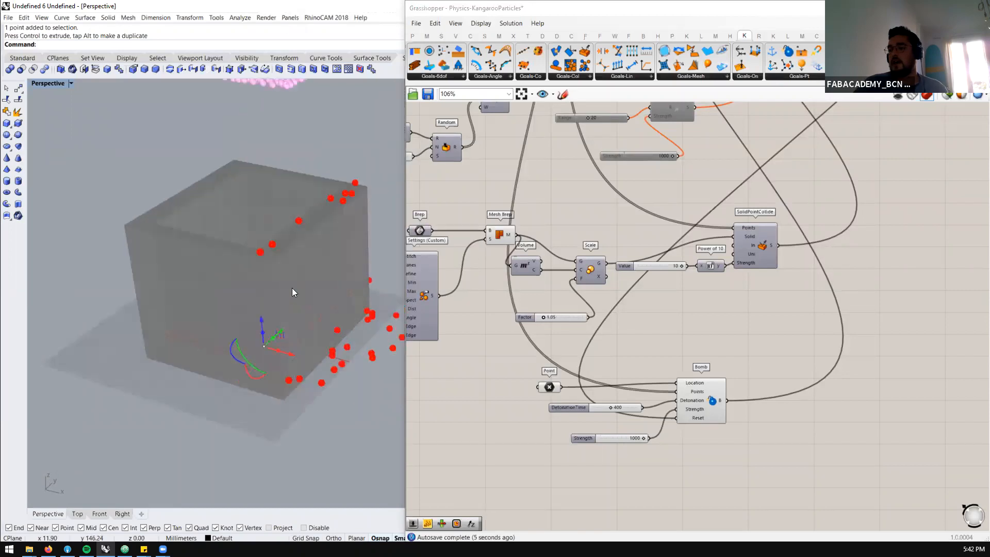
pyautogui.scroll(-3, 292, 289)
pyautogui.scroll(-5, 698, 332)
pyautogui.scroll(8, 868, 190)
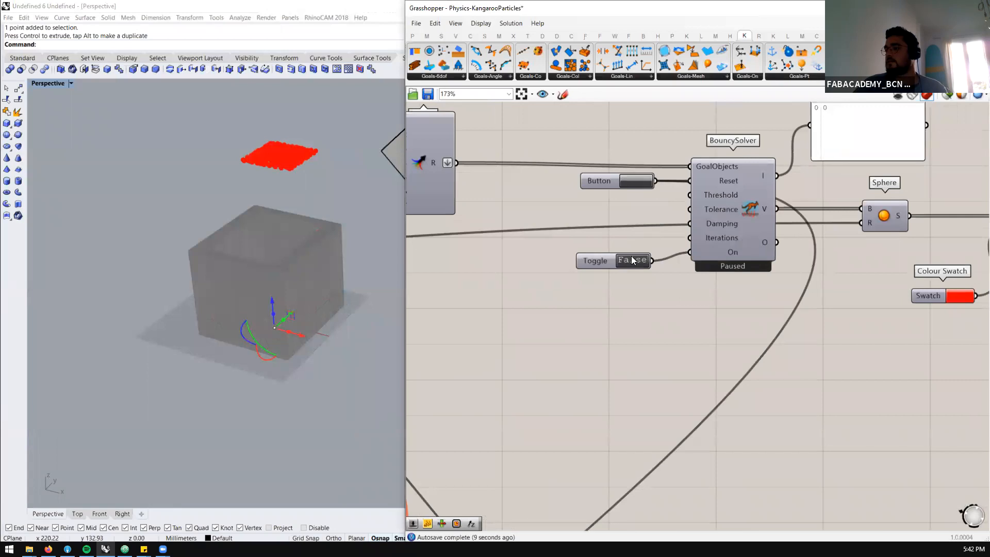
pyautogui.click(632, 260)
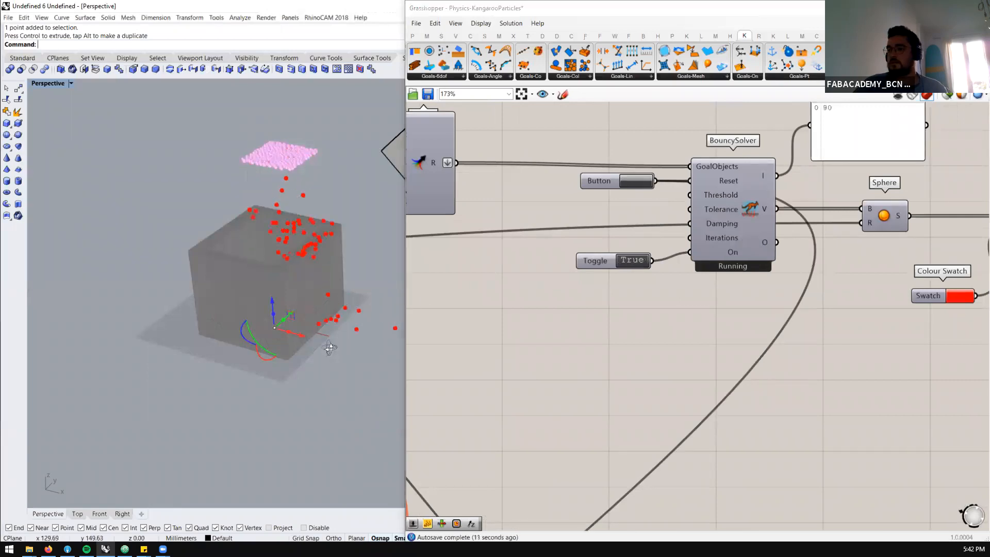
pyautogui.moveTo(330, 348); pyautogui.dragTo(349, 319, button='right')
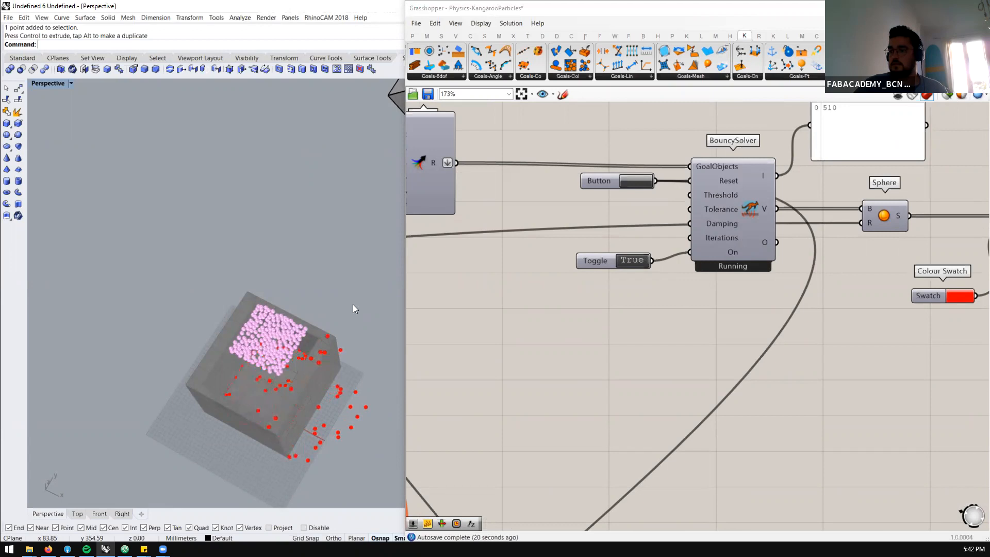
pyautogui.moveTo(279, 412); pyautogui.dragTo(360, 252, button='right')
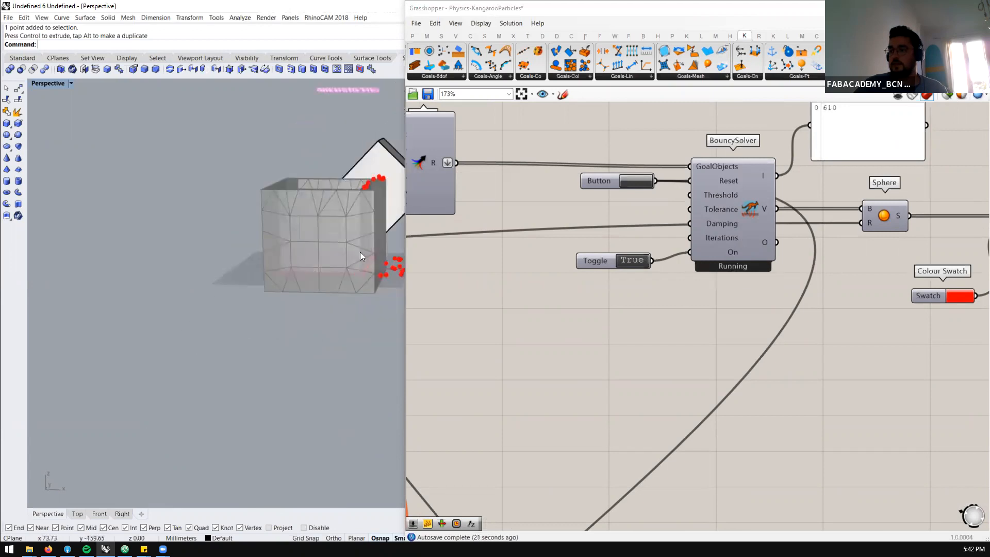
pyautogui.scroll(5, 360, 252)
pyautogui.scroll(-5, 831, 234)
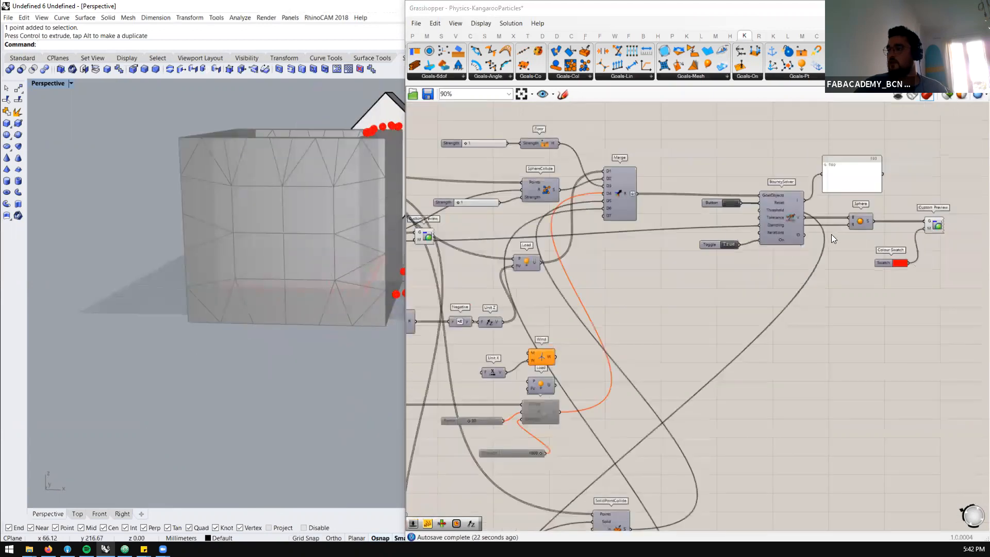
# Disable all components of the hollow-box particle definition, including the Bomb goal
pyautogui.moveTo(569, 262); pyautogui.dragTo(585, 256)
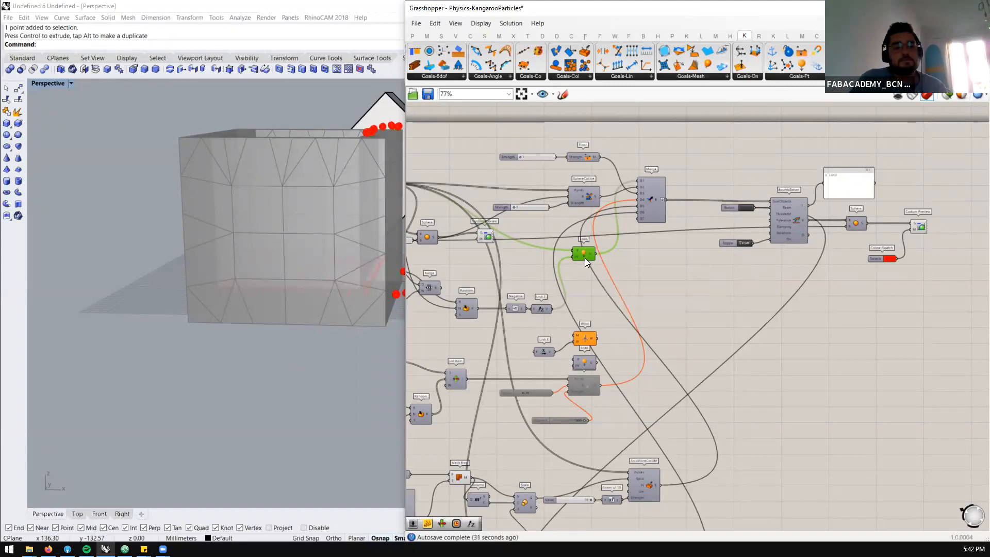
pyautogui.scroll(-5, 691, 196)
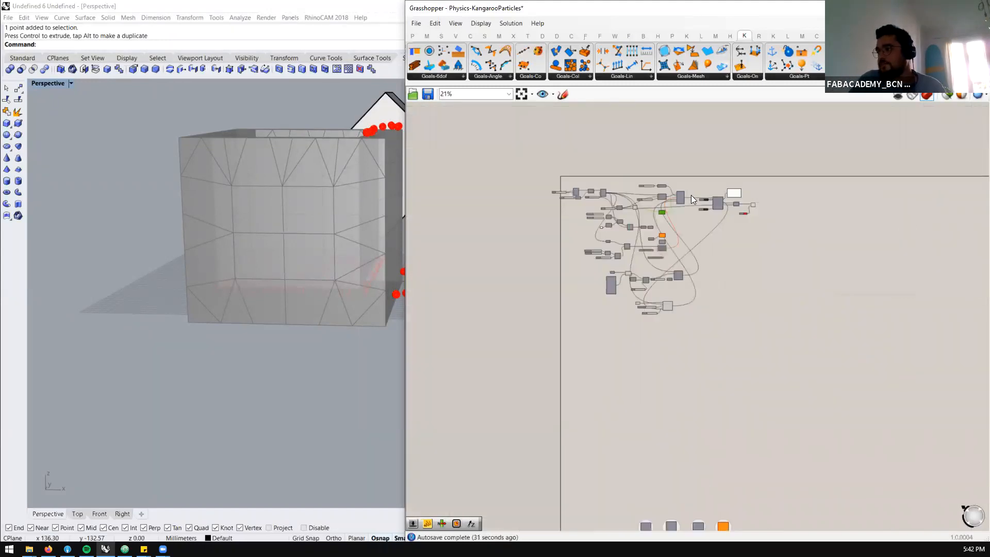
pyautogui.moveTo(804, 153); pyautogui.dragTo(527, 330)
pyautogui.middleClick(577, 311)
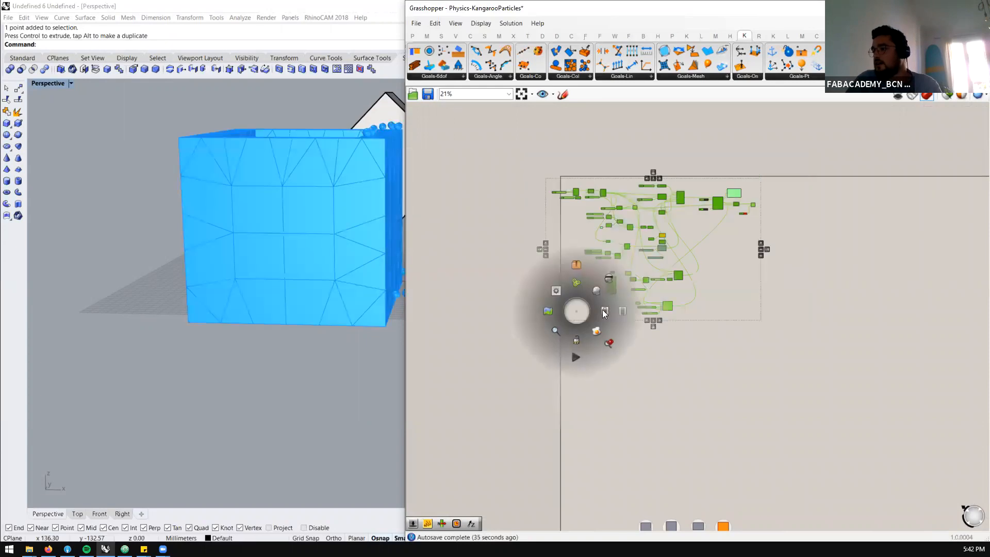
pyautogui.click(621, 313)
# Turn on the preview for all components of the second particle definition, which drops particles onto a wavy terrain mesh
pyautogui.scroll(5, 689, 368)
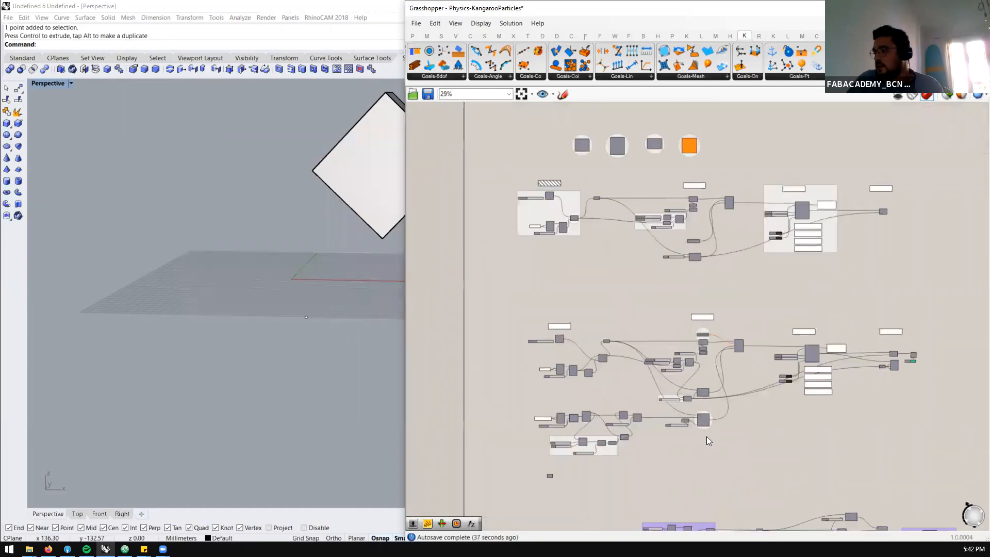
pyautogui.scroll(-4, 664, 315)
pyautogui.moveTo(936, 243); pyautogui.dragTo(516, 414)
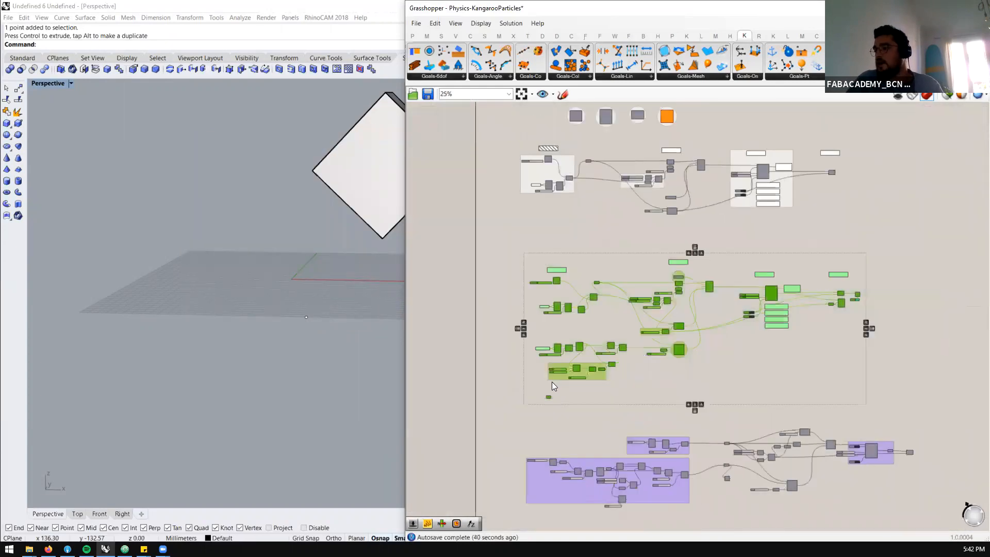
pyautogui.middleClick(554, 380)
pyautogui.click(576, 360)
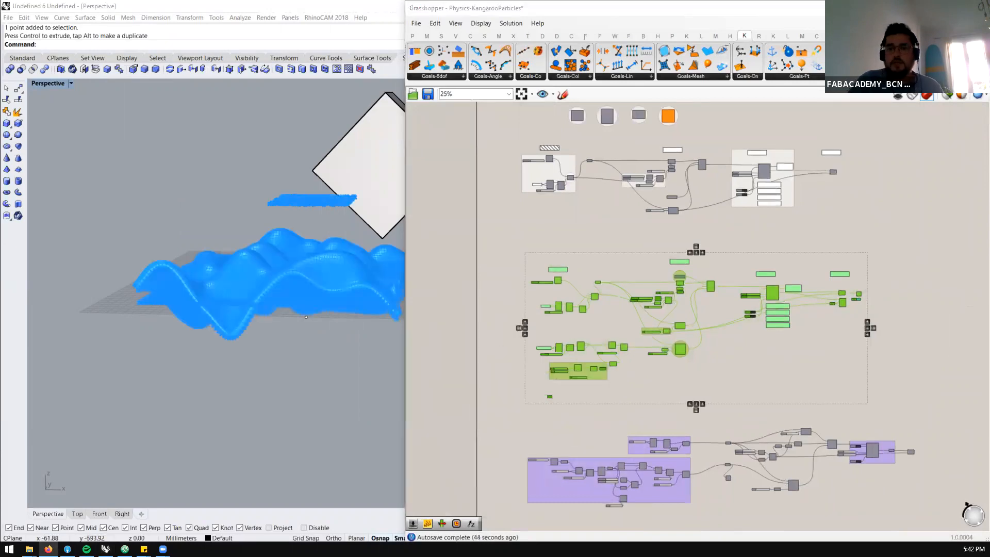
# Switch to the browser to look at the Physics Engine sample files on the Grasshopper Class page, and return to Grasshopper
pyautogui.hotkey('alt', 'Tab')
pyautogui.scroll(-3, 526, 275)
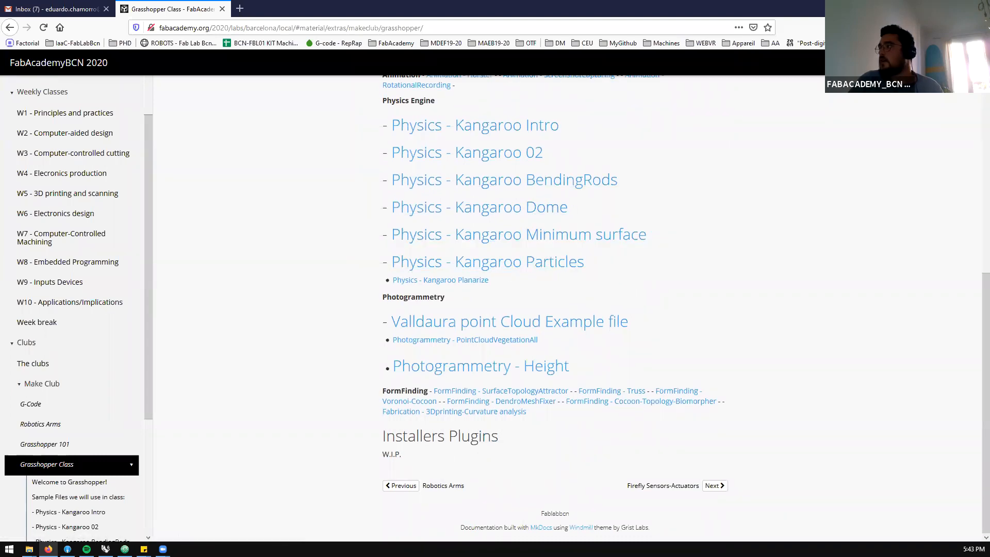
pyautogui.hotkey('alt', 'Tab')
# Examine the terrain definition's SphereCollide goal and the solid collision goal with its impact-surface note
pyautogui.scroll(2, 718, 281)
pyautogui.click(740, 396)
pyautogui.scroll(5, 660, 355)
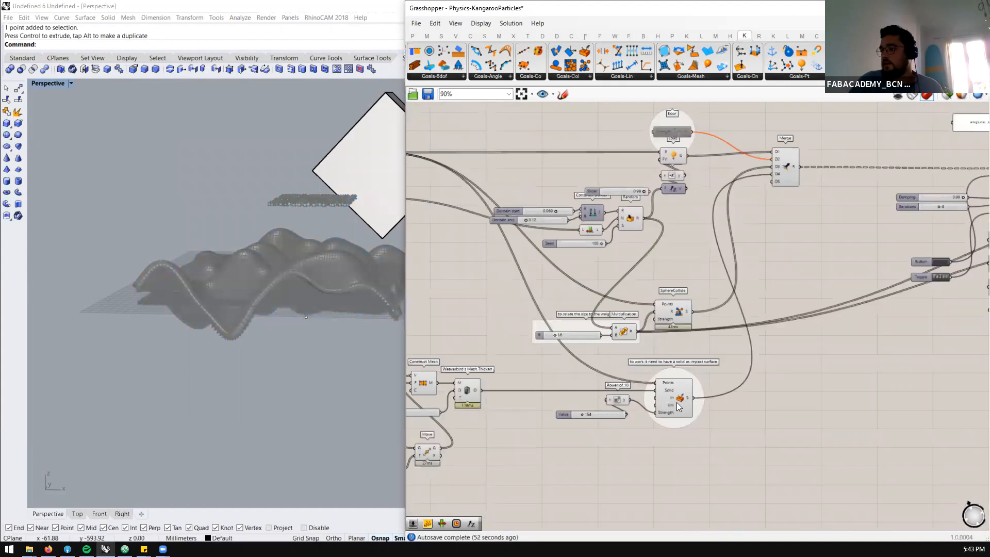
pyautogui.click(677, 402)
pyautogui.scroll(4, 676, 402)
pyautogui.click(677, 235)
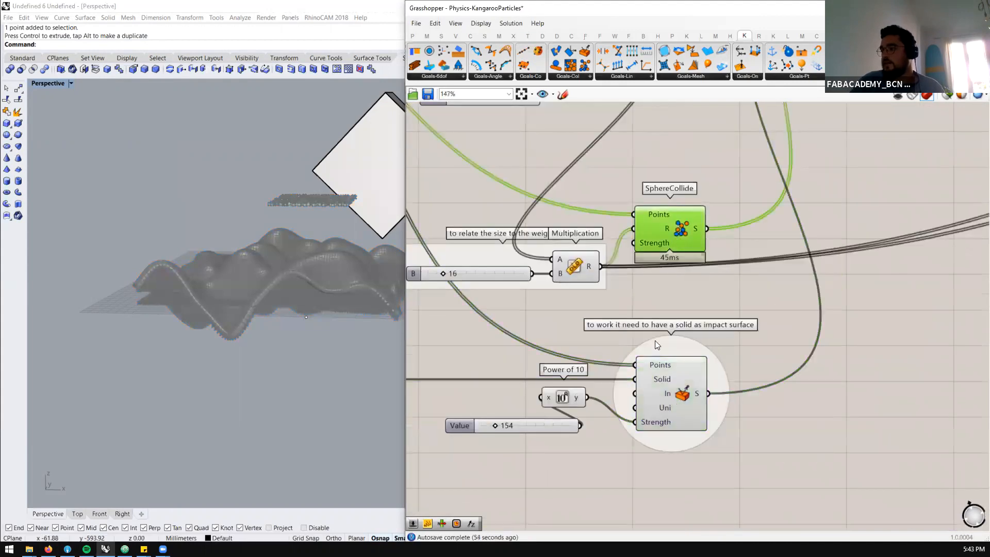
pyautogui.scroll(-4, 655, 341)
pyautogui.scroll(-4, 660, 196)
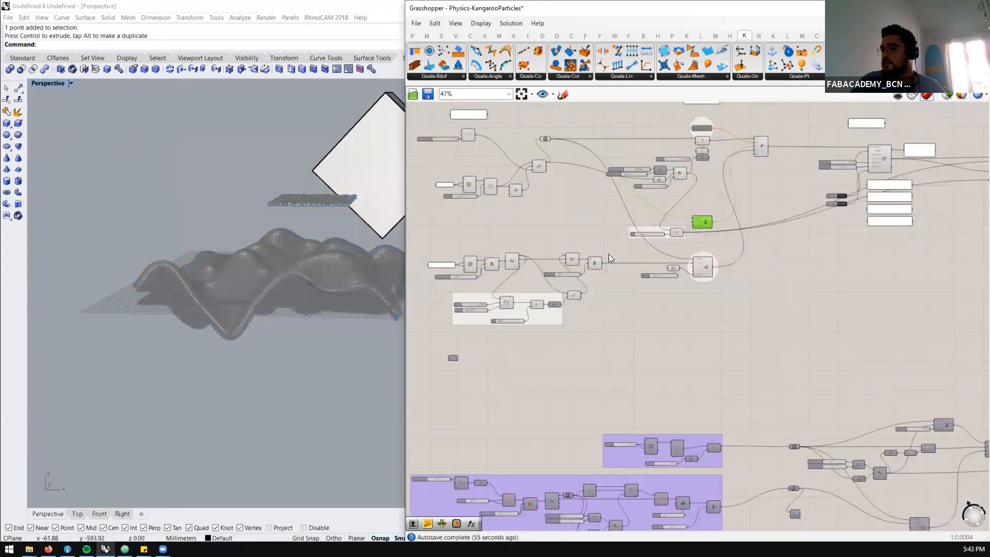
# Limit the preview to selected components and examine how the terrain is built, from Rectangle and Mesh Plane to Construct Mesh
pyautogui.scroll(4, 440, 269)
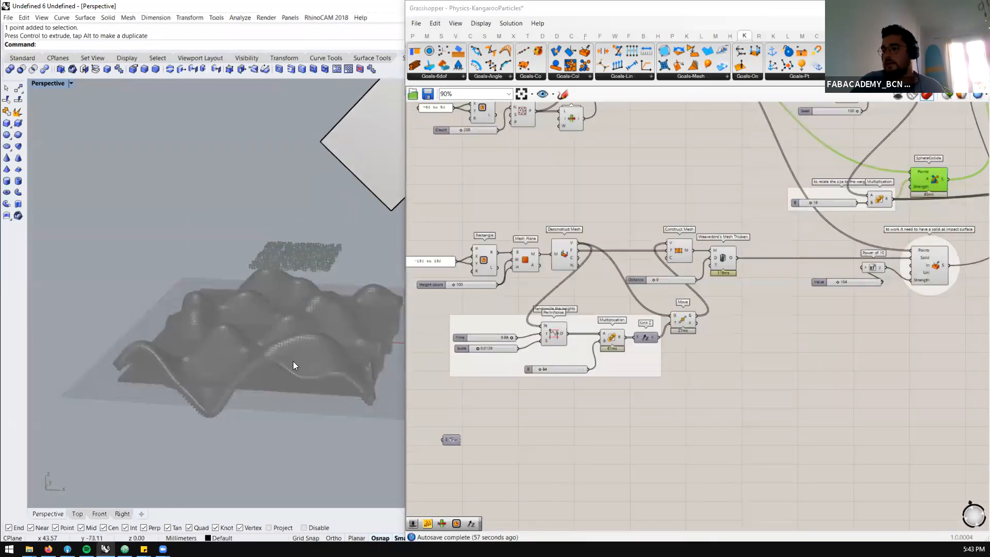
pyautogui.scroll(4, 293, 361)
pyautogui.click(948, 96)
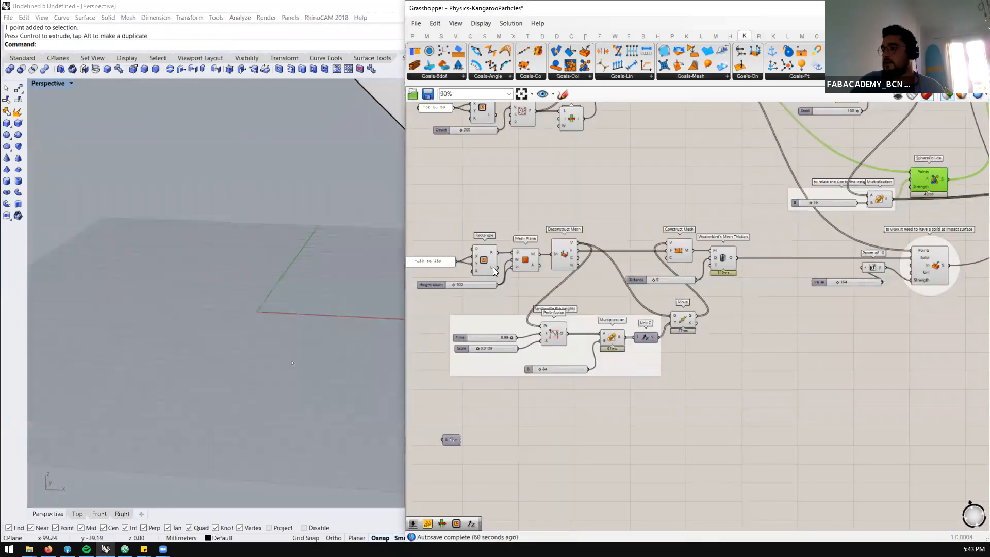
pyautogui.click(480, 271)
pyautogui.click(523, 261)
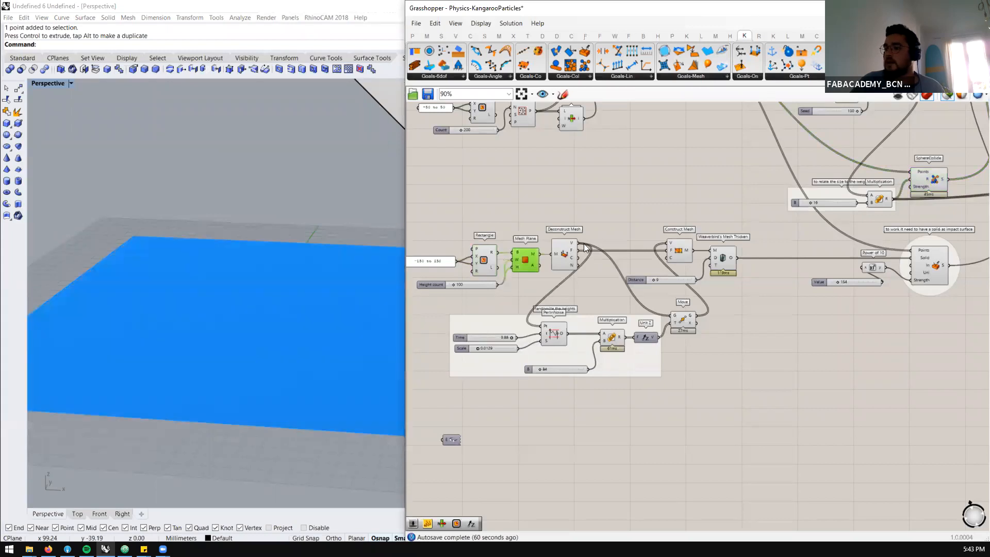
pyautogui.click(561, 249)
pyautogui.click(677, 251)
pyautogui.moveTo(303, 301)
pyautogui.mouseDown(button='right')
pyautogui.moveTo(287, 365)
pyautogui.moveTo(311, 286)
pyautogui.moveTo(277, 284)
pyautogui.moveTo(250, 323)
pyautogui.moveTo(254, 347)
pyautogui.moveTo(273, 356)
pyautogui.mouseUp(button='right')
pyautogui.scroll(3, 755, 248)
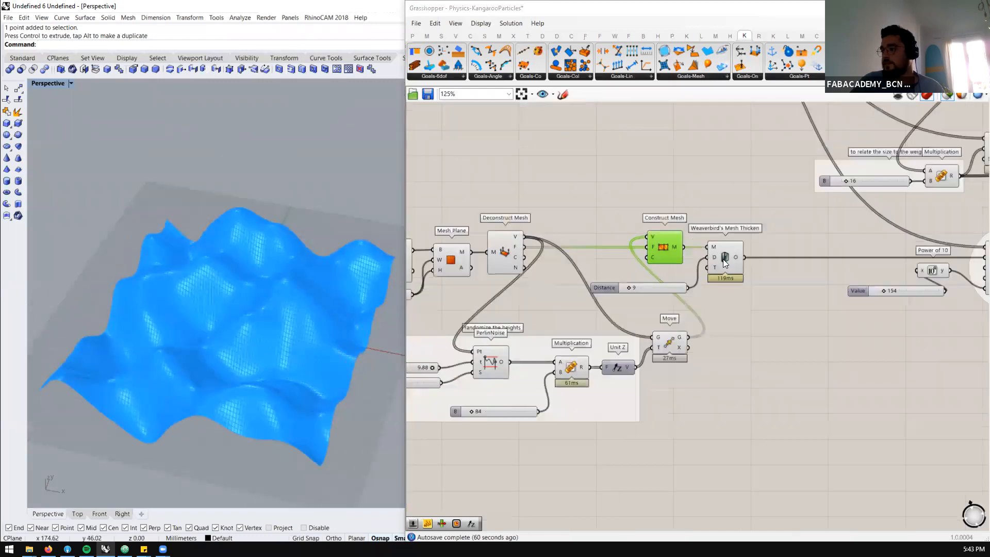
pyautogui.scroll(2, 297, 400)
pyautogui.moveTo(297, 400)
pyautogui.mouseDown(button='right')
pyautogui.moveTo(307, 349)
pyautogui.moveTo(287, 316)
pyautogui.moveTo(283, 349)
pyautogui.moveTo(313, 344)
pyautogui.moveTo(199, 290)
pyautogui.mouseUp(button='right')
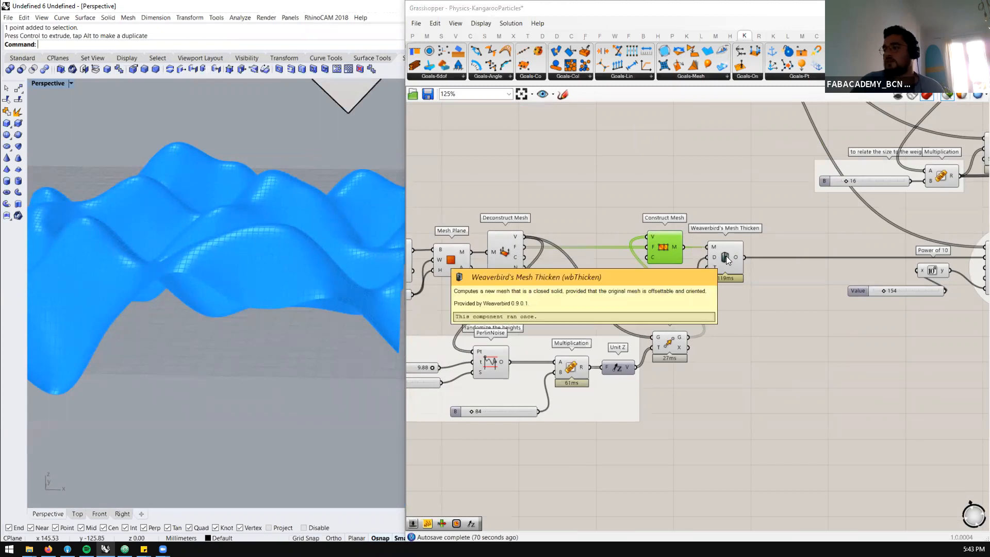
# Set the Distance slider of Weaverbird's Mesh Thicken to 10 and examine the thickened terrain mesh
pyautogui.scroll(2, 727, 261)
pyautogui.scroll(1, 727, 260)
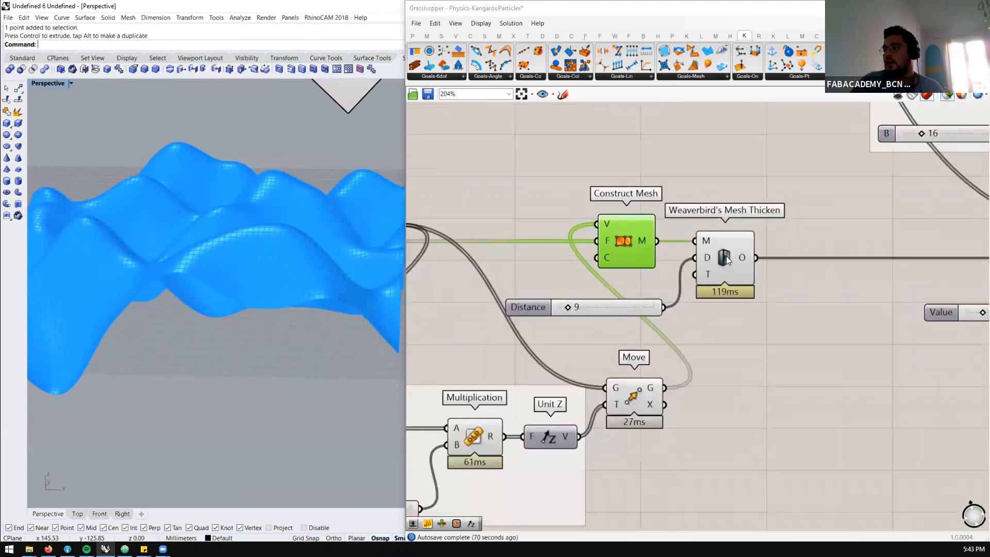
pyautogui.click(727, 260)
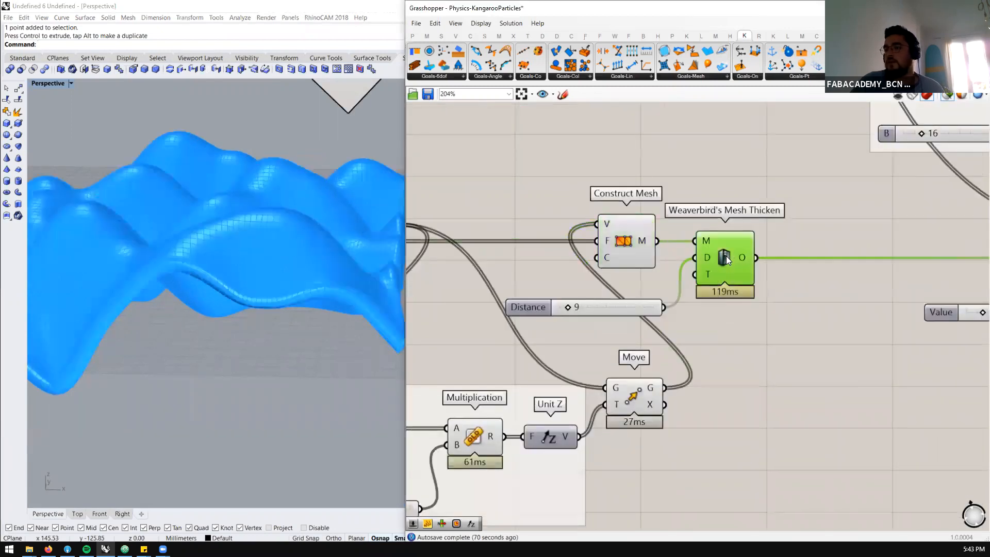
pyautogui.click(596, 307)
pyautogui.doubleClick(596, 306)
pyautogui.write('10')
pyautogui.press('Return')
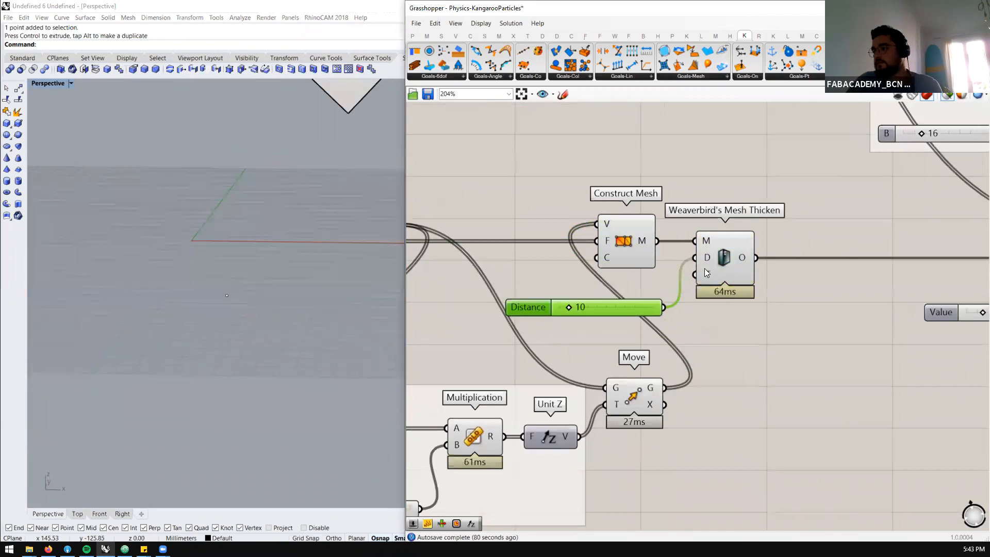
pyautogui.click(706, 272)
pyautogui.moveTo(299, 278); pyautogui.dragTo(263, 307, button='right')
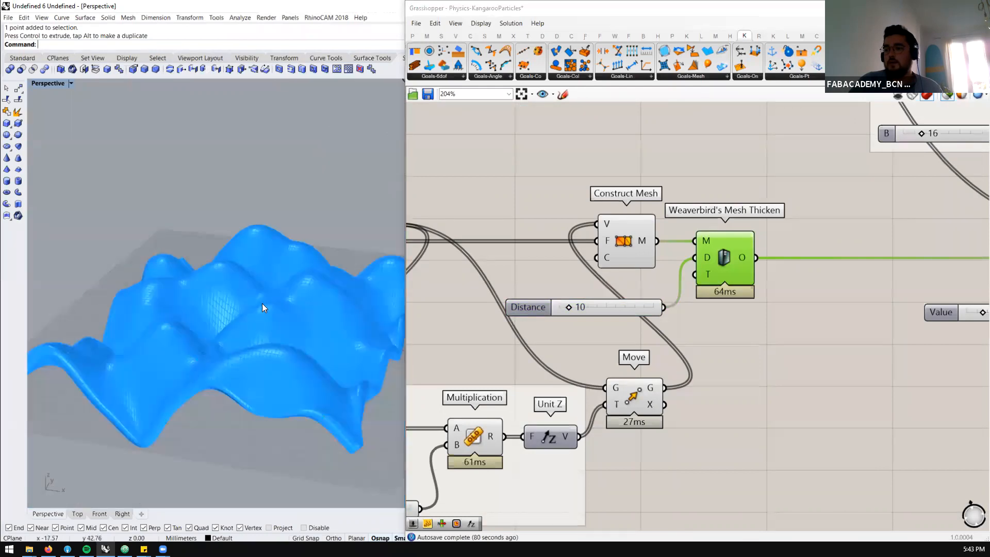
# Restore the preview of all components and run the terrain definition's BouncySolver by resetting it and setting its toggle to True
pyautogui.scroll(-8, 480, 275)
pyautogui.scroll(5, 902, 206)
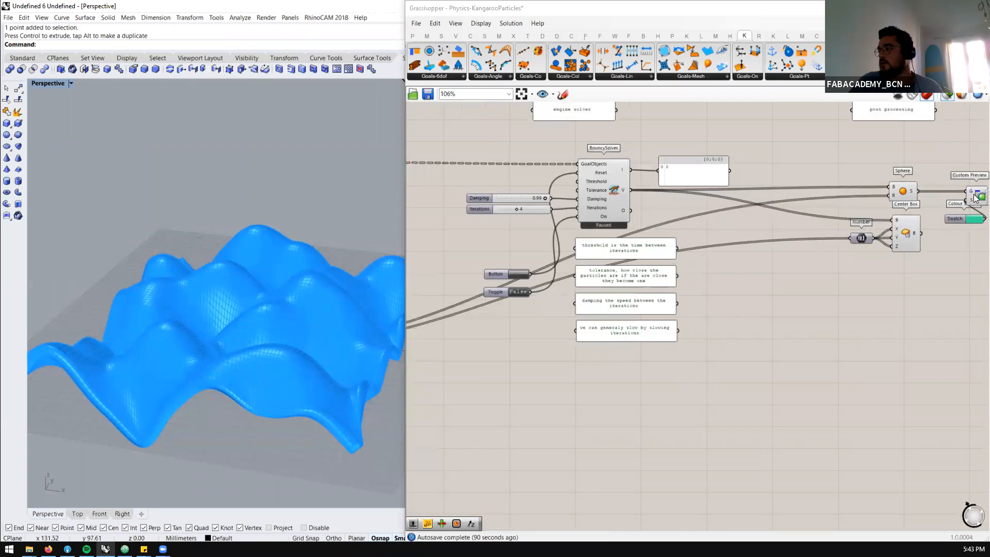
pyautogui.click(974, 196)
pyautogui.click(798, 187)
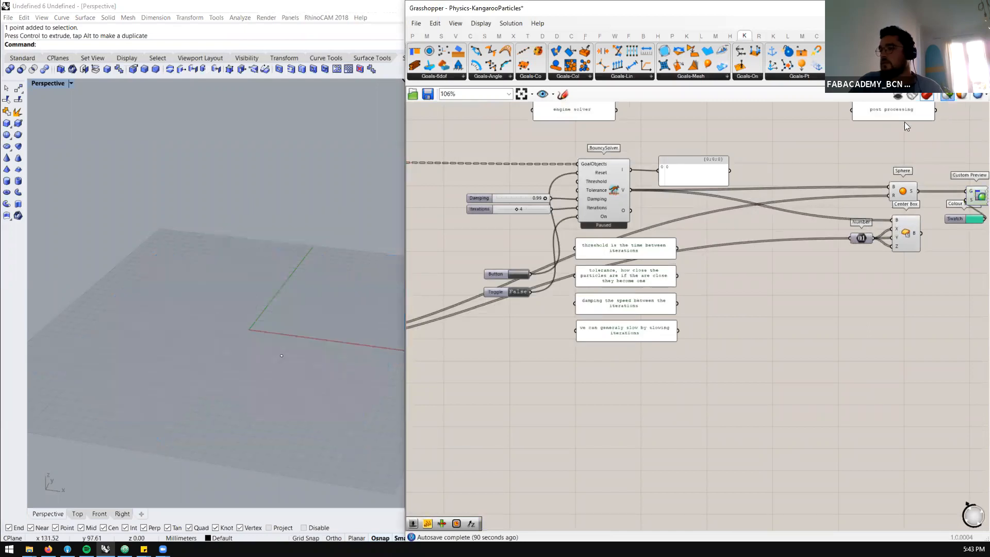
pyautogui.scroll(3, 527, 267)
pyautogui.click(527, 266)
pyautogui.click(530, 297)
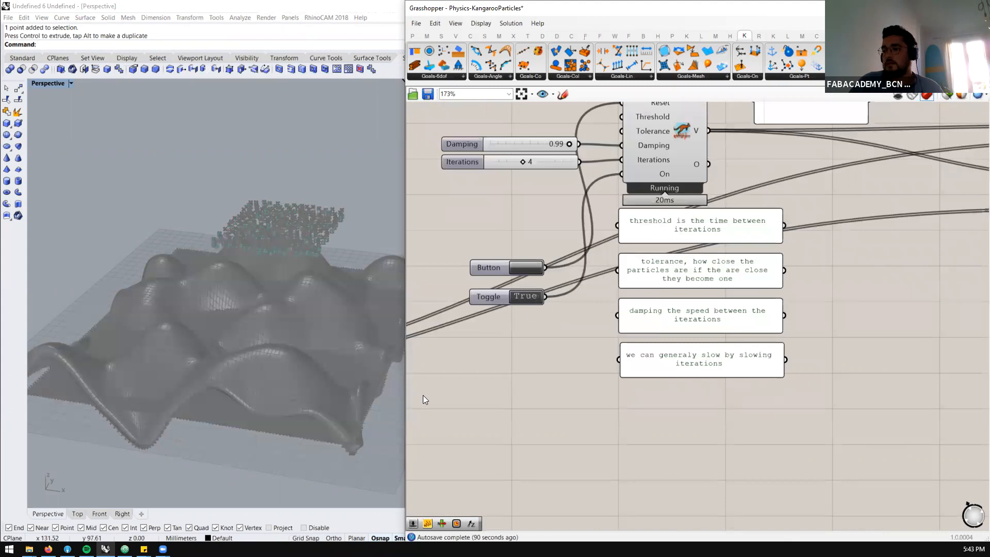
# Watch the particles drop over the terrain, and turn off the preview of all the components feeding the terrain definition's BouncySolver
pyautogui.scroll(4, 331, 372)
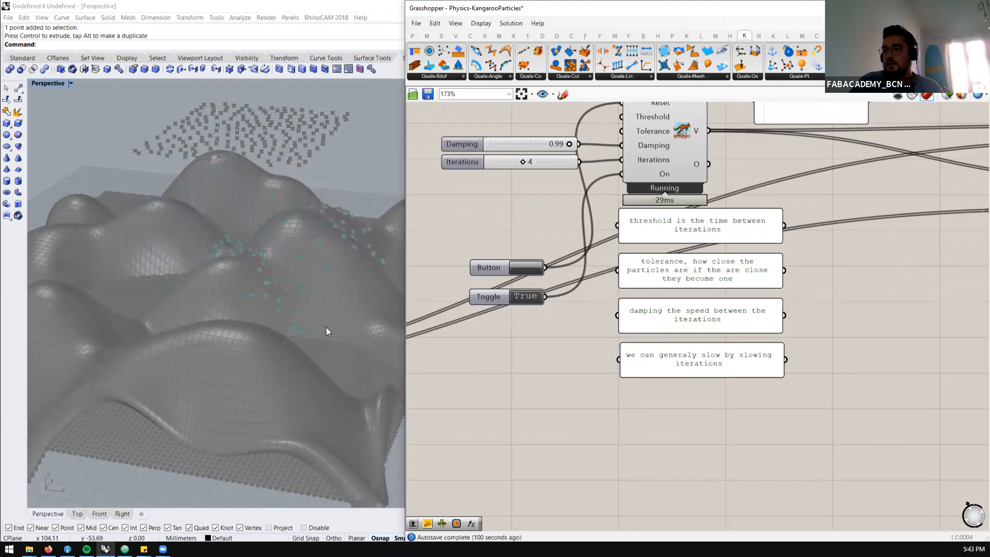
pyautogui.scroll(3, 316, 374)
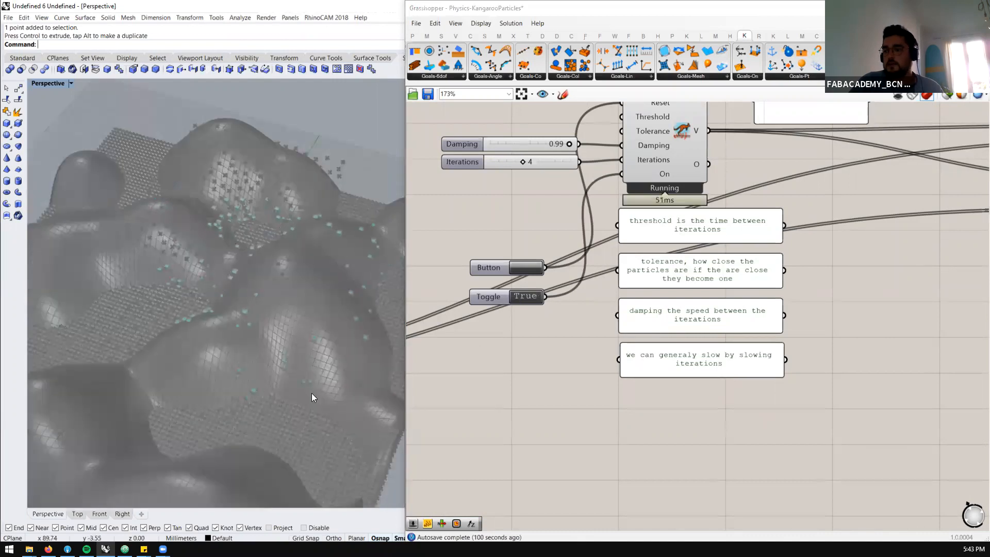
pyautogui.scroll(-2, 589, 255)
pyautogui.scroll(-2, 797, 219)
pyautogui.scroll(-2, 926, 214)
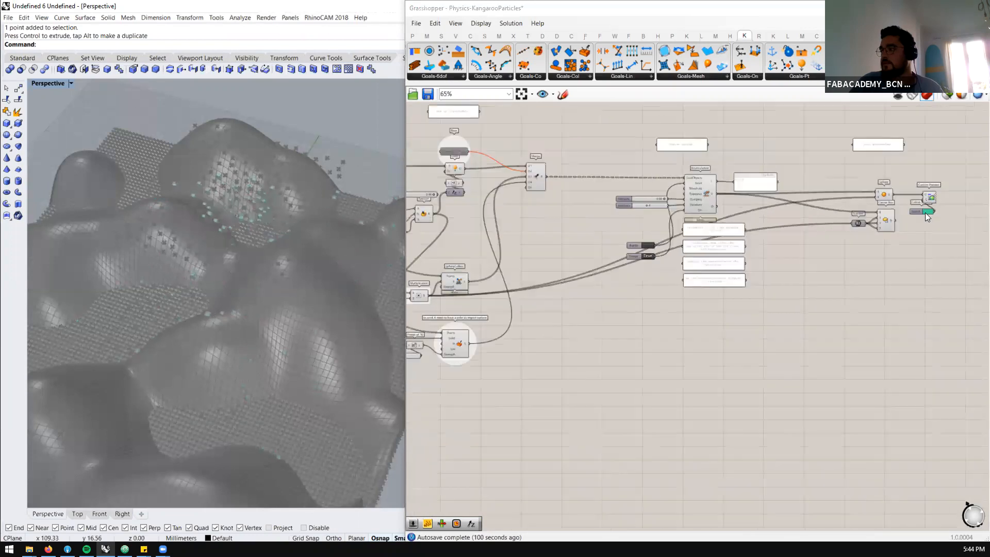
pyautogui.scroll(-2, 887, 212)
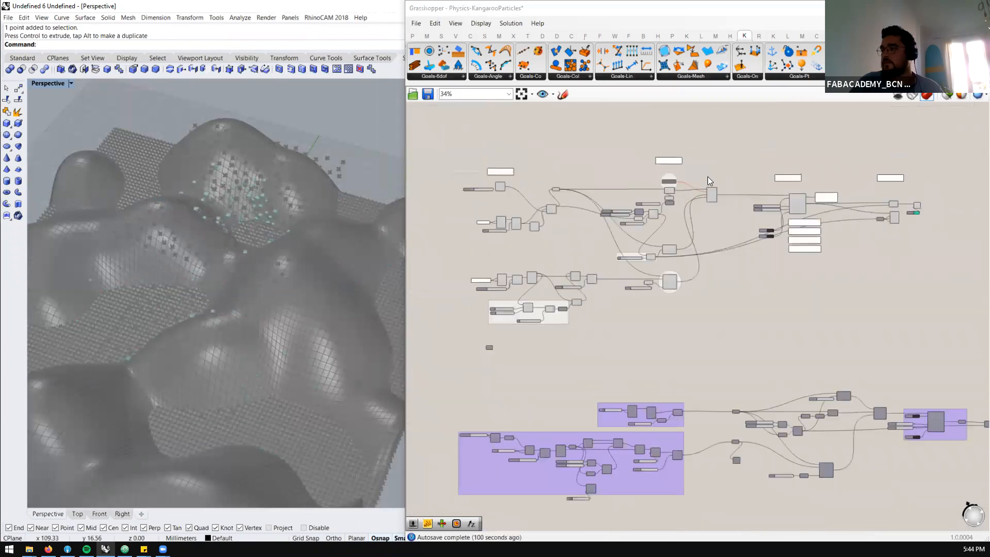
pyautogui.moveTo(713, 170); pyautogui.dragTo(404, 376)
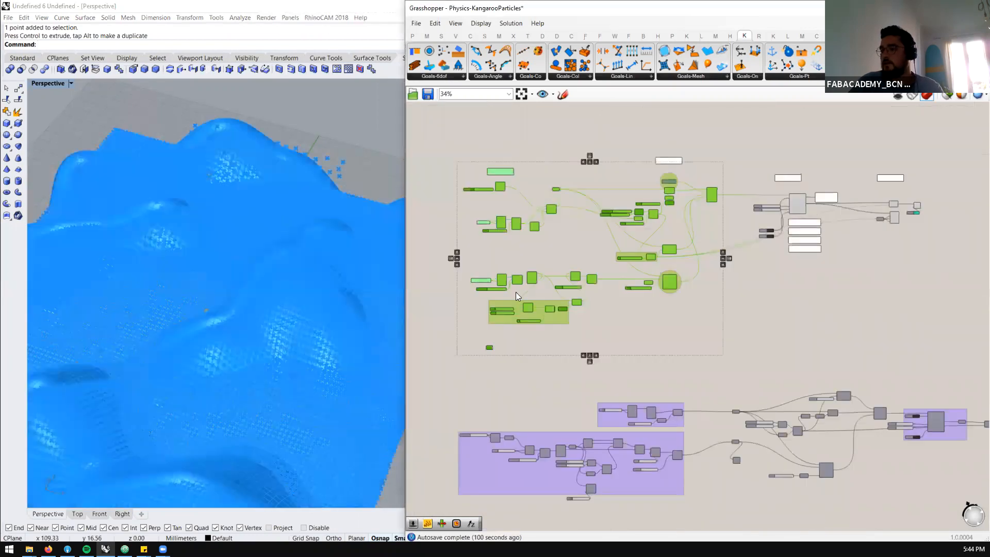
pyautogui.scroll(-2, 409, 374)
pyautogui.middleClick(526, 280)
pyautogui.click(558, 249)
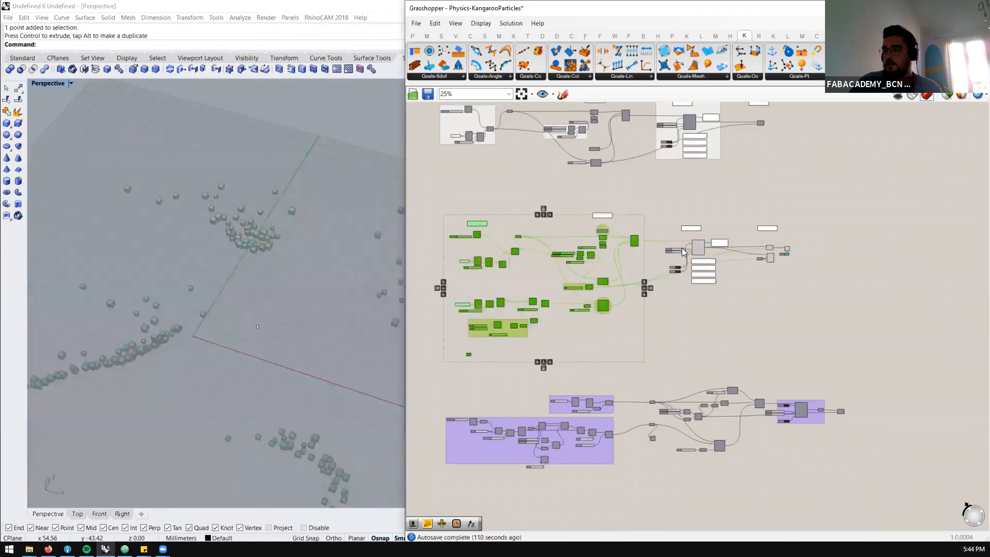
pyautogui.click(676, 299)
# Turn on the preview of the terrain's Construct Mesh component and view the particles against the whole surface
pyautogui.scroll(3, 521, 305)
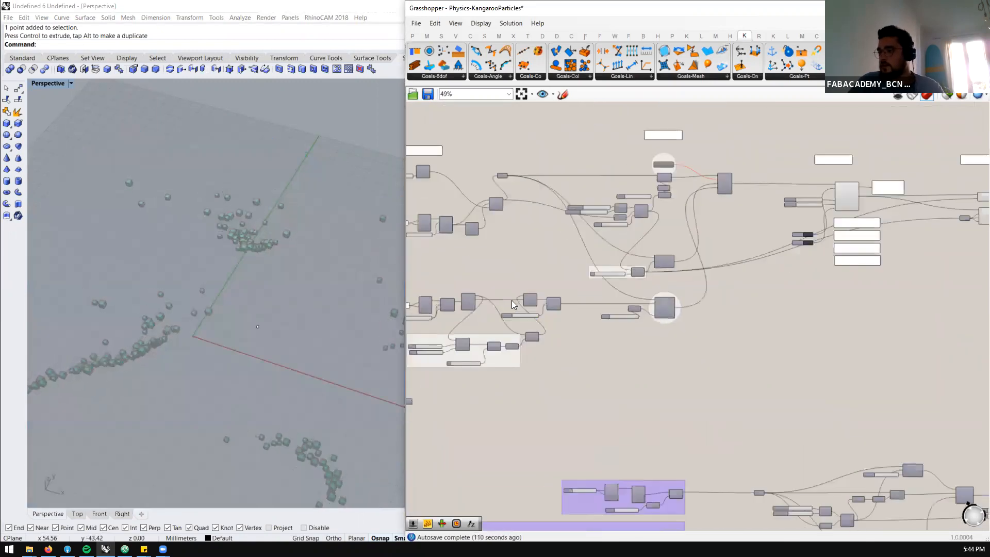
pyautogui.scroll(3, 513, 304)
pyautogui.scroll(2, 525, 302)
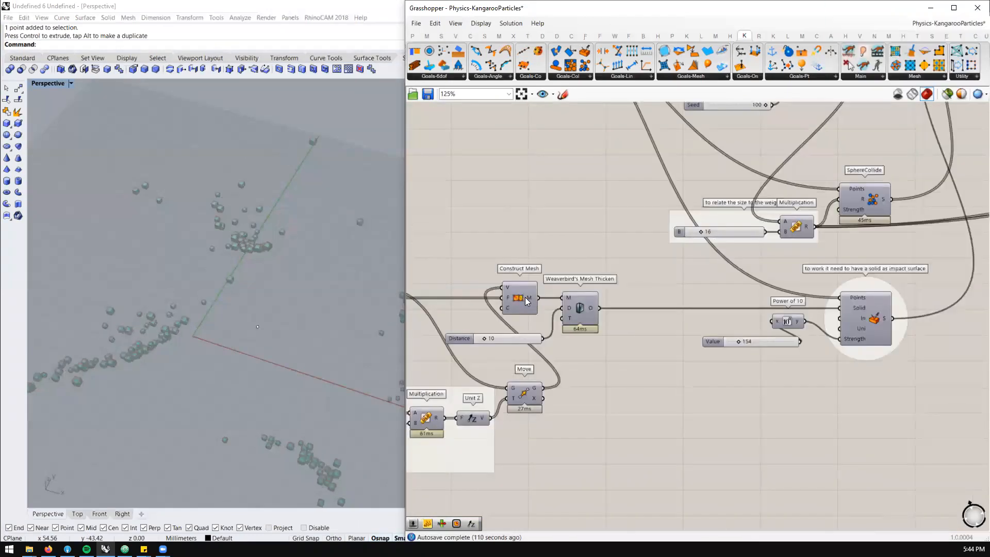
pyautogui.click(526, 301)
pyautogui.scroll(3, 526, 302)
pyautogui.middleClick(560, 264)
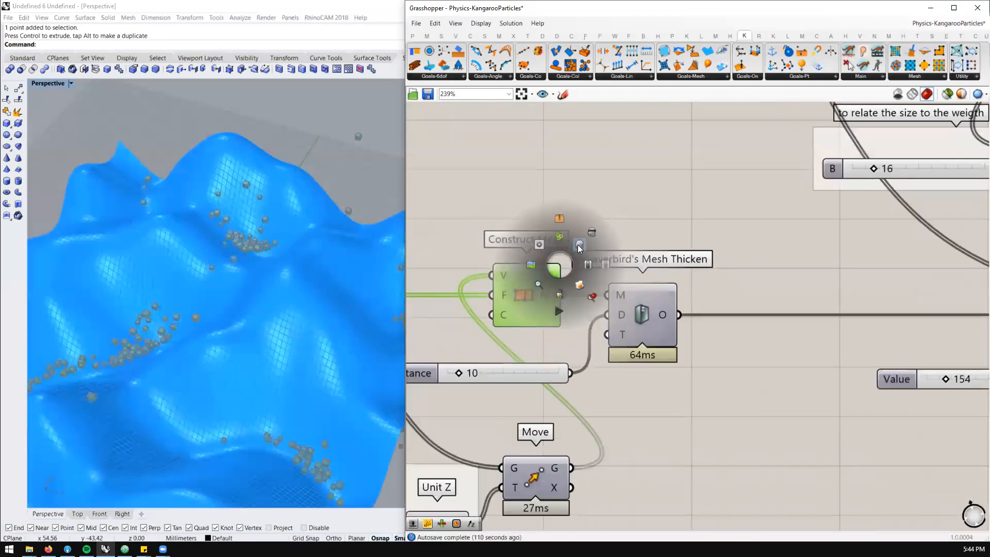
pyautogui.scroll(-5, 239, 292)
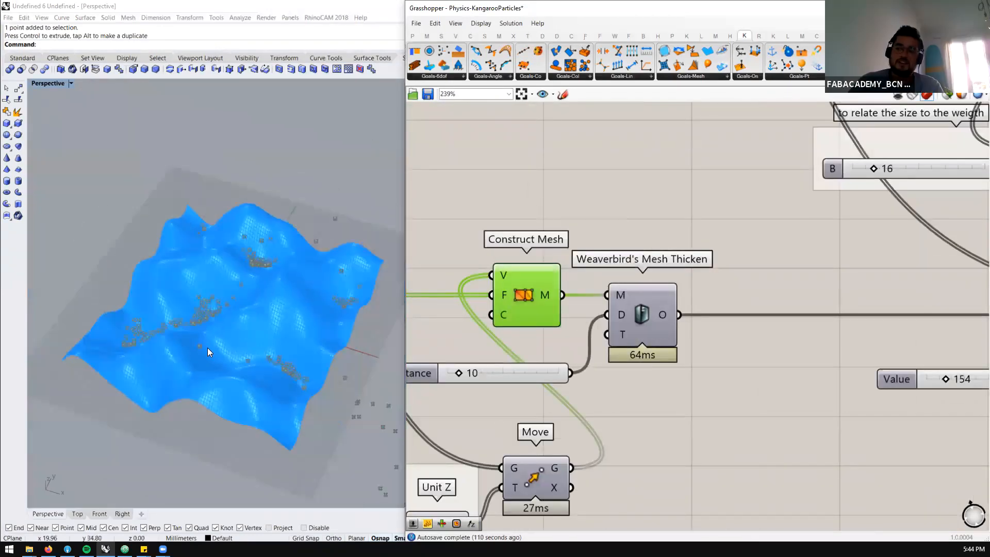
# Hide the Construct Mesh preview and examine how the particles settle without the terrain
pyautogui.middleClick(544, 275)
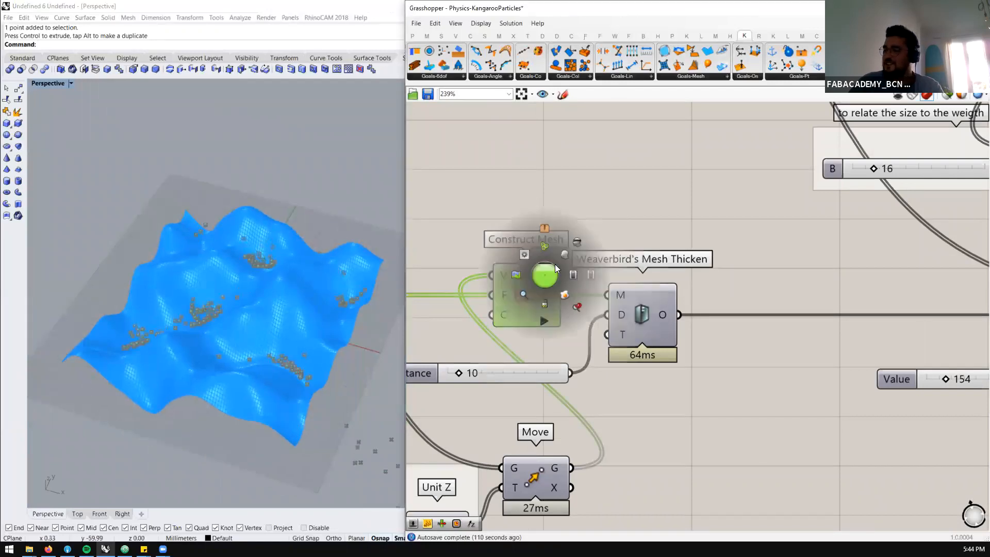
pyautogui.click(577, 244)
pyautogui.moveTo(250, 356); pyautogui.dragTo(309, 317, button='right')
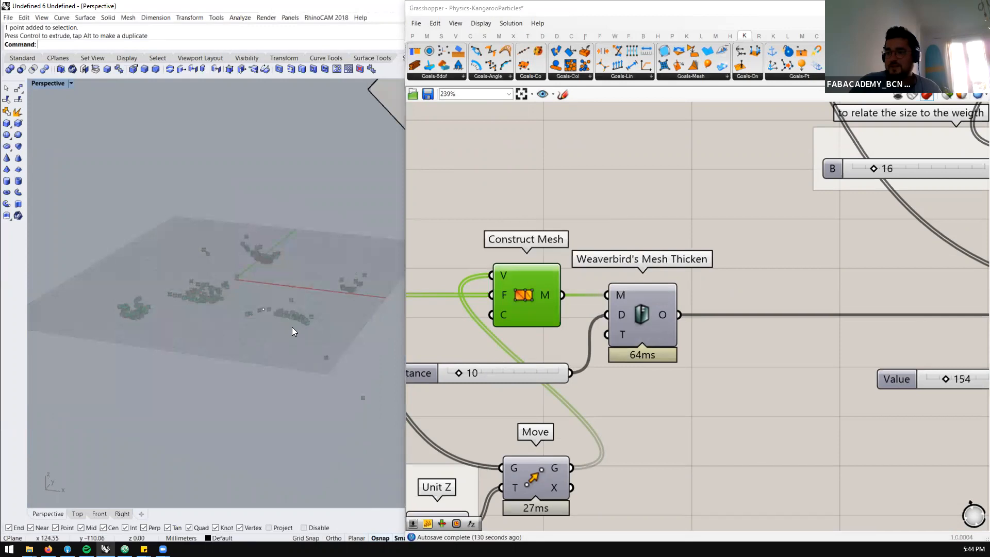
pyautogui.scroll(2, 229, 331)
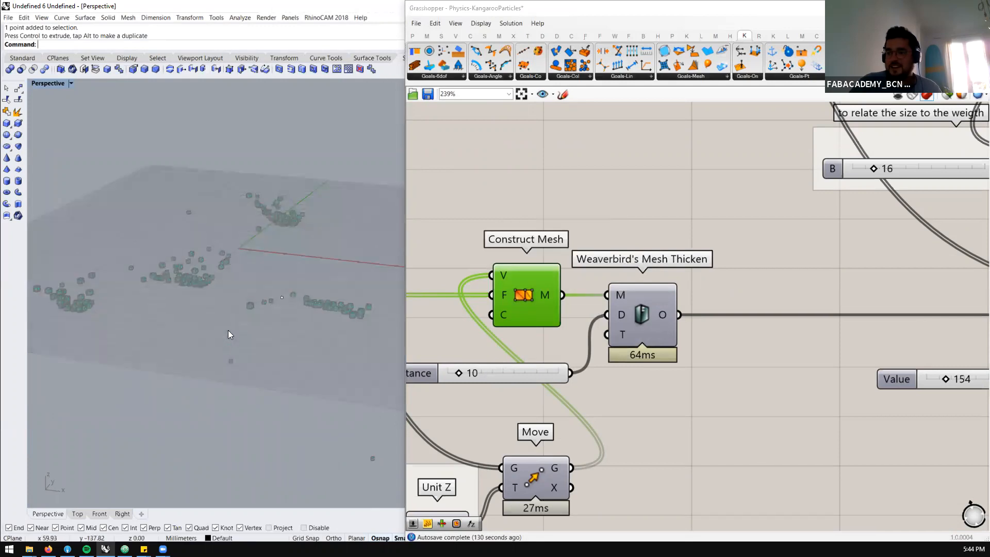
pyautogui.scroll(2, 66, 287)
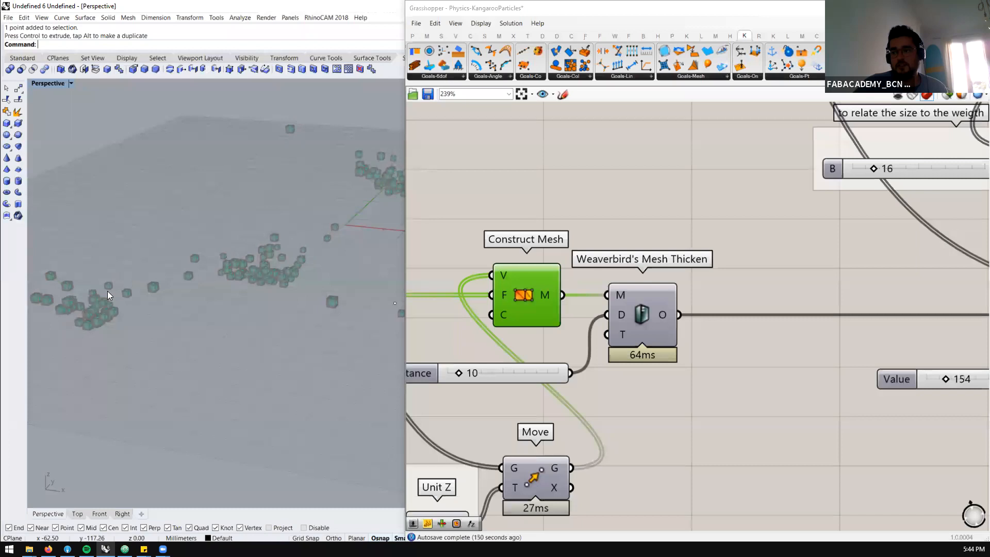
# Turn the Construct Mesh preview back on and examine the particles gathered in the terrain's valleys
pyautogui.click(539, 293)
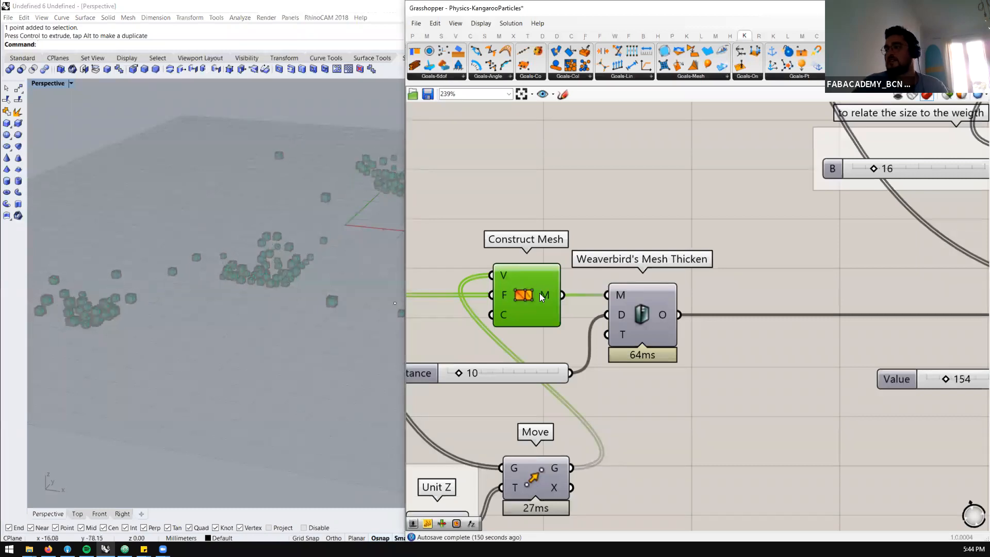
pyautogui.middleClick(579, 263)
pyautogui.click(595, 246)
pyautogui.moveTo(201, 291); pyautogui.dragTo(255, 326, button='right')
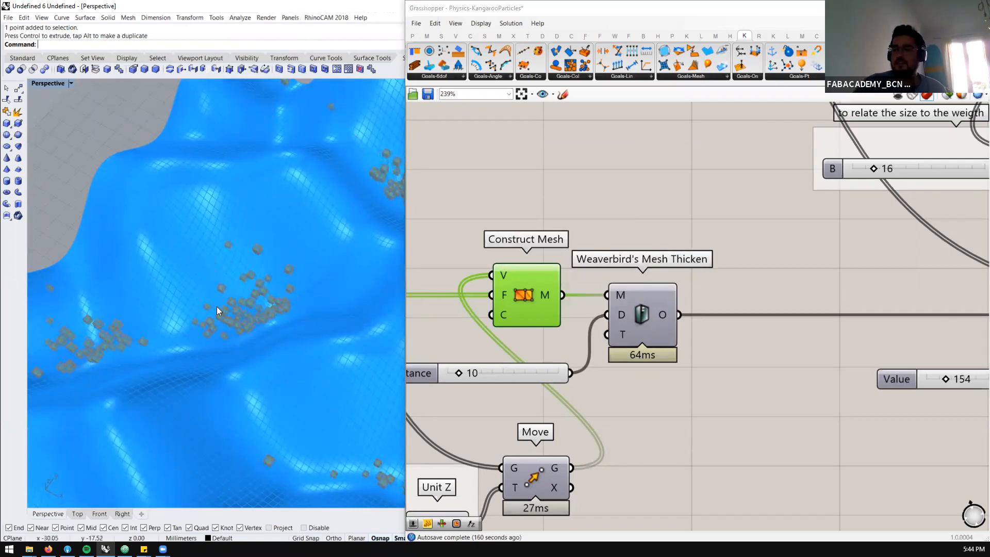
pyautogui.scroll(-2, 462, 242)
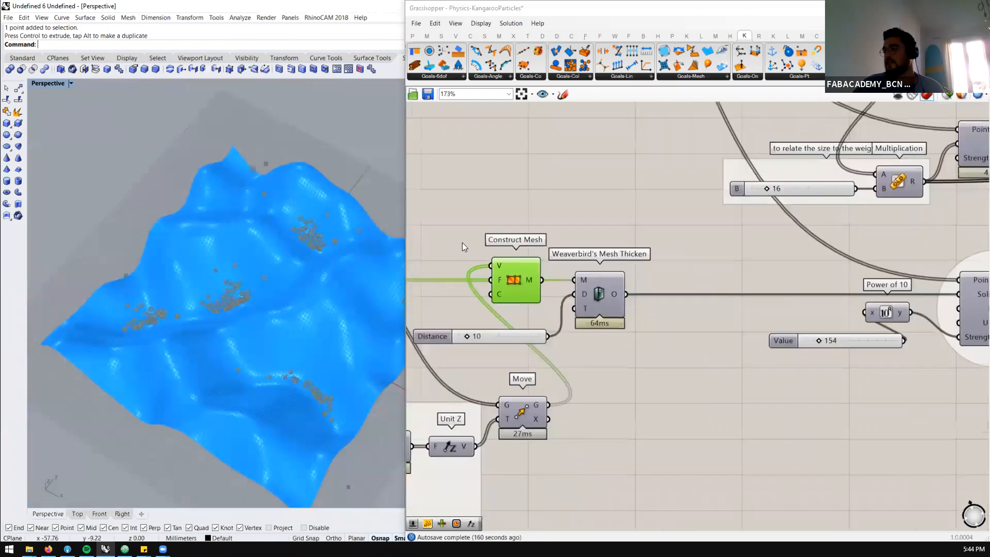
# Turn off the preview of the Center Box component in the post-processing section
pyautogui.scroll(-10, 462, 243)
pyautogui.scroll(6, 668, 195)
pyautogui.scroll(-3, 708, 229)
pyautogui.scroll(5, 520, 240)
pyautogui.scroll(2, 488, 250)
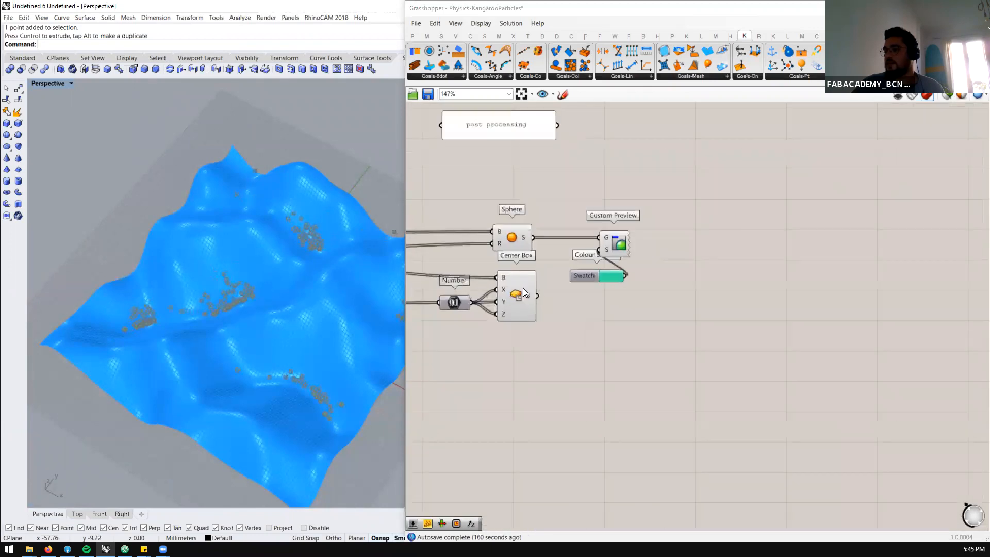
pyautogui.scroll(1, 523, 287)
pyautogui.click(522, 288)
pyautogui.middleClick(552, 289)
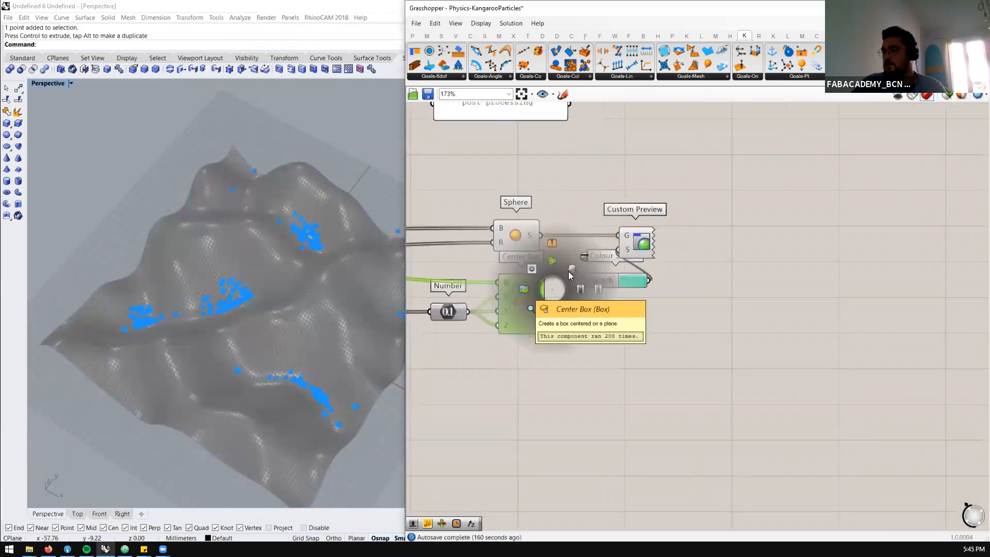
pyautogui.click(583, 257)
pyautogui.click(589, 355)
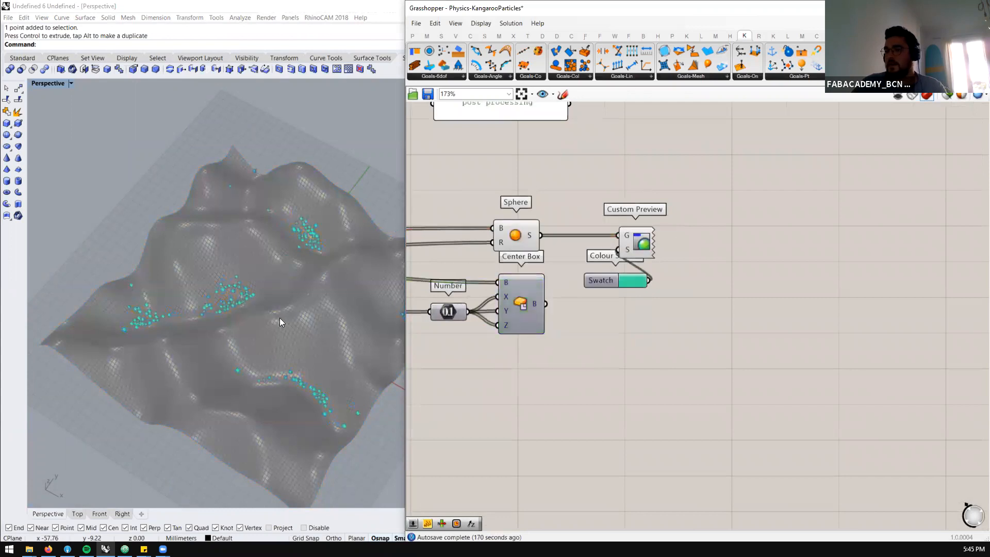
# Turn off the preview of the Sphere component that feeds the Custom Preview
pyautogui.scroll(4, 146, 290)
pyautogui.click(518, 236)
pyautogui.middleClick(575, 195)
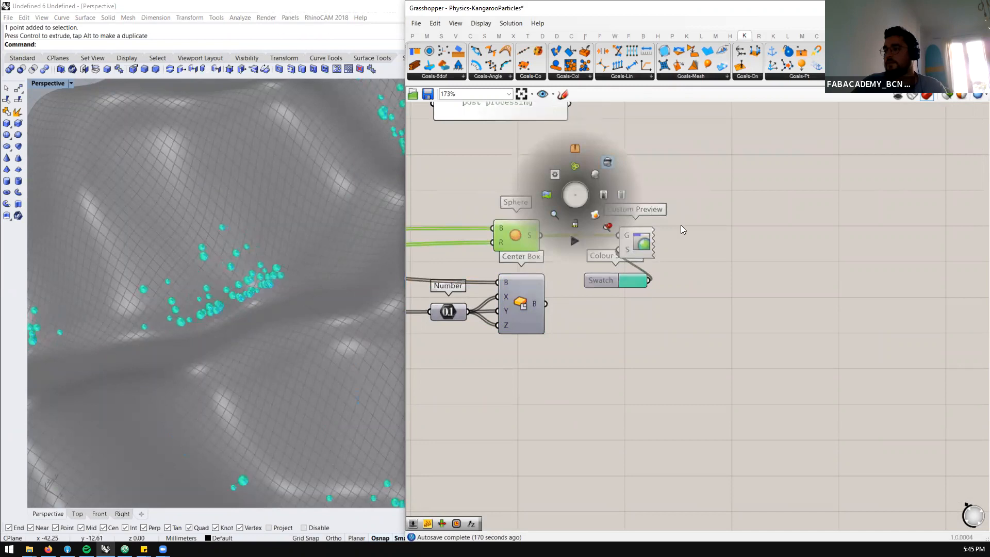
pyautogui.scroll(-2, 664, 268)
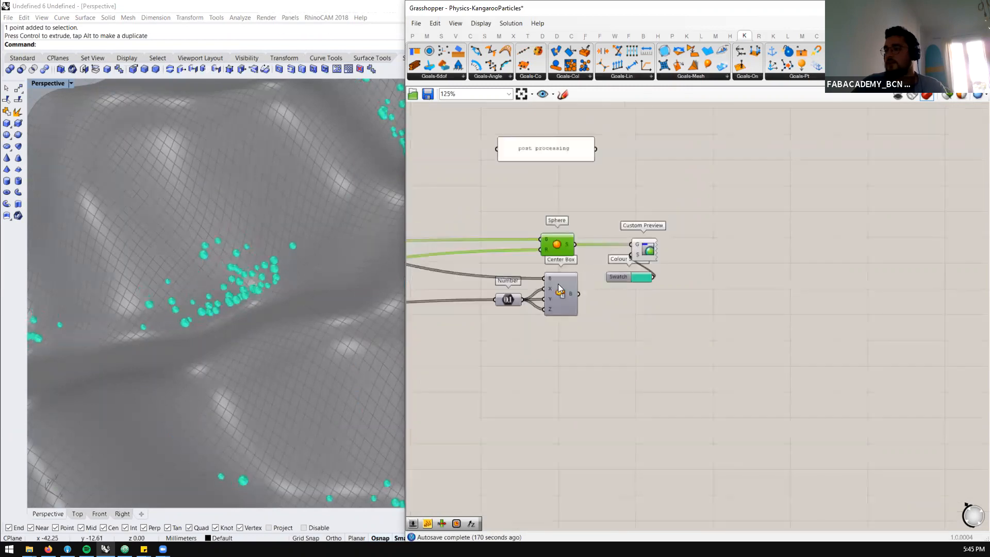
pyautogui.click(565, 333)
# Pause the terrain definition's BouncySolver by setting its toggle to False
pyautogui.scroll(-1, 825, 241)
pyautogui.scroll(-4, 827, 245)
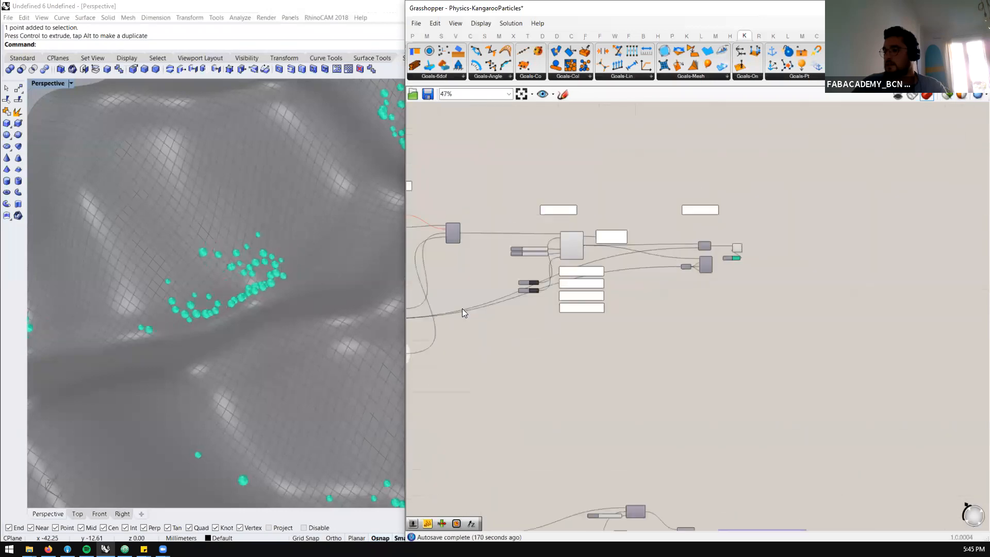
pyautogui.scroll(4, 528, 294)
pyautogui.click(530, 292)
# Add a Voxel component above Sphere in the post-processing section and connect BouncySolver's V output to its P input
pyautogui.scroll(-2, 577, 286)
pyautogui.scroll(2, 722, 216)
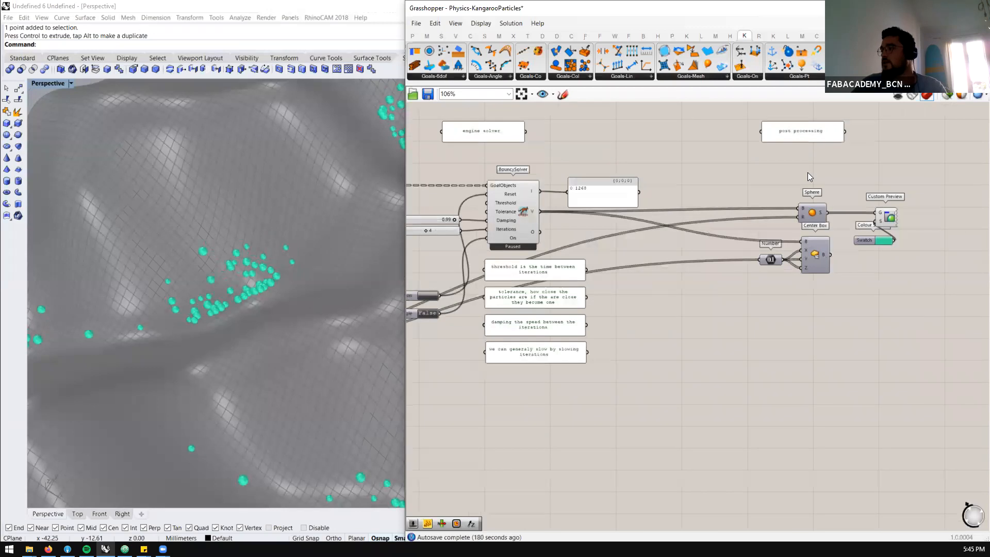
pyautogui.scroll(2, 807, 175)
pyautogui.write('VoC')
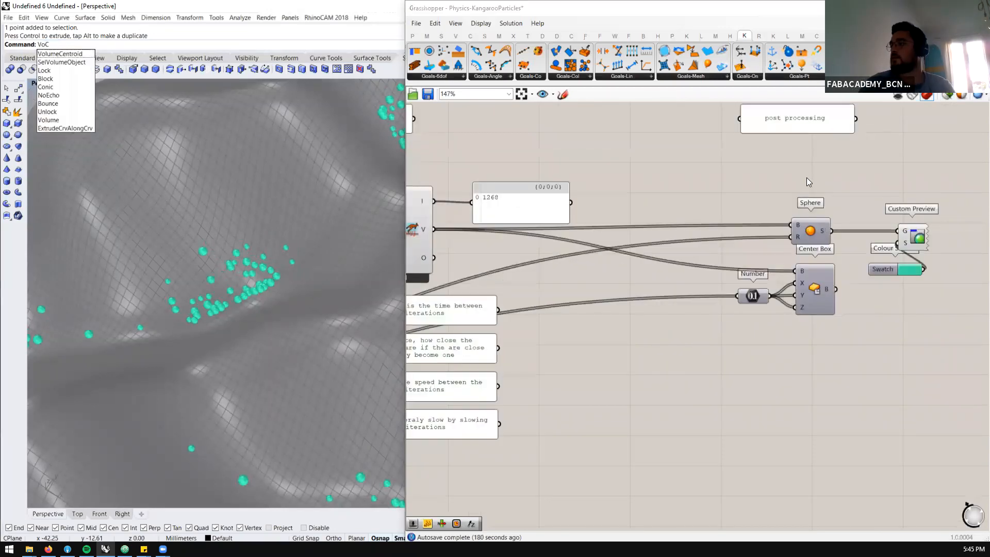
pyautogui.scroll(1, 807, 181)
pyautogui.doubleClick(807, 179)
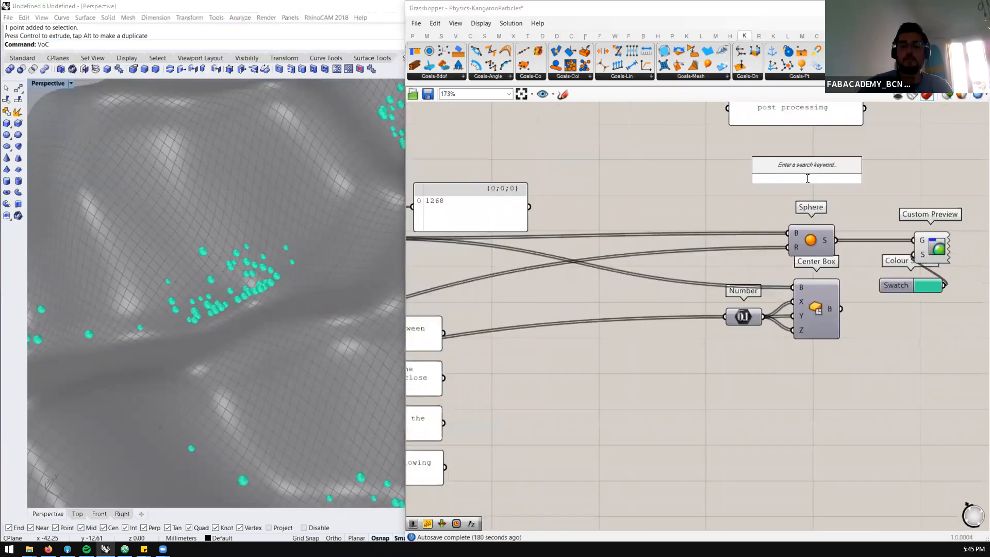
pyautogui.write('voxel')
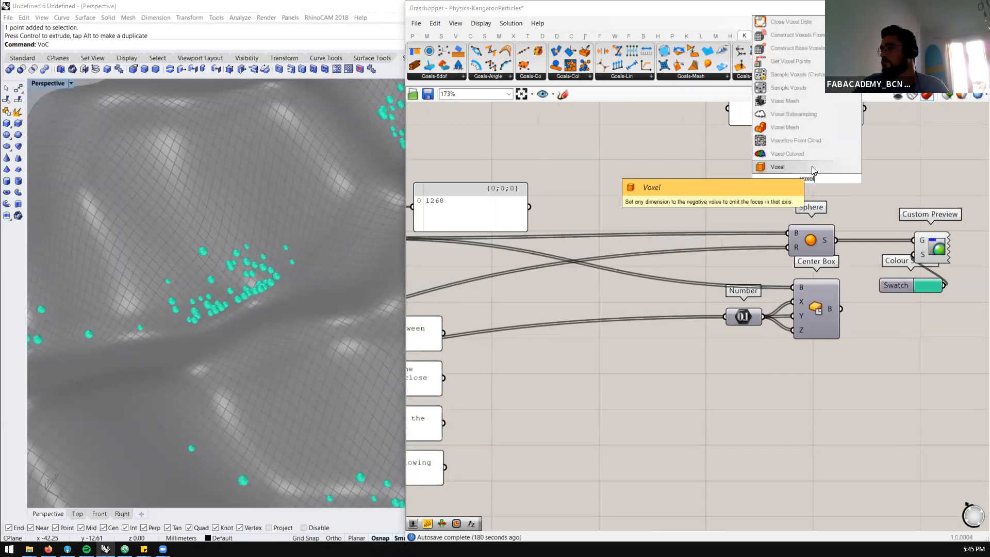
pyautogui.click(812, 166)
pyautogui.scroll(-2, 746, 193)
pyautogui.moveTo(643, 193); pyautogui.dragTo(827, 157)
# Connect a number slider set to 2 to Voxel's X, Y and Z inputs, and feed Voxel into the Custom Preview
pyautogui.scroll(5, 301, 271)
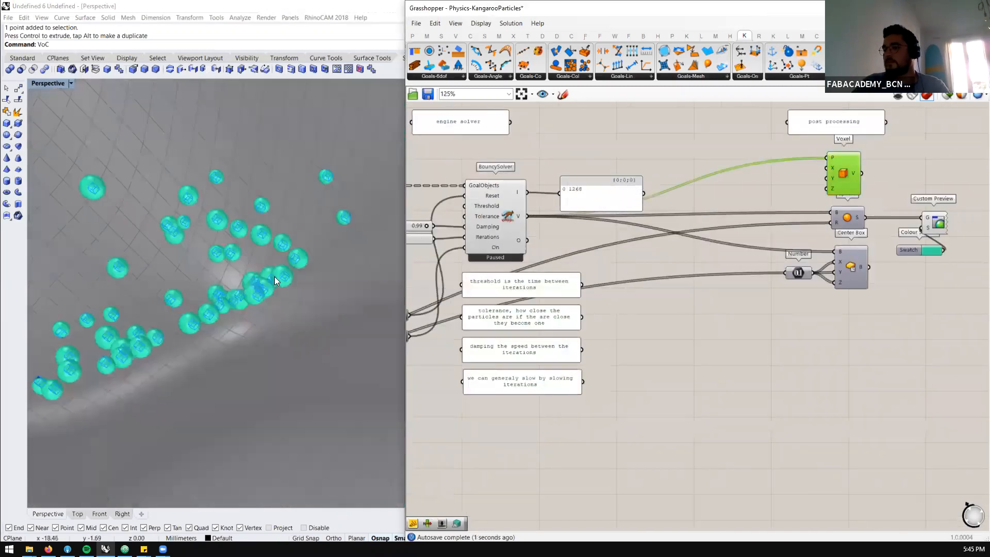
pyautogui.scroll(2, 844, 180)
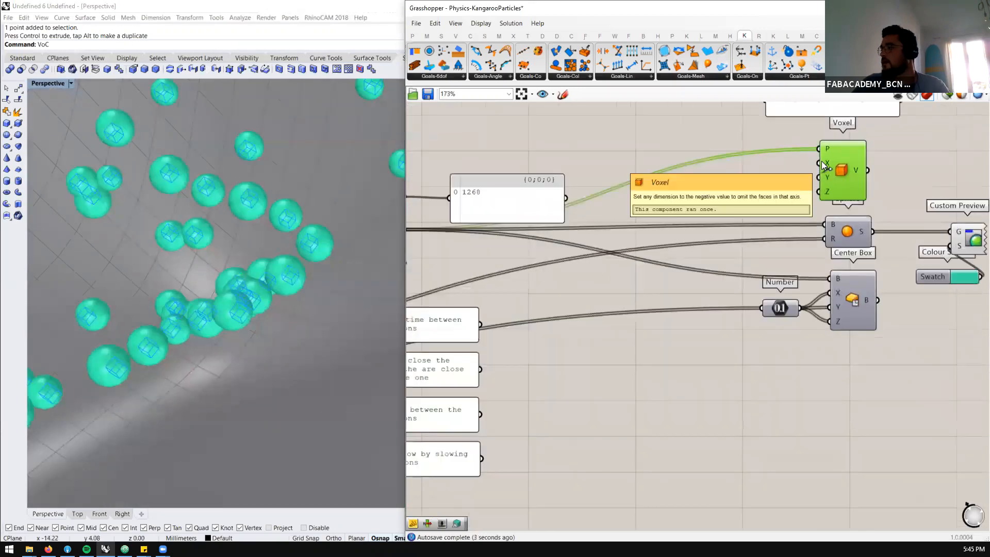
pyautogui.doubleClick(740, 180)
pyautogui.write('2')
pyautogui.press('Return')
pyautogui.moveTo(814, 167); pyautogui.dragTo(852, 214)
# Disable the Sphere, Number and Center Box components in the post-processing section
pyautogui.scroll(-2, 794, 175)
pyautogui.moveTo(788, 322); pyautogui.dragTo(714, 207)
pyautogui.middleClick(725, 212)
pyautogui.click(772, 207)
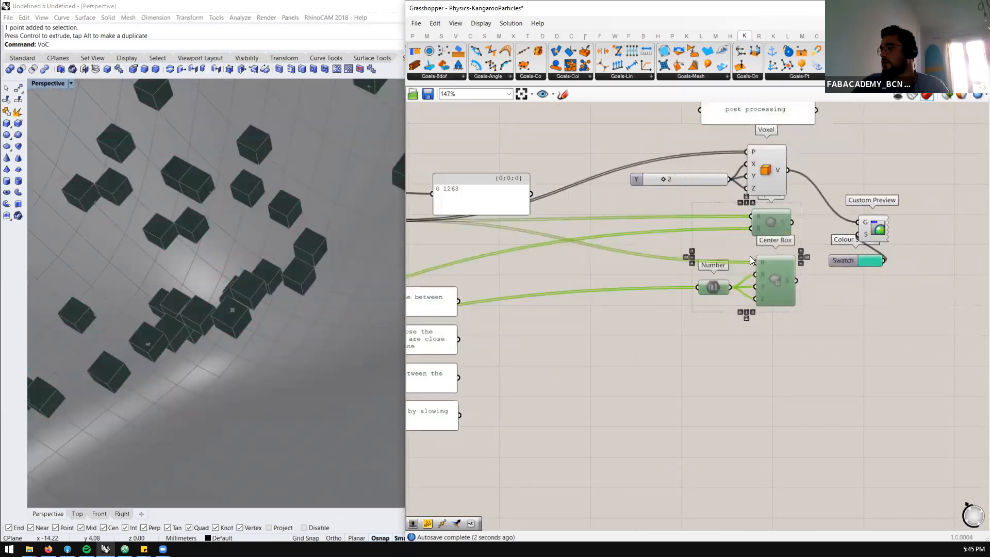
# Turn off Voxel's own preview so the particles are drawn only through the Custom Preview
pyautogui.scroll(-5, 765, 226)
pyautogui.scroll(-12, 204, 292)
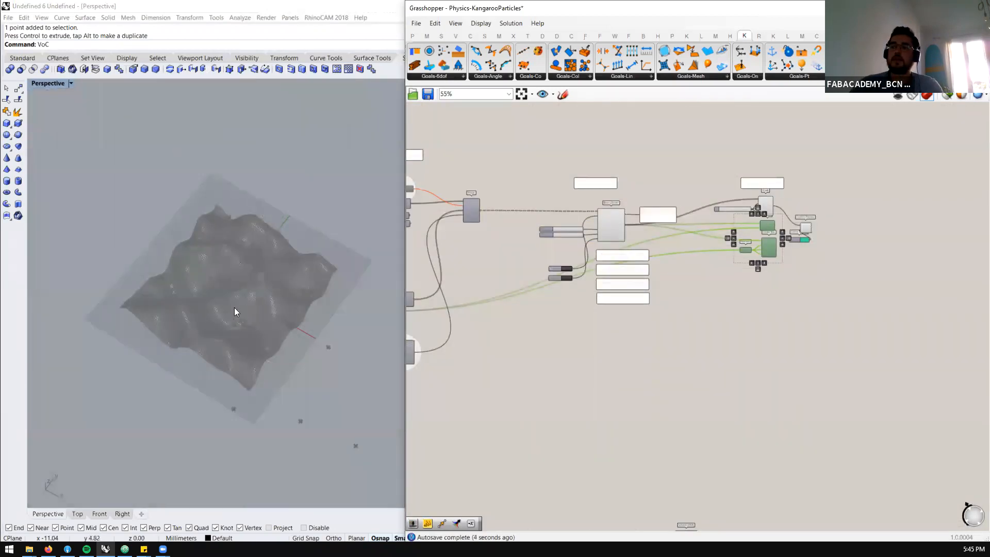
pyautogui.scroll(6, 235, 311)
pyautogui.scroll(4, 767, 230)
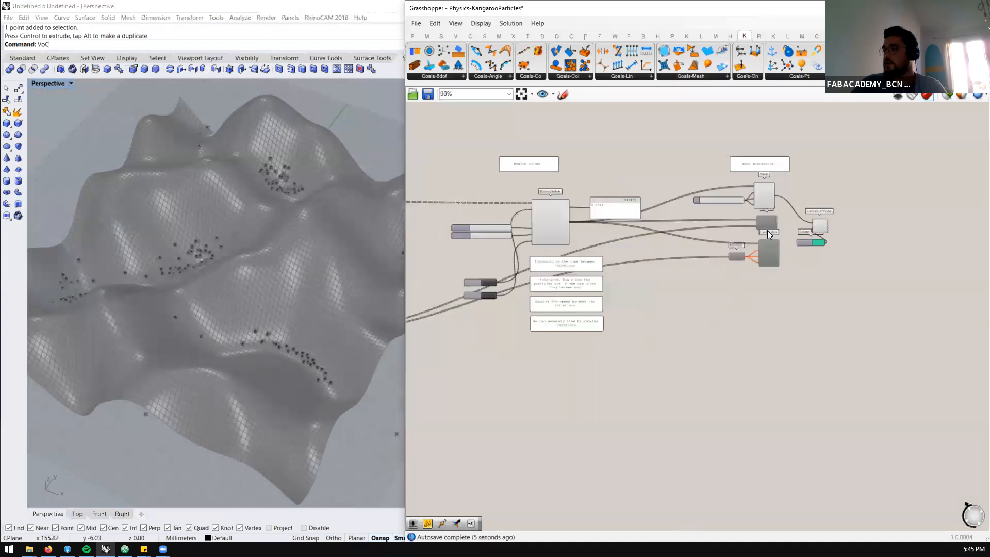
pyautogui.middleClick(743, 190)
pyautogui.click(779, 163)
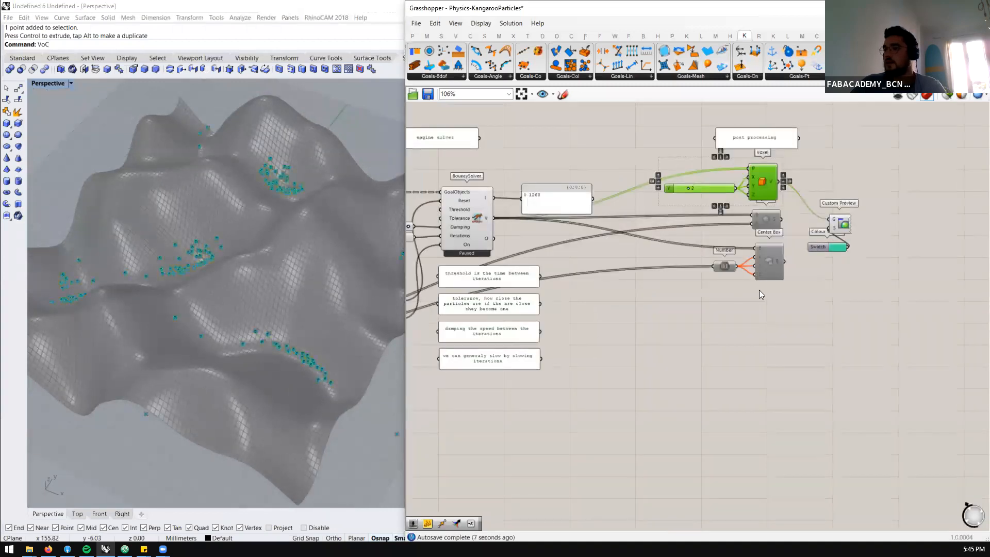
# Check the colour settings of the swatch connected to the Custom Preview
pyautogui.scroll(4, 855, 208)
pyautogui.click(818, 277)
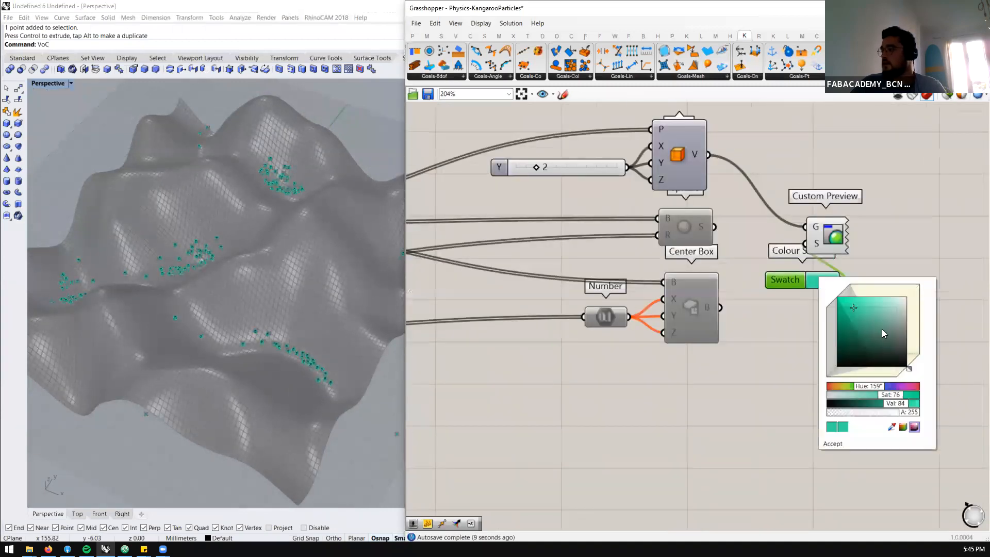
pyautogui.click(888, 181)
# Reset the voxel particle simulation and set the BouncySolver's On toggle to True to run it from the start
pyautogui.scroll(-3, 484, 193)
pyautogui.scroll(-5, 302, 262)
pyautogui.moveTo(302, 262); pyautogui.dragTo(301, 285, button='right')
pyautogui.scroll(6, 301, 285)
pyautogui.scroll(-3, 830, 233)
pyautogui.moveTo(412, 236); pyautogui.dragTo(464, 233, button='right')
pyautogui.scroll(4, 465, 234)
pyautogui.click(470, 320)
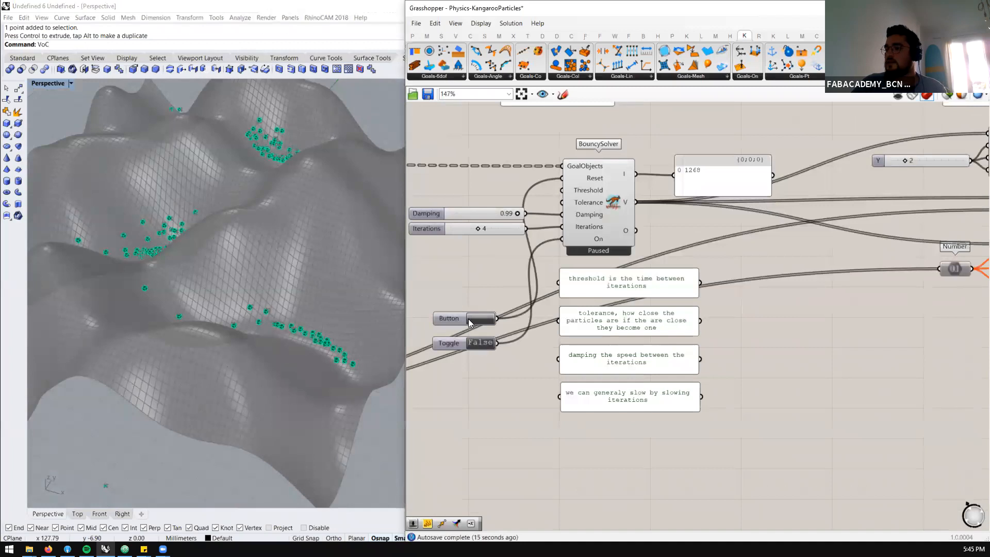
pyautogui.scroll(-9, 311, 328)
pyautogui.moveTo(312, 324); pyautogui.dragTo(313, 318, button='right')
pyautogui.scroll(3, 313, 318)
pyautogui.scroll(3, 477, 337)
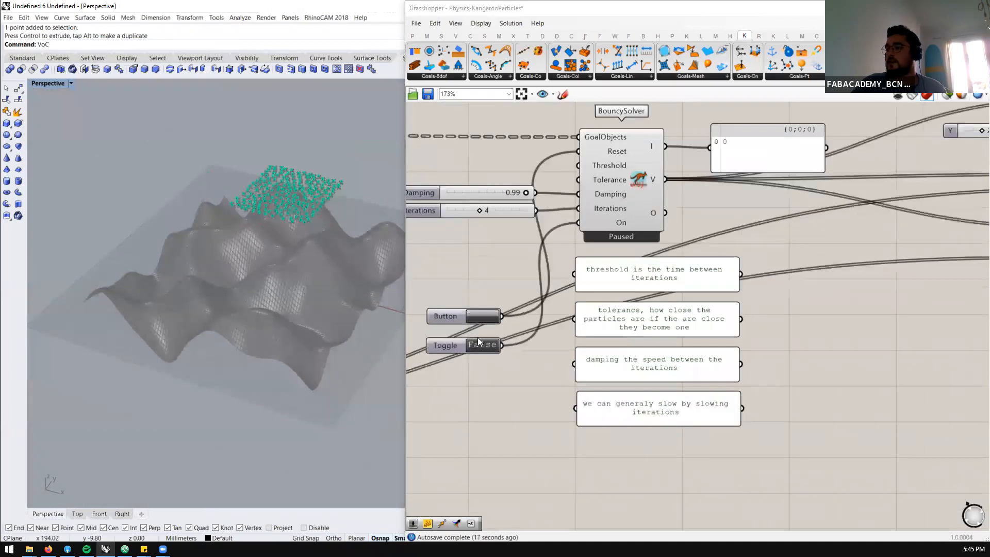
pyautogui.doubleClick(483, 345)
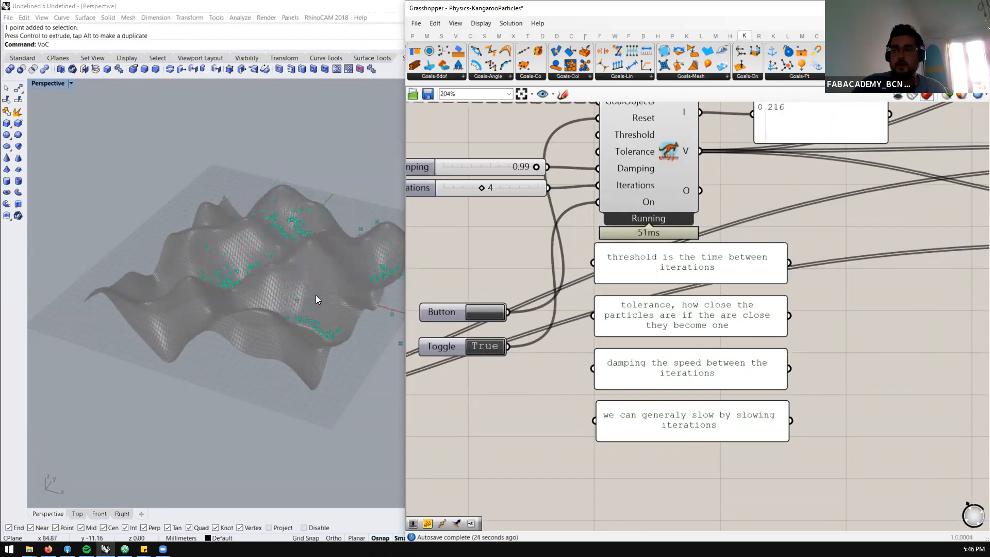
# Inspect the voxel particles rolling along the terrain valleys up close, and set the BouncySolver's On toggle to False
pyautogui.scroll(5, 316, 296)
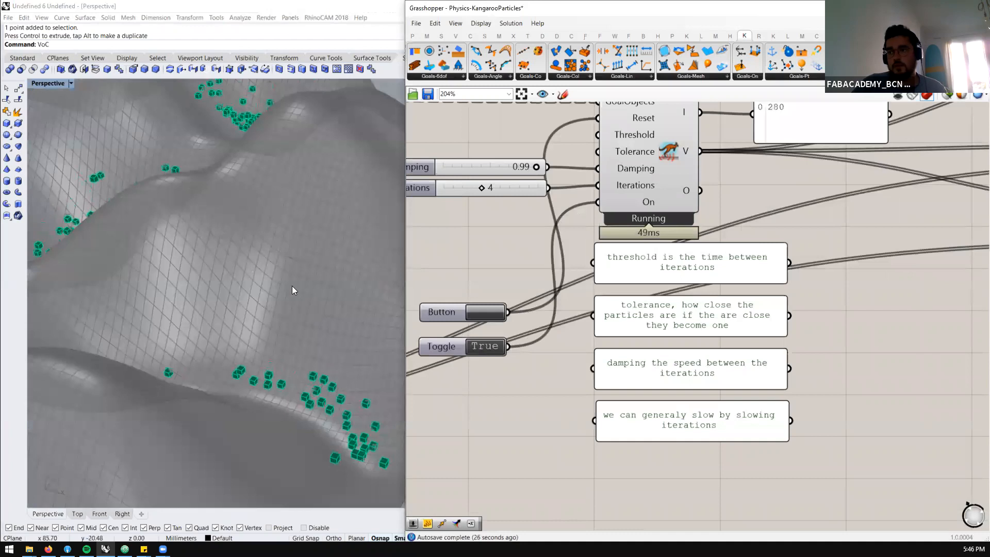
pyautogui.scroll(-4, 291, 291)
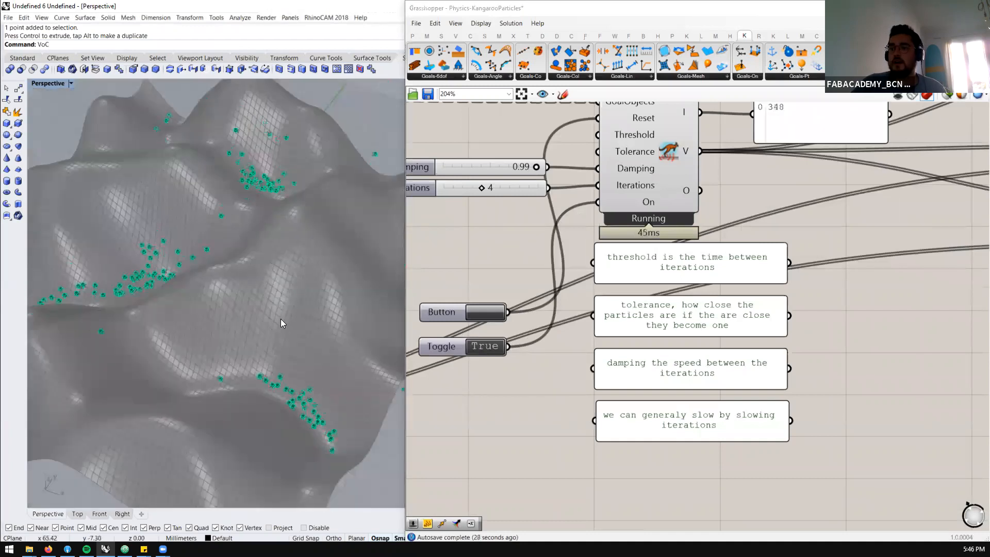
pyautogui.scroll(5, 305, 375)
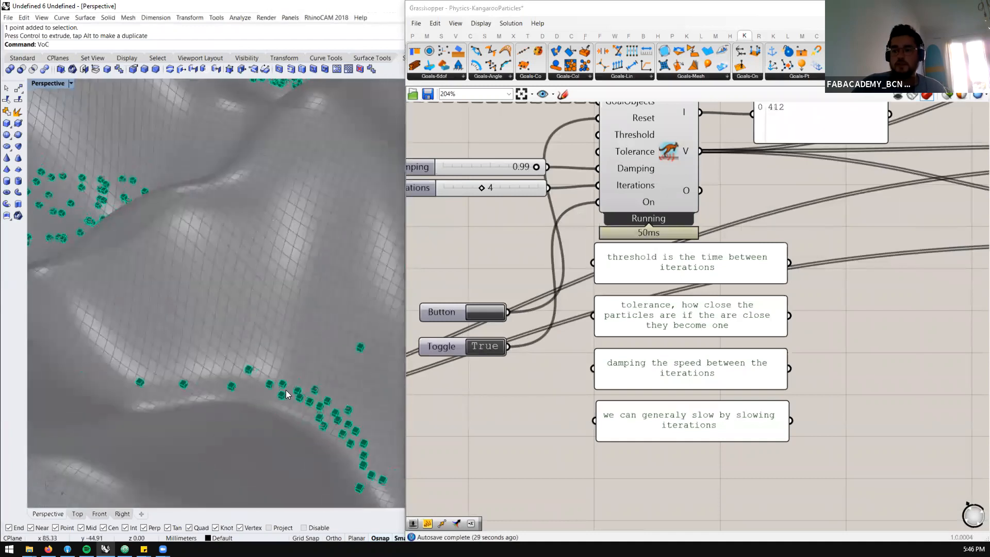
pyautogui.scroll(3, 300, 375)
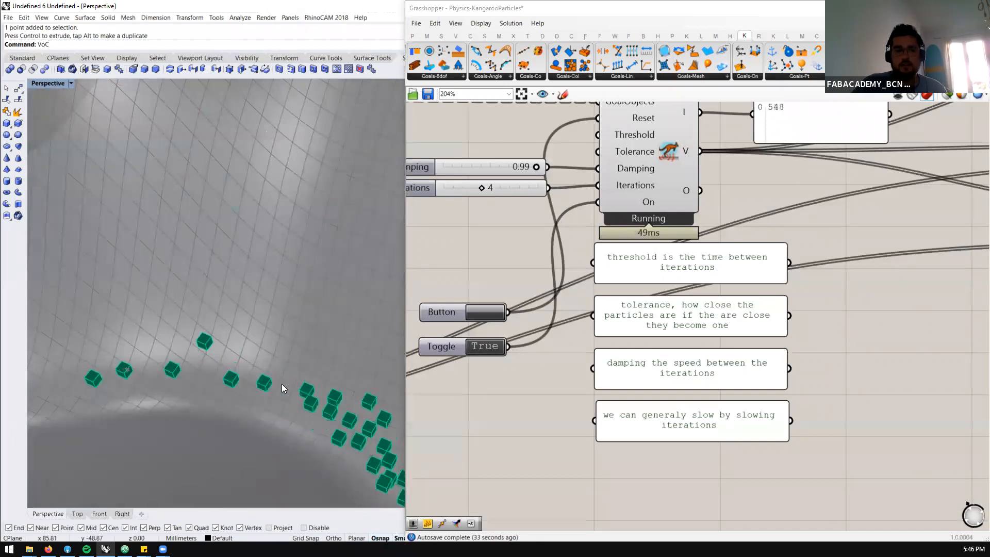
pyautogui.scroll(-6, 275, 341)
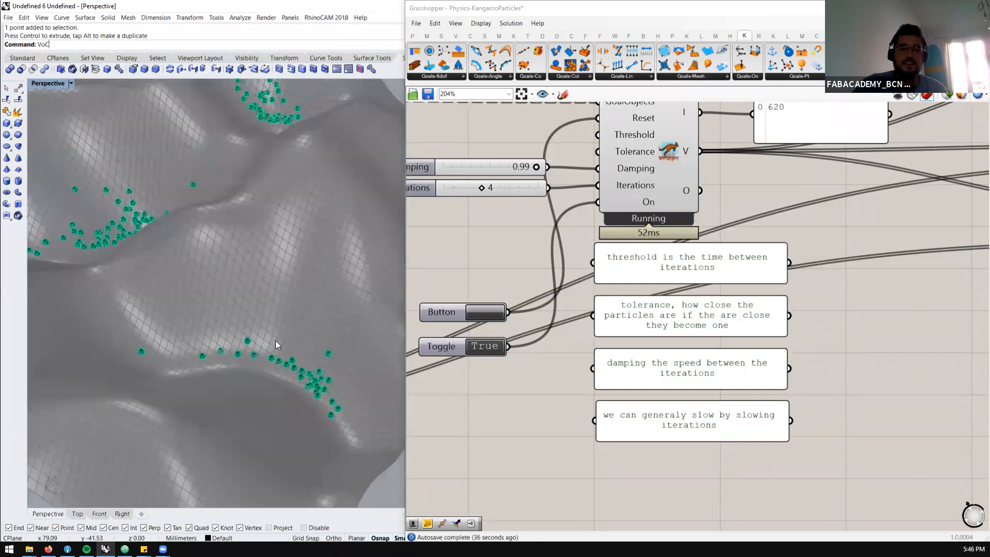
pyautogui.click(486, 347)
# Select the entire lower particle definition, including its groups, and restrict the viewport preview to selected objects only
pyautogui.scroll(-10, 740, 205)
pyautogui.scroll(11, 660, 337)
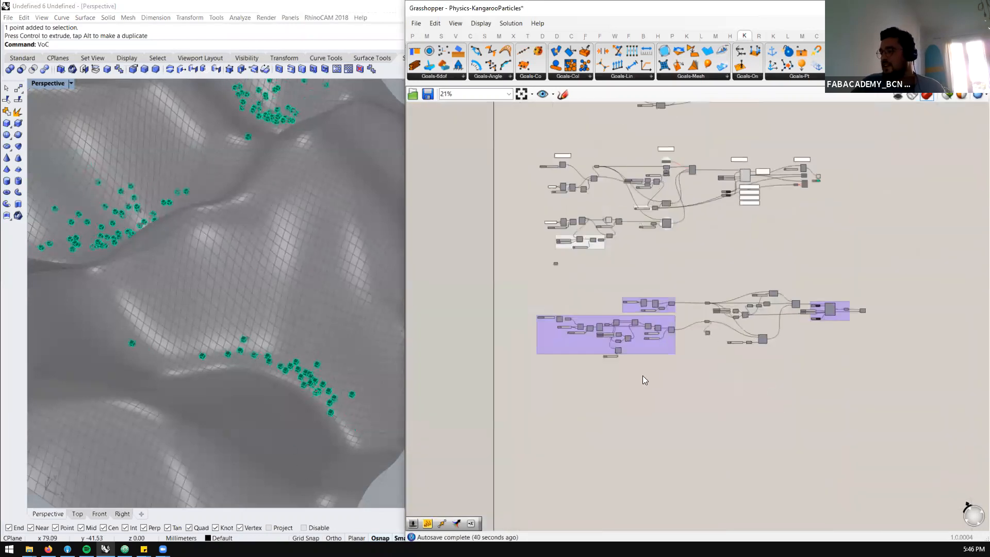
pyautogui.scroll(-7, 631, 245)
pyautogui.scroll(5, 809, 212)
pyautogui.scroll(-5, 641, 238)
pyautogui.scroll(5, 825, 221)
pyautogui.scroll(-5, 796, 240)
pyautogui.scroll(-3, 735, 246)
pyautogui.moveTo(545, 330); pyautogui.dragTo(422, 330)
pyautogui.middleClick(464, 301)
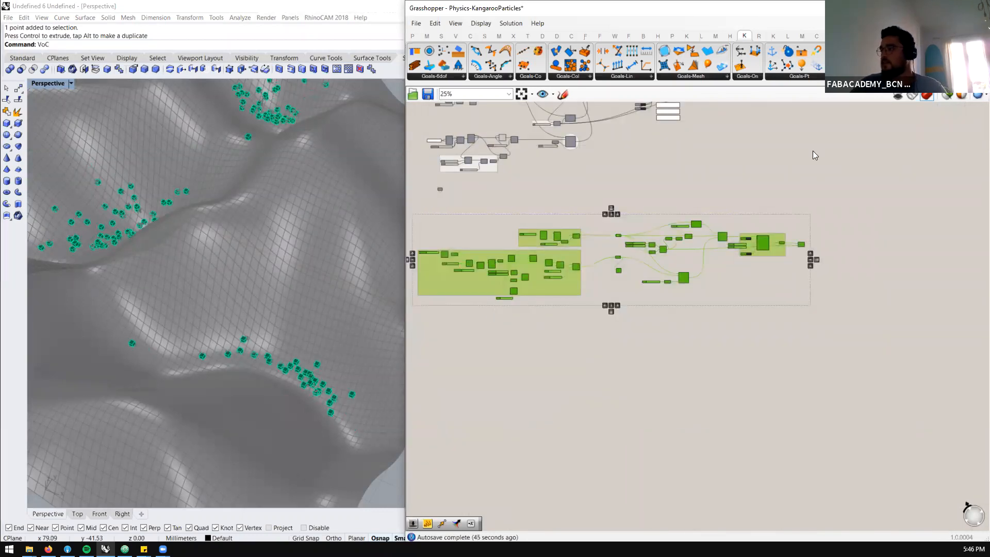
pyautogui.click(946, 97)
# Set the On toggle of the lower definition's BouncySolver to True to drop its particles onto the mesh
pyautogui.scroll(-5, 199, 265)
pyautogui.scroll(6, 199, 264)
pyautogui.moveTo(240, 286); pyautogui.dragTo(271, 258, button='right')
pyautogui.scroll(3, 613, 263)
pyautogui.scroll(4, 717, 235)
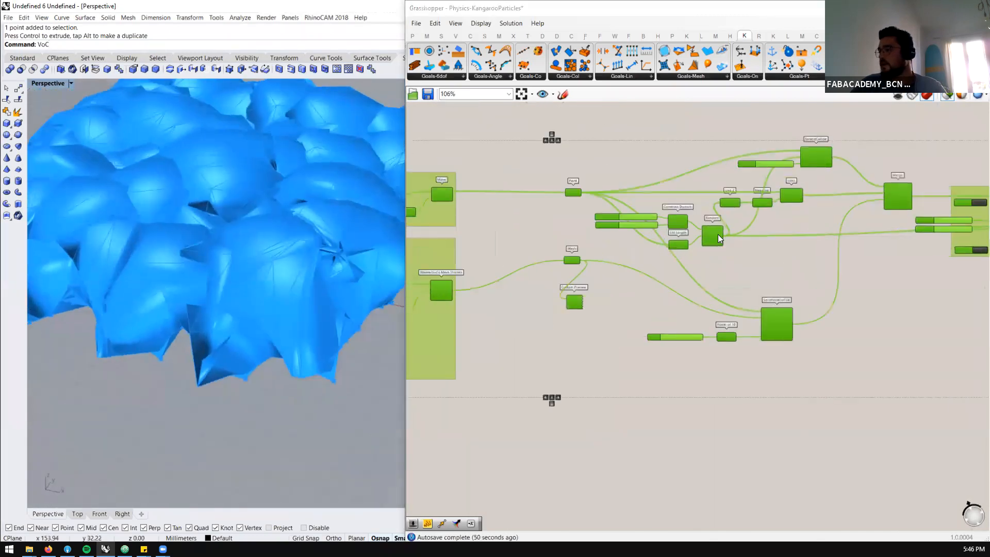
pyautogui.scroll(-4, 259, 269)
pyautogui.moveTo(259, 245); pyautogui.dragTo(260, 207, button='right')
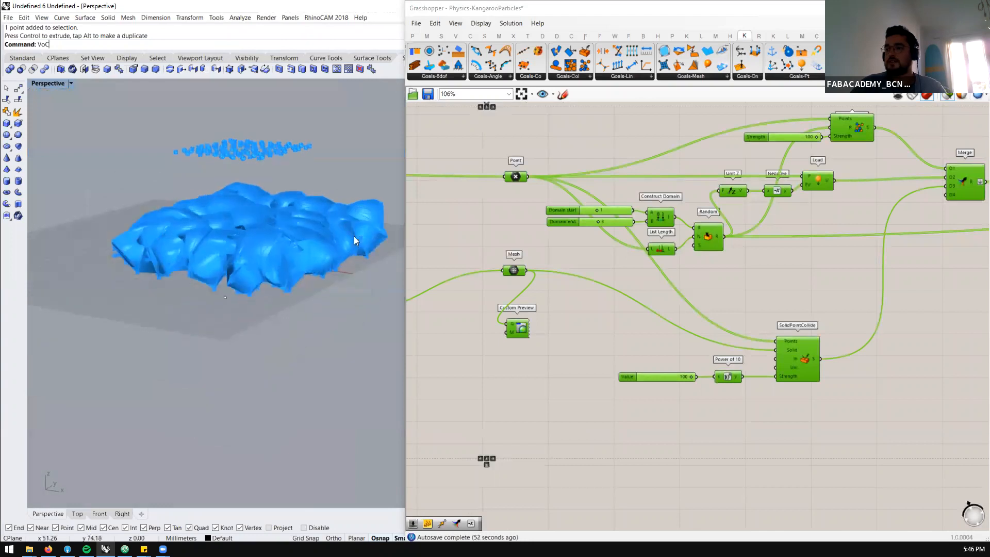
pyautogui.scroll(-3, 630, 243)
pyautogui.scroll(6, 856, 239)
pyautogui.doubleClick(710, 282)
# Examine the lower definition's particles and bulging mesh in the viewport, and pause its BouncySolver with the toggle at False
pyautogui.scroll(8, 270, 242)
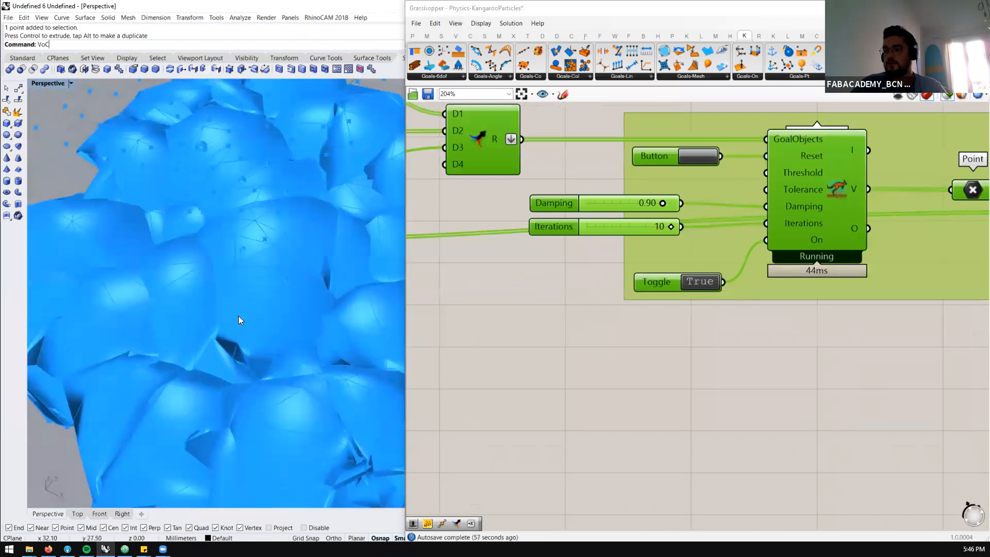
pyautogui.scroll(-1, 732, 194)
pyautogui.scroll(-5, 210, 282)
pyautogui.moveTo(234, 279); pyautogui.dragTo(175, 237, button='right')
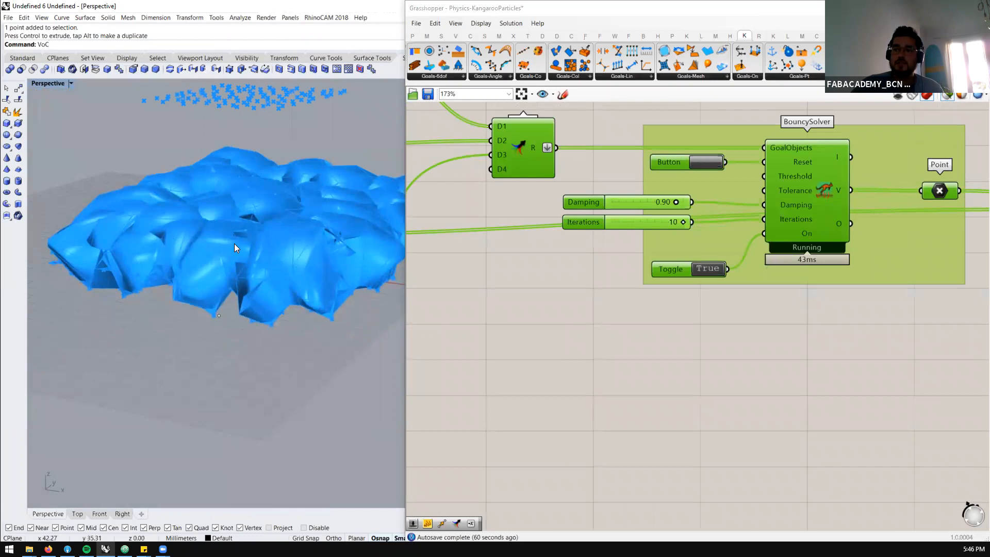
pyautogui.doubleClick(718, 268)
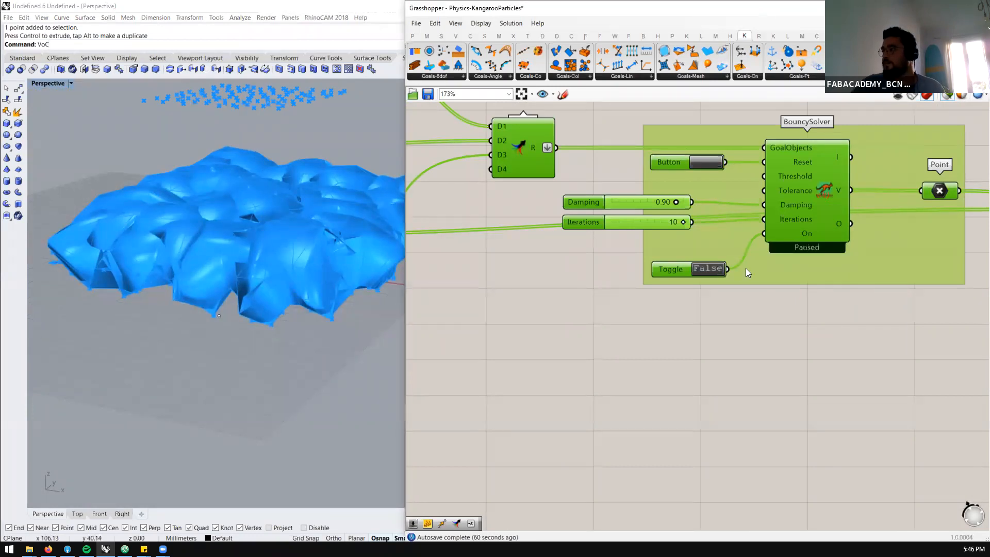
# Switch to the unnamed document, keeping it open at the save prompt, and bring up the Grass folder in File Explorer
pyautogui.click(949, 23)
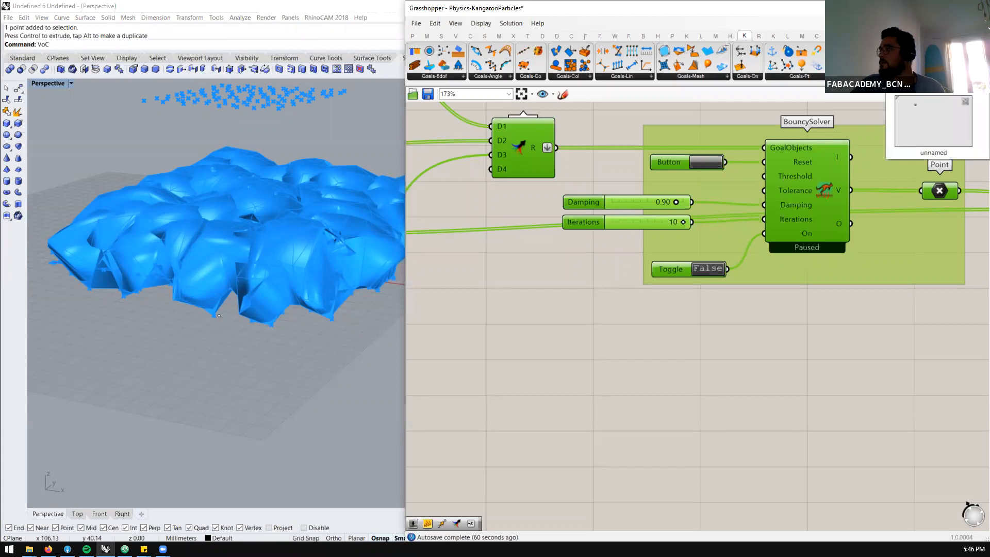
pyautogui.click(965, 38)
pyautogui.click(529, 311)
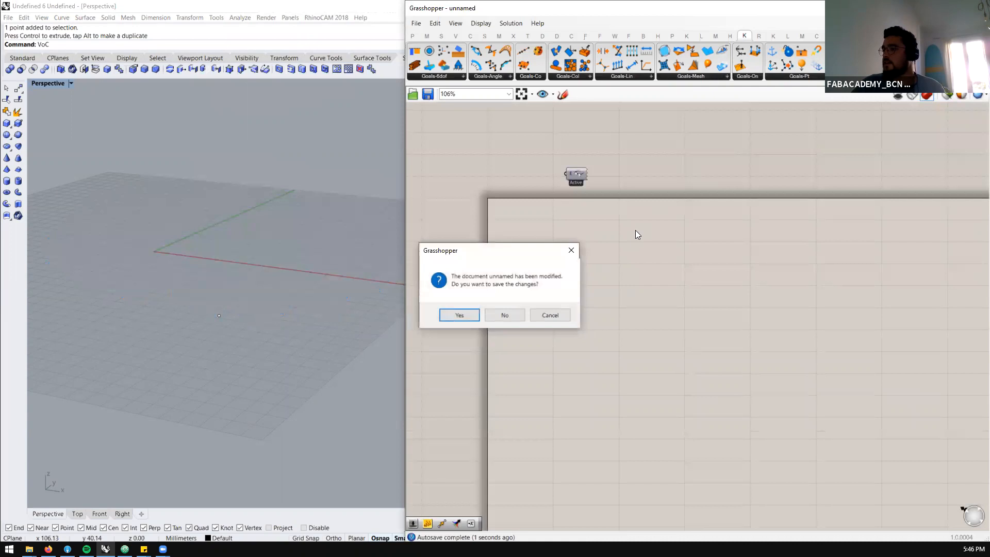
pyautogui.click(554, 313)
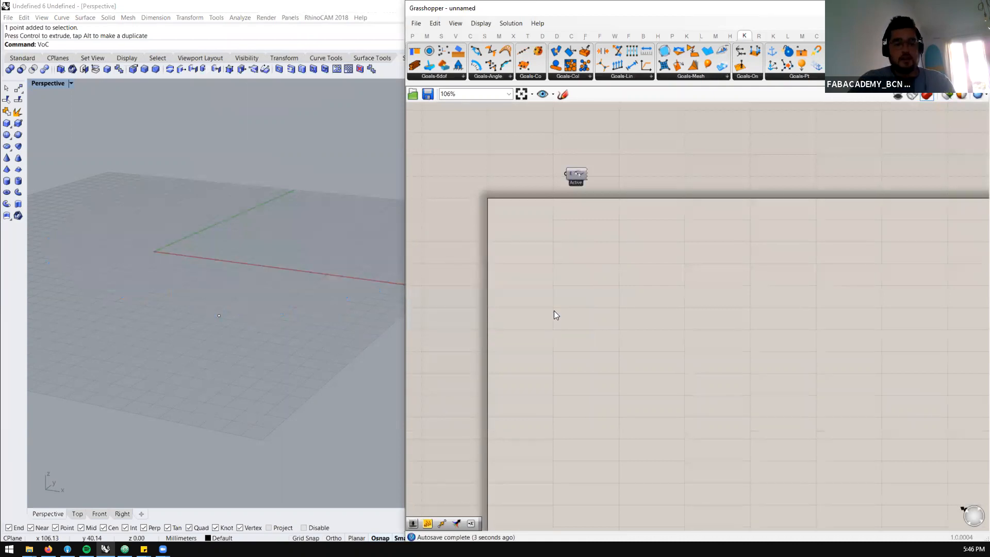
pyautogui.hotkey('alt', 'Tab')
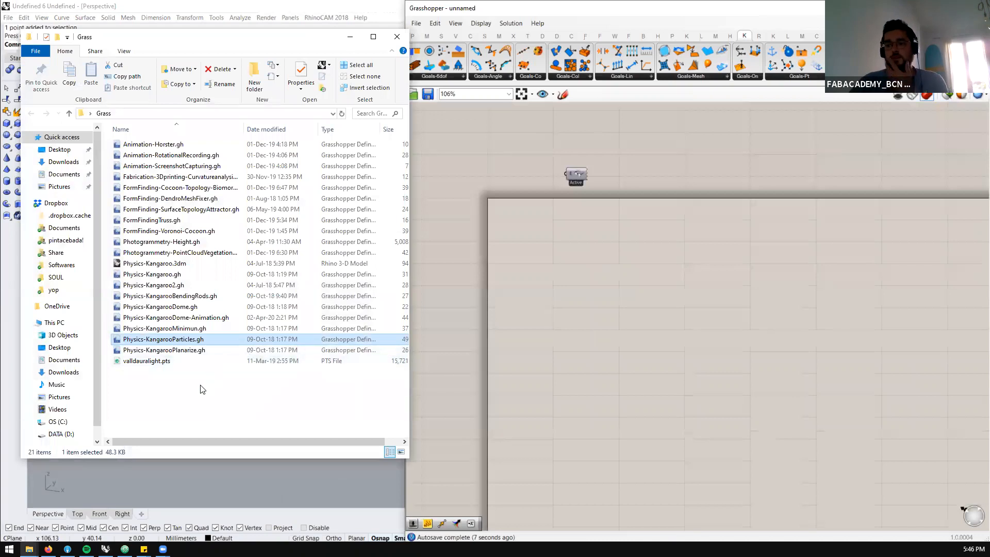
pyautogui.click(202, 389)
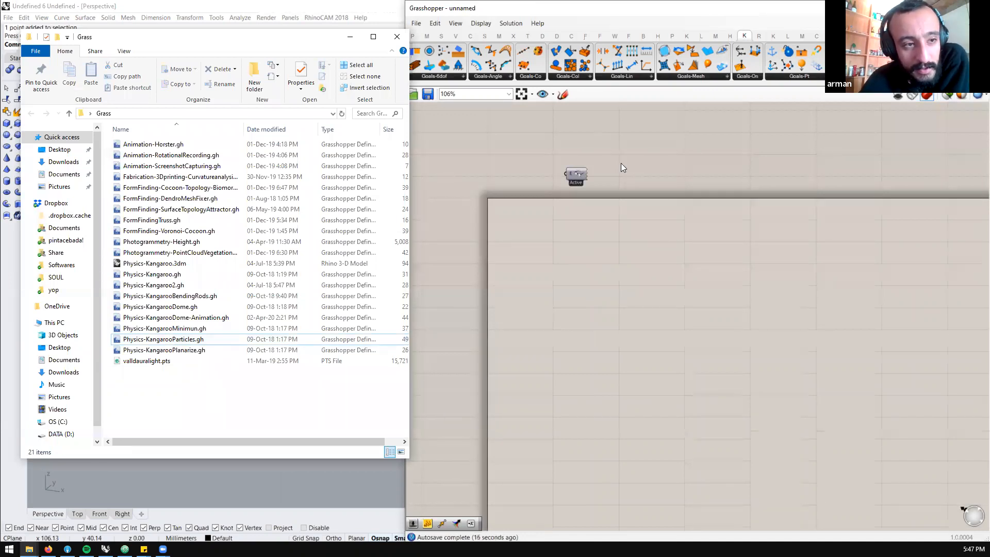
# Look at the Kangaroo collision goal components available in the Goals-Col group
pyautogui.click(574, 77)
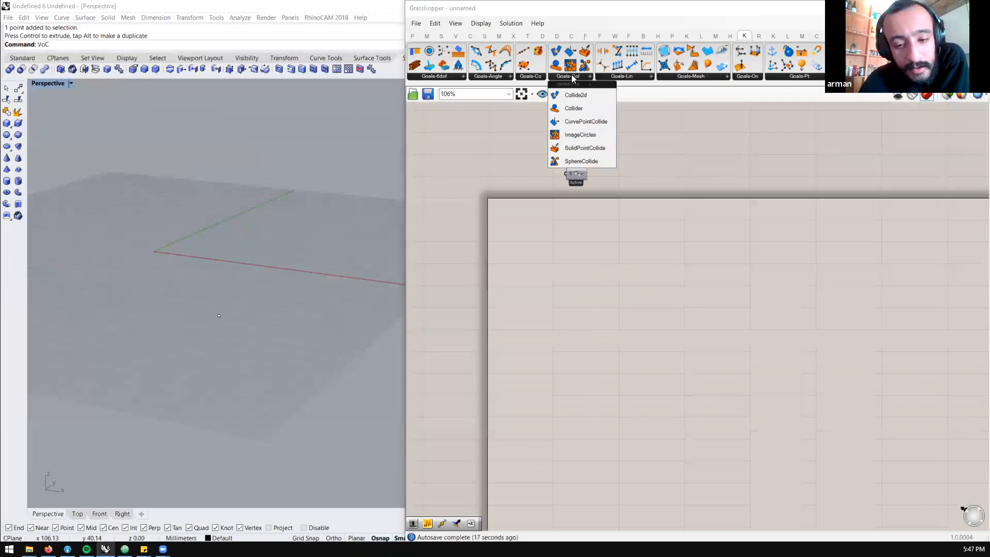
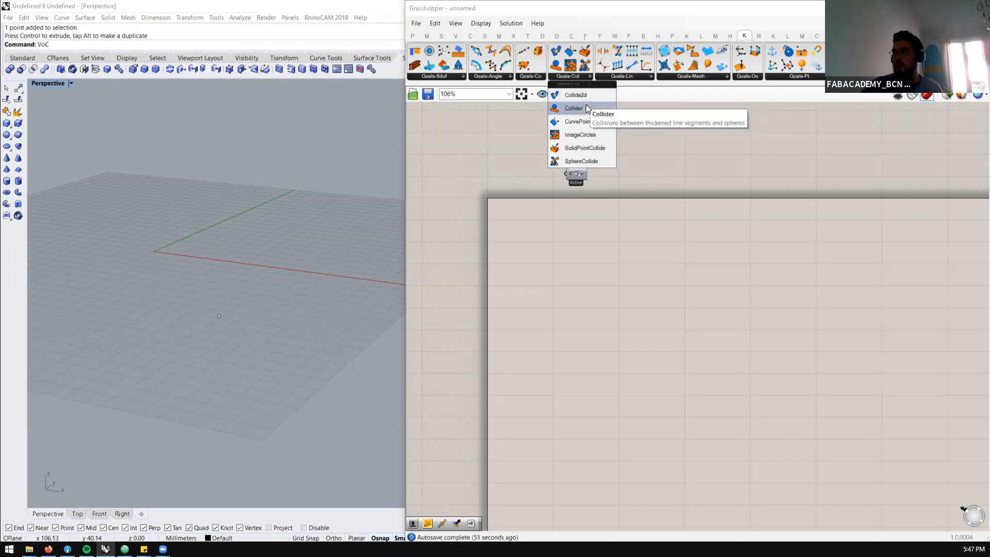
# Place a Kangaroo Collider goal on the canvas and shift it aside to leave room for its inputs
pyautogui.moveTo(586, 106); pyautogui.dragTo(609, 271)
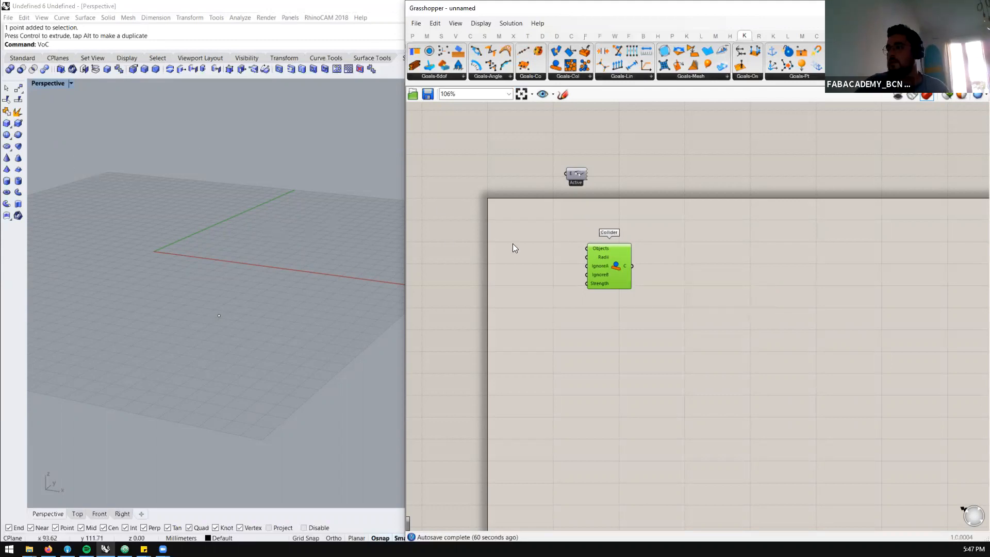
pyautogui.moveTo(618, 264); pyautogui.dragTo(785, 258)
pyautogui.doubleClick(589, 287)
pyautogui.write('ceb')
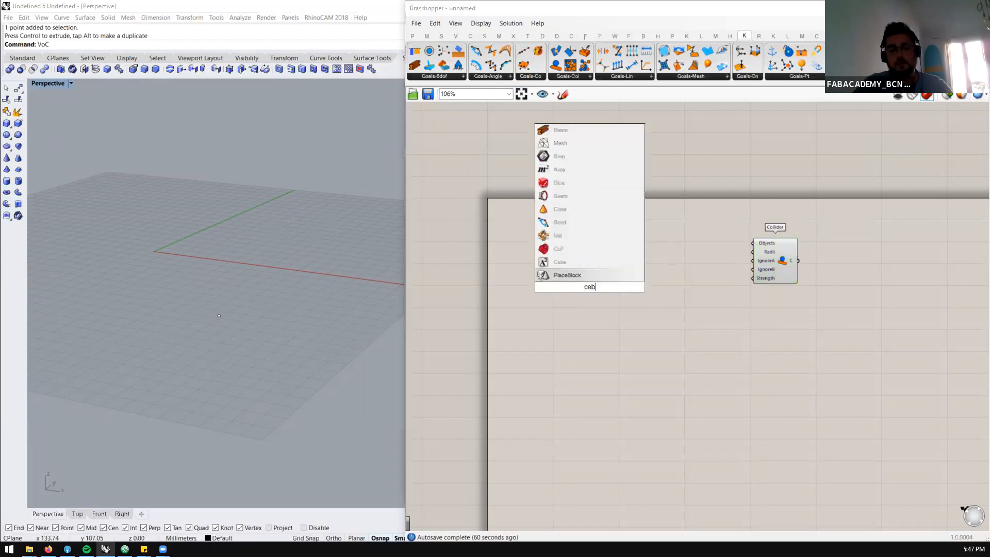
pyautogui.press('BackSpace')
pyautogui.write('nr')
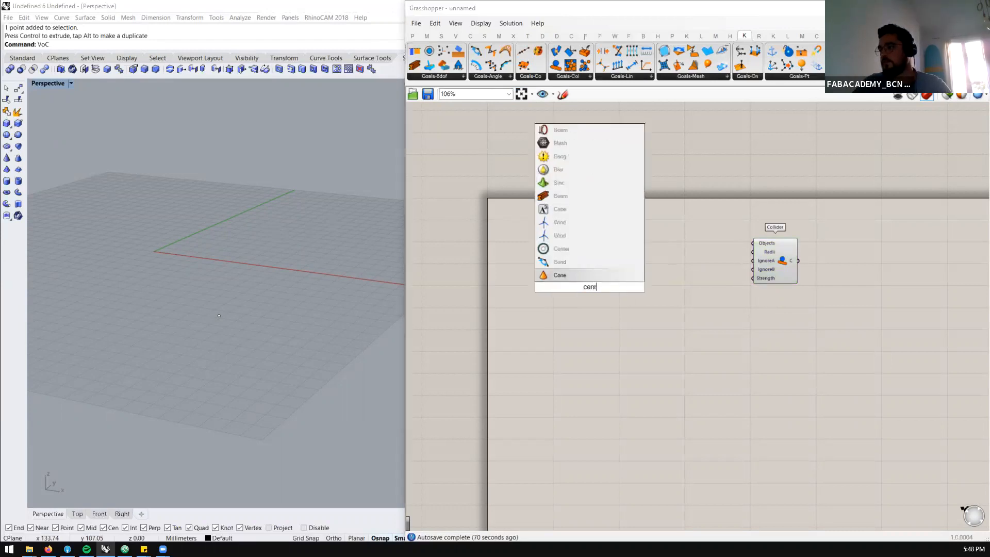
pyautogui.press('BackSpace')
pyautogui.write('ter')
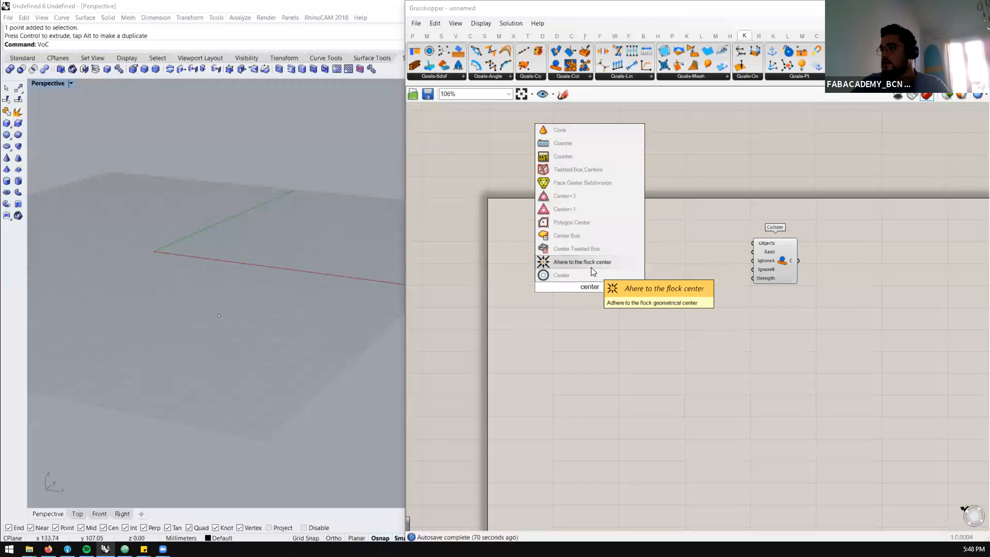
pyautogui.click(592, 232)
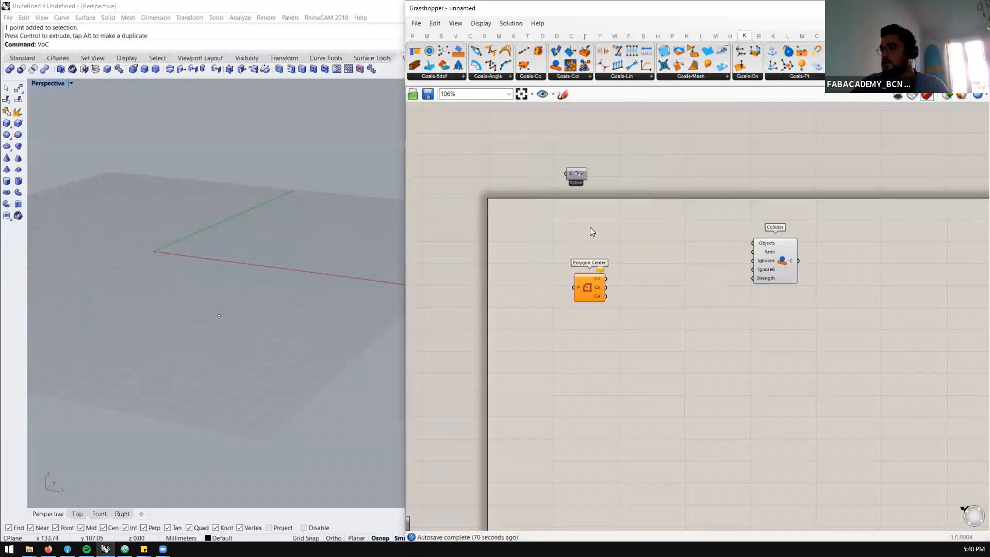
# Add a Center Box and drive its X, Y and Z sizes with a single number slider set to 20
pyautogui.doubleClick(595, 279)
pyautogui.write('center')
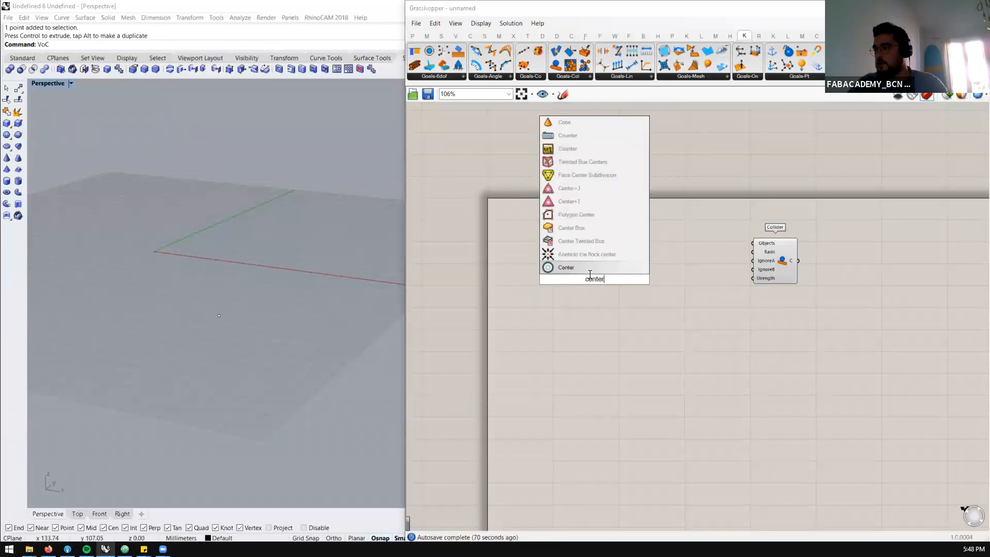
pyautogui.click(583, 234)
pyautogui.doubleClick(536, 274)
pyautogui.write('20')
pyautogui.press('Return')
pyautogui.moveTo(580, 274); pyautogui.dragTo(601, 268)
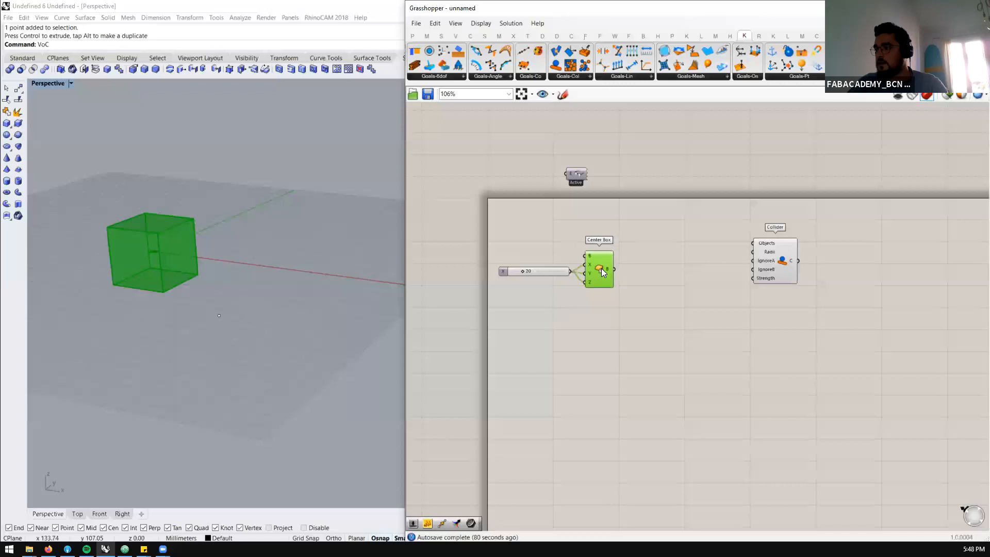
# Add a Move component and feed the Center Box into it as geometry
pyautogui.doubleClick(618, 322)
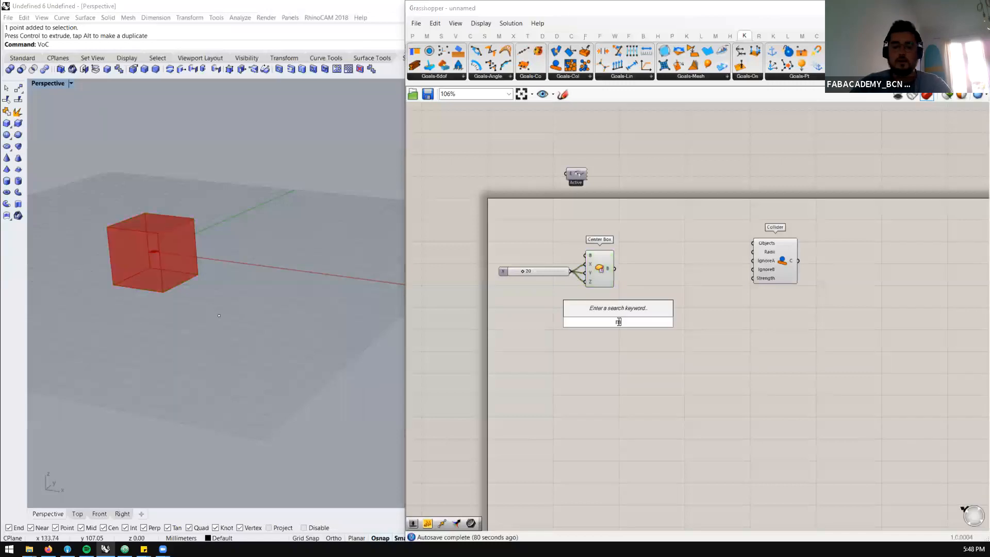
pyautogui.write('movew')
pyautogui.click(611, 311)
pyautogui.moveTo(615, 269); pyautogui.dragTo(640, 316)
# Drive the Move's translation with a Unit Z vector controlled by a factor slider set to 100
pyautogui.doubleClick(572, 320)
pyautogui.write('30')
pyautogui.press('Return')
pyautogui.doubleClick(557, 330)
pyautogui.write('z')
pyautogui.click(558, 318)
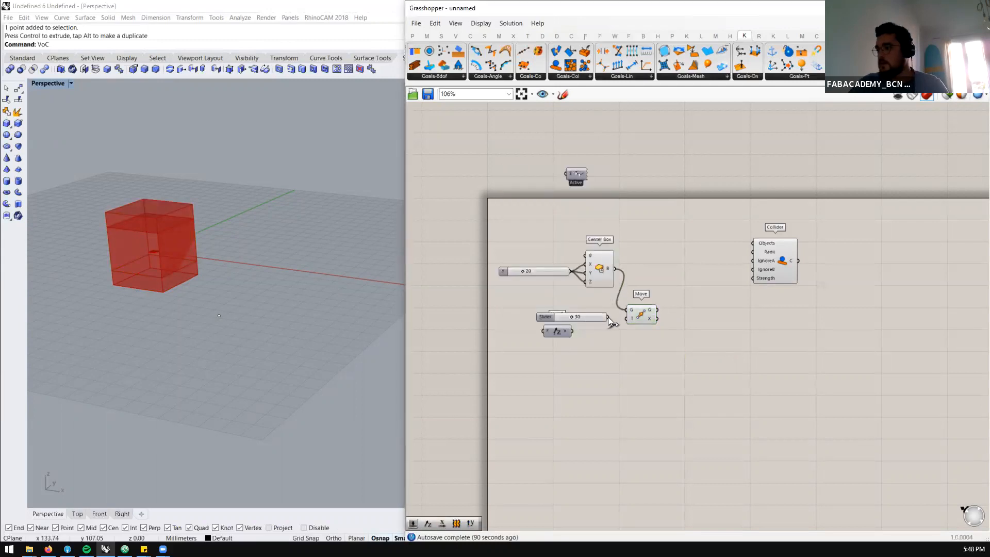
pyautogui.moveTo(546, 333); pyautogui.dragTo(548, 332)
pyautogui.moveTo(620, 319); pyautogui.dragTo(525, 323)
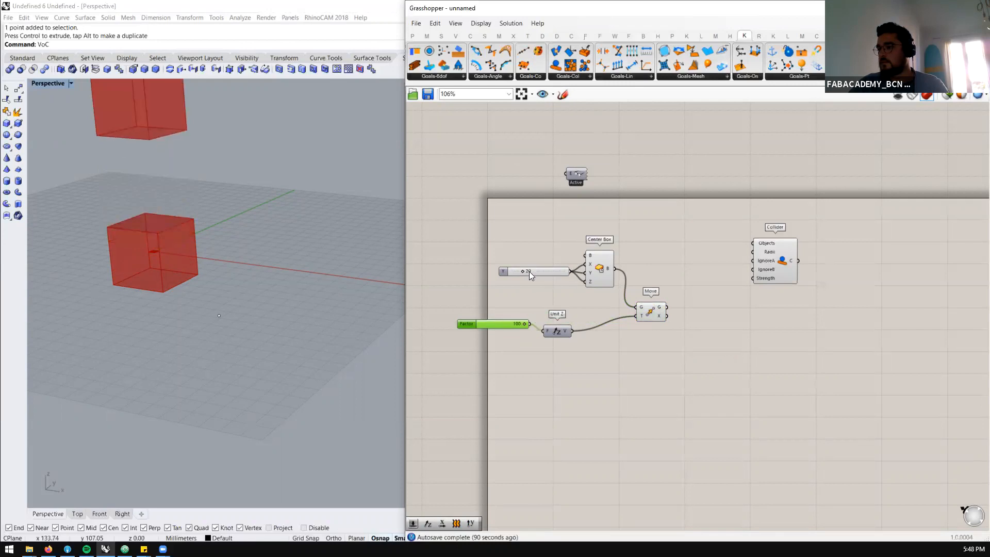
# Set the Center Box size slider to 16
pyautogui.moveTo(522, 271); pyautogui.dragTo(521, 271)
pyautogui.moveTo(664, 287); pyautogui.dragTo(621, 311, button='right')
pyautogui.moveTo(615, 327); pyautogui.dragTo(612, 298)
# Add a Mesh Brep component and a Settings (Custom) component for the meshing parameters
pyautogui.doubleClick(643, 328)
pyautogui.write('mesh')
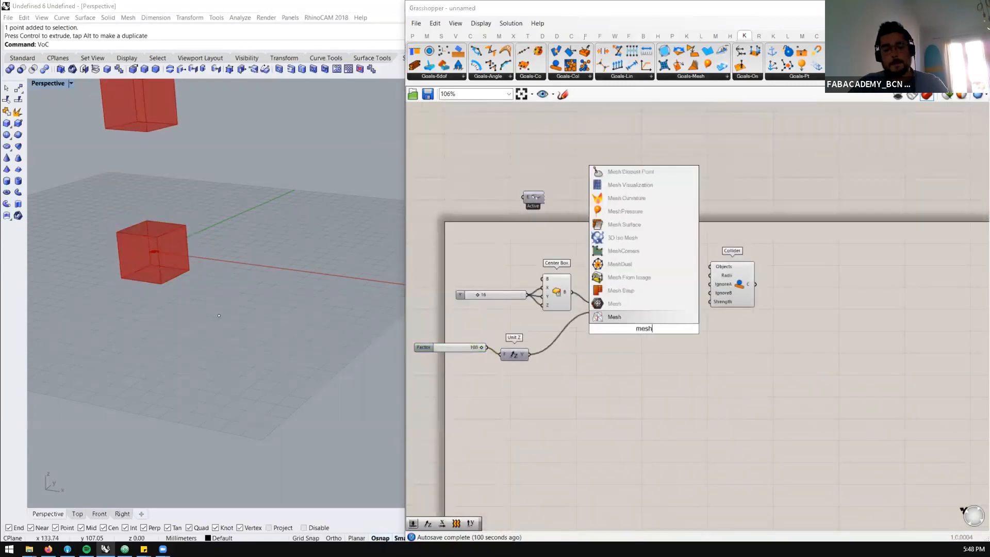
pyautogui.click(621, 290)
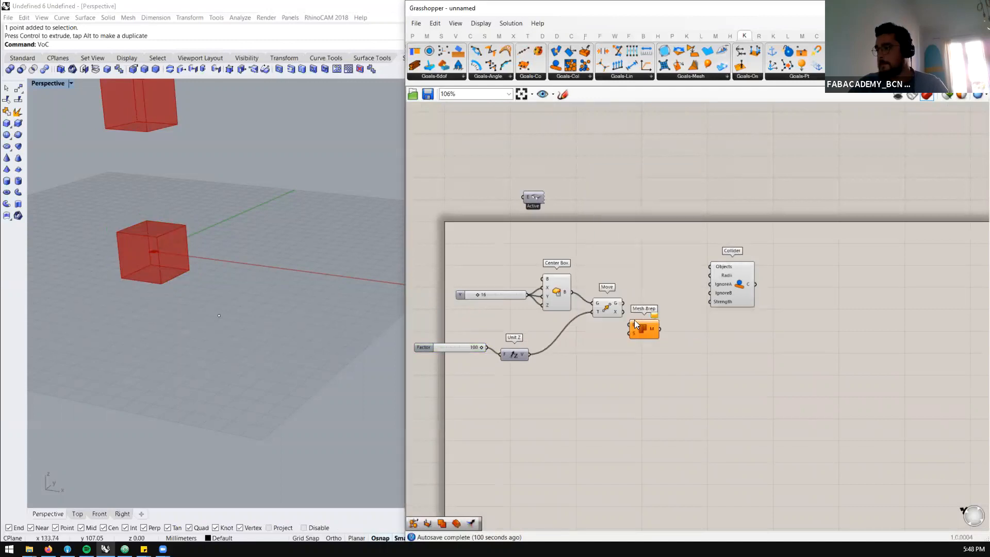
pyautogui.doubleClick(608, 361)
pyautogui.write('set')
pyautogui.click(608, 283)
pyautogui.moveTo(634, 360); pyautogui.dragTo(588, 409)
# Mesh the moved box and the original box with two separate Mesh Brep components sharing the custom settings
pyautogui.moveTo(646, 333); pyautogui.dragTo(665, 327)
pyautogui.moveTo(578, 292); pyautogui.dragTo(626, 306)
pyautogui.moveTo(623, 303); pyautogui.dragTo(652, 320)
pyautogui.moveTo(660, 327); pyautogui.dragTo(659, 316)
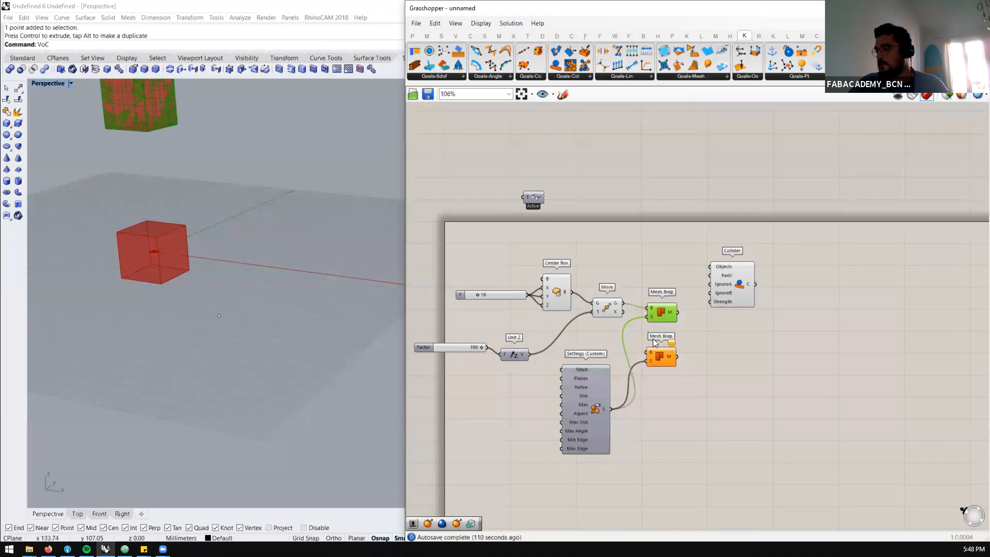
pyautogui.moveTo(571, 292); pyautogui.dragTo(649, 352)
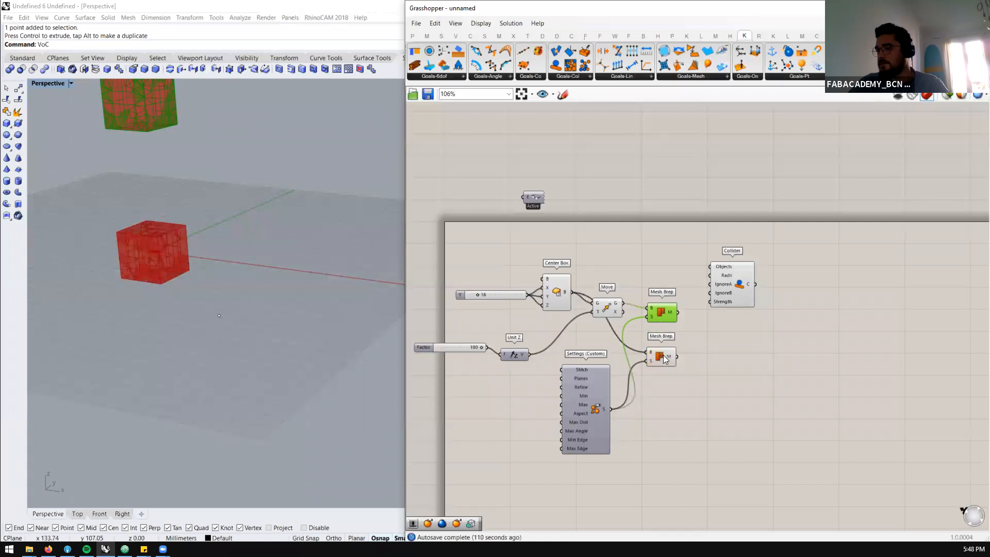
# Hide the Center Box and Move previews so that only the two Mesh Brep results are displayed
pyautogui.click(664, 356)
pyautogui.click(636, 327)
pyautogui.moveTo(661, 231); pyautogui.dragTo(509, 436)
pyautogui.middleClick(554, 377)
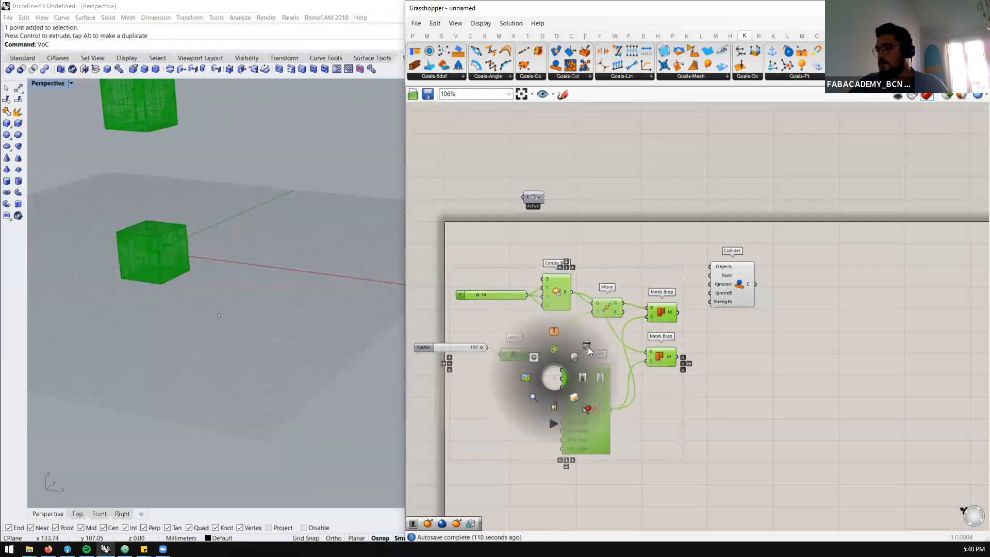
pyautogui.click(586, 344)
pyautogui.middleClick(658, 368)
pyautogui.click(677, 352)
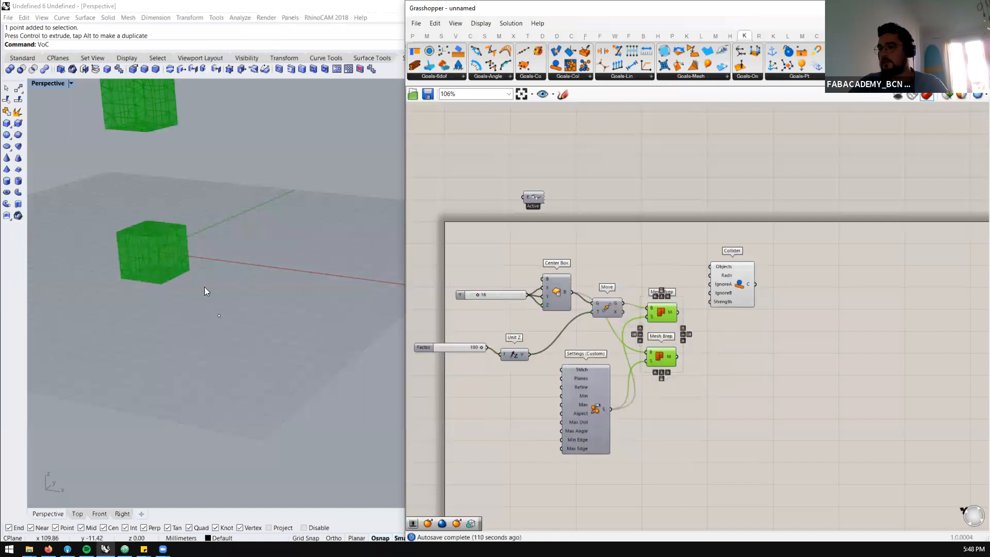
# Inspect both meshed boxes in the perspective view and move the Collider farther from the Mesh Brep components
pyautogui.scroll(-5, 204, 288)
pyautogui.click(656, 418)
pyautogui.scroll(8, 173, 237)
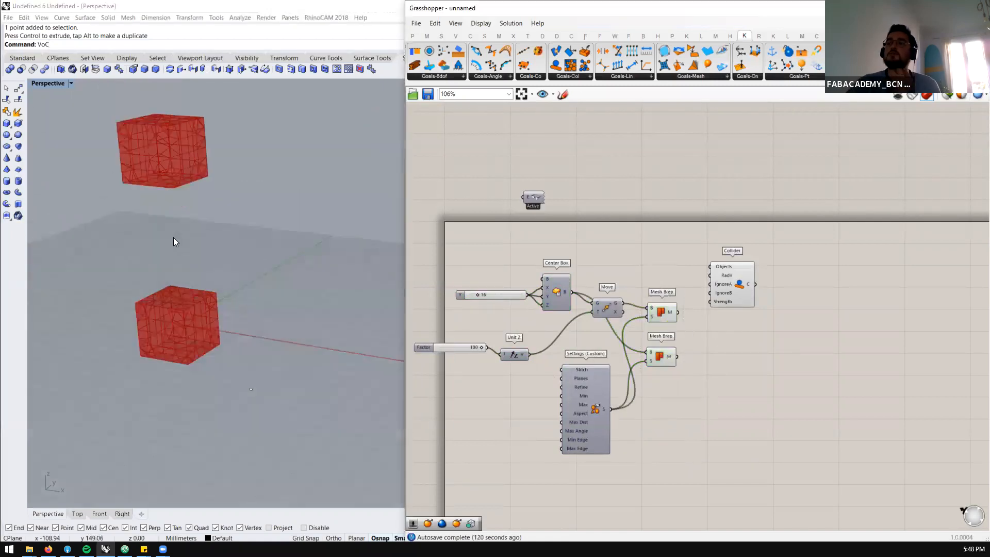
pyautogui.scroll(-5, 225, 304)
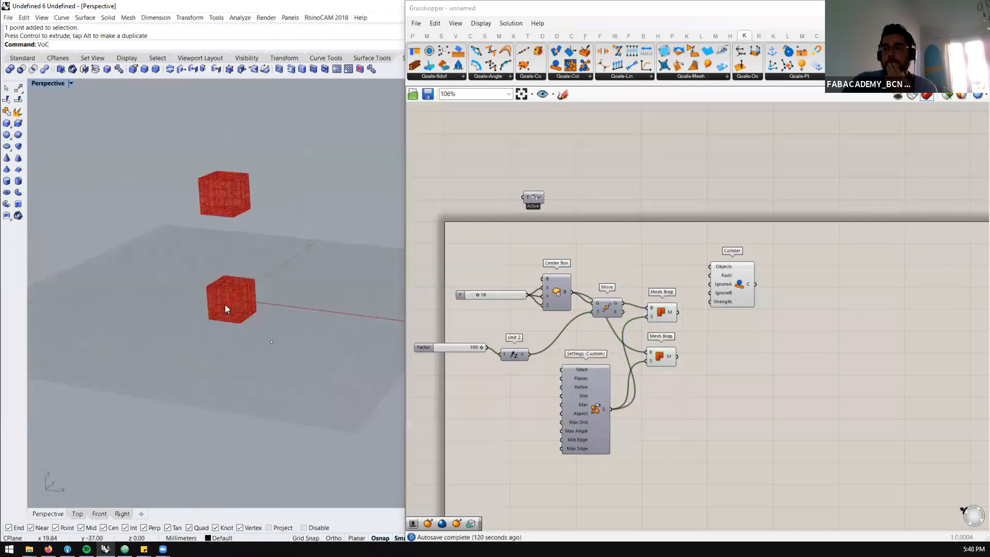
pyautogui.scroll(5, 227, 292)
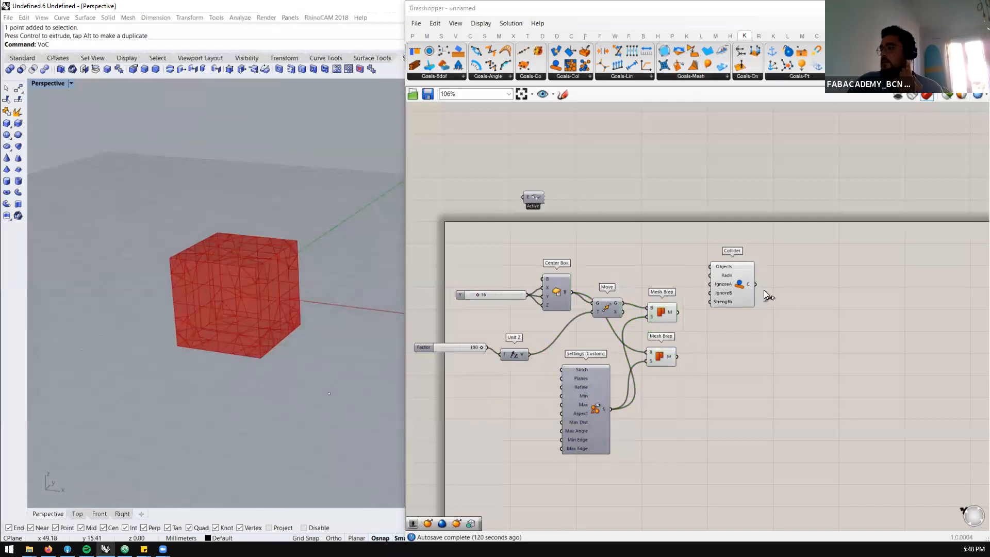
pyautogui.moveTo(732, 285); pyautogui.dragTo(769, 305)
# Examine the triangulated faces of the lower meshed box up close in the perspective view
pyautogui.scroll(-3, 248, 269)
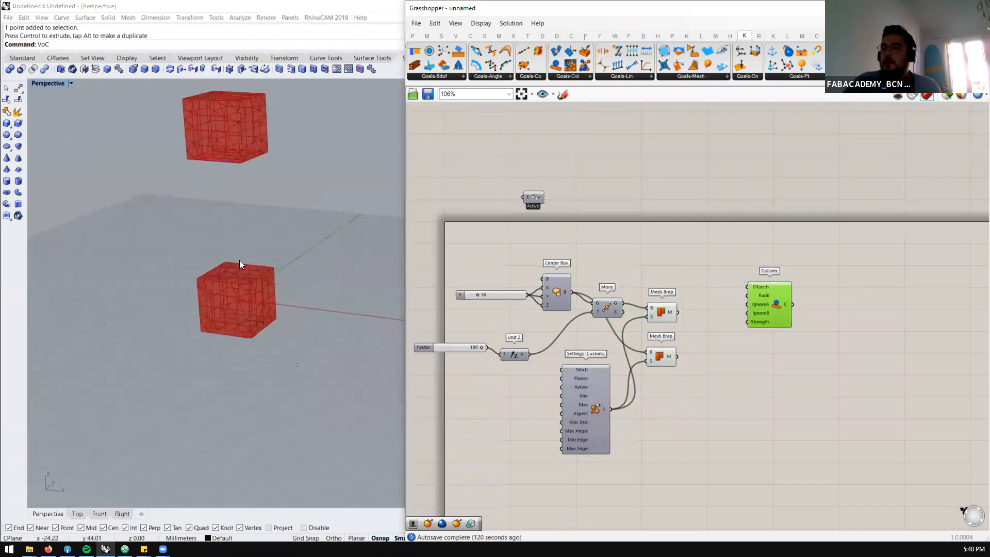
pyautogui.scroll(3, 235, 255)
pyautogui.scroll(4, 215, 297)
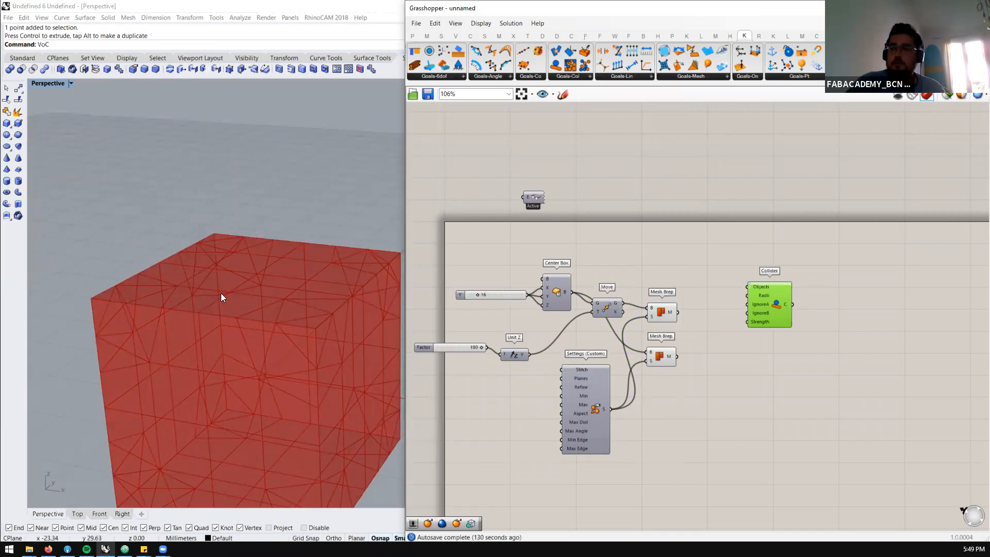
pyautogui.scroll(-3, 220, 293)
pyautogui.scroll(3, 232, 301)
pyautogui.scroll(-2, 169, 294)
pyautogui.scroll(1, 201, 300)
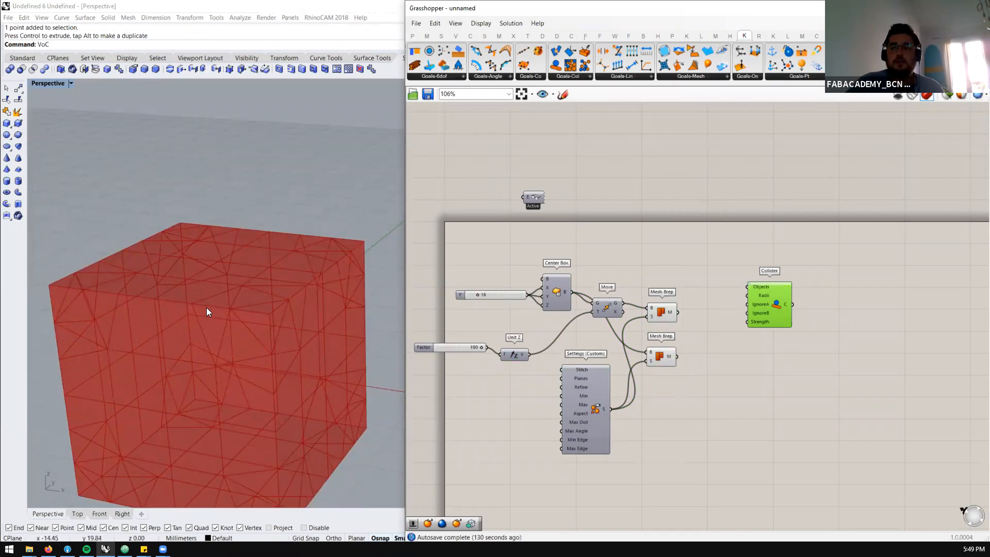
pyautogui.scroll(-3, 206, 312)
pyautogui.scroll(3, 207, 311)
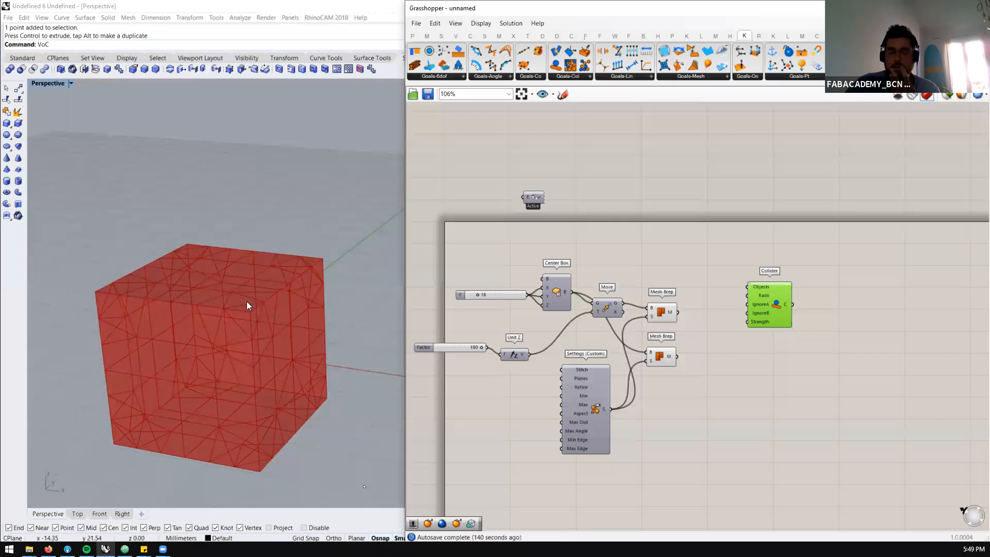
pyautogui.click(48, 548)
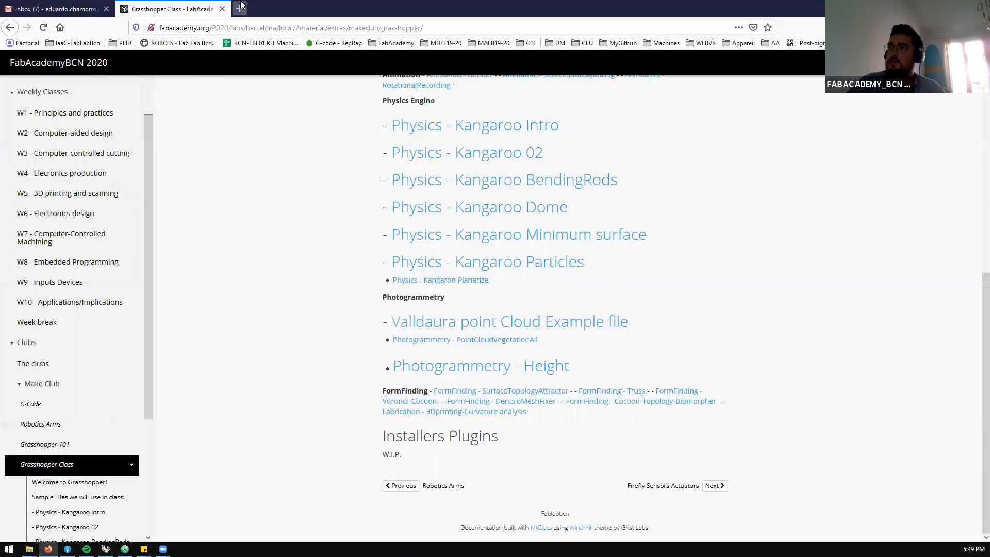
pyautogui.click(240, 9)
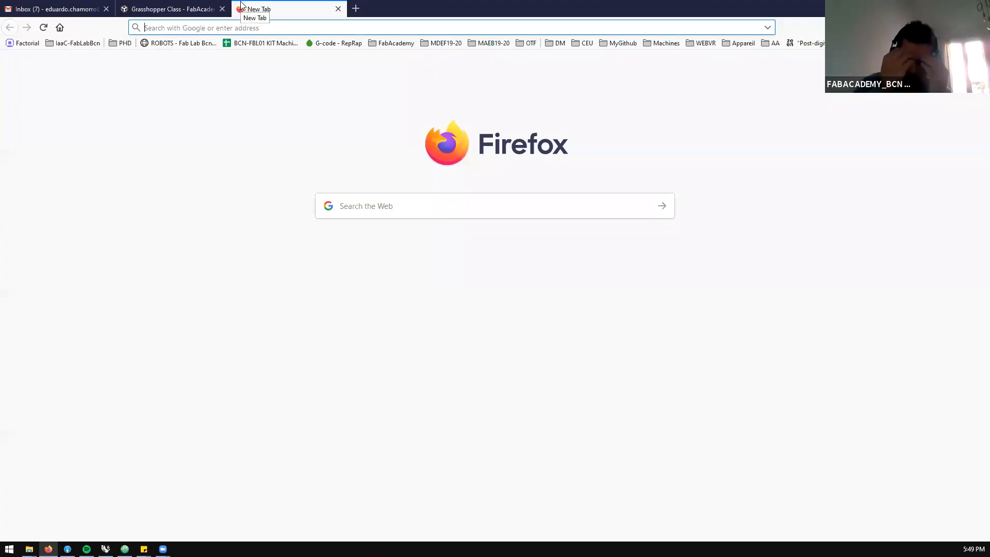
pyautogui.write('flexh')
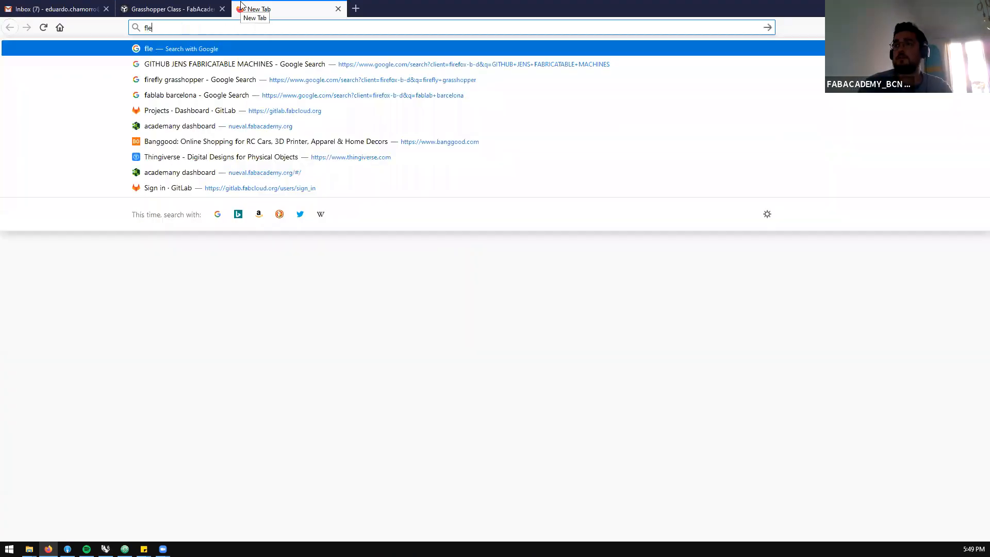
pyautogui.press('BackSpace')
pyautogui.write('opper')
pyautogui.press('BackSpace')
pyautogui.press('BackSpace')
pyautogui.press('BackSpace')
pyautogui.press('BackSpace')
pyautogui.press('BackSpace')
pyautogui.press('BackSpace')
pyautogui.press('BackSpace')
pyautogui.press('BackSpace')
pyautogui.press('BackSpace')
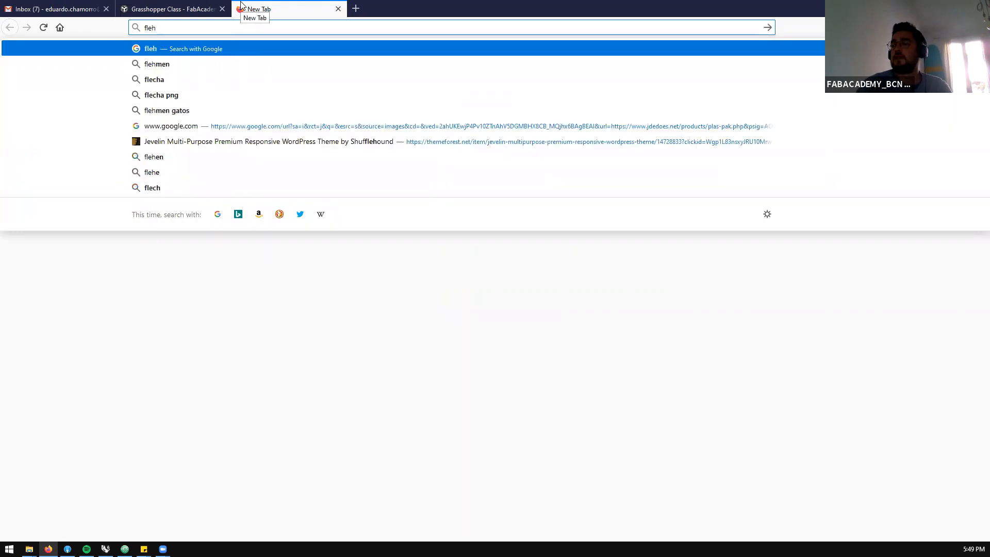
pyautogui.hotkey('alt', 'Tab')
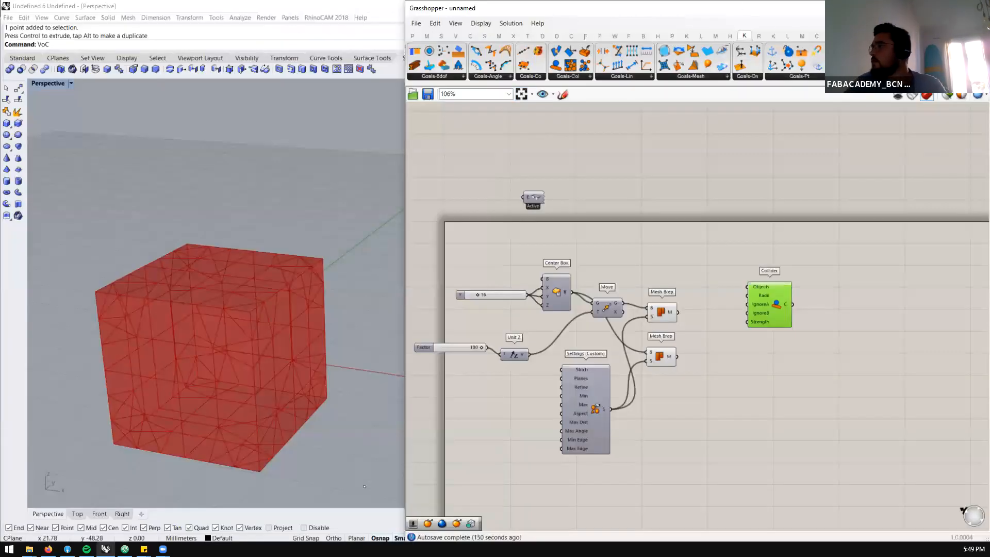
# Enlarge the Grasshopper window and look through the installed plug-in component categories to find the Flex components
pyautogui.click(963, 7)
pyautogui.click(834, 32)
pyautogui.click(848, 32)
pyautogui.click(863, 33)
pyautogui.click(877, 32)
pyautogui.click(892, 32)
pyautogui.click(906, 32)
pyautogui.click(921, 32)
pyautogui.click(863, 32)
pyautogui.click(832, 32)
pyautogui.click(817, 32)
pyautogui.click(806, 32)
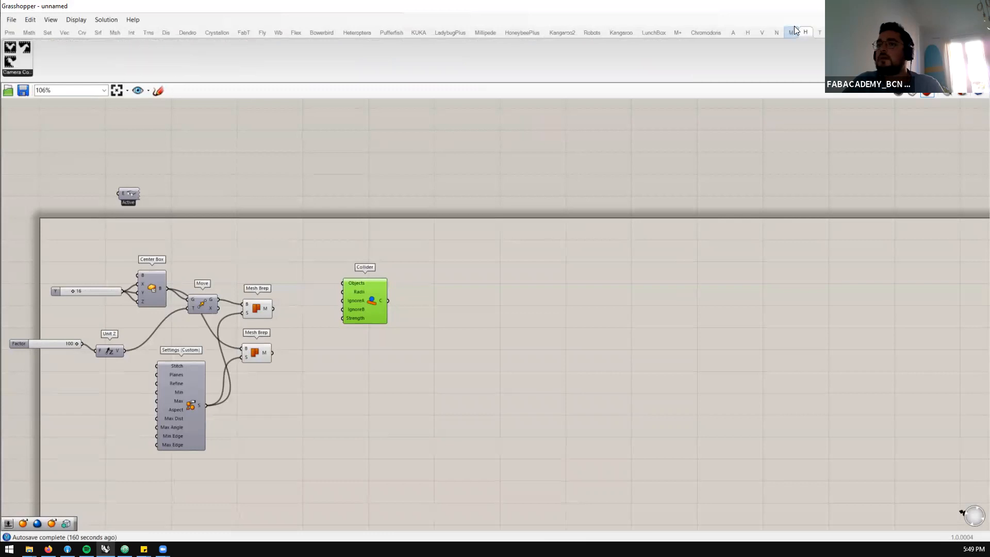
pyautogui.click(790, 33)
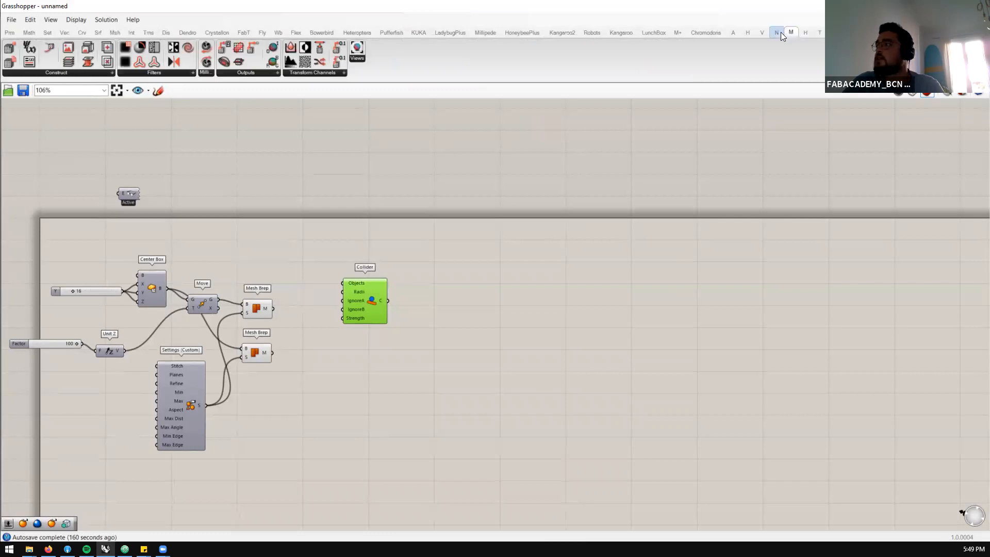
pyautogui.click(776, 32)
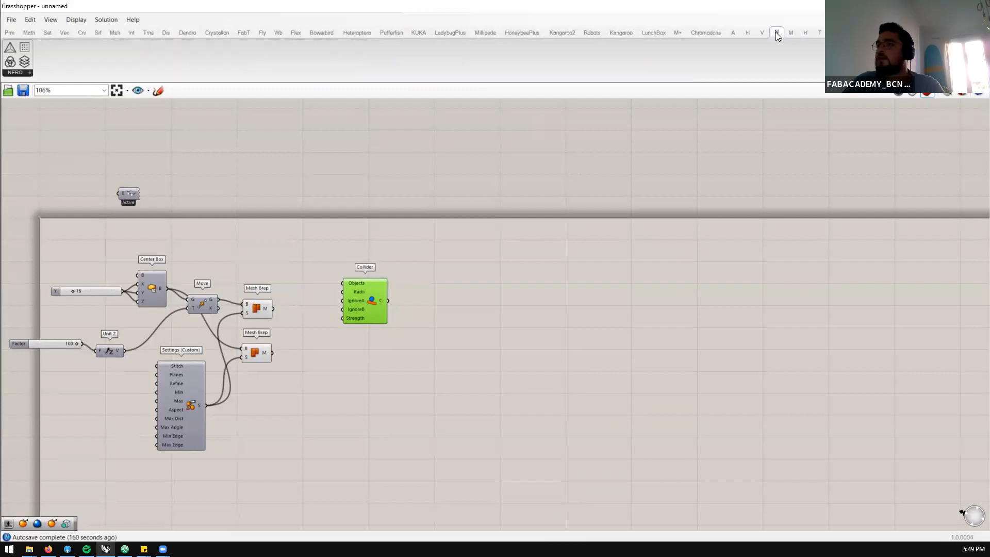
pyautogui.click(748, 32)
pyautogui.click(732, 32)
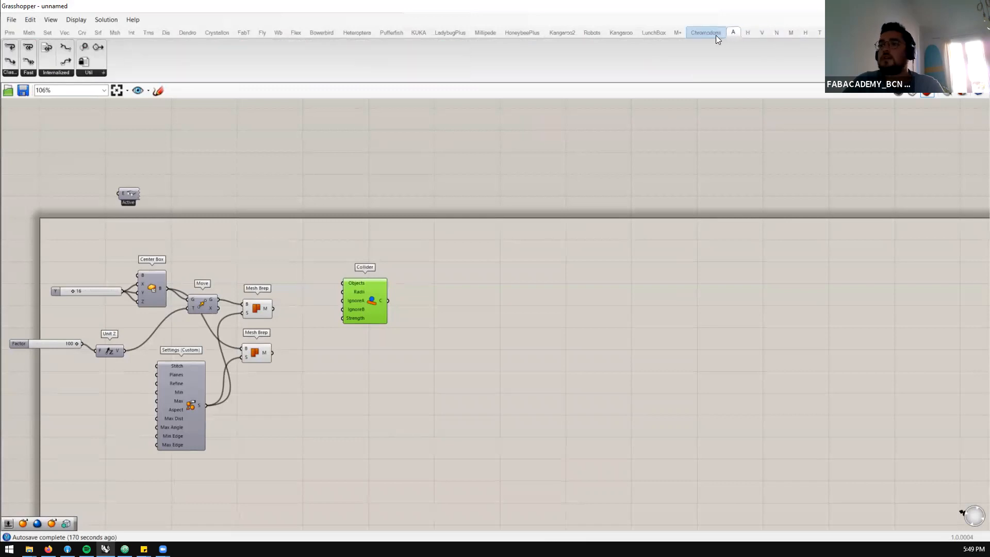
pyautogui.click(696, 35)
pyautogui.click(680, 33)
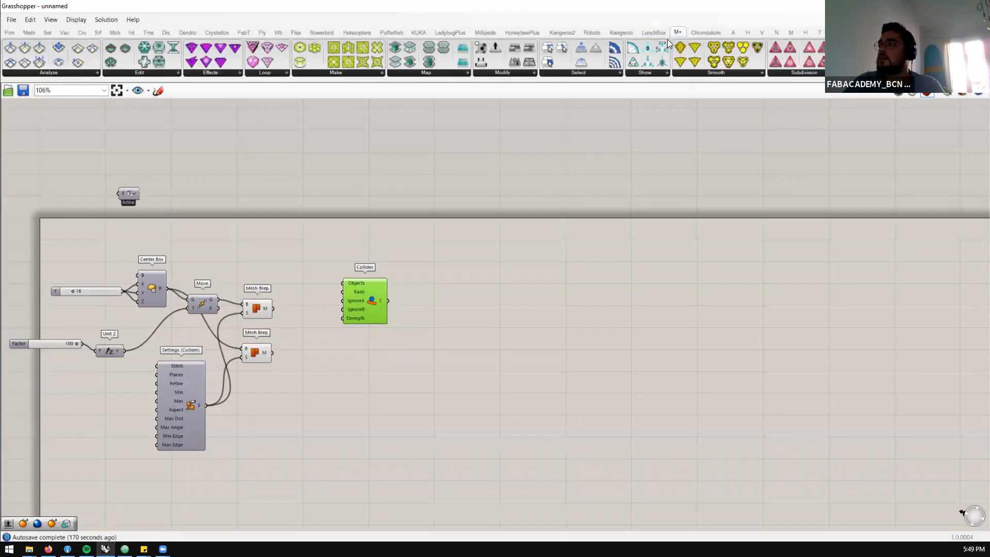
pyautogui.click(653, 33)
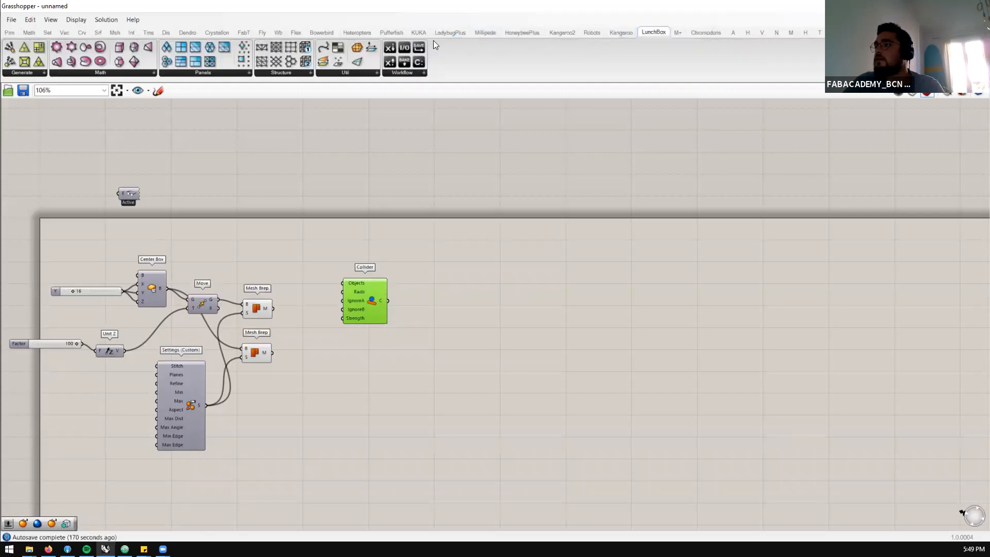
pyautogui.click(296, 32)
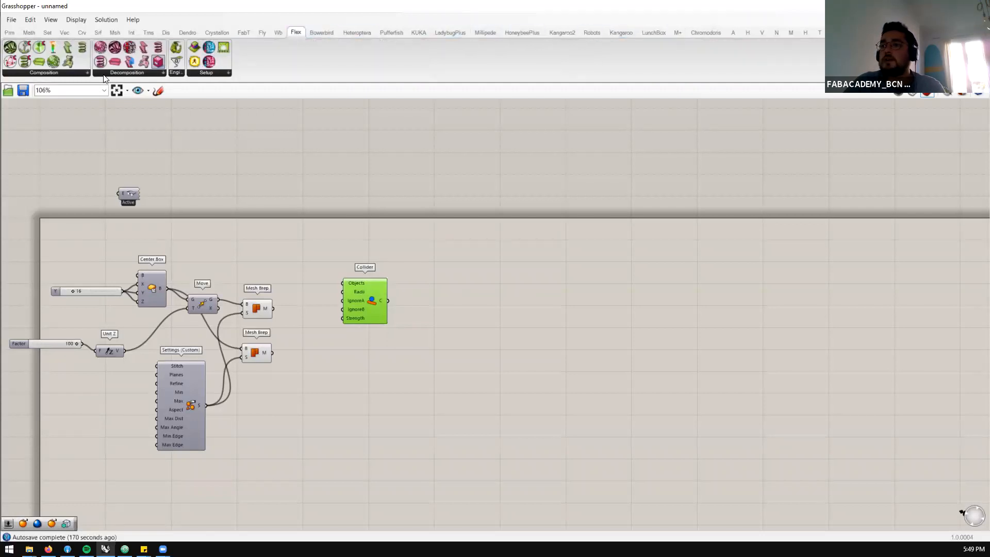
# Switch to Firefox and search the web for "flexhopper food 4 rhino" in a new browser tab
pyautogui.press('super+Right')
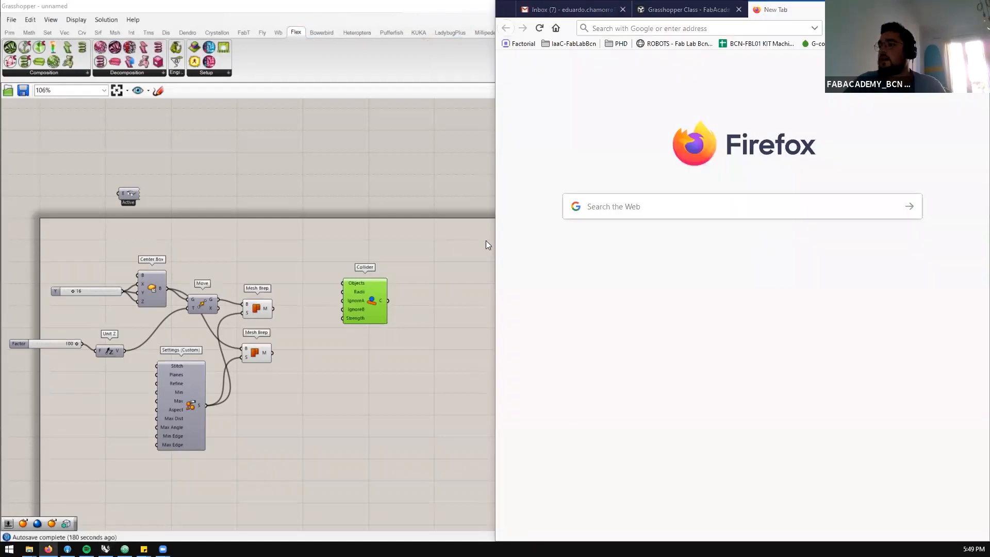
pyautogui.click(35, 130)
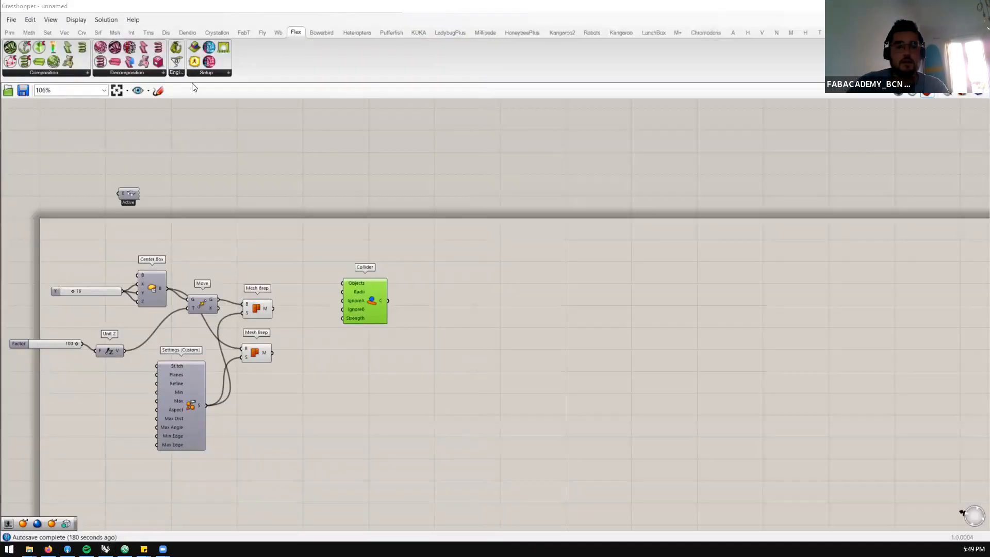
pyautogui.hotkey('alt', 'Tab')
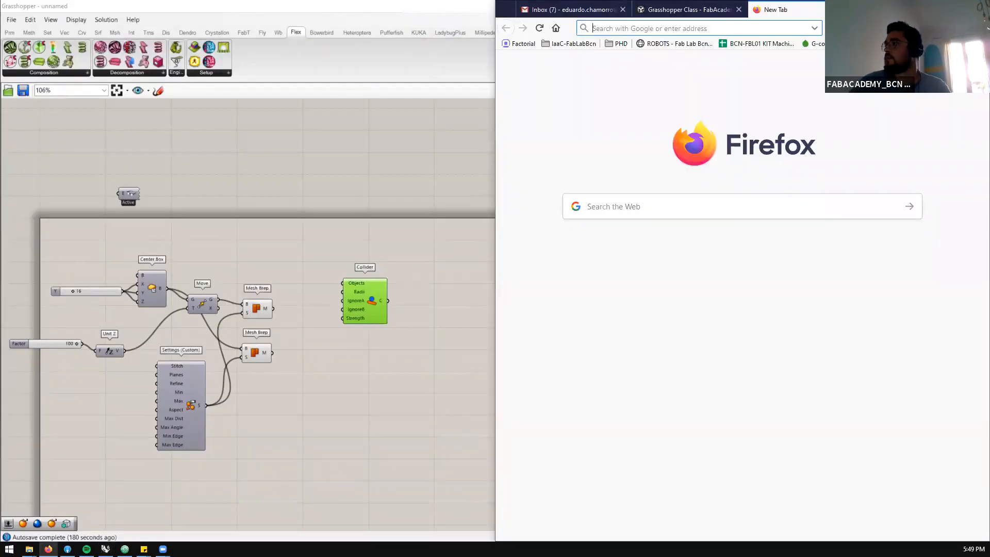
pyautogui.hotkey('ctrl', 't')
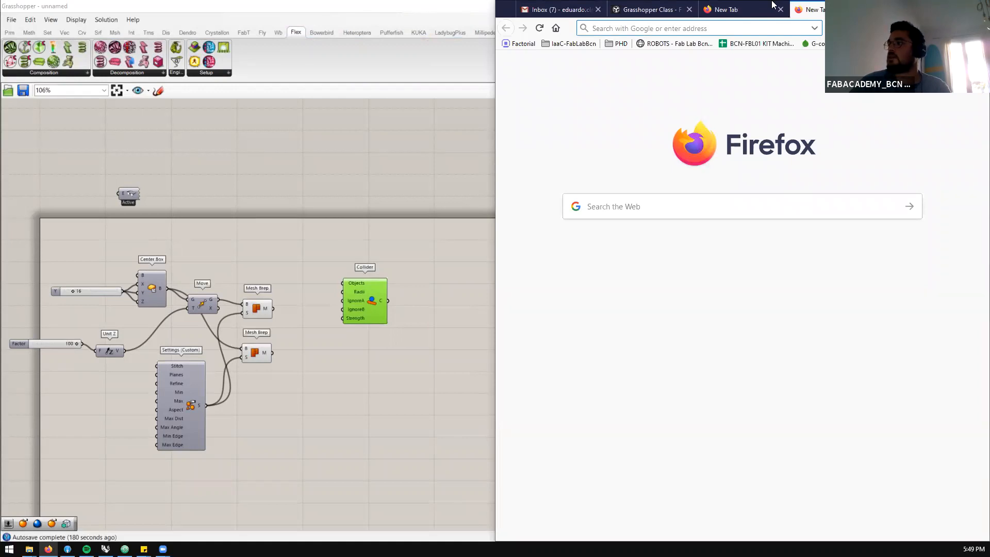
pyautogui.press('super+Up')
pyautogui.write('f')
pyautogui.press('BackSpace')
pyautogui.press('BackSpace')
pyautogui.write('lexhopper food 3')
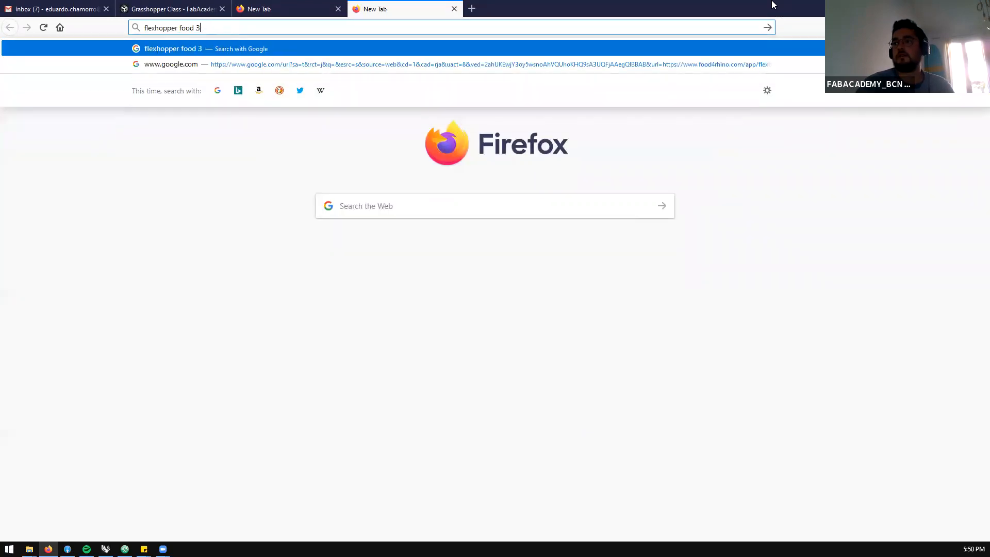
pyautogui.press('BackSpace')
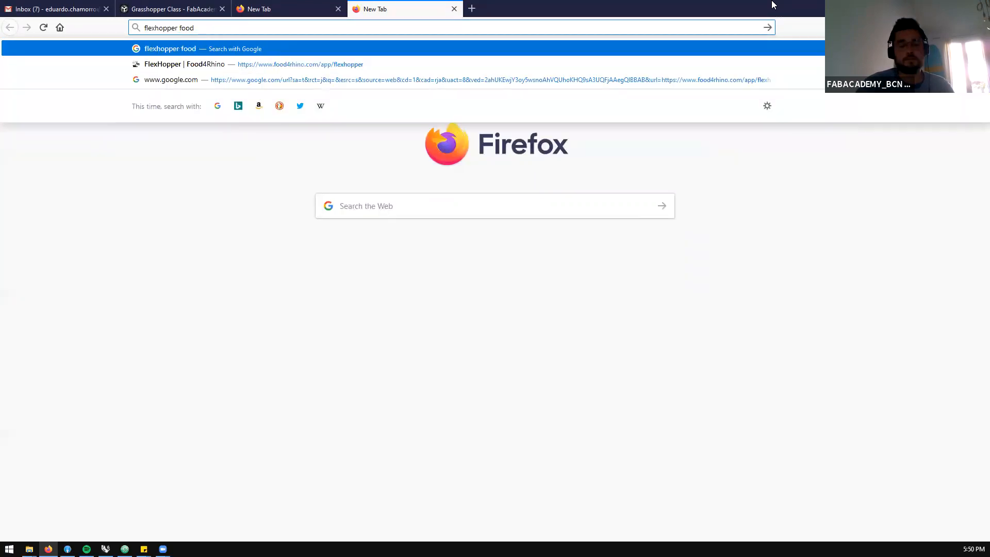
pyautogui.write('4 rhino')
pyautogui.press('Return')
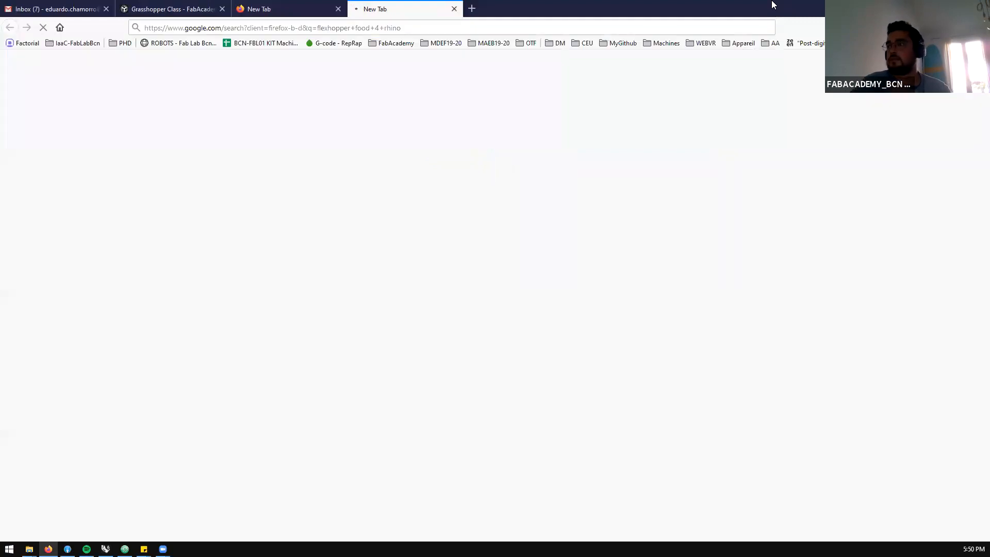
# View the FlexHopper page on Food4Rhino, then return to the results and search for "flexhopper food 4 rhino bunny"
pyautogui.click(175, 149)
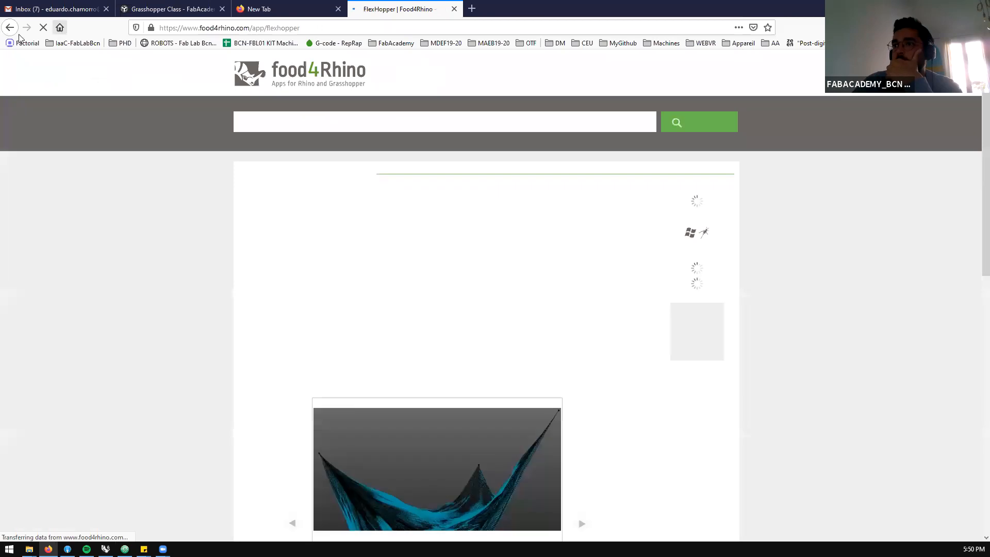
pyautogui.hotkey('alt', 'Left')
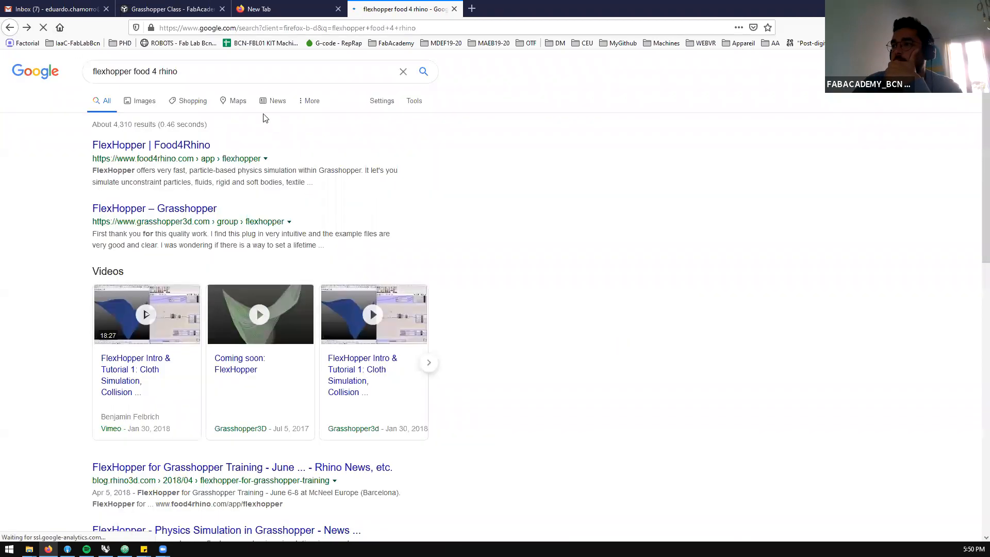
pyautogui.click(178, 64)
pyautogui.write('bunny')
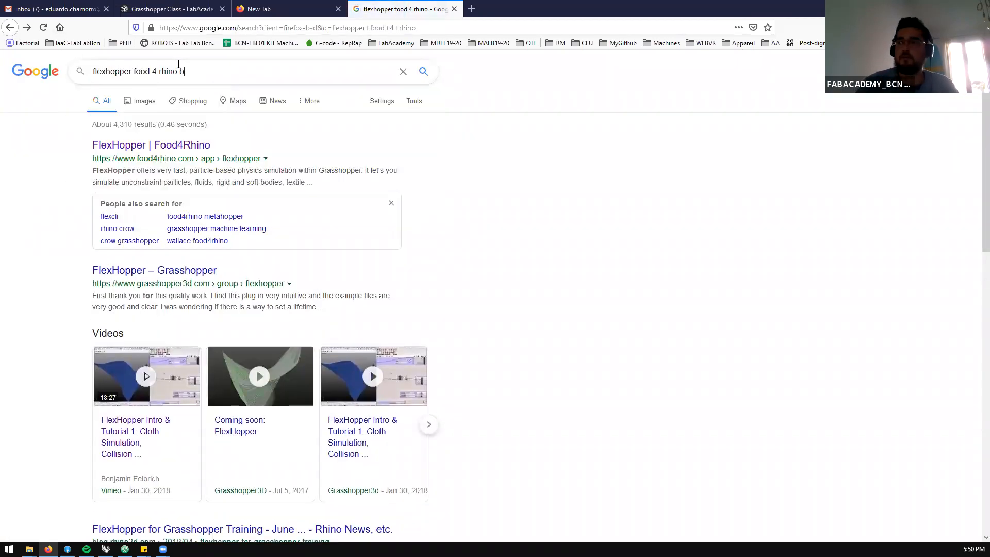
pyautogui.press('Return')
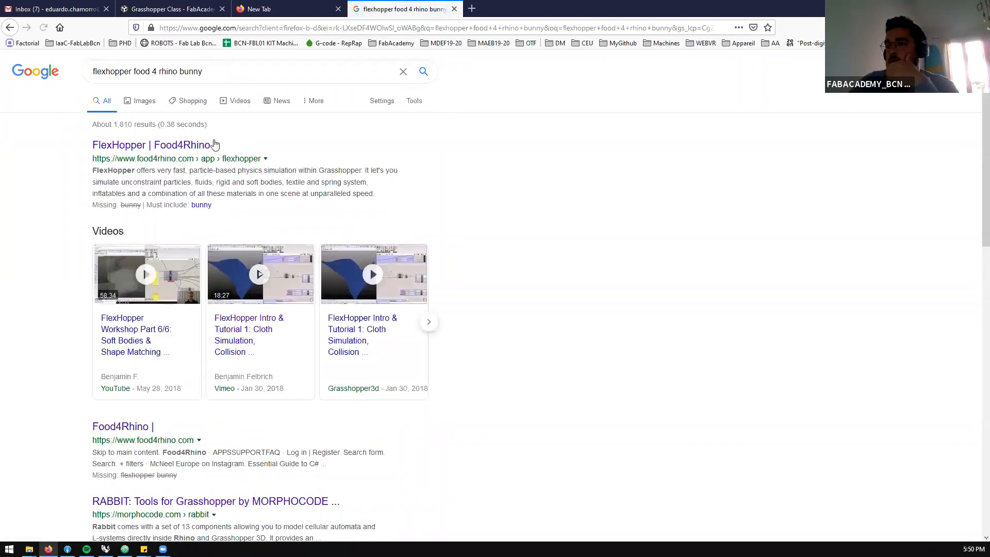
# Browse the image results for the bunny search and switch to its video results
pyautogui.click(142, 102)
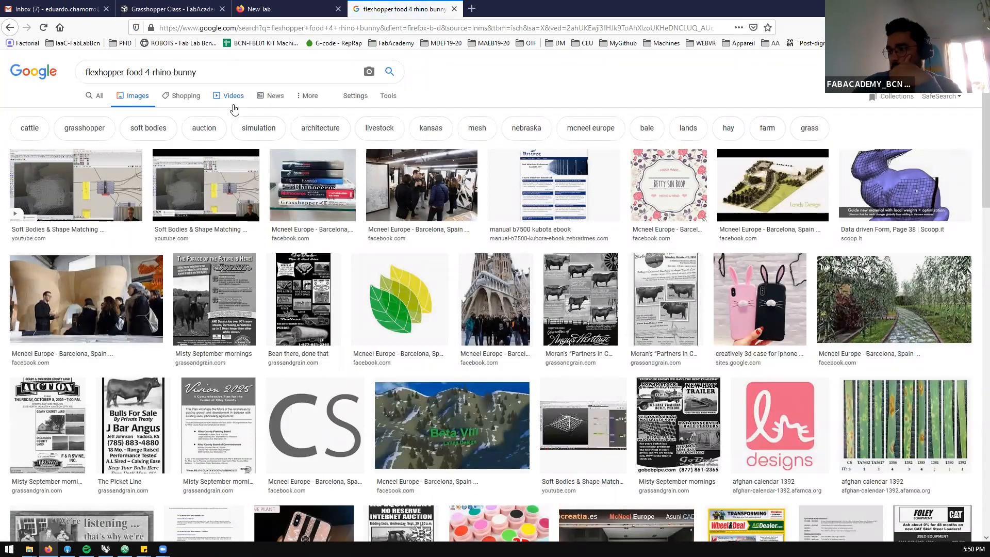
pyautogui.scroll(-3, 232, 106)
pyautogui.scroll(4, 221, 98)
pyautogui.click(219, 94)
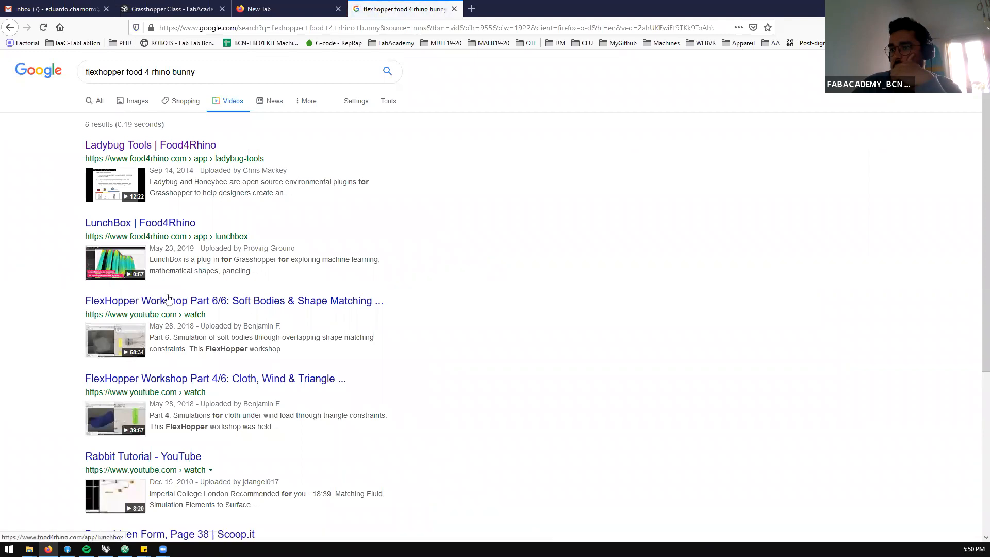
# Open the video "FlexHopper Workshop Part 4/6: Cloth, Wind & Triangle Constraints" and skip through it to about 37:41
pyautogui.click(139, 379)
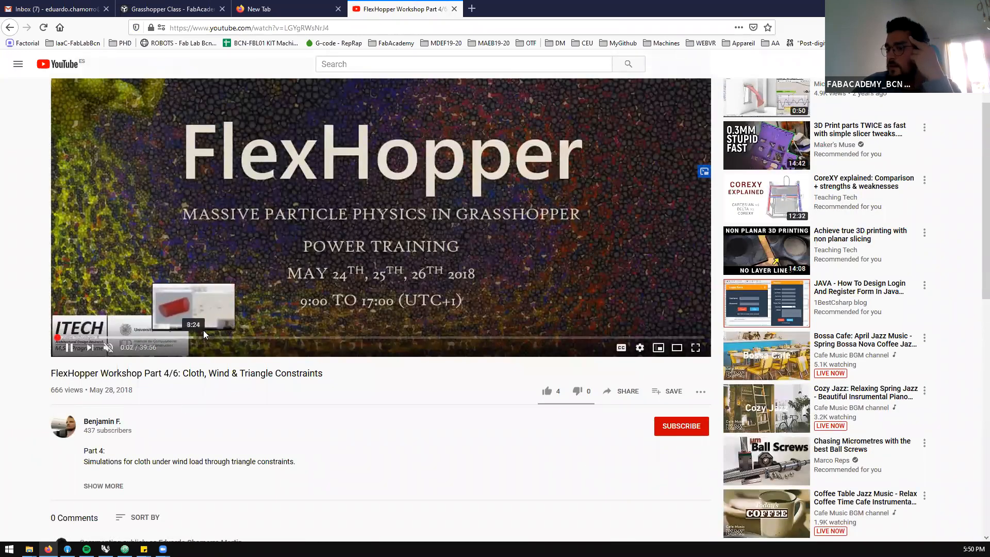
pyautogui.click(291, 339)
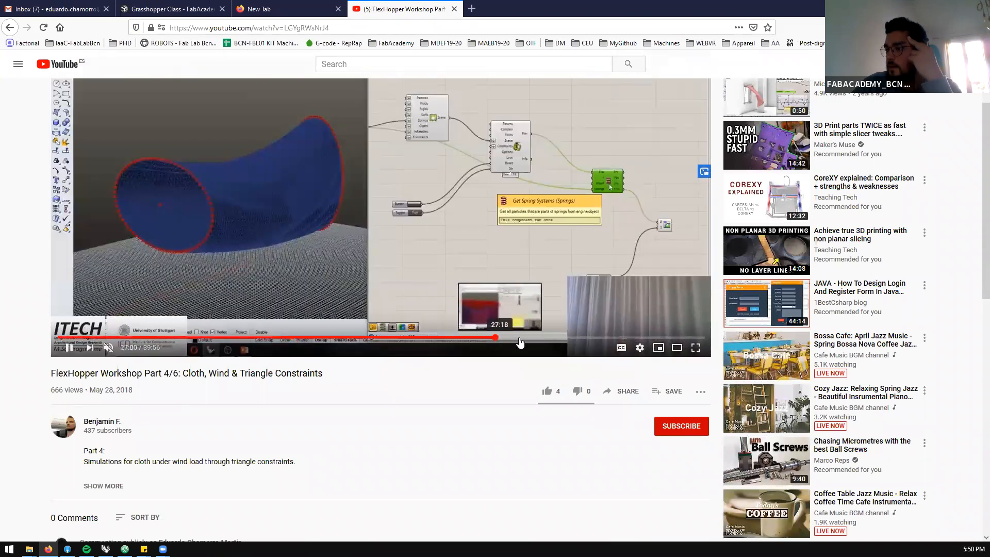
pyautogui.click(496, 338)
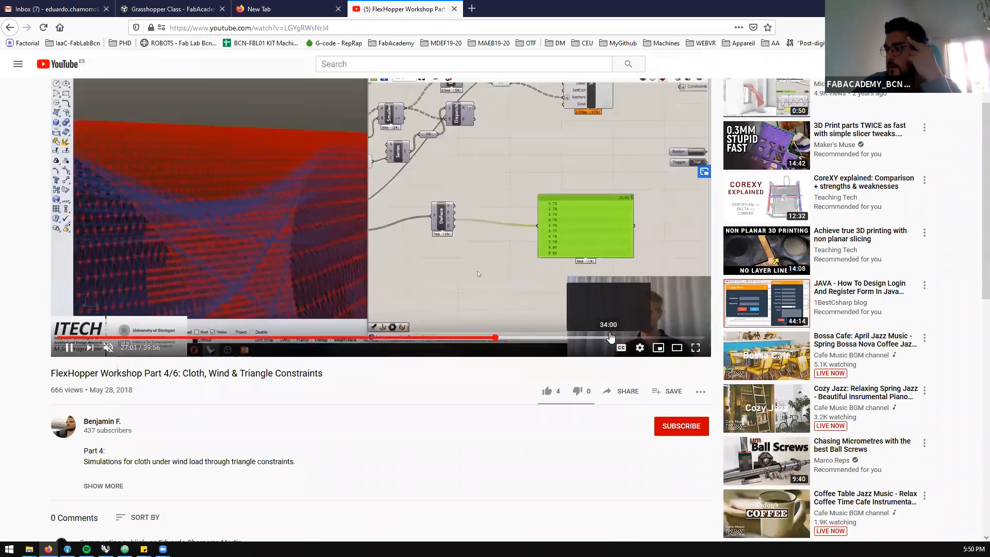
pyautogui.click(628, 339)
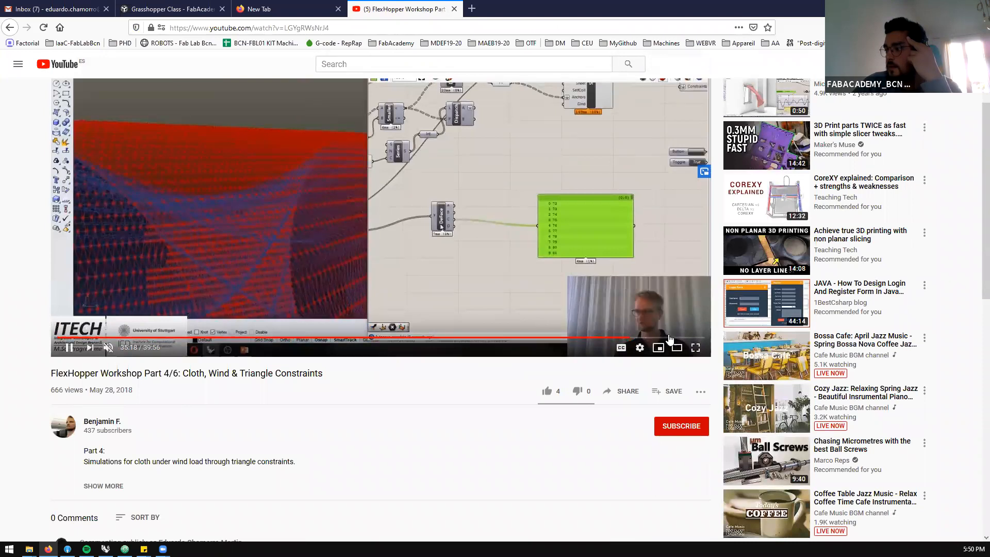
pyautogui.click(669, 339)
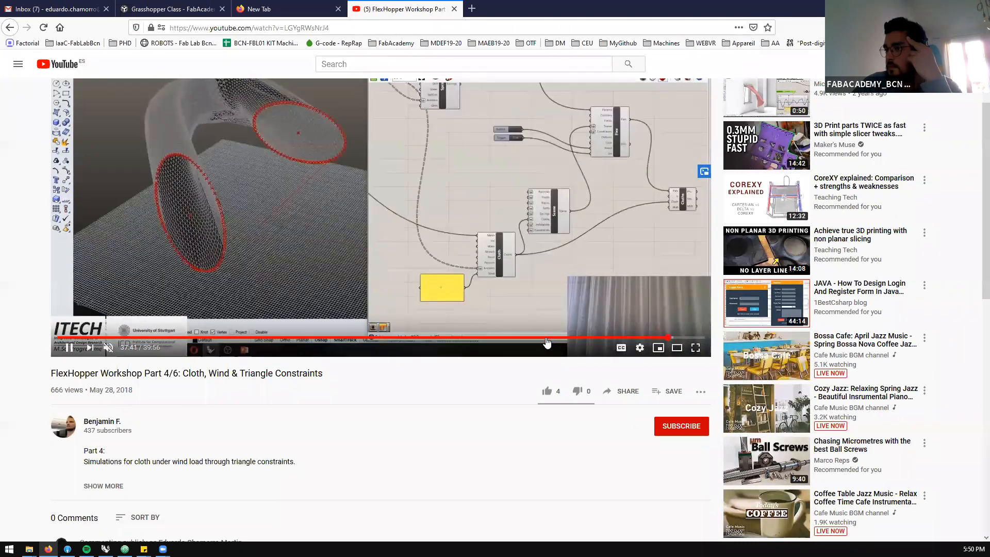
# Examine the cloth simulation in the workshop video and go back to the section on the wind, drag and lift inputs
pyautogui.scroll(-2, 170, 248)
pyautogui.scroll(3, 248, 257)
pyautogui.scroll(1, 259, 289)
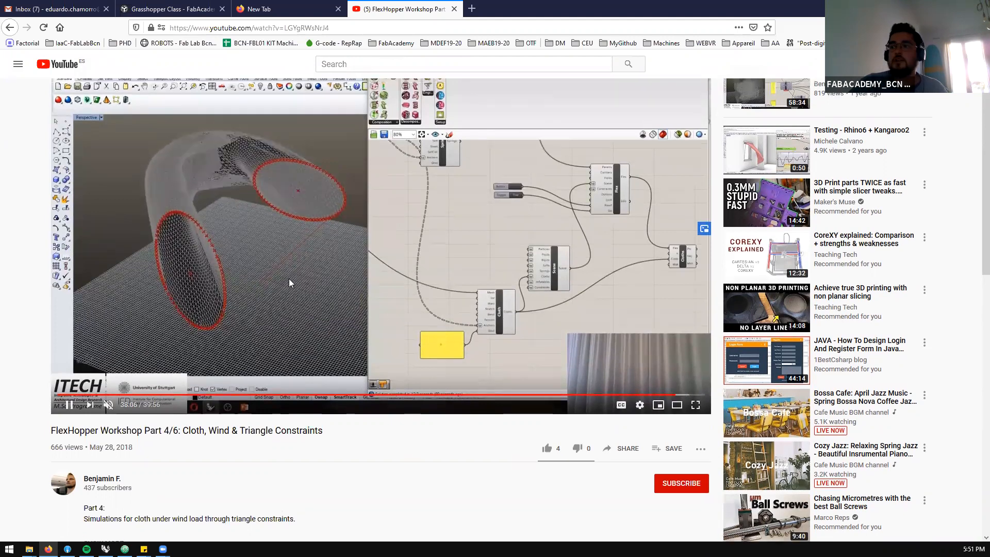
pyautogui.scroll(2, 288, 278)
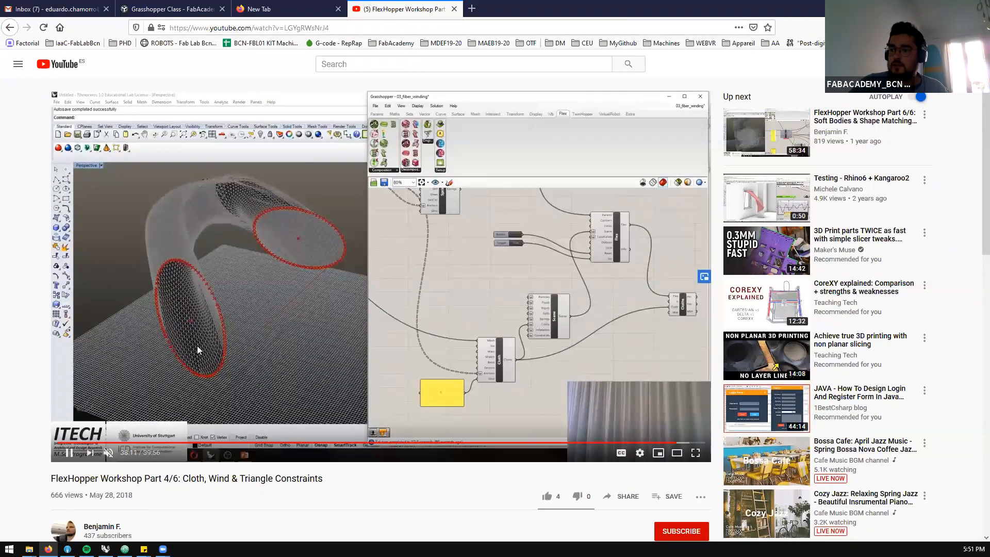
pyautogui.click(405, 442)
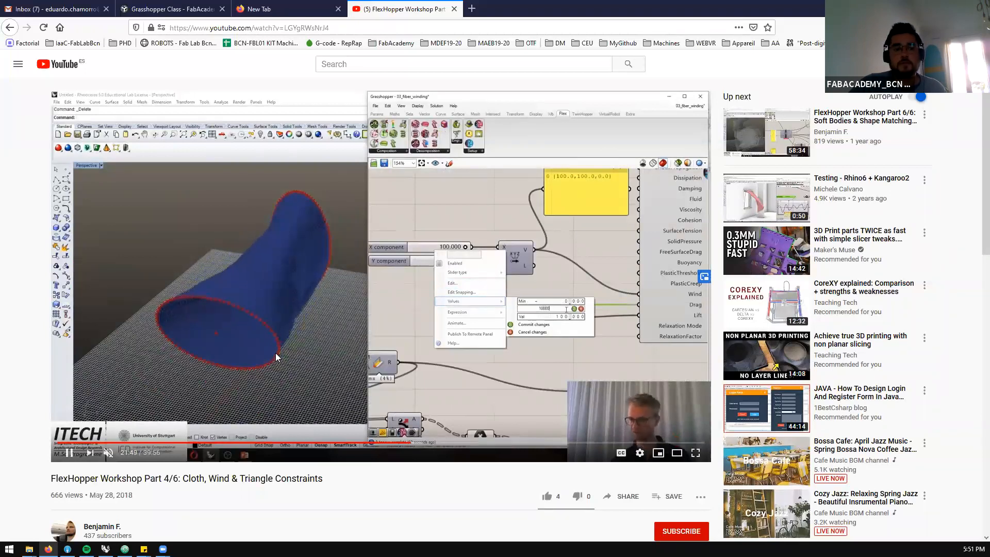
# Close the workshop video and the empty browser tab, and switch back to Grasshopper
pyautogui.click(453, 9)
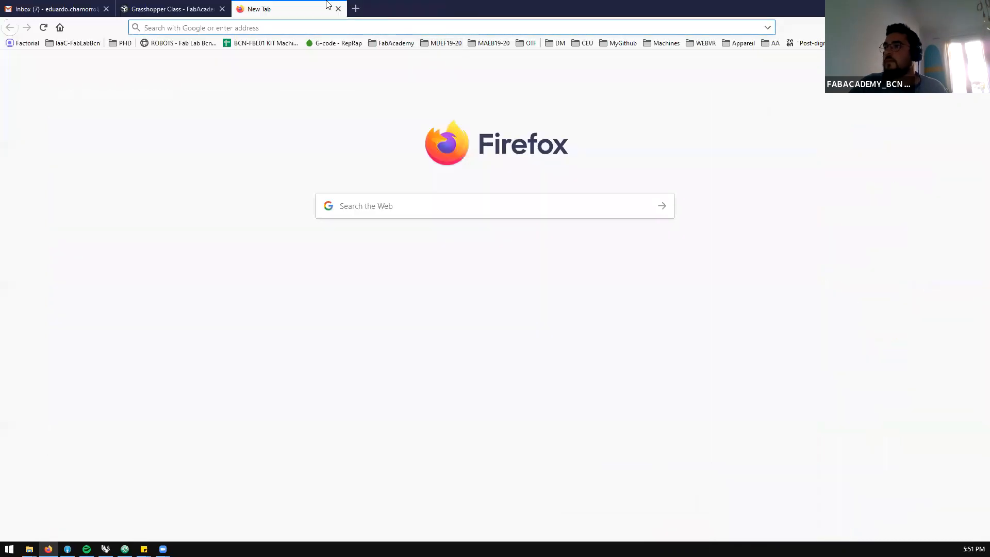
pyautogui.click(339, 13)
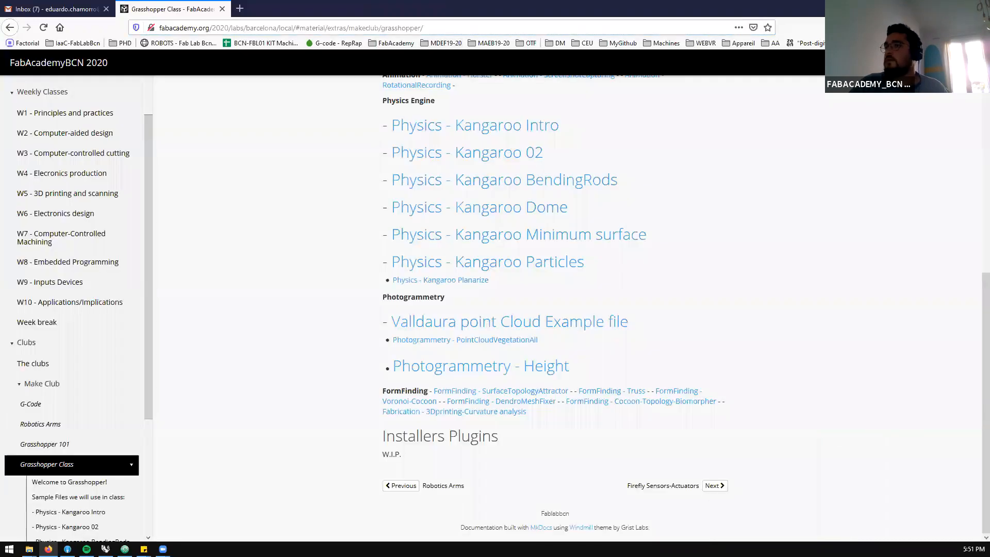
pyautogui.hotkey('alt', 'Tab')
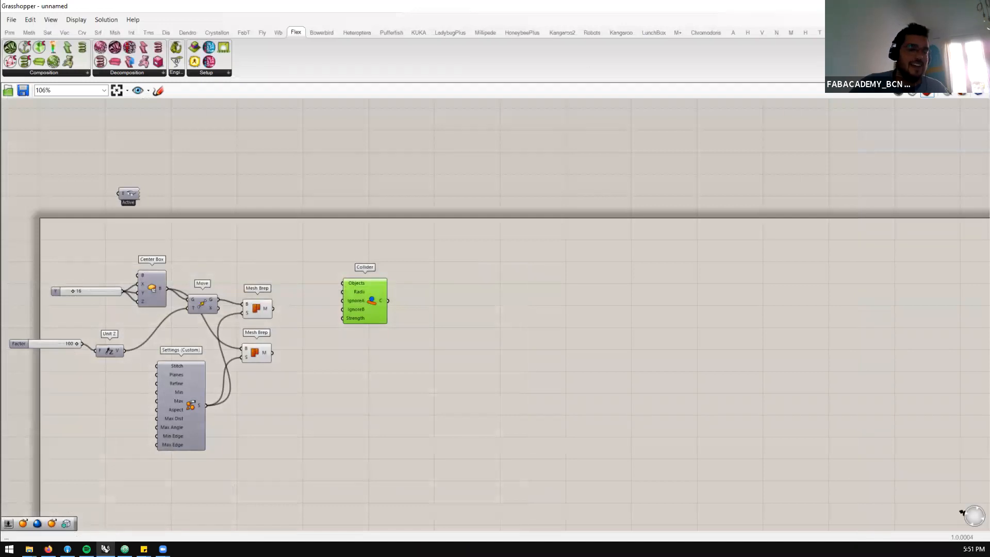
# Delete the box, Move, mesh settings, Mesh Brep and Collider components together with their sliders from the canvas
pyautogui.scroll(-3, 413, 297)
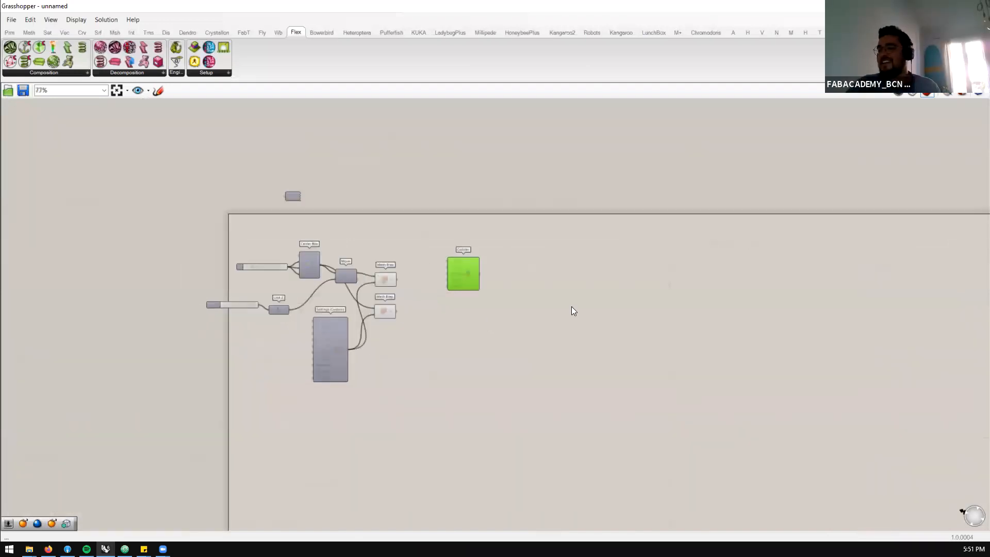
pyautogui.scroll(3, 443, 320)
pyautogui.scroll(-2, 661, 150)
pyautogui.moveTo(544, 174); pyautogui.dragTo(102, 480)
pyautogui.press('Delete')
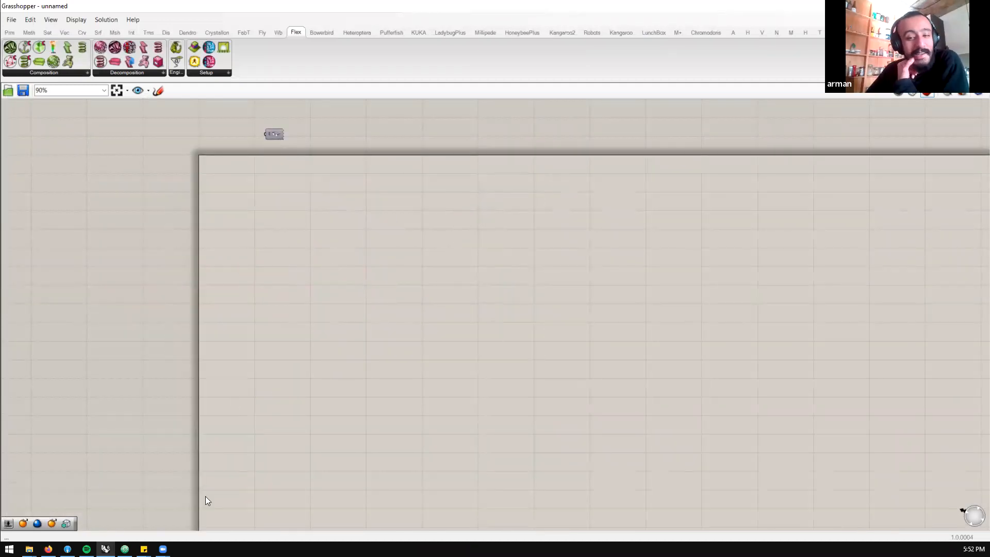
# Check the Grasshopper Class page in Firefox, then return to Grasshopper and display the Weaverbird (Wb) components
pyautogui.click(48, 549)
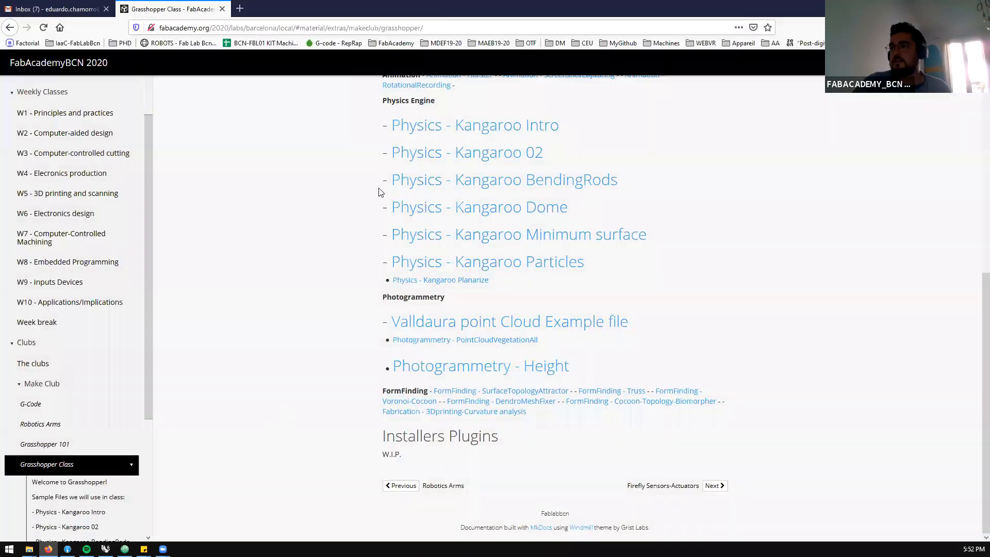
pyautogui.hotkey('alt', 'Tab')
pyautogui.scroll(-2, 440, 135)
pyautogui.scroll(2, 283, 145)
pyautogui.click(278, 33)
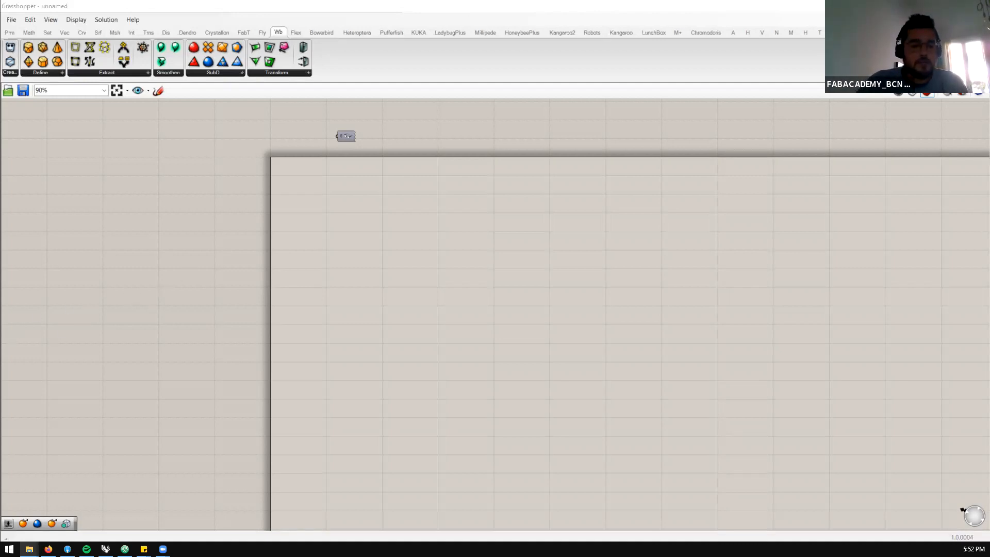
# Switch to File Explorer and look through the Physics-Kangaroo example files in the Grass folder
pyautogui.hotkey('alt', 'Tab')
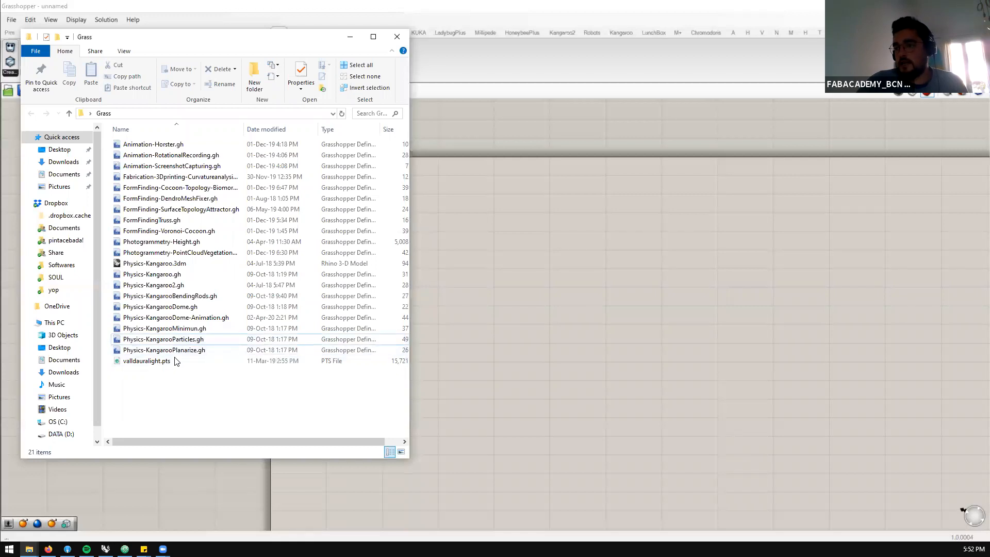
pyautogui.click(174, 355)
pyautogui.press('Up')
pyautogui.press('Up')
pyautogui.press('Up')
pyautogui.press('Up')
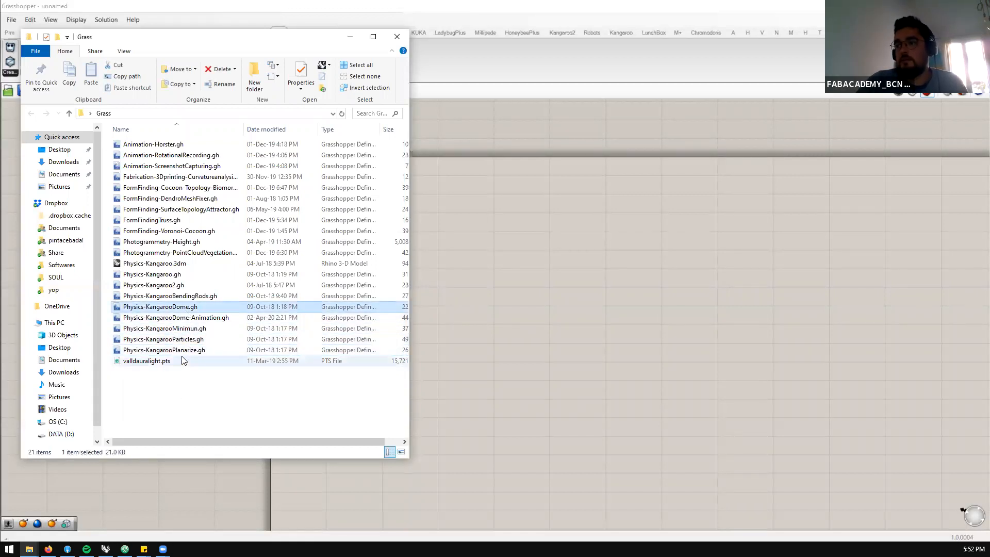
pyautogui.click(182, 351)
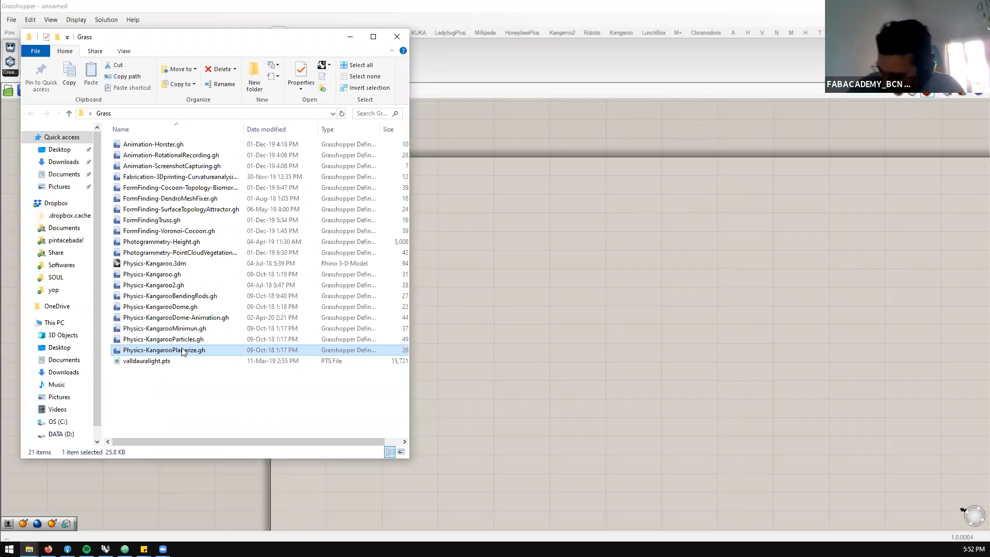
pyautogui.click(229, 386)
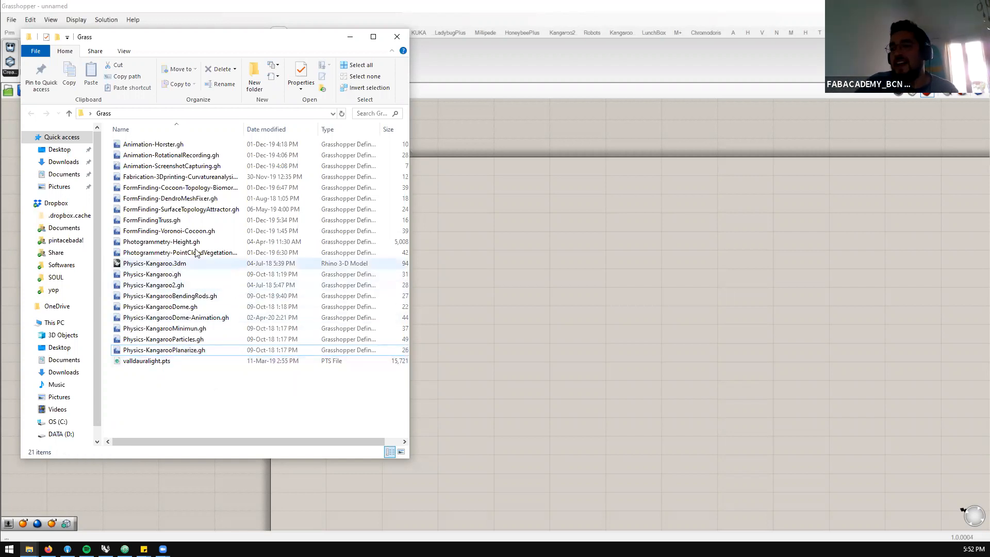
# Load FormFinding-Cocoon-Topology-Biomorpher.gh from the Grass folder into Grasshopper and minimize the folder window
pyautogui.click(190, 232)
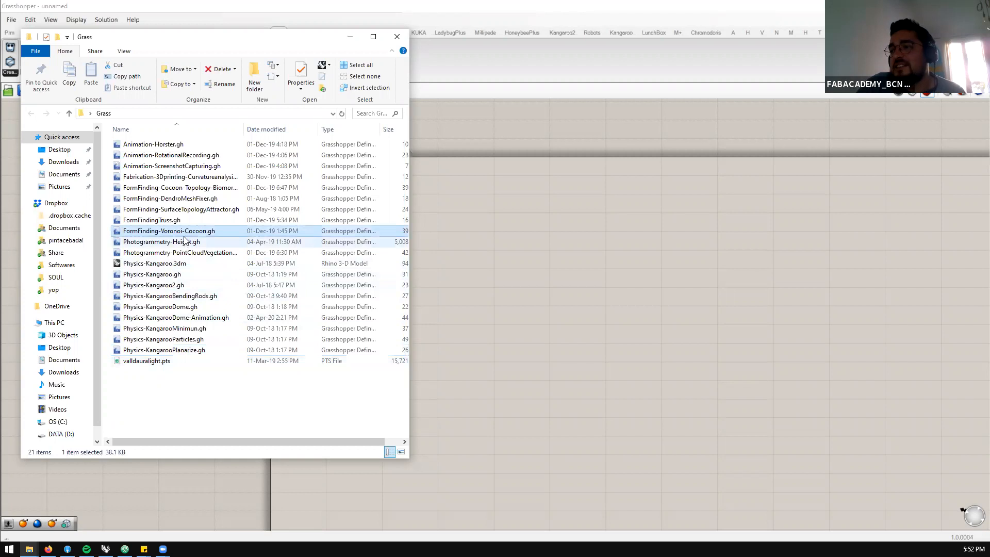
pyautogui.moveTo(184, 188); pyautogui.dragTo(537, 252)
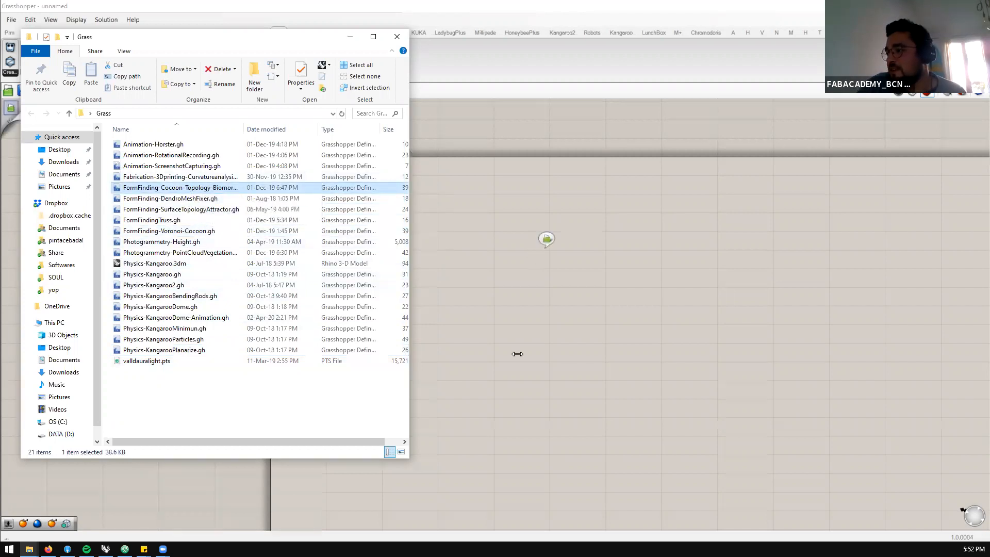
pyautogui.click(350, 37)
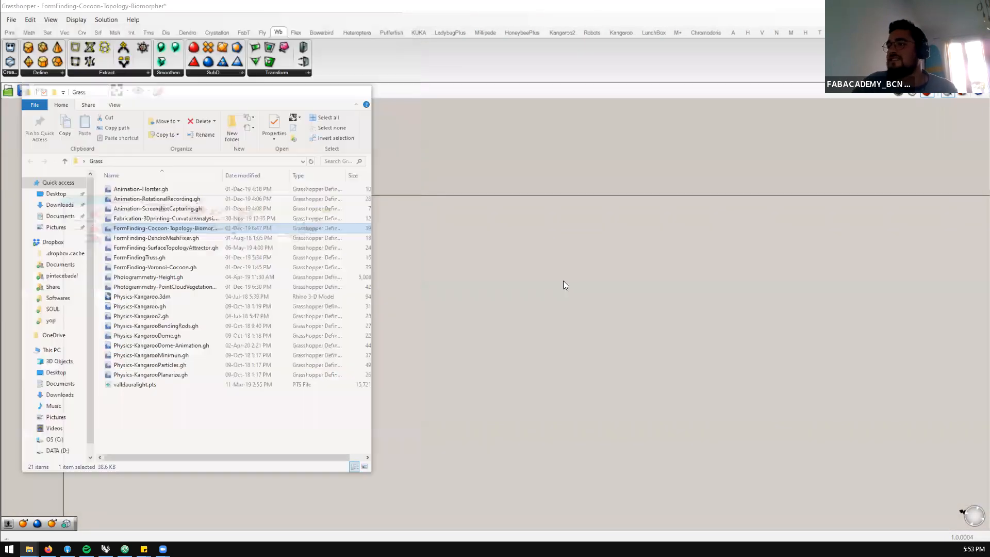
pyautogui.doubleClick(564, 9)
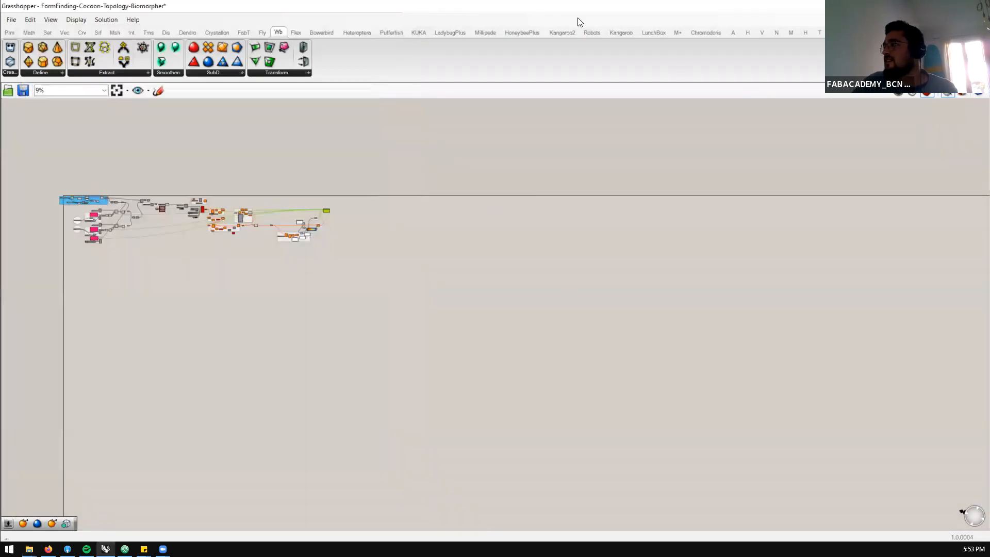
# Arrange the Rhino window beside the Grasshopper canvas with its perspective viewport filling the available width
pyautogui.scroll(-5, 259, 227)
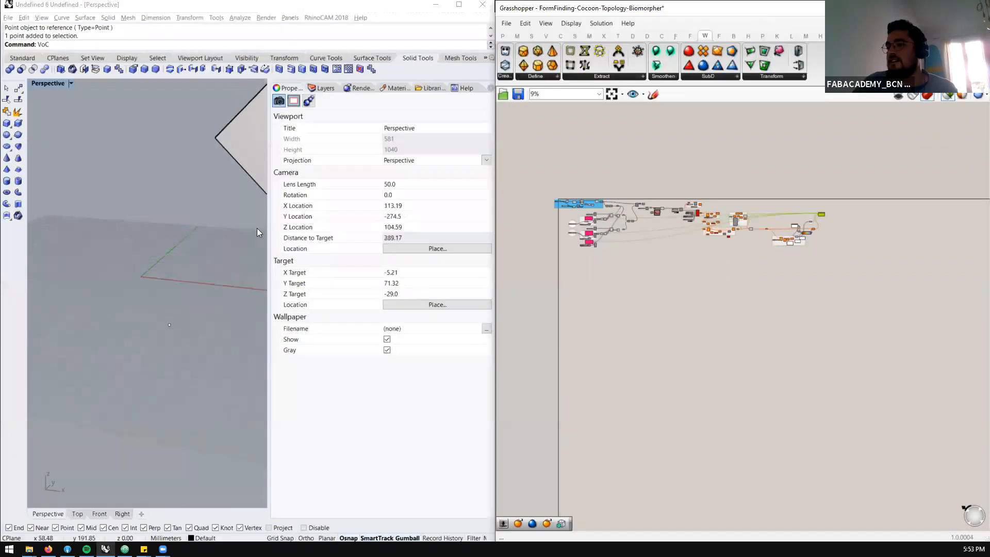
pyautogui.doubleClick(369, 7)
pyautogui.scroll(-5, 327, 349)
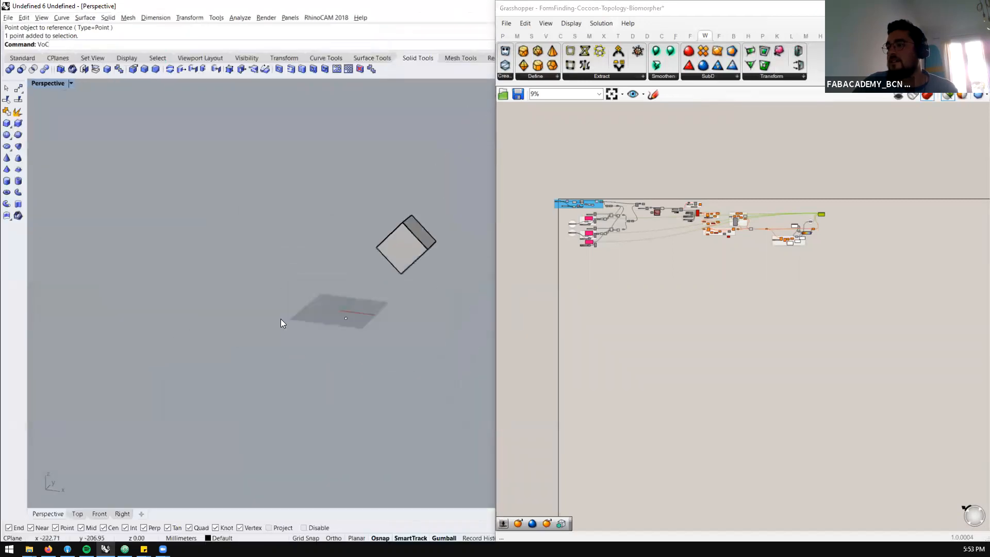
pyautogui.scroll(10, 556, 194)
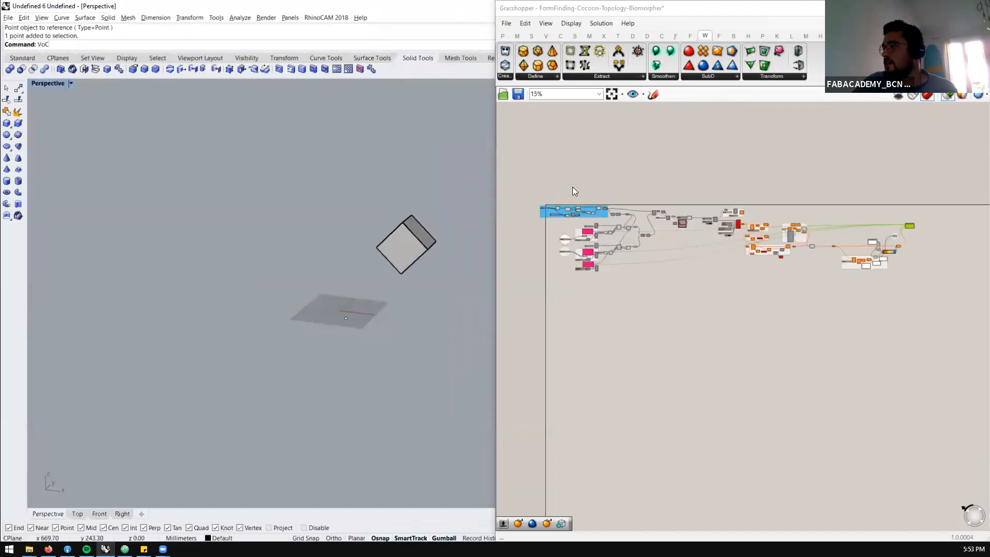
# Select the group that builds the 3D grid at the start of the definition and examine its lines in the viewport
pyautogui.moveTo(684, 128); pyautogui.dragTo(651, 195)
pyautogui.scroll(5, 392, 281)
pyautogui.scroll(6, 391, 290)
pyautogui.scroll(-5, 401, 315)
pyautogui.moveTo(359, 308); pyautogui.dragTo(255, 189, button='right')
pyautogui.scroll(7, 257, 189)
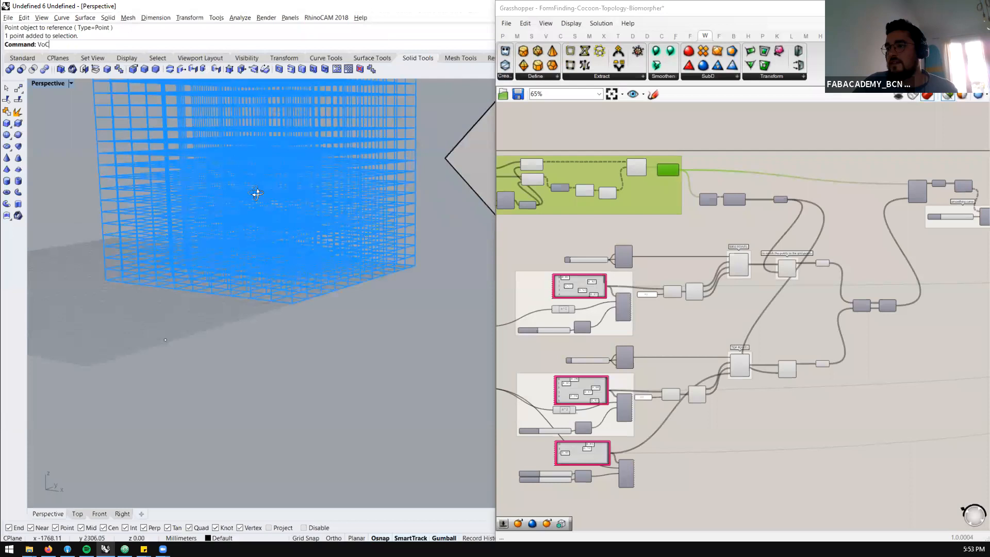
pyautogui.scroll(-7, 268, 179)
pyautogui.scroll(2, 801, 265)
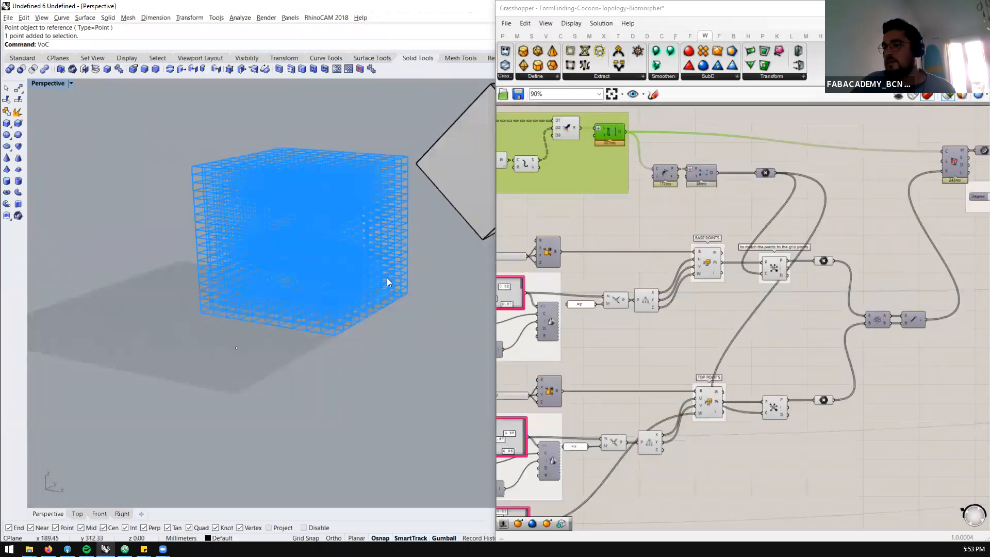
# Select the two point containers fed by the base and top points and examine the matched points inside the grid
pyautogui.moveTo(831, 448); pyautogui.dragTo(825, 439)
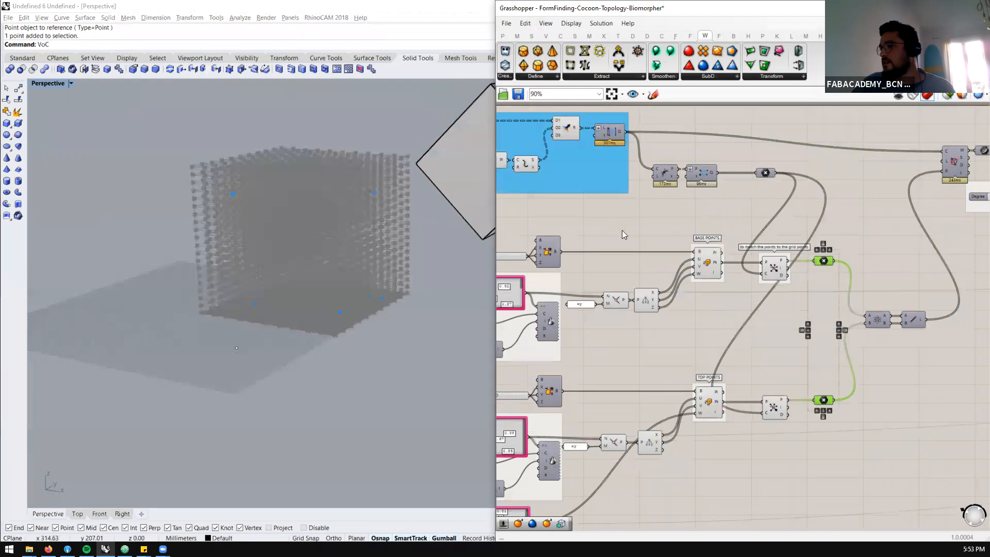
pyautogui.moveTo(508, 297); pyautogui.dragTo(482, 287, button='right')
pyautogui.scroll(5, 348, 279)
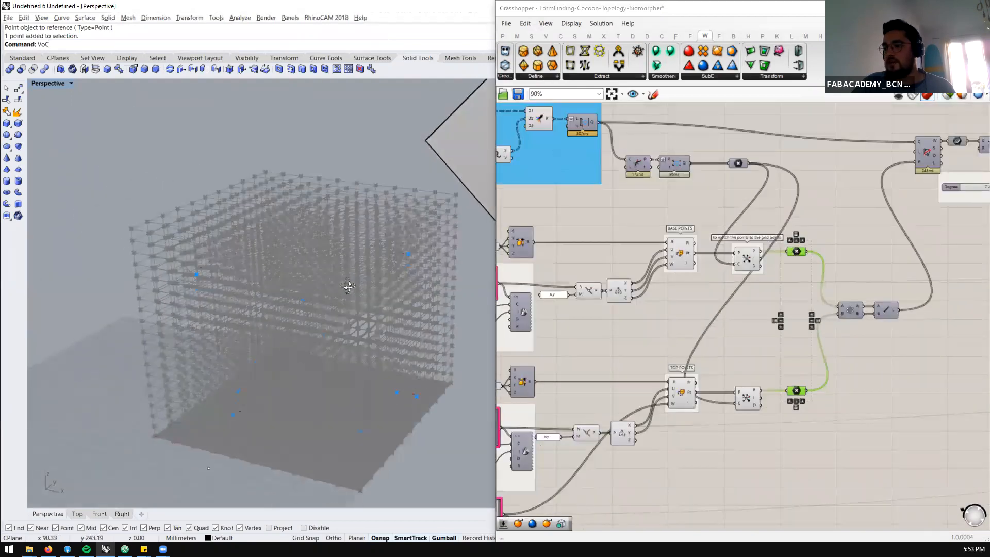
pyautogui.moveTo(291, 343); pyautogui.dragTo(436, 343, button='right')
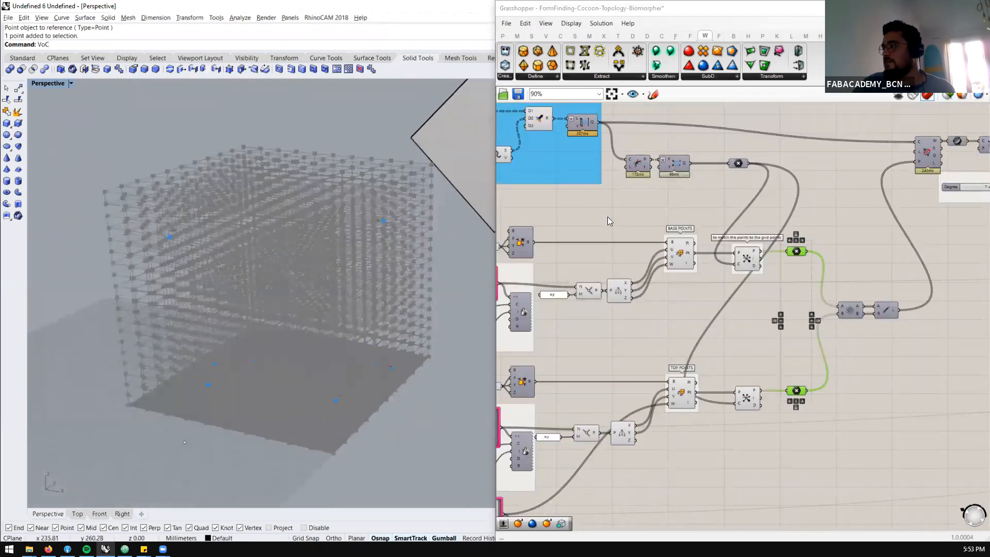
# Check the Shortest Walk component and select the last two components of the grid group to examine their output
pyautogui.scroll(6, 840, 164)
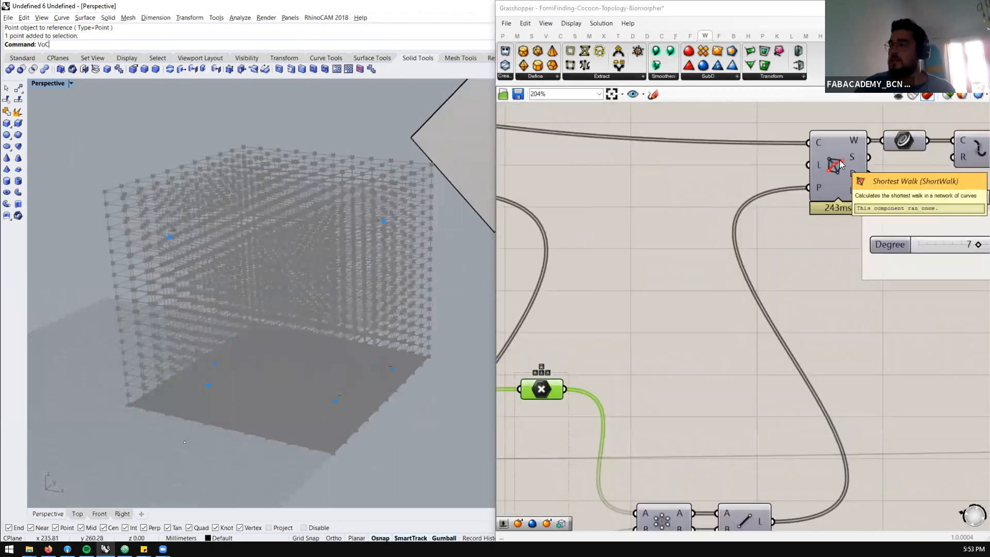
pyautogui.scroll(-7, 667, 178)
pyautogui.scroll(3, 592, 148)
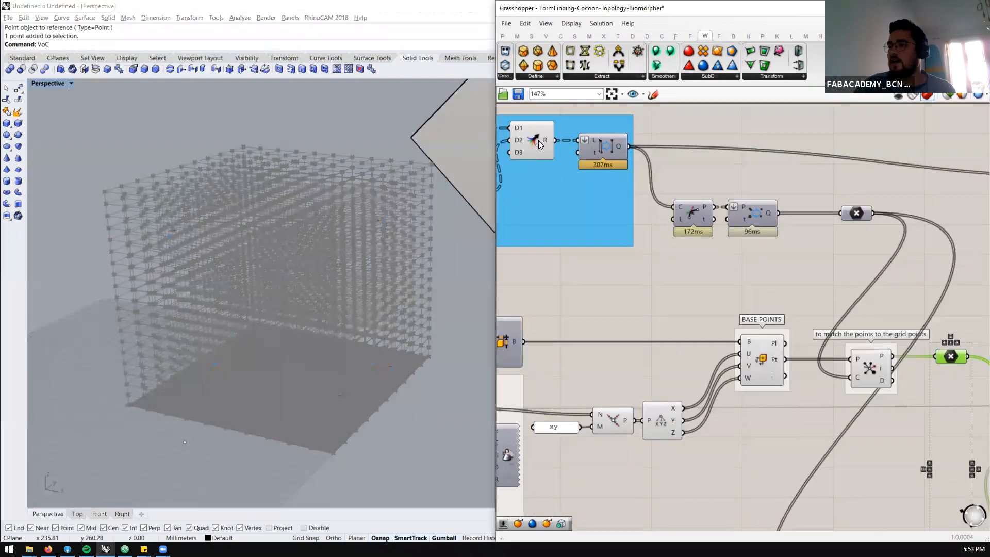
pyautogui.click(538, 141)
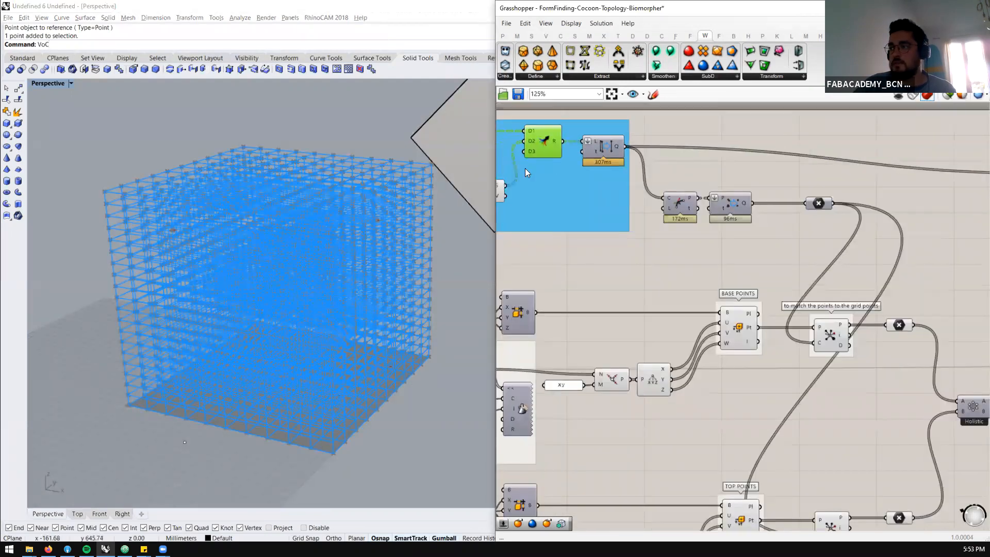
pyautogui.click(603, 147)
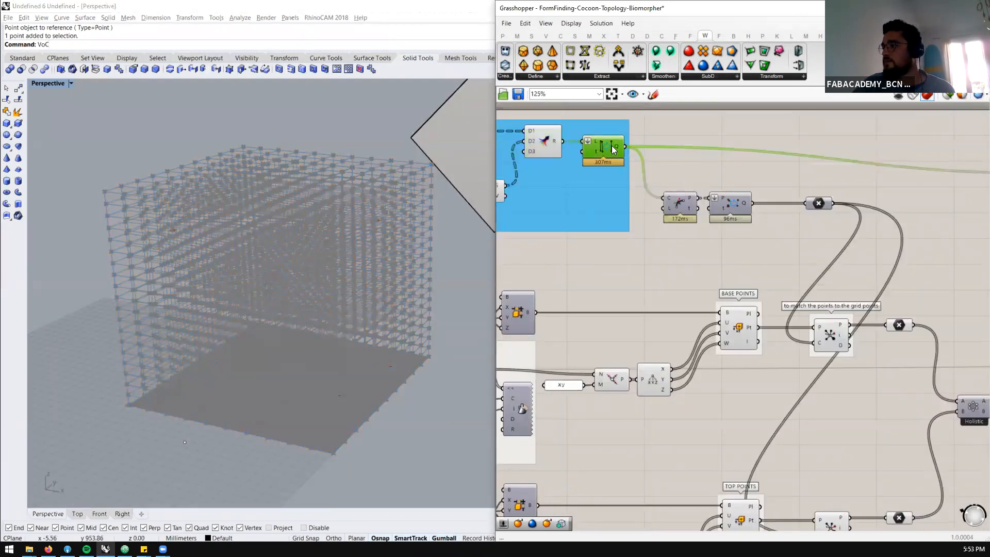
# Enable the preview of the component that collects the grid points and disable the preview of the grid-building group
pyautogui.middleClick(743, 201)
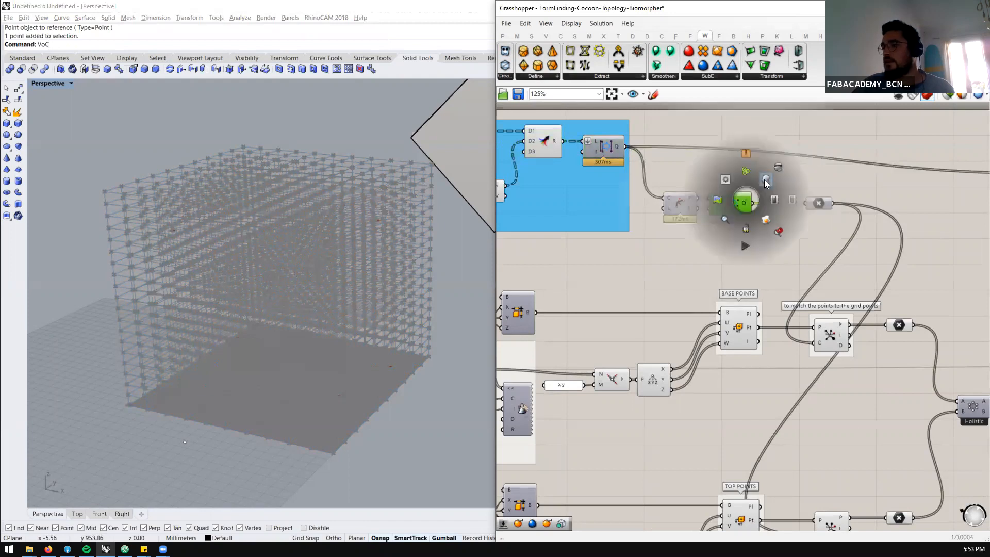
pyautogui.click(766, 181)
pyautogui.scroll(-2, 697, 140)
pyautogui.moveTo(639, 106); pyautogui.dragTo(532, 183)
pyautogui.middleClick(533, 181)
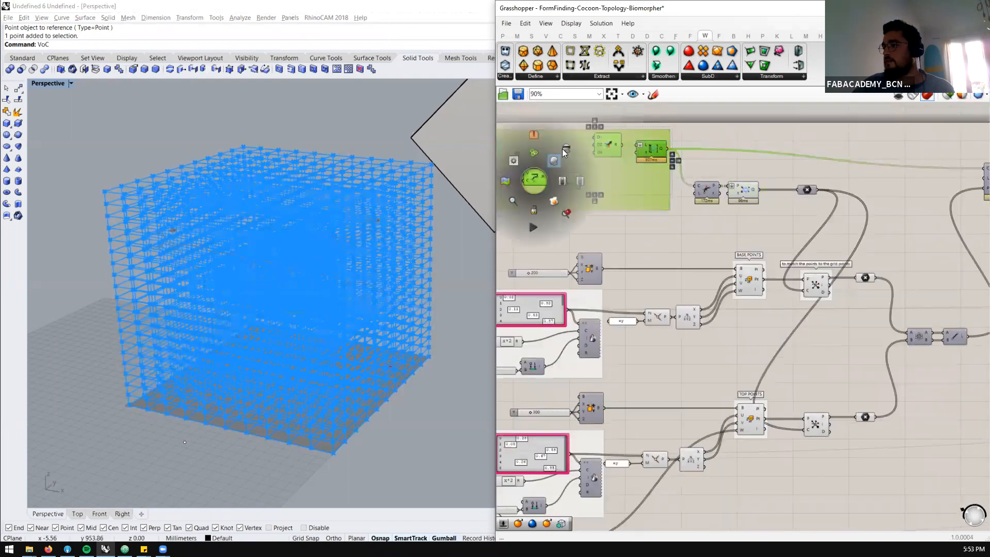
pyautogui.click(565, 149)
pyautogui.moveTo(316, 318); pyautogui.dragTo(333, 333, button='right')
pyautogui.scroll(-4, 788, 216)
pyautogui.moveTo(691, 133); pyautogui.dragTo(512, 220)
pyautogui.middleClick(524, 212)
pyautogui.click(556, 179)
# Examine the previewed grid points in the viewport alongside the base and top points section of the definition
pyautogui.scroll(5, 362, 274)
pyautogui.moveTo(361, 274); pyautogui.dragTo(493, 271, button='right')
pyautogui.scroll(6, 794, 227)
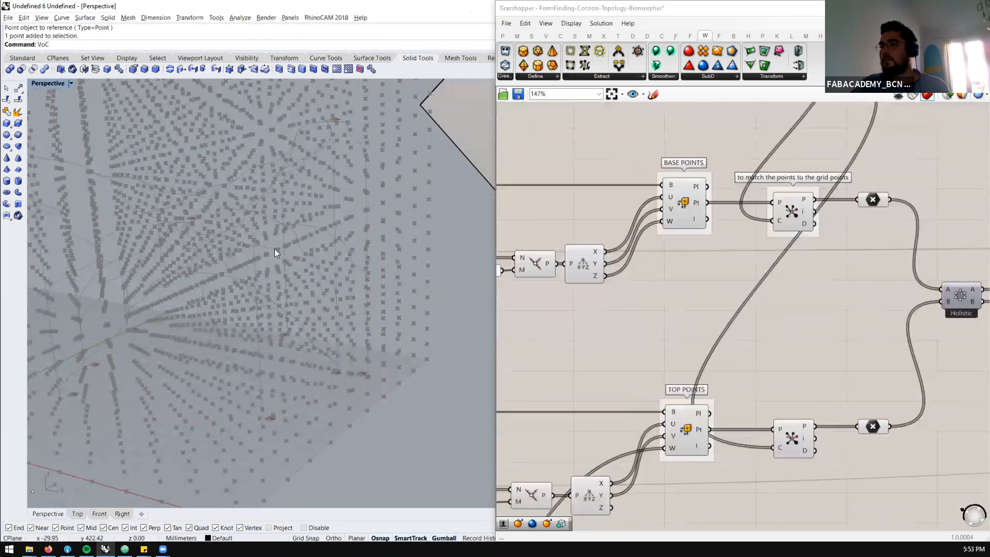
pyautogui.scroll(-6, 274, 249)
pyautogui.scroll(-3, 742, 220)
pyautogui.scroll(3, 804, 222)
pyautogui.scroll(-2, 814, 173)
pyautogui.scroll(2, 825, 180)
pyautogui.scroll(-3, 738, 219)
pyautogui.scroll(3, 852, 214)
# Enable the preview of the line component connecting base and top points and inspect the lines within the grid
pyautogui.moveTo(894, 228); pyautogui.dragTo(858, 297)
pyautogui.middleClick(878, 272)
pyautogui.click(898, 251)
pyautogui.scroll(8, 317, 246)
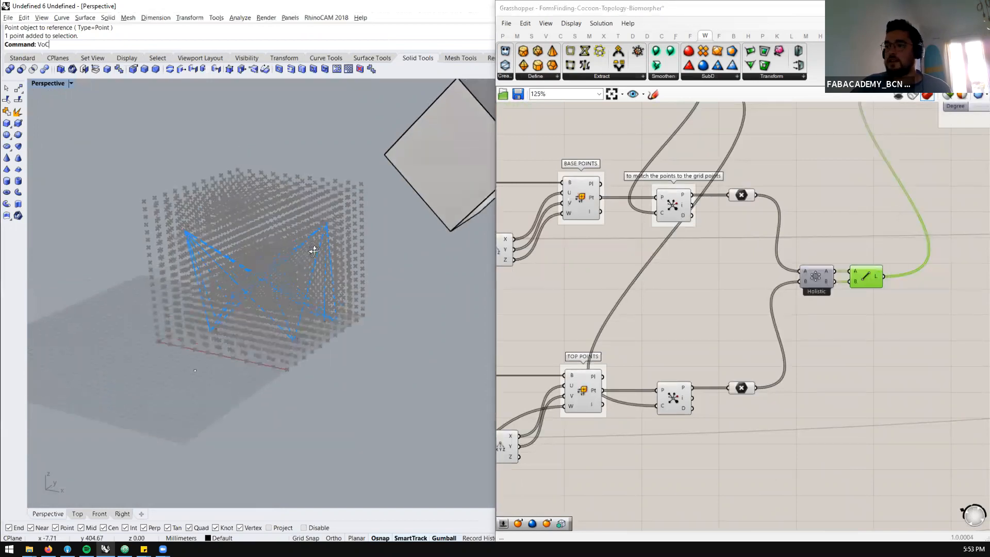
pyautogui.scroll(-5, 232, 335)
pyautogui.scroll(8, 265, 320)
pyautogui.scroll(-4, 590, 304)
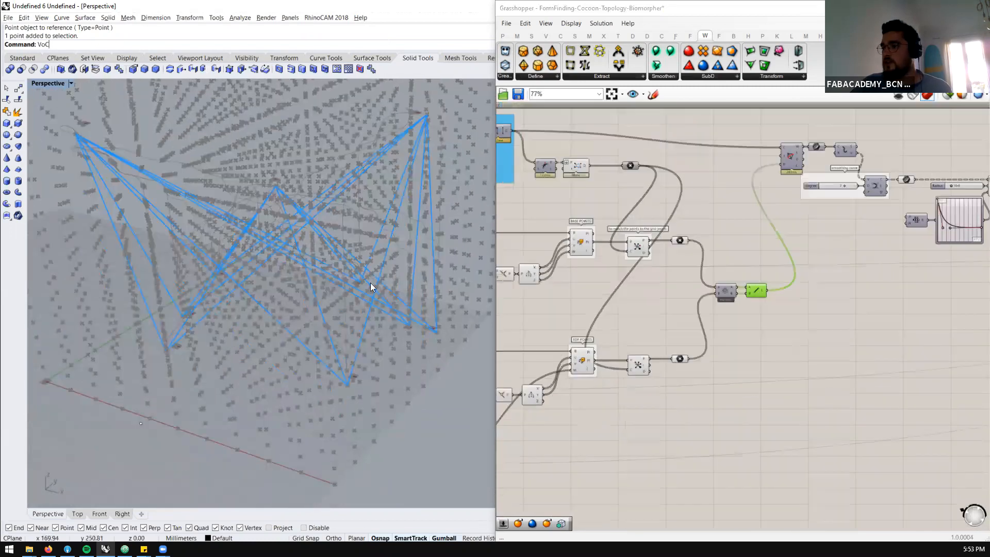
pyautogui.scroll(-3, 194, 287)
pyautogui.scroll(3, 176, 336)
pyautogui.scroll(3, 178, 345)
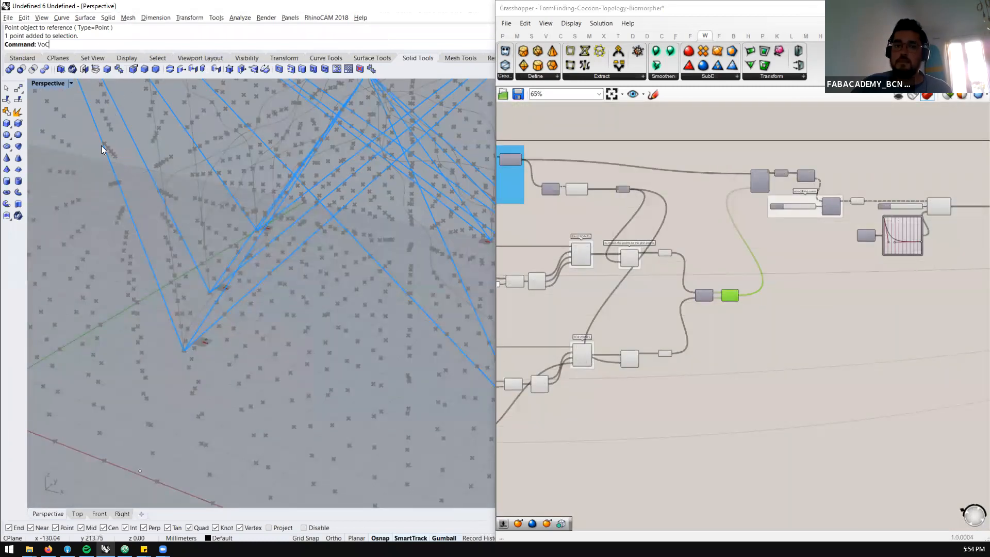
# Move the Shortest Walk component away from its output curve container and enable its preview to inspect the walk paths
pyautogui.scroll(5, 696, 229)
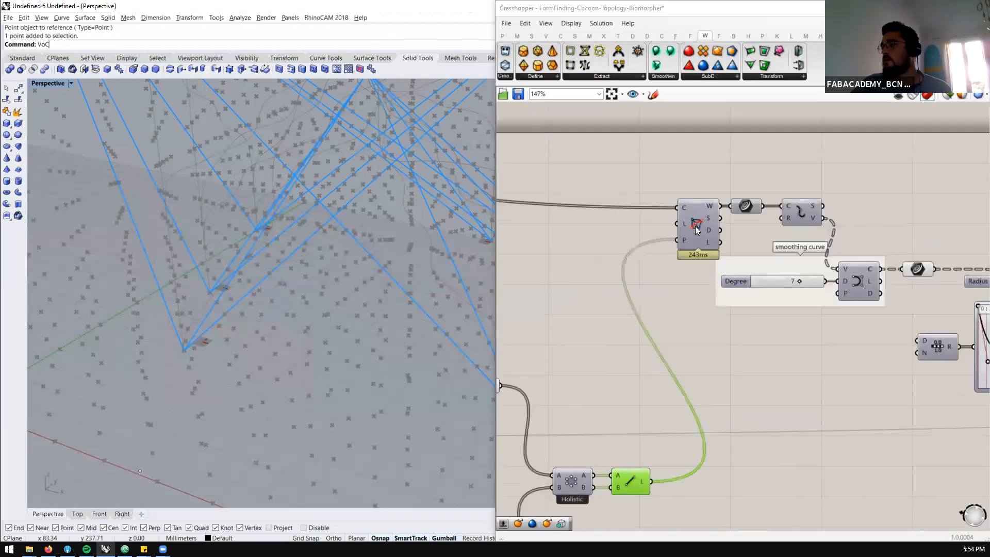
pyautogui.click(696, 229)
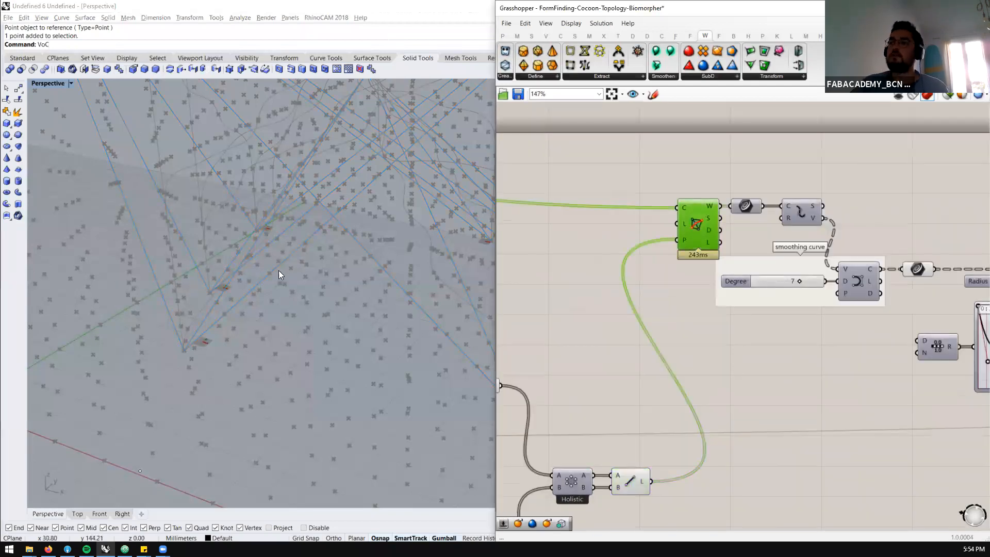
pyautogui.scroll(-6, 278, 271)
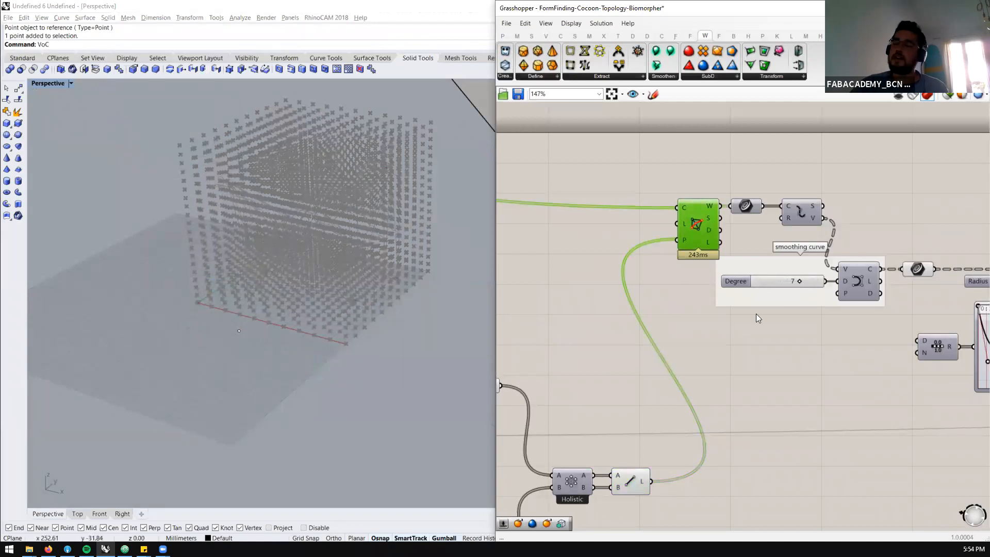
pyautogui.moveTo(695, 225); pyautogui.dragTo(607, 214)
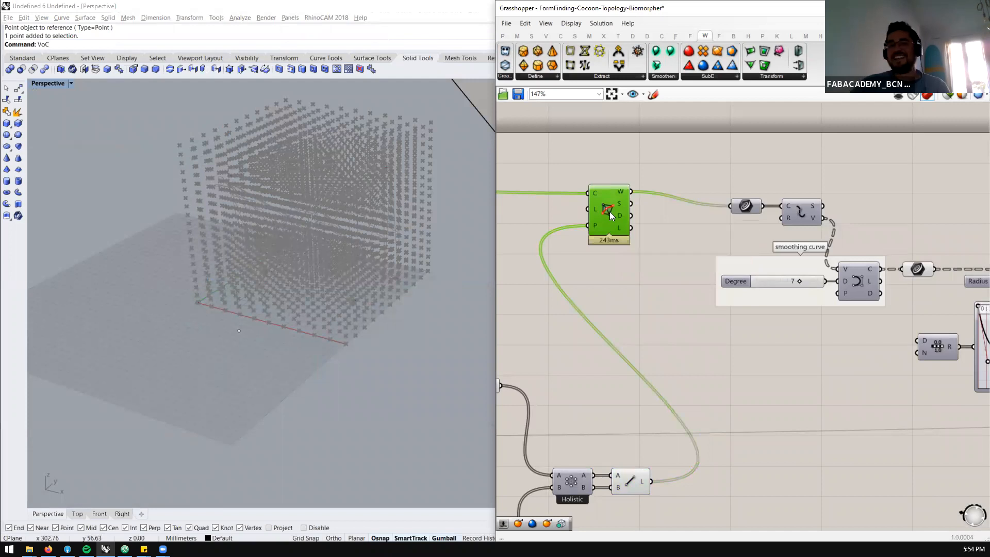
pyautogui.middleClick(610, 212)
pyautogui.click(630, 191)
pyautogui.scroll(4, 354, 247)
pyautogui.moveTo(354, 247); pyautogui.dragTo(361, 202, button='right')
pyautogui.scroll(4, 356, 216)
pyautogui.moveTo(333, 292); pyautogui.dragTo(221, 129, button='right')
pyautogui.scroll(-5, 561, 226)
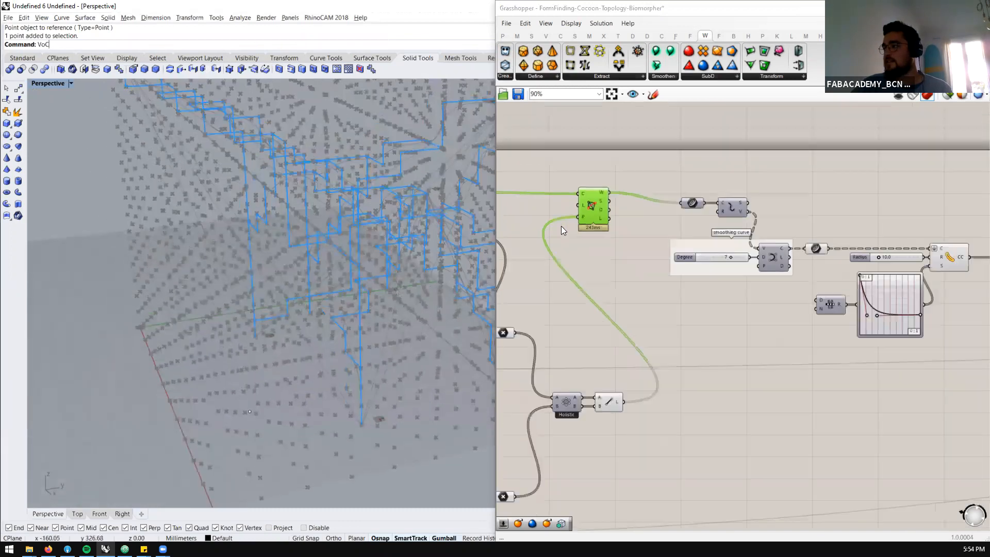
# Examine the Cocoon meshing component with its Iso, Cell Size and Toggle inputs
pyautogui.scroll(5, 784, 236)
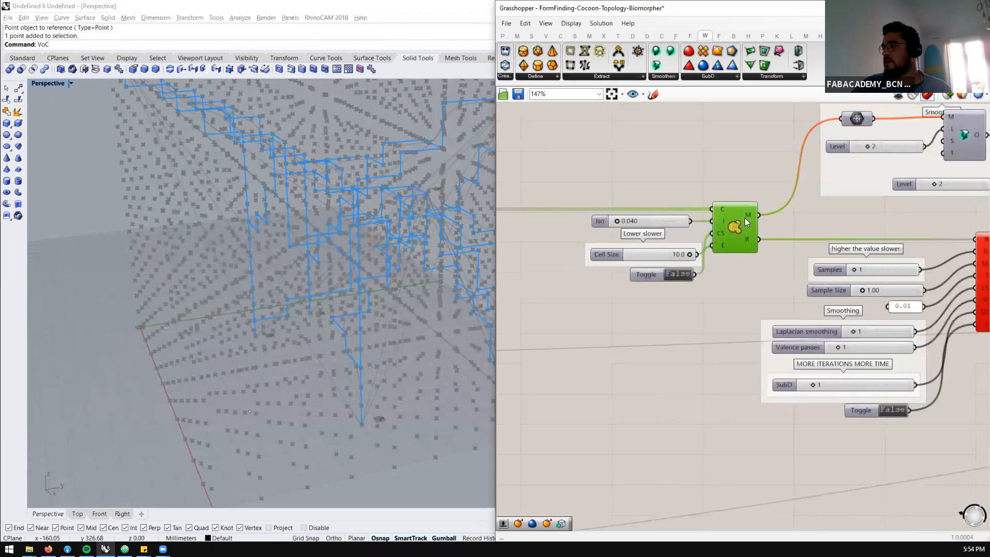
pyautogui.scroll(-5, 317, 191)
pyautogui.scroll(3, 317, 191)
pyautogui.scroll(1, 738, 234)
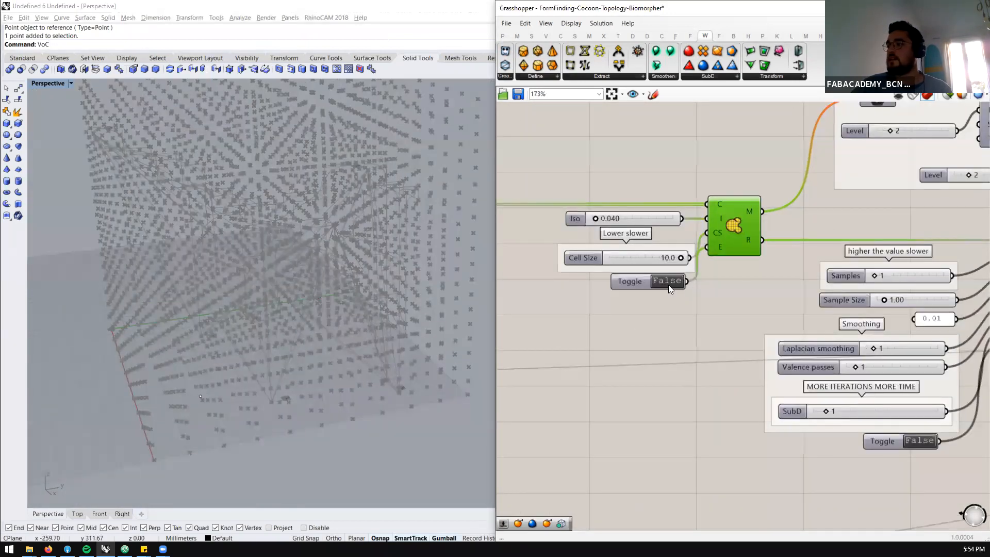
pyautogui.scroll(-4, 700, 254)
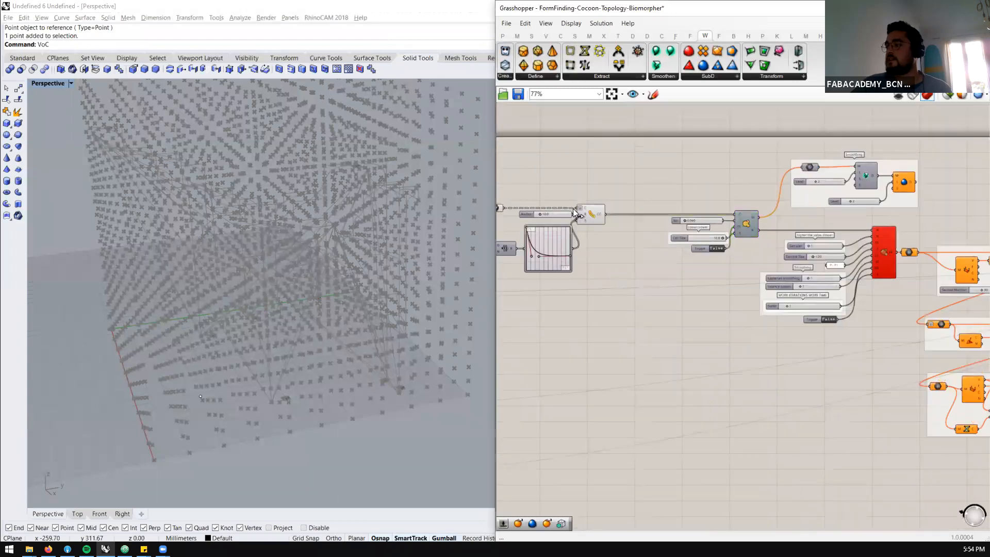
# Select the smoothed curve container and examine its curves and the Curve Charge component they feed
pyautogui.scroll(3, 575, 212)
pyautogui.click(567, 208)
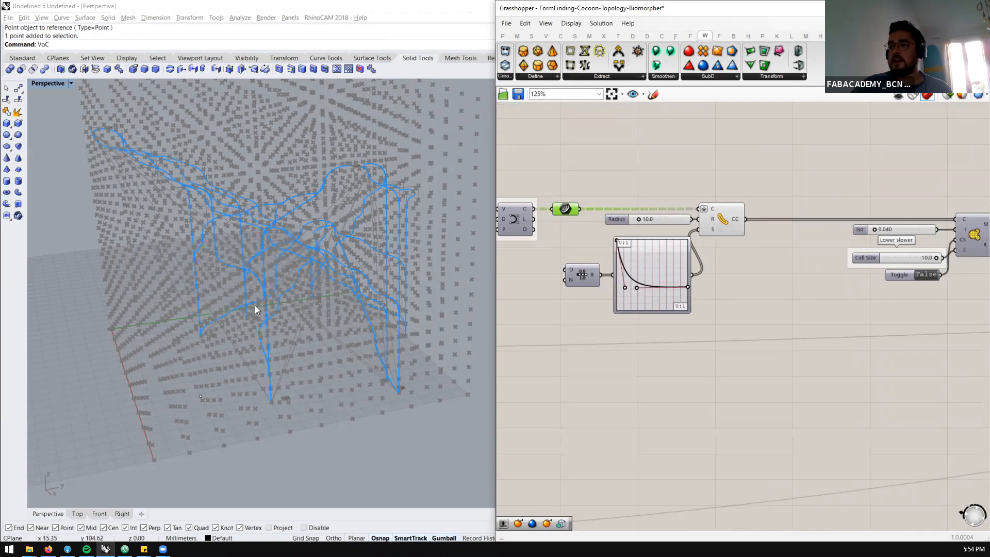
pyautogui.scroll(-2, 333, 241)
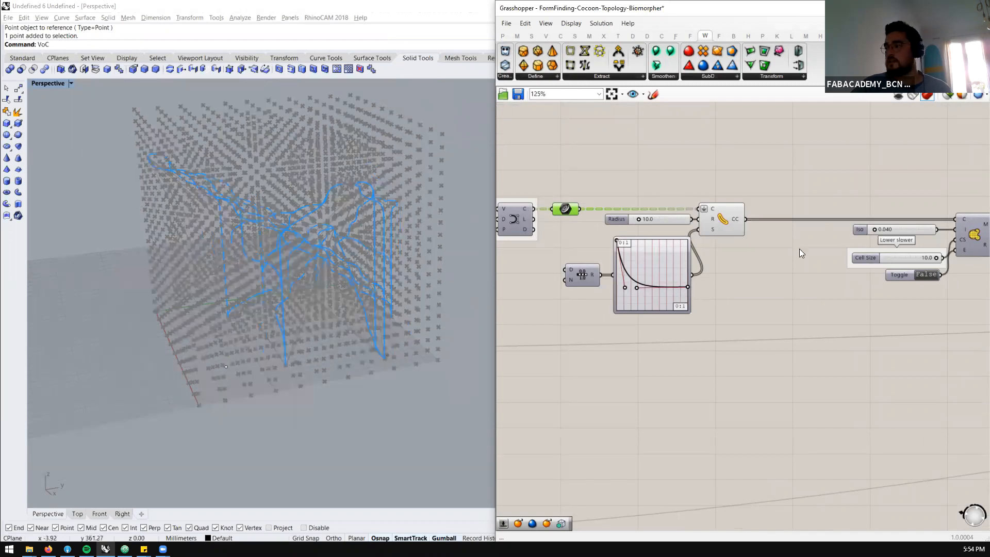
pyautogui.scroll(2, 753, 230)
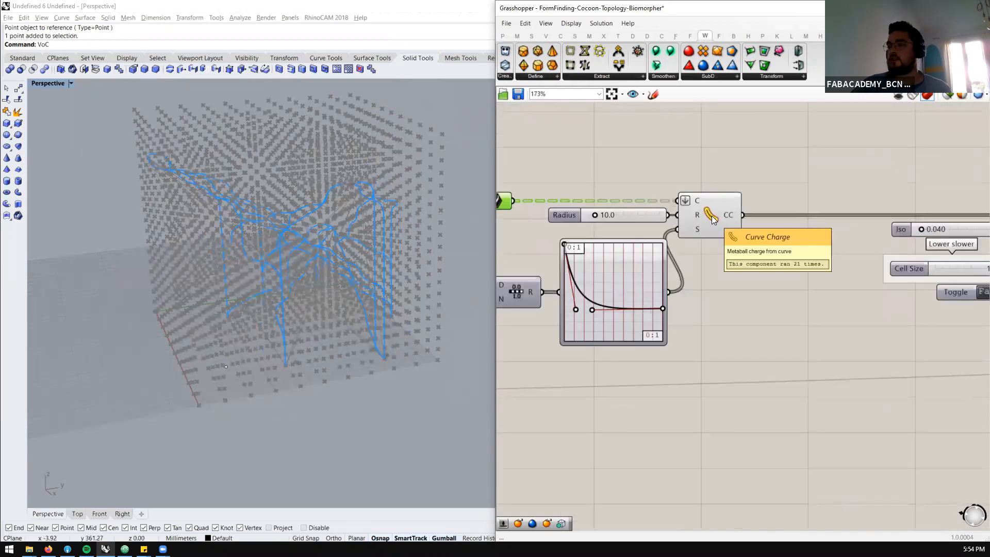
# Set the Cocoon component's toggle to True to generate the mesh around the smoothed curves
pyautogui.scroll(-5, 680, 218)
pyautogui.scroll(5, 883, 220)
pyautogui.click(797, 235)
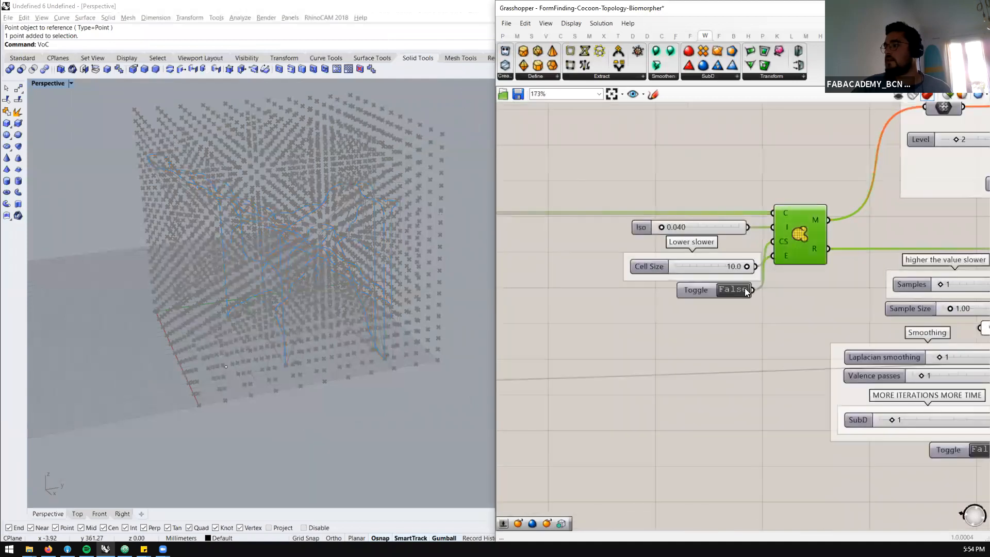
pyautogui.doubleClick(743, 289)
pyautogui.moveTo(312, 283); pyautogui.dragTo(309, 206, button='right')
pyautogui.scroll(-6, 820, 234)
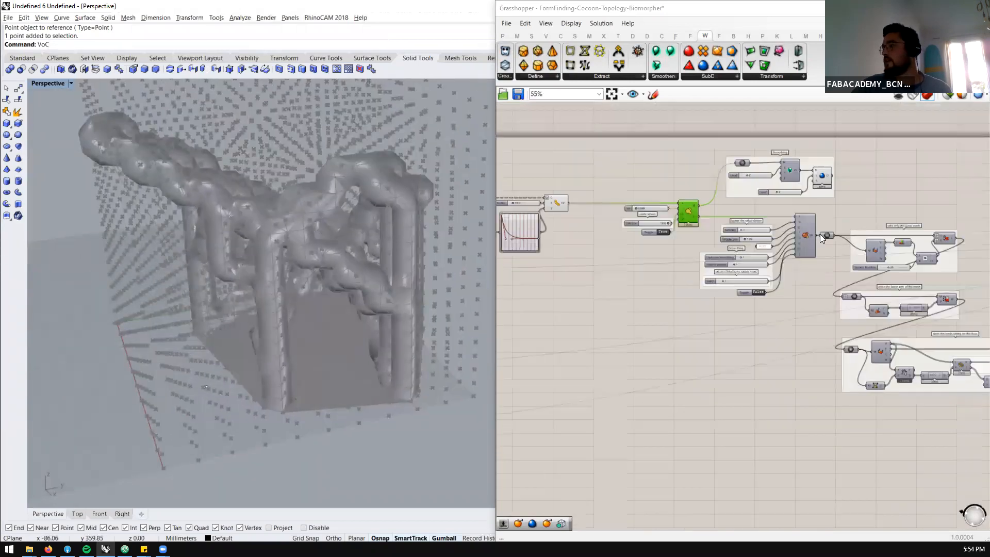
# Inspect the mesh refinement component with its sampling, smoothing and SubD settings
pyautogui.scroll(3, 820, 234)
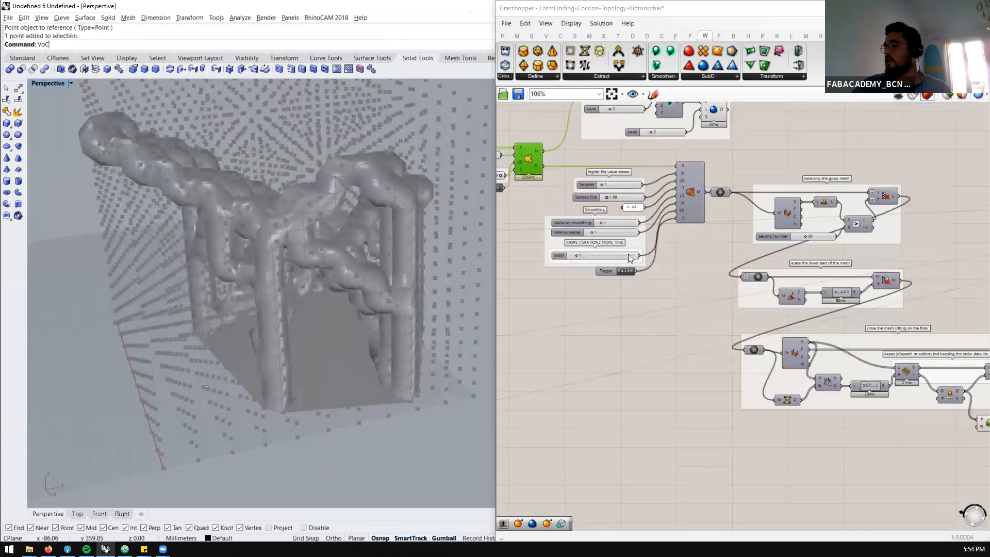
pyautogui.scroll(2, 628, 254)
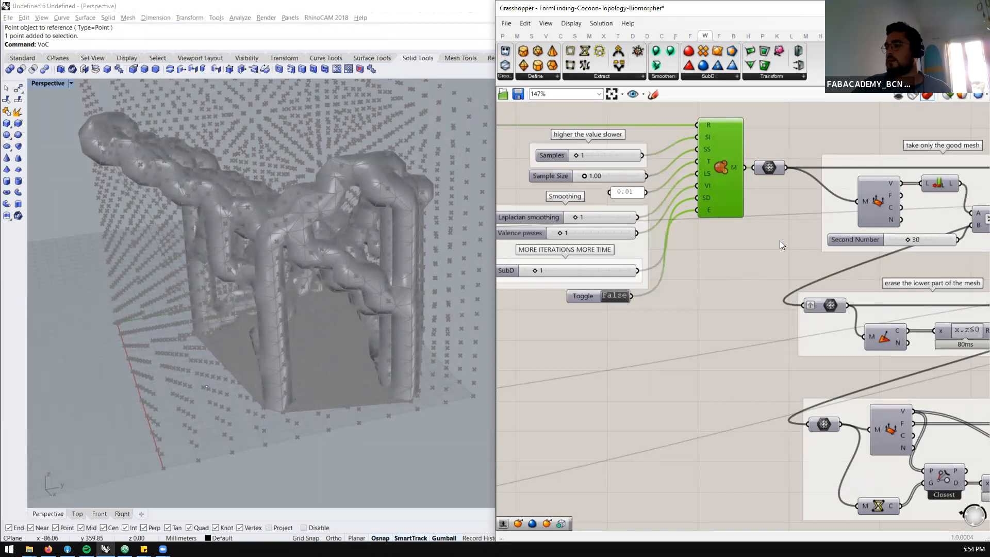
pyautogui.scroll(-5, 779, 241)
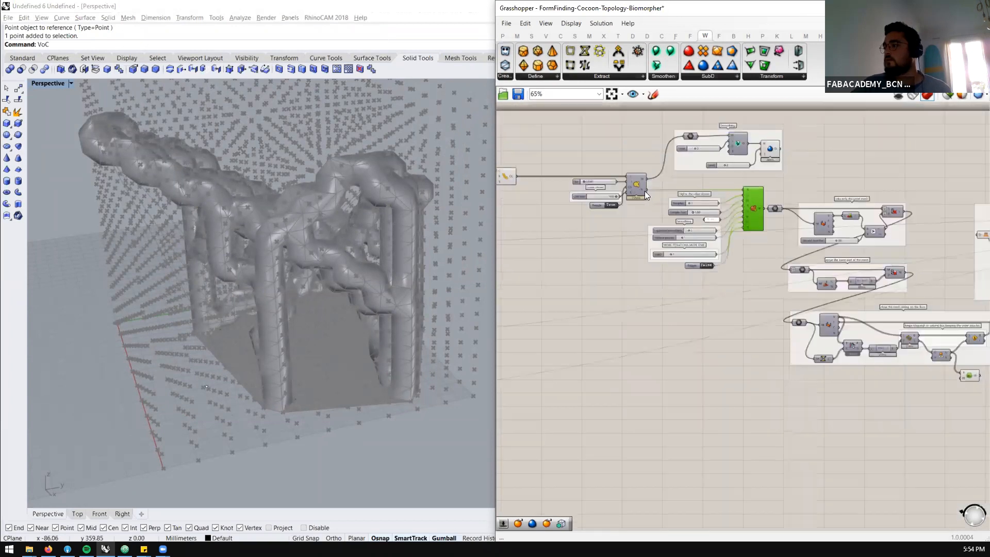
# Examine the Curve Charge components and the Smoothing group fed by the Cocoon mesh
pyautogui.scroll(4, 621, 176)
pyautogui.click(663, 184)
pyautogui.middleClick(667, 181)
pyautogui.scroll(-6, 784, 192)
pyautogui.moveTo(638, 156); pyautogui.dragTo(566, 245)
pyautogui.middleClick(617, 202)
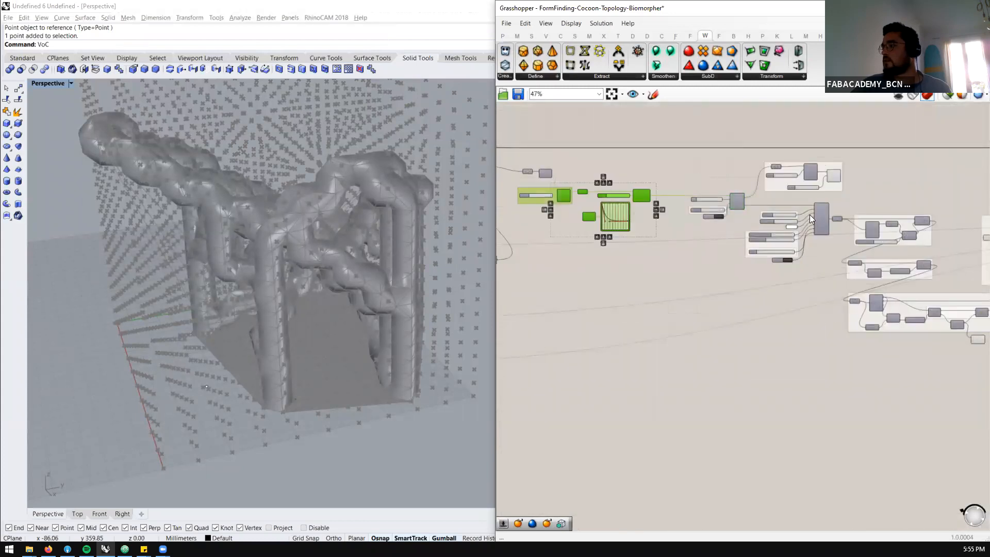
pyautogui.scroll(5, 789, 188)
pyautogui.middleClick(702, 161)
pyautogui.click(734, 130)
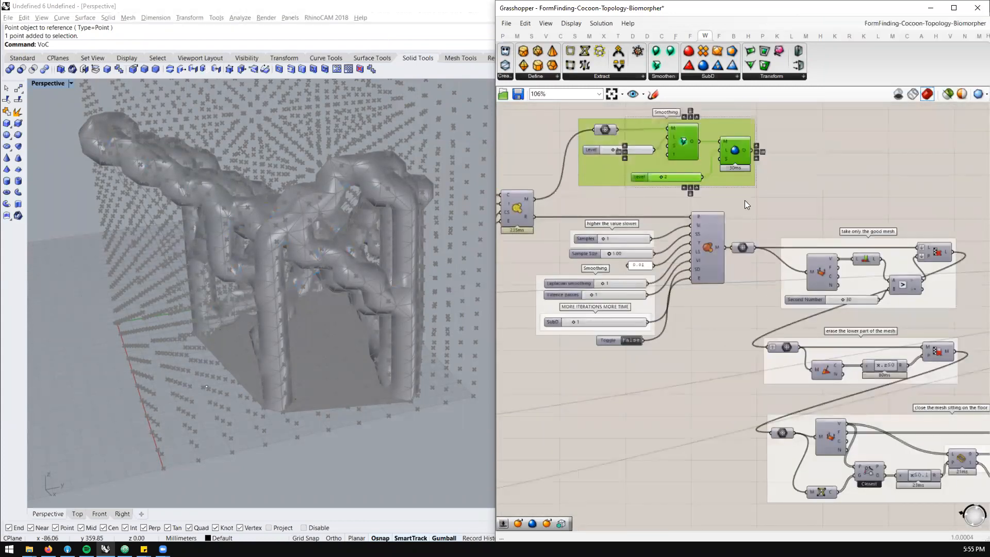
# Switch the mesh refinement toggle to True, inspect the refined mesh from several sides, and set the toggle back to False
pyautogui.click(701, 255)
pyautogui.doubleClick(632, 340)
pyautogui.moveTo(202, 227); pyautogui.dragTo(268, 295, button='right')
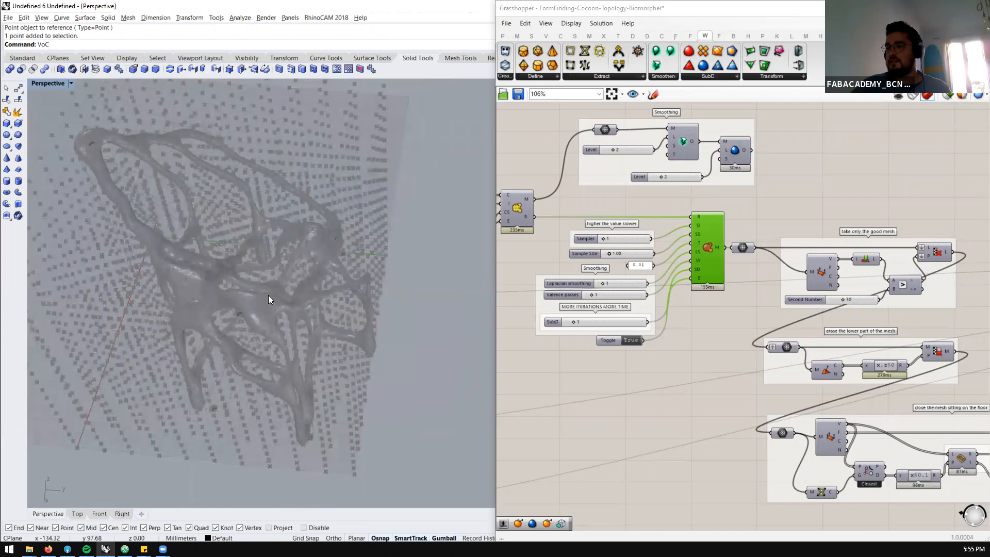
pyautogui.scroll(6, 263, 268)
pyautogui.moveTo(255, 243); pyautogui.dragTo(188, 285, button='right')
pyautogui.scroll(-5, 207, 257)
pyautogui.scroll(6, 258, 206)
pyautogui.moveTo(278, 227); pyautogui.dragTo(384, 222, button='right')
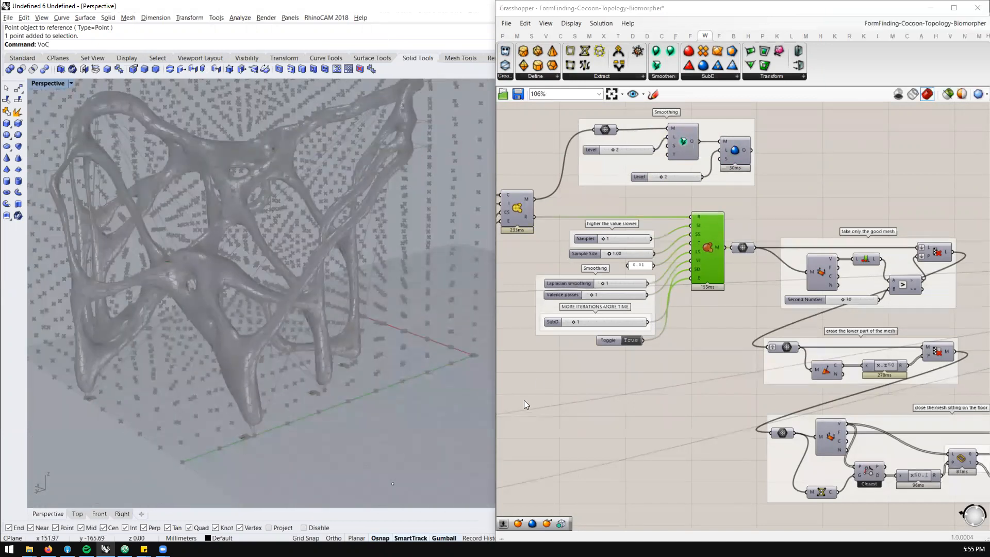
pyautogui.scroll(3, 626, 338)
pyautogui.doubleClick(626, 338)
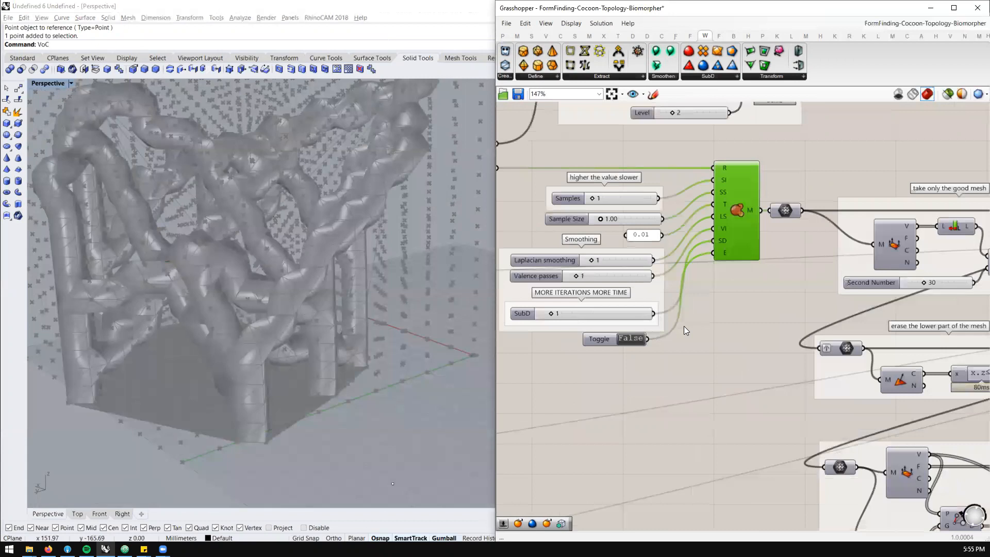
# Add a Bifocals component to the canvas and place it above the Shortest Walk component
pyautogui.scroll(-5, 750, 318)
pyautogui.moveTo(610, 278); pyautogui.dragTo(804, 310, button='right')
pyautogui.scroll(4, 599, 269)
pyautogui.scroll(-8, 748, 292)
pyautogui.scroll(10, 573, 296)
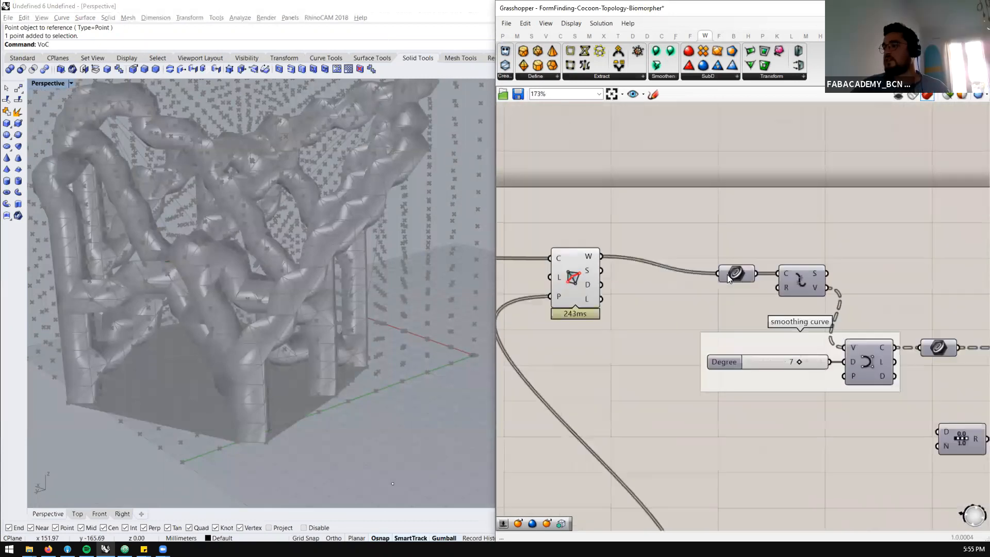
pyautogui.doubleClick(611, 241)
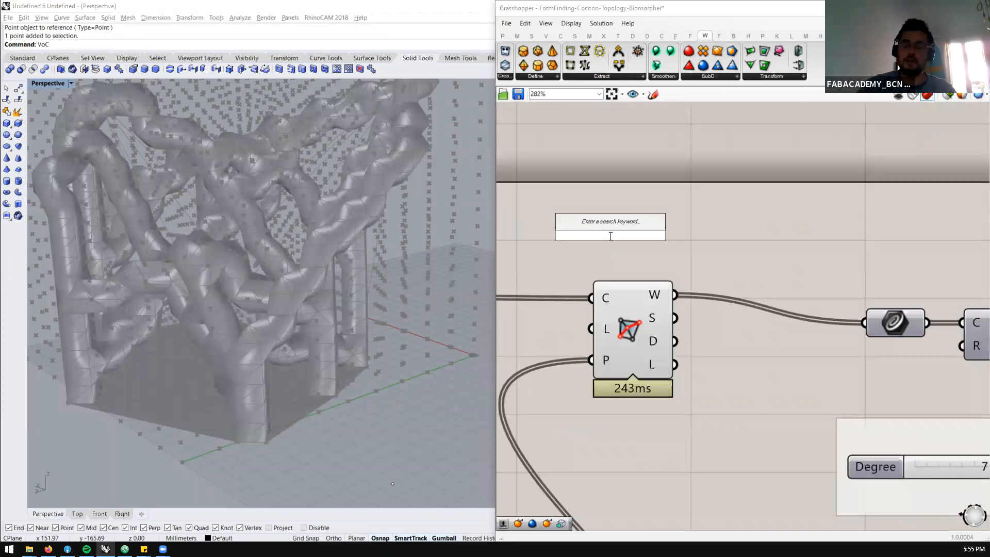
pyautogui.write('bifoc')
pyautogui.press('Return')
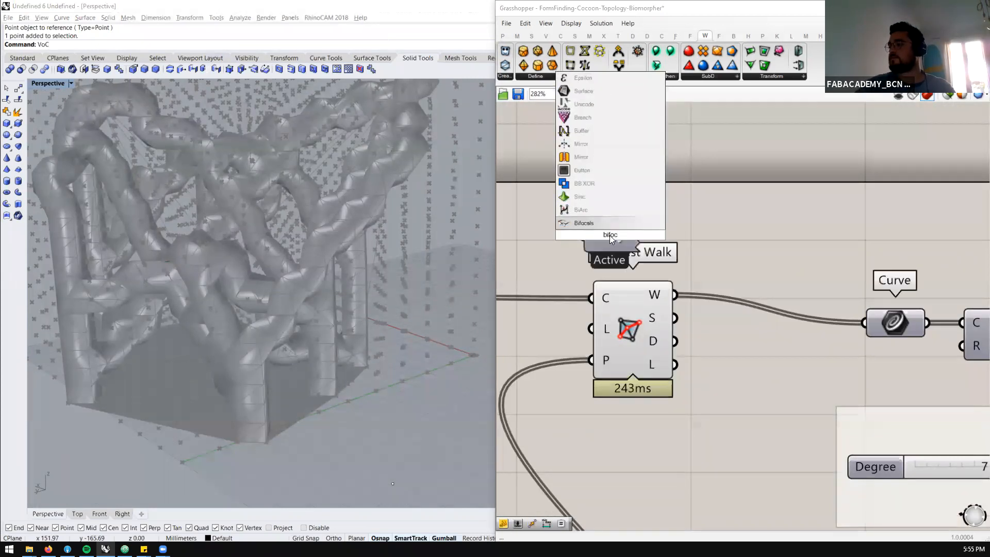
pyautogui.moveTo(610, 235); pyautogui.dragTo(614, 170)
pyautogui.click(703, 237)
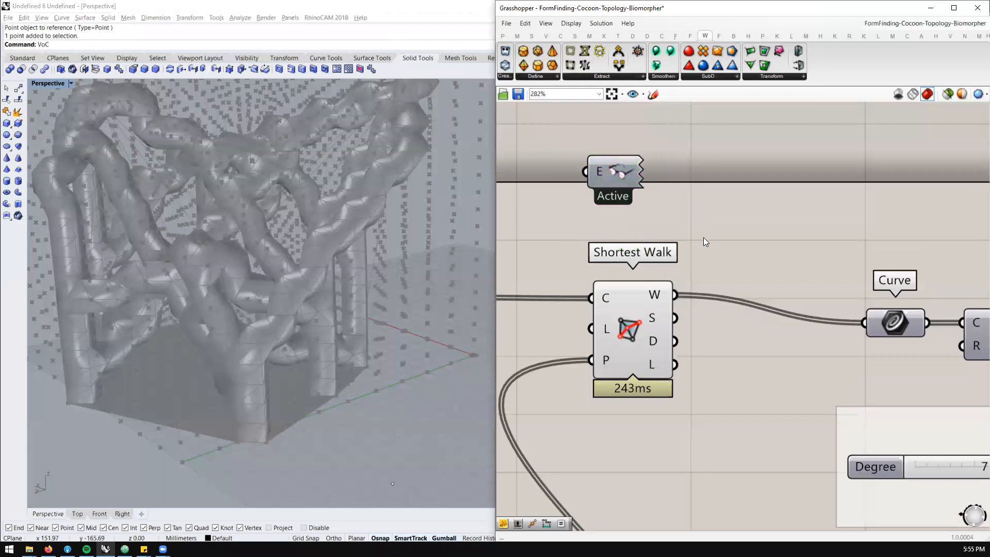
# Disable the Shortest Walk component
pyautogui.click(631, 315)
pyautogui.middleClick(631, 315)
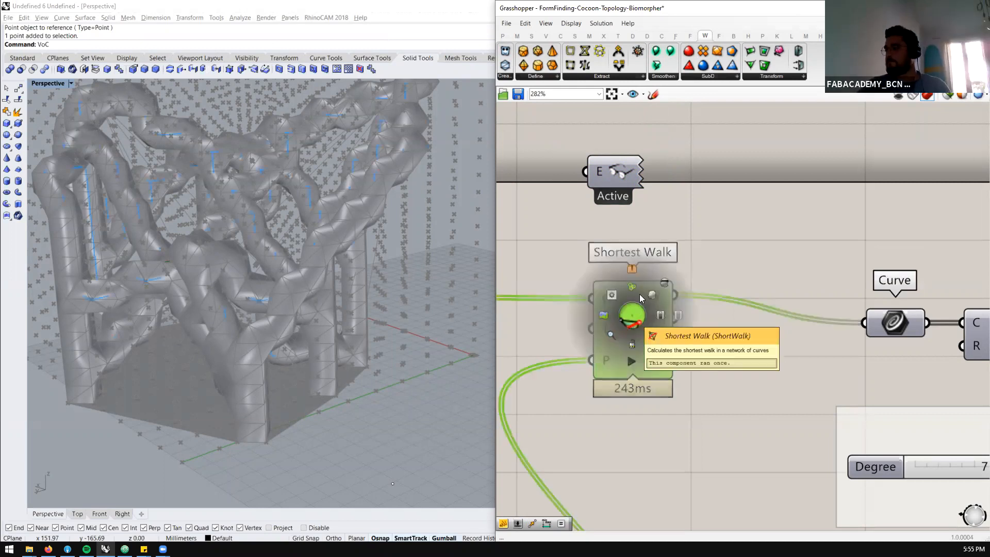
pyautogui.click(679, 323)
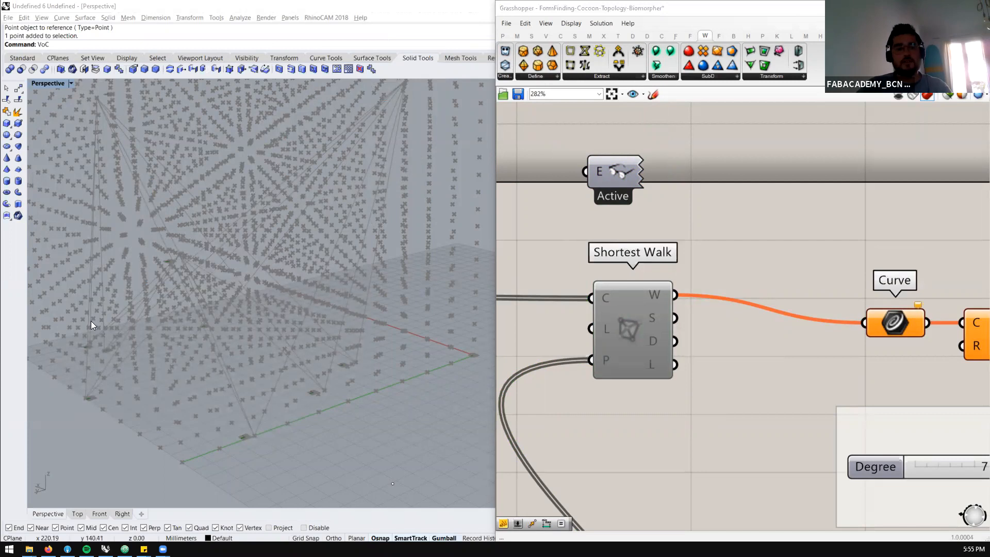
# Open FormFinding-DendroMeshFixer.gh from the Grass folder in Grasshopper
pyautogui.click(178, 201)
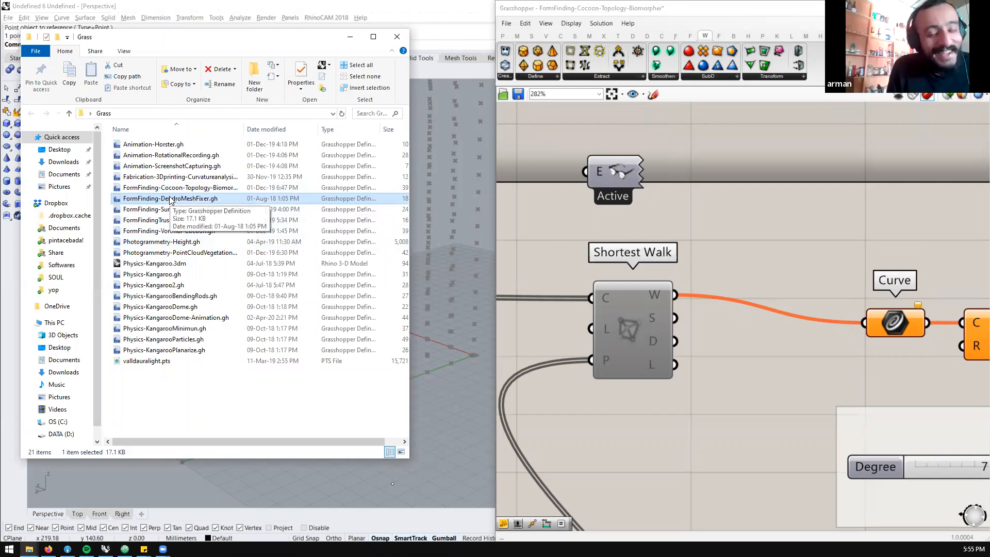
pyautogui.moveTo(171, 200); pyautogui.dragTo(725, 239)
pyautogui.moveTo(704, 283); pyautogui.dragTo(702, 277)
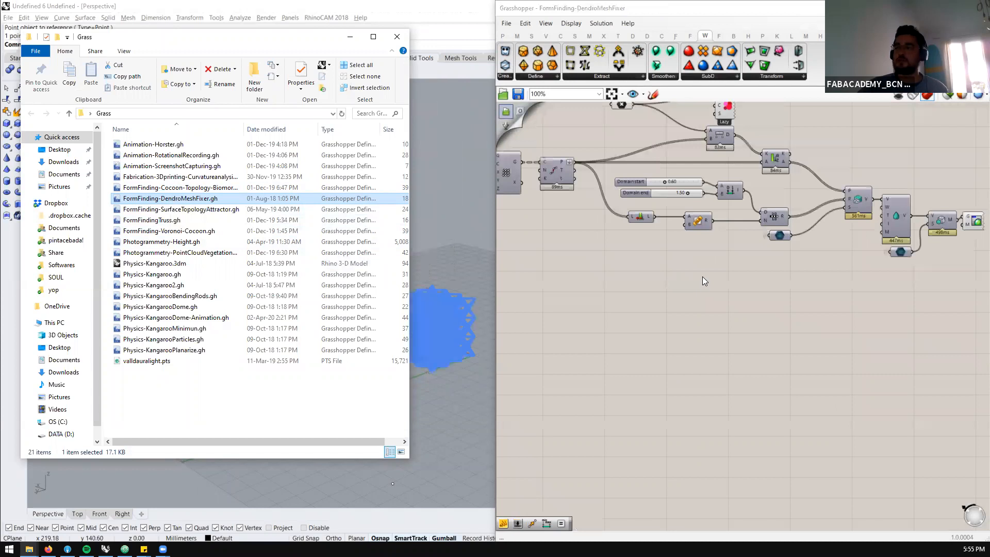
# Inspect the Dendro lattice mesh from several sides together with the components that generate it
pyautogui.click(457, 264)
pyautogui.scroll(8, 450, 339)
pyautogui.moveTo(452, 341); pyautogui.dragTo(207, 232, button='right')
pyautogui.scroll(-7, 376, 377)
pyautogui.scroll(8, 376, 376)
pyautogui.scroll(5, 393, 361)
pyautogui.moveTo(346, 271); pyautogui.dragTo(297, 253, button='right')
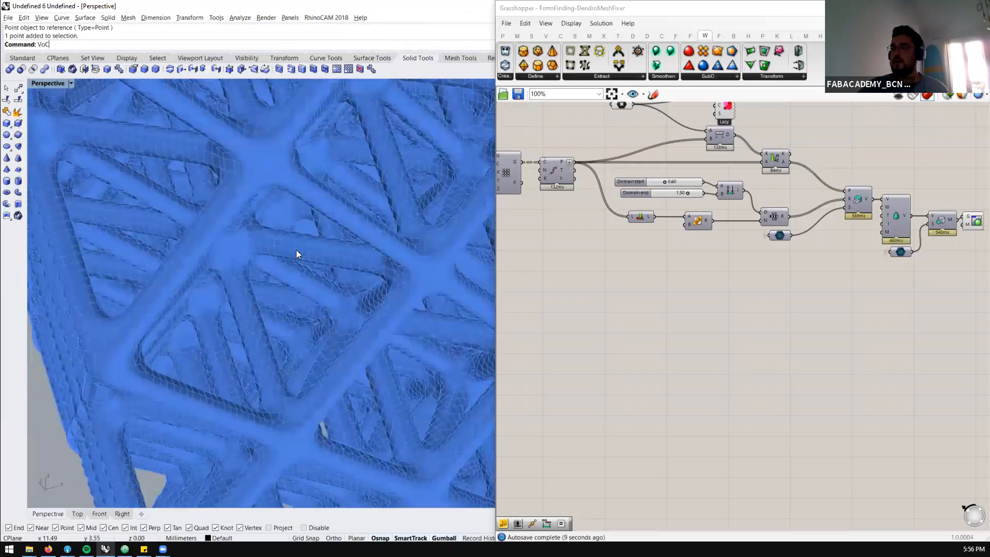
pyautogui.scroll(-5, 297, 254)
pyautogui.scroll(-3, 760, 186)
pyautogui.scroll(4, 838, 147)
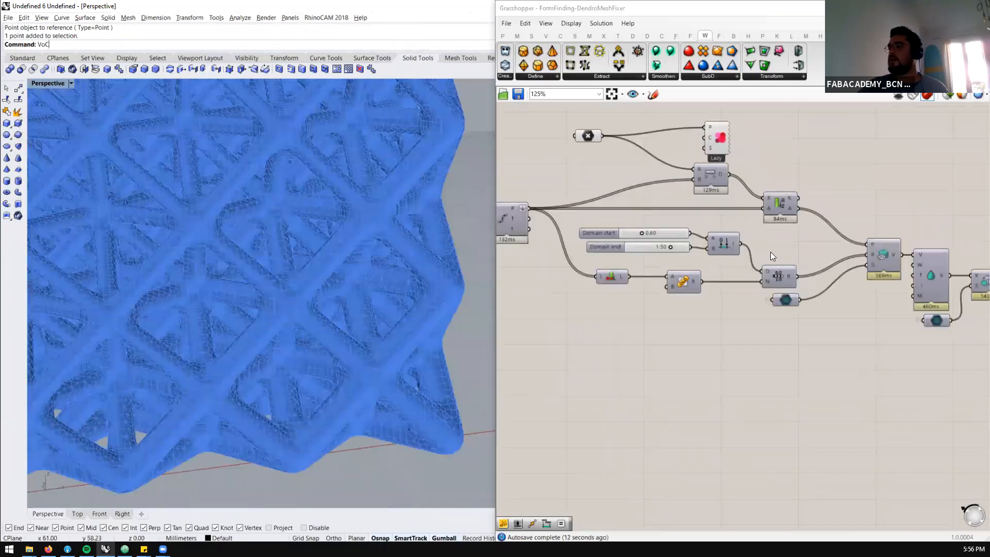
pyautogui.moveTo(314, 240)
pyautogui.mouseDown(button='right')
pyautogui.moveTo(376, 232)
pyautogui.moveTo(217, 254)
pyautogui.moveTo(239, 272)
pyautogui.moveTo(247, 309)
pyautogui.moveTo(221, 336)
pyautogui.moveTo(228, 250)
pyautogui.moveTo(301, 250)
pyautogui.mouseUp(button='right')
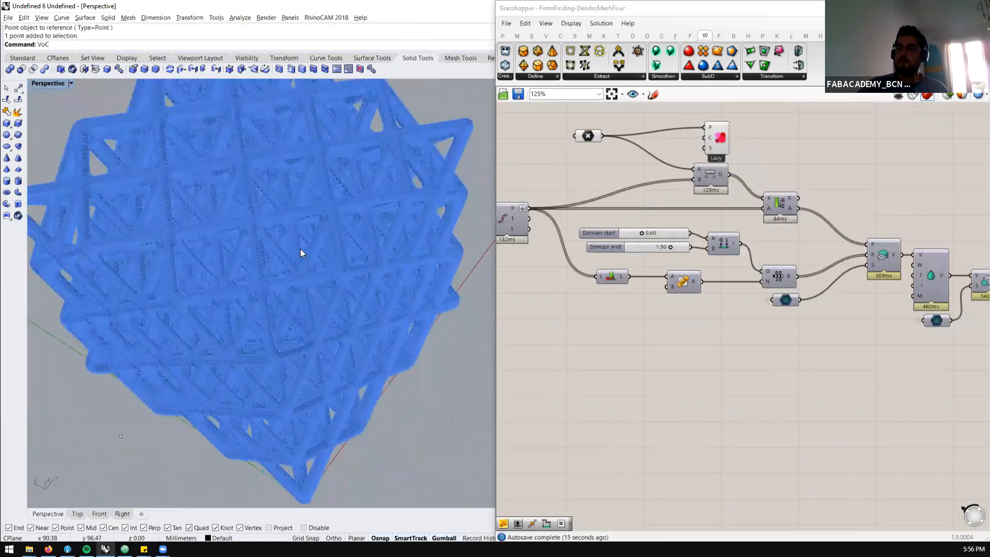
pyautogui.scroll(3, 928, 284)
pyautogui.scroll(-1, 875, 253)
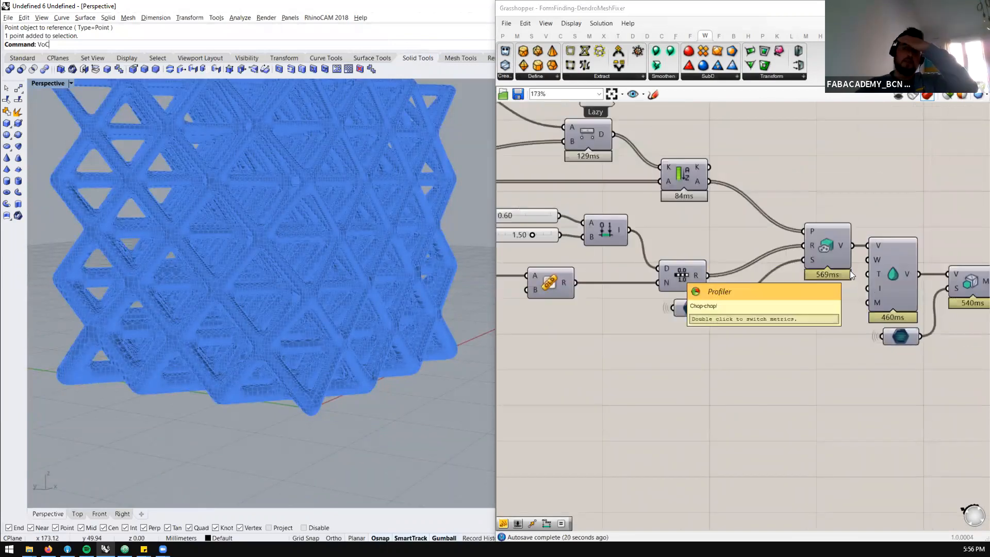
# Examine the volume smoothing component and the Points To Volume component that feeds it
pyautogui.click(899, 276)
pyautogui.moveTo(394, 251); pyautogui.dragTo(418, 261, button='right')
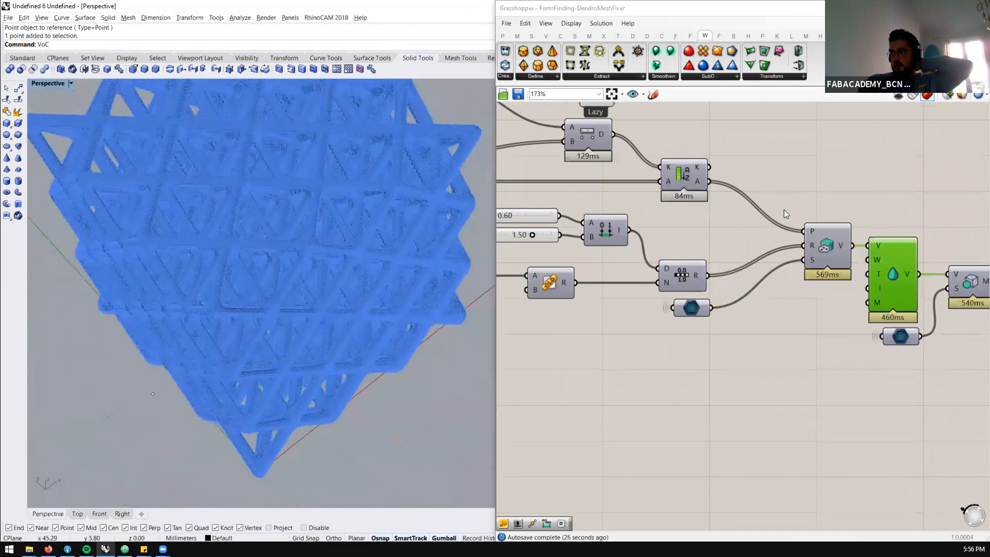
pyautogui.click(829, 245)
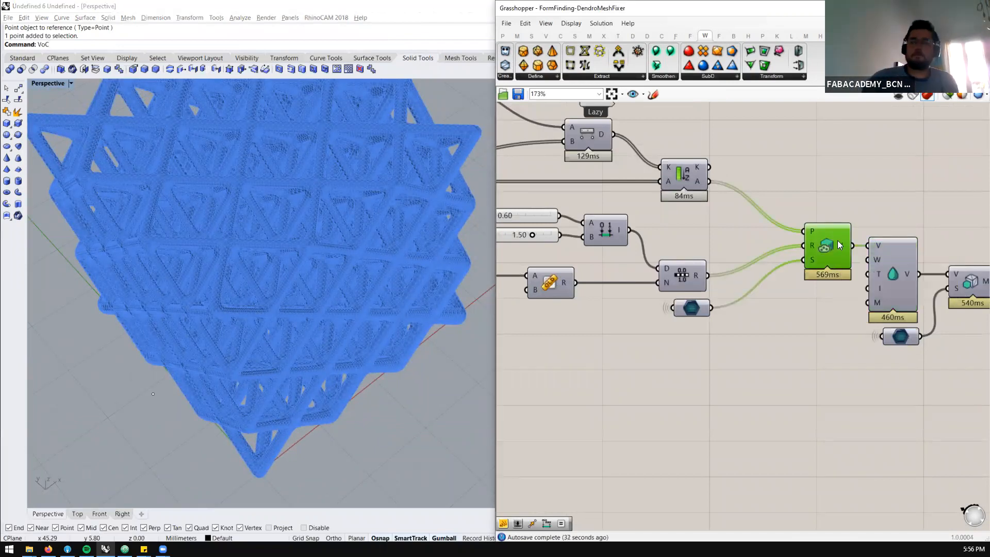
# Switch to the FormFinding-Cocoon-Topology-Biomorpher definition and close it without saving its changes
pyautogui.click(942, 23)
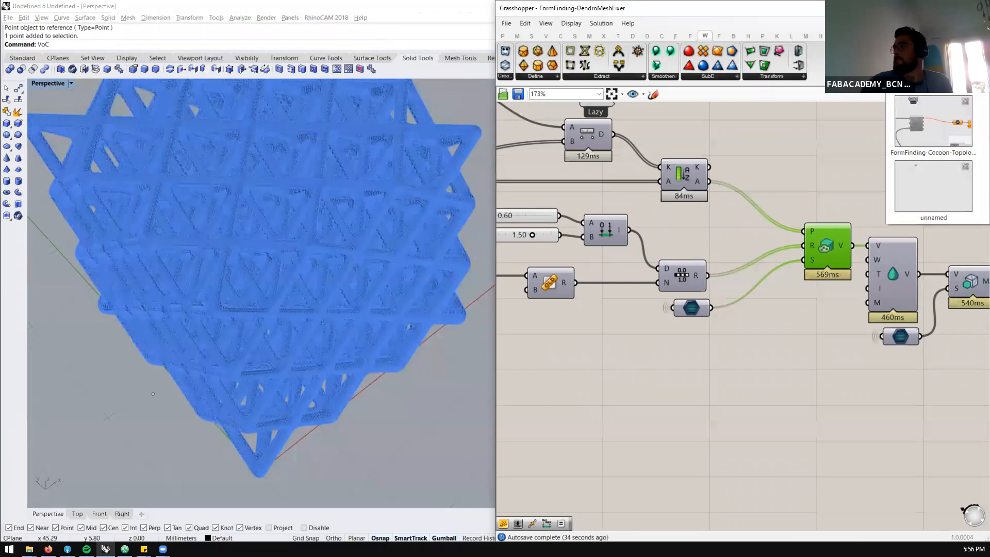
pyautogui.click(926, 124)
pyautogui.click(937, 37)
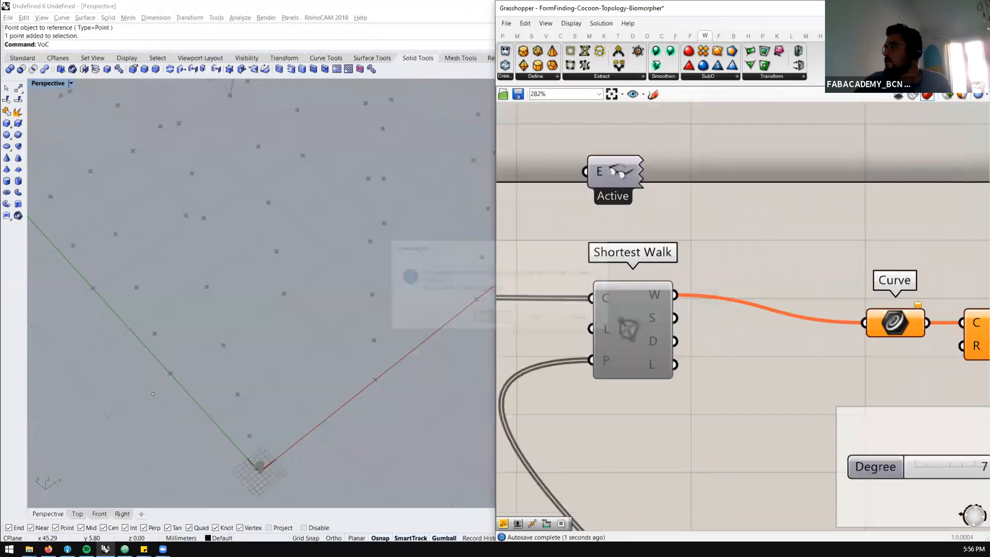
pyautogui.click(542, 317)
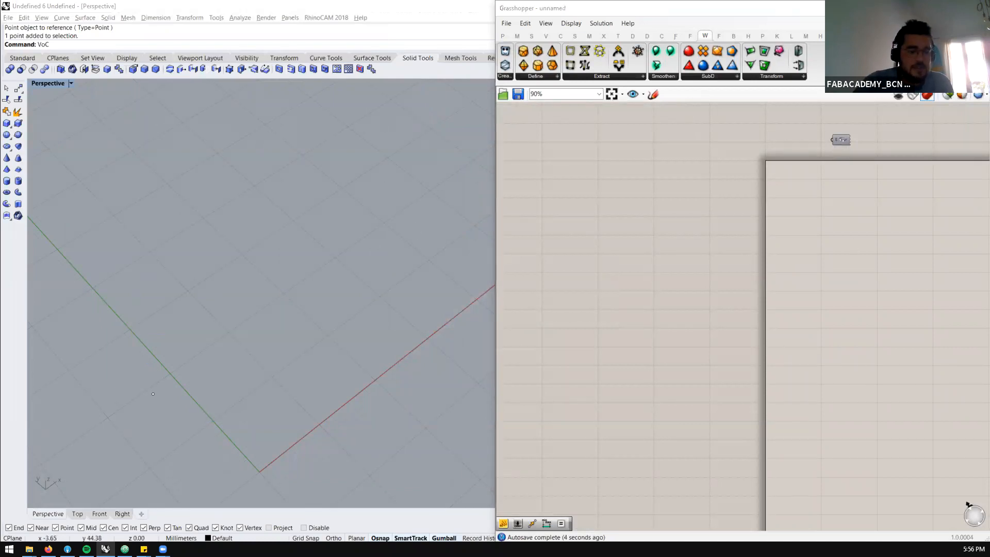
# Locate Photogrammetry-Height.gh in the Grass folder and check the Photogrammetry files on the Grasshopper Class page in the browser
pyautogui.hotkey('alt', 'Tab')
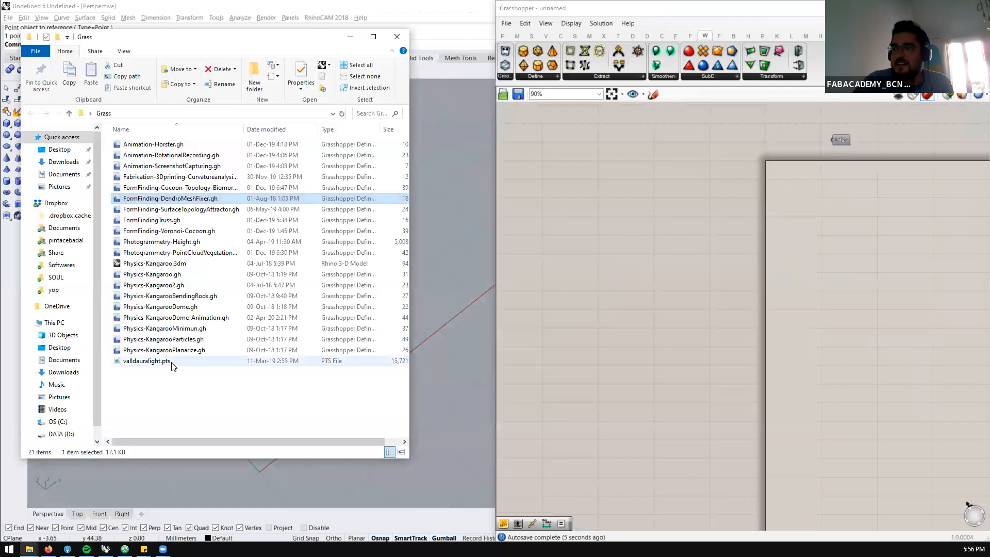
pyautogui.click(208, 246)
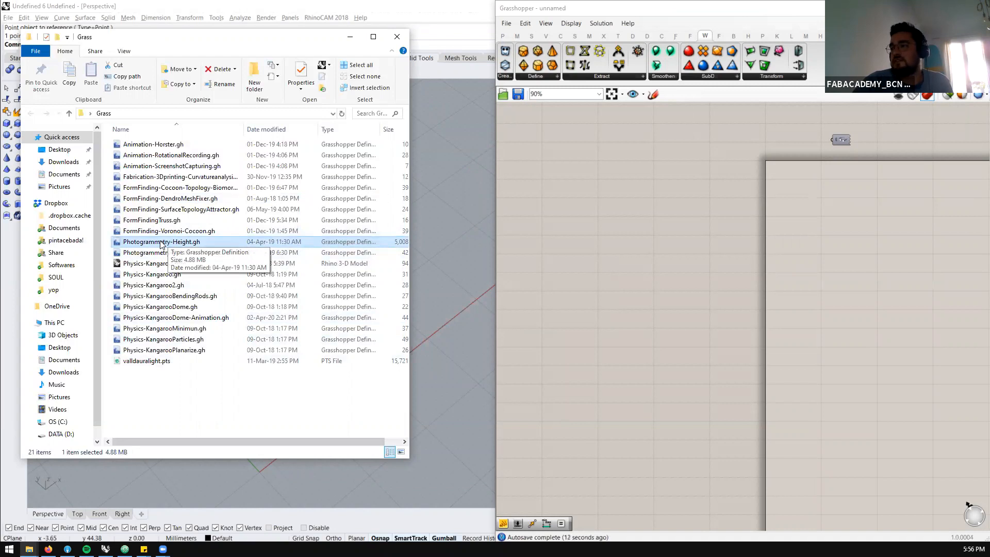
pyautogui.click(175, 435)
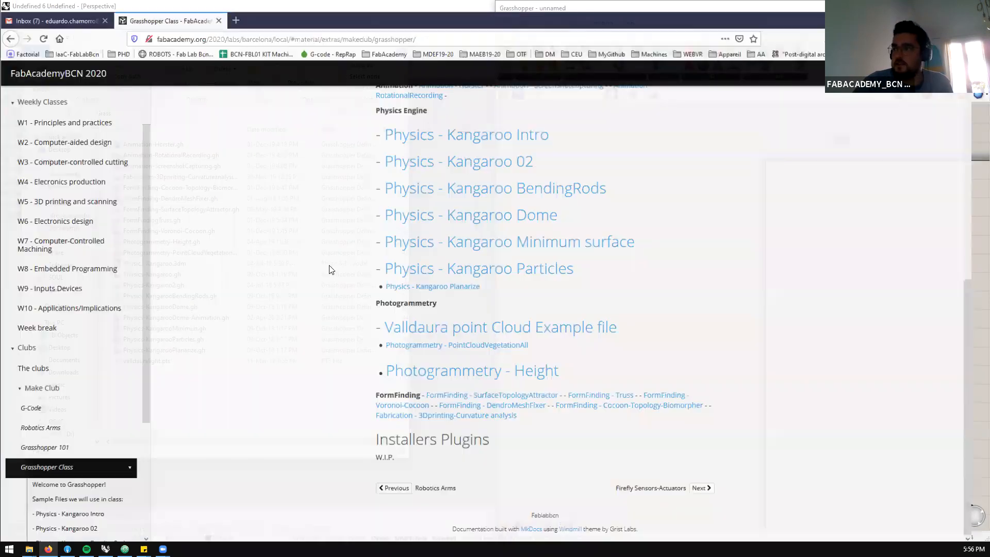
pyautogui.hotkey('alt', 'Tab')
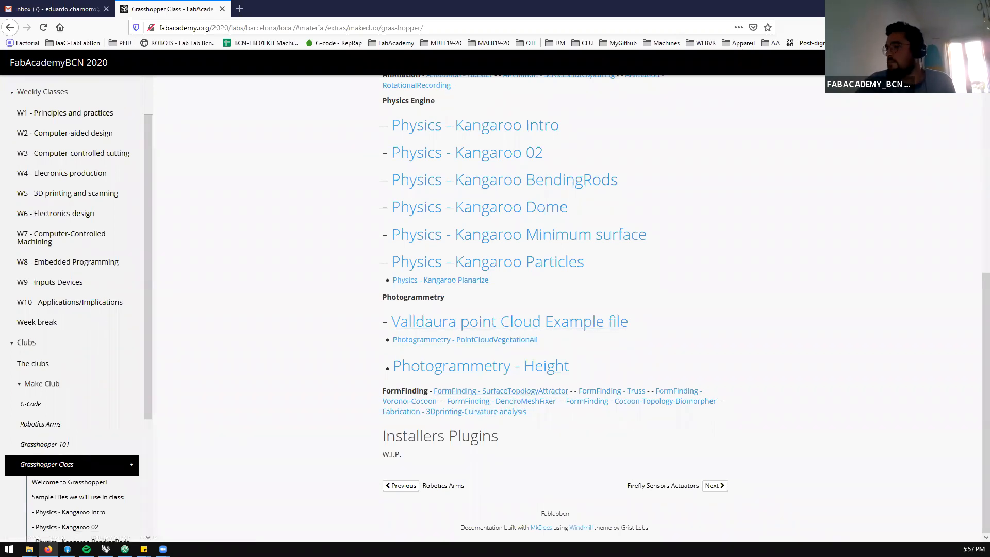
pyautogui.hotkey('alt', 'Tab')
# Open Photogrammetry-Height.gh in Grasshopper and minimise the folder window
pyautogui.moveTo(130, 242); pyautogui.dragTo(688, 254)
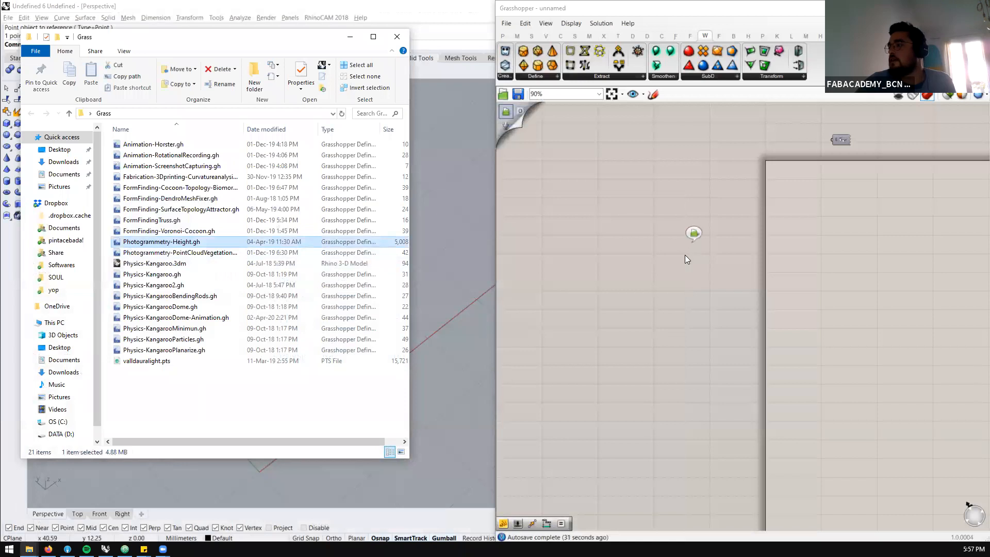
pyautogui.scroll(4, 625, 155)
pyautogui.click(350, 37)
# Hide the previews of the components in the Photogrammetry-Height definition
pyautogui.scroll(-15, 367, 242)
pyautogui.scroll(-4, 553, 186)
pyautogui.moveTo(899, 219); pyautogui.dragTo(531, 363)
pyautogui.middleClick(588, 291)
pyautogui.moveTo(792, 140); pyautogui.dragTo(654, 235)
pyautogui.middleClick(666, 220)
pyautogui.click(702, 189)
# Display the photogrammetry mesh held in the input mesh container at the start of the definition
pyautogui.click(574, 175)
pyautogui.scroll(5, 567, 173)
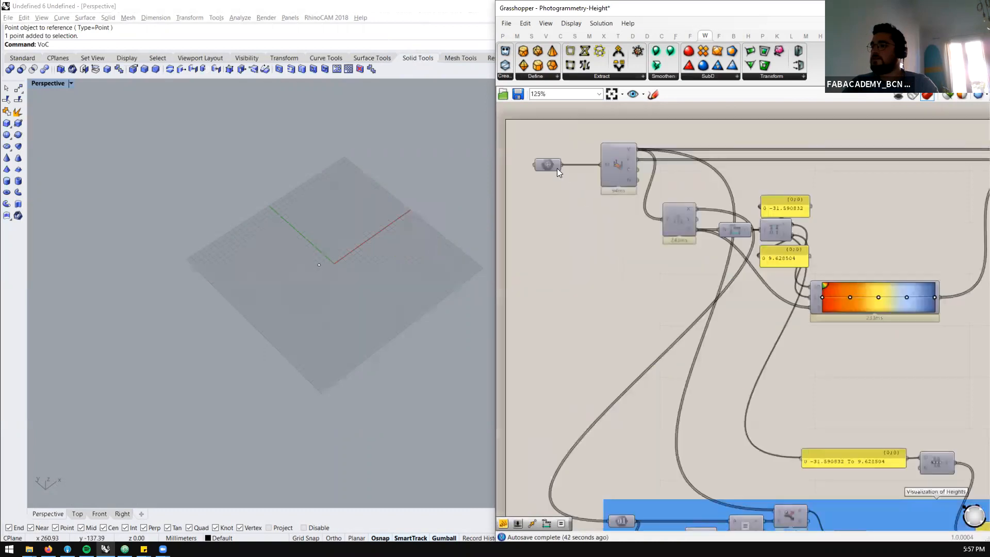
pyautogui.middleClick(548, 165)
pyautogui.scroll(6, 408, 277)
pyautogui.click(516, 168)
pyautogui.scroll(2, 405, 157)
pyautogui.scroll(5, 420, 186)
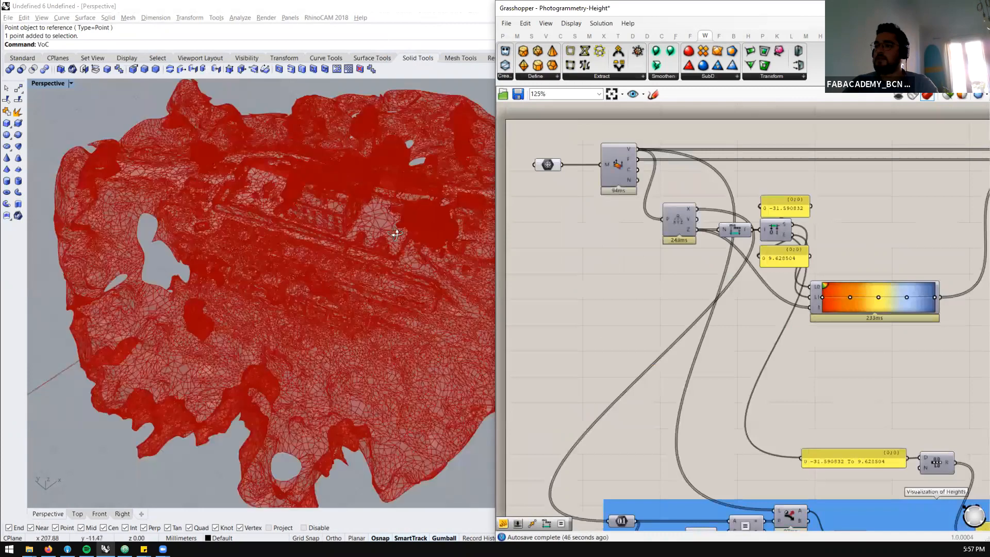
# Inspect the photogrammetry mesh closely, including the building and the surrounding terrain
pyautogui.moveTo(454, 199); pyautogui.dragTo(467, 253, button='right')
pyautogui.scroll(5, 364, 239)
pyautogui.moveTo(313, 232); pyautogui.dragTo(320, 251, button='right')
pyautogui.scroll(-5, 422, 303)
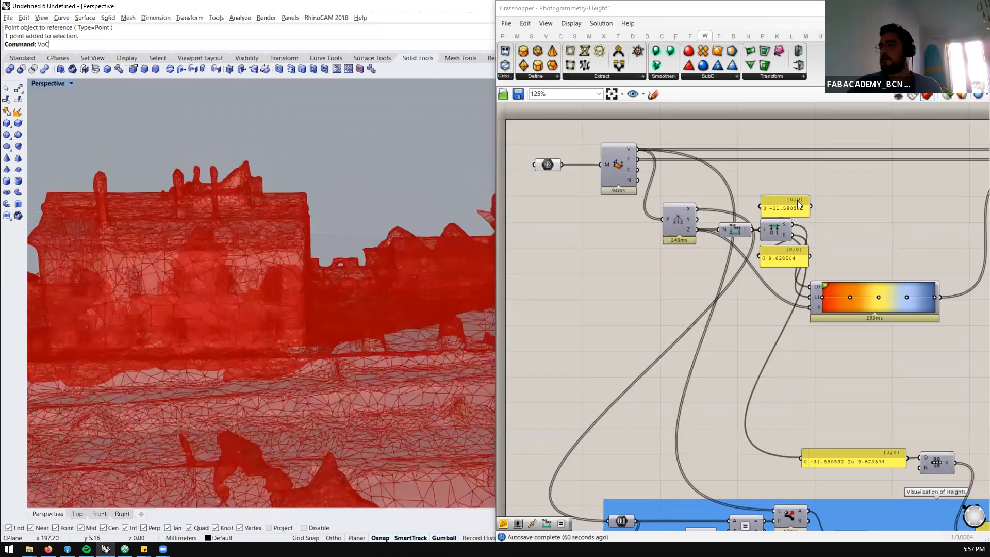
pyautogui.scroll(2, 664, 158)
pyautogui.scroll(2, 663, 154)
pyautogui.moveTo(335, 222); pyautogui.dragTo(285, 333, button='right')
pyautogui.moveTo(190, 400); pyautogui.dragTo(232, 299, button='right')
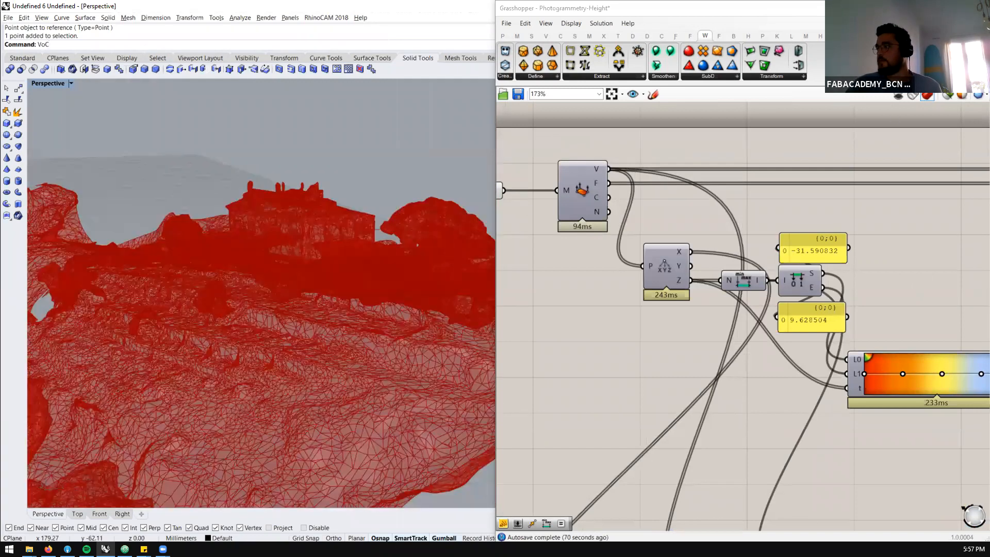
# Select the mesh deconstruction component and limit the preview to selected objects so only the mesh vertices are drawn
pyautogui.click(585, 194)
pyautogui.click(948, 96)
pyautogui.moveTo(316, 309); pyautogui.dragTo(441, 276, button='right')
pyautogui.moveTo(327, 214); pyautogui.dragTo(382, 268, button='right')
pyautogui.scroll(-4, 339, 271)
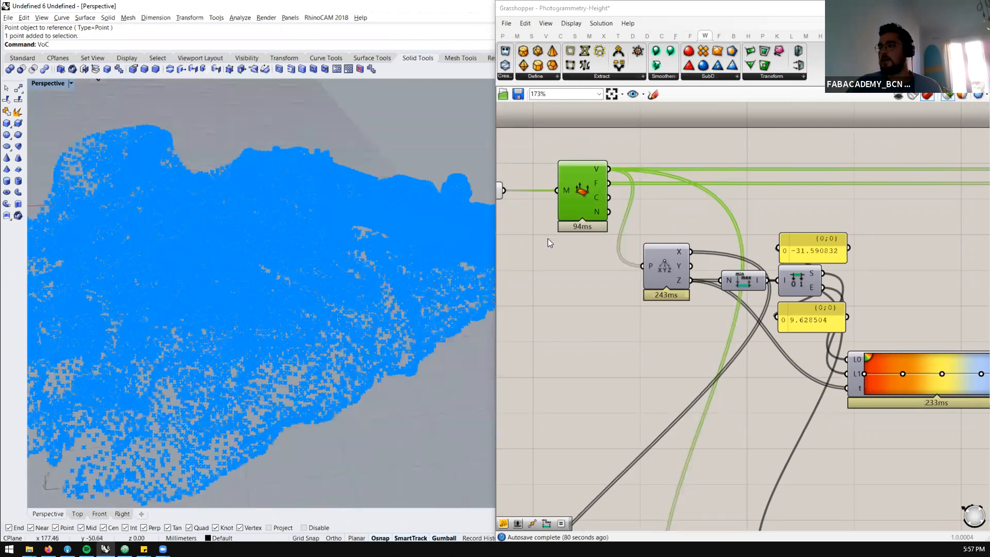
# Add the point Deconstruct component to the selection and inspect its Z component output
pyautogui.moveTo(639, 255); pyautogui.dragTo(576, 238, button='right')
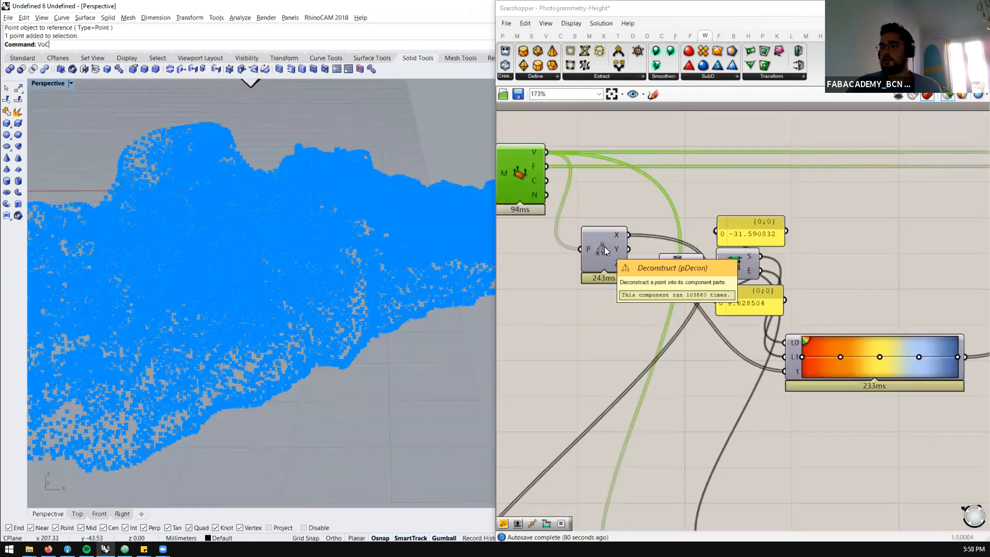
pyautogui.click(604, 246)
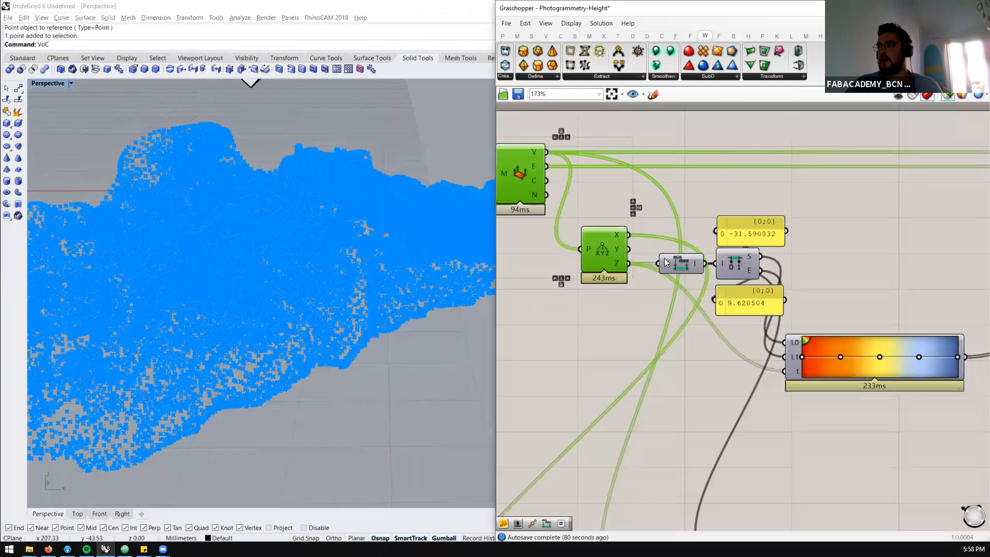
pyautogui.moveTo(616, 262)
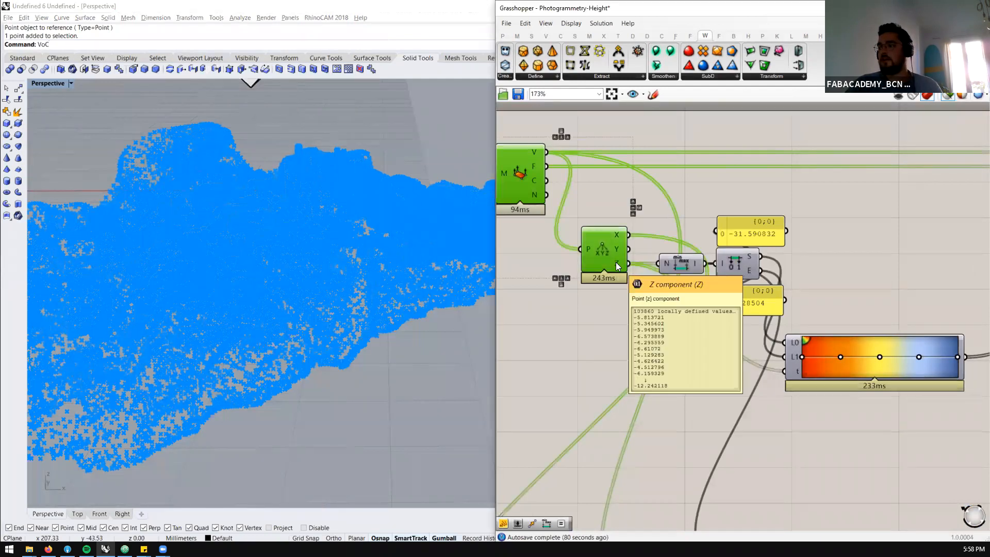
# Delete the stray extrusion located above the mesh vertices in the Rhino viewport
pyautogui.moveTo(297, 263); pyautogui.dragTo(299, 159, button='right')
pyautogui.click(299, 159)
pyautogui.press('Delete')
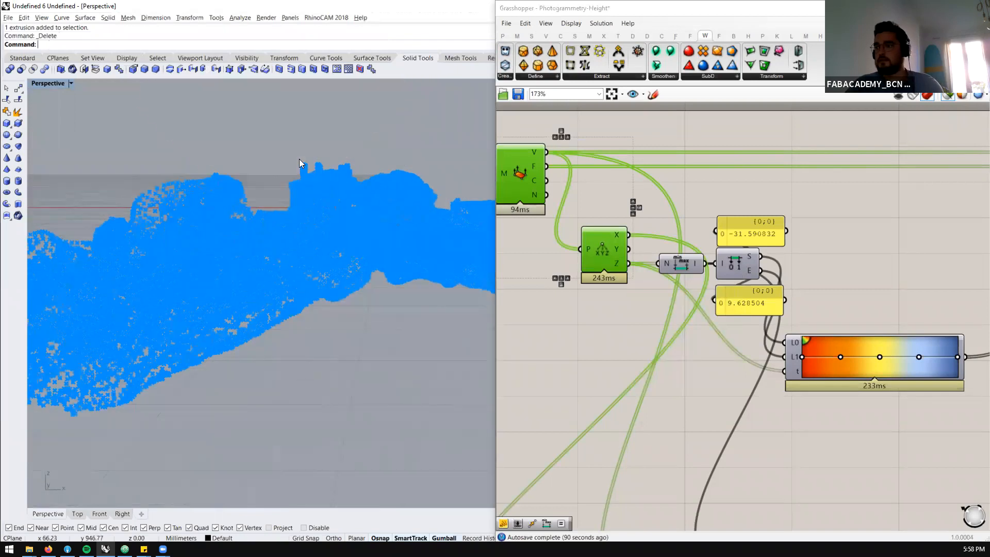
# Enlarge the Grasshopper window and add a Bifocals component above the definition to label every component with its name
pyautogui.moveTo(672, 269); pyautogui.dragTo(659, 258)
pyautogui.click(597, 332)
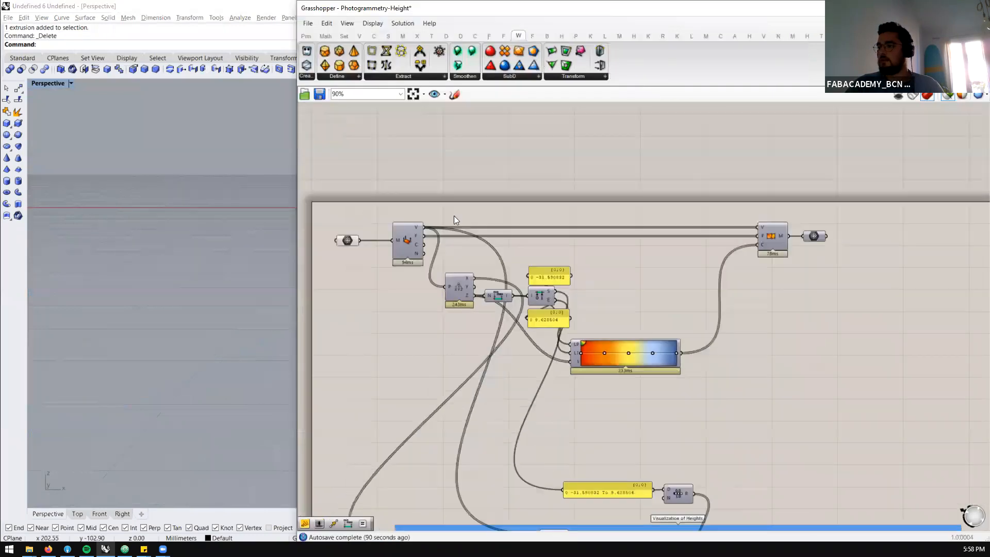
pyautogui.scroll(3, 454, 214)
pyautogui.doubleClick(454, 215)
pyautogui.write('bico')
pyautogui.press('BackSpace')
pyautogui.press('BackSpace')
pyautogui.write('focs')
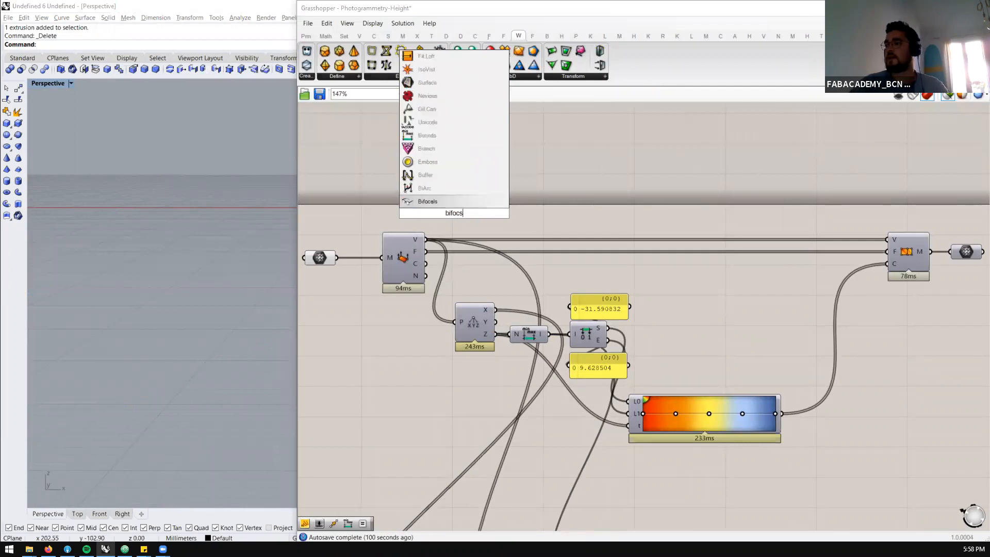
pyautogui.press('Return')
# Select the Bounds component and compare the Z values feeding it with its interval output
pyautogui.moveTo(456, 334); pyautogui.dragTo(442, 331)
pyautogui.moveTo(729, 277); pyautogui.dragTo(490, 333)
pyautogui.click(575, 350)
pyautogui.scroll(3, 577, 335)
pyautogui.moveTo(405, 329)
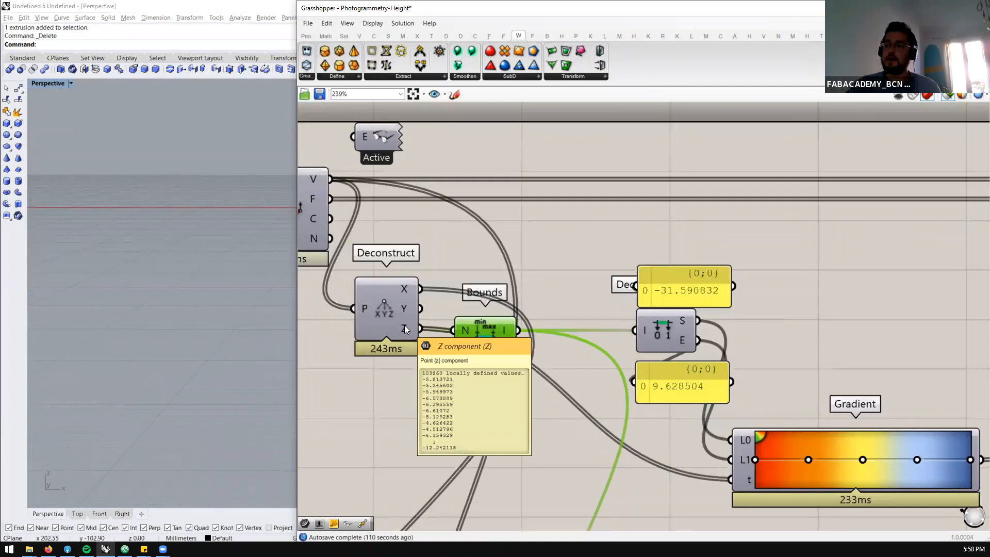
pyautogui.moveTo(503, 331)
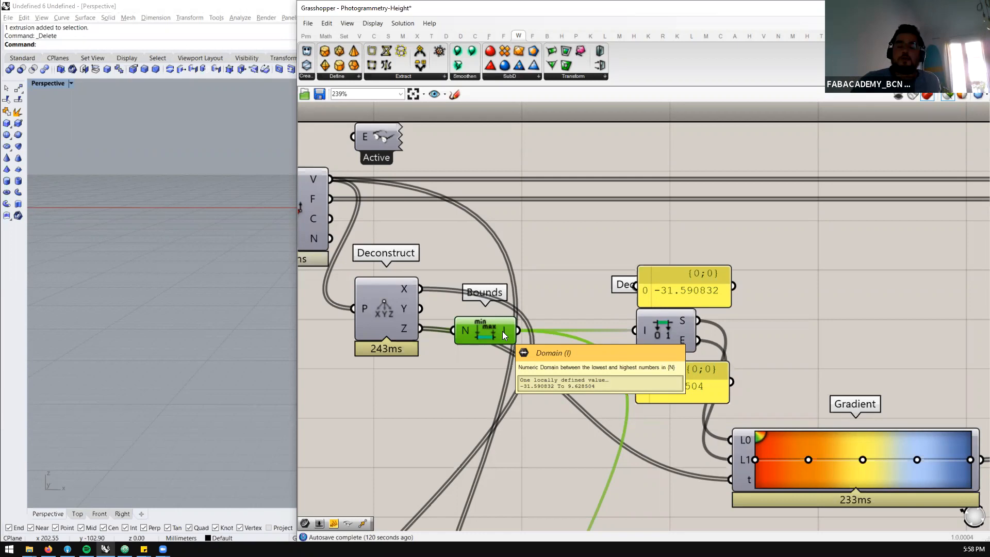
# Turn off the selected-only preview and move the Deconstruct Domain component with its two panels closer to Bounds
pyautogui.click(947, 97)
pyautogui.scroll(-1, 910, 182)
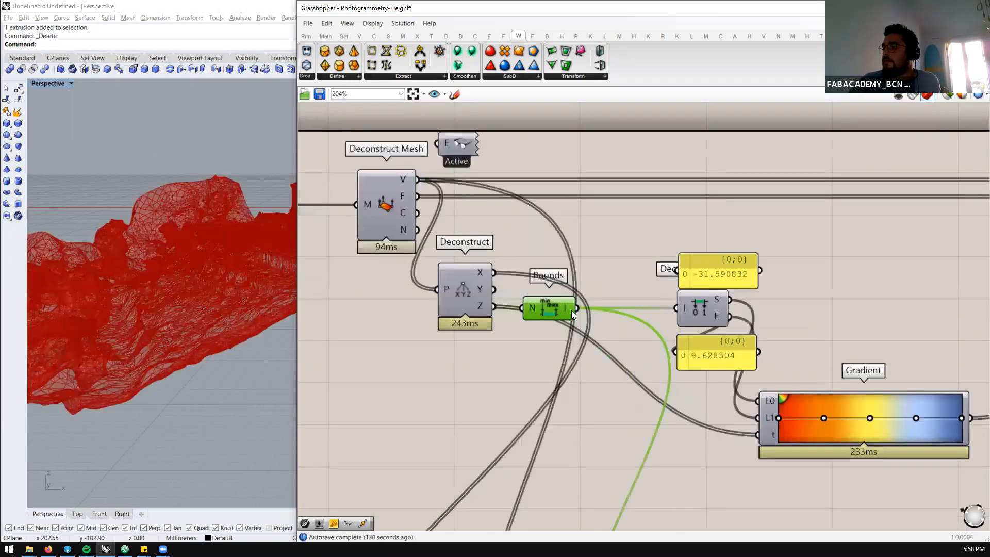
pyautogui.scroll(1, 571, 311)
pyautogui.moveTo(800, 227); pyautogui.dragTo(693, 375)
pyautogui.moveTo(703, 312); pyautogui.dragTo(666, 311)
pyautogui.click(593, 409)
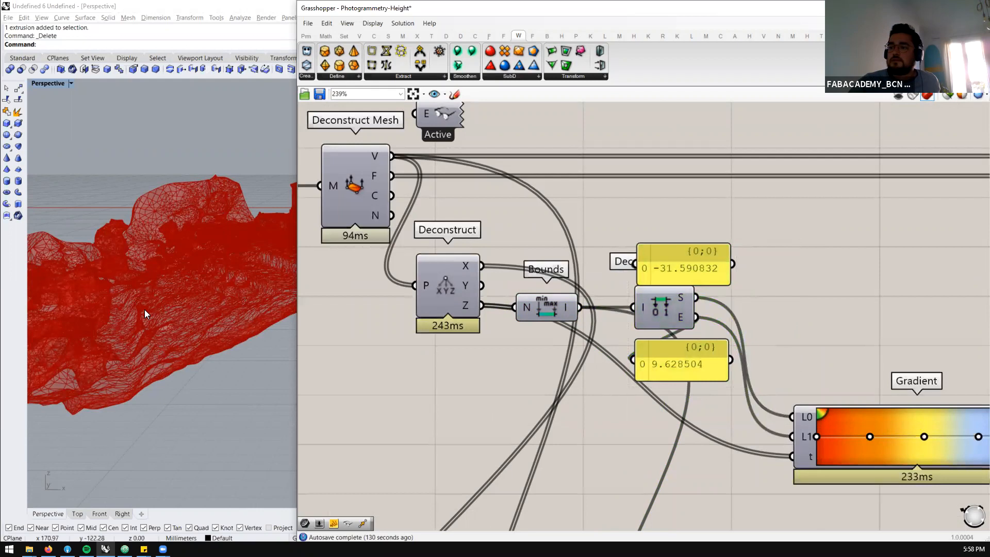
# Examine the mesh's height range from the lowest terrain up to the building roof in a widened viewport
pyautogui.scroll(5, 128, 322)
pyautogui.scroll(-5, 206, 290)
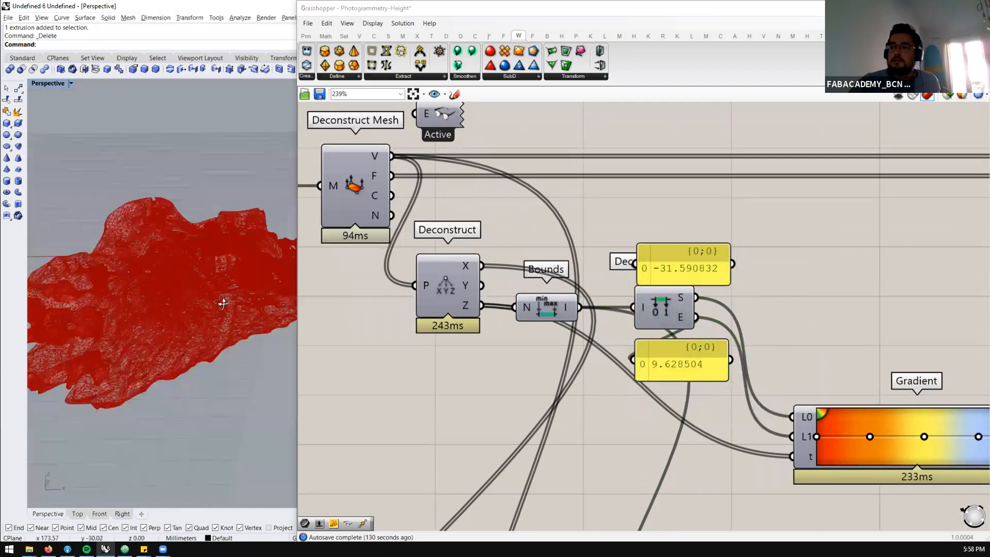
pyautogui.scroll(7, 216, 300)
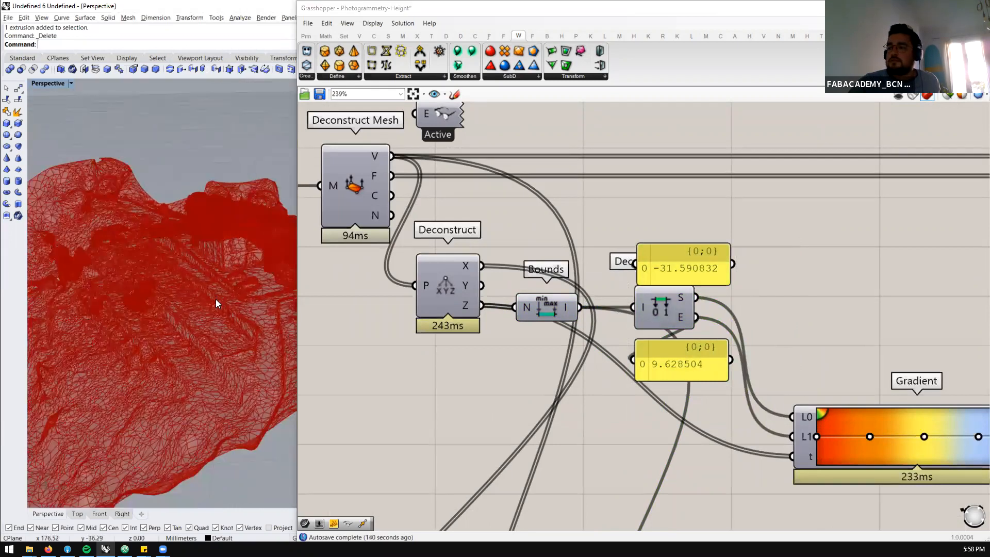
pyautogui.moveTo(218, 327); pyautogui.dragTo(263, 311, button='right')
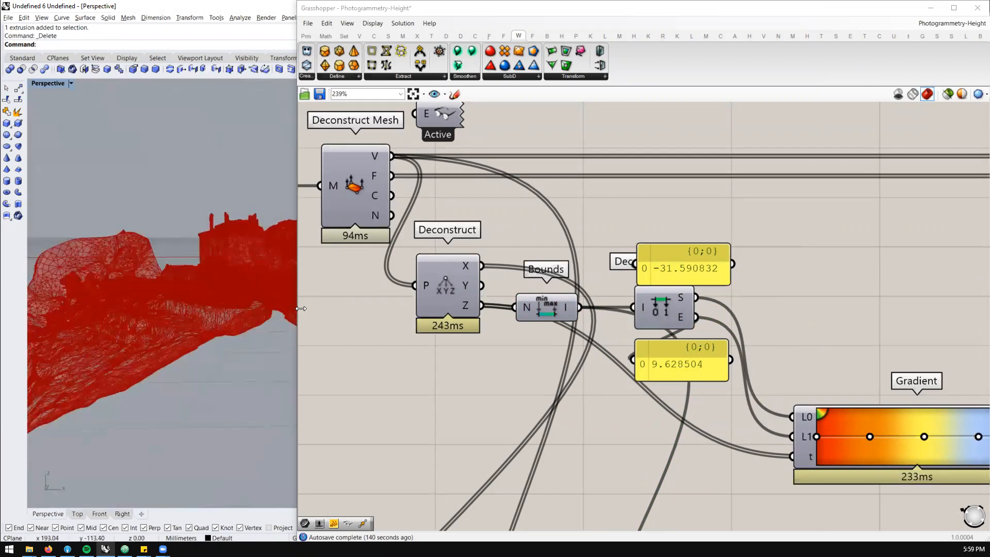
pyautogui.moveTo(297, 309); pyautogui.dragTo(378, 308)
pyautogui.moveTo(220, 349); pyautogui.dragTo(232, 278, button='right')
pyautogui.scroll(-2, 661, 292)
pyautogui.scroll(3, 640, 287)
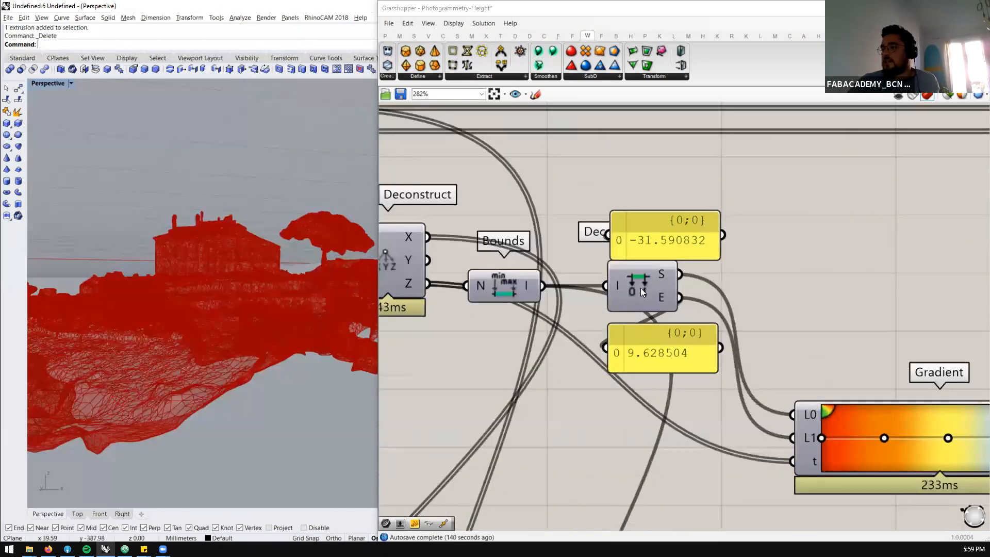
# Spread the start and end value panels above and below the Deconstruct Domain component so its label is uncovered
pyautogui.click(621, 288)
pyautogui.moveTo(651, 287); pyautogui.dragTo(657, 287)
pyautogui.moveTo(661, 367); pyautogui.dragTo(662, 403)
pyautogui.moveTo(661, 252); pyautogui.dragTo(658, 207)
pyautogui.moveTo(654, 388); pyautogui.dragTo(649, 358)
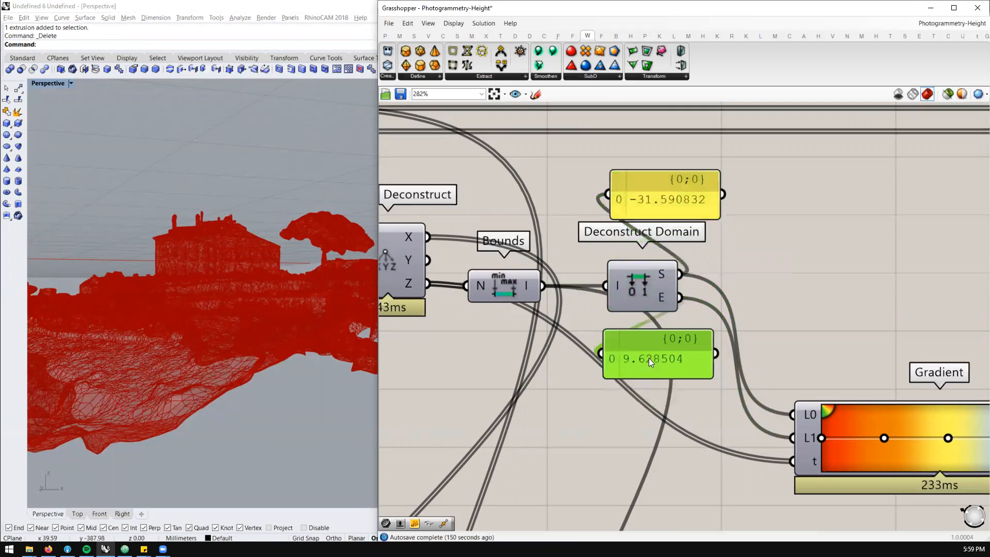
# Examine the mesh from the side and from above, and nudge the domain's start and end value panels
pyautogui.moveTo(149, 280); pyautogui.dragTo(221, 297, button='right')
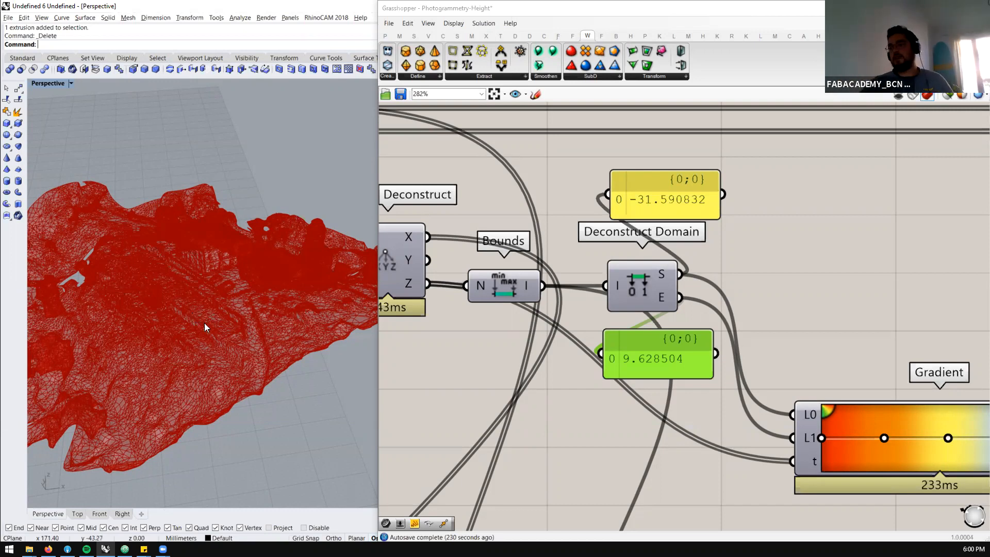
pyautogui.moveTo(234, 289); pyautogui.dragTo(231, 145, button='right')
pyautogui.scroll(-5, 239, 195)
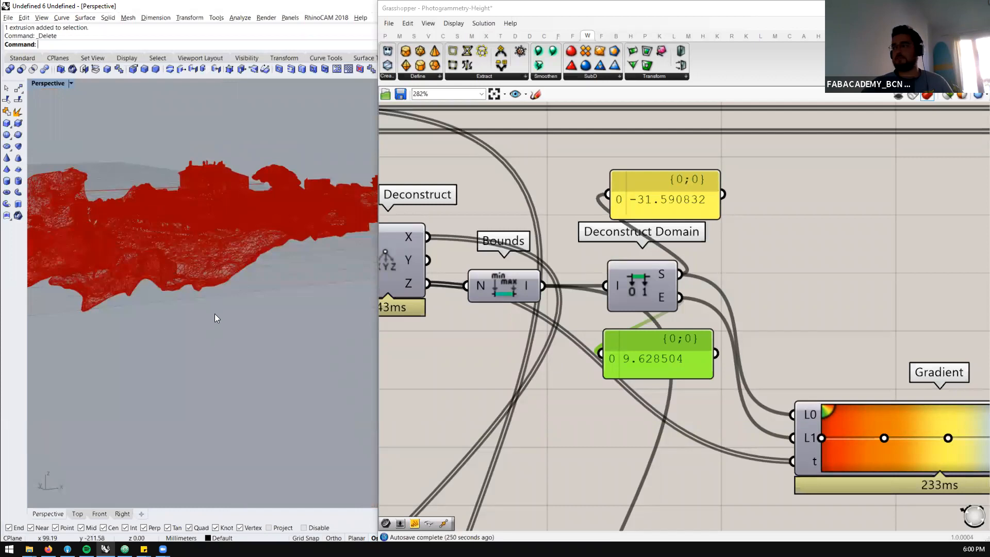
pyautogui.moveTo(240, 268); pyautogui.dragTo(130, 337, button='right')
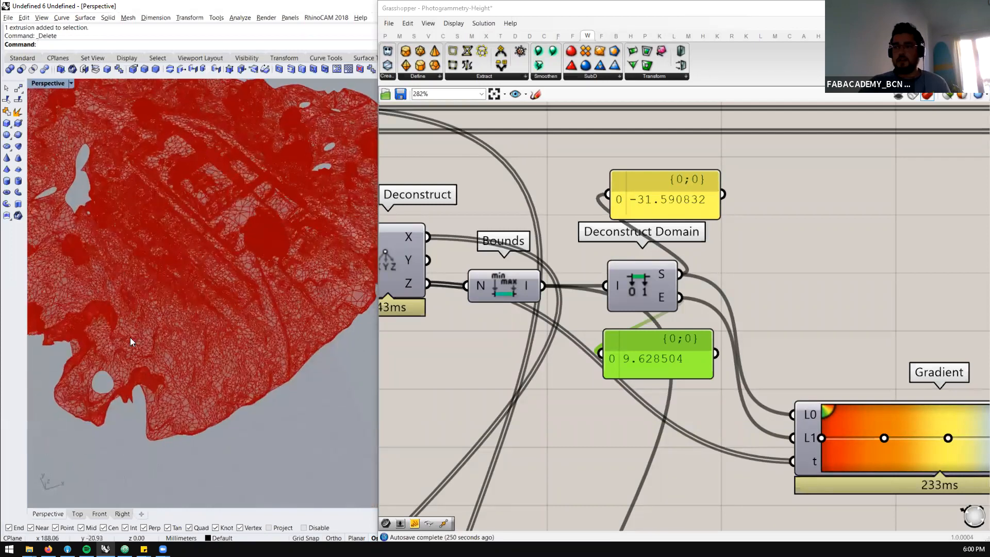
pyautogui.click(652, 206)
pyautogui.moveTo(658, 359); pyautogui.dragTo(664, 353)
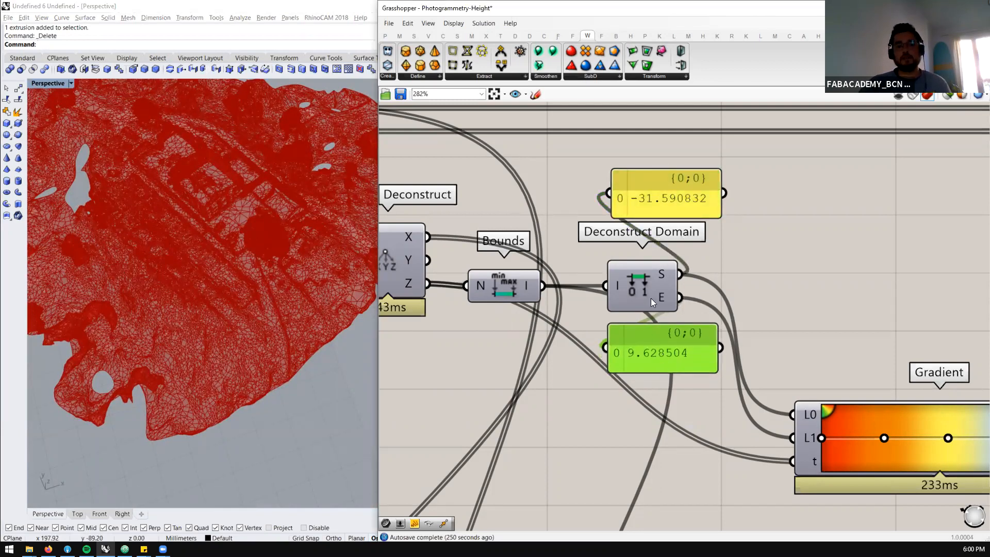
# Reposition the Gradient component below Deconstruct Domain and trace the start, end and Z values feeding it
pyautogui.scroll(-3, 619, 265)
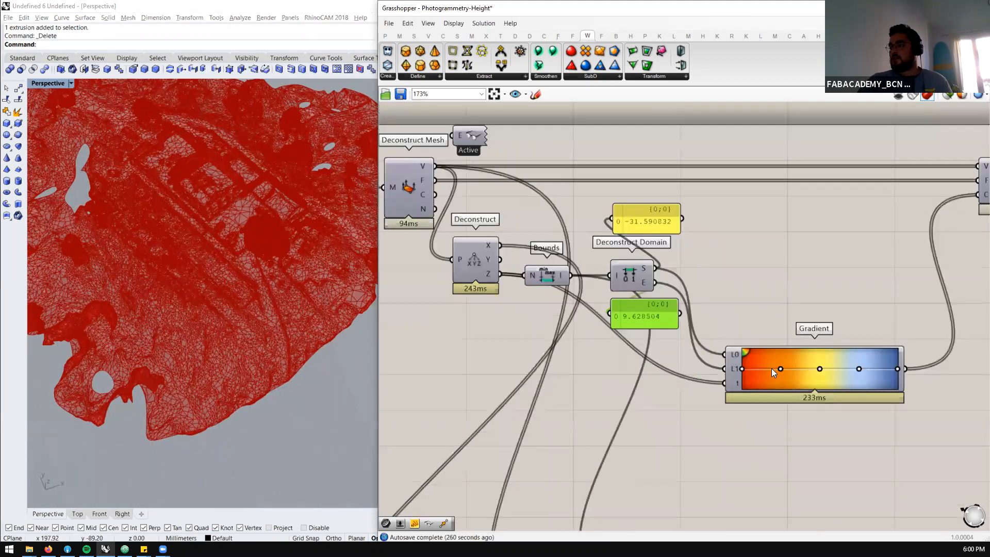
pyautogui.moveTo(772, 371); pyautogui.dragTo(764, 334)
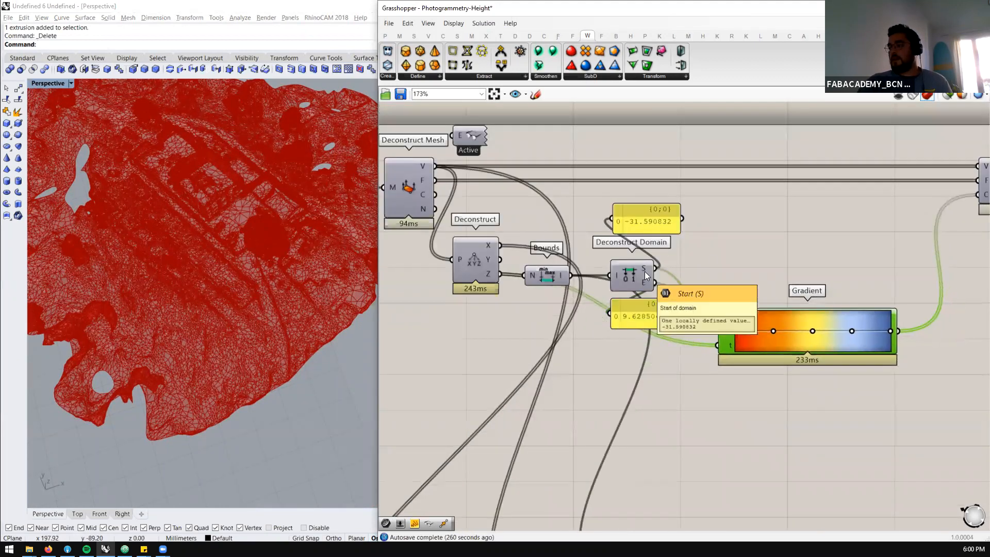
pyautogui.scroll(-3, 587, 274)
pyautogui.scroll(3, 680, 301)
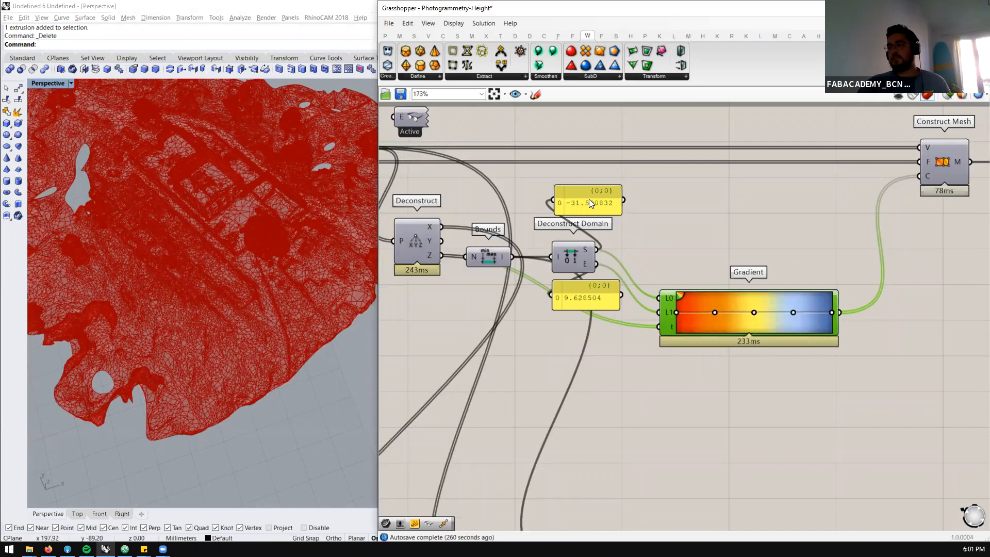
pyautogui.moveTo(587, 264)
pyautogui.moveTo(688, 326); pyautogui.dragTo(674, 362)
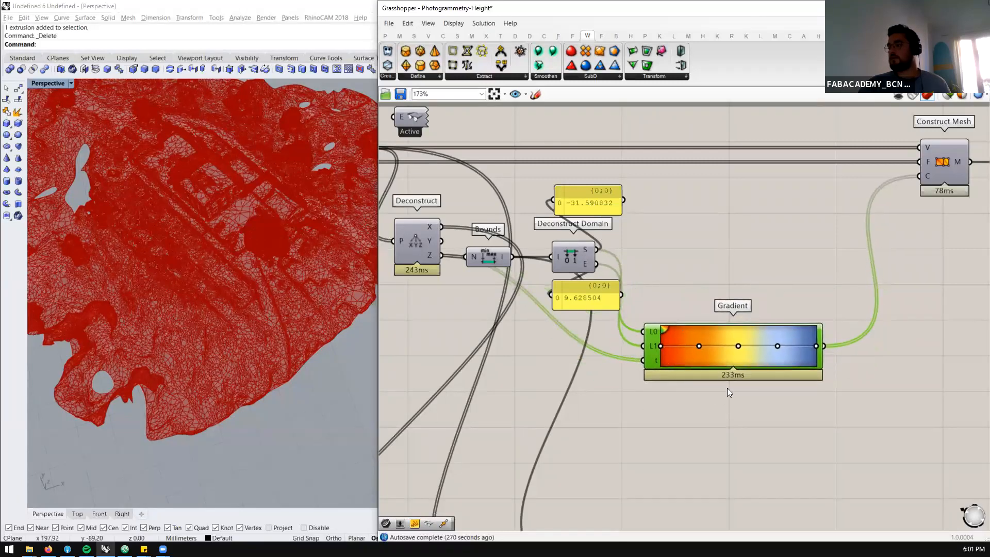
pyautogui.click(429, 258)
pyautogui.click(685, 352)
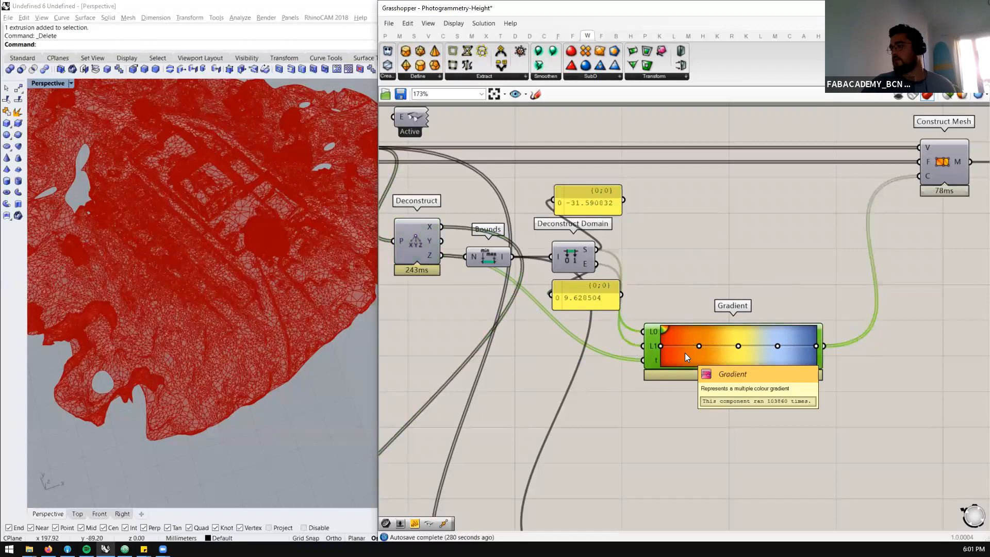
# Add a Mesh Colours component and place it below Construct Mesh, beside the Gradient component
pyautogui.scroll(-3, 682, 348)
pyautogui.scroll(3, 708, 339)
pyautogui.scroll(-3, 654, 343)
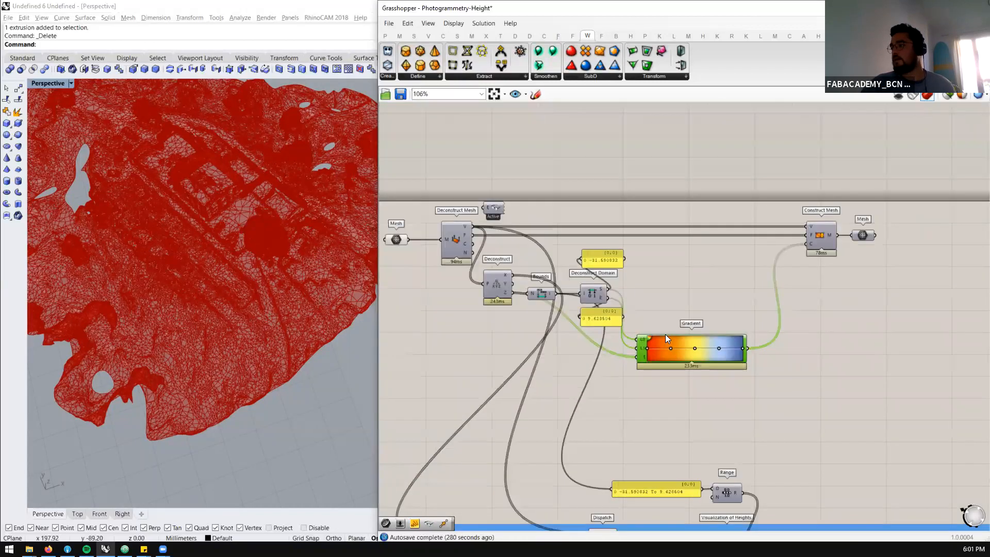
pyautogui.doubleClick(739, 261)
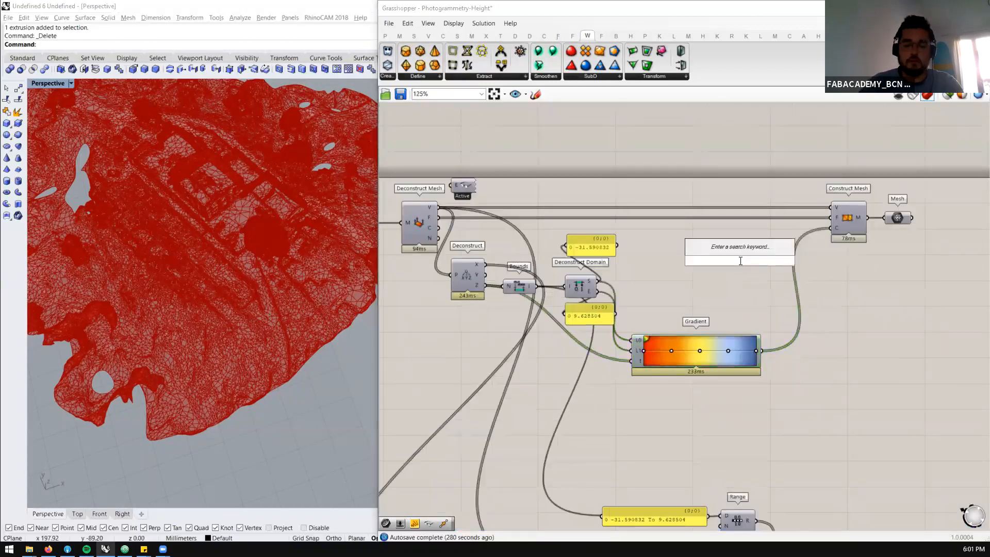
pyautogui.write('mesh color')
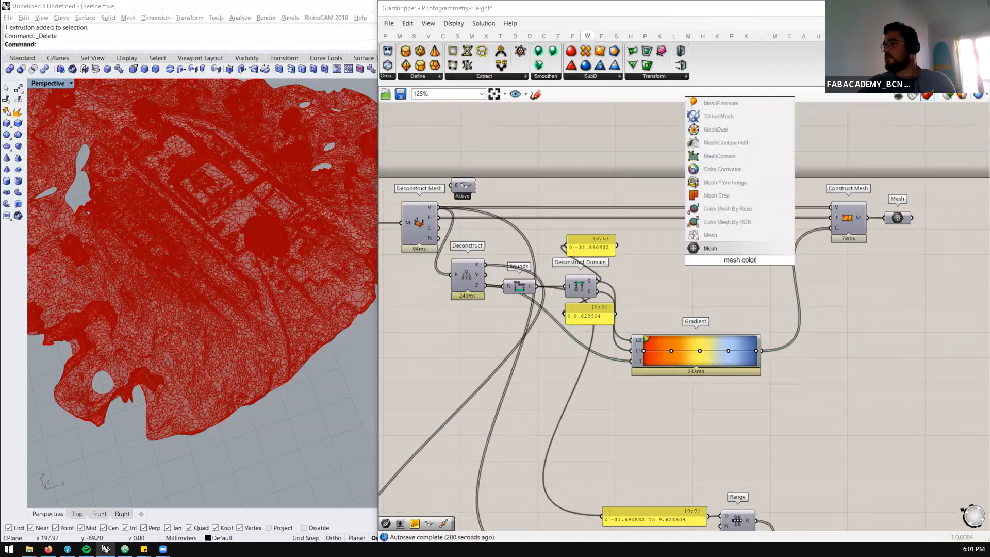
pyautogui.press('BackSpace')
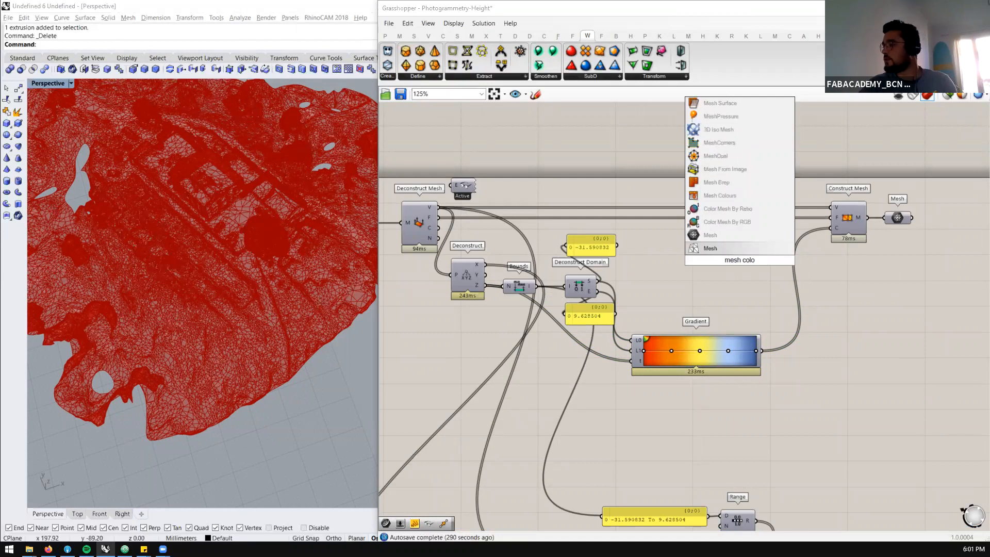
pyautogui.click(736, 199)
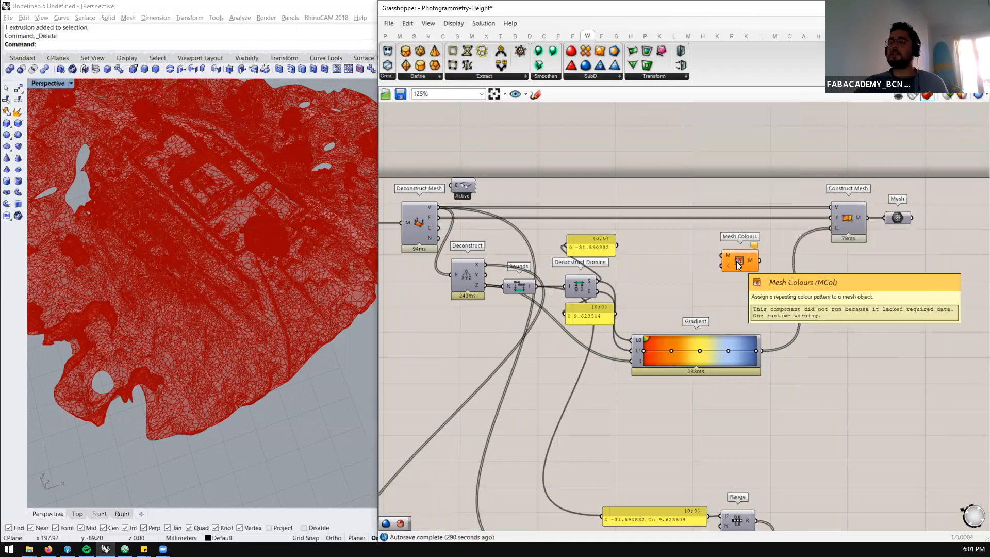
pyautogui.moveTo(737, 261); pyautogui.dragTo(861, 322)
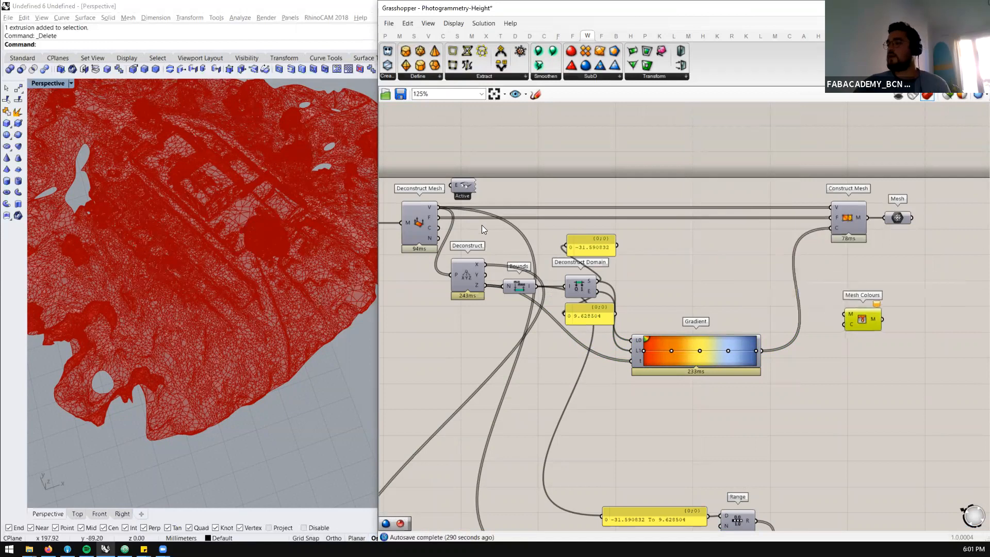
# Trace how the Deconstruct Mesh vertices and faces and the Gradient colours feed into Construct Mesh
pyautogui.click(417, 234)
pyautogui.moveTo(429, 238)
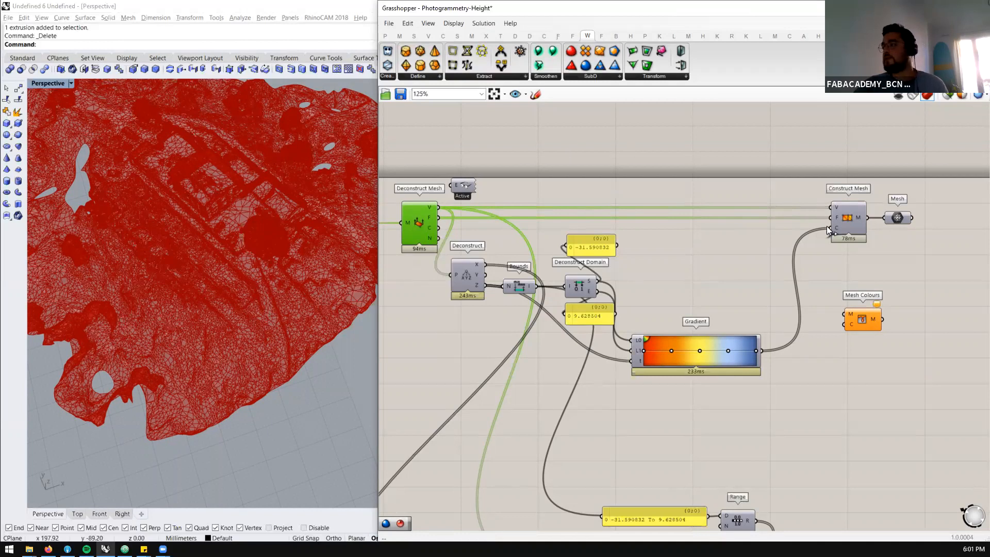
pyautogui.click(848, 225)
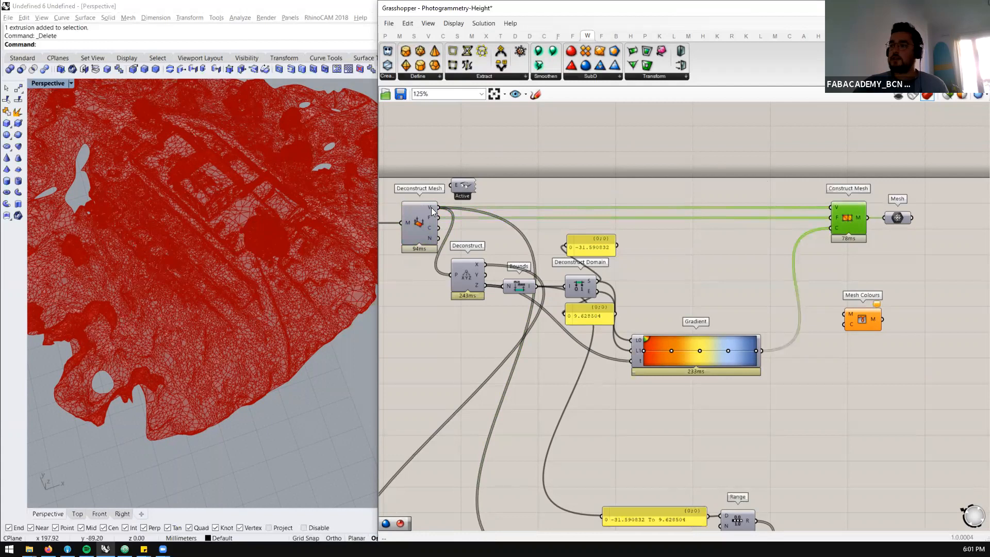
pyautogui.moveTo(431, 208)
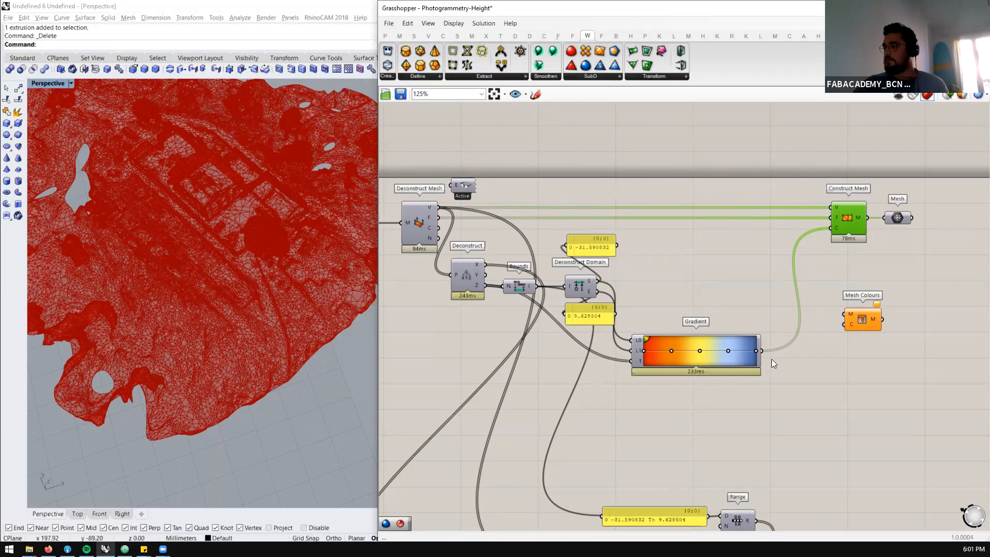
pyautogui.click(747, 351)
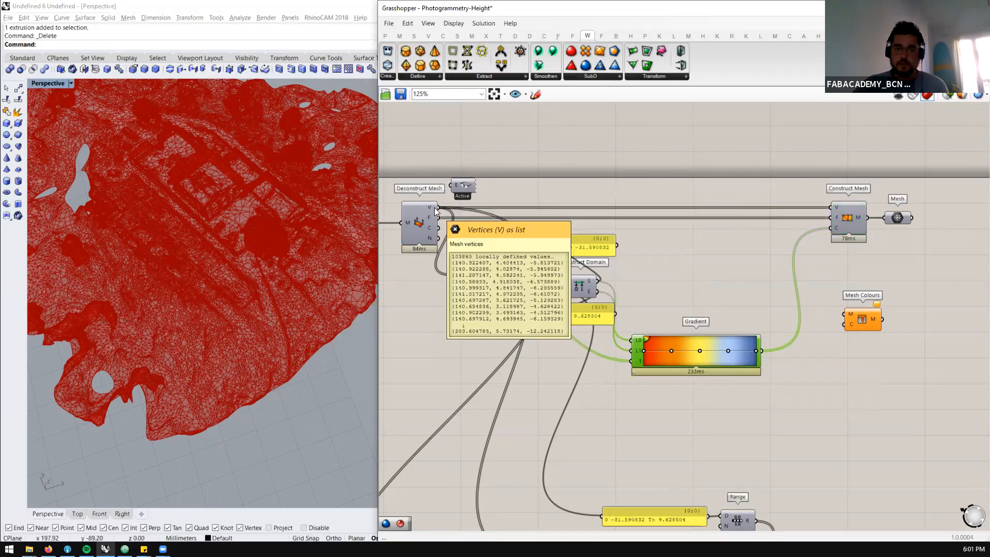
pyautogui.moveTo(435, 217)
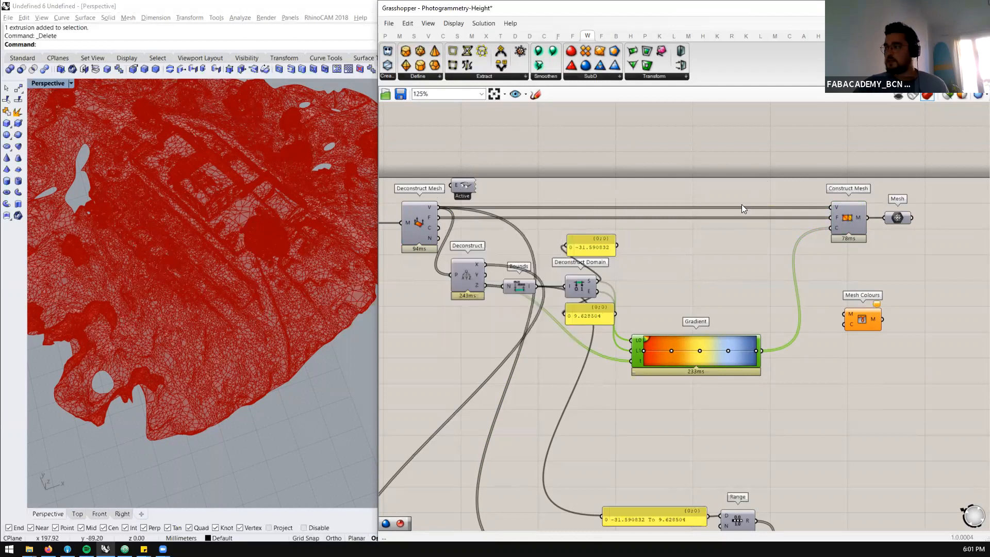
# Select the Construct Mesh component, limit the preview to selected objects, and clear the selection
pyautogui.click(848, 214)
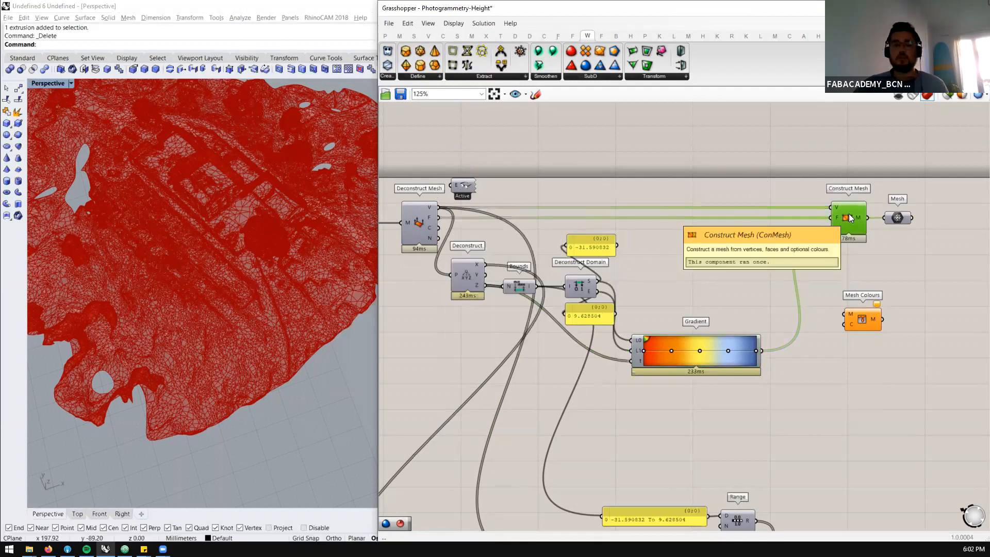
pyautogui.click(947, 97)
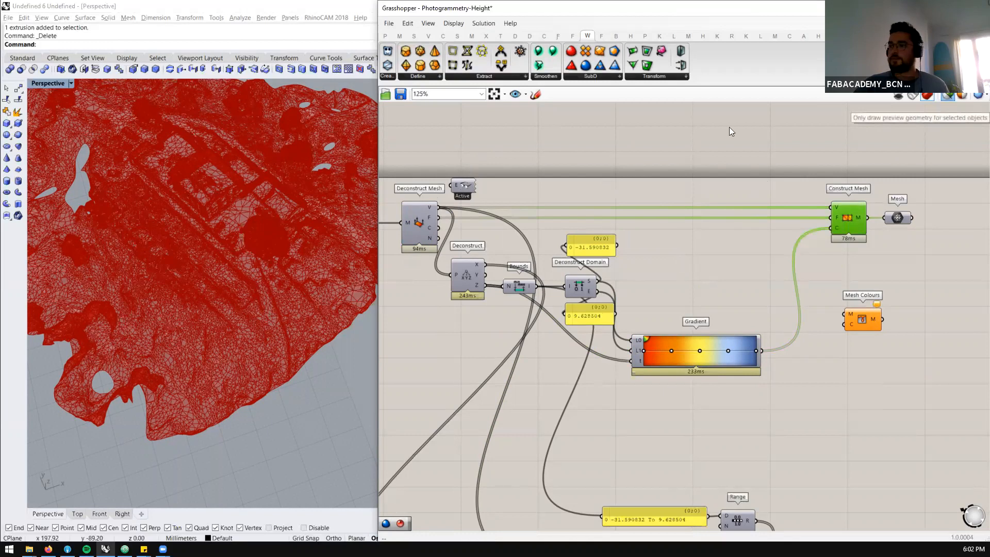
pyautogui.click(904, 256)
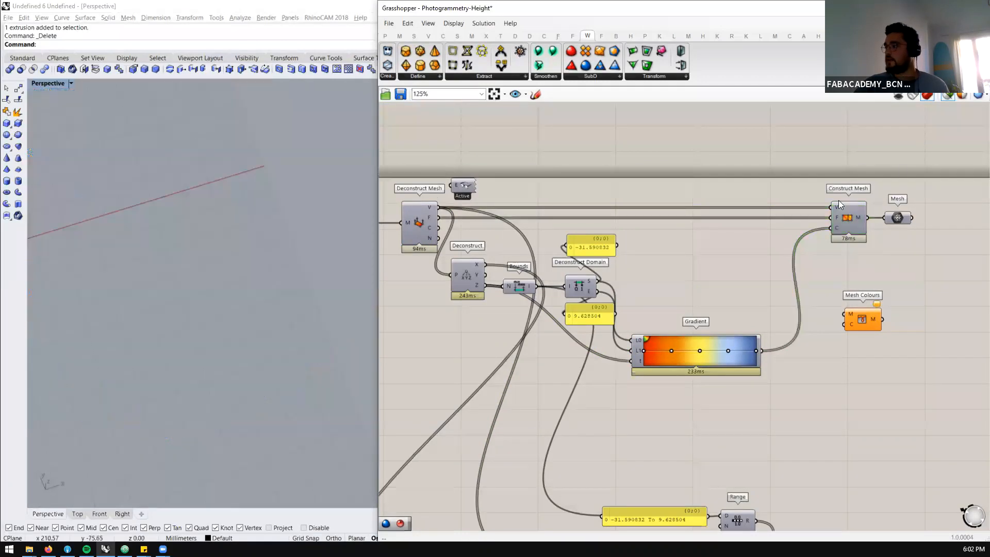
# Turn off the selected-only preview and enable the preview of the Mesh parameter after Construct Mesh to show the height-coloured surface
pyautogui.click(948, 95)
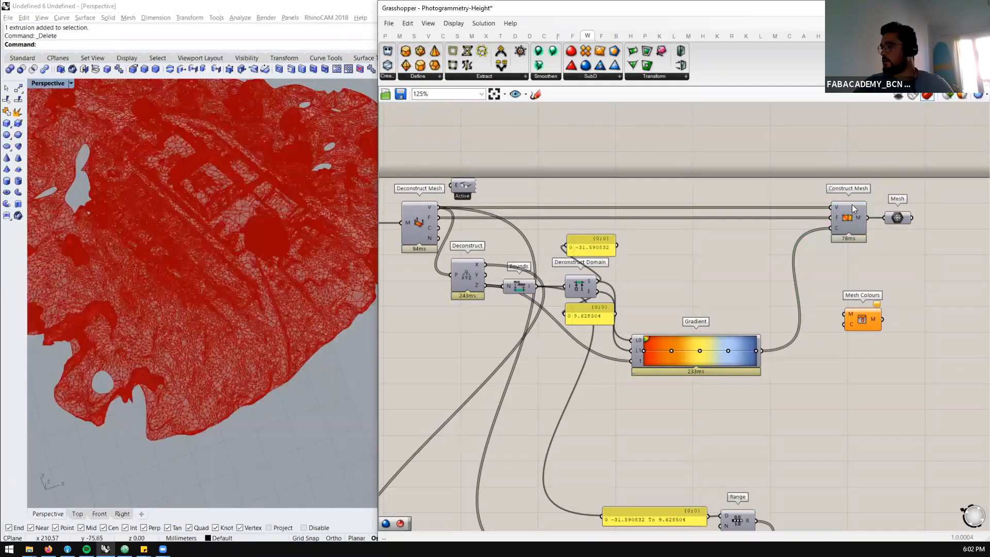
pyautogui.click(903, 217)
pyautogui.middleClick(903, 217)
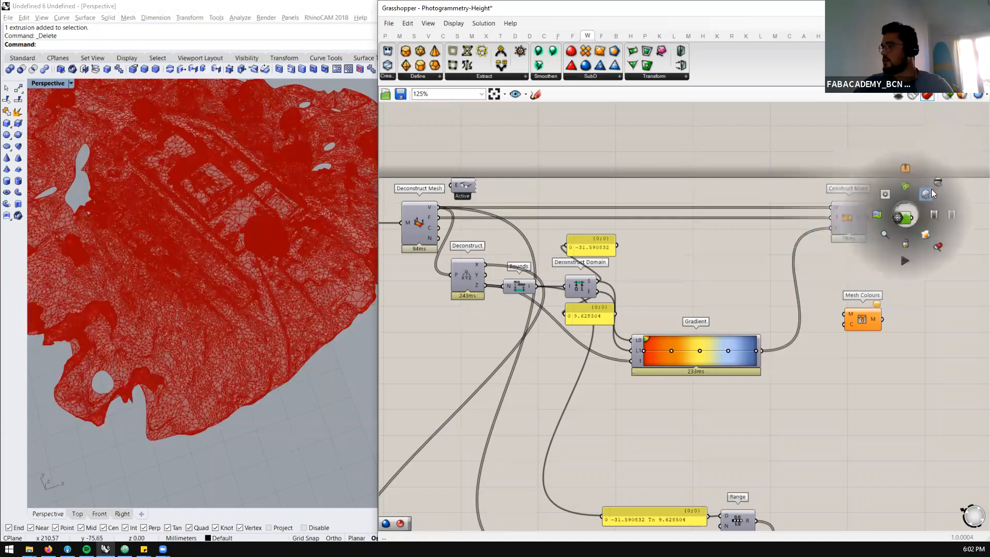
pyautogui.click(931, 190)
pyautogui.click(928, 292)
pyautogui.moveTo(217, 236); pyautogui.dragTo(221, 389, button='right')
pyautogui.scroll(12, 228, 265)
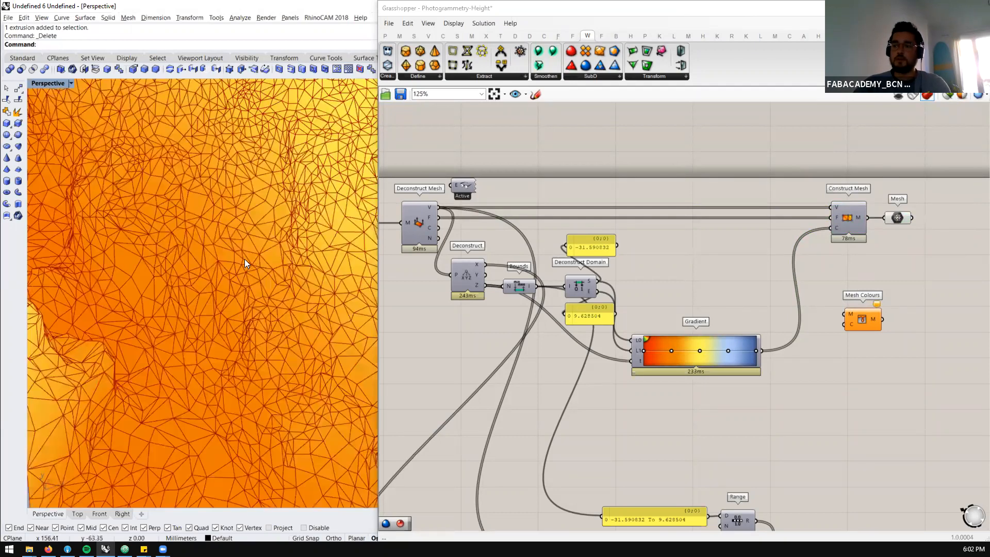
# Compare the Construct Mesh component with the mesh faces up close, and enable the preview of Deconstruct Mesh to mark the vertices
pyautogui.click(848, 218)
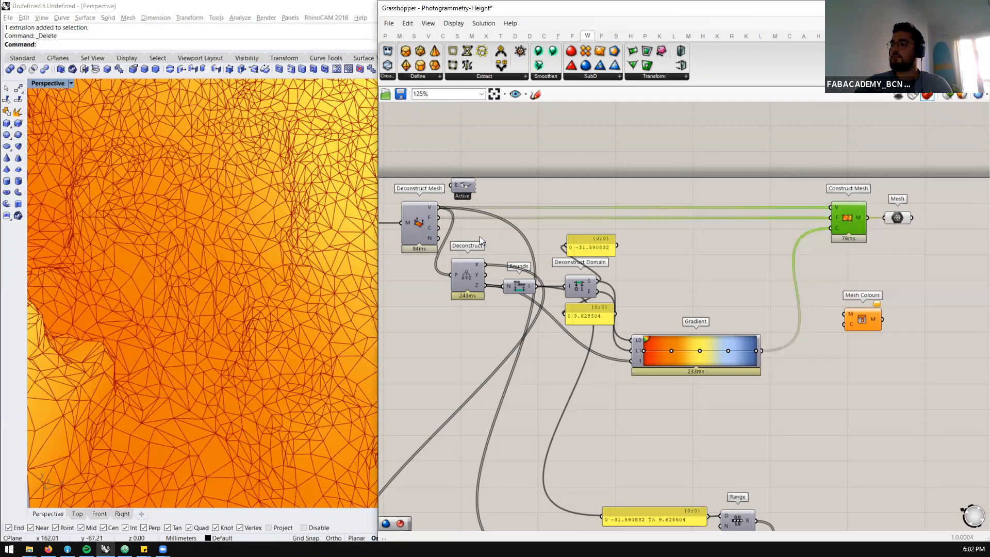
pyautogui.moveTo(243, 259)
pyautogui.mouseDown(button='right')
pyautogui.moveTo(243, 230)
pyautogui.moveTo(230, 273)
pyautogui.mouseUp(button='right')
pyautogui.scroll(5, 205, 295)
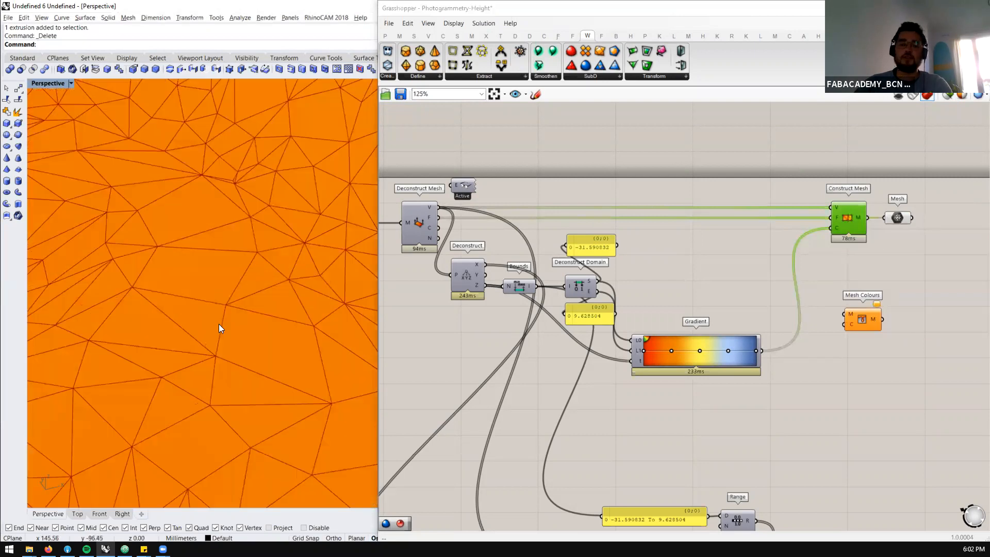
pyautogui.click(423, 223)
pyautogui.middleClick(423, 222)
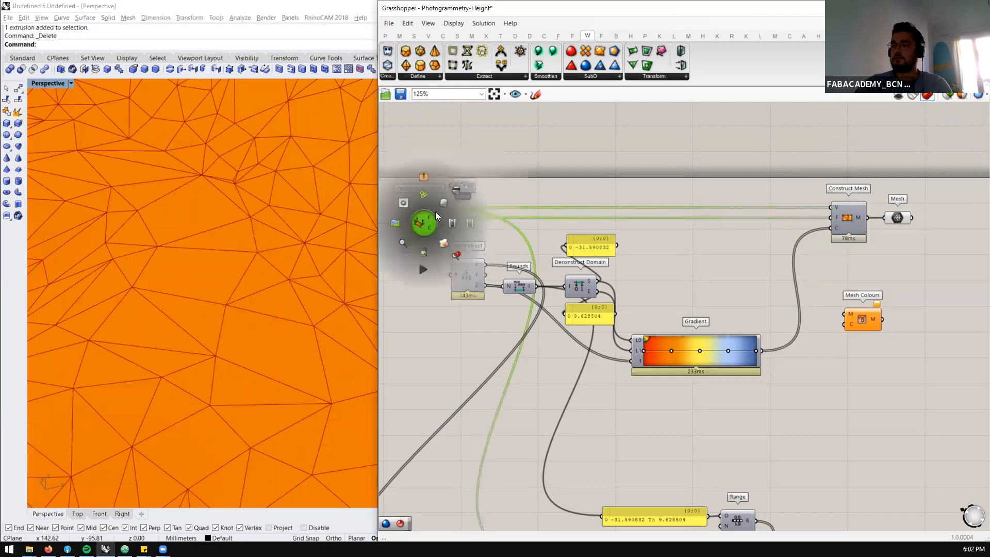
pyautogui.click(442, 205)
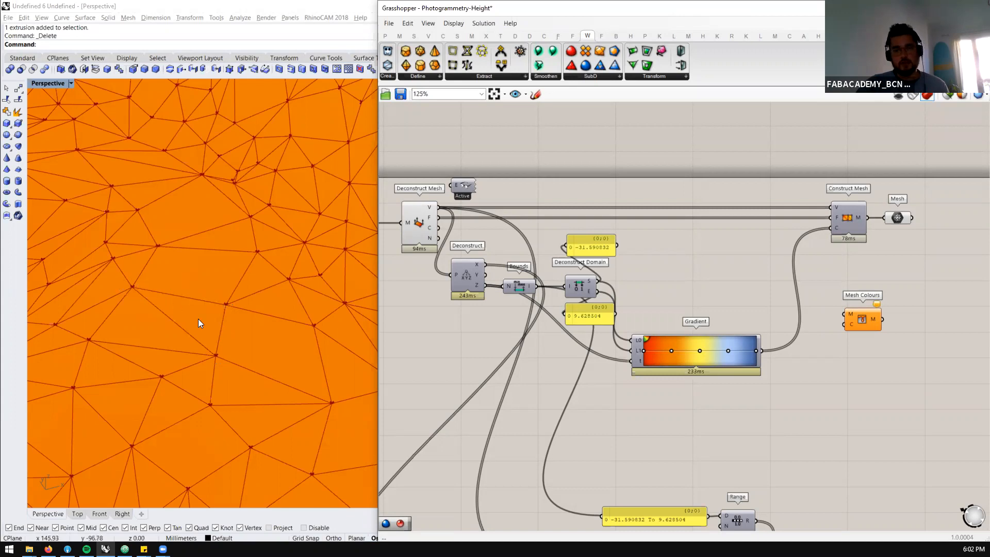
# Examine the vertices on the mesh and trace them to the V and F outputs of Deconstruct Mesh
pyautogui.scroll(-3, 683, 210)
pyautogui.scroll(3, 612, 270)
pyautogui.scroll(2, 523, 236)
pyautogui.scroll(-3, 516, 226)
pyautogui.scroll(3, 537, 217)
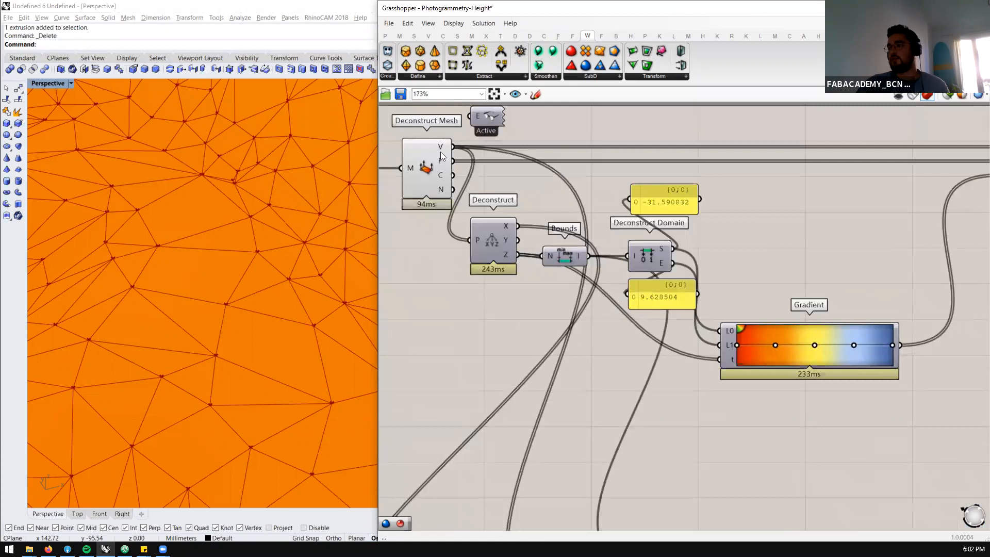
pyautogui.moveTo(443, 162)
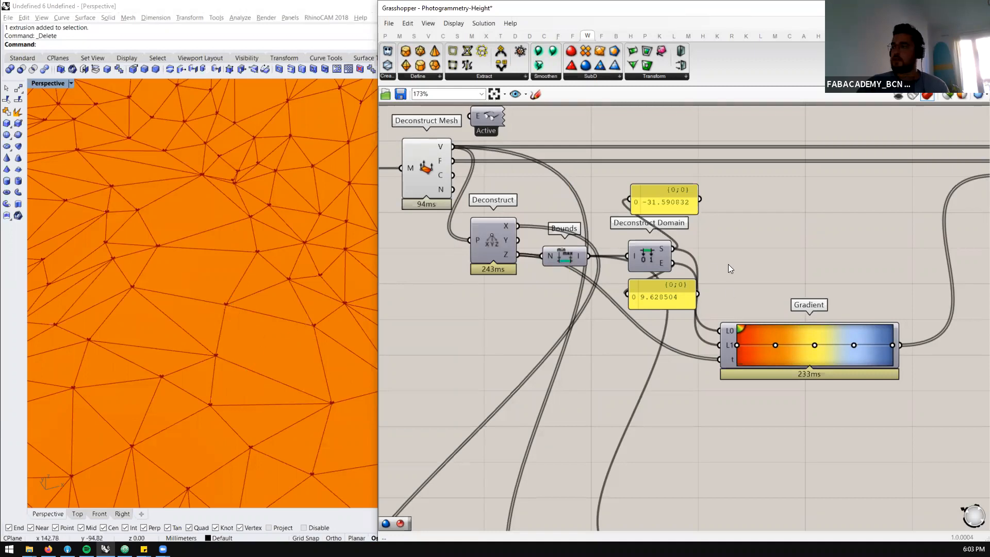
pyautogui.scroll(-5, 728, 264)
pyautogui.scroll(-3, 245, 279)
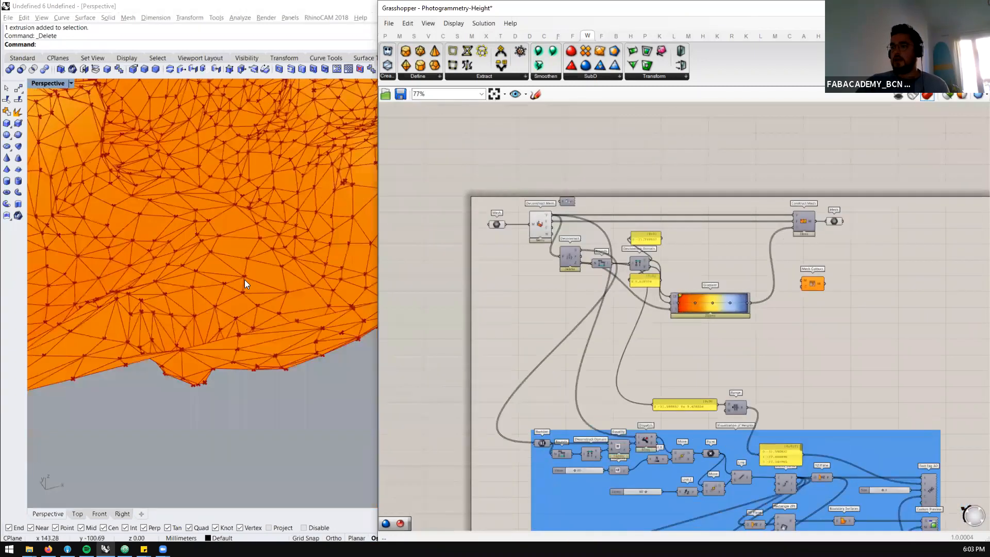
pyautogui.scroll(-10, 245, 280)
pyautogui.scroll(4, 244, 144)
# Hide the preview of the input Mesh and Deconstruct Mesh components at the start of the definition
pyautogui.moveTo(636, 158); pyautogui.dragTo(491, 227)
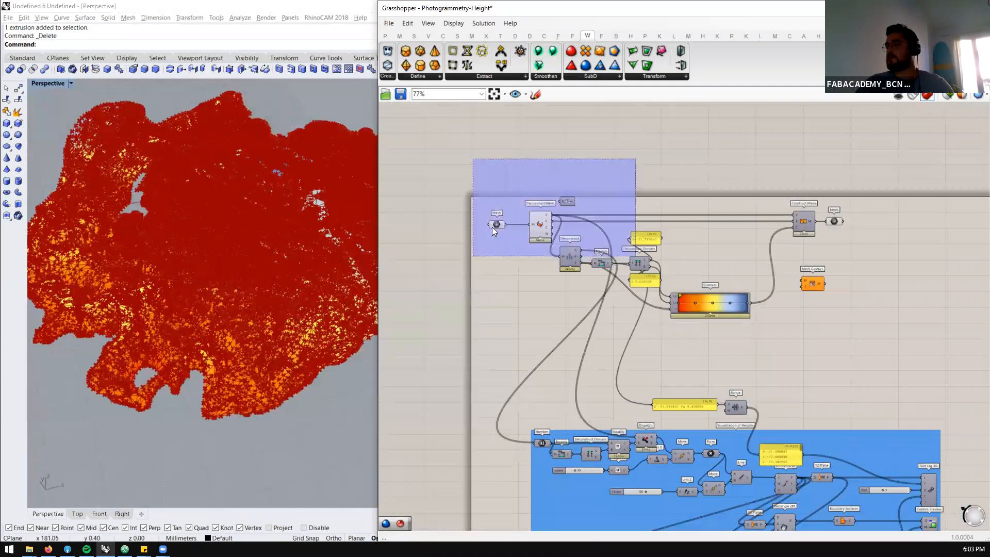
pyautogui.middleClick(494, 226)
pyautogui.click(536, 225)
pyautogui.moveTo(255, 304); pyautogui.dragTo(281, 288, button='right')
pyautogui.scroll(-2, 712, 404)
# Enable the preview of Text Tag 3D and Custom Preview in the Visualization of Heights group, and clear the selection
pyautogui.moveTo(825, 354); pyautogui.dragTo(798, 412)
pyautogui.middleClick(813, 398)
pyautogui.click(830, 380)
pyautogui.scroll(-4, 183, 337)
pyautogui.moveTo(183, 337); pyautogui.dragTo(247, 302, button='right')
pyautogui.scroll(-5, 85, 331)
pyautogui.scroll(8, 223, 328)
pyautogui.scroll(4, 160, 296)
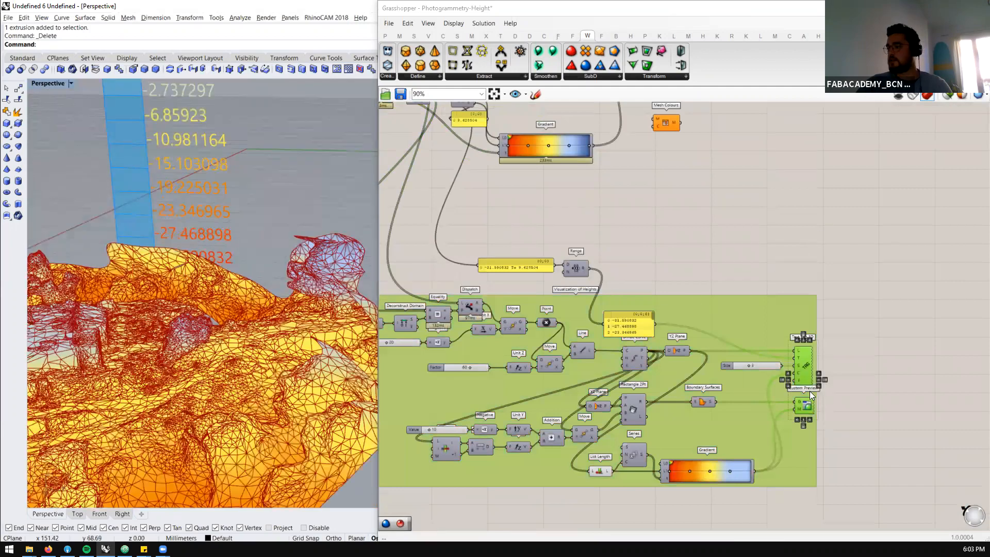
pyautogui.click(818, 233)
# Examine the coloured height legend and its value tags beside the photogrammetry mesh from several angles
pyautogui.moveTo(171, 285); pyautogui.dragTo(256, 291, button='right')
pyautogui.scroll(-6, 284, 283)
pyautogui.scroll(7, 264, 266)
pyautogui.scroll(-3, 219, 269)
pyautogui.scroll(-4, 256, 291)
pyautogui.scroll(5, 256, 290)
pyautogui.moveTo(183, 160); pyautogui.dragTo(282, 346, button='right')
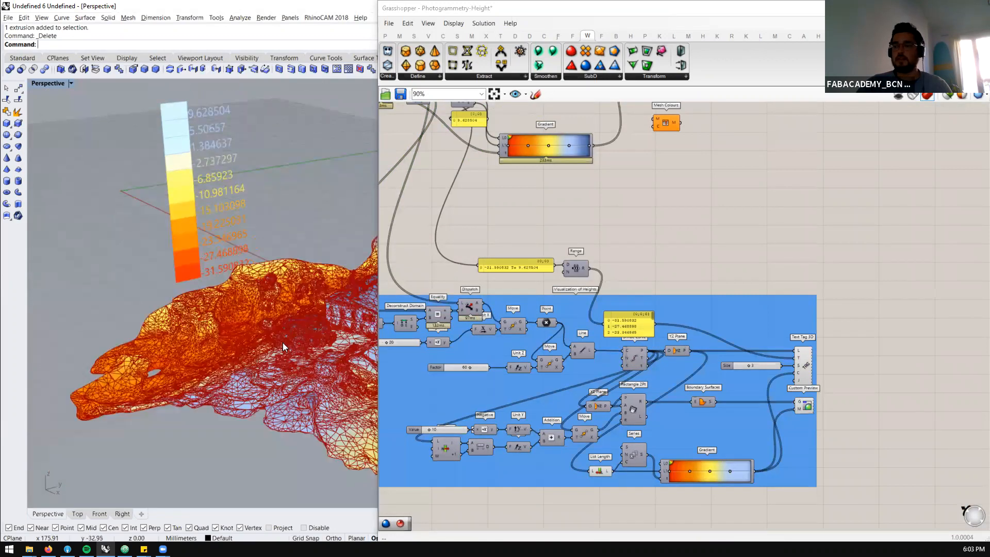
pyautogui.moveTo(151, 285); pyautogui.dragTo(106, 160, button='right')
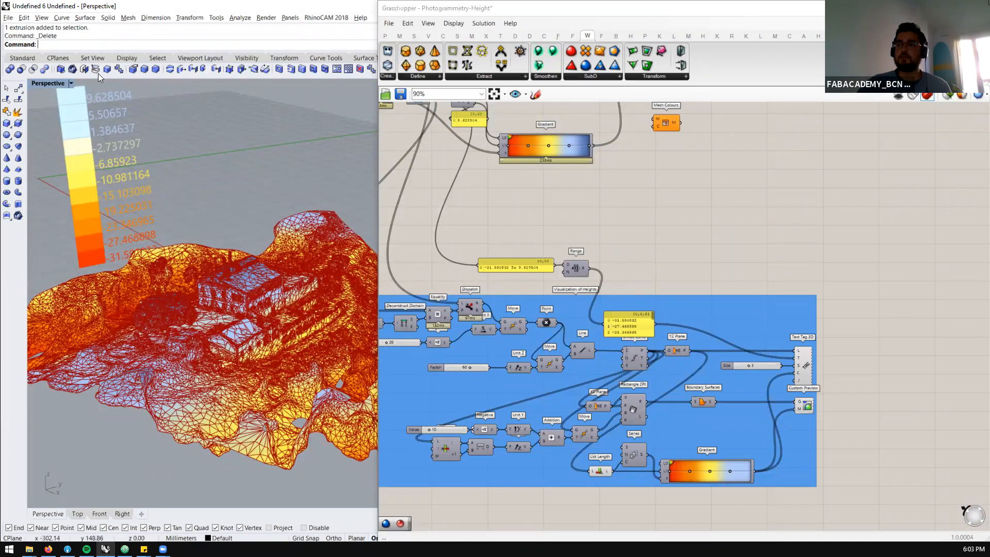
# Turn off the mesh edge preview so the terrain is displayed with only its height colours
pyautogui.click(459, 26)
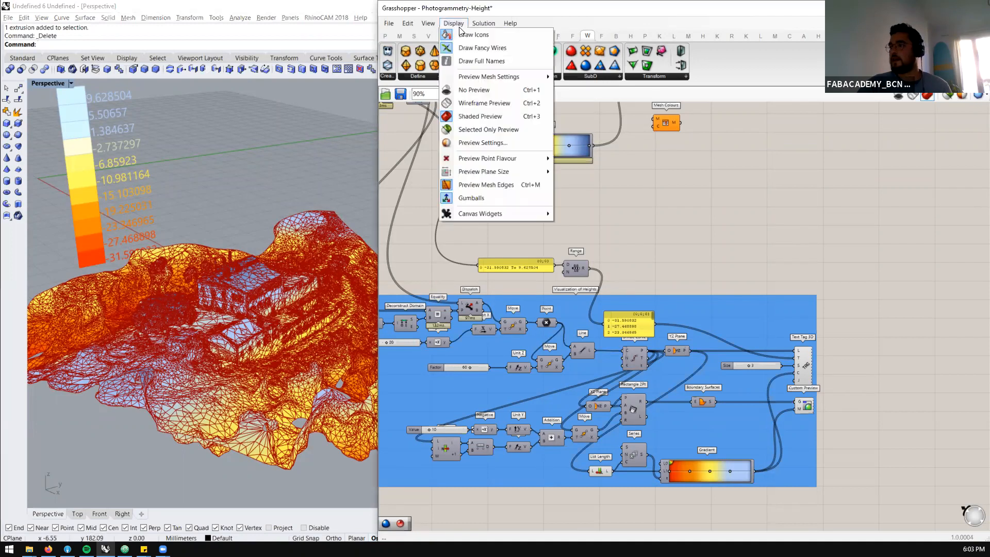
pyautogui.click(476, 185)
pyautogui.moveTo(285, 257); pyautogui.dragTo(134, 238, button='right')
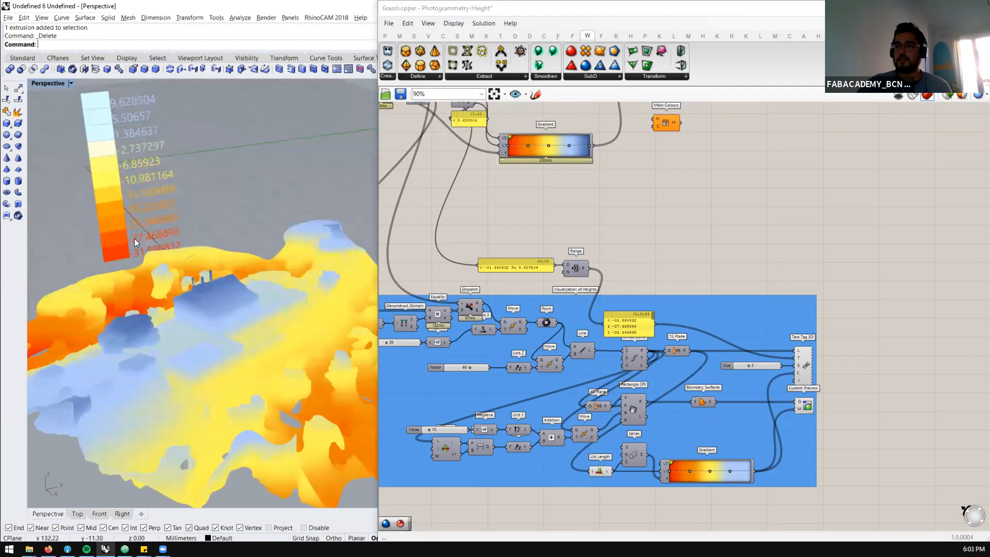
pyautogui.scroll(-2, 581, 291)
pyautogui.scroll(2, 507, 236)
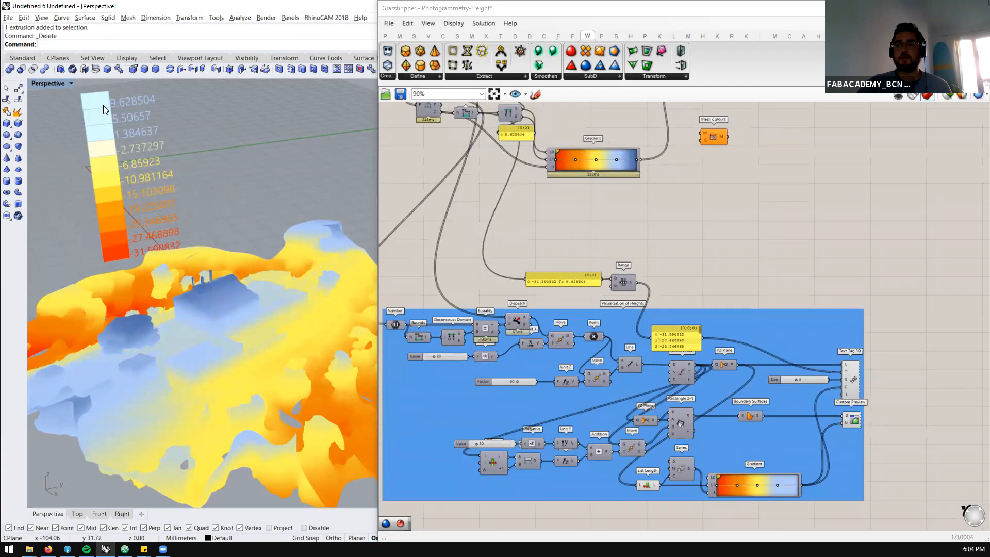
# Locate Text Tag 3D among the Dimensions components and inspect the height tags it draws on the legend
pyautogui.scroll(4, 830, 402)
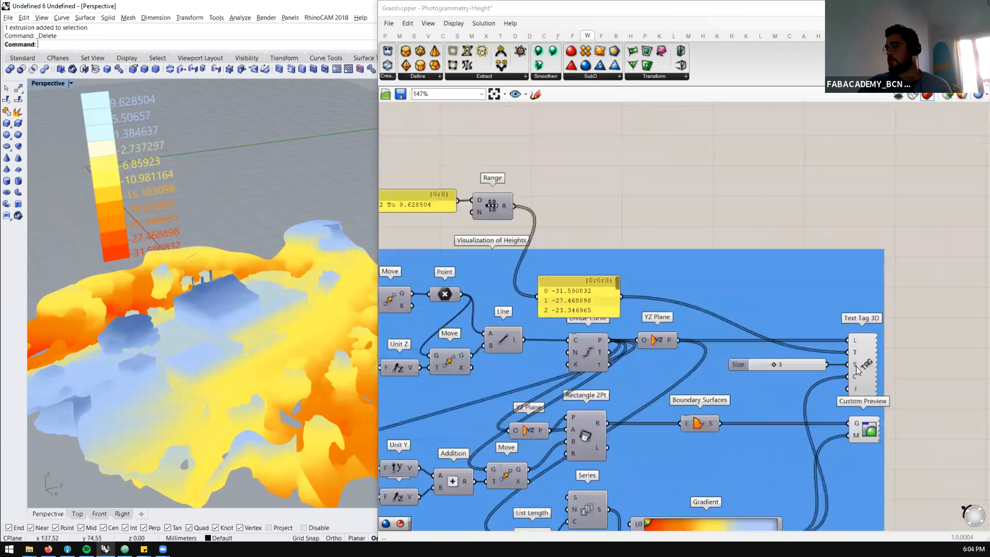
pyautogui.click(868, 348)
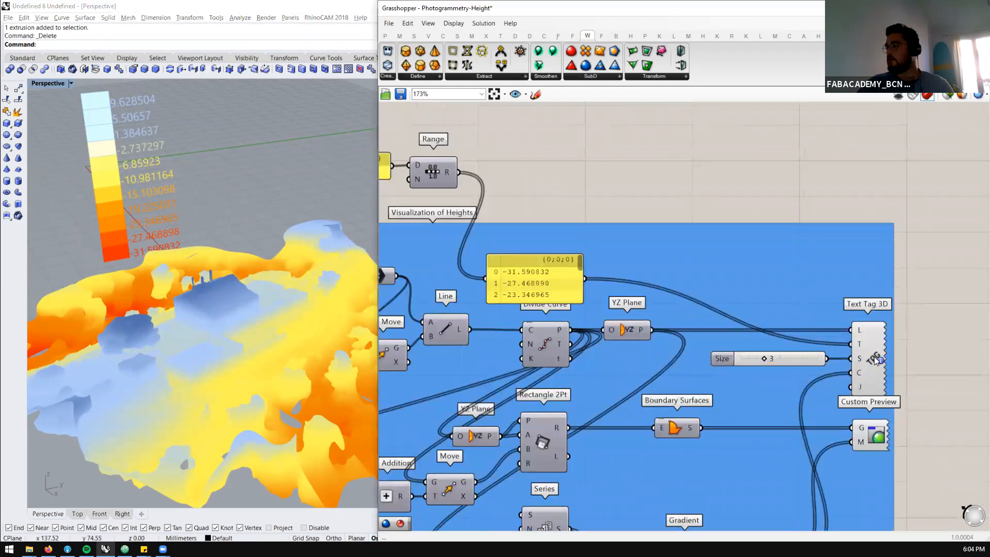
pyautogui.keyDown('ctrl'); pyautogui.keyDown('alt'); pyautogui.click(858, 444); pyautogui.keyUp('alt'); pyautogui.keyUp('ctrl')
pyautogui.keyDown('ctrl'); pyautogui.keyDown('alt'); pyautogui.click(868, 338); pyautogui.keyUp('alt'); pyautogui.keyUp('ctrl')
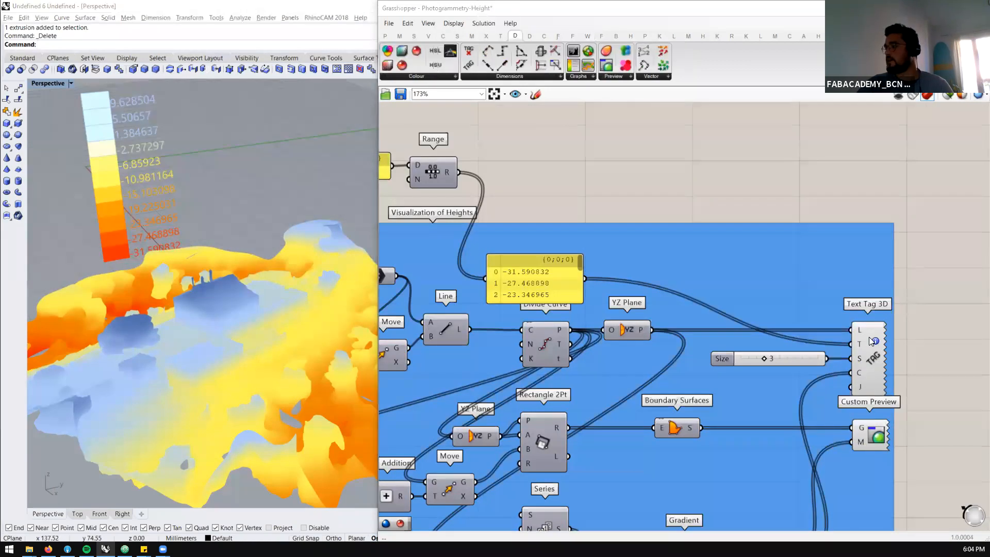
pyautogui.click(868, 338)
pyautogui.click(510, 77)
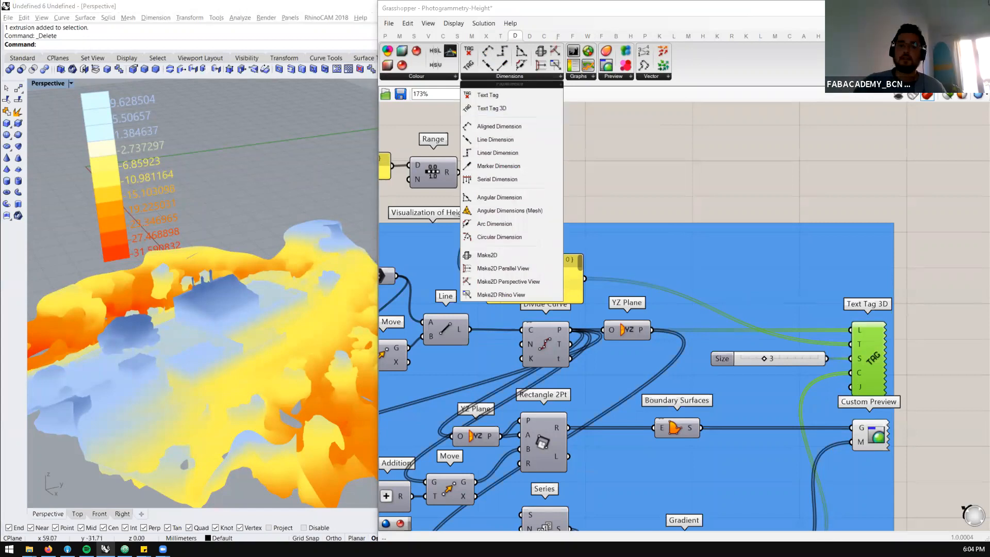
pyautogui.moveTo(224, 195); pyautogui.dragTo(221, 233, button='right')
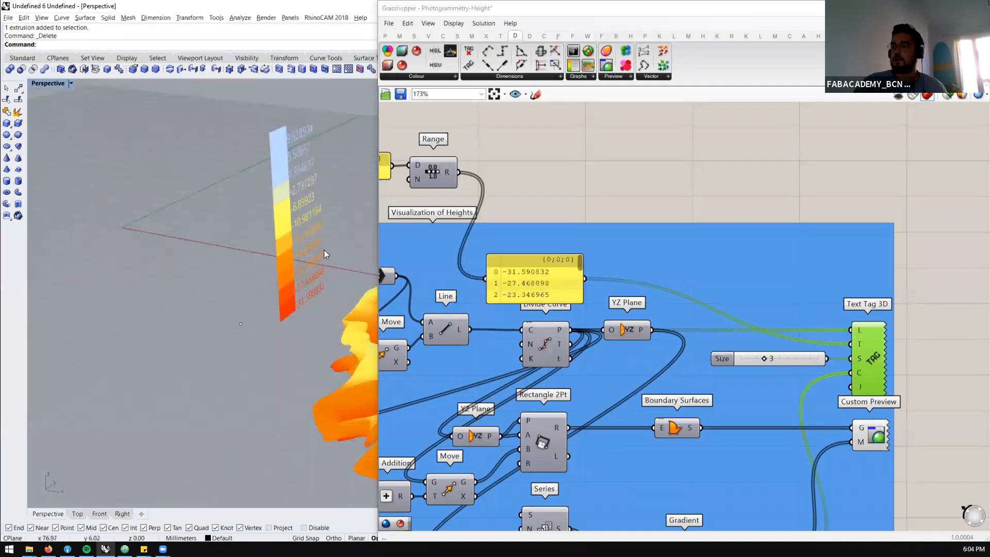
pyautogui.scroll(6, 323, 250)
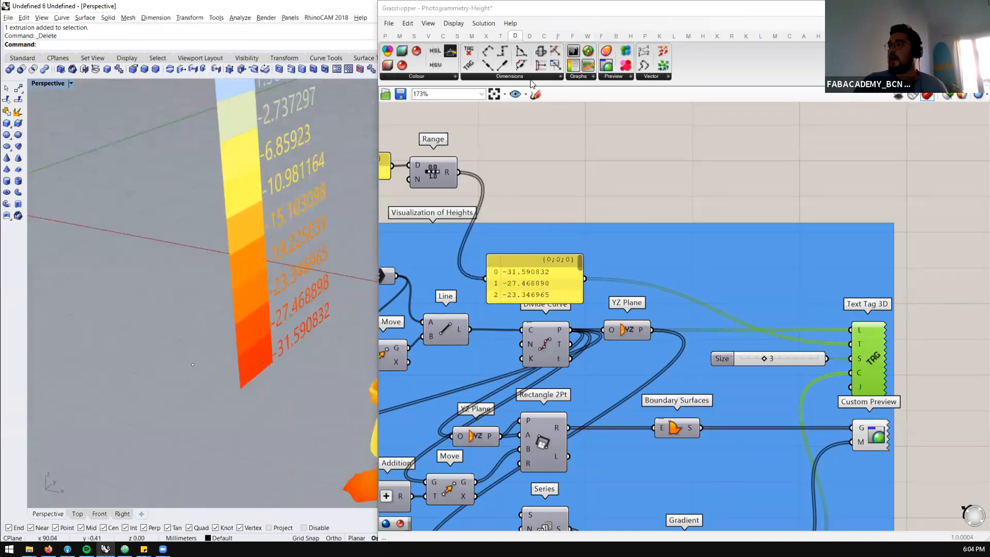
pyautogui.moveTo(222, 247)
pyautogui.mouseDown(button='right')
pyautogui.moveTo(247, 231)
pyautogui.moveTo(238, 240)
pyautogui.mouseUp(button='right')
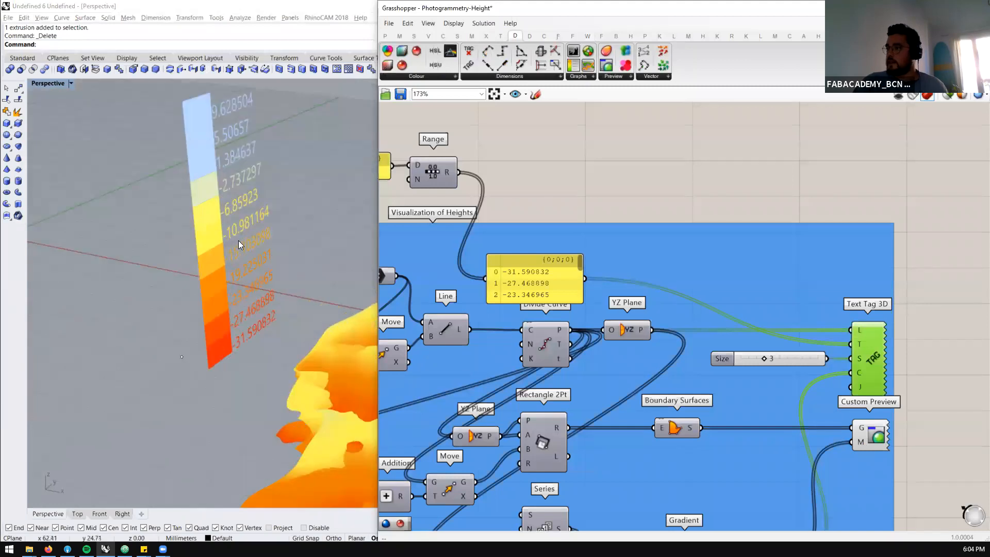
# Add a Text 3D Advanced component from the plugin's Text components and place it above Text Tag 3D
pyautogui.click(573, 36)
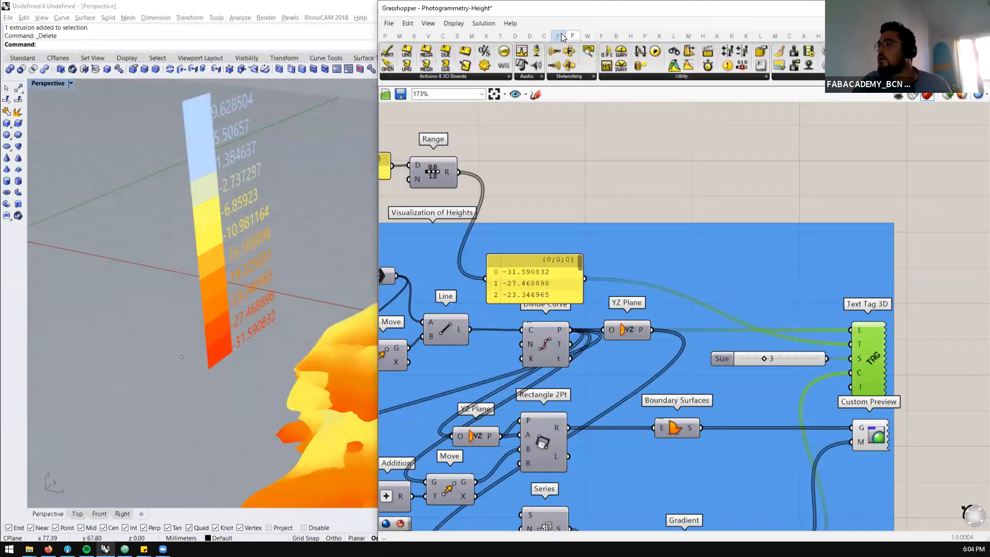
pyautogui.click(558, 36)
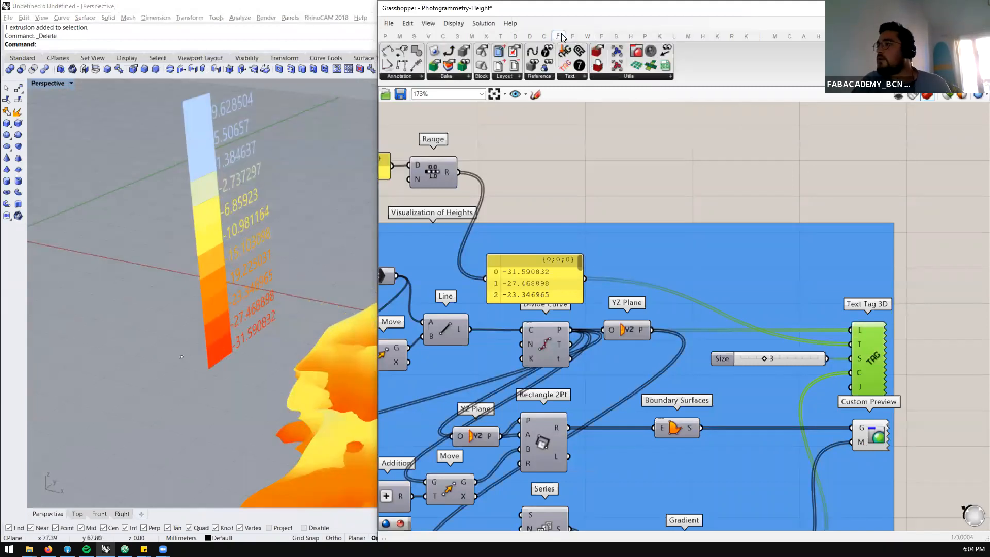
pyautogui.click(576, 77)
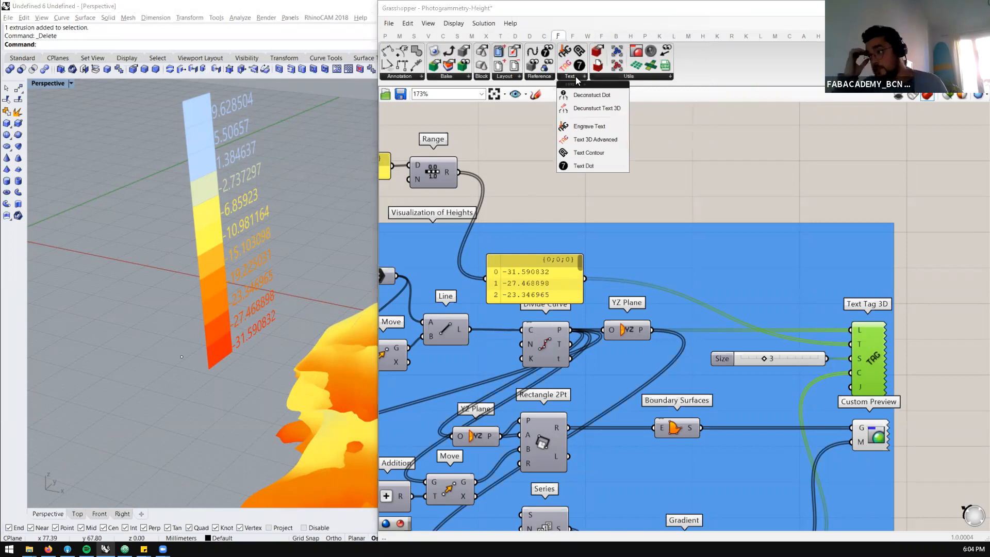
pyautogui.moveTo(594, 139); pyautogui.dragTo(702, 179)
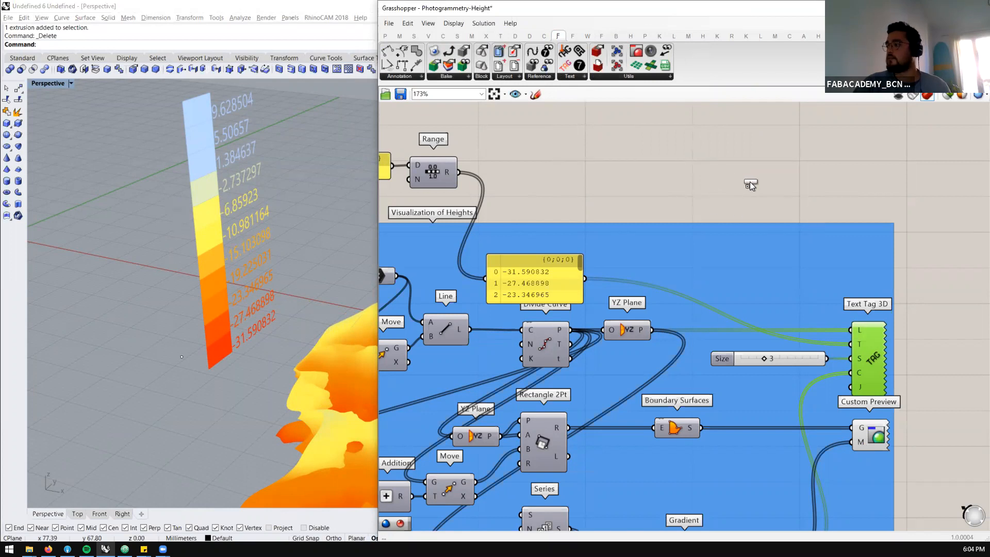
pyautogui.scroll(-2, 727, 203)
pyautogui.scroll(-2, 727, 202)
pyautogui.scroll(3, 838, 185)
pyautogui.moveTo(792, 177); pyautogui.dragTo(807, 162)
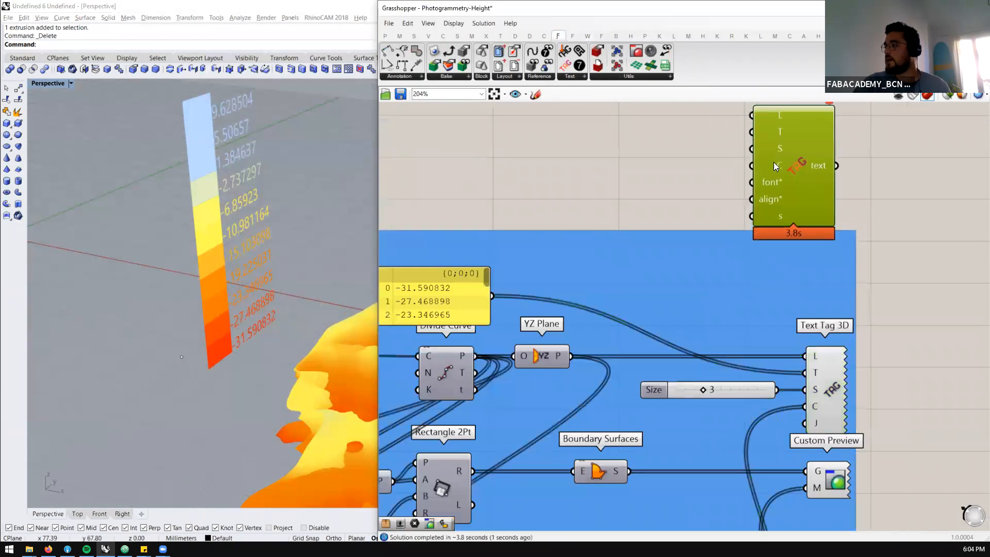
# Connect the YZ Plane output to L and the height values panel to T on Text 3D Advanced, and check its errors
pyautogui.scroll(-3, 701, 246)
pyautogui.scroll(2, 602, 294)
pyautogui.moveTo(641, 309); pyautogui.dragTo(779, 138)
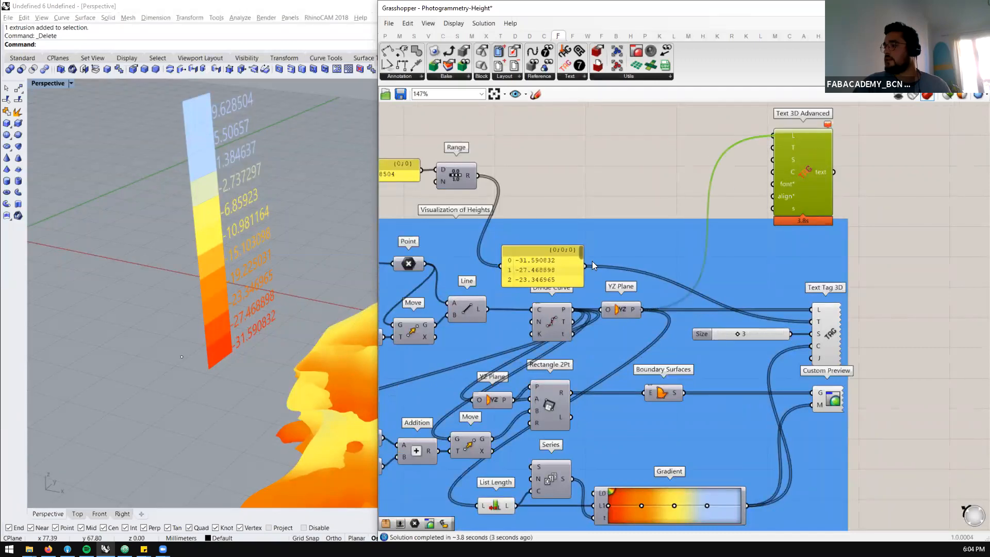
pyautogui.moveTo(584, 266); pyautogui.dragTo(790, 141)
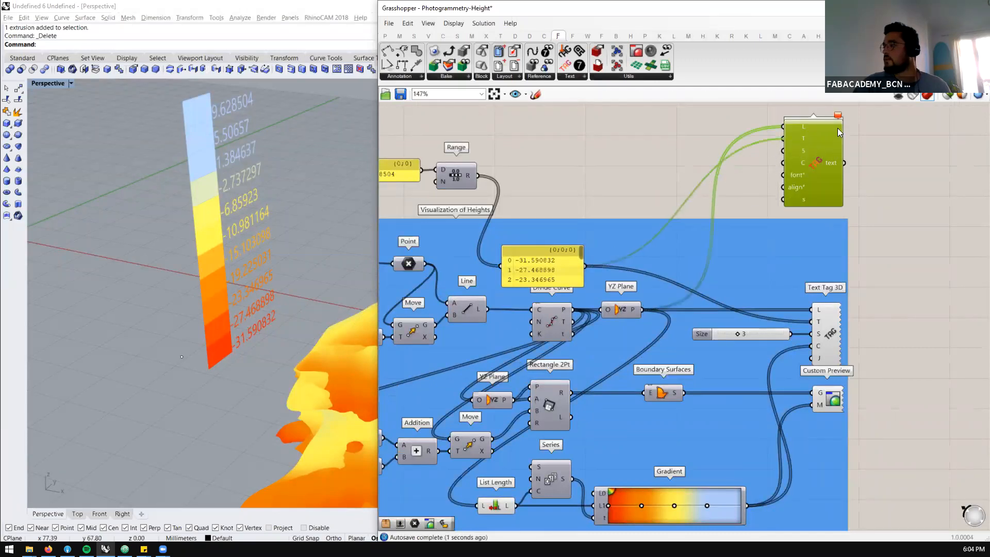
pyautogui.moveTo(838, 117)
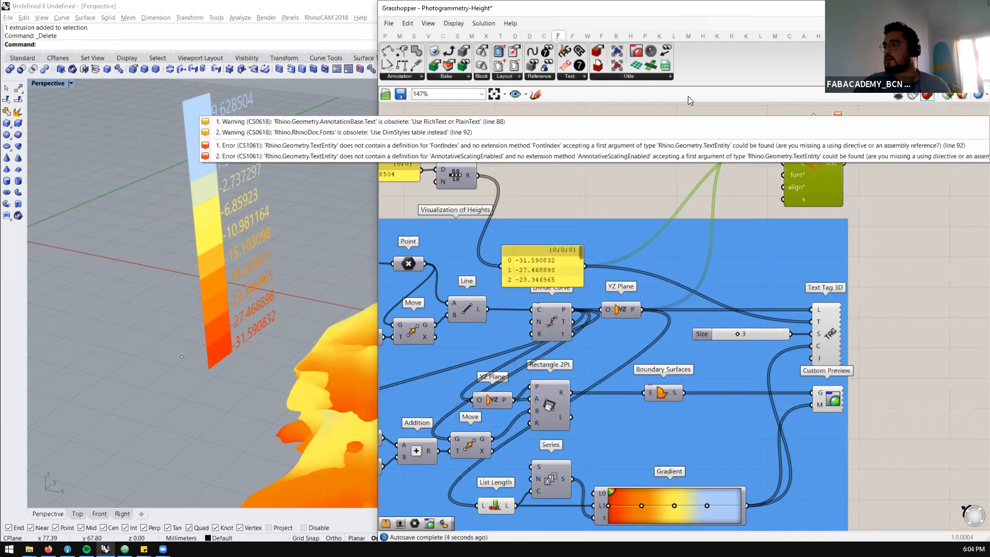
# Add a Text Dot component above the Visualization of Heights group and connect the YZ Plane output to its L input
pyautogui.click(574, 77)
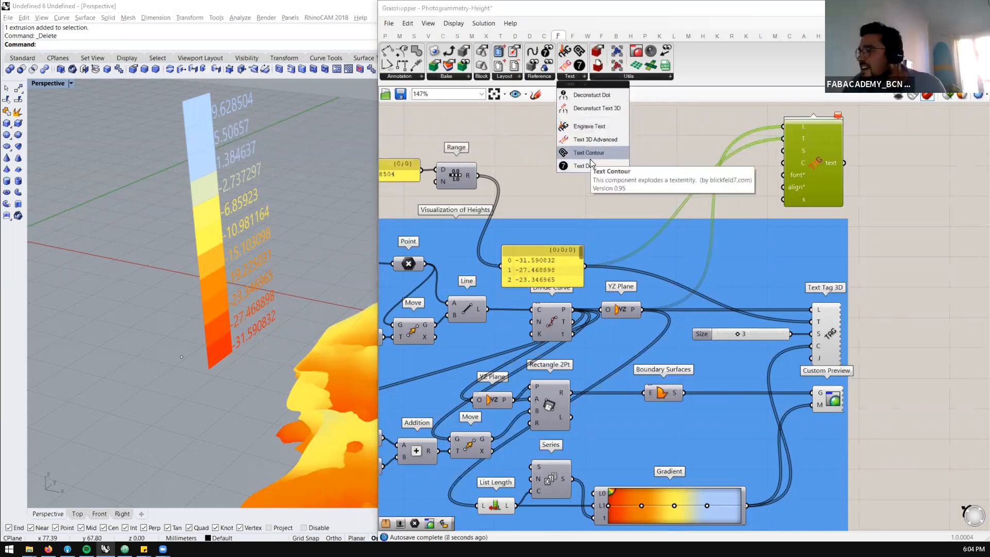
pyautogui.moveTo(582, 165)
pyautogui.mouseDown()
pyautogui.moveTo(696, 147)
pyautogui.moveTo(677, 186)
pyautogui.moveTo(596, 170)
pyautogui.mouseUp()
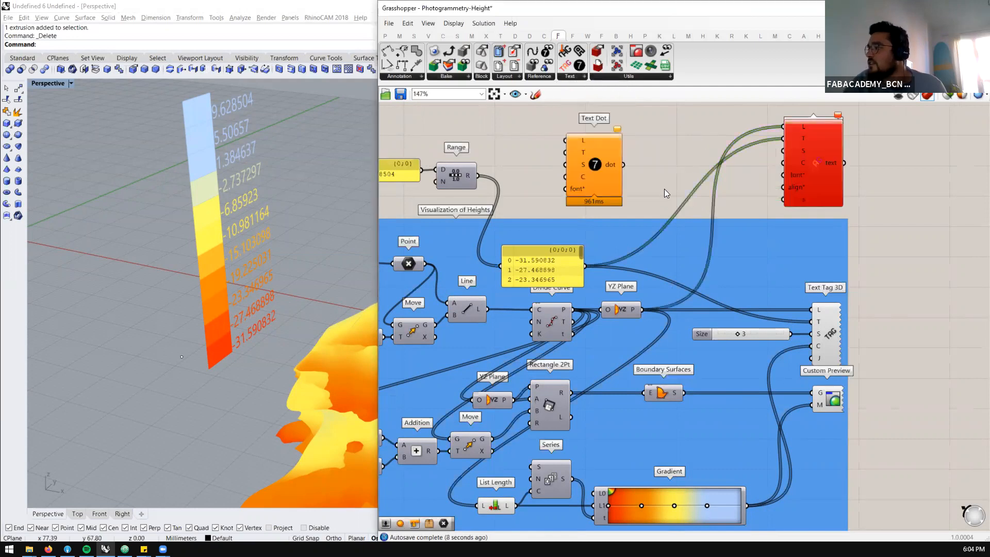
pyautogui.scroll(-2, 598, 220)
pyautogui.scroll(2, 596, 248)
pyautogui.moveTo(644, 299); pyautogui.dragTo(574, 130)
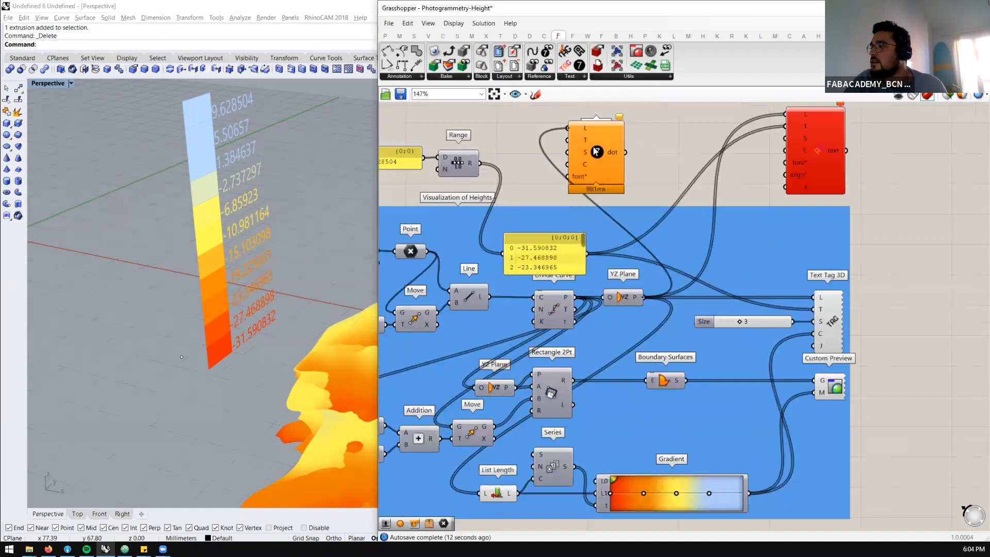
# Connect the height values panel to the T input of Text Dot and inspect the dots along the legend in the viewport
pyautogui.moveTo(596, 153); pyautogui.dragTo(646, 149)
pyautogui.moveTo(589, 253); pyautogui.dragTo(614, 138)
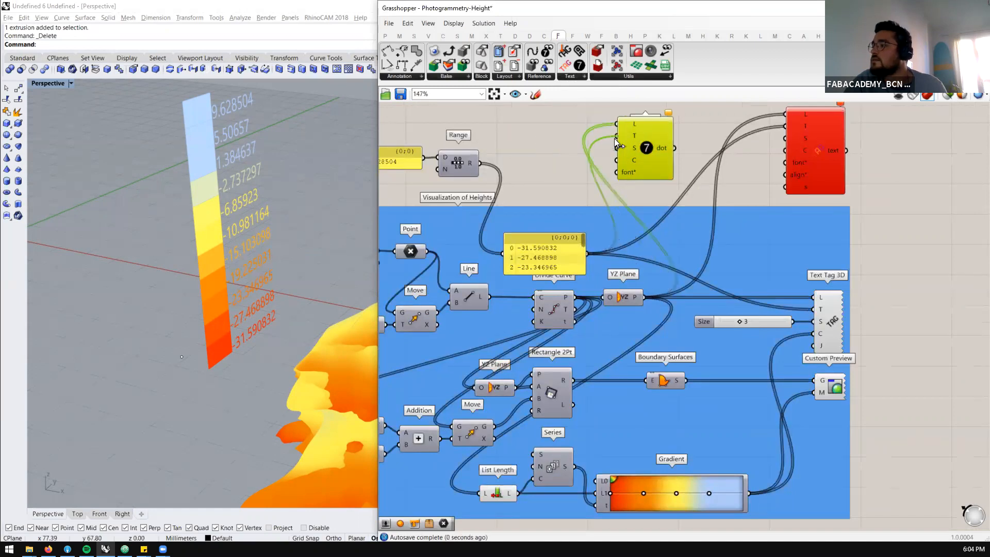
pyautogui.click(668, 113)
pyautogui.moveTo(196, 278); pyautogui.dragTo(144, 133, button='right')
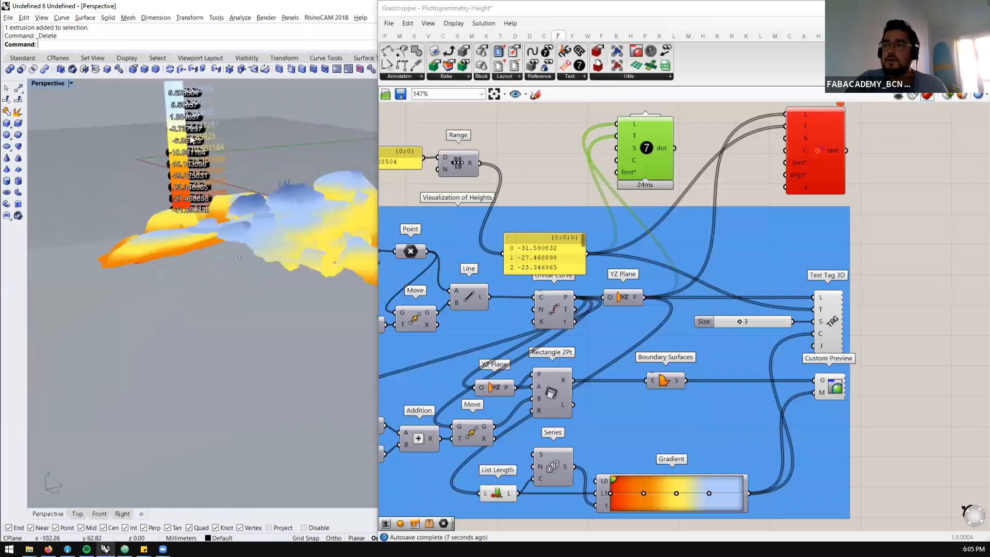
pyautogui.scroll(10, 190, 136)
pyautogui.moveTo(197, 178); pyautogui.dragTo(98, 245, button='right')
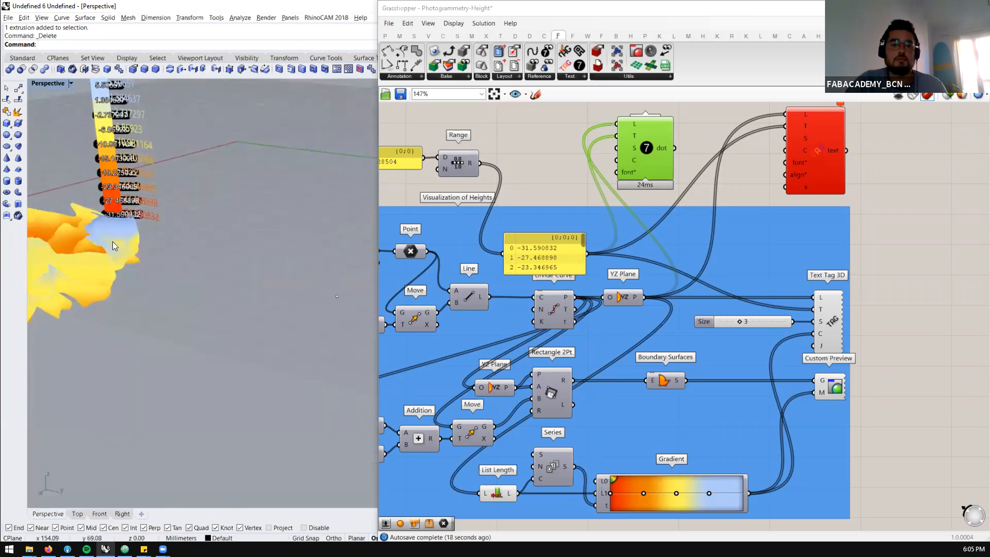
# Close the Photogrammetry-Height definition without saving the changes
pyautogui.scroll(-4, 677, 265)
pyautogui.scroll(-2, 677, 265)
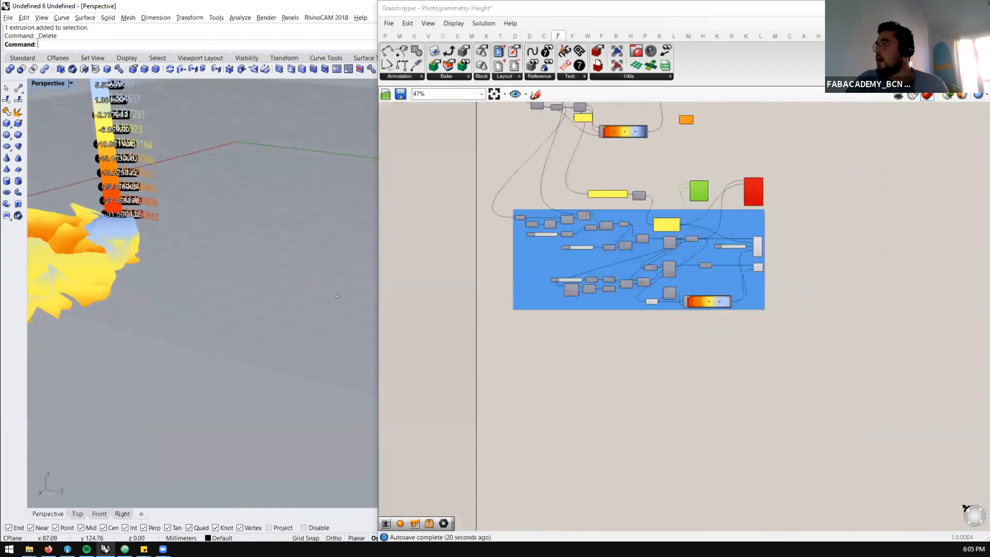
pyautogui.click(965, 35)
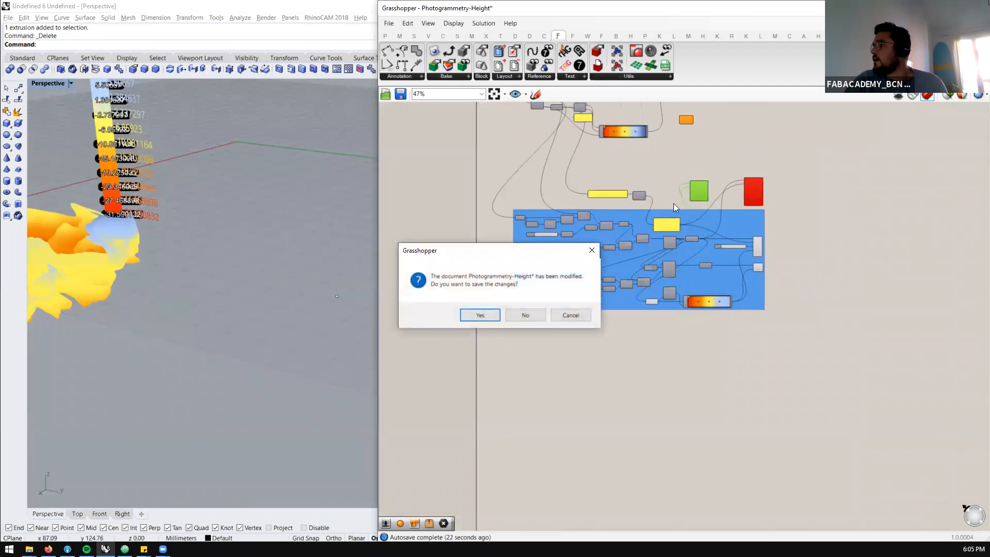
pyautogui.click(525, 316)
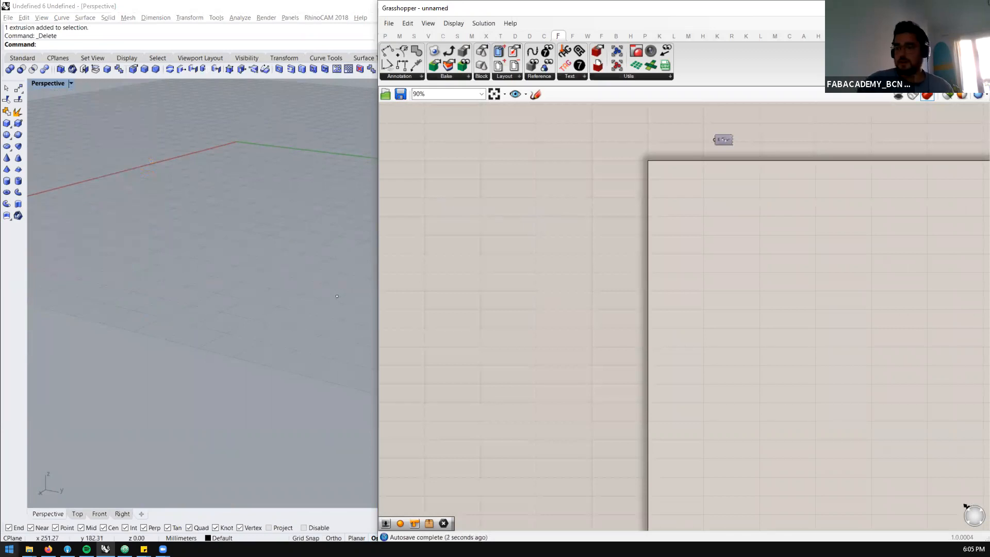
# Open Photogrammetry-PointCloudVegetationAll.gh from the Grass folder in Grasshopper and view its groups as a whole
pyautogui.moveTo(29, 548)
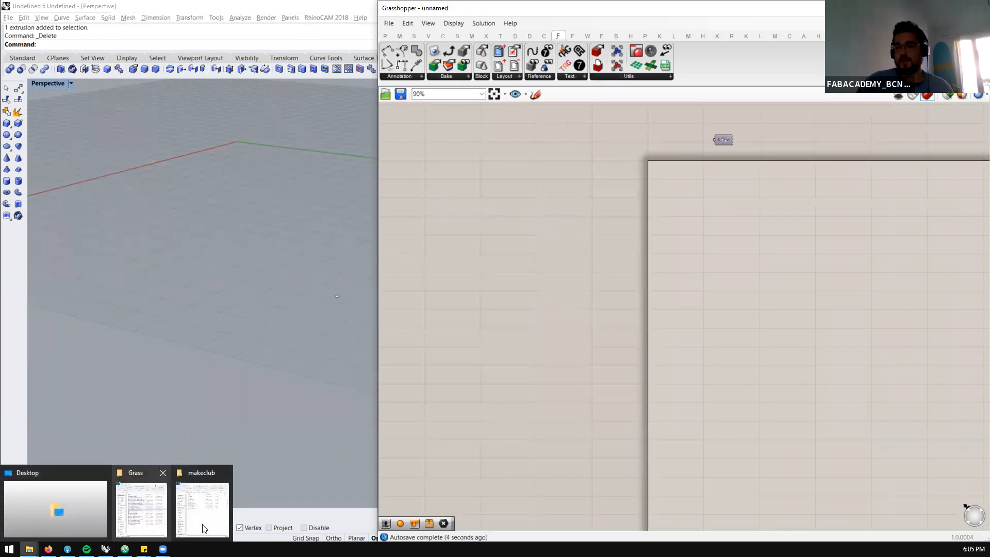
pyautogui.moveTo(202, 528)
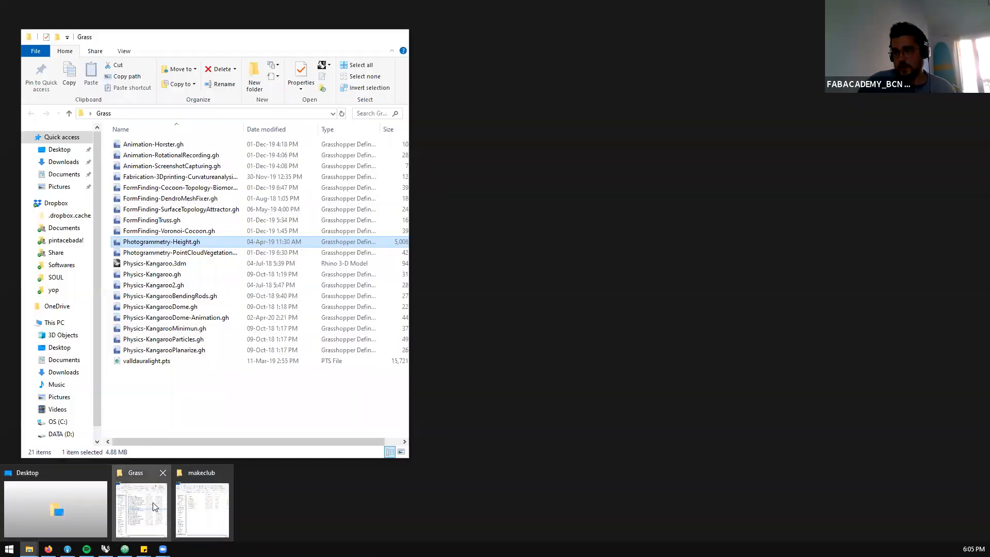
pyautogui.click(152, 506)
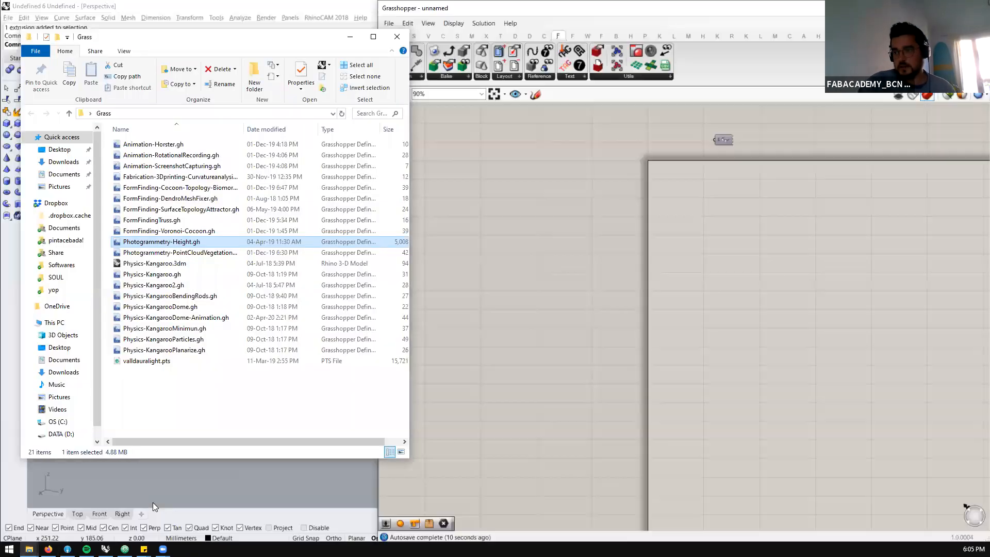
pyautogui.click(200, 252)
pyautogui.moveTo(189, 256); pyautogui.dragTo(731, 262)
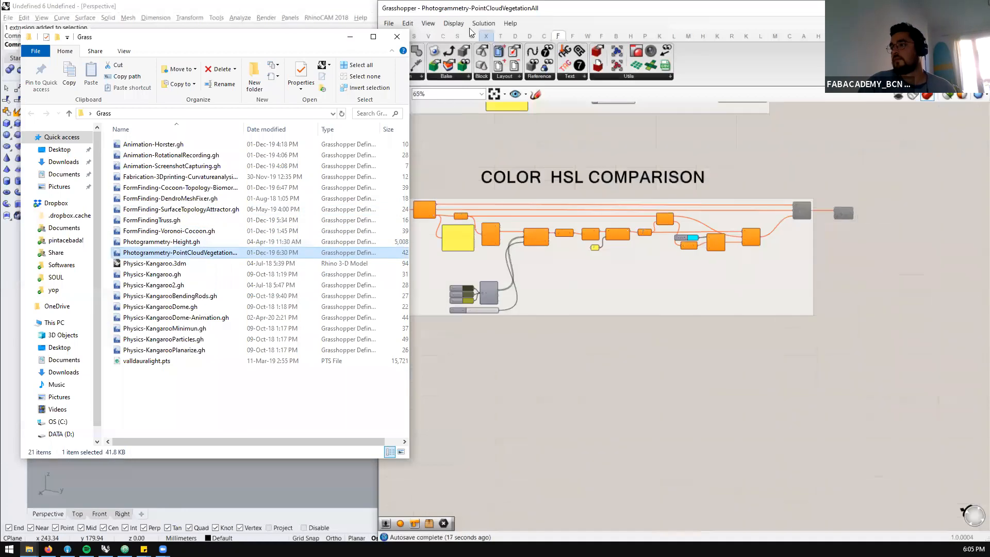
pyautogui.click(622, 325)
pyautogui.scroll(-4, 613, 351)
pyautogui.scroll(-4, 612, 349)
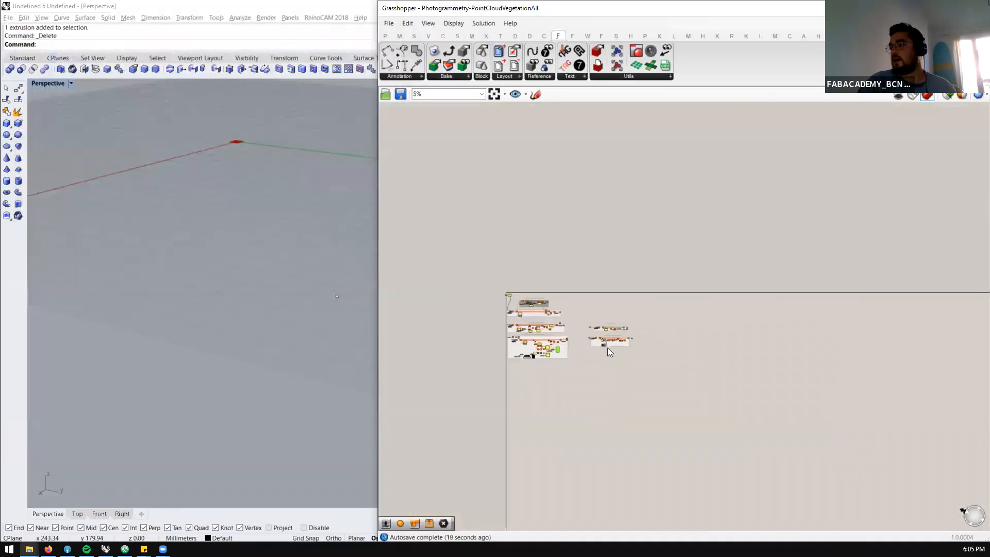
pyautogui.scroll(4, 534, 357)
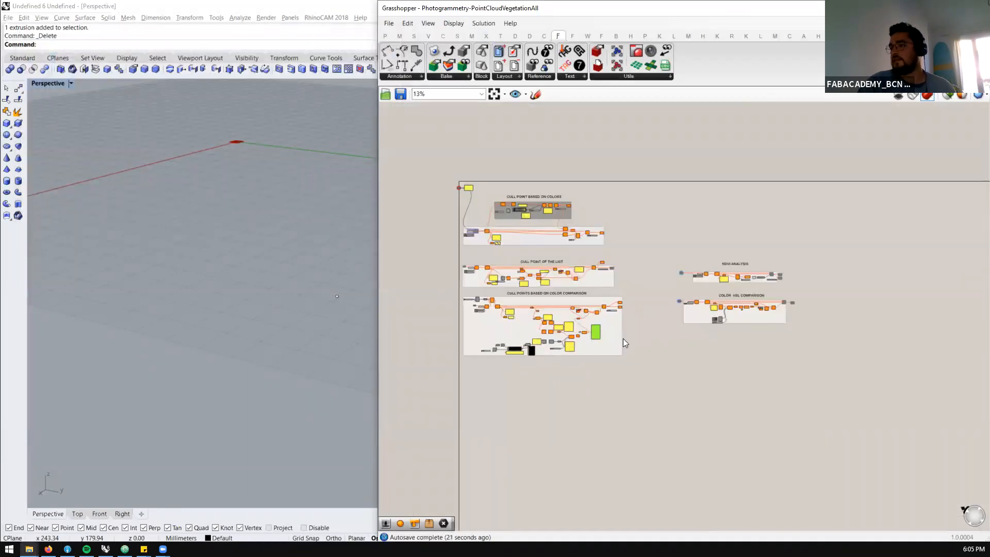
# Delete the stray point from the Rhino Perspective viewport
pyautogui.scroll(-8, 242, 341)
pyautogui.scroll(8, 257, 257)
pyautogui.scroll(-4, 258, 262)
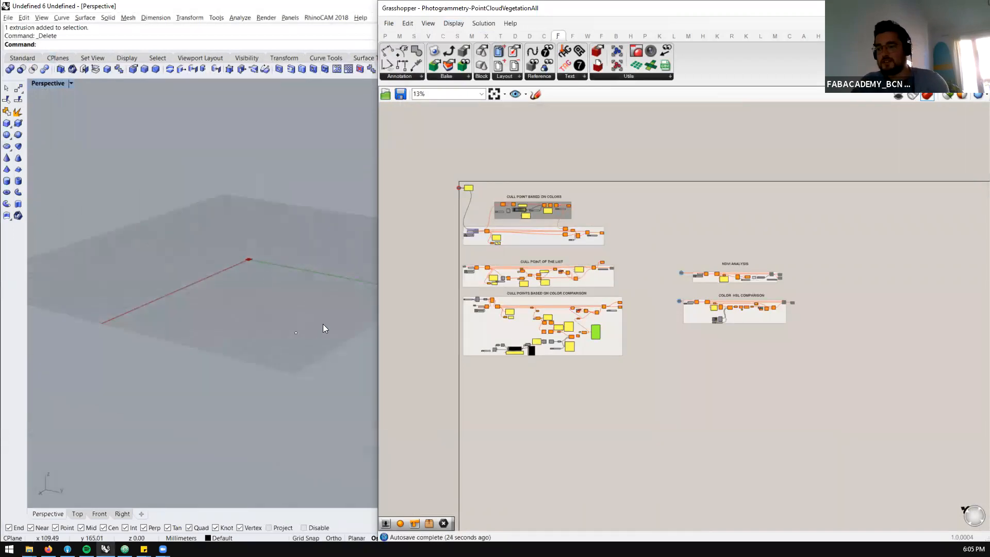
pyautogui.scroll(4, 323, 325)
pyautogui.click(260, 338)
pyautogui.scroll(-4, 285, 341)
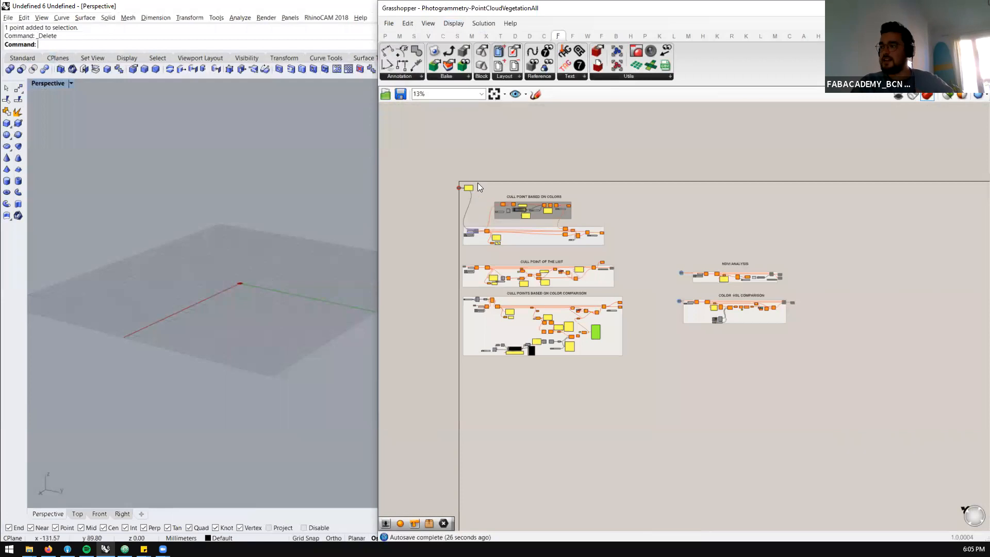
# Move the UPDATE THE PATH HERE file path parameter and its panel apart, clear of the Import Point Cloud group
pyautogui.scroll(5, 478, 187)
pyautogui.scroll(2, 551, 151)
pyautogui.moveTo(614, 122); pyautogui.dragTo(446, 186)
pyautogui.moveTo(509, 142); pyautogui.dragTo(437, 344)
pyautogui.click(494, 266)
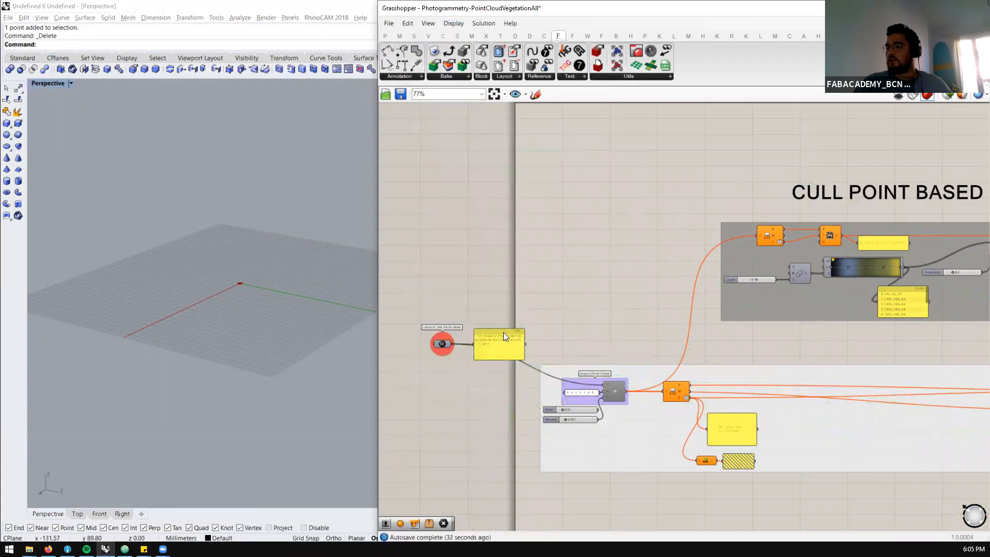
pyautogui.scroll(3, 445, 384)
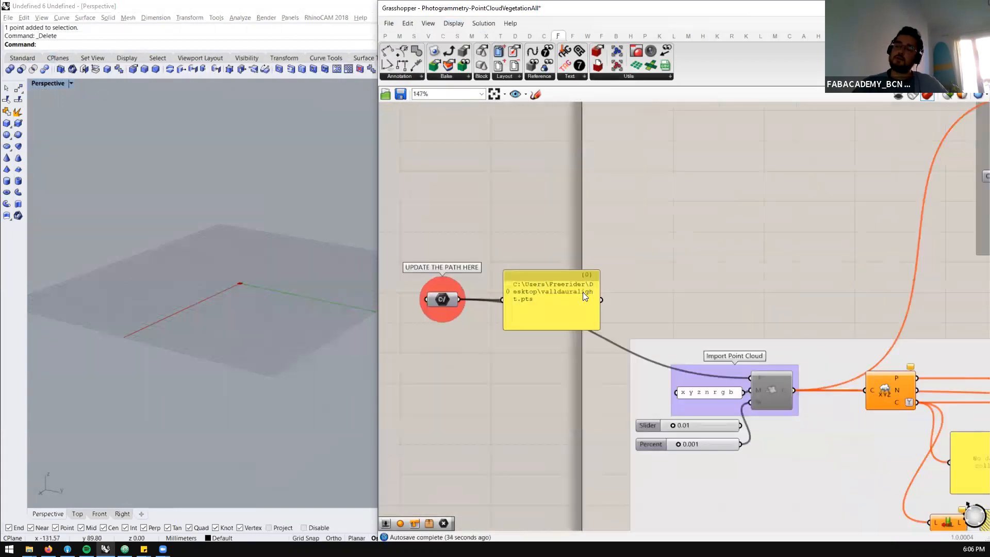
pyautogui.moveTo(585, 294); pyautogui.dragTo(630, 185)
pyautogui.moveTo(451, 303); pyautogui.dragTo(462, 374)
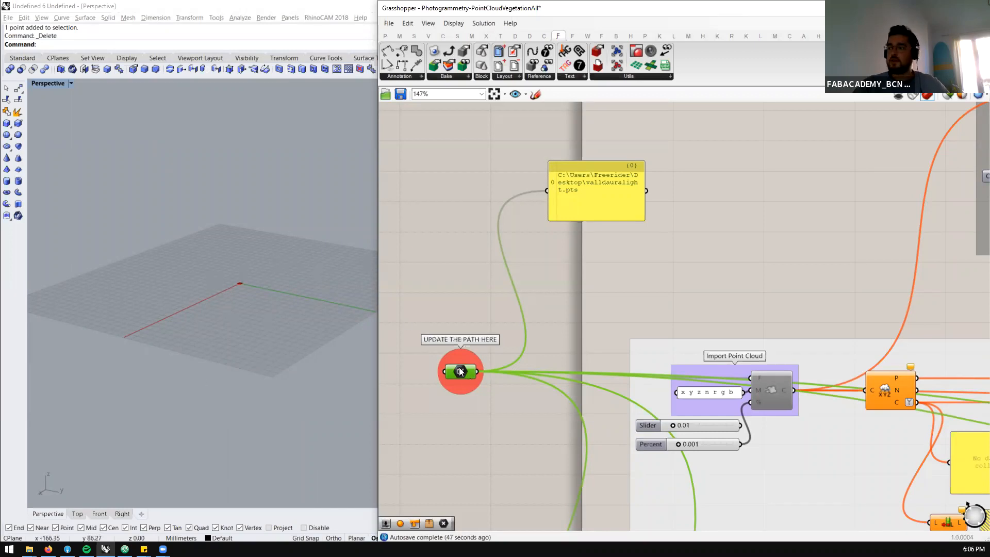
# Close the makeclub folder window, then switch to a maximized Atom and close grasshopper.md
pyautogui.moveTo(460, 372)
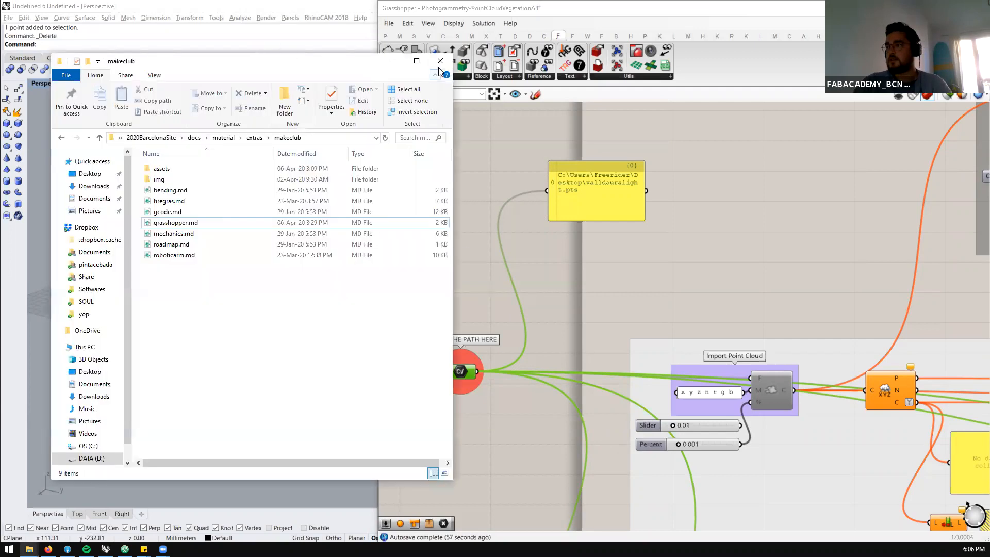
pyautogui.click(442, 61)
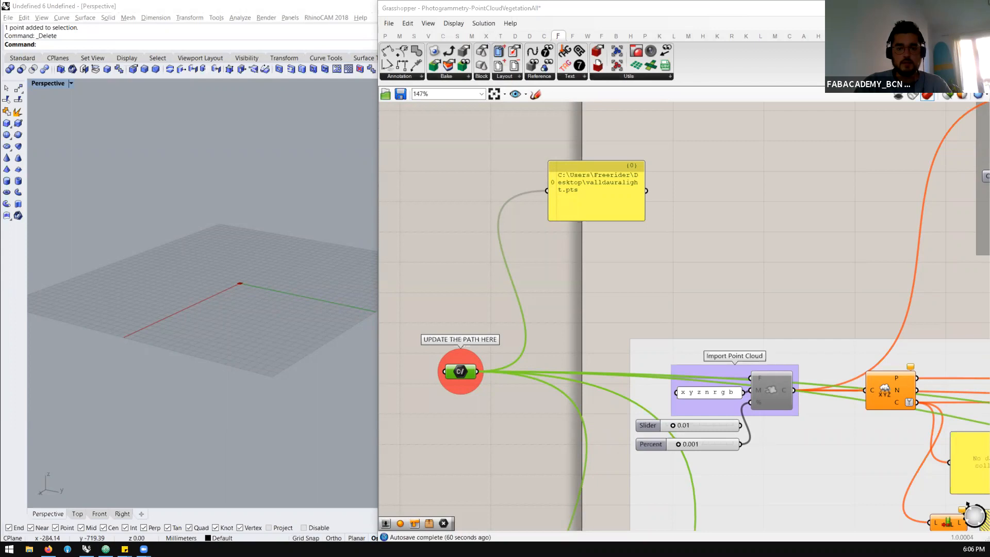
pyautogui.moveTo(0, 67); pyautogui.dragTo(524, 201)
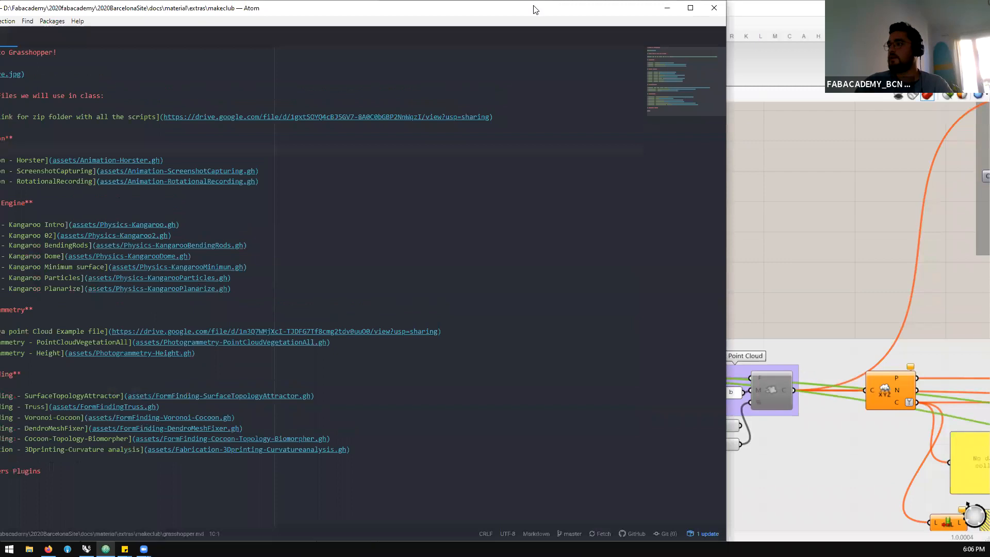
pyautogui.click(691, 8)
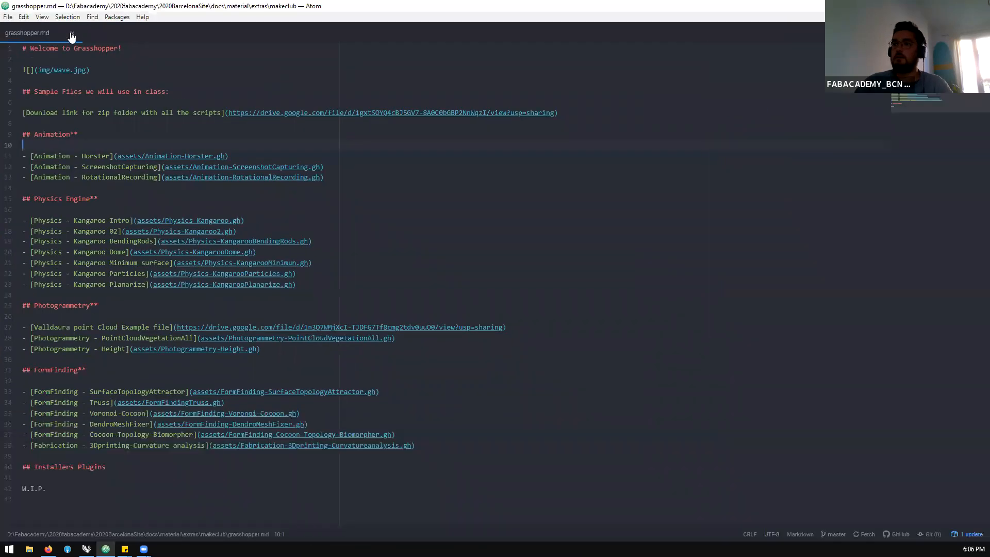
pyautogui.click(72, 34)
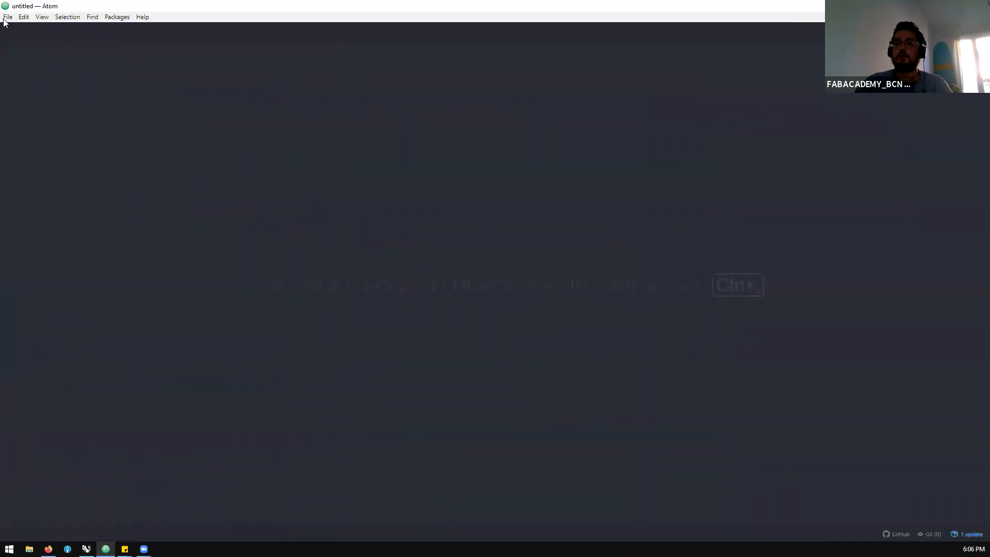
# Open the point cloud file valldauralight.pts from the Grass folder on the Desktop in Atom
pyautogui.click(7, 17)
pyautogui.click(50, 55)
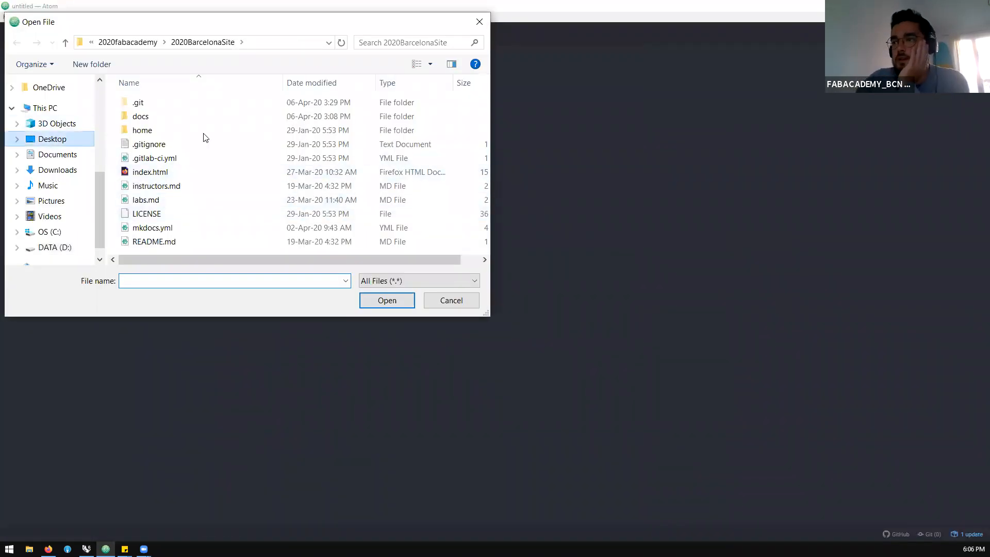
pyautogui.doubleClick(170, 137)
pyautogui.scroll(-10, 165, 193)
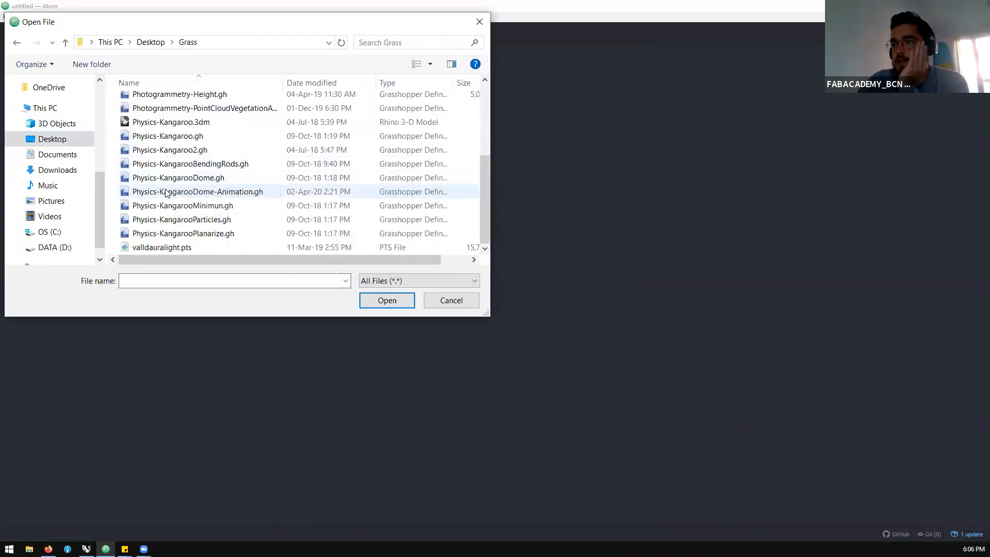
pyautogui.click(175, 248)
pyautogui.click(387, 300)
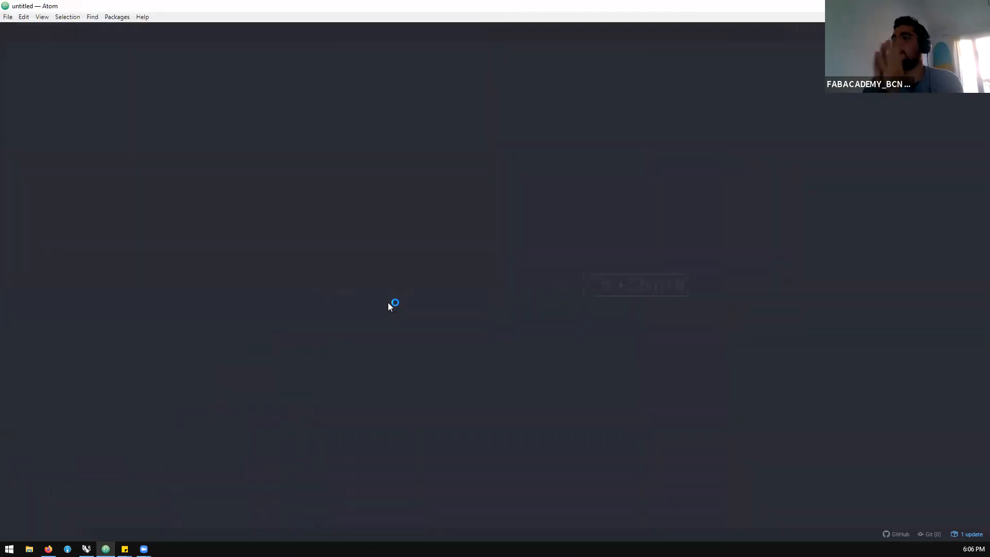
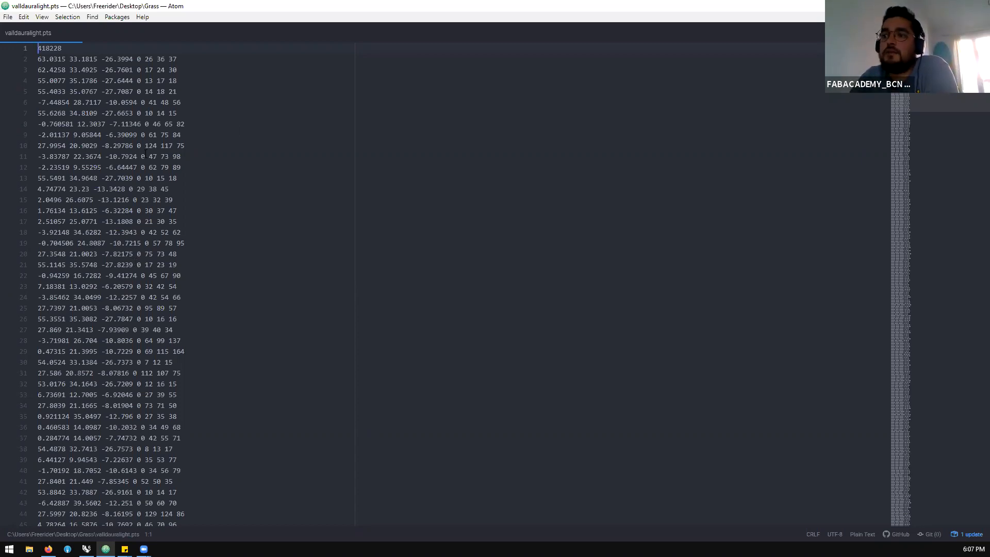
# Examine the point count line and the coordinate, intensity and colour values of the first point in valldauralight.pts, closing Atom when done
pyautogui.moveTo(48, 48); pyautogui.dragTo(38, 48)
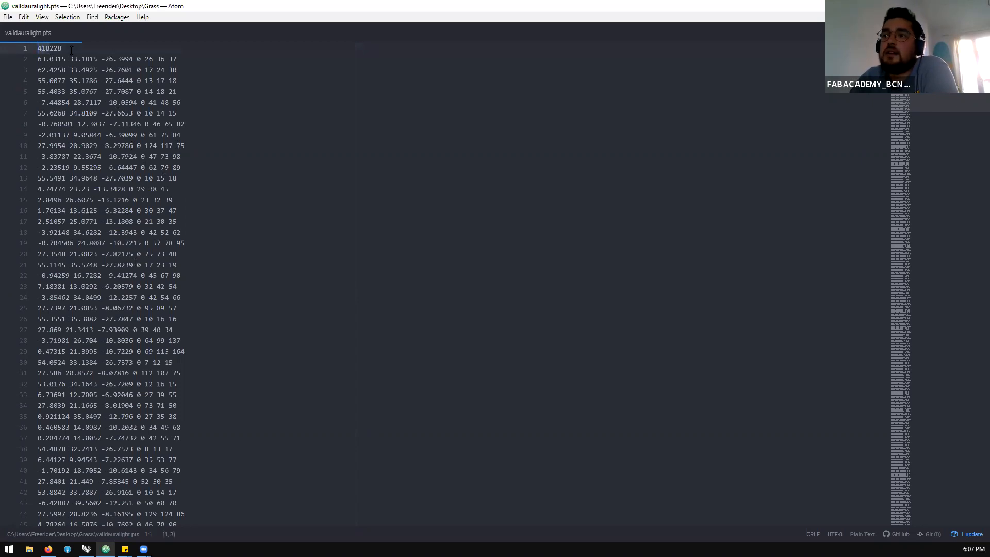
pyautogui.click(54, 48)
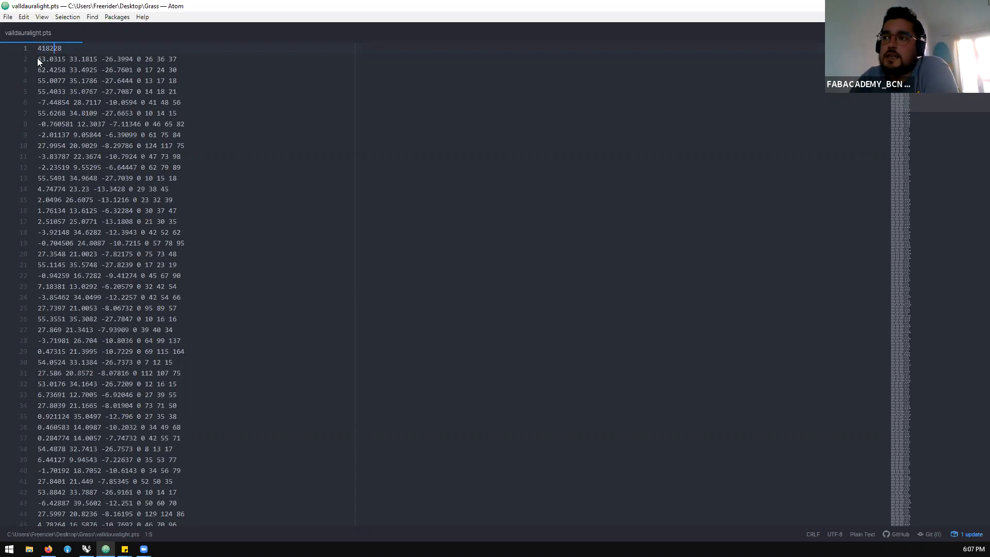
pyautogui.moveTo(38, 59); pyautogui.dragTo(131, 57)
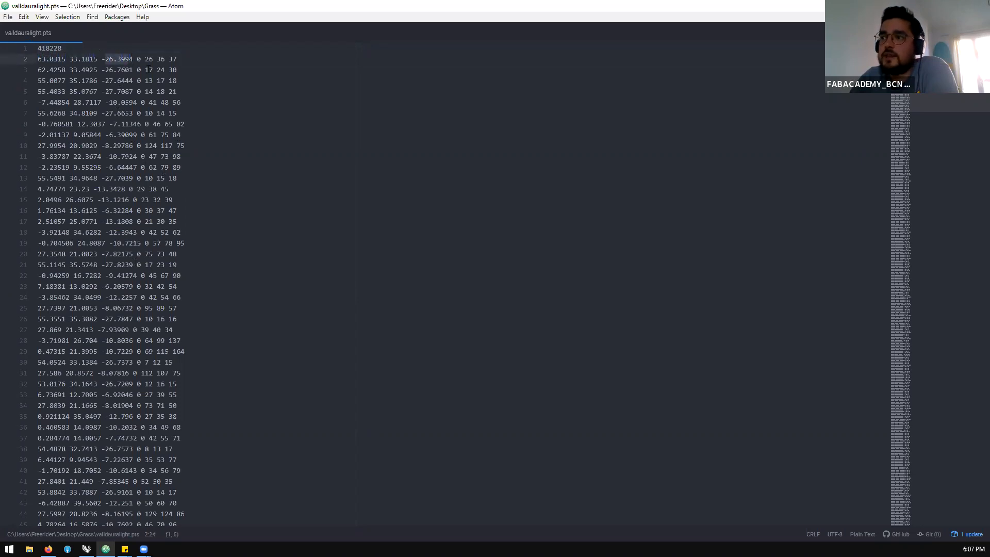
pyautogui.doubleClick(140, 59)
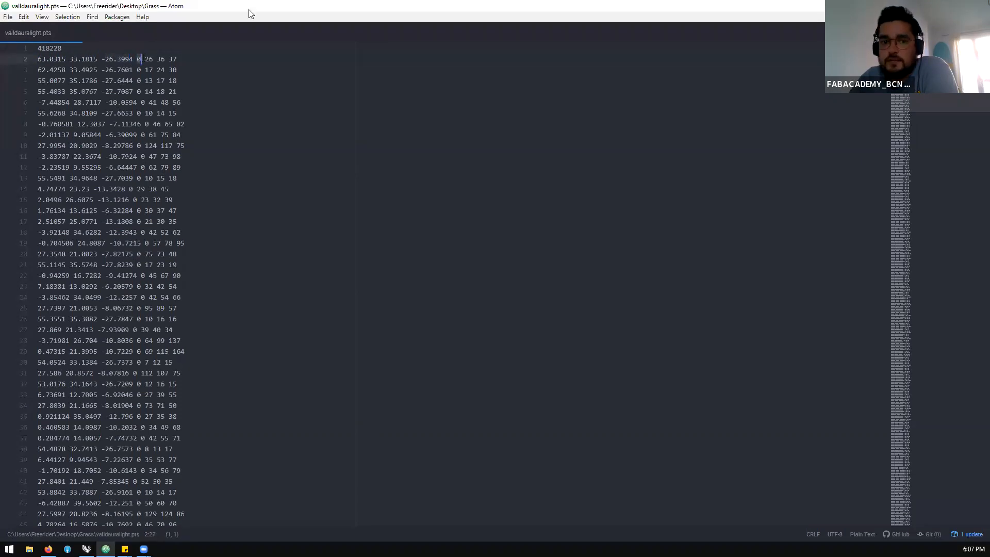
pyautogui.moveTo(144, 59); pyautogui.dragTo(177, 59)
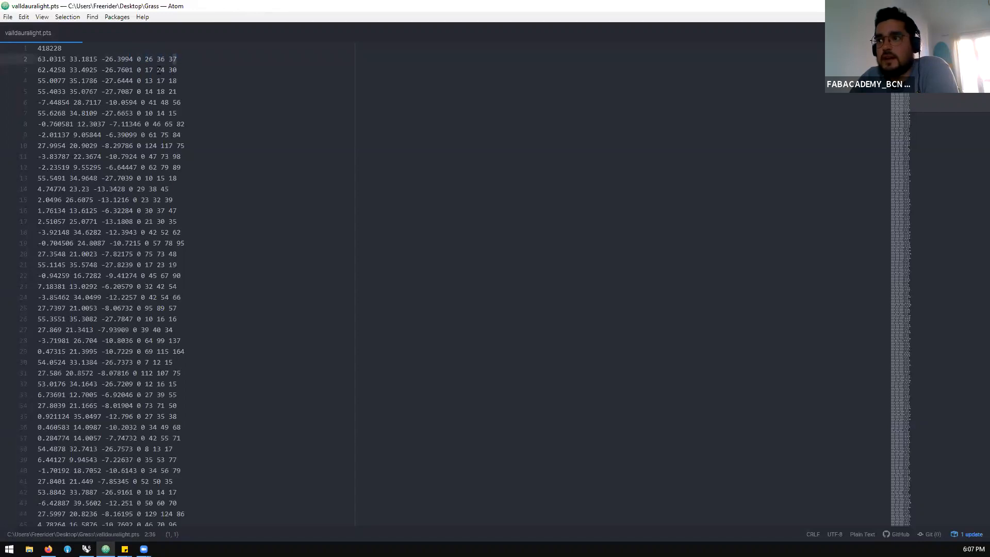
pyautogui.tripleClick(119, 59)
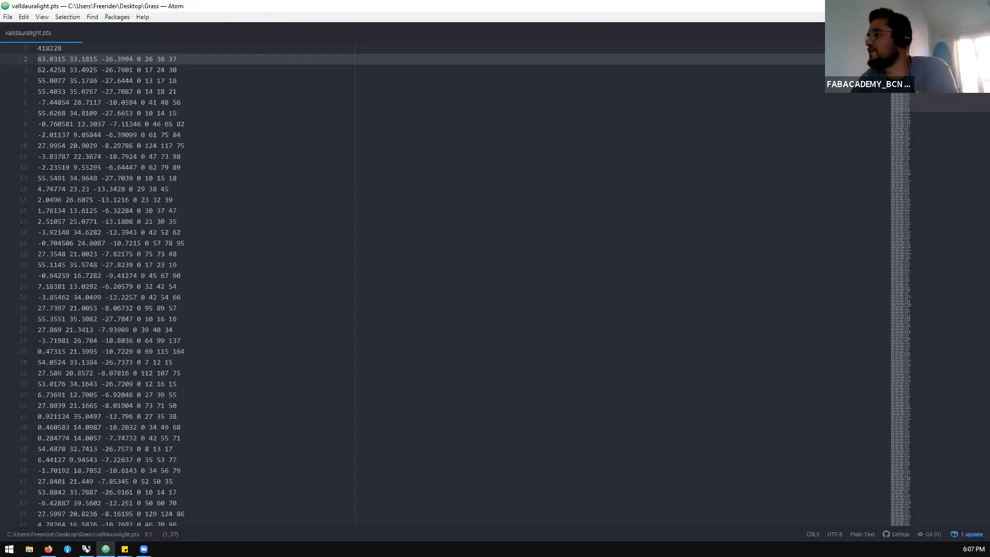
pyautogui.click(978, 6)
# Add a new File Path parameter to the canvas just above the UPDATE THE PATH HERE parameter
pyautogui.scroll(-3, 529, 216)
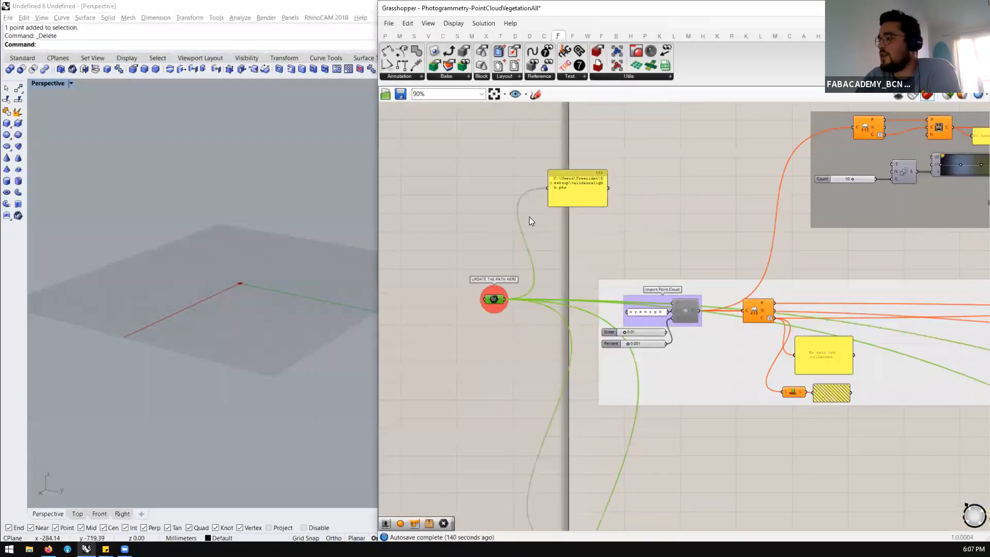
pyautogui.scroll(3, 492, 320)
pyautogui.click(492, 320)
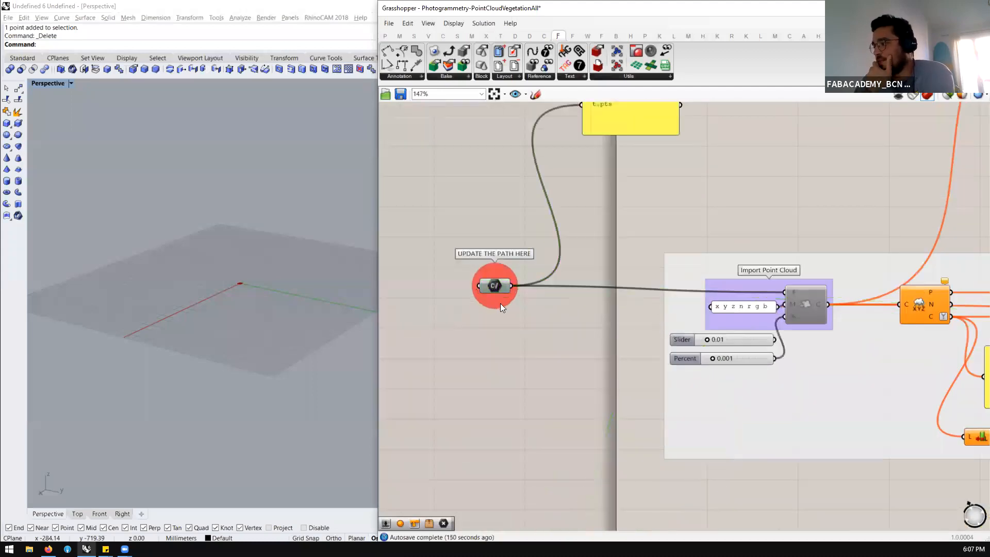
pyautogui.moveTo(495, 285); pyautogui.dragTo(498, 291)
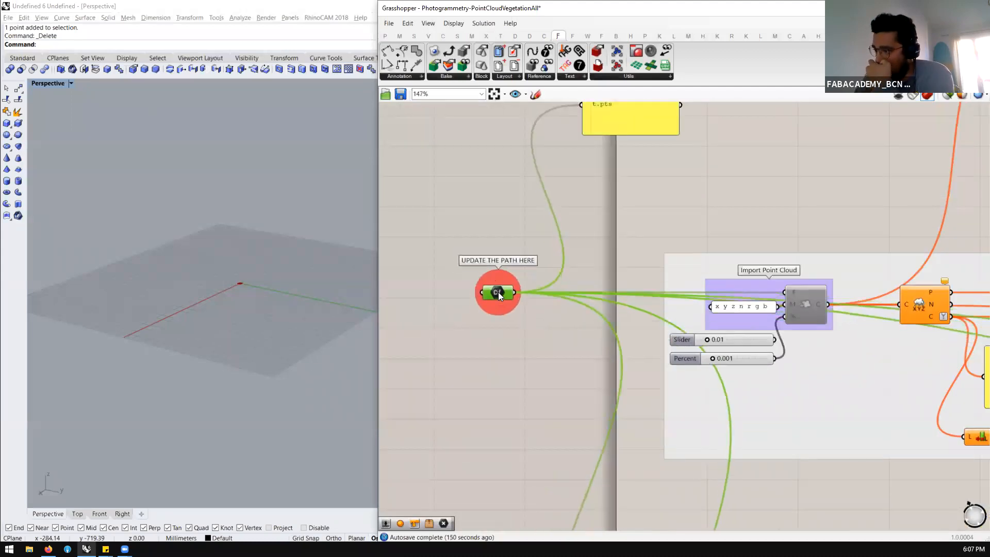
pyautogui.click(477, 222)
pyautogui.scroll(-4, 479, 243)
pyautogui.scroll(4, 484, 264)
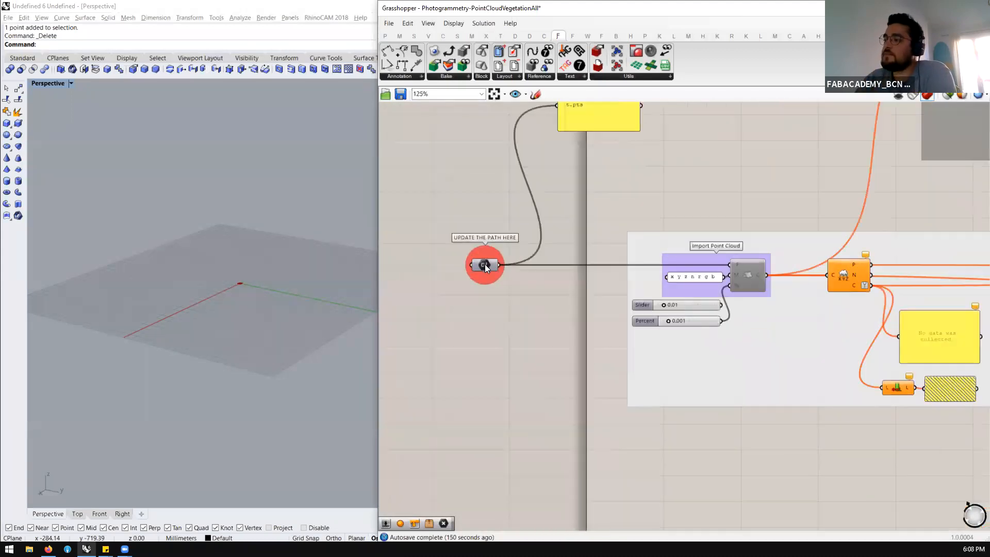
pyautogui.doubleClick(473, 211)
pyautogui.write('path')
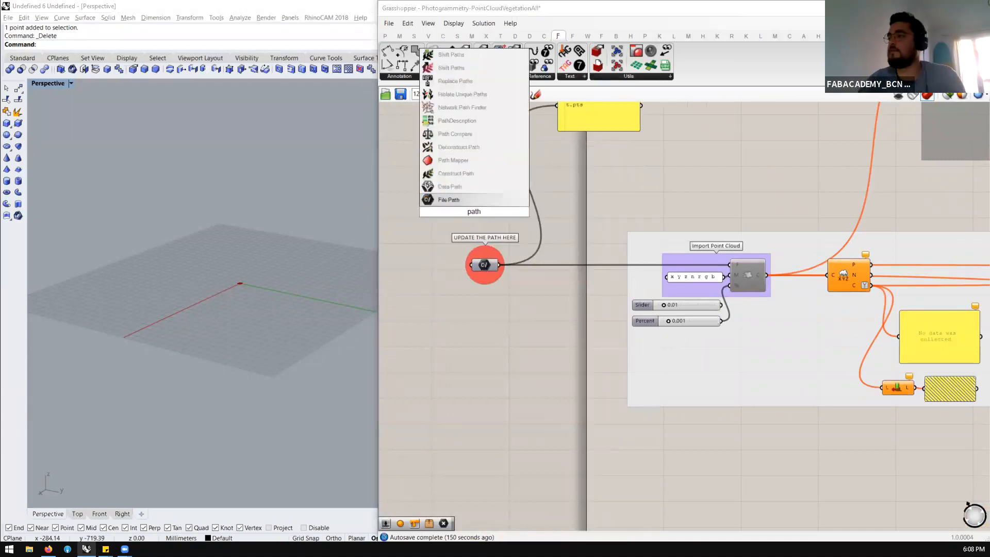
pyautogui.click(472, 200)
pyautogui.scroll(2, 473, 214)
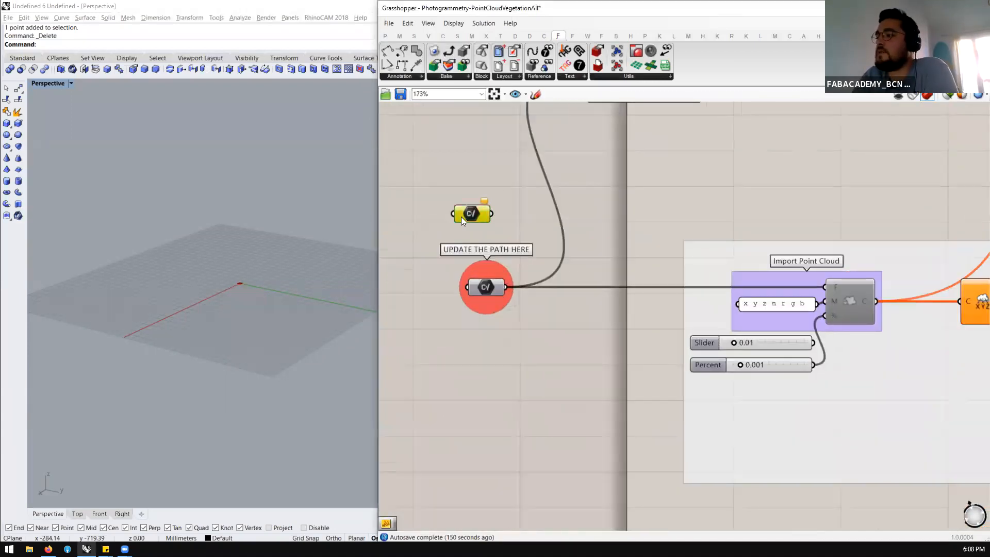
# Set the UPDATE THE PATH HERE parameter to the existing file valldauralight.pts in the Grass folder on the Desktop
pyautogui.scroll(-4, 464, 227)
pyautogui.scroll(3, 474, 243)
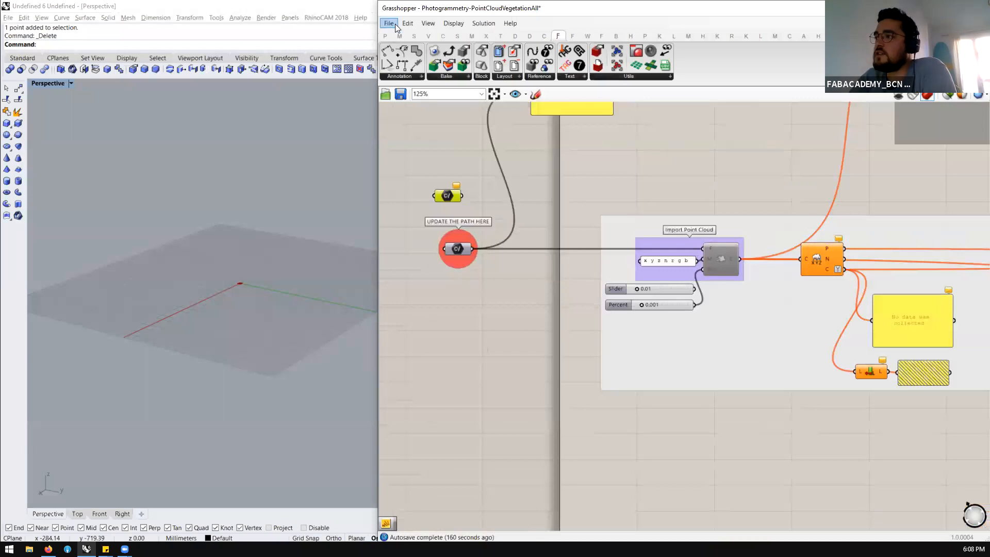
pyautogui.click(388, 23)
pyautogui.click(471, 242)
pyautogui.click(460, 248)
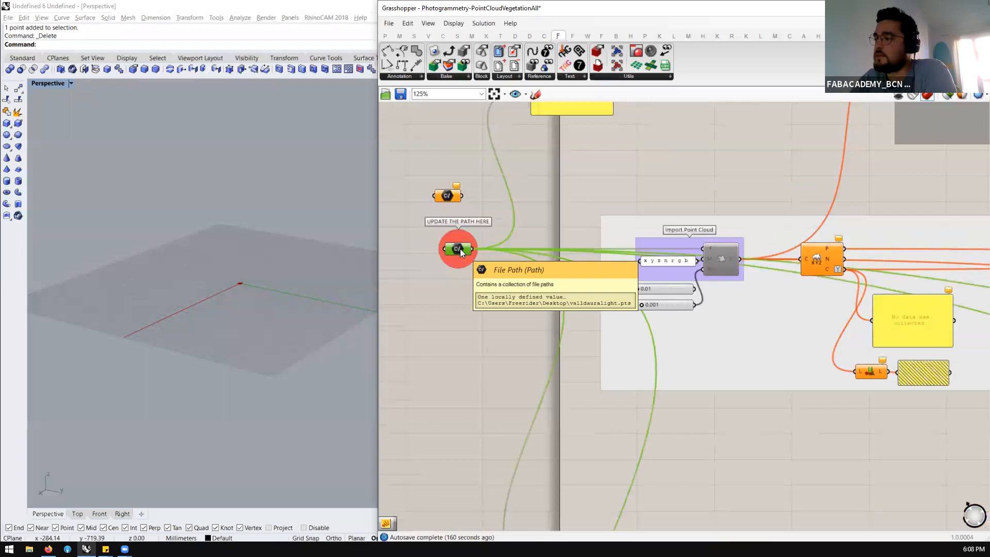
pyautogui.rightClick(461, 251)
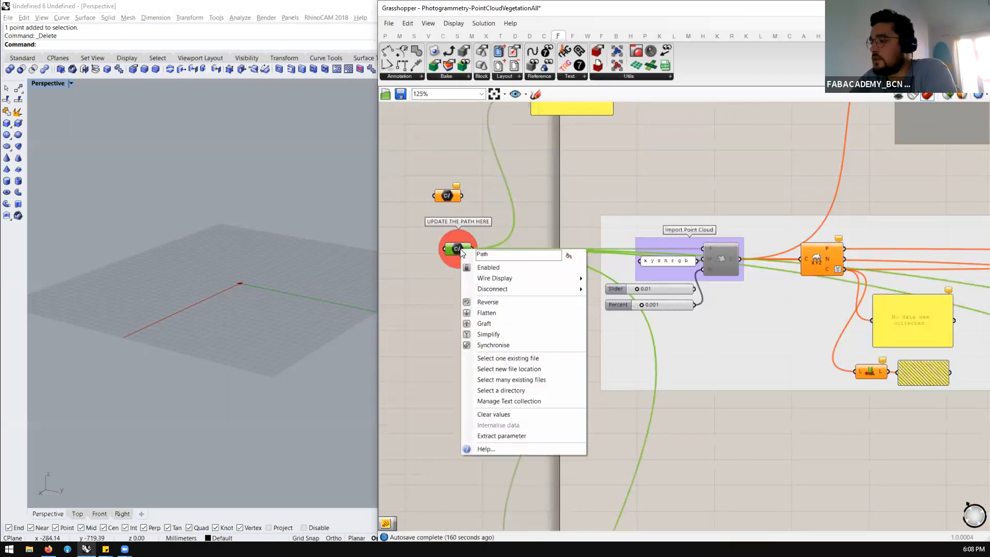
pyautogui.click(508, 359)
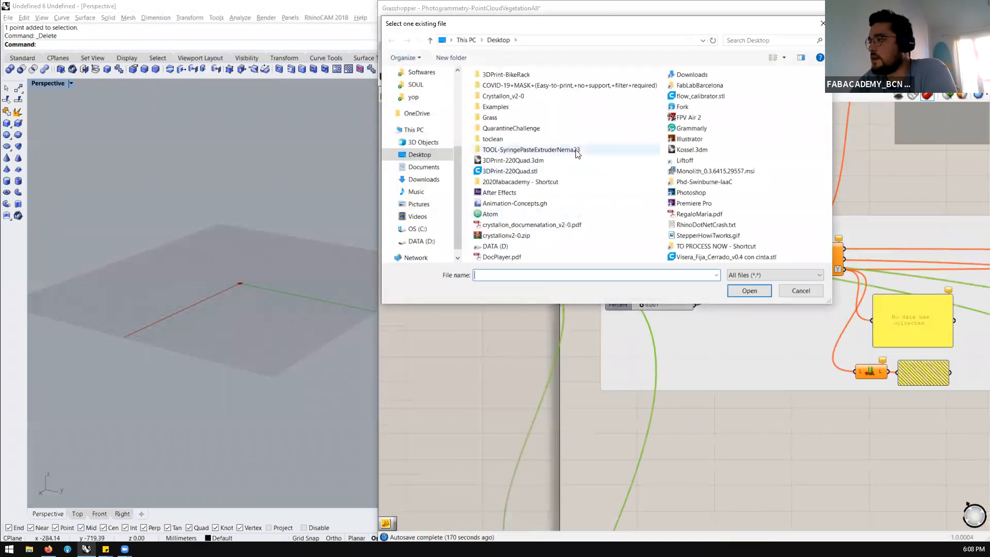
pyautogui.doubleClick(518, 117)
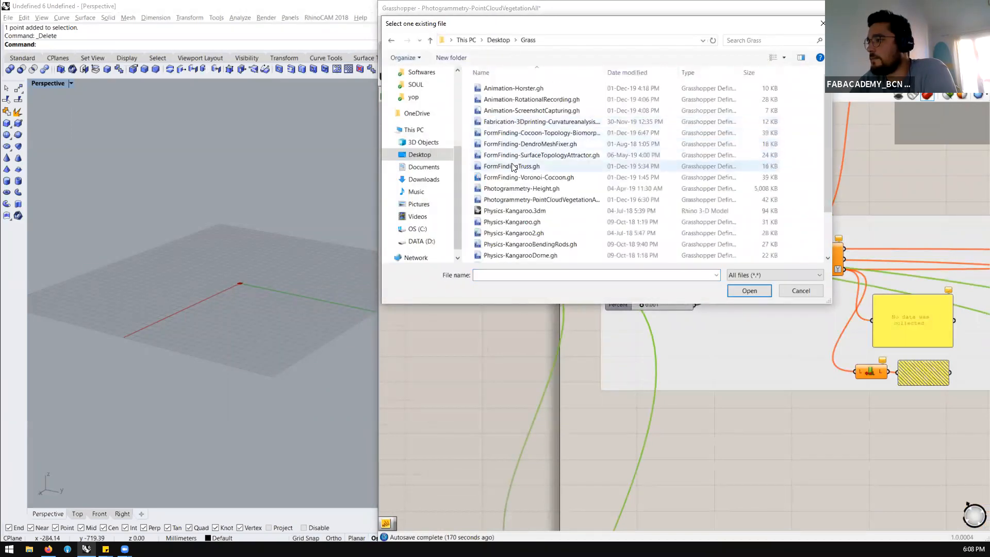
pyautogui.scroll(-2, 513, 166)
pyautogui.click(518, 256)
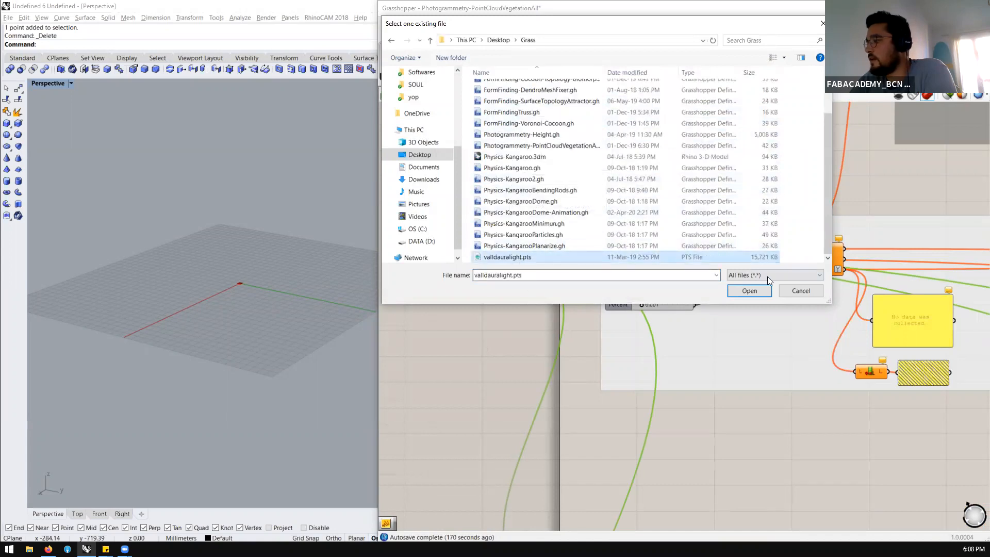
pyautogui.click(747, 288)
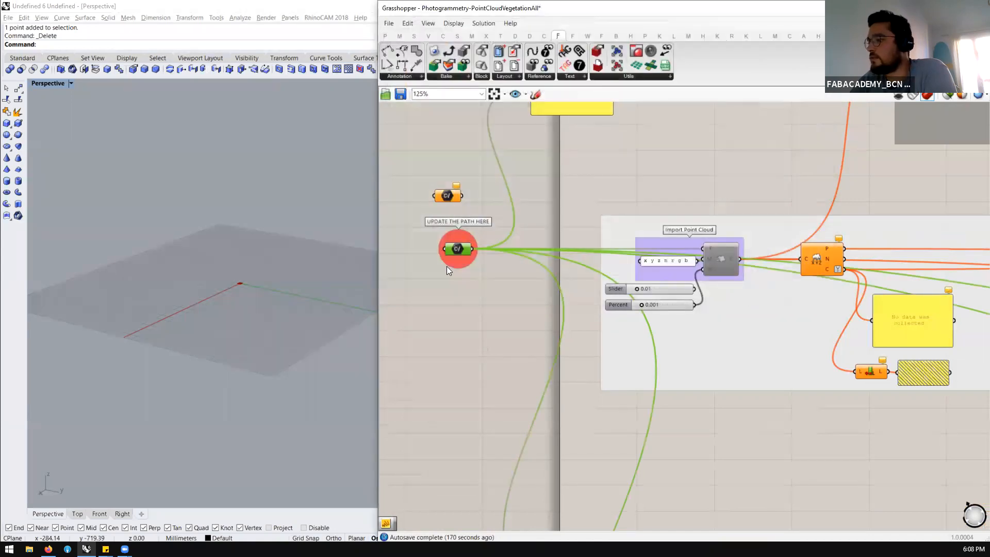
# Widen and reposition the path panel so the full file path fits on one line, and move the empty File Path parameter above it
pyautogui.scroll(-3, 497, 224)
pyautogui.scroll(3, 530, 158)
pyautogui.moveTo(530, 159); pyautogui.dragTo(730, 240)
pyautogui.moveTo(585, 225); pyautogui.dragTo(605, 200)
pyautogui.moveTo(421, 254); pyautogui.dragTo(458, 159)
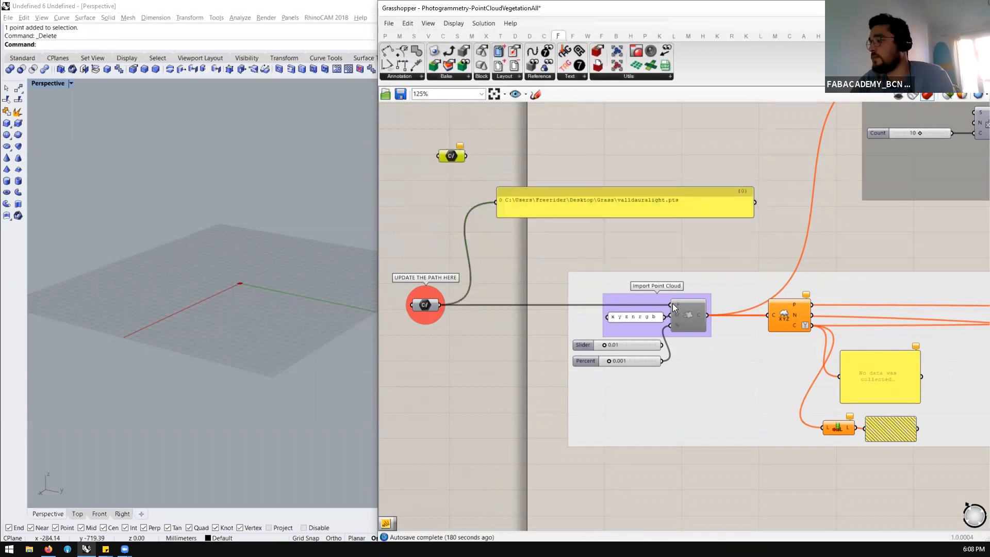
# Show the Volvox plug-in's component set that the Import Point Cloud component belongs to
pyautogui.keyDown('ctrl'); pyautogui.keyDown('alt'); pyautogui.click(694, 317); pyautogui.keyUp('alt'); pyautogui.keyUp('ctrl')
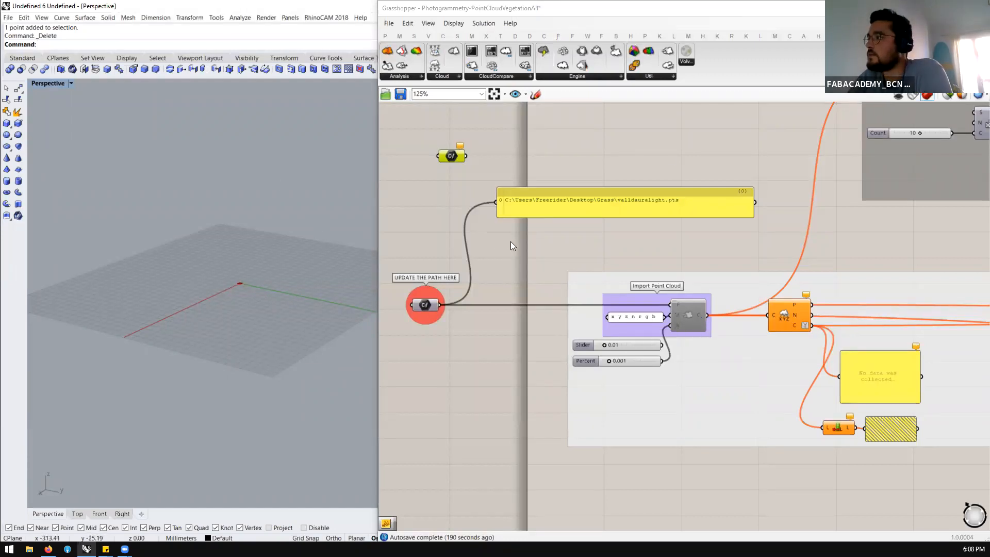
pyautogui.click(876, 37)
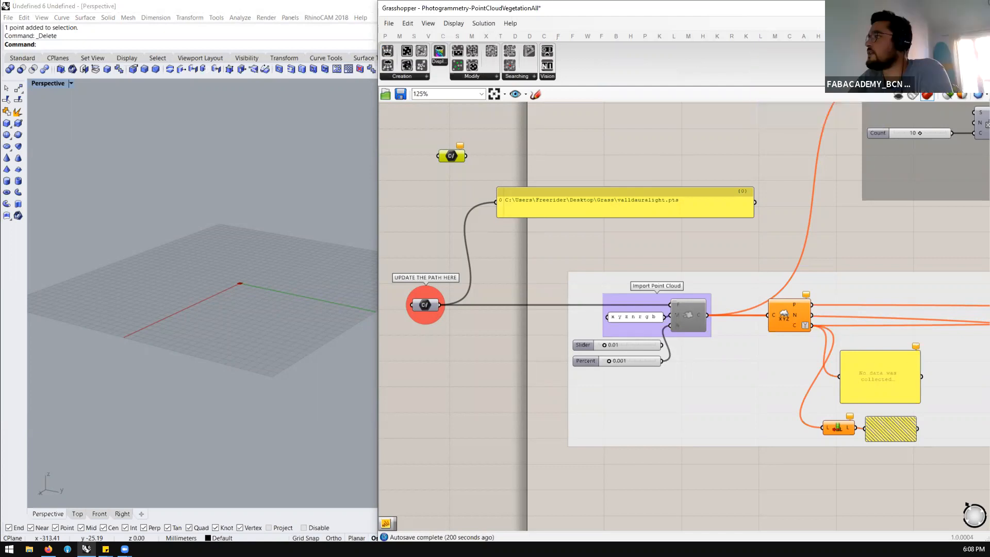
pyautogui.click(833, 37)
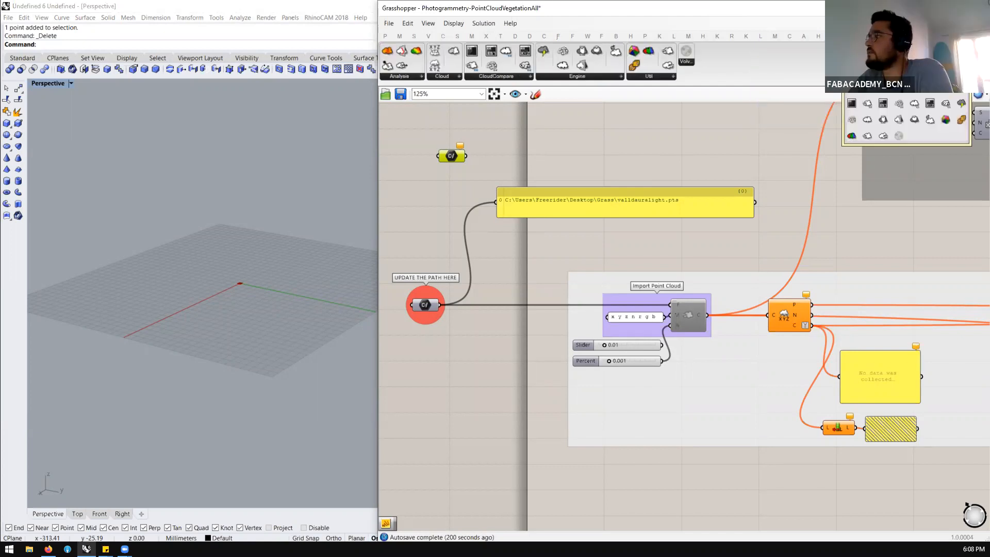
# Switch to Firefox, search the web for "volvox food4rhino" in a new tab and open the Food4Rhino page for Volvox
pyautogui.click(48, 548)
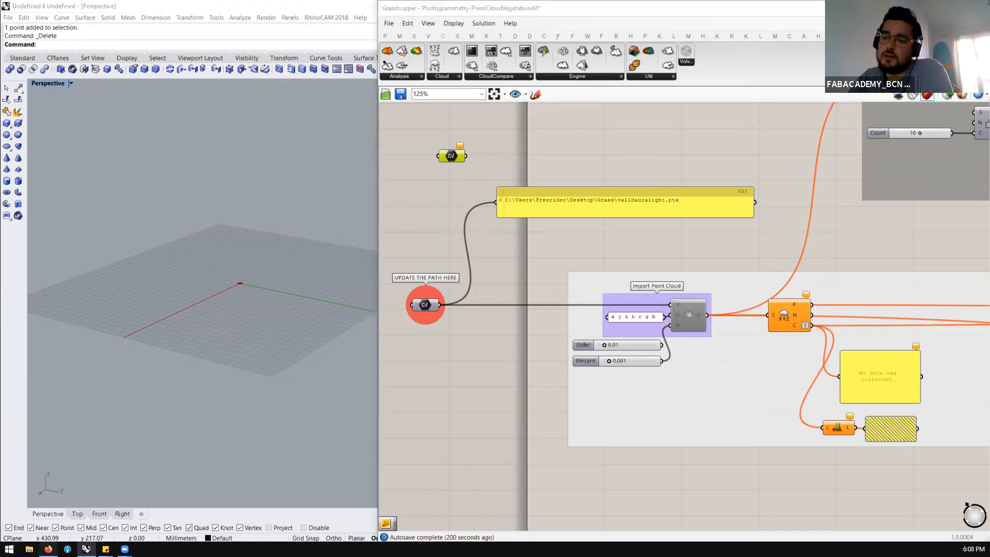
pyautogui.hotkey('ctrl', 't')
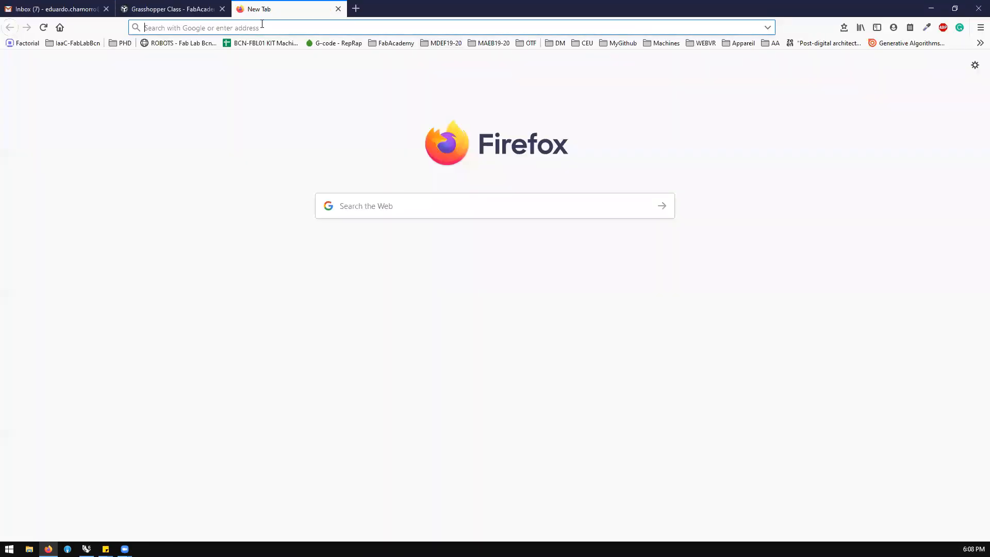
pyautogui.write('volvox')
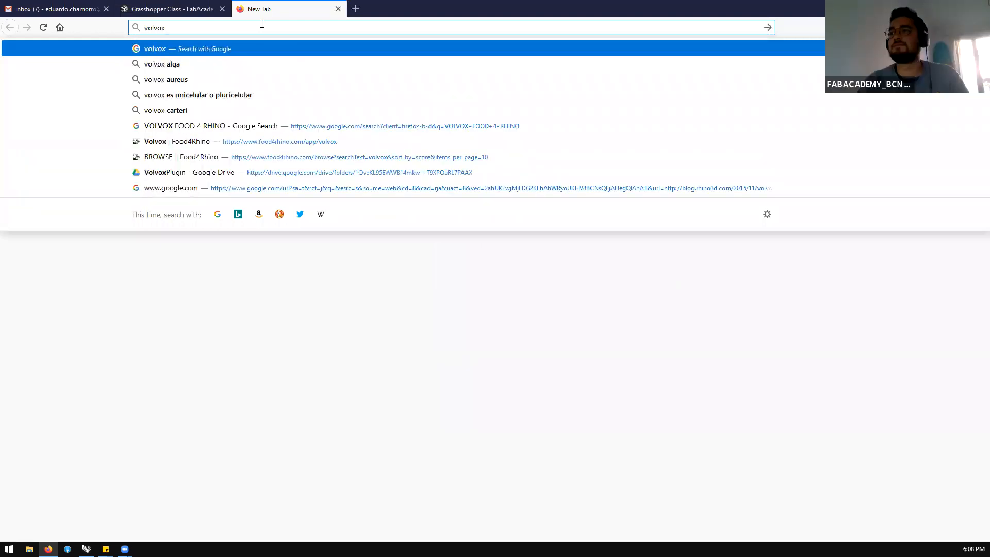
pyautogui.write(' food4rhino')
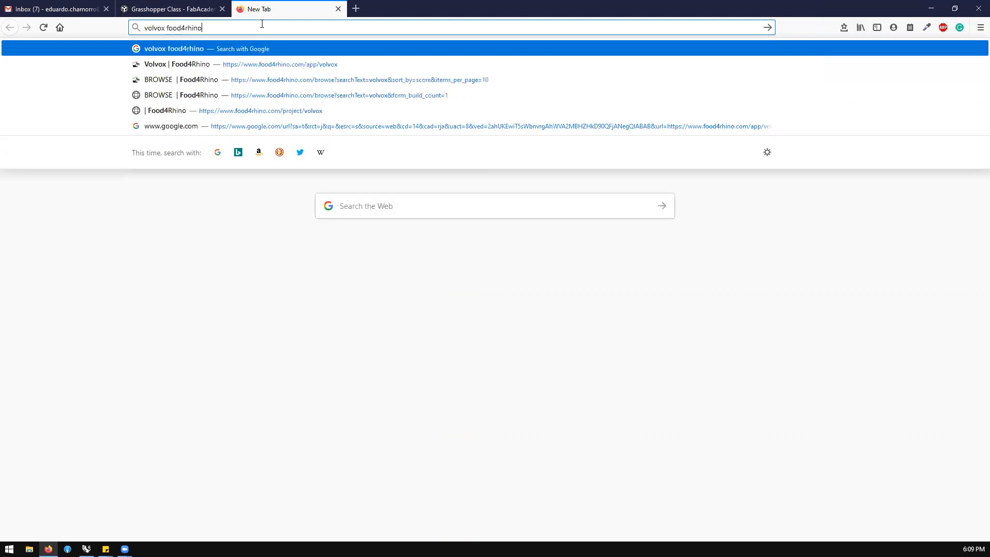
pyautogui.press('Return')
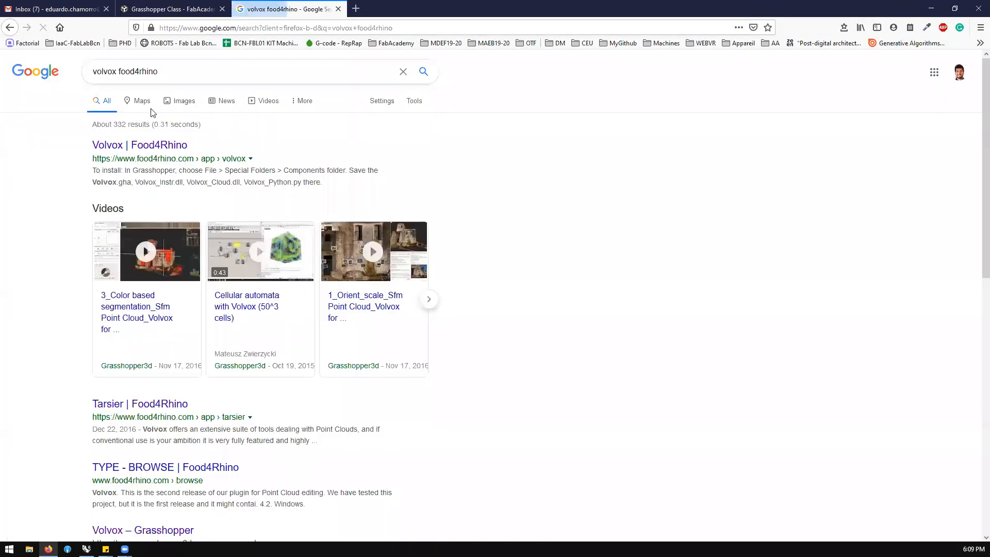
pyautogui.click(152, 146)
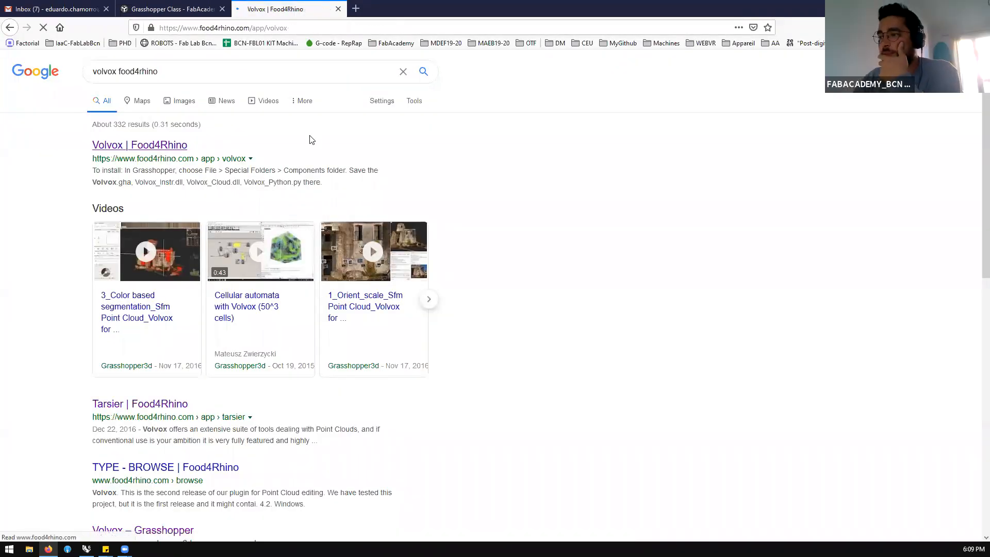
# Review the Volvox installation notes, download versions and reviews, and return to Grasshopper
pyautogui.scroll(-2, 330, 198)
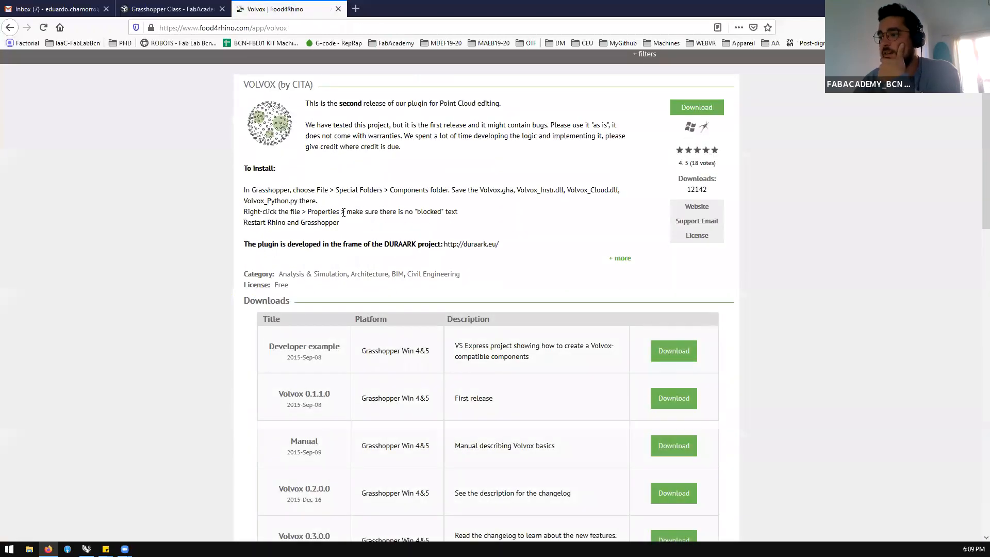
pyautogui.scroll(-2, 345, 217)
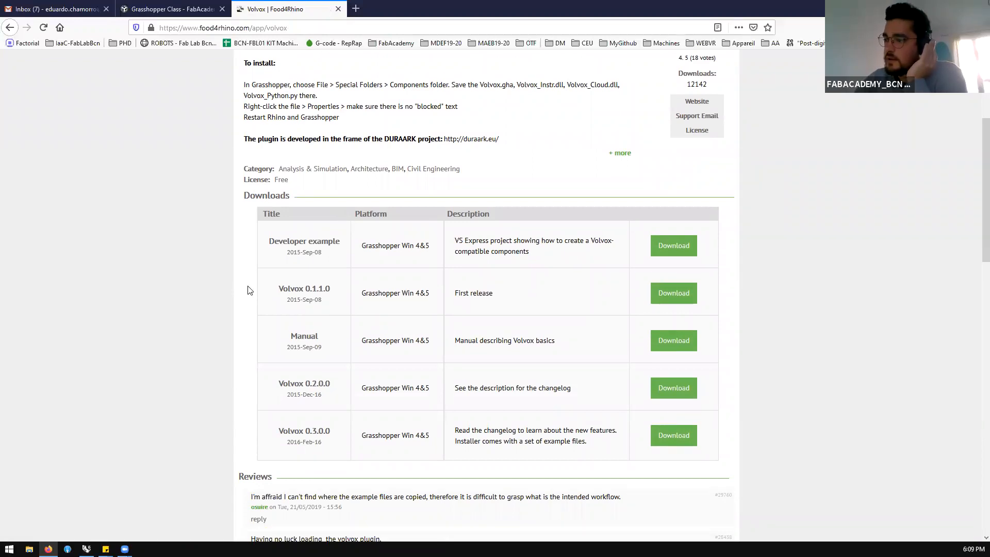
pyautogui.scroll(-1, 248, 288)
pyautogui.scroll(-1, 248, 290)
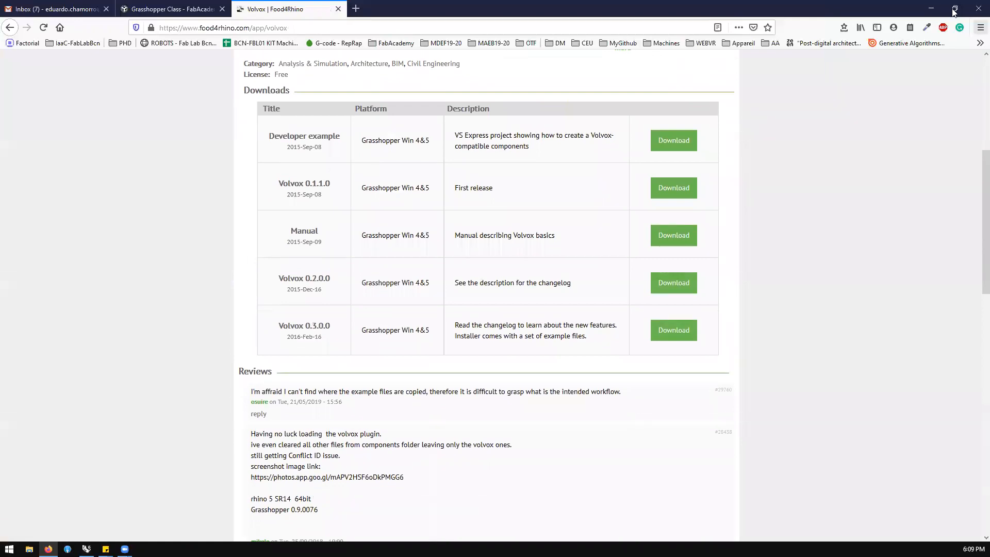
pyautogui.click(931, 8)
# Examine the point culling, NDVI ANALYSIS and COLOR HSL COMPARISON sections of the point cloud vegetation definition
pyautogui.scroll(-3, 506, 264)
pyautogui.scroll(2, 557, 316)
pyautogui.scroll(-2, 552, 268)
pyautogui.scroll(3, 740, 216)
pyautogui.scroll(-7, 598, 173)
pyautogui.scroll(2, 575, 326)
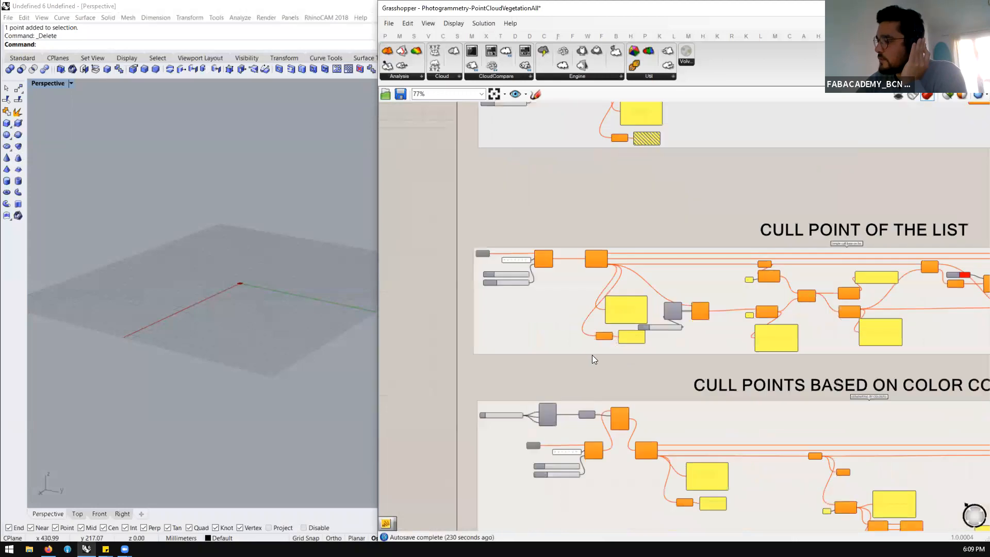
pyautogui.scroll(-1, 592, 355)
pyautogui.scroll(4, 582, 329)
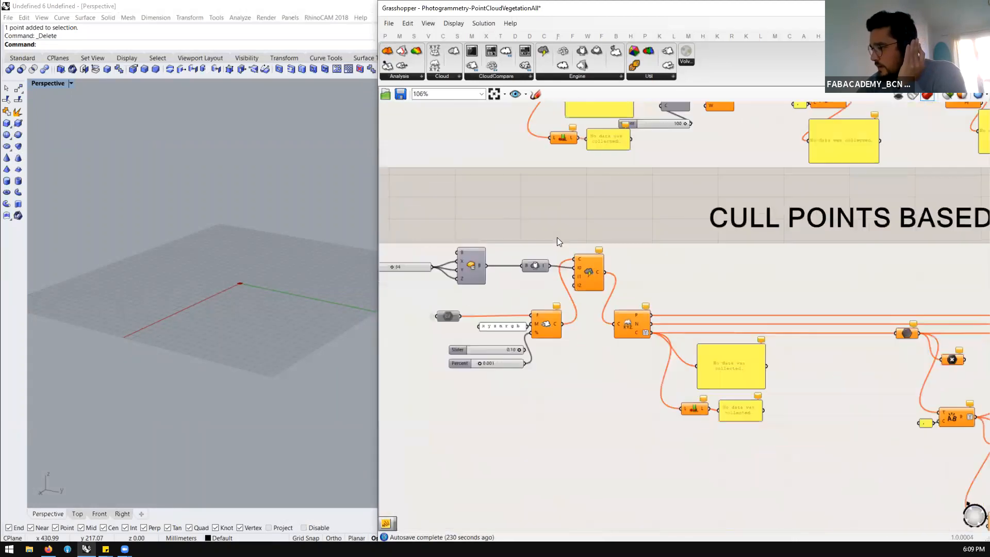
pyautogui.scroll(-6, 555, 237)
pyautogui.scroll(3, 614, 266)
pyautogui.scroll(2, 600, 248)
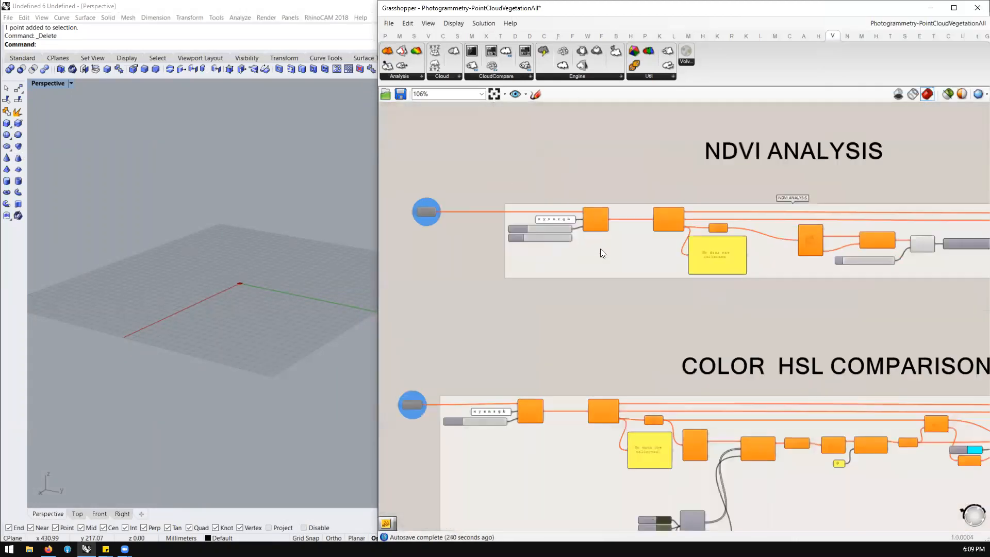
# Examine the start of the point cloud definition, including the file path parameters, the path panel and the Import Point Cloud section
pyautogui.scroll(-7, 758, 289)
pyautogui.scroll(5, 502, 230)
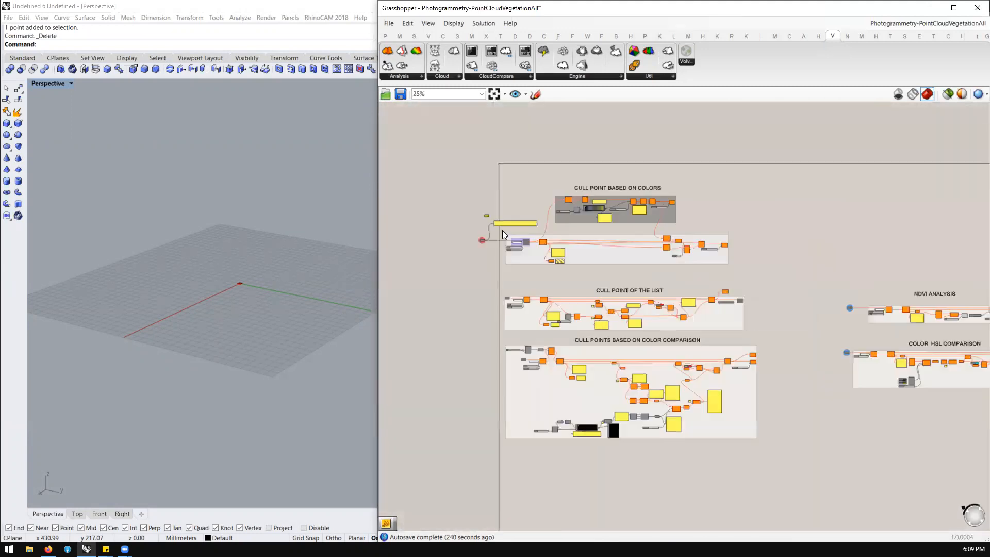
pyautogui.scroll(3, 517, 247)
pyautogui.scroll(-3, 517, 246)
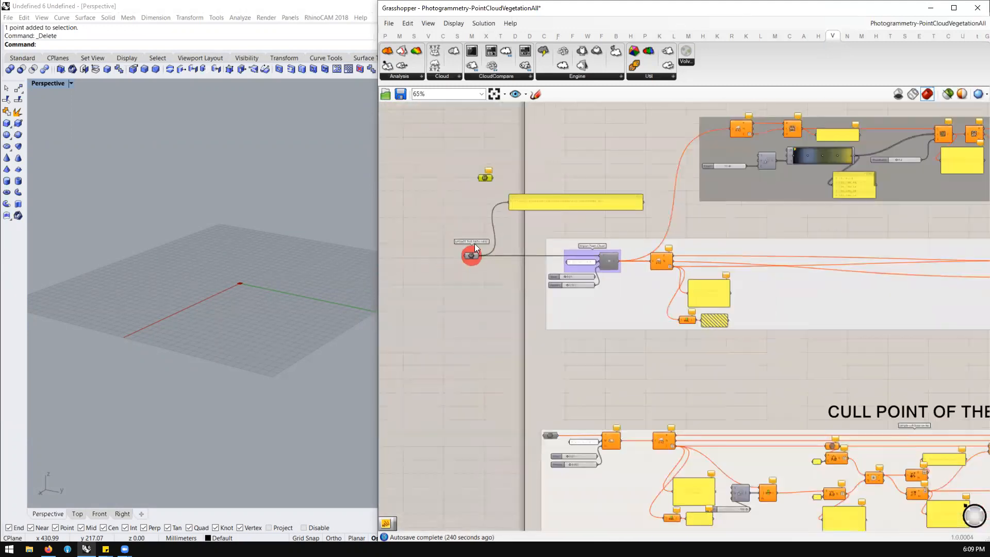
pyautogui.scroll(3, 474, 243)
pyautogui.moveTo(504, 136); pyautogui.dragTo(463, 158)
pyautogui.scroll(-3, 501, 217)
pyautogui.scroll(4, 464, 157)
pyautogui.scroll(2, 432, 176)
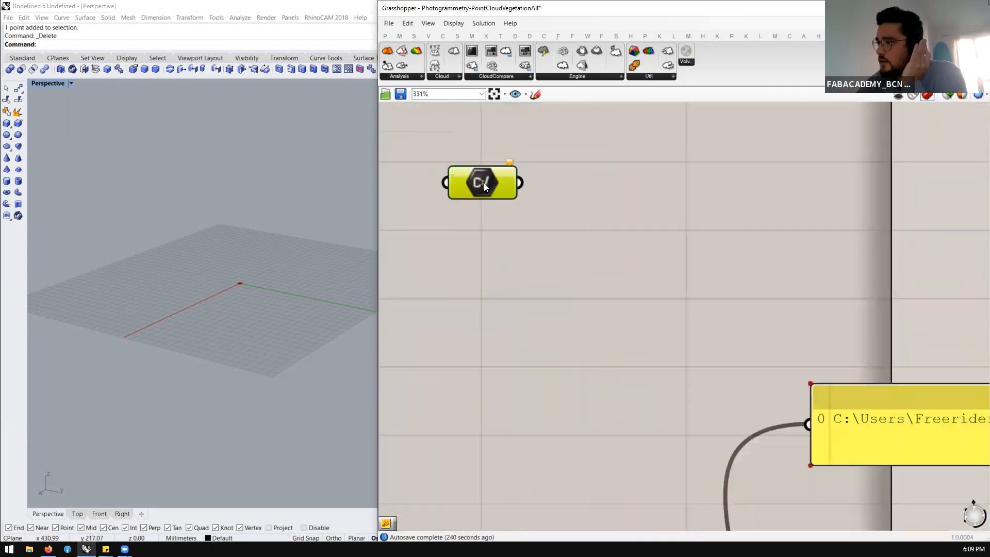
# Add a Bifocals component near the unconnected File Path parameter so that component names are labelled on the canvas
pyautogui.scroll(-5, 539, 181)
pyautogui.doubleClick(539, 182)
pyautogui.write('bifo')
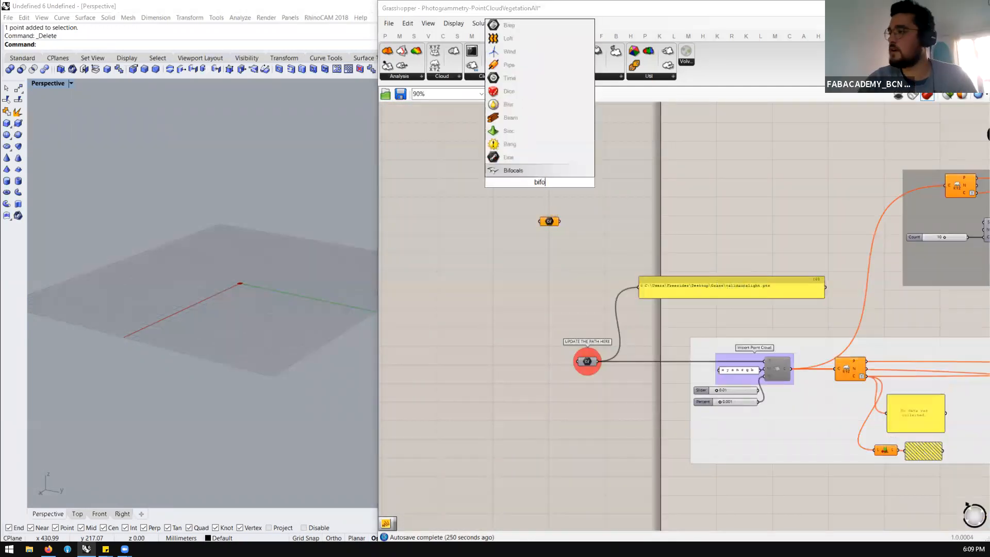
pyautogui.press('Return')
pyautogui.scroll(4, 550, 226)
pyautogui.scroll(3, 550, 225)
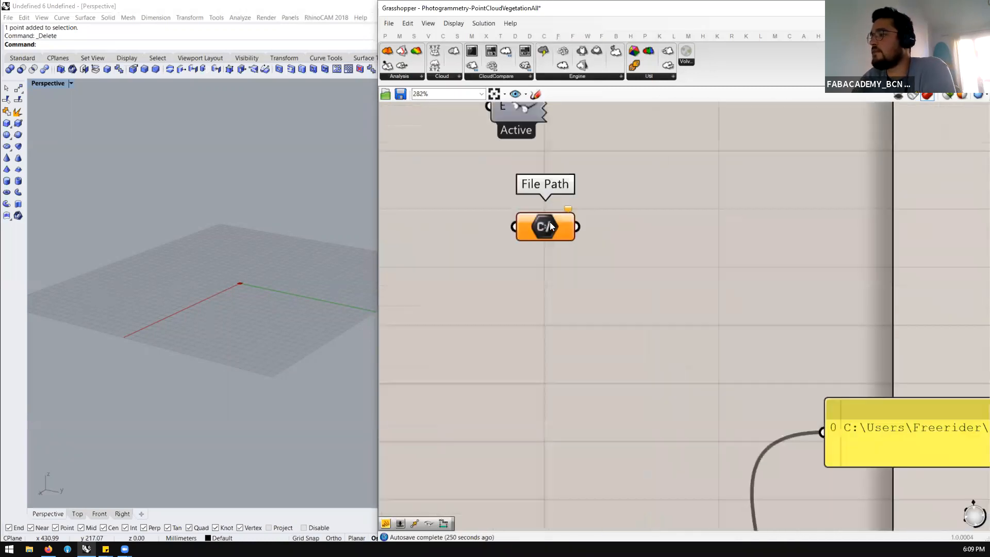
# Search the component library for "path" to find the File Path component
pyautogui.doubleClick(540, 258)
pyautogui.write('path')
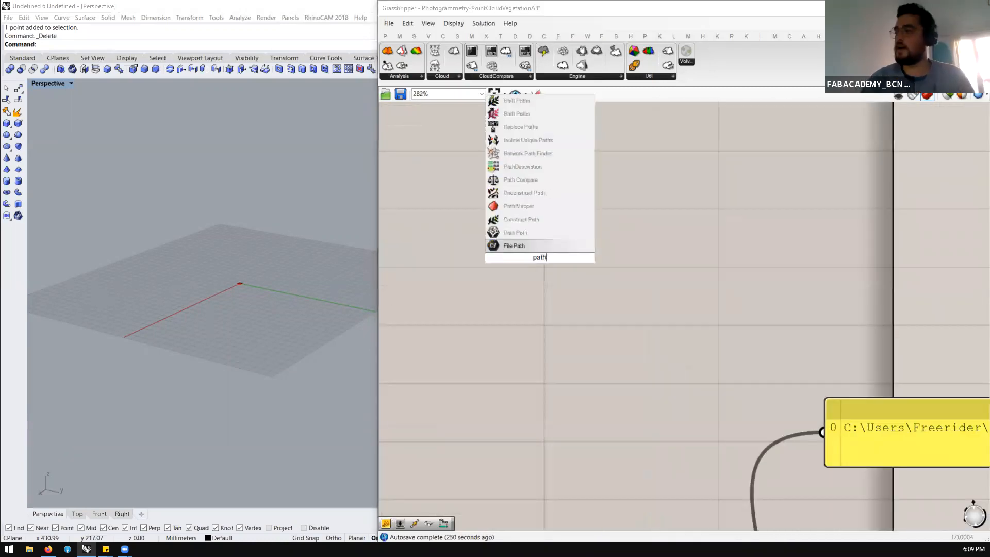
pyautogui.press('Return')
# Show the unconnected File Path parameter's options for selecting one existing file and a new file location, cancelling both file dialogs
pyautogui.rightClick(530, 233)
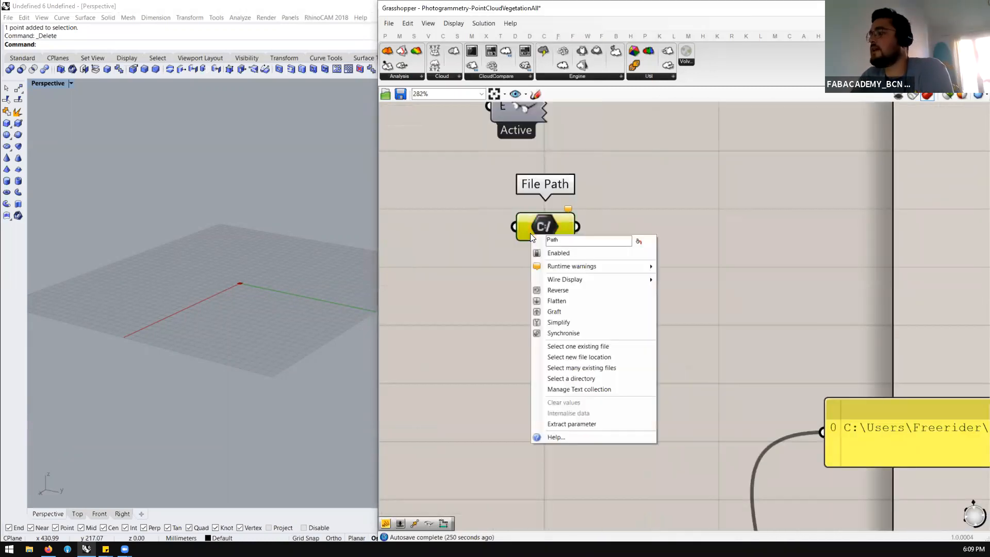
pyautogui.click(553, 348)
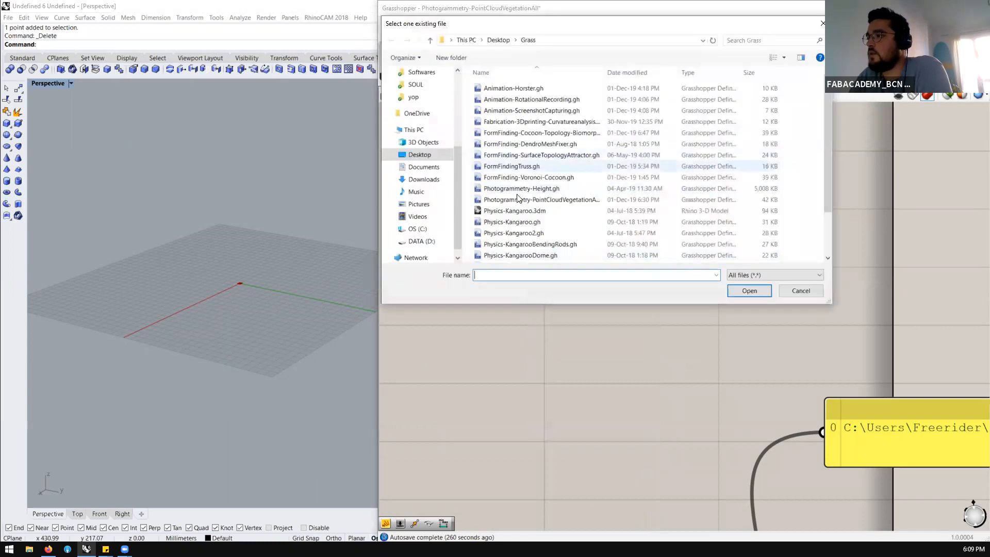
pyautogui.click(791, 292)
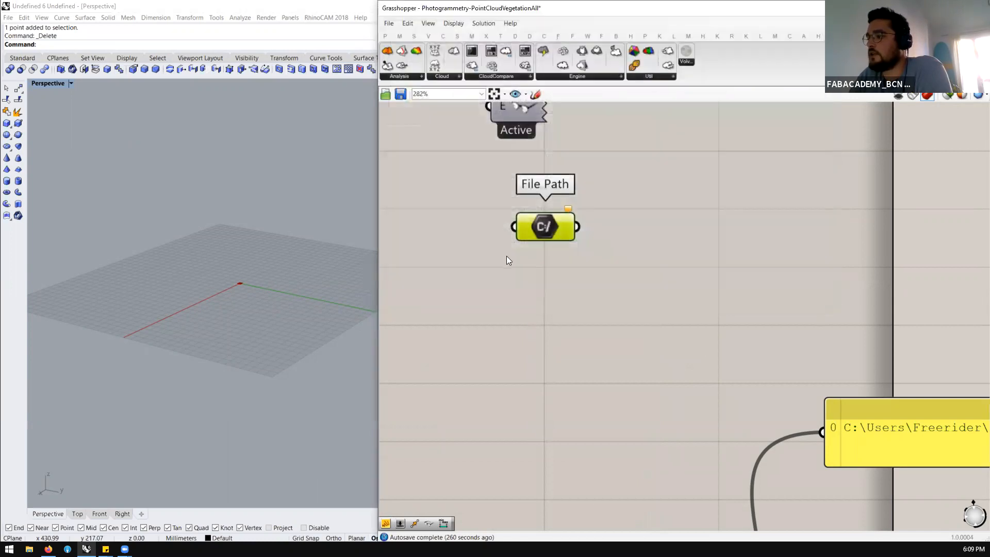
pyautogui.rightClick(549, 235)
pyautogui.click(591, 361)
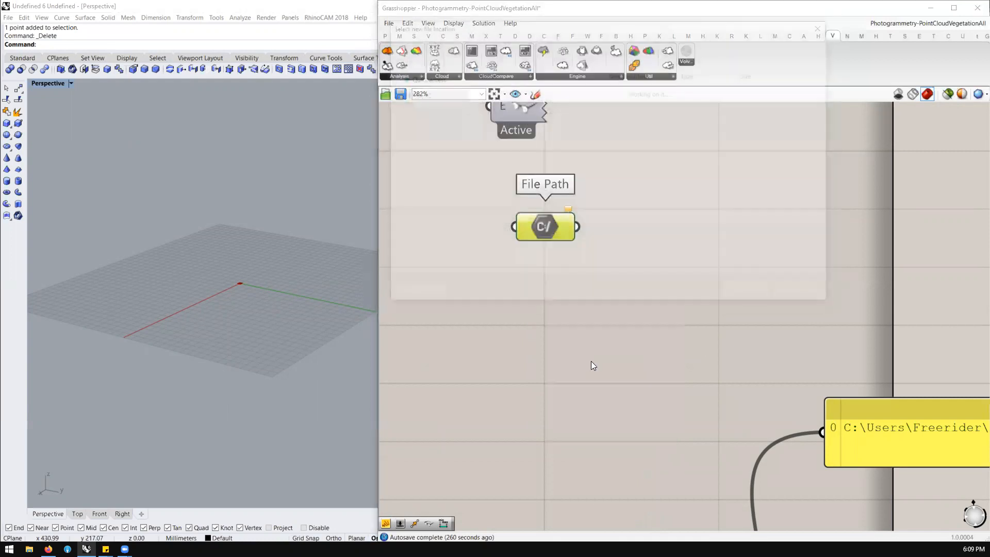
pyautogui.click(802, 290)
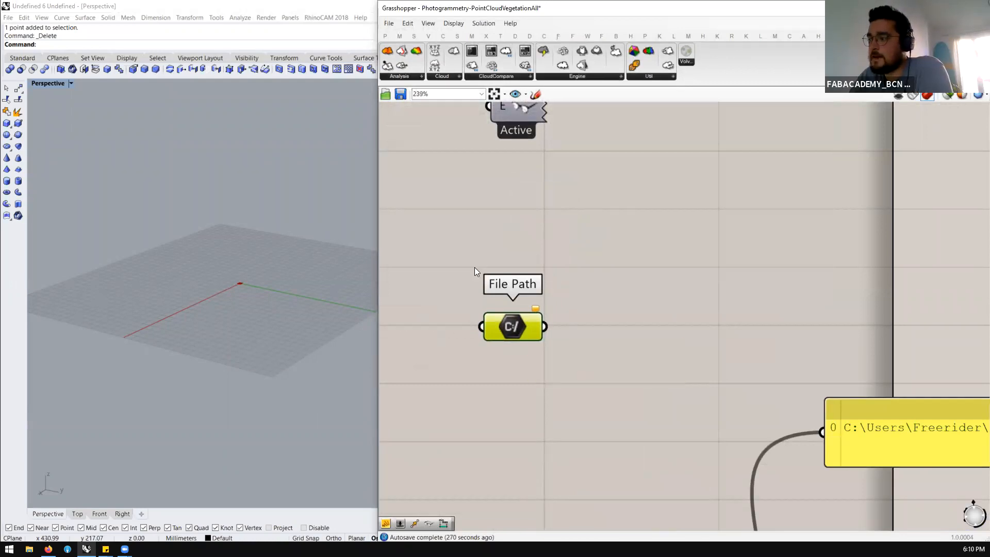
pyautogui.scroll(-3, 475, 267)
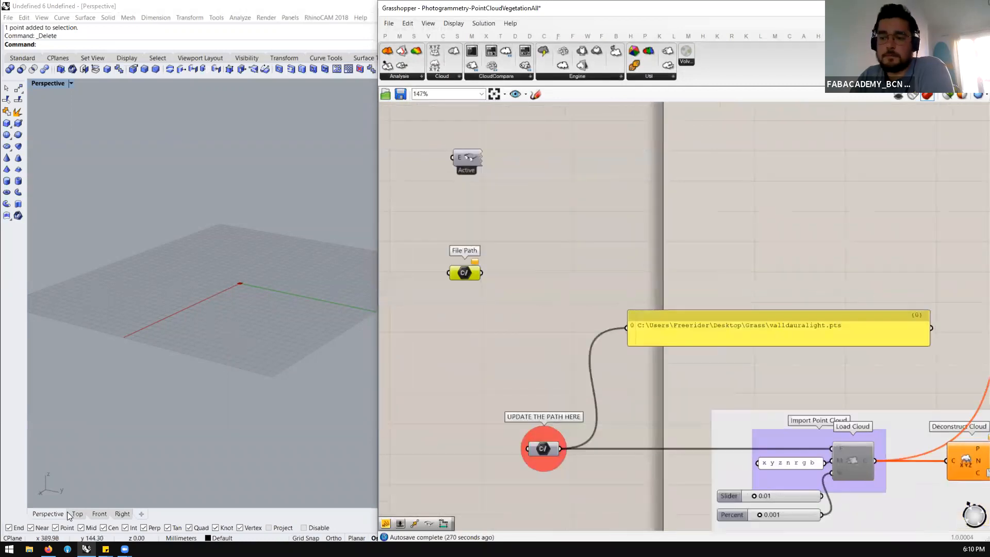
# Switch to Firefox to check the Volvox downloads on Food4Rhino, and return to Grasshopper
pyautogui.moveTo(48, 549)
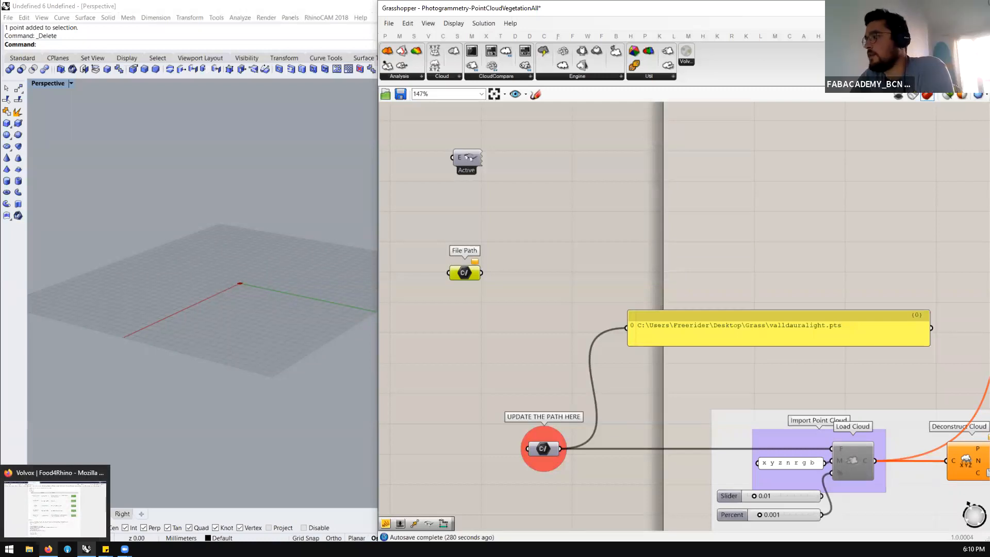
pyautogui.click(55, 508)
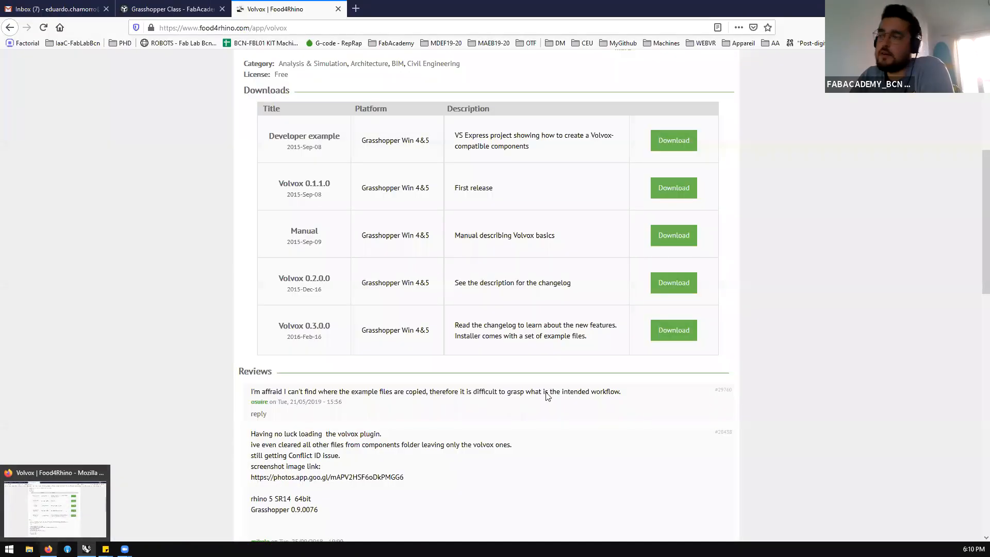
pyautogui.click(550, 331)
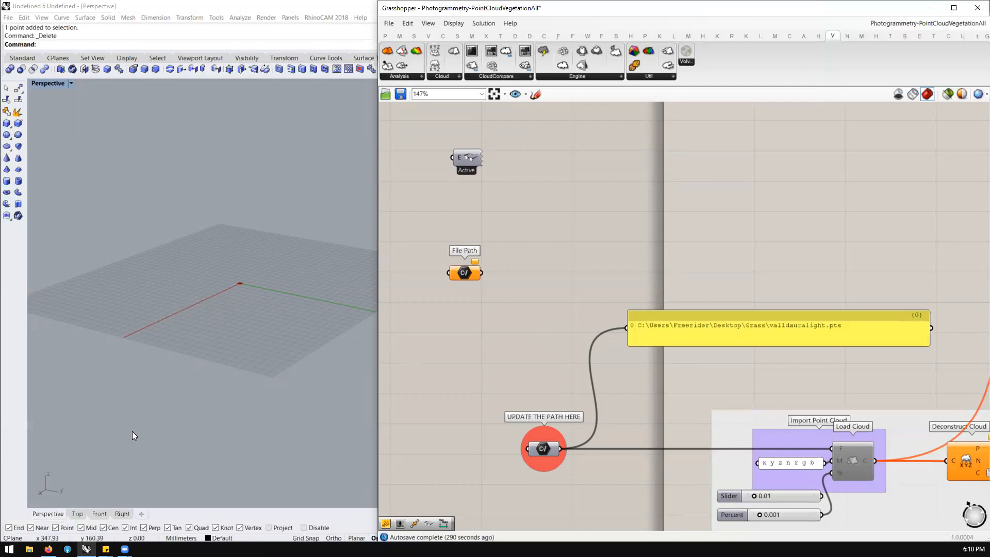
# Switch to Firefox and search the web for "metashape" in a new tab
pyautogui.click(48, 548)
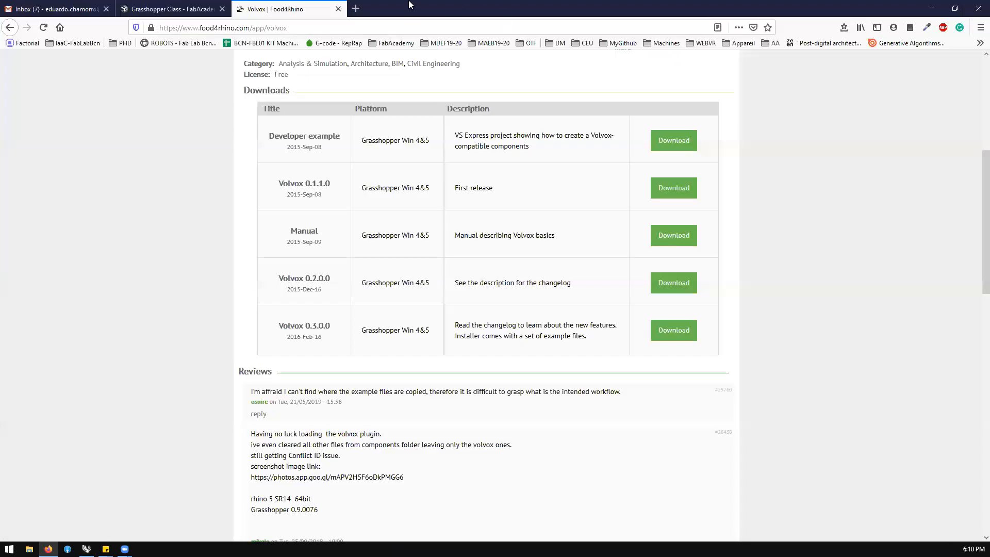
pyautogui.click(355, 9)
pyautogui.write('meta')
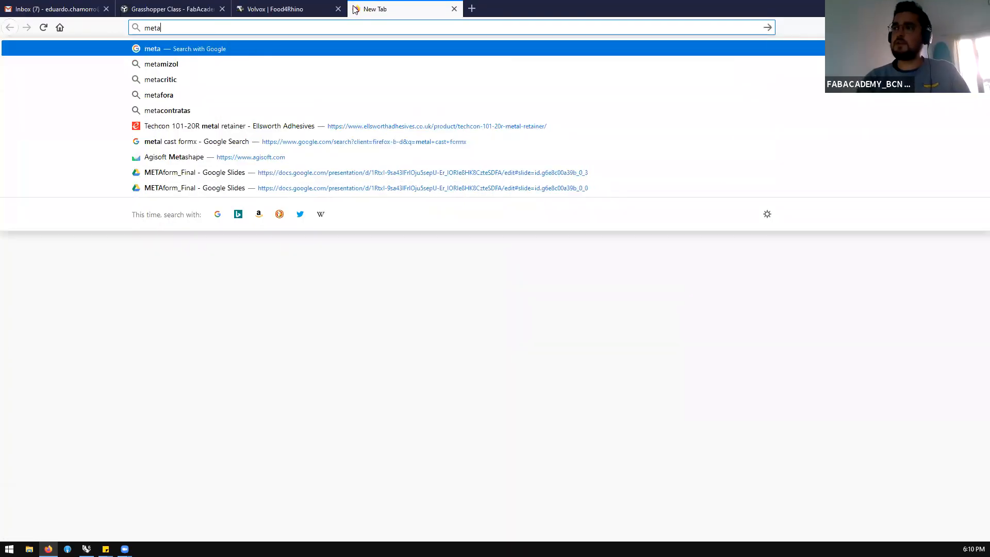
pyautogui.write('shape')
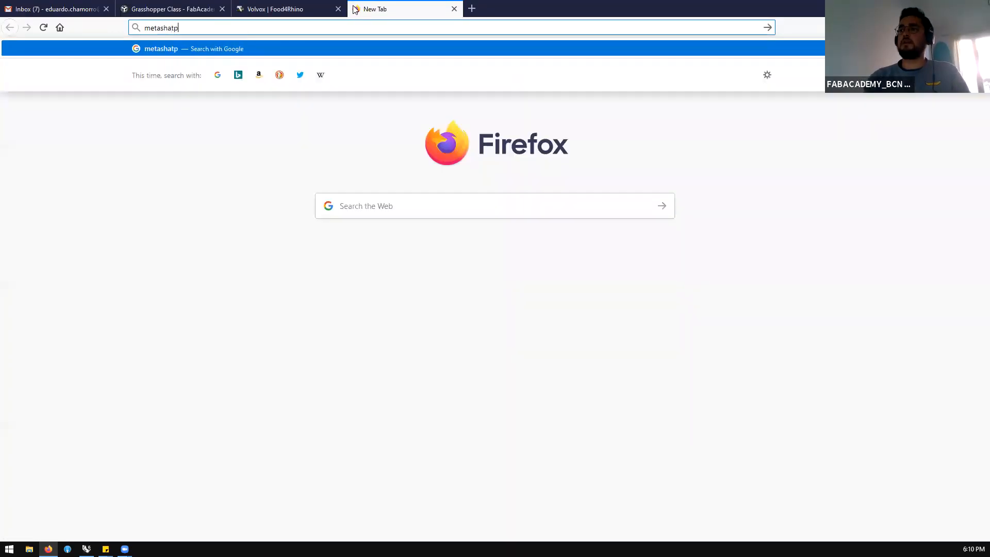
pyautogui.press('Return')
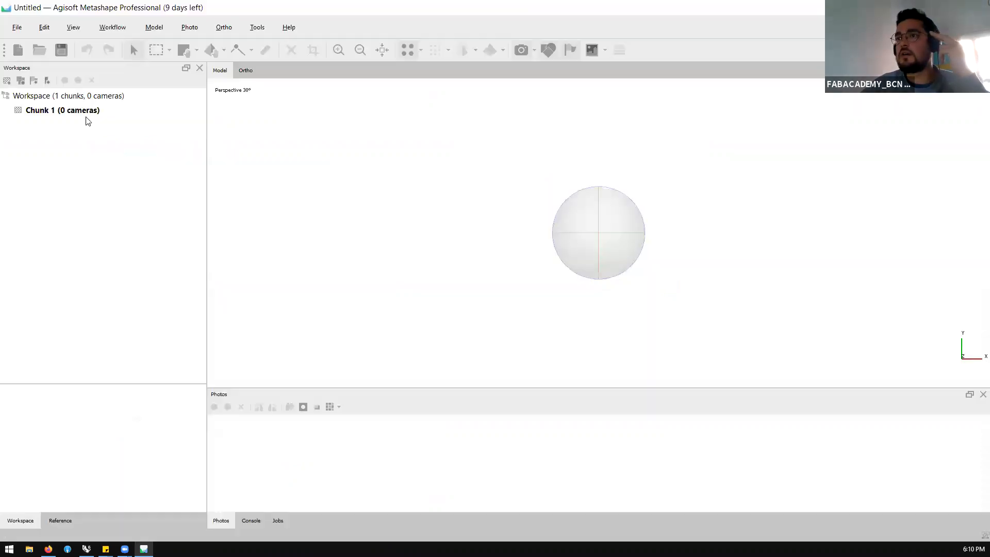
# In Agisoft Metashape, open the building.psx project from the 3D-ValenciaEdificio folder
pyautogui.click(17, 27)
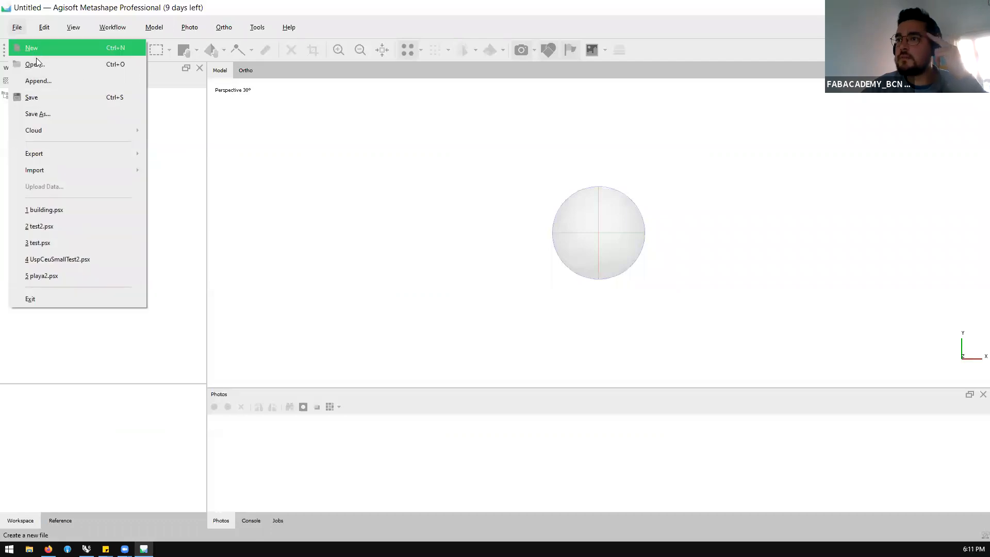
pyautogui.click(50, 61)
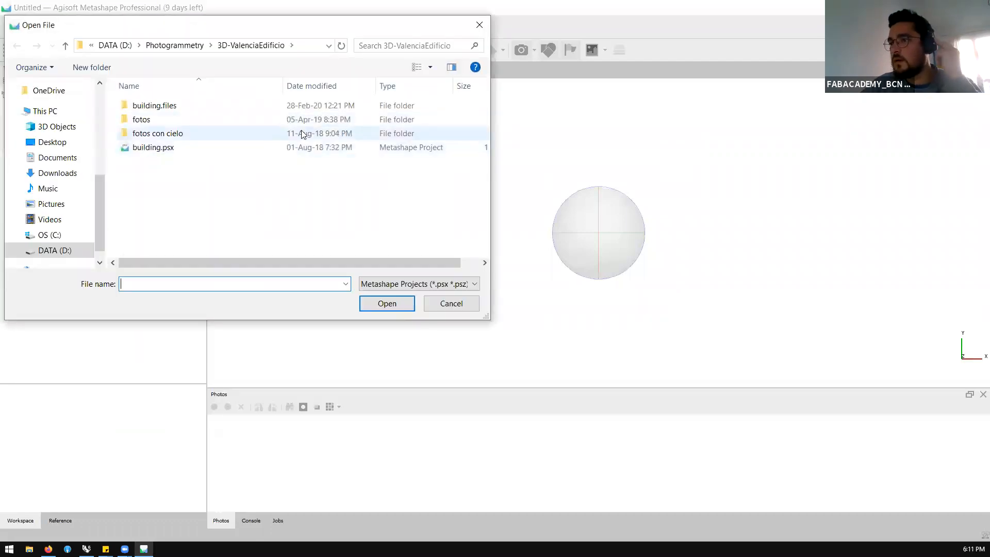
pyautogui.click(151, 148)
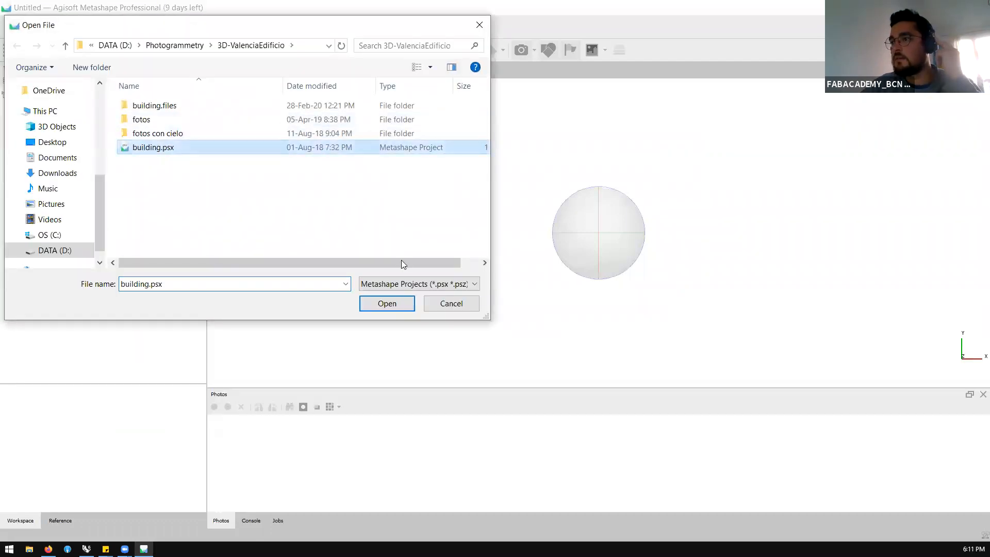
pyautogui.click(387, 304)
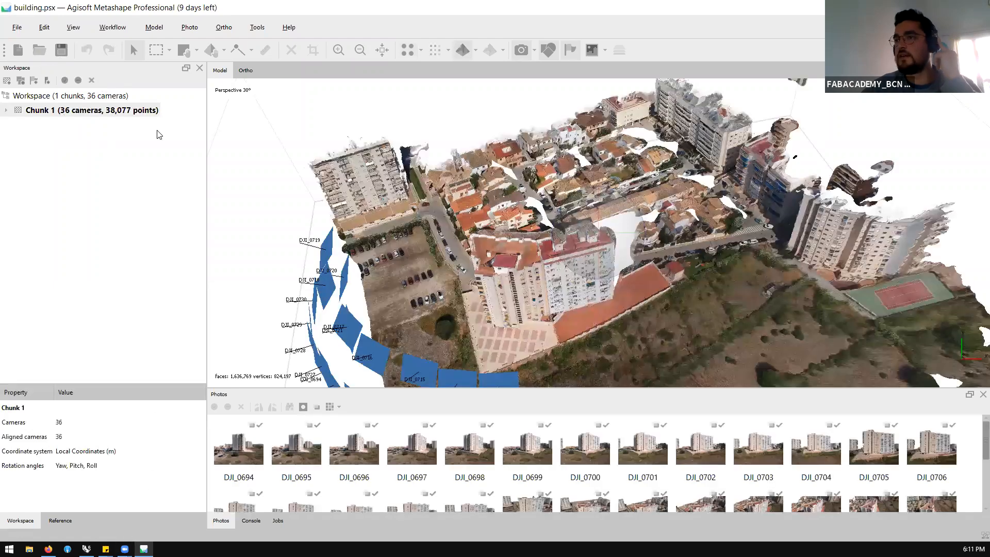
# Start a points export of the building project and review the available file types, keeping ASCII PTS (*.pts)
pyautogui.click(17, 27)
pyautogui.moveTo(76, 154)
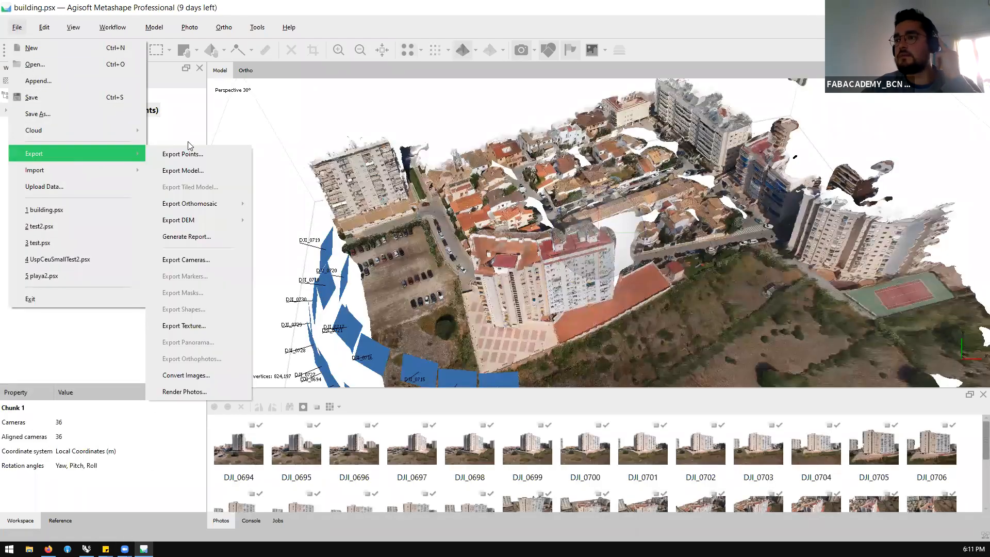
pyautogui.click(182, 154)
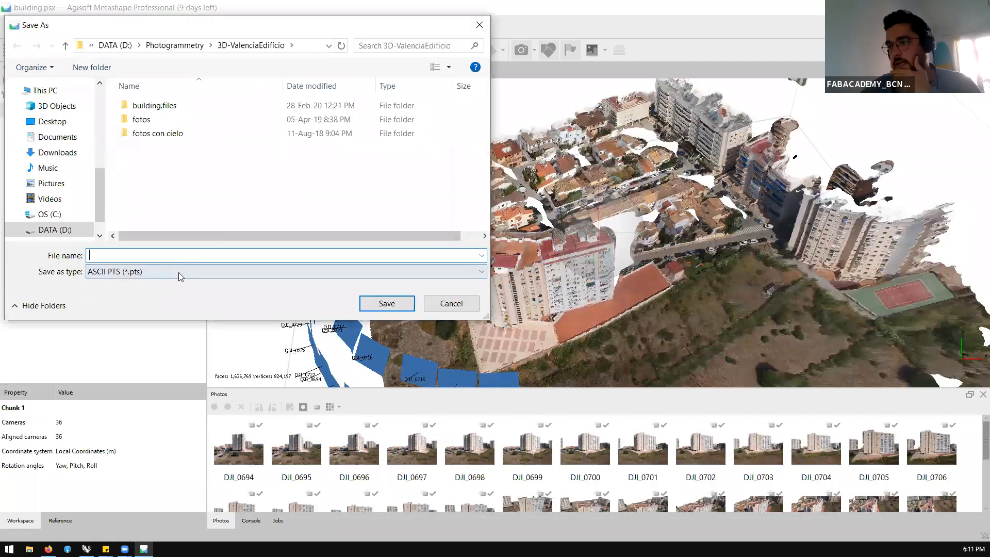
pyautogui.click(179, 272)
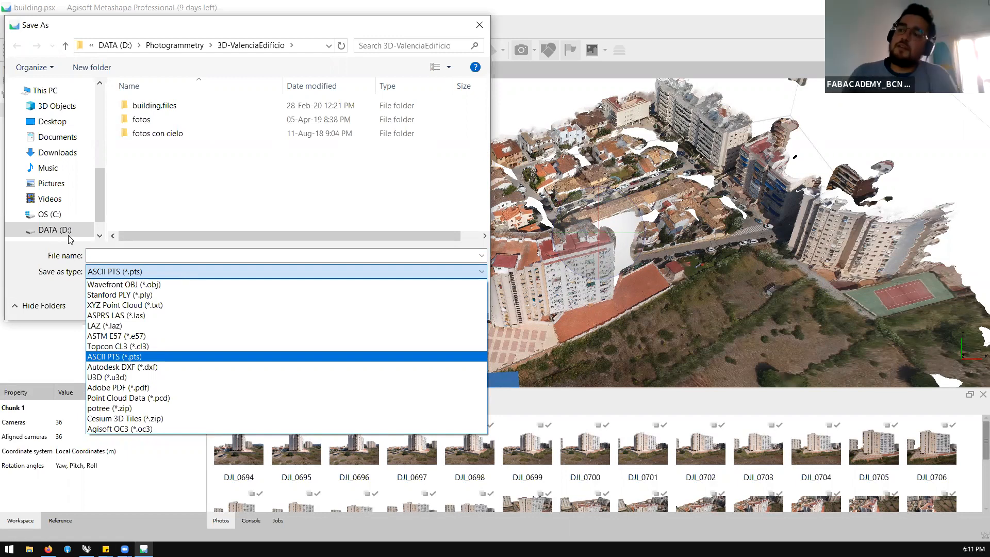
pyautogui.click(73, 249)
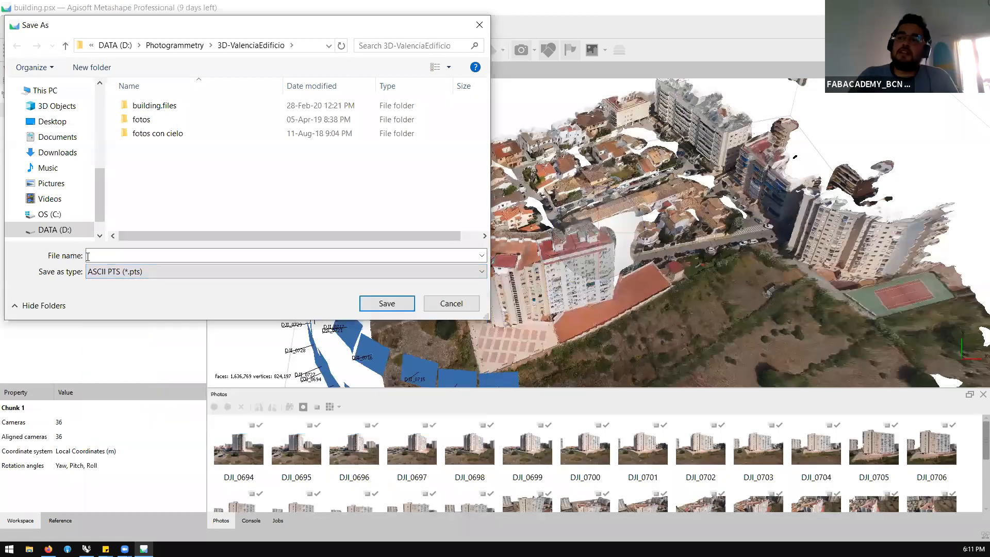
pyautogui.click(100, 272)
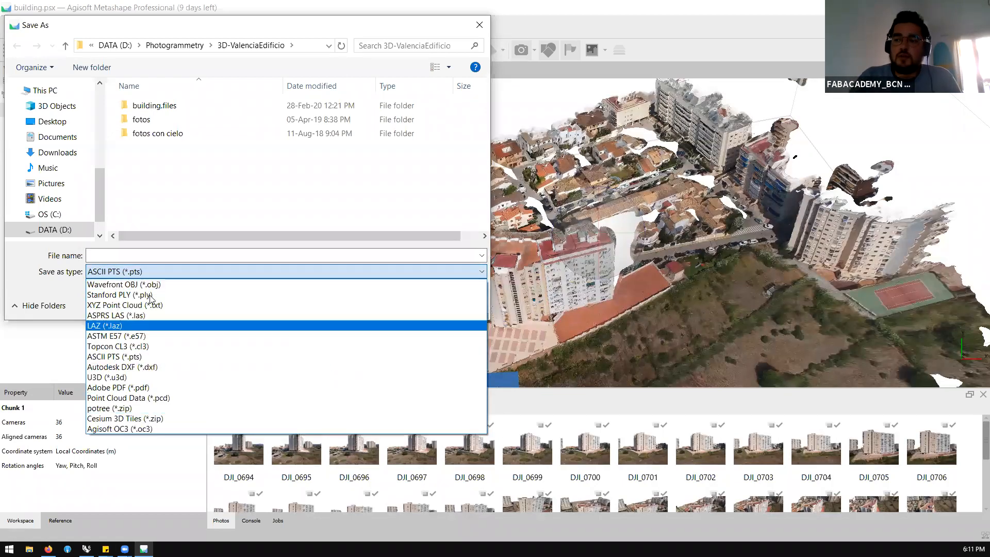
pyautogui.click(147, 272)
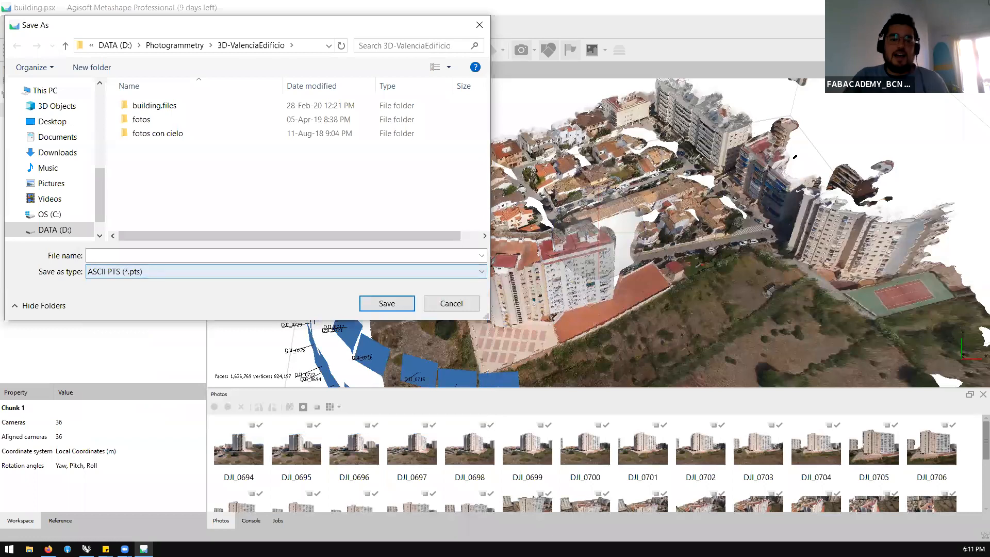
# Switch to Firefox, search the web for "potree" in a new tab and open the Potree website
pyautogui.hotkey('alt', 'Tab')
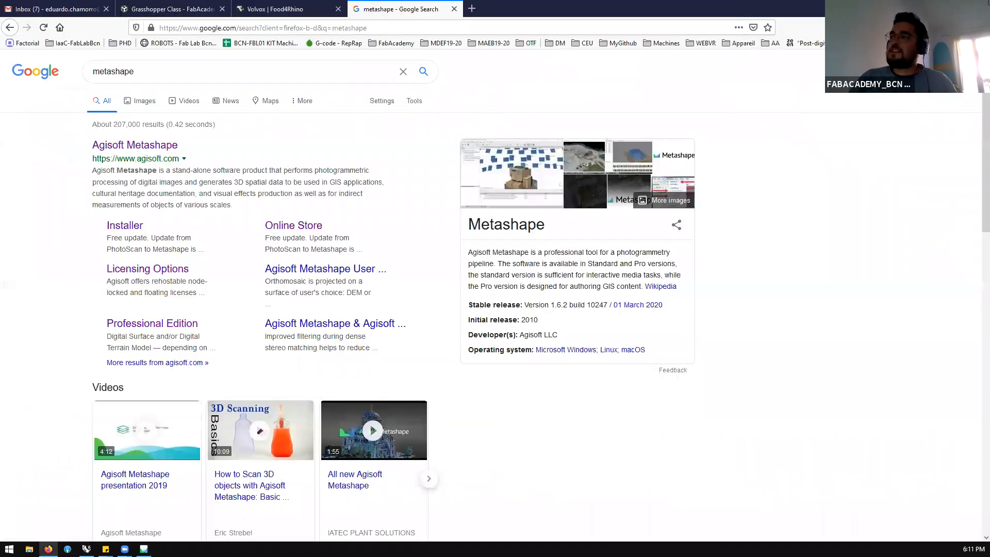
pyautogui.click(472, 7)
pyautogui.write('potree')
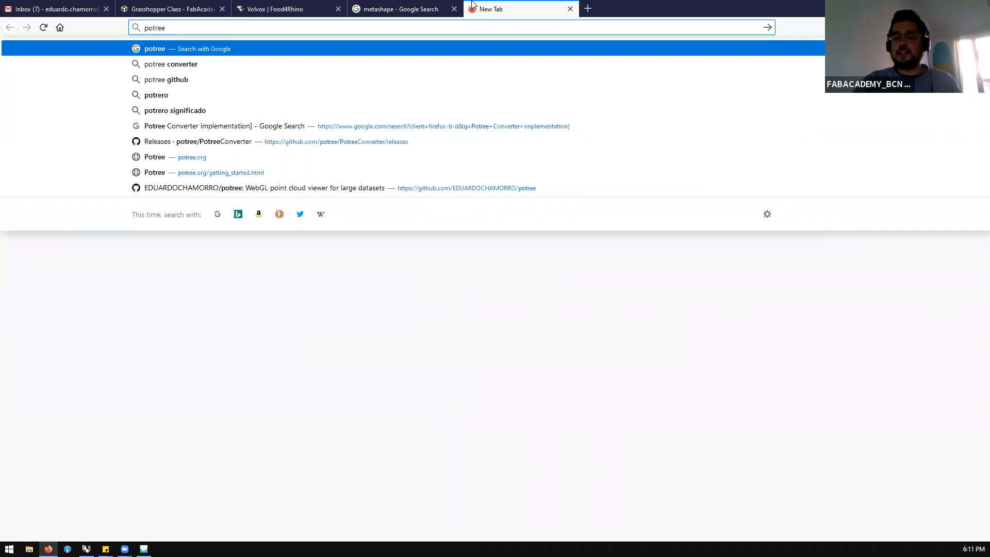
pyautogui.press('Return')
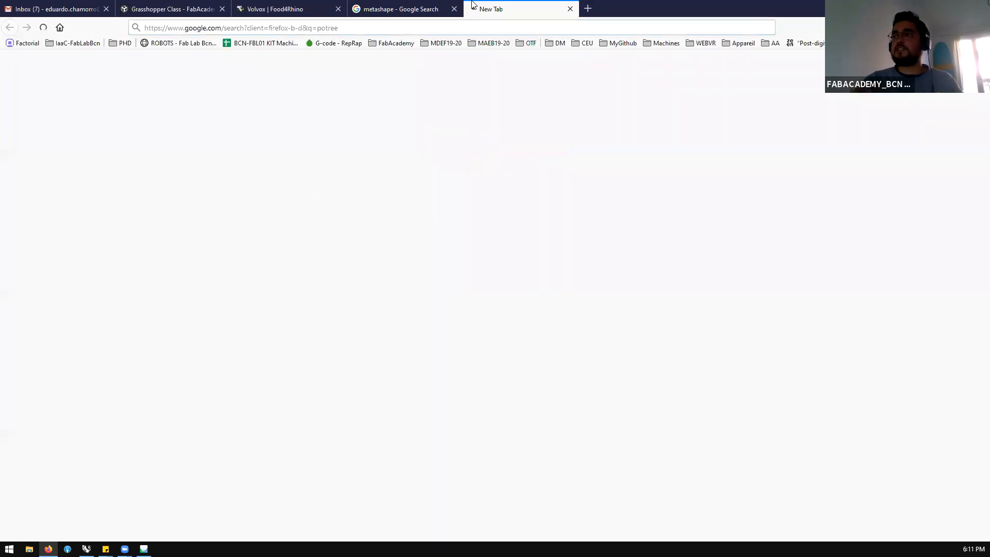
pyautogui.click(107, 146)
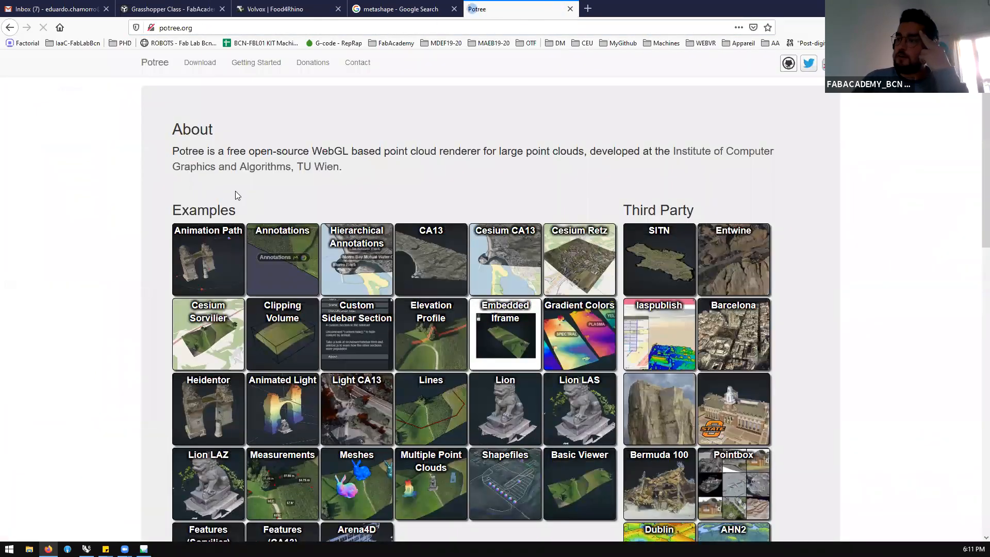
# Browse the Examples and Third Party point cloud galleries on the Potree home page
pyautogui.scroll(-3, 235, 191)
pyautogui.scroll(1, 278, 181)
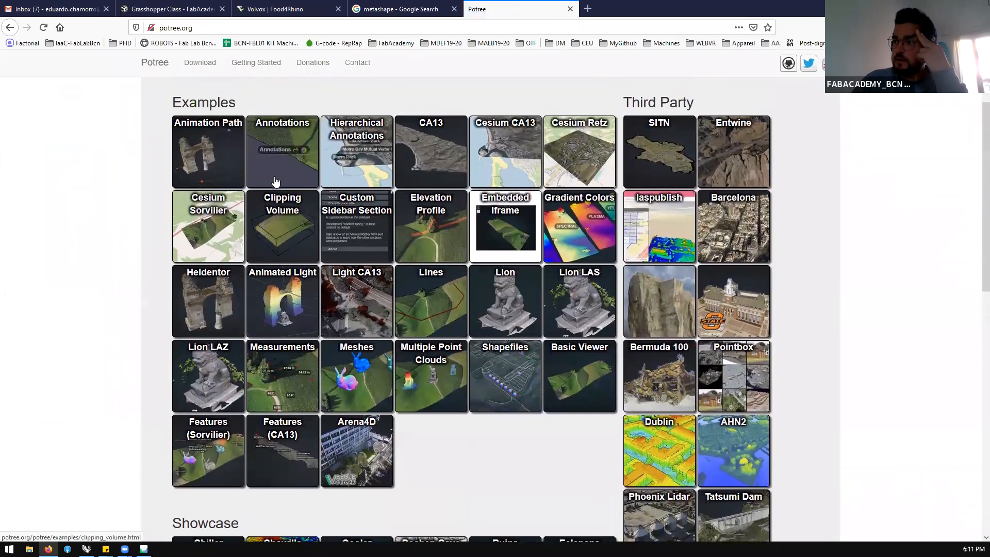
pyautogui.scroll(-1, 352, 183)
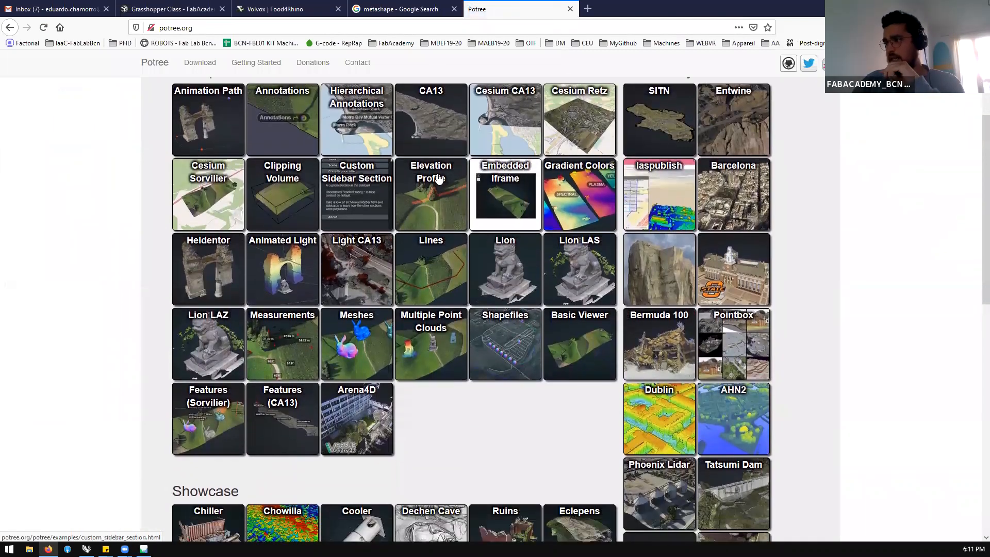
# Open Potree's Elevation Profile example and reposition the profile line's far end point and its intermediate point across the fields
pyautogui.click(432, 180)
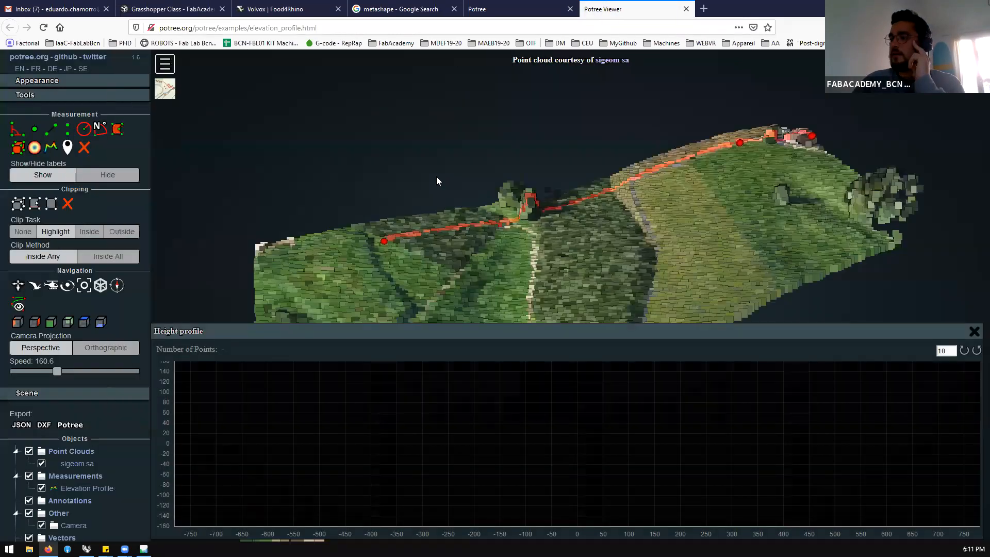
pyautogui.moveTo(432, 187)
pyautogui.mouseDown()
pyautogui.moveTo(415, 227)
pyautogui.moveTo(387, 255)
pyautogui.mouseUp()
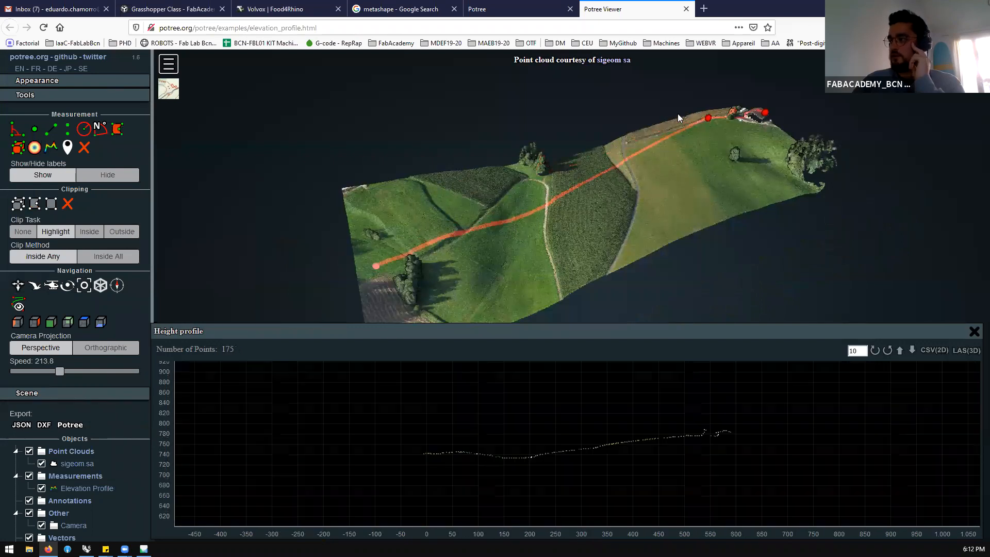
pyautogui.moveTo(706, 116); pyautogui.dragTo(743, 175)
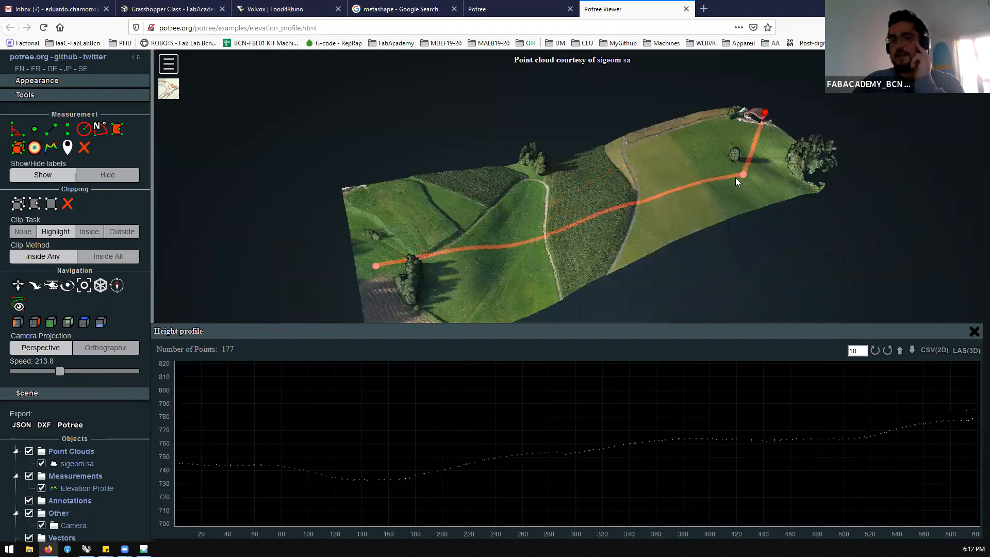
pyautogui.moveTo(459, 227); pyautogui.dragTo(379, 205, button='right')
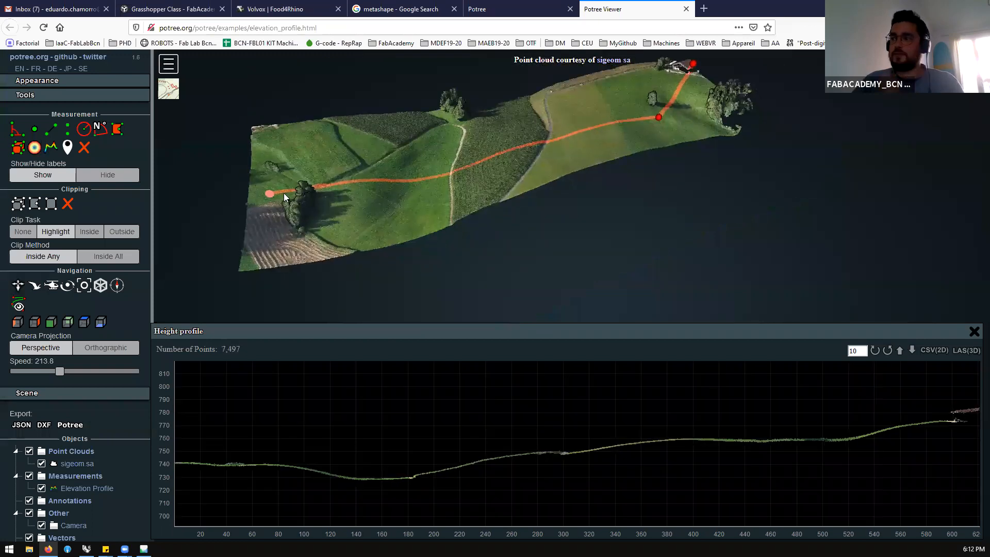
pyautogui.moveTo(270, 194); pyautogui.dragTo(269, 145)
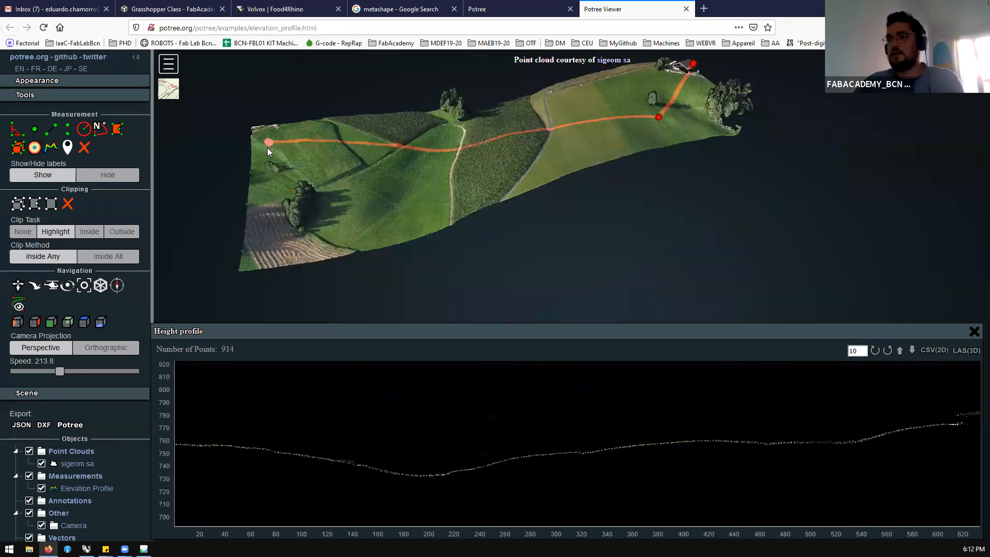
# Open the Gradient Colors example from the Potree gallery, close the Elevation Profile example, and examine the differently coloured point clouds
pyautogui.click(545, 8)
pyautogui.scroll(2, 436, 185)
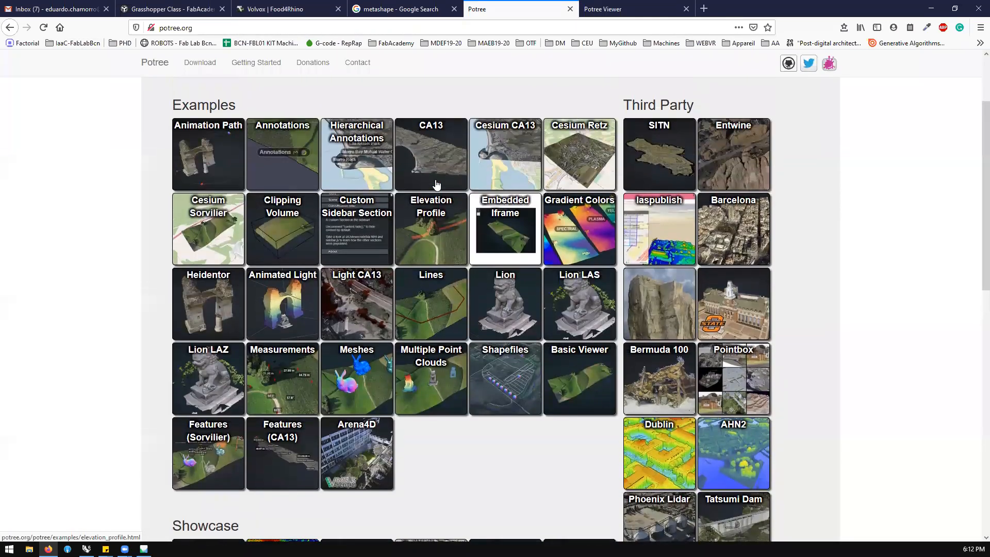
pyautogui.click(572, 220)
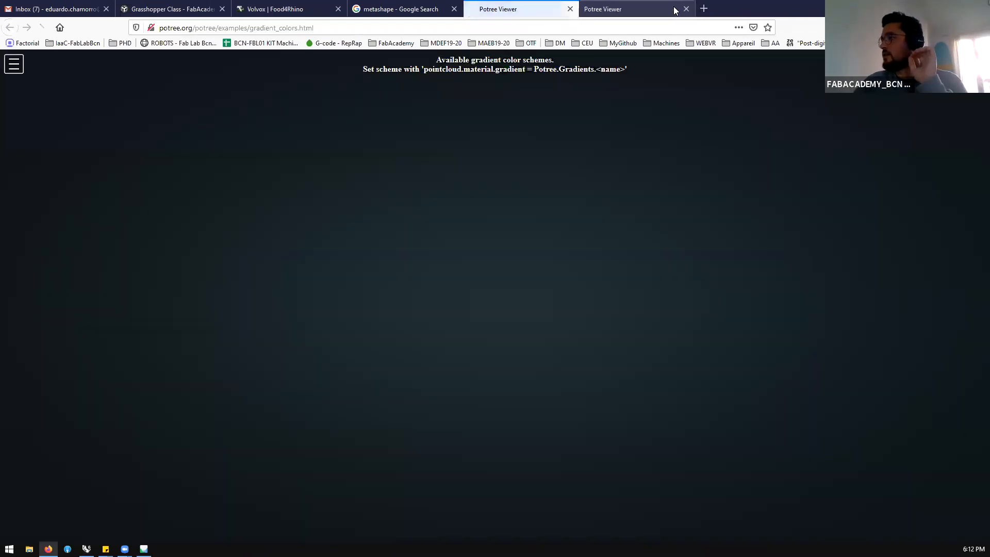
pyautogui.click(686, 9)
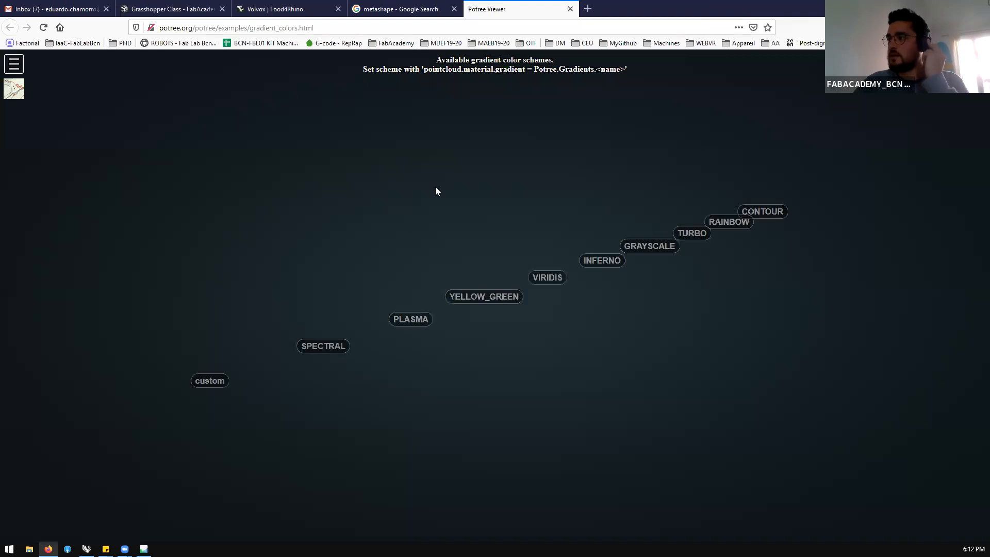
pyautogui.moveTo(368, 286); pyautogui.dragTo(398, 275)
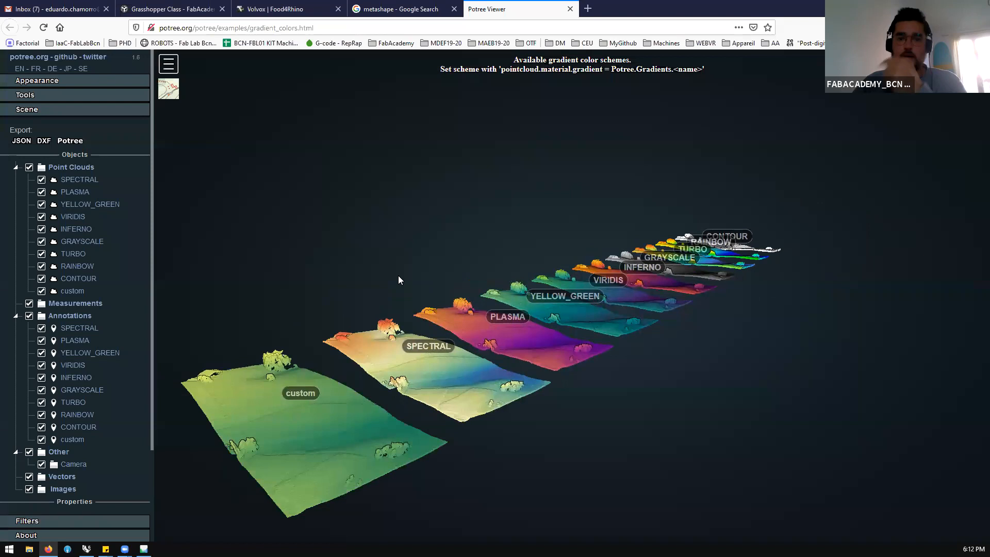
pyautogui.moveTo(394, 277); pyautogui.dragTo(390, 277)
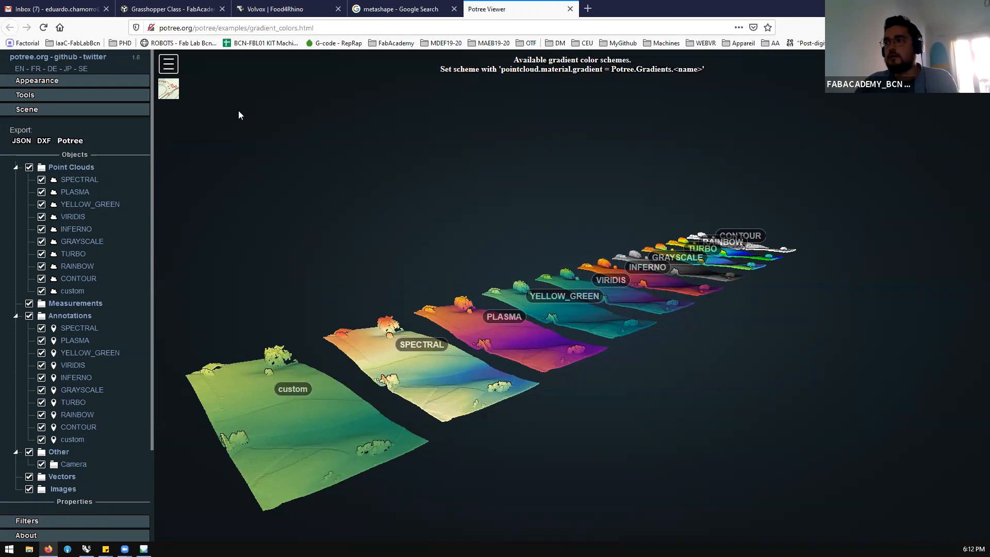
pyautogui.moveTo(420, 379); pyautogui.dragTo(529, 359)
pyautogui.scroll(5, 495, 348)
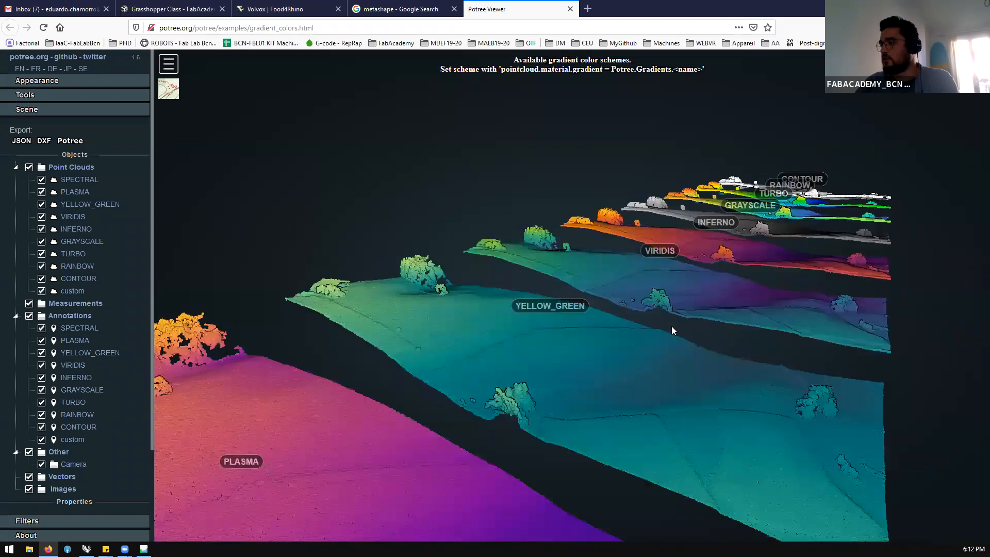
pyautogui.moveTo(671, 326); pyautogui.dragTo(211, 309)
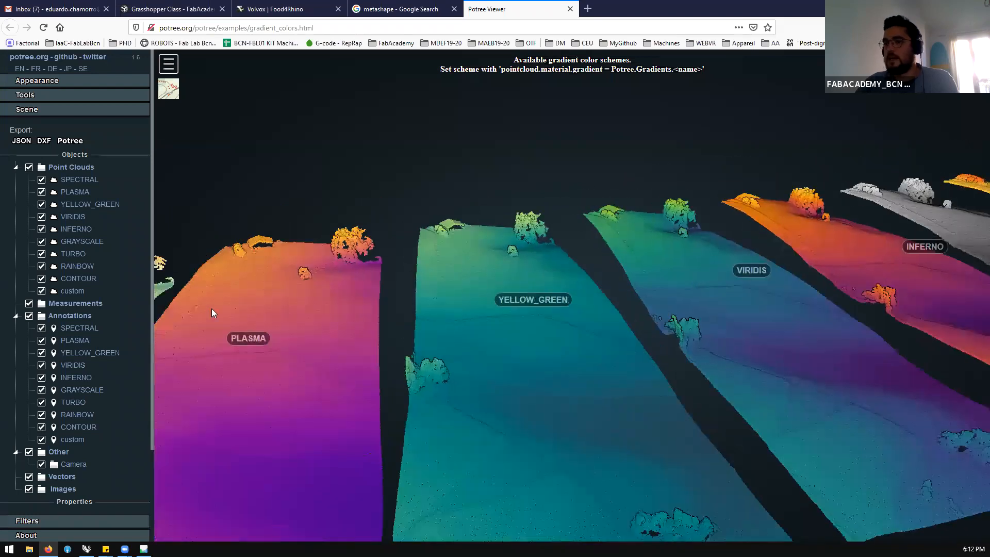
# Hide the TURBO annotation in the scene and toggle the visibility of the TURBO point cloud off and on
pyautogui.scroll(-4, 44, 335)
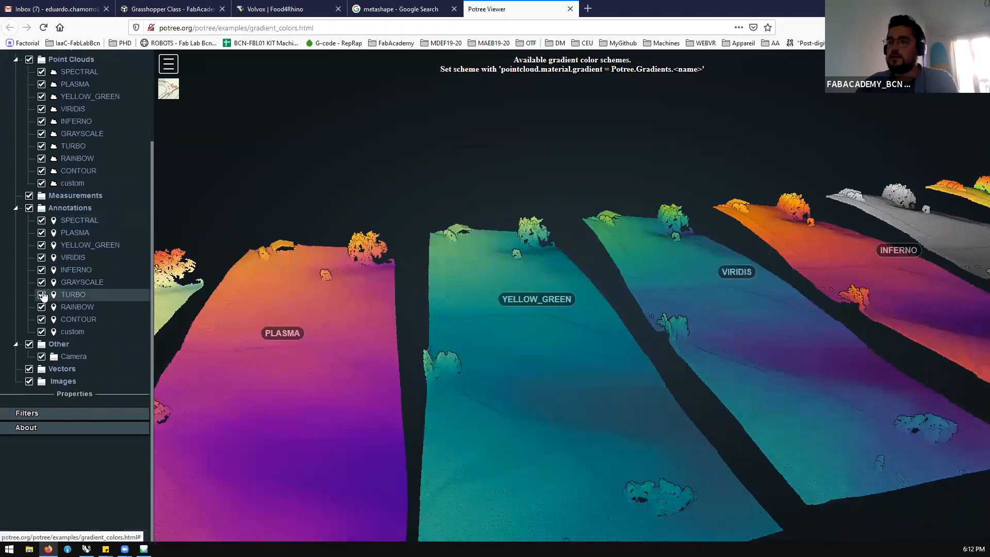
pyautogui.click(41, 294)
pyautogui.scroll(-5, 262, 310)
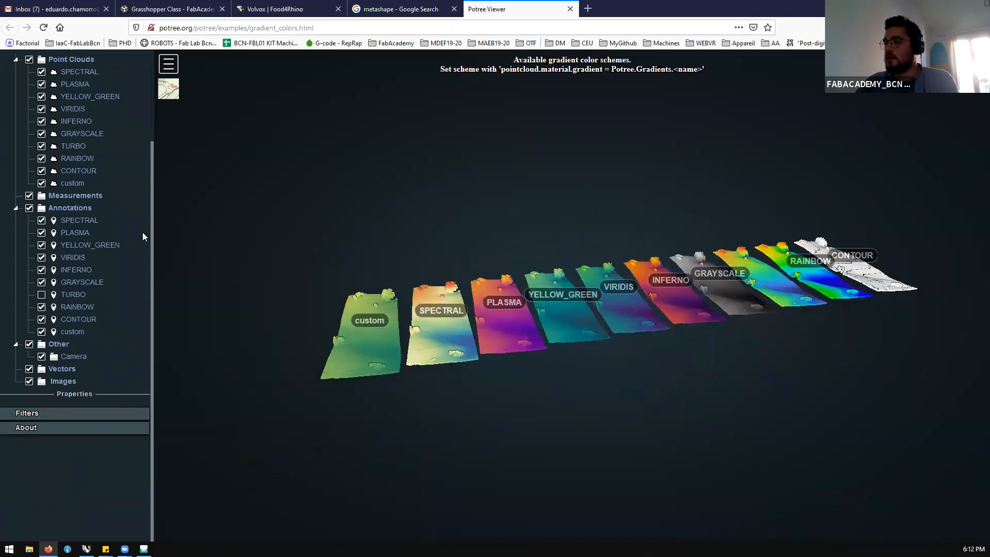
pyautogui.click(41, 146)
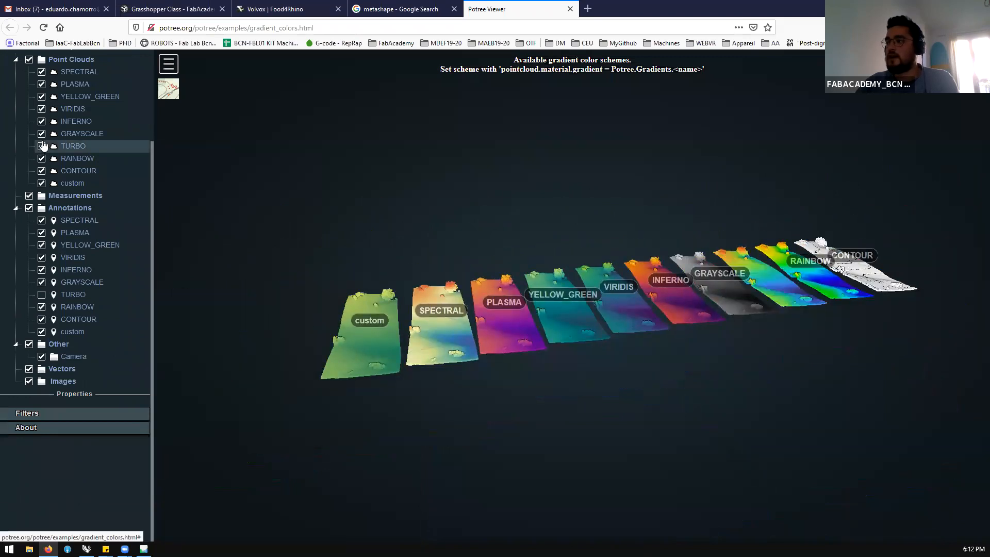
pyautogui.click(42, 146)
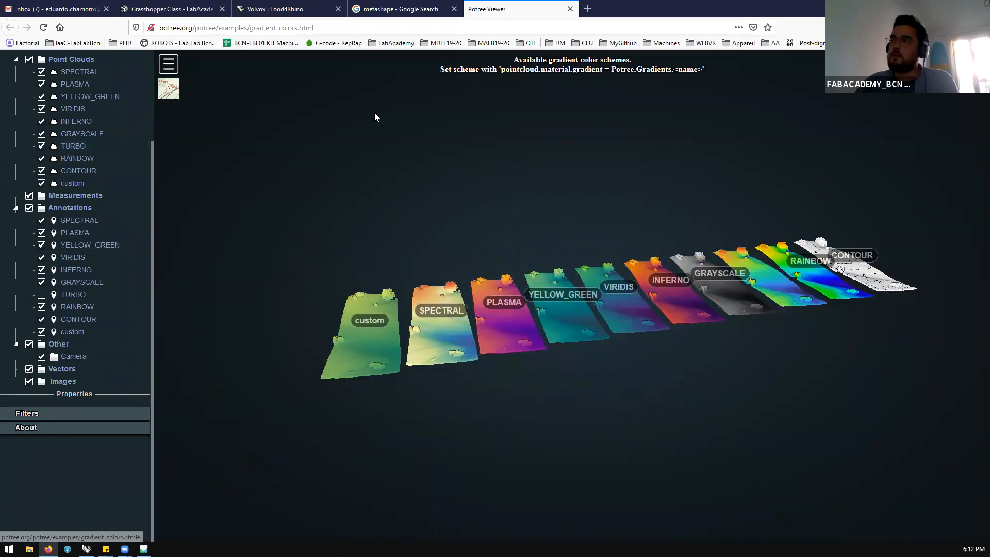
# Close the Potree and metashape search tabs, switch to Agisoft Metashape, and choose potree (*.zip) as export type before cancelling the points export
pyautogui.click(570, 8)
pyautogui.click(453, 9)
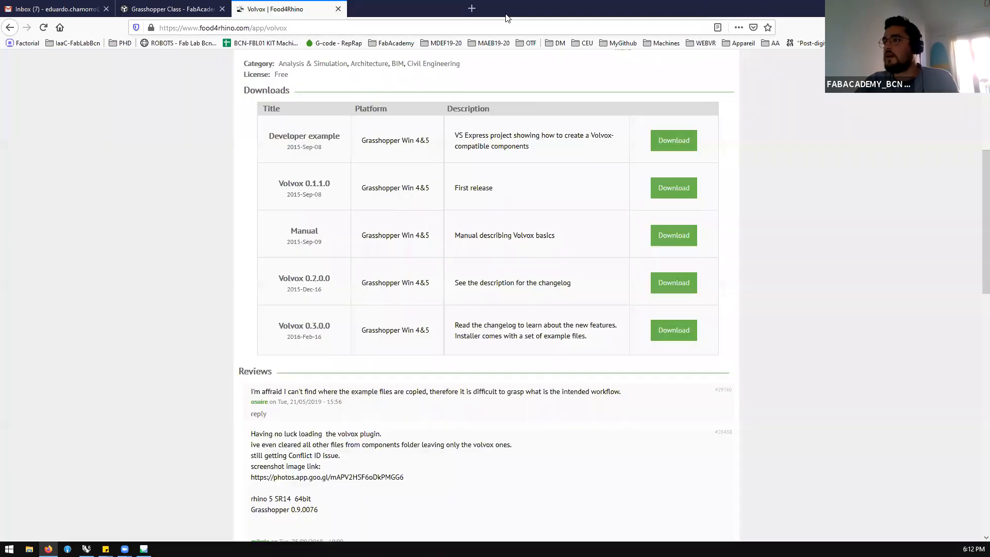
pyautogui.hotkey('alt', 'Tab')
pyautogui.click(155, 271)
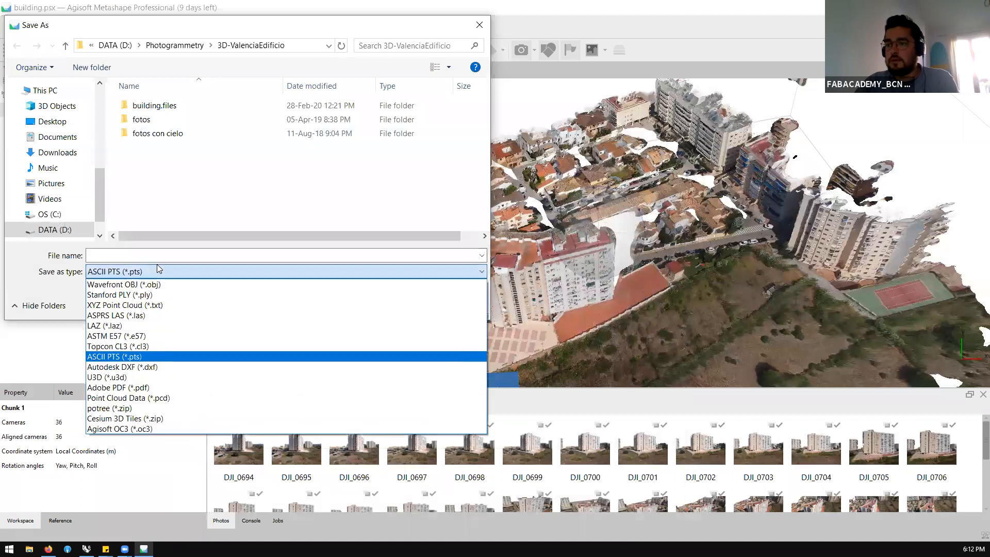
pyautogui.click(134, 409)
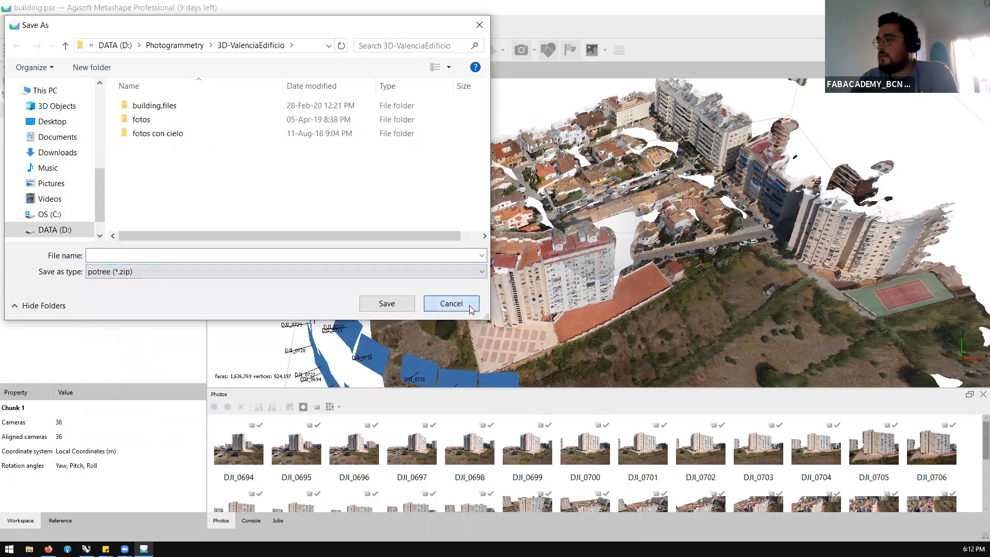
pyautogui.click(470, 305)
# Switch to Grasshopper and examine the Import Point Cloud group, including its file path input, Load Cloud component and sliders
pyautogui.click(978, 8)
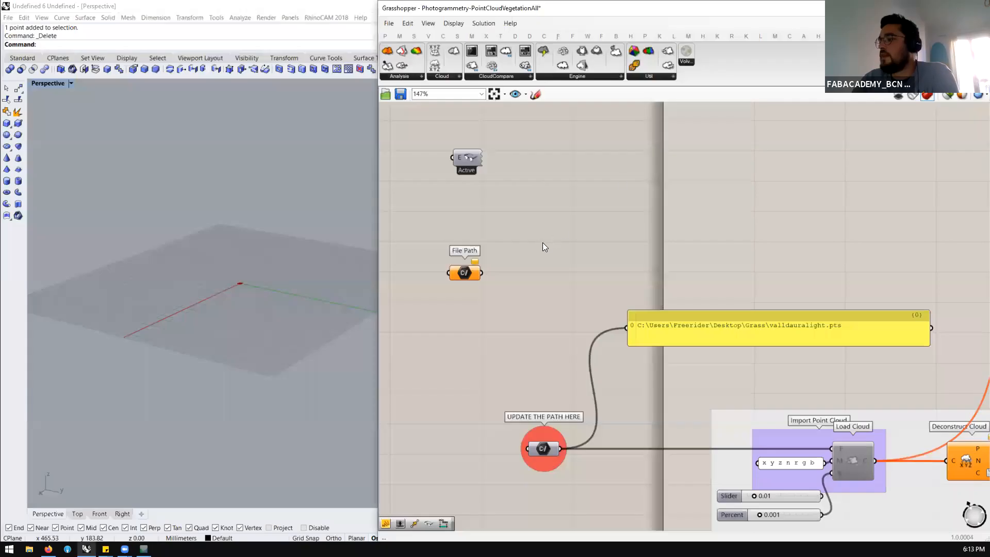
pyautogui.scroll(-2, 483, 225)
pyautogui.moveTo(632, 360); pyautogui.dragTo(556, 284, button='right')
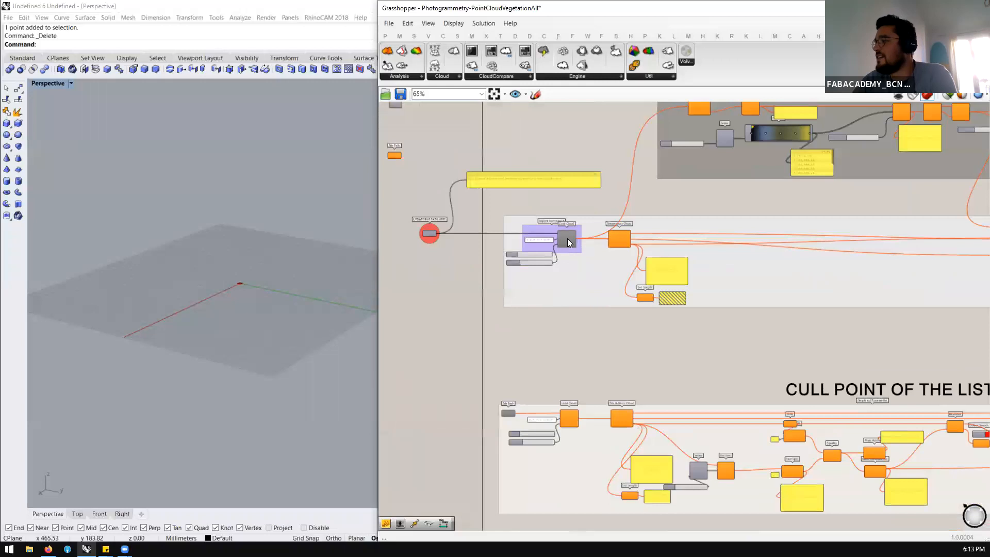
pyautogui.scroll(10, 561, 242)
pyautogui.scroll(-5, 576, 274)
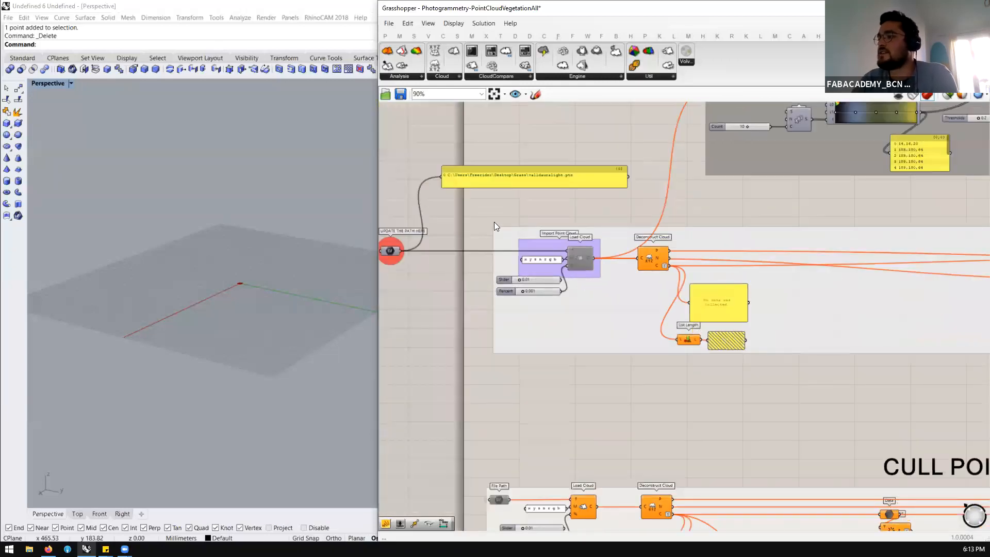
pyautogui.scroll(2, 494, 223)
pyautogui.scroll(-2, 670, 168)
pyautogui.scroll(2, 499, 213)
pyautogui.moveTo(417, 244); pyautogui.dragTo(479, 244)
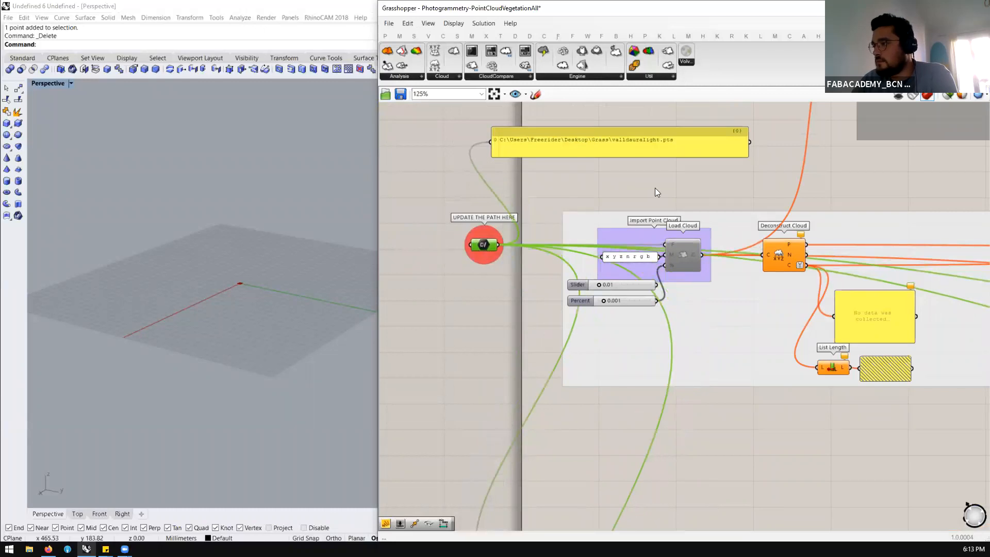
pyautogui.scroll(-2, 546, 235)
pyautogui.scroll(3, 578, 233)
pyautogui.click(577, 227)
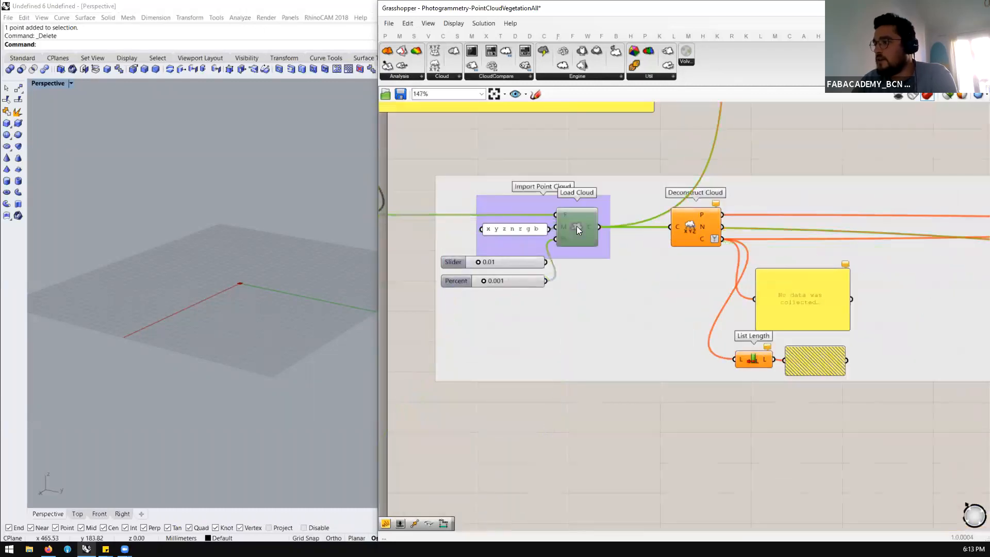
pyautogui.scroll(-1, 451, 230)
pyautogui.moveTo(491, 229); pyautogui.dragTo(547, 231, button='right')
# Move the file path parameter labelled UPDATE THE PATH HERE slightly higher on the canvas
pyautogui.click(413, 219)
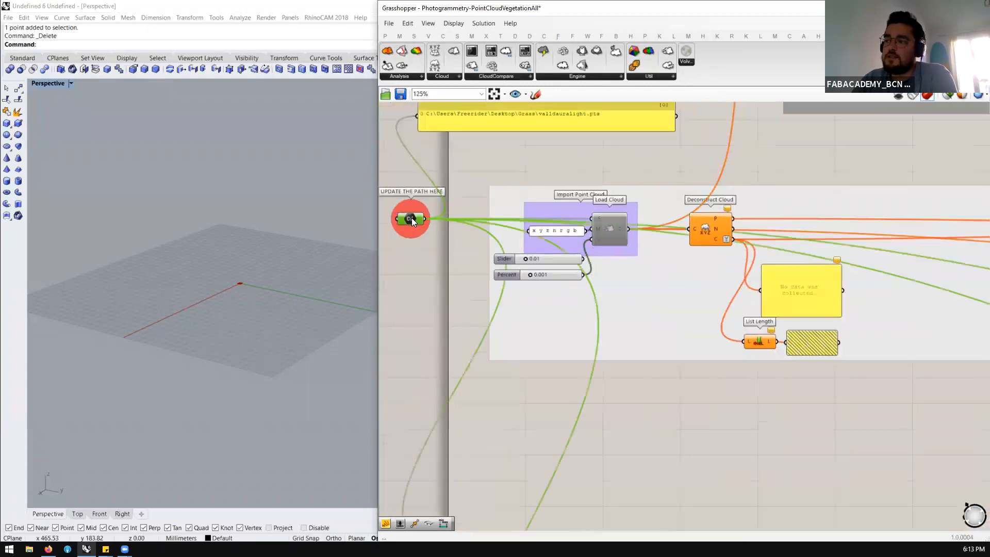
pyautogui.moveTo(403, 221); pyautogui.dragTo(413, 181)
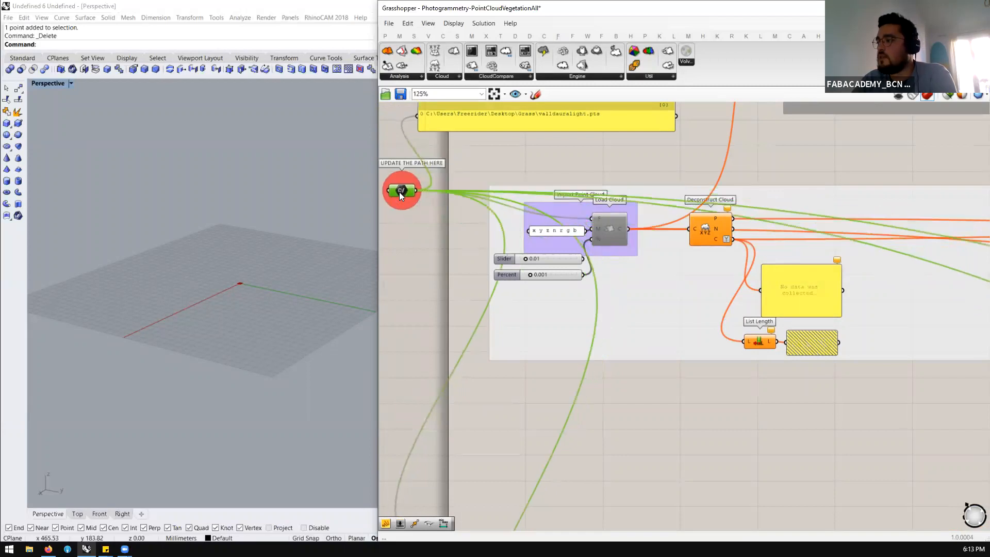
pyautogui.click(579, 173)
# Look through the Volvox component categories for Load Cloud and place a new one above the Import Point Cloud group
pyautogui.click(608, 228)
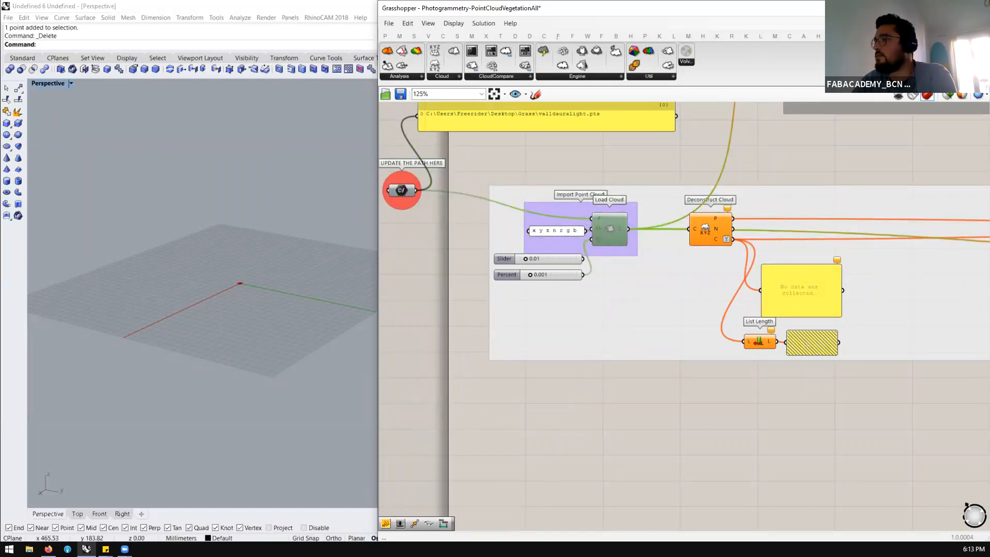
pyautogui.click(439, 76)
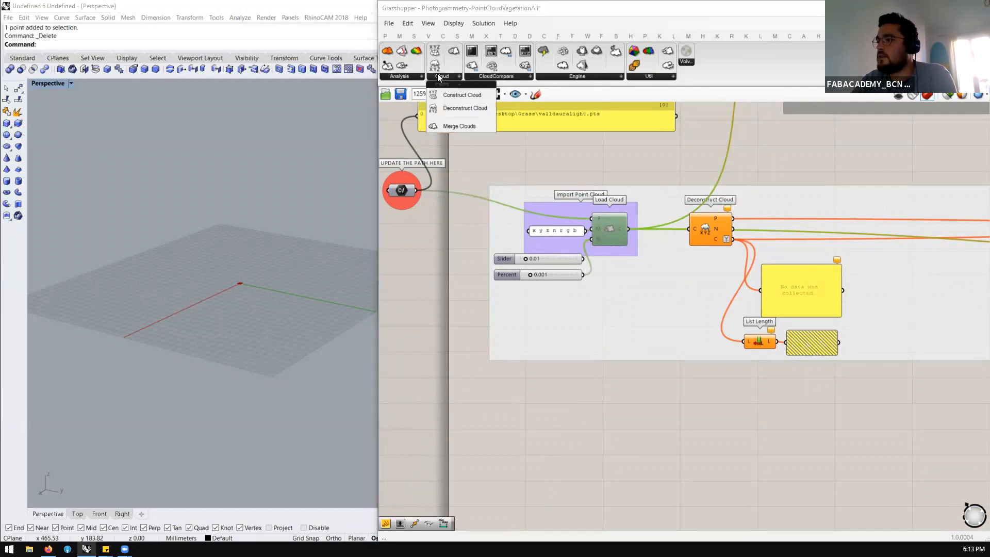
pyautogui.click(500, 77)
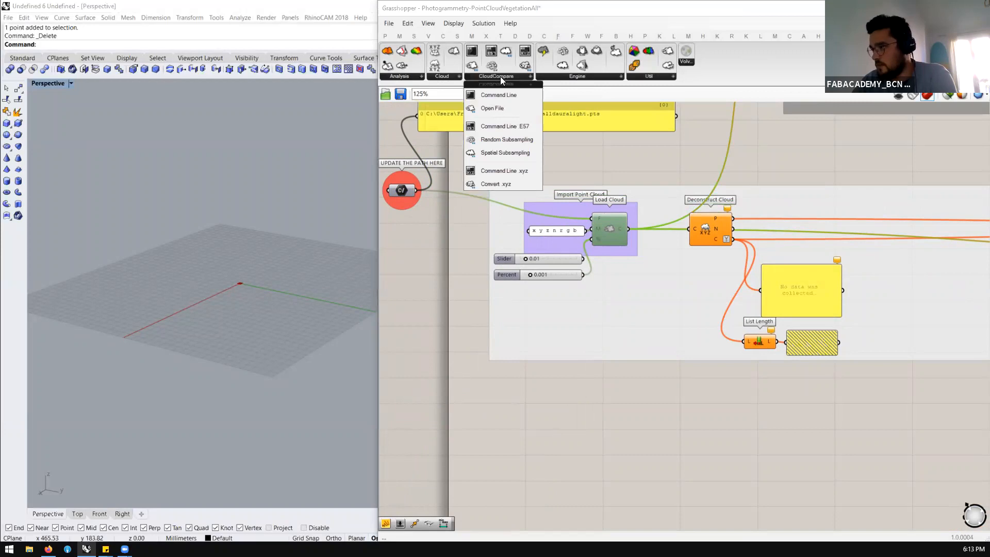
pyautogui.click(422, 78)
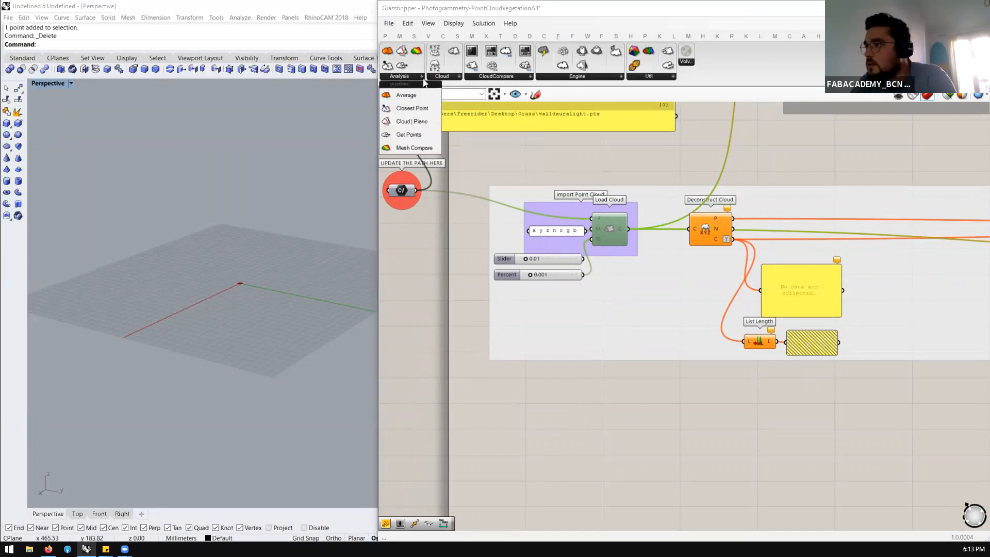
pyautogui.click(440, 77)
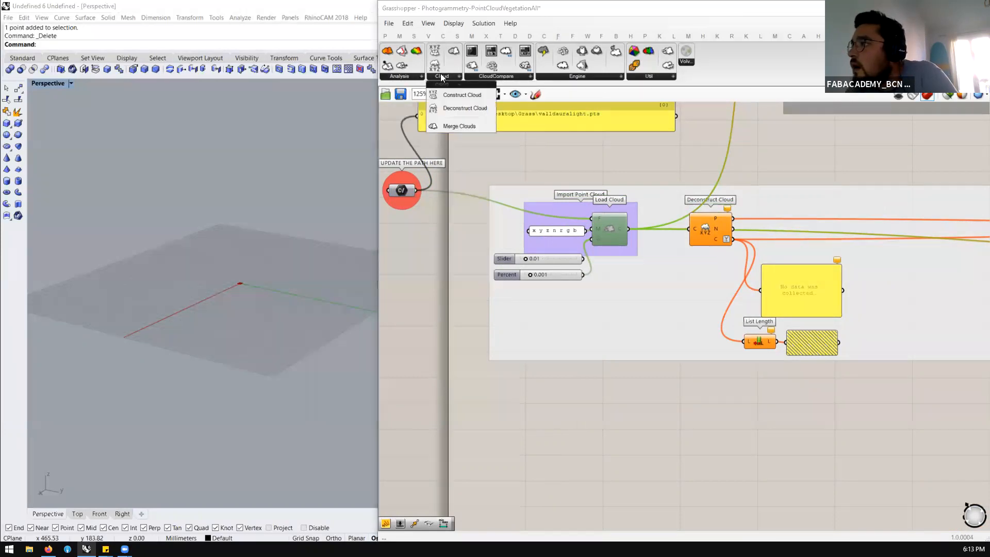
pyautogui.click(503, 76)
pyautogui.click(563, 75)
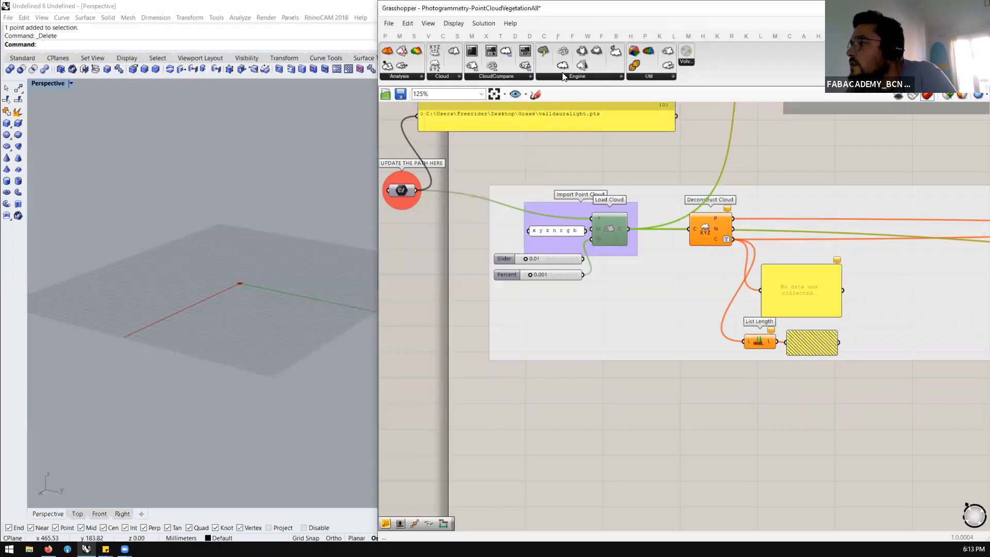
pyautogui.click(562, 74)
pyautogui.click(639, 77)
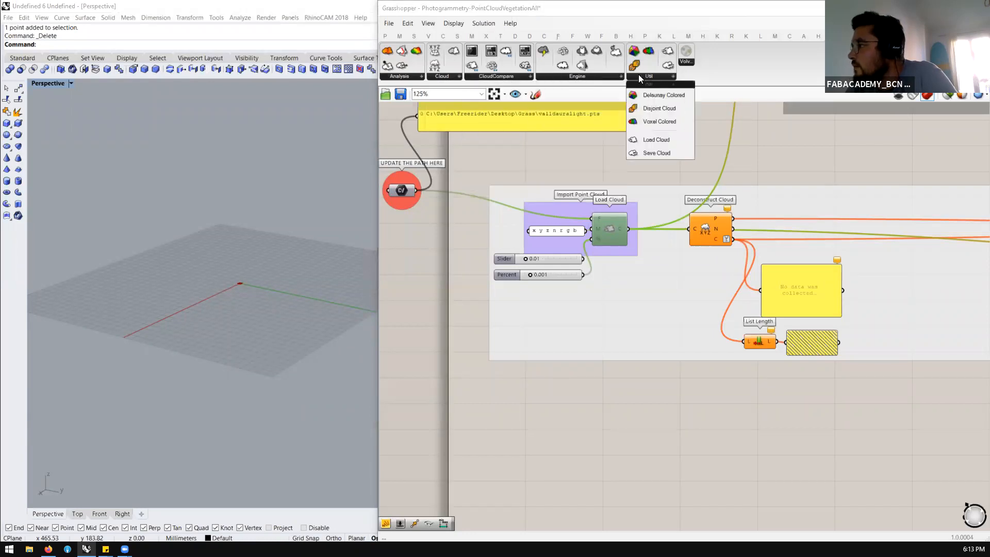
pyautogui.moveTo(650, 142); pyautogui.dragTo(606, 160)
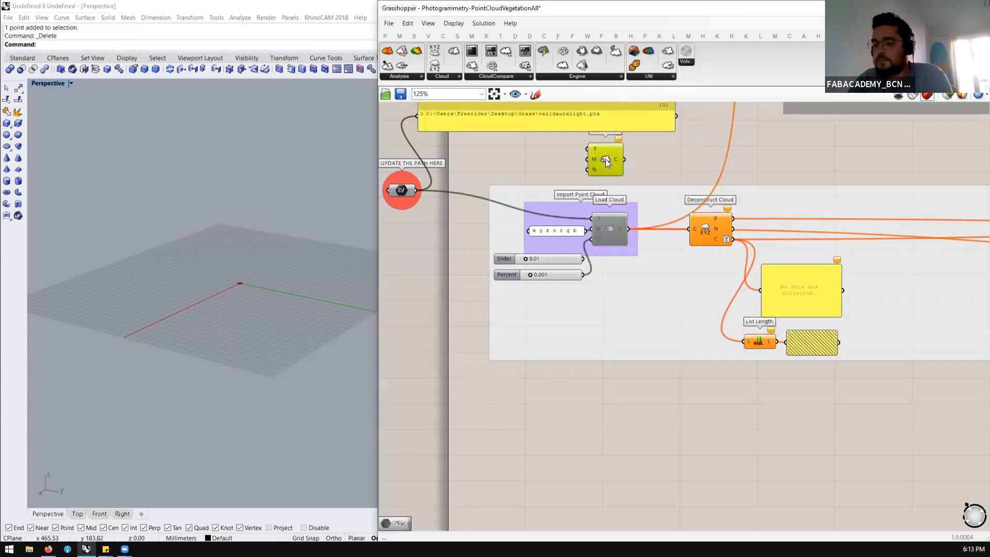
pyautogui.scroll(2, 577, 193)
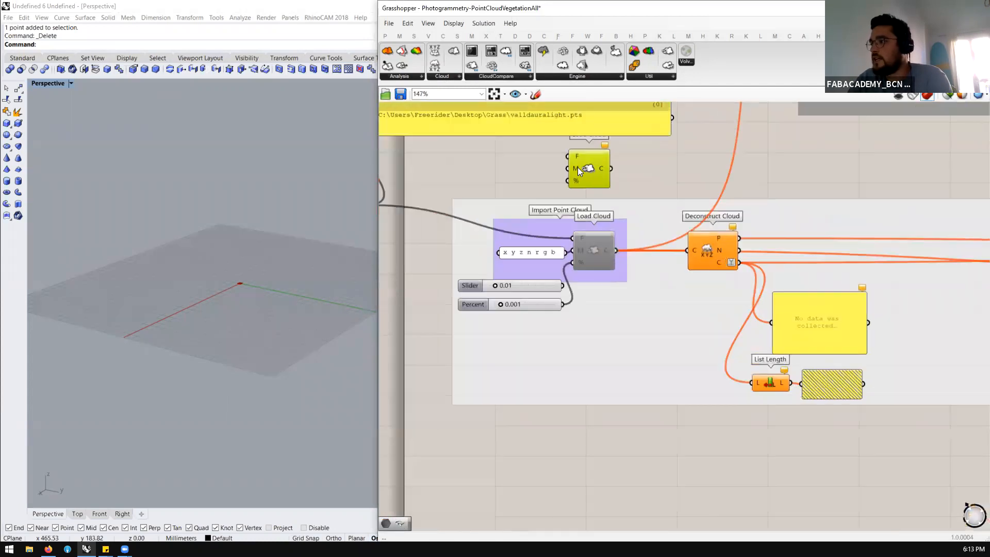
# Delete the newly placed Load Cloud and enable the existing Load Cloud component in the Import Point Cloud group
pyautogui.press('Delete')
pyautogui.click(579, 229)
pyautogui.middleClick(586, 228)
pyautogui.click(614, 231)
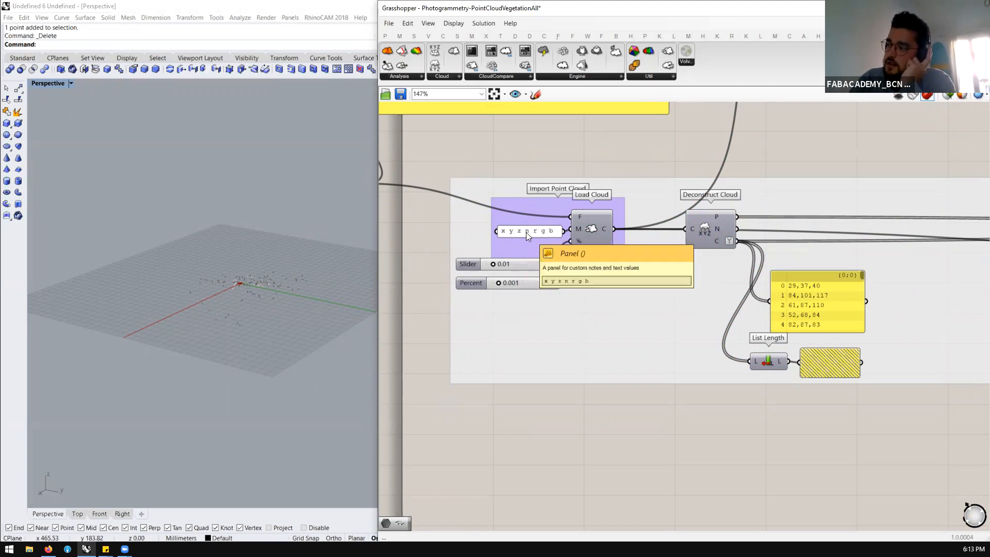
# Move the Load Cloud component slightly higher and feed its % input from the 0.01 slider
pyautogui.click(593, 233)
pyautogui.moveTo(591, 229); pyautogui.dragTo(600, 202)
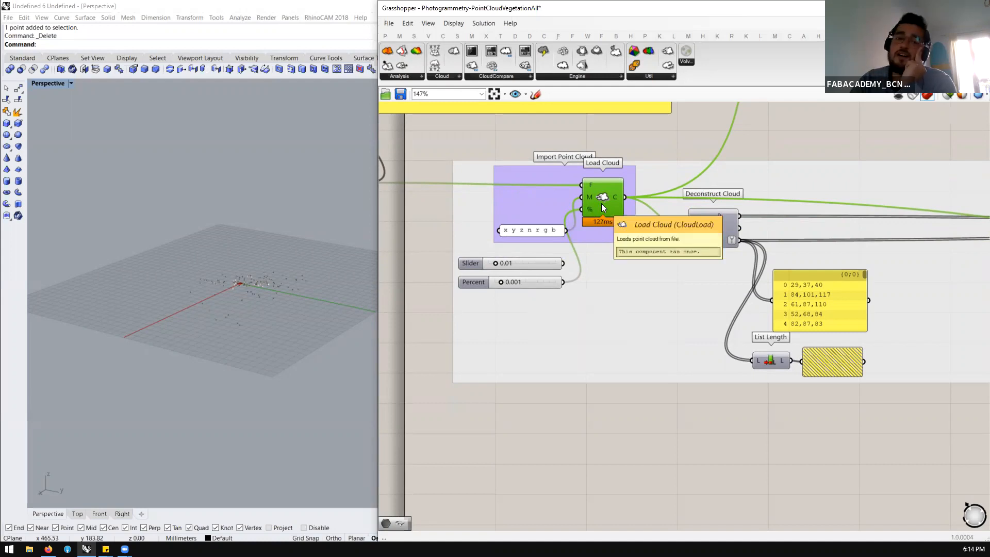
pyautogui.scroll(8, 280, 298)
pyautogui.moveTo(280, 298)
pyautogui.mouseDown(button='right')
pyautogui.moveTo(222, 291)
pyautogui.moveTo(264, 293)
pyautogui.mouseUp(button='right')
pyautogui.scroll(1, 612, 200)
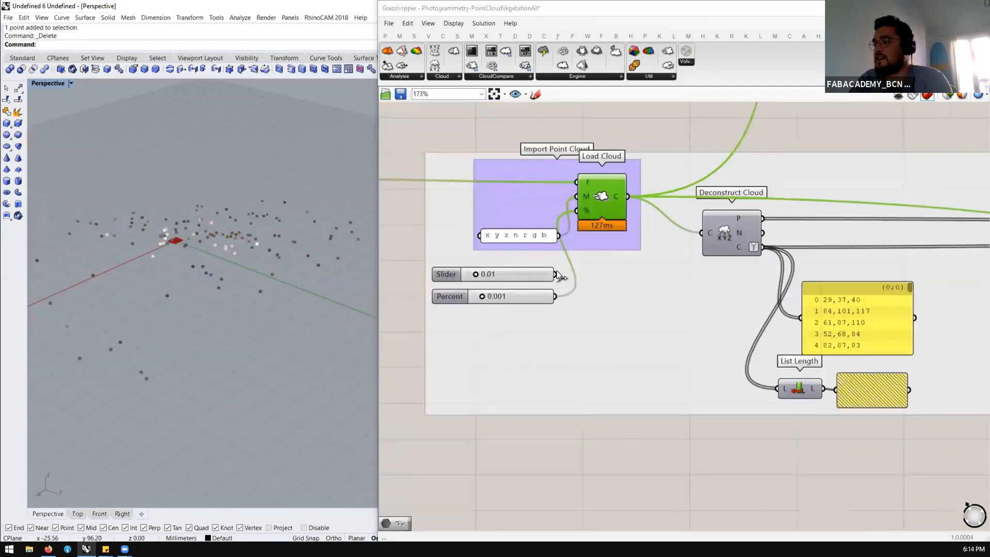
pyautogui.moveTo(556, 274); pyautogui.dragTo(581, 220)
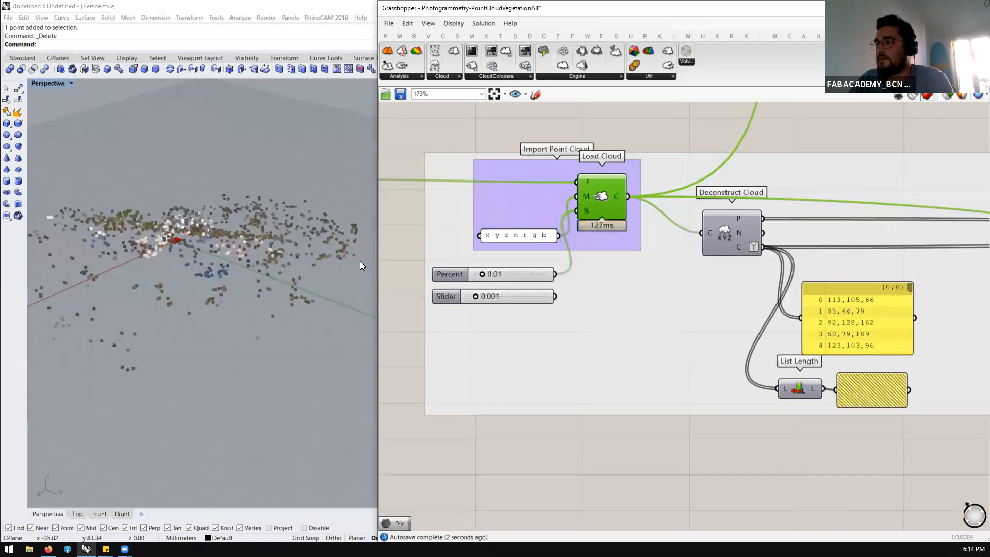
pyautogui.moveTo(364, 265); pyautogui.dragTo(350, 279, button='right')
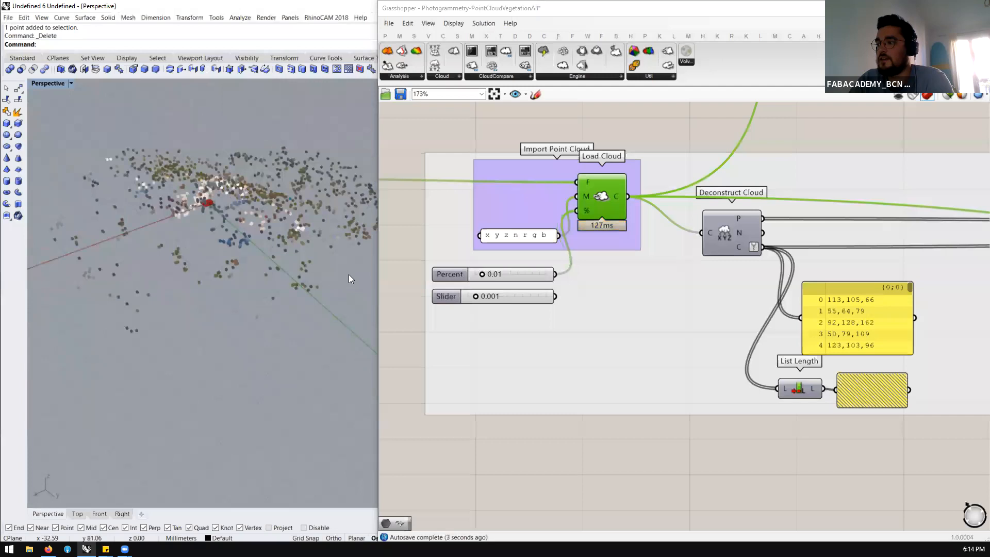
# Set the Percent slider feeding Load Cloud to 0
pyautogui.doubleClick(499, 274)
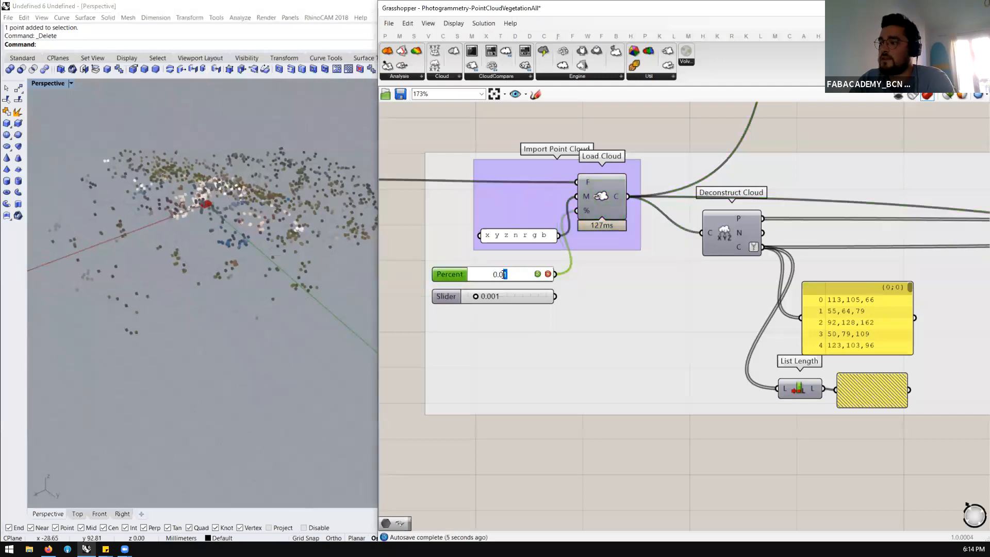
pyautogui.doubleClick(503, 274)
pyautogui.press('Right')
pyautogui.press('BackSpace')
pyautogui.press('BackSpace')
pyautogui.press('BackSpace')
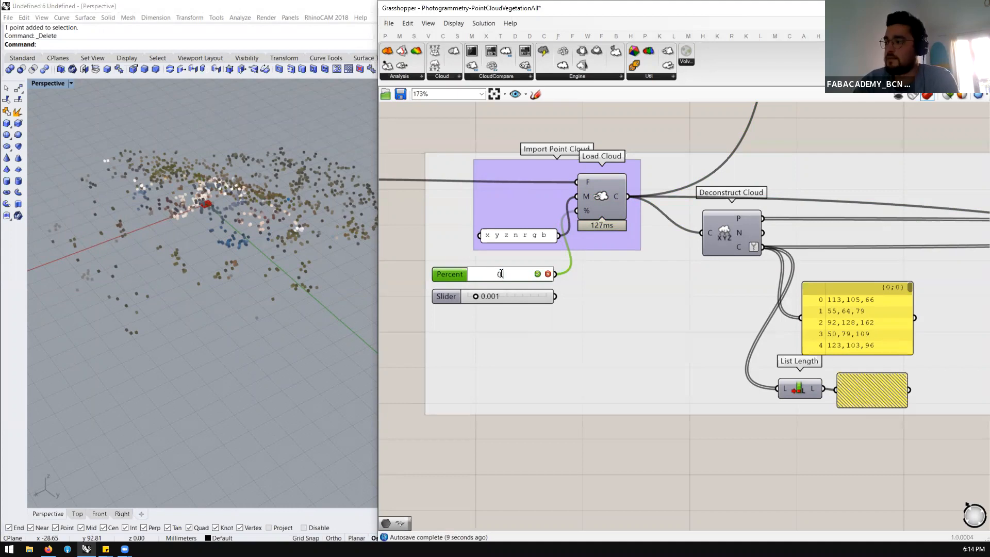
pyautogui.press('Return')
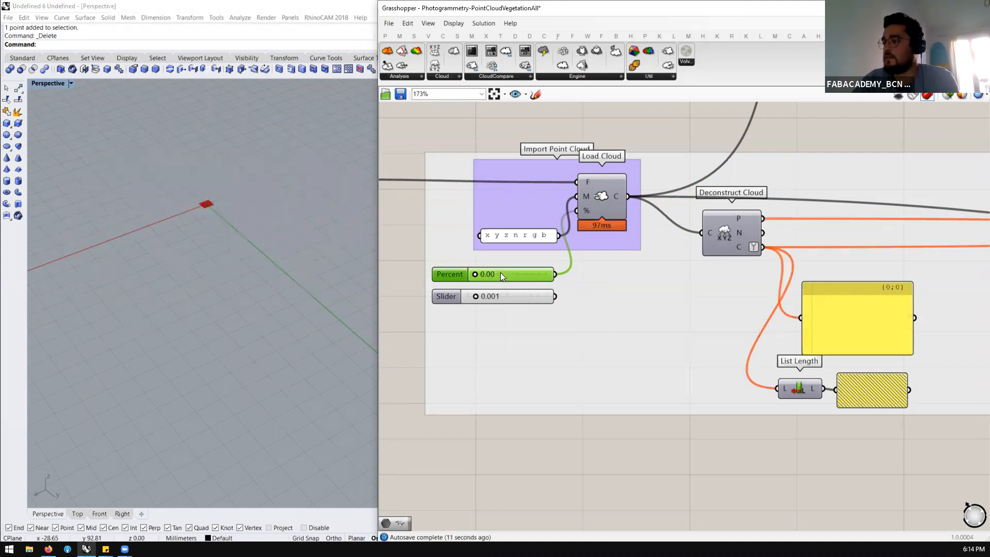
# Try to set the Percent slider feeding Load Cloud to 0.1
pyautogui.doubleClick(504, 276)
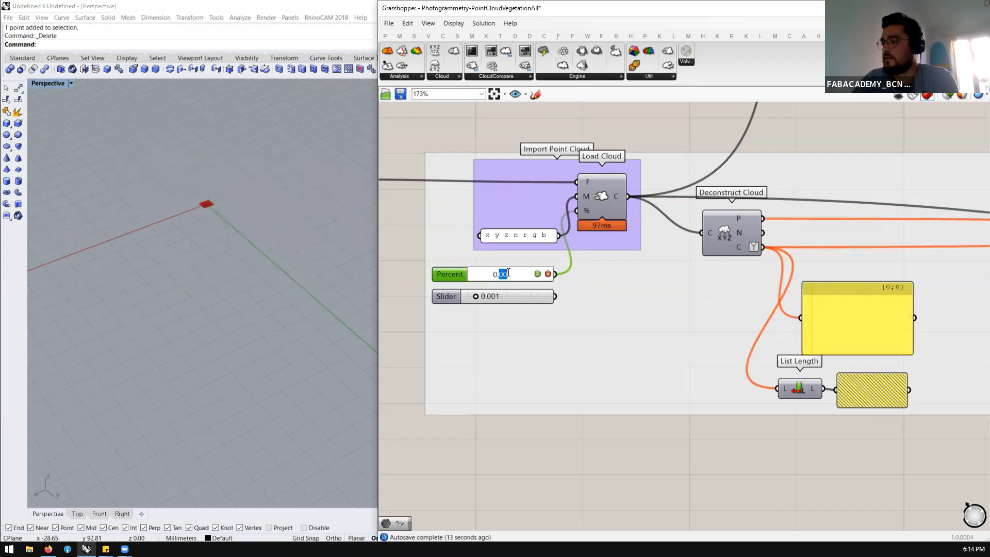
pyautogui.click(508, 273)
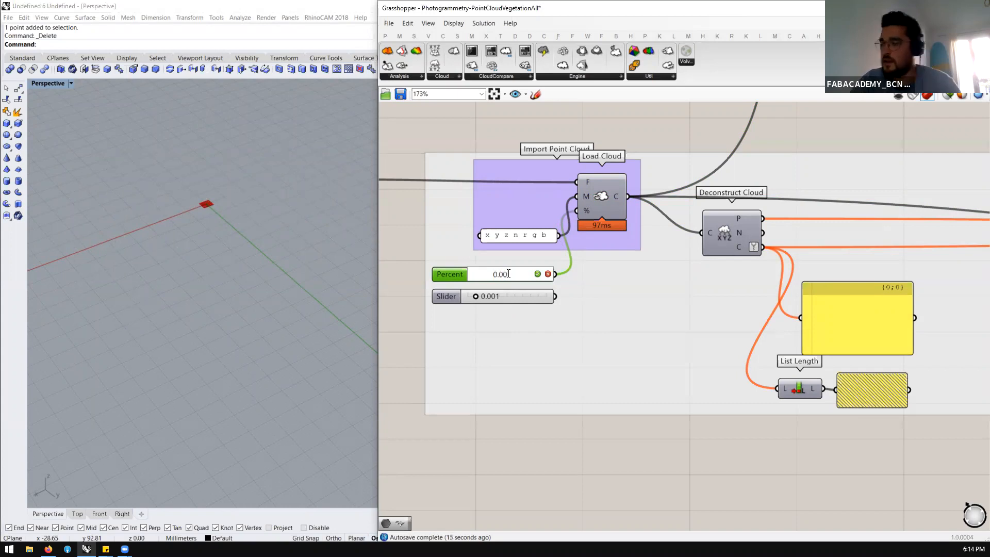
pyautogui.press('BackSpace')
pyautogui.press('BackSpace')
pyautogui.write('1')
pyautogui.press('Return')
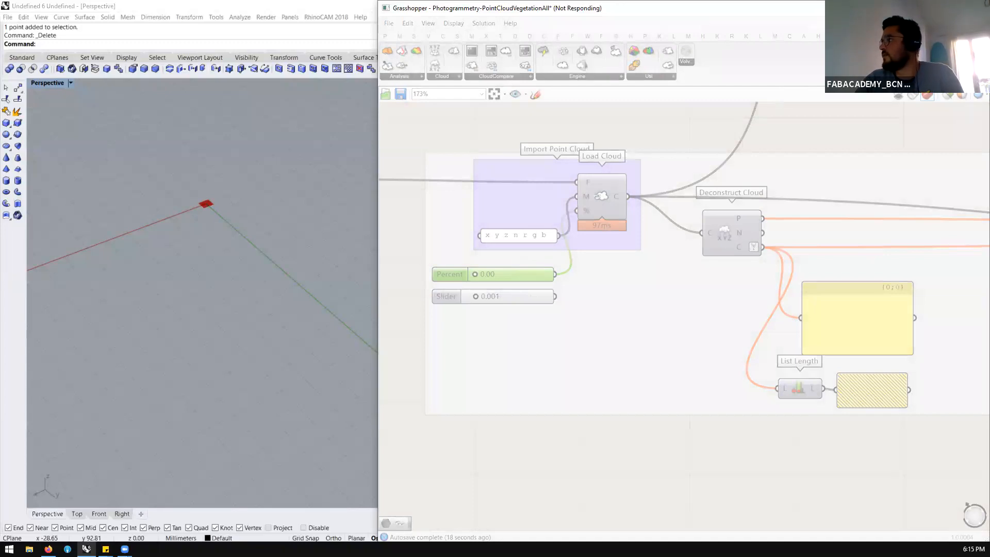
pyautogui.click(316, 232)
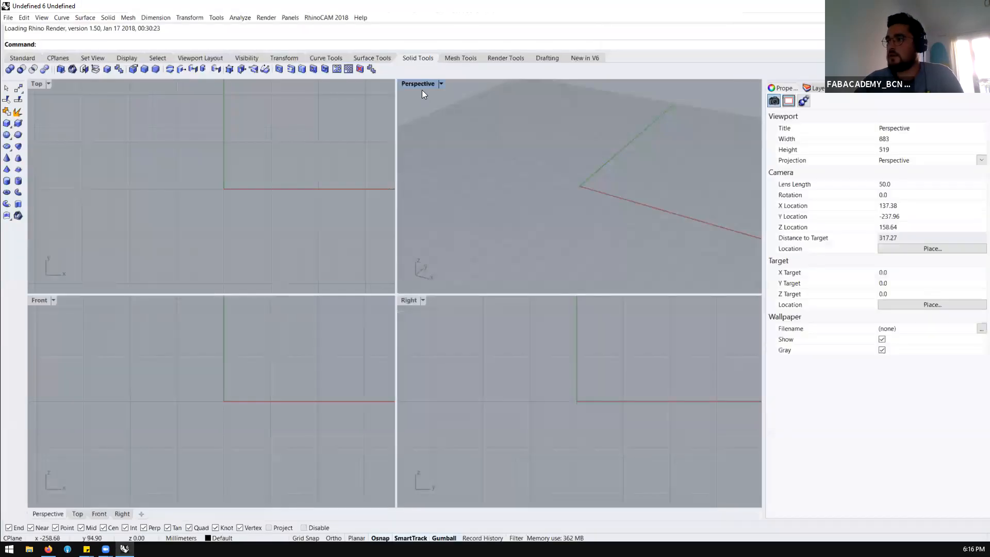
# Maximize the Perspective viewport in the fresh Rhino session and launch Grasshopper, dismissing the breakpoint dialog
pyautogui.doubleClick(419, 84)
pyautogui.write('Gra')
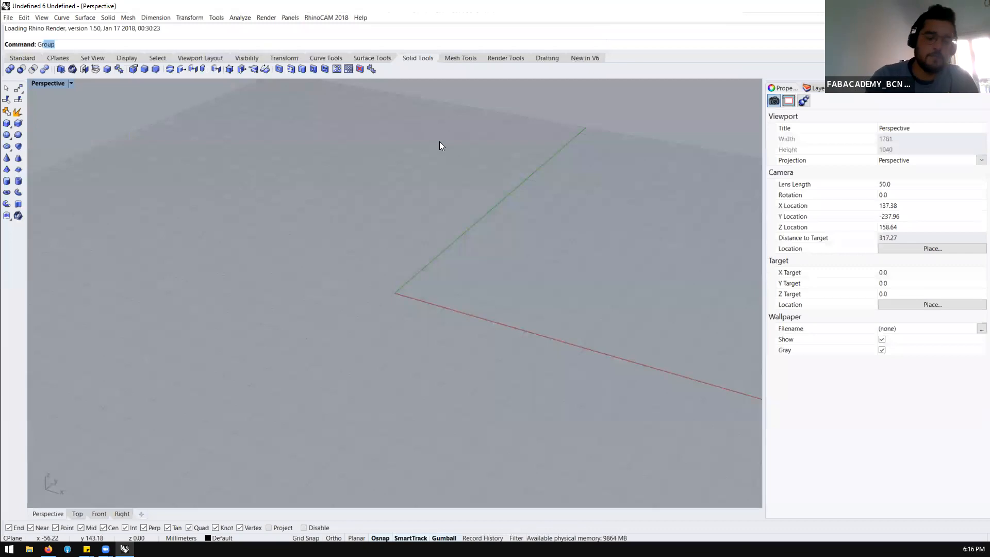
pyautogui.press('Return')
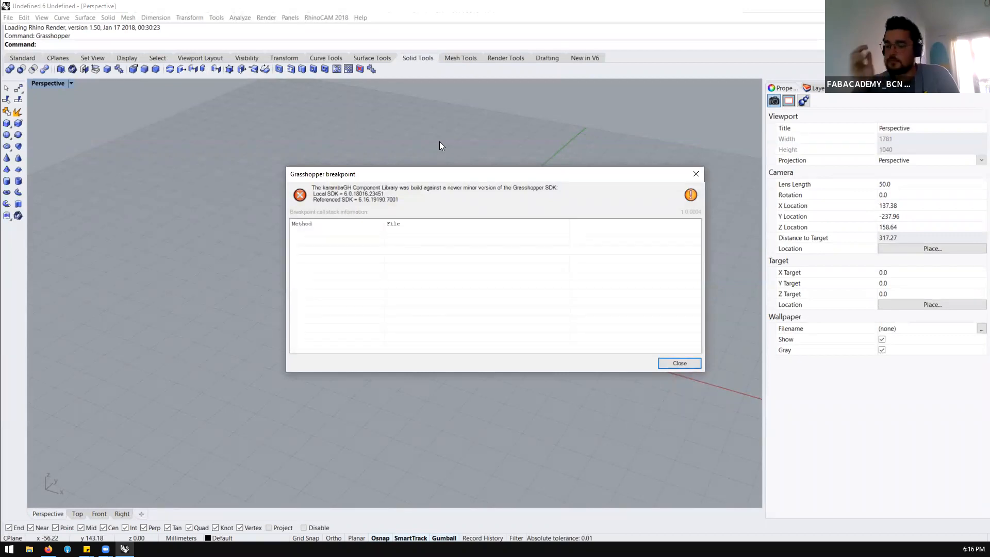
pyautogui.press('Return')
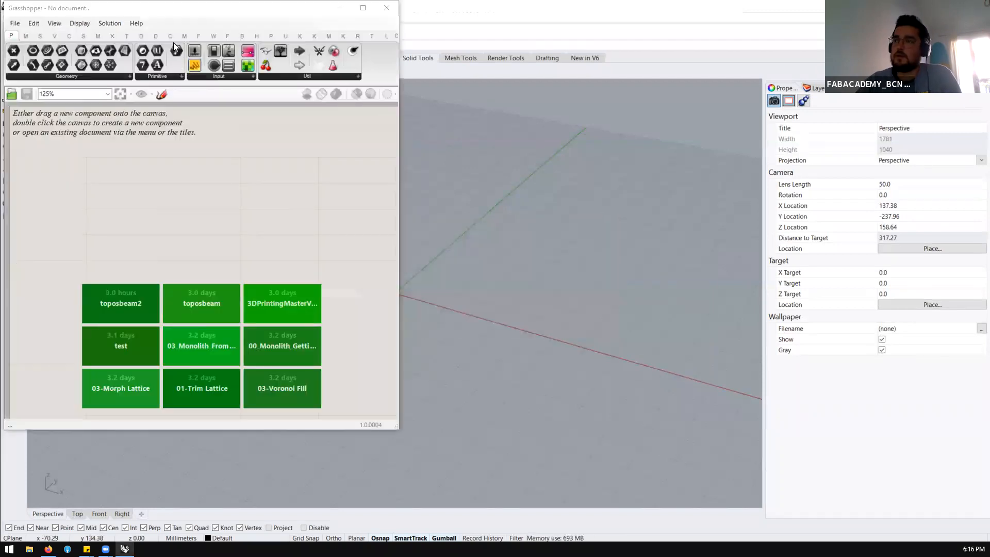
# Dock the Grasshopper window beside the viewport and open Photogrammetry-PointCloudVegetationAll.gh from the Grass folder, ignoring the recovery file
pyautogui.moveTo(189, 14); pyautogui.dragTo(989, 56)
pyautogui.click(508, 23)
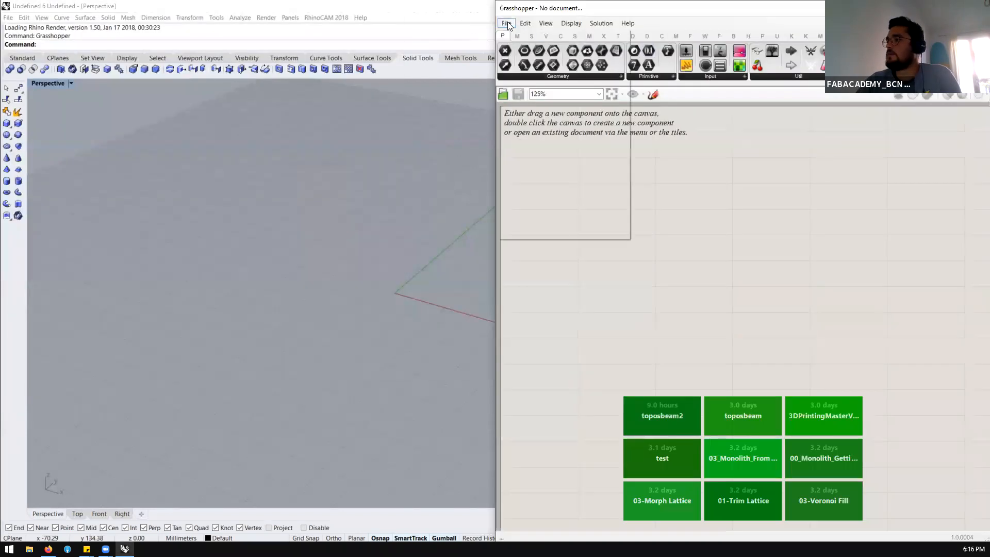
pyautogui.click(520, 48)
pyautogui.click(652, 201)
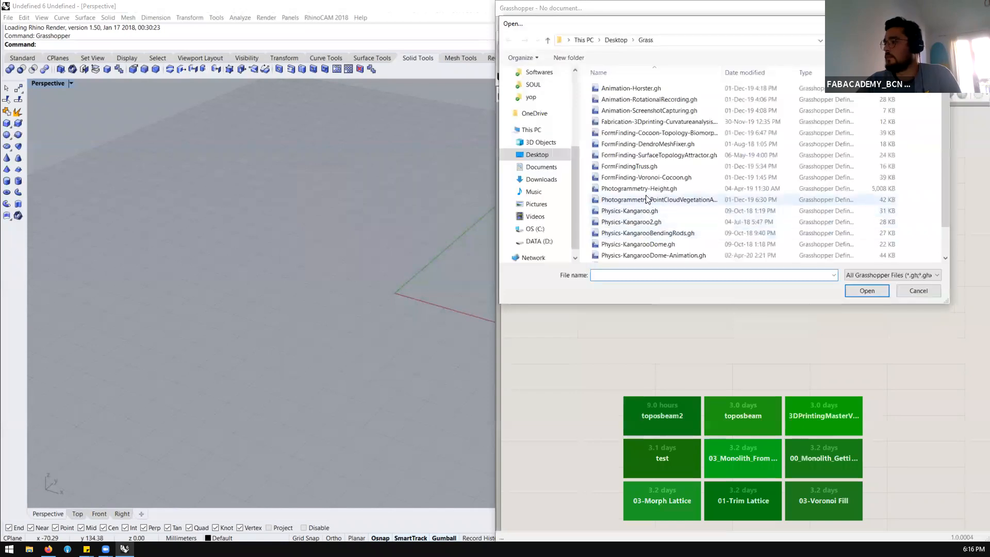
pyautogui.click(869, 287)
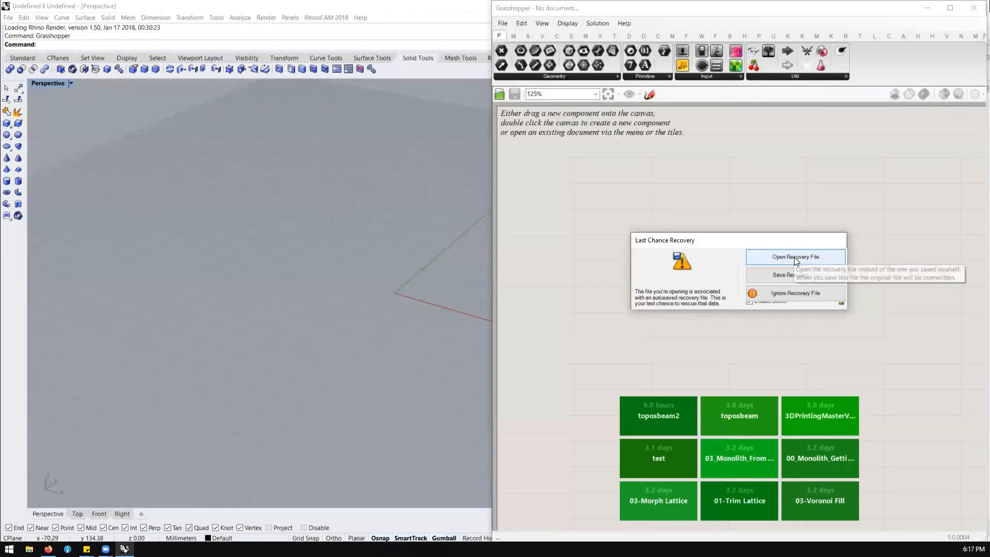
pyautogui.click(782, 295)
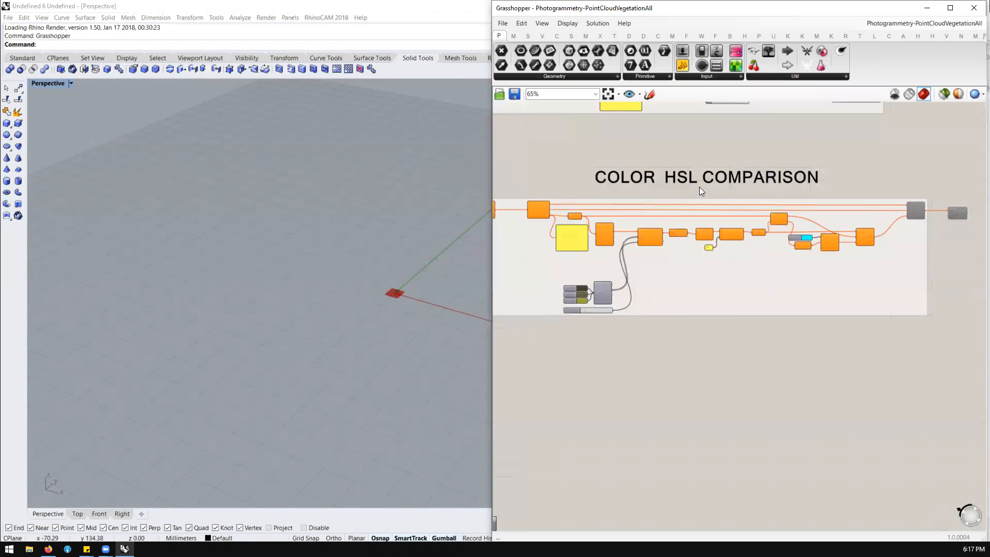
# Feed the % input of Load Cloud from the 0.01 slider and enable the component in the Import Point Cloud group
pyautogui.scroll(-11, 732, 284)
pyautogui.scroll(6, 650, 258)
pyautogui.scroll(8, 660, 235)
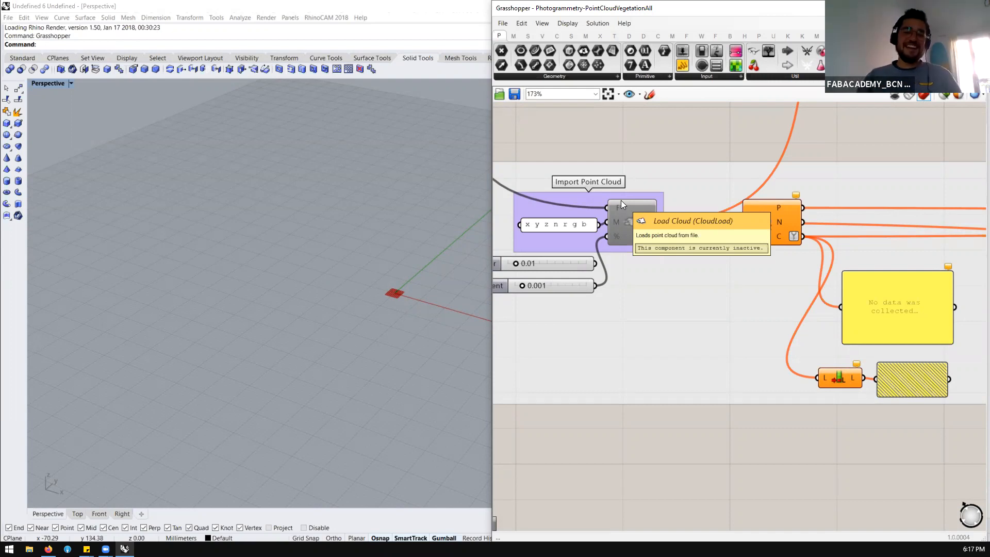
pyautogui.click(630, 211)
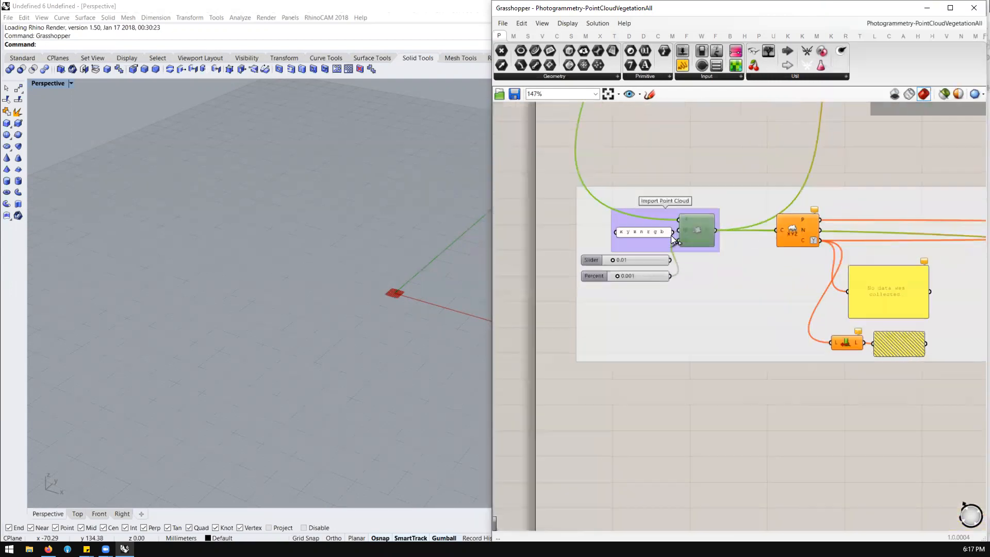
pyautogui.scroll(-5, 676, 261)
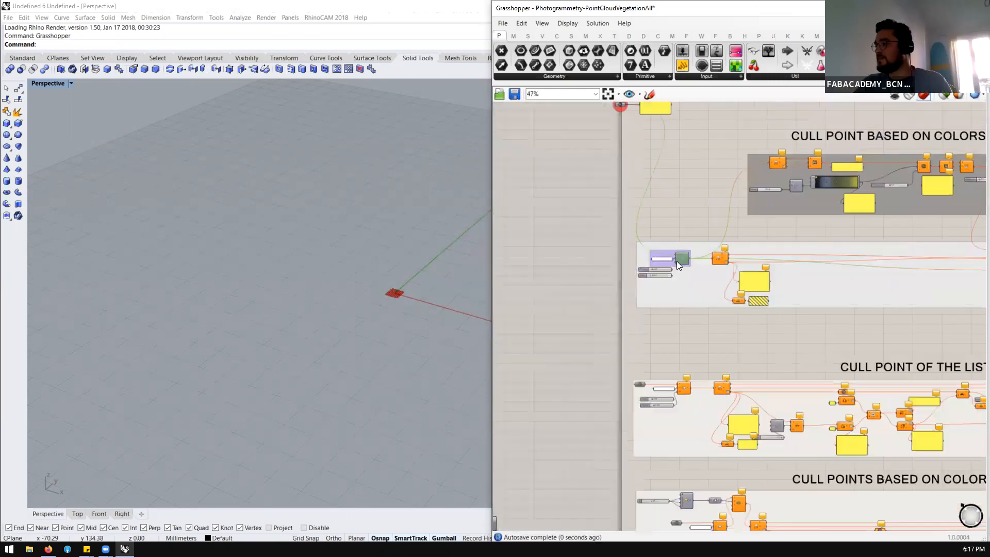
pyautogui.scroll(5, 681, 254)
pyautogui.middleClick(683, 254)
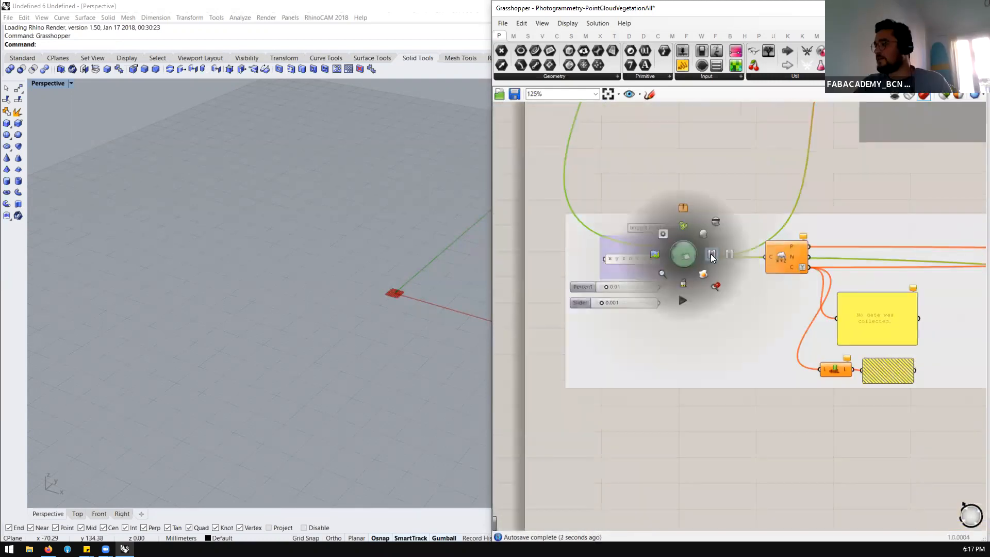
pyautogui.click(712, 254)
pyautogui.click(680, 189)
# Point the UPDATE THE PATH HERE file path parameter to valldauralight.pts in the Grass folder
pyautogui.scroll(-8, 362, 291)
pyautogui.scroll(-8, 362, 292)
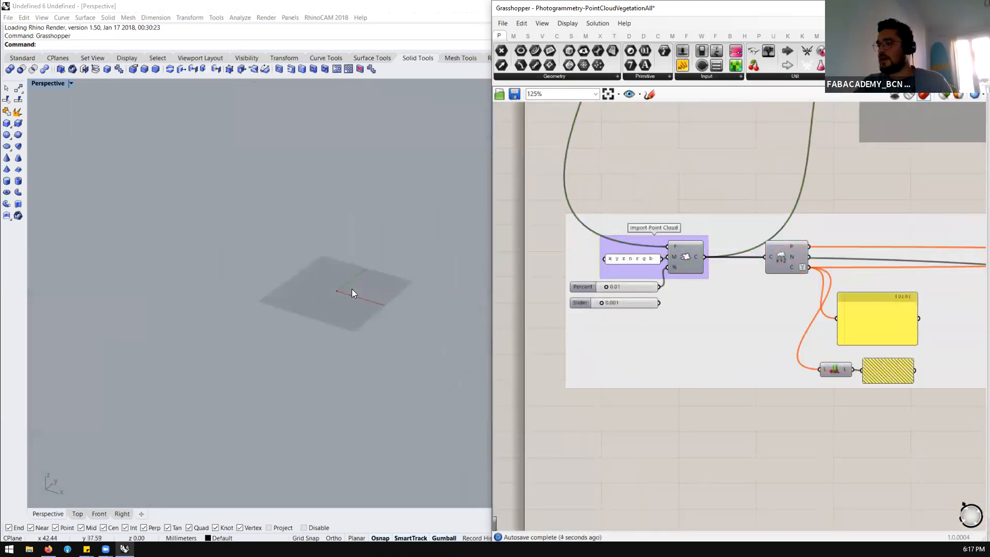
pyautogui.scroll(6, 352, 288)
pyautogui.scroll(-7, 604, 334)
pyautogui.scroll(6, 585, 168)
pyautogui.click(572, 201)
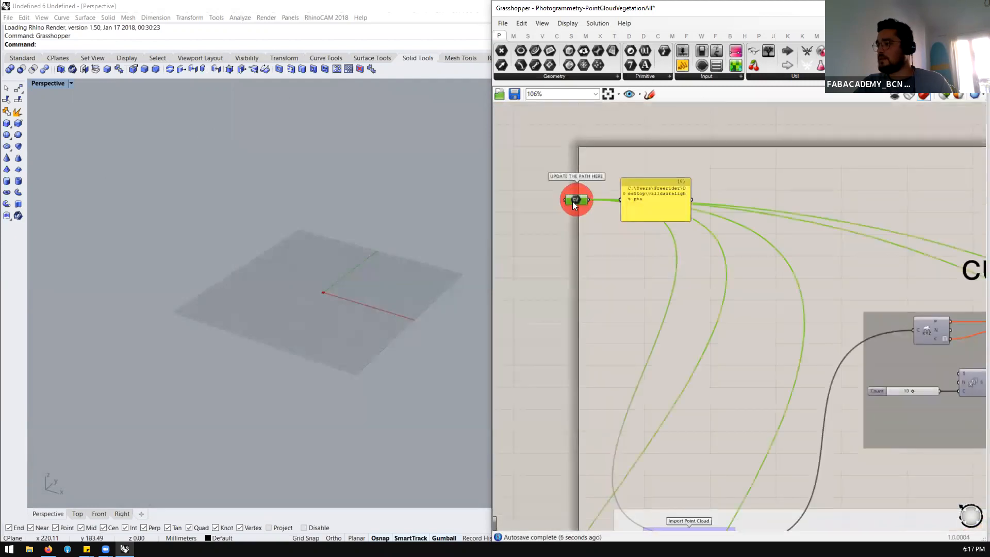
pyautogui.rightClick(572, 201)
pyautogui.click(633, 312)
pyautogui.scroll(-3, 617, 253)
pyautogui.click(619, 256)
pyautogui.click(877, 295)
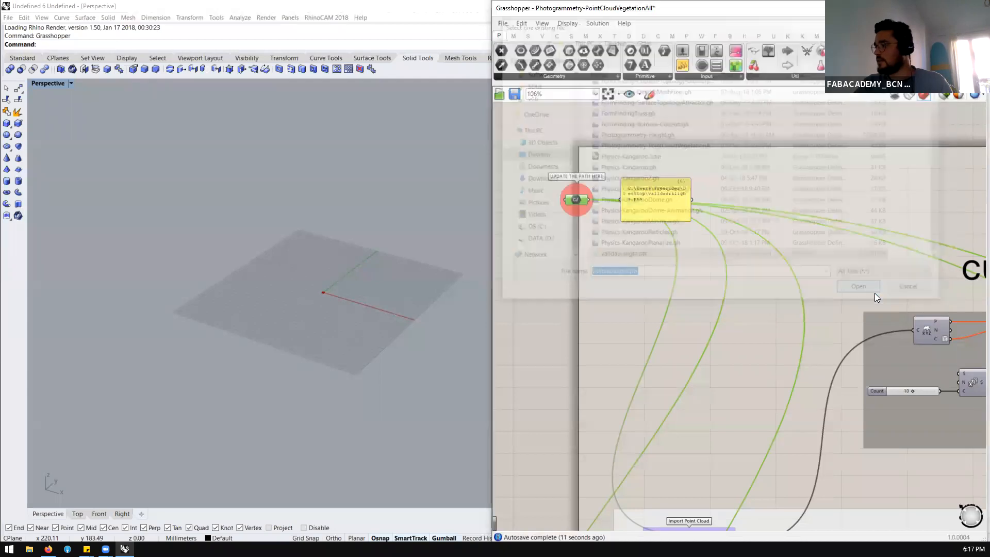
# Examine the loaded point cloud in the Perspective viewport along with the Load Cloud and Deconstruct Cloud components
pyautogui.scroll(-8, 621, 198)
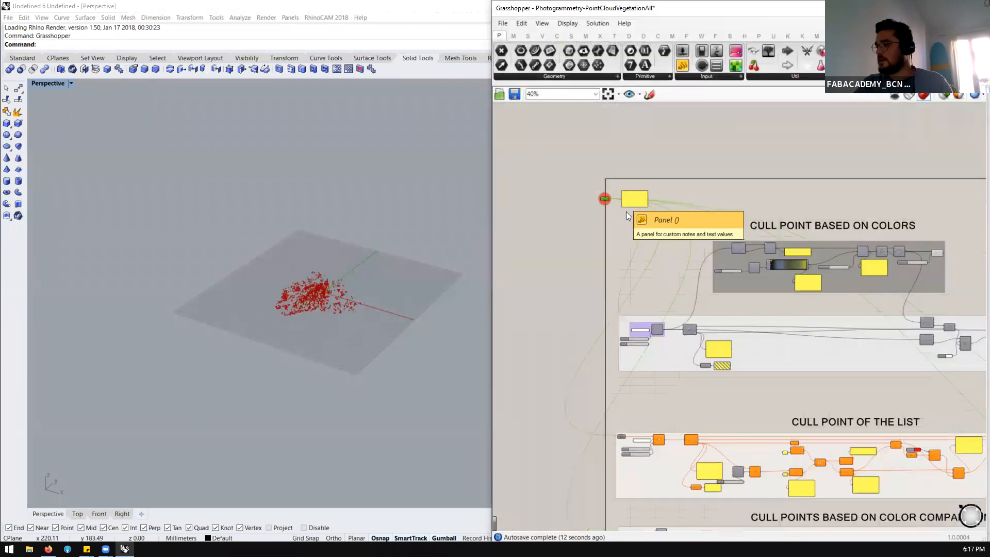
pyautogui.scroll(12, 645, 271)
pyautogui.click(635, 227)
pyautogui.scroll(-3, 643, 240)
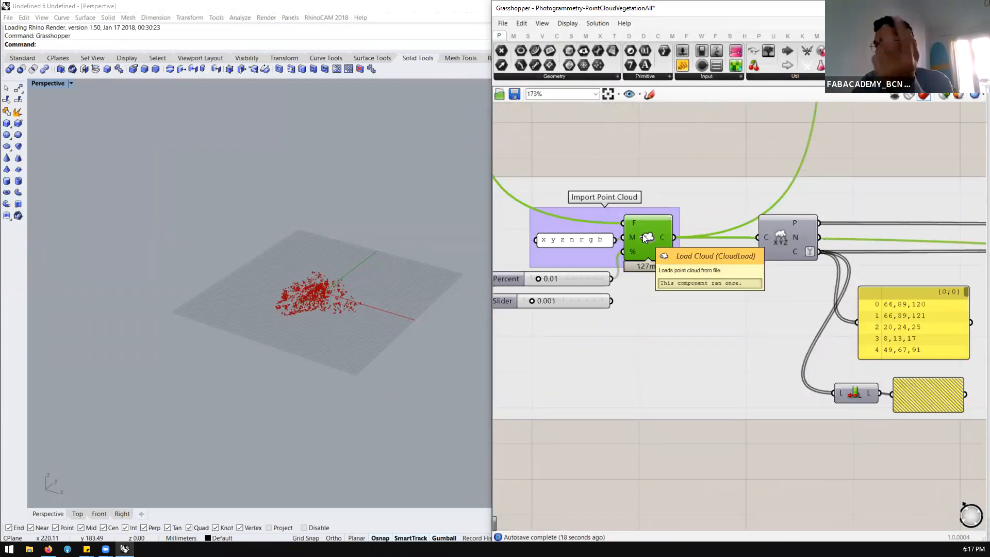
pyautogui.scroll(5, 304, 307)
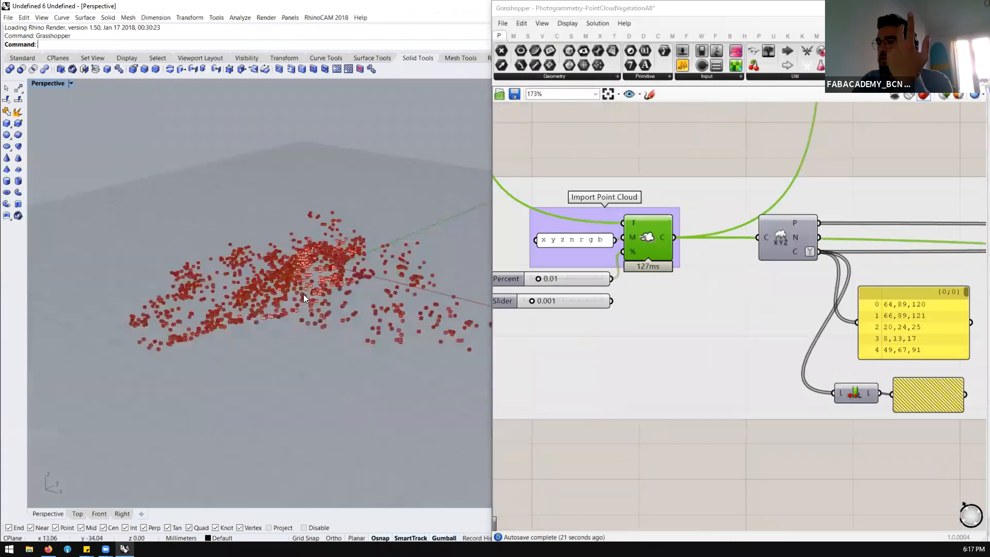
pyautogui.scroll(3, 309, 289)
pyautogui.scroll(-3, 670, 237)
pyautogui.scroll(5, 686, 242)
pyautogui.moveTo(685, 252); pyautogui.dragTo(678, 251)
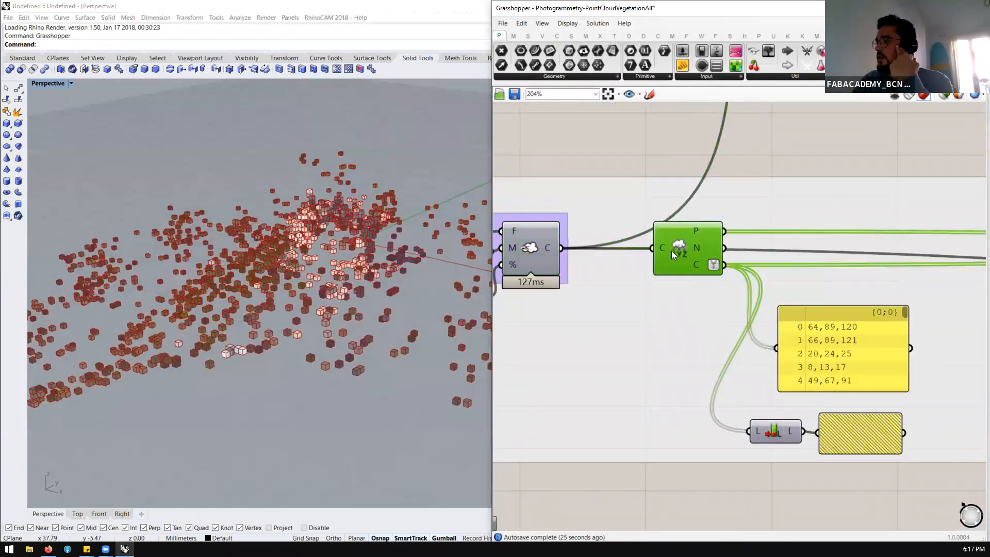
pyautogui.scroll(-4, 572, 237)
pyautogui.scroll(3, 593, 217)
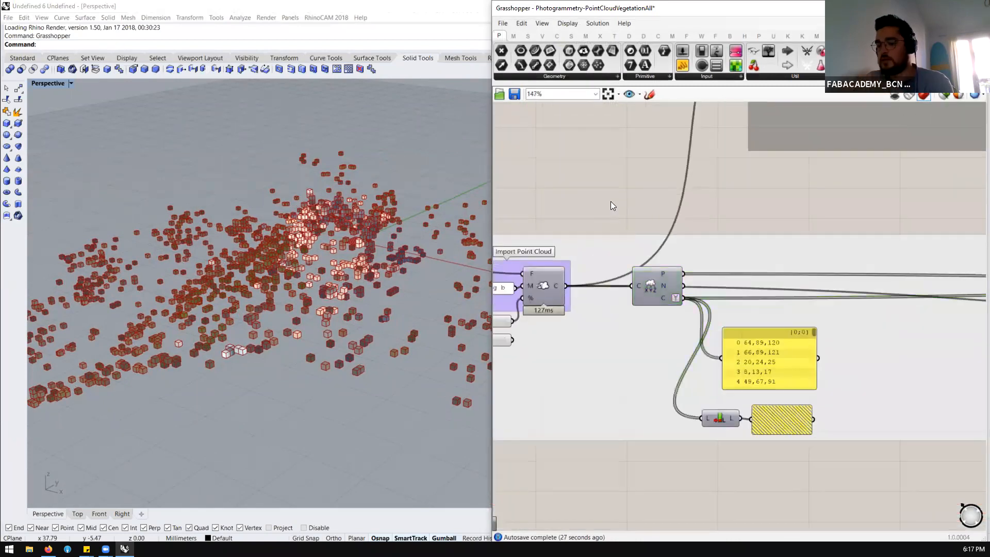
# Add a panel above the Import Point Cloud group and connect it to the C output of Load Cloud
pyautogui.doubleClick(610, 201)
pyautogui.write('//')
pyautogui.press('Return')
pyautogui.moveTo(566, 285); pyautogui.dragTo(561, 200)
pyautogui.click(619, 214)
pyautogui.moveTo(618, 211); pyautogui.dragTo(617, 209)
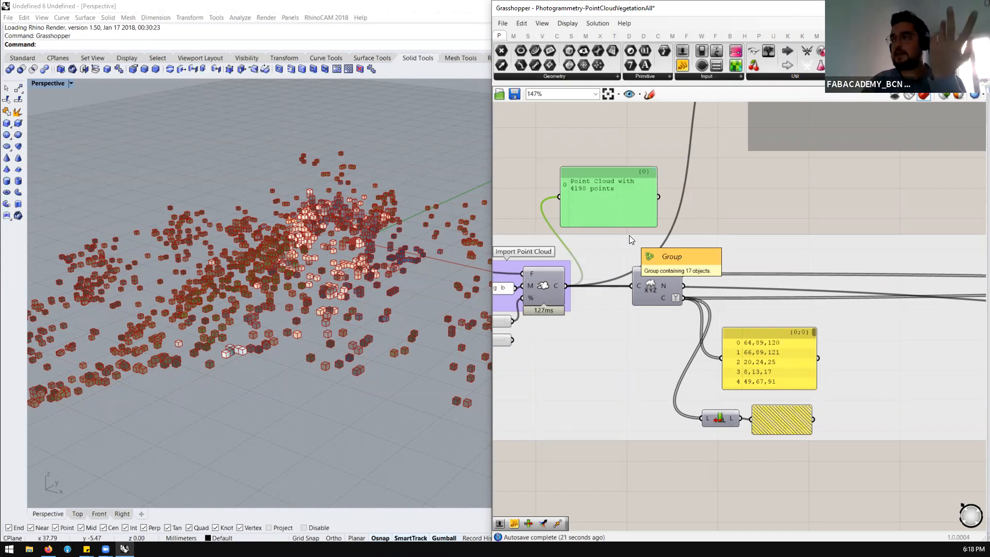
pyautogui.scroll(-2, 596, 216)
pyautogui.scroll(3, 627, 258)
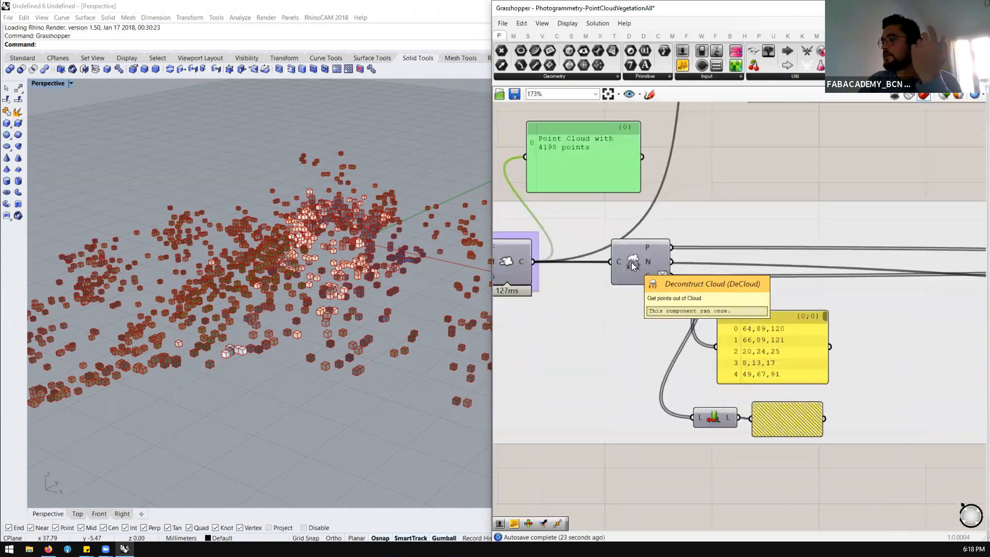
pyautogui.scroll(-1, 636, 258)
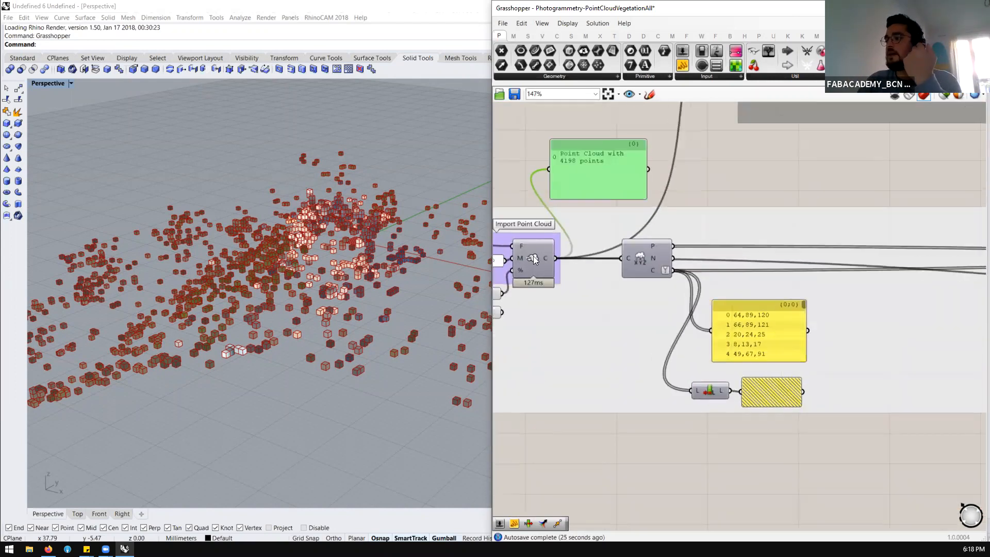
pyautogui.click(533, 259)
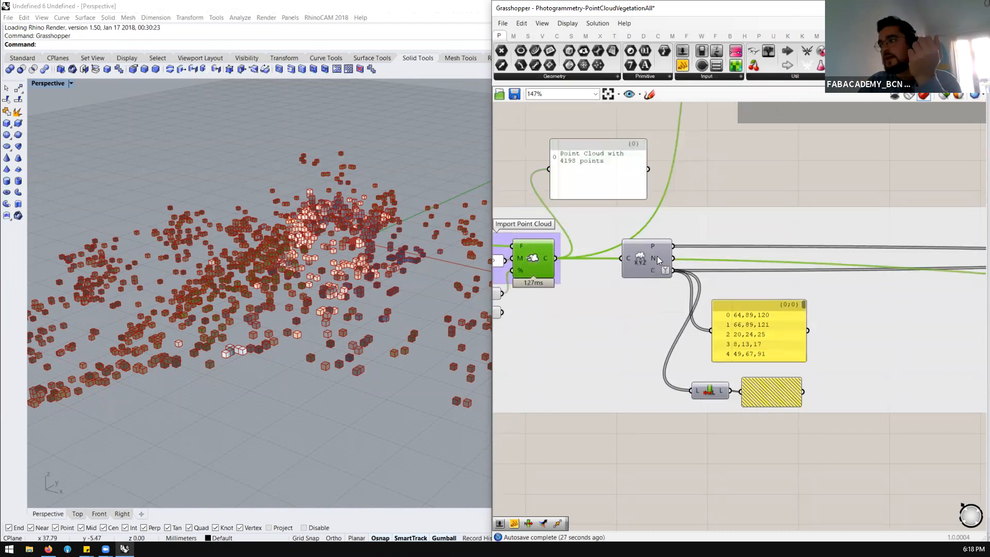
# Locate Deconstruct Cloud among the Volvox Cloud components and inspect its P, N and C outputs on the canvas
pyautogui.click(642, 254)
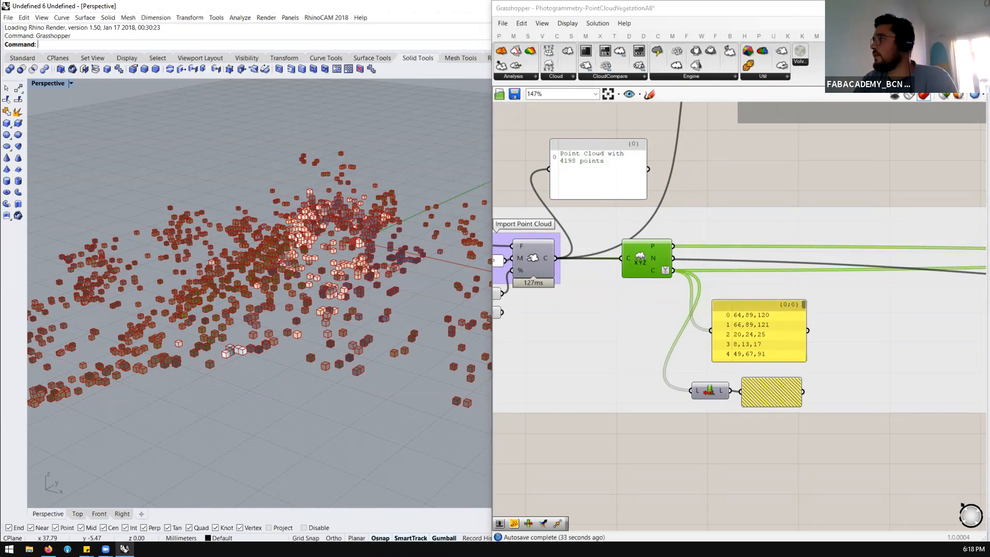
pyautogui.click(552, 77)
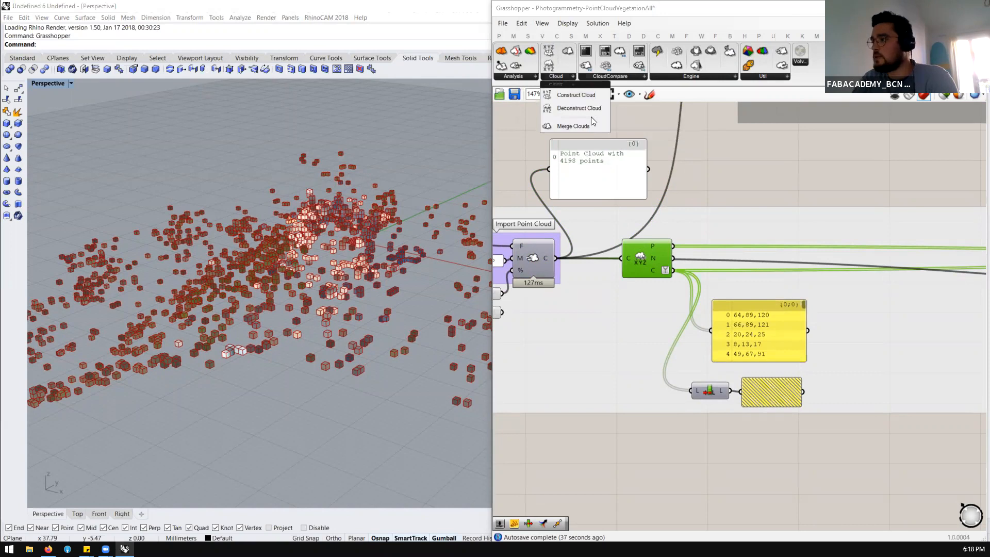
pyautogui.scroll(3, 641, 264)
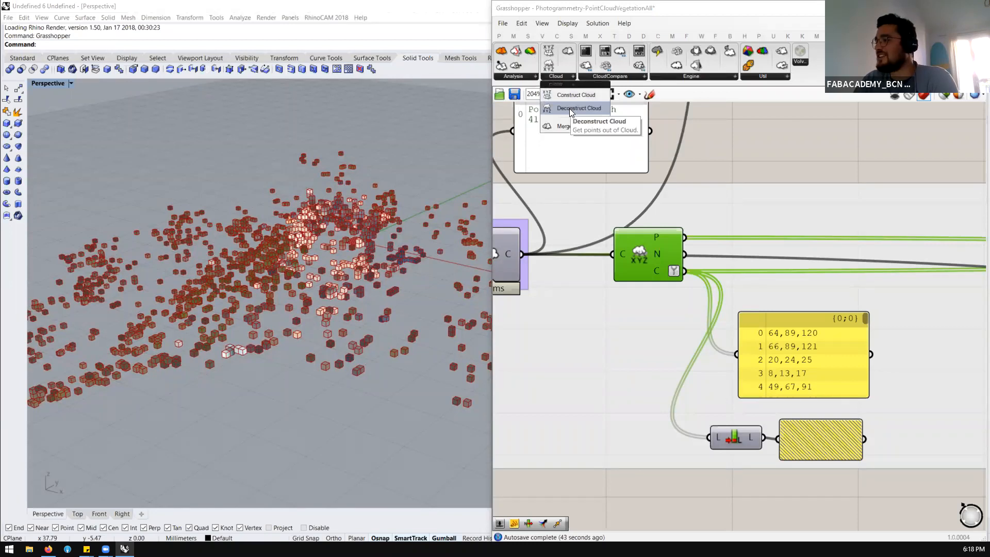
pyautogui.click(678, 217)
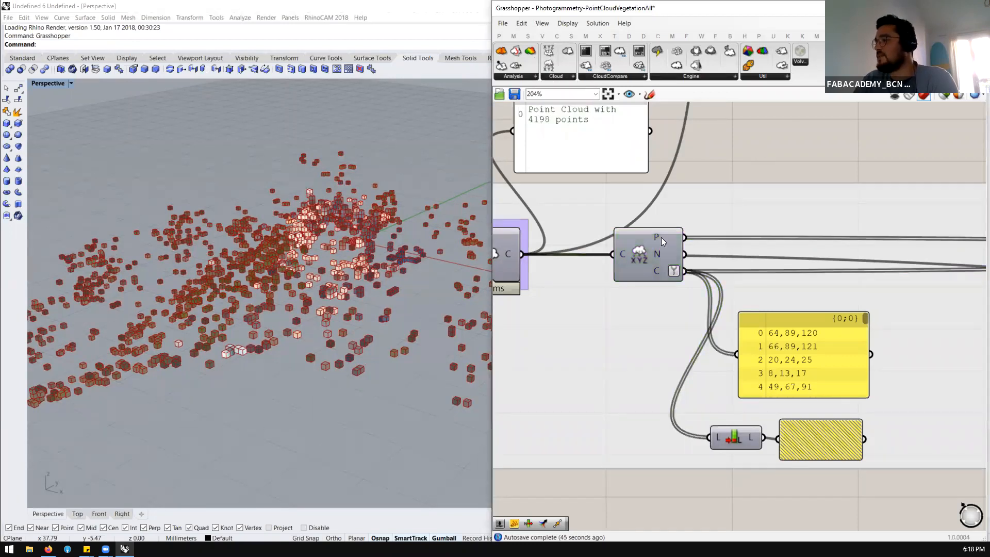
pyautogui.moveTo(660, 250)
pyautogui.scroll(-3, 591, 212)
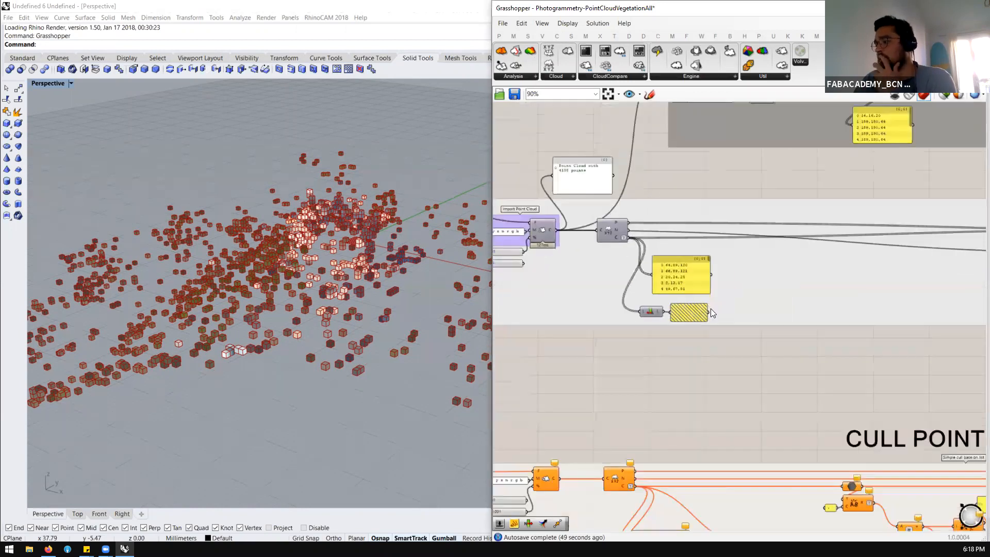
# Enlarge the colour values panel below Deconstruct Cloud and move it clear of the hatched panel beneath it
pyautogui.scroll(3, 710, 308)
pyautogui.moveTo(725, 287); pyautogui.dragTo(784, 322)
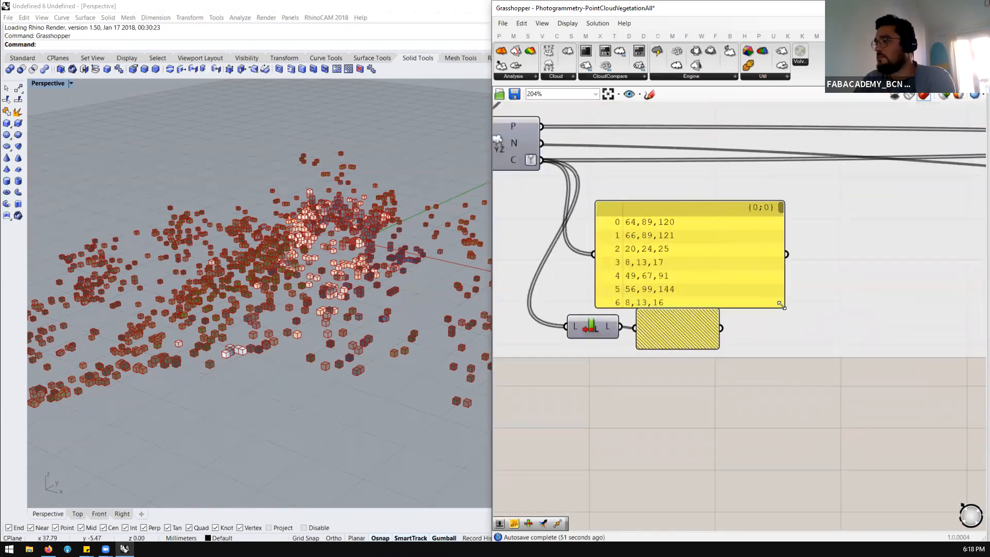
pyautogui.click(659, 237)
pyautogui.scroll(-3, 660, 237)
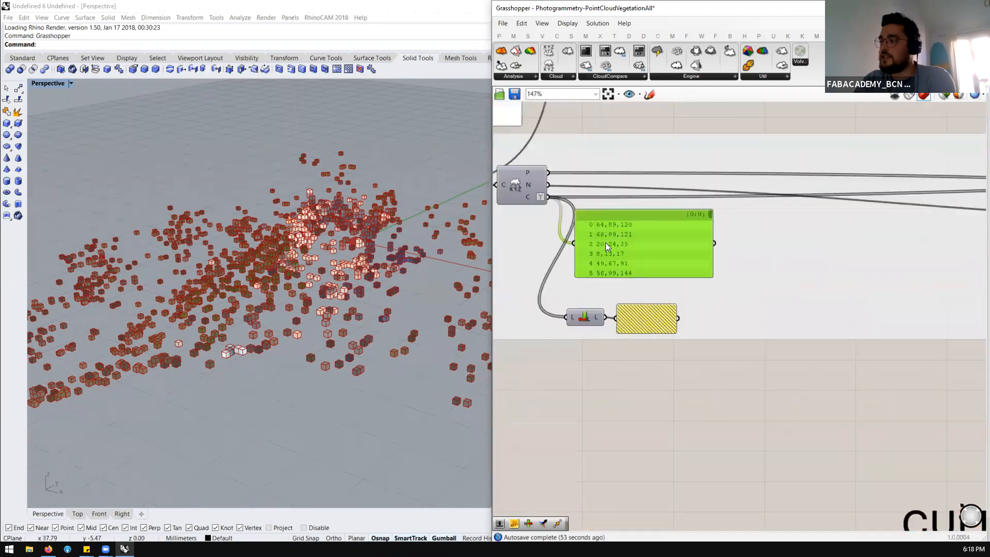
# Examine the Cull Point Based on Colors group and the Deconstruct Cloud component in the import row below it
pyautogui.scroll(-3, 616, 244)
pyautogui.scroll(2, 619, 249)
pyautogui.scroll(-4, 616, 247)
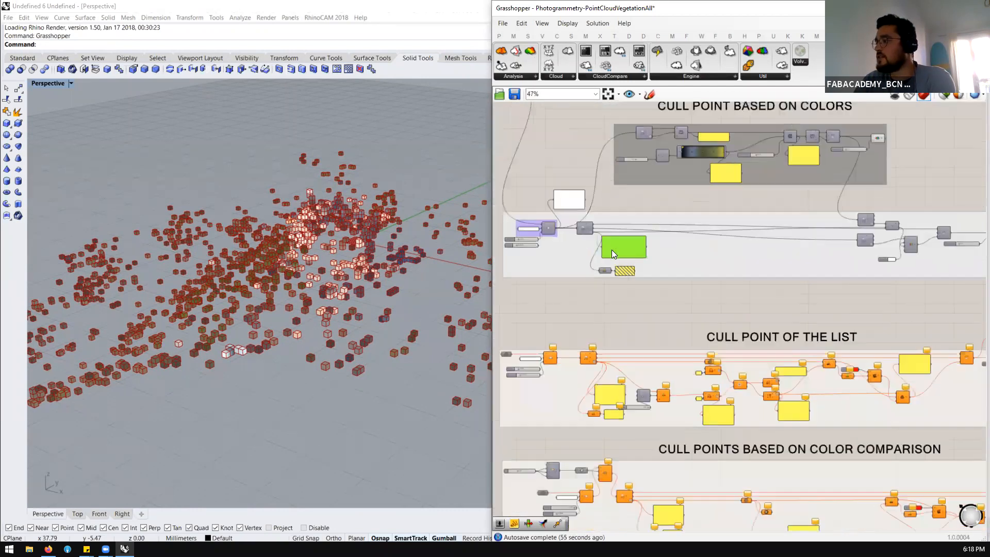
pyautogui.scroll(5, 659, 129)
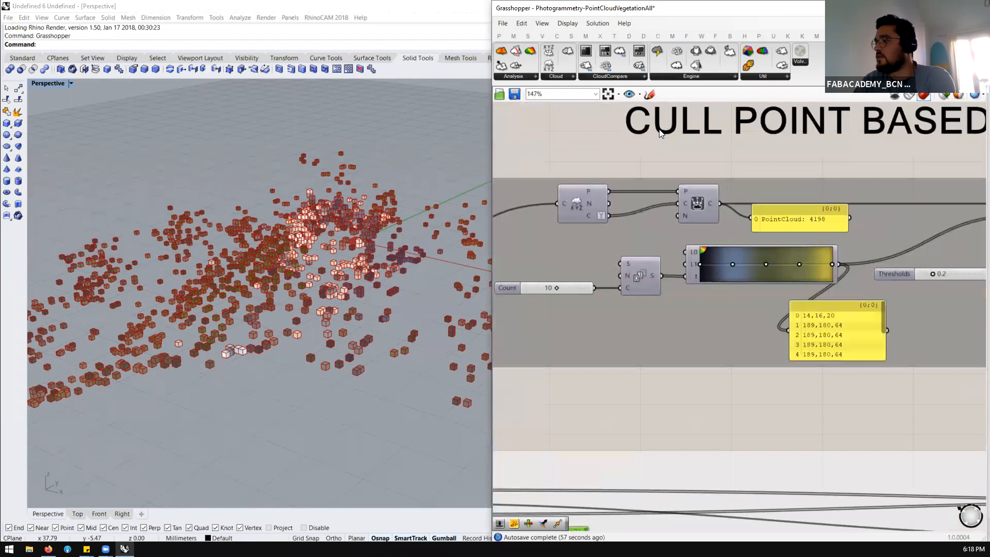
pyautogui.scroll(-2, 663, 202)
pyautogui.scroll(-2, 547, 362)
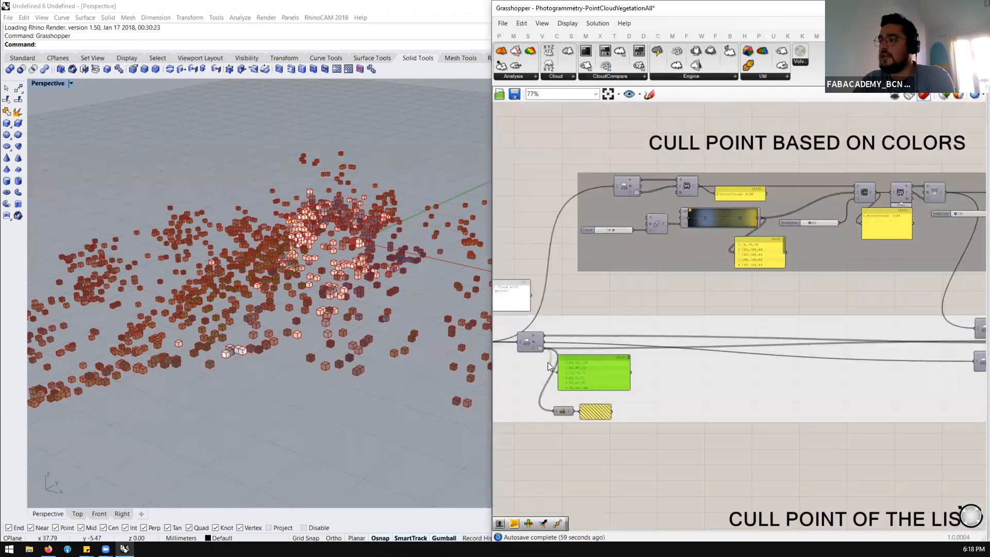
pyautogui.scroll(4, 519, 340)
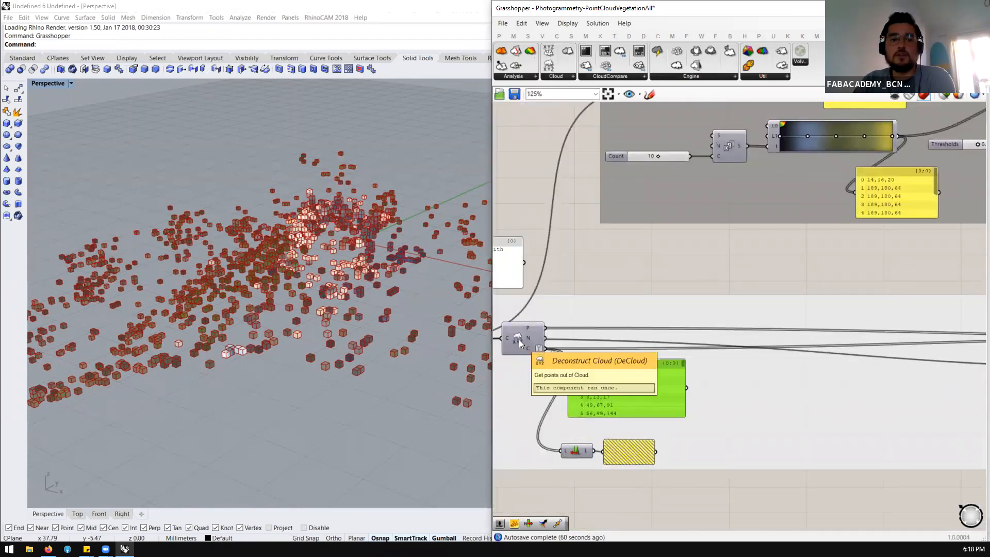
pyautogui.scroll(-4, 519, 340)
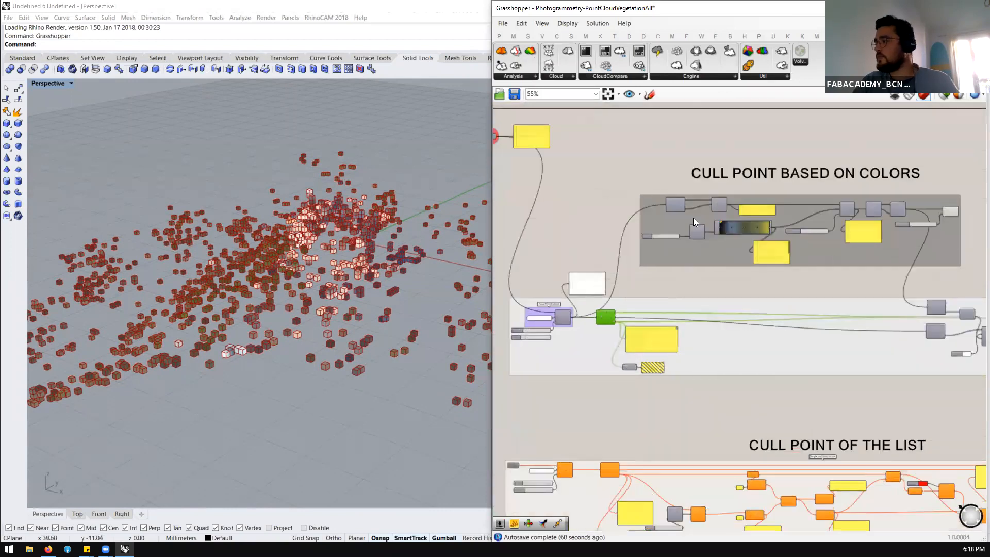
# Turn off the viewport preview of the Cull Point Based on Colors group
pyautogui.scroll(-3, 693, 221)
pyautogui.click(771, 227)
pyautogui.middleClick(772, 228)
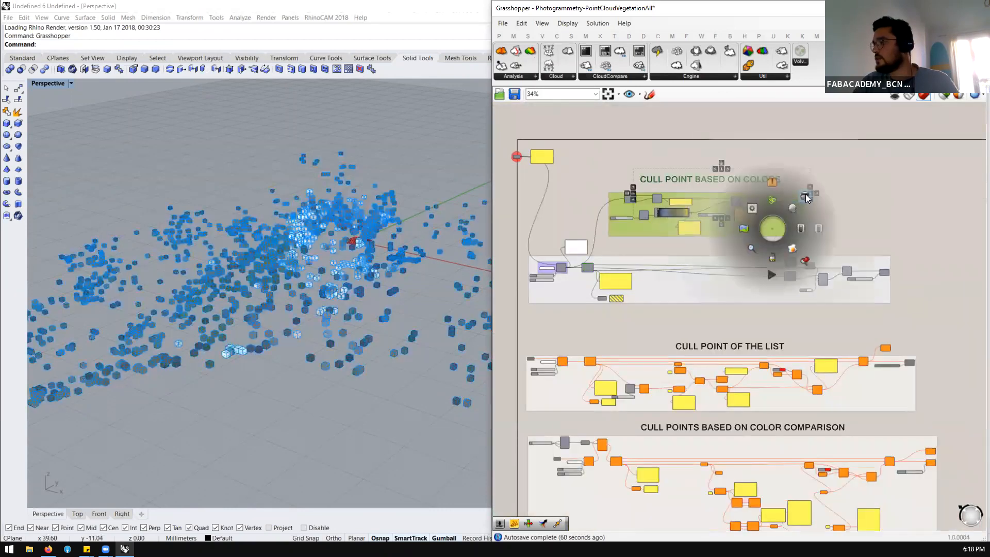
pyautogui.click(807, 198)
# Turn on the preview of Load Cloud in the Import Point Cloud group and view its points in the Perspective viewport
pyautogui.scroll(4, 563, 287)
pyautogui.middleClick(558, 243)
pyautogui.click(578, 223)
pyautogui.scroll(5, 271, 266)
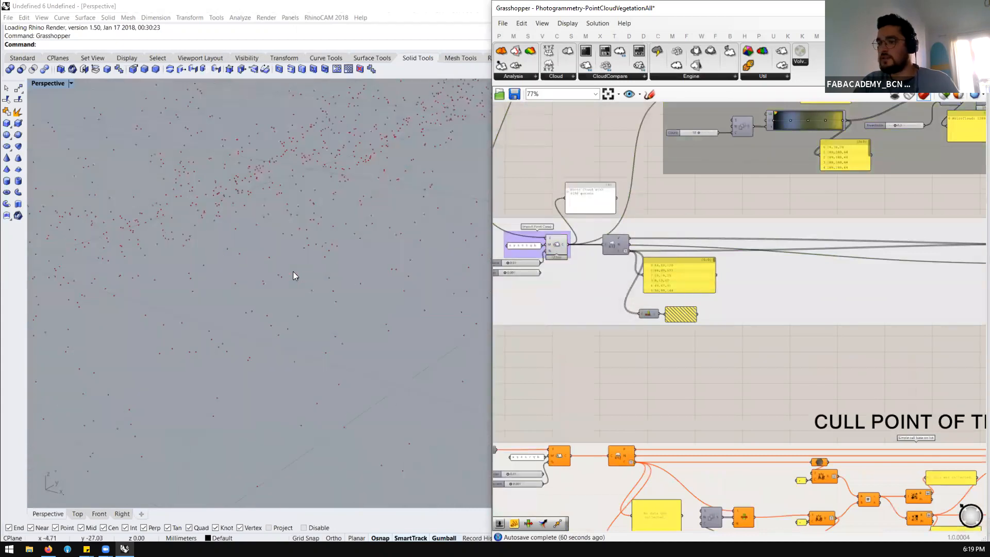
pyautogui.scroll(-8, 273, 263)
pyautogui.moveTo(273, 264); pyautogui.dragTo(274, 292, button='right')
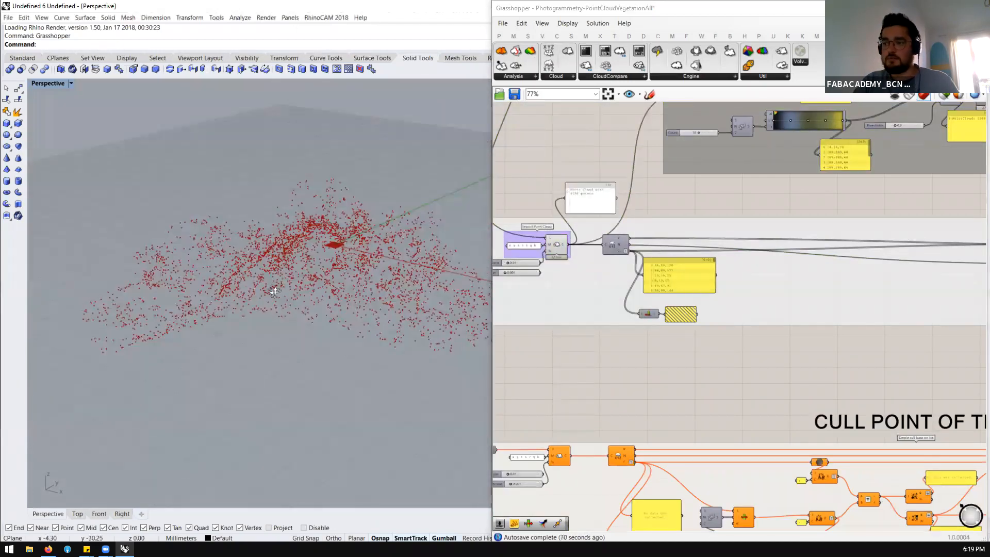
pyautogui.scroll(4, 275, 292)
pyautogui.scroll(-3, 572, 304)
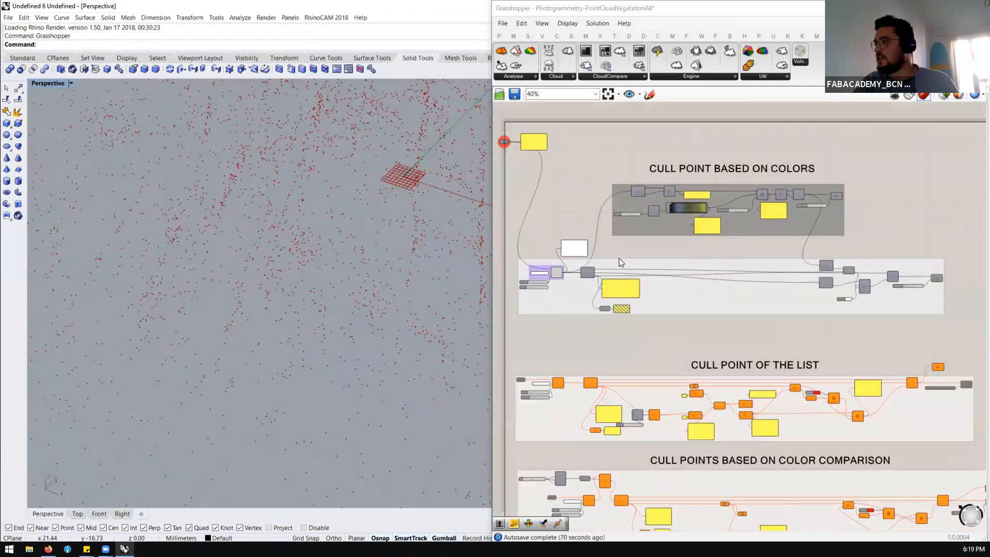
# Turn on the preview of the Deconstruct Cloud component in the Cull Point Based on Colors group
pyautogui.scroll(4, 589, 280)
pyautogui.scroll(-3, 674, 187)
pyautogui.scroll(5, 604, 186)
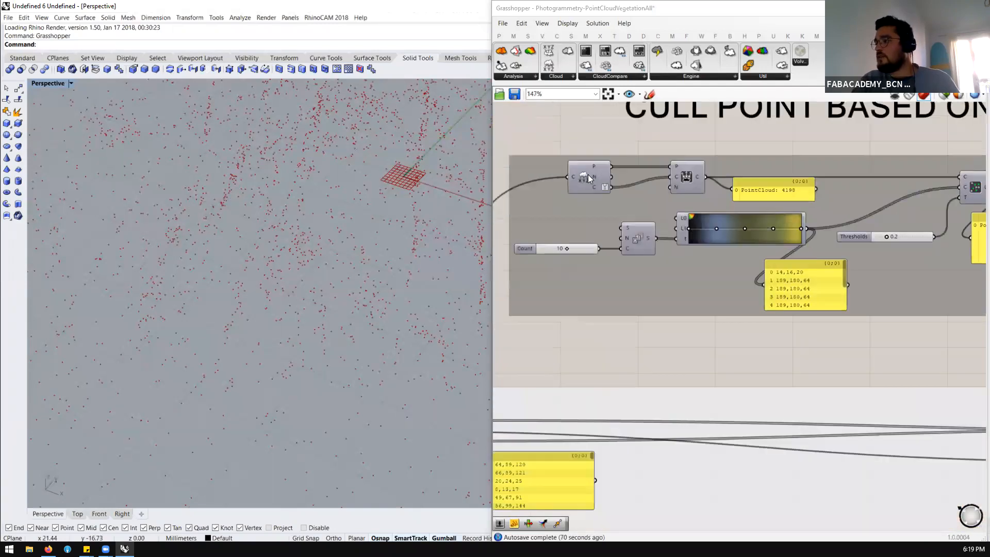
pyautogui.scroll(1, 588, 176)
pyautogui.click(587, 173)
pyautogui.middleClick(587, 174)
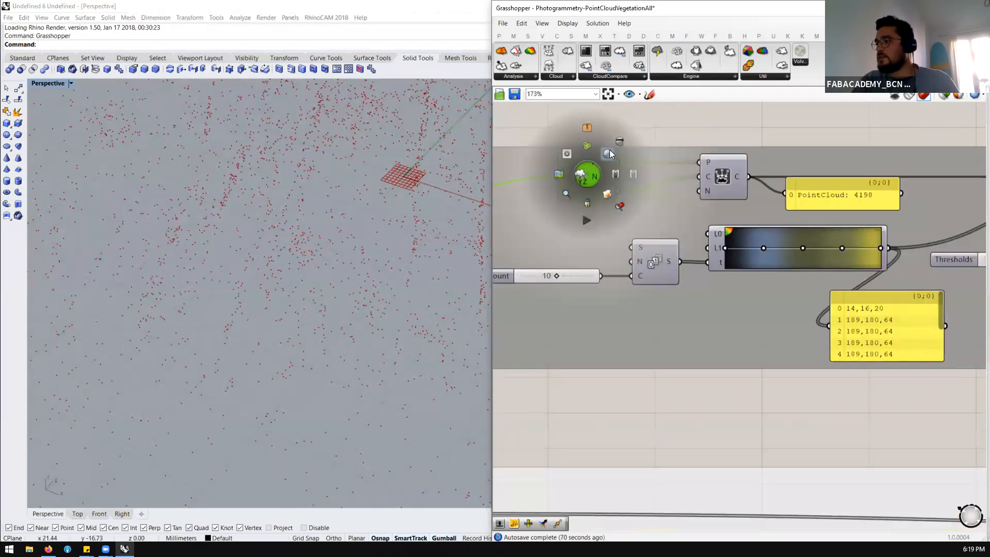
pyautogui.click(609, 153)
# Turn on the preview of the Construct Point Cloud component in the Cull Point Based on Colors group
pyautogui.scroll(-5, 325, 279)
pyautogui.scroll(5, 325, 279)
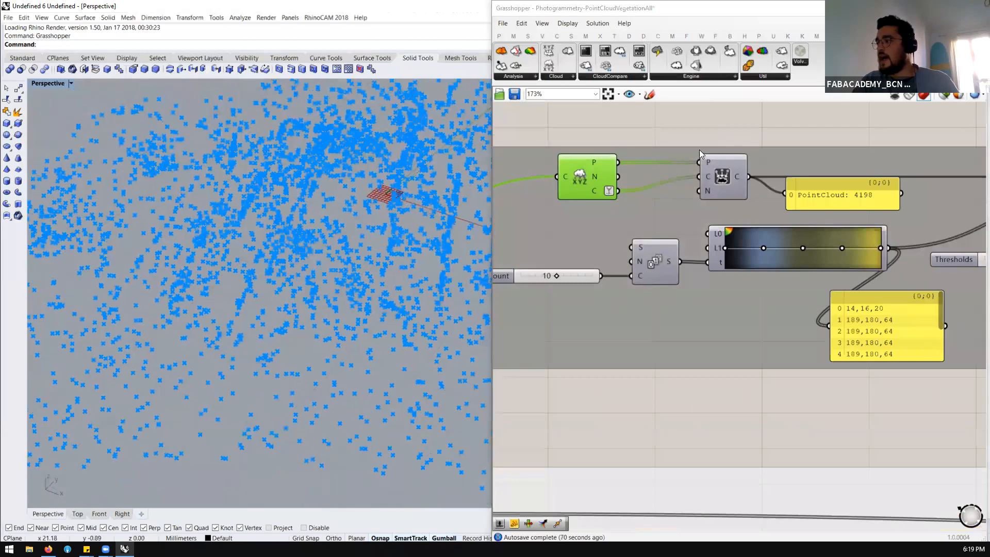
pyautogui.scroll(-3, 691, 165)
pyautogui.scroll(2, 681, 179)
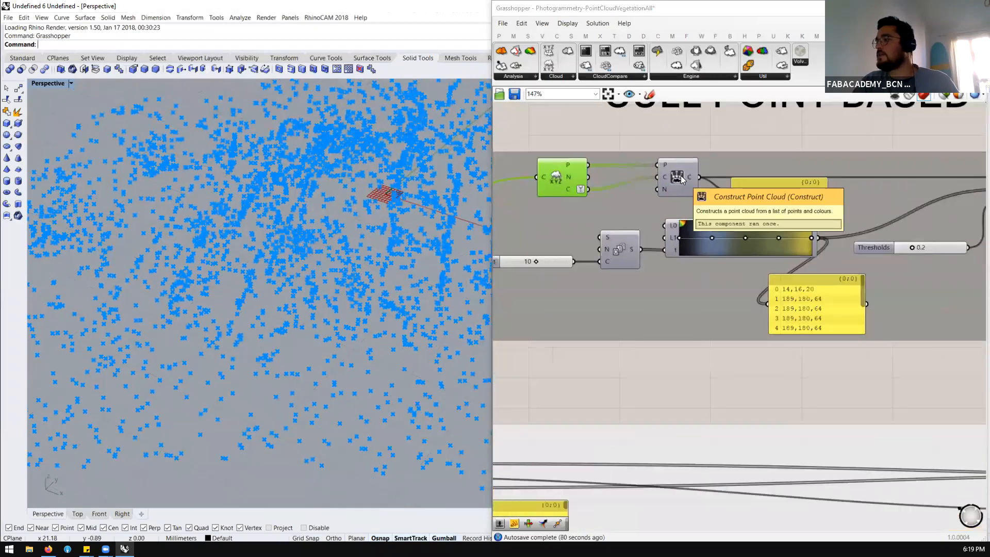
pyautogui.click(681, 179)
pyautogui.middleClick(681, 179)
pyautogui.click(691, 164)
pyautogui.click(687, 138)
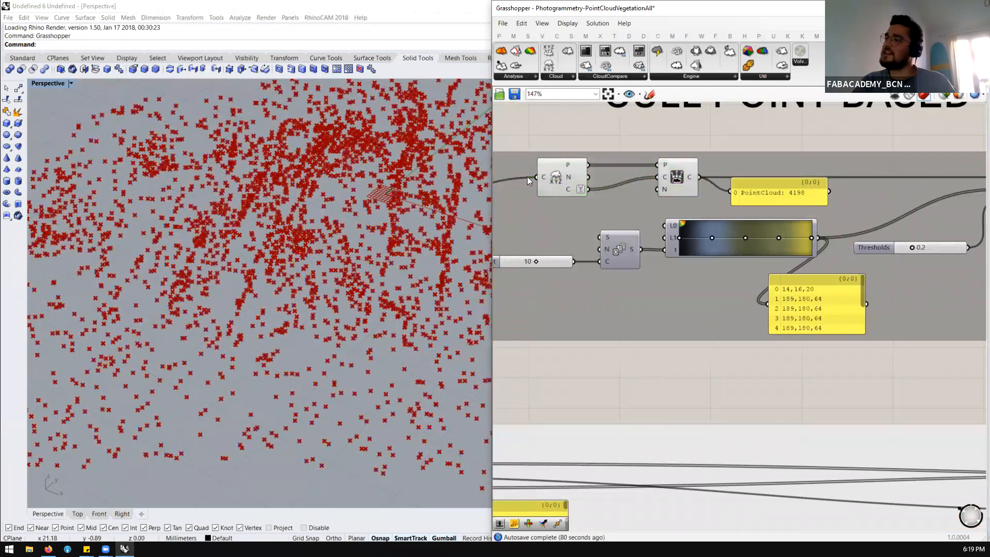
# Turn off the preview of the Deconstruct Cloud component that feeds Construct Point Cloud
pyautogui.click(675, 176)
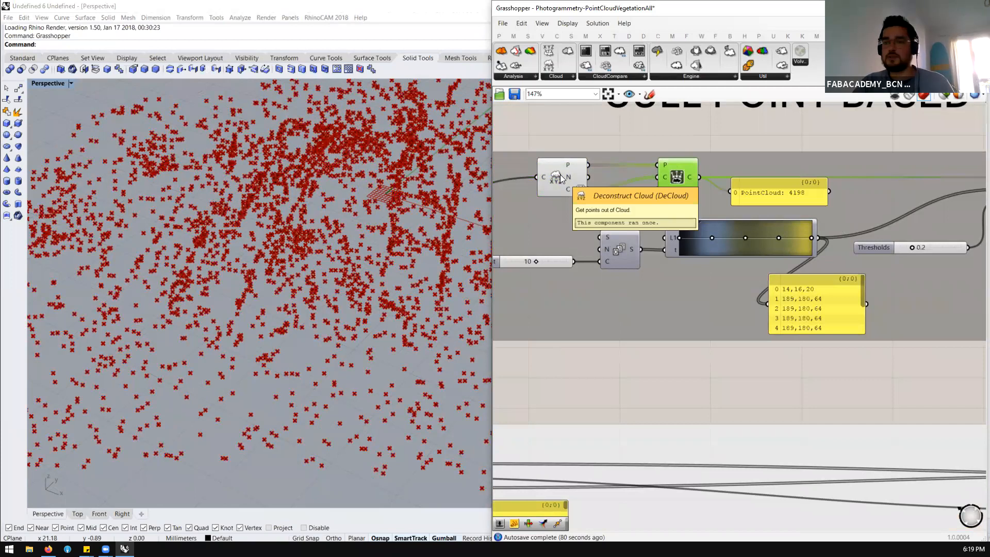
pyautogui.scroll(1, 676, 177)
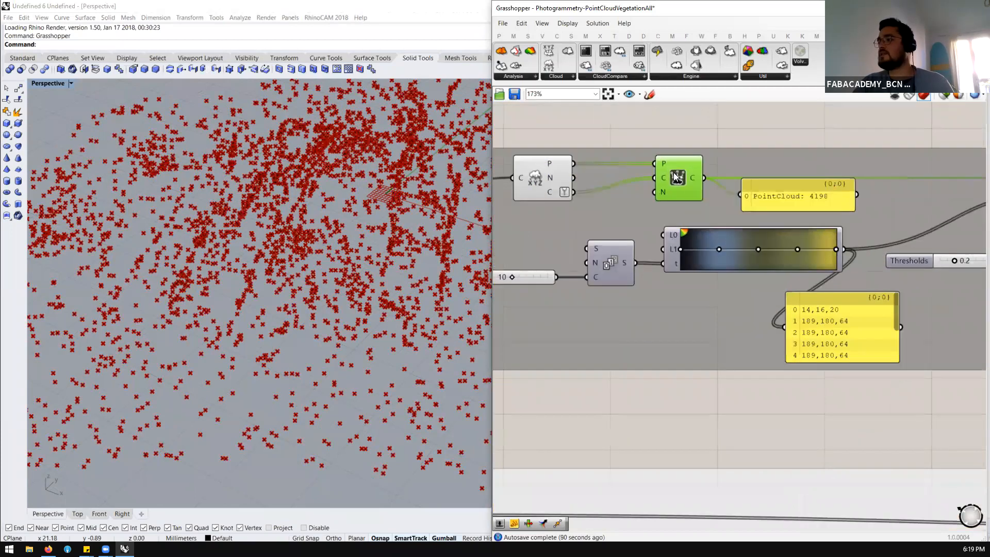
pyautogui.click(540, 174)
pyautogui.middleClick(548, 165)
pyautogui.click(580, 129)
pyautogui.click(628, 136)
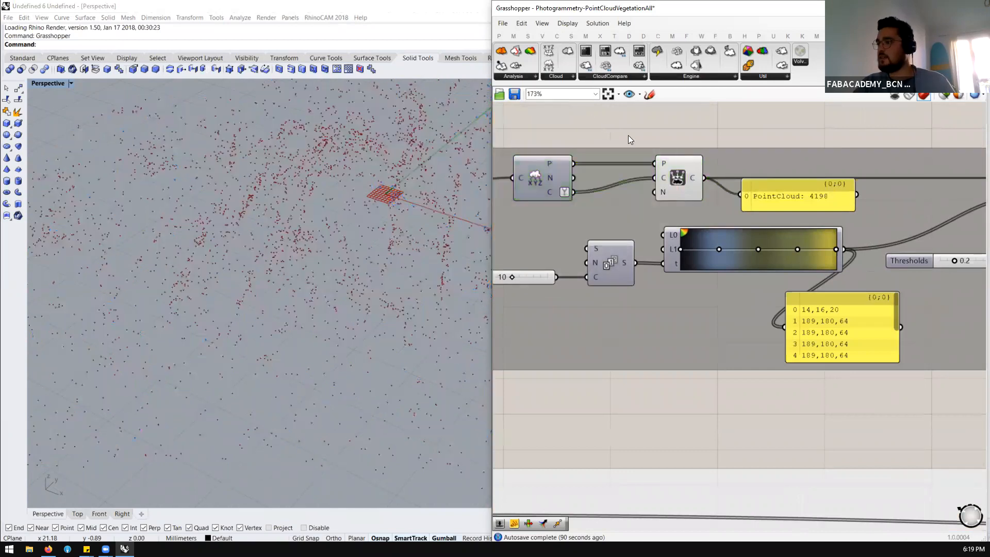
# Examine the Gradient component, its colour values panel and the Thresholds slider, and compare them with the point cloud in the Perspective viewport
pyautogui.scroll(-2, 667, 171)
pyautogui.scroll(2, 735, 225)
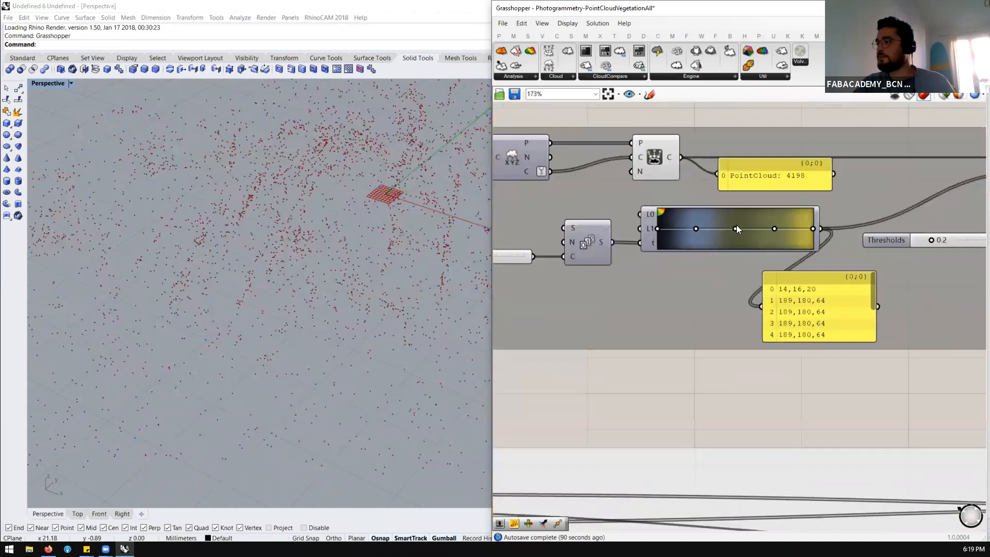
pyautogui.scroll(-1, 710, 226)
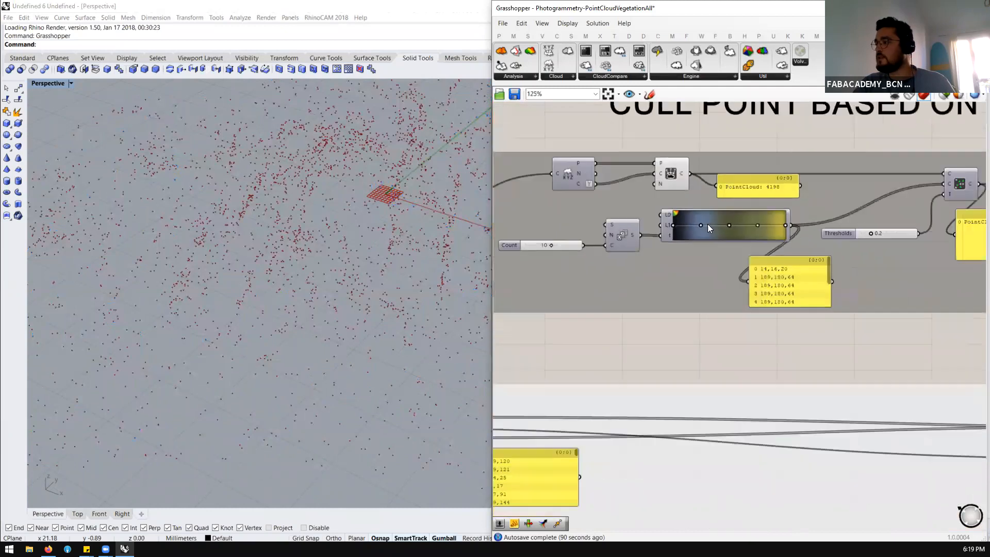
pyautogui.scroll(1, 698, 230)
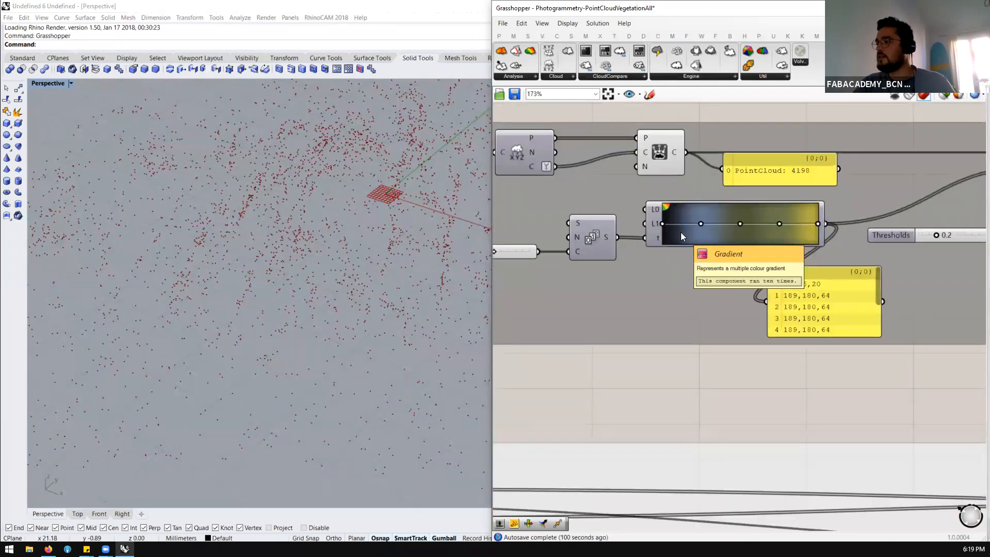
pyautogui.scroll(-2, 748, 227)
pyautogui.scroll(1, 730, 231)
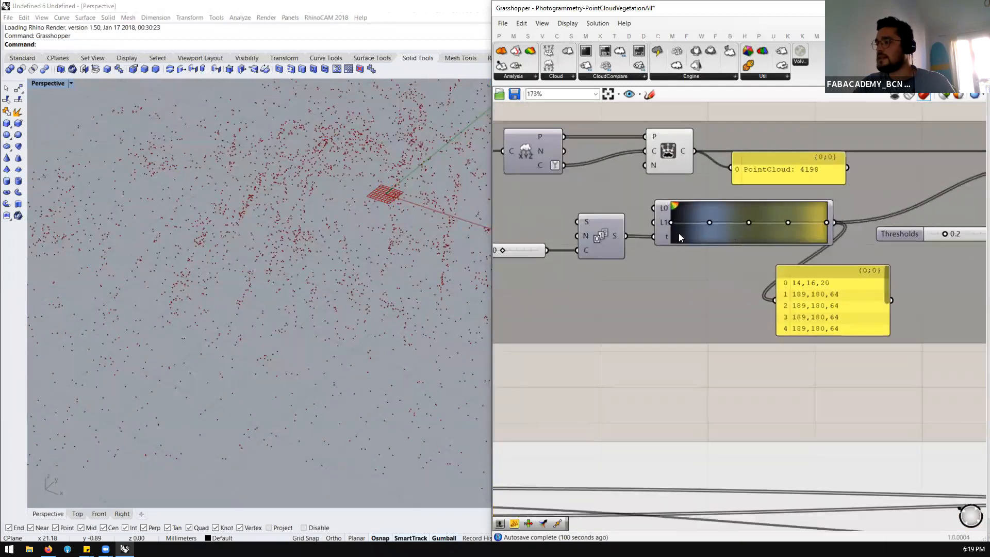
pyautogui.scroll(-3, 655, 238)
pyautogui.scroll(4, 700, 230)
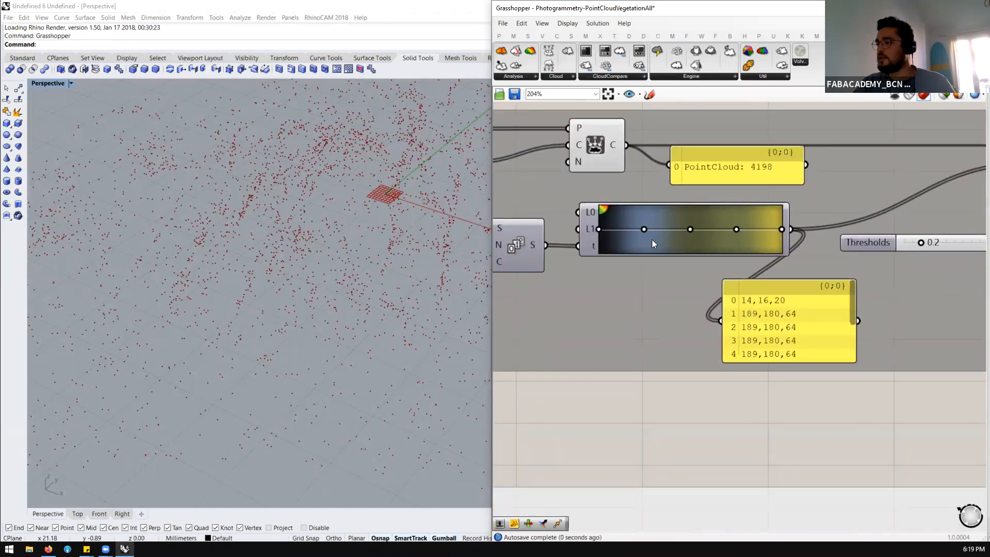
pyautogui.scroll(-3, 681, 258)
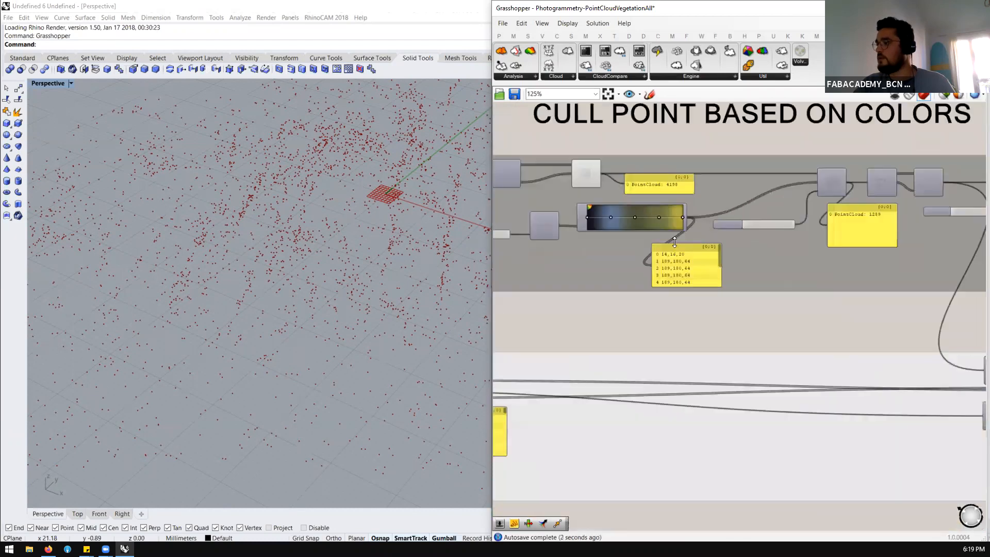
pyautogui.scroll(2, 676, 255)
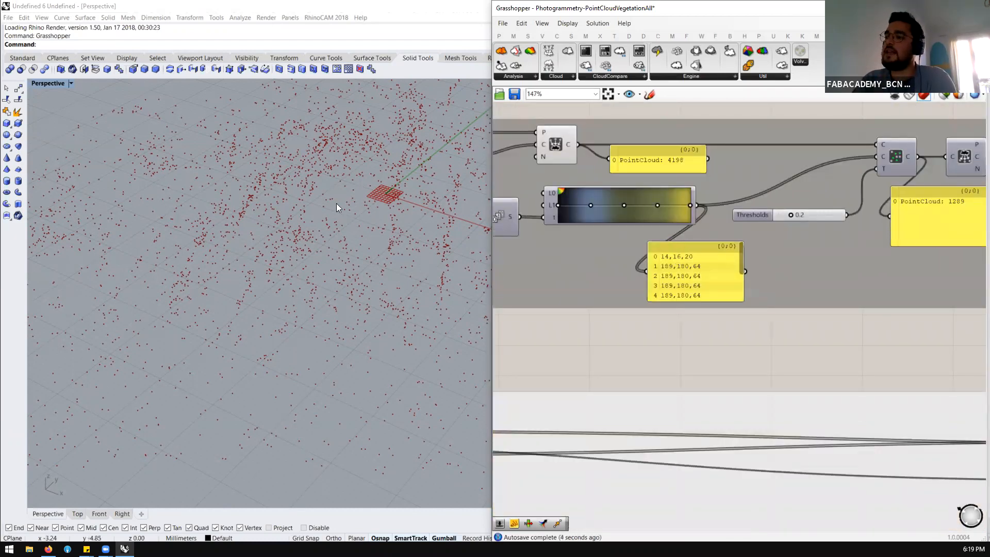
pyautogui.scroll(-5, 310, 248)
pyautogui.scroll(2, 302, 242)
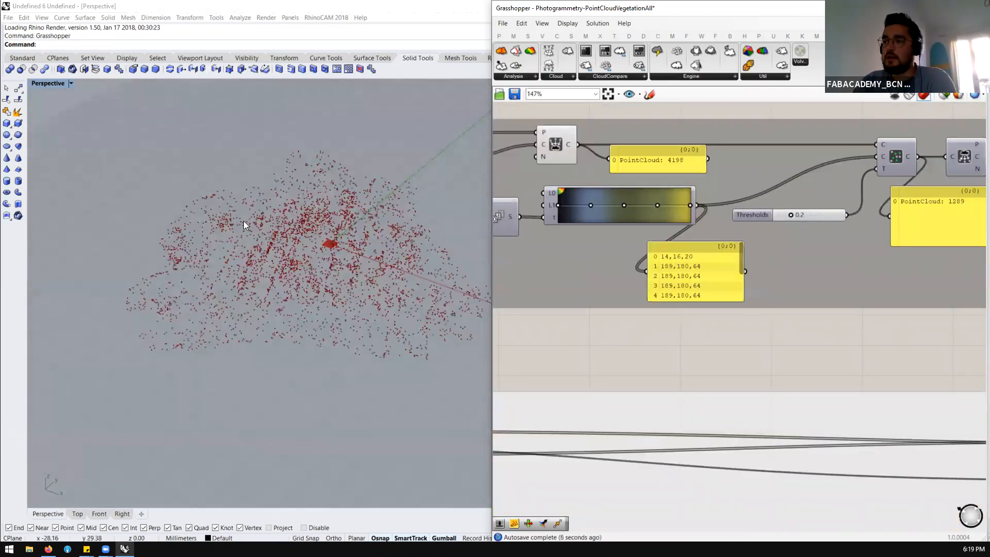
pyautogui.scroll(1, 637, 215)
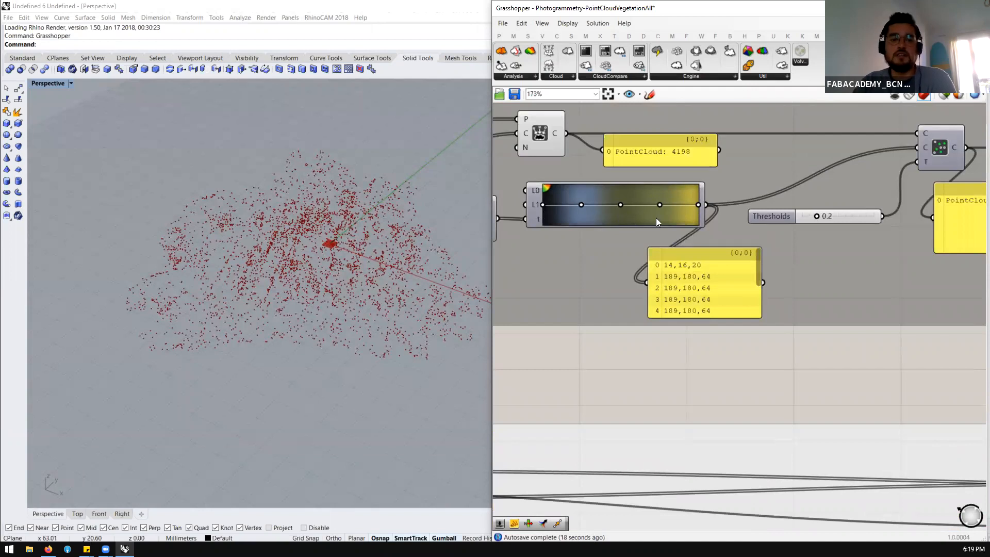
# Open the preset gradients of the Gradient component and close them without choosing one
pyautogui.rightClick(616, 210)
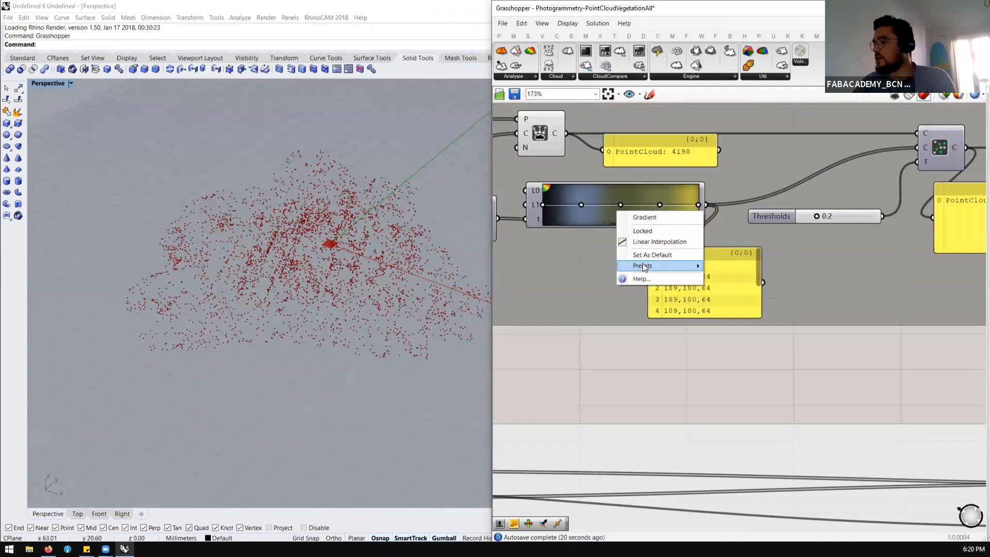
pyautogui.moveTo(661, 271)
pyautogui.click(573, 322)
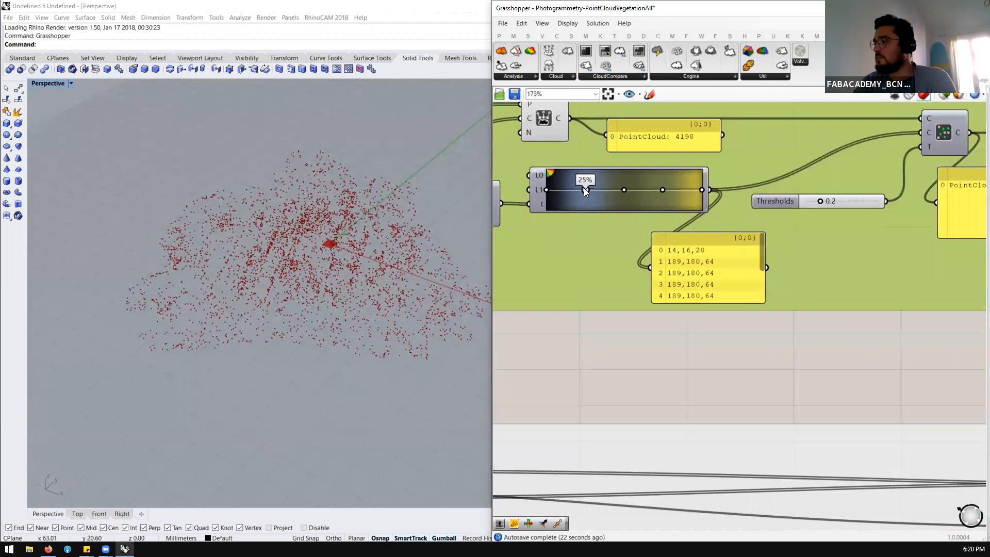
# Change both the left and right colours of the gradient's 25% grip to dark olive (64, 64, 0) and accept
pyautogui.doubleClick(585, 190)
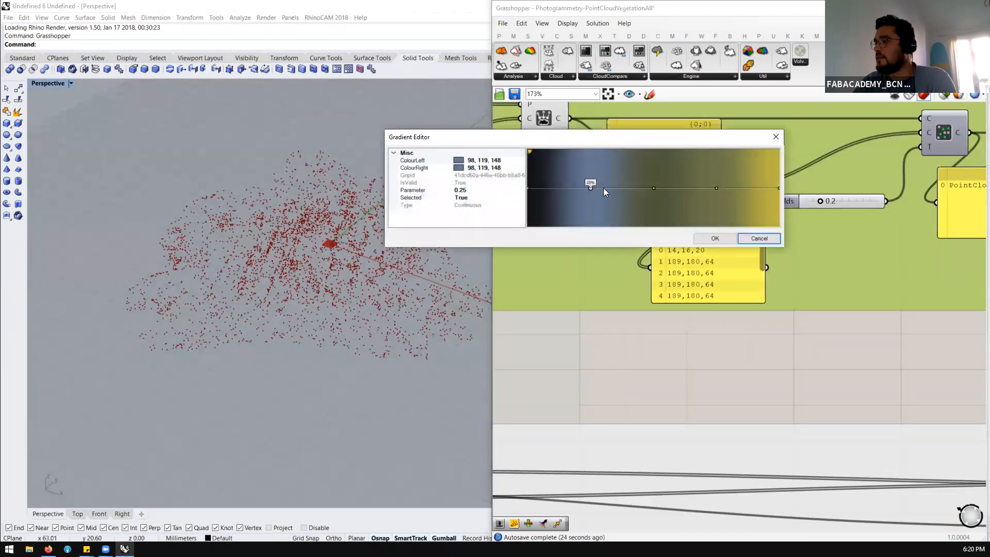
pyautogui.click(458, 161)
pyautogui.click(460, 168)
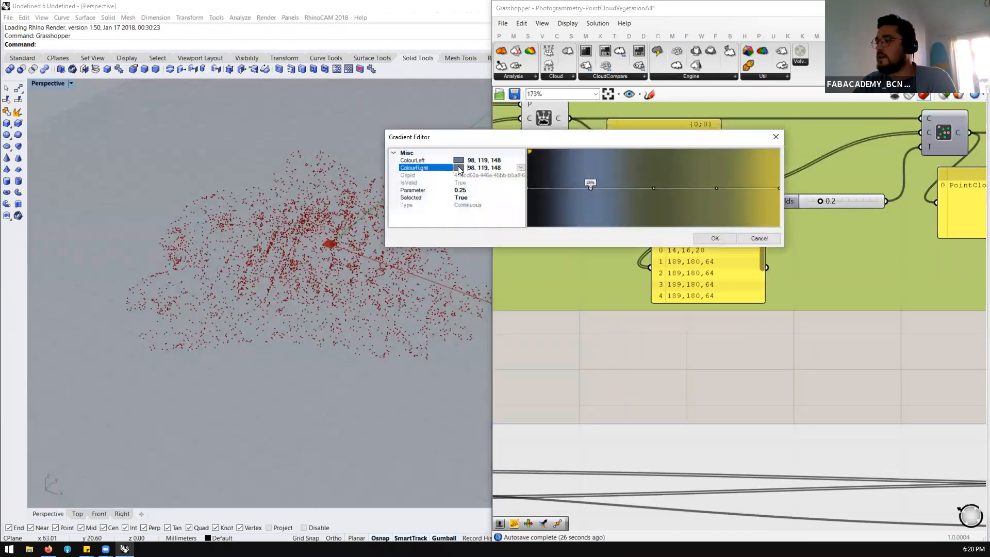
pyautogui.click(520, 168)
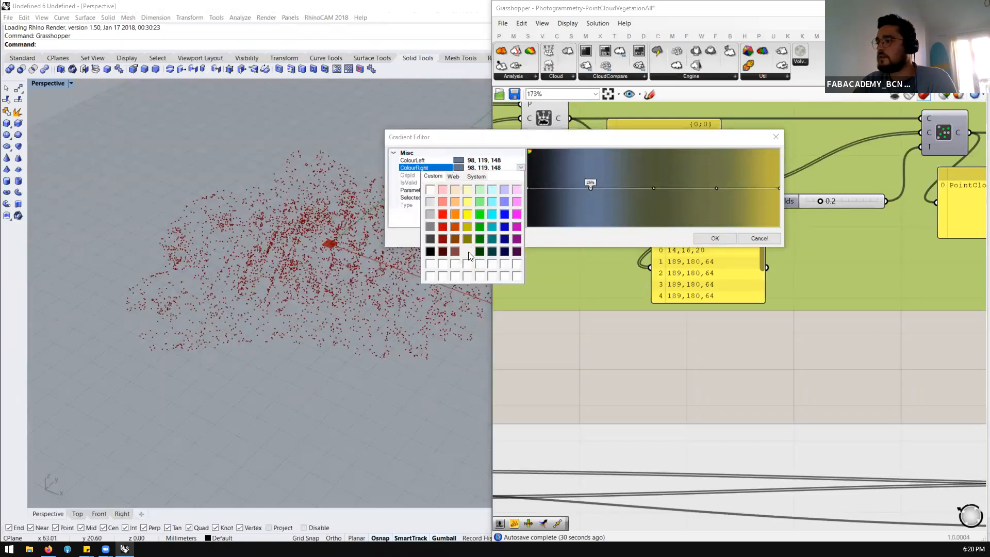
pyautogui.click(468, 252)
pyautogui.click(469, 161)
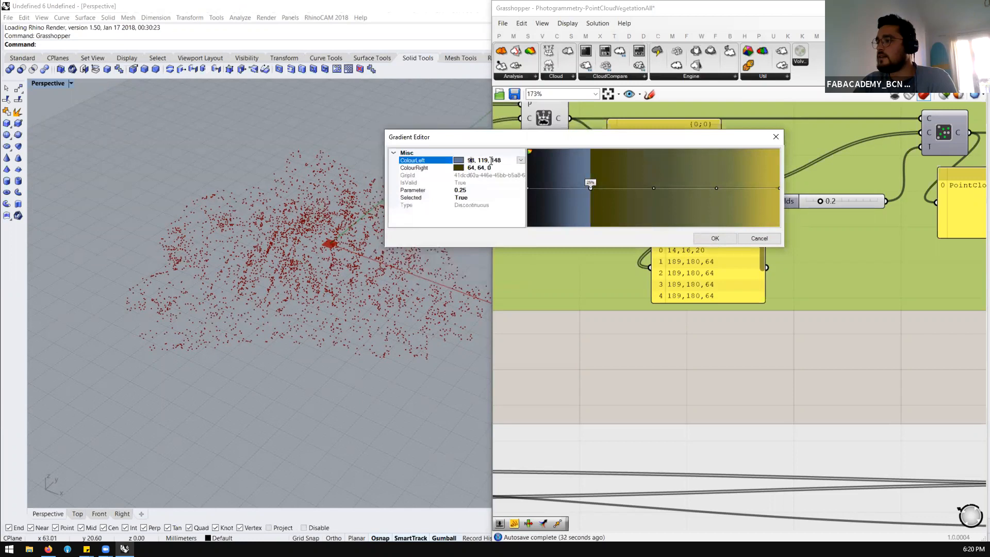
pyautogui.click(521, 161)
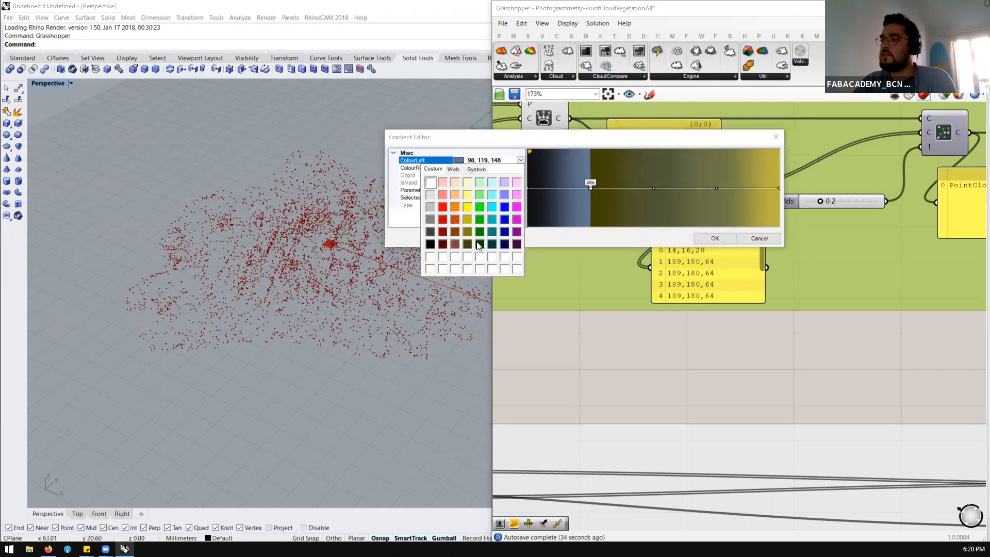
pyautogui.click(467, 250)
pyautogui.click(714, 238)
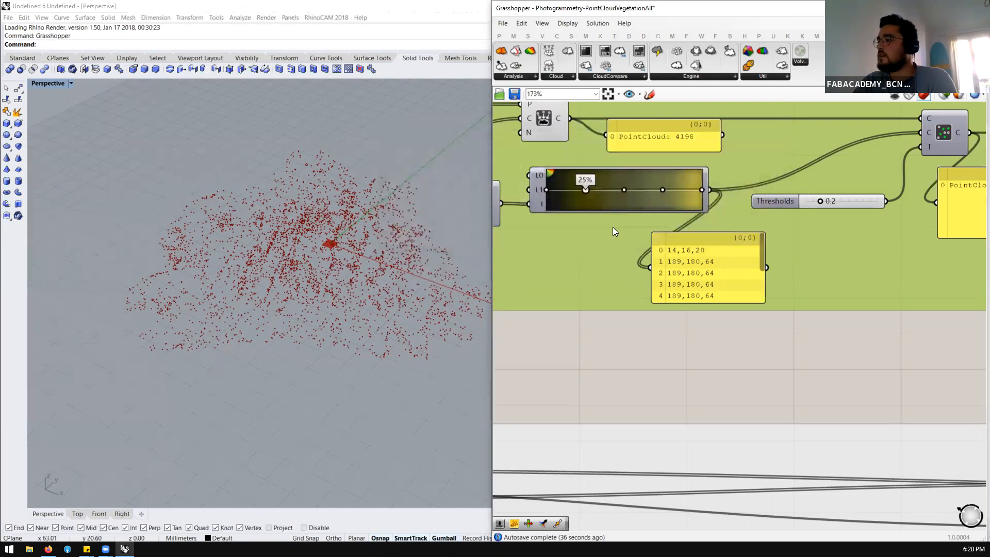
# Widen the Grasshopper window over the Perspective viewport and show the point cloud component set with Creation, Modify and Searching groups
pyautogui.click(587, 338)
pyautogui.scroll(-5, 586, 341)
pyautogui.scroll(3, 609, 310)
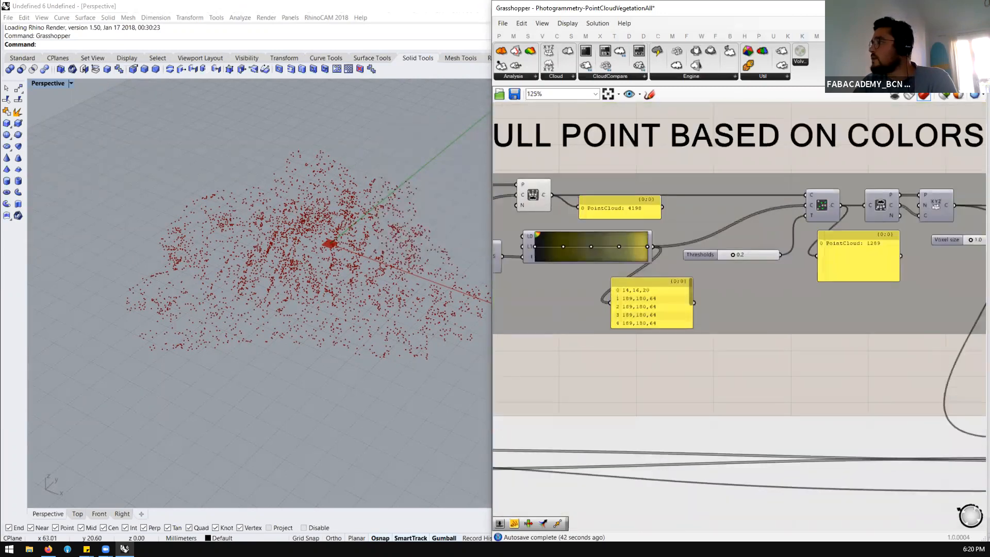
pyautogui.click(860, 37)
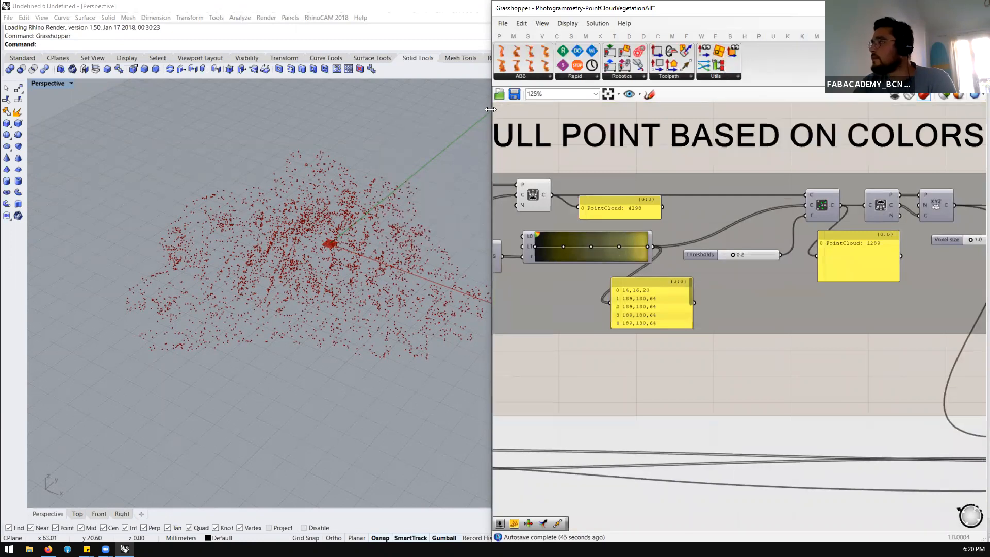
pyautogui.moveTo(490, 110); pyautogui.dragTo(333, 106)
pyautogui.click(862, 37)
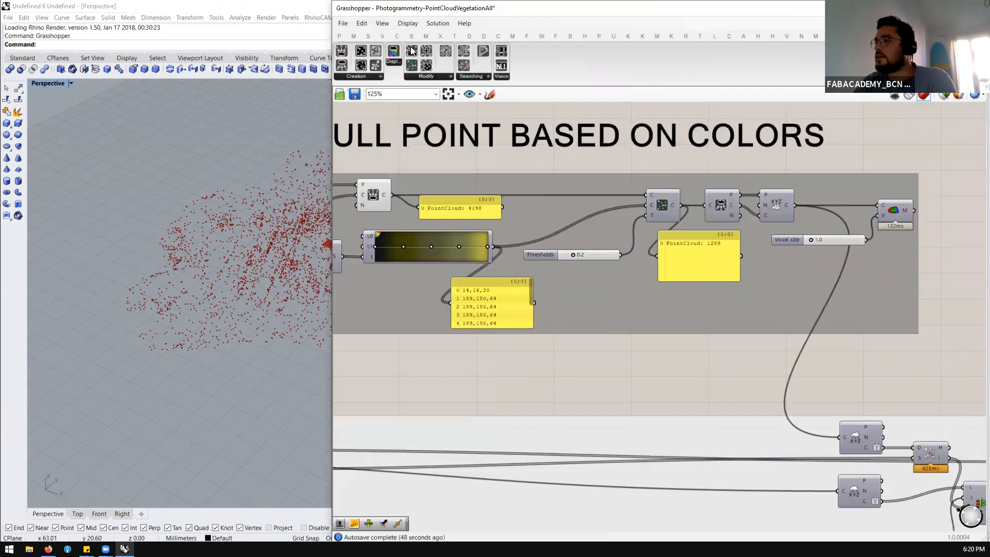
# Look up the Filter Point Cloud component and its description in the Modify component group
pyautogui.scroll(-2, 741, 202)
pyautogui.scroll(2, 526, 223)
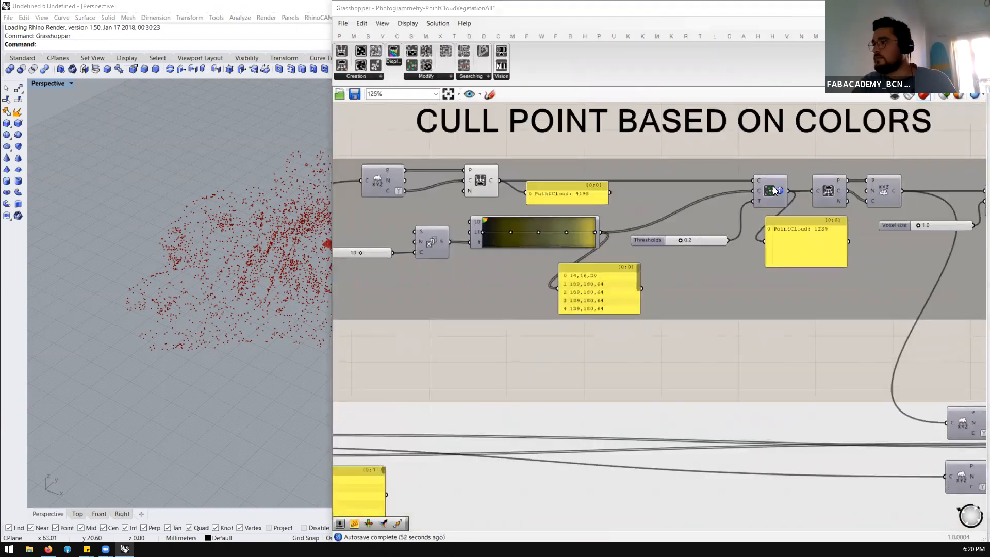
pyautogui.click(439, 76)
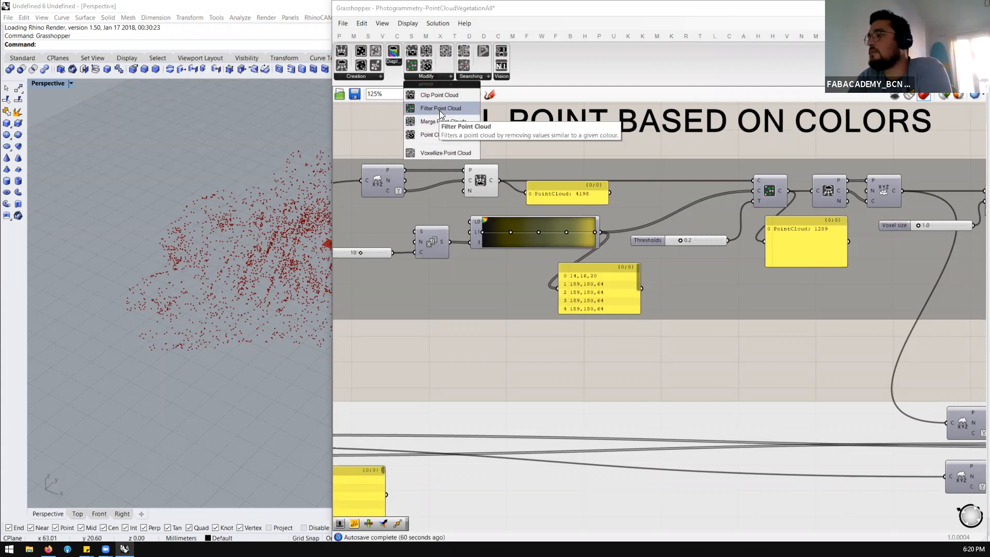
# Select Construct Point Cloud and the Filter Point Cloud component in turn to compare their points in the viewport
pyautogui.click(488, 177)
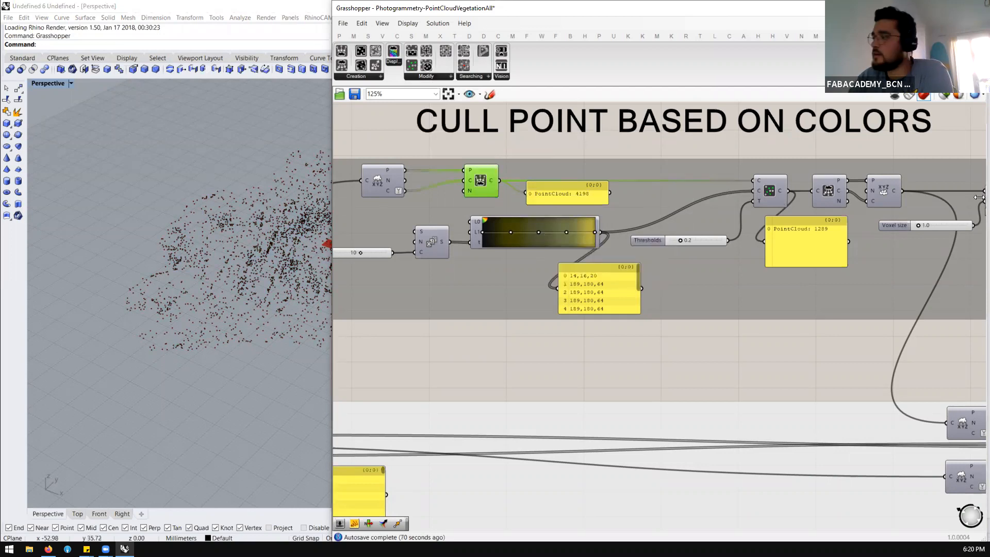
pyautogui.click(776, 195)
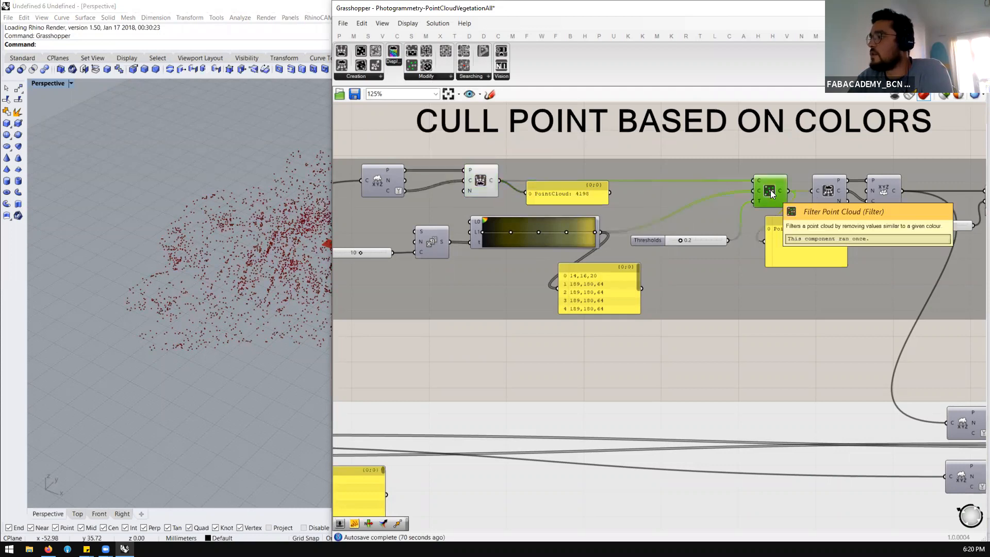
pyautogui.scroll(-2, 551, 210)
pyautogui.scroll(4, 544, 223)
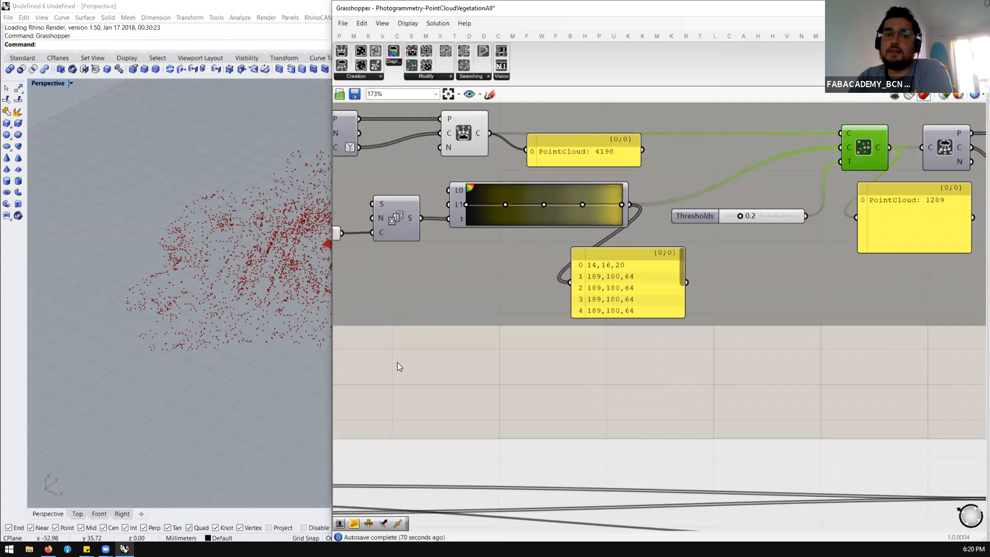
# Add a Construct Point component above the Cull Point Based on Colors title
pyautogui.scroll(-3, 399, 361)
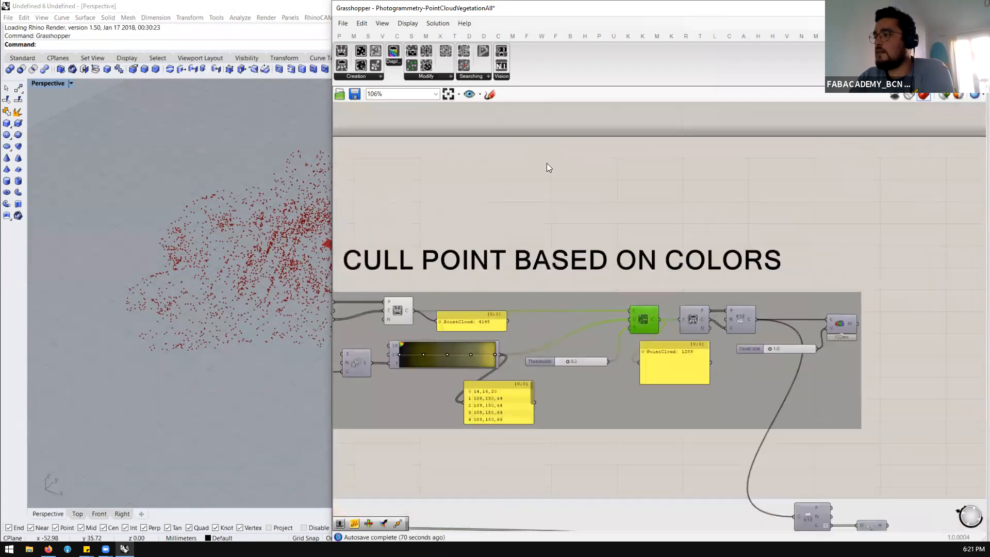
pyautogui.doubleClick(548, 163)
pyautogui.write('construc poni')
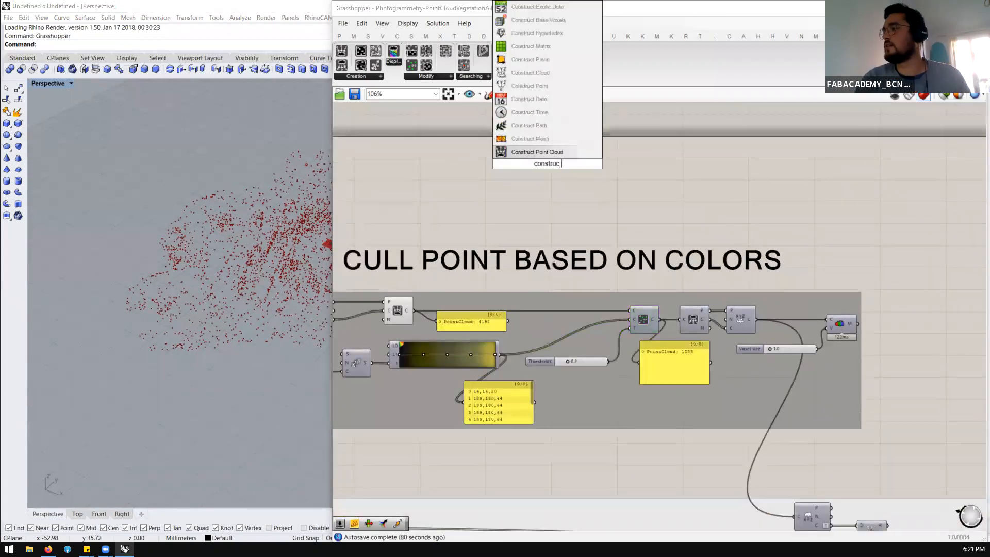
pyautogui.press('BackSpace')
pyautogui.press('BackSpace')
pyautogui.write('int')
pyautogui.press('Return')
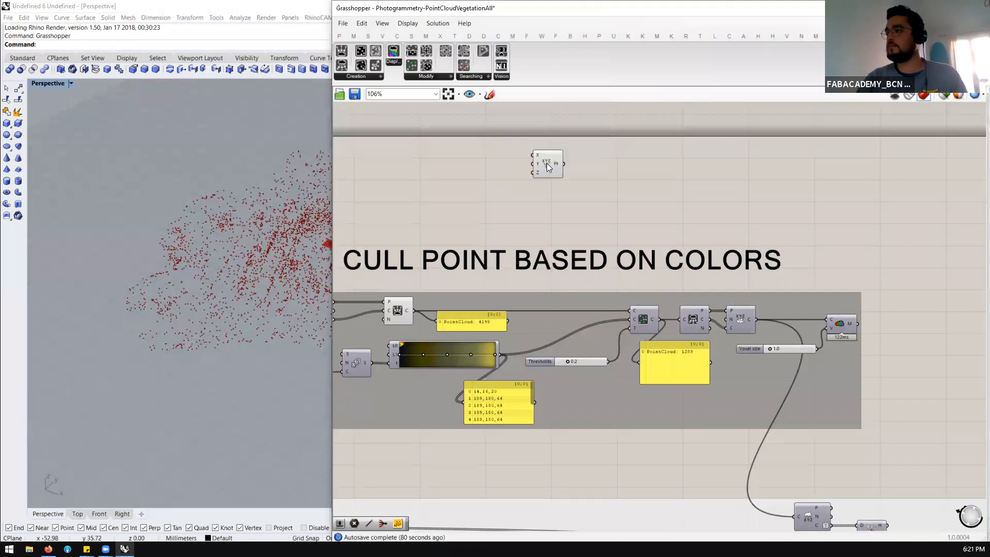
# Add a Deconstruct point component and place it to the left of Construct Point
pyautogui.doubleClick(429, 167)
pyautogui.write('decons')
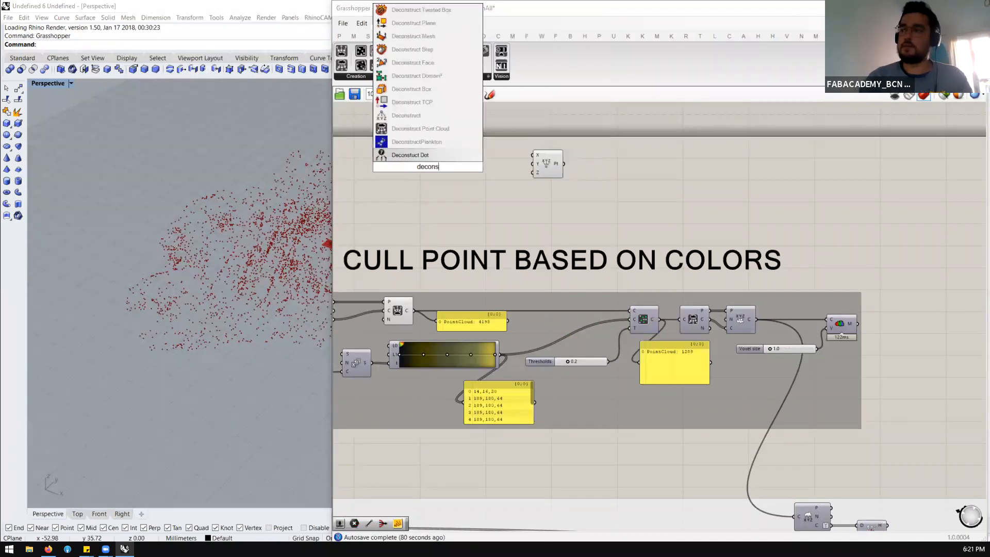
pyautogui.write('truct point')
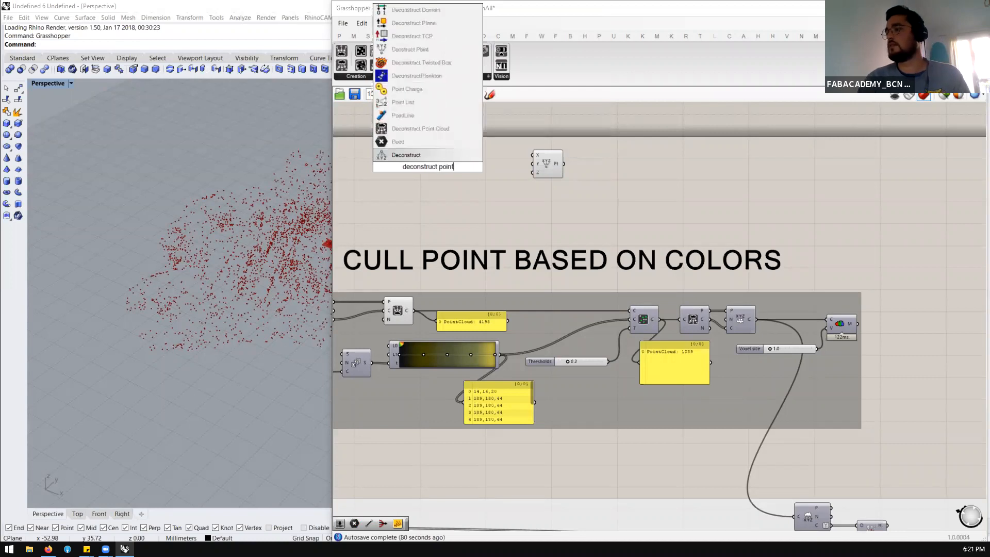
pyautogui.press('Return')
pyautogui.moveTo(428, 166); pyautogui.dragTo(413, 162)
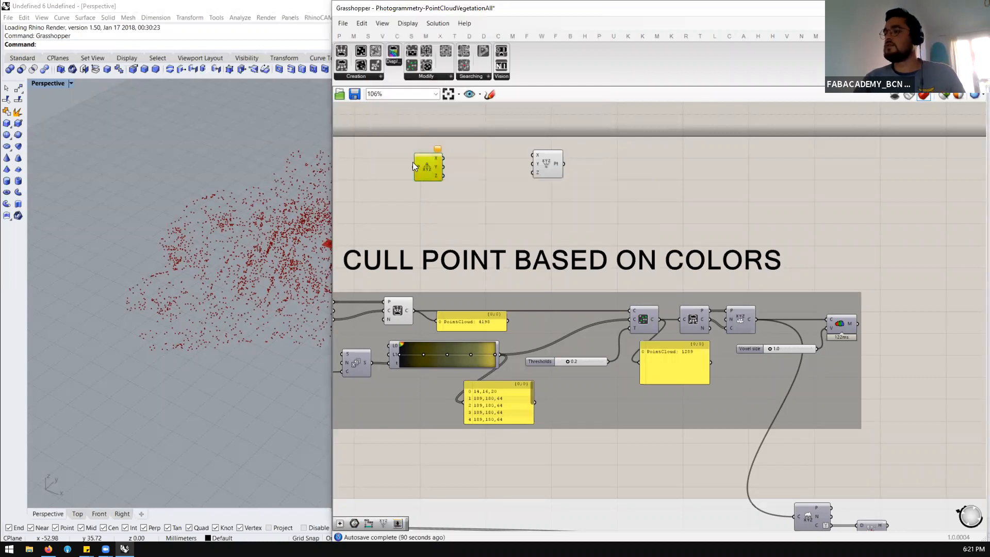
# Add a Smaller Than component beside Deconstruct and wire the Z output into its A input
pyautogui.doubleClick(434, 188)
pyautogui.write('<')
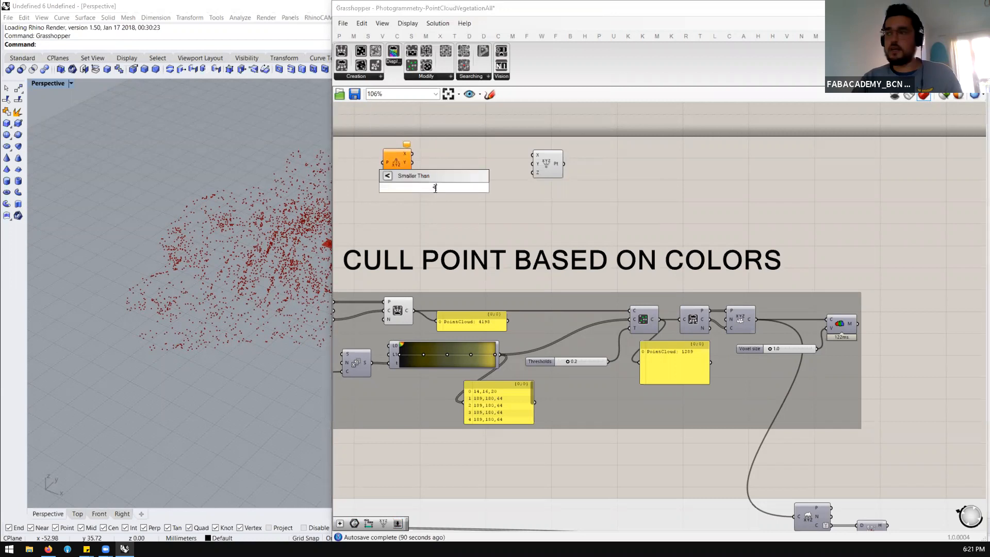
pyautogui.press('Return')
pyautogui.moveTo(434, 187); pyautogui.dragTo(489, 193)
pyautogui.moveTo(413, 172); pyautogui.dragTo(472, 198)
# Add a number slider with value 5 and wire it into the B input of Smaller Than
pyautogui.doubleClick(429, 220)
pyautogui.write('5')
pyautogui.press('Return')
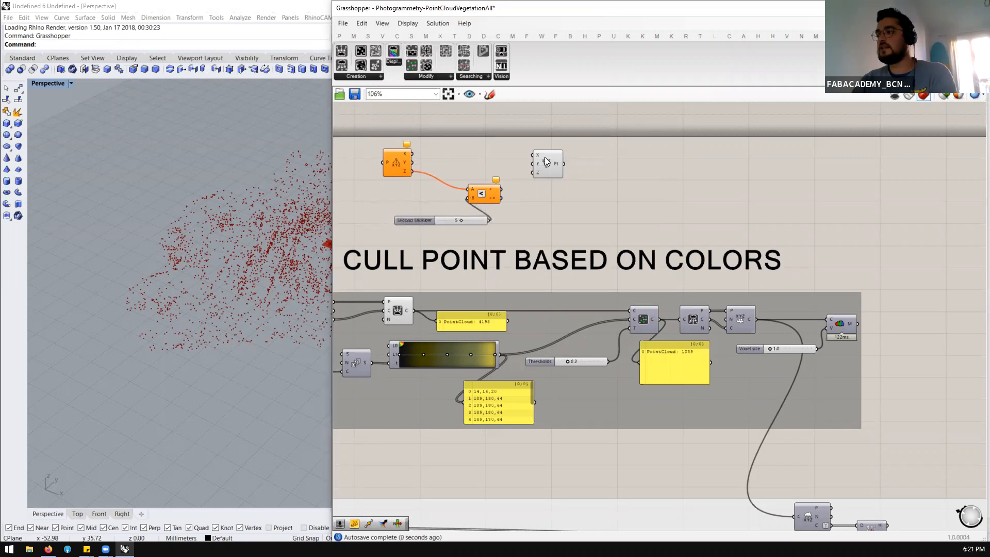
# Move Construct Point out of the way and add a Dispatch component in its place
pyautogui.doubleClick(552, 169)
pyautogui.write('dip')
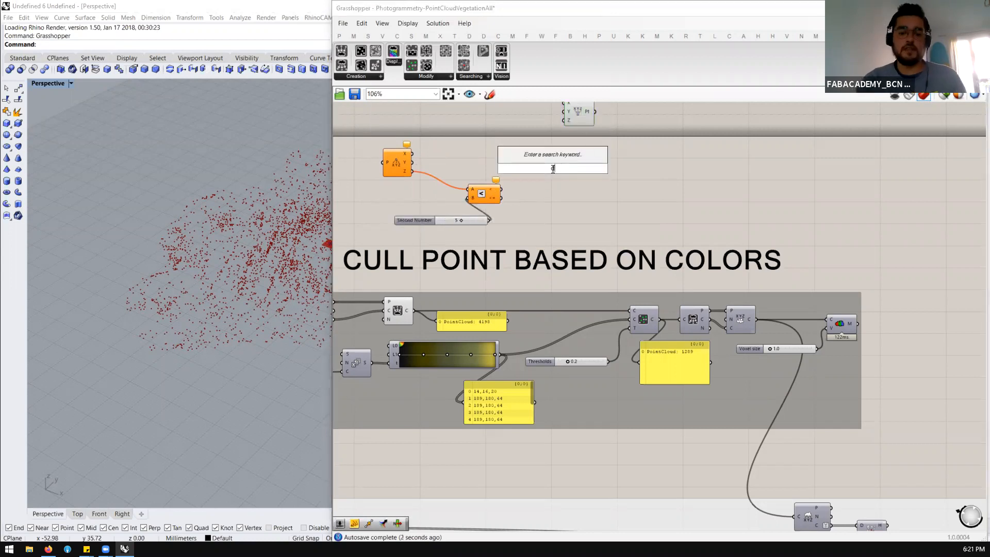
pyautogui.press('BackSpace')
pyautogui.write('s')
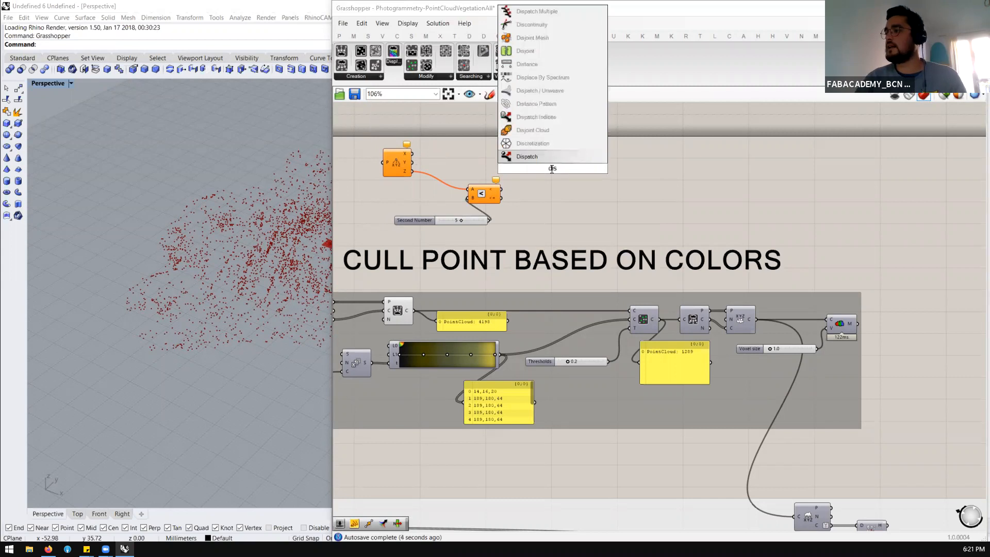
pyautogui.click(546, 154)
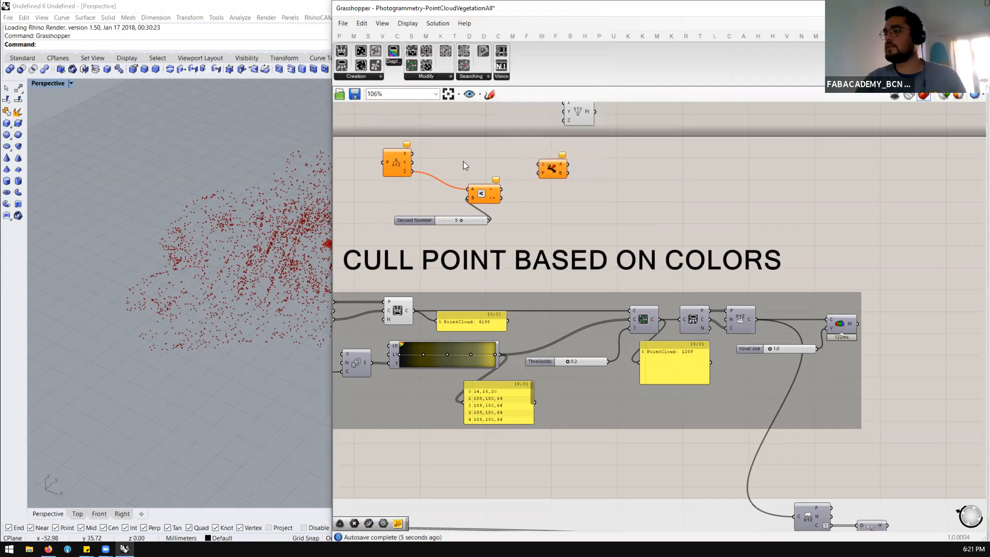
# Add a Point parameter to the left of the Deconstruct component
pyautogui.doubleClick(399, 147)
pyautogui.write('point')
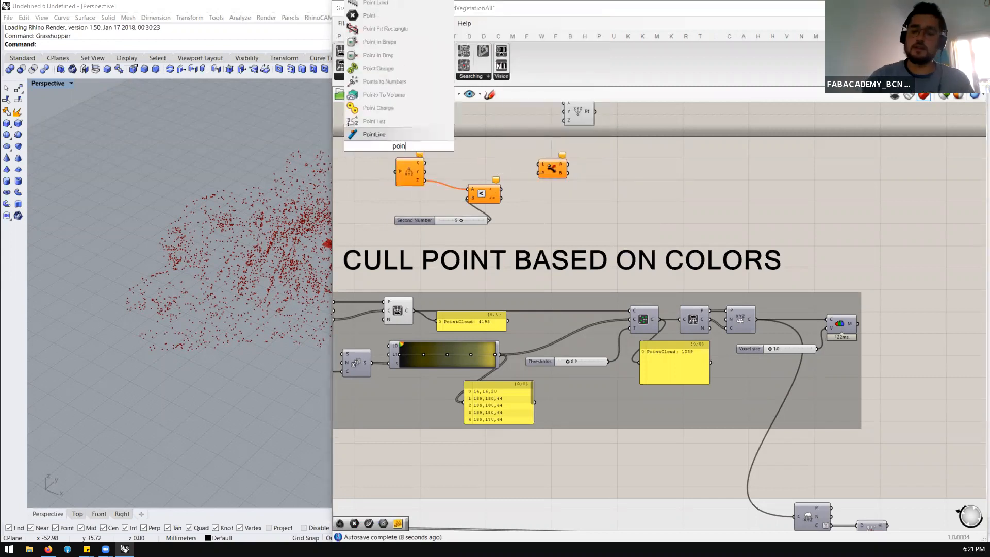
pyautogui.press('Return')
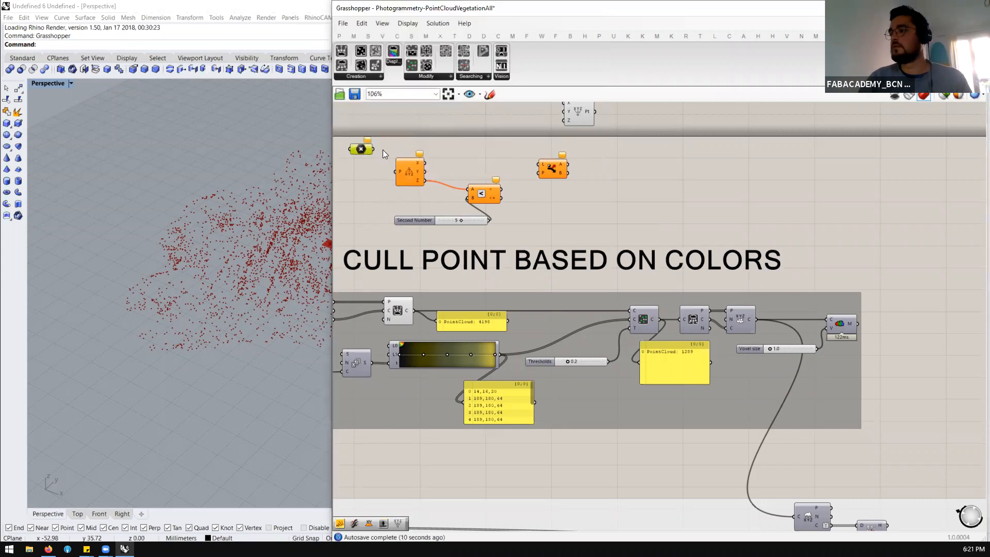
# Wire the Point parameter into Deconstruct and the Dispatch list input, and the Smaller Than result into the Dispatch pattern input
pyautogui.moveTo(397, 172); pyautogui.dragTo(537, 162)
pyautogui.scroll(1, 552, 358)
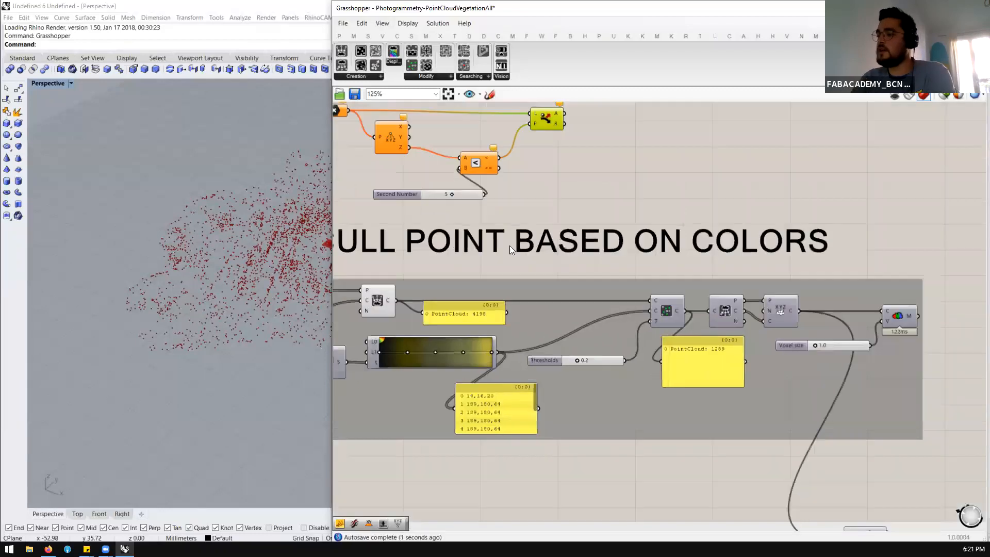
pyautogui.scroll(-2, 530, 250)
pyautogui.scroll(1, 549, 253)
pyautogui.moveTo(543, 136); pyautogui.dragTo(545, 129)
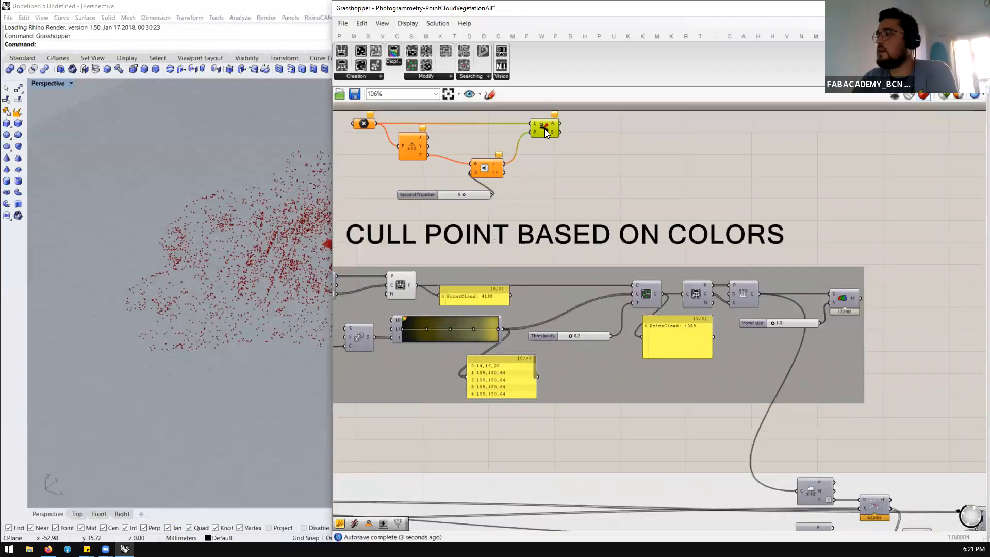
# Check the Filter Point Cloud component's Thresholds slider and add a Similarity component below Dispatch
pyautogui.click(647, 297)
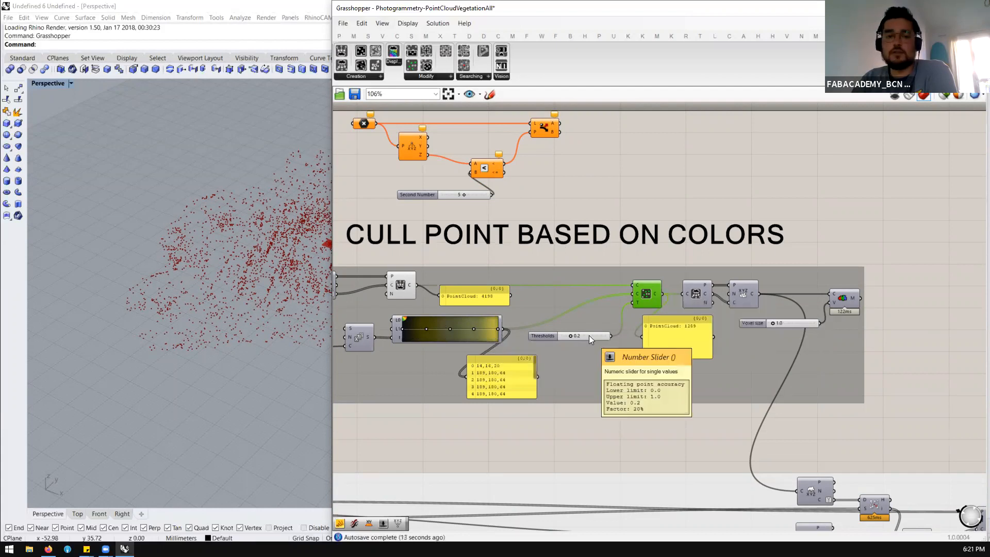
pyautogui.doubleClick(576, 173)
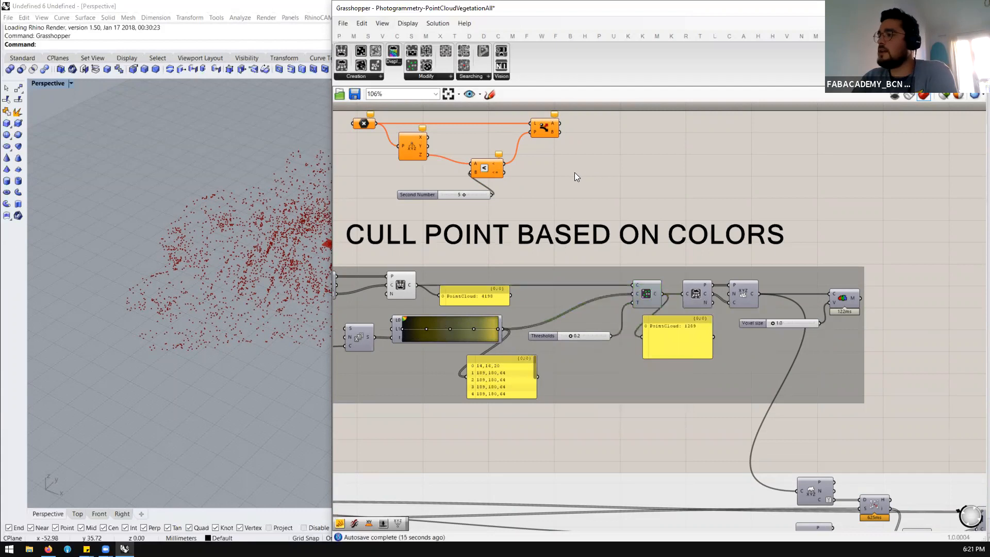
pyautogui.write('simil')
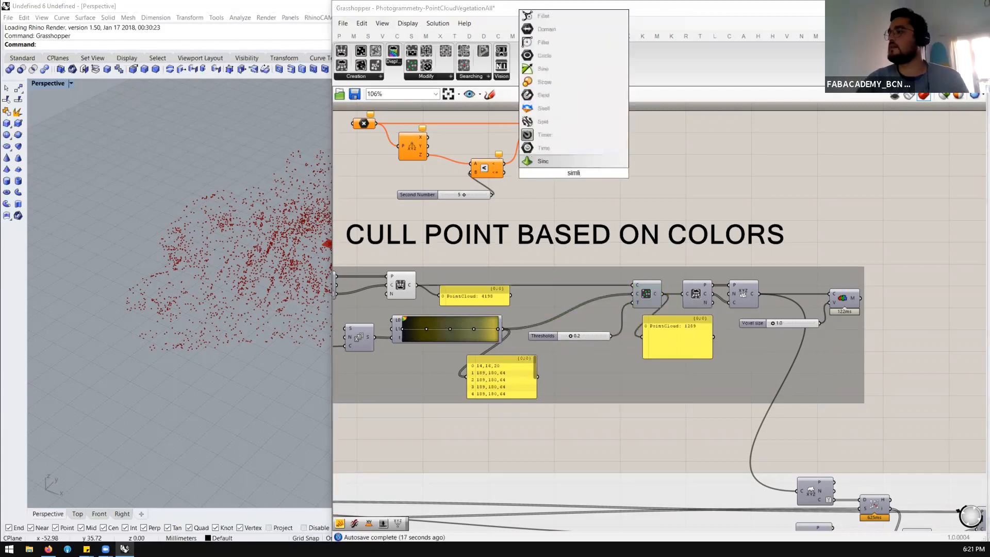
pyautogui.press('BackSpace')
pyautogui.press('BackSpace')
pyautogui.write('il')
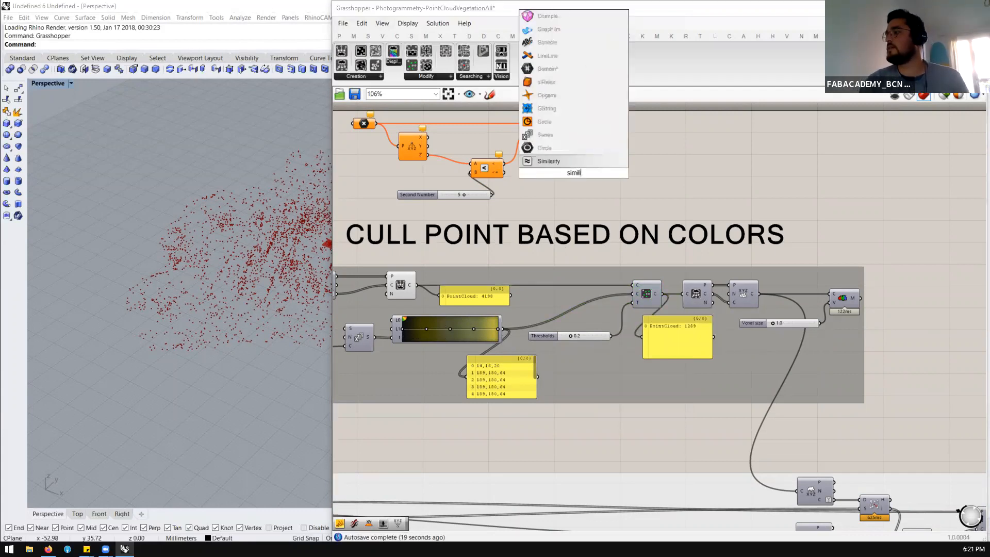
pyautogui.press('Return')
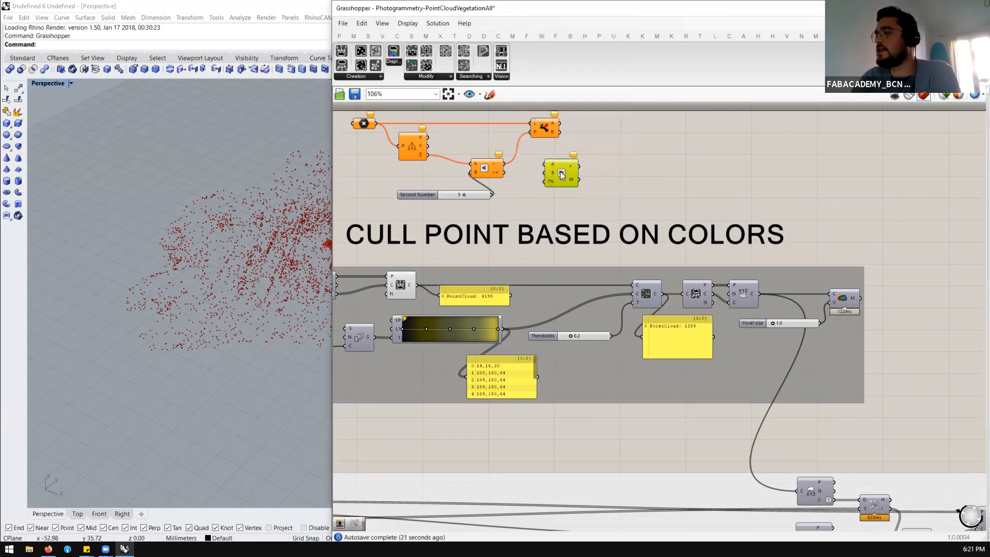
# Wire the Deconstruct Z output and the slider into Similarity's A and B inputs, moving Smaller Than aside to the left
pyautogui.click(489, 175)
pyautogui.moveTo(488, 172); pyautogui.dragTo(488, 175)
pyautogui.moveTo(428, 155); pyautogui.dragTo(546, 160)
pyautogui.click(558, 171)
pyautogui.click(459, 167)
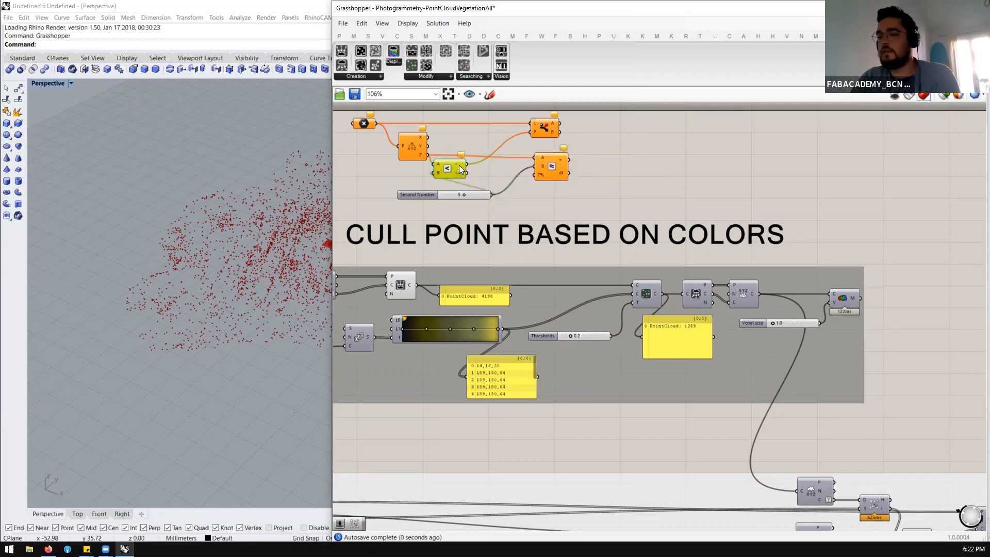
# Delete the Smaller Than component and move the Second Number slider up beside Similarity's B input
pyautogui.press('Delete')
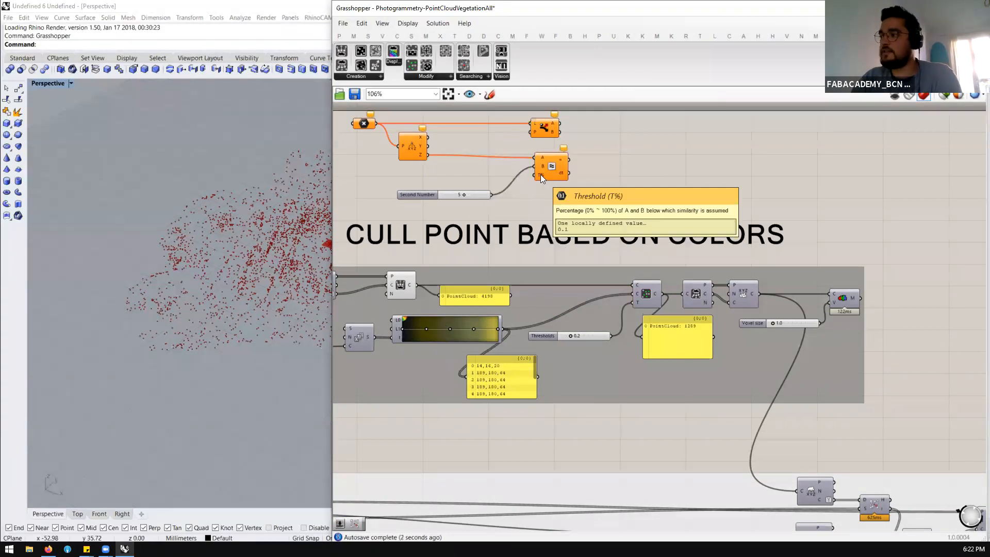
pyautogui.moveTo(479, 200); pyautogui.dragTo(489, 181)
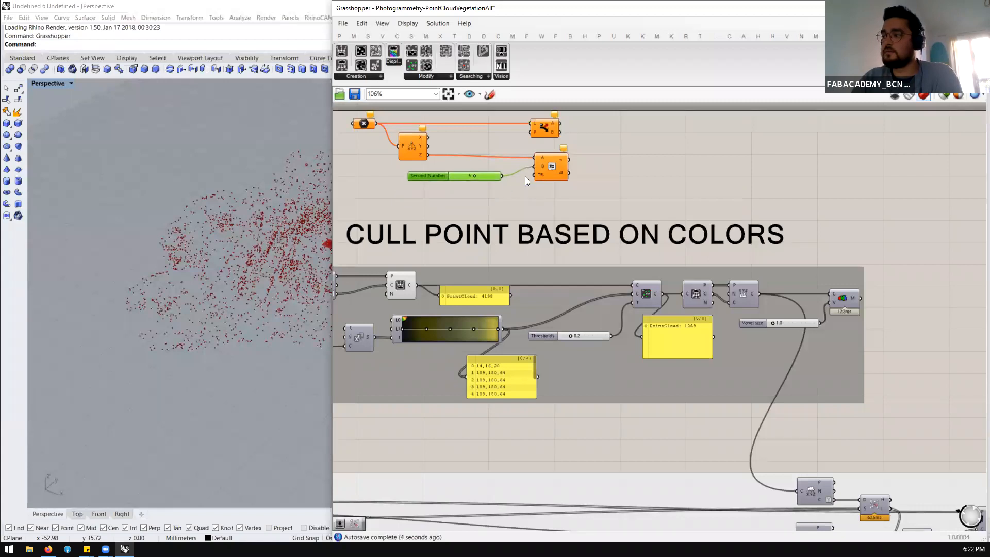
pyautogui.doubleClick(531, 193)
pyautogui.write('1')
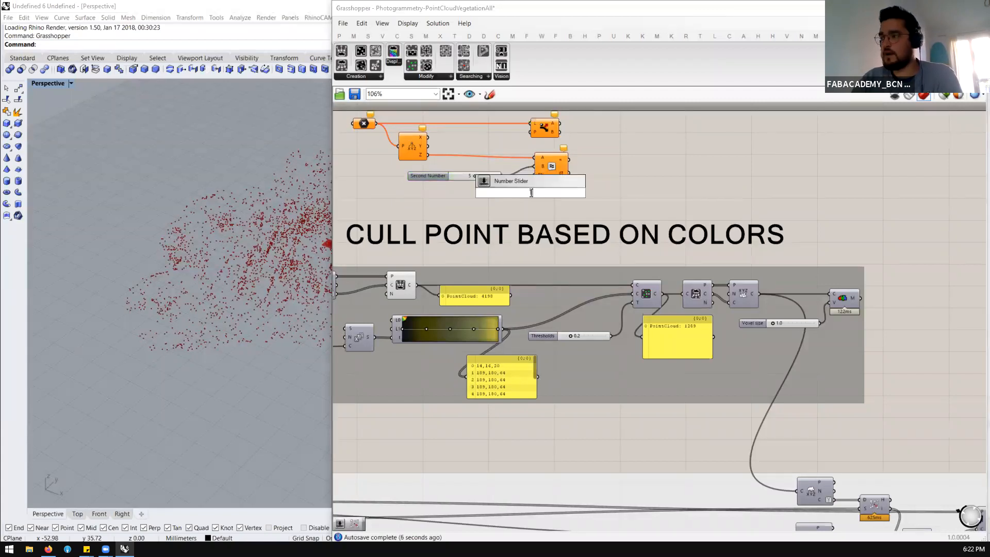
pyautogui.press('Return')
pyautogui.moveTo(546, 193); pyautogui.dragTo(498, 193)
pyautogui.press('Delete')
# Add a number slider set to 10 below the Second Number slider and wire it into Similarity's T% threshold input
pyautogui.doubleClick(501, 198)
pyautogui.write('10')
pyautogui.press('Return')
pyautogui.moveTo(538, 198); pyautogui.dragTo(534, 175)
pyautogui.scroll(3, 513, 194)
pyautogui.click(460, 198)
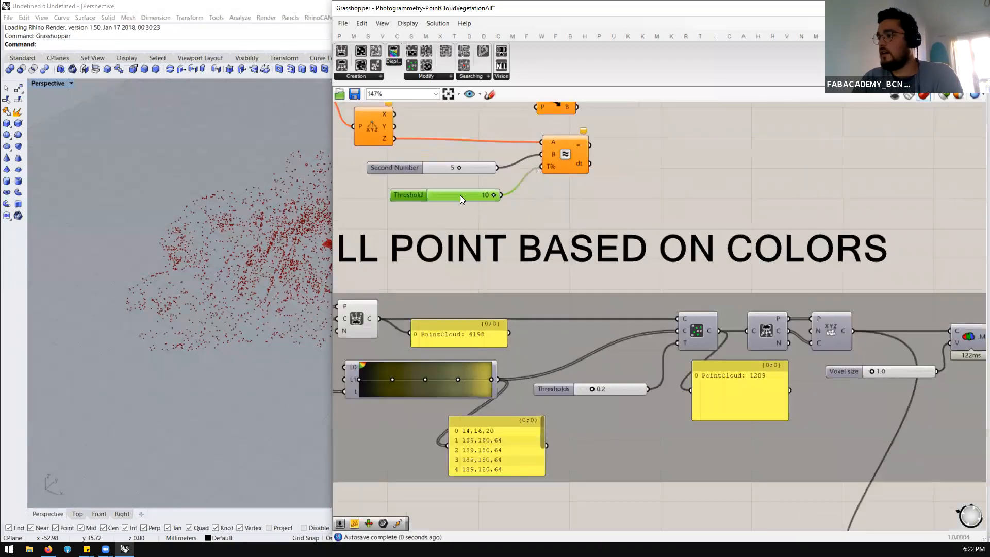
# Add two loose number sliders beside the Similarity component as example values, one at 4.8 and one at 5.2
pyautogui.scroll(-3, 466, 170)
pyautogui.doubleClick(633, 158)
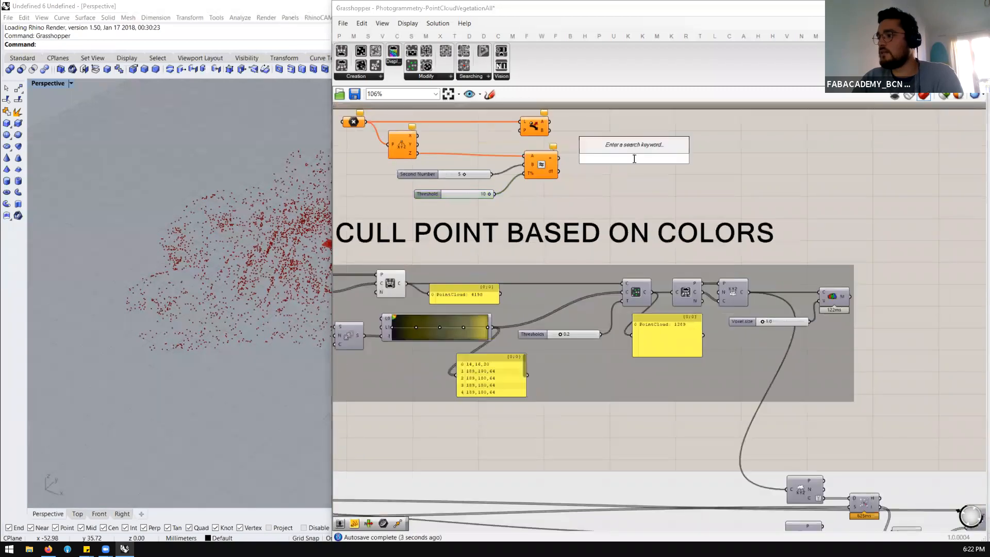
pyautogui.write('4.9')
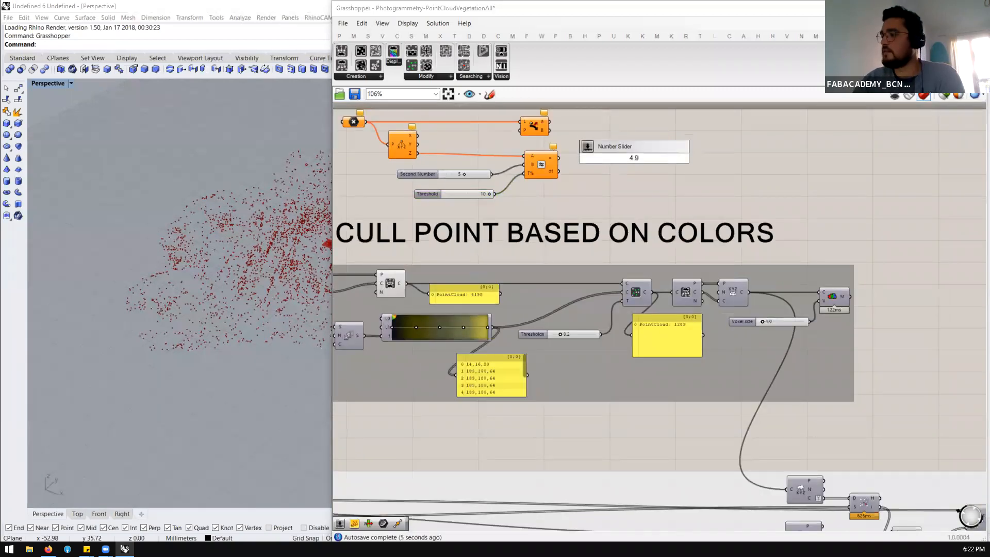
pyautogui.press('Return')
pyautogui.scroll(5, 634, 207)
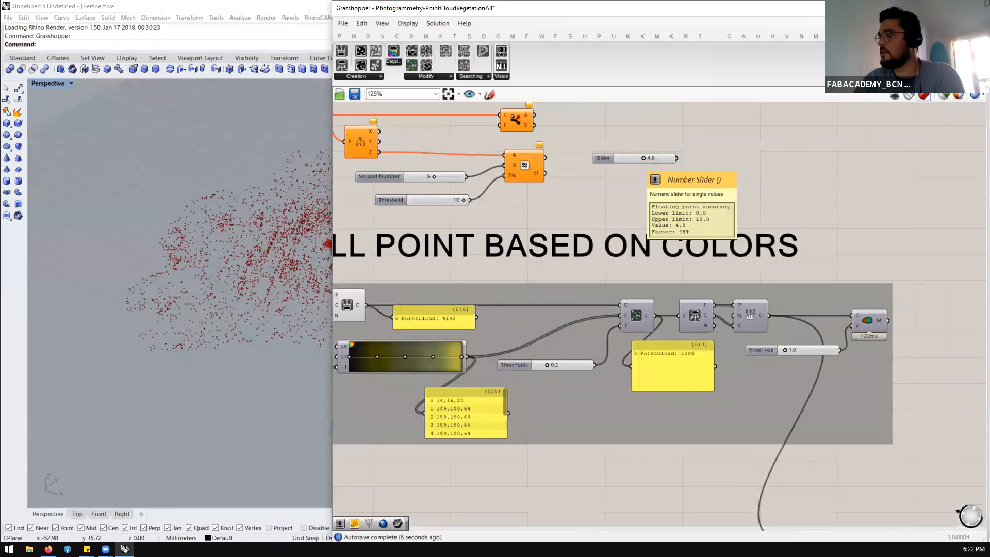
pyautogui.doubleClick(634, 207)
pyautogui.write('5.2')
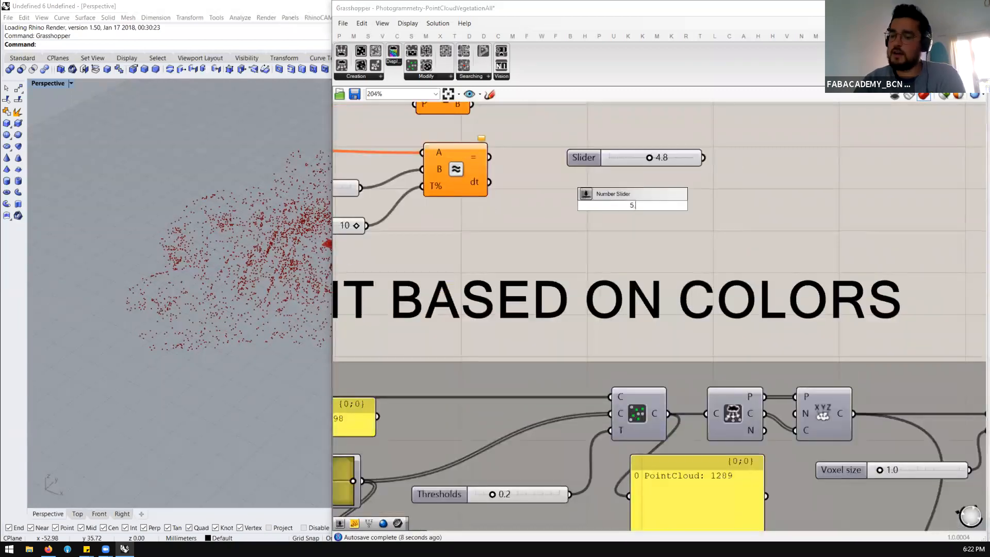
pyautogui.press('Return')
pyautogui.scroll(-3, 665, 200)
# Examine the Second Number slider and the threshold input of the point cloud filter component
pyautogui.scroll(1, 558, 190)
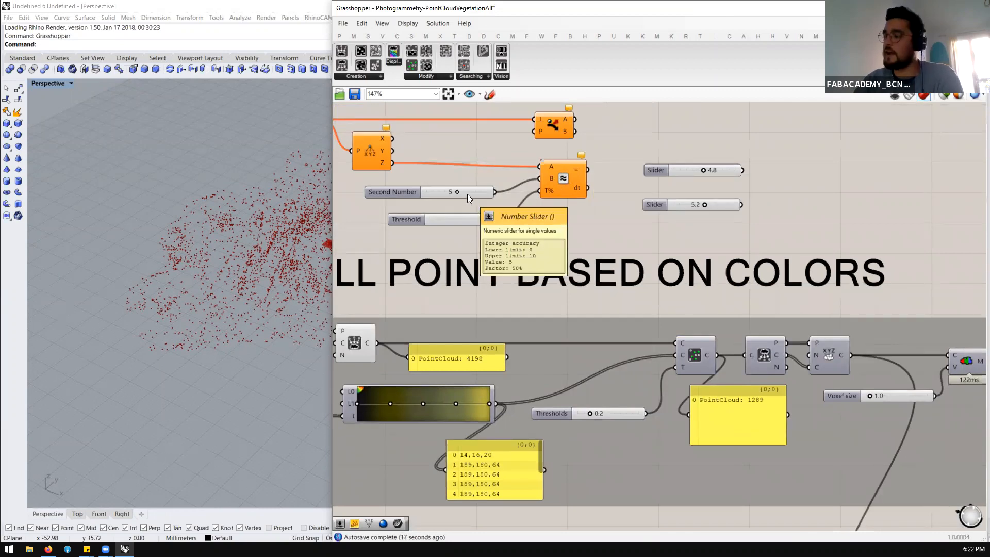
pyautogui.scroll(1, 468, 194)
pyautogui.scroll(-1, 486, 197)
pyautogui.click(654, 305)
pyautogui.scroll(-1, 653, 300)
pyautogui.scroll(1, 647, 305)
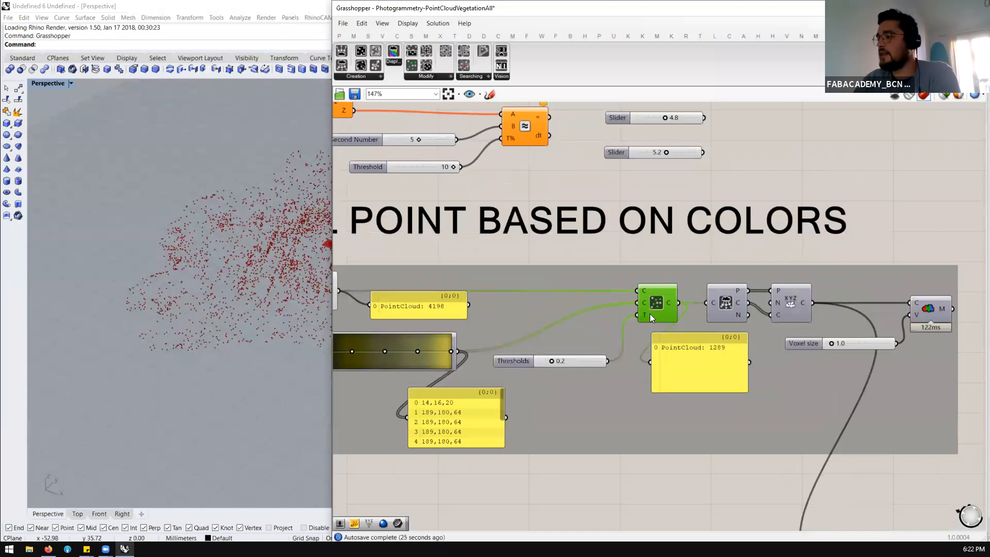
pyautogui.moveTo(644, 319)
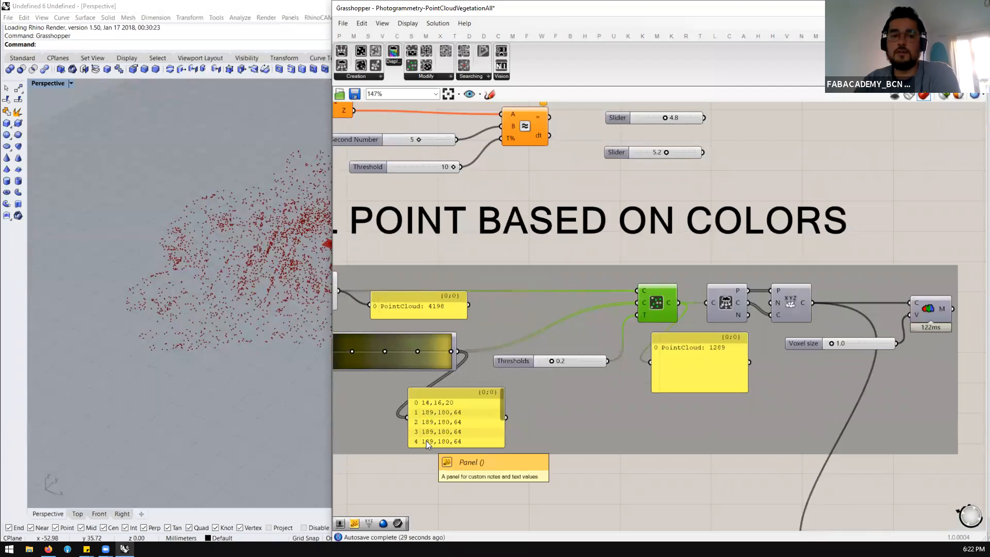
# Add a Colour Swatch below the grey group, near the panel listing the gradient colours
pyautogui.scroll(-2, 584, 421)
pyautogui.doubleClick(585, 421)
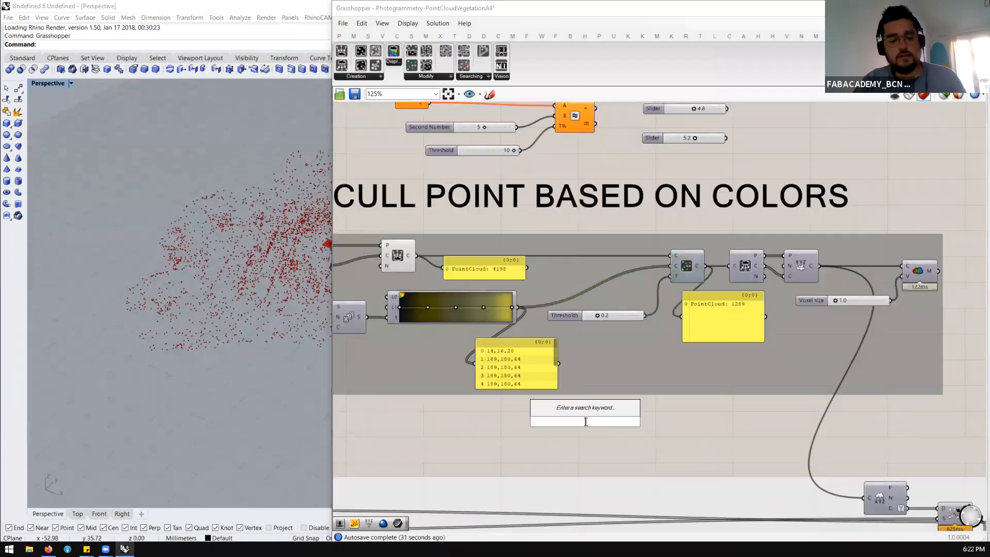
pyautogui.write('swat')
pyautogui.click(581, 409)
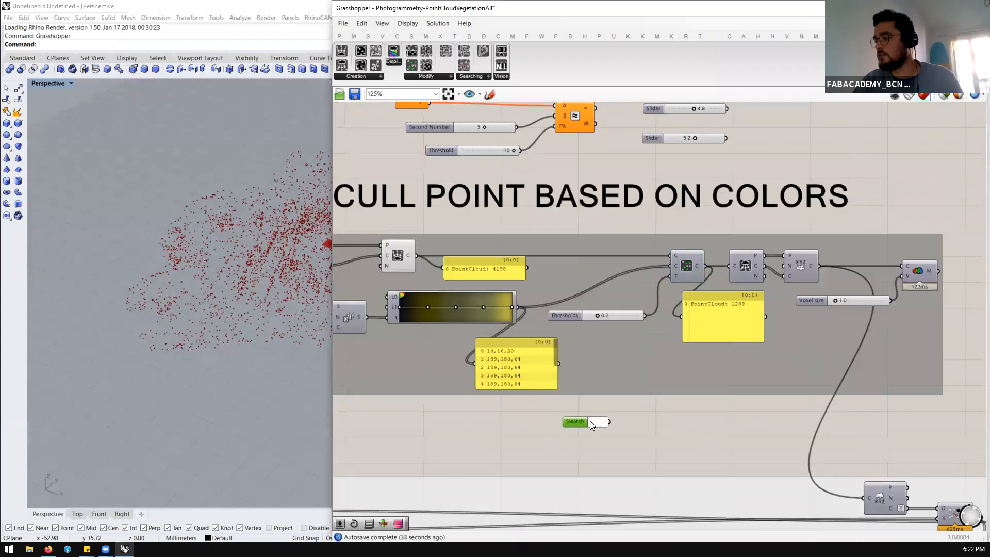
# Set the swatch's colour to bright green and move it directly under the gradient colour panel
pyautogui.click(590, 421)
pyautogui.moveTo(617, 486)
pyautogui.mouseDown()
pyautogui.moveTo(655, 486)
pyautogui.moveTo(634, 479)
pyautogui.mouseUp()
pyautogui.moveTo(623, 411); pyautogui.dragTo(601, 428)
pyautogui.click(578, 430)
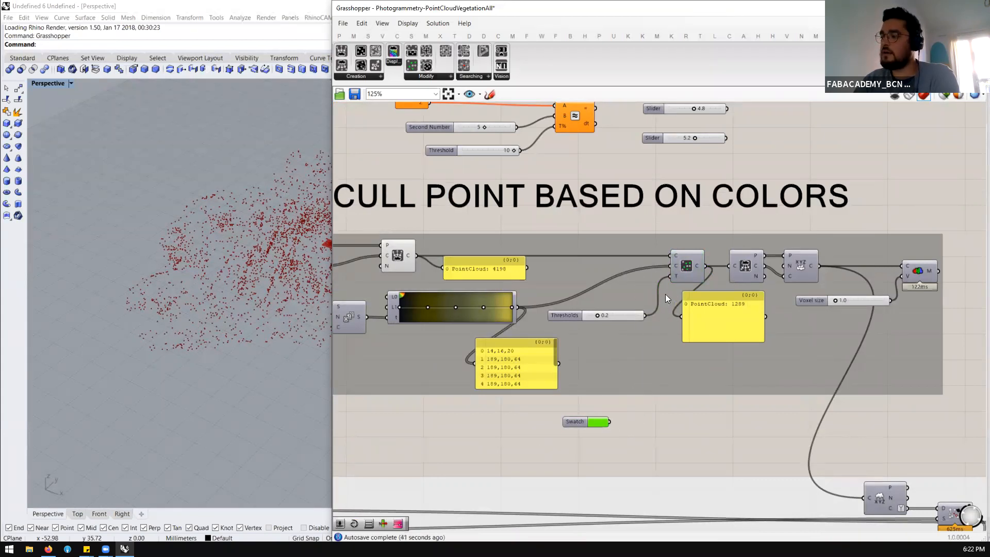
pyautogui.moveTo(676, 267)
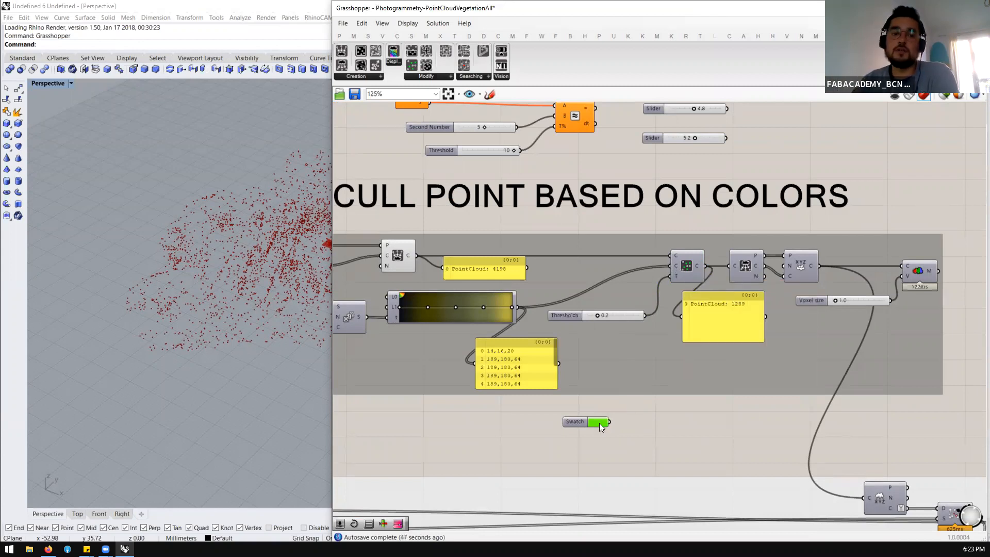
pyautogui.moveTo(576, 418); pyautogui.dragTo(534, 405)
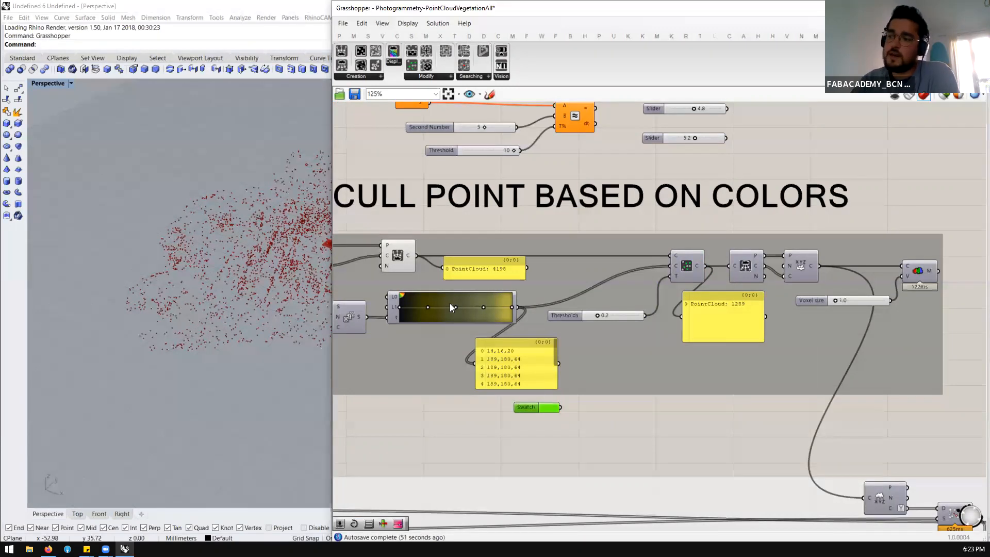
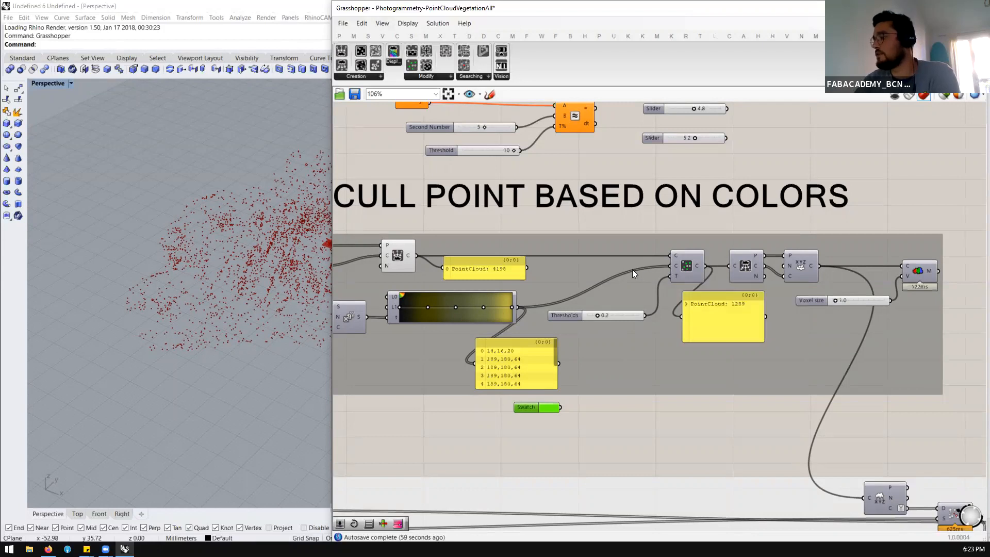
# Examine the filter, deconstruct and XYZ cloud components in the Cull Point Based on Colors group
pyautogui.scroll(-2, 633, 269)
pyautogui.scroll(2, 688, 275)
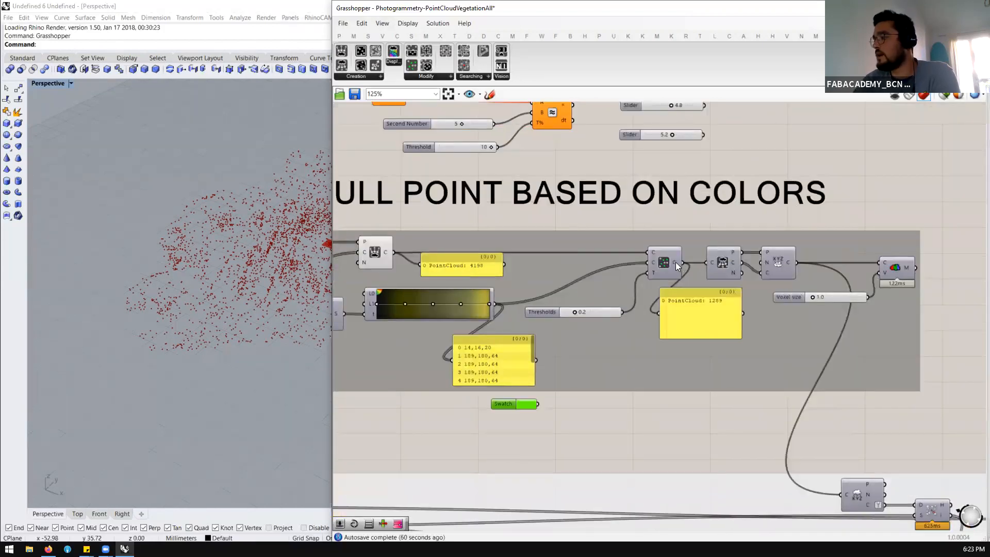
pyautogui.scroll(-2, 670, 262)
pyautogui.scroll(2, 659, 262)
pyautogui.click(625, 258)
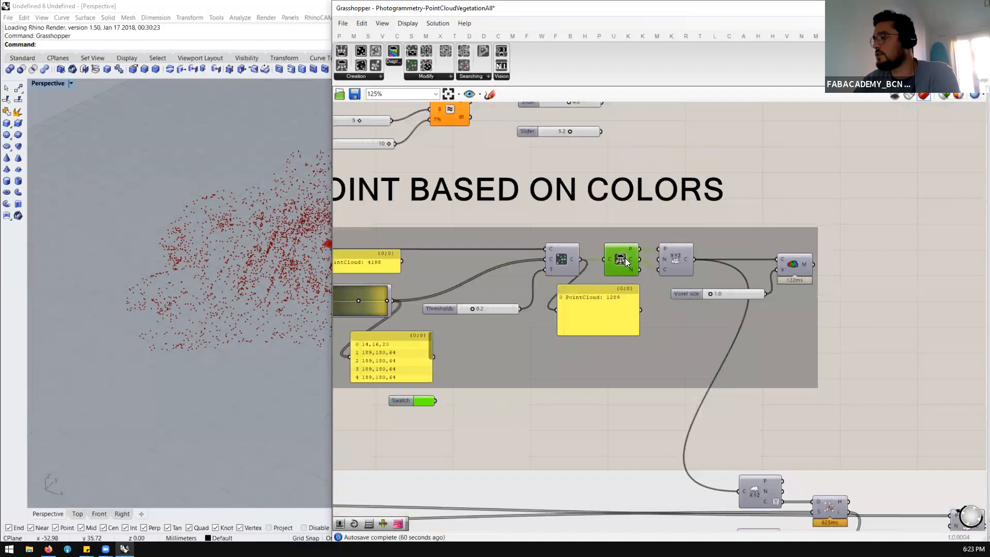
pyautogui.click(677, 261)
pyautogui.scroll(2, 634, 264)
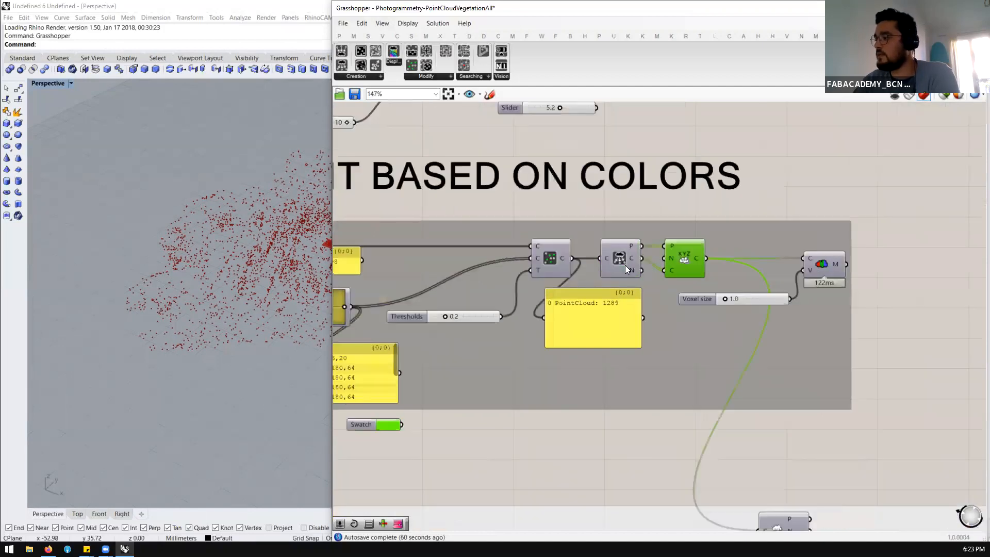
pyautogui.scroll(-3, 598, 261)
pyautogui.scroll(4, 614, 260)
pyautogui.click(619, 256)
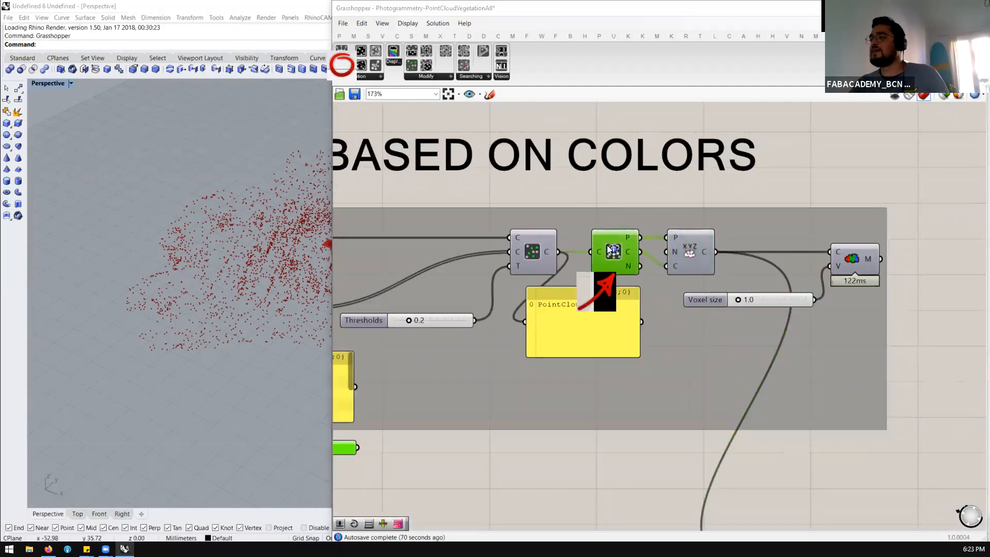
# Place a point cloud display component above the voxel mesh component, beside the Cull Point Based on Colors title
pyautogui.click(363, 76)
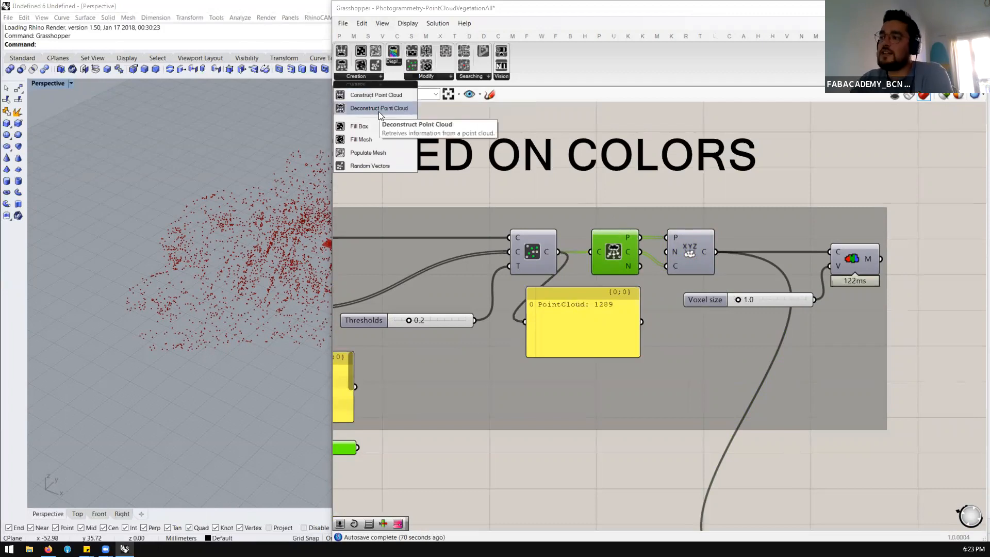
pyautogui.click(392, 63)
pyautogui.moveTo(404, 82); pyautogui.dragTo(829, 160)
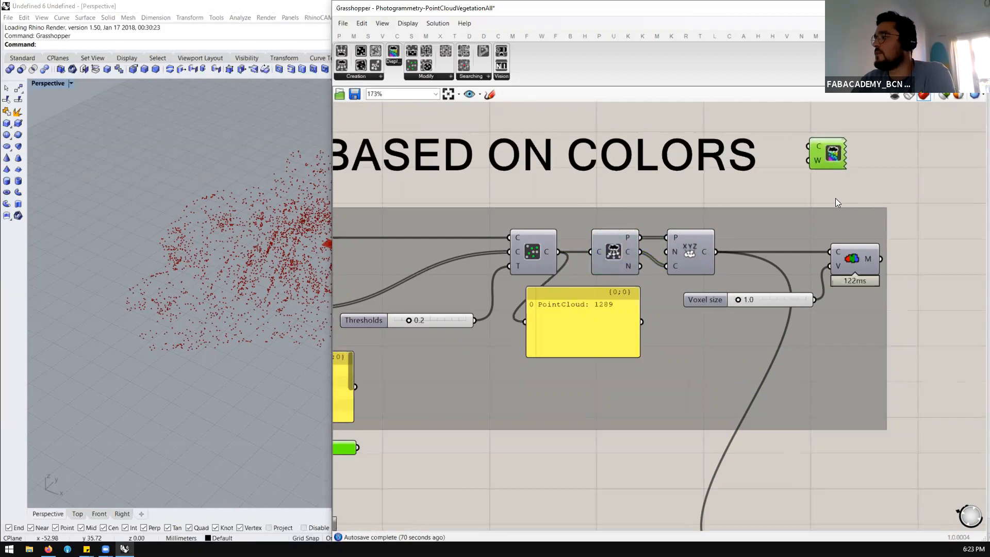
# Wire the Voxel size slider to the display component's W input and the filtered point cloud to its C input
pyautogui.click(855, 260)
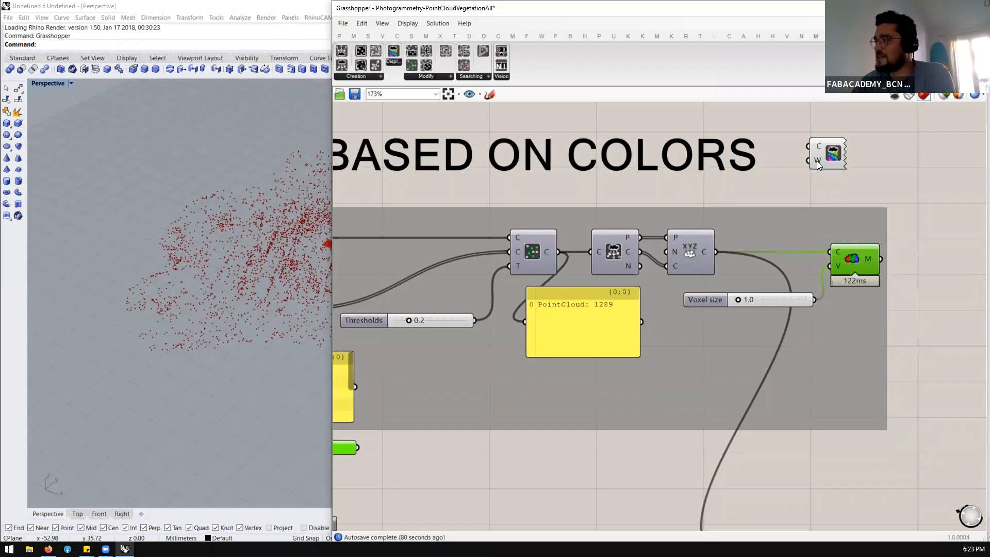
pyautogui.moveTo(813, 300); pyautogui.dragTo(808, 161)
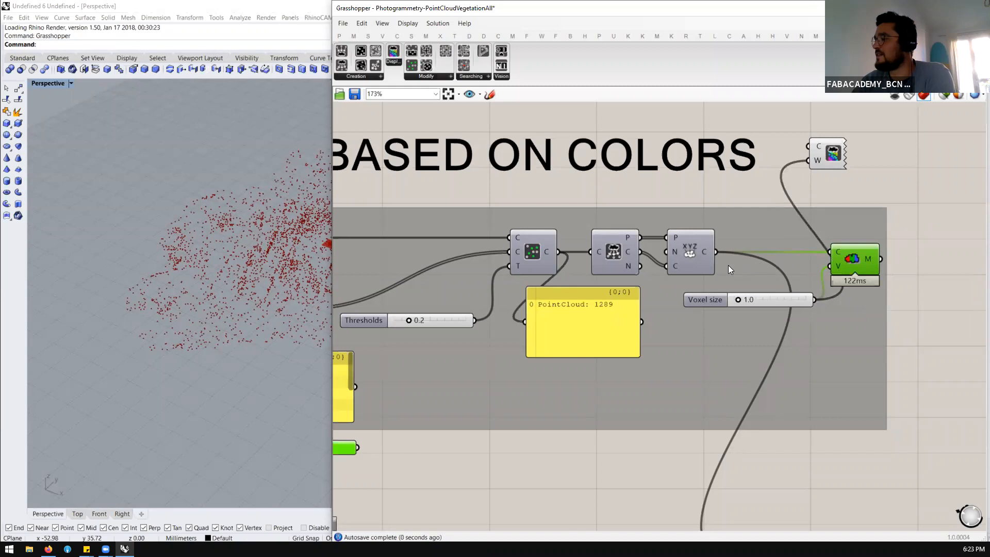
pyautogui.moveTo(545, 253); pyautogui.dragTo(809, 143)
pyautogui.click(824, 152)
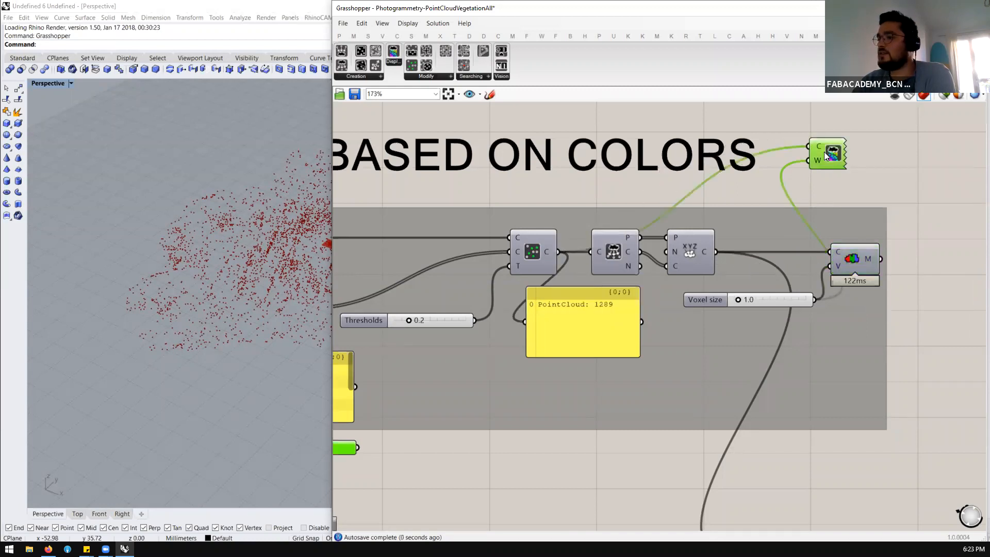
# Set the Voxel size slider to 6.7 and shift the display component slightly up and away from the title
pyautogui.moveTo(223, 287); pyautogui.dragTo(279, 230, button='right')
pyautogui.click(916, 147)
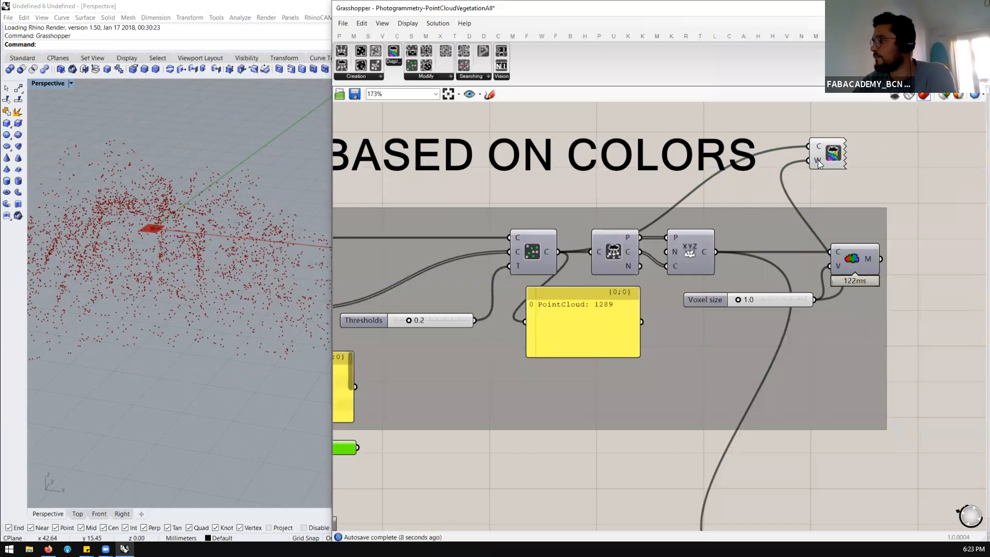
pyautogui.click(820, 155)
pyautogui.moveTo(739, 299); pyautogui.dragTo(781, 300)
pyautogui.moveTo(832, 155); pyautogui.dragTo(853, 145)
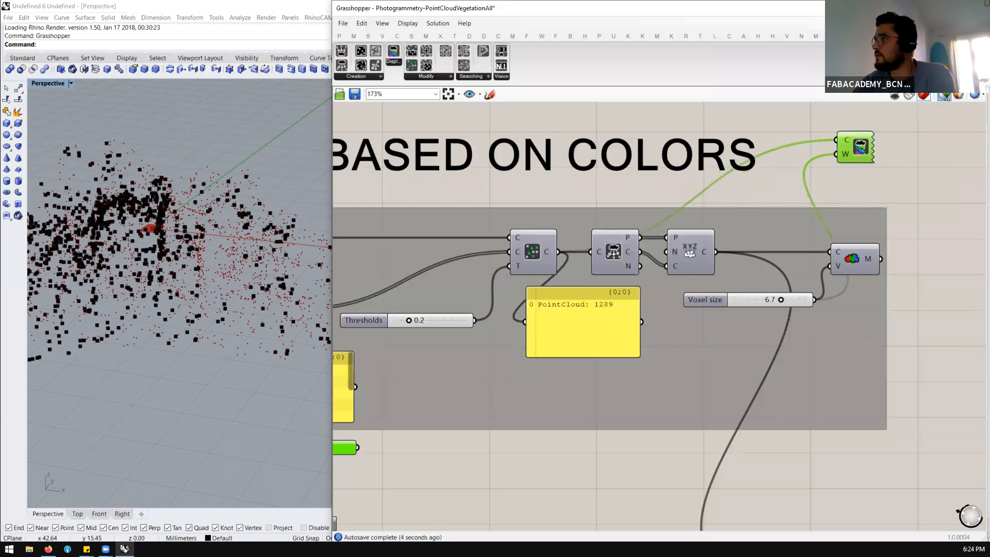
# Inspect the displayed filtered point cloud in the Rhino viewport from close up and from farther away
pyautogui.scroll(-3, 360, 179)
pyautogui.scroll(3, 168, 244)
pyautogui.moveTo(168, 244); pyautogui.dragTo(122, 243, button='right')
pyautogui.scroll(5, 196, 249)
pyautogui.scroll(4, 120, 240)
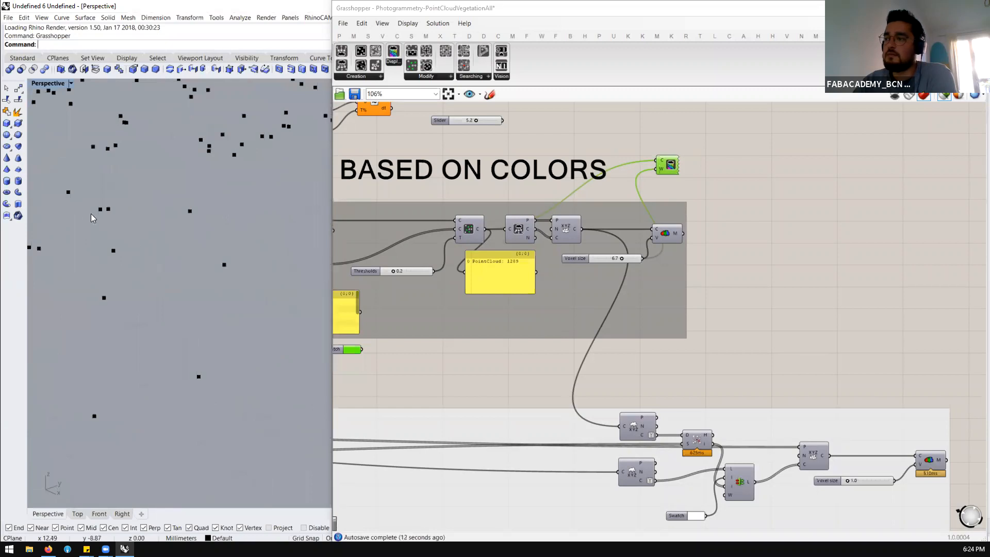
pyautogui.scroll(-6, 205, 269)
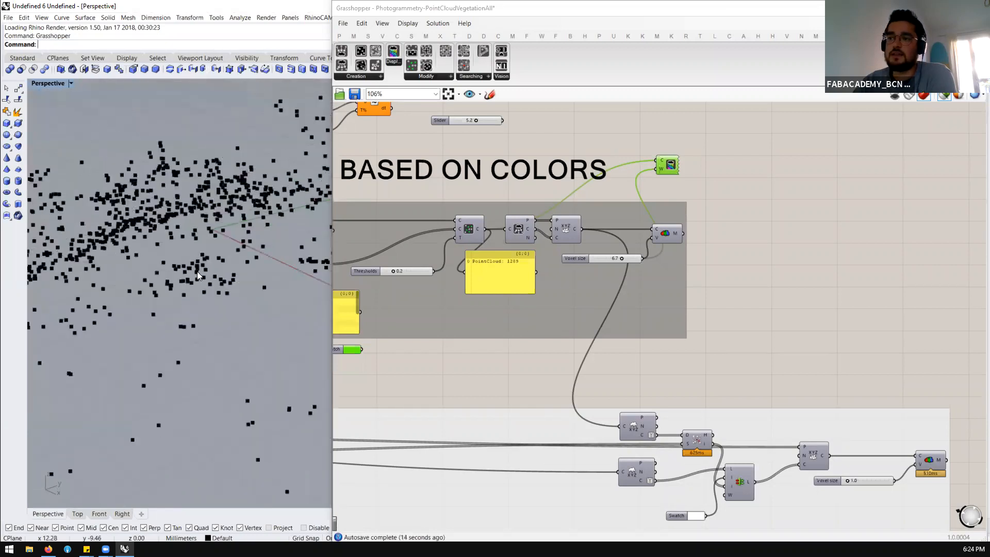
pyautogui.scroll(3, 610, 263)
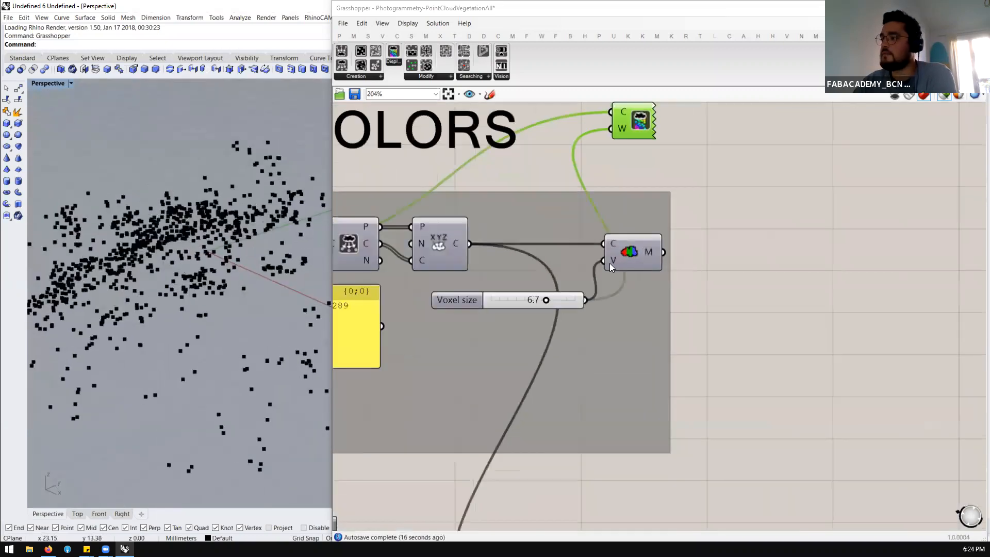
# Highlight the voxel mesh in the viewport and set its Voxel size slider to 3.3
pyautogui.click(633, 250)
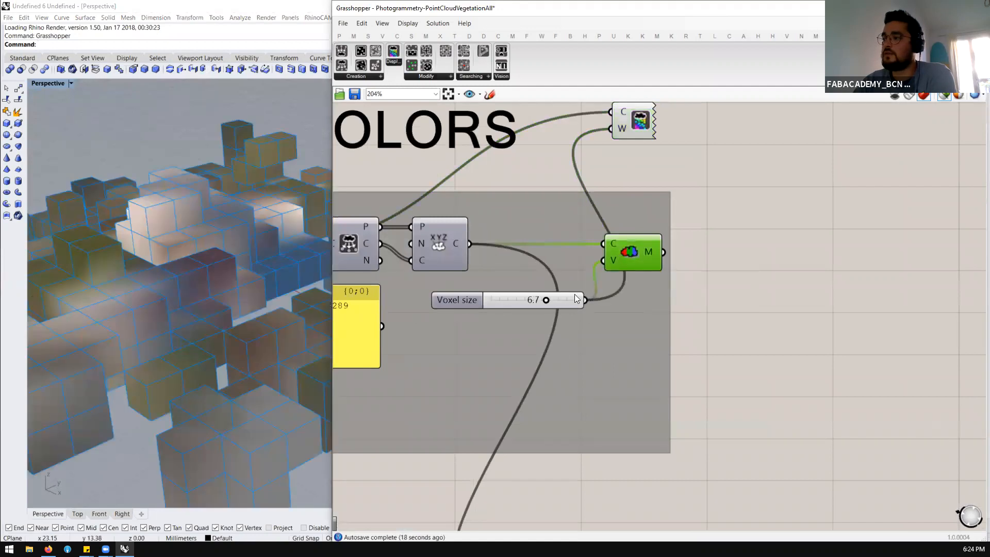
pyautogui.scroll(-5, 143, 270)
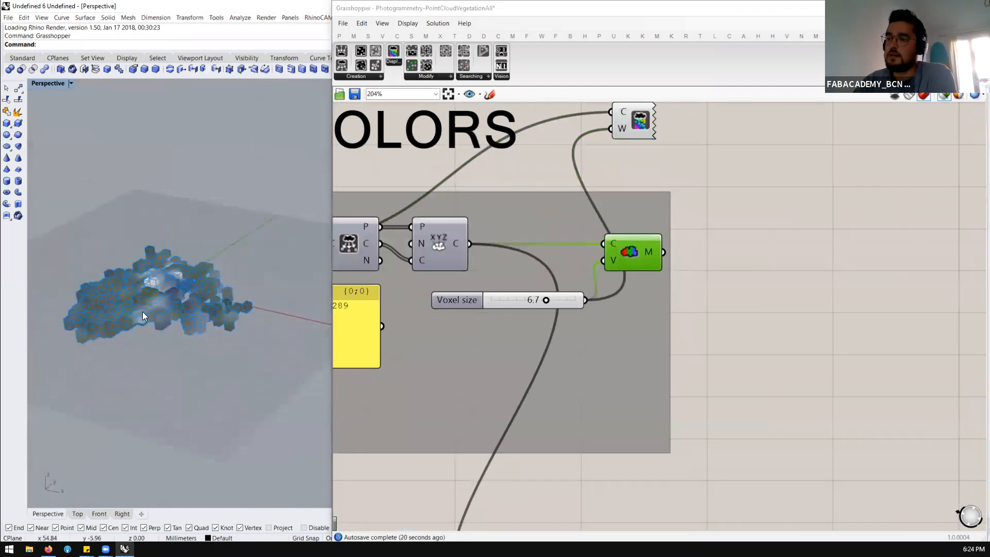
pyautogui.scroll(3, 142, 316)
pyautogui.scroll(1, 536, 301)
pyautogui.moveTo(536, 301); pyautogui.dragTo(508, 305)
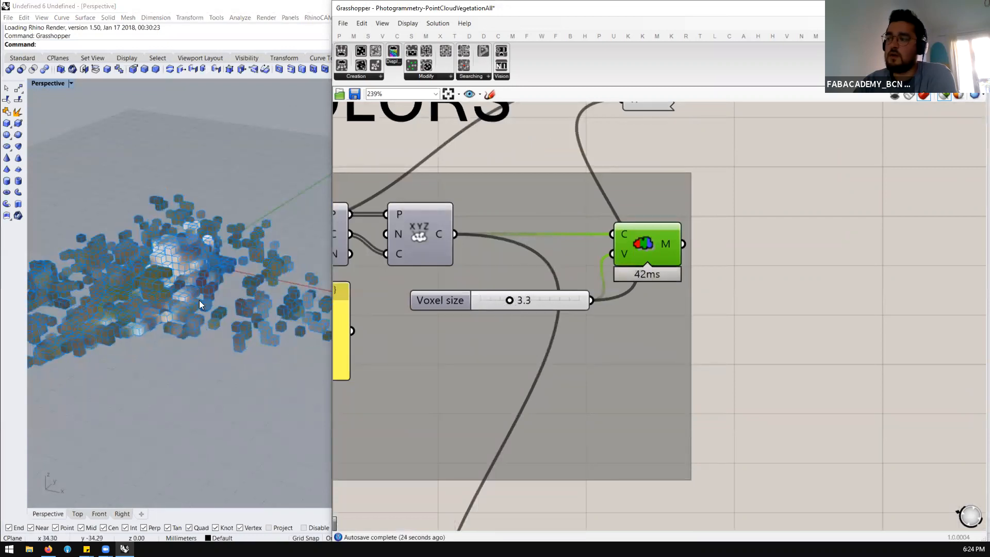
# Inspect the voxel mesh from several angles, then set the Voxel size slider to 2.4
pyautogui.scroll(3, 200, 305)
pyautogui.scroll(3, 214, 299)
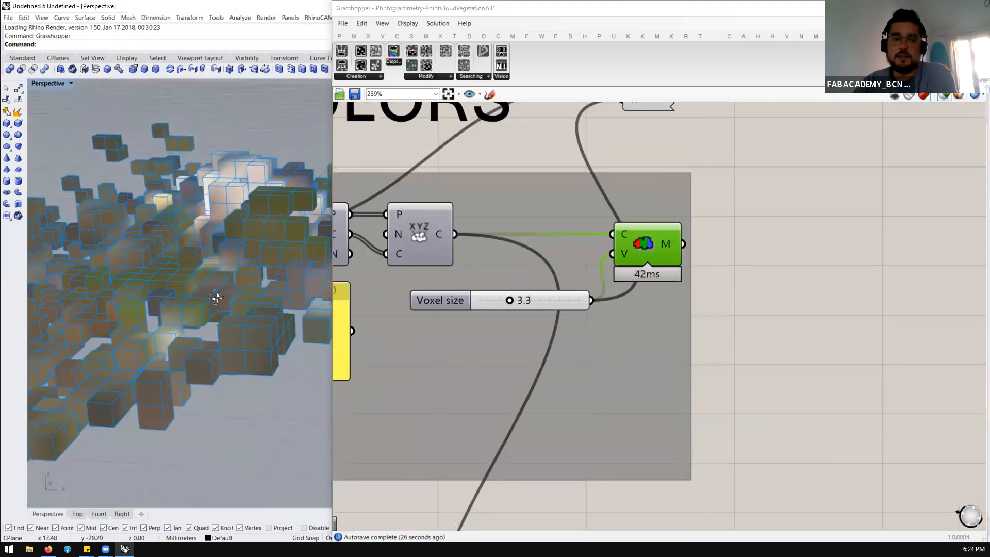
pyautogui.moveTo(217, 297); pyautogui.dragTo(155, 350, button='right')
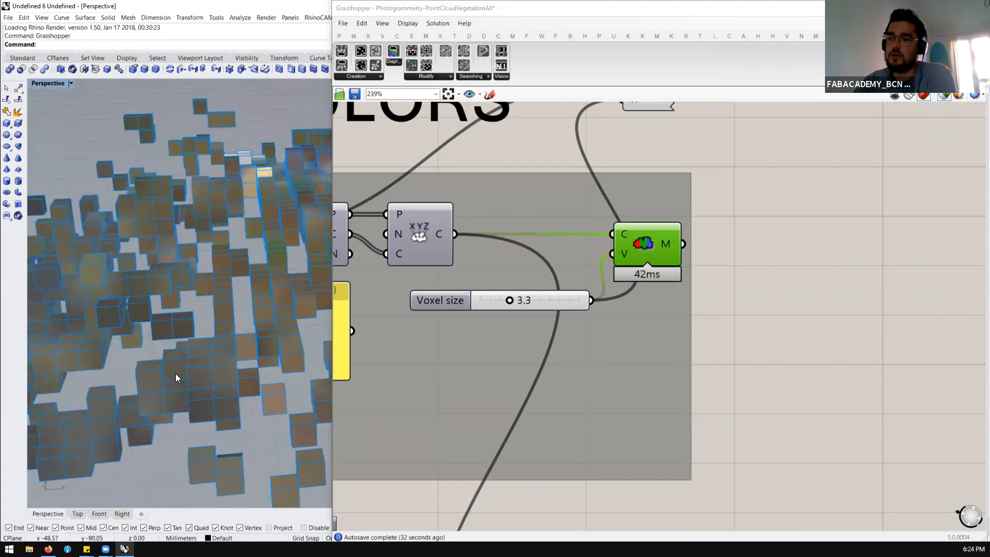
pyautogui.scroll(-6, 184, 310)
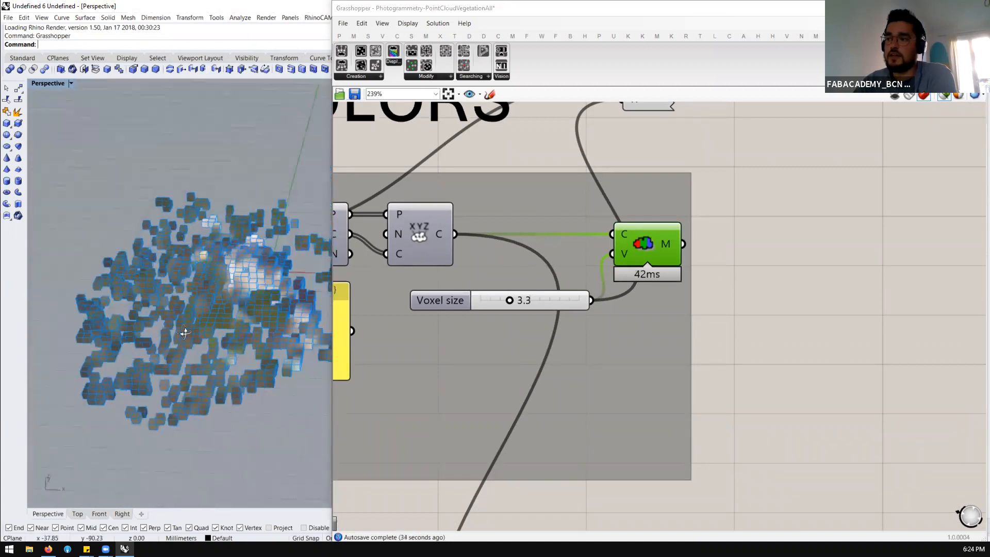
pyautogui.moveTo(510, 301)
pyautogui.mouseDown()
pyautogui.moveTo(485, 304)
pyautogui.moveTo(501, 304)
pyautogui.mouseUp()
# Examine the voxel mesh in the viewport alongside the gradient colors, threshold and deconstruct component that shape the culled cloud
pyautogui.moveTo(155, 289); pyautogui.dragTo(205, 313, button='right')
pyautogui.scroll(-3, 727, 234)
pyautogui.scroll(2, 619, 258)
pyautogui.scroll(3, 180, 340)
pyautogui.scroll(-5, 691, 229)
pyautogui.scroll(3, 610, 238)
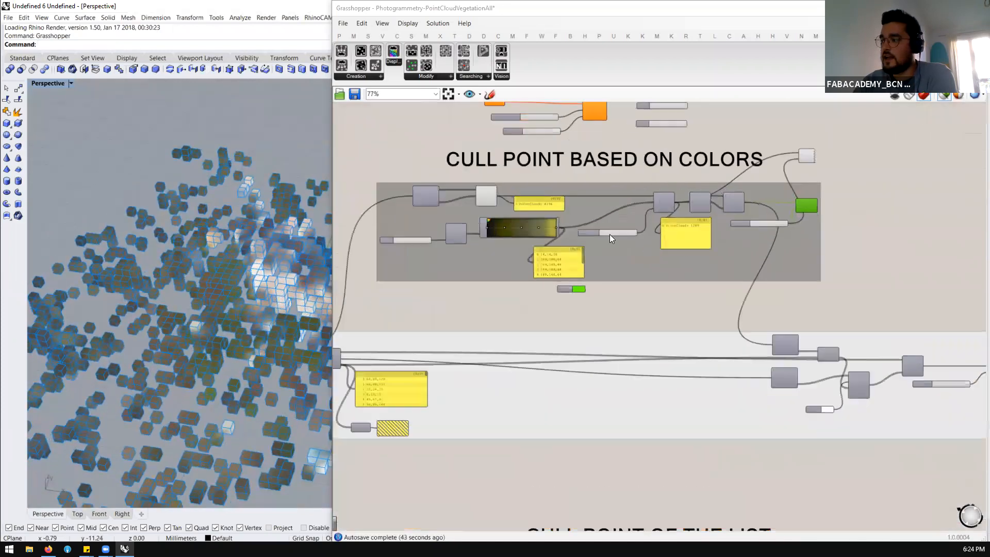
pyautogui.scroll(4, 609, 234)
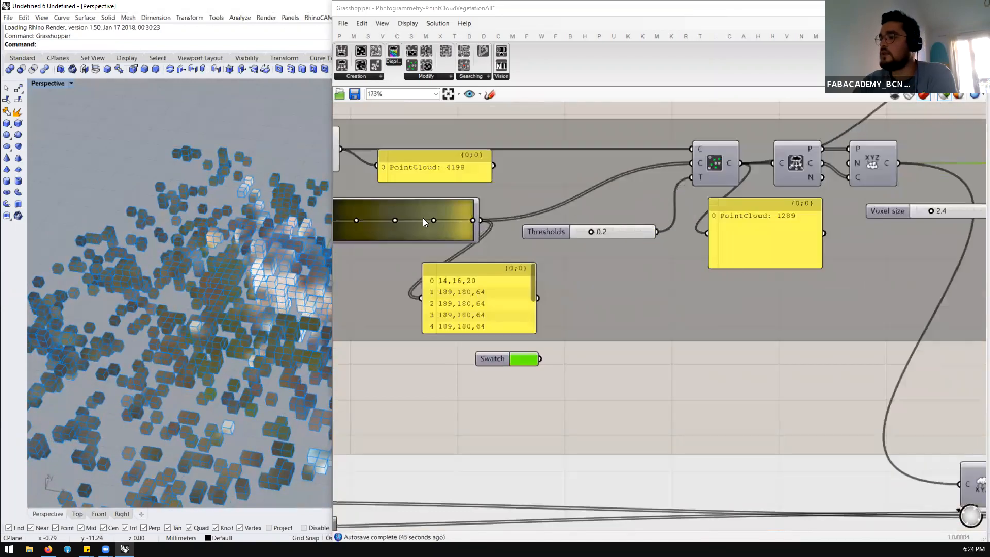
pyautogui.scroll(-1, 422, 221)
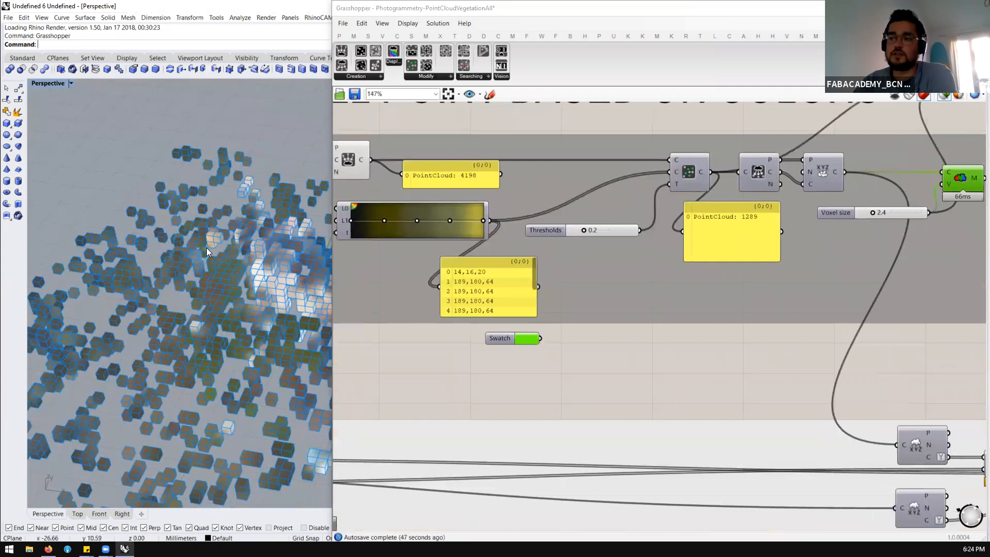
pyautogui.scroll(-6, 207, 252)
pyautogui.moveTo(213, 299); pyautogui.dragTo(199, 278, button='right')
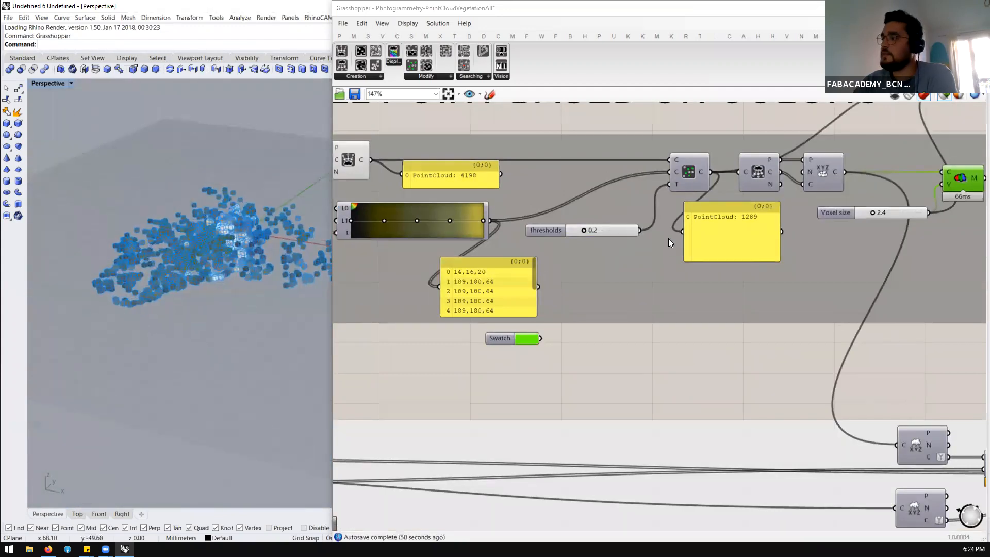
pyautogui.scroll(-2, 669, 243)
pyautogui.scroll(3, 753, 189)
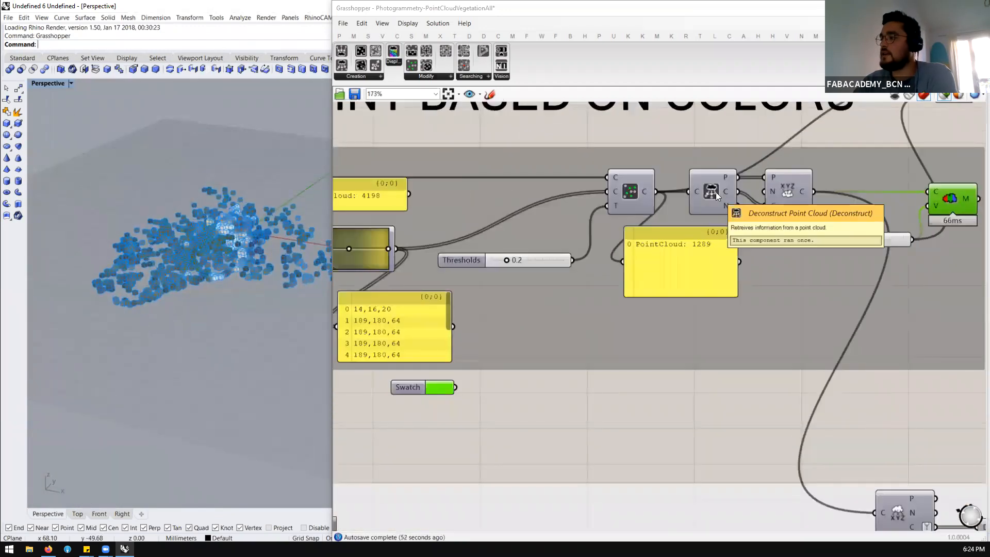
# Compare the Filter Point Cloud output with the voxel mesh by highlighting each component and inspecting it in the viewport
pyautogui.click(625, 189)
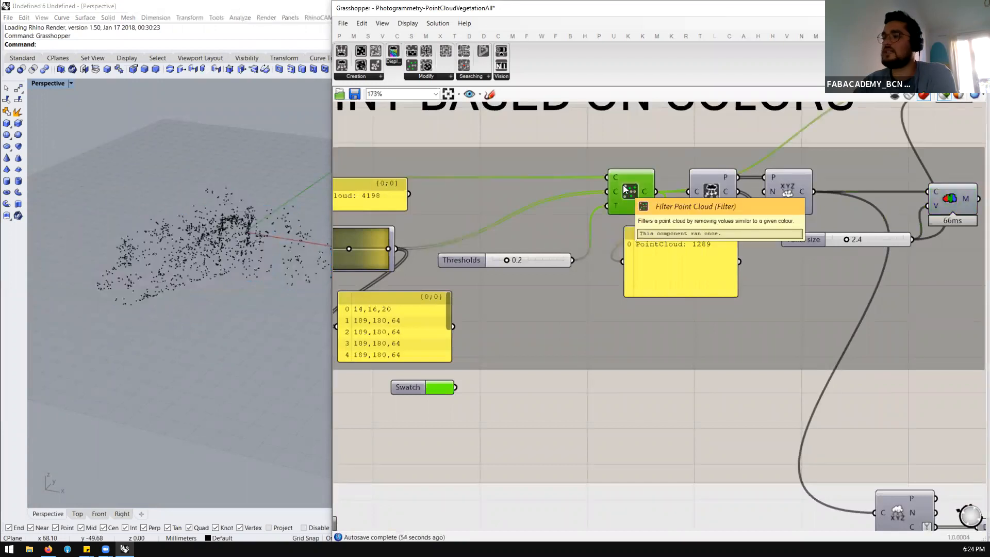
pyautogui.scroll(-3, 629, 190)
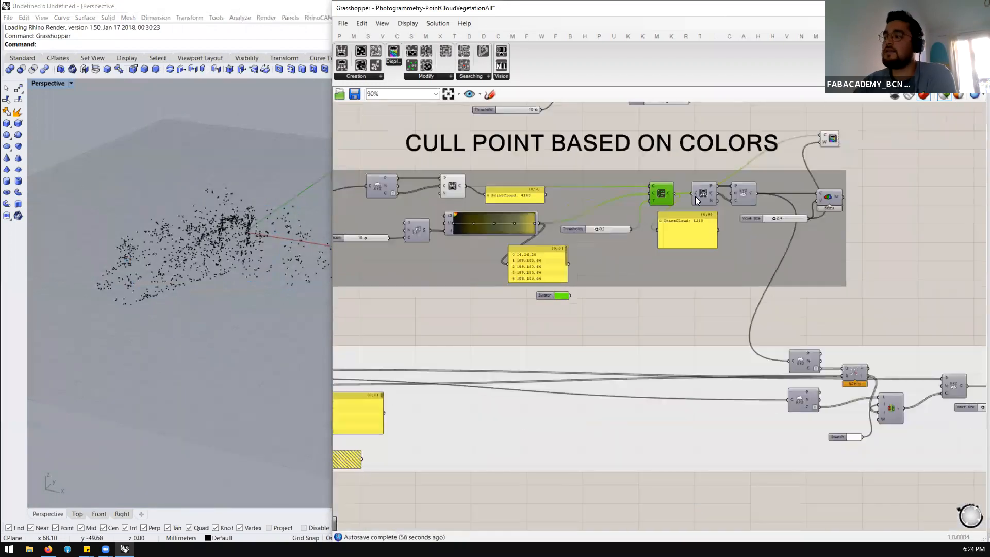
pyautogui.scroll(-1, 761, 198)
pyautogui.scroll(3, 786, 193)
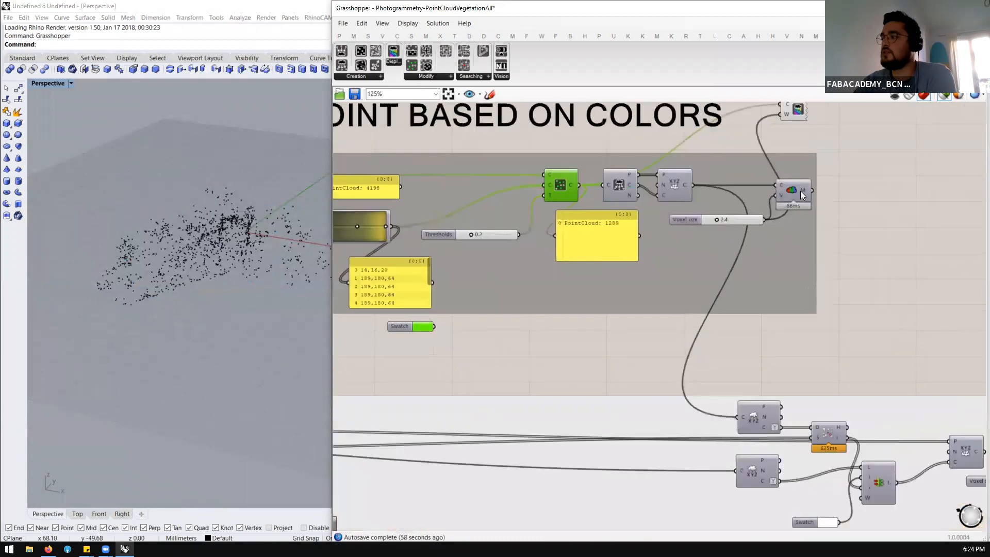
pyautogui.click(793, 191)
pyautogui.scroll(3, 258, 235)
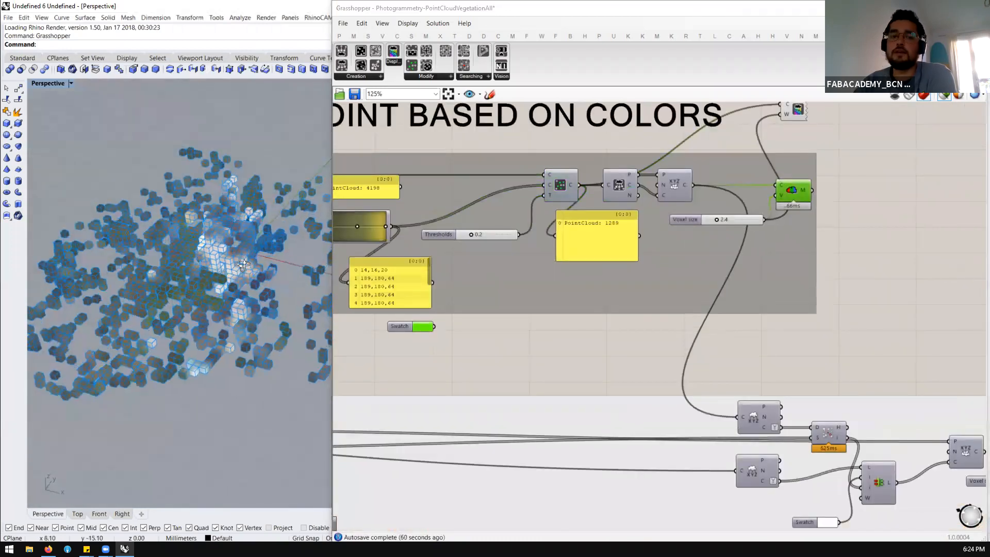
pyautogui.moveTo(244, 265); pyautogui.dragTo(257, 251, button='right')
pyautogui.scroll(-4, 676, 216)
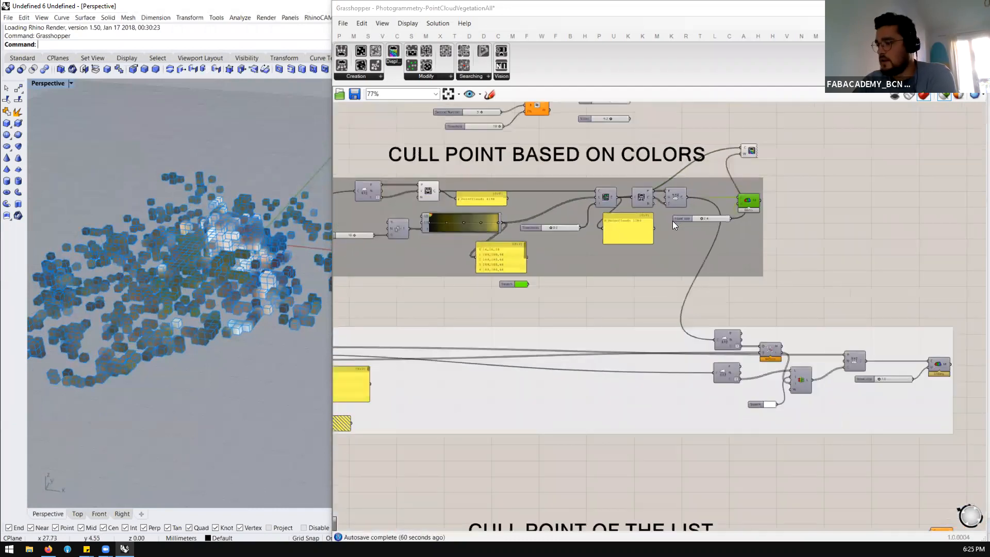
# Examine the XYZ deconstruct component and its Normals output in the group below the color culling section
pyautogui.scroll(2, 713, 331)
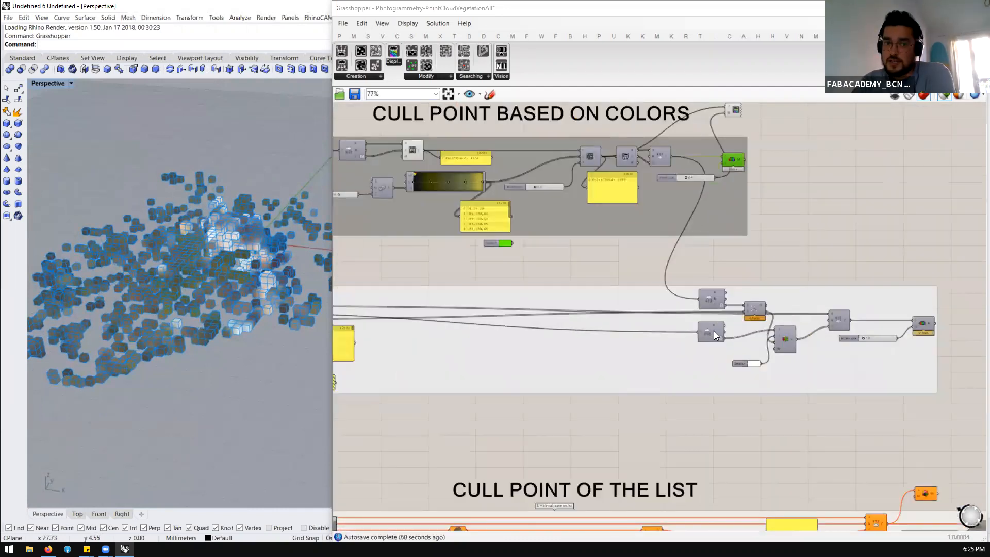
pyautogui.moveTo(713, 332)
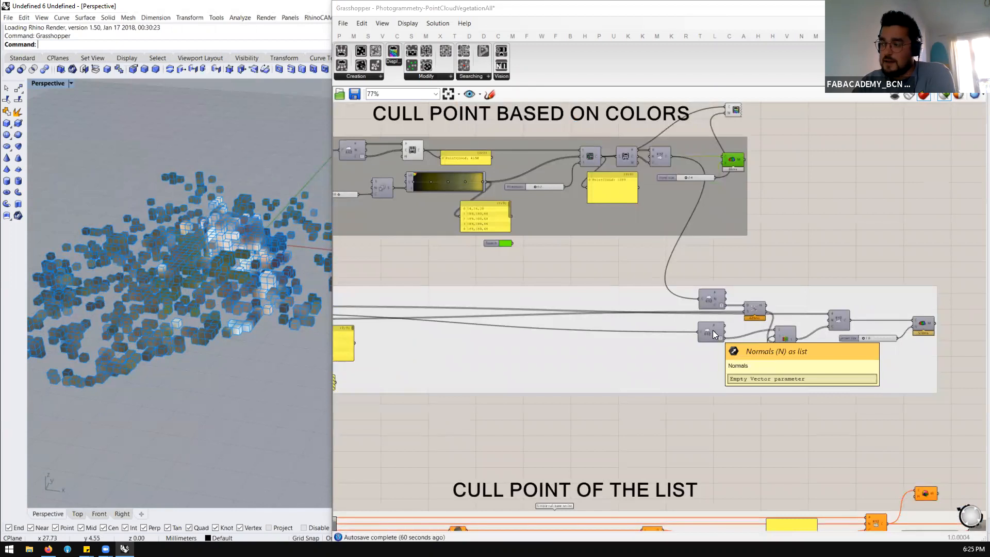
pyautogui.scroll(1, 713, 334)
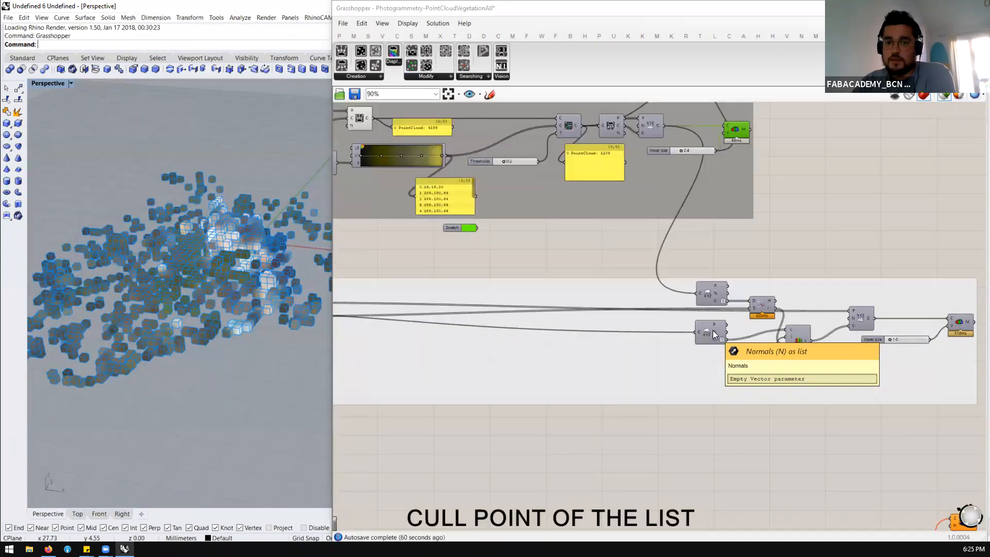
pyautogui.scroll(-2, 713, 334)
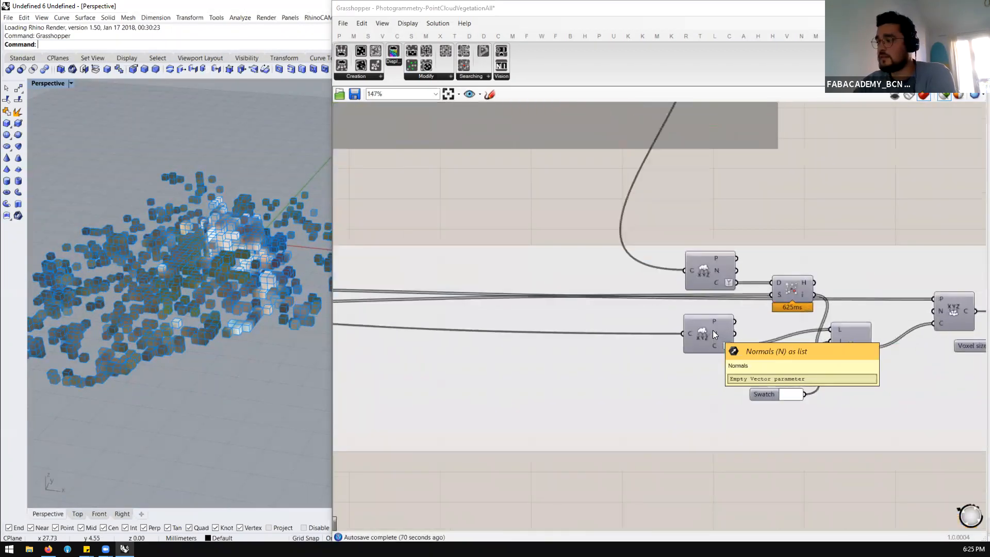
pyautogui.scroll(-1, 713, 333)
pyautogui.scroll(3, 713, 330)
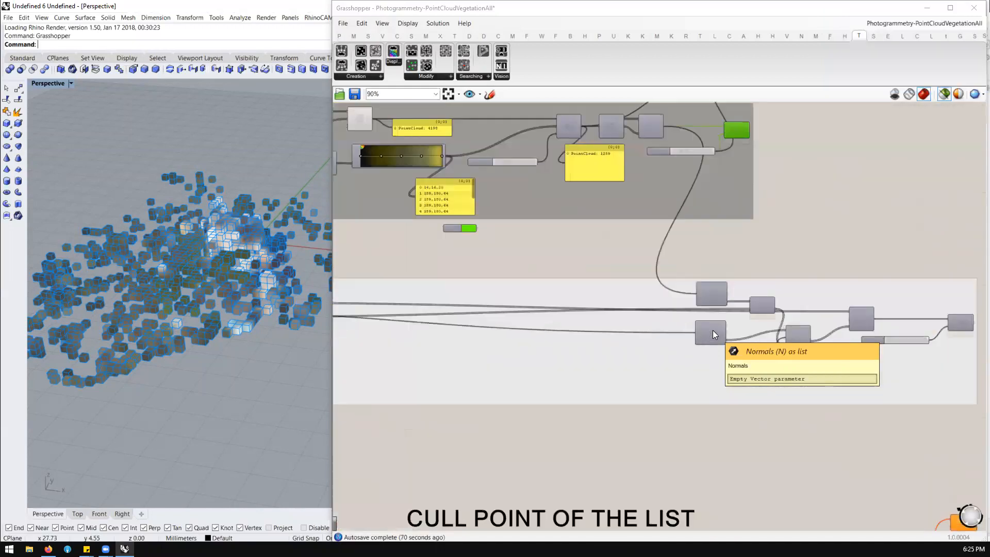
# Highlight the Construct Cloud and Filter Point Cloud components of the color culling group and check their output against the group below
pyautogui.scroll(-2, 552, 326)
pyautogui.scroll(2, 627, 295)
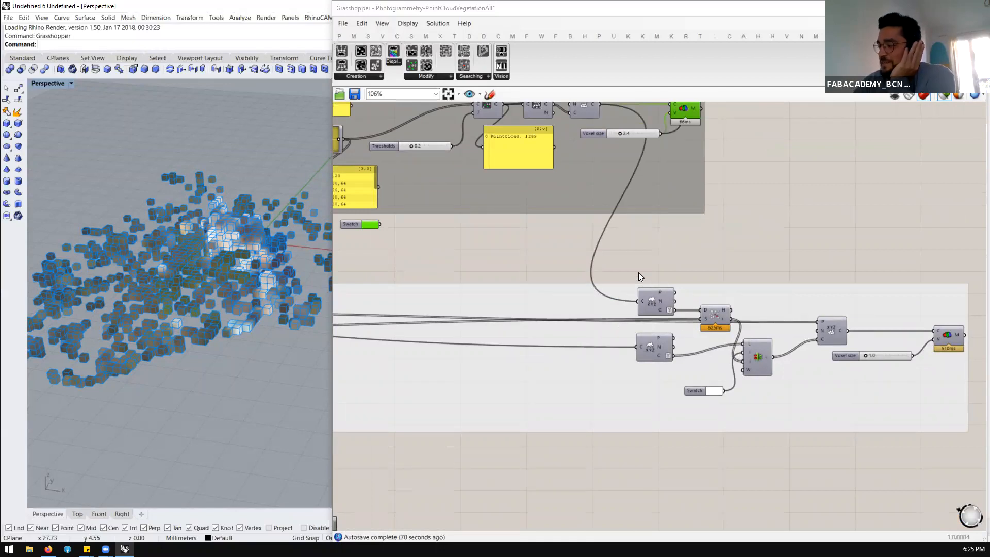
pyautogui.scroll(-2, 639, 272)
pyautogui.scroll(2, 594, 165)
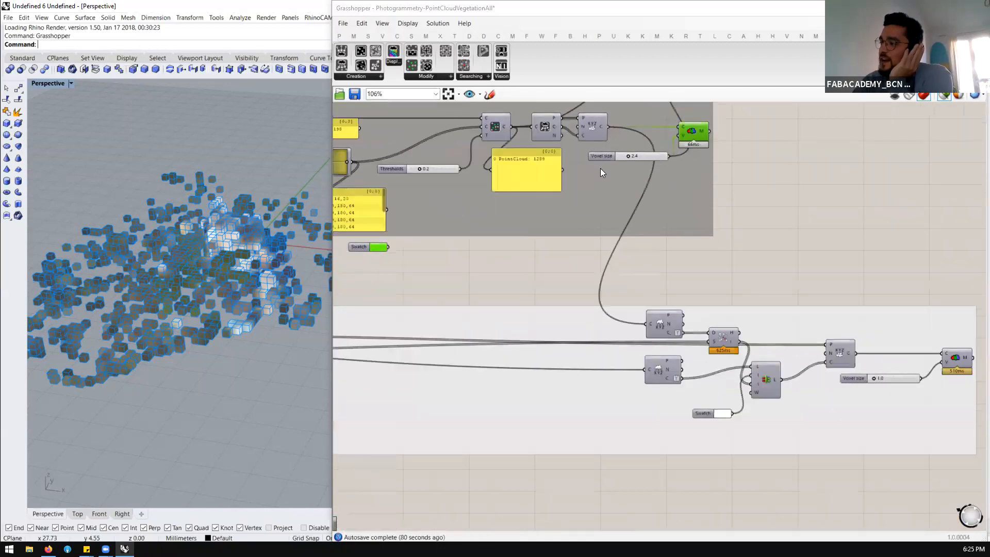
pyautogui.scroll(-1, 609, 232)
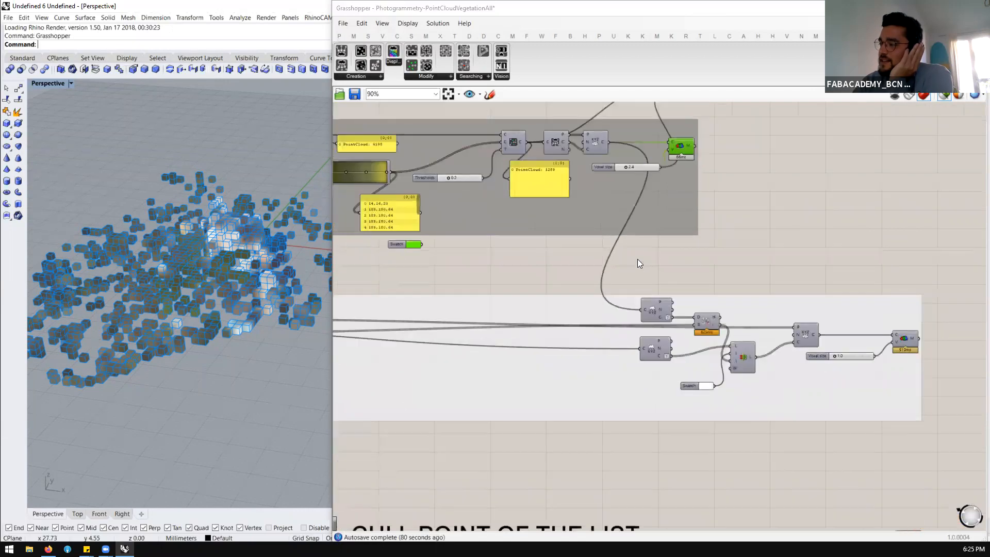
pyautogui.click(595, 142)
pyautogui.click(513, 142)
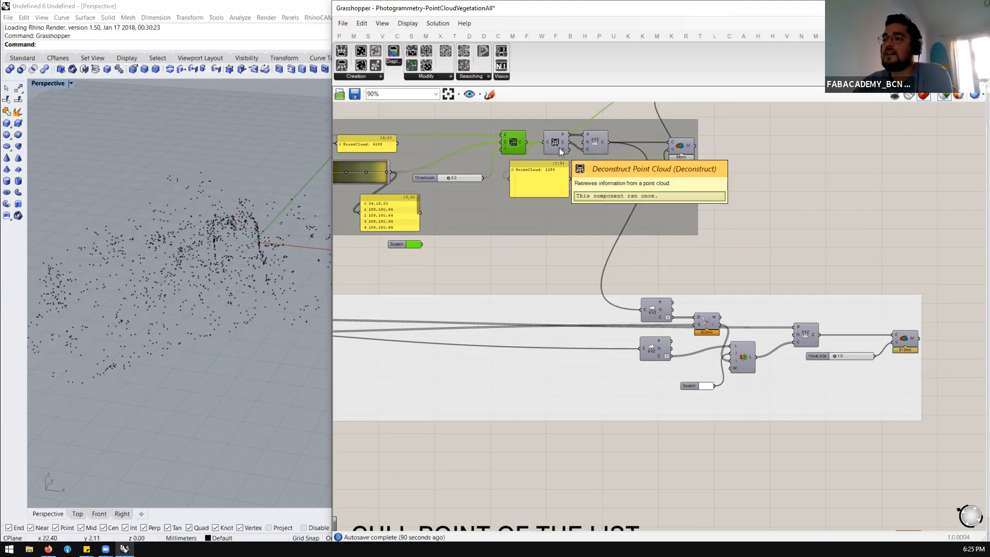
# Turn on the preview of the voxel mesh component at the end of the group below the color culling section
pyautogui.click(901, 339)
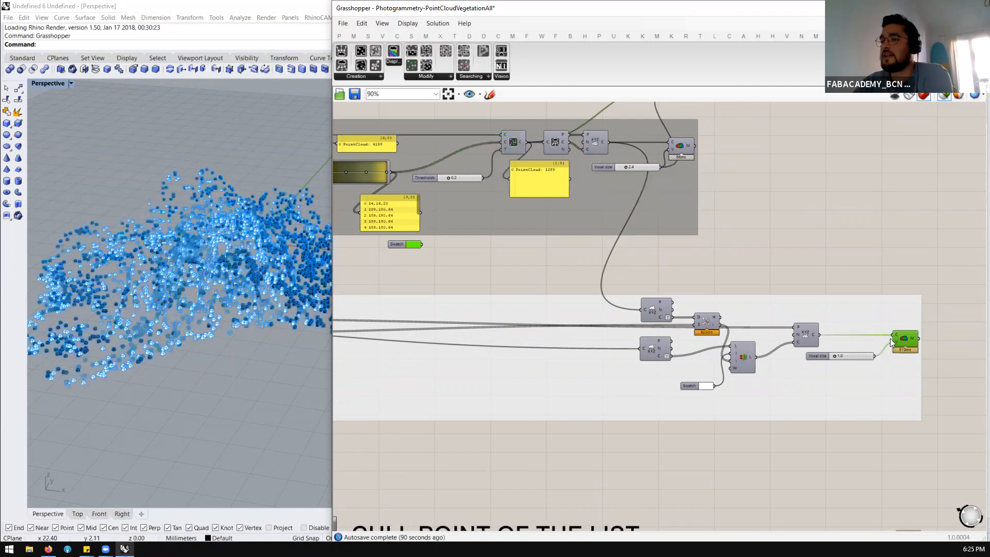
pyautogui.moveTo(280, 344); pyautogui.dragTo(341, 361, button='right')
pyautogui.click(932, 150)
pyautogui.click(949, 98)
pyautogui.moveTo(937, 215); pyautogui.dragTo(897, 333)
pyautogui.middleClick(897, 334)
pyautogui.click(917, 314)
pyautogui.click(901, 226)
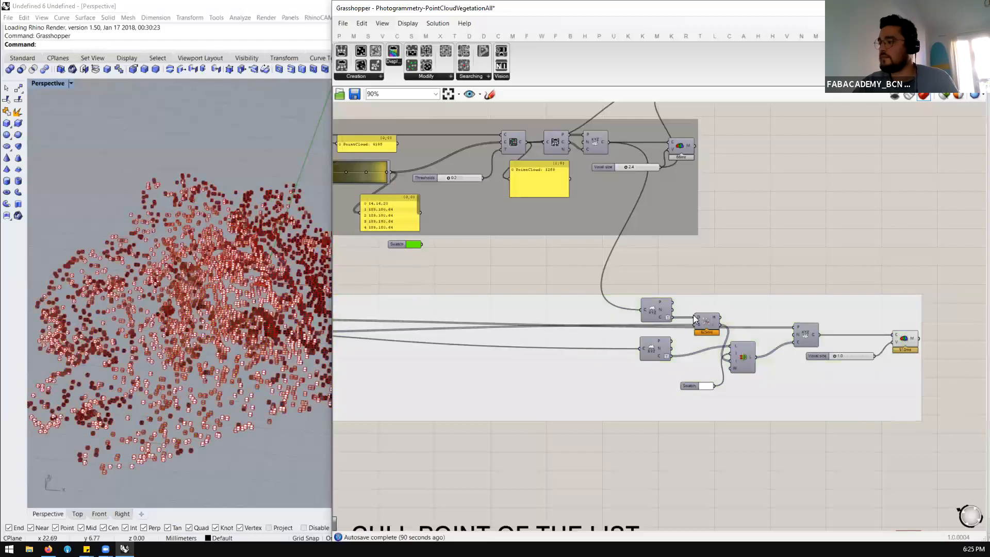
# Turn off the mesh edges preview and inspect the colored voxels up close in the Perspective viewport
pyautogui.click(408, 23)
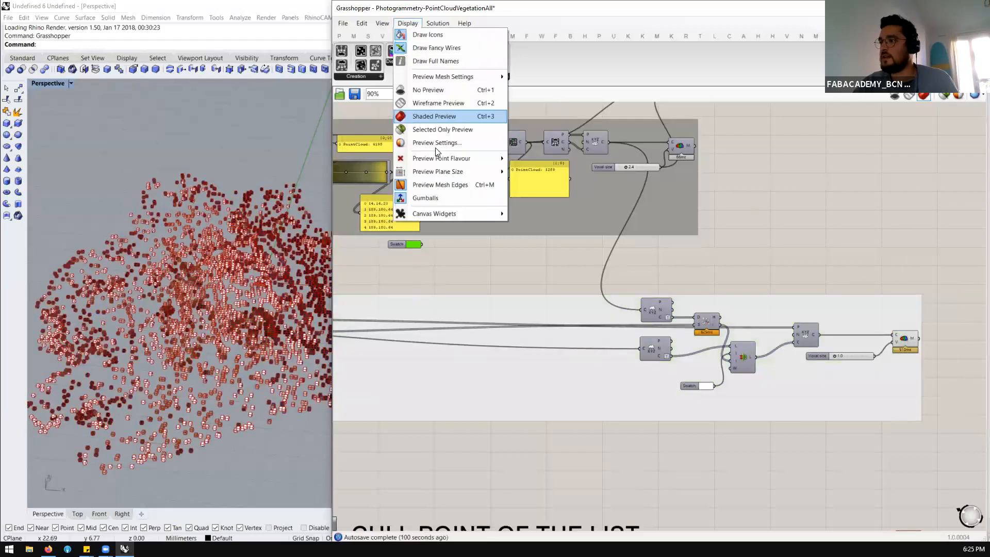
pyautogui.click(433, 184)
pyautogui.moveTo(180, 382); pyautogui.dragTo(261, 319, button='right')
pyautogui.scroll(2, 263, 321)
pyautogui.scroll(2, 235, 289)
pyautogui.scroll(3, 134, 295)
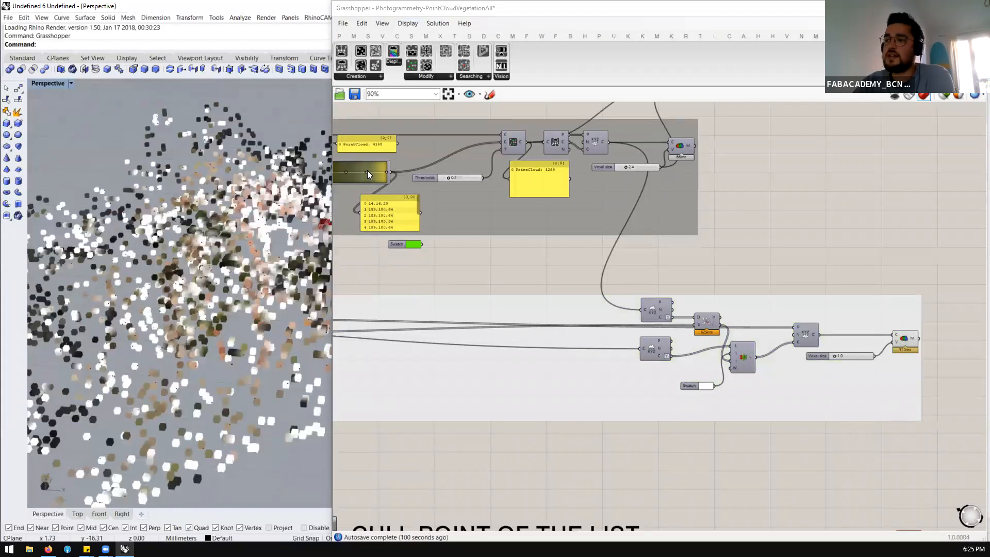
# Set the color swatch of the lower group to pure red with Hue 0, Sat 100 and Val 100
pyautogui.click(710, 386)
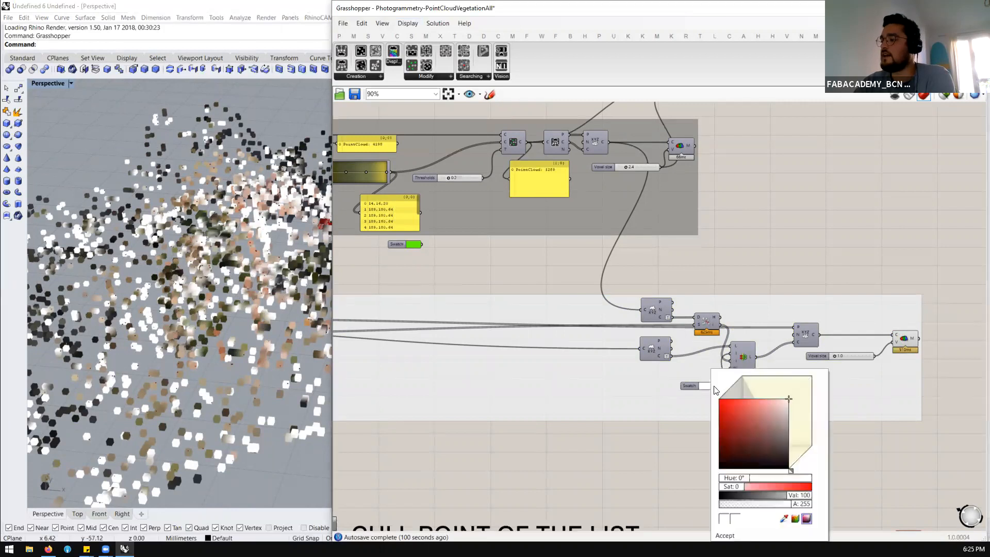
pyautogui.moveTo(714, 398); pyautogui.dragTo(719, 400)
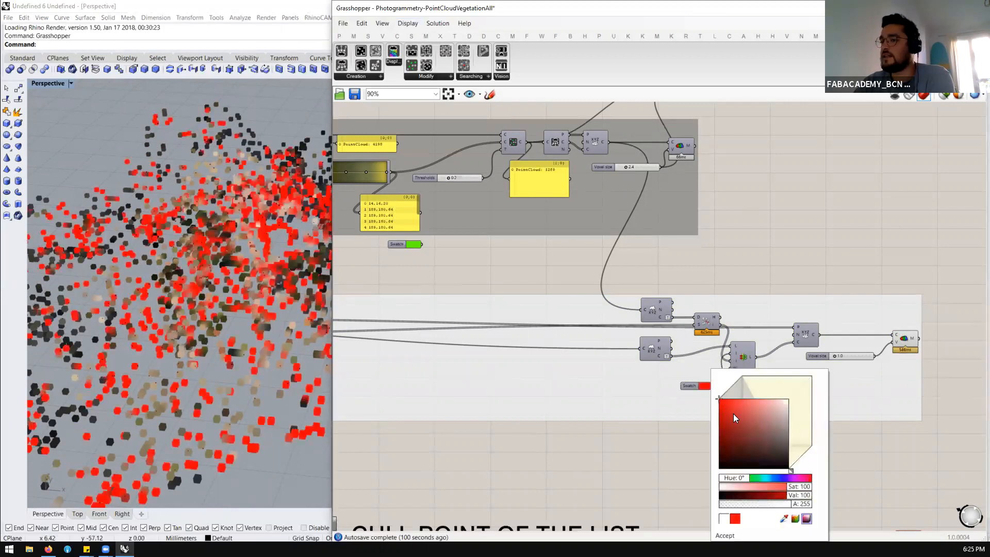
pyautogui.click(330, 450)
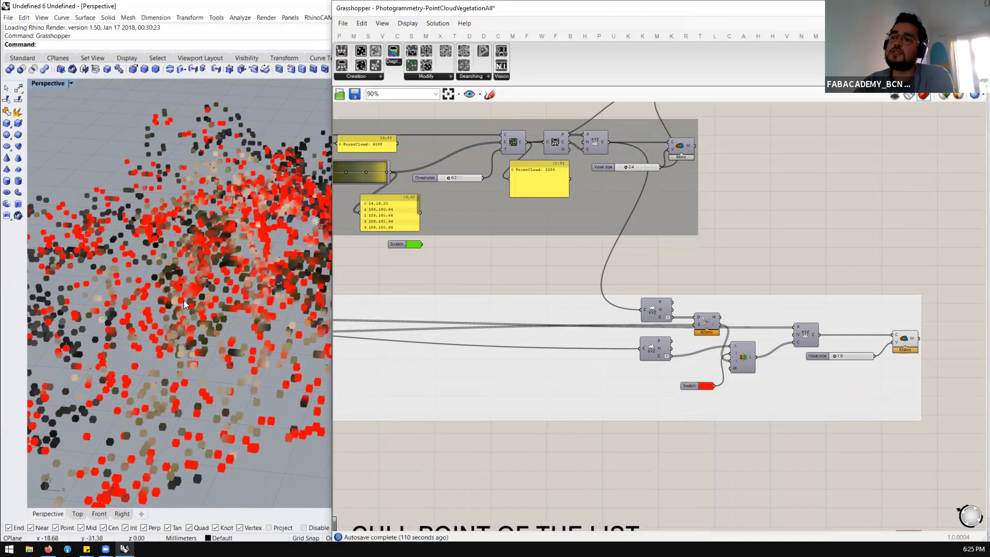
# Narrow the Grasshopper window to widen the Rhino viewport and inspect the recolored voxel mesh from a new angle
pyautogui.scroll(-5, 184, 300)
pyautogui.scroll(2, 221, 306)
pyautogui.scroll(3, 256, 283)
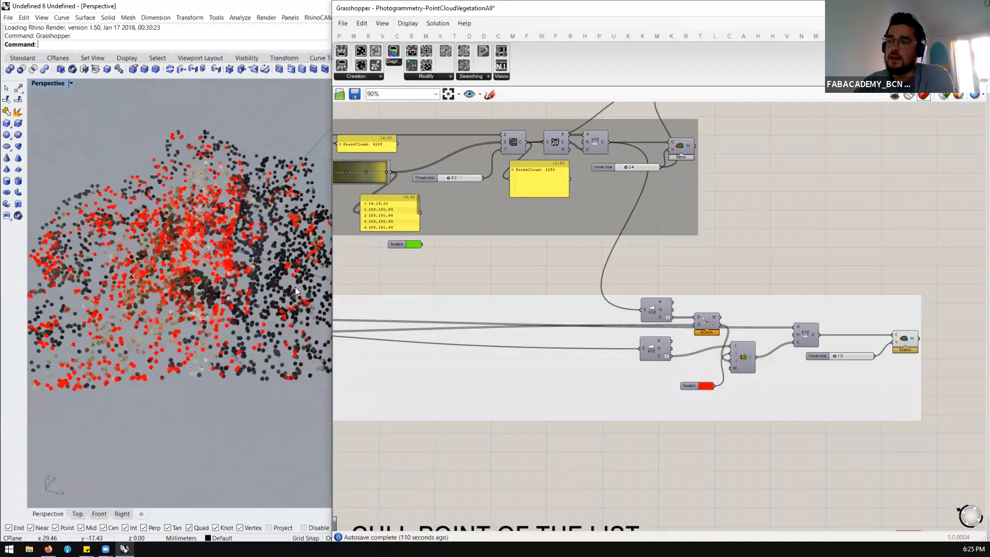
pyautogui.moveTo(331, 265); pyautogui.dragTo(430, 266)
pyautogui.moveTo(289, 283); pyautogui.dragTo(219, 214, button='right')
pyautogui.scroll(4, 258, 227)
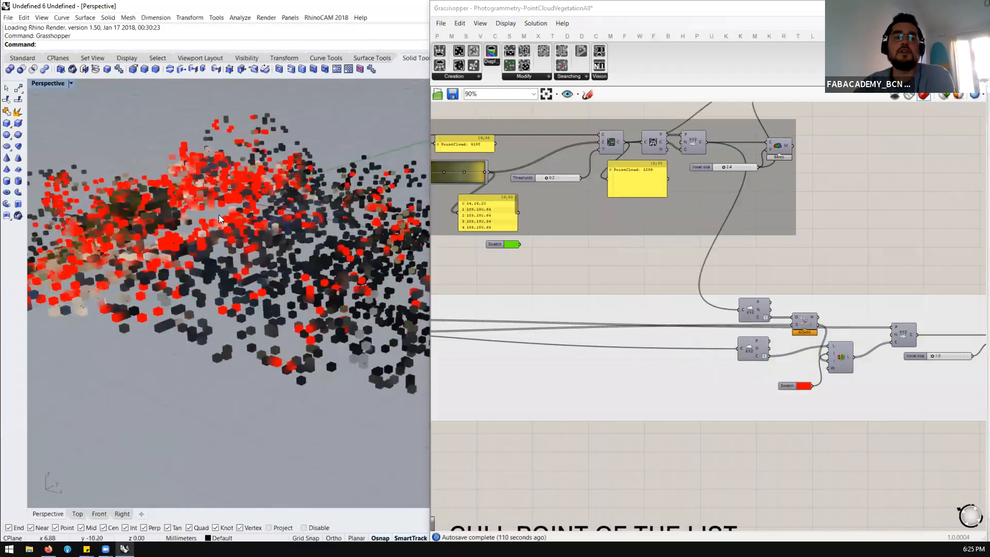
# Compare the gradient colors and threshold of the color culling group with the distribution of red voxels in the viewport
pyautogui.scroll(-3, 580, 281)
pyautogui.scroll(3, 681, 216)
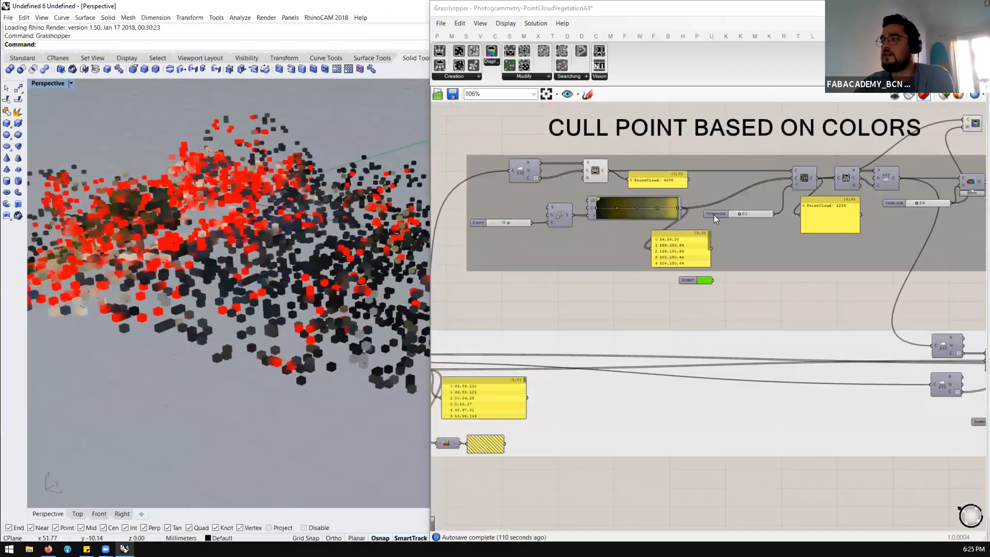
pyautogui.scroll(1, 714, 214)
pyautogui.moveTo(318, 215); pyautogui.dragTo(338, 218, button='right')
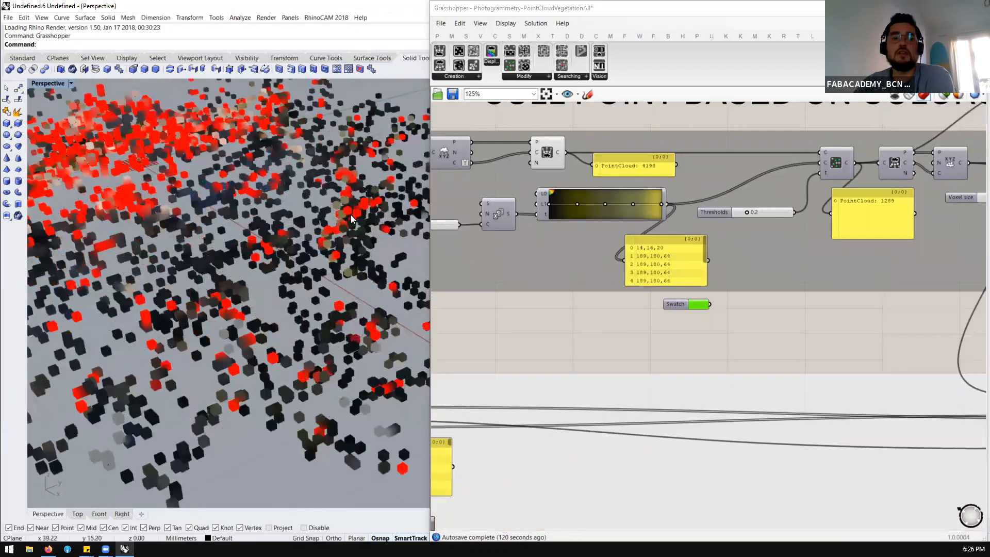
pyautogui.moveTo(303, 272); pyautogui.dragTo(295, 178, button='right')
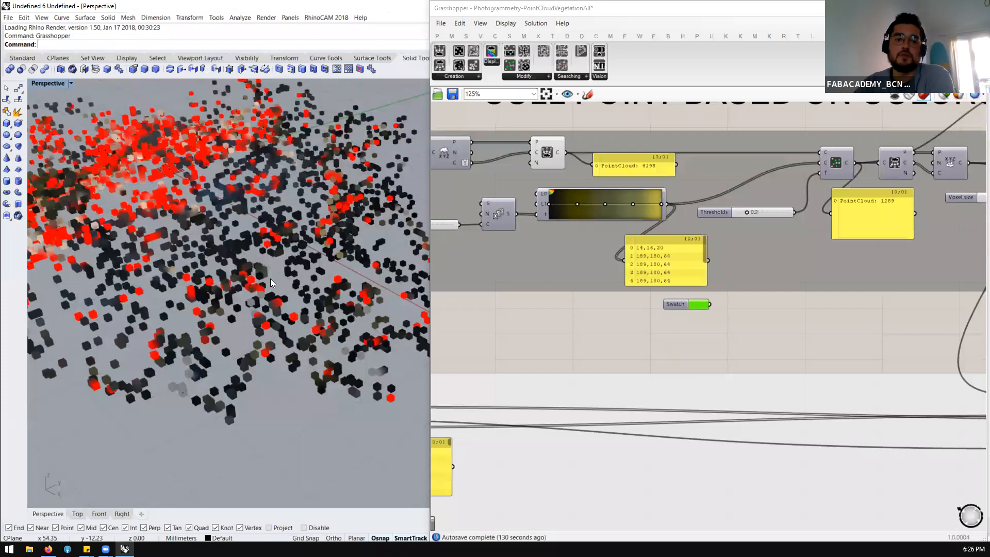
# Widen the Grasshopper window again and examine the Filter Point Cloud component in the color culling group
pyautogui.scroll(-3, 647, 228)
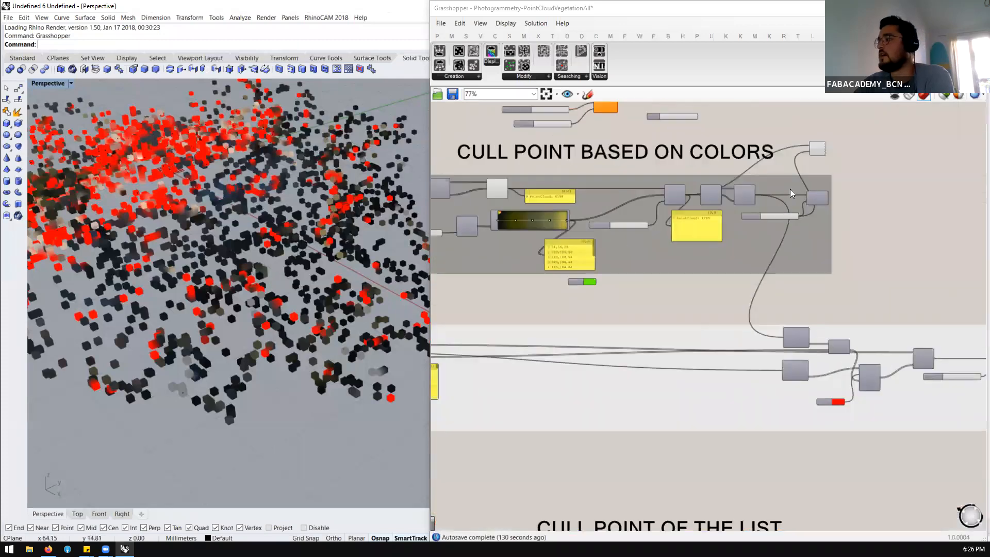
pyautogui.scroll(3, 790, 188)
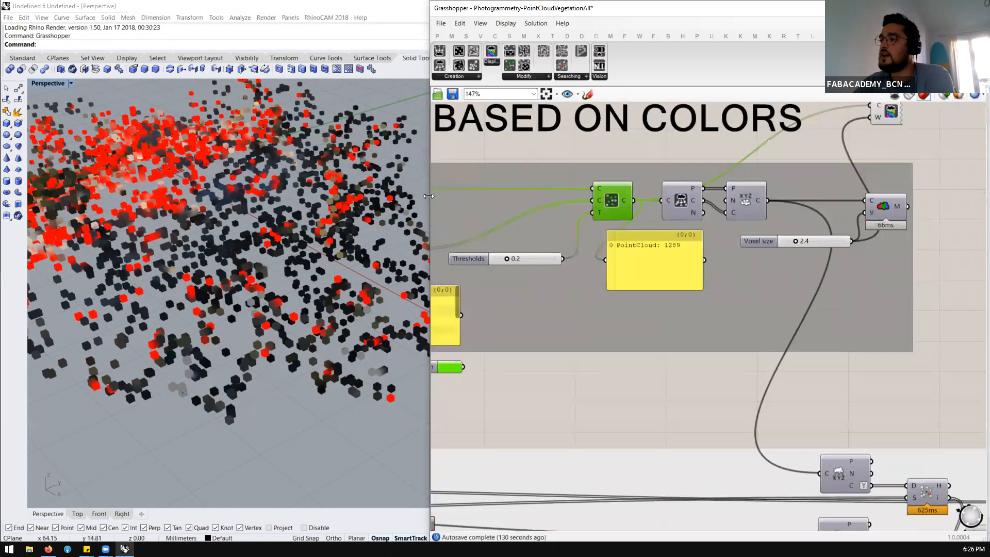
pyautogui.moveTo(430, 194); pyautogui.dragTo(382, 195)
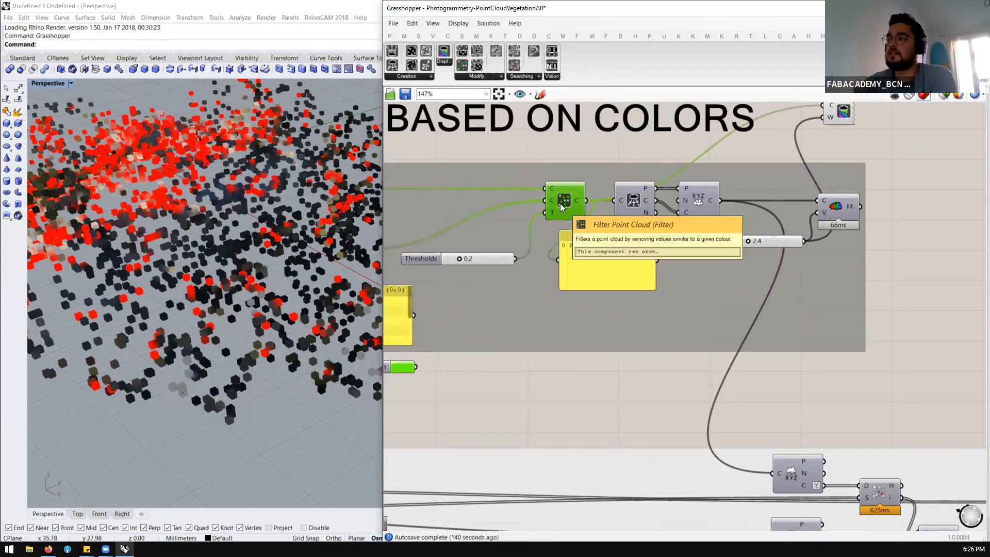
pyautogui.scroll(-3, 639, 206)
pyautogui.scroll(2, 640, 204)
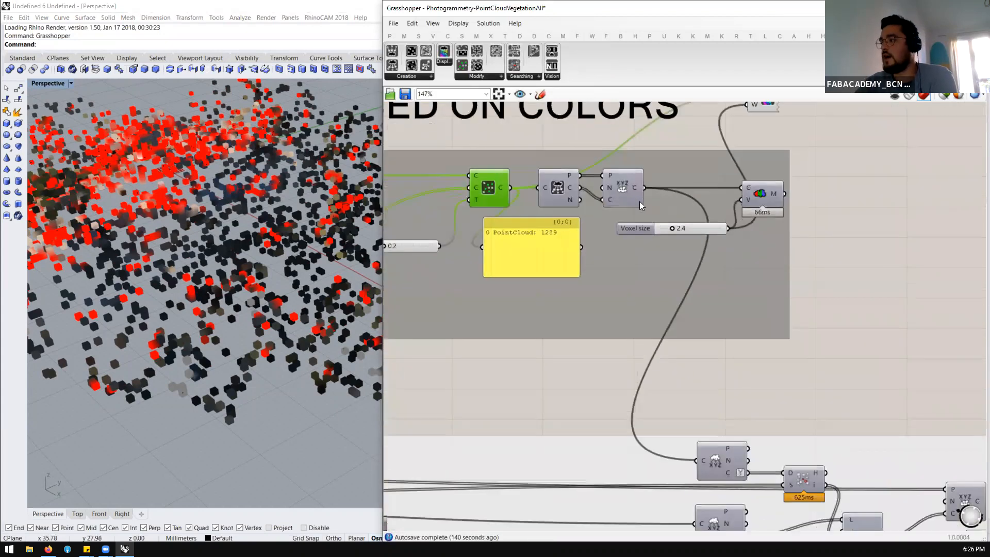
# Examine how the Deconstruct Point Cloud component feeds the Construct Cloud component by highlighting each one in turn
pyautogui.scroll(2, 572, 189)
pyautogui.click(554, 186)
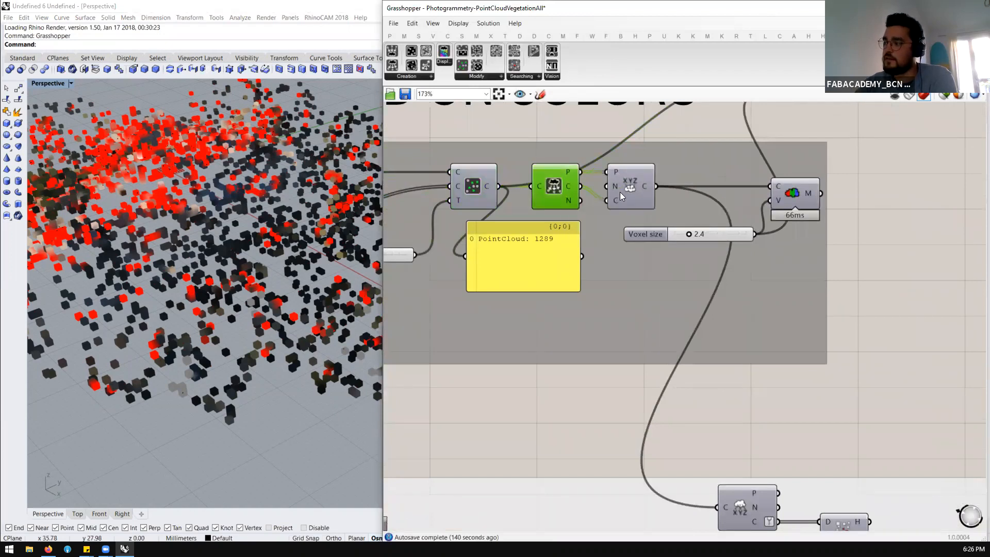
pyautogui.click(640, 180)
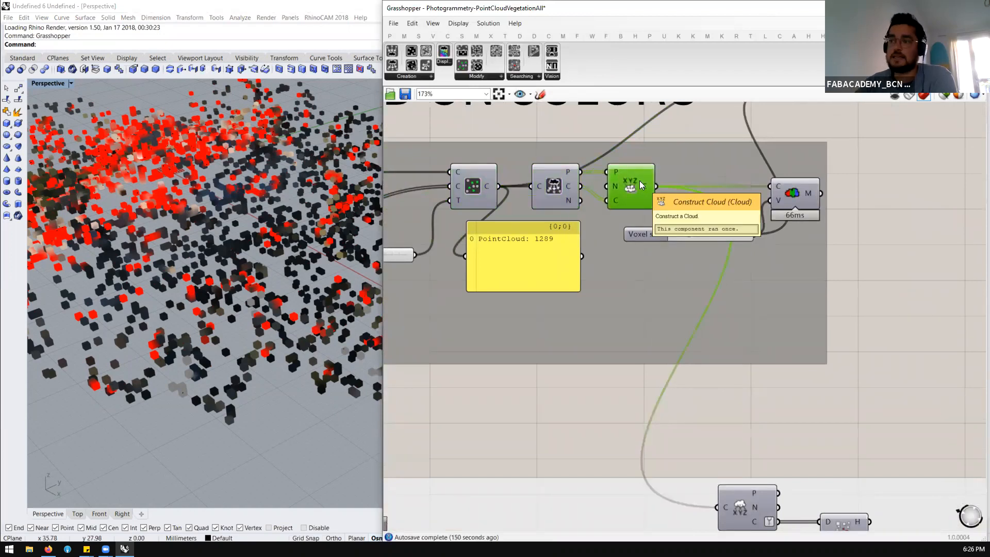
pyautogui.click(544, 188)
pyautogui.click(612, 192)
pyautogui.click(571, 190)
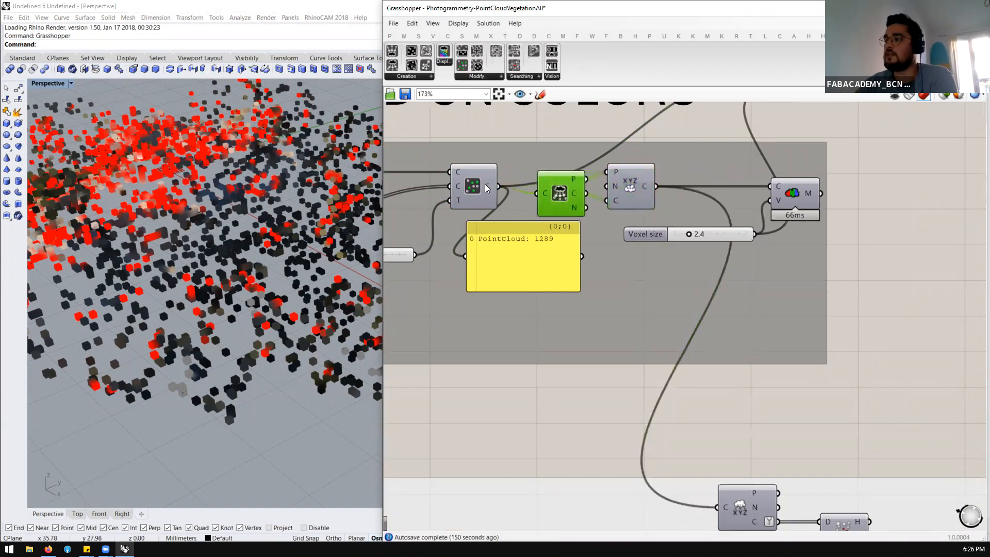
pyautogui.click(636, 195)
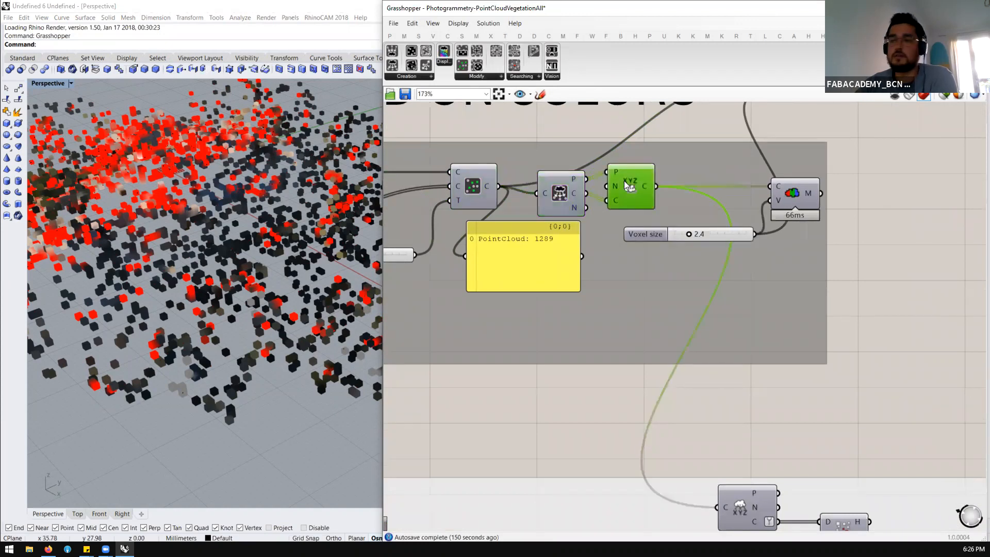
# Trace the Construct Cloud output down to the upper XYZ deconstruct component in the lower group and highlight that component
pyautogui.scroll(-6, 624, 186)
pyautogui.scroll(2, 714, 354)
pyautogui.scroll(5, 731, 351)
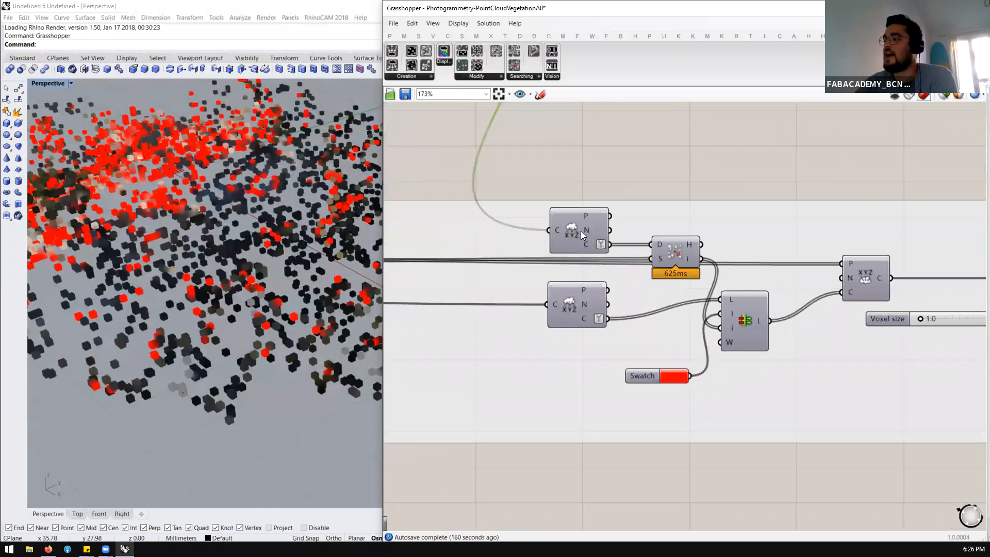
pyautogui.click(574, 229)
pyautogui.scroll(-5, 589, 275)
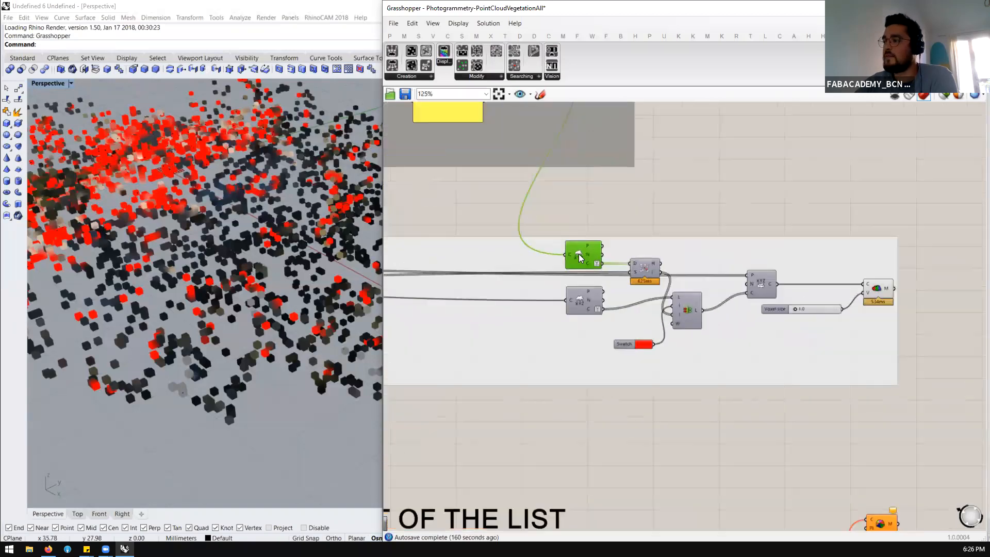
pyautogui.scroll(3, 577, 253)
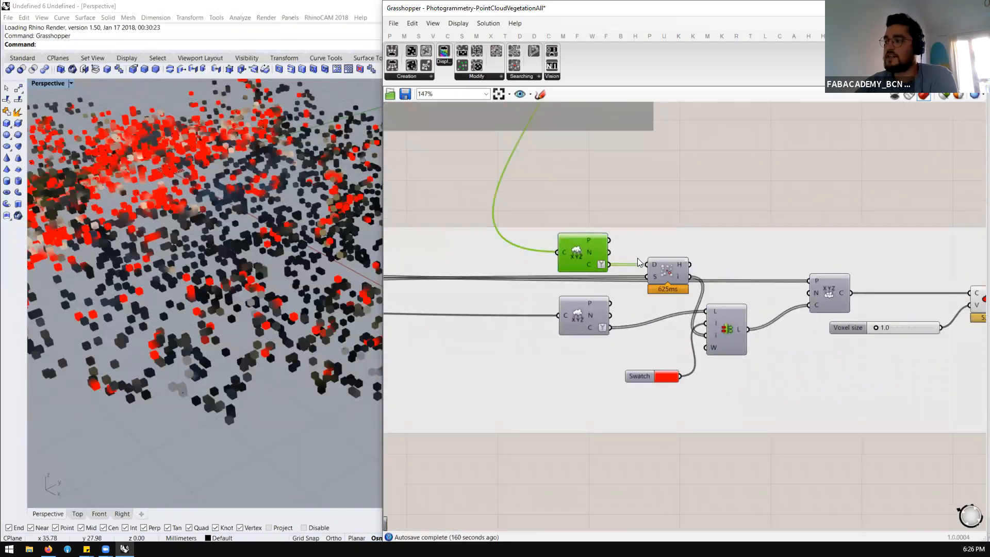
# Trace the lower group's wires back to the source point cloud component, highlight it and return to the deconstruct components
pyautogui.scroll(-6, 638, 262)
pyautogui.scroll(4, 530, 279)
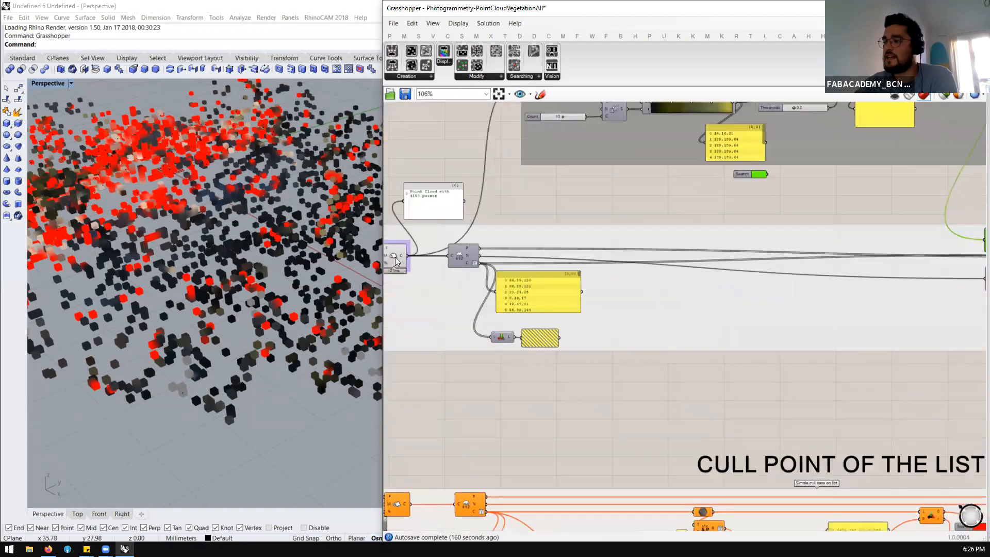
pyautogui.scroll(1, 395, 257)
pyautogui.click(395, 257)
pyautogui.scroll(-8, 396, 257)
pyautogui.scroll(7, 595, 268)
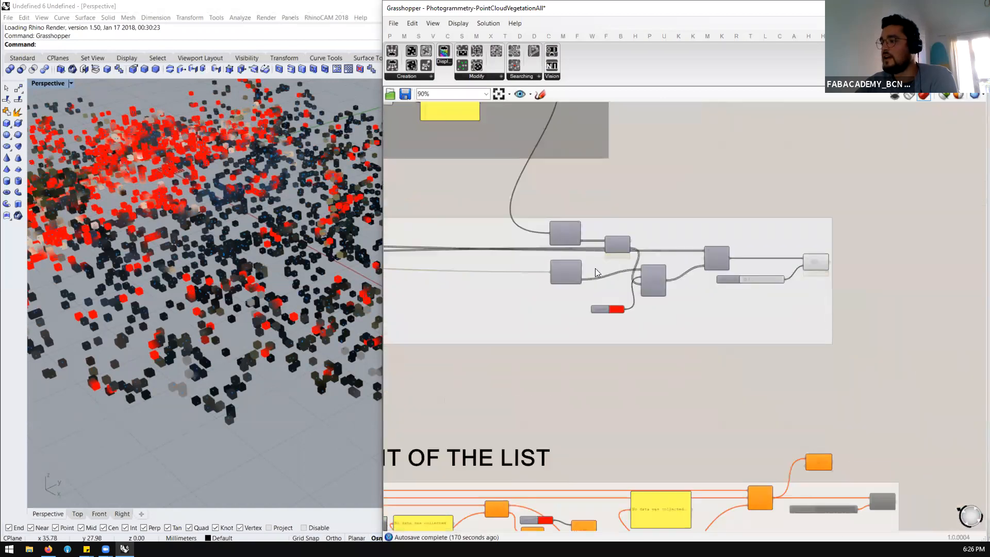
# Space the two XYZ deconstruct components apart, moving the lower one down and the upper one up
pyautogui.scroll(3, 595, 268)
pyautogui.moveTo(556, 276); pyautogui.dragTo(555, 305)
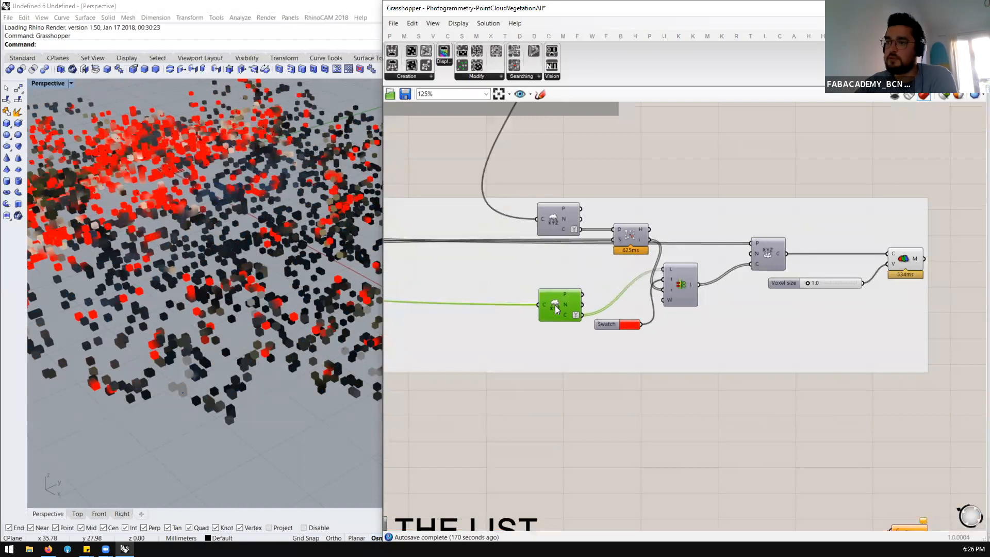
pyautogui.moveTo(560, 227); pyautogui.dragTo(558, 203)
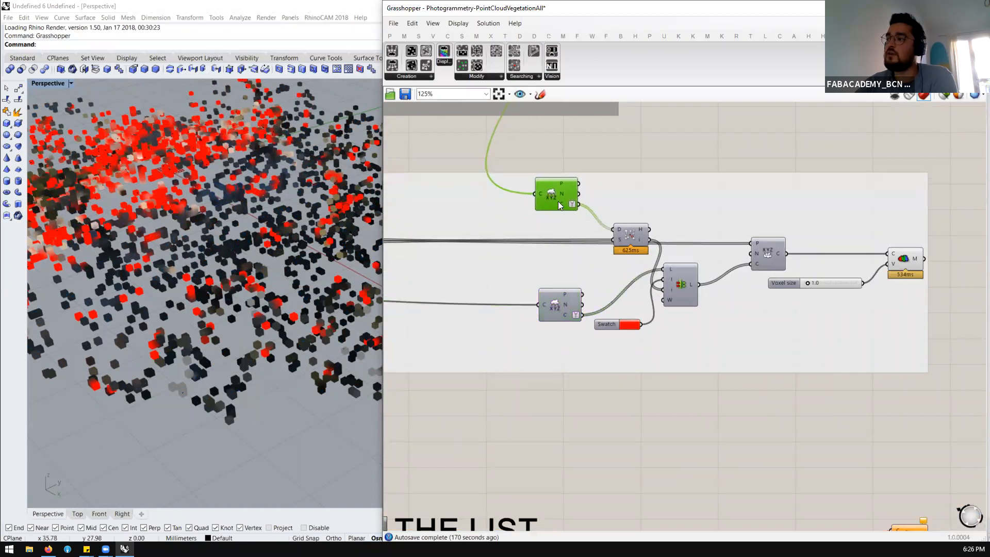
# Inspect the red voxels in the viewport from another angle and compare them with the culling and recoloring groups
pyautogui.moveTo(191, 150); pyautogui.dragTo(188, 168, button='right')
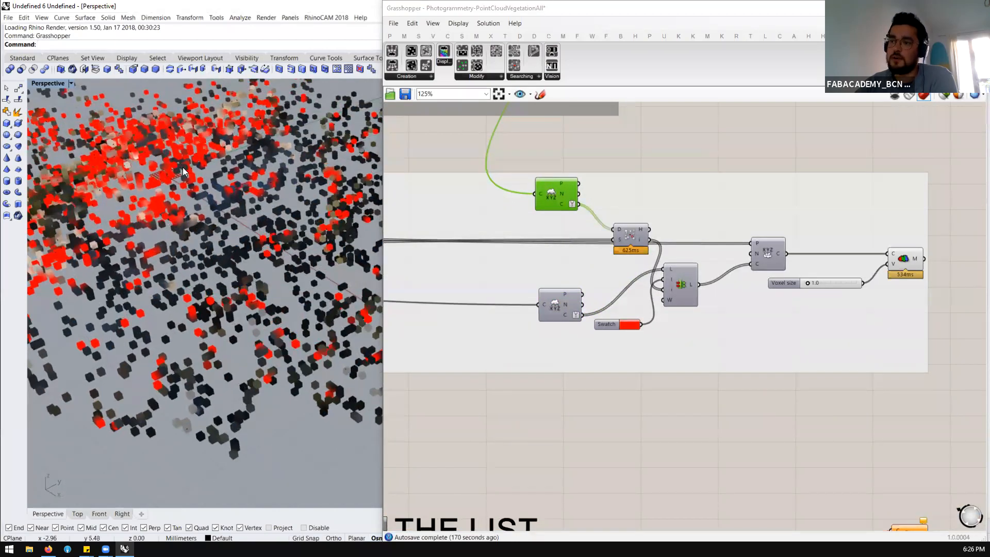
pyautogui.scroll(-7, 164, 181)
pyautogui.scroll(4, 162, 181)
pyautogui.scroll(-4, 595, 260)
pyautogui.scroll(2, 428, 168)
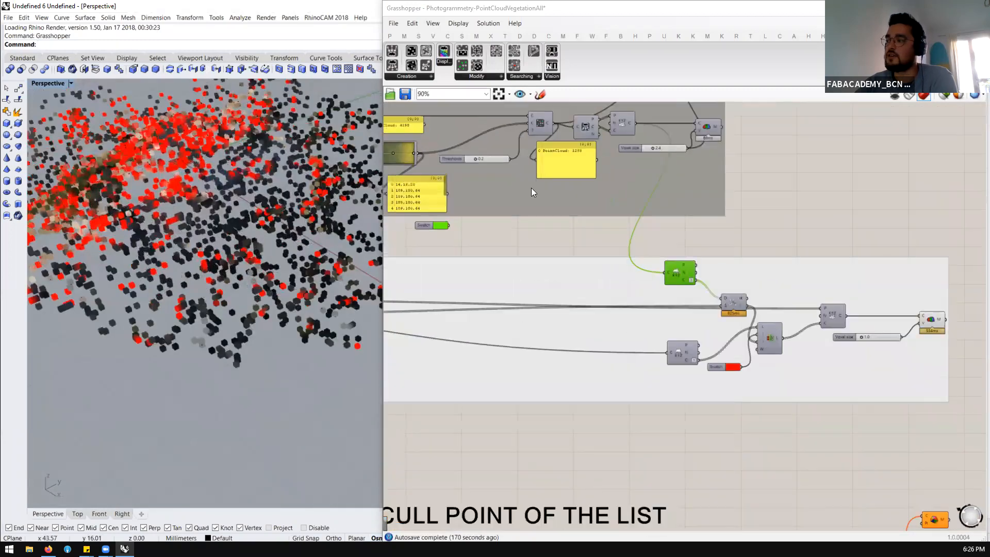
# Highlight the component comparing the D and S inputs, then move the lower XYZ deconstruct component slightly upward
pyautogui.scroll(-3, 670, 269)
pyautogui.scroll(7, 659, 274)
pyautogui.click(656, 260)
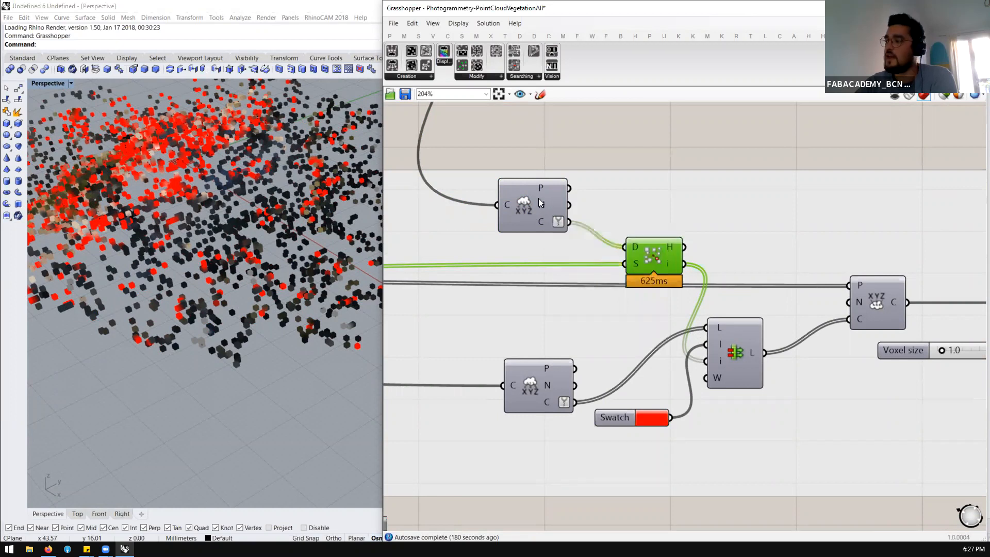
pyautogui.scroll(-3, 538, 198)
pyautogui.scroll(2, 608, 264)
pyautogui.moveTo(506, 339); pyautogui.dragTo(490, 320)
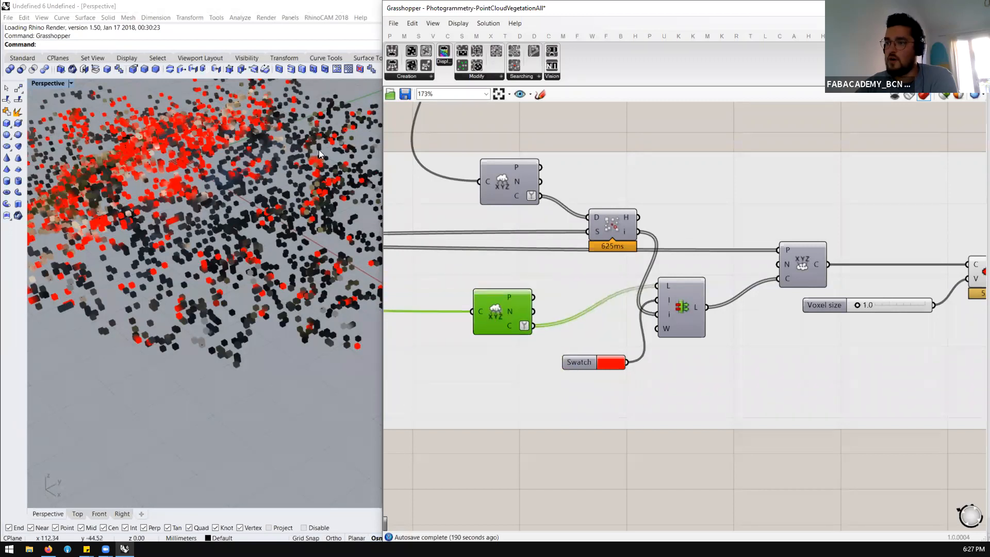
# Nudge the upper XYZ deconstruct component slightly aside and compare the color lists output by both deconstruct components
pyautogui.scroll(-10, 329, 139)
pyautogui.scroll(6, 256, 139)
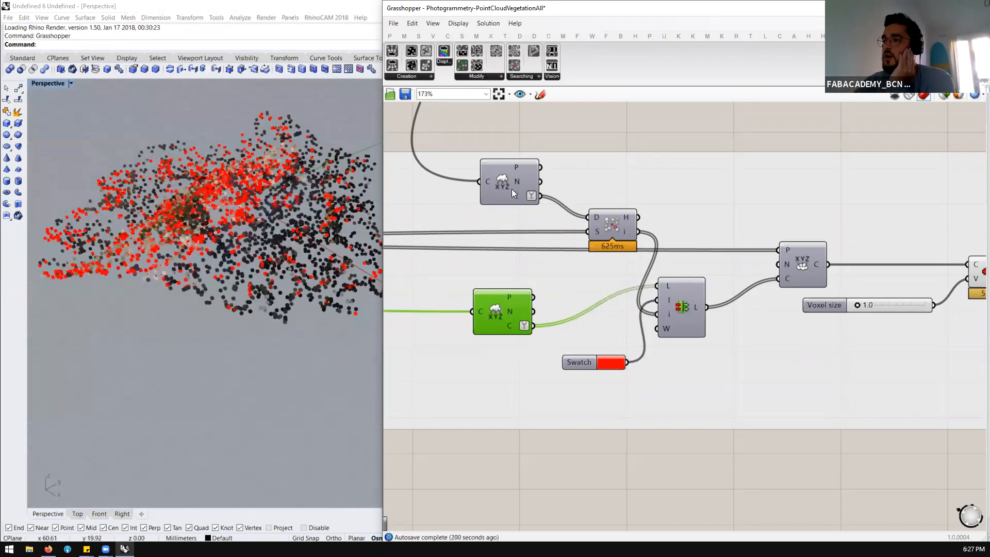
pyautogui.moveTo(511, 186); pyautogui.dragTo(504, 184)
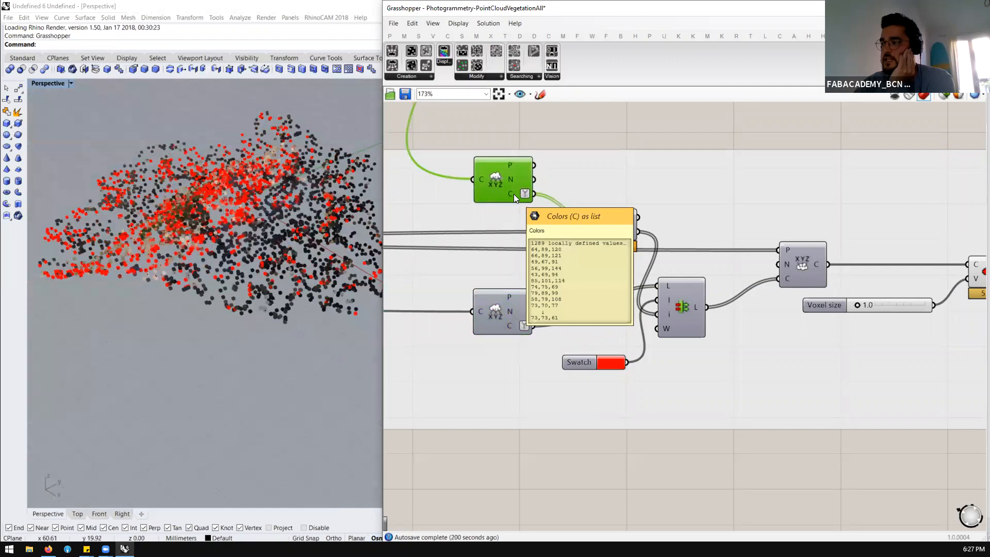
pyautogui.moveTo(509, 194)
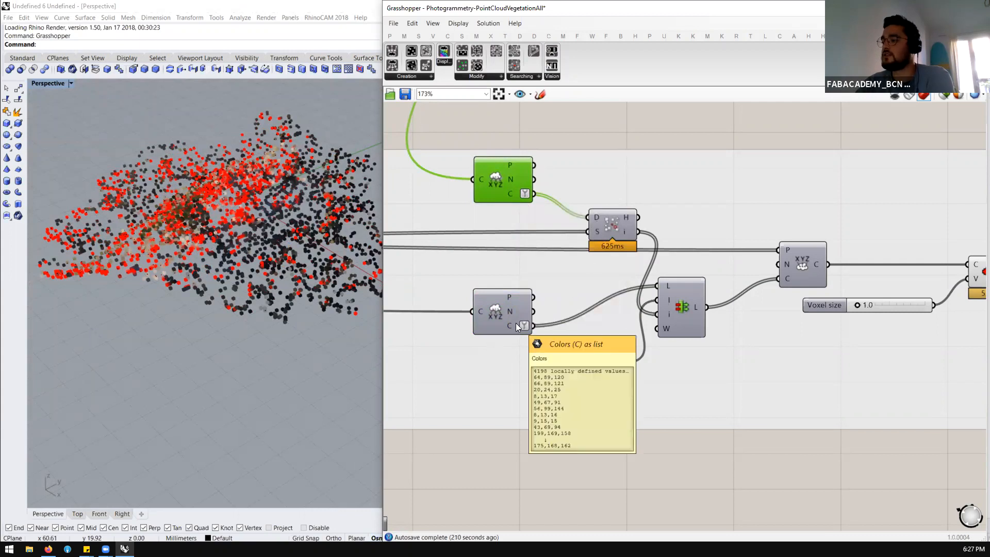
pyautogui.scroll(-4, 436, 274)
pyautogui.scroll(4, 515, 283)
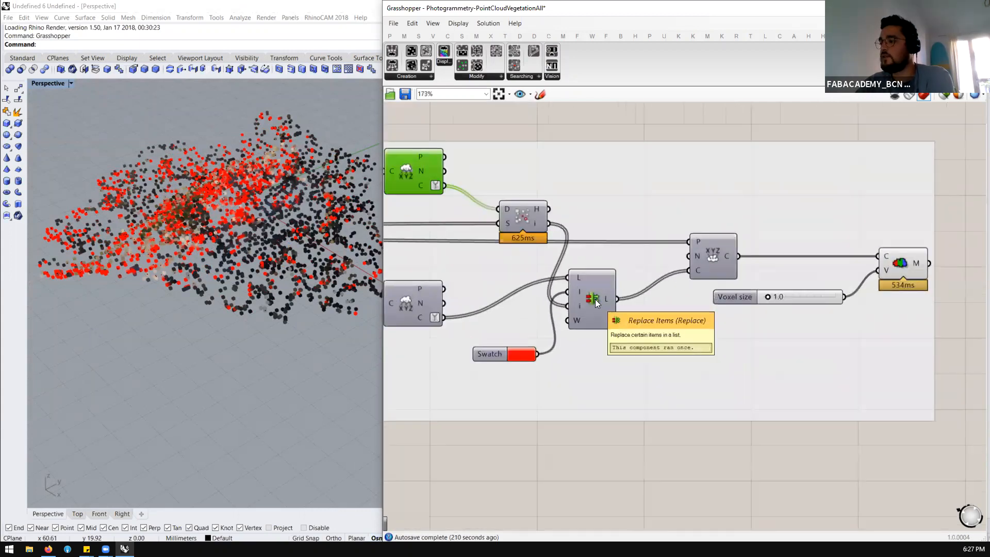
# Highlight the Replace Items, upper deconstruct, Construct Cloud and Voxel Colored components in turn, nudging the red swatch slightly
pyautogui.click(595, 299)
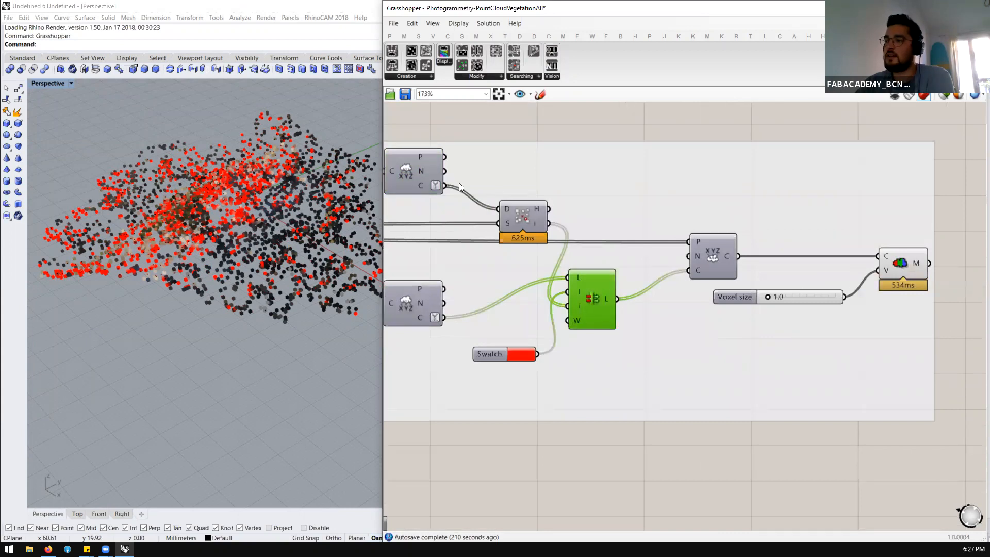
pyautogui.click(404, 172)
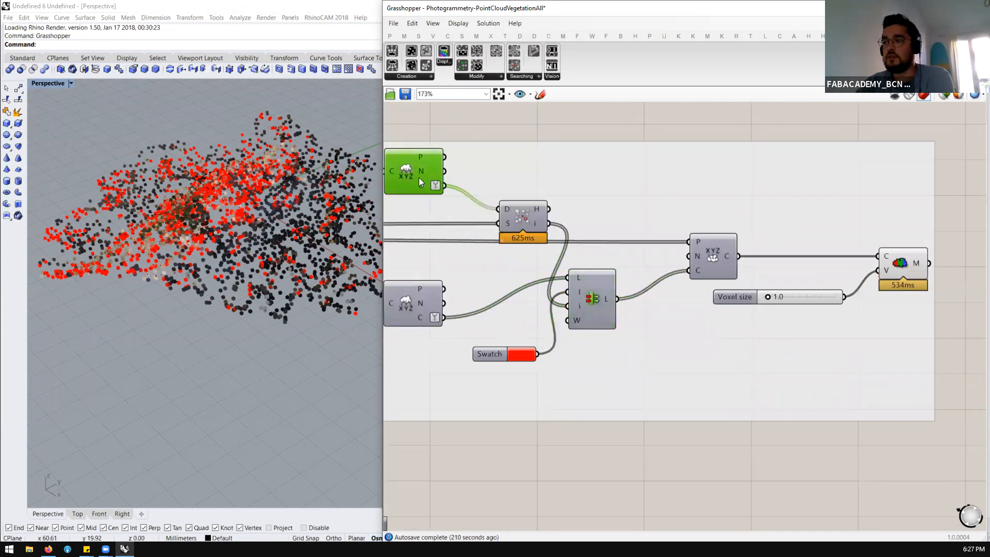
pyautogui.moveTo(485, 358)
pyautogui.mouseDown()
pyautogui.moveTo(487, 377)
pyautogui.moveTo(495, 357)
pyautogui.mouseUp()
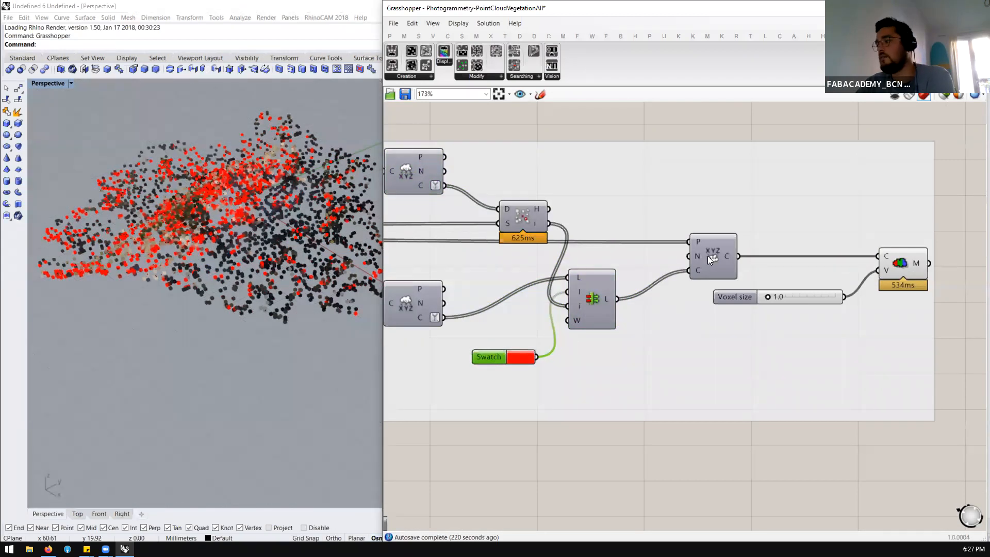
pyautogui.click(707, 257)
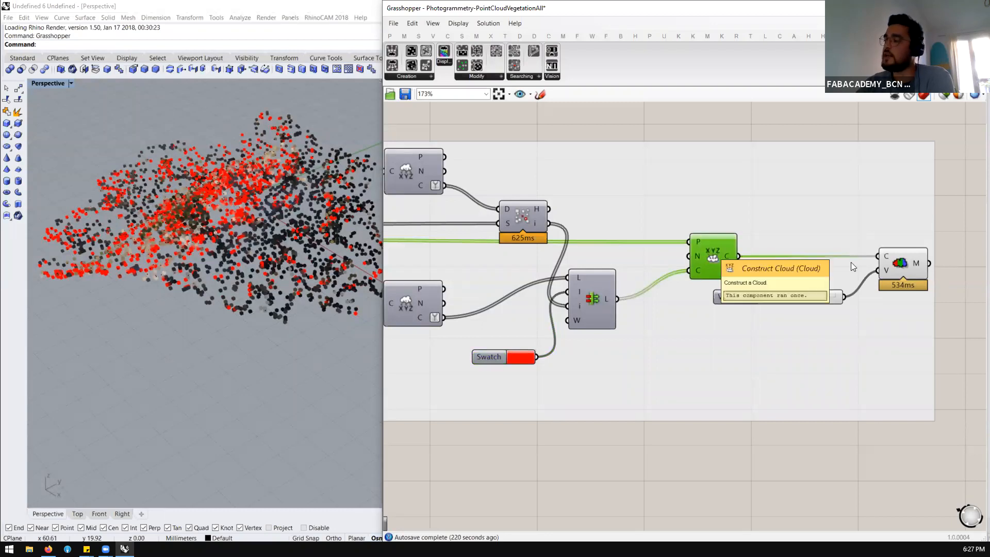
pyautogui.click(906, 263)
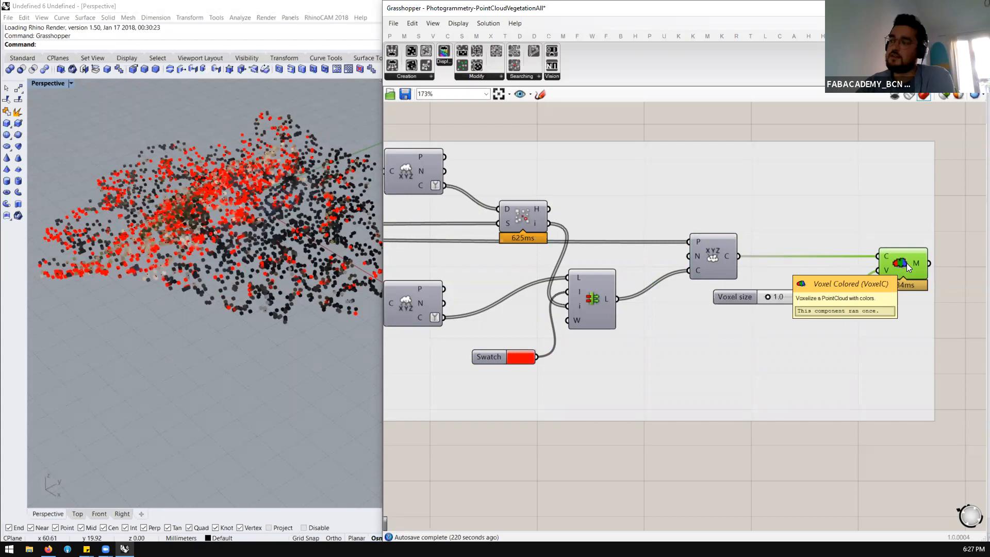
pyautogui.scroll(-3, 907, 263)
pyautogui.scroll(1, 844, 246)
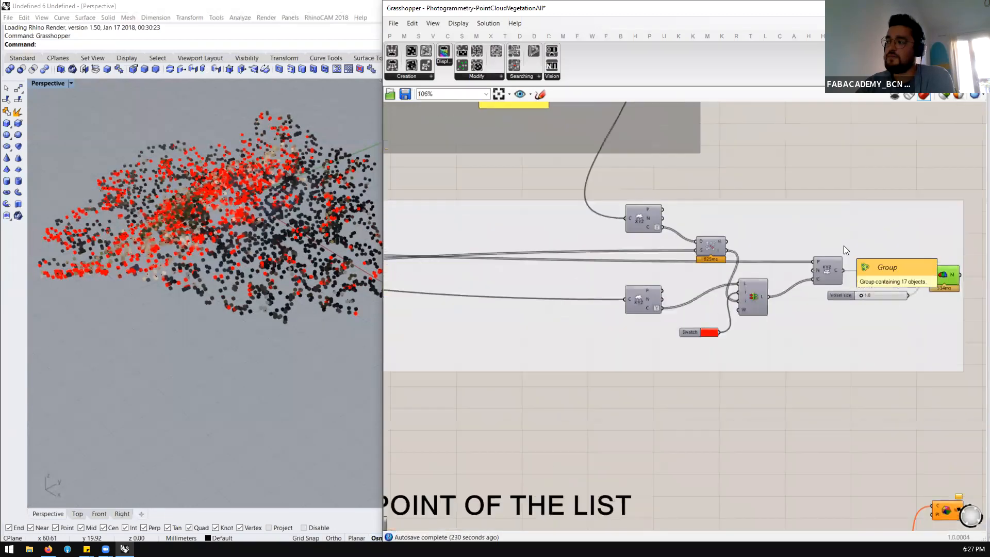
pyautogui.moveTo(273, 258); pyautogui.dragTo(251, 289, button='right')
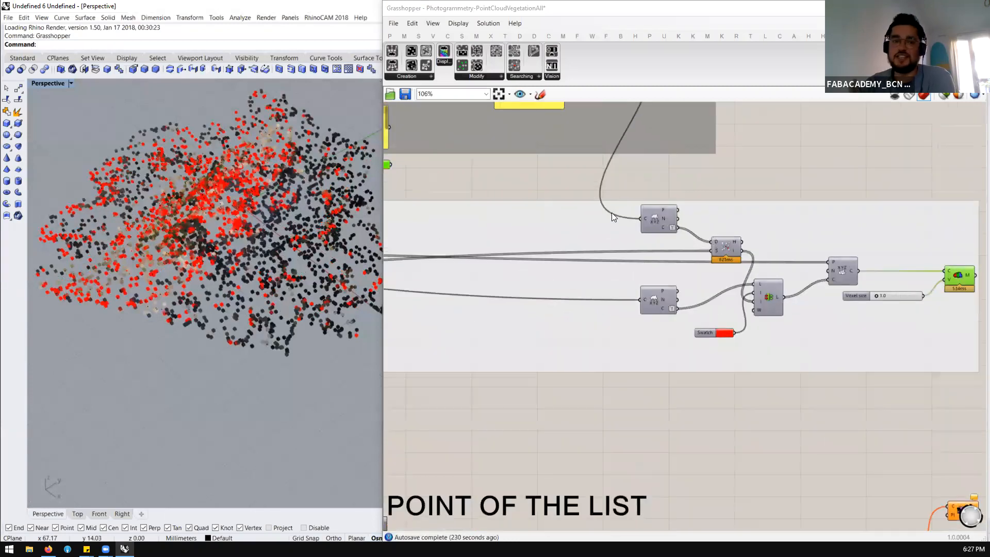
# Disable the recoloring group located directly below the Cull Point Based on Colors group
pyautogui.scroll(-5, 678, 227)
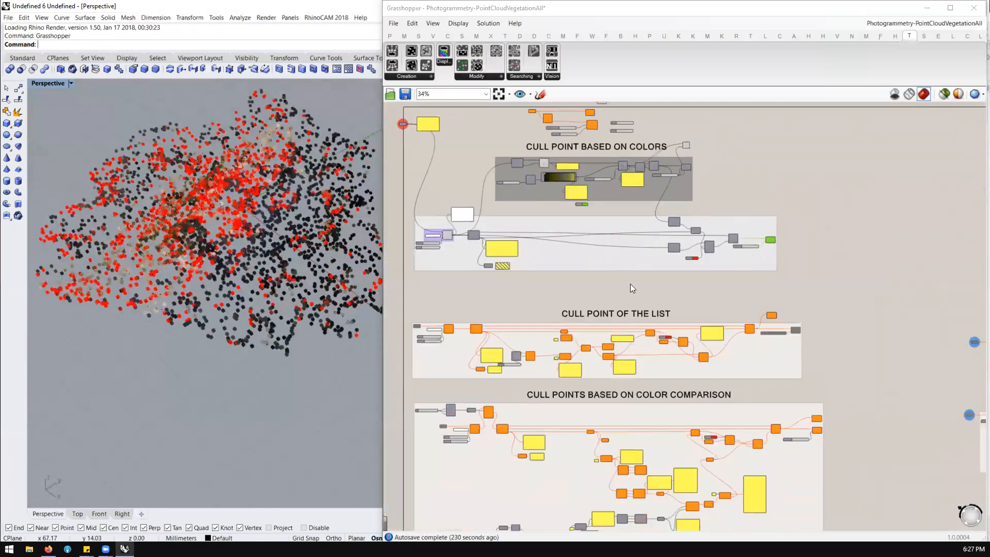
pyautogui.scroll(3, 543, 391)
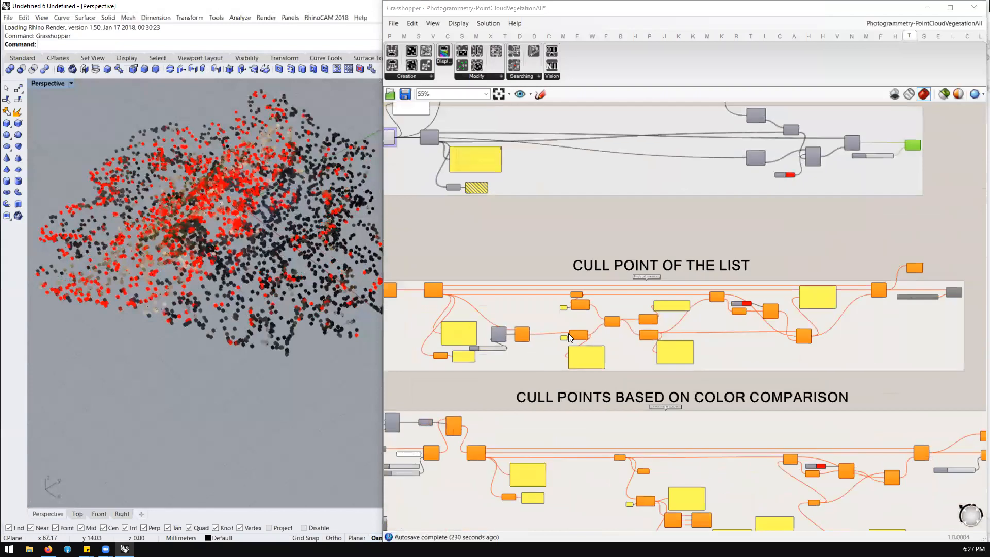
pyautogui.scroll(-2, 683, 222)
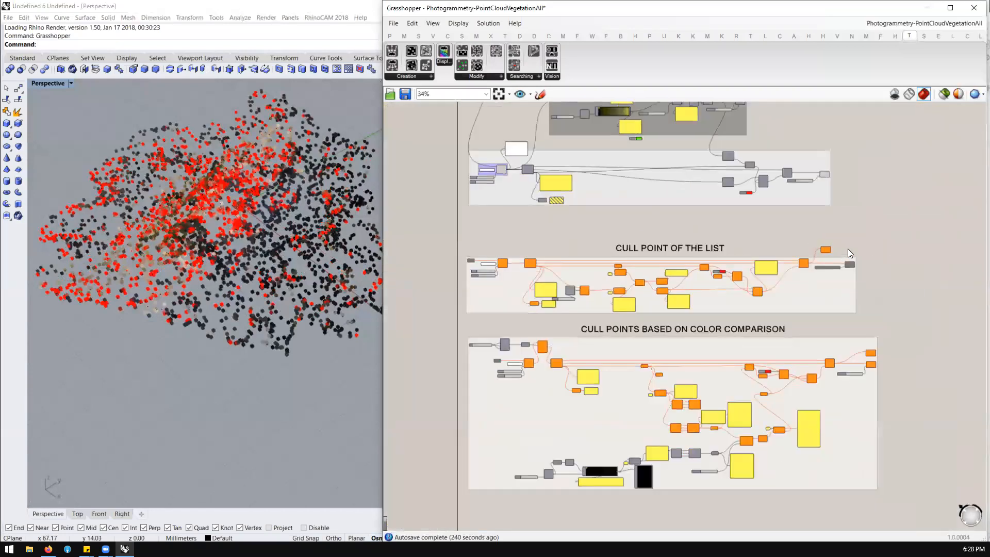
pyautogui.moveTo(896, 231); pyautogui.dragTo(496, 178)
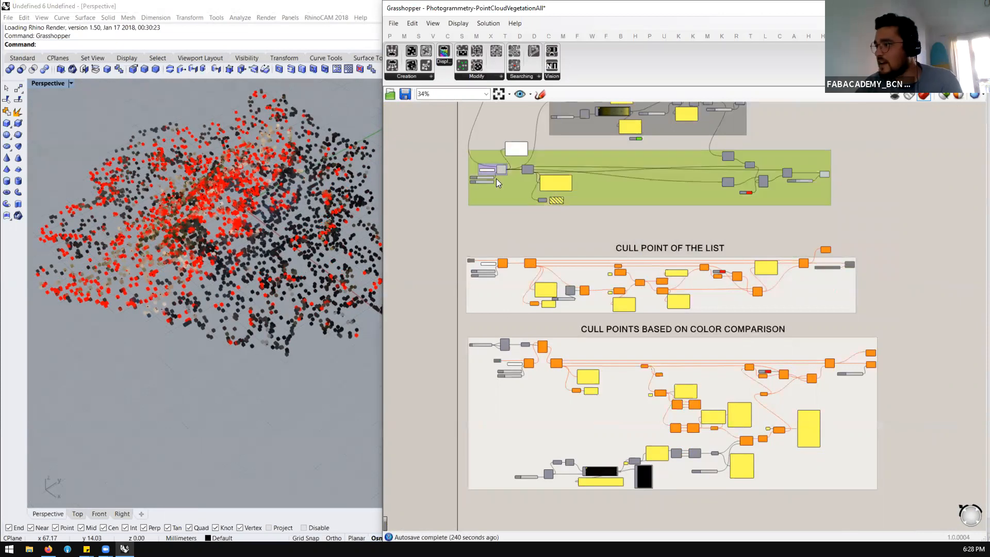
pyautogui.moveTo(506, 223); pyautogui.dragTo(486, 154)
pyautogui.middleClick(481, 154)
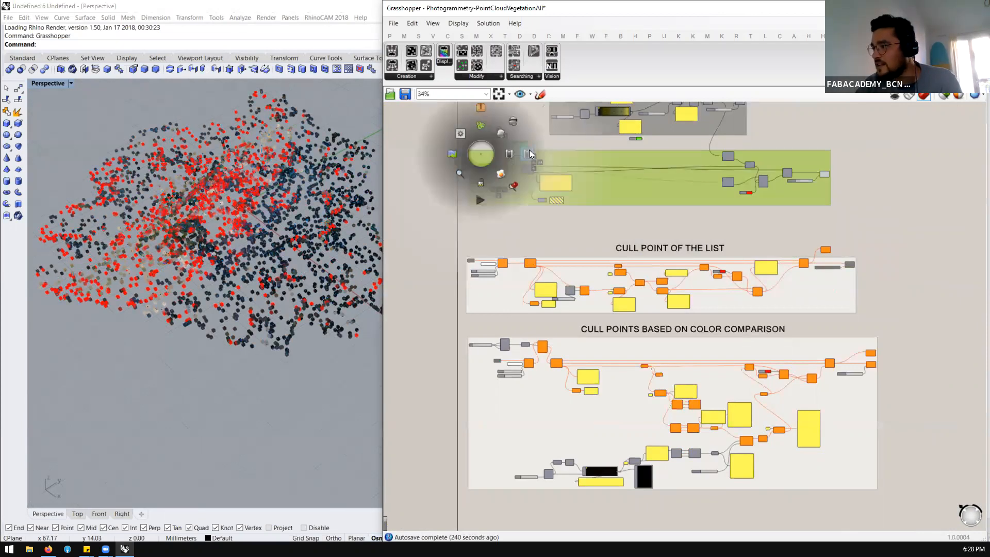
pyautogui.click(528, 150)
pyautogui.click(513, 227)
# Enable all components in the Cull Point of the List group
pyautogui.click(474, 270)
pyautogui.middleClick(482, 274)
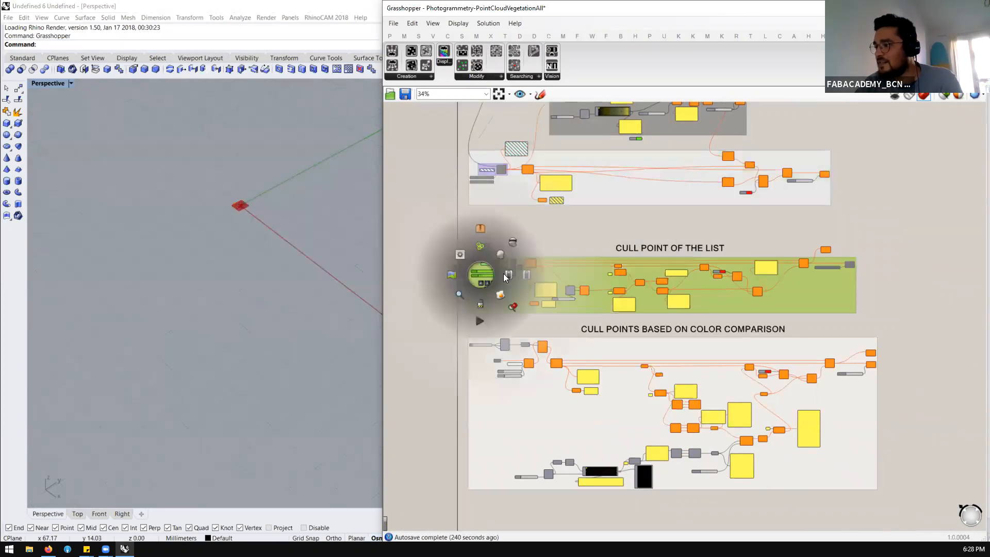
pyautogui.click(508, 274)
pyautogui.click(547, 226)
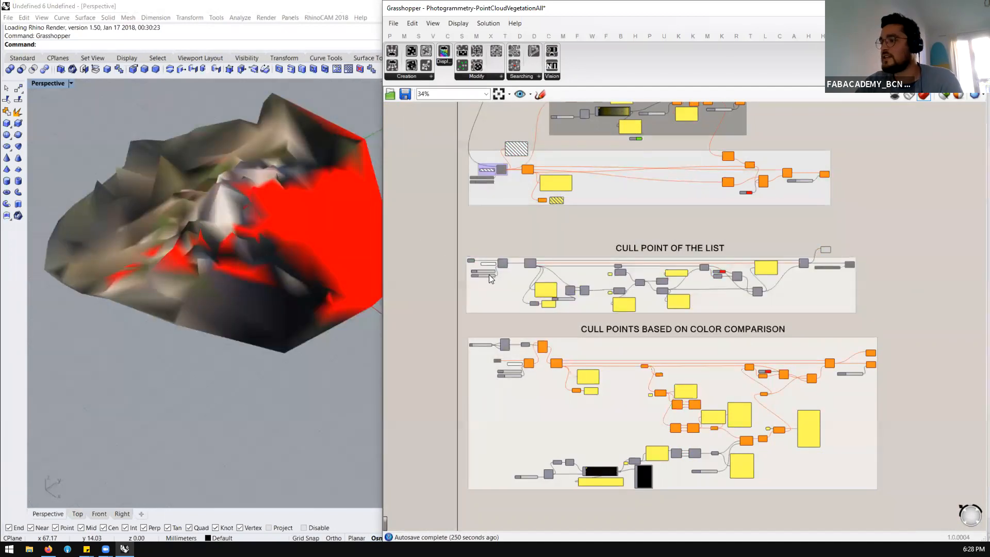
# Highlight the file path parameter and the cloud loading component at the start of the Cull Point of the List group
pyautogui.scroll(5, 487, 269)
pyautogui.scroll(2, 484, 264)
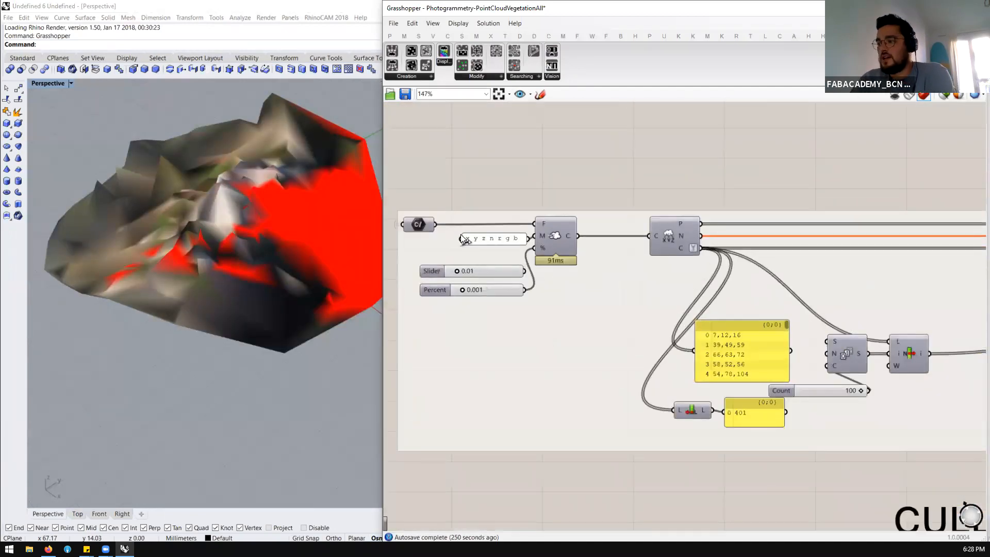
pyautogui.scroll(1, 438, 215)
pyautogui.click(418, 224)
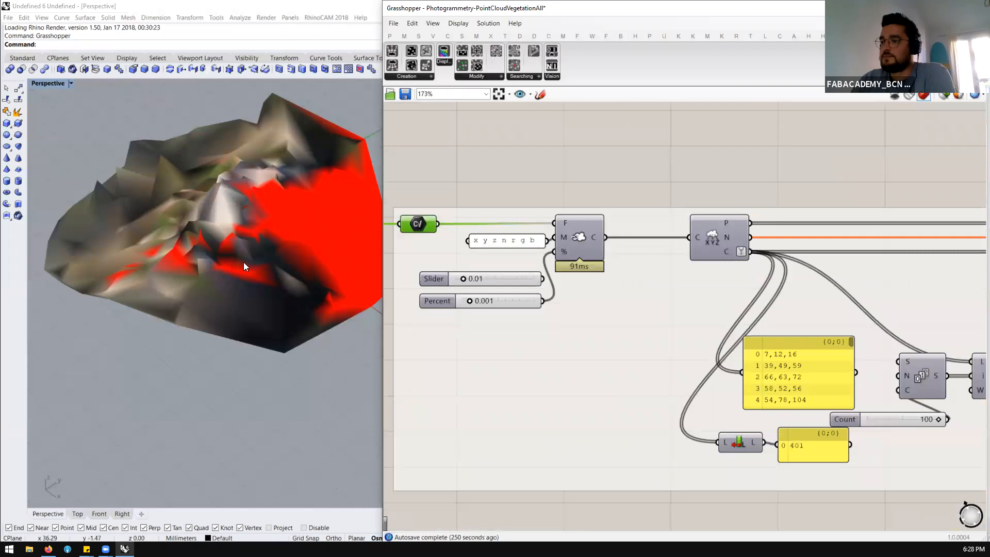
pyautogui.scroll(-3, 478, 227)
pyautogui.scroll(2, 541, 232)
pyautogui.click(536, 232)
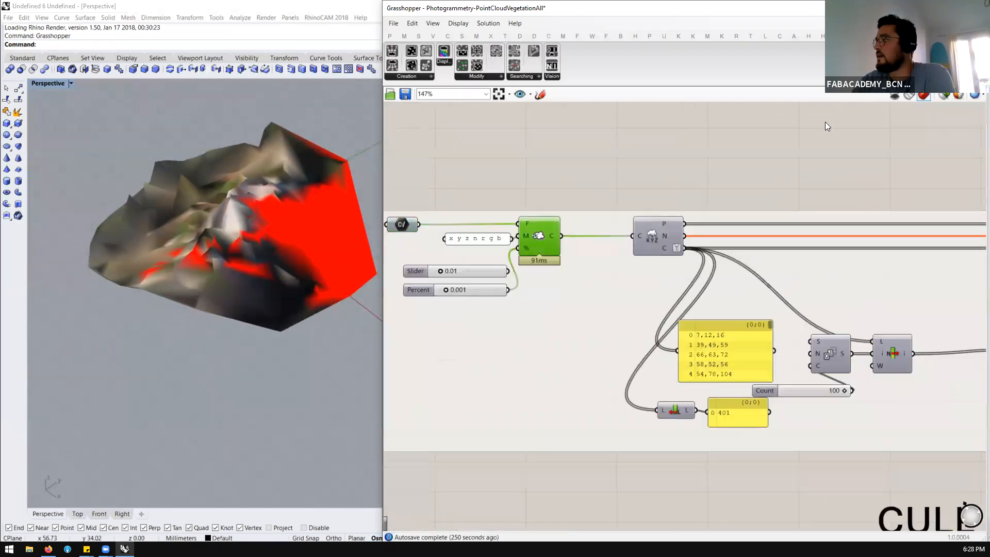
# Restrict the preview to selected objects and select the list group's XYZ deconstruct component to display its points
pyautogui.click(941, 97)
pyautogui.scroll(-4, 484, 229)
pyautogui.scroll(4, 575, 231)
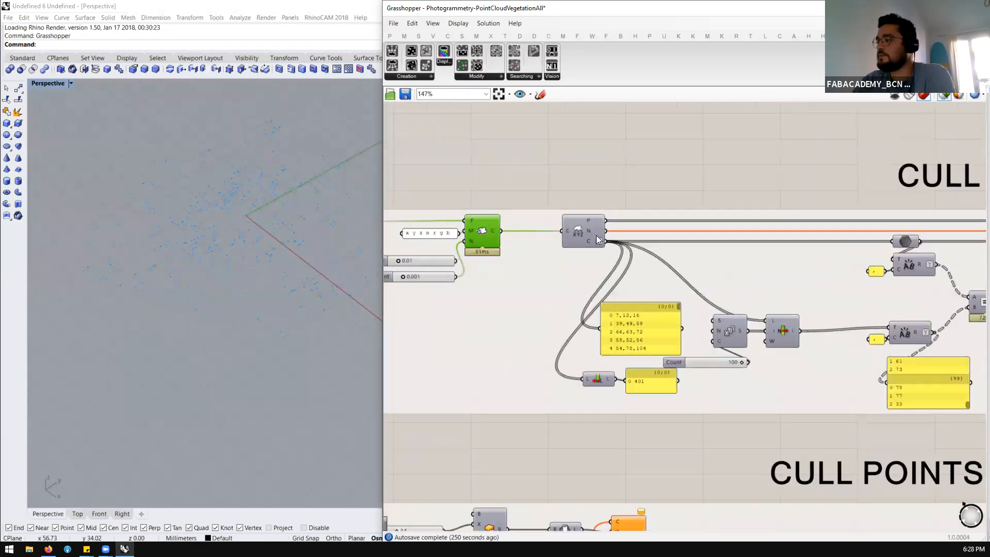
pyautogui.click(573, 229)
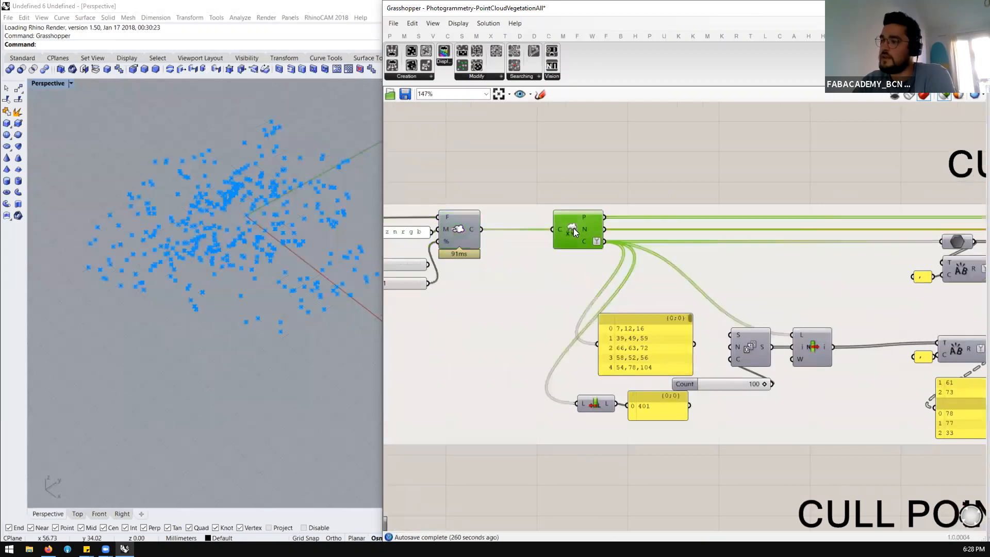
# Highlight the panel listing the point colors, then the List Item component fed by the Series
pyautogui.scroll(-4, 499, 232)
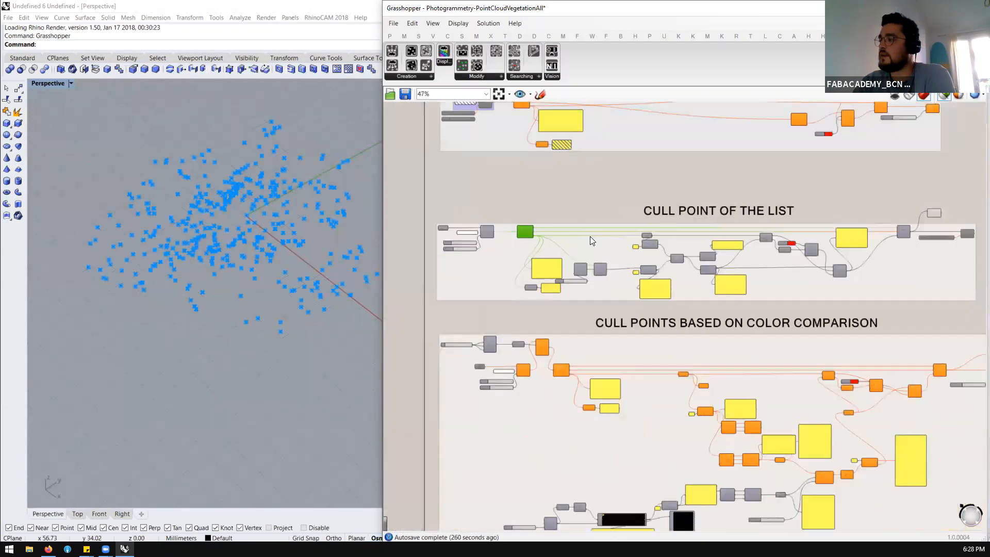
pyautogui.scroll(3, 580, 301)
pyautogui.scroll(-3, 578, 298)
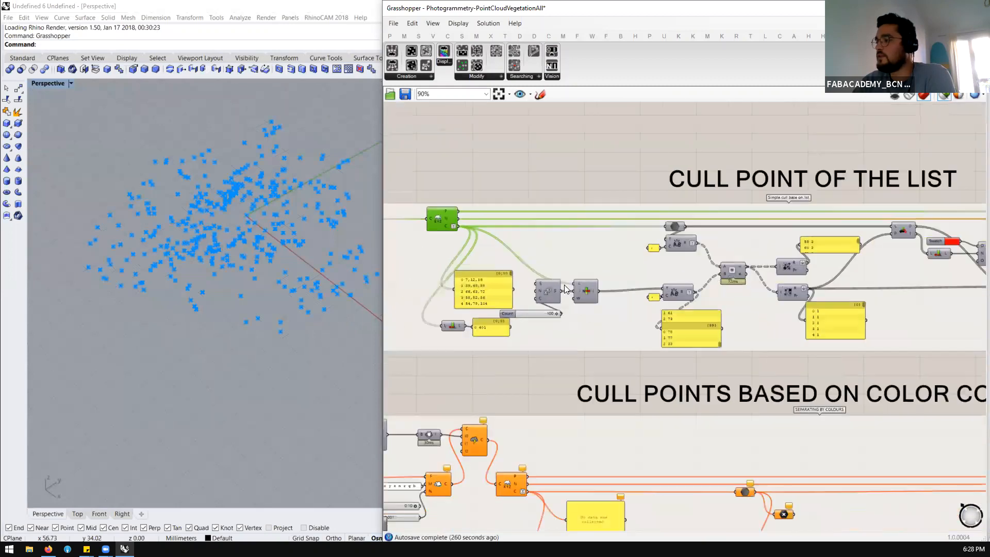
pyautogui.scroll(3, 566, 289)
pyautogui.moveTo(444, 302); pyautogui.dragTo(461, 279)
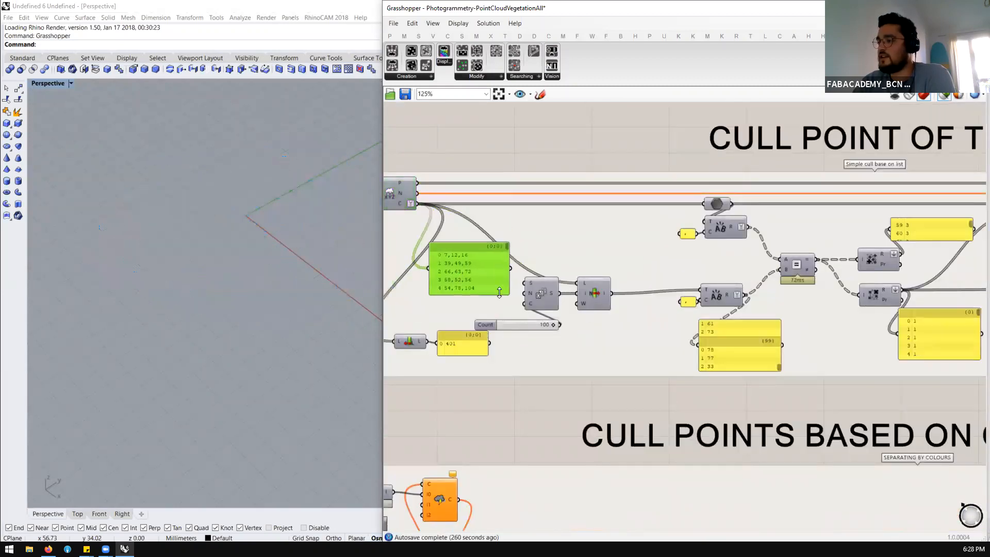
pyautogui.click(601, 298)
# Examine the gradient's color panel in the Cull Point Based on Colors group and relate it to the list group's Series and List Item
pyautogui.scroll(-4, 577, 295)
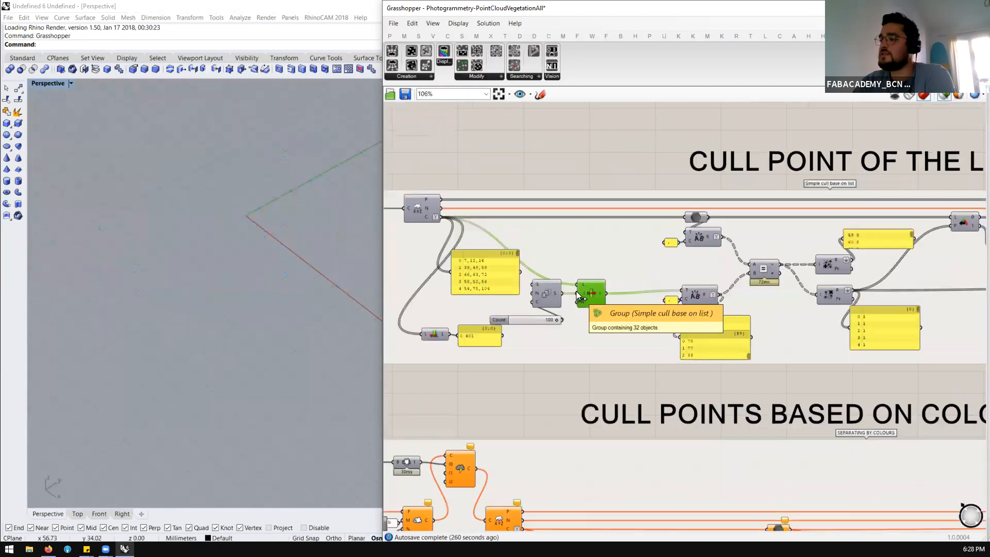
pyautogui.scroll(3, 597, 184)
pyautogui.scroll(5, 597, 184)
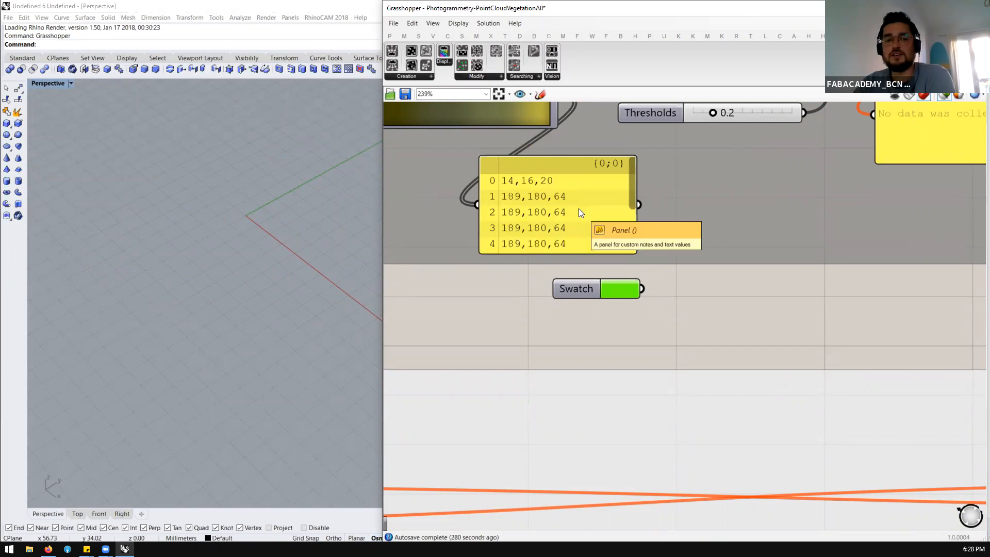
pyautogui.scroll(-2, 593, 181)
pyautogui.scroll(-10, 566, 194)
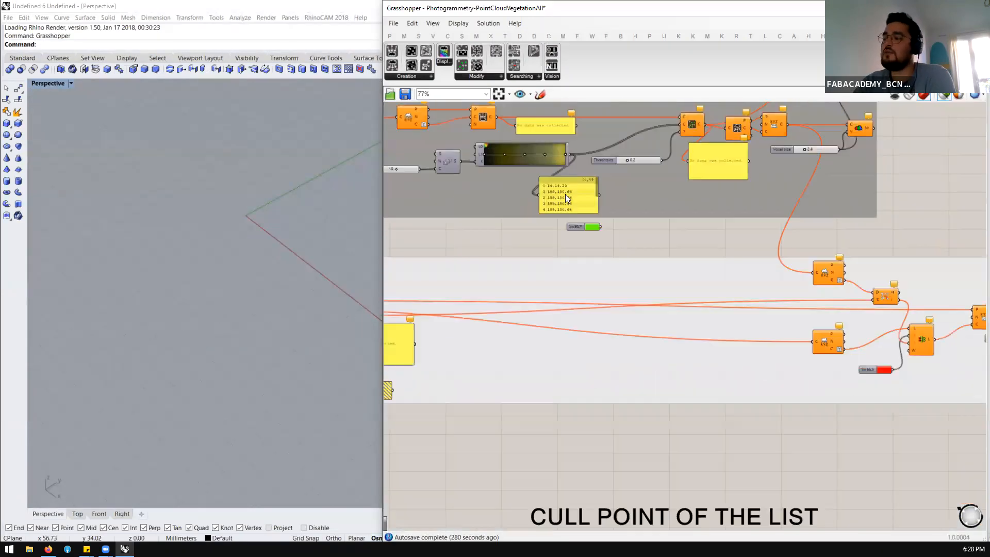
pyautogui.scroll(2, 577, 413)
pyautogui.scroll(-5, 579, 238)
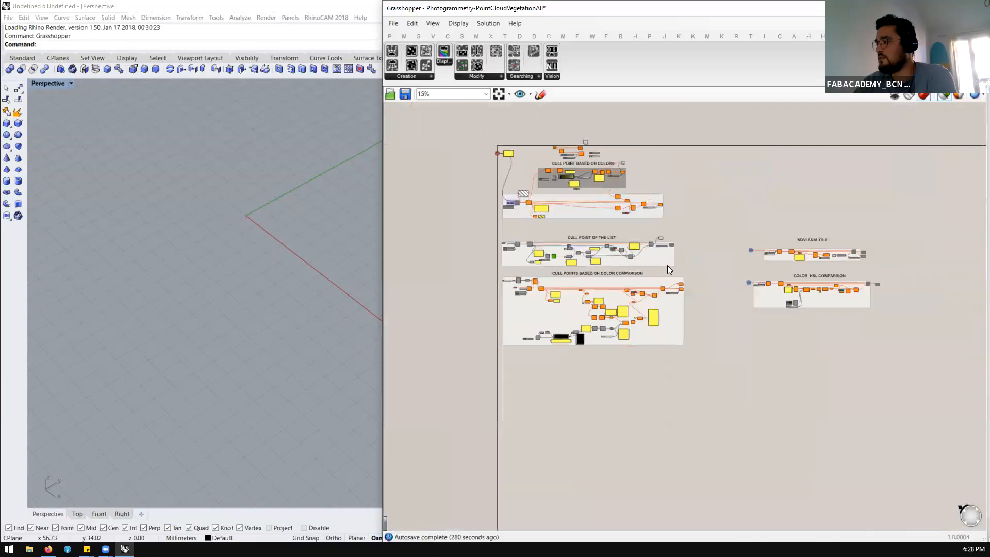
pyautogui.scroll(10, 546, 242)
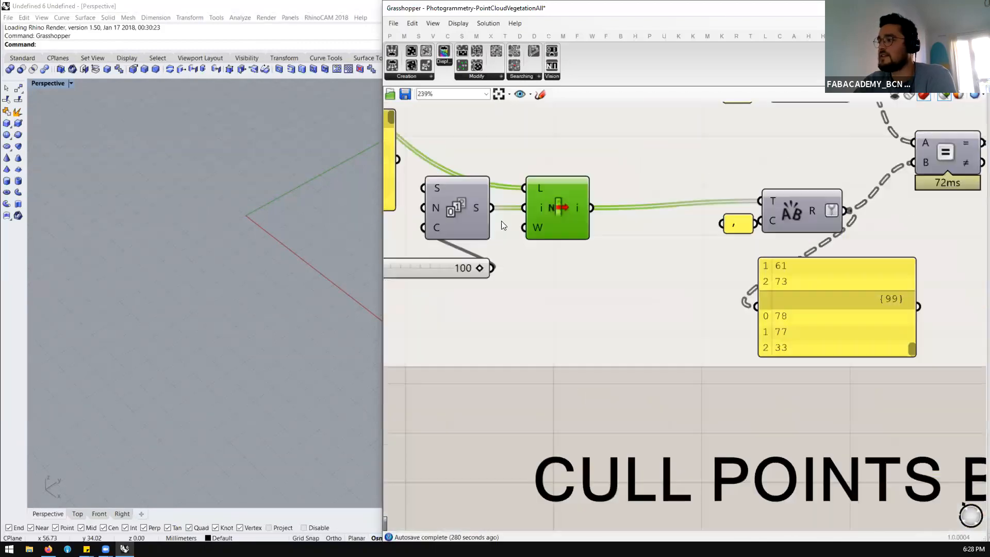
pyautogui.scroll(-4, 527, 280)
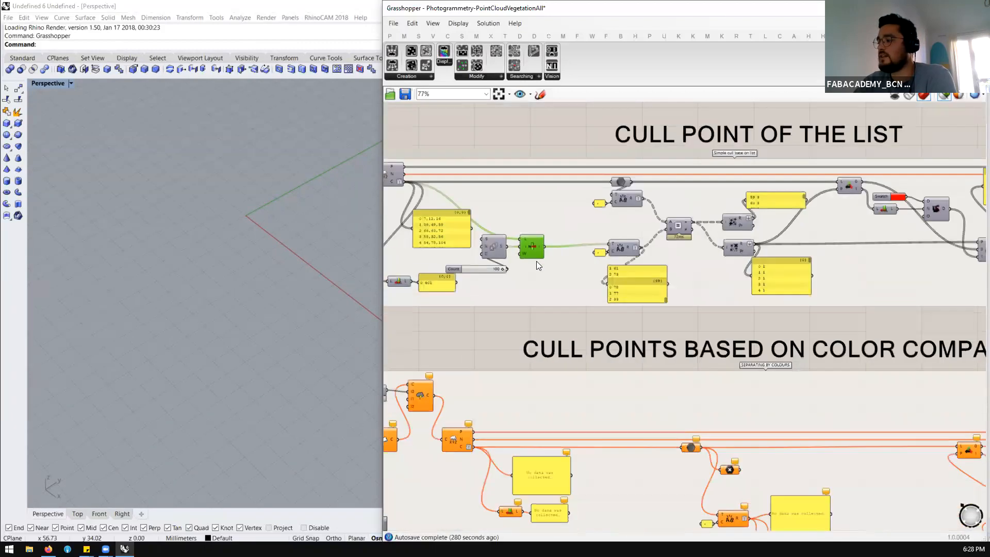
# Examine the components that split and rebuild the color values in the Cull Points Based on Color Comparison group
pyautogui.scroll(4, 712, 480)
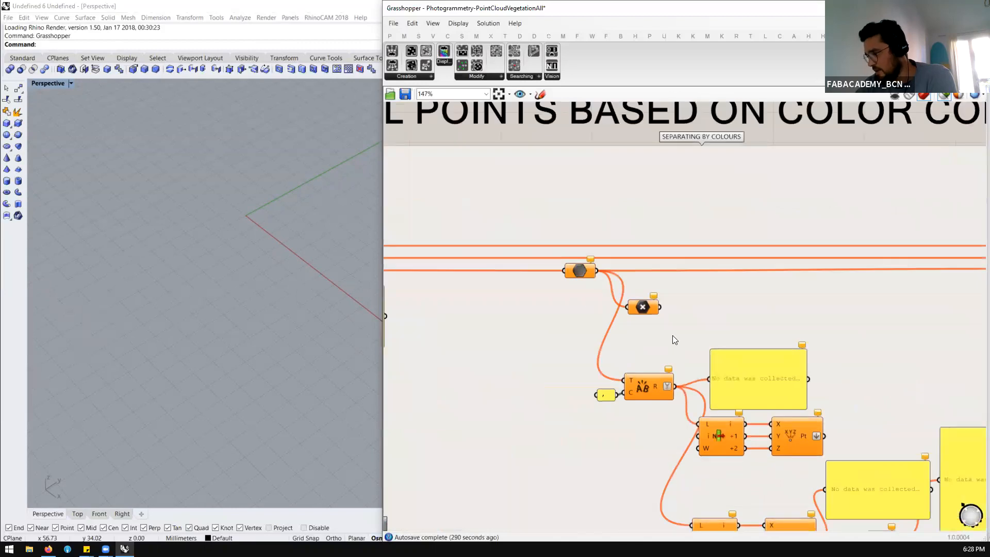
pyautogui.scroll(-4, 714, 417)
pyautogui.scroll(2, 703, 381)
pyautogui.scroll(-1, 725, 383)
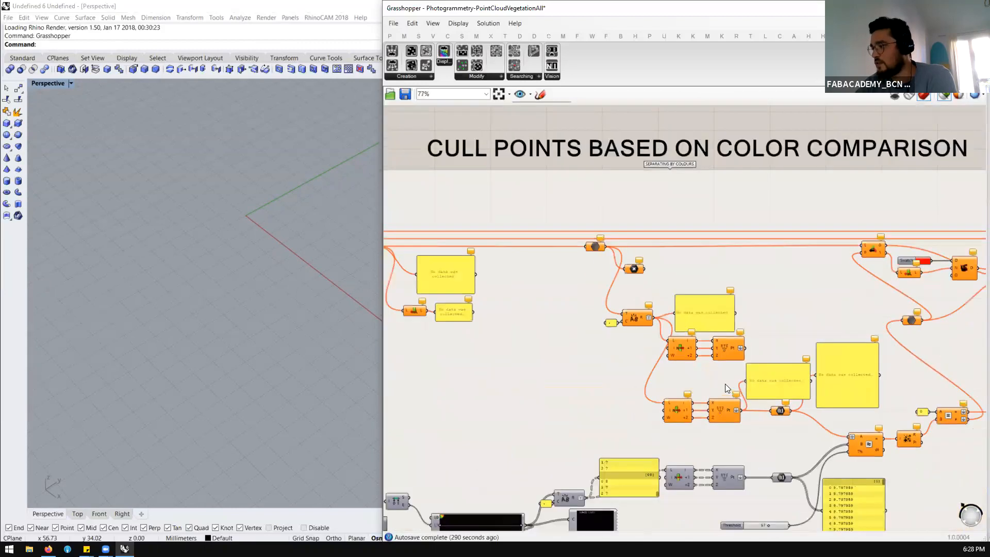
pyautogui.scroll(2, 656, 285)
pyautogui.scroll(-4, 605, 219)
pyautogui.scroll(4, 431, 200)
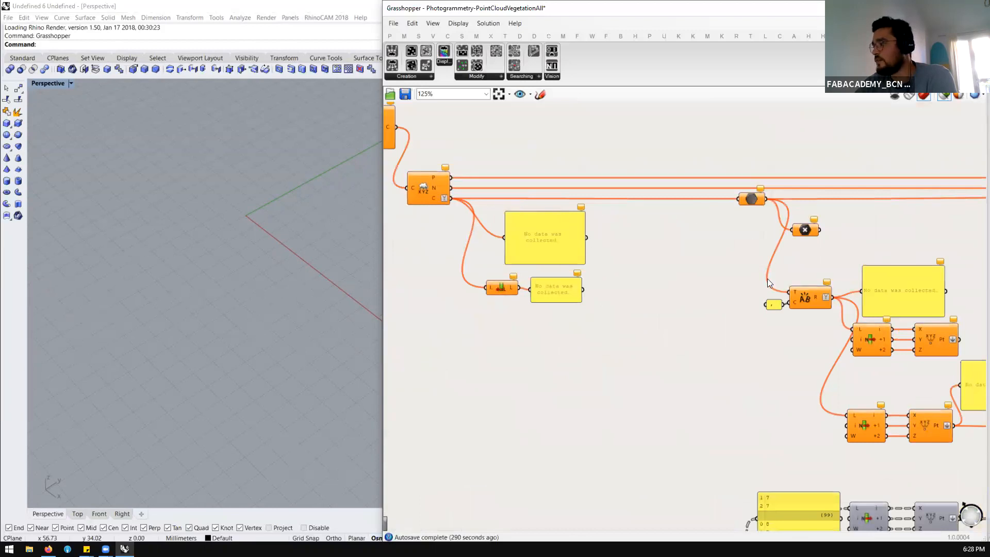
# Enable the disabled input components at the start of the Cull Points Based on Color Comparison group
pyautogui.scroll(-2, 767, 279)
pyautogui.scroll(3, 761, 273)
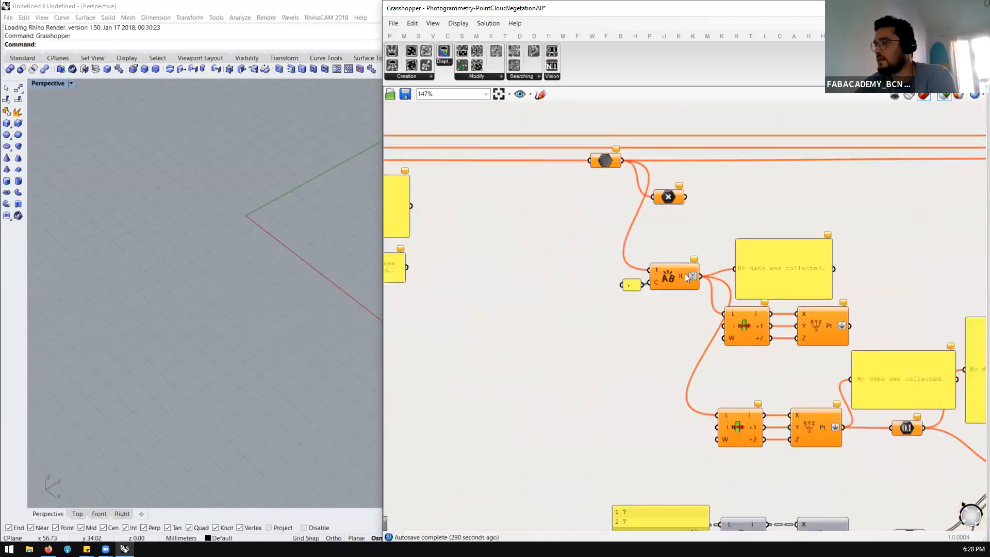
pyautogui.scroll(-3, 595, 270)
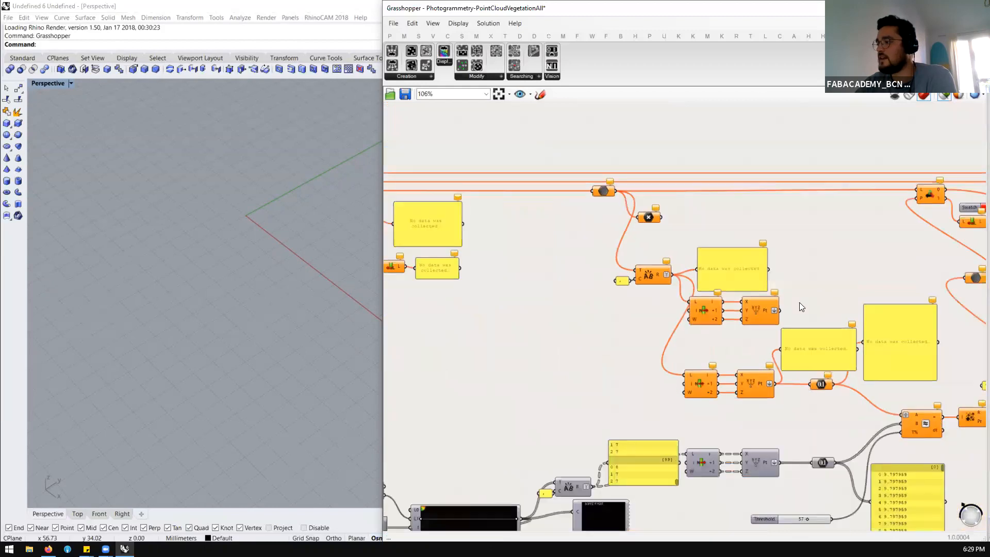
pyautogui.scroll(3, 750, 305)
pyautogui.scroll(-5, 687, 240)
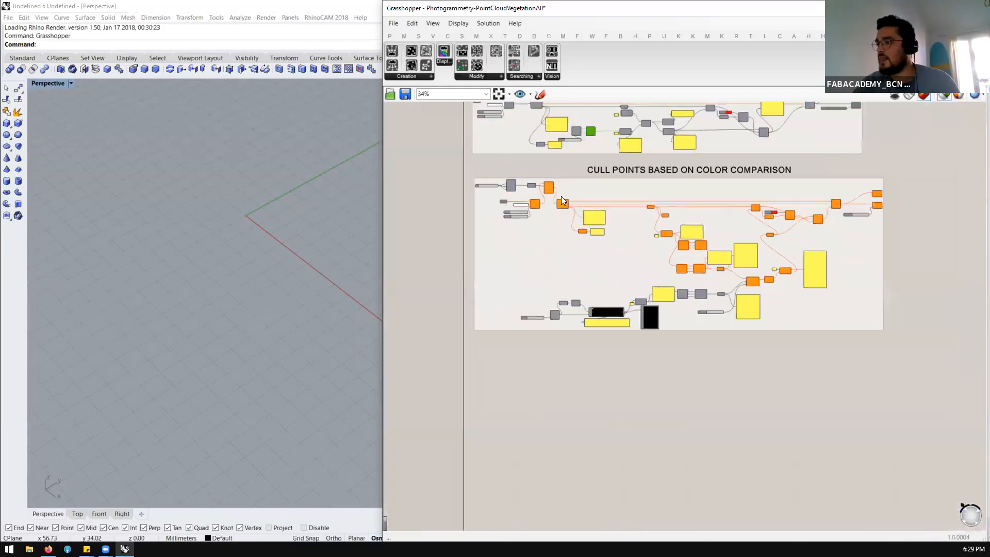
pyautogui.moveTo(564, 166); pyautogui.dragTo(484, 211)
pyautogui.scroll(3, 518, 201)
pyautogui.middleClick(532, 210)
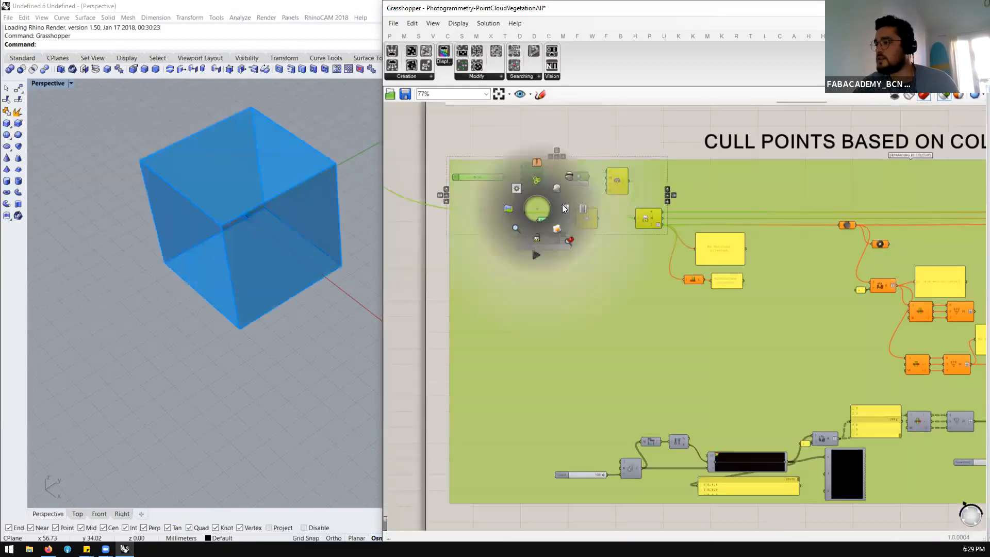
pyautogui.click(592, 143)
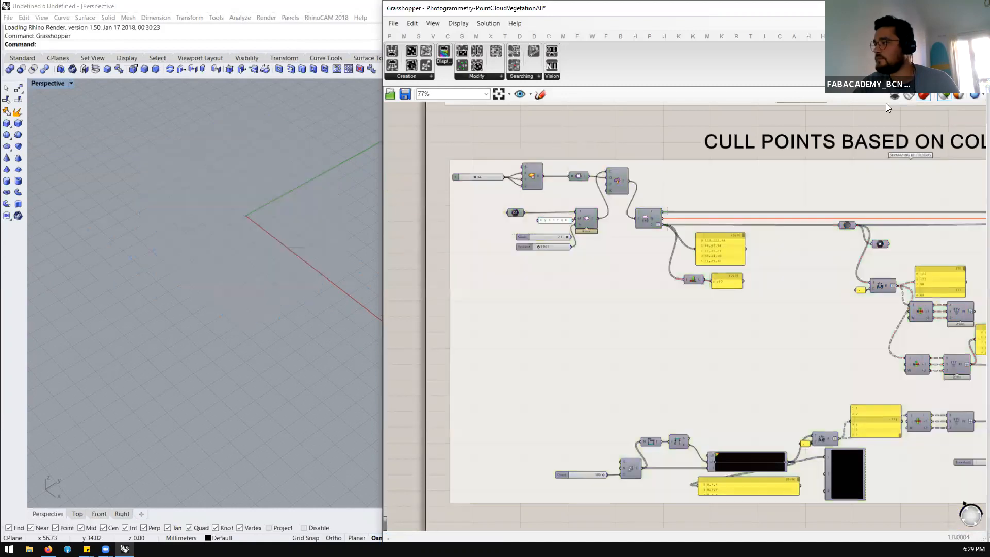
# Preview the box, the loaded point cloud and the Cloud Engine output one after another in the viewport
pyautogui.scroll(2, 665, 184)
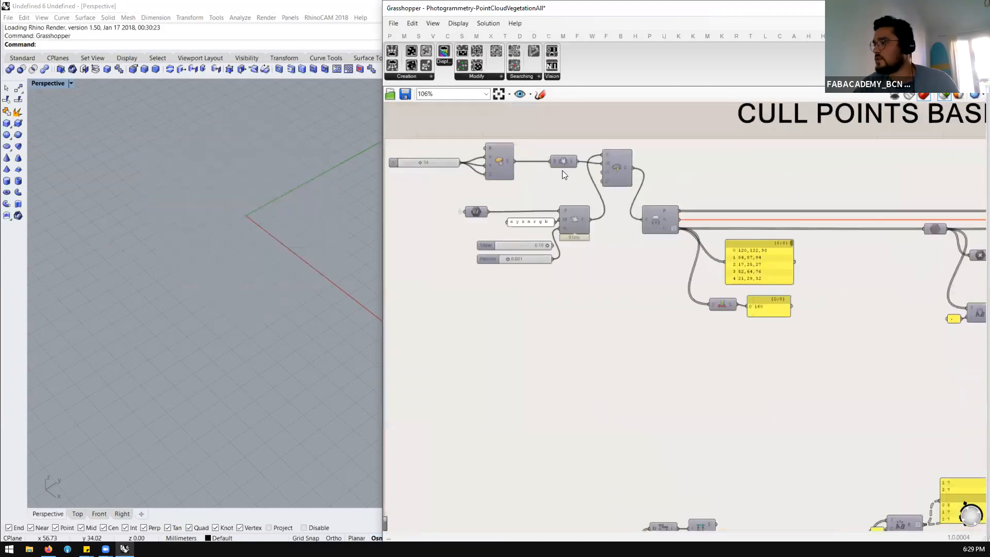
pyautogui.click(503, 163)
pyautogui.click(569, 221)
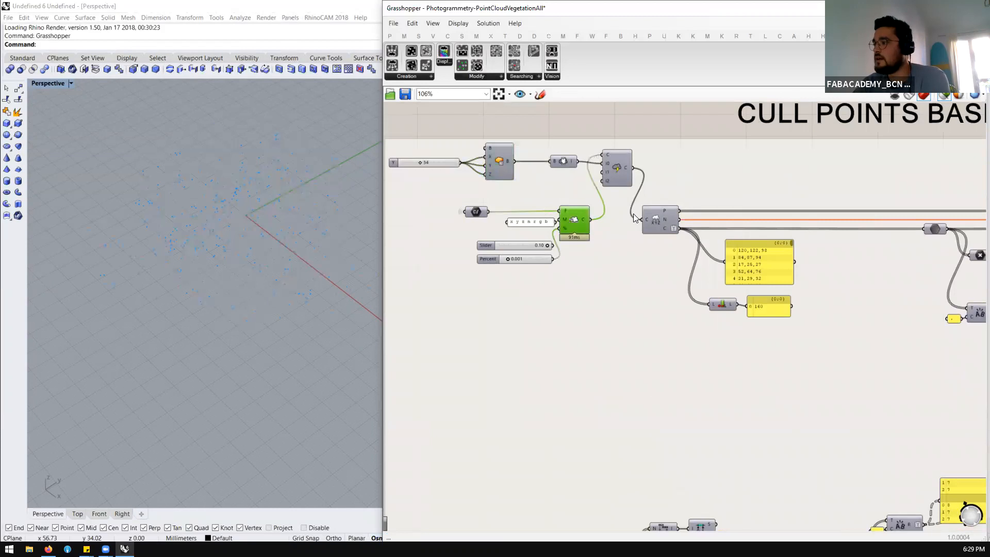
pyautogui.scroll(2, 634, 214)
pyautogui.click(614, 153)
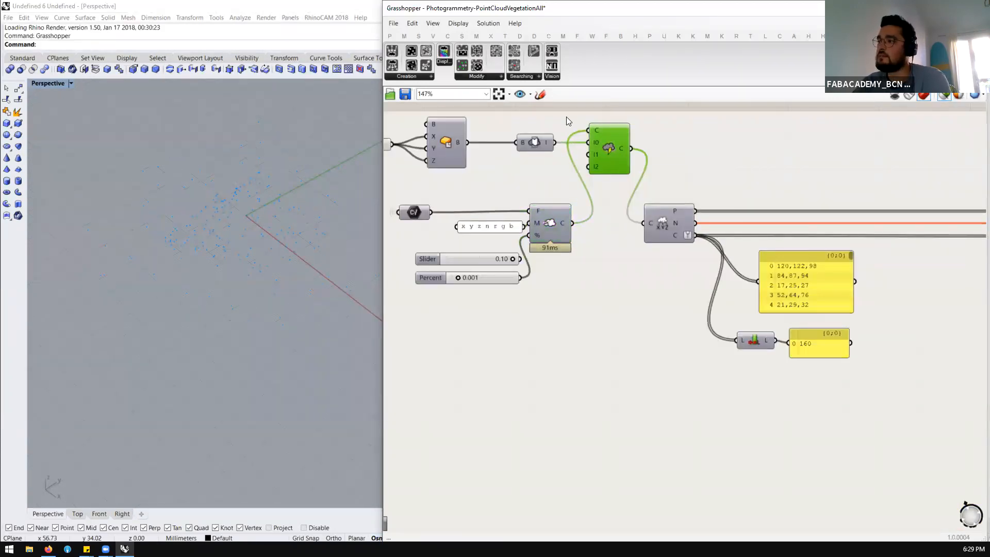
pyautogui.moveTo(284, 227); pyautogui.dragTo(281, 207, button='right')
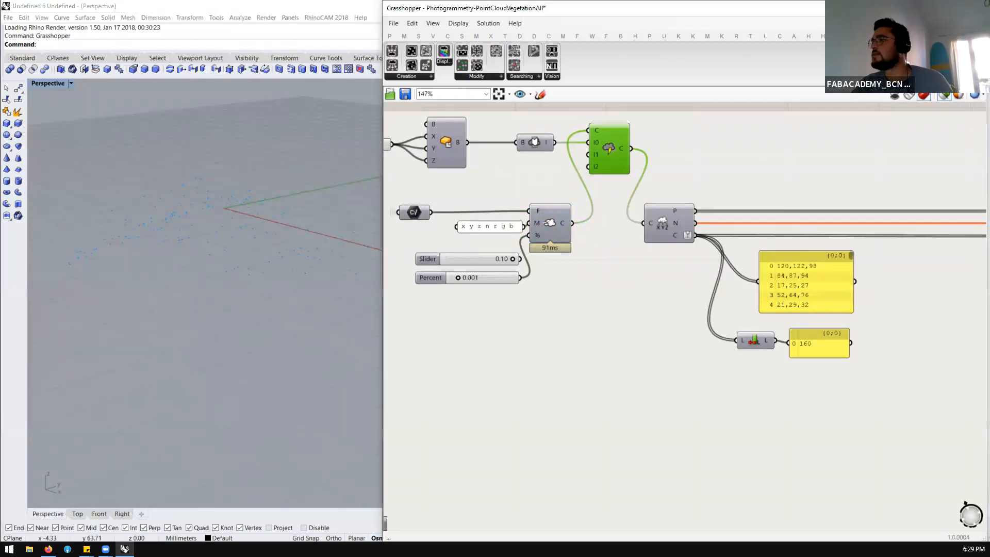
# Browse the point cloud plugin's Cloud and CloudCompare component categories
pyautogui.click(433, 36)
pyautogui.click(447, 78)
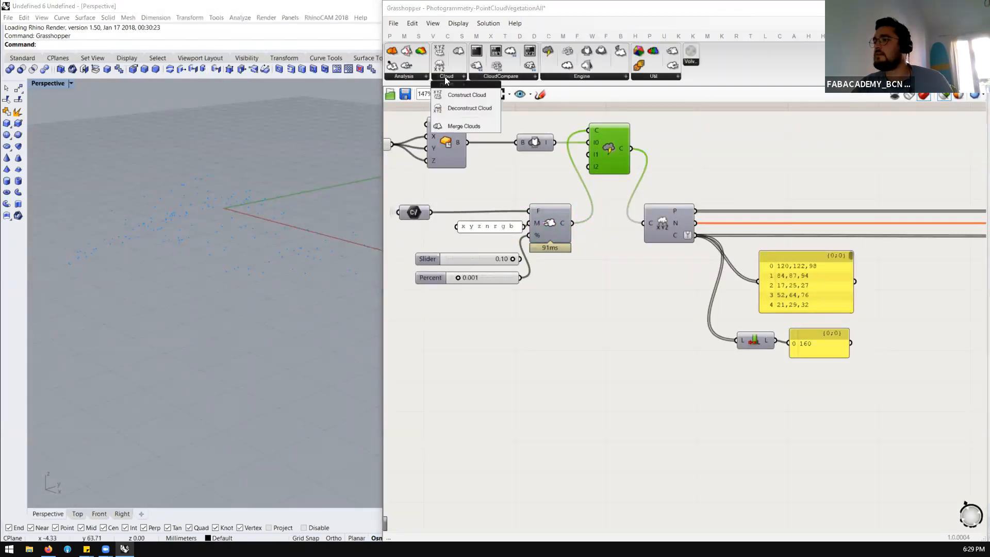
pyautogui.click(494, 78)
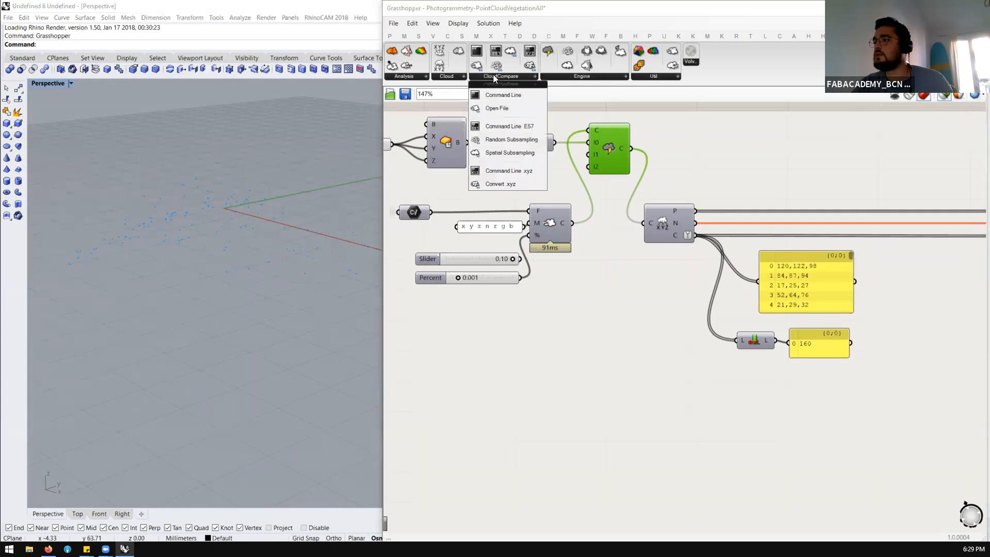
# Preview the loaded point cloud together with the crop box and examine how the box encloses the points from several angles
pyautogui.click(549, 227)
pyautogui.moveTo(225, 245)
pyautogui.mouseDown(button='right')
pyautogui.moveTo(250, 230)
pyautogui.moveTo(204, 247)
pyautogui.moveTo(222, 240)
pyautogui.mouseUp(button='right')
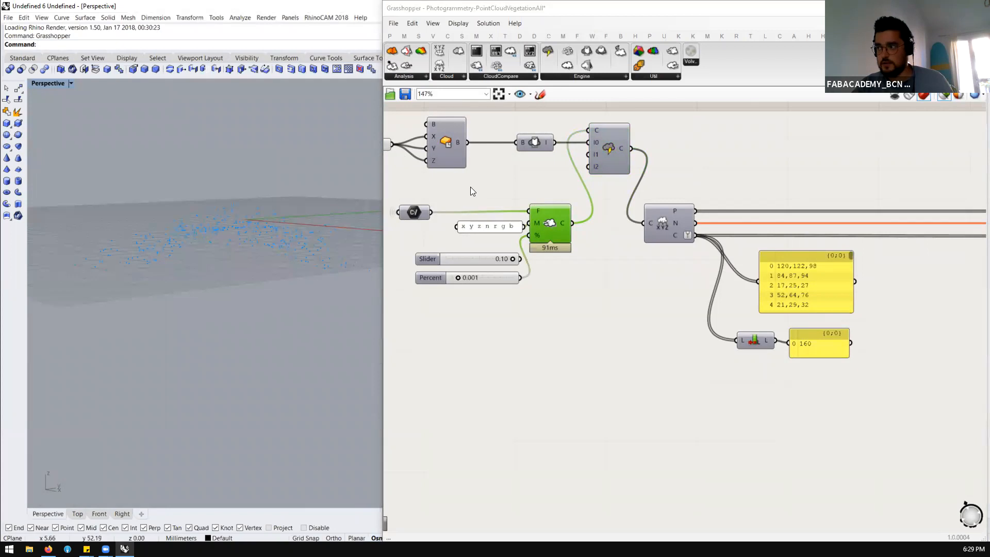
pyautogui.keyDown('shift'); pyautogui.click(525, 148); pyautogui.keyUp('shift')
pyautogui.keyDown('shift'); pyautogui.click(440, 146); pyautogui.keyUp('shift')
pyautogui.moveTo(240, 225); pyautogui.dragTo(173, 236, button='right')
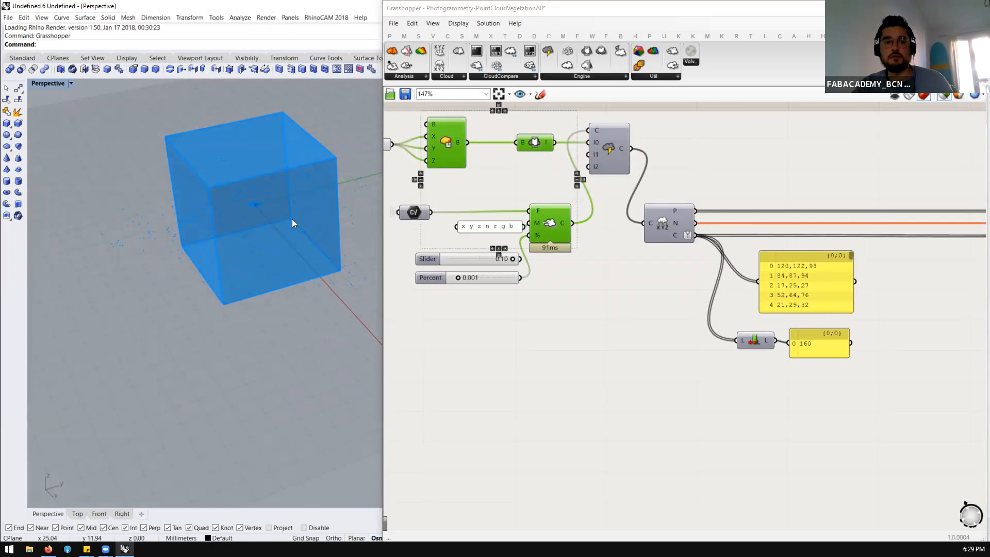
pyautogui.moveTo(280, 214); pyautogui.dragTo(299, 200, button='right')
pyautogui.moveTo(249, 219); pyautogui.dragTo(209, 176, button='right')
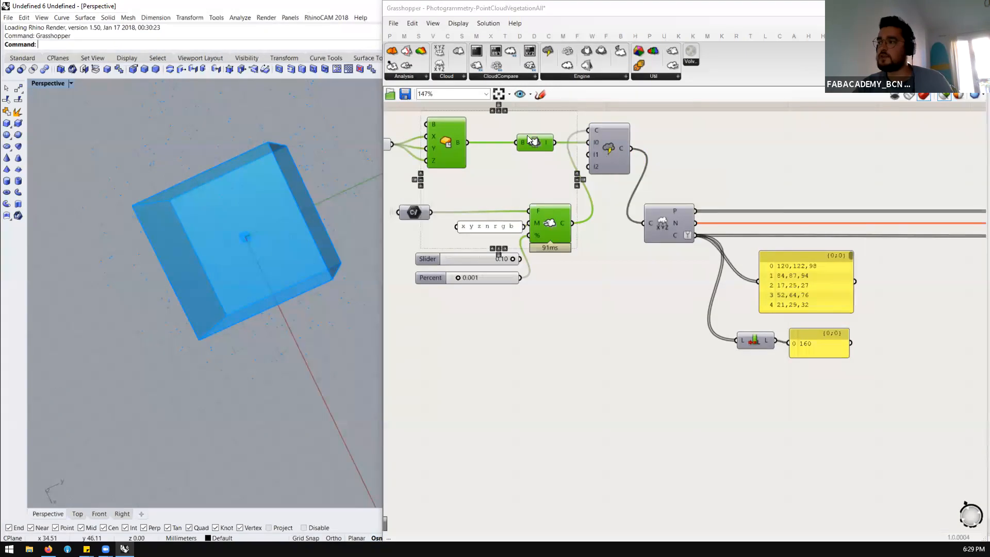
# Preview the Cloud Engine's cropped cloud, followed by the points extracted by the Deconstruct Cloud component
pyautogui.click(605, 152)
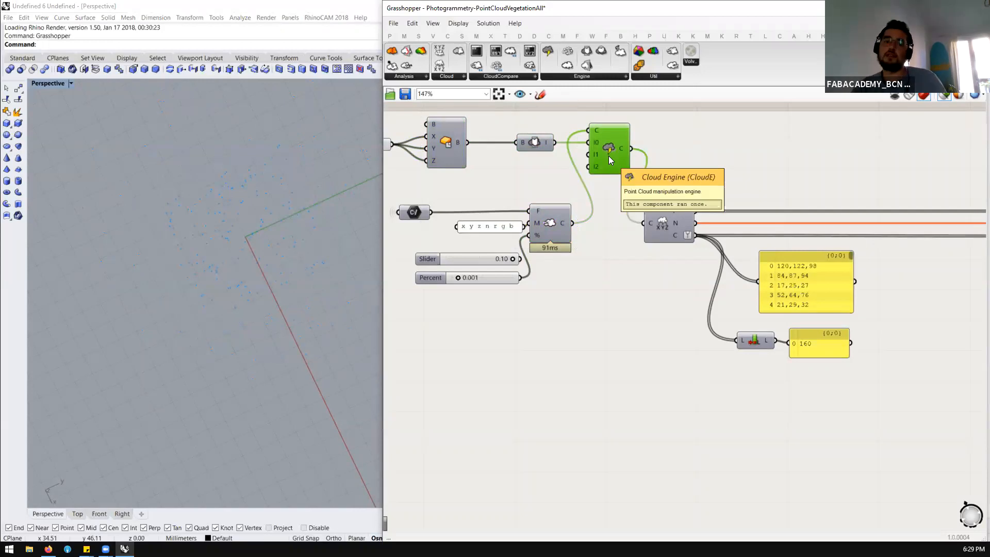
pyautogui.scroll(-3, 532, 170)
pyautogui.scroll(3, 612, 197)
pyautogui.click(614, 205)
pyautogui.moveTo(292, 273); pyautogui.dragTo(269, 240, button='right')
pyautogui.scroll(-4, 544, 220)
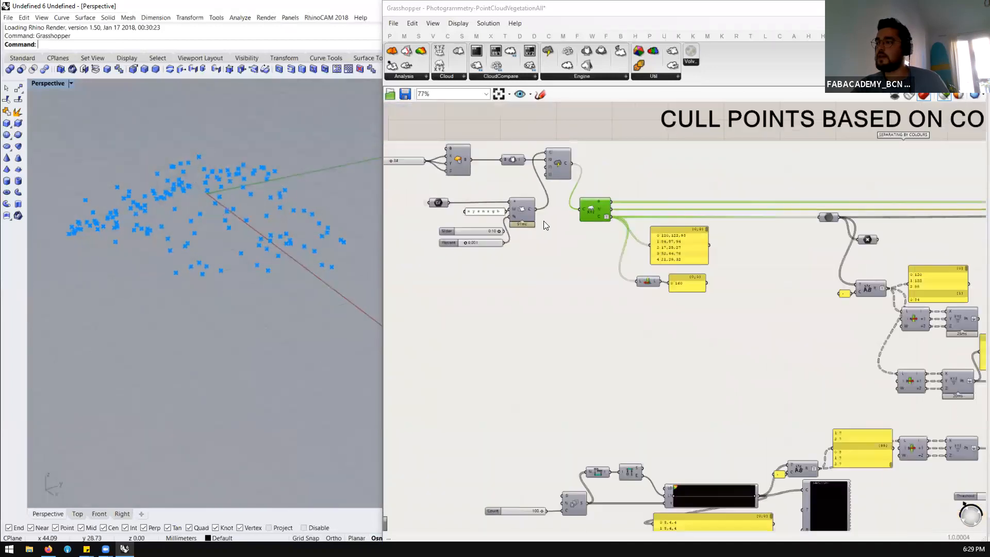
# Set the Percent slider feeding the cloud loading component to 0.01
pyautogui.scroll(3, 494, 222)
pyautogui.scroll(2, 494, 222)
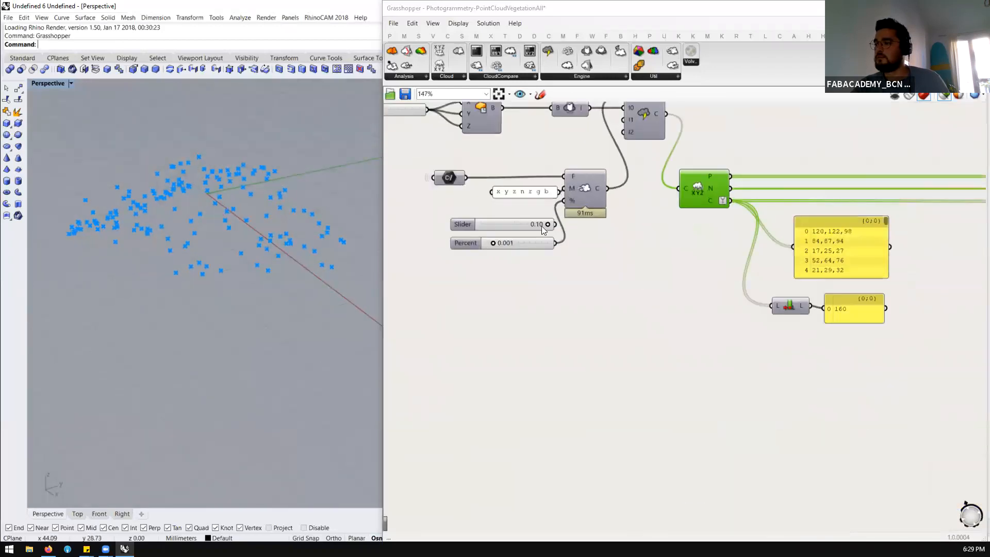
pyautogui.doubleClick(514, 243)
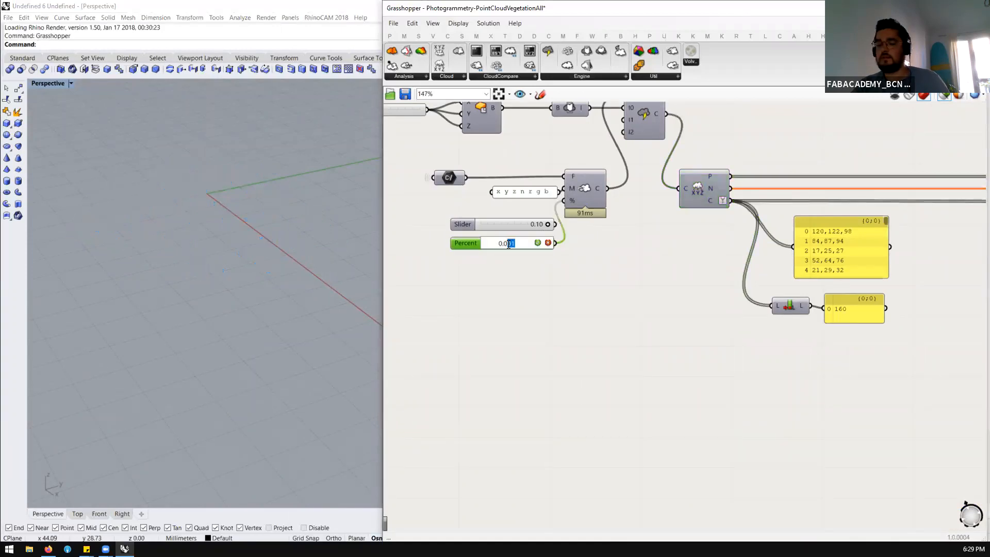
pyautogui.write('1')
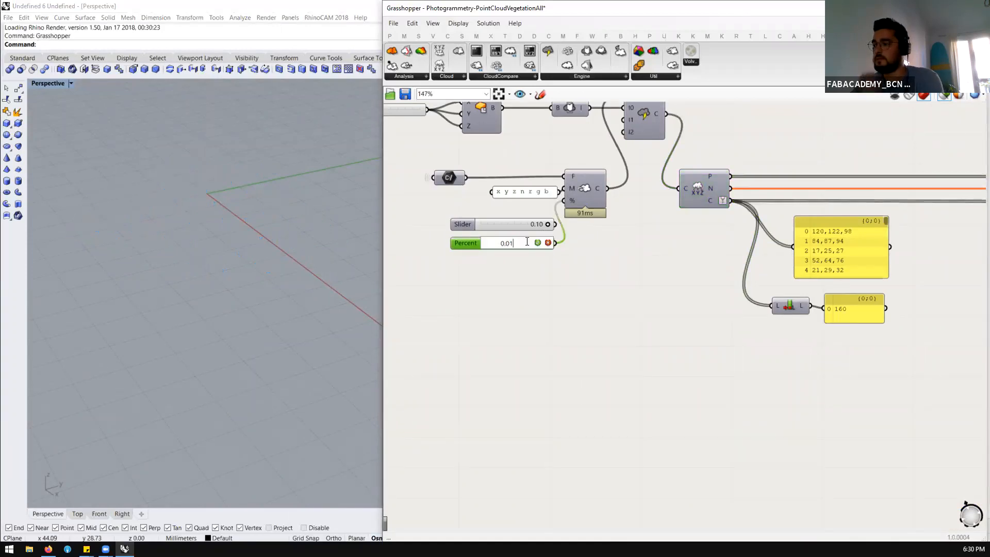
pyautogui.press('Return')
# Preview the denser cloud at the Cloud Engine and at the Deconstruct Cloud component
pyautogui.scroll(-3, 606, 165)
pyautogui.scroll(2, 607, 165)
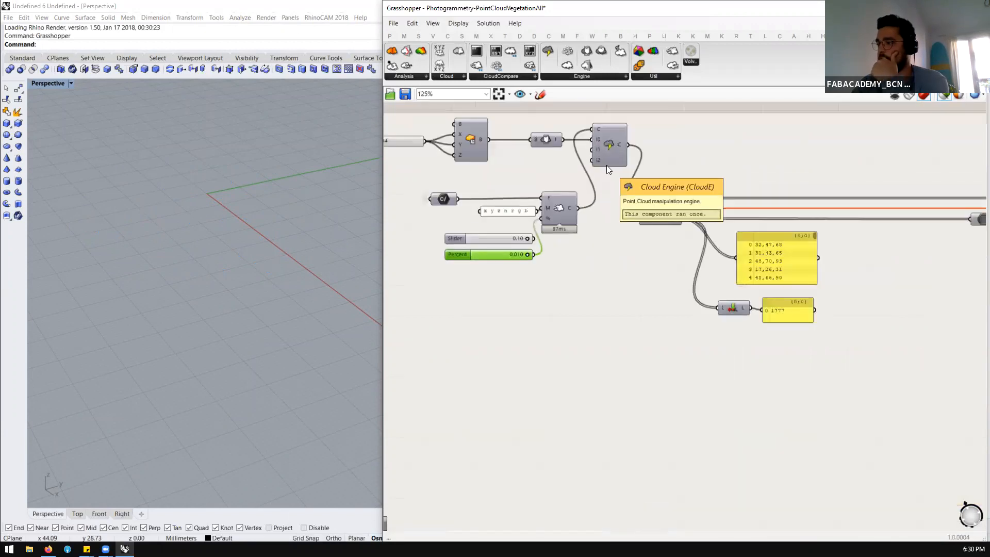
pyautogui.scroll(1, 605, 155)
pyautogui.click(607, 152)
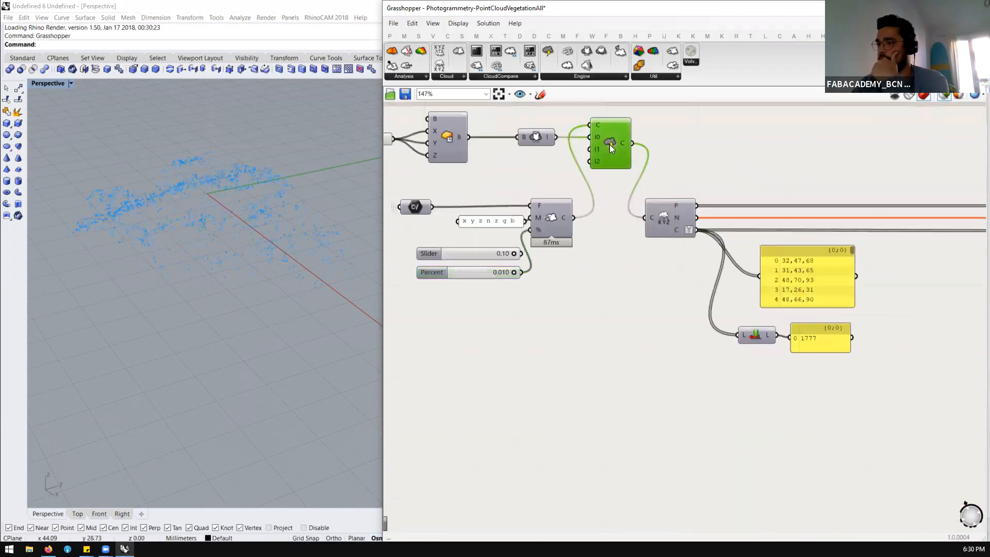
pyautogui.click(660, 212)
pyautogui.scroll(4, 320, 287)
pyautogui.moveTo(320, 285); pyautogui.dragTo(346, 287, button='right')
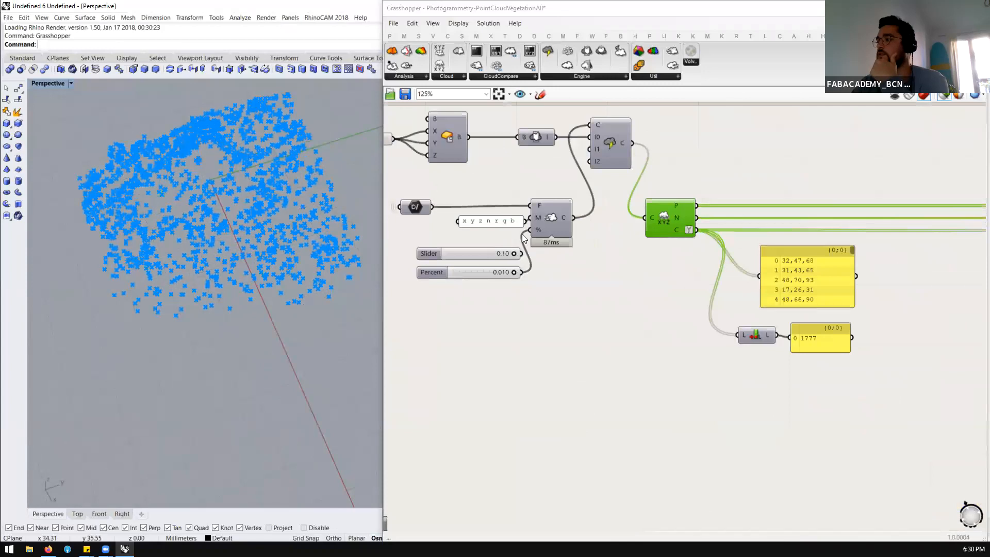
# Follow the Deconstruct Cloud's color output through the Data parameter to the Point parameter and inspect the values
pyautogui.scroll(-6, 522, 235)
pyautogui.scroll(5, 634, 250)
pyautogui.scroll(1, 448, 240)
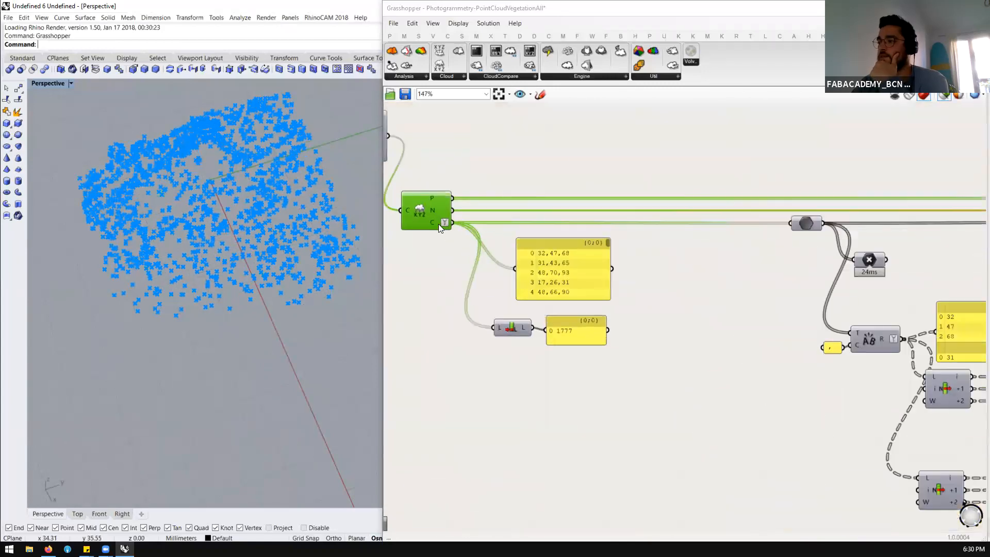
pyautogui.moveTo(434, 221)
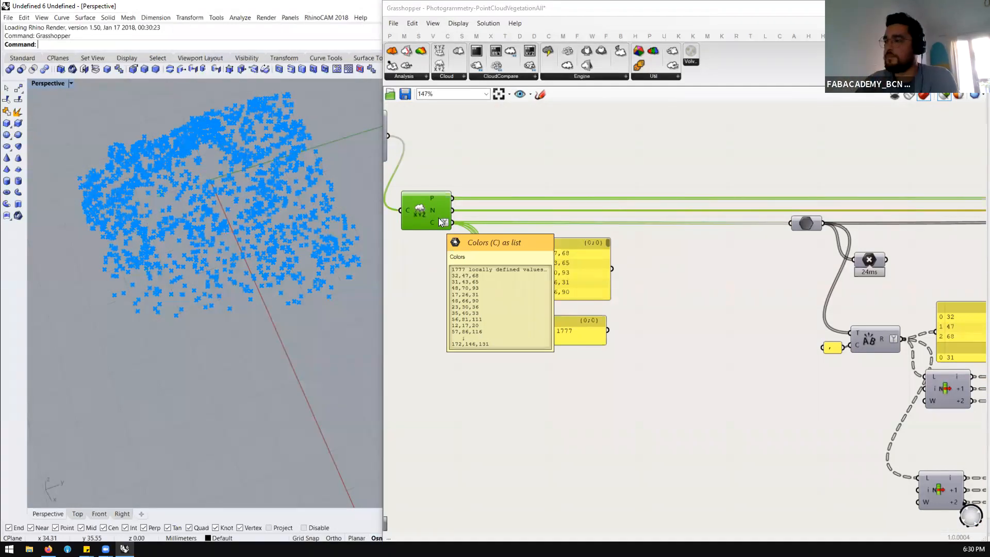
pyautogui.scroll(-3, 435, 218)
pyautogui.scroll(3, 668, 254)
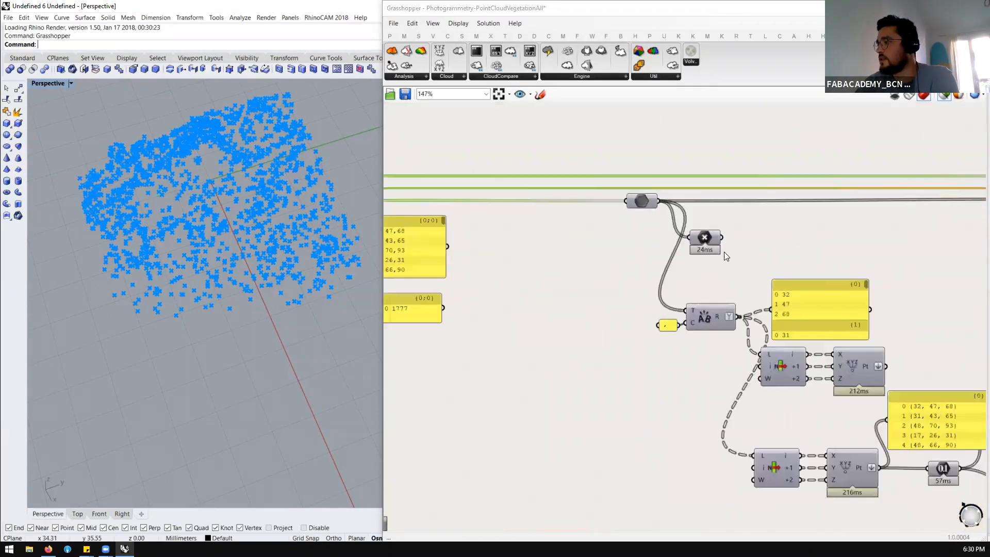
pyautogui.click(644, 201)
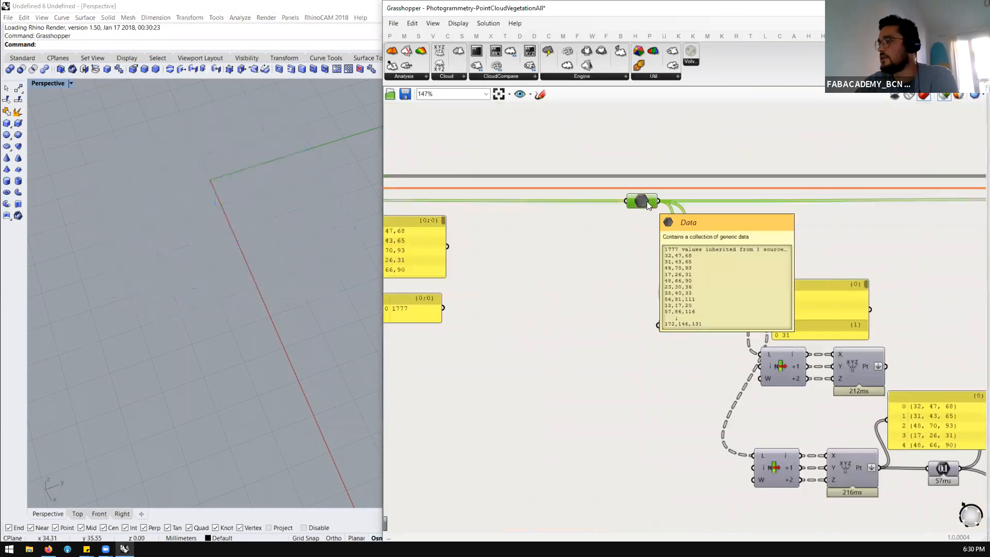
pyautogui.click(702, 238)
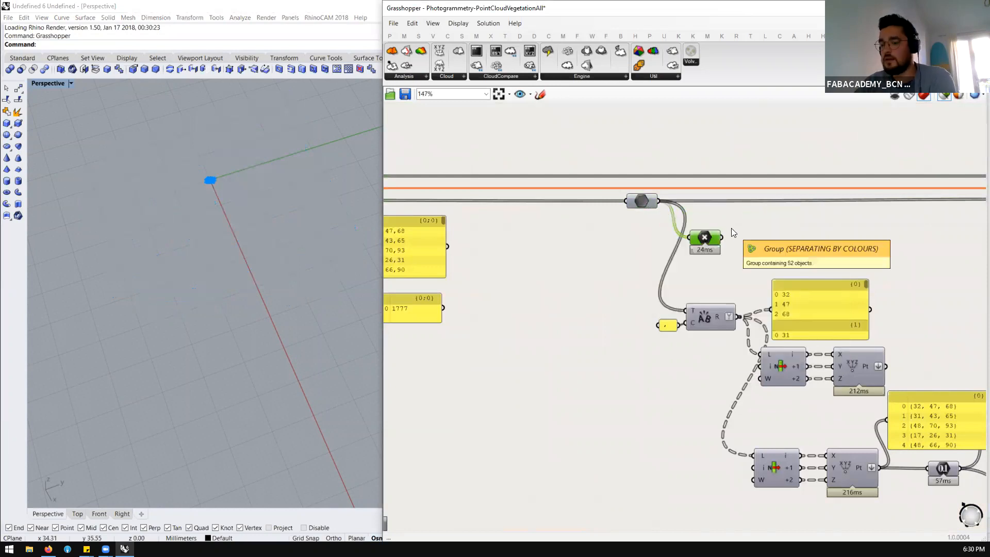
# Add a panel above the Data parameter and connect the parameter's color output to it
pyautogui.click(744, 240)
pyautogui.scroll(-2, 732, 233)
pyautogui.scroll(2, 741, 231)
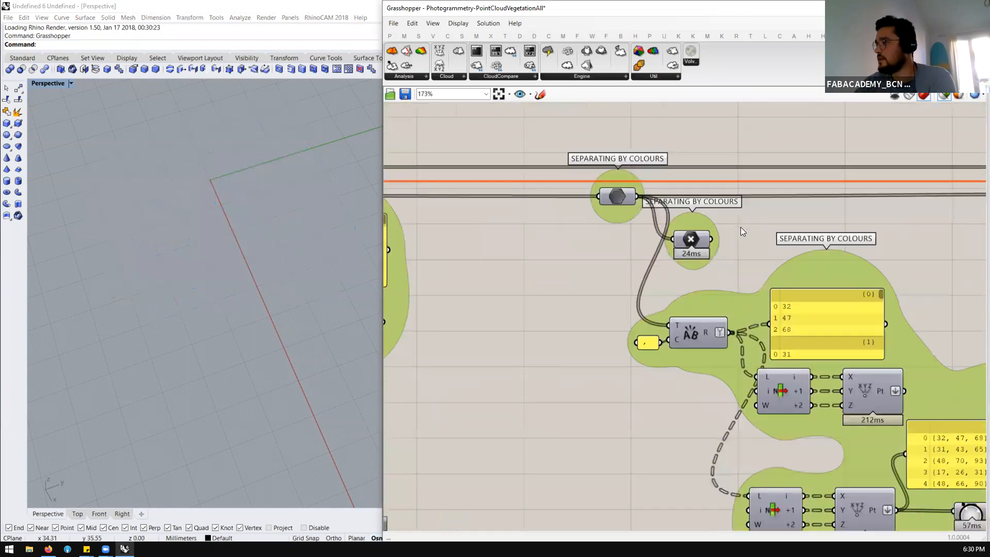
pyautogui.doubleClick(740, 227)
pyautogui.write('//')
pyautogui.press('Return')
pyautogui.moveTo(712, 227); pyautogui.dragTo(709, 174)
pyautogui.moveTo(636, 197); pyautogui.dragTo(677, 106)
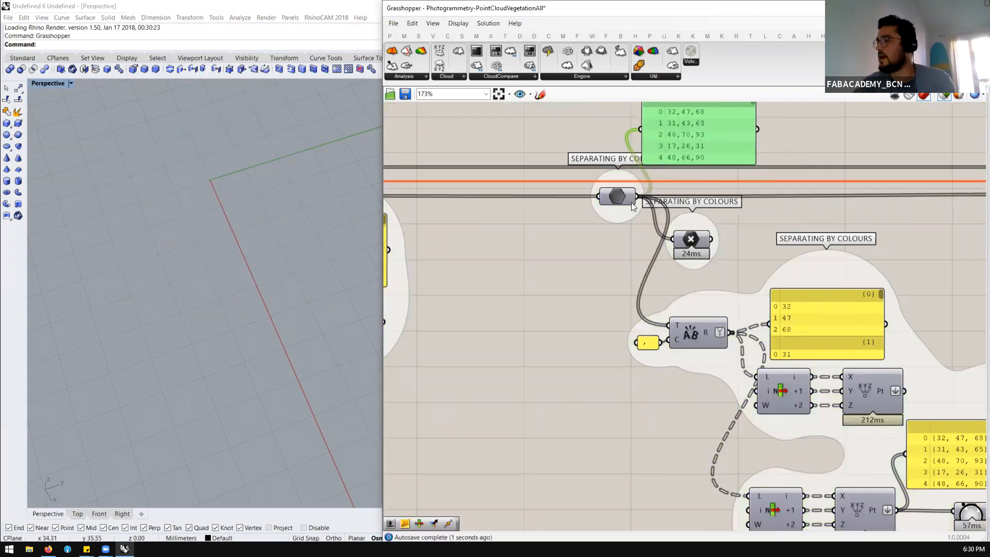
# Duplicate the color panel beside the original, feed it from the Point parameter and widen it to fit the coordinates
pyautogui.scroll(-3, 632, 202)
pyautogui.scroll(4, 682, 156)
pyautogui.keyDown('alt'); pyautogui.moveTo(645, 176); pyautogui.dragTo(802, 181); pyautogui.keyUp('alt')
pyautogui.moveTo(676, 288); pyautogui.dragTo(790, 164)
pyautogui.moveTo(931, 188); pyautogui.dragTo(976, 184)
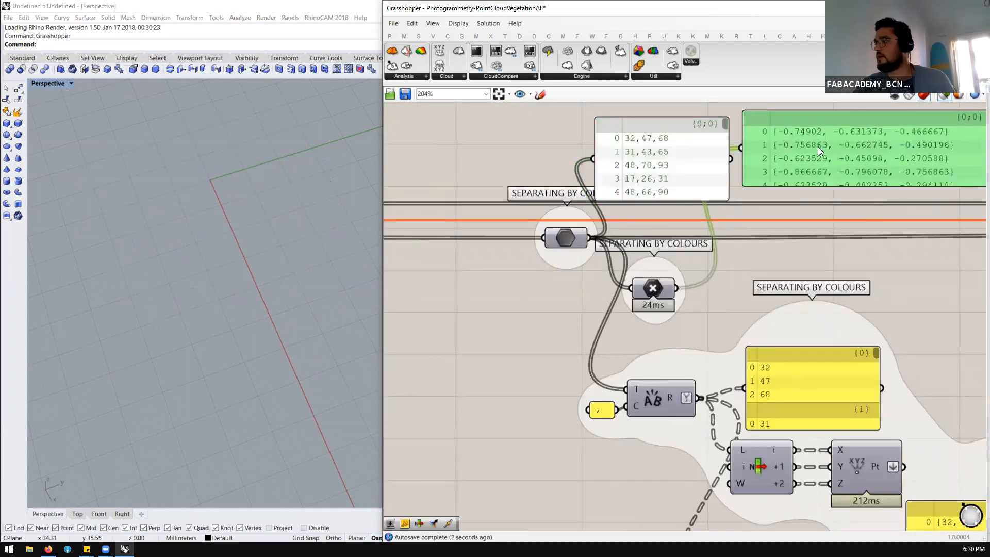
pyautogui.moveTo(818, 147); pyautogui.dragTo(815, 155)
# Switch the Separating by Colours group's outline back to a rectangular box
pyautogui.scroll(-4, 545, 132)
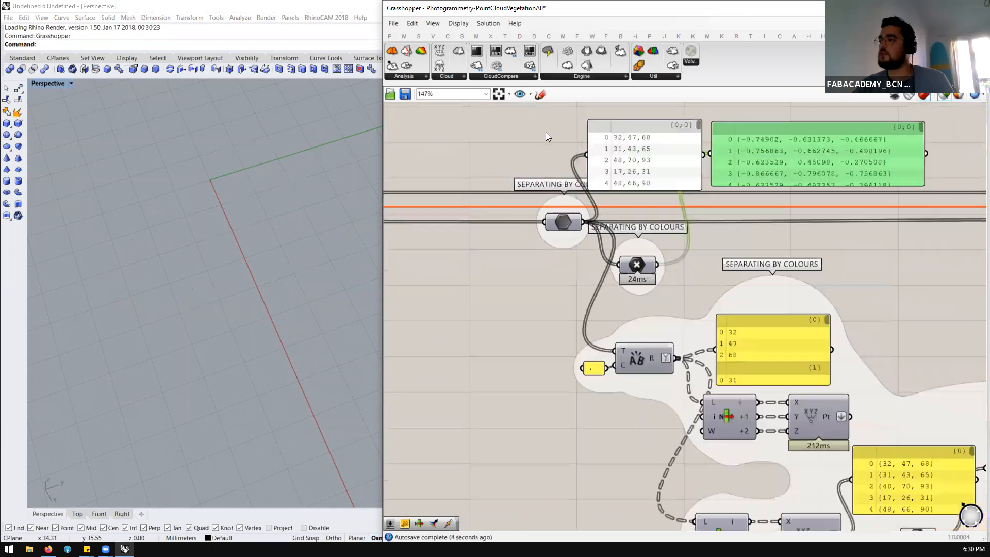
pyautogui.scroll(3, 689, 184)
pyautogui.click(657, 245)
pyautogui.doubleClick(654, 244)
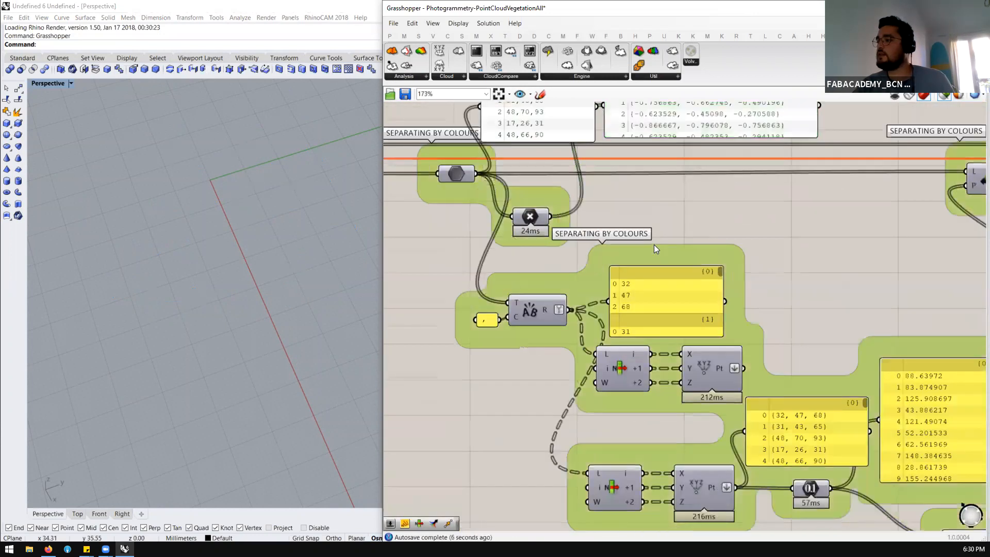
pyautogui.doubleClick(654, 245)
pyautogui.scroll(-2, 579, 225)
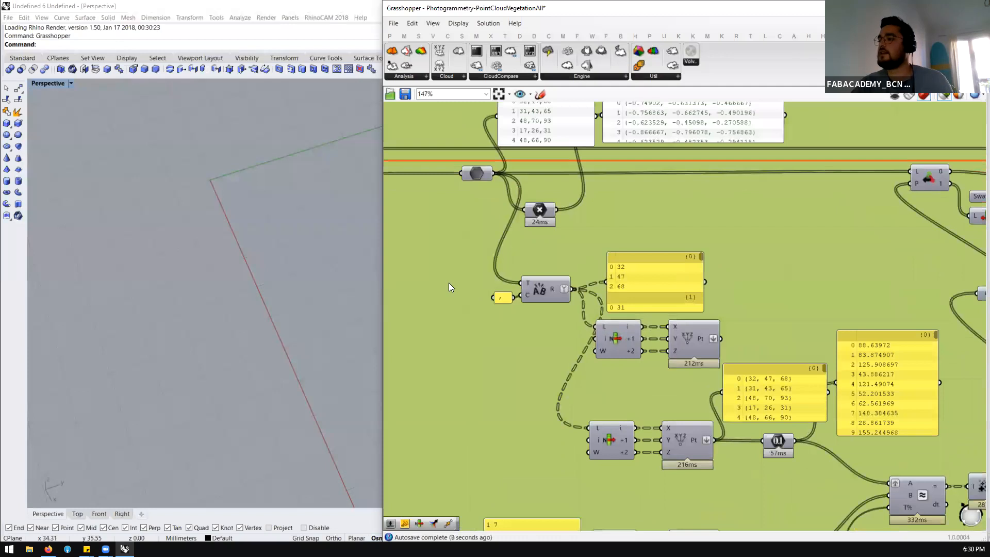
# Move the color values panel below the Point values panel, beside the Point parameter
pyautogui.scroll(-3, 449, 283)
pyautogui.scroll(3, 488, 268)
pyautogui.moveTo(509, 161); pyautogui.dragTo(608, 230)
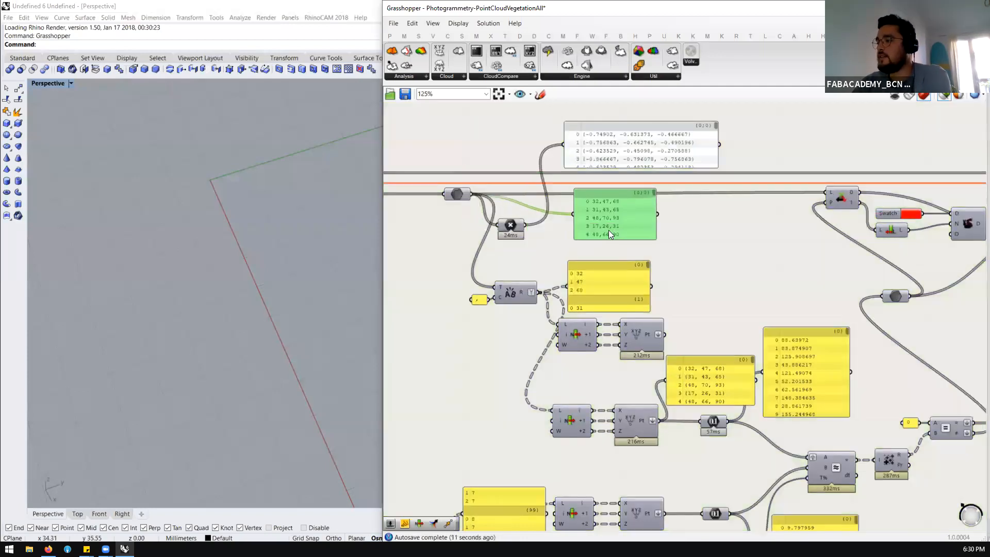
pyautogui.scroll(1, 593, 222)
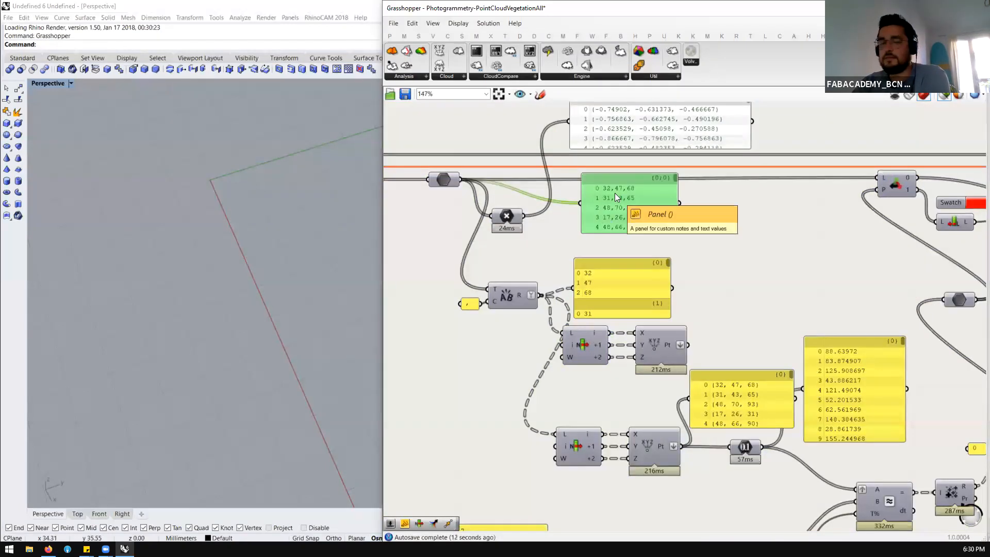
# Widen the comma separator panel beside the text split component and move the split color values panel up
pyautogui.scroll(2, 468, 304)
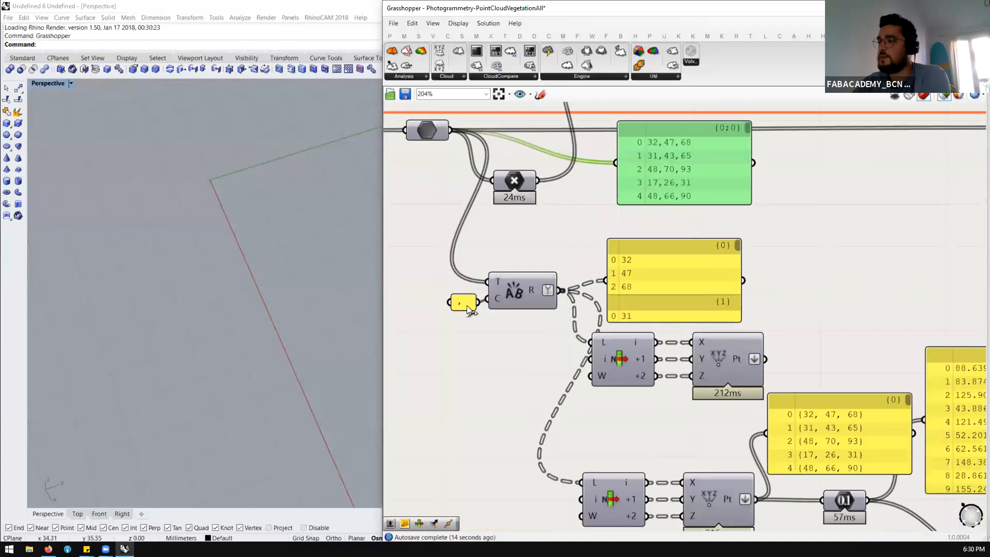
pyautogui.moveTo(450, 305); pyautogui.dragTo(415, 307)
pyautogui.moveTo(635, 284); pyautogui.dragTo(633, 238)
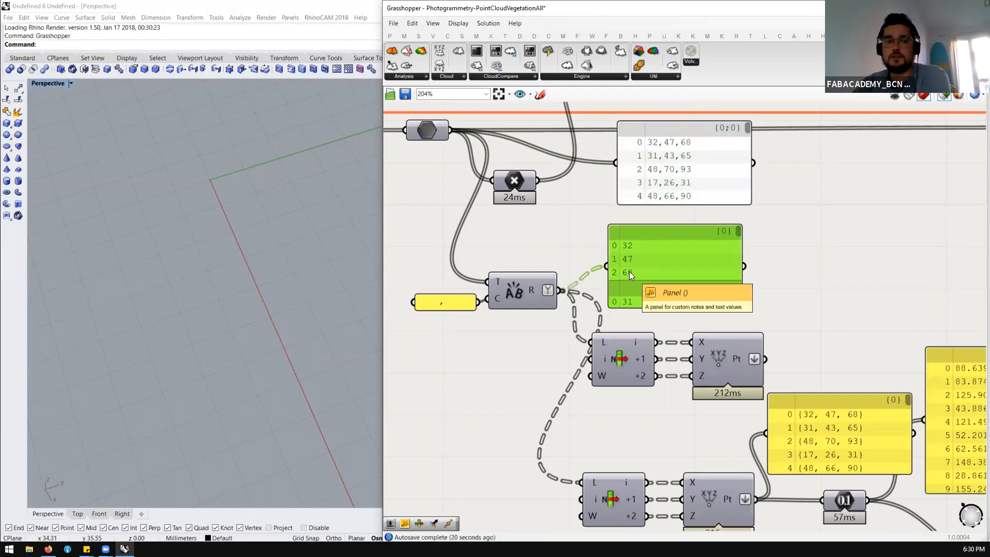
# Feed the split values panel from the upper Construct Point's output and select that component to preview its points
pyautogui.scroll(-2, 447, 262)
pyautogui.scroll(2, 572, 325)
pyautogui.click(574, 340)
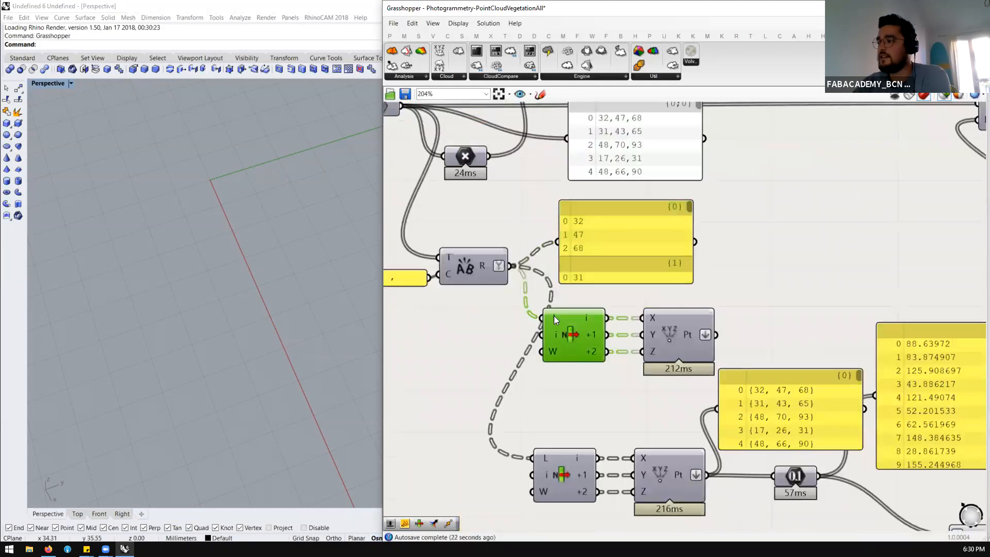
pyautogui.scroll(-1, 554, 315)
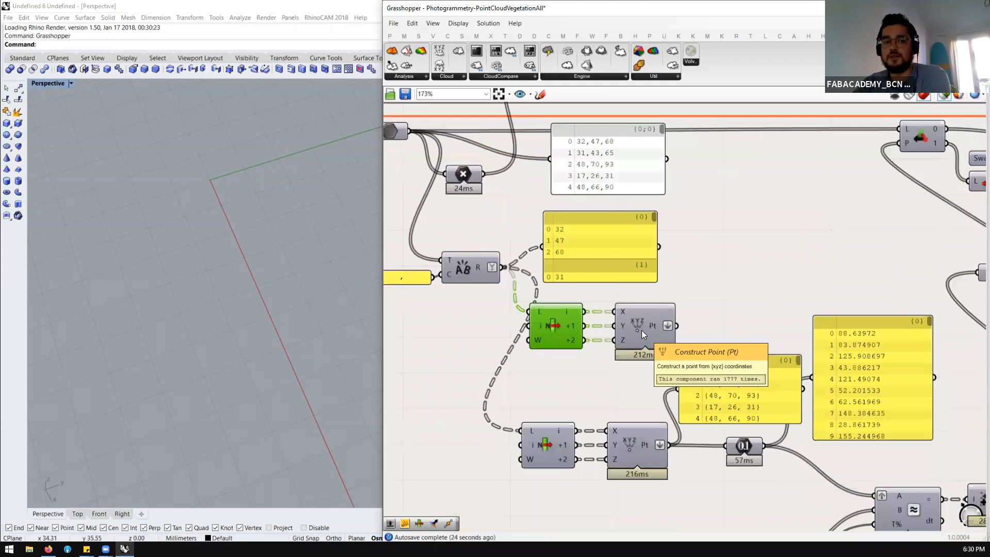
pyautogui.click(642, 330)
pyautogui.moveTo(677, 326); pyautogui.dragTo(596, 246)
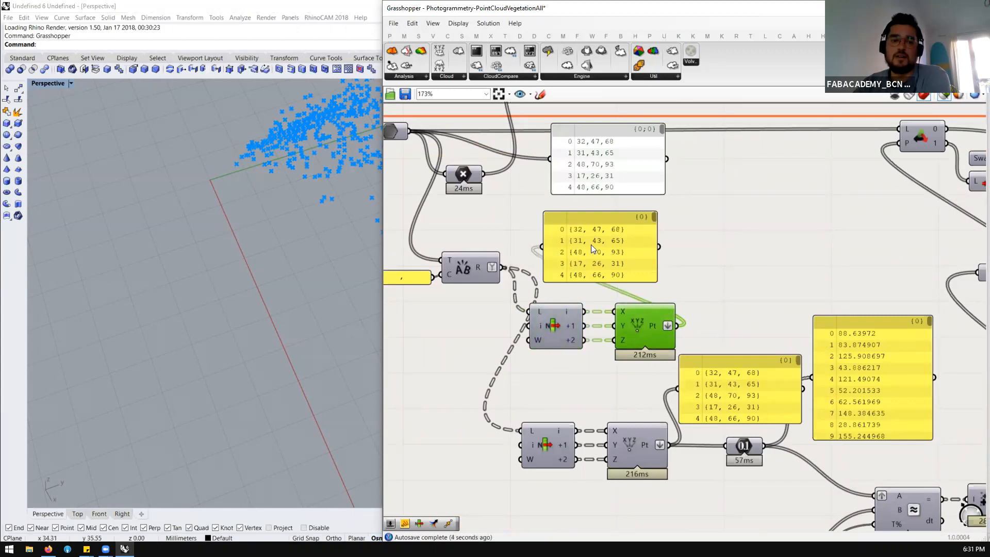
# Examine the point cloud's RGB values plotted as 3D points, viewing them from several angles
pyautogui.scroll(-4, 614, 245)
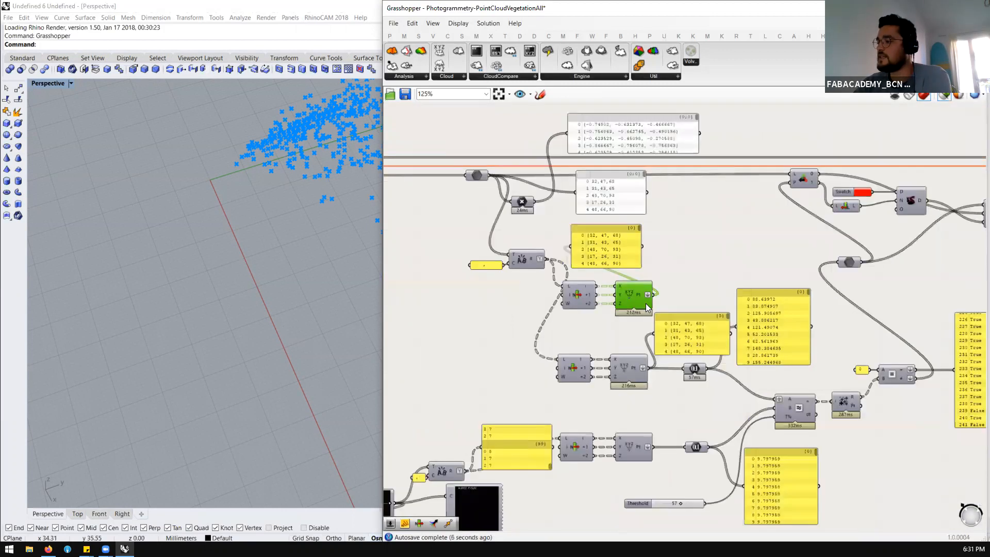
pyautogui.scroll(3, 646, 303)
pyautogui.scroll(-2, 552, 266)
pyautogui.scroll(2, 593, 303)
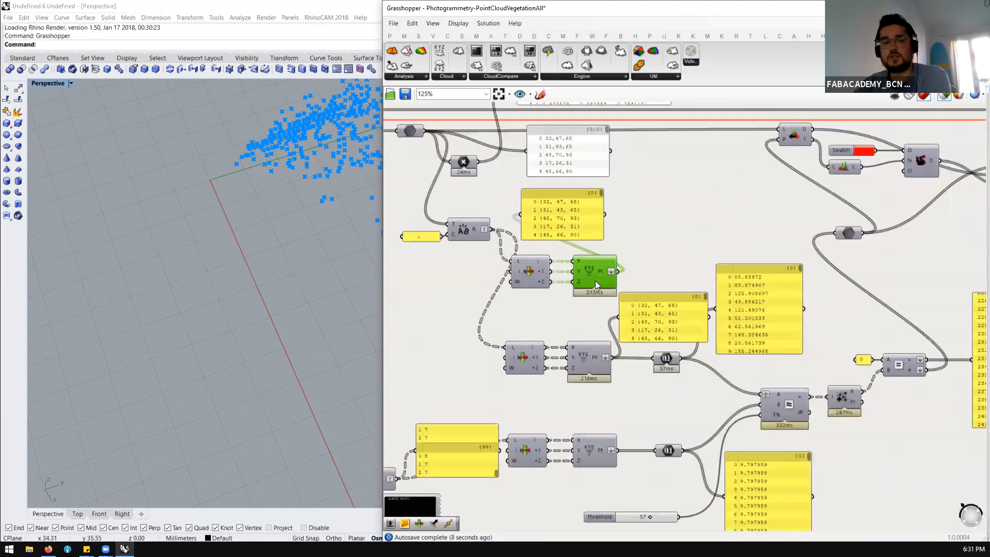
pyautogui.scroll(-2, 592, 266)
pyautogui.scroll(3, 592, 266)
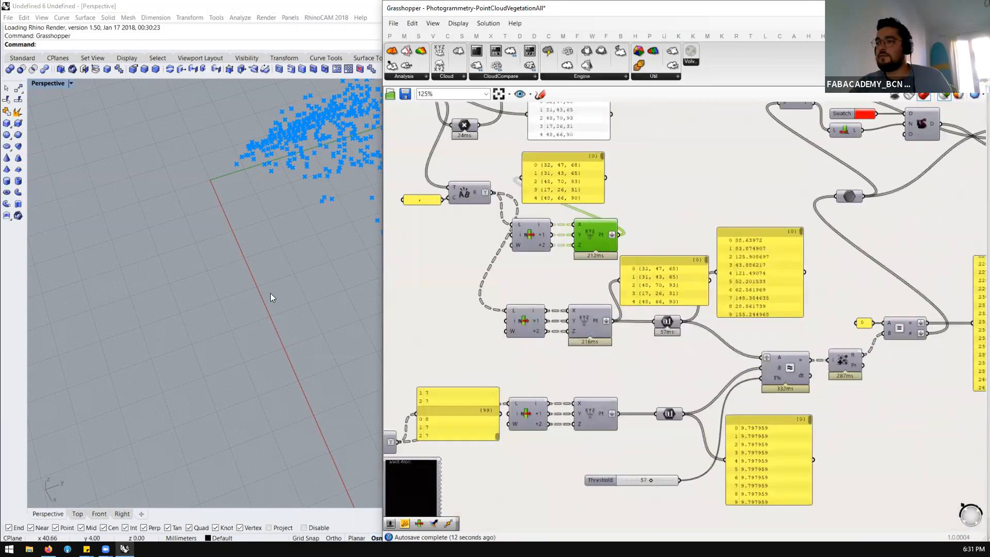
pyautogui.scroll(-6, 272, 292)
pyautogui.moveTo(281, 283); pyautogui.dragTo(343, 276, button='right')
pyautogui.scroll(-5, 567, 288)
pyautogui.scroll(4, 429, 352)
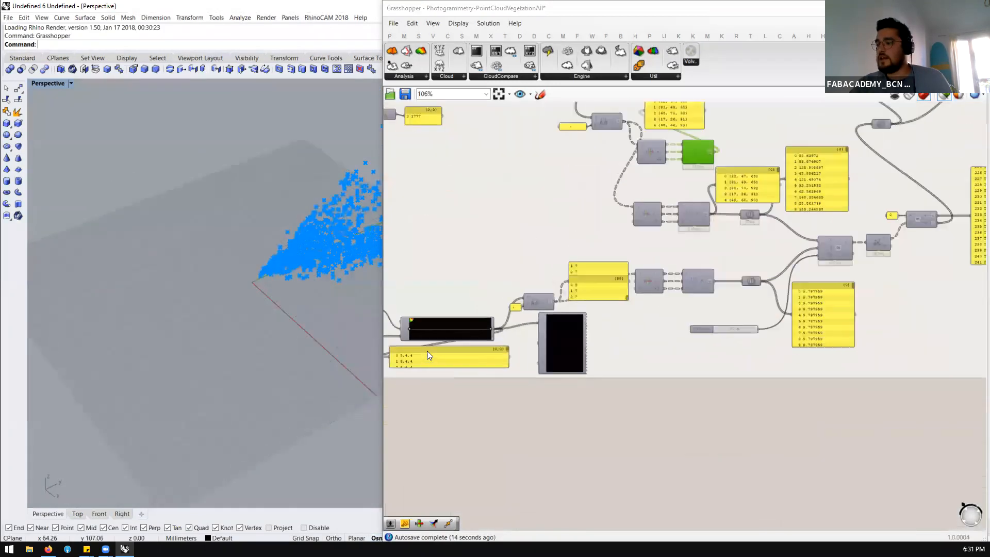
pyautogui.scroll(3, 427, 353)
pyautogui.scroll(-5, 211, 299)
pyautogui.scroll(4, 252, 286)
pyautogui.moveTo(258, 290); pyautogui.dragTo(292, 278, button='right')
pyautogui.scroll(-6, 295, 264)
pyautogui.scroll(6, 295, 264)
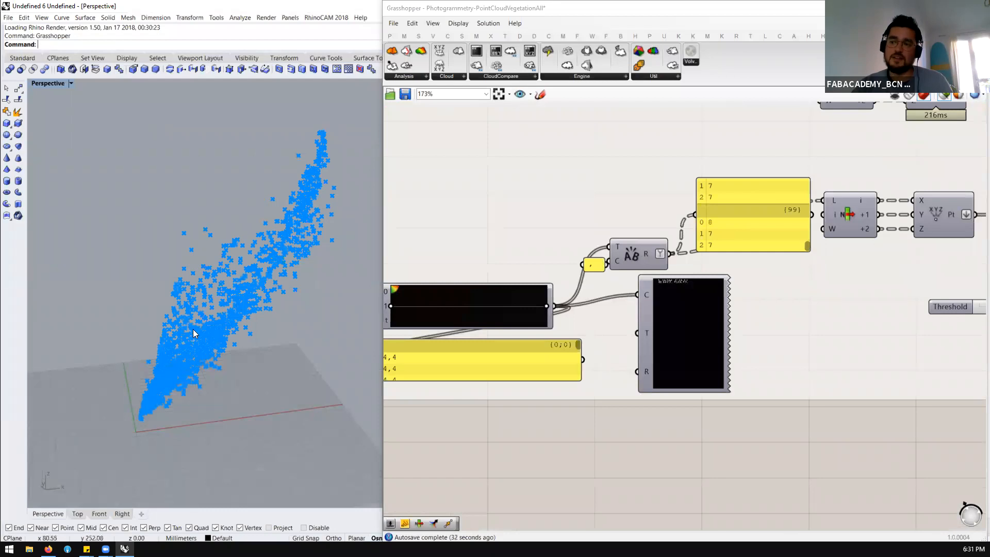
pyautogui.moveTo(208, 360); pyautogui.dragTo(283, 342, button='right')
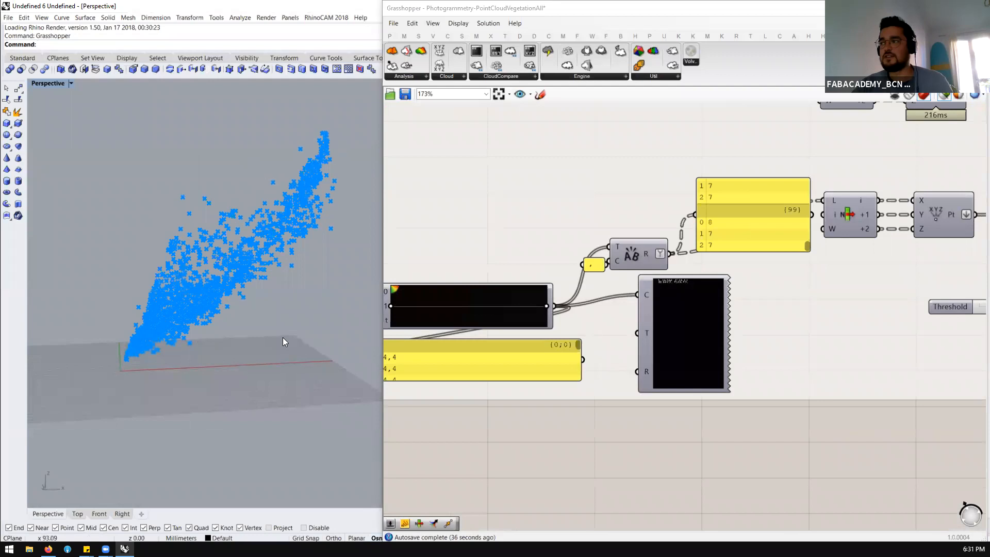
# Apply the green-to-yellow preset to the Gradient component that supplies the comparison colors
pyautogui.scroll(-2, 555, 391)
pyautogui.scroll(-2, 556, 390)
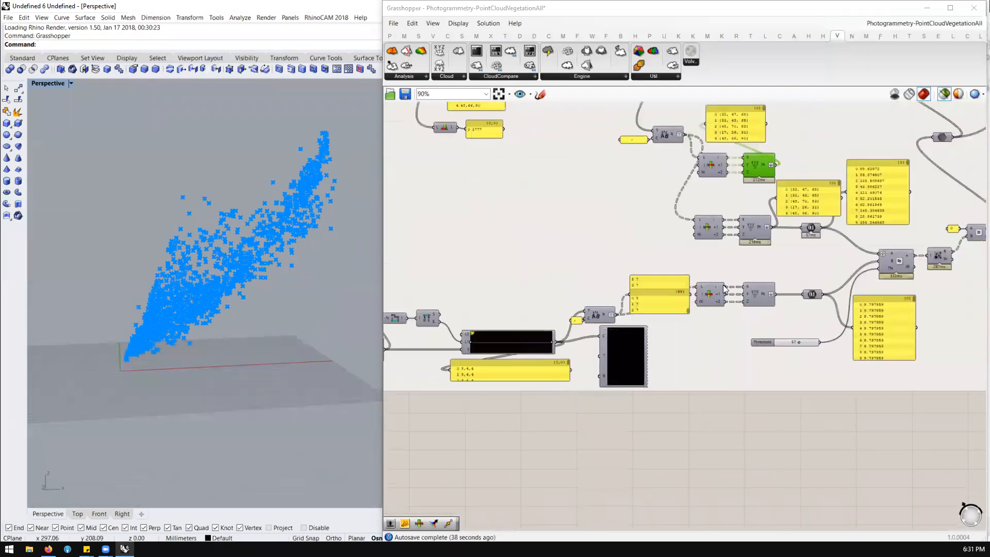
pyautogui.scroll(3, 600, 352)
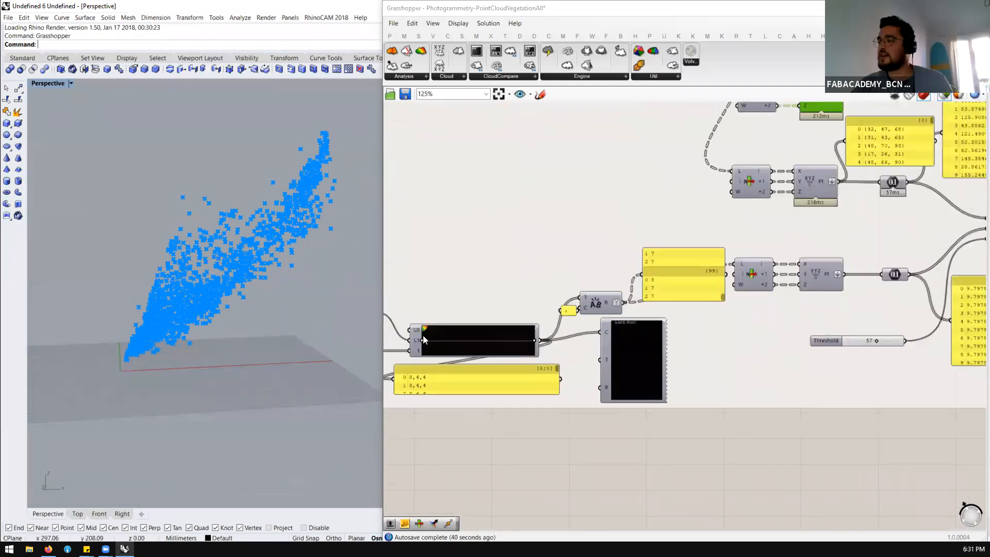
pyautogui.click(454, 338)
pyautogui.rightClick(454, 338)
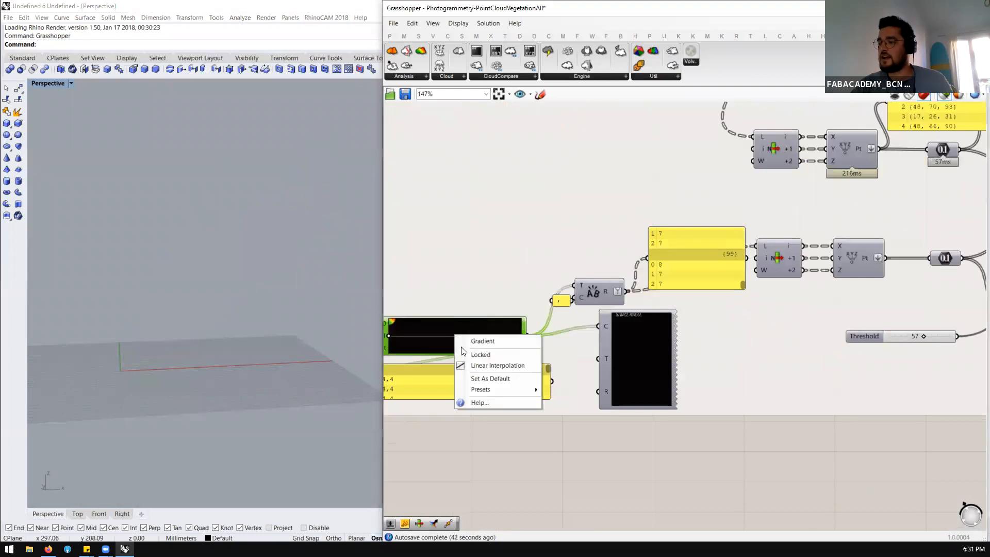
pyautogui.moveTo(510, 390)
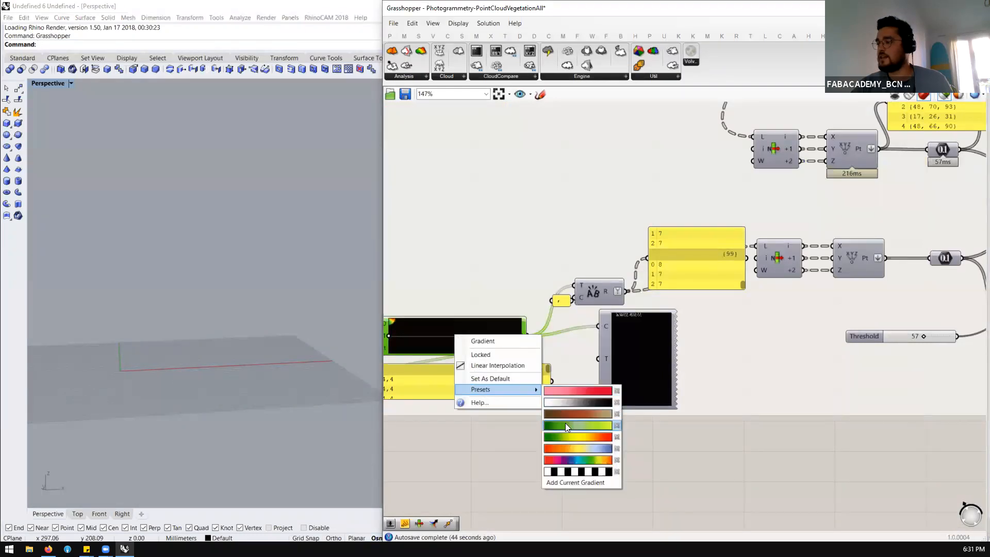
pyautogui.click(565, 424)
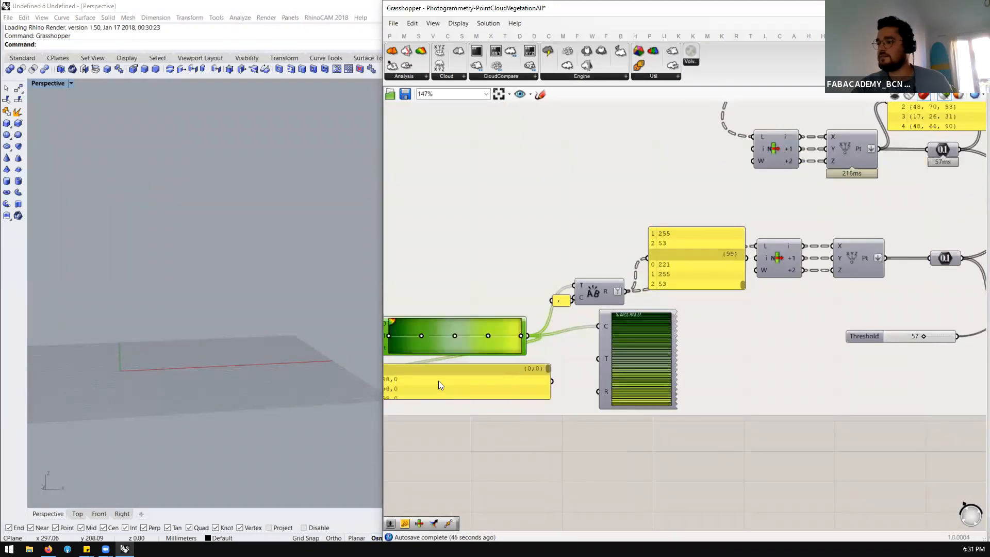
# Preview the gradient's colors as 3D points through the lower Construct Point and inspect their path
pyautogui.scroll(-3, 792, 278)
pyautogui.scroll(3, 708, 288)
pyautogui.click(704, 289)
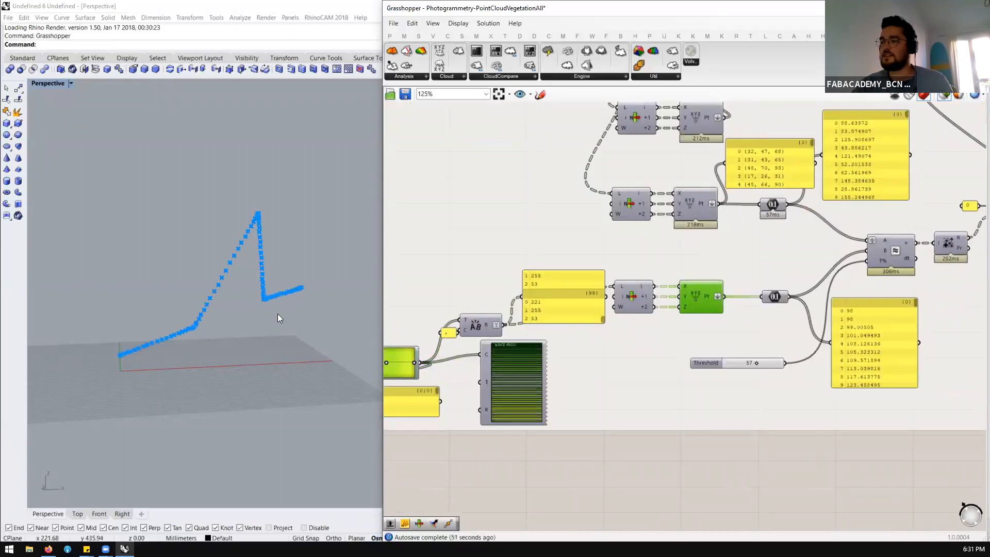
pyautogui.scroll(-4, 696, 308)
pyautogui.scroll(7, 518, 335)
pyautogui.moveTo(176, 334)
pyautogui.mouseDown(button='right')
pyautogui.moveTo(247, 324)
pyautogui.moveTo(167, 334)
pyautogui.mouseUp(button='right')
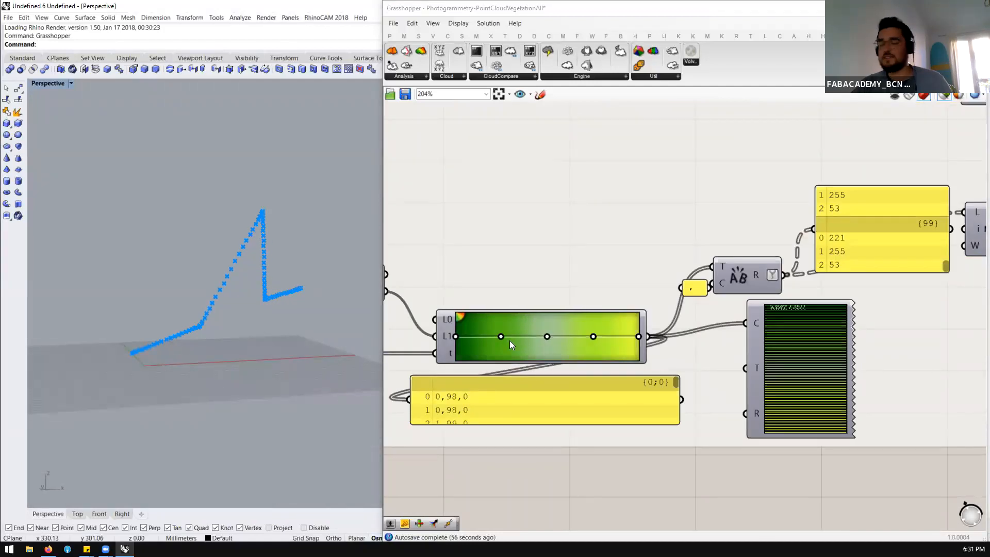
# Review how the gradient colors, the cloud's color values and the Threshold slider feed the similarity comparison
pyautogui.scroll(-5, 512, 343)
pyautogui.scroll(-2, 751, 272)
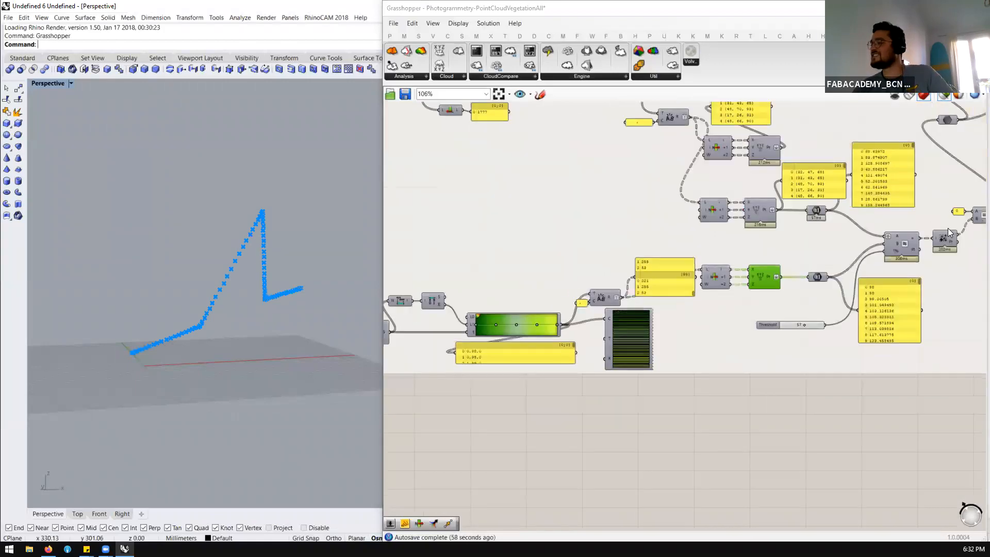
pyautogui.scroll(7, 948, 228)
pyautogui.scroll(-3, 569, 286)
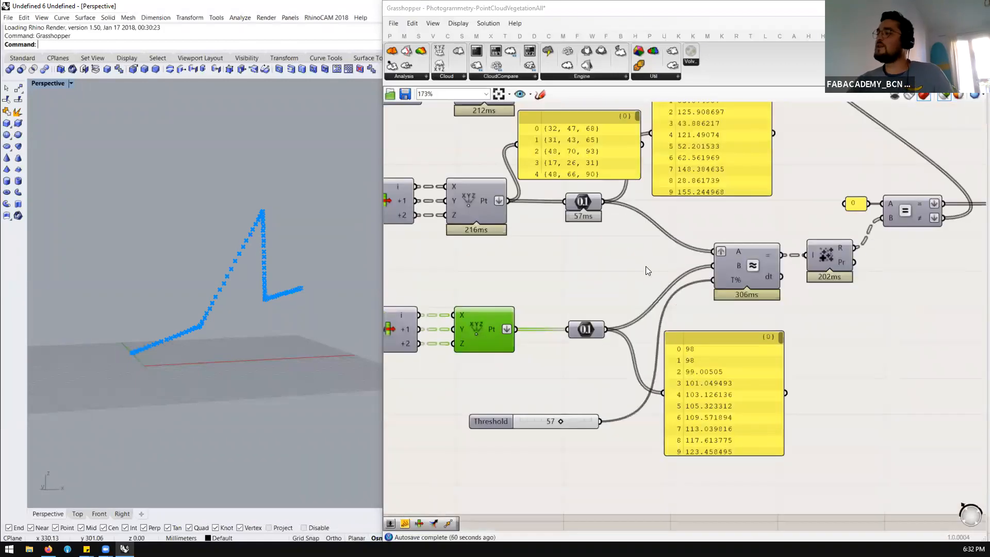
pyautogui.scroll(-1, 646, 266)
pyautogui.scroll(1, 624, 228)
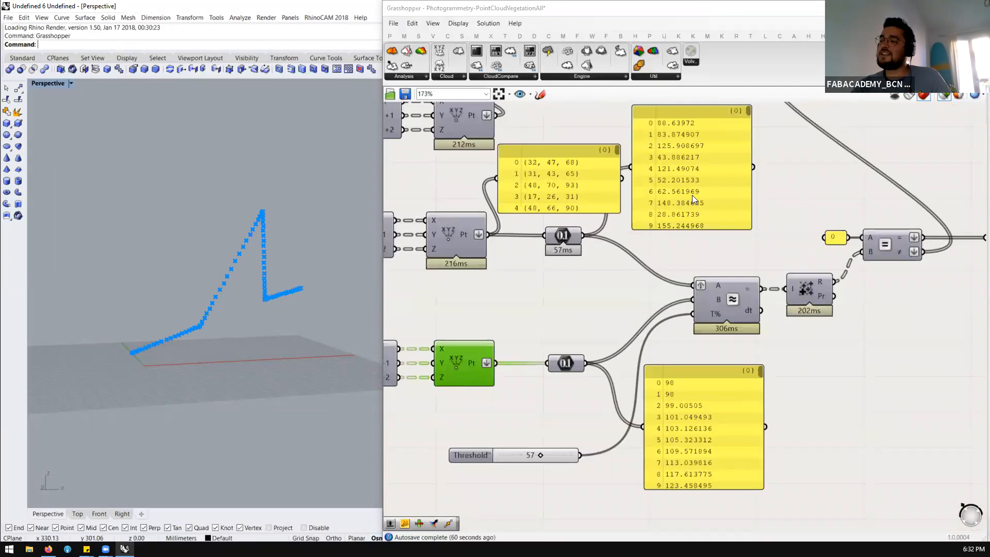
pyautogui.scroll(-3, 692, 195)
pyautogui.scroll(2, 719, 272)
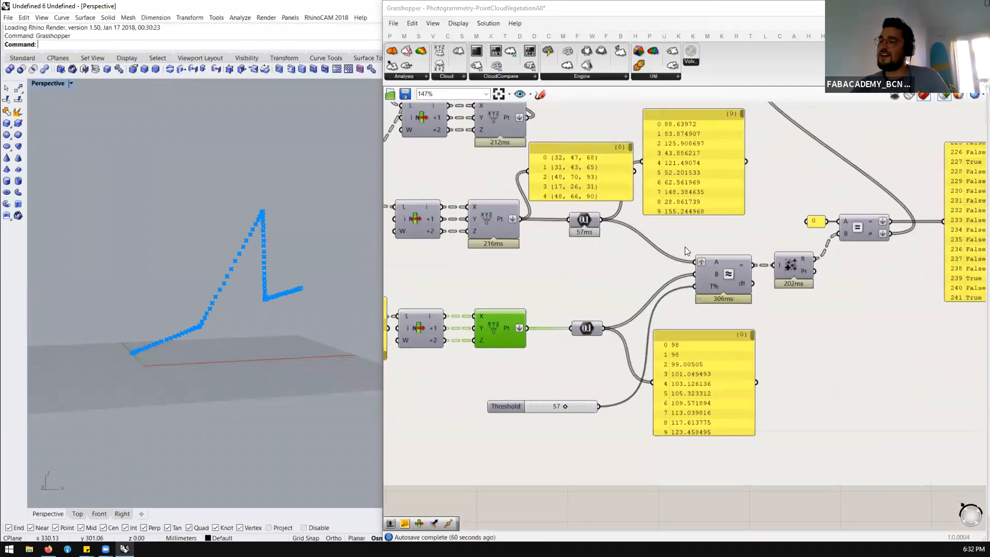
# Preview the cloud's color points together with the gradient's color points and compare them from different angles
pyautogui.click(494, 212)
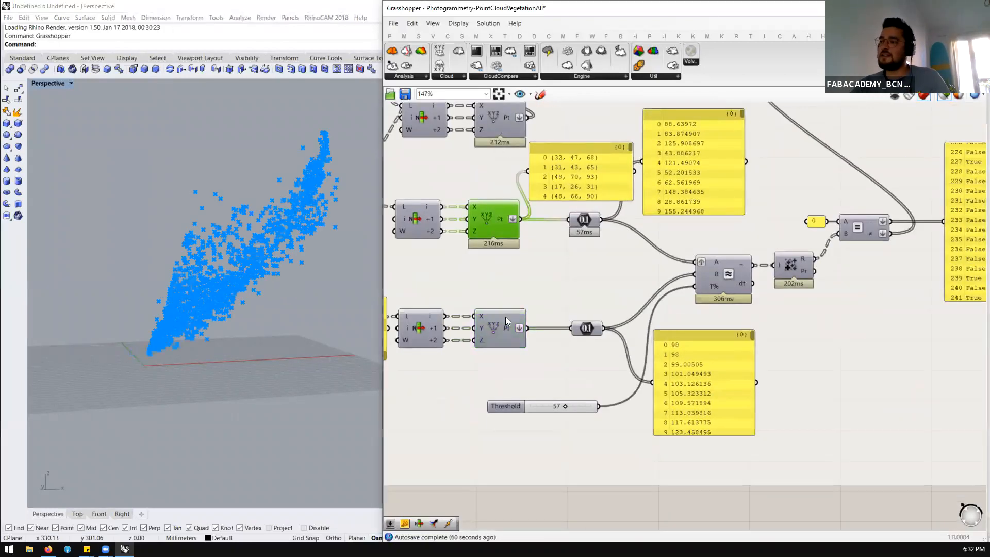
pyautogui.keyDown('shift'); pyautogui.click(497, 327); pyautogui.keyUp('shift')
pyautogui.moveTo(315, 279); pyautogui.dragTo(286, 286, button='right')
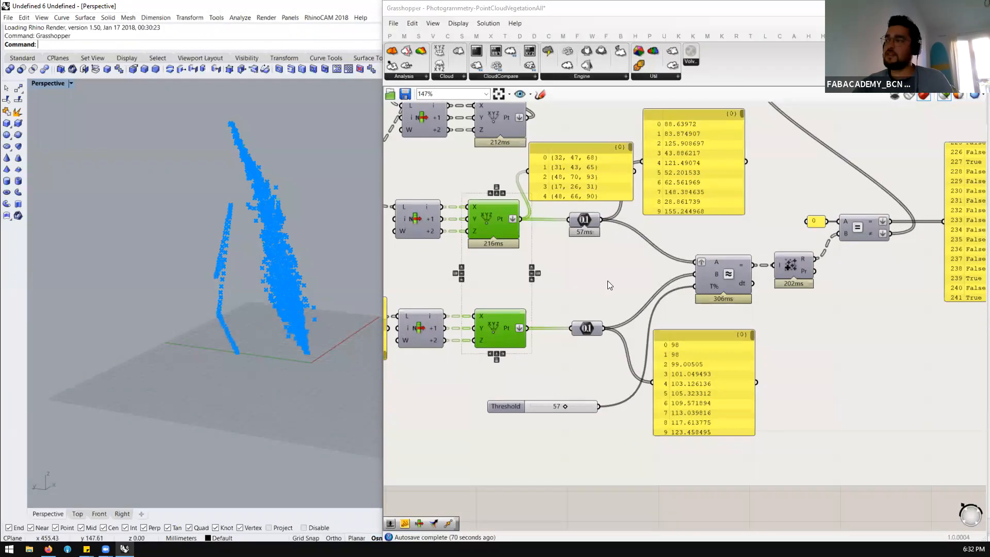
pyautogui.moveTo(293, 277); pyautogui.dragTo(281, 249, button='right')
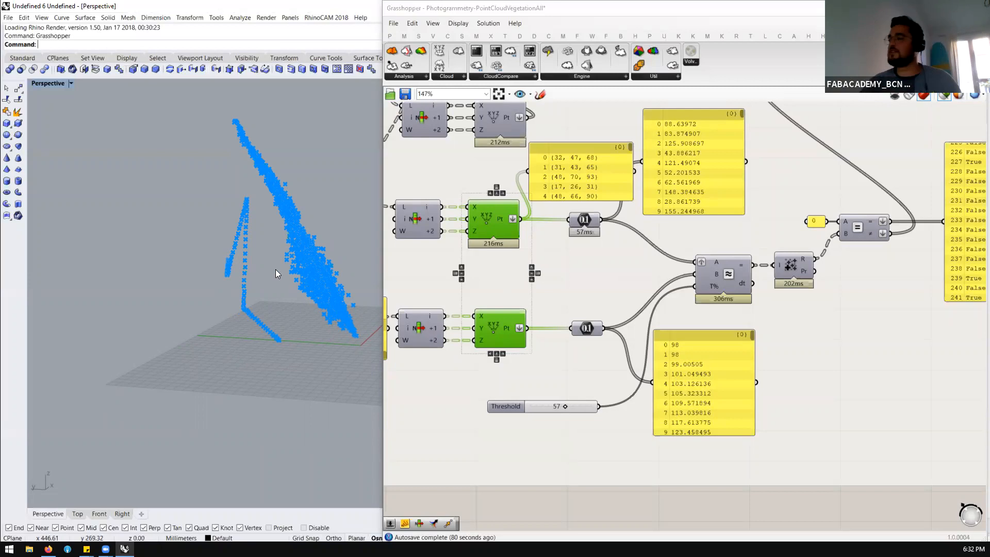
# Trace the comparison results from the similarity component through the summing and equality components to the color list sifting
pyautogui.scroll(-6, 628, 304)
pyautogui.scroll(6, 659, 295)
pyautogui.moveTo(661, 295); pyautogui.dragTo(653, 285, button='right')
pyautogui.moveTo(653, 287); pyautogui.dragTo(650, 285)
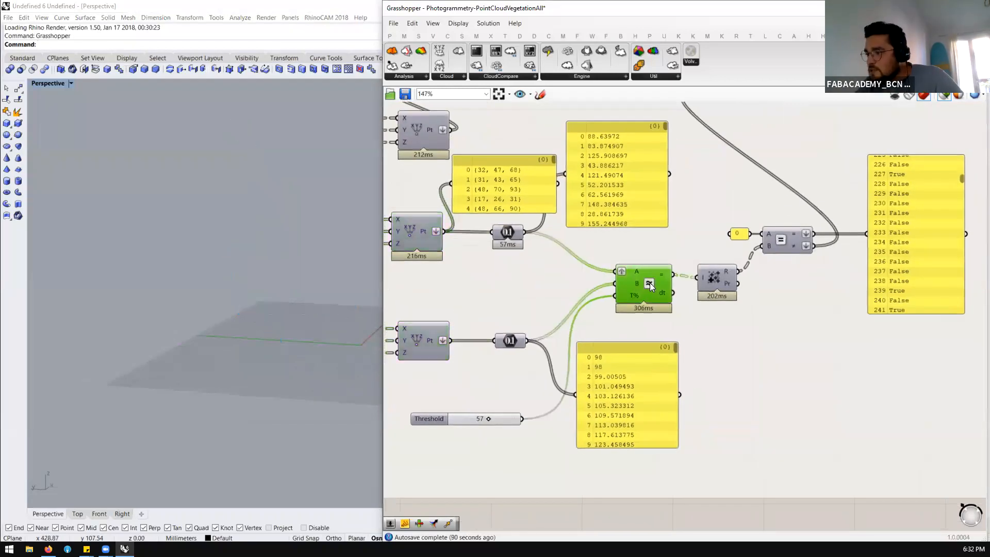
pyautogui.scroll(-2, 634, 297)
pyautogui.click(701, 289)
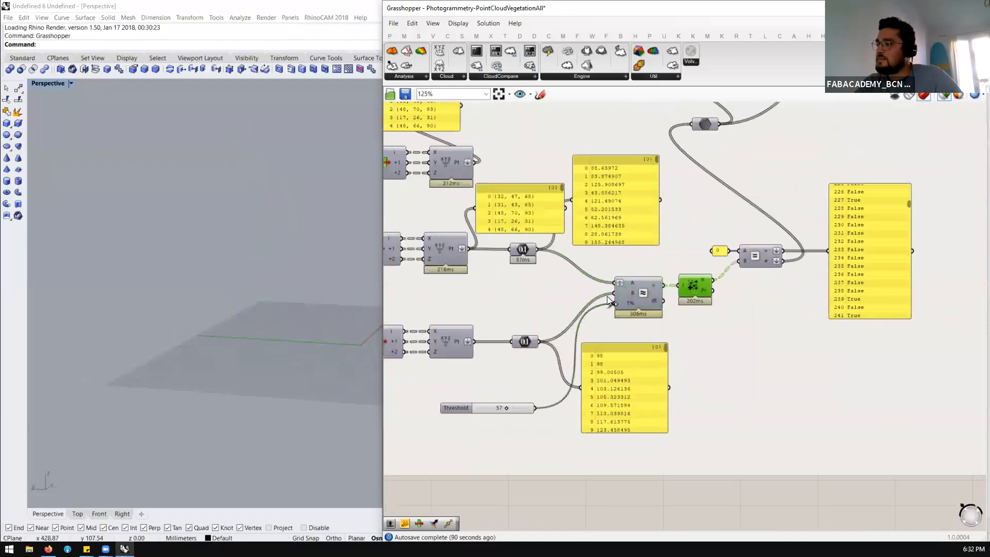
pyautogui.scroll(-2, 597, 311)
pyautogui.scroll(2, 618, 127)
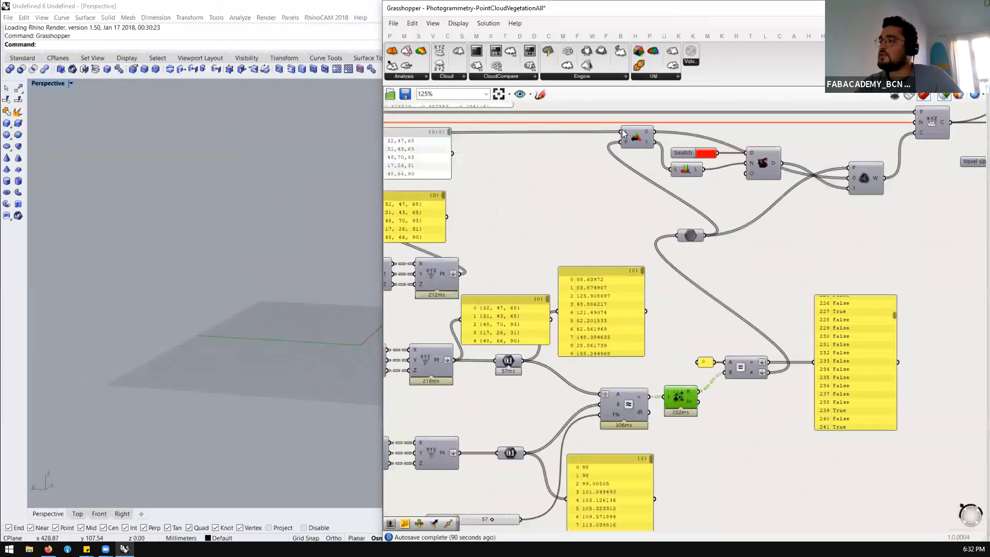
pyautogui.click(633, 138)
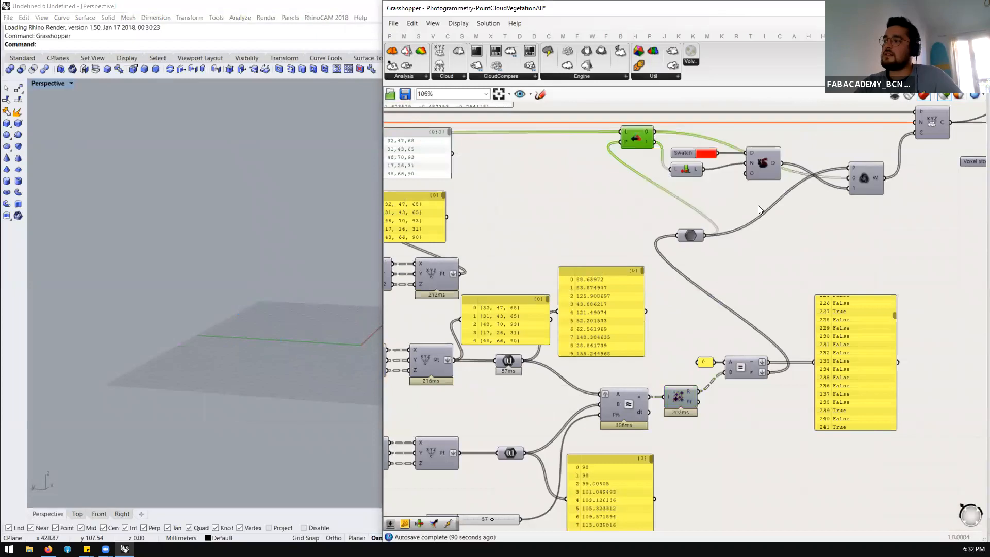
pyautogui.scroll(-3, 758, 205)
pyautogui.scroll(3, 710, 168)
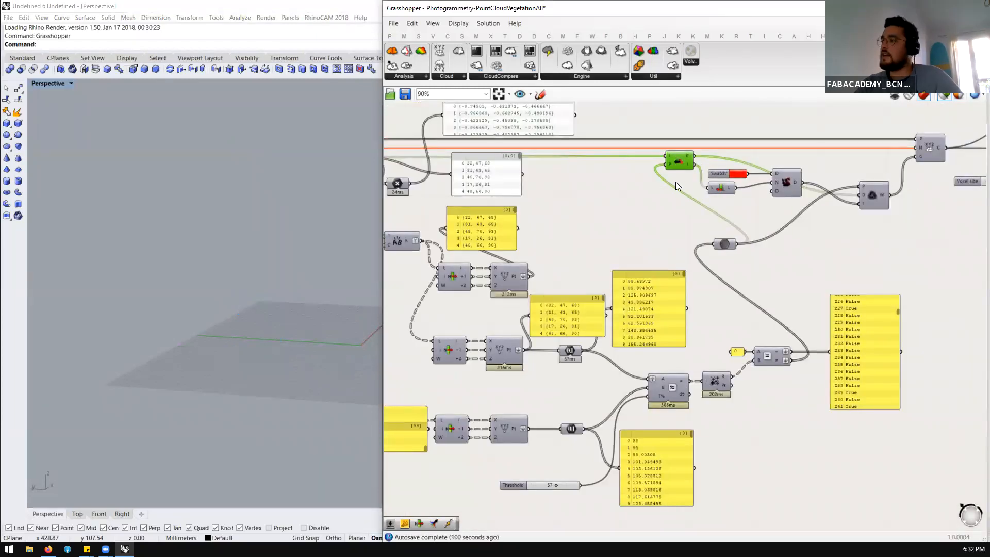
pyautogui.scroll(3, 753, 174)
pyautogui.scroll(-4, 797, 171)
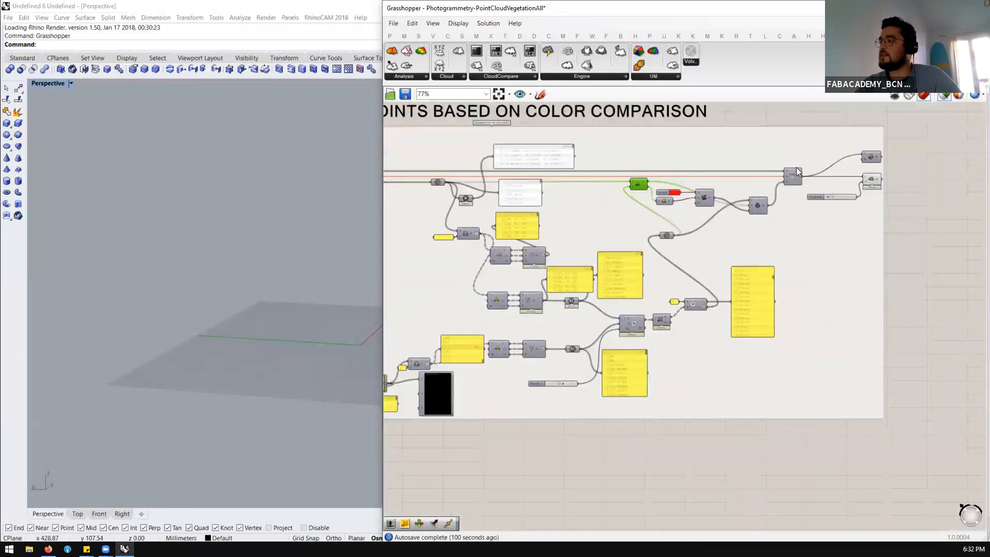
# Preview the rebuilt point cloud and its voxel-sized display, inspecting the recolored points up close
pyautogui.scroll(3, 797, 172)
pyautogui.click(793, 189)
pyautogui.scroll(-2, 310, 313)
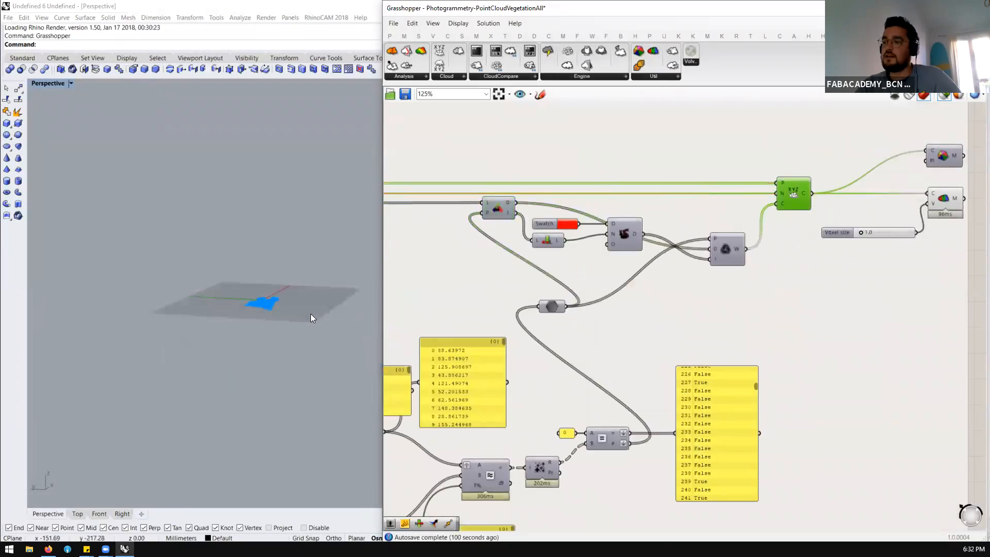
pyautogui.scroll(5, 281, 305)
pyautogui.moveTo(176, 290); pyautogui.dragTo(218, 327, button='right')
pyautogui.scroll(5, 218, 326)
pyautogui.scroll(4, 228, 223)
pyautogui.scroll(-2, 627, 230)
pyautogui.scroll(2, 881, 171)
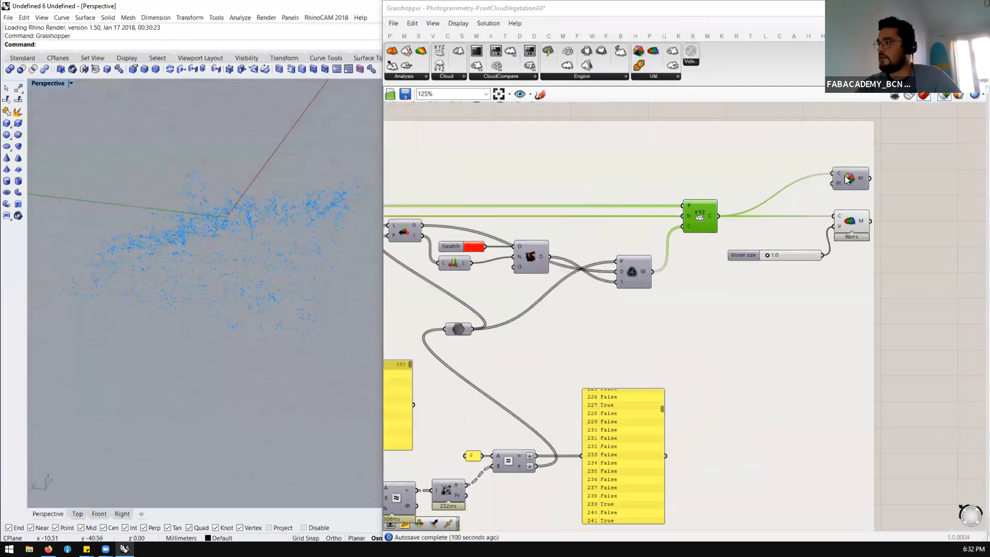
pyautogui.click(856, 228)
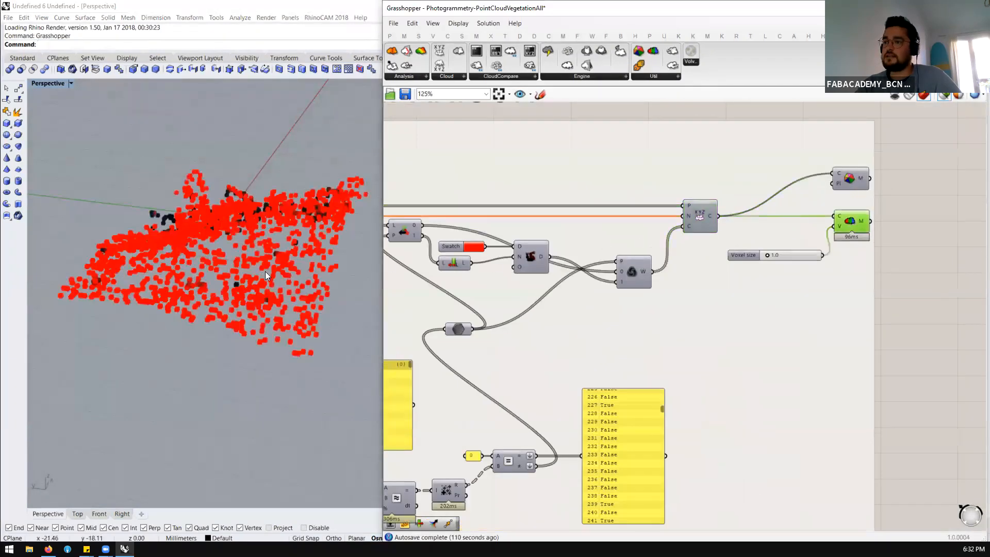
# Revisit the gradient and Threshold inputs, and preview the rebuilt cloud's voxel-sized display from different distances
pyautogui.scroll(-2, 320, 240)
pyautogui.scroll(-4, 517, 382)
pyautogui.scroll(5, 482, 367)
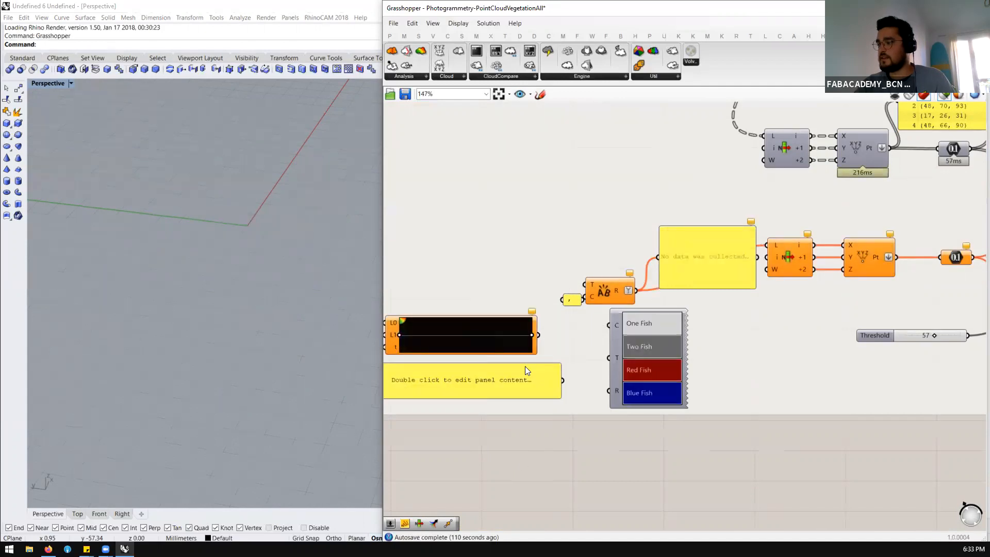
pyautogui.scroll(-1, 536, 358)
pyautogui.scroll(-5, 619, 337)
pyautogui.scroll(6, 882, 196)
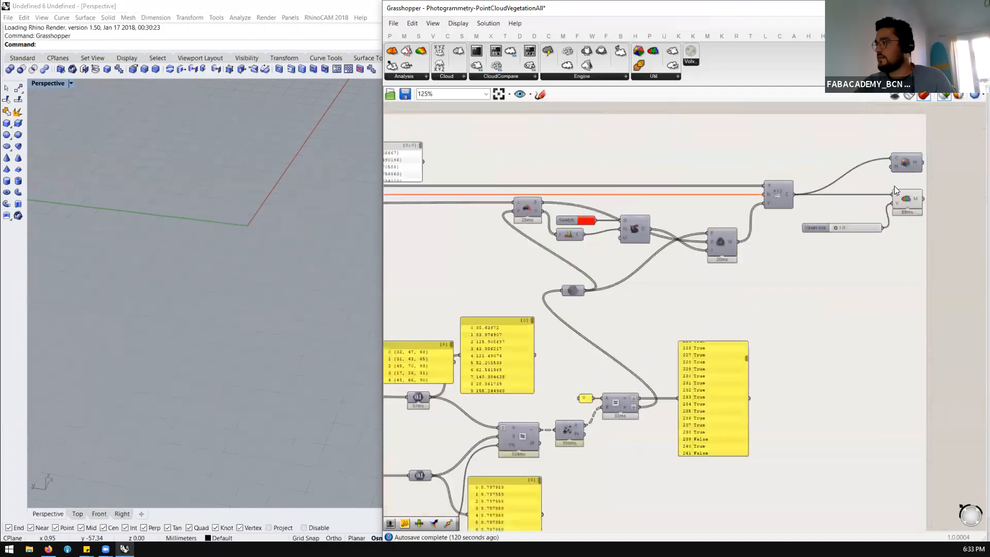
pyautogui.click(896, 211)
pyautogui.scroll(7, 272, 235)
pyautogui.moveTo(272, 235); pyautogui.dragTo(313, 222, button='right')
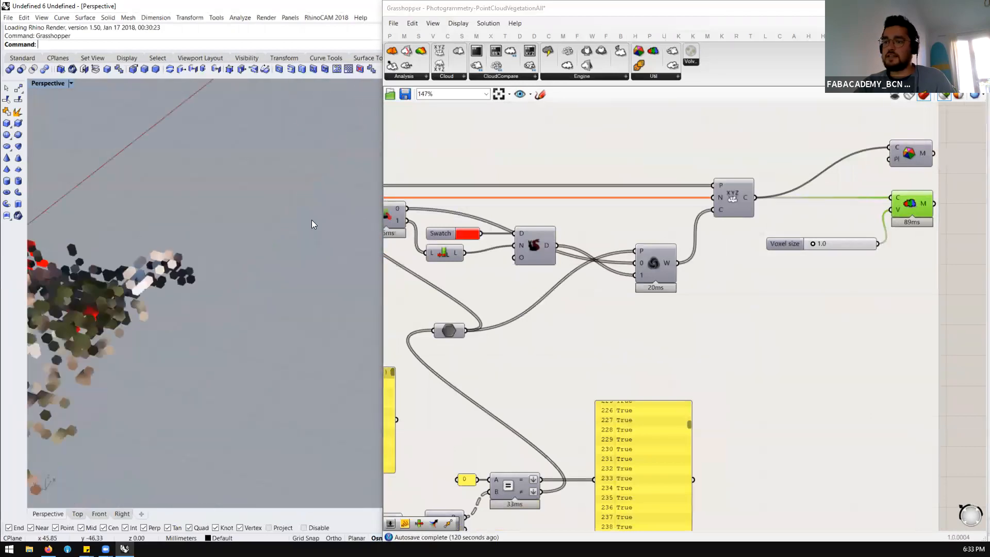
pyautogui.scroll(-7, 312, 222)
pyautogui.scroll(6, 232, 275)
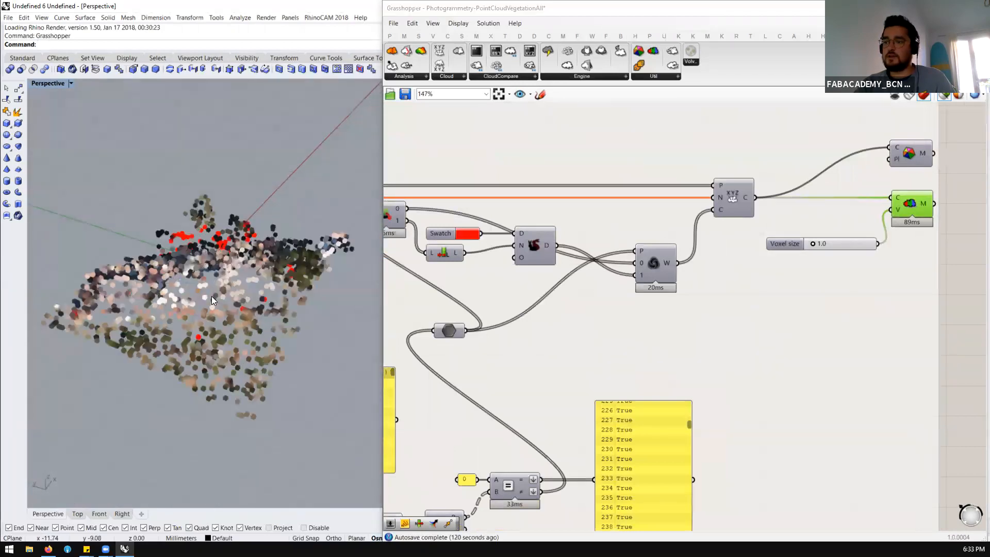
pyautogui.scroll(-1, 763, 241)
pyautogui.scroll(1, 857, 178)
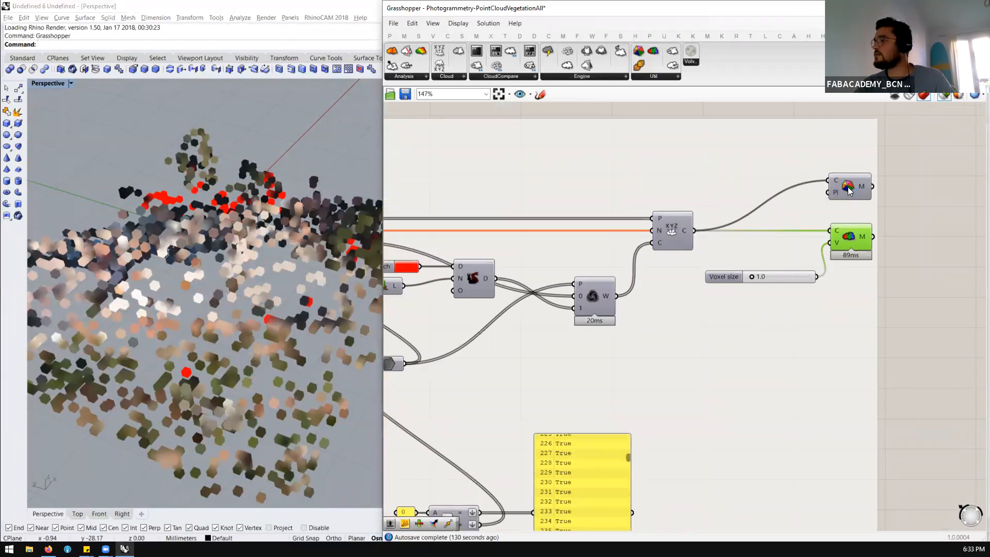
# Preview the Delaunay Colored mesh made from the rebuilt cloud and inspect its recolored areas and cloud input
pyautogui.click(849, 189)
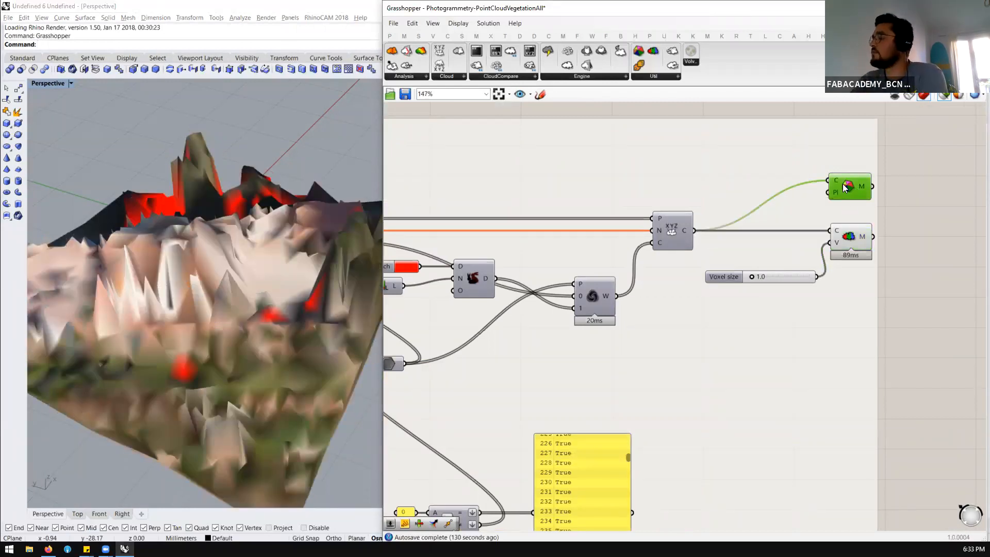
pyautogui.click(879, 188)
pyautogui.click(843, 192)
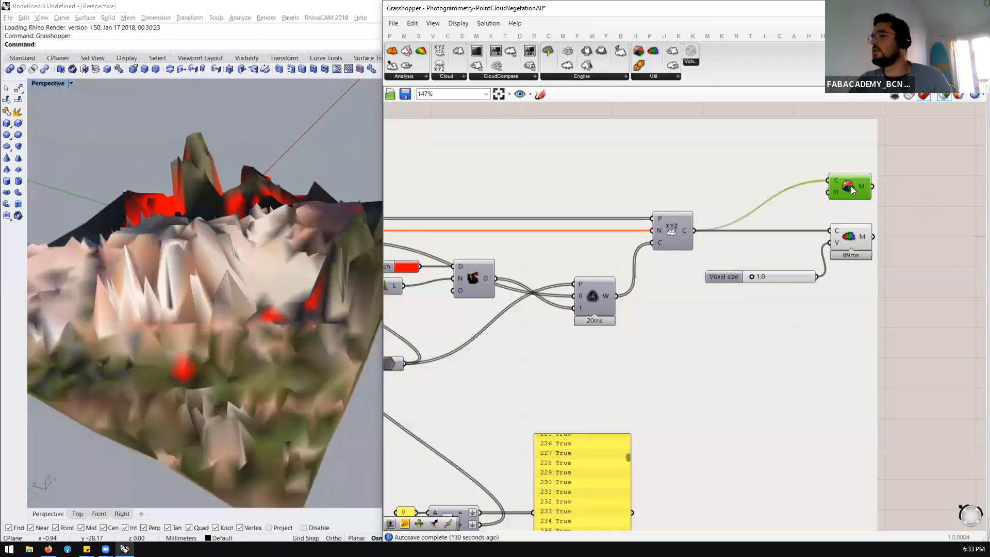
pyautogui.scroll(-5, 211, 239)
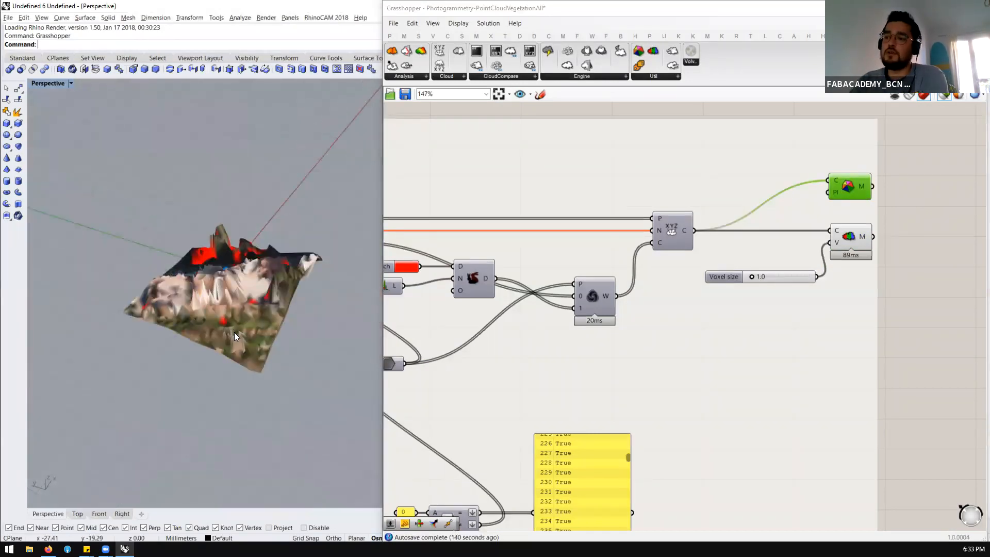
pyautogui.scroll(5, 234, 333)
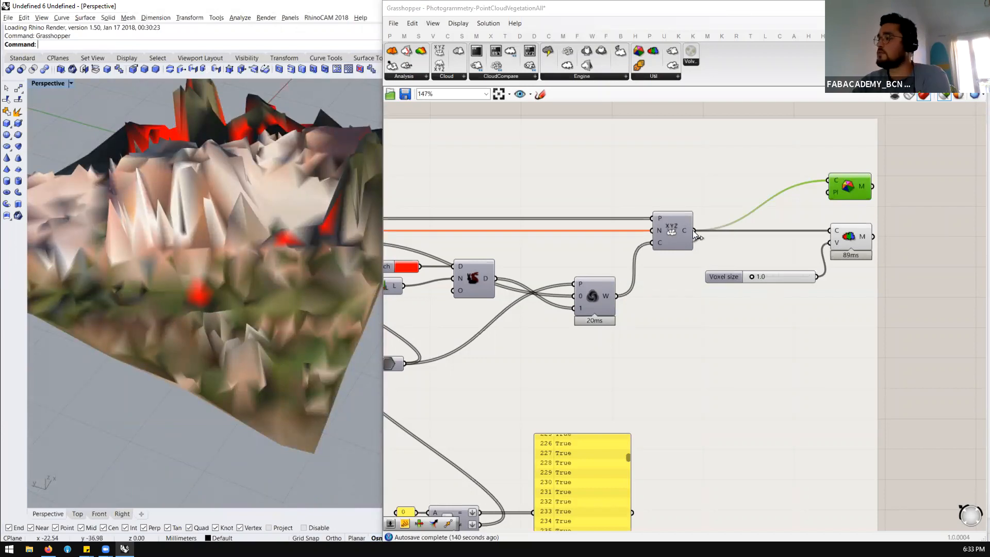
pyautogui.moveTo(687, 229)
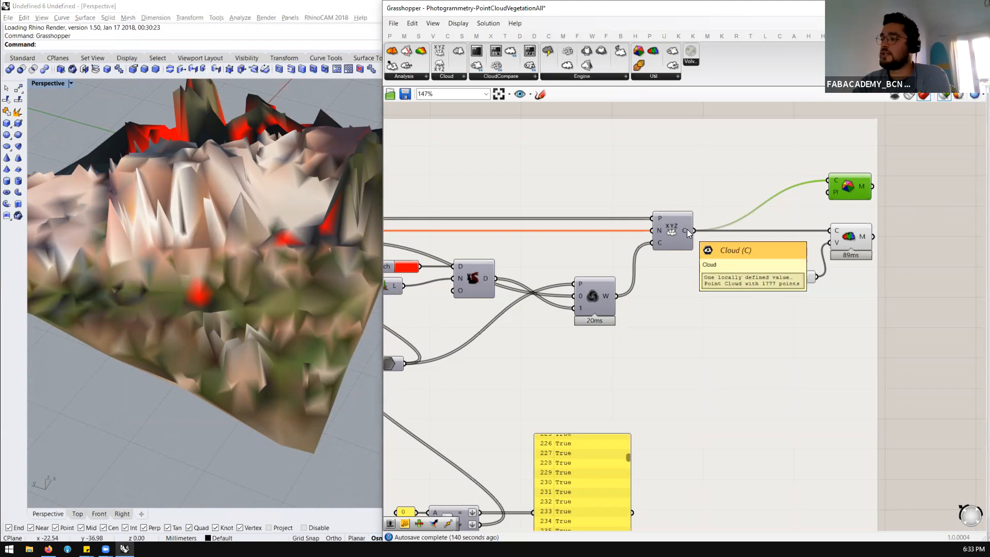
# Add a Delaunay Mesh component above the Deconstruct Cloud component and feed it the cloud's points
pyautogui.scroll(-8, 826, 232)
pyautogui.scroll(6, 436, 210)
pyautogui.scroll(3, 500, 221)
pyautogui.click(554, 288)
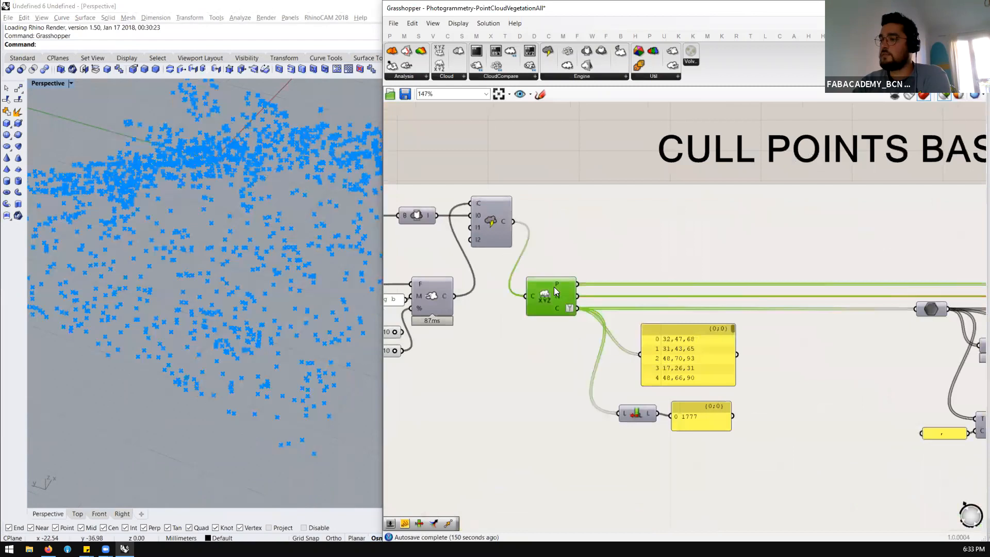
pyautogui.scroll(-4, 547, 222)
pyautogui.scroll(3, 556, 181)
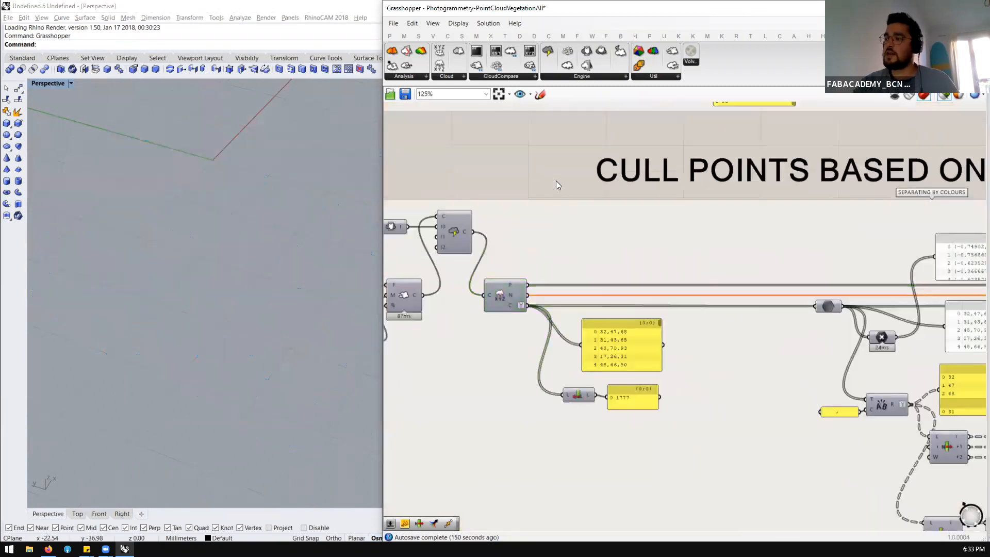
pyautogui.doubleClick(555, 183)
pyautogui.write('delay')
pyautogui.press('BackSpace')
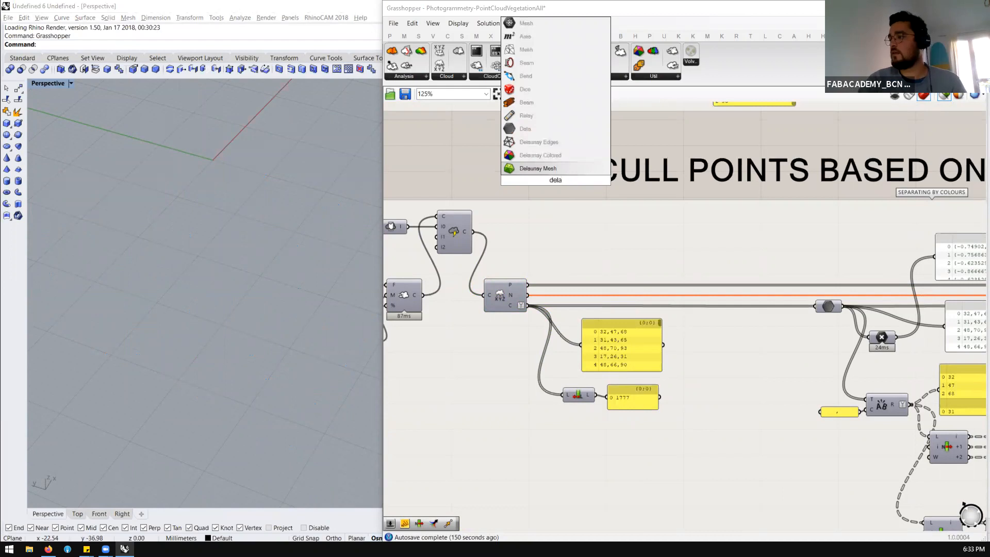
pyautogui.click(555, 171)
pyautogui.moveTo(527, 284); pyautogui.dragTo(539, 179)
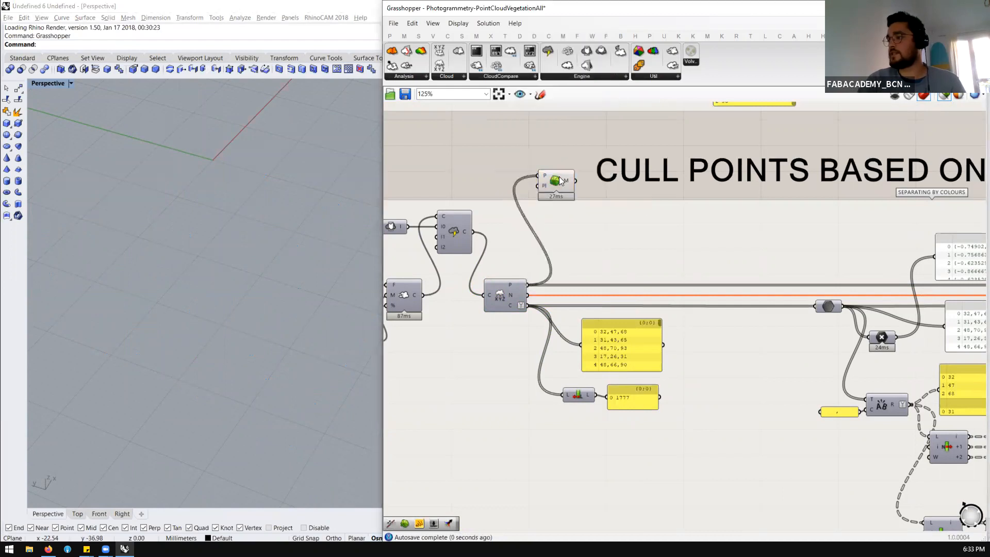
# Preview the new uncolored Delaunay mesh and compare it with the Delaunay Colored mesh
pyautogui.click(554, 182)
pyautogui.scroll(-8, 298, 223)
pyautogui.moveTo(292, 227); pyautogui.dragTo(208, 196, button='right')
pyautogui.scroll(6, 137, 205)
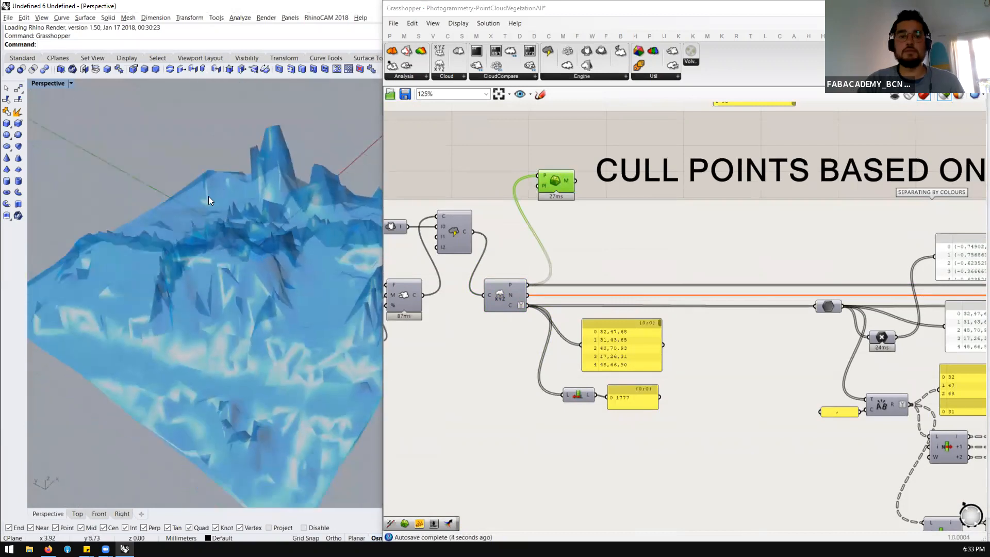
pyautogui.scroll(-5, 541, 196)
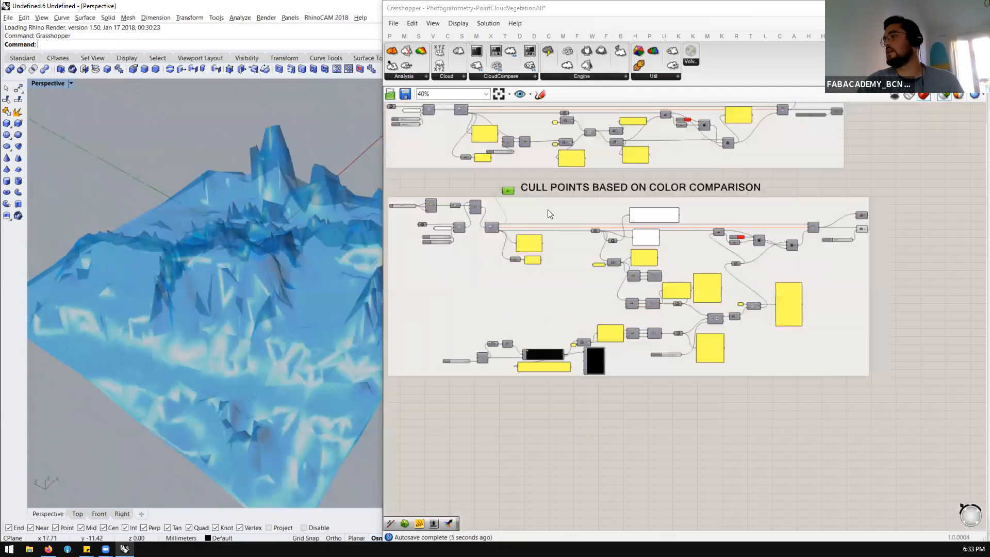
pyautogui.scroll(6, 817, 216)
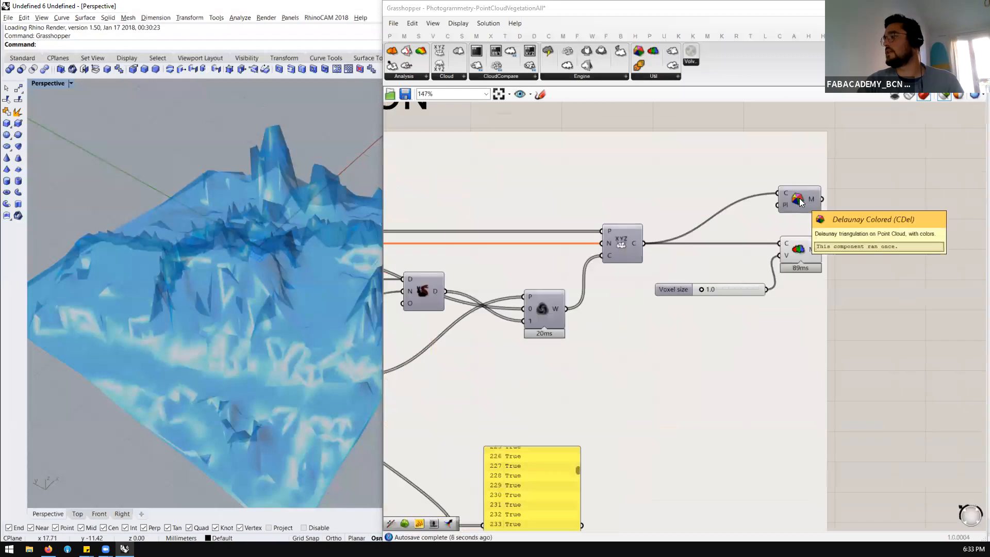
pyautogui.click(799, 198)
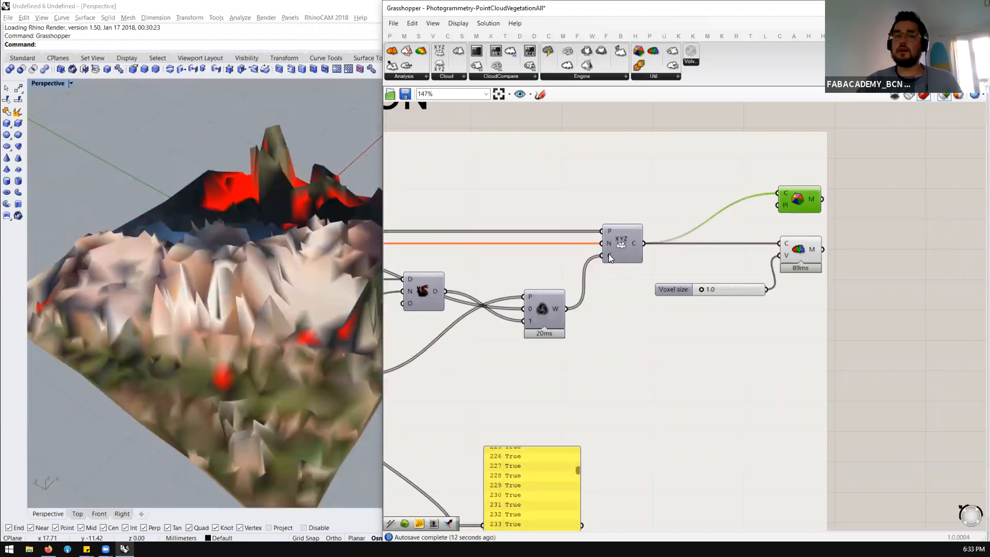
pyautogui.scroll(-5, 773, 212)
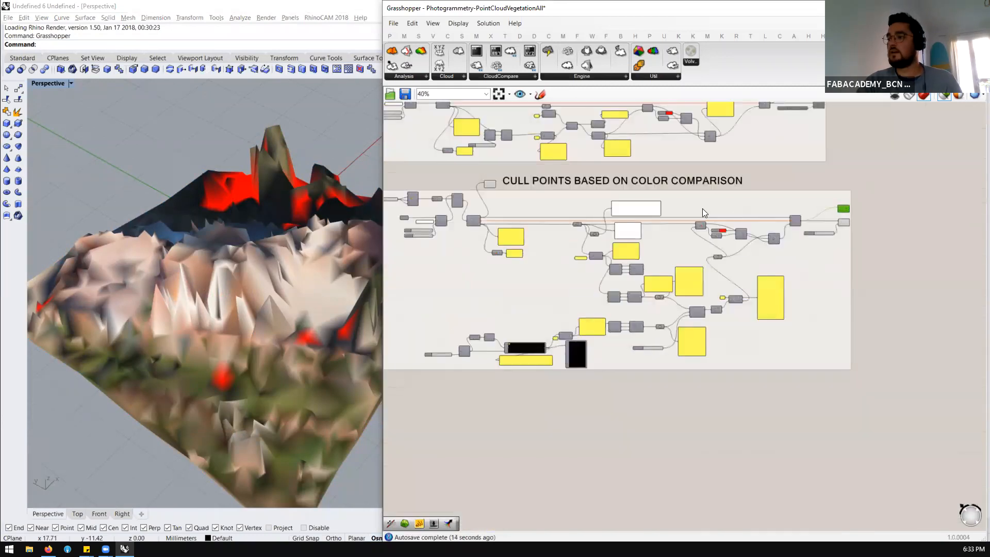
# Reposition the Delaunay Mesh component slightly and connect its mesh output to a new Deconstruct Mesh component
pyautogui.scroll(5, 486, 181)
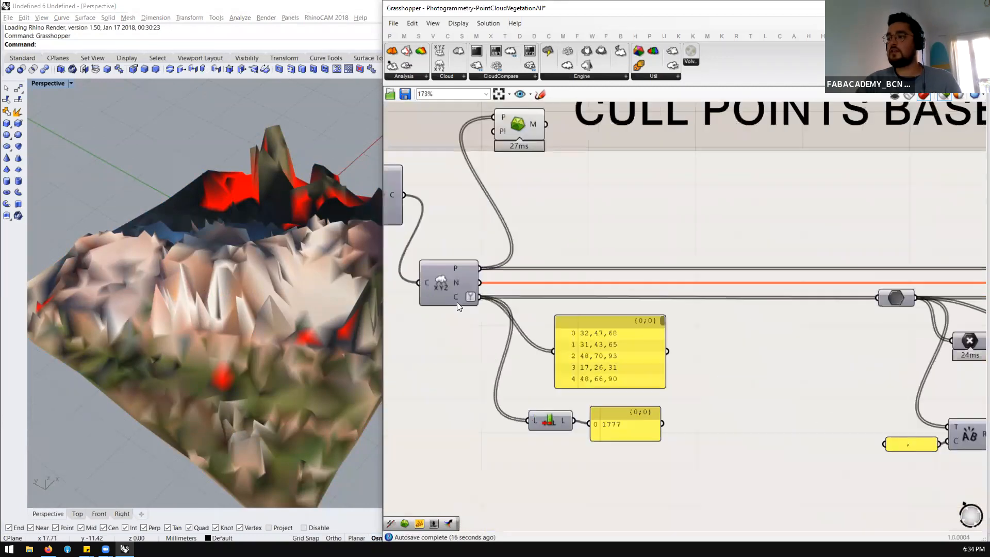
pyautogui.scroll(-1, 478, 261)
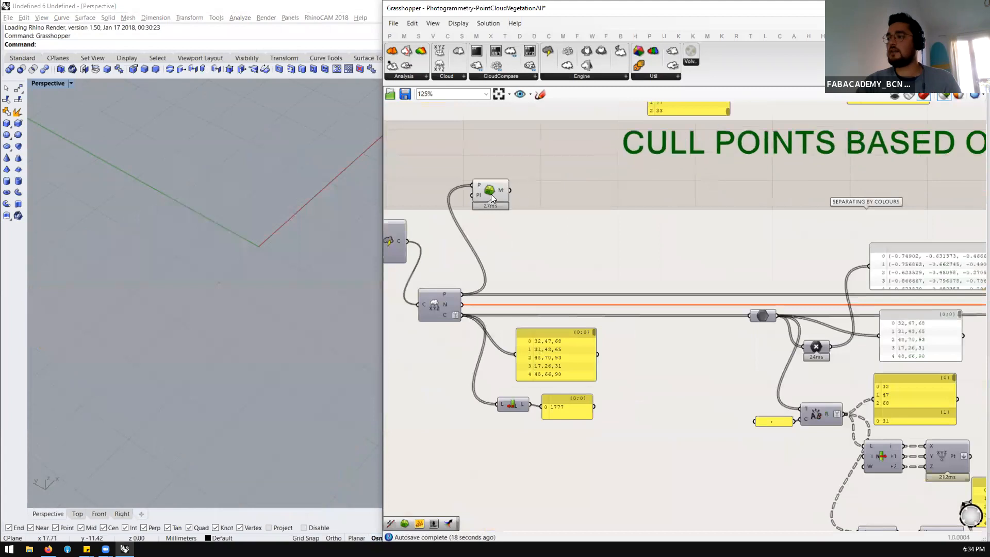
pyautogui.click(493, 187)
pyautogui.moveTo(493, 186); pyautogui.dragTo(492, 185)
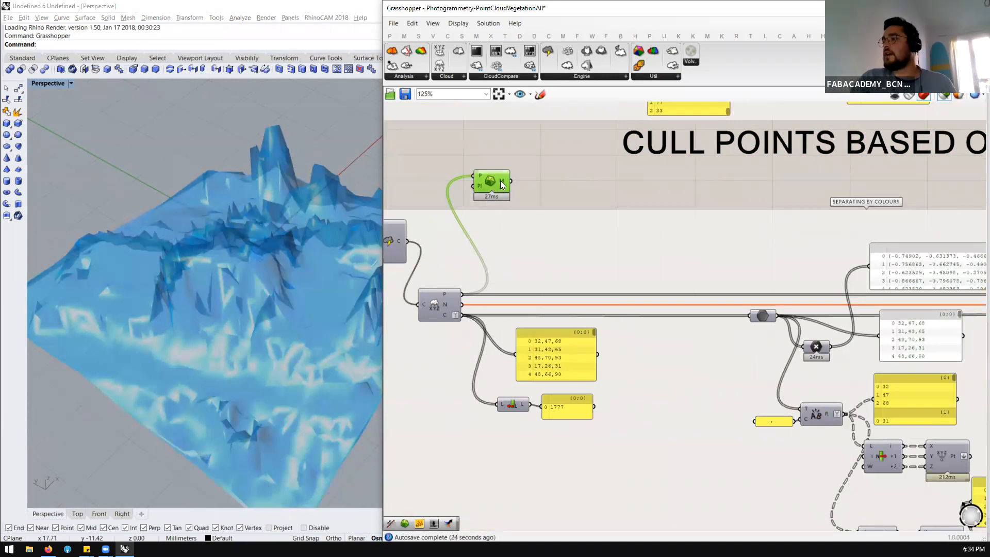
pyautogui.doubleClick(551, 185)
pyautogui.write('deconstruct mesh')
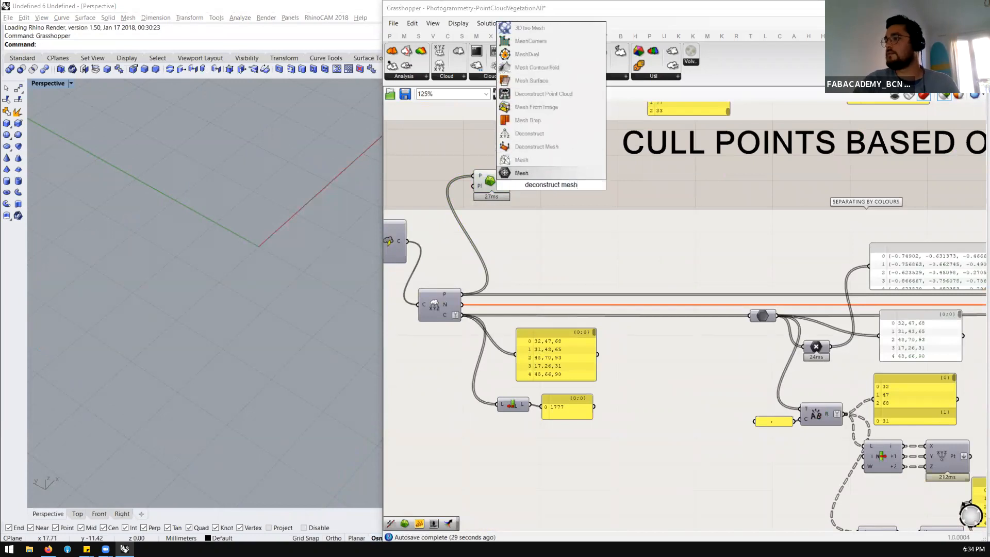
pyautogui.click(546, 149)
pyautogui.moveTo(499, 178); pyautogui.dragTo(527, 174)
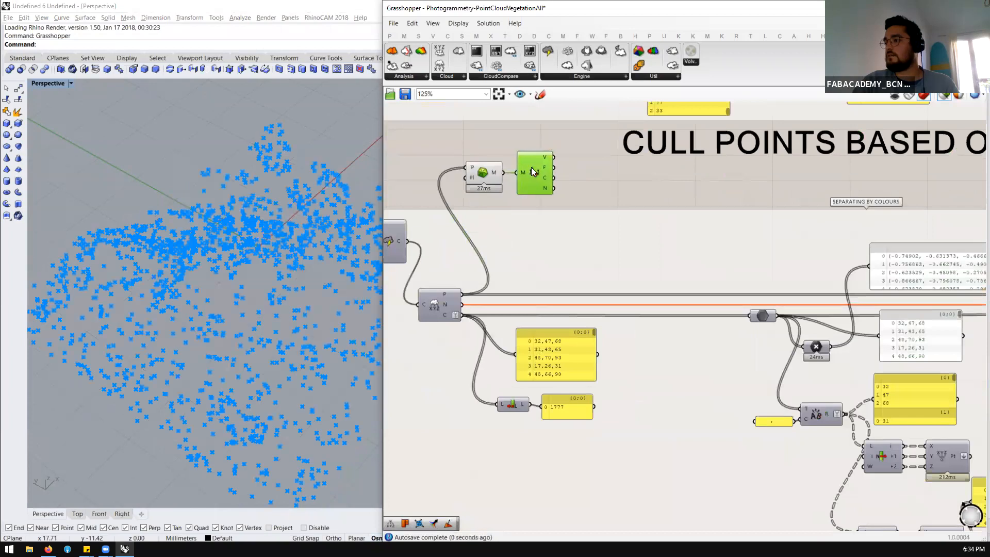
pyautogui.moveTo(545, 161)
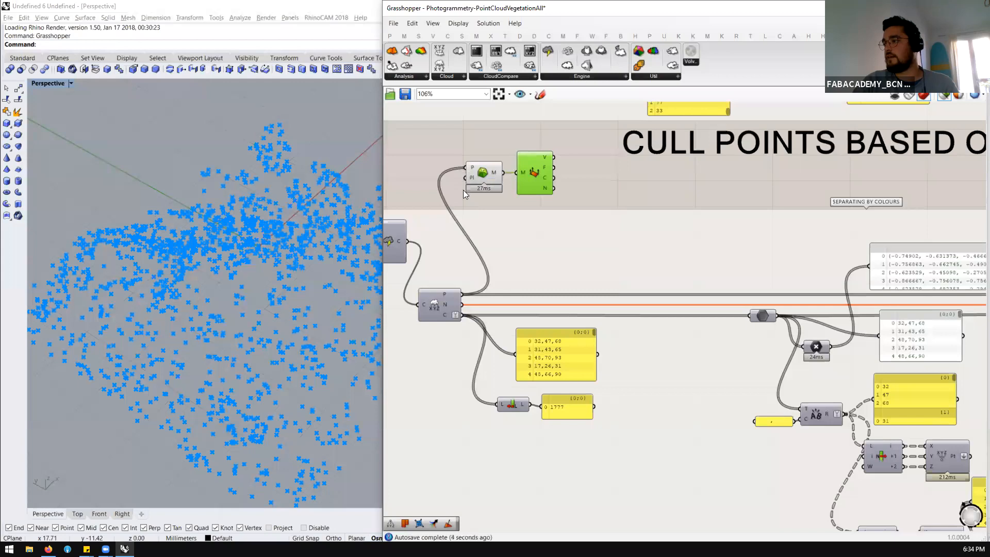
# Add a Construct Mesh component beside the Deconstruct Mesh component
pyautogui.scroll(2, 569, 180)
pyautogui.doubleClick(569, 179)
pyautogui.write('cn')
pyautogui.press('BackSpace')
pyautogui.write('onstruct mesh')
pyautogui.press('Up')
pyautogui.press('Up')
pyautogui.press('Return')
pyautogui.scroll(-2, 584, 176)
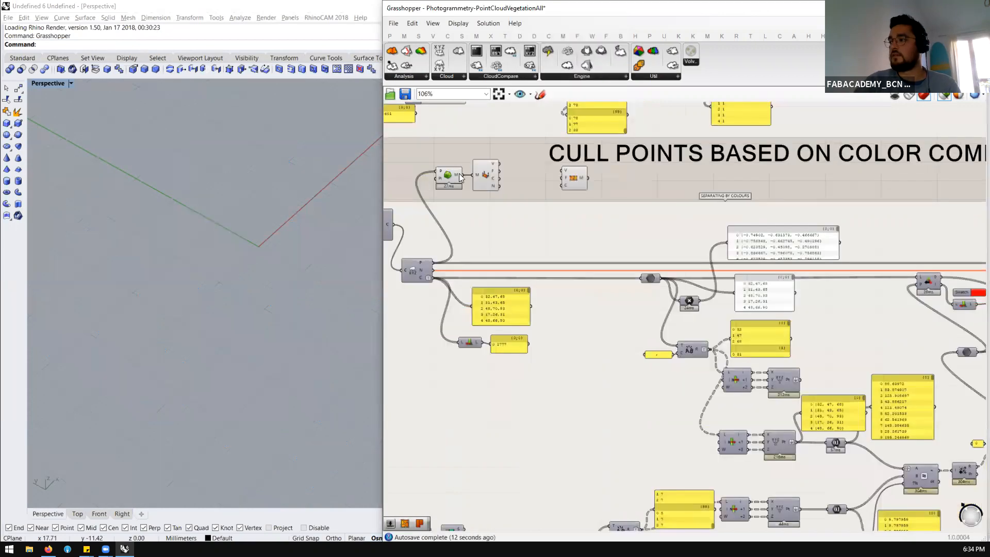
# Feed Construct Mesh with the deconstructed mesh's vertices and faces and with the colors from Deconstruct Cloud
pyautogui.scroll(2, 459, 178)
pyautogui.moveTo(535, 153); pyautogui.dragTo(647, 164)
pyautogui.moveTo(535, 165); pyautogui.dragTo(625, 165)
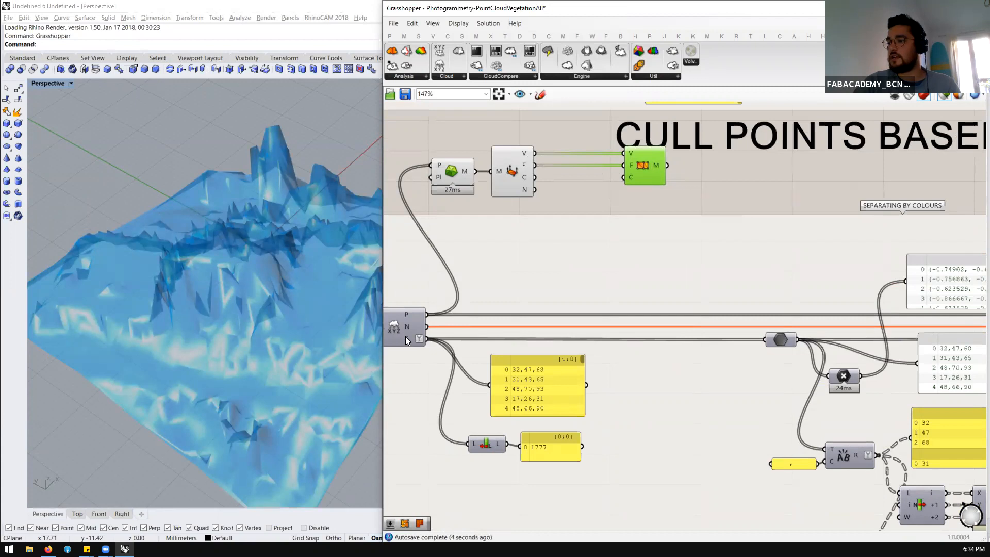
pyautogui.moveTo(424, 338); pyautogui.dragTo(626, 177)
# Preview the constructed colored mesh from different angles and distances, and review the component chain that builds it
pyautogui.click(636, 169)
pyautogui.scroll(-7, 288, 286)
pyautogui.moveTo(288, 287); pyautogui.dragTo(319, 242, button='right')
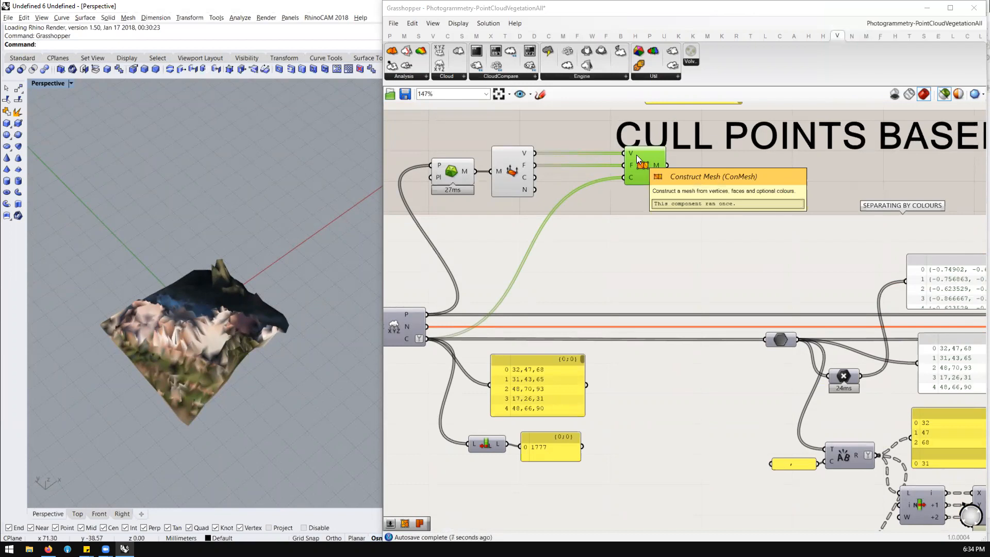
pyautogui.scroll(1, 547, 166)
pyautogui.scroll(-2, 637, 178)
pyautogui.scroll(1, 464, 198)
pyautogui.scroll(1, 498, 172)
pyautogui.scroll(-1, 477, 166)
pyautogui.scroll(1, 472, 158)
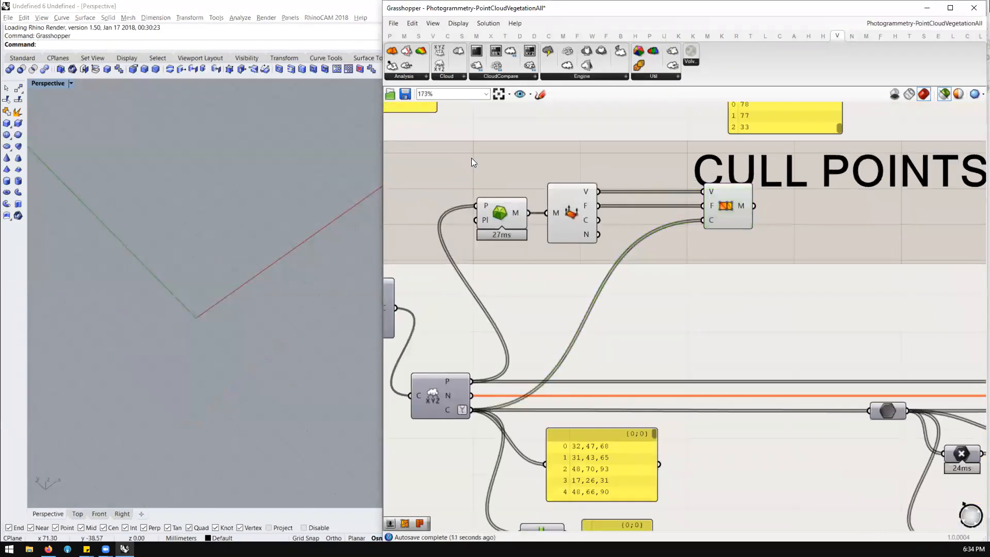
# Add a Bifocals component and place it beside the mesh components so every component shows its name label
pyautogui.doubleClick(471, 157)
pyautogui.write('bifo')
pyautogui.press('Return')
pyautogui.moveTo(471, 158); pyautogui.dragTo(408, 144)
pyautogui.scroll(-1, 525, 198)
pyautogui.scroll(1, 763, 192)
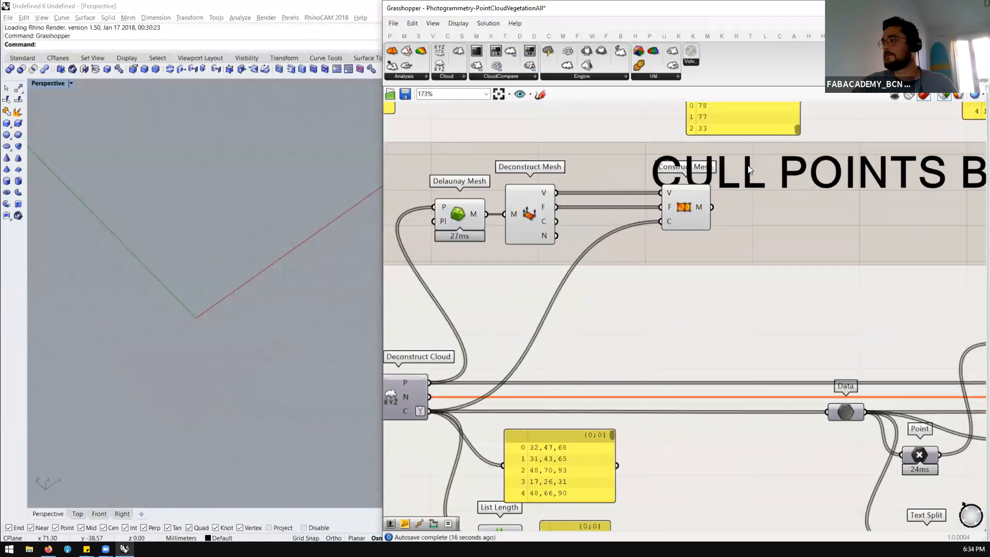
# Preview the Delaunay Mesh result and check the points supplied to it by Deconstruct Cloud
pyautogui.scroll(-2, 621, 224)
pyautogui.scroll(1, 621, 227)
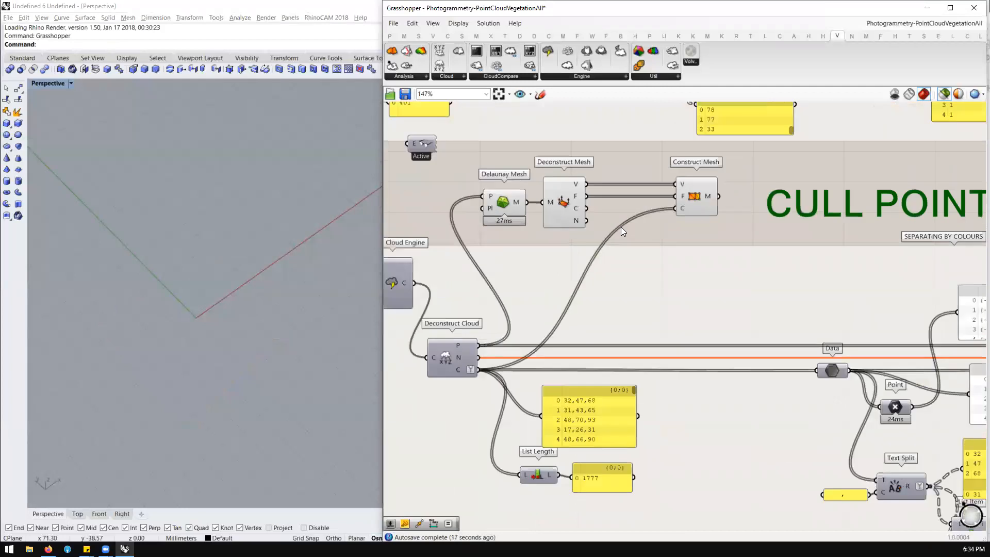
pyautogui.keyDown('ctrl'); pyautogui.keyDown('alt'); pyautogui.click(497, 202); pyautogui.keyUp('alt'); pyautogui.keyUp('ctrl')
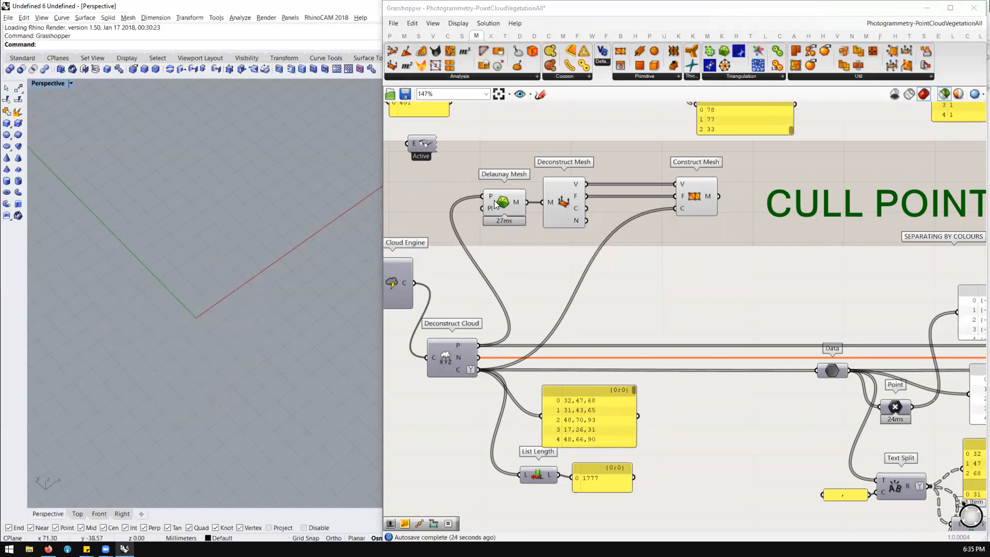
pyautogui.click(495, 202)
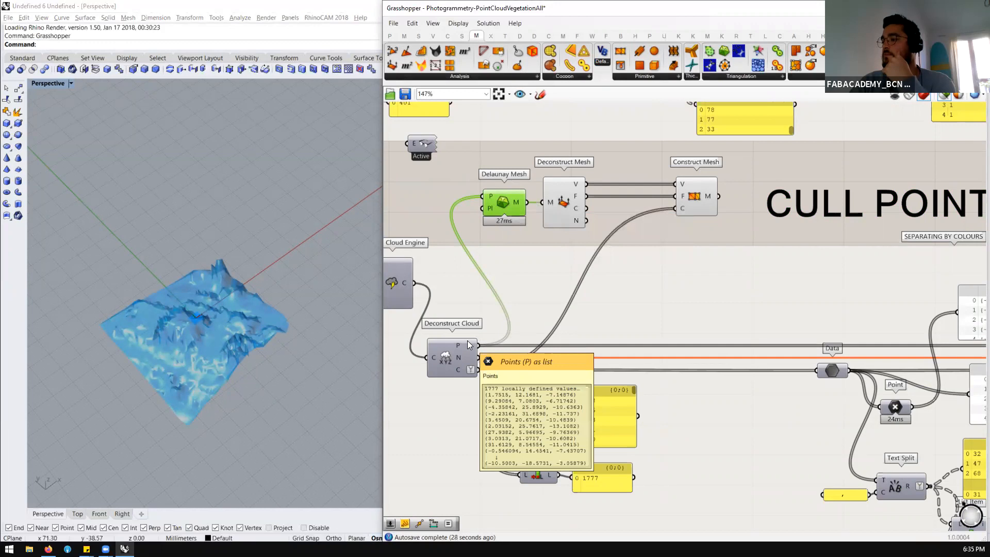
# Try to feed Construct Mesh's vertices directly from Deconstruct Cloud's points without any faces, and undo the rewiring
pyautogui.keyDown('ctrl'); pyautogui.moveTo(587, 196); pyautogui.dragTo(696, 193); pyautogui.keyUp('ctrl')
pyautogui.moveTo(478, 345); pyautogui.dragTo(677, 184)
pyautogui.click(697, 189)
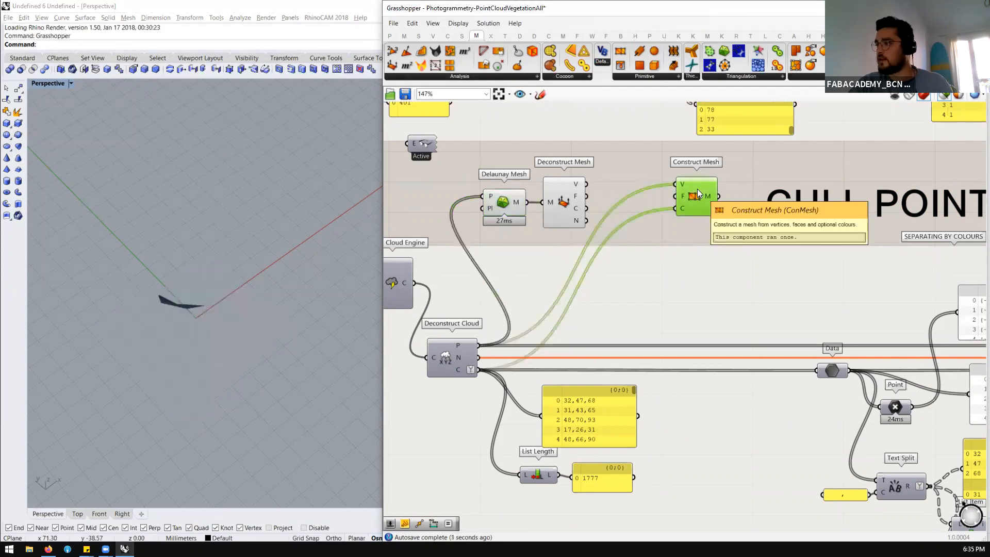
pyautogui.hotkey('ctrl', 'z')
pyautogui.hotkey('ctrl', 'z')
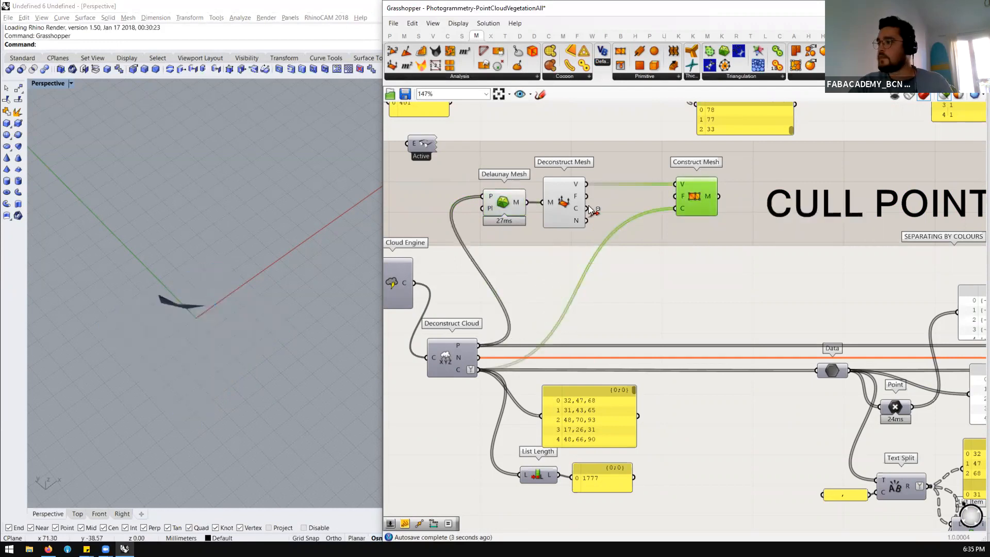
pyautogui.hotkey('ctrl', 'z')
# Turn on the mesh edge preview and examine the Delaunay Mesh triangulation up close
pyautogui.click(501, 204)
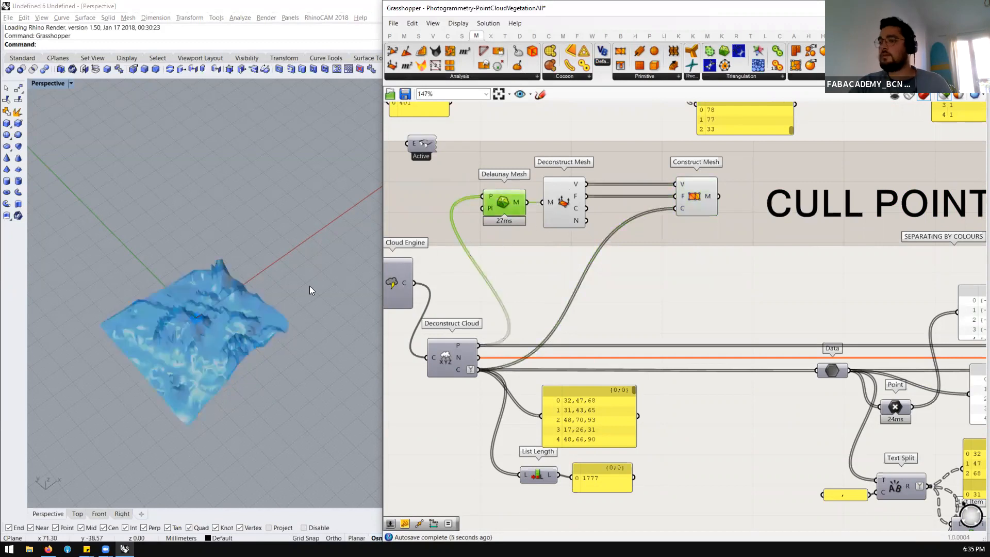
pyautogui.scroll(5, 164, 356)
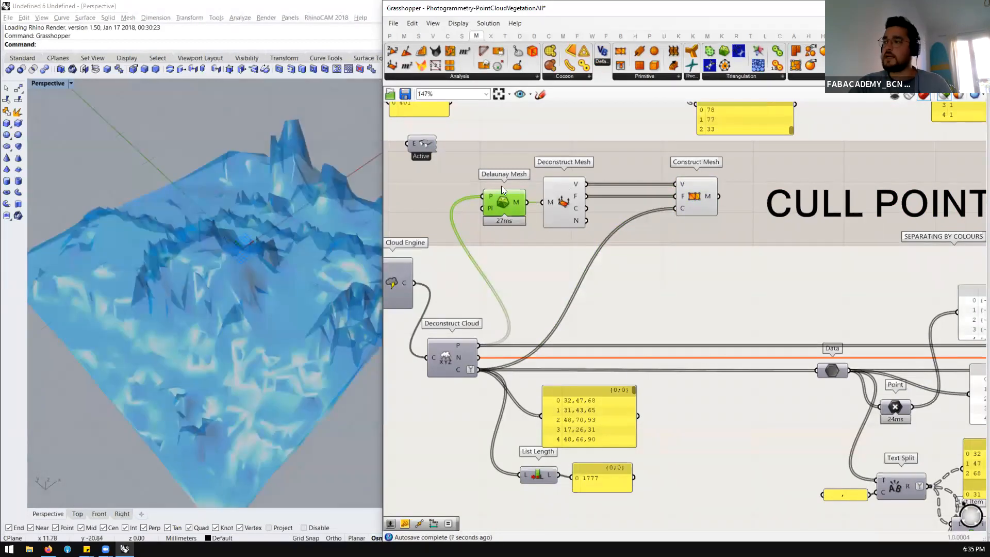
pyautogui.click(458, 24)
pyautogui.click(477, 185)
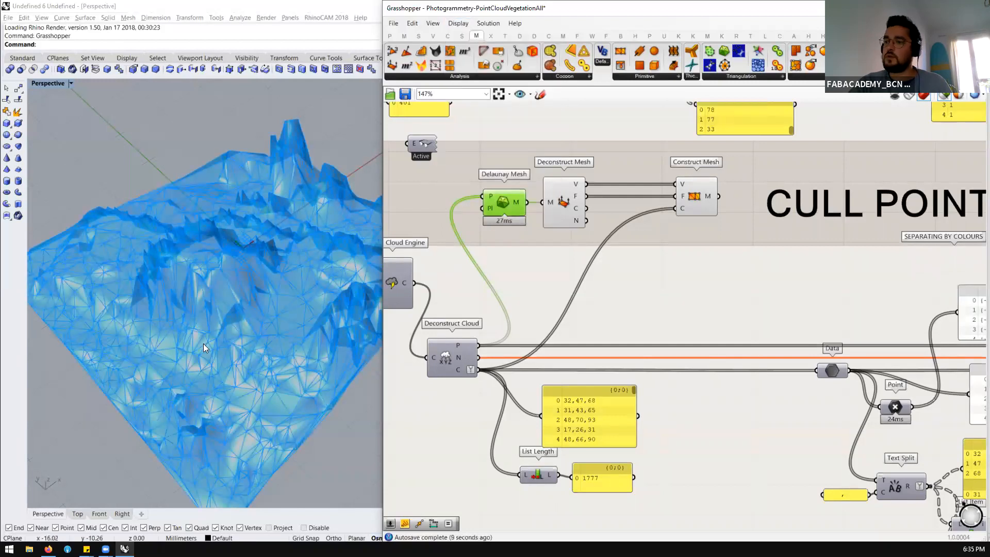
pyautogui.scroll(5, 202, 361)
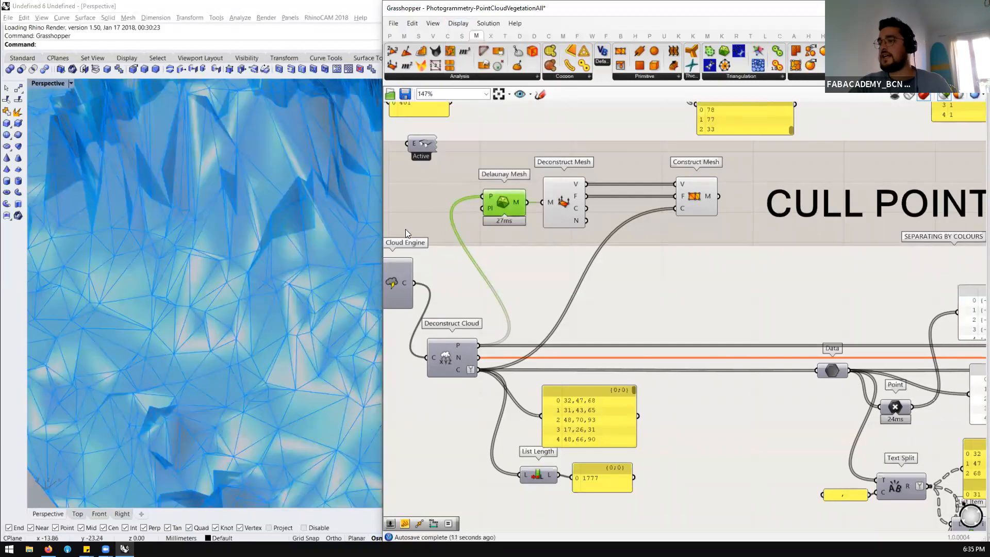
pyautogui.scroll(-8, 168, 299)
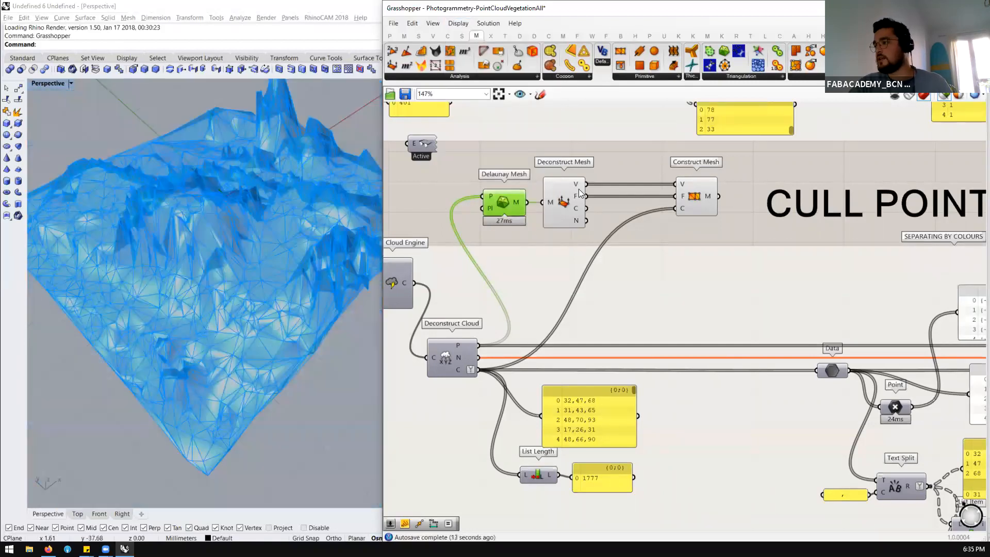
# Preview the Deconstruct Mesh vertices and the Construct Mesh result, and review the component chain that links them
pyautogui.click(567, 195)
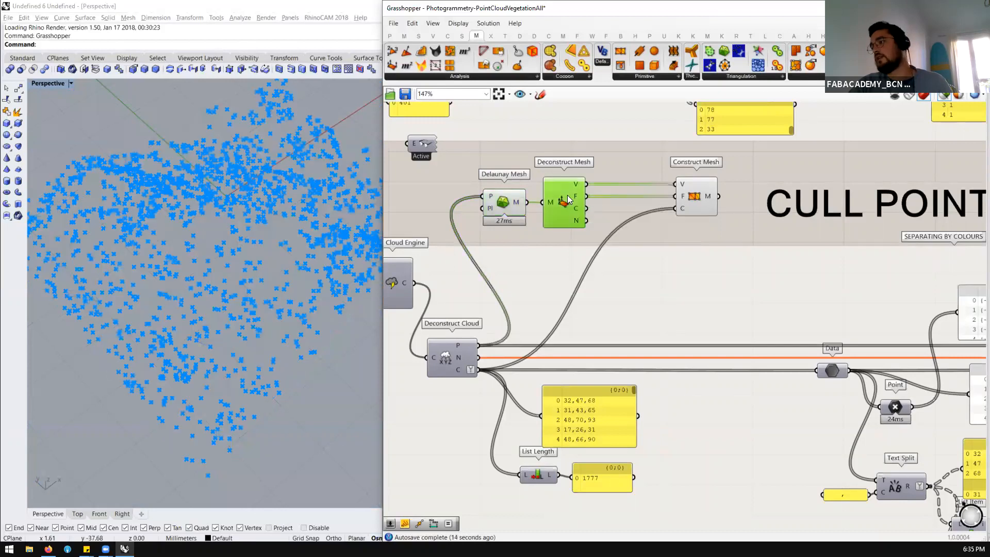
pyautogui.click(704, 198)
pyautogui.click(744, 204)
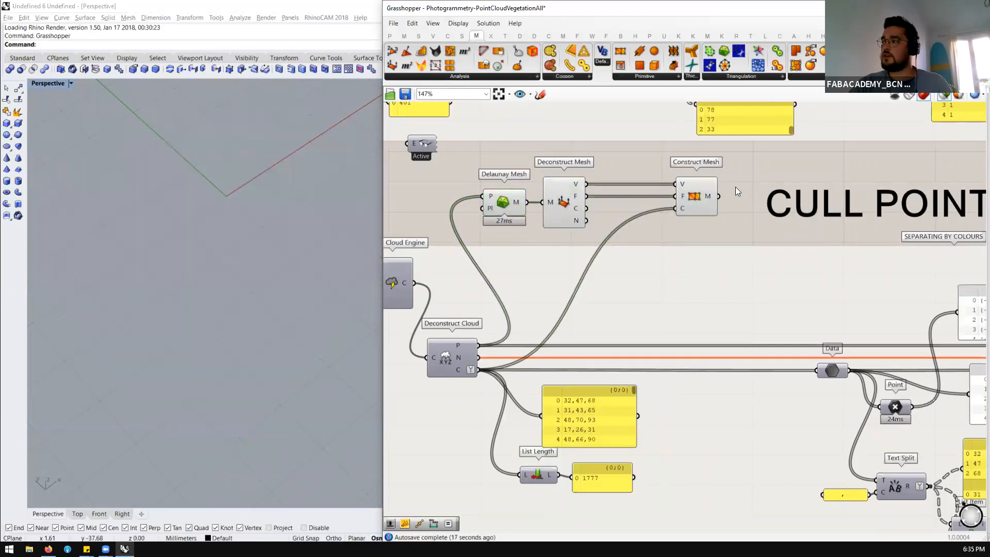
pyautogui.scroll(-5, 606, 229)
pyautogui.moveTo(645, 245); pyautogui.dragTo(448, 224, button='right')
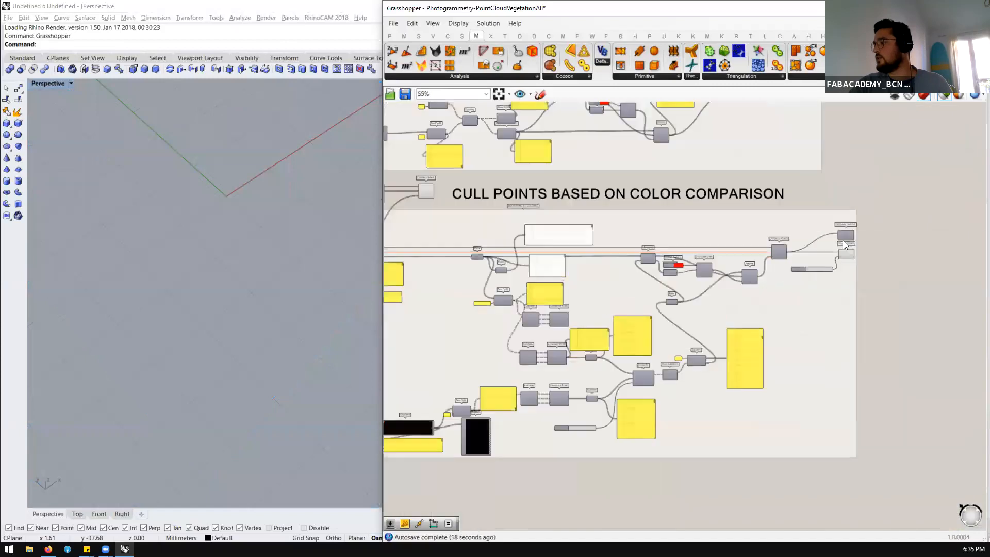
pyautogui.scroll(4, 844, 241)
pyautogui.scroll(-5, 904, 244)
pyautogui.scroll(4, 516, 213)
pyautogui.moveTo(675, 179); pyautogui.dragTo(511, 217)
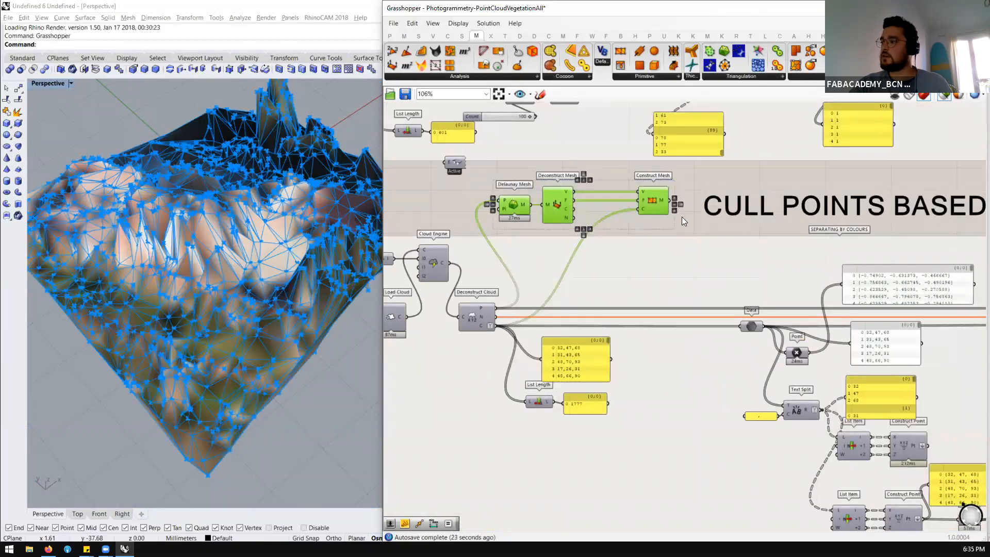
pyautogui.click(661, 208)
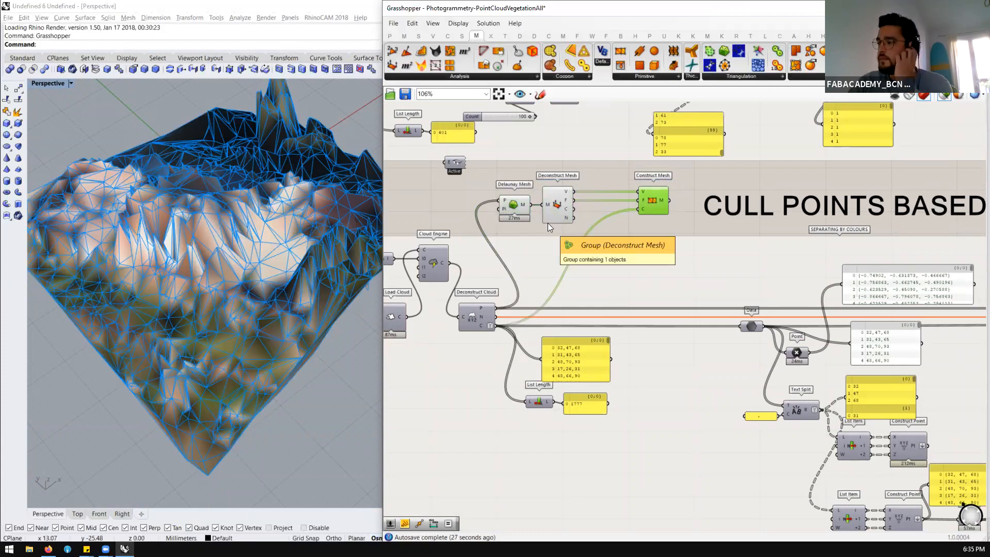
# Look over the component chains of the NDVI Analysis and Color HSL Comparison groups
pyautogui.scroll(-10, 539, 227)
pyautogui.scroll(5, 640, 232)
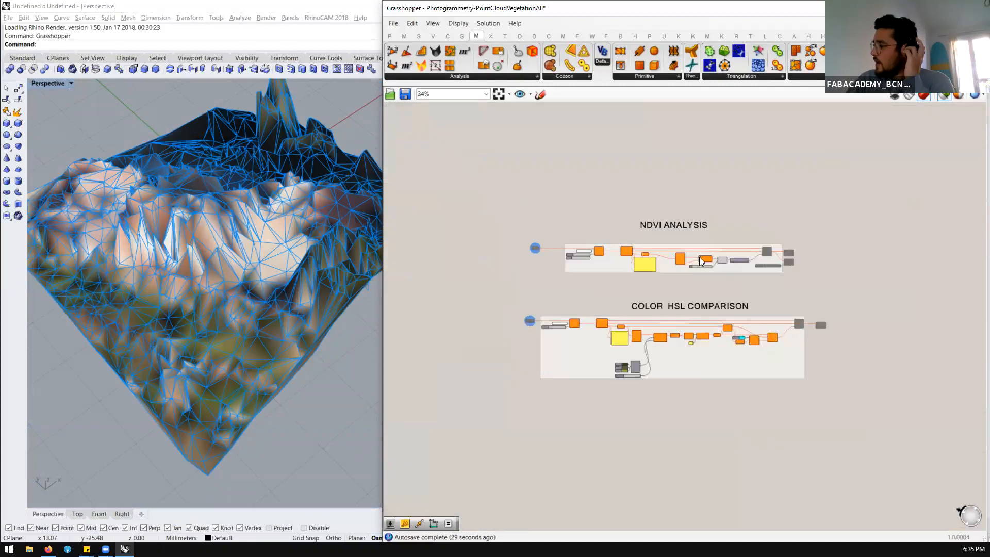
pyautogui.scroll(2, 673, 360)
pyautogui.scroll(-2, 742, 180)
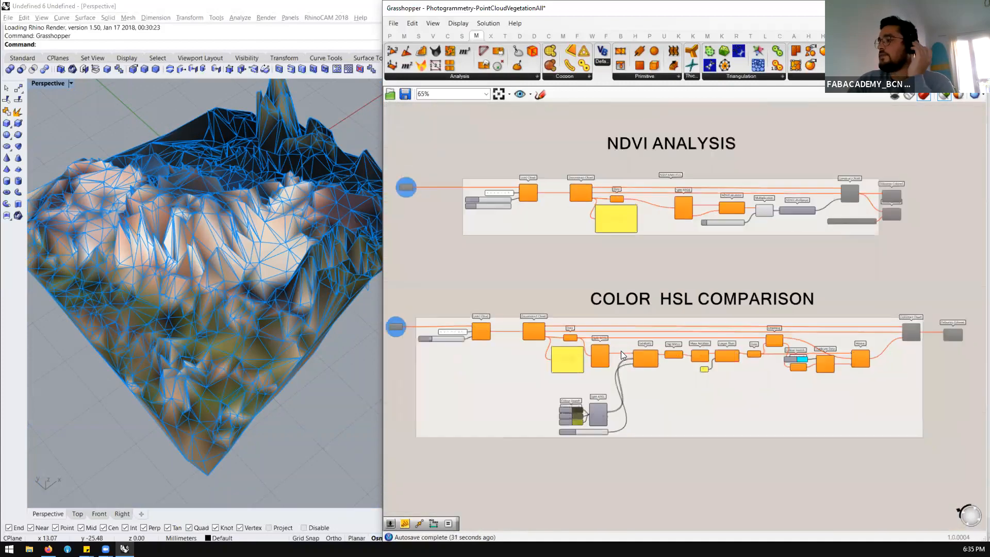
pyautogui.scroll(2, 623, 349)
pyautogui.scroll(-2, 681, 260)
pyautogui.scroll(2, 573, 343)
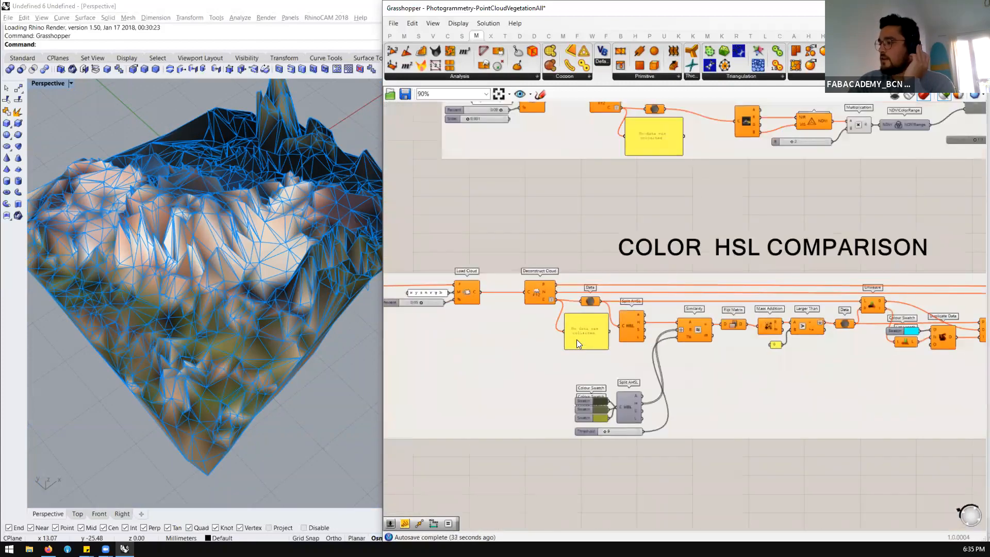
pyautogui.scroll(-1, 714, 265)
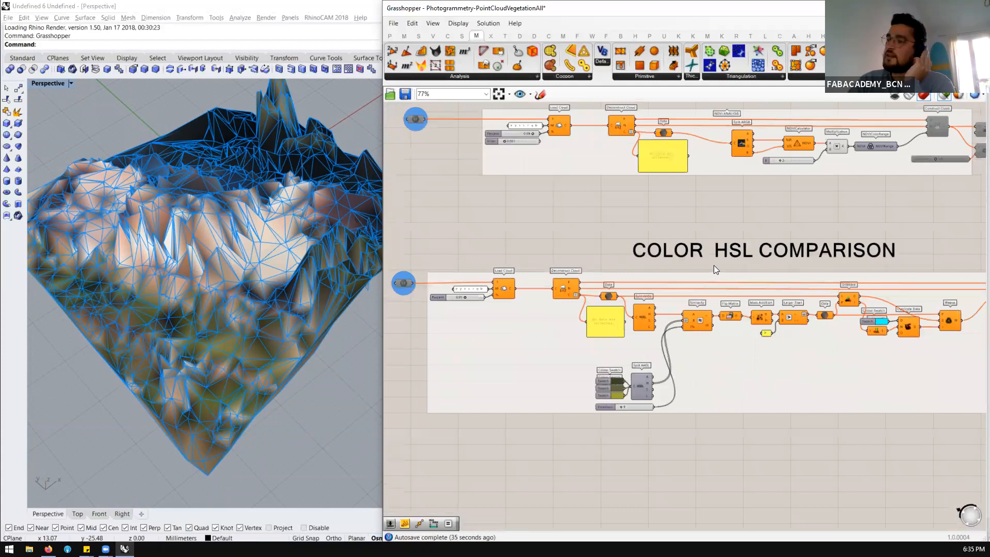
pyautogui.scroll(-1, 594, 331)
pyautogui.scroll(3, 584, 324)
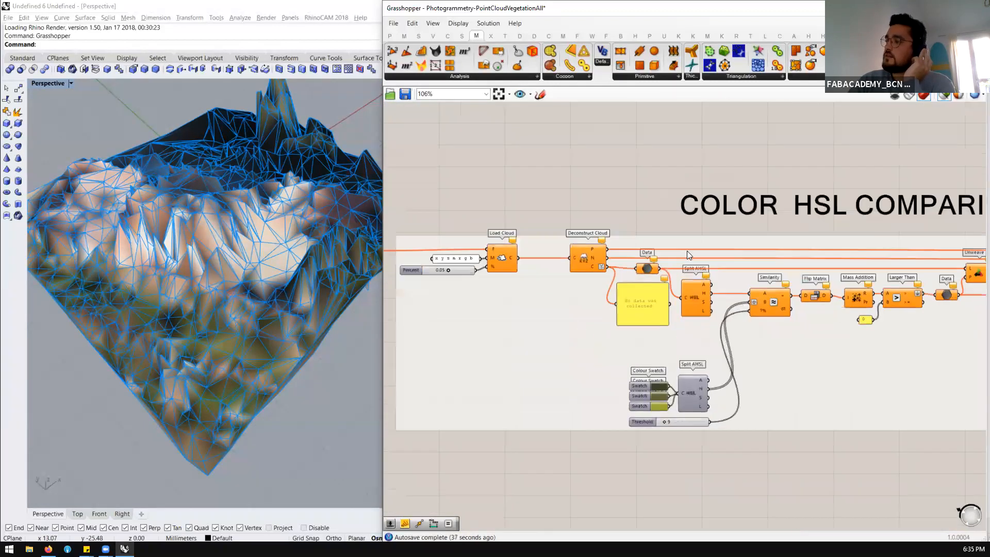
pyautogui.scroll(-2, 687, 251)
pyautogui.scroll(-3, 785, 238)
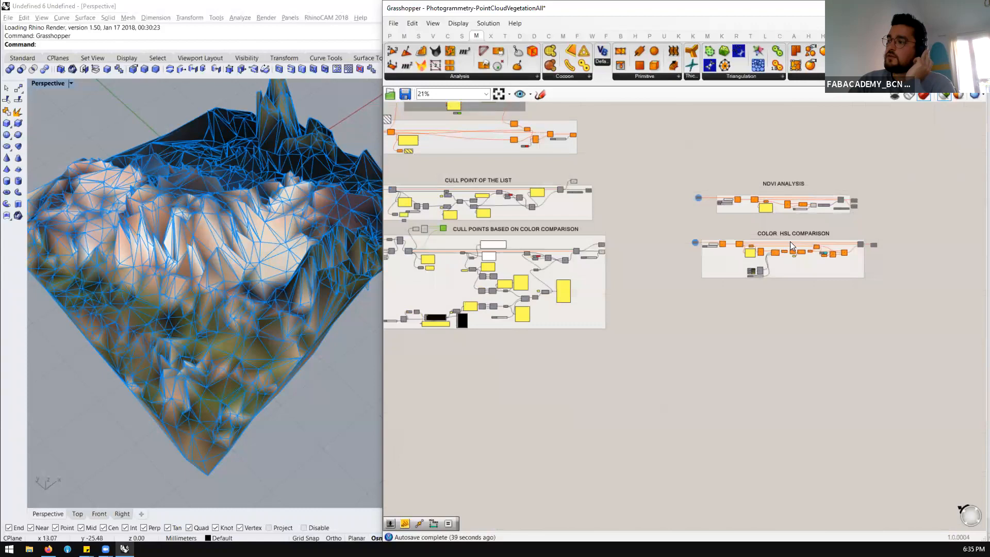
# Disable the Cull Point of the List and Cull Points Based on Color Comparison groups, the mesh components and the group above
pyautogui.scroll(-1, 790, 241)
pyautogui.moveTo(648, 343); pyautogui.dragTo(459, 148)
pyautogui.middleClick(459, 147)
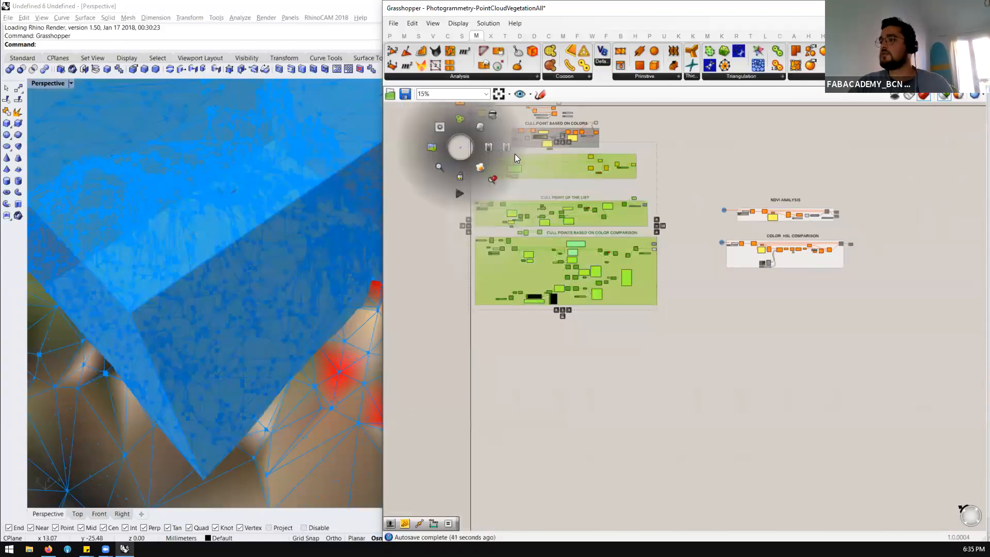
pyautogui.click(509, 147)
pyautogui.click(754, 331)
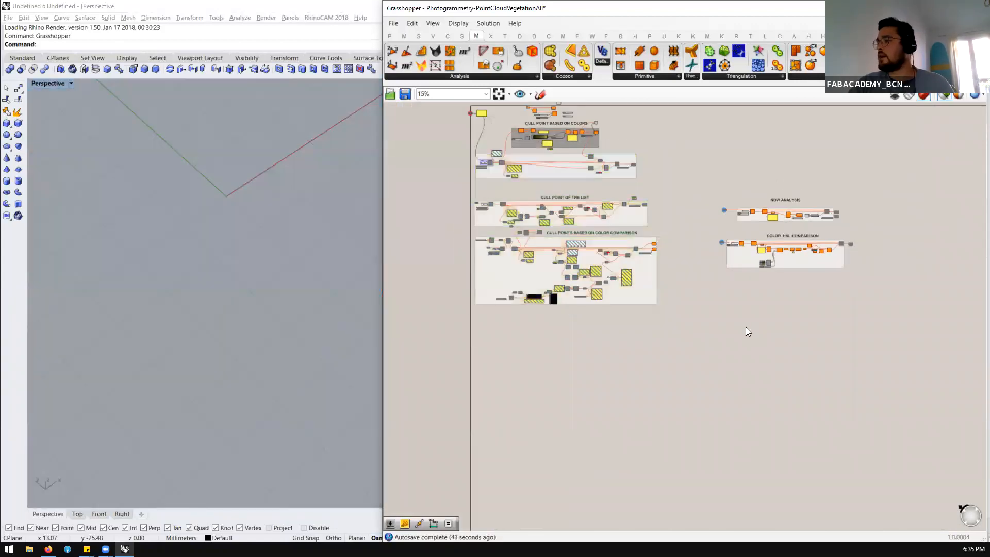
# Disable the remaining upper components of the definition, including the Cull Point Based on Colors group
pyautogui.scroll(-1, 666, 344)
pyautogui.moveTo(677, 119); pyautogui.dragTo(539, 232)
pyautogui.middleClick(546, 224)
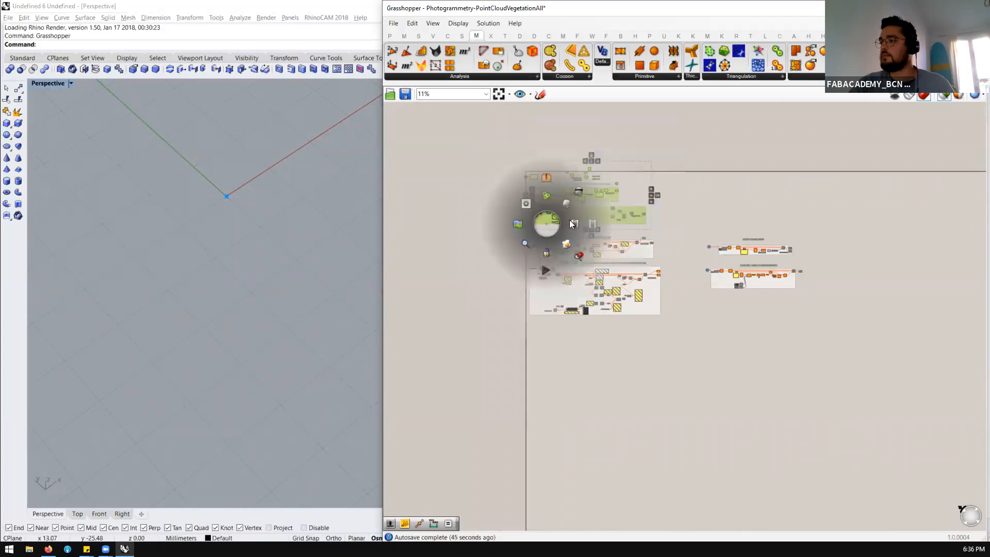
pyautogui.click(592, 227)
pyautogui.click(724, 256)
# Enable the file input, mask, Percent slider and Load Cloud component that feed the Color HSL Comparison group
pyautogui.scroll(1, 725, 257)
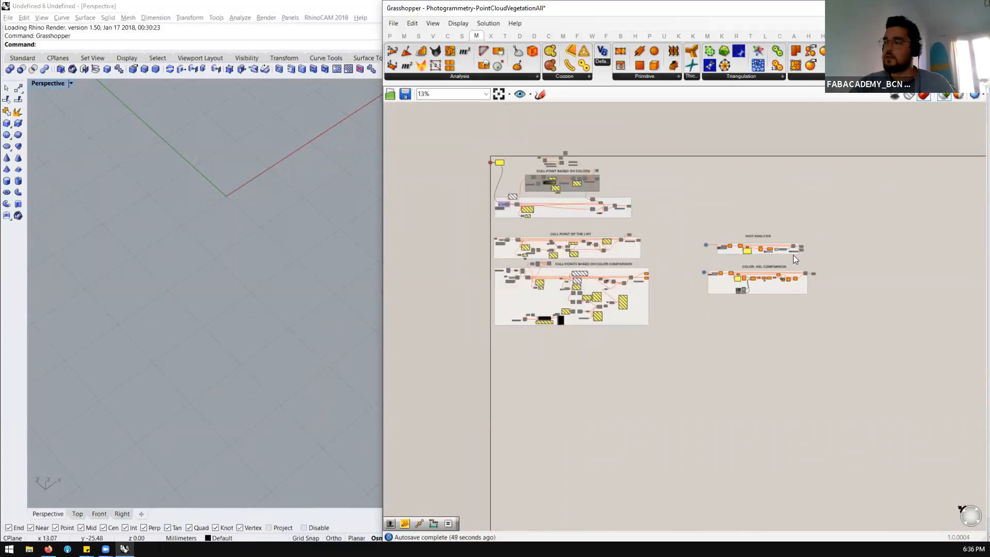
pyautogui.scroll(6, 793, 255)
pyautogui.scroll(3, 671, 297)
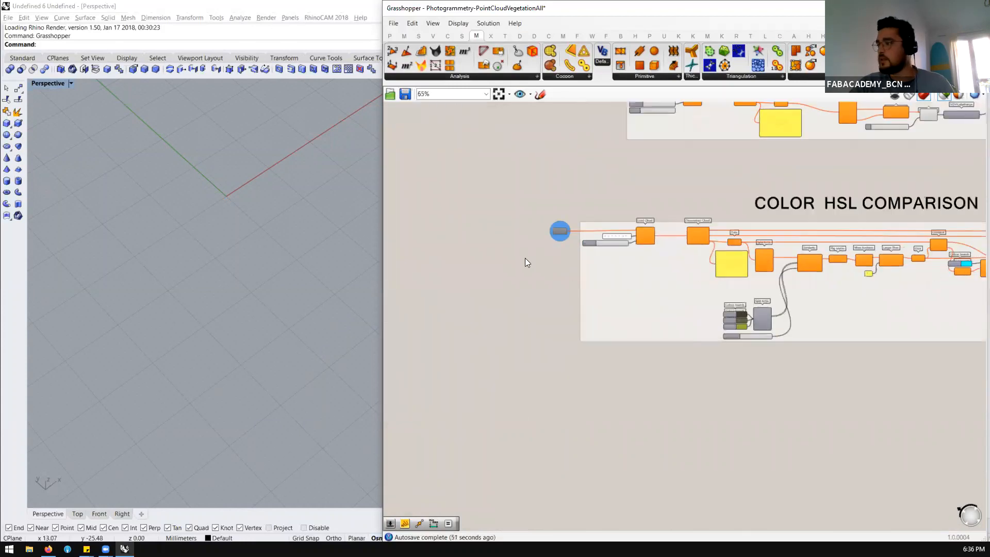
pyautogui.scroll(1, 617, 250)
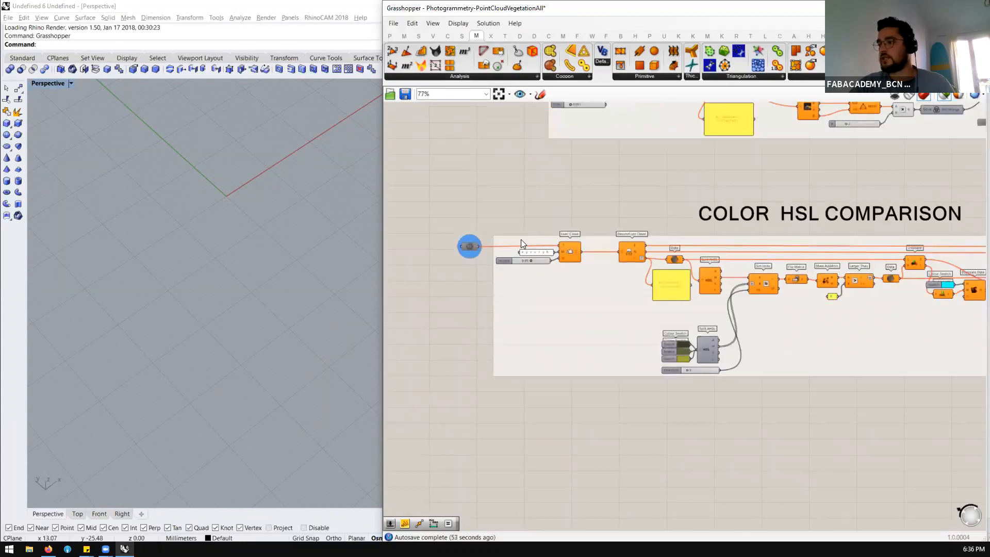
pyautogui.moveTo(575, 178); pyautogui.dragTo(394, 330)
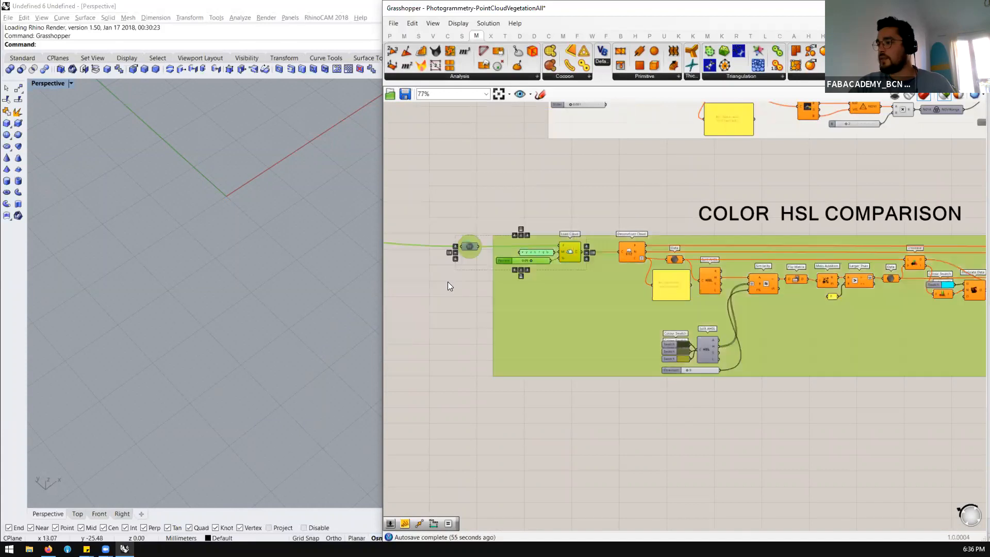
pyautogui.middleClick(444, 287)
pyautogui.click(472, 288)
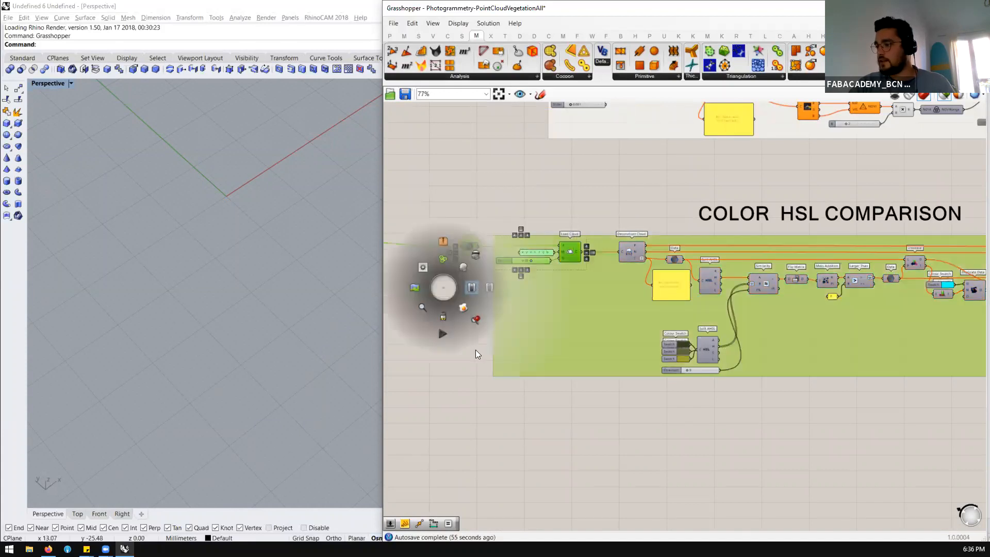
pyautogui.click(468, 375)
pyautogui.click(469, 242)
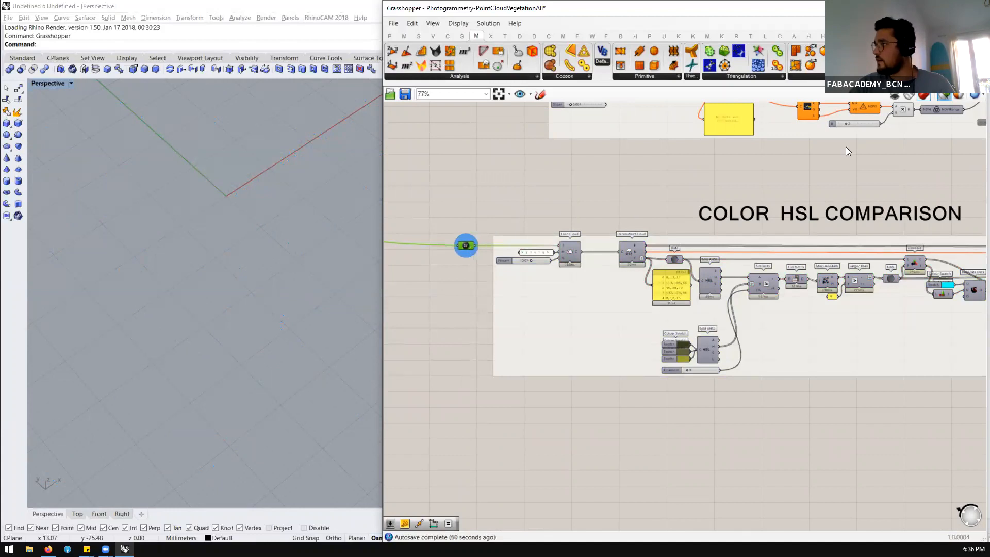
# Check the Load Cloud preview and compare the component chains of the Color HSL Comparison and Cull Points Based on Color Comparison groups
pyautogui.scroll(3, 577, 262)
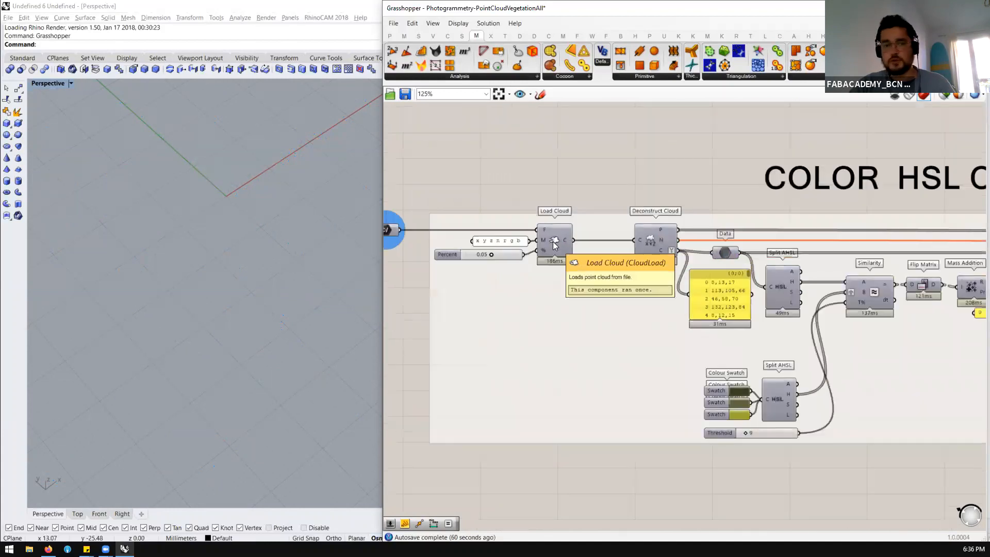
pyautogui.click(553, 242)
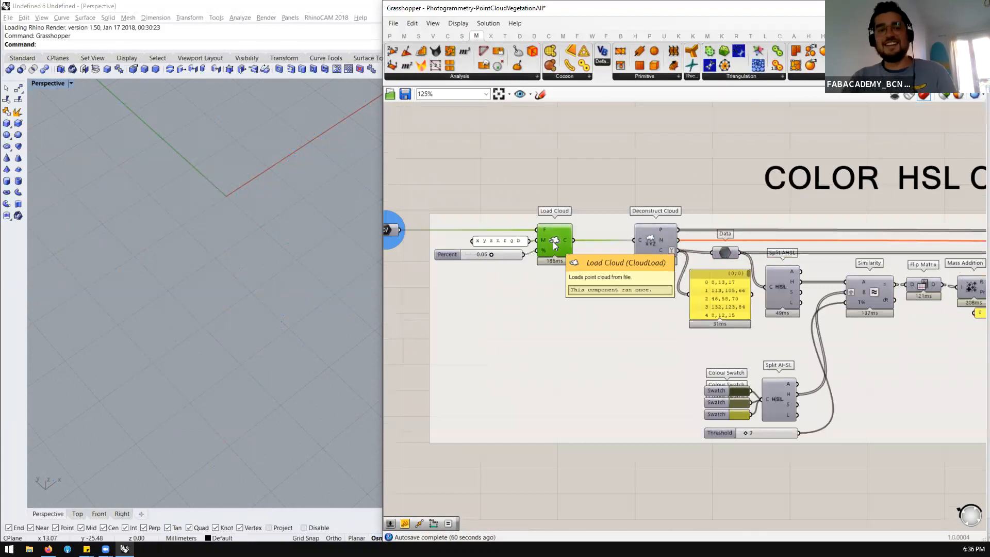
pyautogui.scroll(-5, 215, 303)
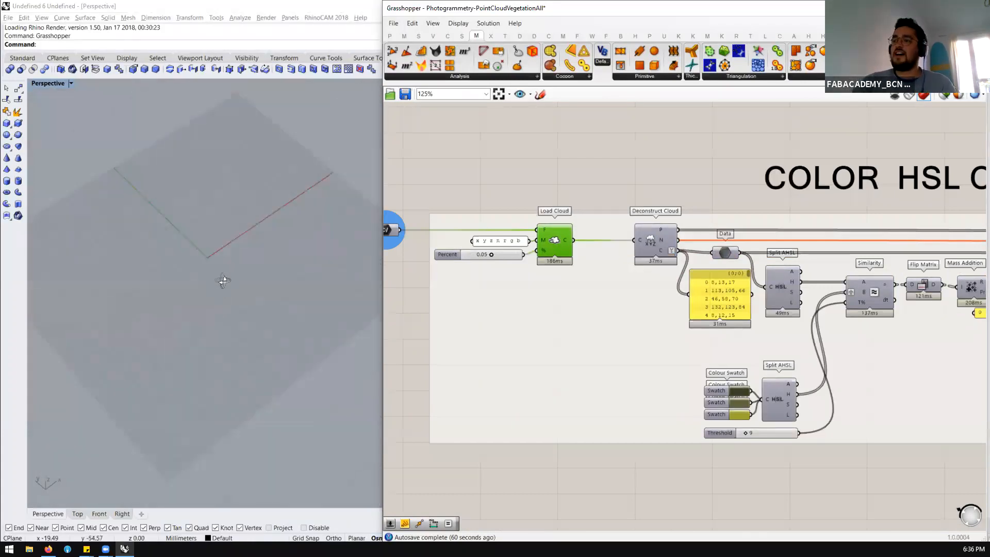
pyautogui.scroll(1, 562, 245)
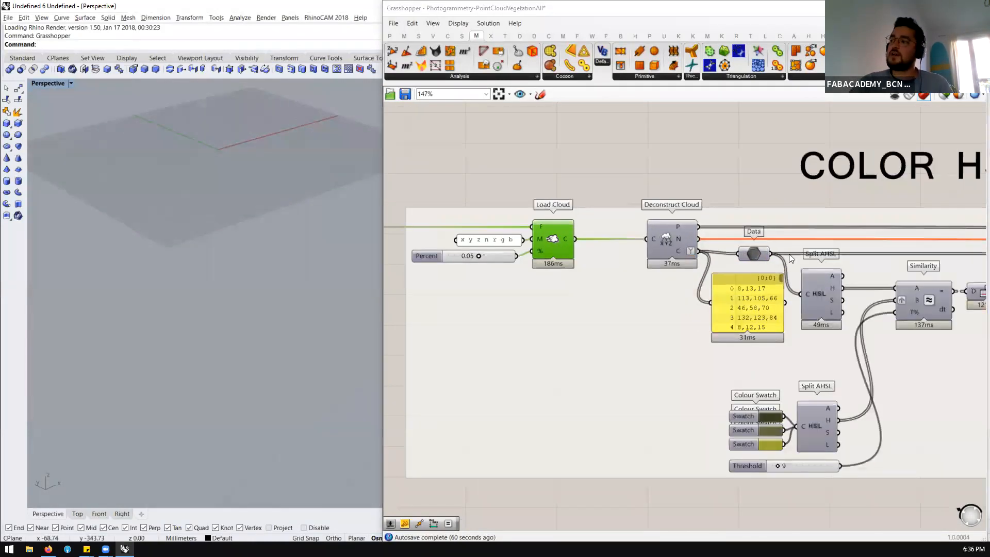
pyautogui.scroll(-5, 955, 289)
pyautogui.scroll(-2, 954, 289)
pyautogui.scroll(5, 456, 342)
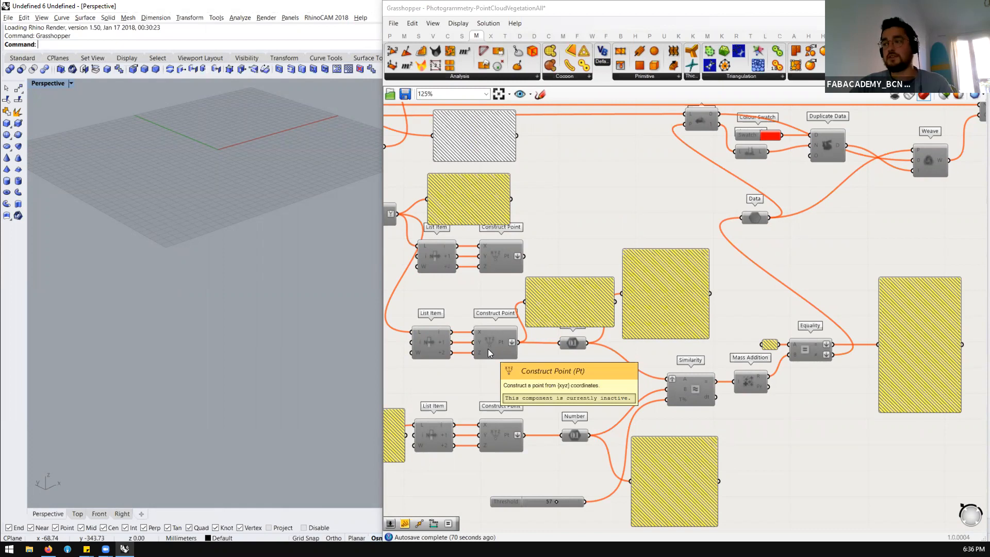
pyautogui.scroll(-6, 488, 349)
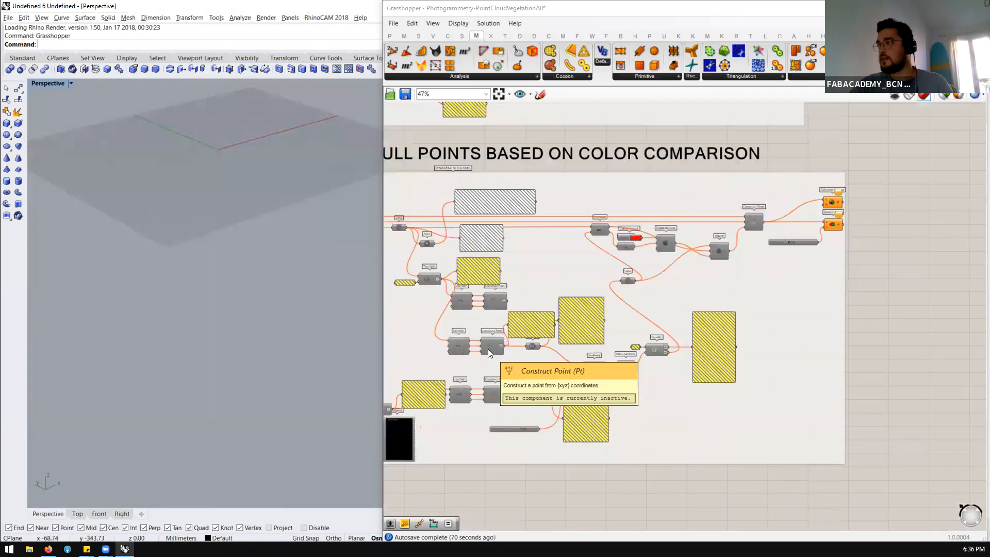
pyautogui.scroll(8, 604, 312)
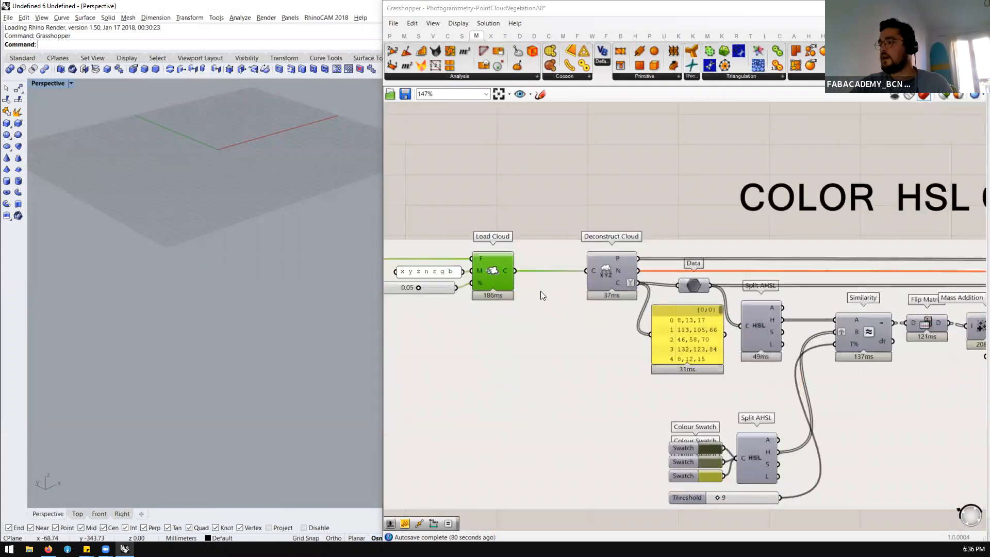
# Look up Split AHSL among the available colour components and locate it in the Color HSL Comparison group
pyautogui.scroll(-1, 541, 292)
pyautogui.doubleClick(640, 182)
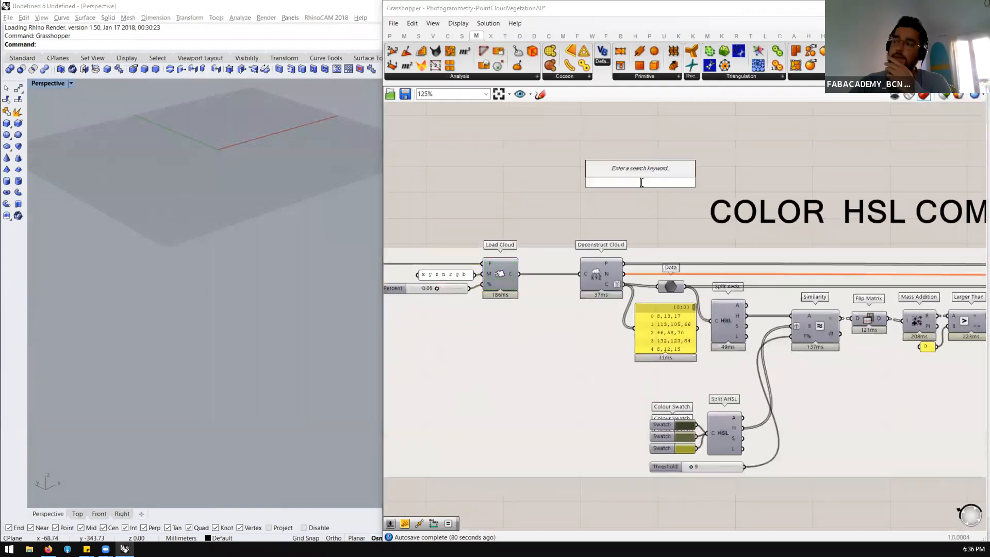
pyautogui.click(501, 36)
pyautogui.click(519, 36)
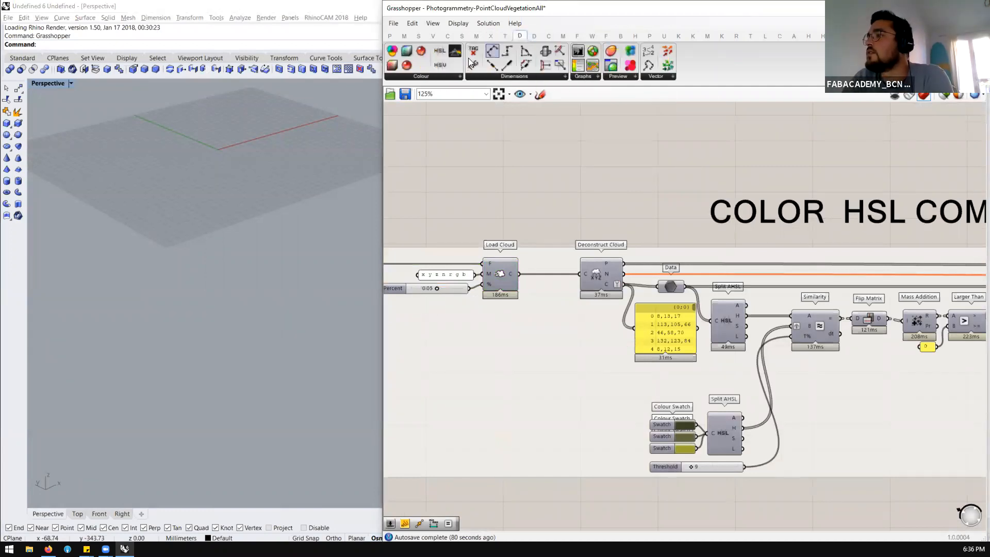
pyautogui.click(434, 77)
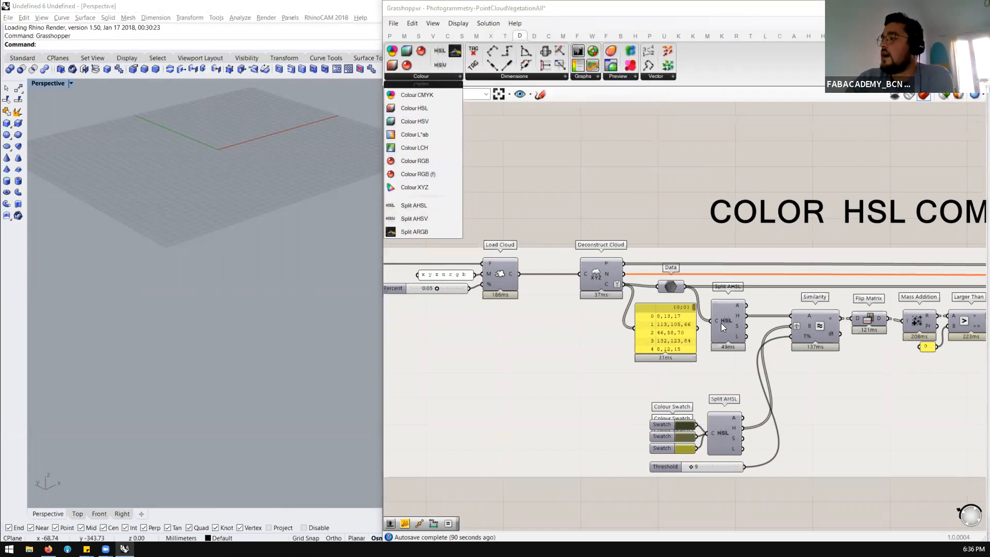
pyautogui.moveTo(723, 323)
pyautogui.mouseDown()
pyautogui.moveTo(725, 334)
pyautogui.moveTo(734, 320)
pyautogui.mouseUp()
pyautogui.moveTo(738, 326)
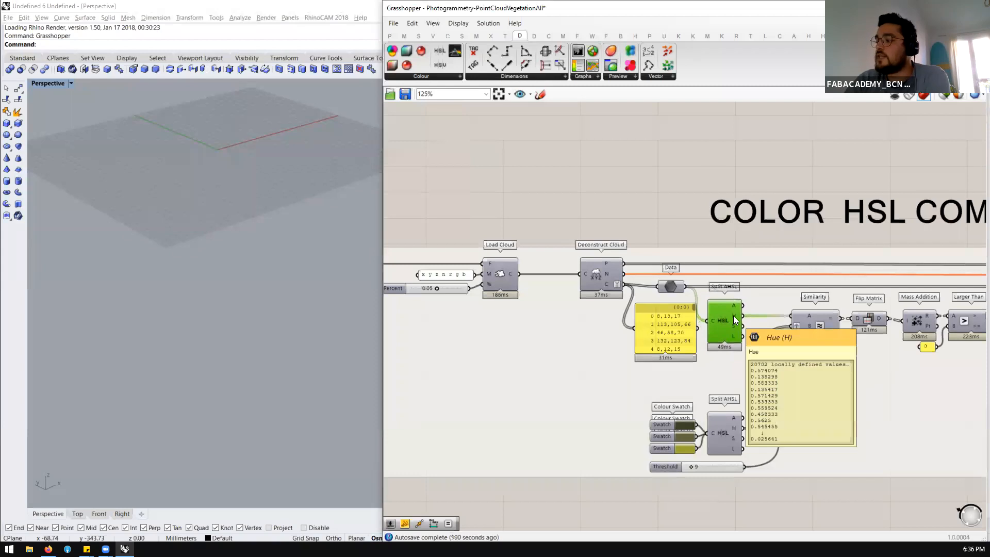
# Trace the Color HSL Comparison chain around the Similarity component and back to Deconstruct Cloud
pyautogui.scroll(-3, 747, 318)
pyautogui.scroll(5, 702, 310)
pyautogui.click(702, 308)
pyautogui.scroll(-2, 702, 308)
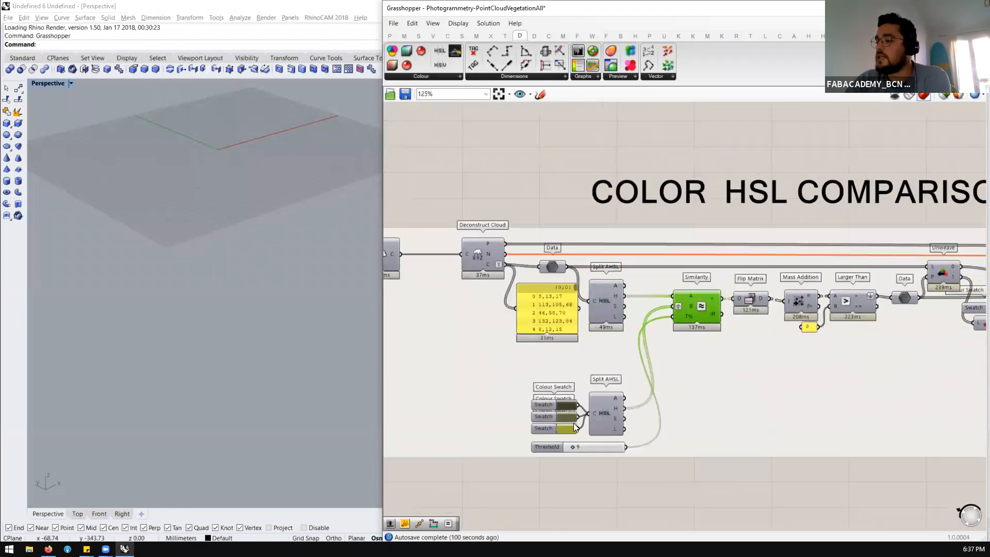
pyautogui.scroll(-2, 618, 416)
pyautogui.click(485, 247)
pyautogui.scroll(-2, 443, 259)
# Turn on the preview of the Load Cloud component that feeds the Color HSL Comparison group
pyautogui.click(401, 256)
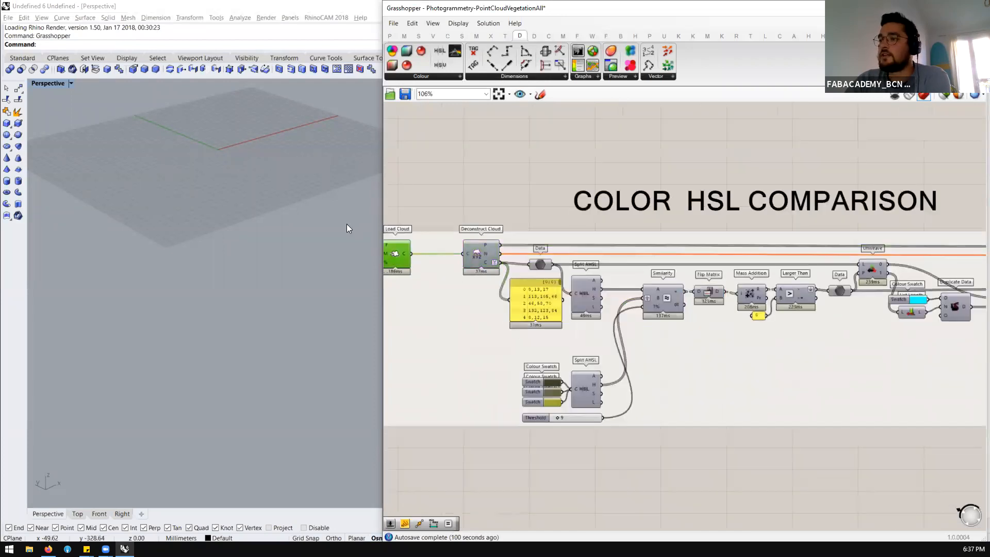
pyautogui.moveTo(448, 238); pyautogui.dragTo(592, 209, button='right')
pyautogui.scroll(1, 592, 209)
pyautogui.middleClick(587, 216)
pyautogui.click(609, 199)
pyautogui.click(539, 158)
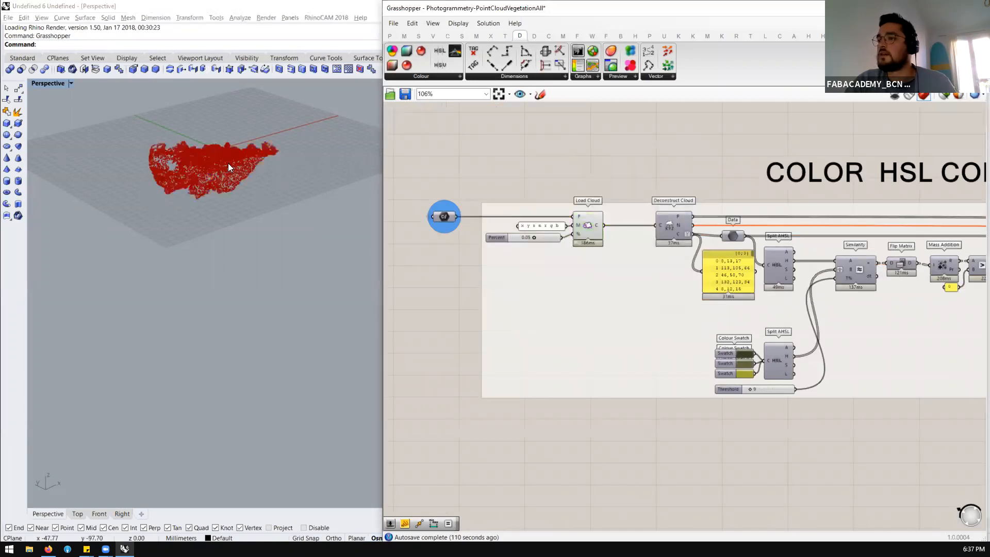
pyautogui.scroll(5, 258, 216)
pyautogui.scroll(-4, 275, 221)
pyautogui.moveTo(284, 270); pyautogui.dragTo(242, 296, button='right')
pyautogui.scroll(-3, 782, 249)
pyautogui.scroll(4, 833, 285)
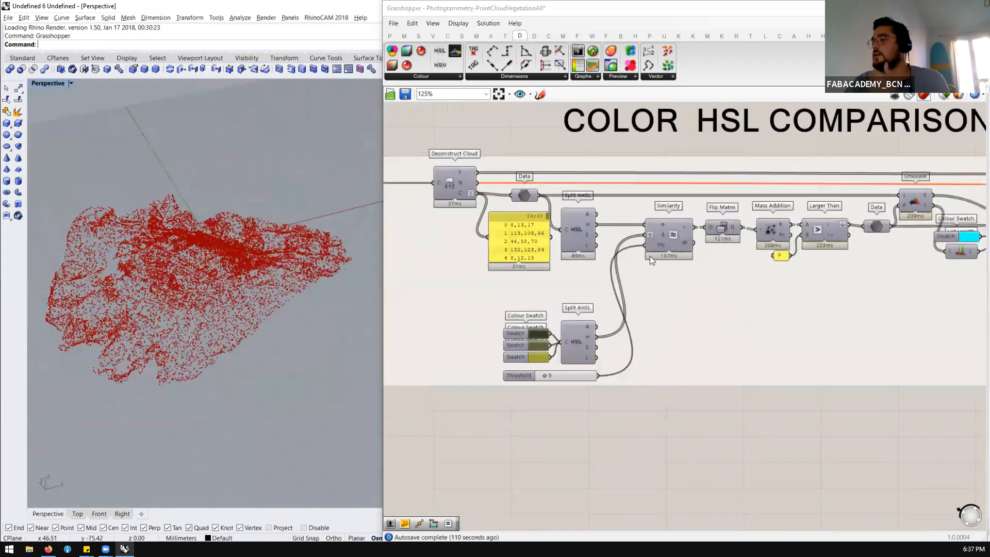
# Review the HSL comparison chain from Split AHSL and the swatches through Similarity and Larger Than to Unweave
pyautogui.scroll(2, 584, 227)
pyautogui.scroll(-1, 582, 226)
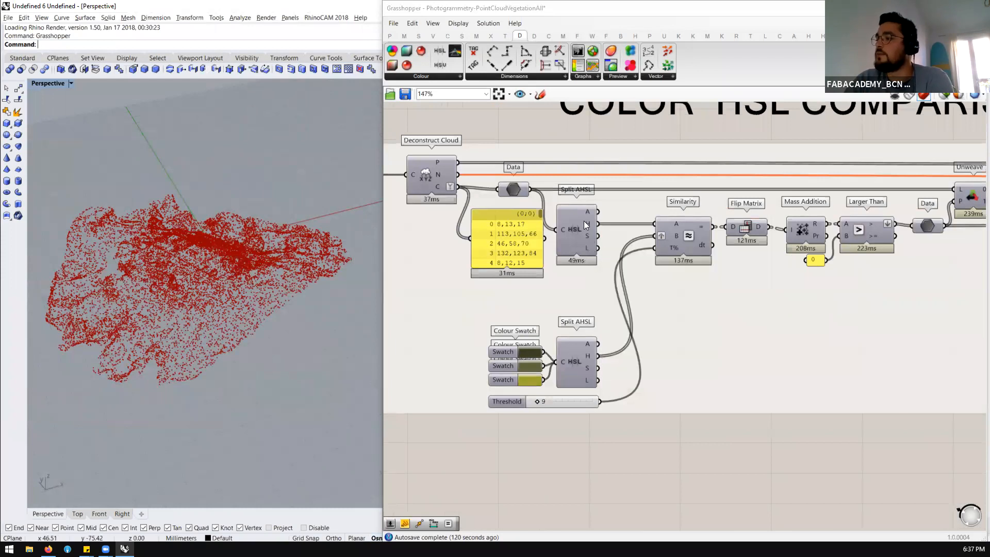
pyautogui.click(579, 221)
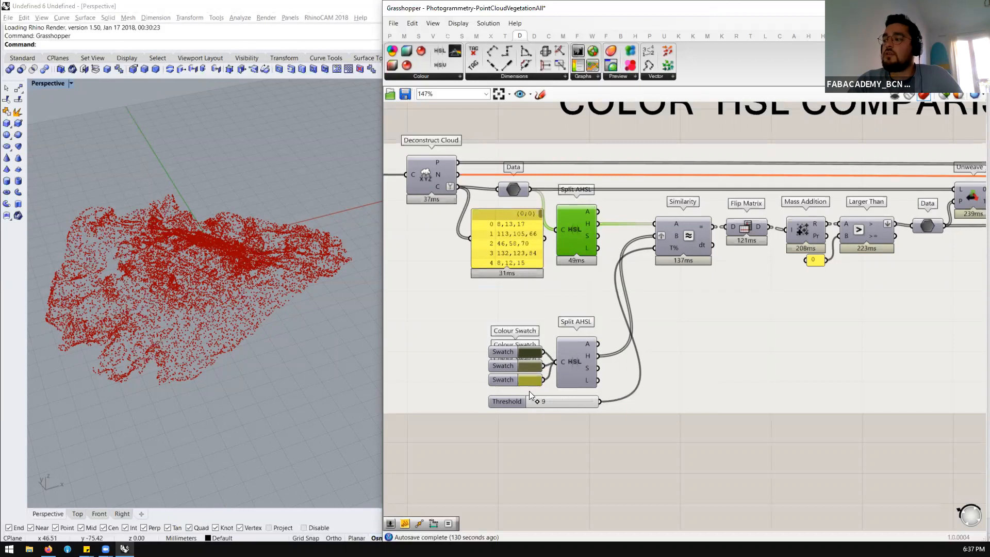
pyautogui.scroll(-2, 496, 260)
pyautogui.scroll(2, 696, 250)
pyautogui.scroll(-1, 536, 230)
pyautogui.scroll(1, 700, 236)
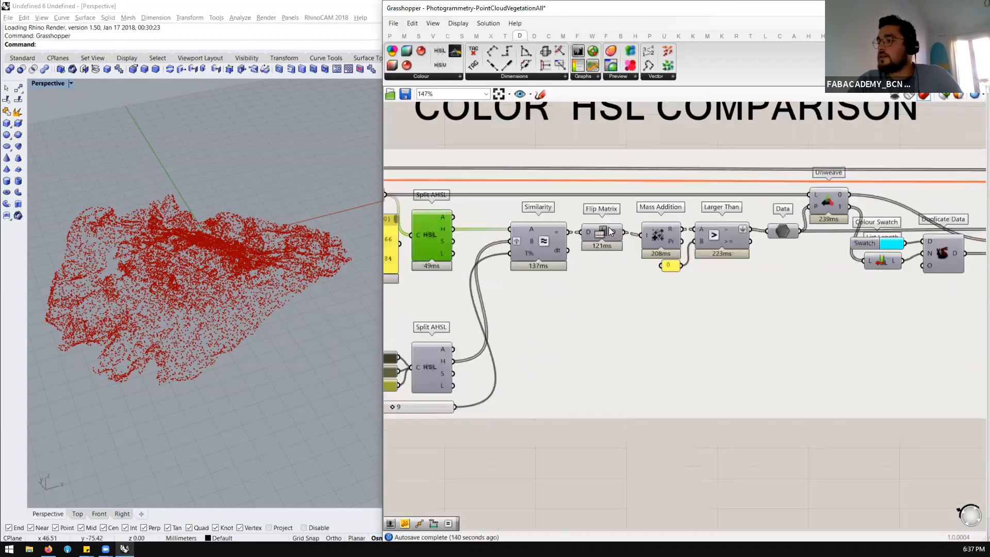
pyautogui.click(724, 235)
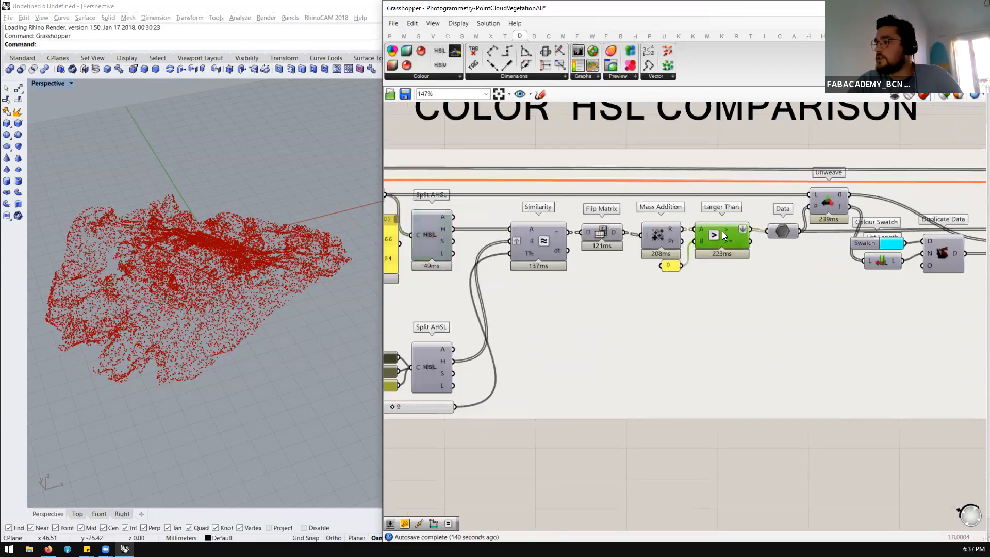
pyautogui.moveTo(702, 244)
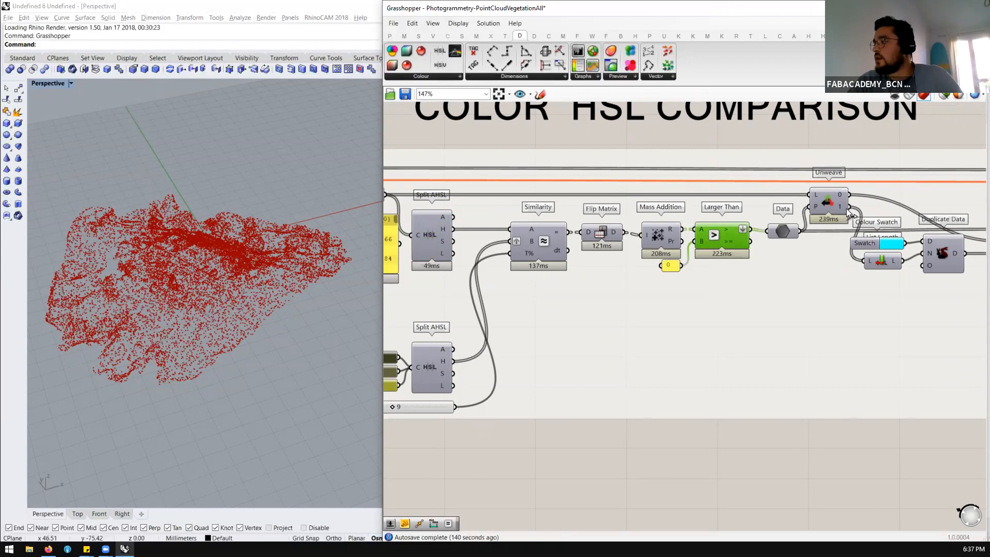
pyautogui.click(833, 195)
pyautogui.scroll(-2, 833, 195)
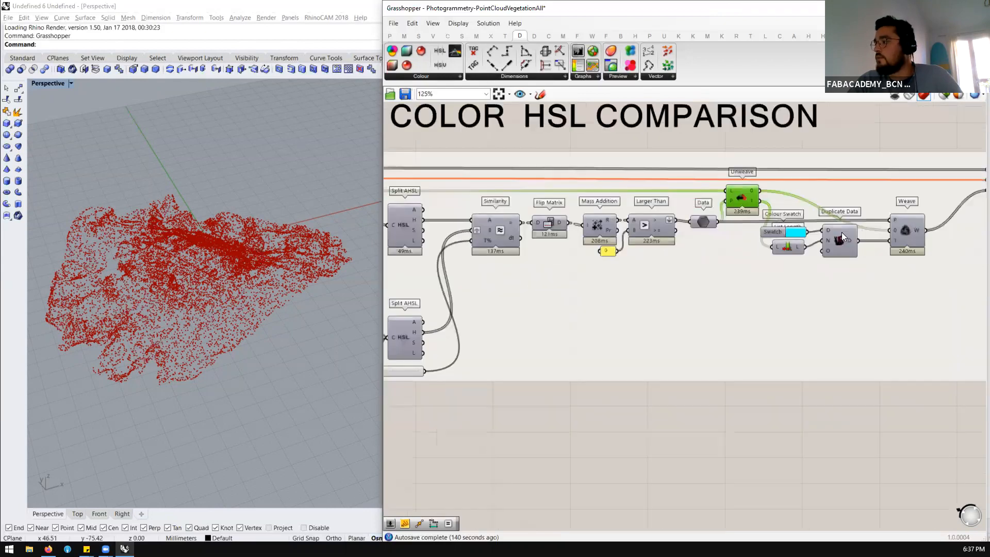
# Enable the Delaunay Colored component at the end of the Color HSL Comparison chain
pyautogui.scroll(-1, 902, 228)
pyautogui.moveTo(902, 228); pyautogui.dragTo(781, 240, button='right')
pyautogui.scroll(1, 880, 212)
pyautogui.scroll(-2, 879, 212)
pyautogui.moveTo(930, 158); pyautogui.dragTo(829, 212)
pyautogui.hotkey('alt', 'space')
pyautogui.click(876, 206)
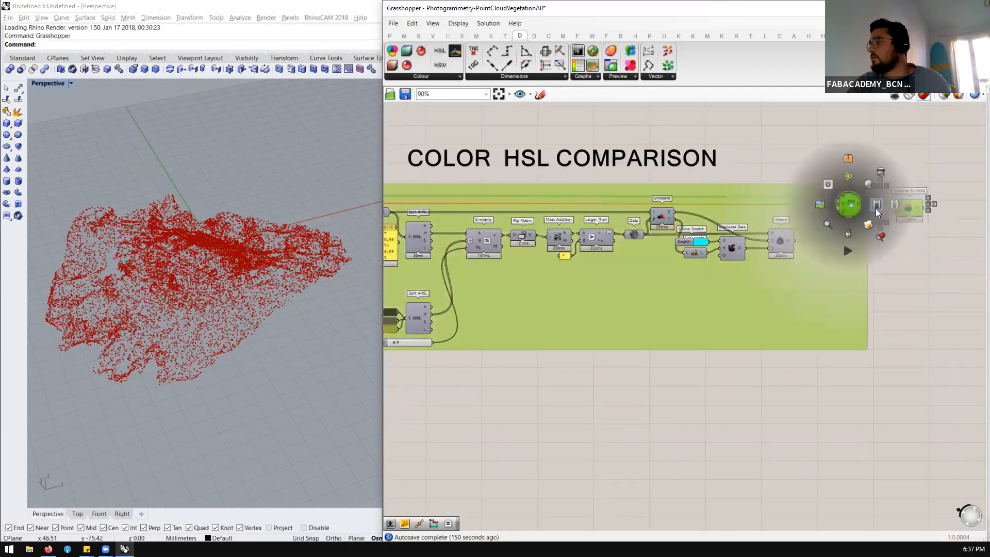
pyautogui.click(923, 310)
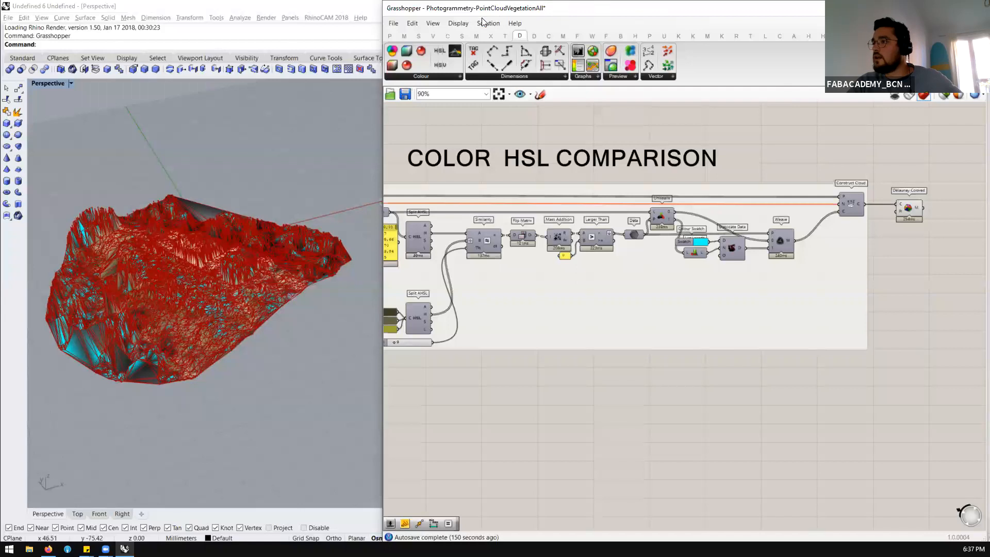
# Hide the mesh edges in the preview and turn off the preview of the Color HSL Comparison group's components
pyautogui.click(464, 24)
pyautogui.click(494, 184)
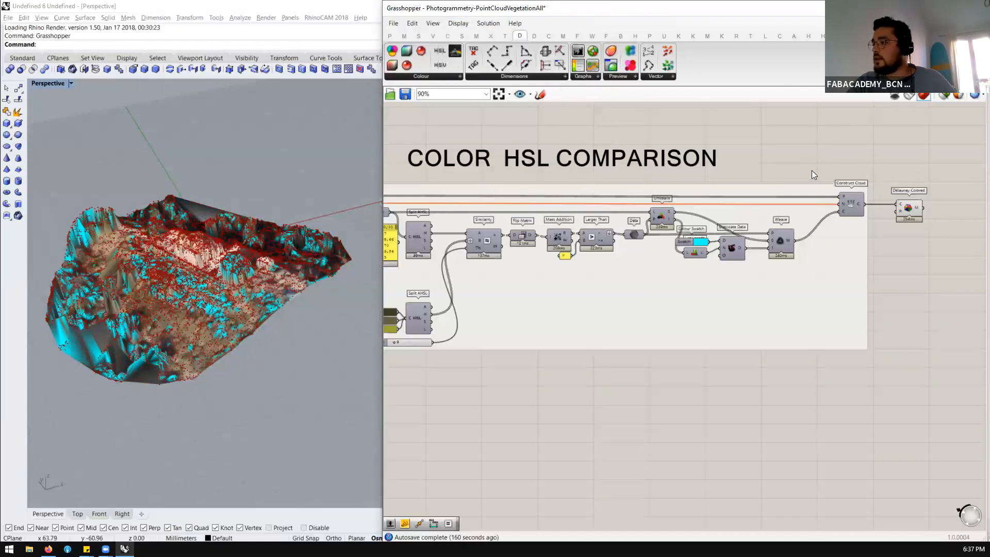
pyautogui.scroll(-4, 551, 190)
pyautogui.click(448, 207)
pyautogui.middleClick(465, 180)
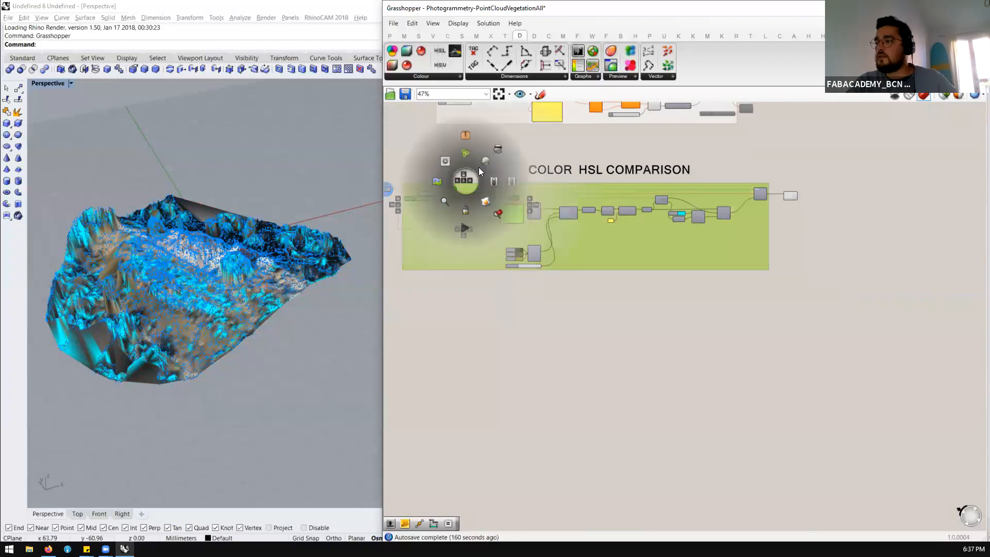
pyautogui.click(497, 148)
pyautogui.click(500, 156)
# Inspect the cyan-recolored areas of the mesh against the three reference swatches and the Threshold slider
pyautogui.scroll(4, 227, 305)
pyautogui.moveTo(230, 306); pyautogui.dragTo(256, 296, button='right')
pyautogui.scroll(-6, 202, 282)
pyautogui.scroll(8, 204, 284)
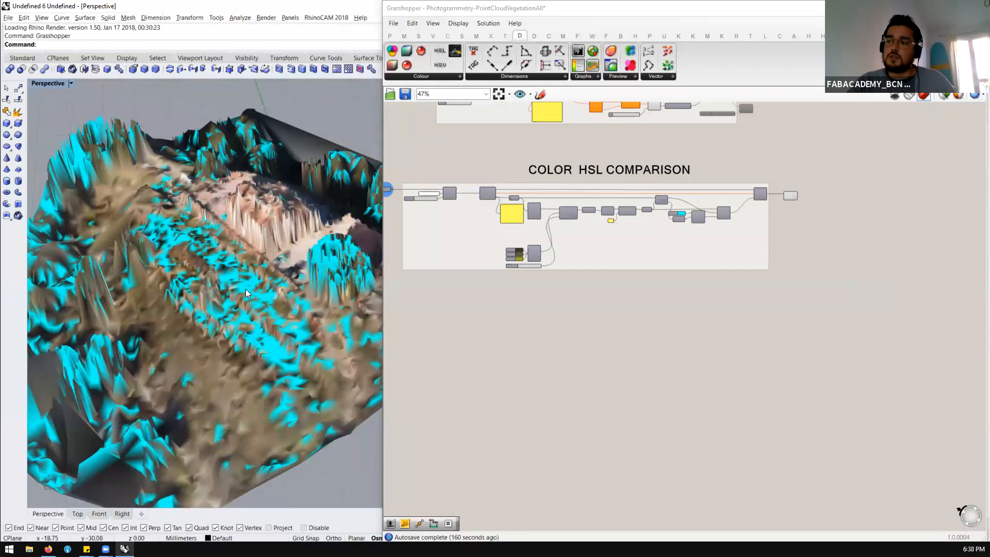
pyautogui.scroll(-4, 257, 289)
pyautogui.scroll(3, 192, 293)
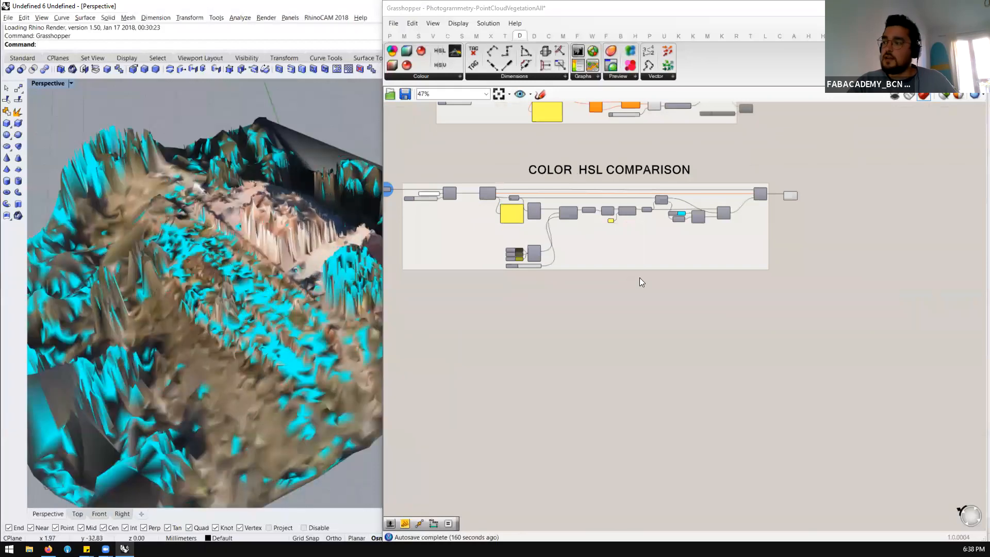
pyautogui.scroll(2, 518, 256)
pyautogui.scroll(7, 518, 254)
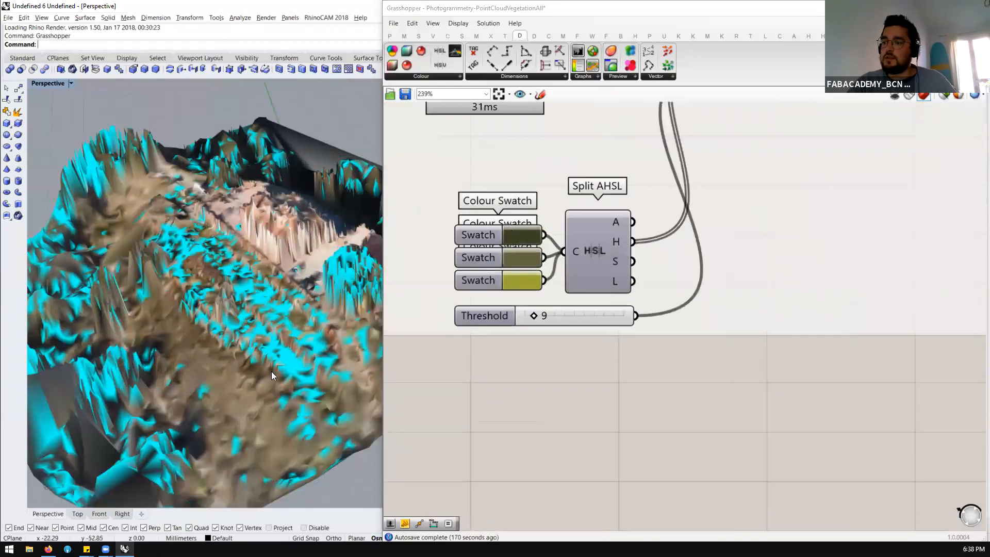
pyautogui.scroll(-4, 187, 313)
pyautogui.scroll(4, 187, 314)
pyautogui.moveTo(187, 295); pyautogui.dragTo(161, 269, button='right')
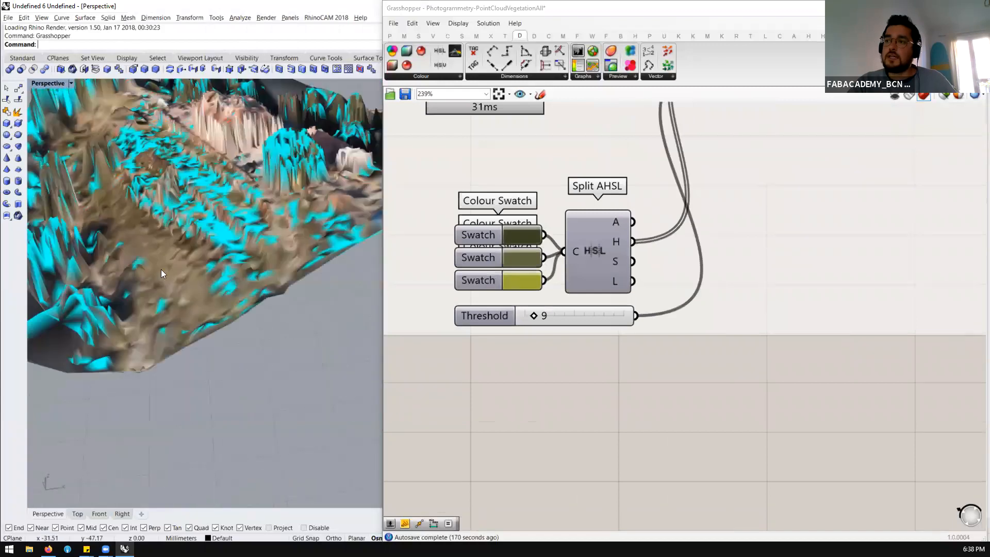
pyautogui.scroll(-7, 749, 280)
pyautogui.scroll(5, 656, 235)
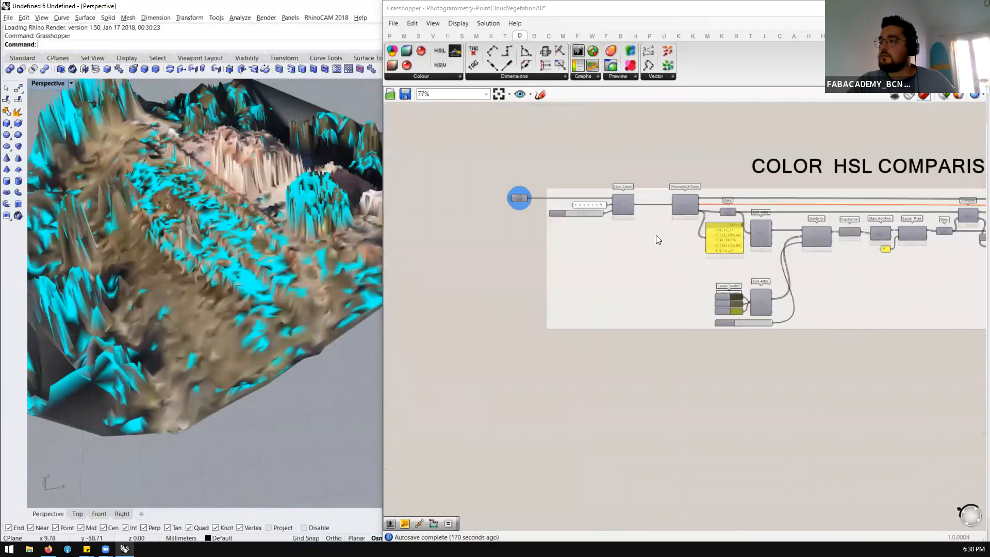
# Set the Percent slider of the Load Cloud component to 0.1
pyautogui.scroll(4, 565, 208)
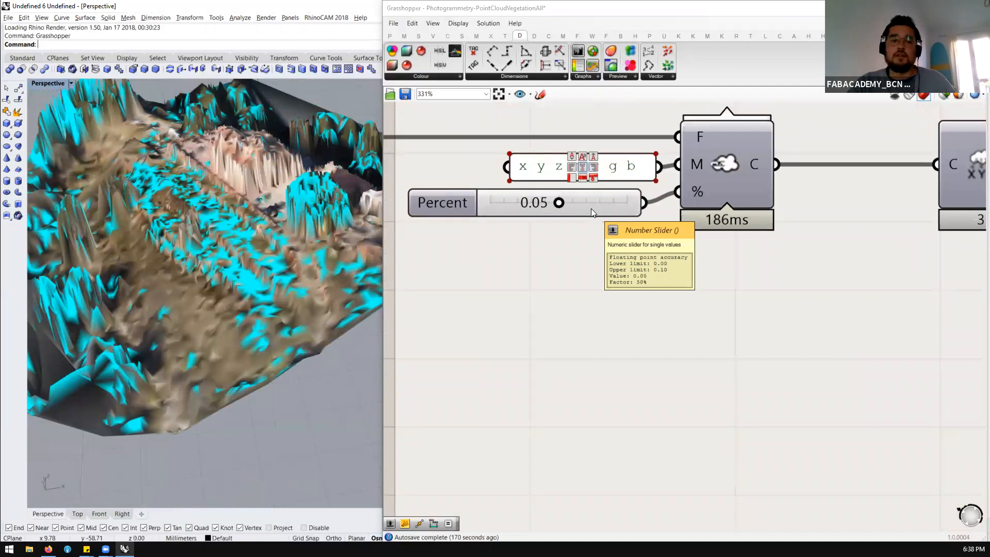
pyautogui.doubleClick(591, 208)
pyautogui.click(592, 209)
pyautogui.moveTo(556, 203); pyautogui.dragTo(548, 195)
pyautogui.write('15')
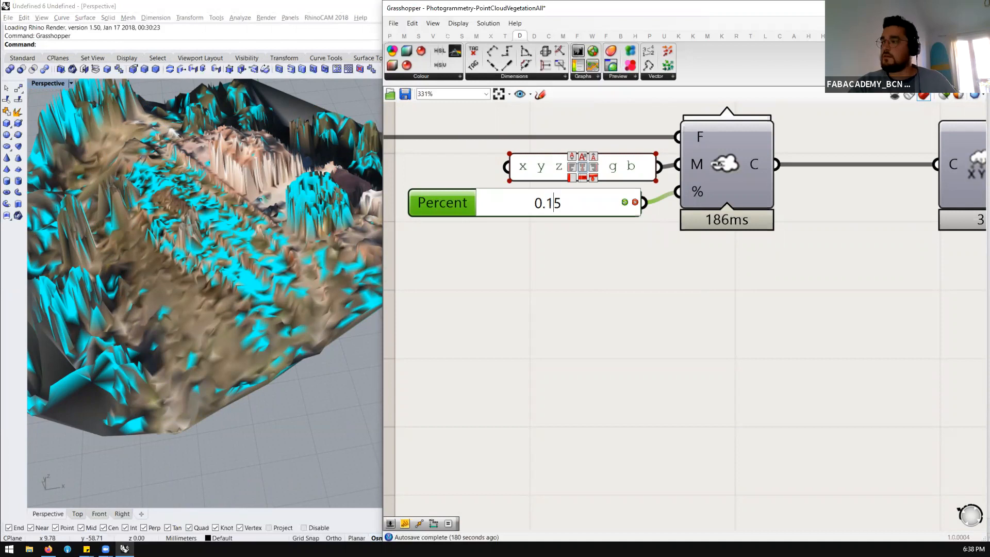
pyautogui.press('Delete')
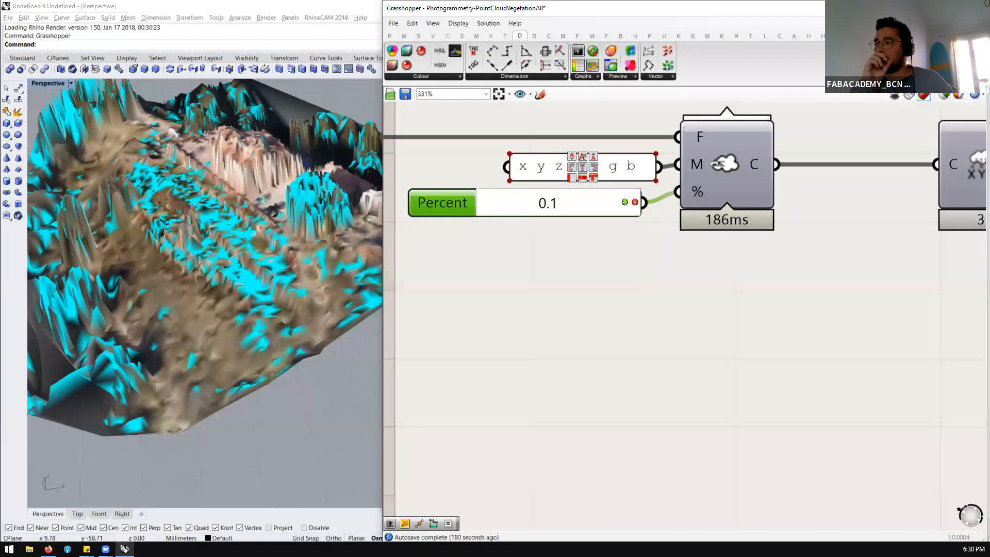
pyautogui.press('Return')
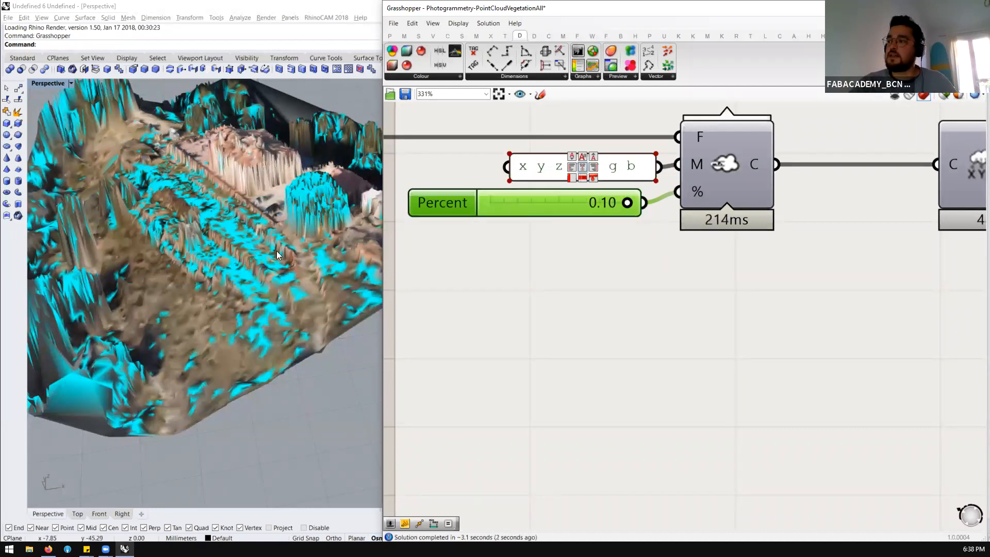
# Add a number slider set to 0.2 and connect it to Load Cloud's percent input in place of the existing slider
pyautogui.scroll(-4, 567, 205)
pyautogui.scroll(2, 566, 206)
pyautogui.click(430, 253)
pyautogui.doubleClick(429, 254)
pyautogui.write('0.2')
pyautogui.press('Return')
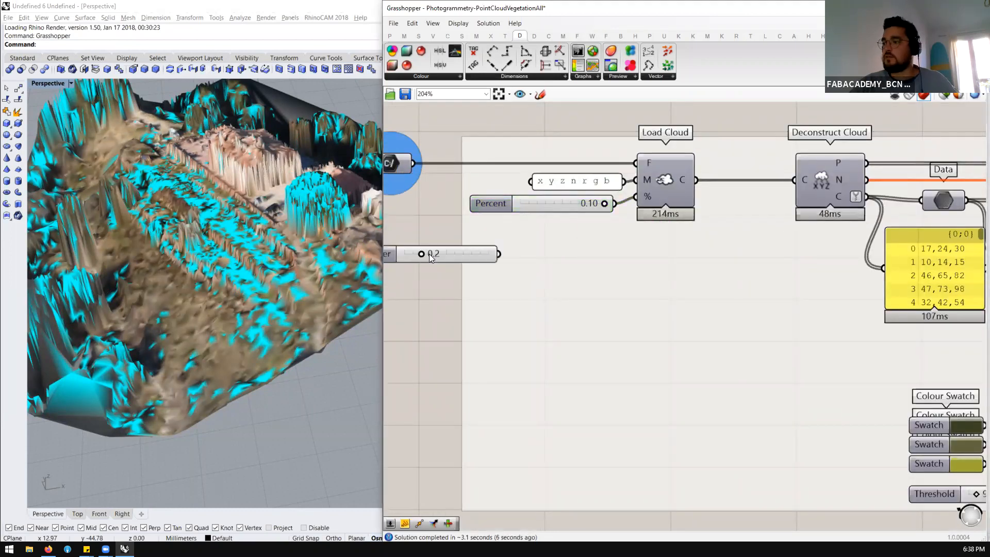
pyautogui.moveTo(503, 255); pyautogui.dragTo(624, 198)
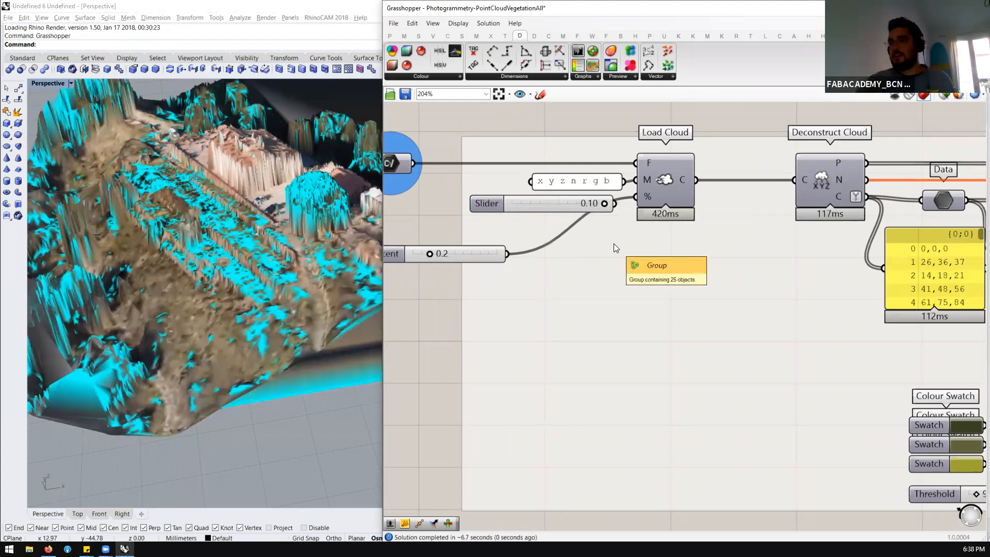
# Inspect the mesh from a low angle and review the Color HSL Comparison and Cull Points Based on Color Comparison groups
pyautogui.scroll(-5, 254, 266)
pyautogui.moveTo(254, 266); pyautogui.dragTo(270, 330, button='right')
pyautogui.scroll(-12, 190, 281)
pyautogui.scroll(9, 352, 262)
pyautogui.scroll(12, 148, 402)
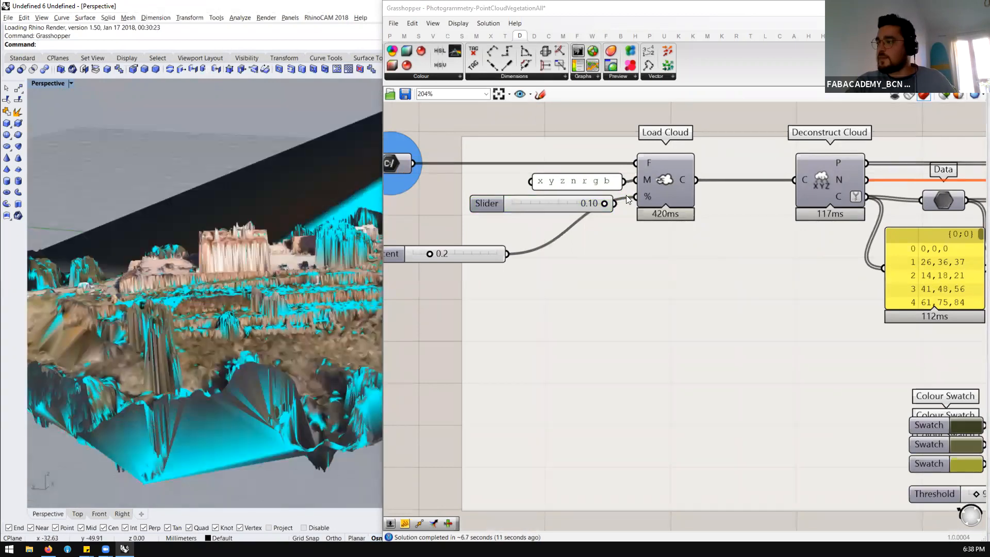
pyautogui.click(467, 256)
pyautogui.scroll(-4, 479, 250)
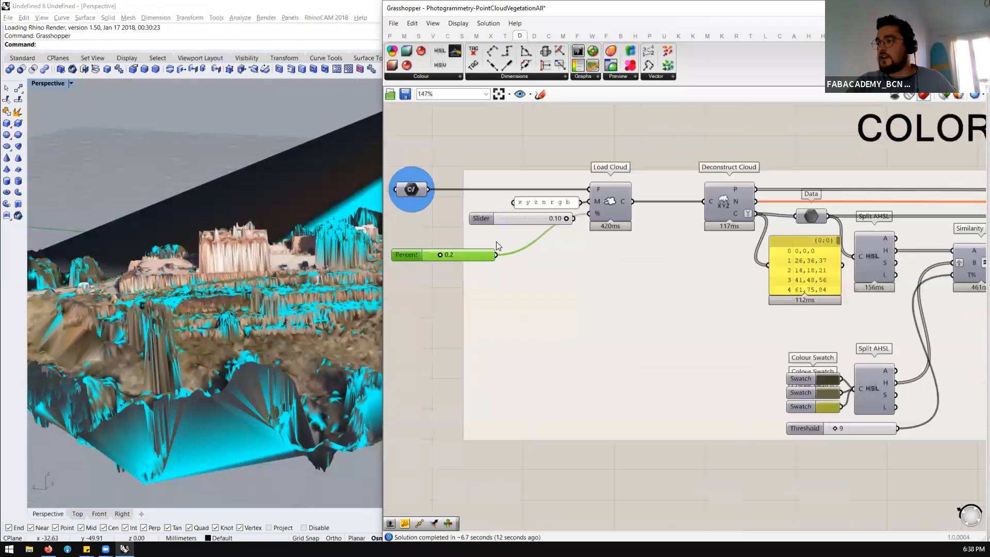
pyautogui.scroll(-4, 805, 256)
pyautogui.scroll(5, 782, 256)
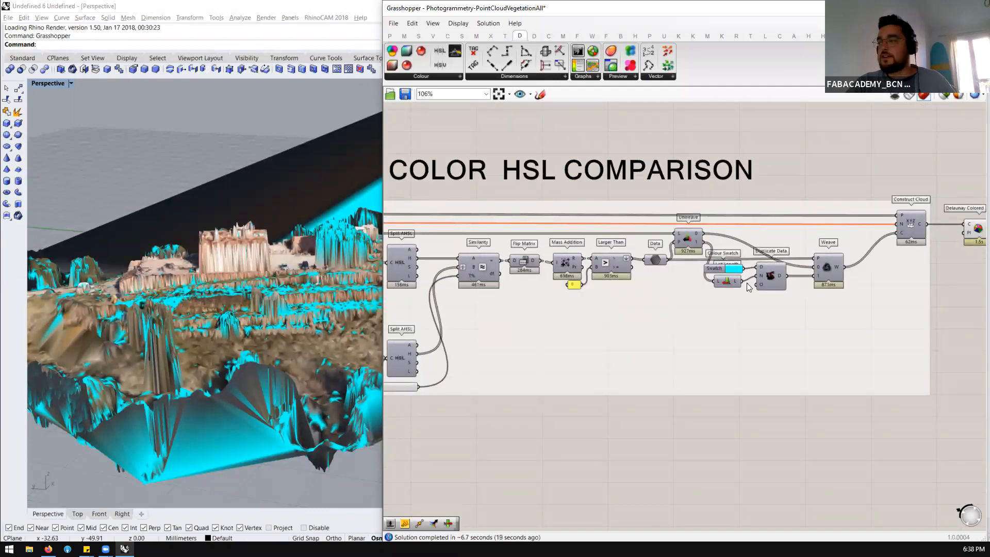
pyautogui.scroll(-5, 933, 264)
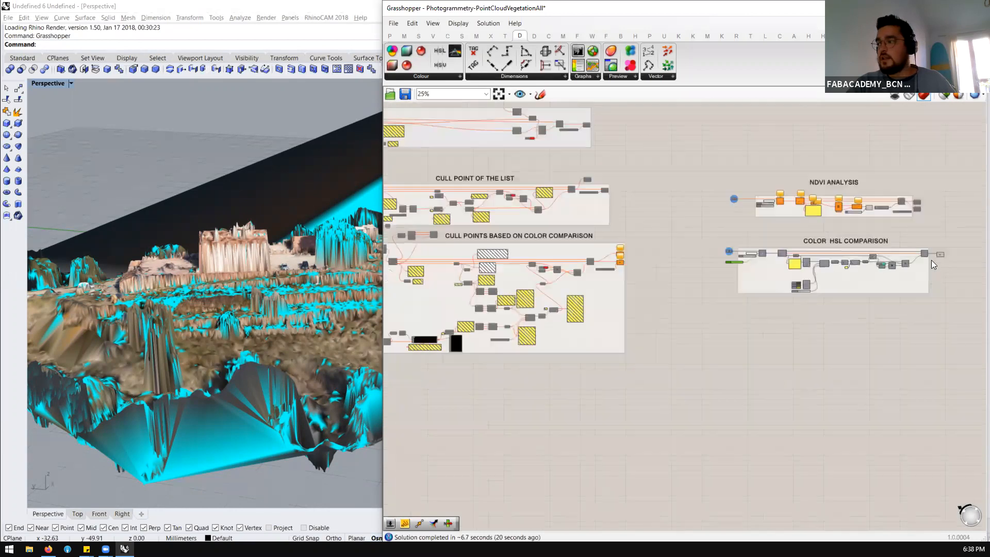
pyautogui.scroll(3, 933, 264)
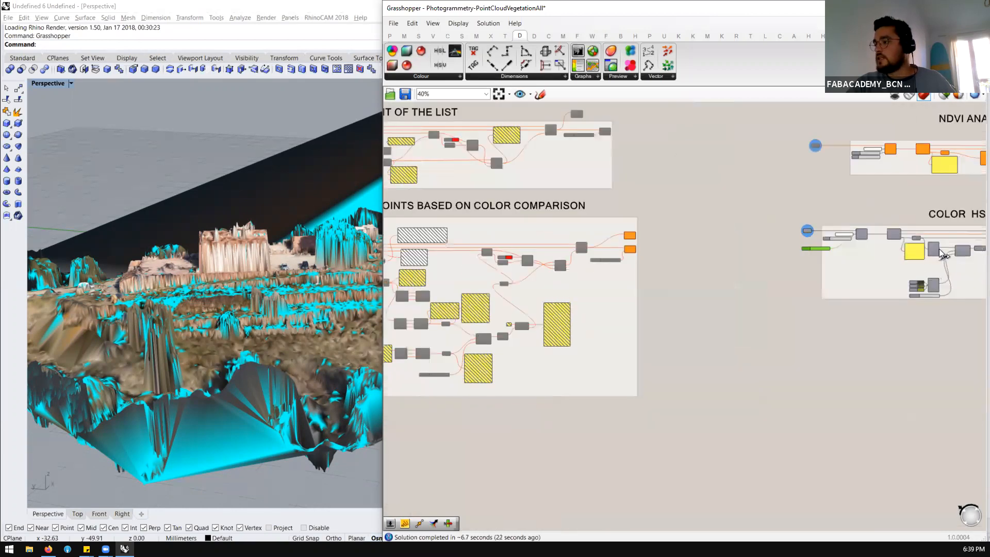
pyautogui.scroll(-2, 941, 253)
pyautogui.scroll(4, 623, 308)
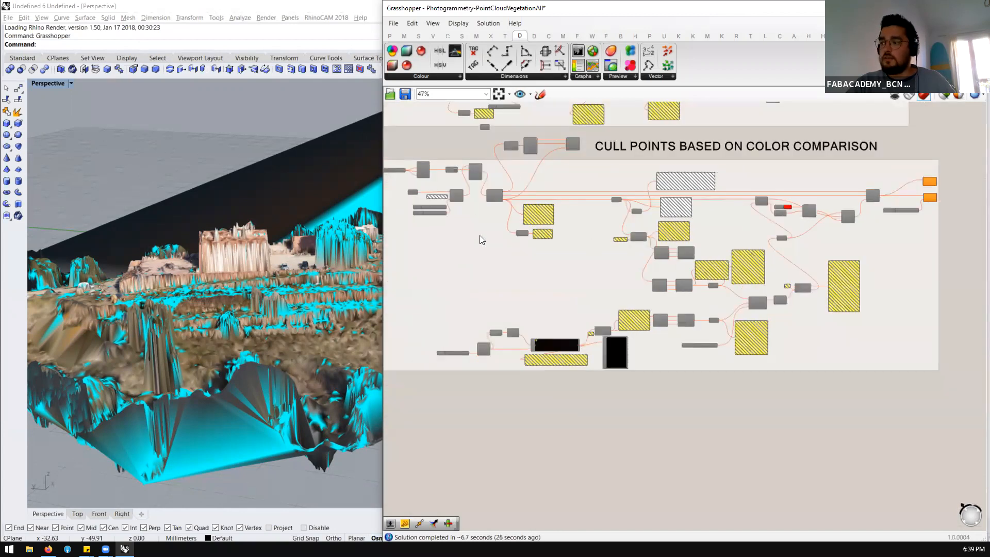
# Disable the components of the Color HSL Comparison group, clearing its mesh from the viewport
pyautogui.scroll(-3, 435, 253)
pyautogui.scroll(-3, 433, 253)
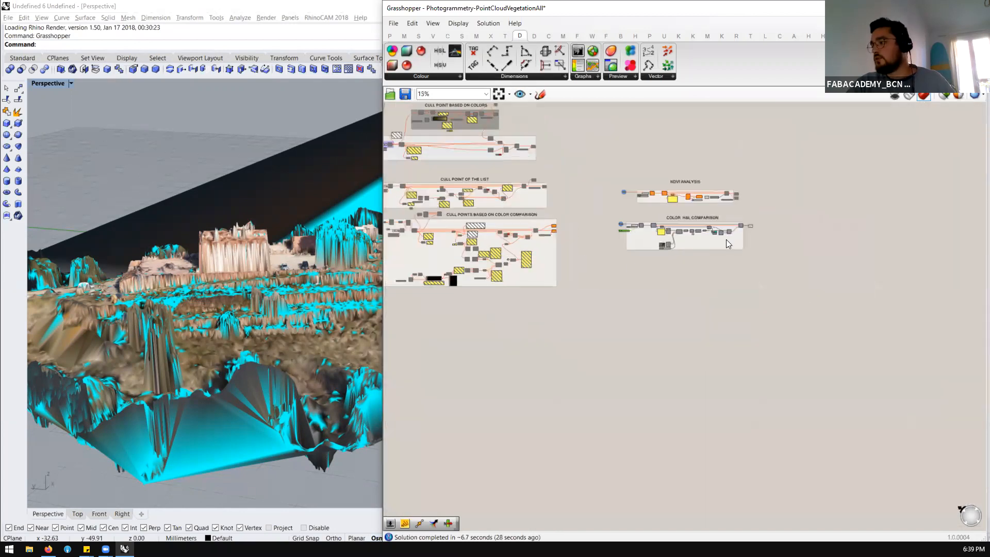
pyautogui.scroll(6, 682, 216)
pyautogui.moveTo(911, 196); pyautogui.dragTo(449, 304)
pyautogui.middleClick(484, 297)
pyautogui.click(524, 291)
pyautogui.click(583, 336)
pyautogui.scroll(-3, 583, 336)
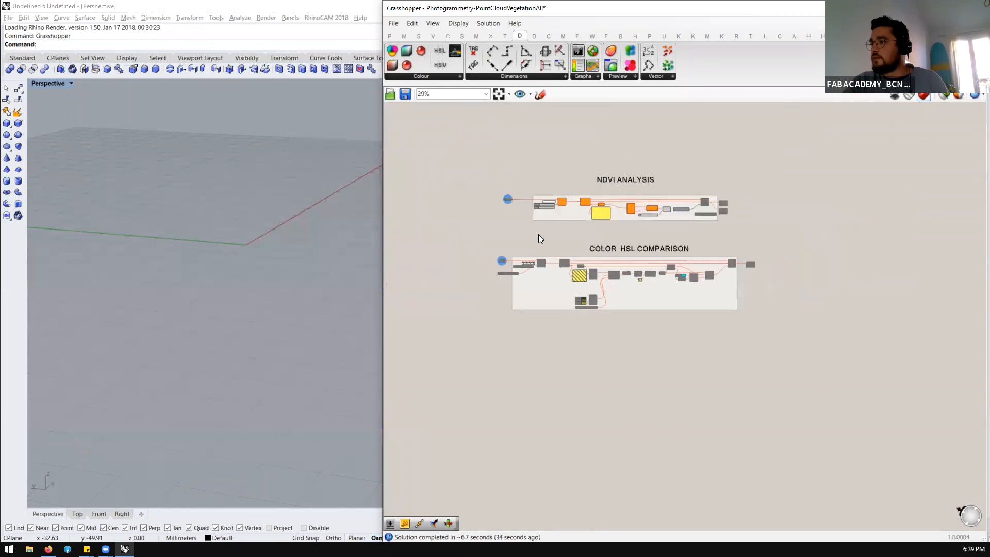
# Enable the blue-circled input parameter that feeds Load Cloud in the NDVI Analysis group
pyautogui.scroll(4, 539, 234)
pyautogui.scroll(2, 541, 127)
pyautogui.moveTo(506, 128); pyautogui.dragTo(387, 223)
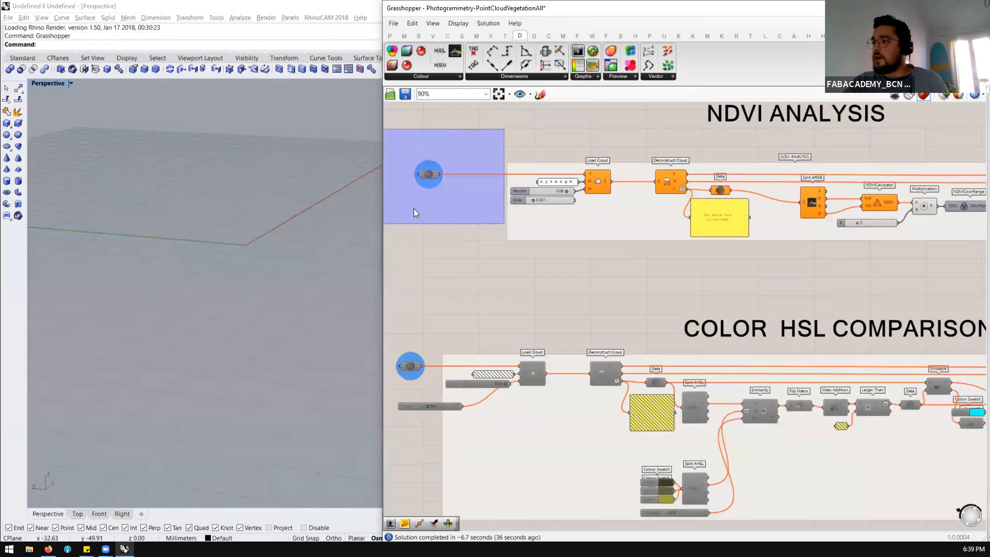
pyautogui.middleClick(427, 199)
pyautogui.click(457, 199)
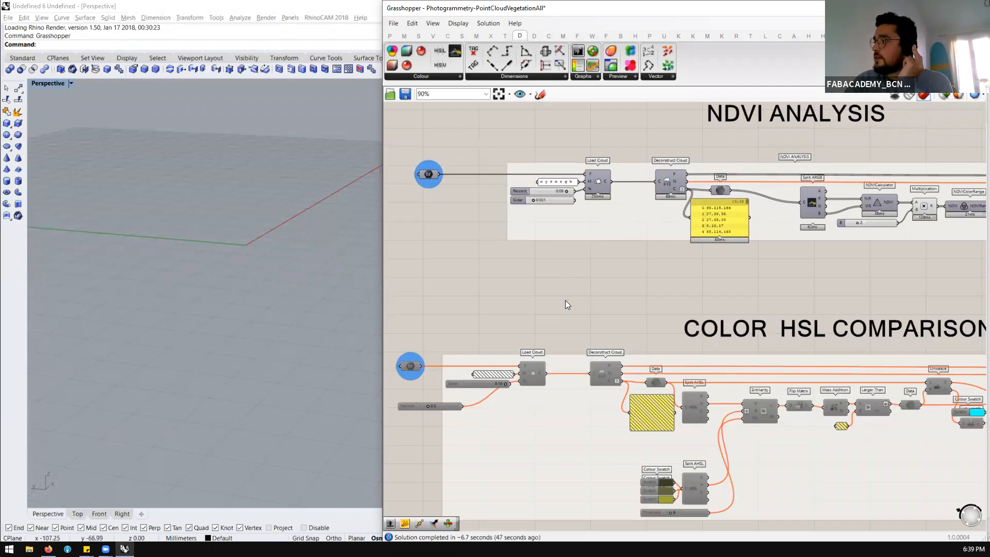
pyautogui.scroll(-2, 565, 301)
pyautogui.scroll(1, 633, 216)
pyautogui.scroll(2, 851, 247)
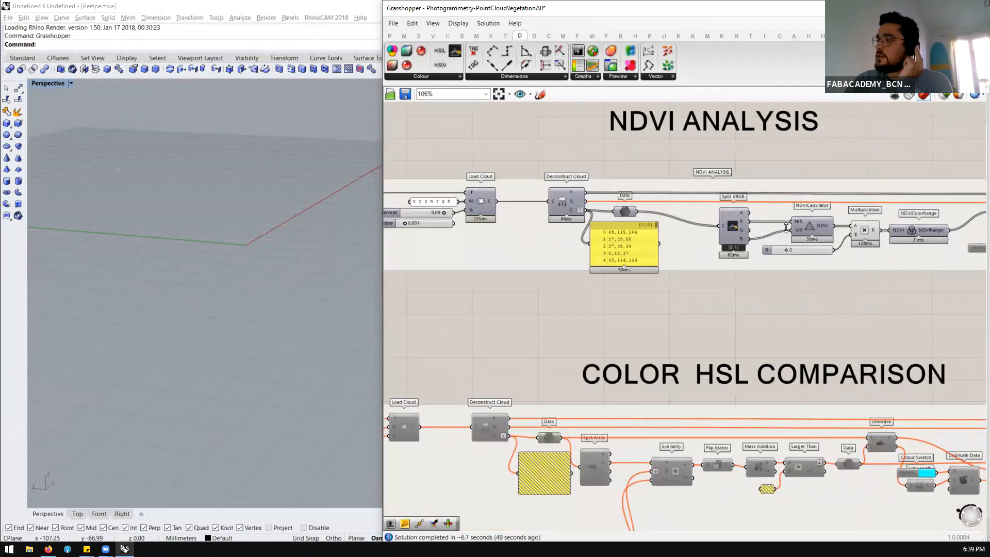
# Switch to Firefox and run a web search for "ndvi" in a new tab
pyautogui.click(48, 548)
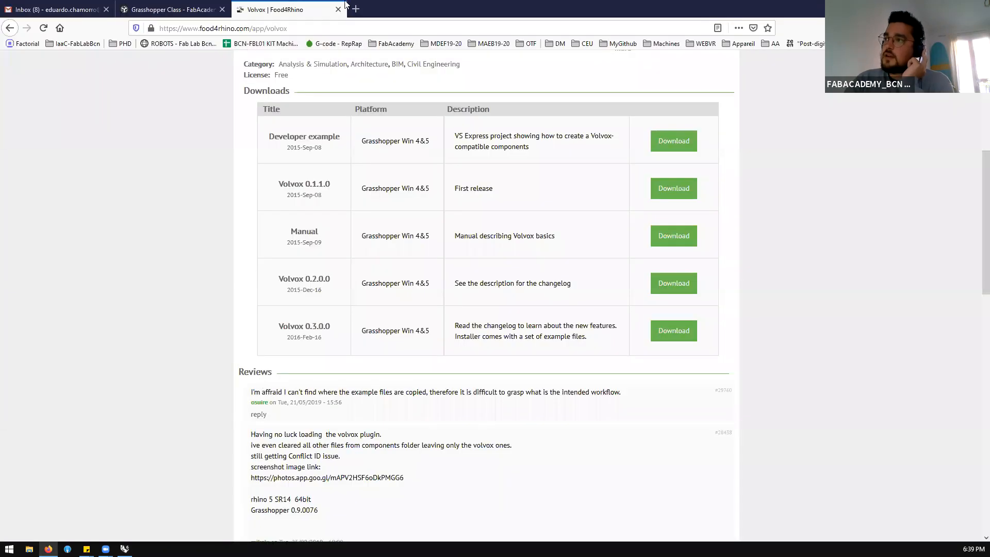
pyautogui.click(356, 9)
pyautogui.write('ndvi')
pyautogui.press('Return')
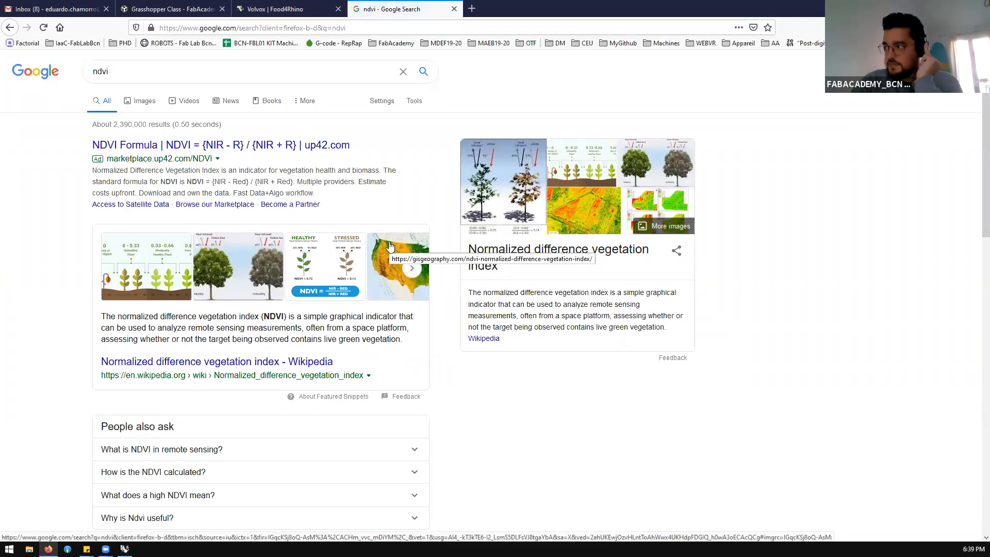
# Show the image results for ndvi and open the Geoawesomeness input/output comparison with the NDVI legend
pyautogui.click(140, 103)
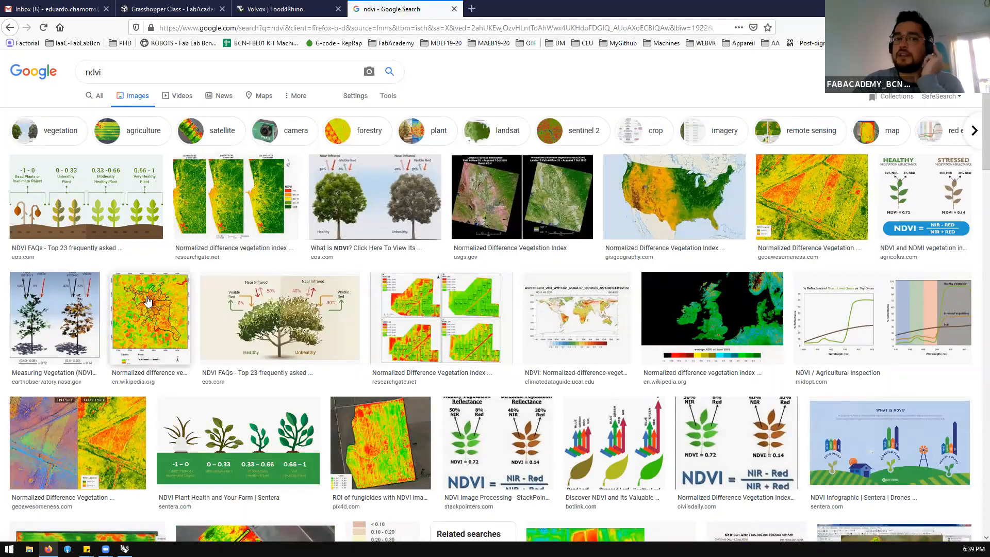
pyautogui.scroll(-1, 123, 392)
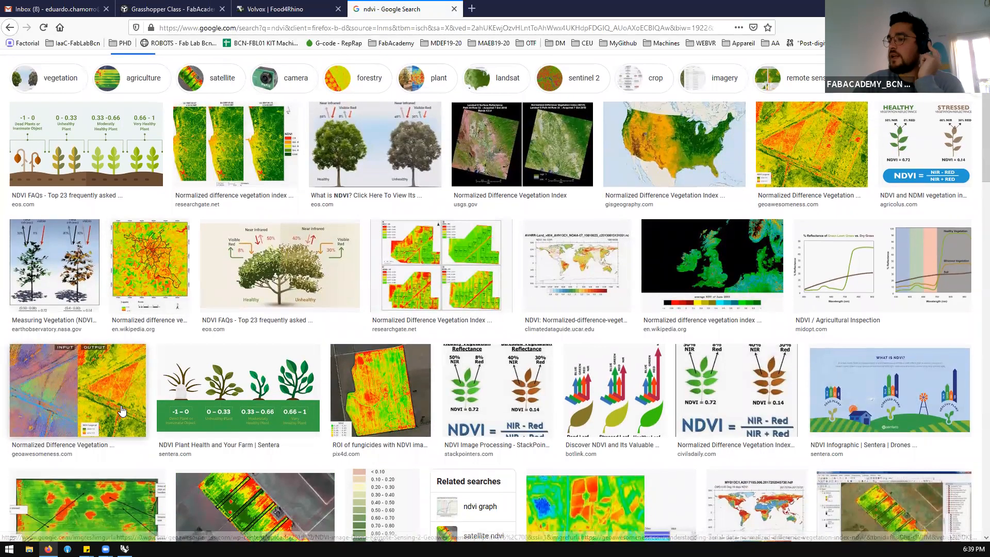
pyautogui.click(123, 411)
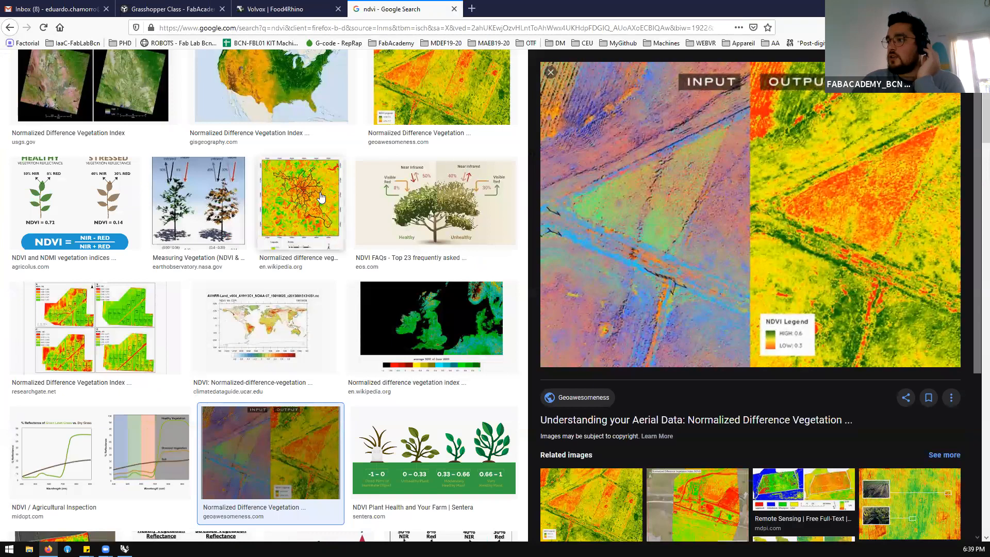
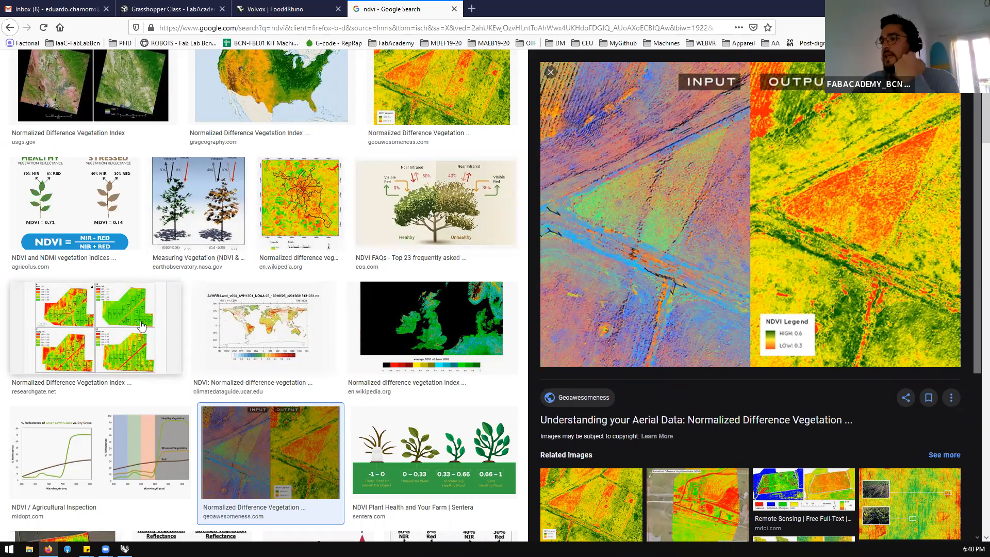
# Review the Geoawesomeness NDVI comparison, and open the Pix4D fungicide NDVI map and the Botlink leaf reflectance diagram
pyautogui.scroll(-2, 206, 330)
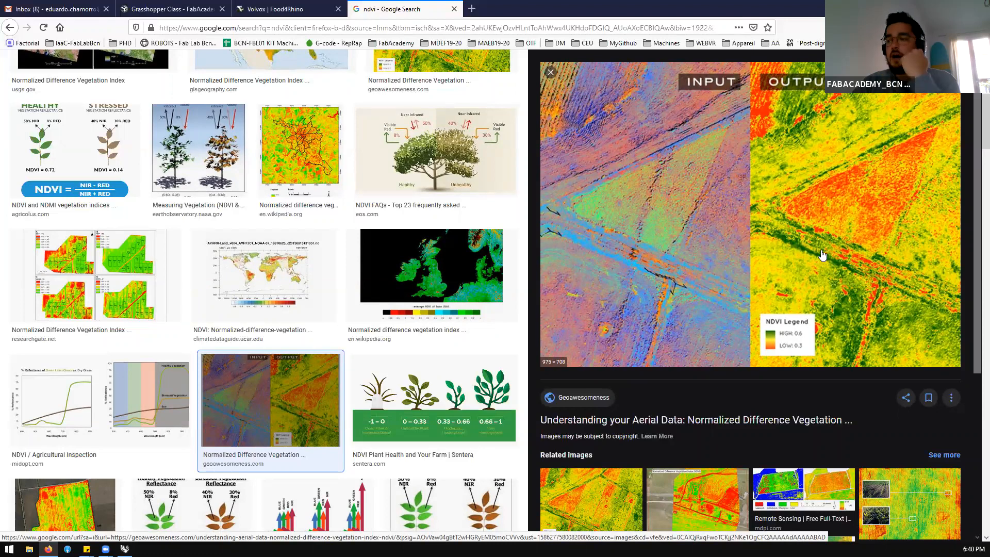
pyautogui.scroll(-3, 805, 243)
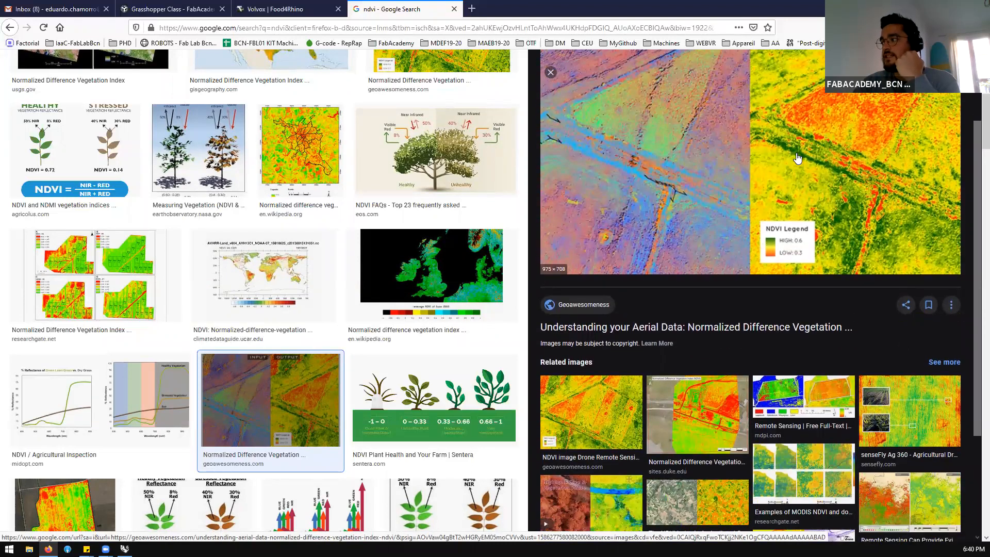
pyautogui.scroll(3, 797, 158)
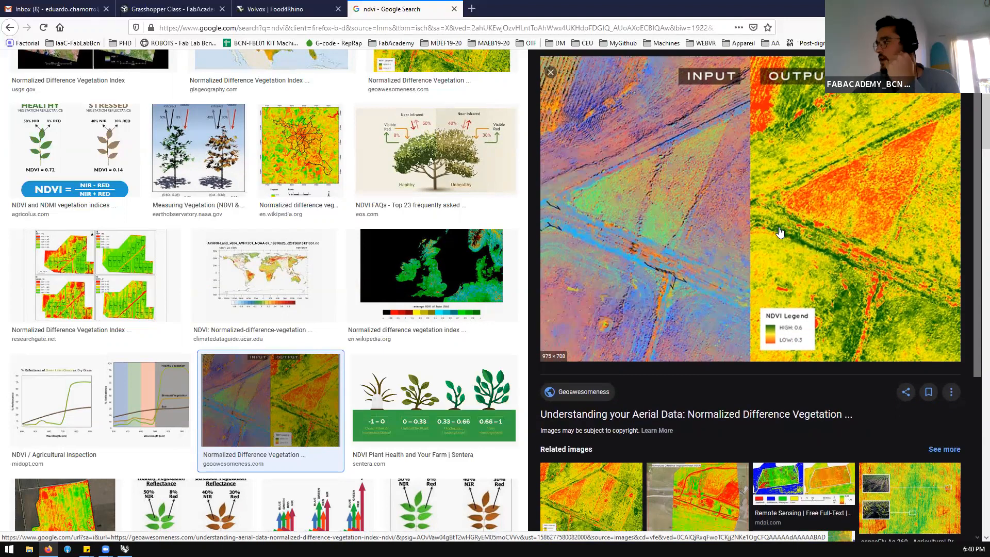
pyautogui.scroll(-2, 781, 242)
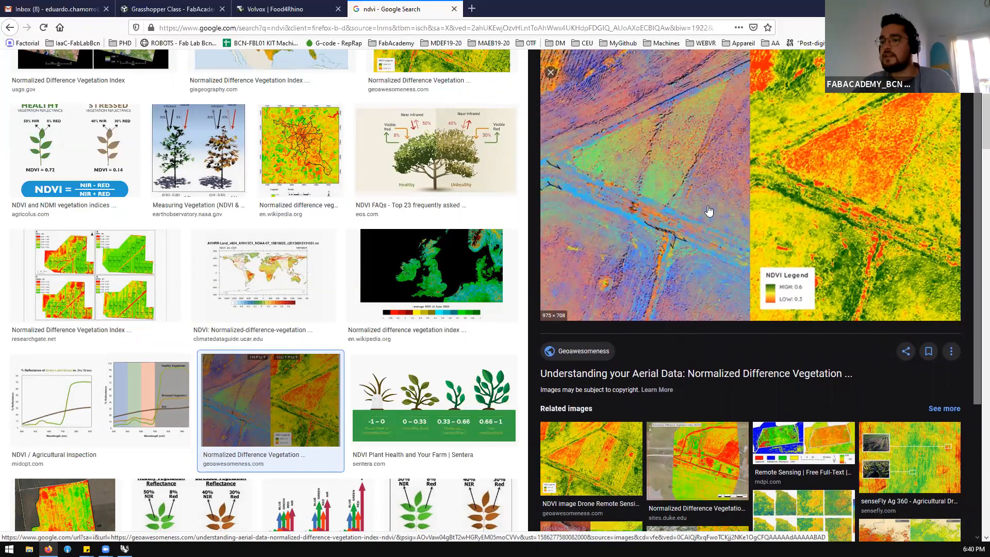
pyautogui.scroll(-2, 597, 247)
pyautogui.click(66, 501)
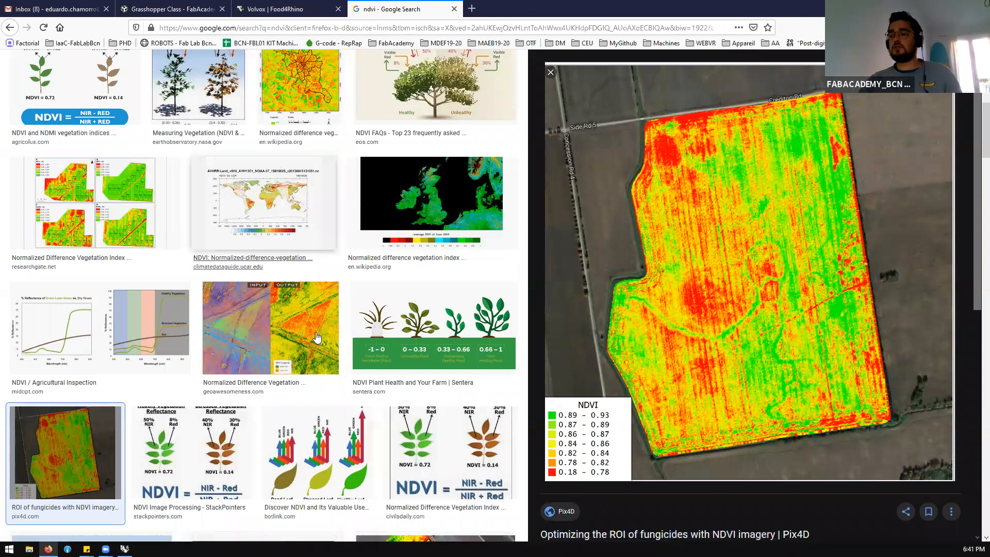
pyautogui.click(316, 461)
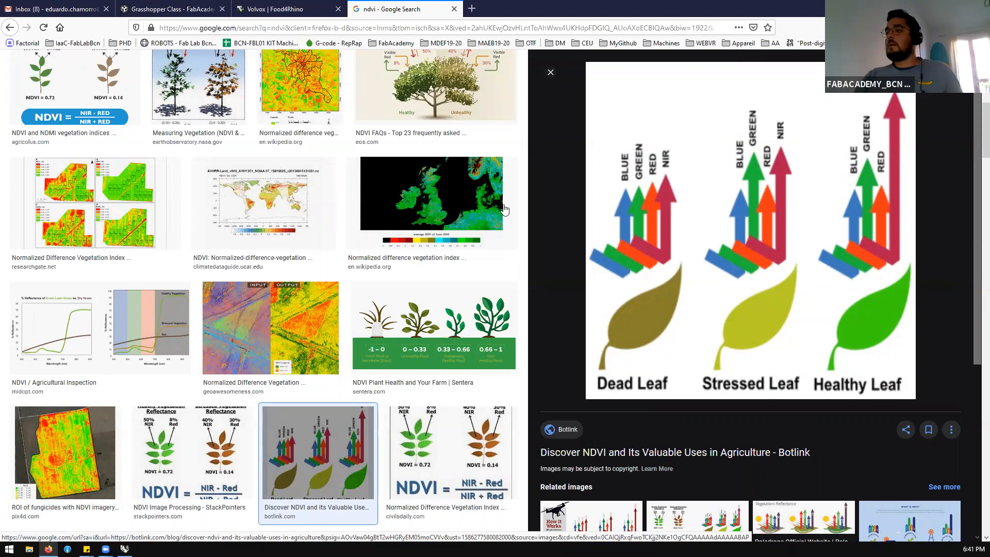
# Search the images for "camera infrared filter"
pyautogui.scroll(2, 191, 76)
pyautogui.scroll(6, 191, 75)
pyautogui.doubleClick(189, 71)
pyautogui.write('cma')
pyautogui.press('BackSpace')
pyautogui.press('BackSpace')
pyautogui.write('amera ')
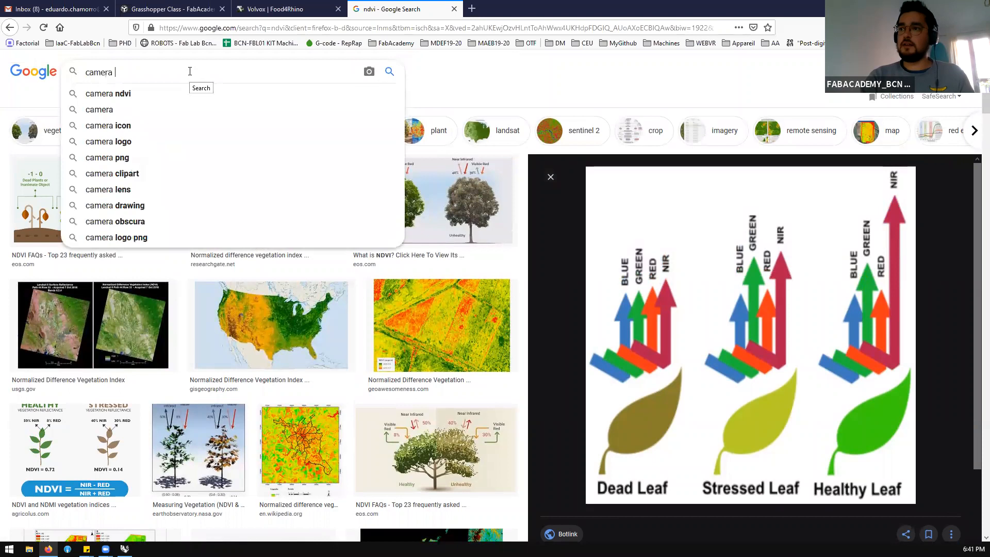
pyautogui.write('infrared filter')
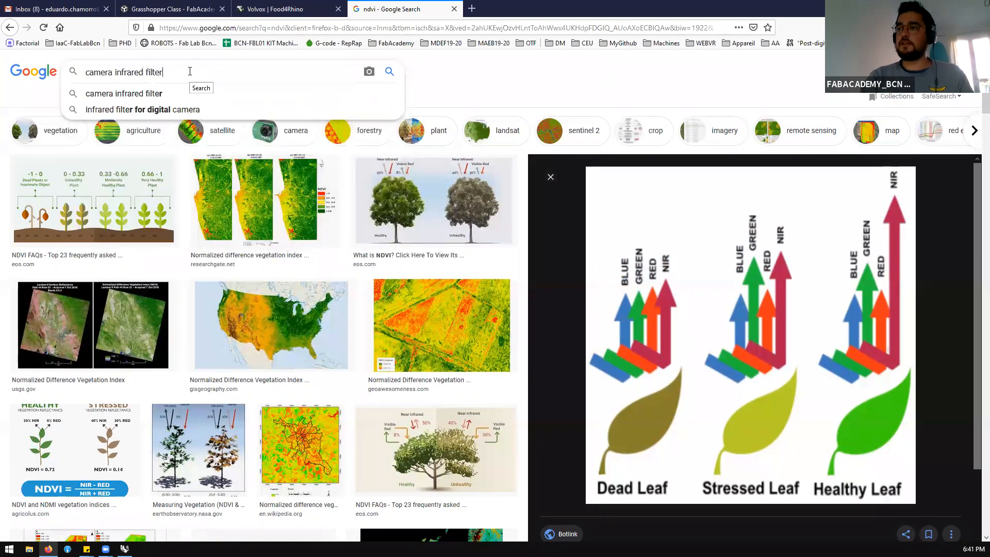
pyautogui.press('Return')
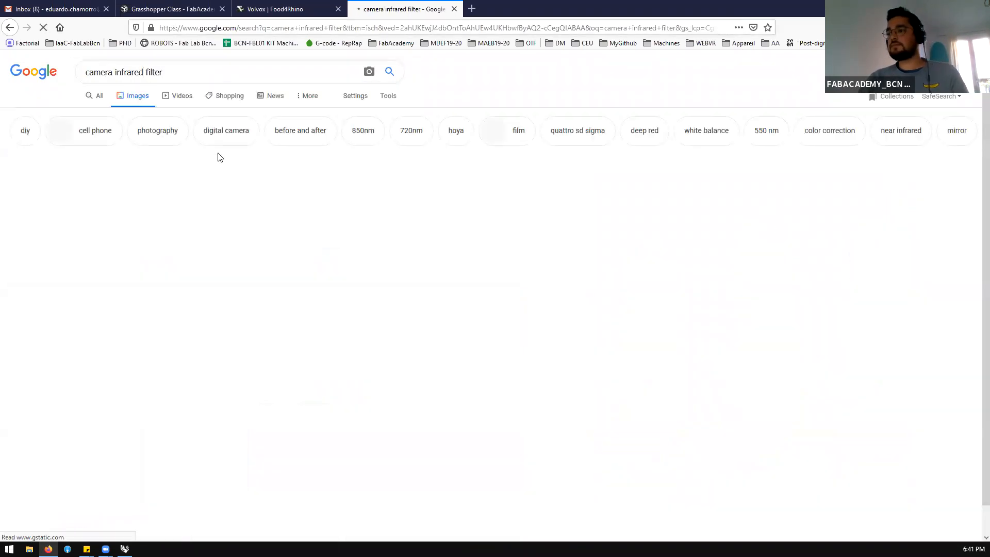
# Open the Astrosurf Color IR photography comparison and the Alamy photo of an IR filter in a CMOS camera assembly
pyautogui.scroll(-2, 372, 149)
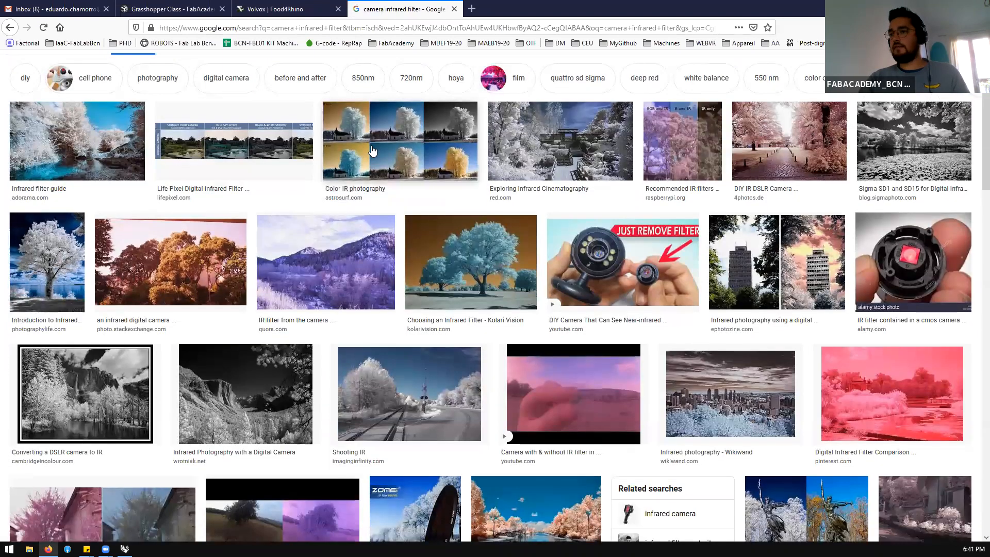
pyautogui.click(373, 149)
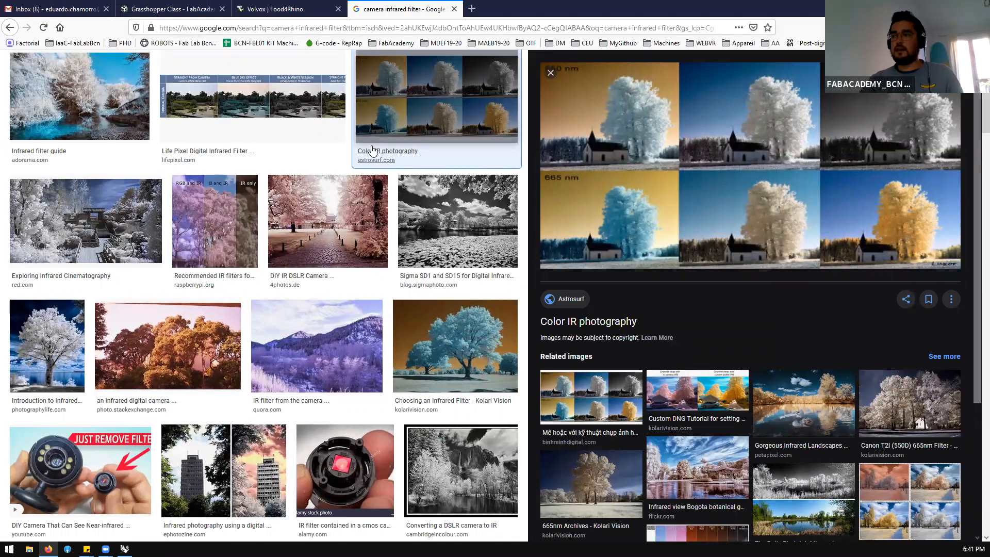
pyautogui.scroll(-2, 335, 392)
pyautogui.click(340, 400)
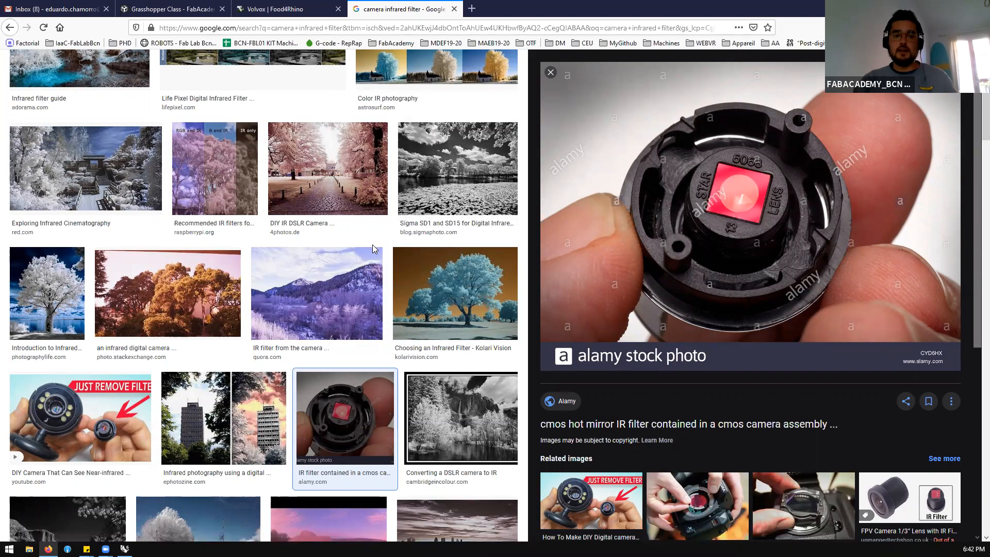
# Extend the image search to "camera infrared filter led infrared"
pyautogui.scroll(5, 254, 255)
pyautogui.doubleClick(201, 72)
pyautogui.click(201, 72)
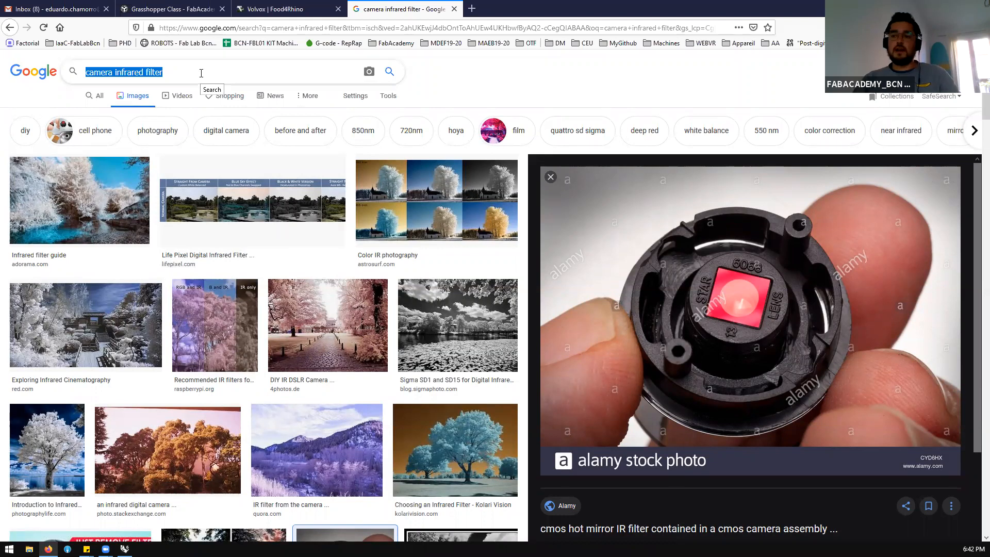
pyautogui.click(201, 72)
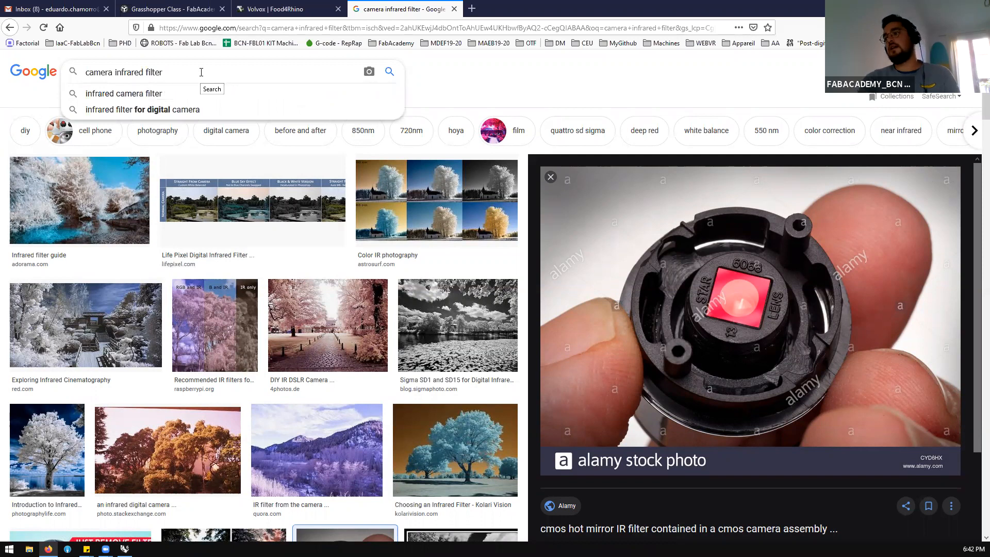
pyautogui.write('led infrad')
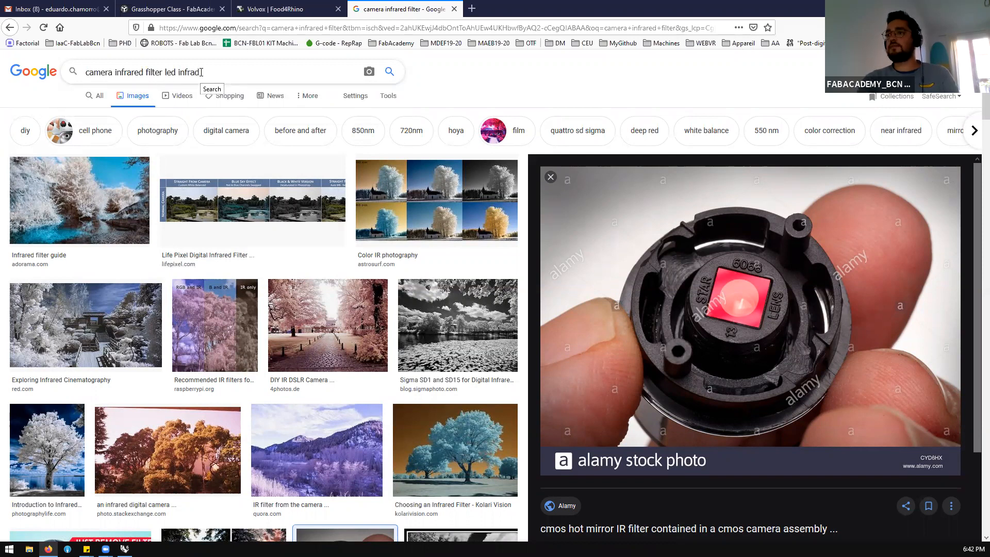
pyautogui.press('BackSpace')
pyautogui.write('red')
pyautogui.press('Return')
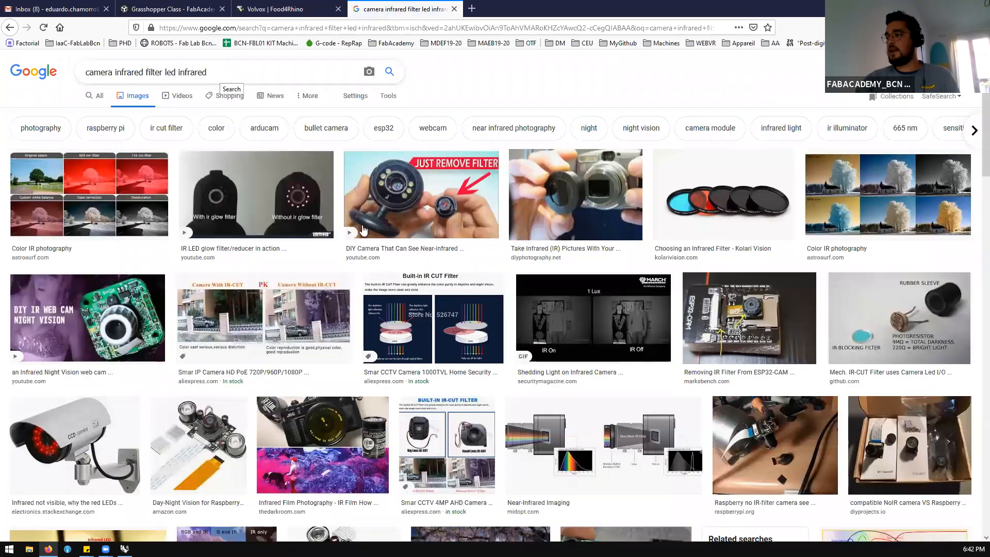
# Compare the Security Magazine IR On/IR Off animation with the Electronics Stack Exchange image of a CCD camera with red LEDs
pyautogui.click(549, 327)
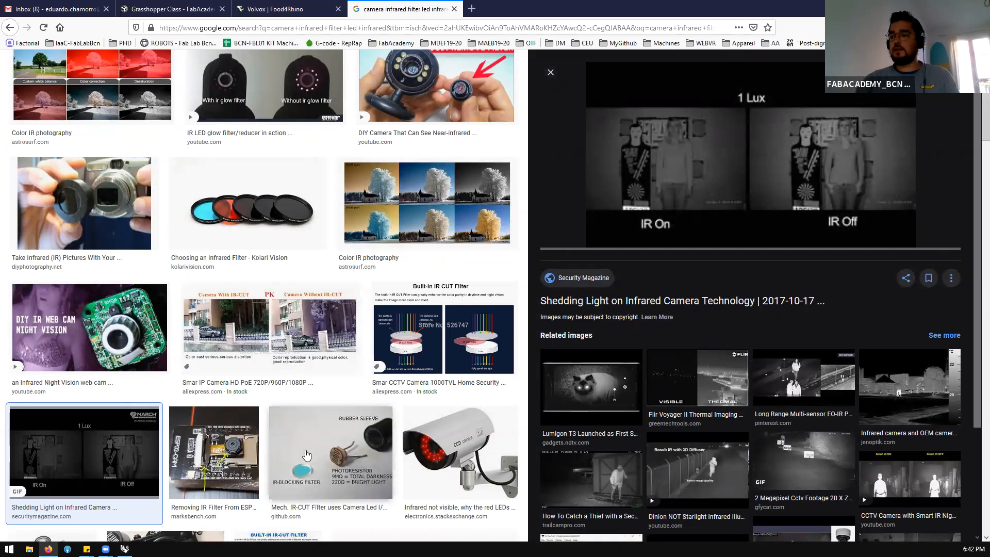
pyautogui.click(420, 459)
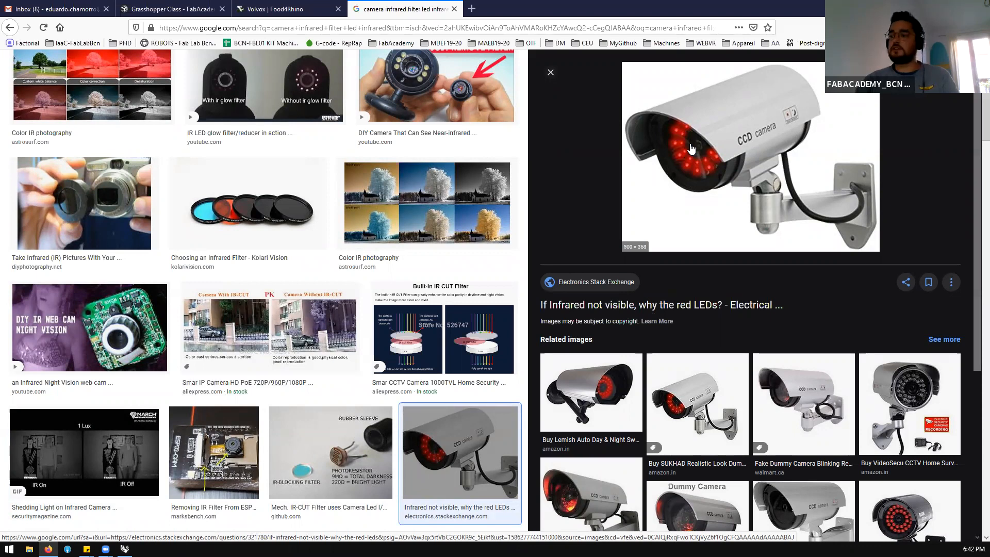
pyautogui.click(115, 437)
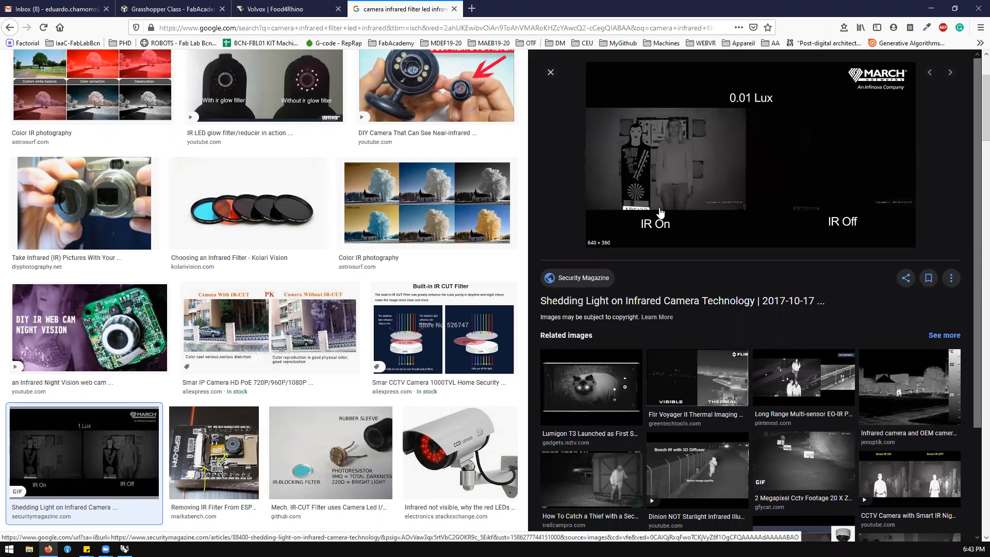
# Open the related Trail Cam Pro night image and the WEYI infrared image of a thief caught on camera
pyautogui.click(583, 481)
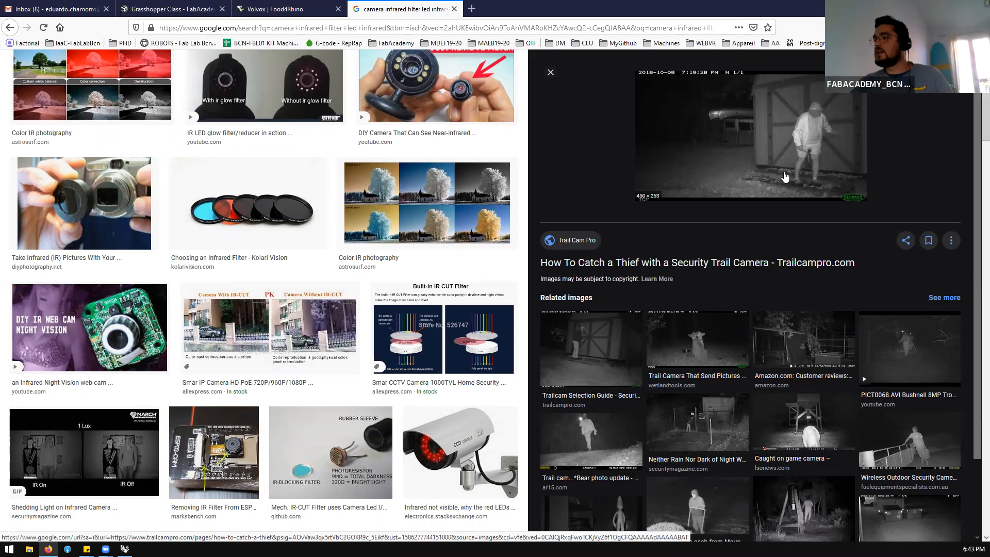
pyautogui.scroll(-2, 660, 398)
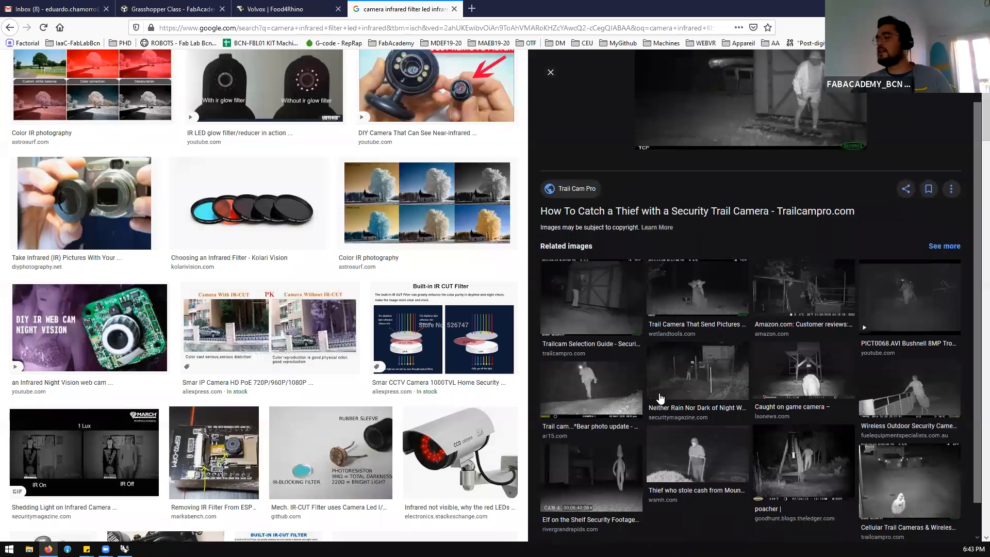
pyautogui.scroll(-2, 667, 405)
pyautogui.click(681, 417)
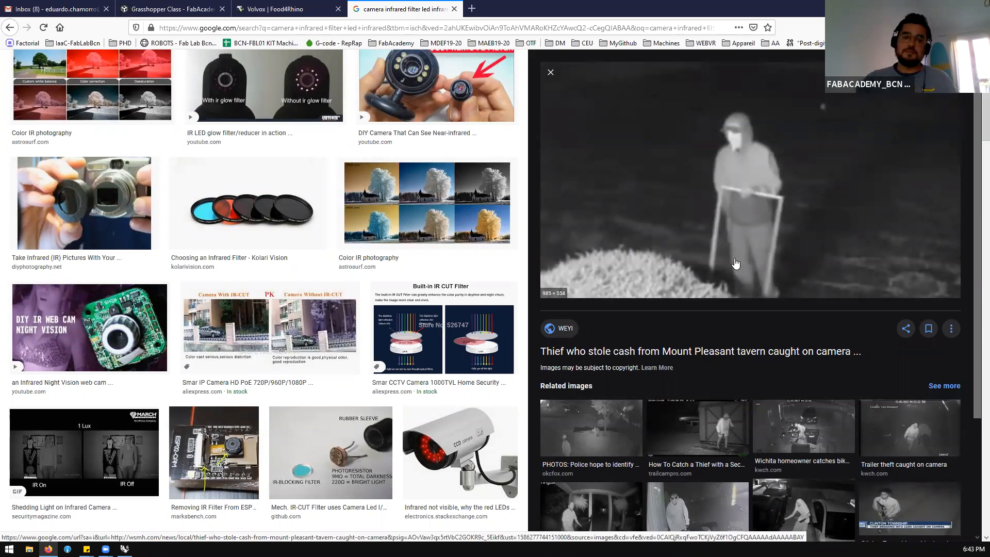
pyautogui.scroll(3, 736, 263)
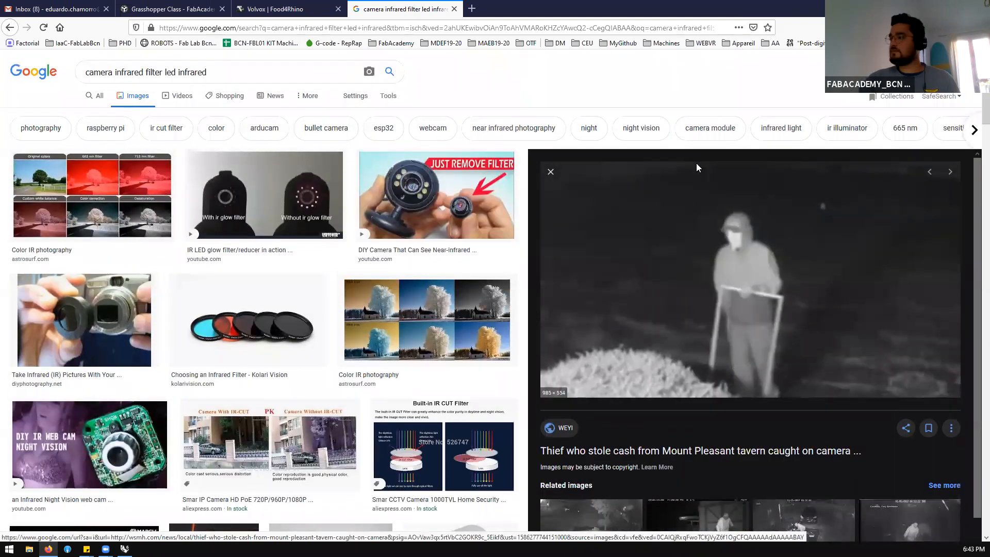
# Close the infrared image search and the Volvox page, and switch back to Grasshopper
pyautogui.click(454, 9)
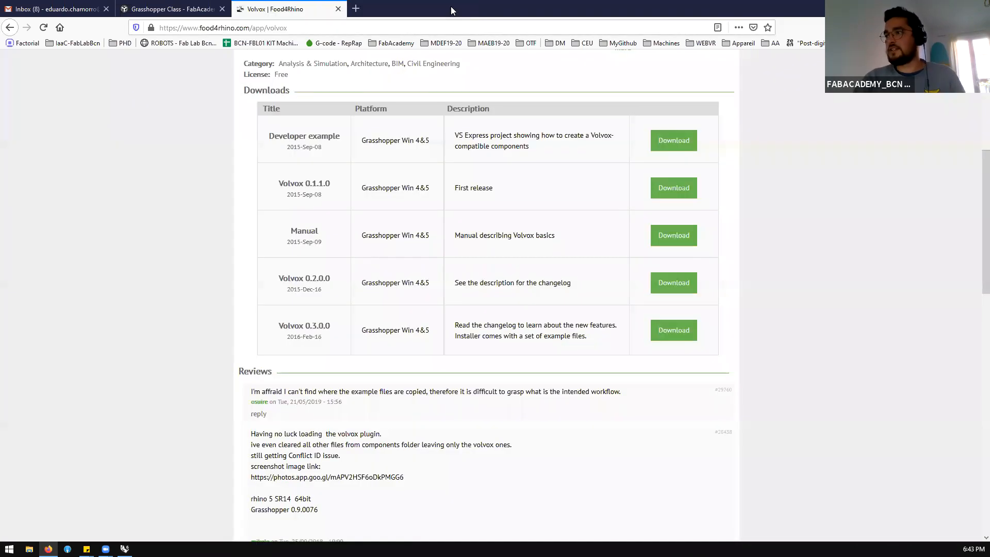
pyautogui.click(339, 9)
pyautogui.hotkey('alt', 'Tab')
# Turn on the preview of the Load Cloud component in the NDVI Analysis group and inspect its point cloud in Rhino
pyautogui.scroll(2, 608, 239)
pyautogui.scroll(-4, 602, 247)
pyautogui.scroll(4, 604, 242)
pyautogui.scroll(2, 602, 243)
pyautogui.scroll(-2, 528, 223)
pyautogui.click(527, 221)
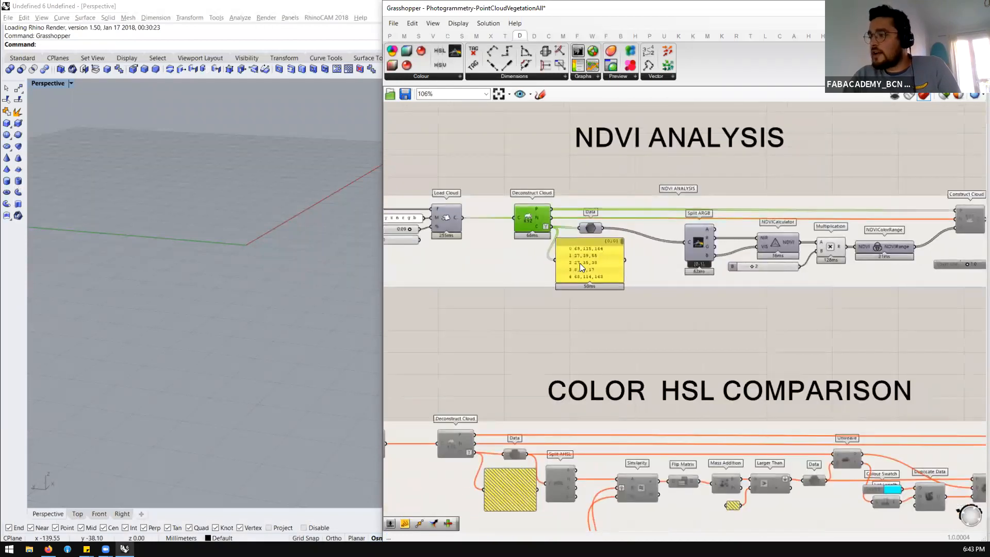
pyautogui.scroll(-2, 430, 215)
pyautogui.scroll(2, 433, 217)
pyautogui.click(440, 221)
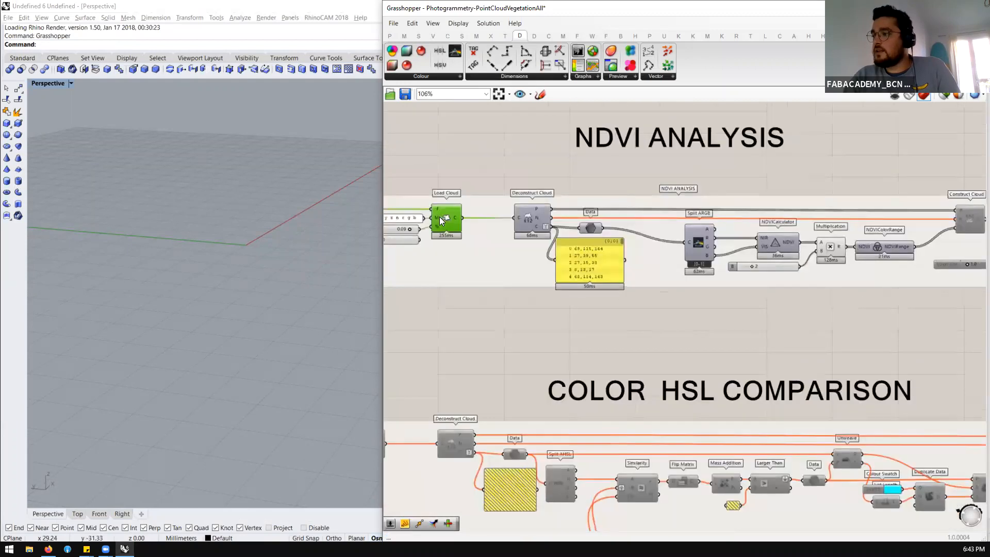
pyautogui.moveTo(439, 216); pyautogui.dragTo(444, 212)
pyautogui.middleClick(445, 211)
pyautogui.click(466, 192)
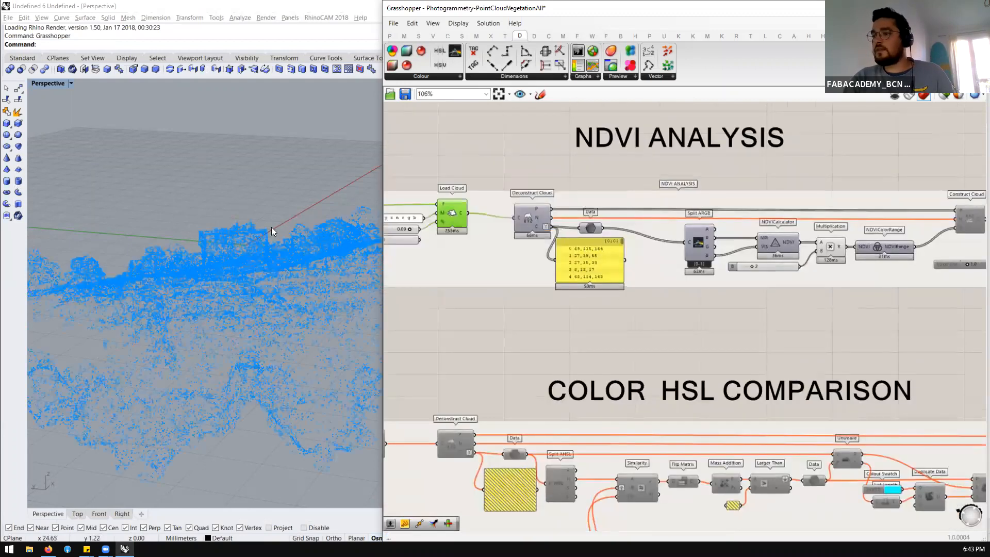
pyautogui.moveTo(271, 227); pyautogui.dragTo(261, 175, button='right')
pyautogui.scroll(-3, 261, 175)
pyautogui.click(406, 203)
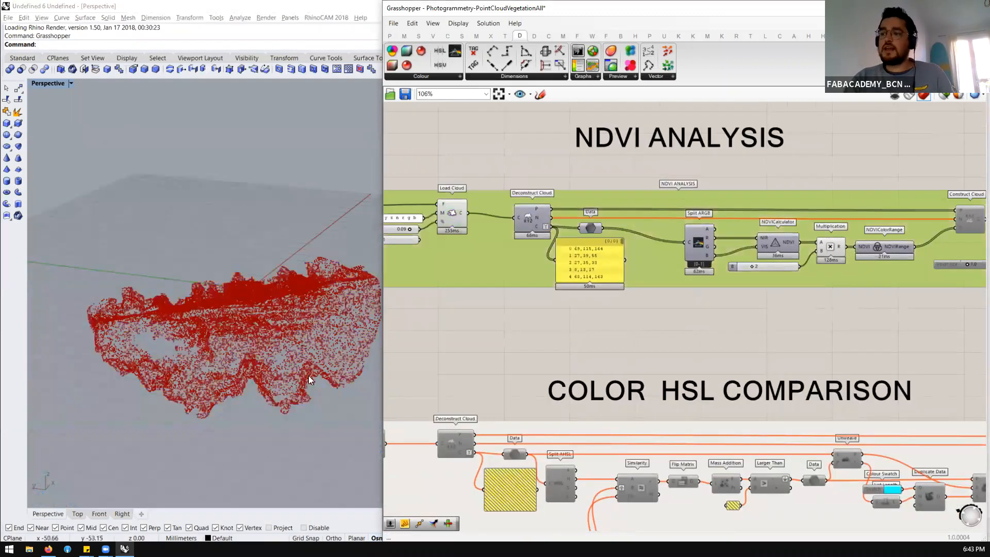
pyautogui.scroll(3, 295, 355)
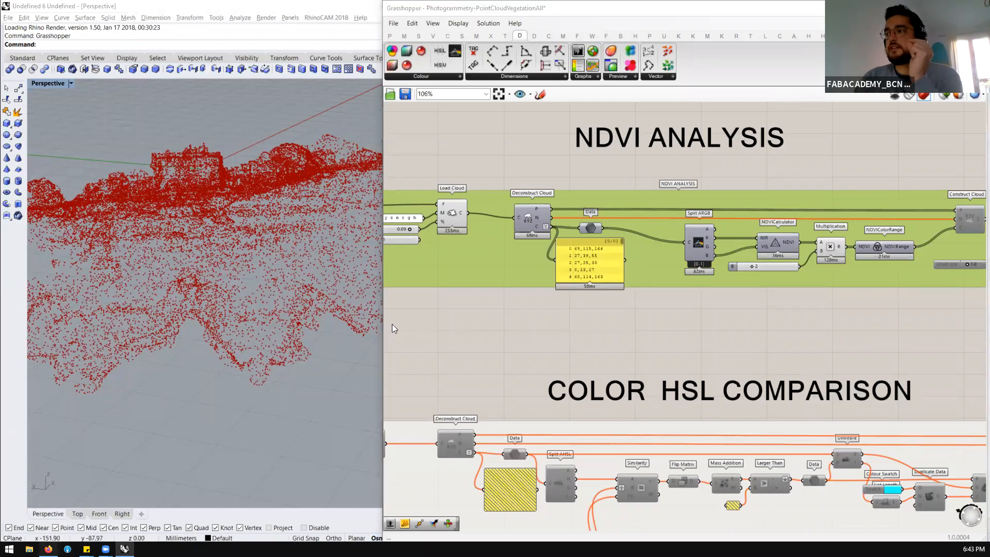
# Switch to Firefox, search for "infrared camera" in a new tab, and show the image results
pyautogui.hotkey('alt', 'Tab')
pyautogui.click(240, 9)
pyautogui.write('infrared camera')
pyautogui.press('Return')
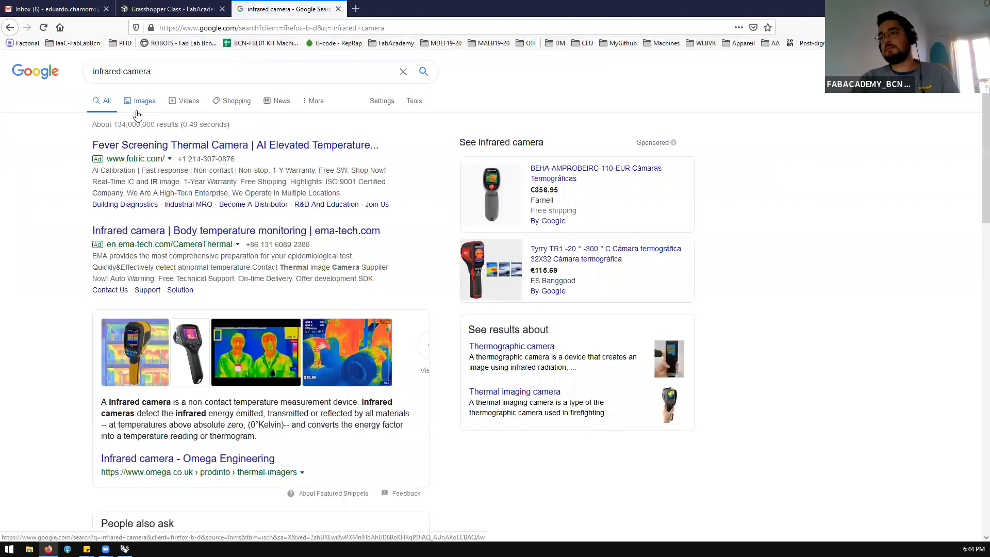
pyautogui.click(137, 109)
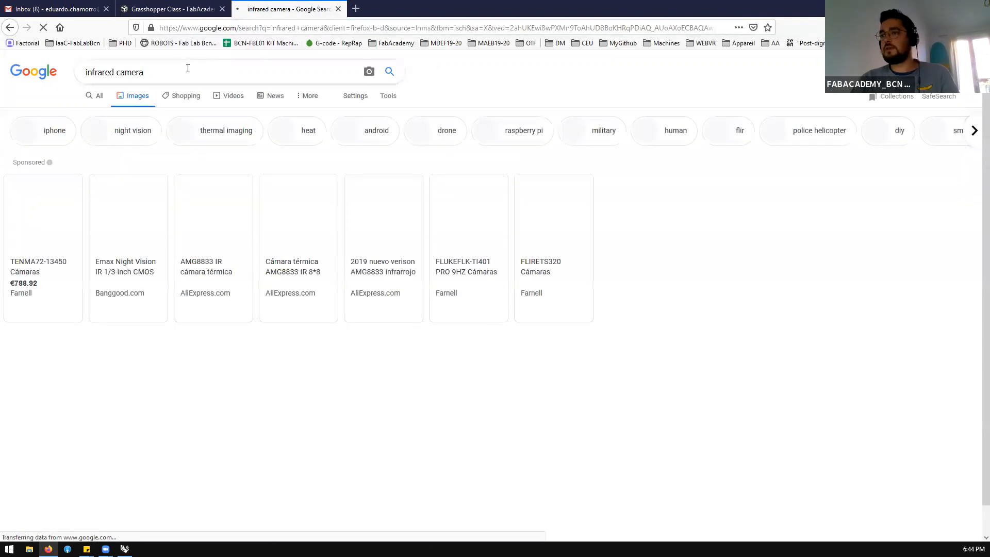
# Search the images for "ndvi camera" and open the MAPIR Survey3W and Rise Above multispectral drone camera results
pyautogui.tripleClick(188, 68)
pyautogui.doubleClick(188, 68)
pyautogui.moveTo(188, 68); pyautogui.dragTo(66, 54)
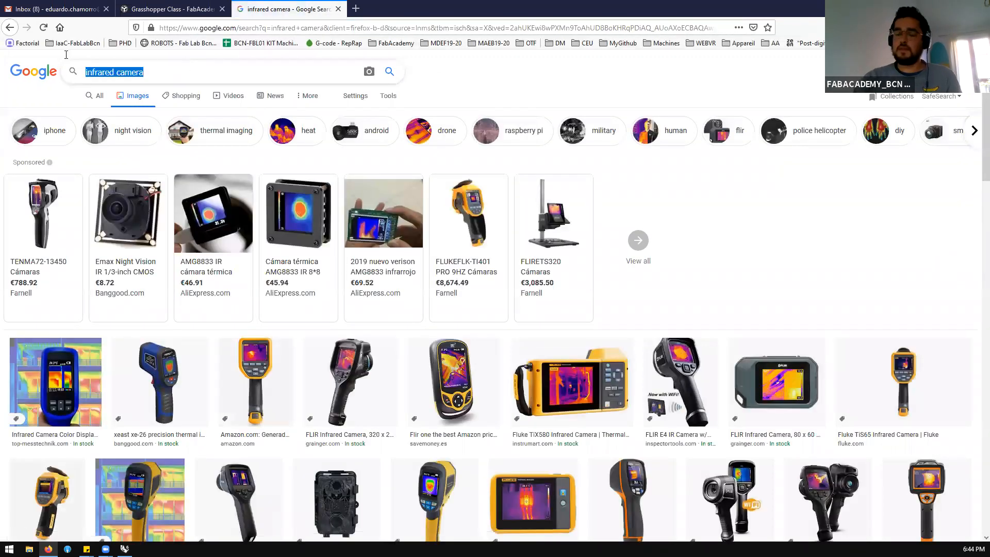
pyautogui.write('ndvi camera')
pyautogui.press('Return')
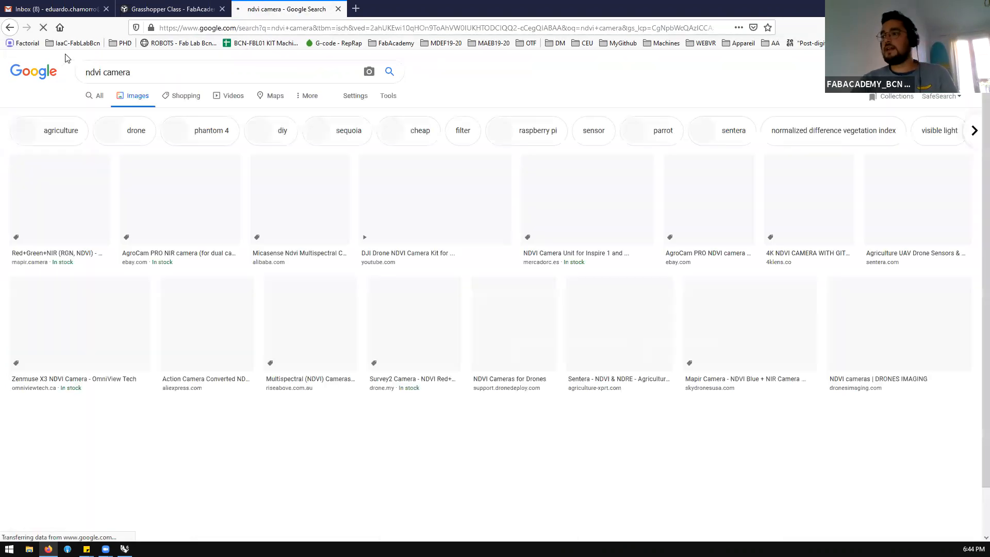
pyautogui.click(100, 197)
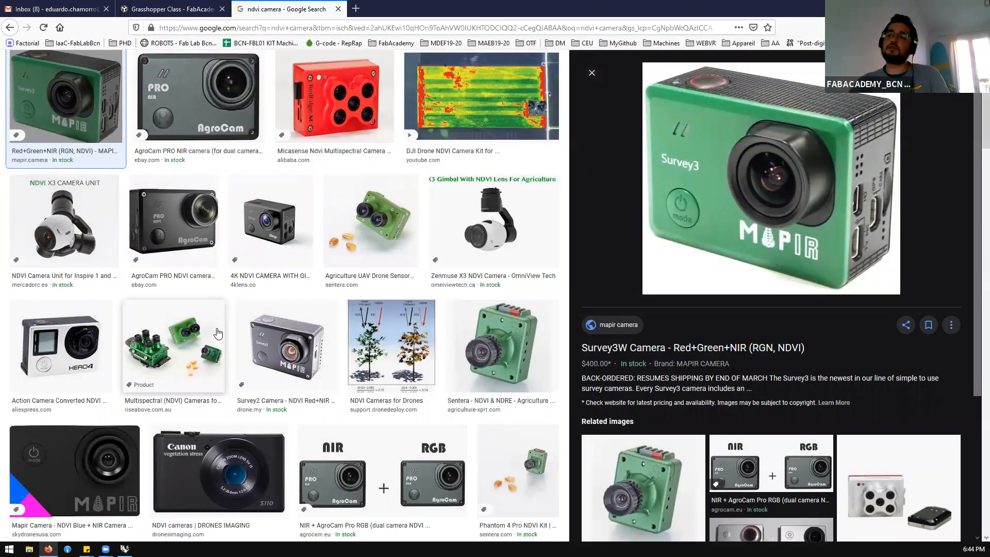
pyautogui.click(194, 335)
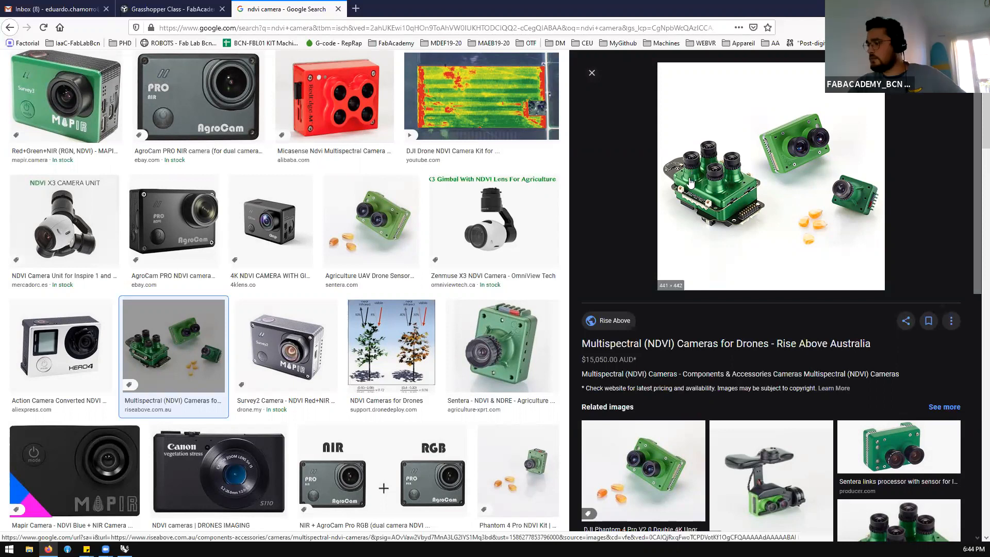
# Look through the related images of the Rise Above multispectral camera result, and switch back to Grasshopper
pyautogui.scroll(-2, 691, 179)
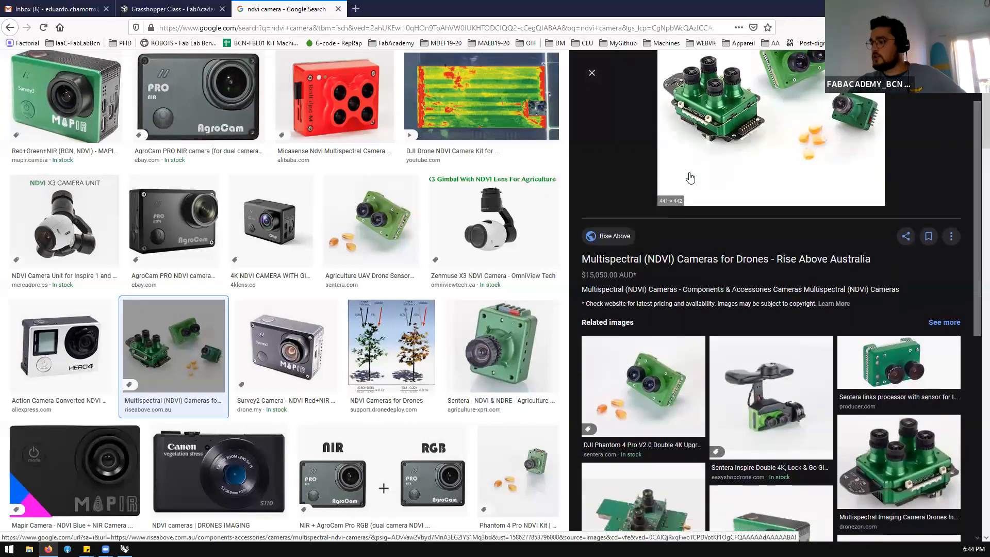
pyautogui.scroll(2, 707, 170)
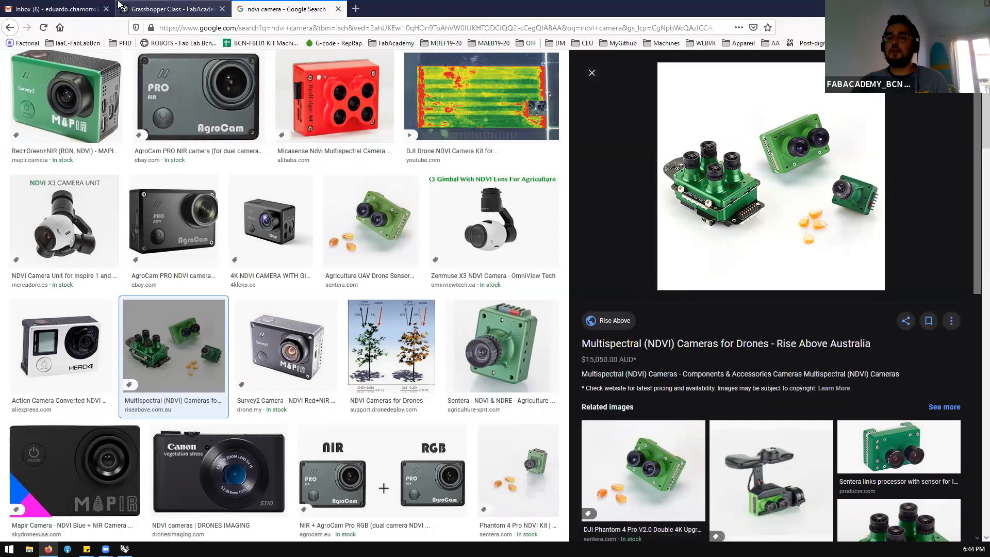
pyautogui.hotkey('alt', 'Tab')
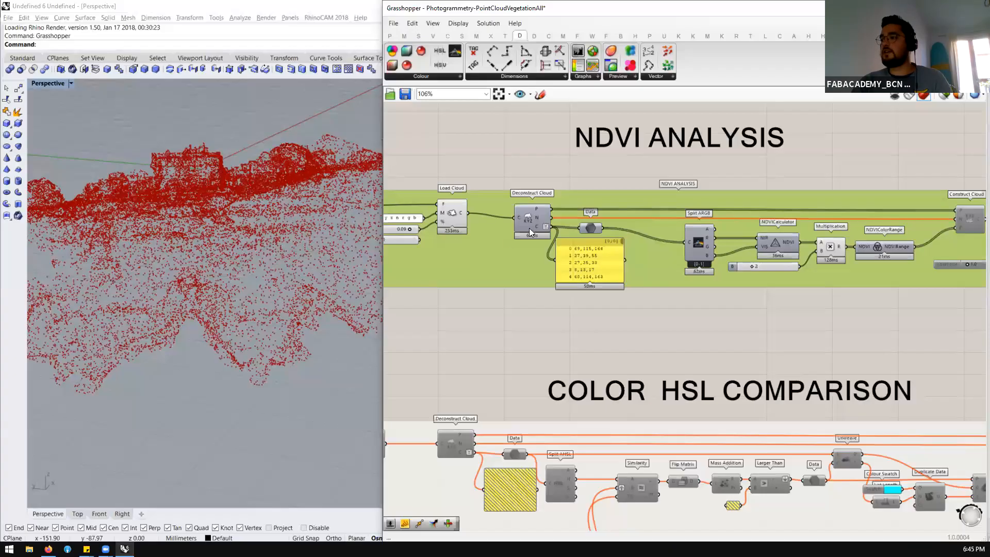
# Examine the start of the NDVI Analysis group and select its NDVICalculator component
pyautogui.scroll(3, 534, 226)
pyautogui.scroll(-3, 627, 222)
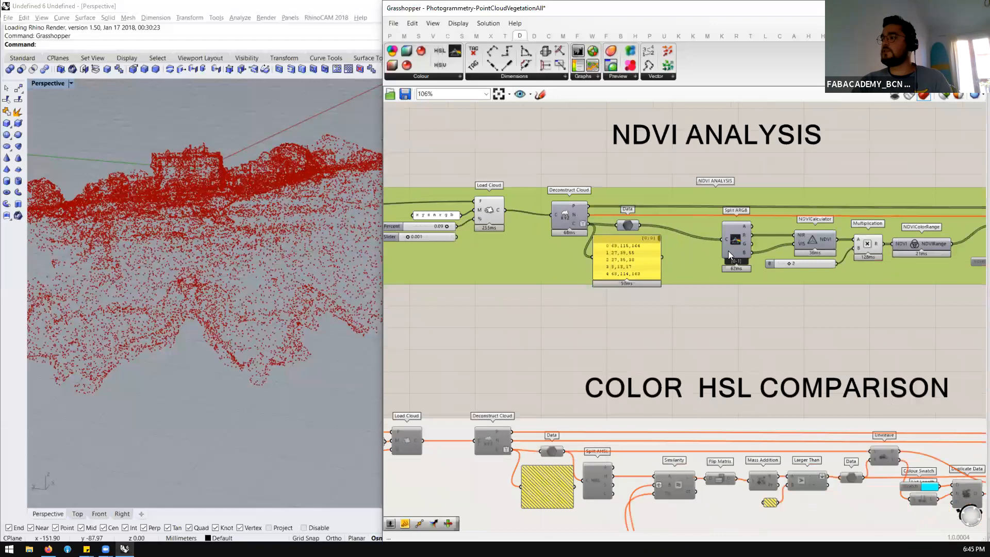
pyautogui.scroll(3, 586, 227)
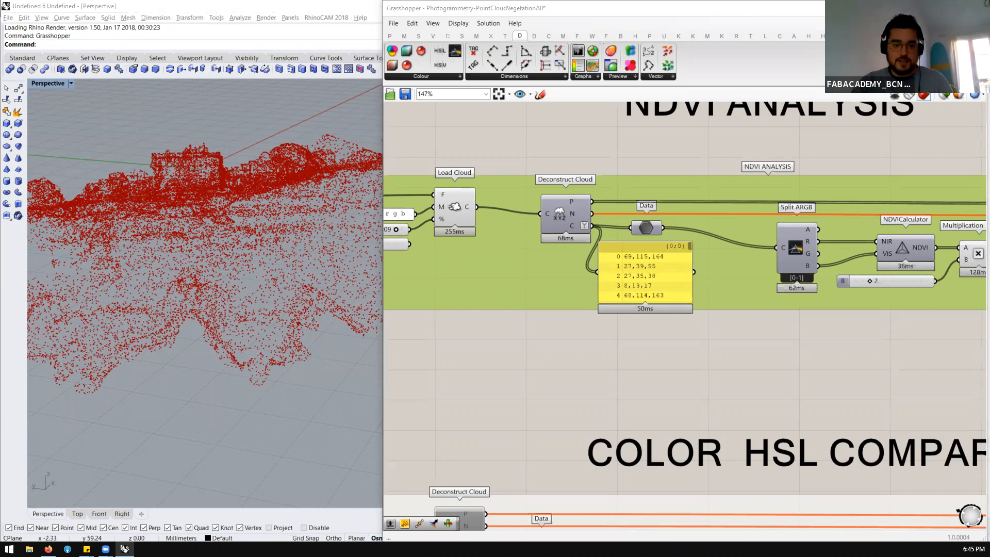
pyautogui.click(493, 370)
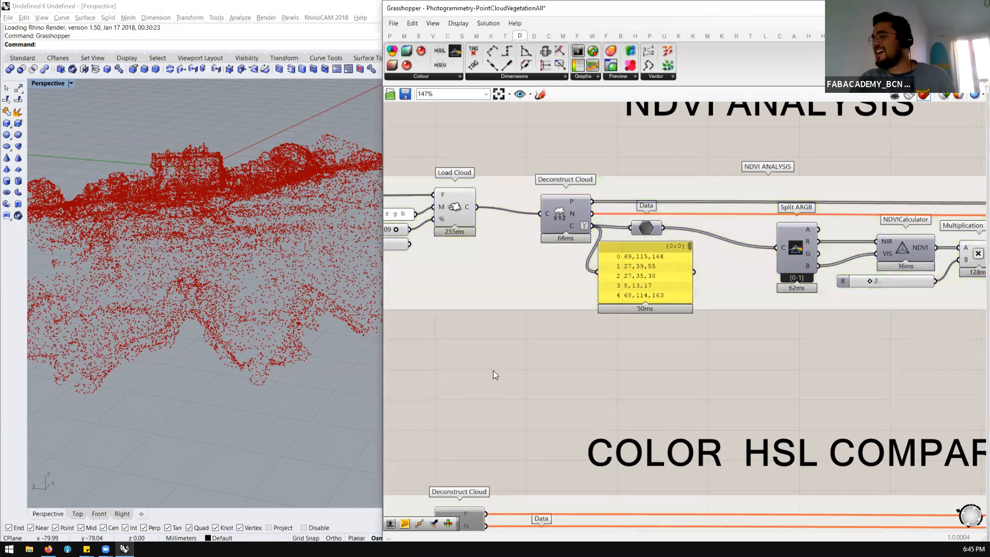
pyautogui.click(899, 245)
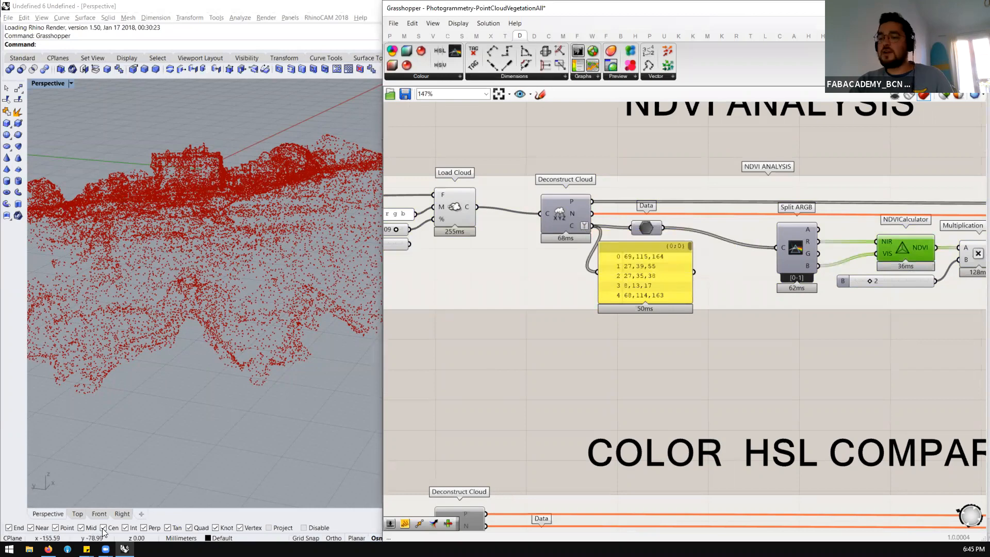
# Switch to Firefox, open food4Rhino, search its apps for "ndvi", and open the NERO page
pyautogui.click(48, 549)
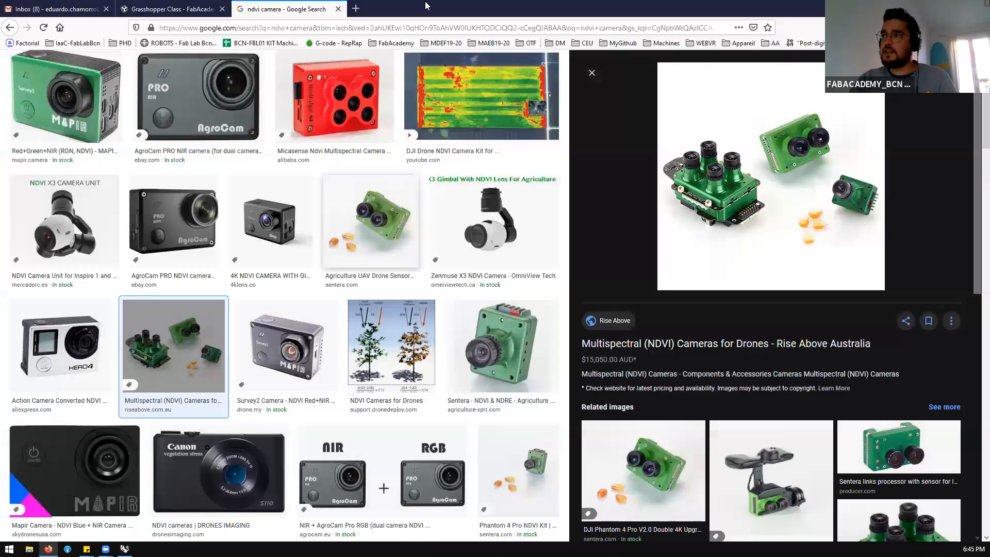
pyautogui.click(401, 26)
pyautogui.write('food4rhino')
pyautogui.press('Return')
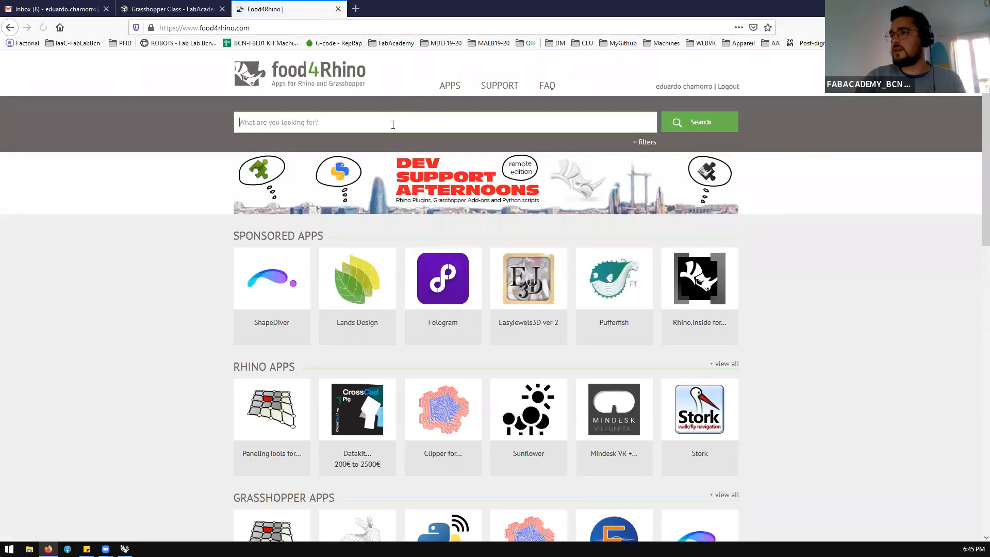
pyautogui.write('ndvi')
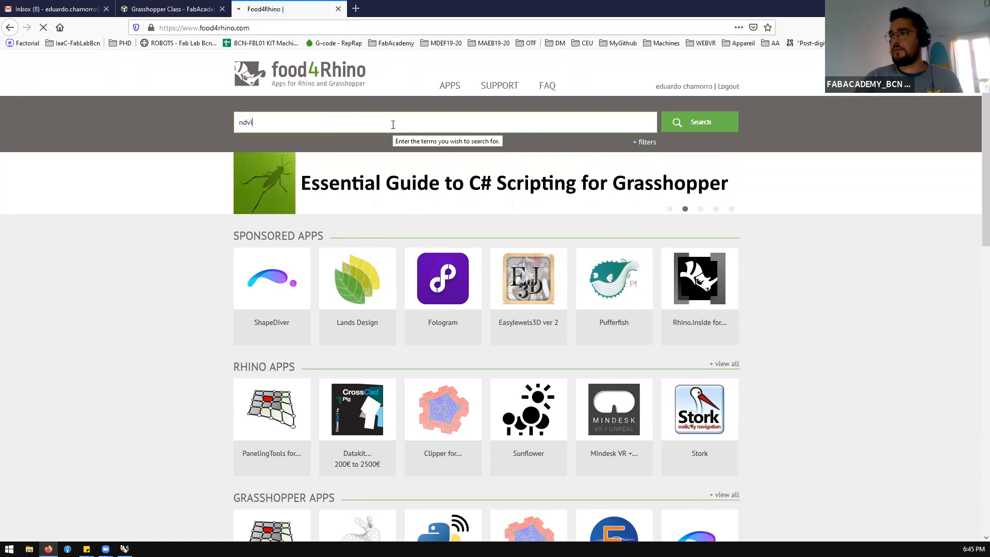
pyautogui.press('Return')
pyautogui.click(466, 211)
# Read the NERO add-on's description and look over its image gallery, and return to Grasshopper
pyautogui.scroll(-2, 453, 215)
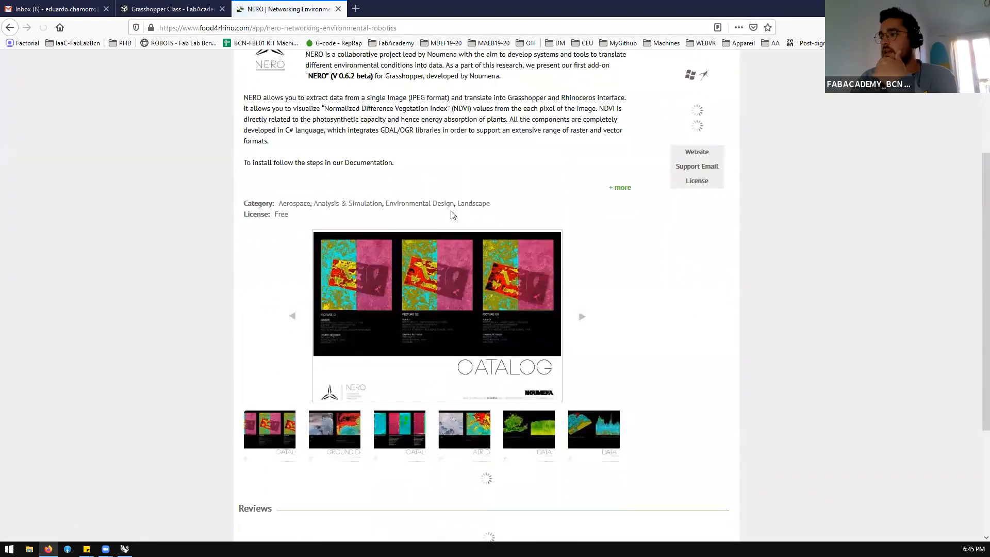
pyautogui.scroll(1, 354, 375)
pyautogui.moveTo(373, 129); pyautogui.dragTo(306, 129)
pyautogui.scroll(-7, 358, 270)
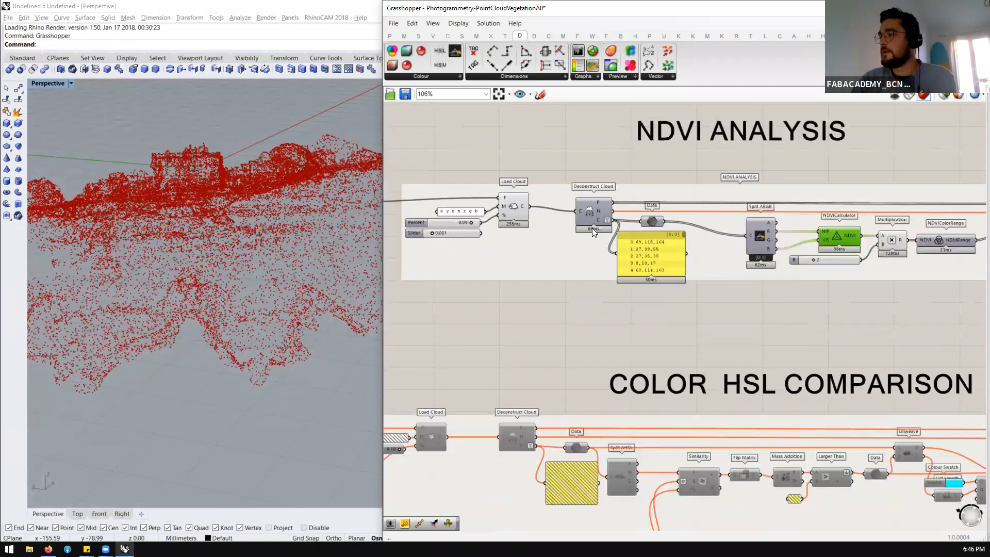
# Inspect the Deconstruct Cloud and Split ARGB components in the NDVI Analysis group, and show the Red channel output values
pyautogui.scroll(-2, 592, 228)
pyautogui.scroll(3, 713, 244)
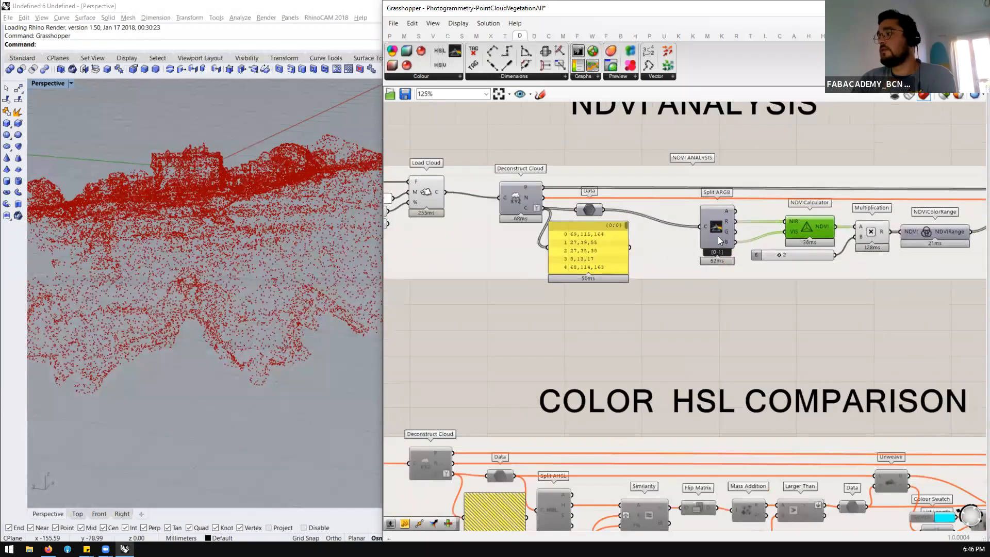
pyautogui.click(529, 208)
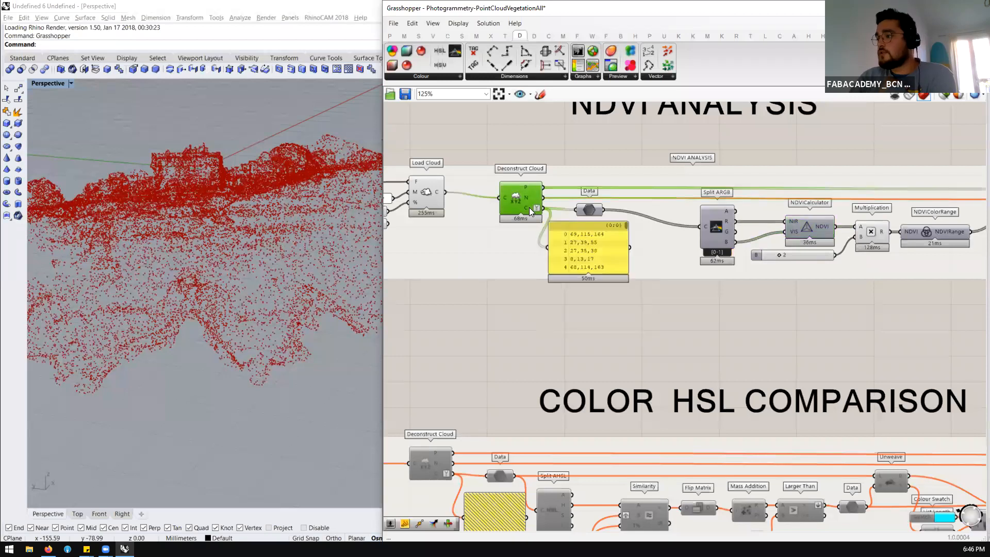
pyautogui.click(724, 229)
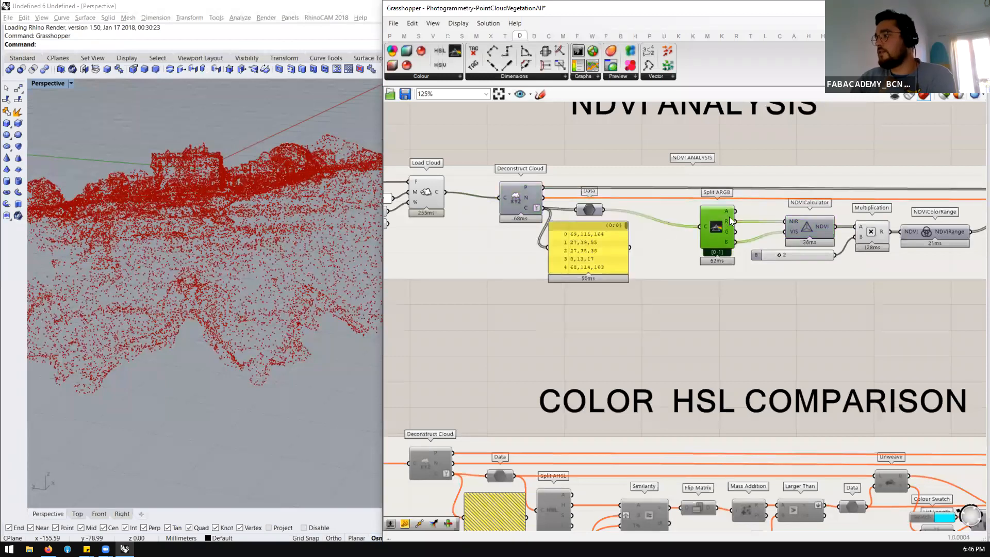
pyautogui.moveTo(730, 221)
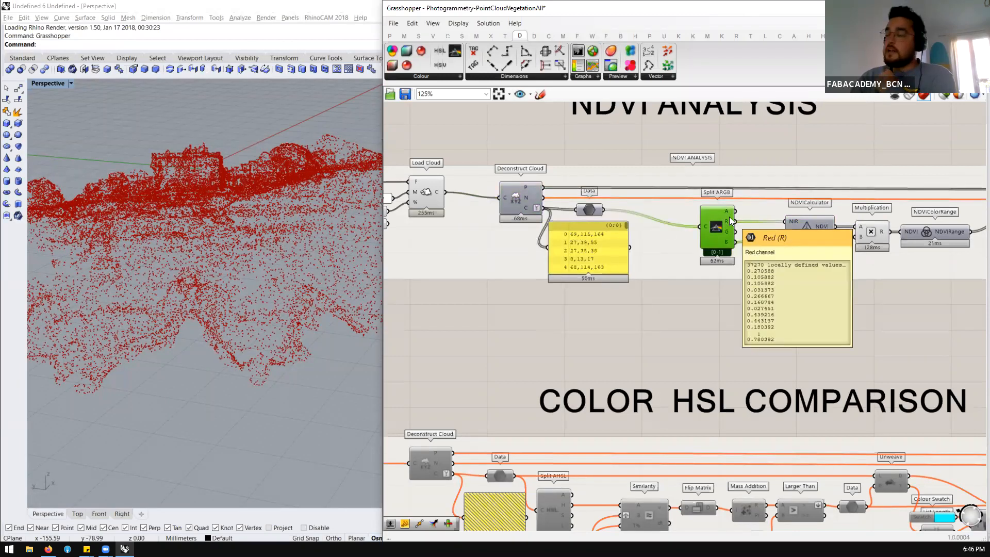
# Inspect the NDVICalculator and NDVIColorRange components, and show the list of NERO components
pyautogui.scroll(-3, 598, 246)
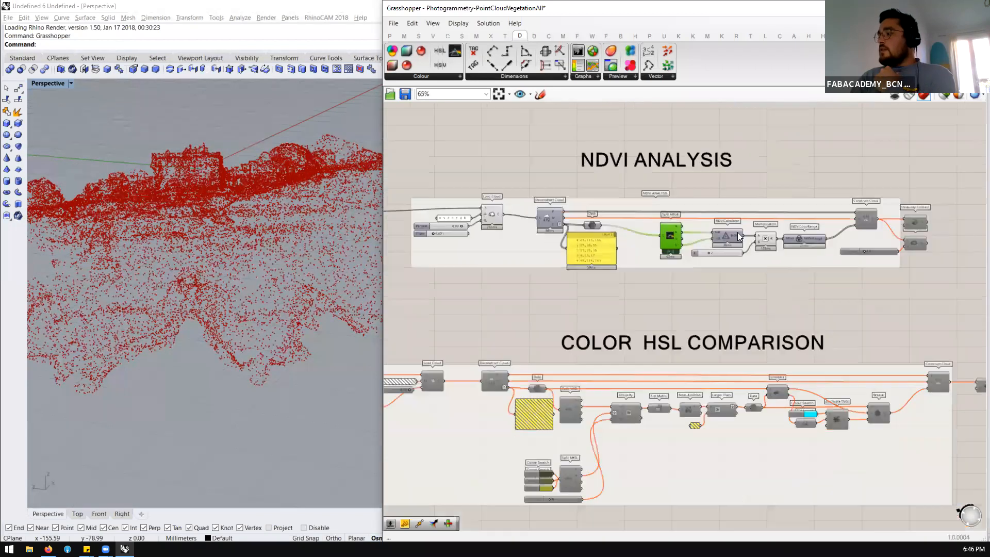
pyautogui.scroll(3, 810, 230)
pyautogui.scroll(1, 675, 244)
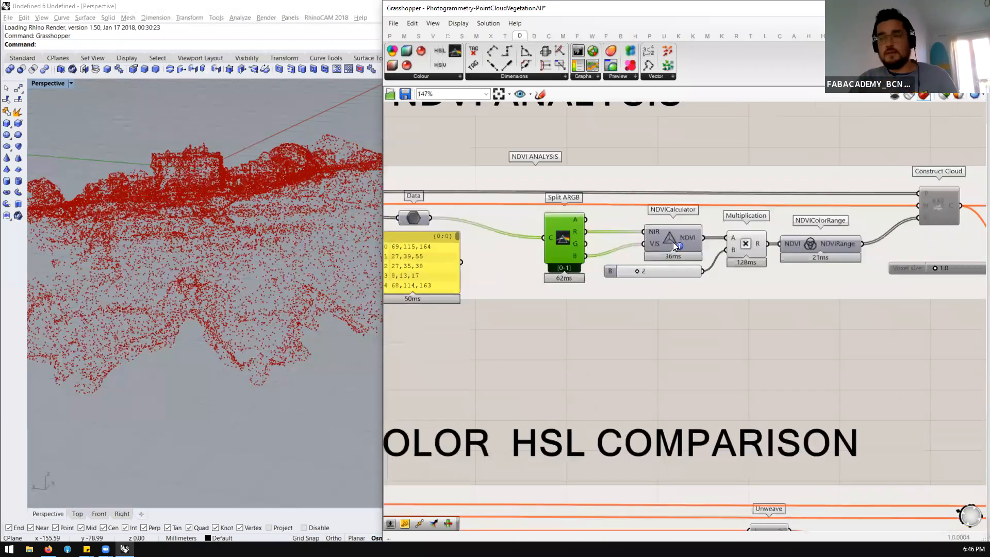
pyautogui.keyDown('ctrl'); pyautogui.keyDown('alt'); pyautogui.click(673, 242); pyautogui.keyUp('alt'); pyautogui.keyUp('ctrl')
pyautogui.click(403, 76)
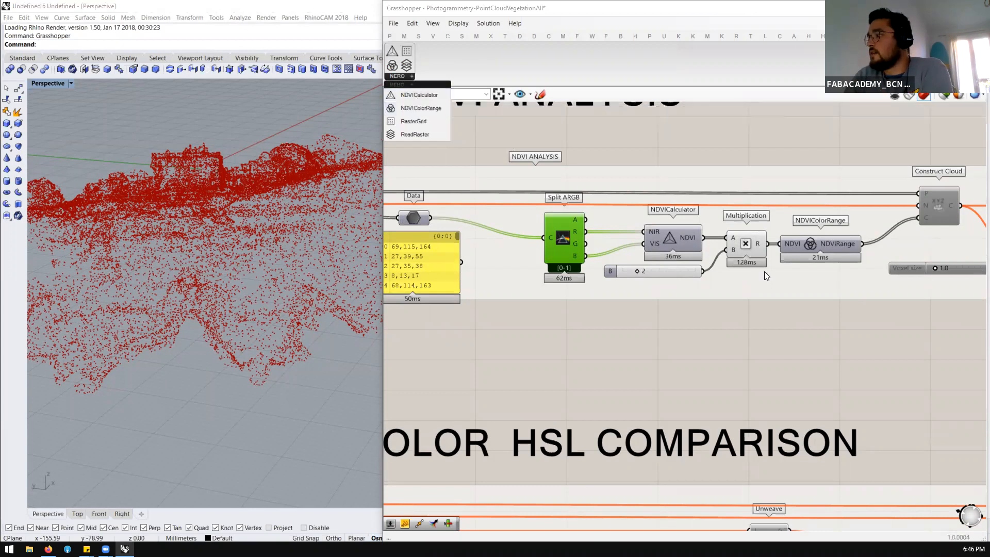
pyautogui.click(811, 246)
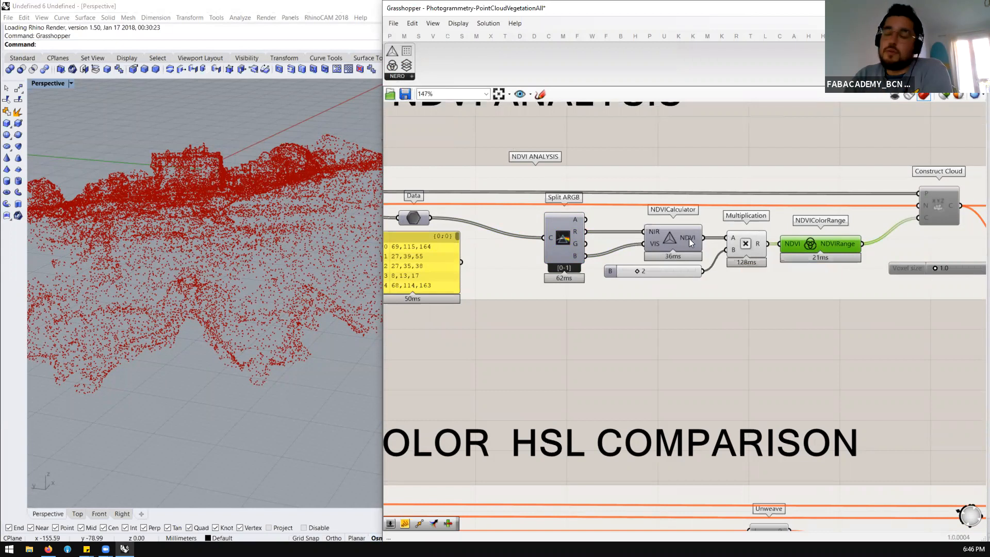
# Enable the Construct Cloud component and the two meshing components at the end of the NDVI Analysis group
pyautogui.scroll(-4, 687, 239)
pyautogui.scroll(3, 879, 249)
pyautogui.click(796, 228)
pyautogui.moveTo(871, 174); pyautogui.dragTo(704, 276)
pyautogui.middleClick(740, 262)
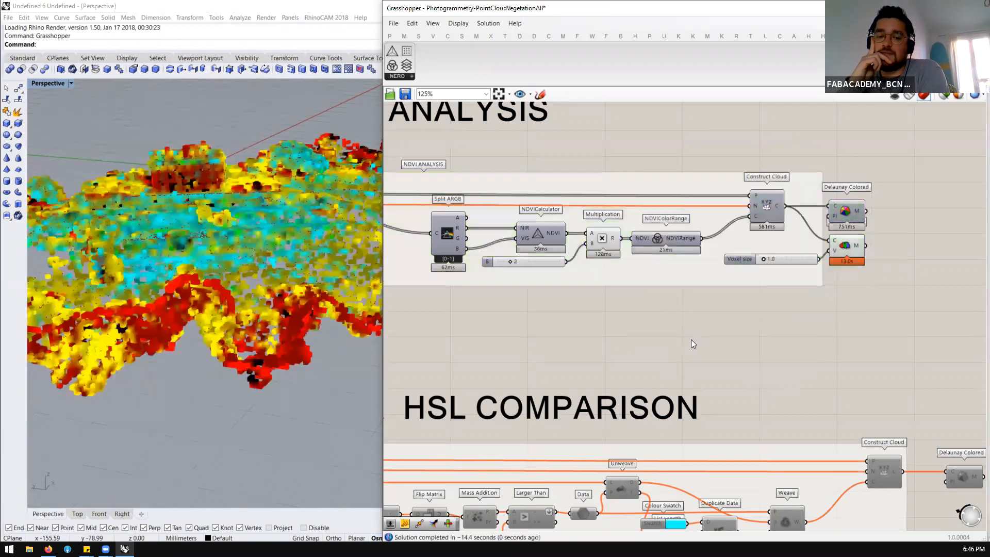
# Disable the meshing component that is driven by the Voxel size slider
pyautogui.click(849, 244)
pyautogui.scroll(2, 848, 236)
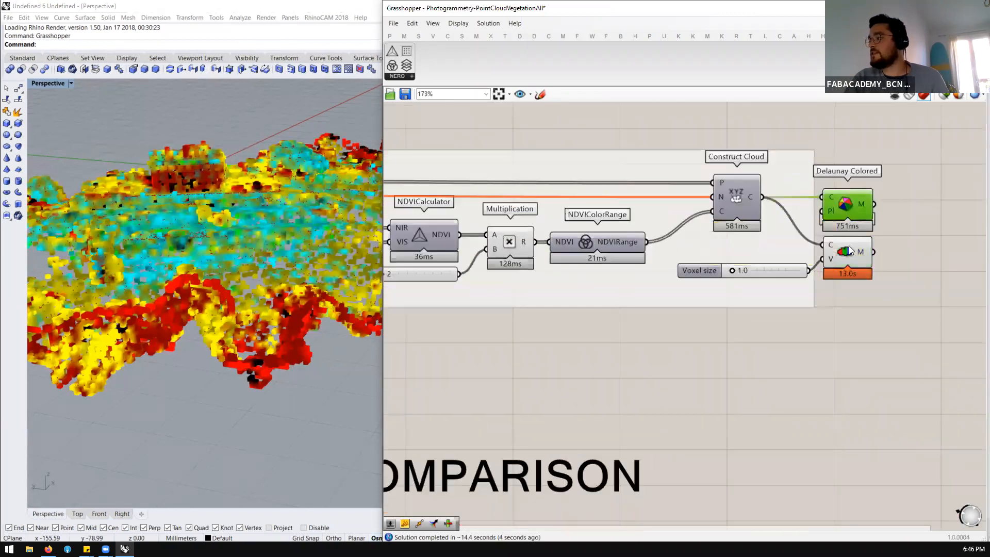
pyautogui.middleClick(849, 250)
pyautogui.click(895, 251)
# Turn on the preview of the NDVI Analysis group's Delaunay Colored component and view its mesh in Rhino
pyautogui.click(853, 202)
pyautogui.middleClick(852, 203)
pyautogui.click(877, 179)
pyautogui.click(906, 276)
pyautogui.scroll(-10, 309, 252)
pyautogui.moveTo(295, 269); pyautogui.dragTo(157, 296, button='right')
pyautogui.scroll(15, 155, 298)
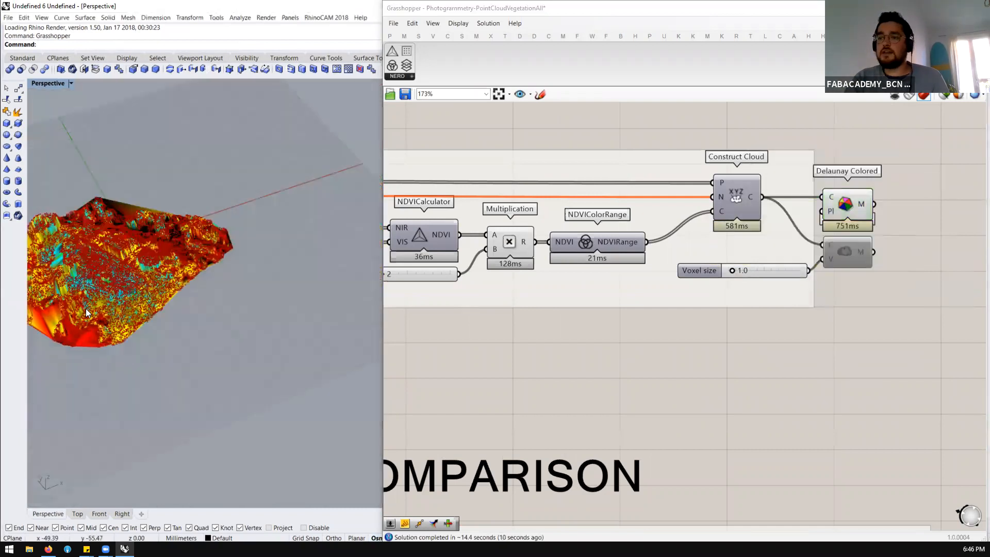
# Turn off the preview of the NDVI Analysis components from Load Cloud through NDVIColorRange
pyautogui.scroll(-5, 848, 226)
pyautogui.moveTo(740, 181); pyautogui.dragTo(392, 274)
pyautogui.middleClick(418, 268)
pyautogui.click(431, 237)
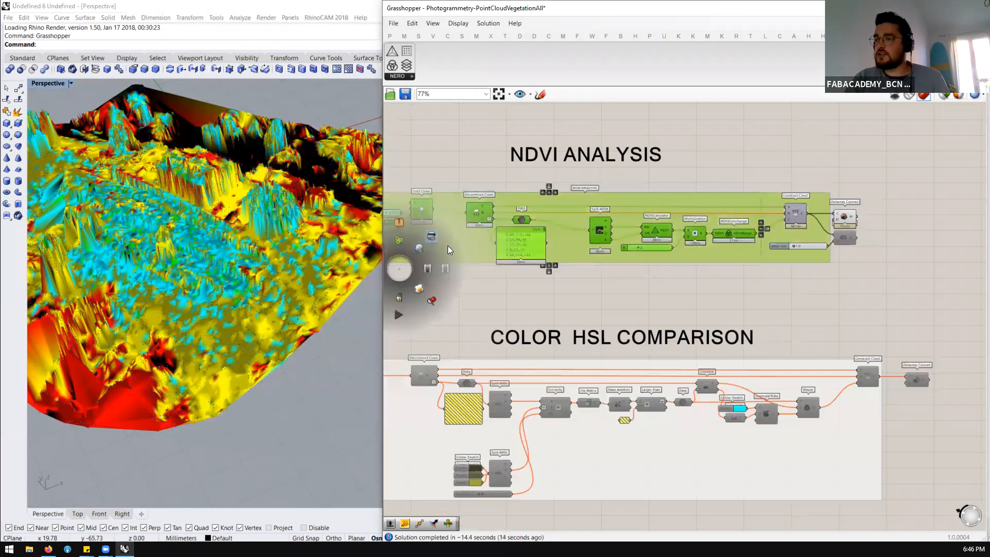
pyautogui.scroll(-2, 667, 236)
pyautogui.scroll(3, 667, 236)
pyautogui.click(658, 287)
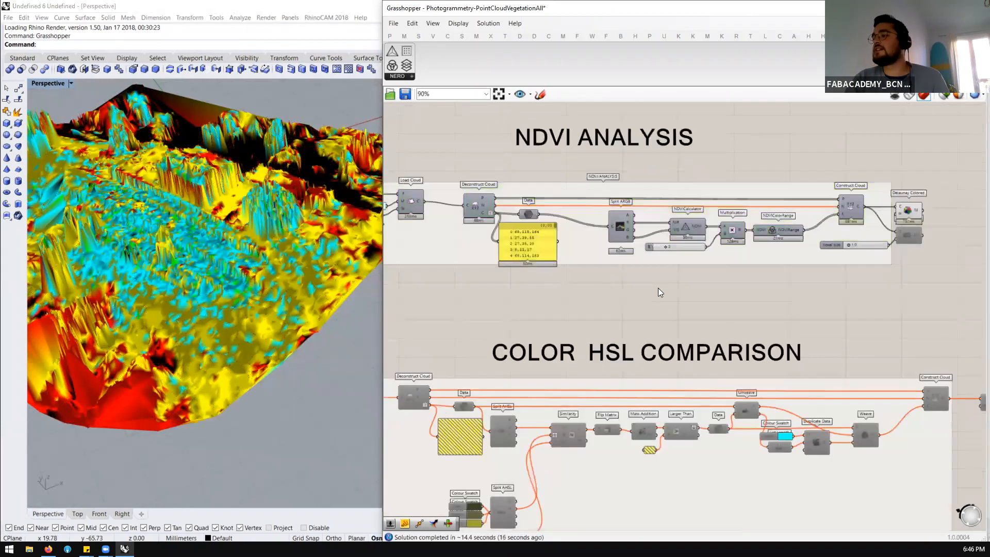
# Widen the Rhino window beside Grasshopper and view the colored NDVI mesh from other angles
pyautogui.moveTo(335, 289); pyautogui.dragTo(272, 286, button='right')
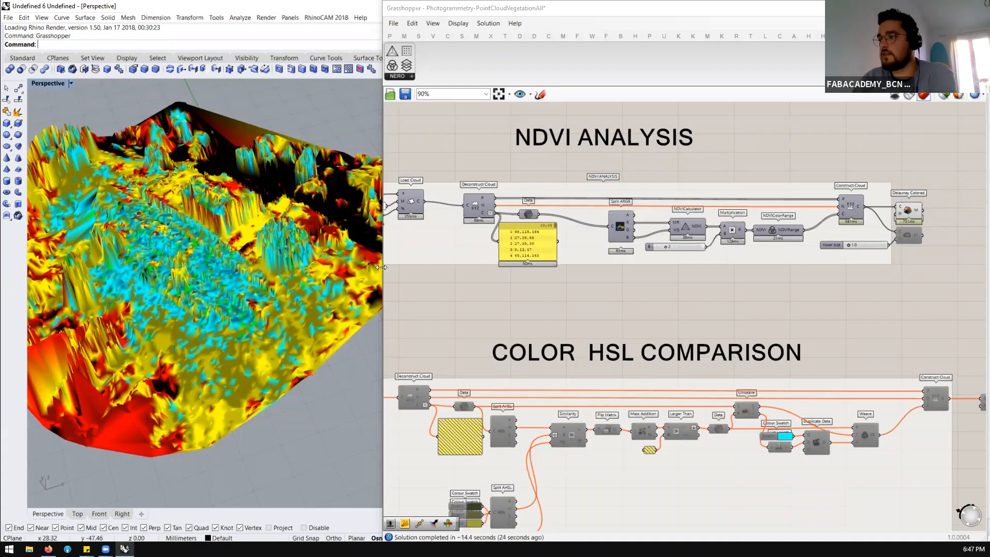
pyautogui.moveTo(381, 267); pyautogui.dragTo(457, 268)
pyautogui.scroll(-8, 332, 268)
pyautogui.scroll(4, 330, 252)
pyautogui.moveTo(330, 247); pyautogui.dragTo(324, 226, button='right')
# Set the slider feeding the Multiplication component's B input to 1, and finally to 3
pyautogui.scroll(6, 331, 227)
pyautogui.scroll(3, 860, 251)
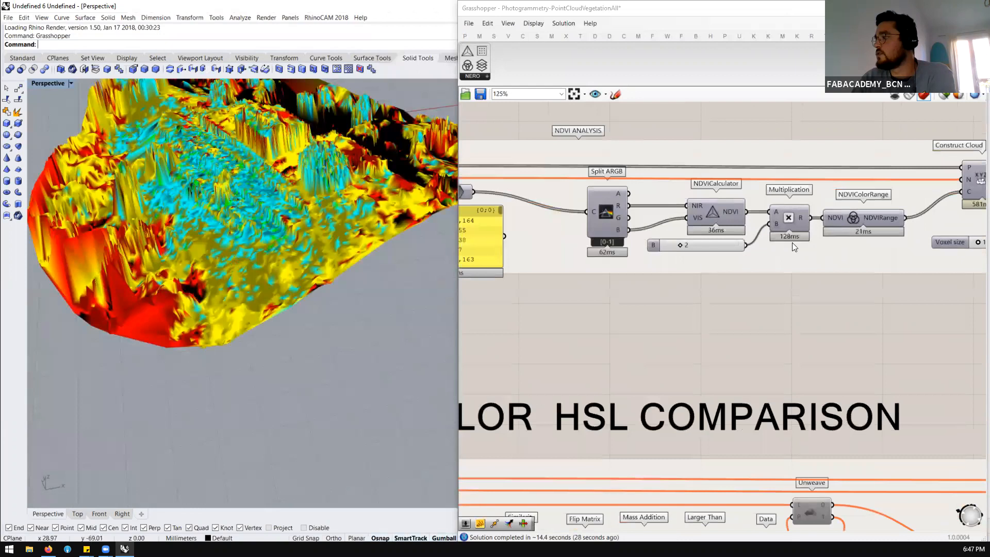
pyautogui.click(787, 243)
pyautogui.scroll(2, 593, 274)
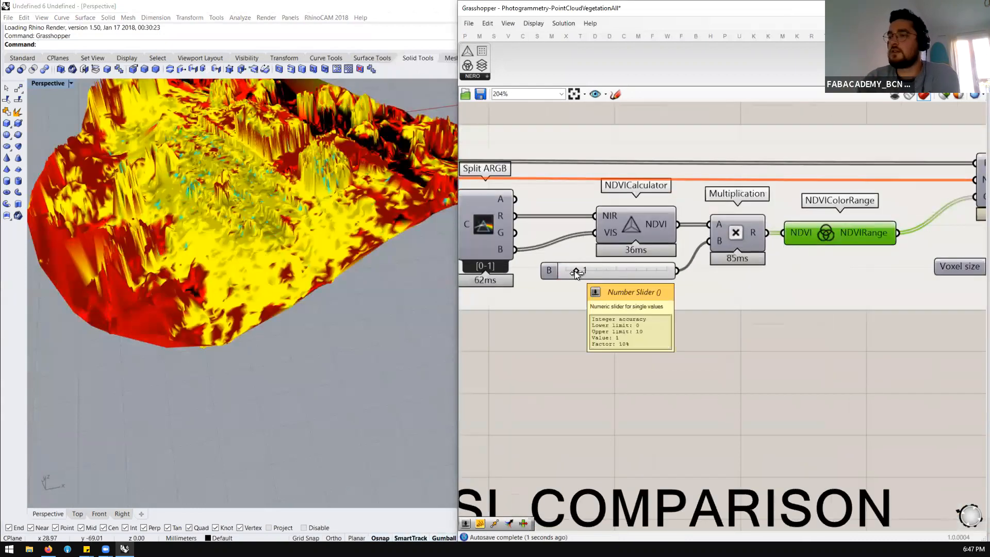
pyautogui.doubleClick(634, 271)
pyautogui.write('3')
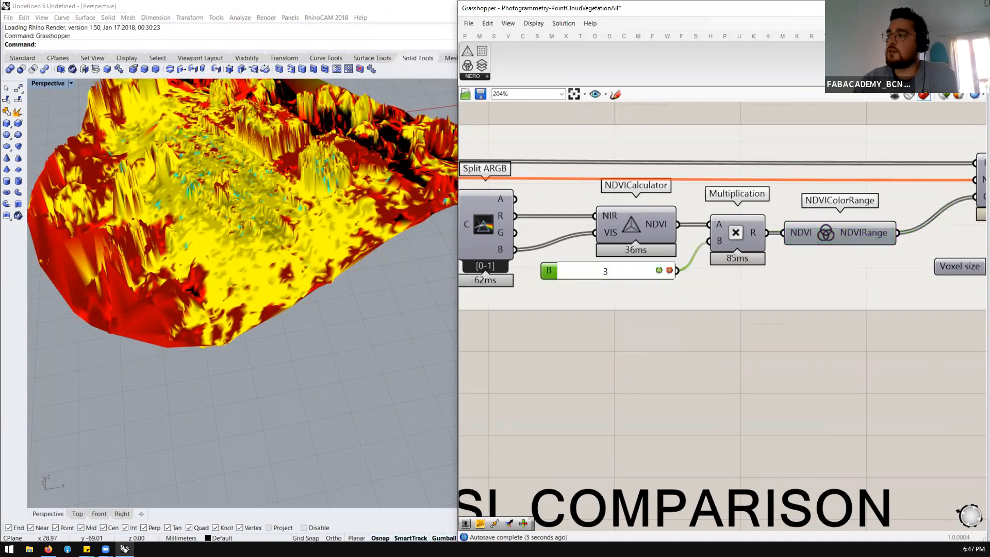
pyautogui.press('Return')
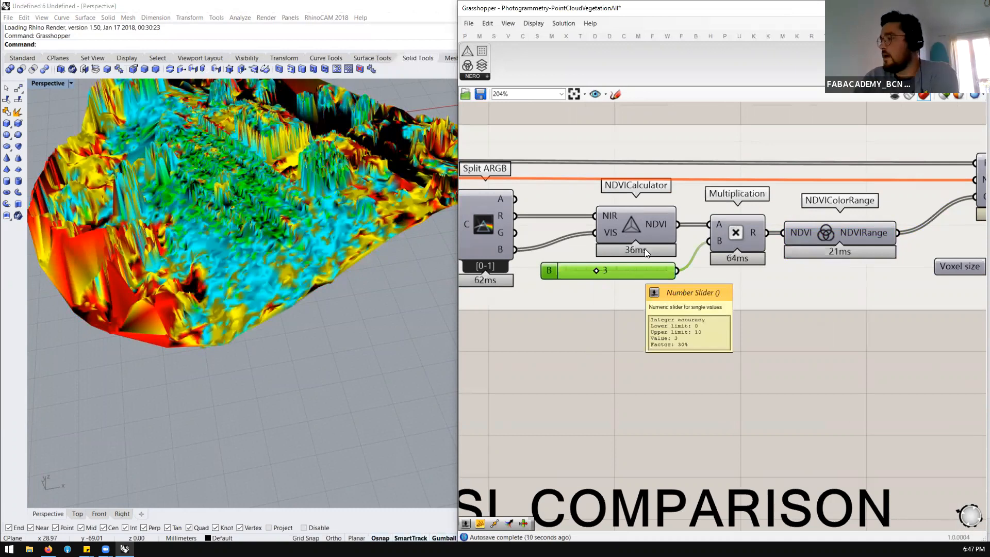
# Examine the recolored NDVI terrain mesh in Rhino's Perspective view from several angles and distances
pyautogui.scroll(-8, 754, 240)
pyautogui.scroll(3, 677, 278)
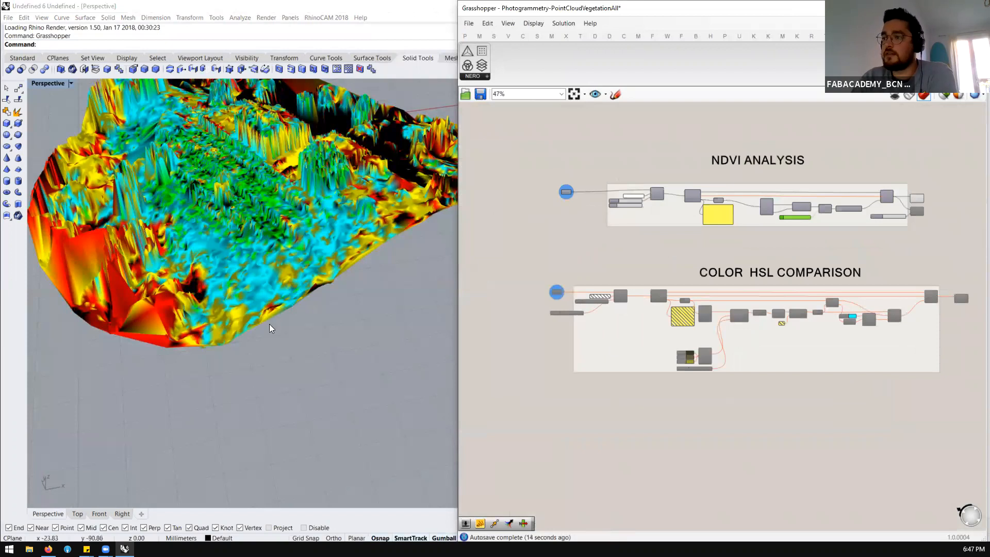
pyautogui.scroll(-5, 271, 325)
pyautogui.scroll(4, 276, 321)
pyautogui.moveTo(277, 319); pyautogui.dragTo(270, 283, button='right')
pyautogui.scroll(-3, 271, 284)
pyautogui.scroll(4, 362, 263)
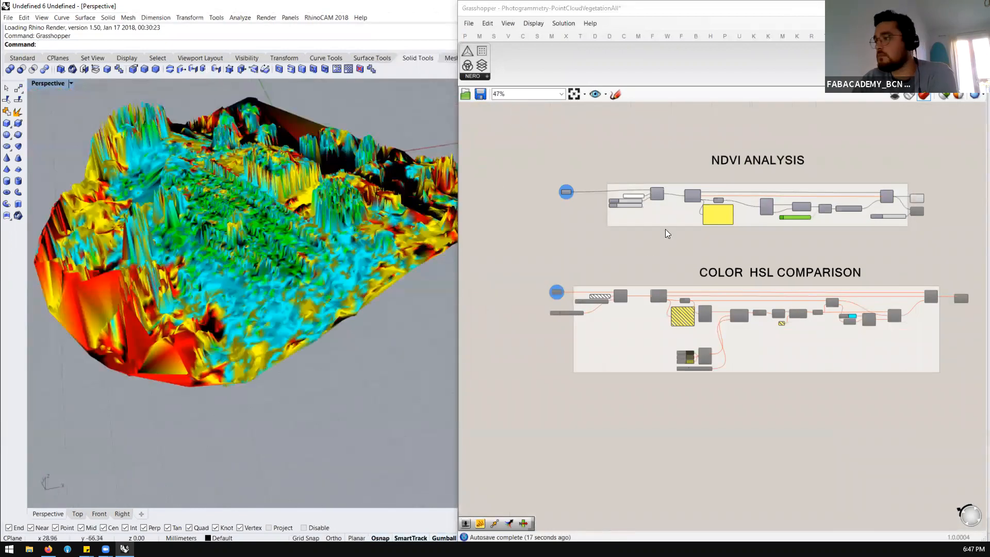
# Inspect the file path parameters feeding the Load Cloud components of the NDVI Analysis and Color HSL Comparison groups
pyautogui.scroll(5, 528, 165)
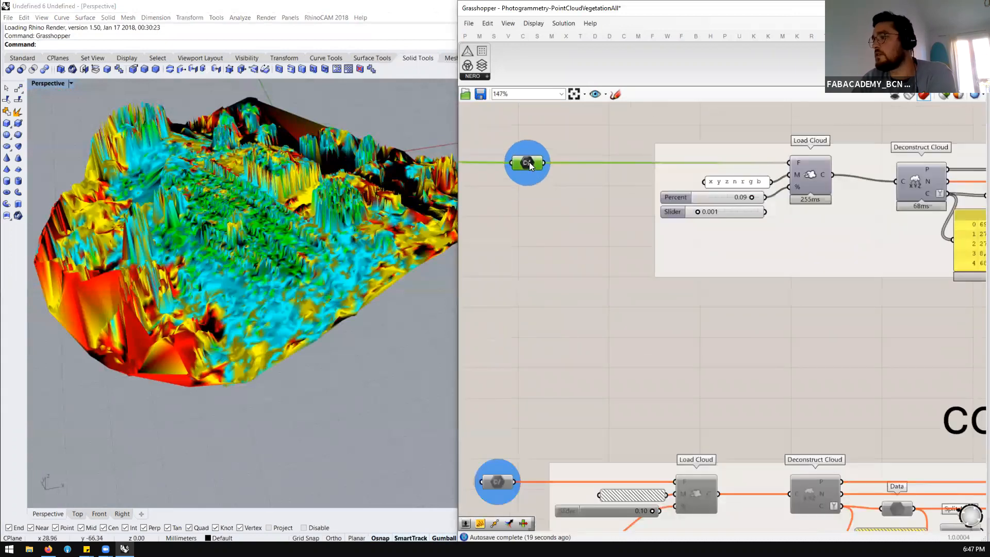
pyautogui.scroll(-5, 593, 223)
pyautogui.scroll(4, 565, 308)
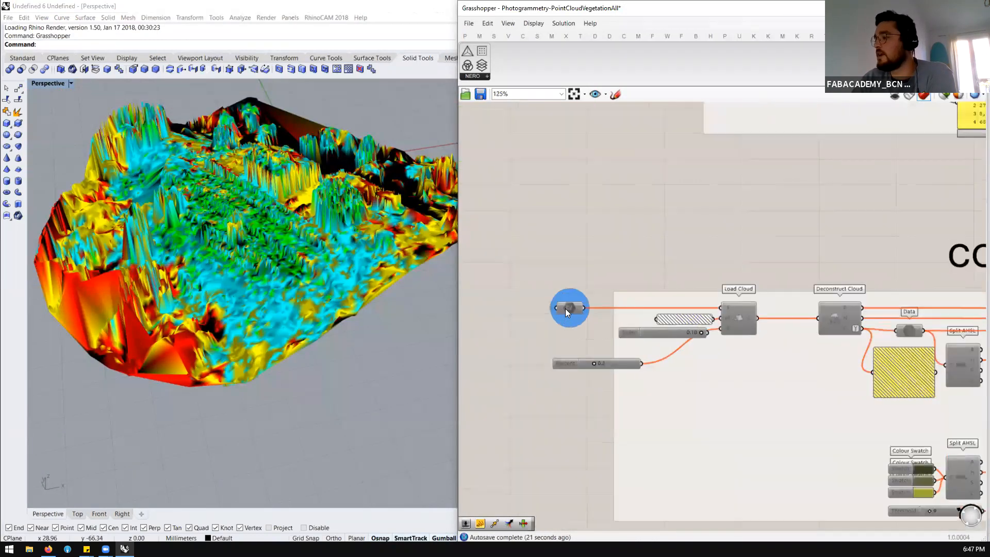
pyautogui.click(623, 229)
pyautogui.scroll(-4, 619, 240)
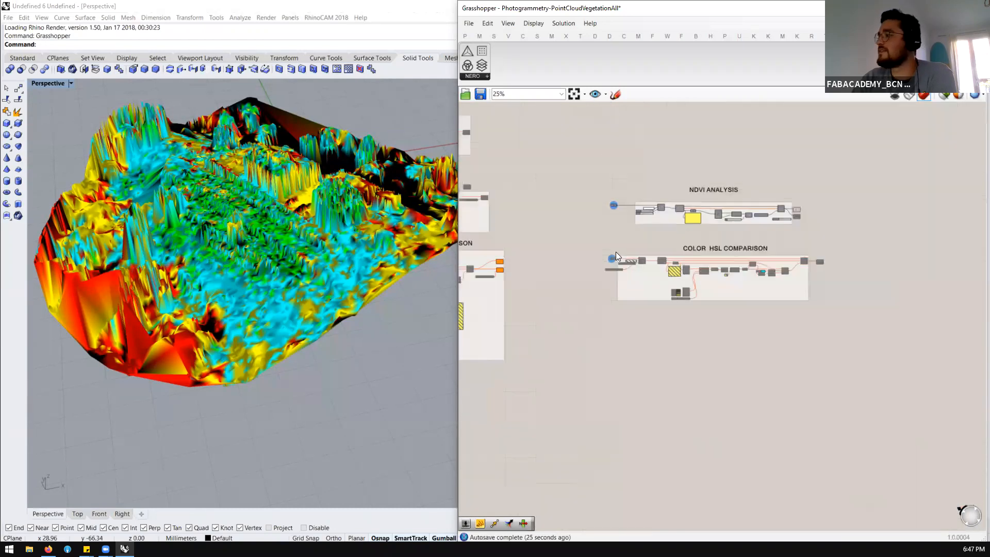
# Compare the file path inputs and component chains of the NDVI Analysis and Color HSL Comparison groups
pyautogui.scroll(3, 615, 251)
pyautogui.click(607, 144)
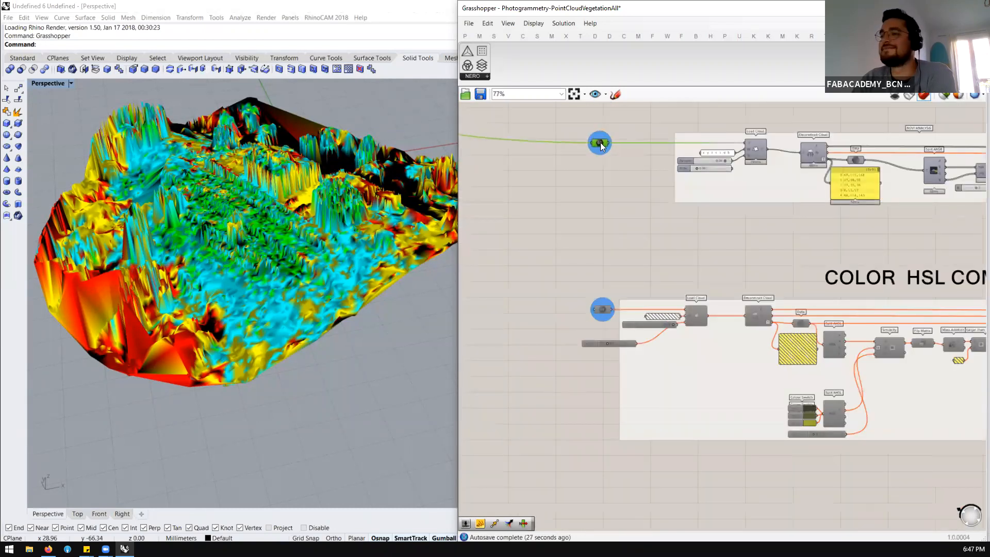
pyautogui.click(600, 197)
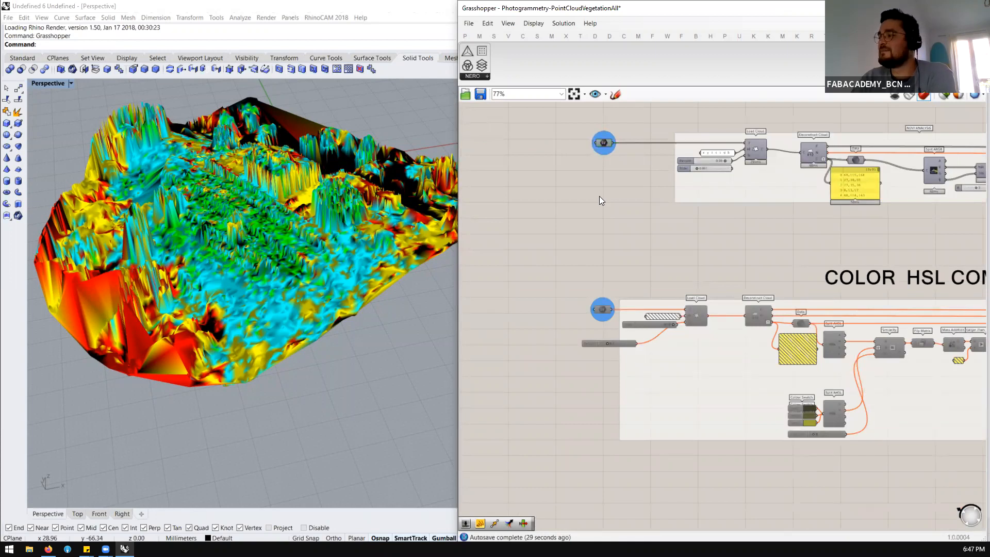
pyautogui.scroll(-3, 600, 197)
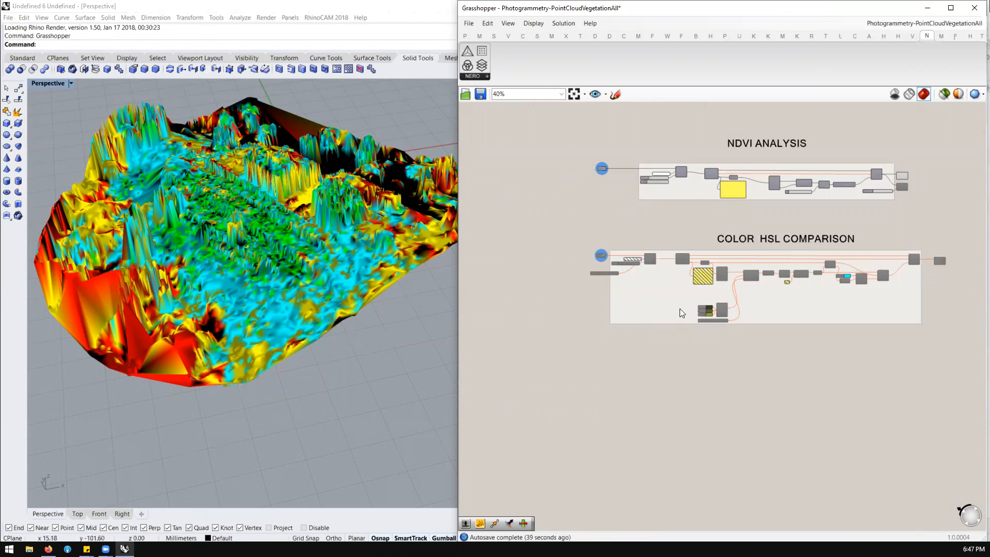
pyautogui.scroll(5, 796, 279)
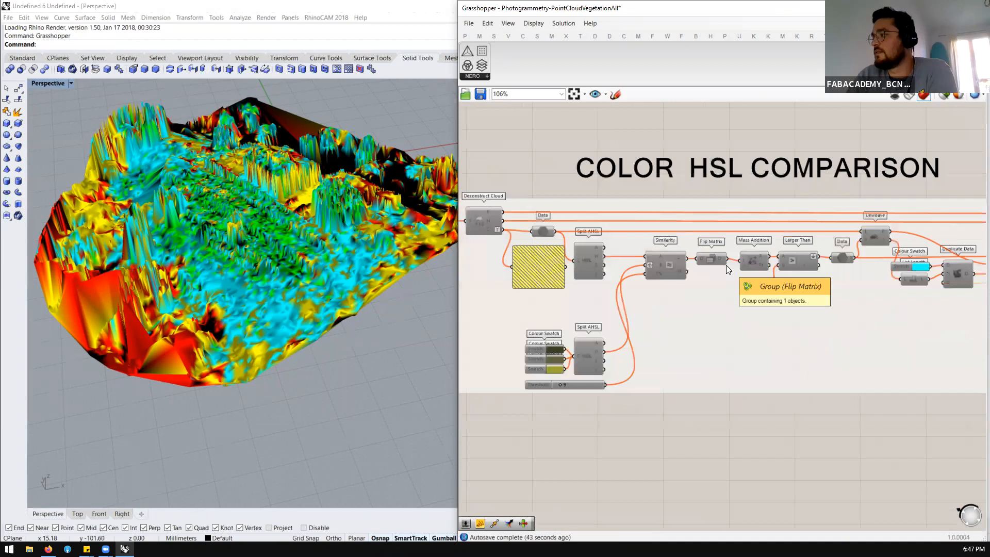
pyautogui.scroll(-2, 726, 265)
pyautogui.scroll(2, 752, 192)
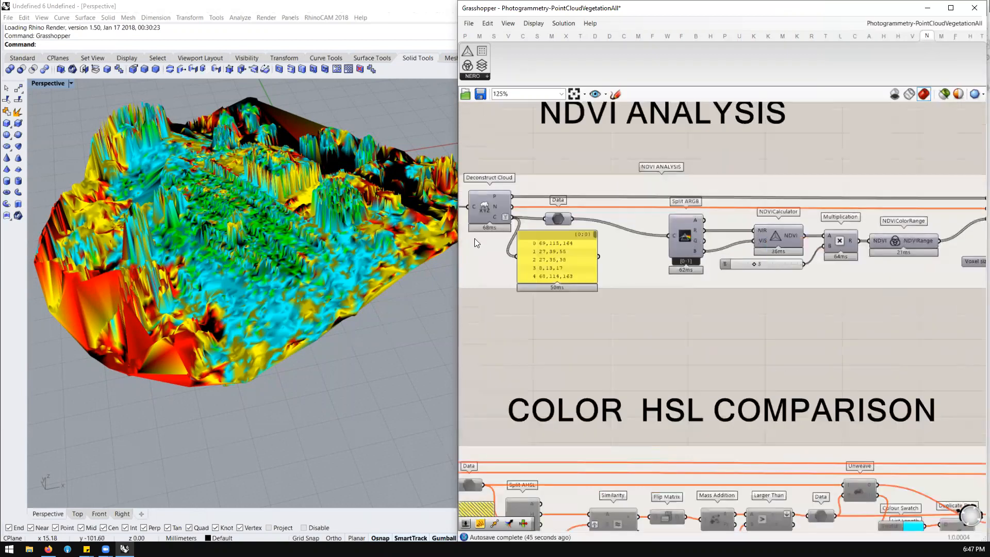
# Widen the Grasshopper window over Rhino and inspect the NDVIColorRange component's NDVIRange output
pyautogui.moveTo(455, 252); pyautogui.dragTo(363, 251)
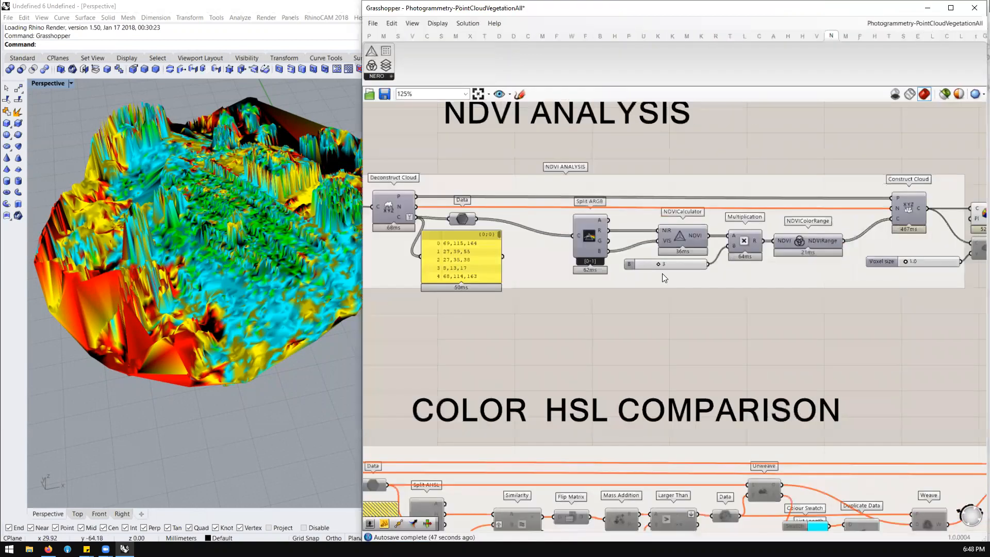
pyautogui.scroll(-2, 662, 273)
pyautogui.scroll(-2, 244, 272)
pyautogui.scroll(2, 244, 272)
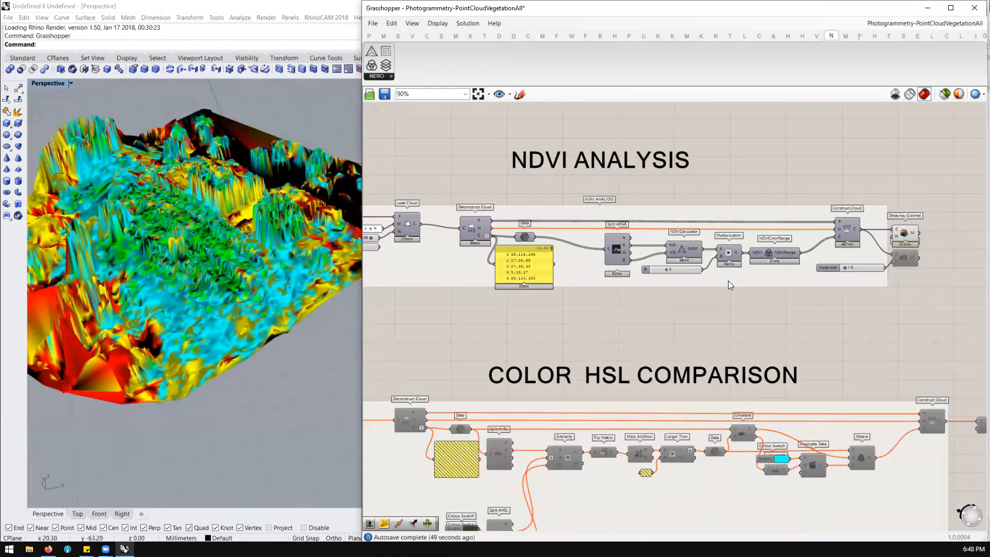
pyautogui.scroll(2, 735, 275)
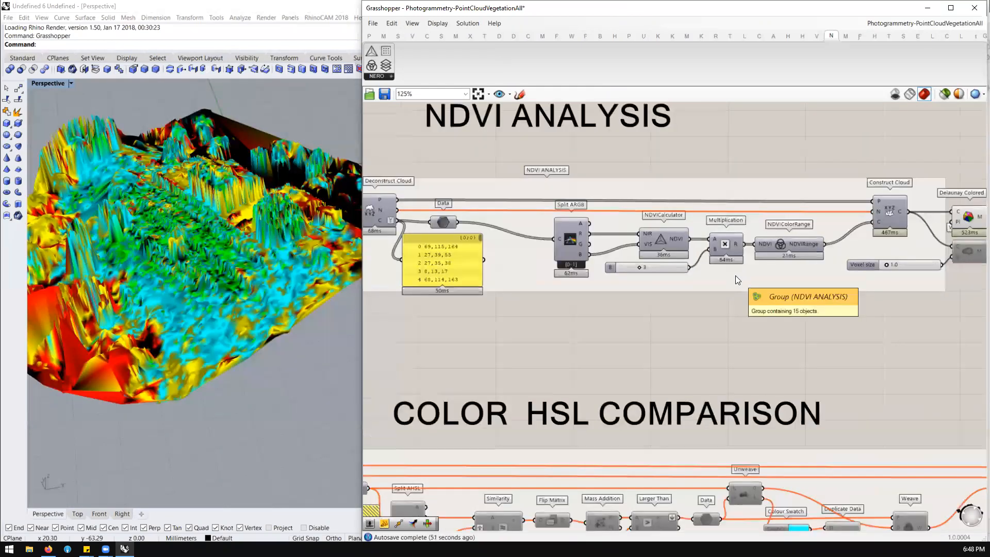
pyautogui.scroll(1, 788, 245)
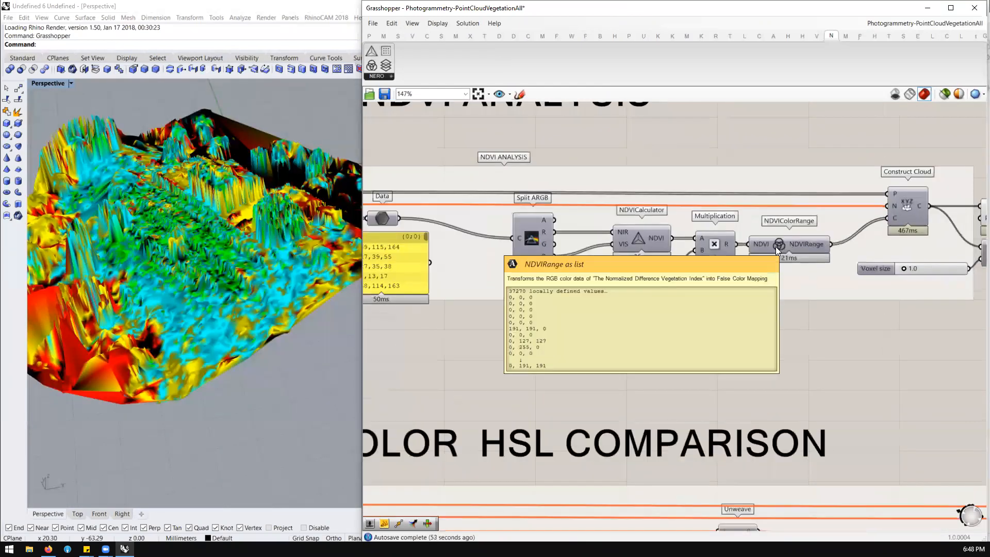
pyautogui.click(774, 246)
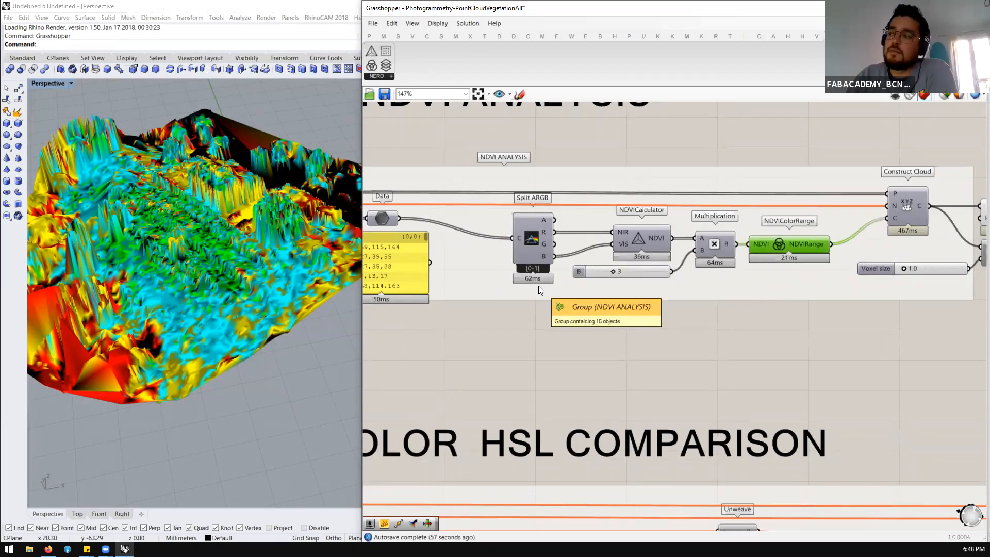
# Inspect the NDVICalculator's NDVI output and the NDVIColorRange description, and shift the NDVICalculator slightly toward Split ARGB
pyautogui.scroll(2, 629, 274)
pyautogui.moveTo(661, 222)
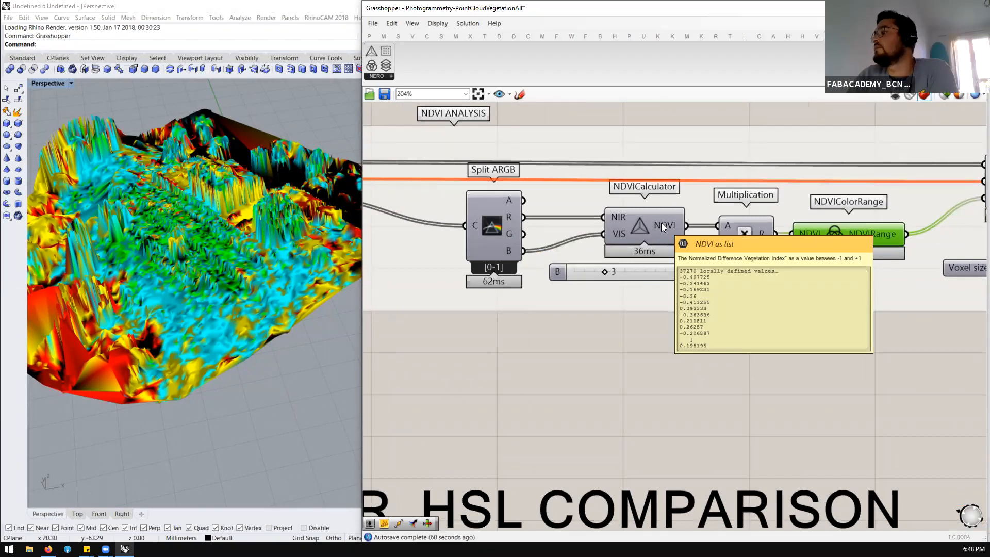
pyautogui.scroll(-3, 661, 222)
pyautogui.scroll(4, 861, 239)
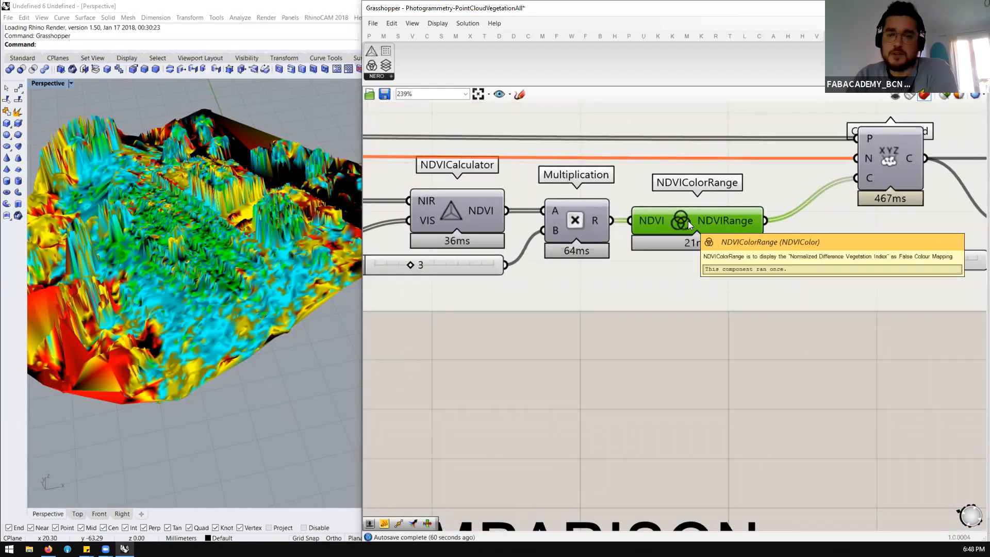
pyautogui.scroll(-3, 793, 231)
pyautogui.scroll(3, 608, 223)
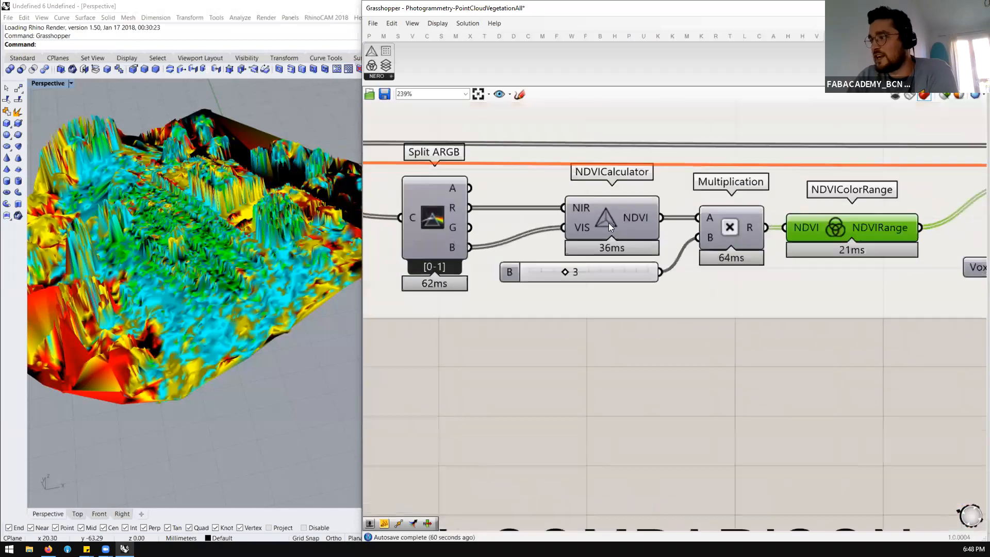
pyautogui.click(587, 225)
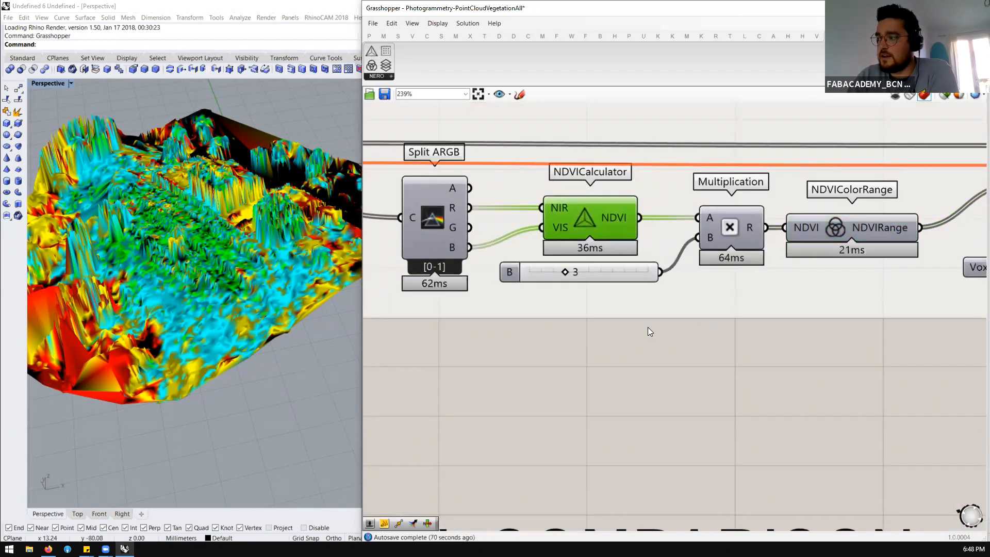
# Switch to Firefox, search Google Images for "forest" in a new tab and view the "A walk in the forest" picture
pyautogui.click(48, 548)
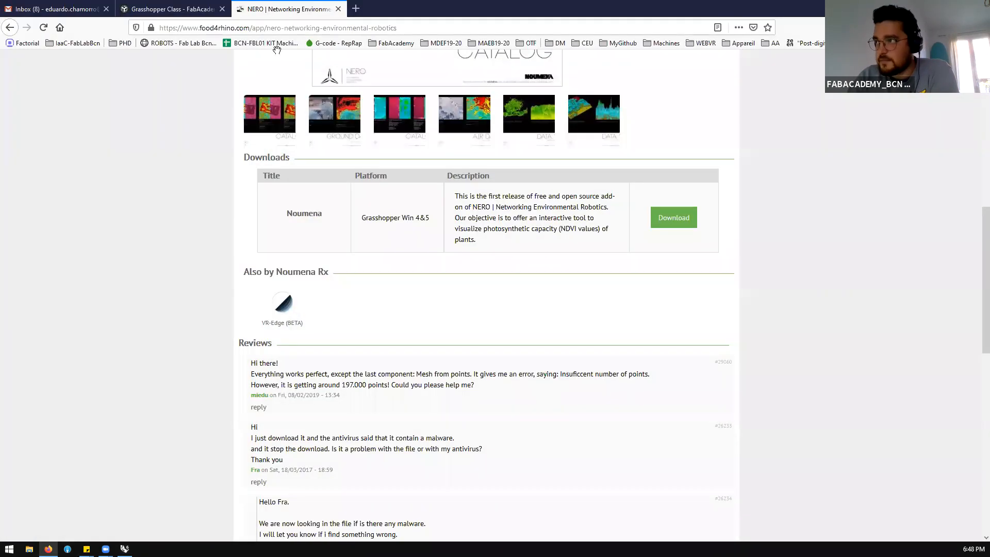
pyautogui.click(361, 9)
pyautogui.write('forest')
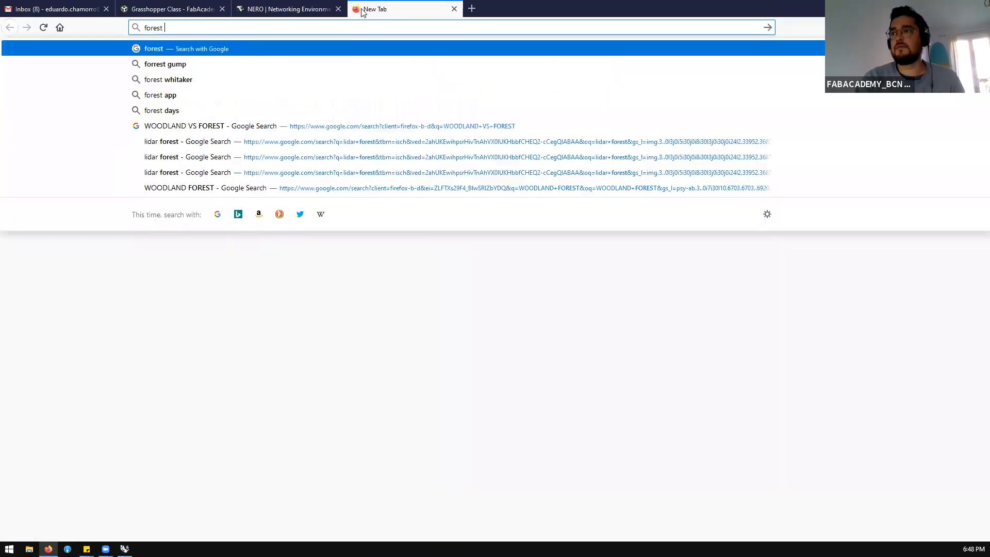
pyautogui.press('Return')
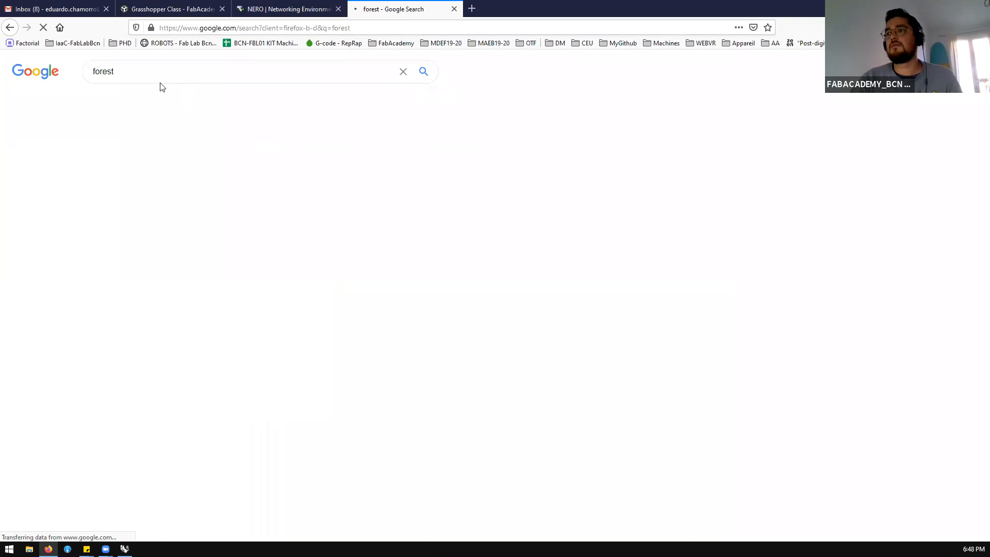
pyautogui.click(146, 101)
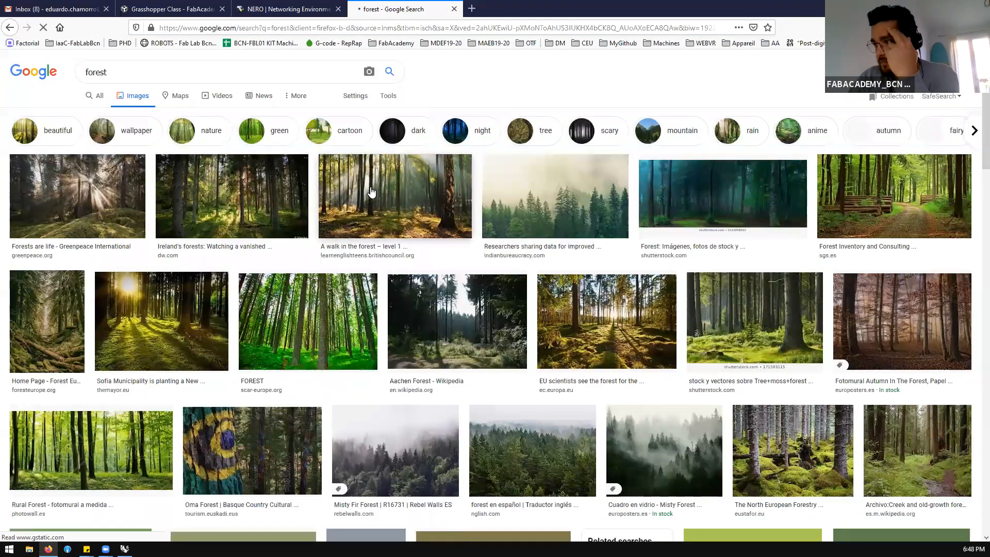
pyautogui.click(371, 192)
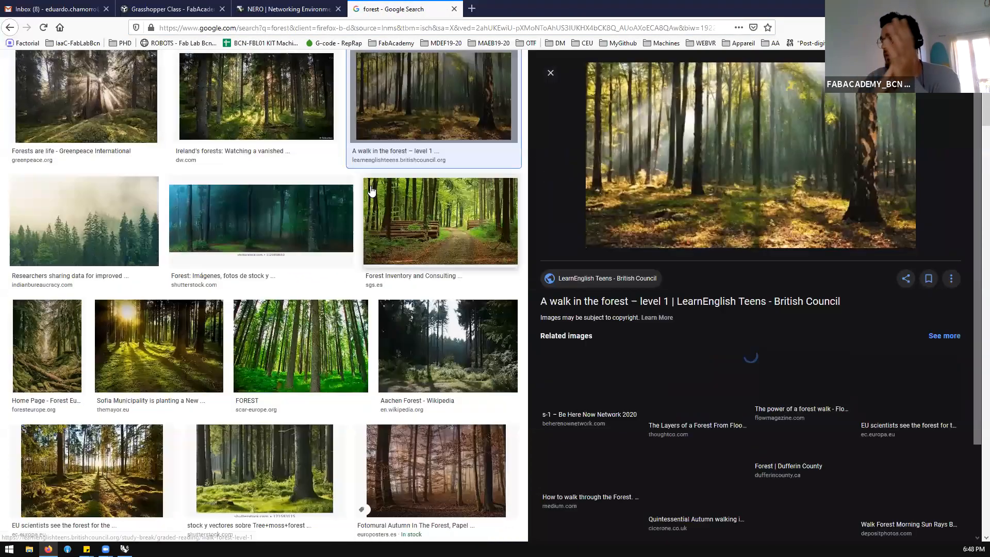
pyautogui.click(690, 153)
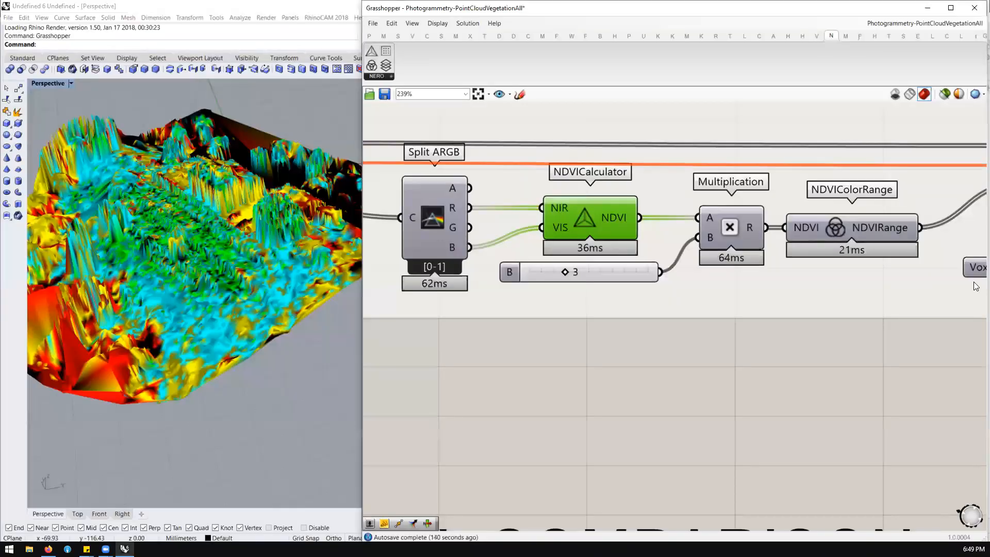
# Sketch a long wavy freehand line above the NDVI Analysis group, with a span marked between two vertical ticks
pyautogui.scroll(-7, 708, 172)
pyautogui.scroll(3, 591, 213)
pyautogui.scroll(1, 500, 138)
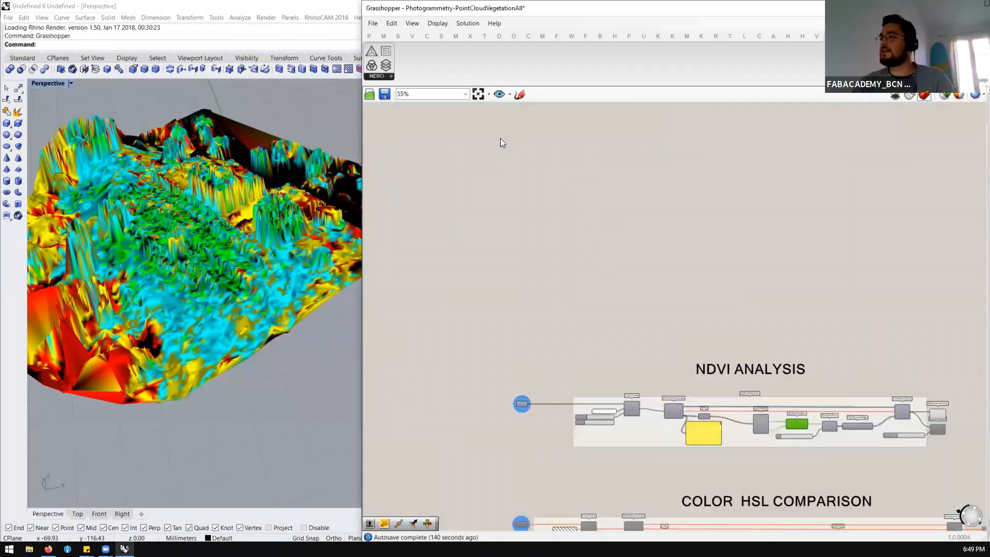
pyautogui.click(519, 95)
pyautogui.moveTo(529, 192)
pyautogui.mouseDown()
pyautogui.moveTo(751, 197)
pyautogui.moveTo(751, 206)
pyautogui.mouseUp()
pyautogui.moveTo(527, 188)
pyautogui.mouseDown()
pyautogui.moveTo(523, 212)
pyautogui.moveTo(524, 199)
pyautogui.mouseUp()
pyautogui.moveTo(392, 193)
pyautogui.mouseDown()
pyautogui.moveTo(671, 212)
pyautogui.moveTo(894, 208)
pyautogui.mouseUp()
pyautogui.scroll(-3, 810, 162)
pyautogui.scroll(2, 746, 241)
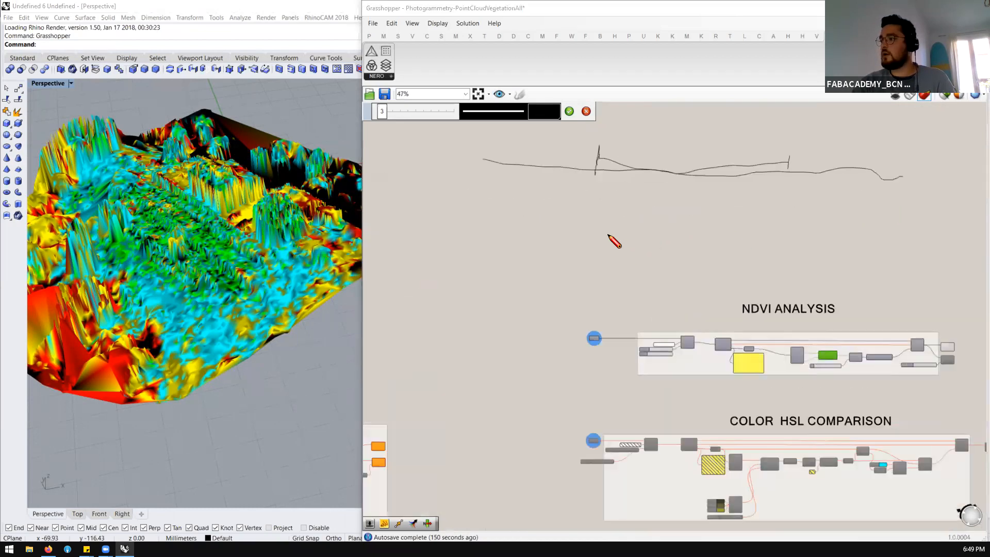
# Sketch a rectangle beneath the marked span, with a circled 1 in its middle
pyautogui.moveTo(595, 229); pyautogui.dragTo(599, 257)
pyautogui.moveTo(793, 231); pyautogui.dragTo(791, 260)
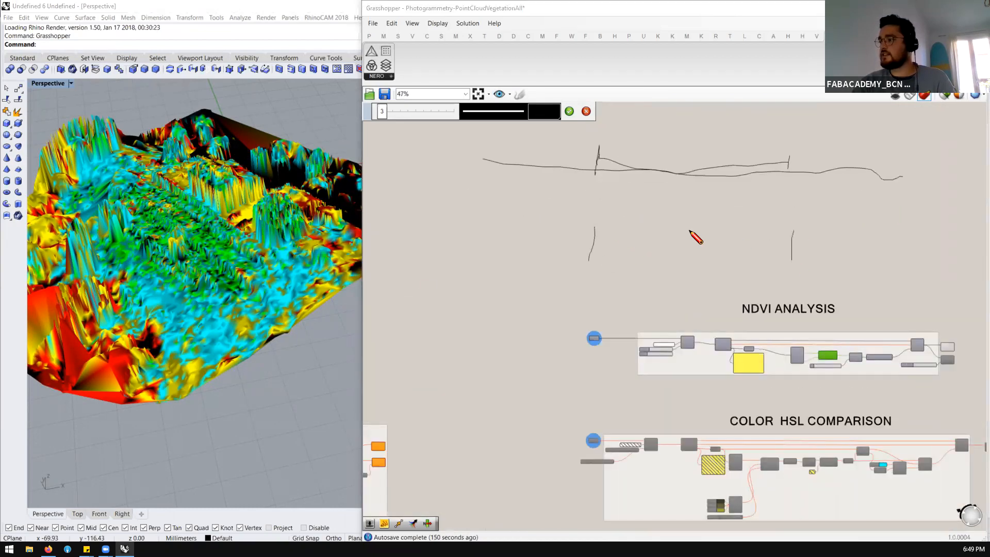
pyautogui.moveTo(685, 242)
pyautogui.mouseDown()
pyautogui.moveTo(684, 252)
pyautogui.moveTo(673, 235)
pyautogui.mouseUp()
pyautogui.moveTo(599, 227)
pyautogui.mouseDown()
pyautogui.moveTo(758, 226)
pyautogui.moveTo(748, 277)
pyautogui.mouseUp()
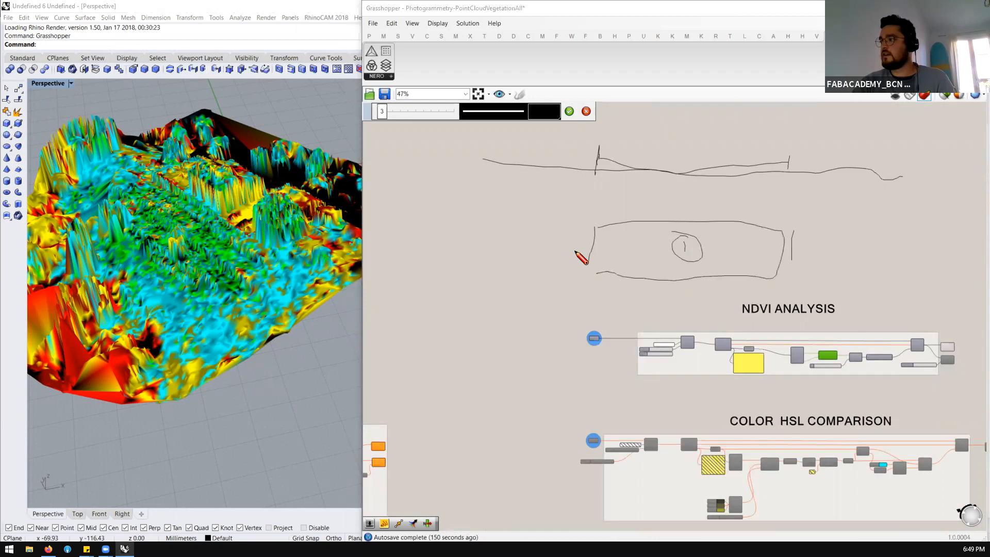
# Draw a second long freehand line across the earlier one, and discard the whole sketch
pyautogui.scroll(-4, 508, 224)
pyautogui.moveTo(472, 198); pyautogui.dragTo(750, 217)
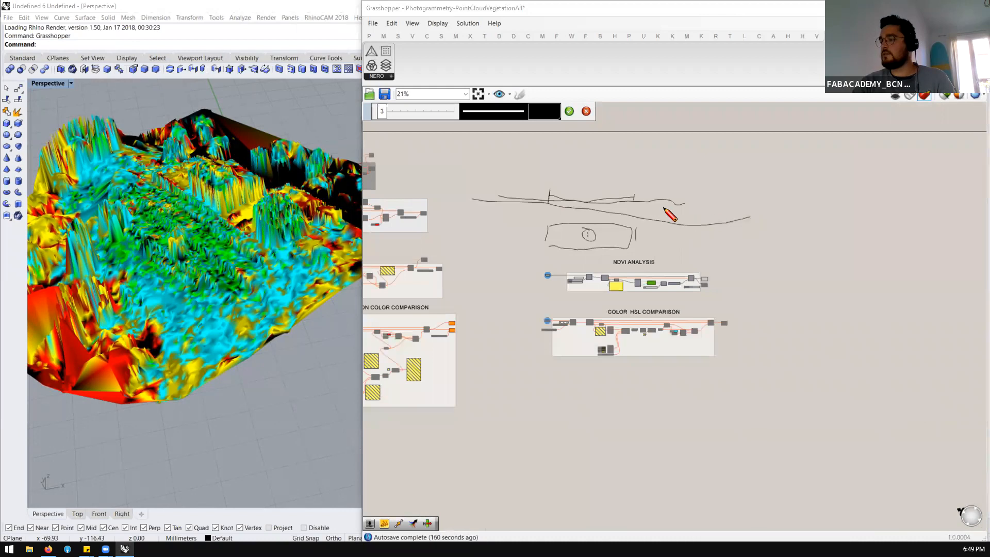
pyautogui.click(587, 111)
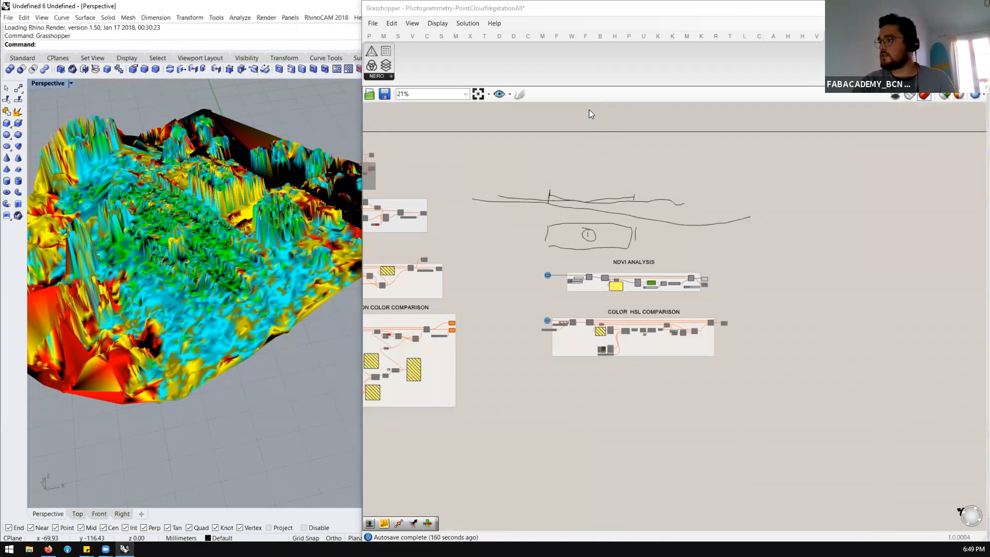
# Sketch a new long wavy line above the NDVI Analysis group, with a small rectangle around its middle filled with short strokes
pyautogui.click(520, 94)
pyautogui.moveTo(535, 182); pyautogui.dragTo(542, 182)
pyautogui.moveTo(814, 192); pyautogui.dragTo(910, 196)
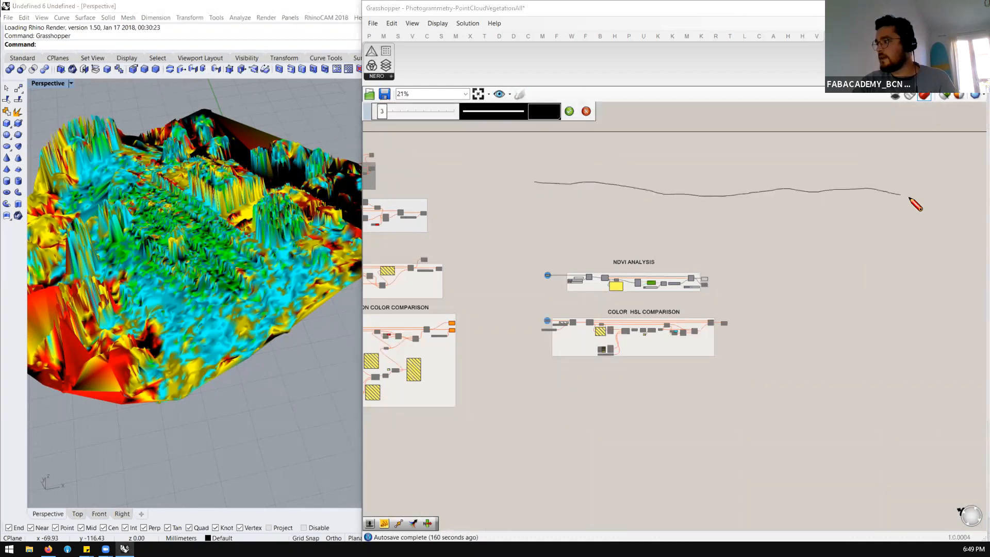
pyautogui.moveTo(718, 191)
pyautogui.mouseDown()
pyautogui.moveTo(753, 198)
pyautogui.moveTo(754, 185)
pyautogui.moveTo(735, 203)
pyautogui.moveTo(718, 199)
pyautogui.moveTo(718, 187)
pyautogui.mouseUp()
pyautogui.scroll(3, 721, 189)
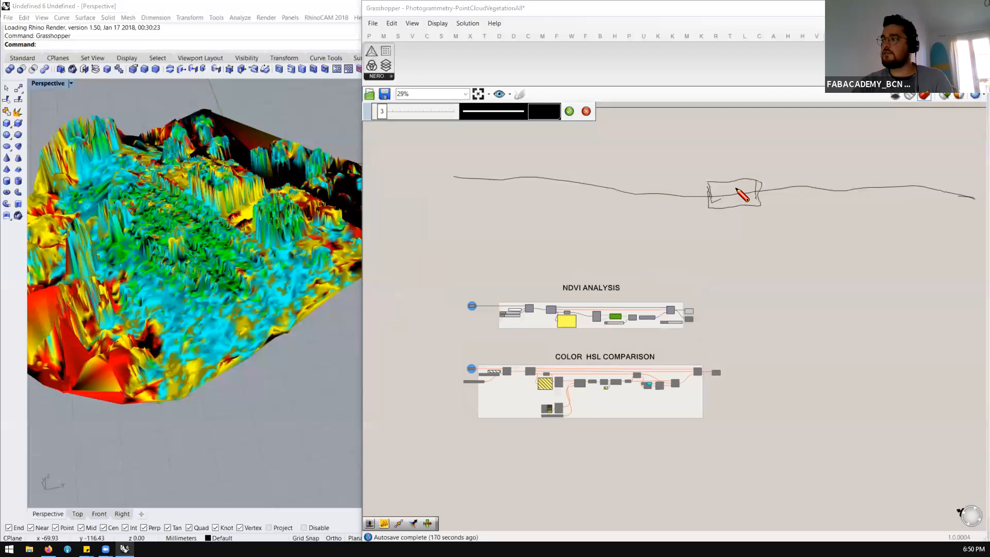
pyautogui.moveTo(736, 195); pyautogui.dragTo(759, 199)
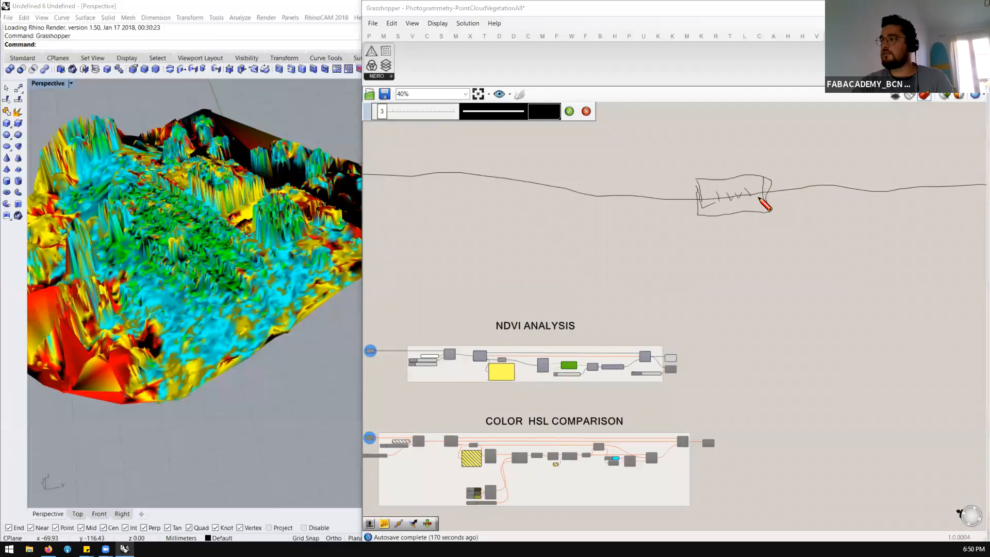
pyautogui.scroll(-4, 651, 195)
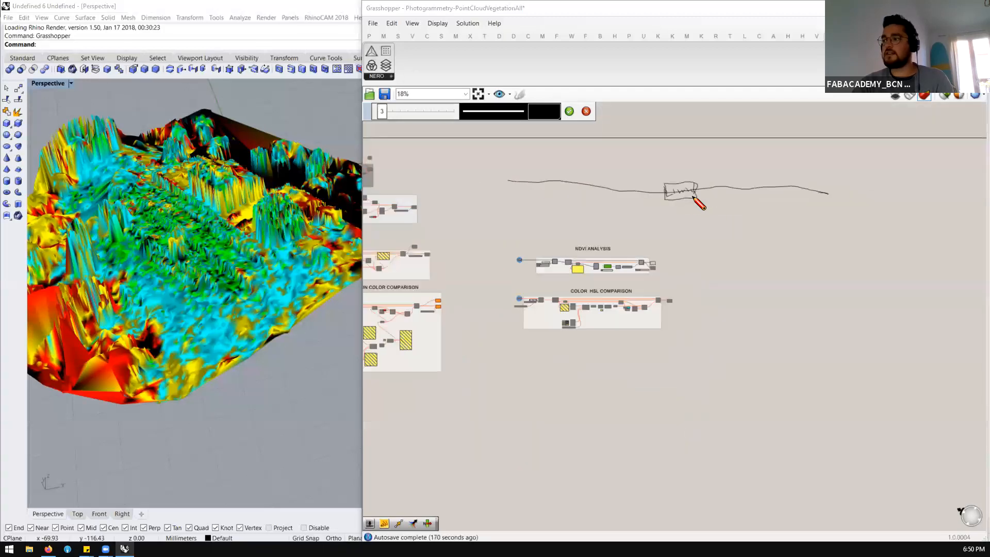
pyautogui.scroll(2, 698, 202)
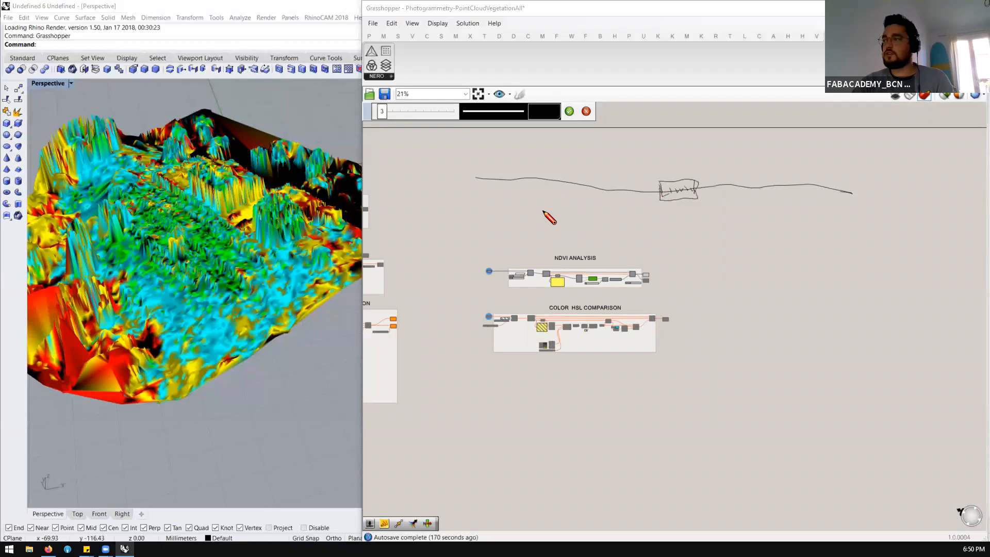
# Mark both ends of the wavy line and divide it with vertical strokes on either side of the small rectangle
pyautogui.moveTo(476, 172); pyautogui.dragTo(476, 190)
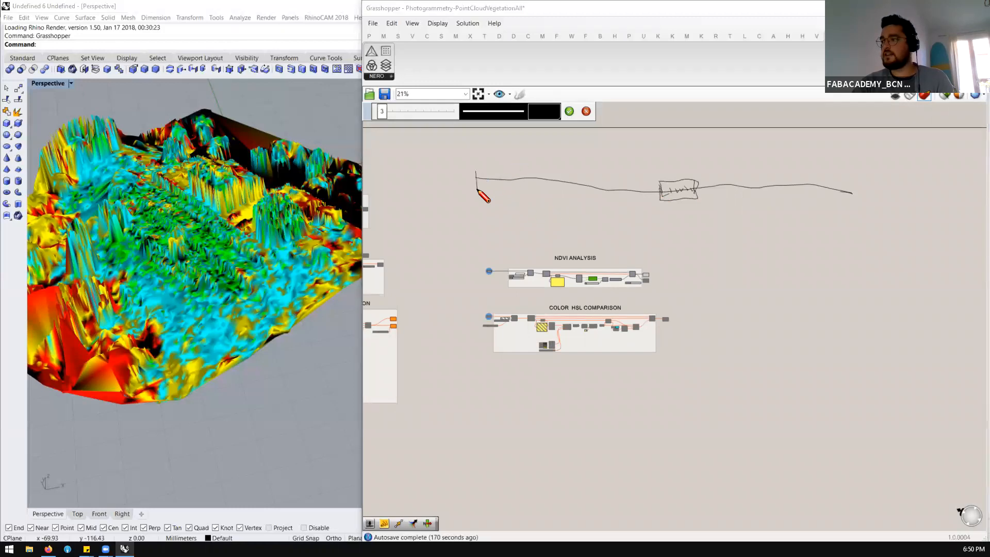
pyautogui.moveTo(856, 170); pyautogui.dragTo(864, 205)
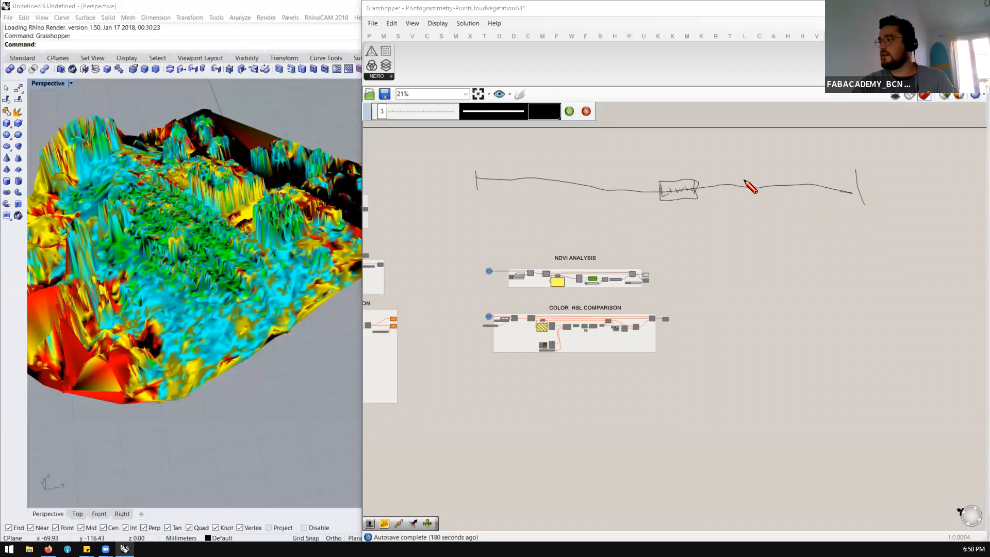
pyautogui.moveTo(741, 162); pyautogui.dragTo(751, 215)
pyautogui.moveTo(621, 158); pyautogui.dragTo(615, 207)
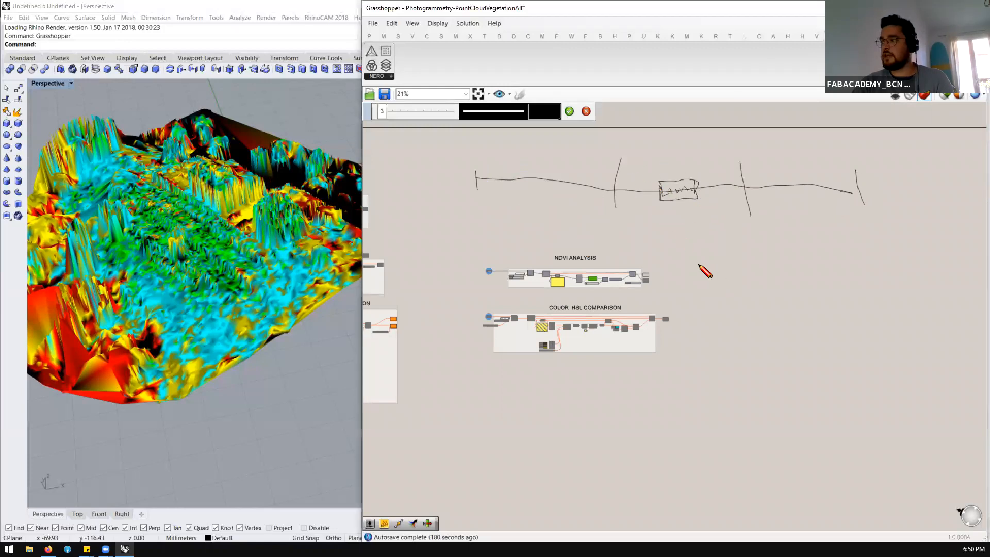
# Sketch a diagonal line running down to a short baseline marked 0, with a vertical line beside it marked 100
pyautogui.moveTo(700, 265)
pyautogui.mouseDown()
pyautogui.moveTo(776, 330)
pyautogui.moveTo(800, 332)
pyautogui.mouseUp()
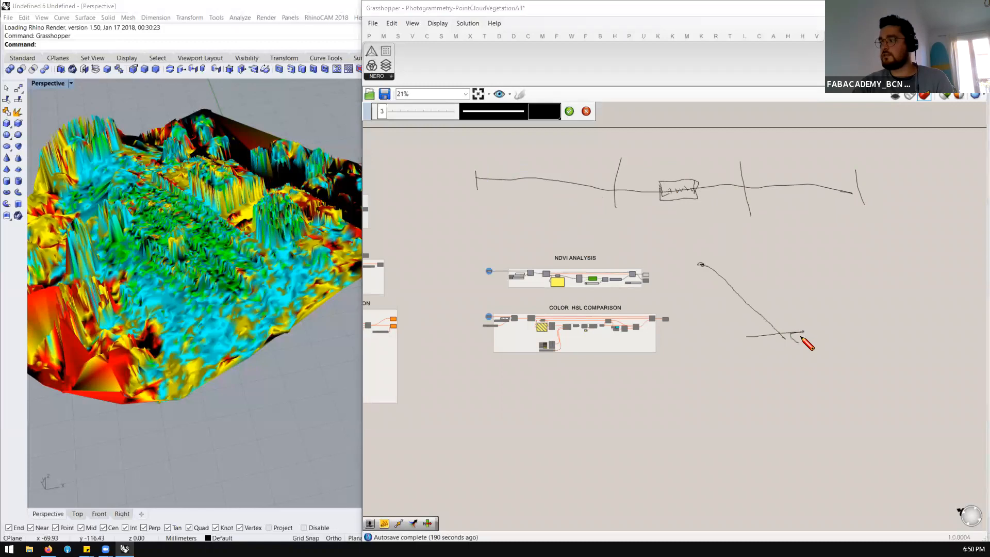
pyautogui.moveTo(793, 233); pyautogui.dragTo(797, 319)
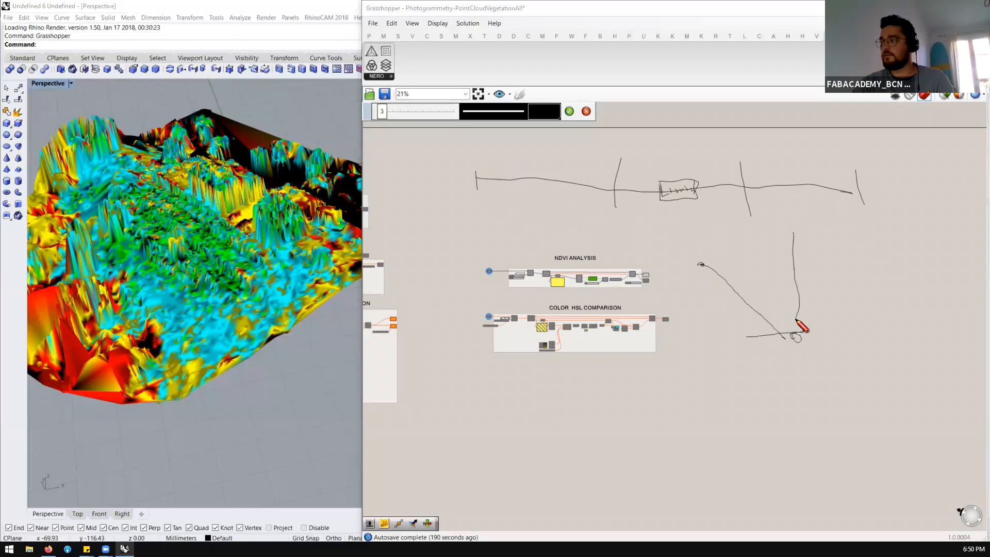
pyautogui.moveTo(816, 235); pyautogui.dragTo(821, 235)
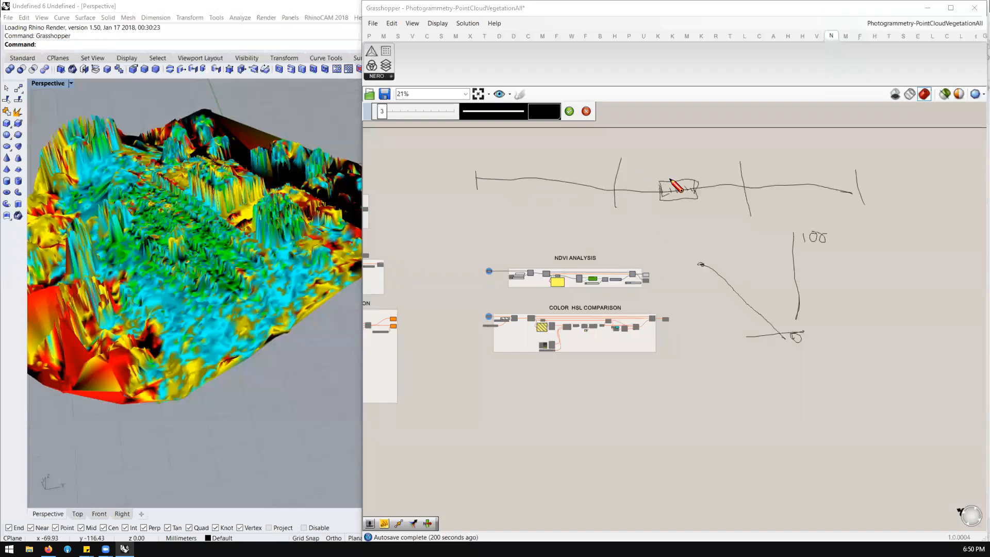
# Add closely spaced tick strokes along the whole wavy line, including extra divisions in the small rectangle
pyautogui.moveTo(671, 186); pyautogui.dragTo(664, 193)
pyautogui.moveTo(614, 176); pyautogui.dragTo(614, 205)
pyautogui.moveTo(503, 175)
pyautogui.mouseDown()
pyautogui.moveTo(660, 204)
pyautogui.moveTo(680, 202)
pyautogui.moveTo(672, 169)
pyautogui.moveTo(730, 195)
pyautogui.moveTo(833, 191)
pyautogui.mouseUp()
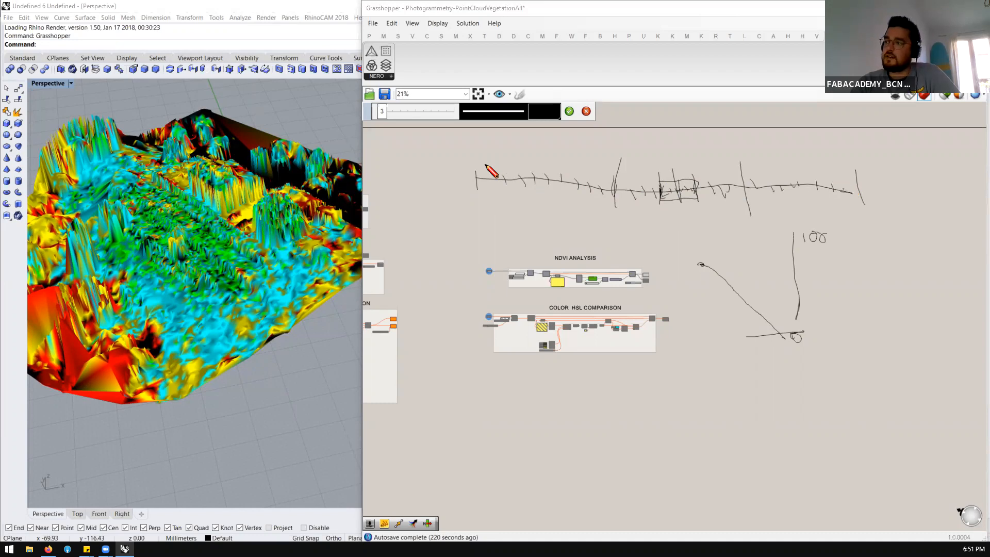
# Sketch branching curves beside the start of the wavy line, and write 0 and 100 values above its ticks
pyautogui.moveTo(410, 210)
pyautogui.mouseDown()
pyautogui.moveTo(451, 265)
pyautogui.moveTo(474, 254)
pyautogui.moveTo(437, 234)
pyautogui.moveTo(465, 245)
pyautogui.mouseUp()
pyautogui.moveTo(402, 206); pyautogui.dragTo(468, 235)
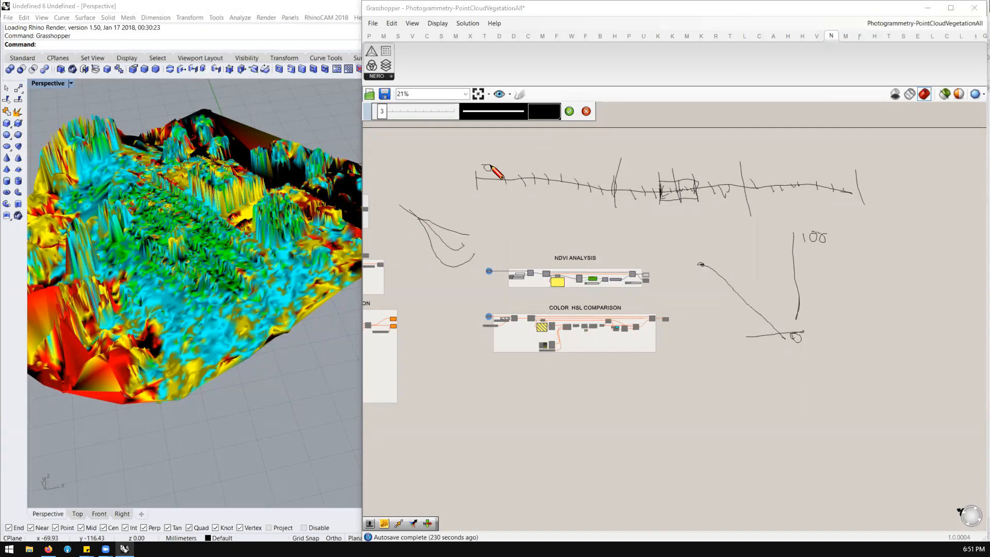
pyautogui.moveTo(510, 165); pyautogui.dragTo(577, 174)
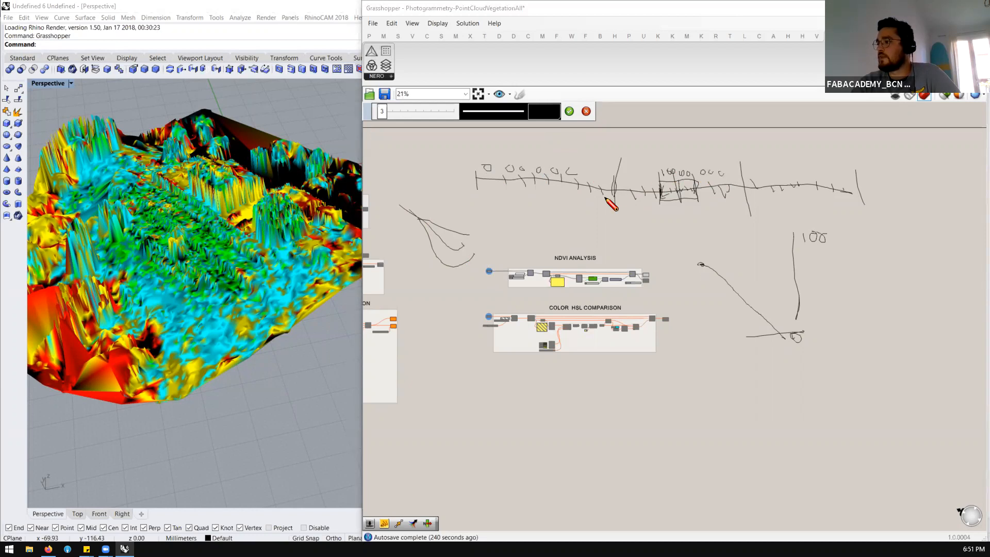
# Bracket the middle section of the wavy line from below, label it 20, and loop around the bracket
pyautogui.moveTo(613, 209)
pyautogui.mouseDown()
pyautogui.moveTo(614, 225)
pyautogui.moveTo(734, 225)
pyautogui.moveTo(753, 215)
pyautogui.moveTo(616, 233)
pyautogui.mouseUp()
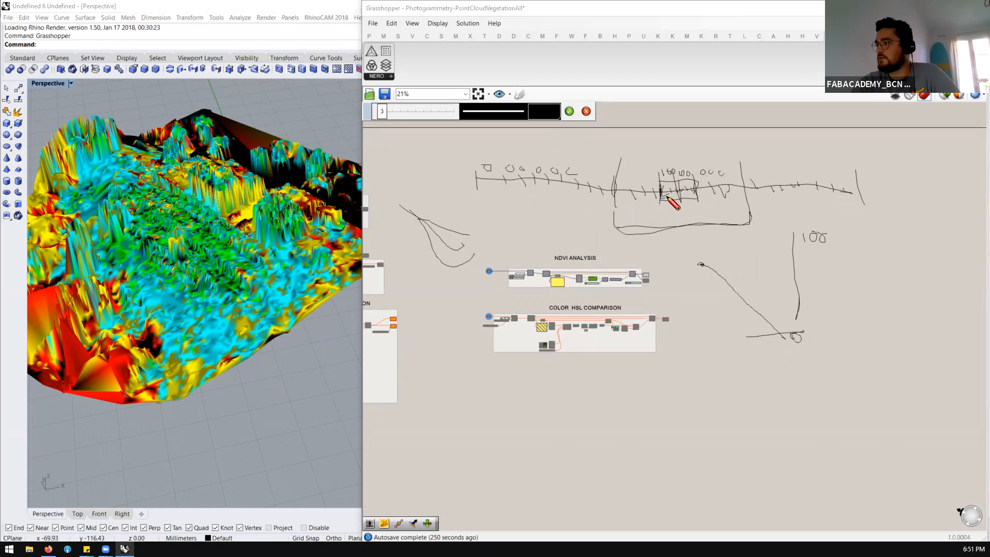
pyautogui.moveTo(667, 239)
pyautogui.mouseDown()
pyautogui.moveTo(675, 247)
pyautogui.moveTo(682, 236)
pyautogui.mouseUp()
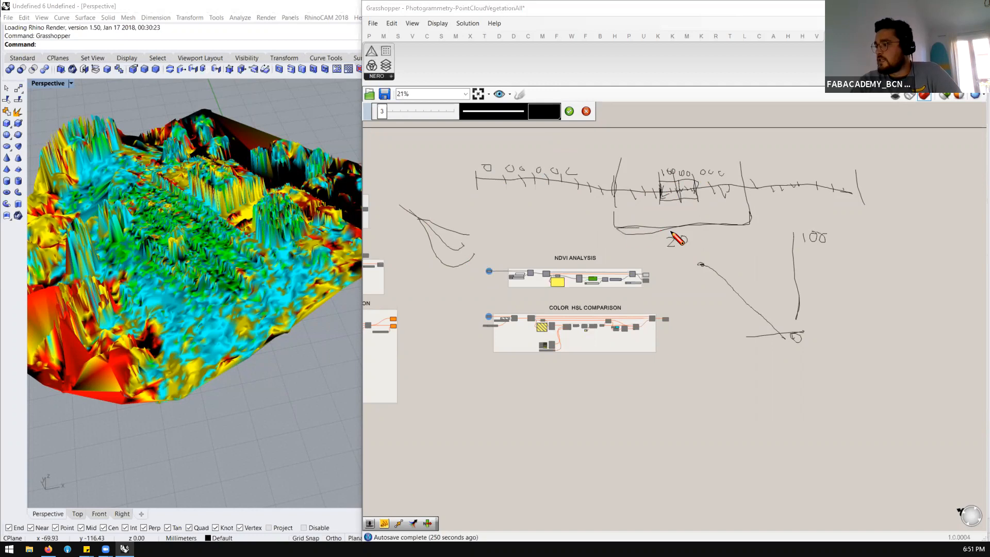
pyautogui.moveTo(735, 224)
pyautogui.mouseDown()
pyautogui.moveTo(750, 223)
pyautogui.moveTo(607, 225)
pyautogui.moveTo(695, 237)
pyautogui.mouseUp()
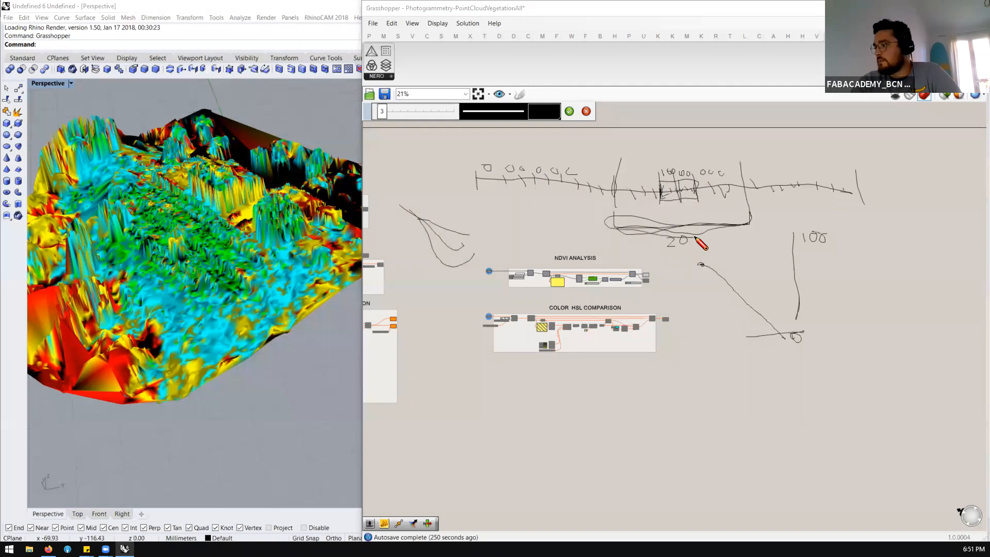
# Circle the small rectangle, annotate it with >50, and strike through the rest of the wavy line
pyautogui.moveTo(659, 195)
pyautogui.mouseDown()
pyautogui.moveTo(682, 186)
pyautogui.moveTo(655, 200)
pyautogui.moveTo(665, 205)
pyautogui.moveTo(692, 169)
pyautogui.moveTo(661, 218)
pyautogui.moveTo(685, 172)
pyautogui.moveTo(671, 151)
pyautogui.moveTo(691, 128)
pyautogui.moveTo(710, 135)
pyautogui.moveTo(679, 140)
pyautogui.mouseUp()
pyautogui.moveTo(477, 189); pyautogui.dragTo(466, 189)
pyautogui.moveTo(520, 168)
pyautogui.mouseDown()
pyautogui.moveTo(530, 195)
pyautogui.moveTo(607, 184)
pyautogui.moveTo(866, 195)
pyautogui.moveTo(768, 180)
pyautogui.mouseUp()
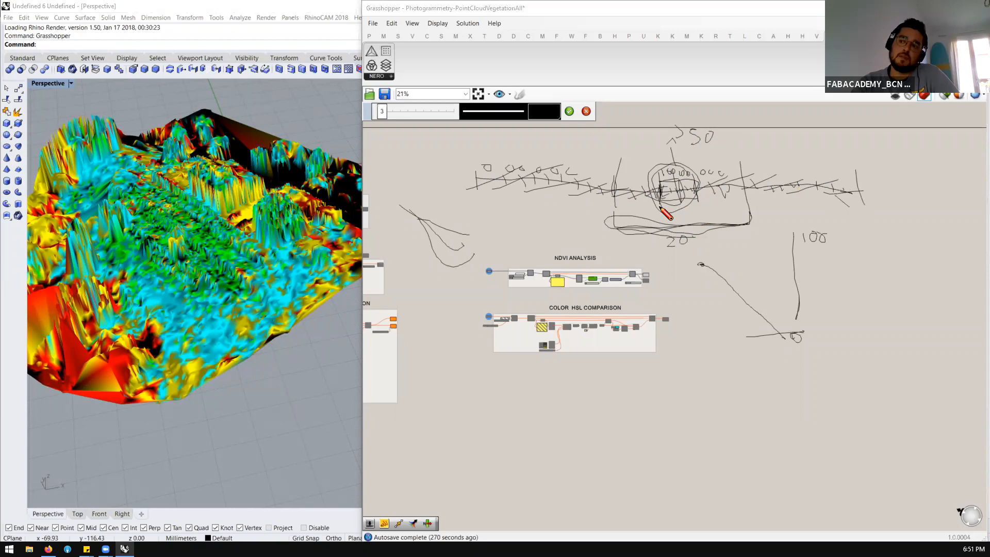
# Sketch a profile with two tall peaks below the Color HSL Comparison group, two long lines across it, and a bent arrow above
pyautogui.moveTo(496, 415)
pyautogui.mouseDown()
pyautogui.moveTo(602, 424)
pyautogui.moveTo(649, 375)
pyautogui.moveTo(673, 413)
pyautogui.moveTo(734, 428)
pyautogui.moveTo(762, 376)
pyautogui.moveTo(815, 430)
pyautogui.moveTo(901, 419)
pyautogui.mouseUp()
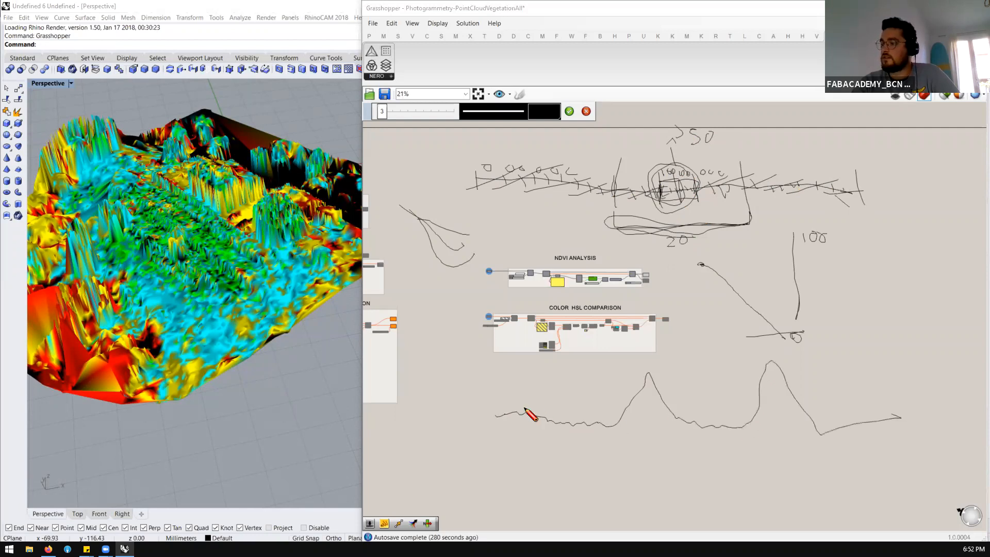
pyautogui.moveTo(464, 407)
pyautogui.mouseDown()
pyautogui.moveTo(732, 422)
pyautogui.moveTo(833, 412)
pyautogui.mouseUp()
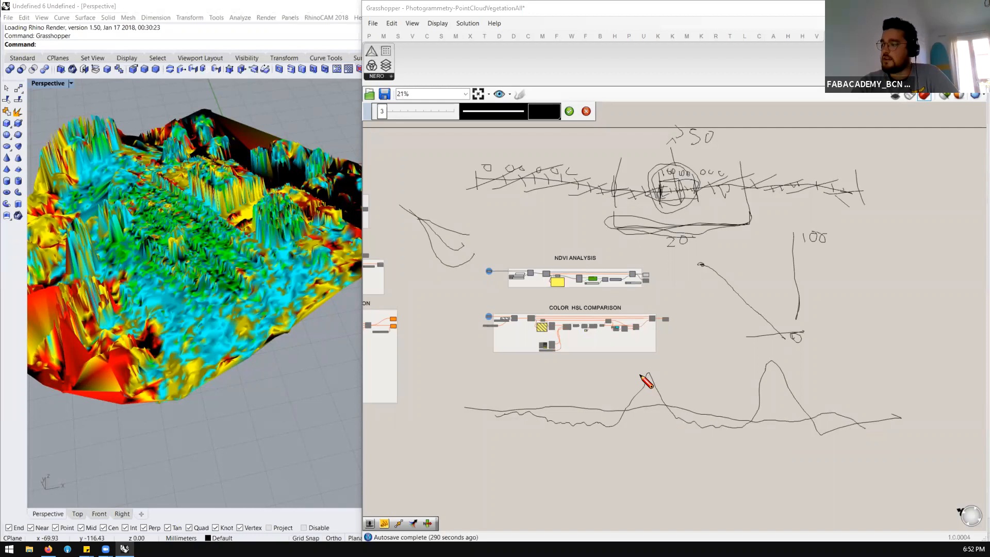
pyautogui.moveTo(464, 383)
pyautogui.mouseDown()
pyautogui.moveTo(635, 394)
pyautogui.moveTo(864, 385)
pyautogui.mouseUp()
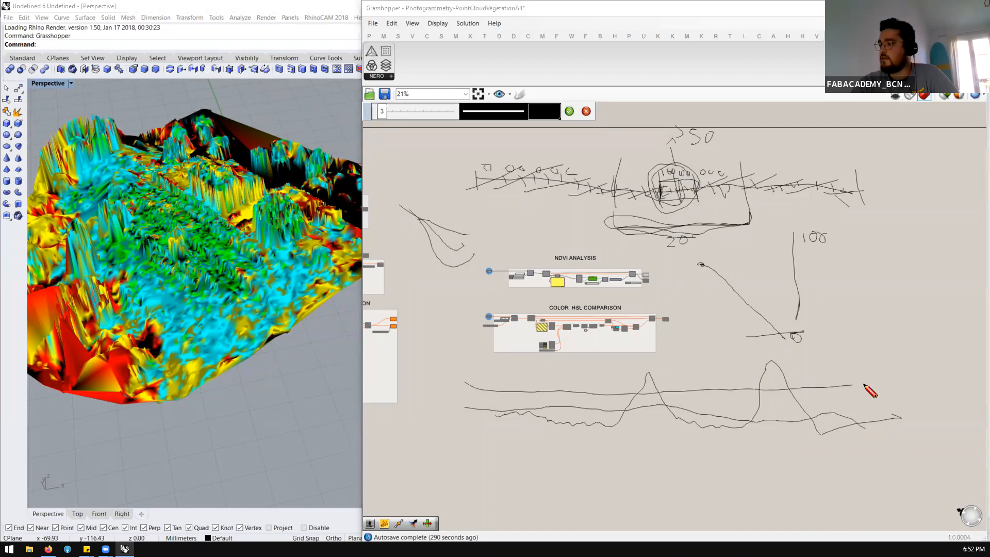
pyautogui.moveTo(689, 351); pyautogui.dragTo(729, 345)
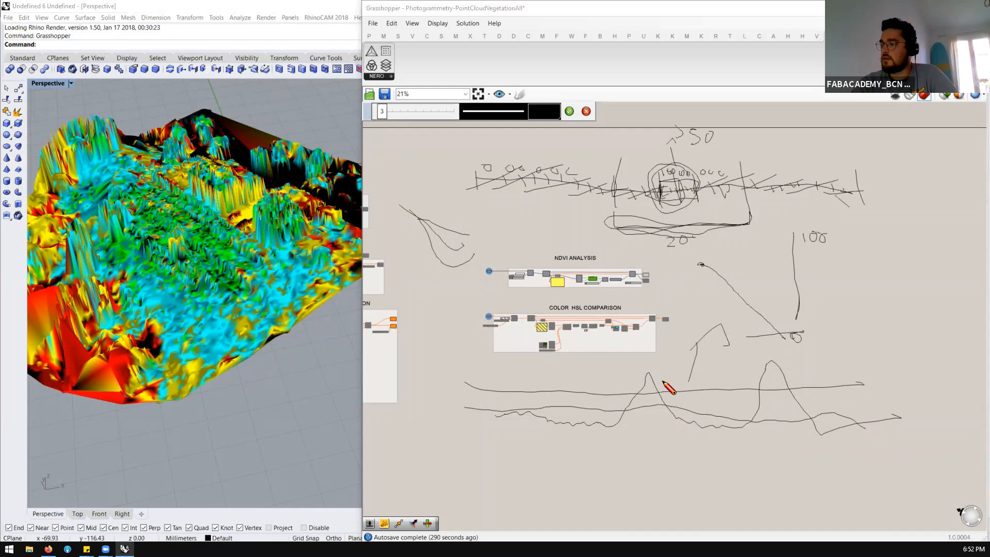
# Circle and scribble over the two peaks, add a third long line with a circled end, and mark the lower line's end
pyautogui.moveTo(654, 390)
pyautogui.mouseDown()
pyautogui.moveTo(645, 377)
pyautogui.moveTo(662, 384)
pyautogui.mouseUp()
pyautogui.moveTo(766, 379)
pyautogui.mouseDown()
pyautogui.moveTo(782, 388)
pyautogui.moveTo(772, 396)
pyautogui.mouseUp()
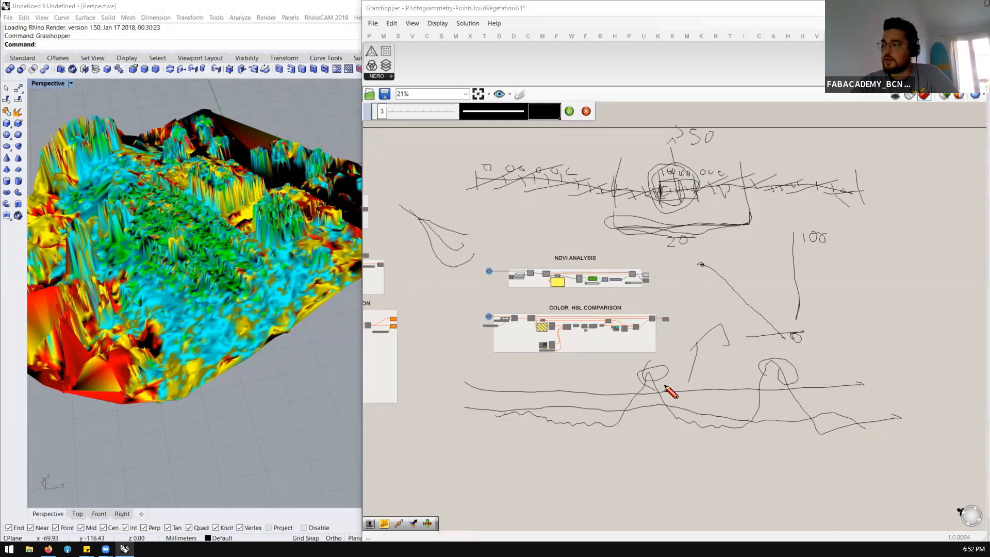
pyautogui.moveTo(643, 369)
pyautogui.mouseDown()
pyautogui.moveTo(642, 393)
pyautogui.moveTo(641, 373)
pyautogui.moveTo(652, 384)
pyautogui.mouseUp()
pyautogui.moveTo(762, 389)
pyautogui.mouseDown()
pyautogui.moveTo(798, 390)
pyautogui.moveTo(759, 390)
pyautogui.moveTo(774, 391)
pyautogui.mouseUp()
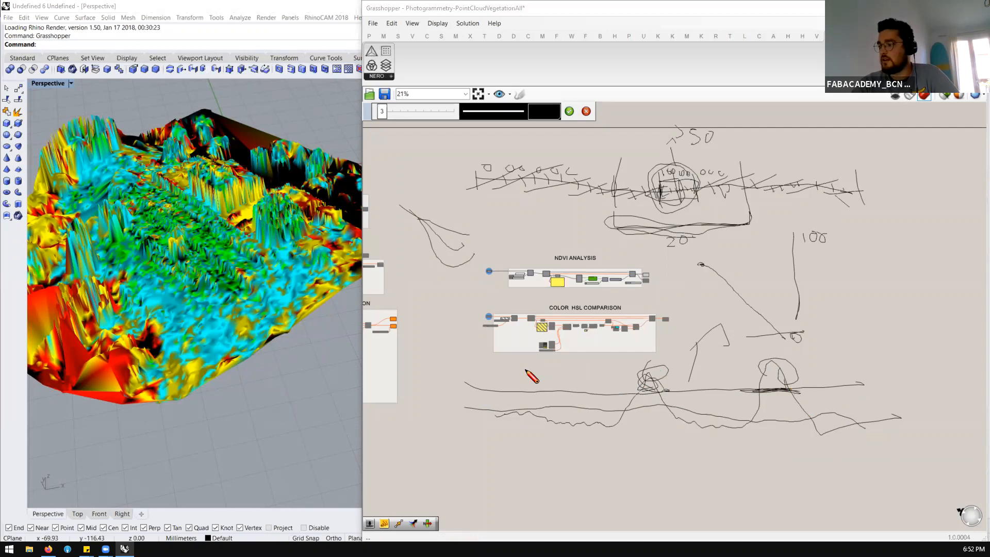
pyautogui.moveTo(561, 378)
pyautogui.mouseDown()
pyautogui.moveTo(747, 389)
pyautogui.moveTo(909, 380)
pyautogui.mouseUp()
pyautogui.moveTo(862, 414); pyautogui.dragTo(855, 418)
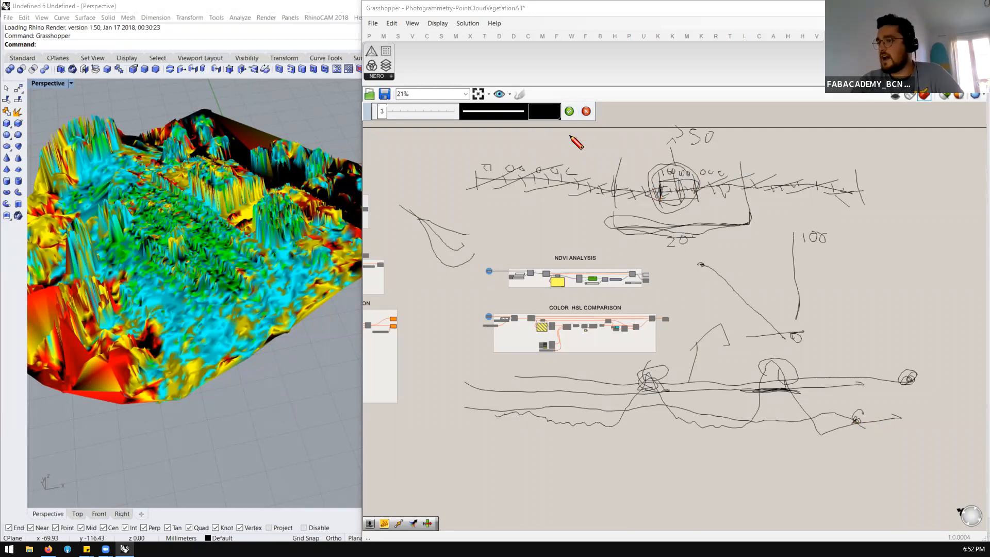
# Maximize the Grasshopper window and inspect the components of the NDVI Analysis group
pyautogui.doubleClick(648, 11)
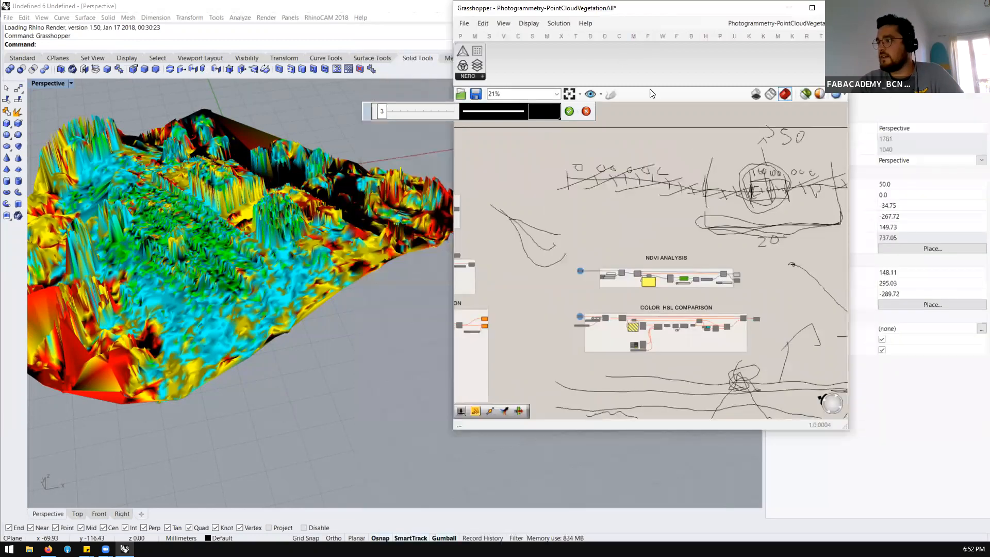
pyautogui.doubleClick(691, 8)
pyautogui.scroll(-2, 448, 280)
pyautogui.scroll(12, 601, 230)
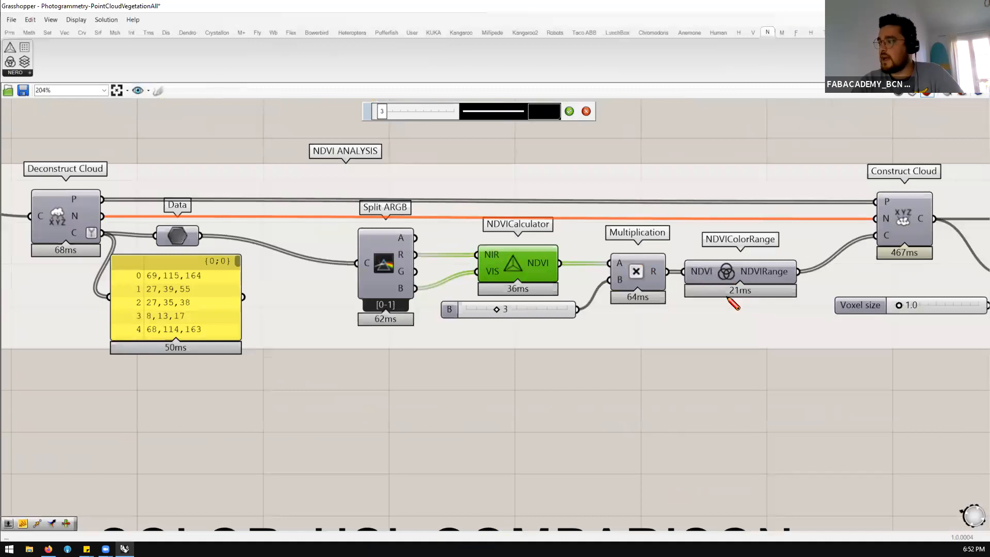
pyautogui.scroll(-1, 533, 320)
pyautogui.scroll(-5, 534, 320)
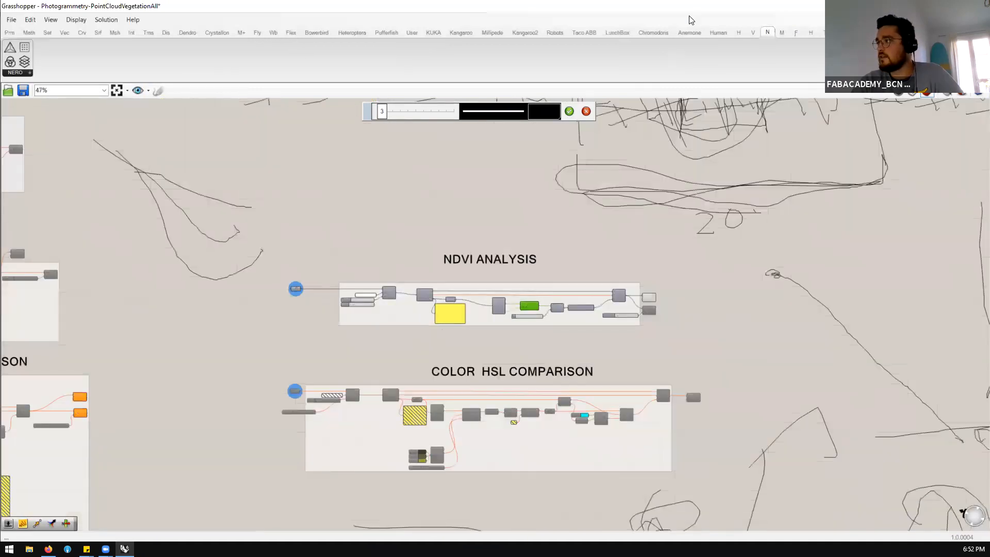
# Outline the circled middle part of the upper wavy line with repeated rectangular strokes on the Grasshopper canvas
pyautogui.hotkey('alt', 'Tab')
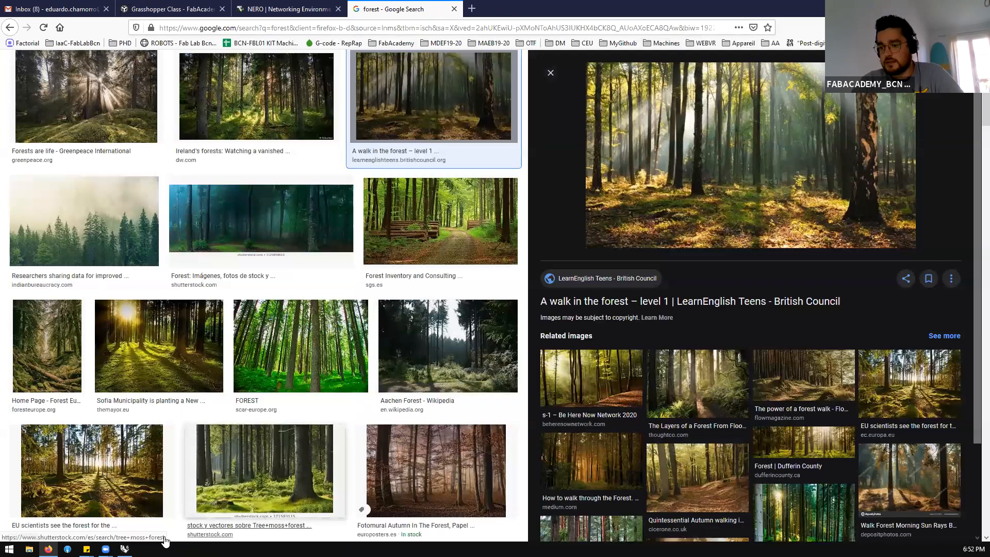
pyautogui.click(124, 549)
pyautogui.scroll(-5, 525, 363)
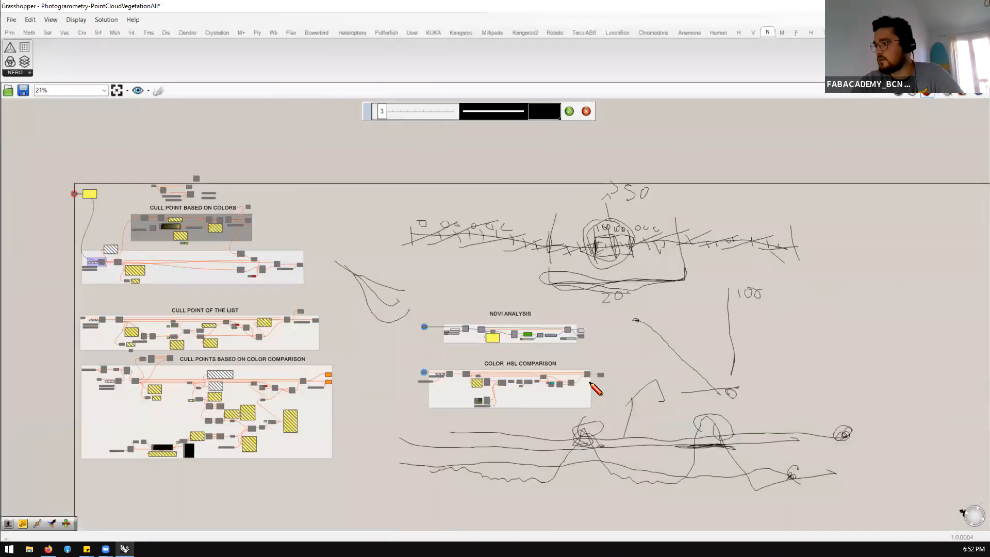
pyautogui.scroll(3, 650, 218)
pyautogui.scroll(1, 548, 253)
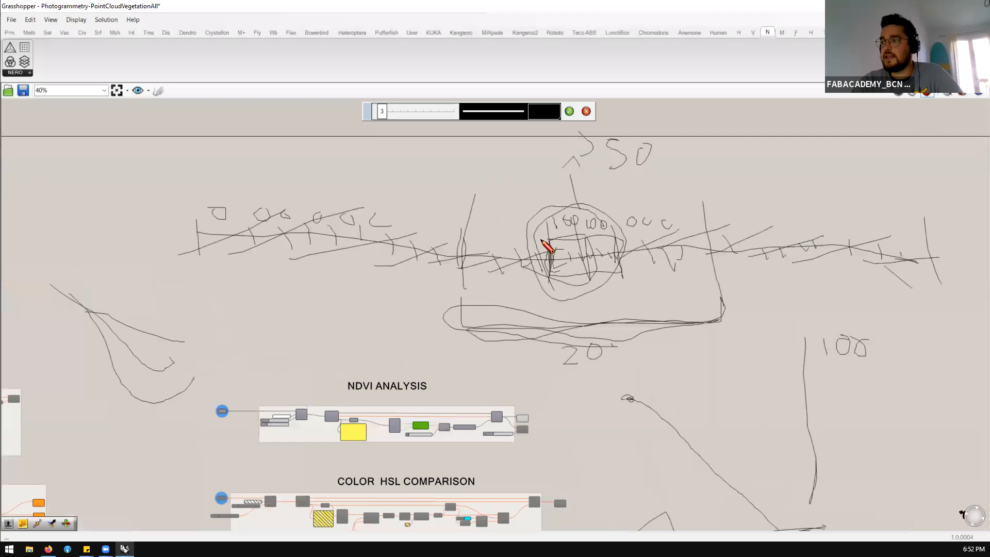
pyautogui.moveTo(620, 221)
pyautogui.mouseDown()
pyautogui.moveTo(567, 284)
pyautogui.moveTo(536, 241)
pyautogui.moveTo(625, 217)
pyautogui.moveTo(629, 290)
pyautogui.moveTo(520, 234)
pyautogui.moveTo(624, 228)
pyautogui.moveTo(577, 291)
pyautogui.moveTo(519, 279)
pyautogui.mouseUp()
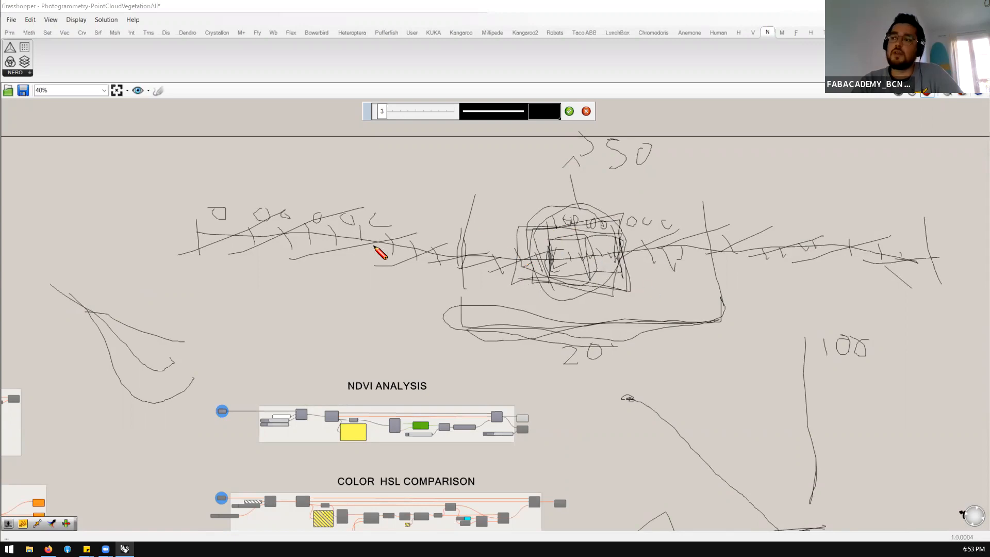
# Switch to Firefox, search Google Images for "picos de europa", and preview the El Viajero photo with hikers above a lake
pyautogui.scroll(-1, 369, 211)
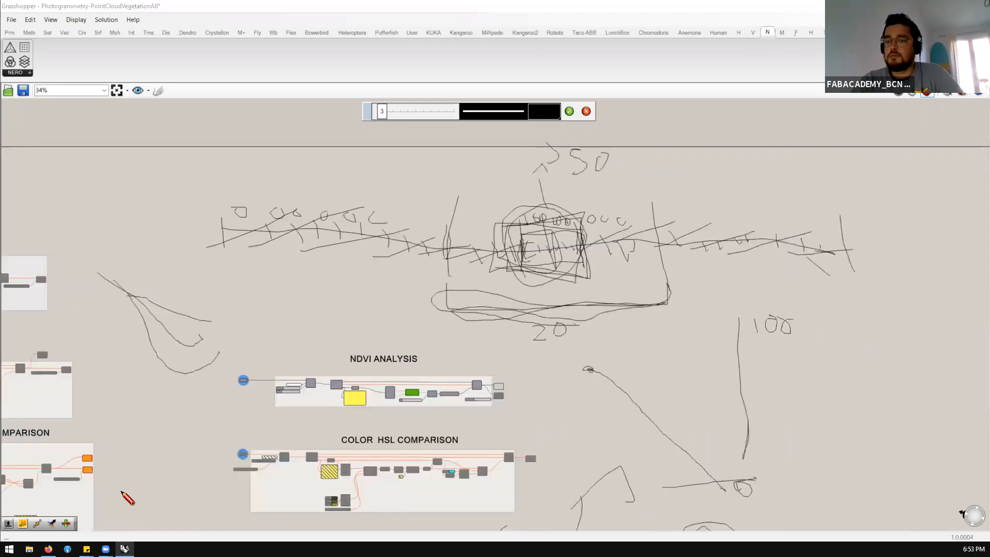
pyautogui.hotkey('alt', 'Tab')
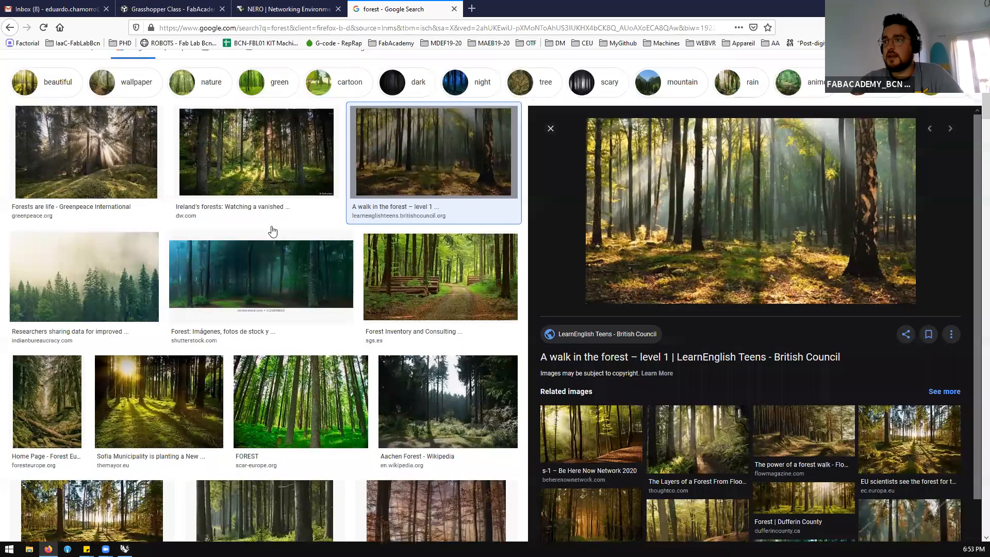
pyautogui.scroll(2, 272, 227)
pyautogui.click(198, 75)
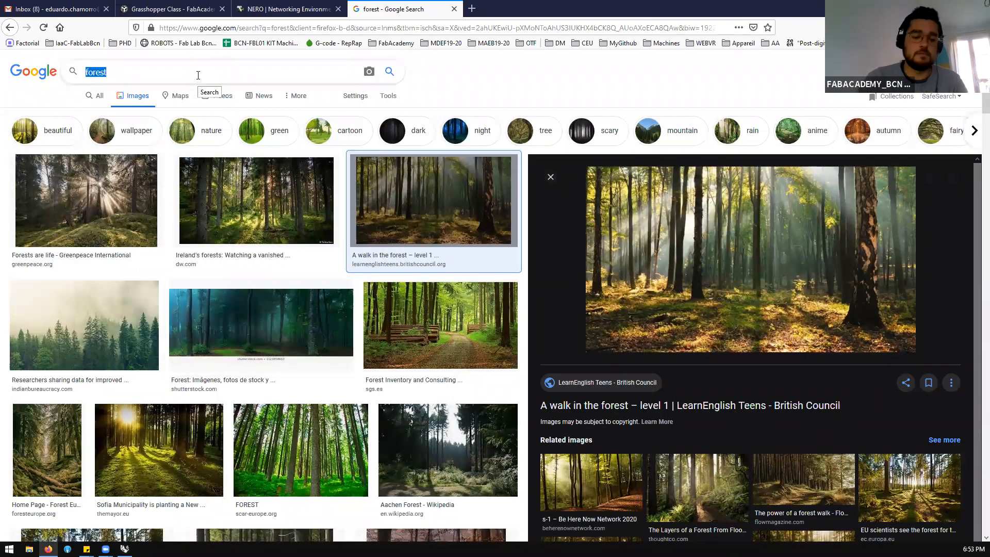
pyautogui.write('picos de europa')
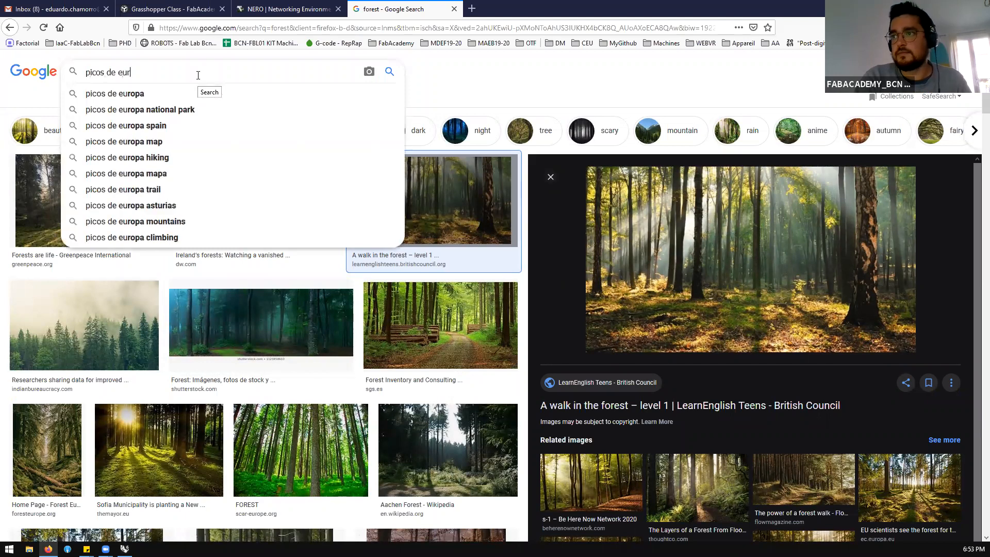
pyautogui.press('Return')
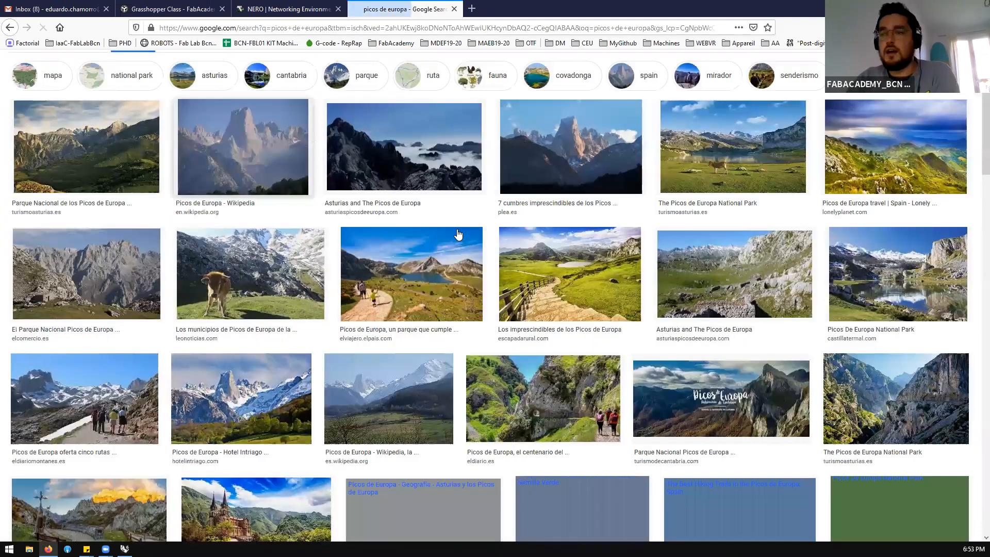
pyautogui.click(458, 234)
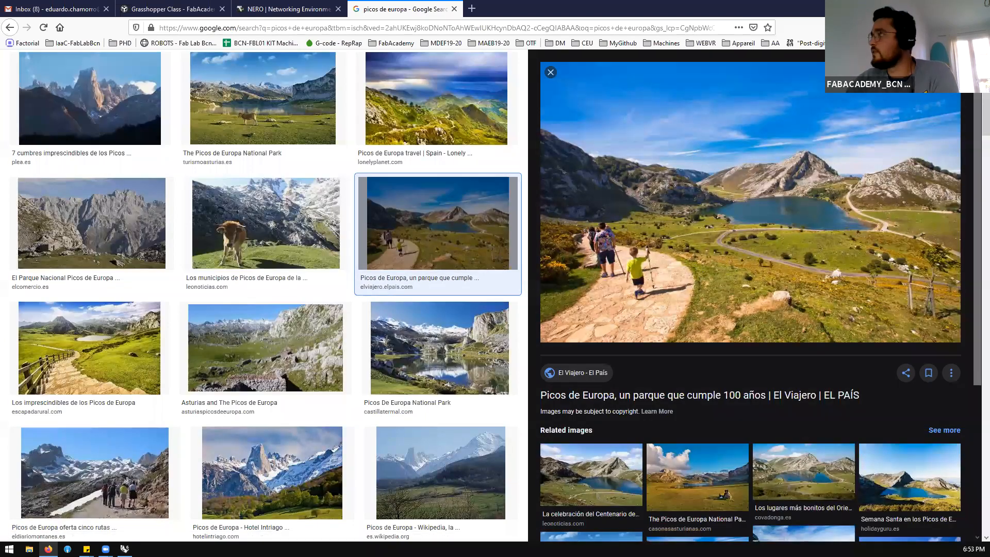
# Return to Grasshopper and sketch short separate wavy segments beneath the upper wavy line along its length
pyautogui.hotkey('alt', 'Tab')
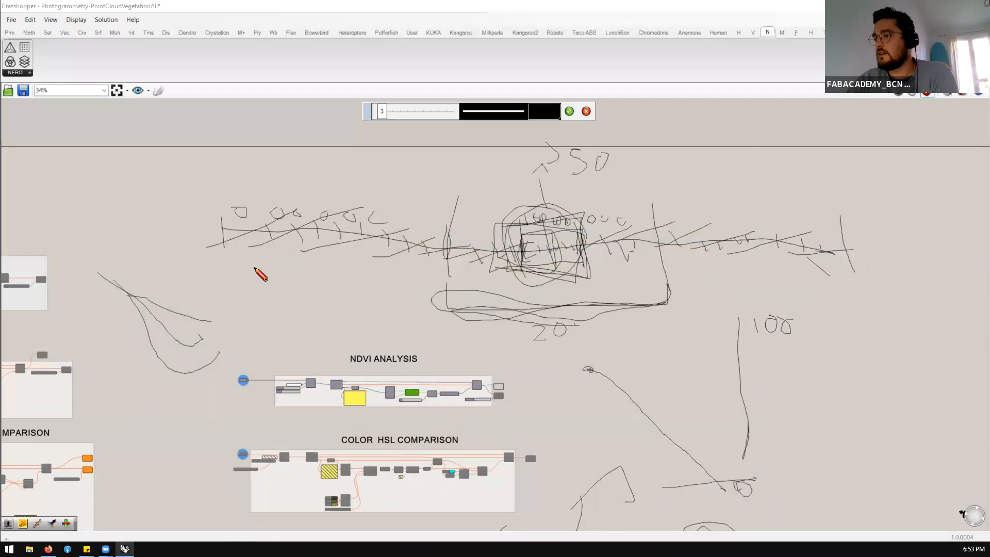
pyautogui.moveTo(232, 281); pyautogui.dragTo(364, 293)
pyautogui.moveTo(458, 298); pyautogui.dragTo(501, 291)
pyautogui.moveTo(570, 302); pyautogui.dragTo(865, 301)
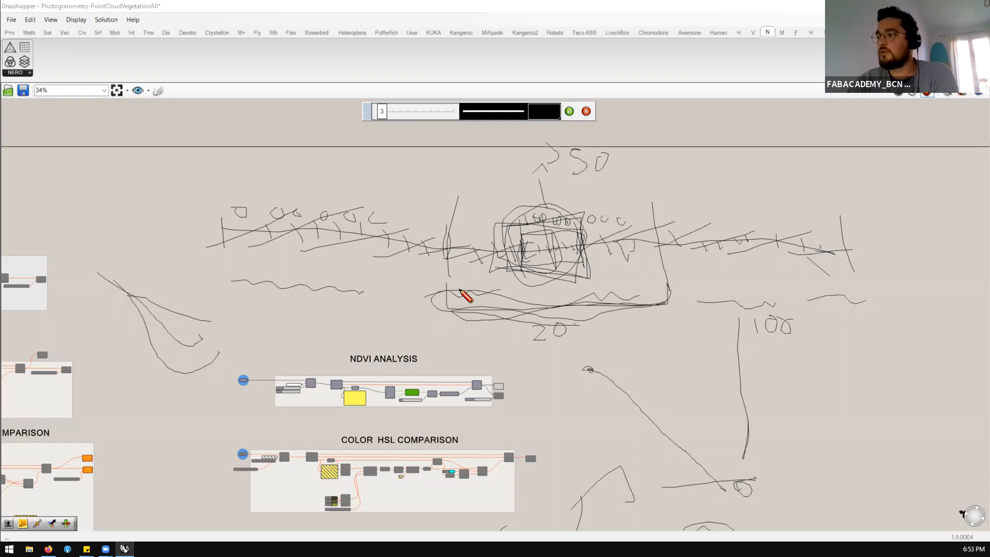
# Draw a small rectangle around part of three of the short wavy segments
pyautogui.moveTo(422, 286)
pyautogui.mouseDown()
pyautogui.moveTo(449, 278)
pyautogui.moveTo(464, 302)
pyautogui.moveTo(446, 310)
pyautogui.mouseUp()
pyautogui.moveTo(321, 285)
pyautogui.mouseDown()
pyautogui.moveTo(334, 280)
pyautogui.moveTo(305, 285)
pyautogui.moveTo(338, 288)
pyautogui.mouseUp()
pyautogui.moveTo(729, 286)
pyautogui.mouseDown()
pyautogui.moveTo(744, 298)
pyautogui.moveTo(715, 311)
pyautogui.moveTo(751, 304)
pyautogui.mouseUp()
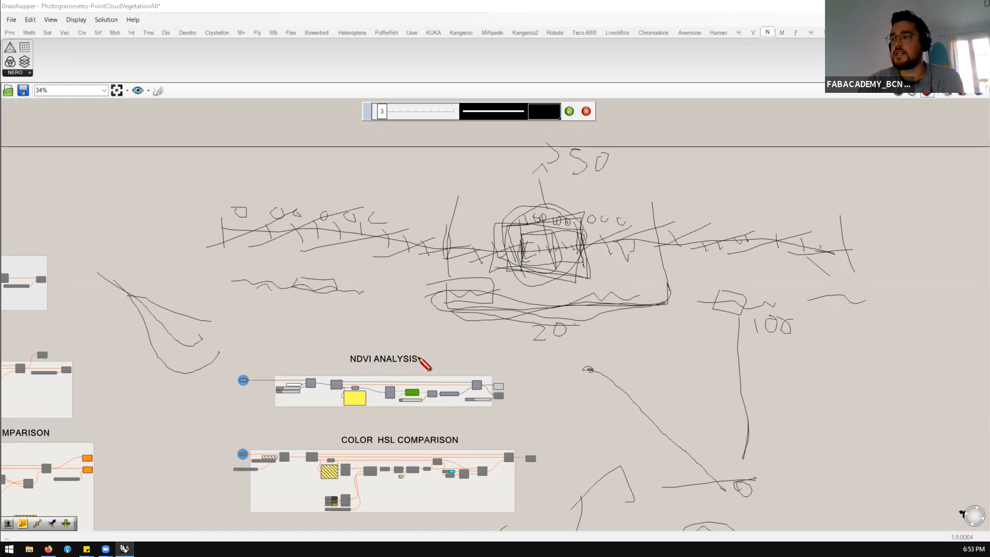
pyautogui.scroll(-3, 497, 452)
pyautogui.scroll(2, 511, 490)
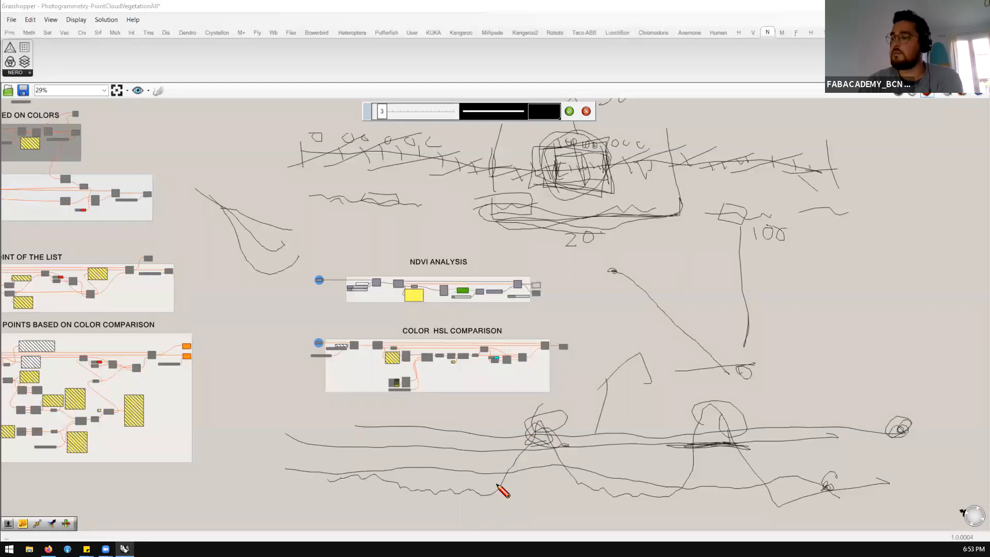
pyautogui.scroll(-3, 530, 481)
pyautogui.scroll(2, 588, 322)
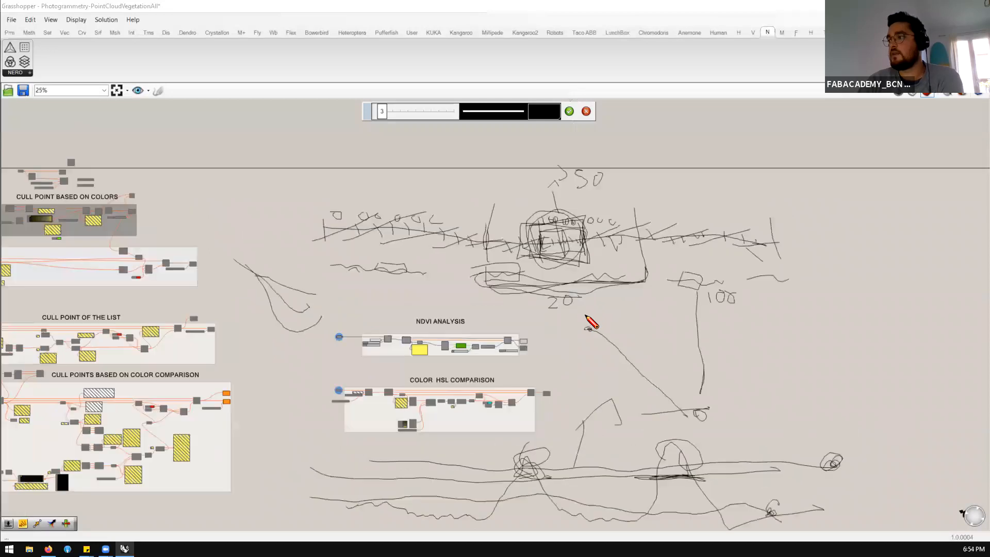
# Restore the maximized Grasshopper window so it sits beside the Rhino Perspective viewport
pyautogui.scroll(2, 529, 282)
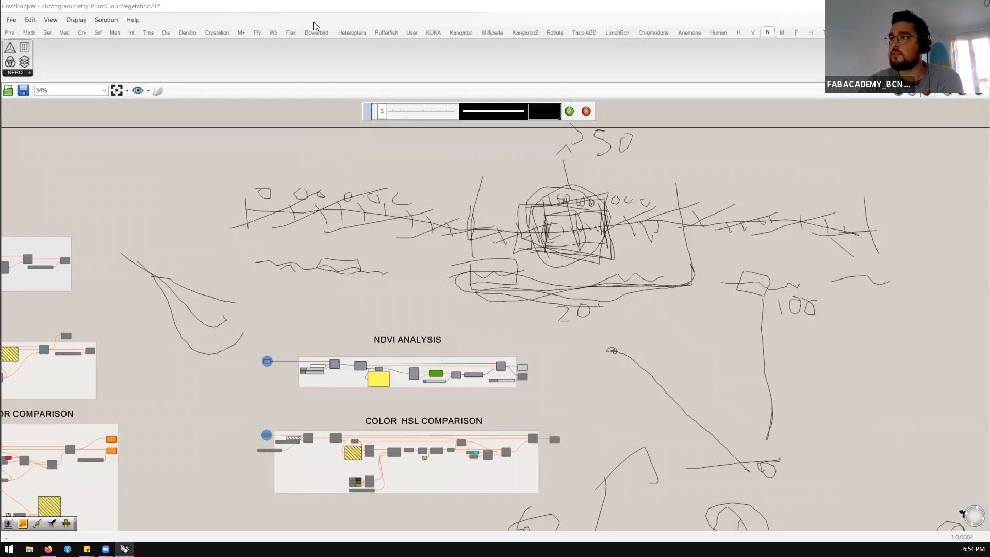
pyautogui.doubleClick(347, 11)
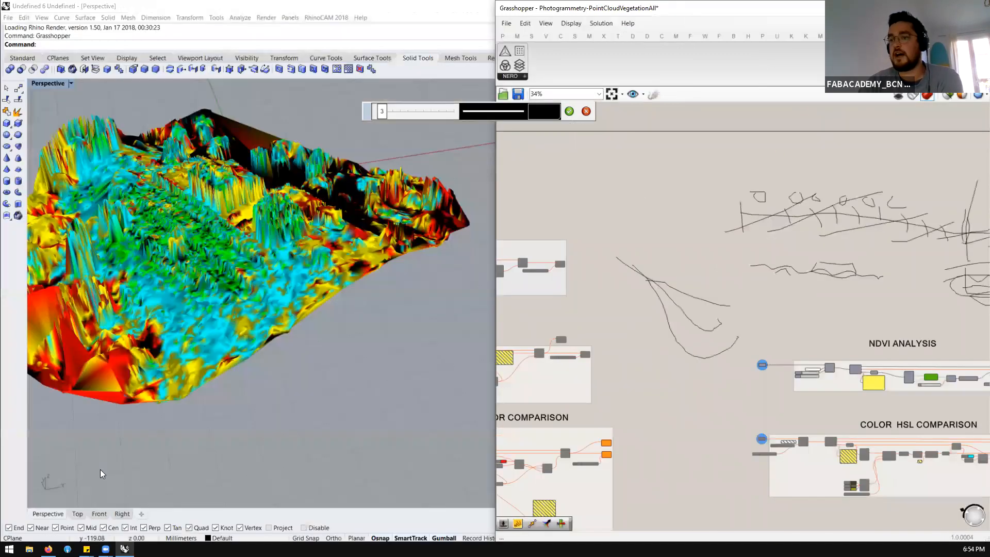
# Switch to Firefox, close the "picos de europa" image results, and show the Ground Data picture in the NERO page's gallery
pyautogui.click(48, 550)
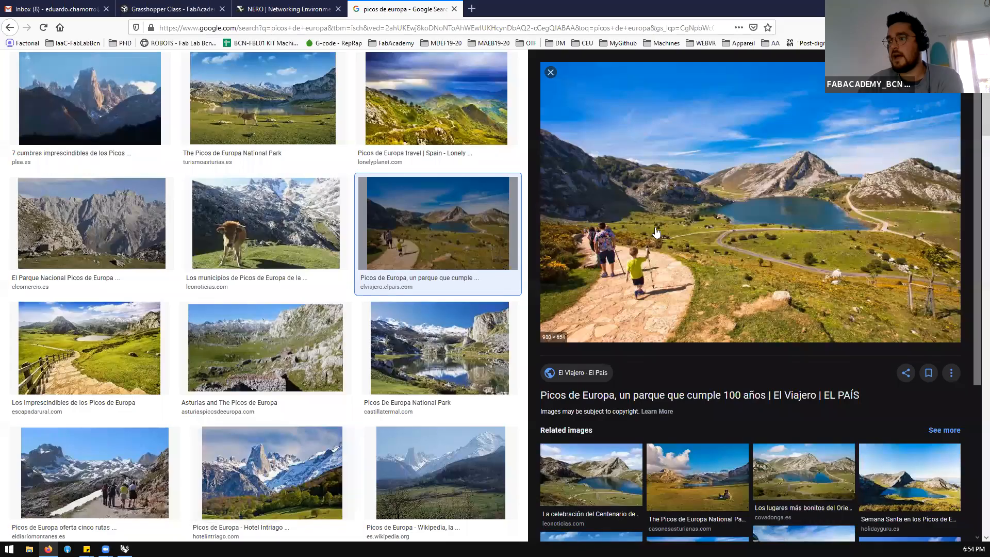
pyautogui.scroll(4, 596, 267)
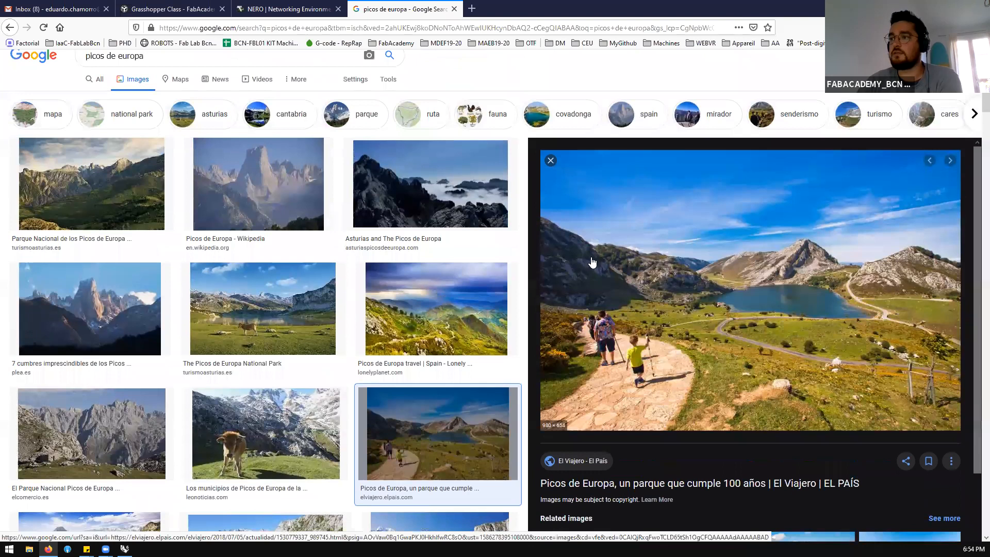
pyautogui.click(454, 9)
pyautogui.scroll(3, 340, 217)
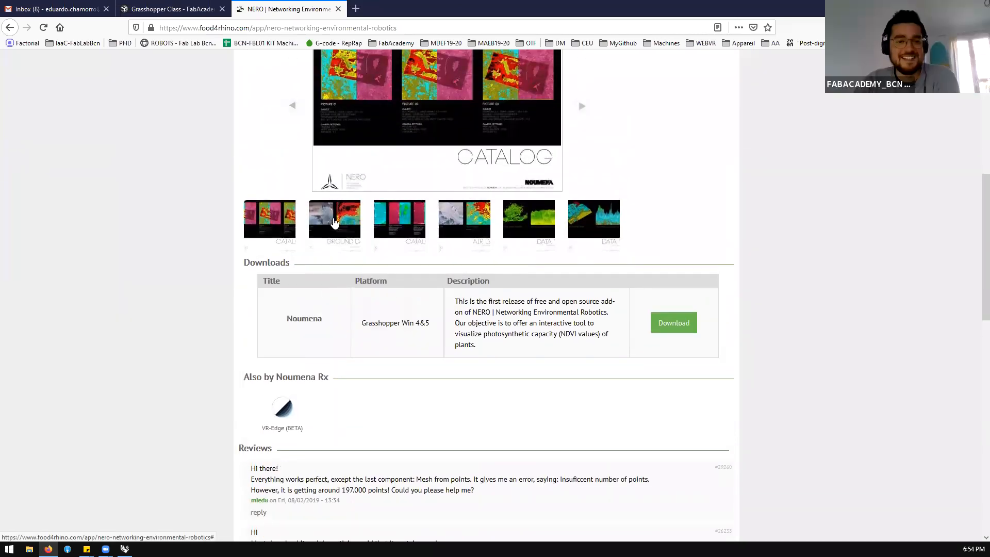
pyautogui.click(336, 217)
# Return to Grasshopper and widen its window over the Rhino viewport to show the whole NDVI Analysis group at 90% zoom
pyautogui.scroll(2, 392, 254)
pyautogui.scroll(2, 407, 263)
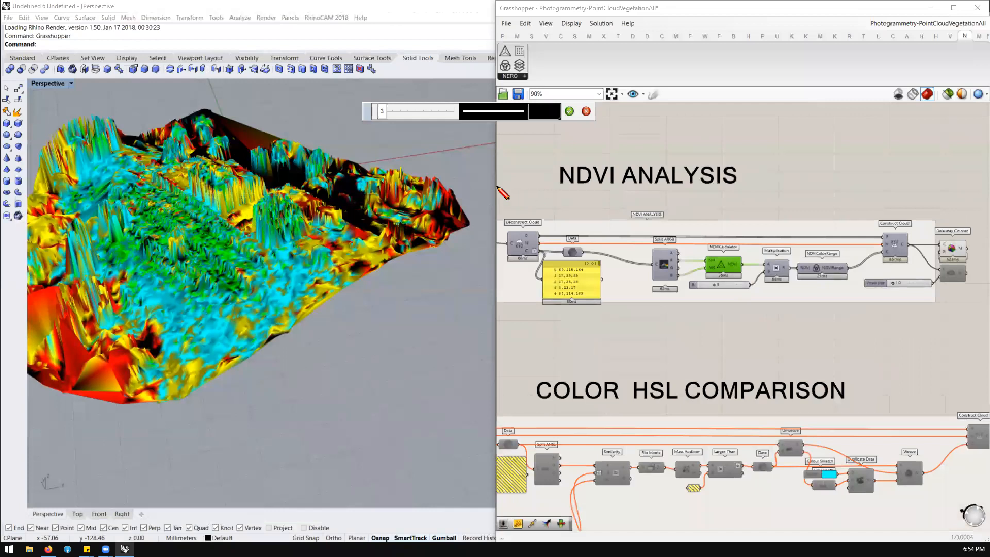
pyautogui.moveTo(494, 183); pyautogui.dragTo(409, 183)
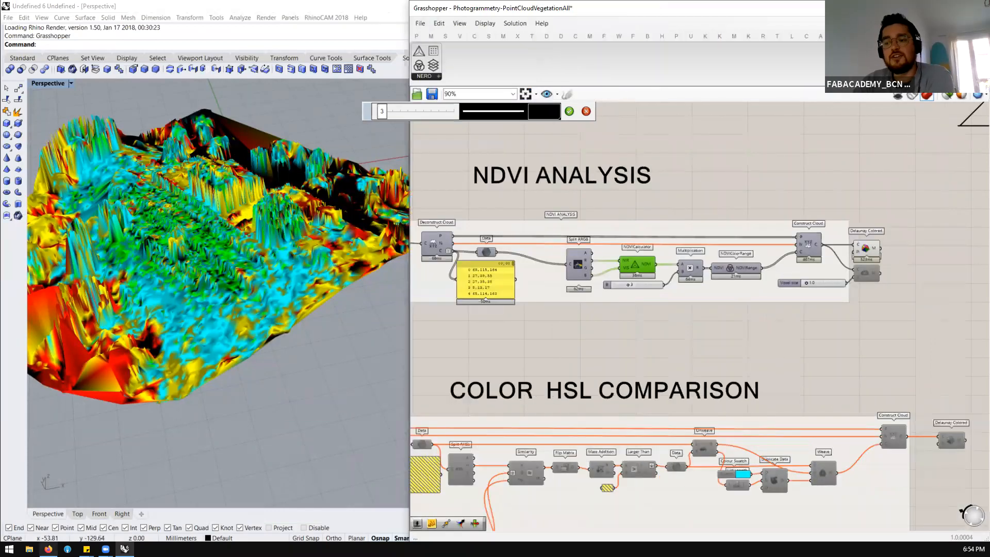
# Switch to Firefox and search Google Images for "infrared spectrum" in a new tab
pyautogui.hotkey('alt', 'Tab')
pyautogui.press('Home')
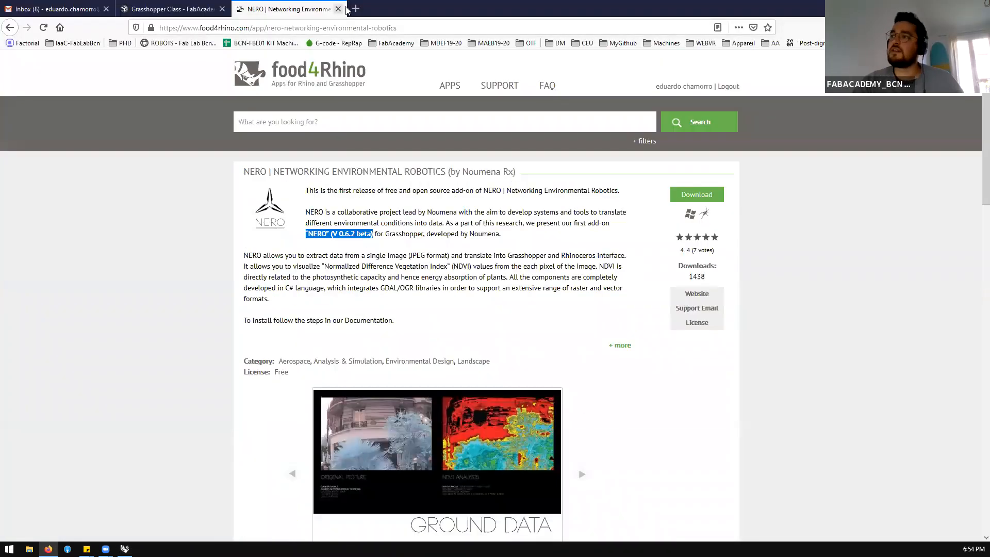
pyautogui.click(355, 9)
pyautogui.write('infrared spectrum')
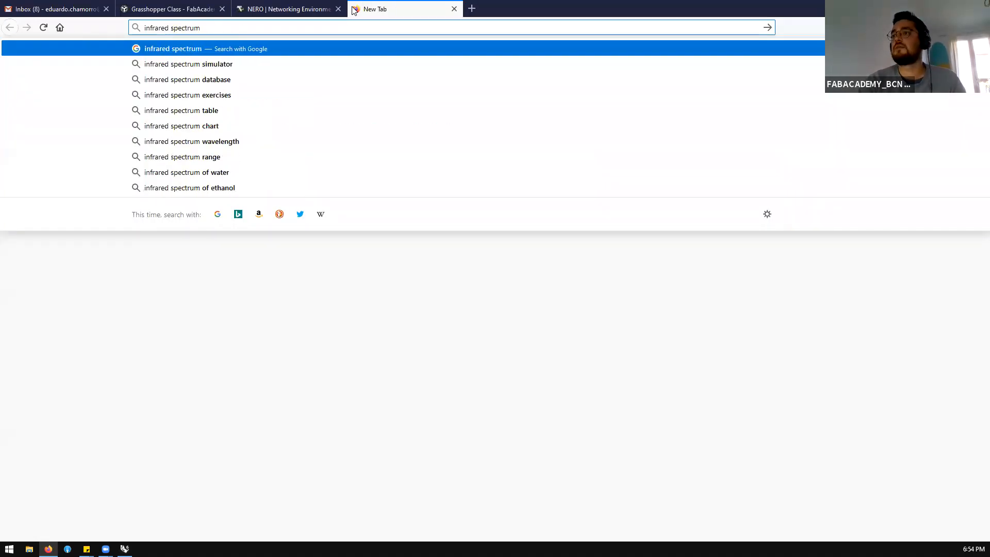
pyautogui.press('Return')
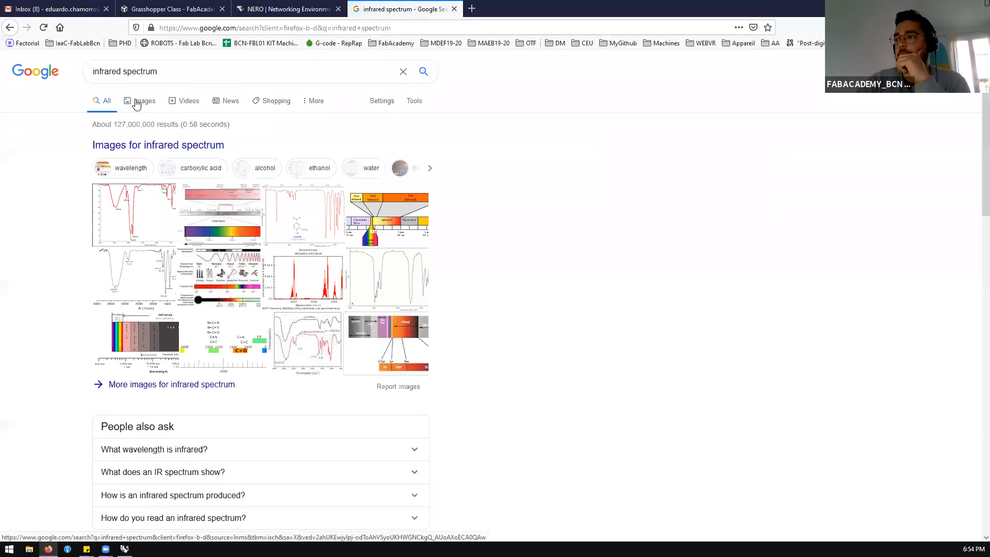
pyautogui.click(137, 100)
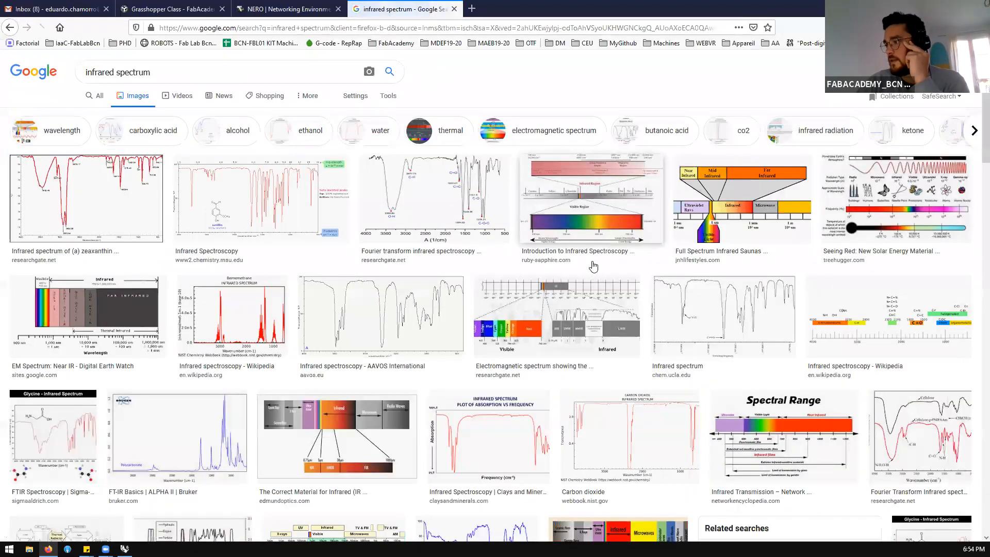
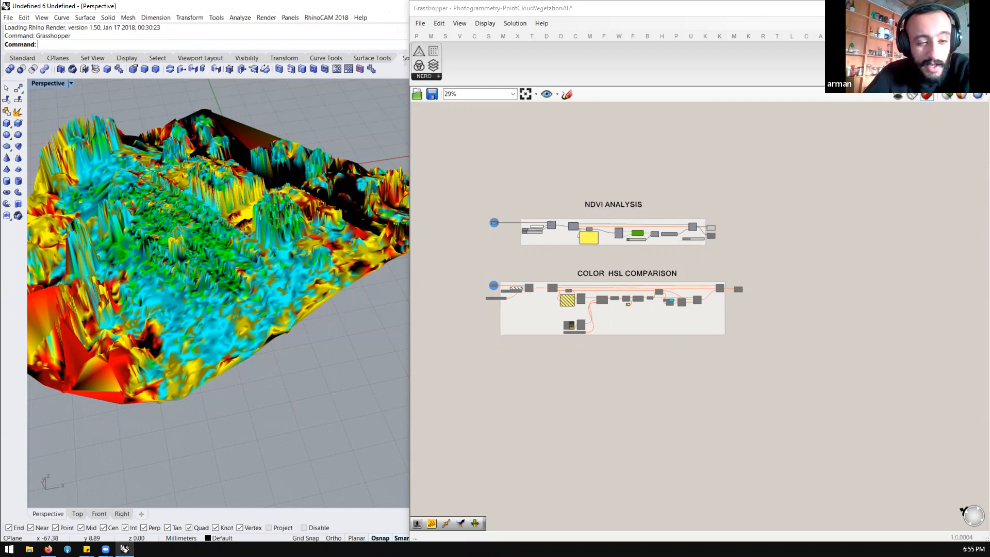
# Examine the colour-coded terrain mesh in Rhino's Perspective viewport from several distances
pyautogui.scroll(-8, 338, 348)
pyautogui.scroll(8, 331, 337)
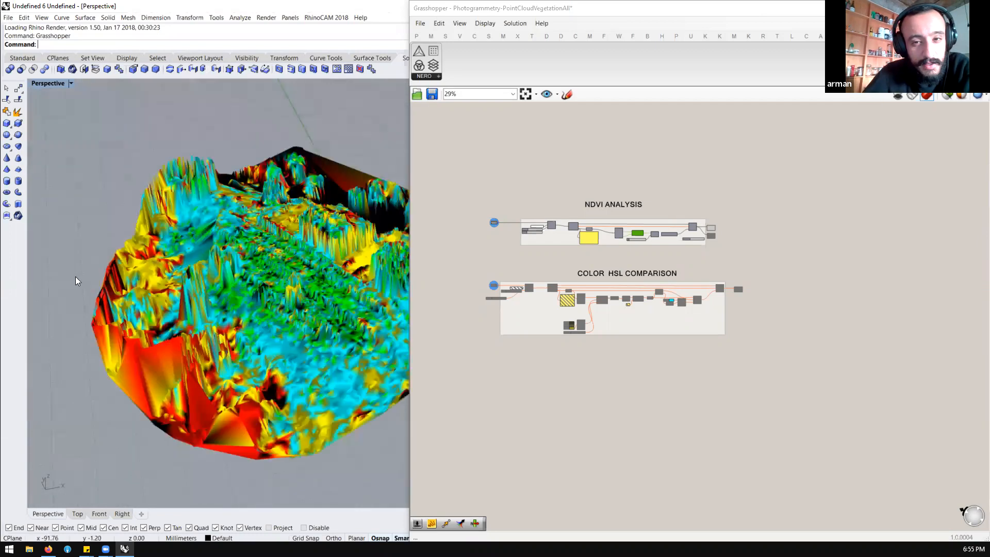
pyautogui.scroll(-7, 76, 276)
pyautogui.scroll(7, 203, 298)
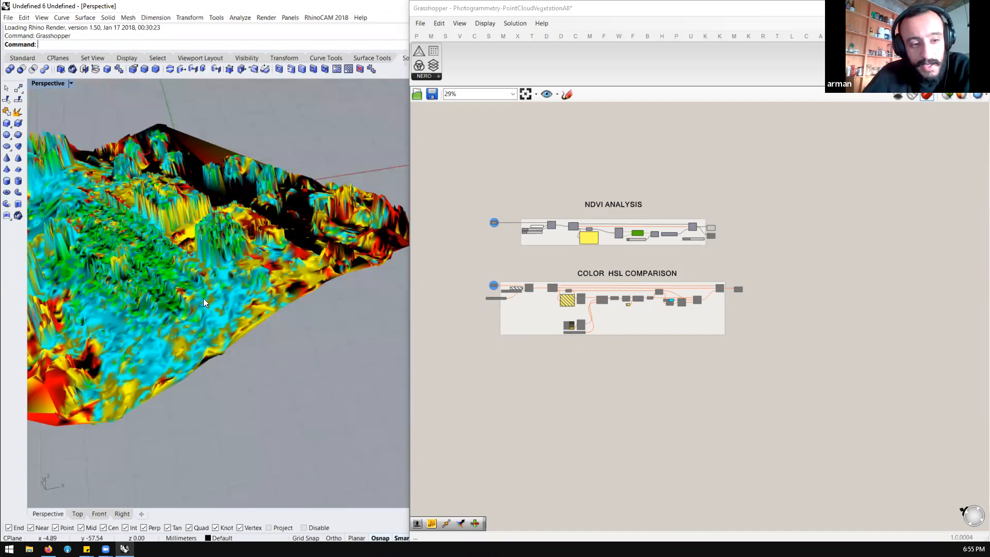
pyautogui.scroll(-7, 241, 287)
pyautogui.scroll(8, 241, 286)
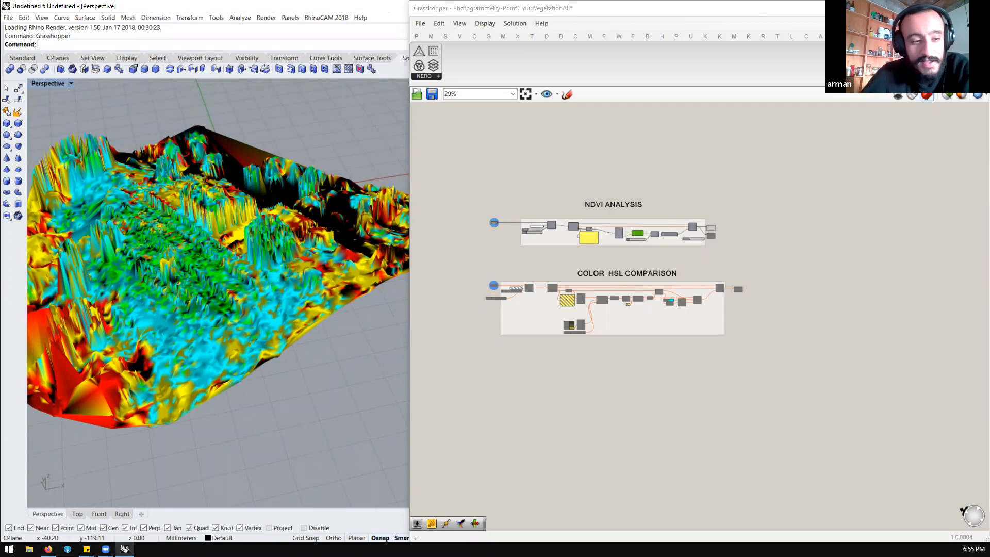
# Launch Agisoft Metashape Professional
pyautogui.press('super')
pyautogui.press('super')
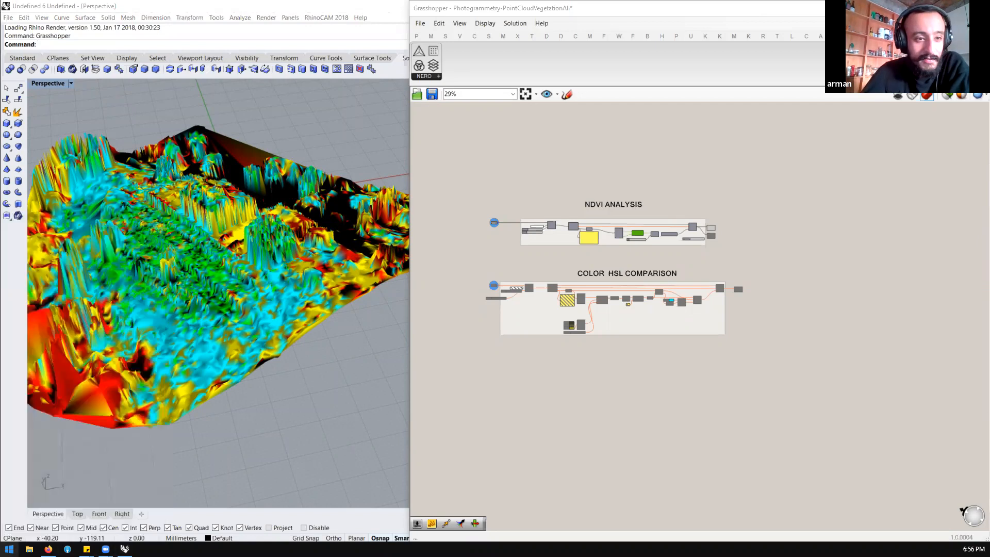
pyautogui.press('super')
pyautogui.write('met')
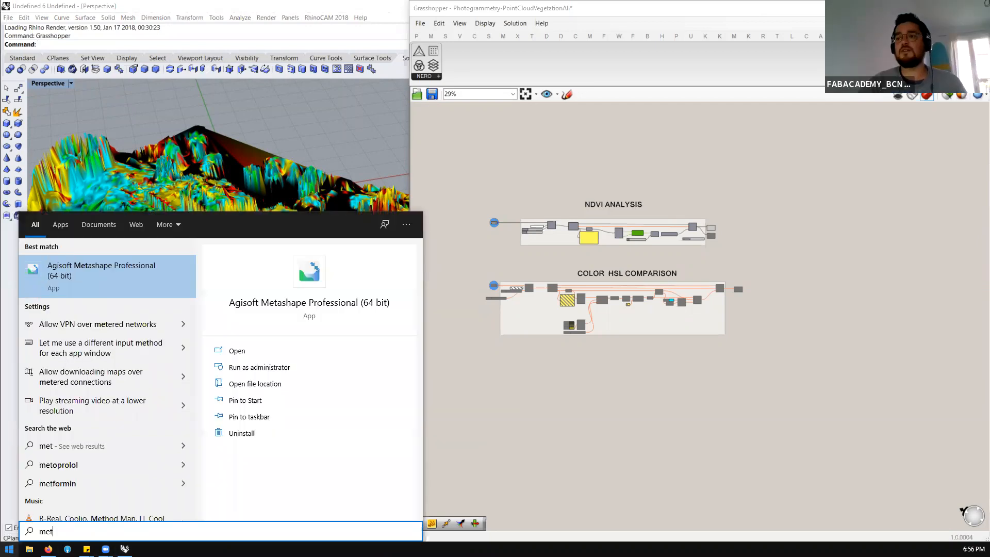
pyautogui.press('Return')
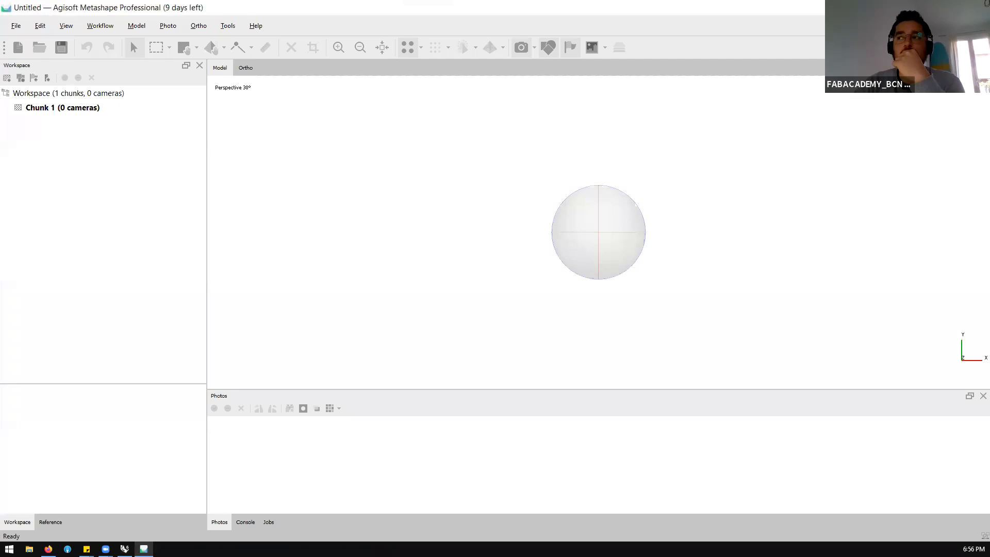
# Open the project building.psx from the 3D-ValenciaEdificio folder and show it in a maximized Metashape window
pyautogui.doubleClick(453, 7)
pyautogui.moveTo(499, 83); pyautogui.dragTo(820, 159)
pyautogui.click(586, 182)
pyautogui.click(601, 216)
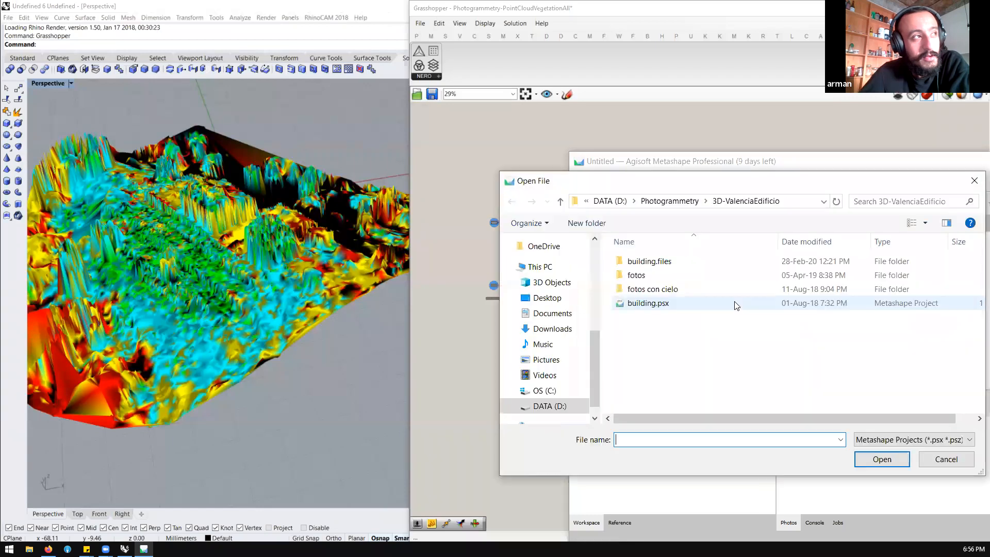
pyautogui.click(688, 306)
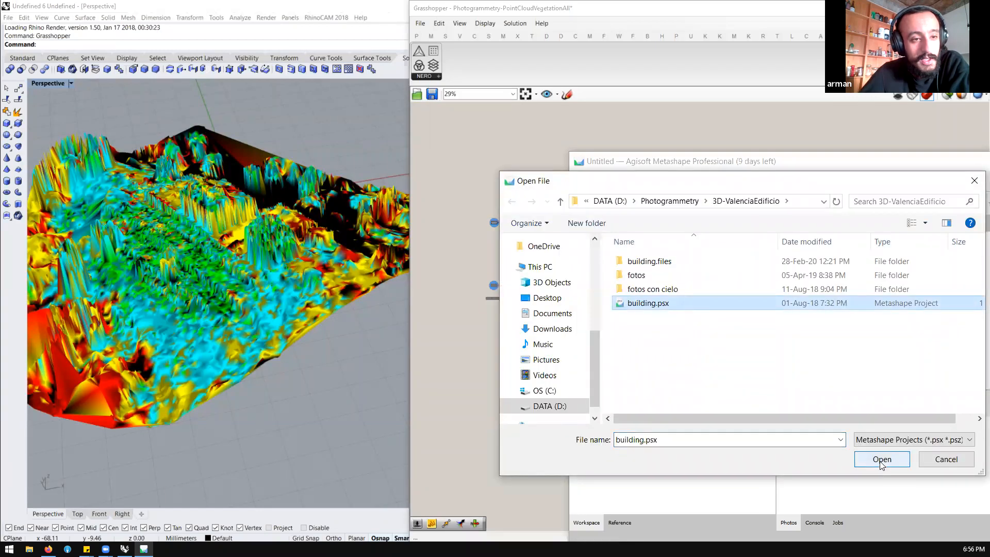
pyautogui.click(881, 459)
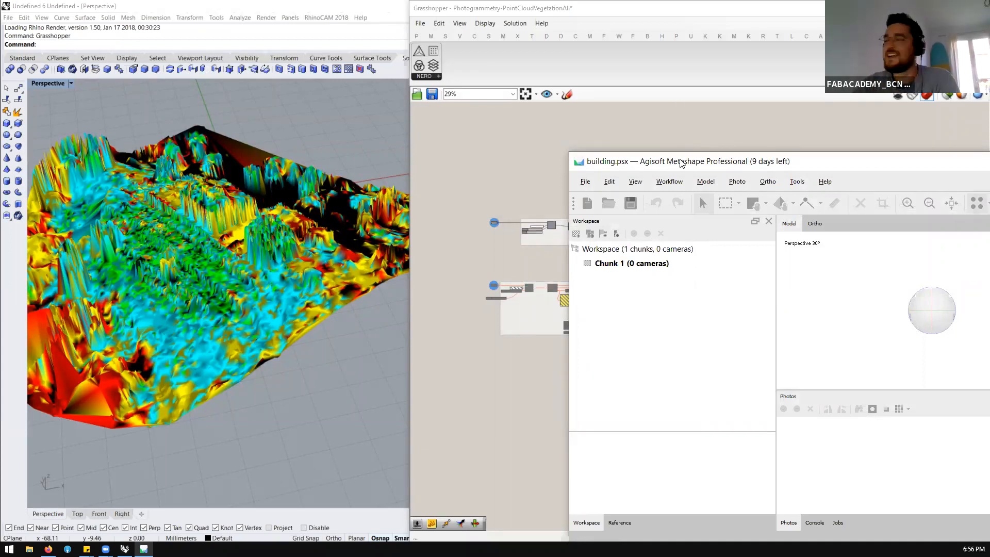
pyautogui.moveTo(672, 163); pyautogui.dragTo(577, 67)
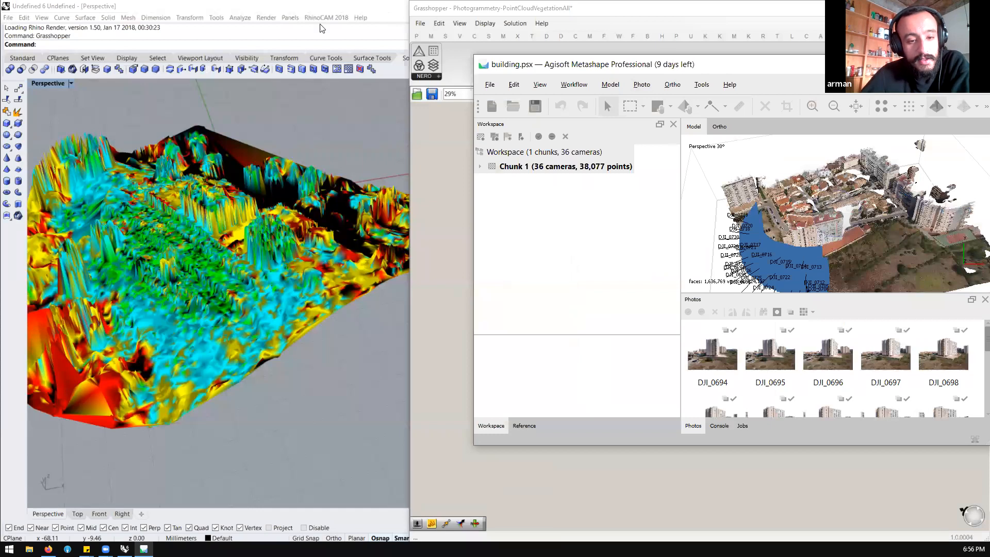
pyautogui.doubleClick(727, 65)
# Review the point export parameters for an ASCII PTS file named testsa on the Desktop, then dismiss them without exporting
pyautogui.click(15, 26)
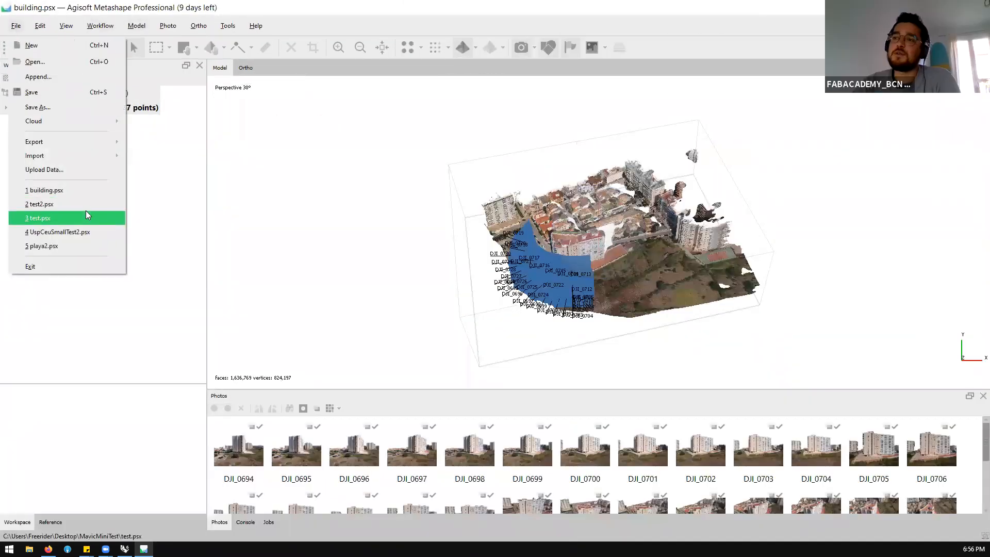
pyautogui.moveTo(81, 143)
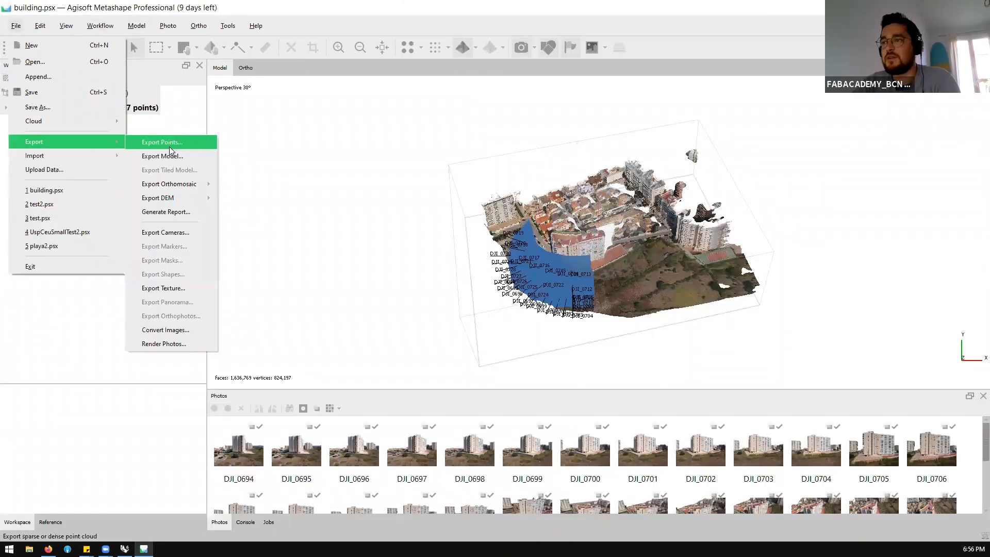
pyautogui.click(169, 145)
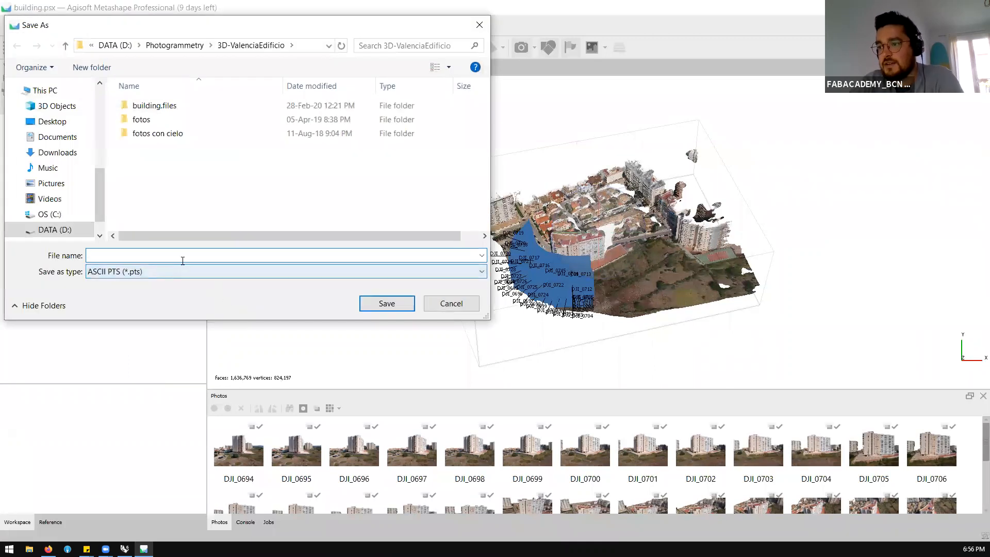
pyautogui.write('testsa')
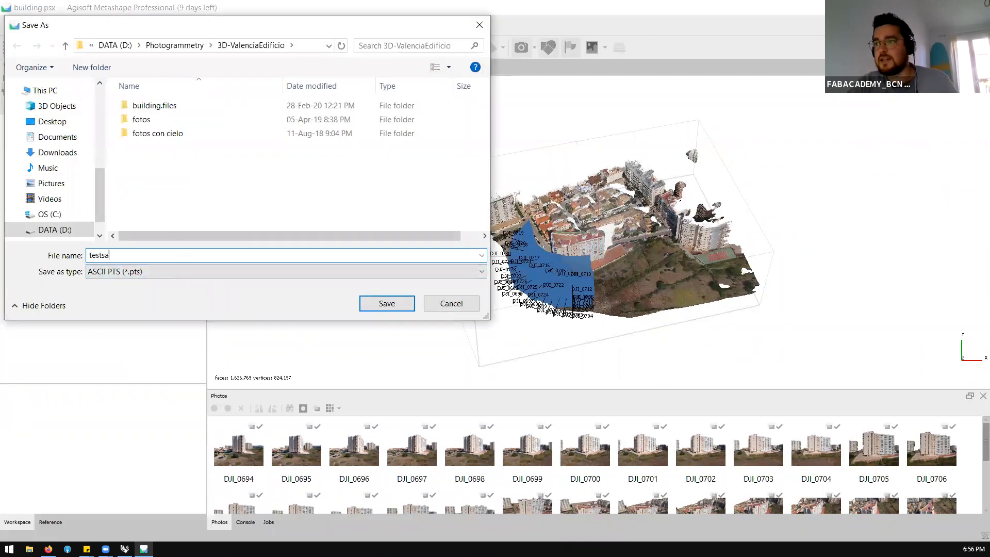
pyautogui.click(52, 122)
pyautogui.click(393, 306)
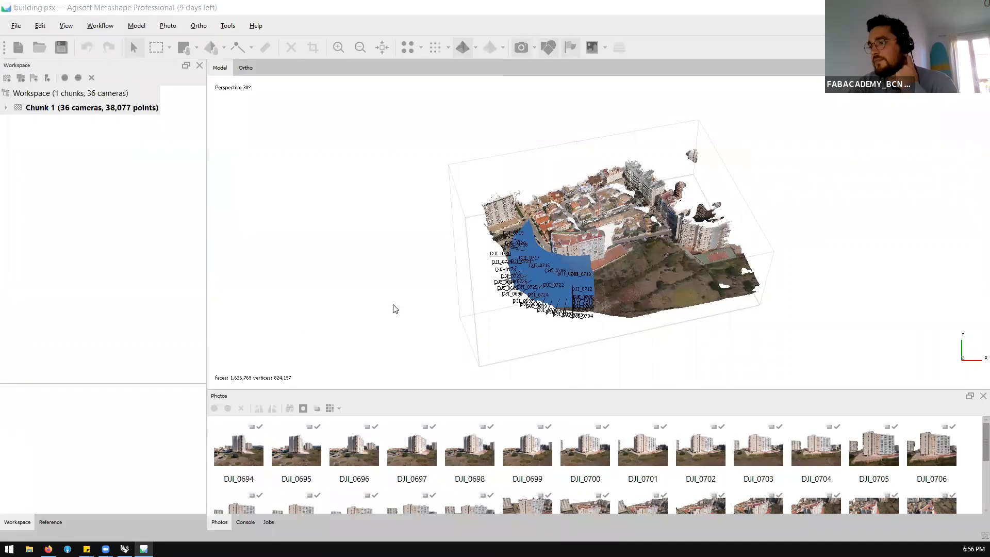
pyautogui.moveTo(476, 143); pyautogui.dragTo(431, 115)
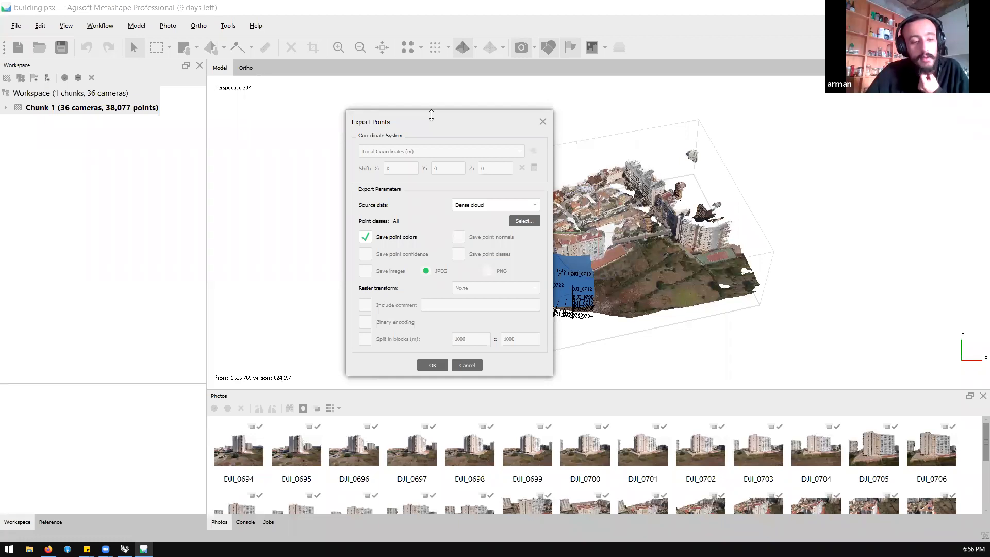
pyautogui.click(543, 122)
# Review the point export parameters and source data for a Stanford PLY file named test on the Desktop, then cancel the export
pyautogui.click(16, 25)
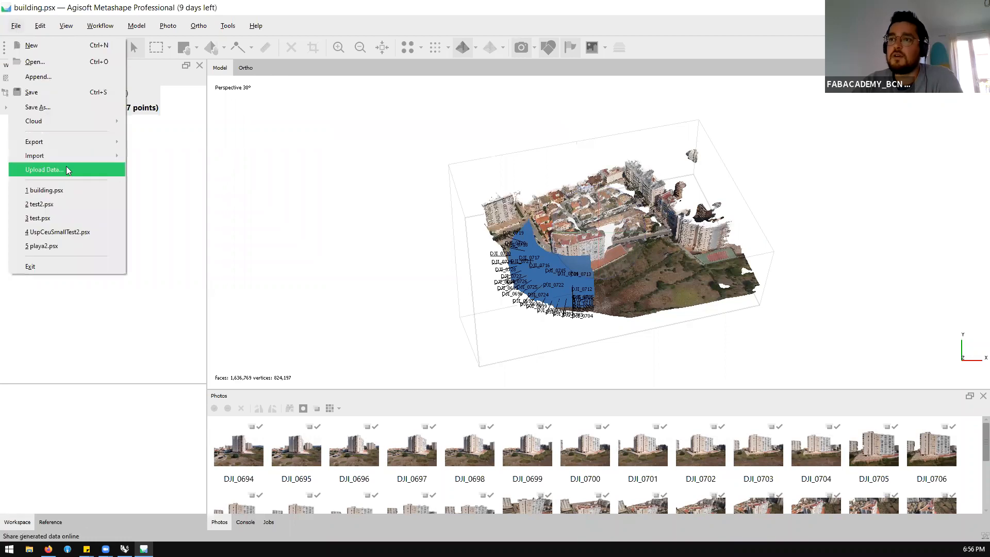
pyautogui.moveTo(77, 145)
pyautogui.click(165, 140)
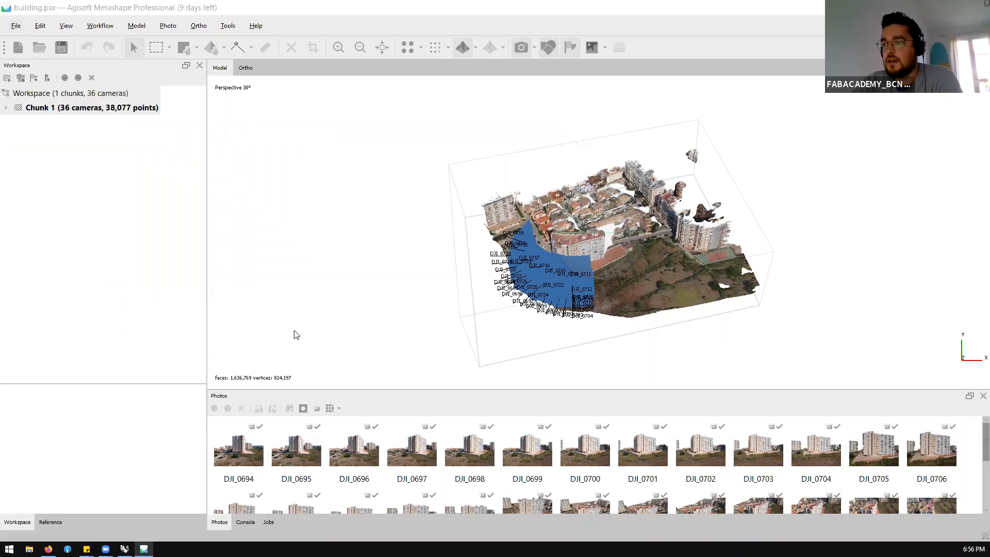
pyautogui.click(220, 272)
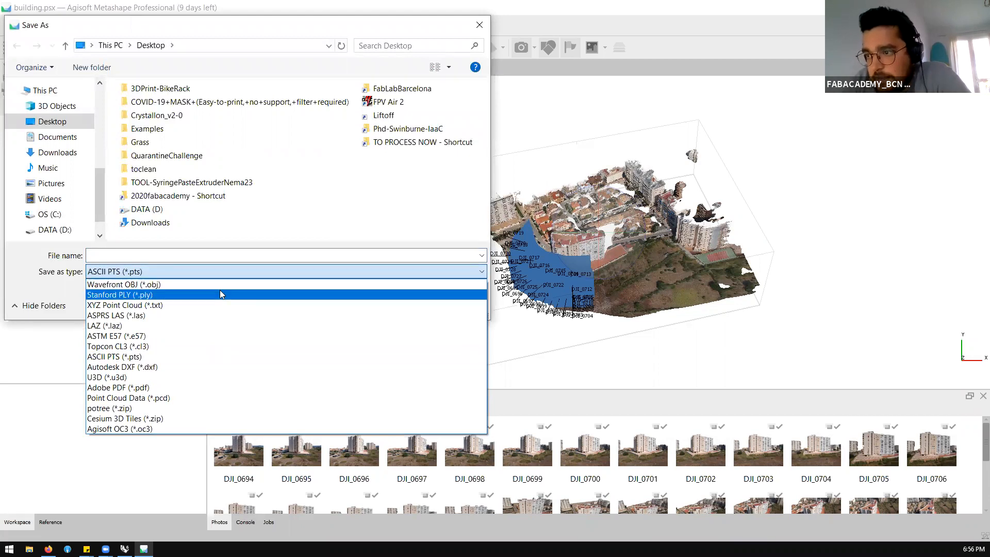
pyautogui.click(220, 293)
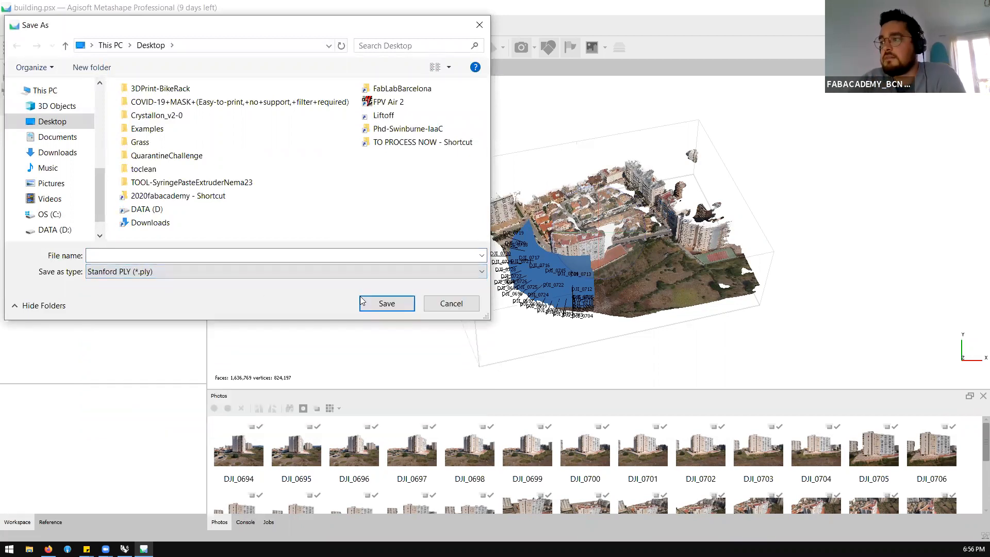
pyautogui.click(302, 256)
pyautogui.write('test')
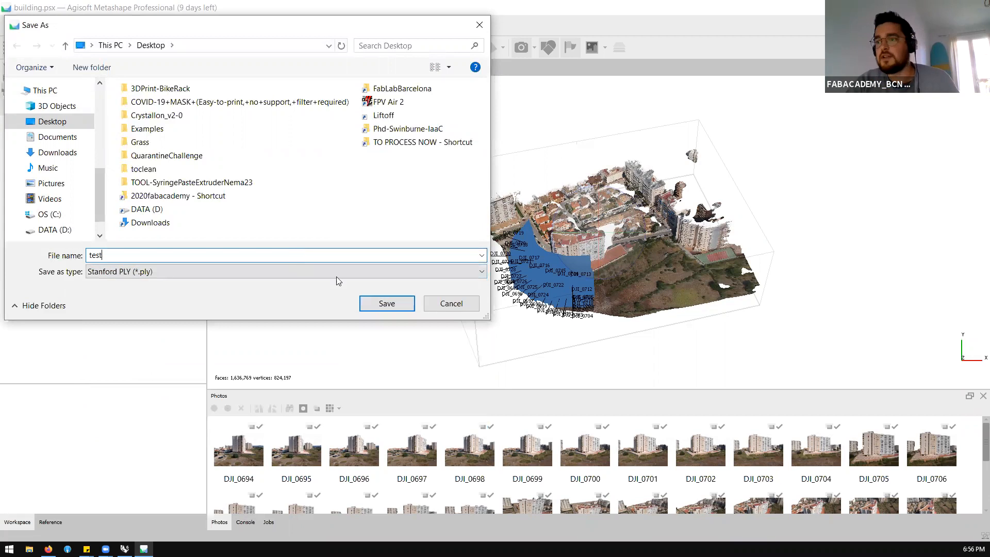
pyautogui.click(391, 308)
pyautogui.click(580, 231)
pyautogui.click(593, 223)
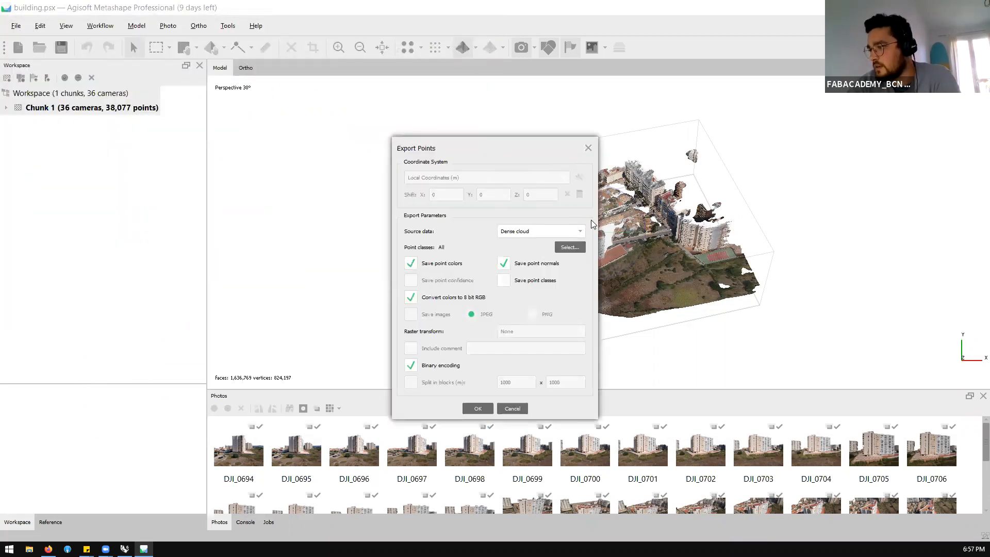
pyautogui.click(512, 409)
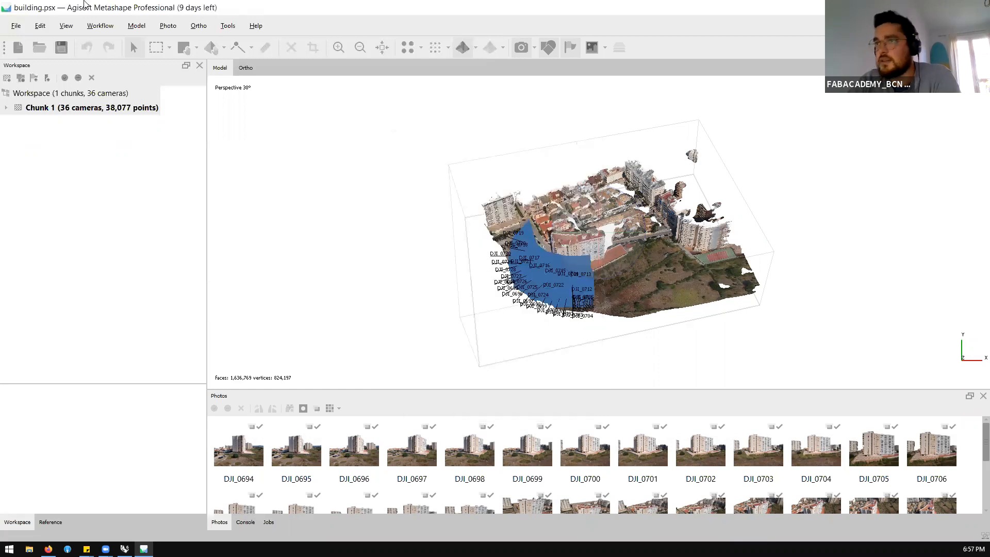
# Try to export the model to the Desktop as a Google Earth KMZ file named test
pyautogui.click(16, 26)
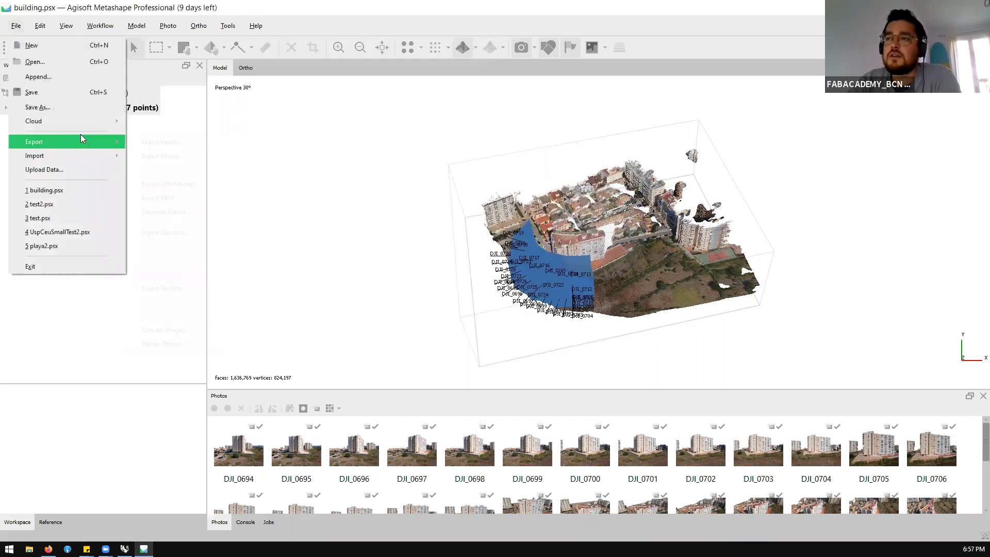
pyautogui.moveTo(82, 139)
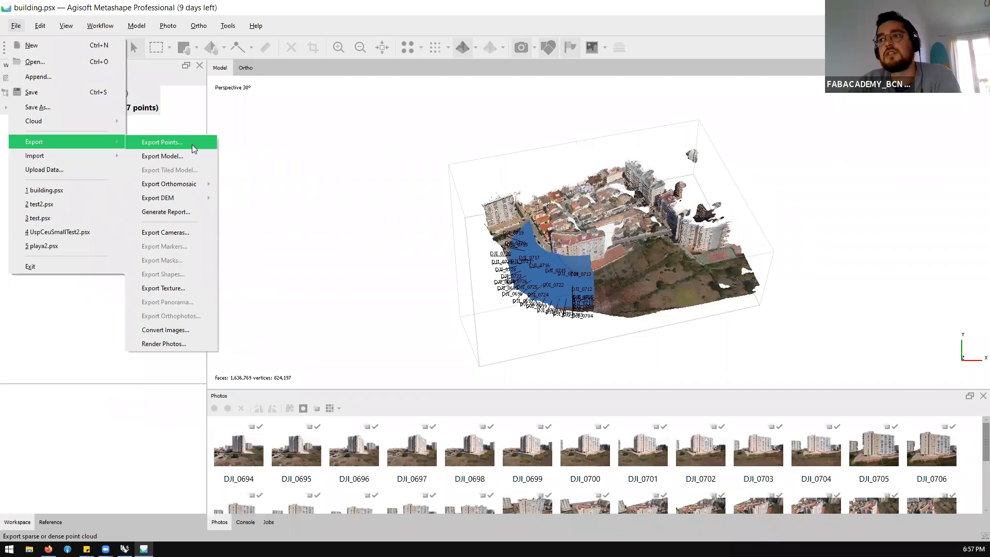
pyautogui.click(192, 145)
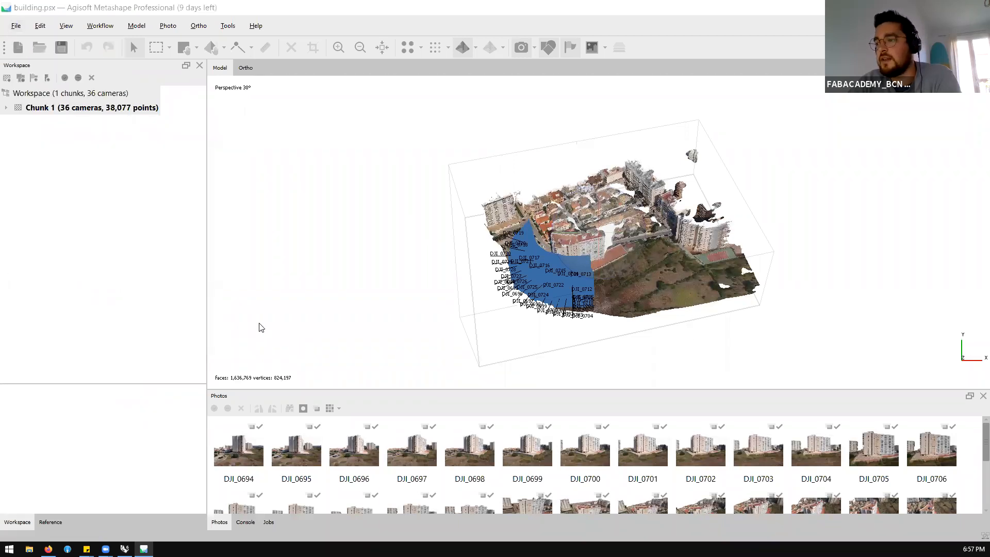
pyautogui.click(243, 272)
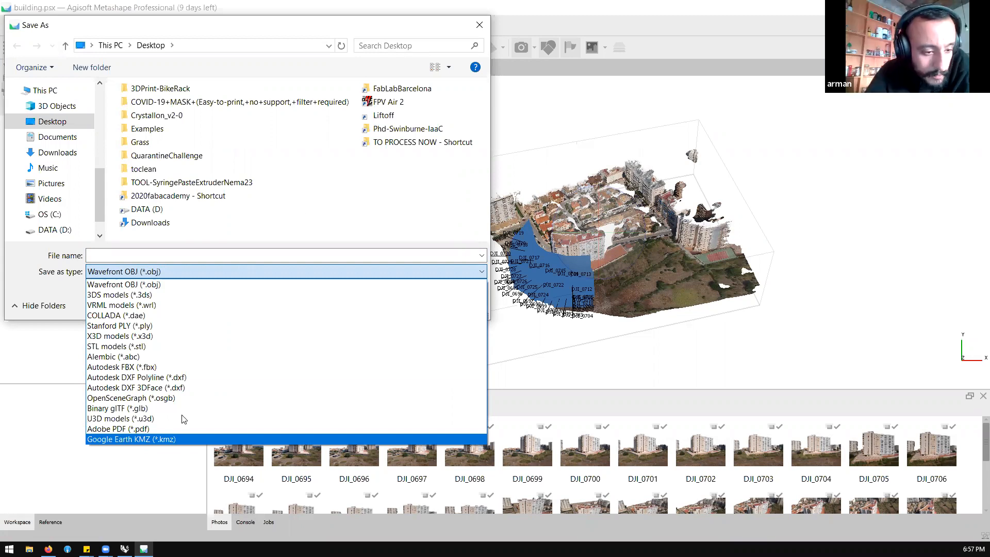
pyautogui.click(170, 438)
pyautogui.click(152, 255)
pyautogui.write('test')
pyautogui.click(387, 303)
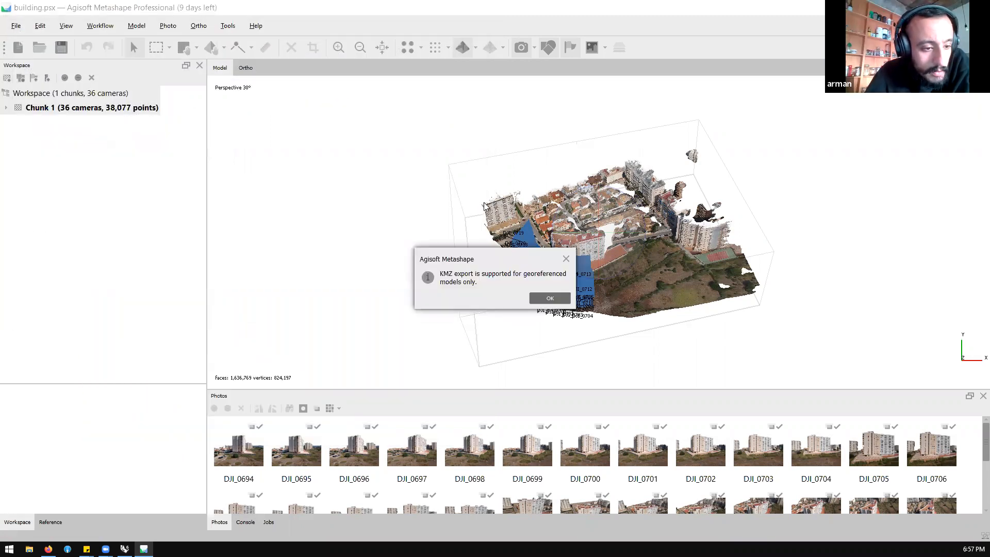
pyautogui.click(550, 298)
# Review the model export parameters for a COLLADA file named test on the Desktop, then dismiss them without exporting
pyautogui.click(16, 25)
pyautogui.moveTo(72, 157)
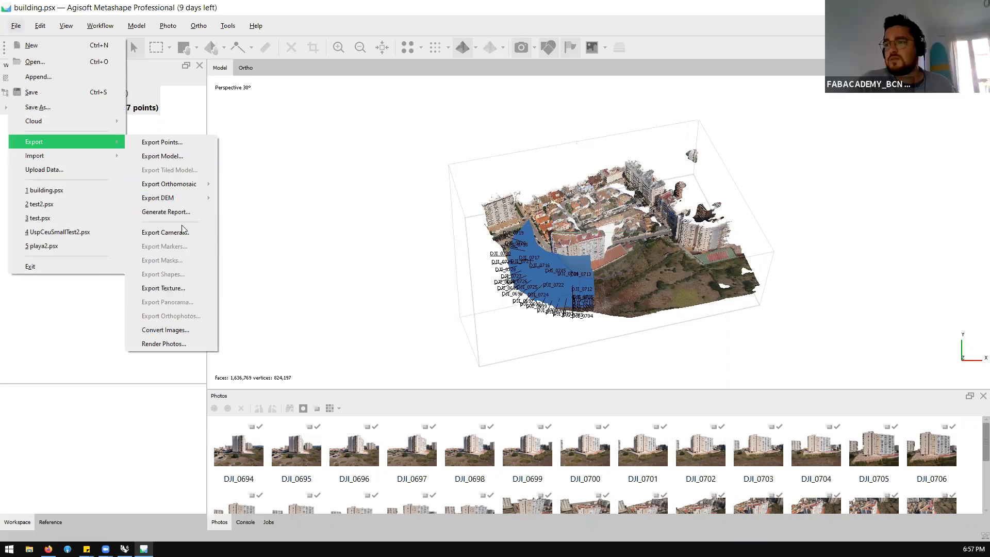
pyautogui.click(176, 155)
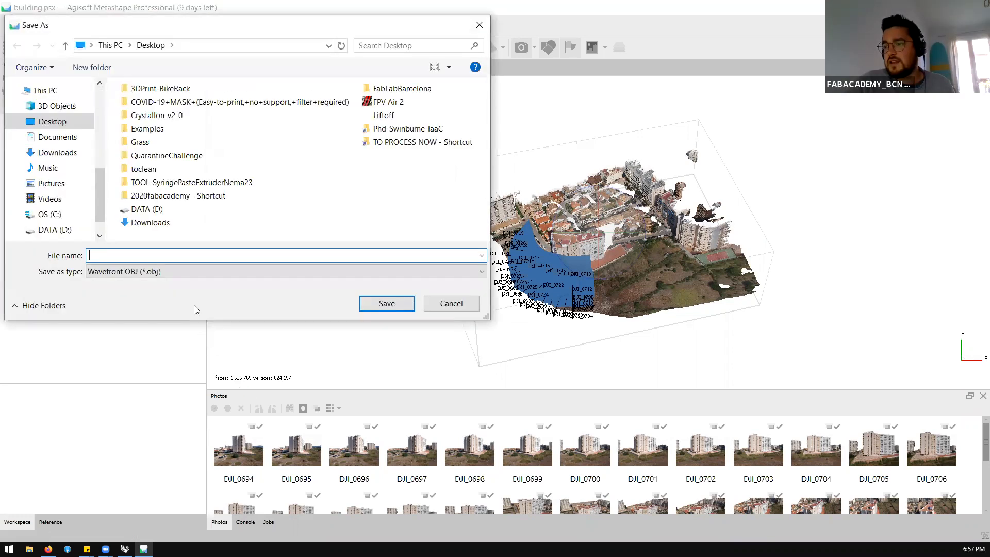
pyautogui.click(204, 271)
pyautogui.click(206, 314)
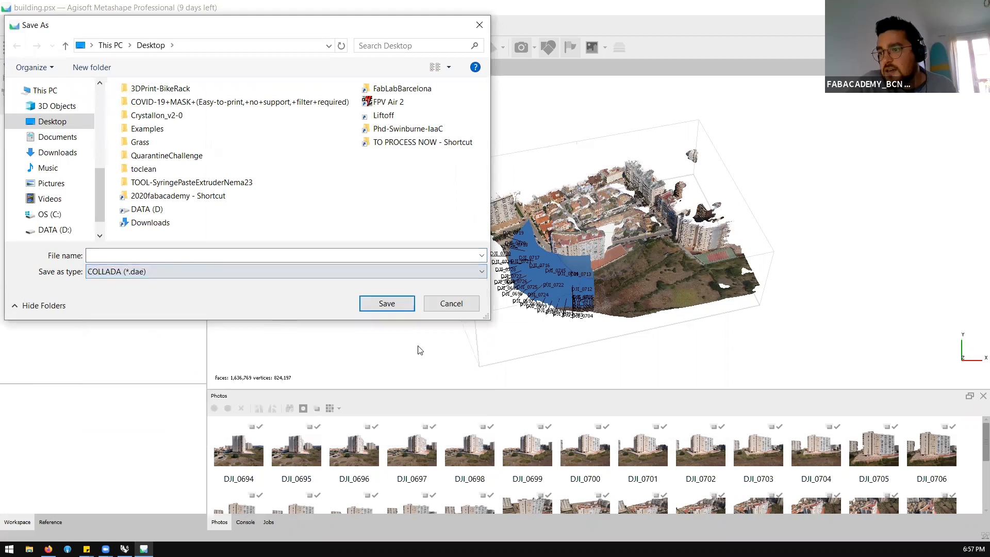
pyautogui.click(370, 255)
pyautogui.write('test')
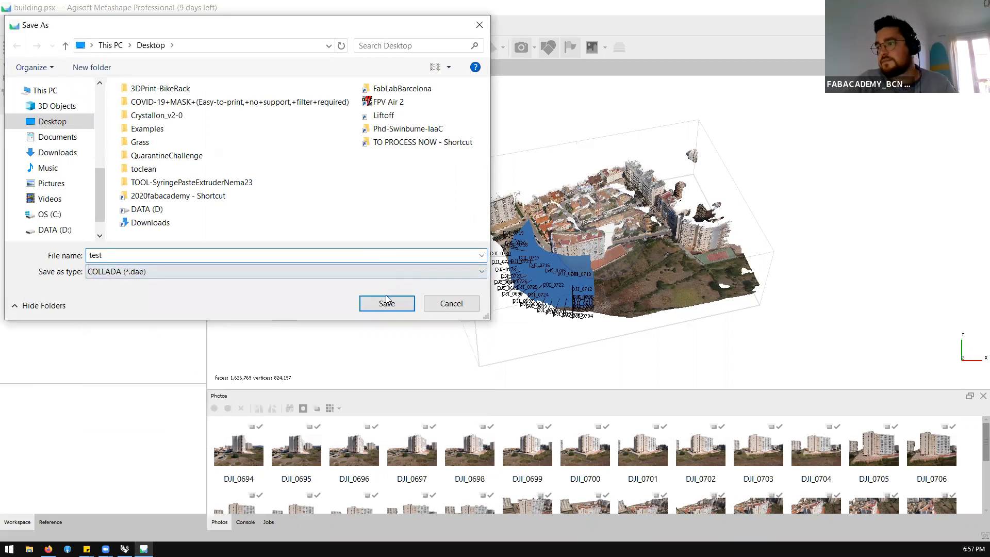
pyautogui.click(386, 302)
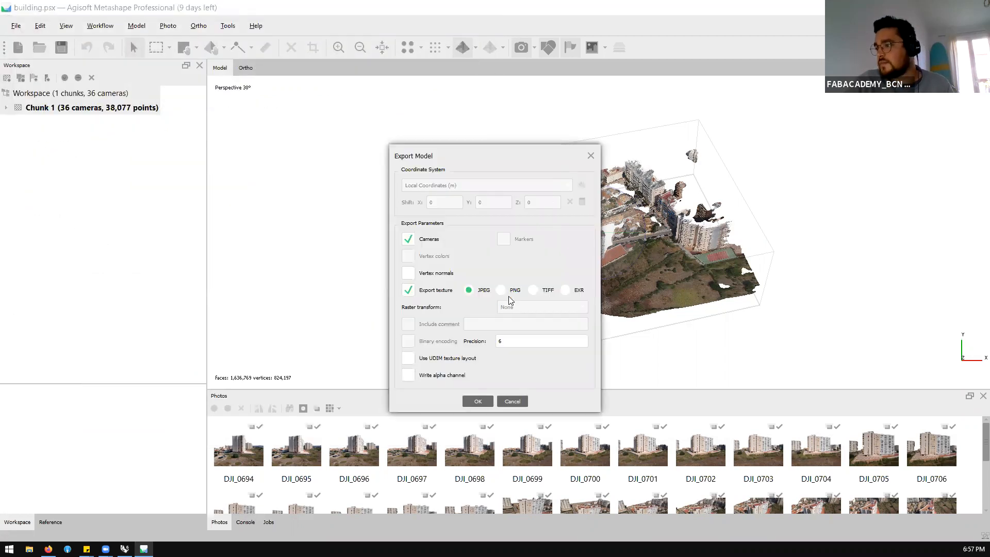
pyautogui.click(590, 154)
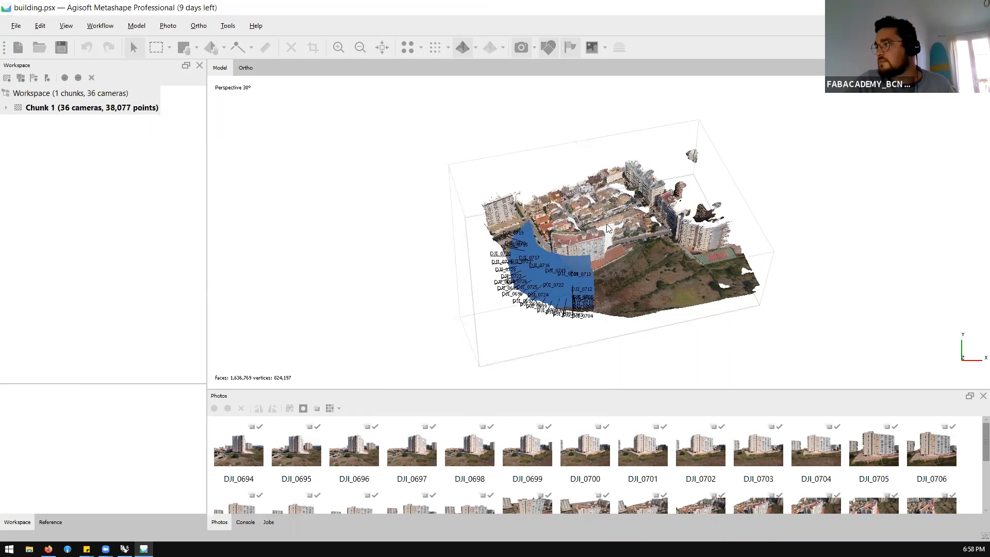
# Review the file formats available for exporting the points, then cancel the export
pyautogui.click(16, 26)
pyautogui.moveTo(74, 143)
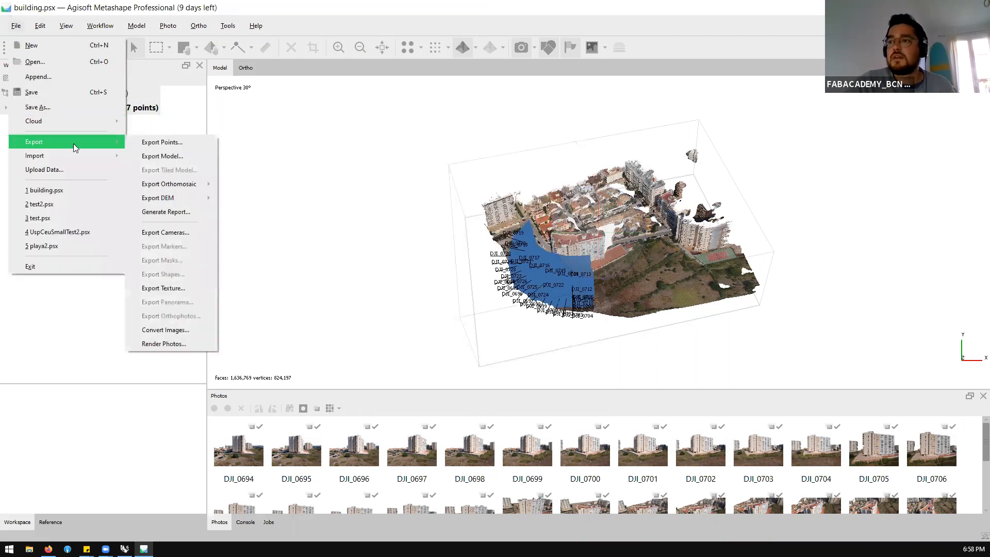
pyautogui.click(197, 141)
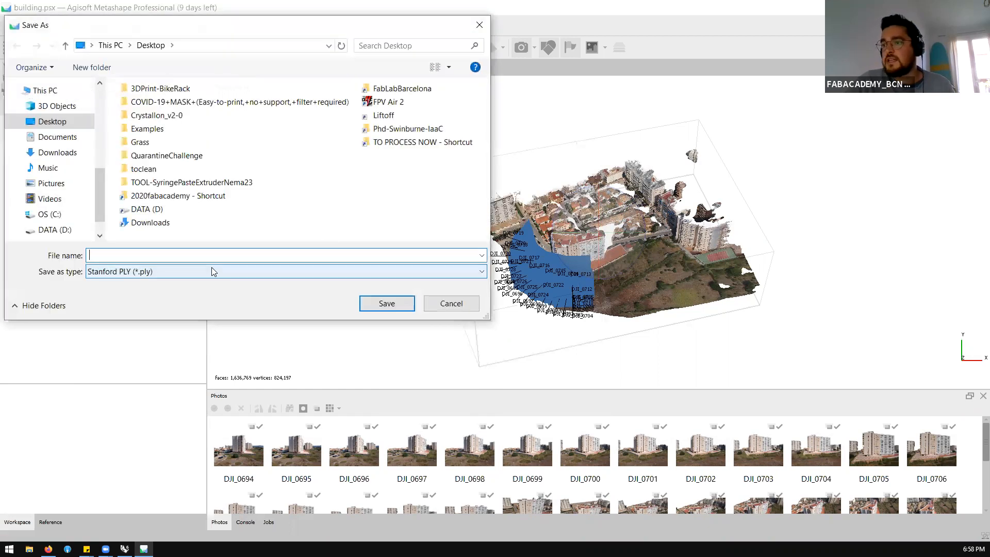
pyautogui.click(211, 269)
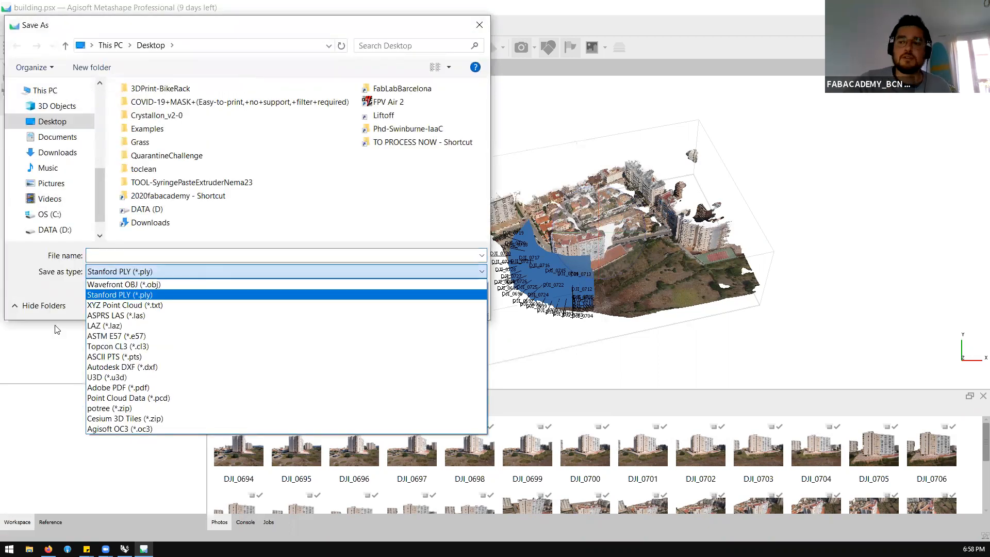
pyautogui.click(56, 291)
pyautogui.click(452, 304)
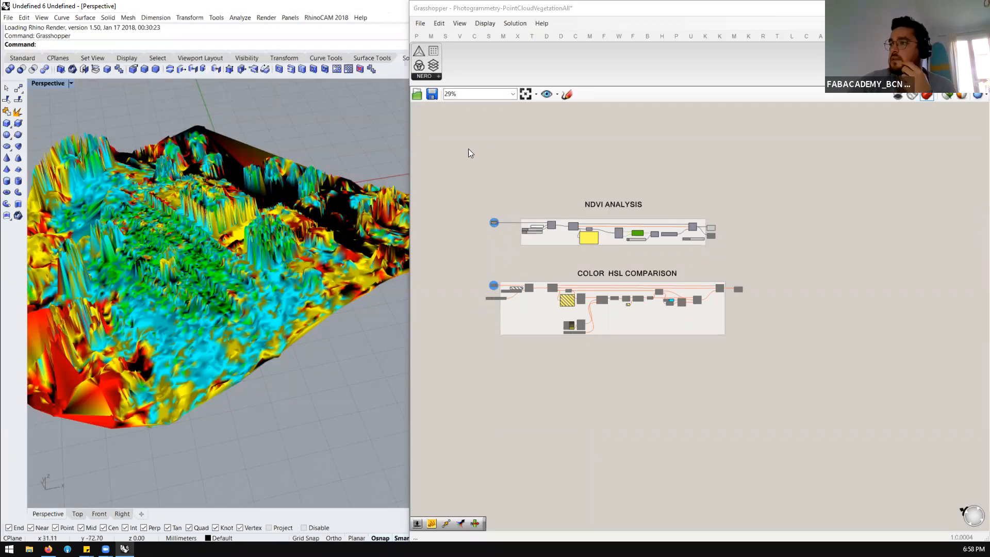
# Widen the Rhino window area over Grasshopper and frame the colored terrain mesh in the perspective view
pyautogui.click(409, 141)
pyautogui.moveTo(409, 141); pyautogui.dragTo(828, 173)
pyautogui.scroll(-15, 573, 280)
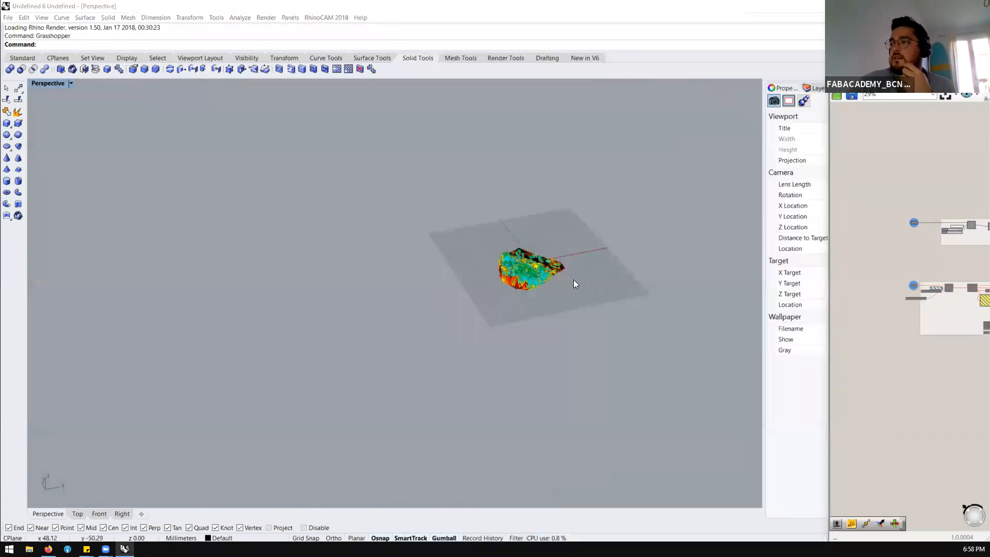
pyautogui.scroll(7, 573, 280)
# Open valldaura.obj from D:\Photogrammetry\3DMODEL-Valldaura3dScanning, importing OBJ groups as object names
pyautogui.click(9, 17)
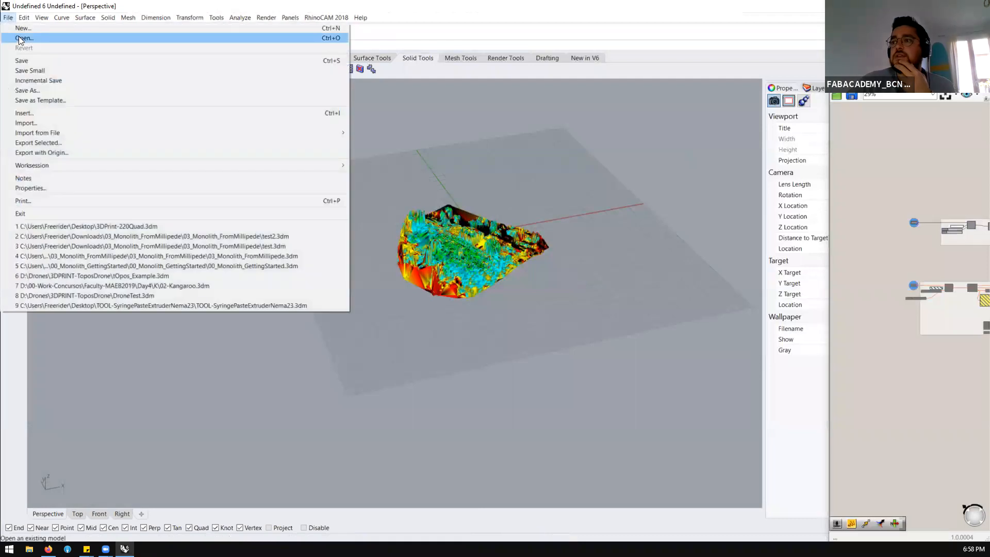
pyautogui.click(20, 38)
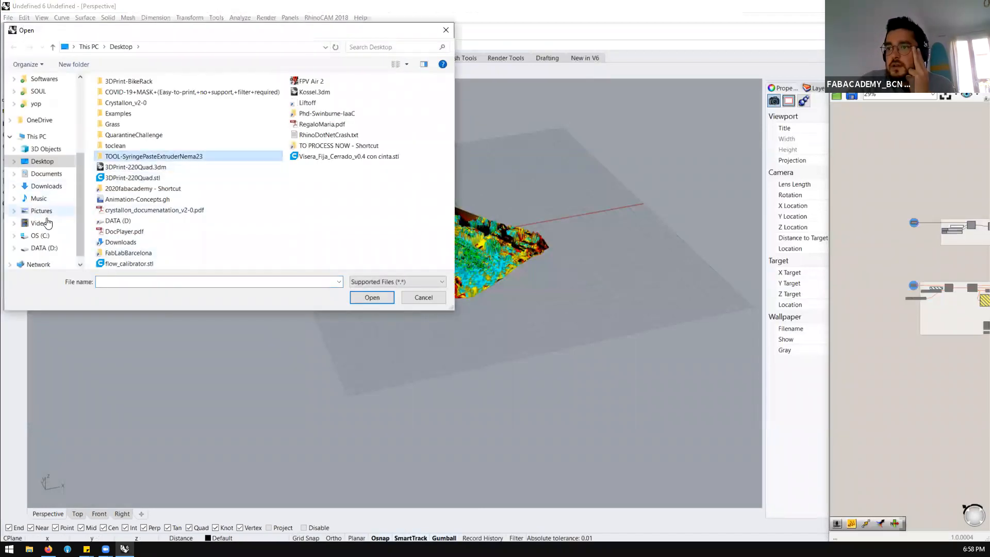
pyautogui.click(44, 248)
pyautogui.scroll(-1, 155, 216)
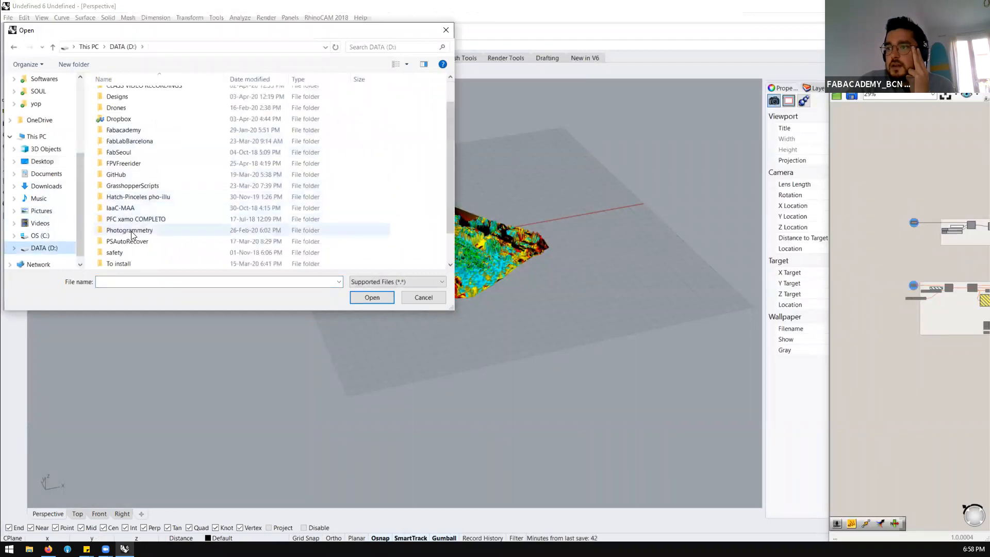
pyautogui.doubleClick(152, 226)
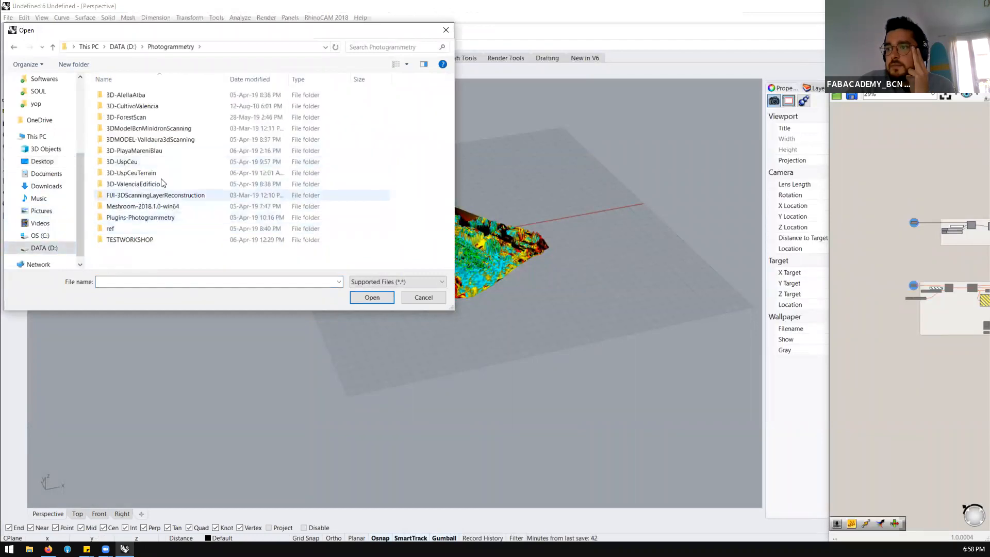
pyautogui.doubleClick(147, 141)
pyautogui.click(125, 117)
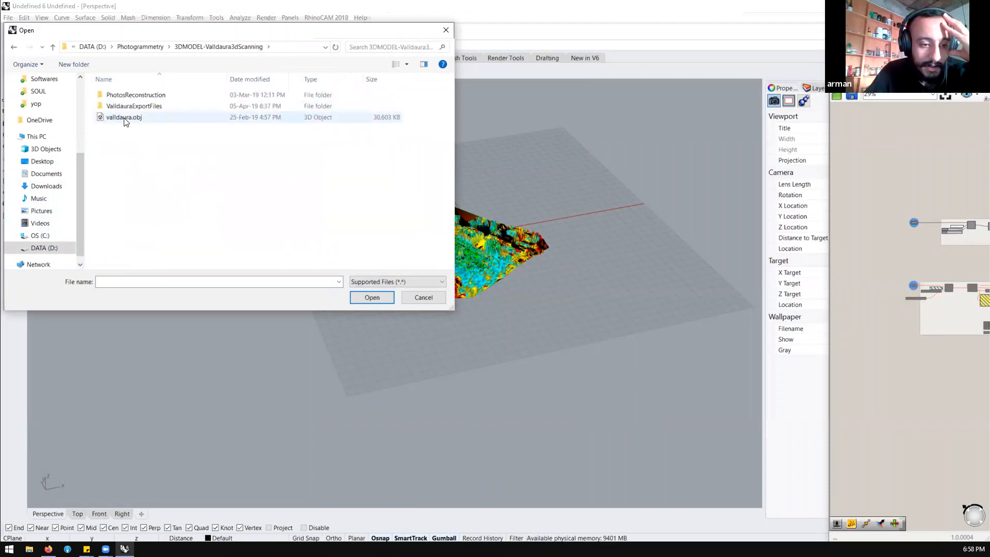
pyautogui.click(360, 298)
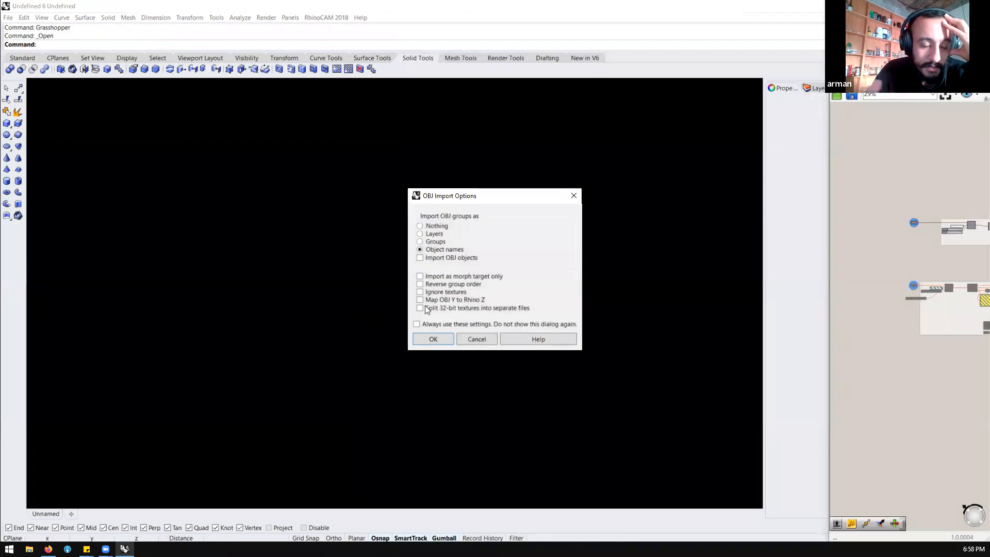
pyautogui.click(432, 341)
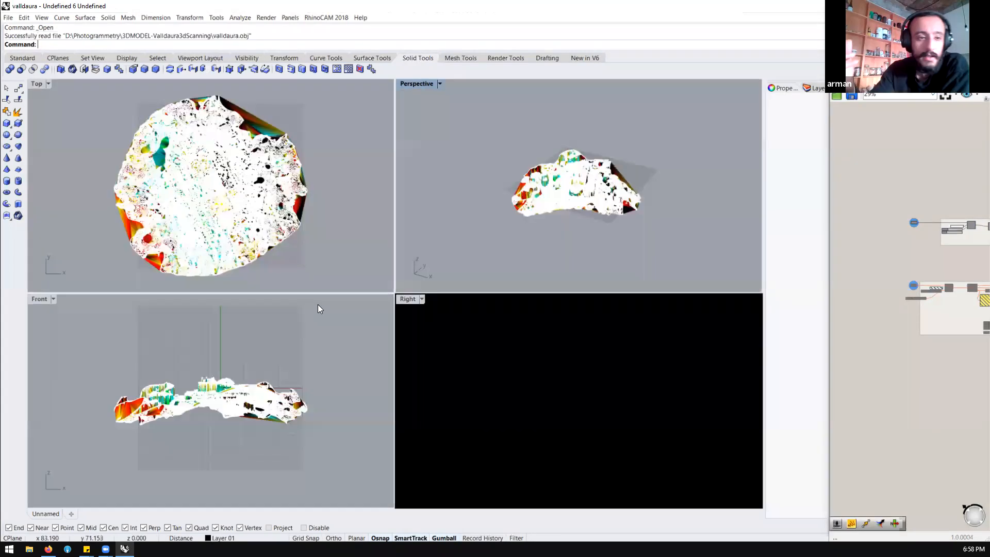
# Open the valldaura.pts point cloud from the ValldauraExportFiles folder, showing all supported files and discarding changes to the current model
pyautogui.click(8, 18)
pyautogui.click(22, 39)
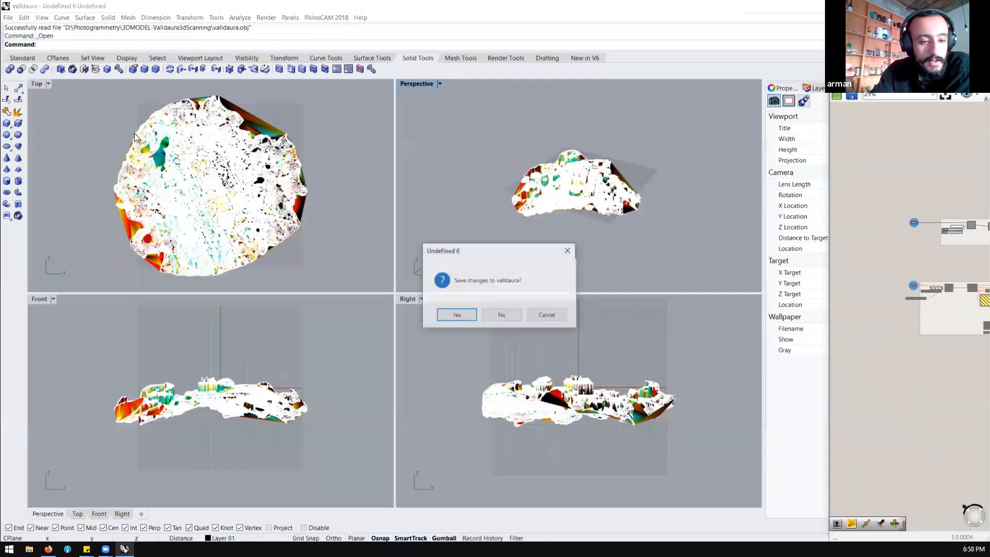
pyautogui.click(516, 318)
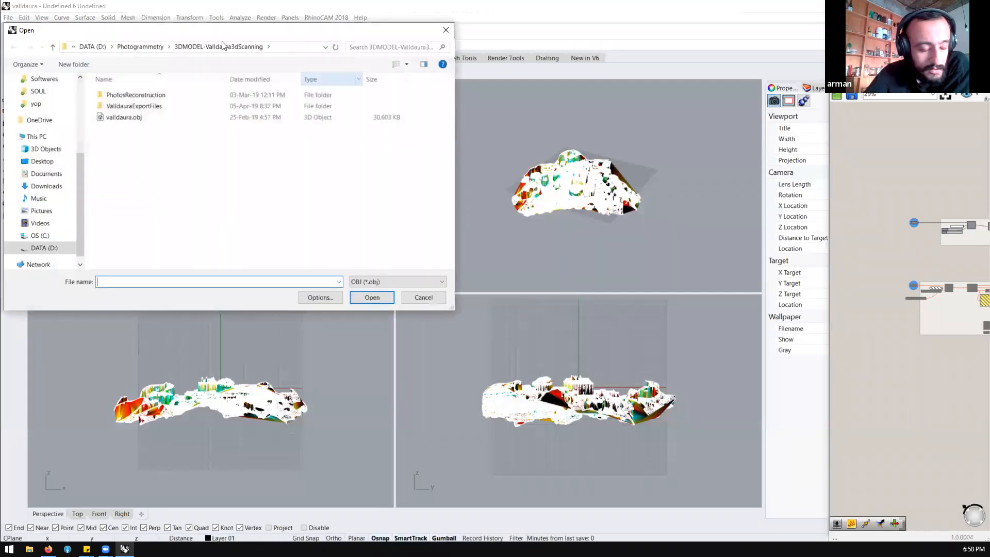
pyautogui.doubleClick(140, 105)
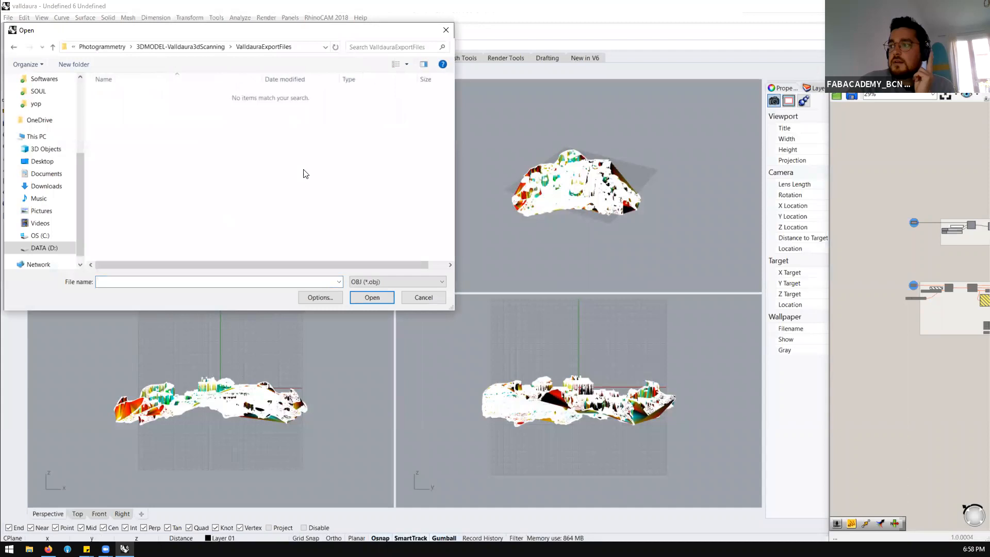
pyautogui.click(394, 282)
pyautogui.scroll(5, 403, 361)
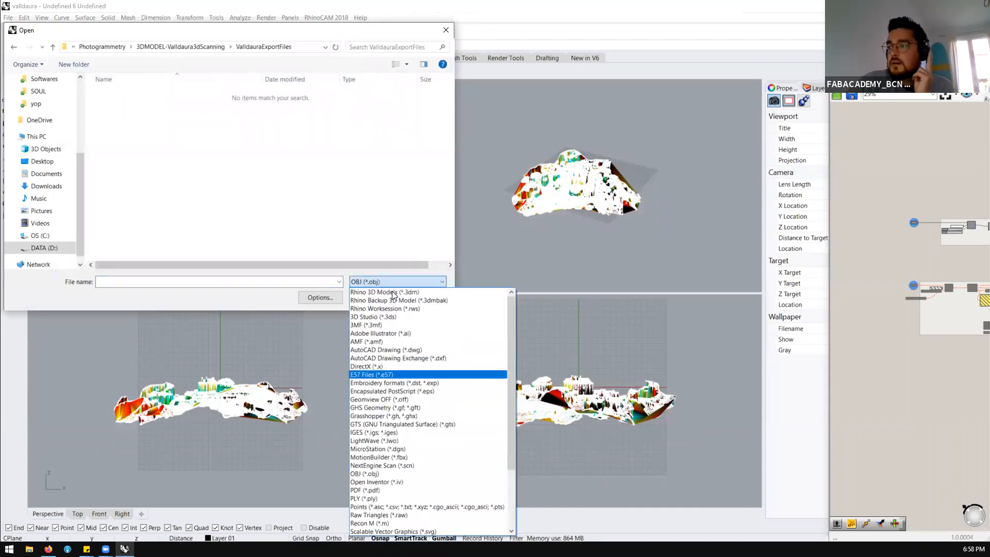
pyautogui.click(212, 289)
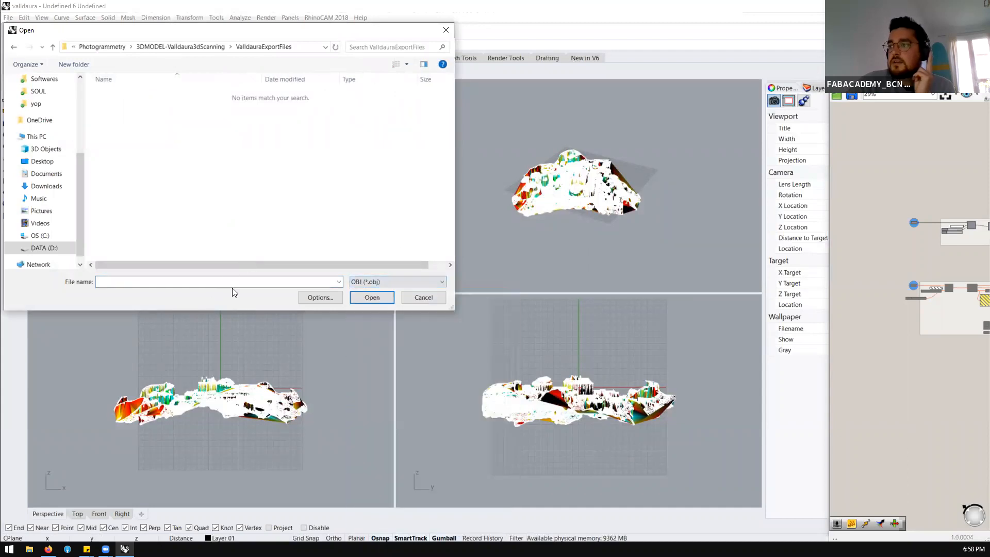
pyautogui.click(394, 282)
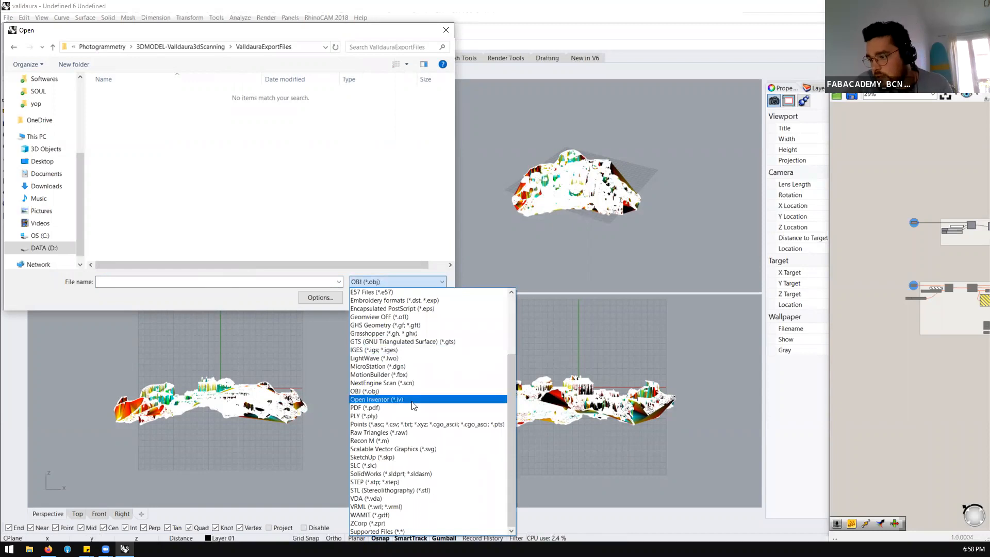
pyautogui.click(408, 531)
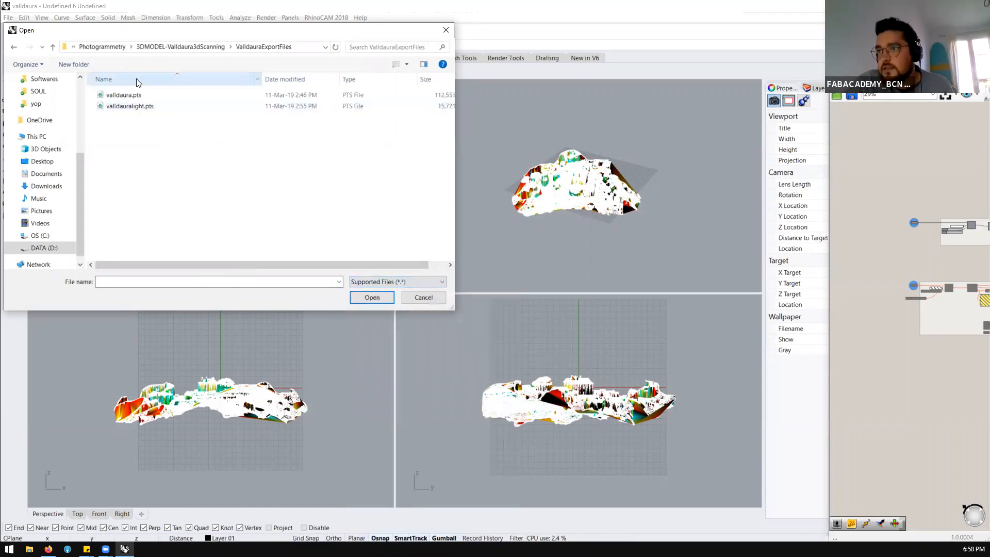
pyautogui.click(123, 96)
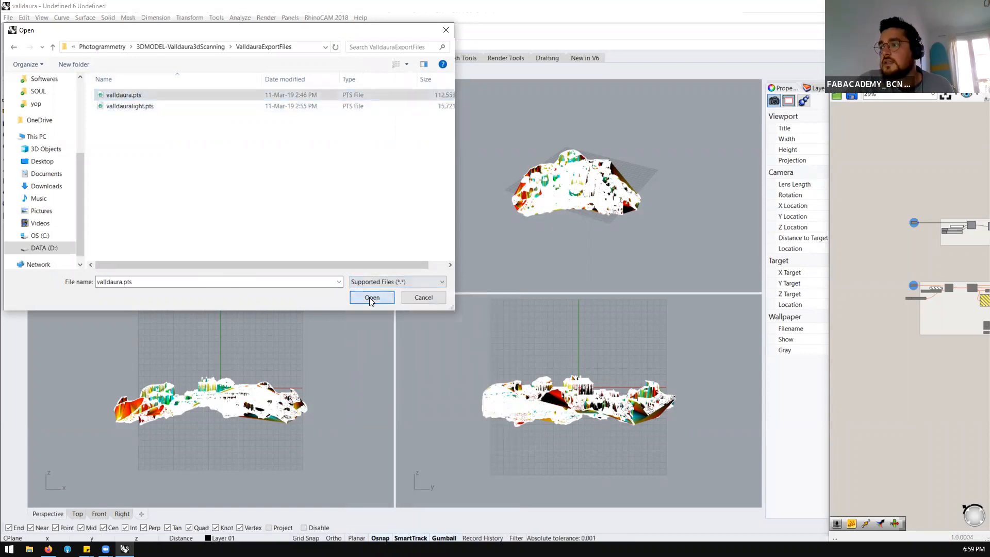
pyautogui.click(369, 297)
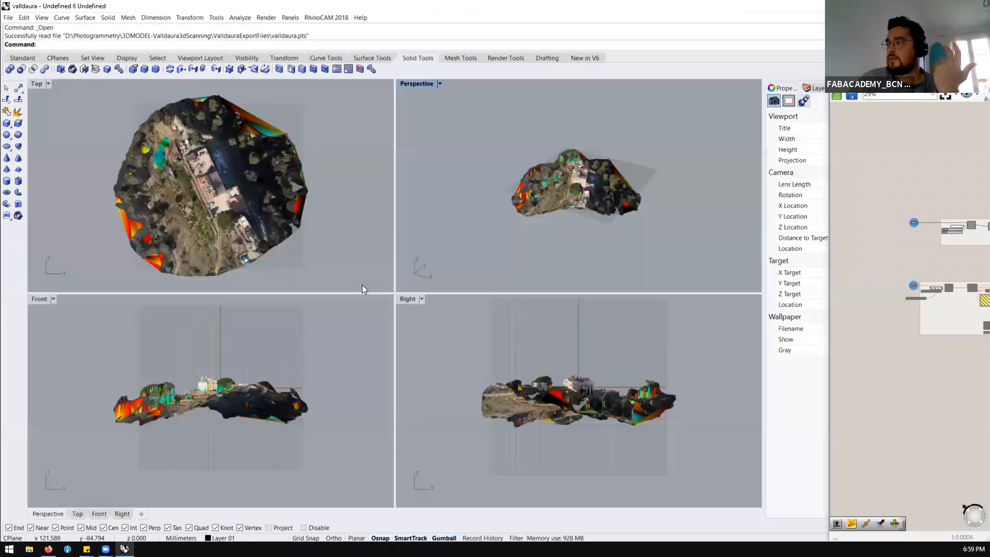
pyautogui.click(9, 18)
pyautogui.click(20, 37)
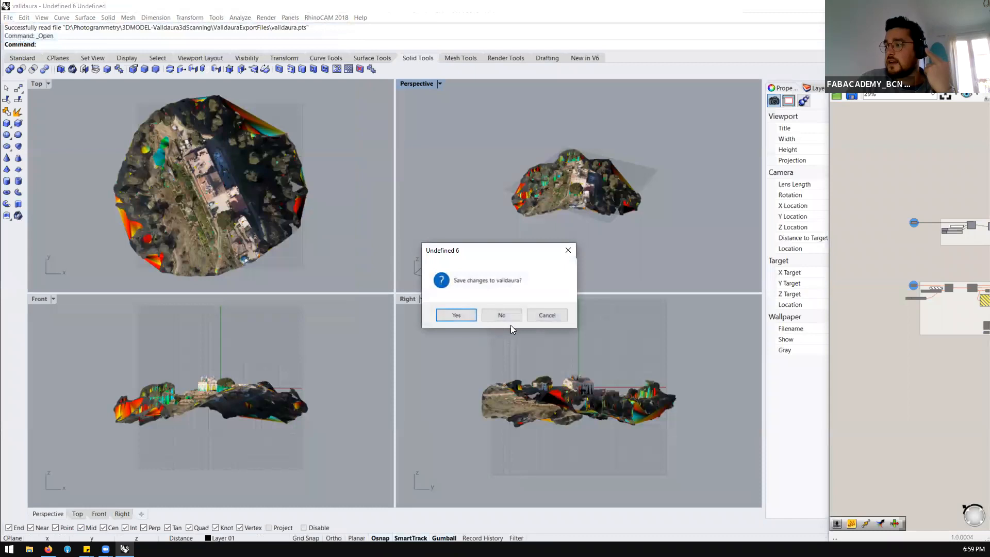
pyautogui.click(502, 315)
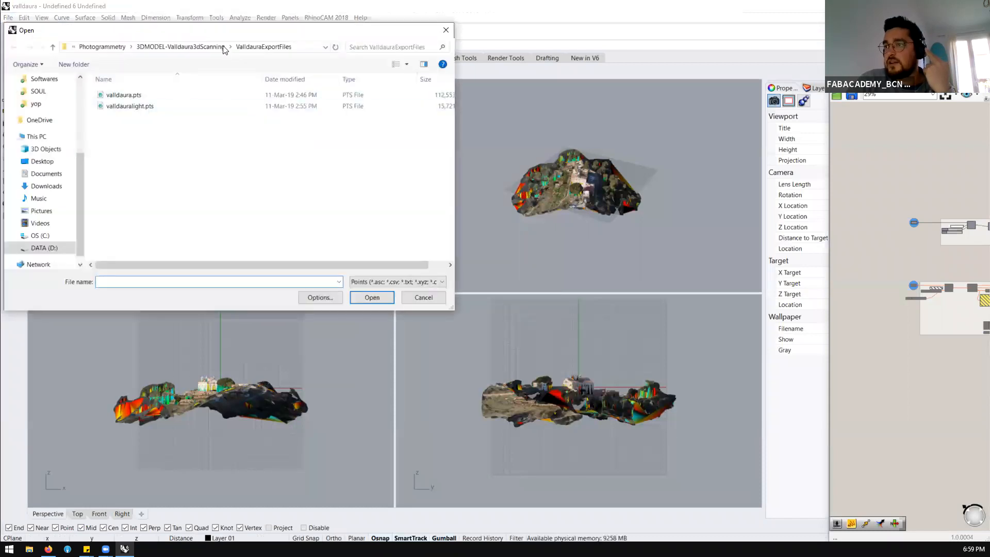
pyautogui.click(196, 46)
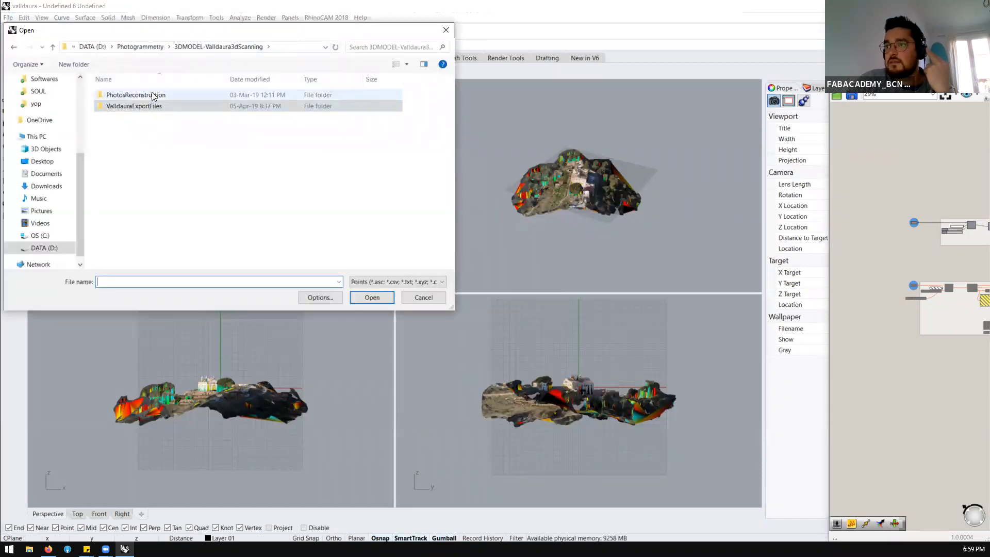
pyautogui.click(424, 297)
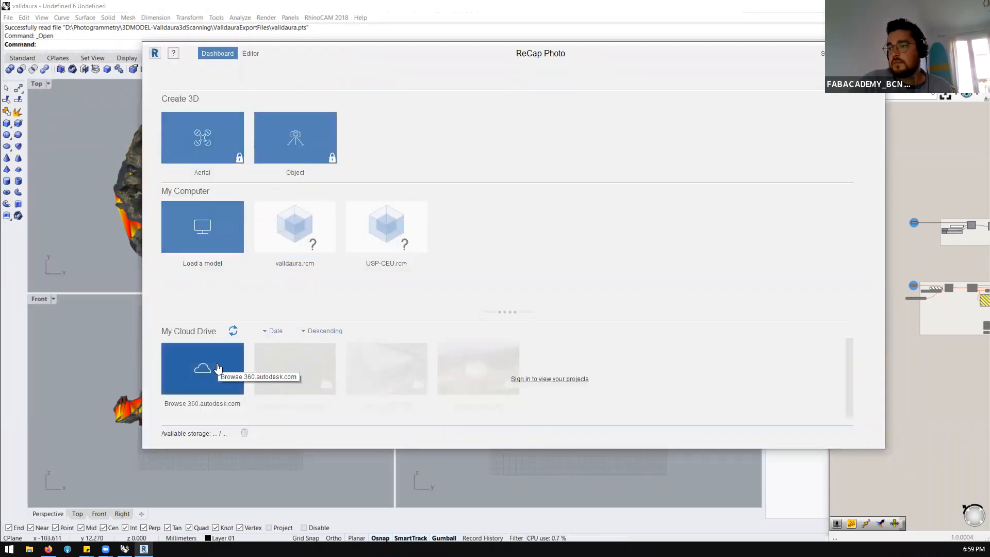
# Load the valldaura.rcm model from the computer in ReCap Photo
pyautogui.click(221, 223)
pyautogui.click(297, 135)
pyautogui.click(529, 334)
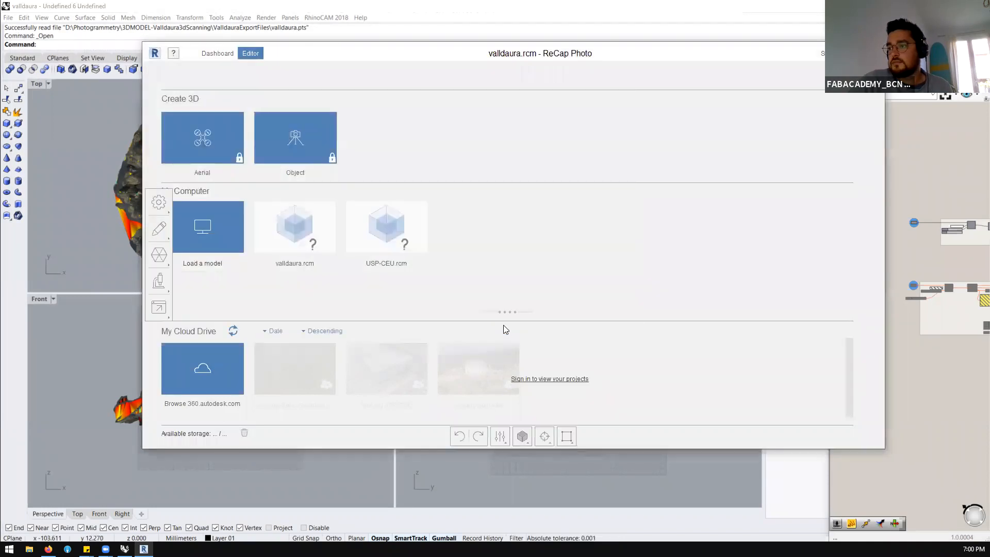
# Review the advanced model export settings with PLY as the format, then cancel saving valldaura.ply
pyautogui.click(160, 308)
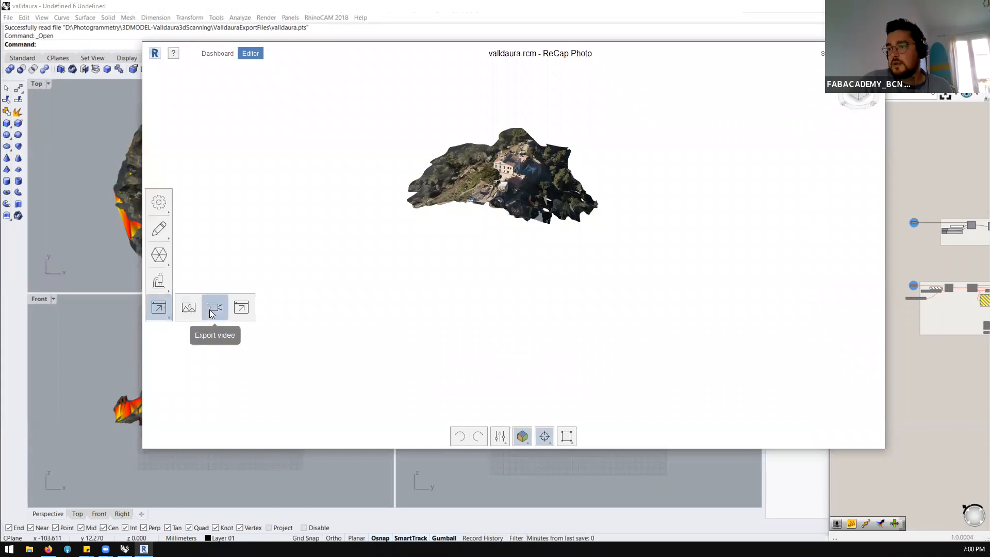
pyautogui.click(231, 309)
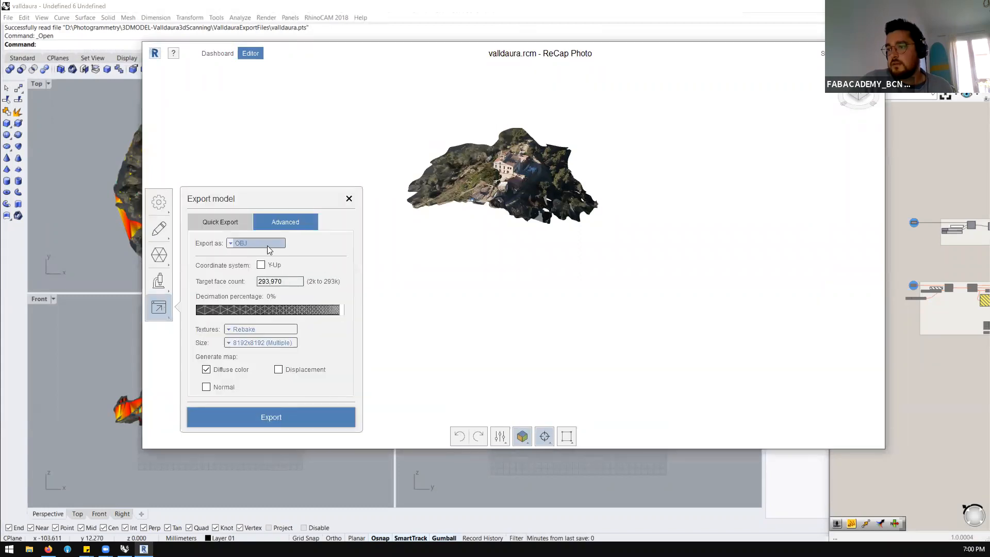
pyautogui.click(269, 249)
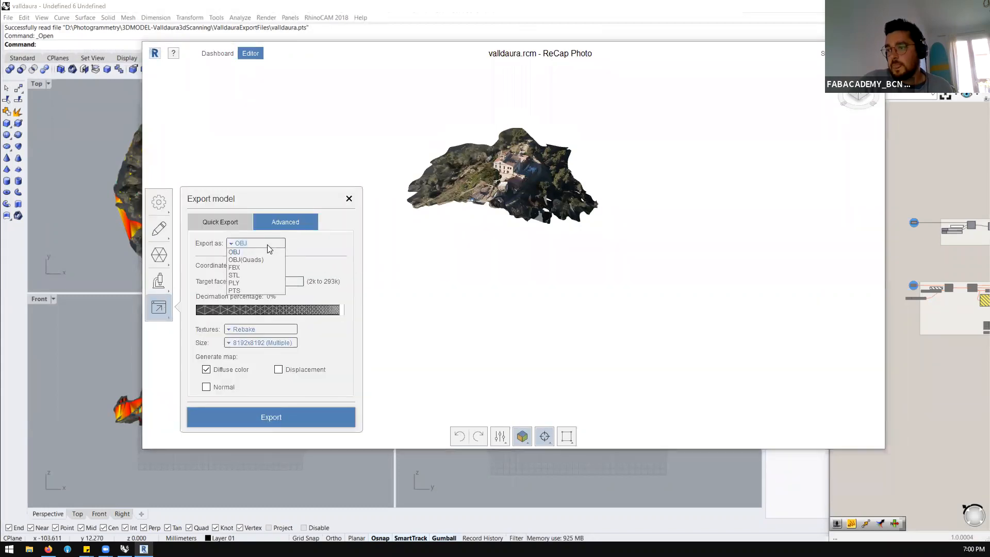
pyautogui.click(235, 284)
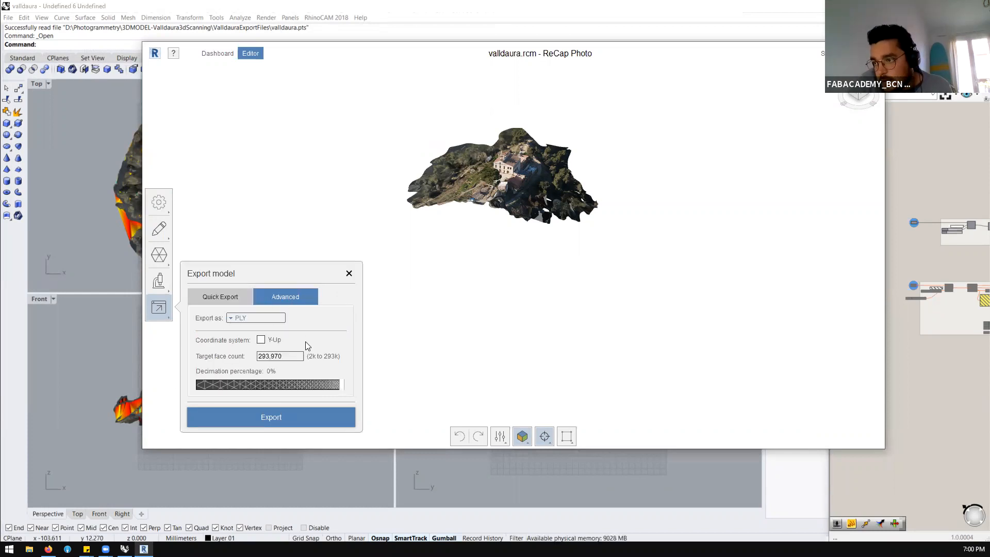
pyautogui.click(268, 420)
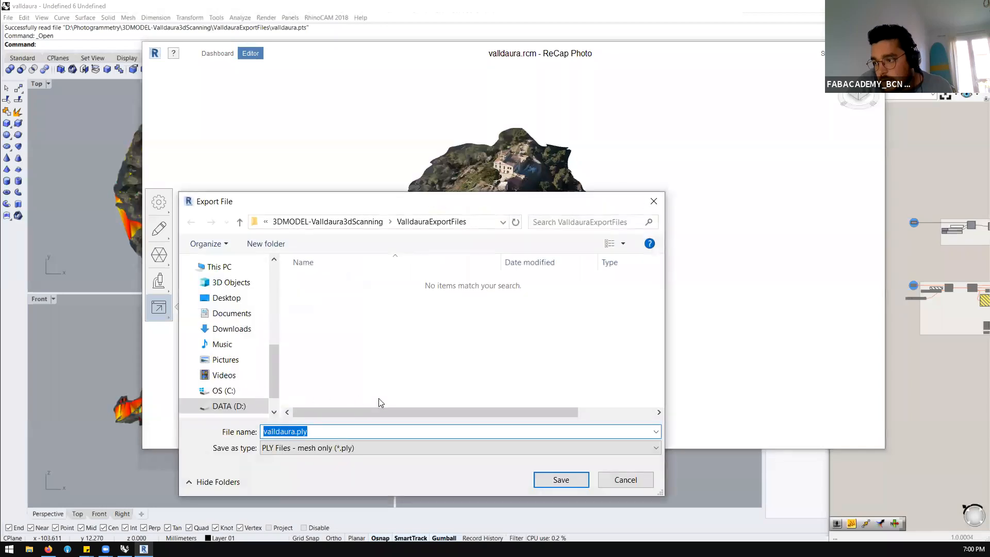
pyautogui.click(605, 486)
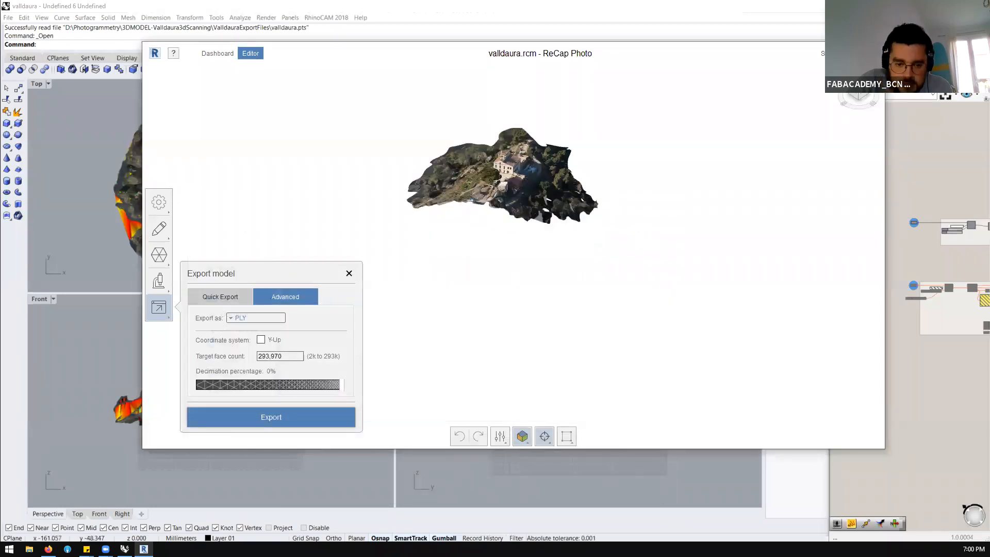
# Switch to Firefox, search the web for "xyz point cloud format" and open the Stack Overflow question "Point cloud XYZ format specification"
pyautogui.click(48, 548)
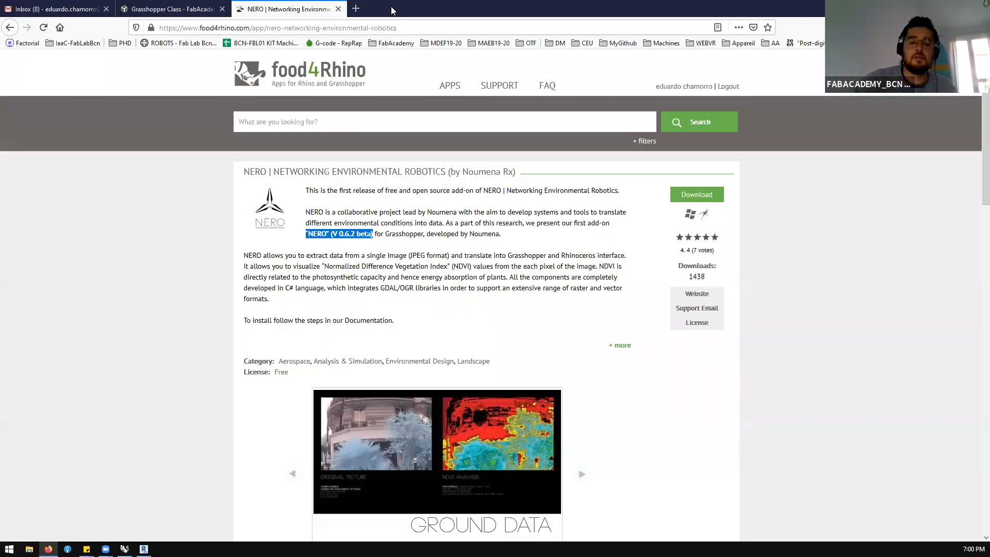
pyautogui.doubleClick(392, 10)
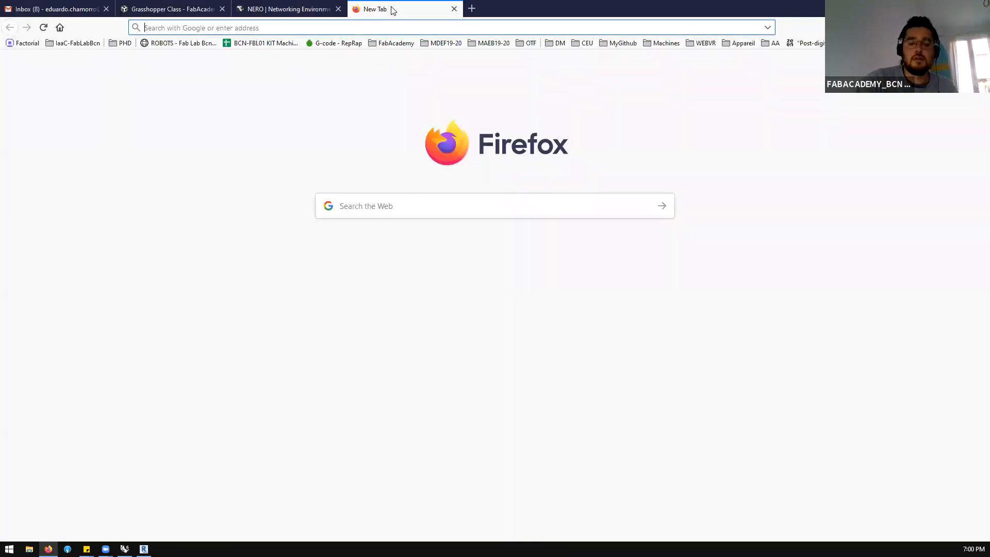
pyautogui.write('y')
pyautogui.press('BackSpace')
pyautogui.write('x')
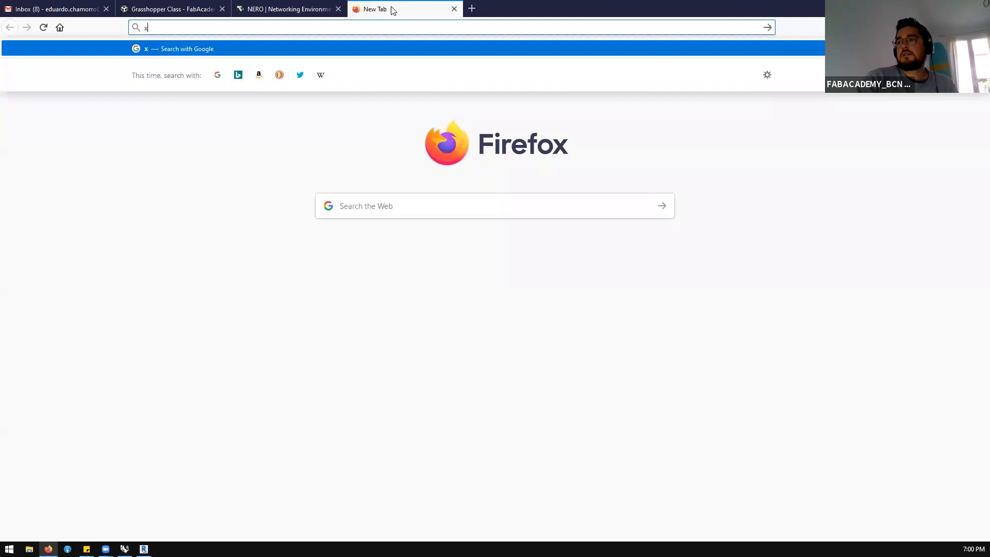
pyautogui.write('yz point cl')
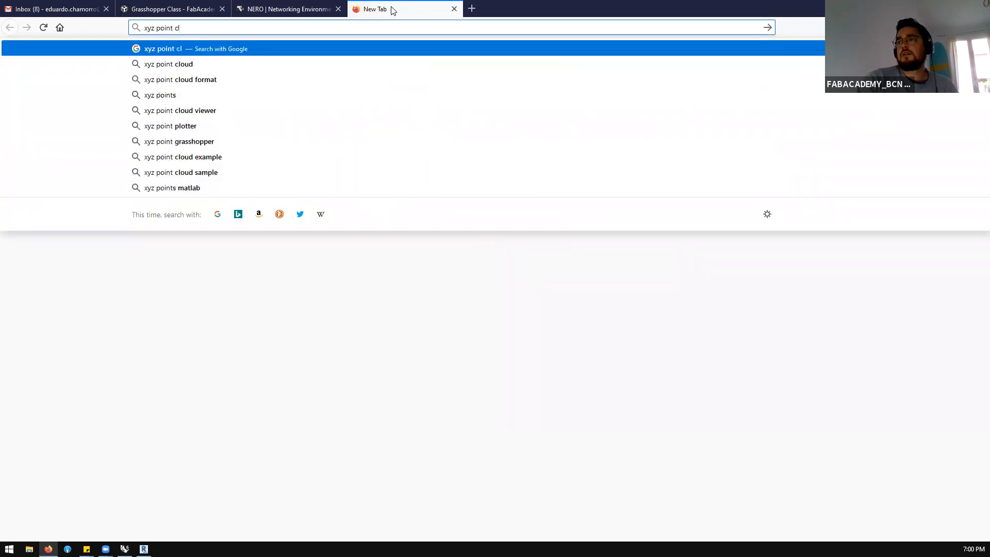
pyautogui.write('oud format')
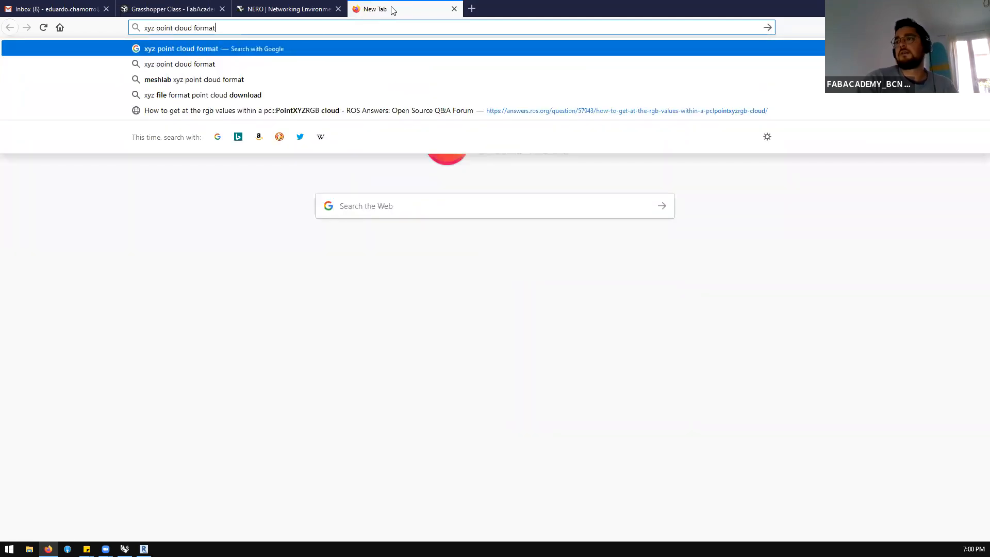
pyautogui.press('Return')
pyautogui.click(149, 145)
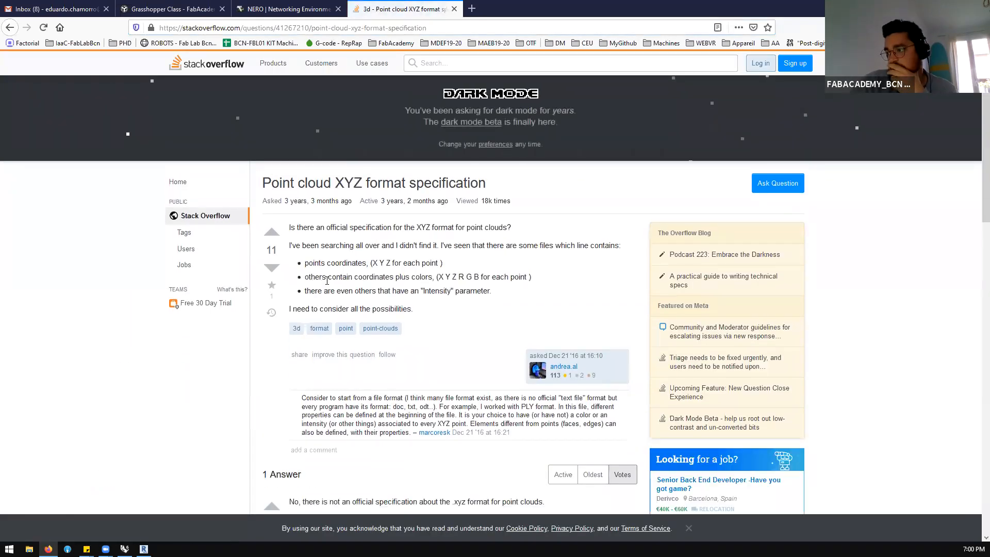
# Read the XYZ format question and its answer, including the screenshot of the ASCII import dialog's coordinate and color columns
pyautogui.moveTo(368, 263); pyautogui.dragTo(446, 267)
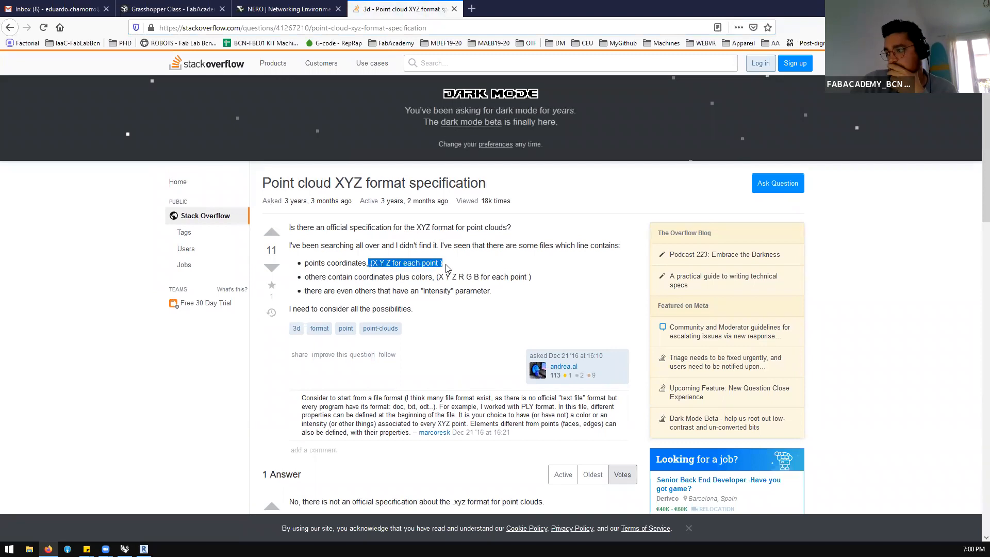
pyautogui.scroll(-3, 447, 268)
pyautogui.scroll(-6, 446, 268)
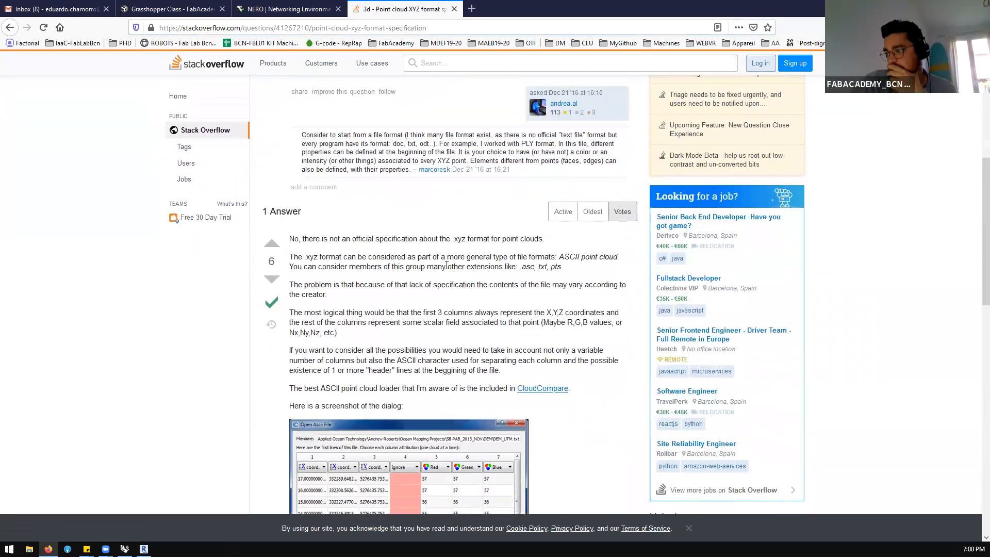
pyautogui.scroll(-2, 447, 269)
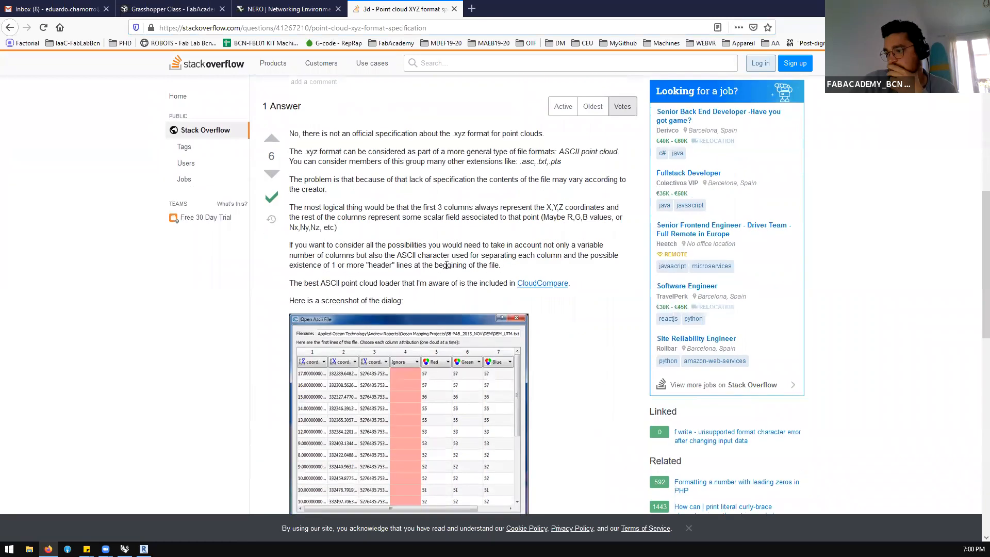
pyautogui.scroll(-3, 446, 266)
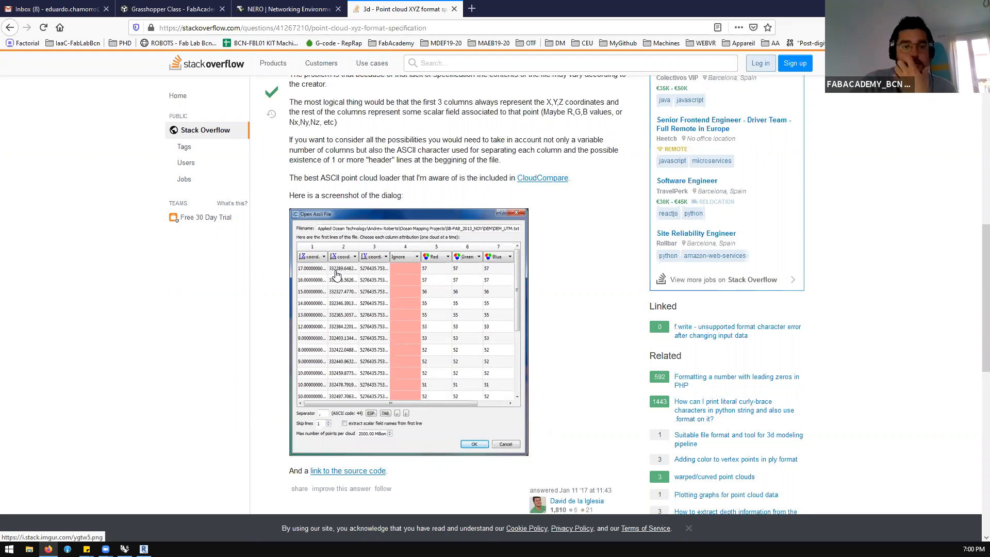
pyautogui.scroll(1, 335, 274)
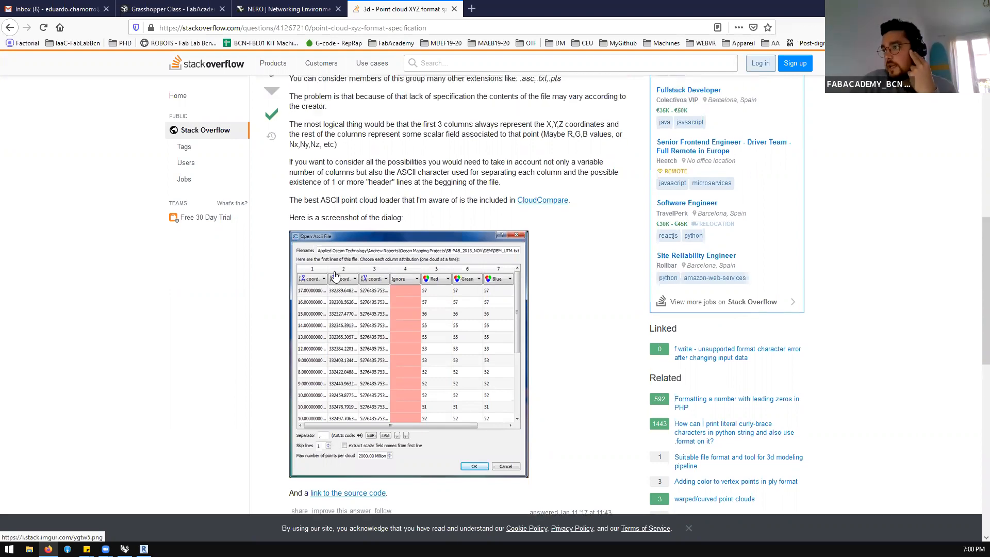
pyautogui.scroll(3, 335, 275)
pyautogui.scroll(-5, 325, 232)
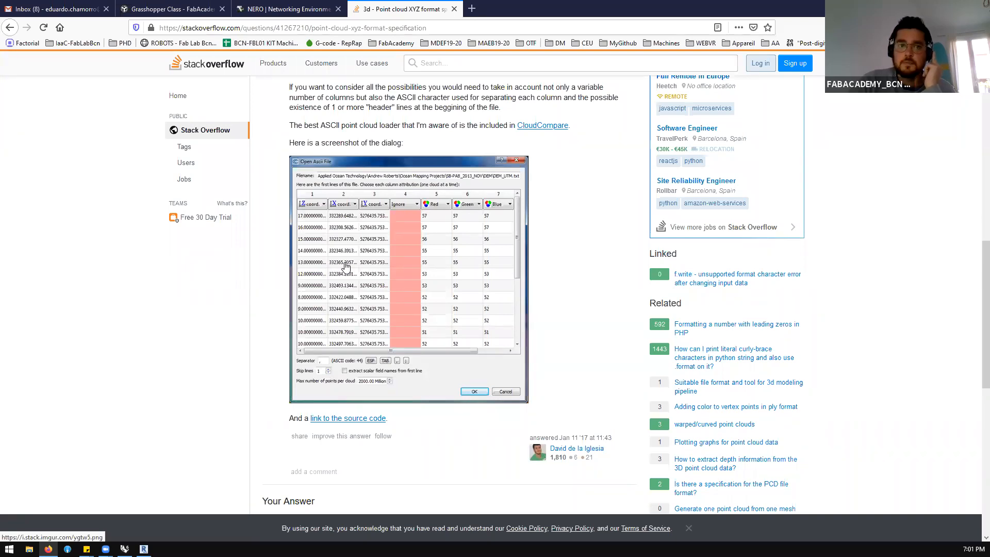
pyautogui.scroll(-2, 345, 266)
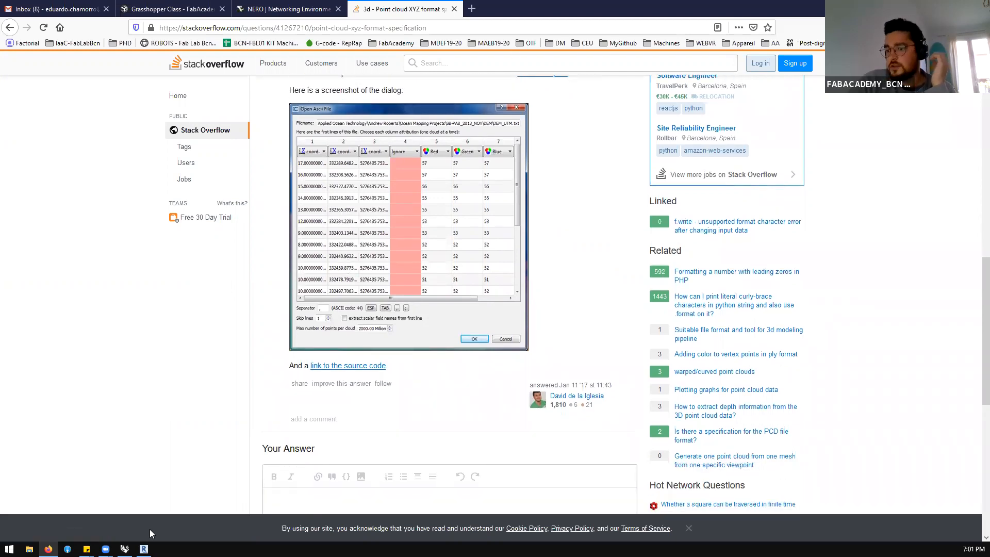
# Switch back to ReCap Photo and display the valldaura model as solid with wireframe
pyautogui.click(143, 548)
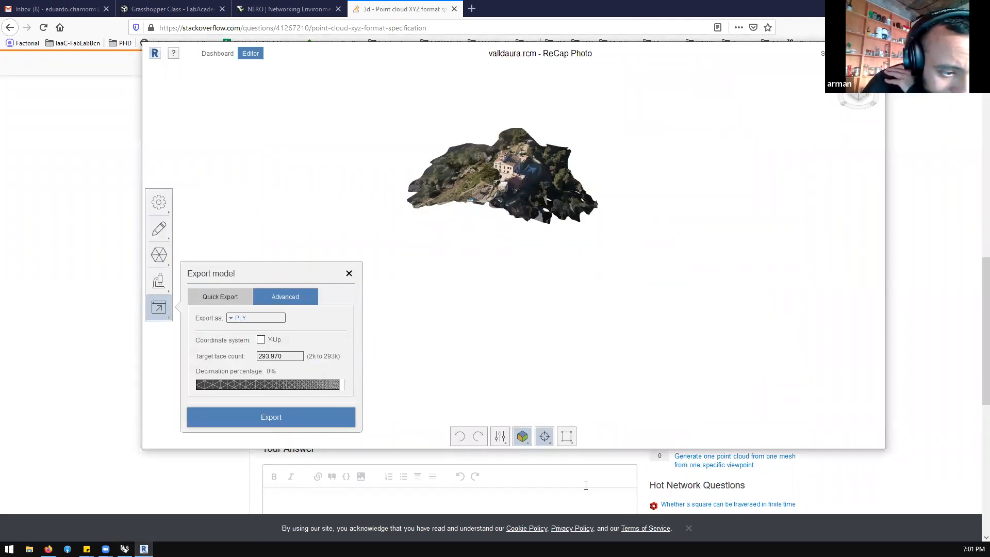
pyautogui.click(521, 436)
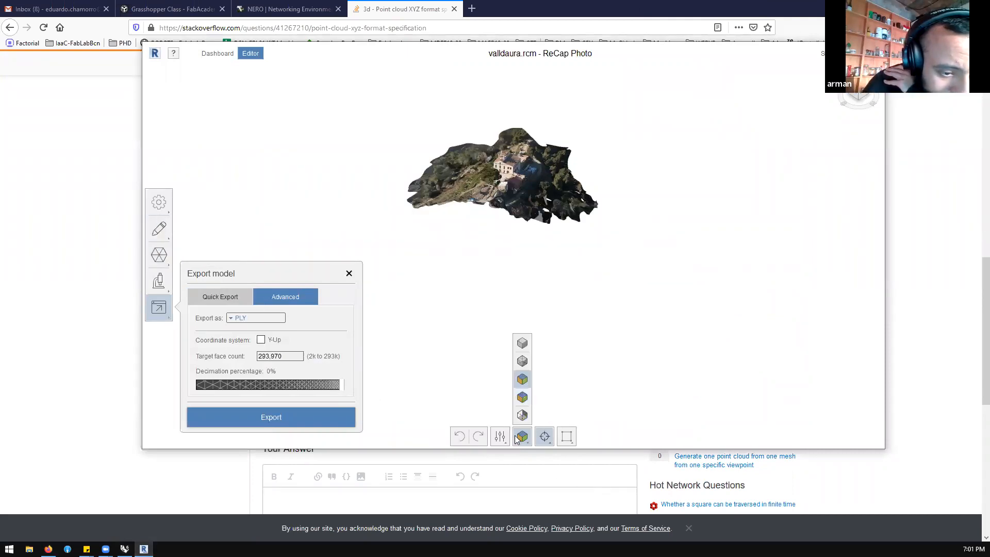
pyautogui.click(520, 361)
pyautogui.scroll(5, 582, 279)
pyautogui.moveTo(657, 271); pyautogui.dragTo(625, 287)
# Examine the triangle density of the wireframe mesh on the building and terrain from close range and different angles
pyautogui.scroll(5, 625, 287)
pyautogui.scroll(2, 567, 213)
pyautogui.scroll(-4, 545, 282)
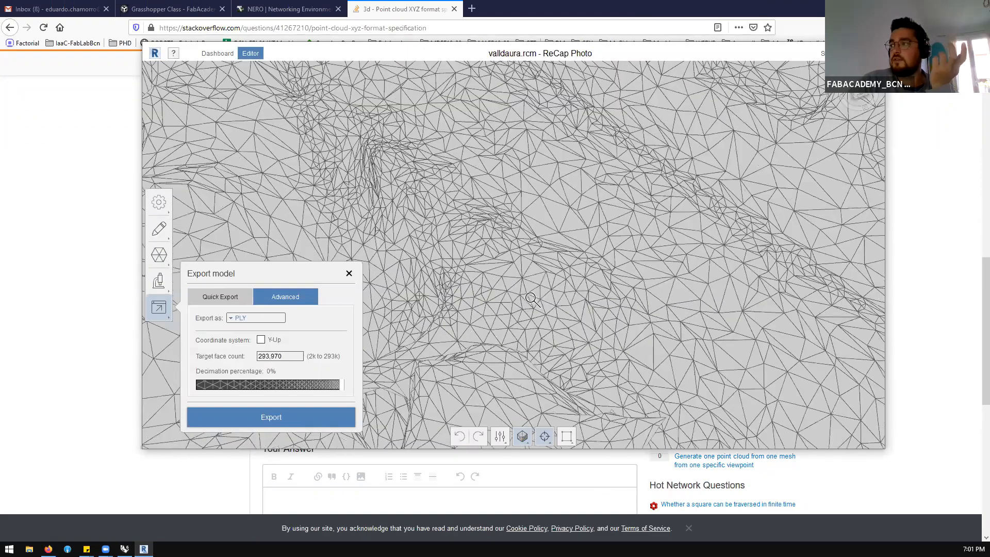
pyautogui.scroll(-5, 557, 265)
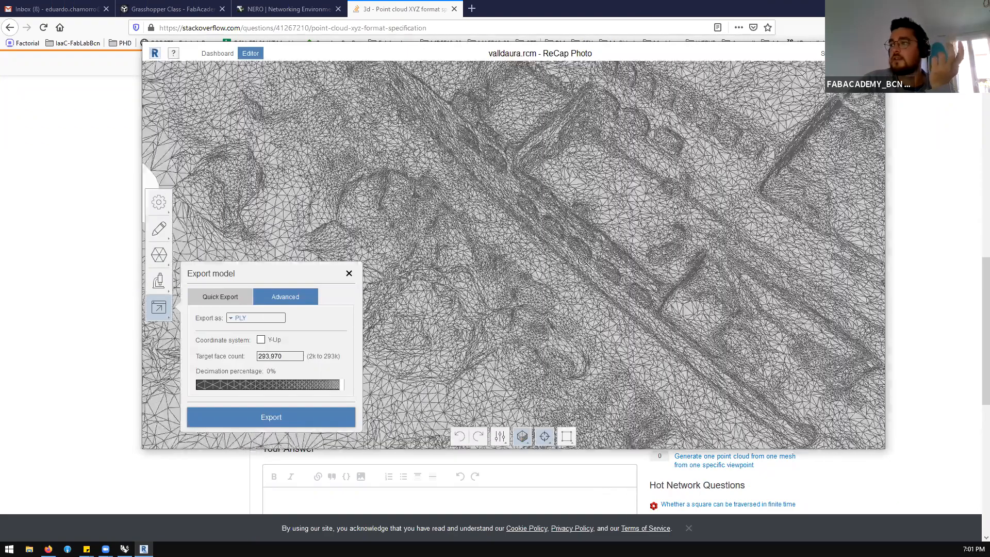
pyautogui.scroll(4, 584, 261)
pyautogui.scroll(1, 583, 262)
pyautogui.scroll(-3, 470, 309)
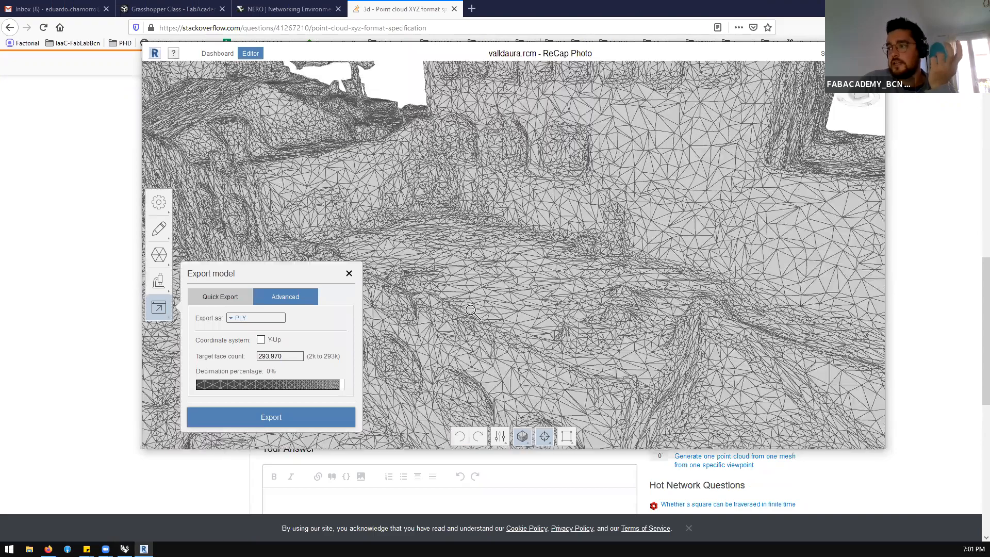
pyautogui.scroll(1, 522, 308)
pyautogui.scroll(2, 526, 299)
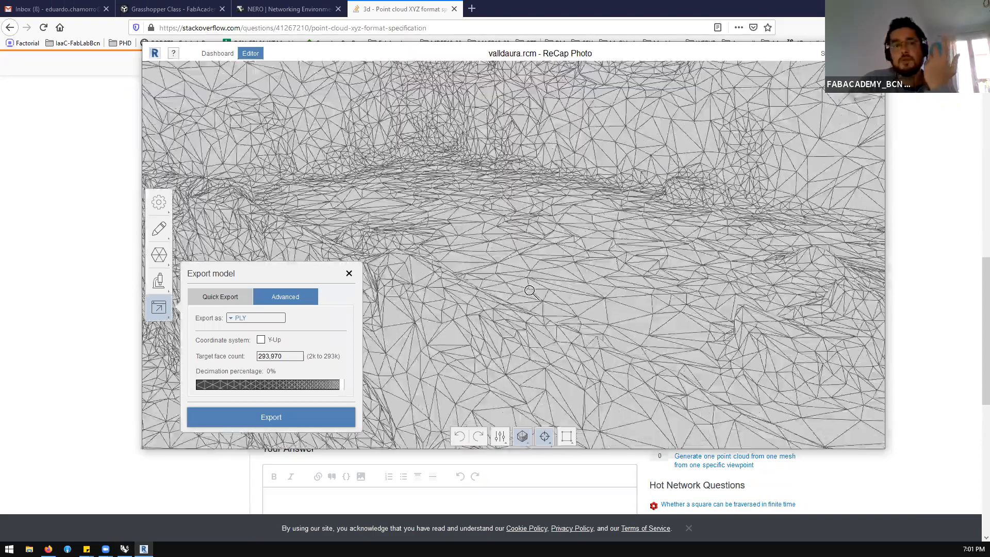
pyautogui.scroll(-10, 529, 289)
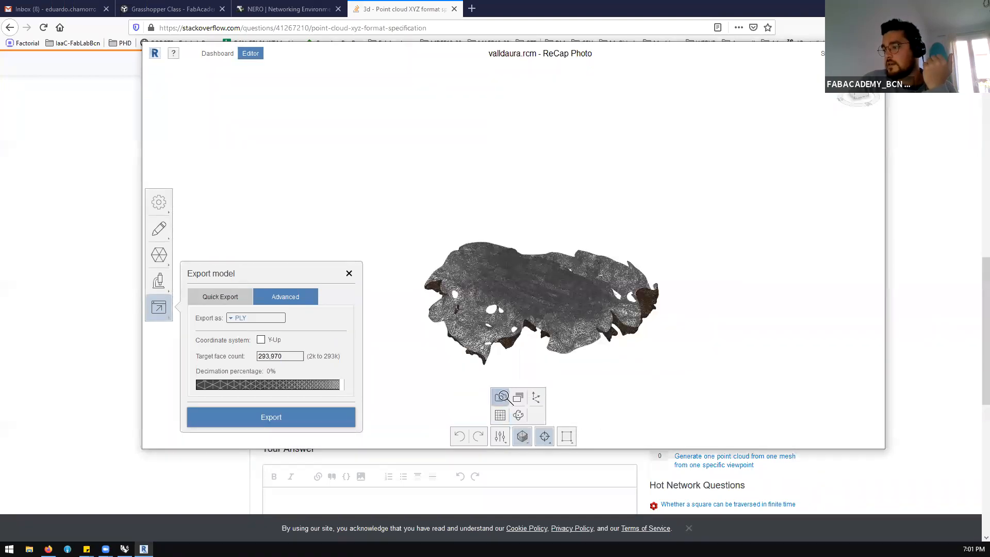
# Show the camera positions and examine how they surround the building and terrain mesh
pyautogui.click(502, 396)
pyautogui.scroll(5, 527, 268)
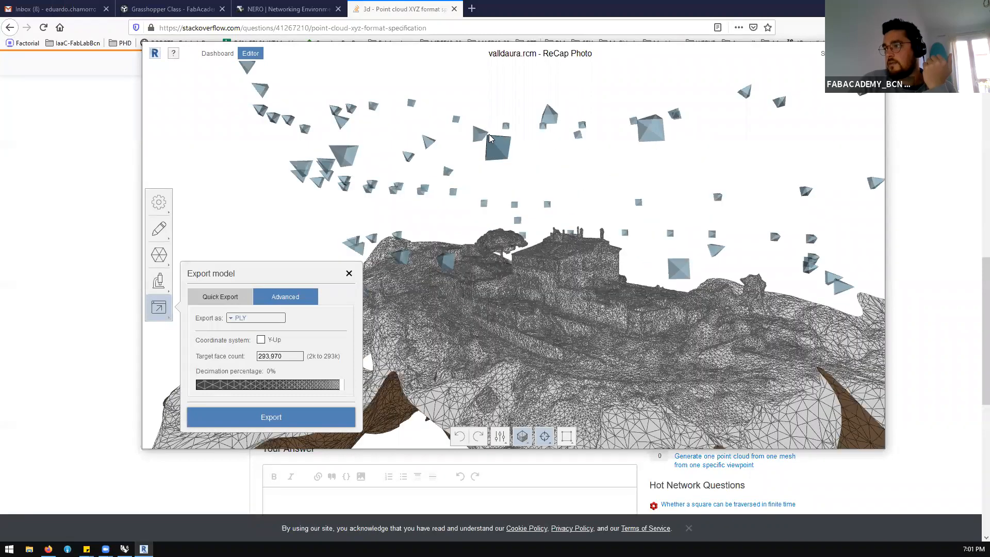
pyautogui.moveTo(530, 255)
pyautogui.mouseDown(button='right')
pyautogui.moveTo(519, 253)
pyautogui.moveTo(527, 258)
pyautogui.mouseUp(button='right')
pyautogui.scroll(-5, 462, 189)
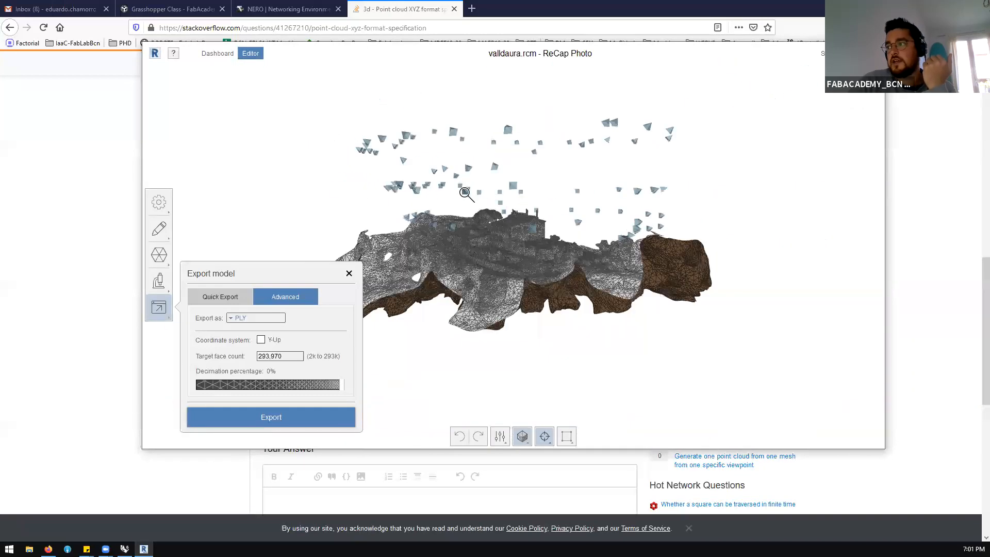
pyautogui.scroll(5, 464, 192)
pyautogui.scroll(8, 528, 337)
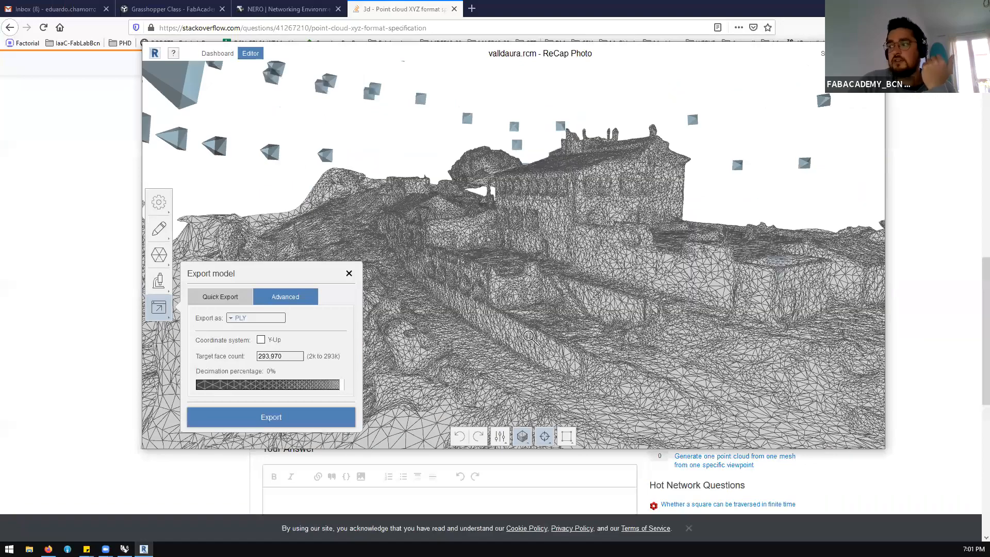
pyautogui.scroll(6, 529, 337)
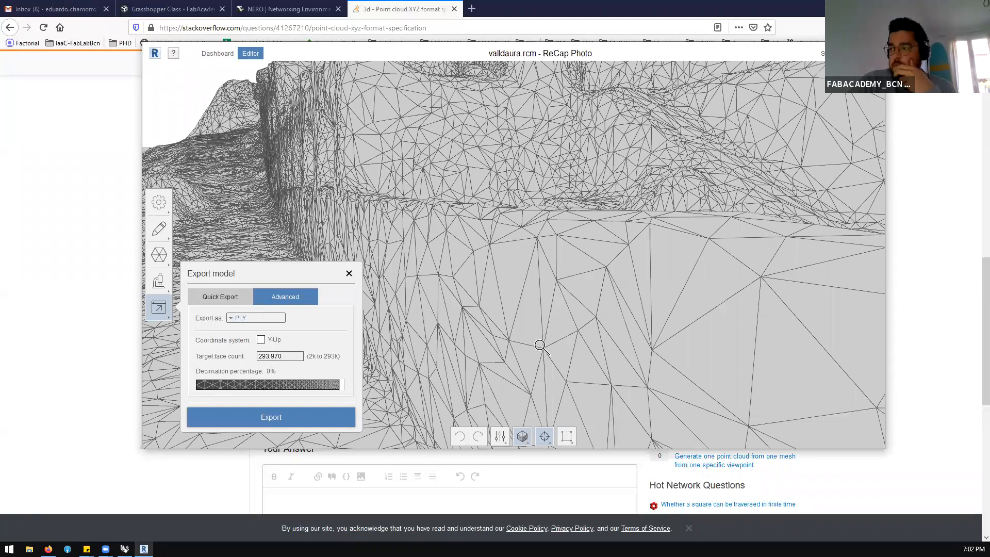
pyautogui.scroll(-3, 540, 345)
pyautogui.scroll(-10, 540, 345)
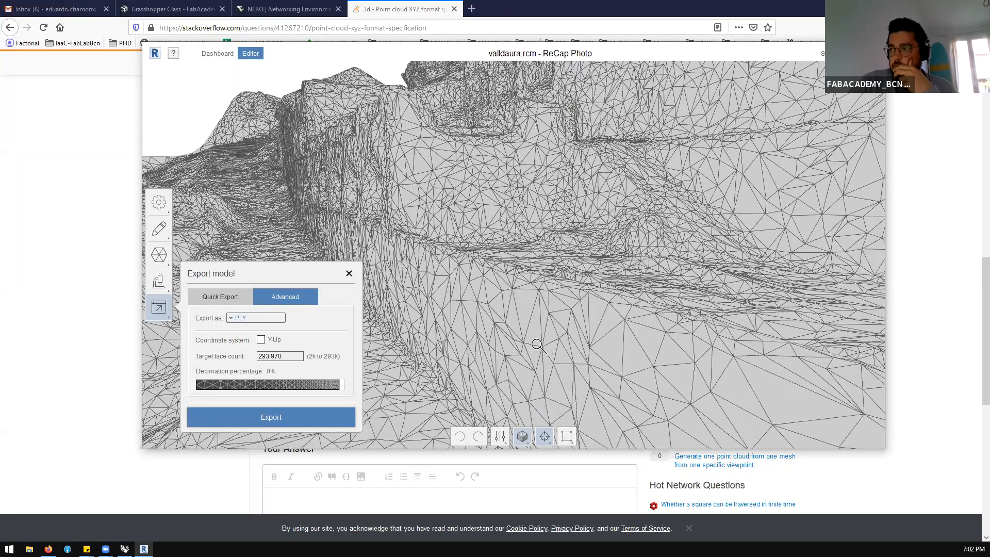
pyautogui.scroll(8, 517, 359)
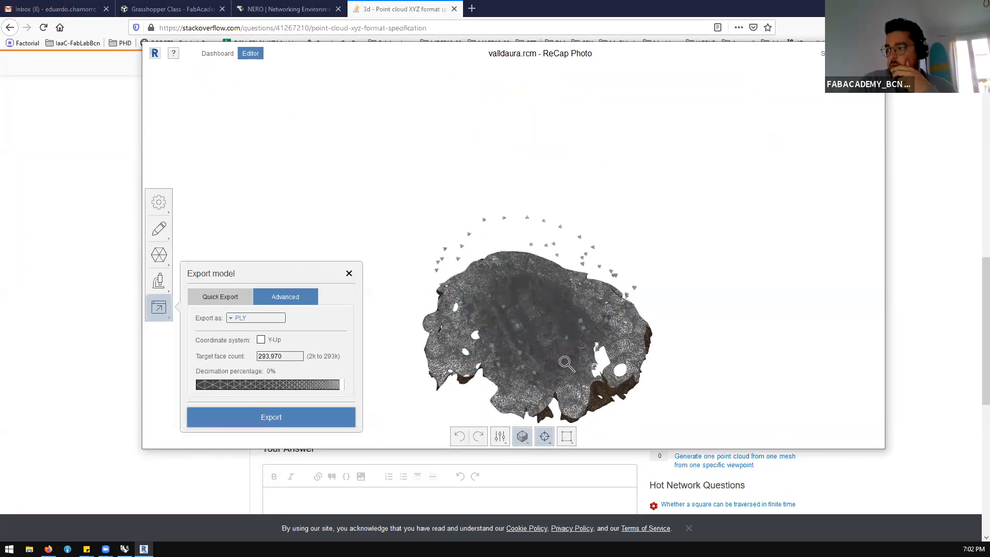
pyautogui.moveTo(518, 340); pyautogui.dragTo(625, 296, button='right')
pyautogui.moveTo(756, 172); pyautogui.dragTo(712, 181, button='right')
# Close ReCap Photo without saving the changes to valldaura.rcm
pyautogui.click(875, 53)
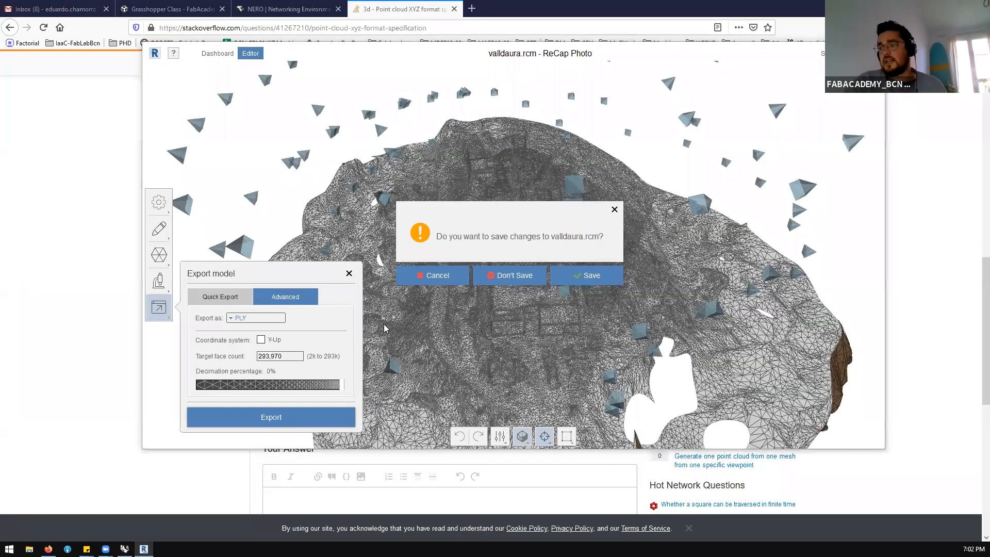
pyautogui.click(511, 276)
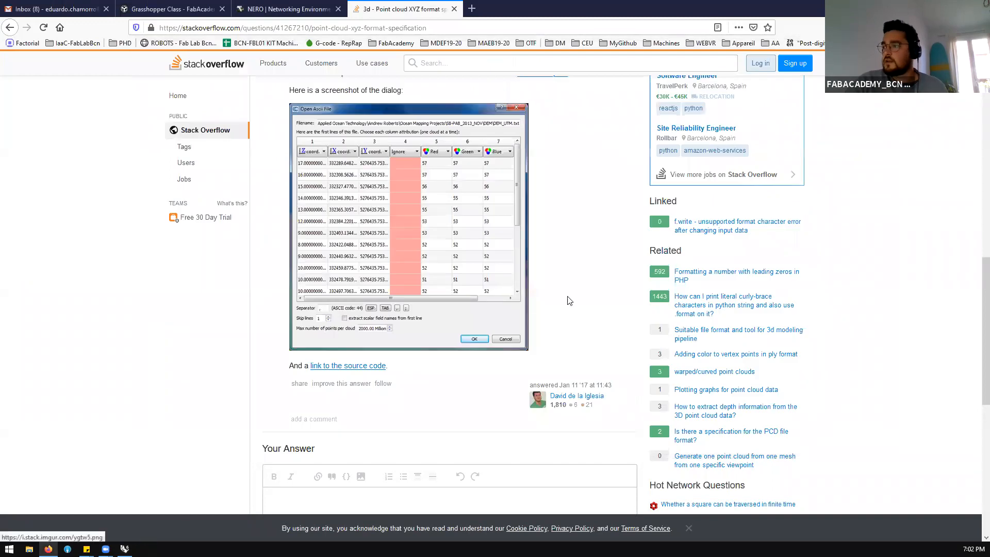
# Close the XYZ format and NERO browser pages, and switch back to the Grasshopper definition in a maximized window
pyautogui.scroll(3, 569, 299)
pyautogui.scroll(10, 570, 299)
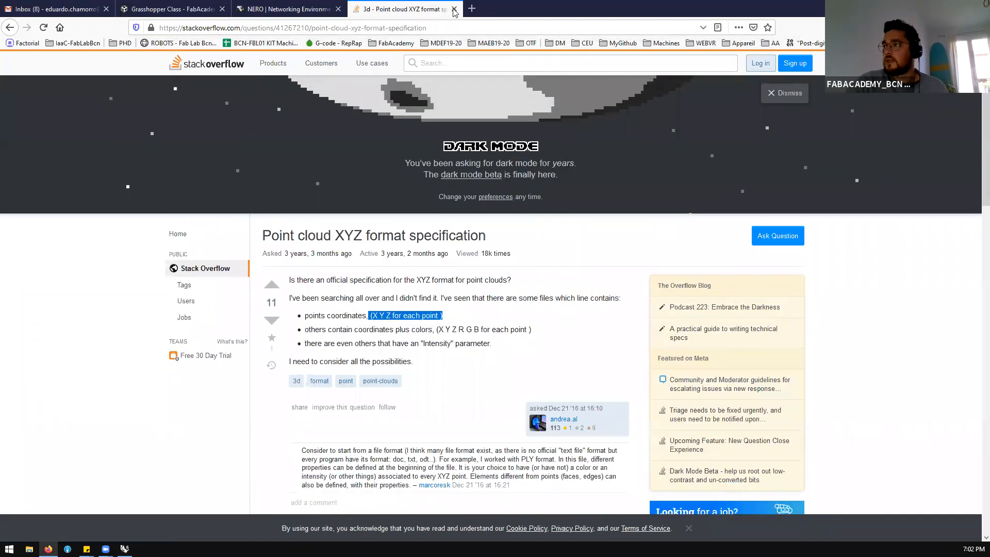
pyautogui.click(454, 9)
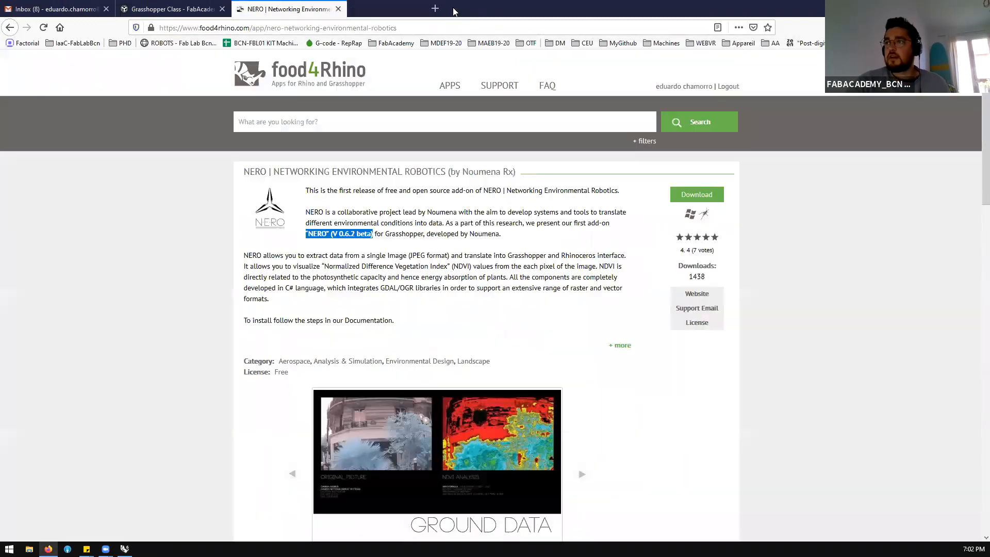
pyautogui.click(339, 9)
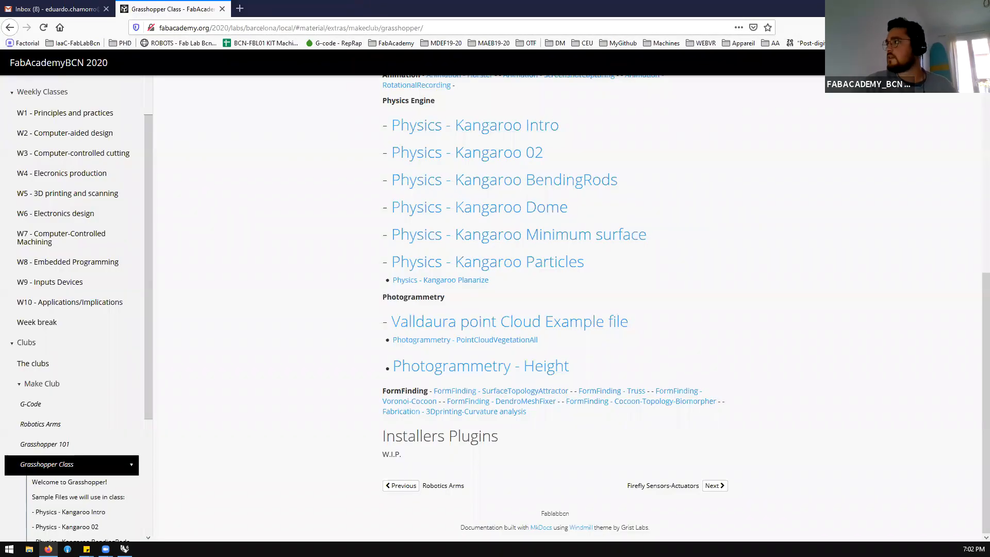
pyautogui.hotkey('alt', 'Tab')
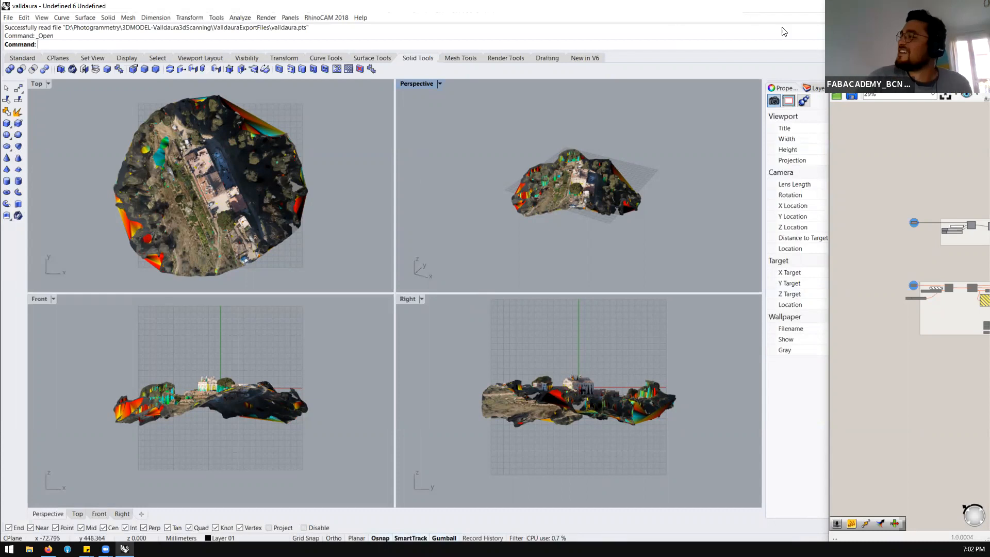
pyautogui.click(955, 9)
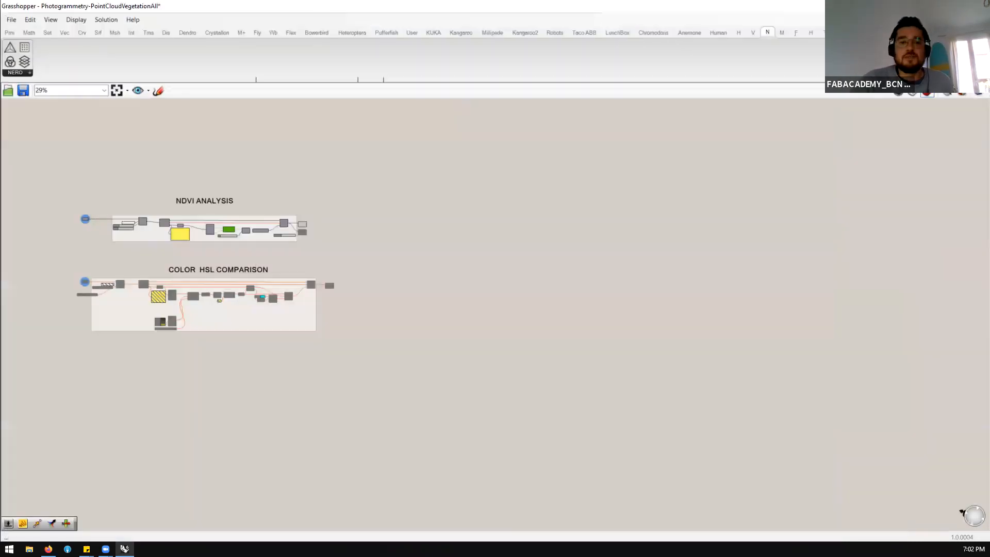